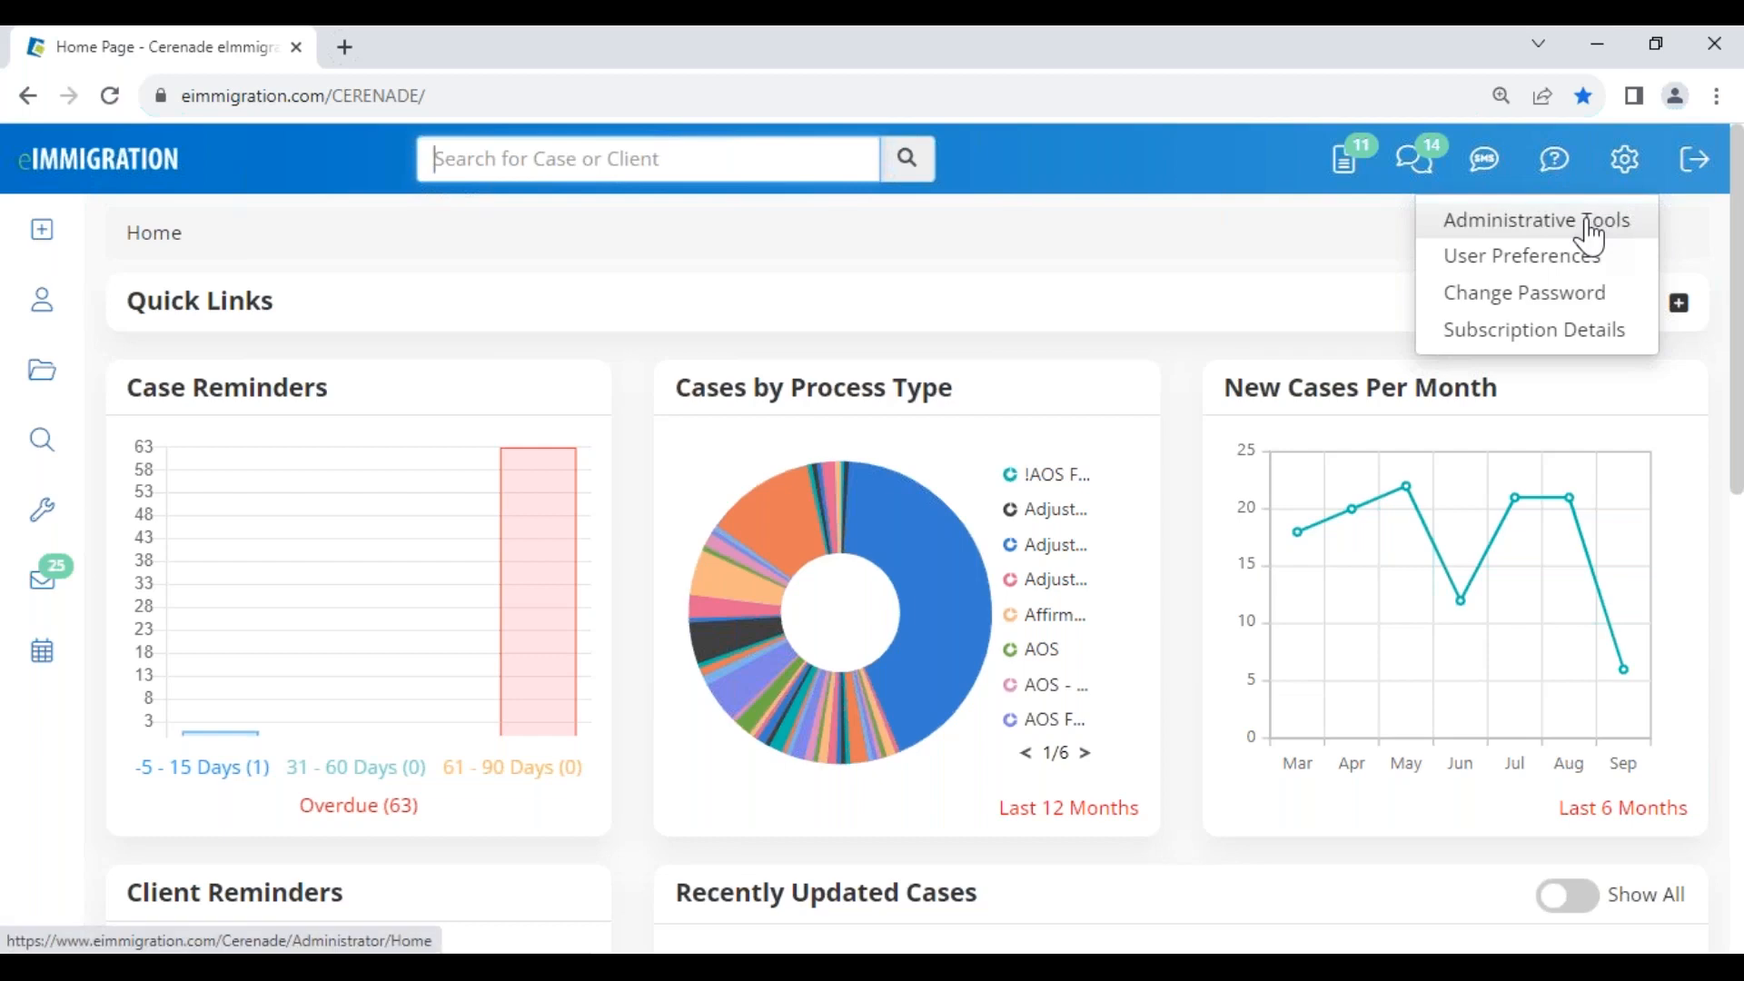
Open Administrative Tools in a new browser tab and move that tab to the first position
right_click(1591, 238)
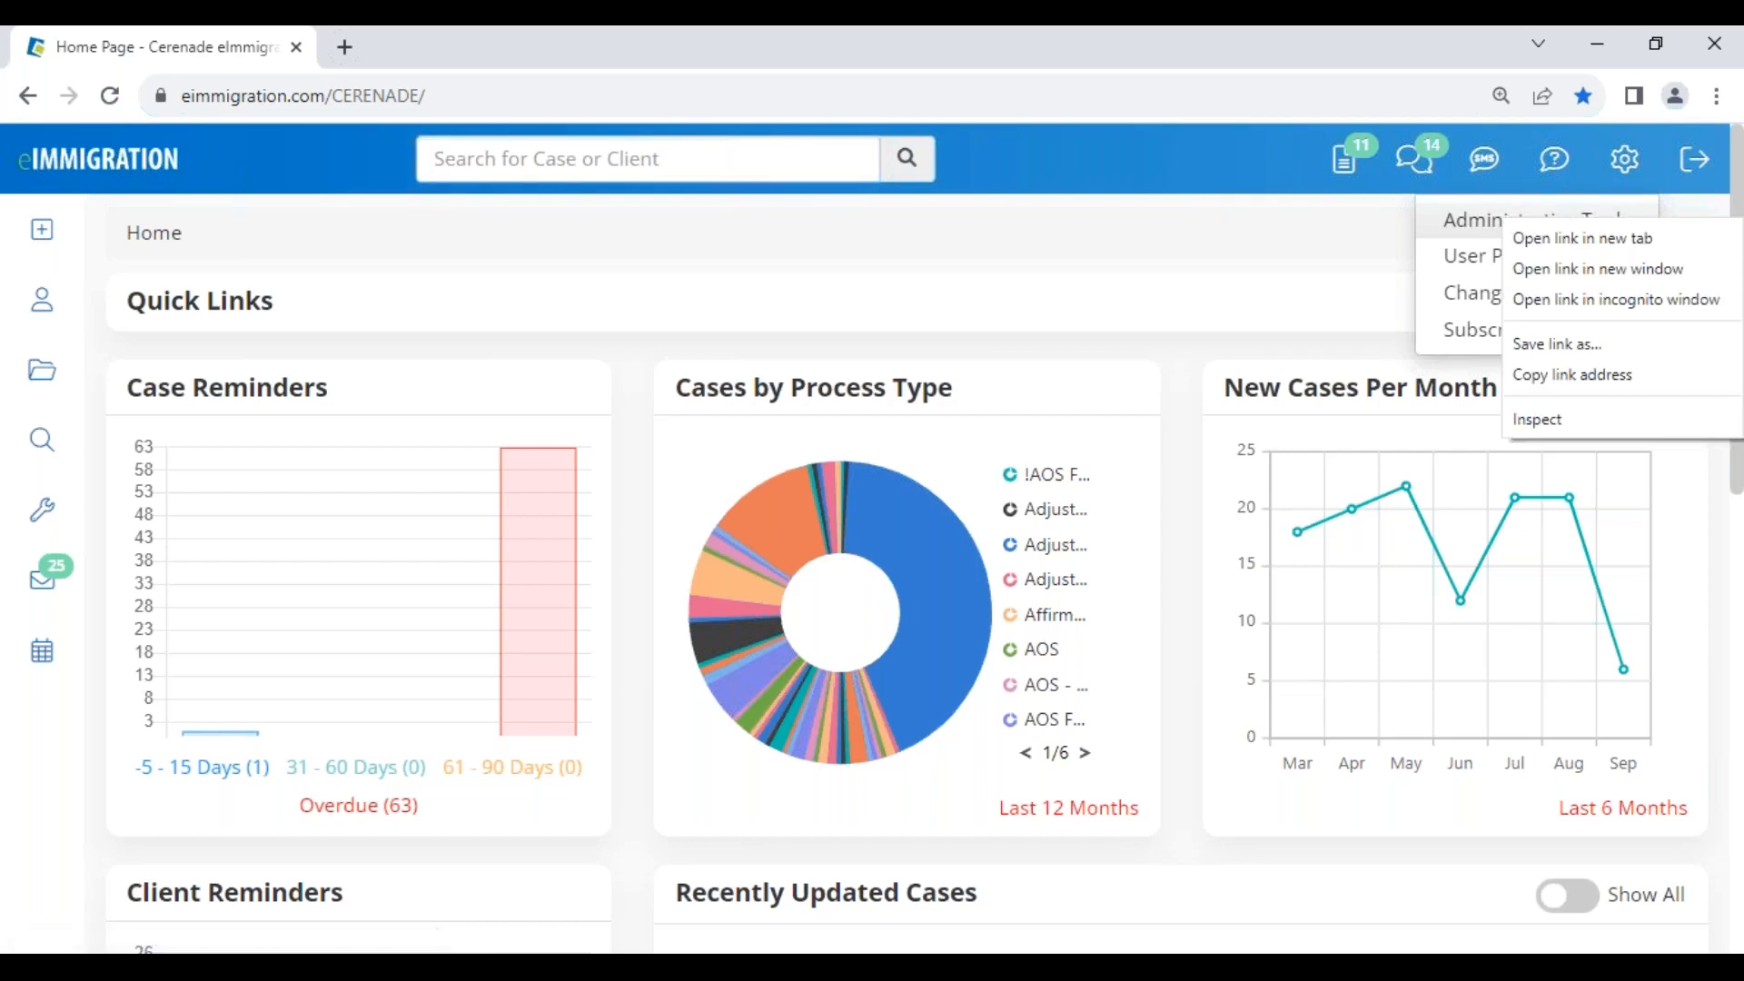
click(1602, 244)
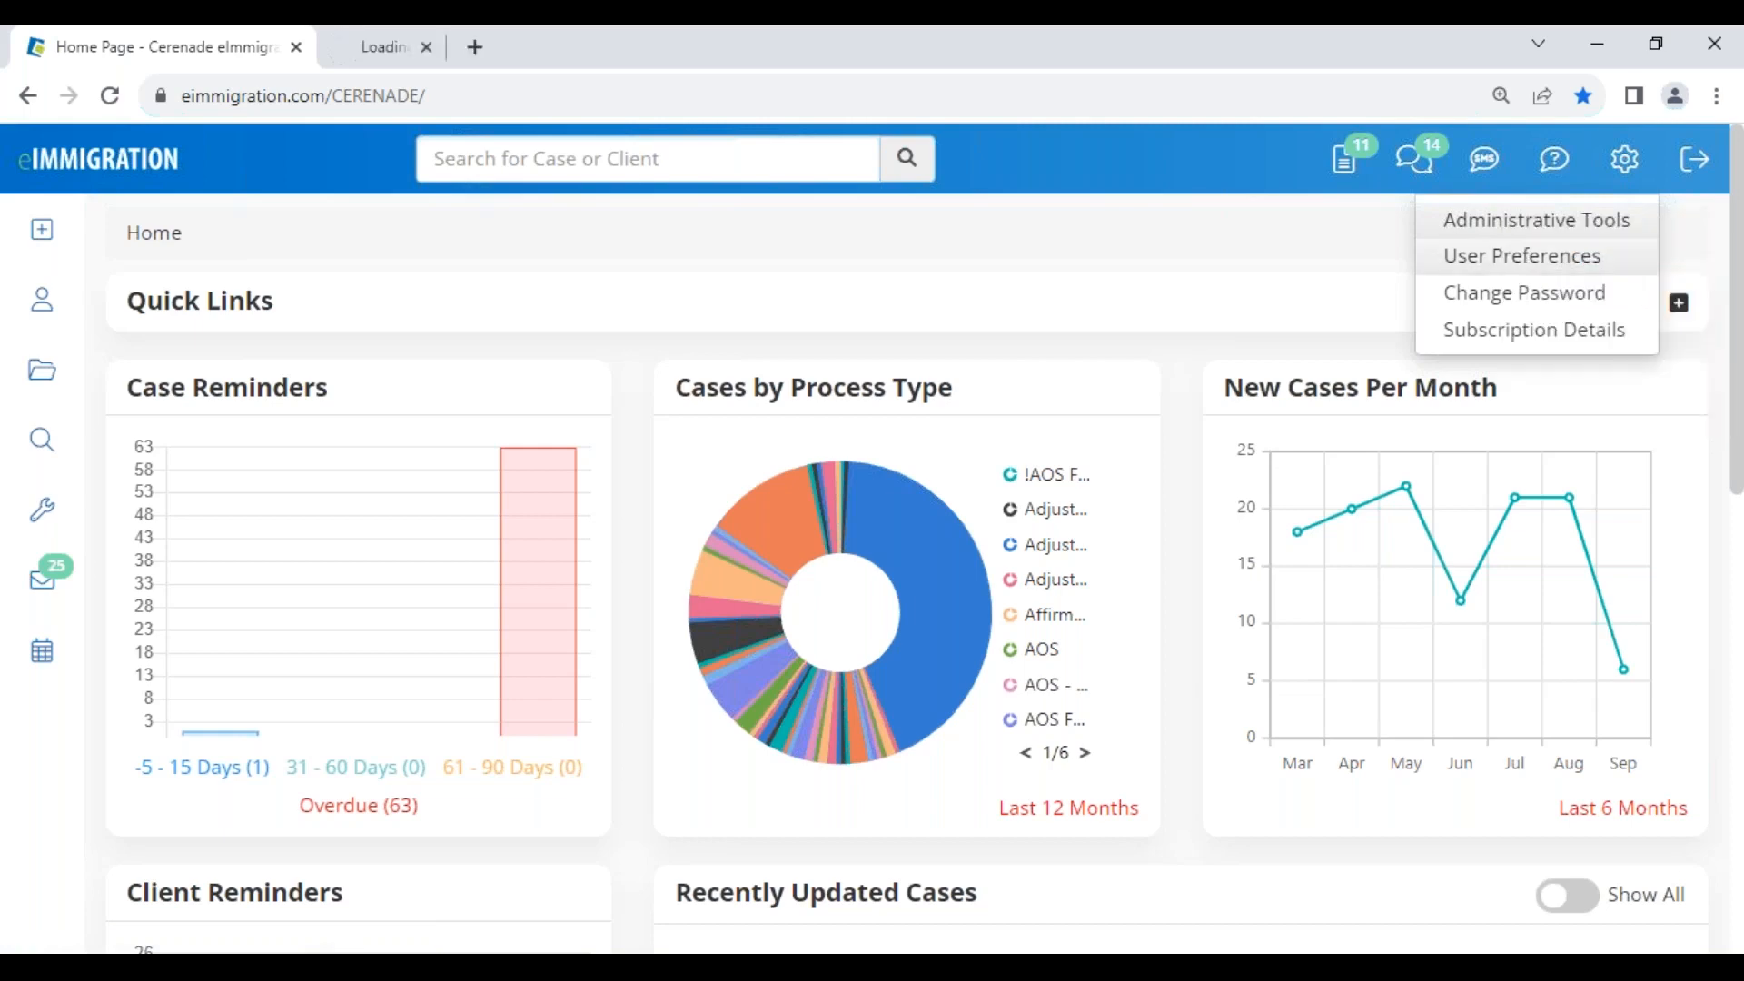
drag(398, 68, 179, 47)
Highlight the Administrator - Home heading, then switch back to the dashboard tab
drag(47, 296, 350, 316)
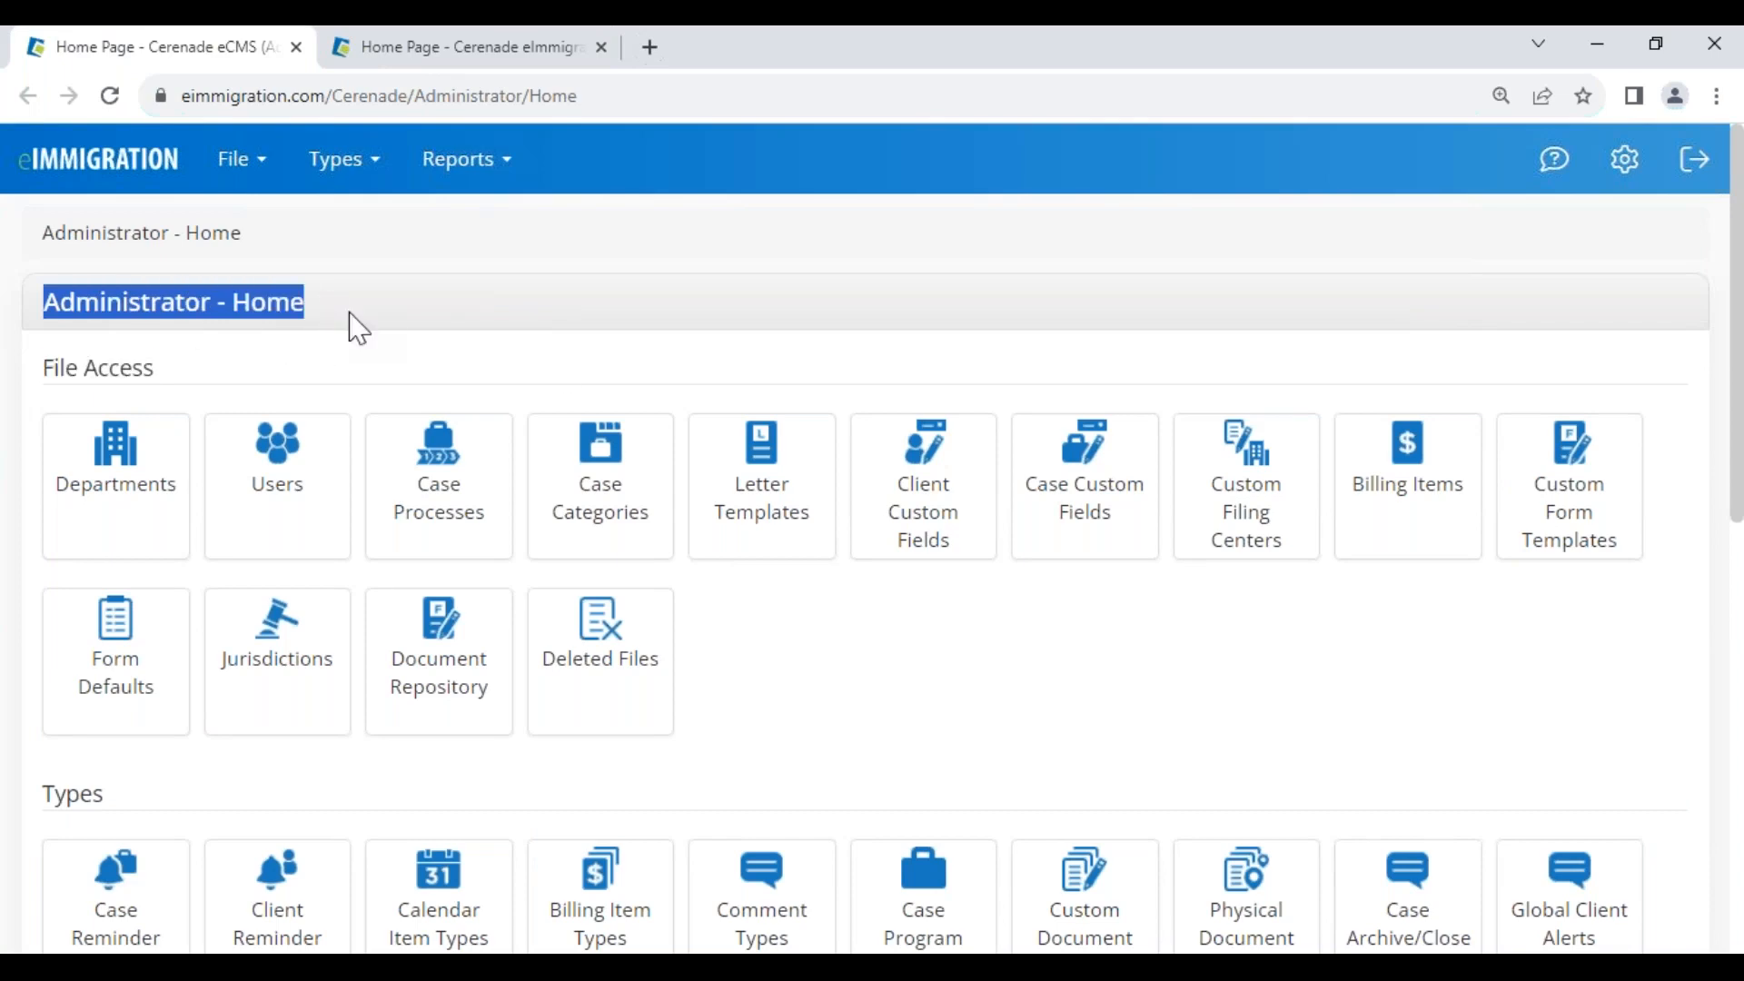
click(778, 634)
click(511, 56)
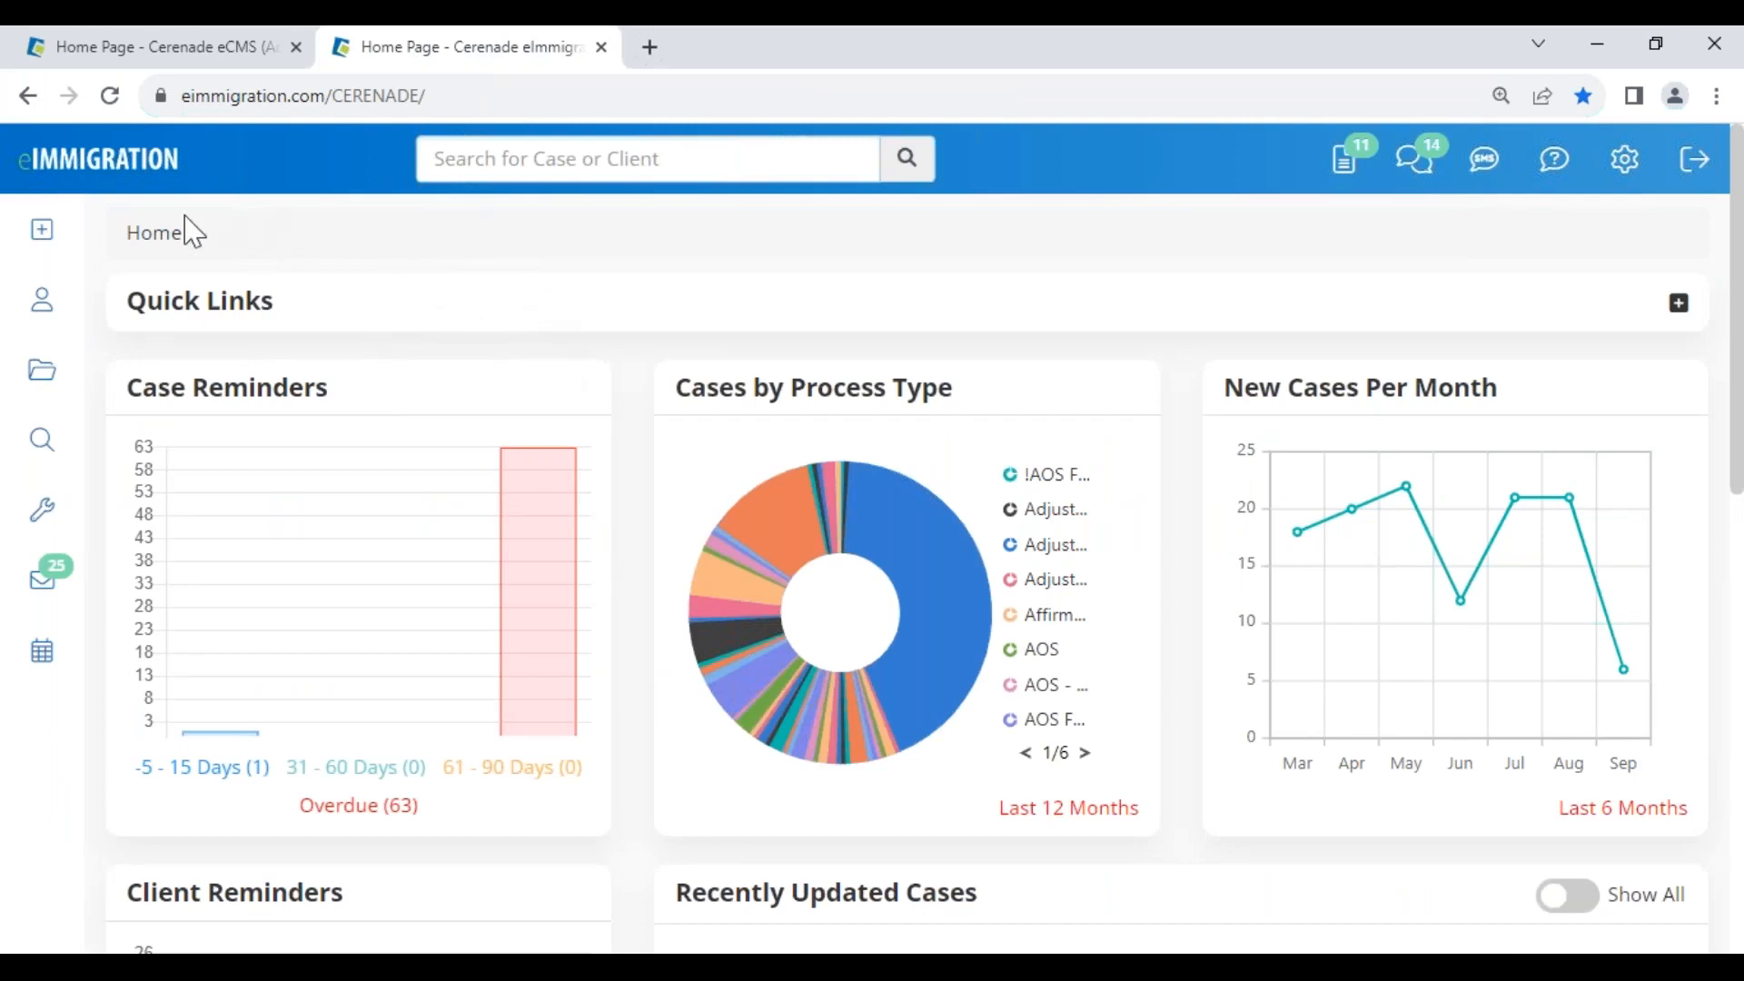
Switch to the Administrator - Home tab and highlight its heading
click(179, 55)
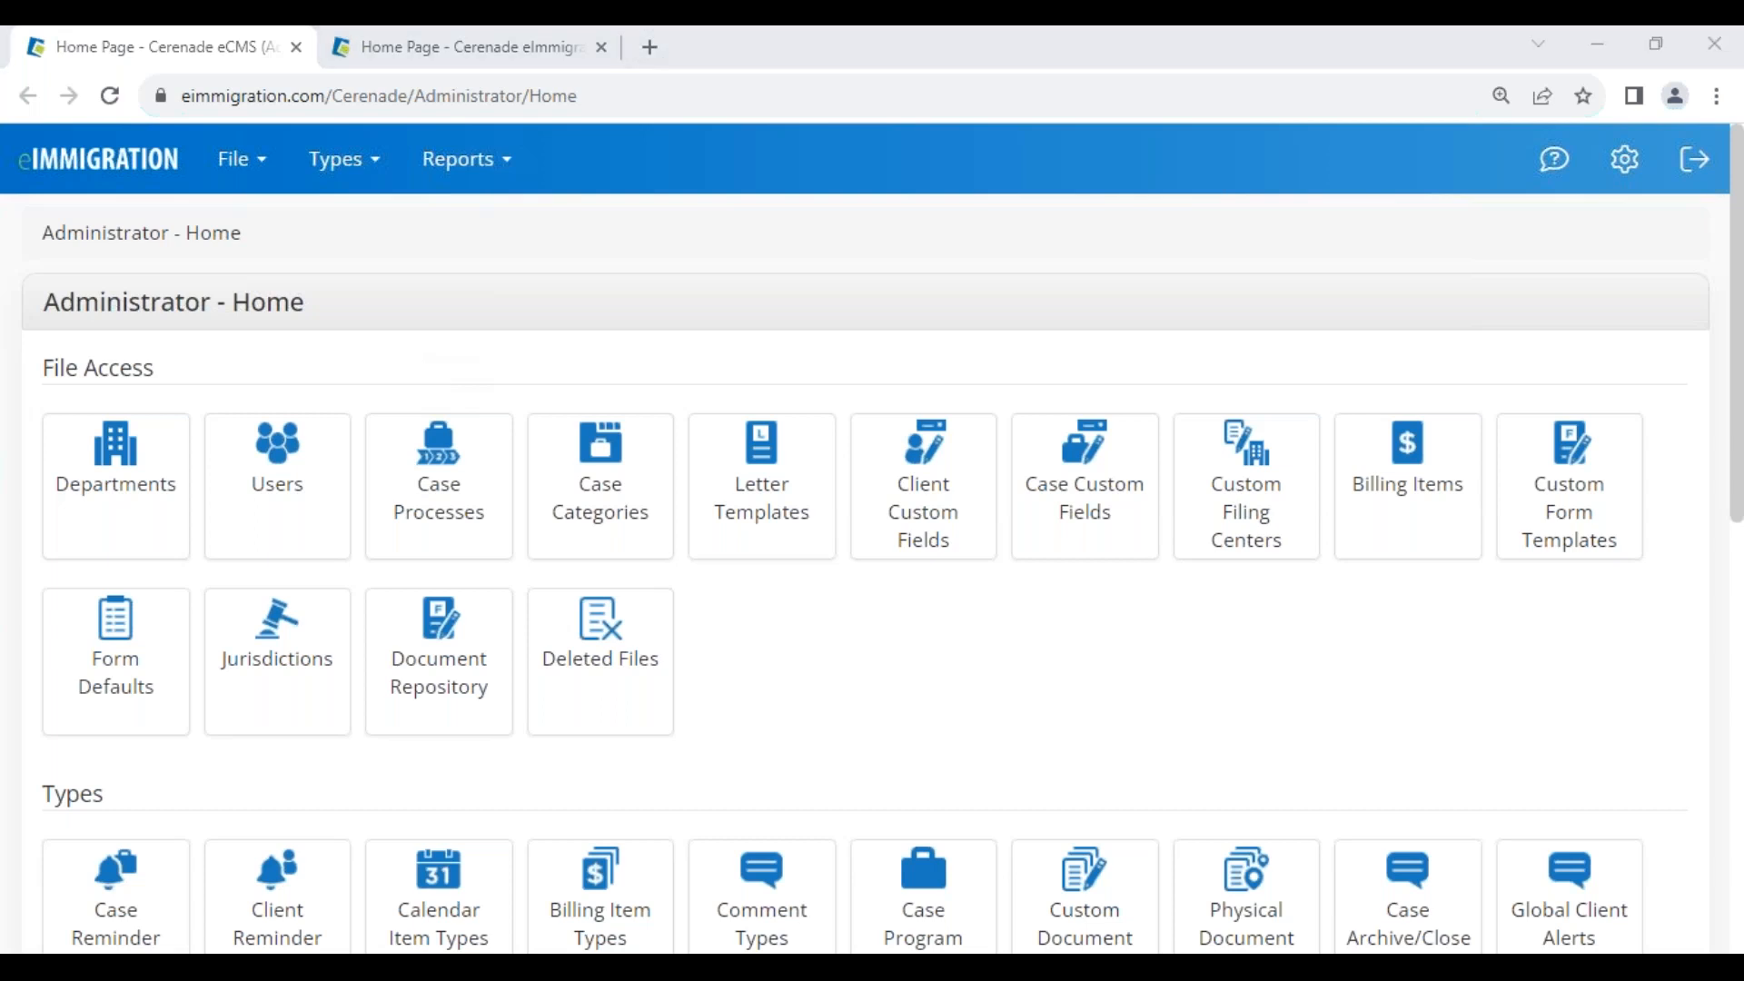
drag(46, 309, 324, 315)
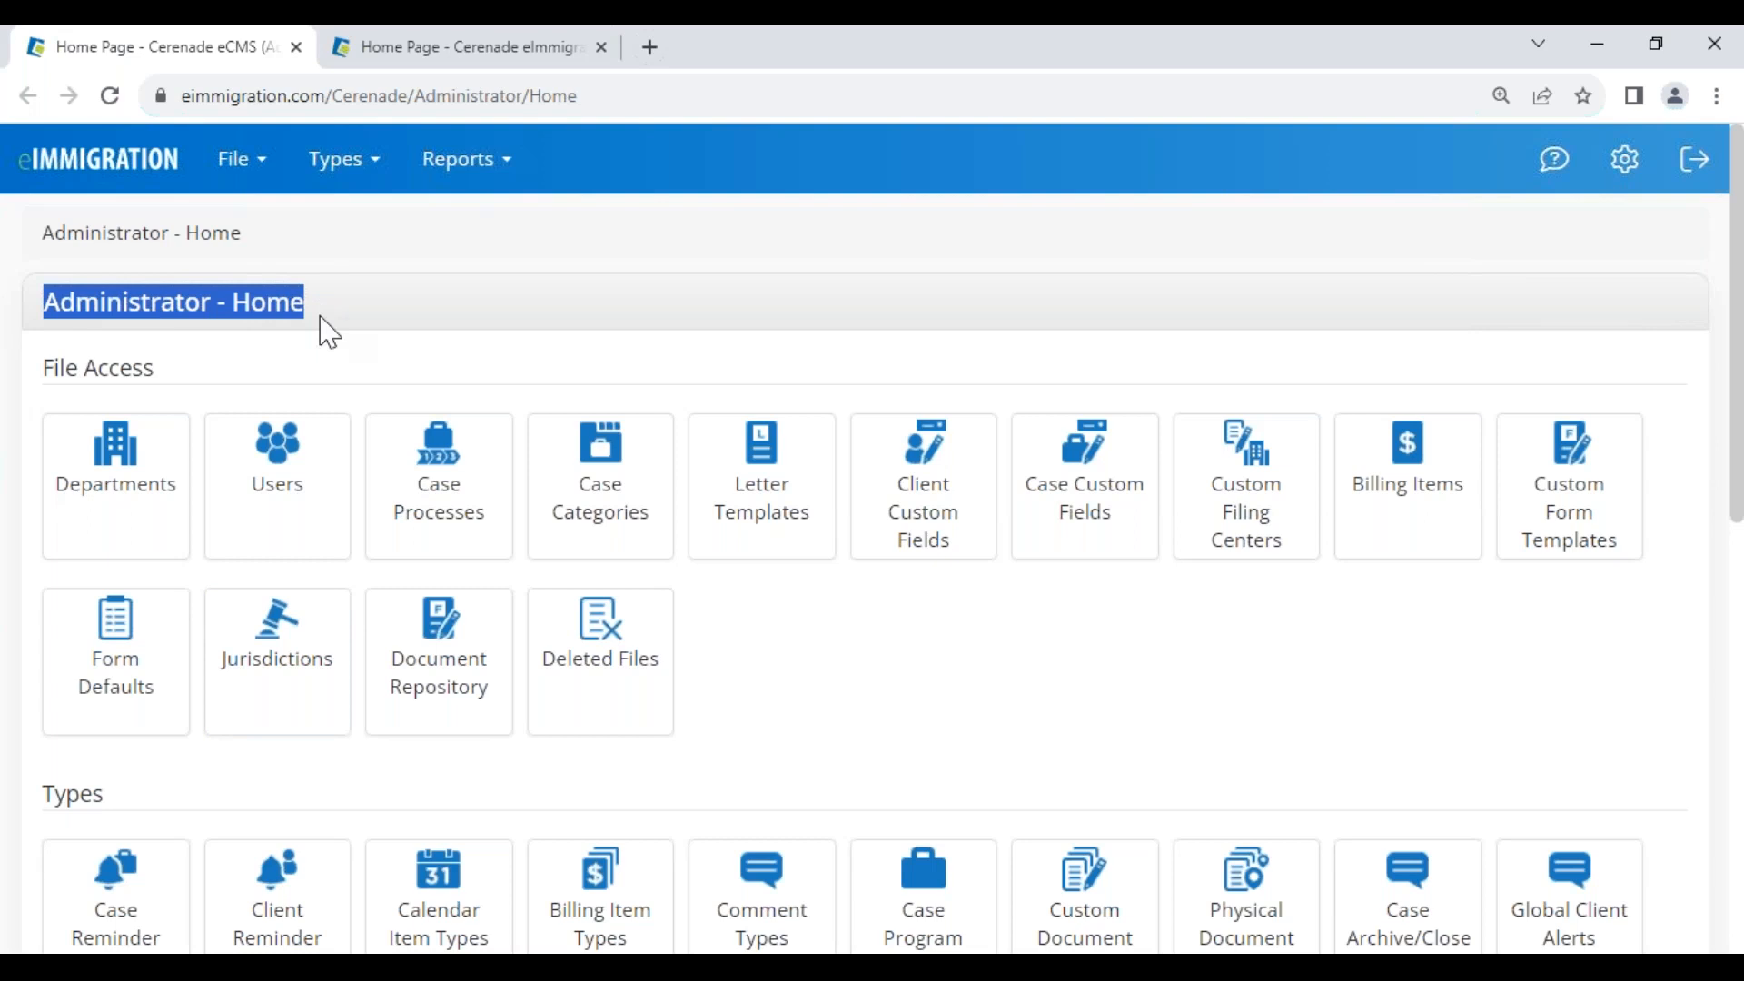
click(327, 333)
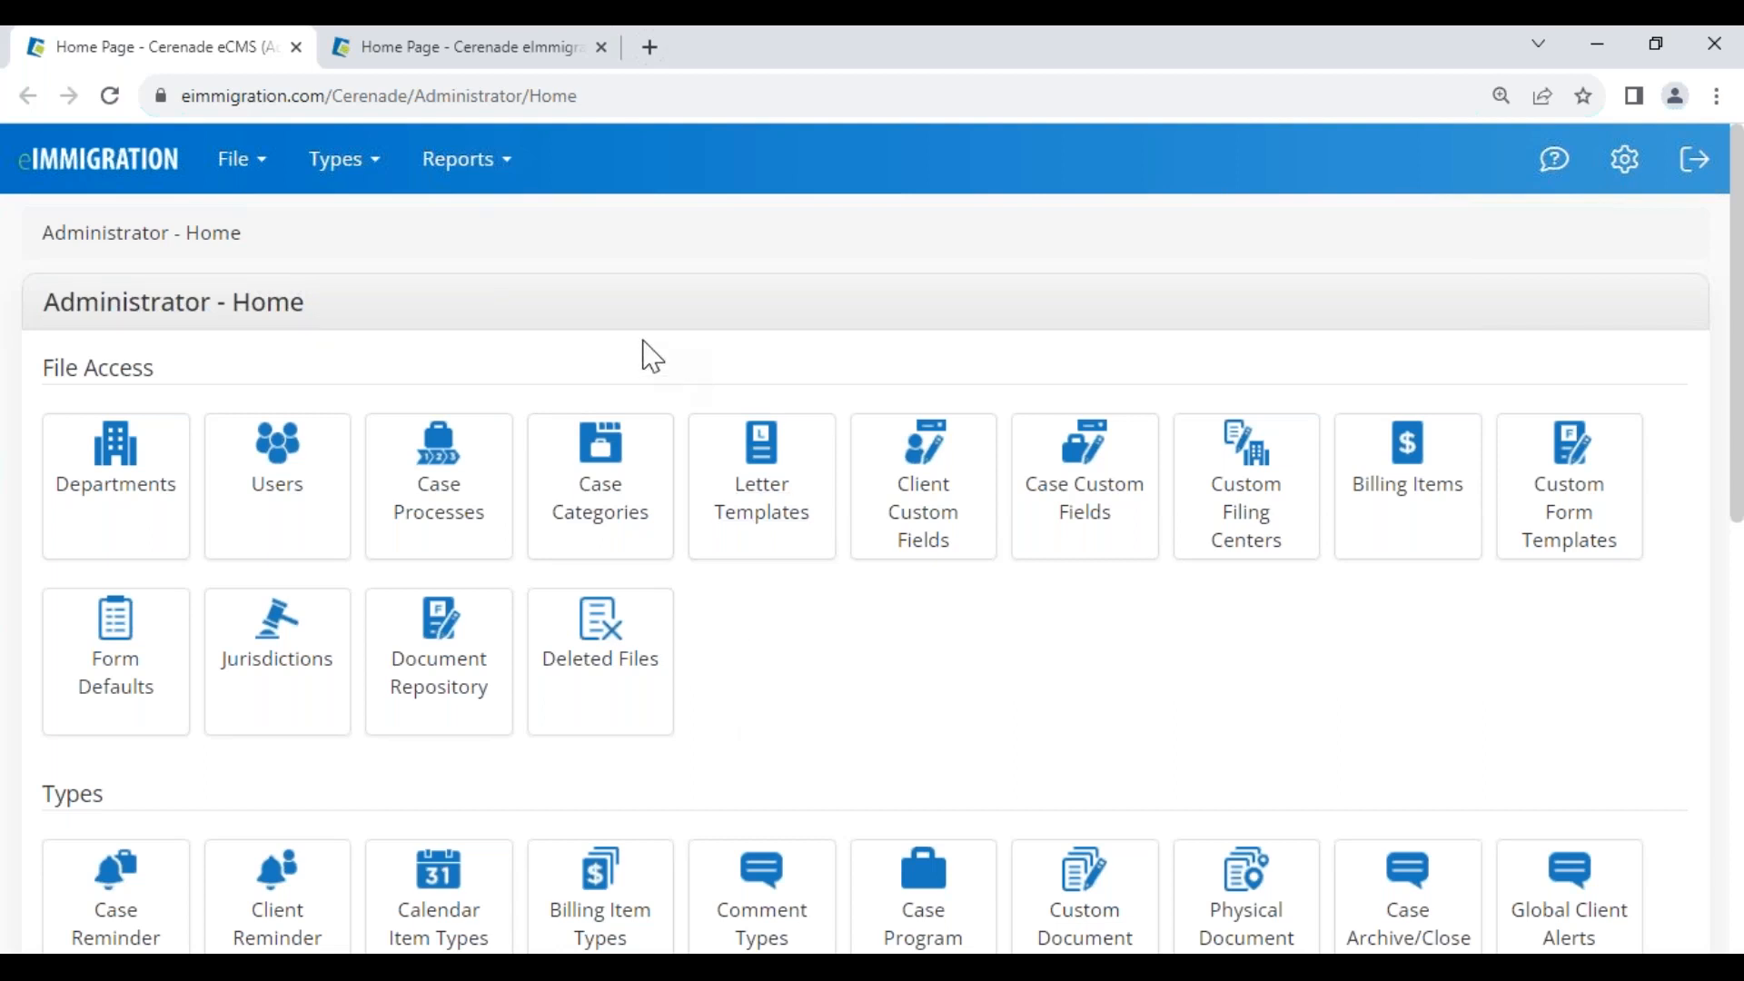
Return to the dashboard, show the gear menu's Administrative Tools option, then go back to Administrator - Home
click(505, 51)
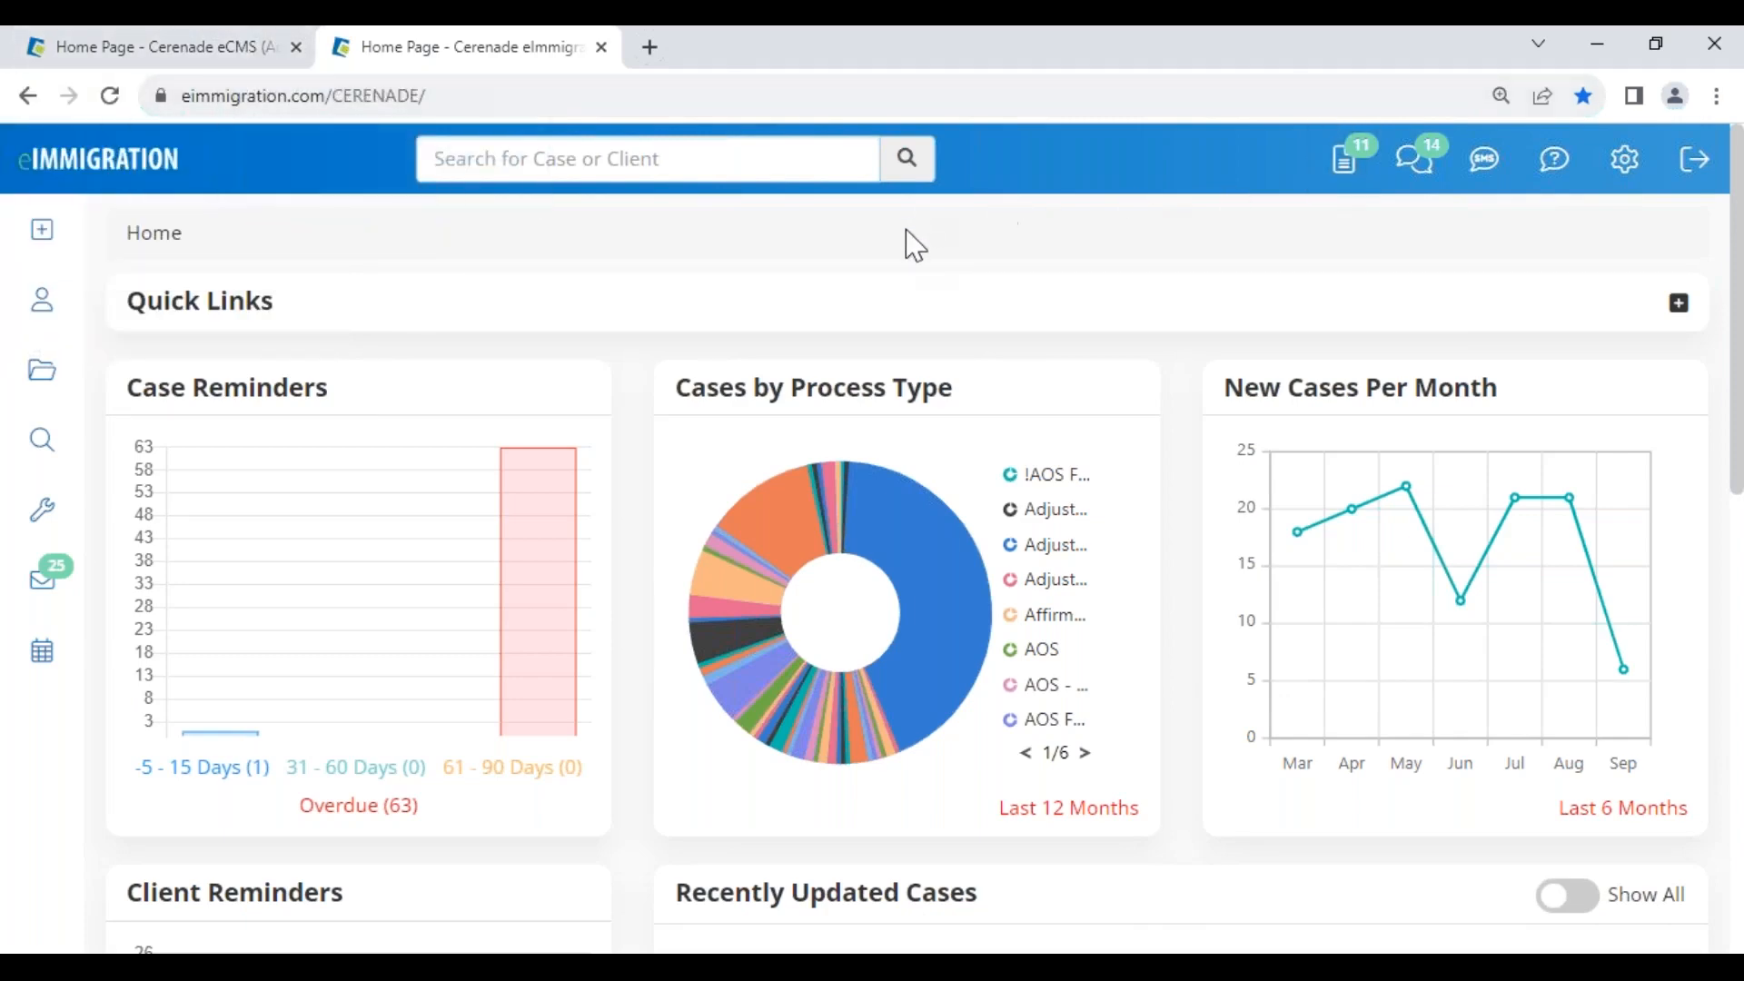
click(1627, 171)
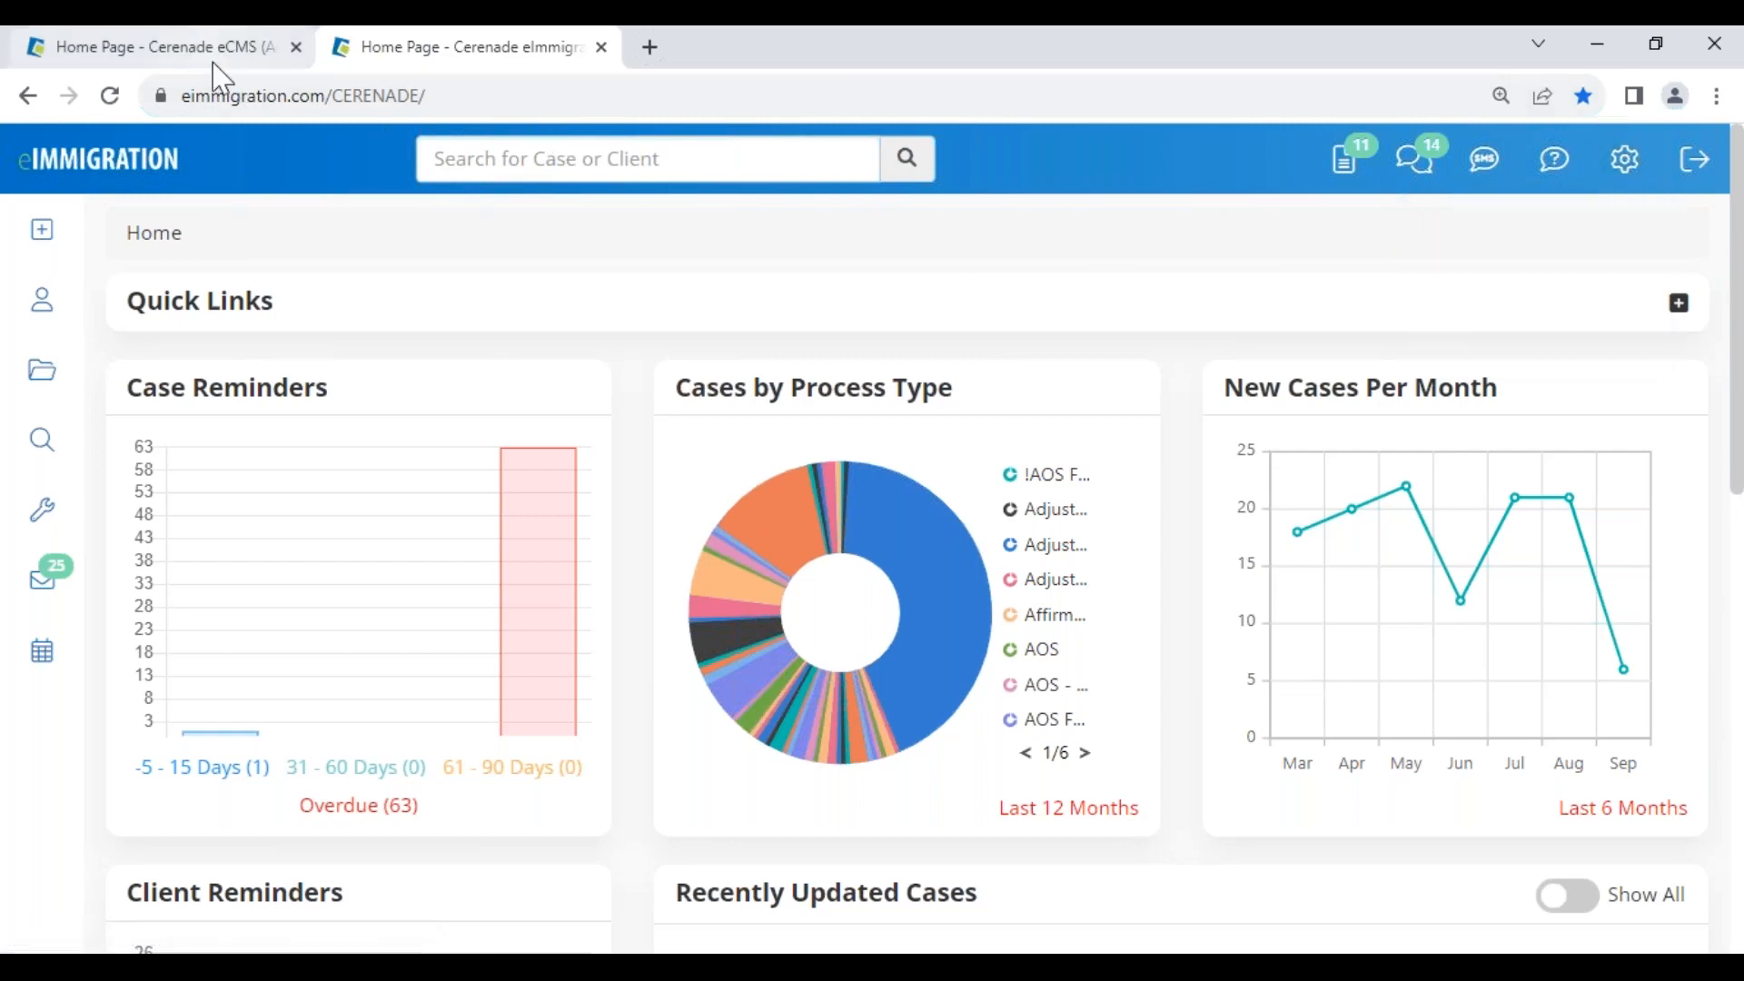
mouse_move(1622, 168)
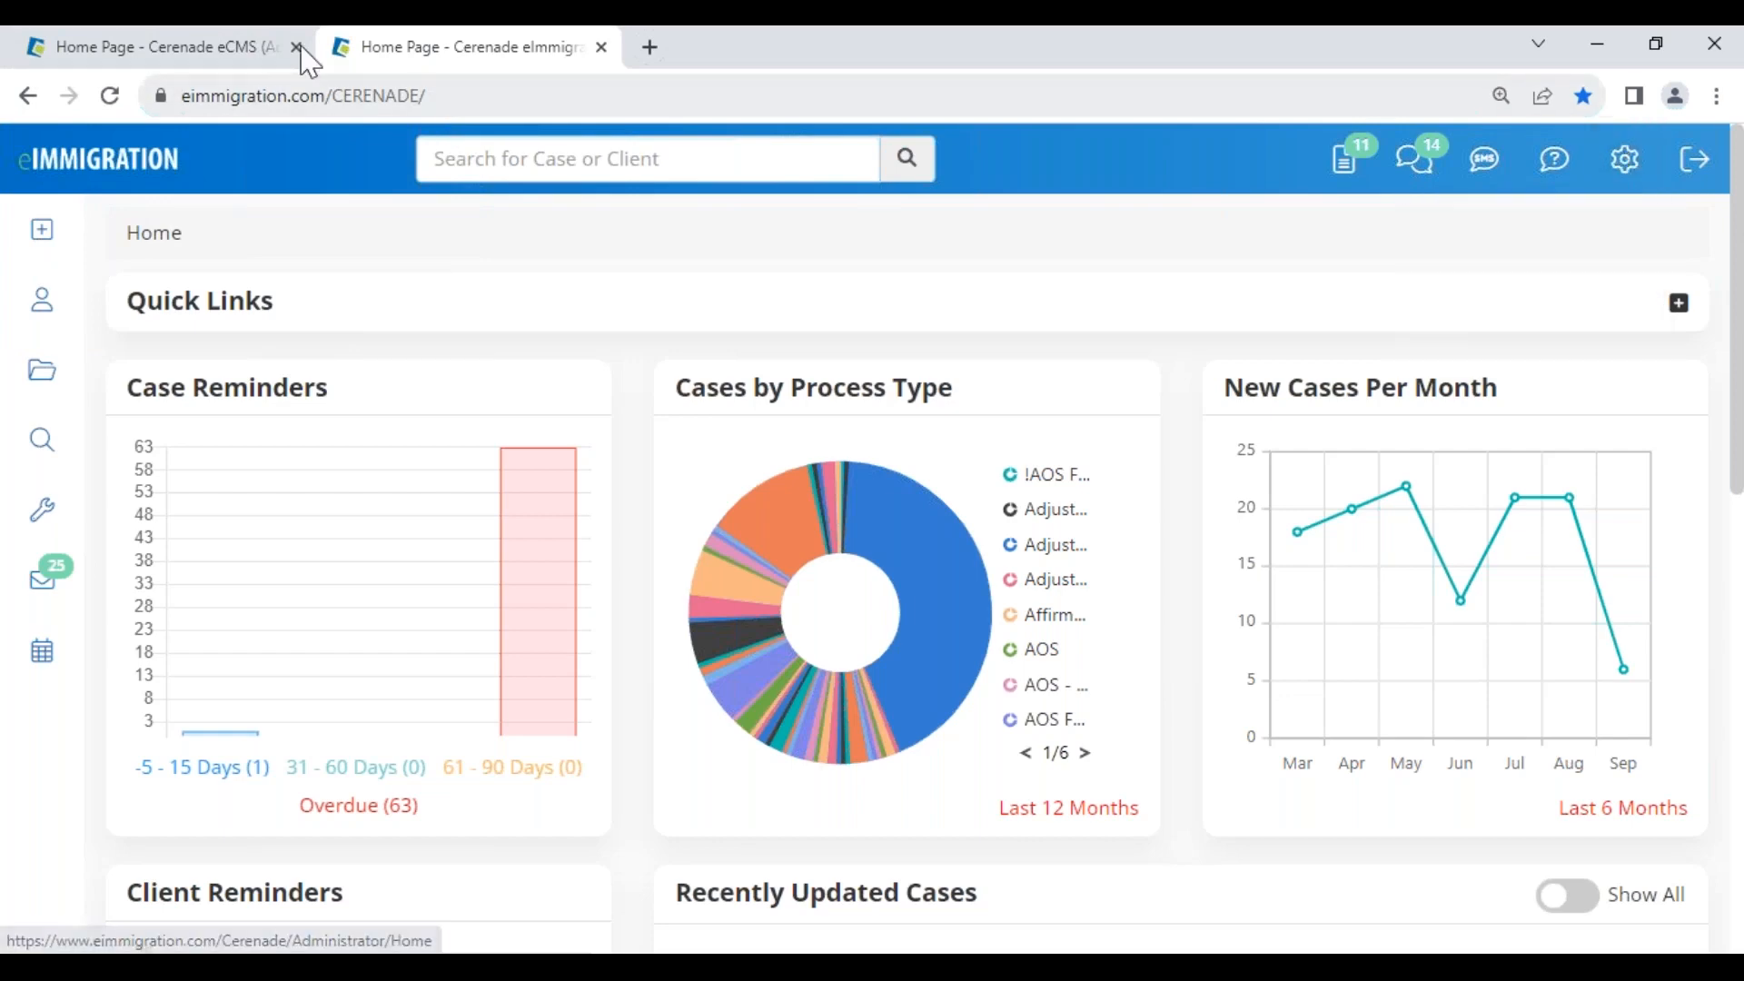
click(200, 49)
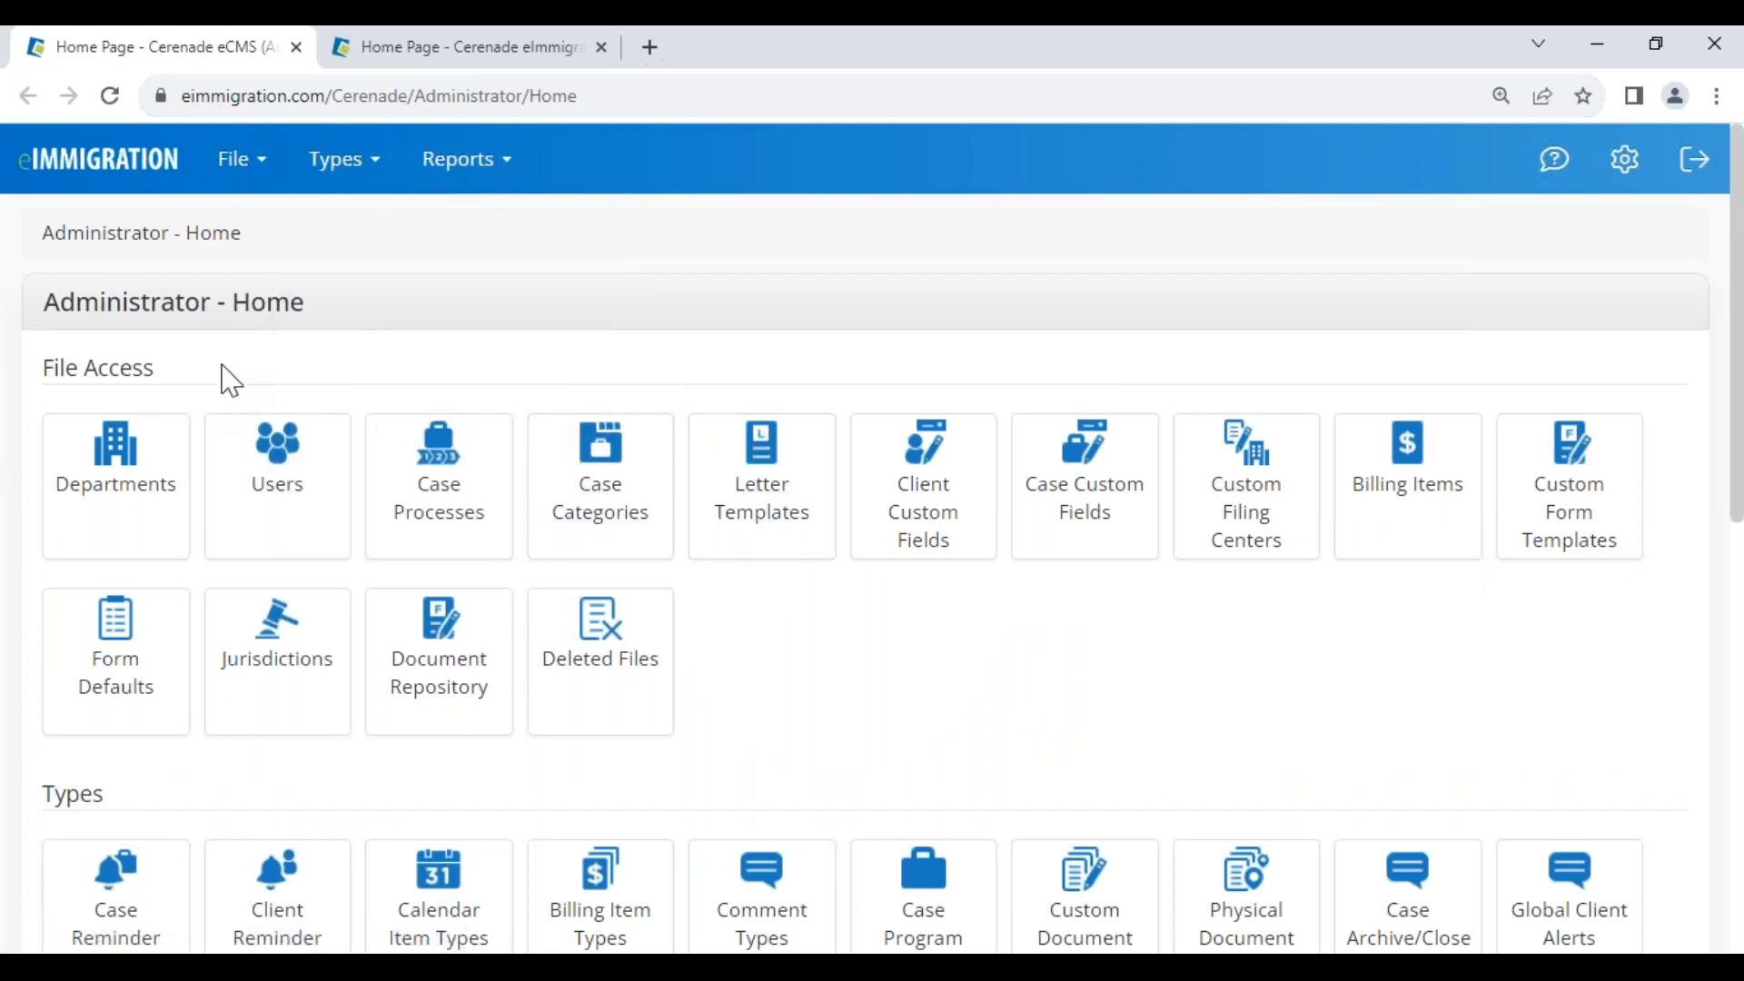
Open the Departments list and review it, highlighting its heading and the Cerenade Example entry
click(119, 463)
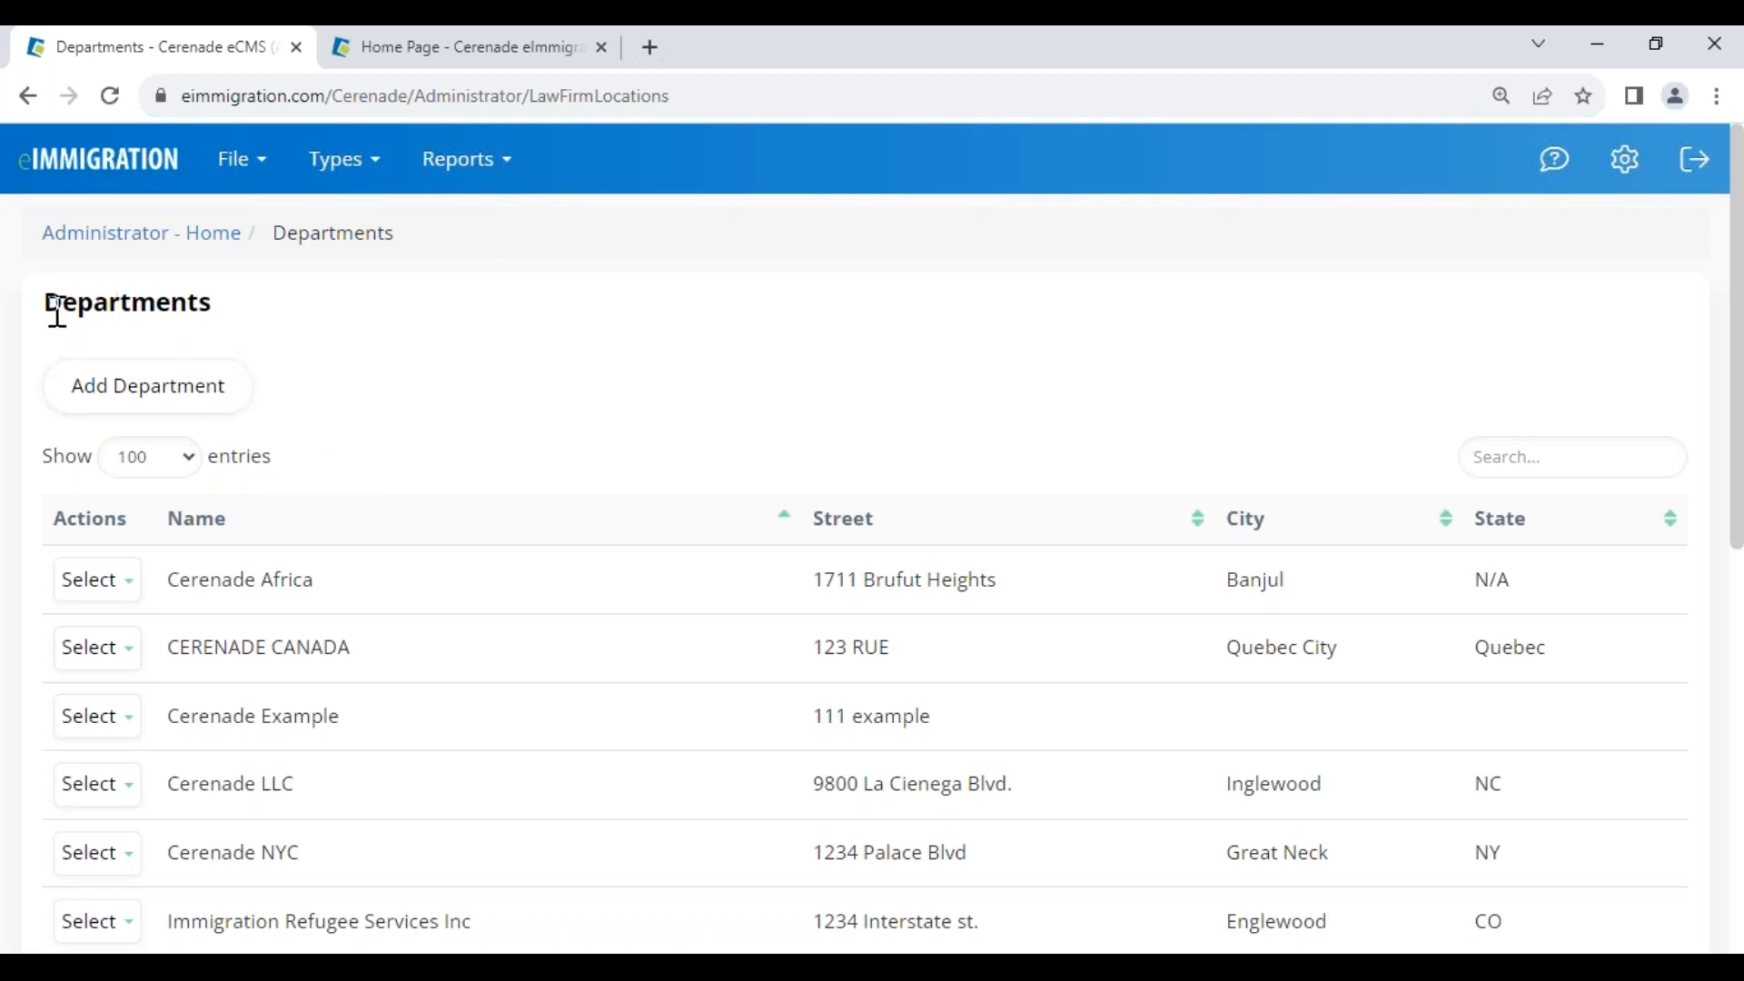
drag(58, 313, 233, 319)
click(390, 444)
scroll(404, 736, down, 7)
scroll(400, 556, up, 7)
drag(62, 311, 276, 306)
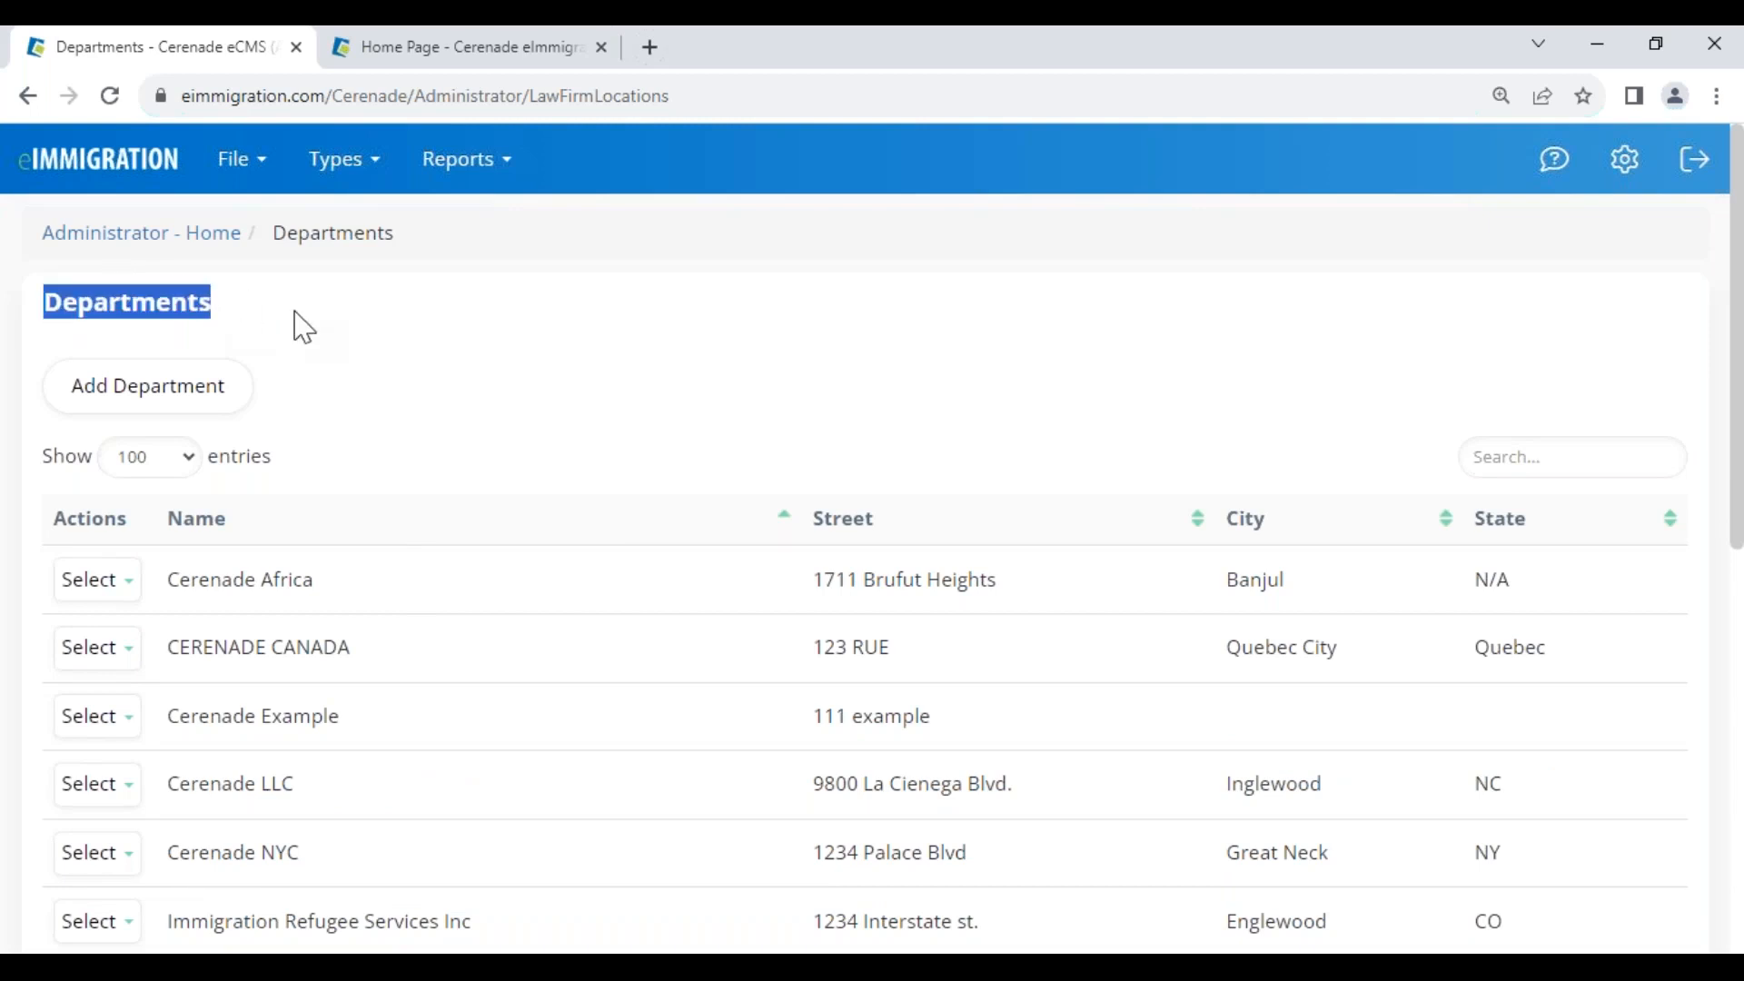
click(305, 331)
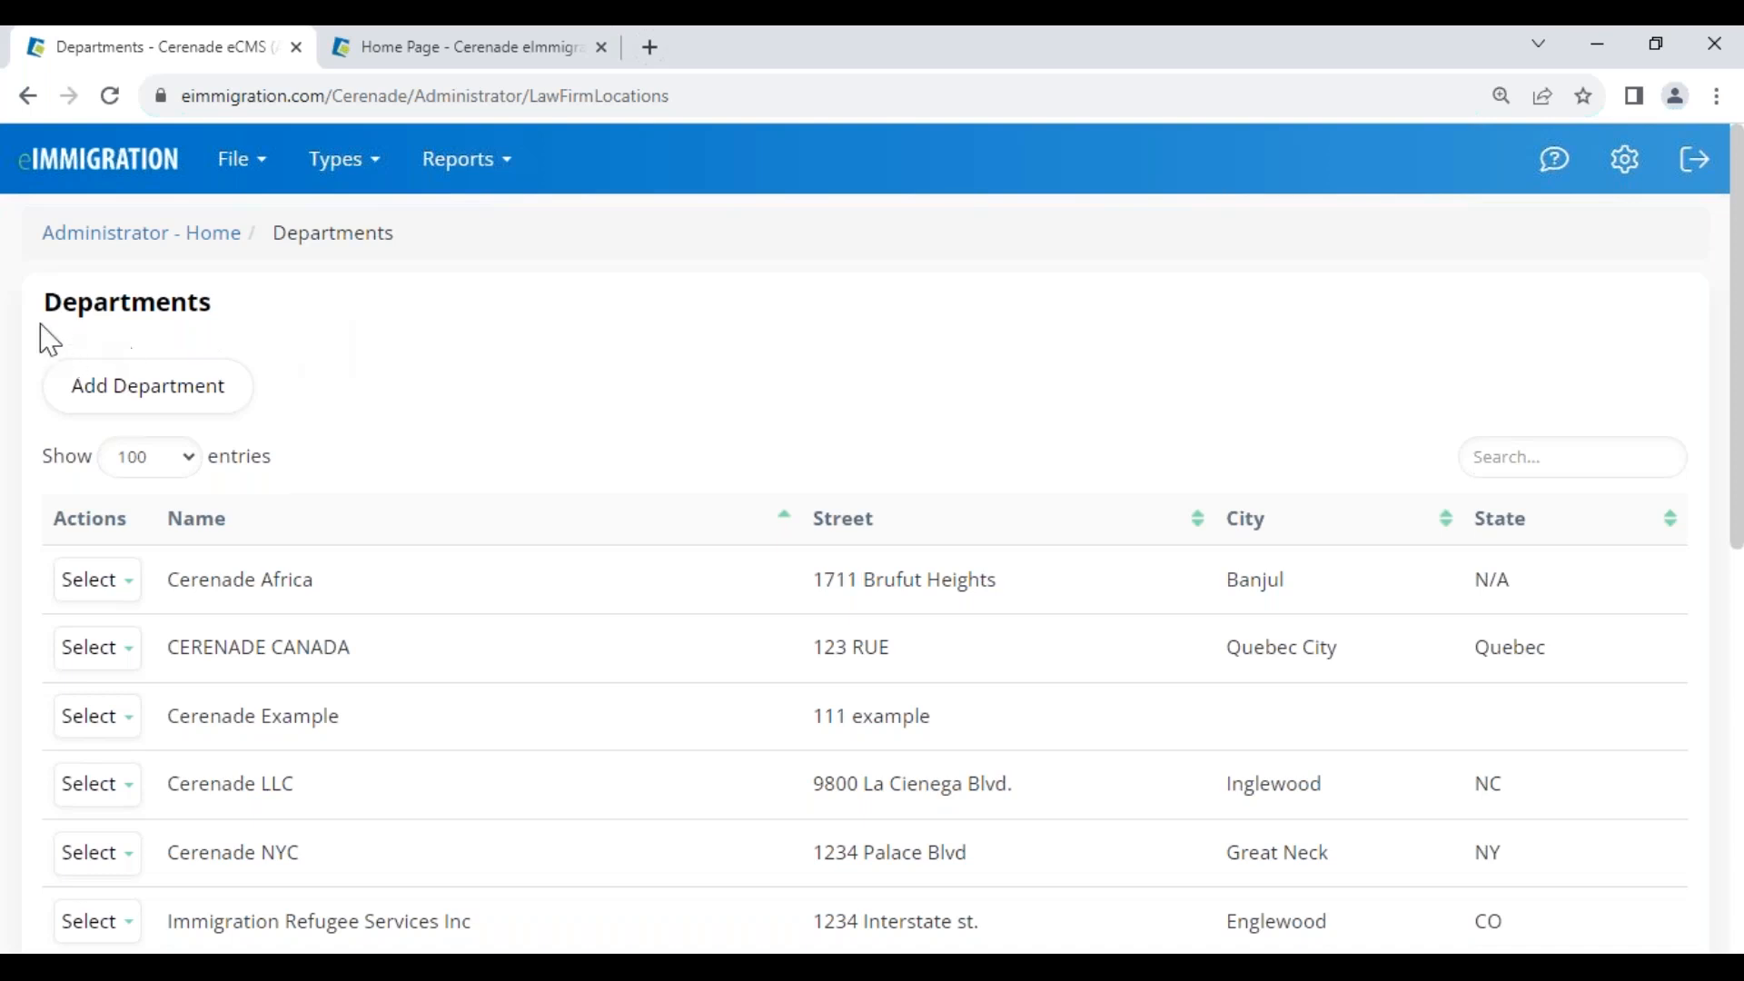
drag(45, 300, 226, 302)
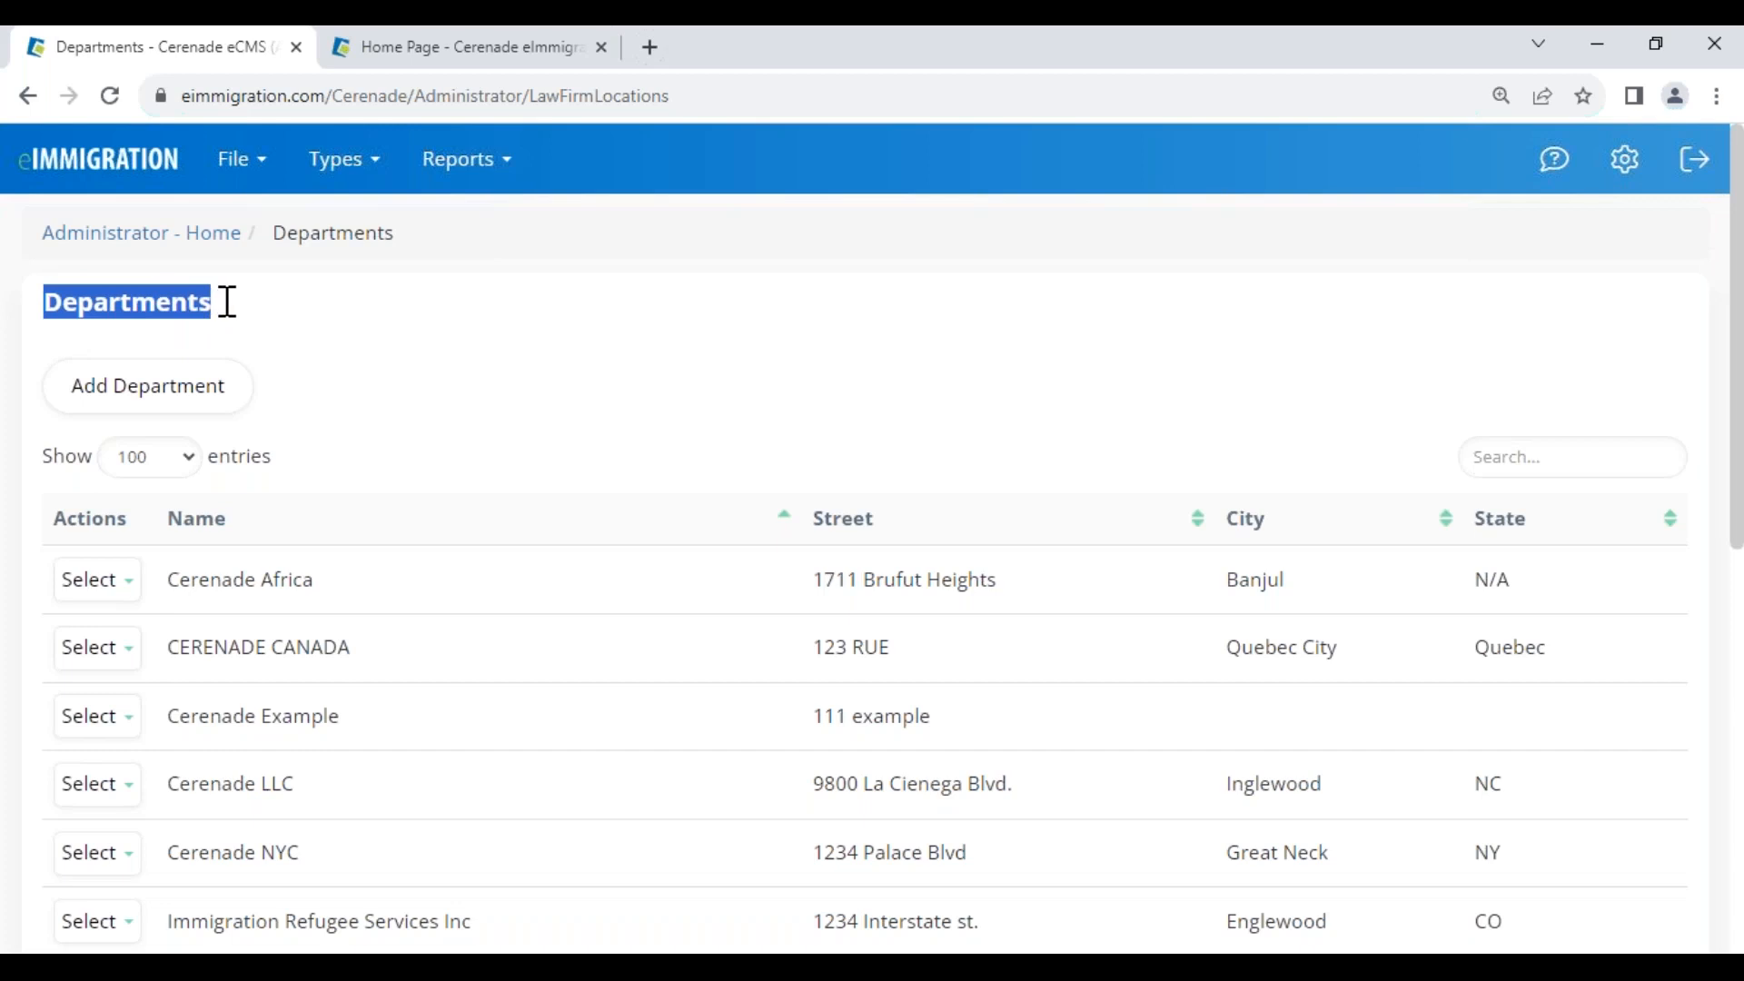
click(234, 310)
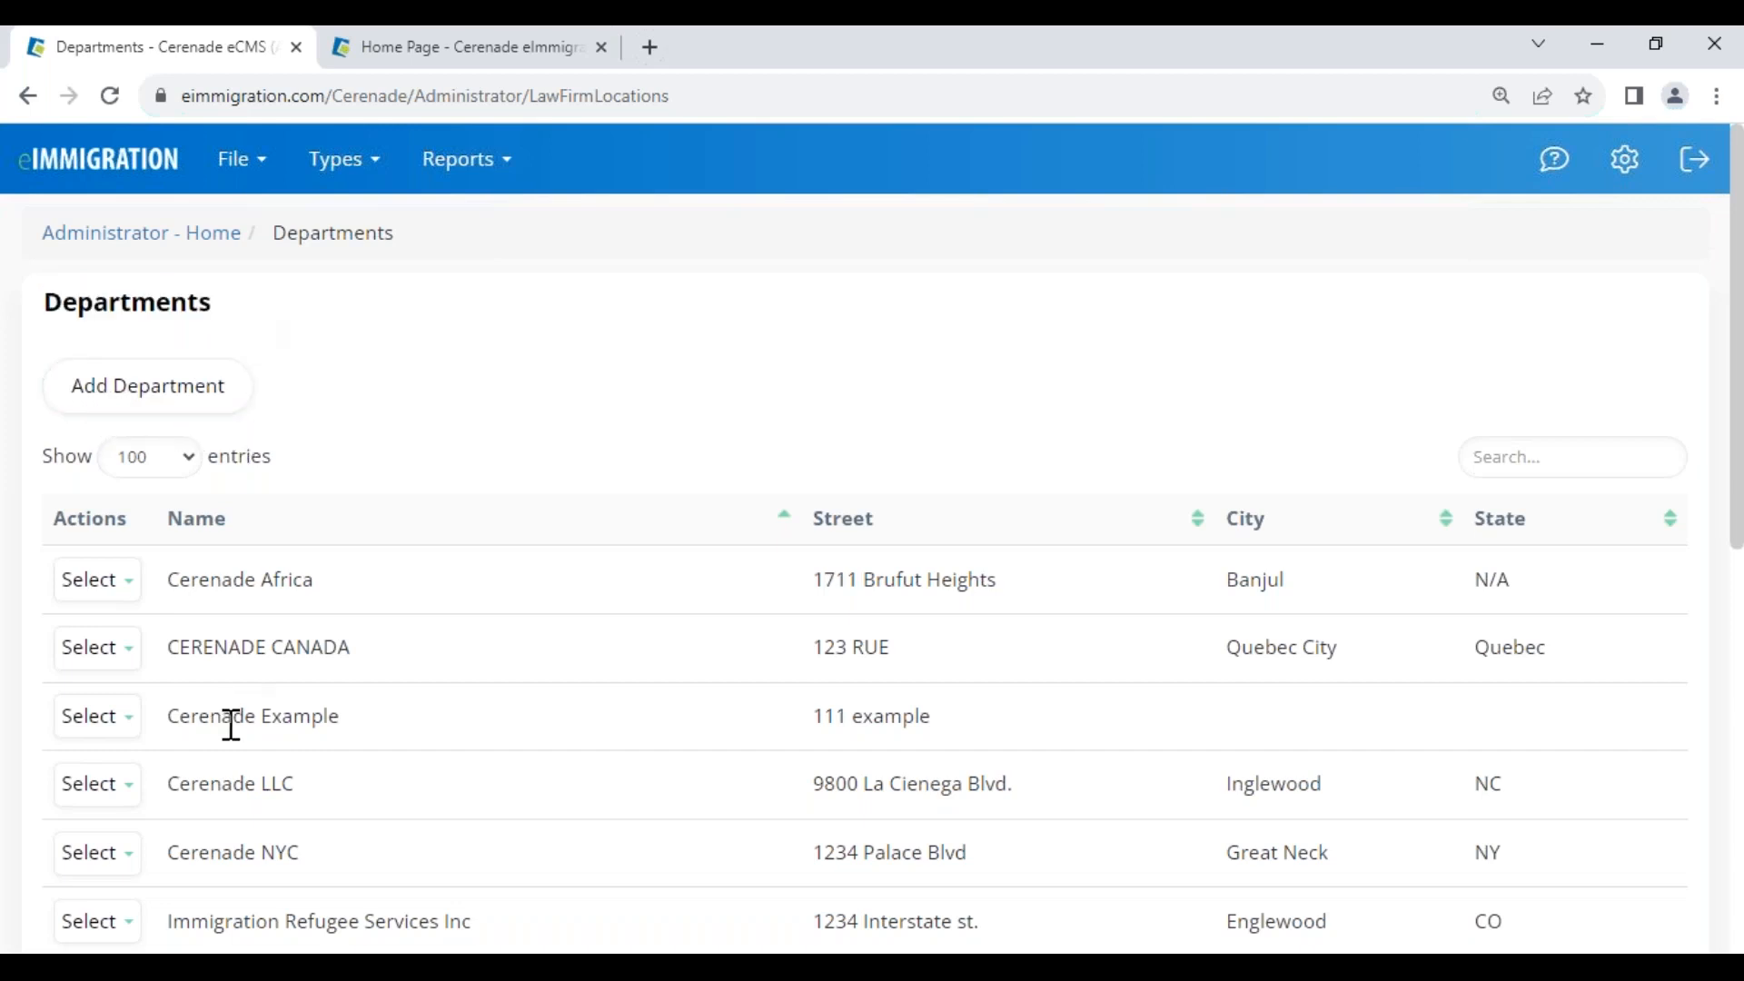
drag(232, 725, 400, 693)
click(440, 444)
Scroll the home dashboard to Recently Updated Cases, then return to the Departments tab
click(442, 55)
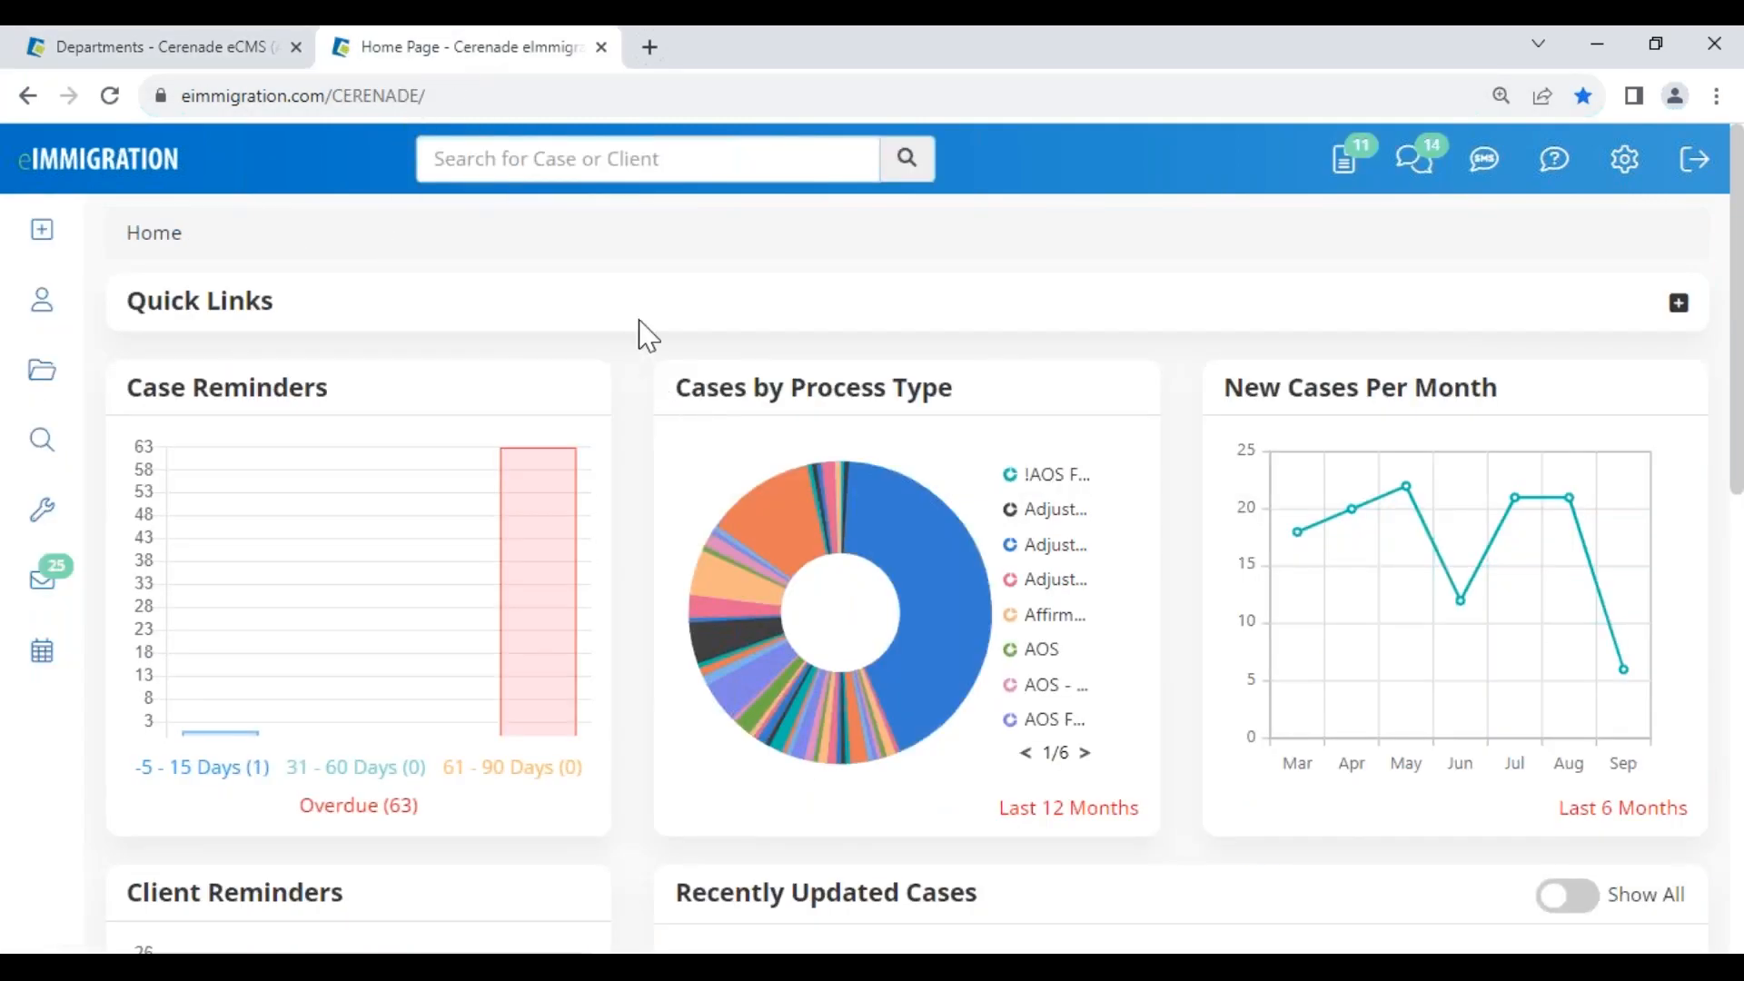
scroll(650, 545, down, 4)
scroll(650, 603, down, 1)
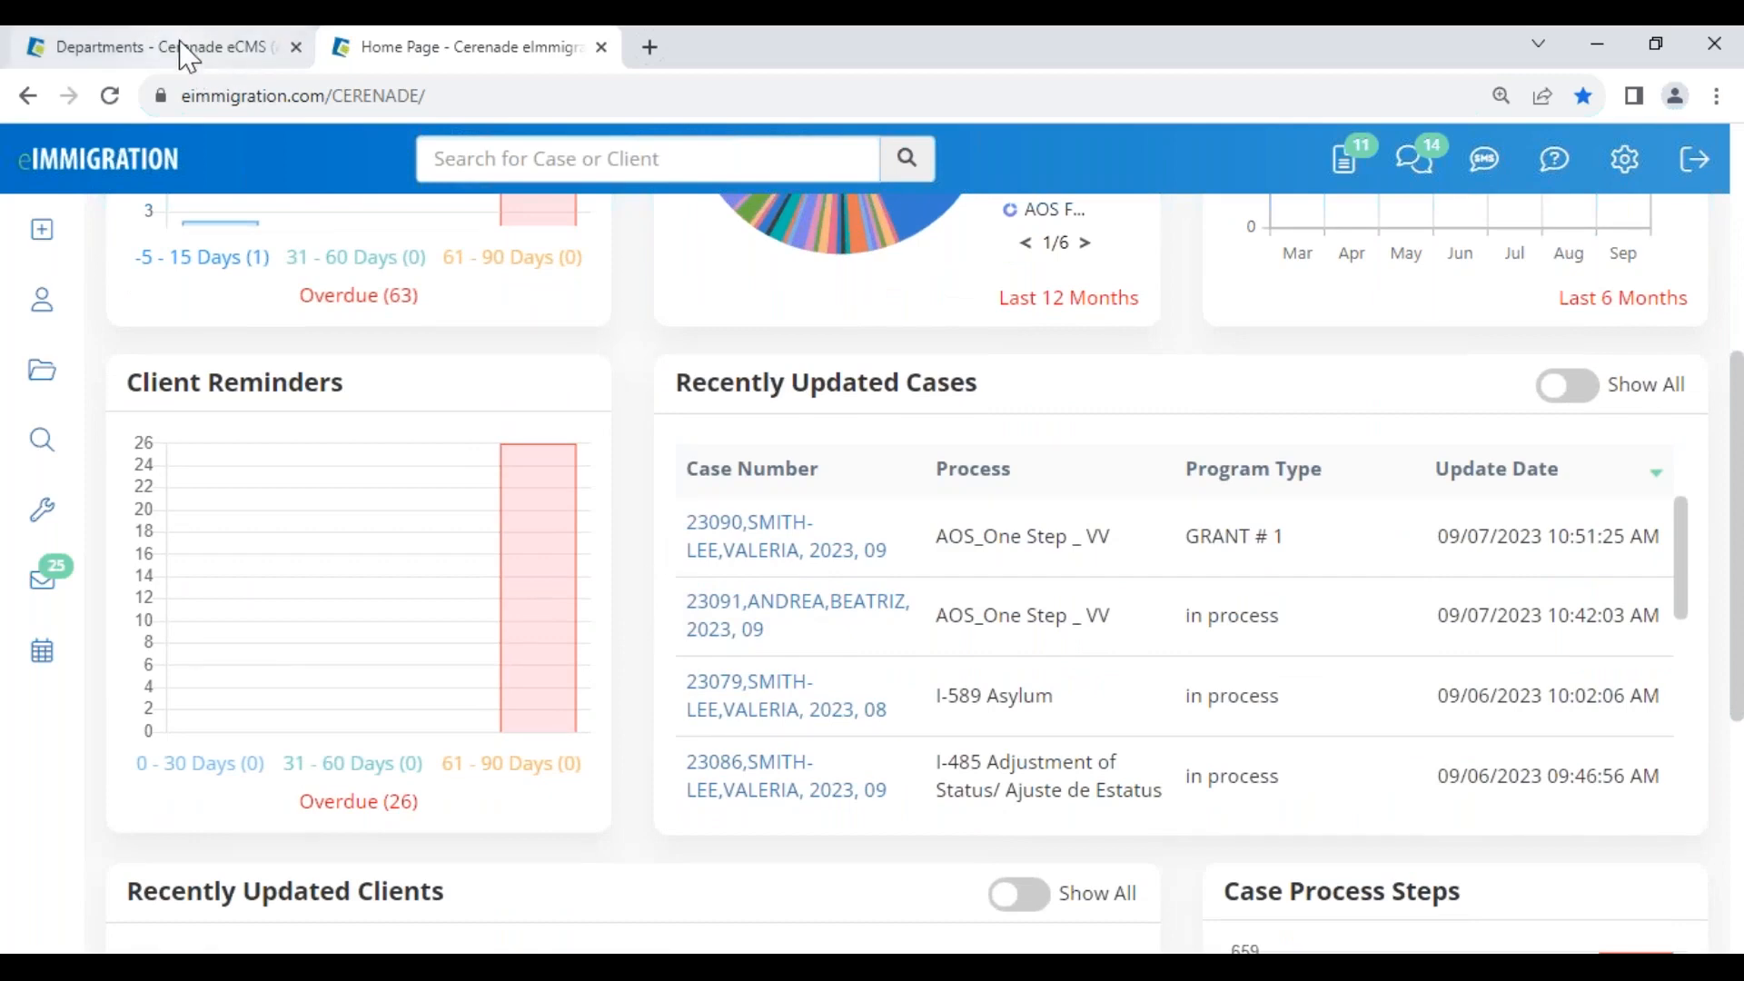
mouse_move(188, 57)
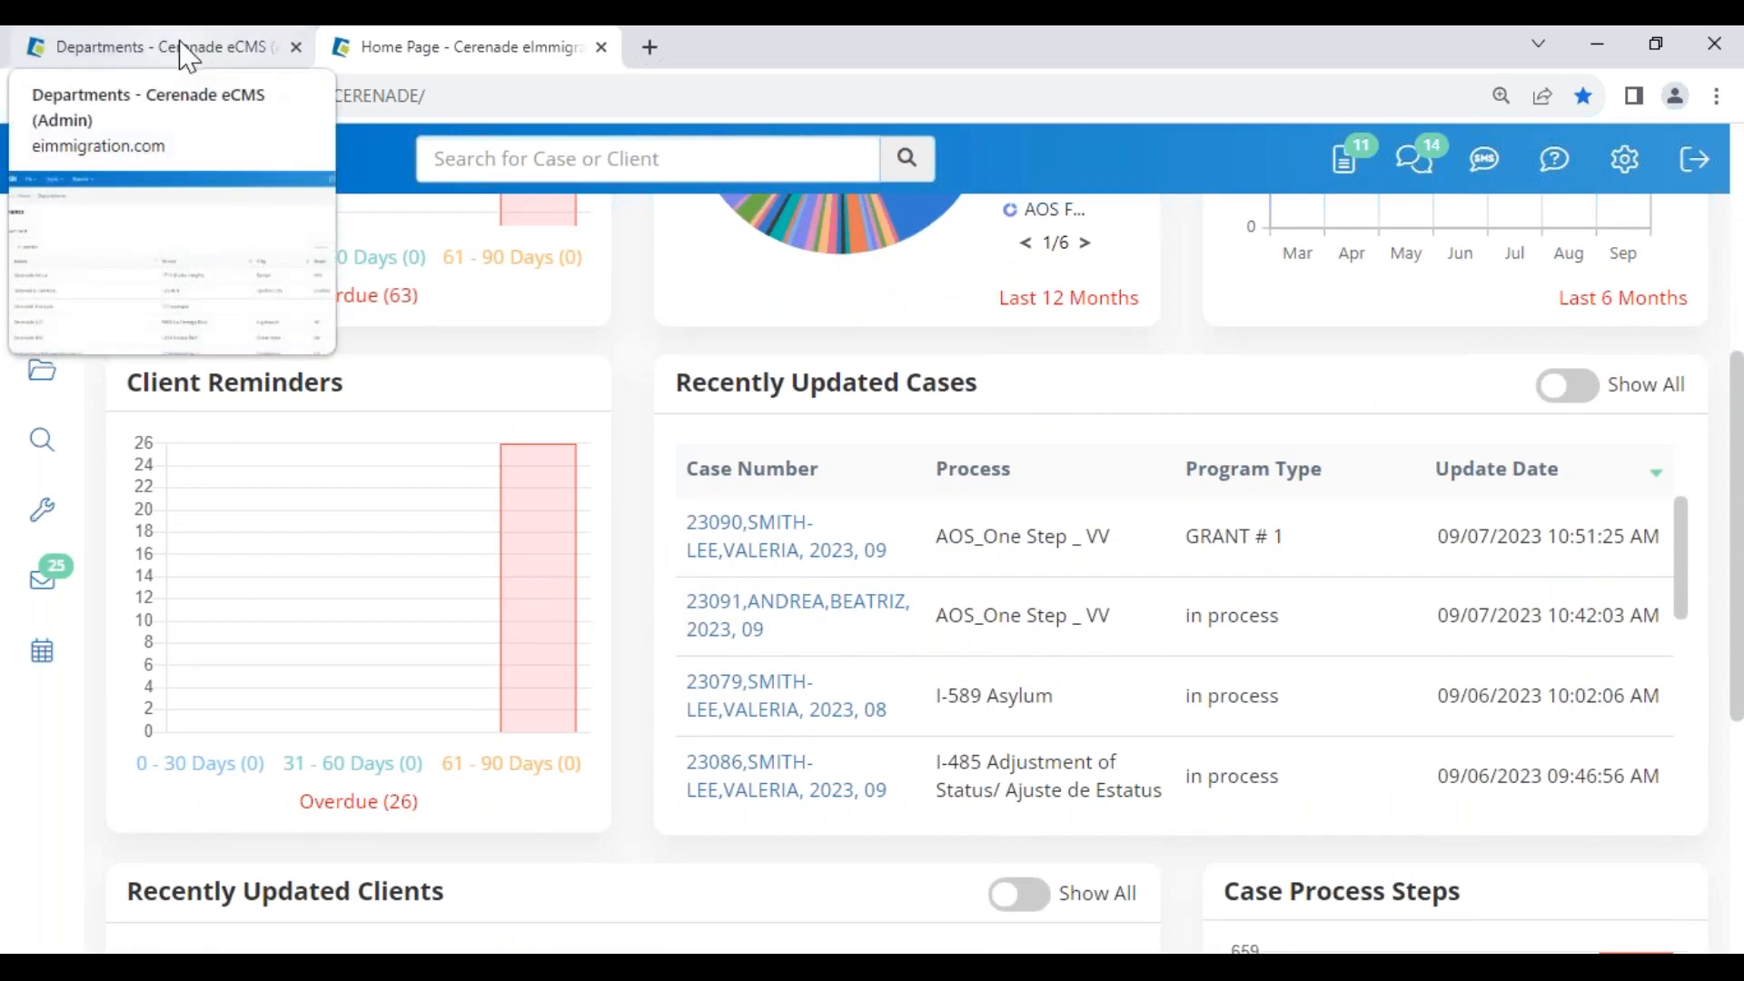
click(181, 45)
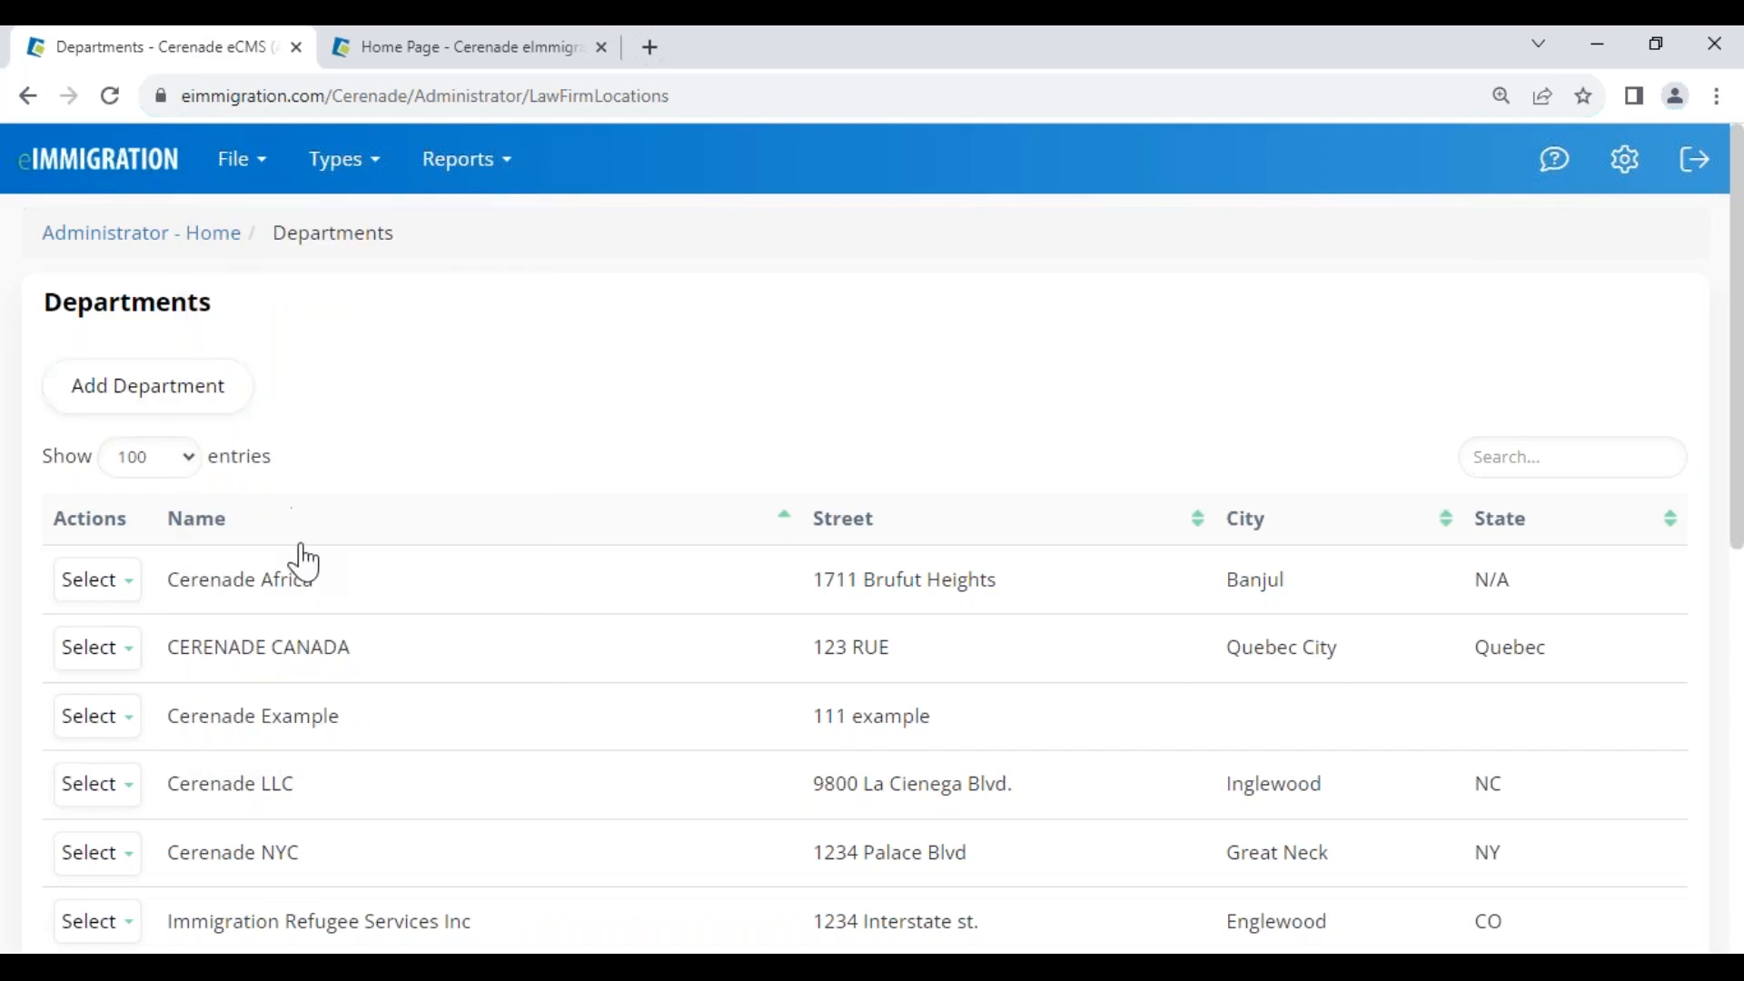
click(400, 49)
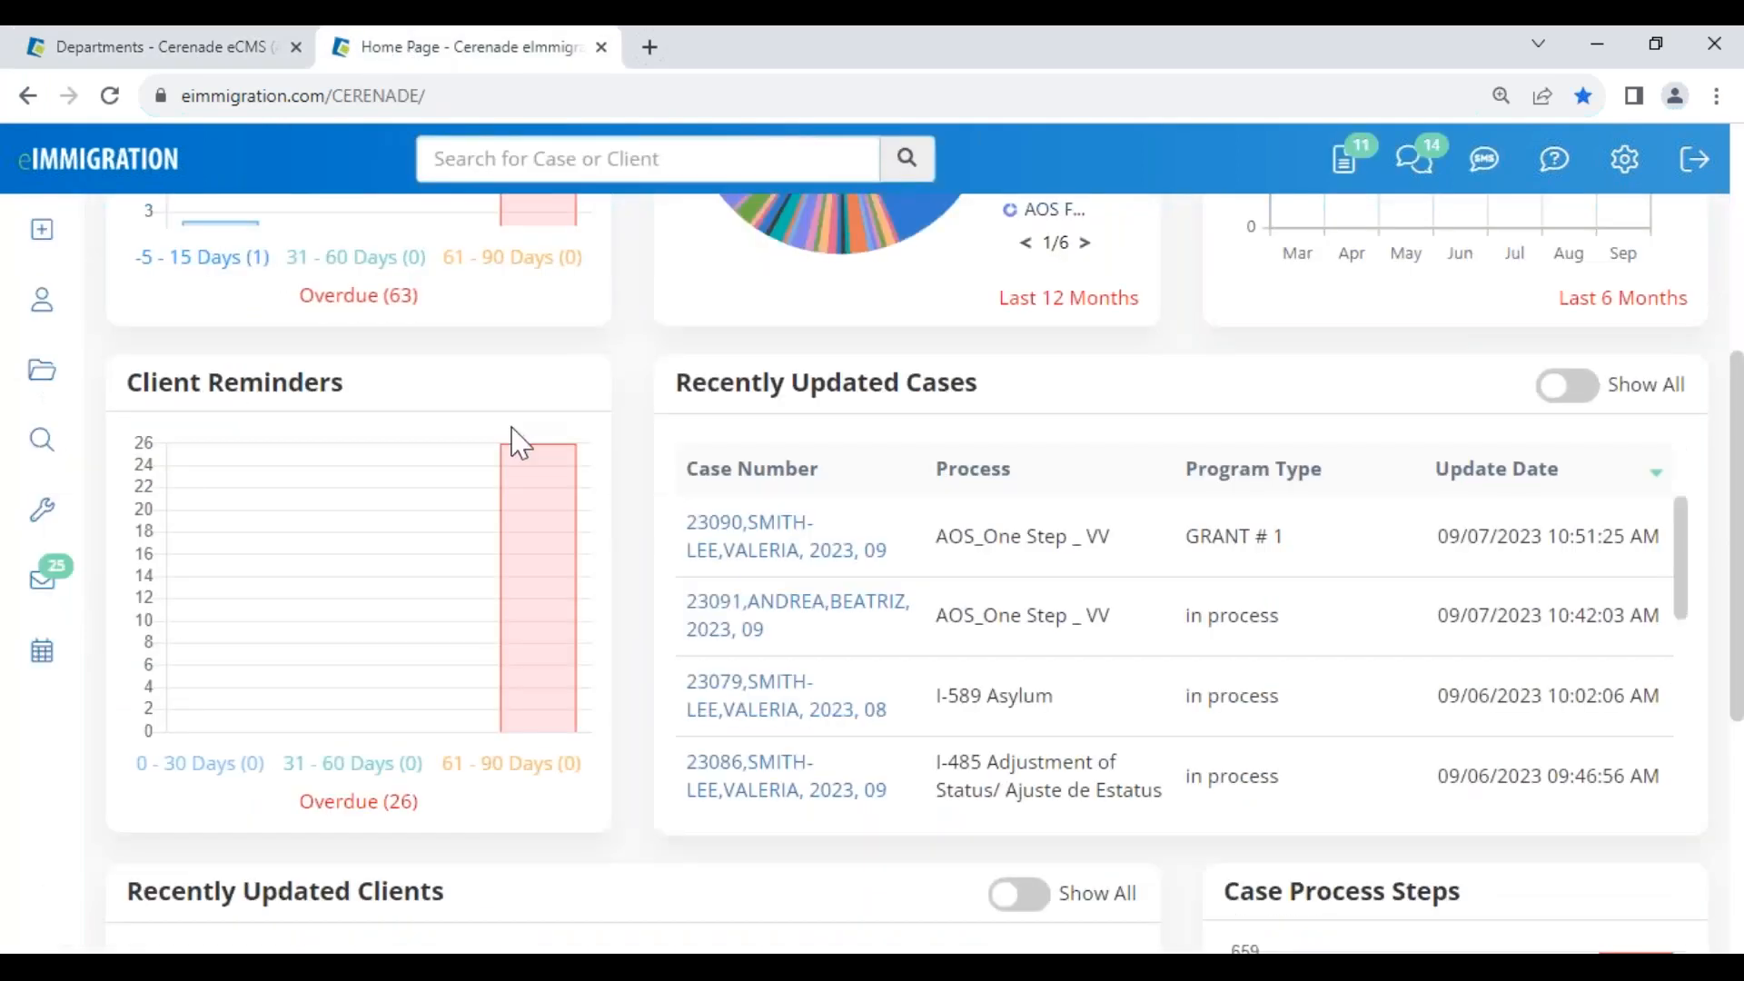
click(770, 556)
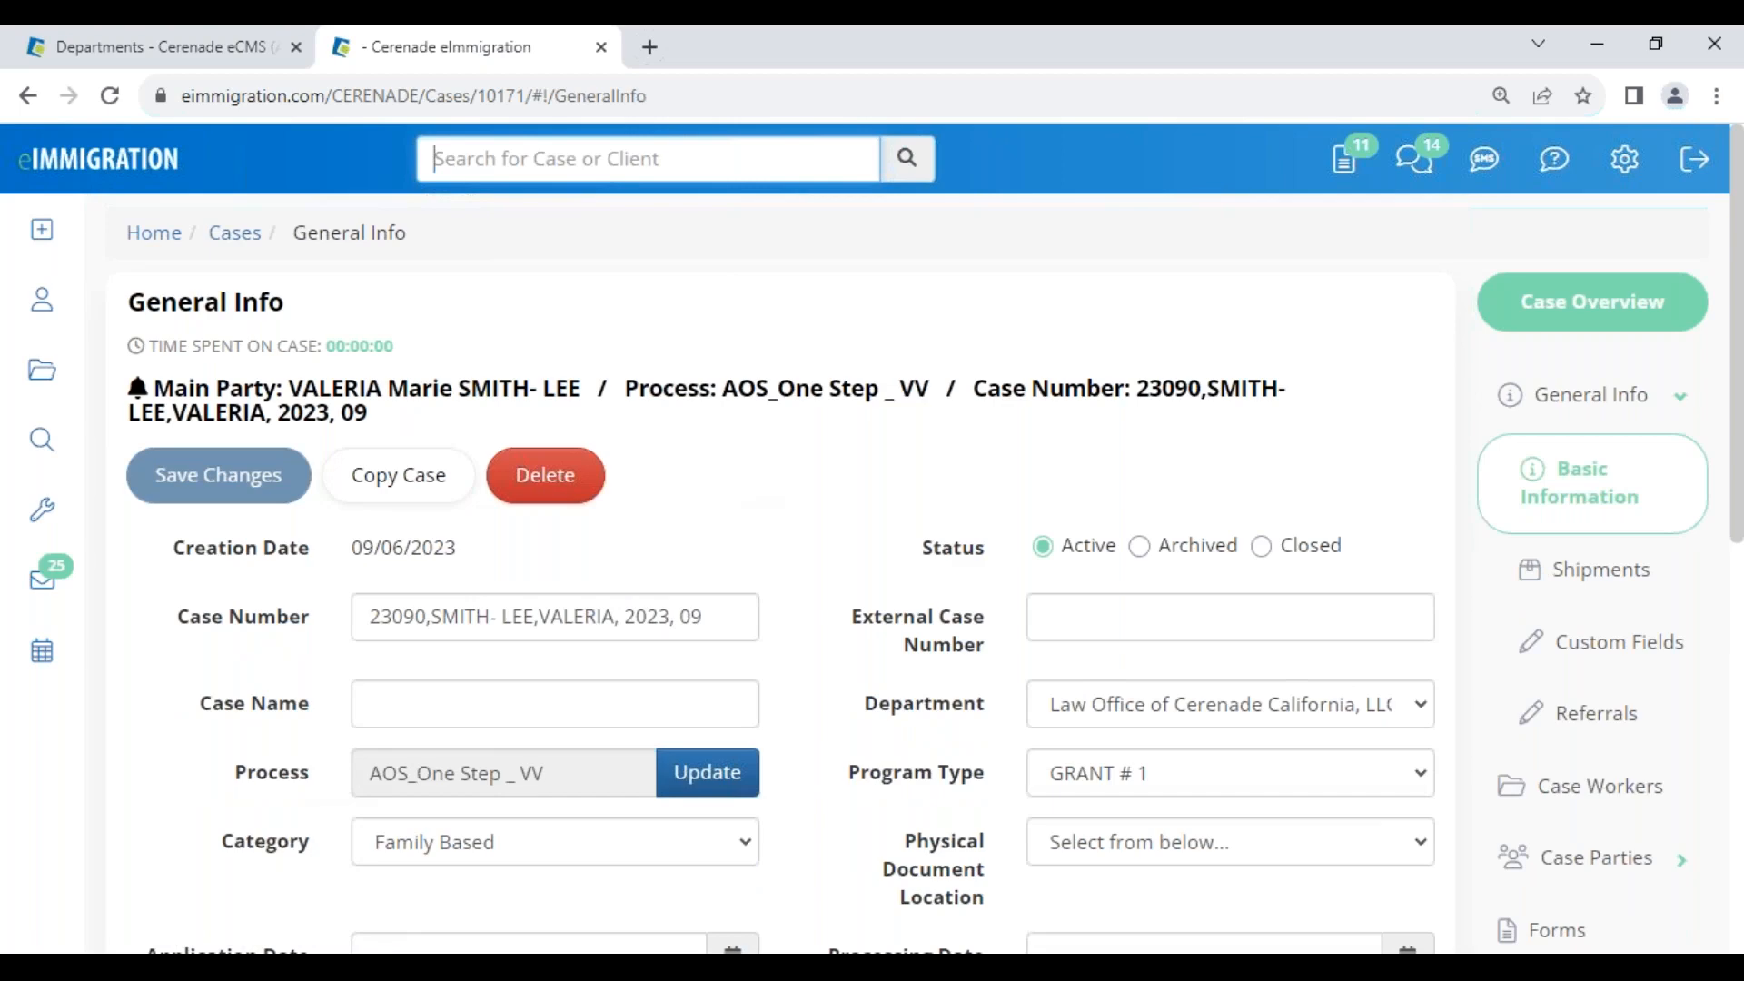
scroll(836, 686, down, 1)
scroll(836, 686, down, 1)
drag(864, 448, 997, 466)
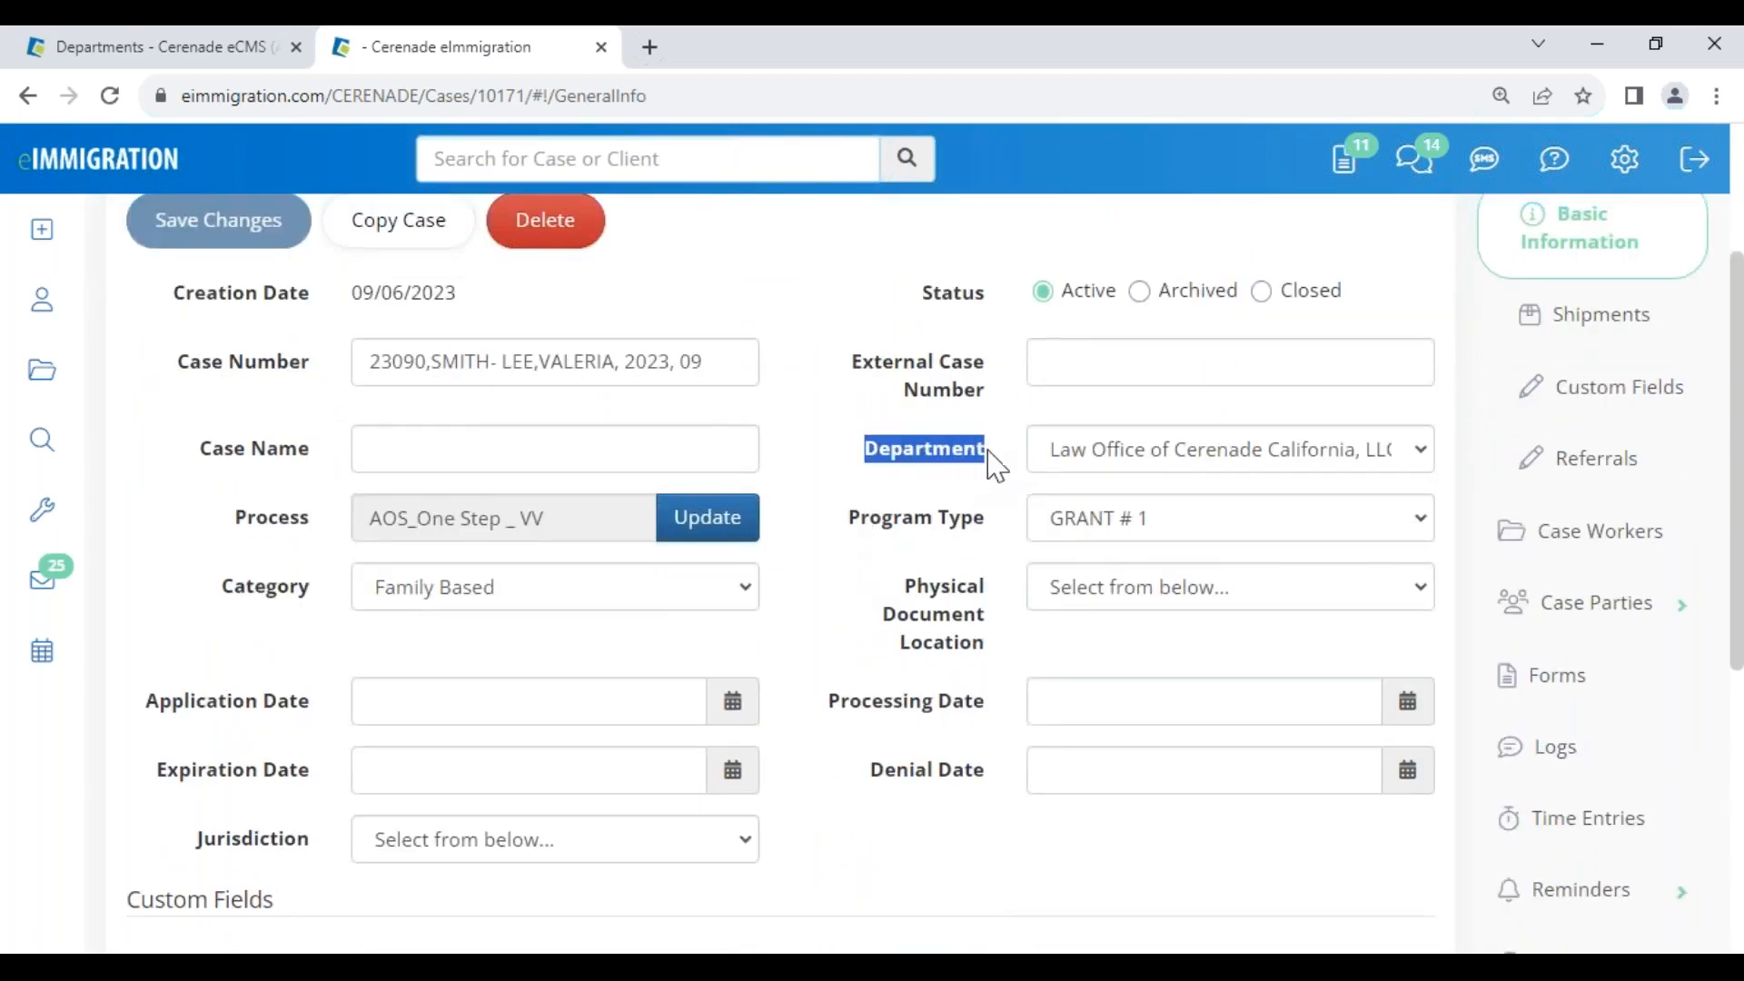
click(1157, 459)
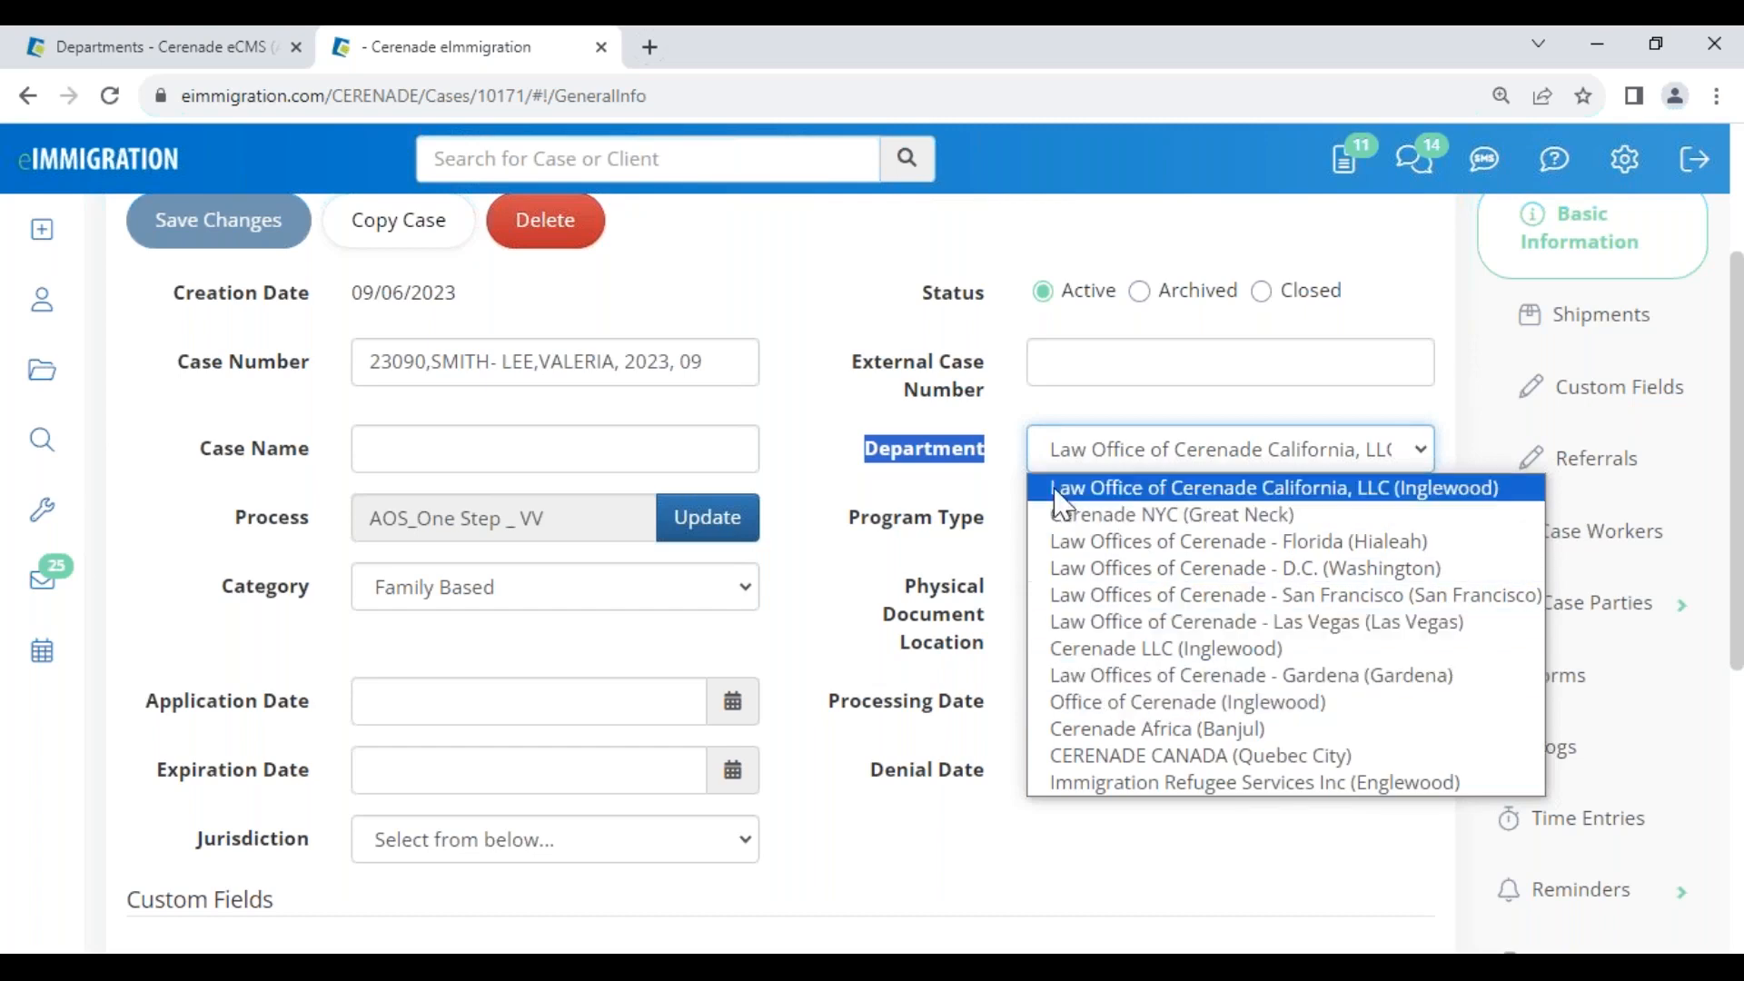
click(933, 472)
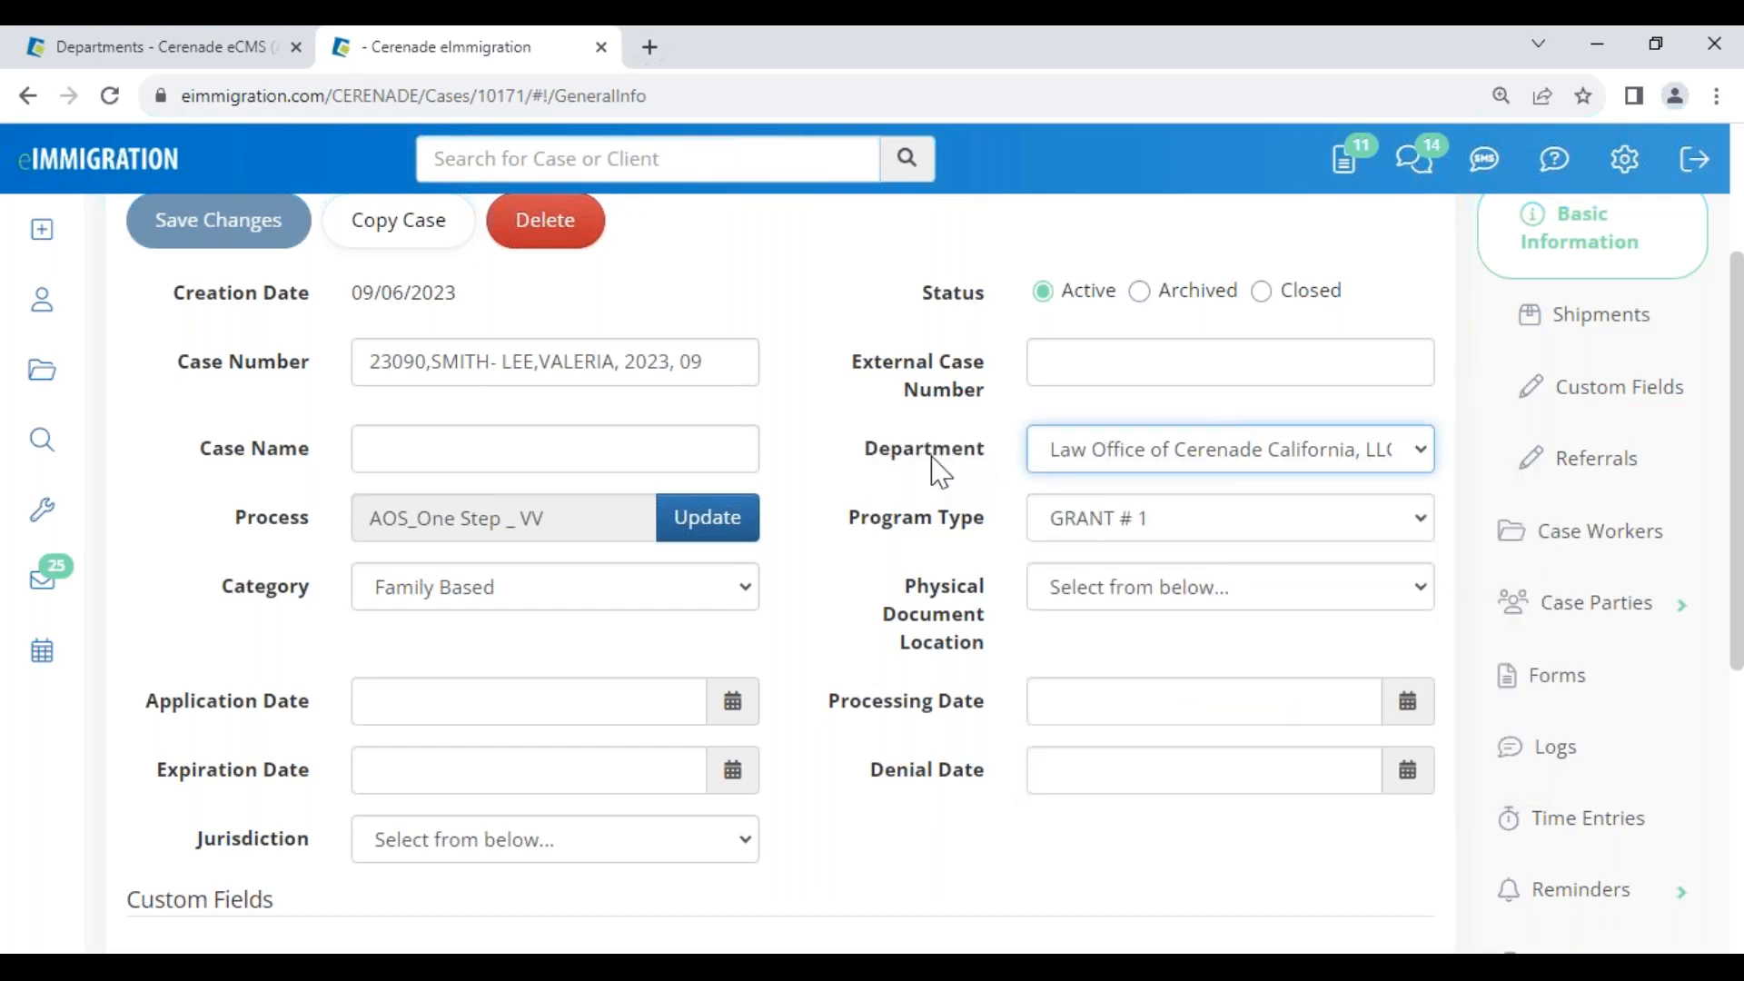
drag(874, 473, 995, 477)
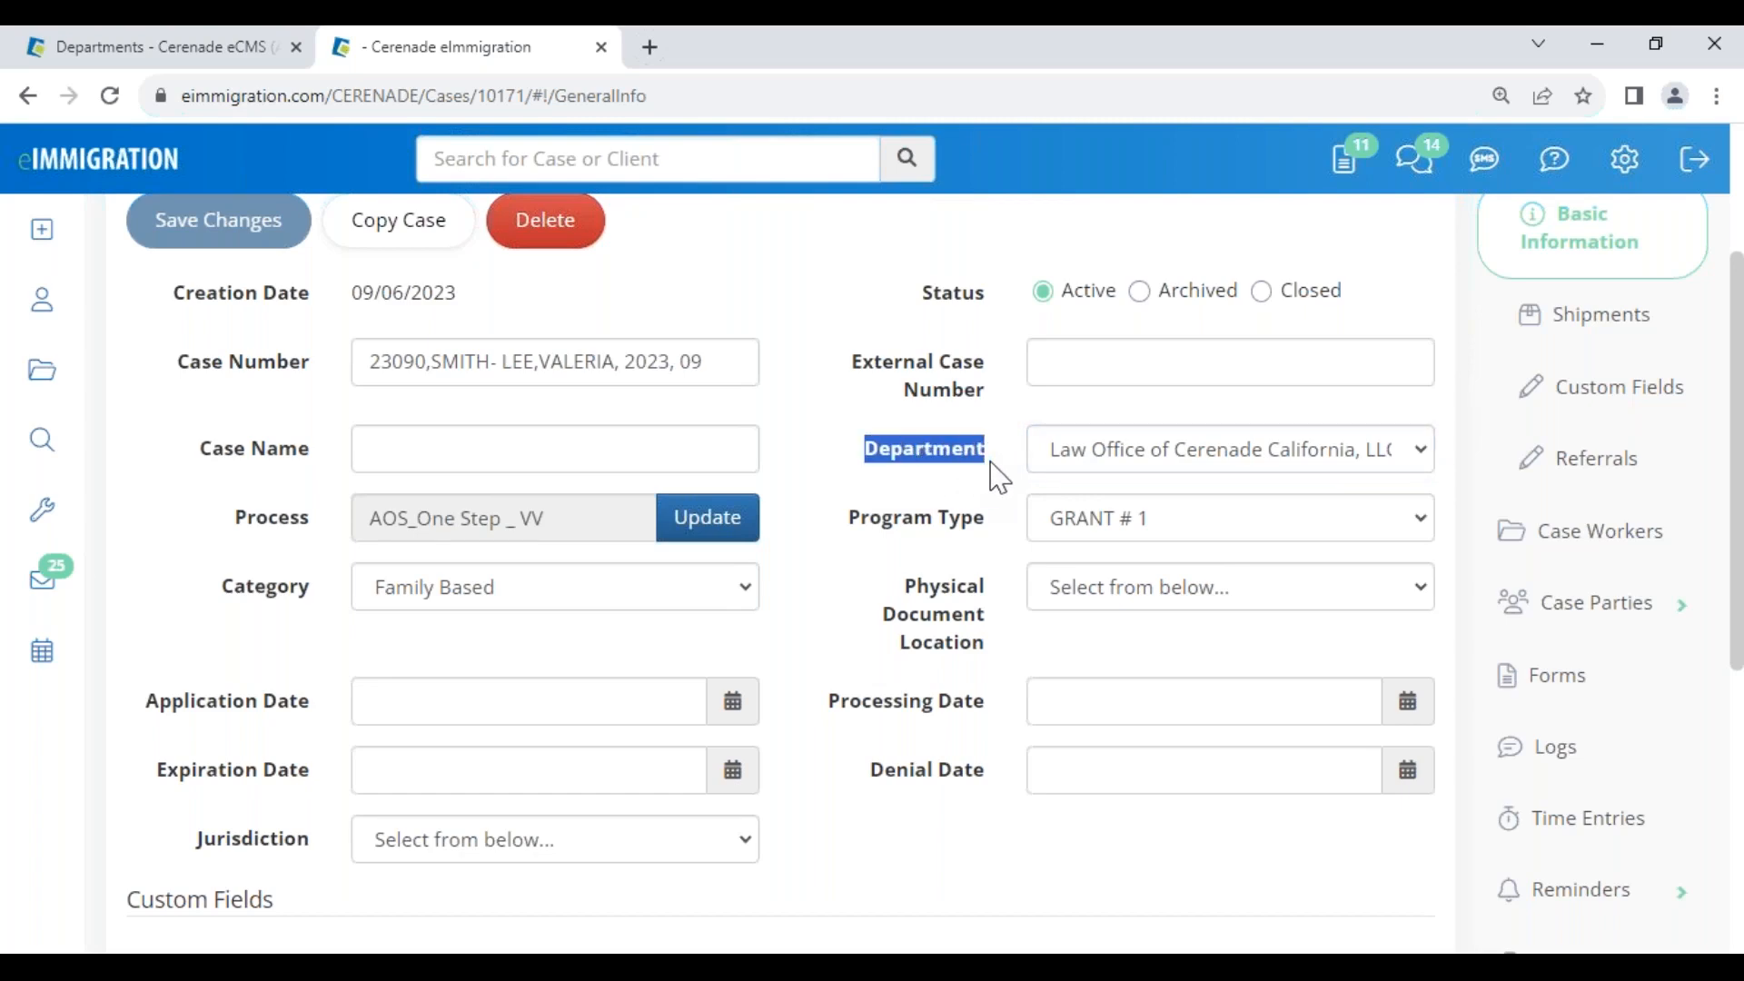
click(977, 493)
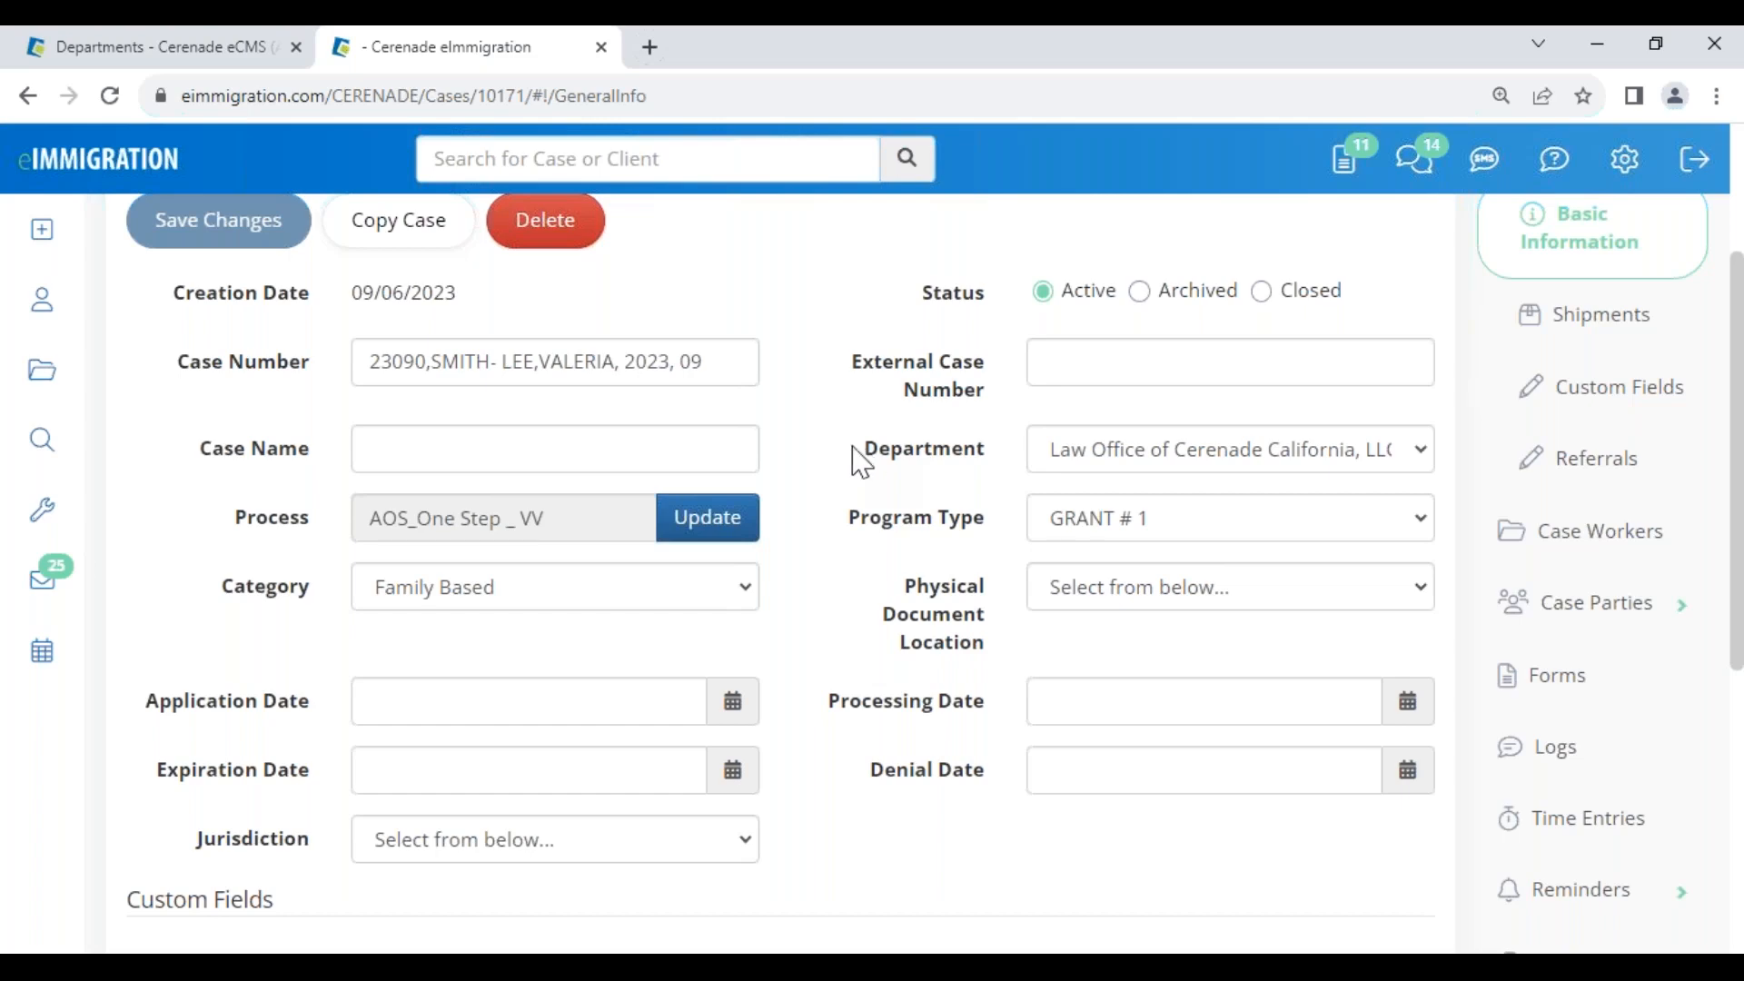
scroll(729, 363, up, 3)
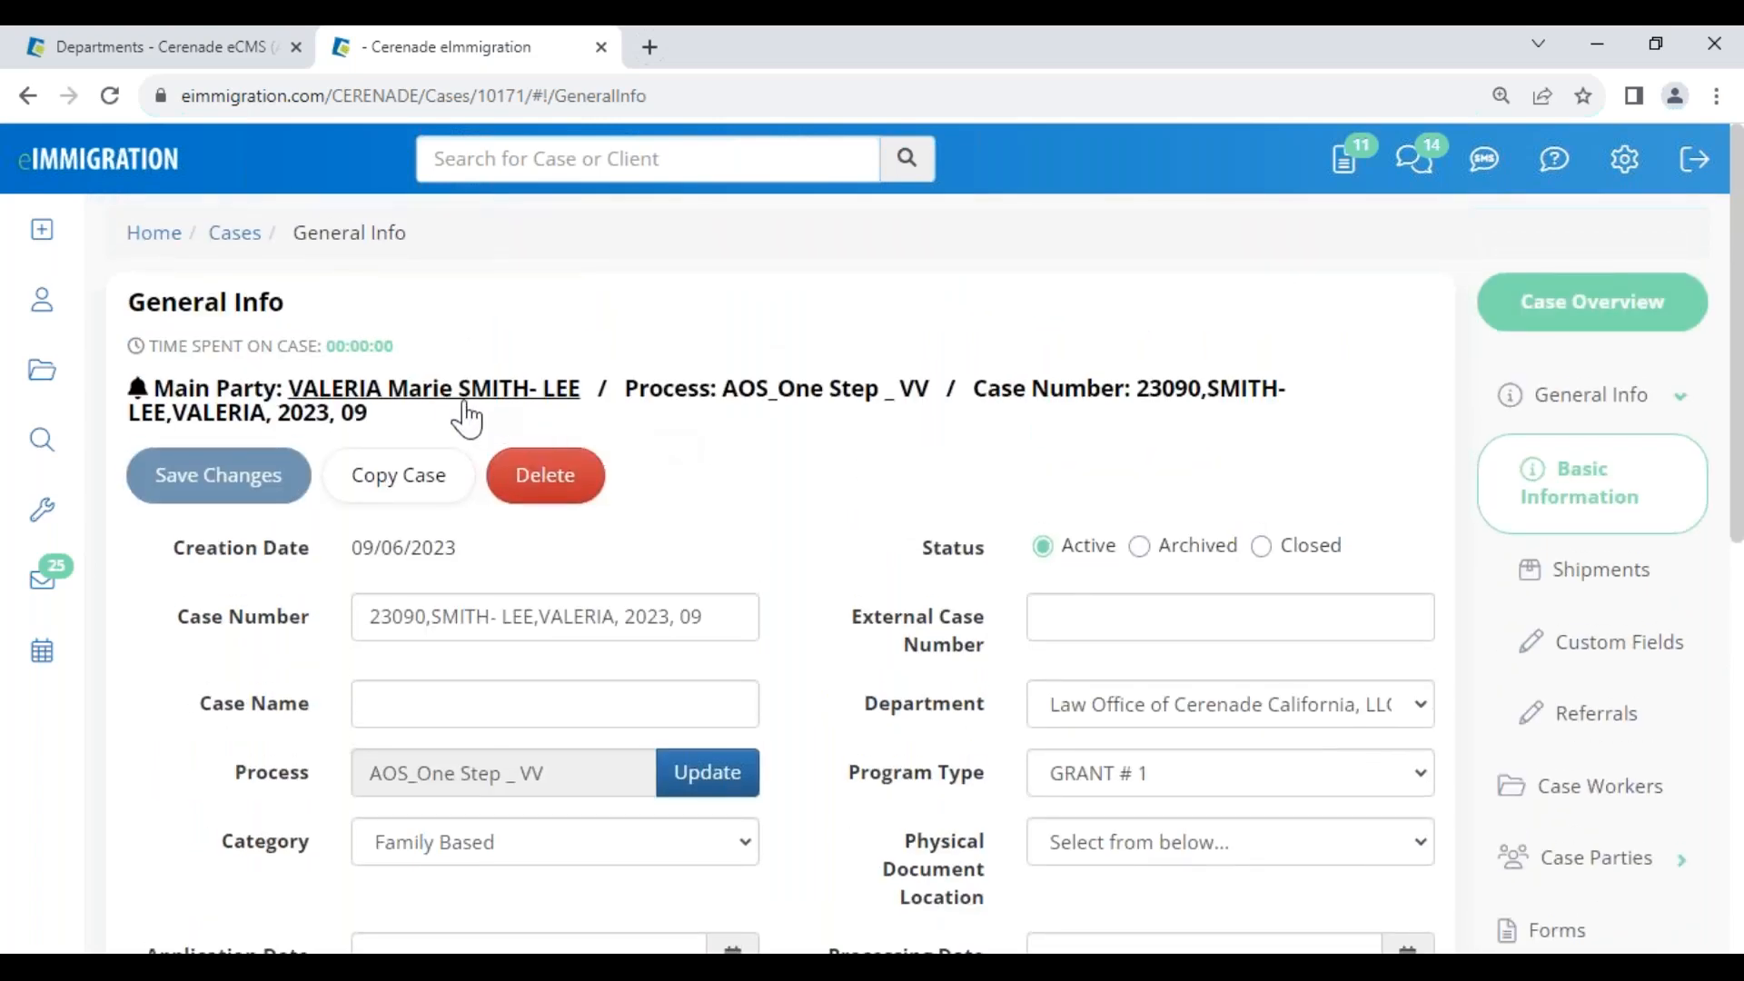
mouse_move(39, 445)
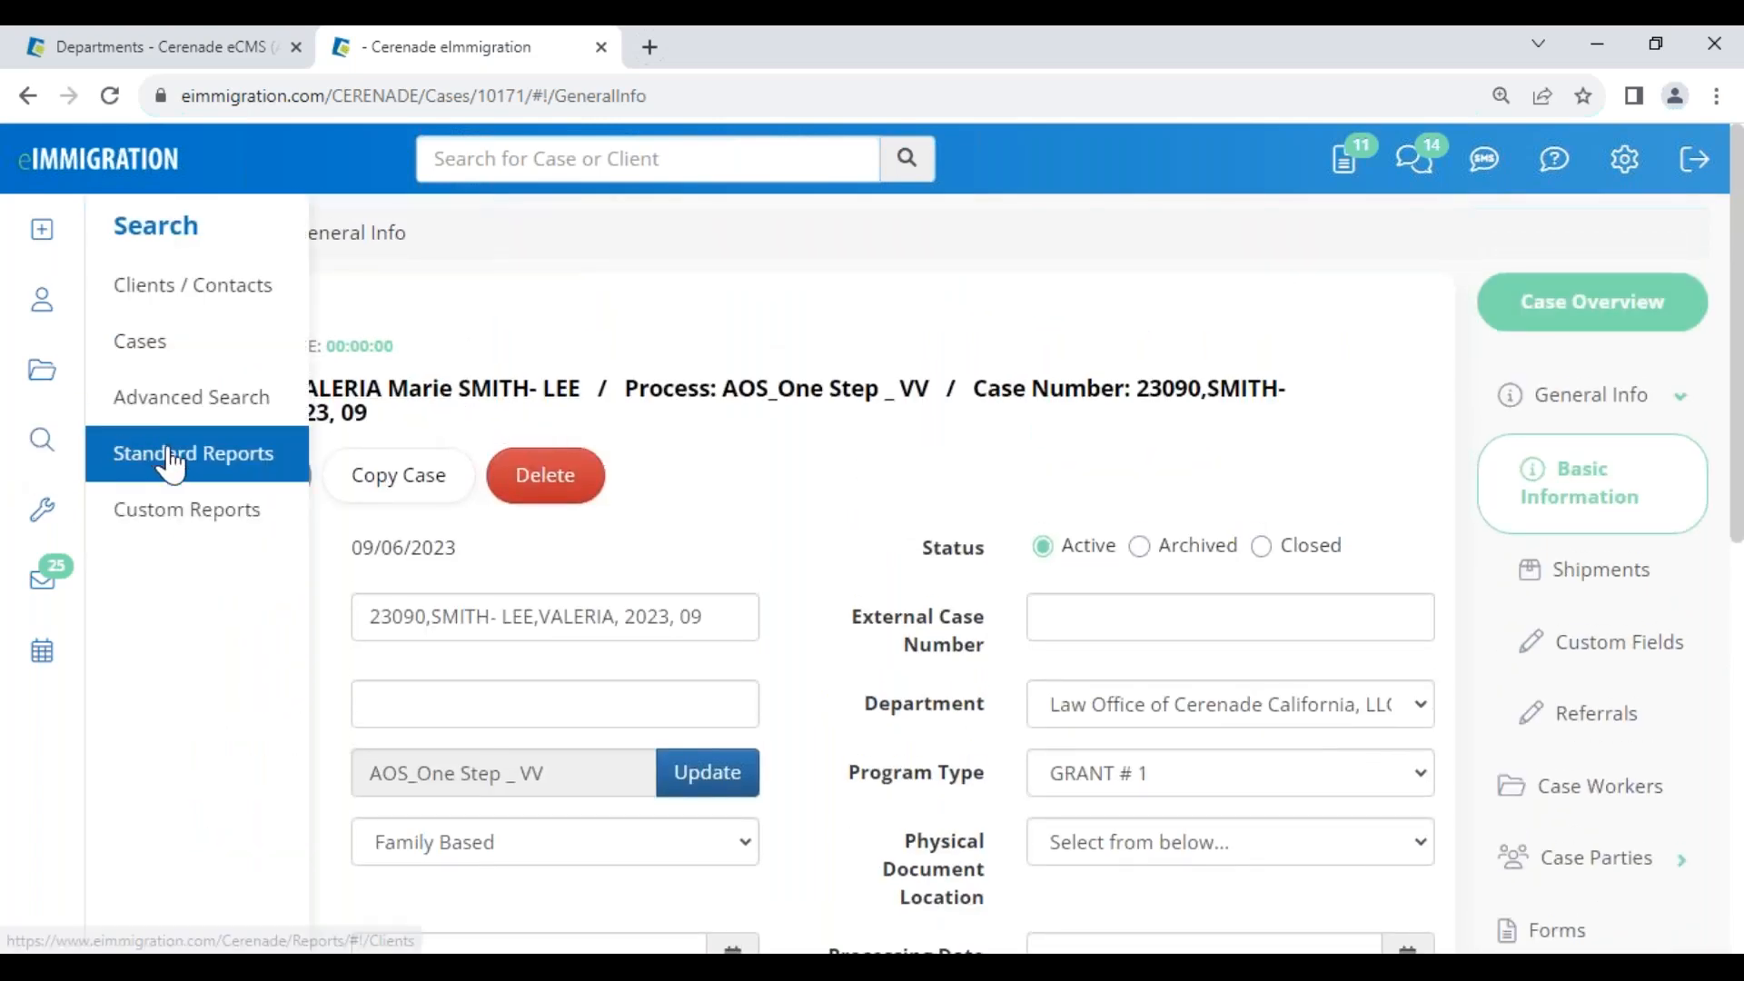
Open the main party's client record, dismiss its alerts, and view its Department options without changing them
click(472, 400)
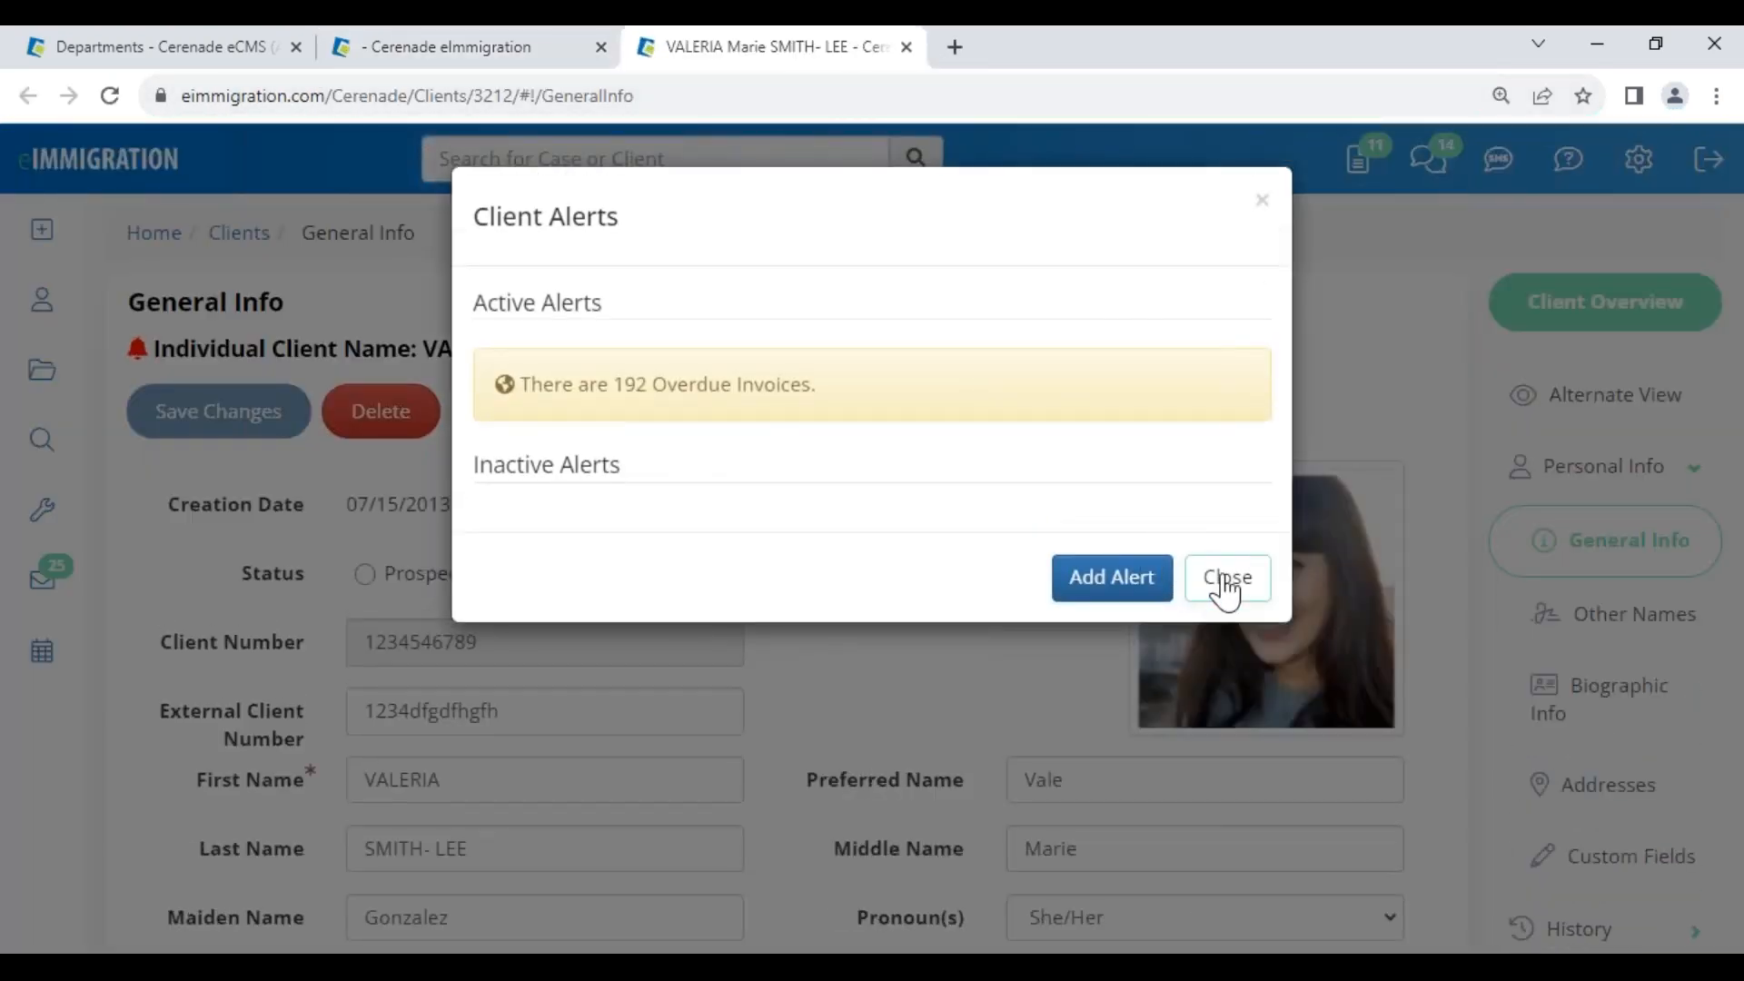
click(1226, 582)
scroll(860, 705, down, 6)
scroll(821, 740, down, 5)
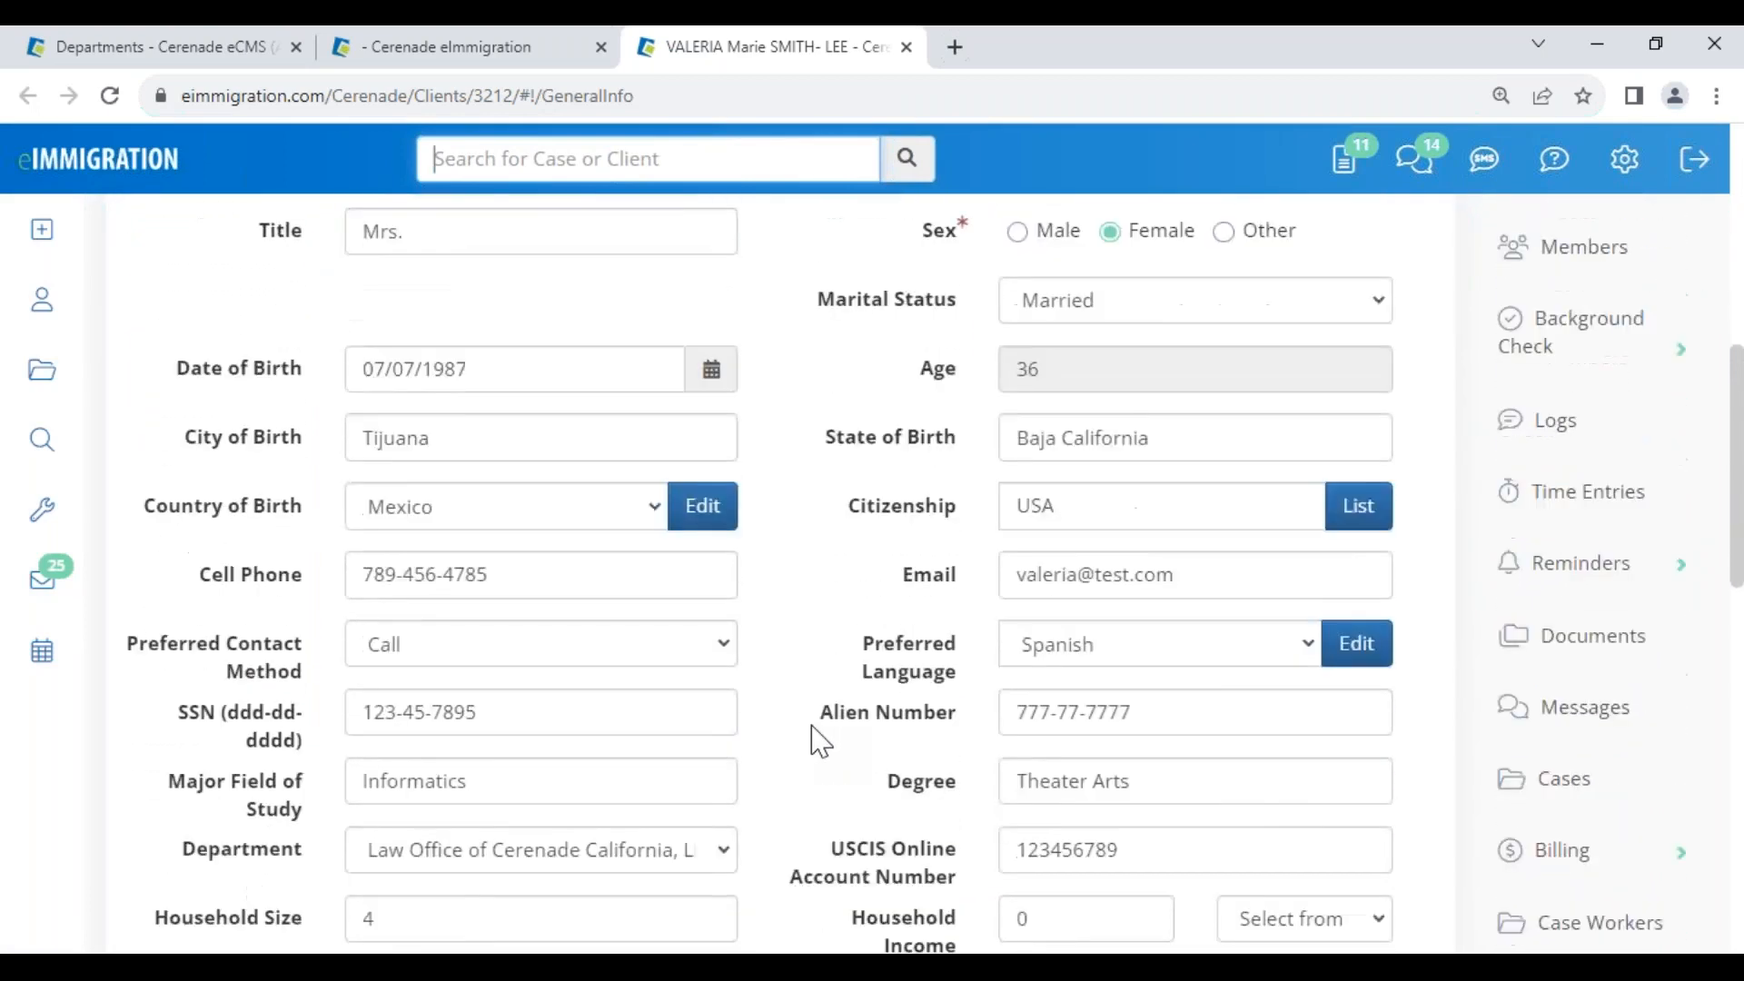
drag(182, 586, 361, 608)
click(365, 602)
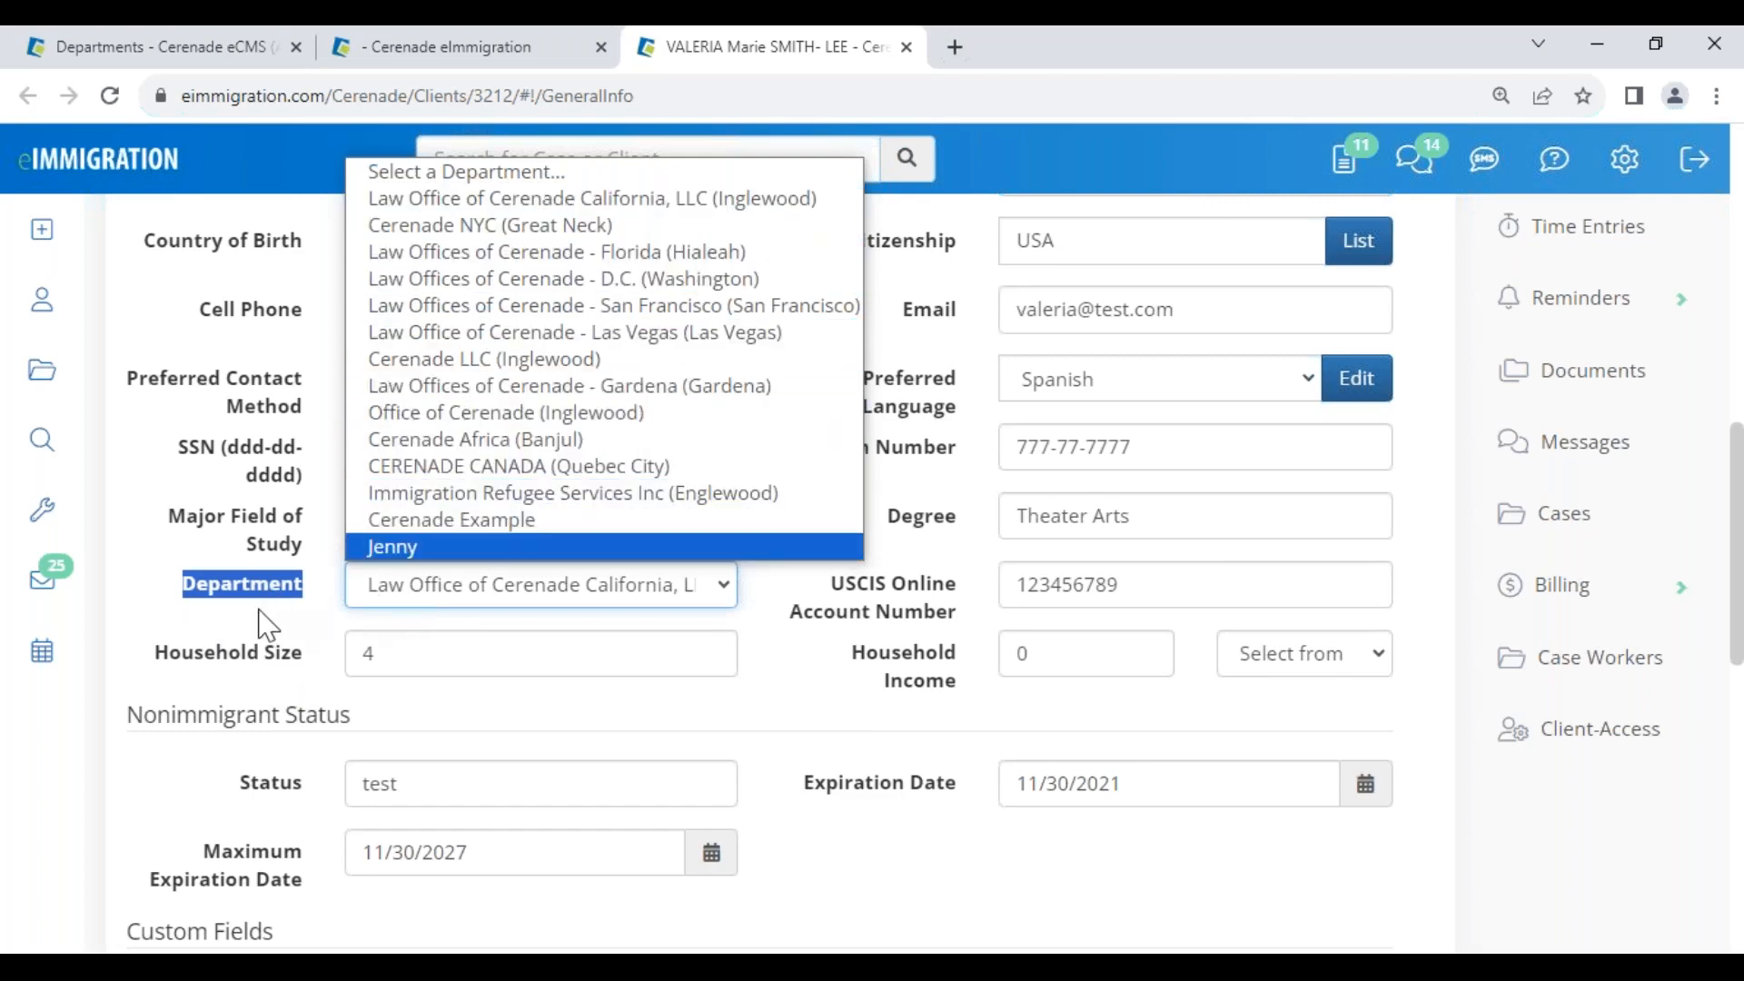
click(262, 636)
Scroll back to the client name, then move through the case details tab to the Departments administration page
scroll(261, 633, up, 5)
scroll(261, 636, up, 2)
drag(344, 349, 751, 353)
click(761, 413)
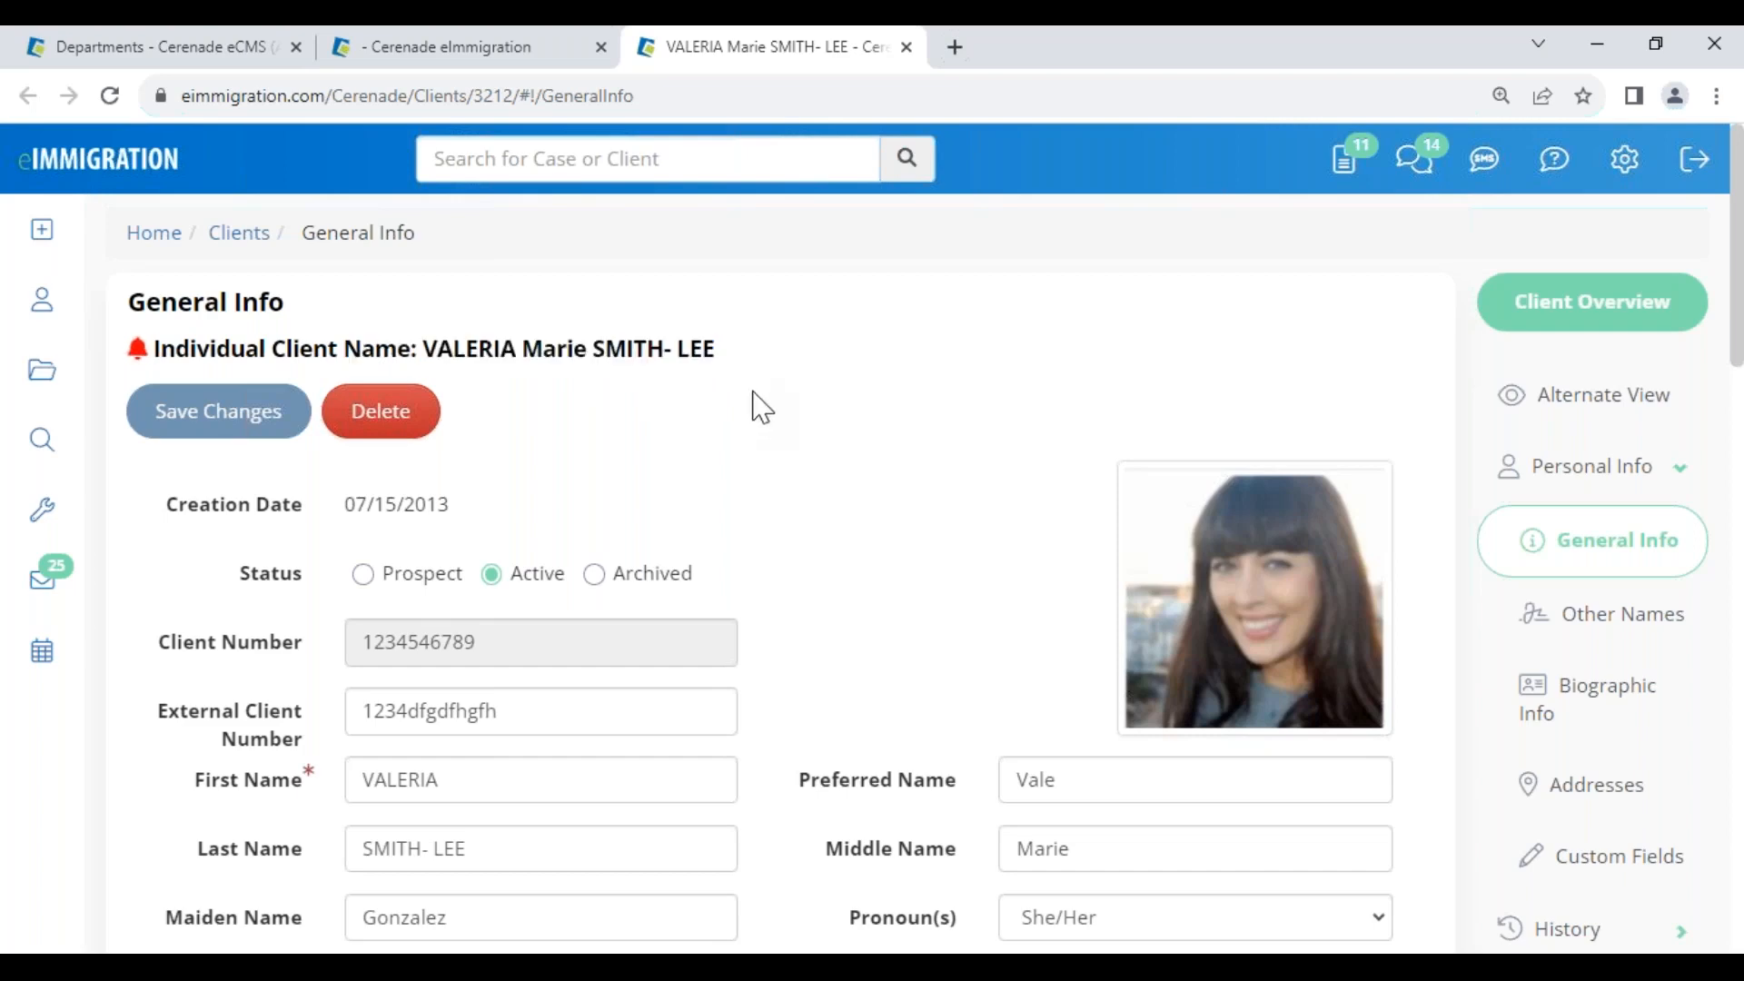
click(491, 51)
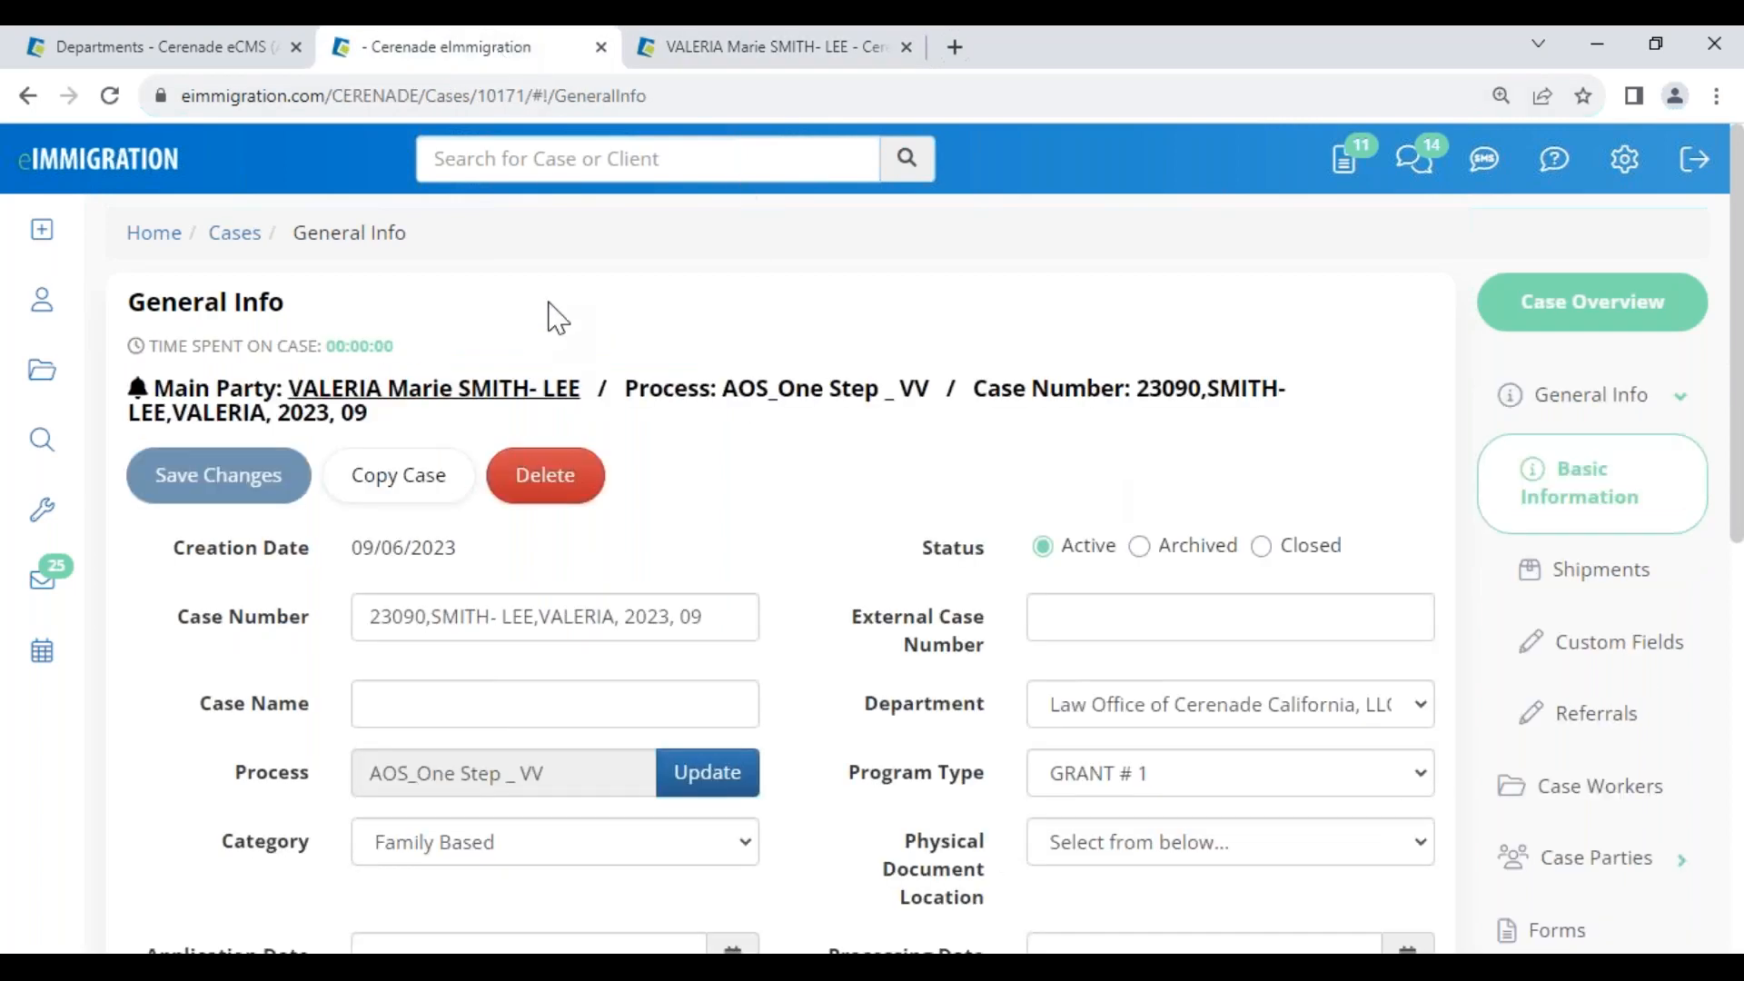
click(218, 57)
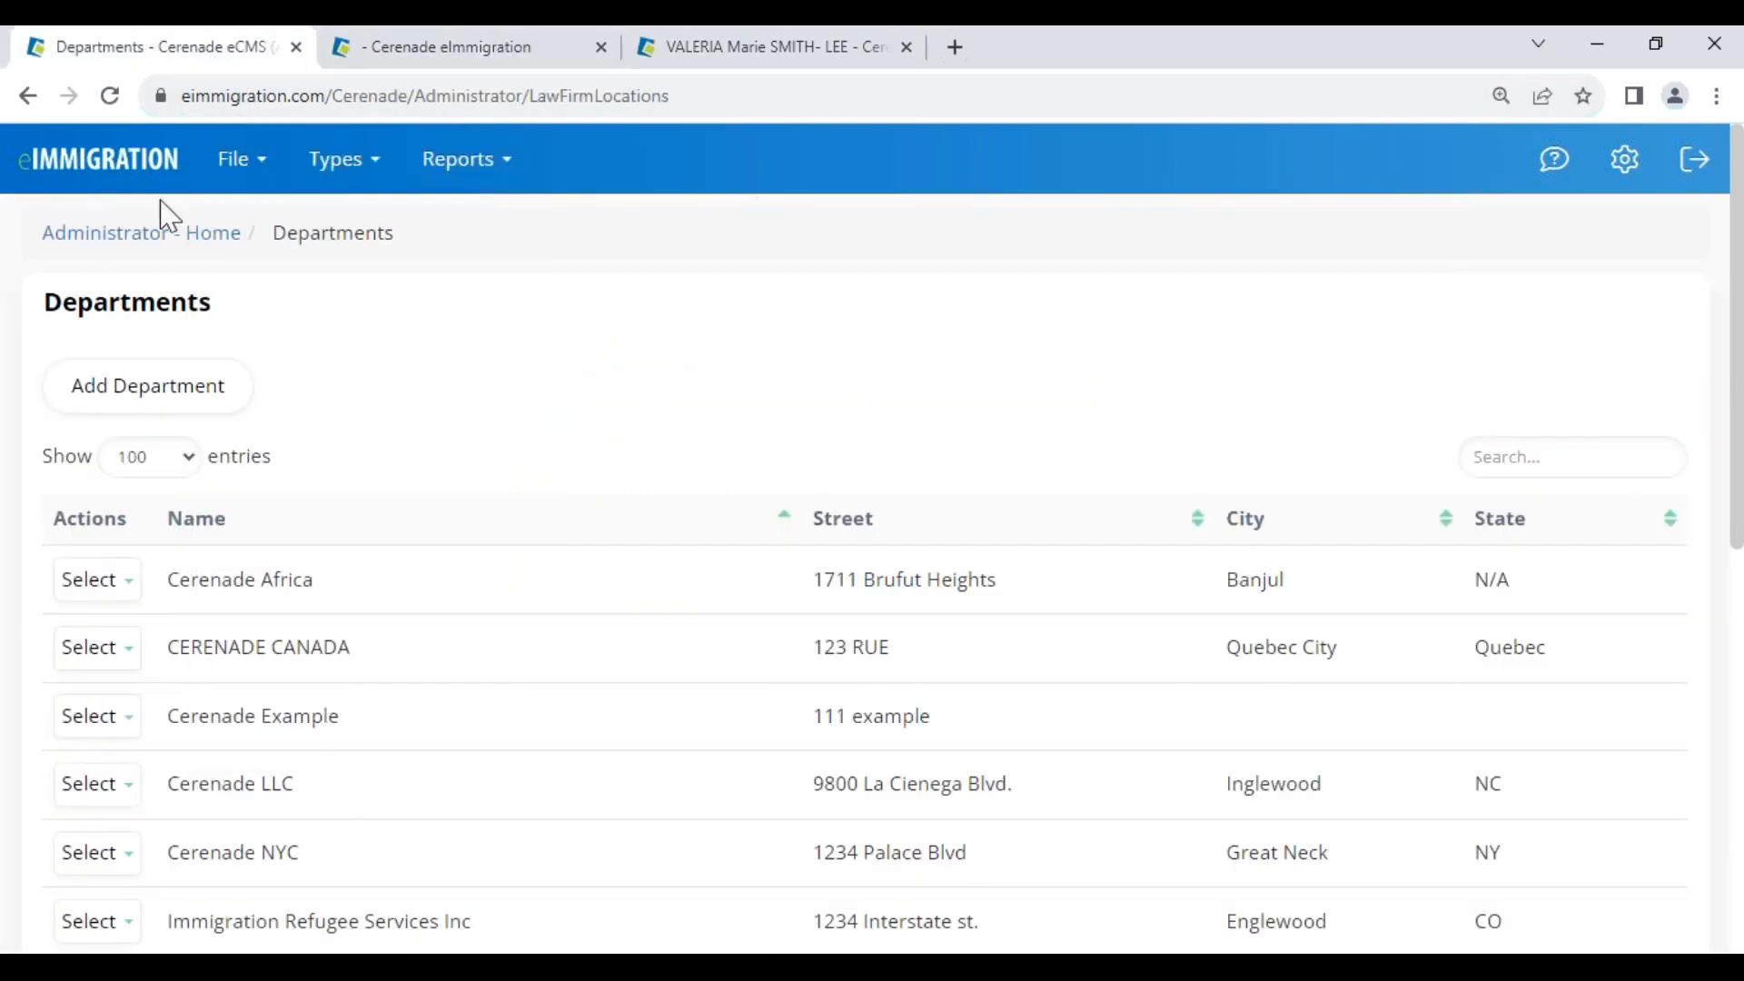
Open Reassign for the CERENADE CANADA department, view the Re-Assign To list, and close without reassigning
click(125, 254)
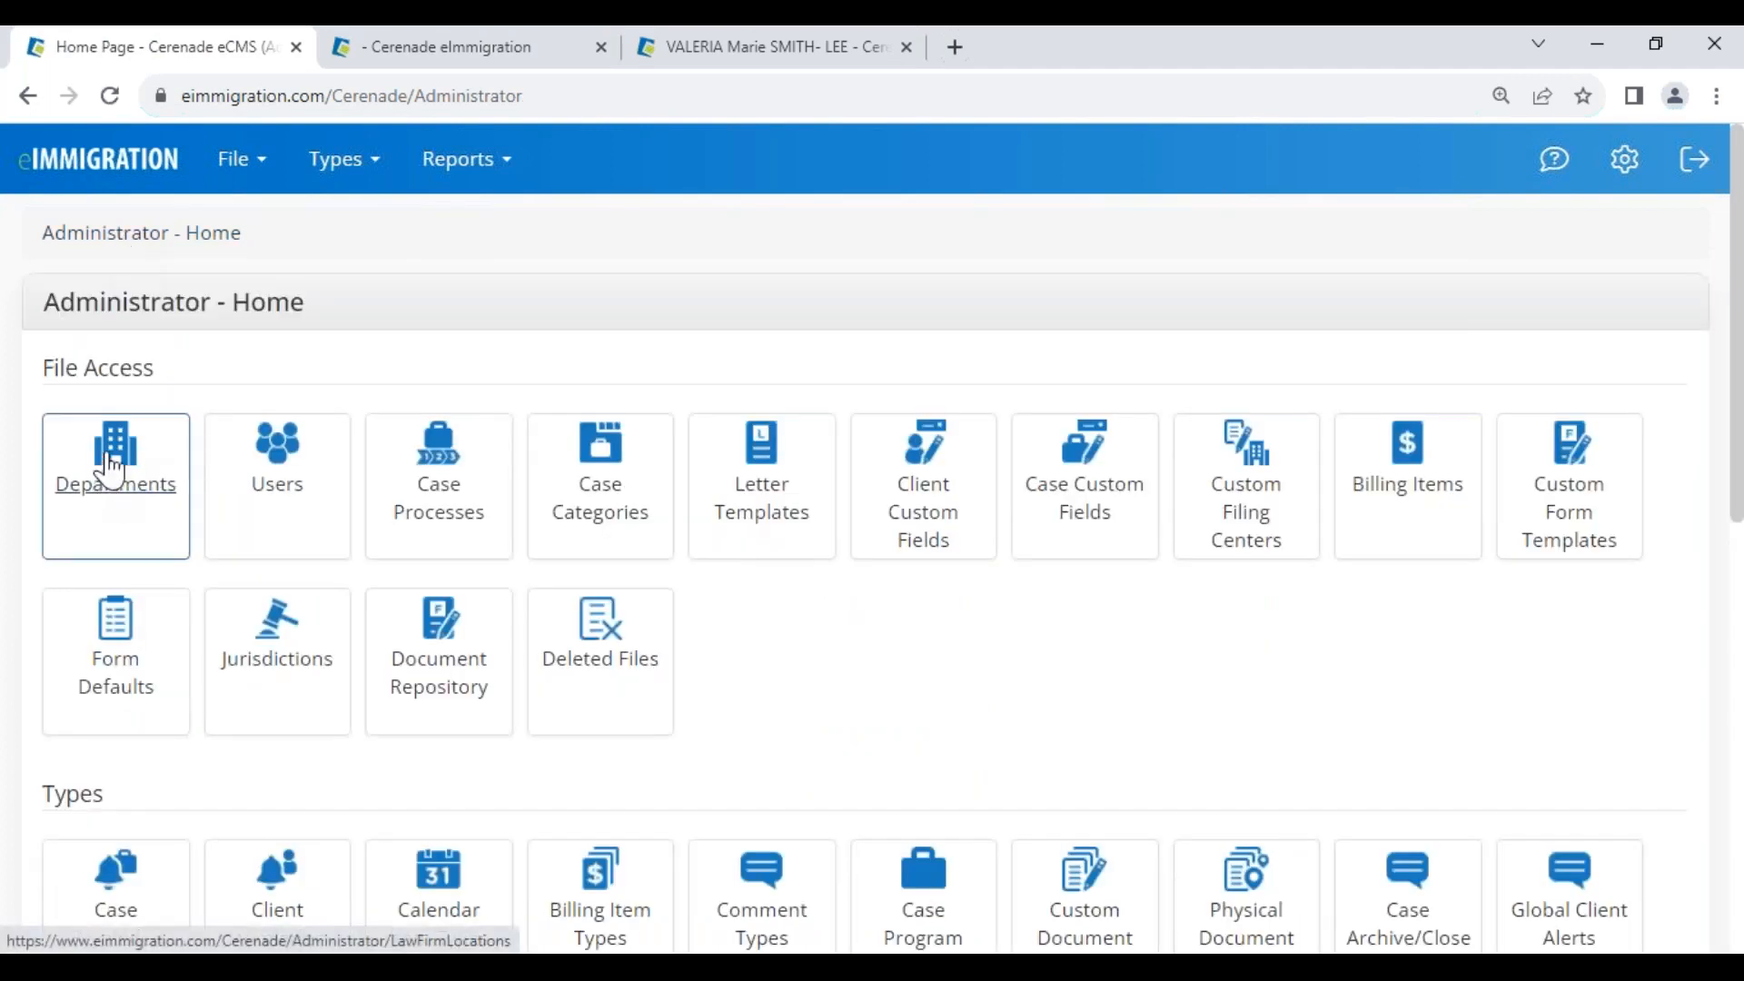
click(111, 468)
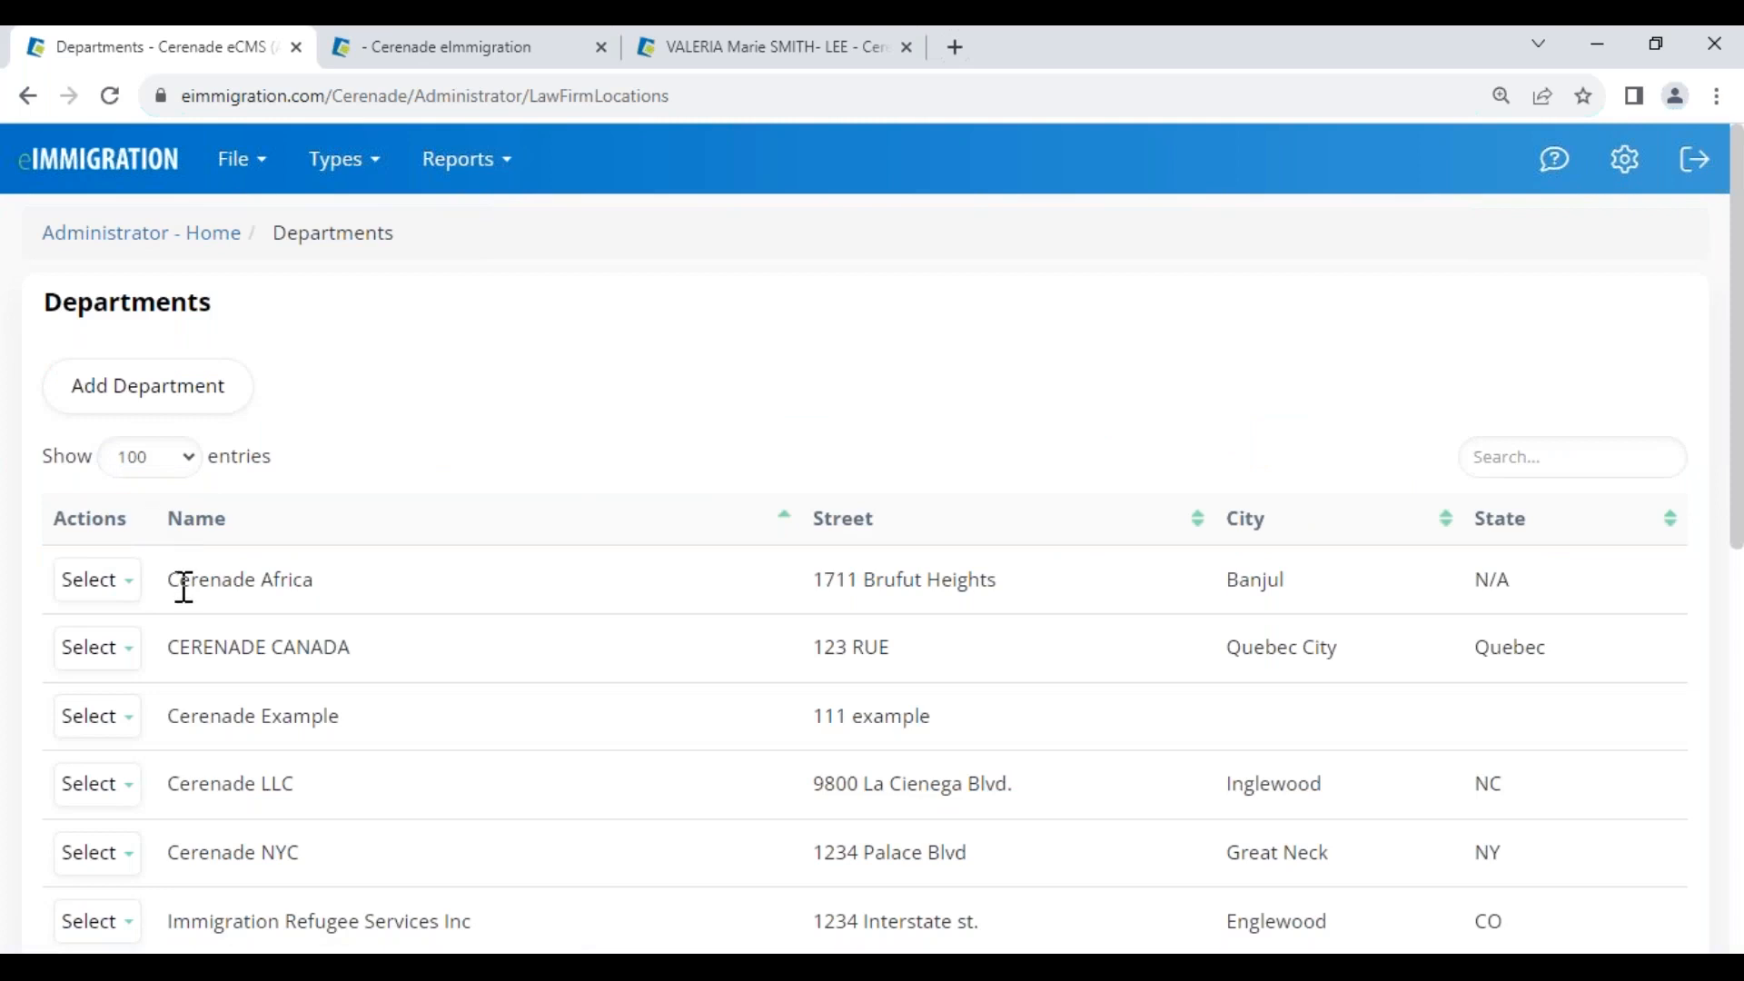
drag(169, 649, 373, 666)
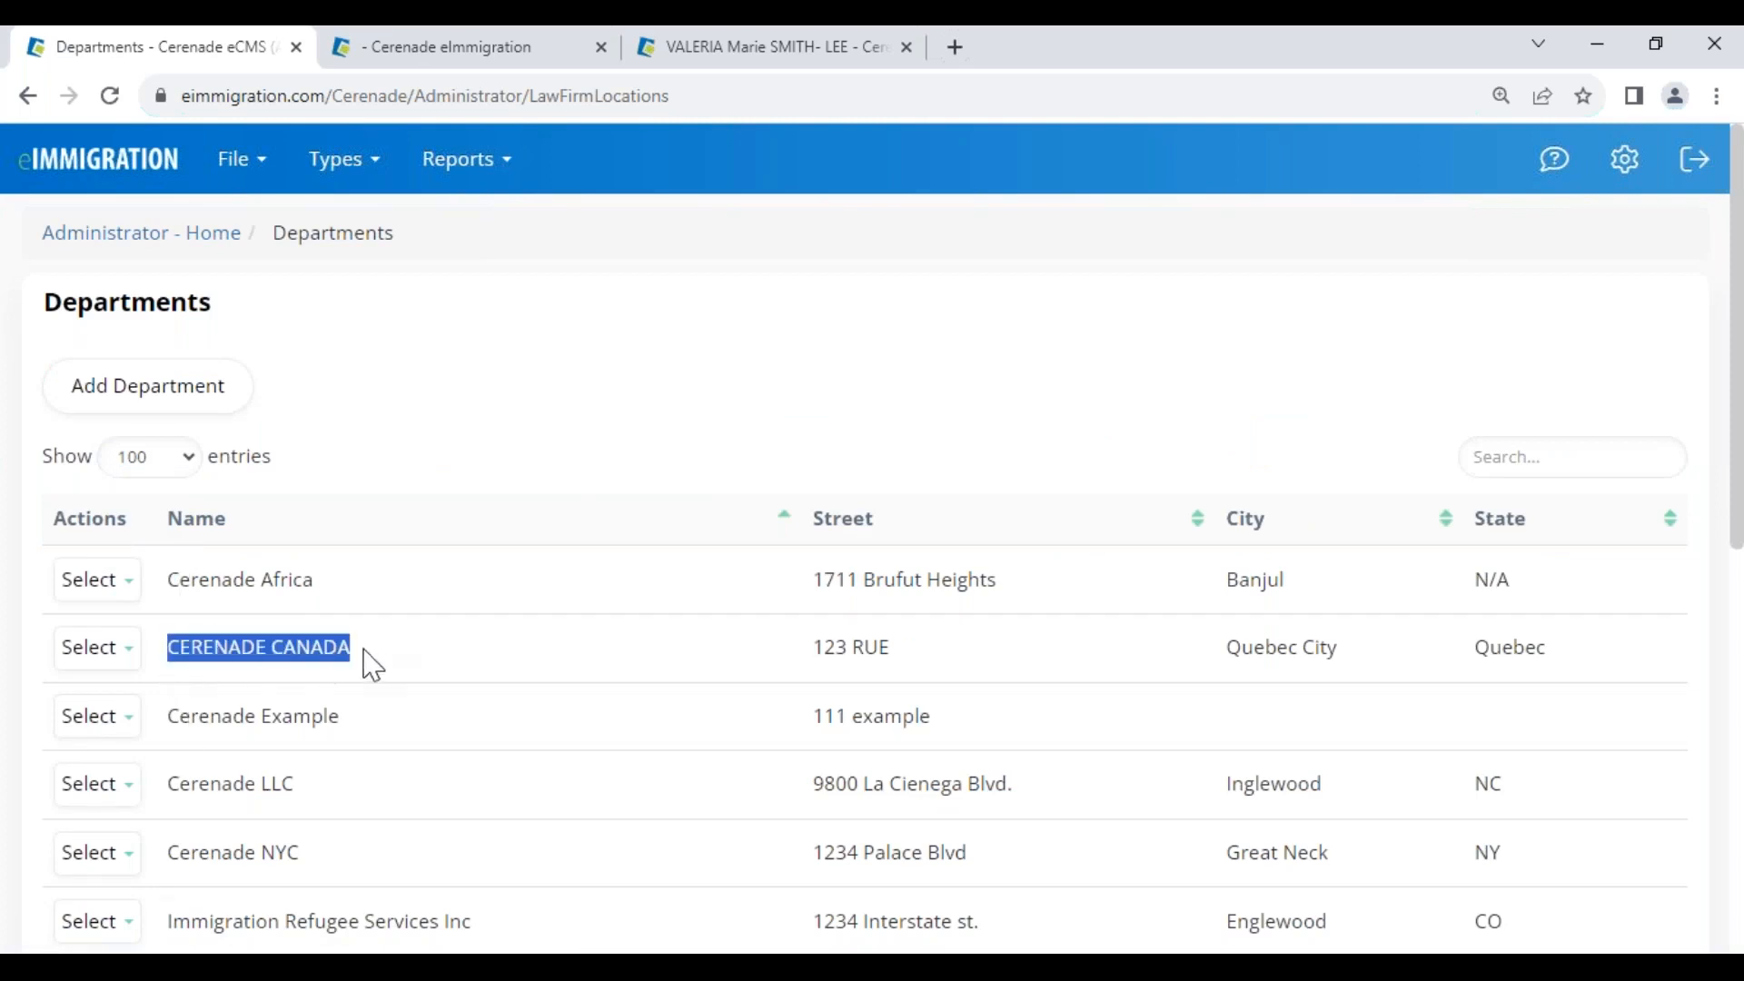
click(100, 648)
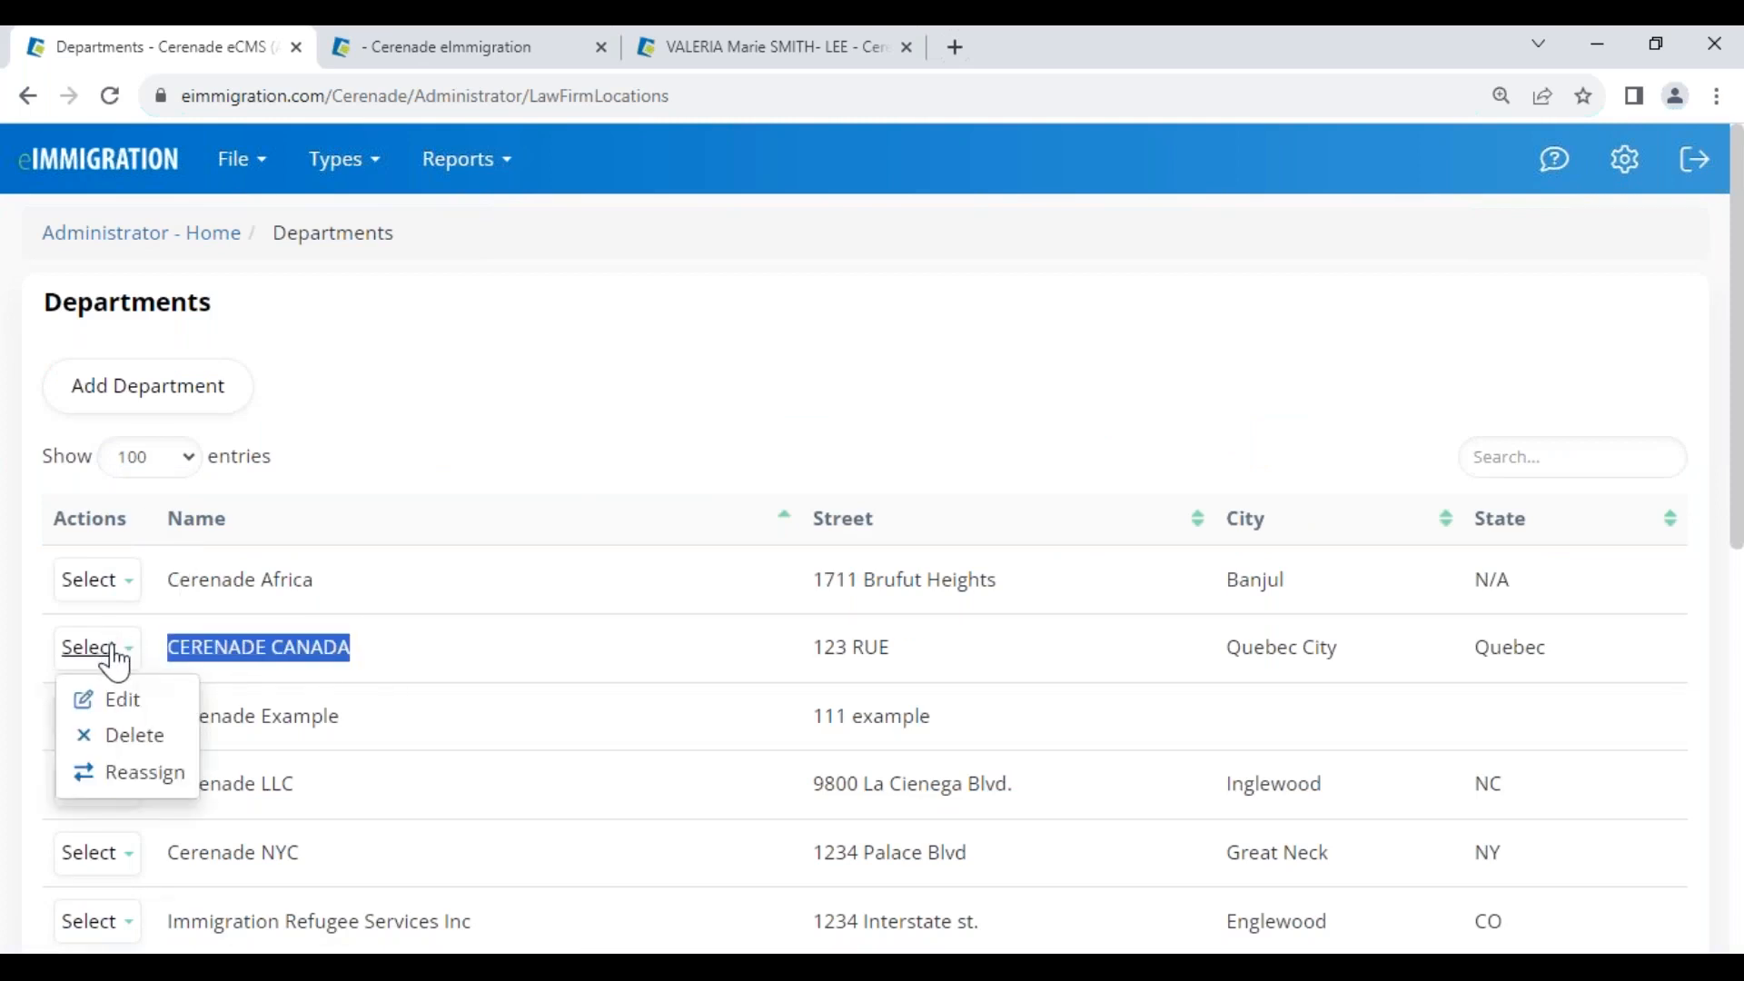
click(143, 778)
click(602, 338)
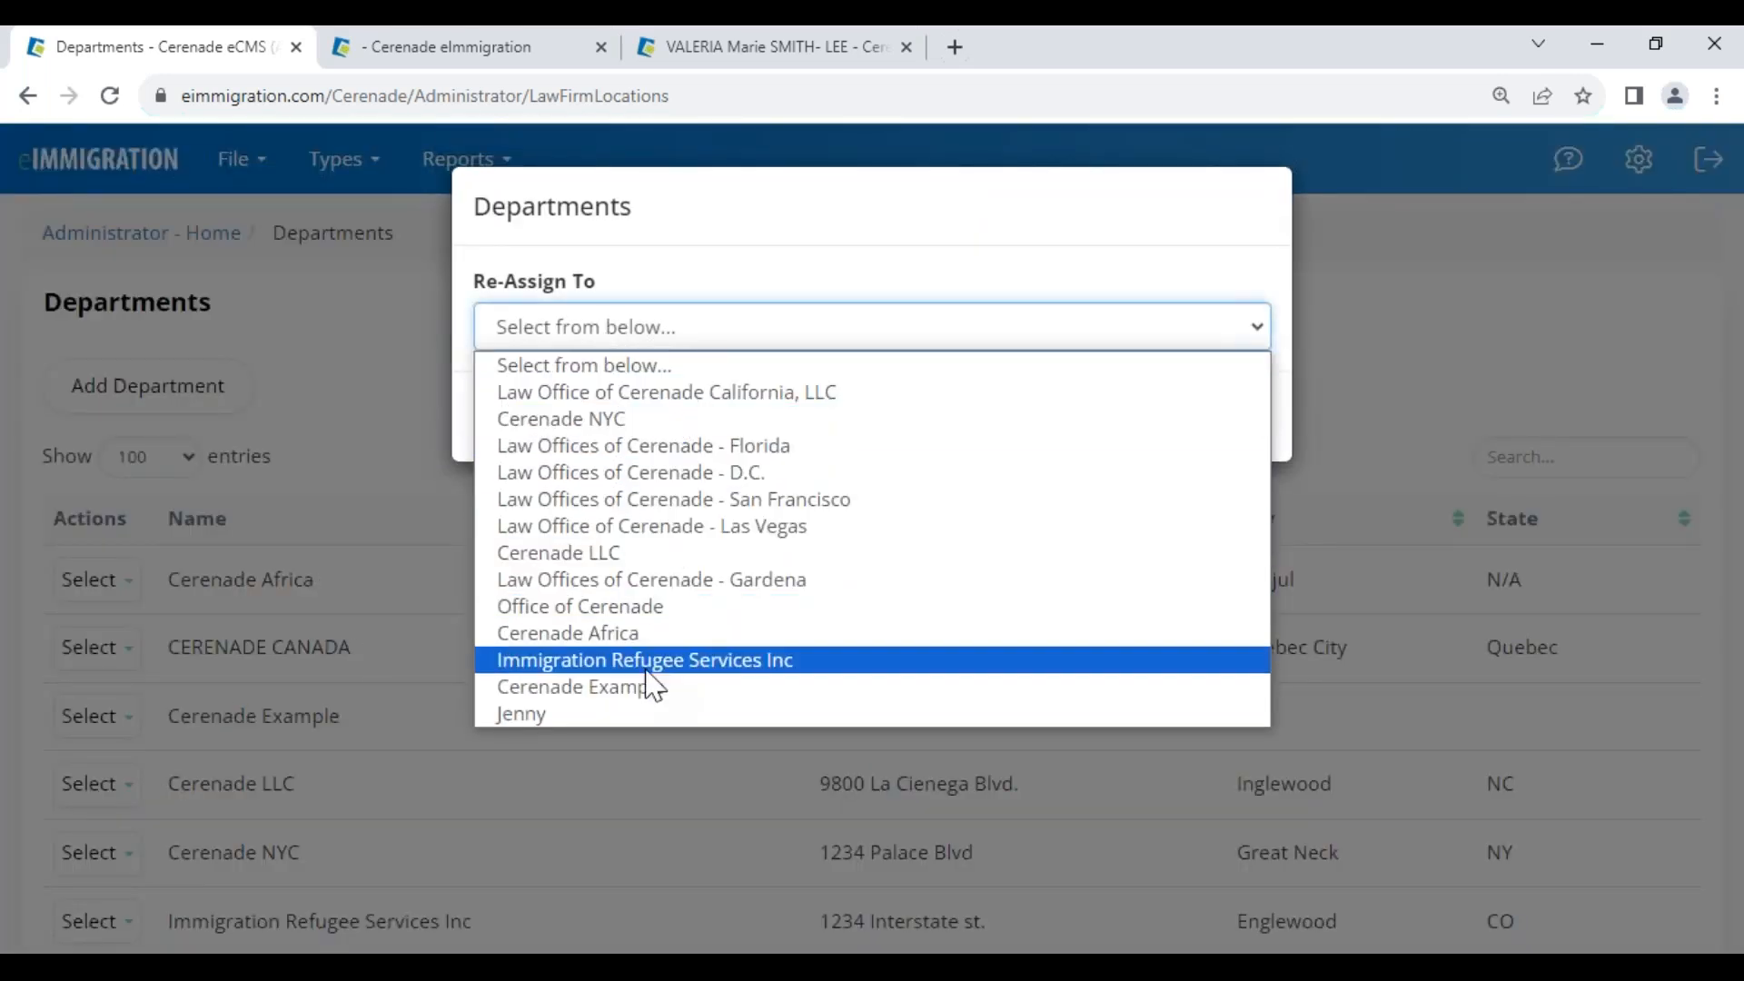
click(1247, 230)
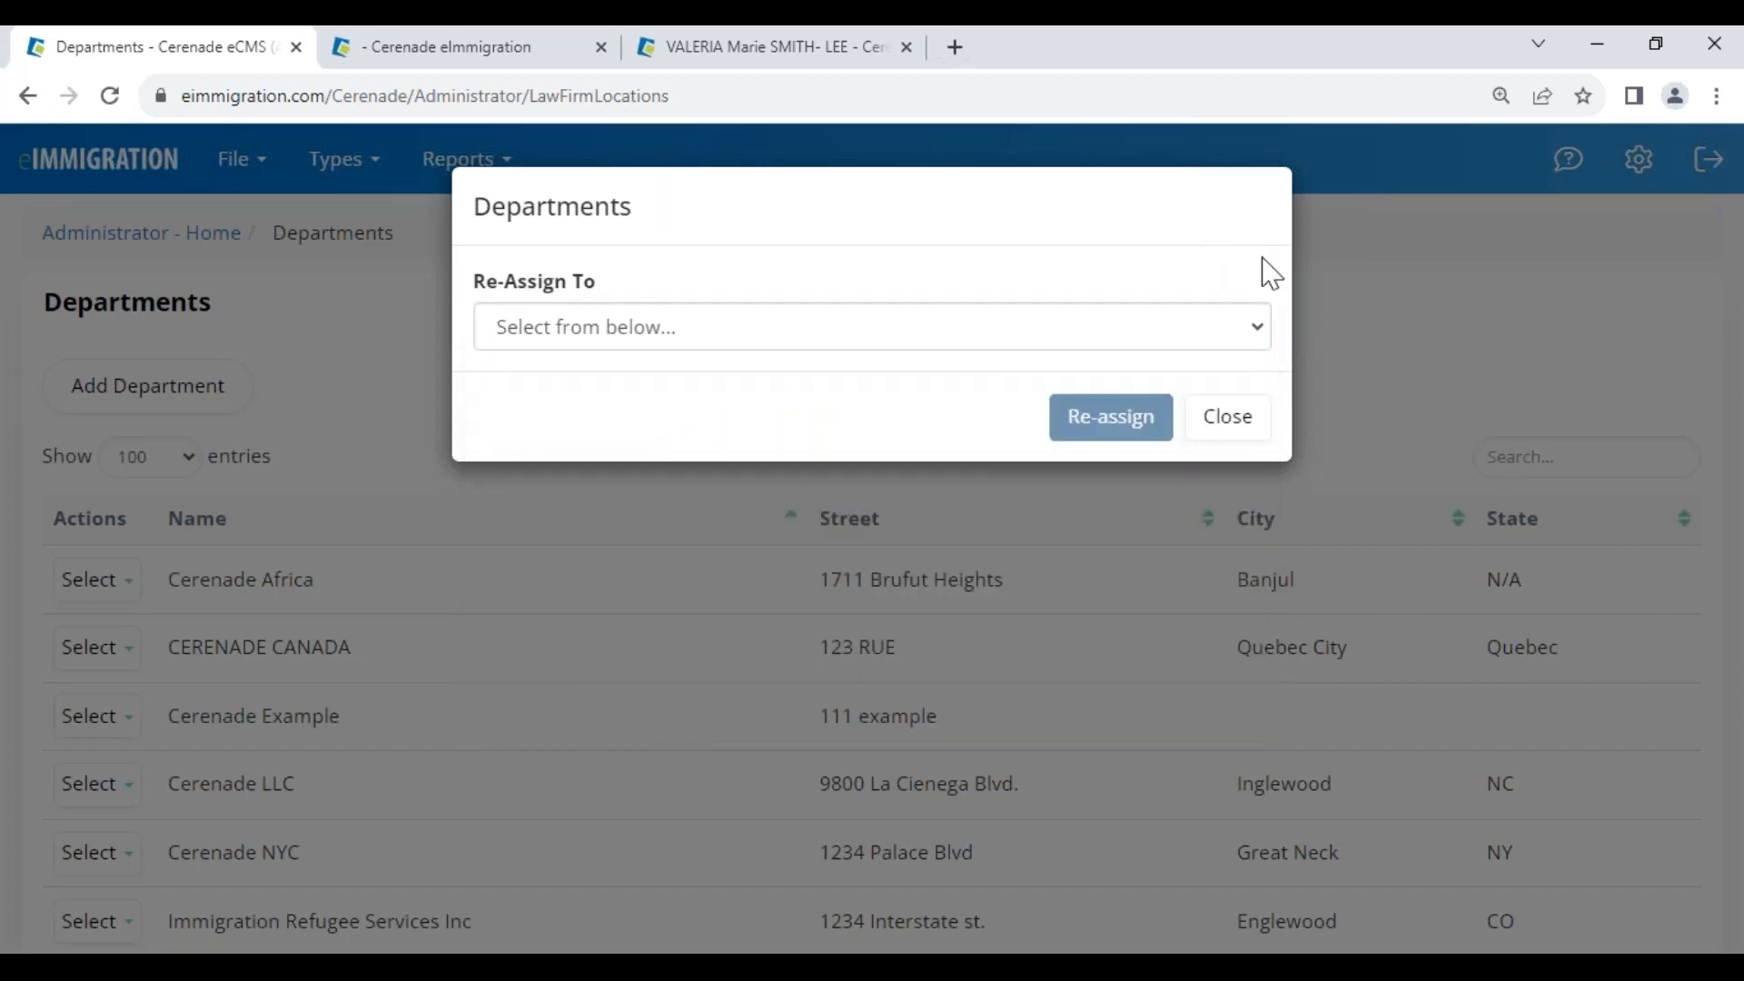
click(1243, 416)
click(159, 238)
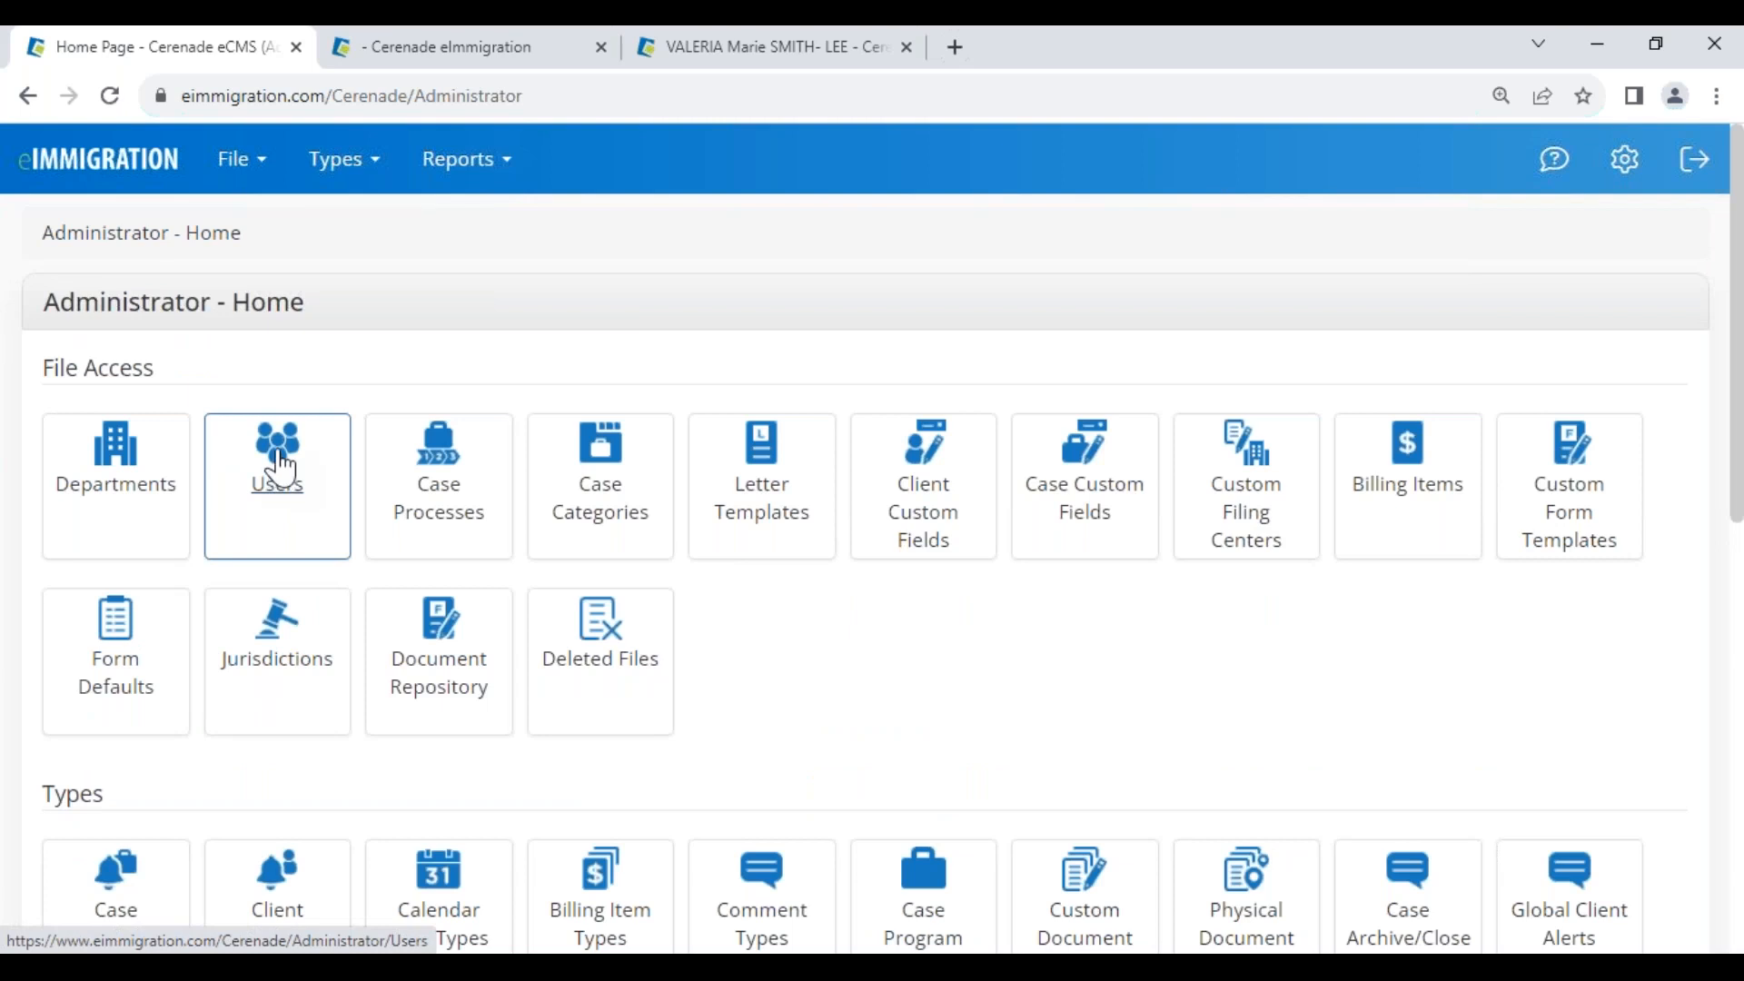
On the Users page, view and close the interpreter case worker's Linked Items overview
click(281, 468)
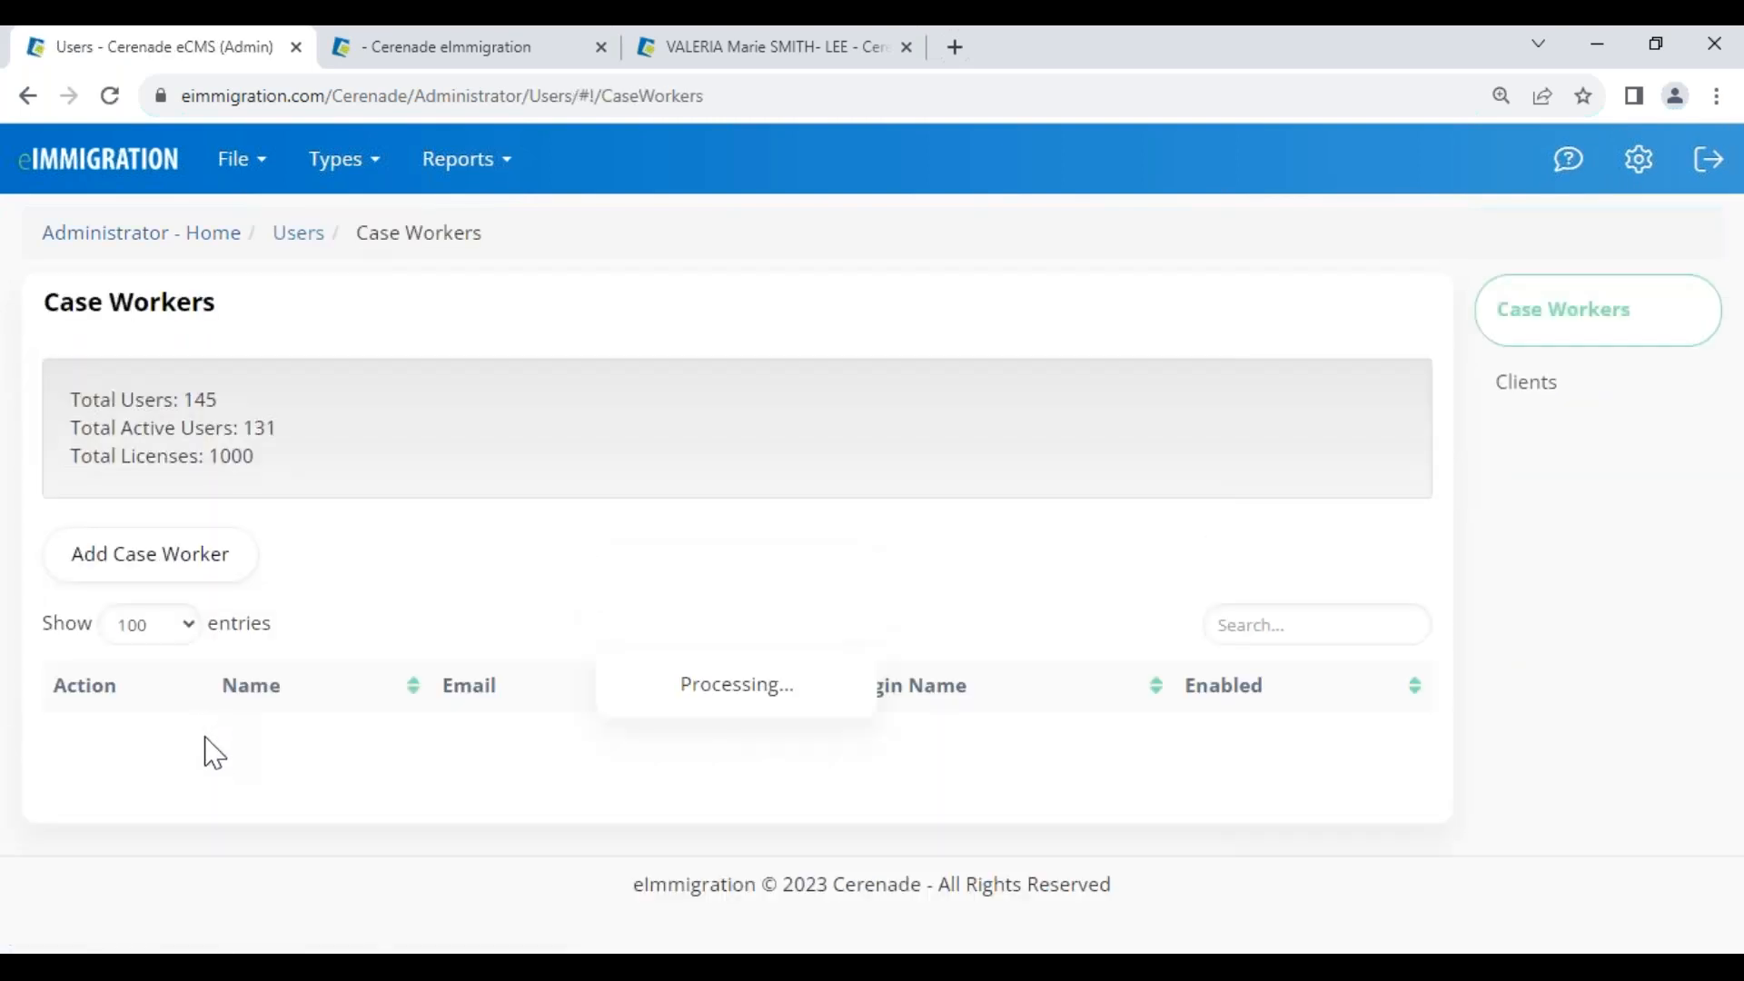
scroll(210, 754, down, 2)
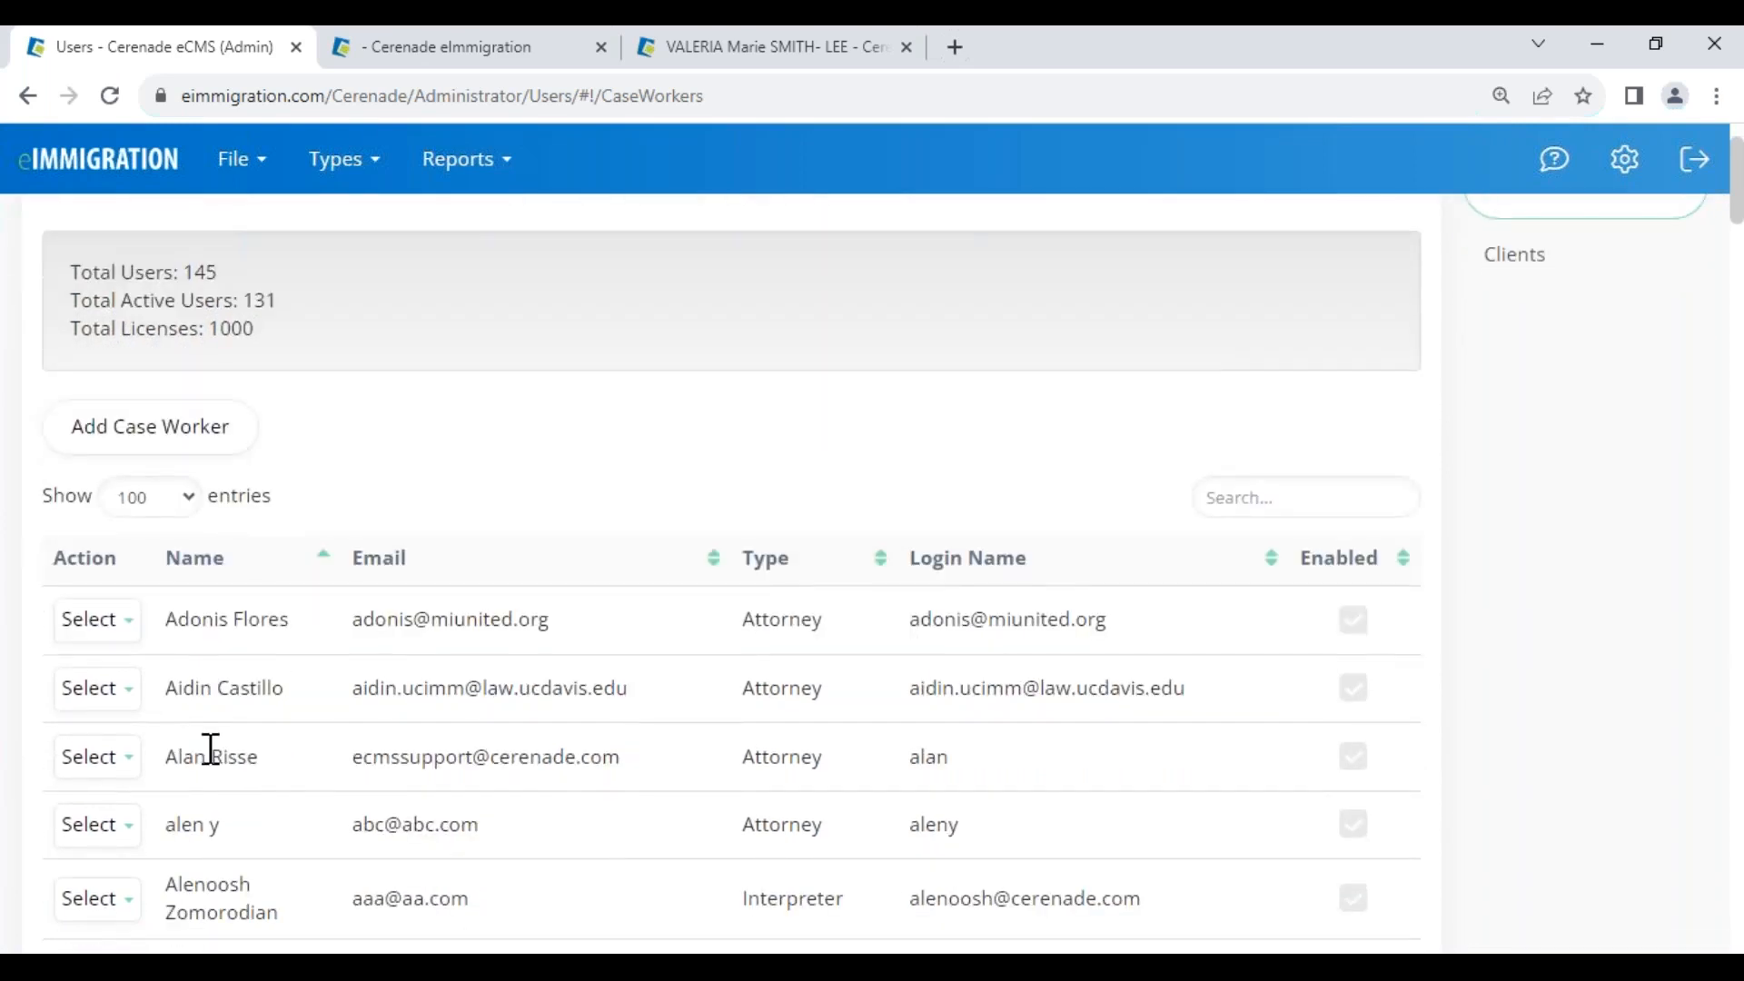
scroll(215, 781, down, 2)
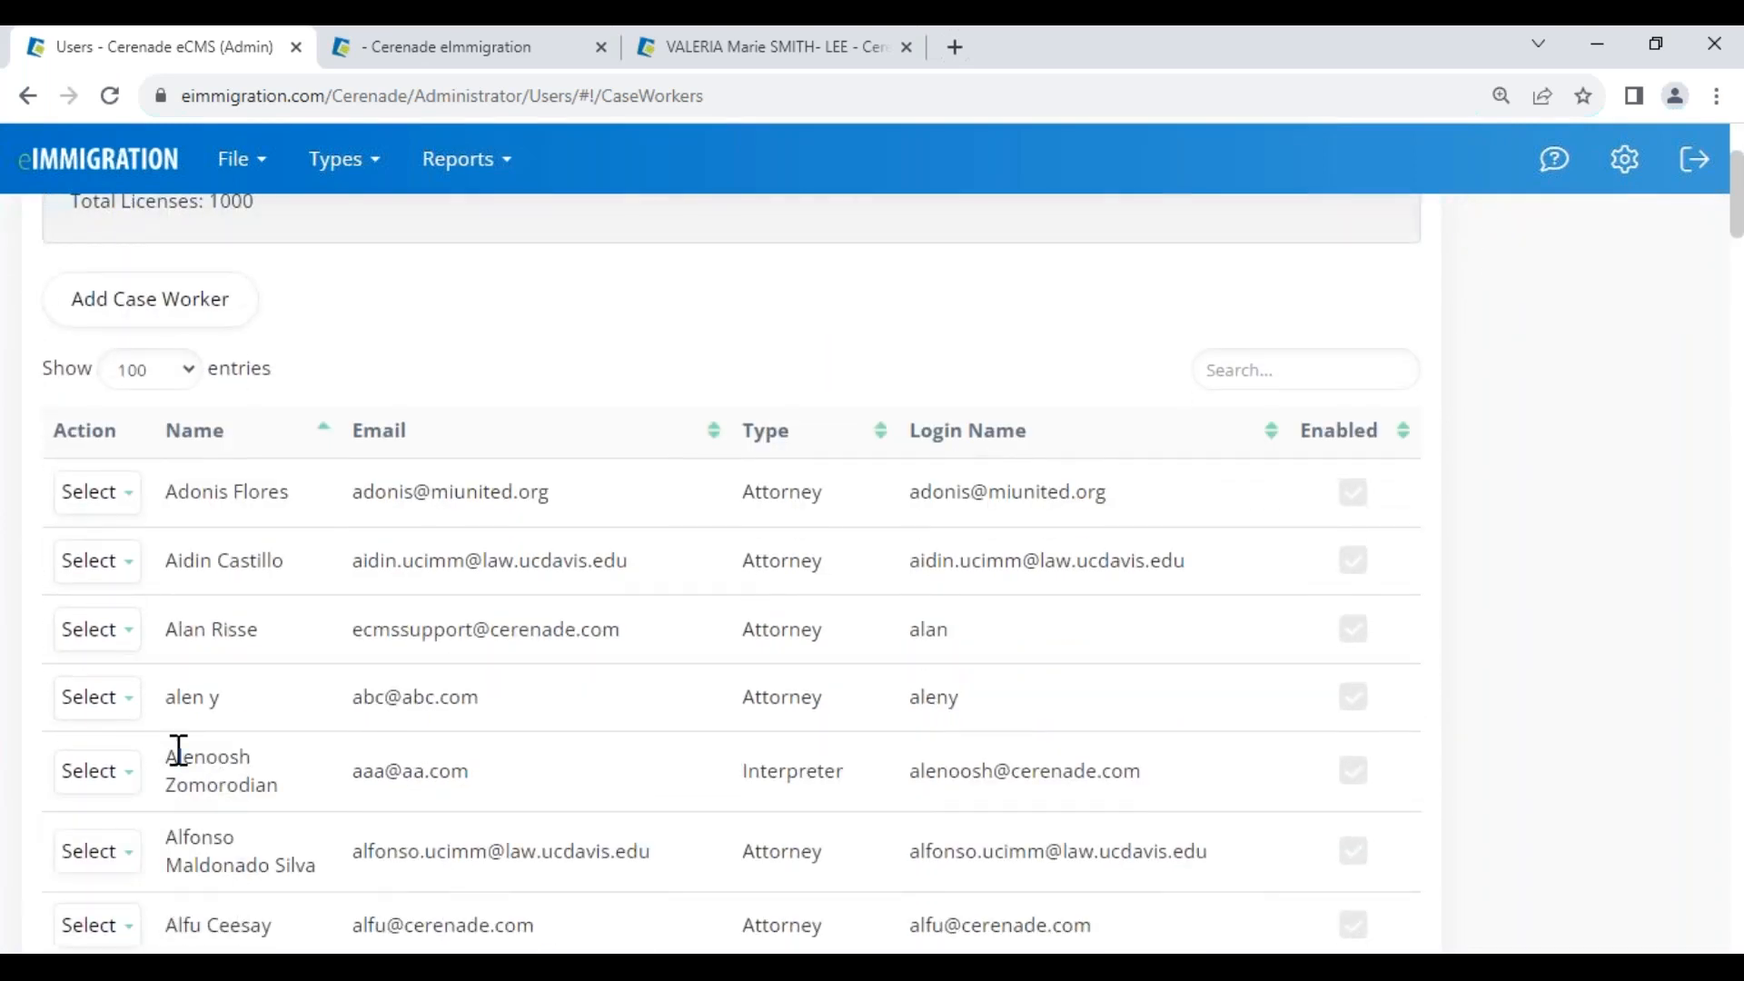
drag(179, 749, 229, 757)
click(117, 779)
click(144, 900)
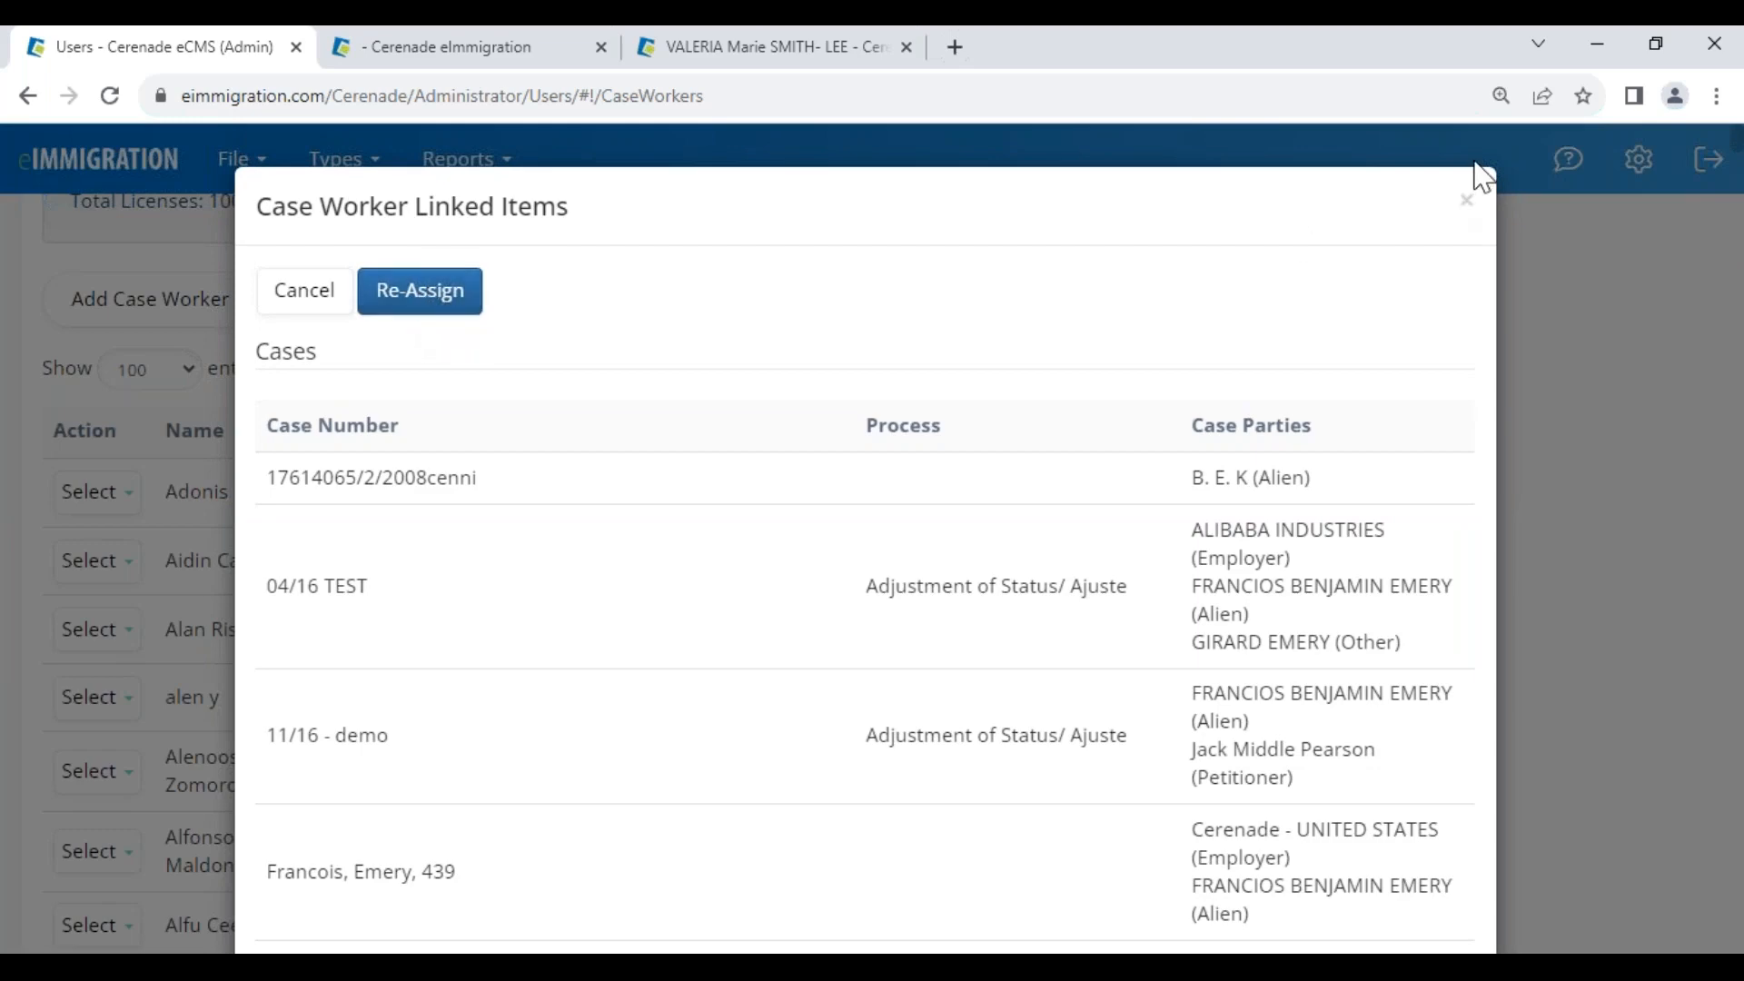
click(1465, 202)
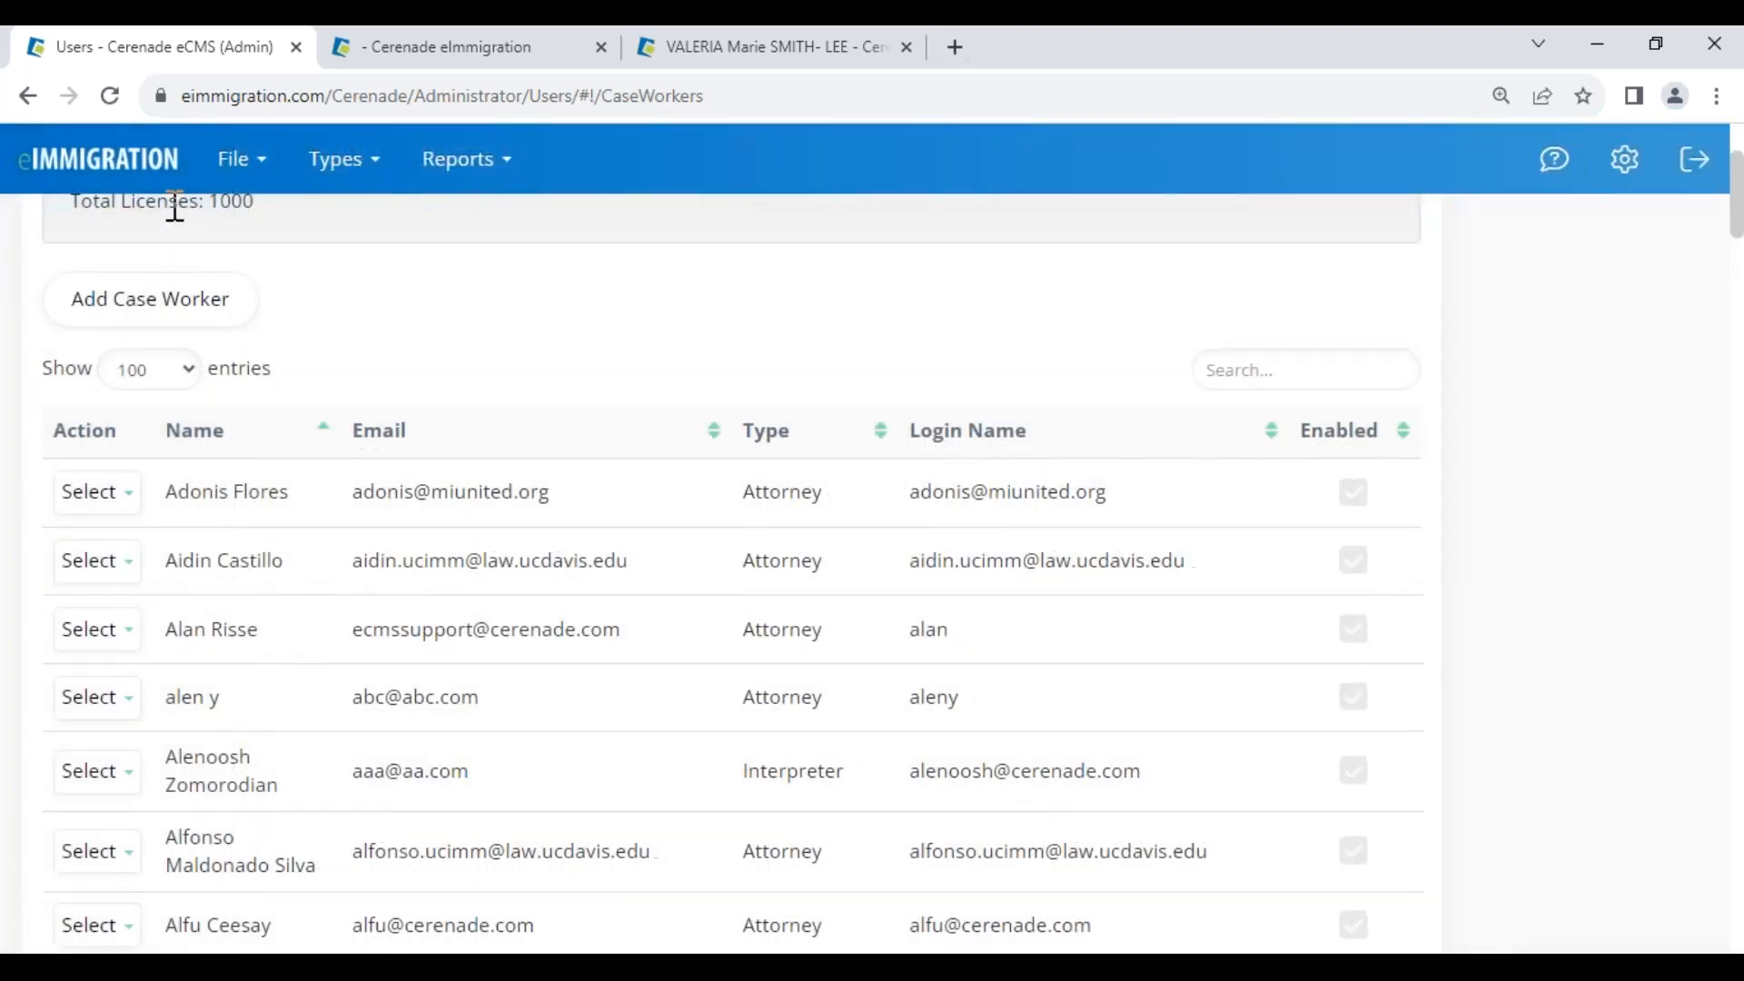
Open Case Processes, try the searches 'divor' and 'persona', then clear the search and point out EB-3 and R-1
click(136, 175)
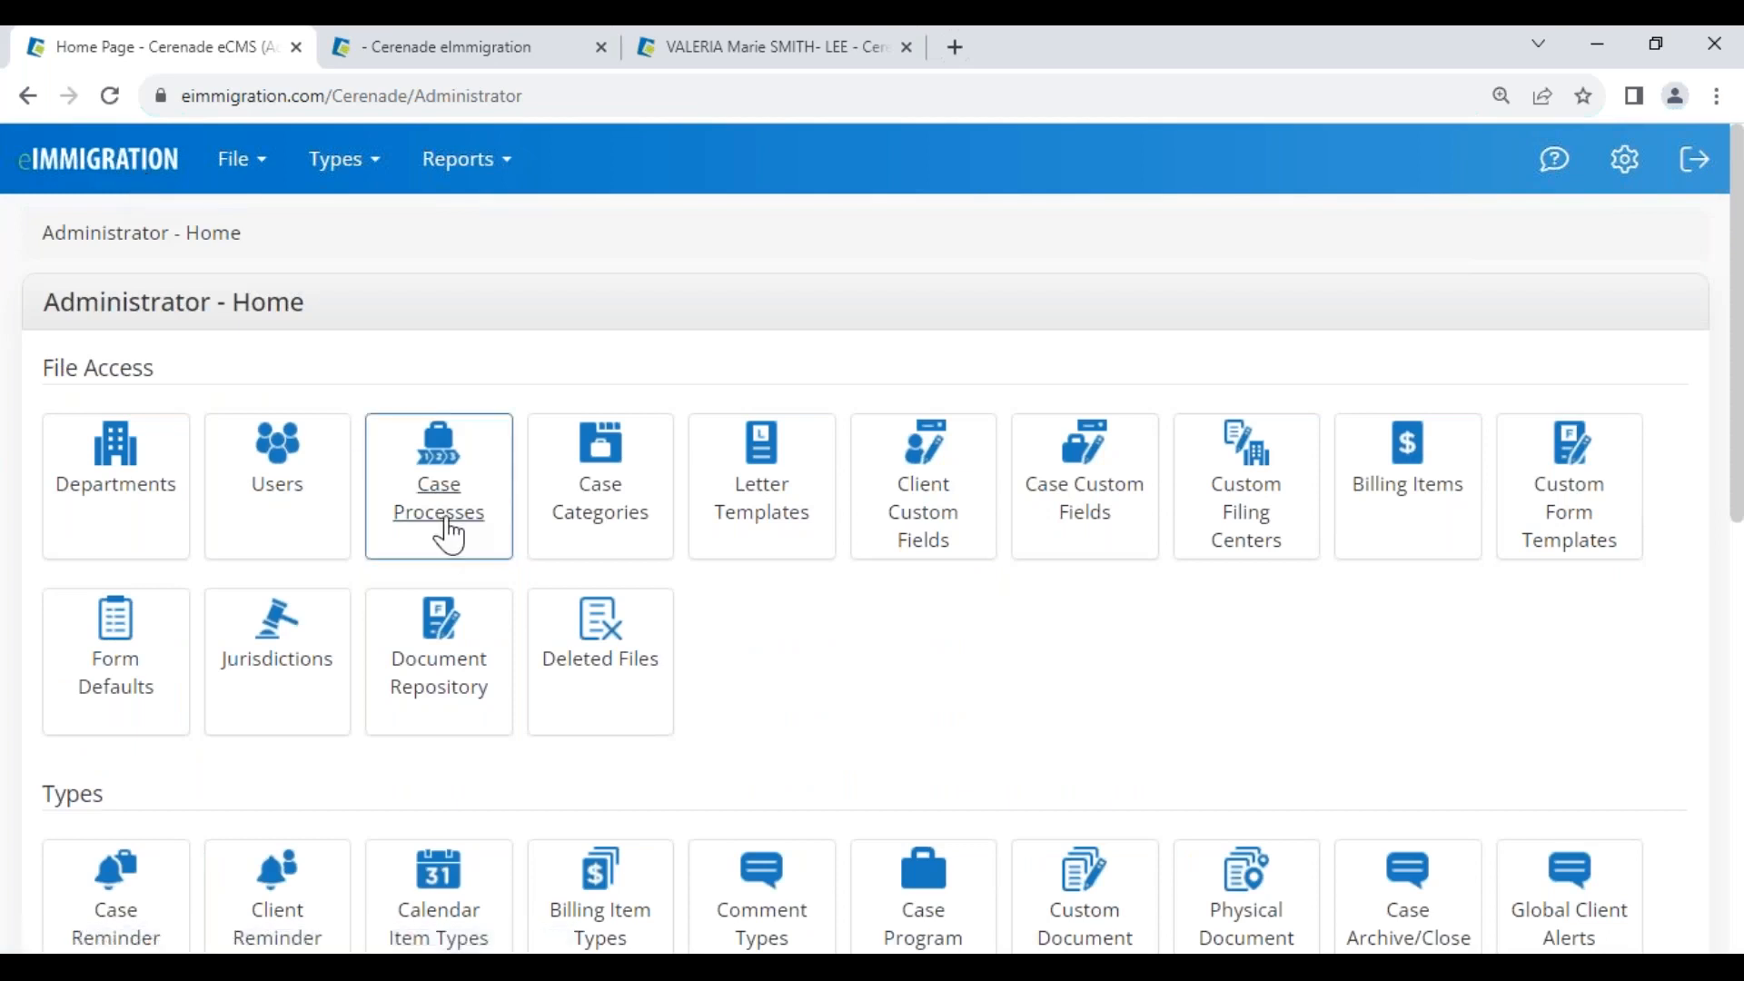
click(453, 540)
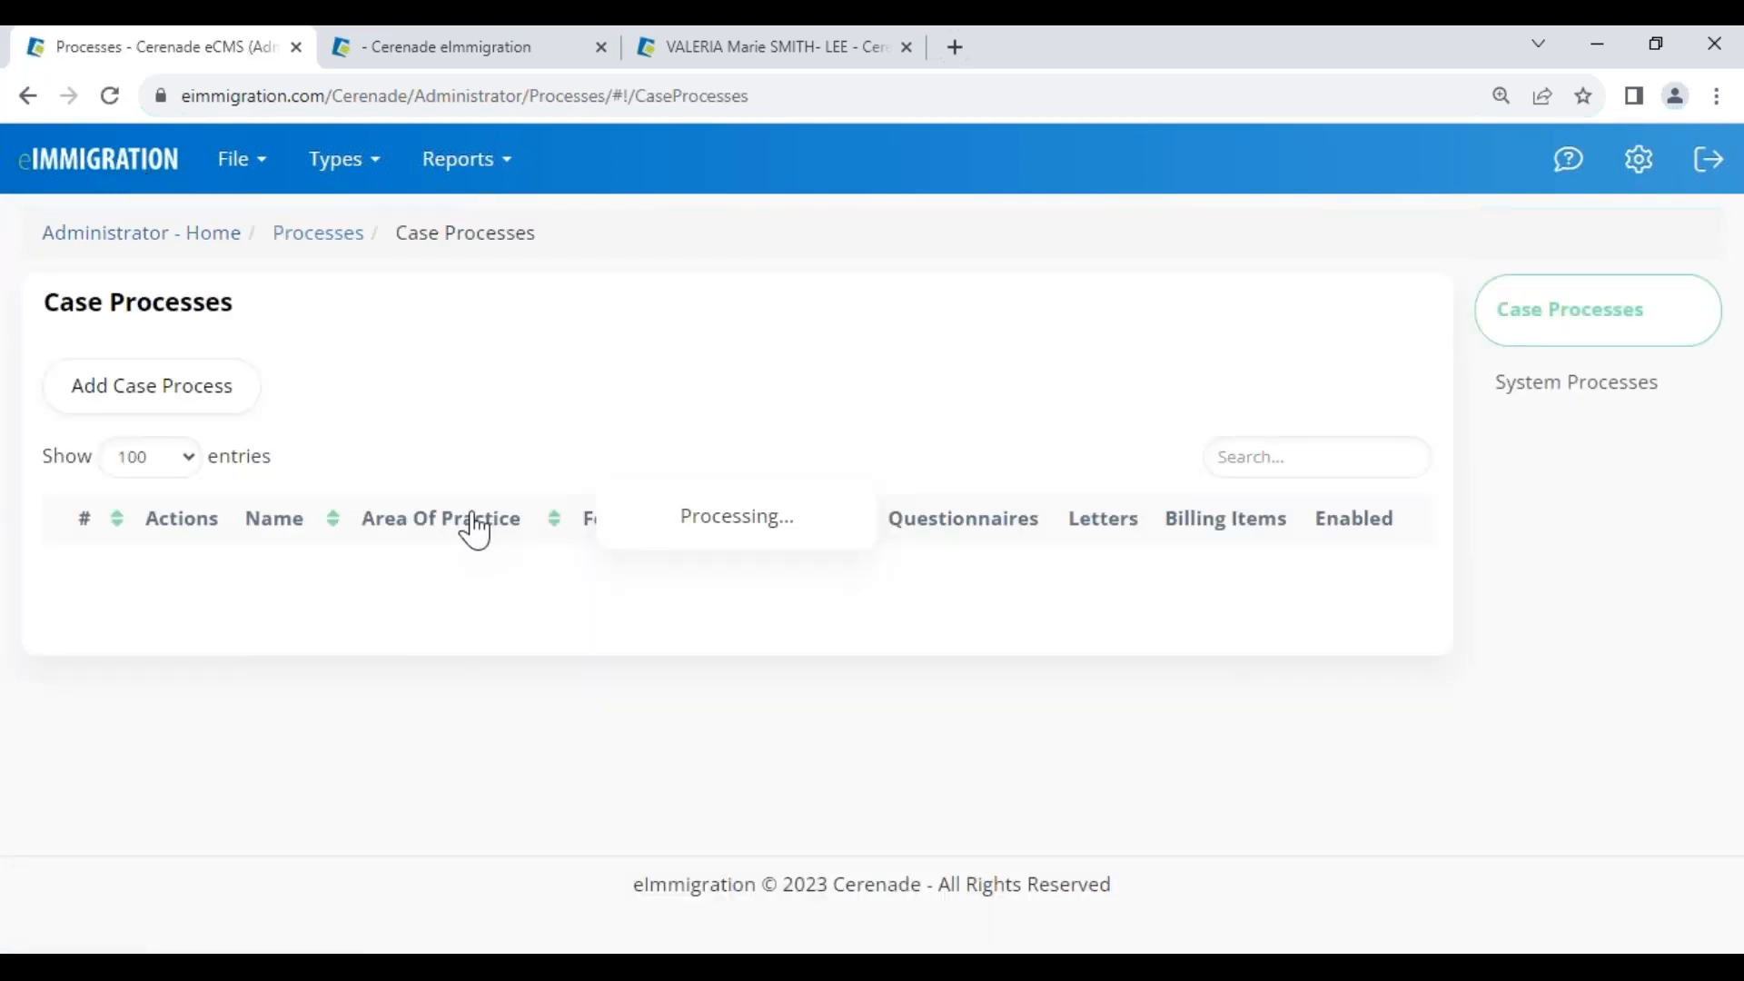
click(1314, 444)
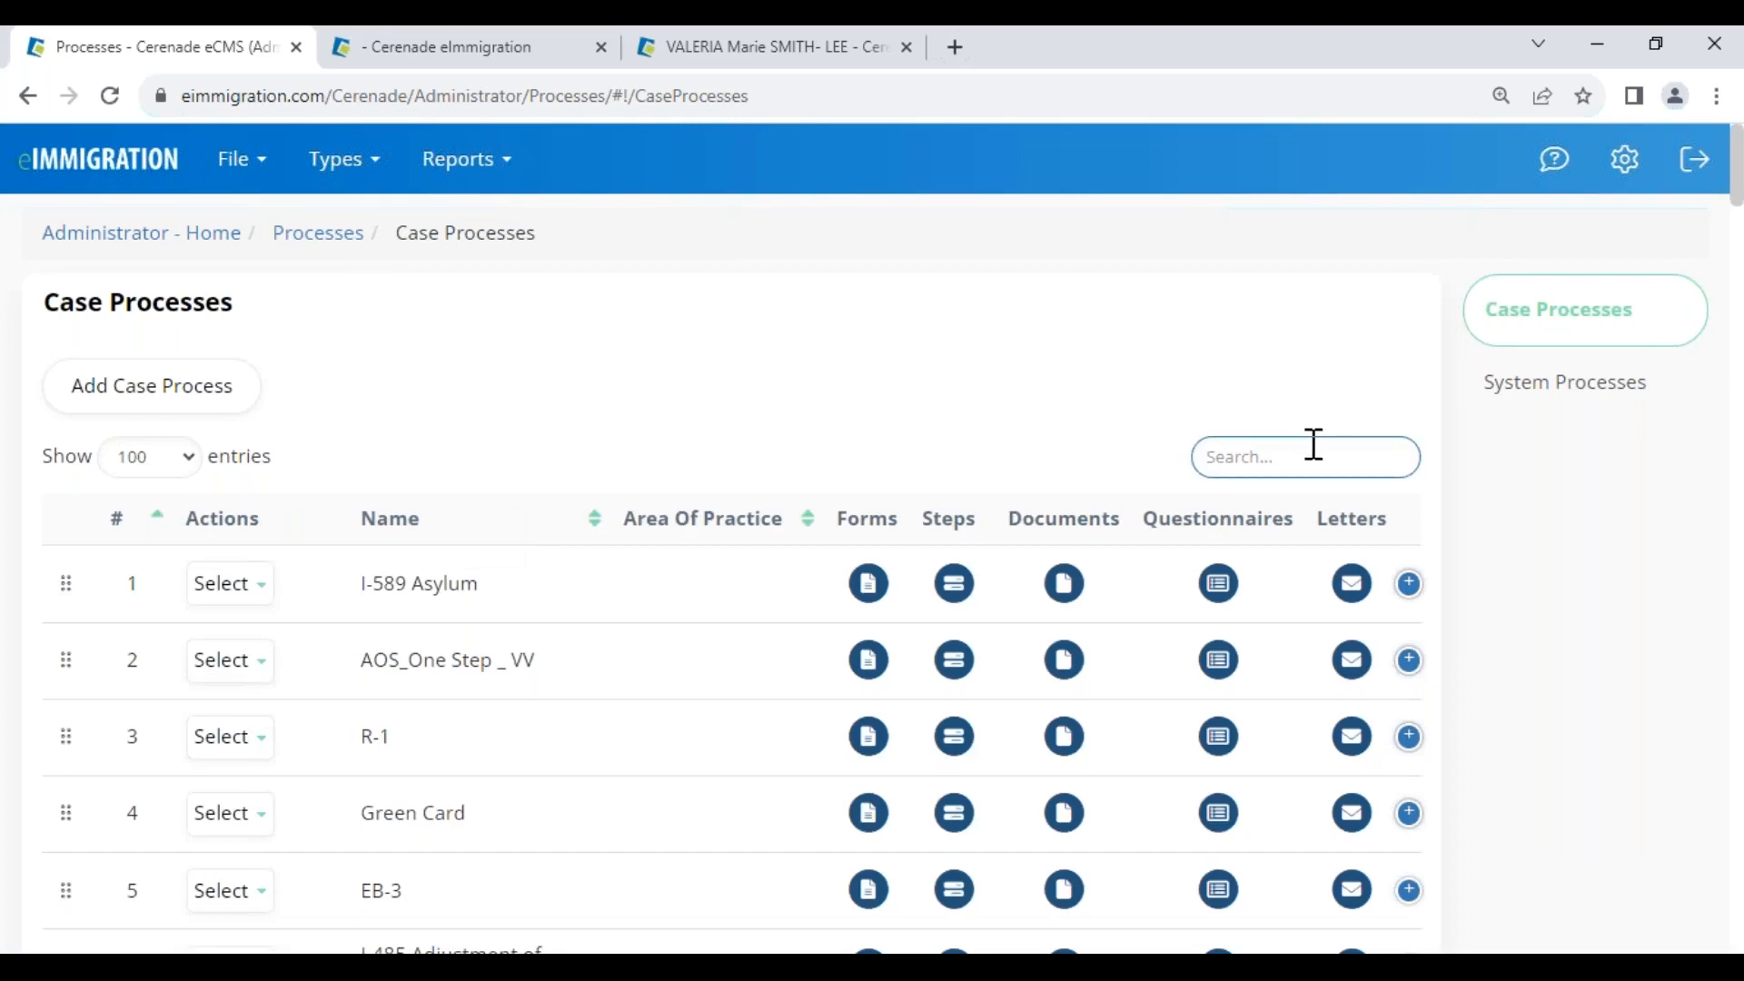
text(d)
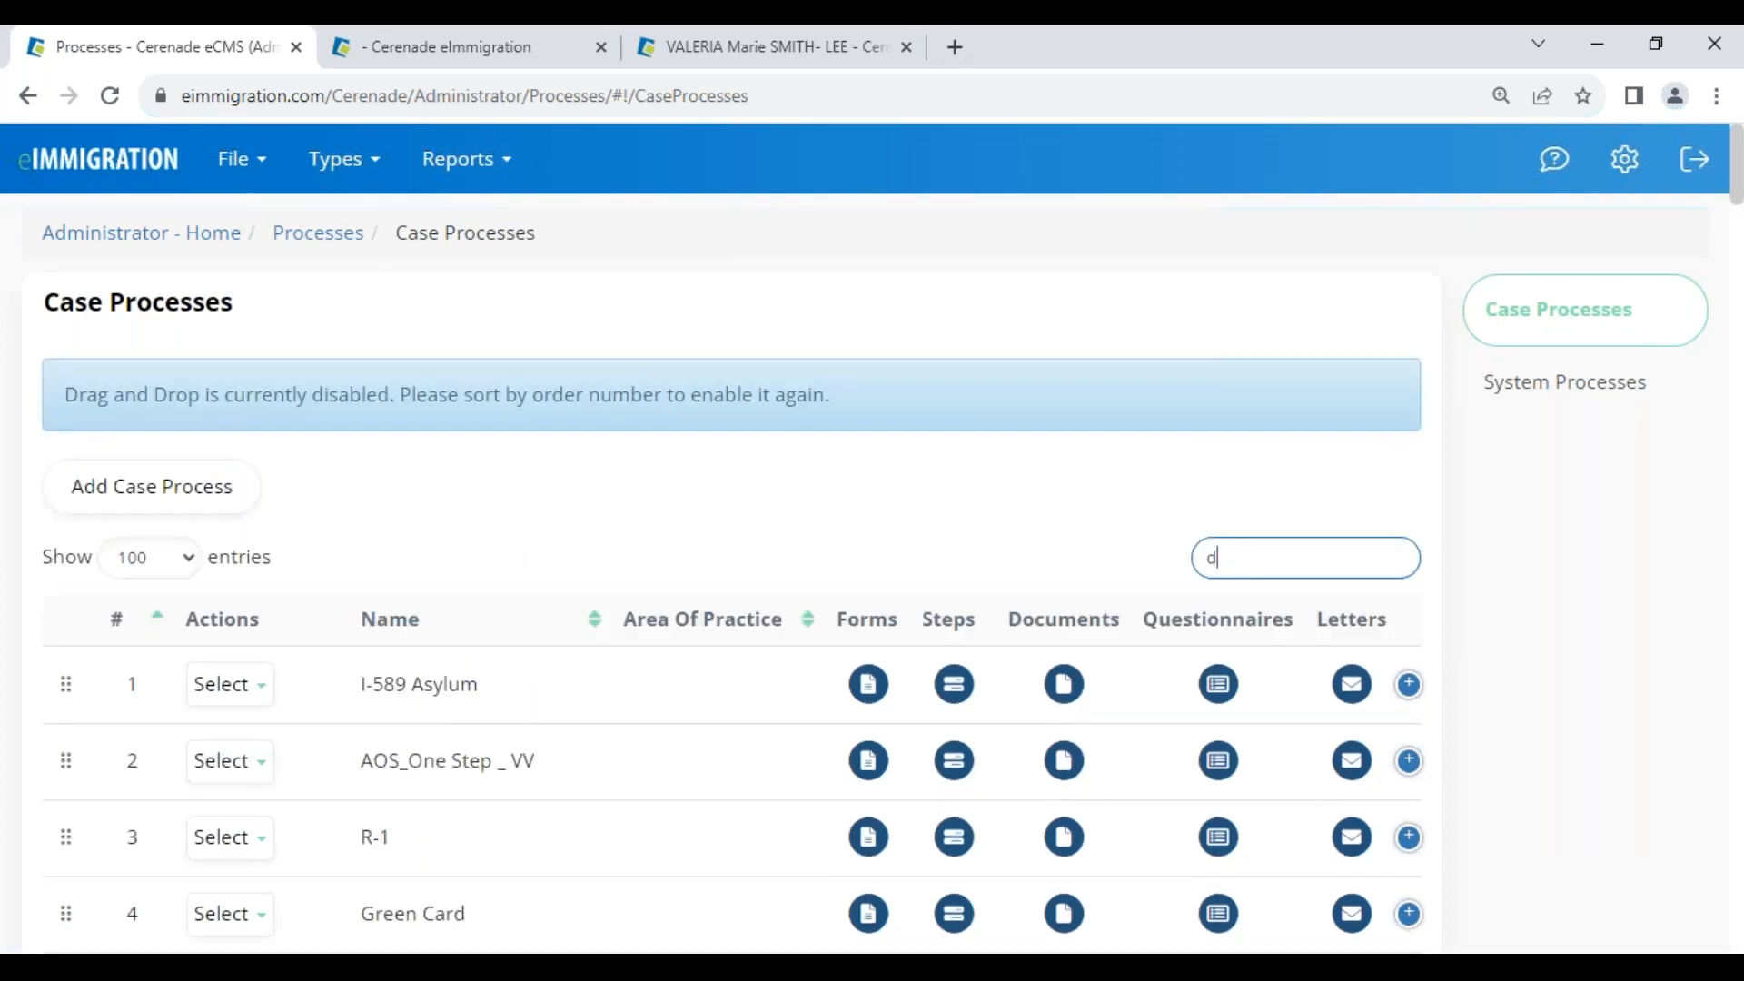
text(ivor)
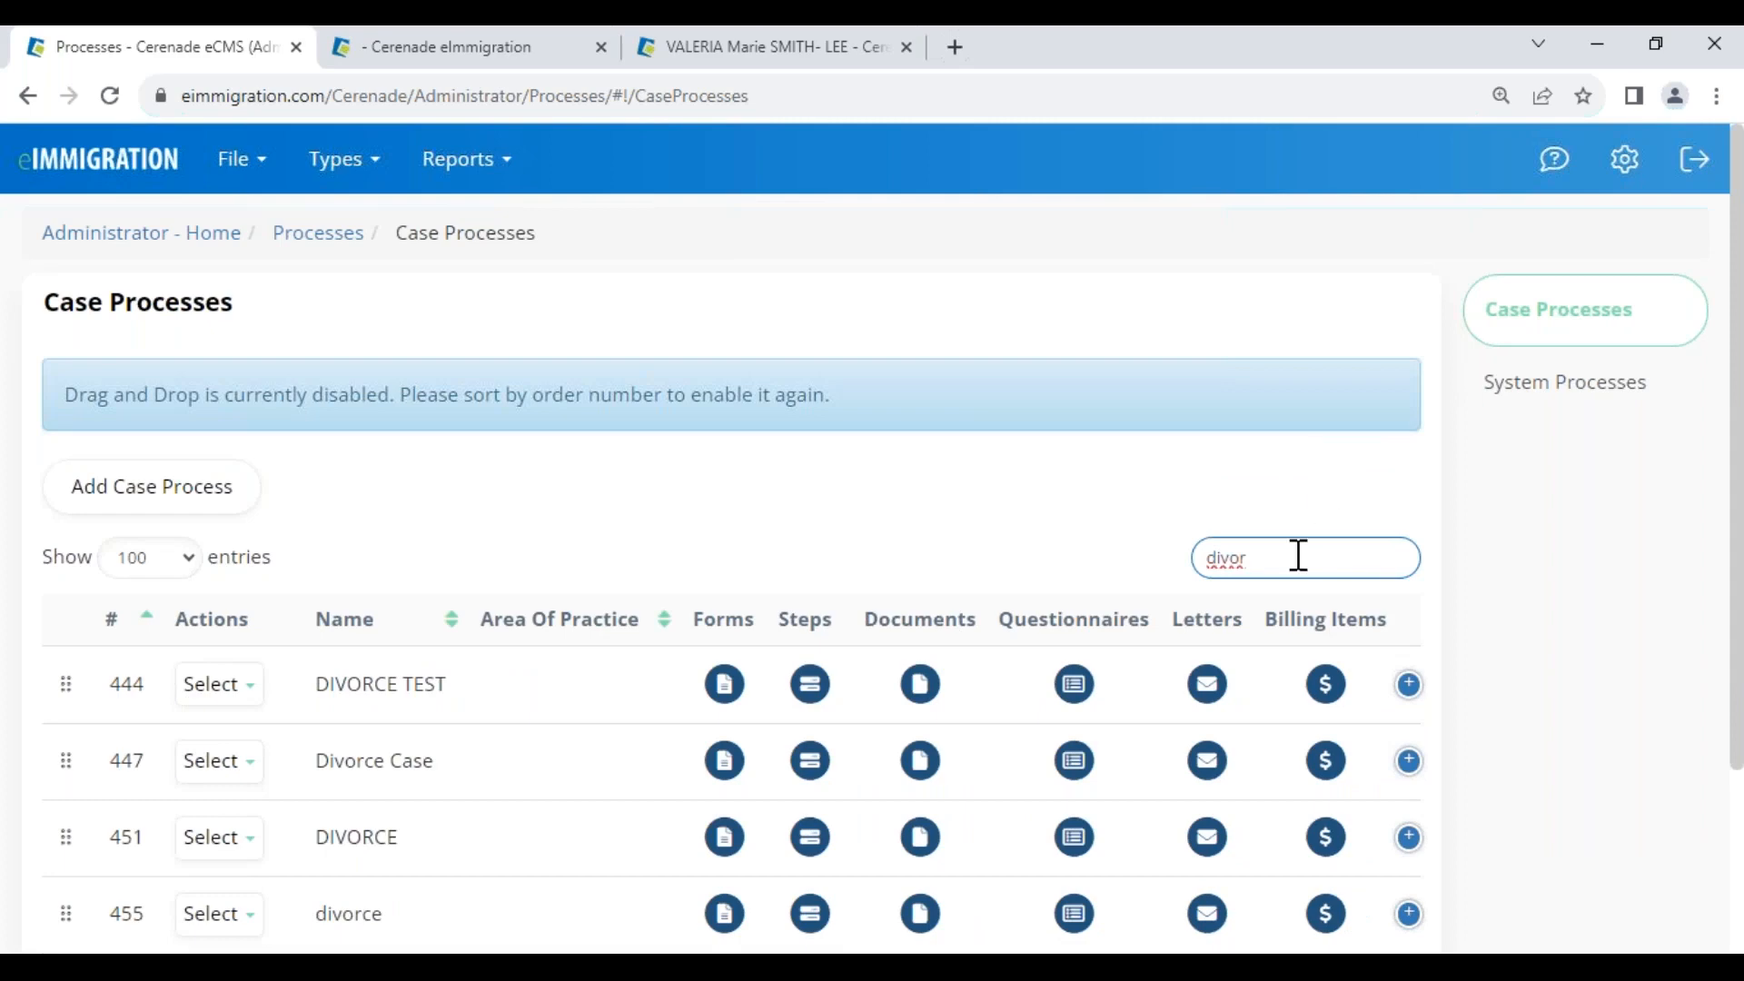
drag(1285, 556, 823, 561)
text(persona)
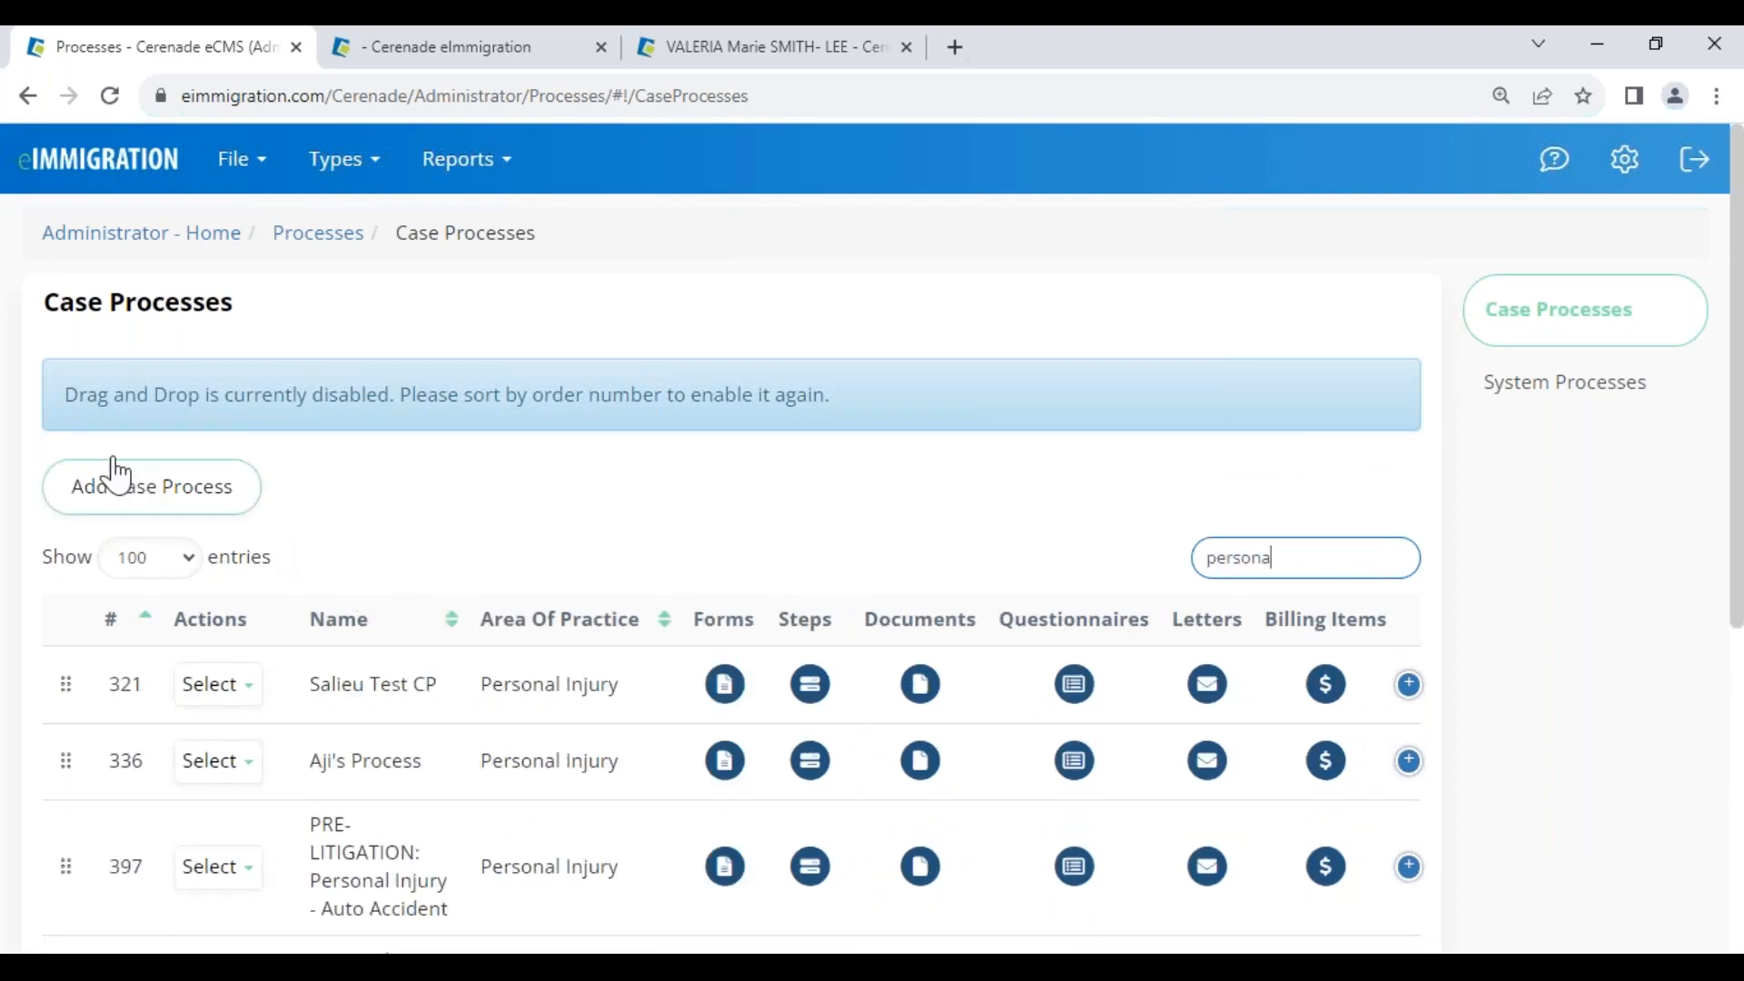
drag(1320, 556, 985, 584)
key(BackSpace)
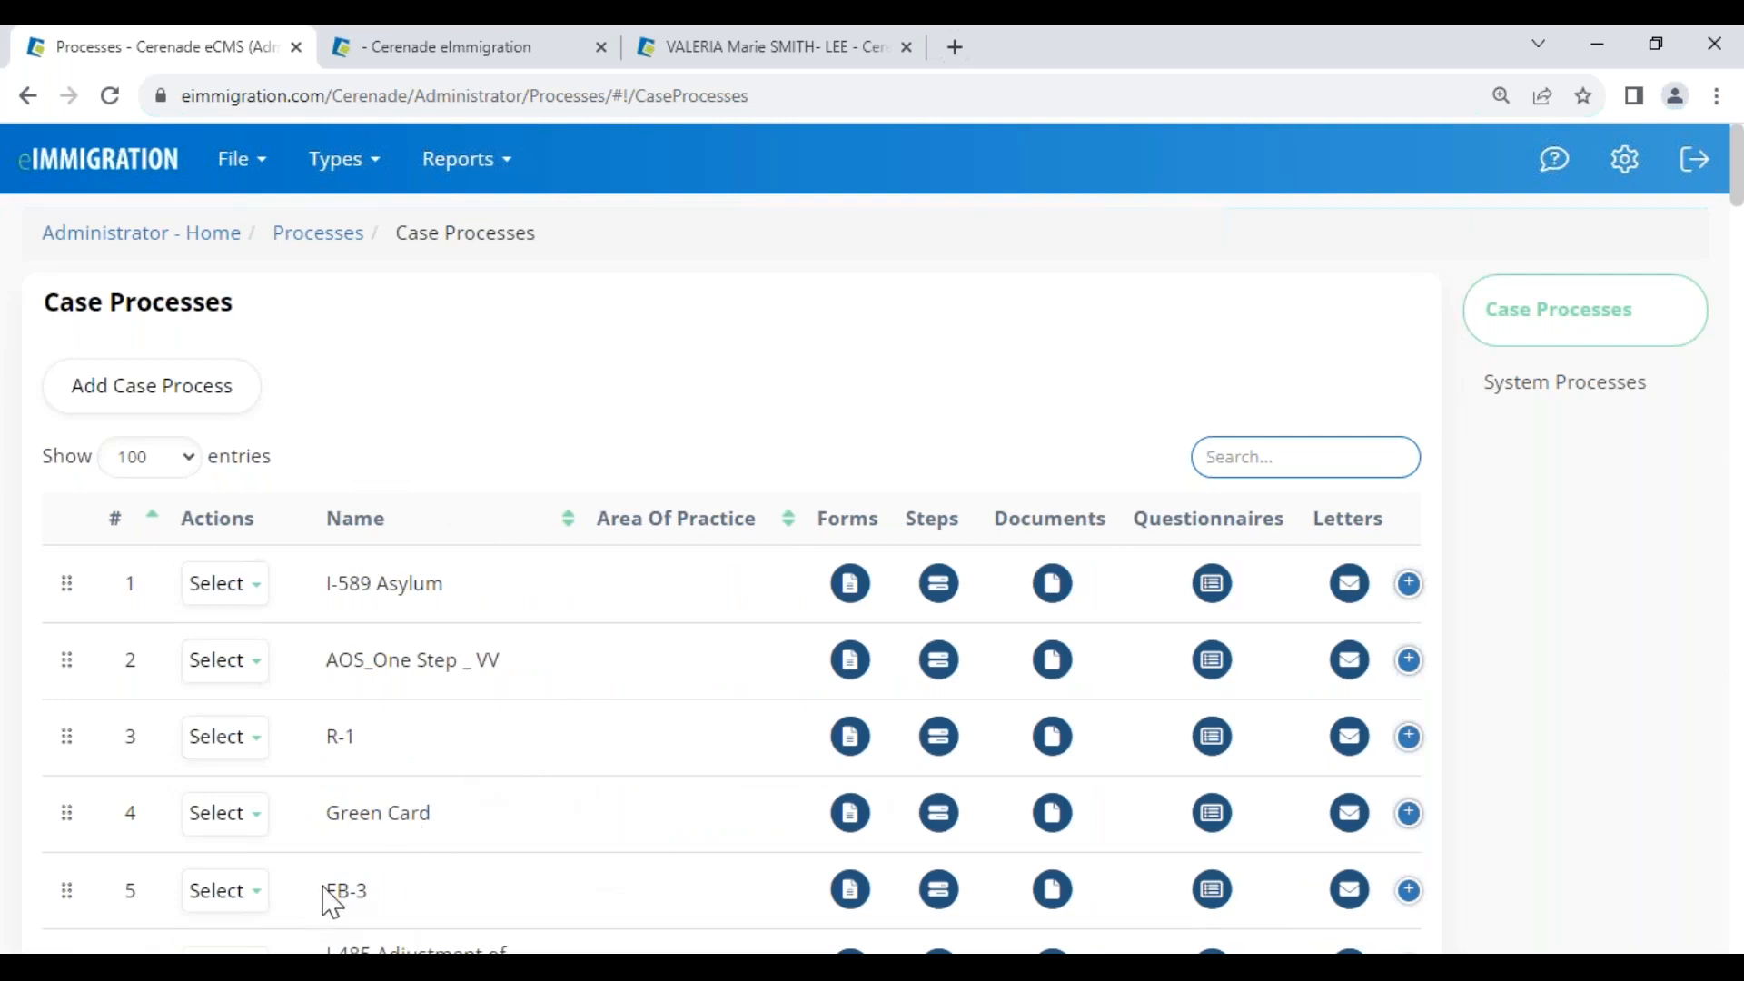
drag(325, 893, 467, 907)
drag(325, 736, 440, 759)
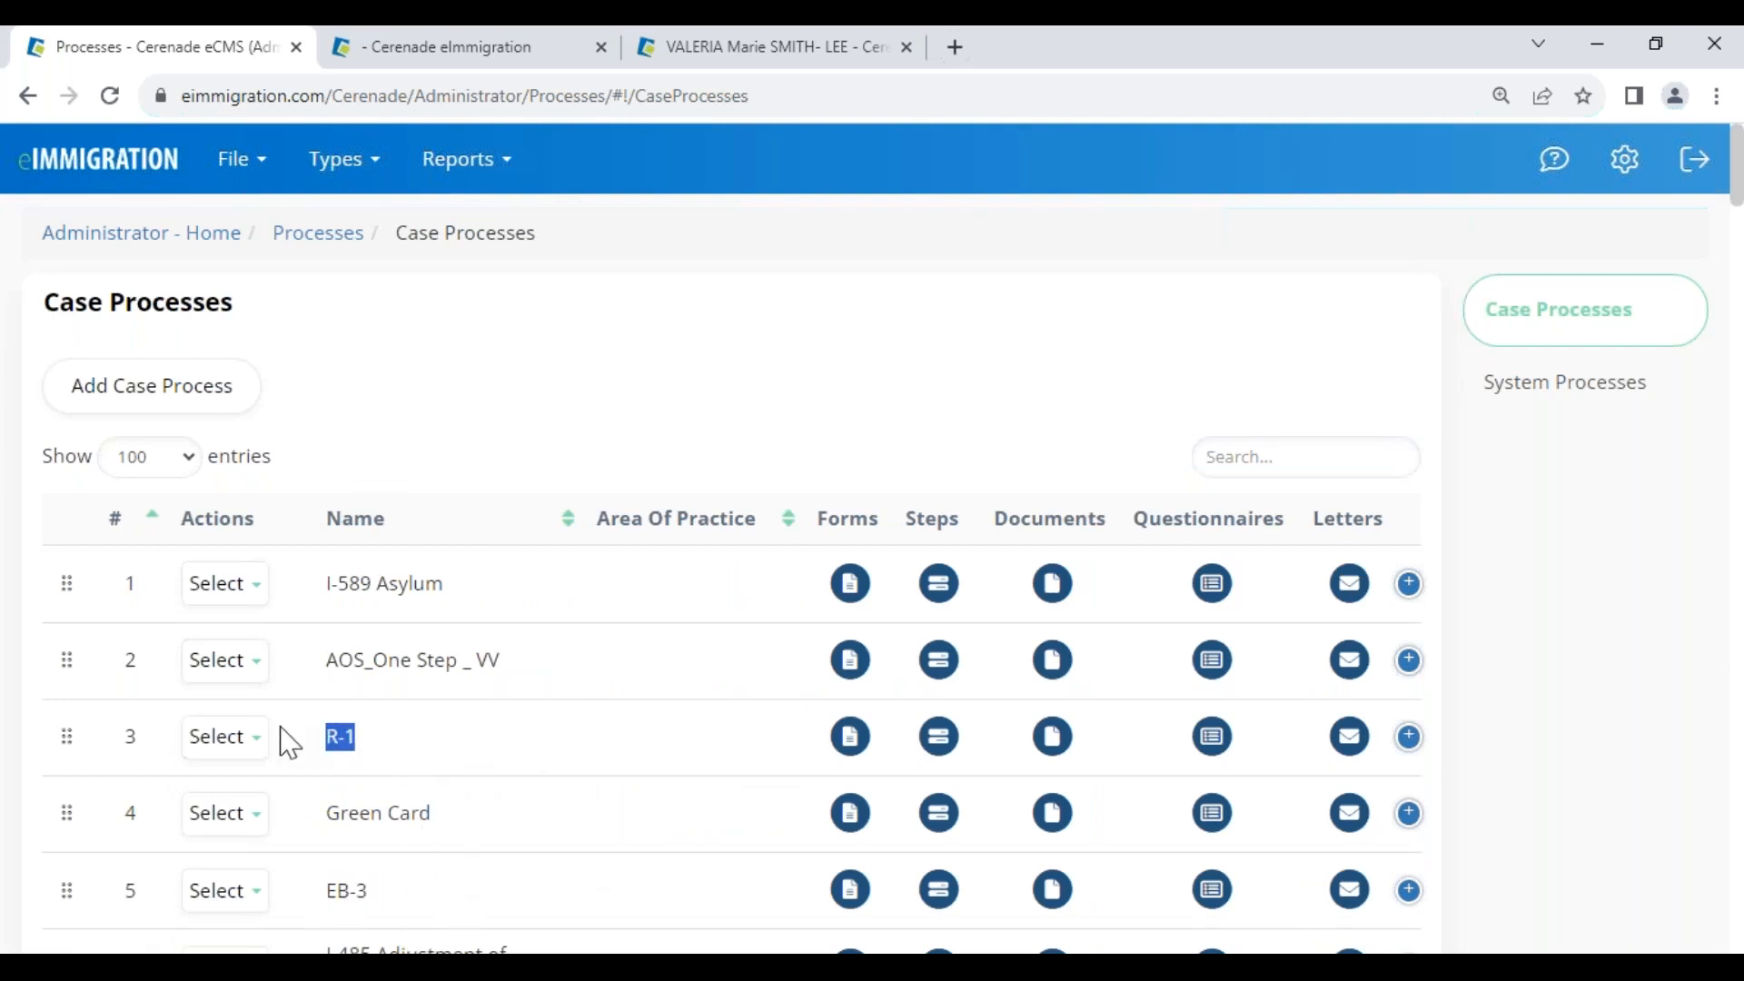
Open the R-1 case process's update form and uncheck its Enabled box
click(239, 750)
mouse_move(233, 746)
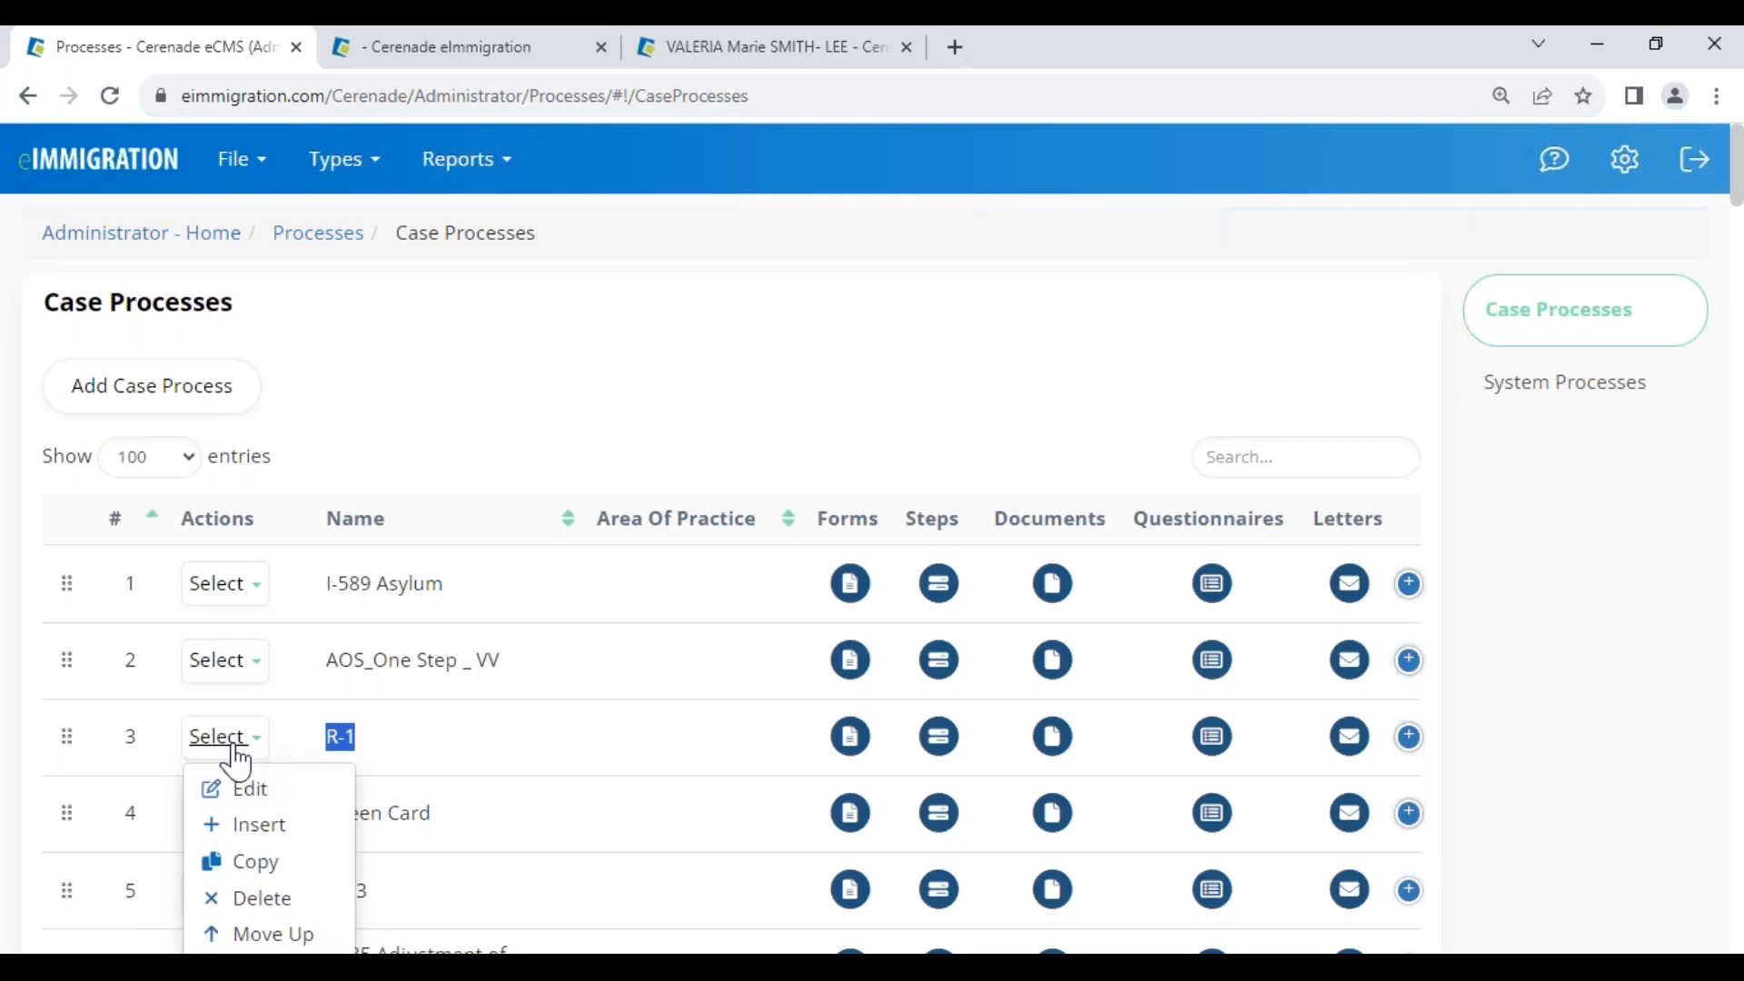
click(256, 792)
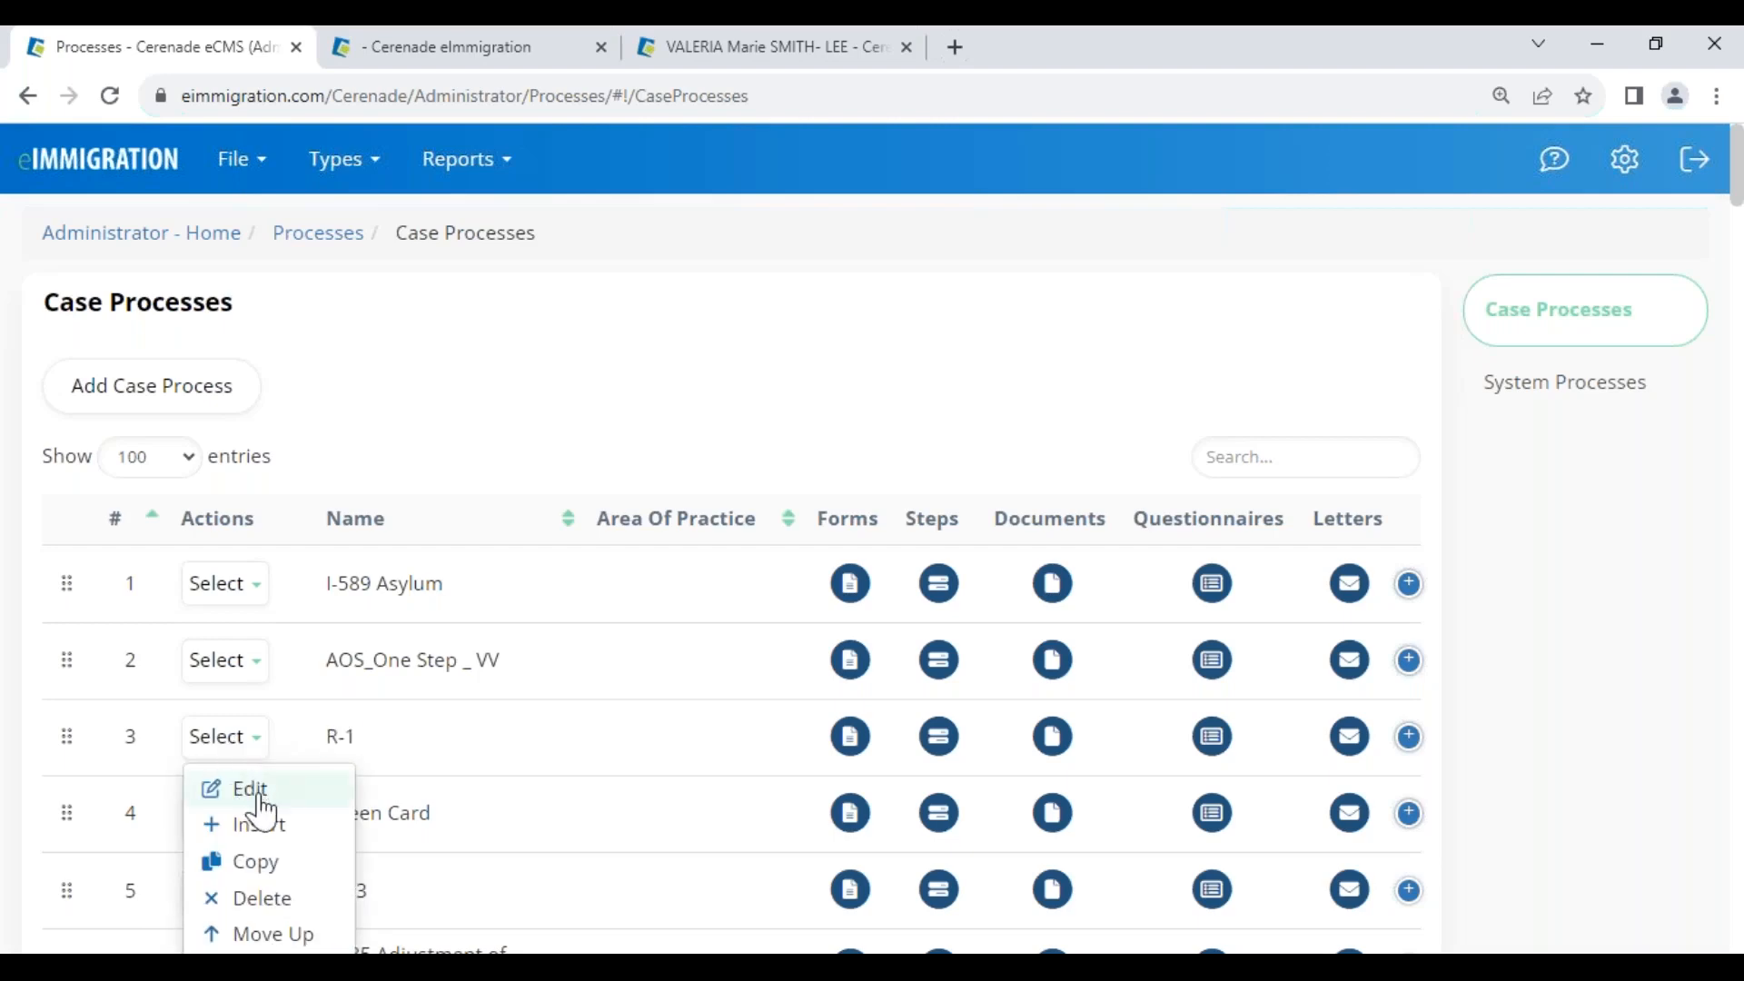
click(482, 387)
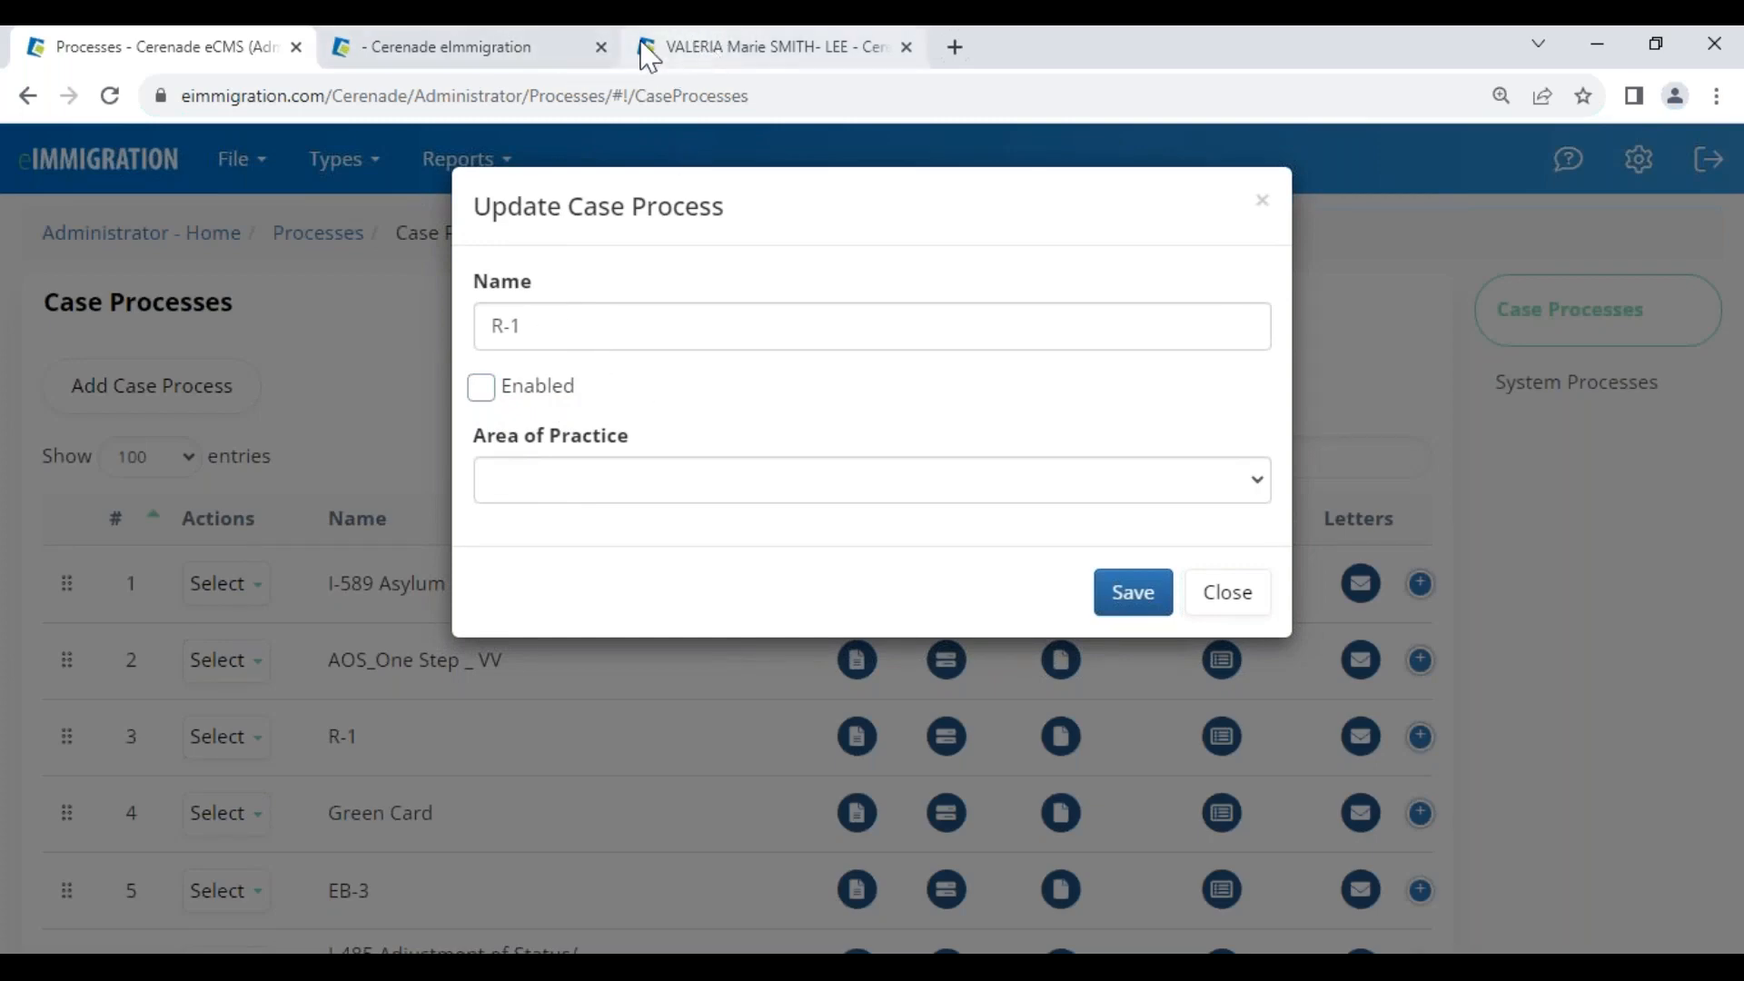
click(564, 56)
mouse_move(52, 245)
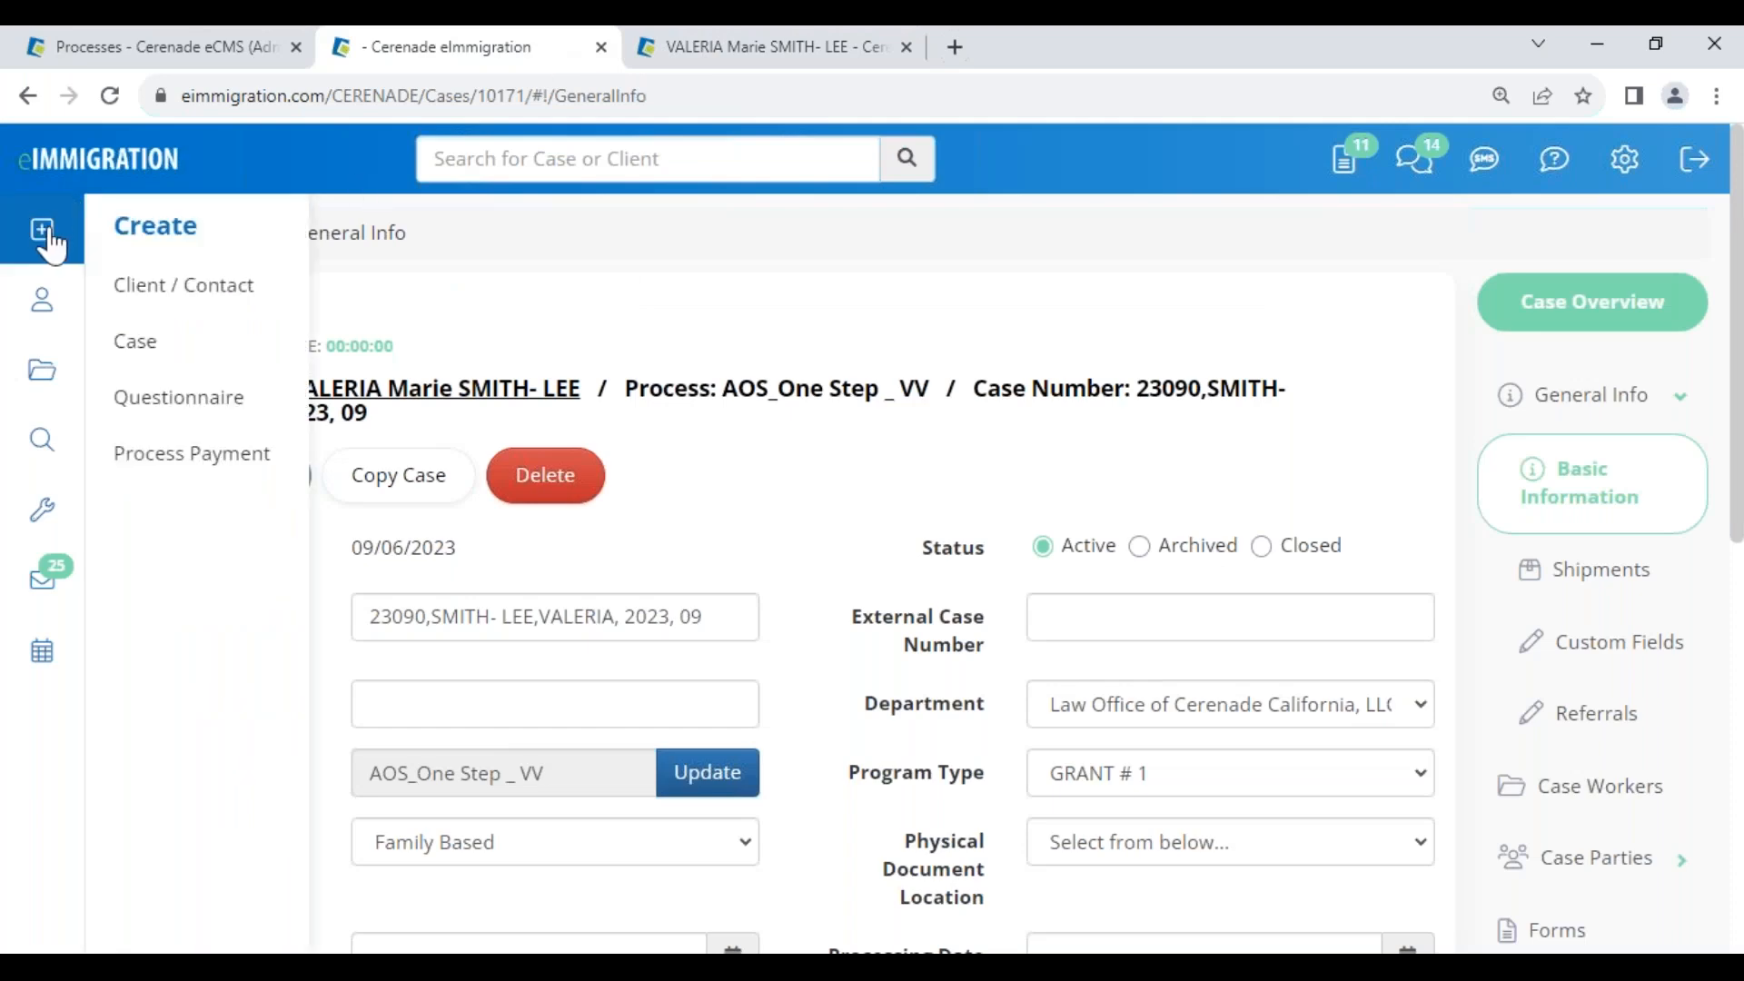
click(171, 354)
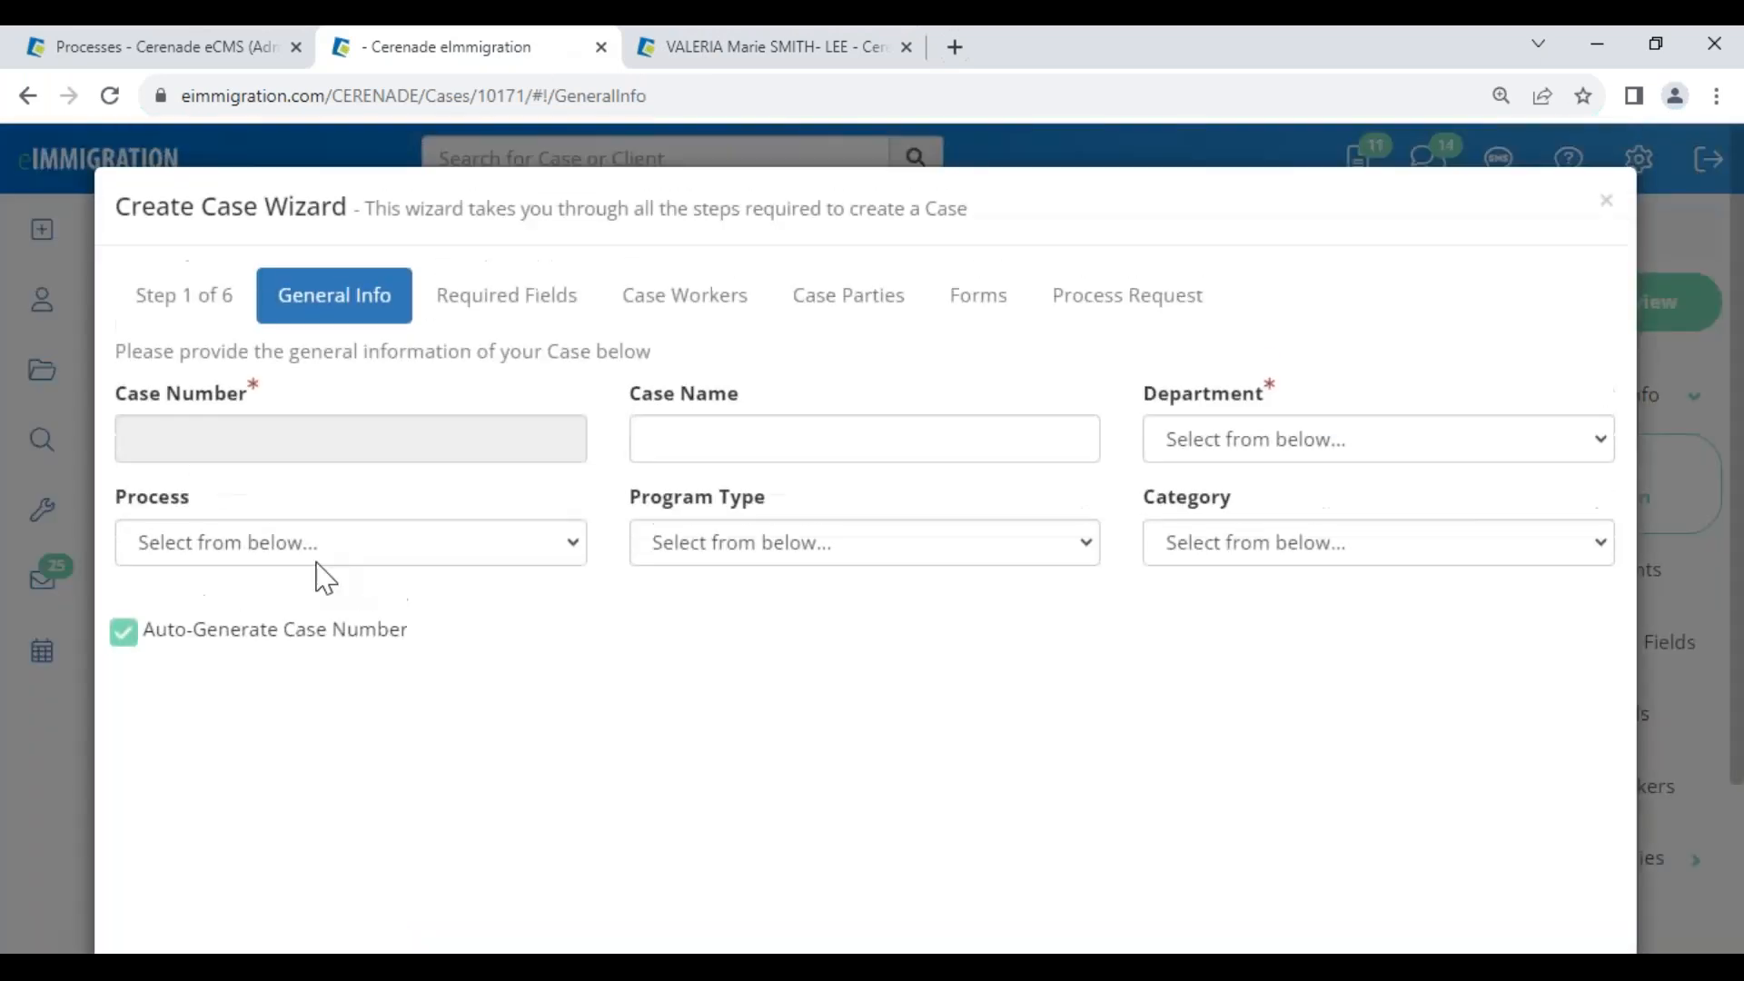
click(298, 556)
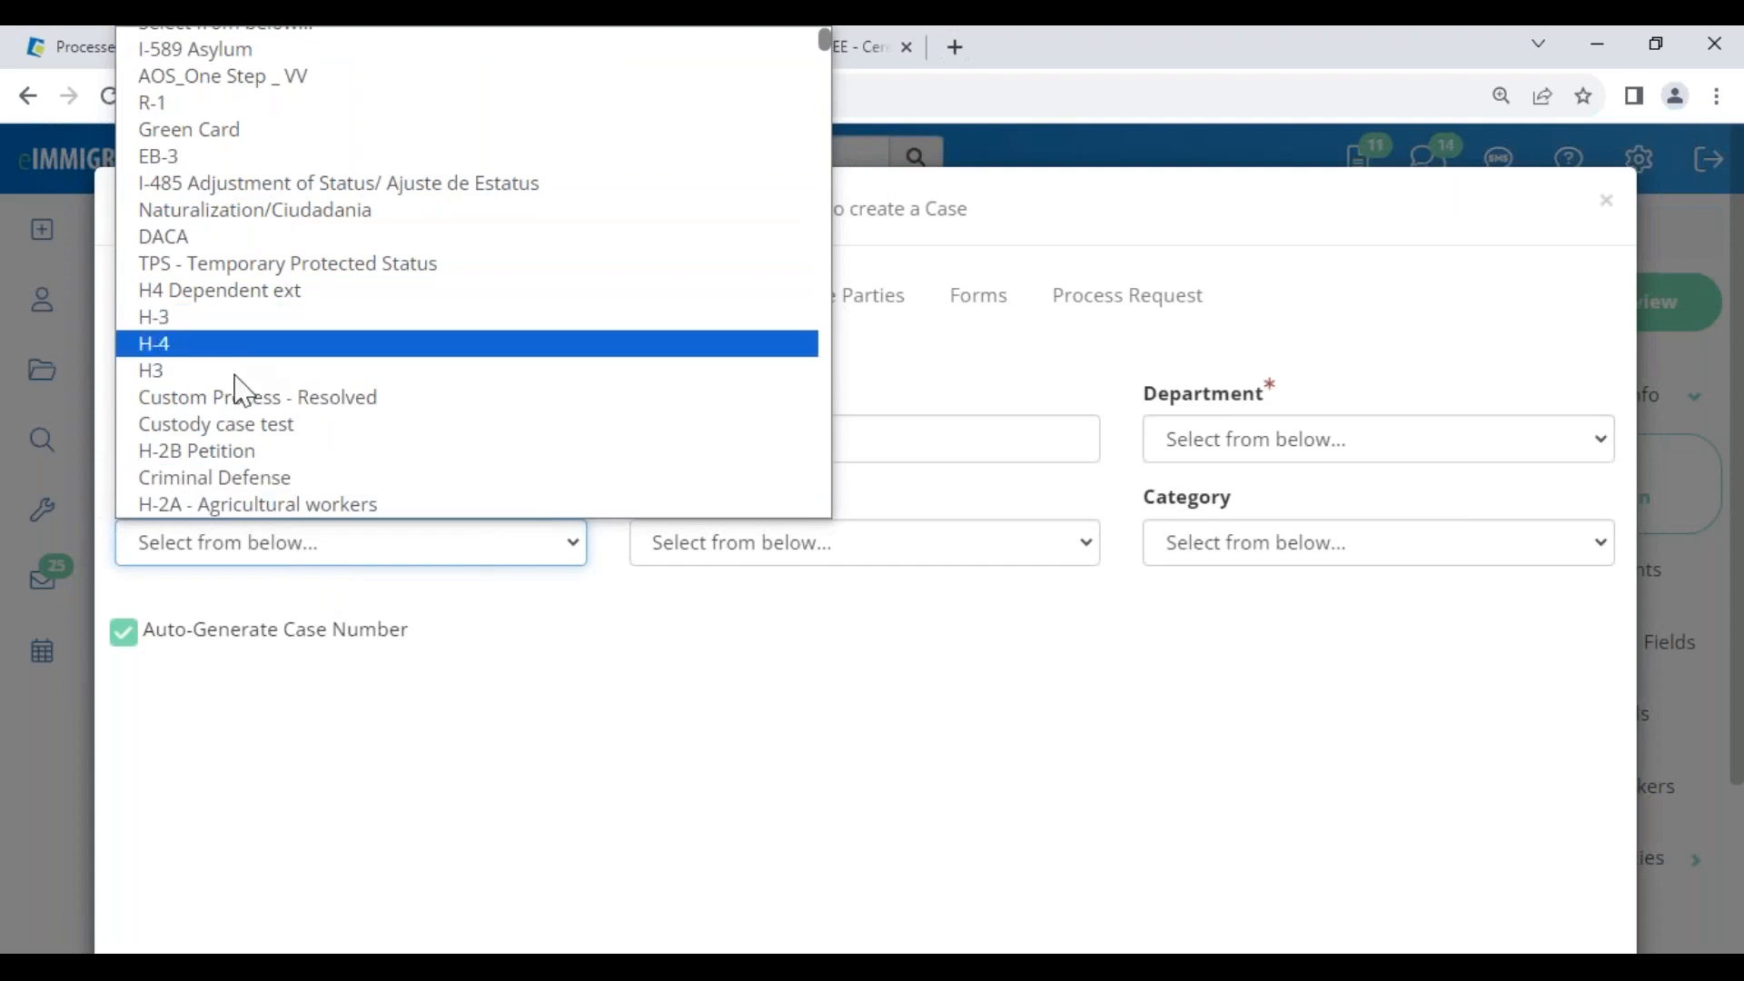
scroll(238, 333, down, 20)
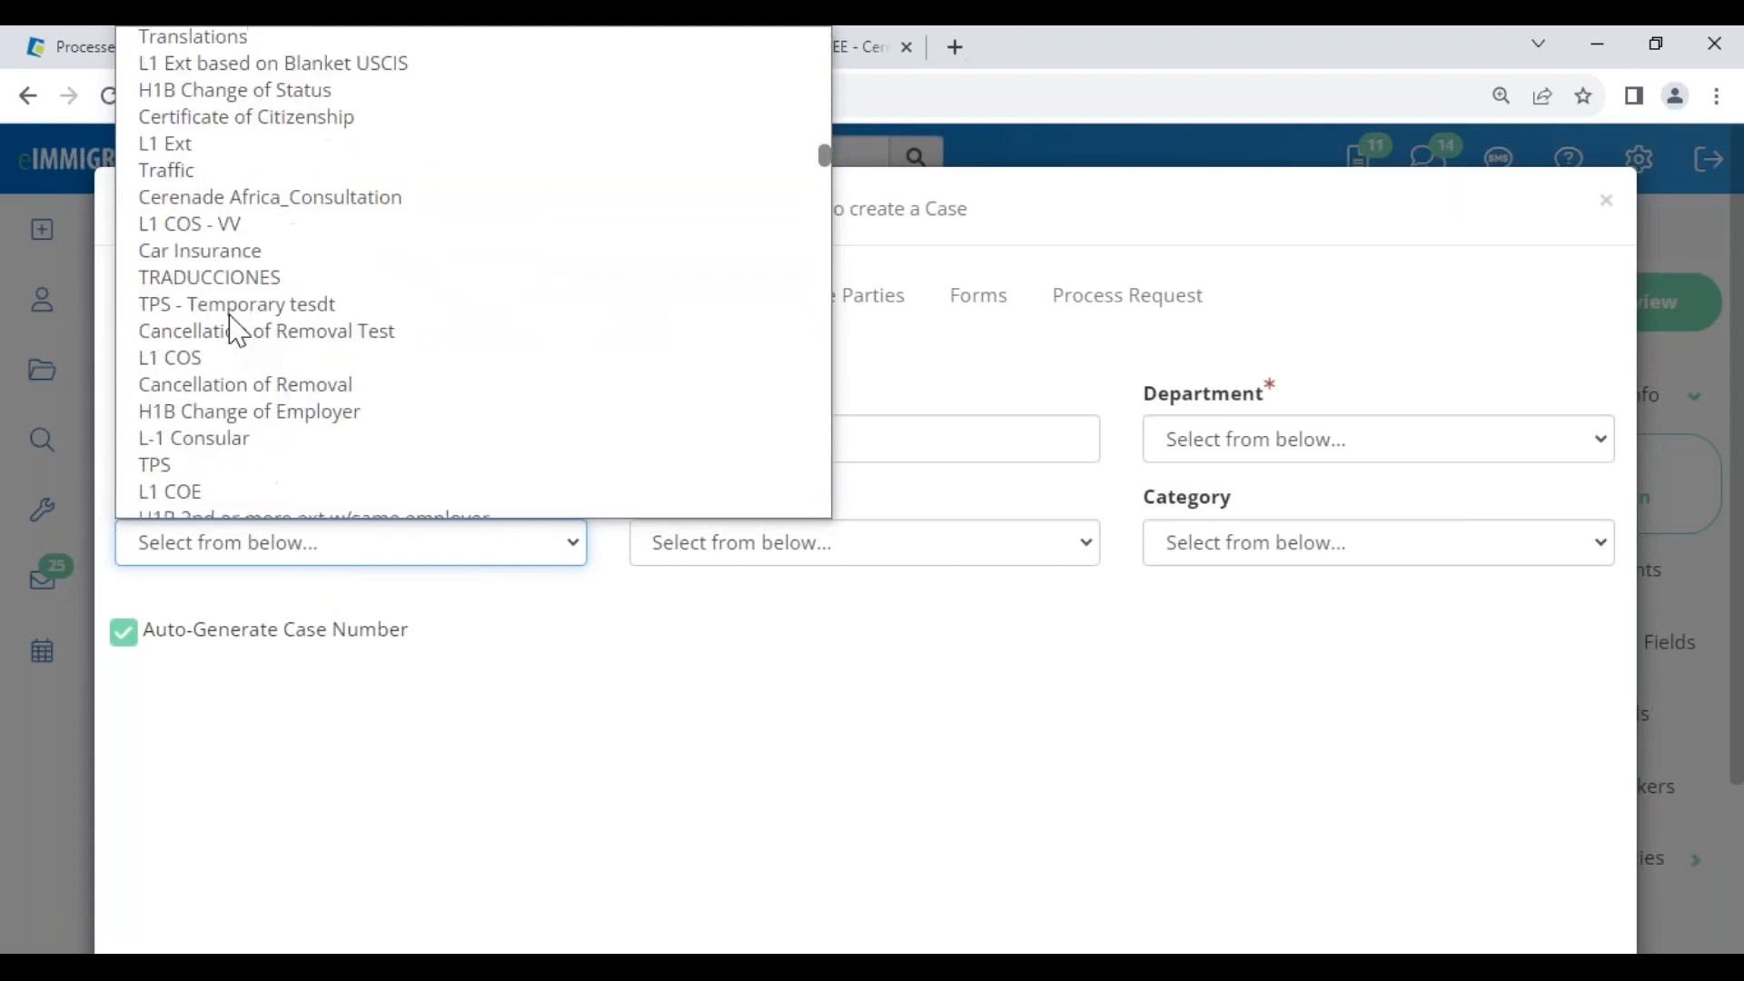
scroll(238, 332, down, 10)
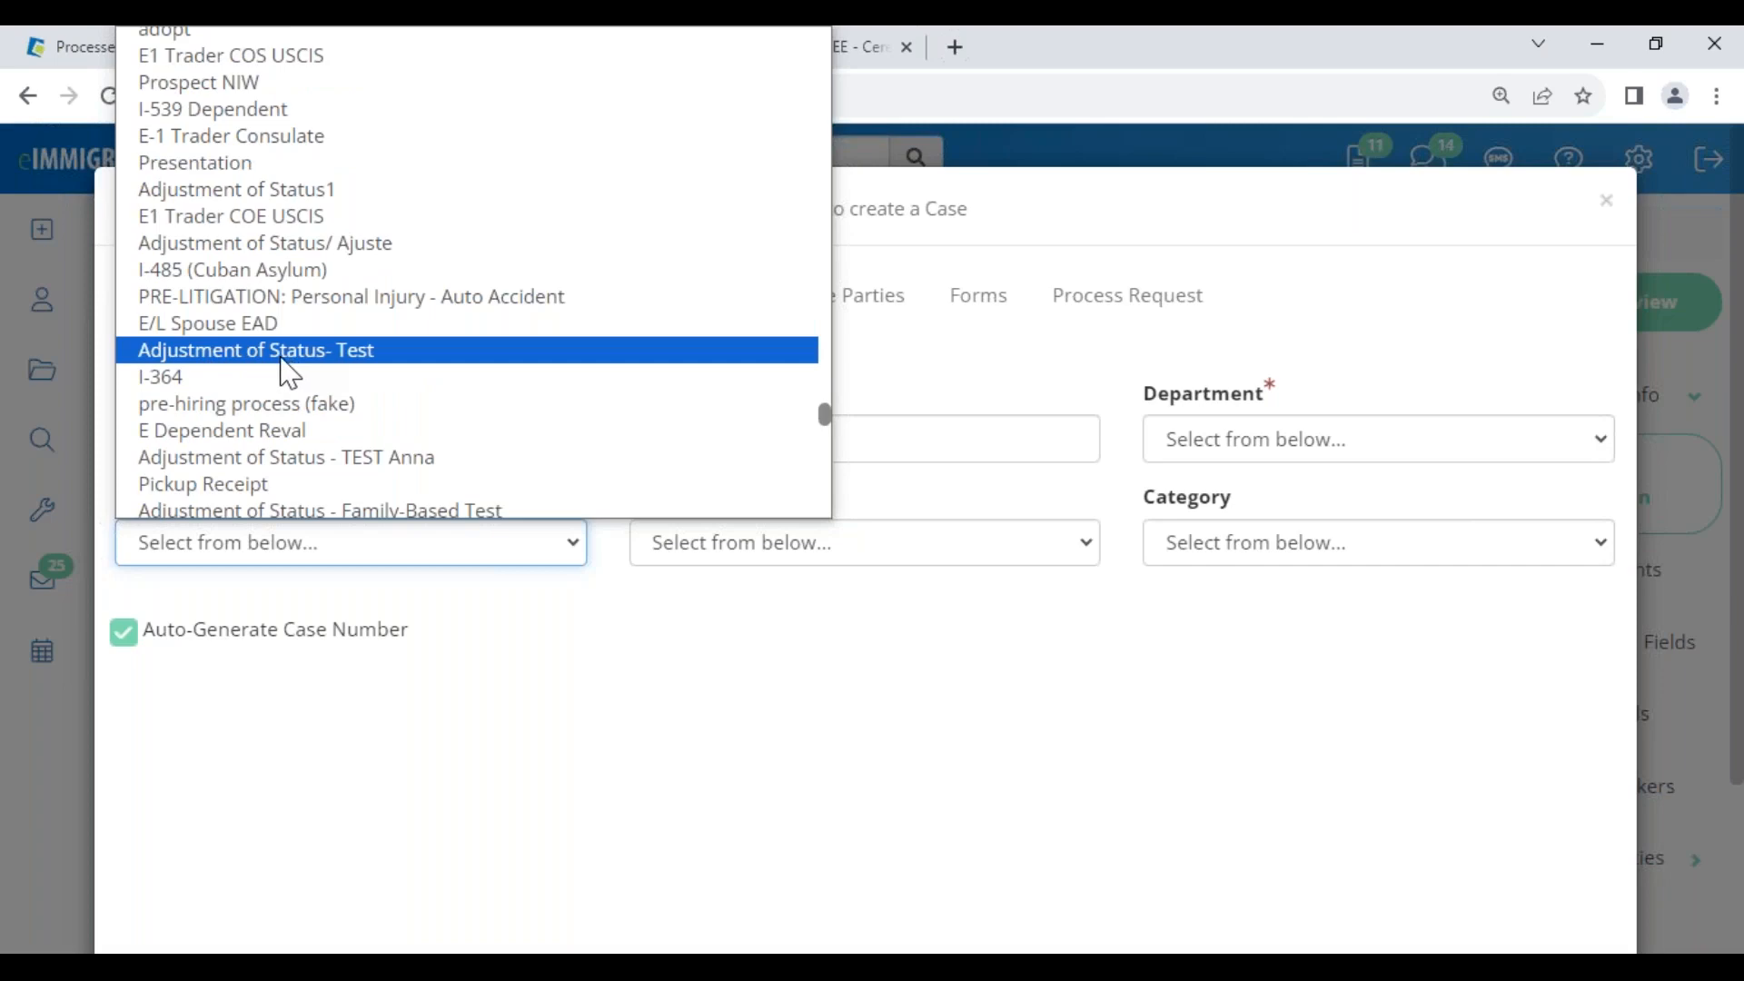
click(604, 809)
click(222, 55)
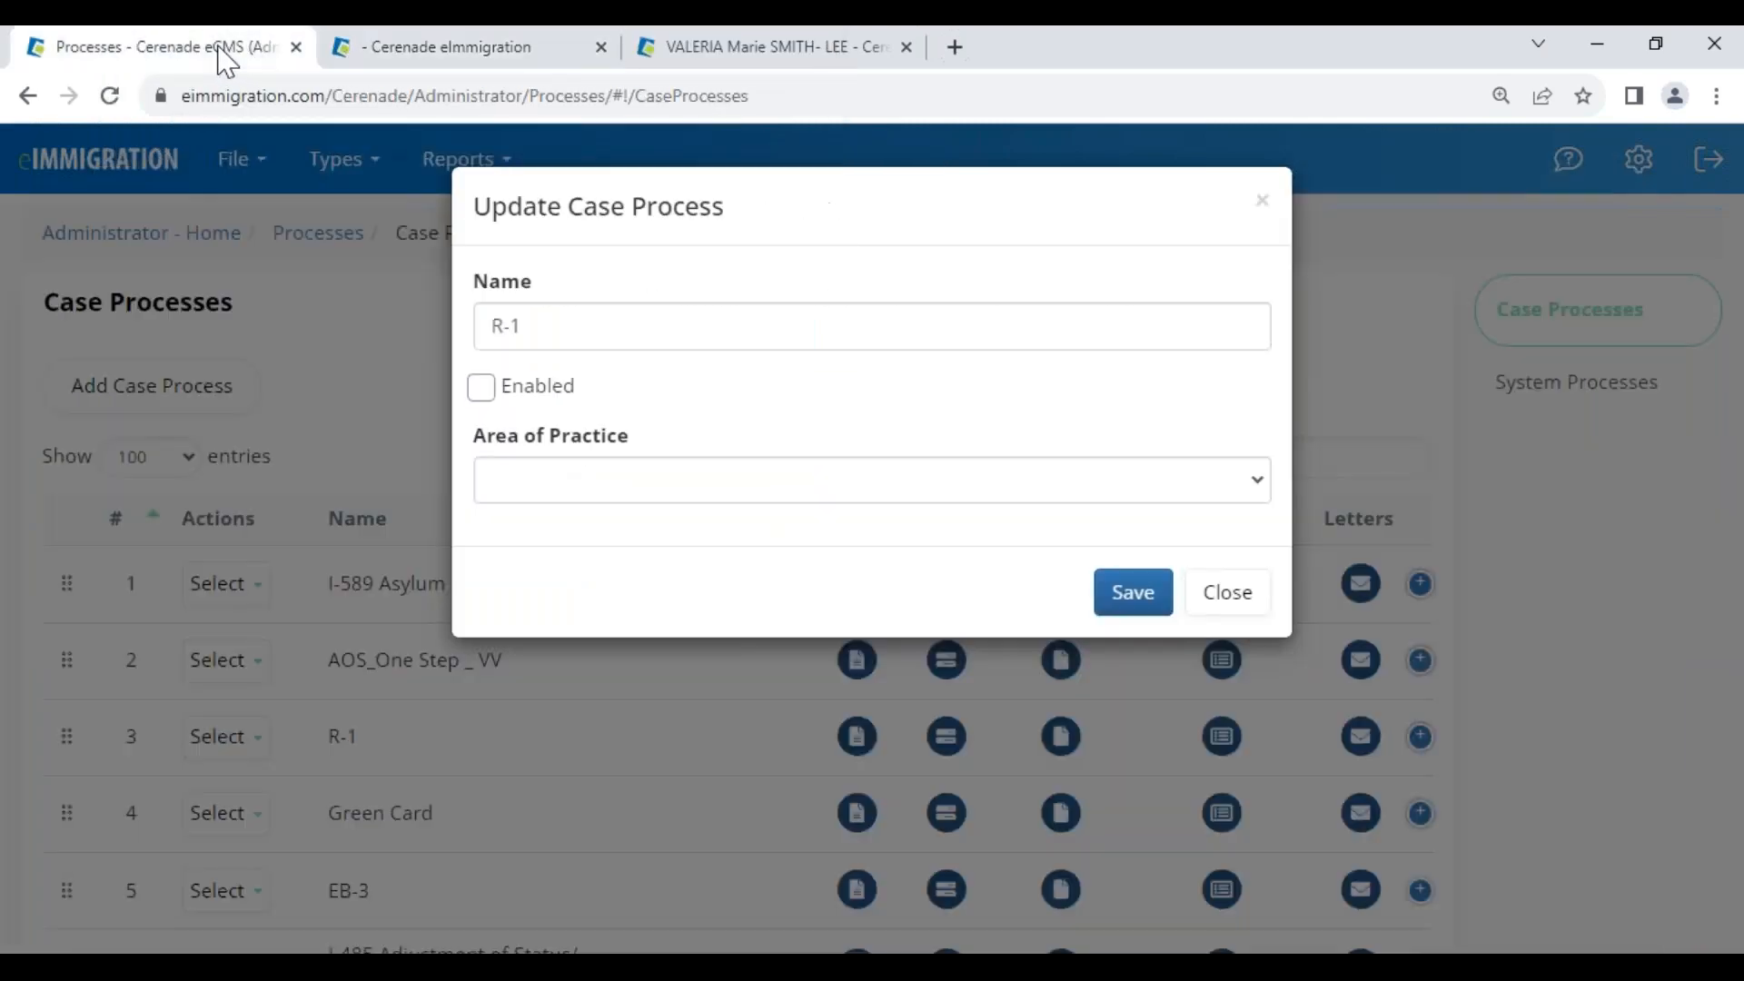
Close the R-1 form unsaved and filter Case Processes by 'adjust', locating Family-Based Test at order 406
click(1229, 596)
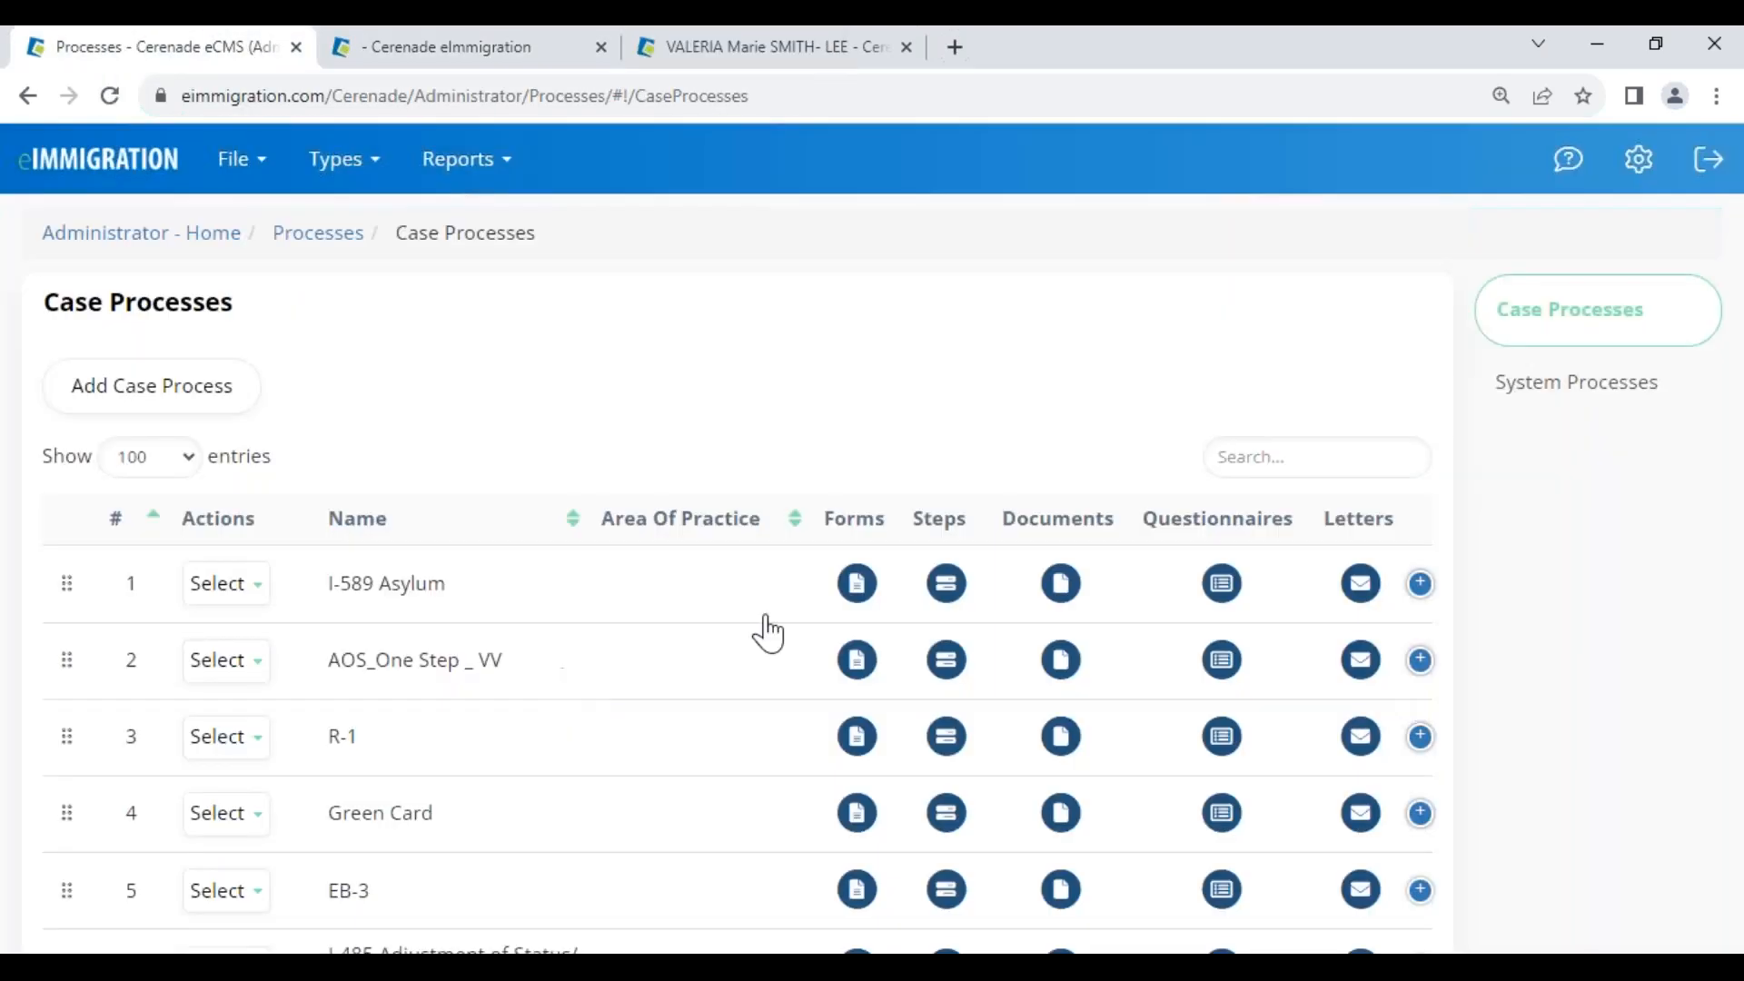
click(1306, 457)
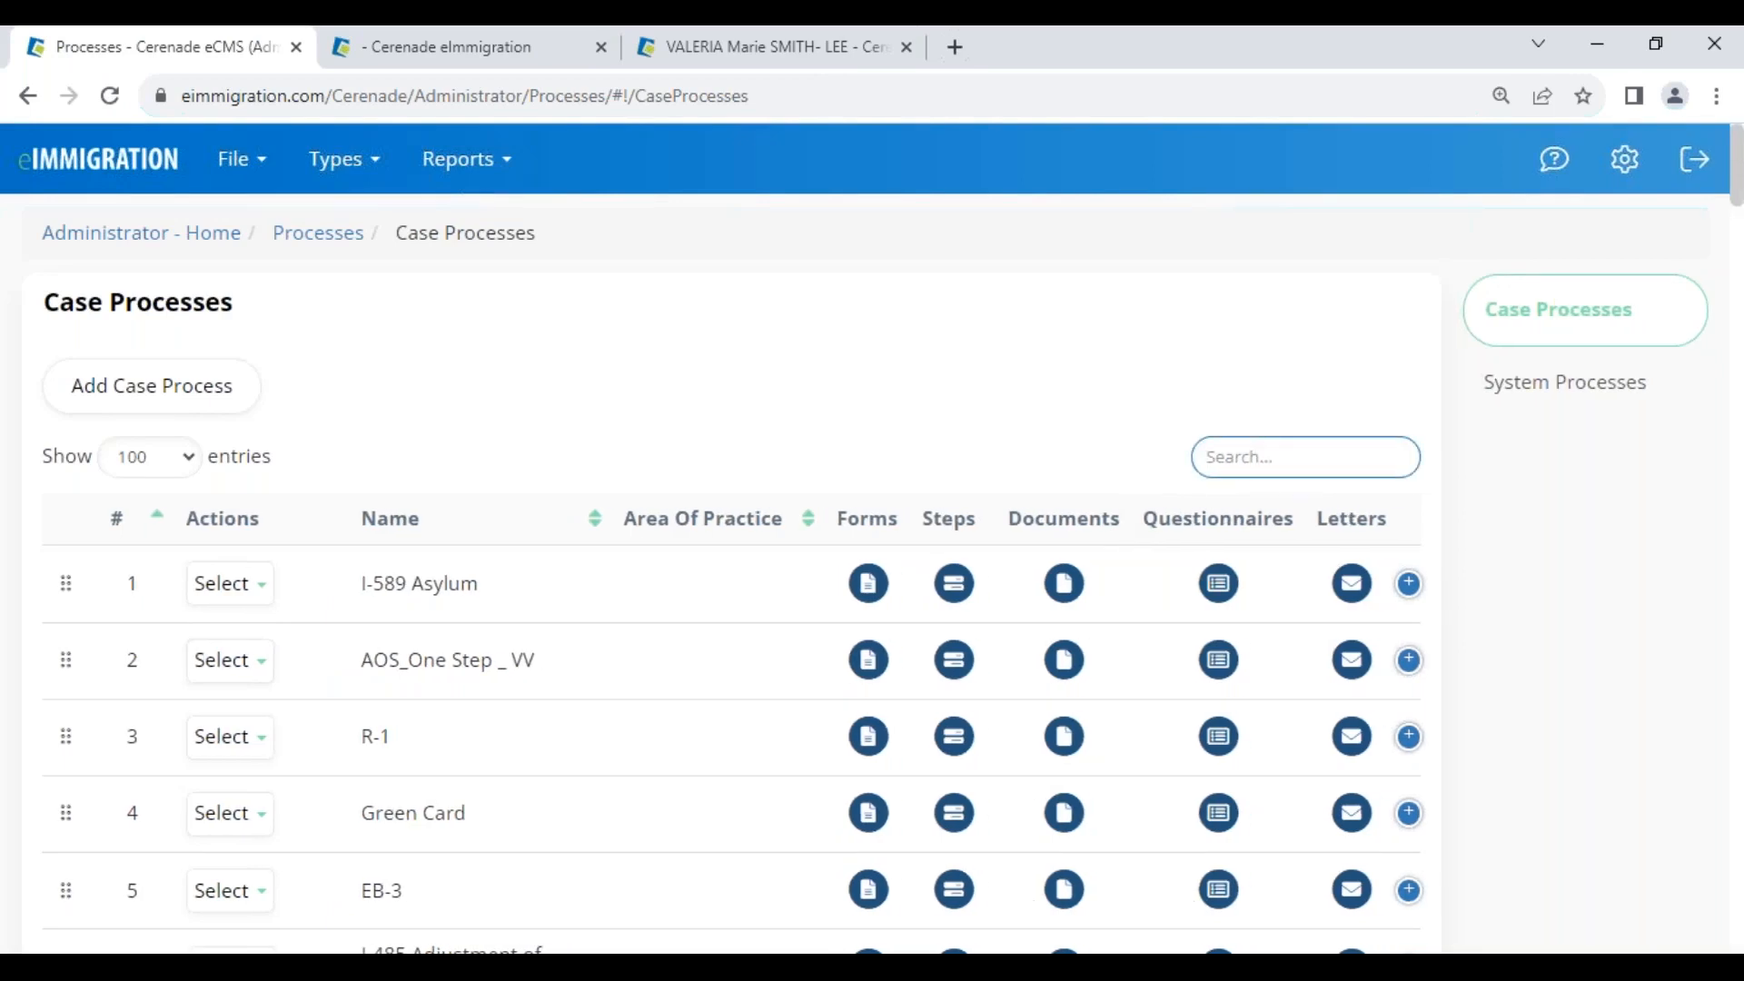
text(adjusm)
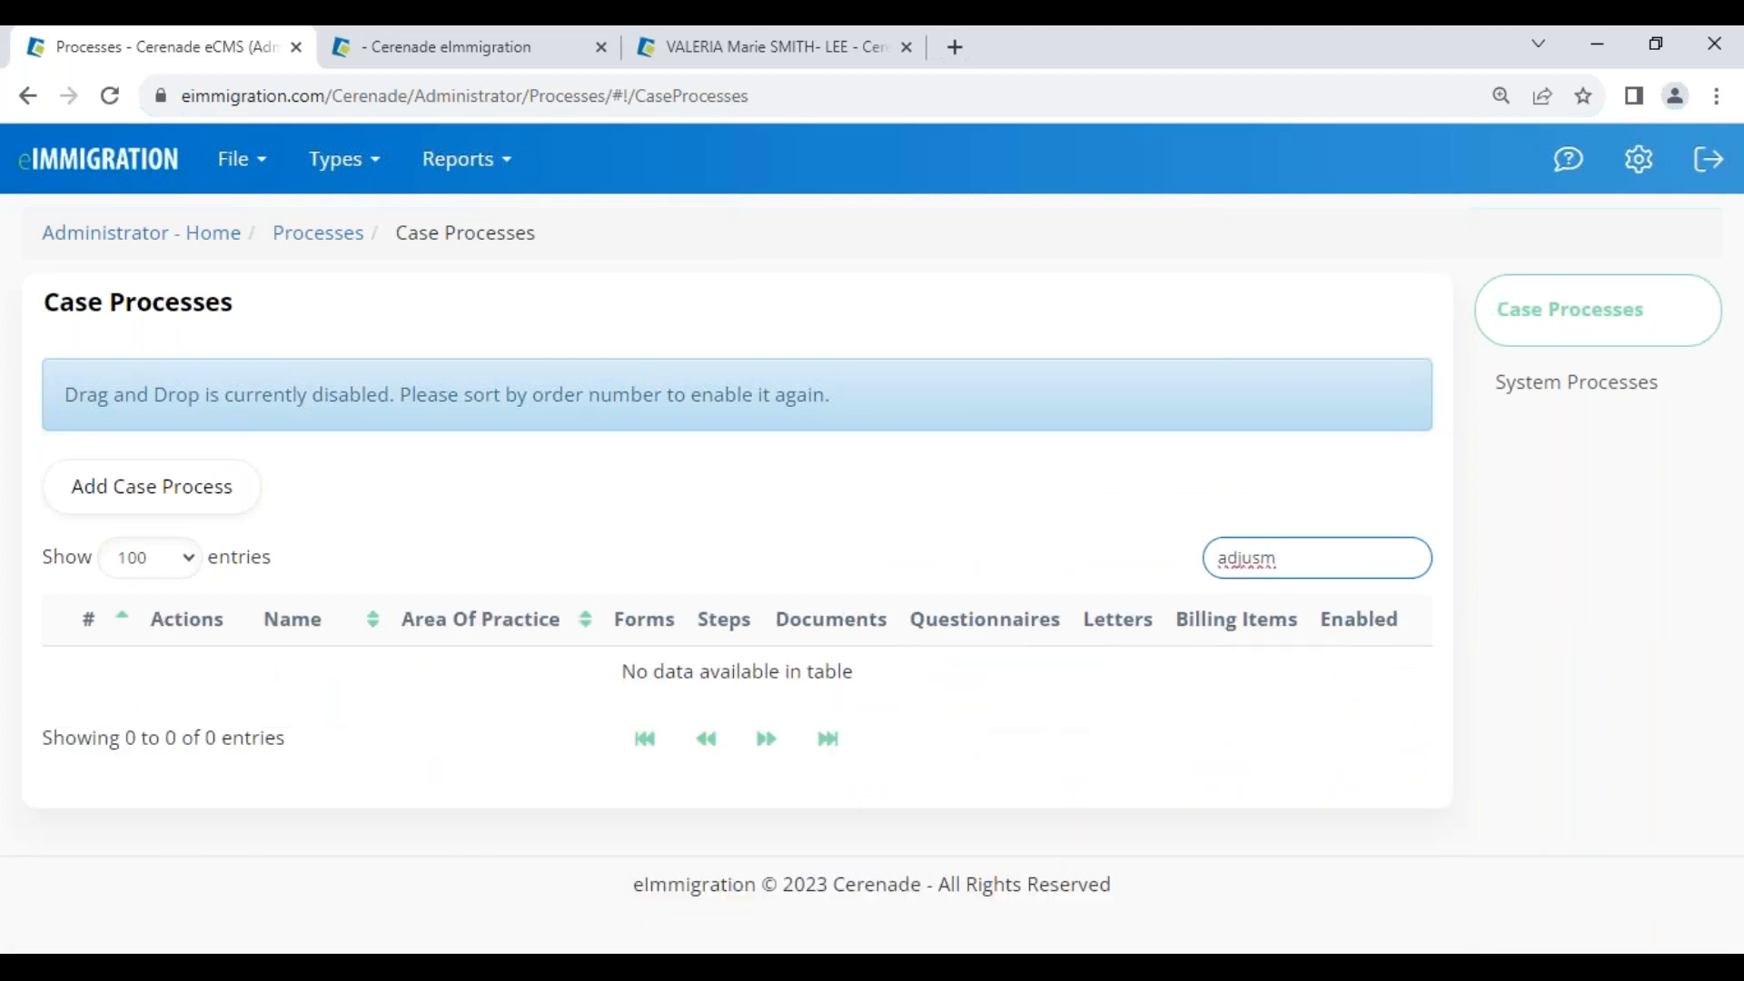
key(BackSpace)
text(t)
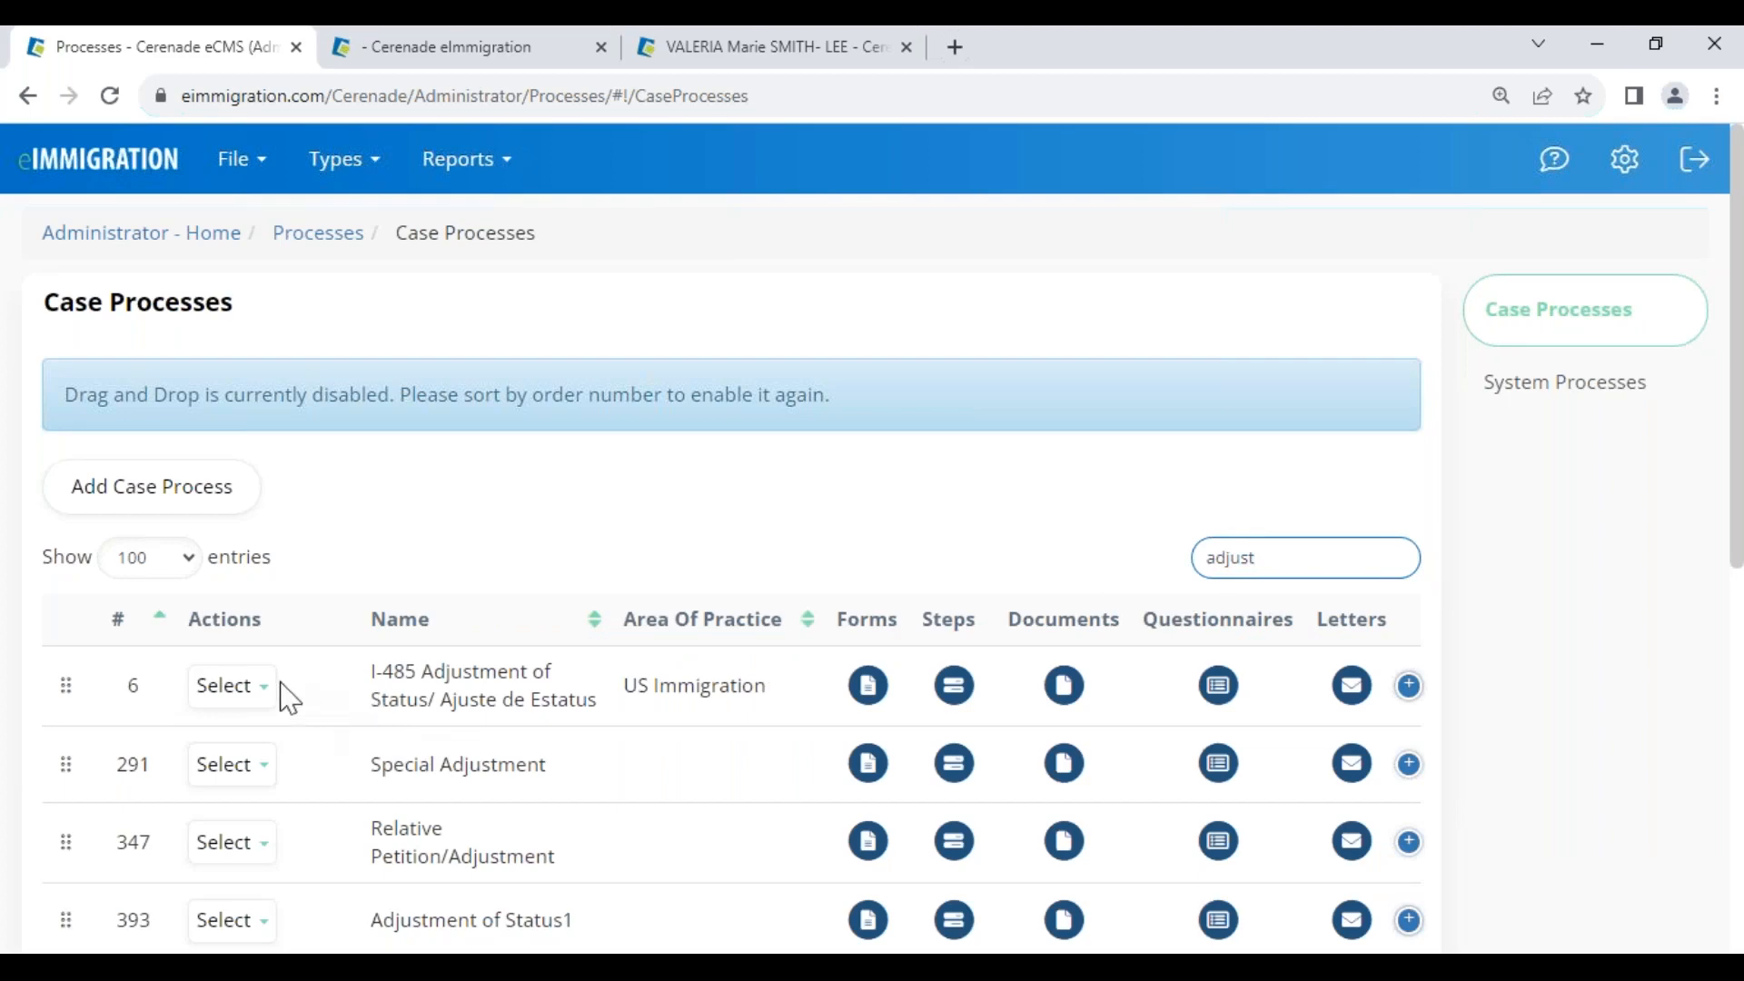
scroll(419, 764, down, 1)
scroll(408, 768, down, 7)
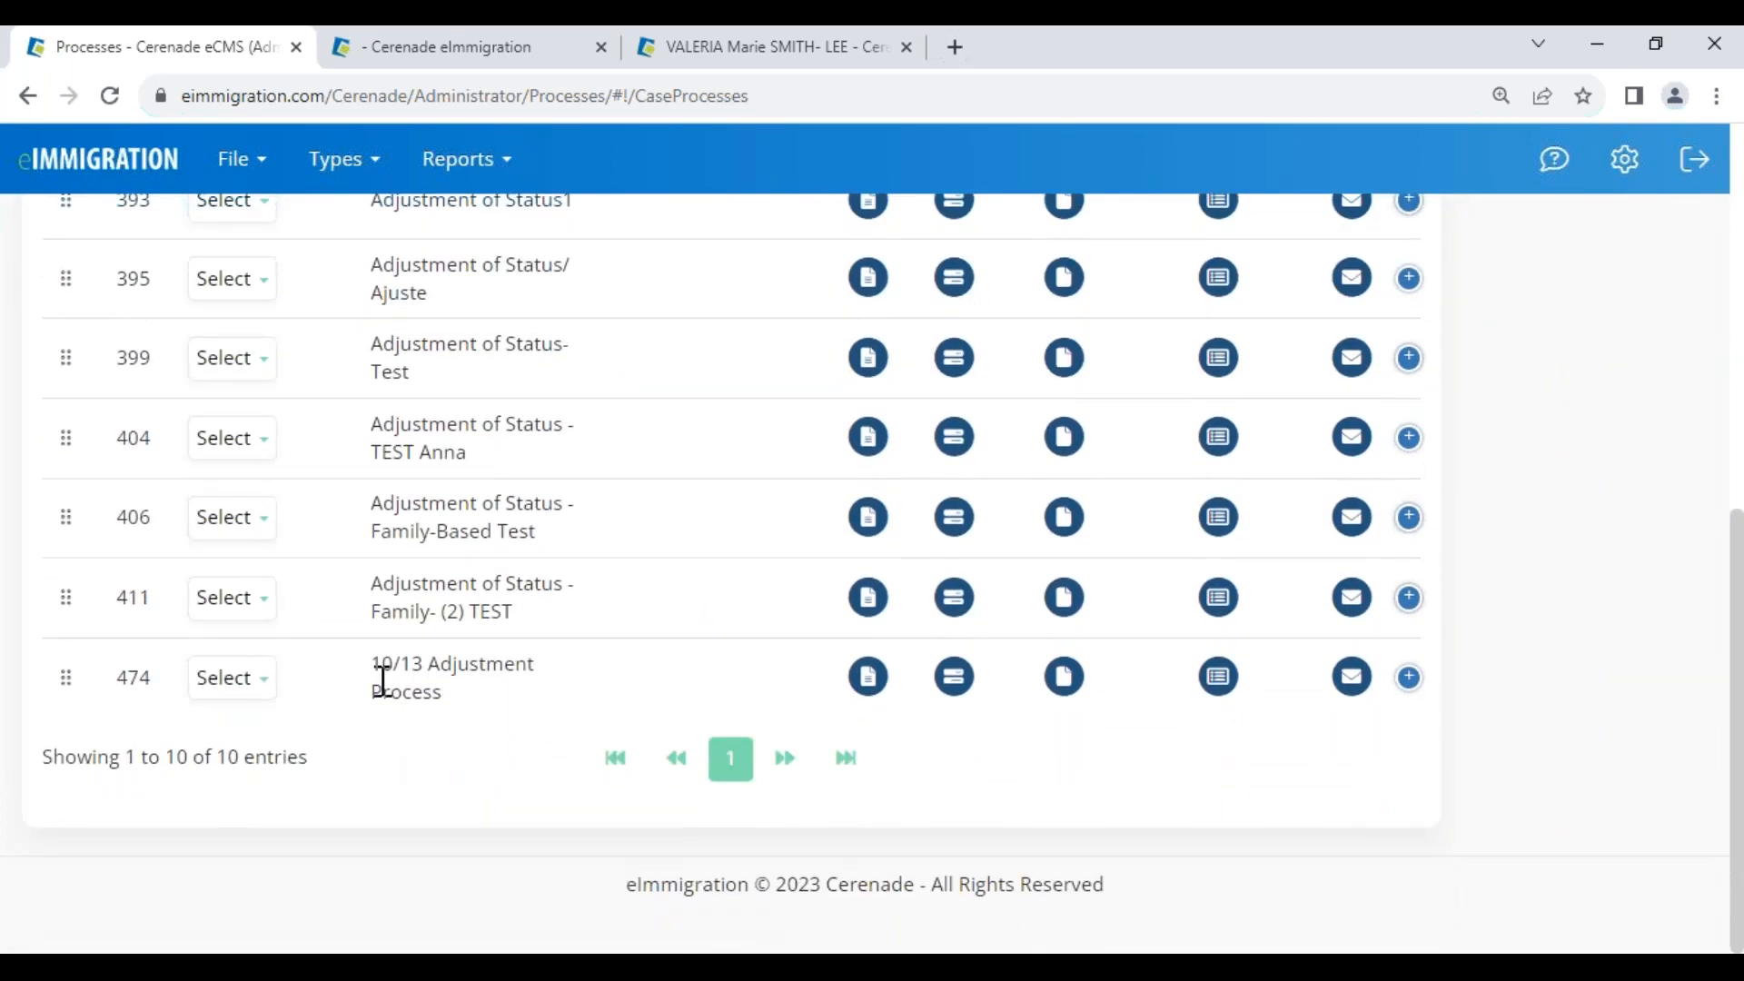
scroll(380, 666, up, 2)
drag(370, 631, 536, 670)
drag(119, 645, 161, 667)
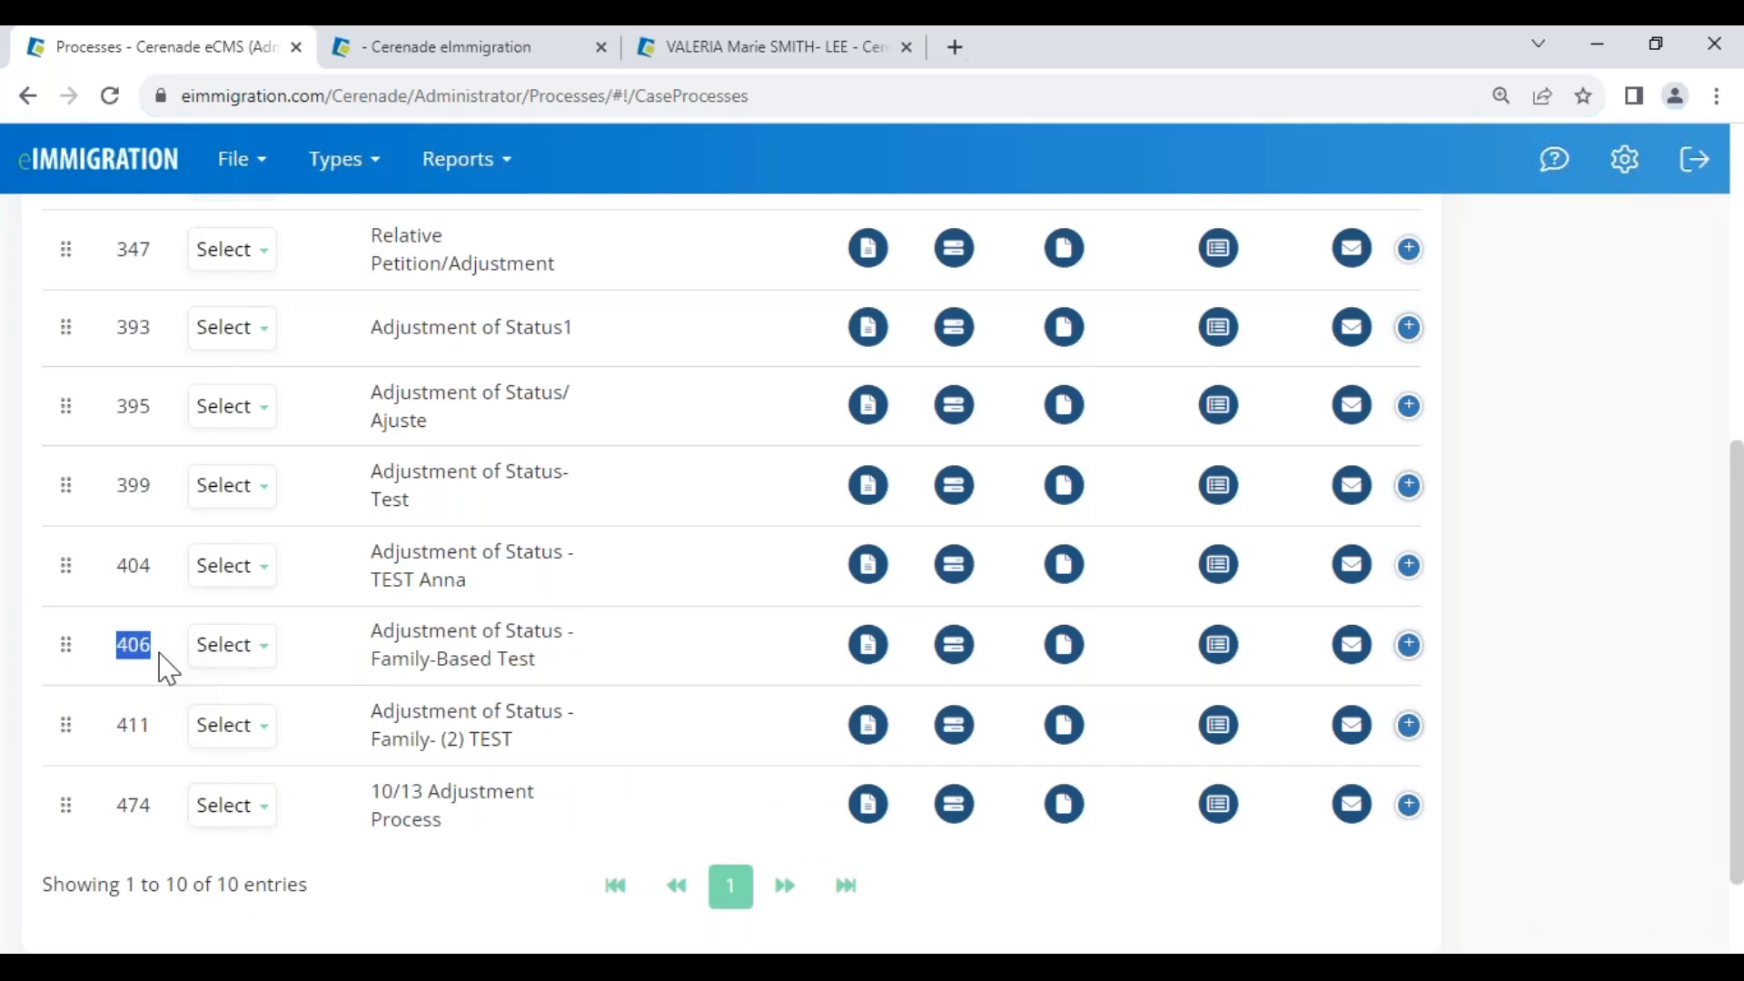
Use Move To to reposition the Family-Based Test process, then clear the search filter
click(236, 647)
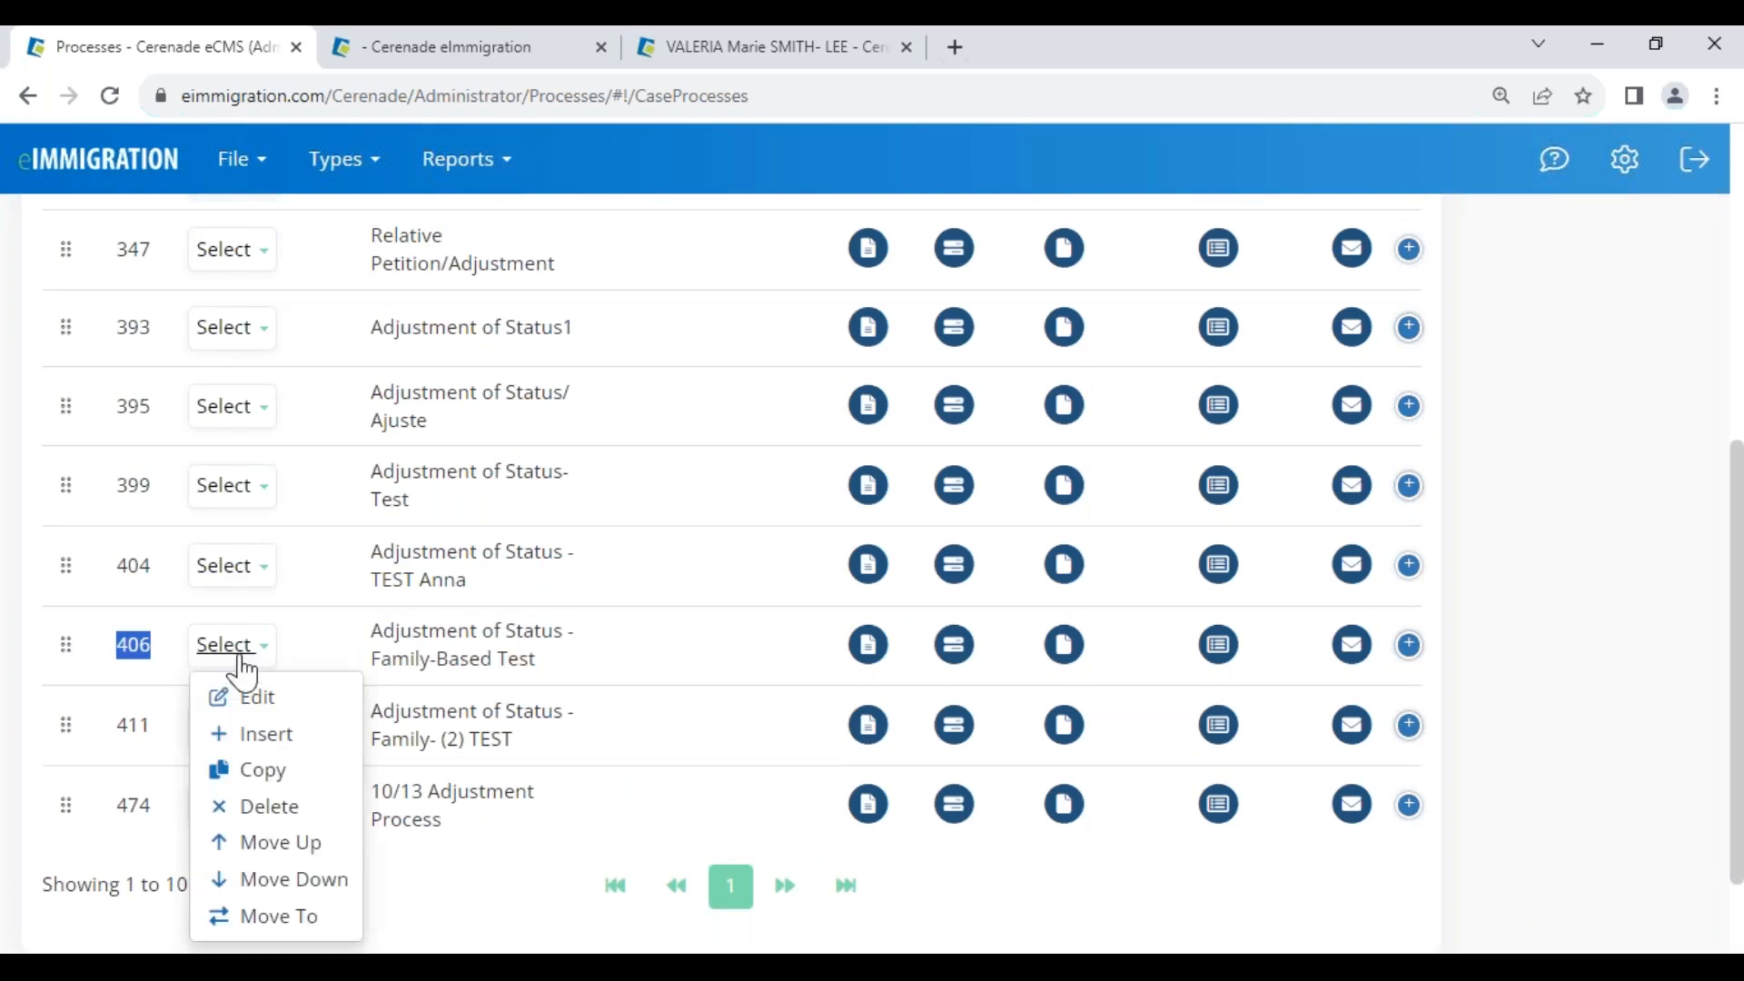
click(300, 918)
double_click(504, 291)
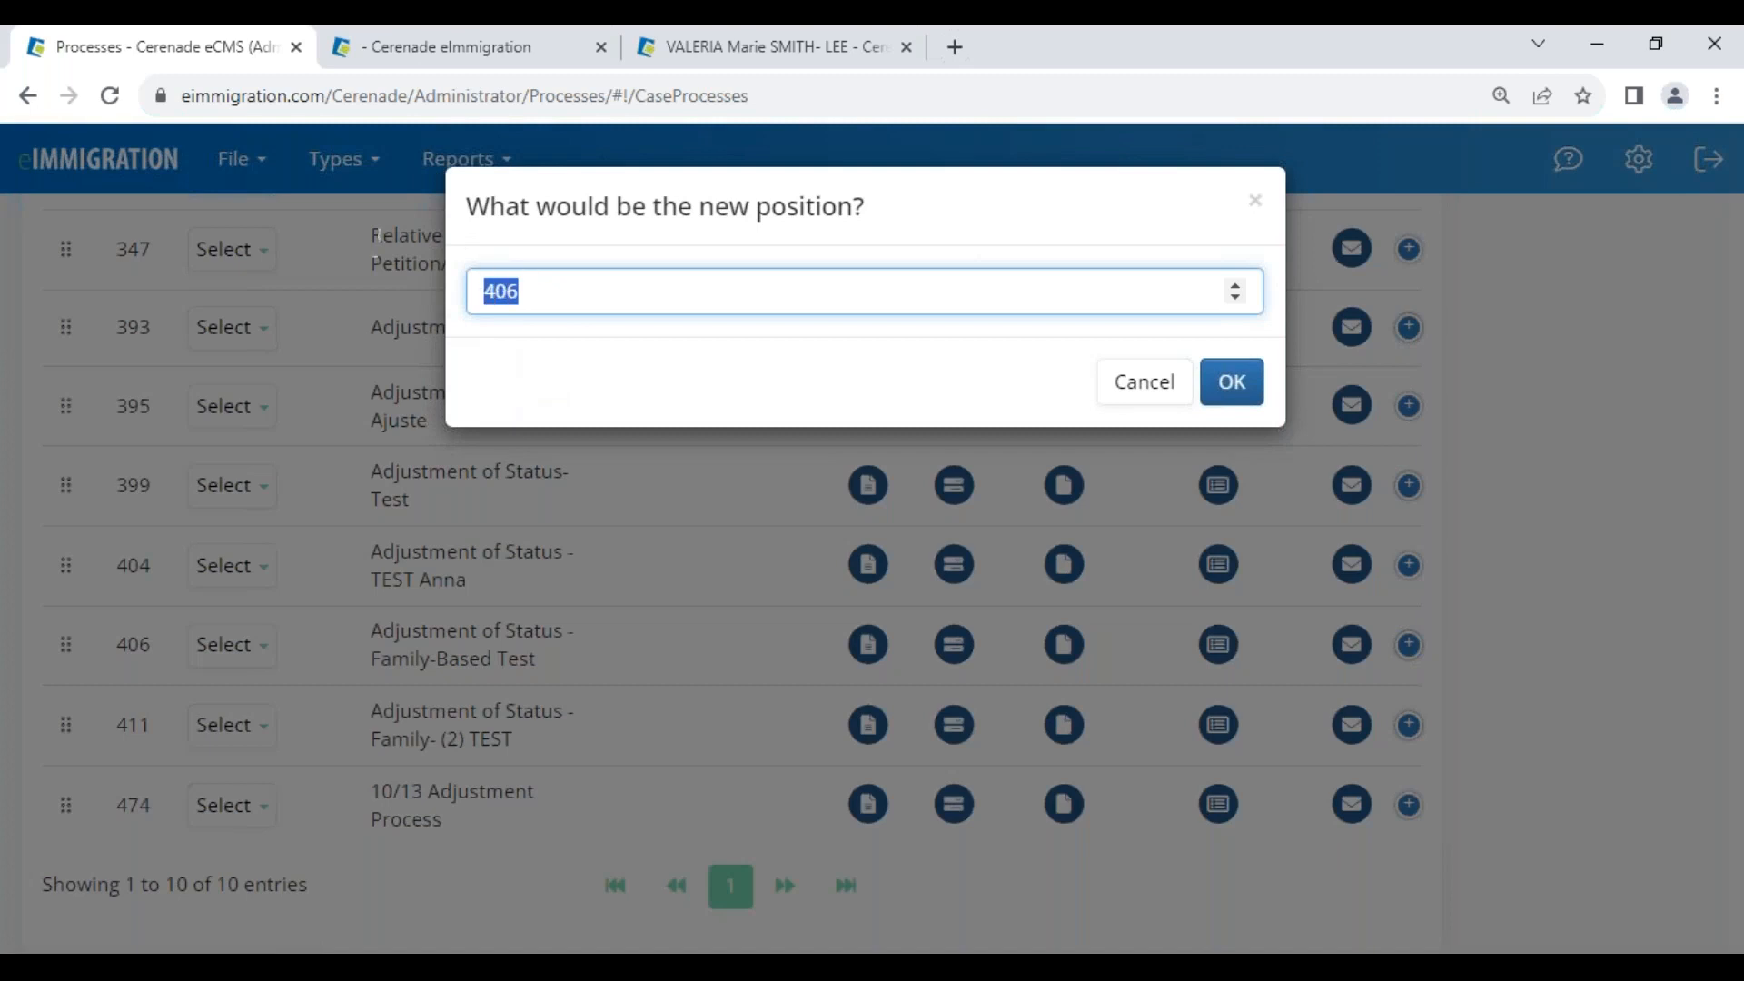
text(5)
click(1230, 381)
scroll(623, 588, up, 5)
drag(1264, 461, 1002, 433)
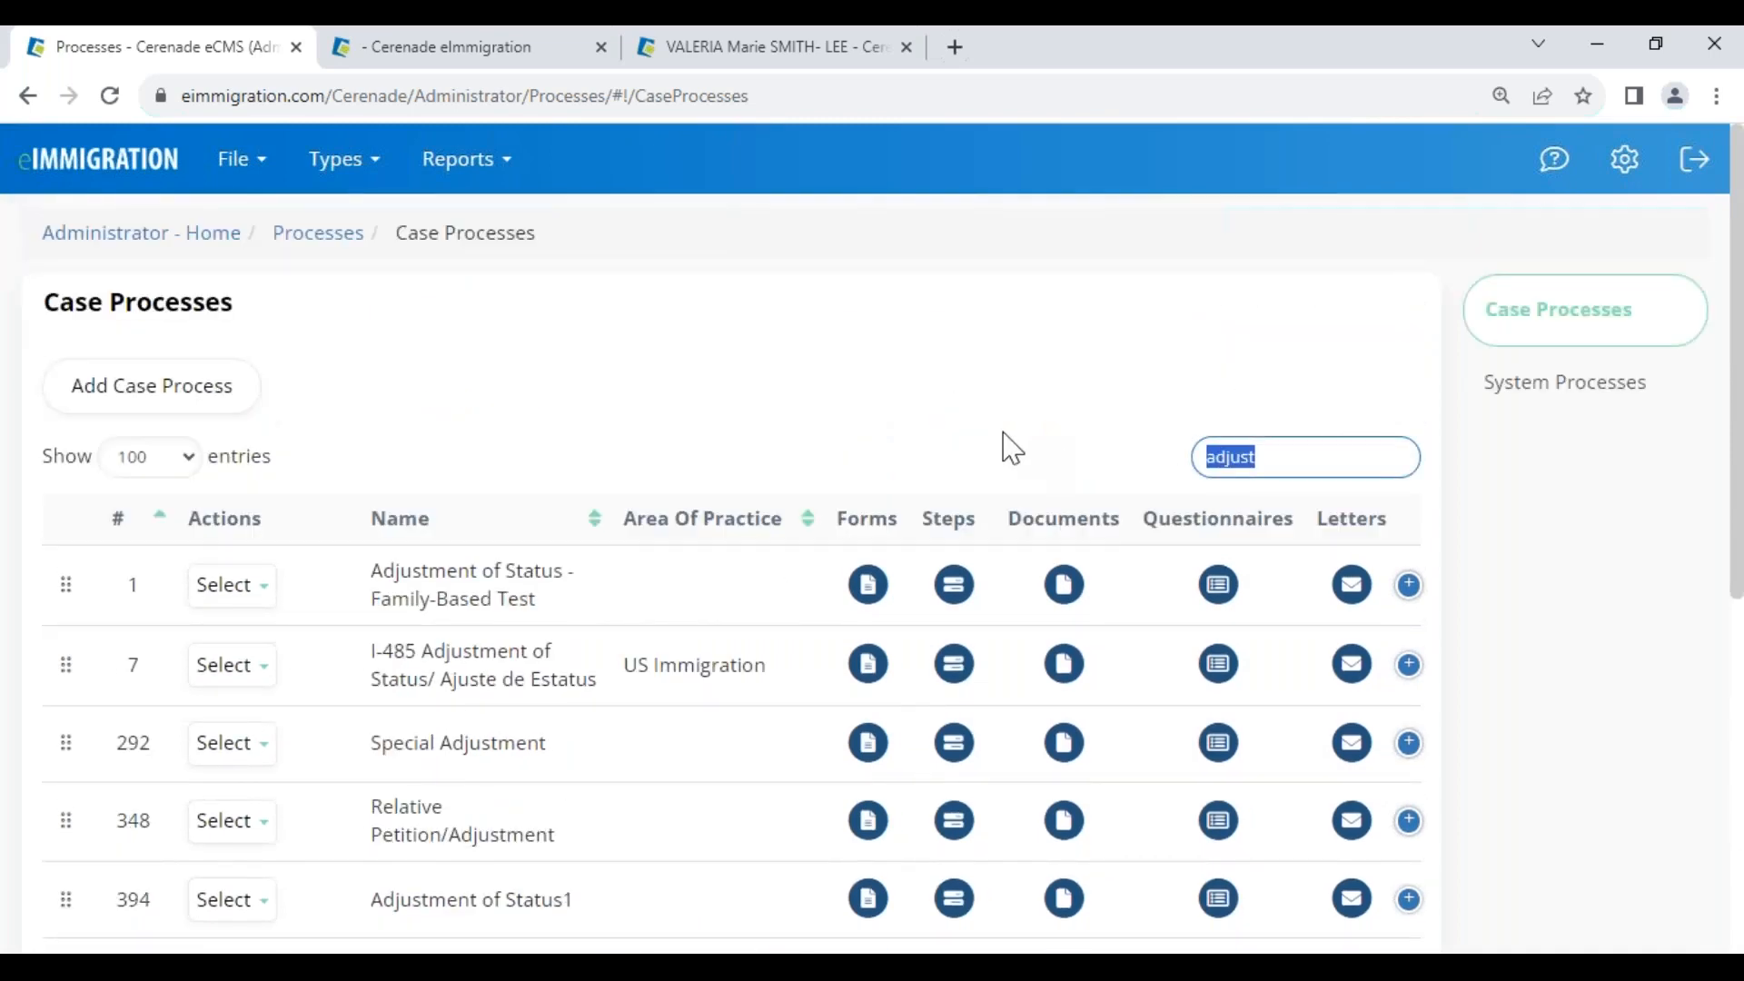
key(BackSpace)
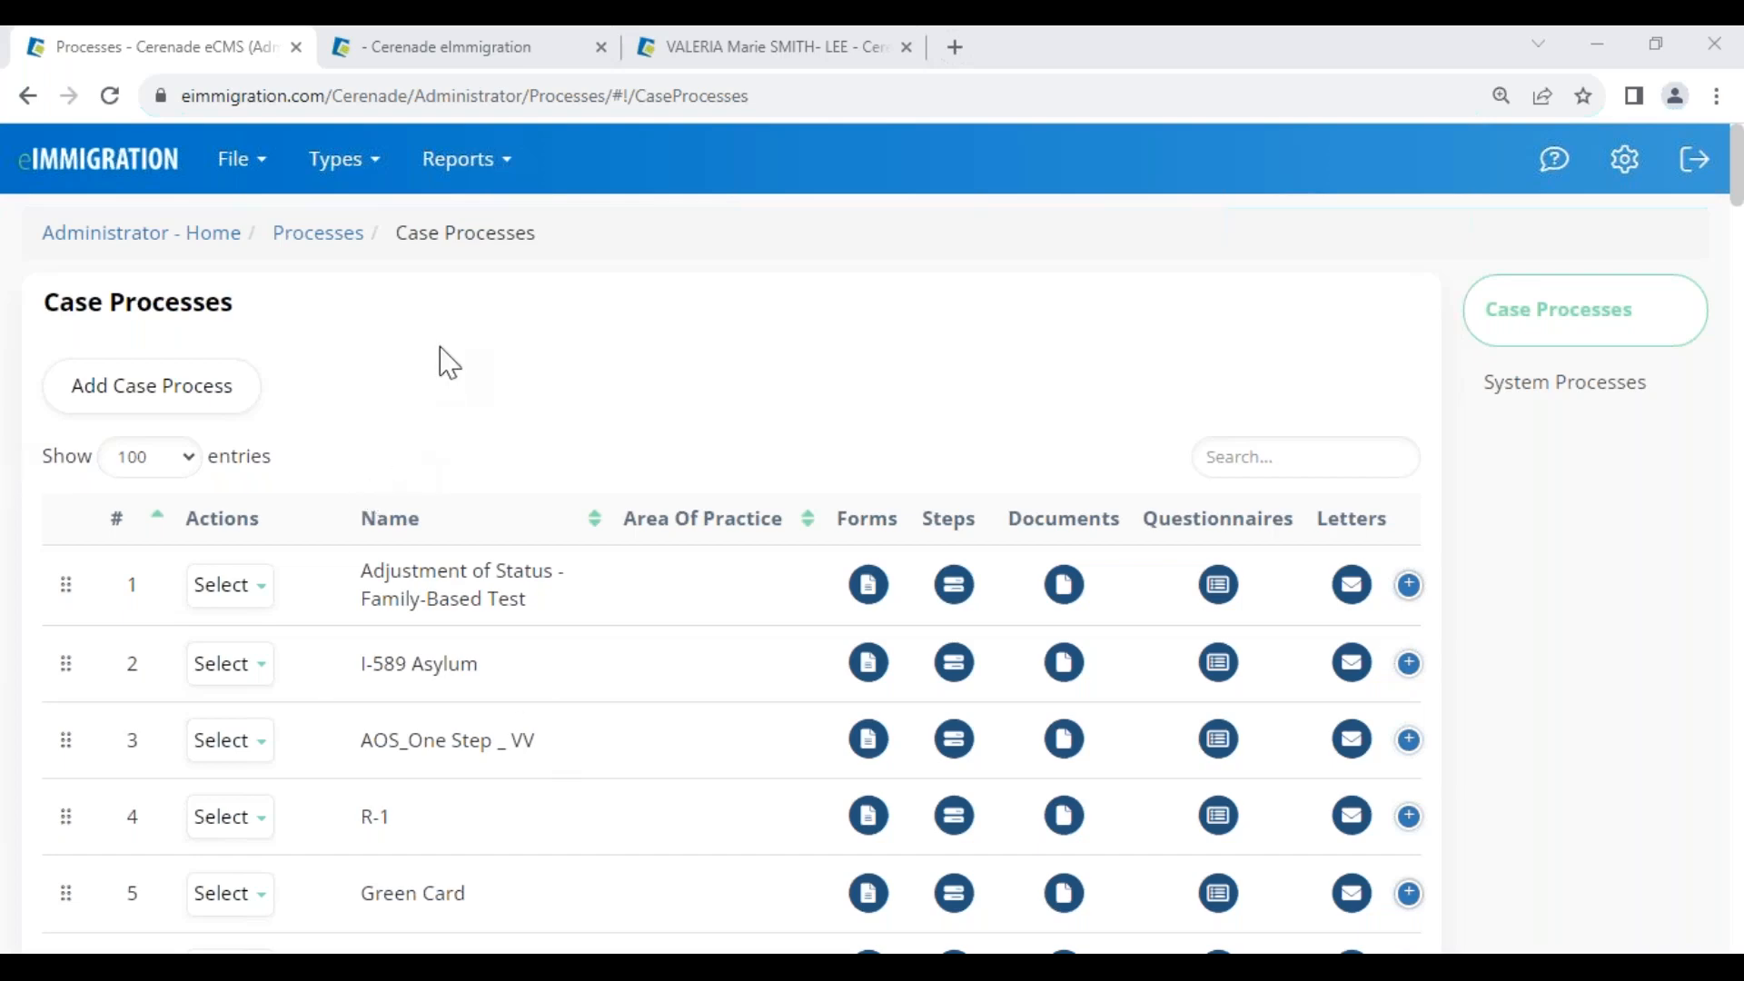
Review the reordered Case Processes table, highlighting its heading, Naturalization/Ciudadania and the Forms column
drag(76, 300, 319, 424)
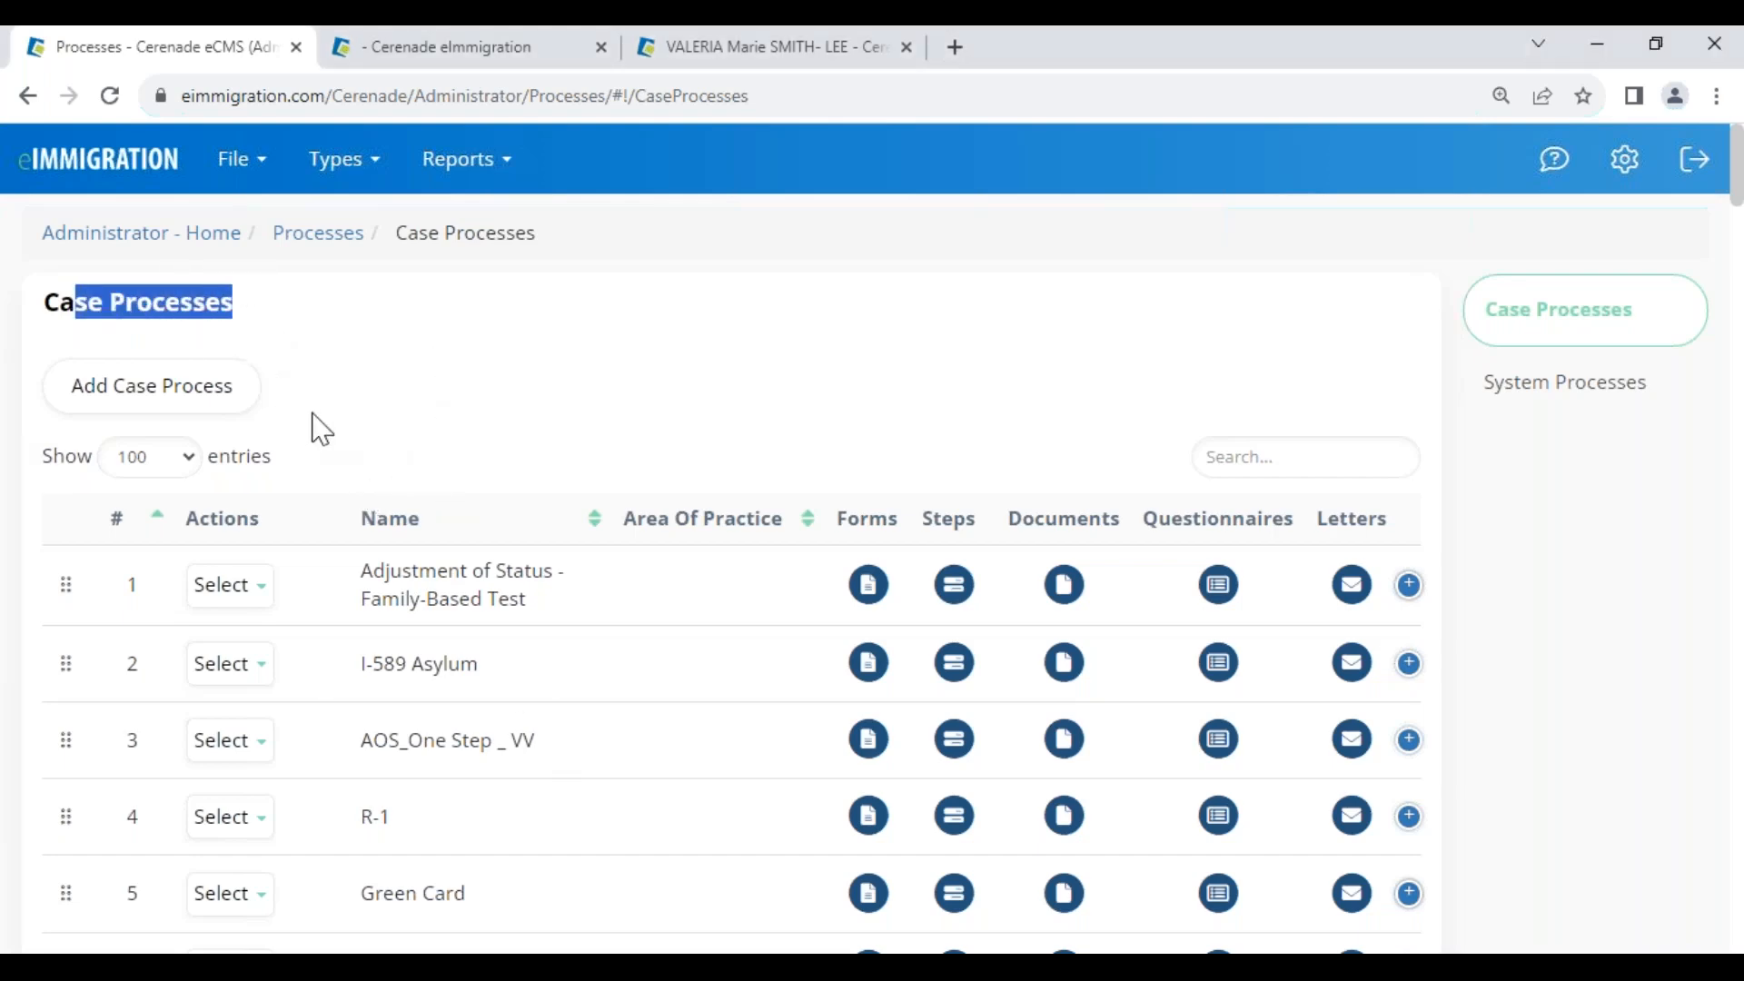
click(365, 436)
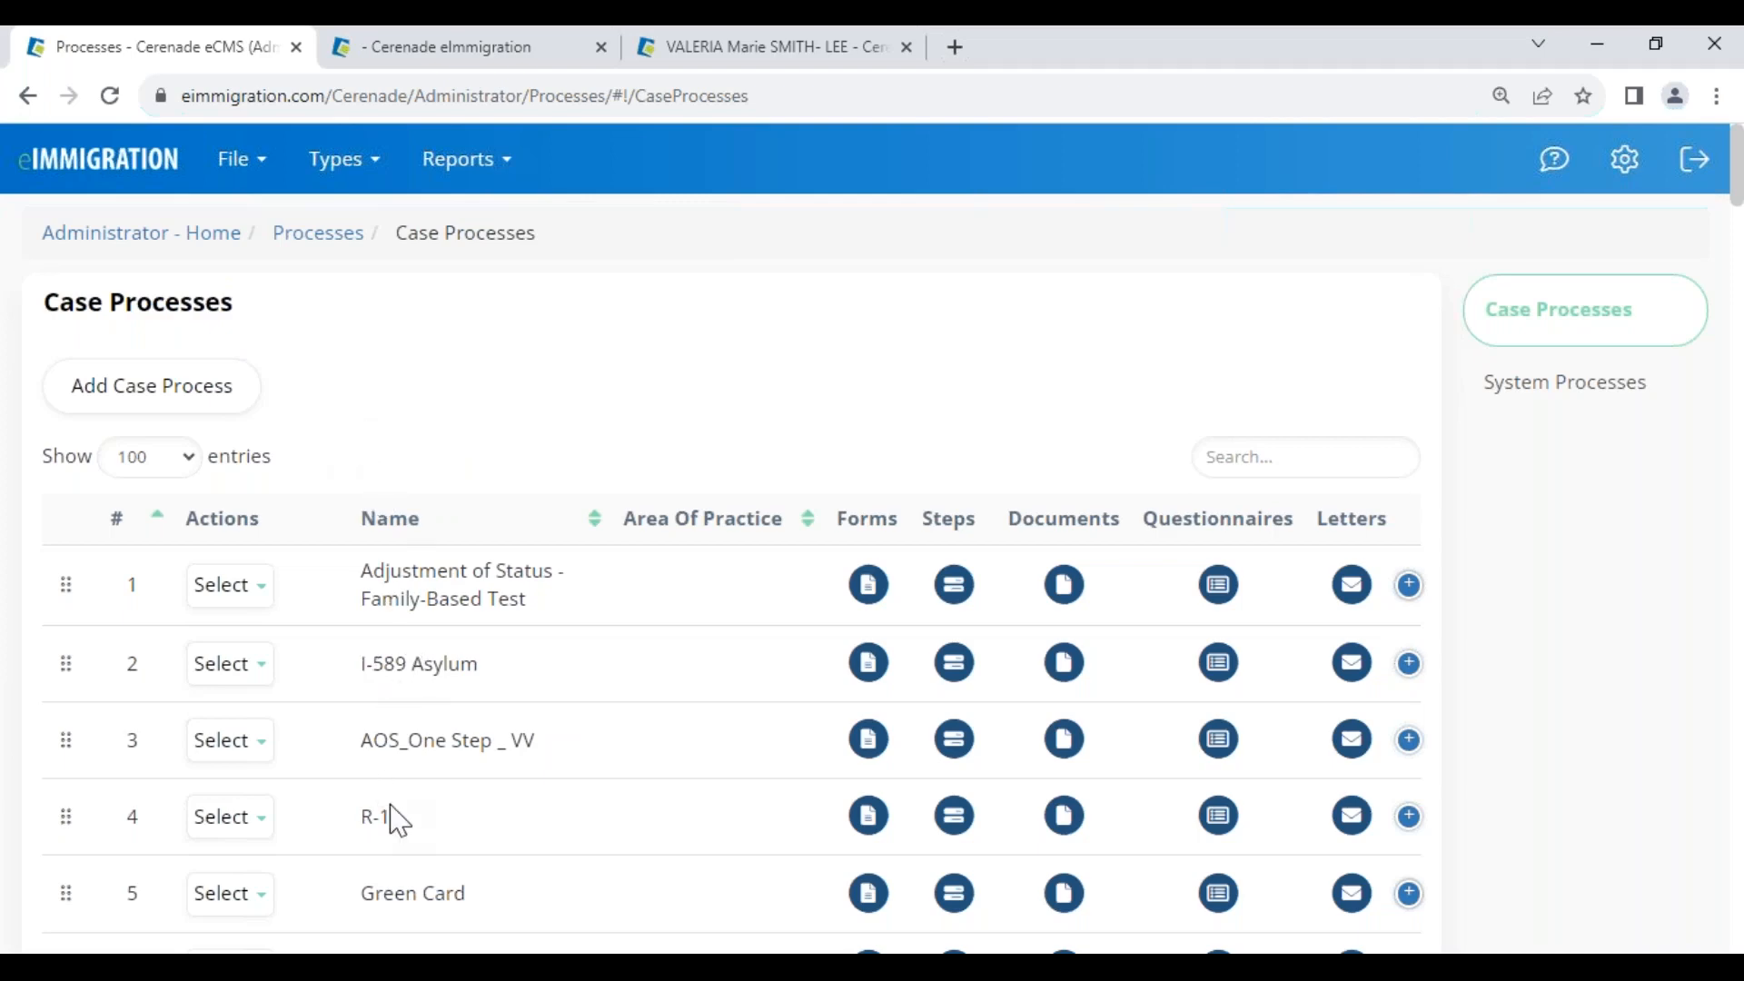
scroll(397, 829, down, 5)
scroll(401, 833, up, 5)
scroll(365, 690, down, 3)
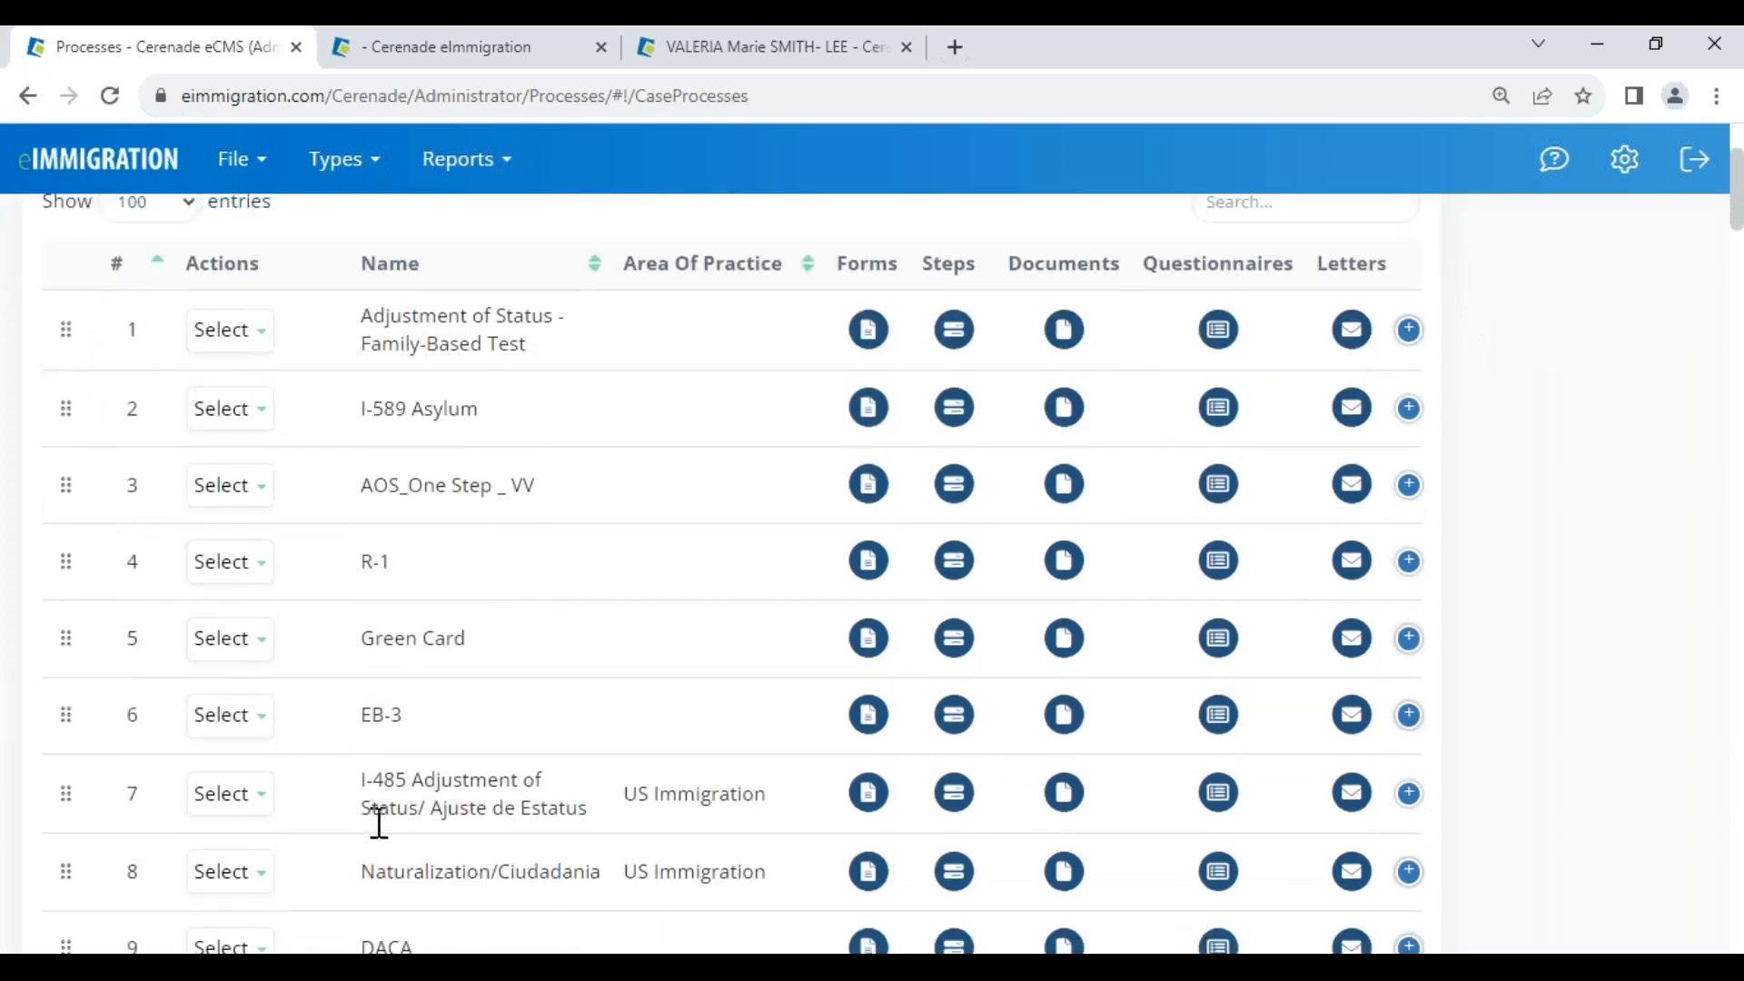
drag(366, 871, 572, 874)
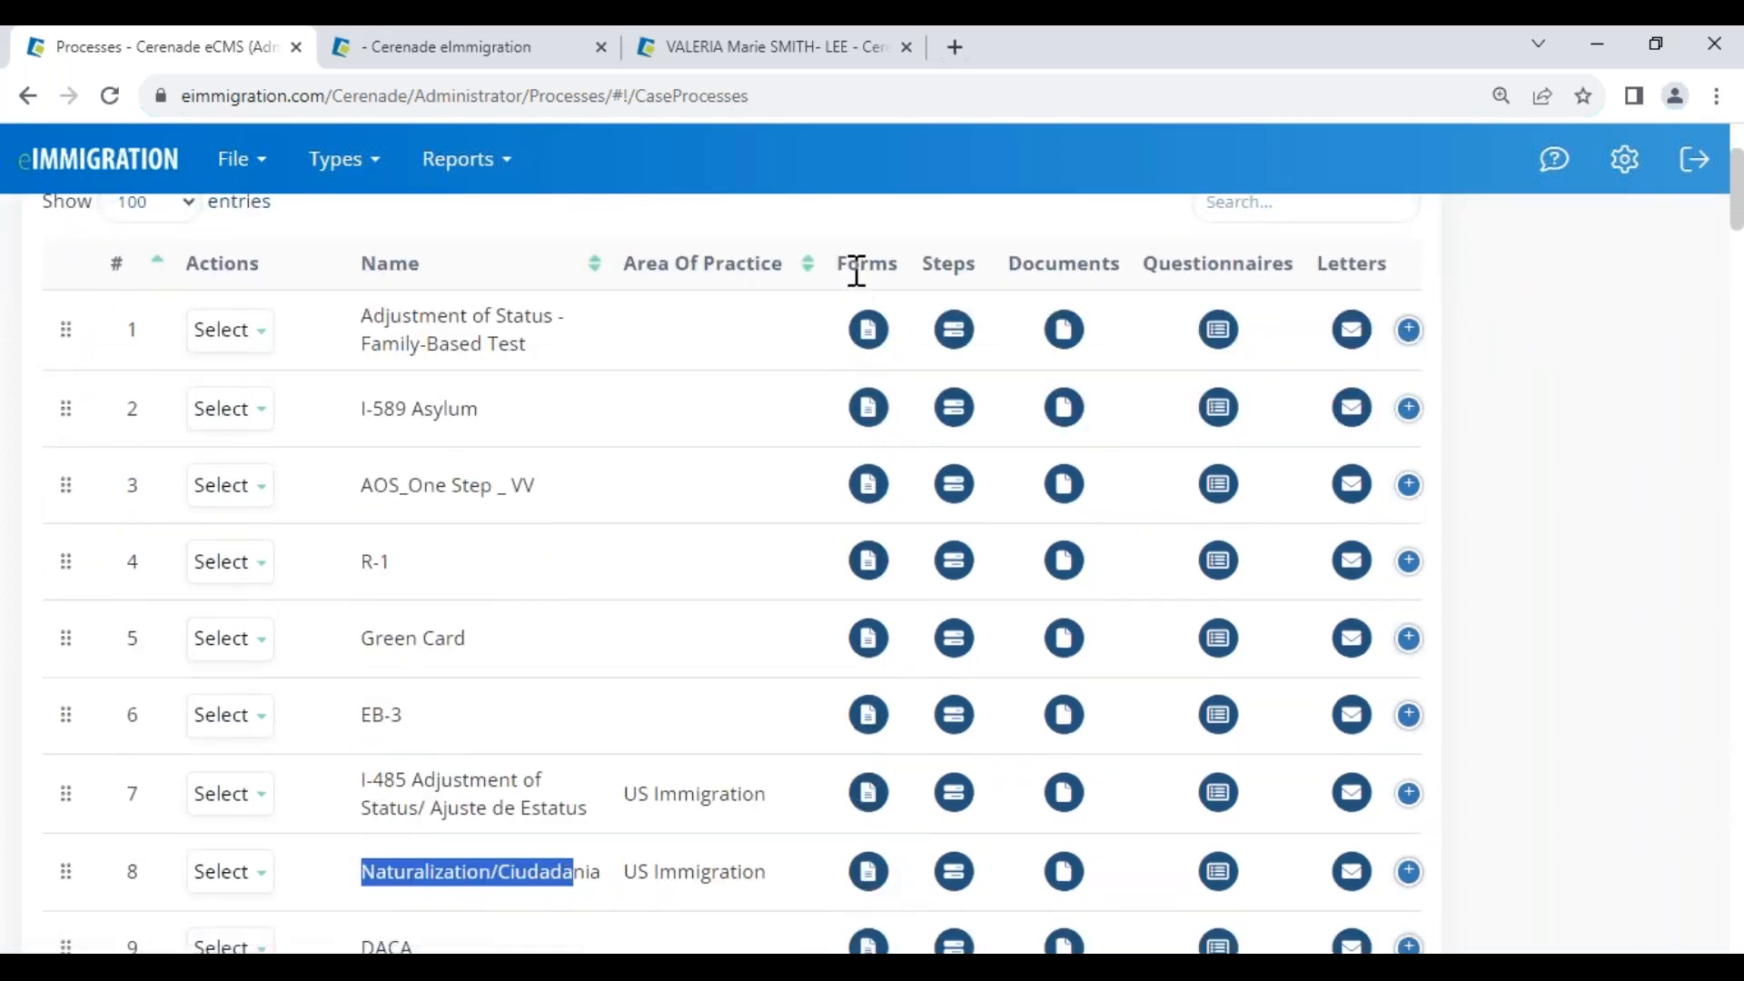
drag(849, 265, 887, 265)
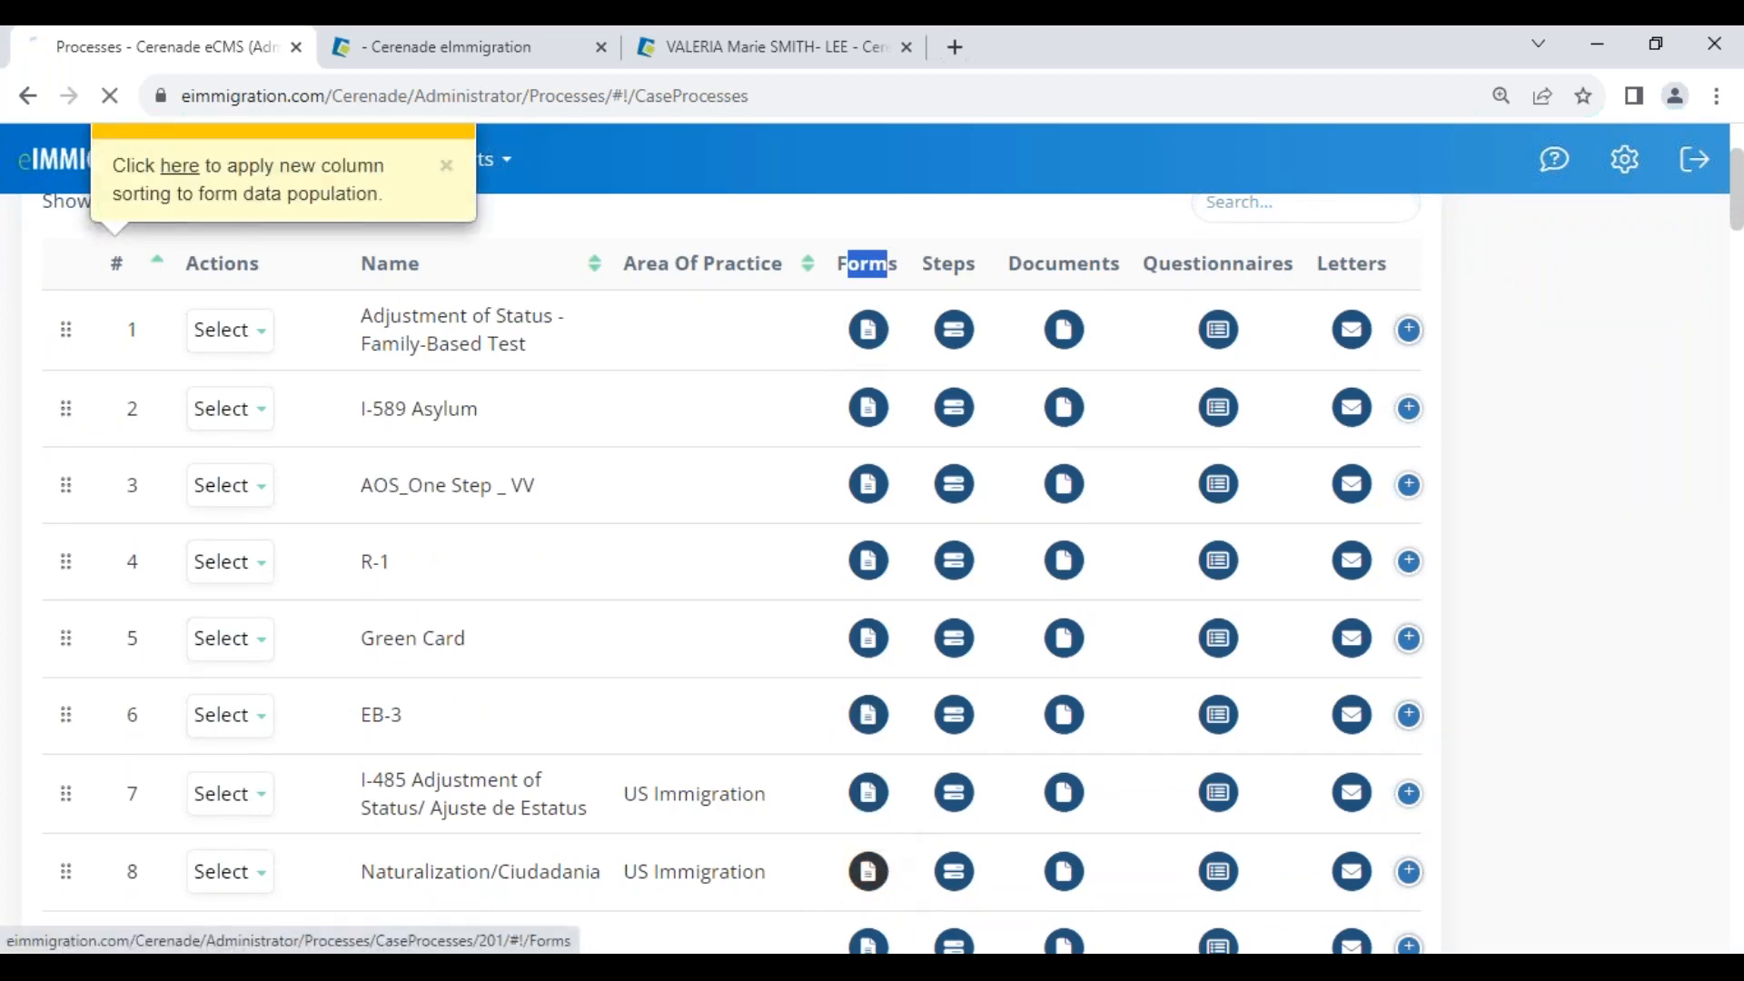
Review the Naturalization/Ciudadania forms, move the CONTACT form up, then show the process's Steps list
click(870, 872)
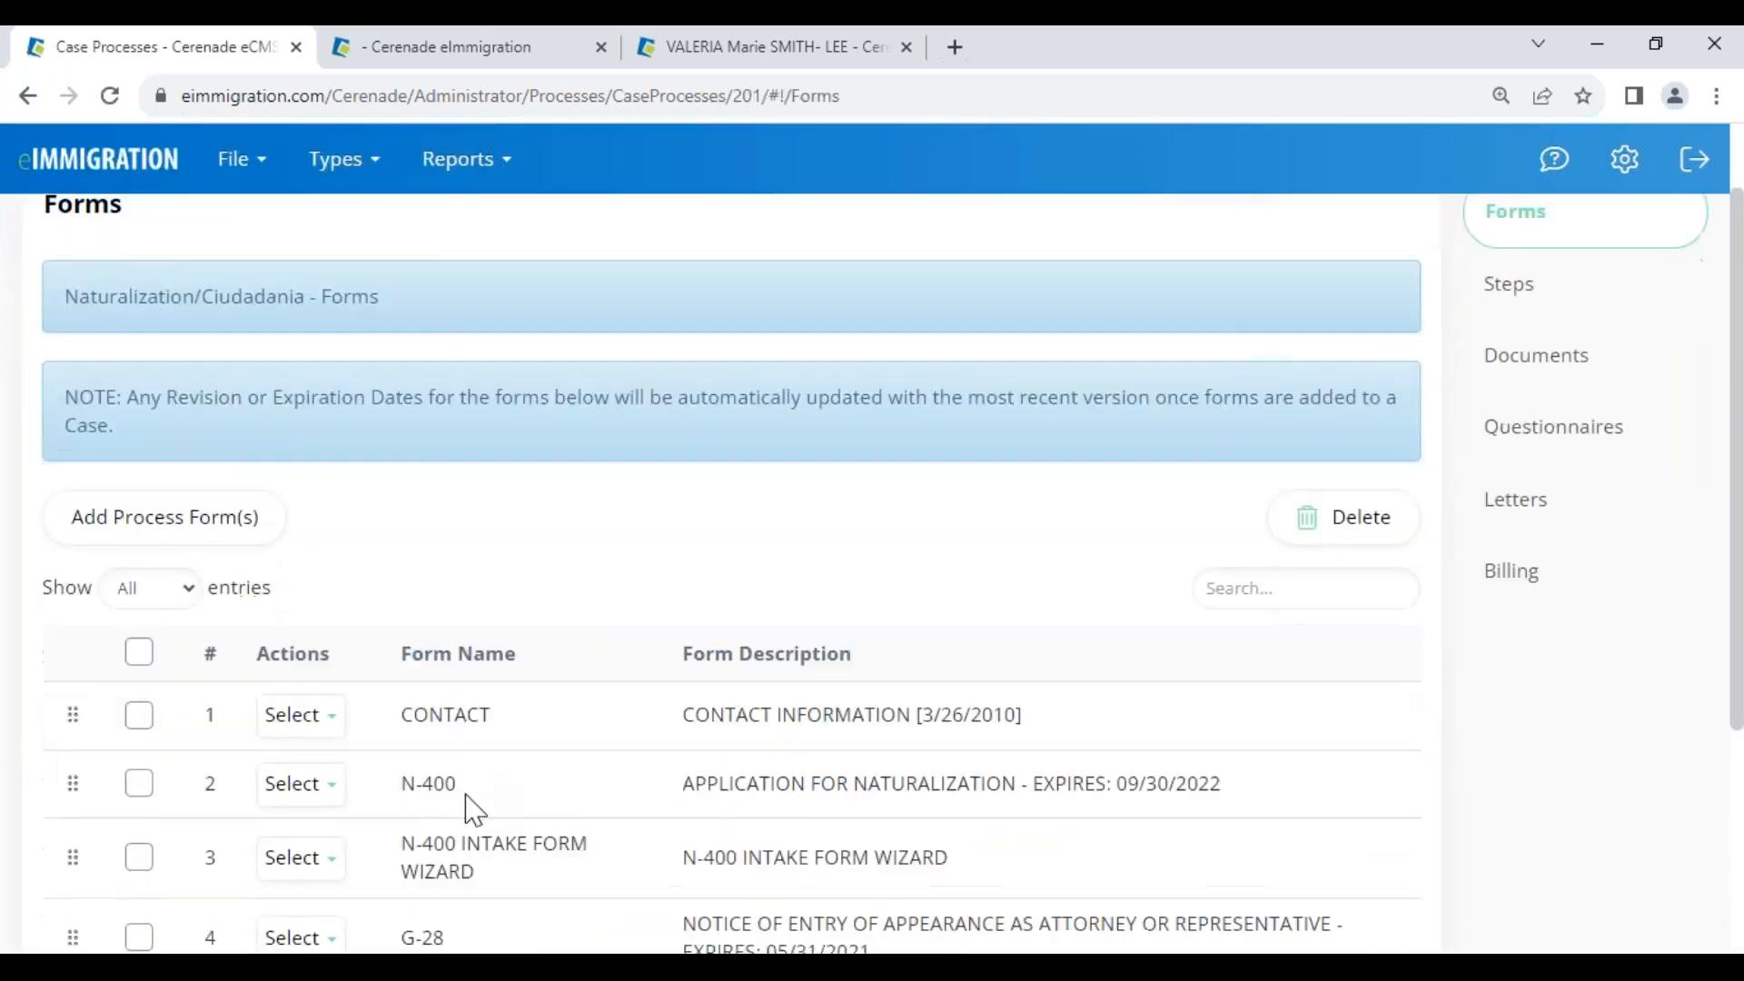
scroll(467, 804, down, 3)
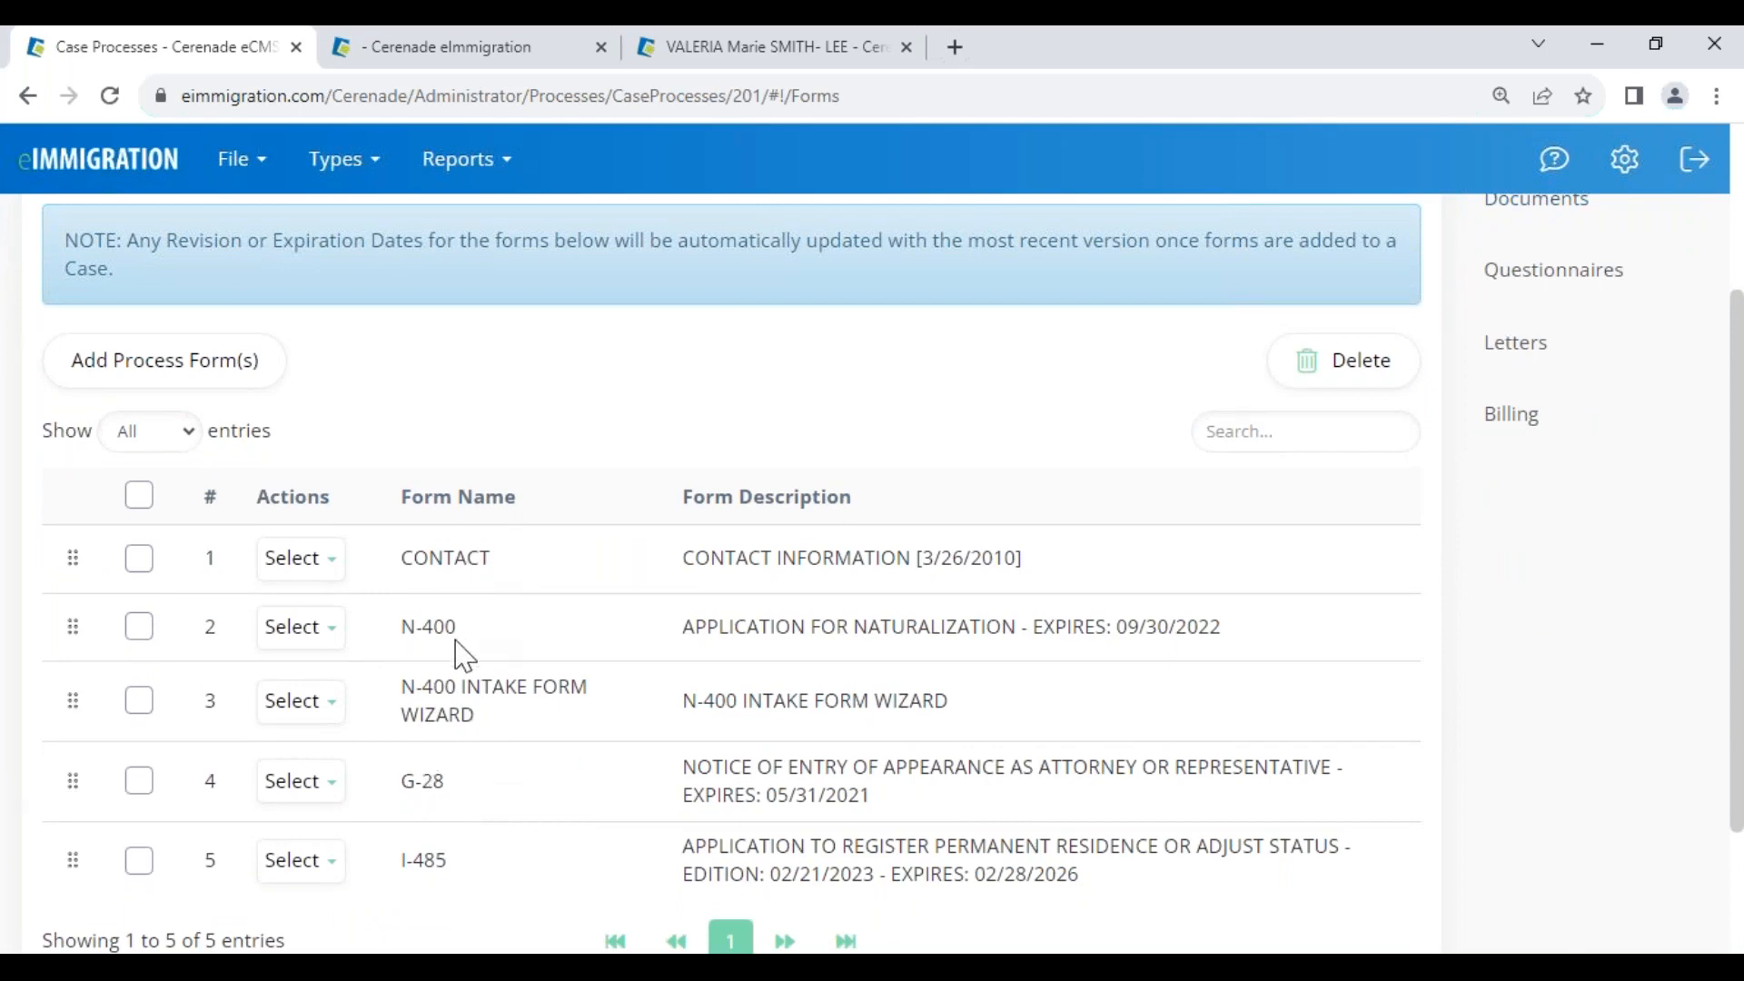
click(301, 557)
click(358, 653)
scroll(1562, 490, up, 3)
click(1566, 389)
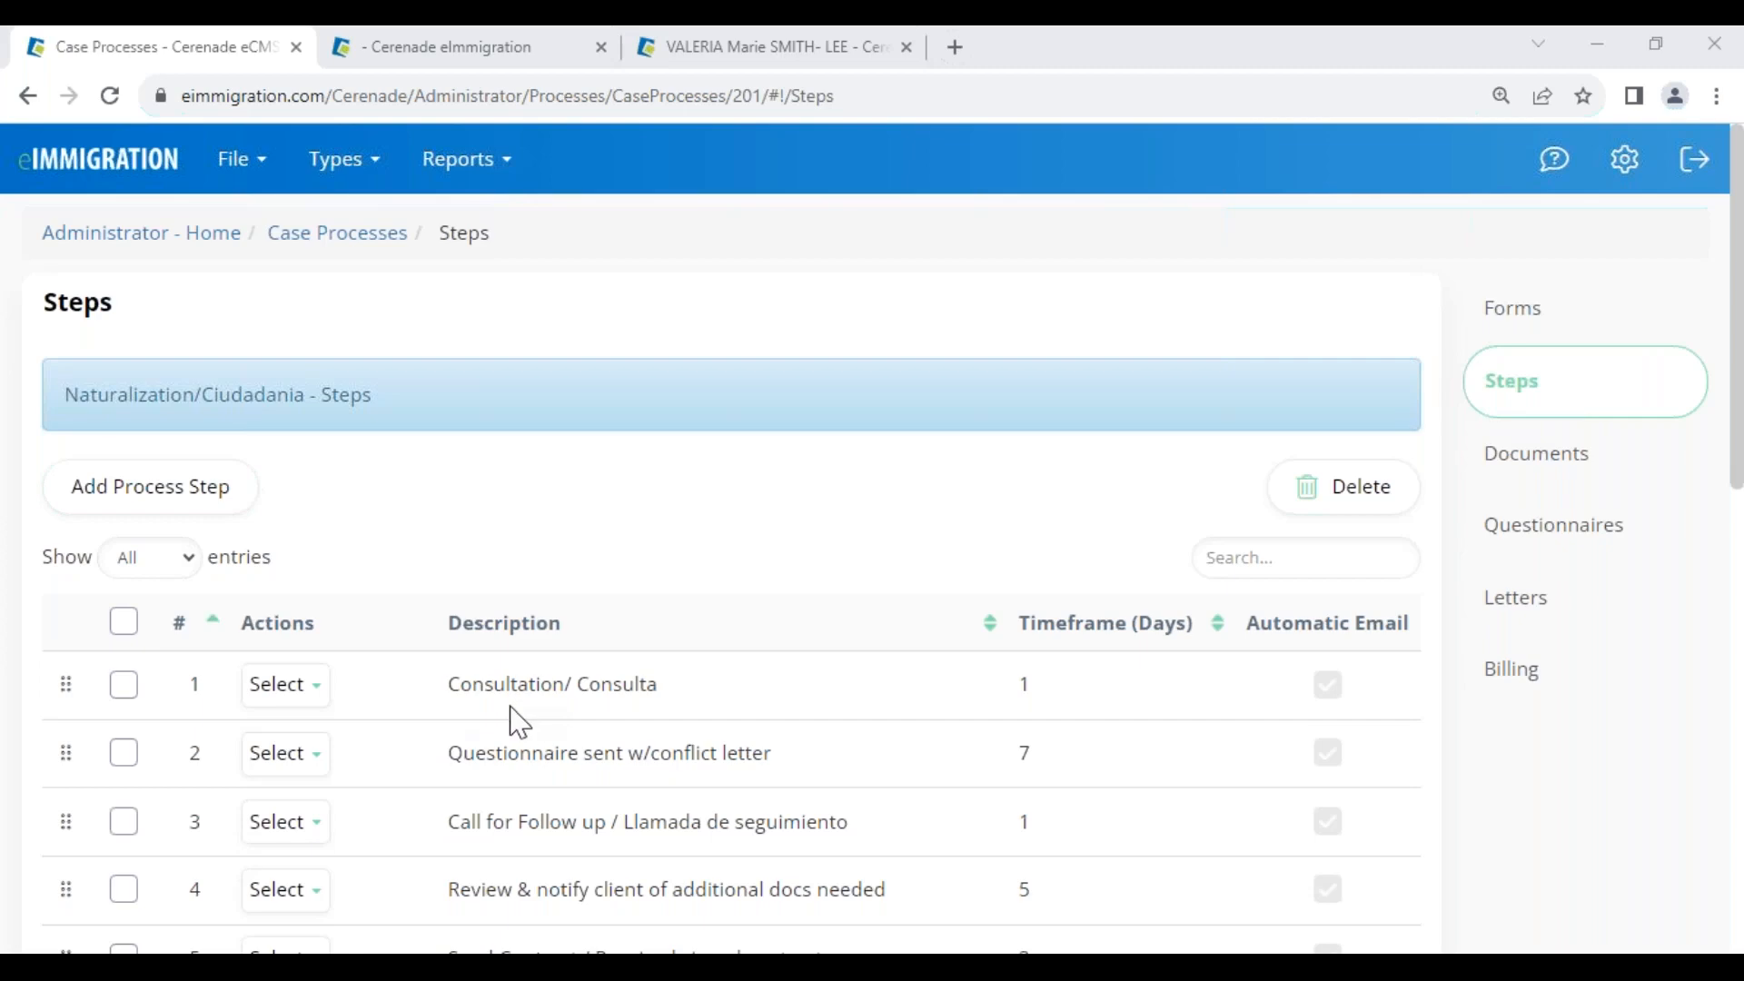
Review the Steps list, pointing out Consultation/ Consulta, step 2 and Call for Follow up
scroll(520, 722, down, 5)
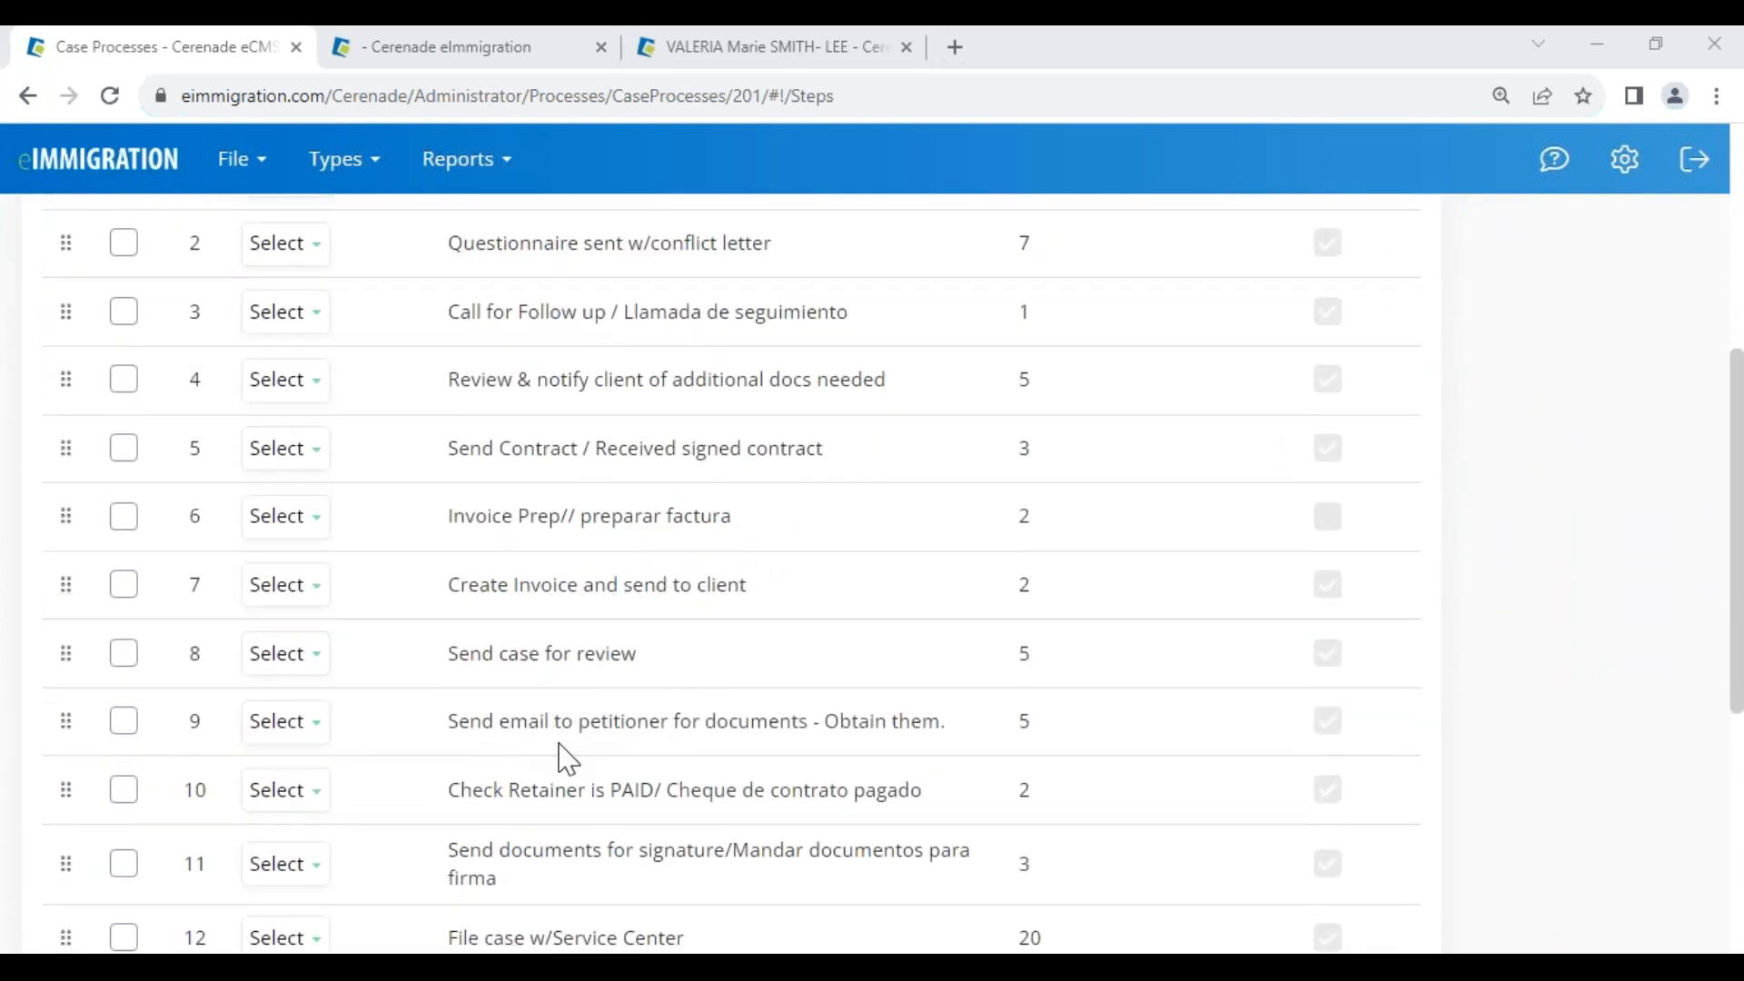
scroll(564, 754, up, 5)
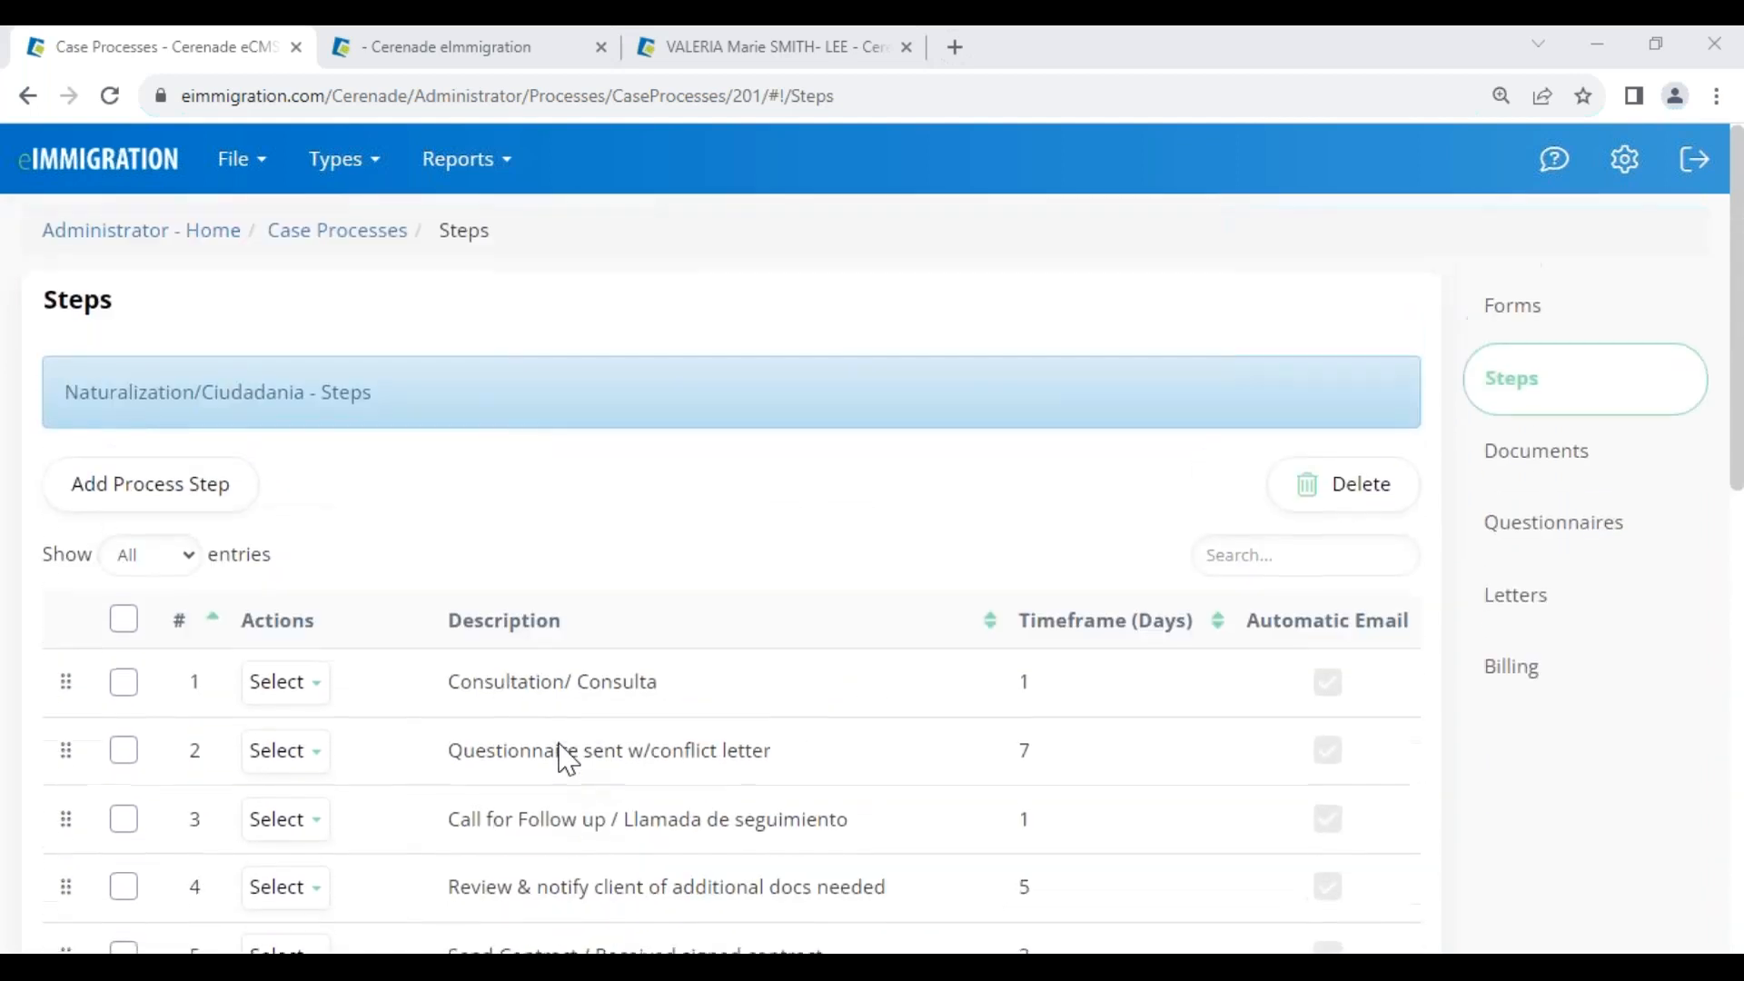
drag(451, 693, 655, 695)
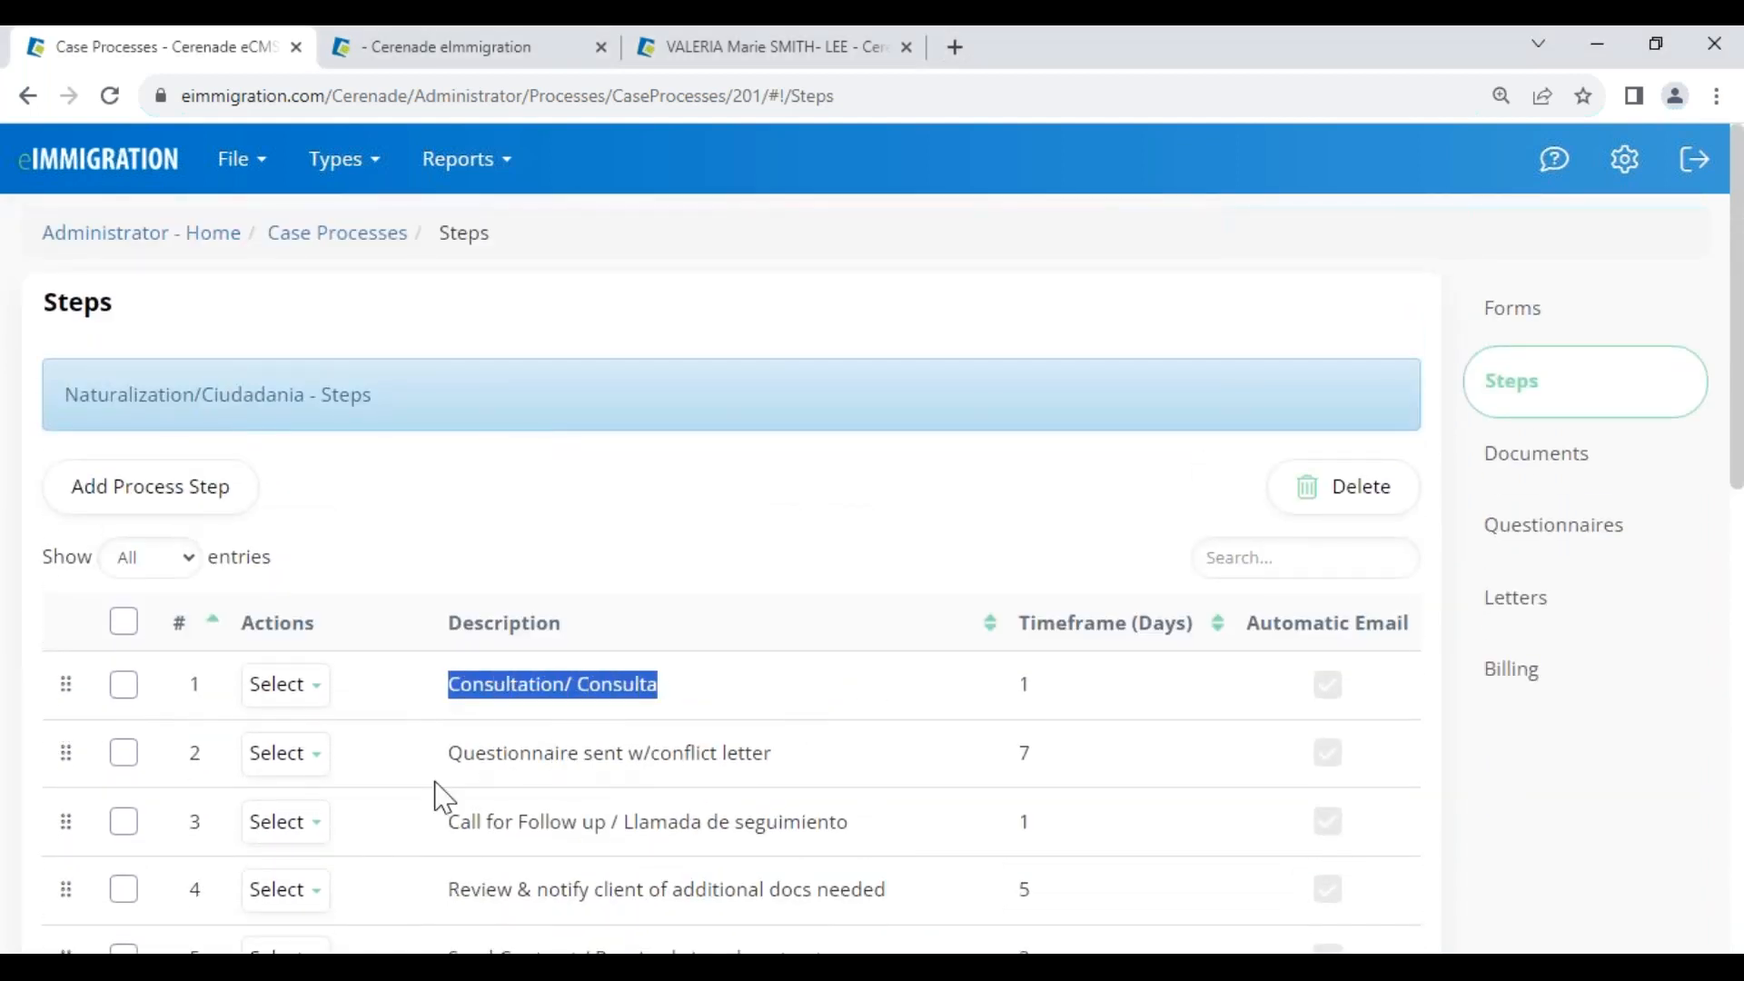
drag(471, 753, 693, 753)
drag(449, 822, 607, 808)
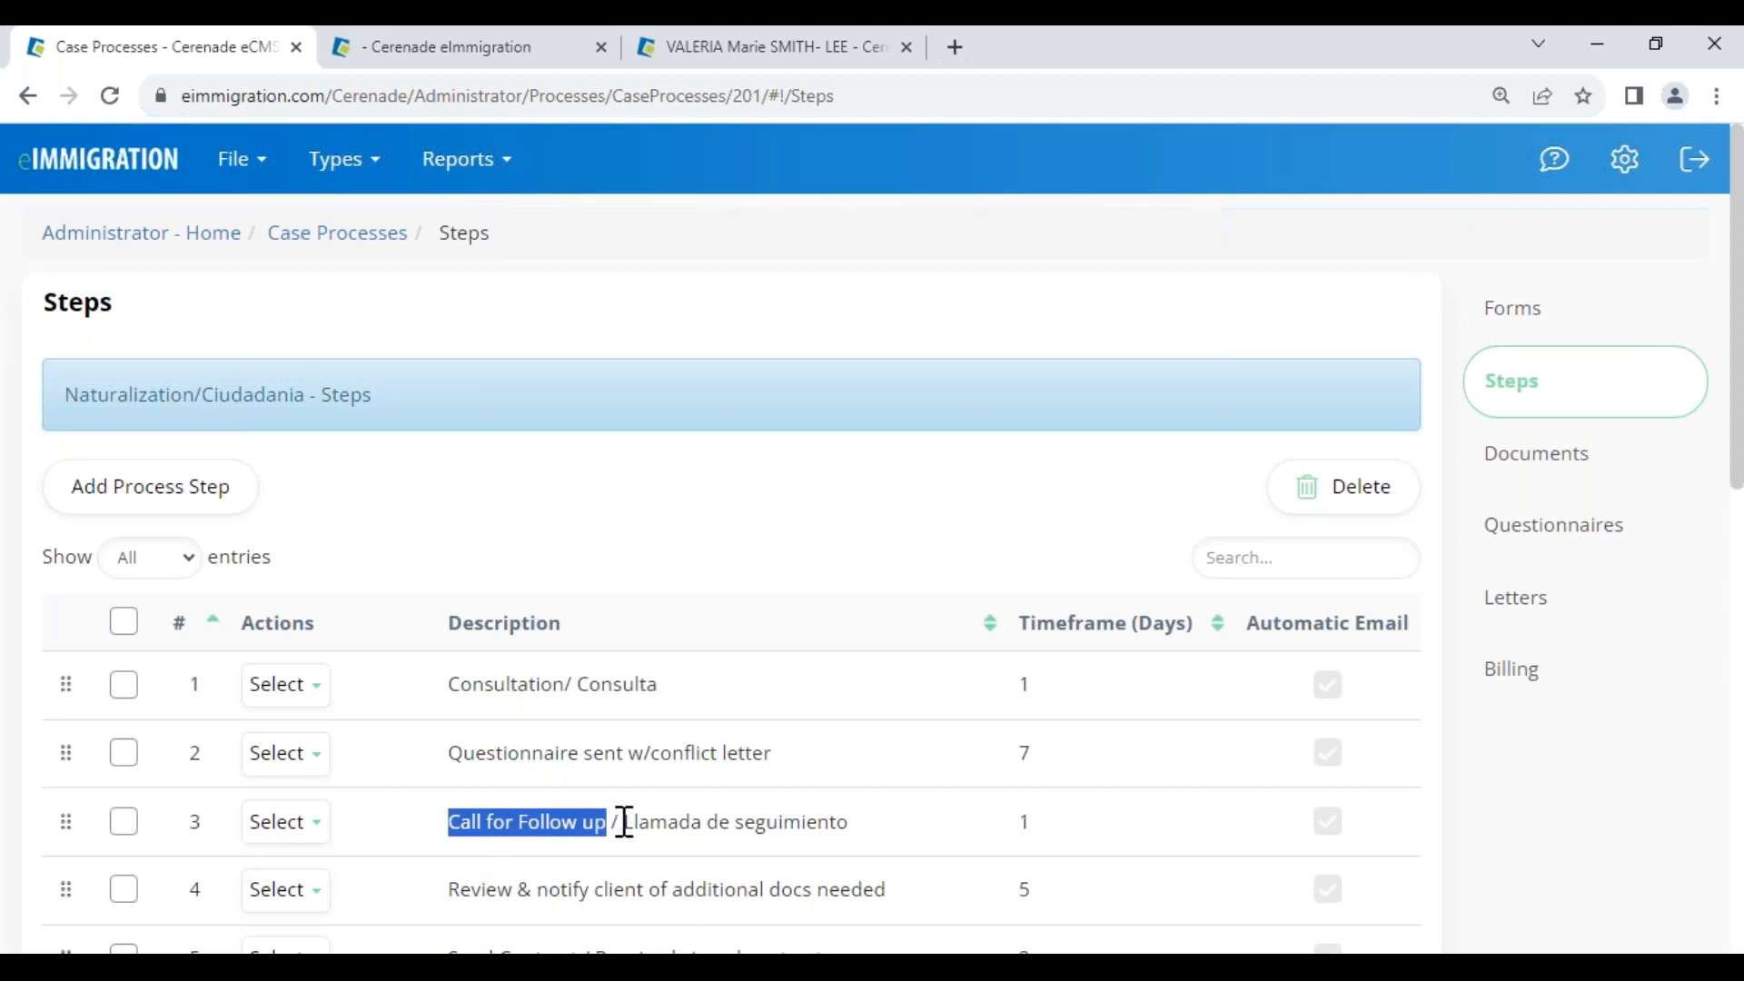
Inspect the Call for Follow up step's description and 1-day timeframe, close it unchanged, return to the case
click(300, 831)
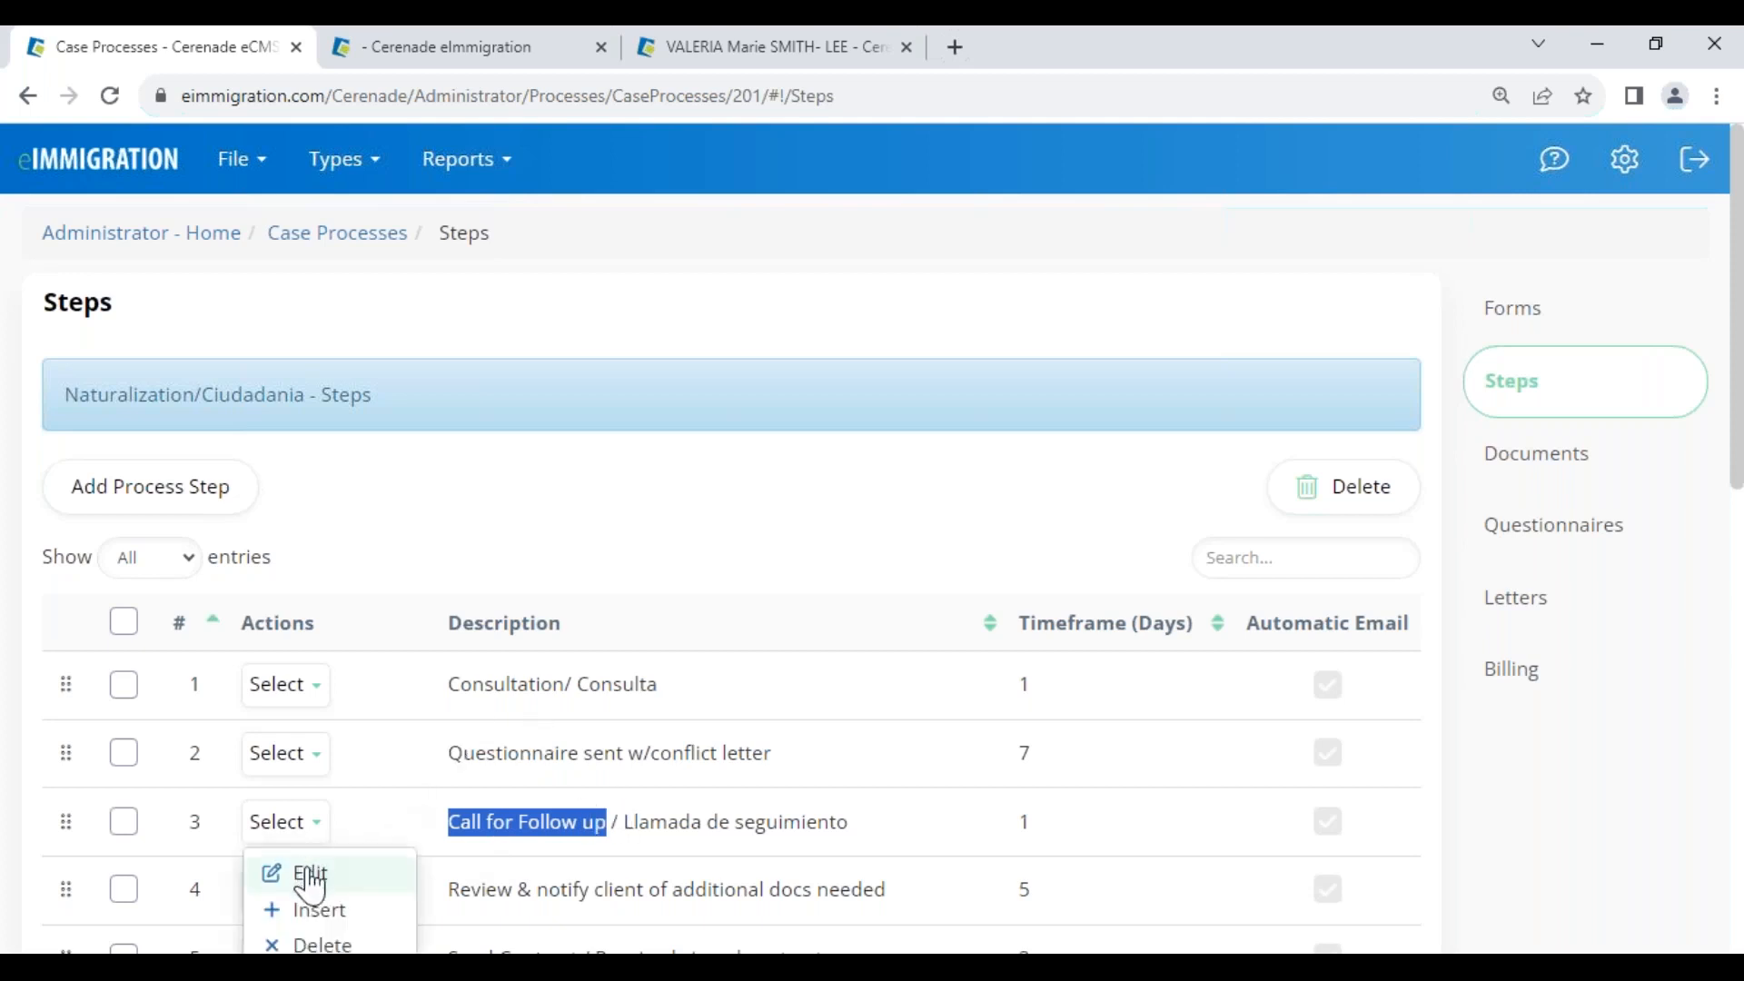
click(295, 874)
drag(674, 320, 923, 304)
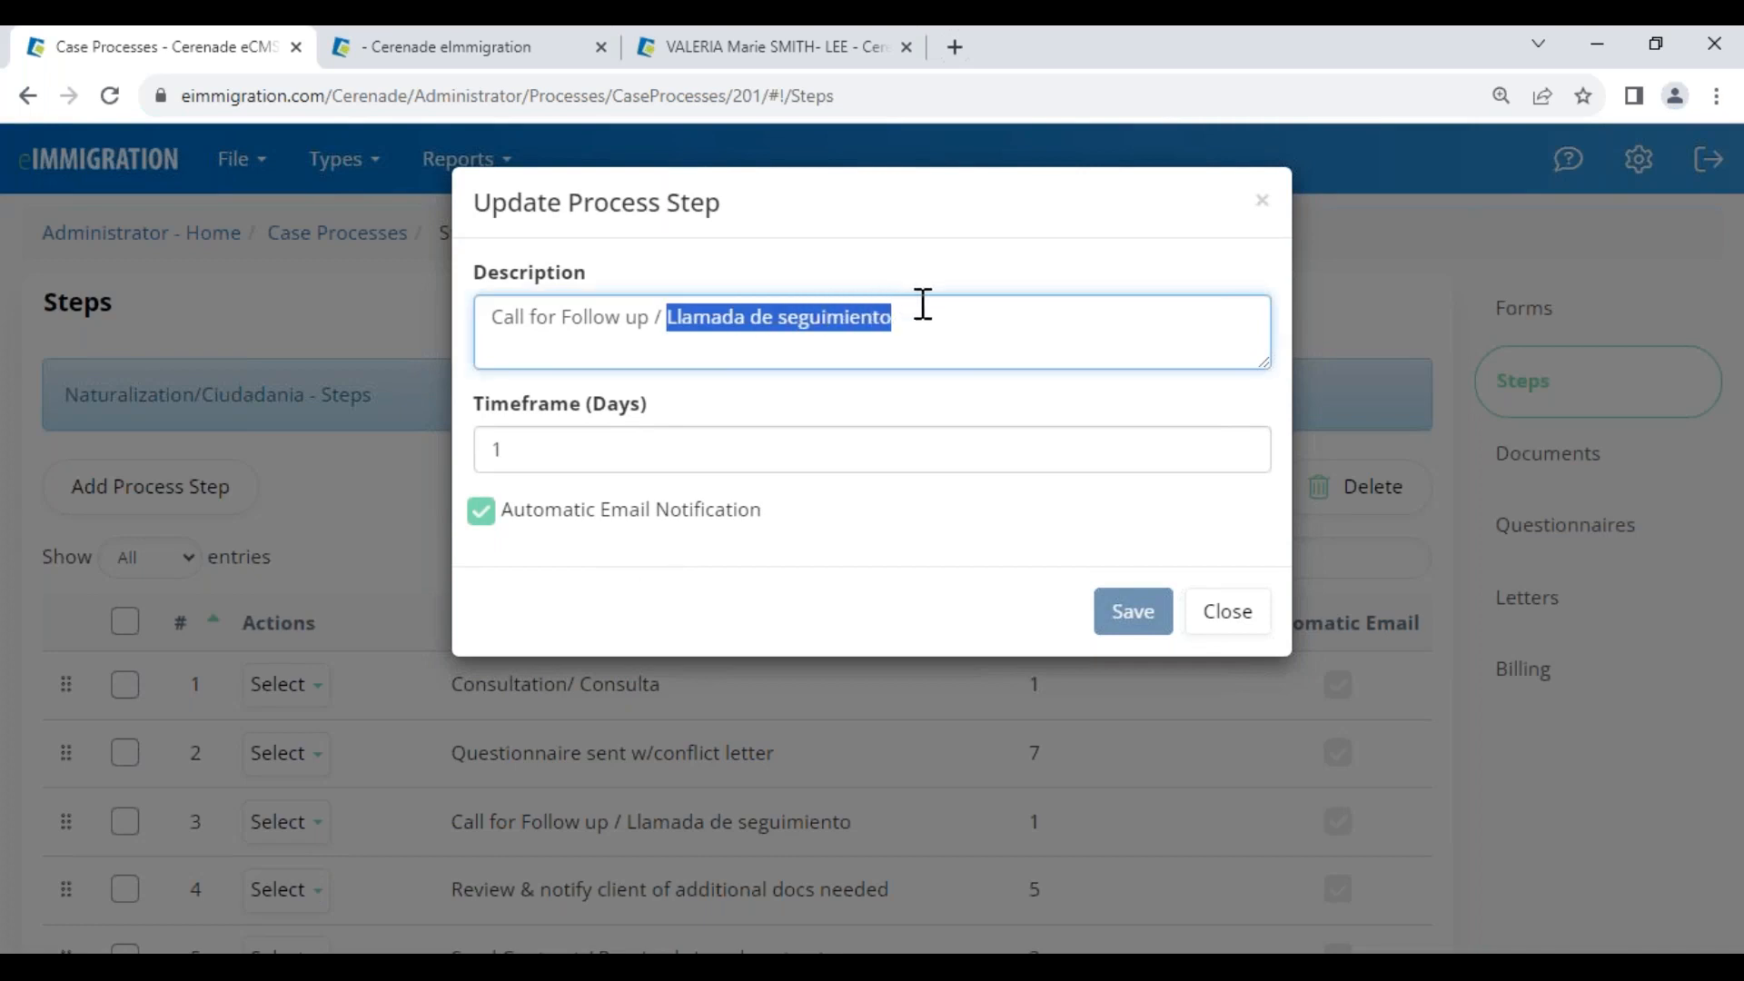
click(995, 346)
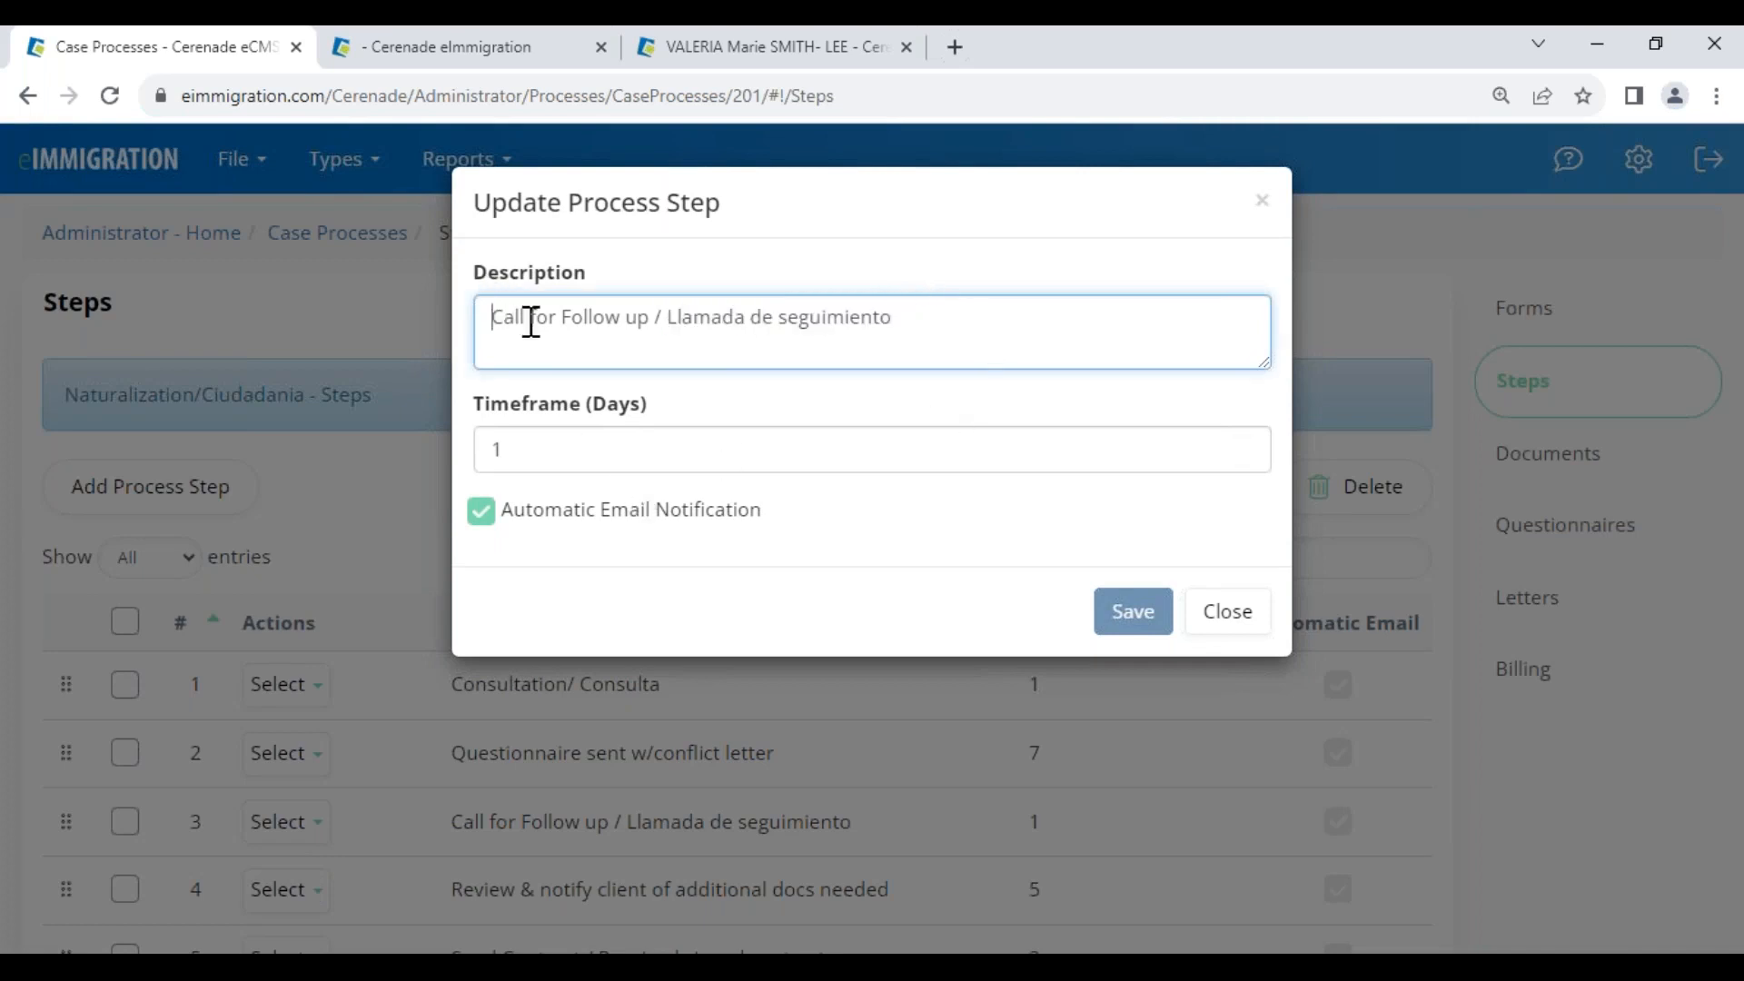
drag(486, 320, 915, 309)
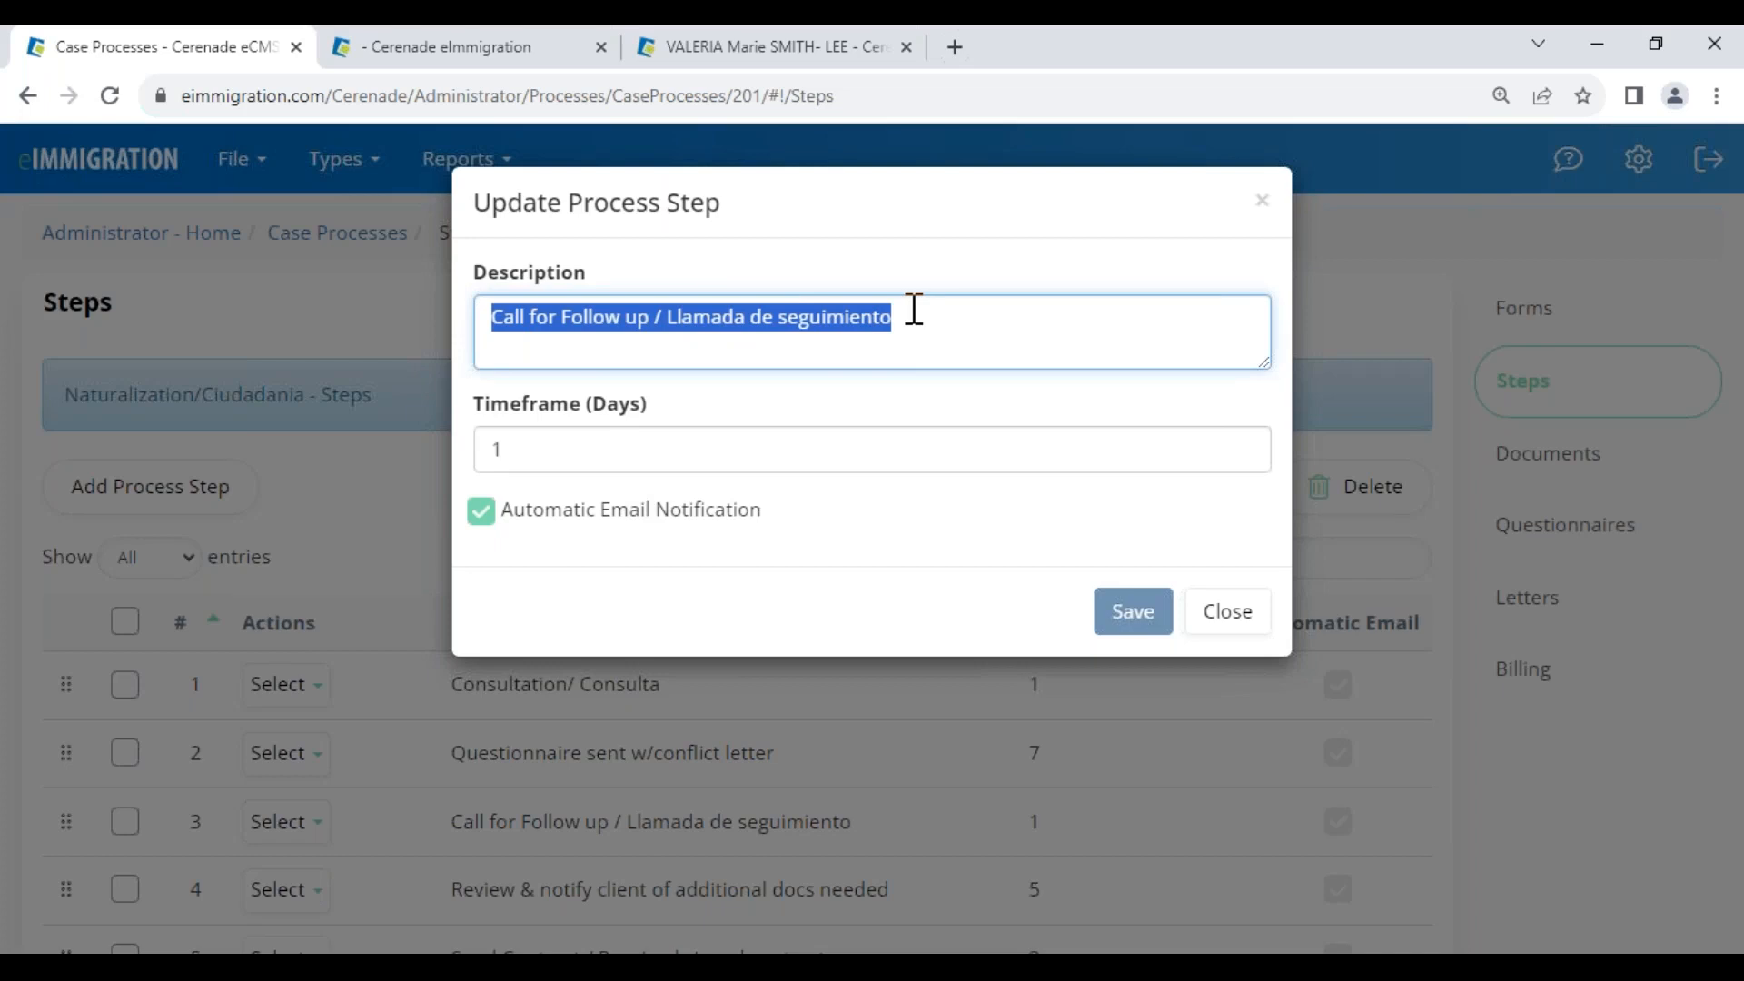
drag(485, 447, 539, 450)
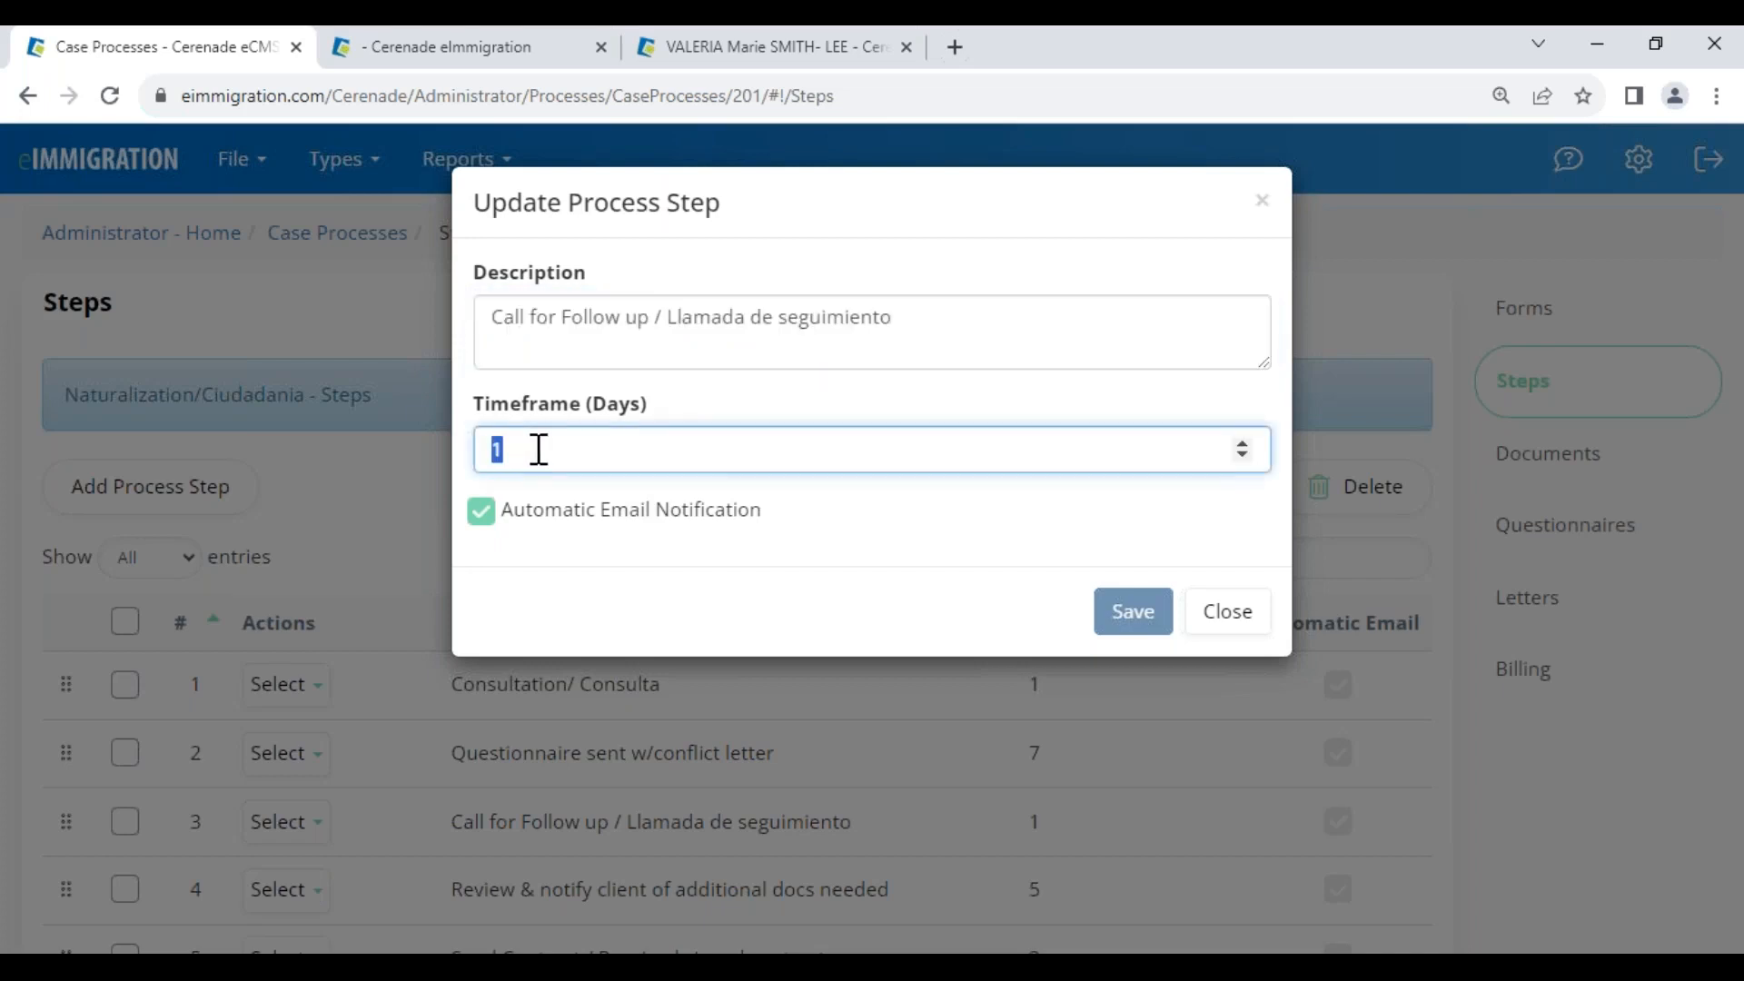
drag(491, 318, 937, 320)
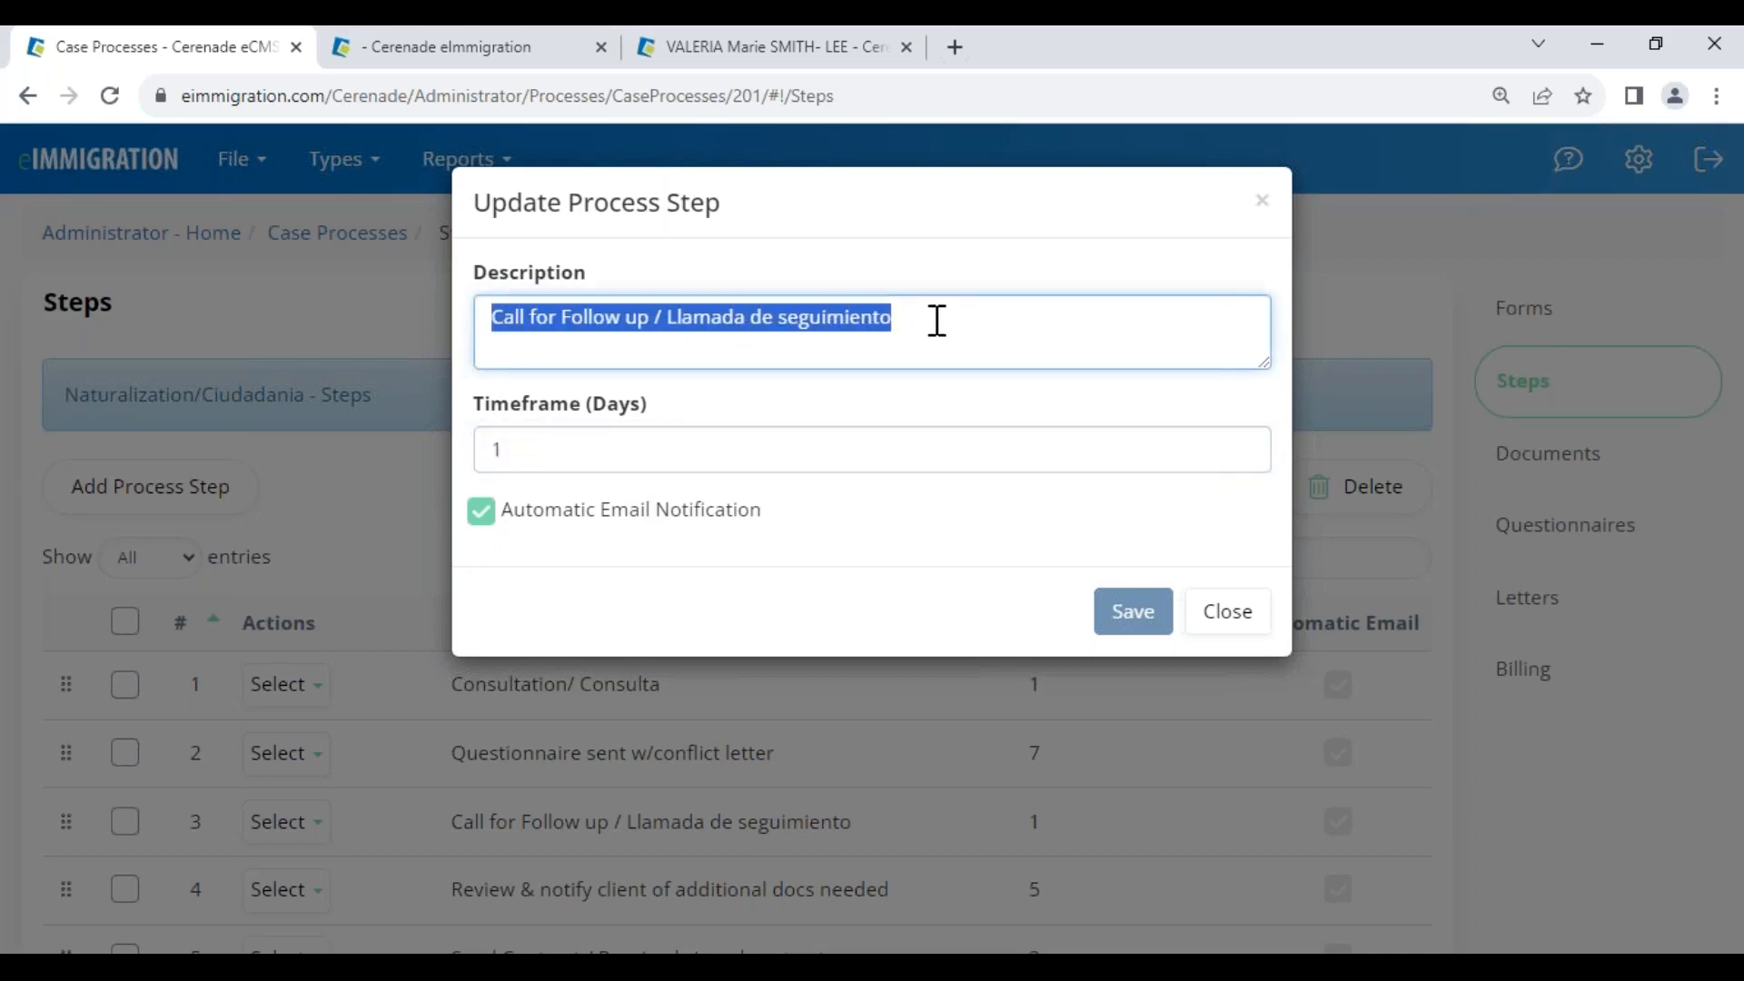
drag(509, 523, 766, 537)
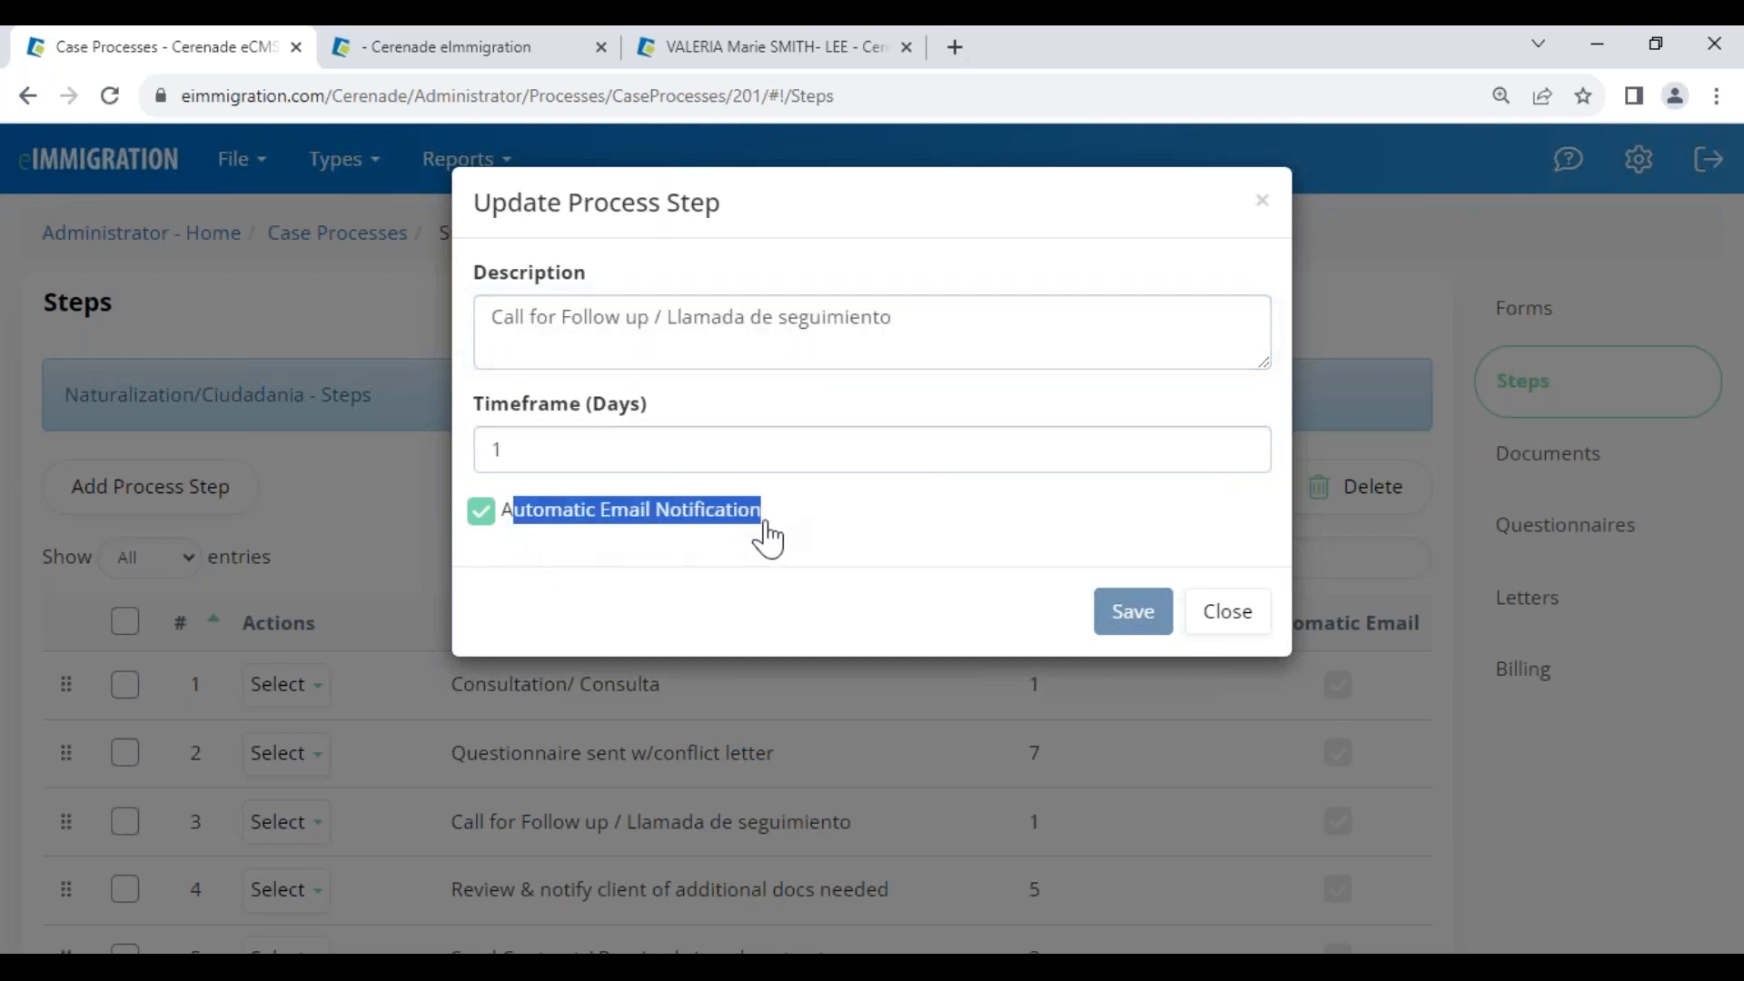
drag(515, 320, 852, 349)
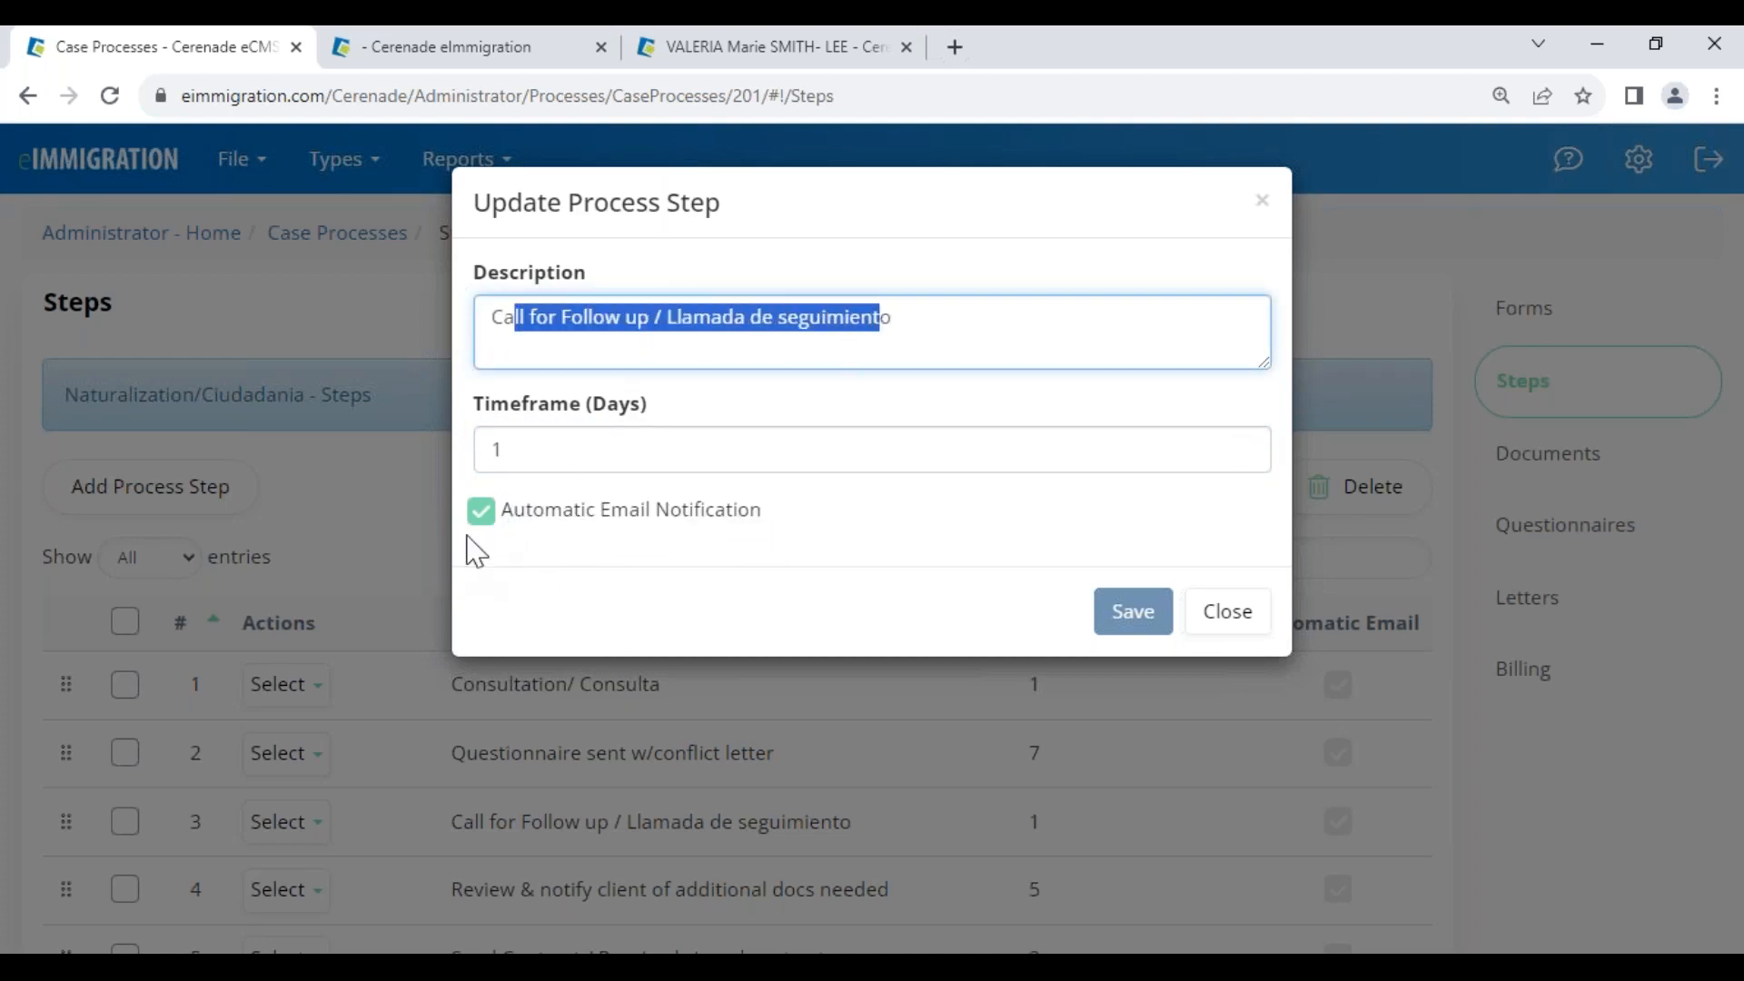
click(482, 513)
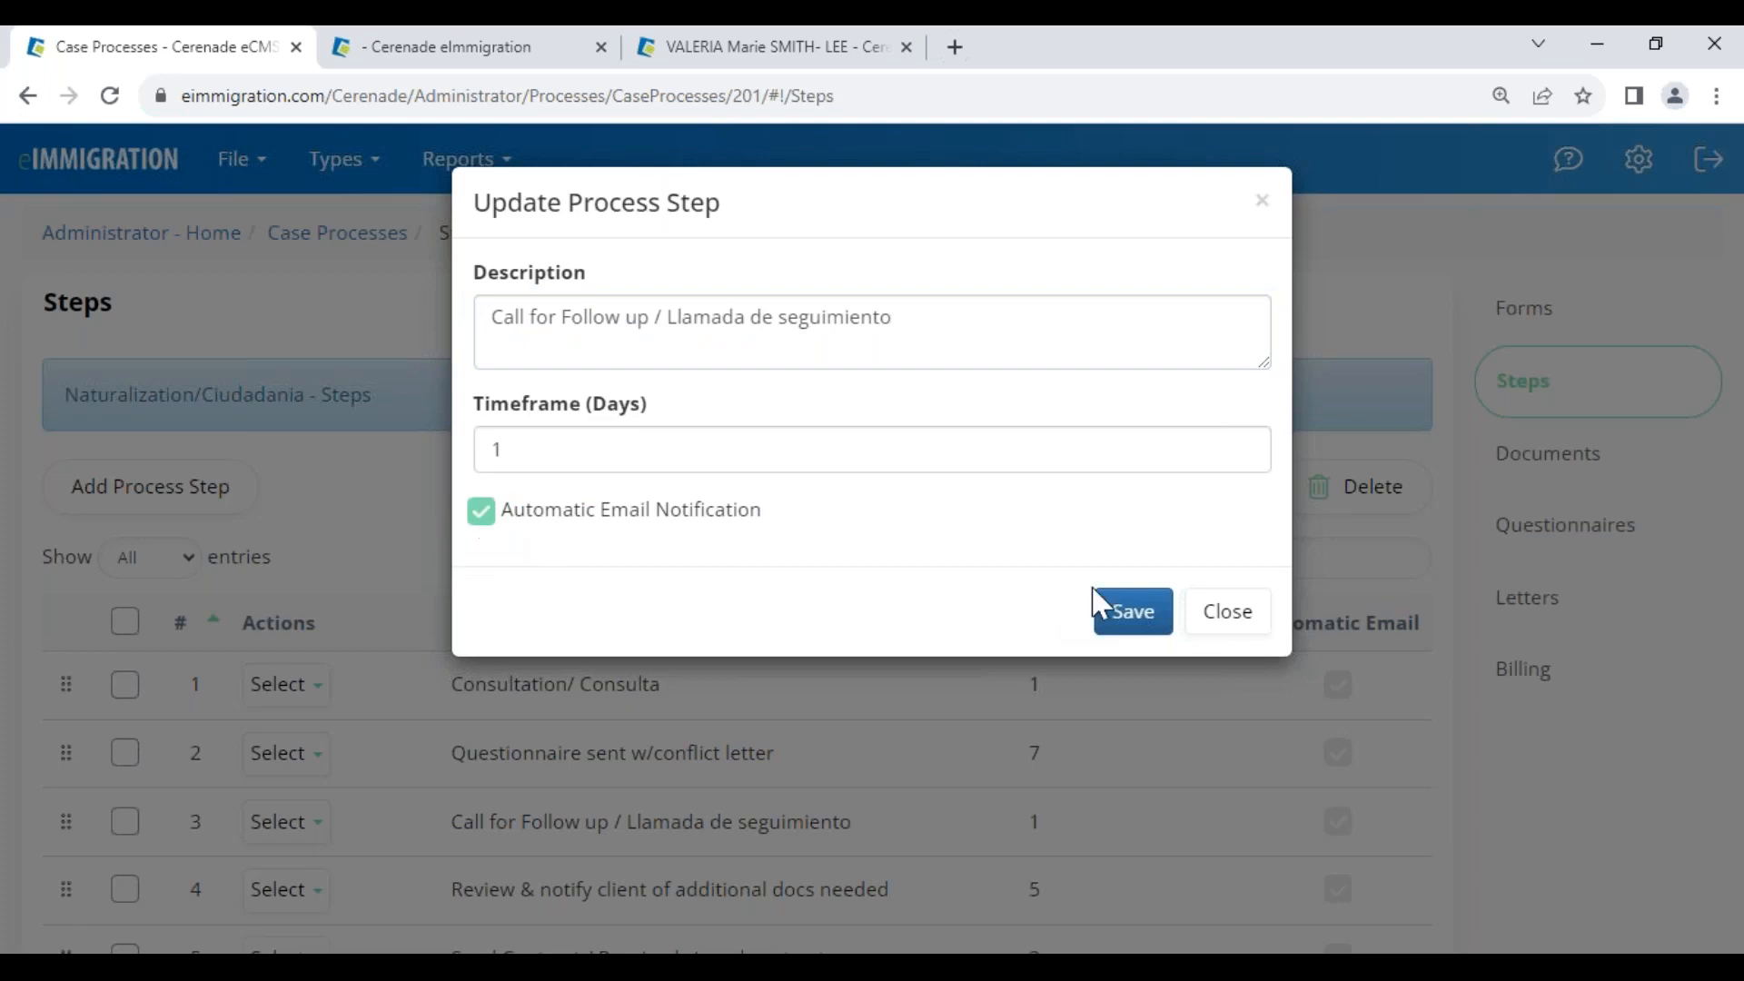
click(1199, 620)
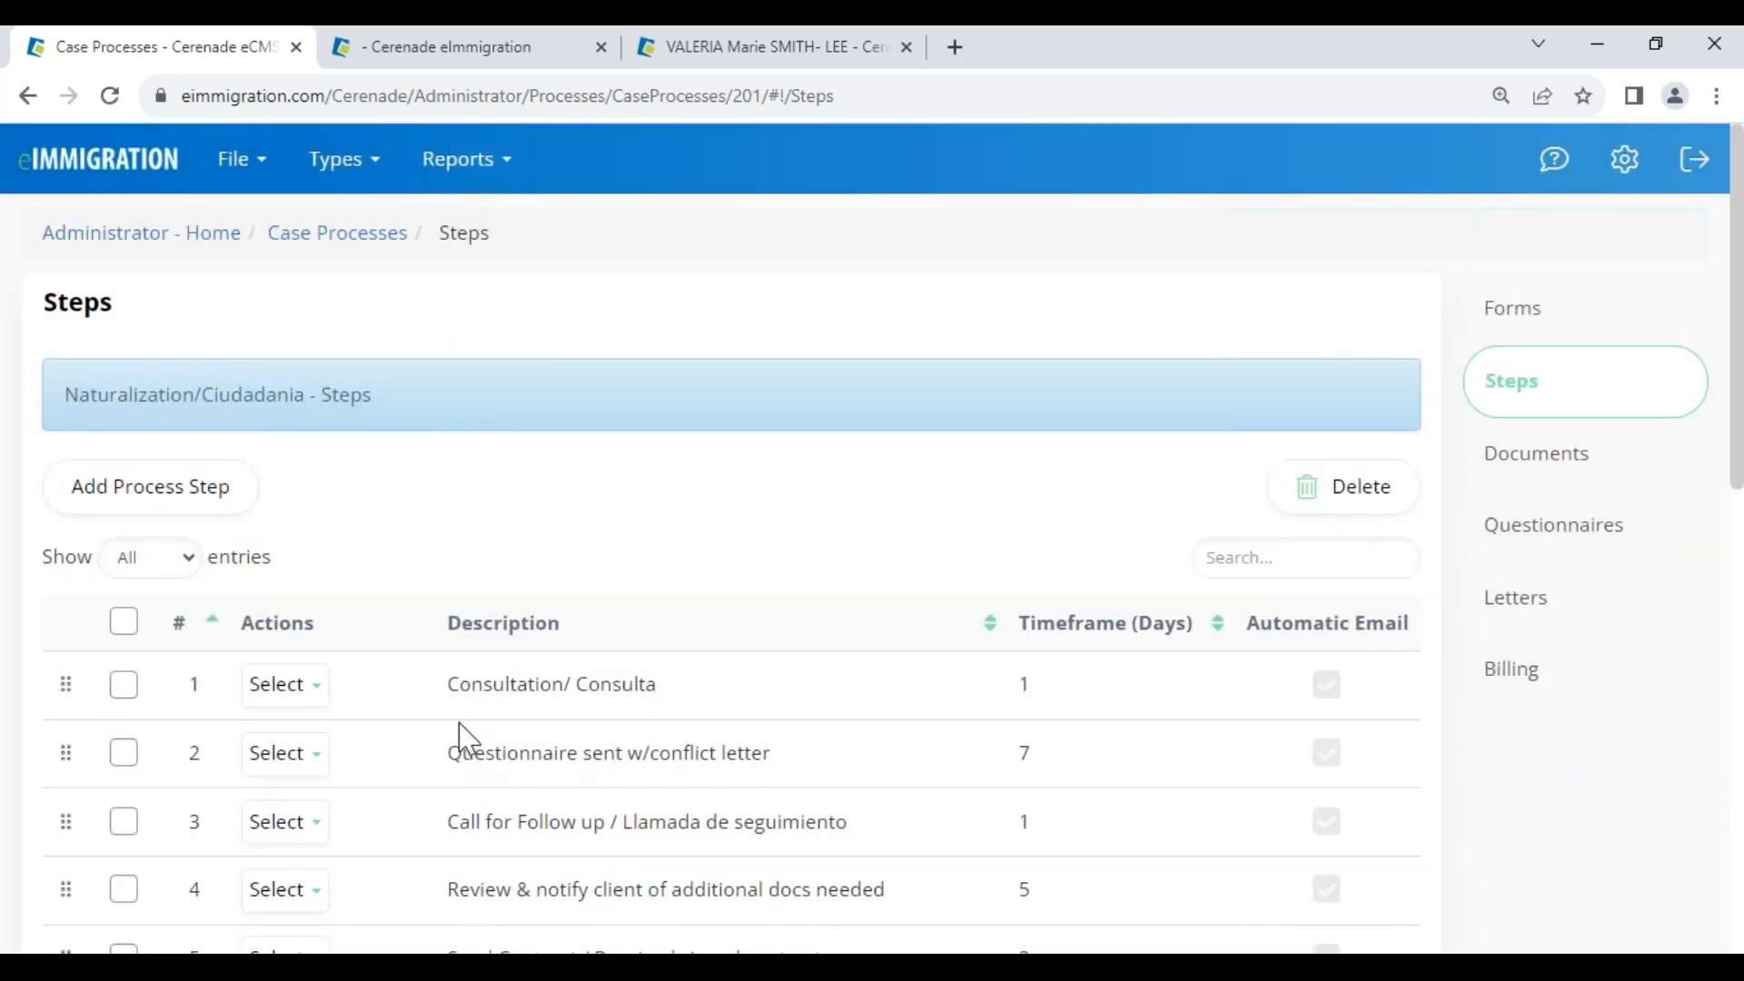
click(550, 57)
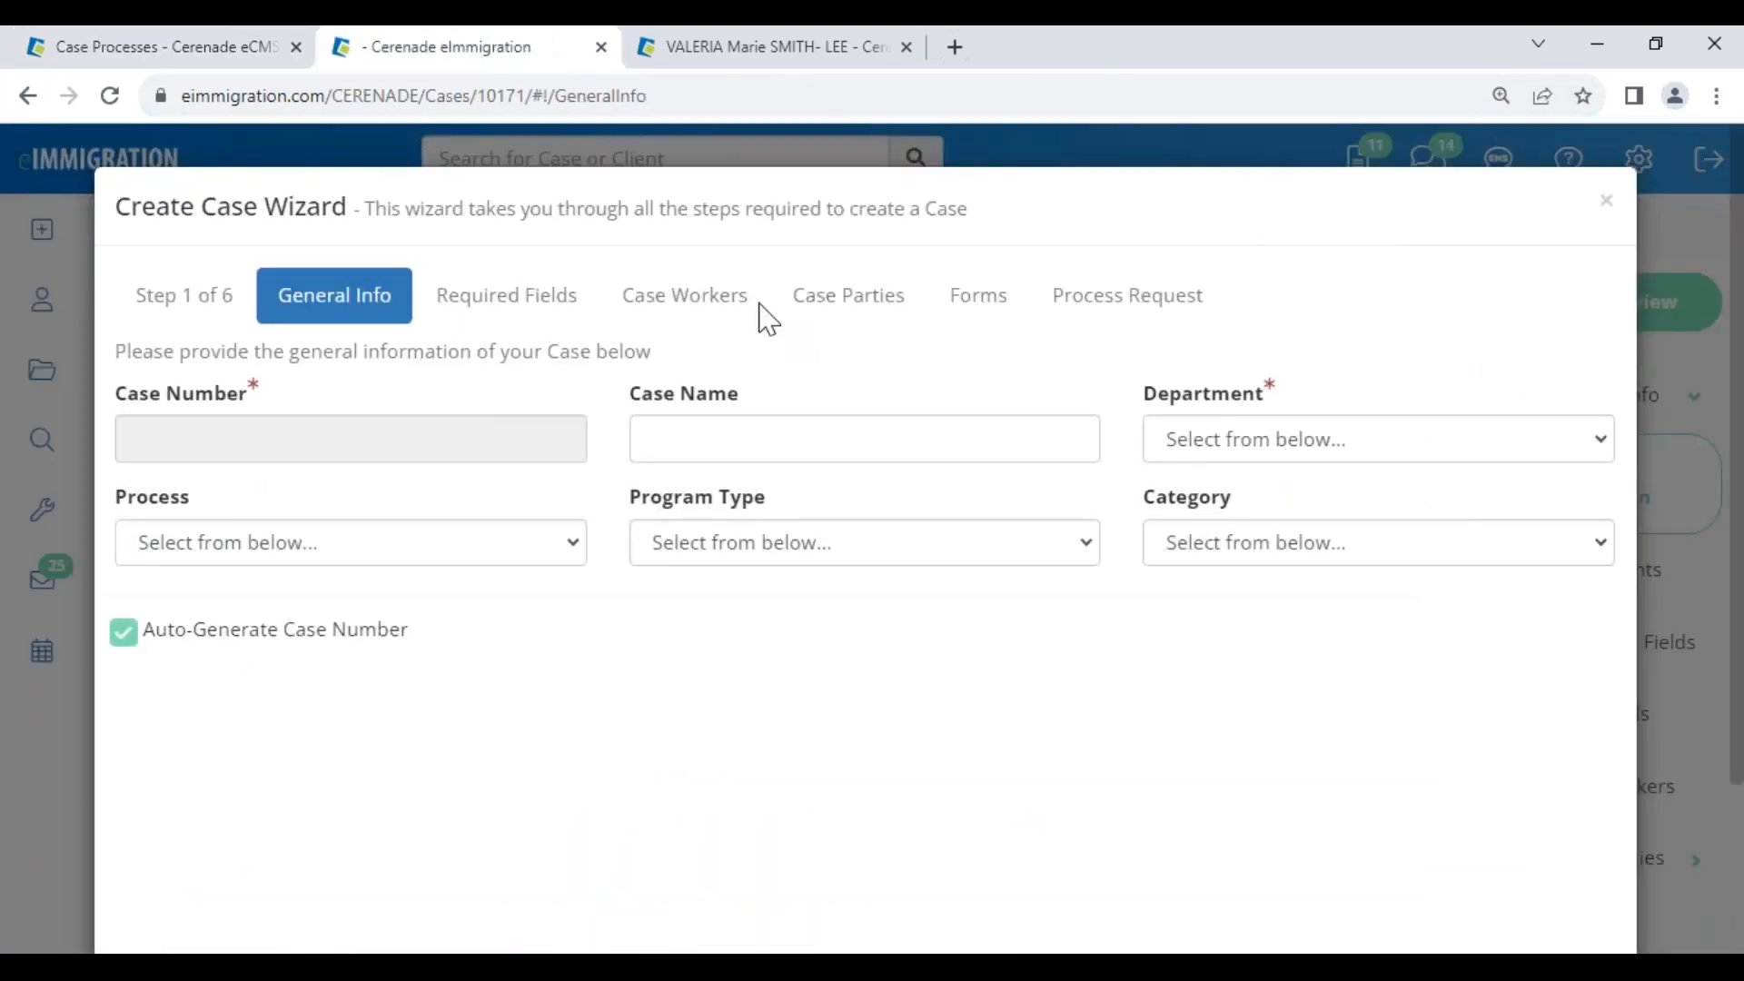
Dismiss the Create Case Wizard and open the case's process steps in Modify Process Steps
click(1606, 201)
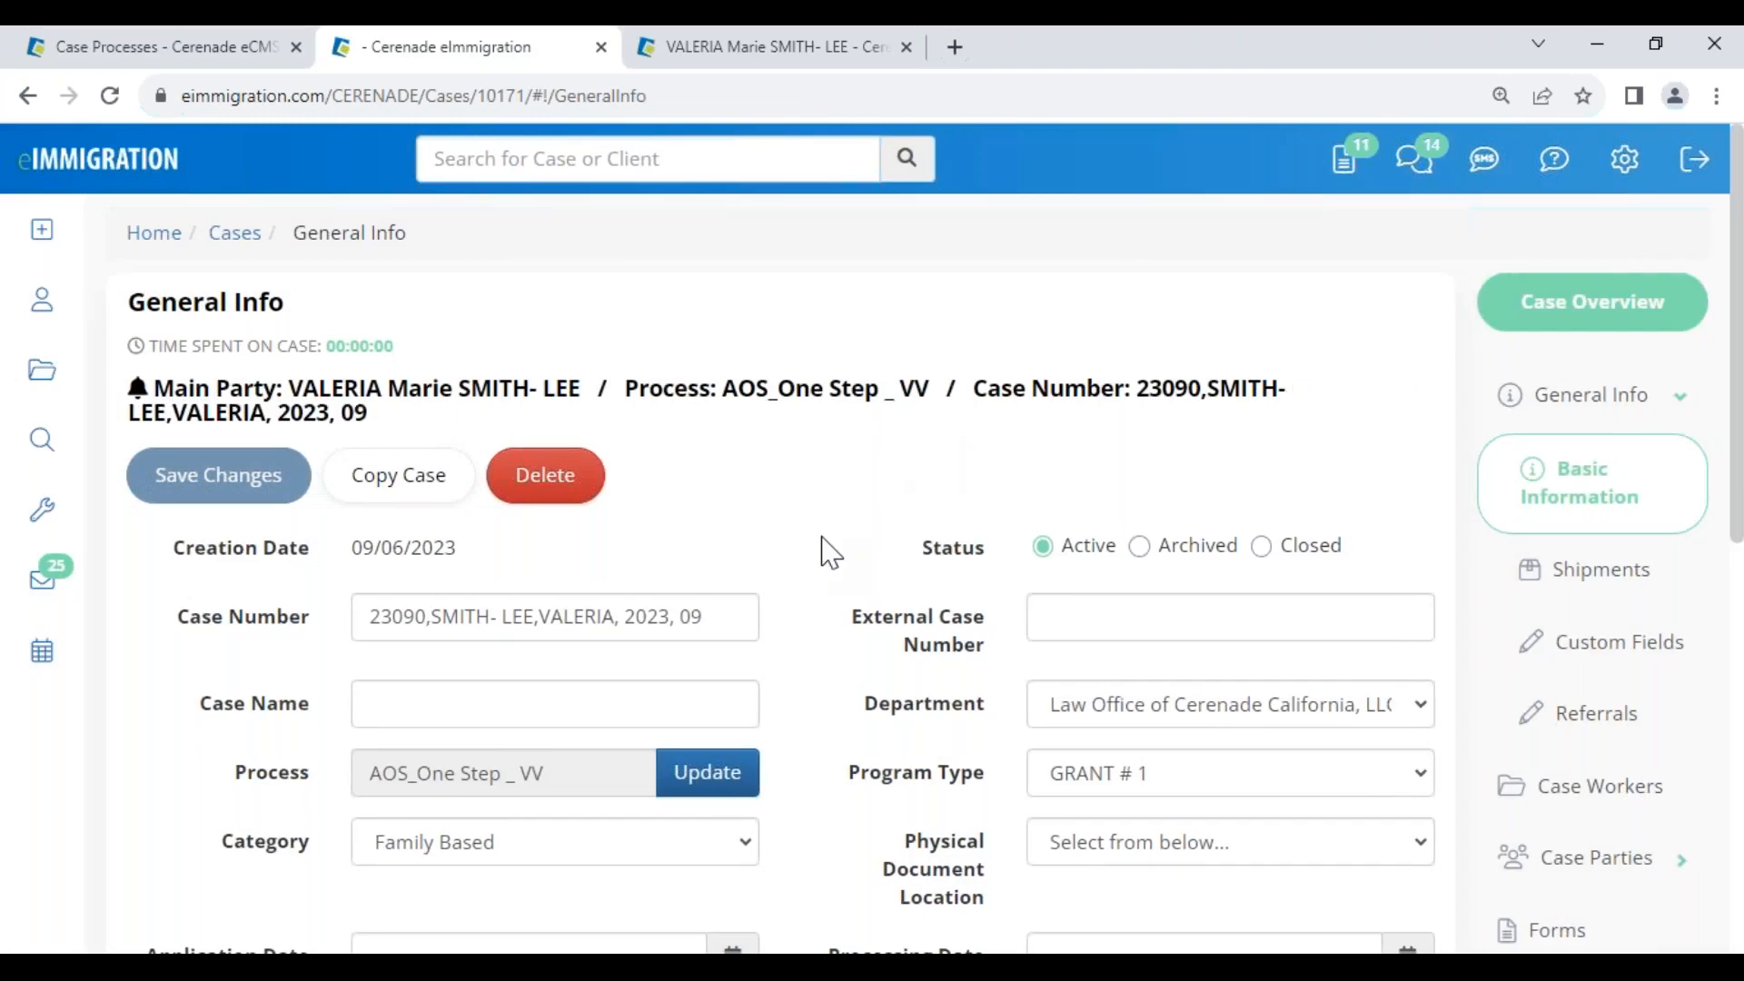
scroll(826, 552, down, 5)
click(1642, 844)
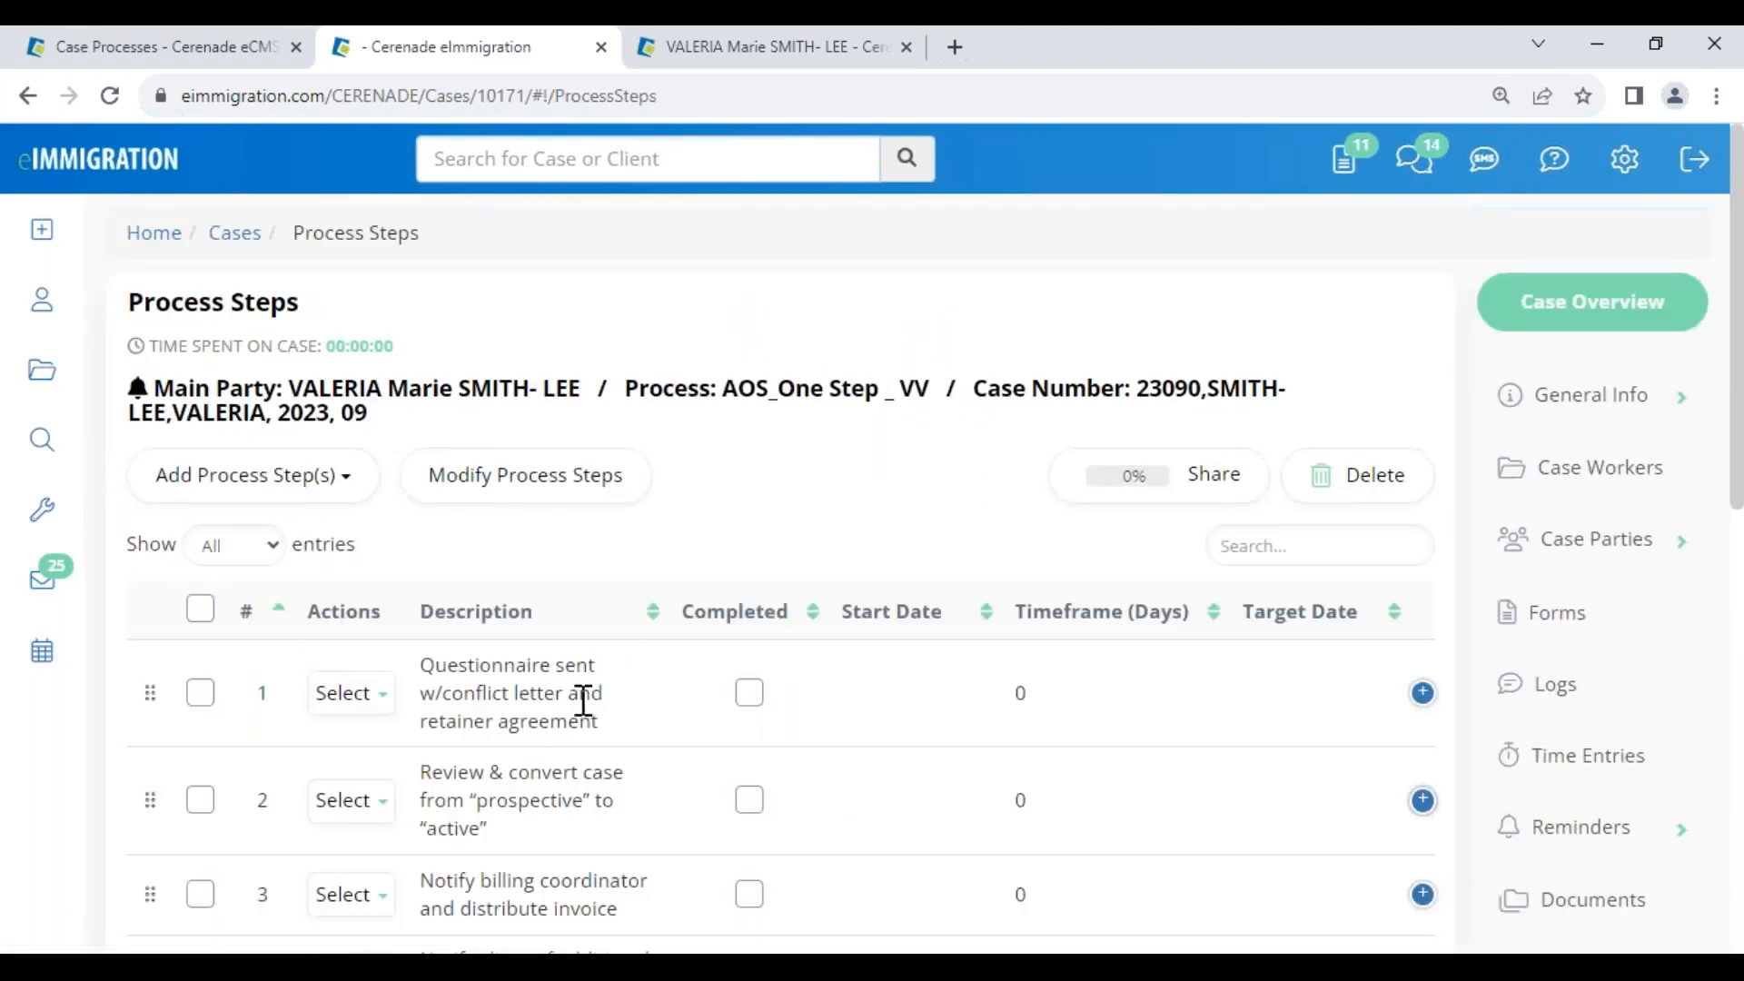
drag(505, 774, 634, 927)
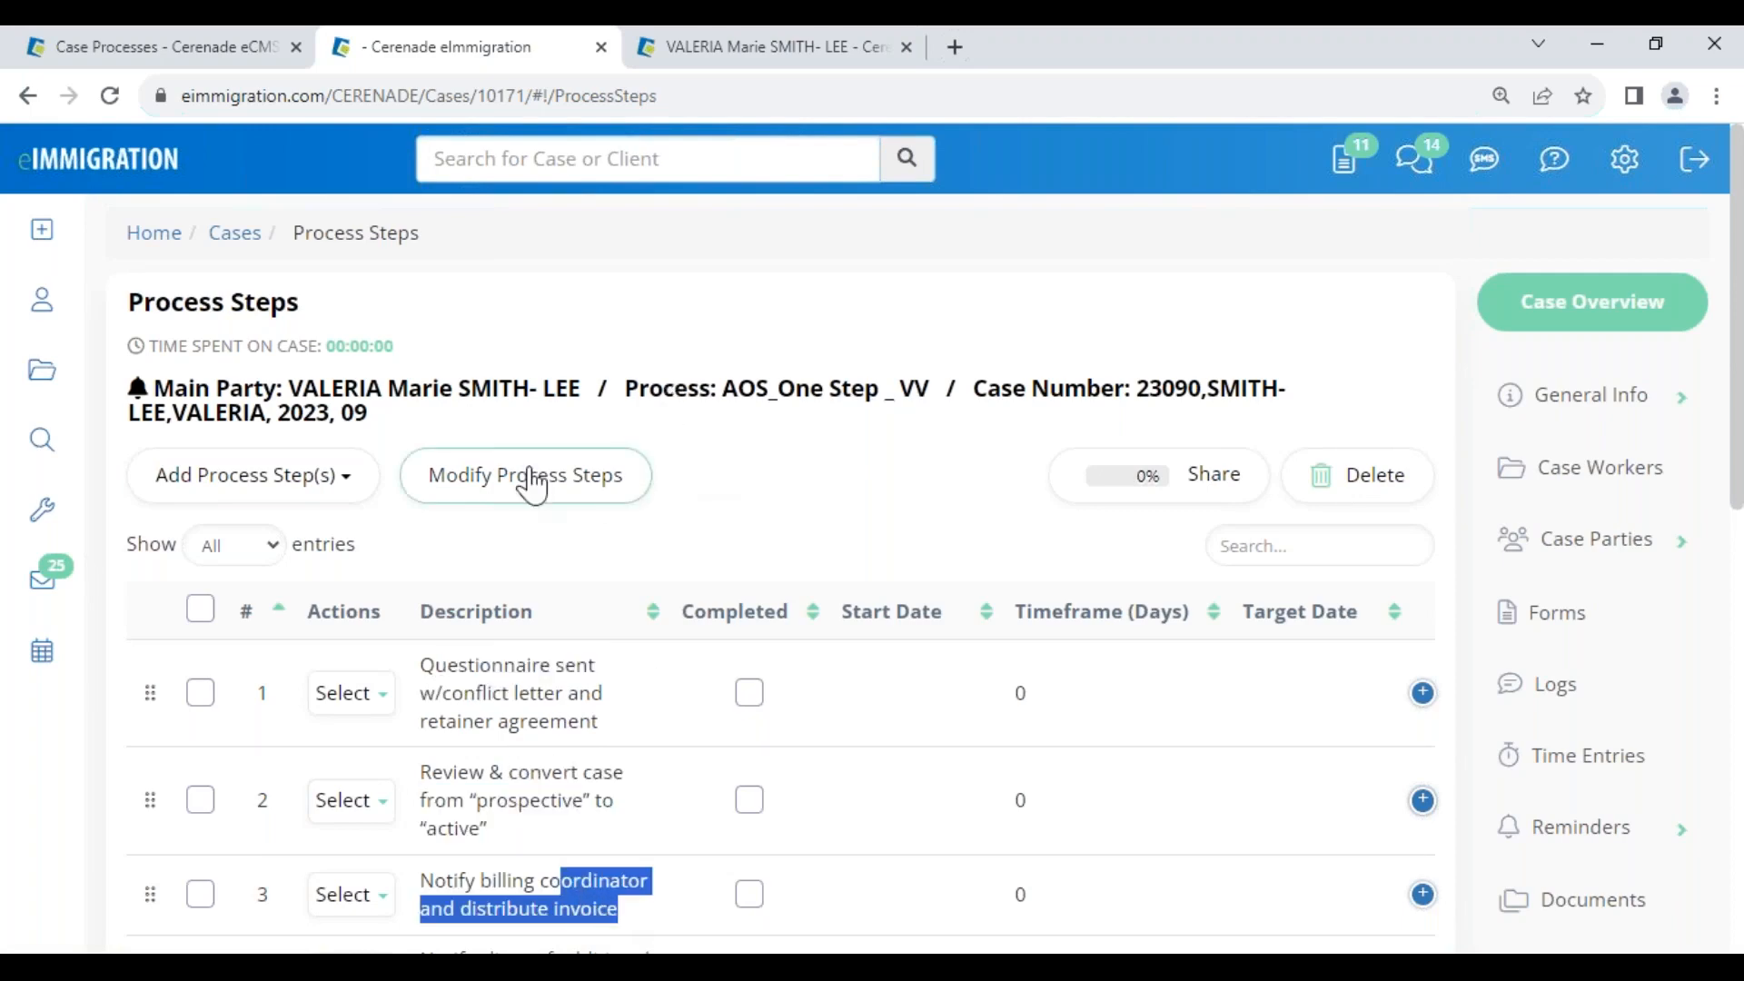
click(484, 473)
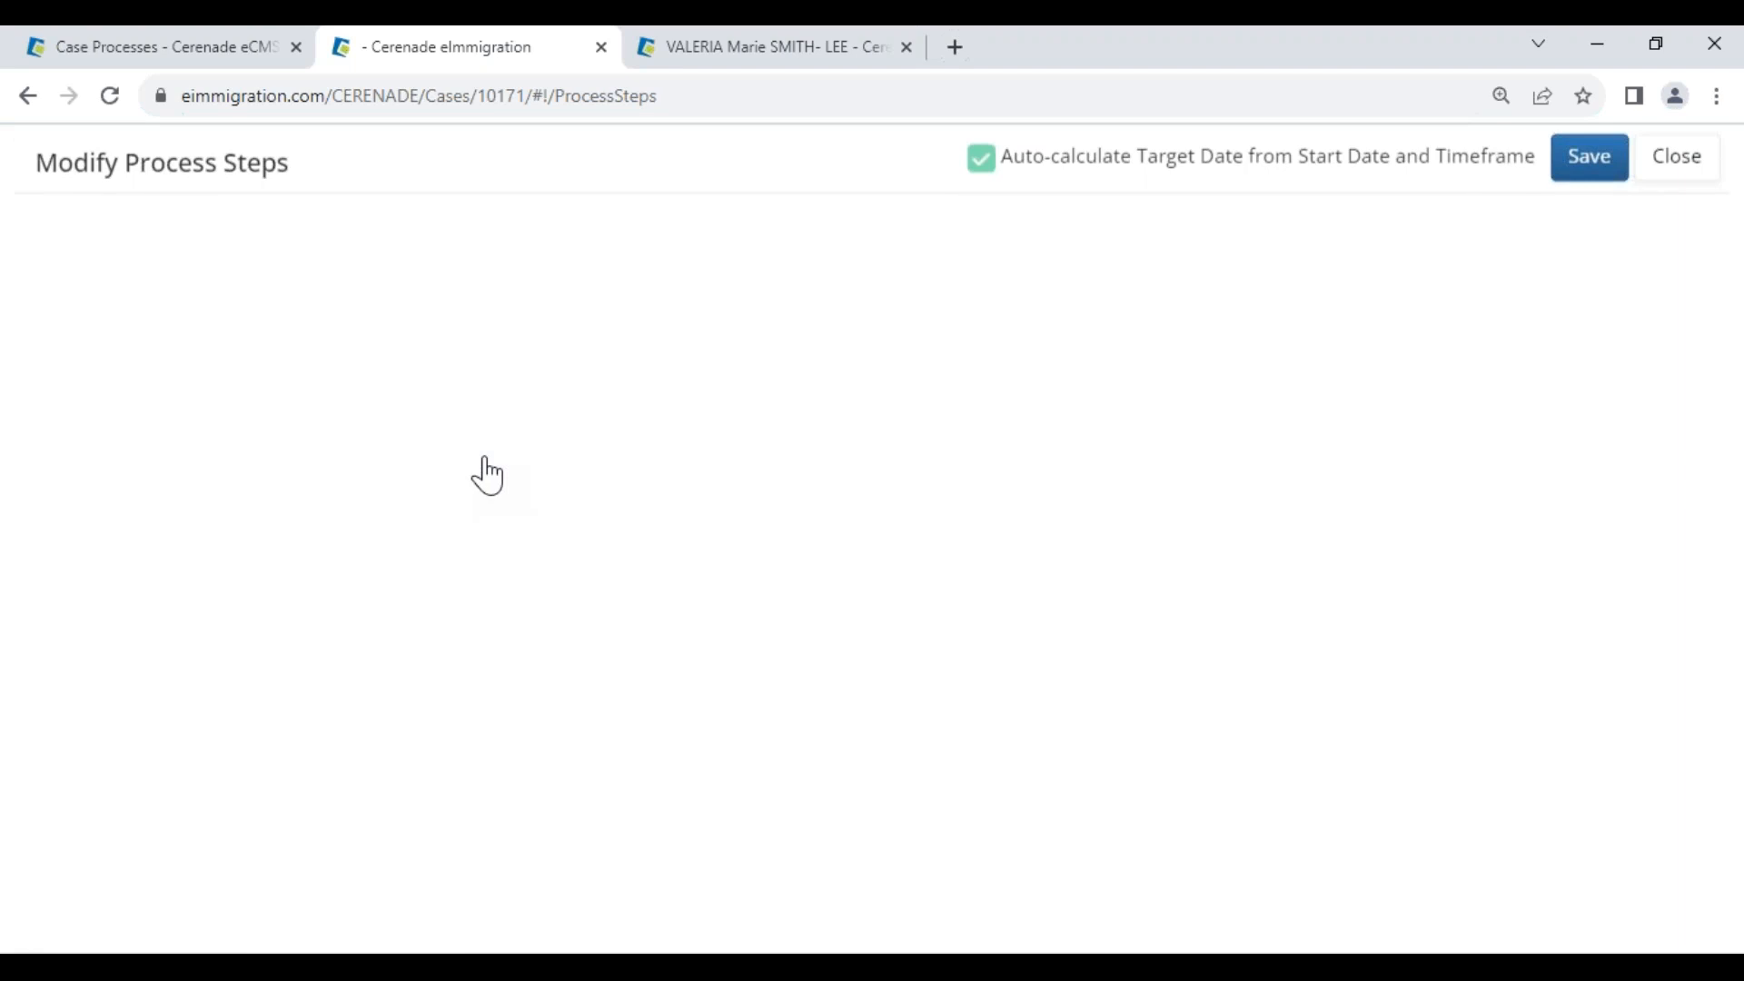
Set step 1 to start September 8 and assign caseworkers to steps 1–3
click(692, 318)
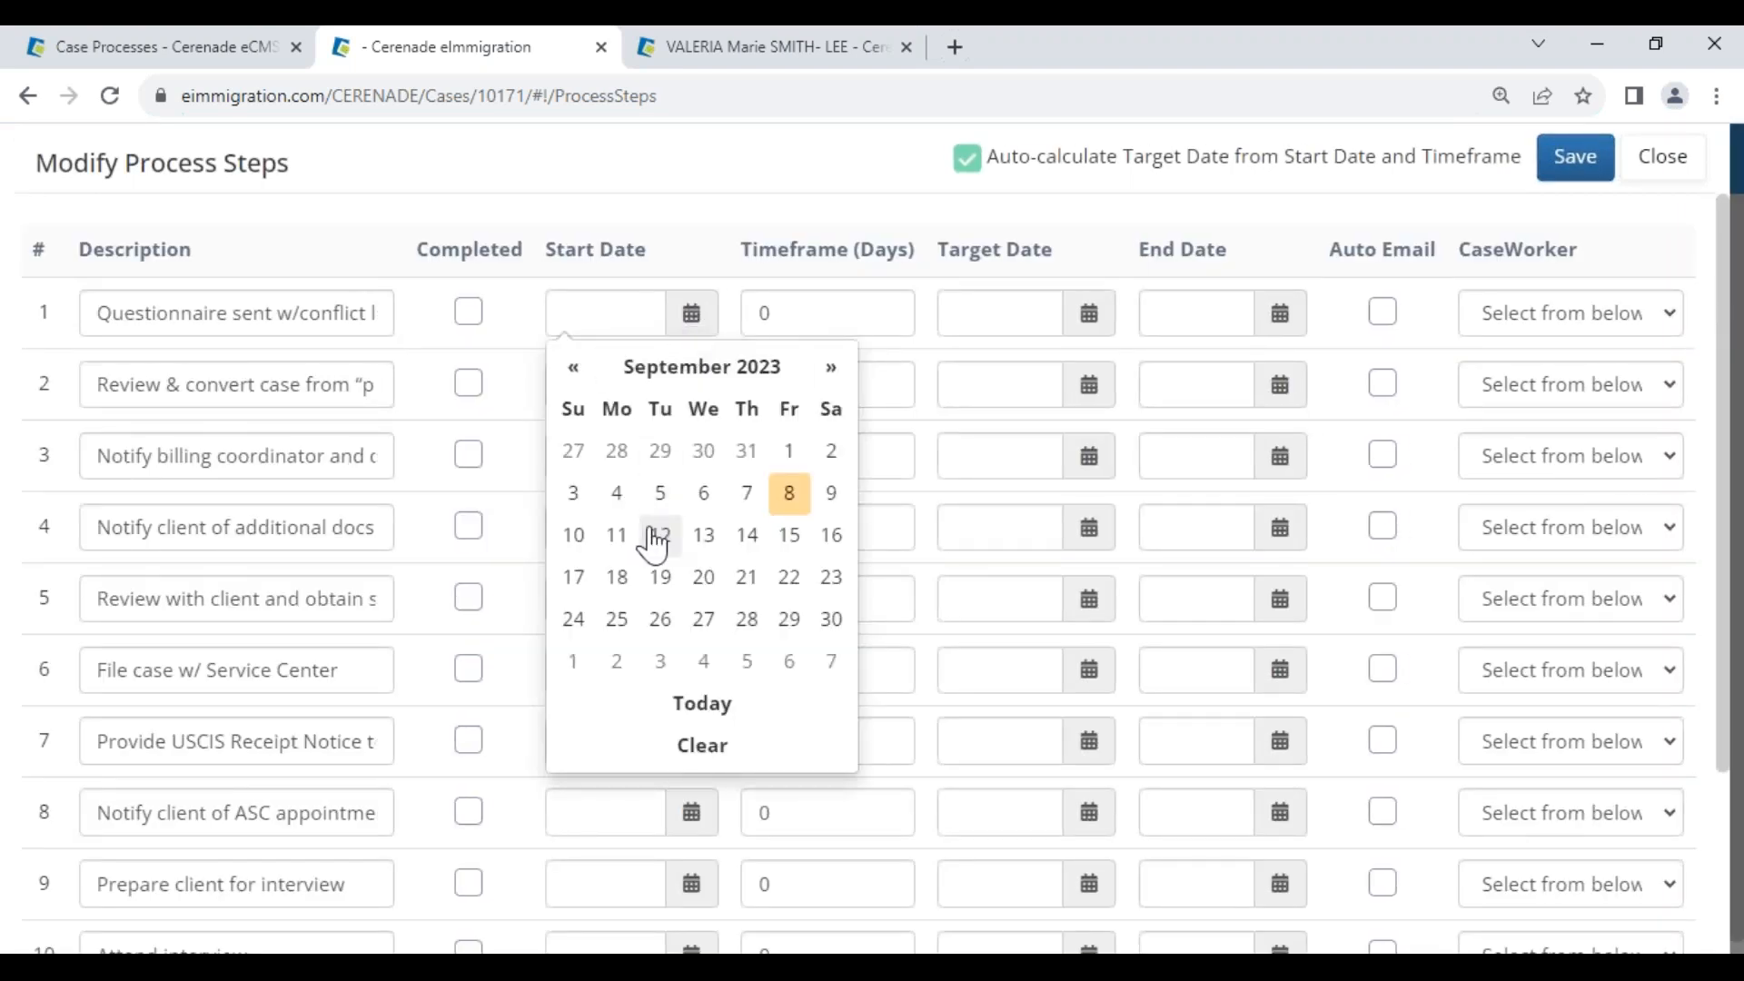
click(789, 494)
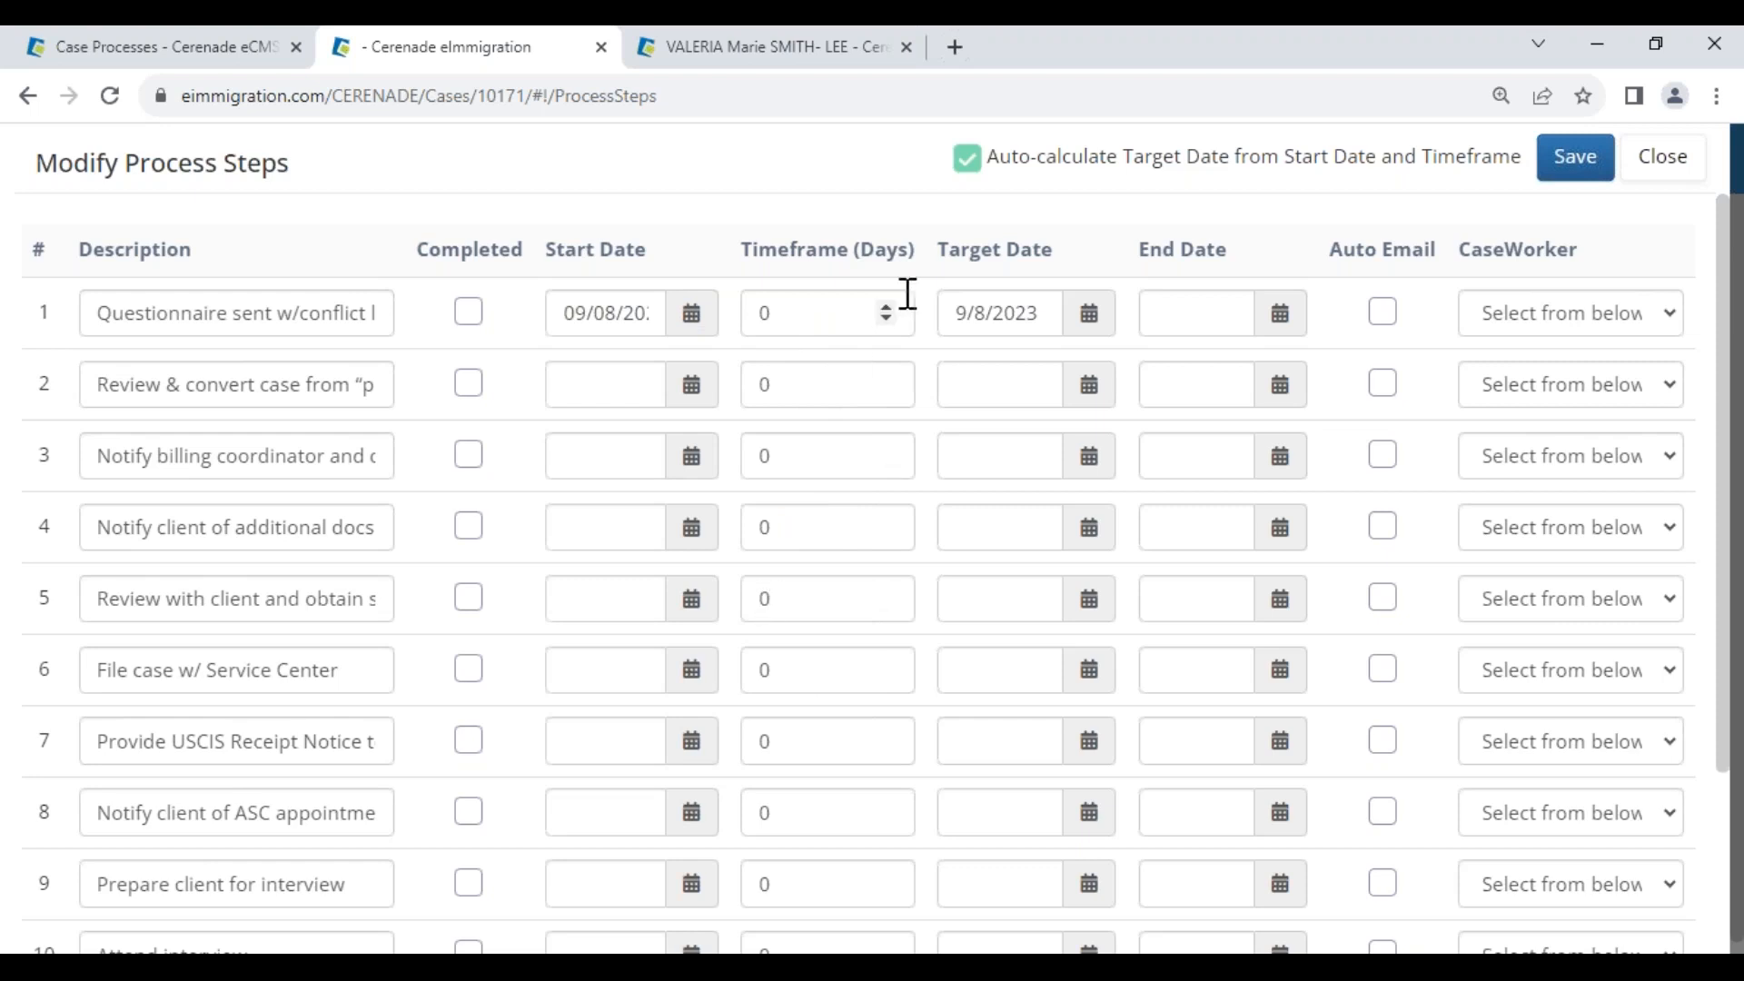
drag(939, 256, 1085, 282)
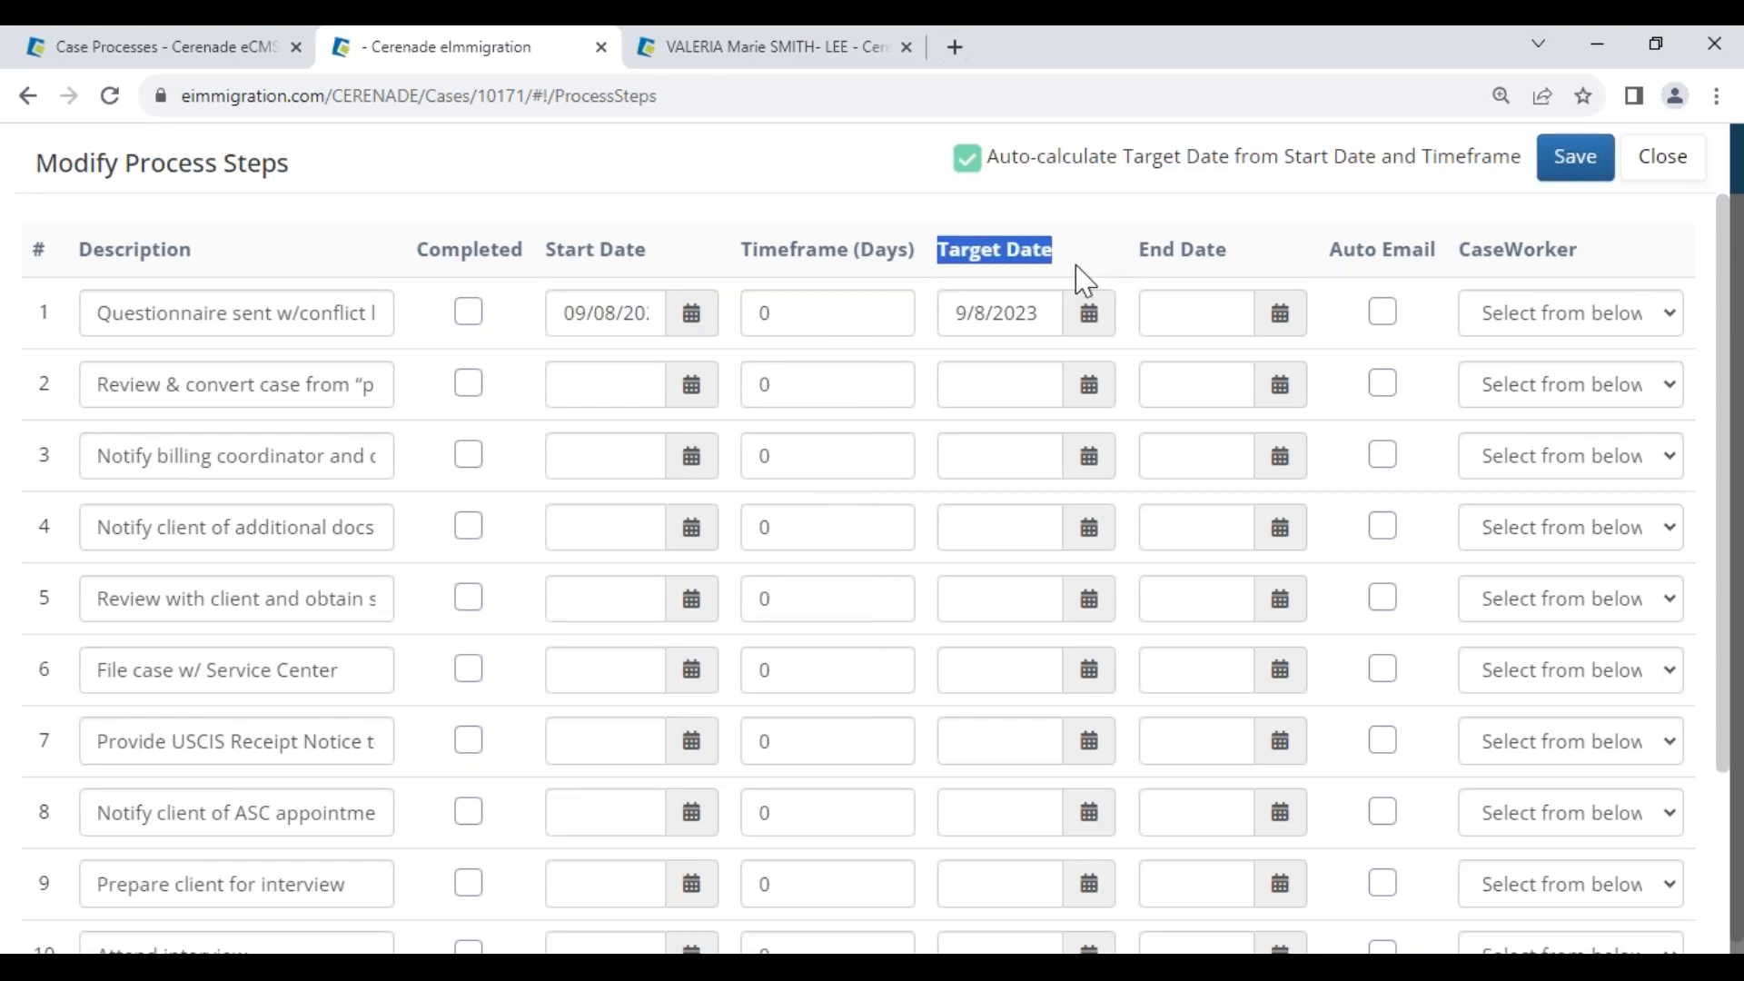
click(1087, 273)
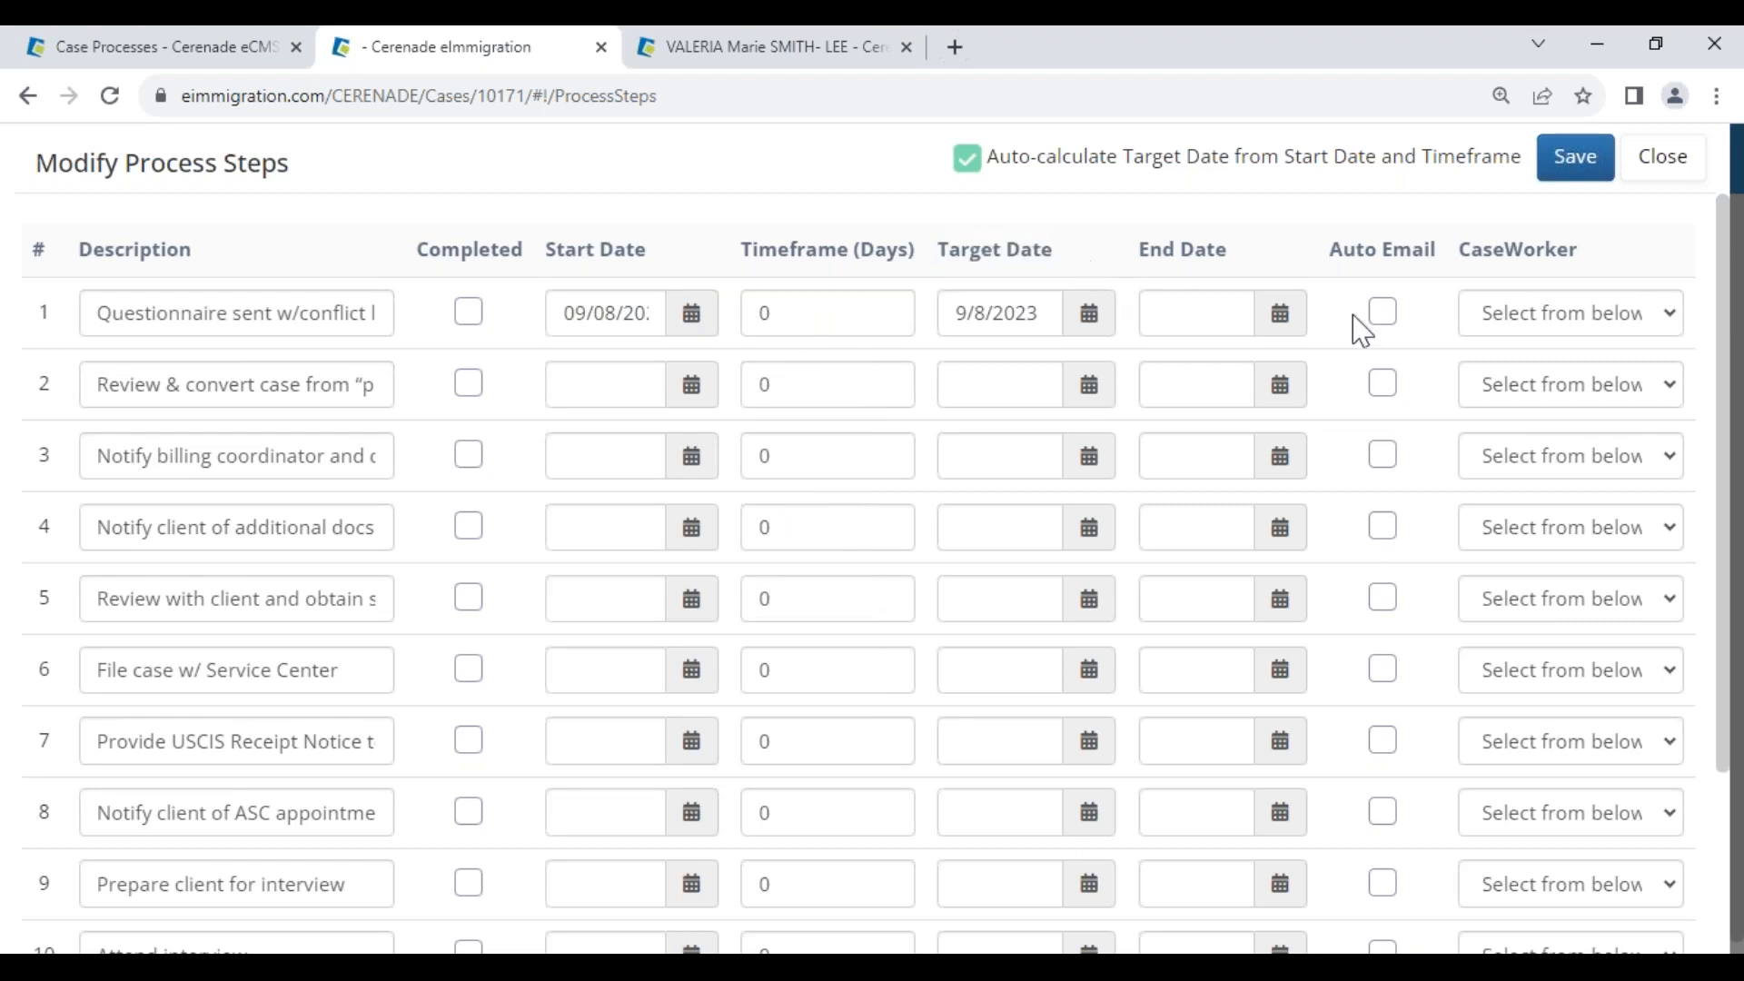
click(1508, 318)
click(1519, 380)
click(1518, 384)
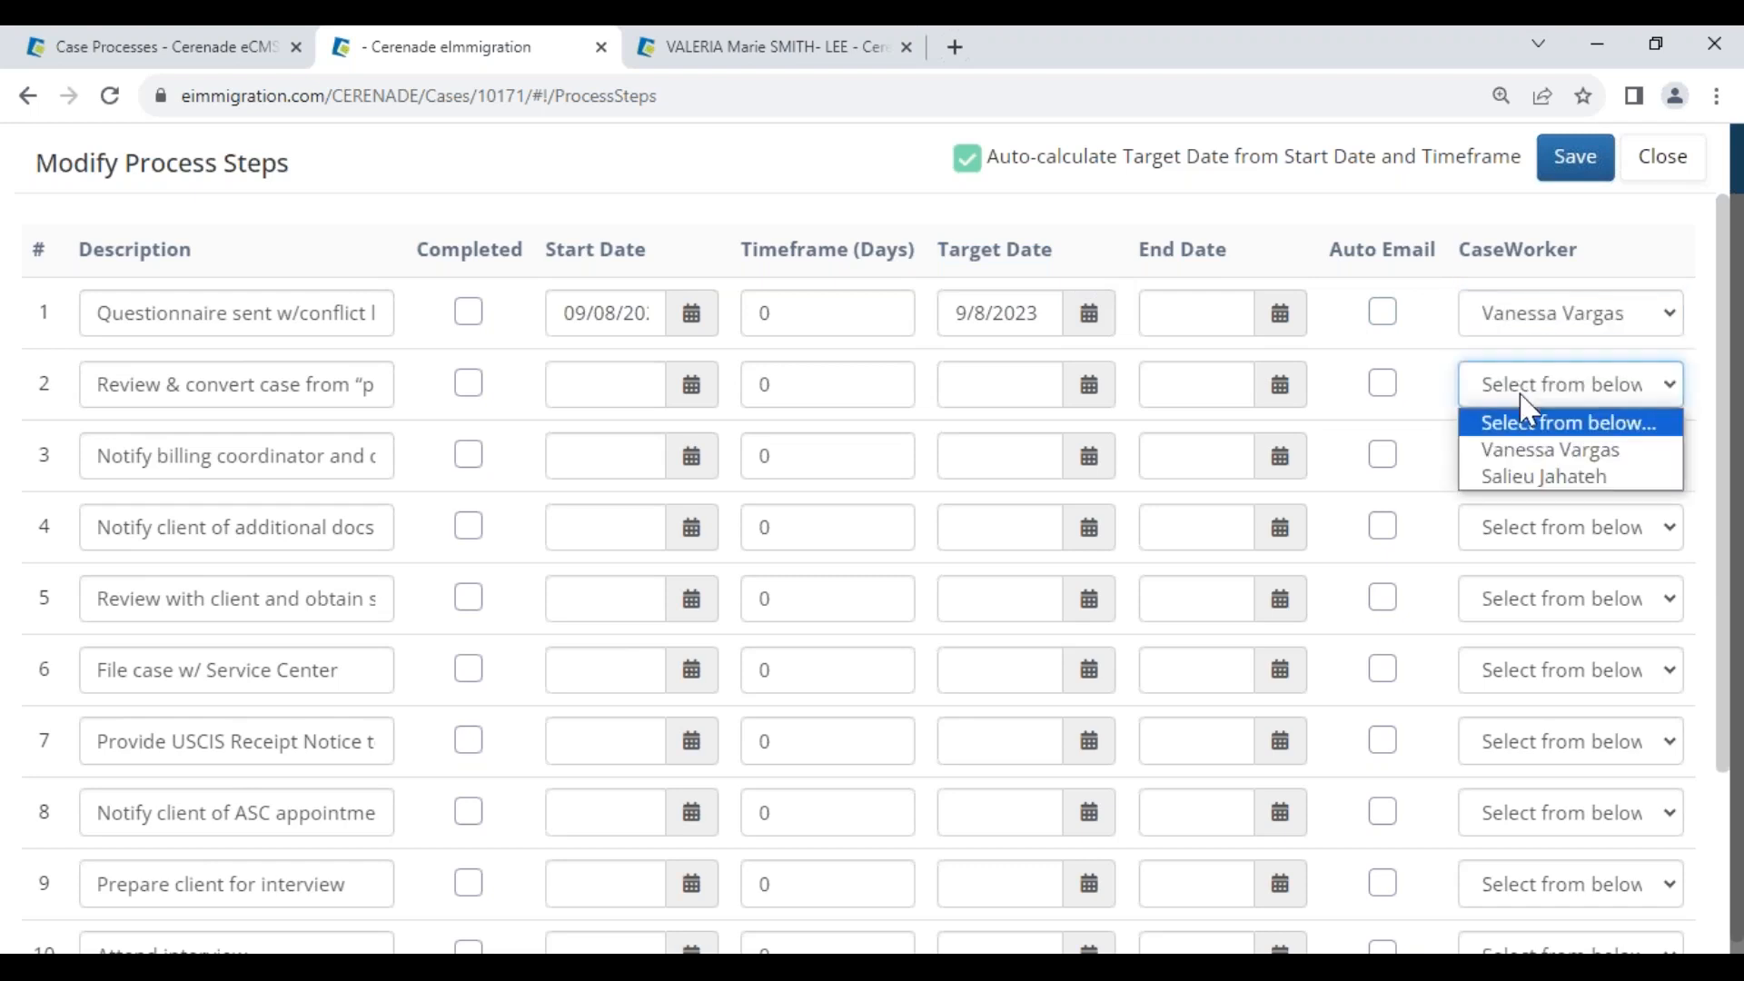
click(1527, 477)
click(1522, 456)
Set steps 2 and 3 to start on 09/12 and 09/18/2023
click(1526, 521)
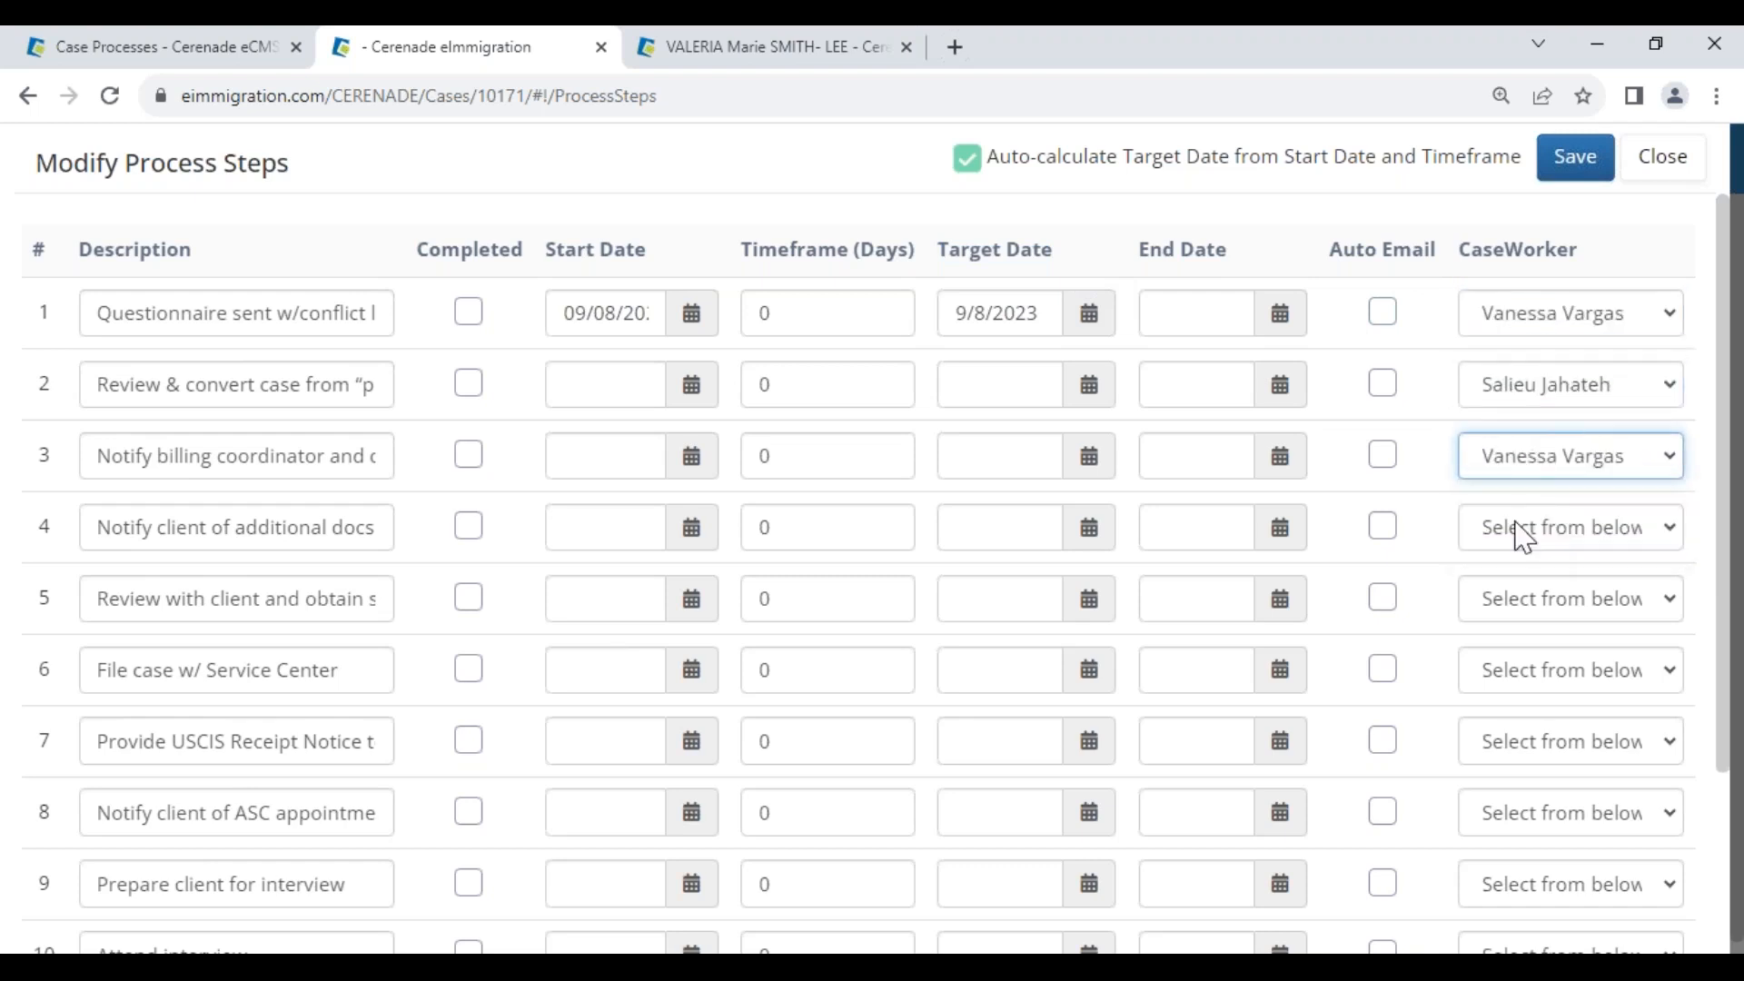
click(690, 385)
click(661, 608)
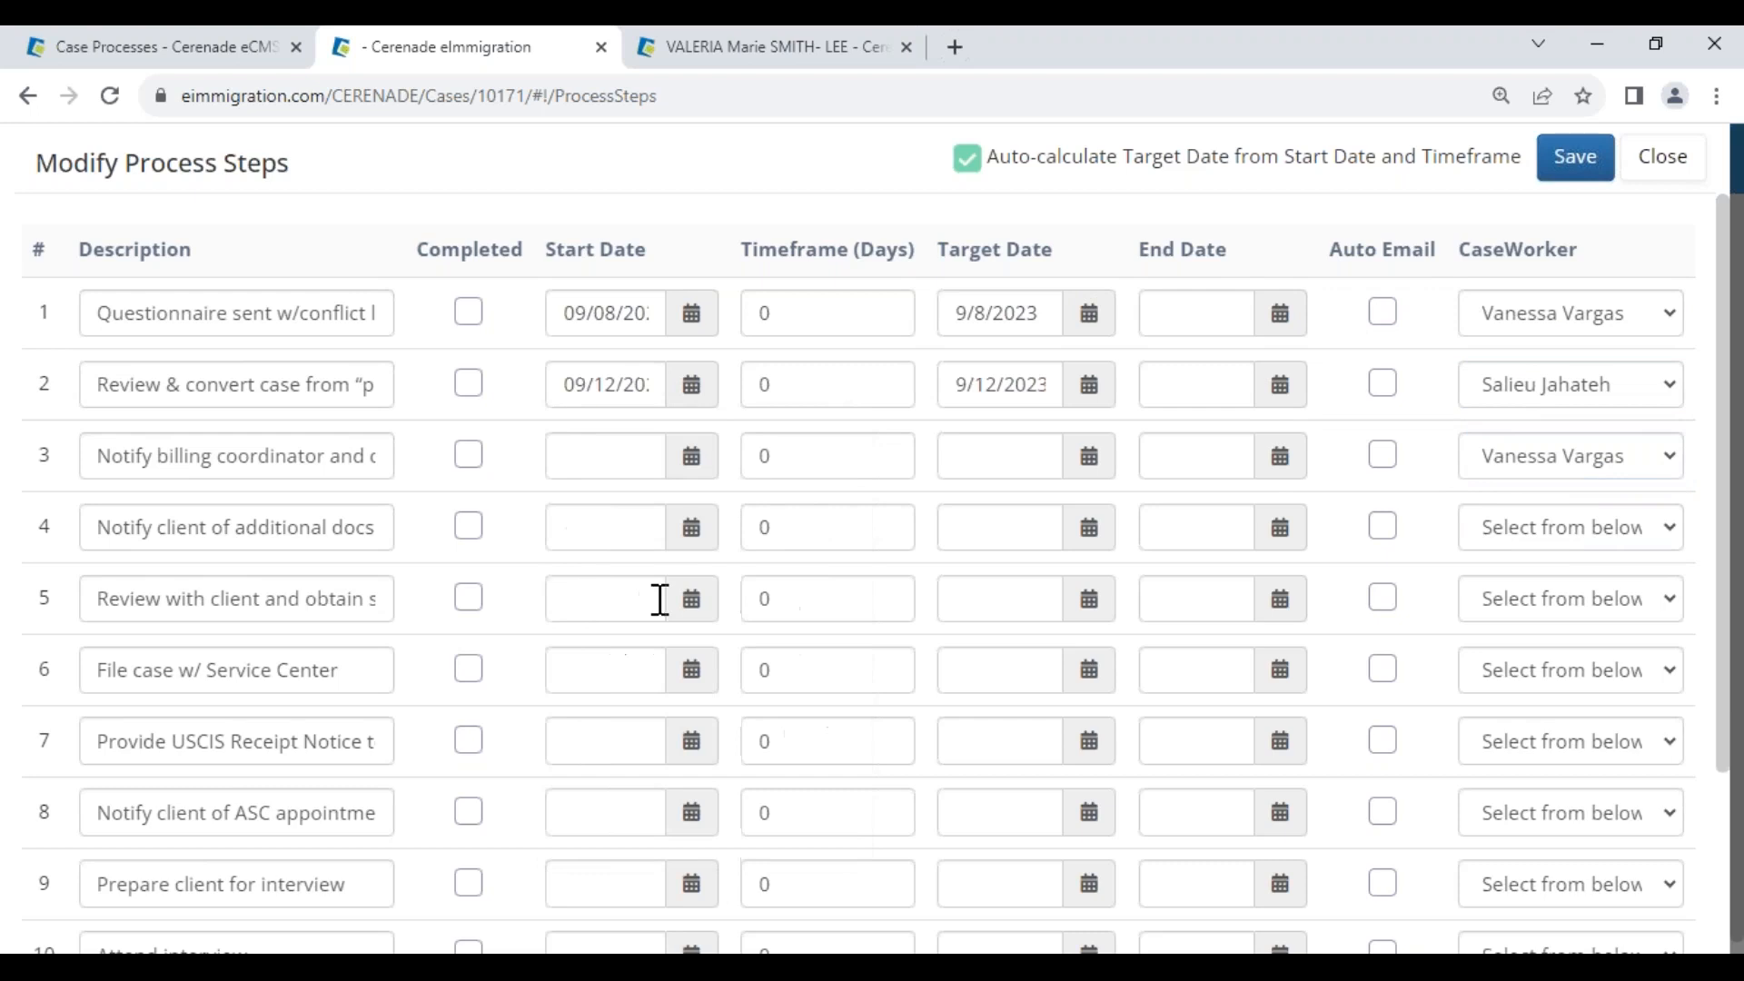
click(688, 457)
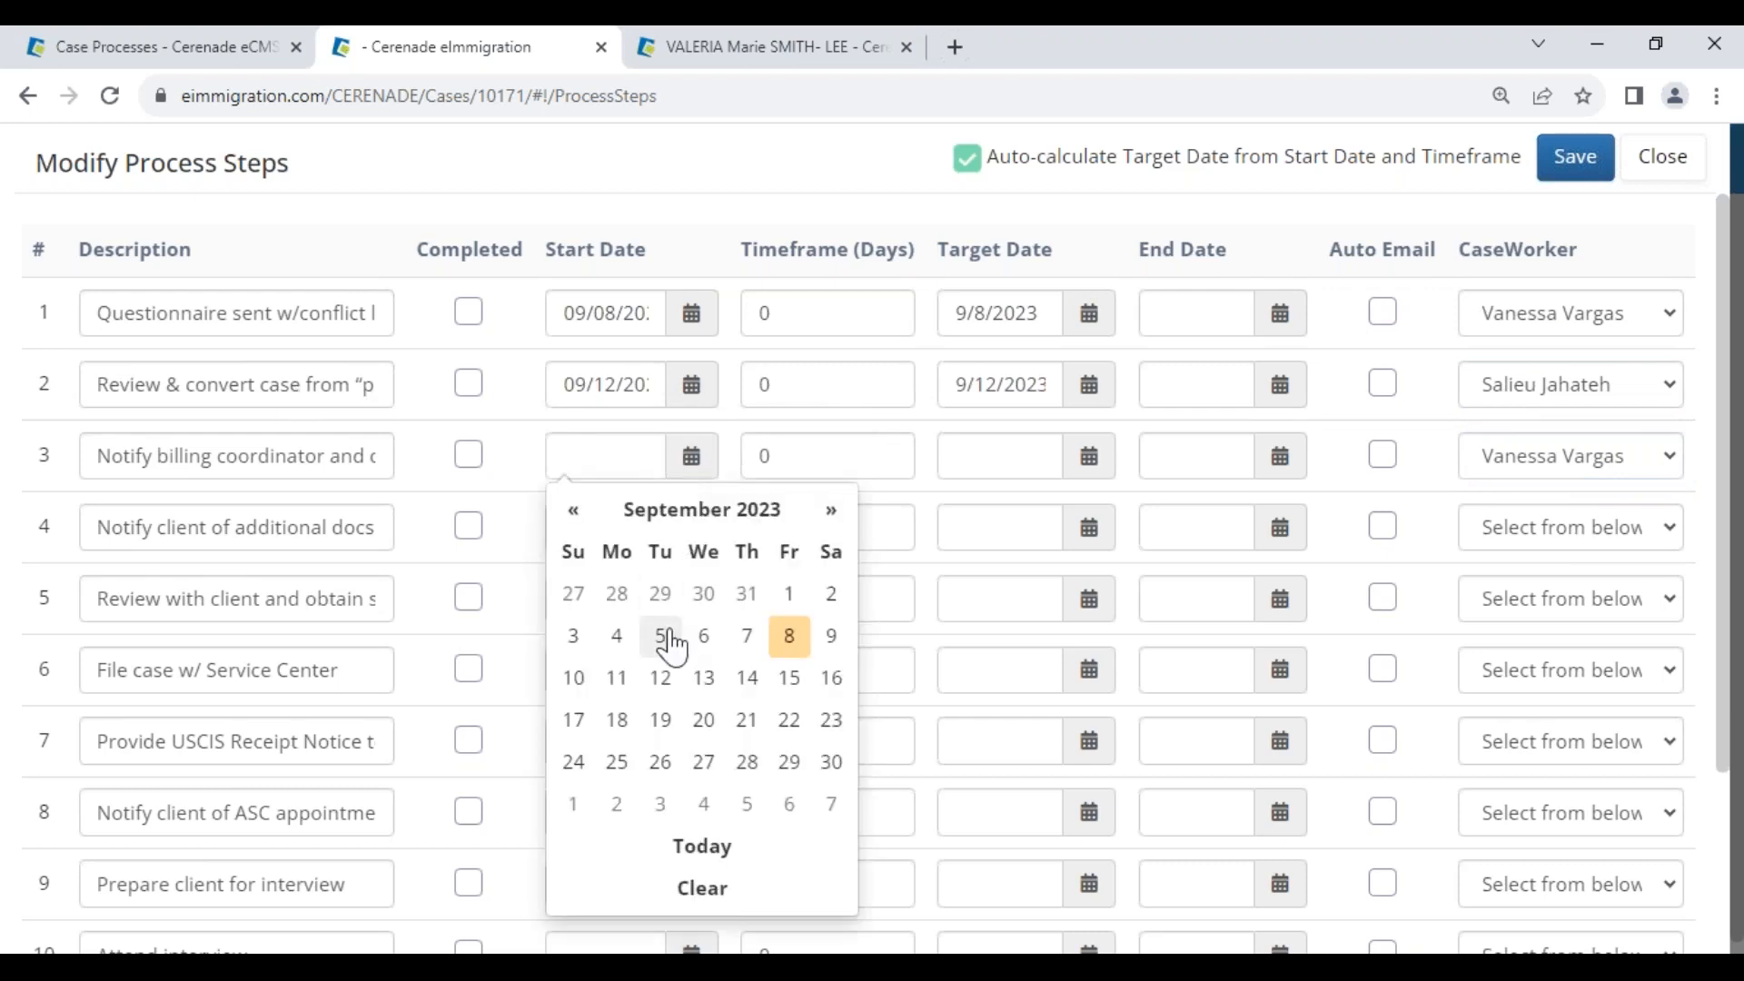
click(618, 724)
Turn on automatic email for step 3, mark step 1 completed, and save
drag(98, 459, 340, 475)
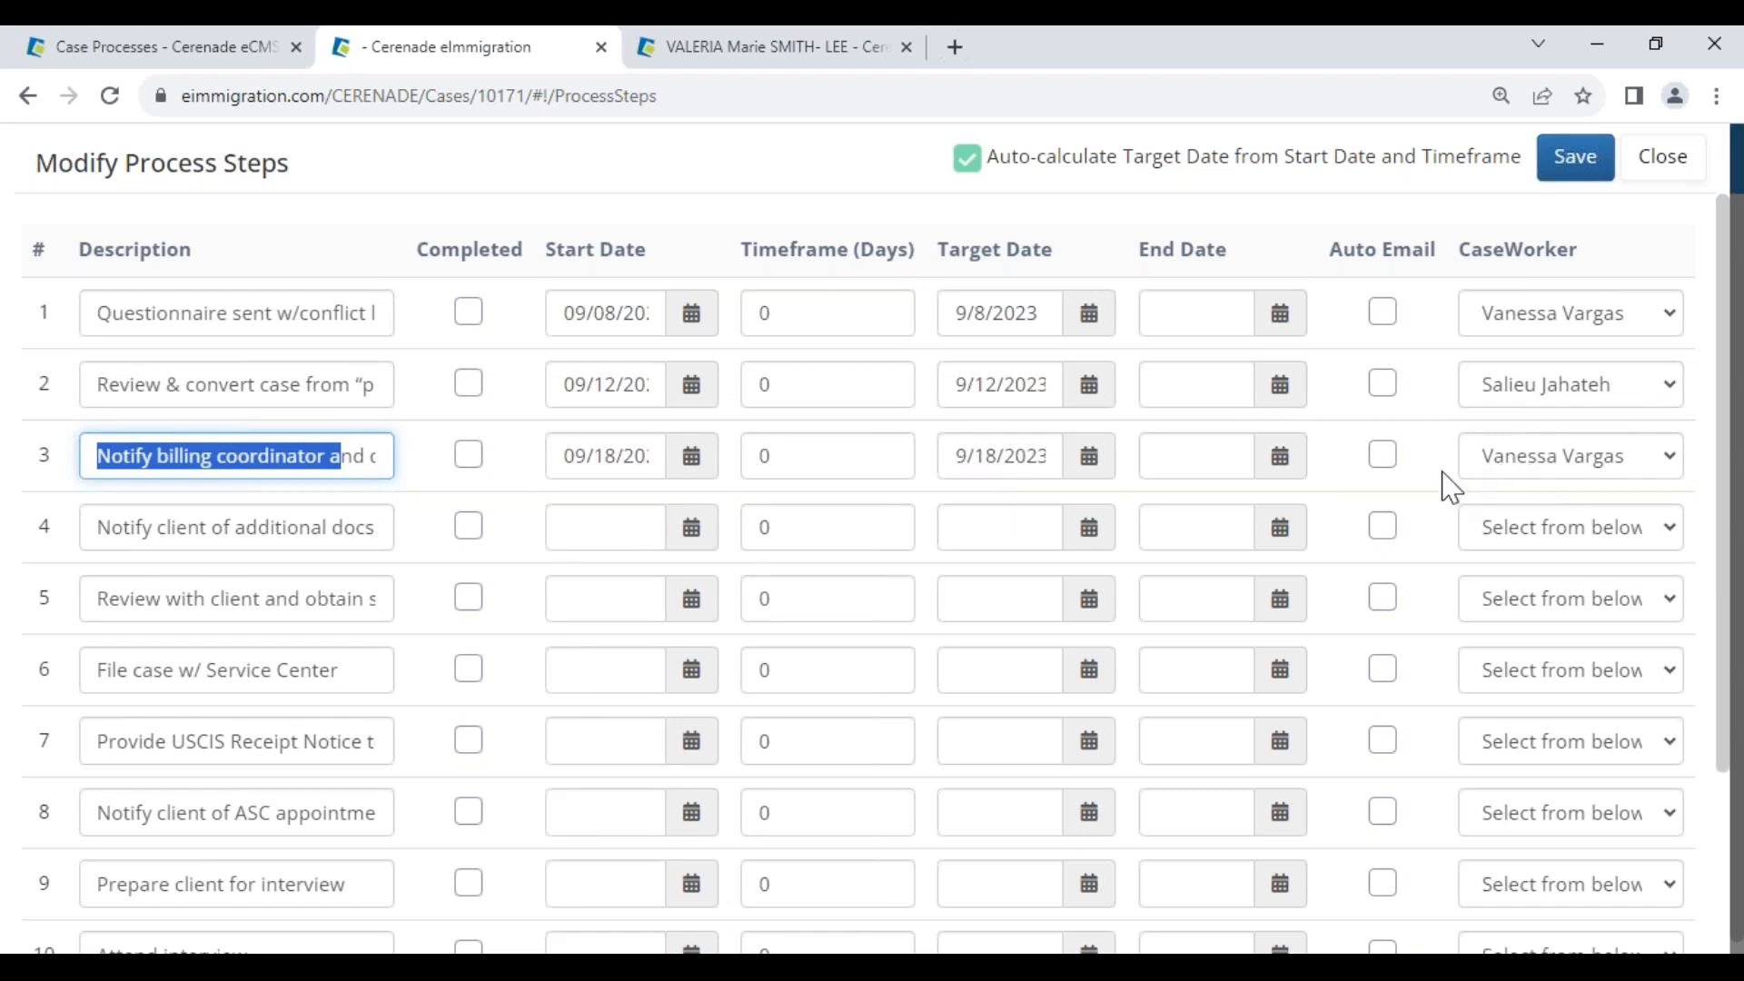
click(1385, 457)
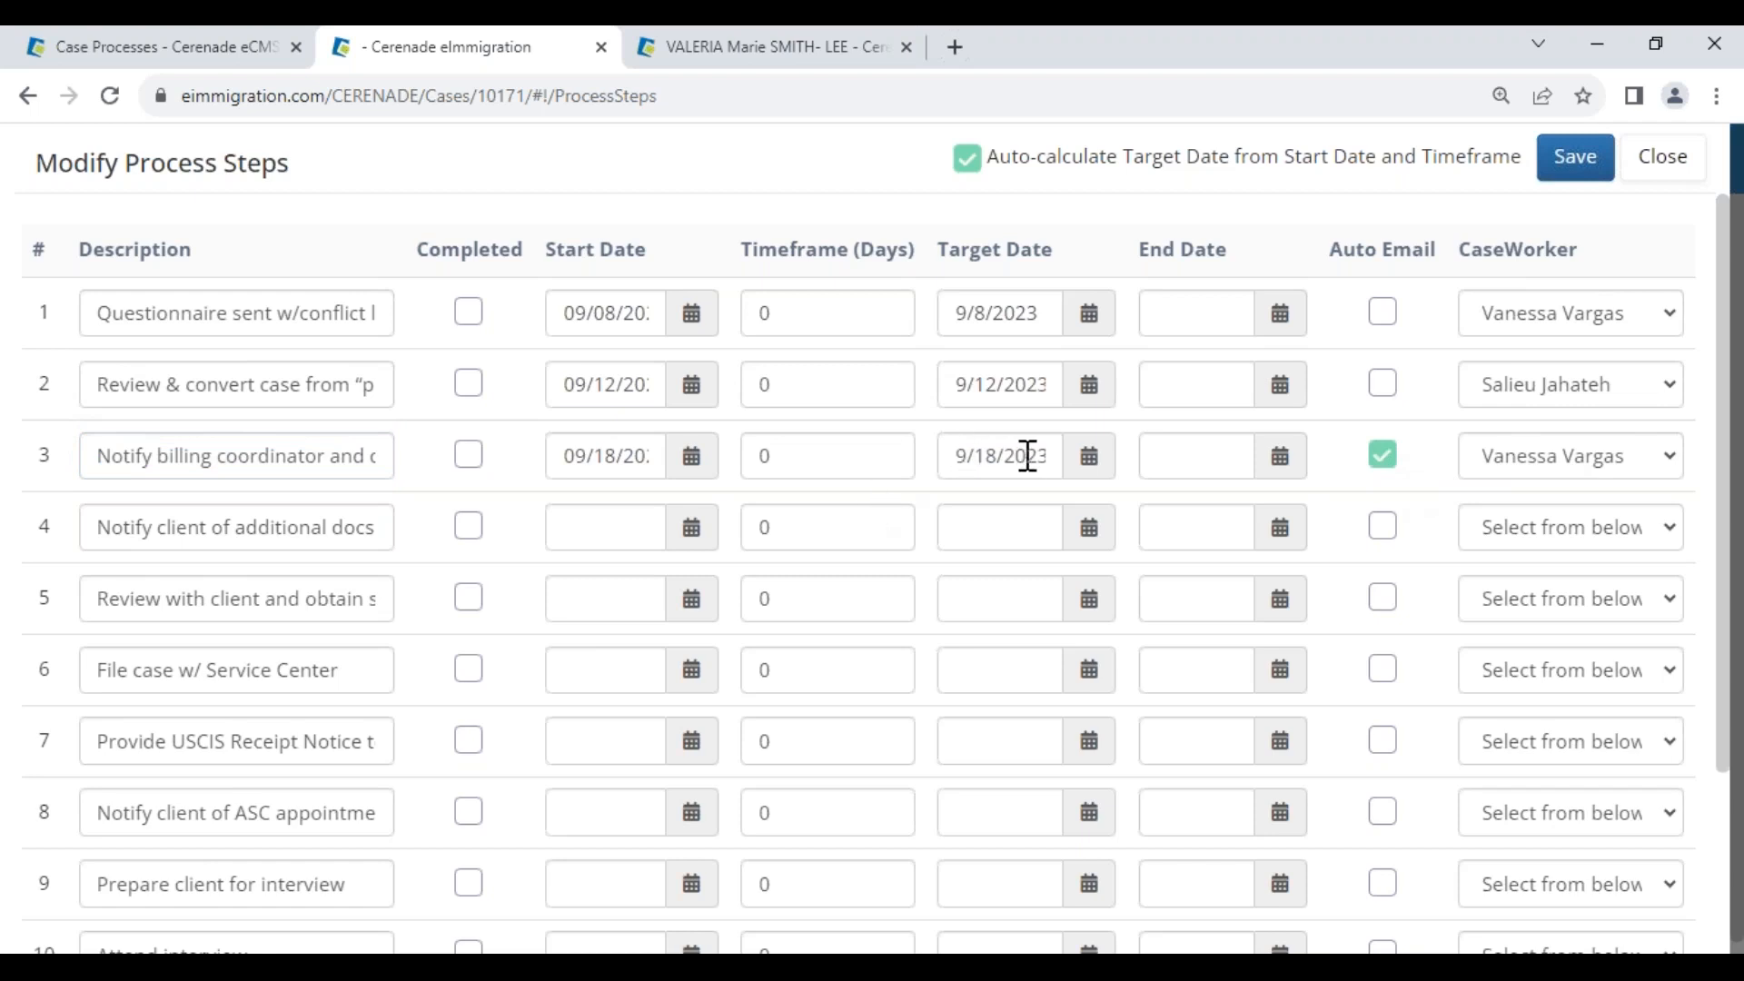
click(469, 313)
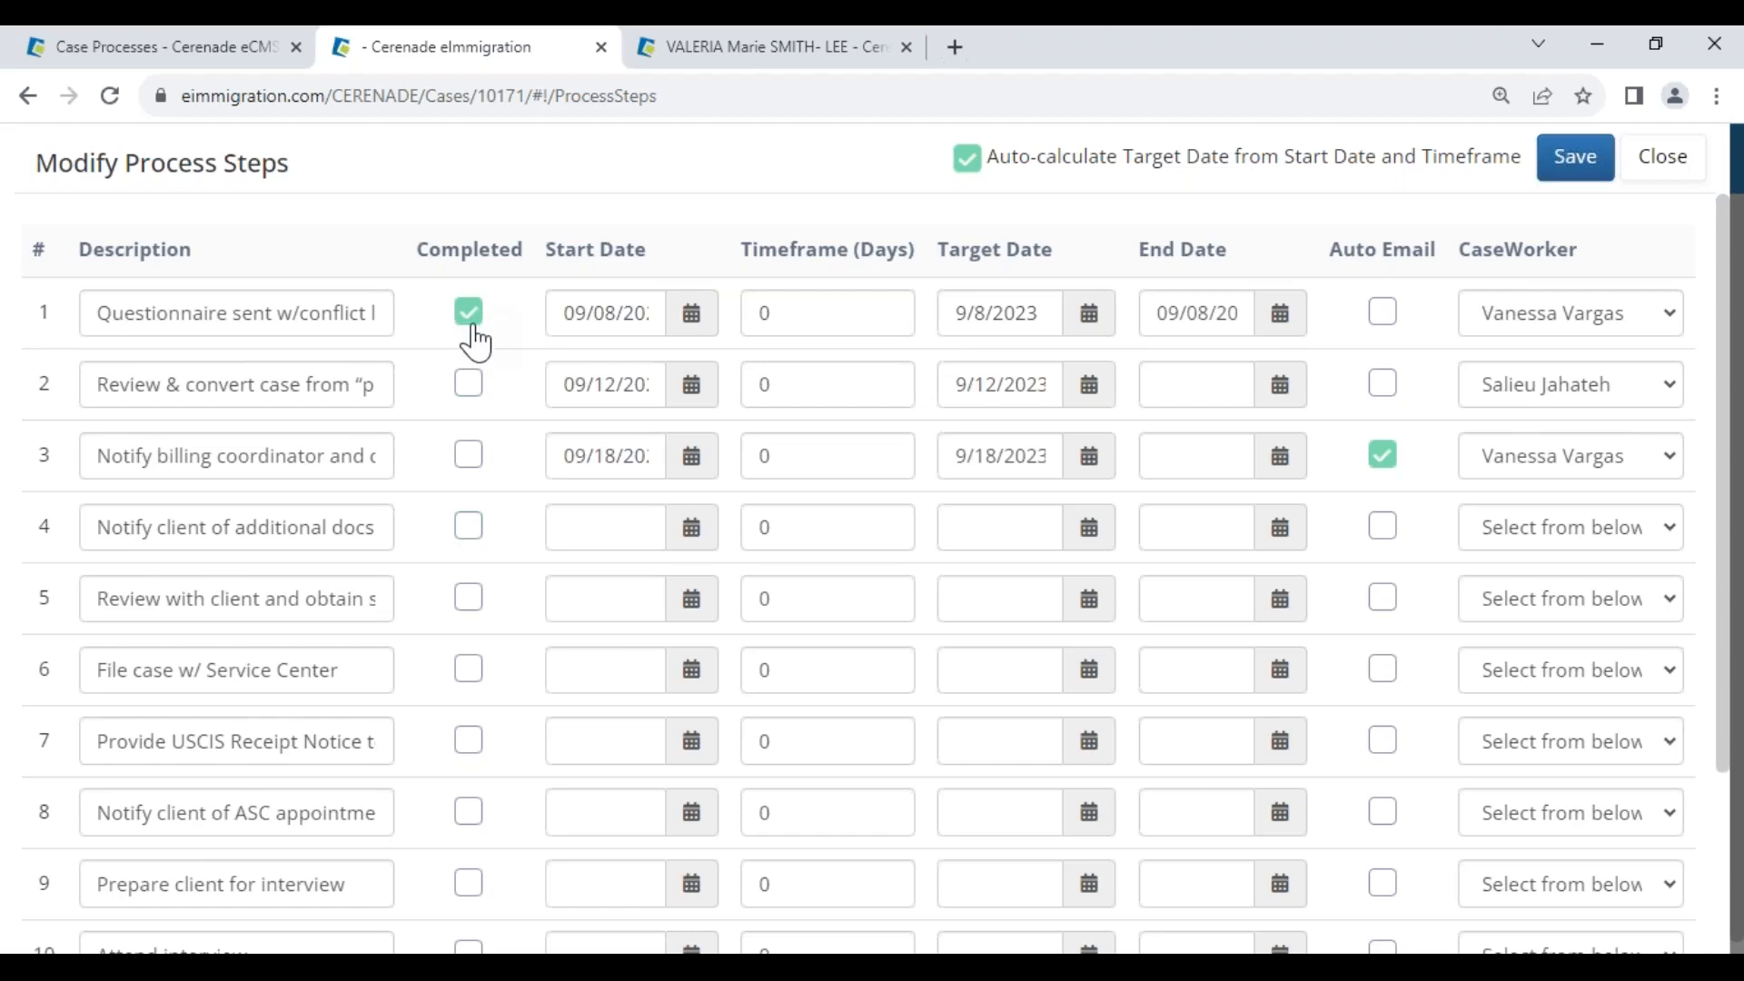
triple_click(1160, 253)
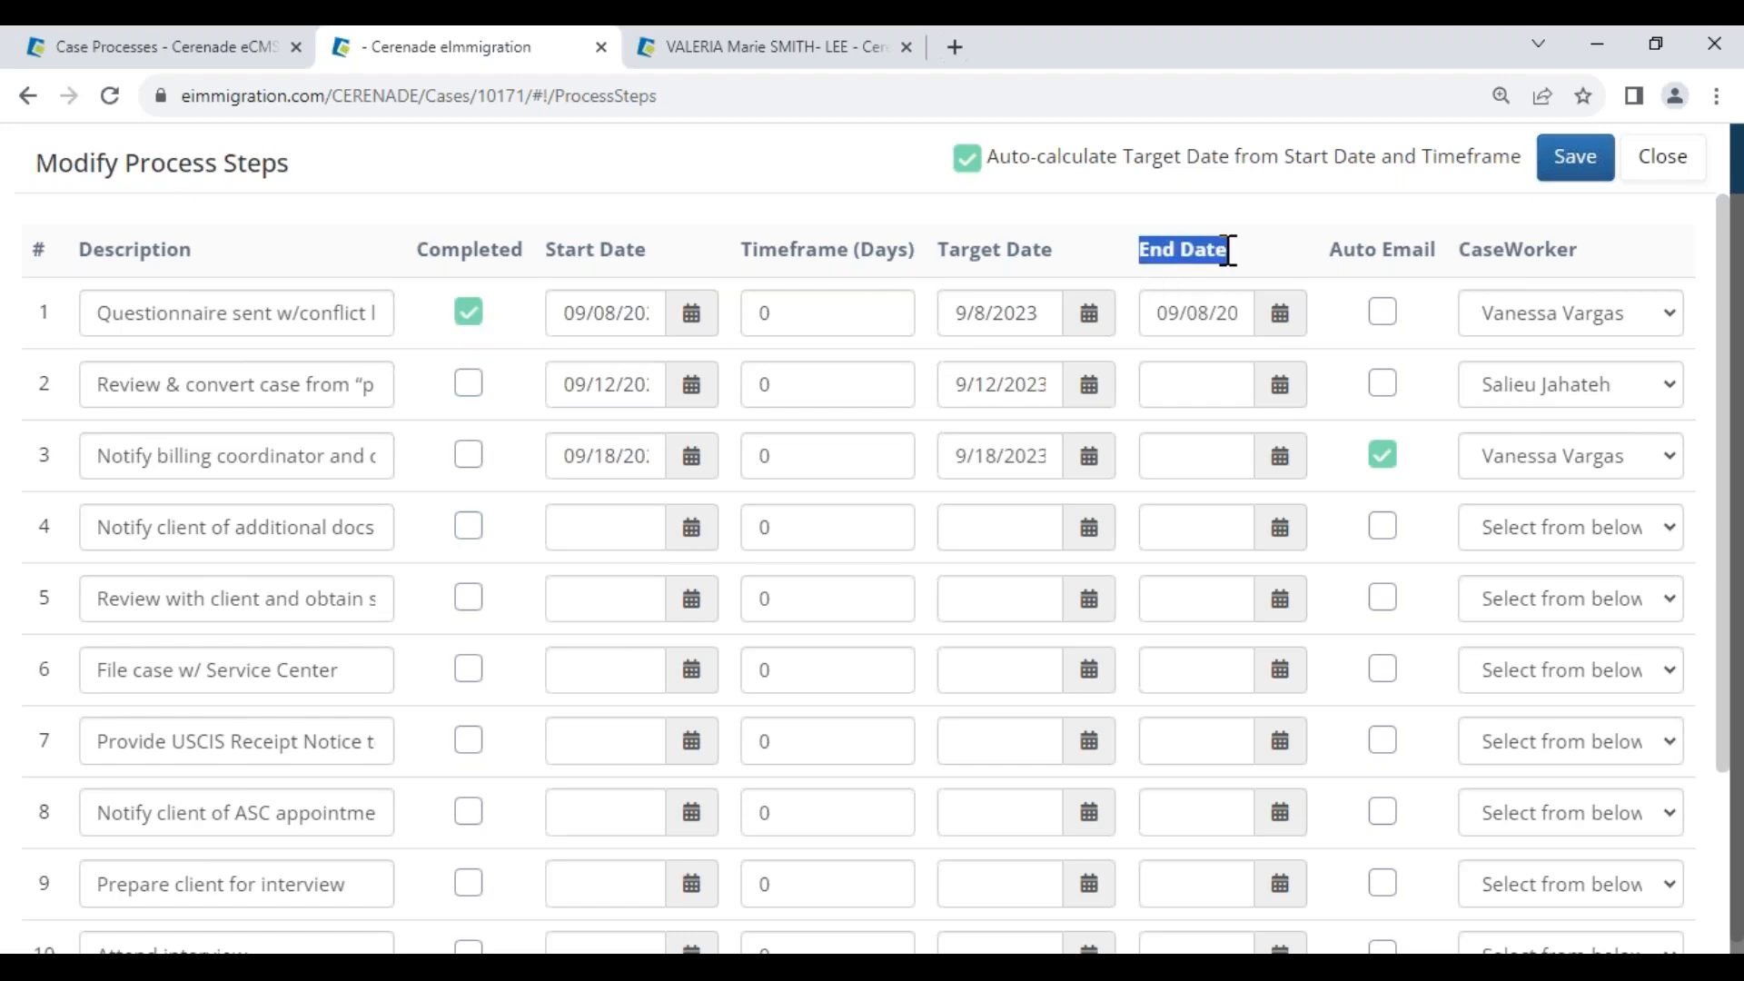
click(1574, 158)
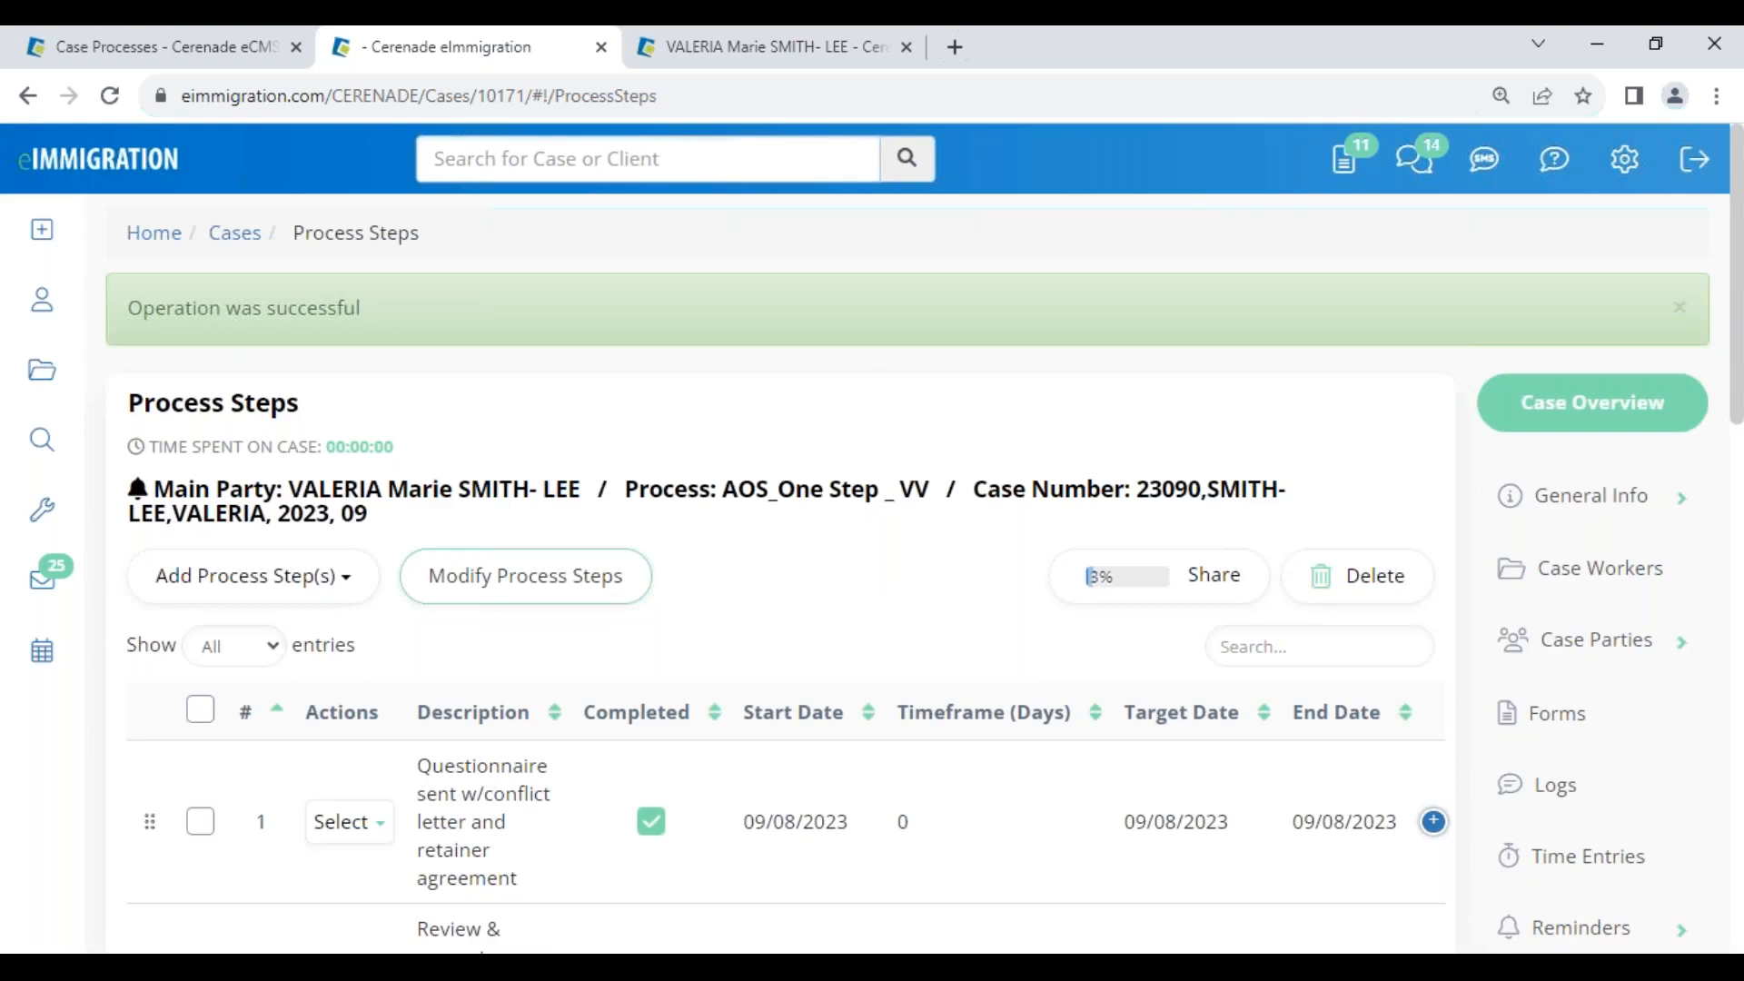
Review the saved steps: step 1's 09/08/2023 end date and step 2's target date
scroll(442, 591, down, 3)
drag(427, 506, 525, 636)
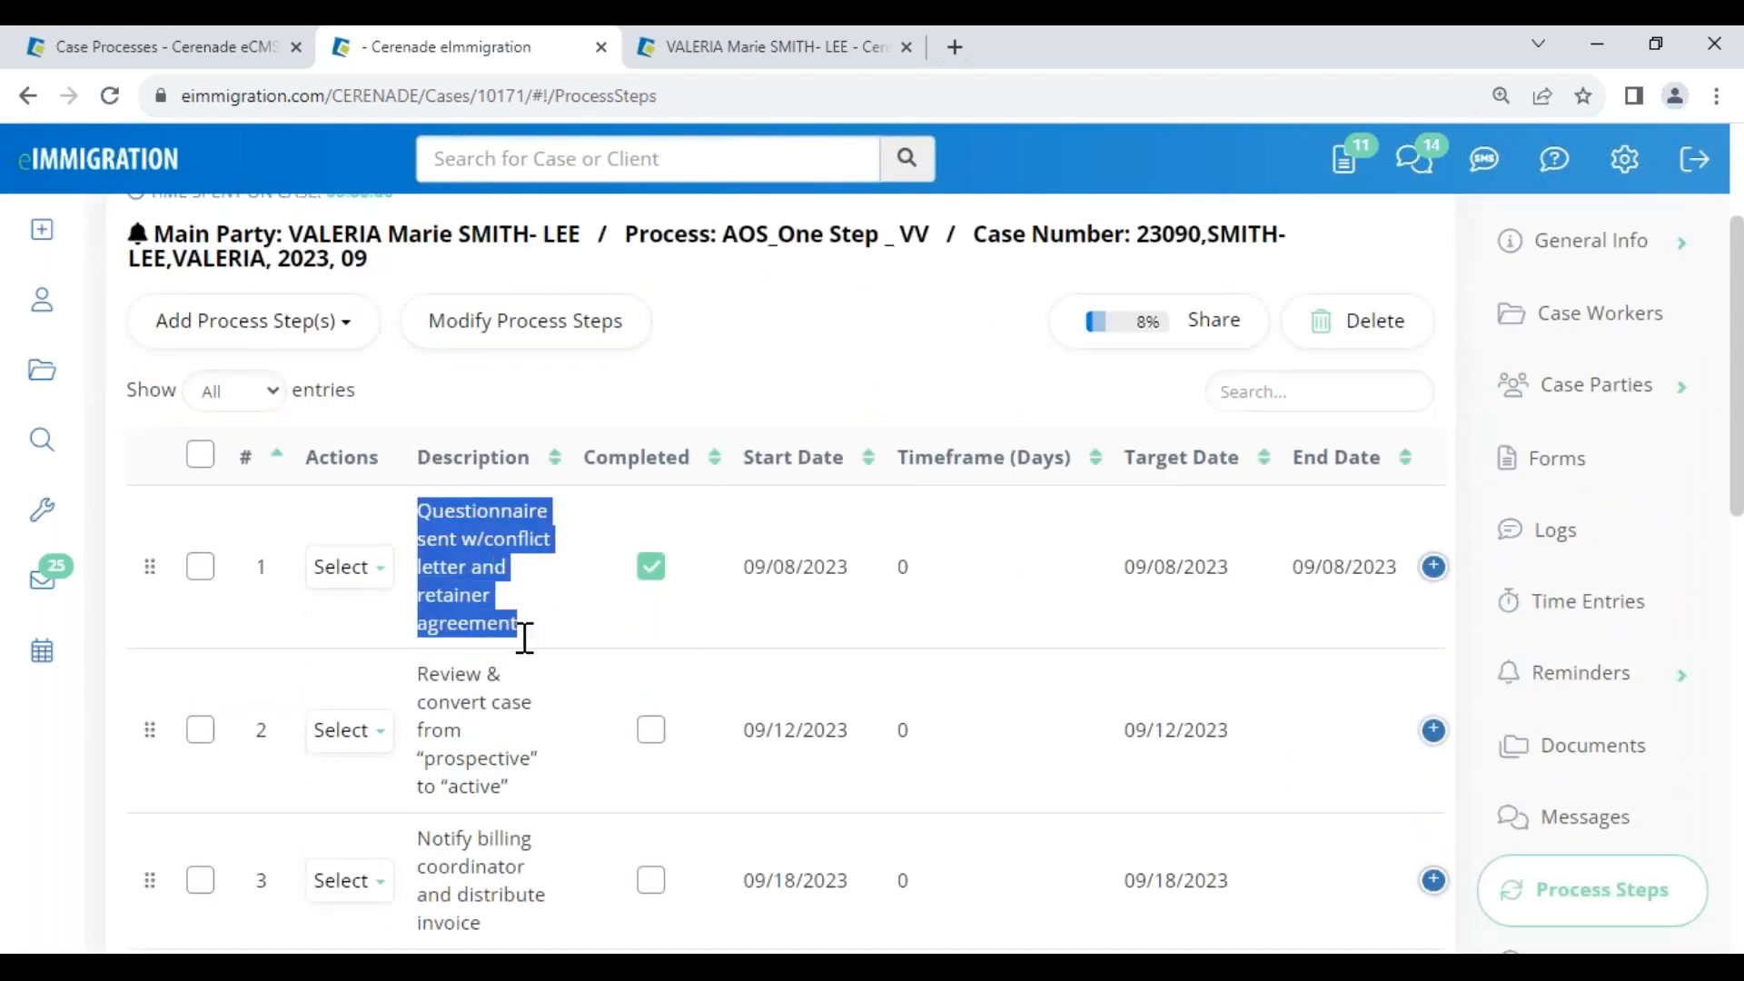
drag(1291, 567, 1397, 563)
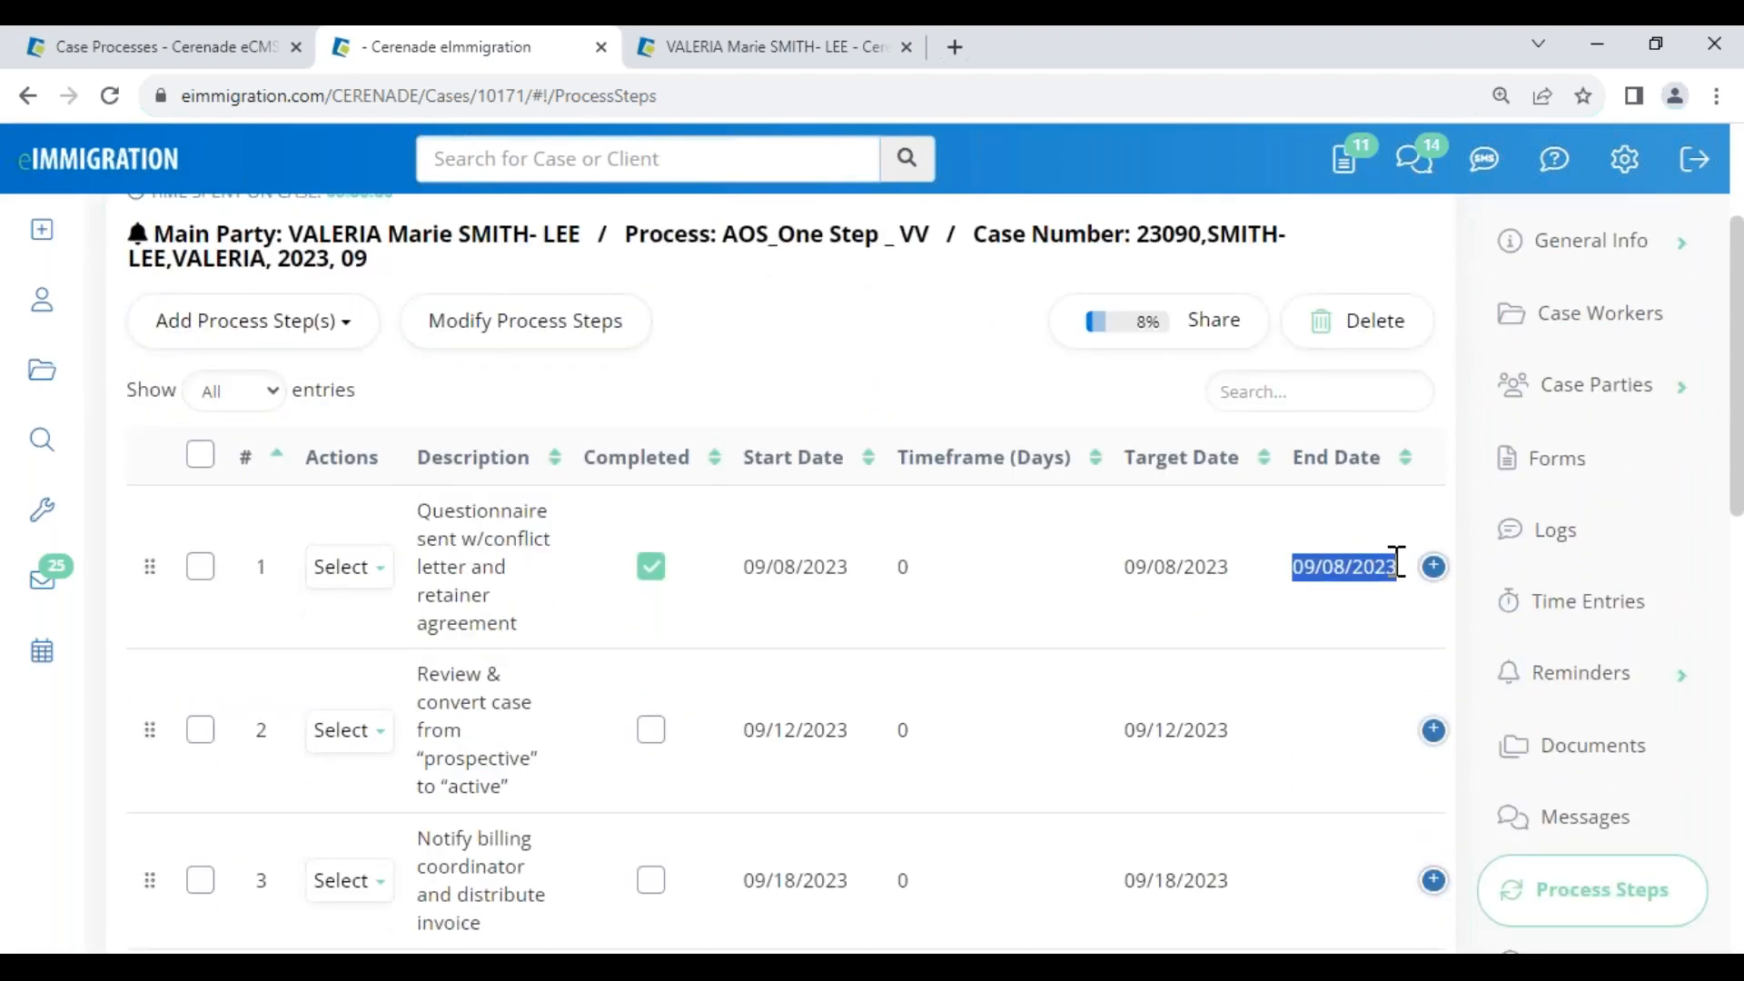
drag(1130, 736, 1238, 751)
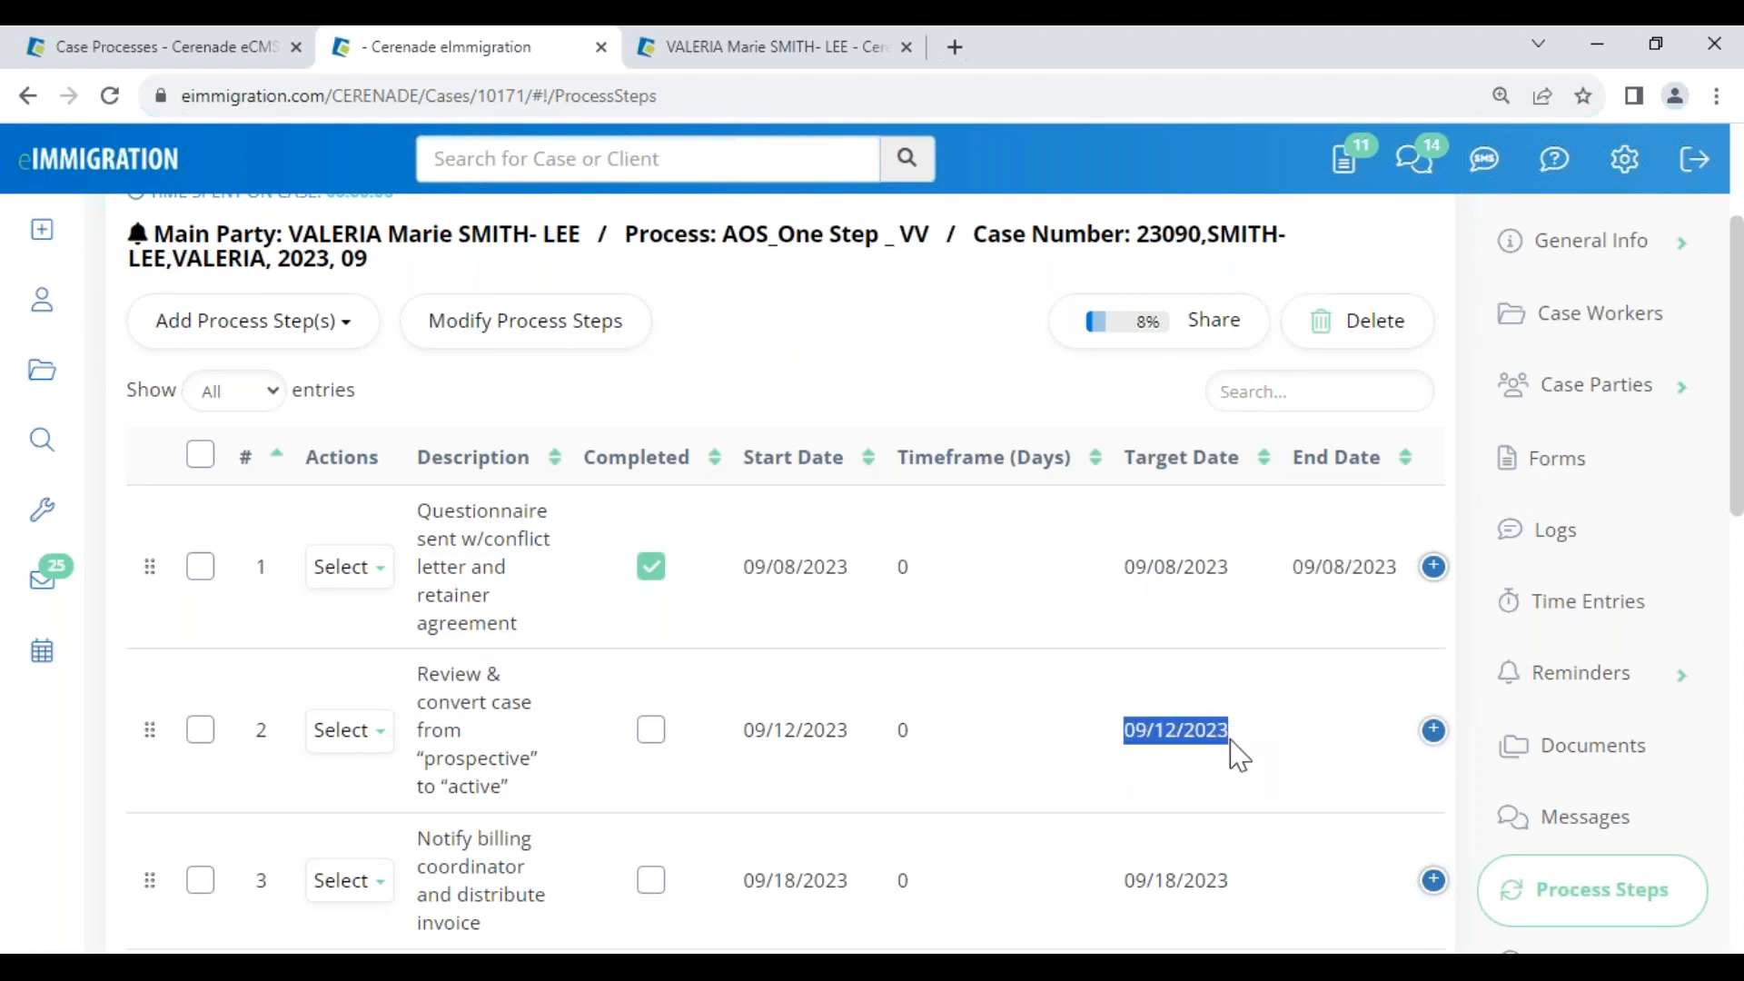
click(352, 730)
click(383, 729)
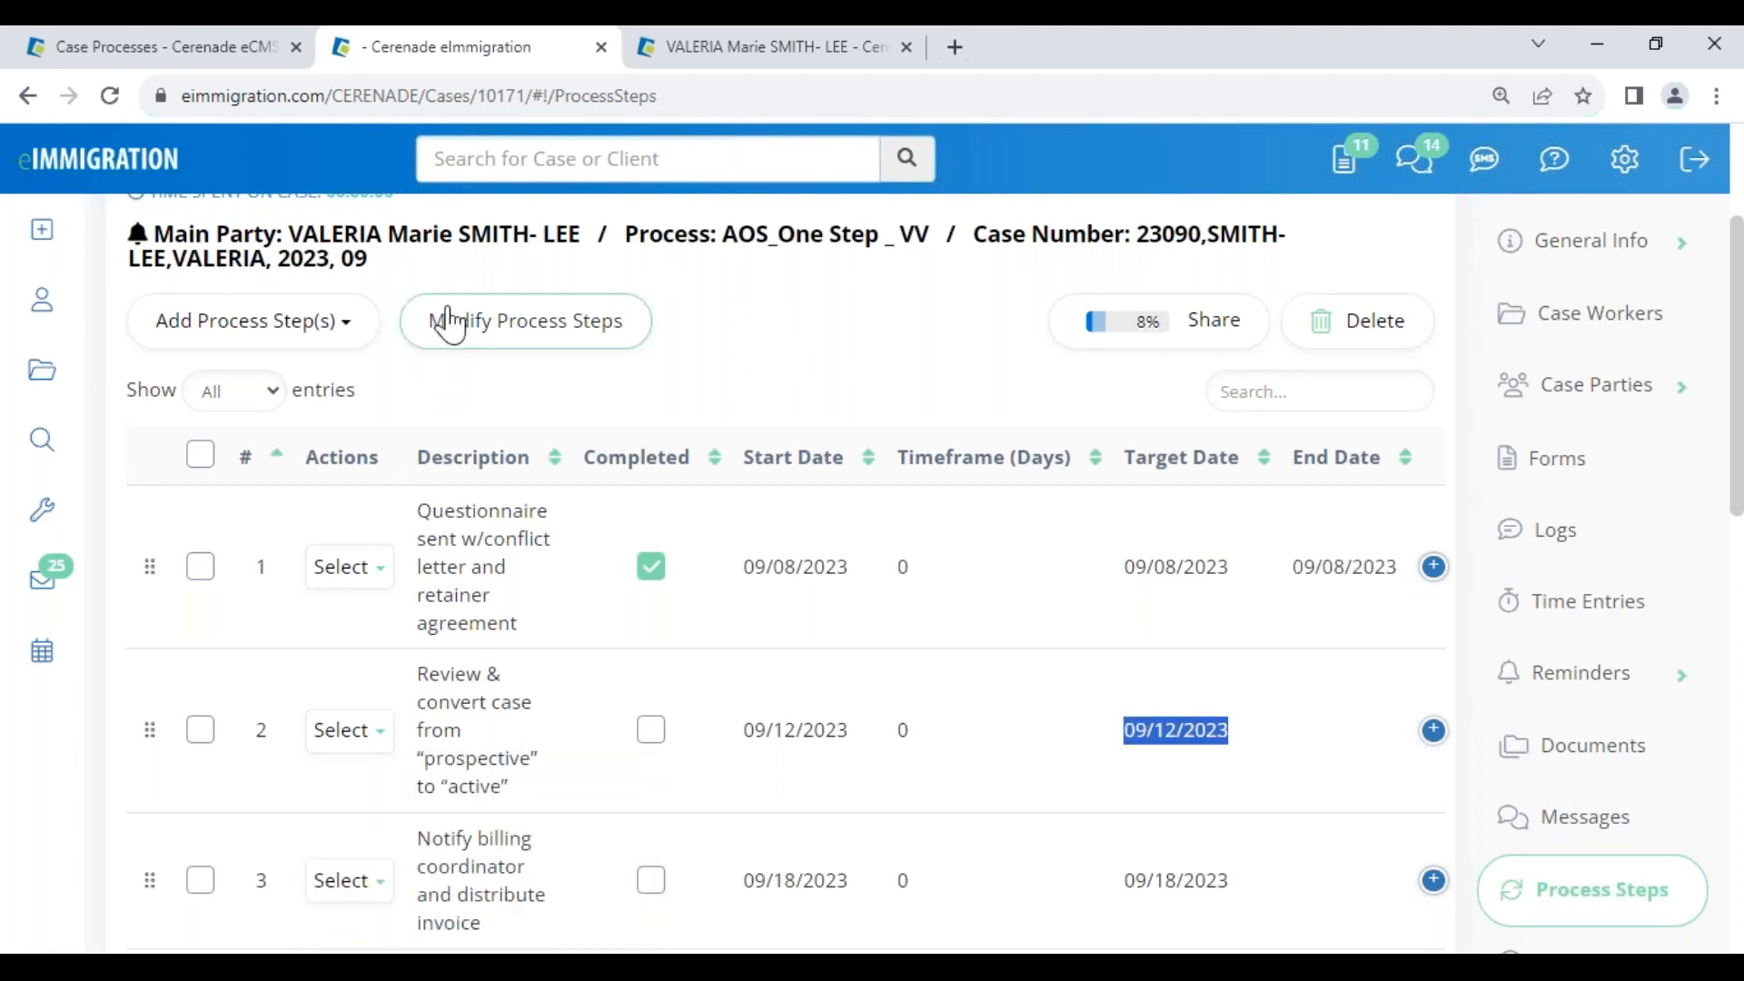
click(445, 385)
Change step 2's start date to September 4 in Modify Process Steps and save
click(472, 327)
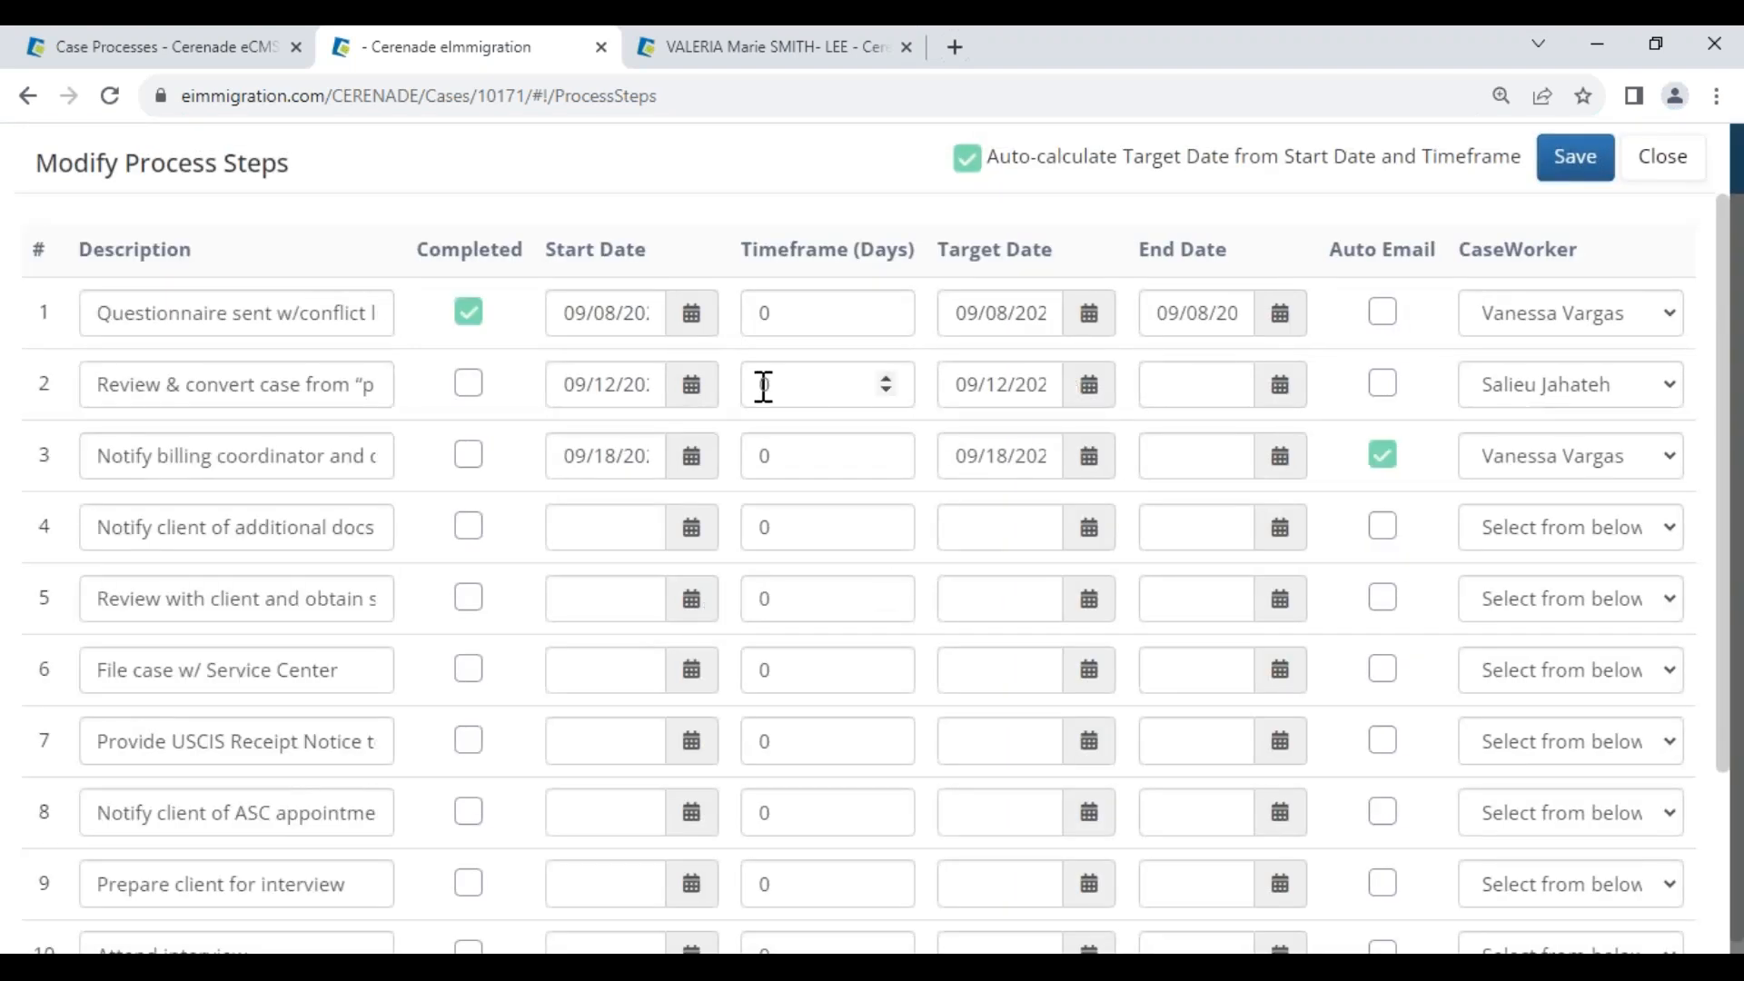
click(681, 387)
click(618, 565)
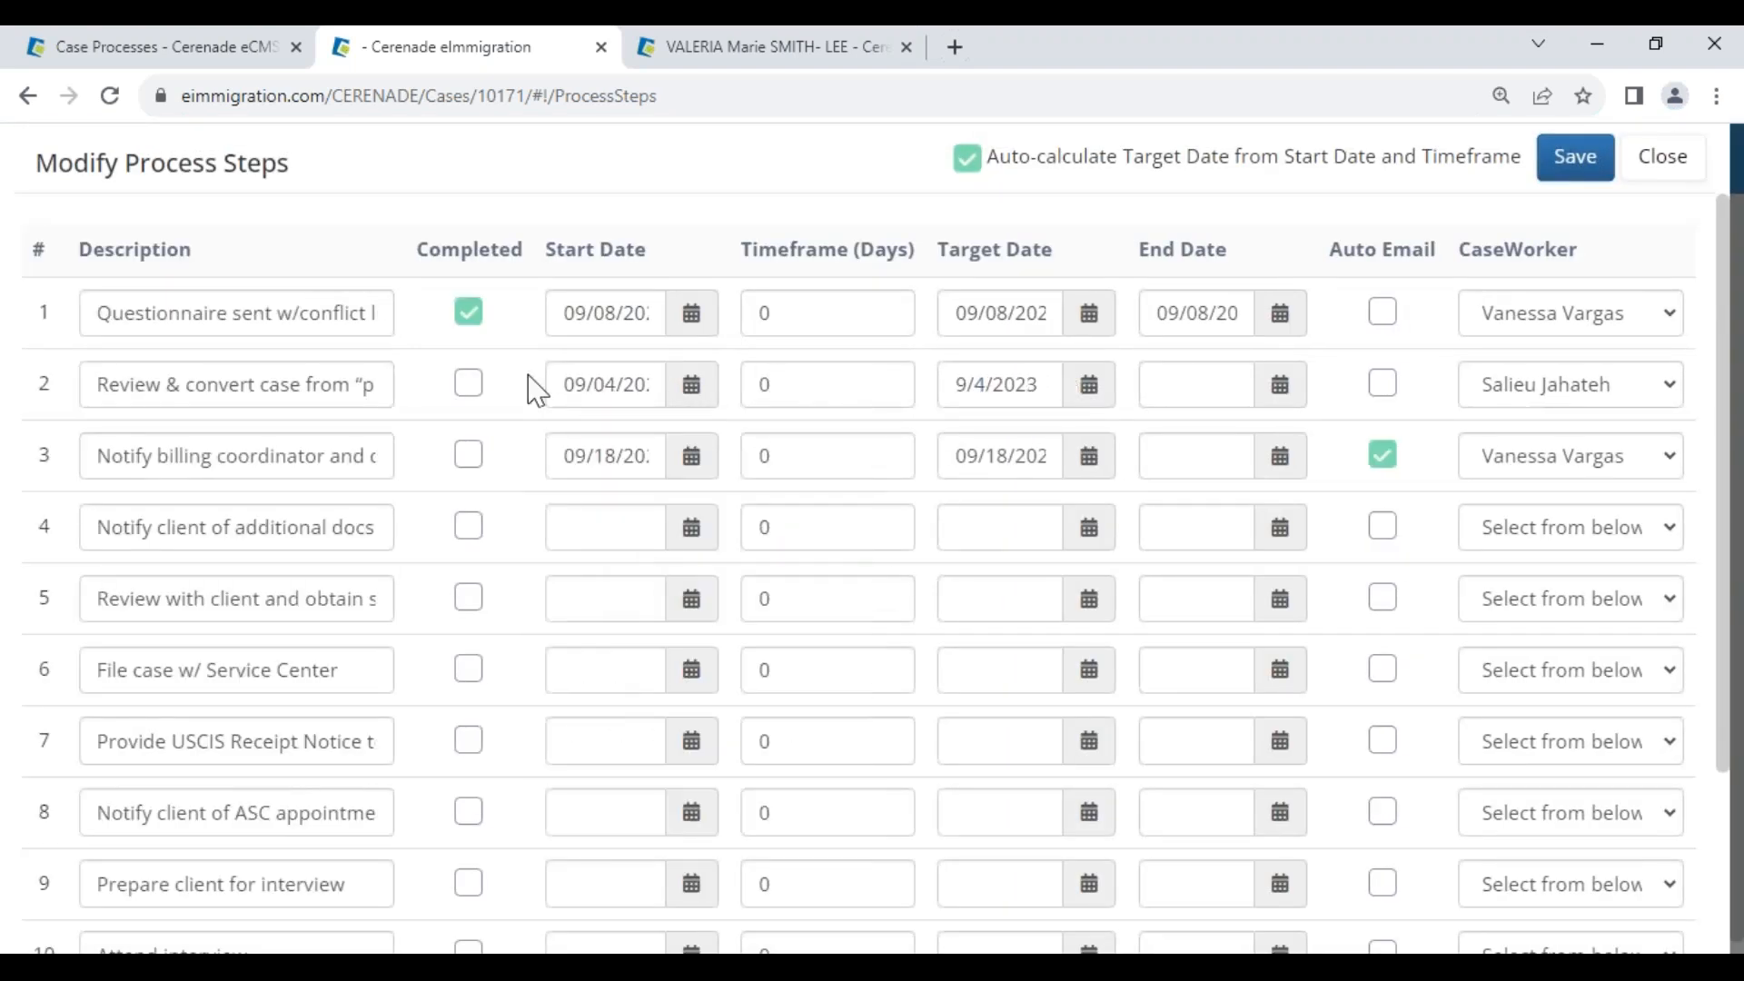
click(1574, 158)
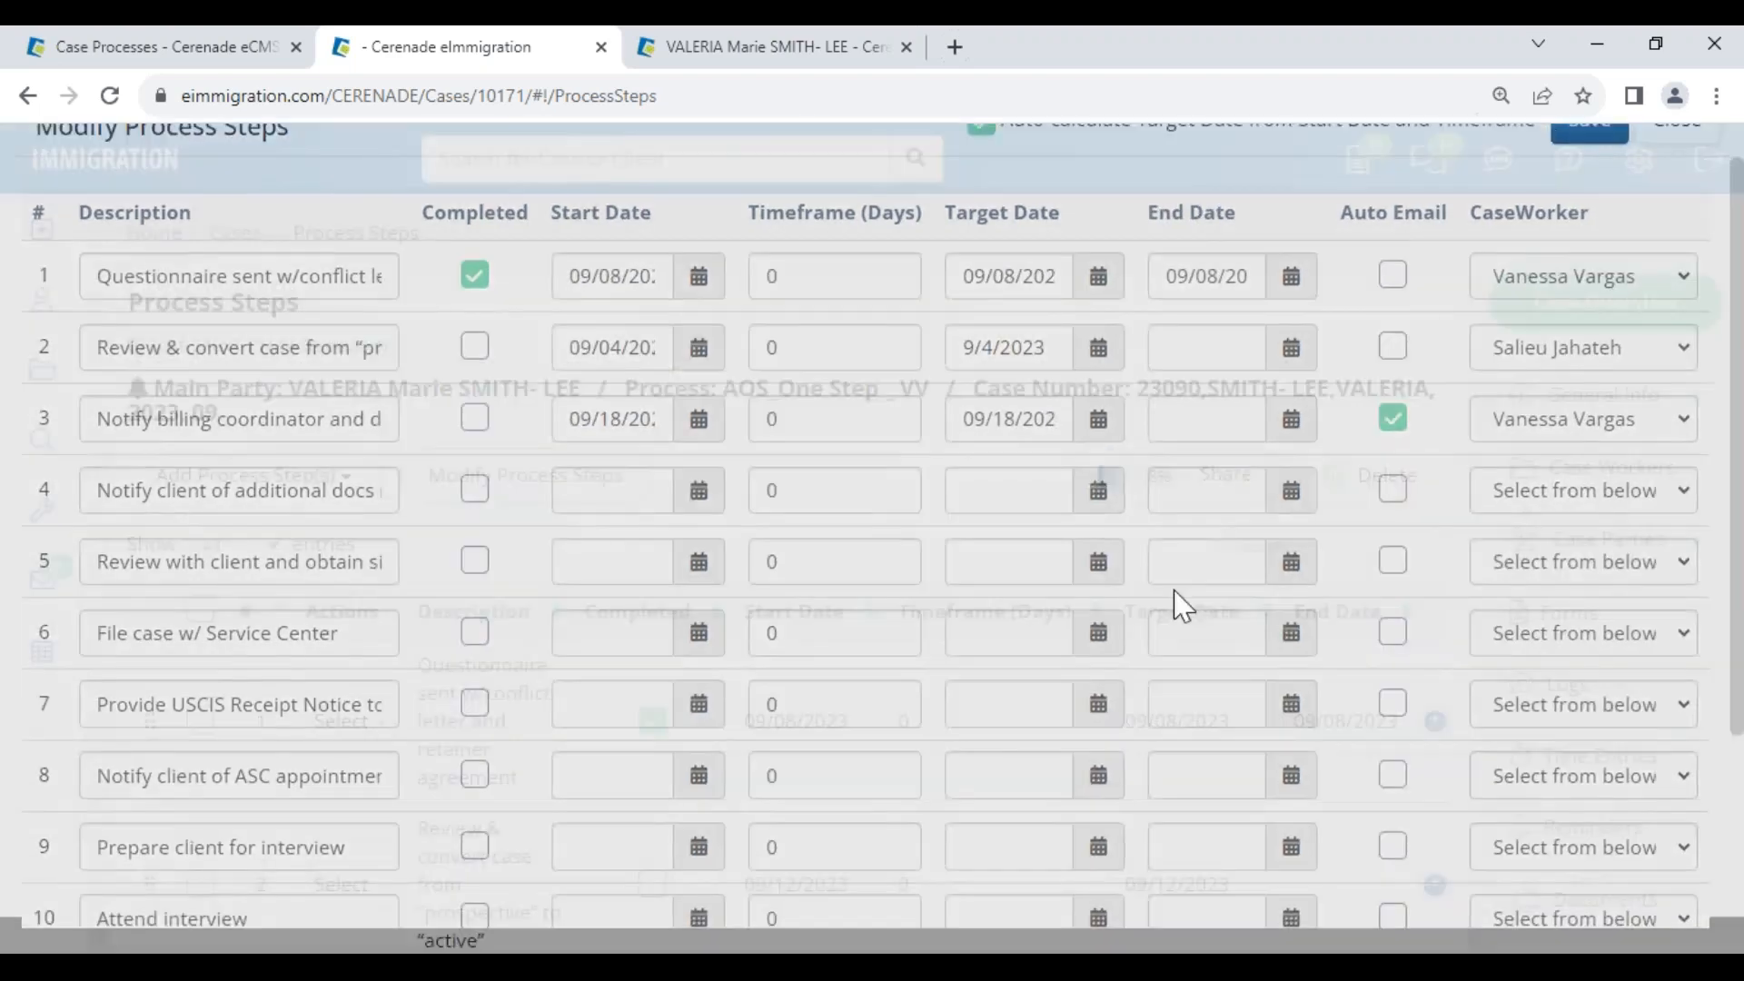
scroll(1059, 848, down, 2)
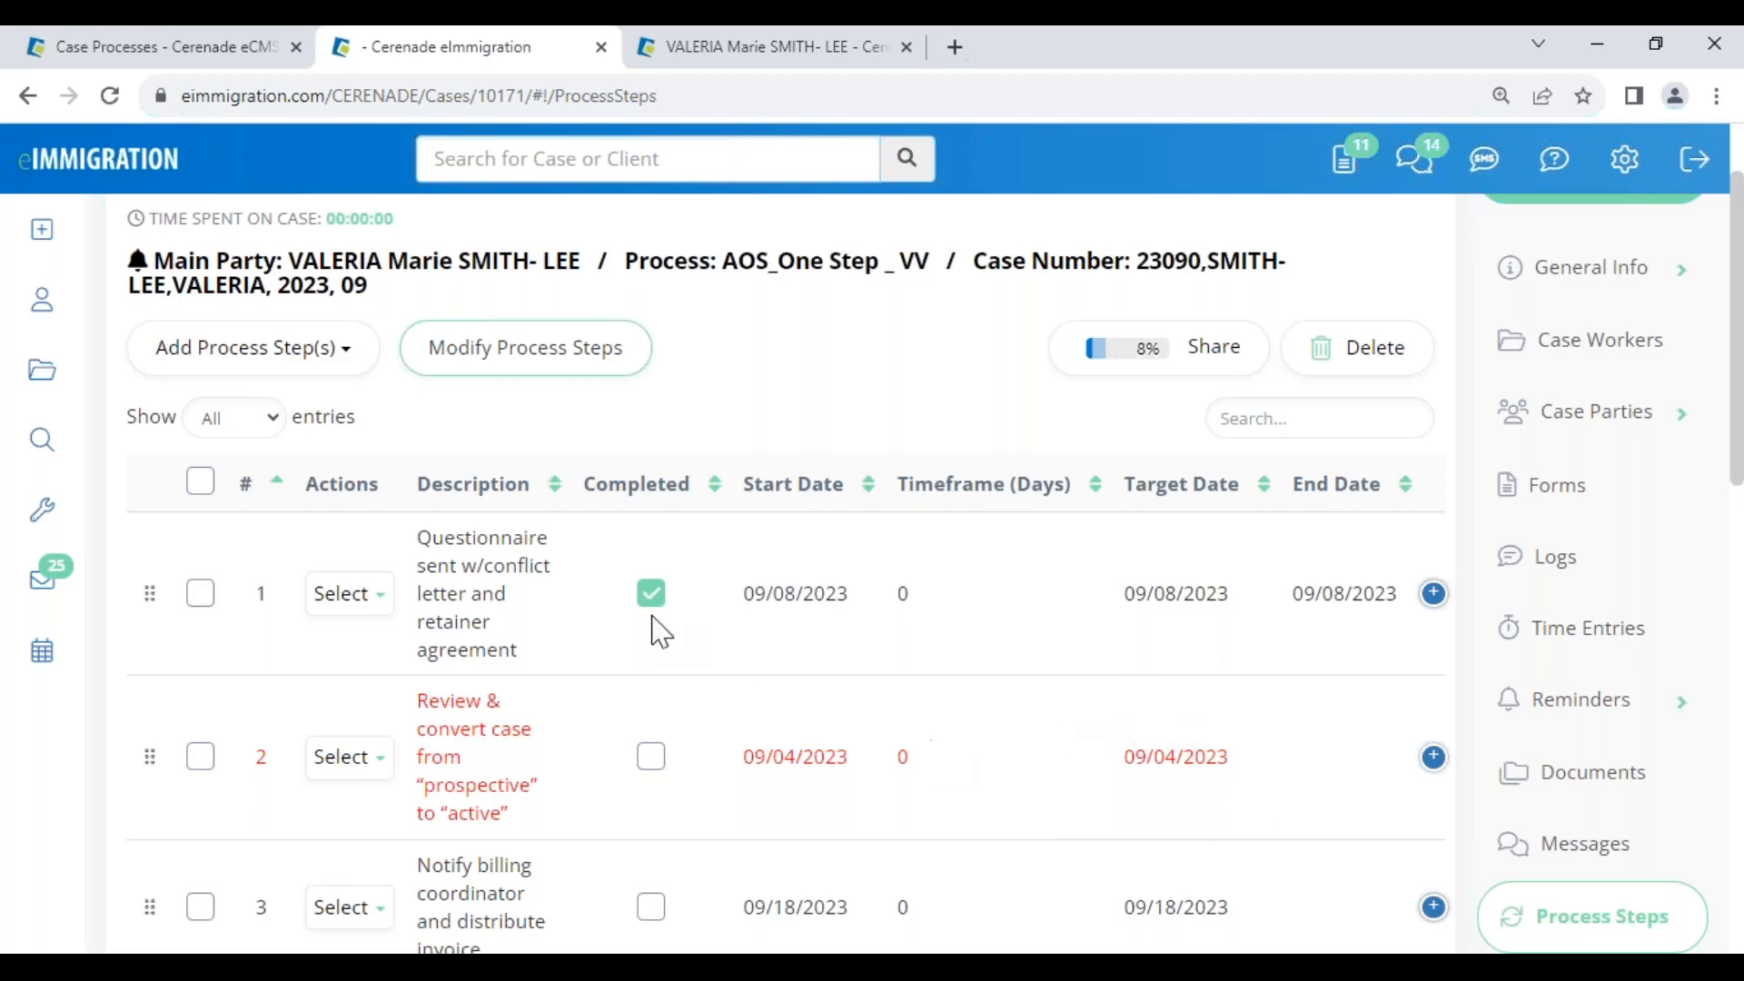
Open the Tickler dashboard and view the one step due in 6-20 days (target 09/18/2023)
mouse_move(52, 527)
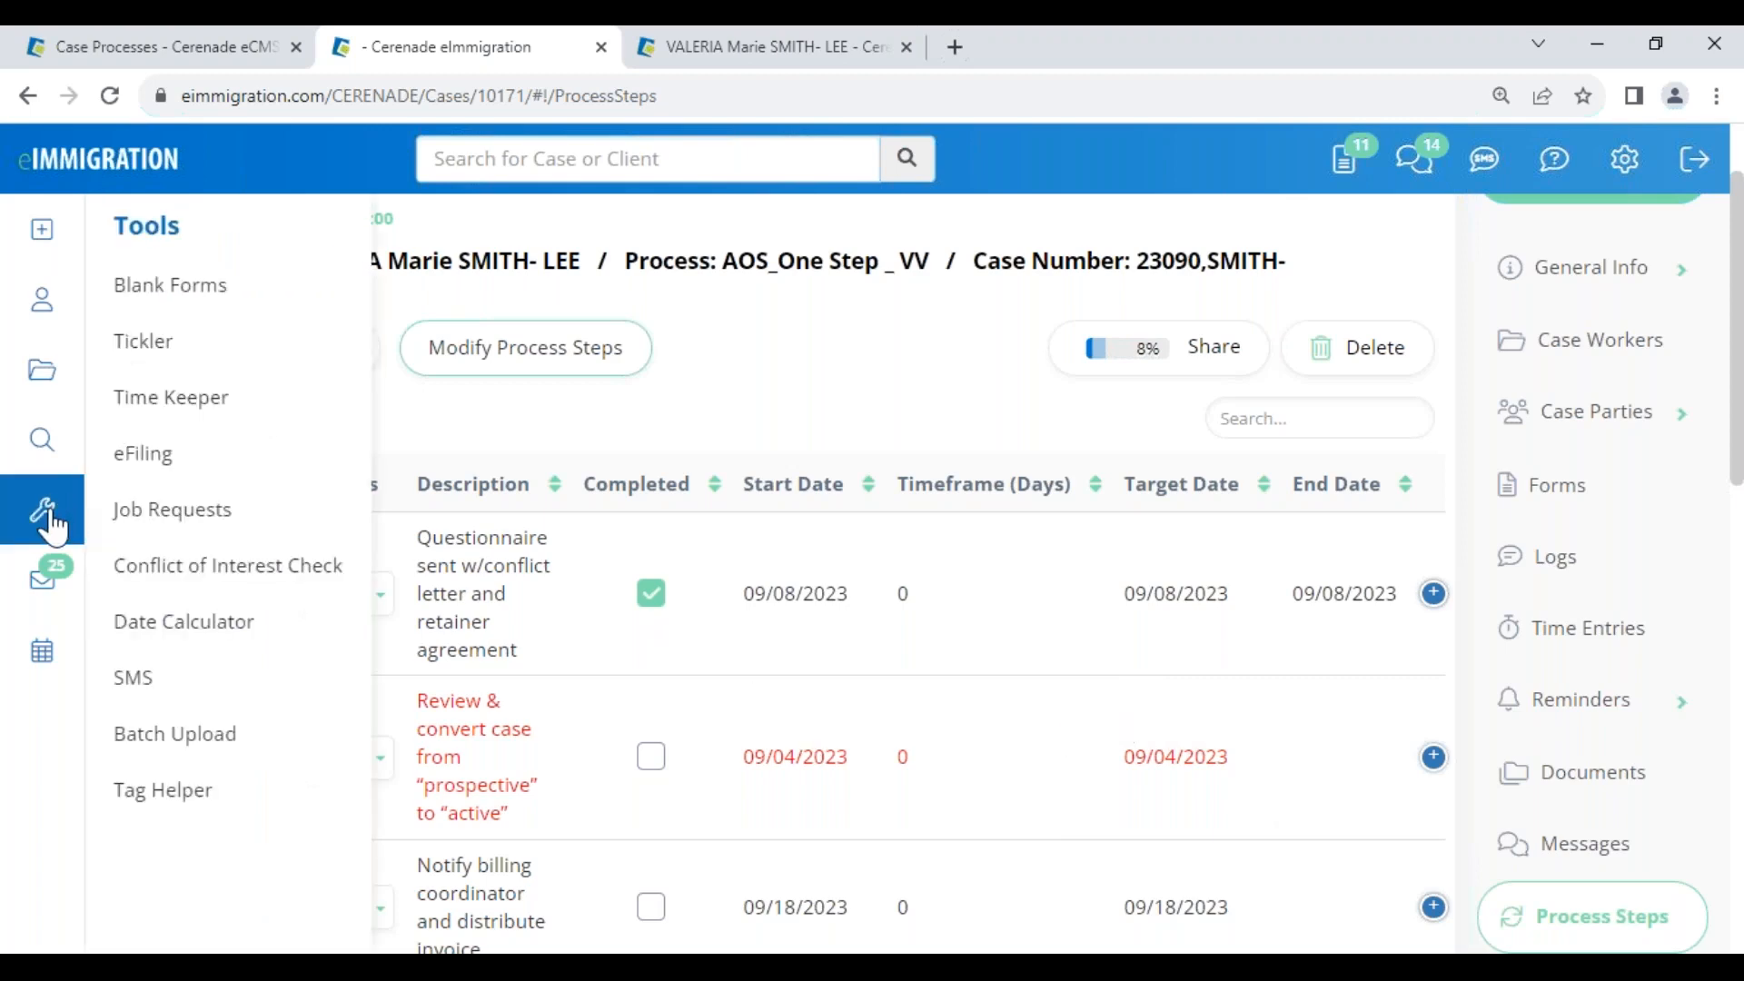
click(145, 341)
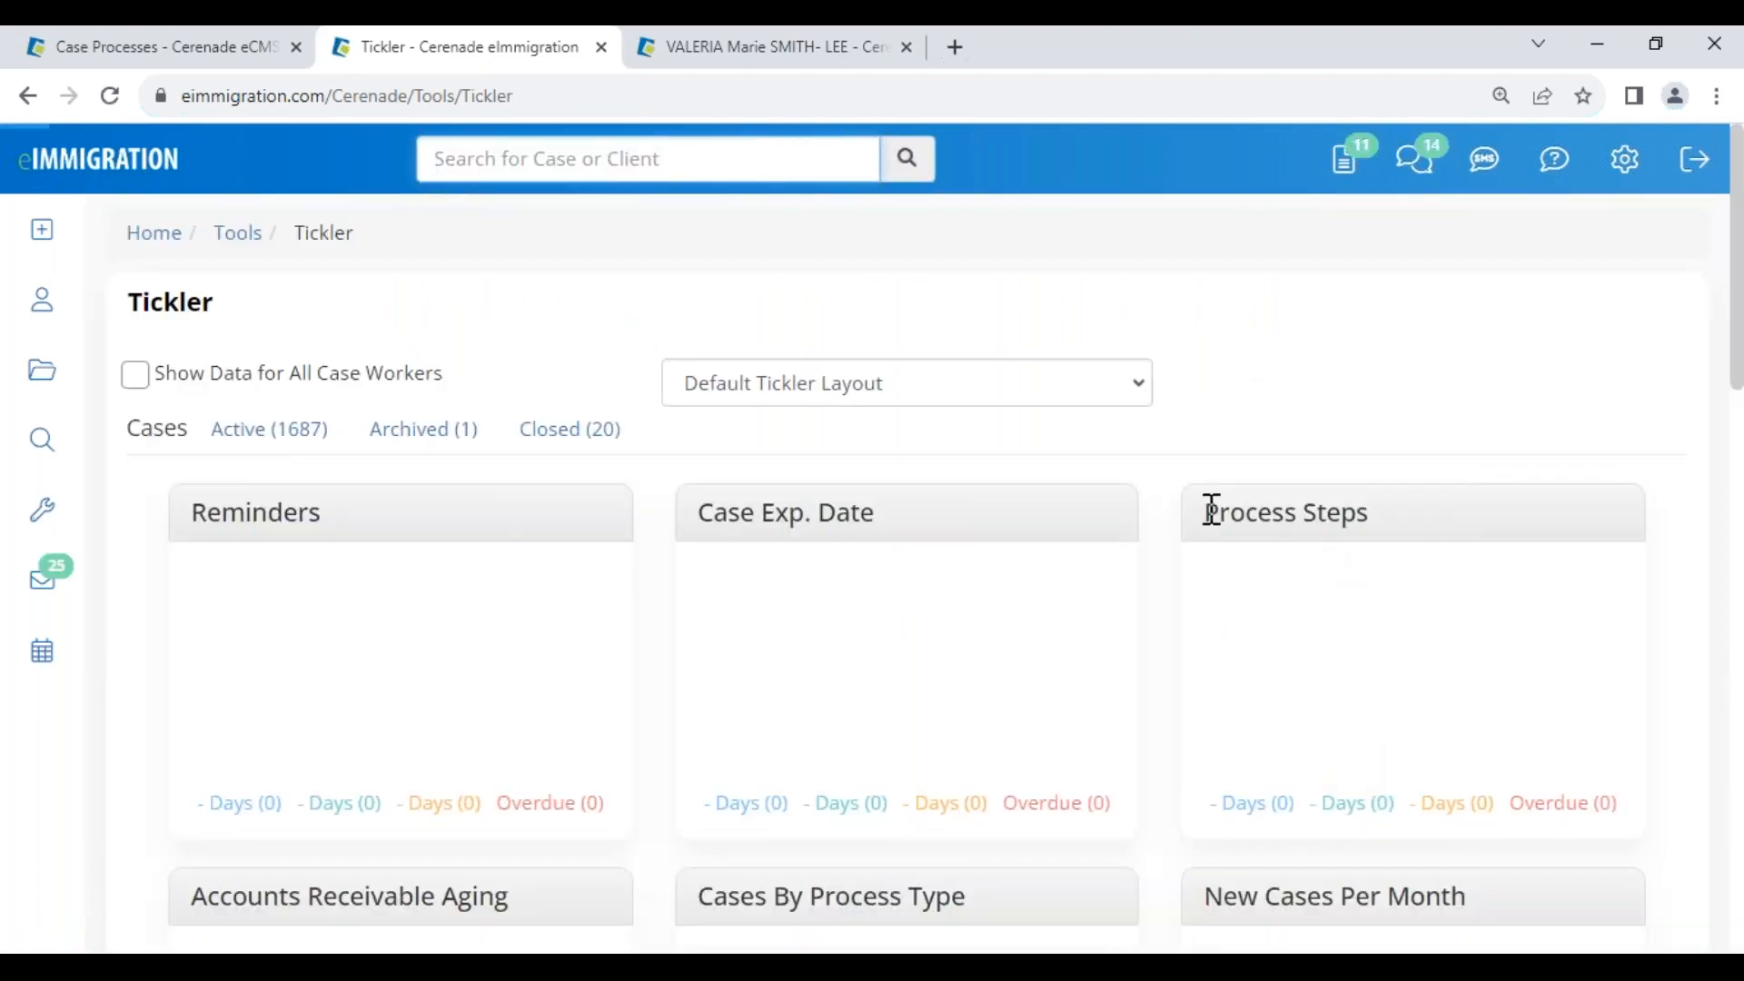
triple_click(1349, 533)
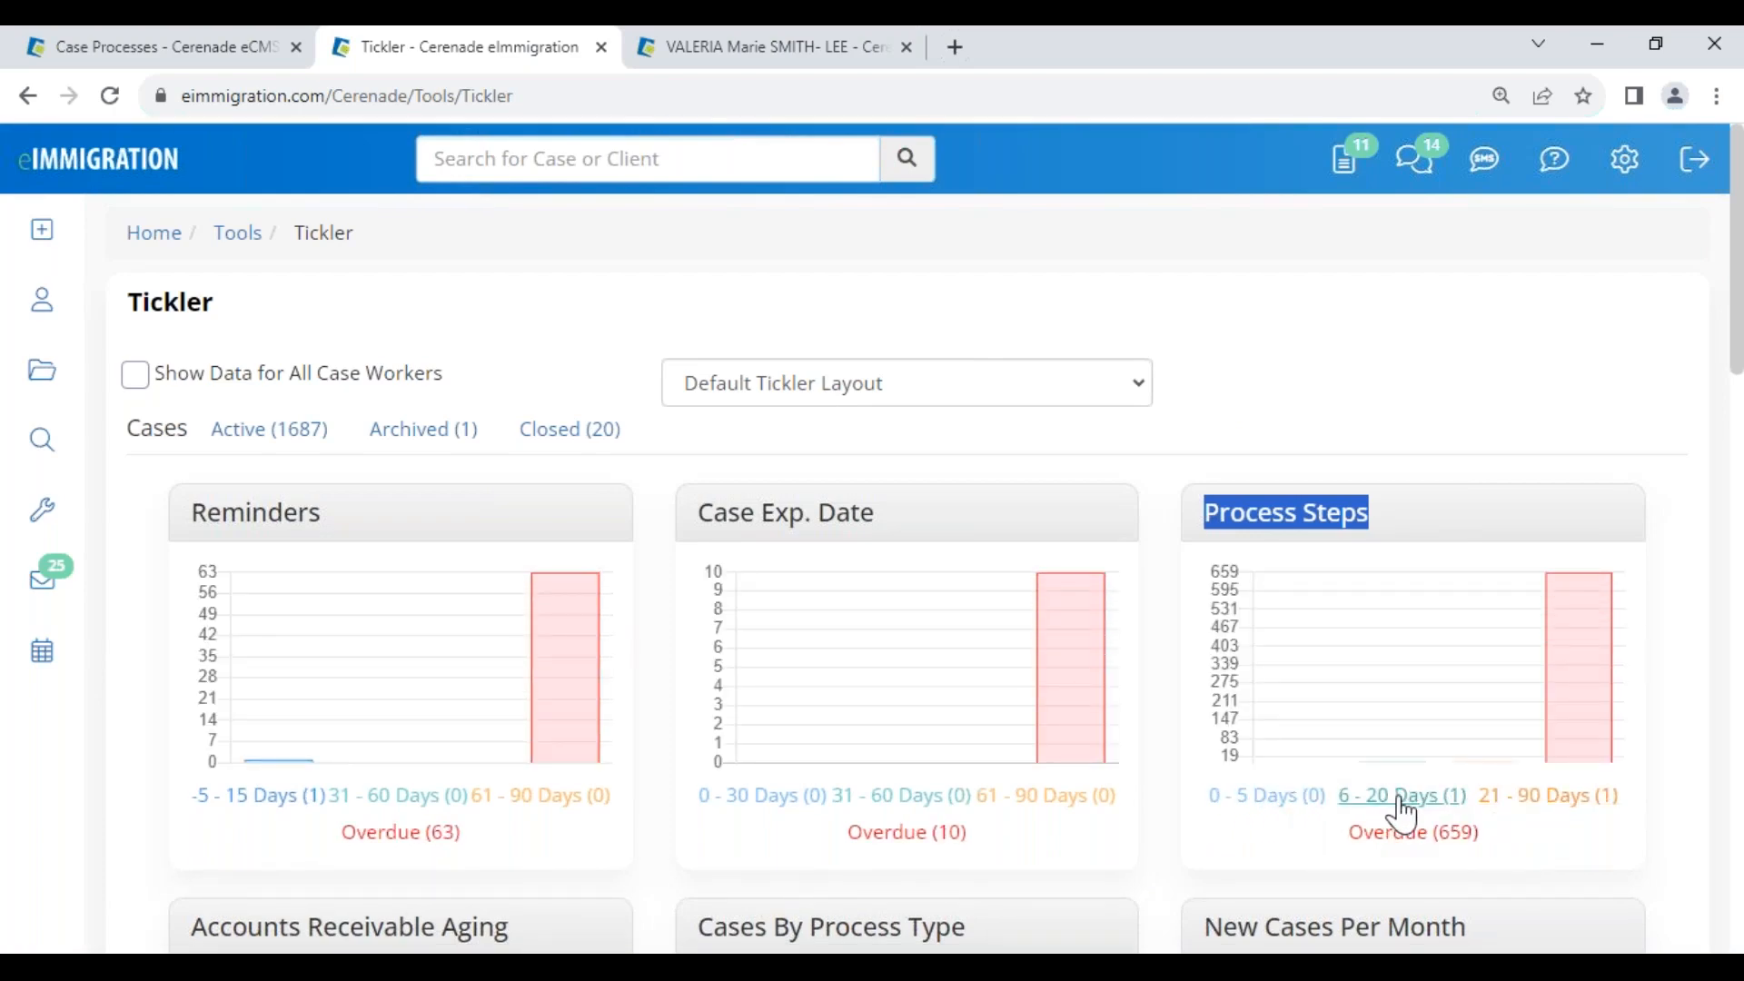
click(1403, 799)
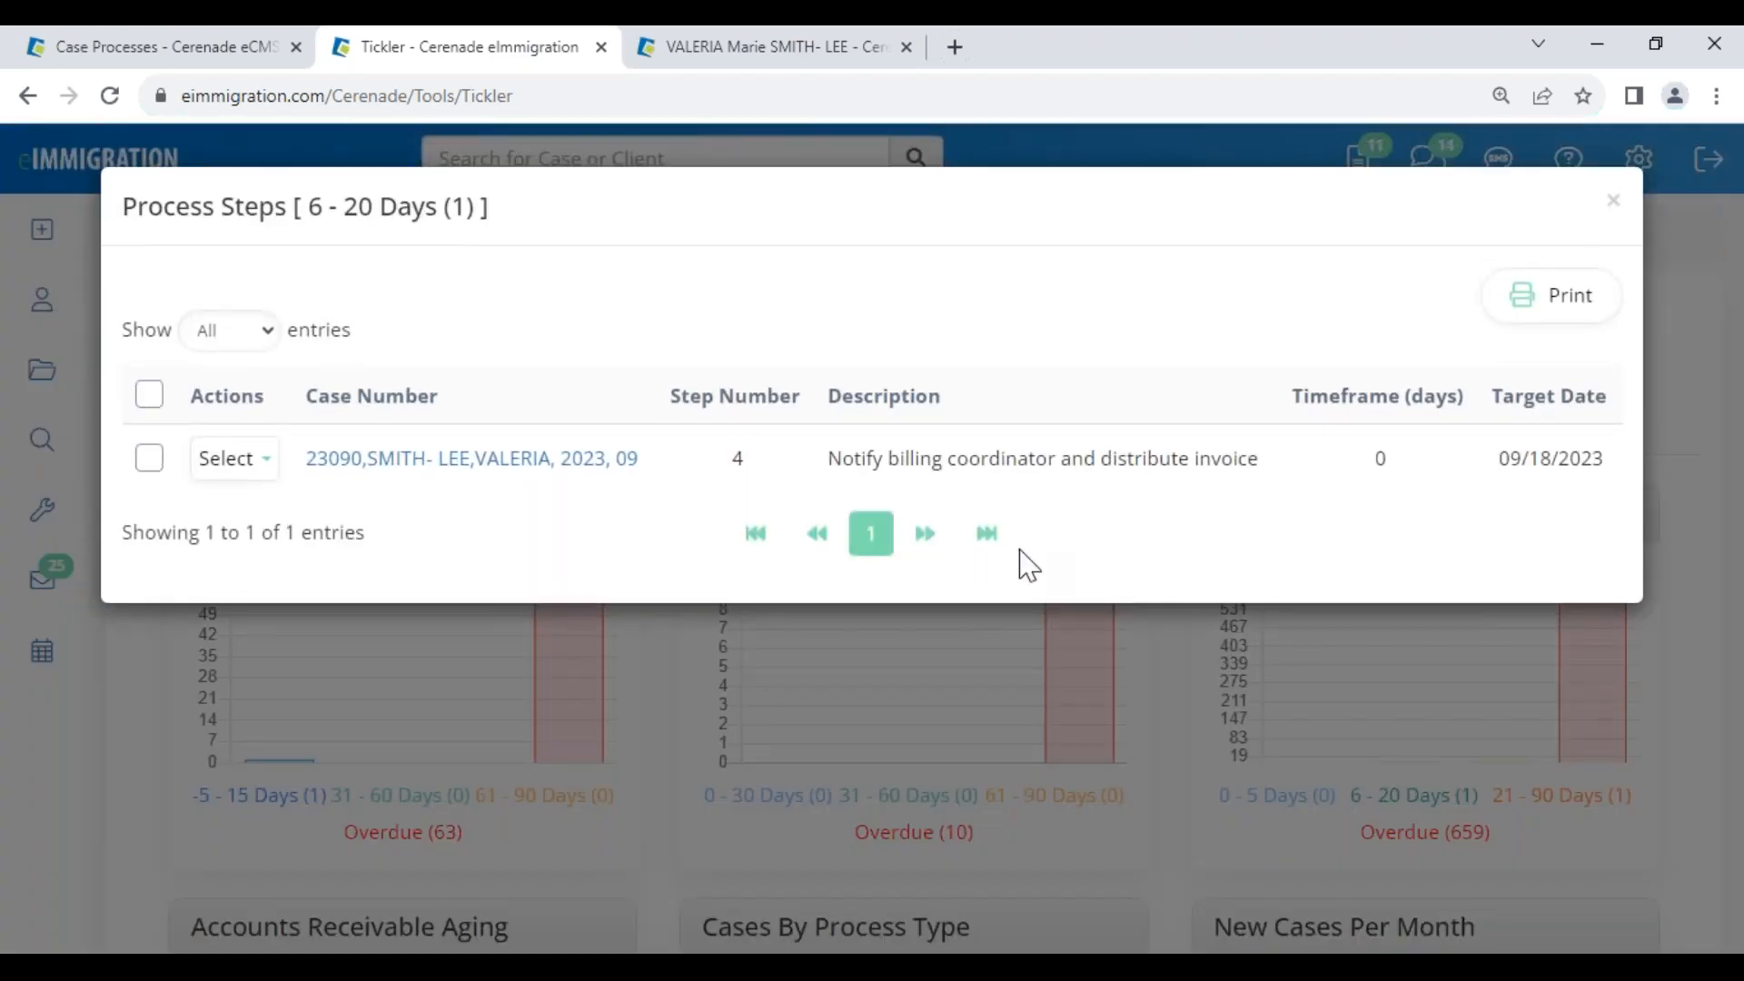
drag(827, 459, 1243, 470)
drag(304, 206, 491, 218)
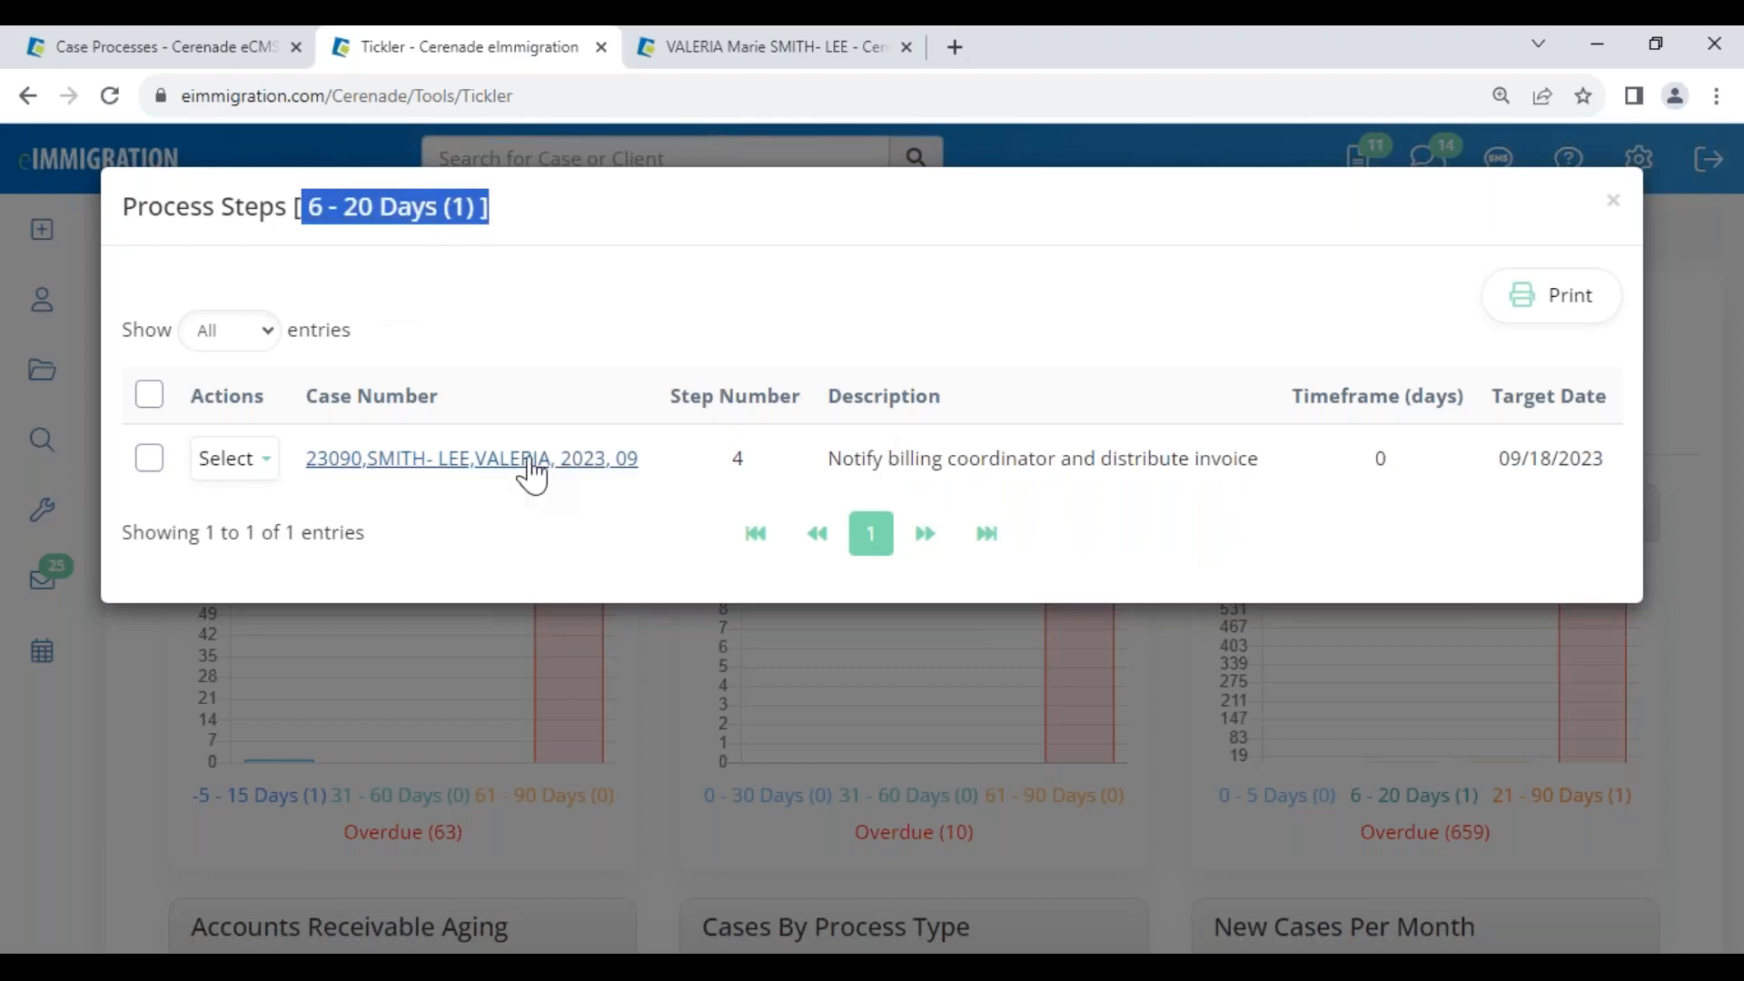
drag(1497, 482, 1626, 488)
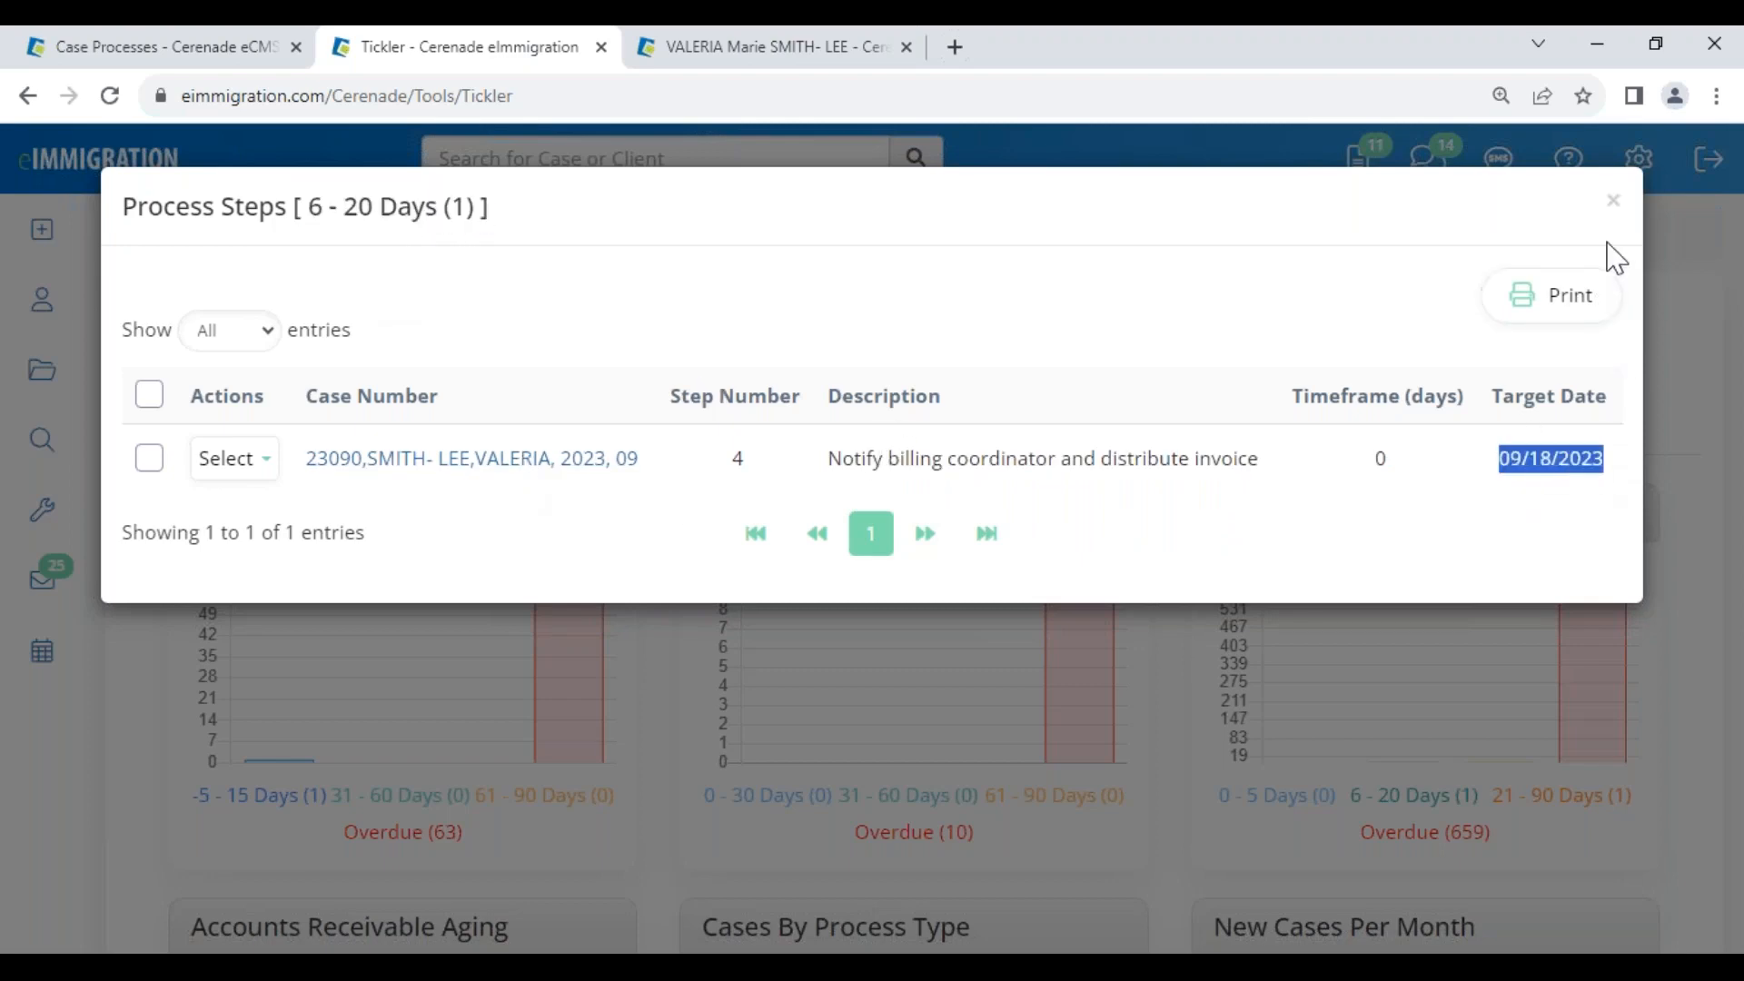
click(1613, 201)
Show data for all case workers and view the three steps due in 6-20 days
click(145, 373)
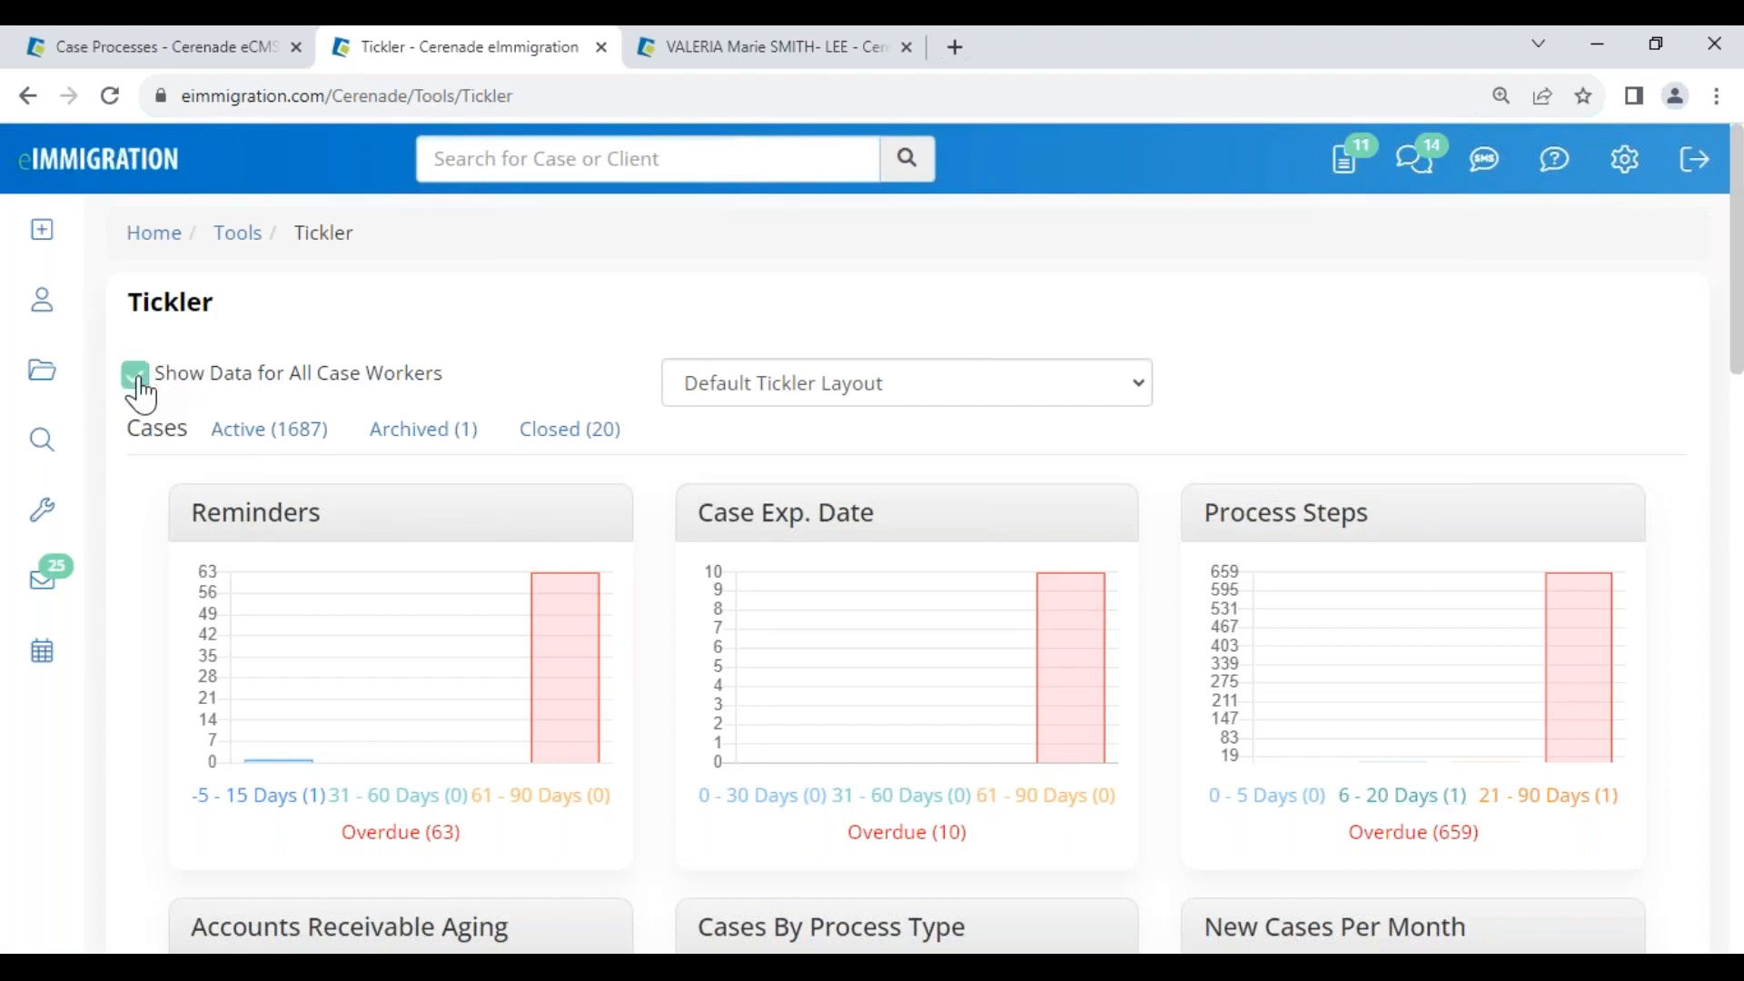
drag(207, 382, 454, 382)
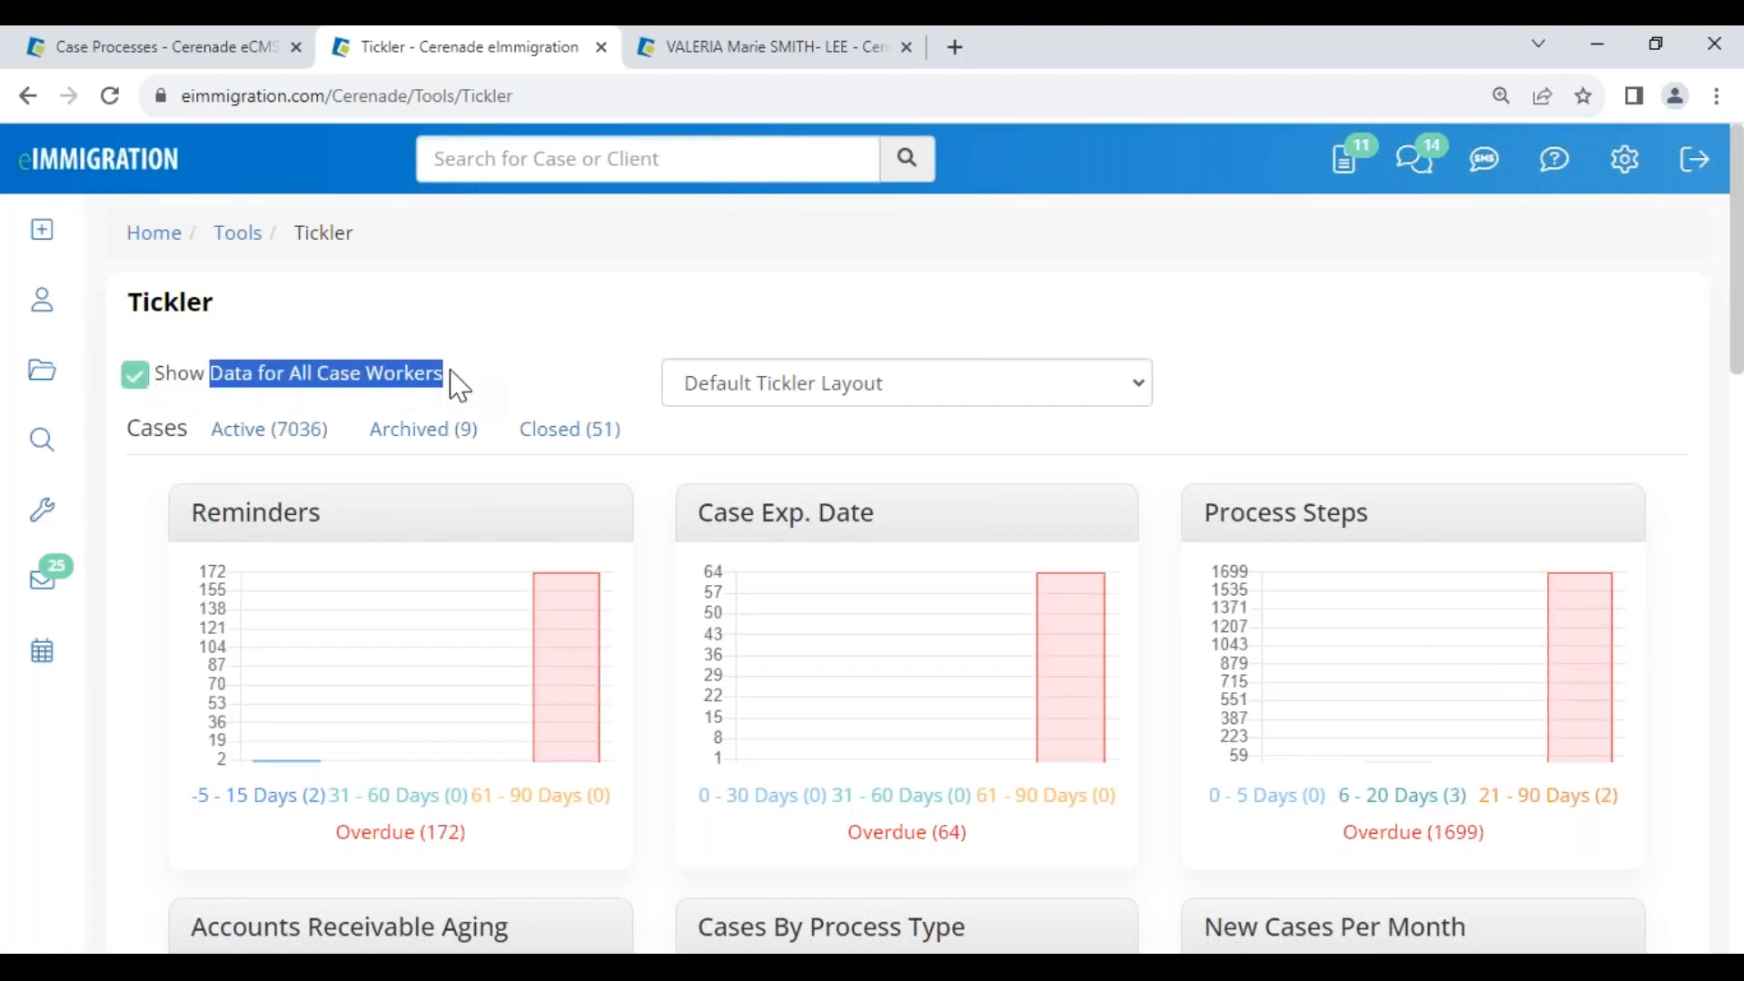
click(1444, 798)
drag(305, 208, 502, 215)
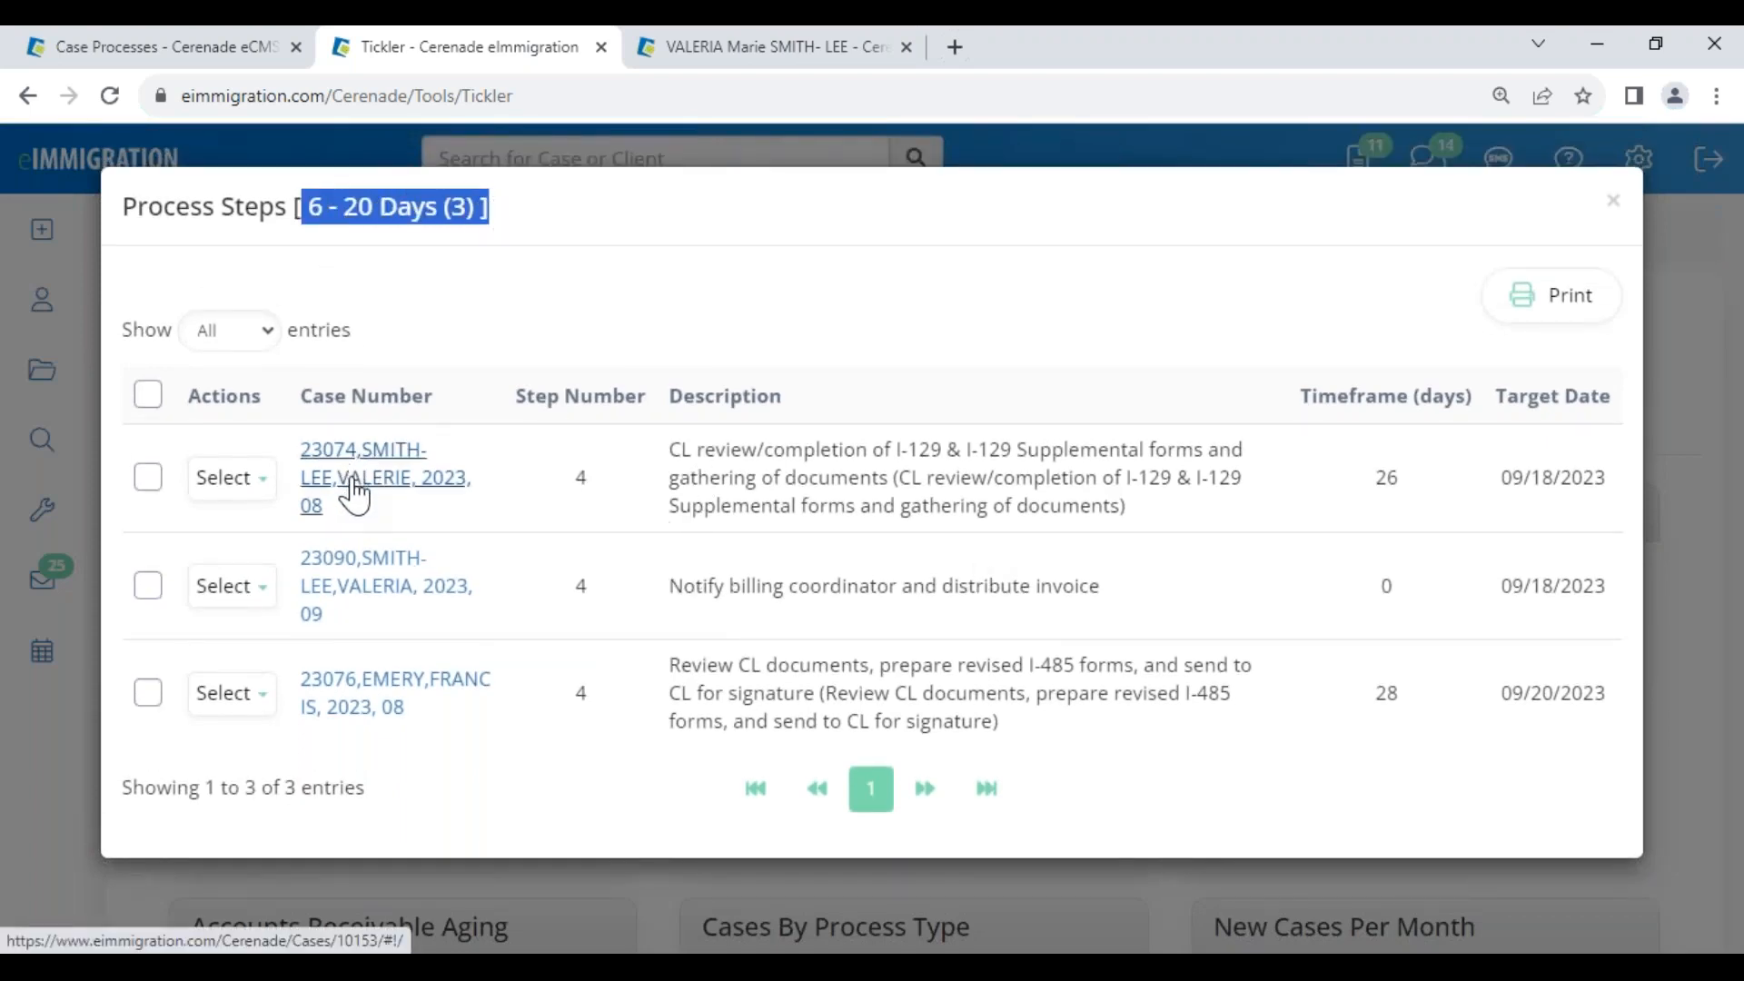
drag(1511, 479, 1608, 468)
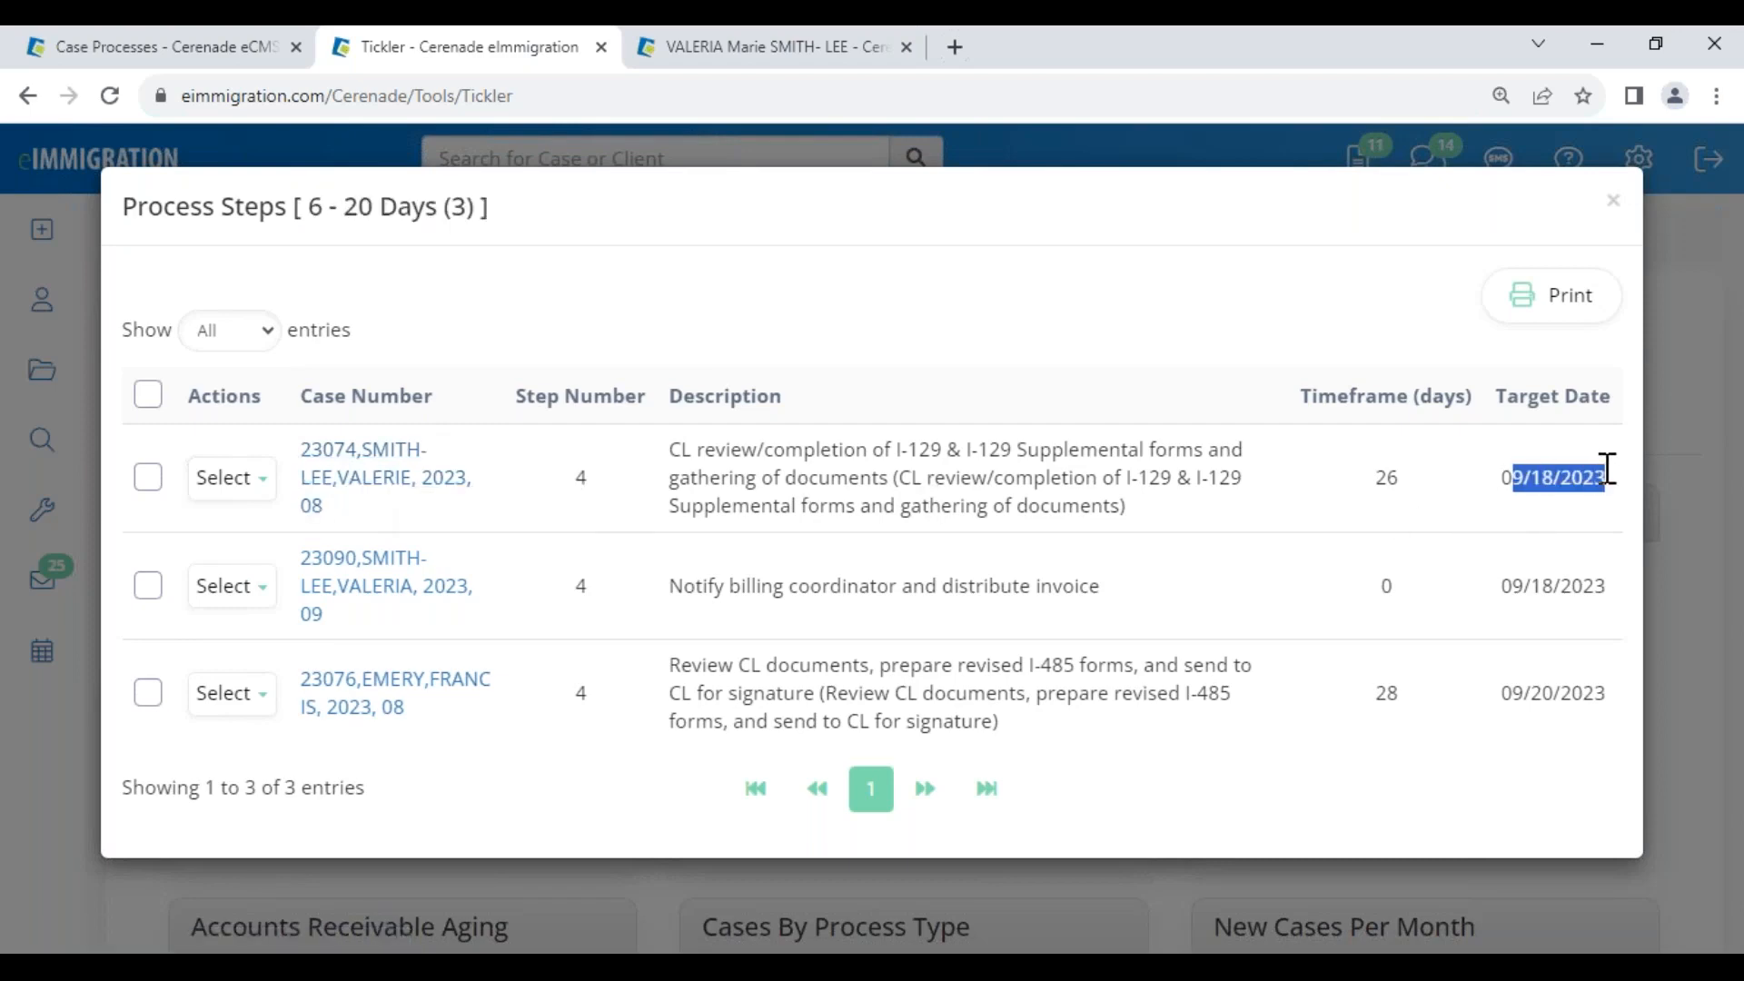
click(824, 314)
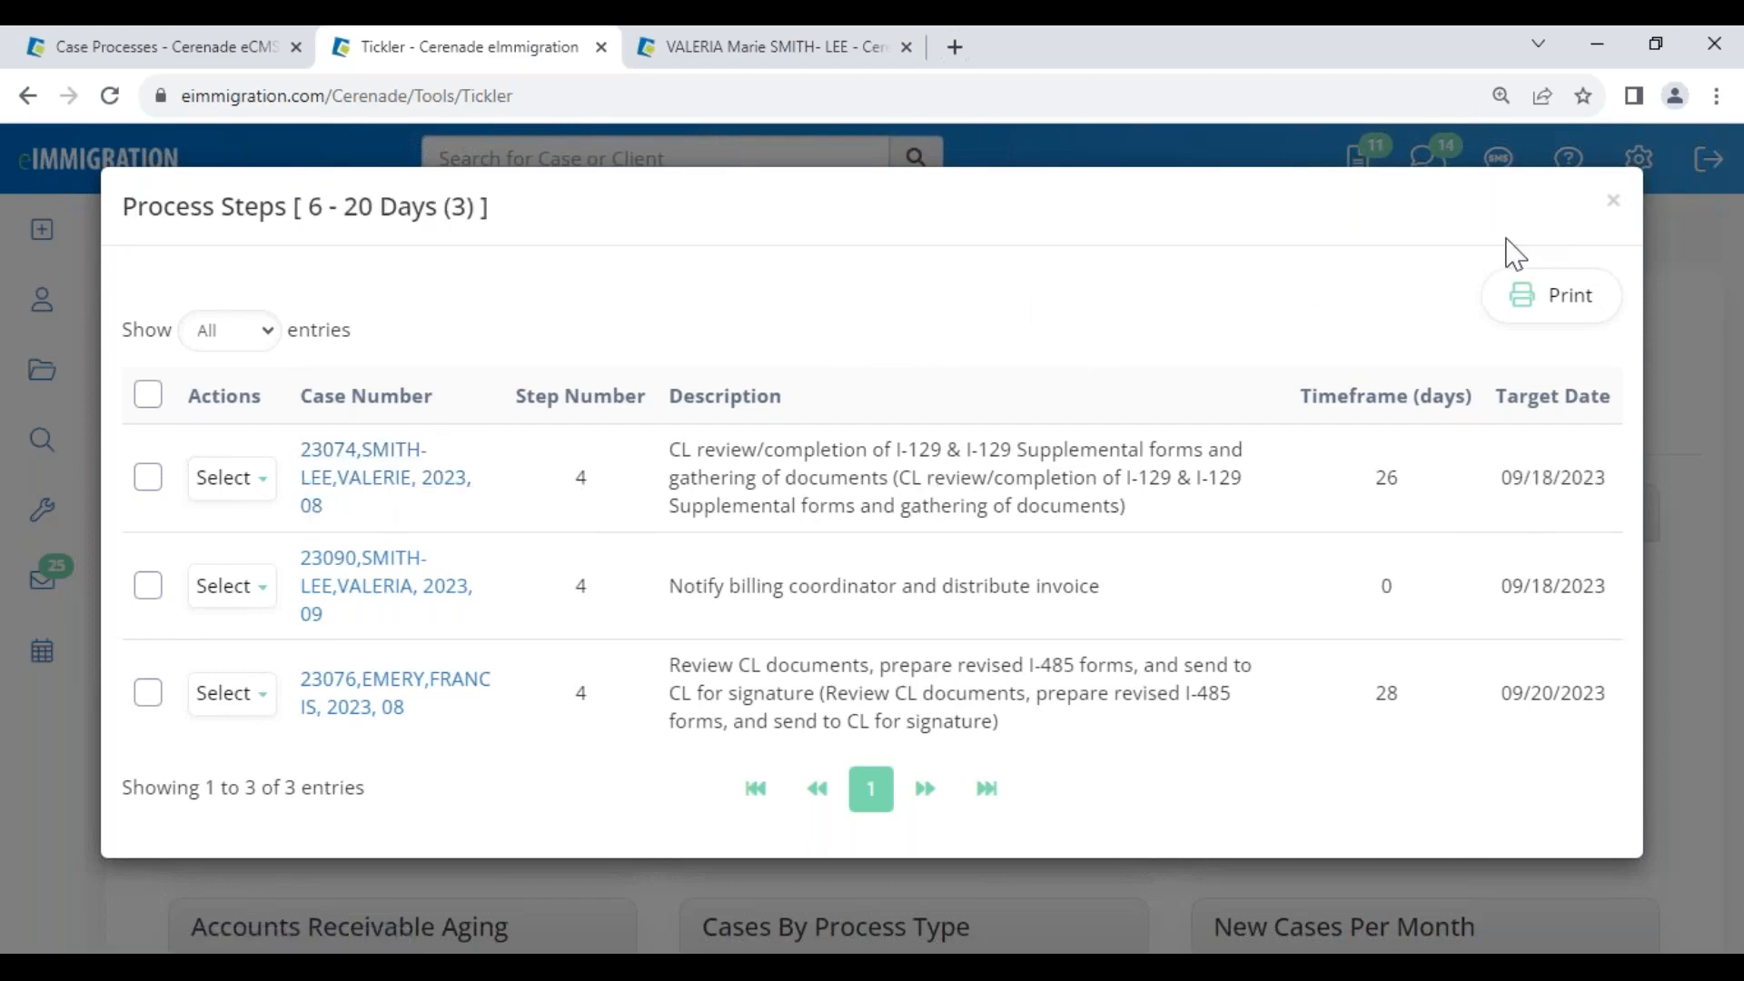
click(1614, 201)
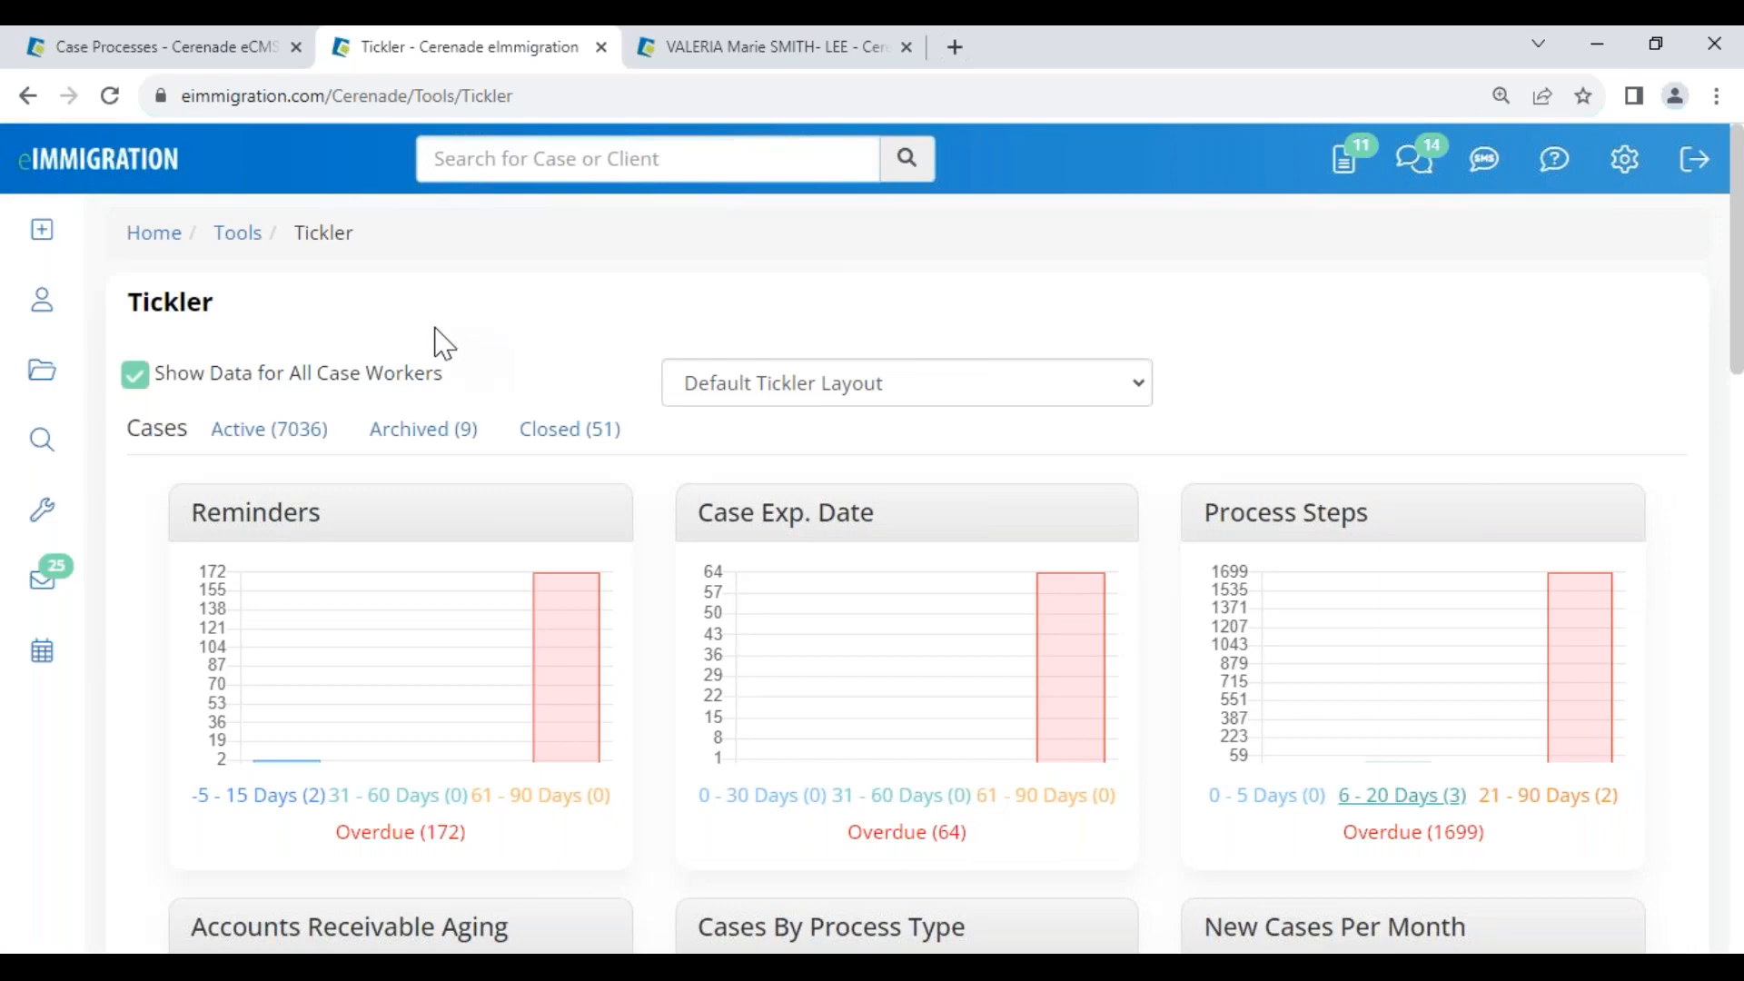
drag(1208, 514, 1398, 530)
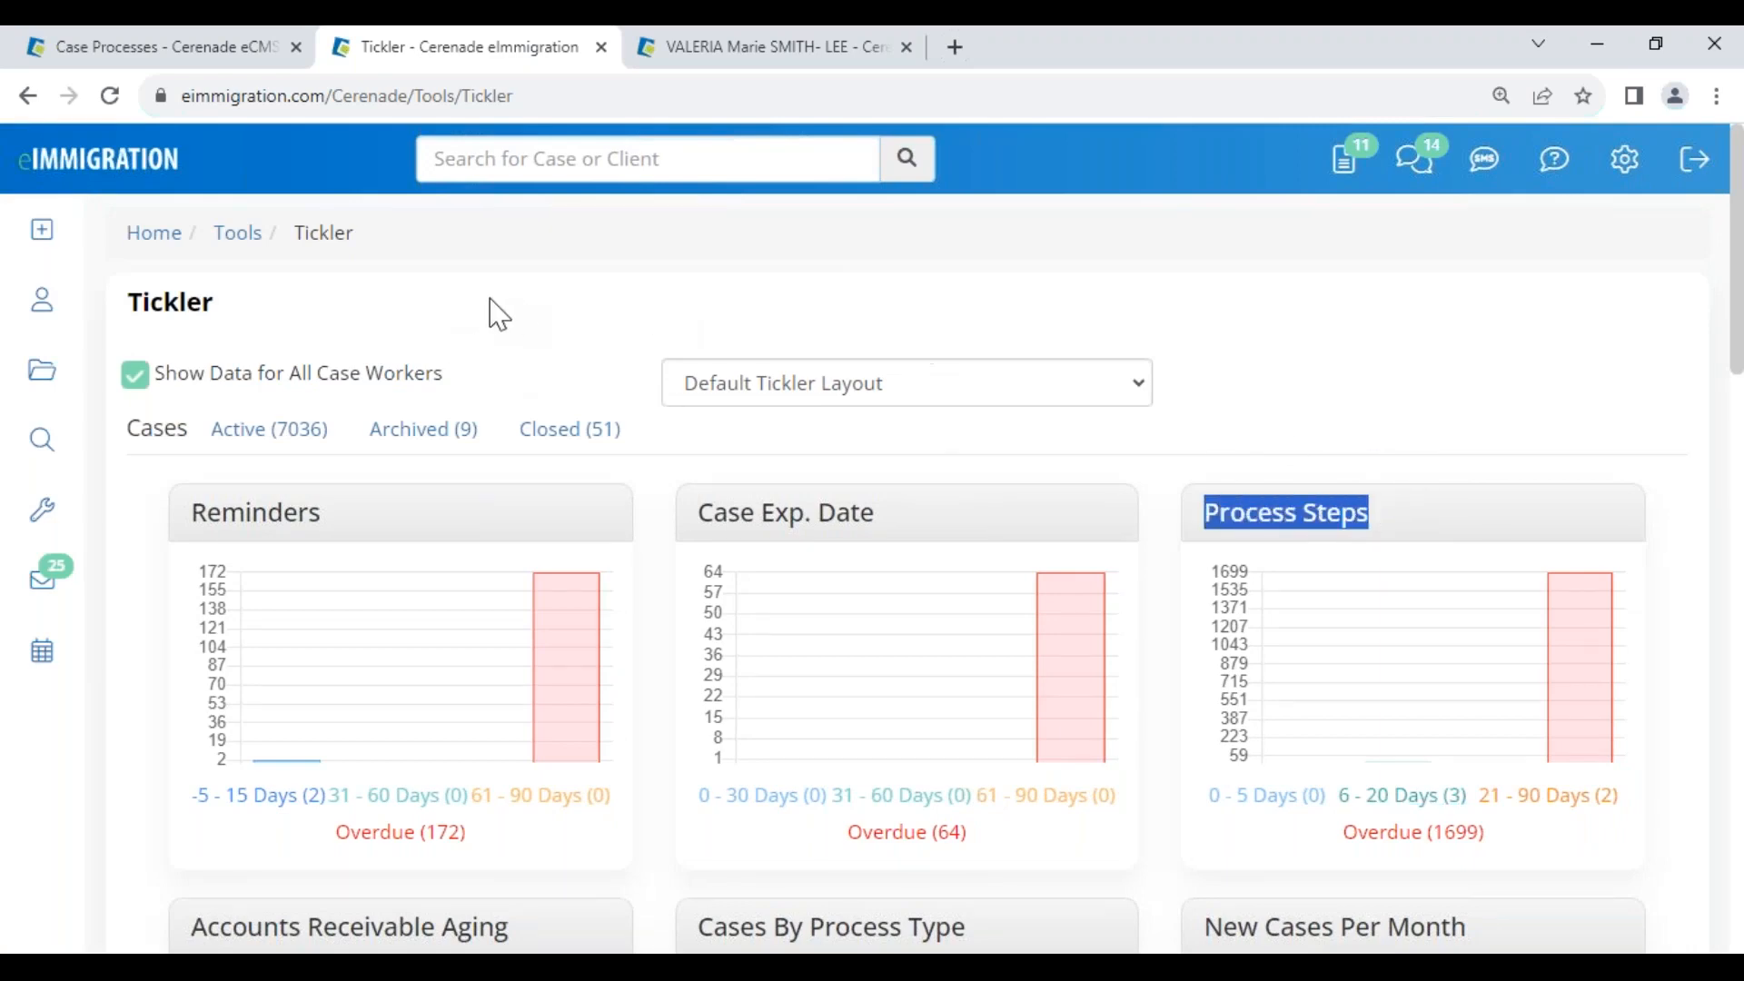
click(182, 60)
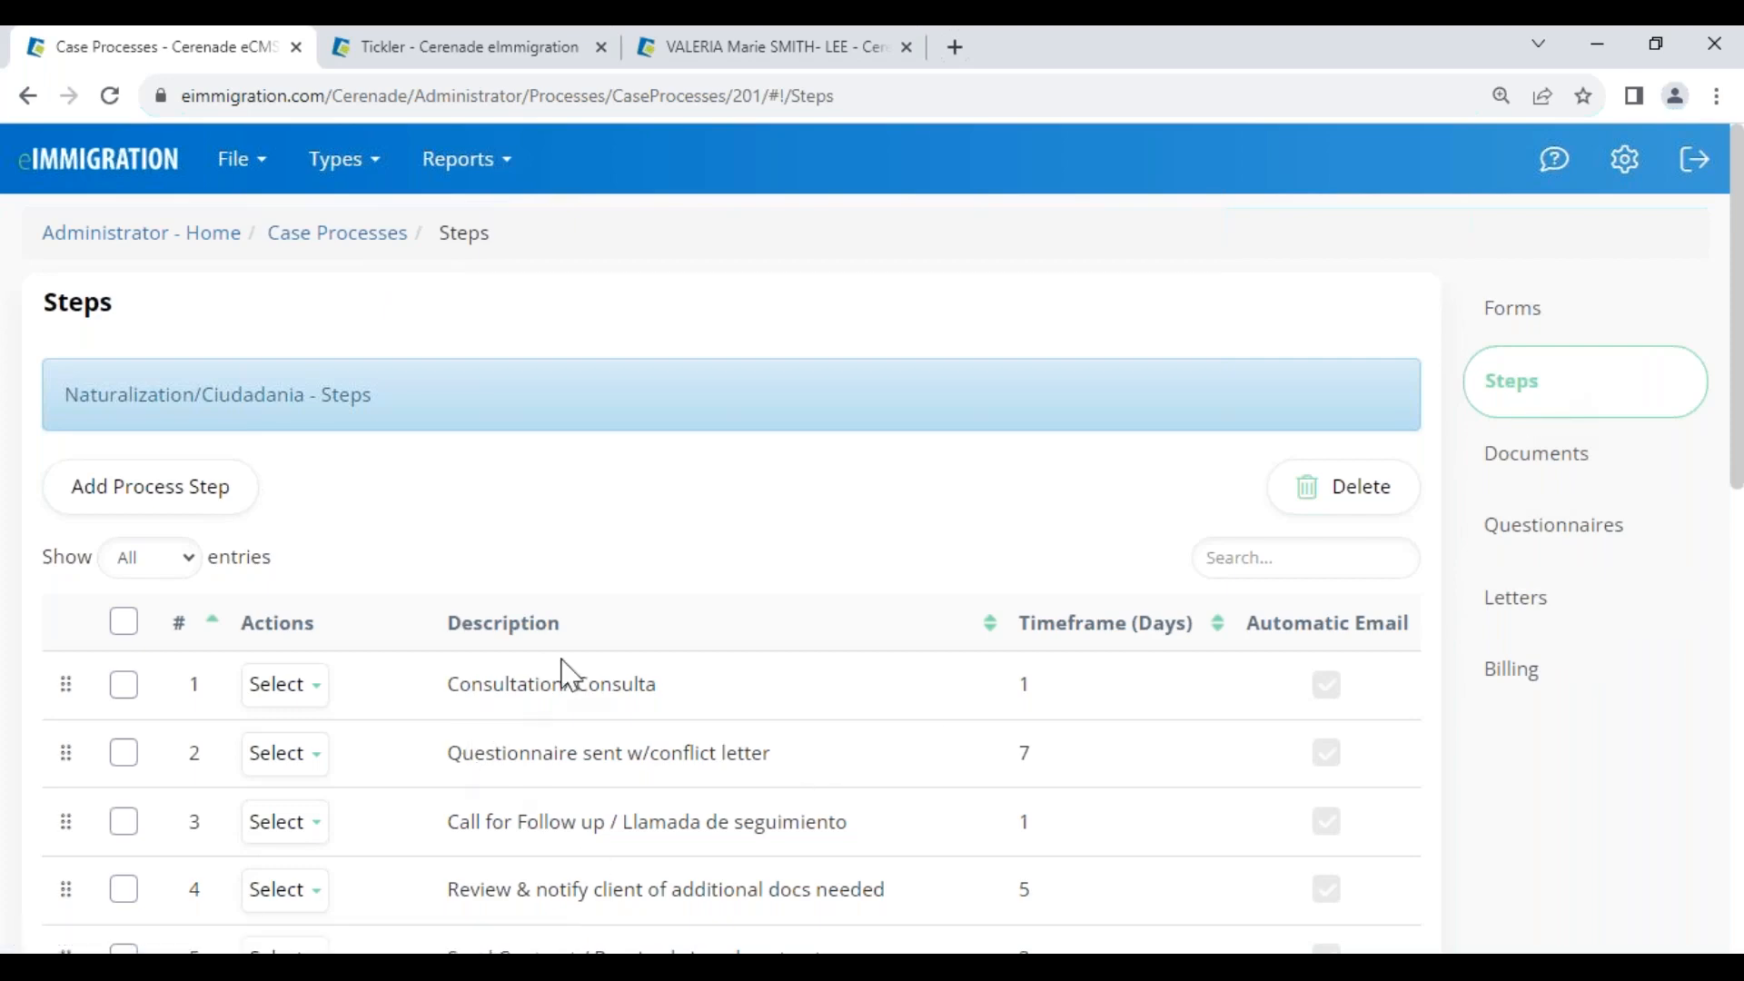
Scroll through the Naturalization/Ciudadania step template, then go back to the case's Process Steps list
scroll(563, 672, down, 7)
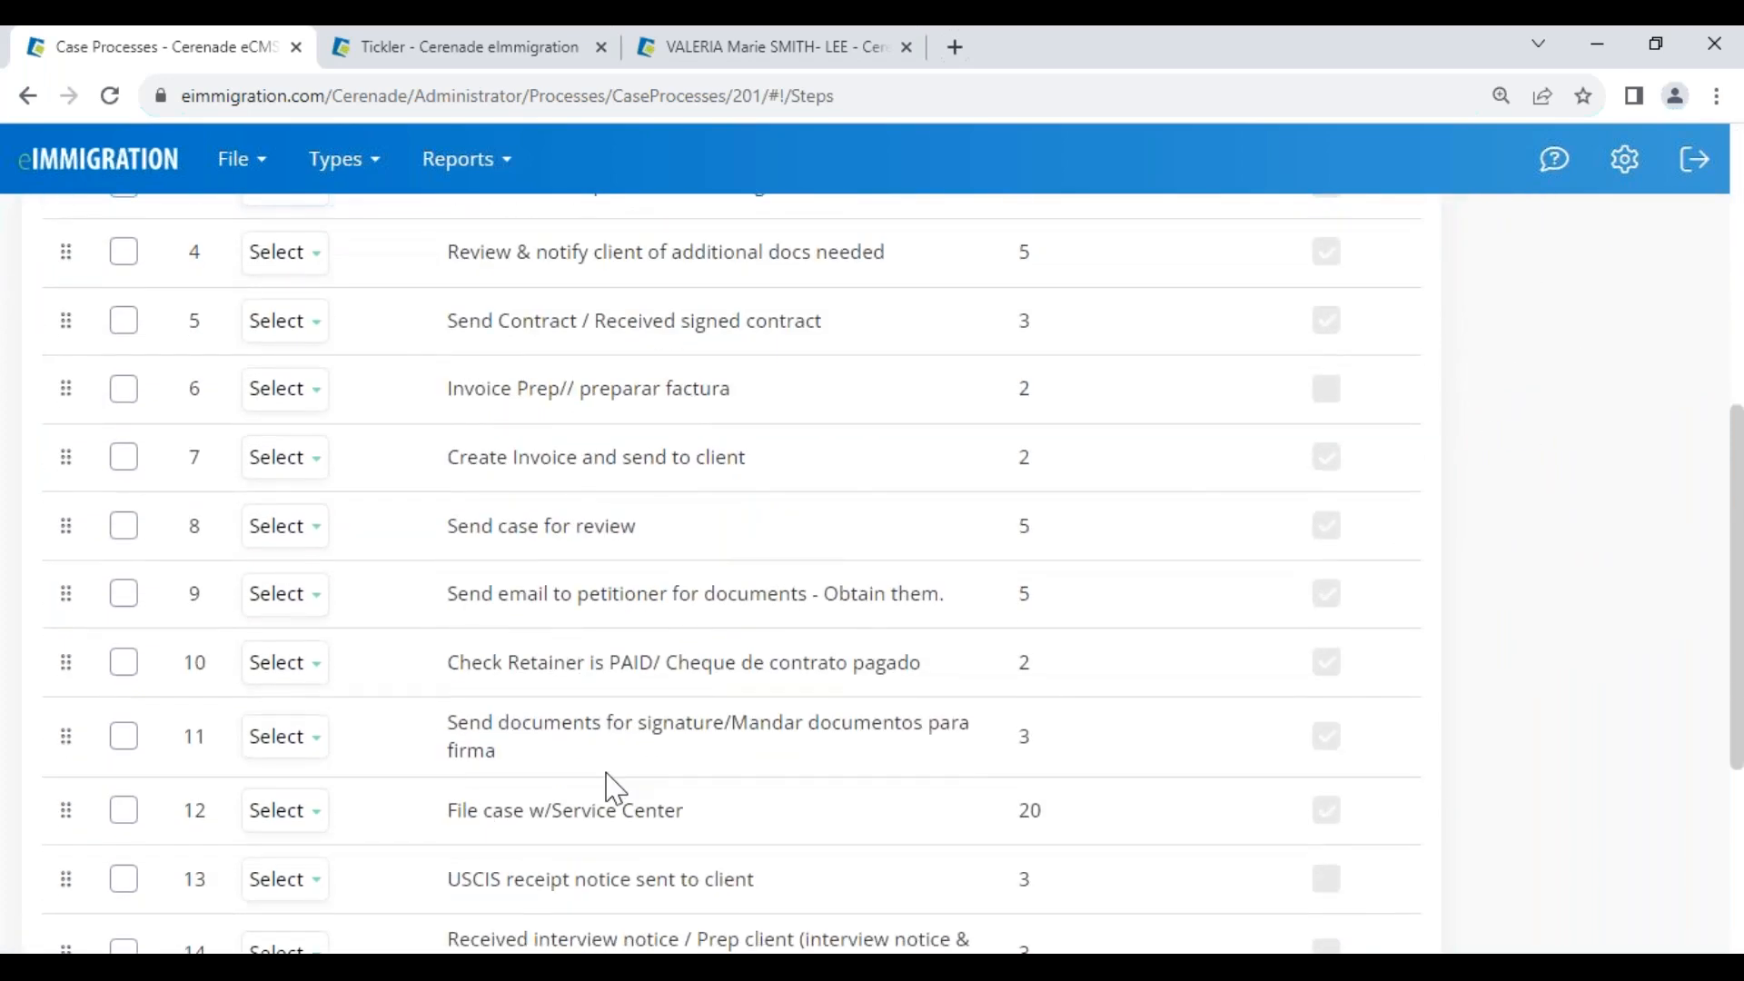
click(508, 62)
click(28, 95)
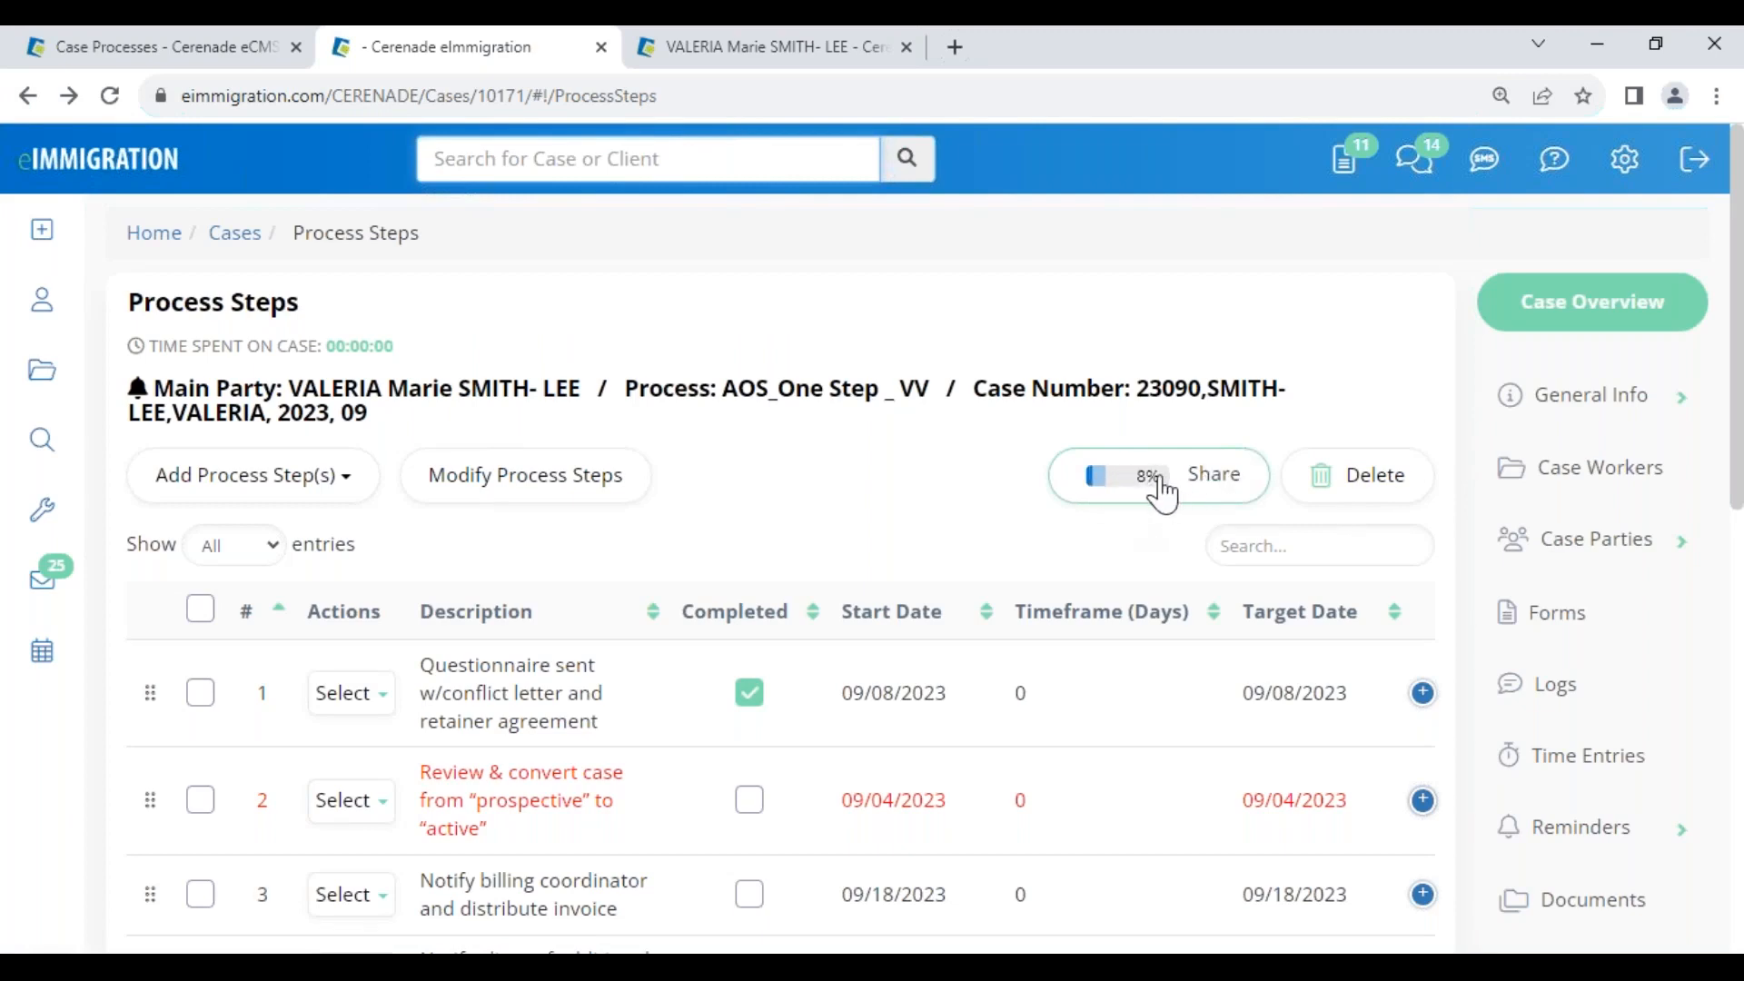
Share the case's process steps with the petitioner and the alien party, then save
click(1160, 490)
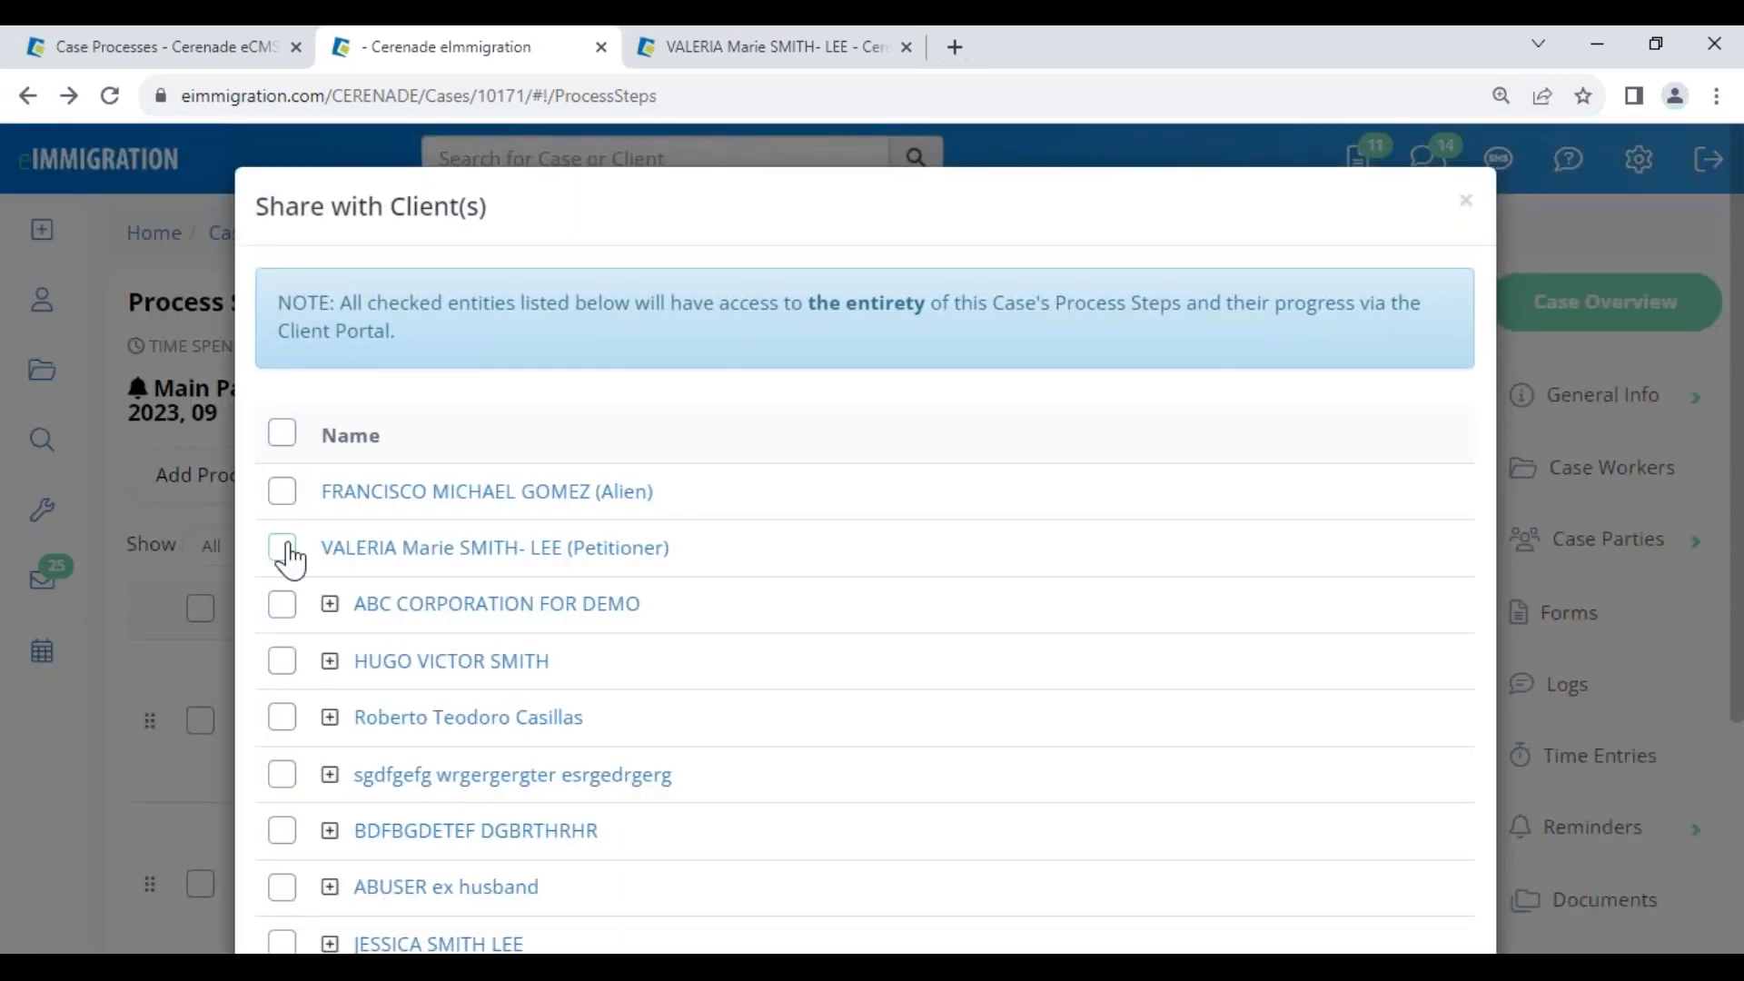
click(289, 547)
click(279, 493)
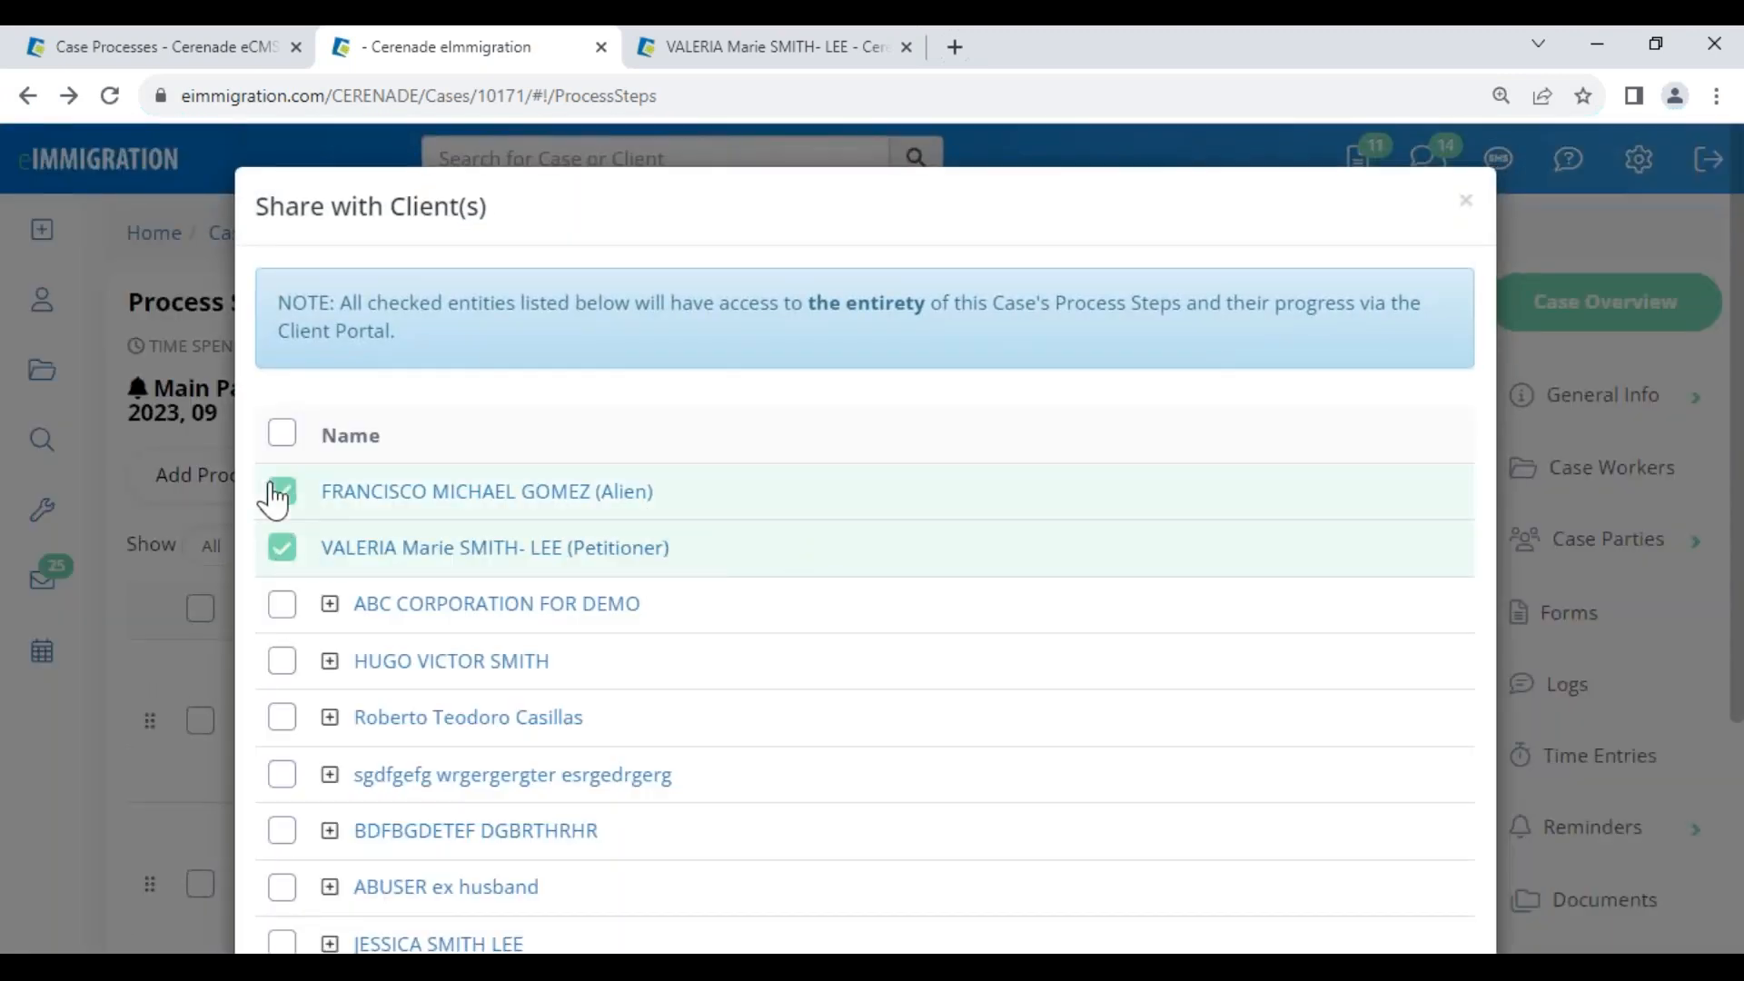
scroll(1024, 728, down, 5)
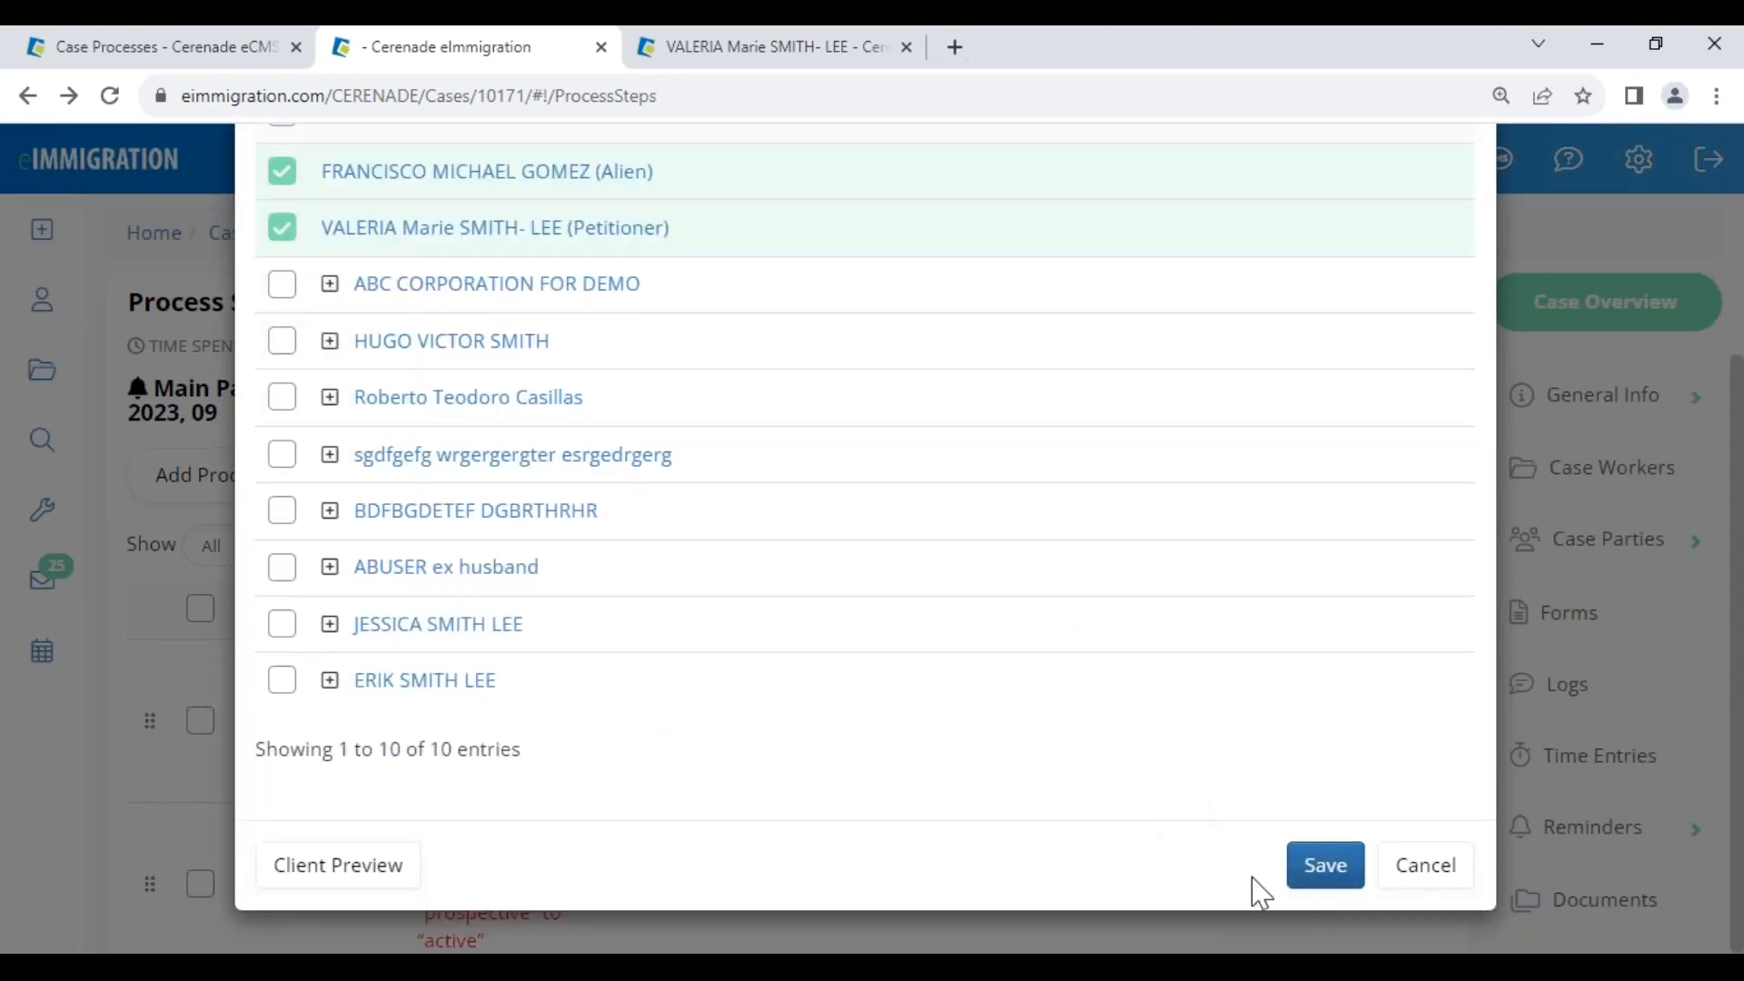
click(1325, 866)
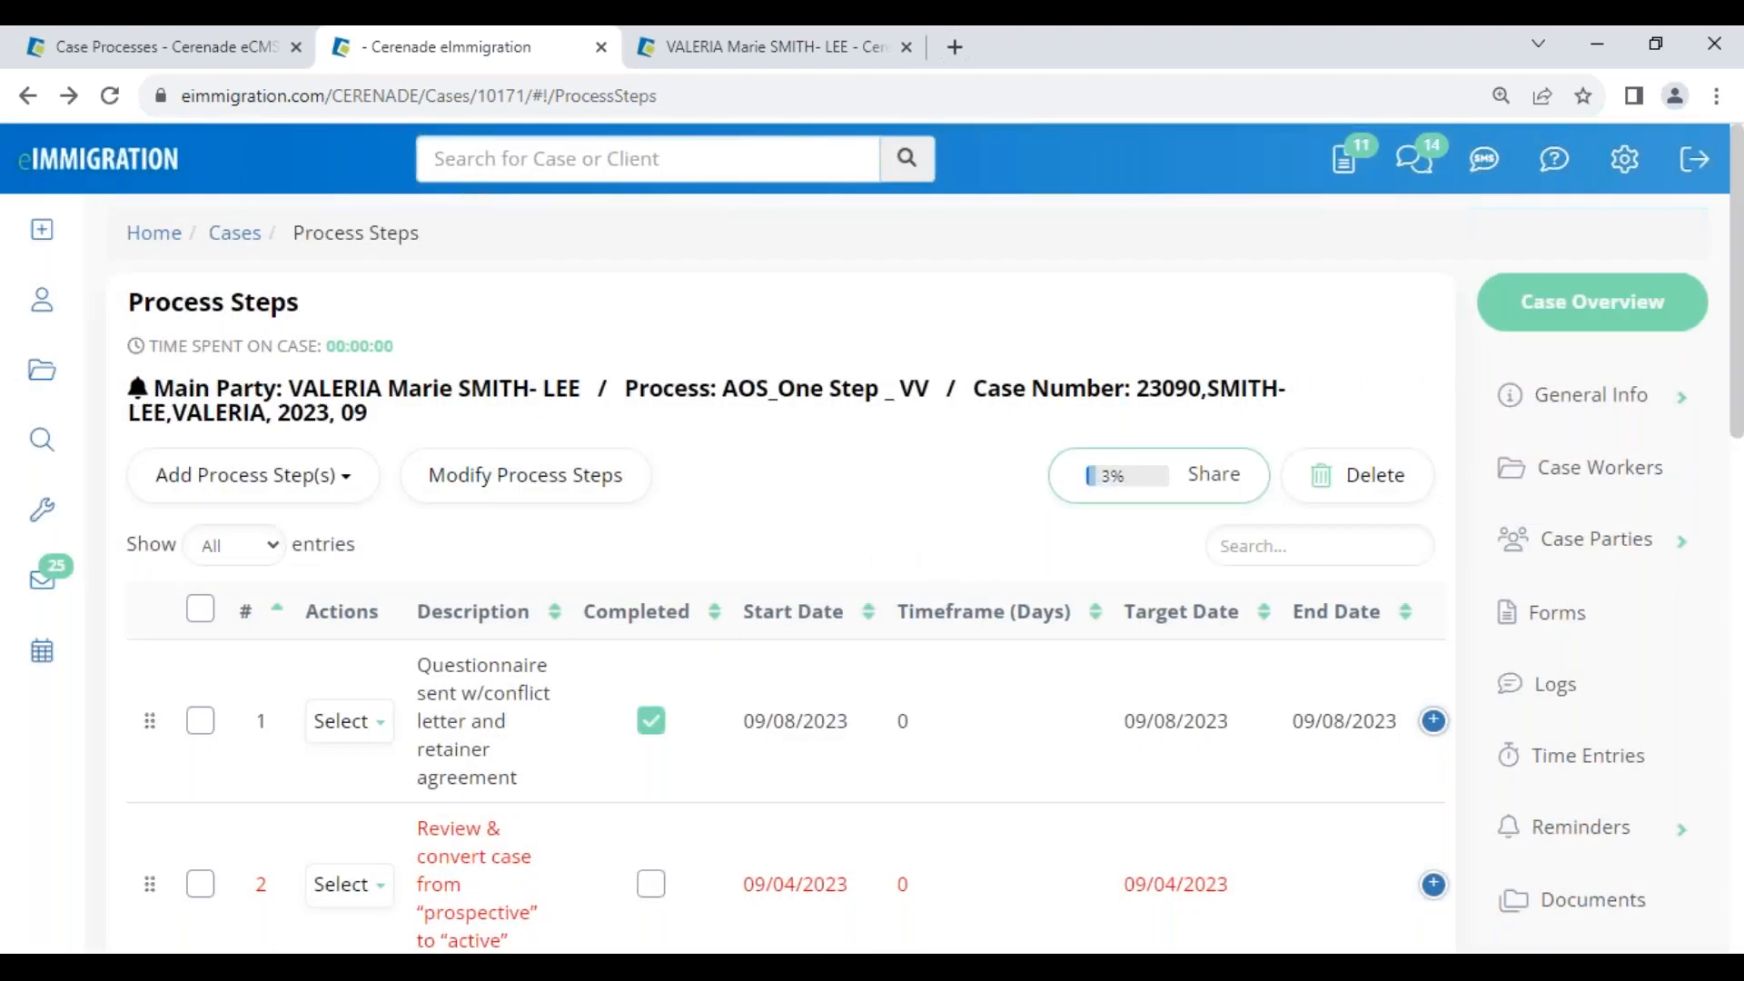
Log in to the Client Portal in the other browser window using a saved client login
click(439, 781)
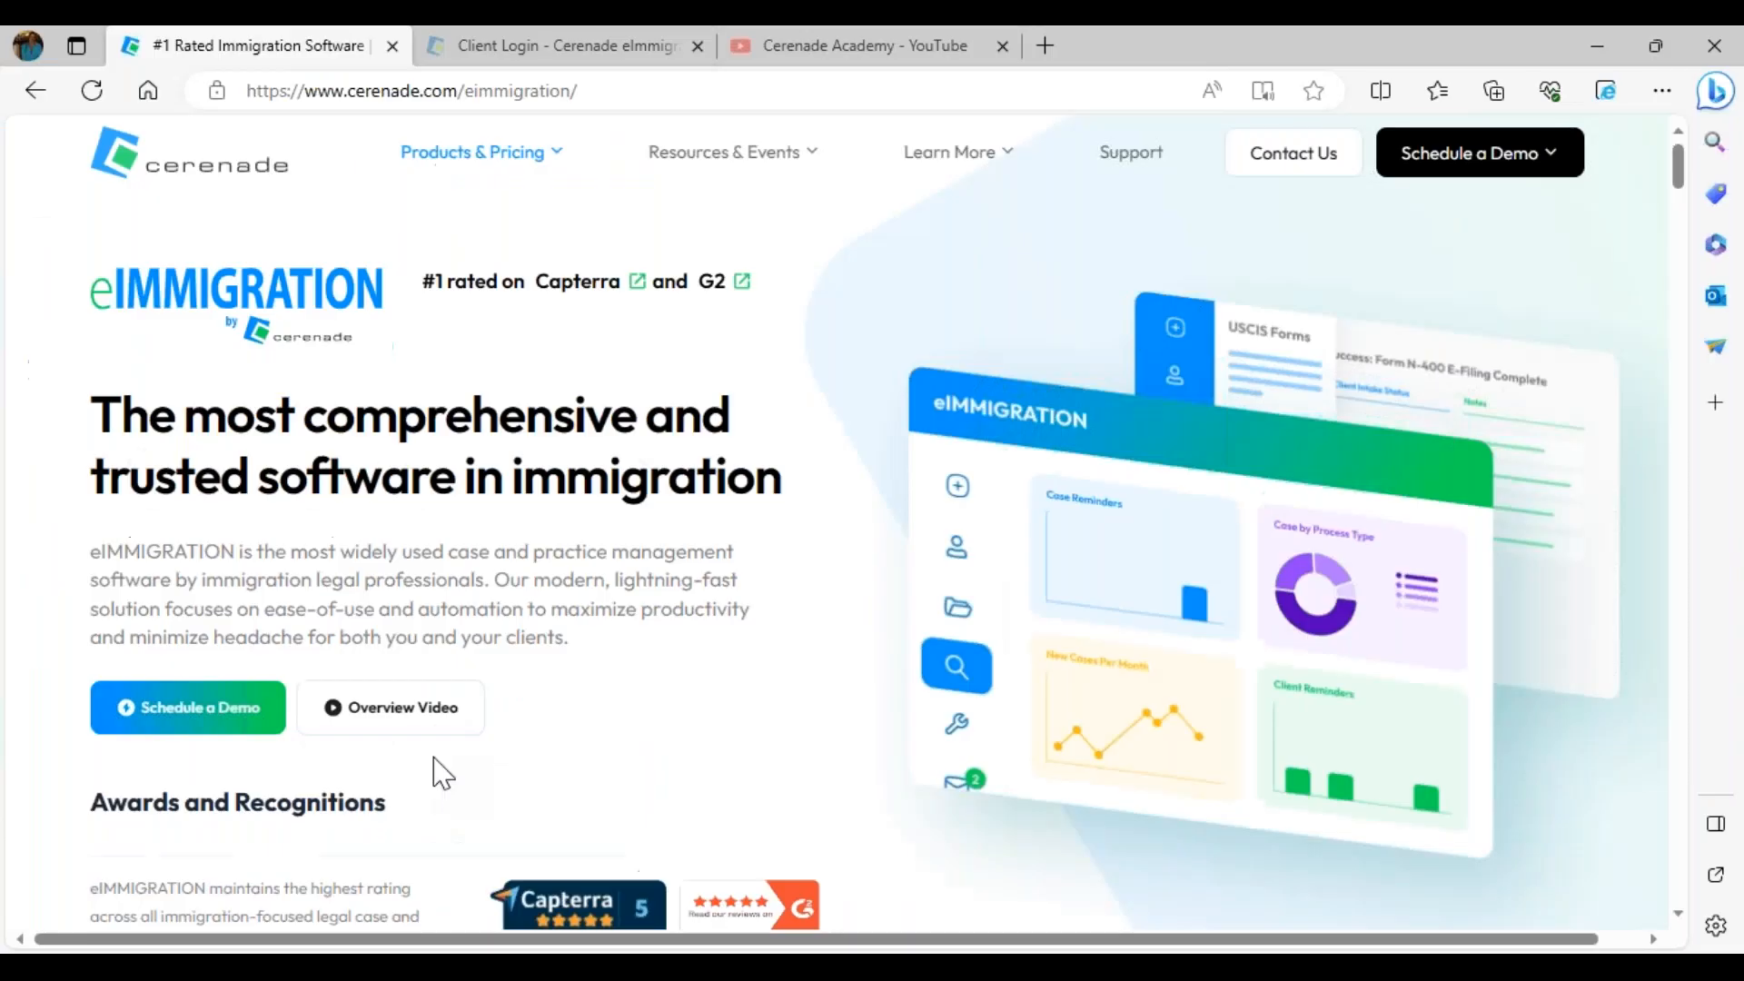
click(646, 50)
drag(768, 330, 1007, 334)
click(689, 396)
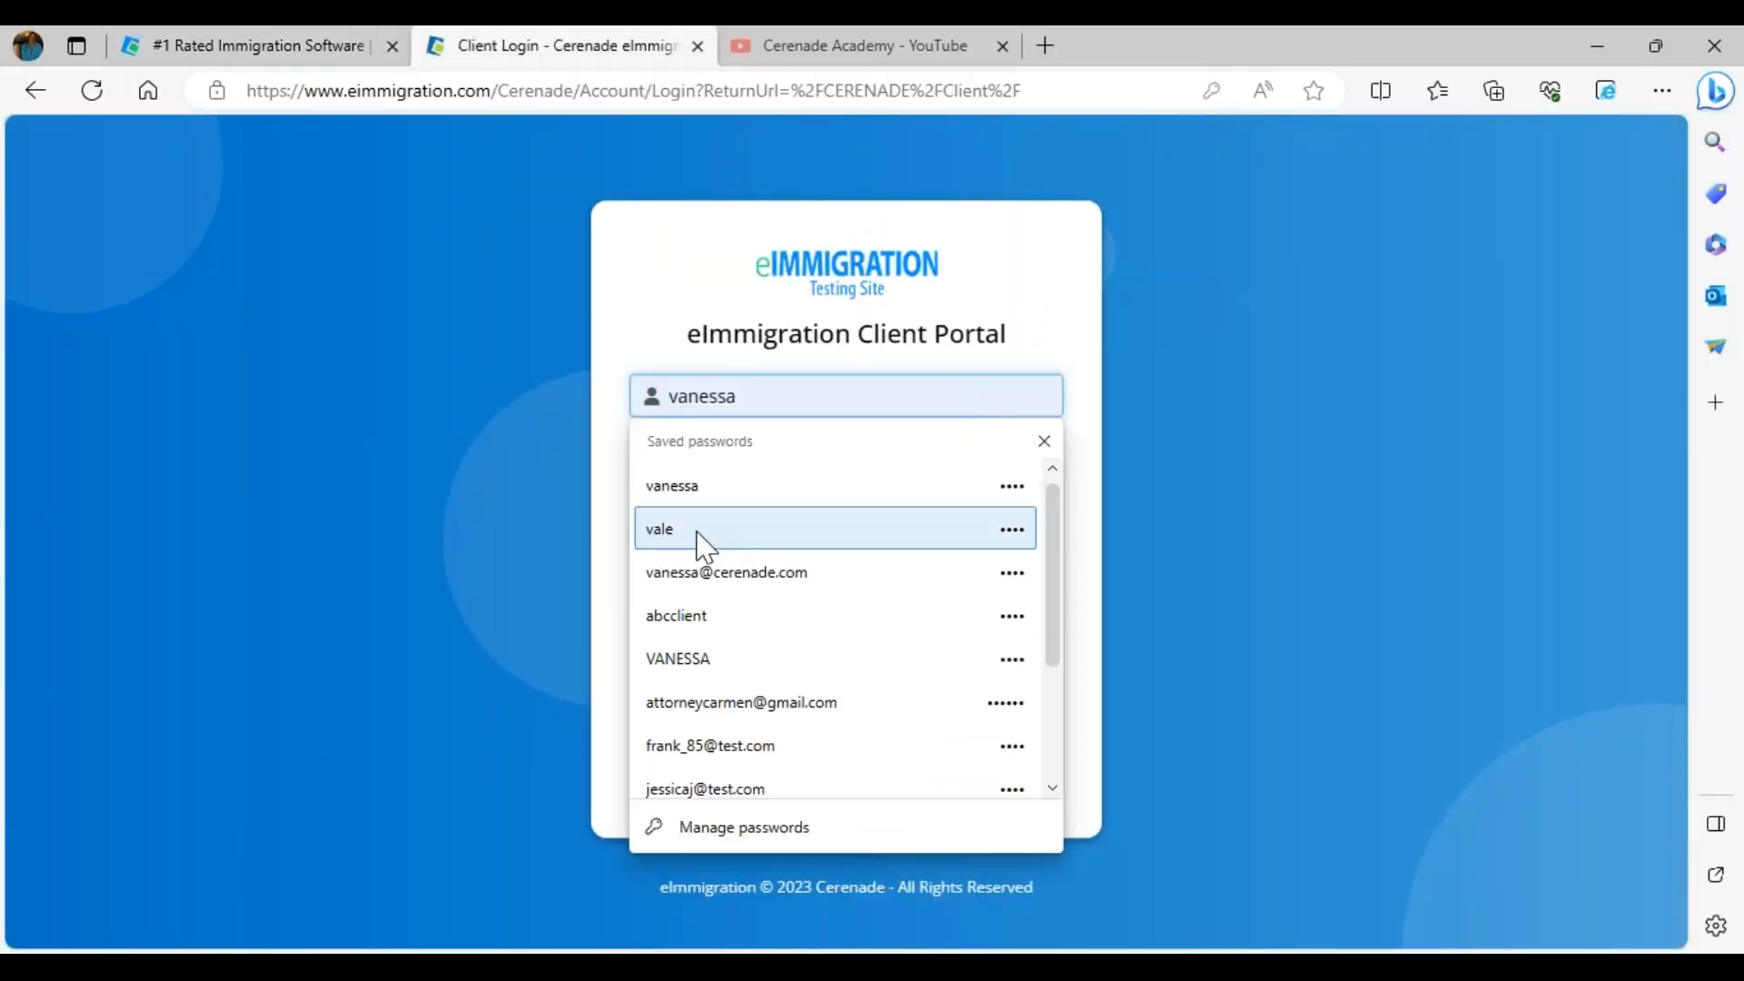
click(698, 540)
click(794, 591)
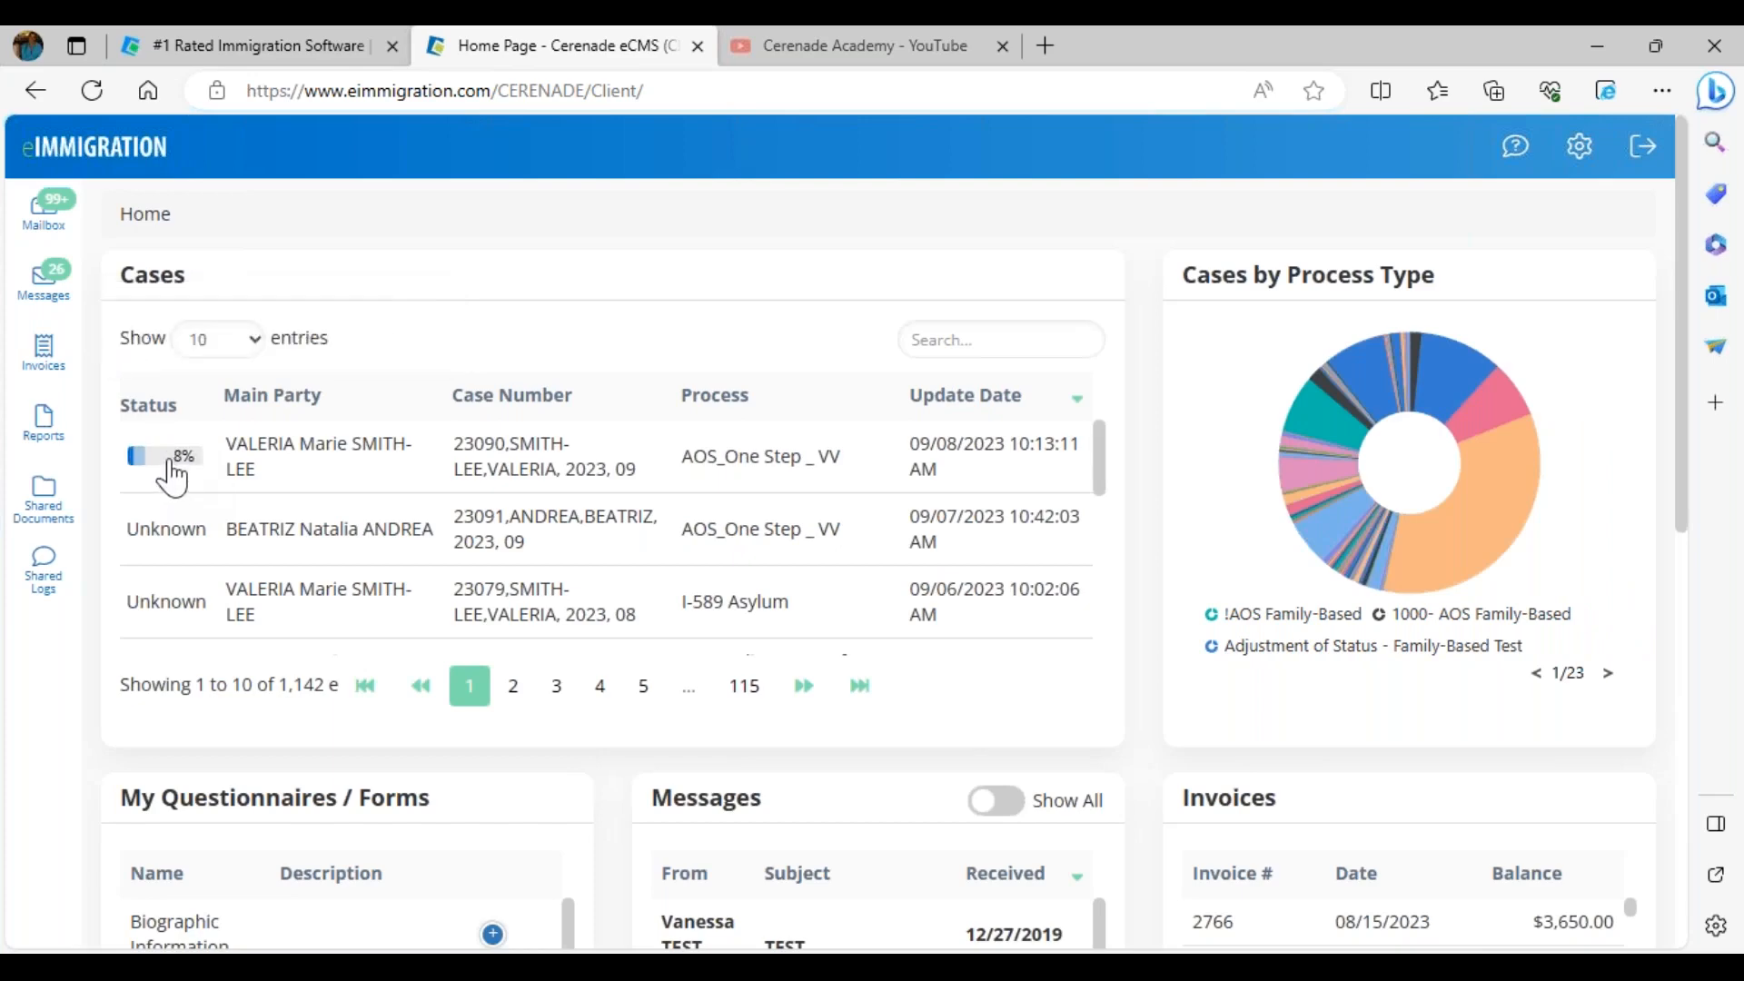
View the AOS_One Step _ VV case status overview, close it, and return to eCMS
click(171, 472)
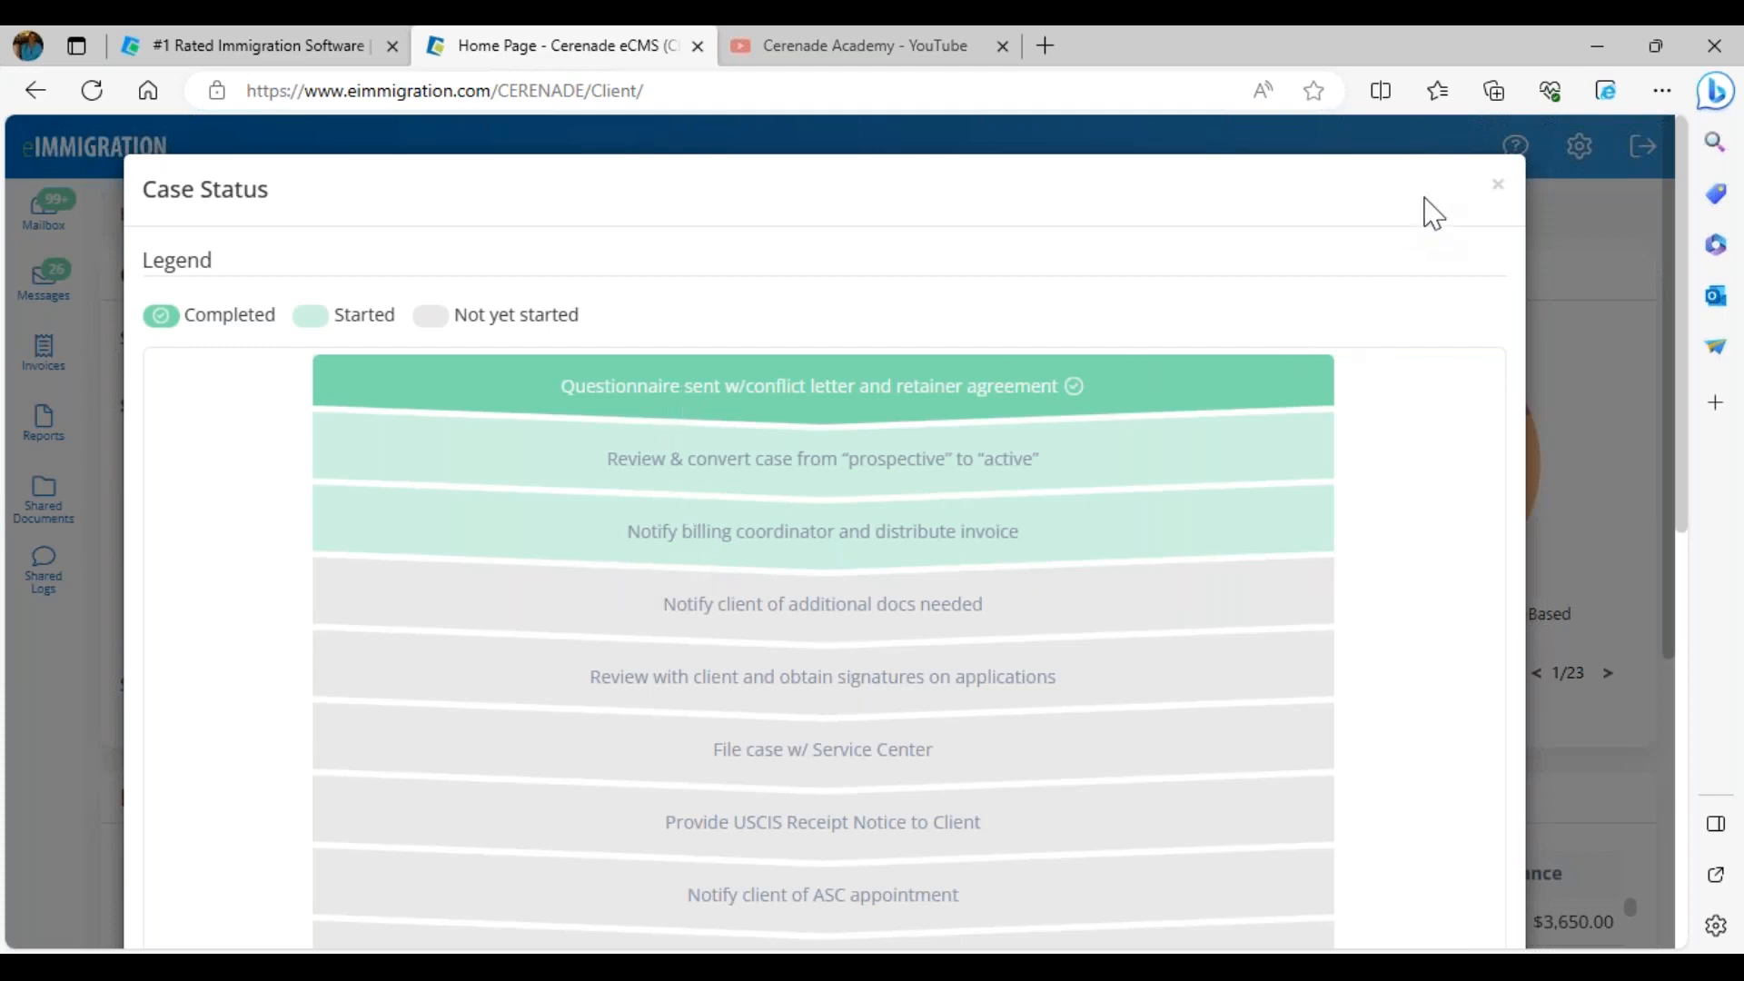
click(1500, 195)
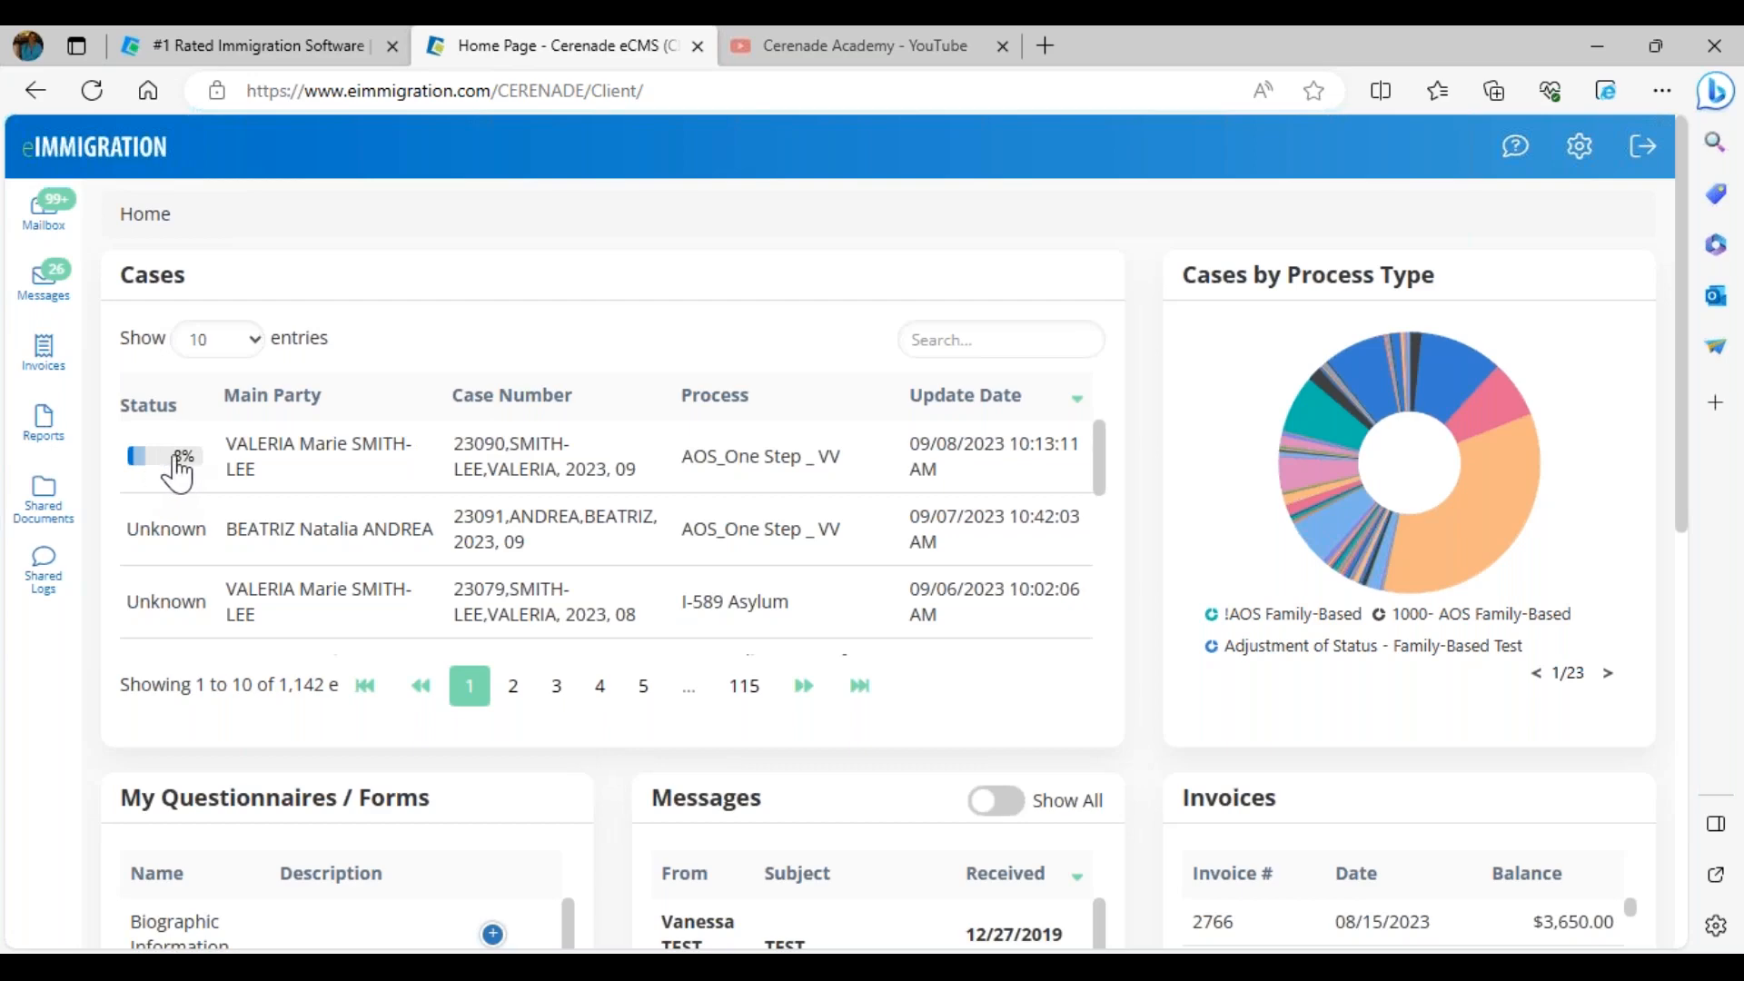
click(415, 495)
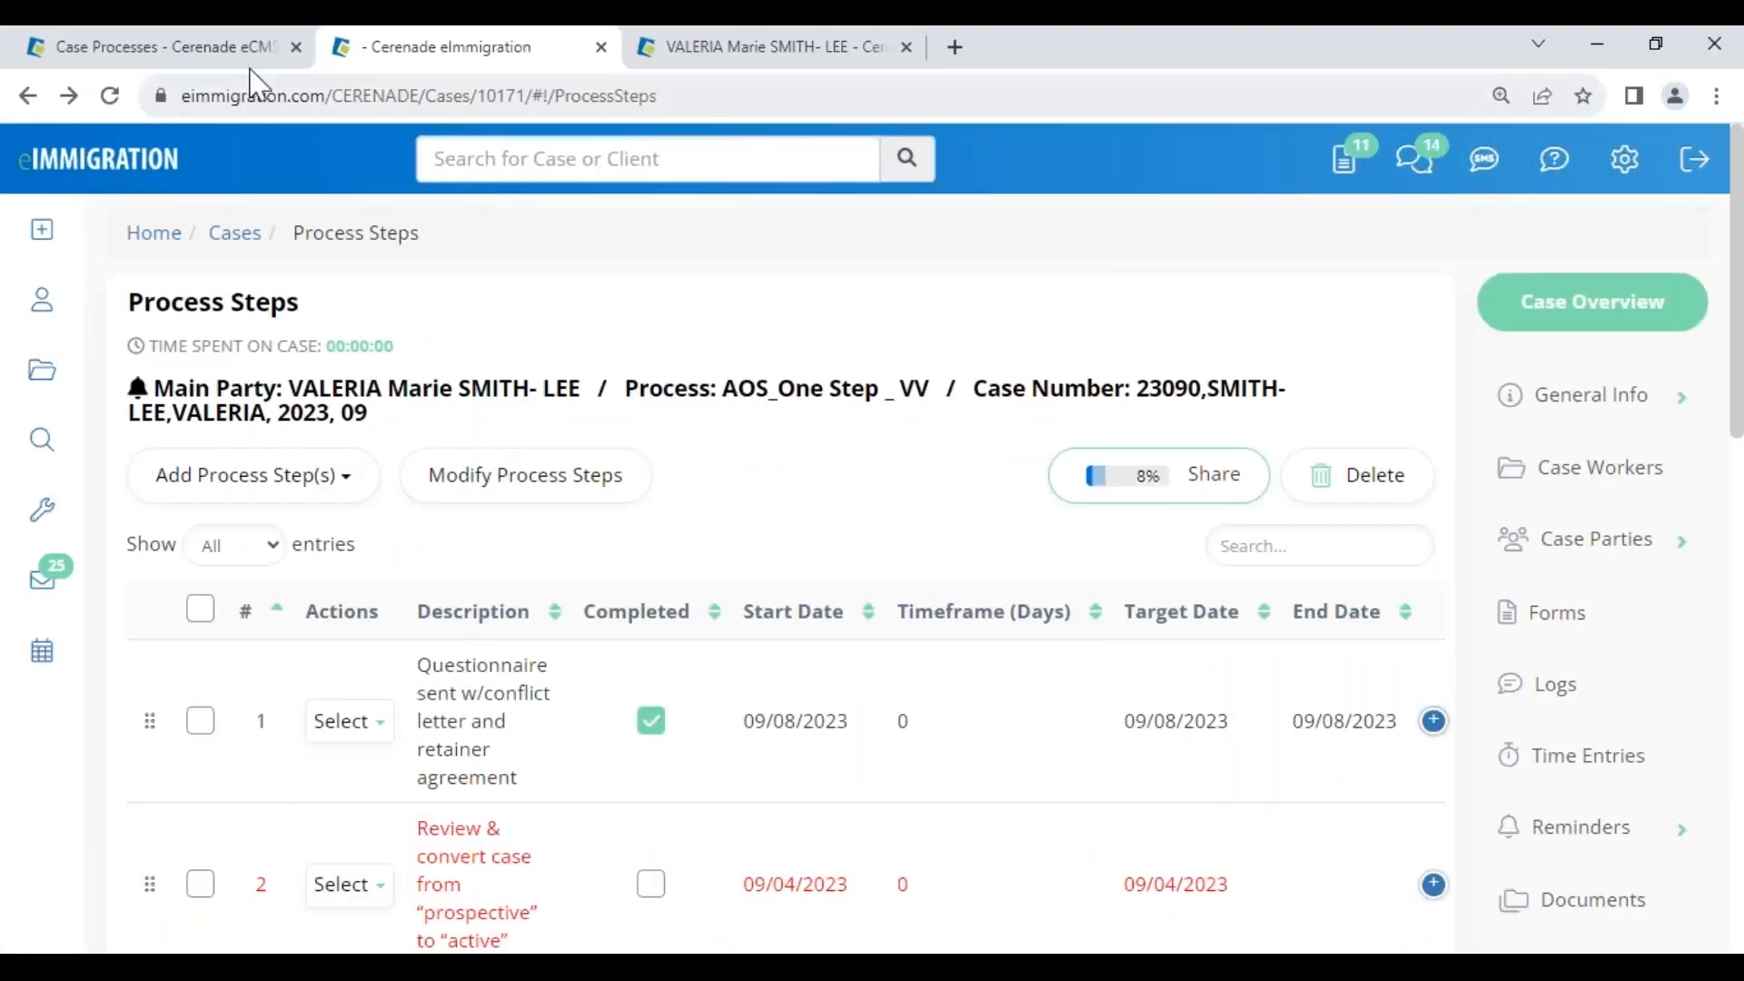
Review the template's steps, including USCIS receipt notice, File case and Case approved, then return to the case
click(232, 55)
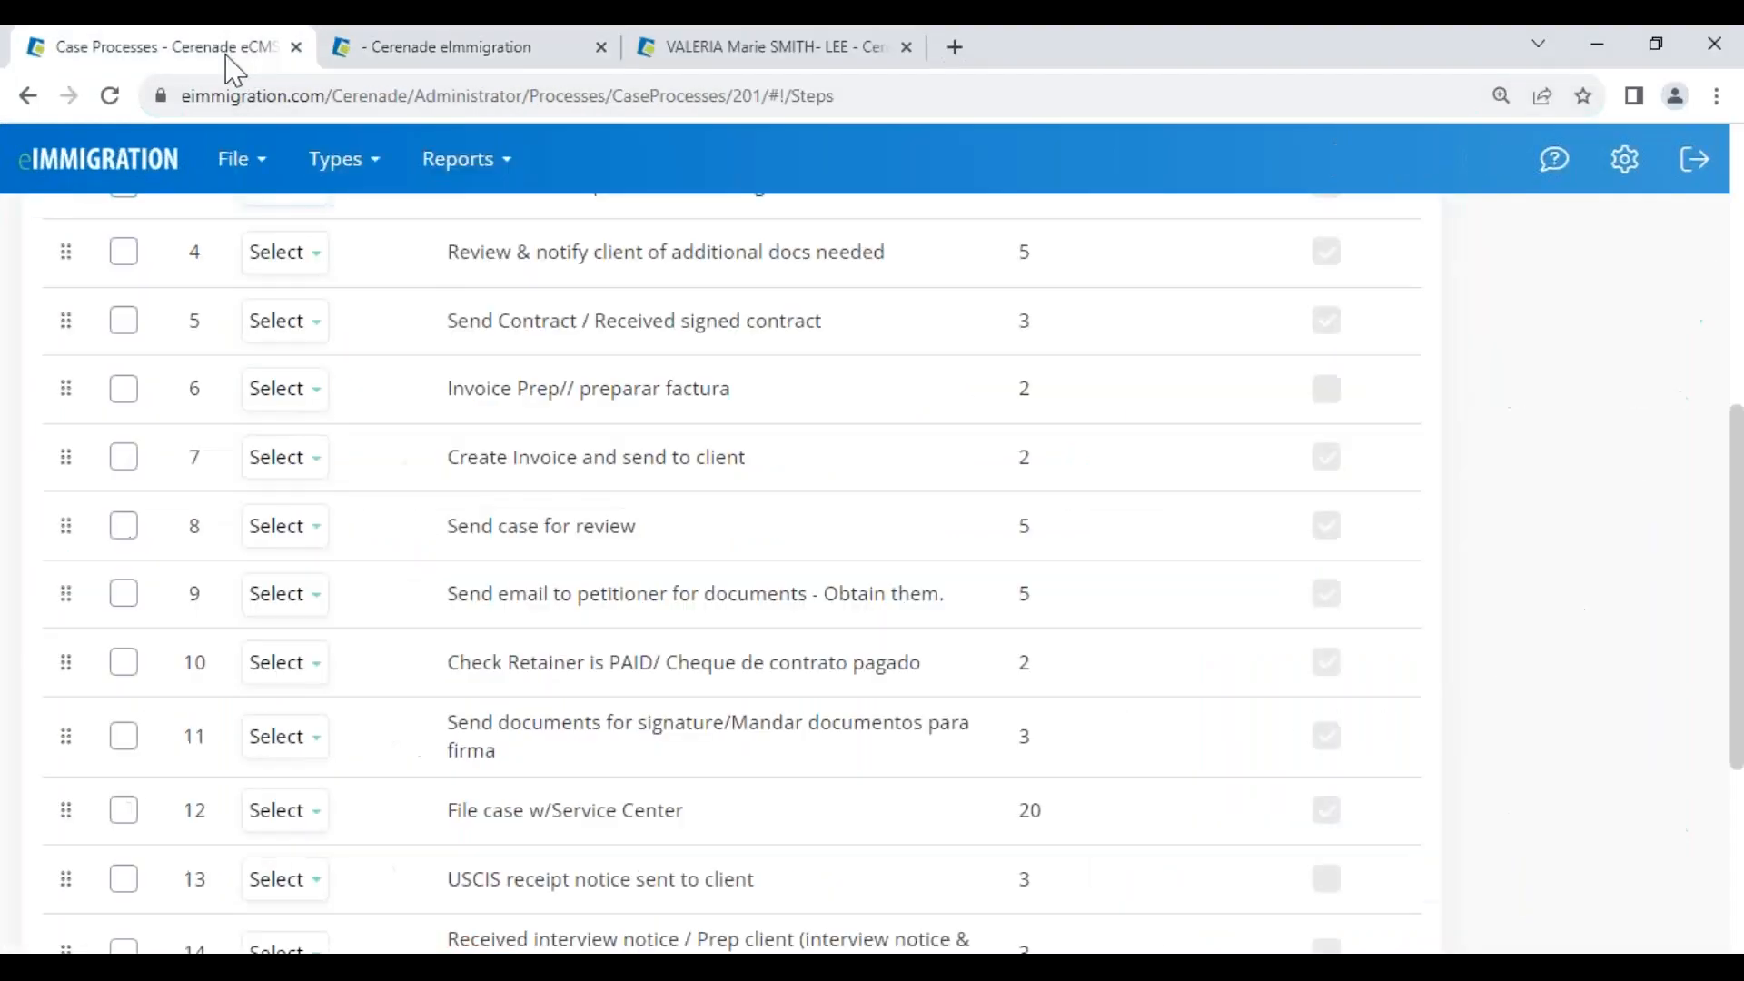
scroll(623, 655, down, 4)
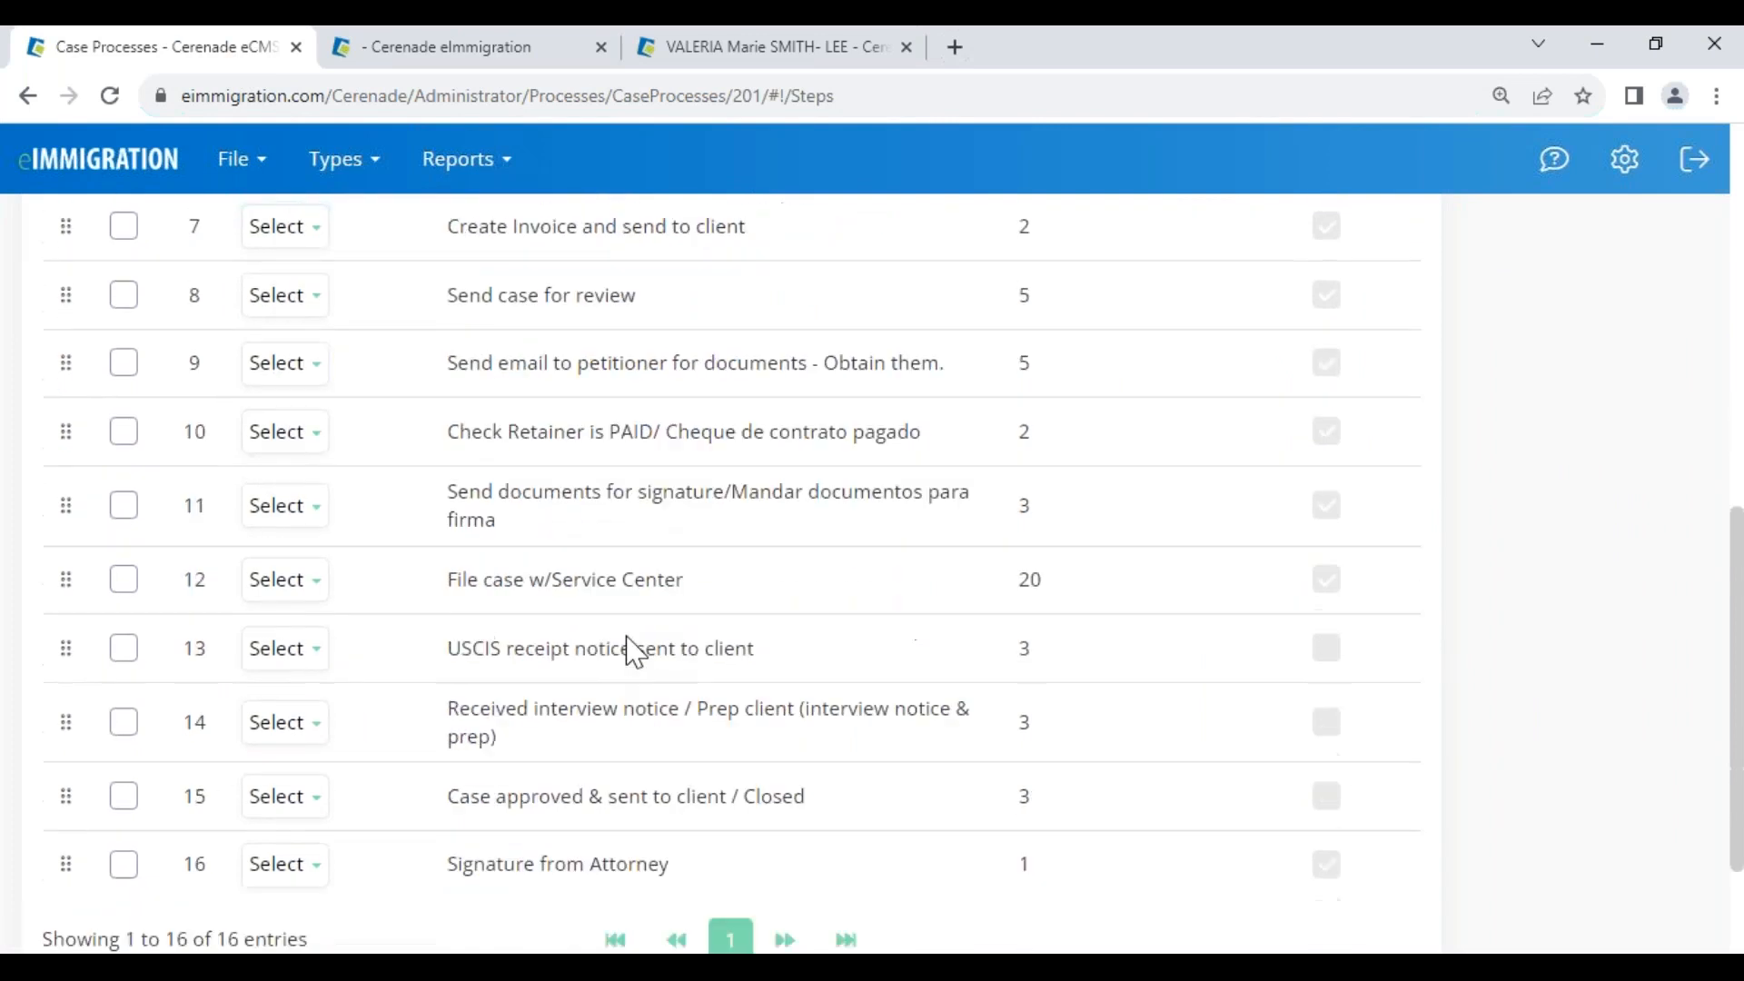
drag(458, 496, 993, 517)
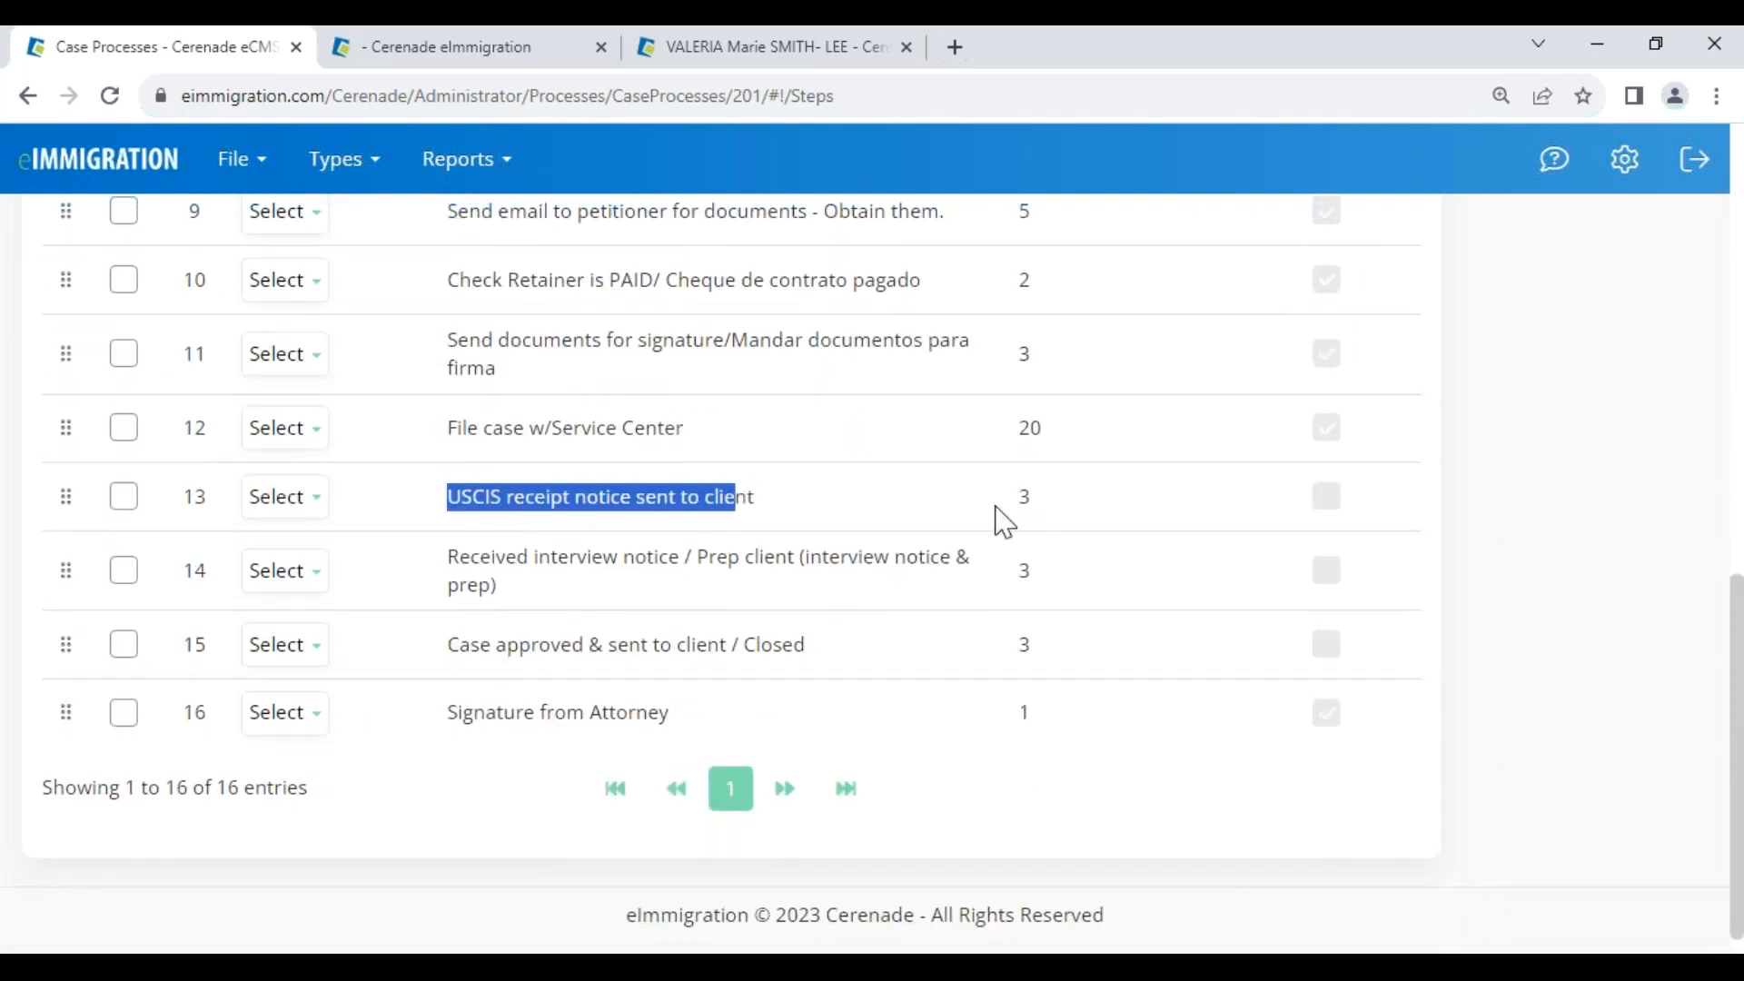
double_click(1025, 498)
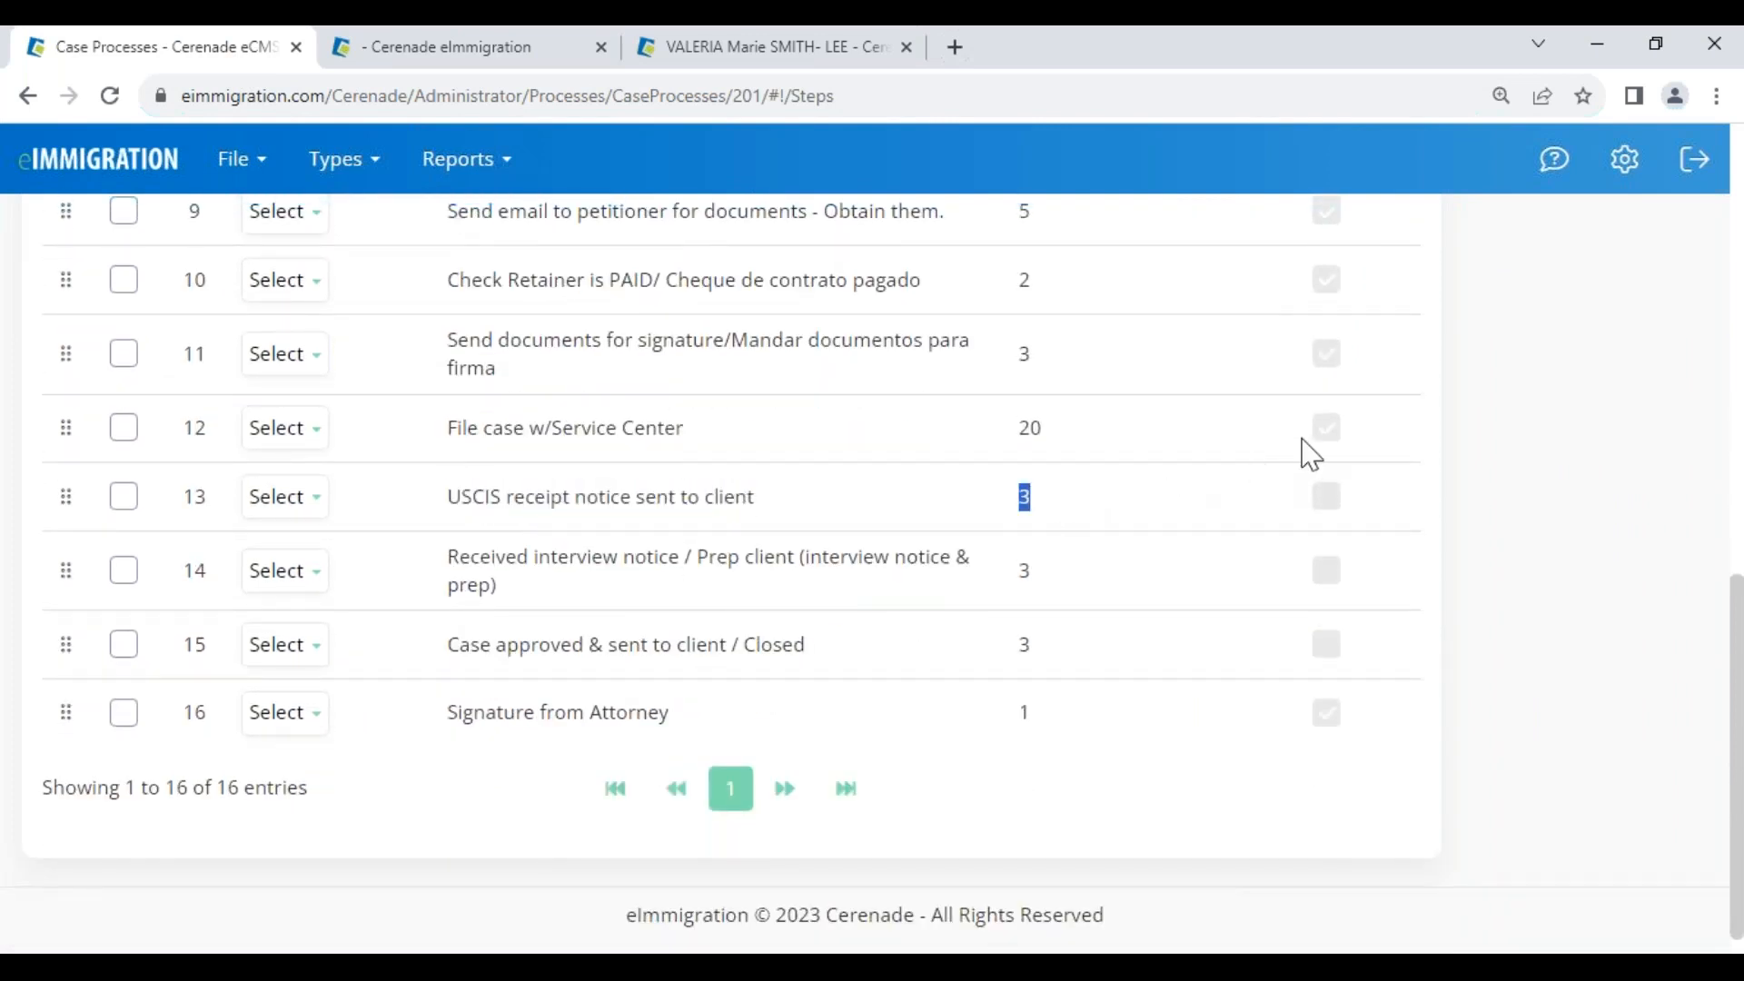
click(304, 714)
click(283, 431)
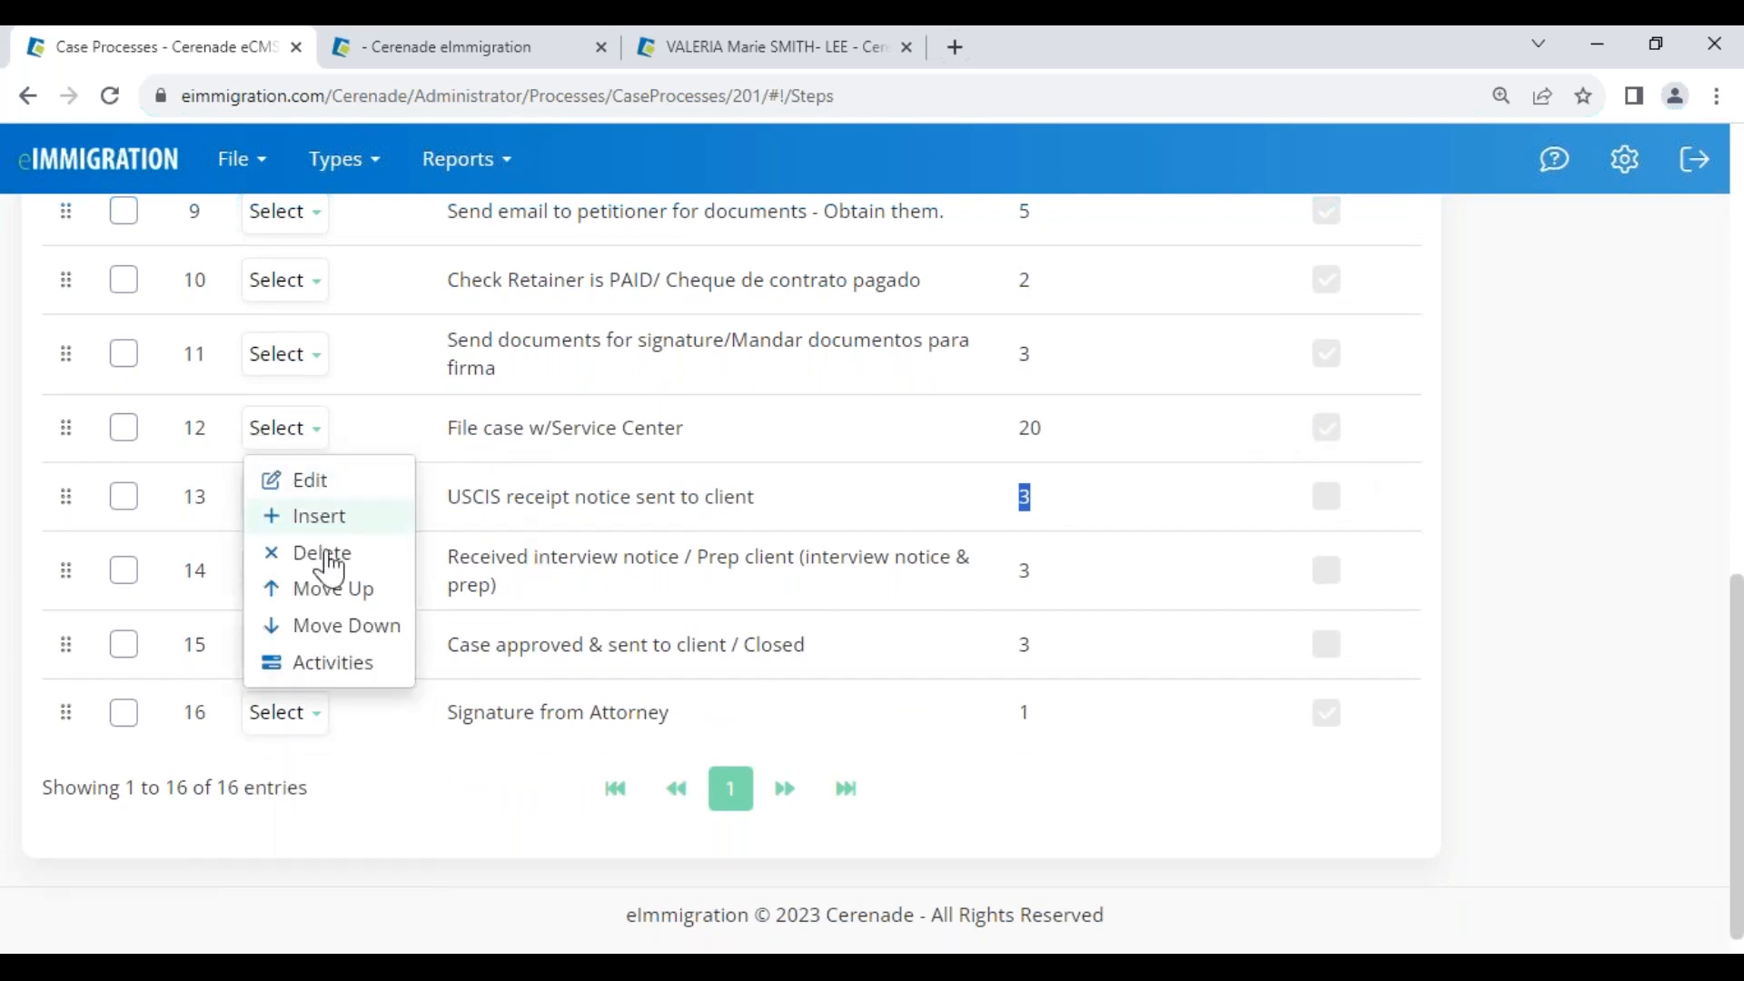
click(289, 645)
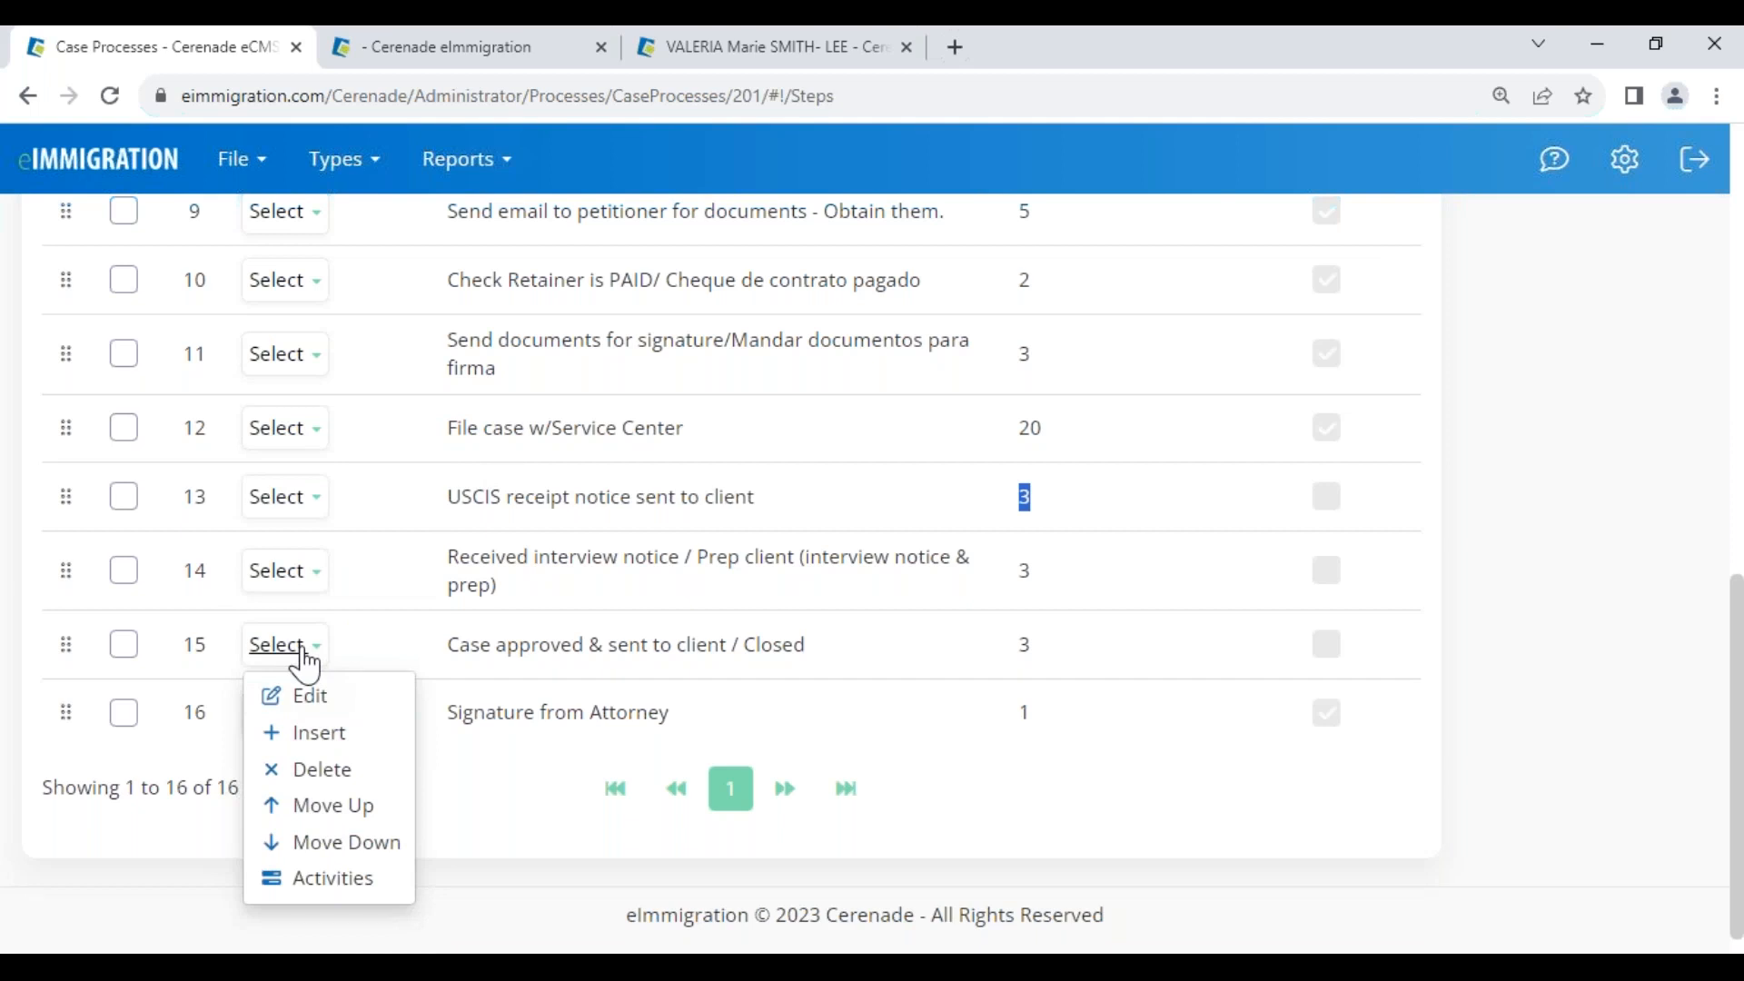
click(340, 881)
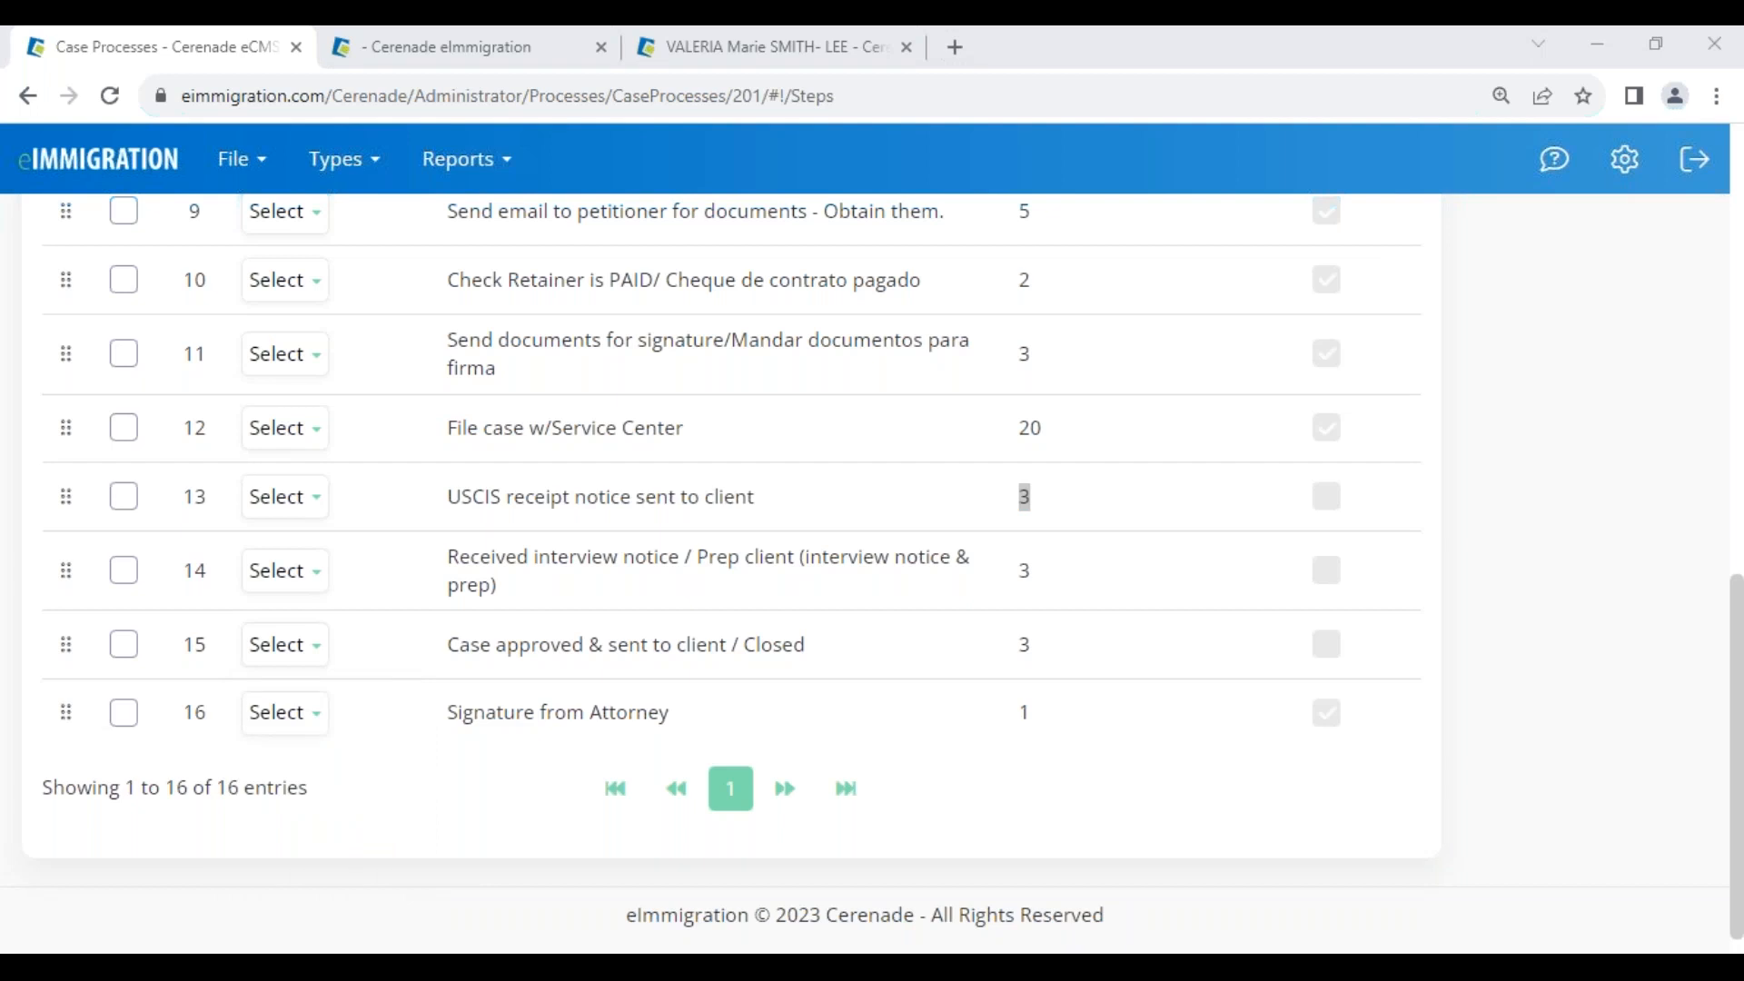
click(498, 55)
Set steps 4, 5 and 6 of the case to start on September 8, 2023
click(510, 491)
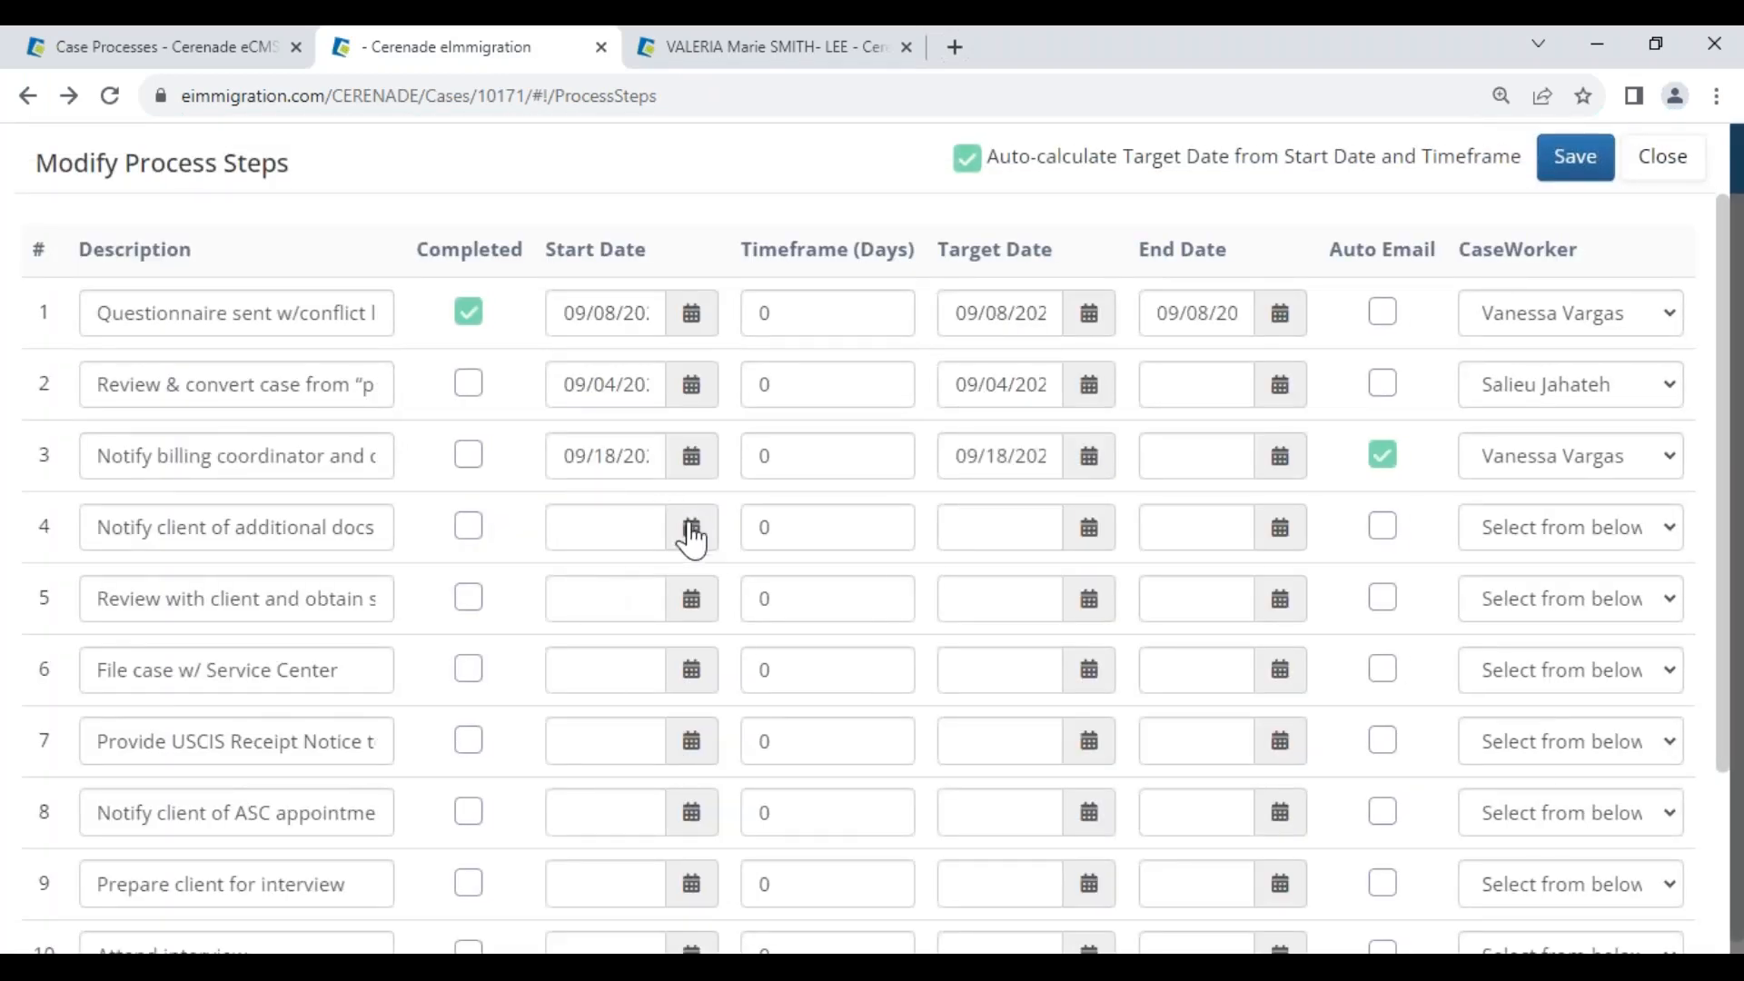
click(692, 532)
click(801, 721)
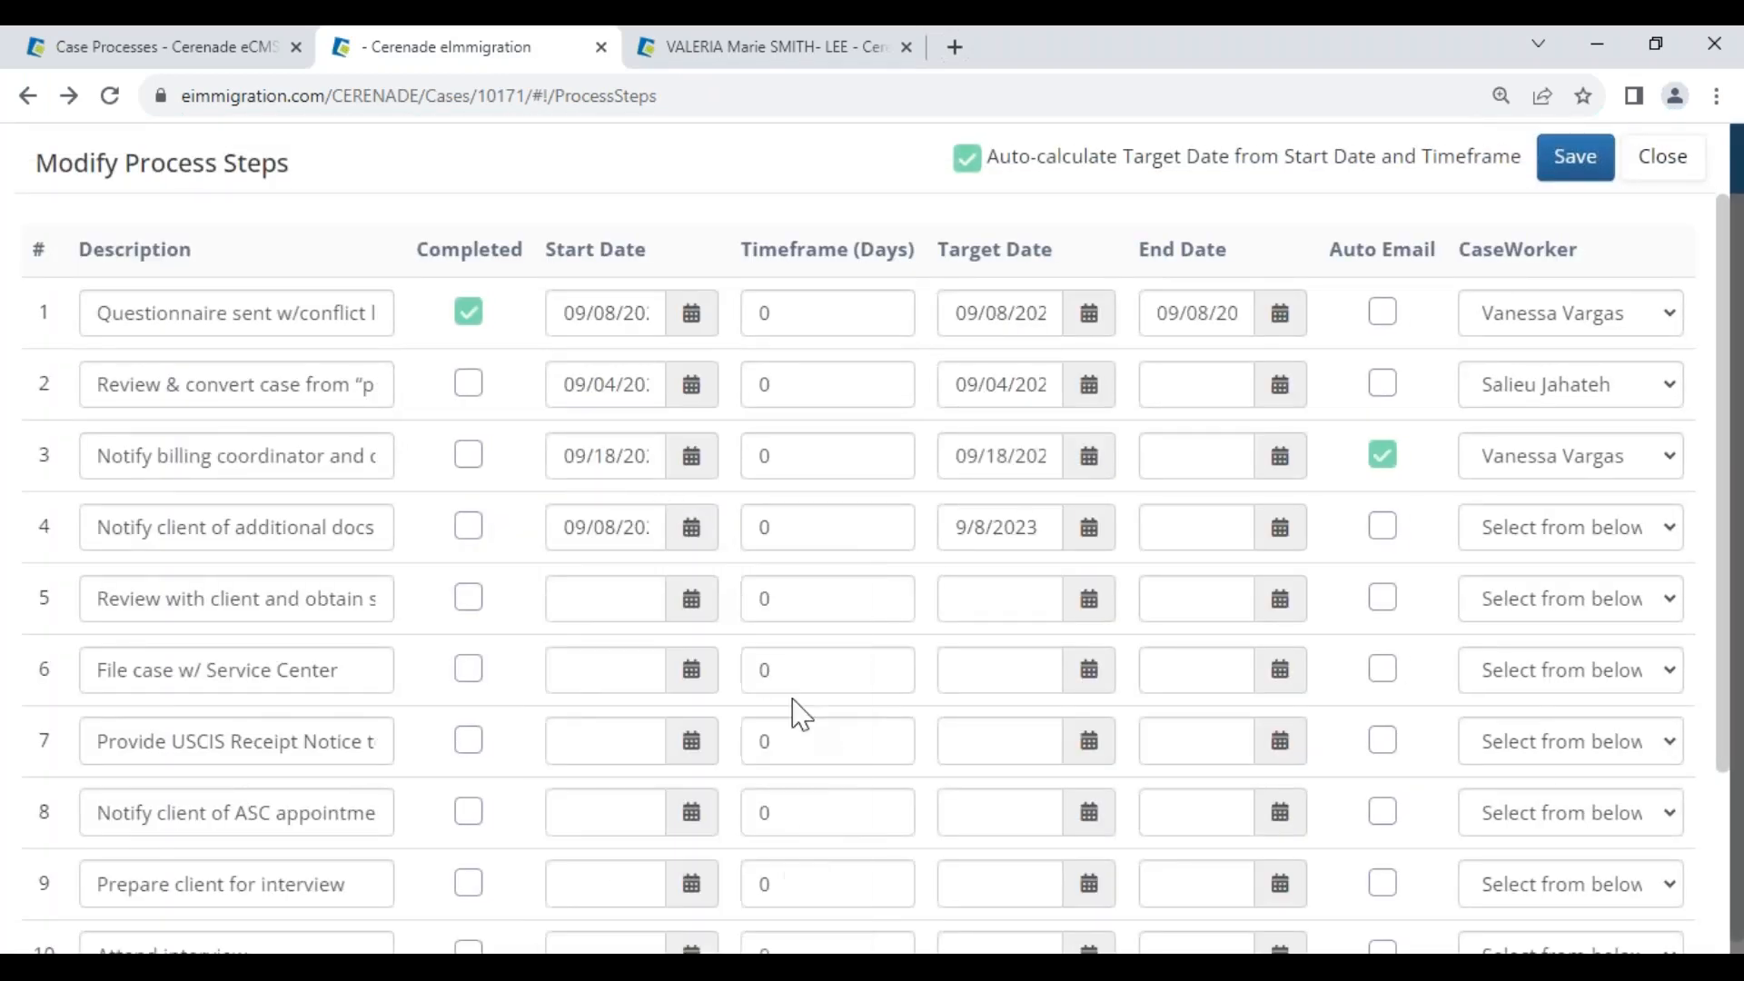
click(697, 611)
click(789, 290)
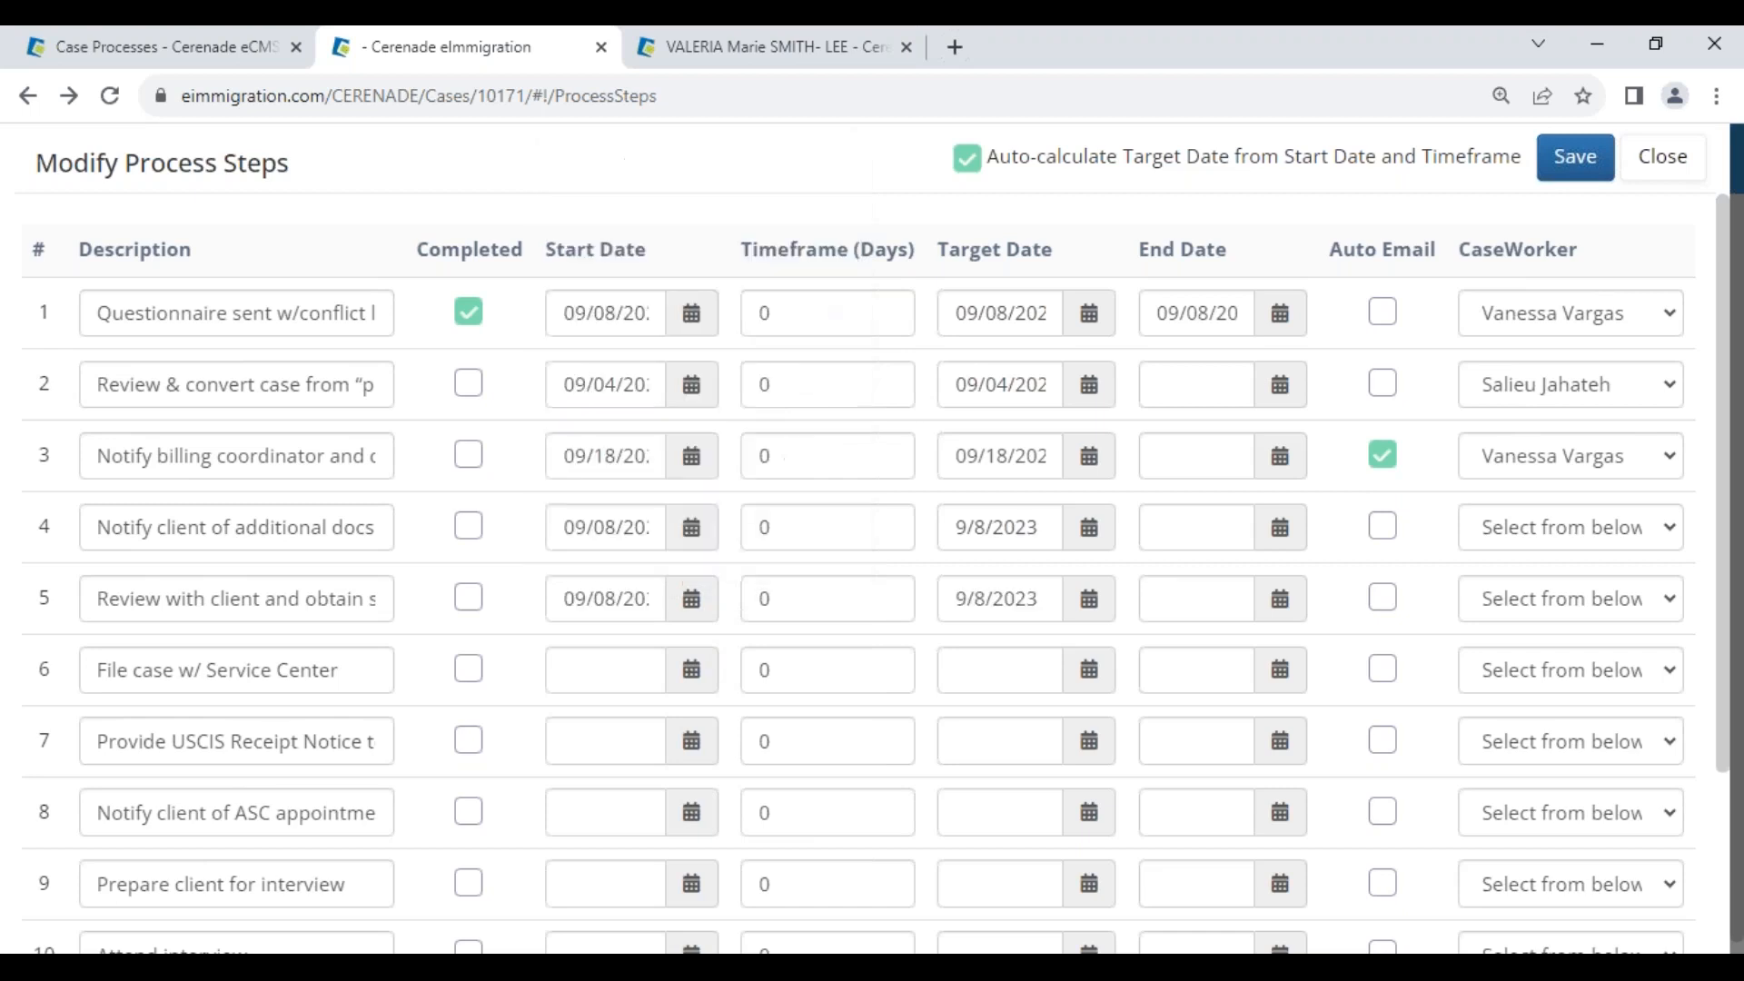
click(693, 670)
click(790, 362)
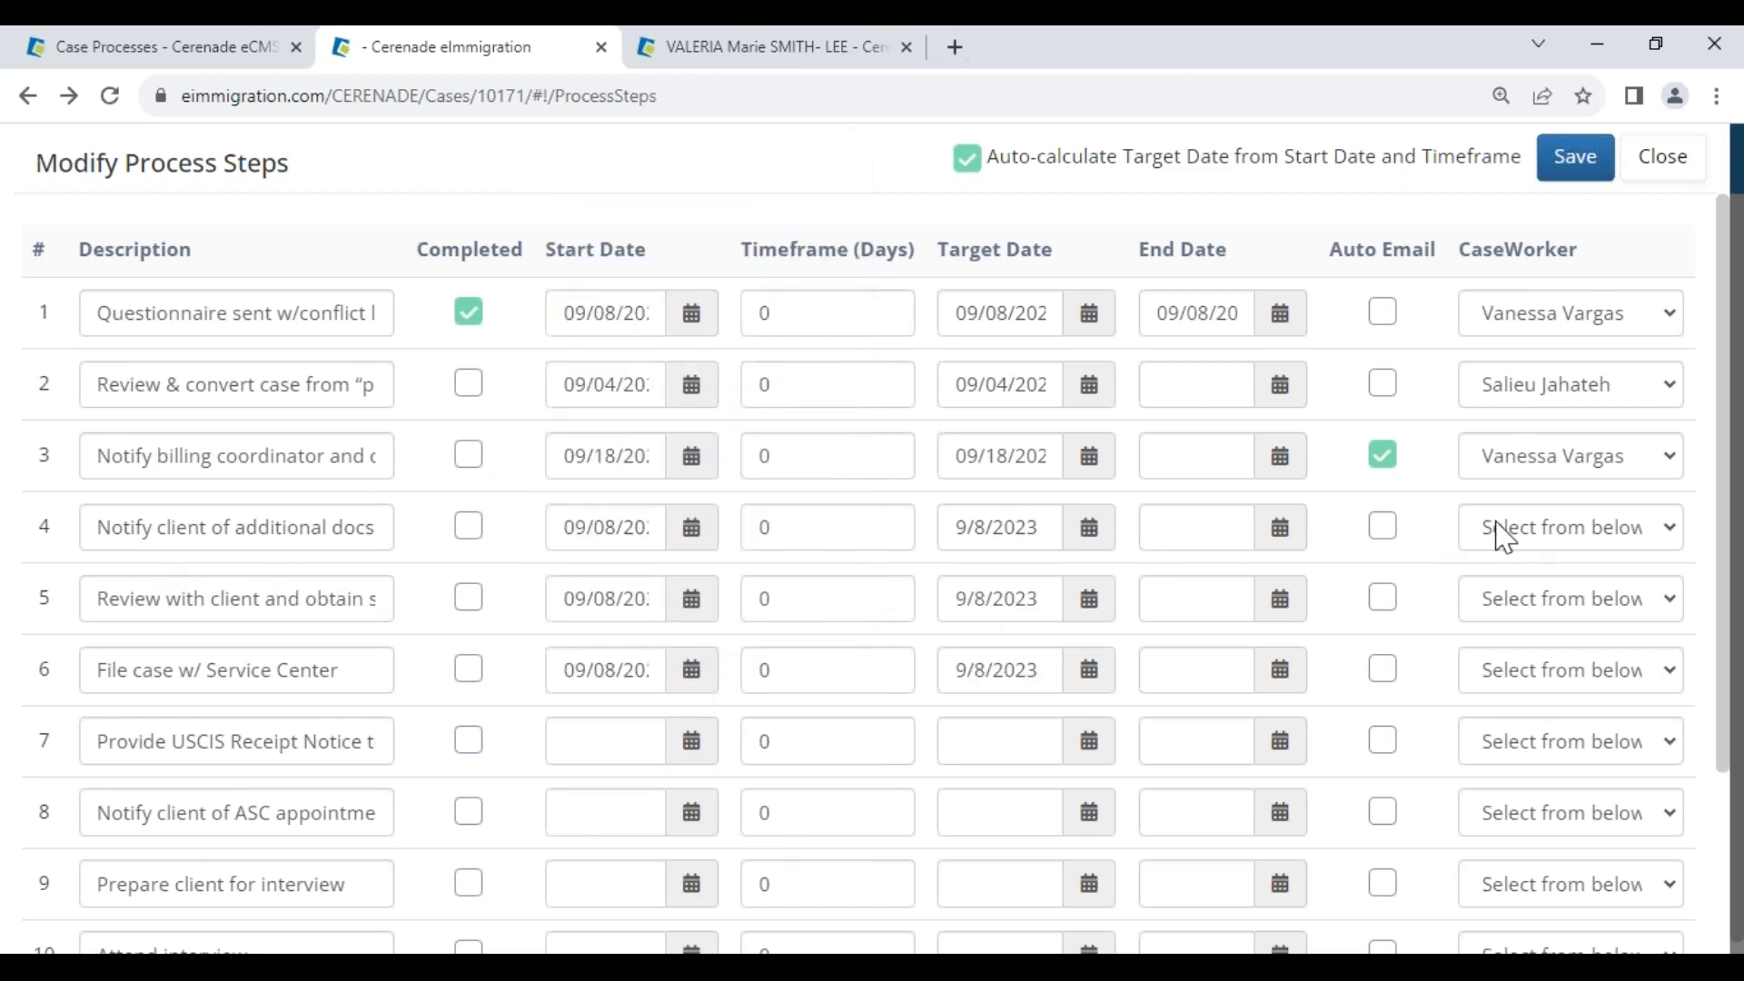
Assign caseworkers to steps 4, 5 and 6 and save the process steps
click(1553, 534)
click(1545, 592)
click(1550, 600)
click(1519, 690)
click(1528, 669)
click(1526, 732)
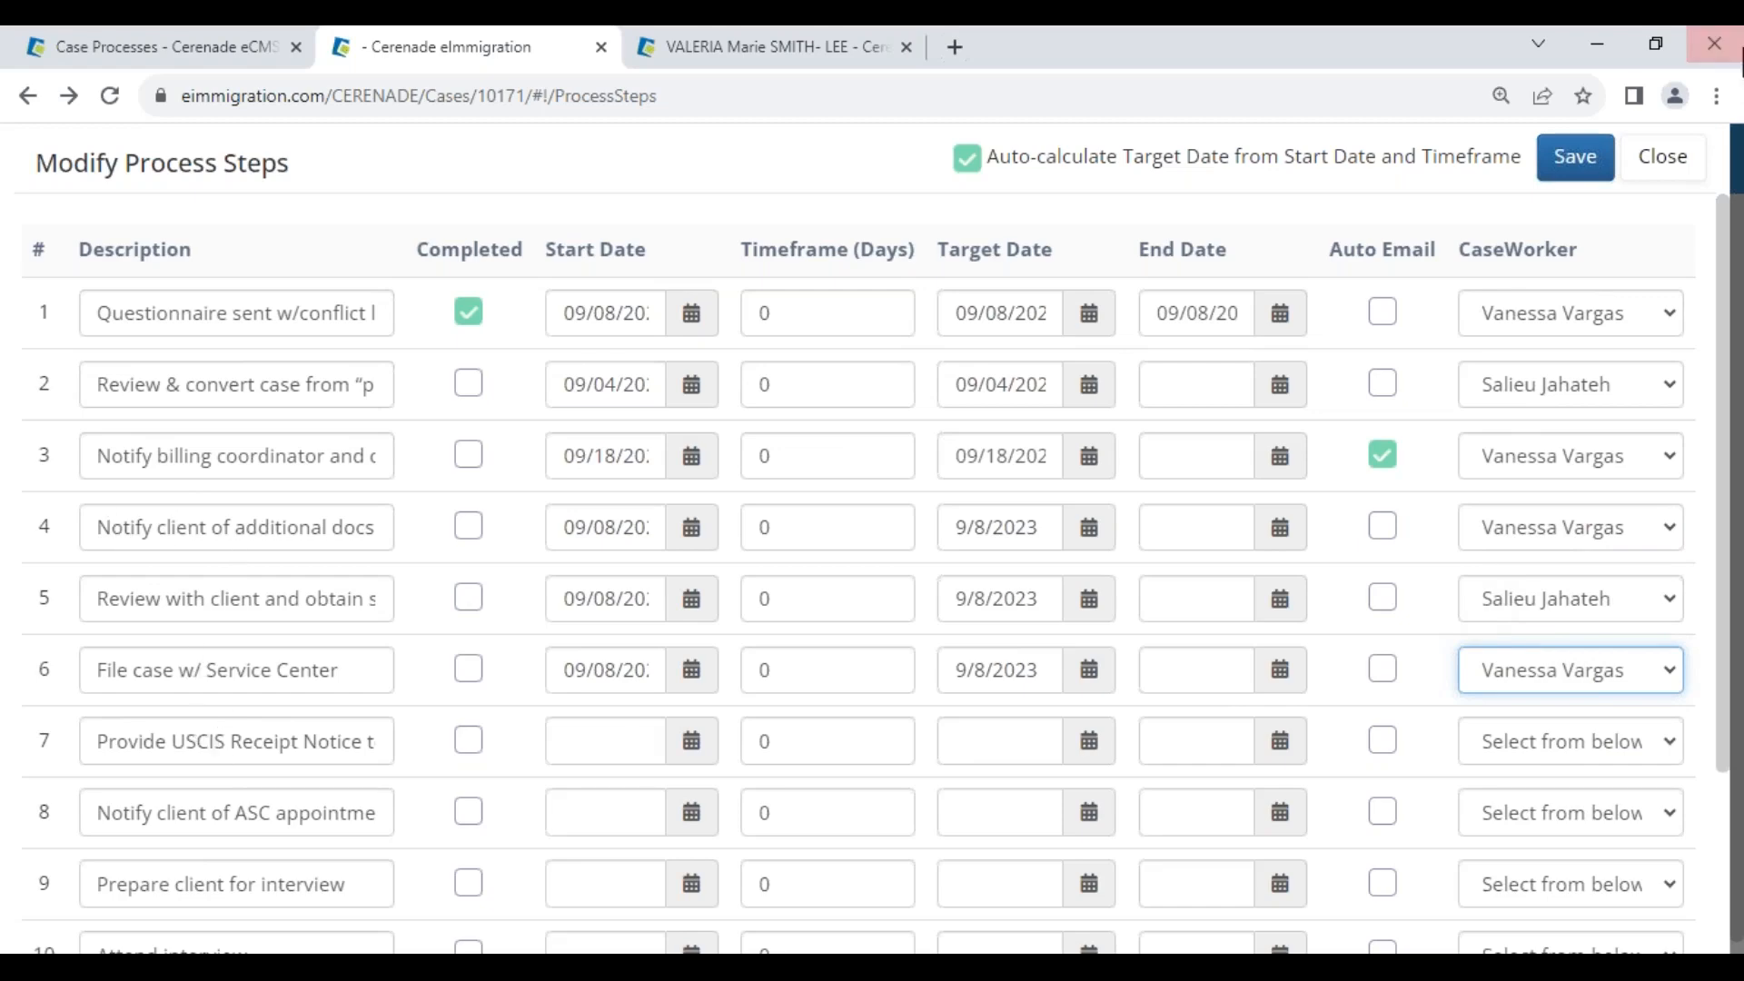
click(1575, 169)
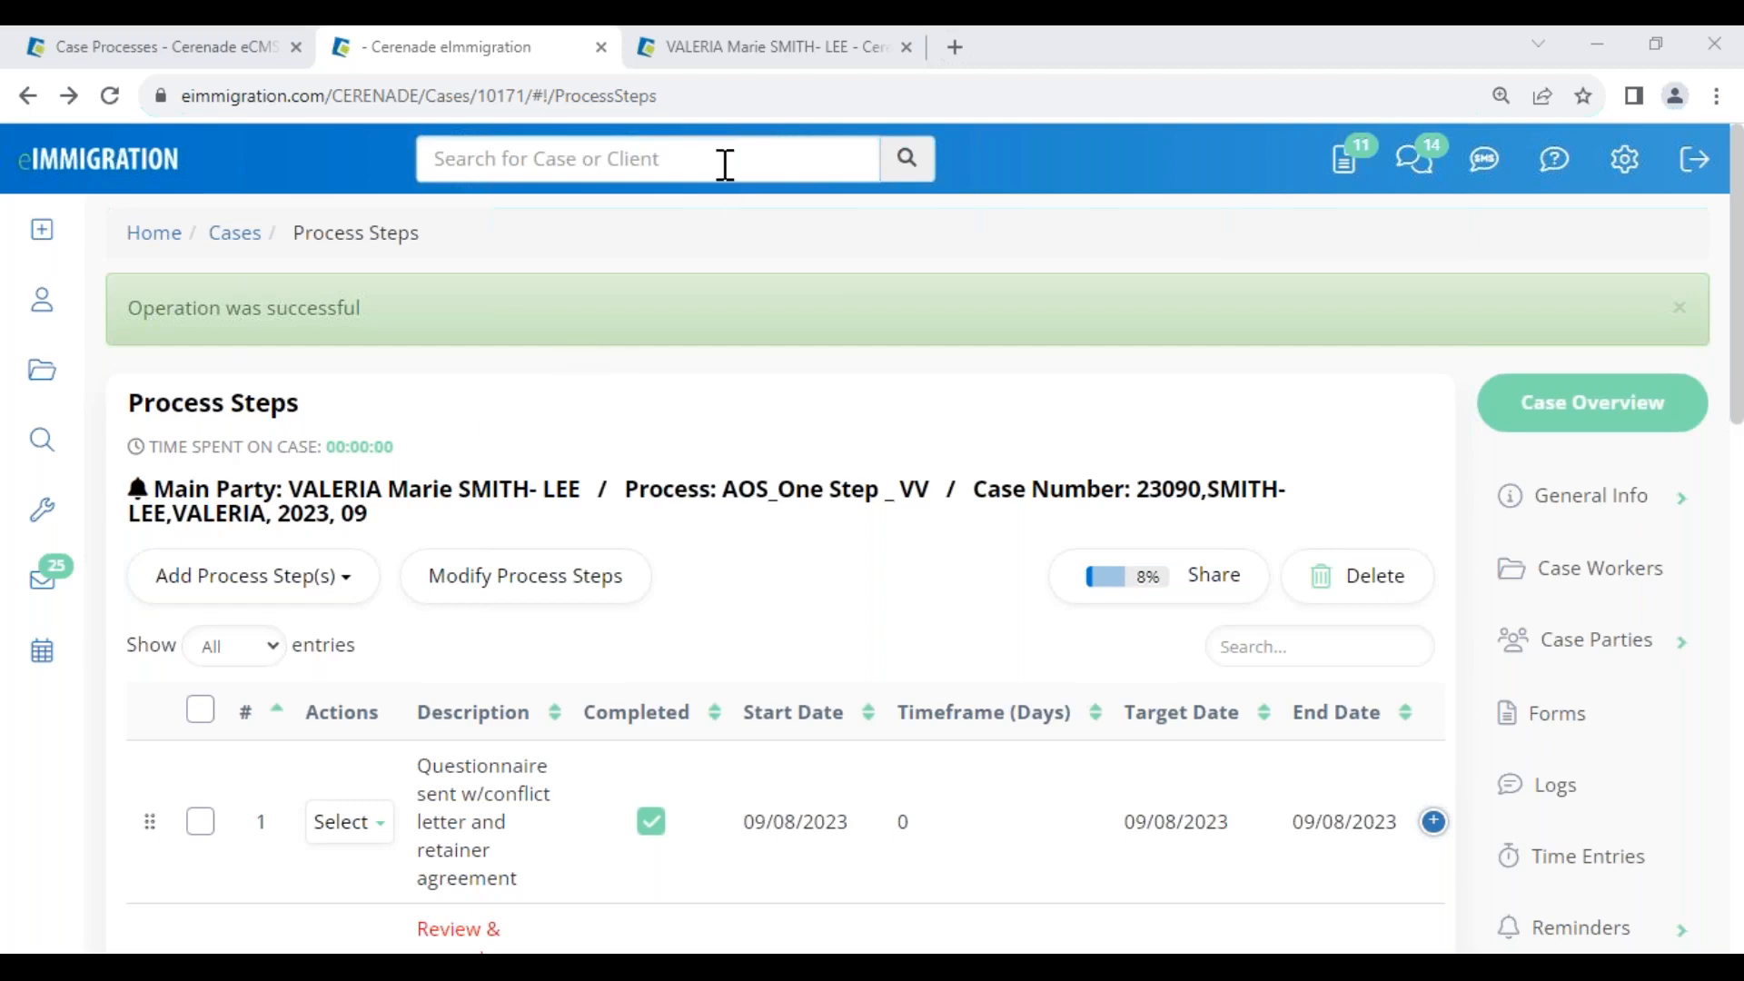
Check the 09/08/2023 dates on steps 4–6, then bring up the other browser window
scroll(1108, 695, down, 3)
scroll(1108, 695, down, 9)
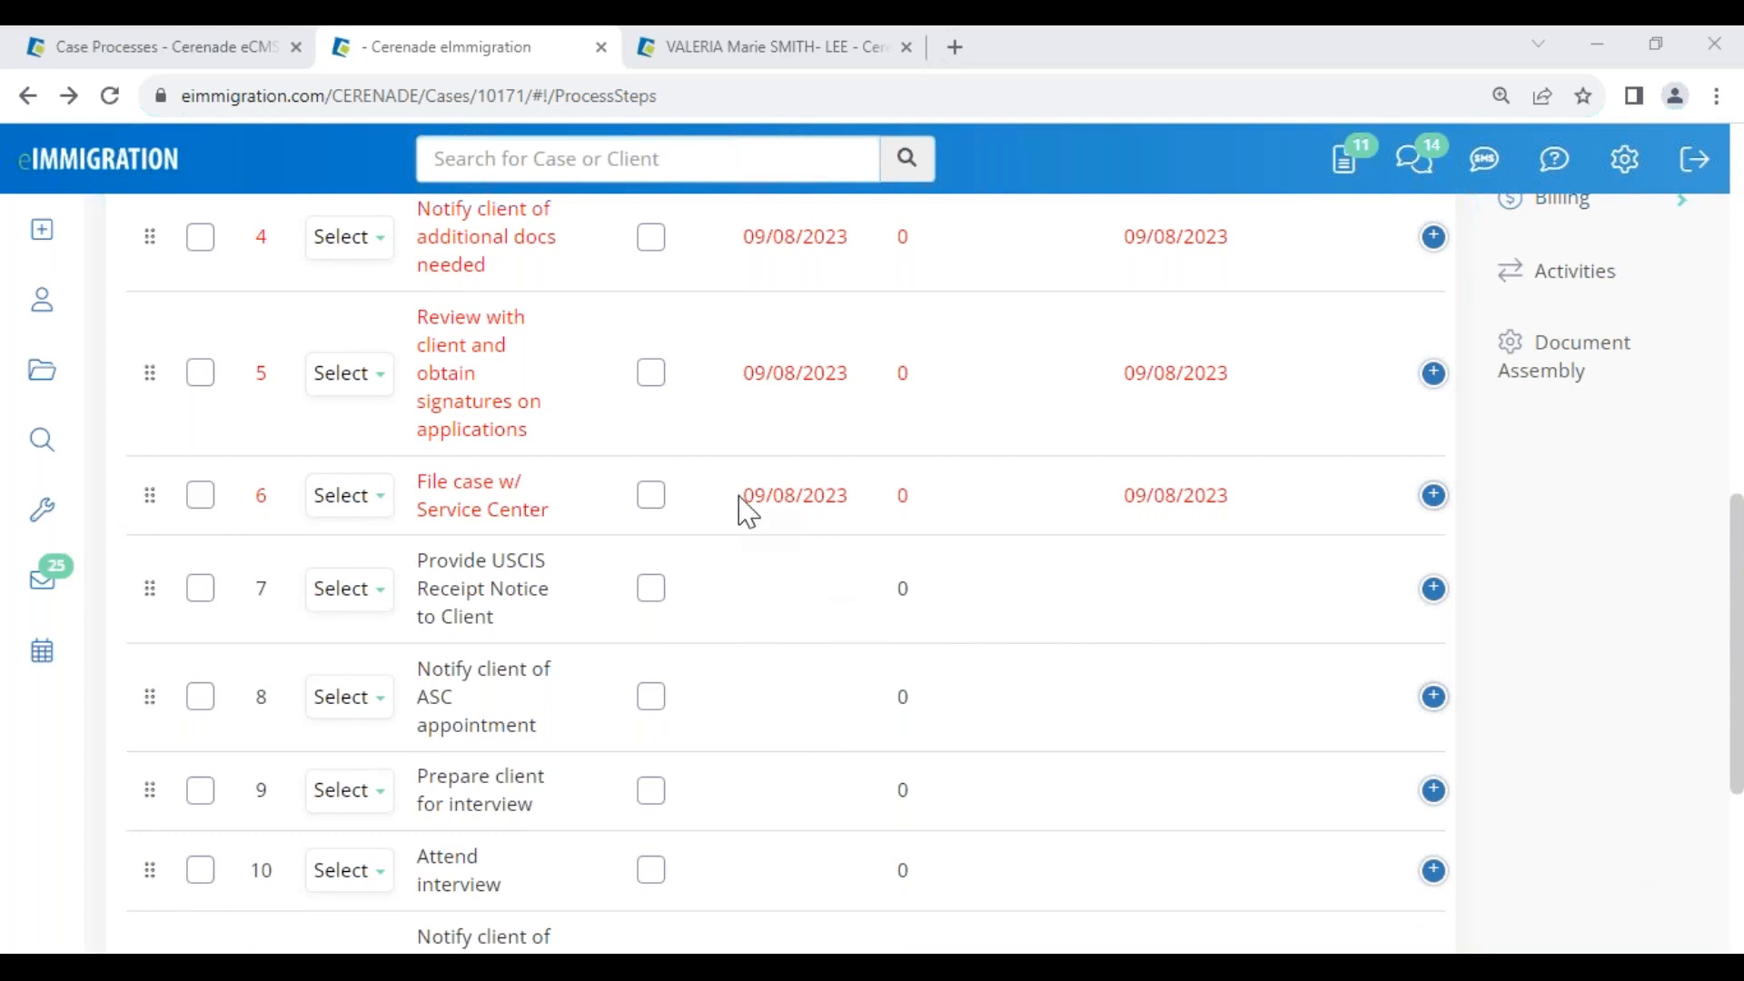
drag(750, 498, 863, 510)
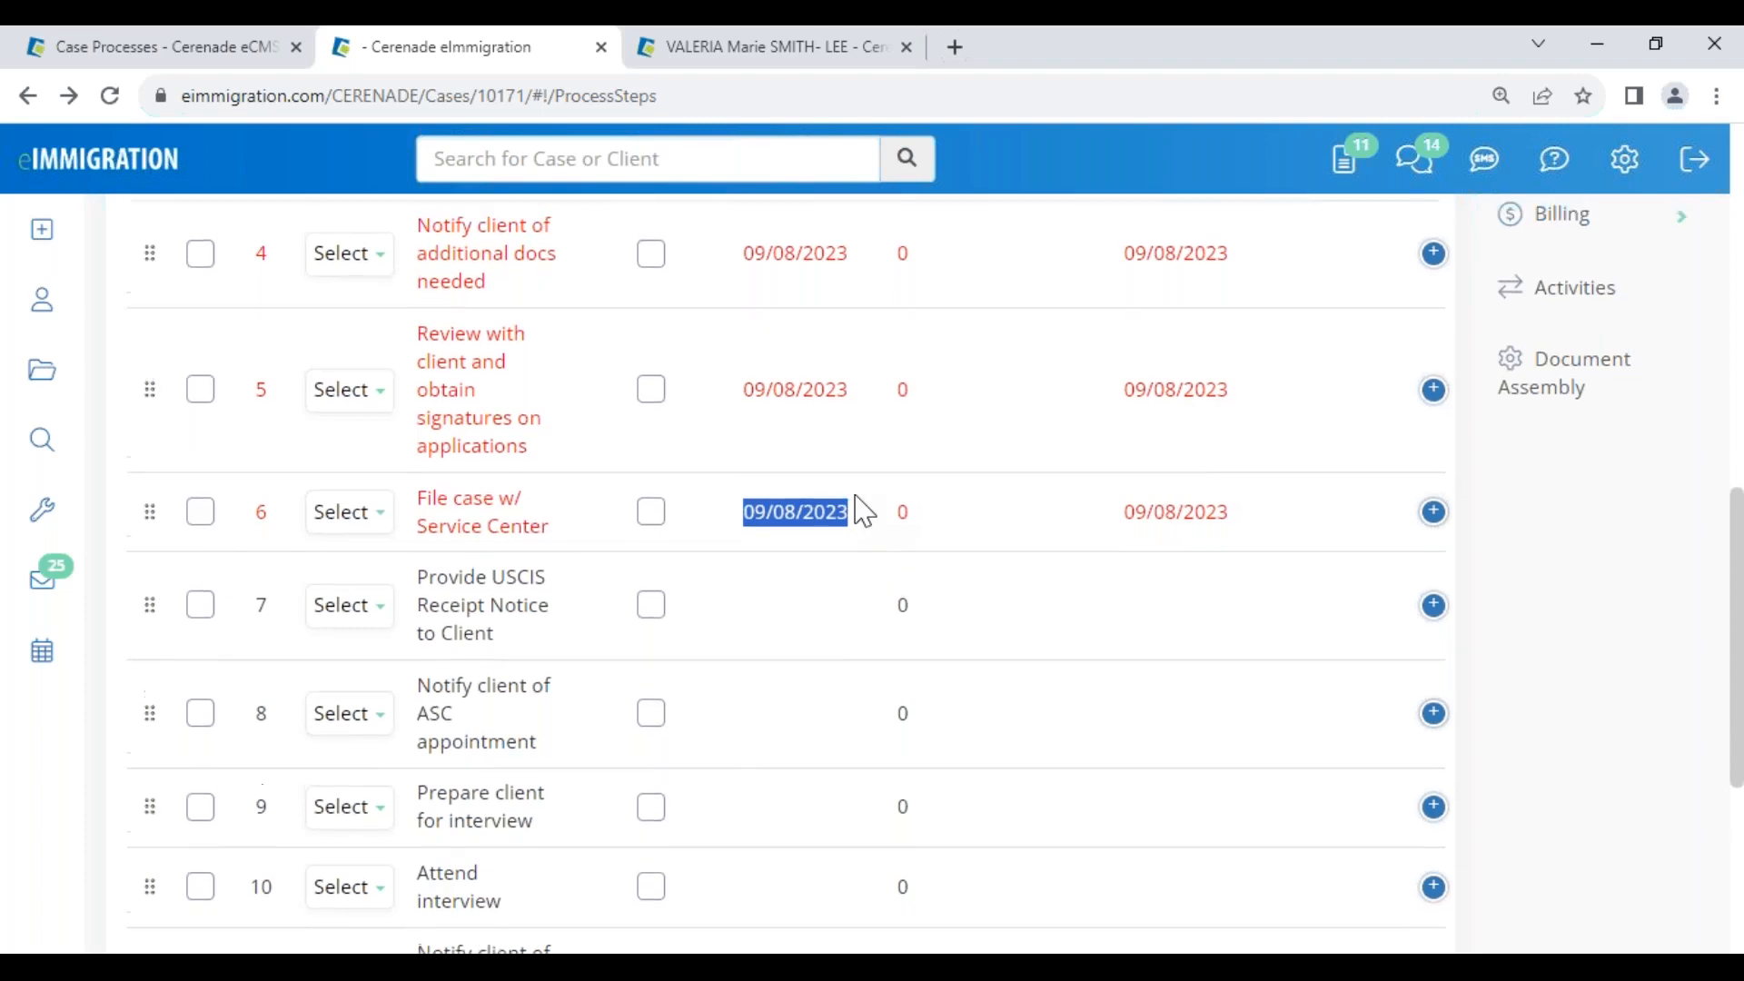
scroll(1335, 451, up, 9)
drag(1286, 568, 1404, 567)
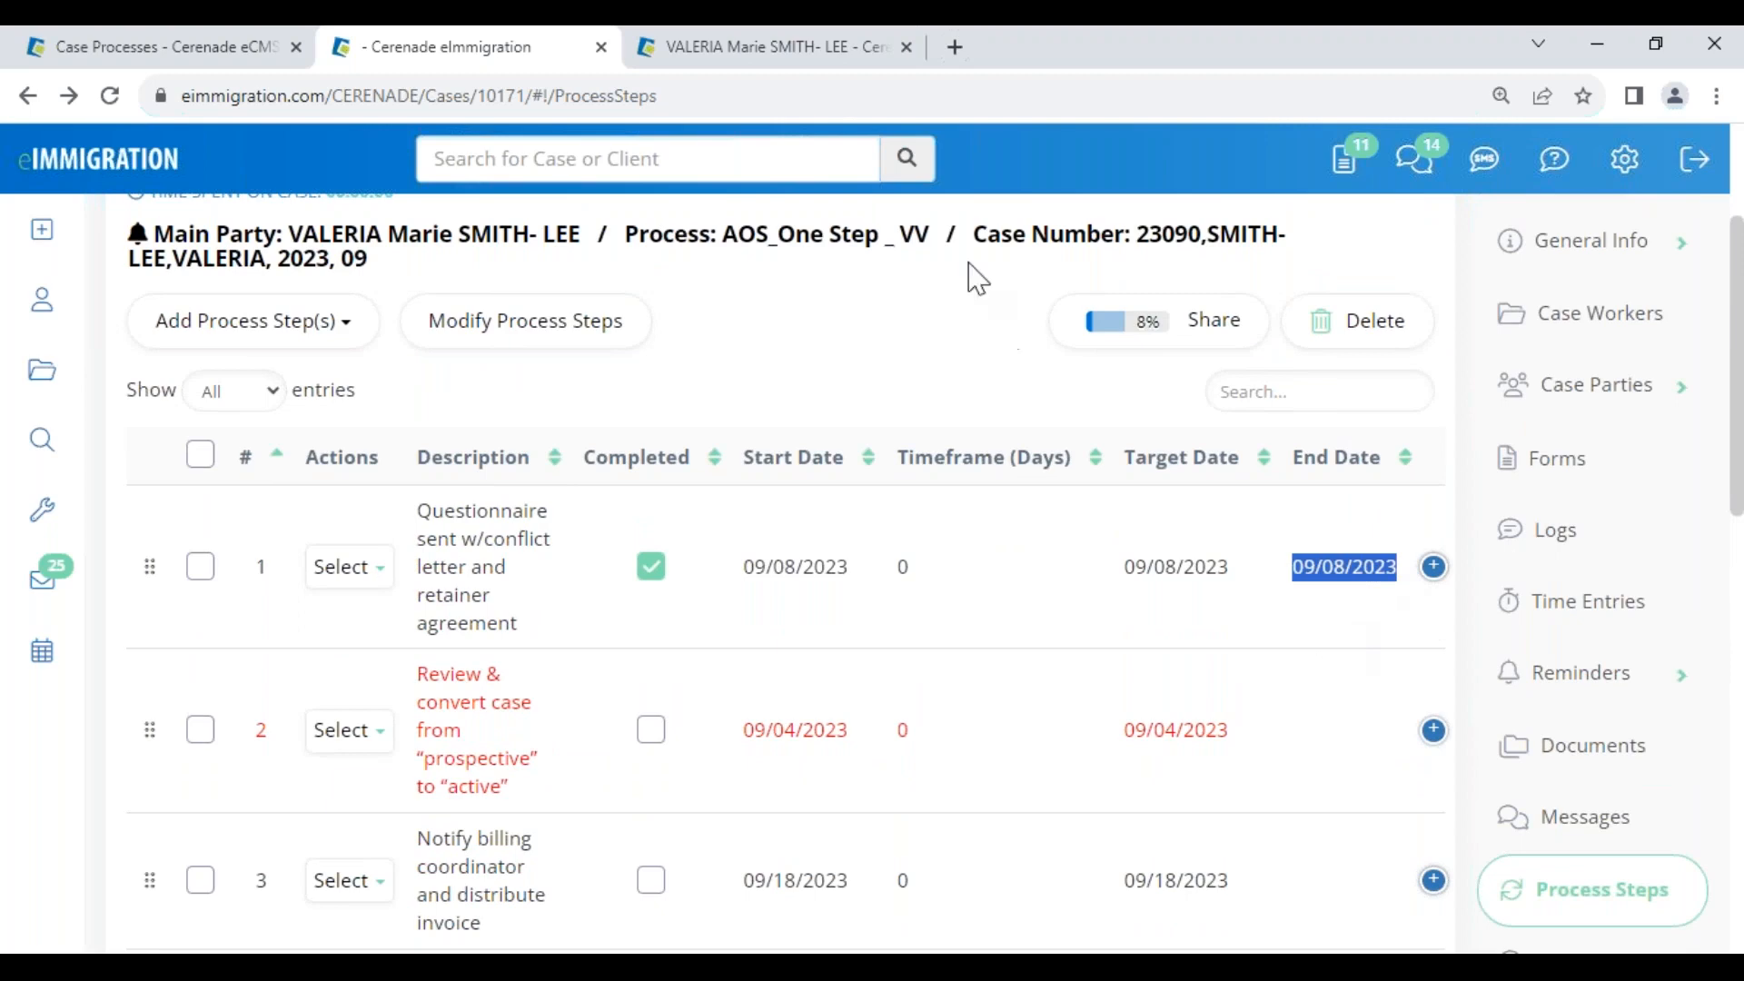
click(345, 967)
In the client portal, view the case status overview showing steps 4–6 started, then close it
click(452, 919)
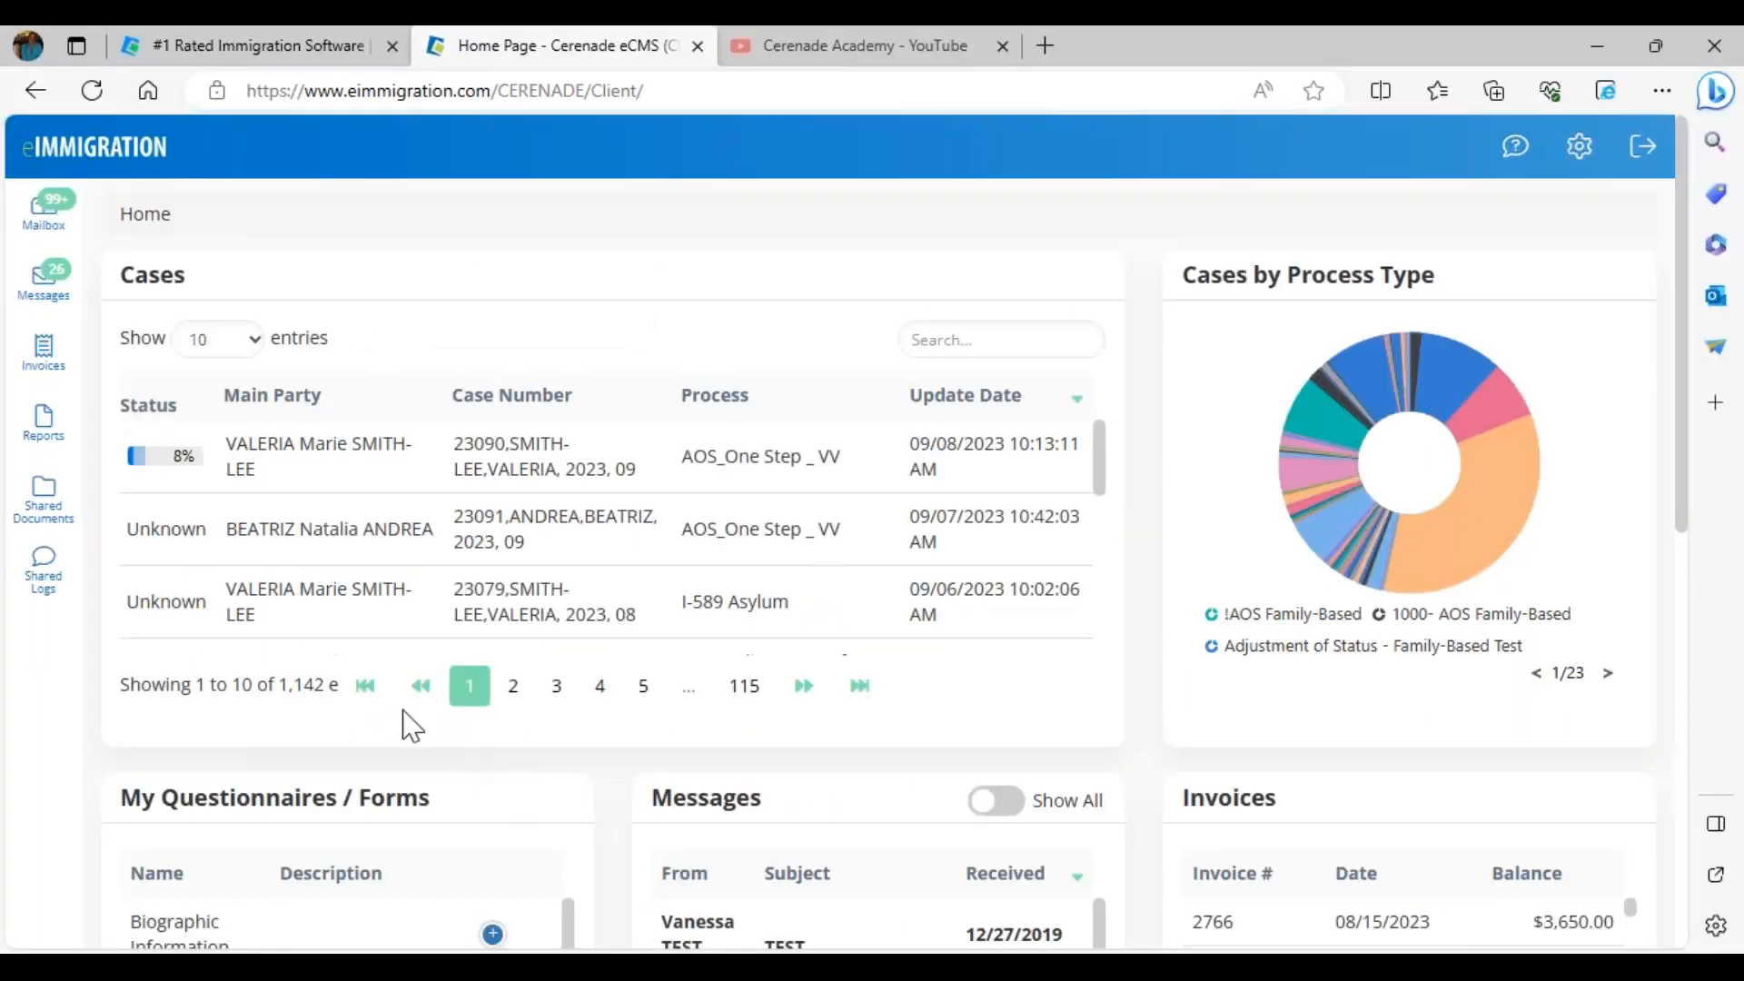
click(156, 461)
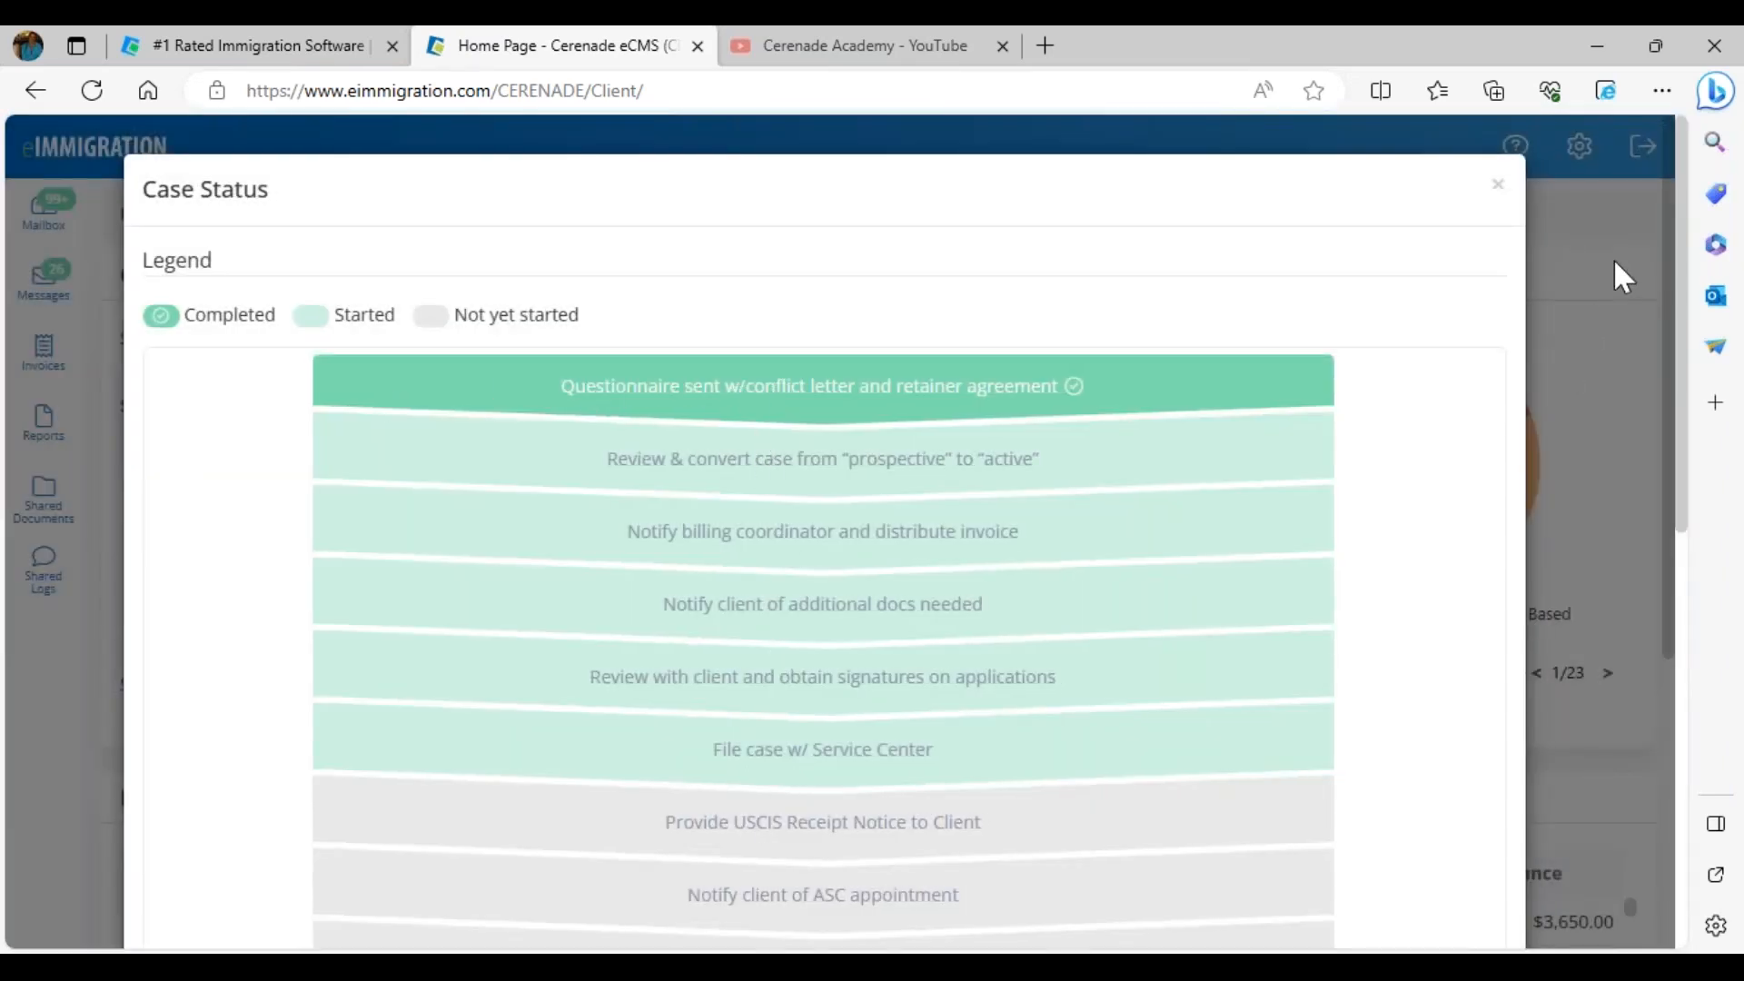
click(1499, 186)
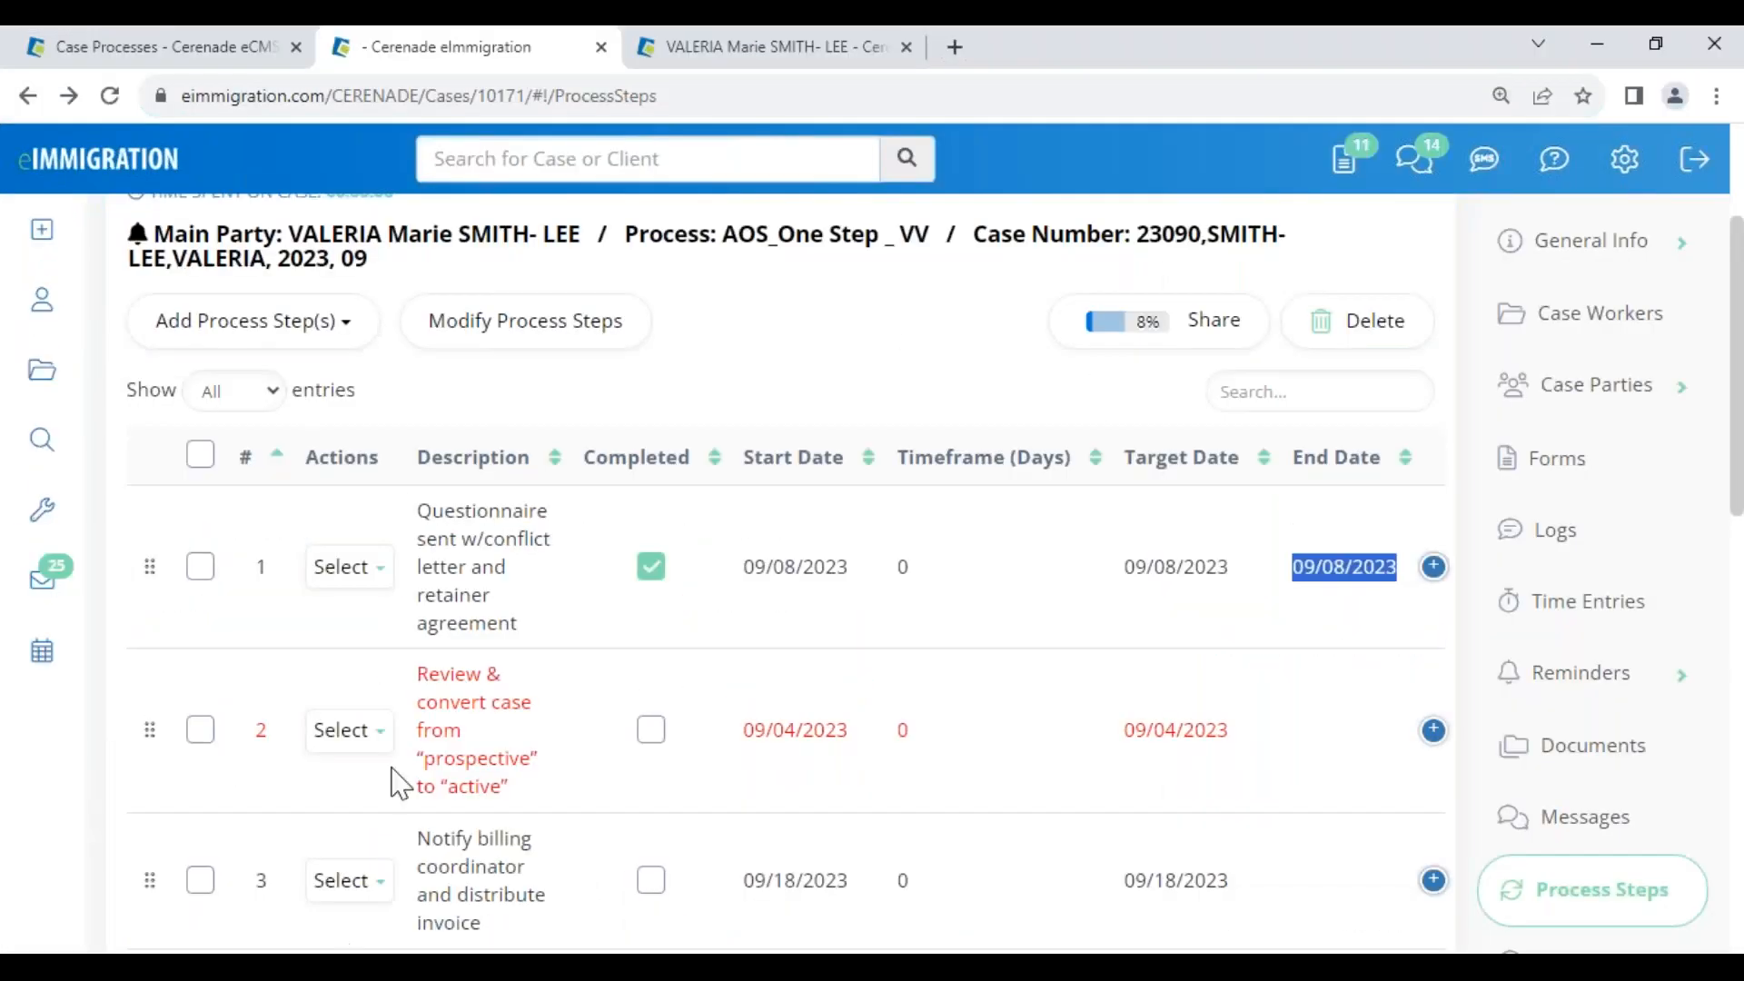
Return to the Case Processes tab and go back to the Administrator - Home page
click(166, 54)
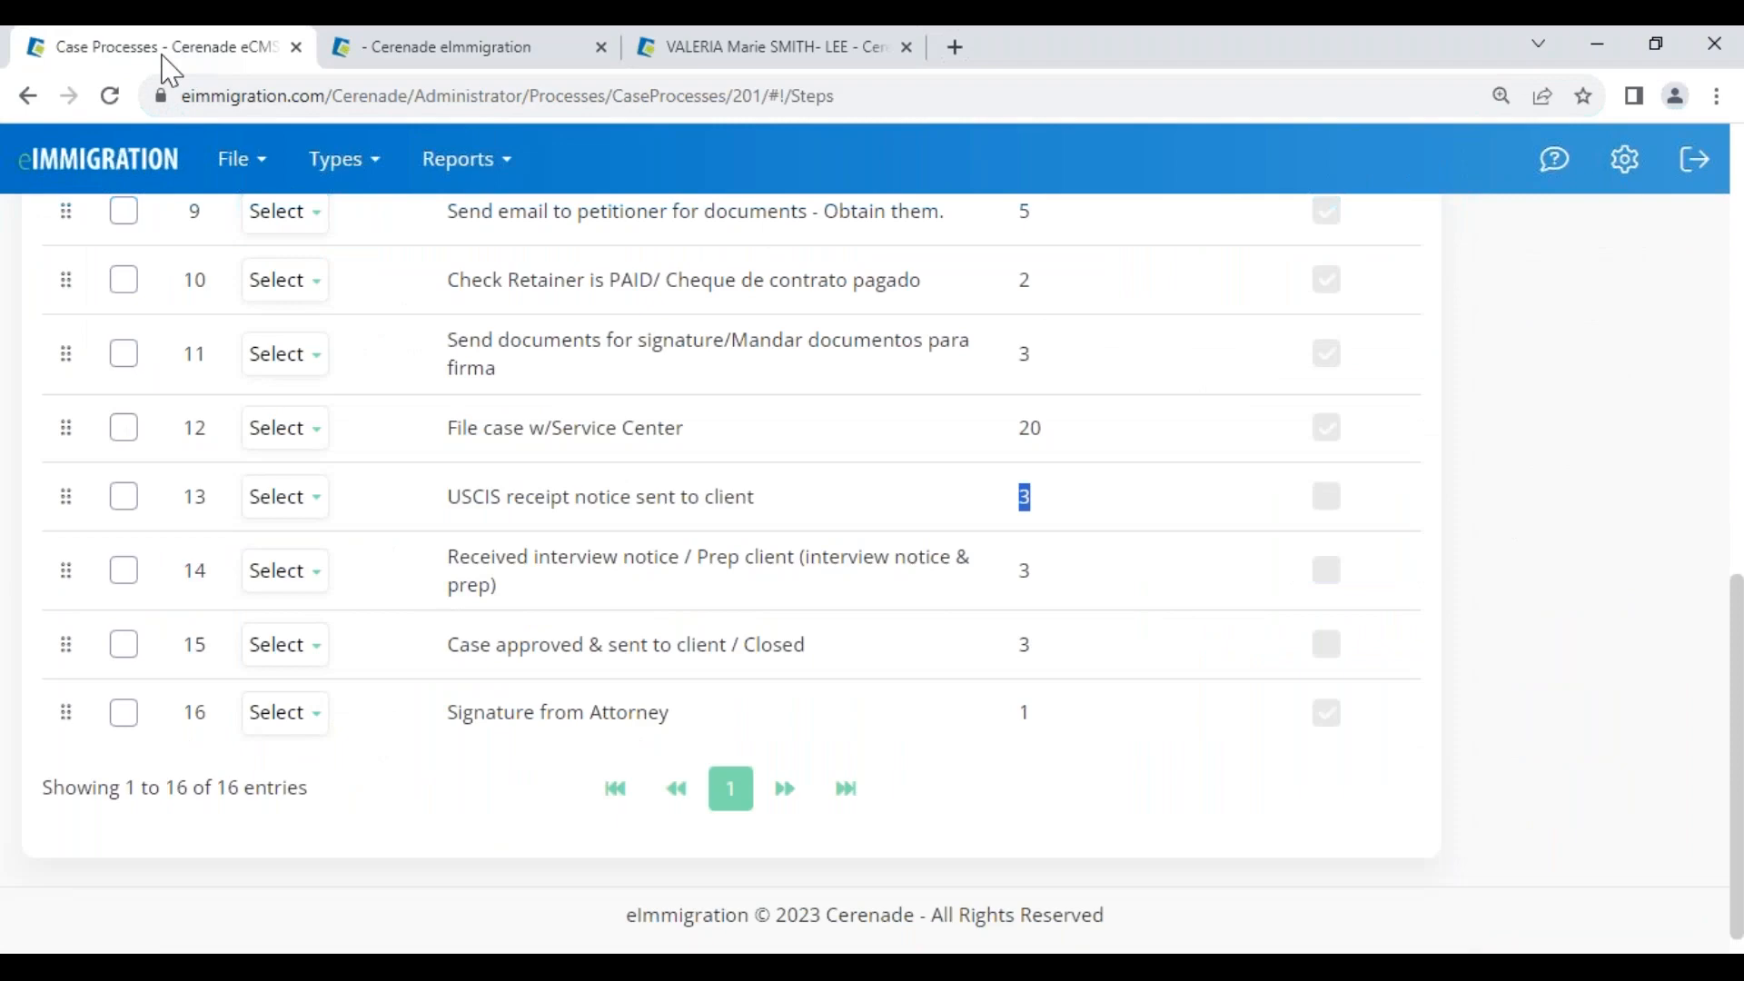
scroll(537, 806, up, 10)
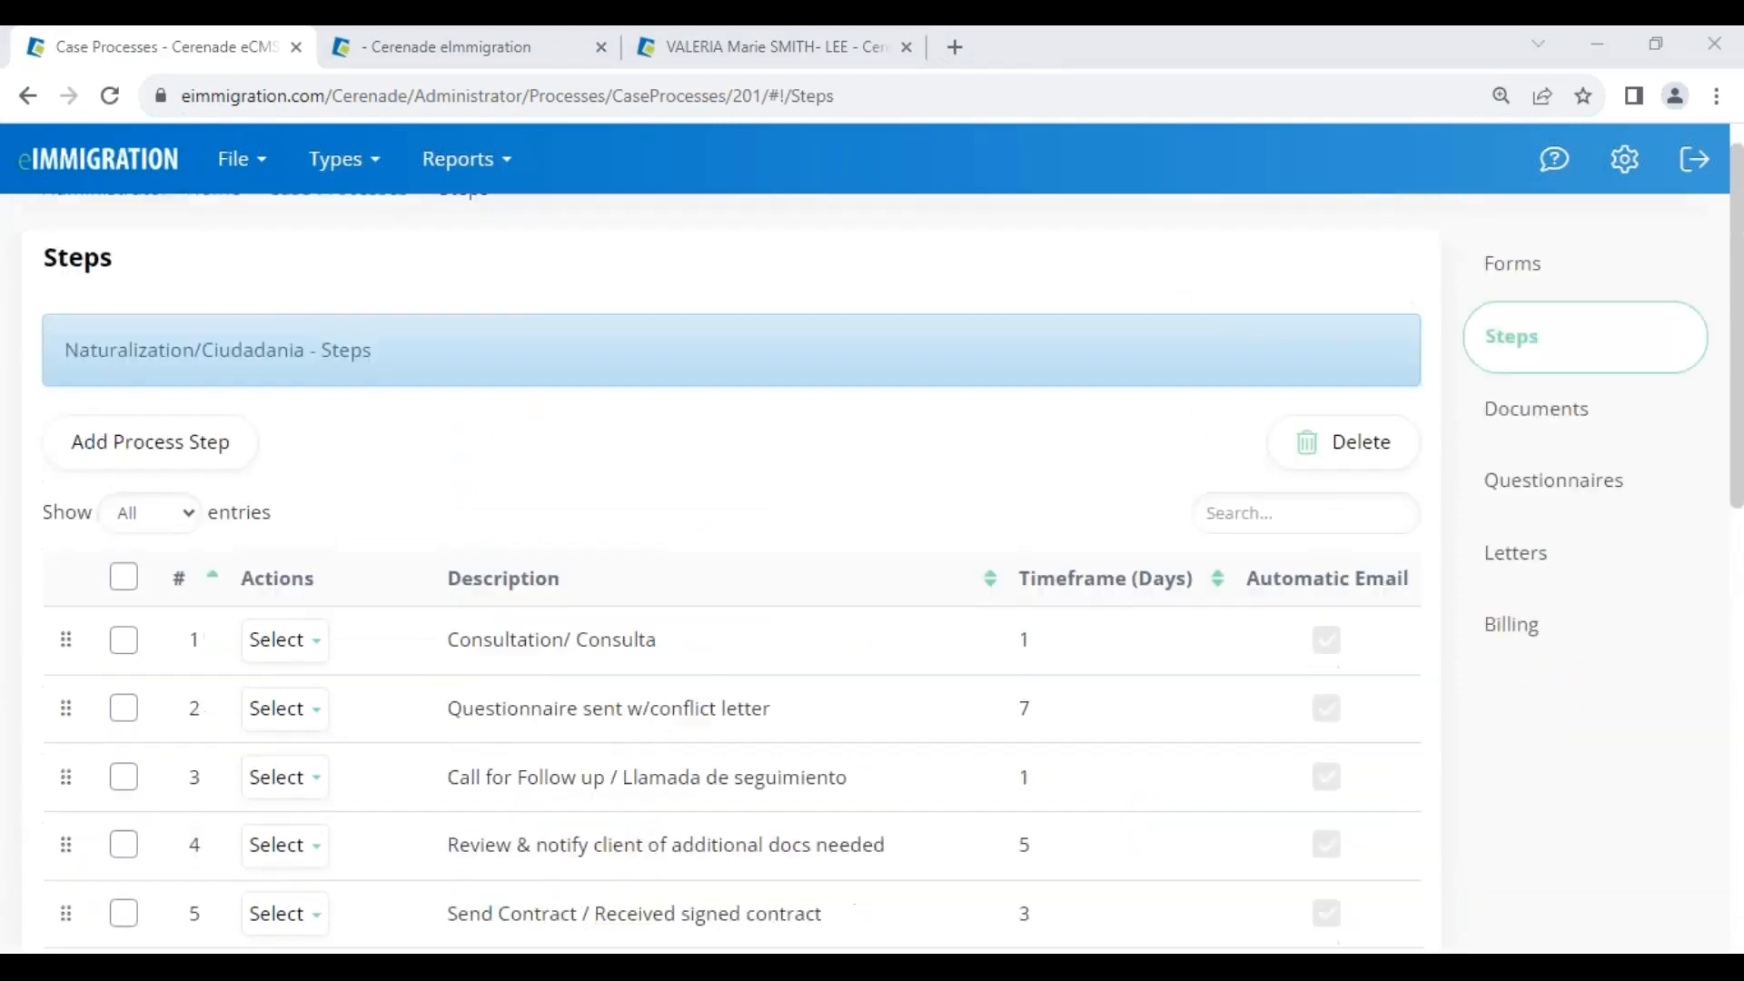
click(139, 238)
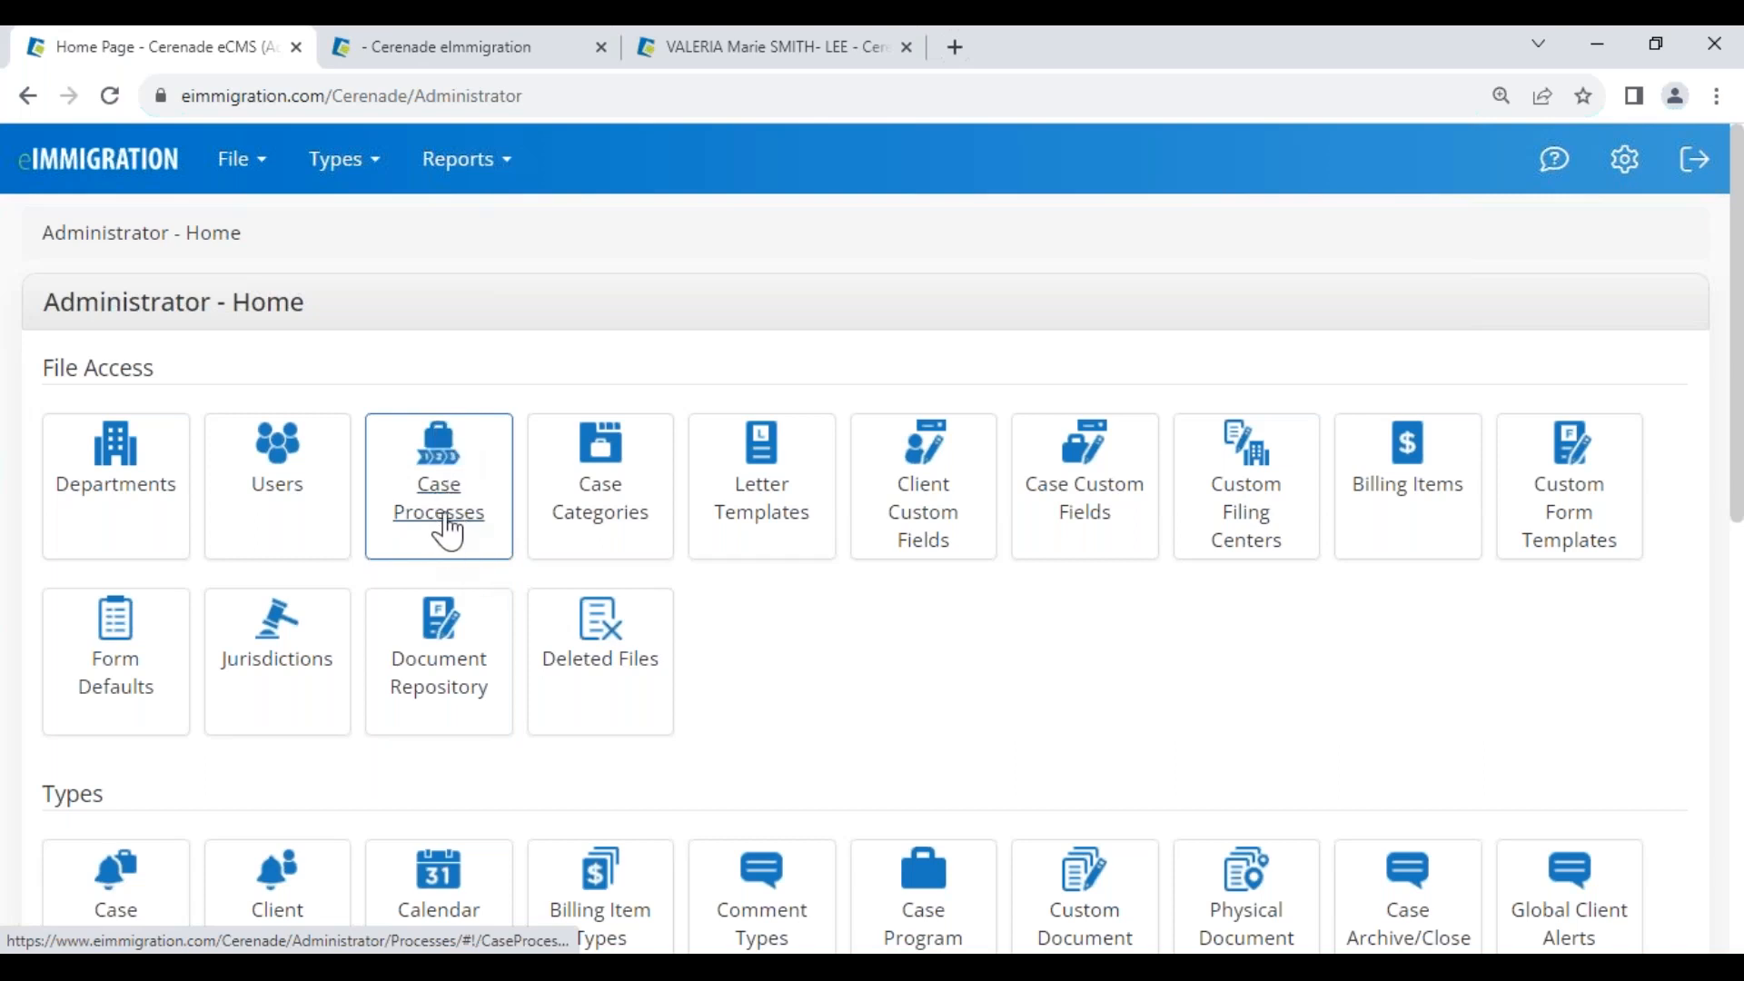
Open the I-589 Asylum case process and review its forms and steps
click(446, 527)
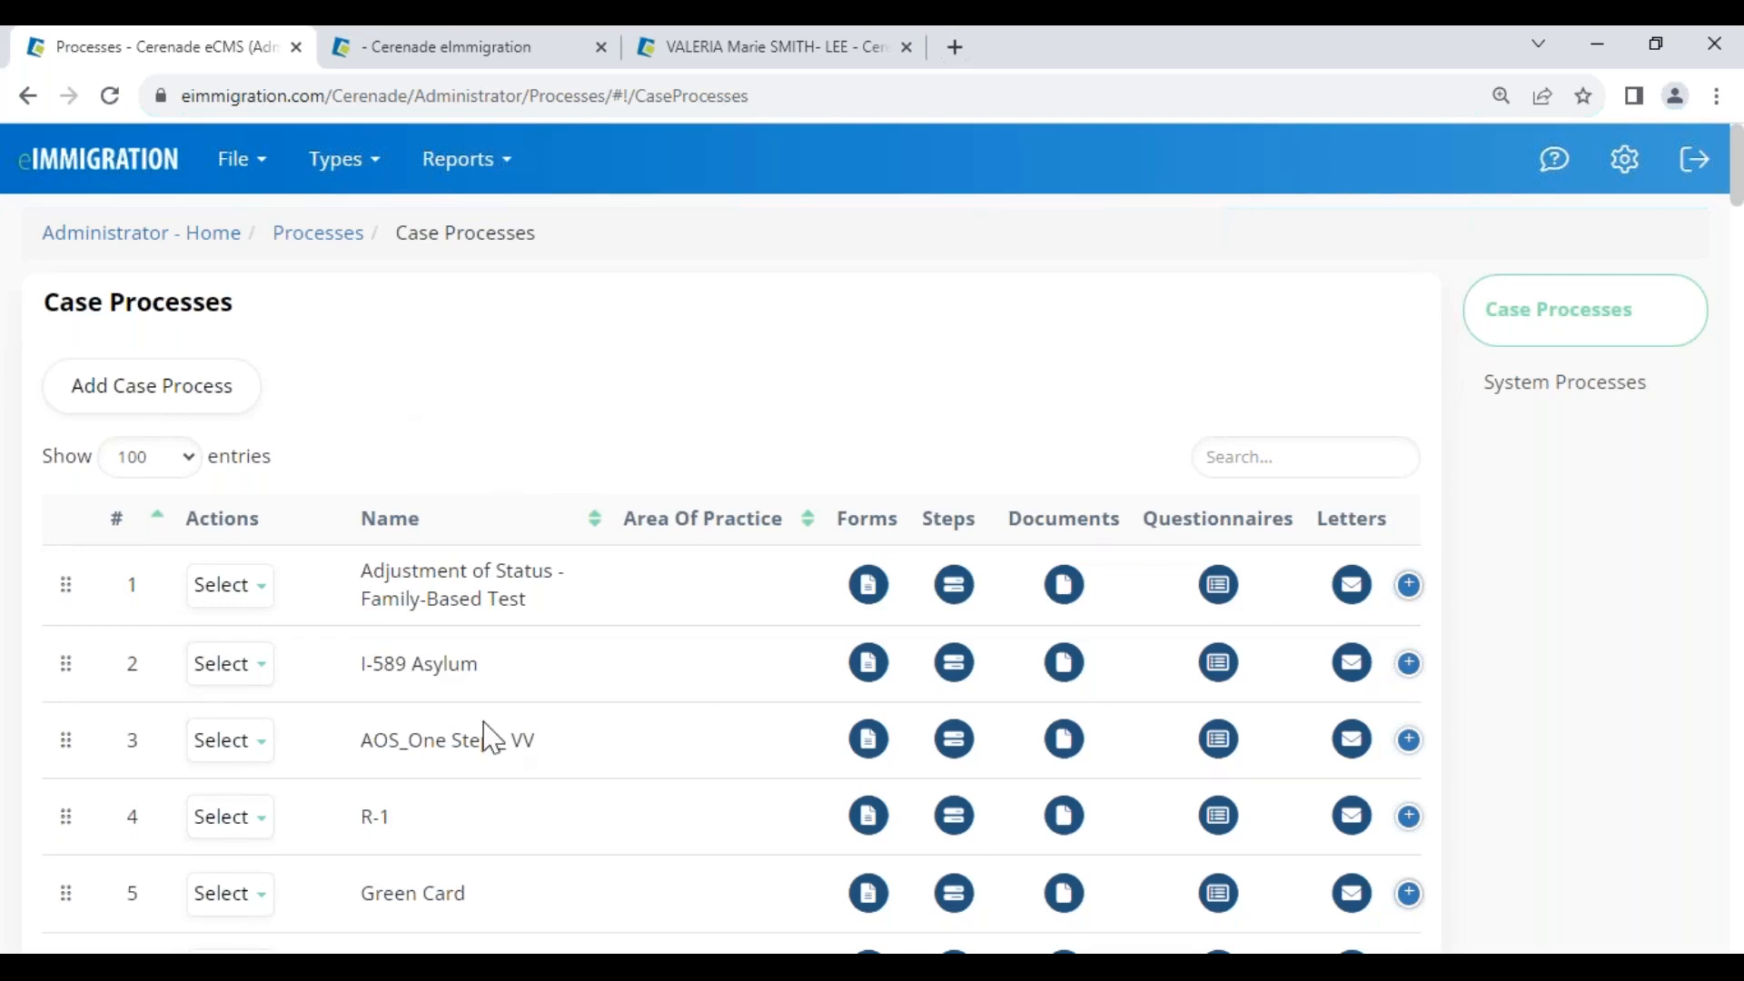
drag(366, 663, 493, 648)
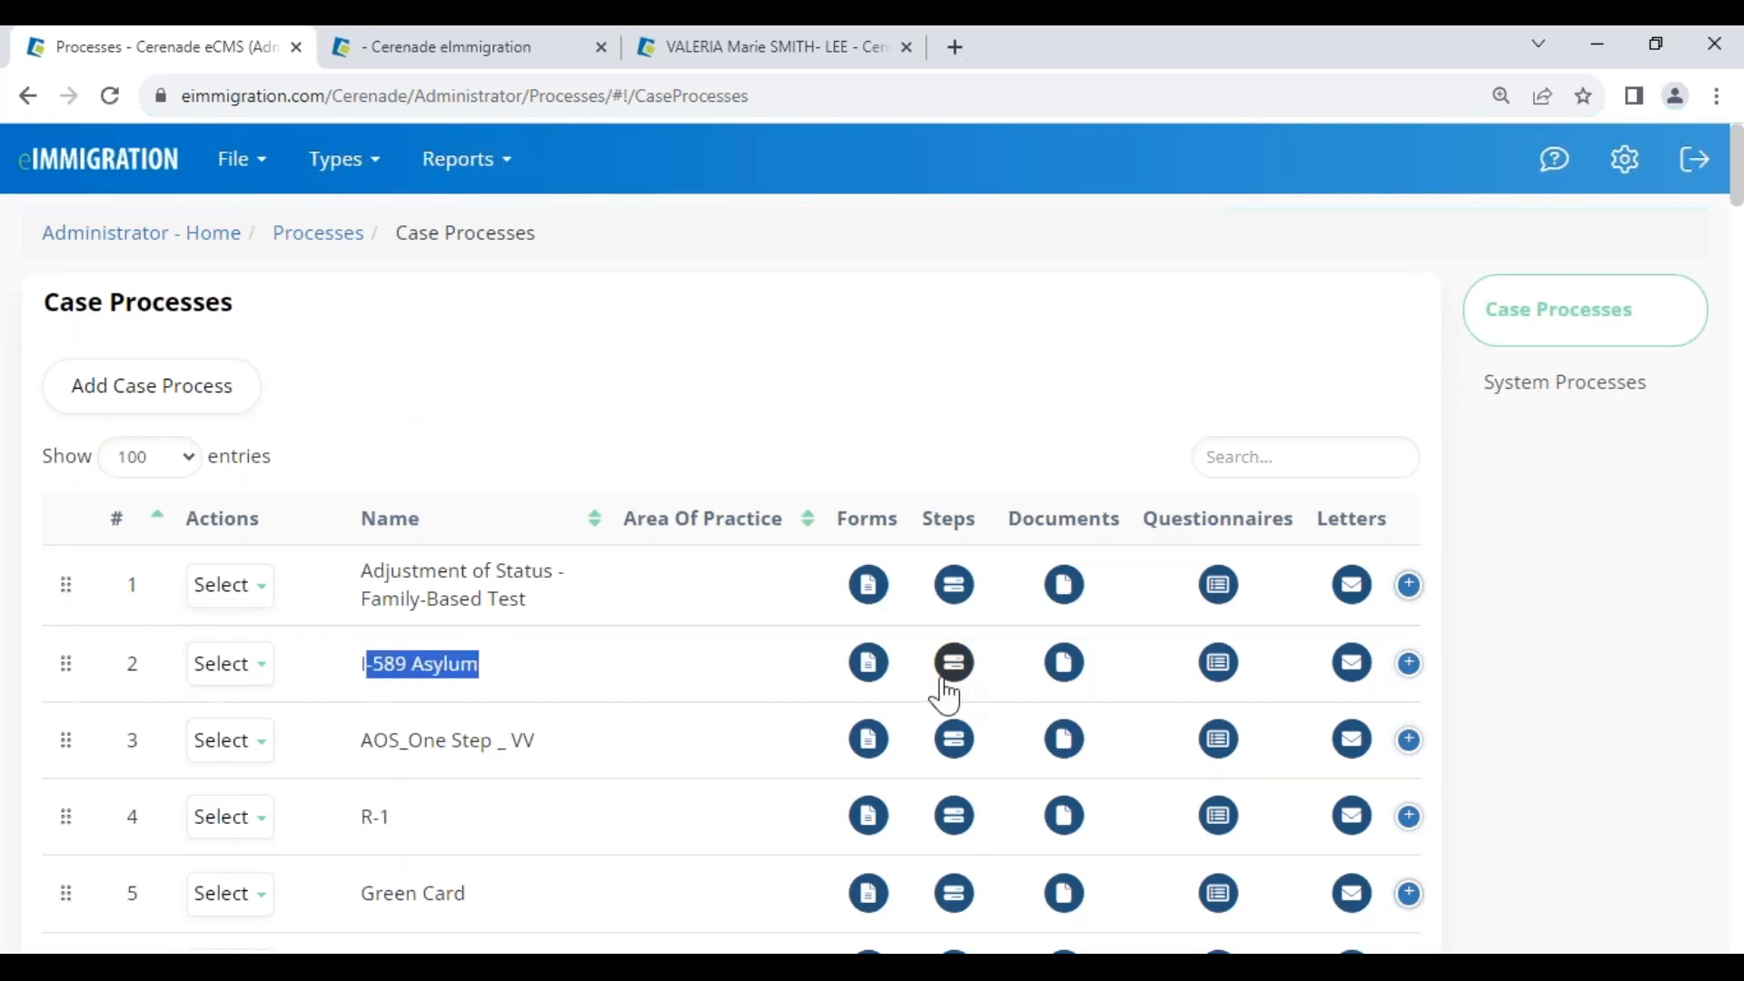
click(873, 670)
scroll(685, 767, down, 4)
scroll(672, 779, up, 3)
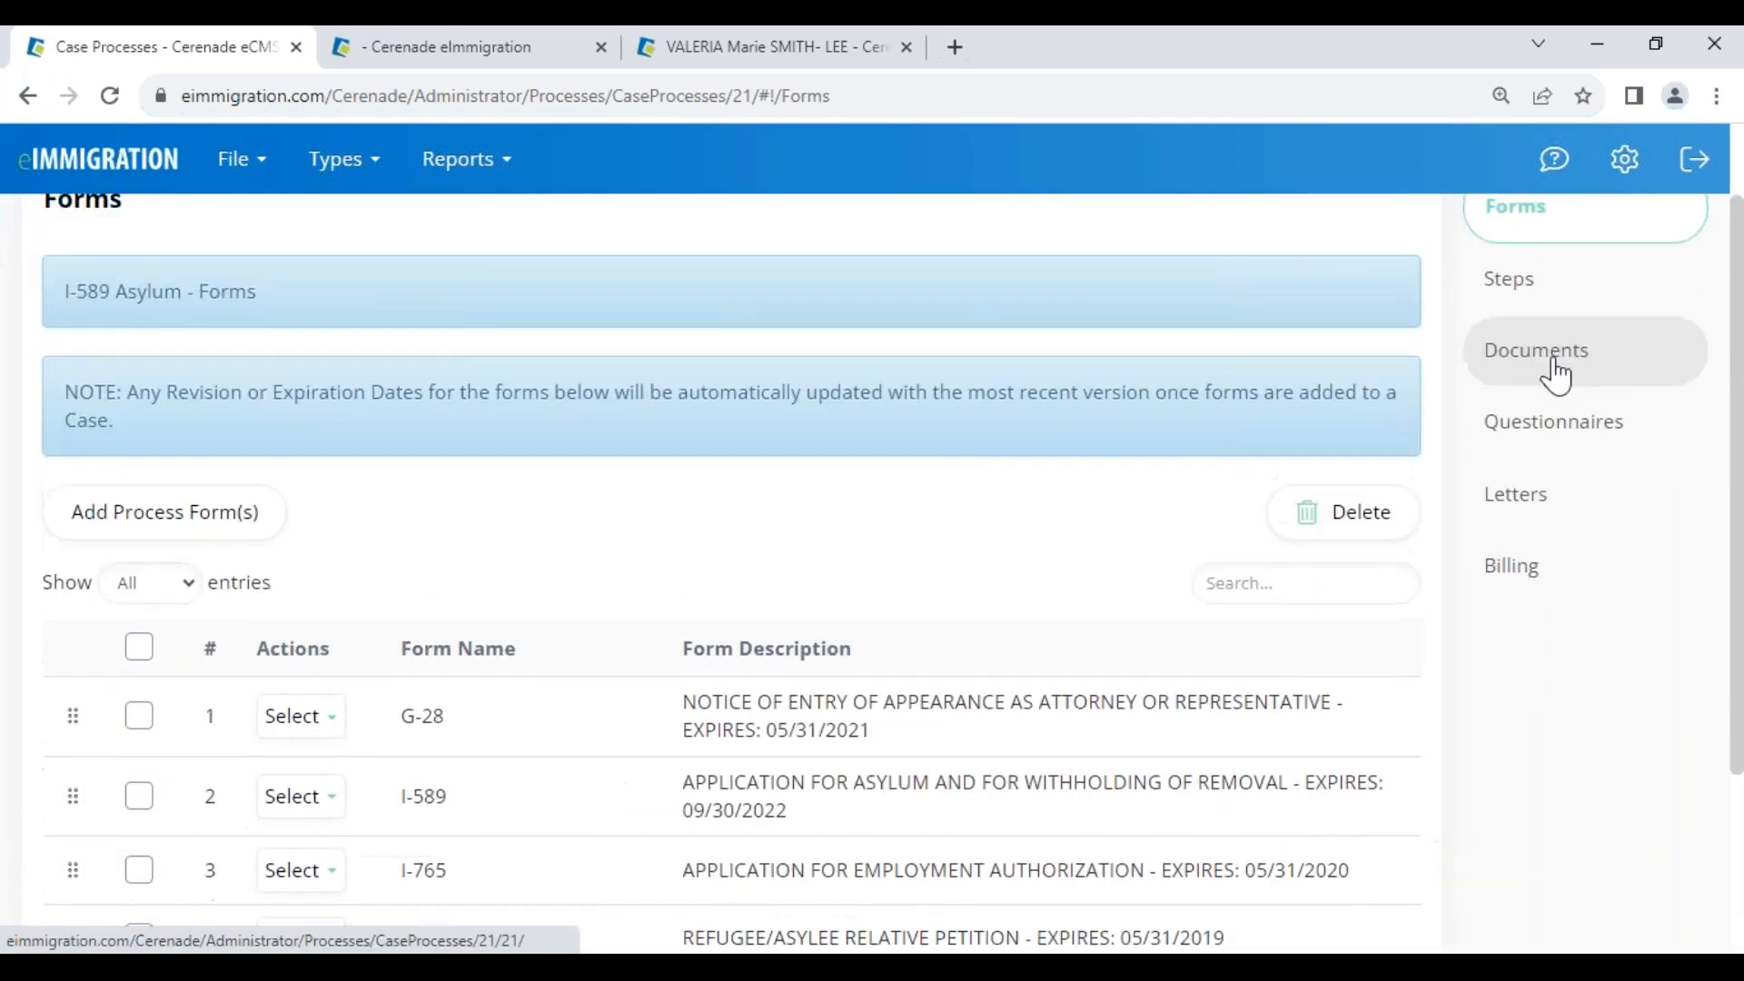
click(1543, 292)
scroll(544, 738, down, 7)
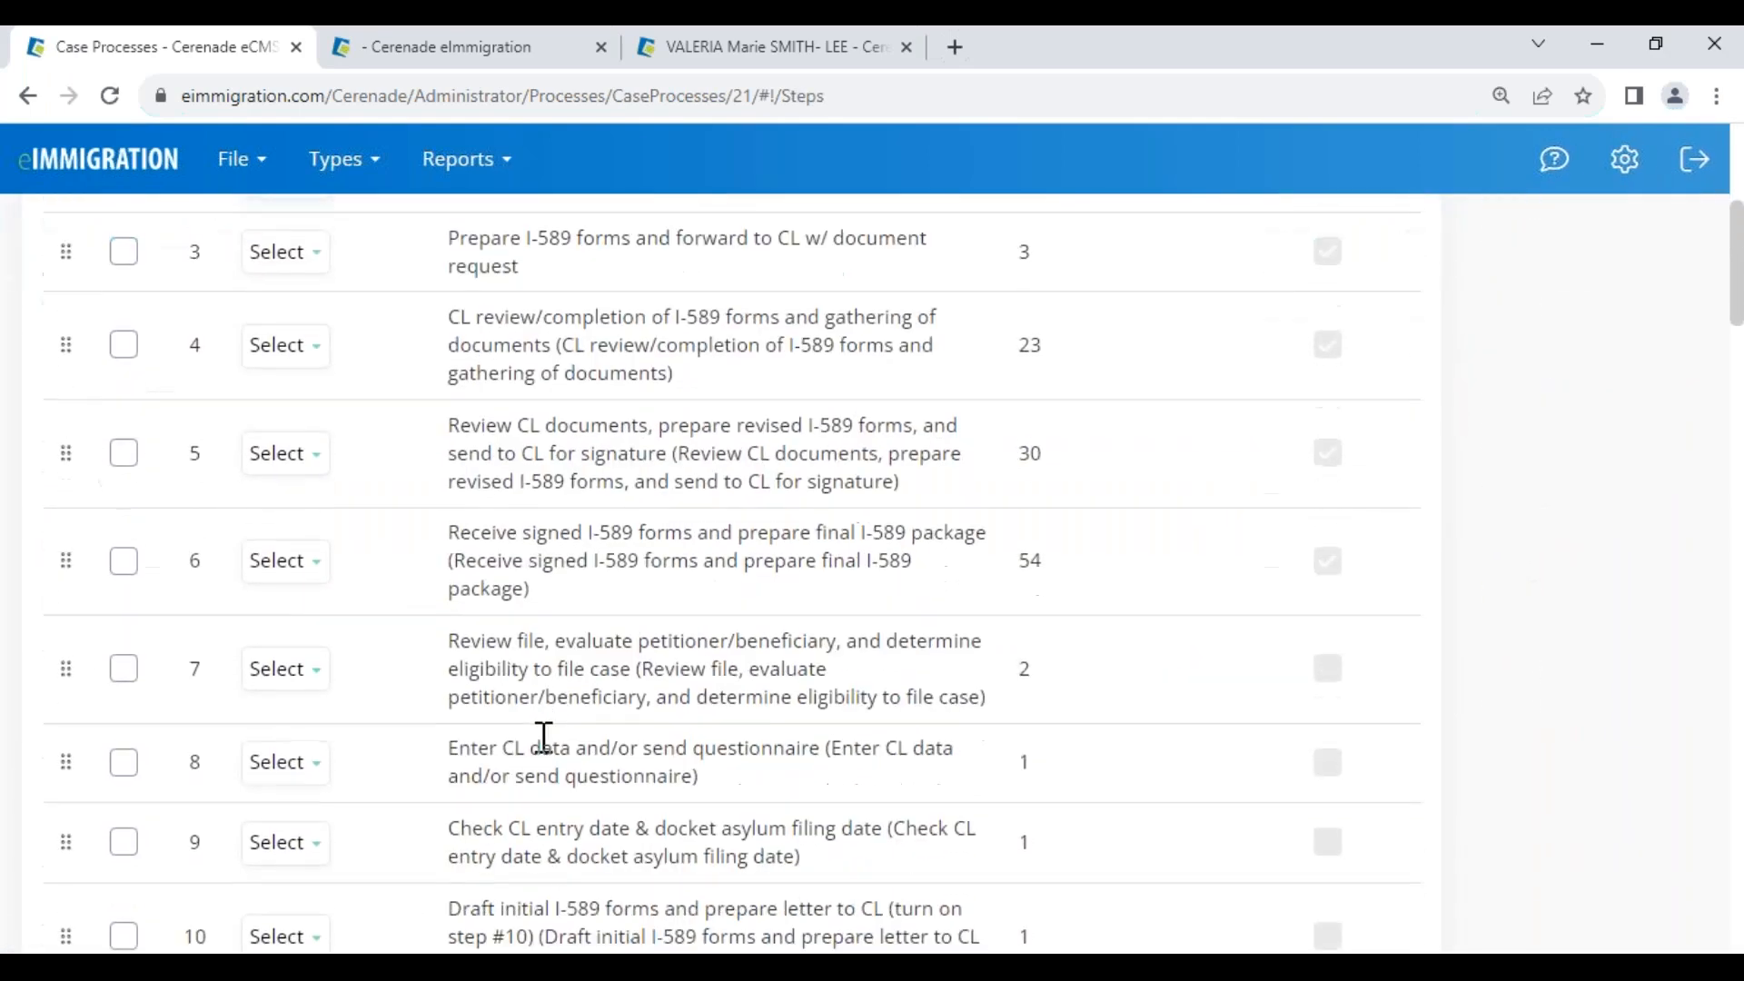
scroll(544, 738, up, 7)
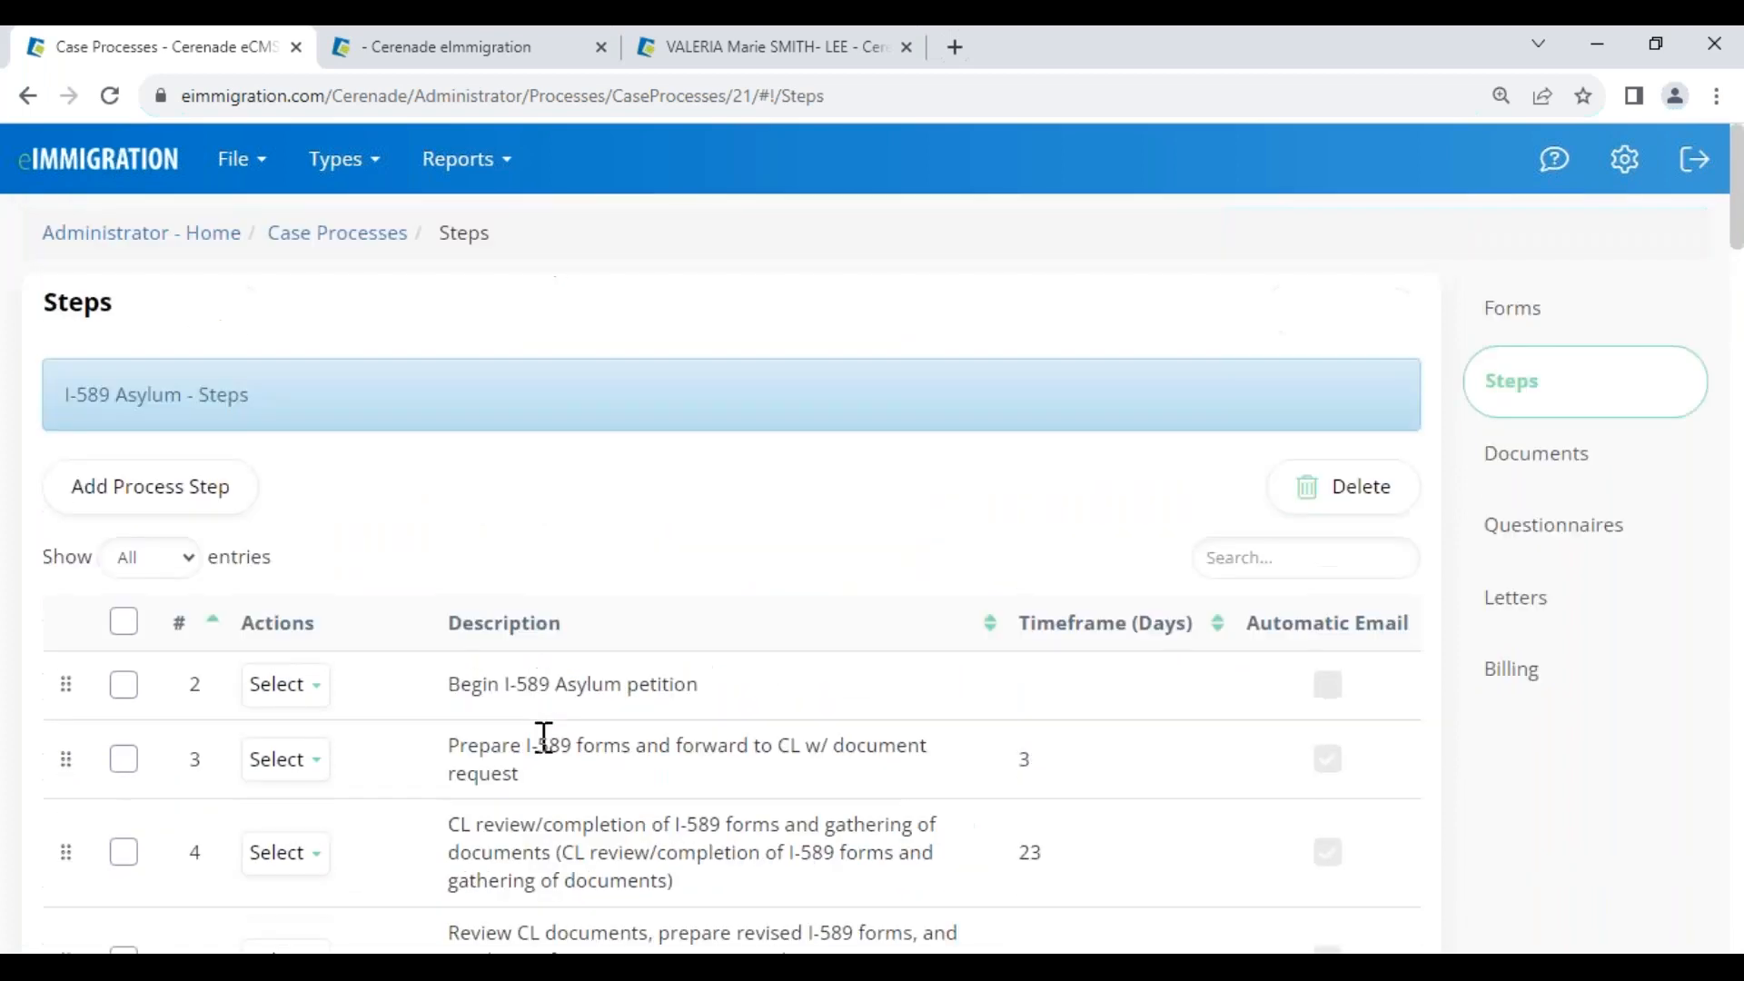
Review the process's documents, questionnaires, letters and billing items, then return to Administrator - Home
click(1537, 471)
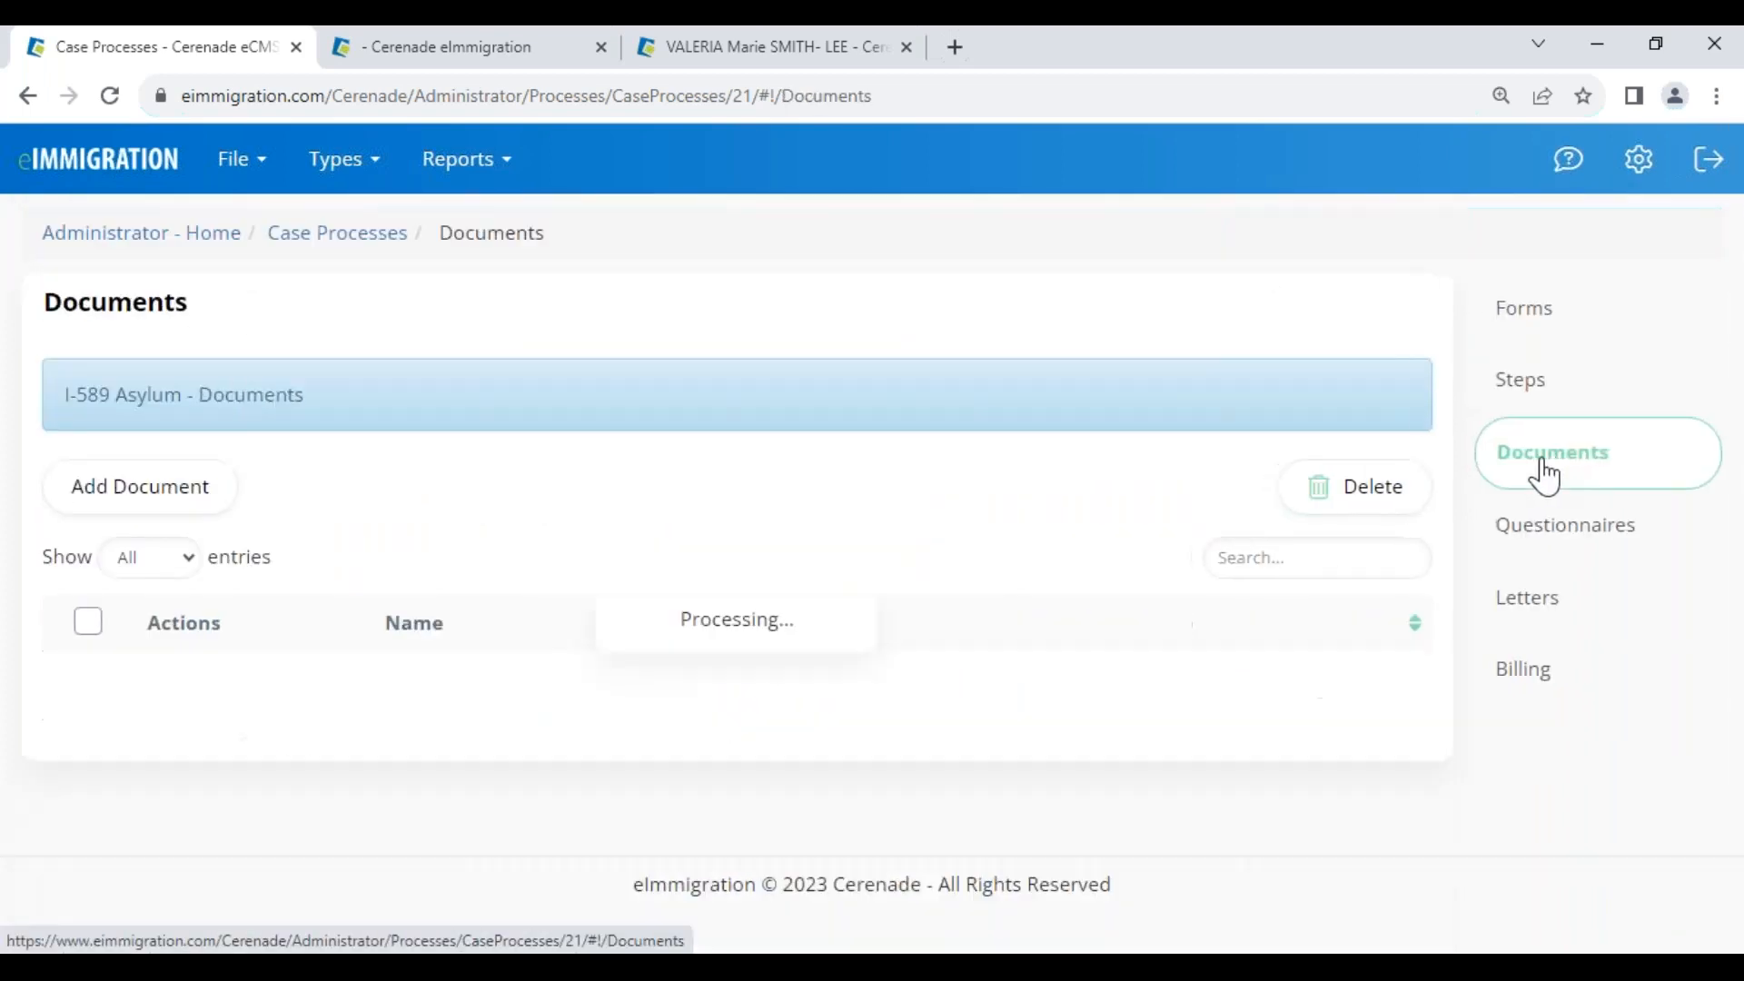
click(1559, 543)
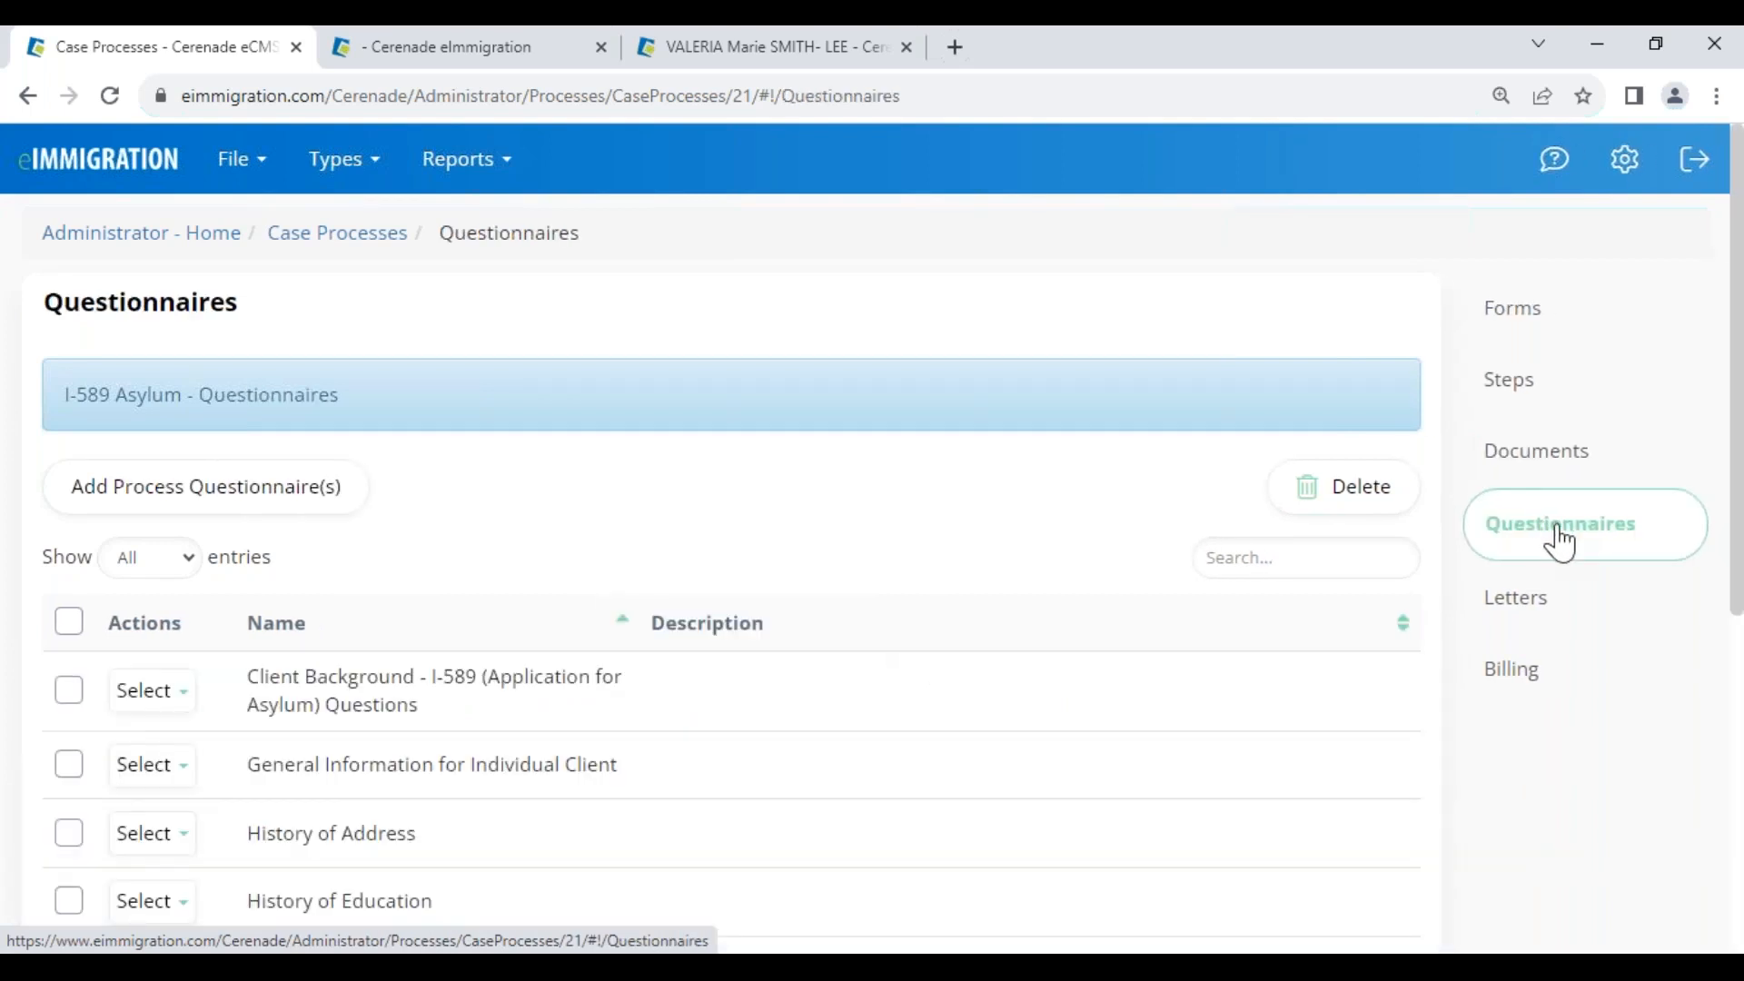
click(1538, 627)
click(1548, 686)
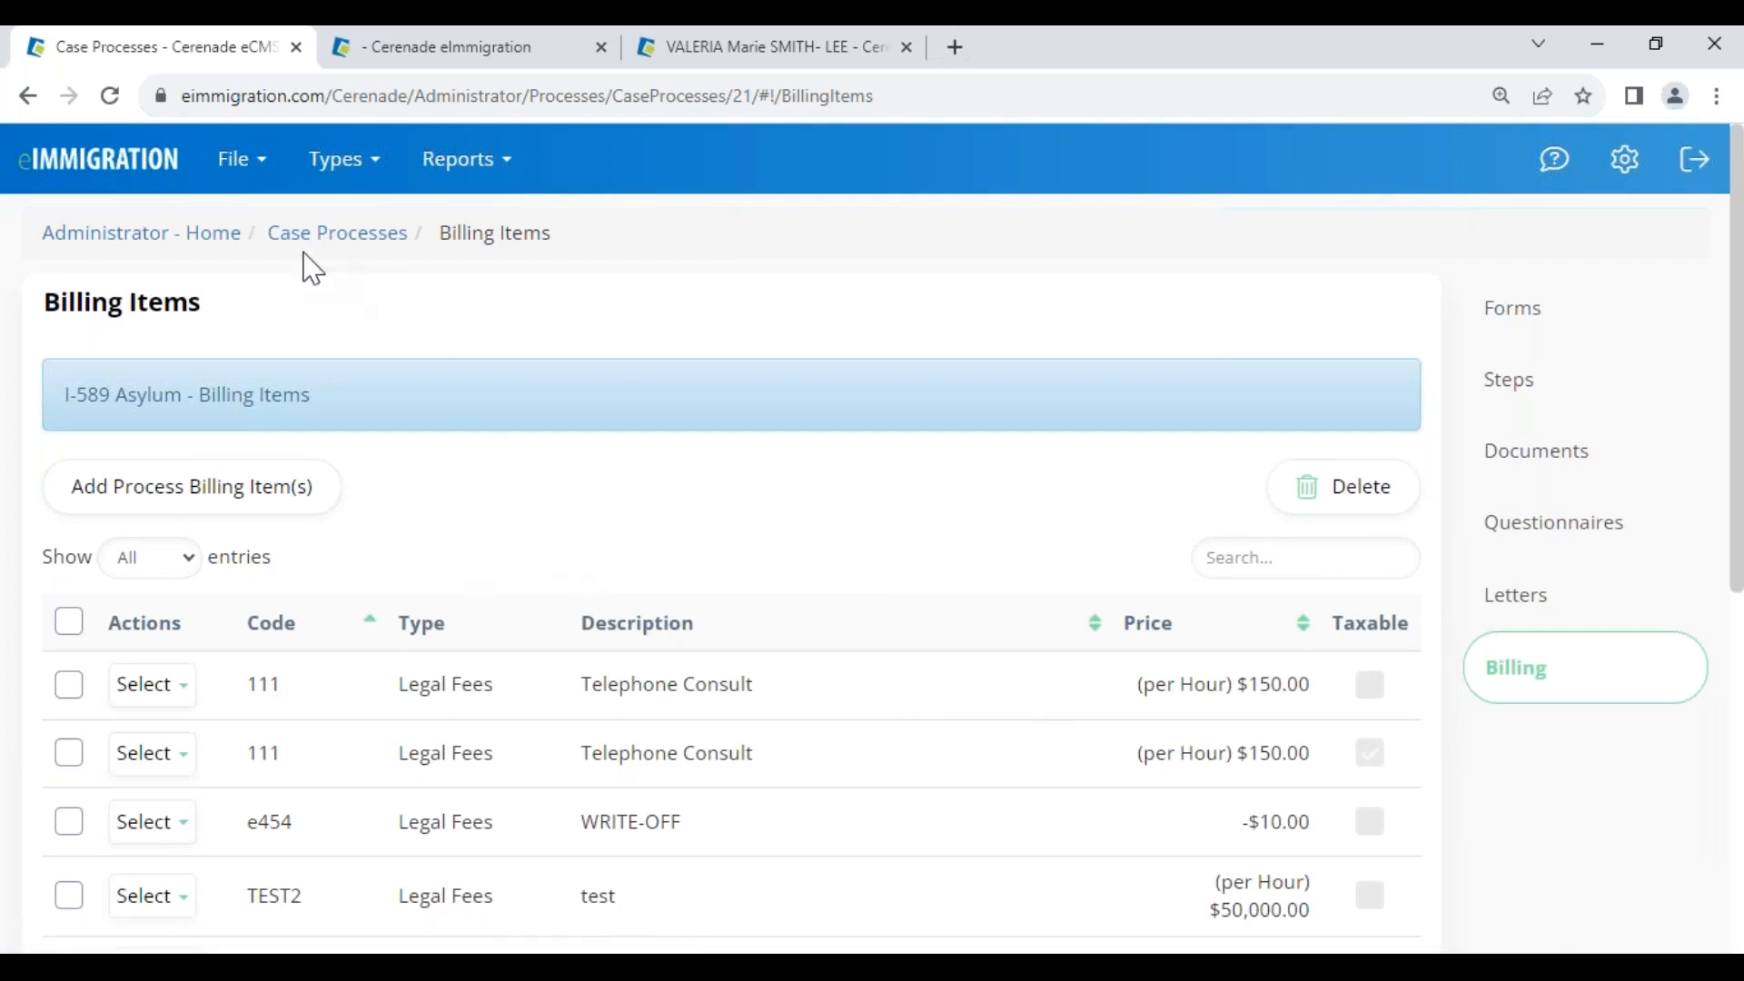
click(128, 234)
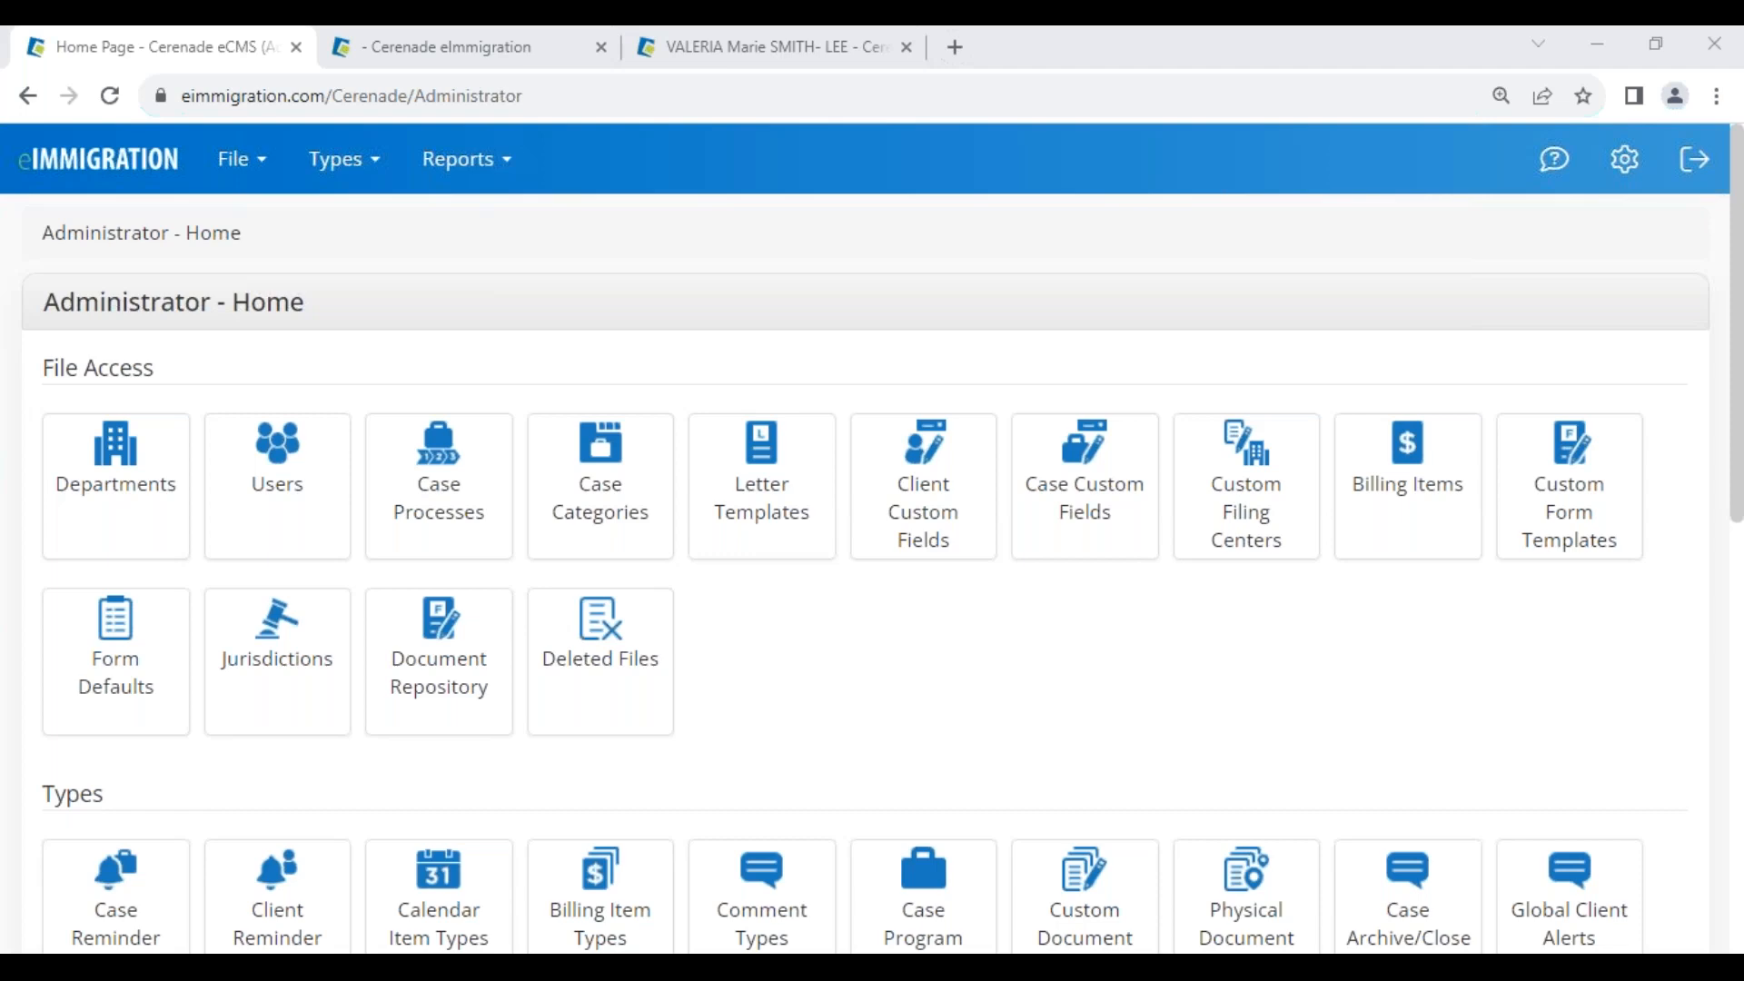
Mark step 7, Provide USCIS Receipt Notice to Client, as completed and check its end date
click(542, 49)
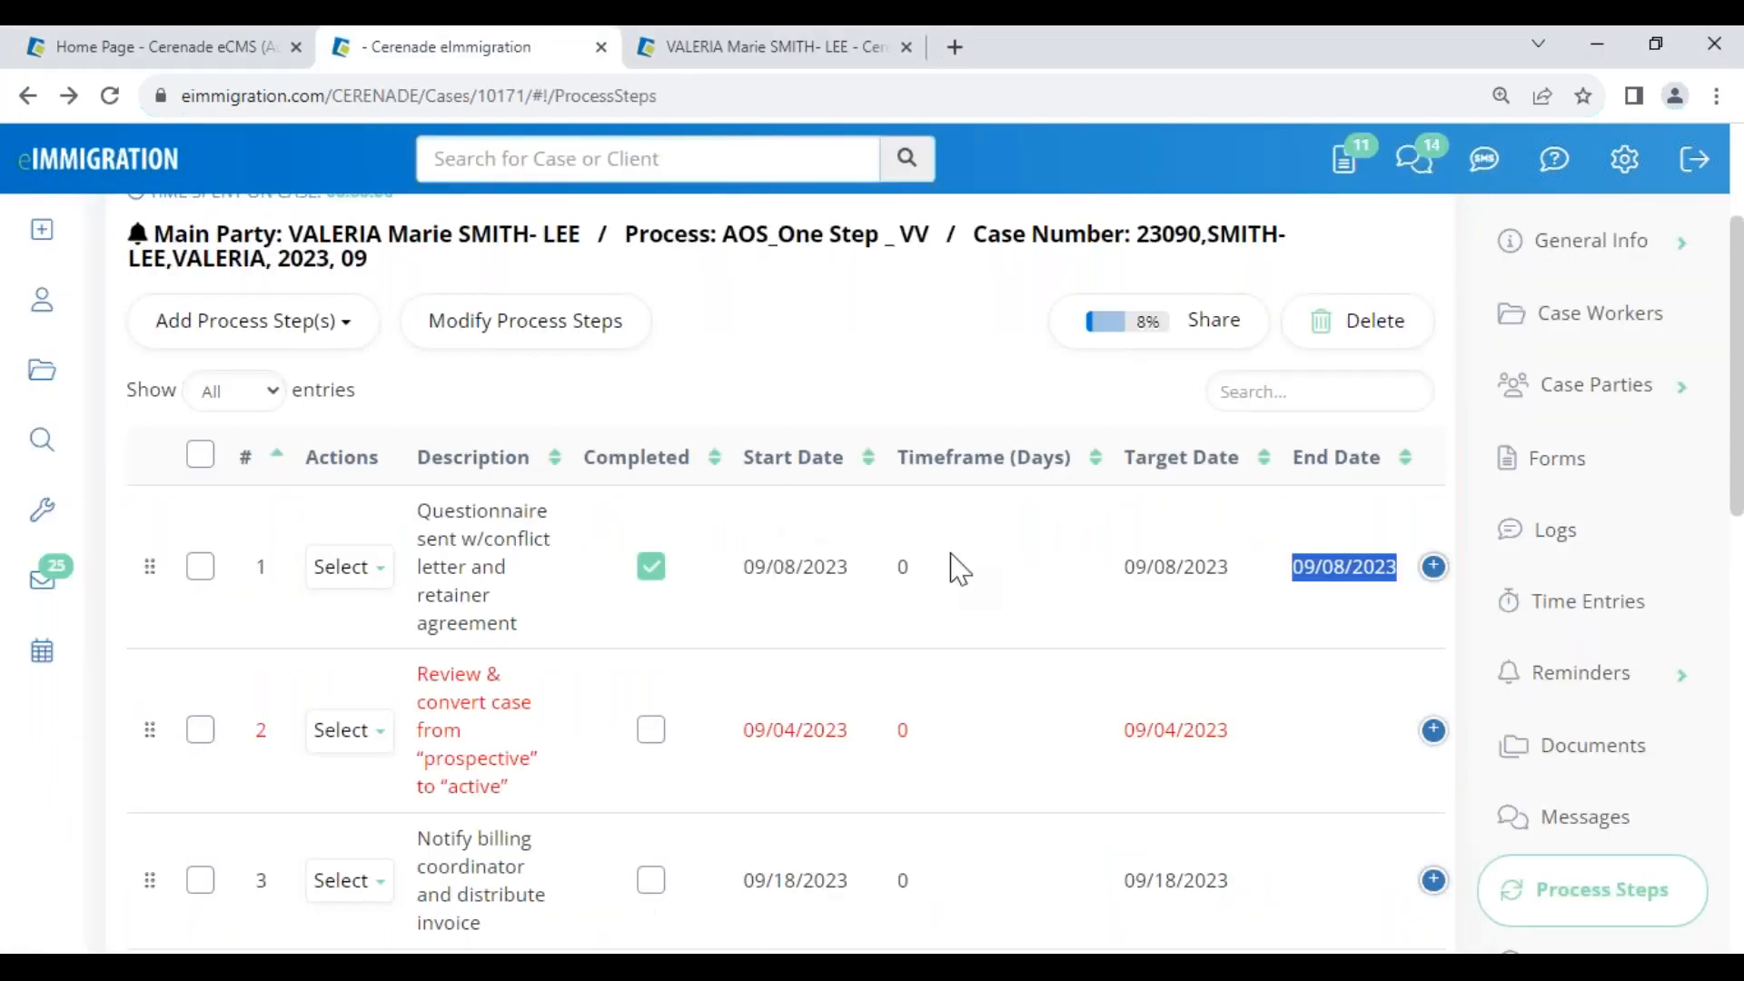
scroll(674, 751, down, 10)
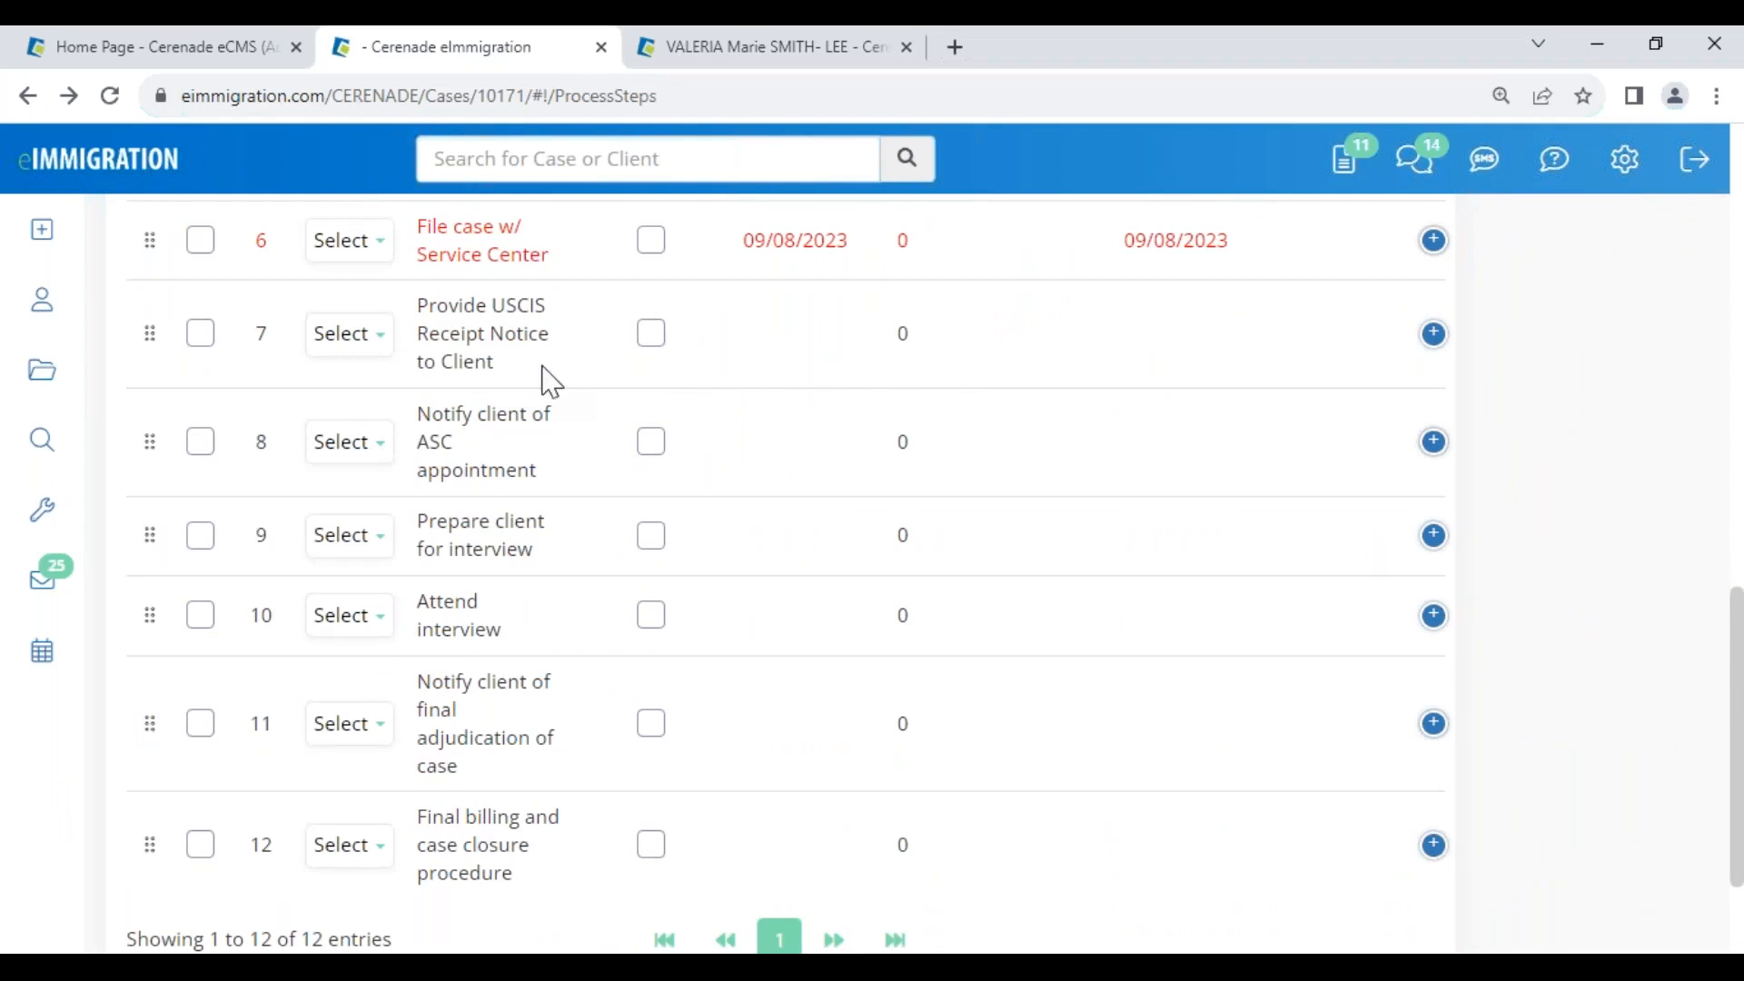
drag(419, 307, 564, 370)
click(652, 334)
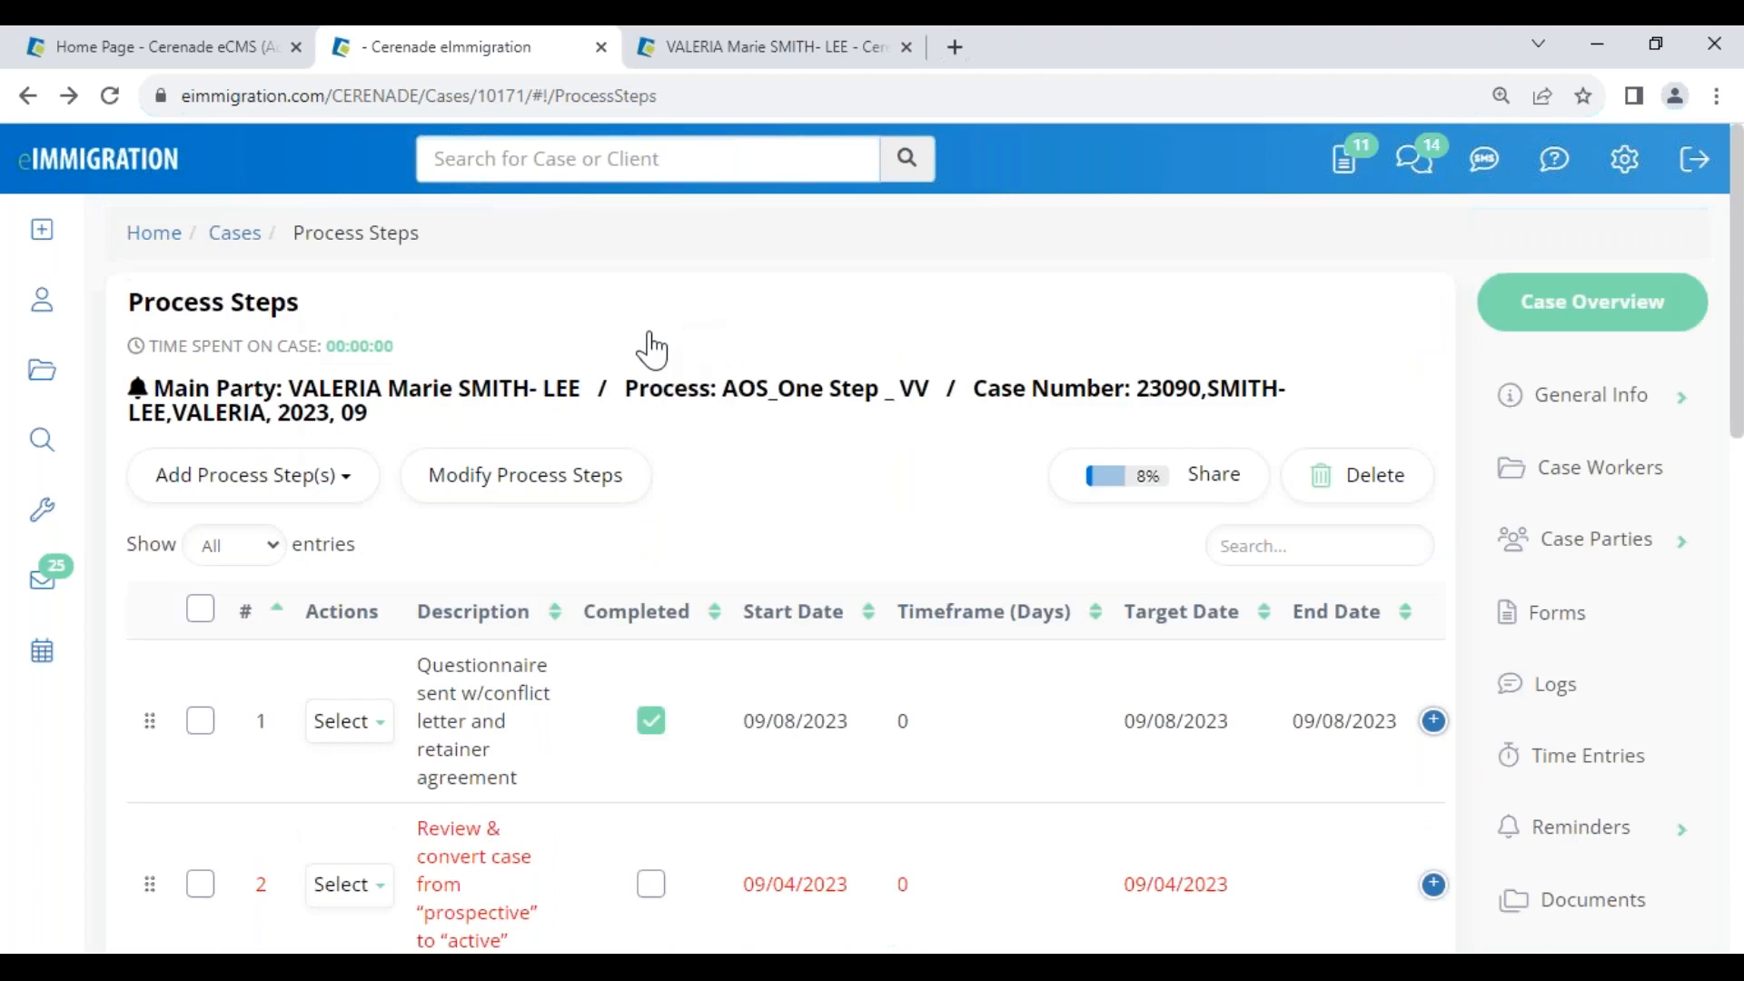
scroll(650, 685, down, 10)
double_click(815, 375)
scroll(837, 436, up, 3)
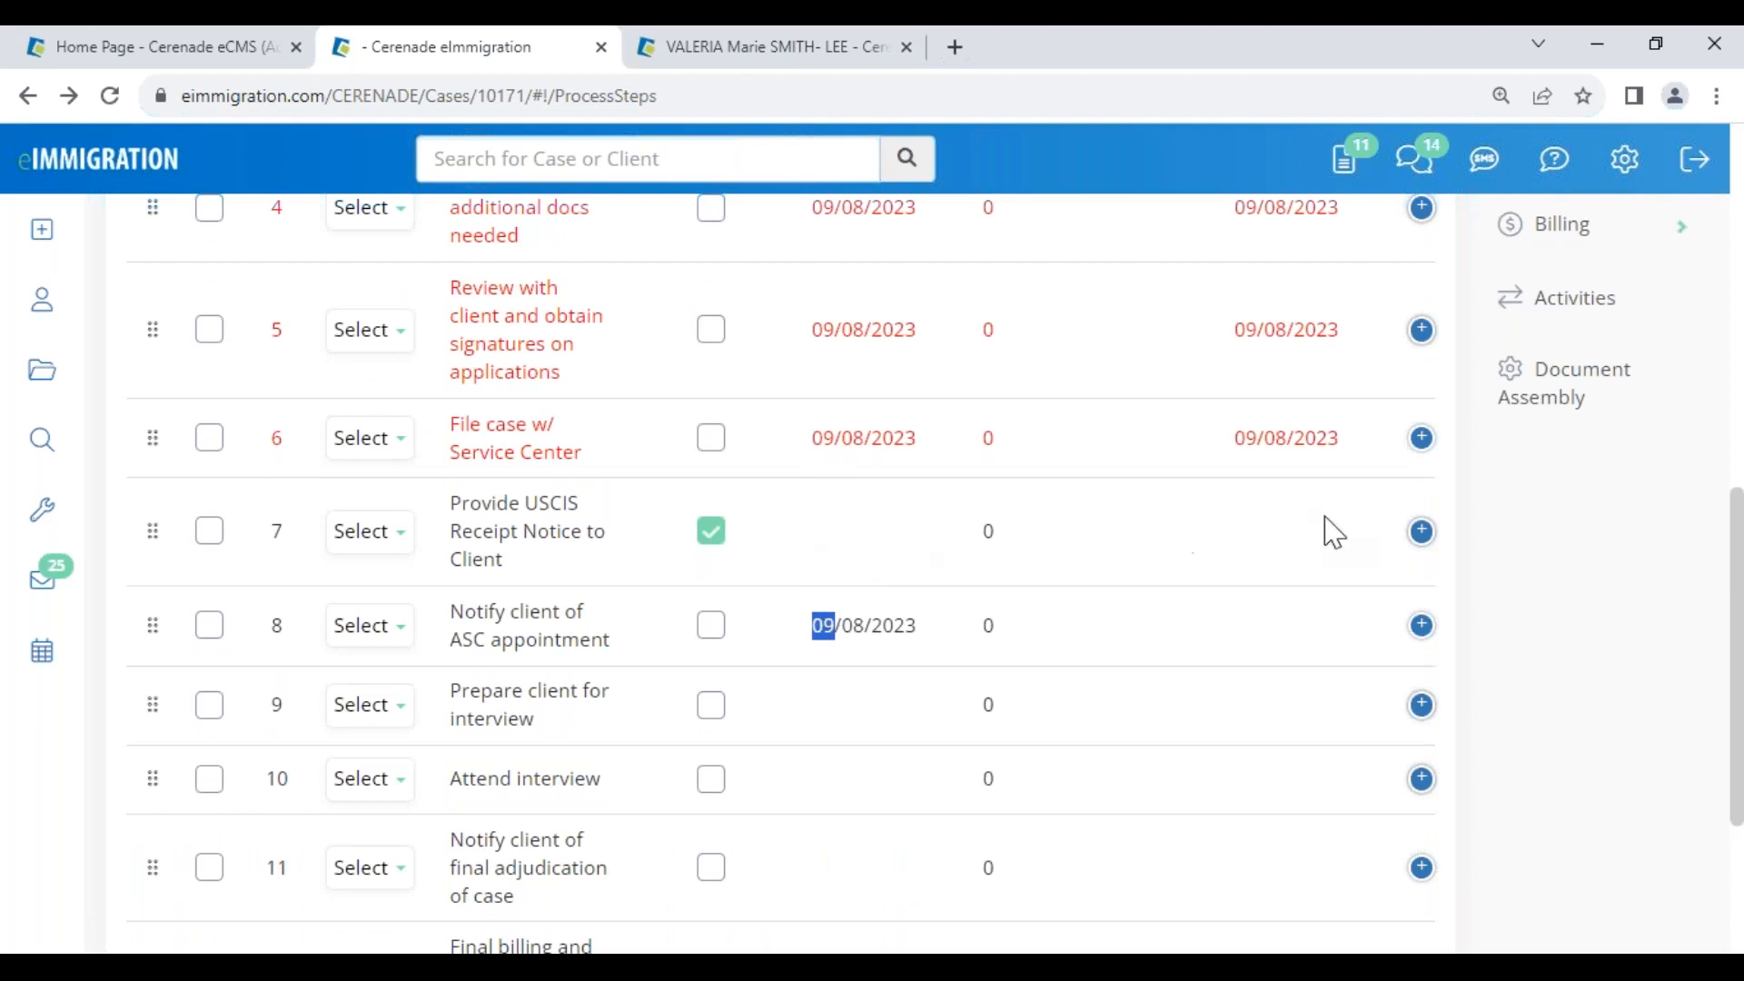
click(1421, 535)
drag(229, 617, 387, 613)
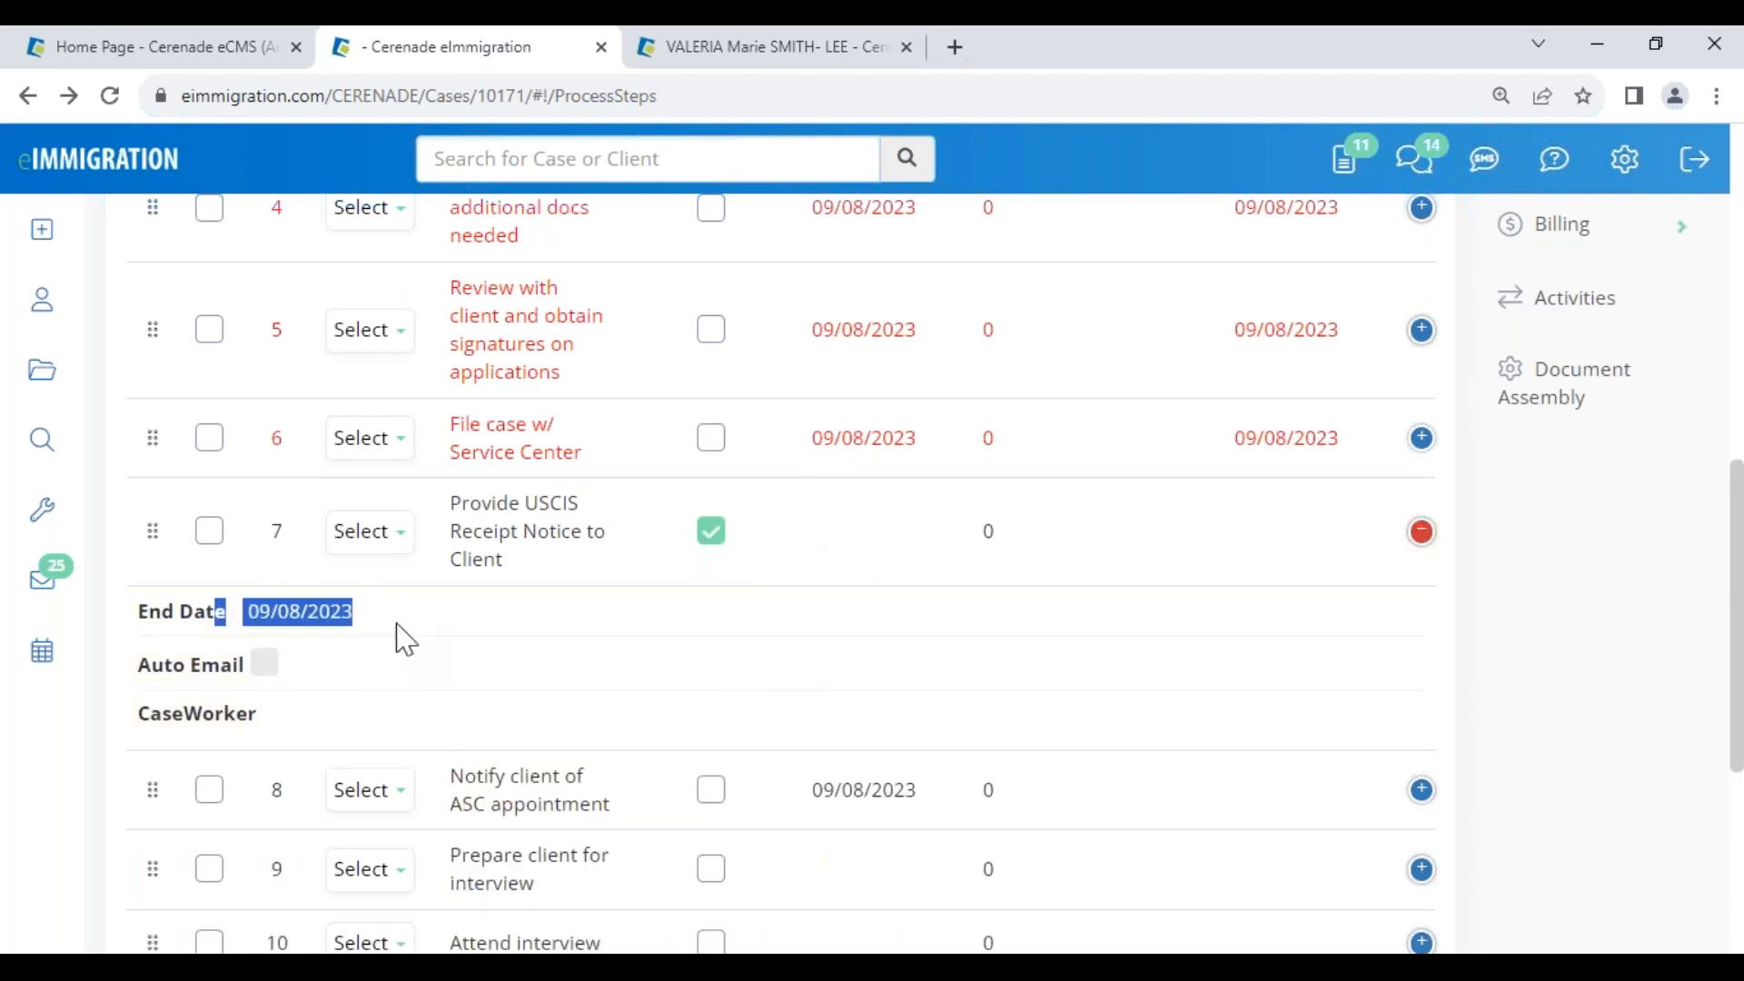
click(413, 640)
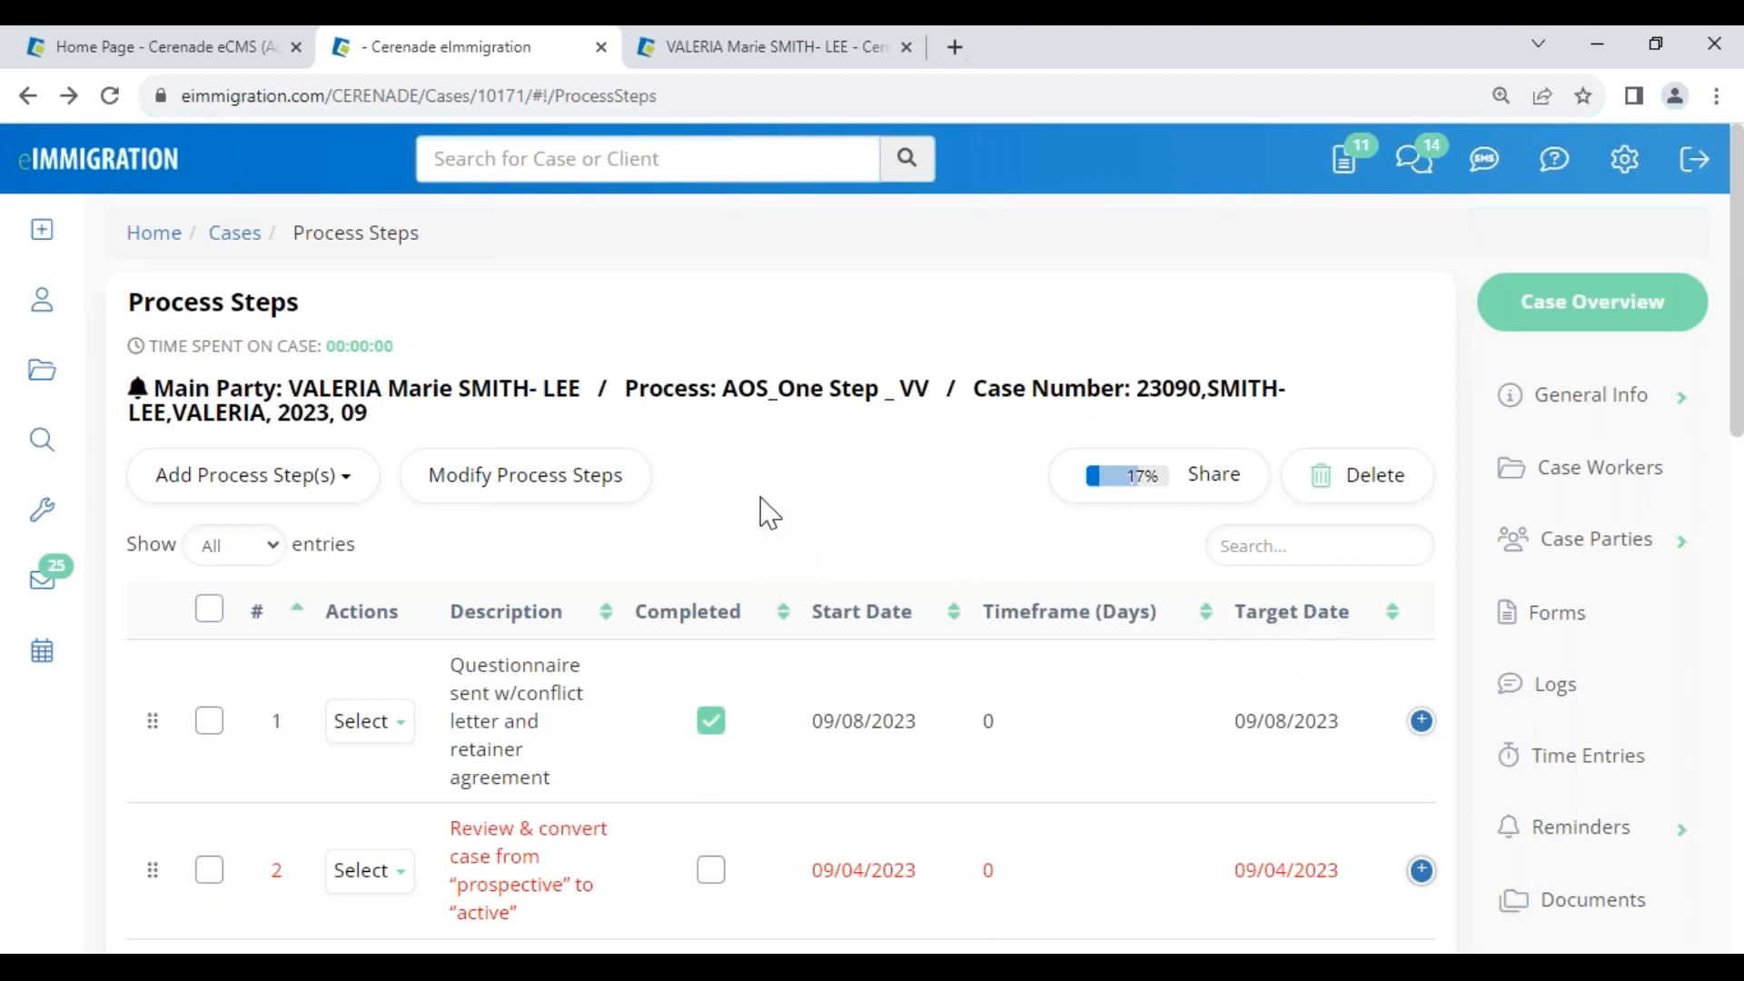
Mark step 8, Notify client of ASC appointment, as completed and return to the Home tab
scroll(766, 673, down, 10)
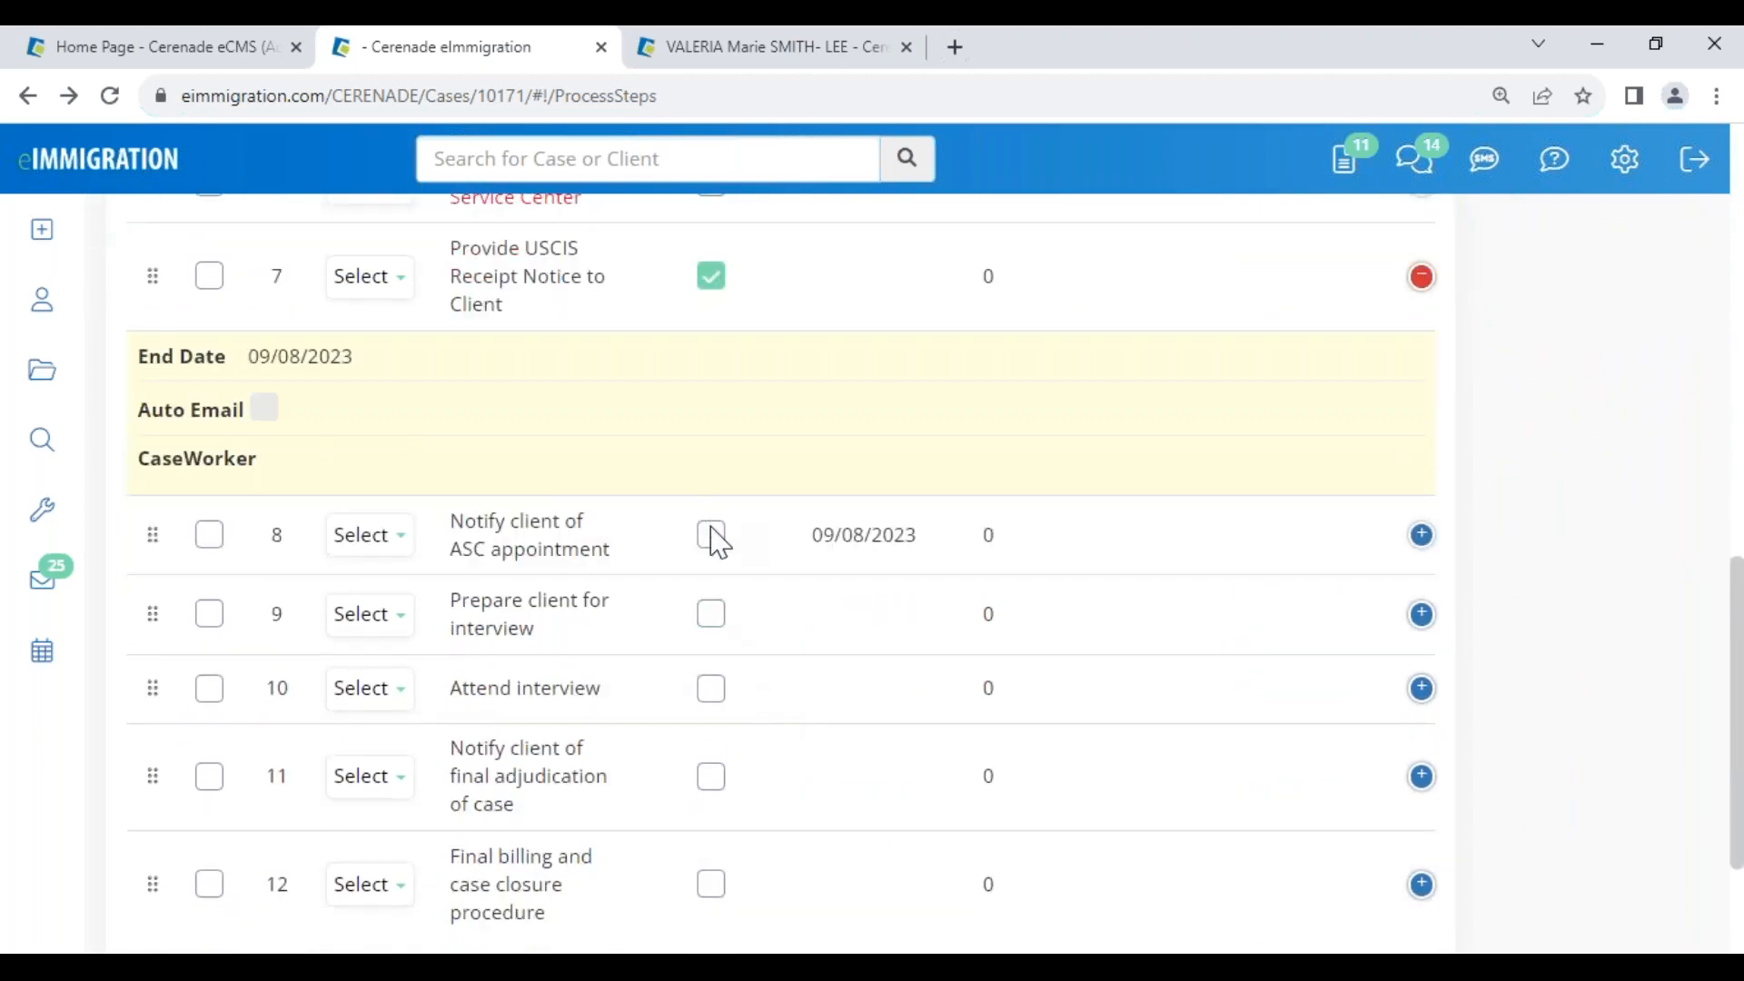
drag(452, 525, 605, 548)
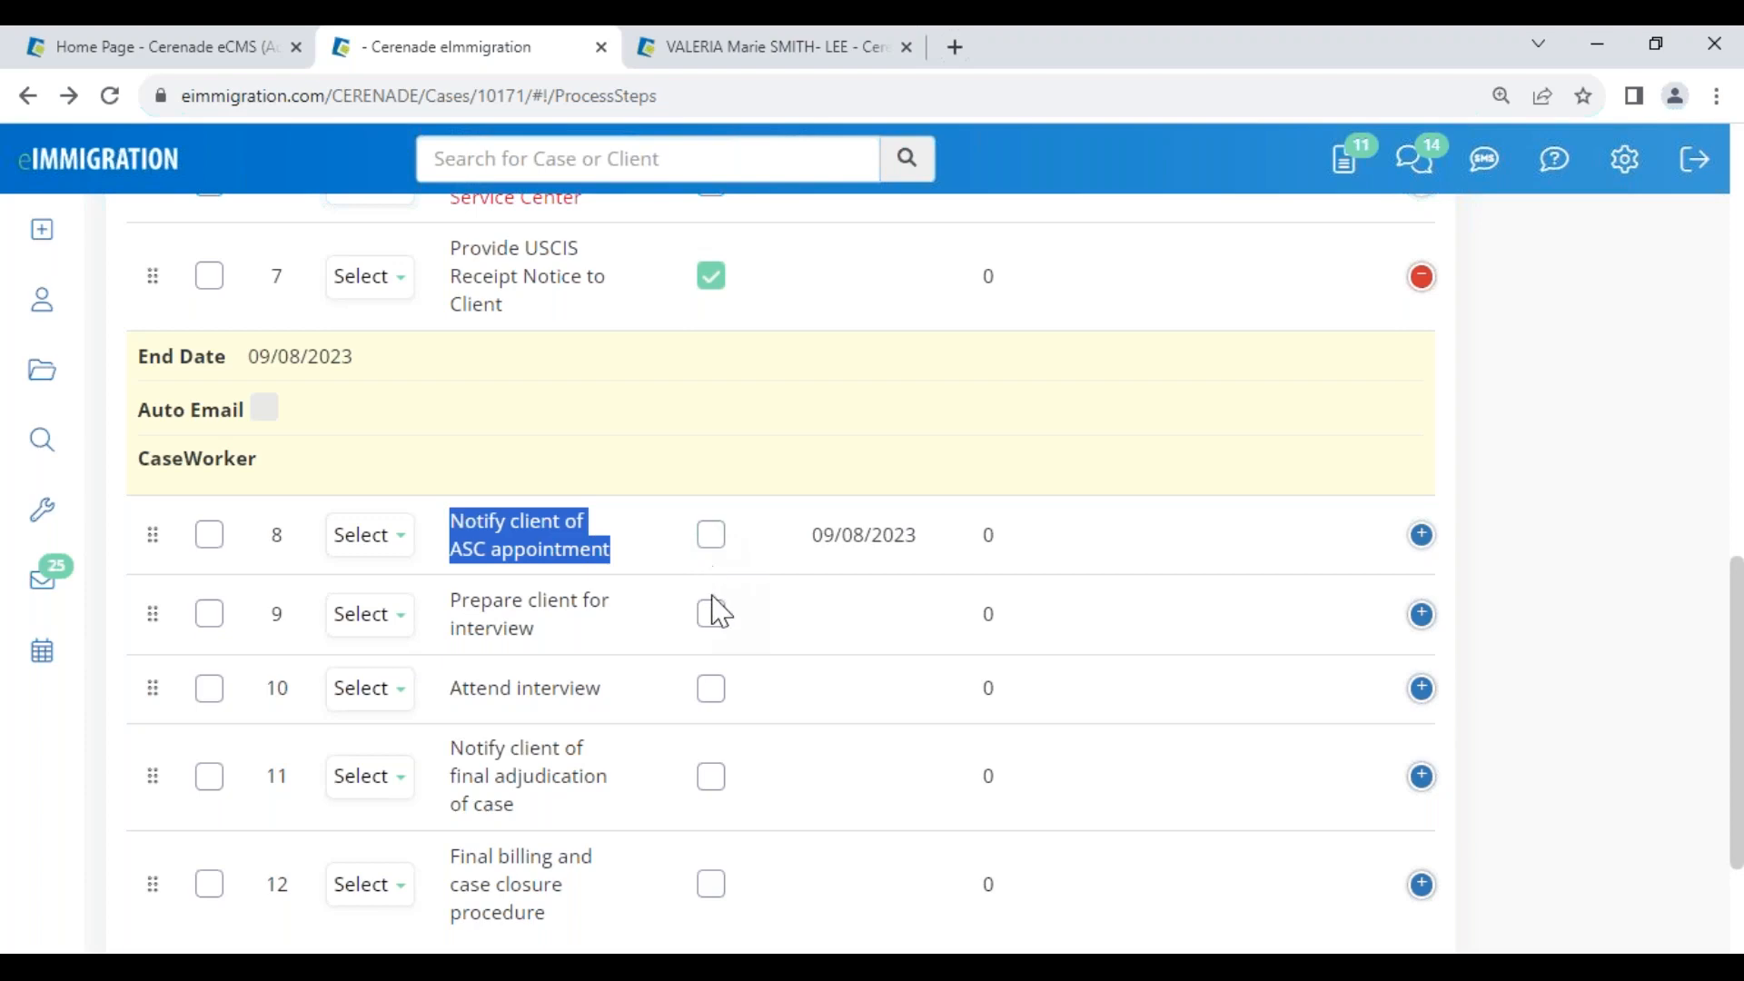
click(713, 538)
scroll(718, 740, down, 3)
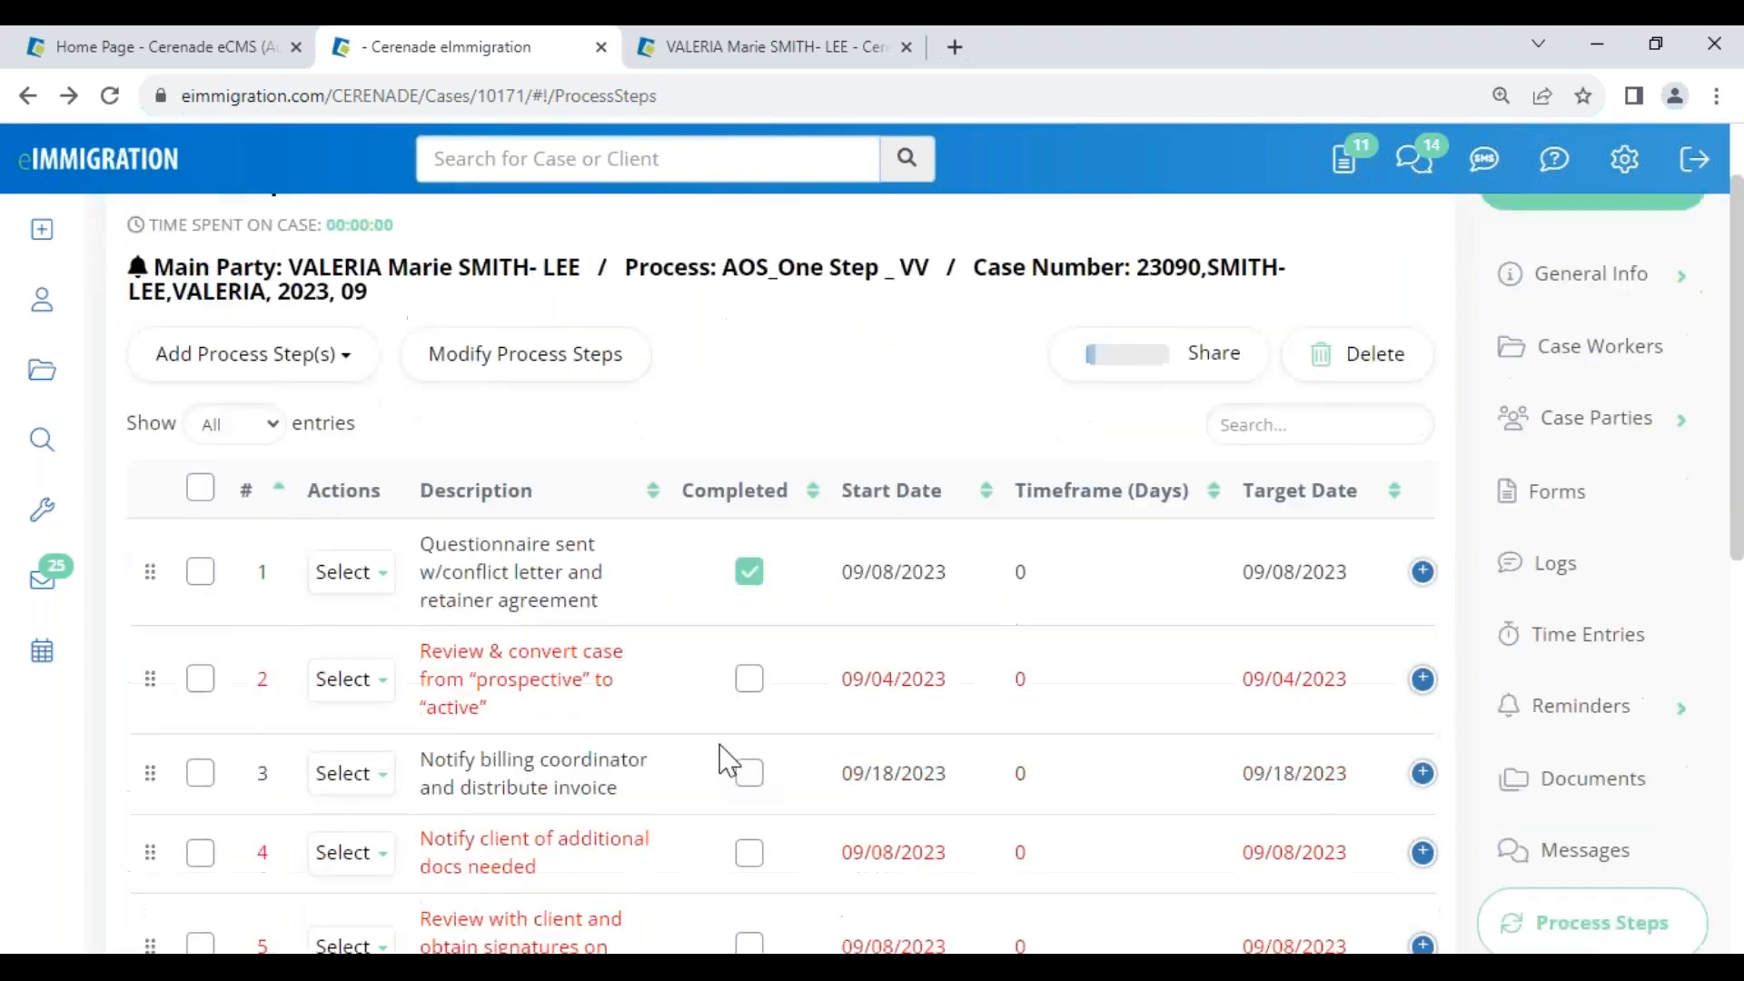
click(168, 61)
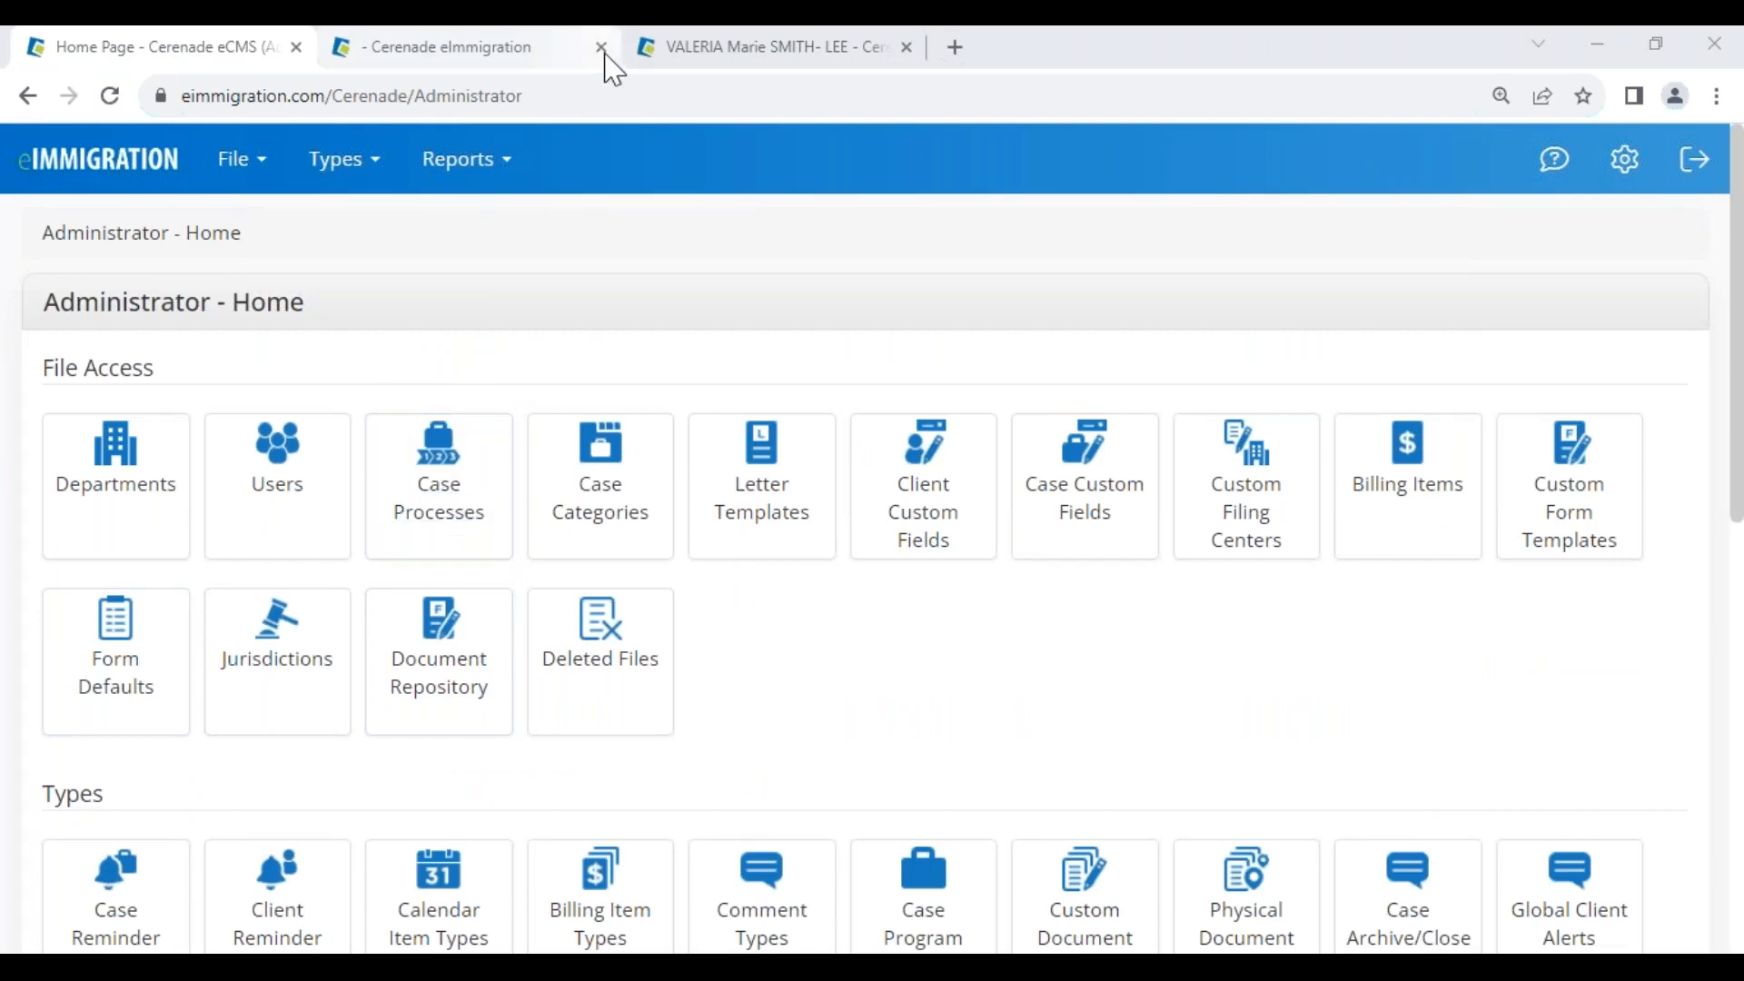
click(481, 54)
scroll(548, 413, up, 4)
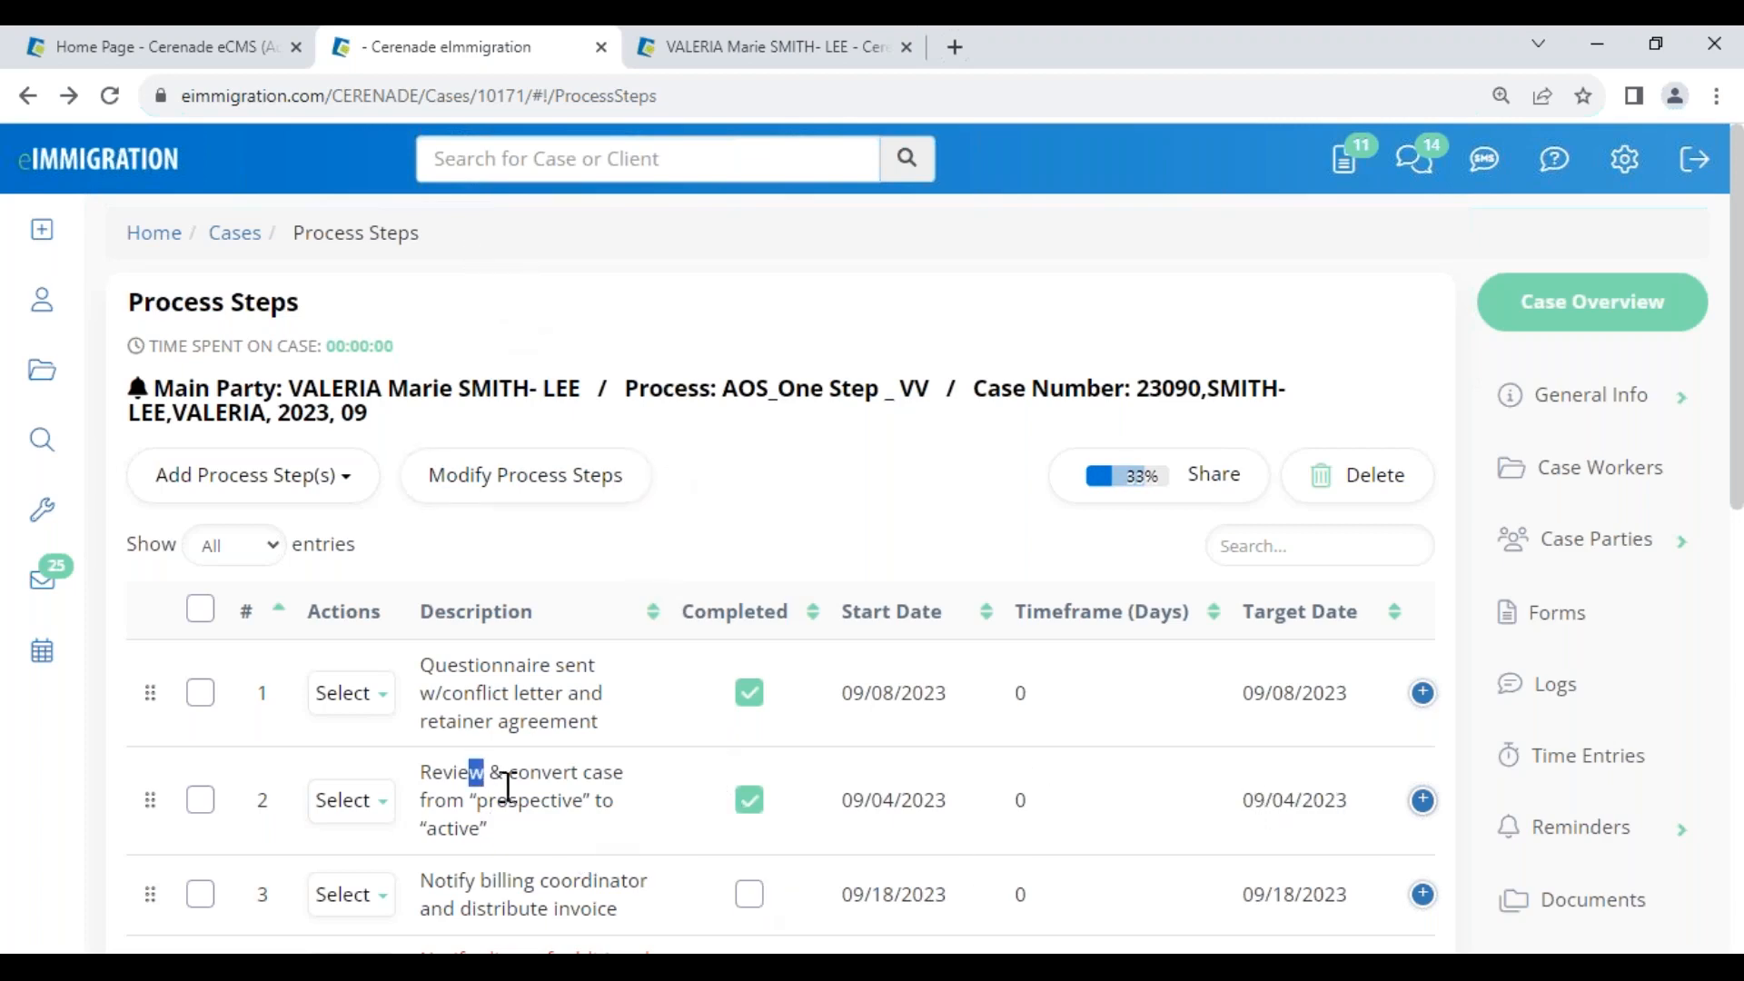
drag(488, 773, 586, 831)
click(168, 50)
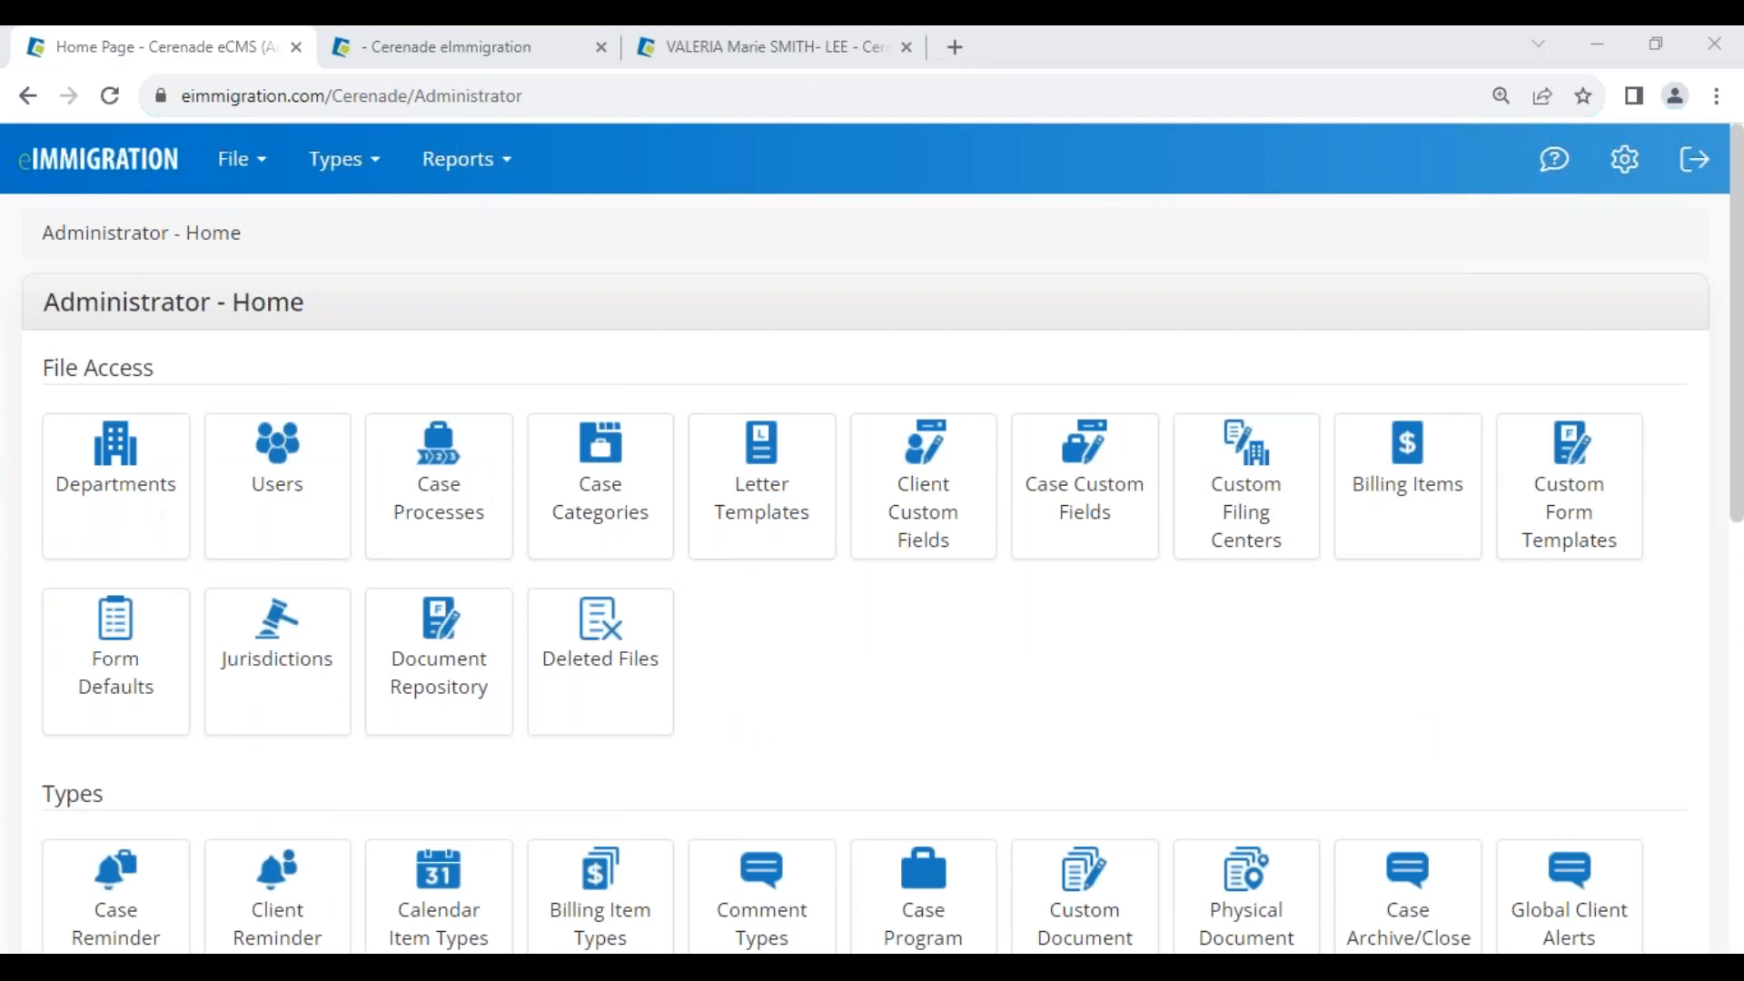
click(728, 708)
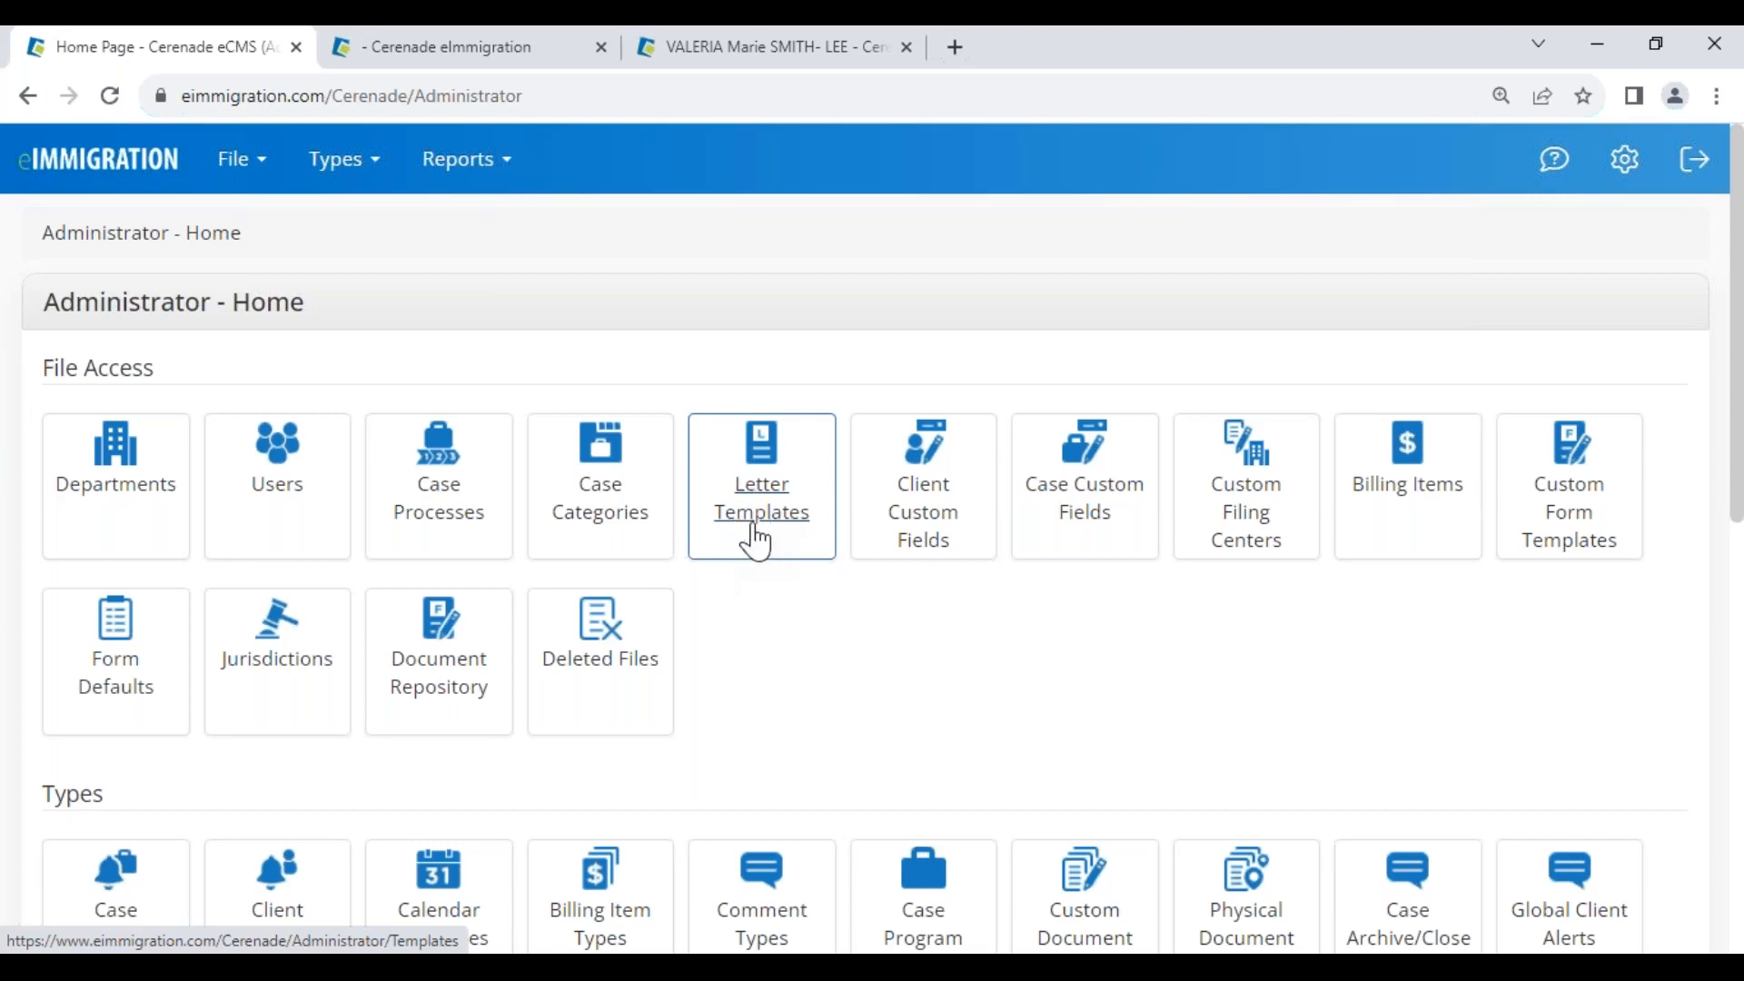
Review the client's name fields on General Info, then open the case's Documents folders
click(727, 47)
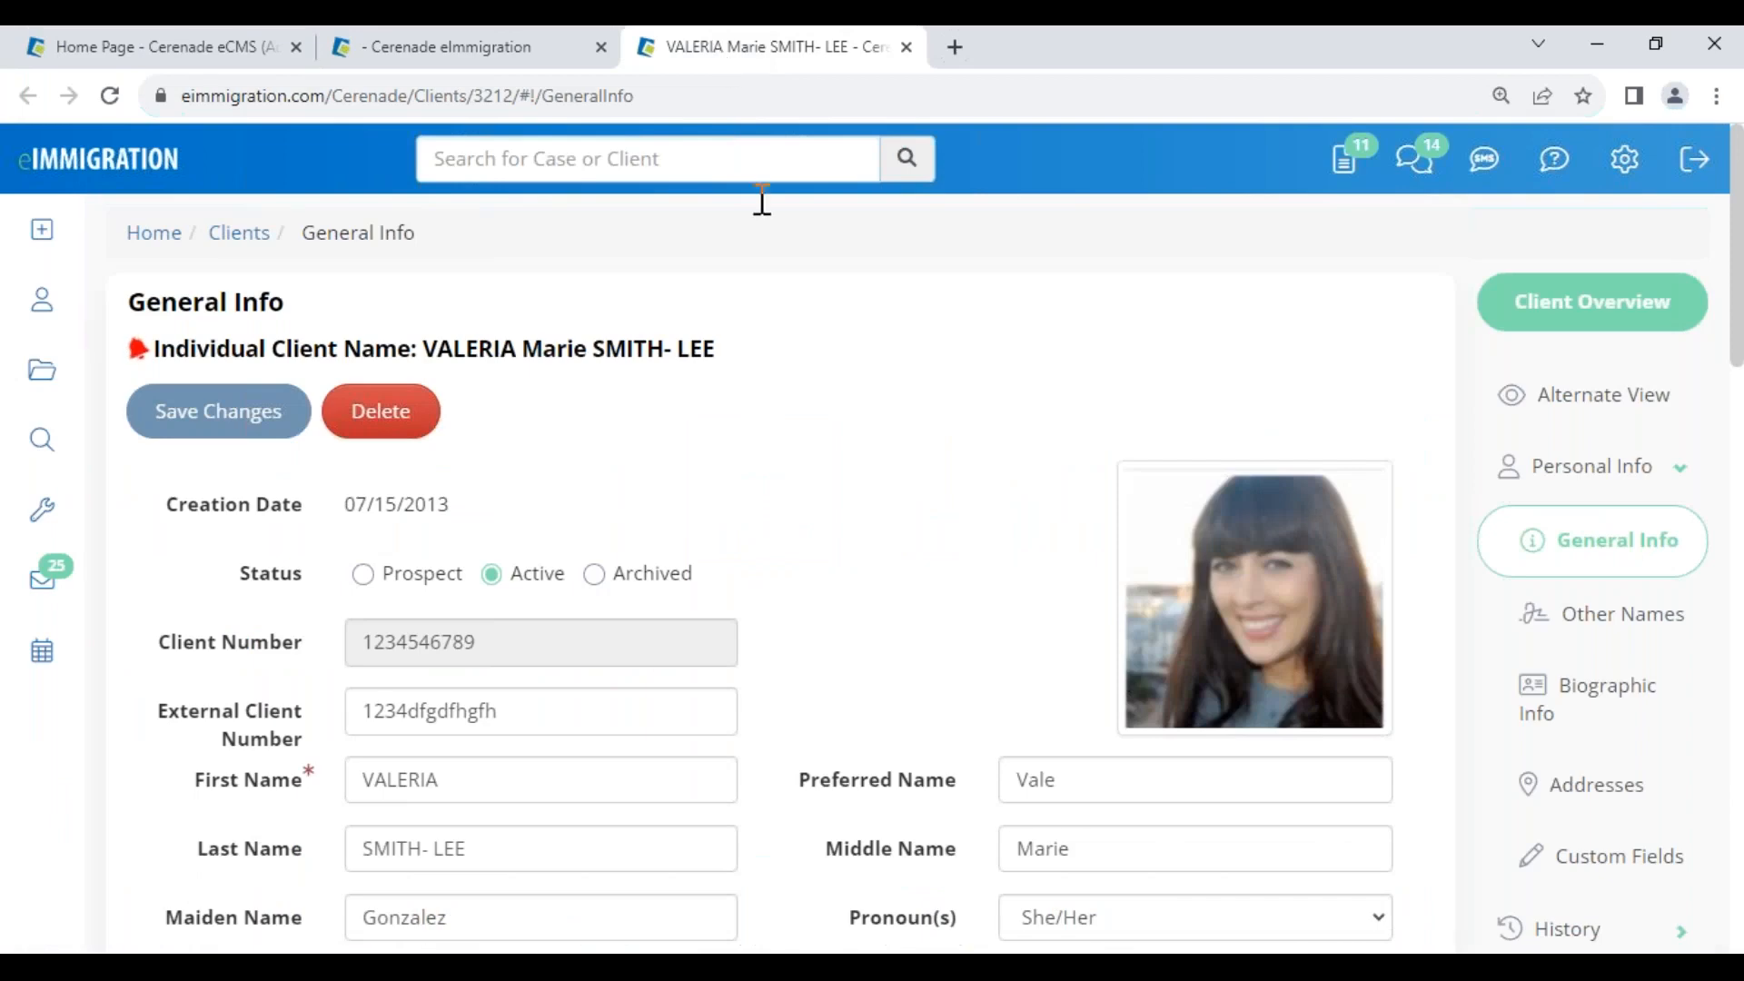
drag(475, 786, 340, 783)
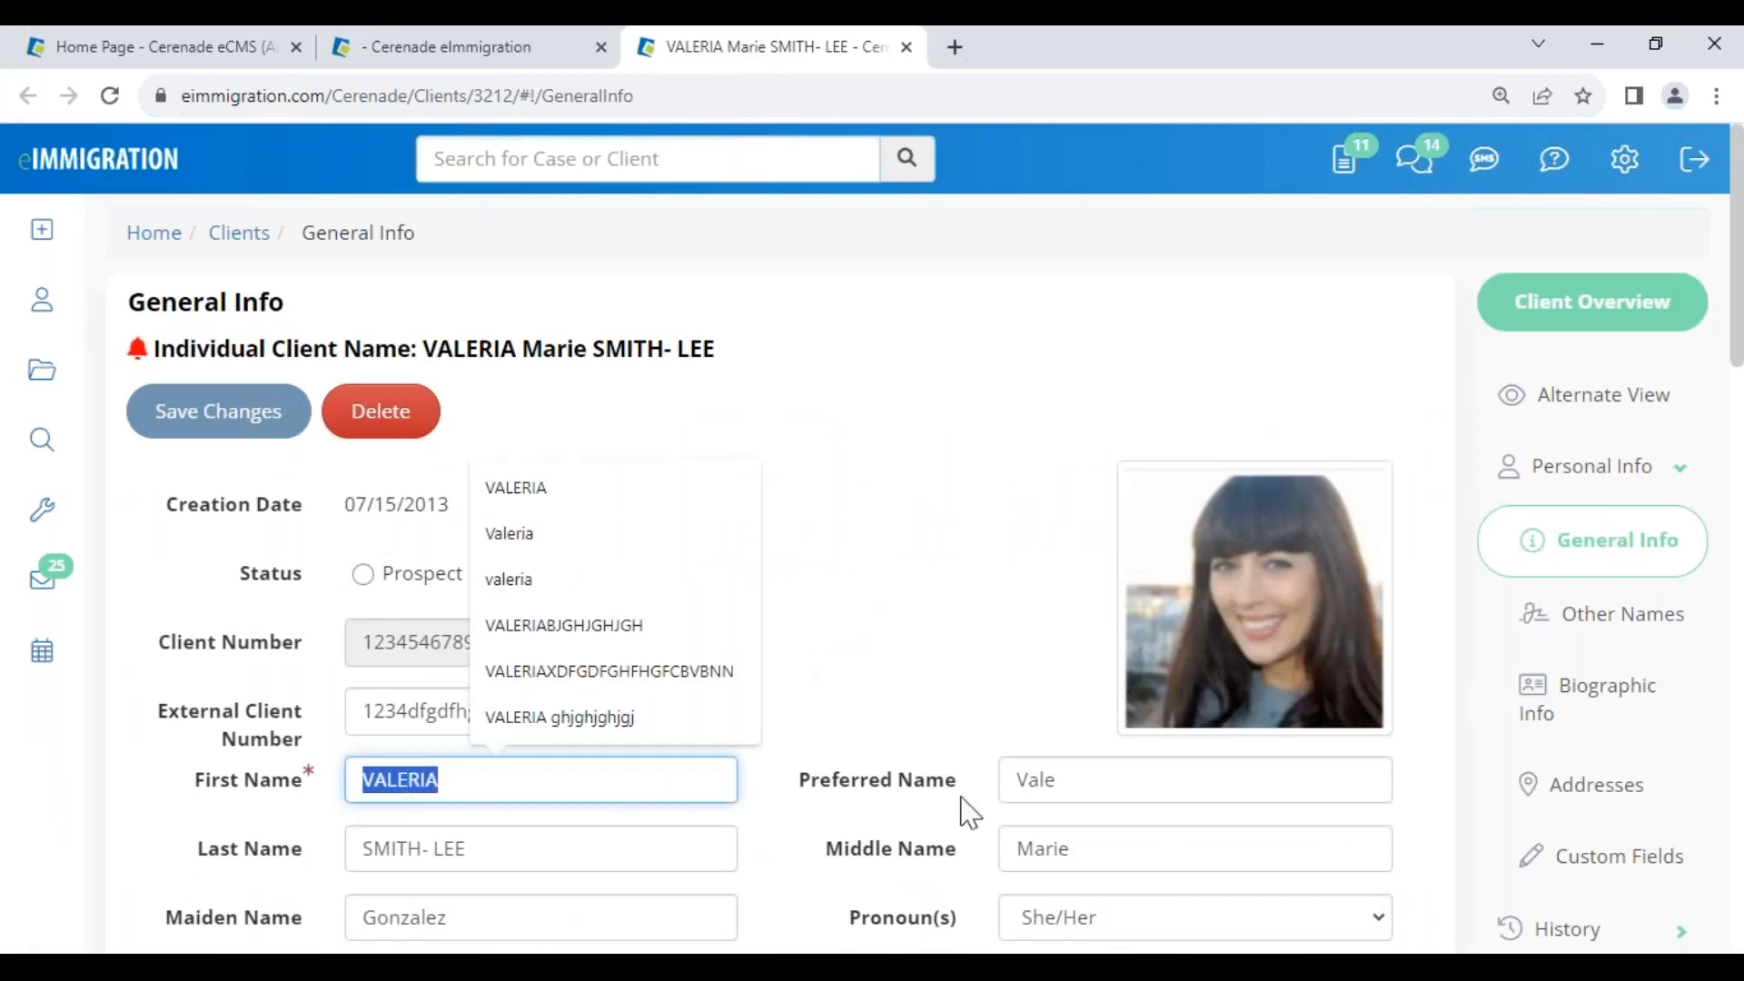
drag(1059, 779, 732, 794)
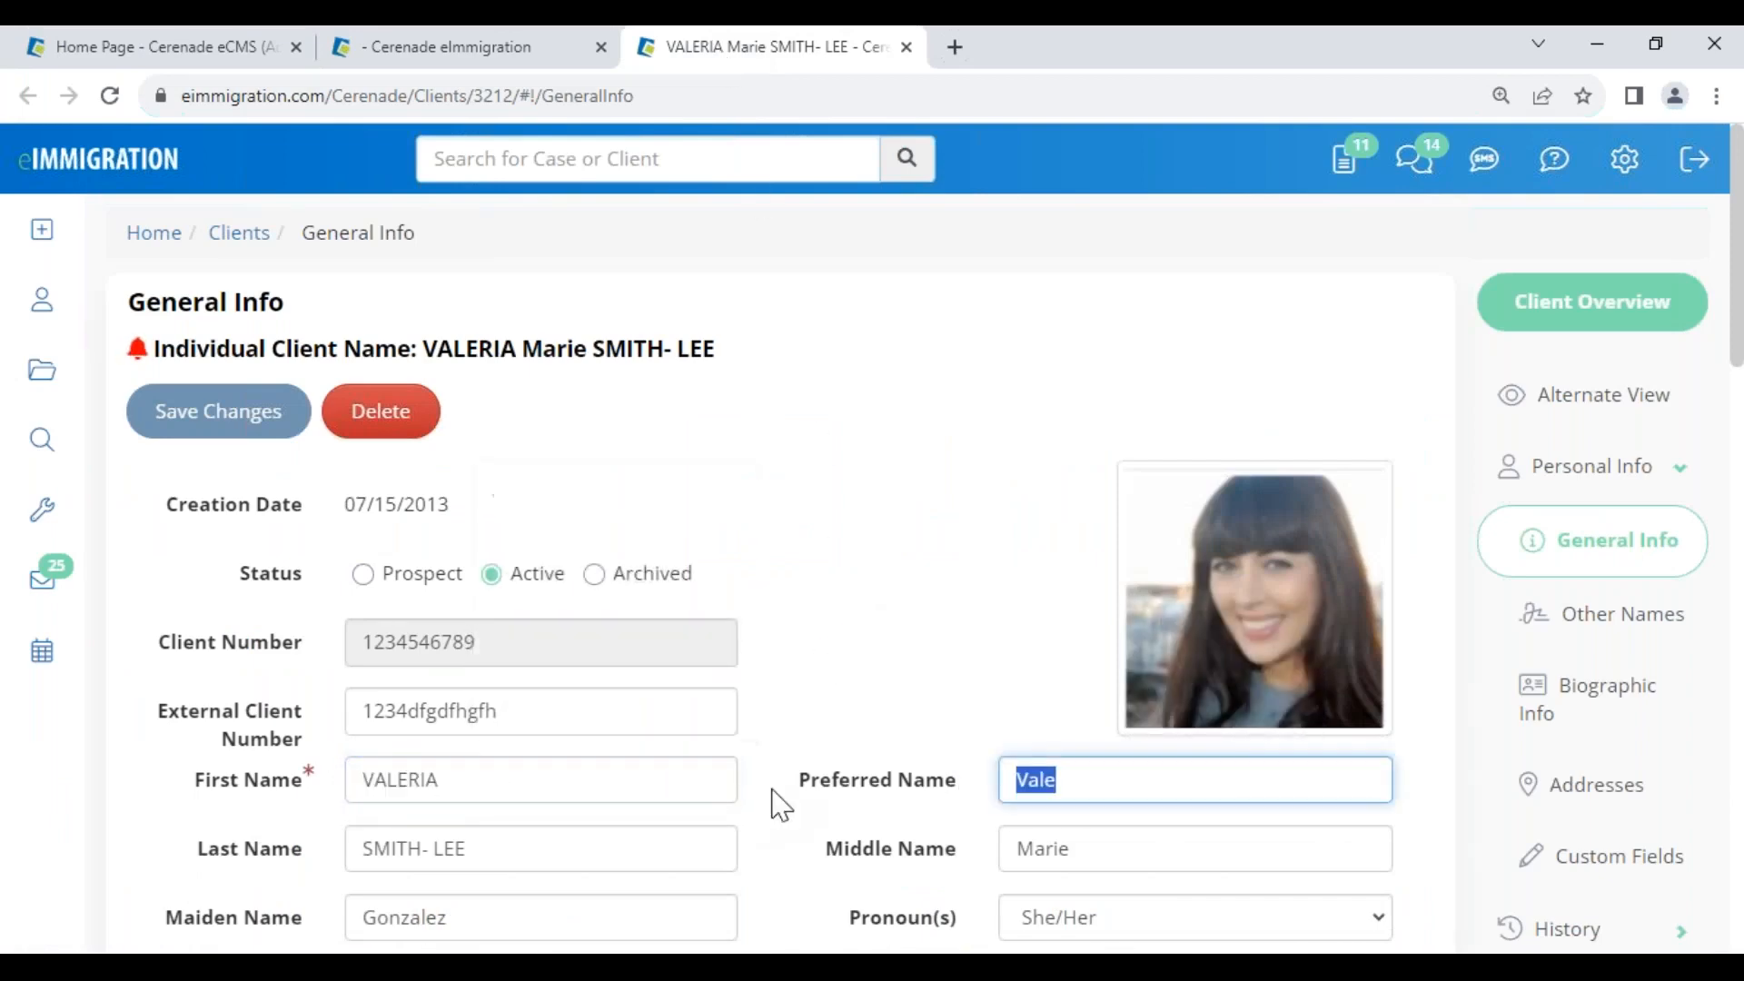
drag(425, 351, 690, 380)
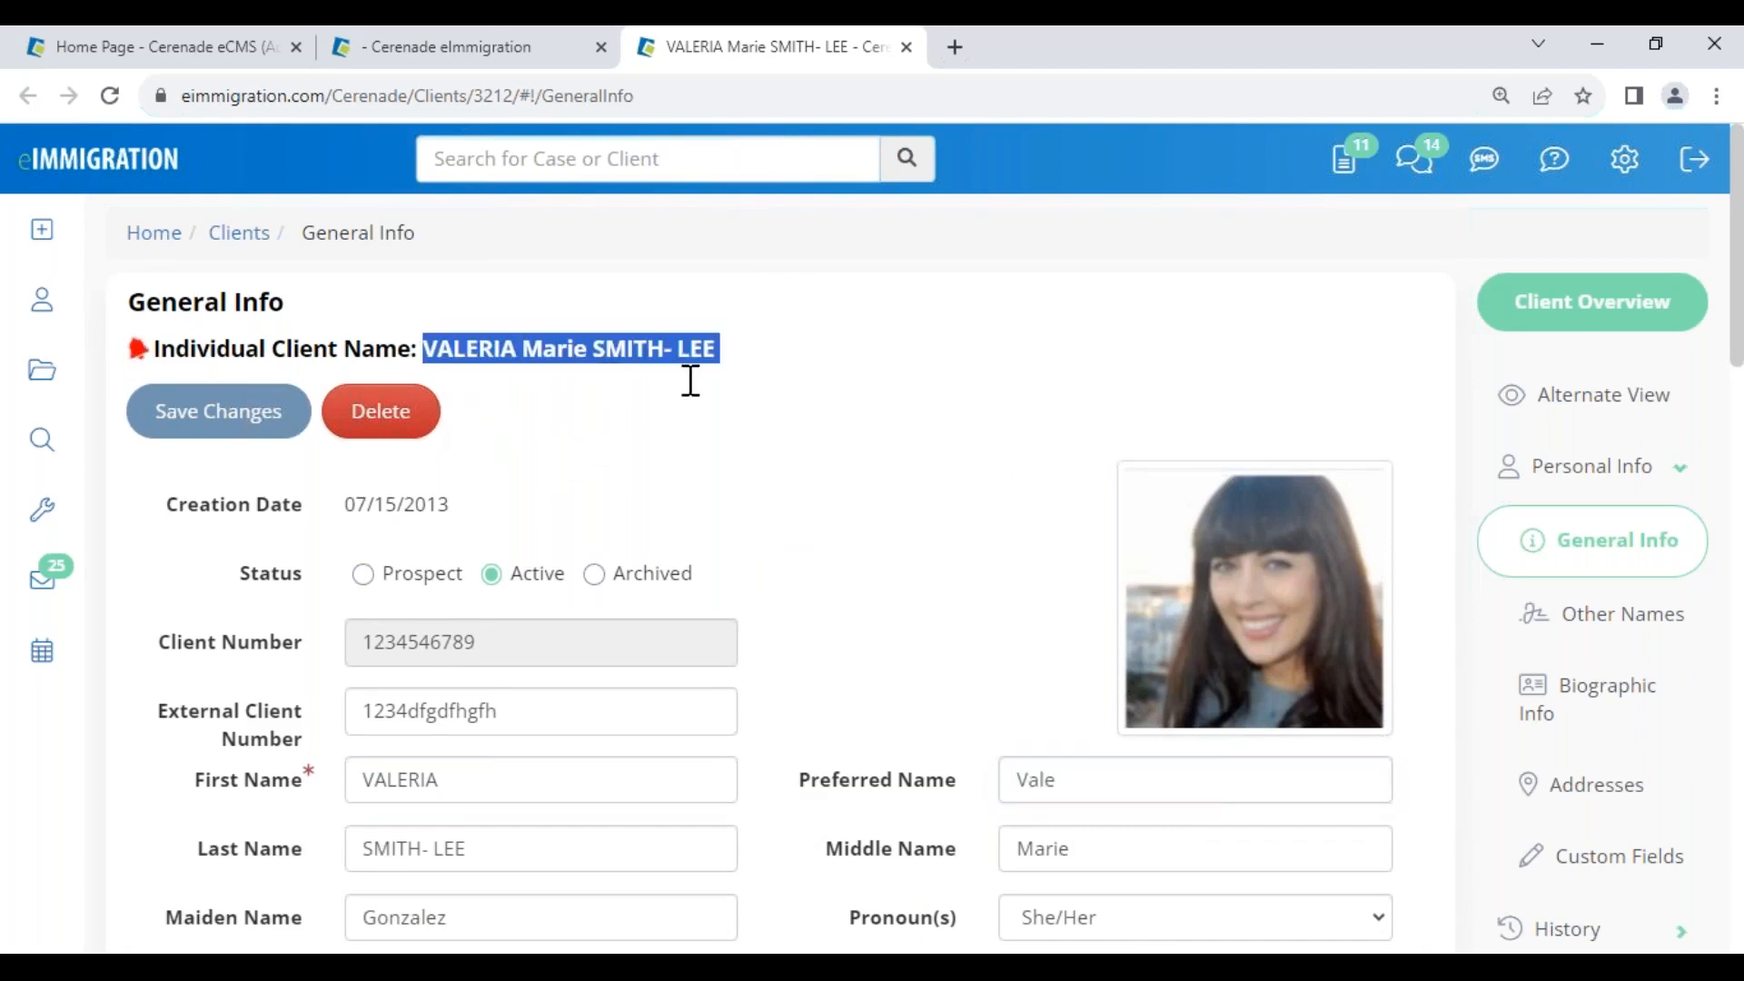
scroll(829, 670, down, 4)
drag(470, 409, 394, 400)
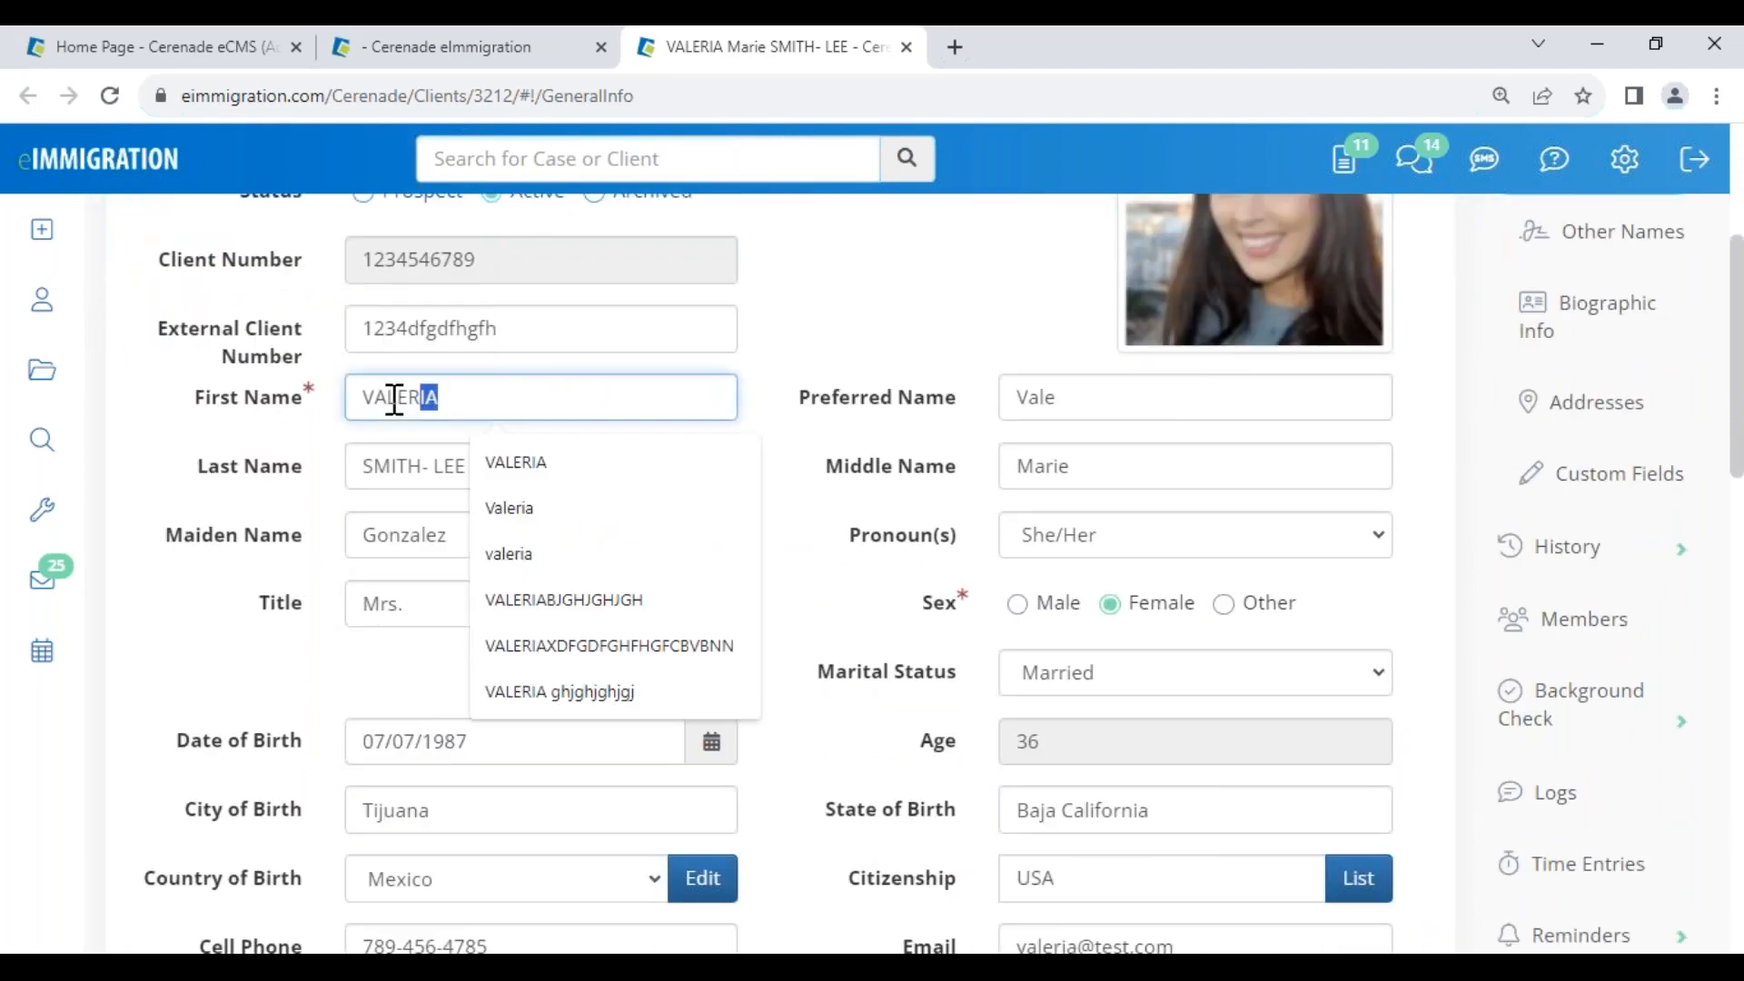
click(807, 761)
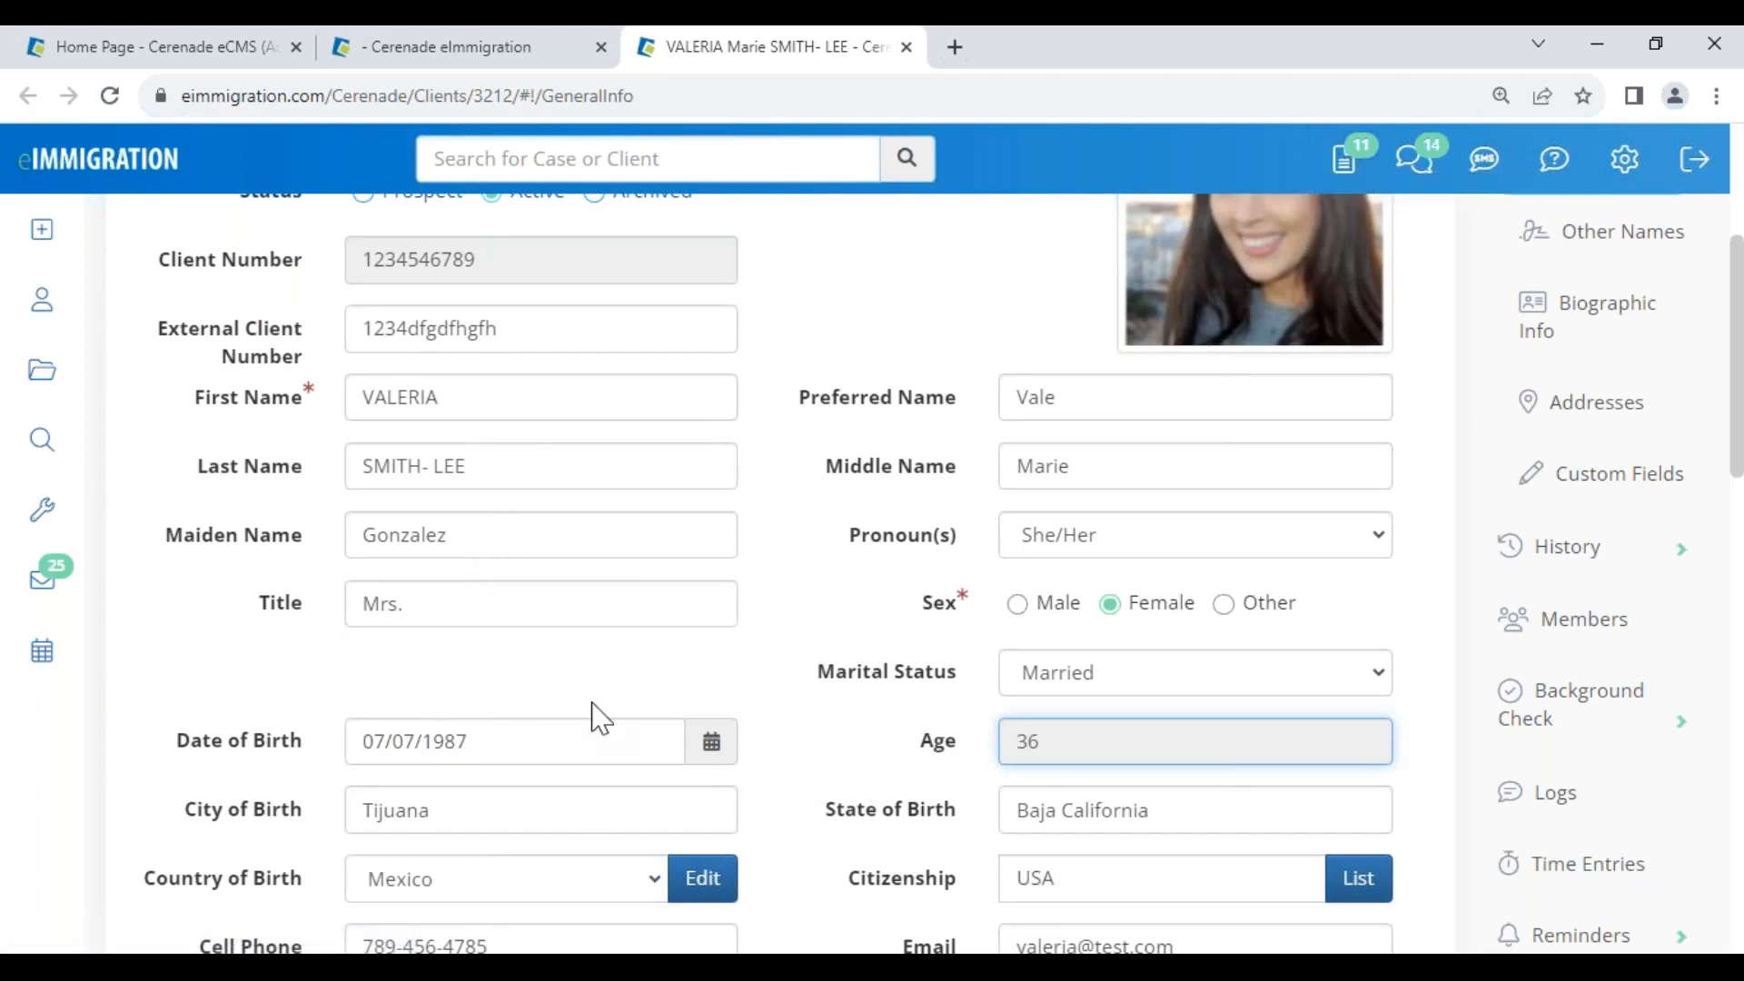
scroll(798, 848, down, 5)
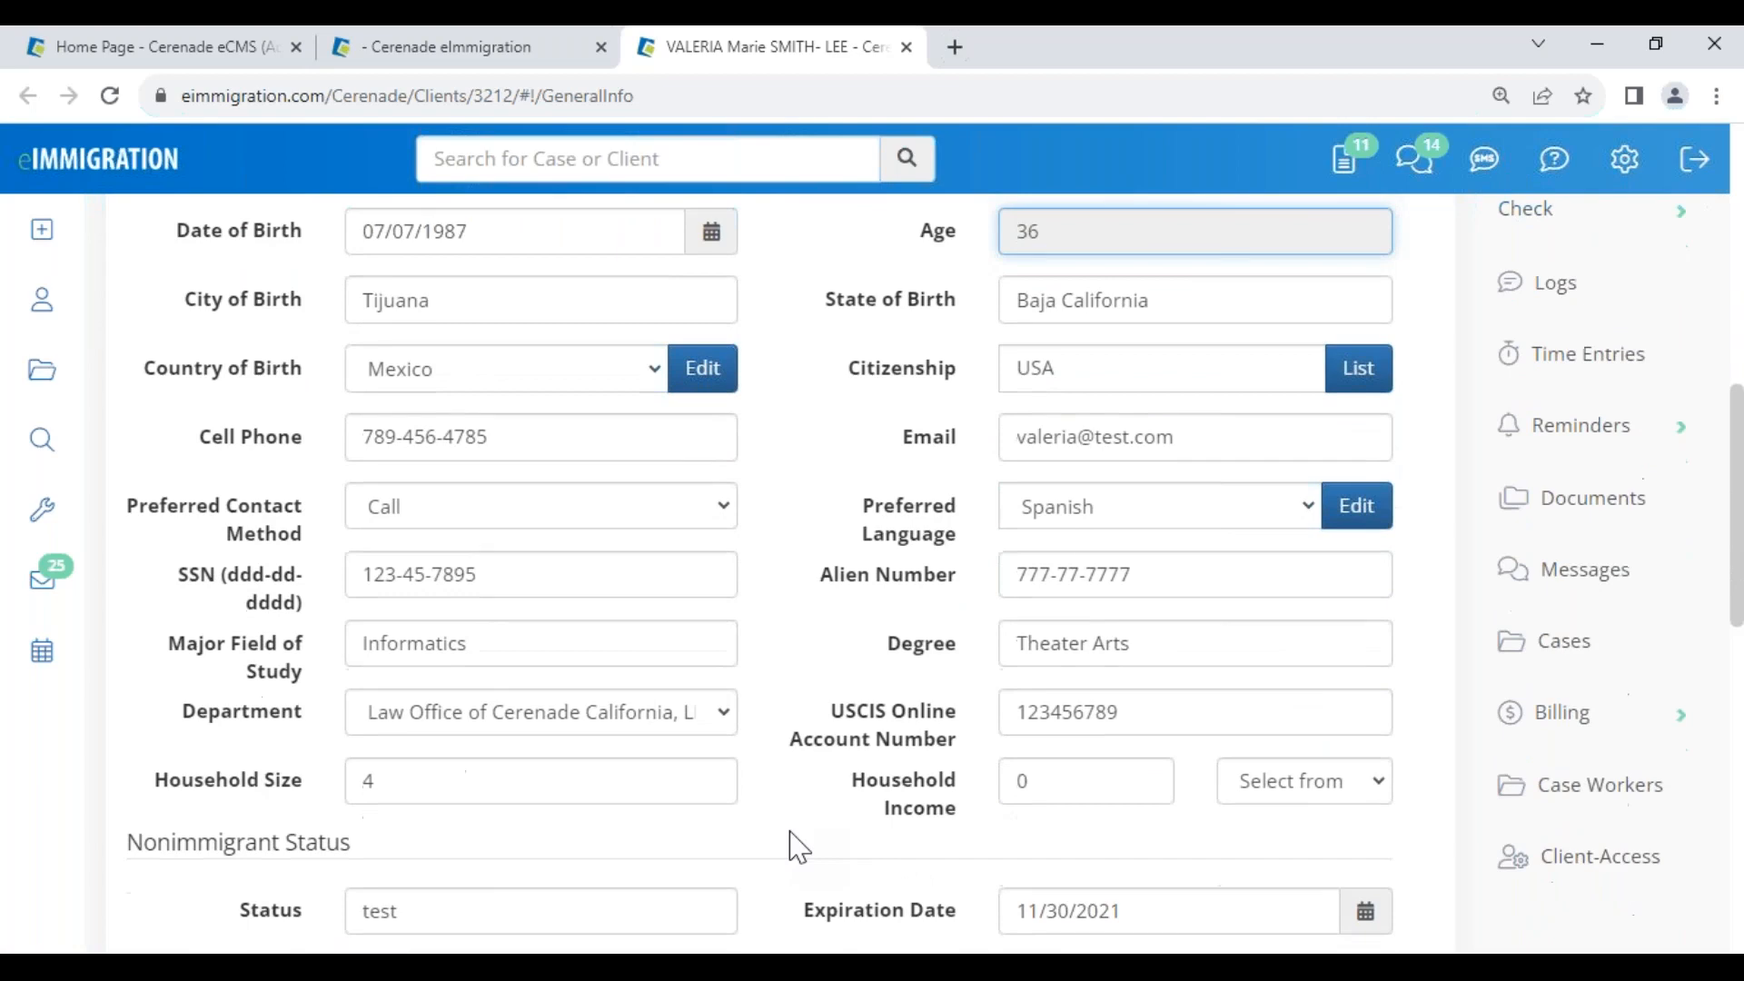
click(488, 48)
click(1596, 901)
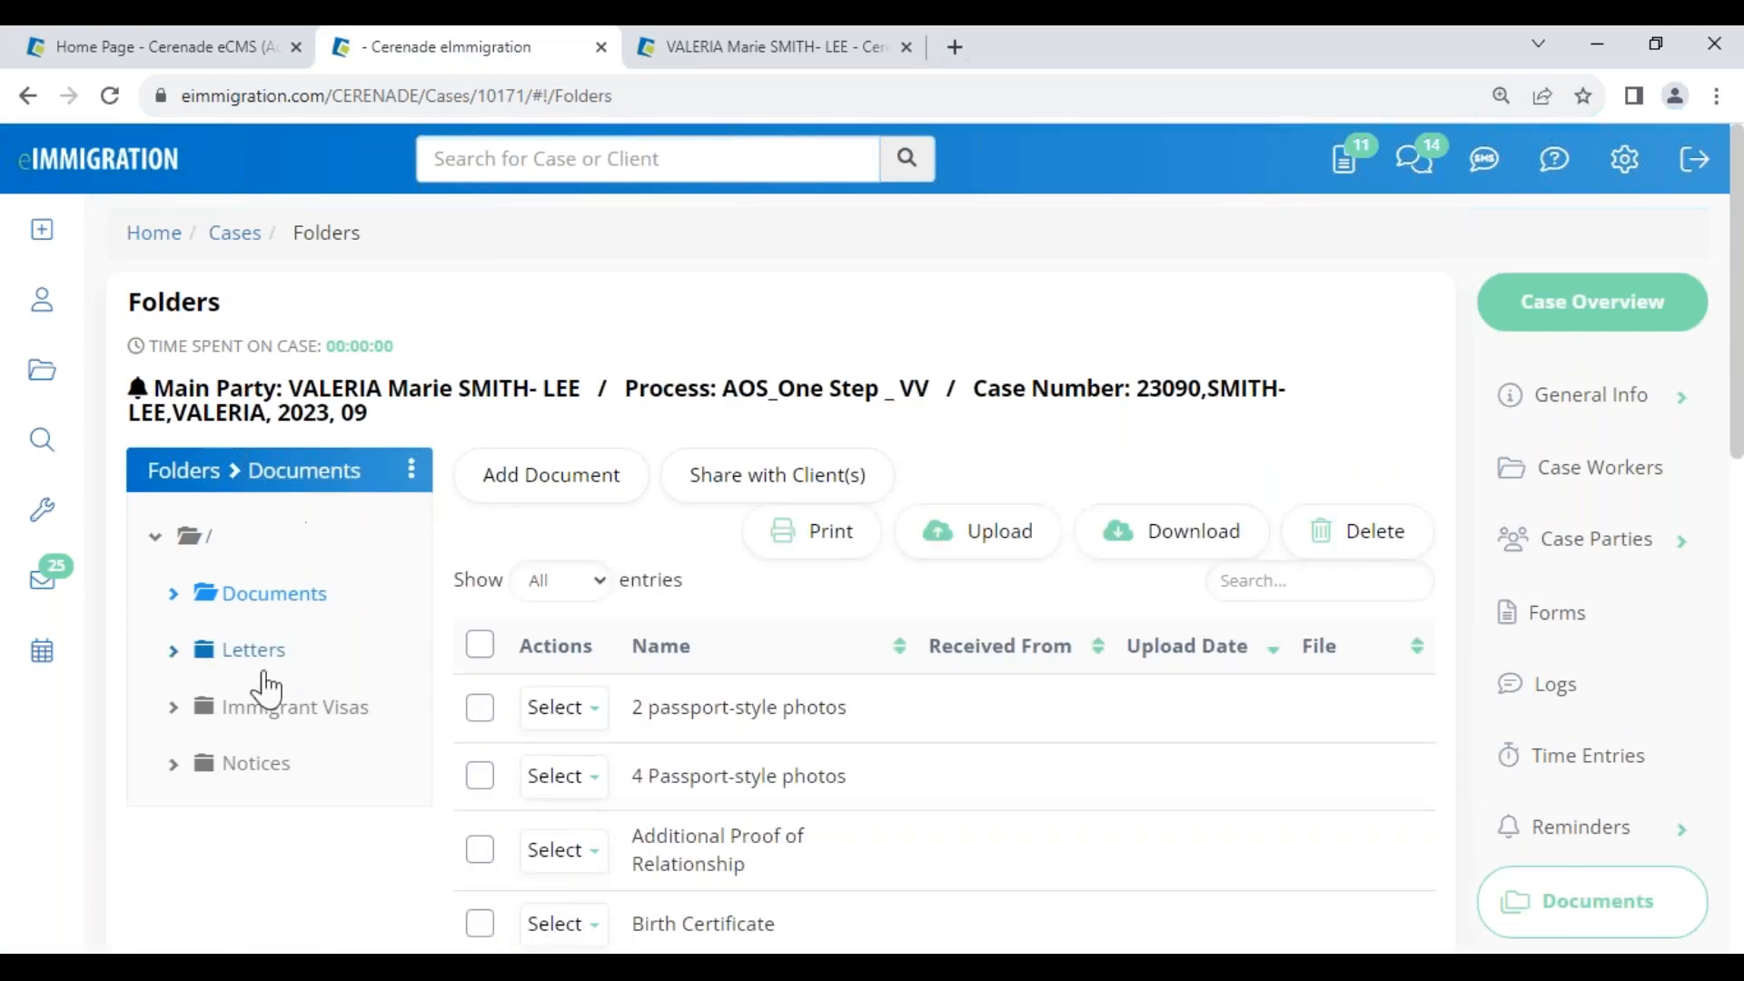
Add the '! - Nuevo Cuestionario' and '!. Document List' templates to the case's Letters folder
click(254, 650)
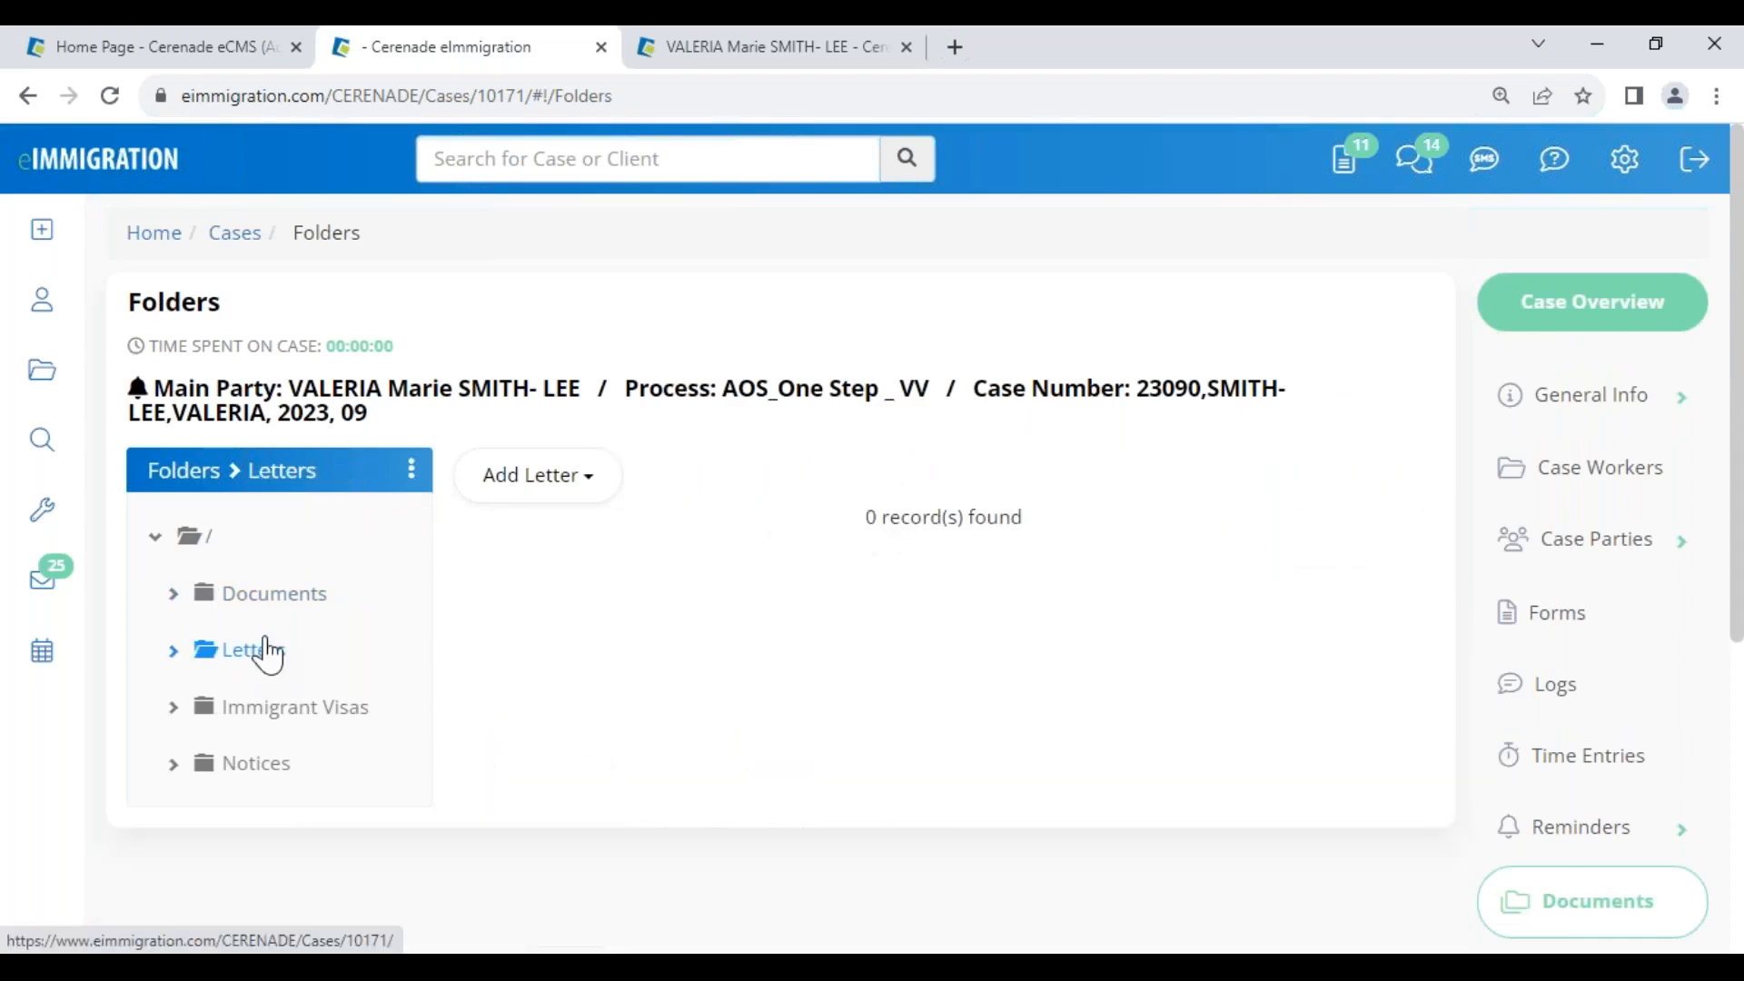
click(509, 490)
click(591, 609)
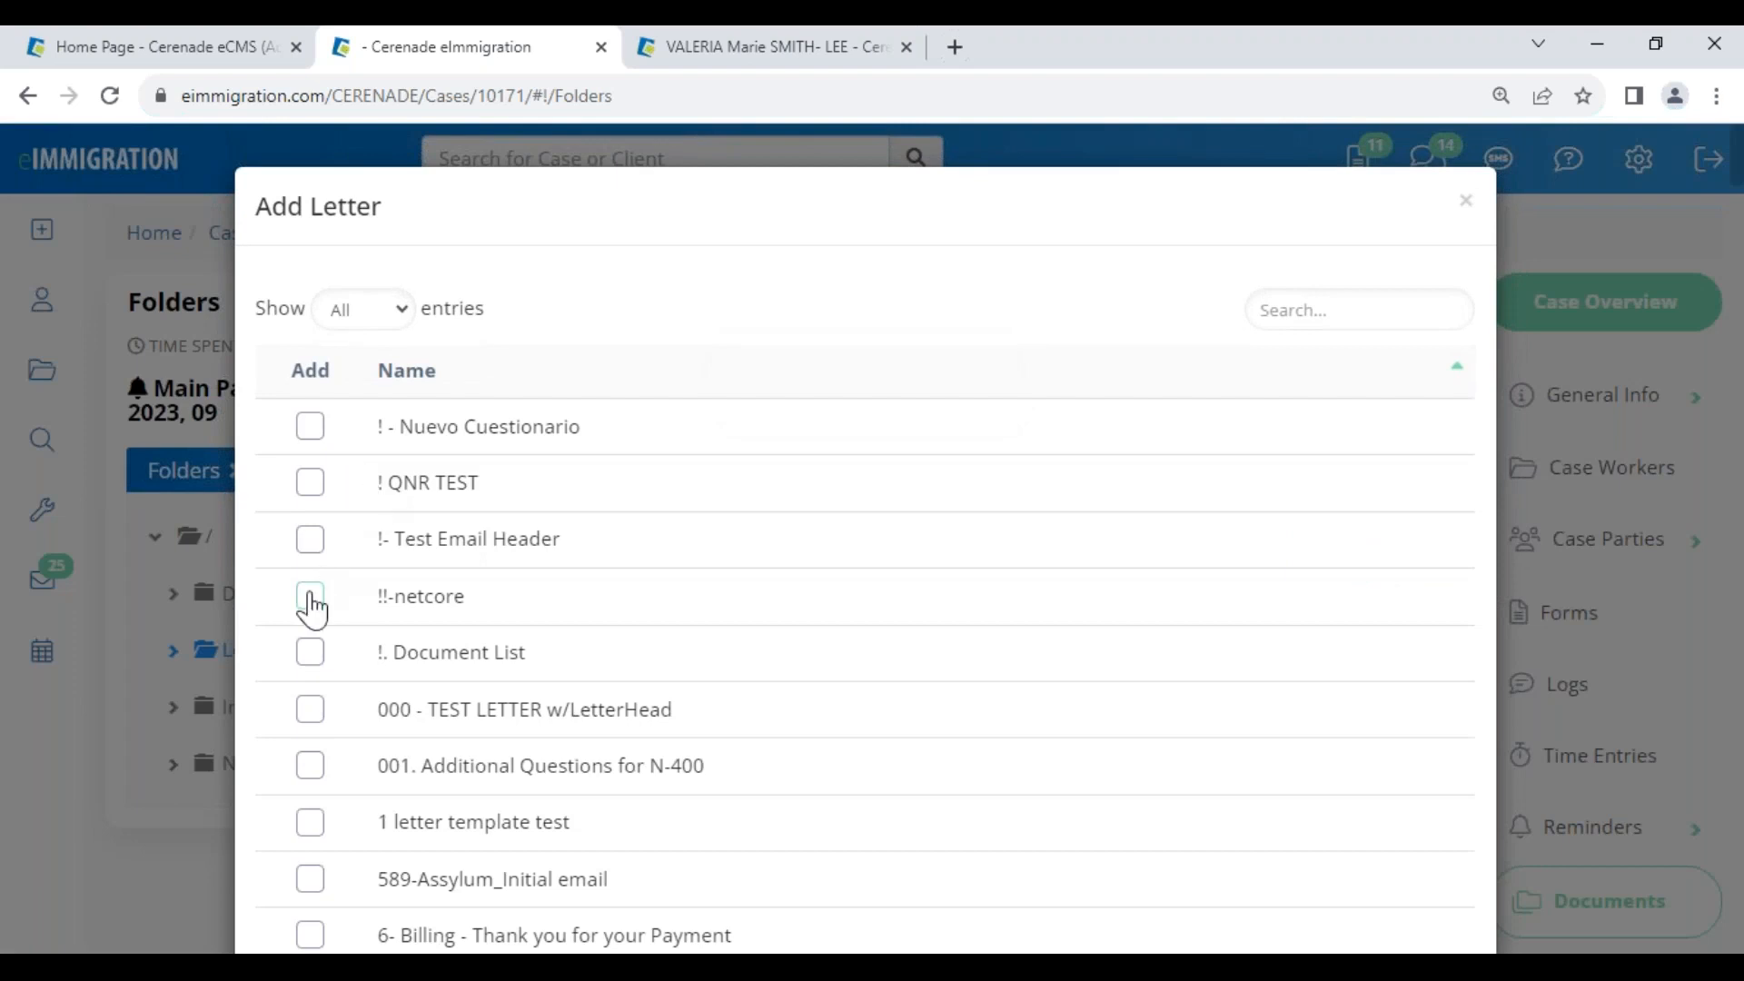
drag(404, 431, 603, 424)
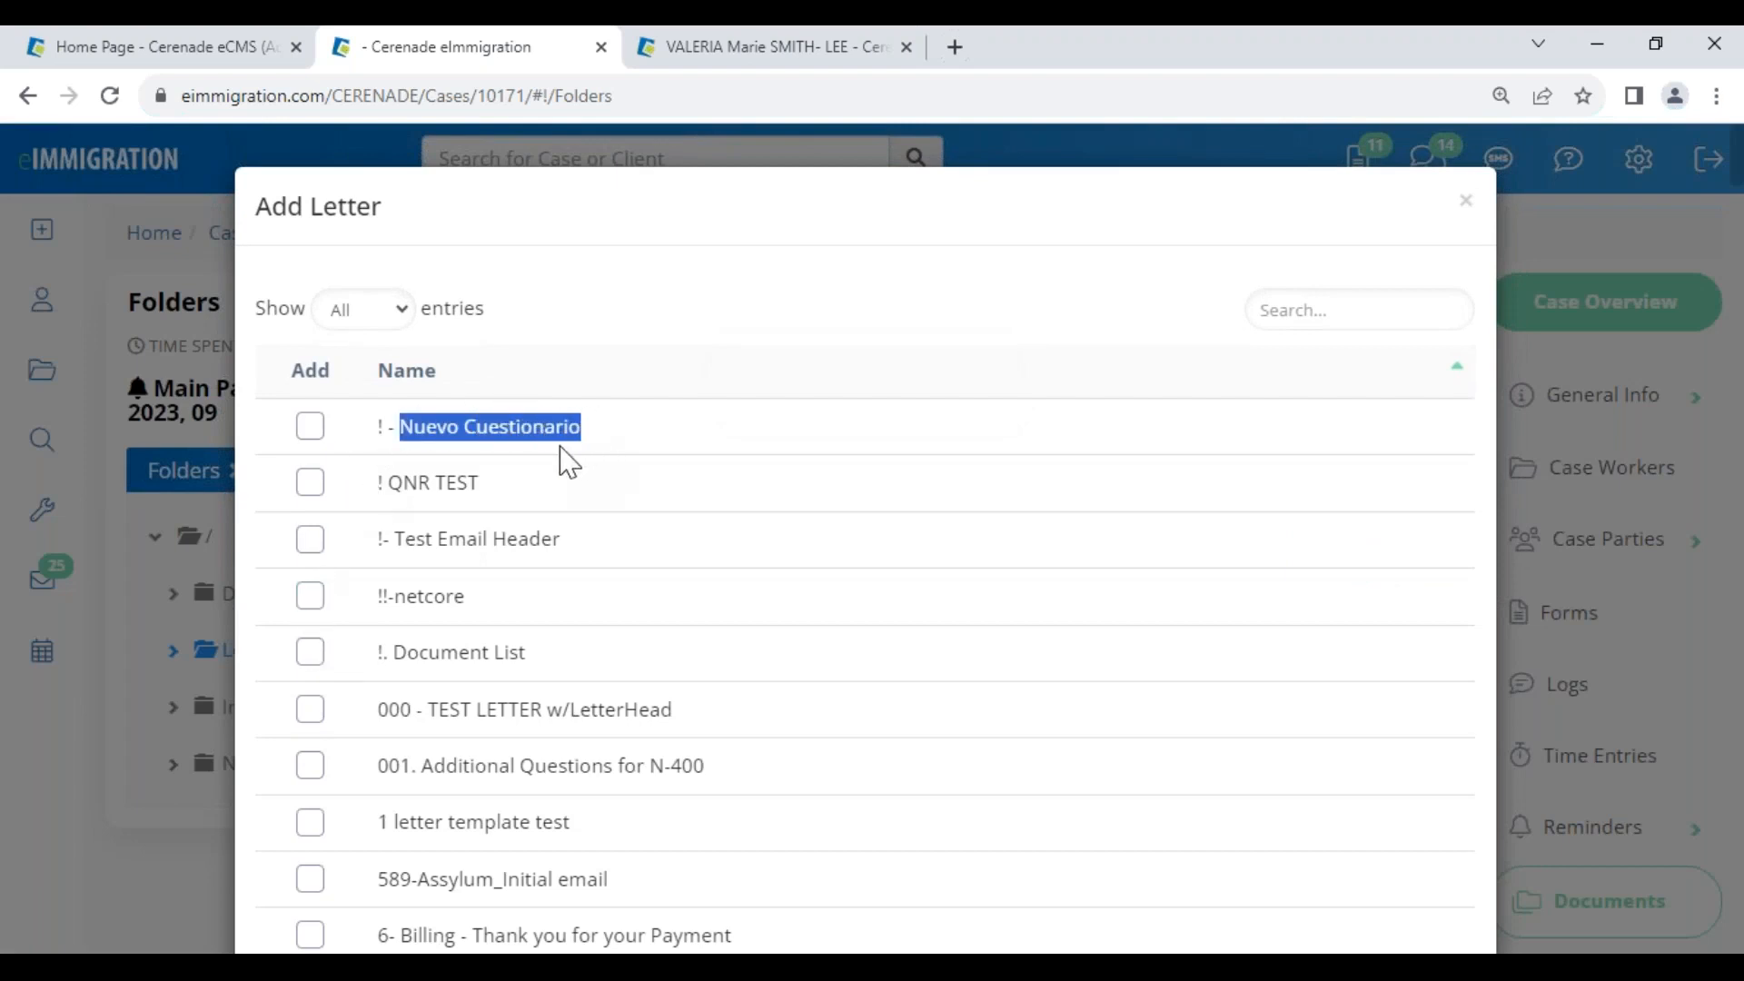
drag(393, 652, 565, 654)
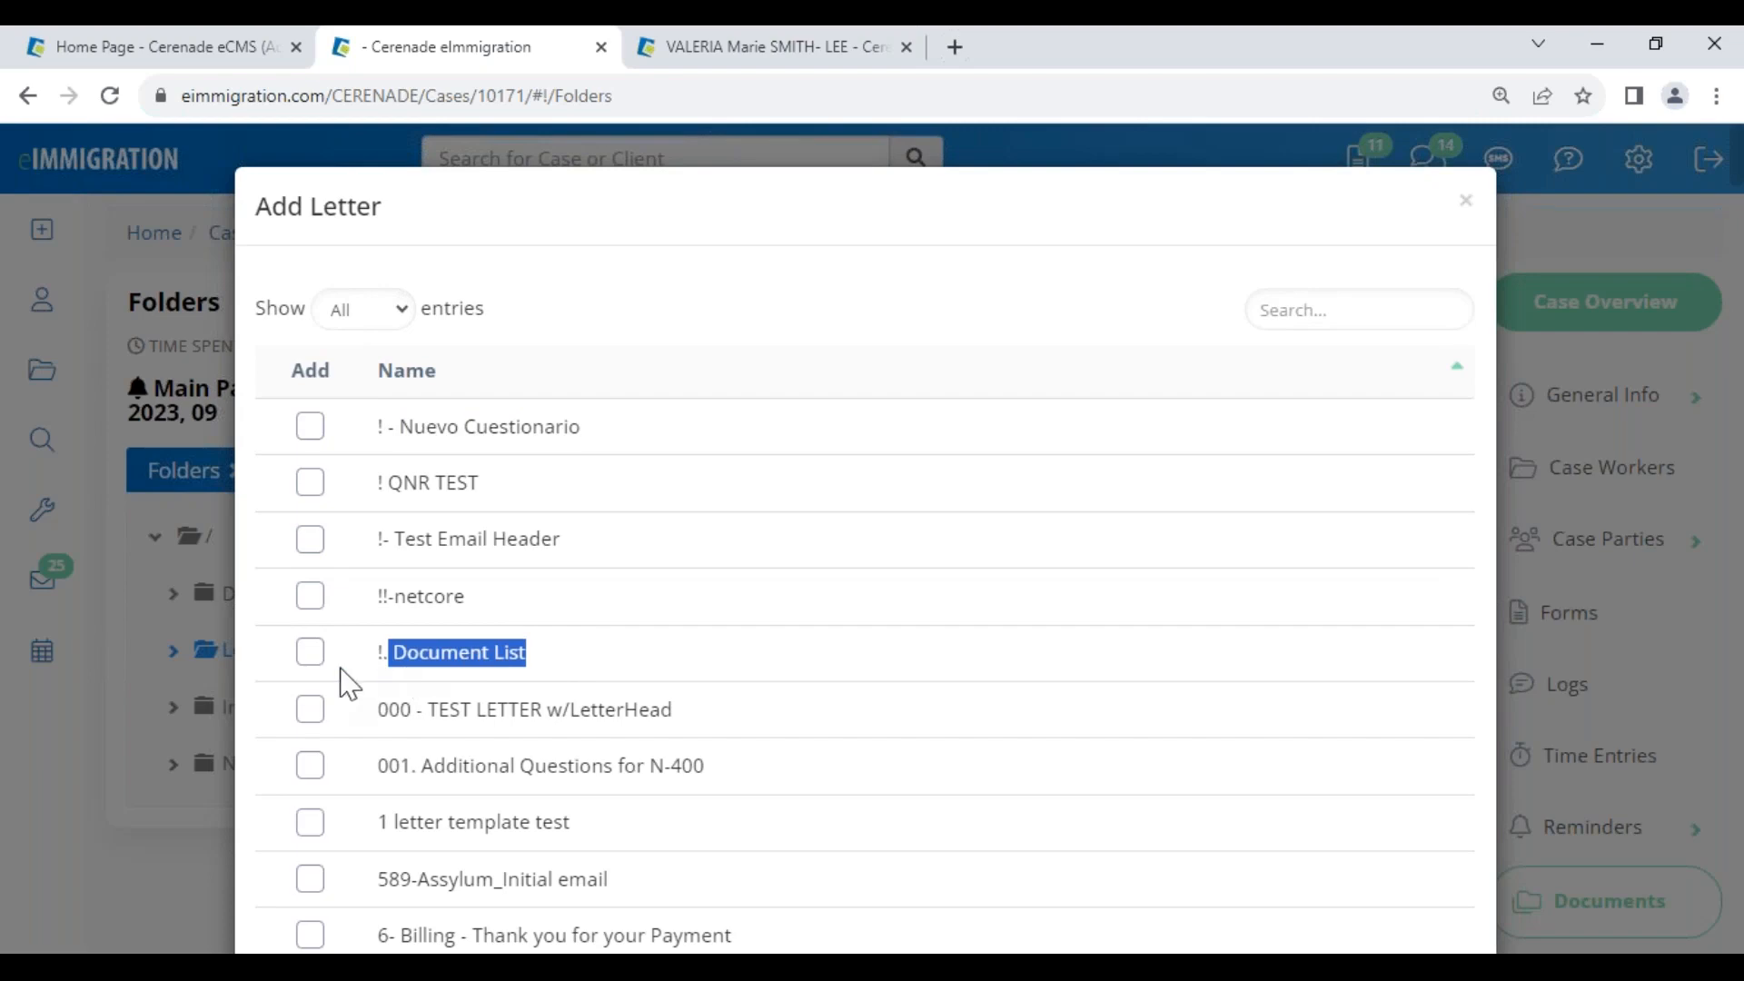
click(310, 653)
click(311, 428)
scroll(734, 790, down, 20)
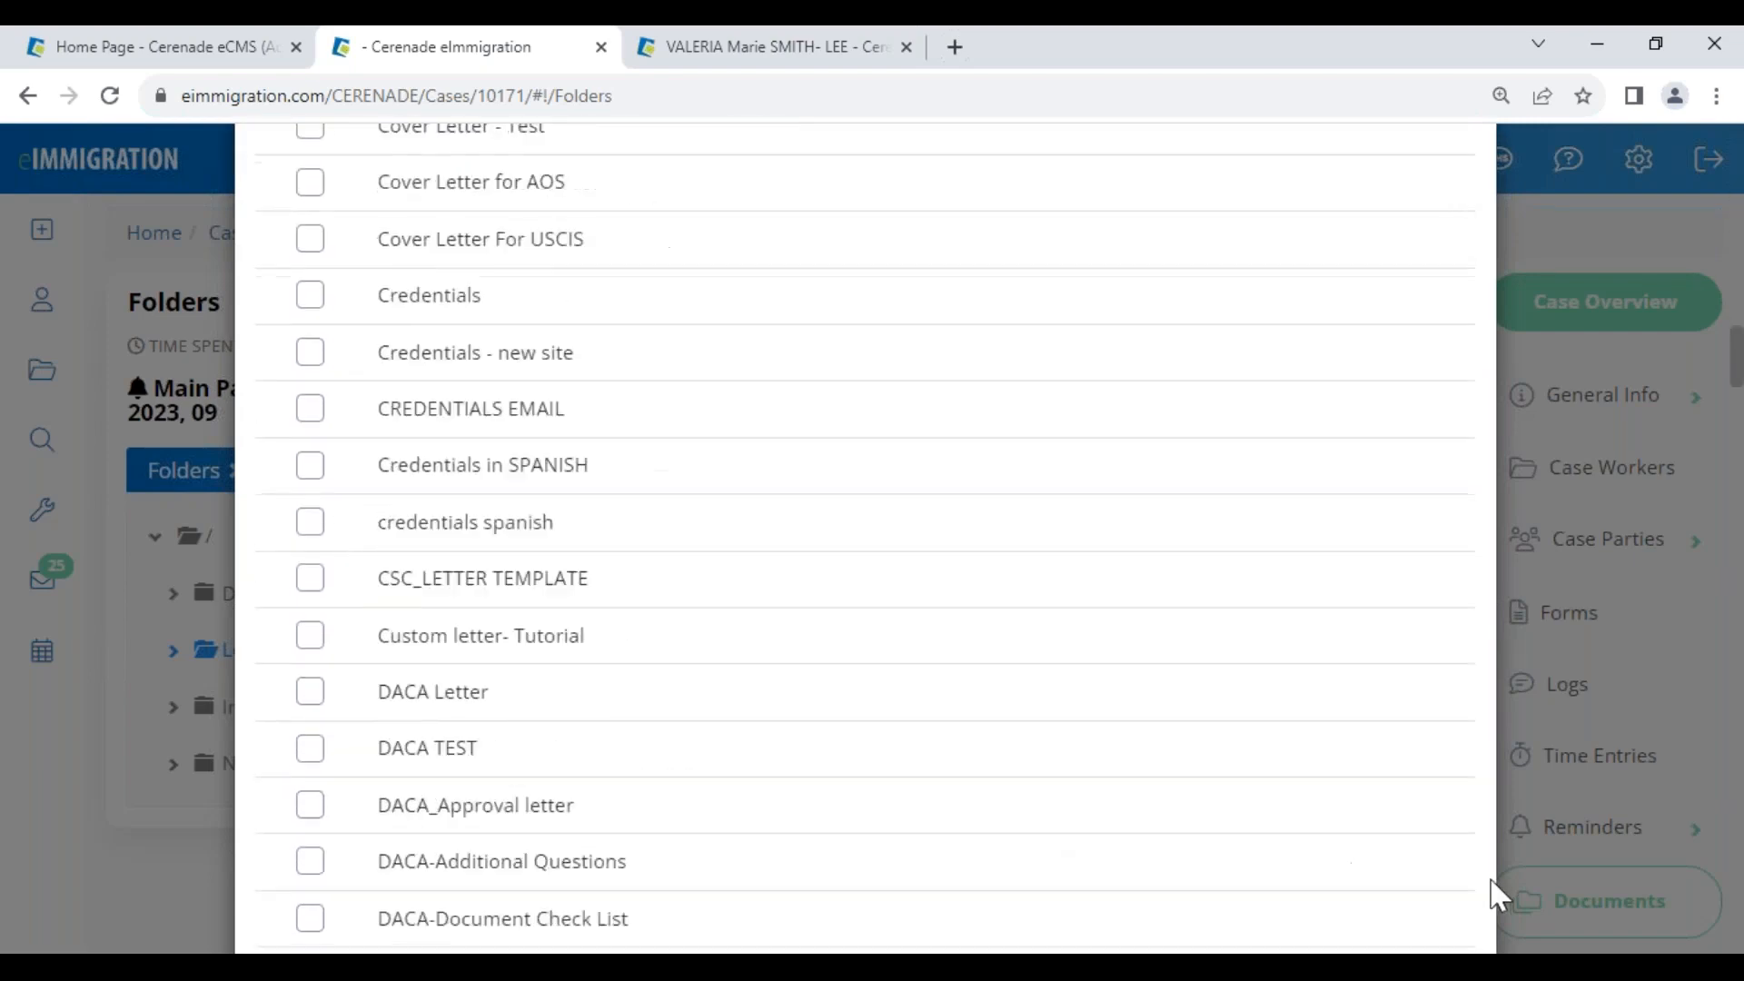
scroll(1443, 933, down, 20)
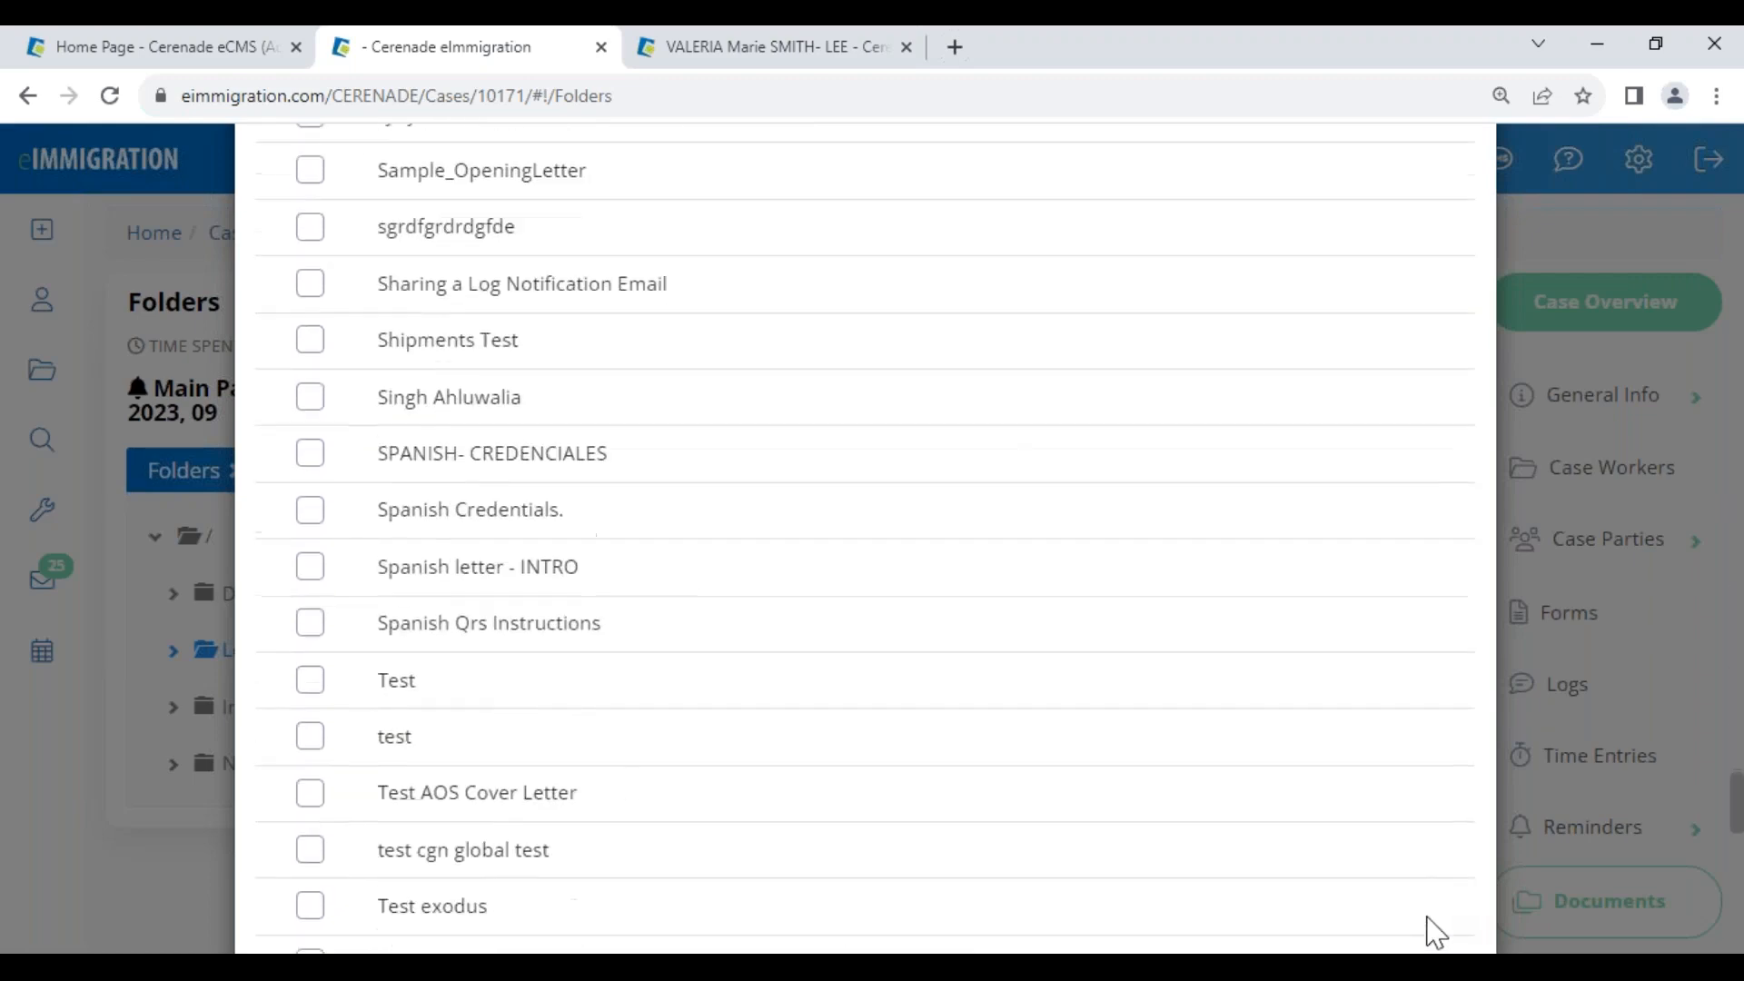
click(1337, 870)
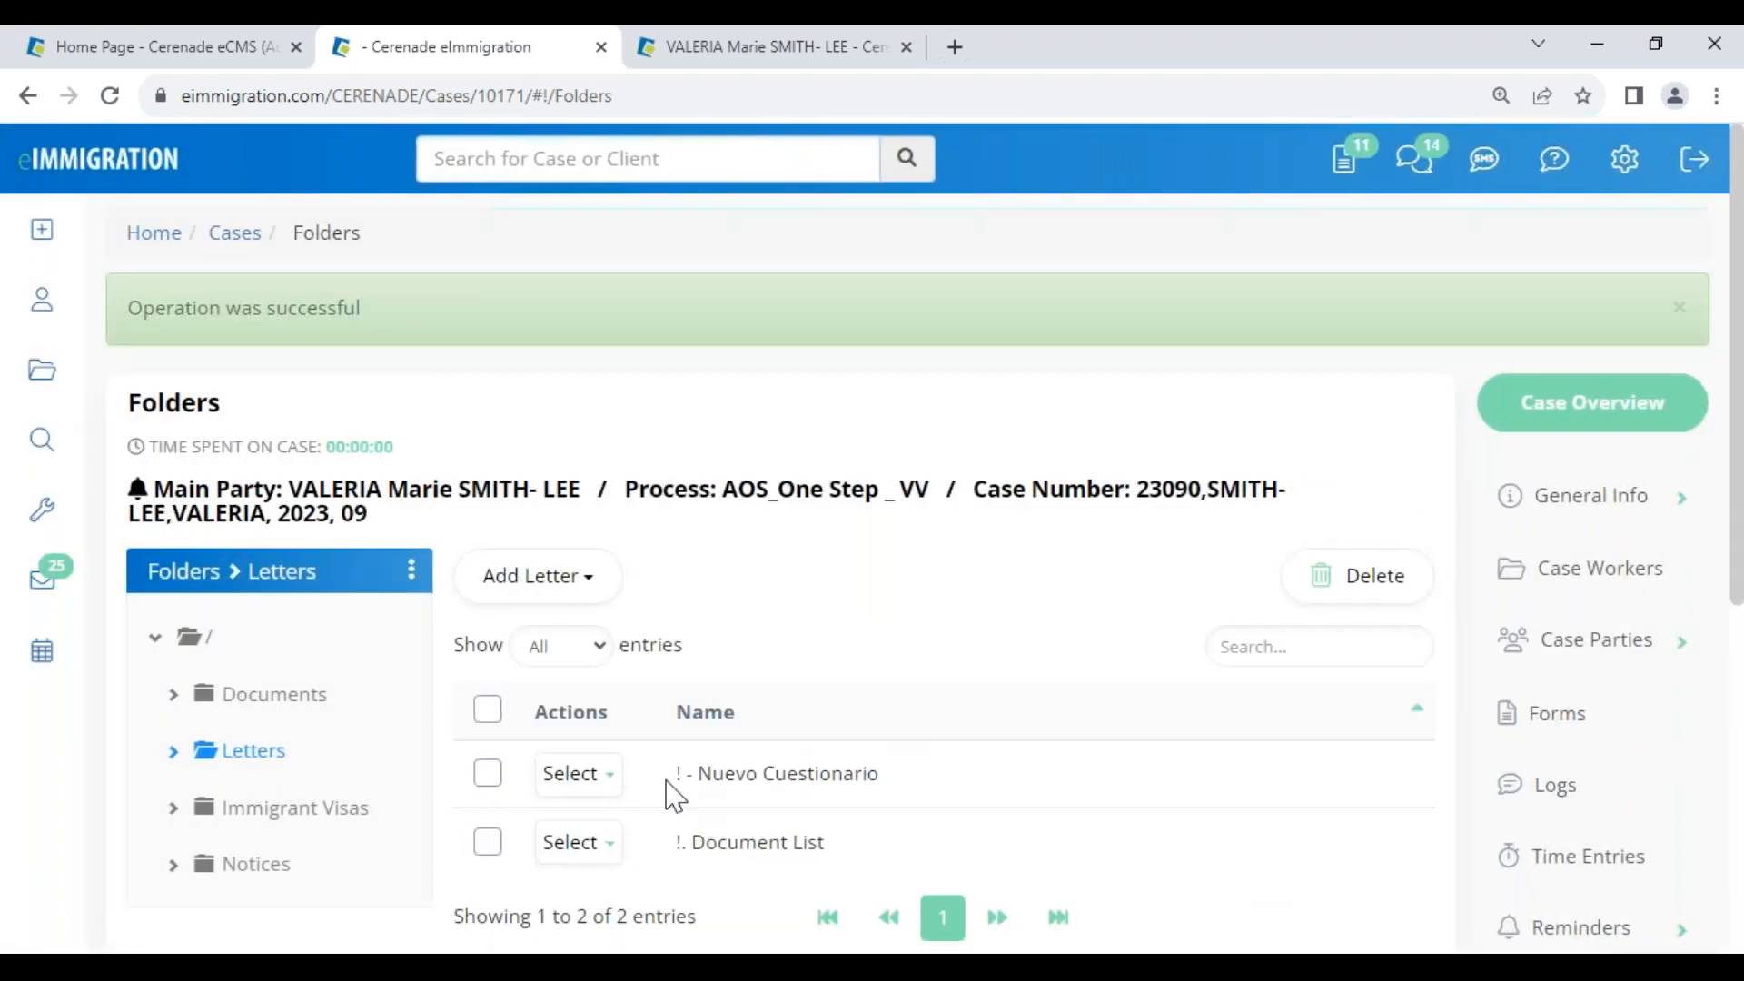
Open the '!. Document List' letter for editing
click(578, 773)
click(578, 842)
click(601, 894)
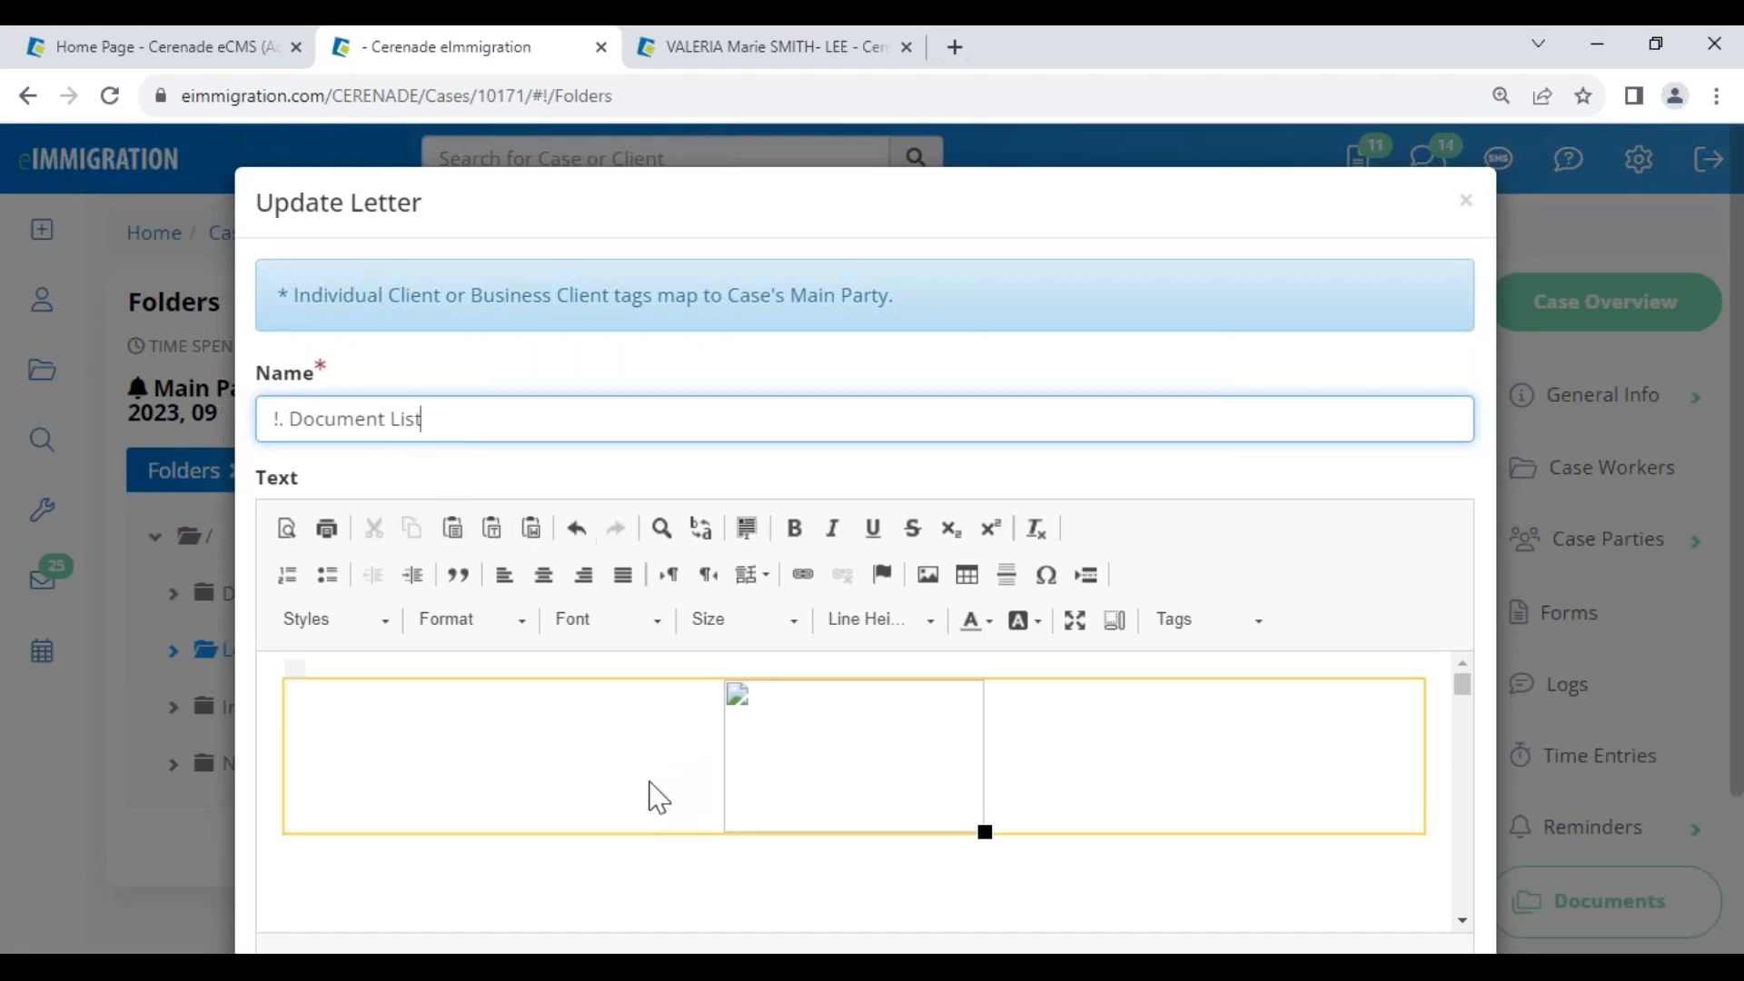
Highlight the custom mail field, MailCareof, MailCity and Case:CaseNumber merge tags in the letter
scroll(615, 799, down, 3)
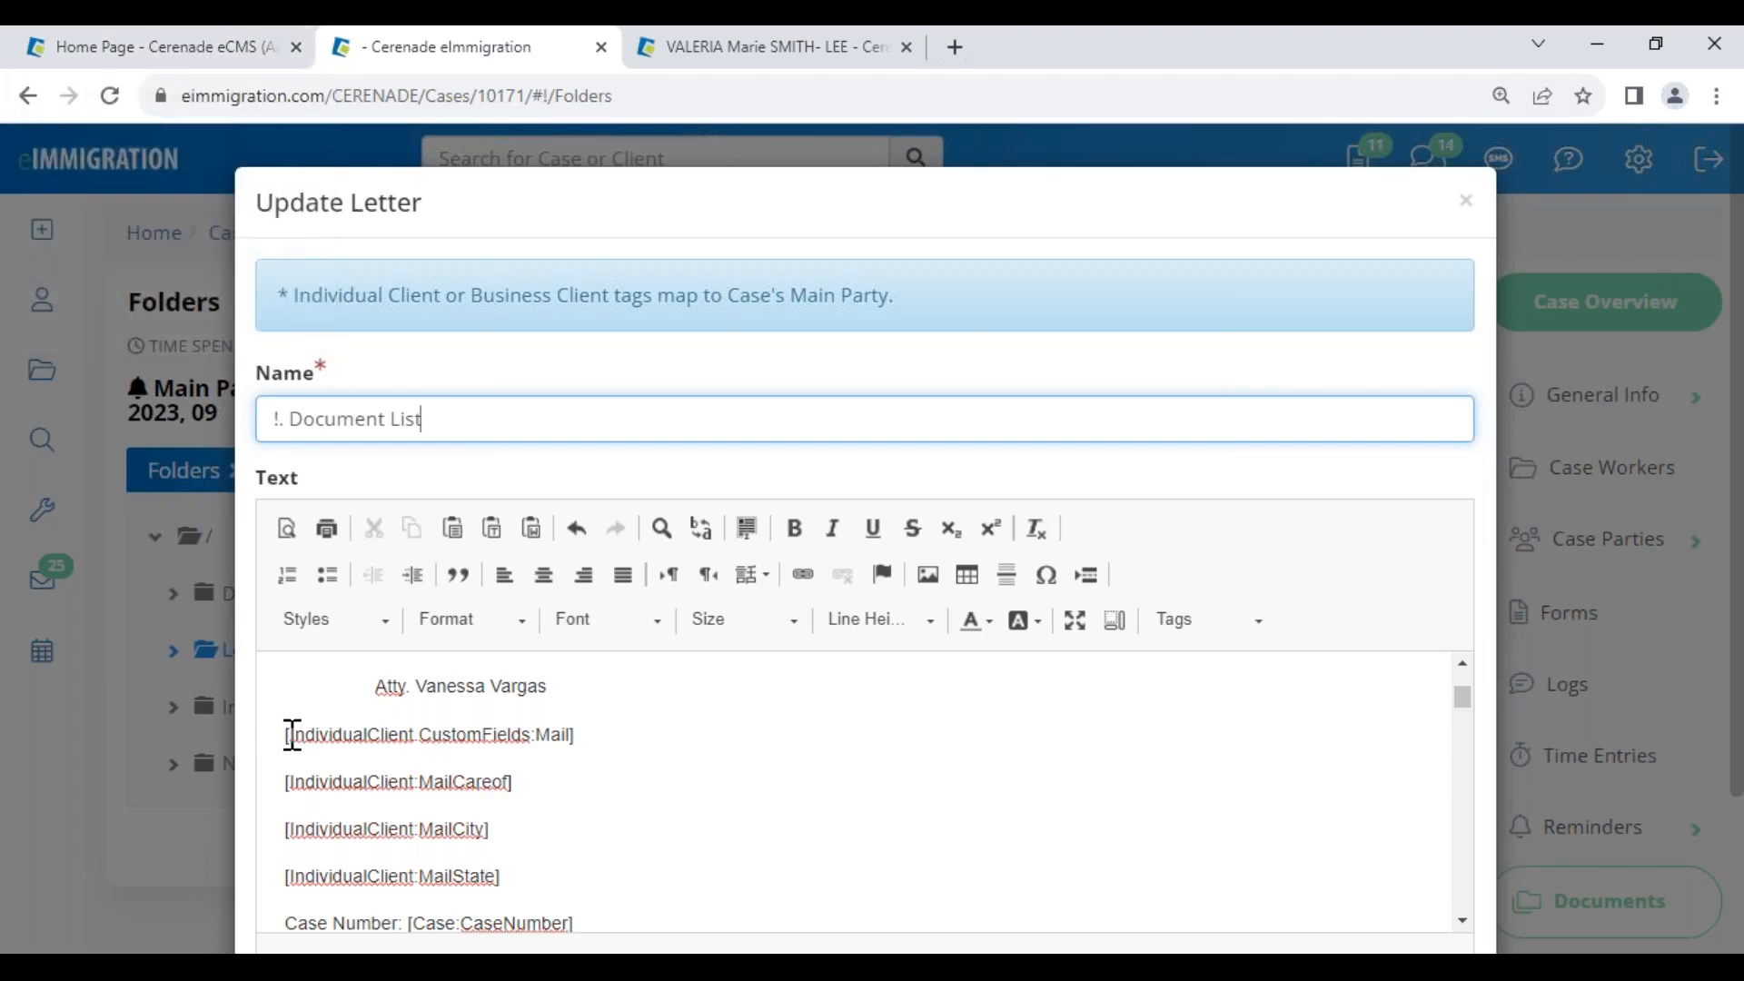
drag(289, 732, 596, 740)
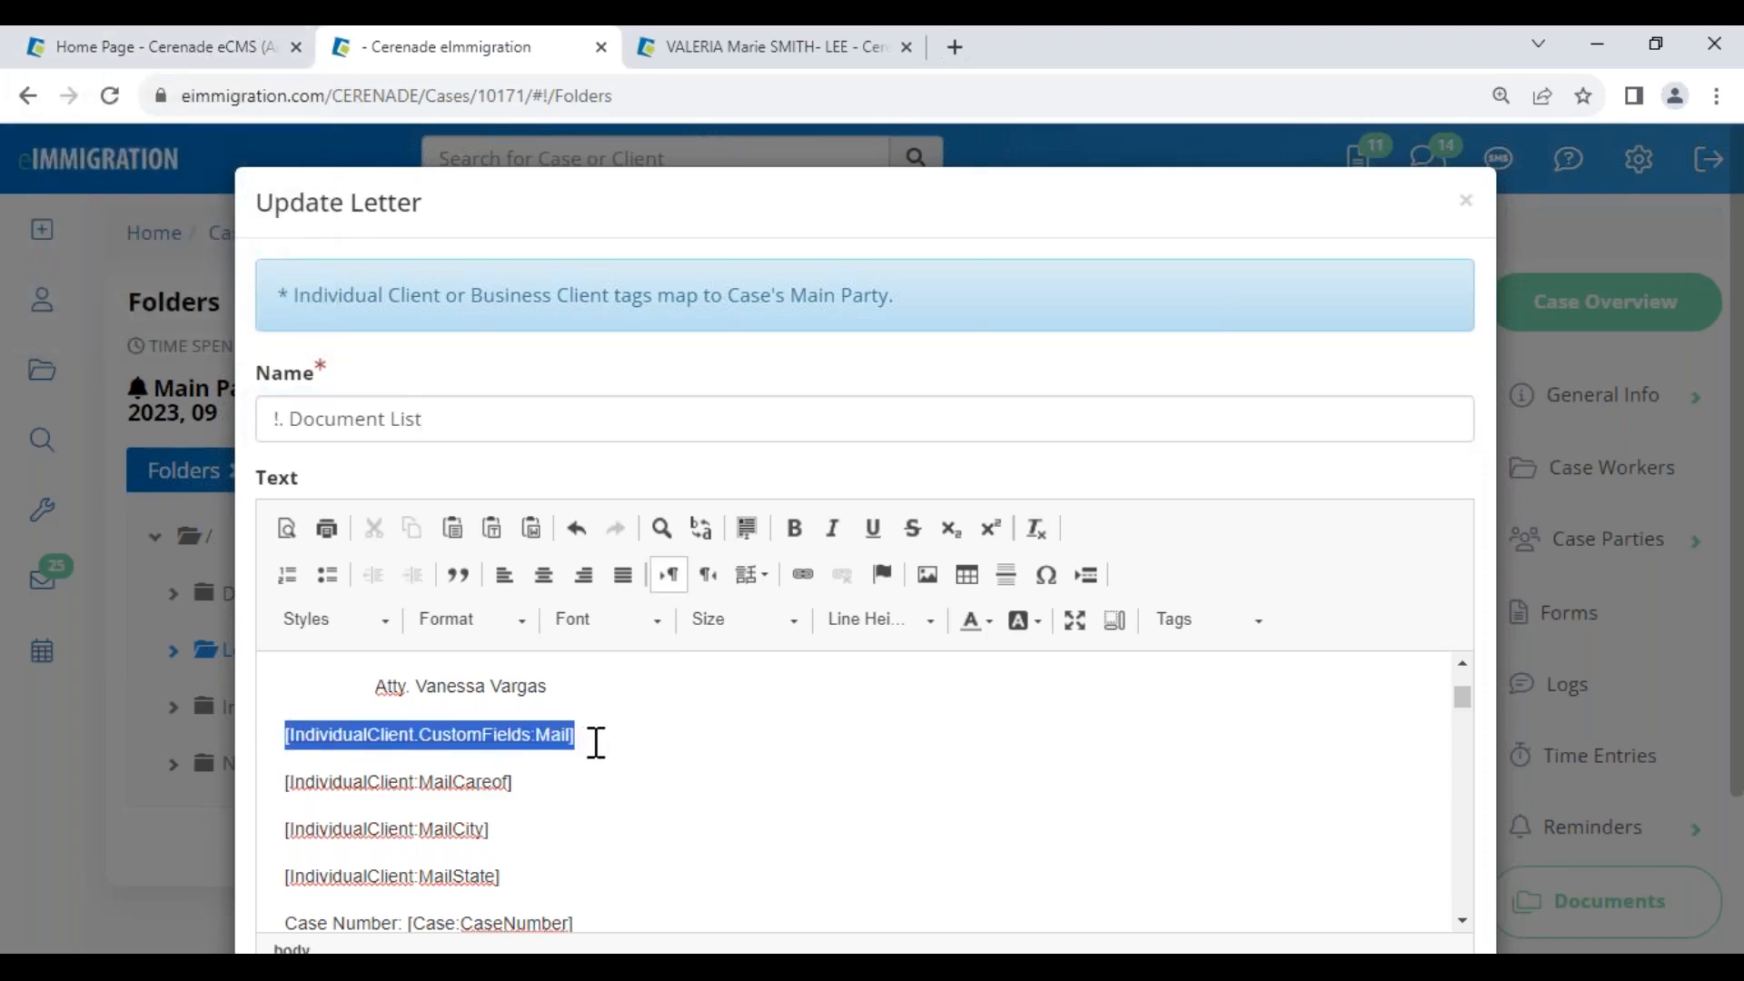
click(293, 784)
drag(319, 797, 529, 782)
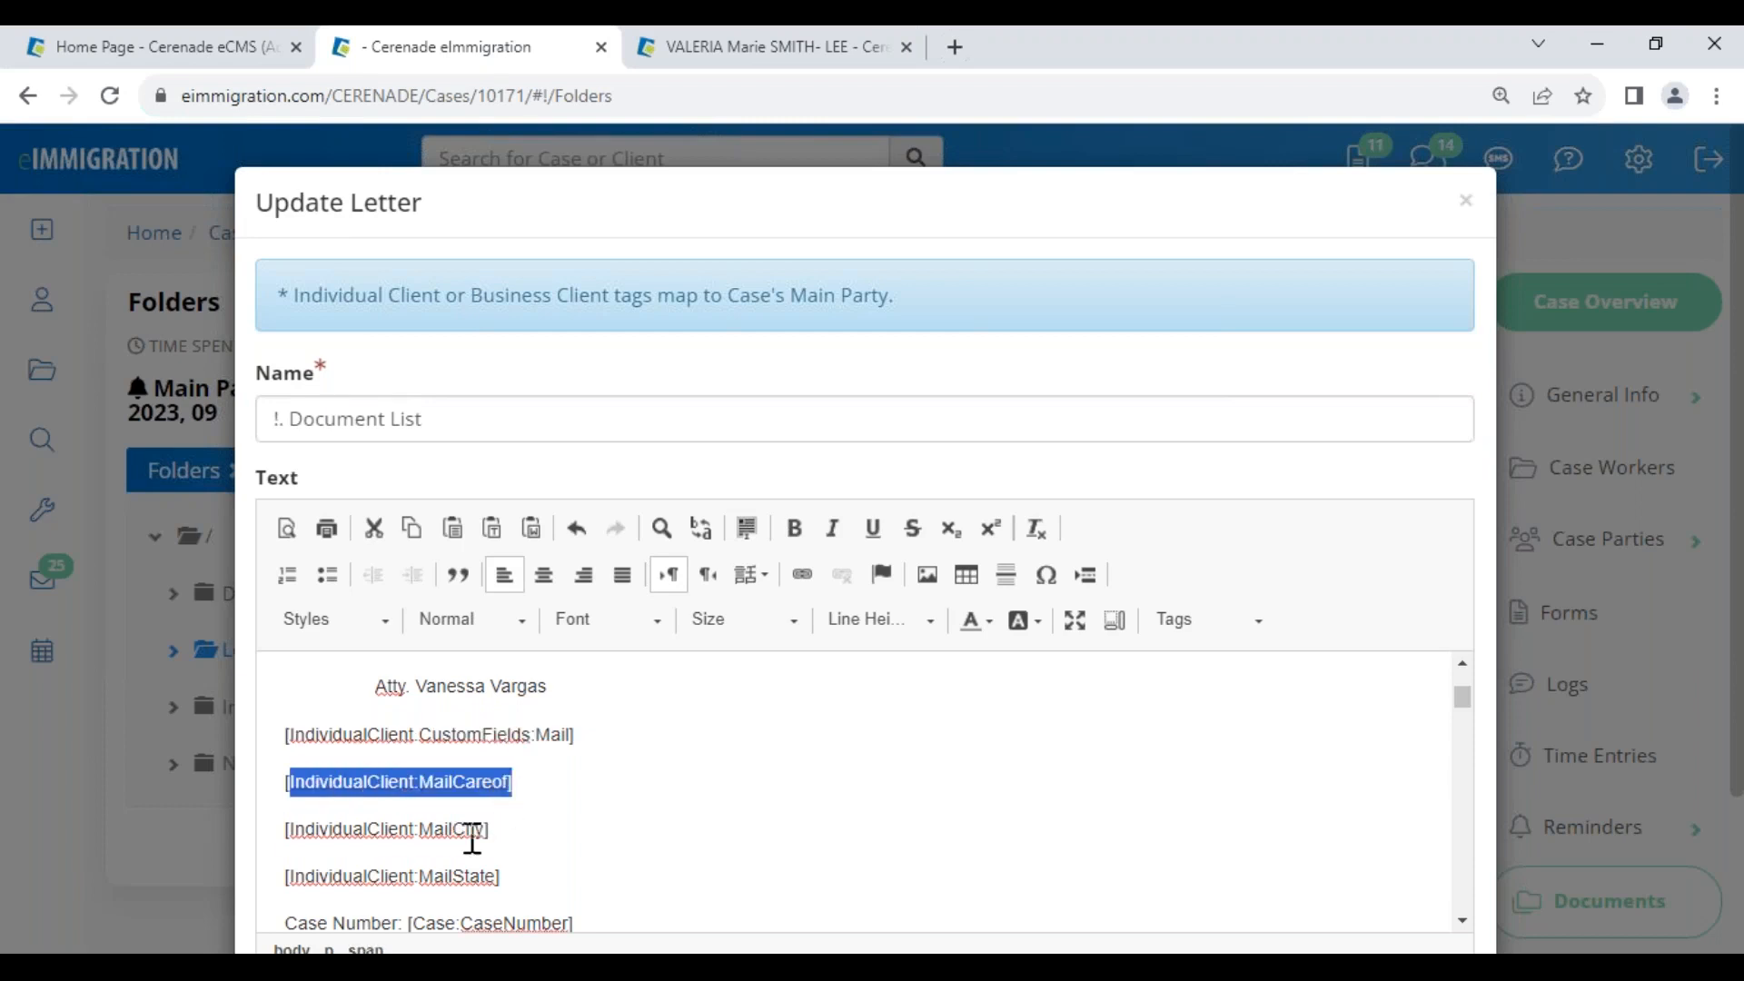
drag(288, 828, 508, 833)
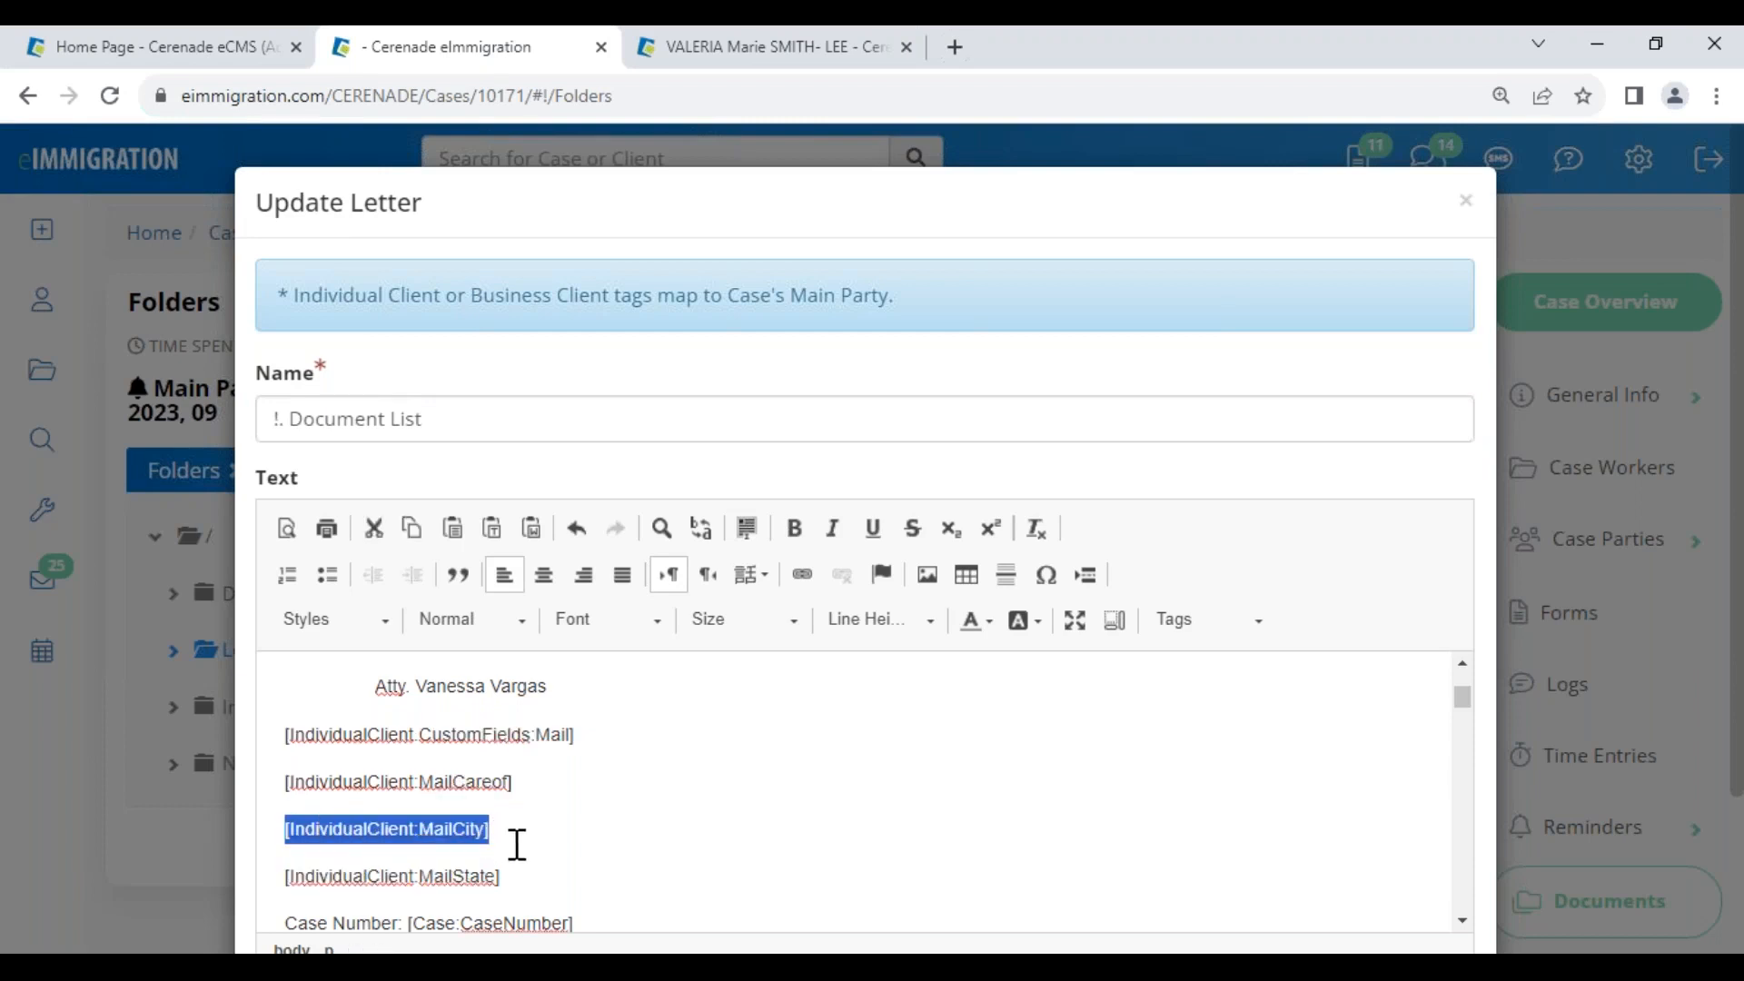
click(502, 875)
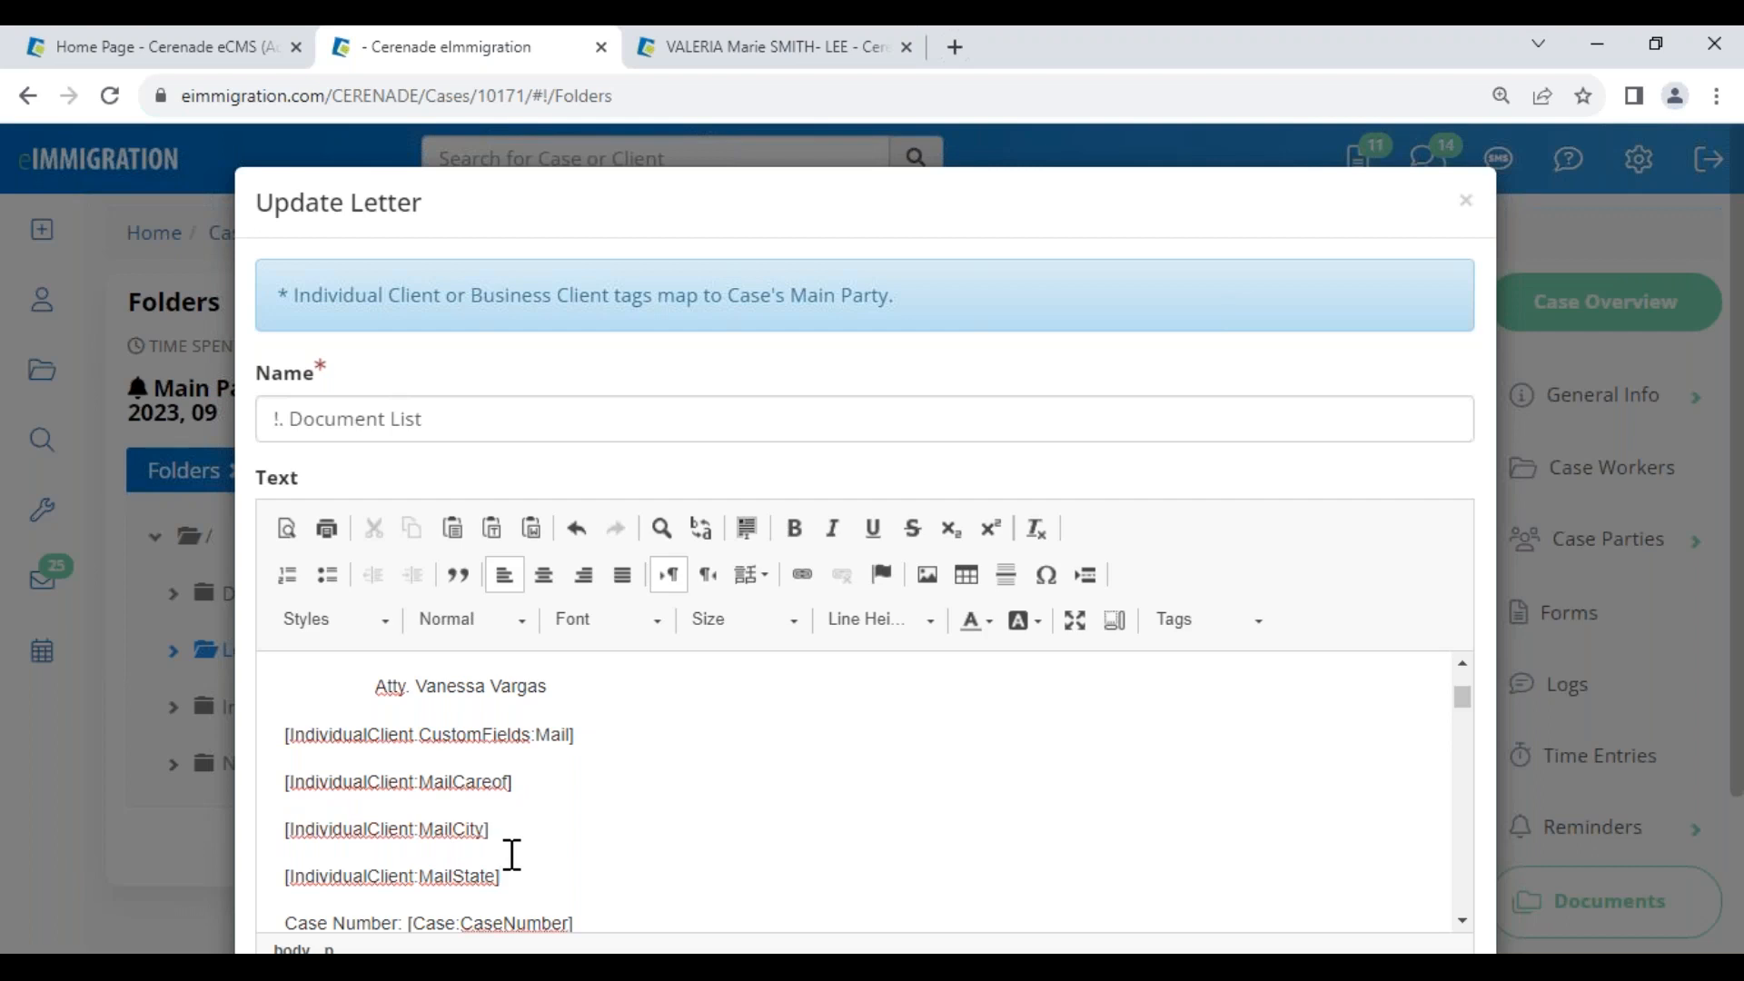
scroll(541, 872, down, 3)
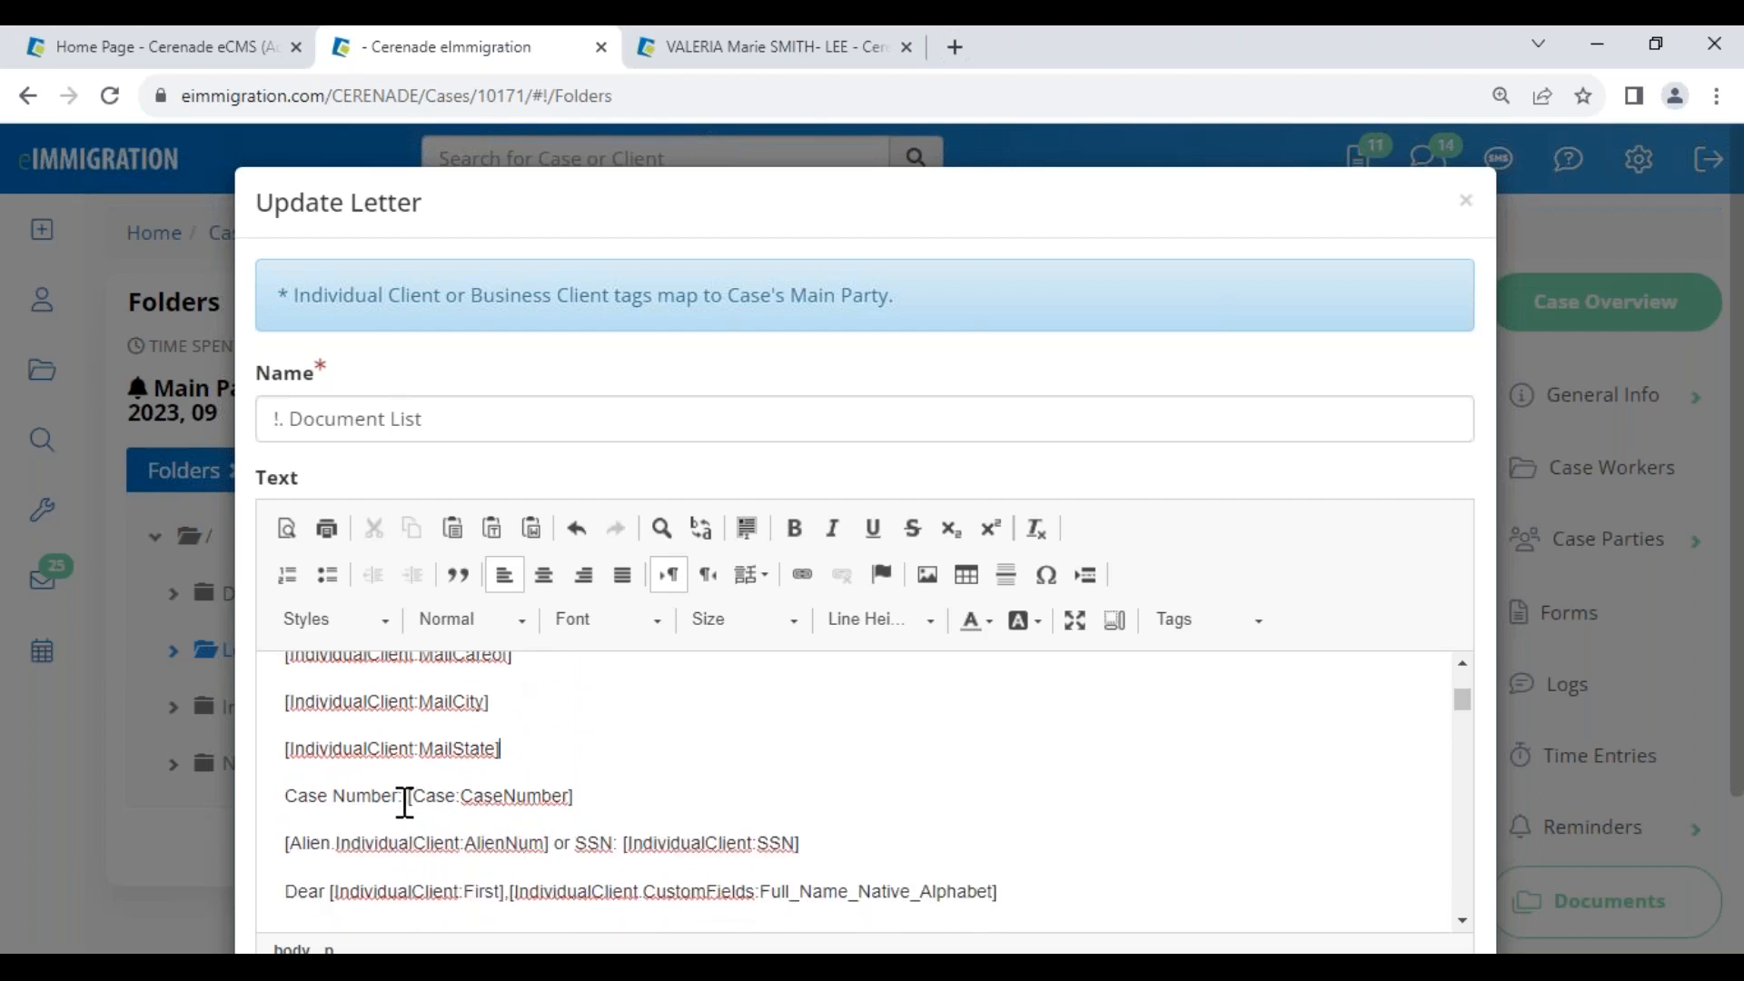
drag(408, 798, 606, 803)
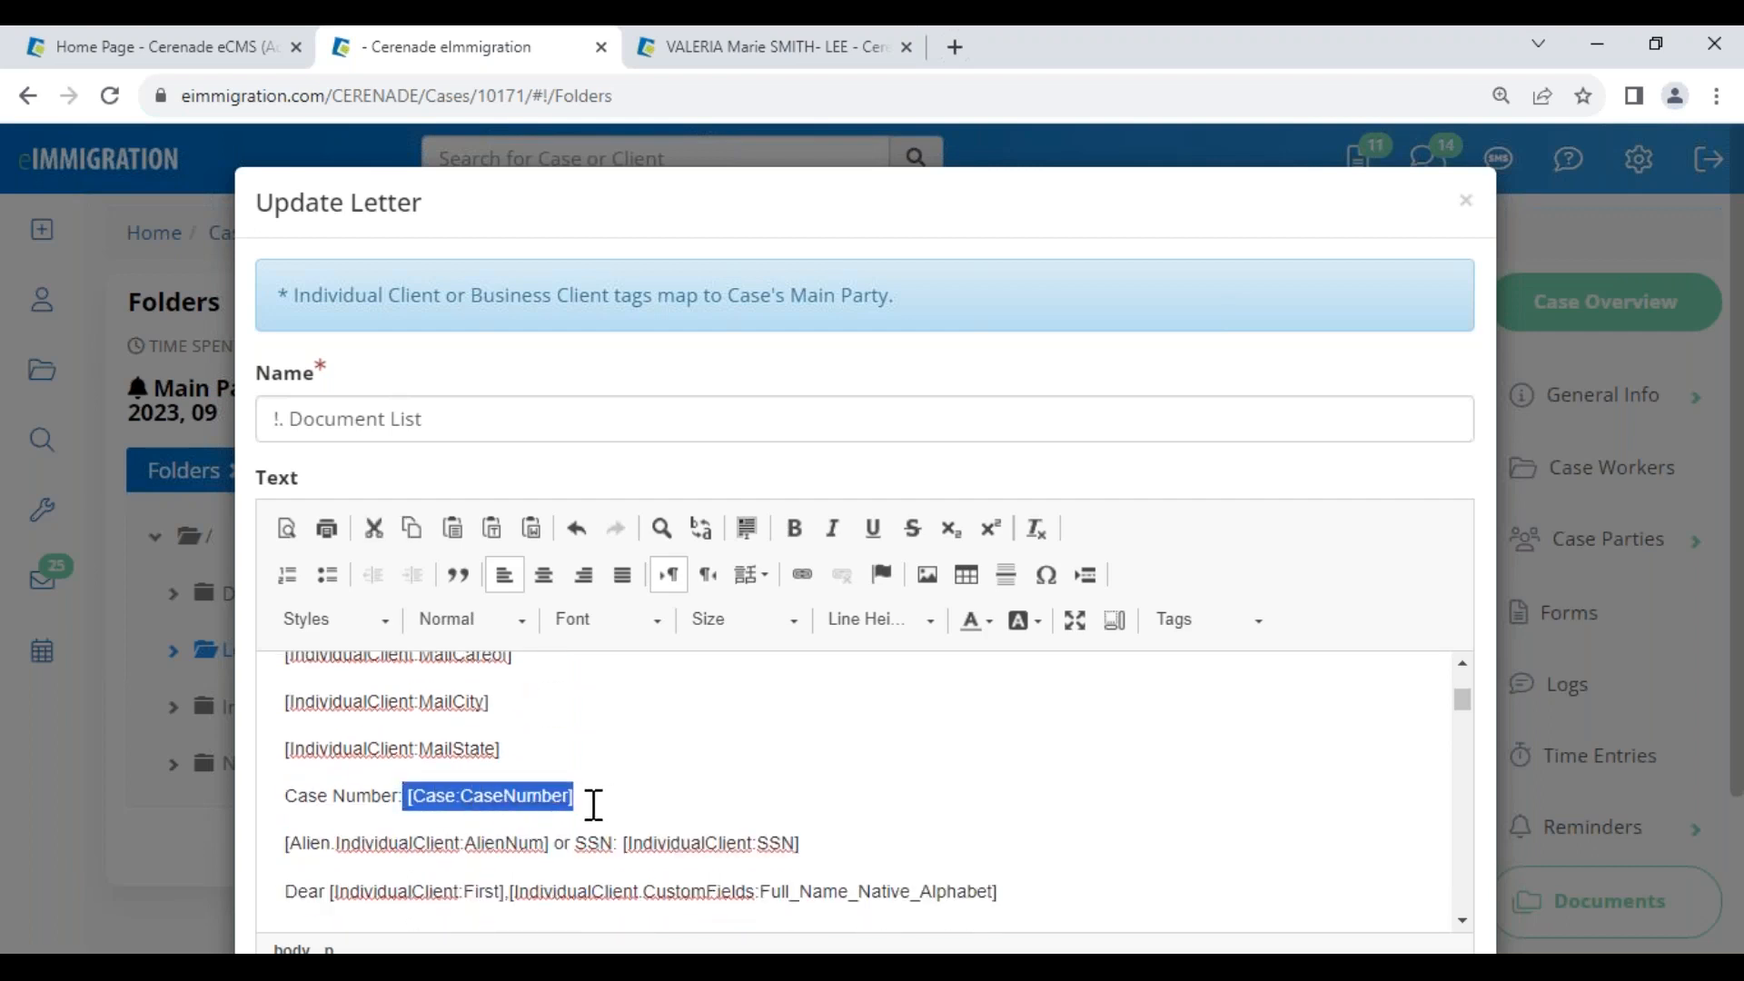
click(583, 799)
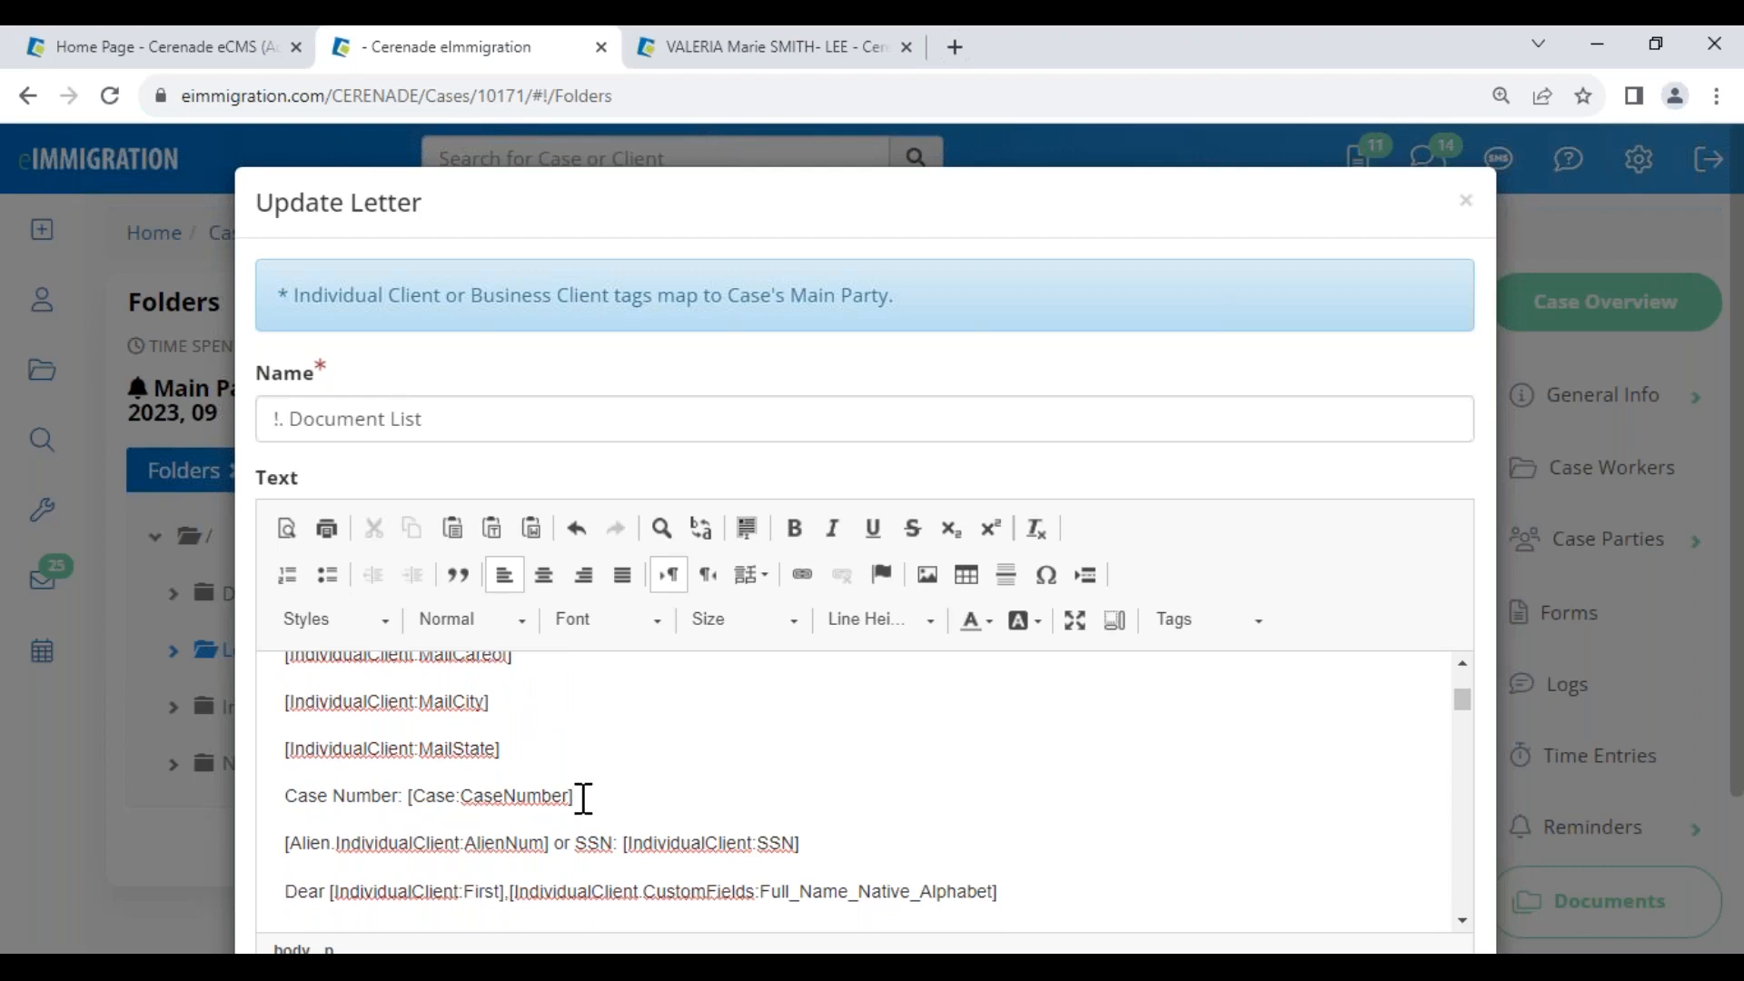
drag(578, 798, 405, 798)
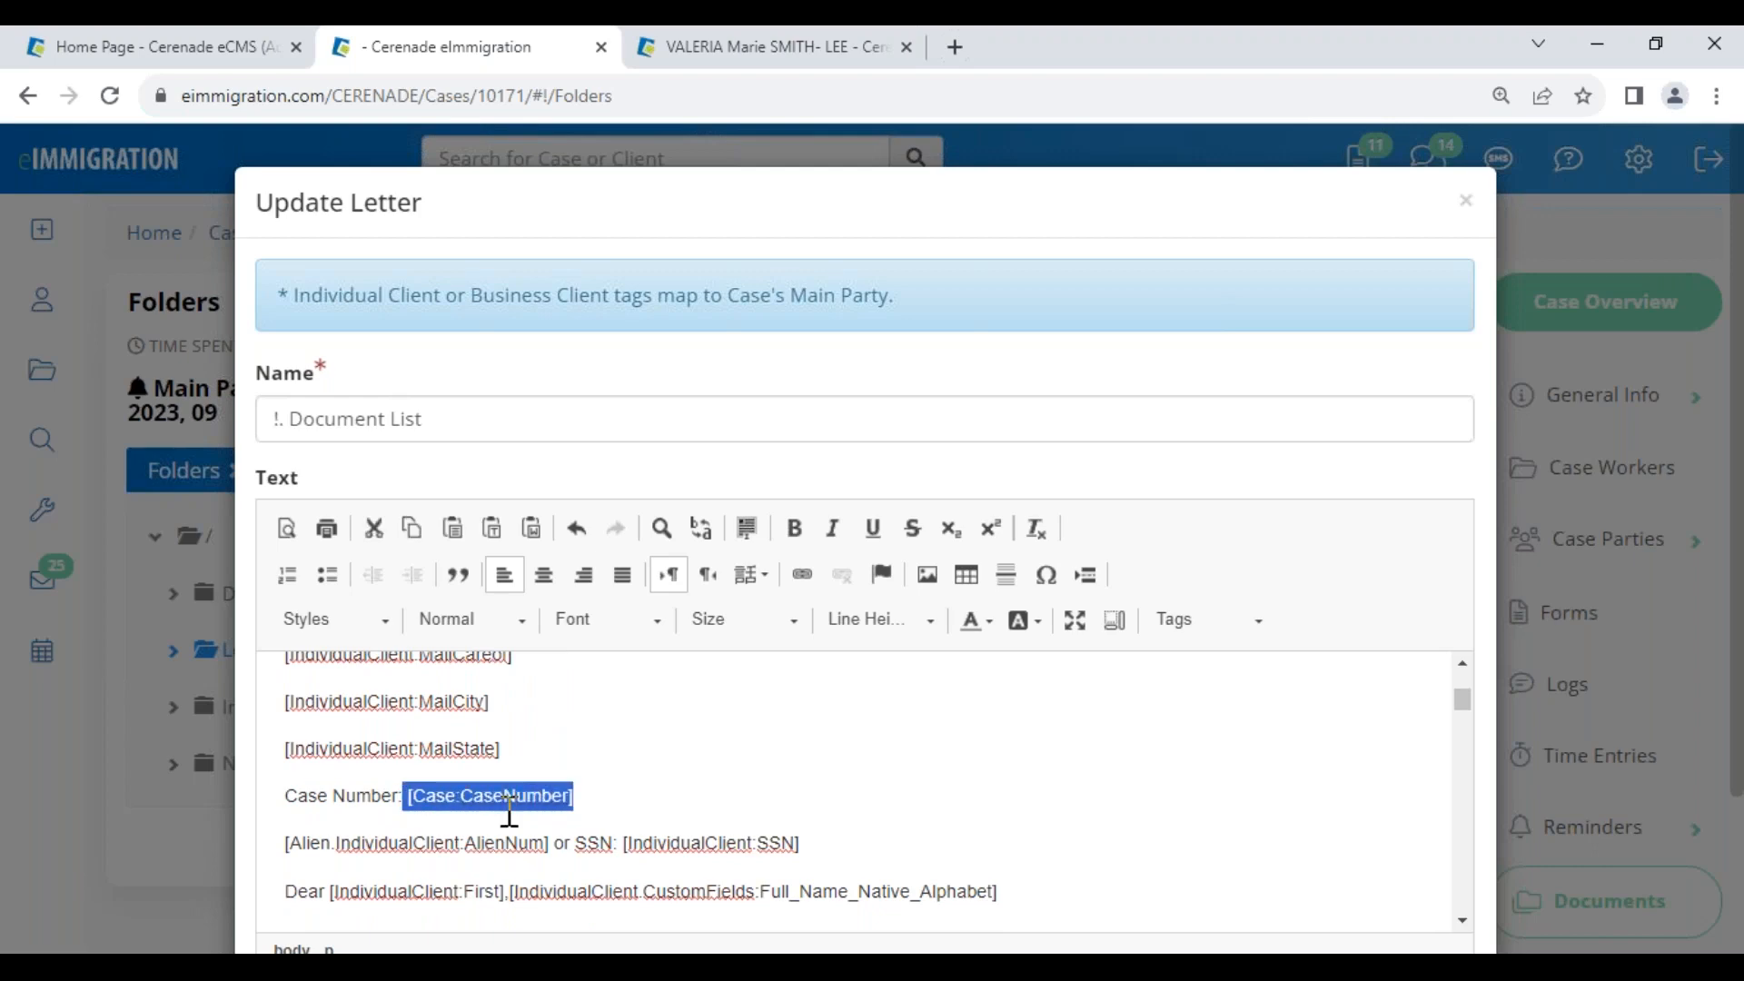
click(604, 803)
drag(577, 798, 406, 797)
Highlight the IndividualClient:SSN, IndividualClient:First and CustomFields tags, then close the editor
drag(813, 842, 614, 866)
drag(509, 893, 337, 890)
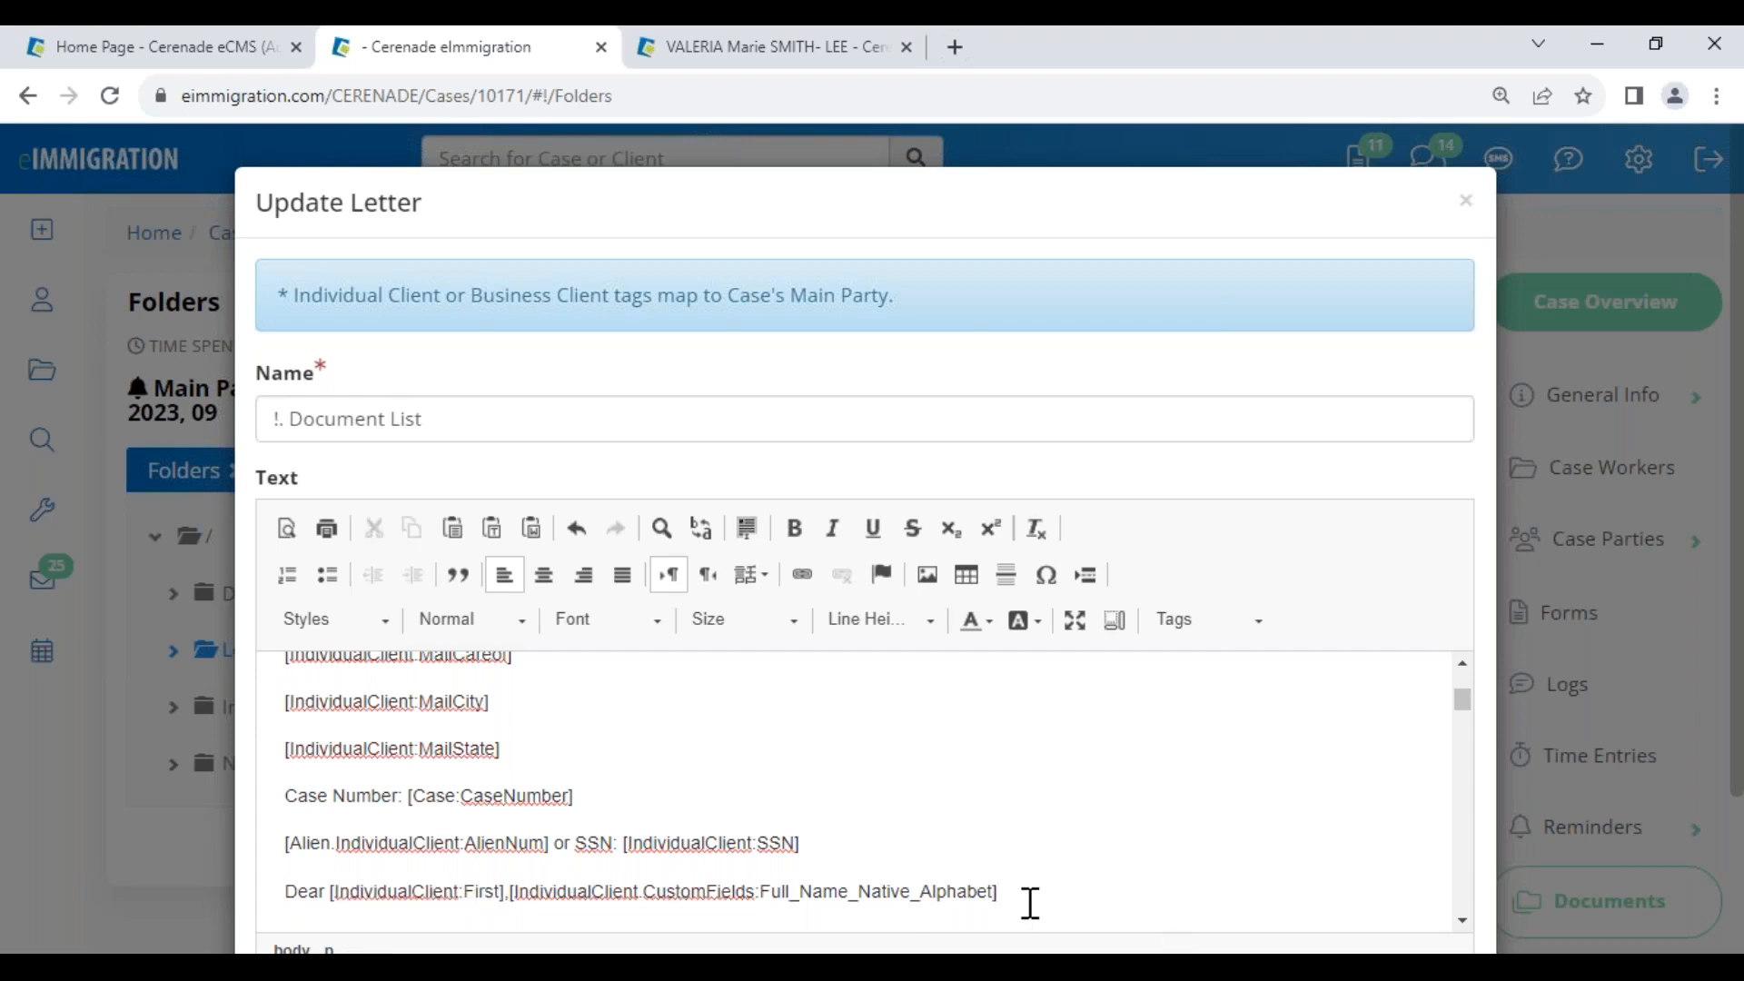
scroll(1030, 902, down, 5)
scroll(646, 744, up, 2)
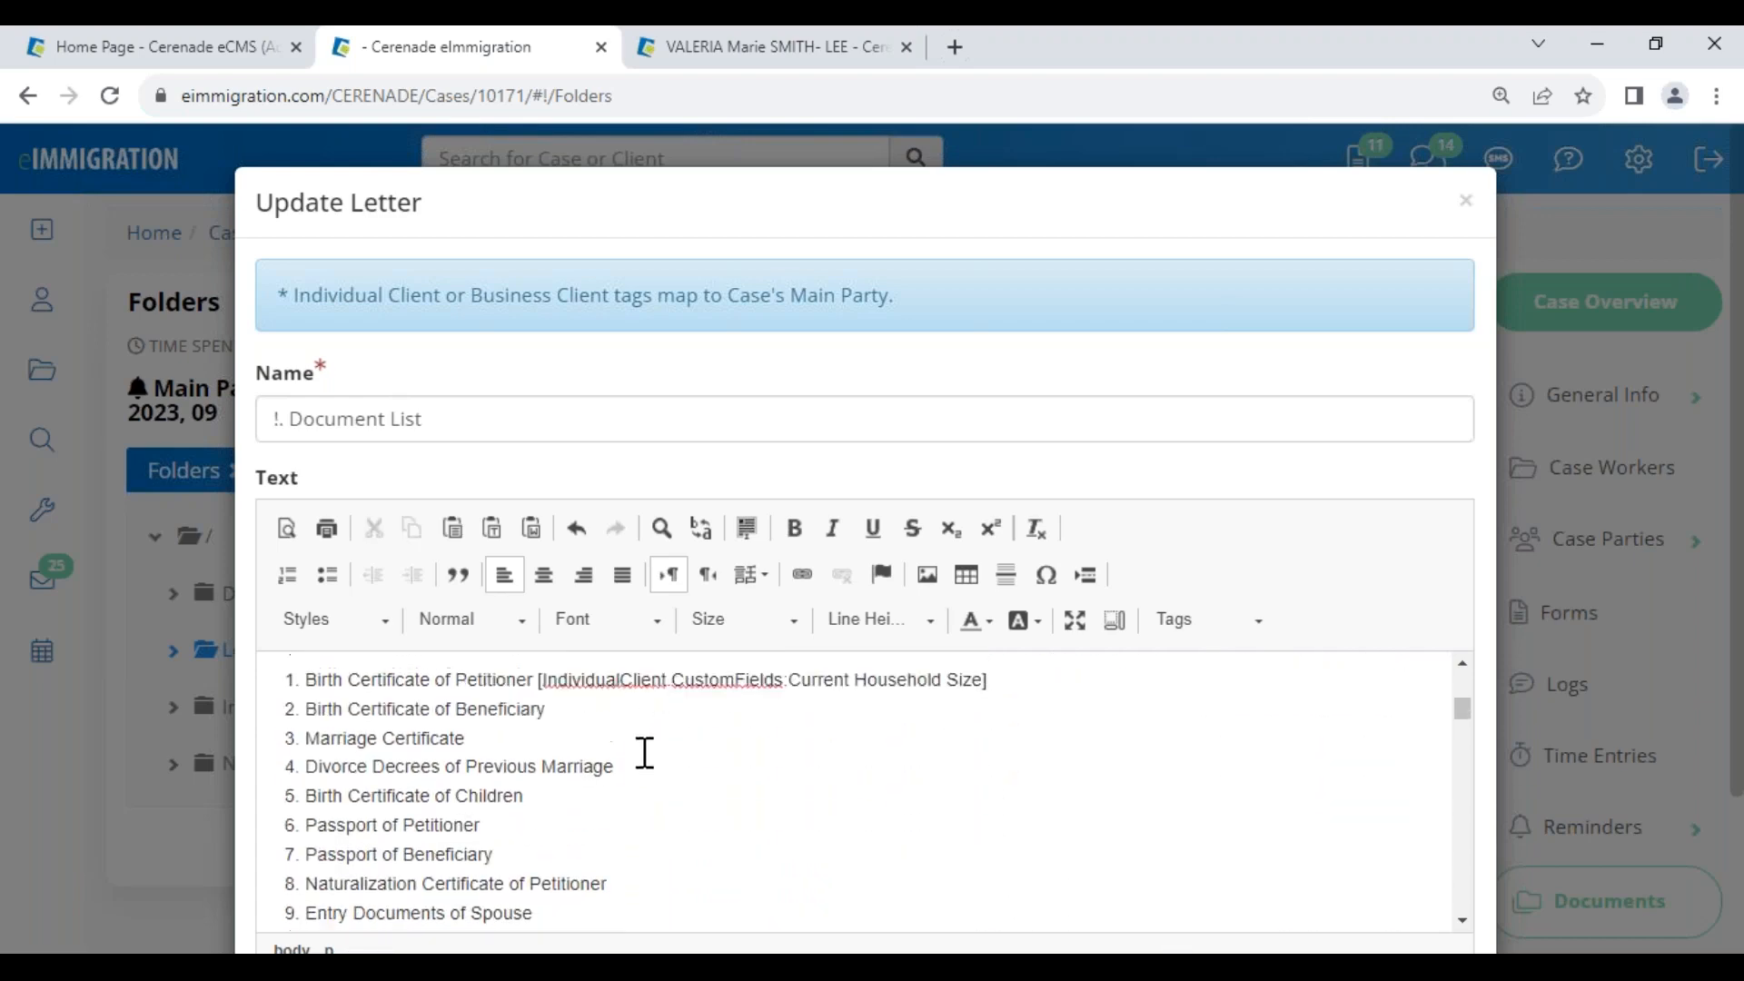
drag(652, 760, 542, 756)
click(980, 761)
drag(673, 761, 783, 763)
click(1040, 762)
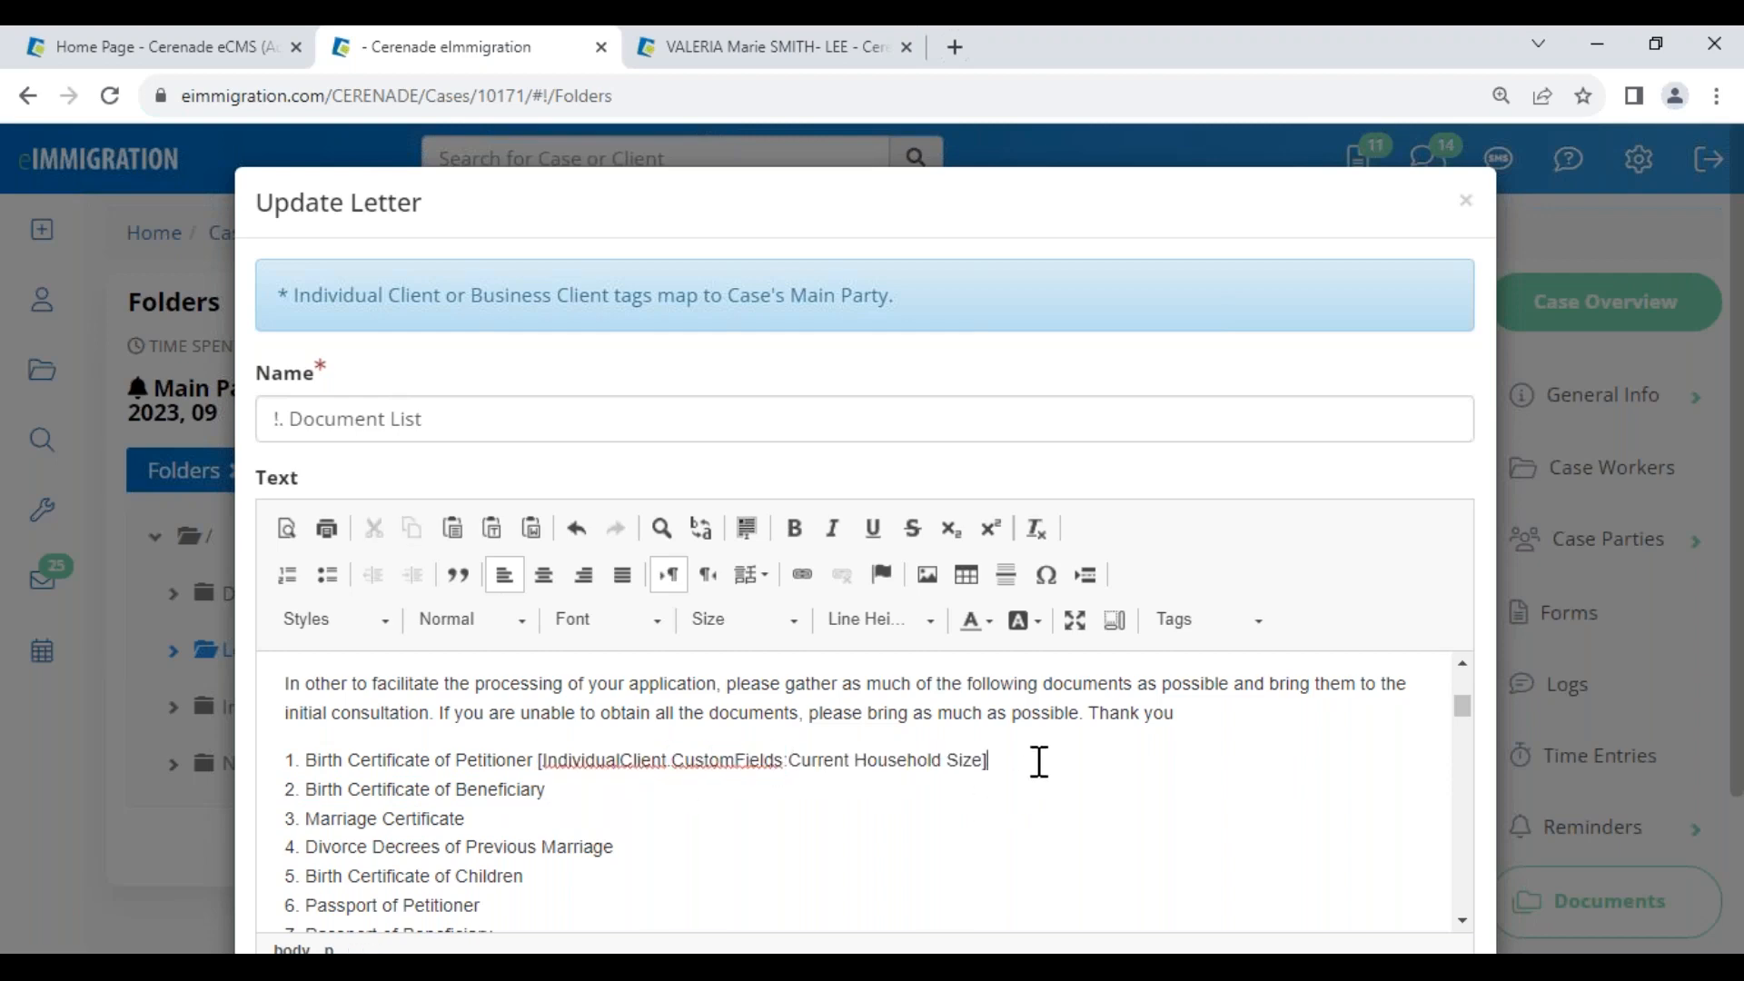
scroll(1040, 761, down, 10)
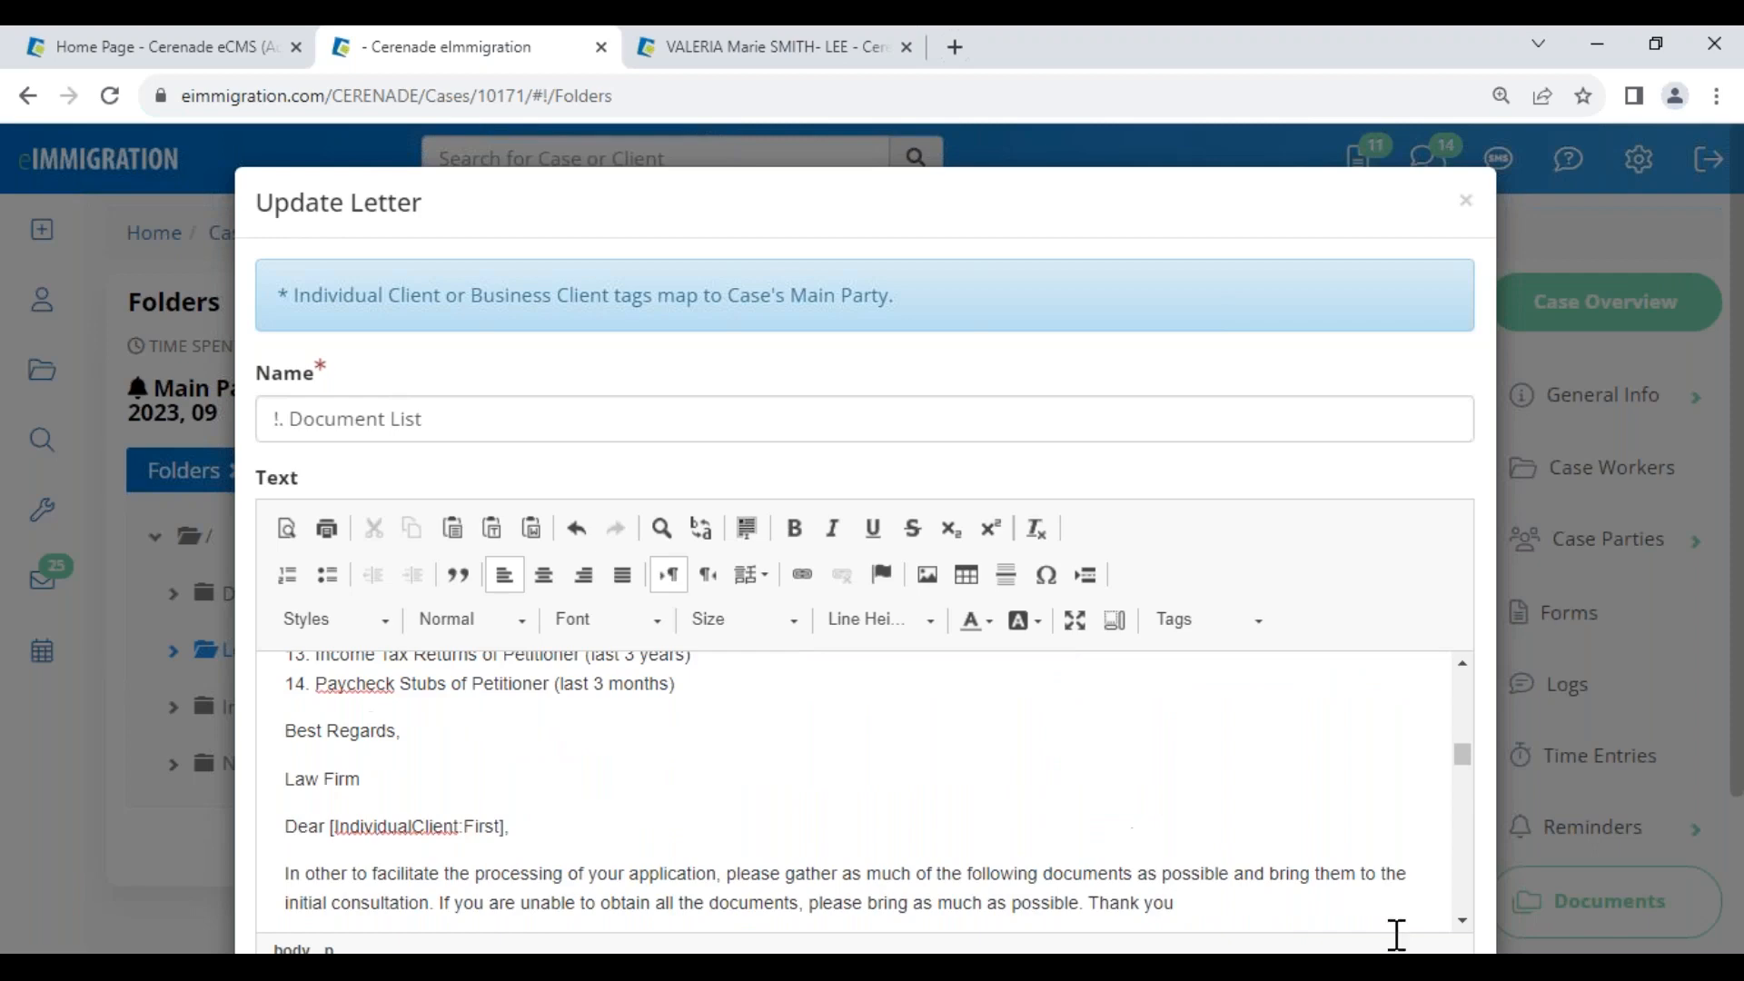
scroll(1413, 916, down, 3)
click(1408, 868)
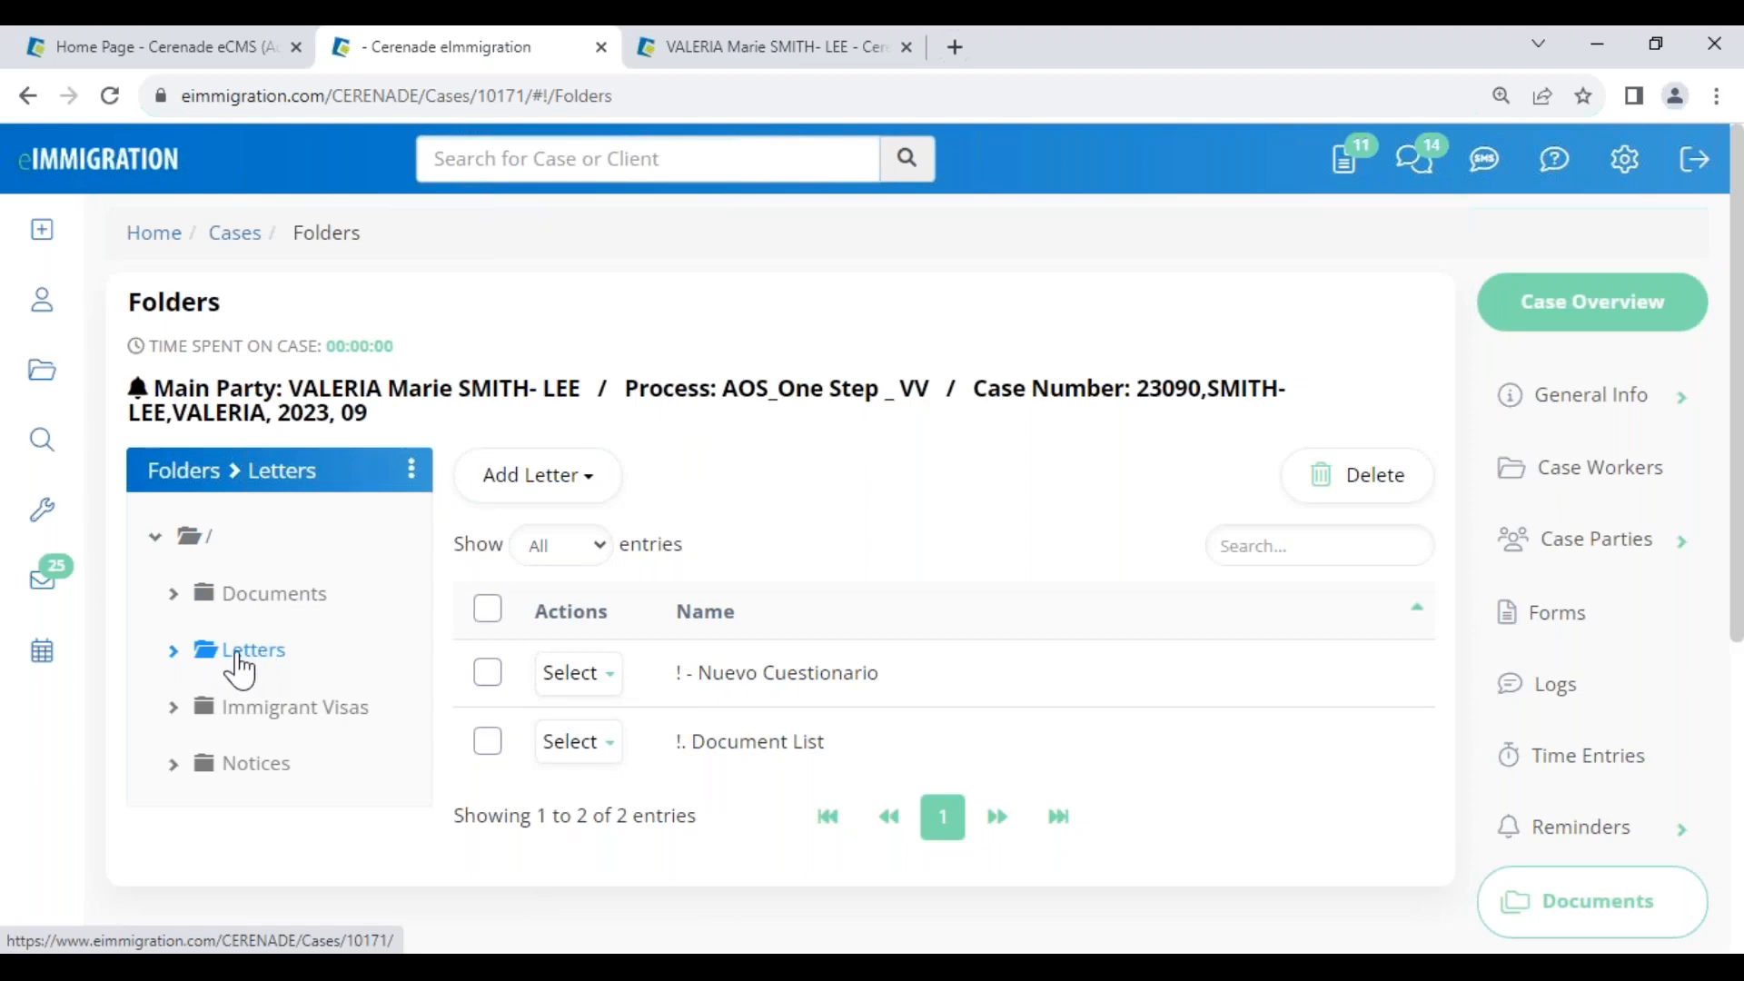
click(578, 741)
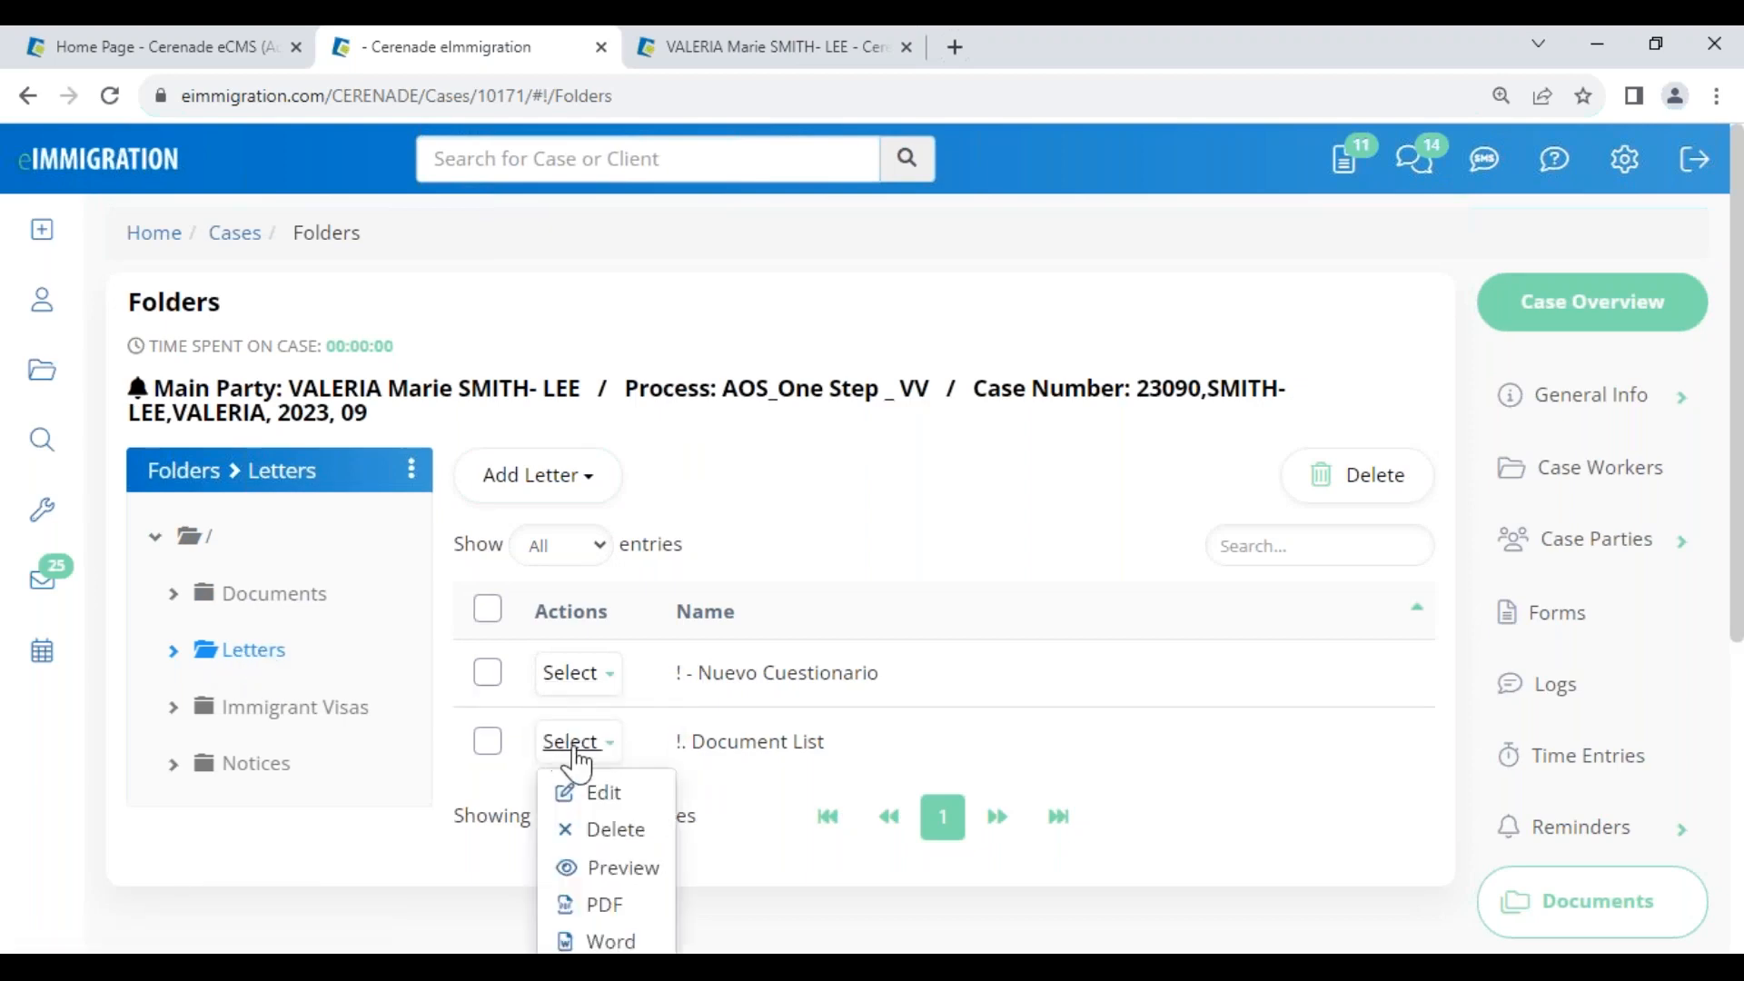
click(636, 876)
scroll(511, 853, down, 1)
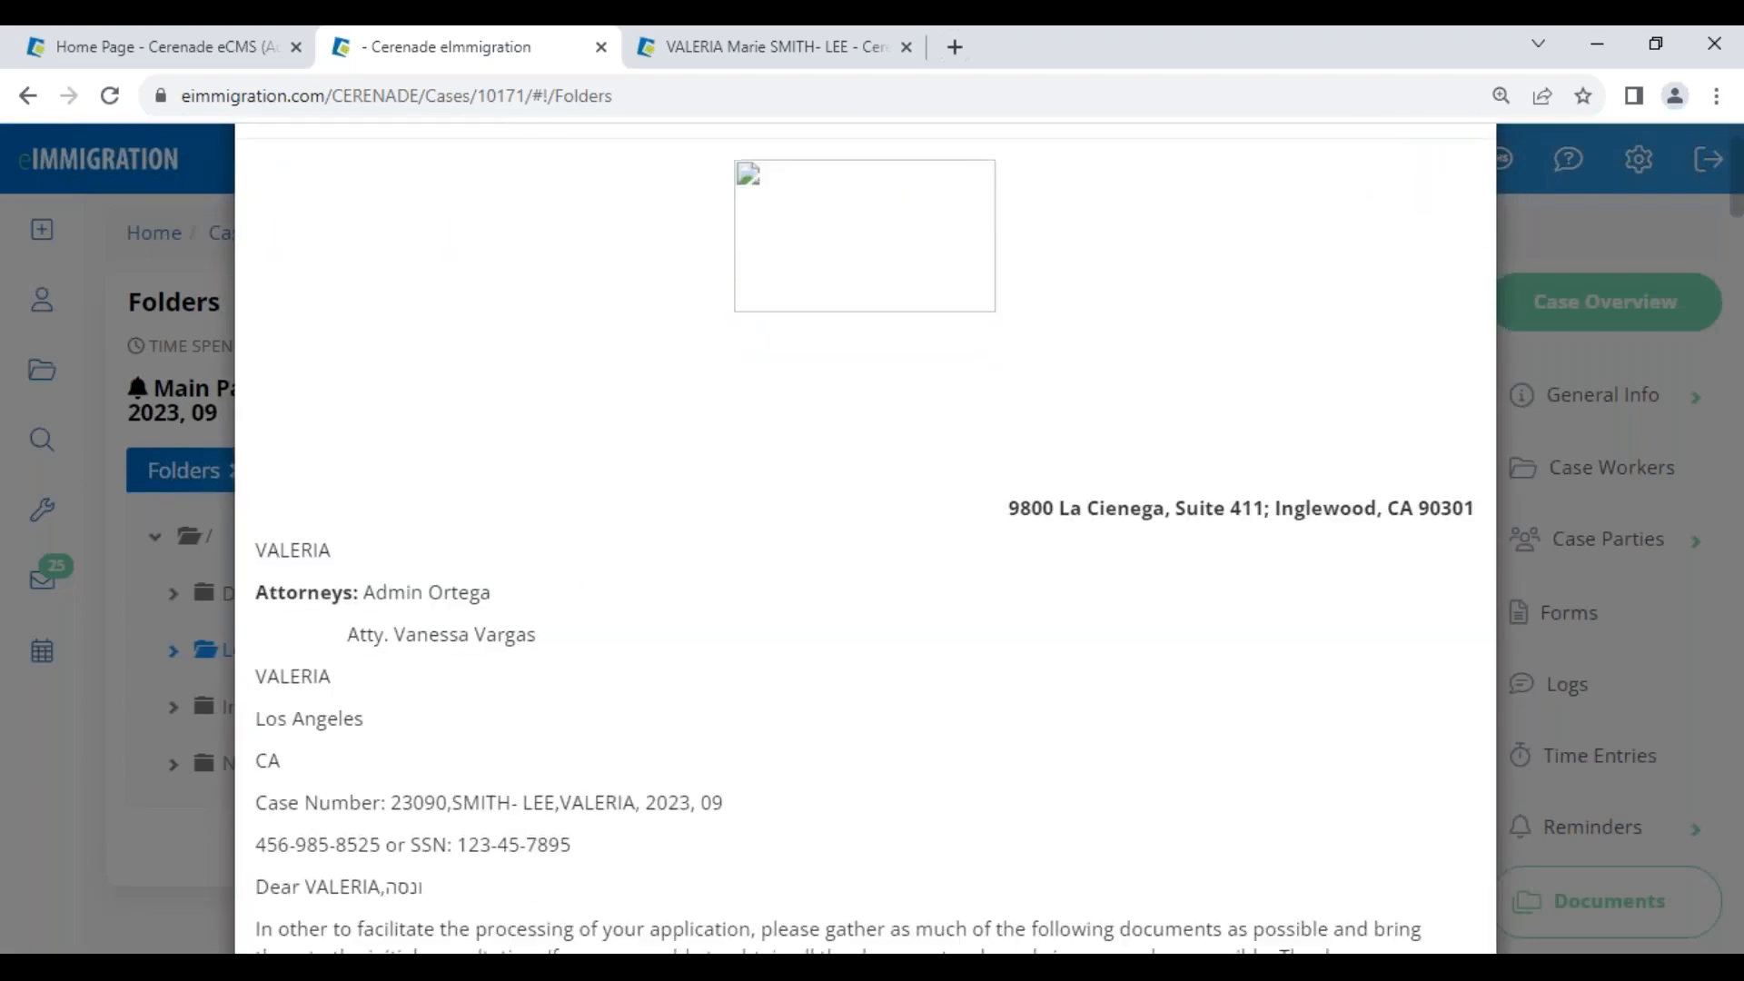
drag(400, 804, 747, 805)
scroll(586, 854, down, 1)
drag(303, 760, 423, 760)
double_click(550, 872)
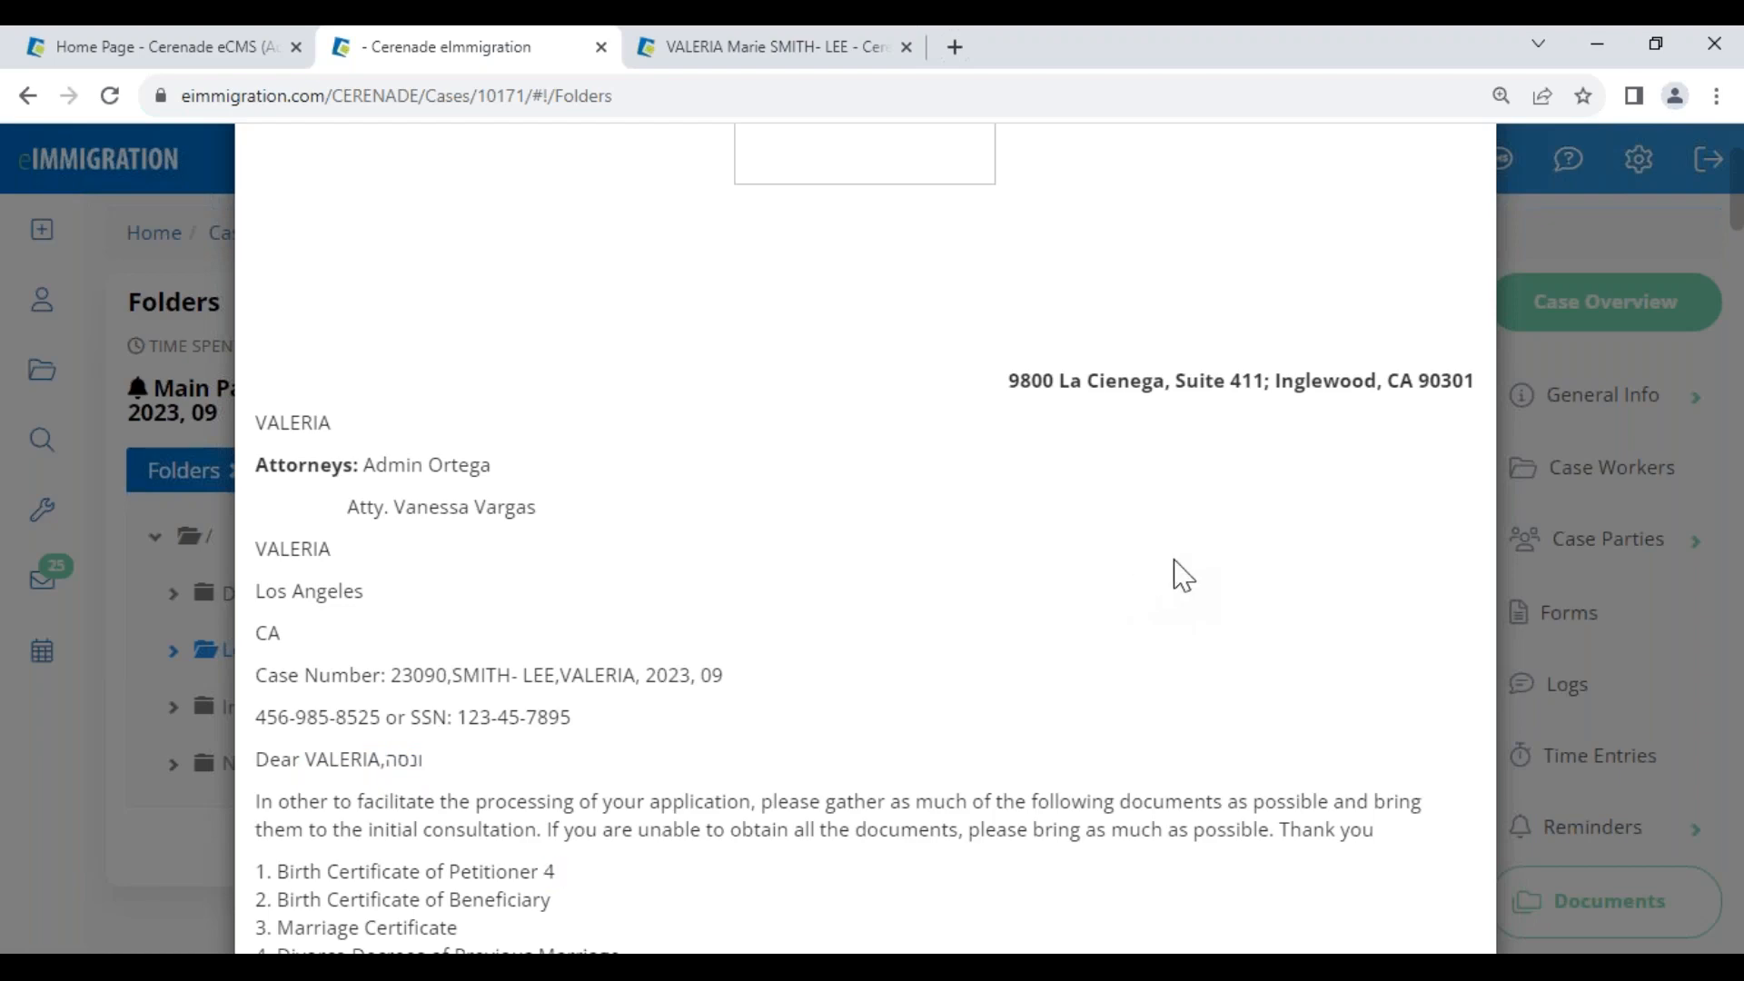
key(Escape)
click(581, 742)
scroll(600, 758, down, 3)
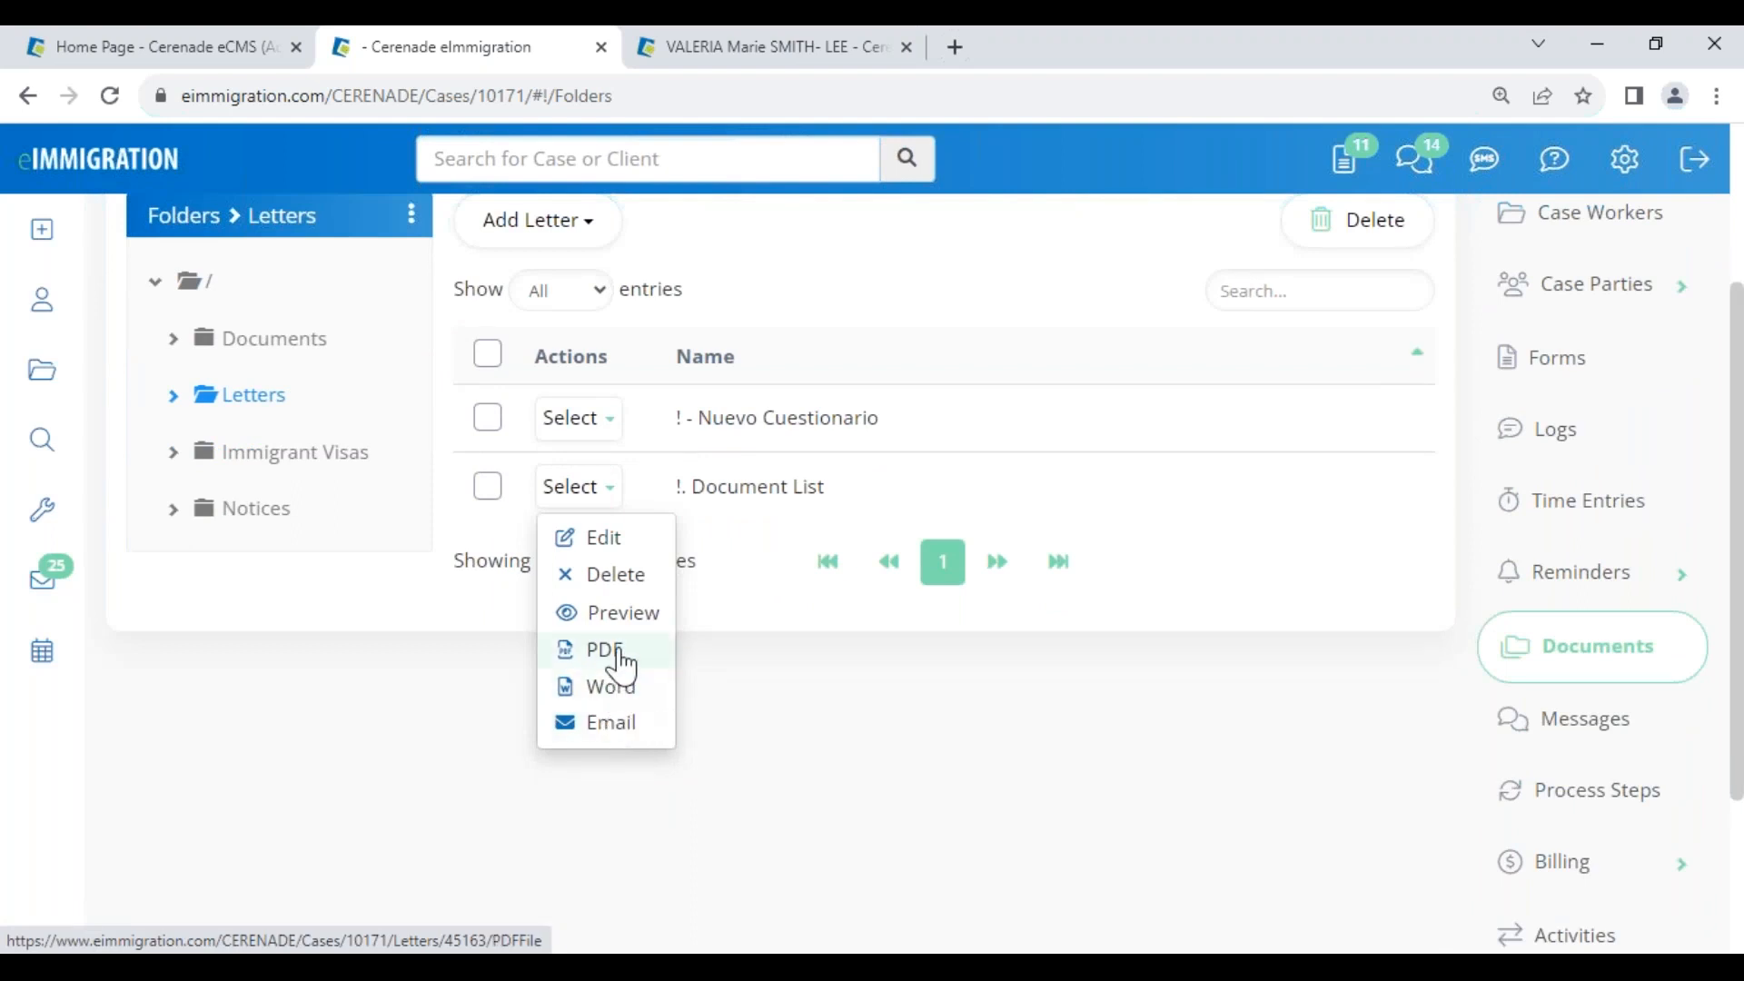
Draft an email of the Document List letter addressed to the case's main client
click(621, 726)
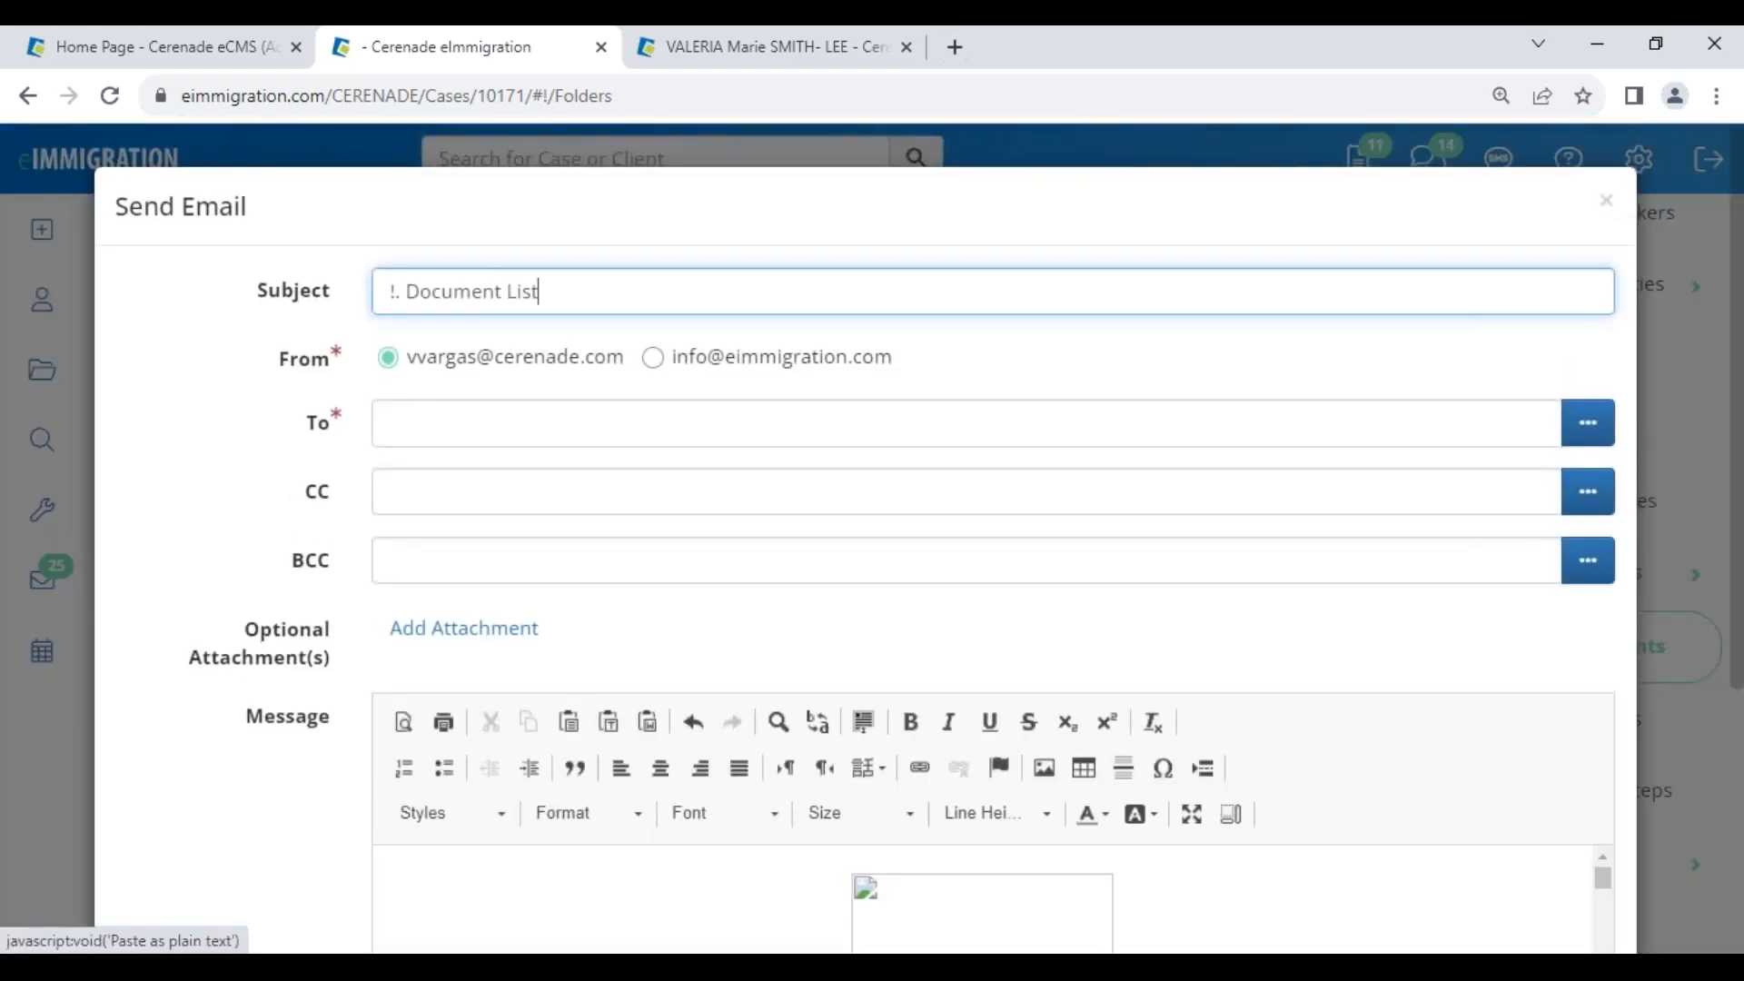
drag(410, 363, 606, 374)
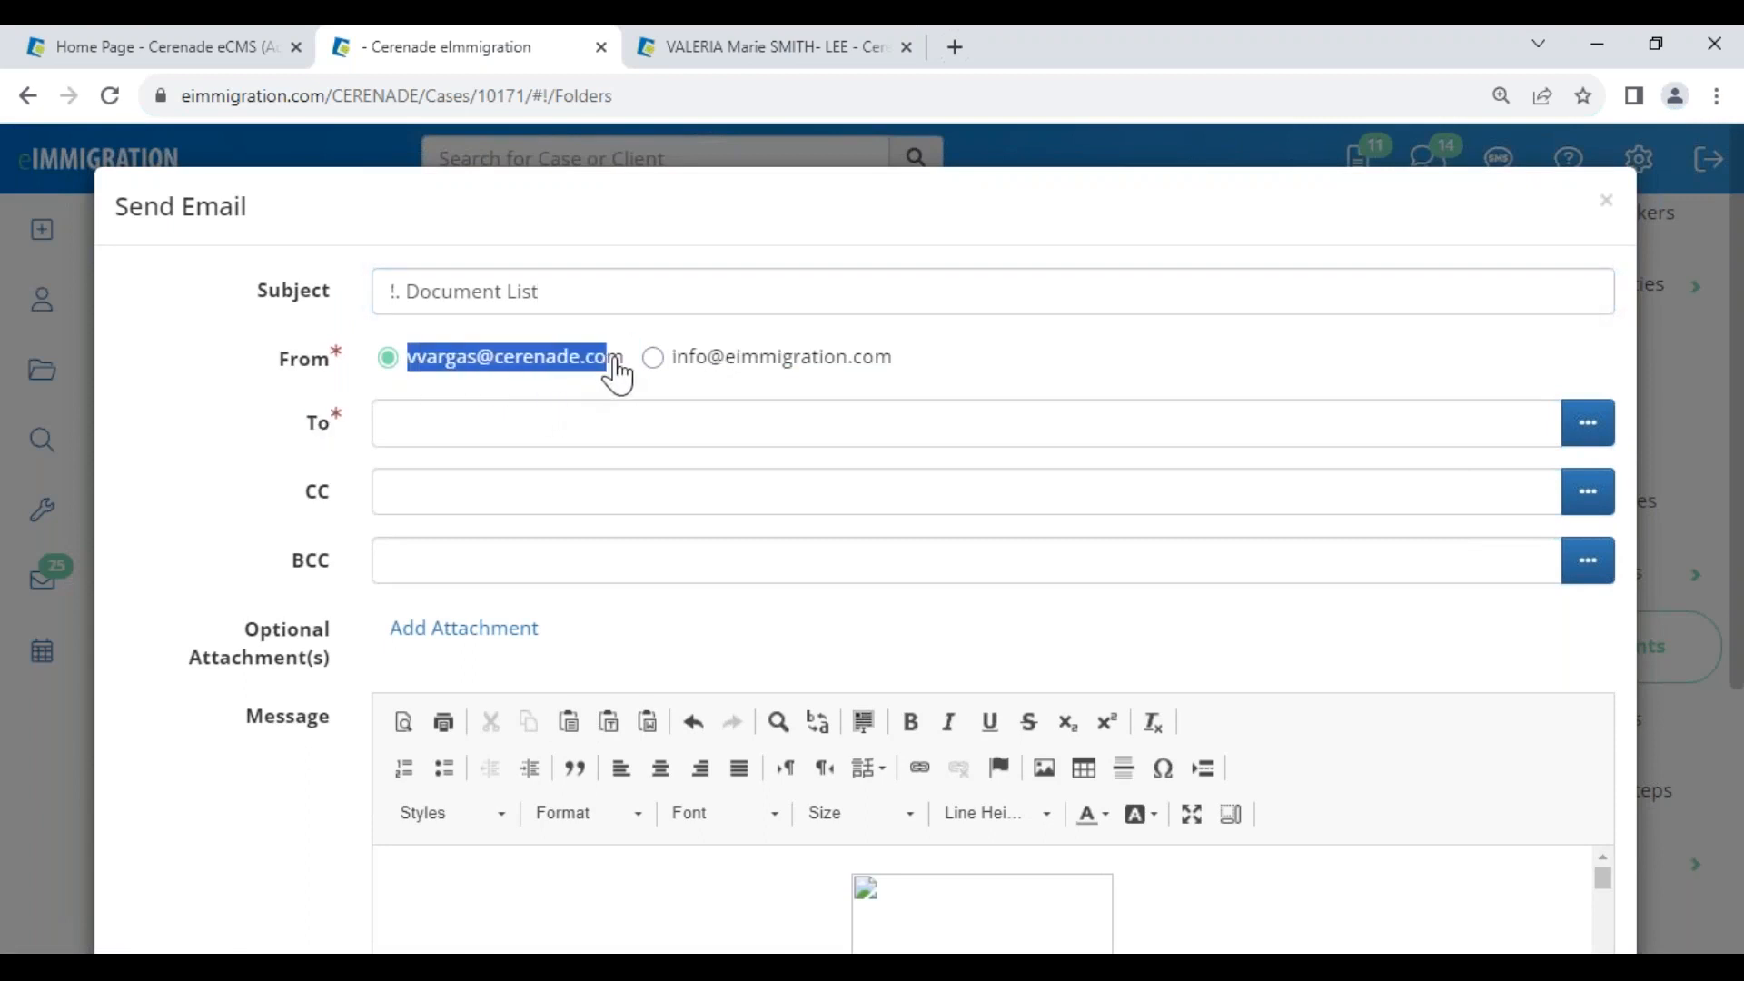
click(1605, 433)
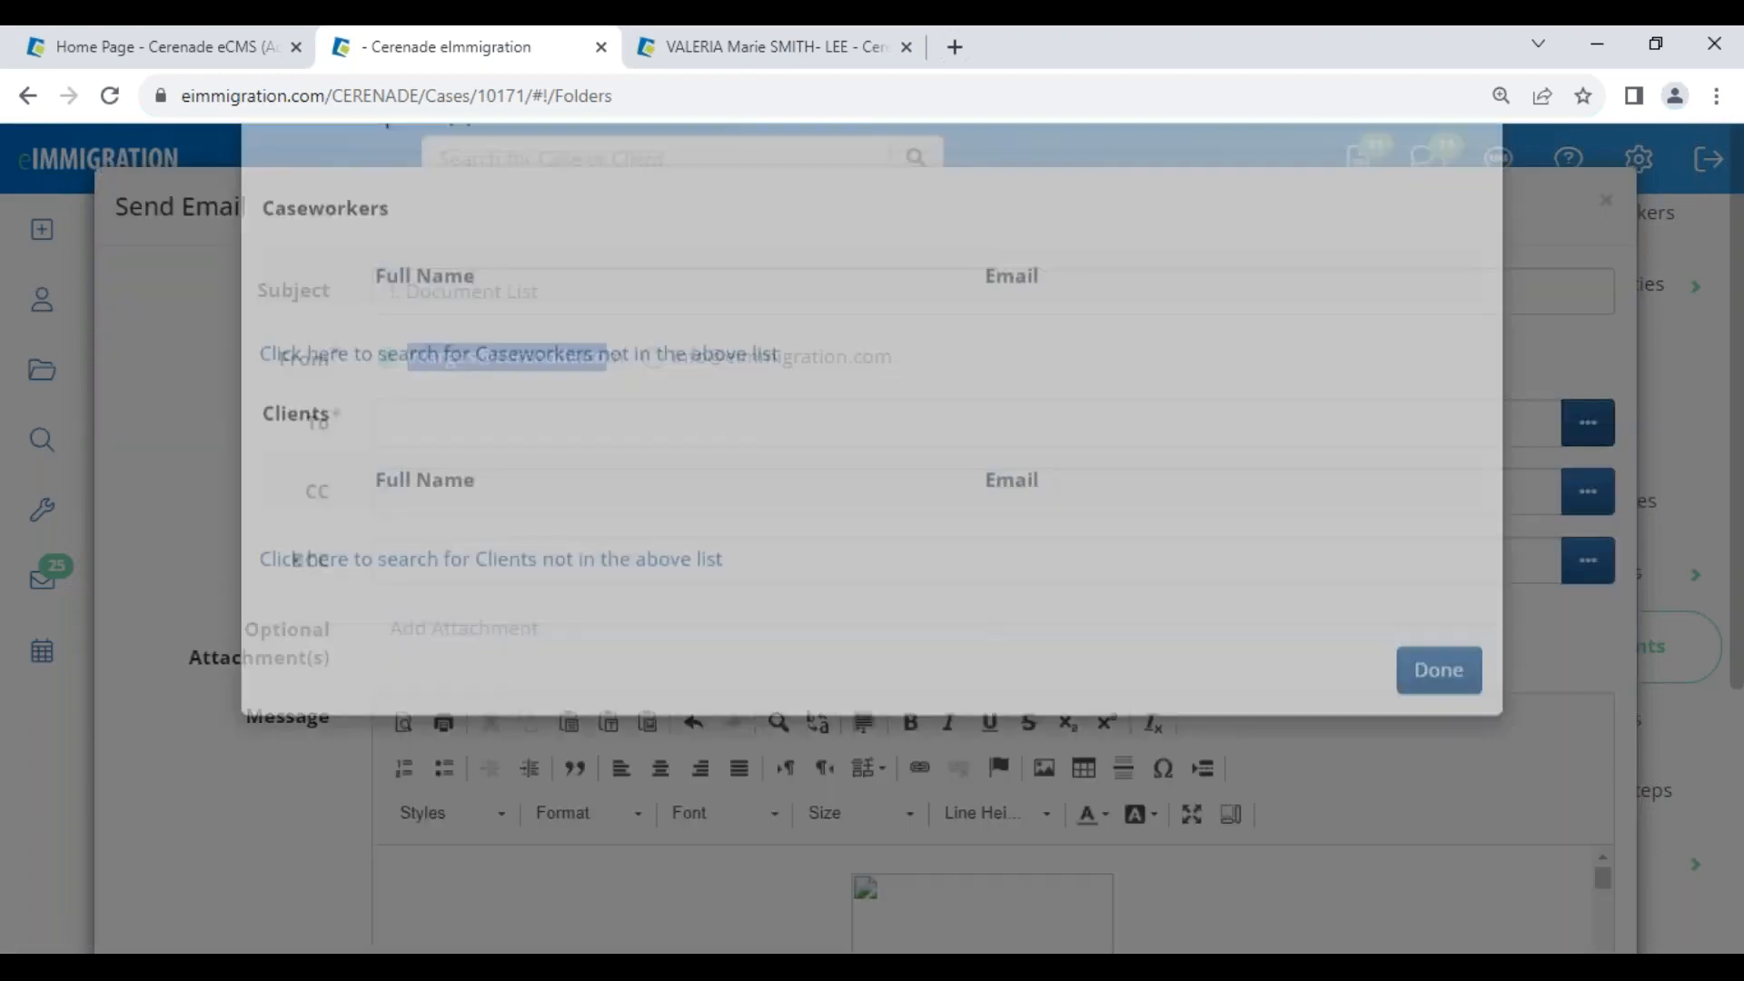
scroll(364, 818, down, 10)
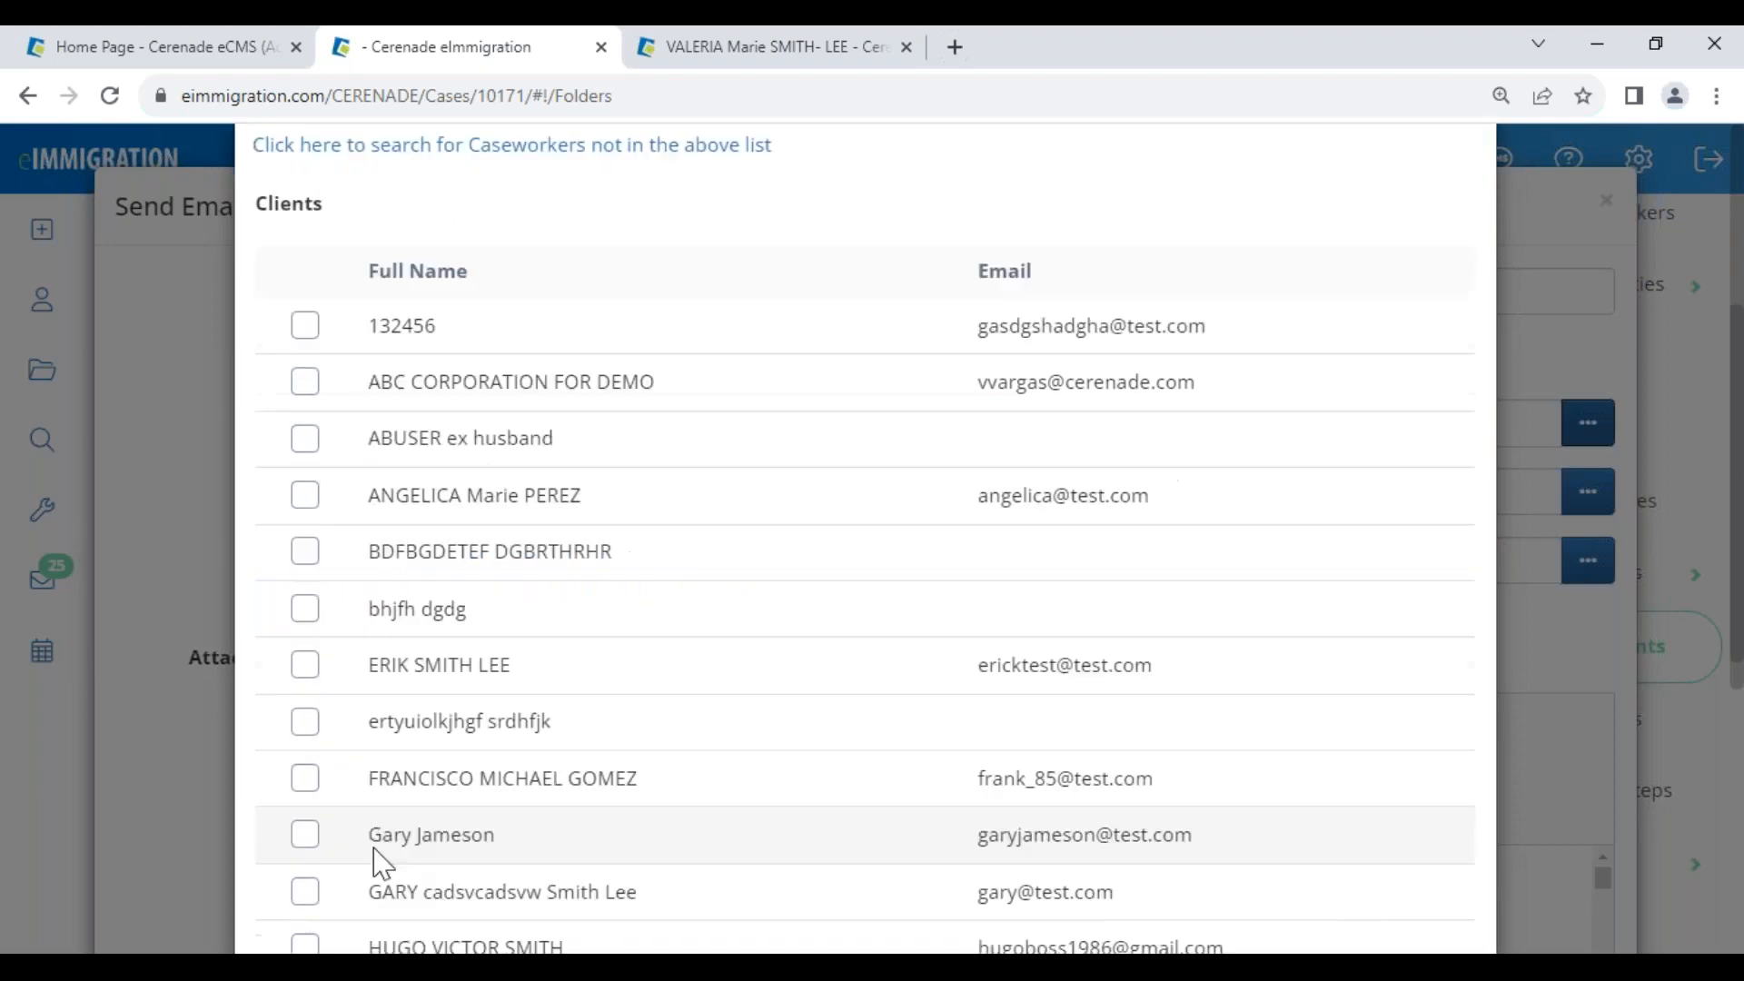
click(486, 627)
click(1428, 895)
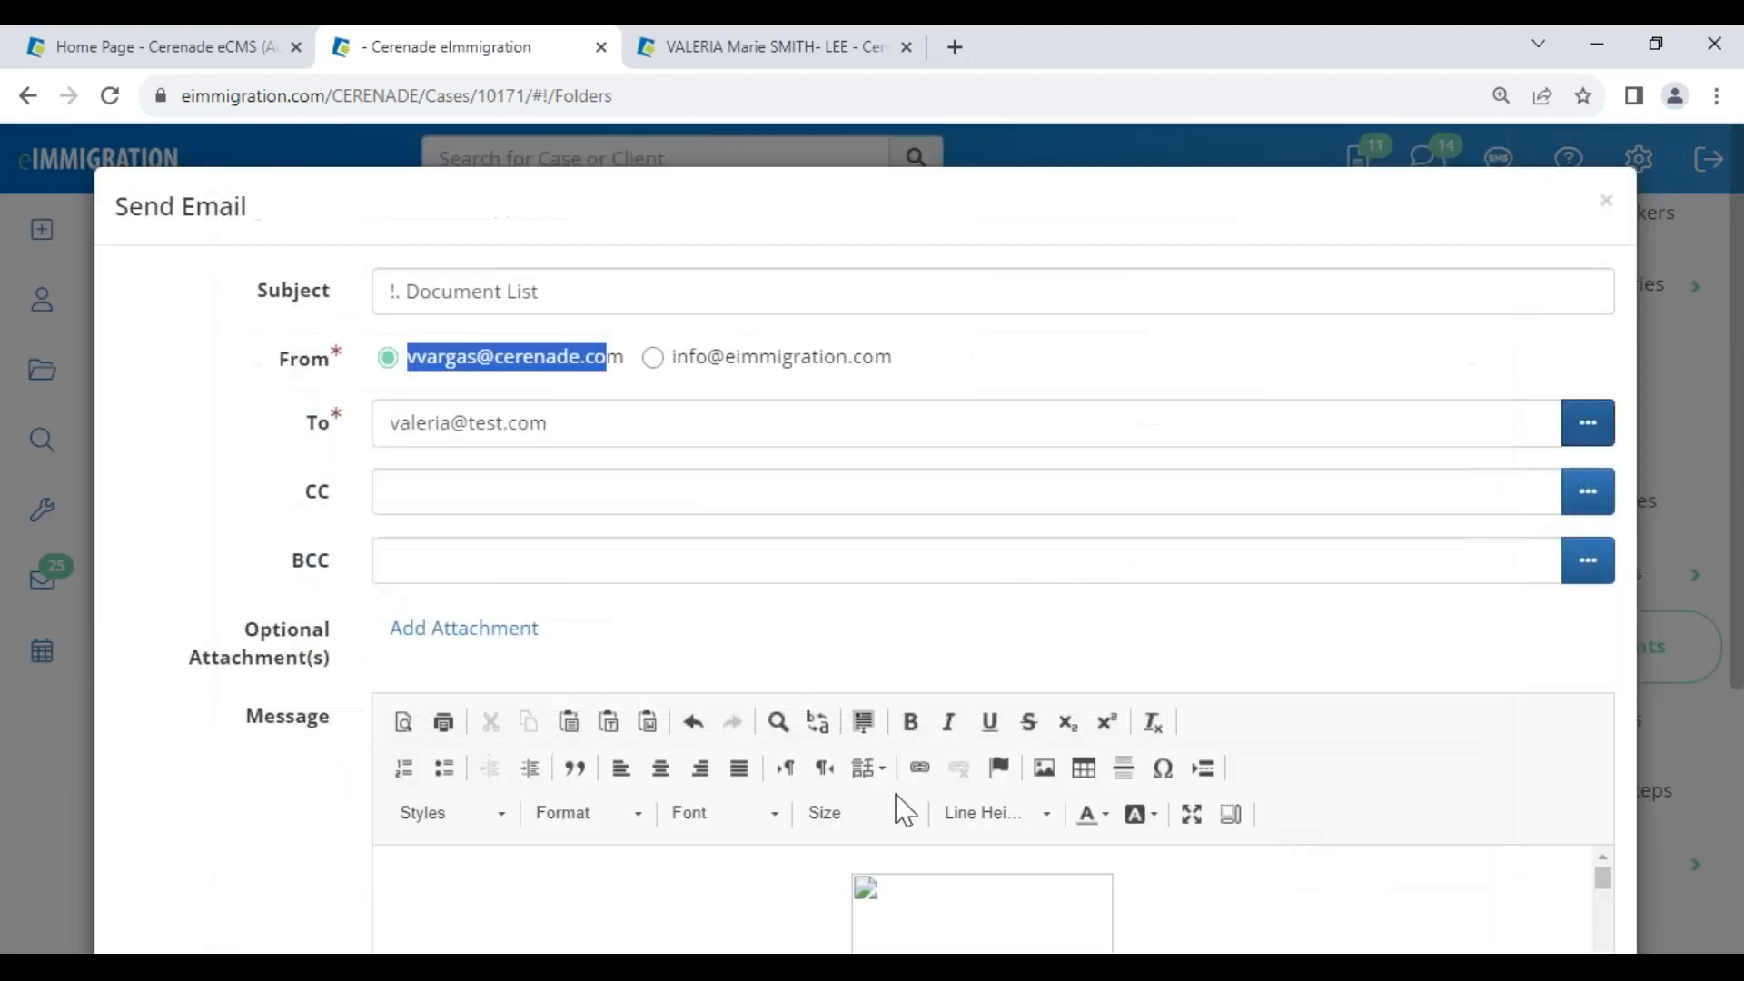
Review the email draft and cancel it without sending
scroll(1265, 848, down, 5)
scroll(748, 651, down, 5)
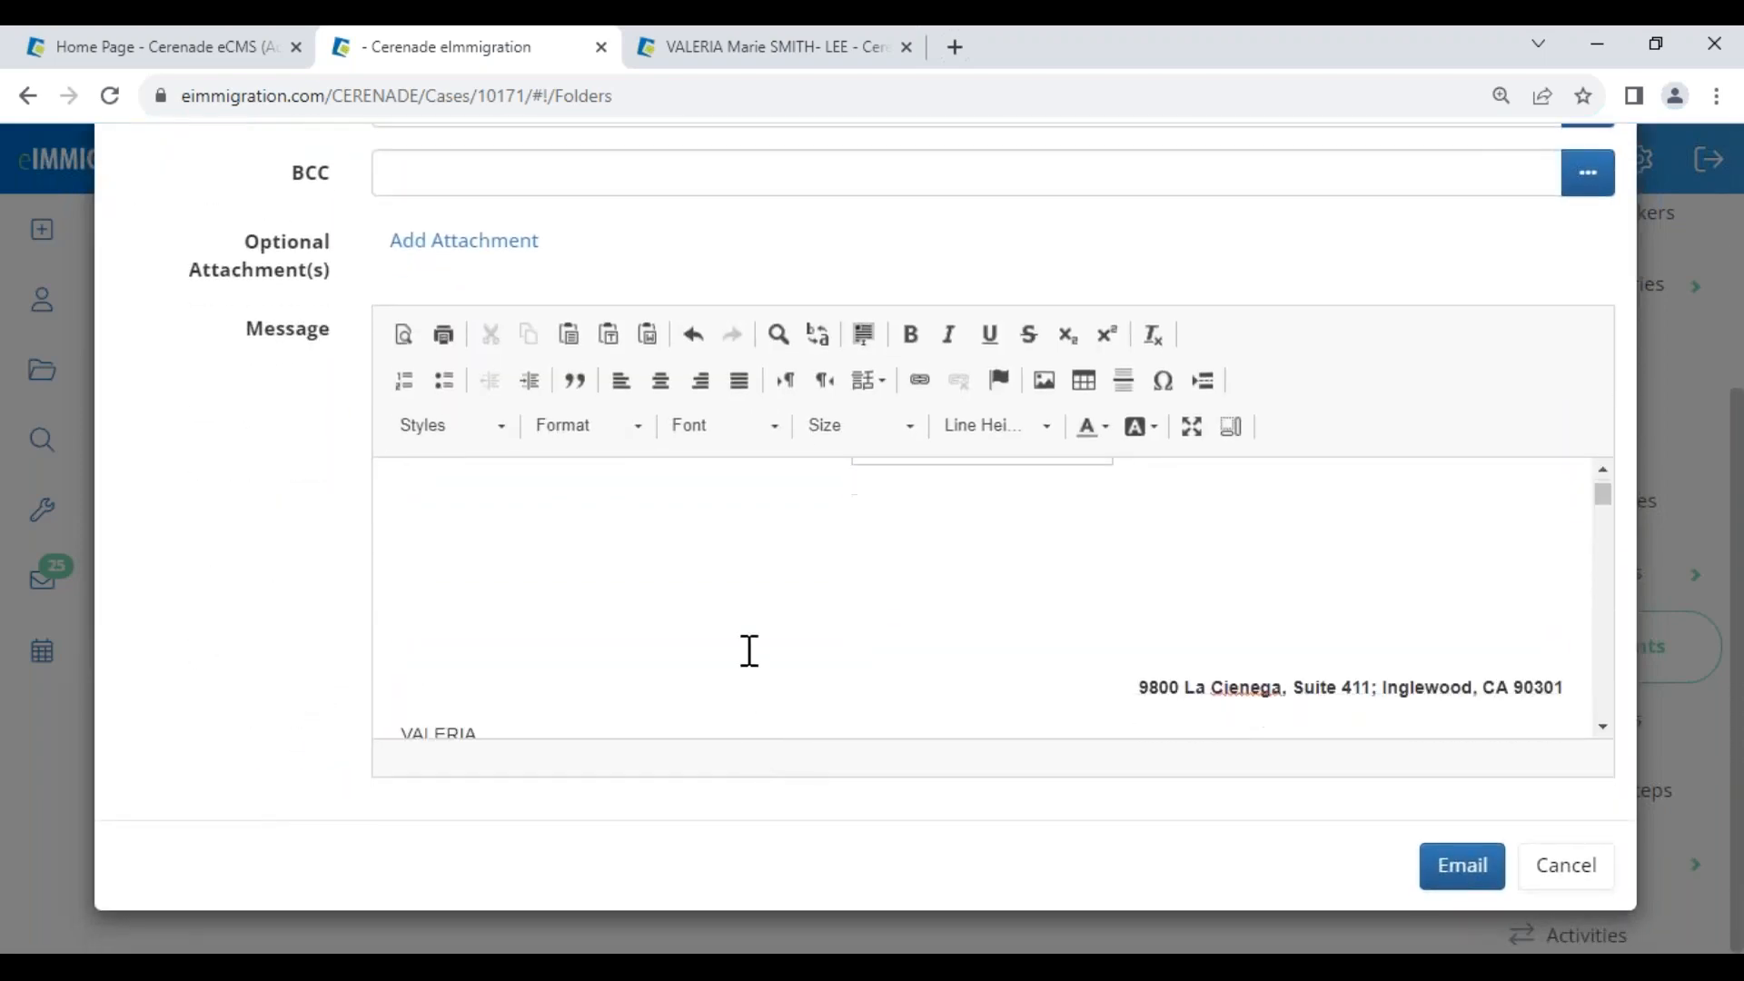
scroll(494, 700, down, 2)
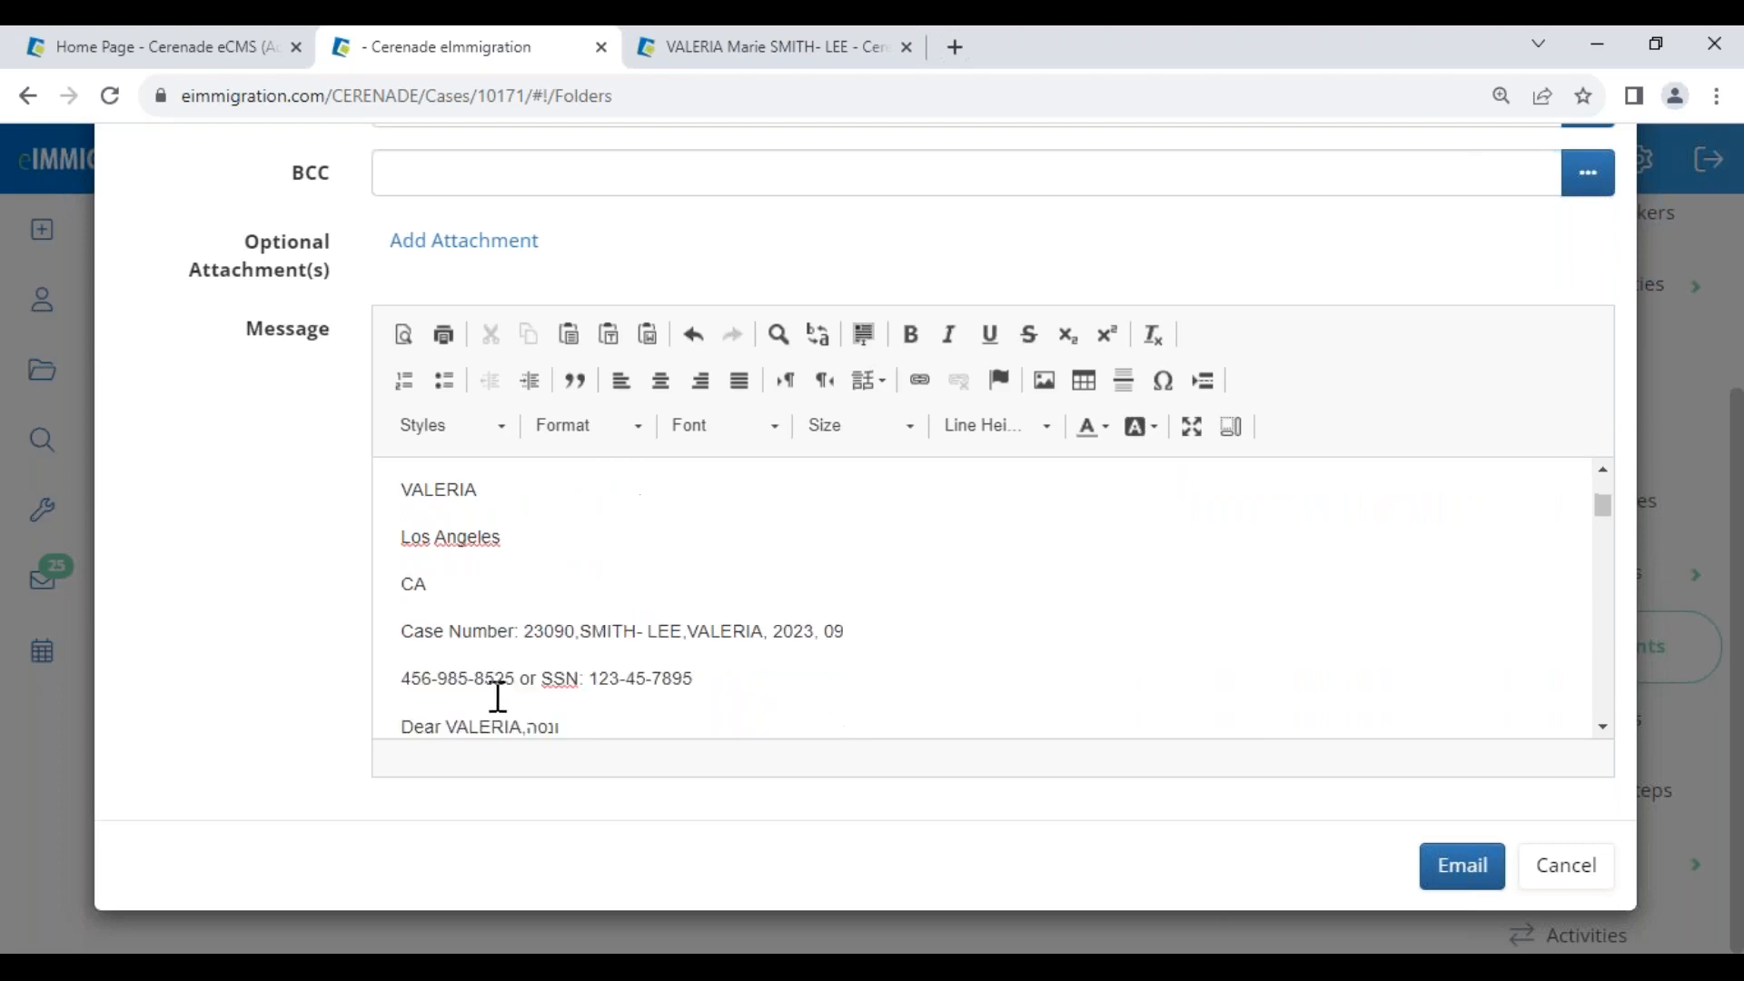
drag(520, 602, 798, 642)
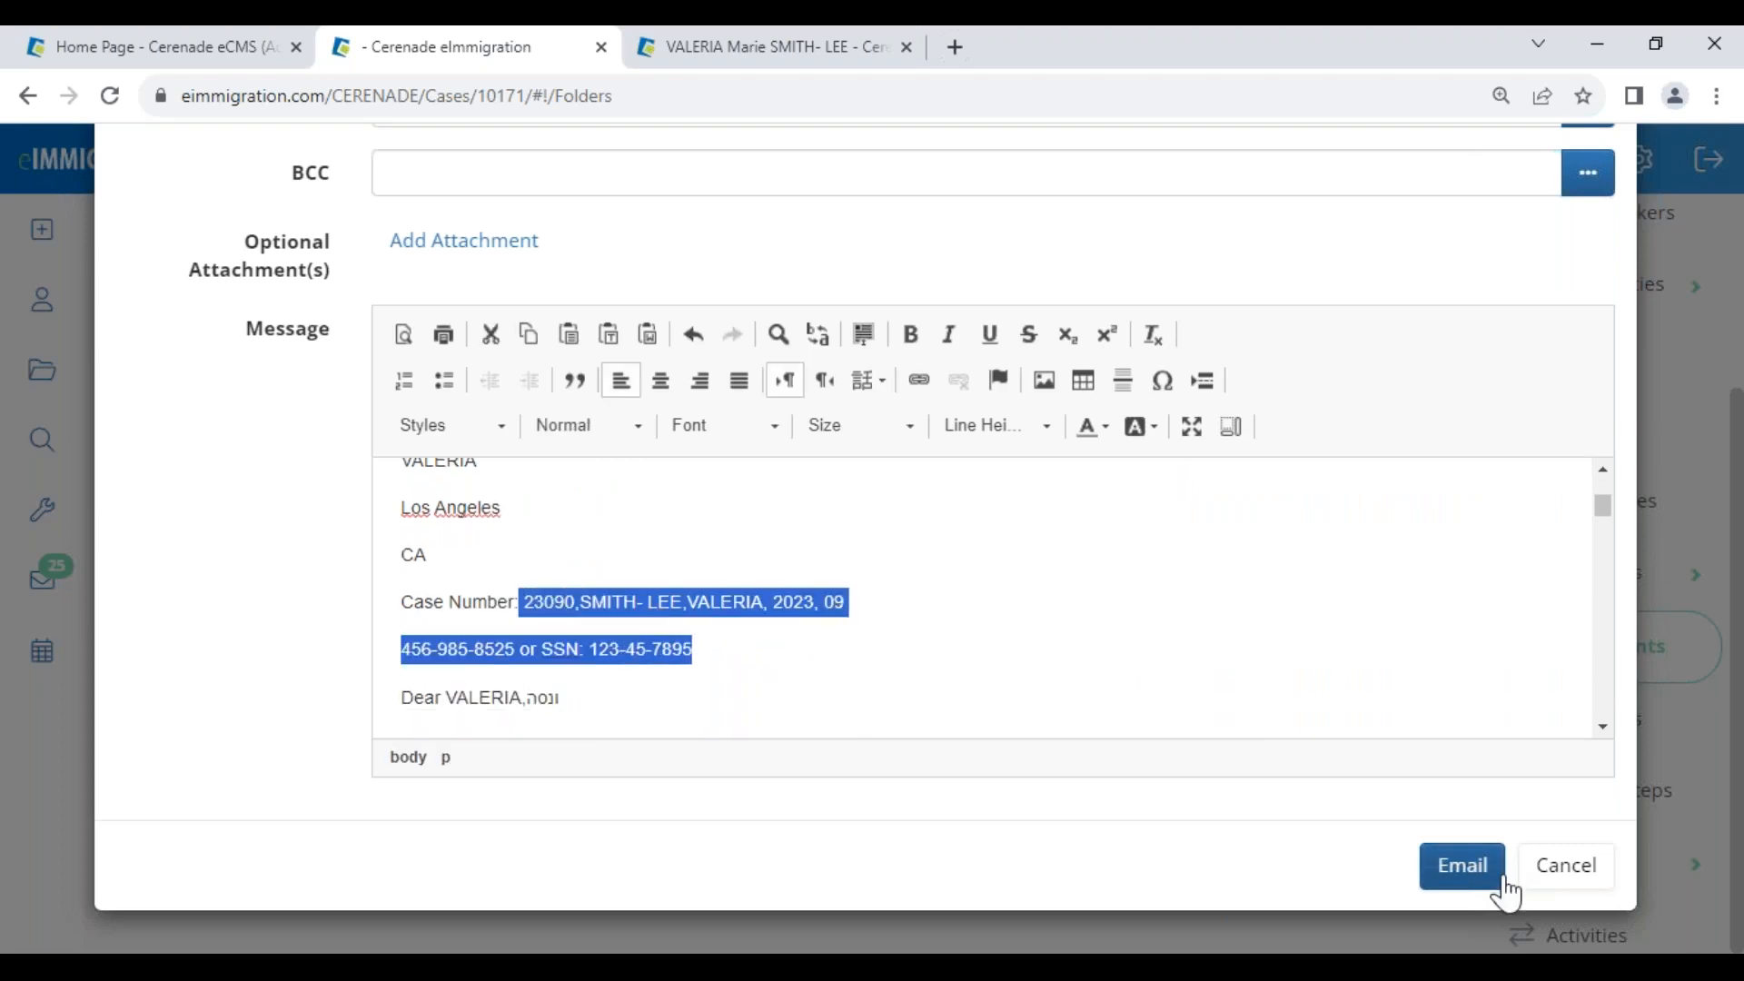
click(1574, 879)
From the administrator home page, go to Letter Templates and start a new letter template
click(167, 54)
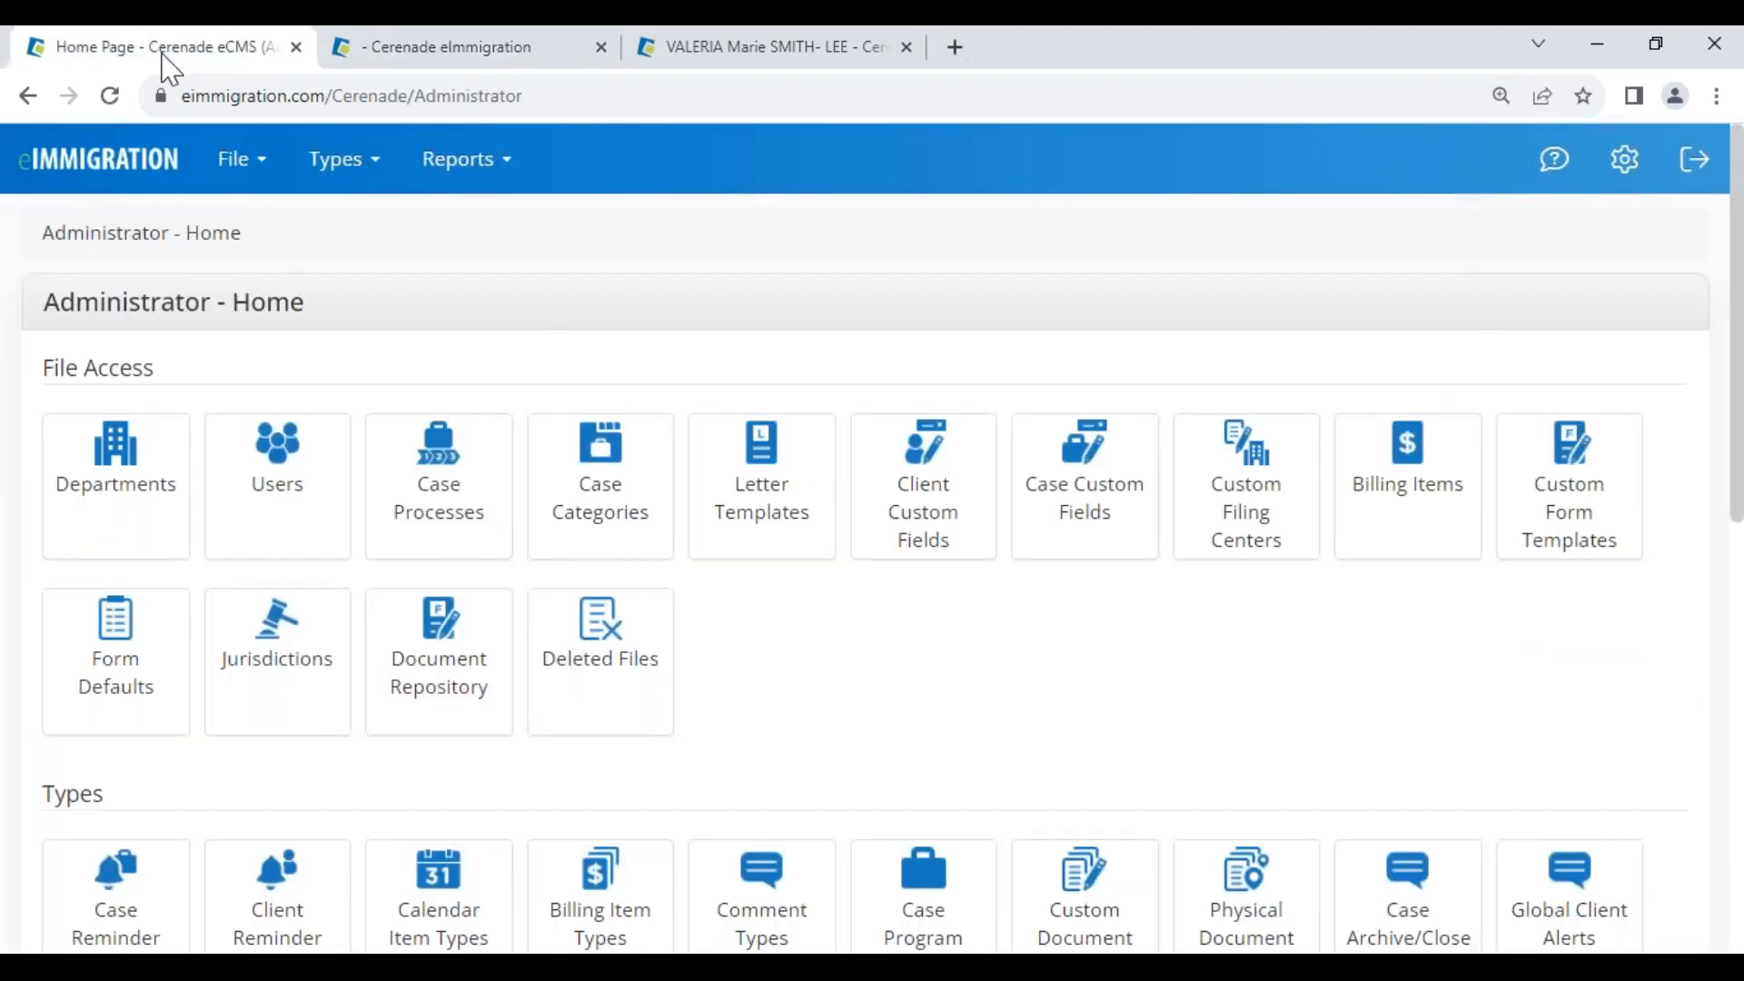
drag(73, 292, 339, 319)
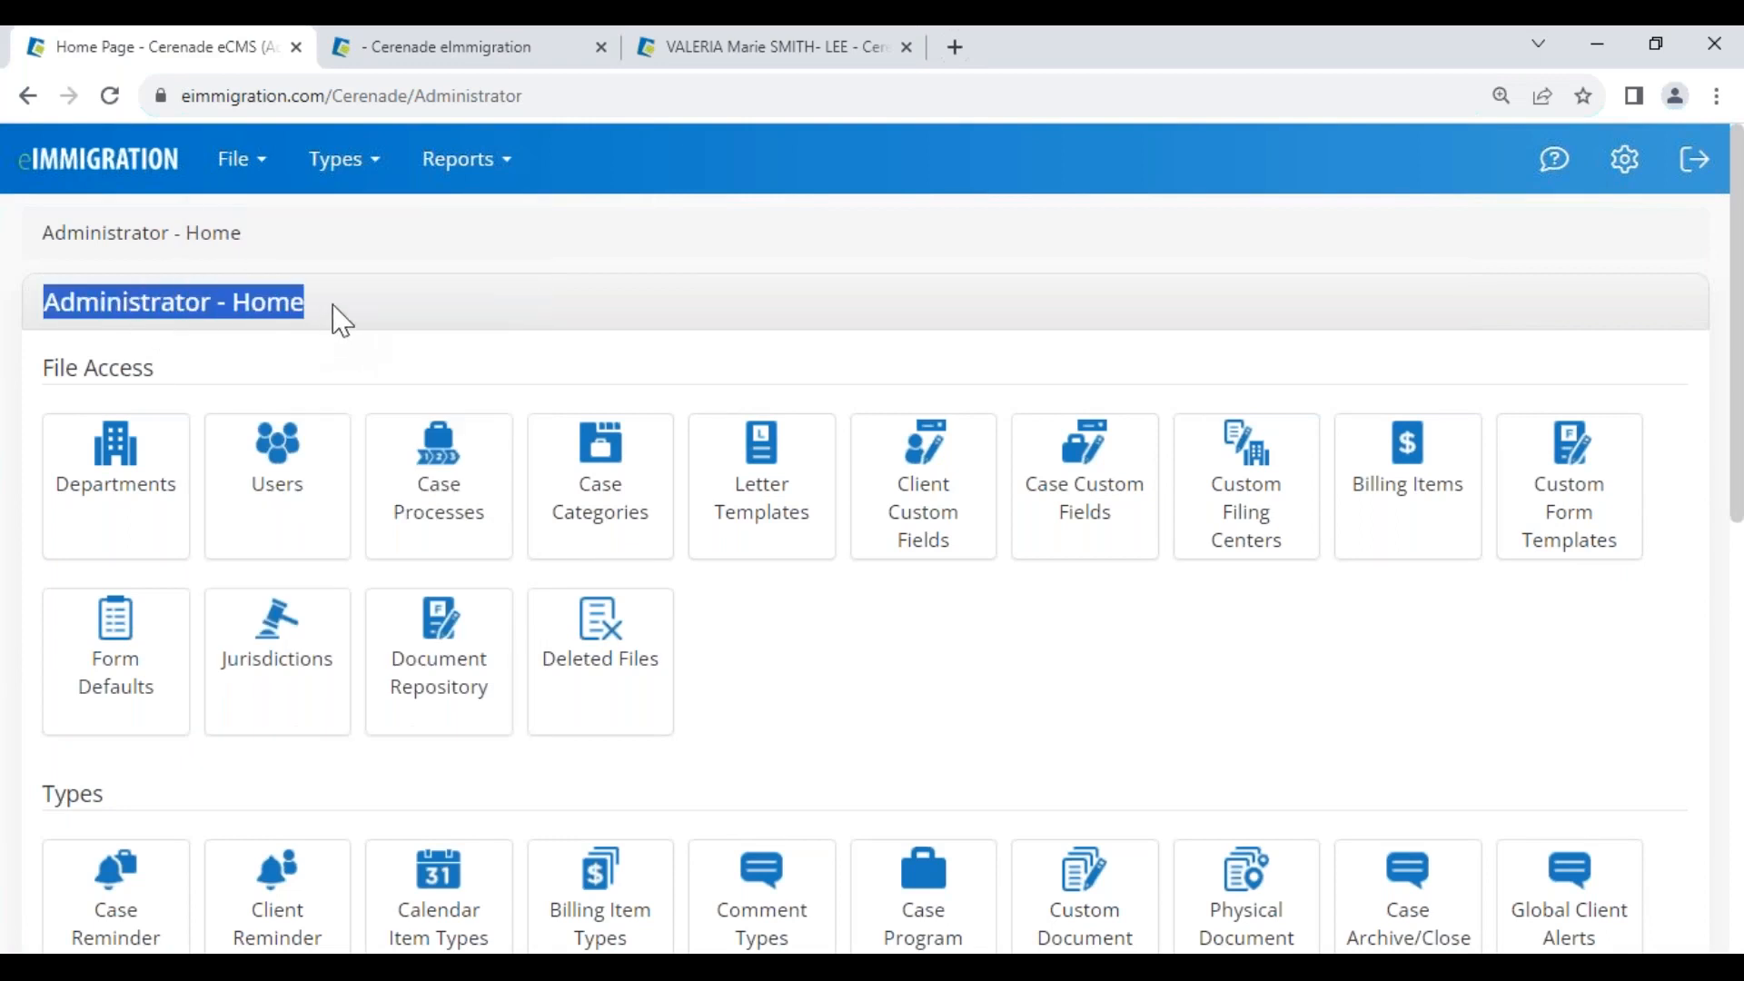
click(750, 504)
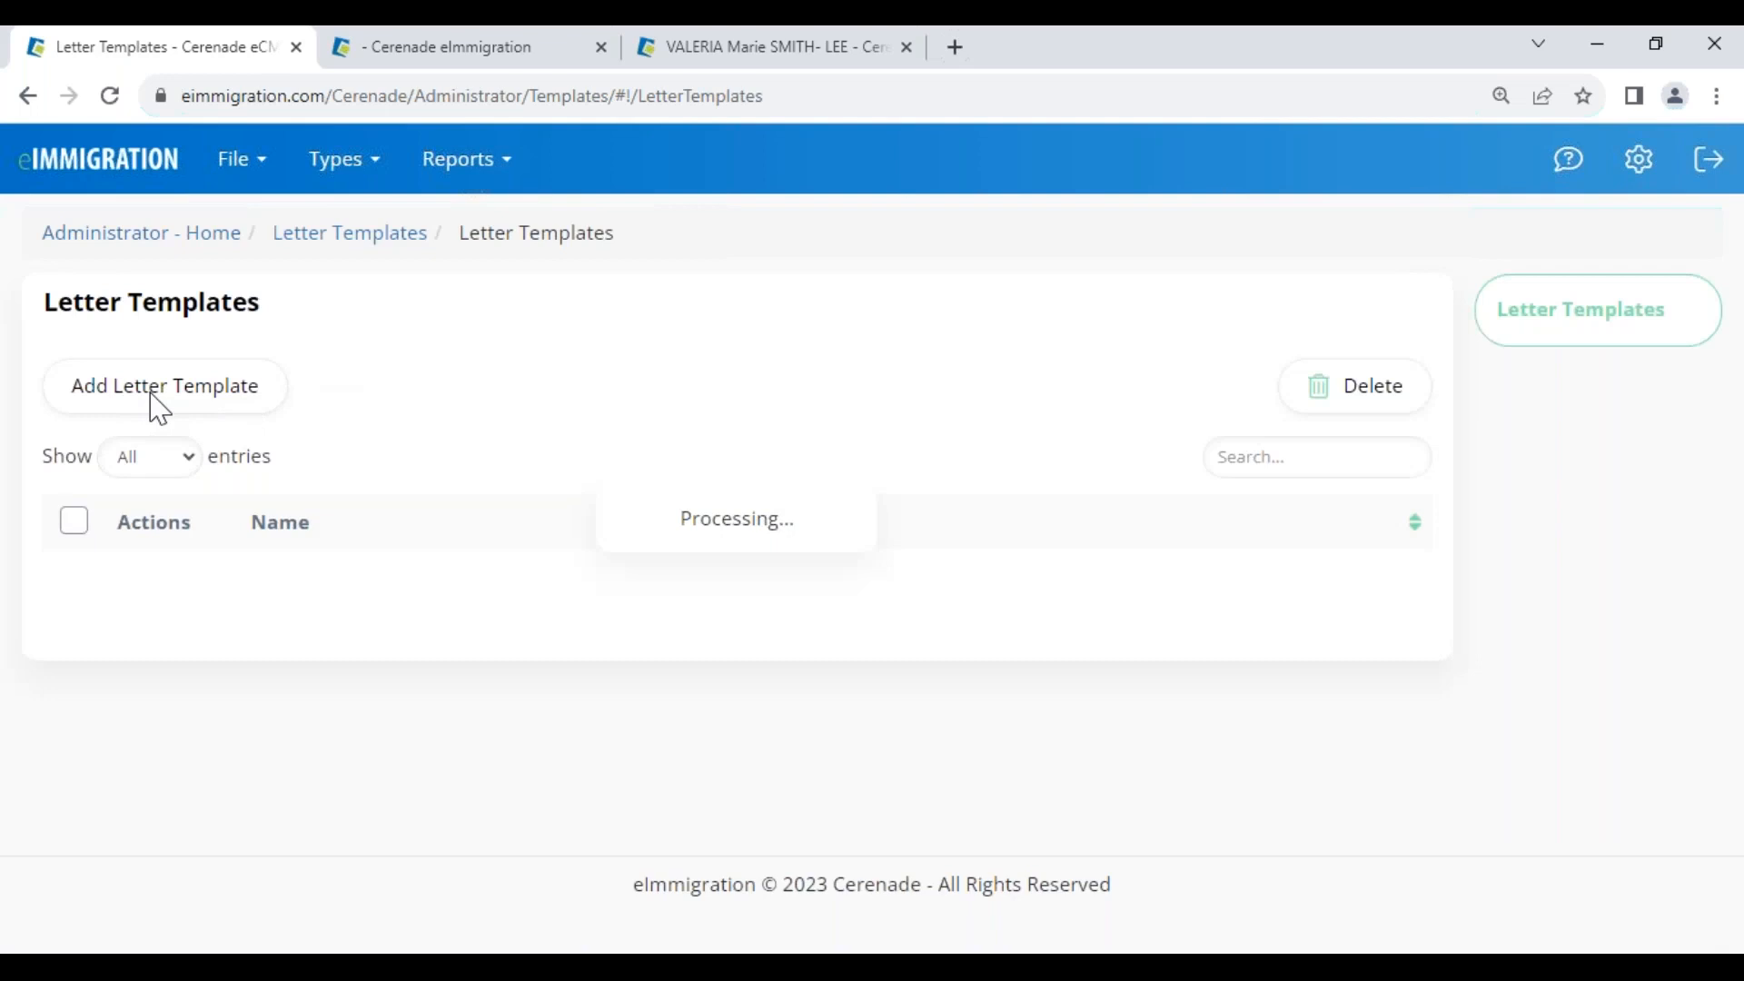
click(172, 416)
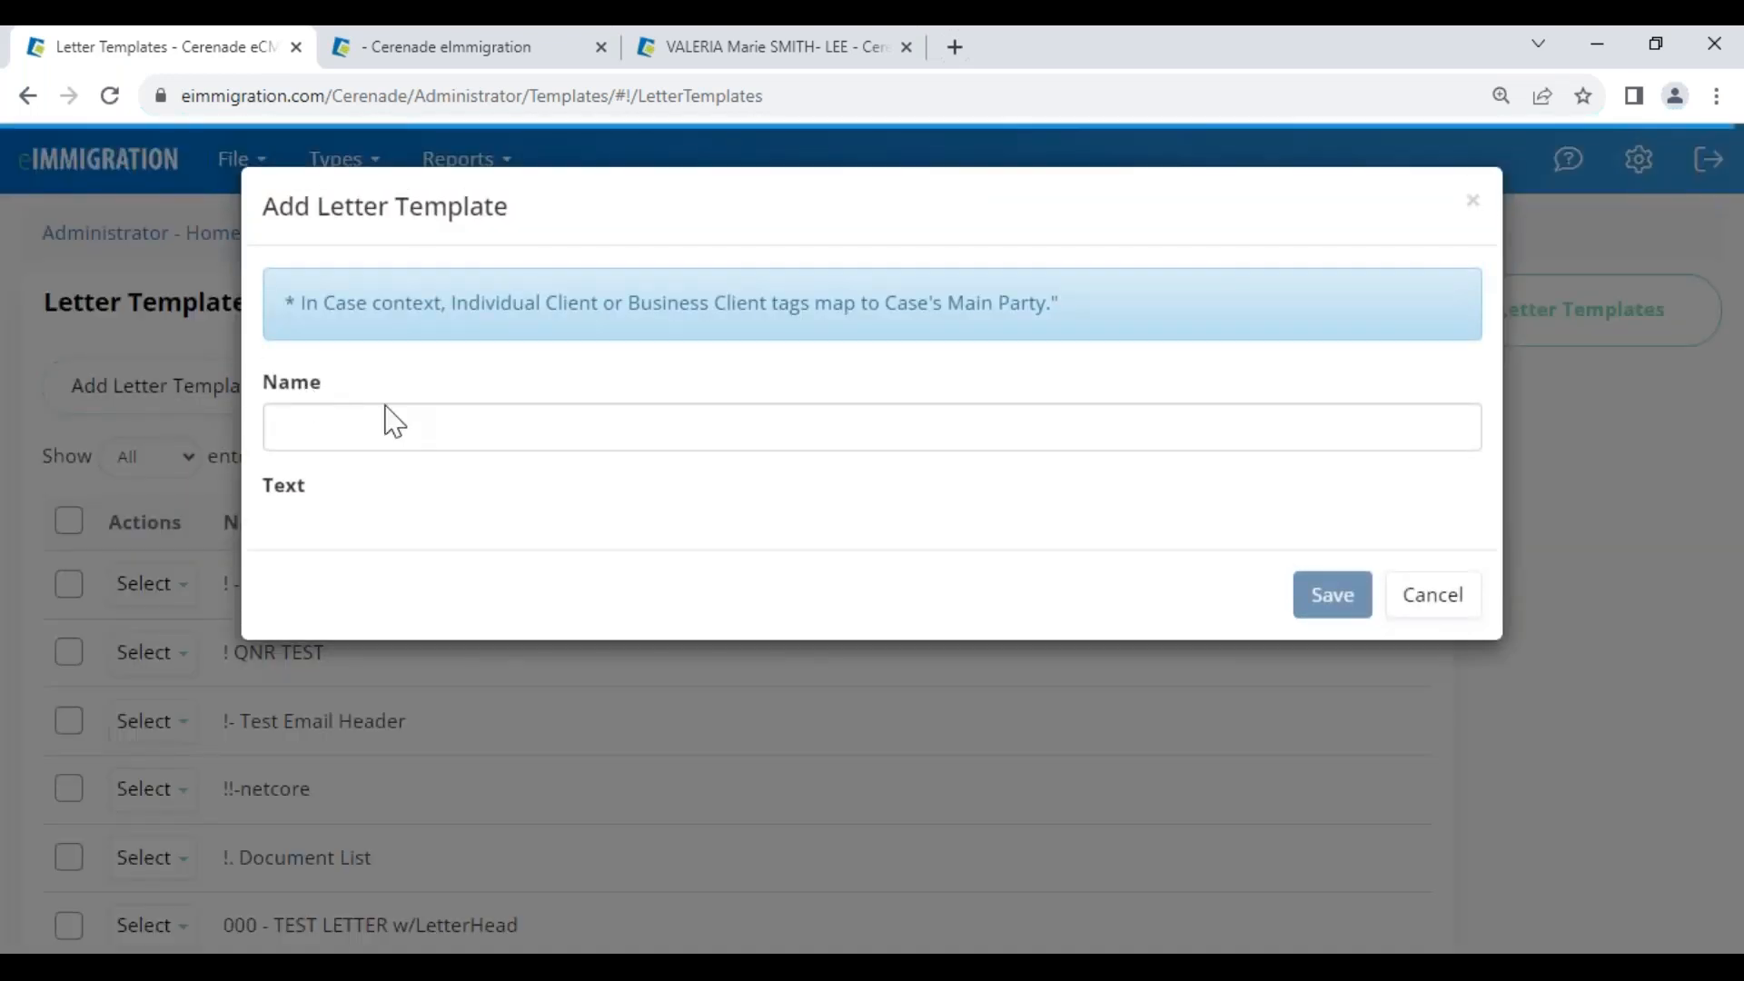
Type the placeholder text 'sdfsd' into the new template's body
click(348, 428)
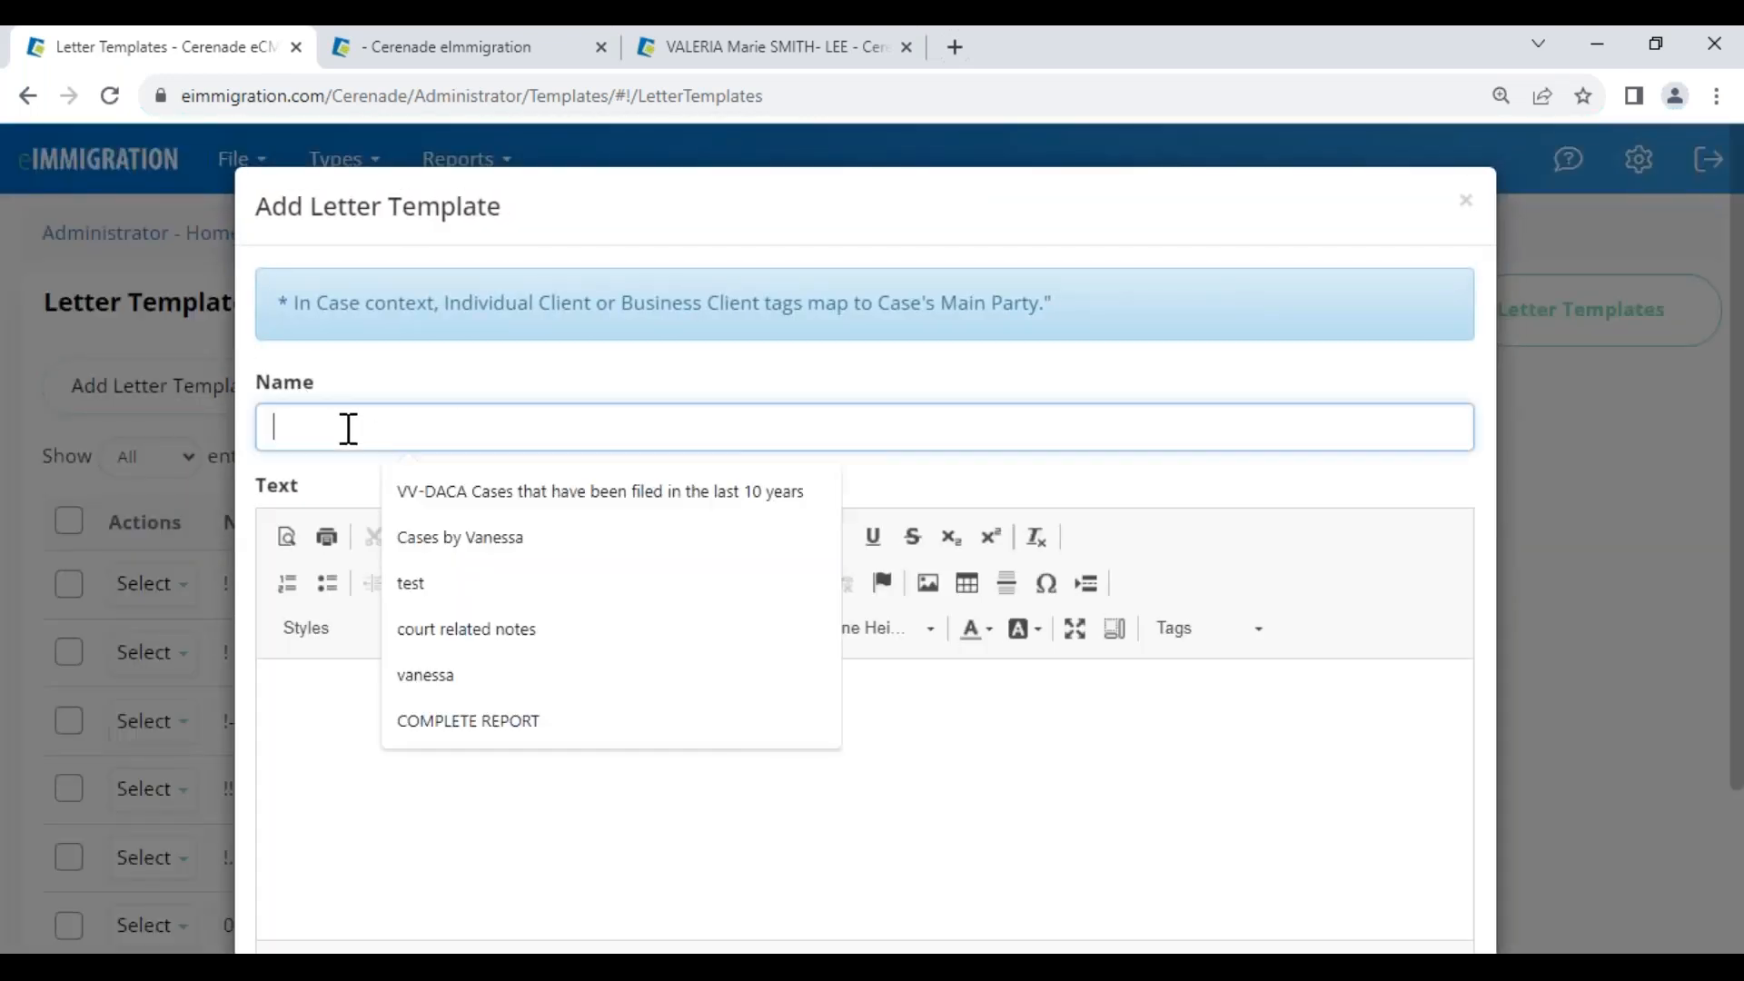
click(326, 766)
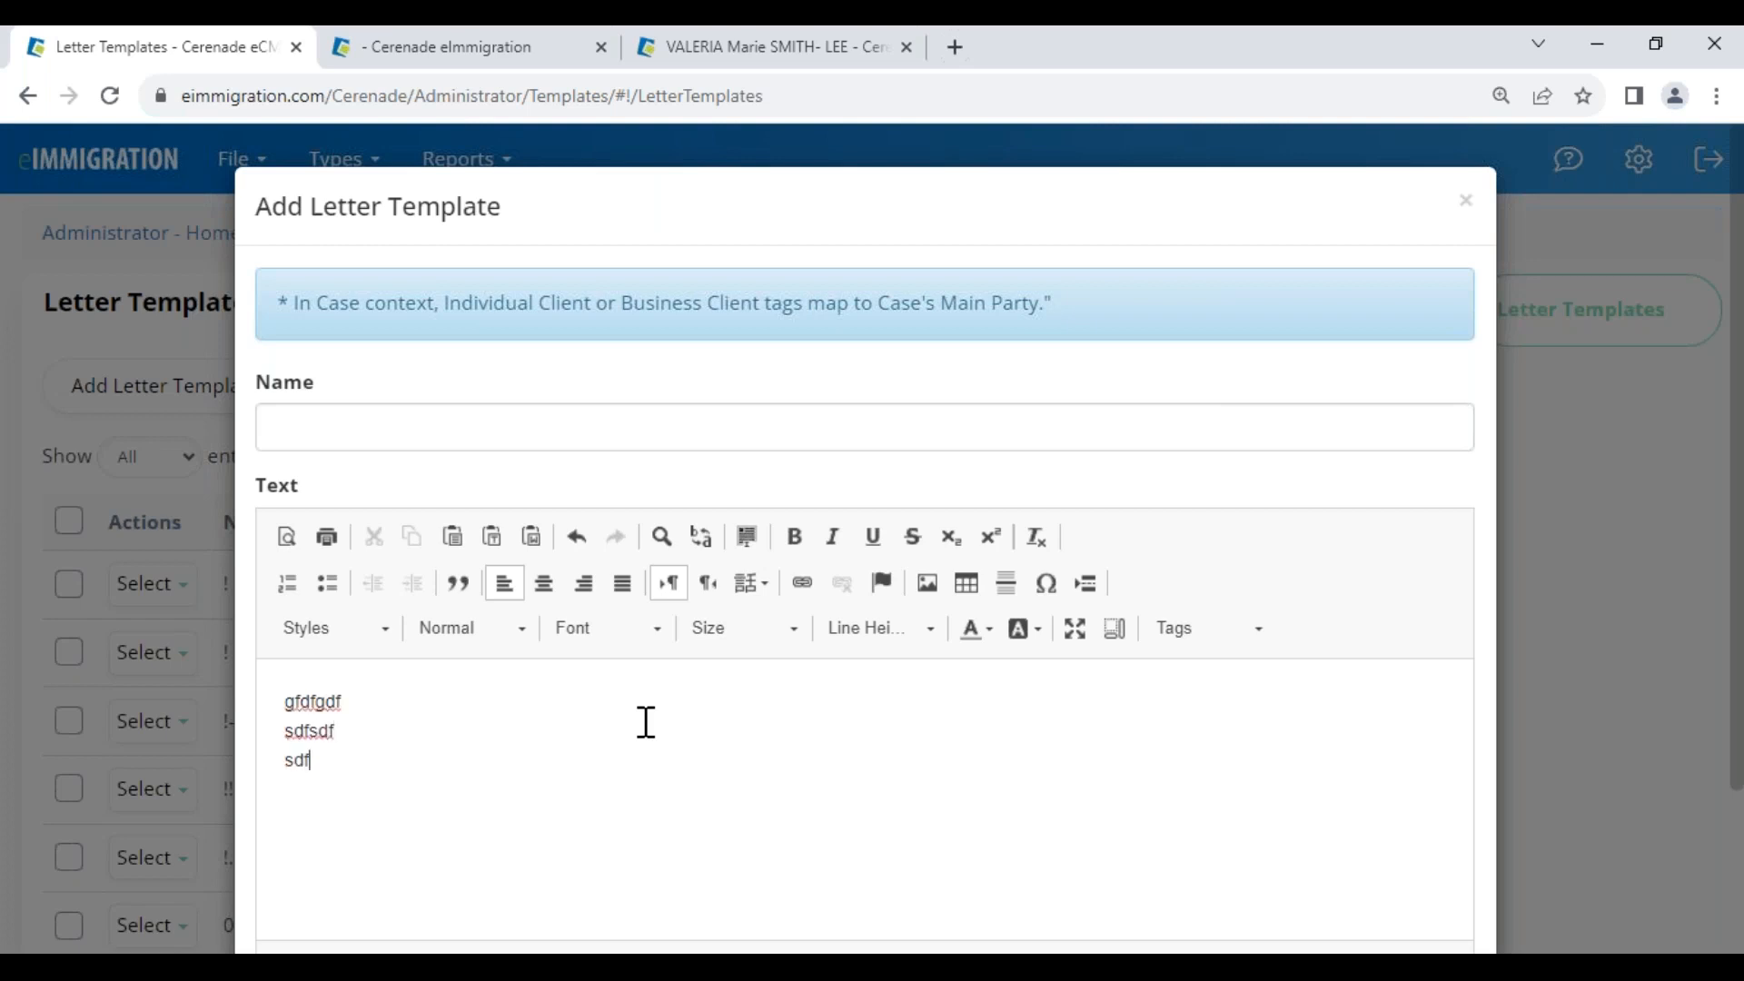
text(sdfsdf)
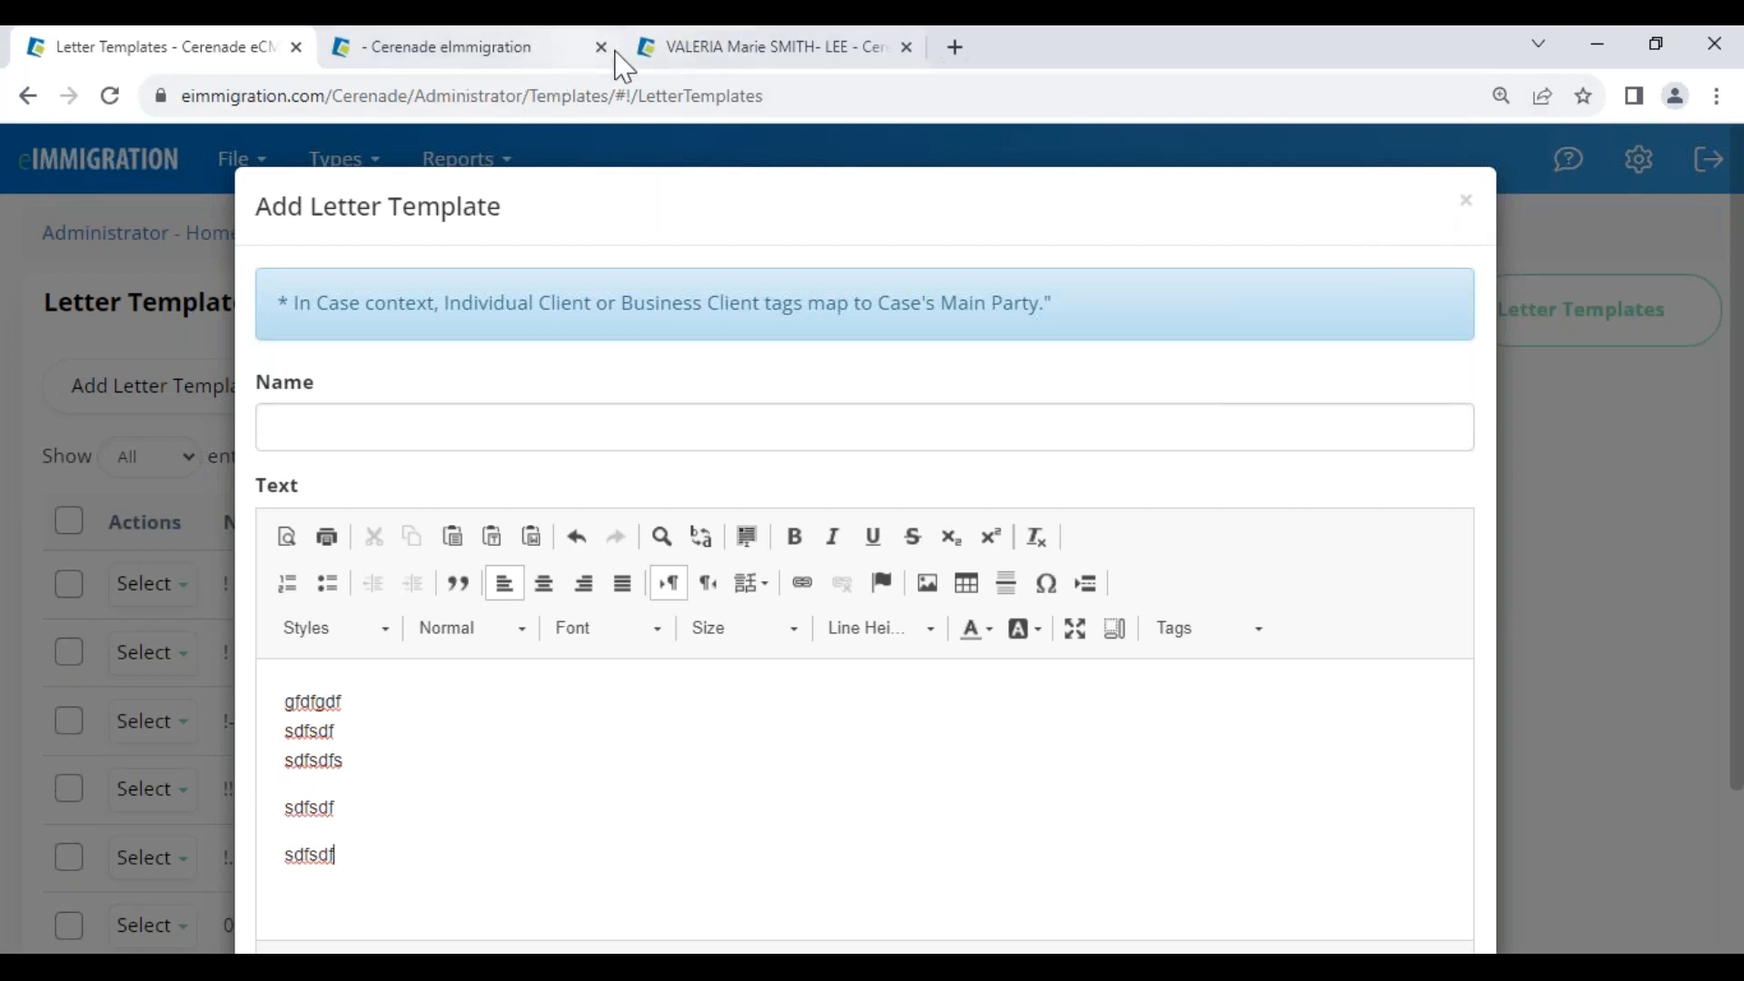
Copy the [IndividualClient:First] tag from Tag Helper, filtered to Individual Client with search 'first nam'
click(710, 61)
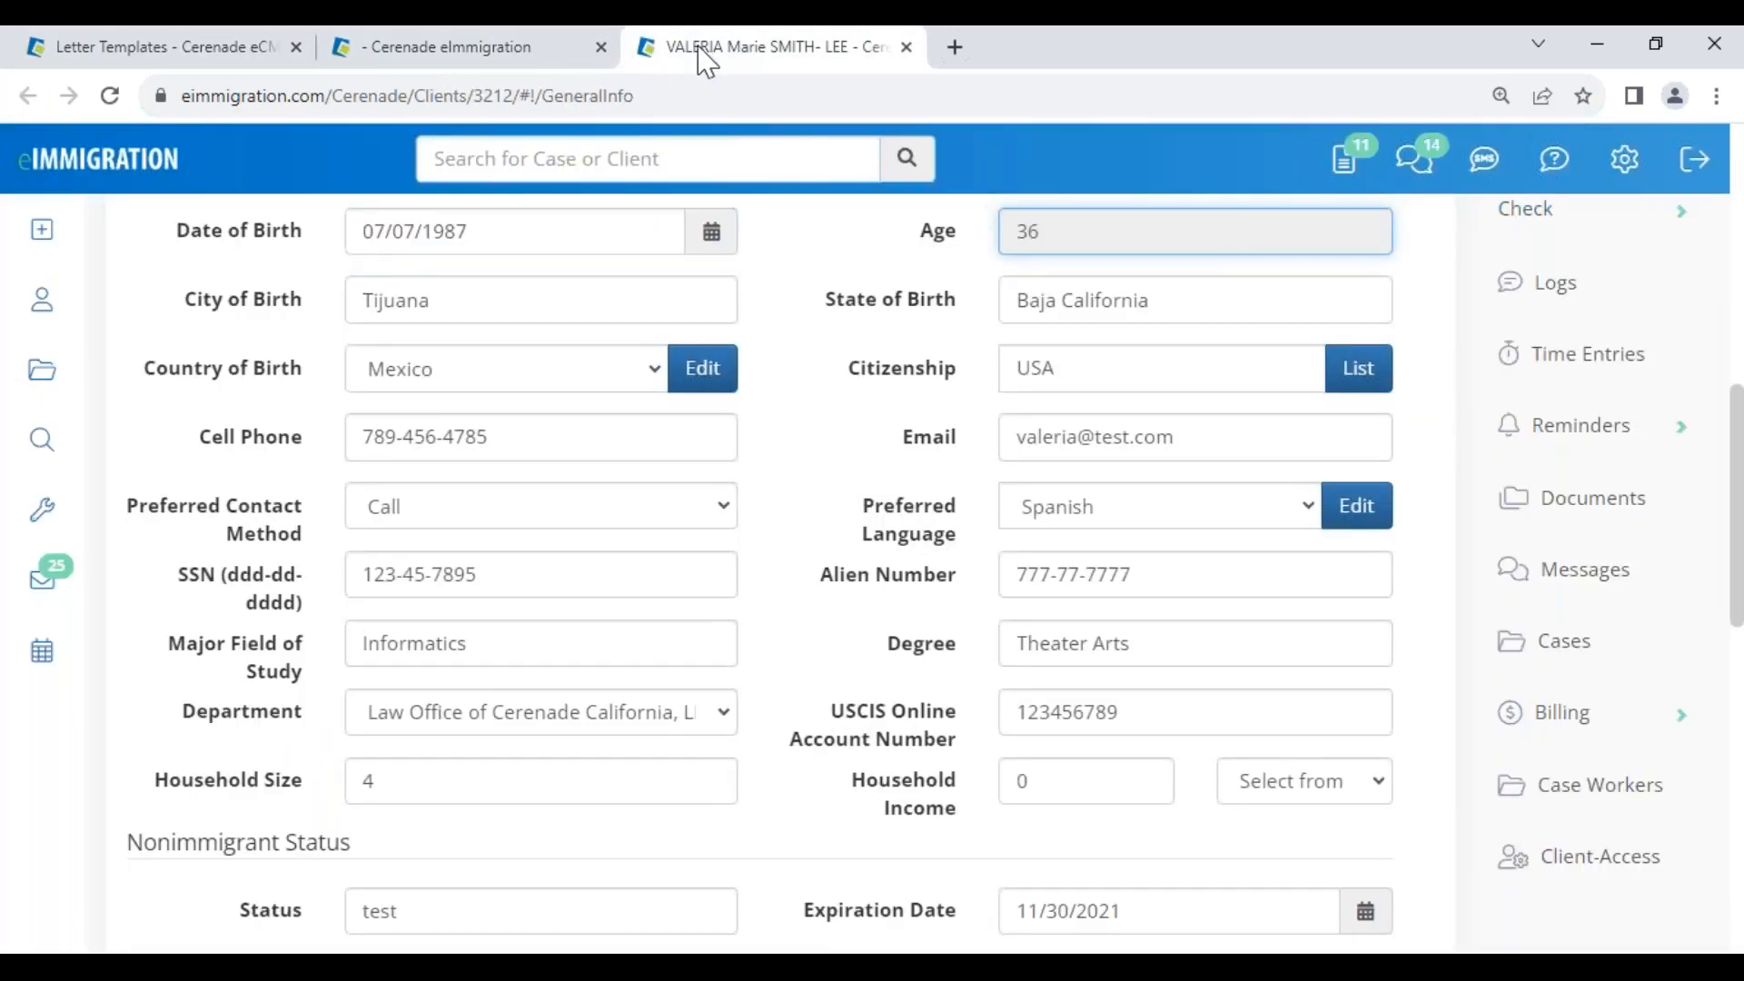
mouse_move(54, 527)
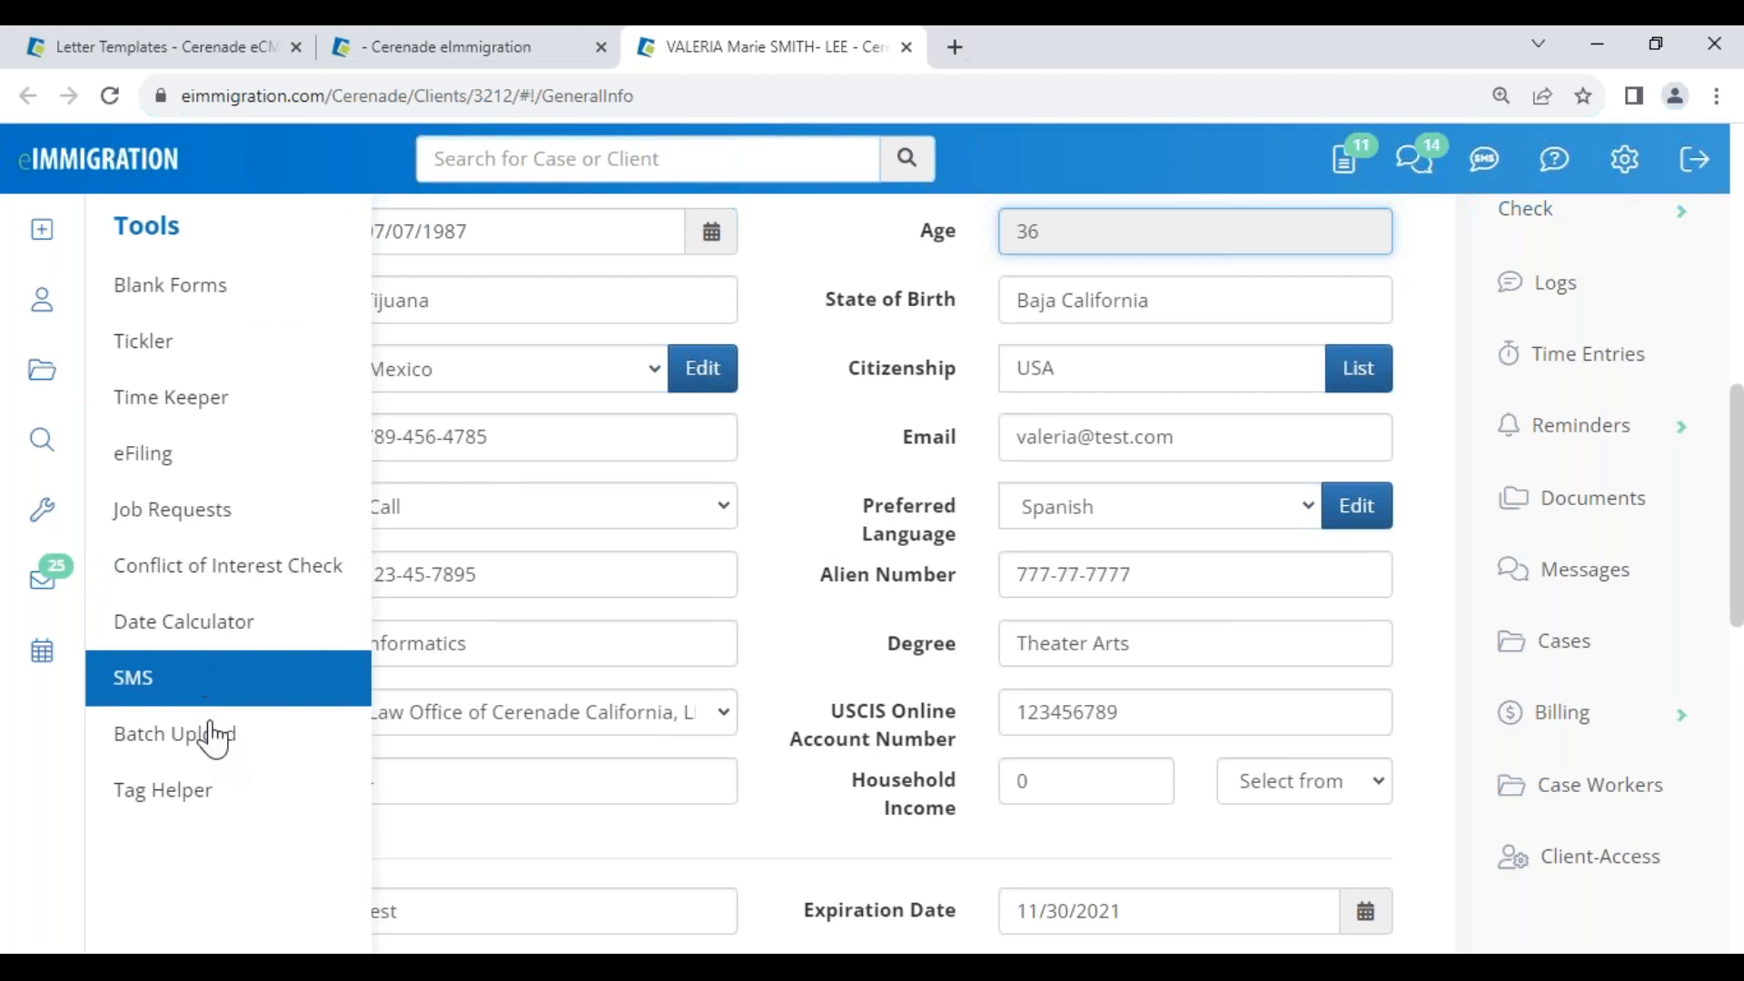
click(167, 790)
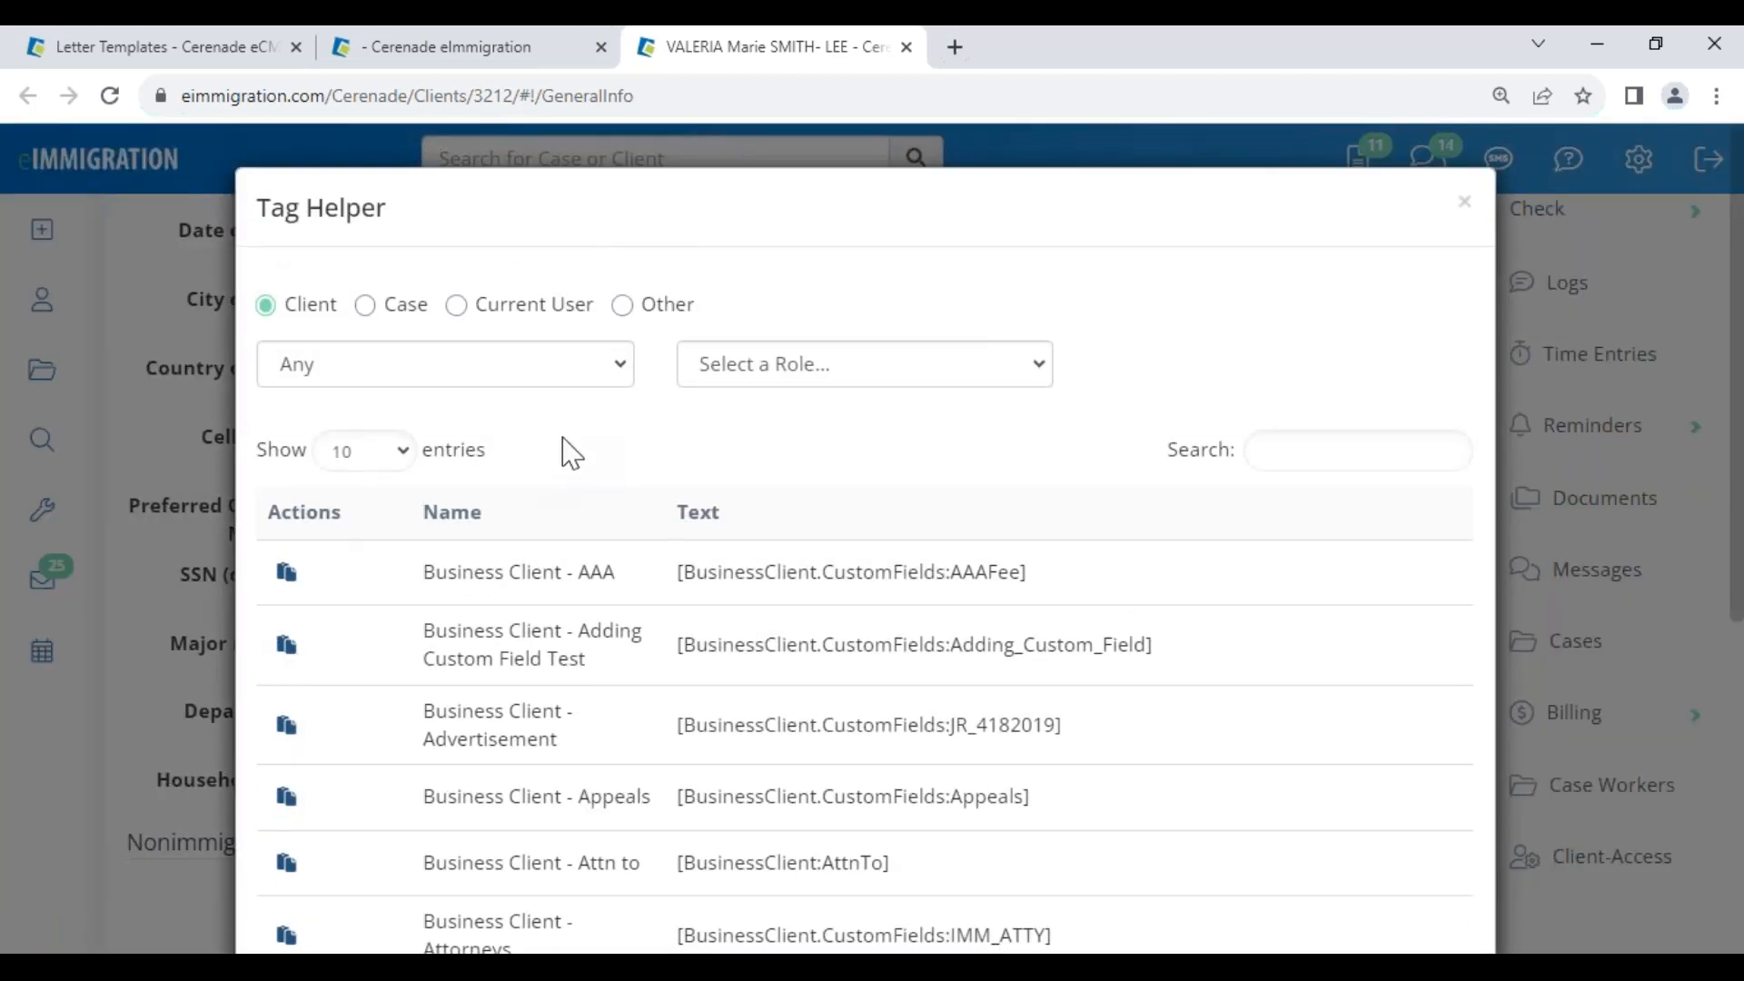
click(1291, 451)
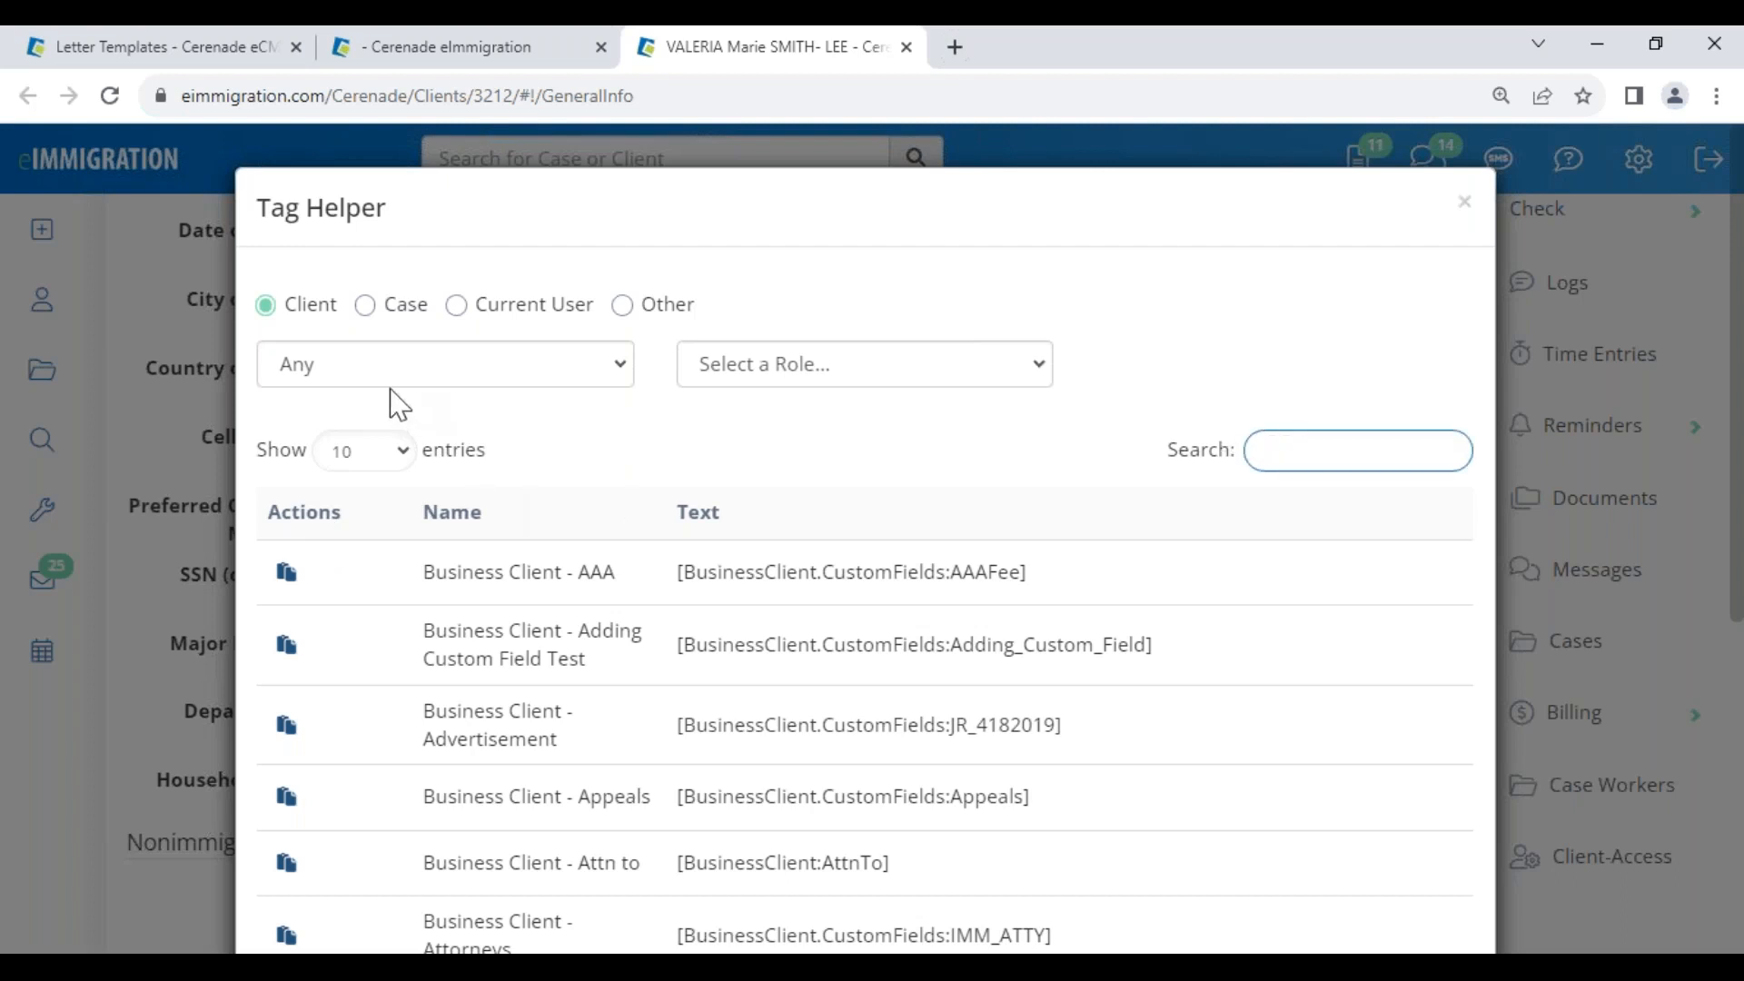
click(382, 367)
click(386, 431)
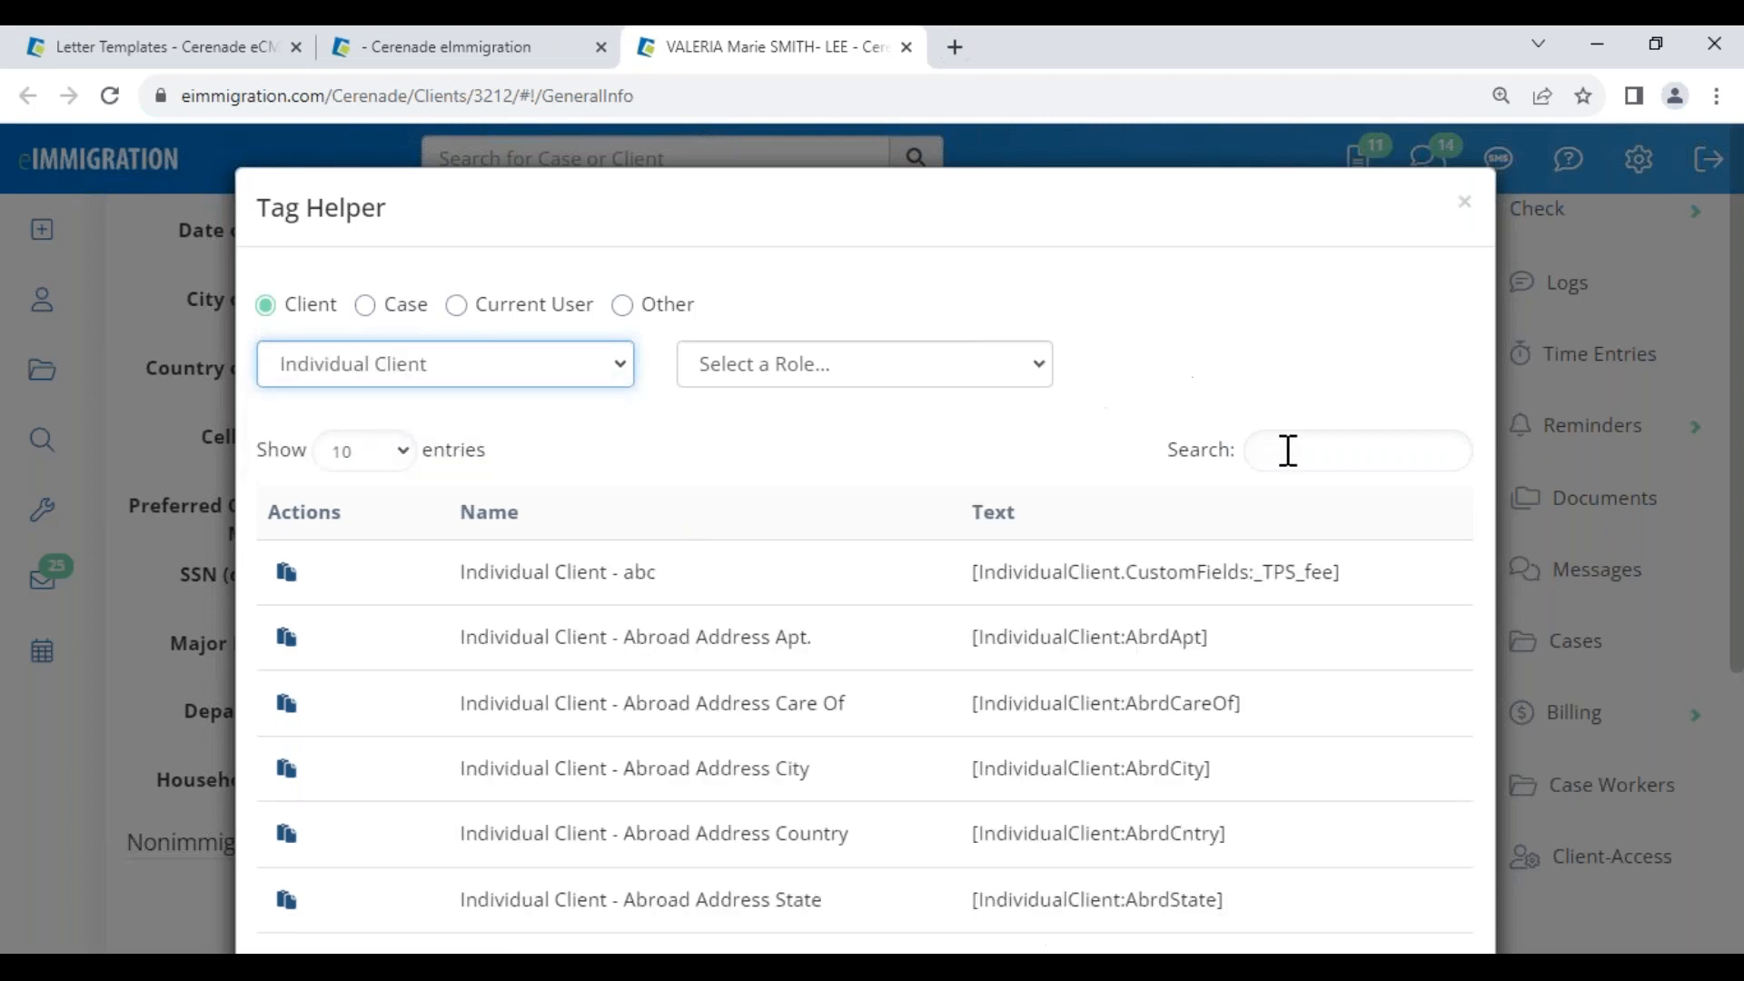
click(1296, 451)
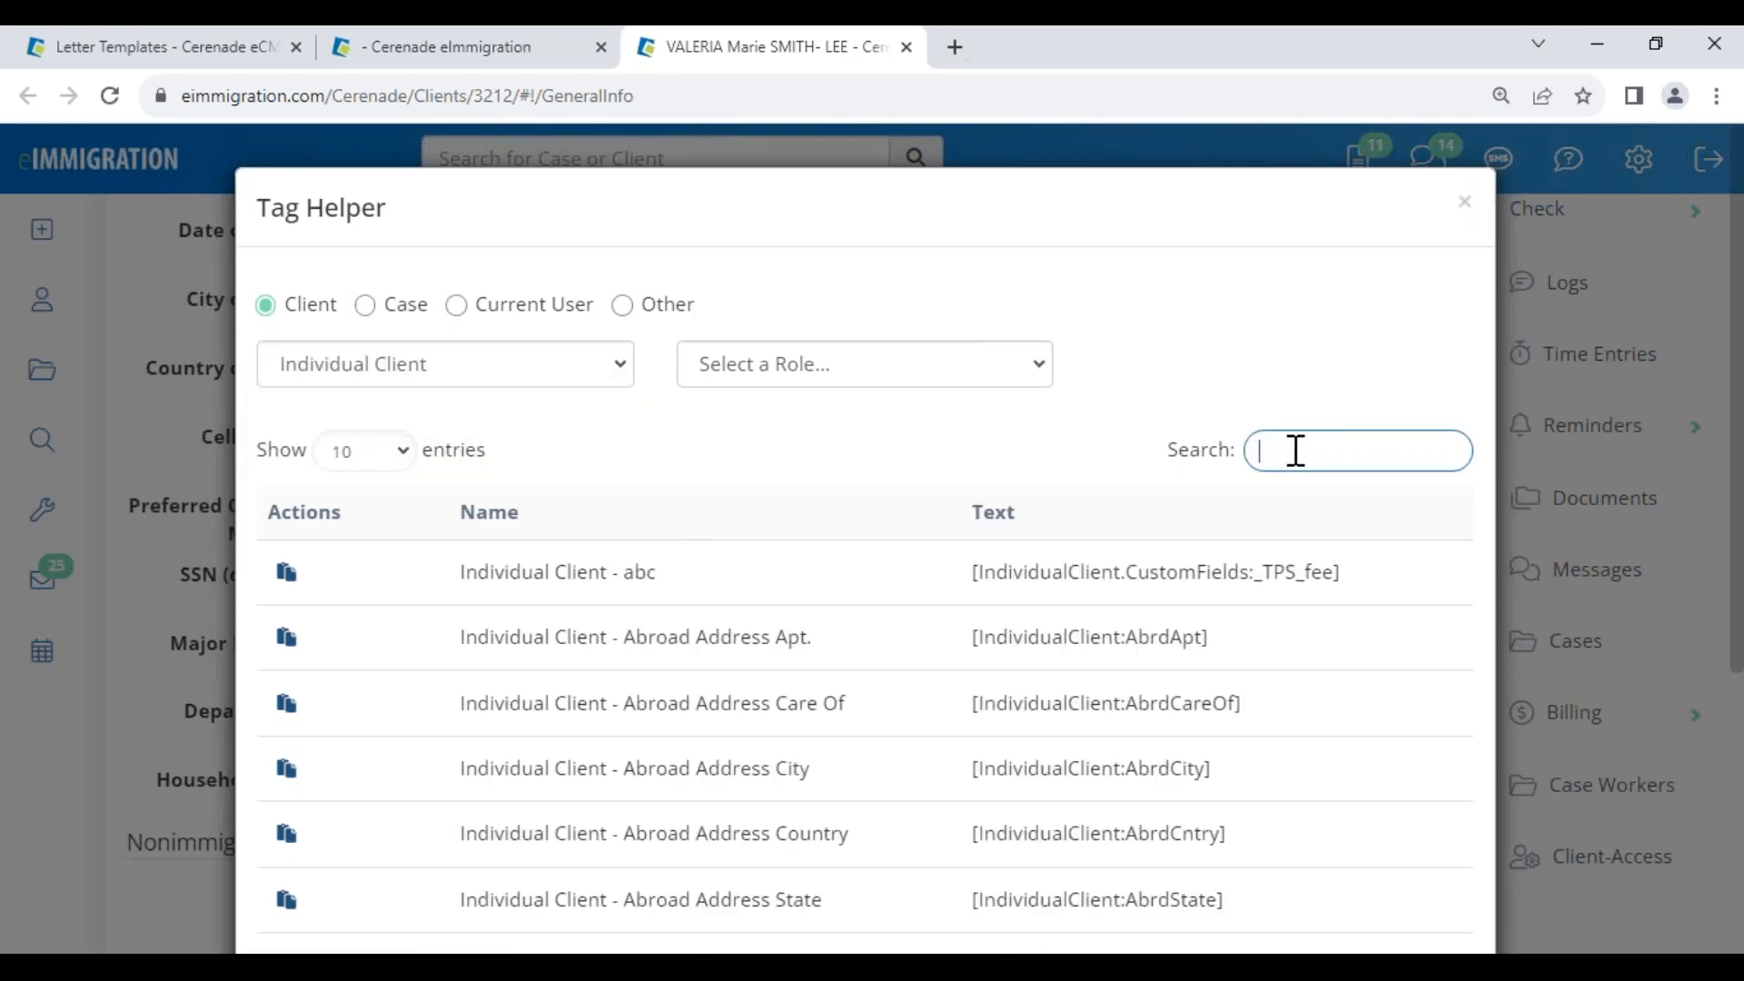
text(first name)
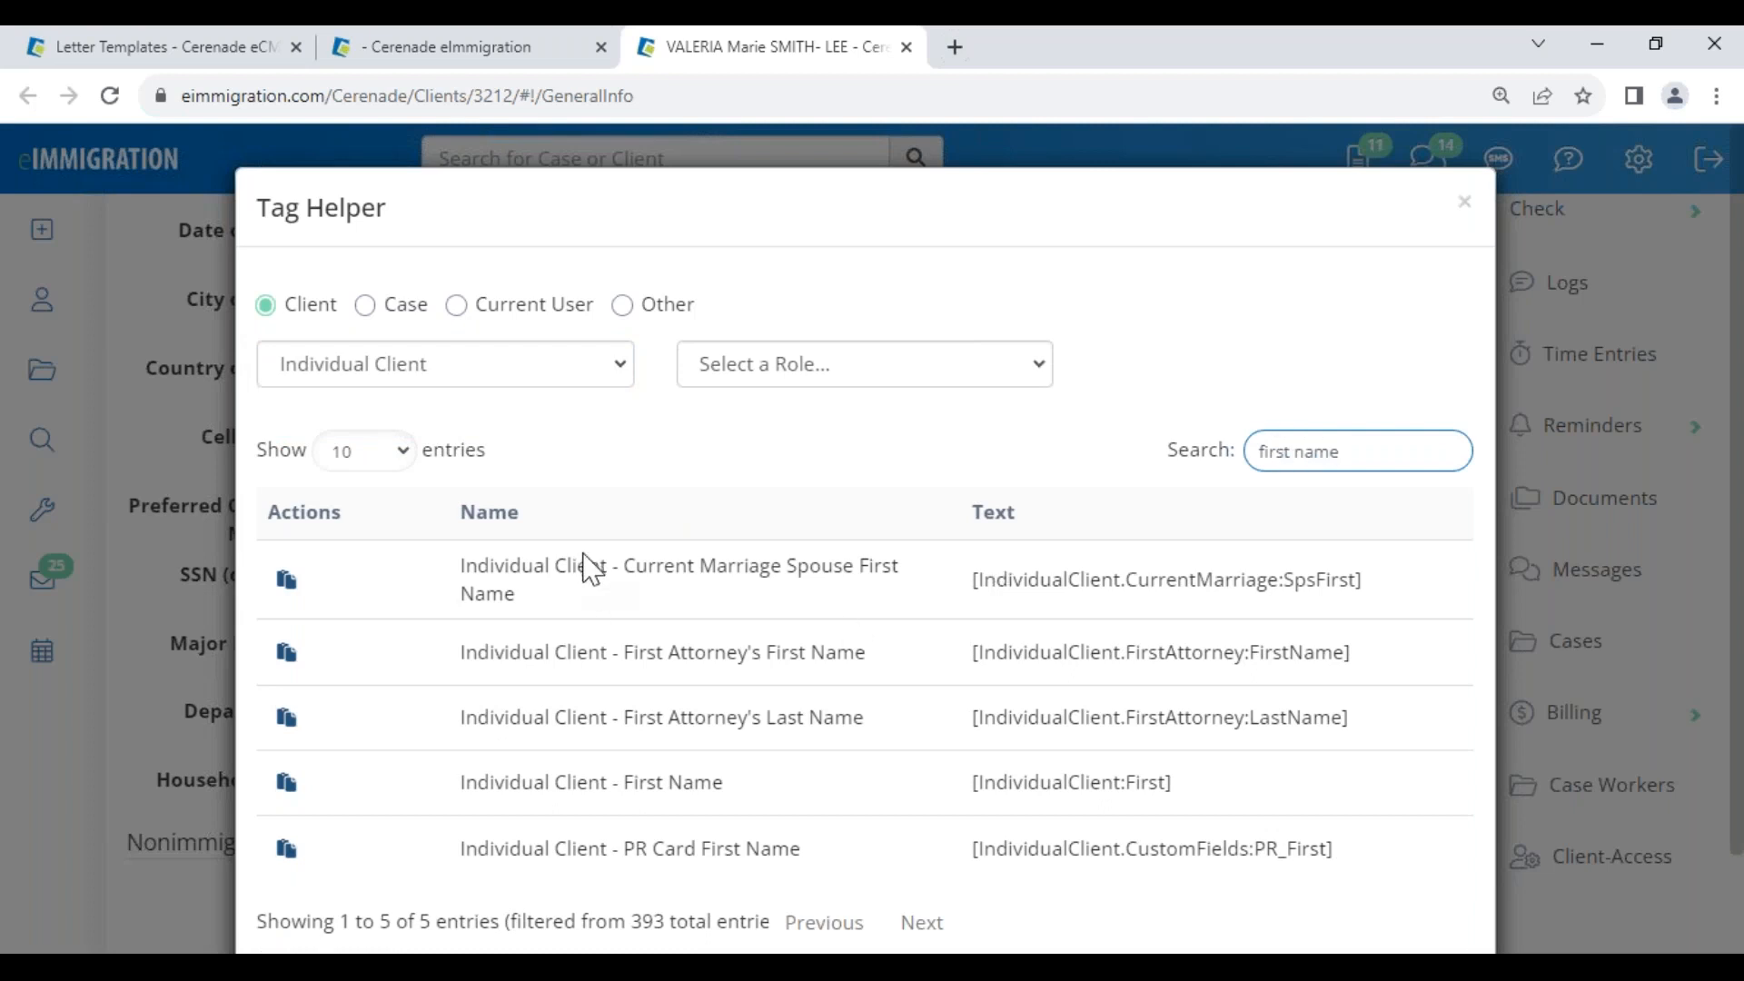
drag(1172, 783, 977, 816)
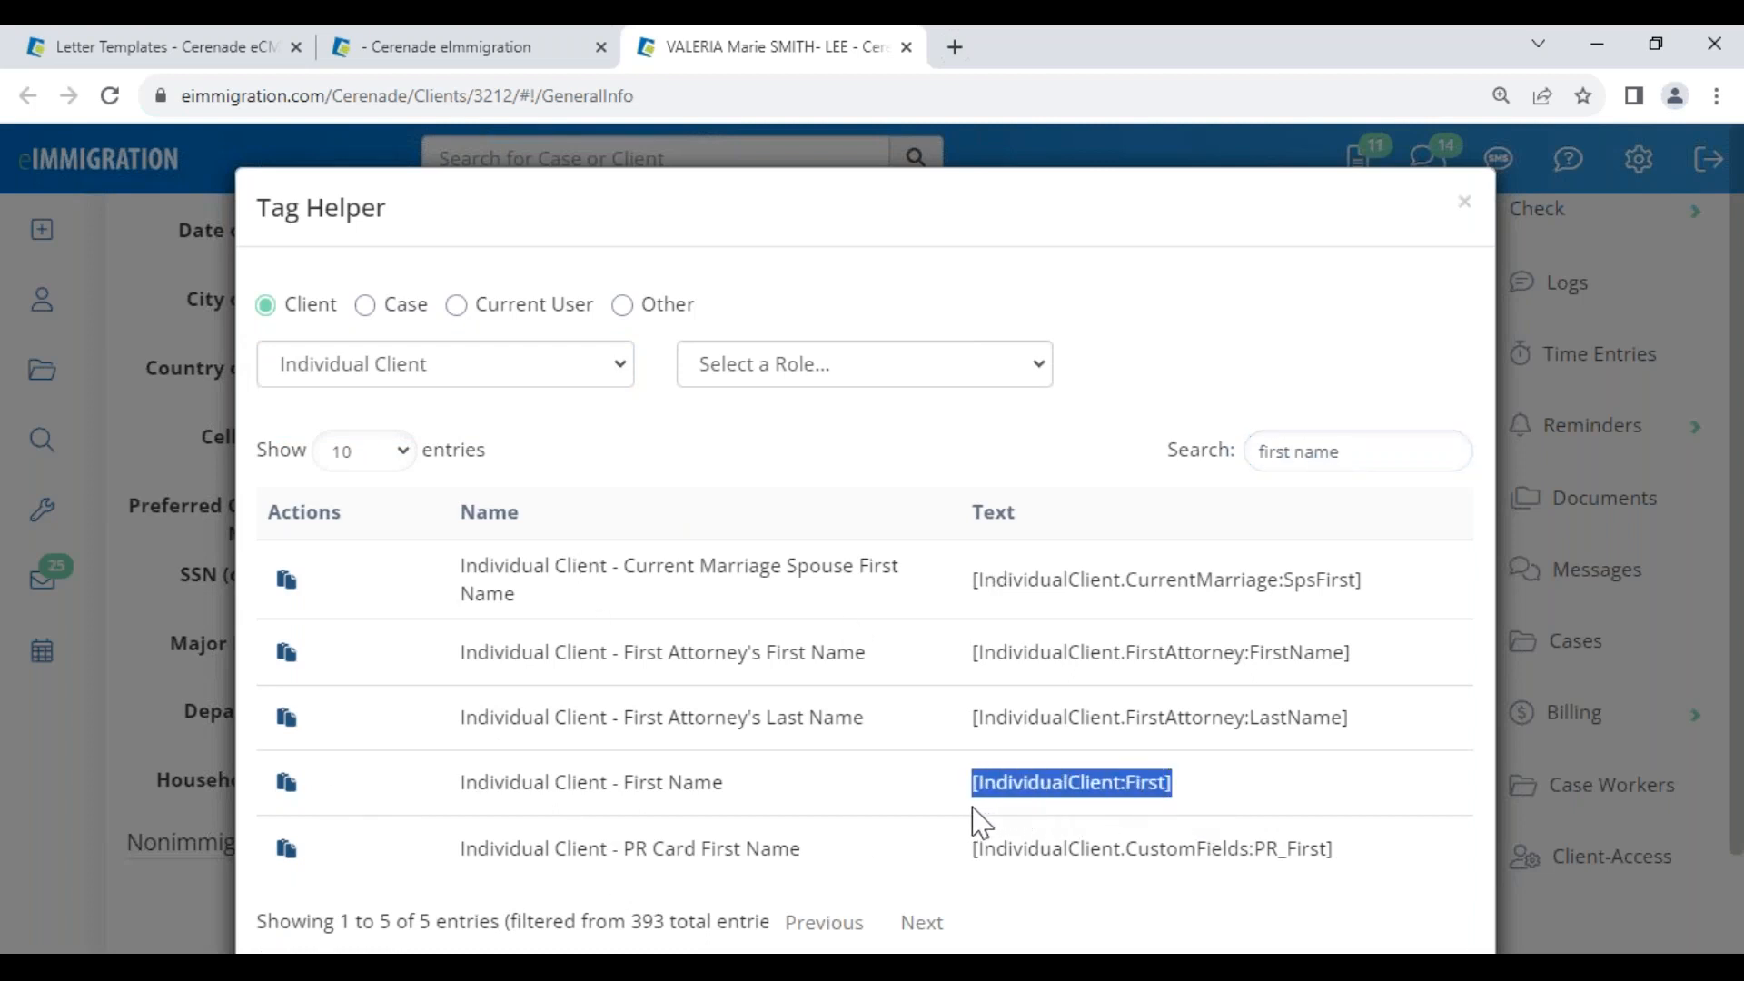
click(287, 787)
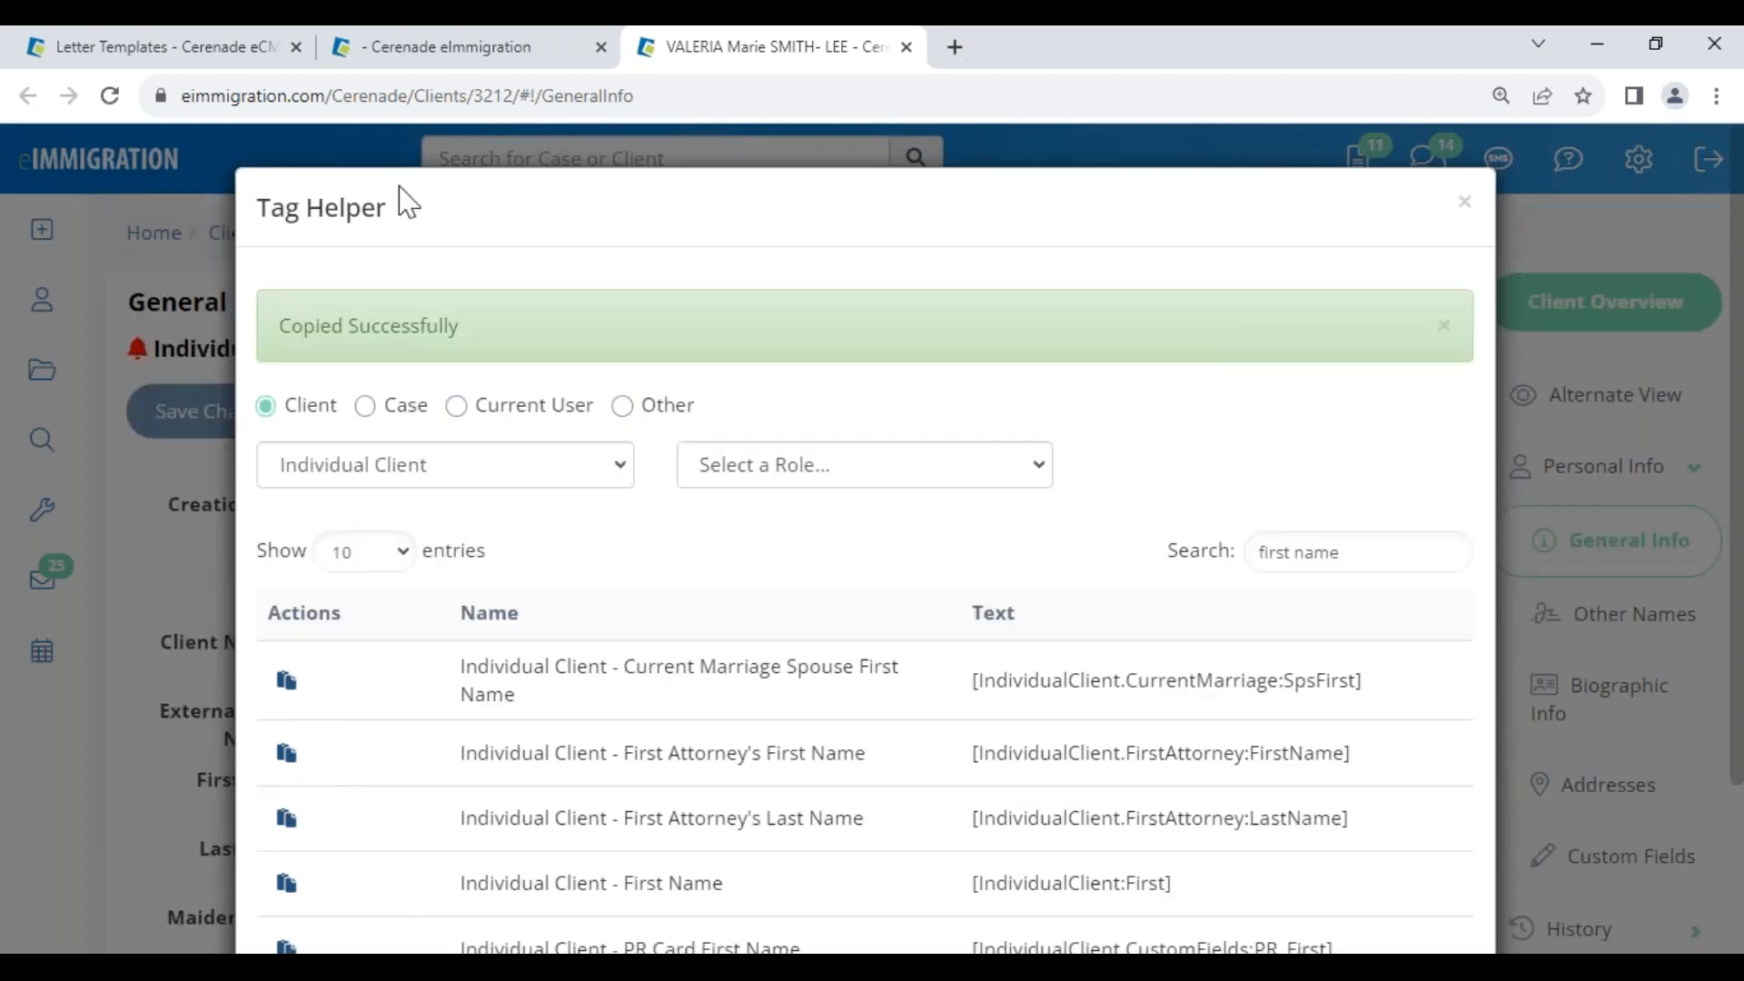
click(233, 51)
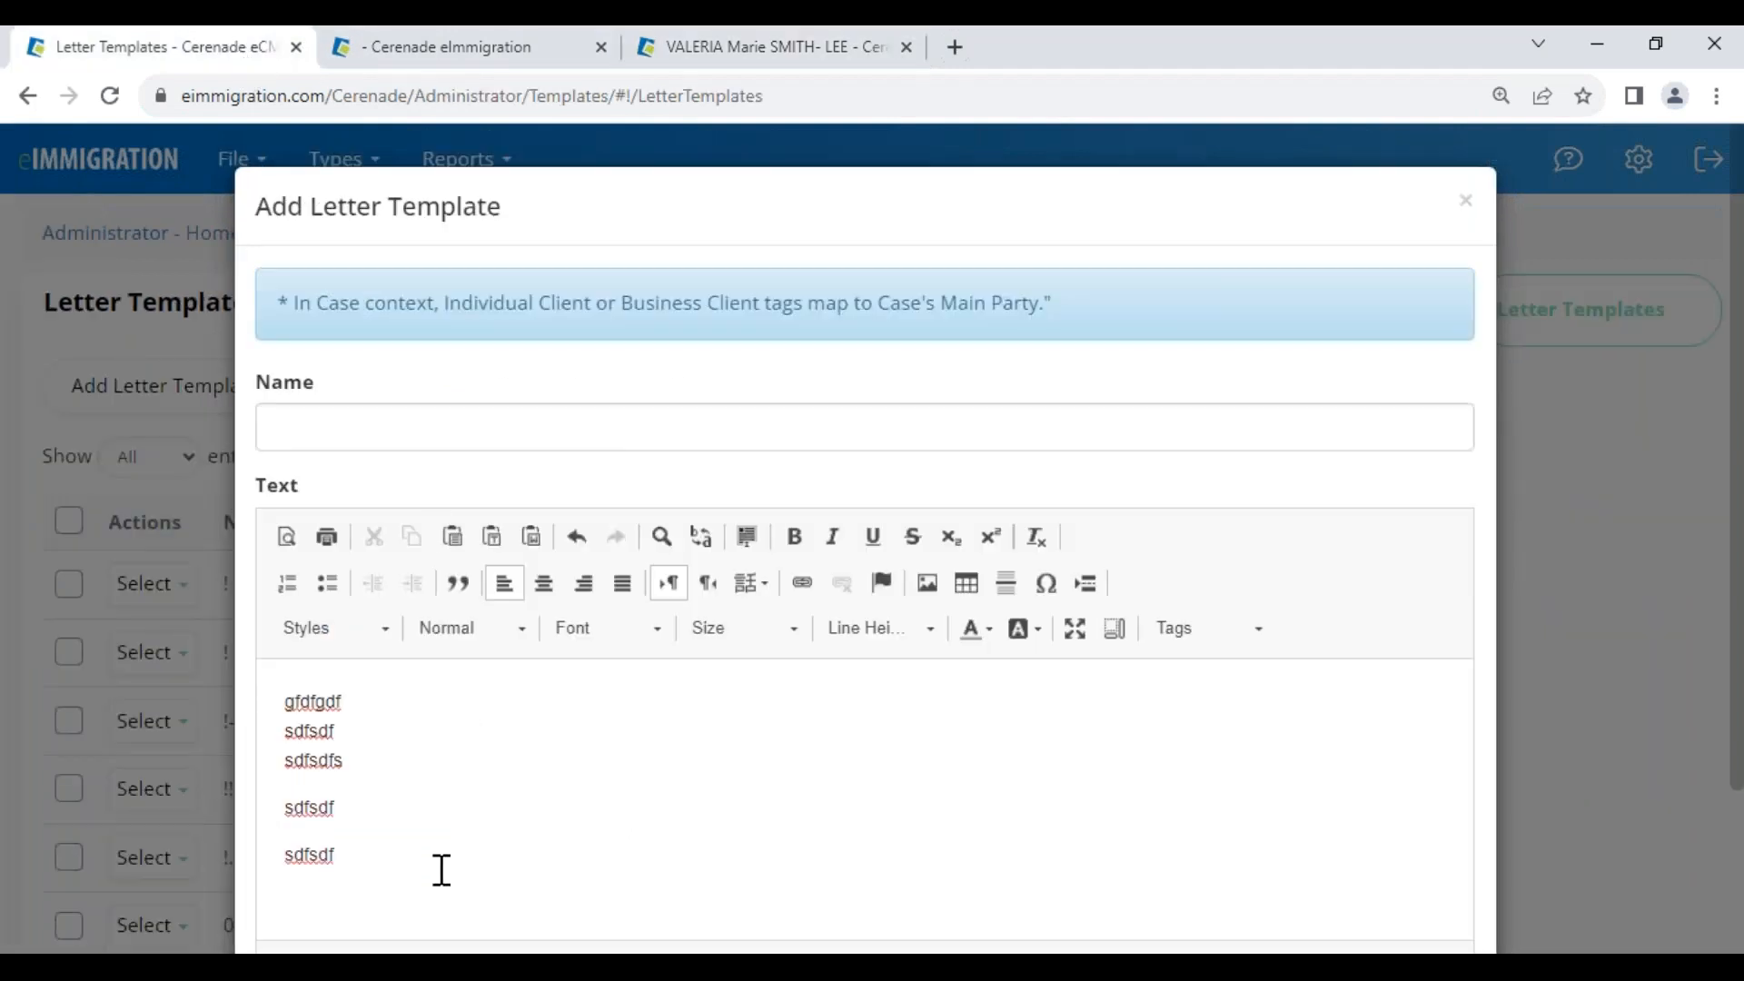
Paste the [IndividualClient:First] tag into the body, then copy [IndividualClient:CellPhone] by searching 'ph'
key(ctrl+v)
drag(531, 852, 339, 830)
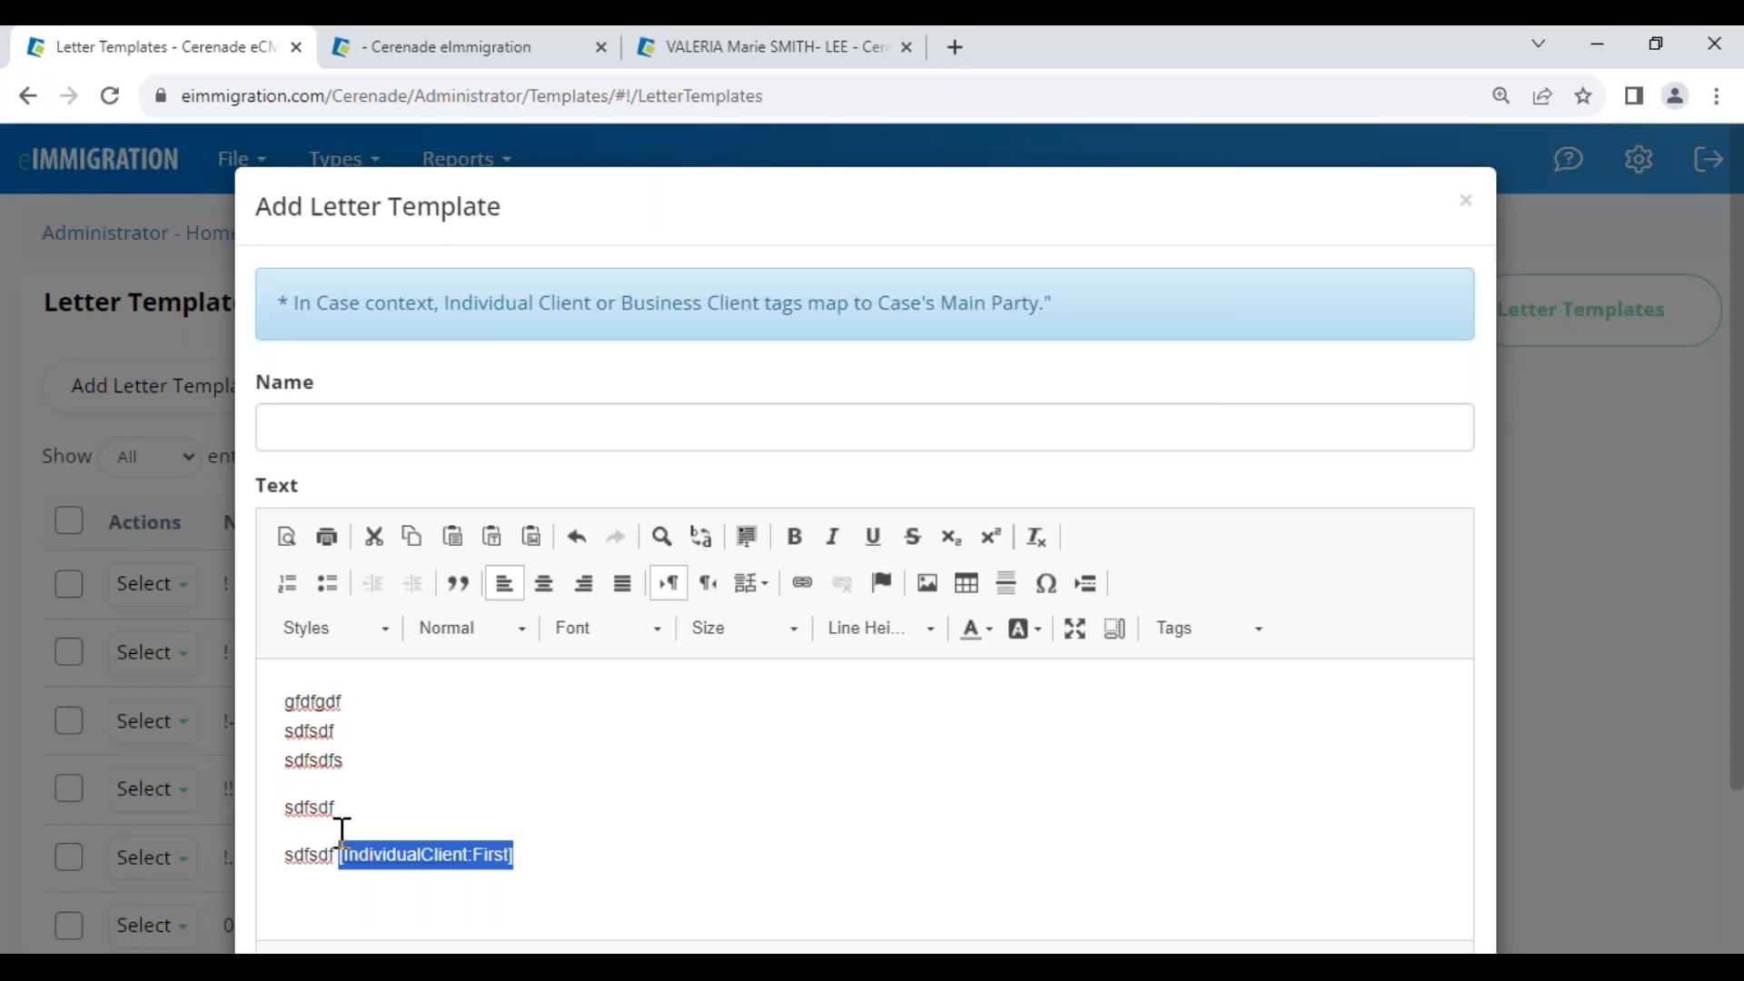
click(557, 860)
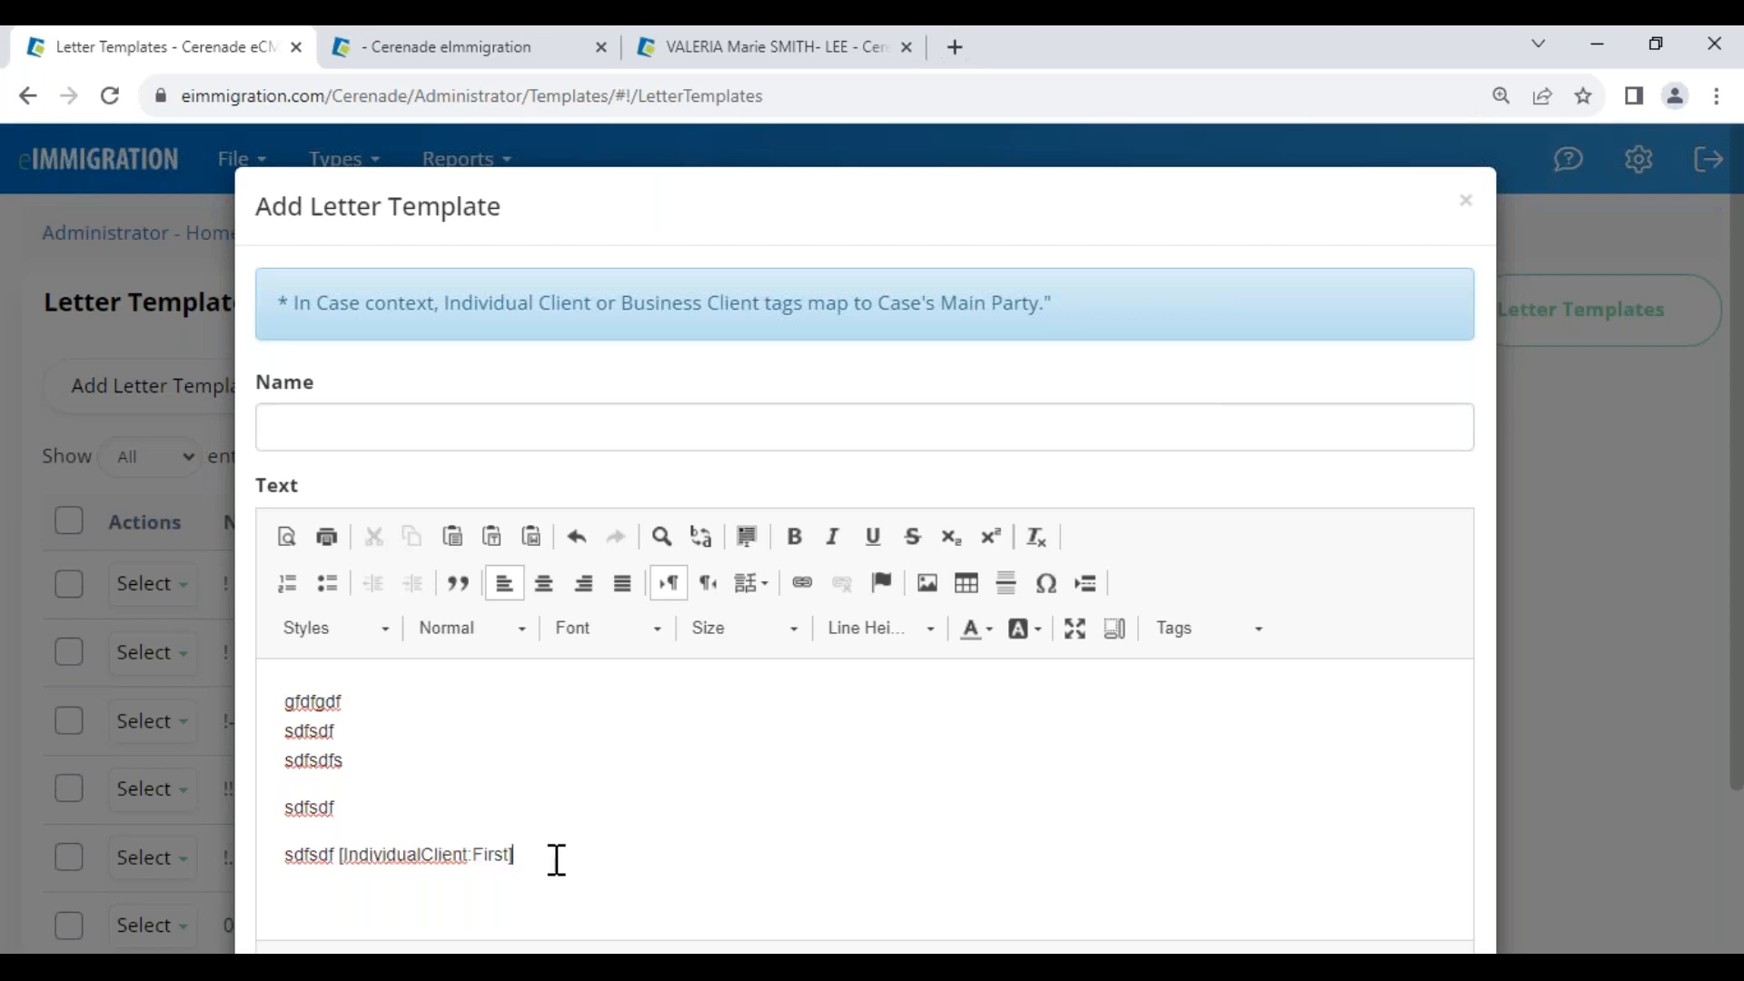
click(796, 55)
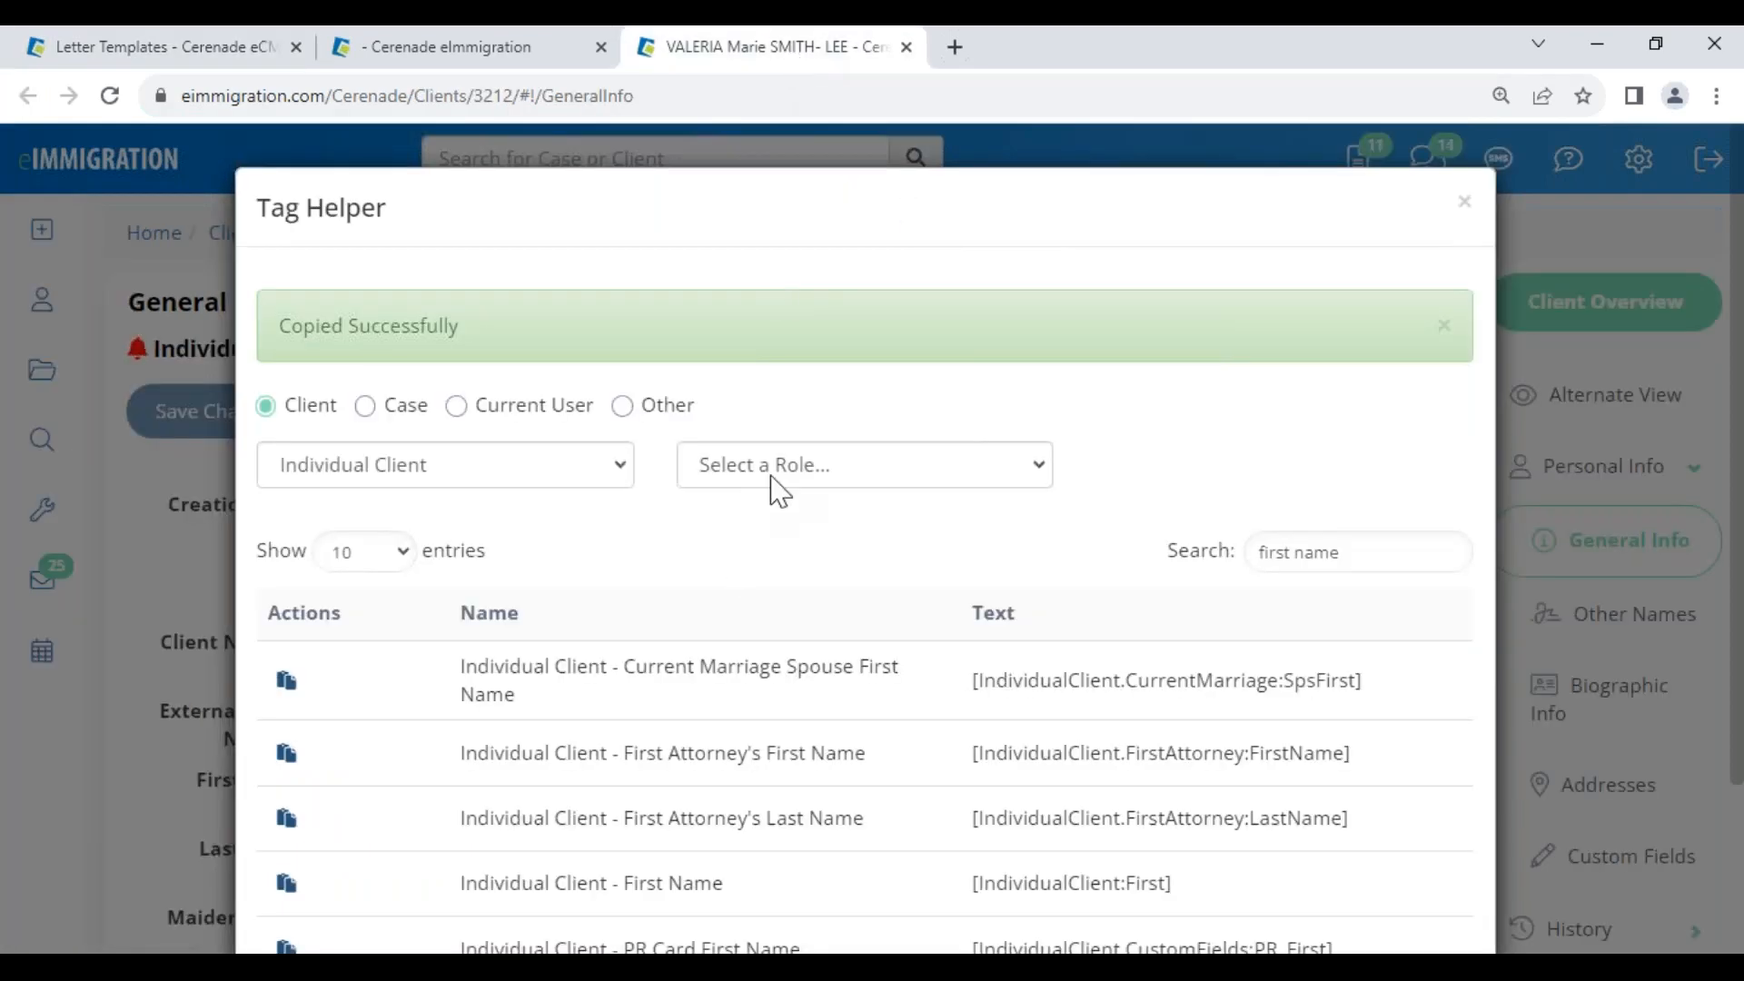
triple_click(1367, 548)
text(phone)
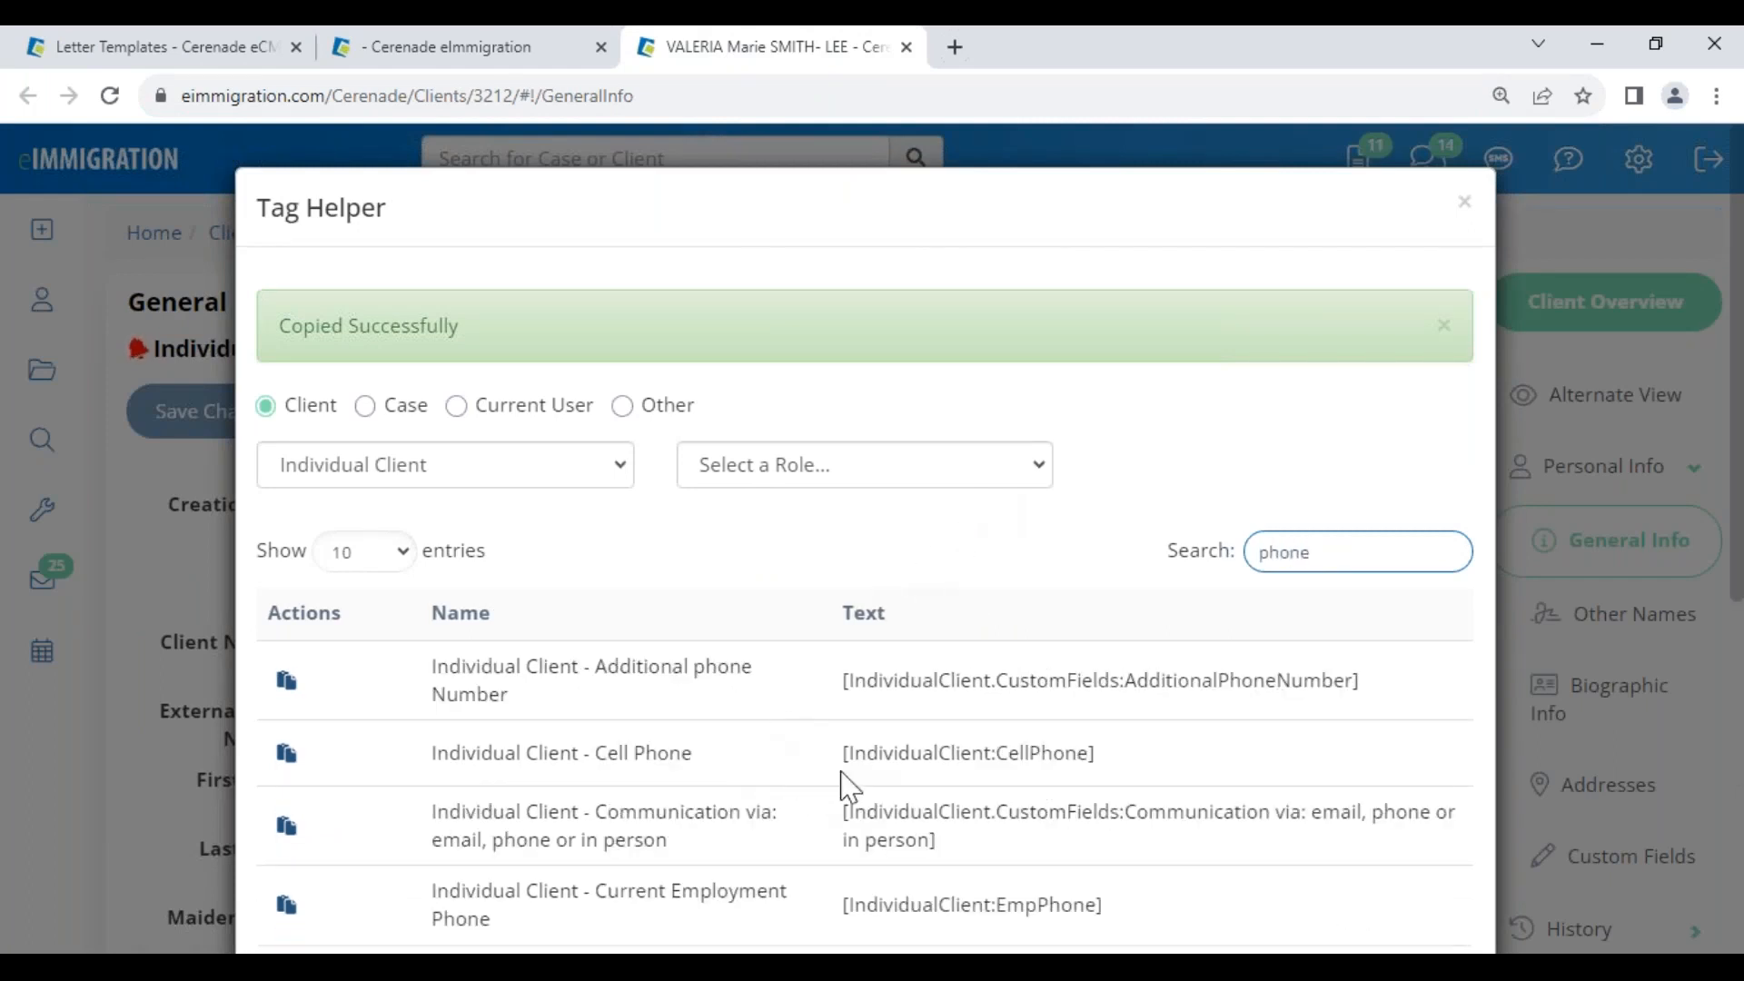
click(1121, 752)
drag(1121, 752, 826, 766)
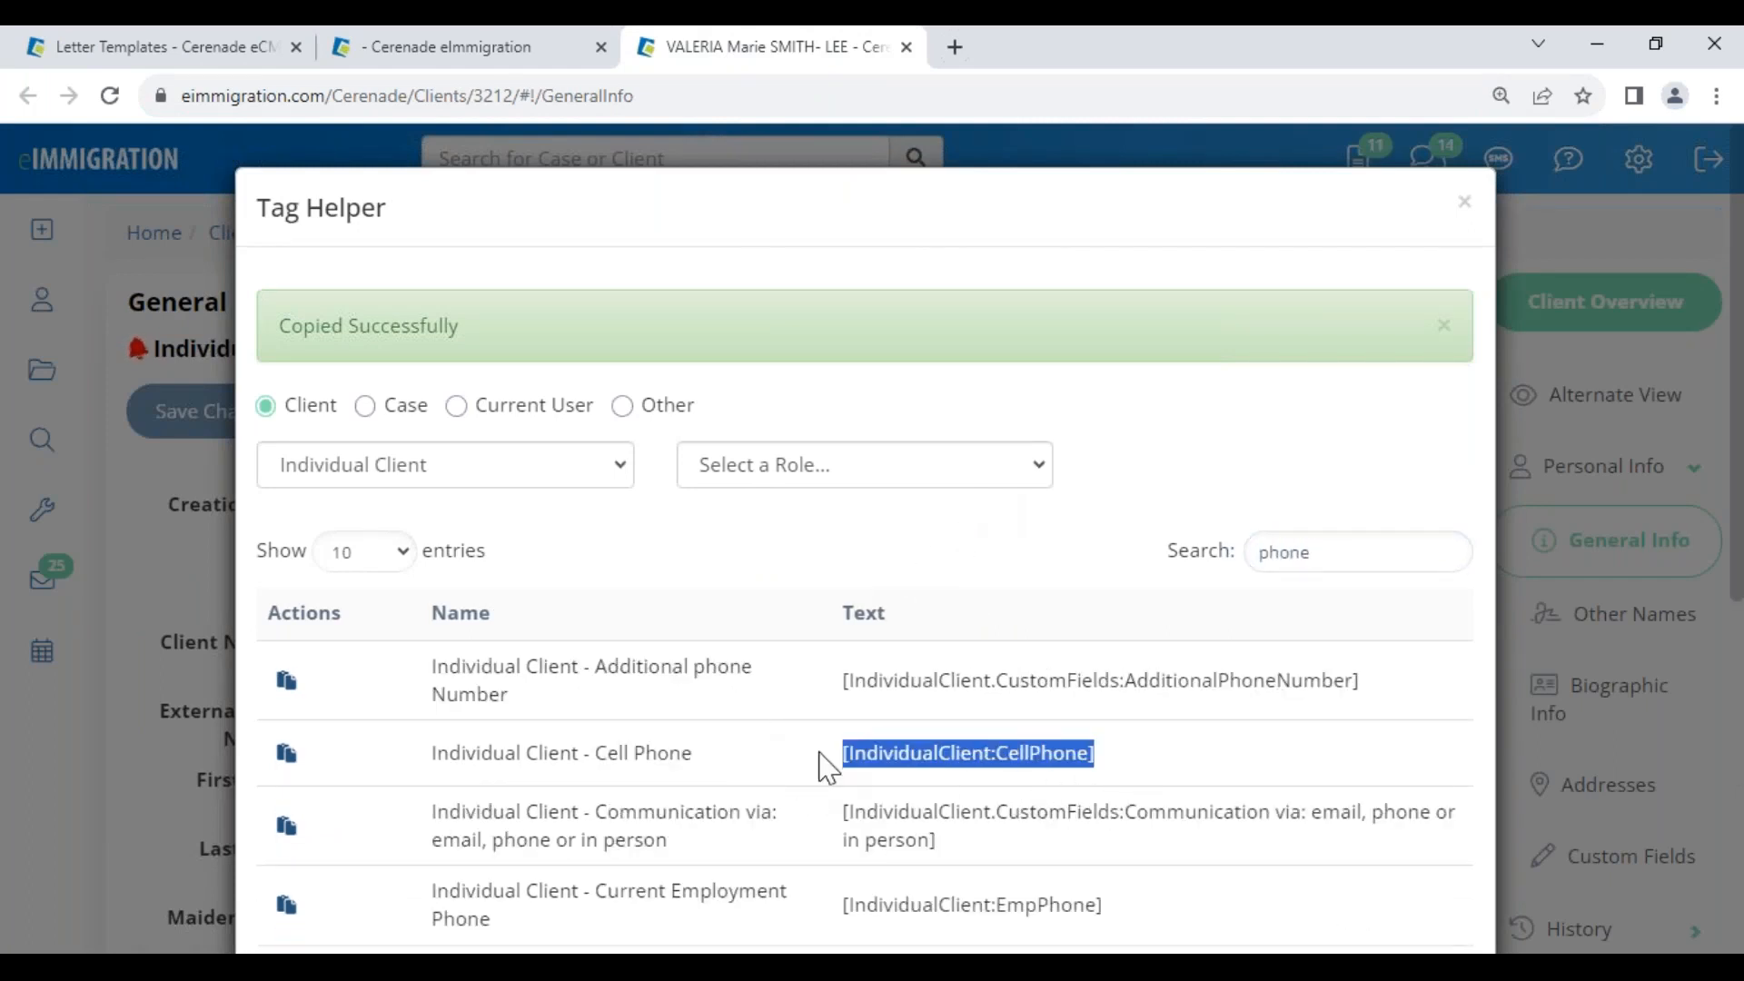
click(286, 754)
click(234, 46)
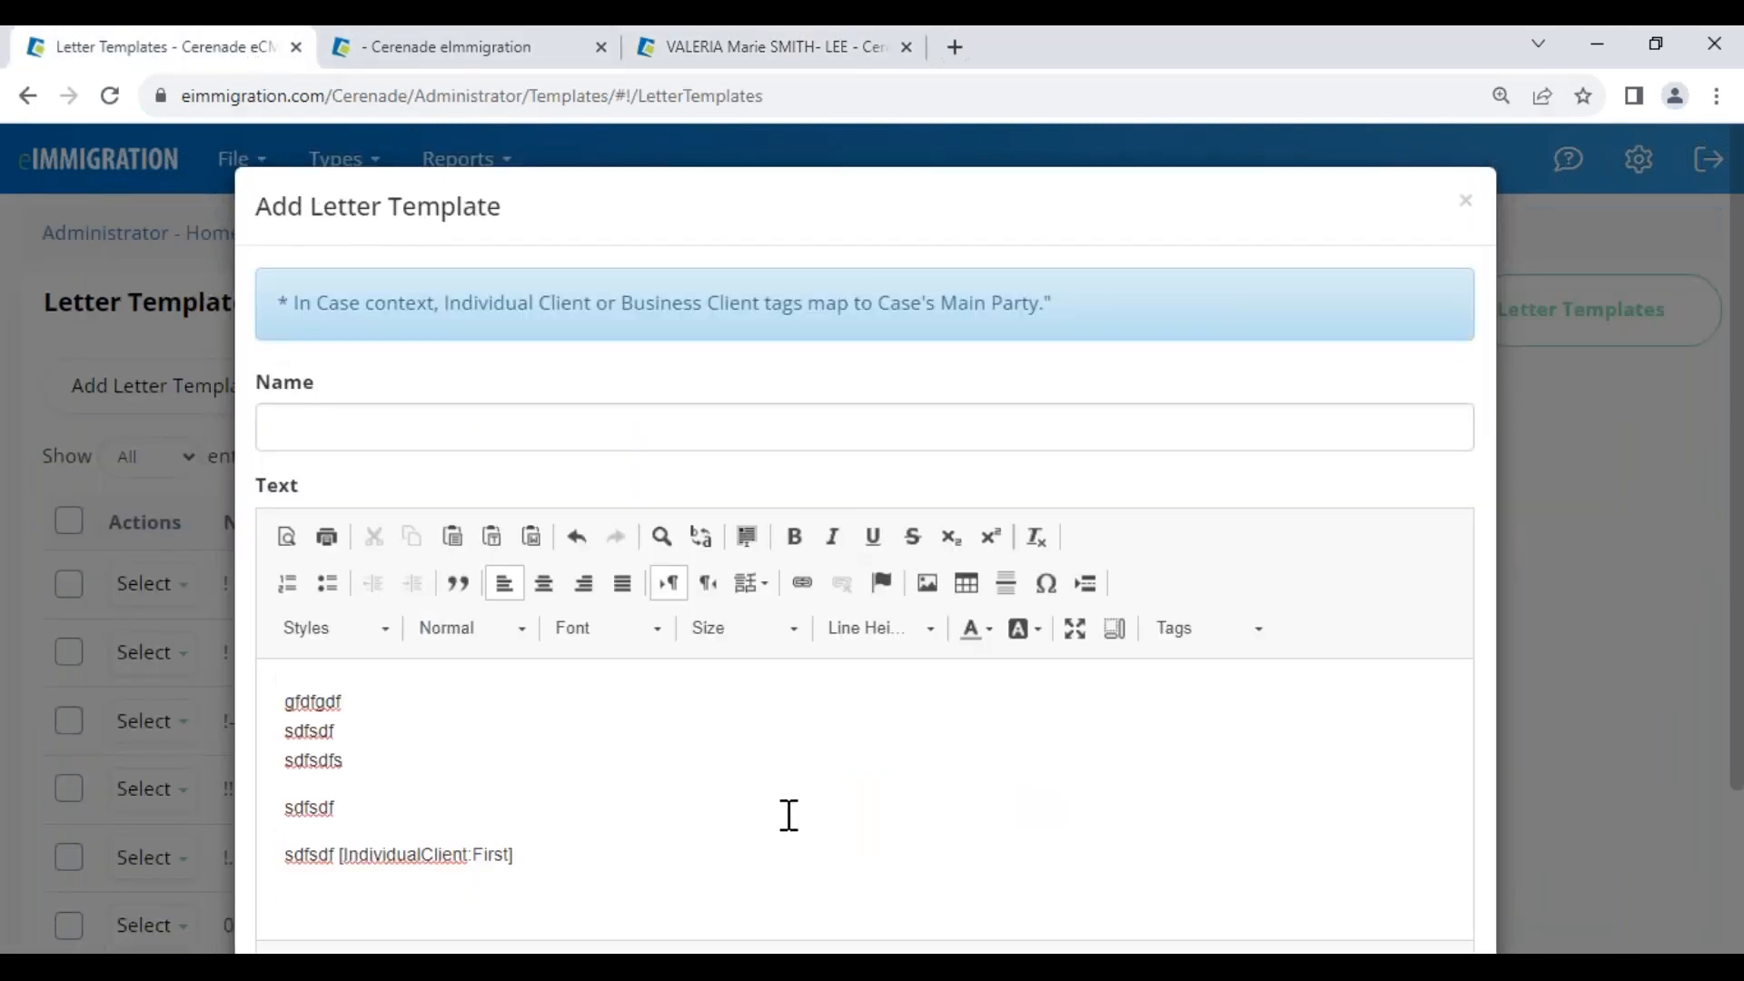
Paste the CellPhone tag on a new line, close the template, and return to Administrator Home
key(Return)
key(ctrl+v)
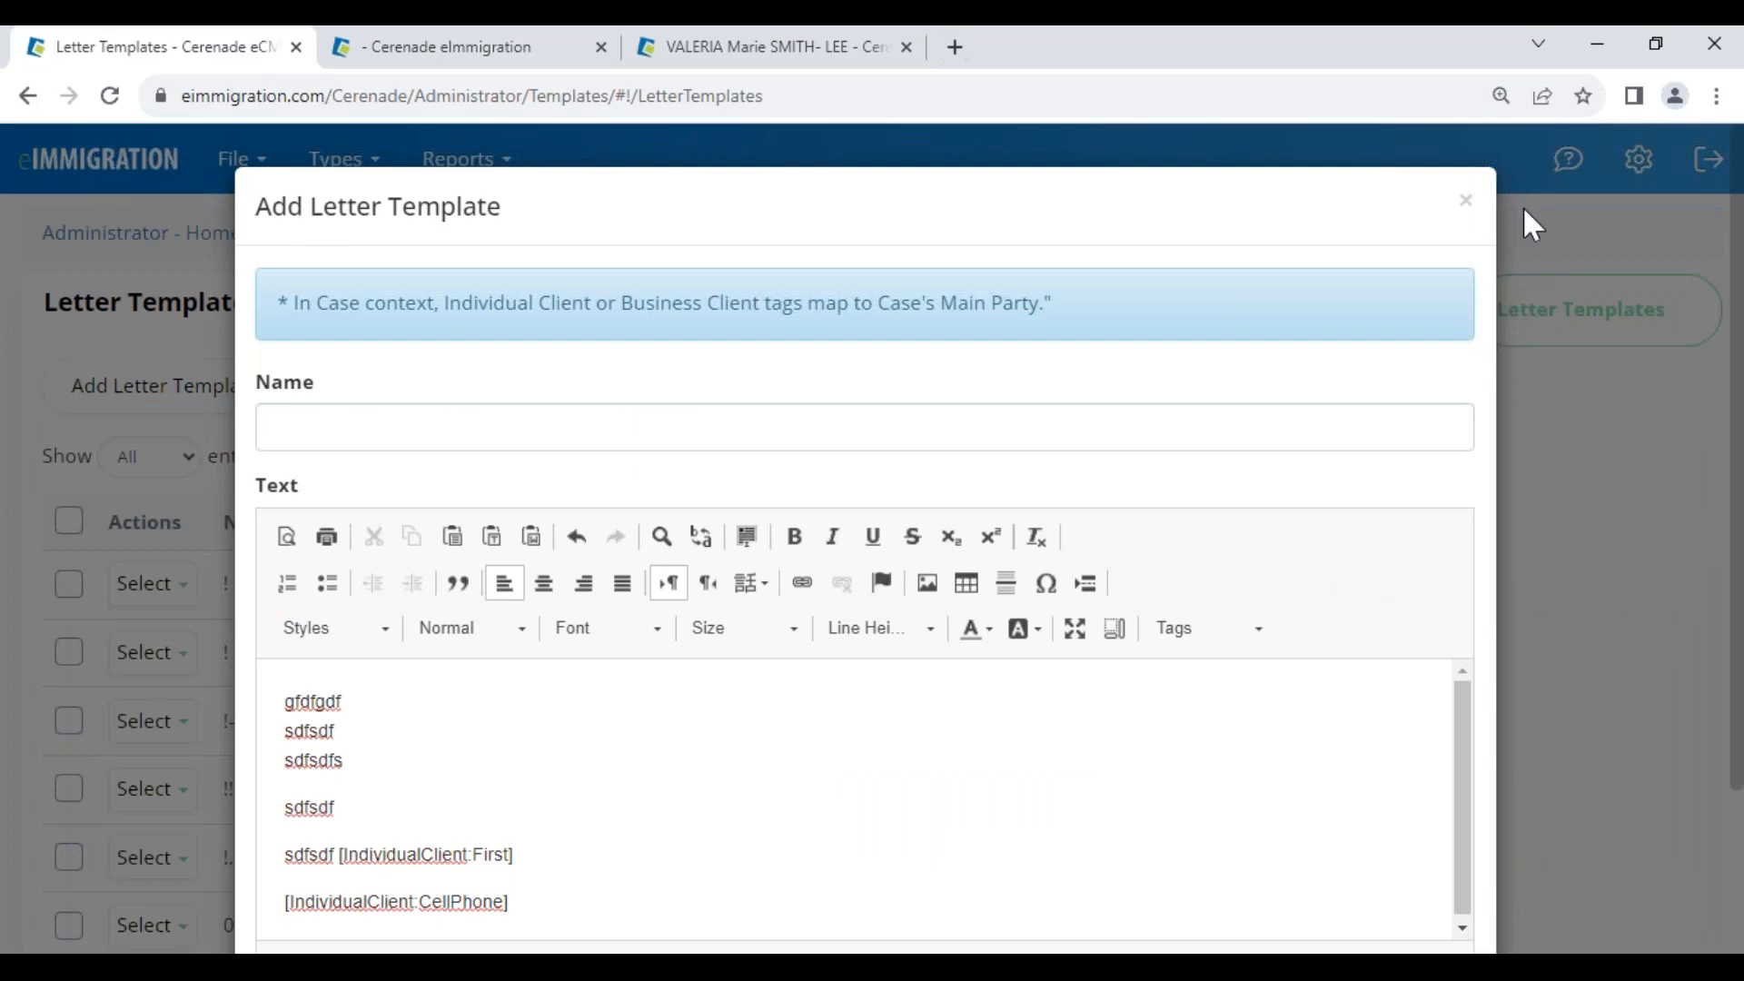
click(1464, 203)
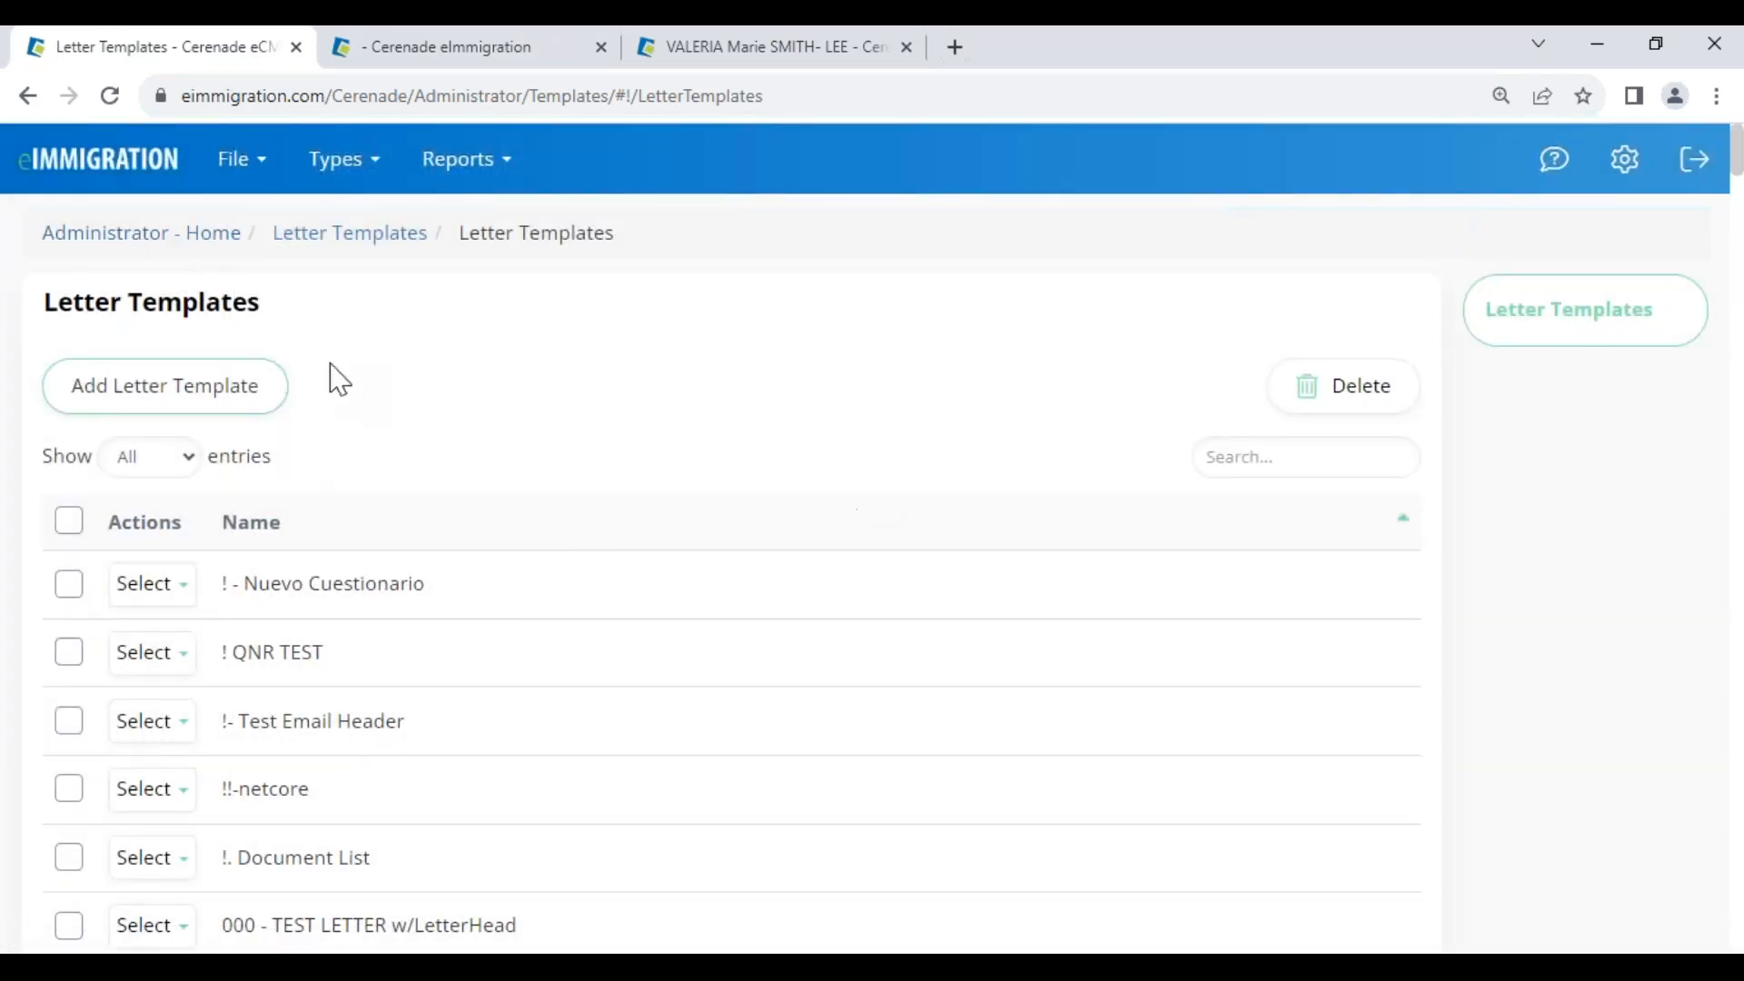
click(165, 247)
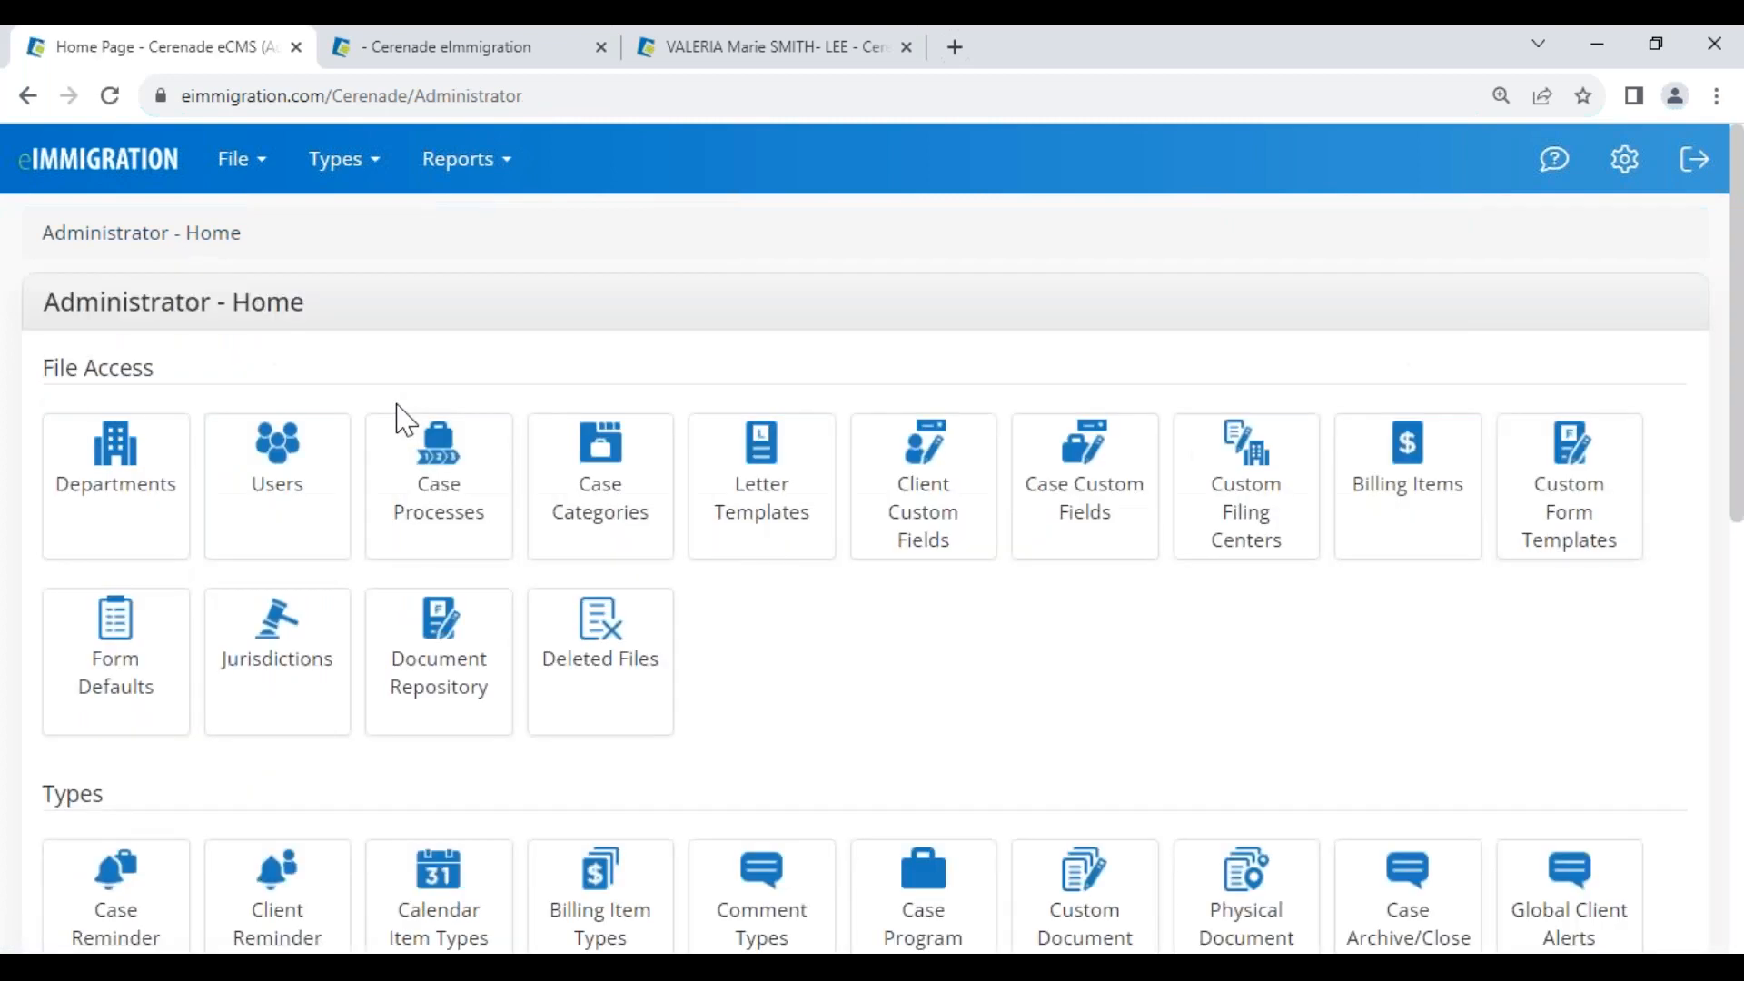
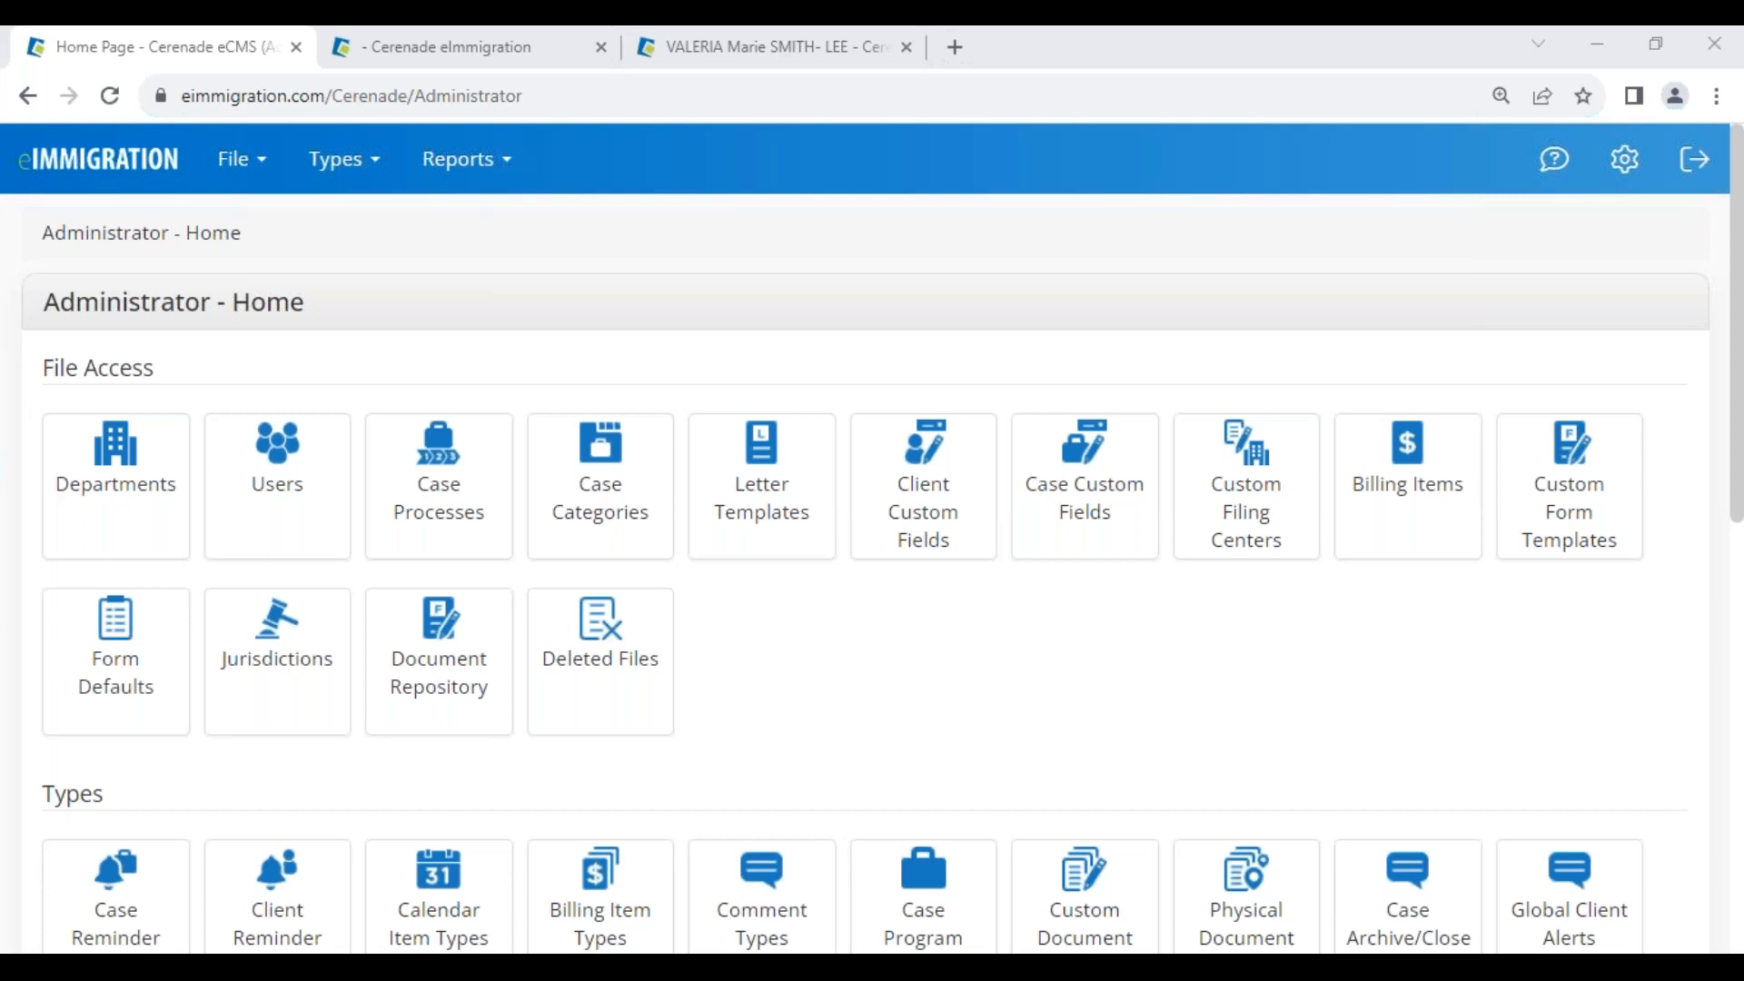
Open the Client Custom Fields list from Administrator Home
click(854, 647)
key(alt+Tab)
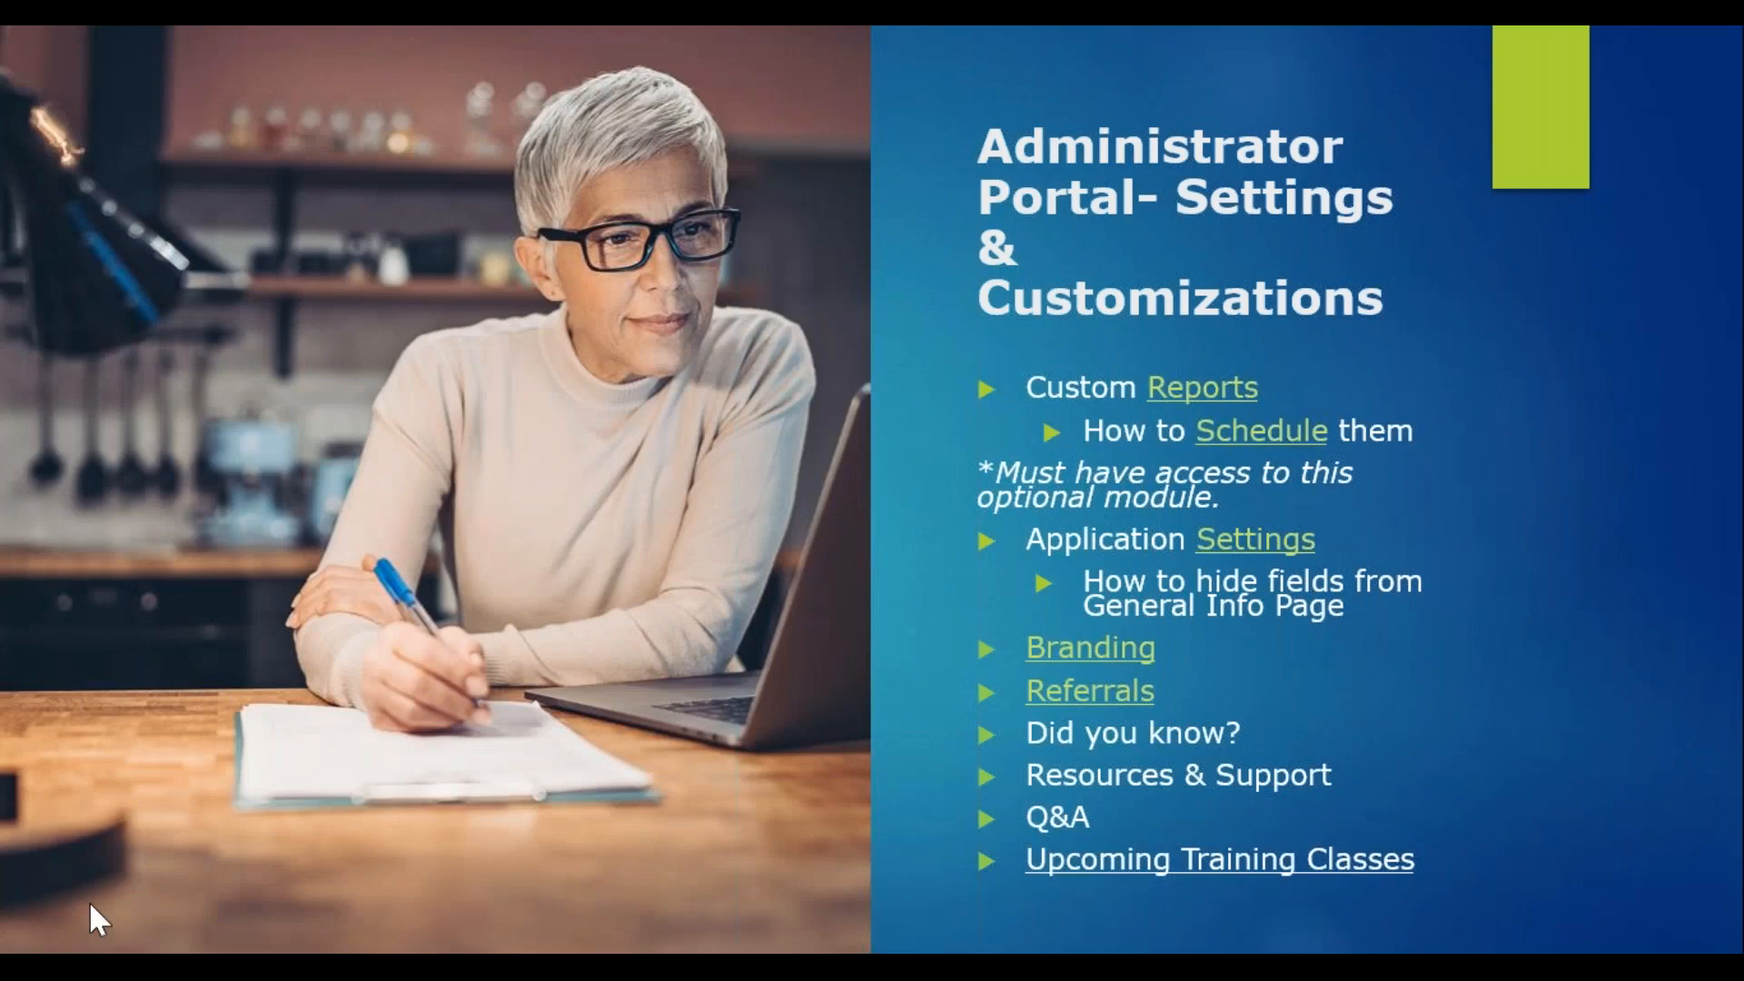
key(Left)
key(Left)
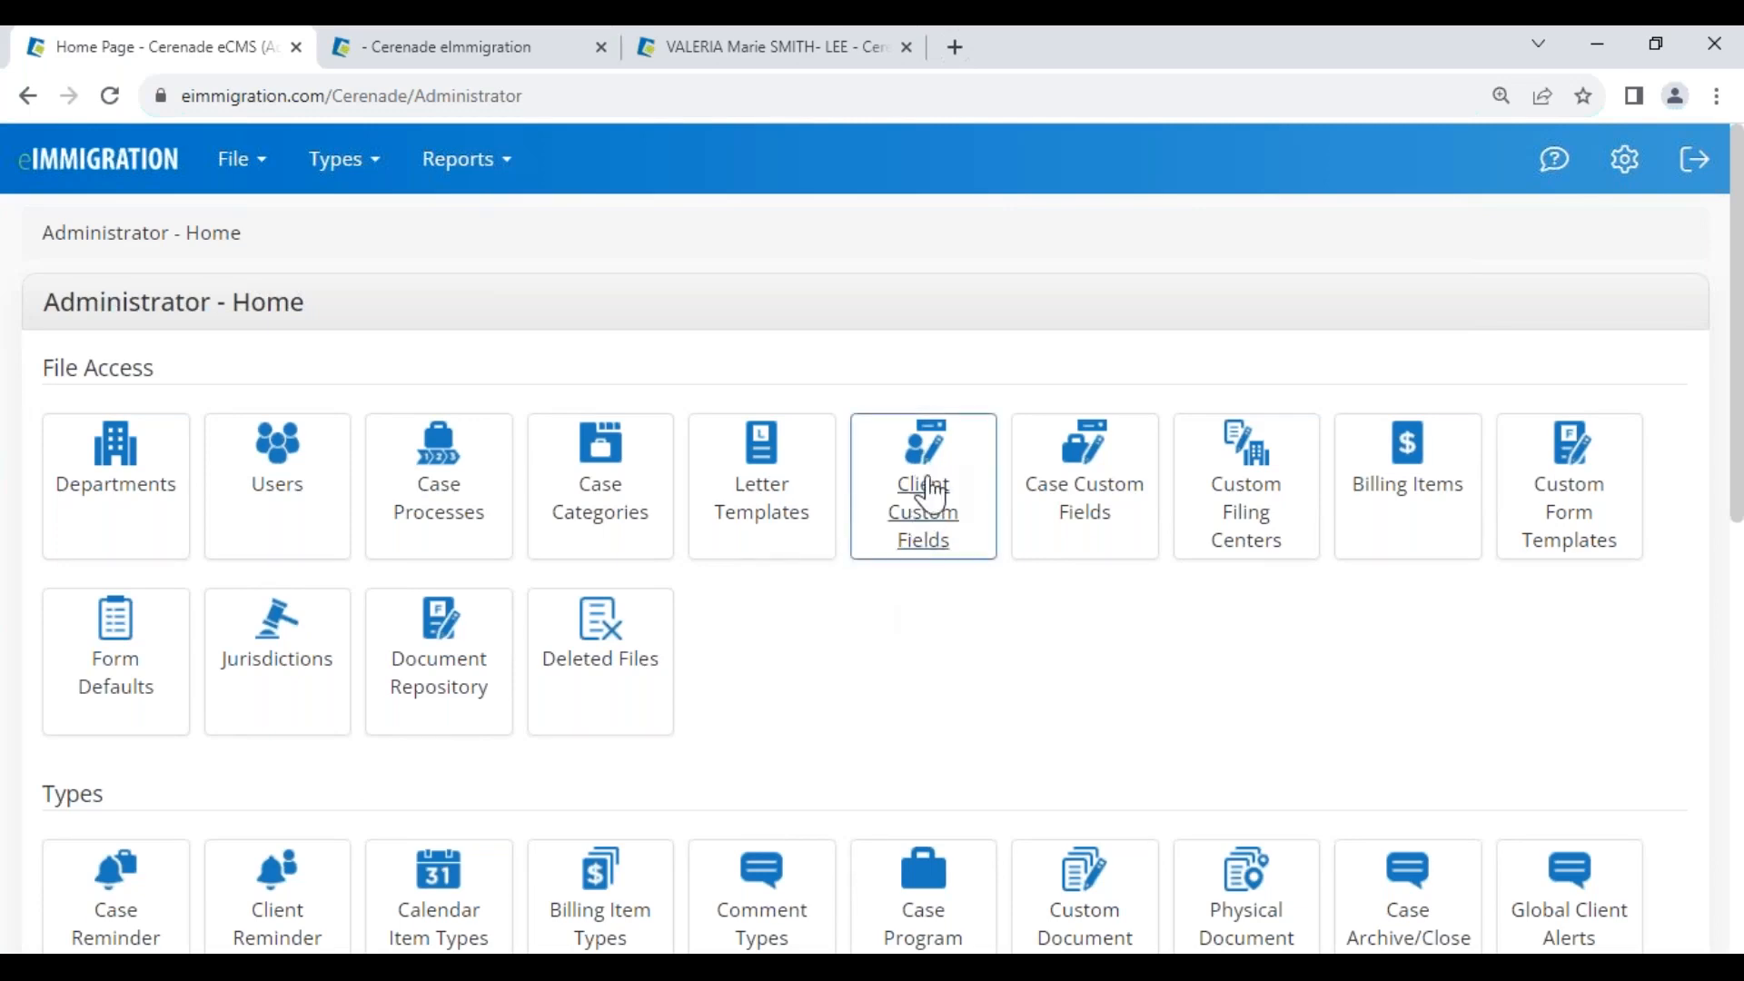
click(941, 538)
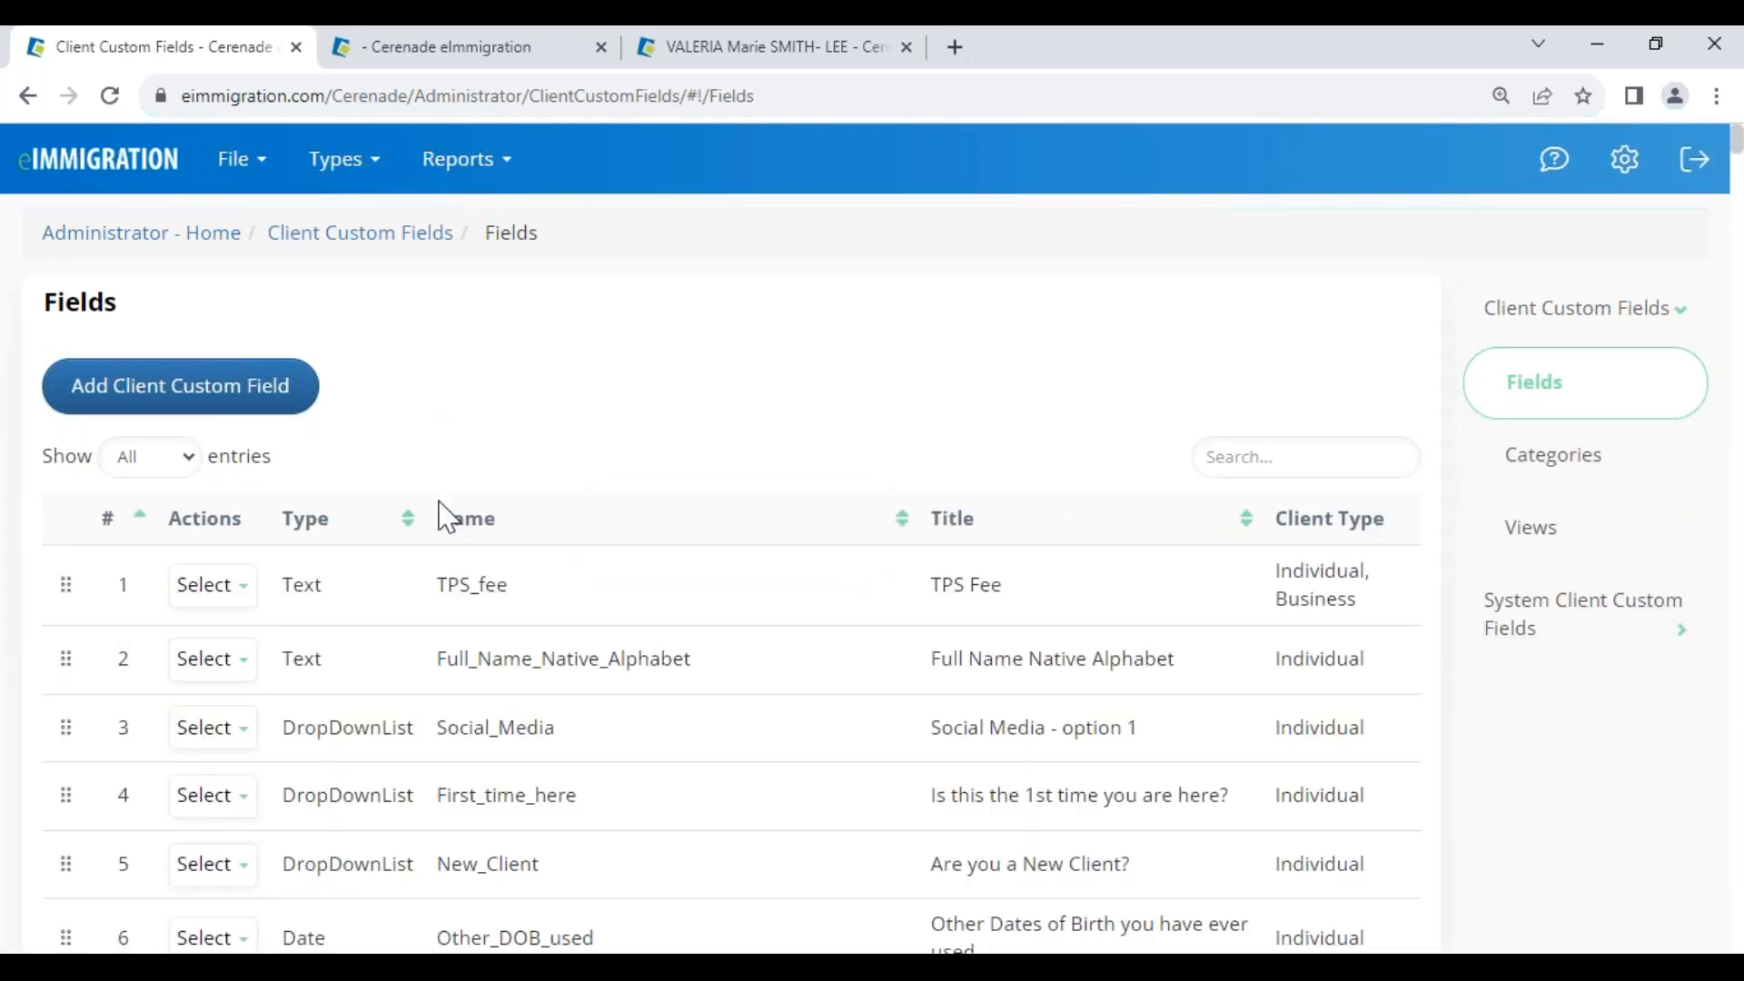
Review titles like Full Name Native Alphabet and How did you hear about us, and types Text, DropDownList, Number
drag(932, 672, 1233, 674)
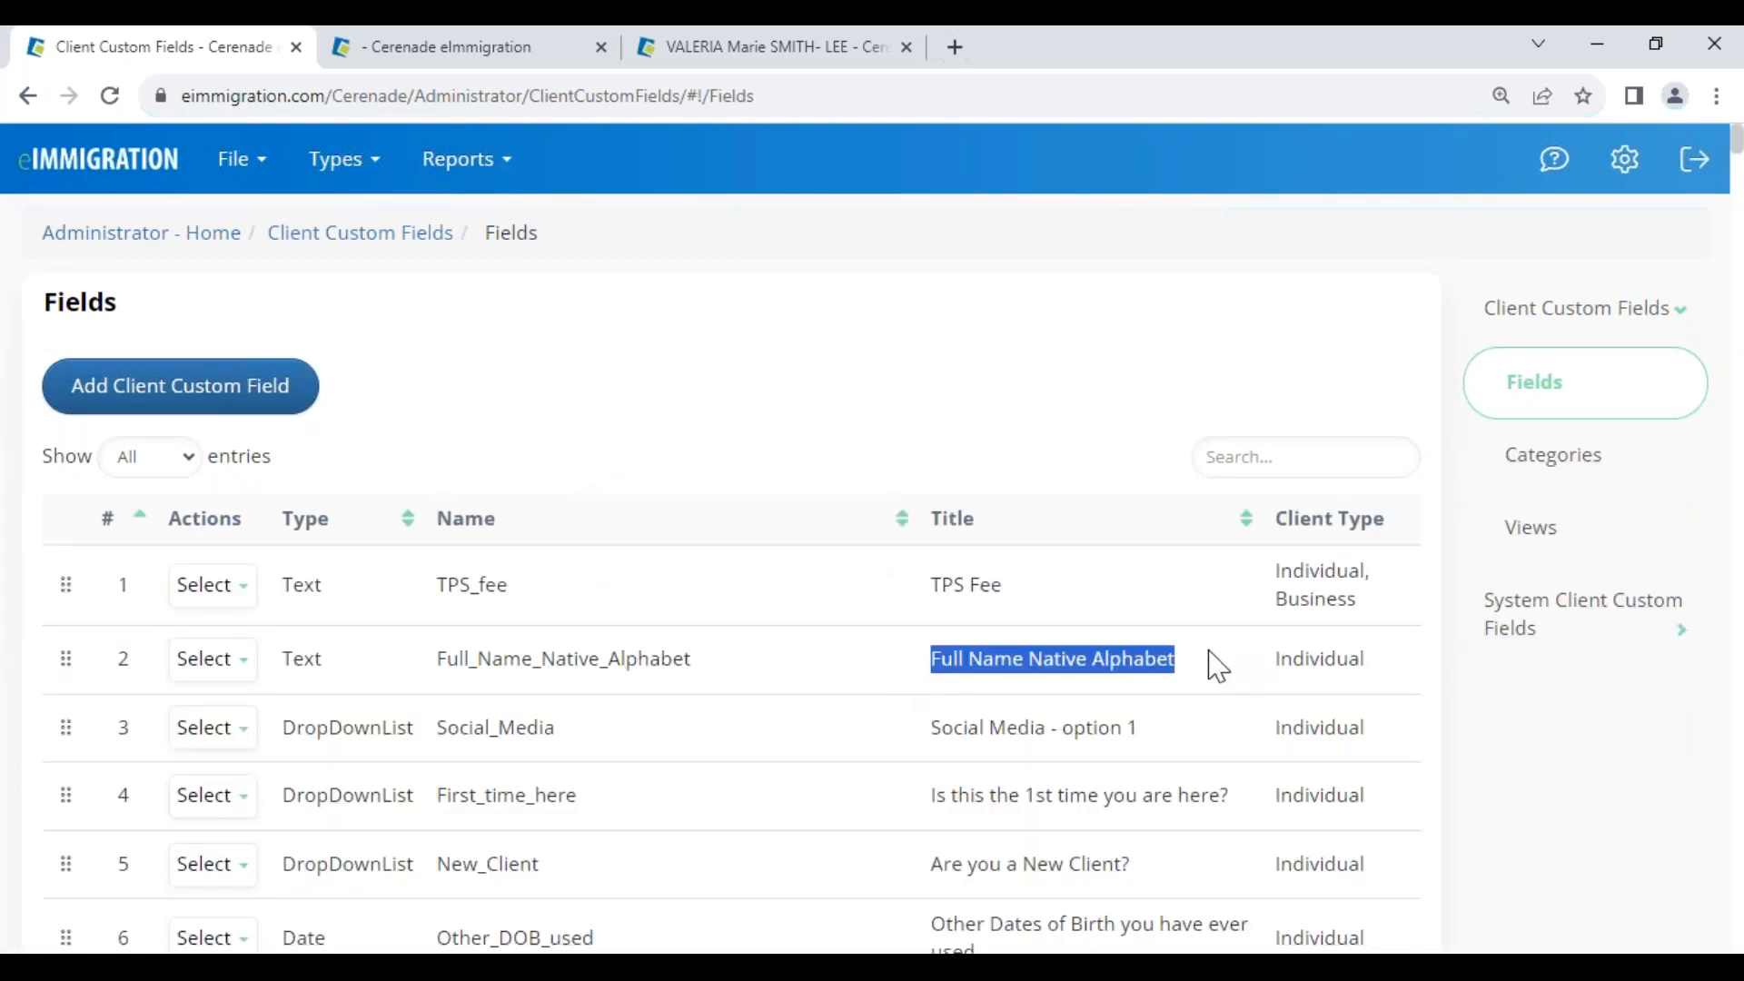
drag(943, 865, 1153, 888)
scroll(1146, 881, down, 3)
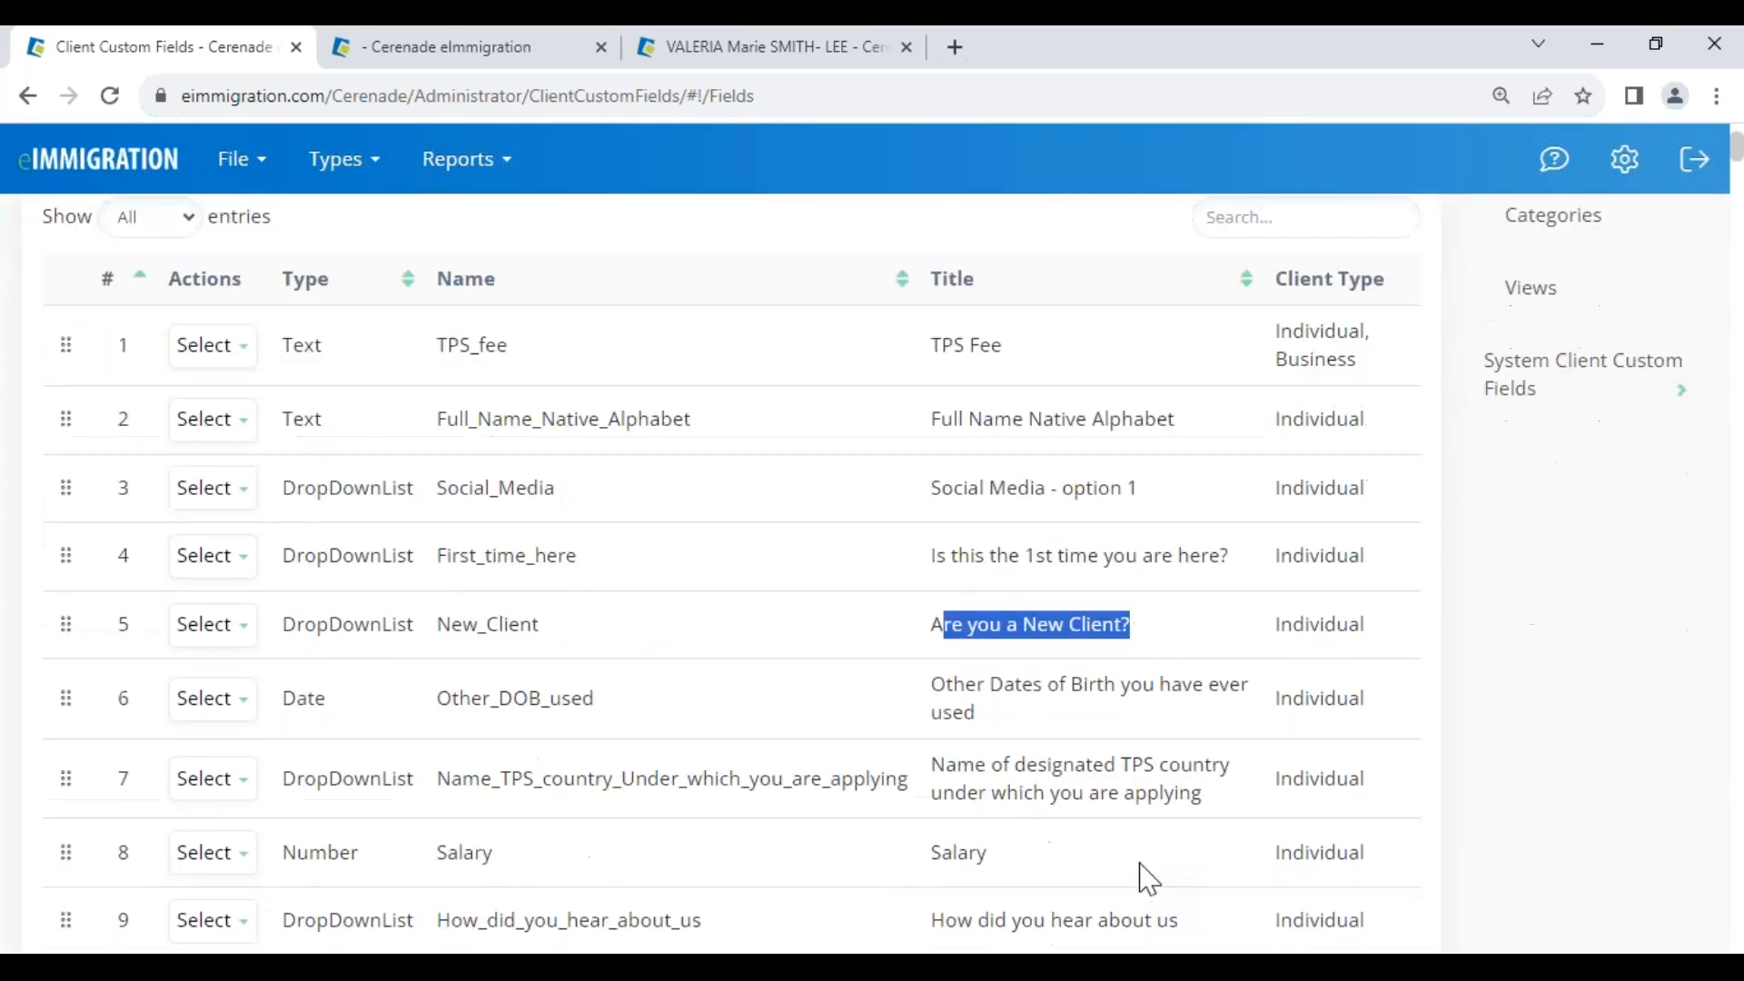
drag(933, 906, 1197, 925)
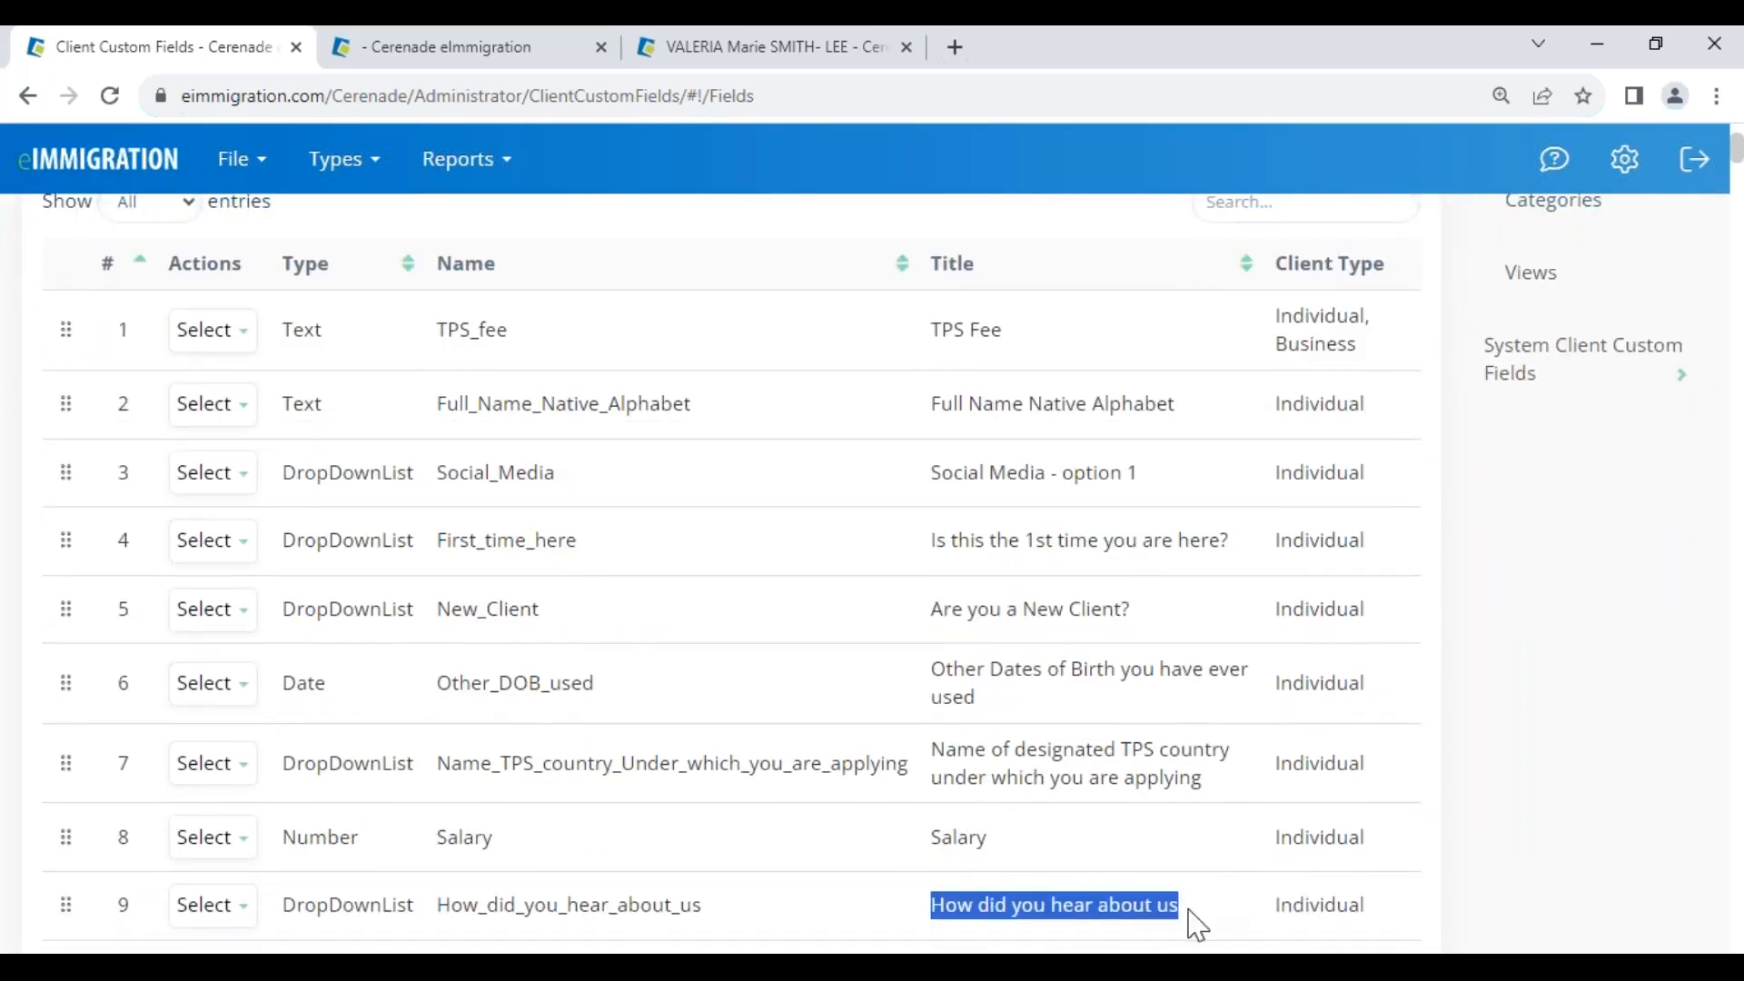
drag(932, 402, 1201, 420)
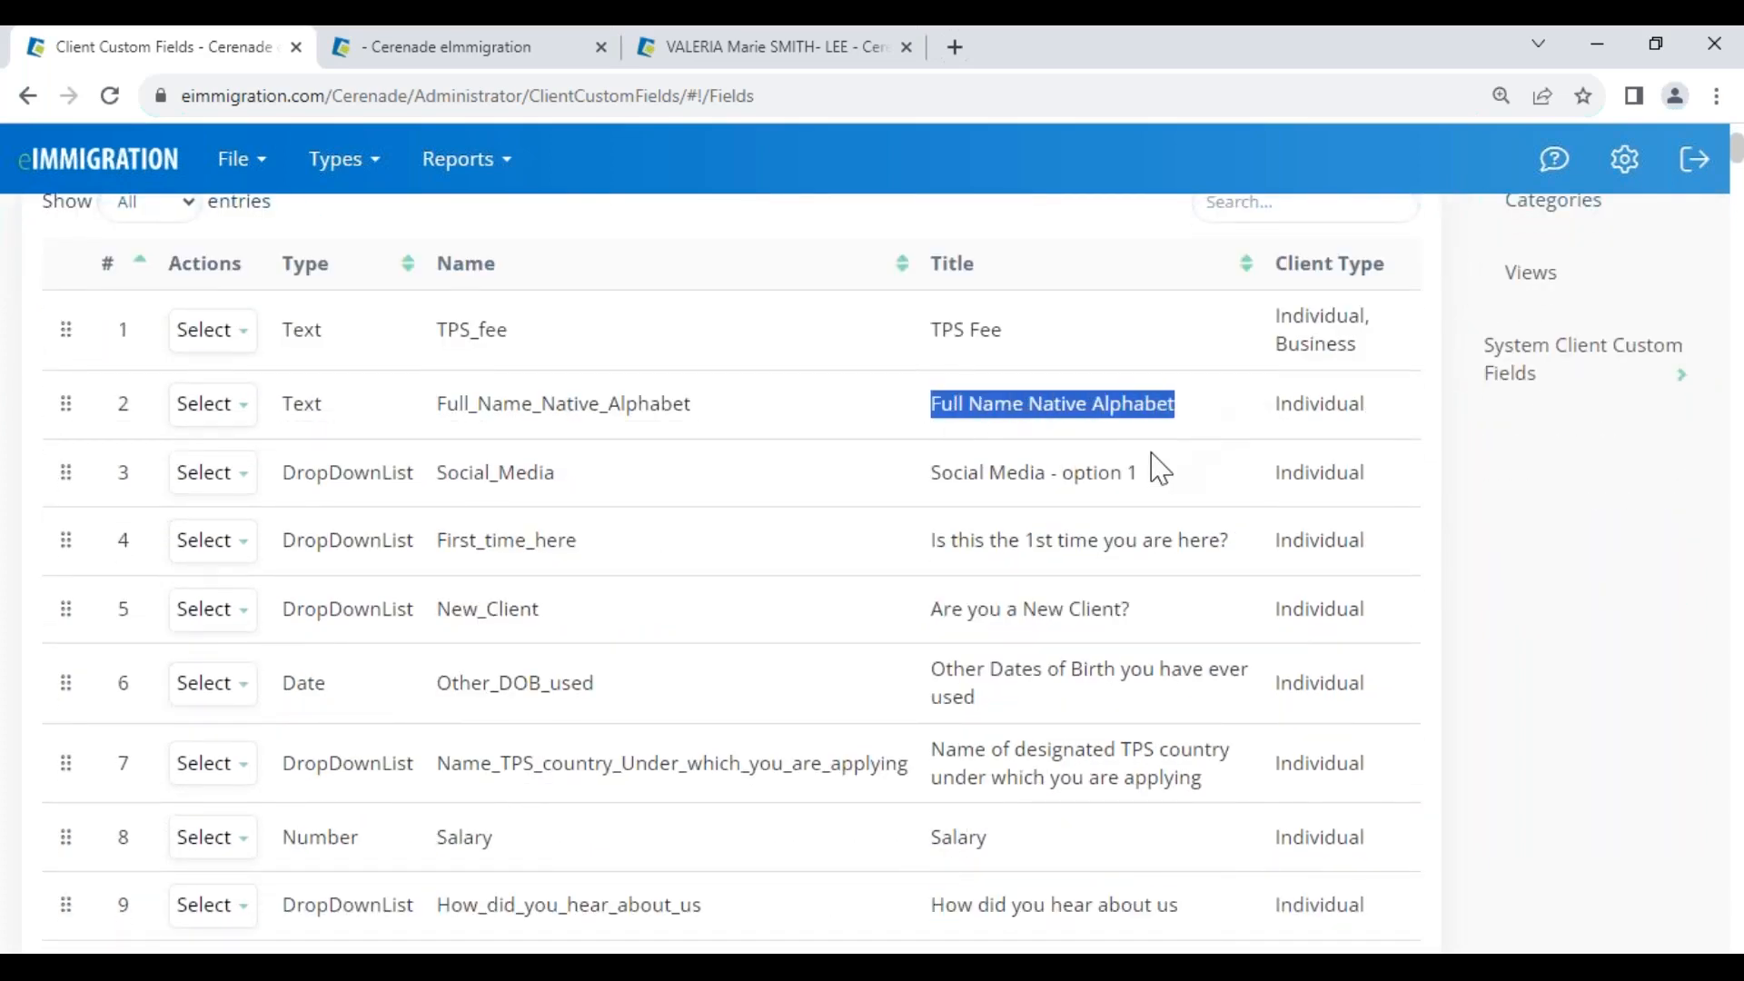
drag(283, 404, 336, 424)
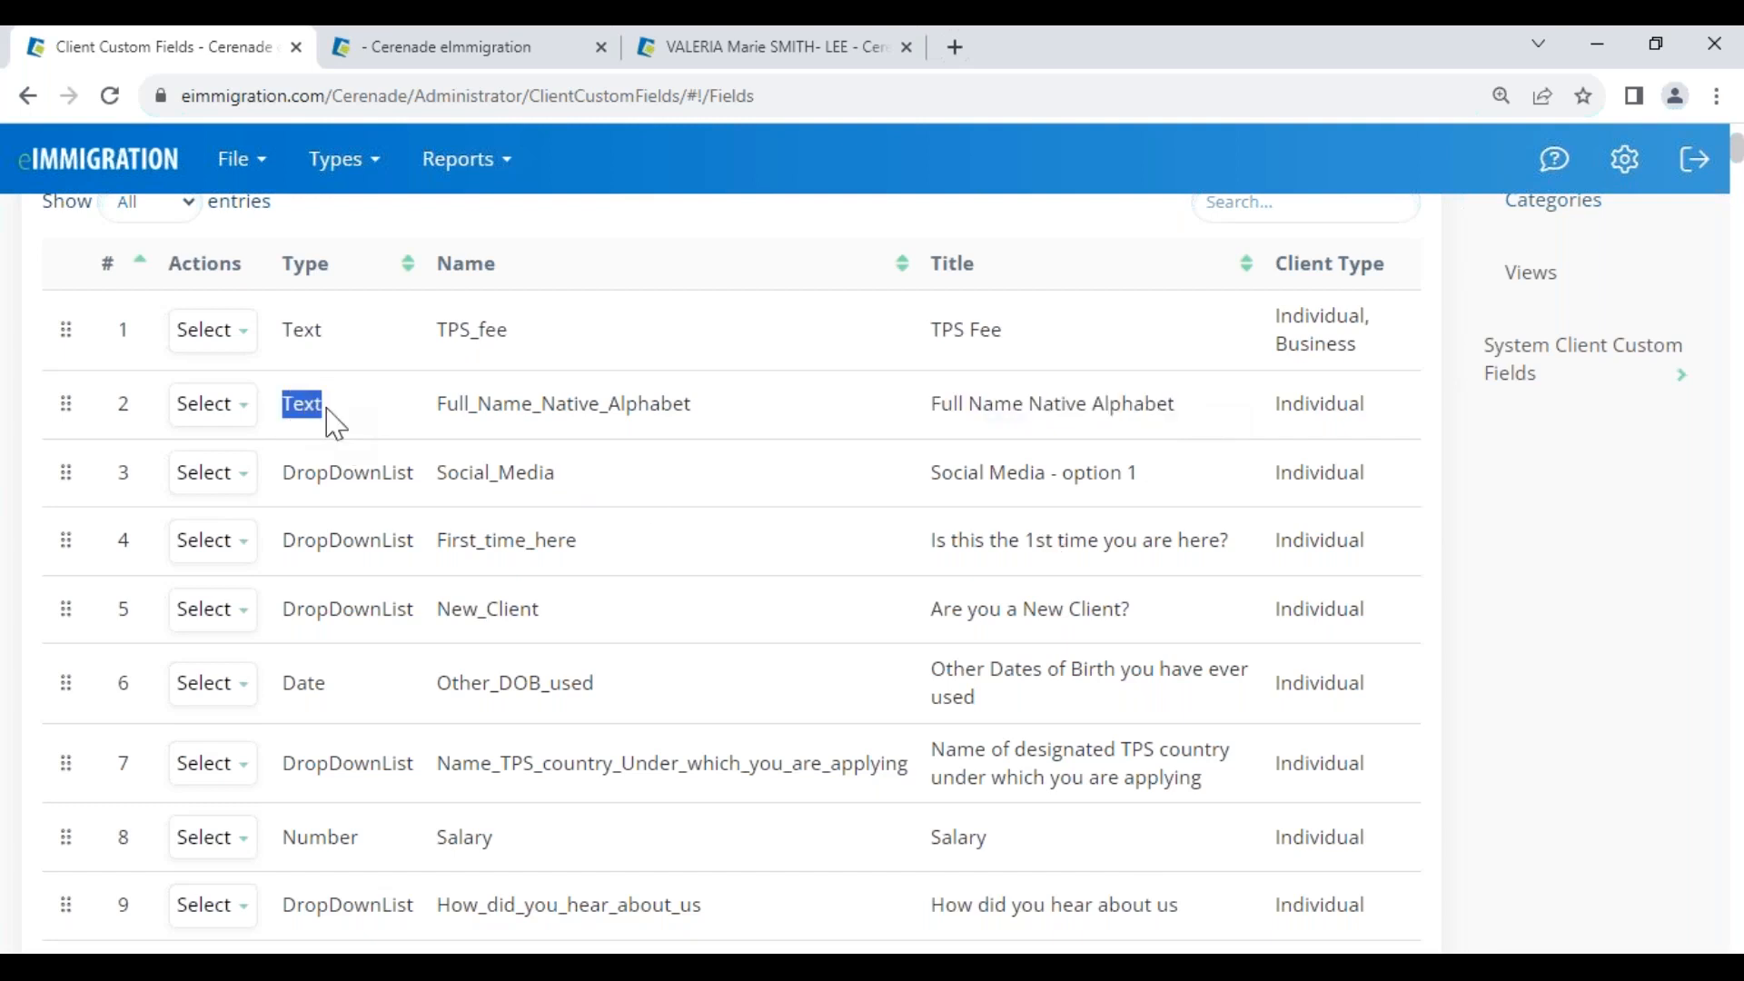
drag(286, 481, 411, 491)
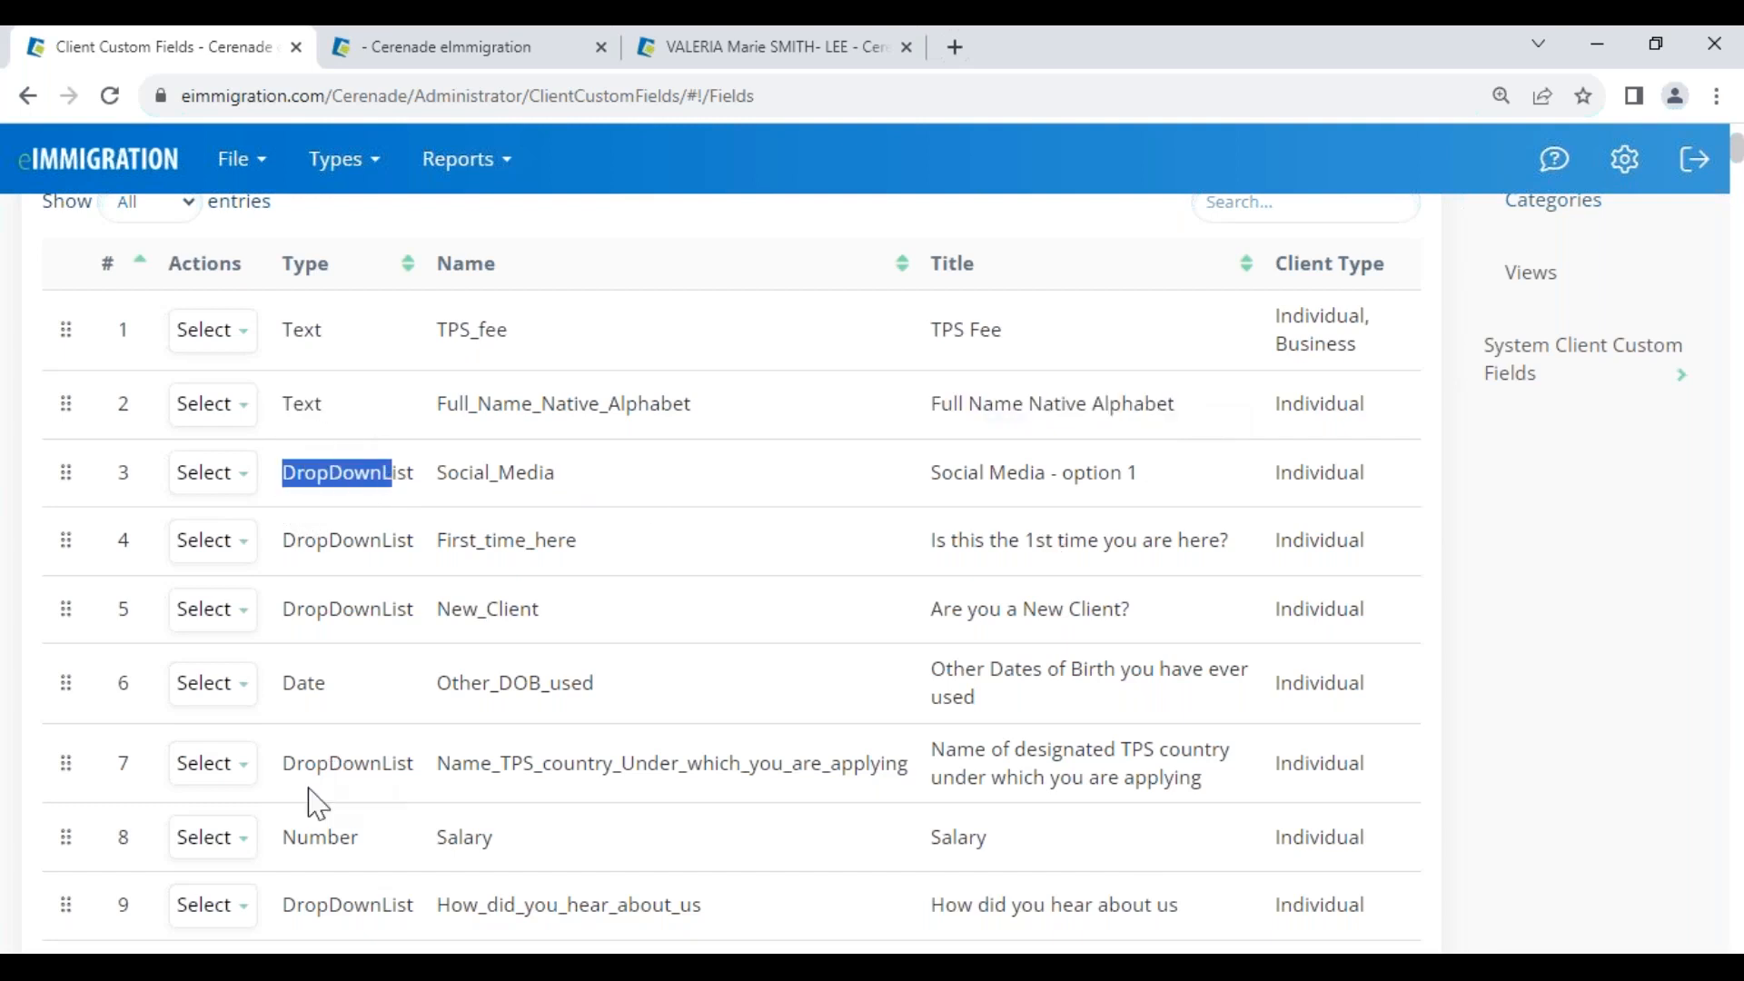
drag(288, 833, 397, 856)
scroll(397, 856, down, 4)
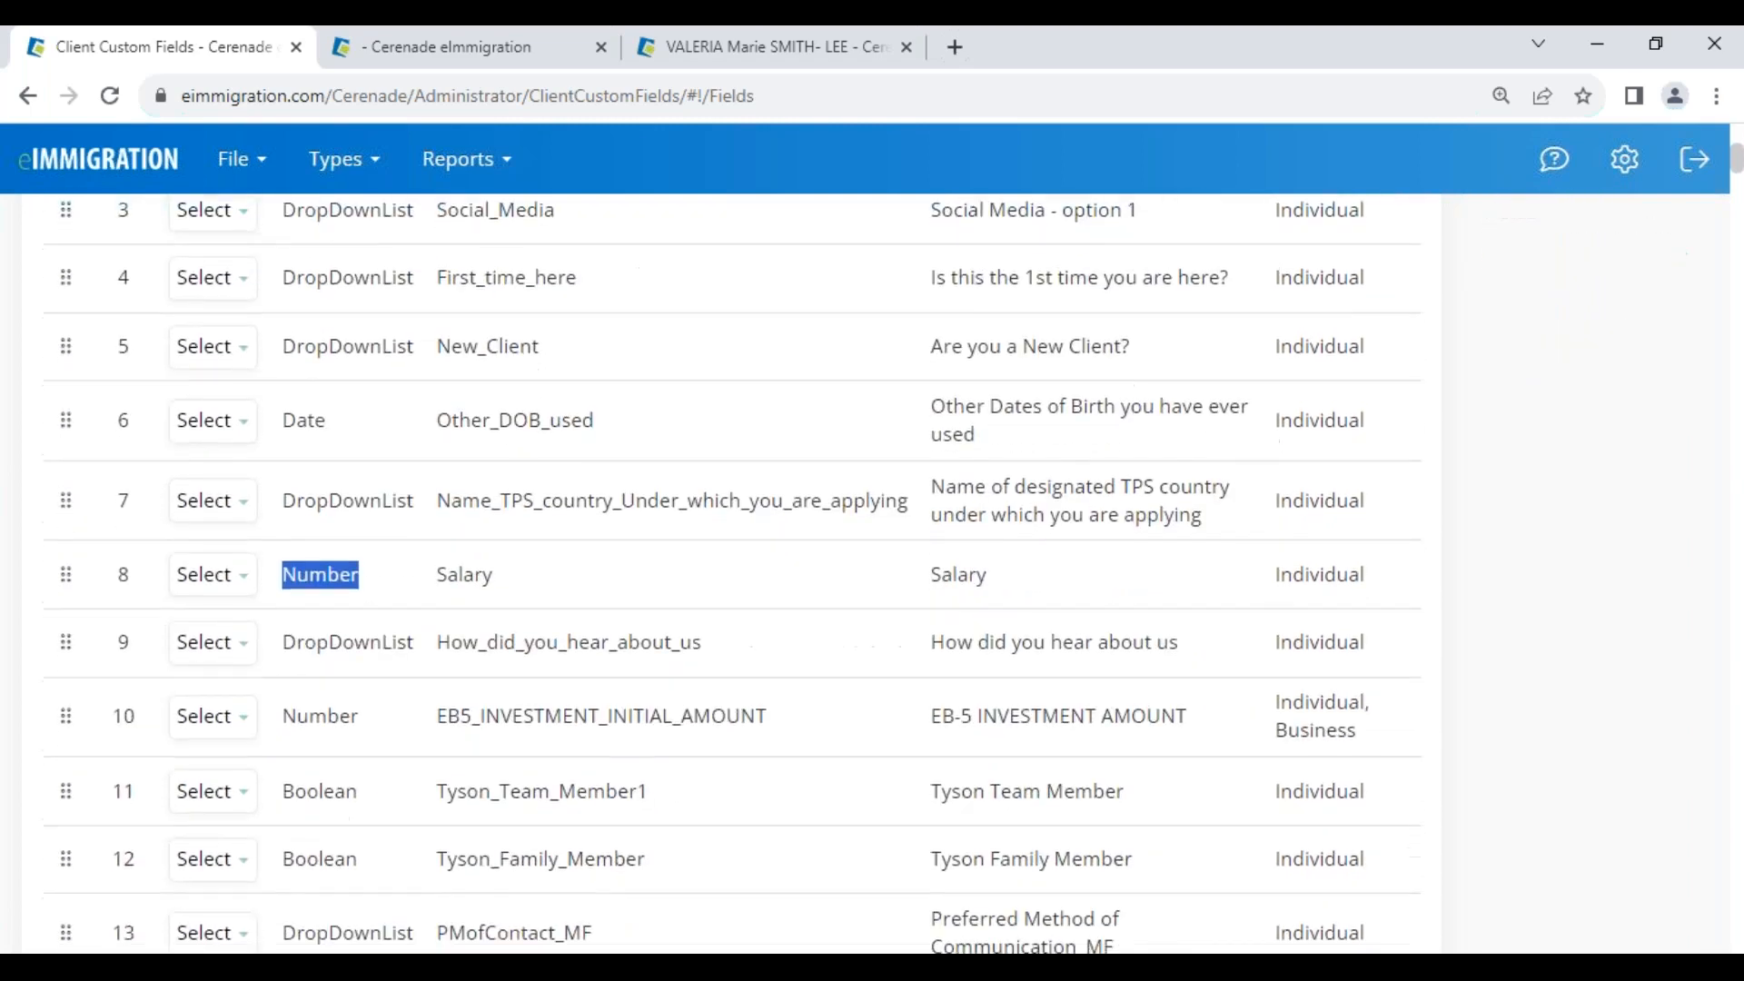
scroll(390, 854, up, 7)
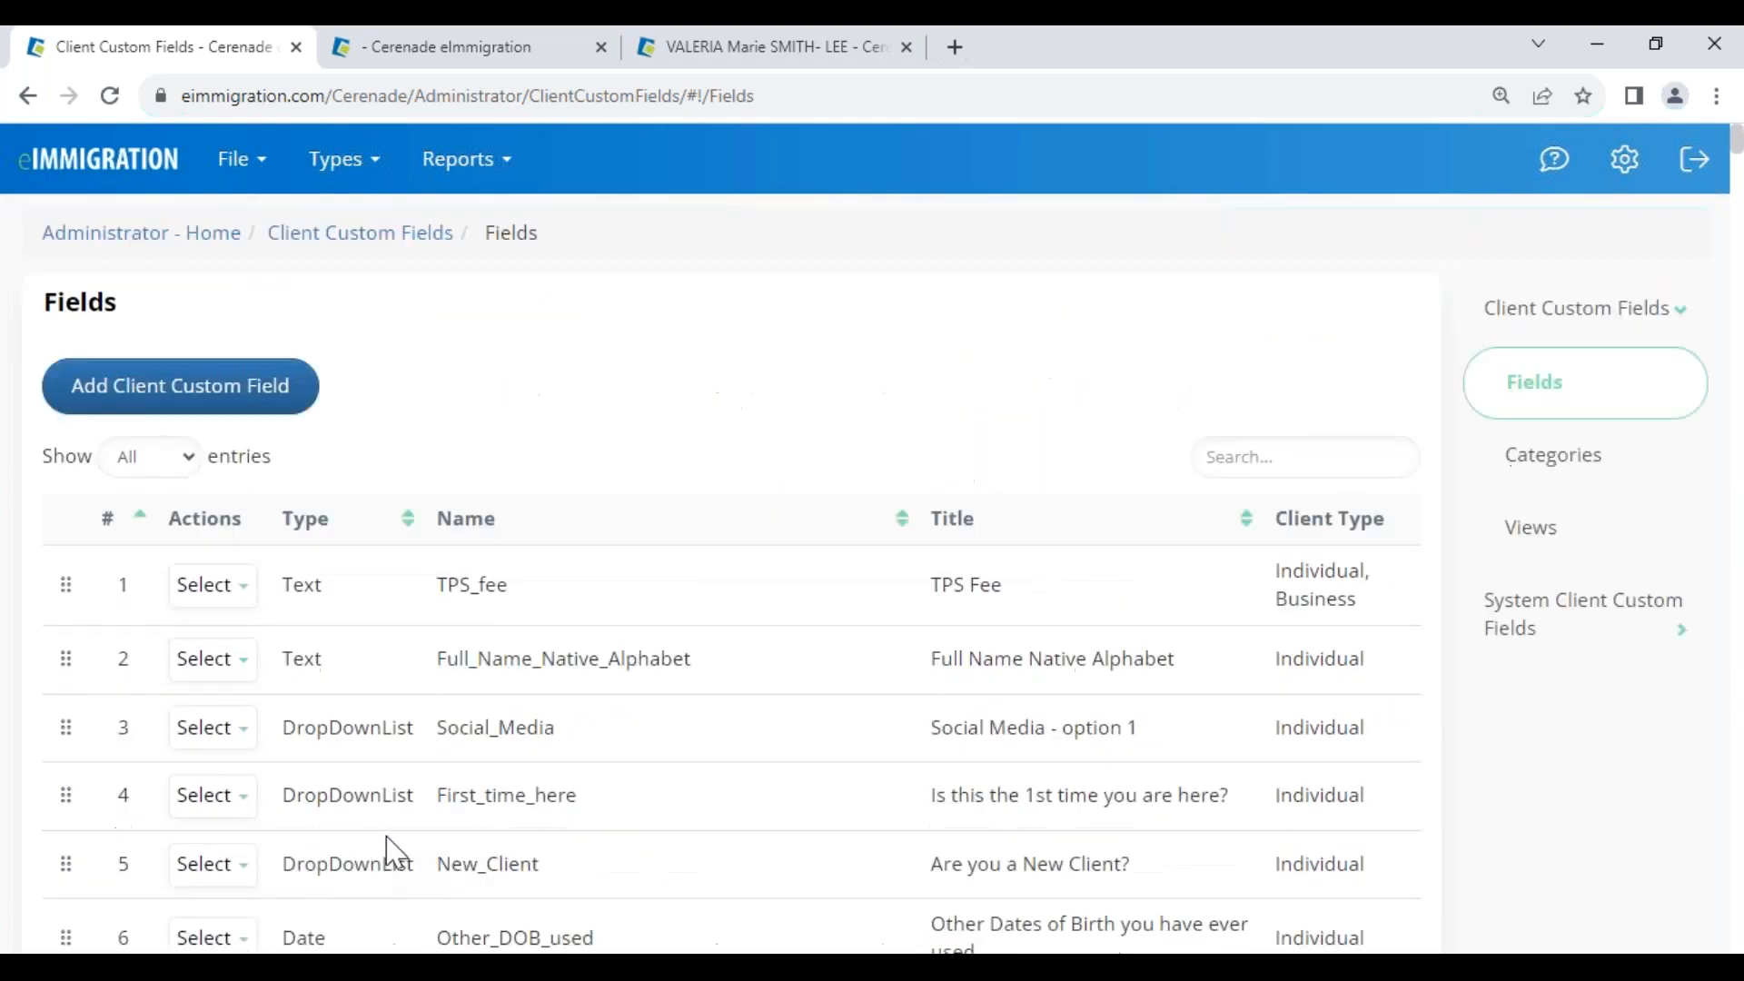
Start a new client custom field that applies to Individual clients only
click(155, 385)
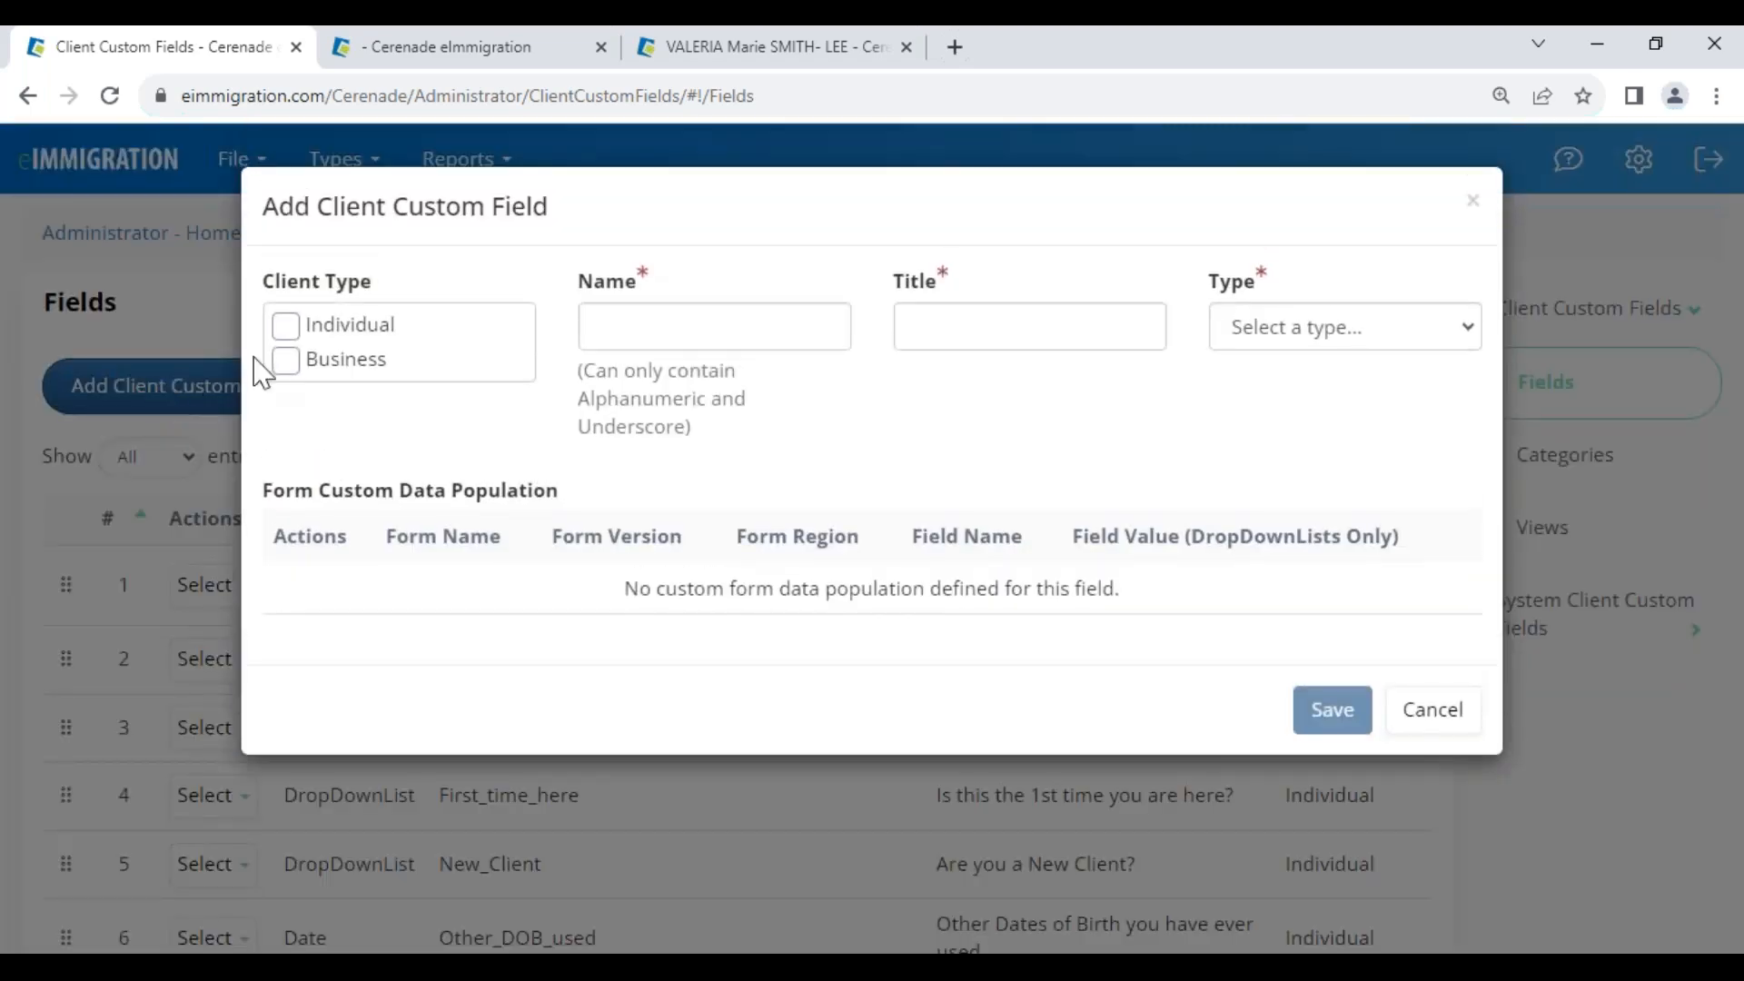
click(287, 329)
click(287, 361)
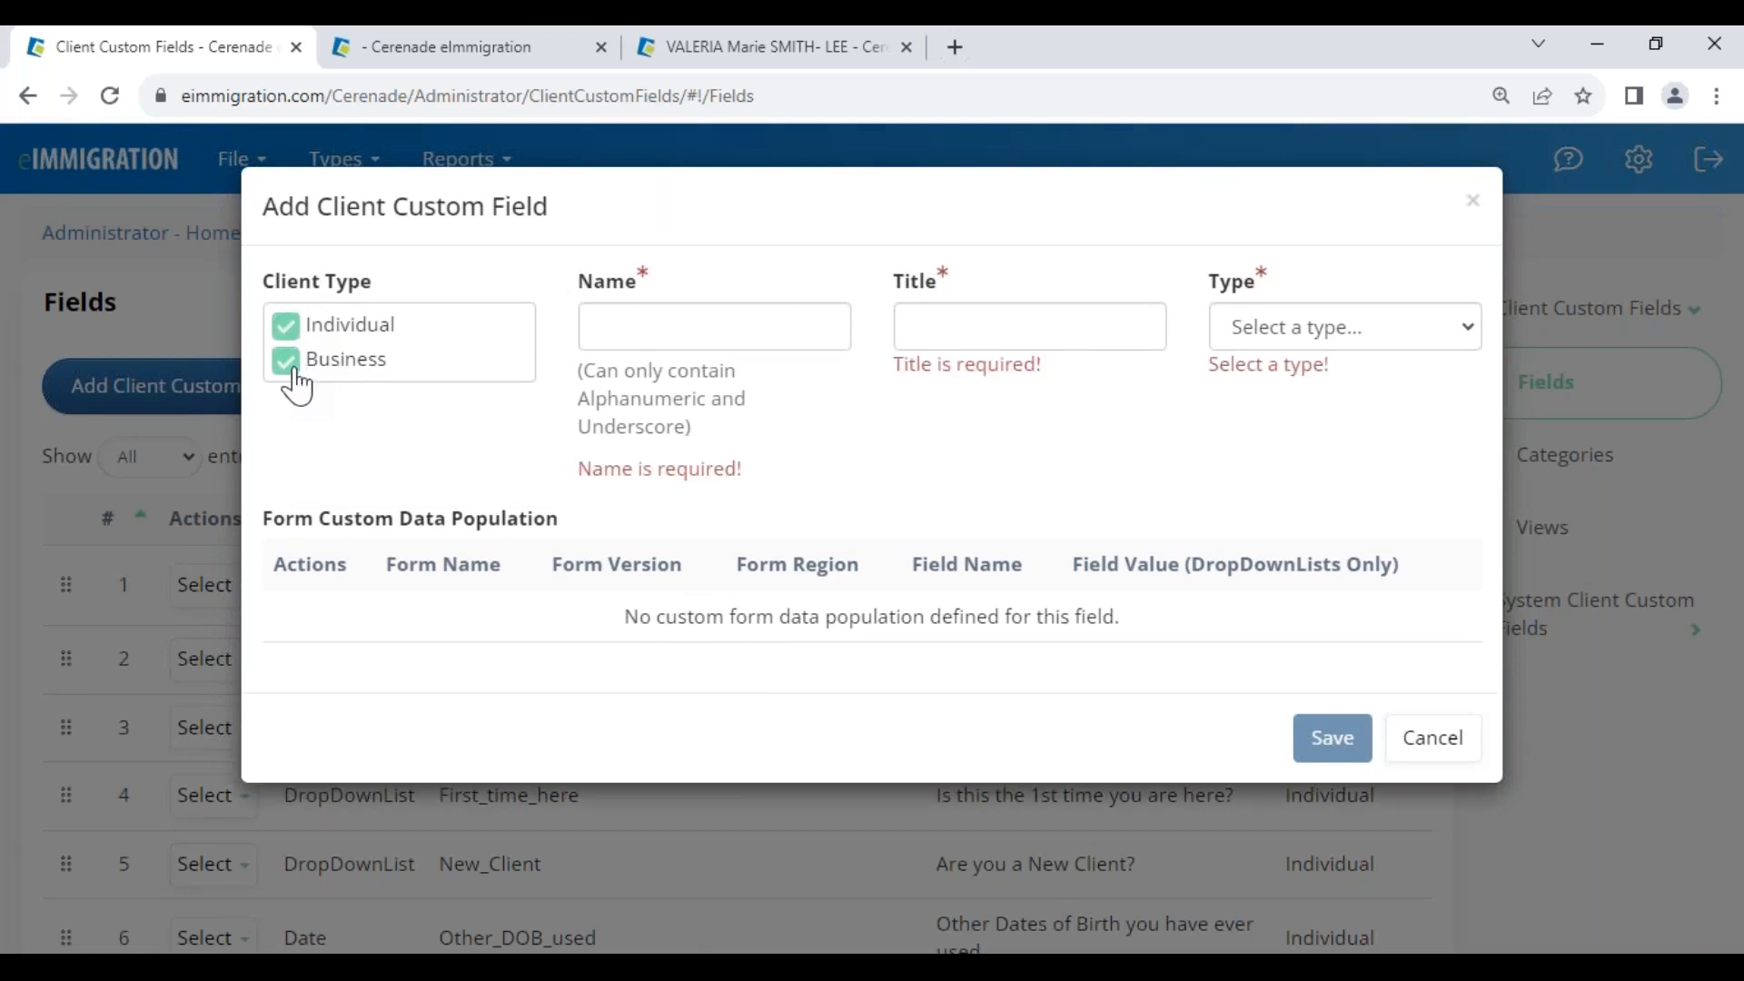
click(288, 327)
click(285, 363)
click(286, 327)
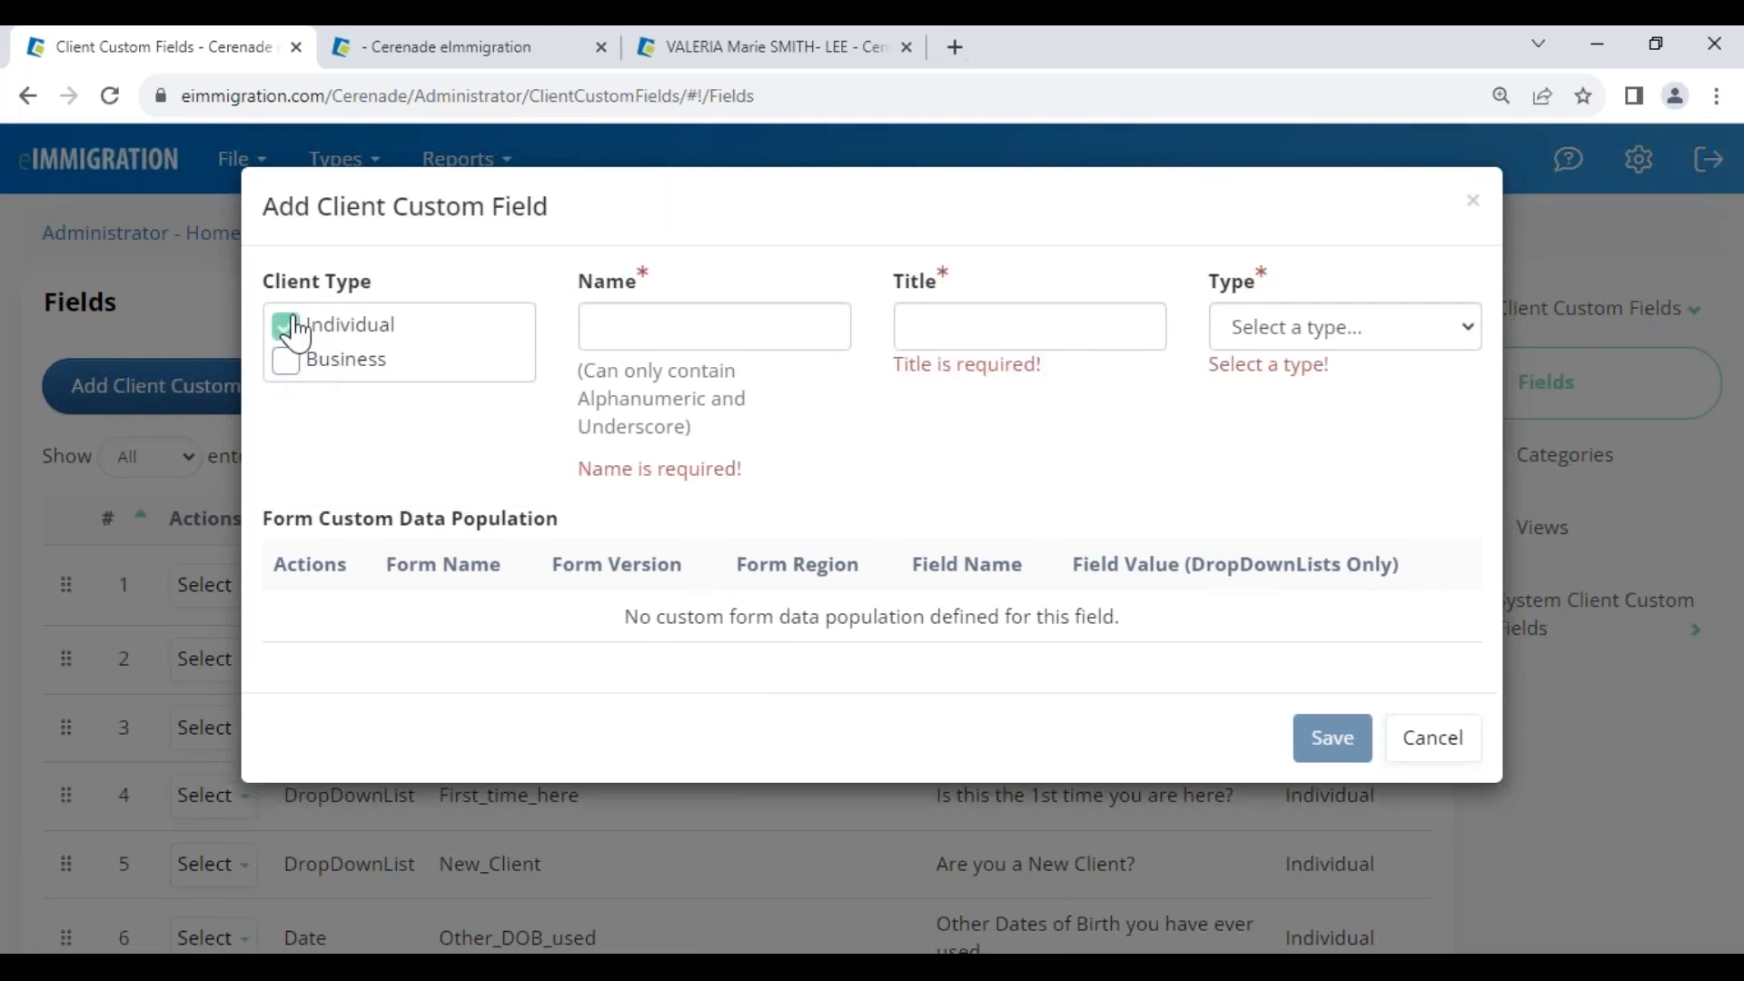
Enter Last_arrival_Date as the field's Name, noting the allowed characters
drag(592, 299, 660, 316)
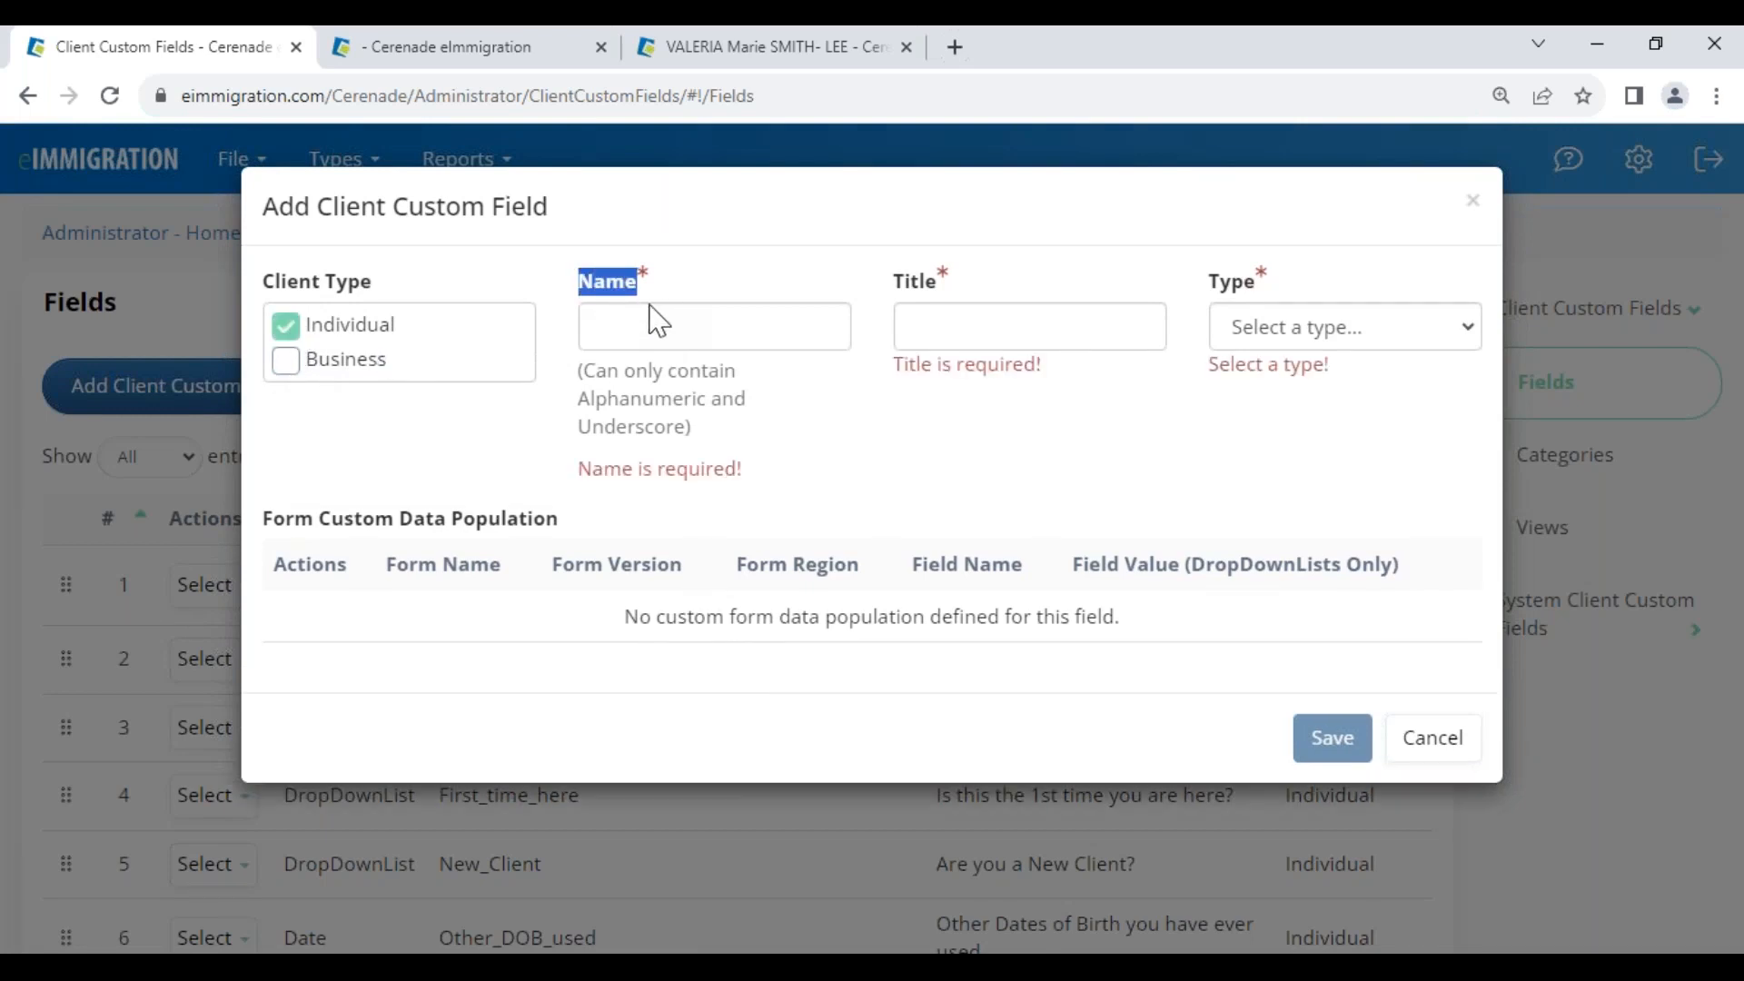
drag(593, 386, 692, 431)
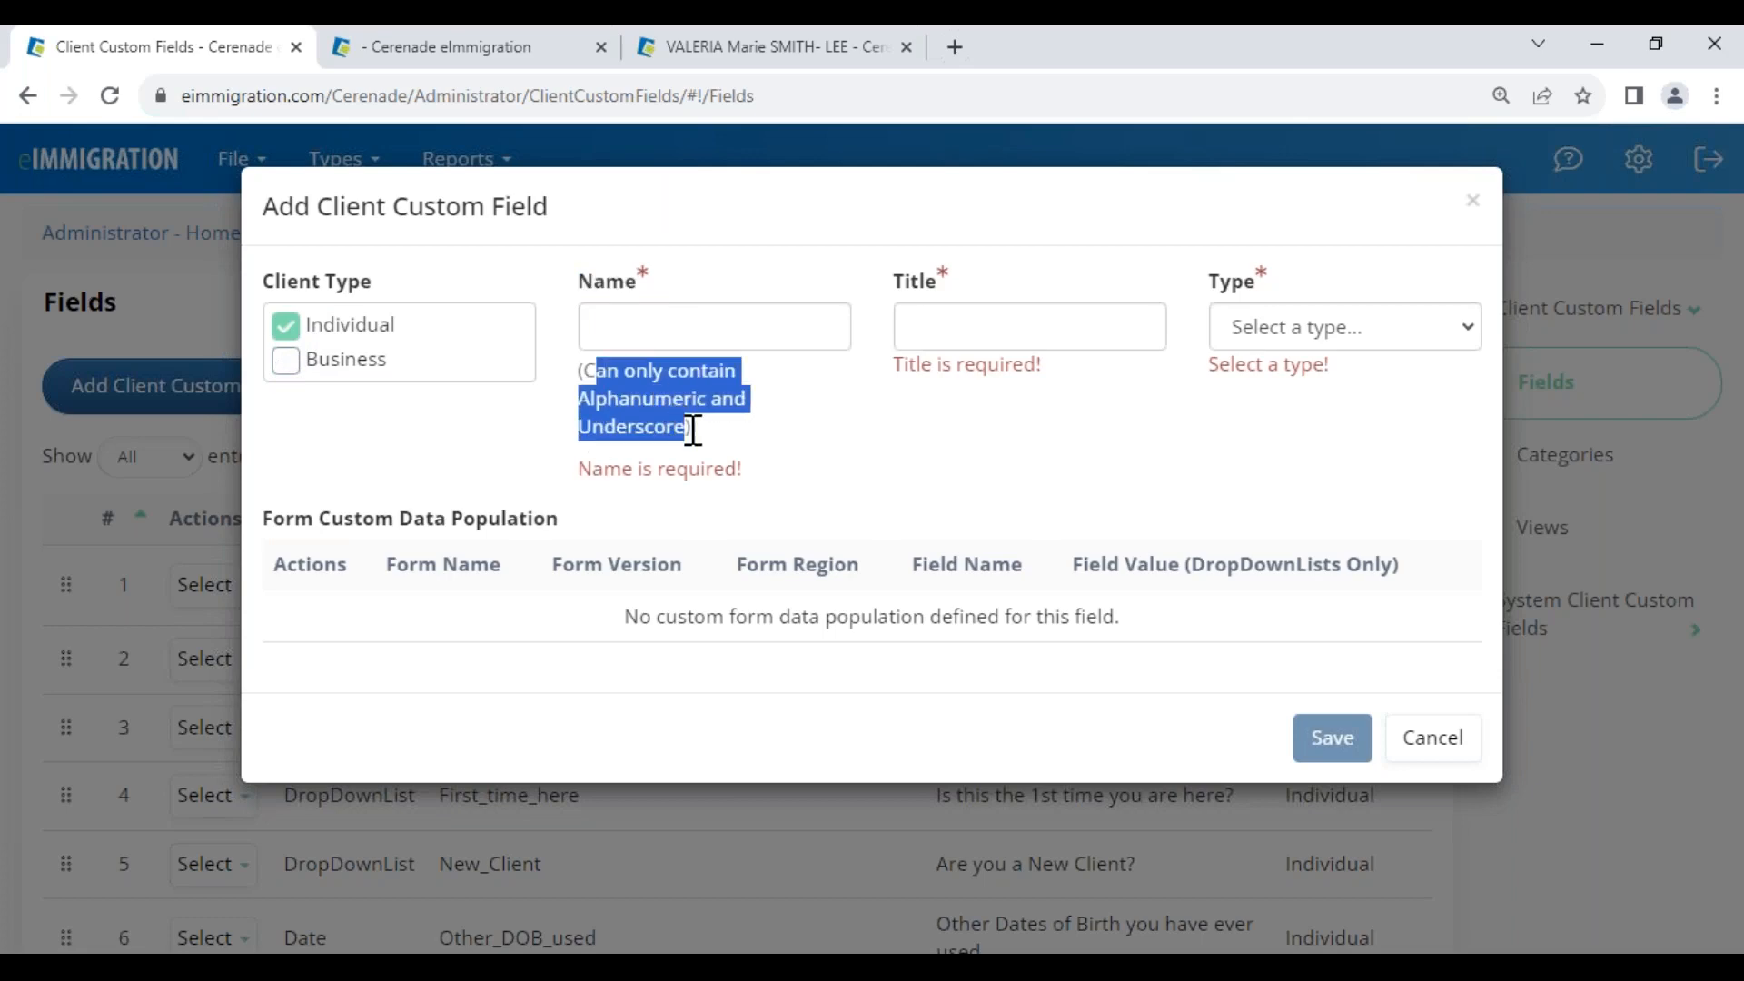
click(649, 322)
click(778, 401)
drag(647, 331, 636, 332)
Look through the field Type list, then cancel the unsaved field and switch to the client's record
click(954, 323)
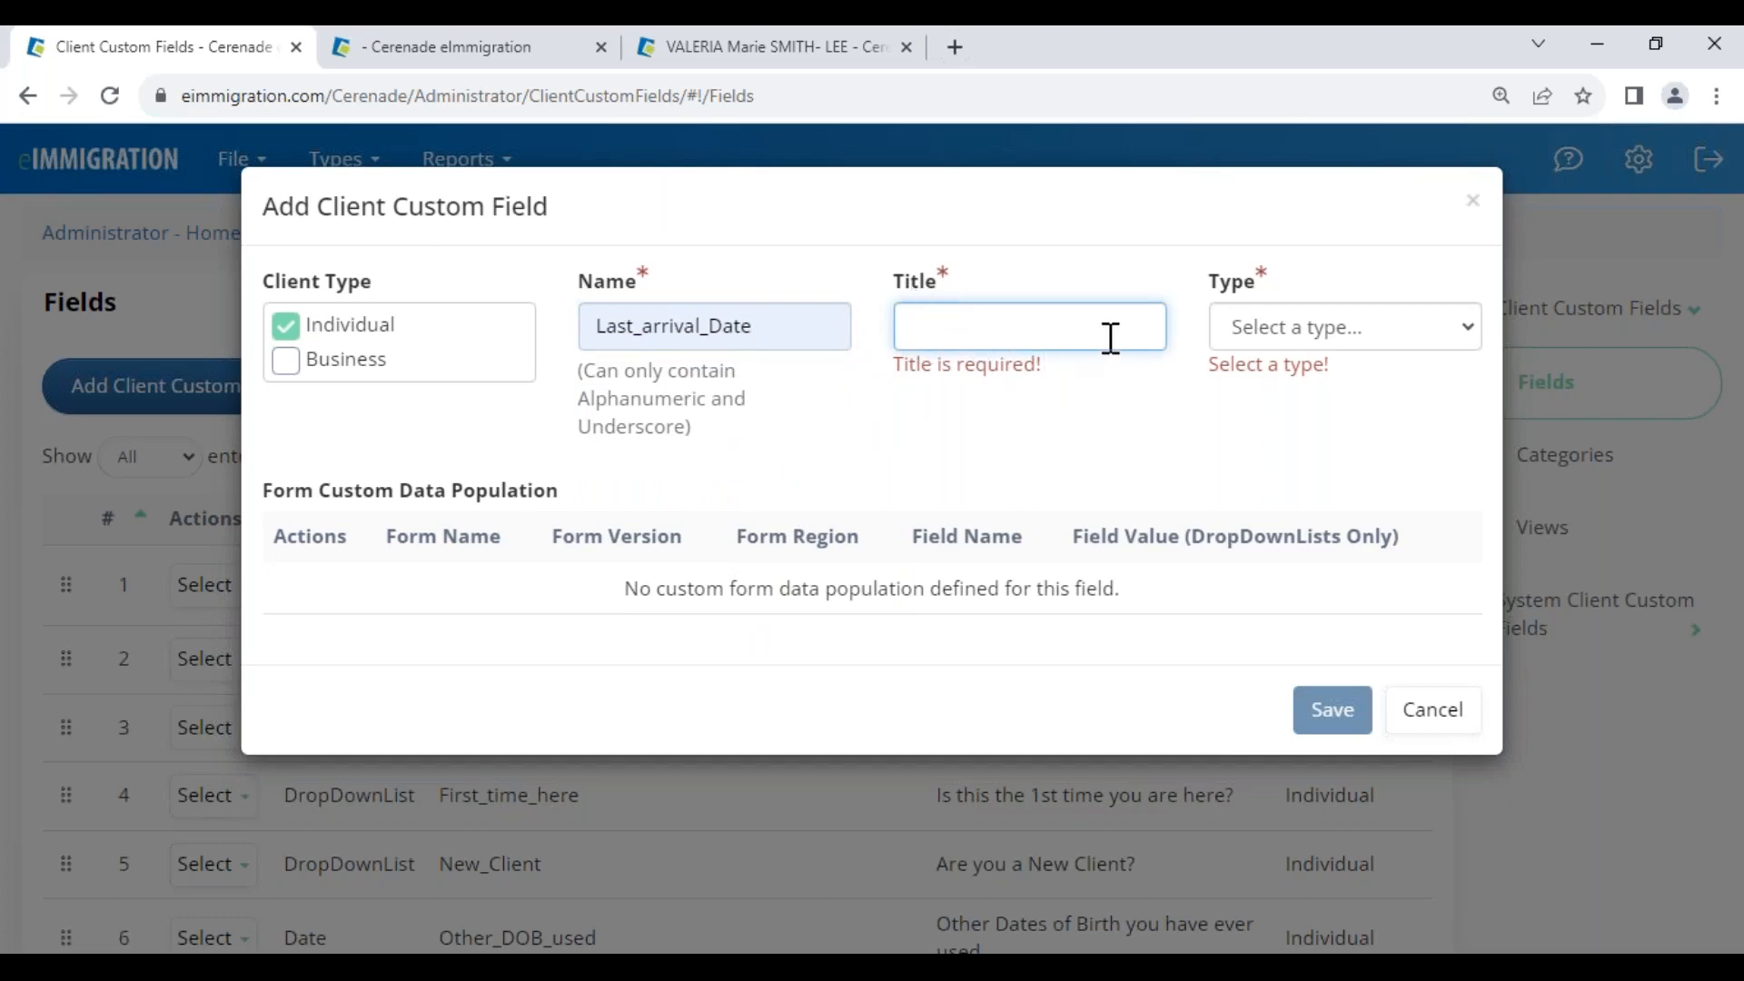
click(1259, 336)
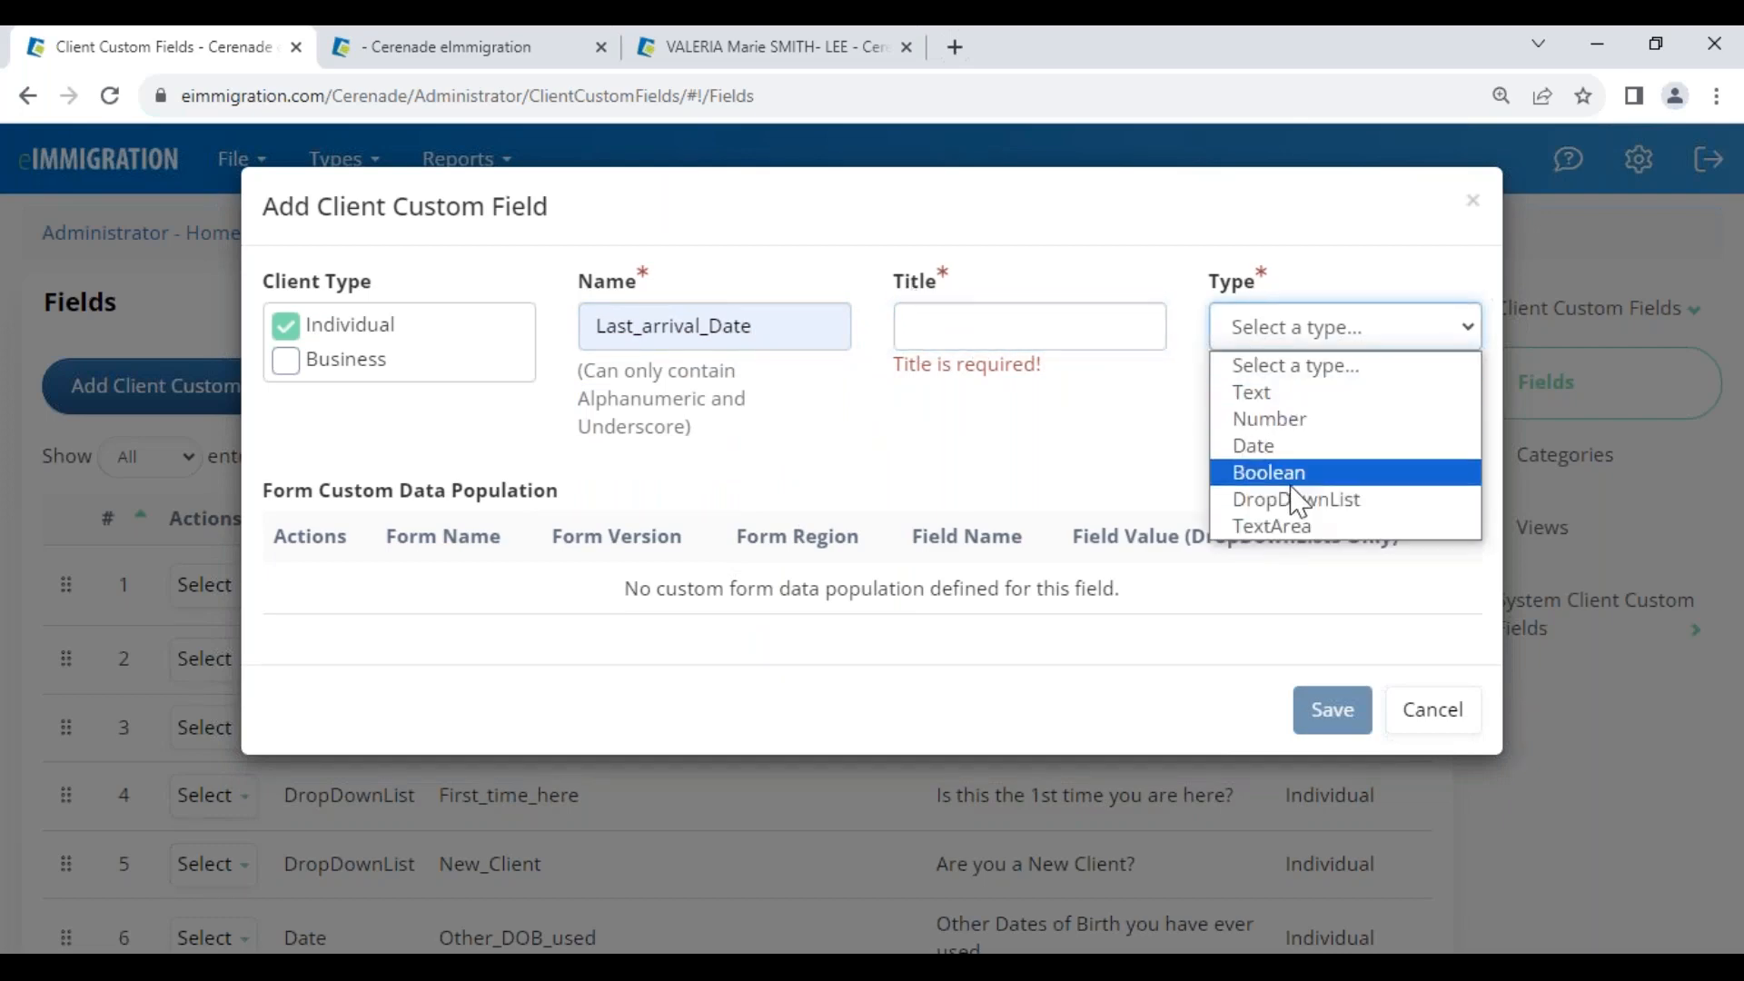
click(1387, 673)
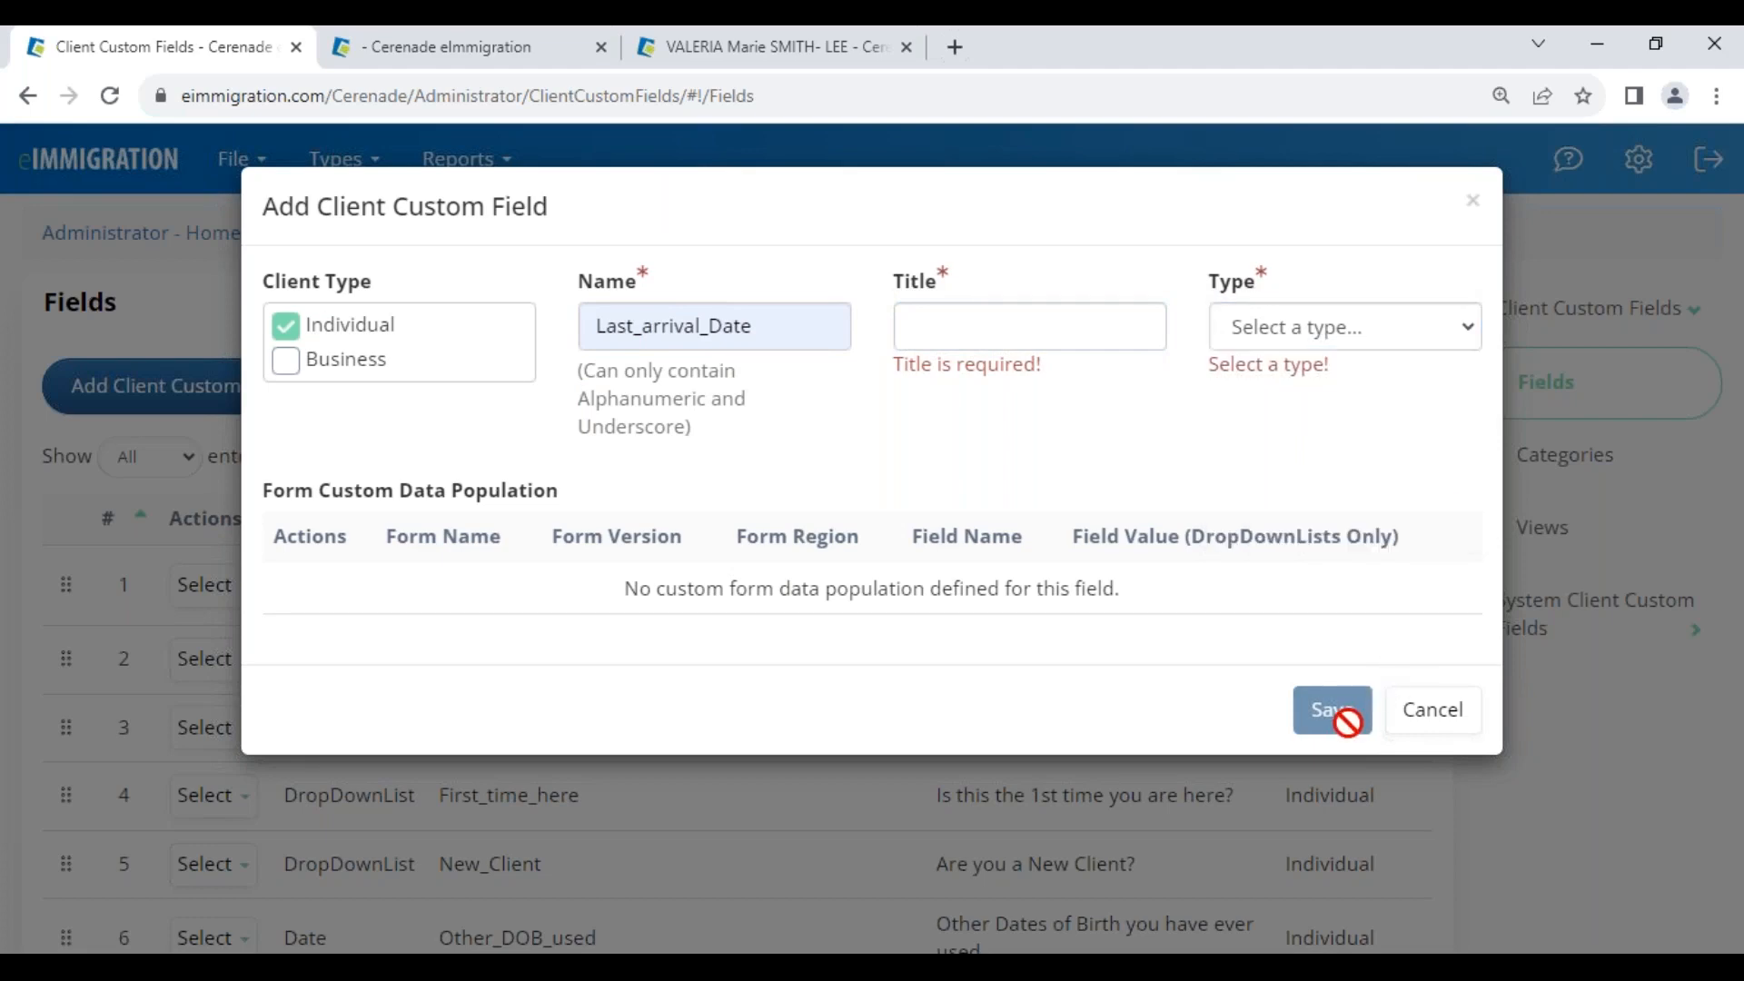
click(1417, 709)
click(714, 56)
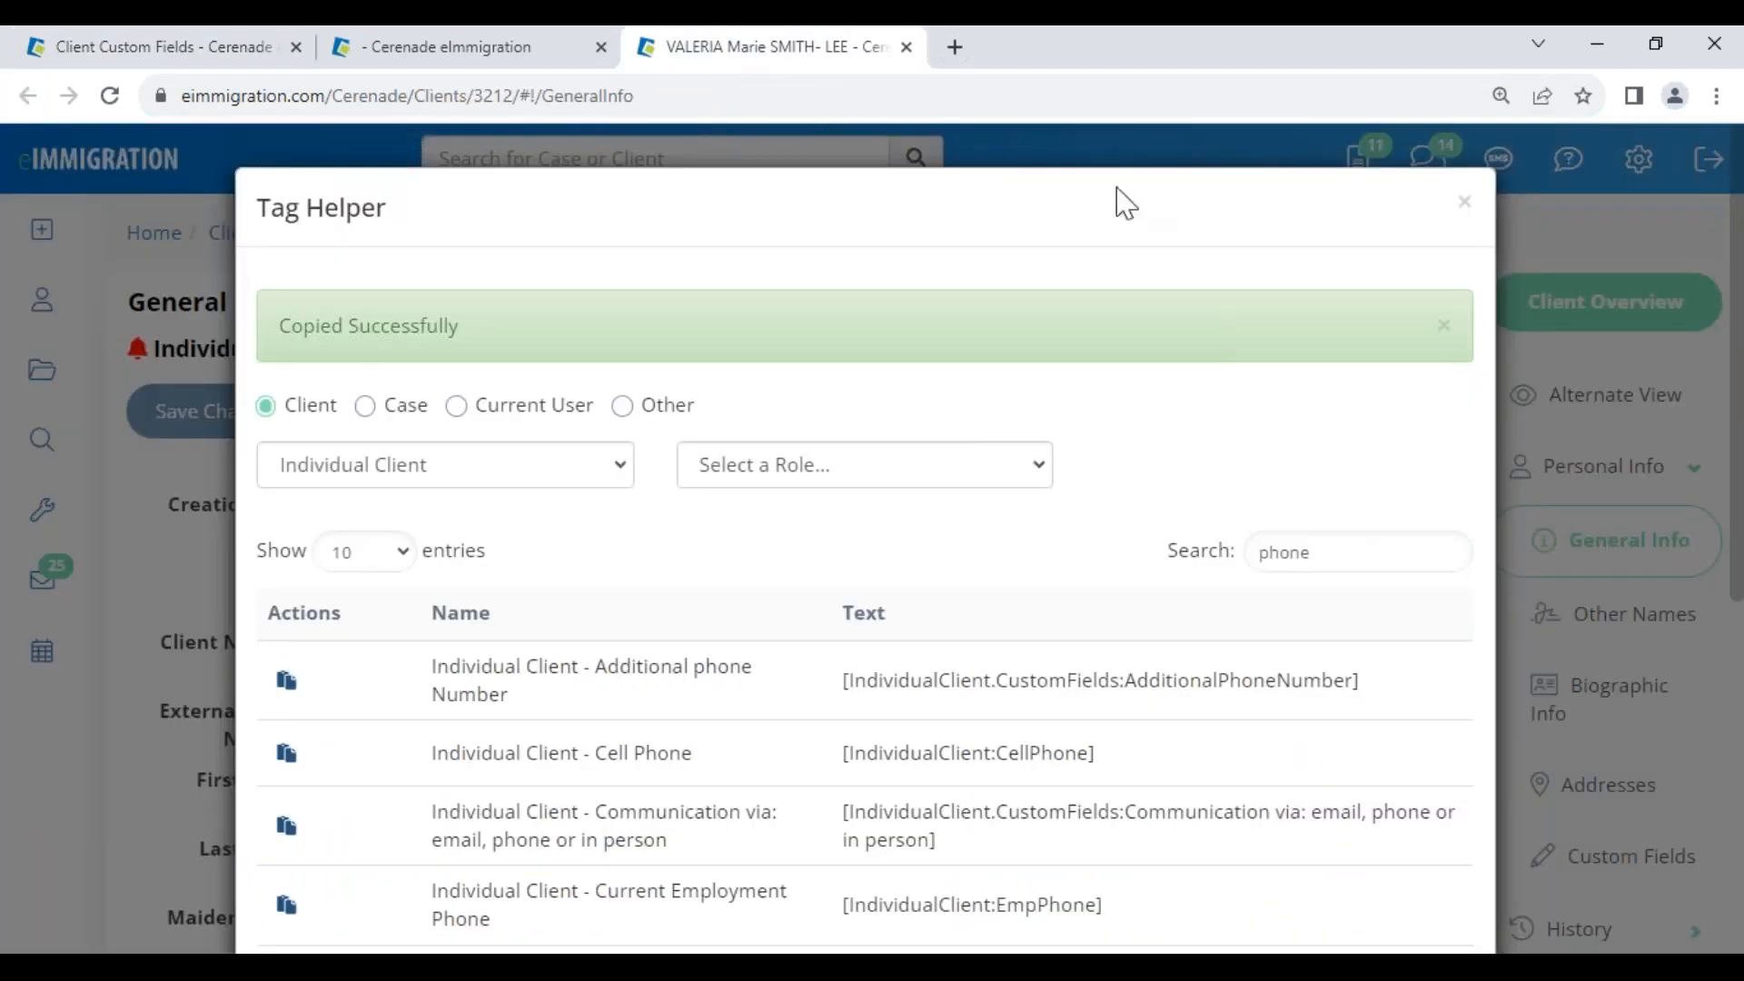
Close the tag helper and show the client's custom fields in the IMMIGRATION CLIENTS ONLY view
click(1464, 202)
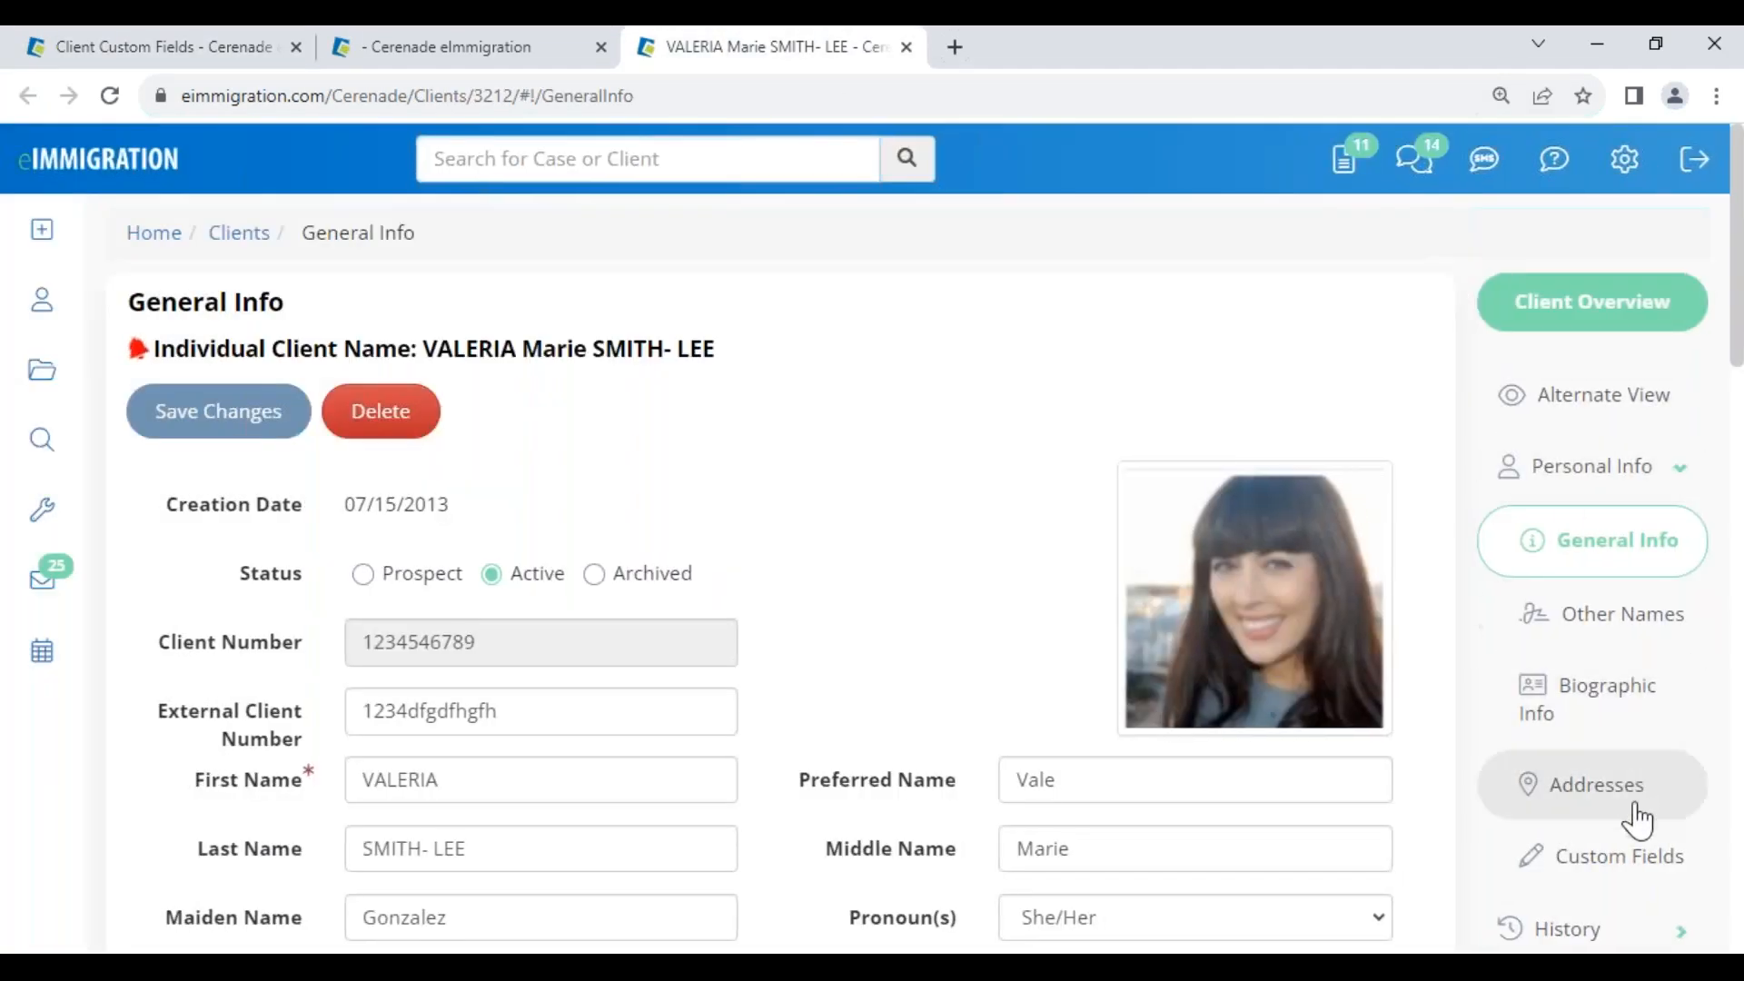
click(1632, 861)
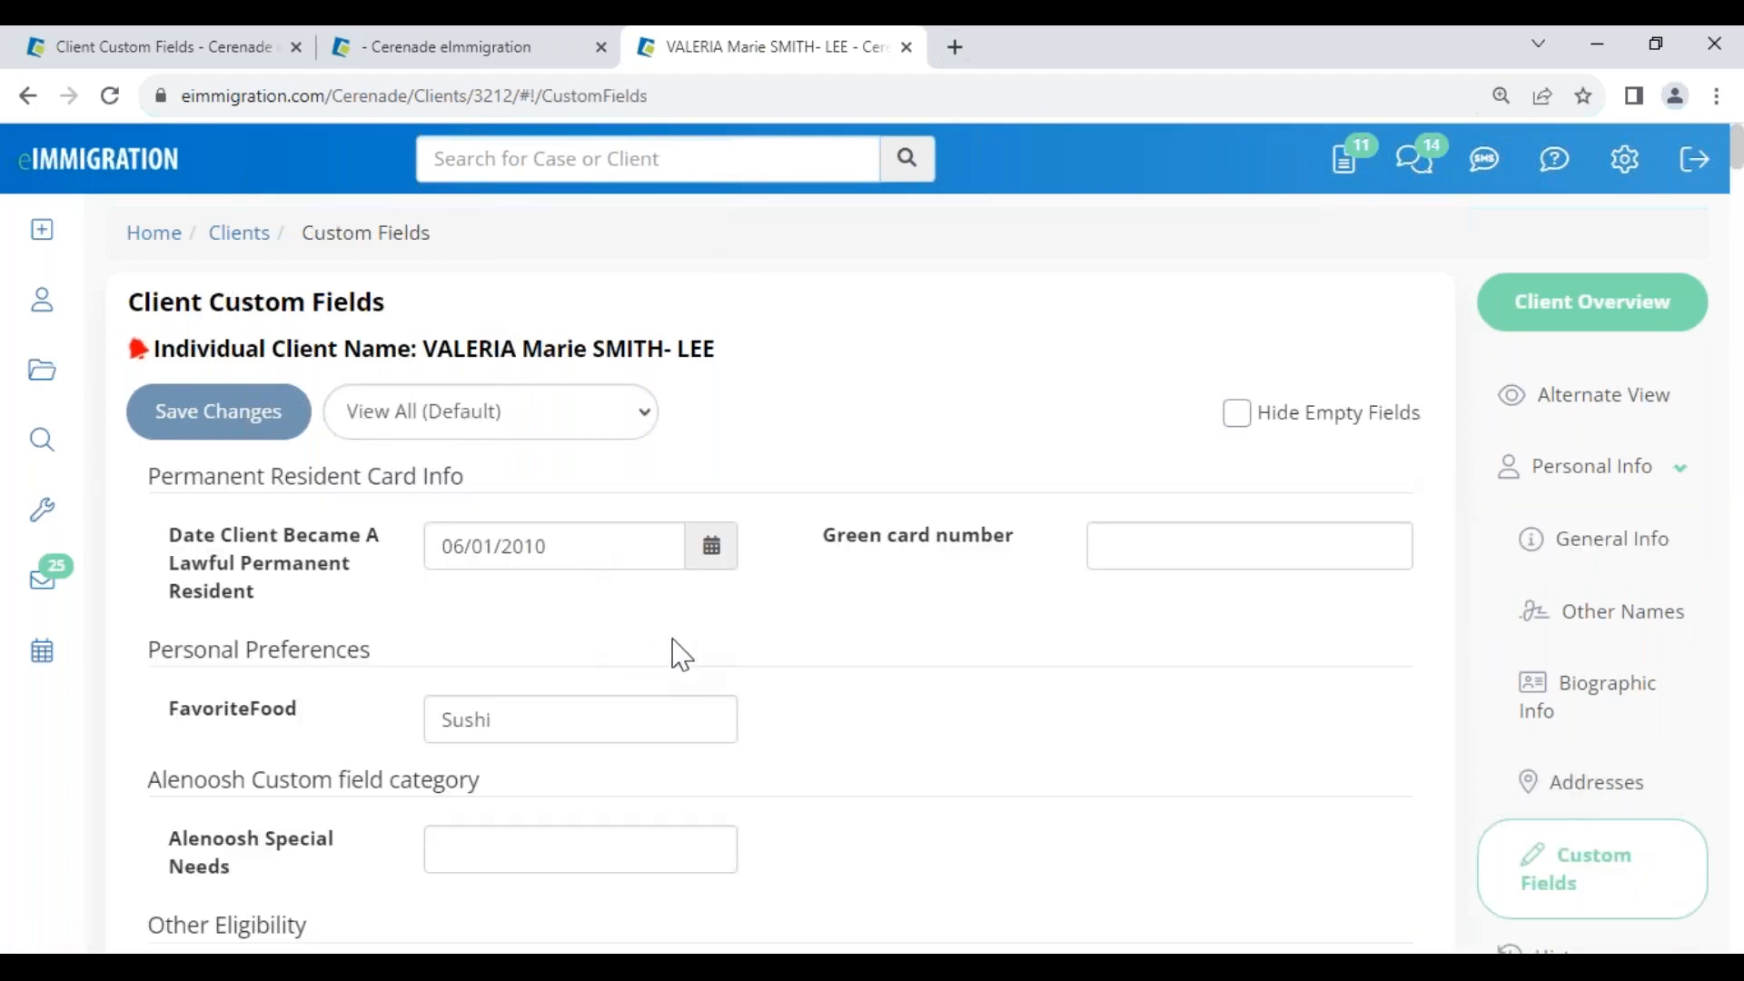
scroll(258, 791, down, 8)
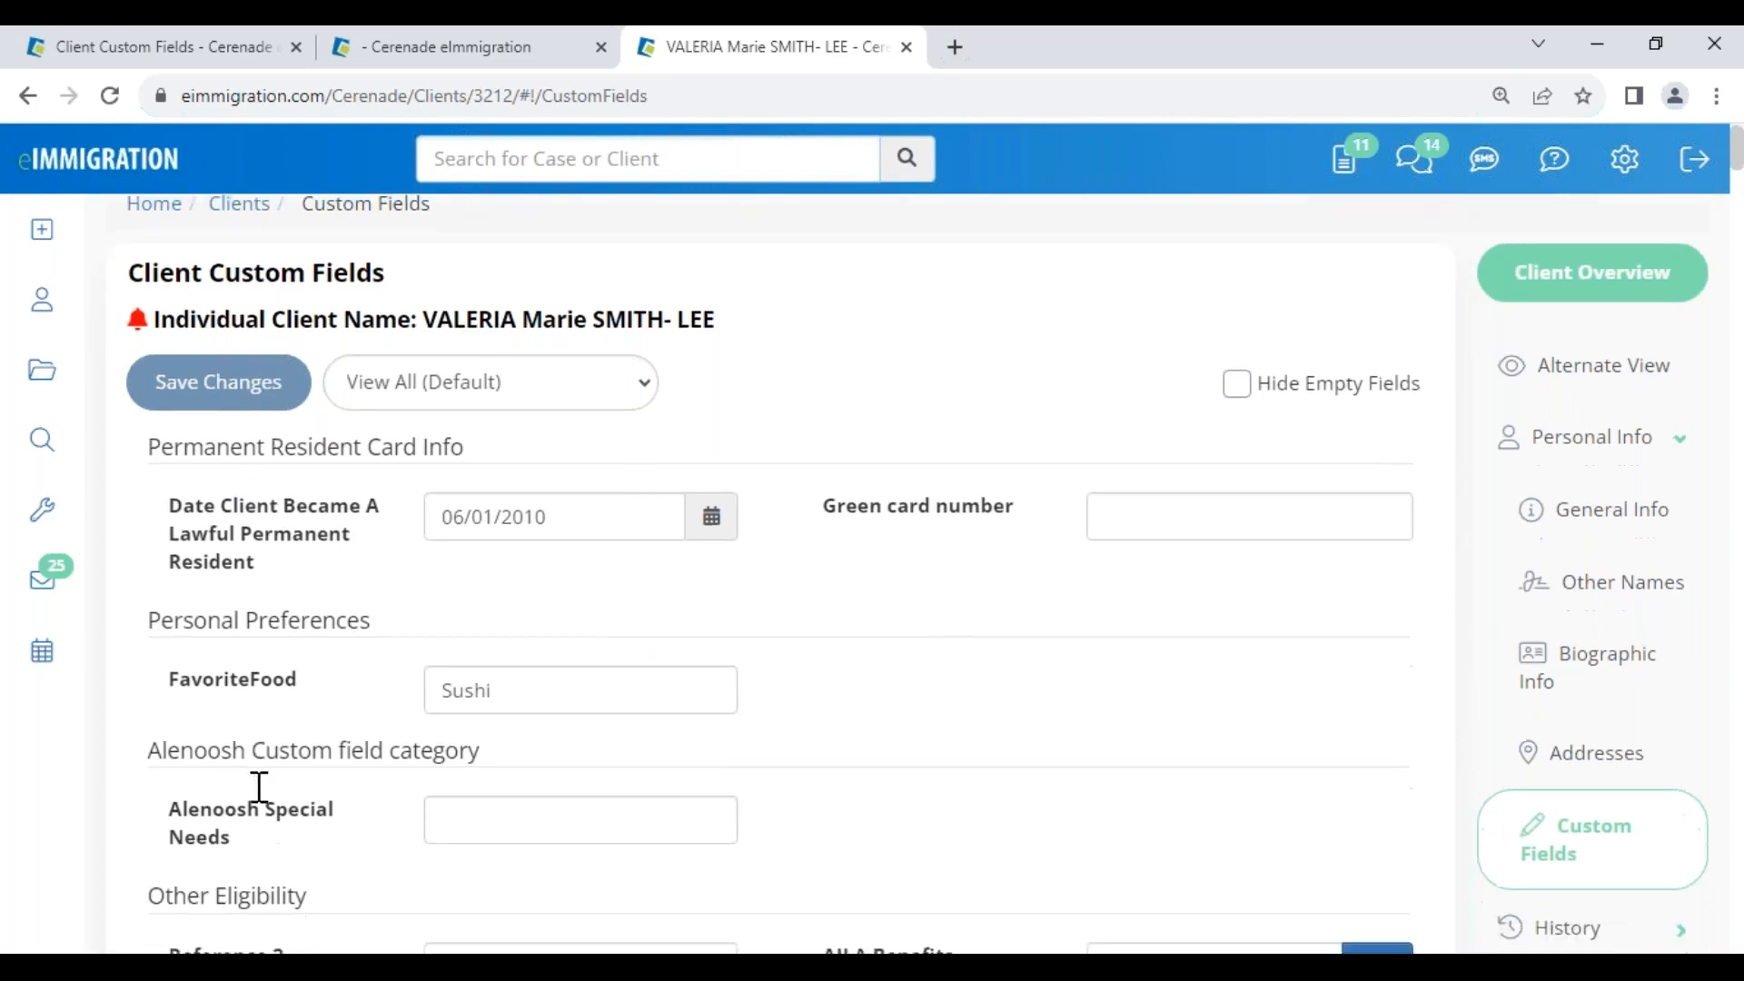
scroll(269, 800, up, 8)
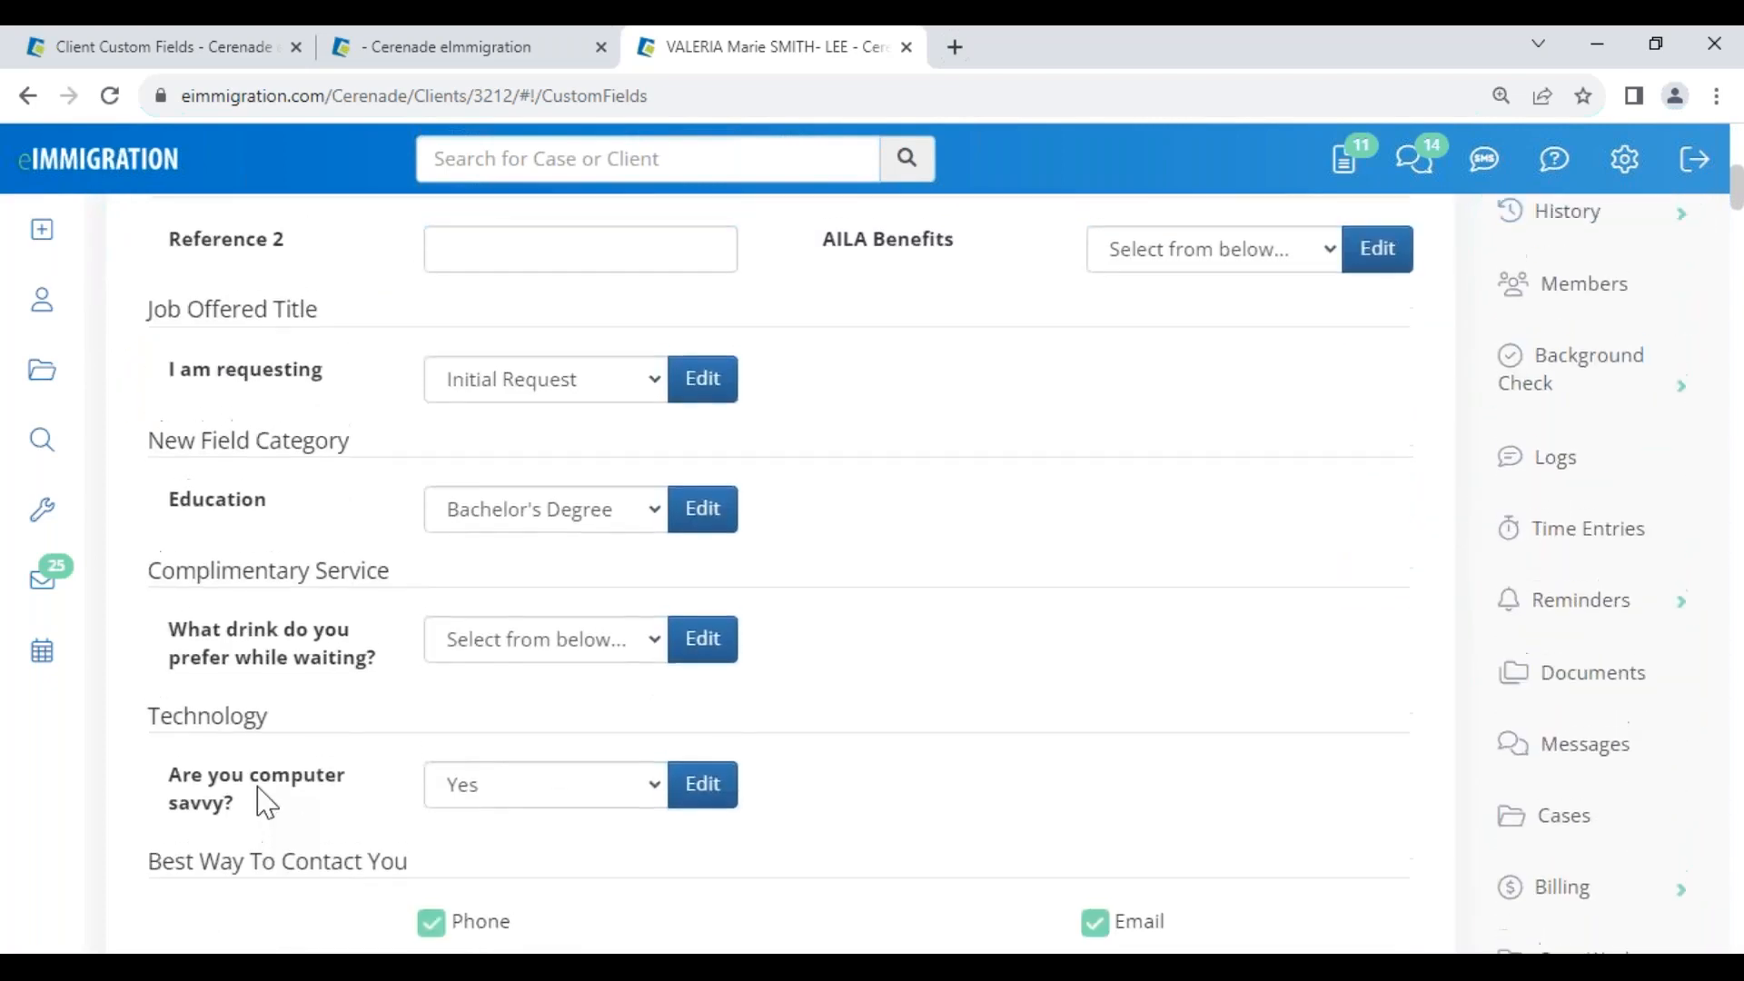
click(456, 422)
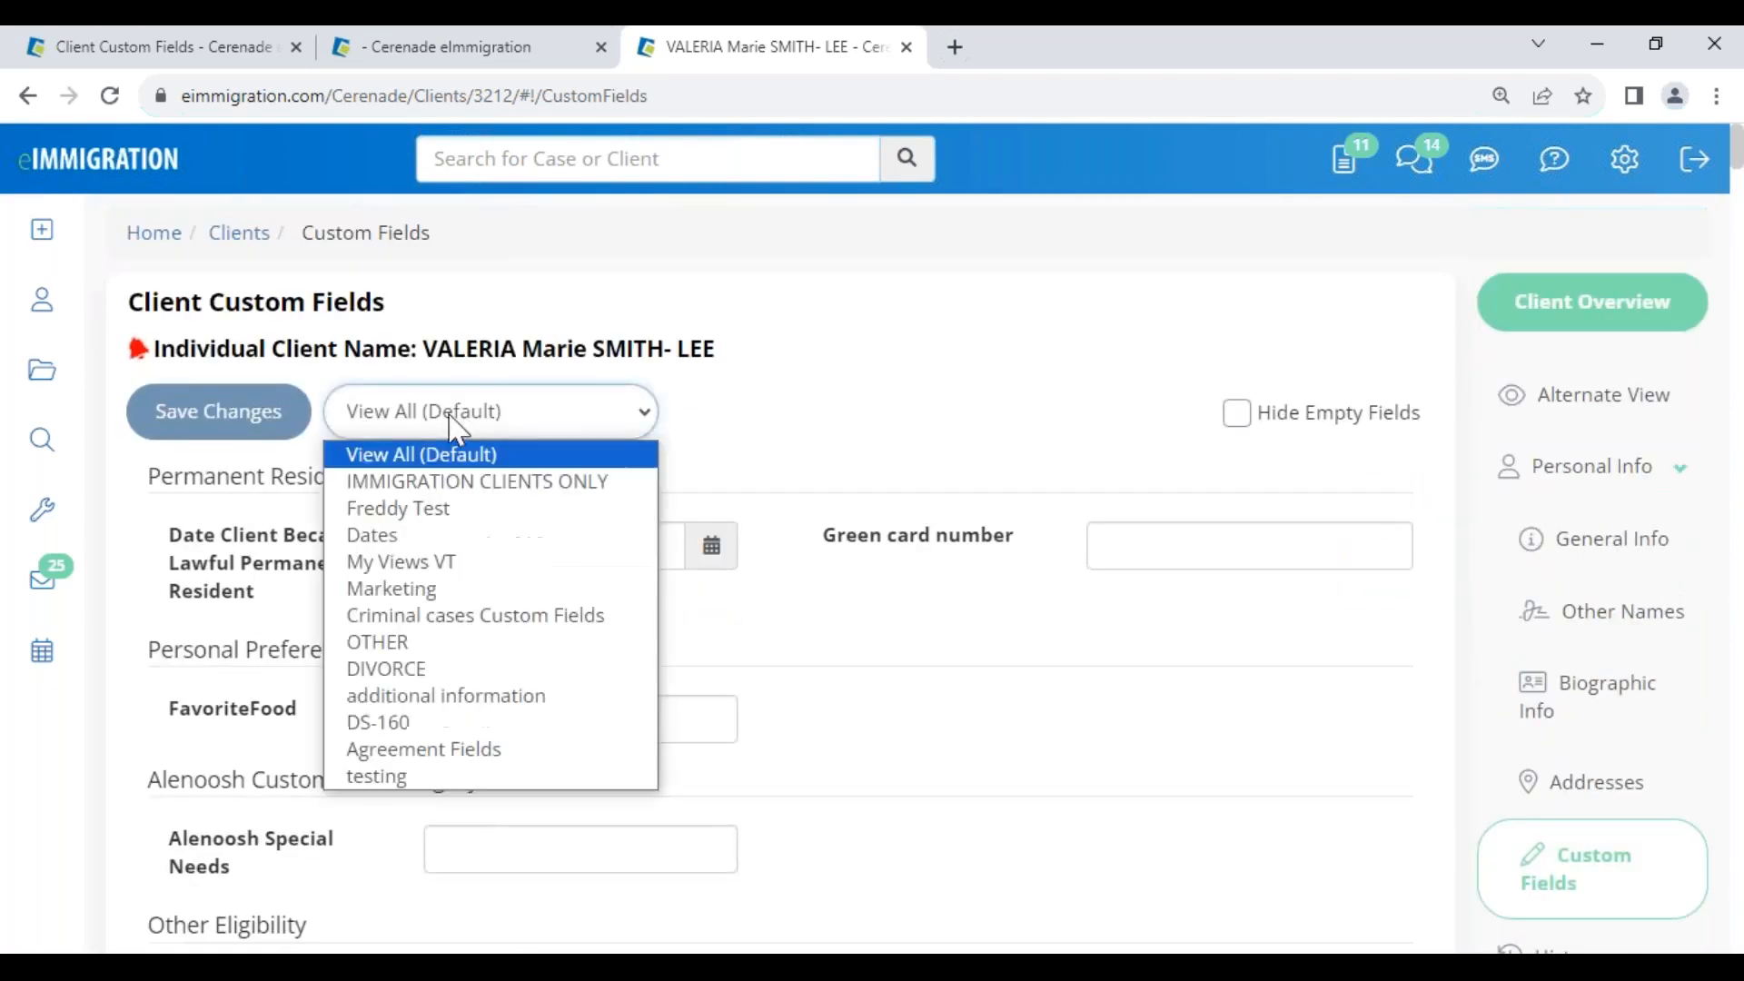
click(420, 483)
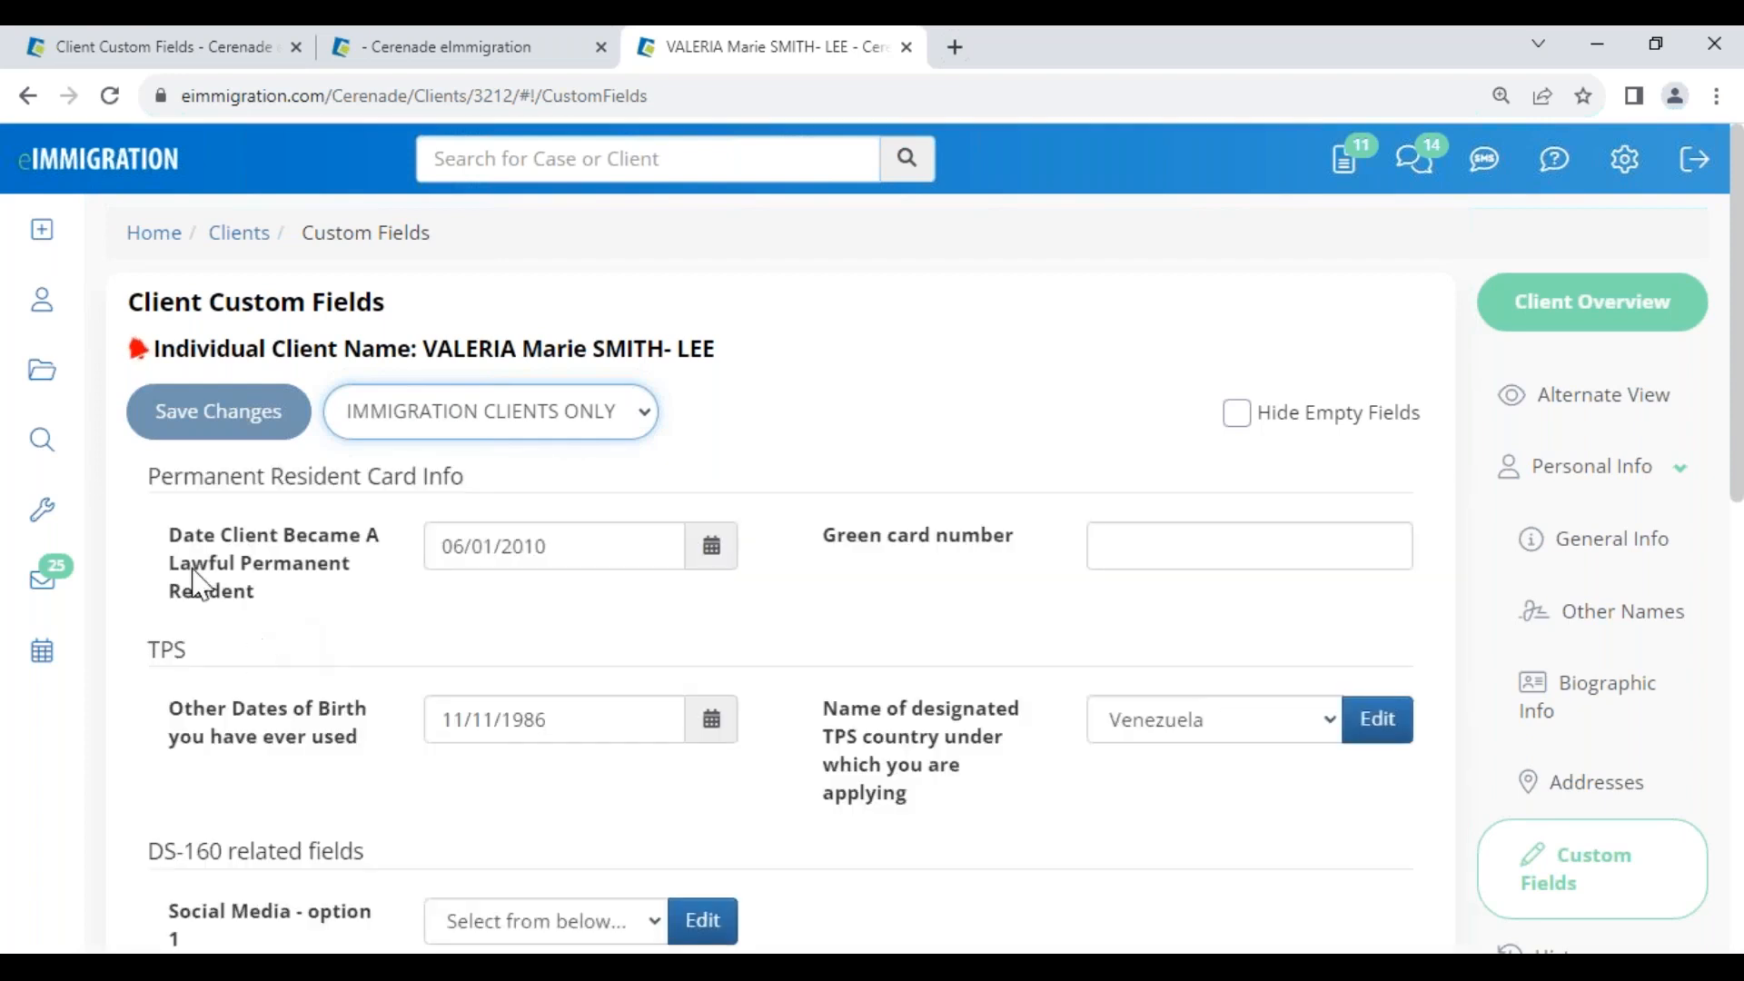
Review the Permanent Resident Card Info section: resident date and Green card number fields
drag(150, 479, 472, 502)
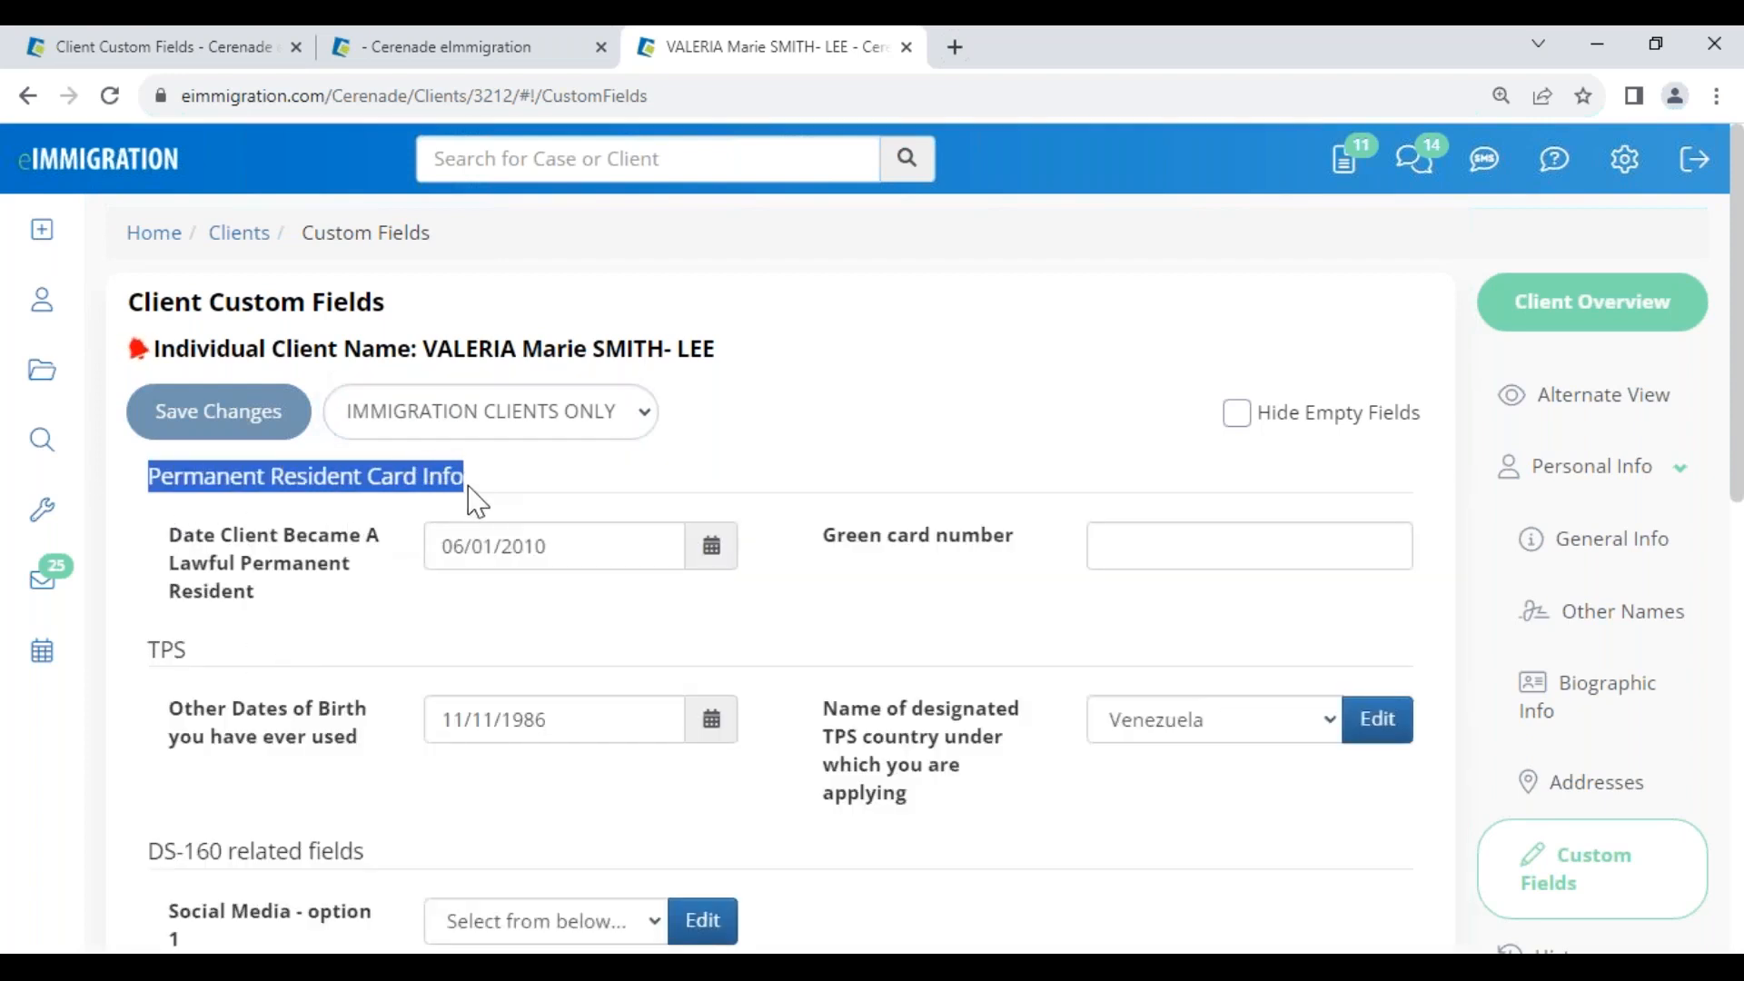
drag(173, 534, 345, 595)
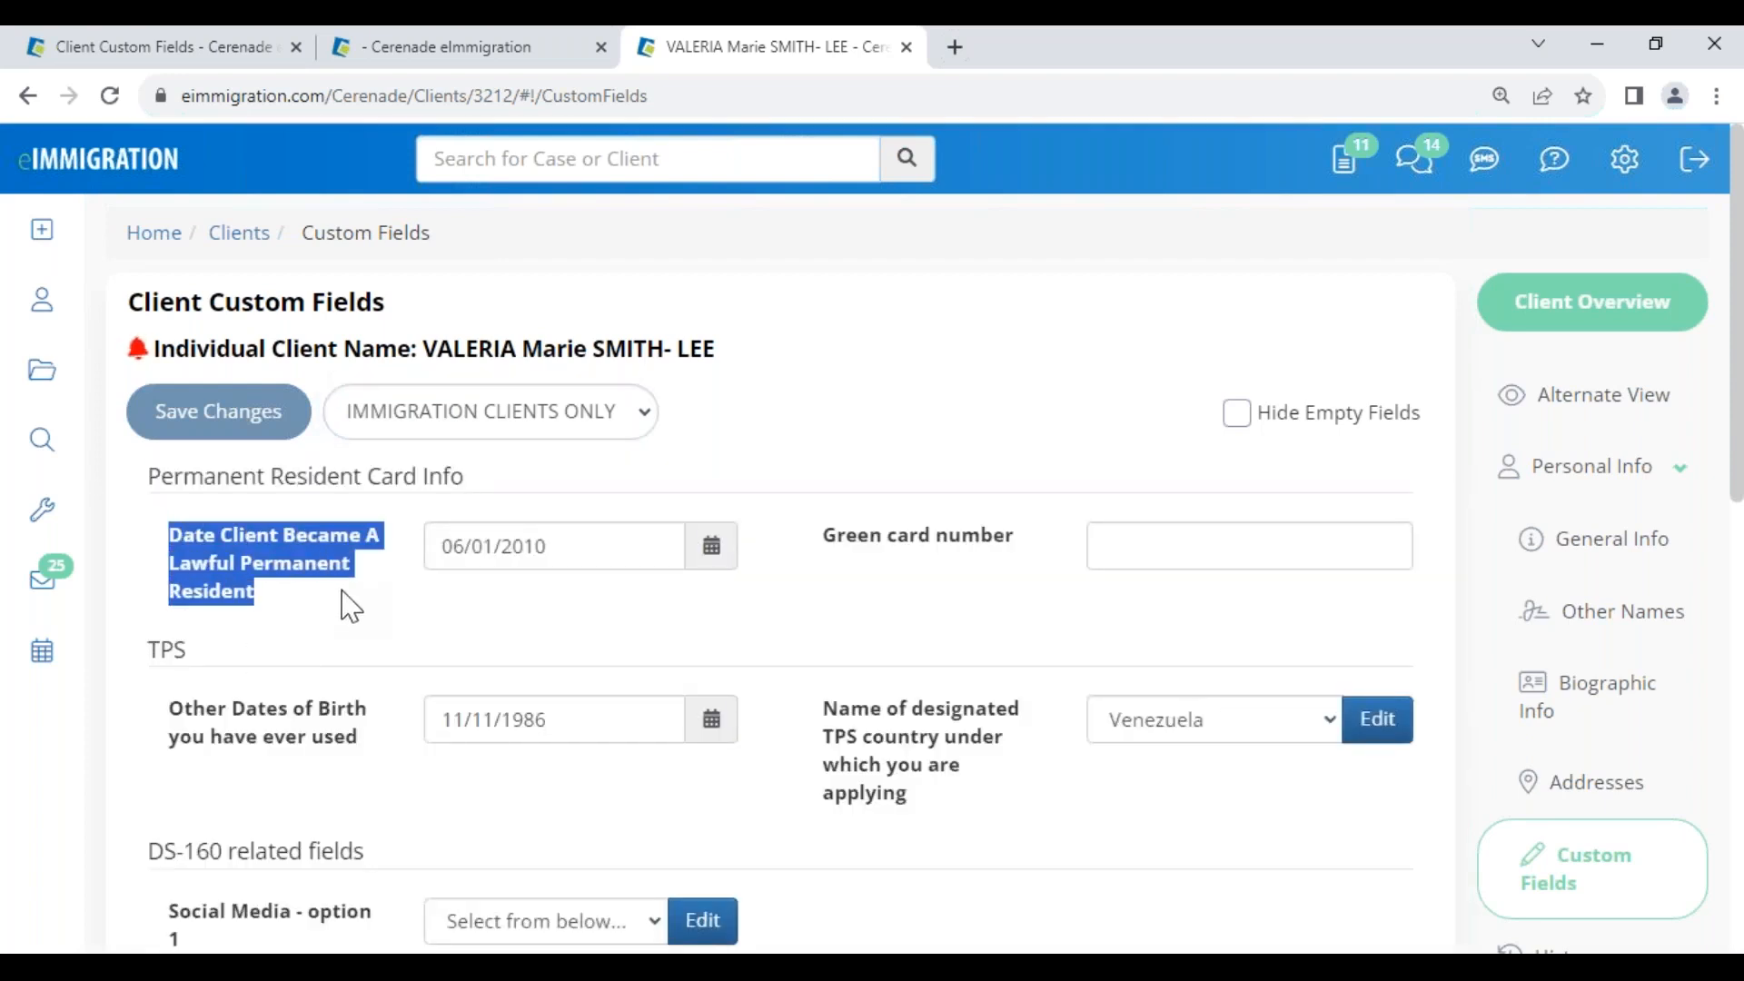
drag(828, 542, 1015, 565)
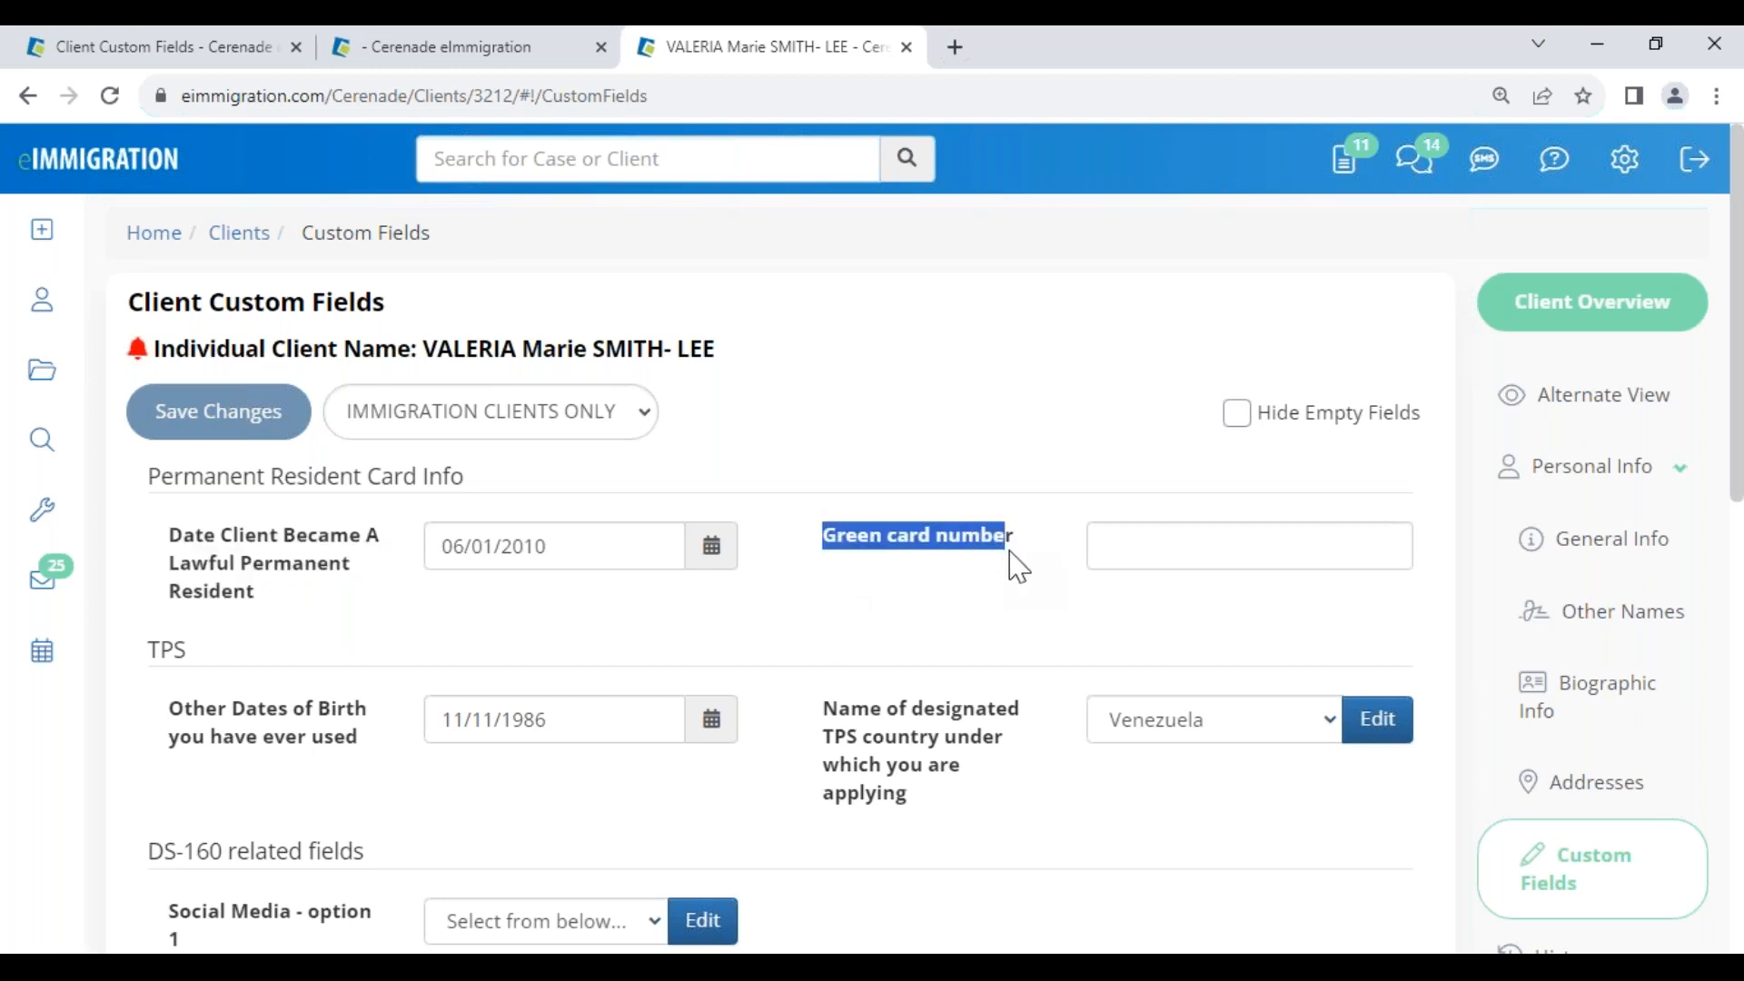
click(970, 589)
Clear the stored value from the Green card number field
click(1142, 550)
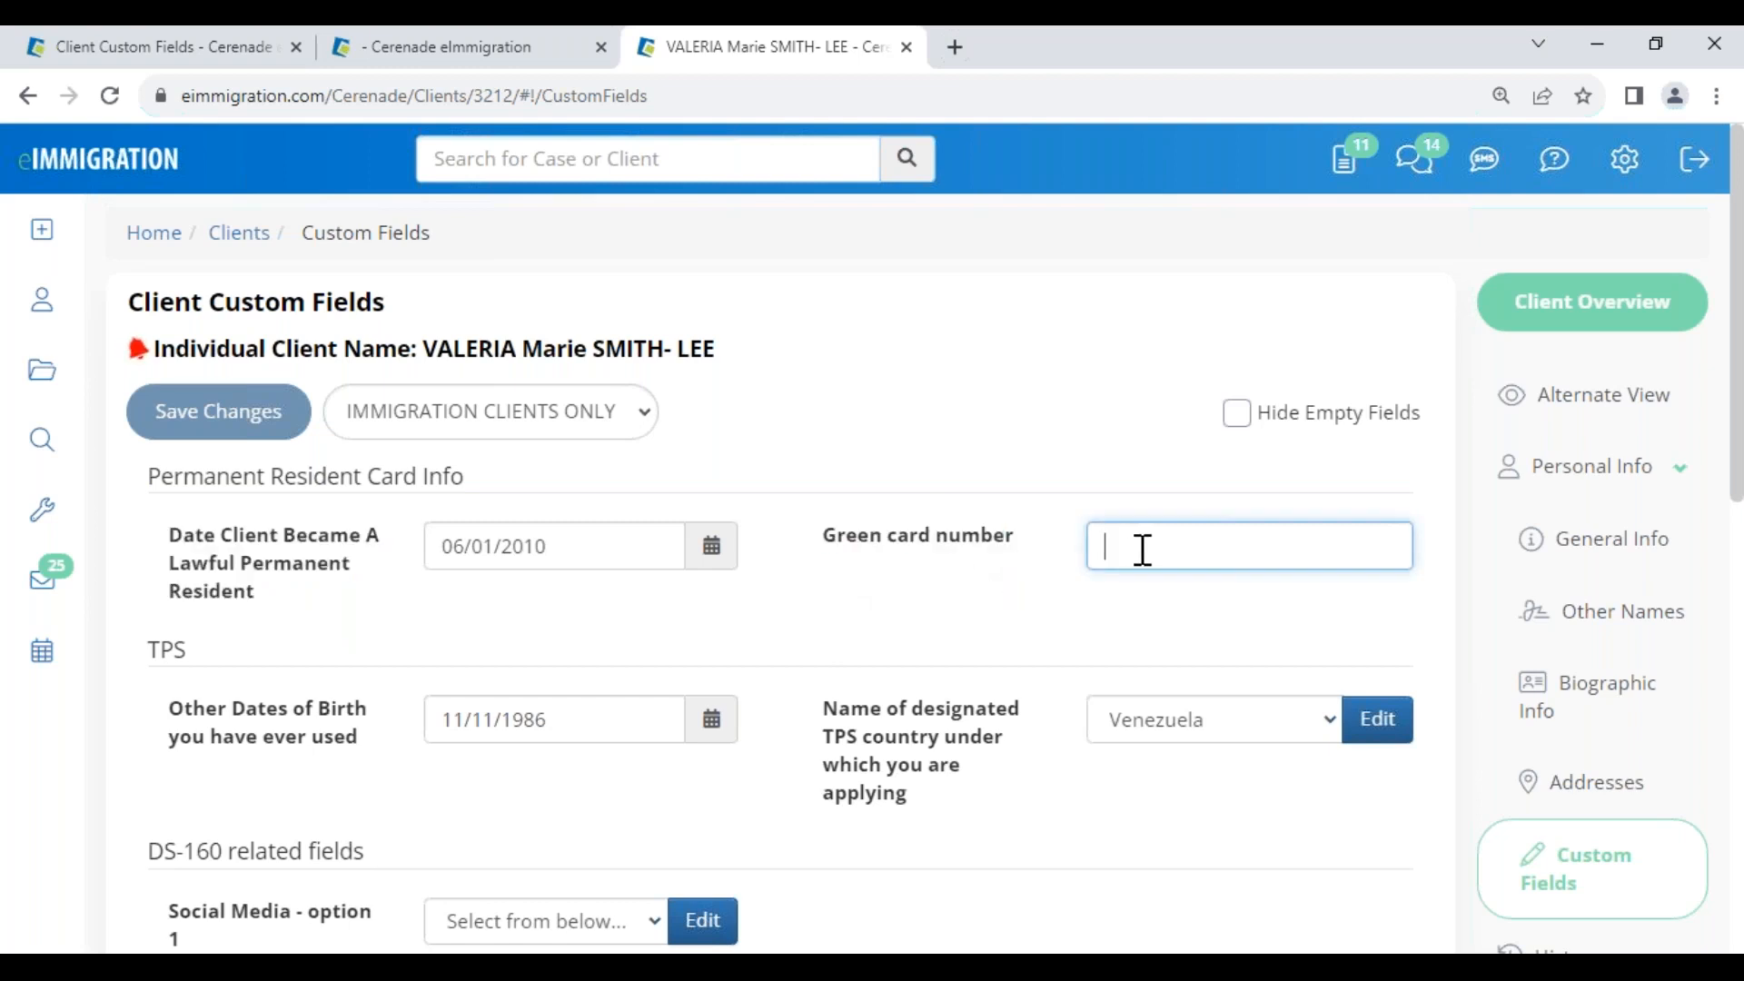
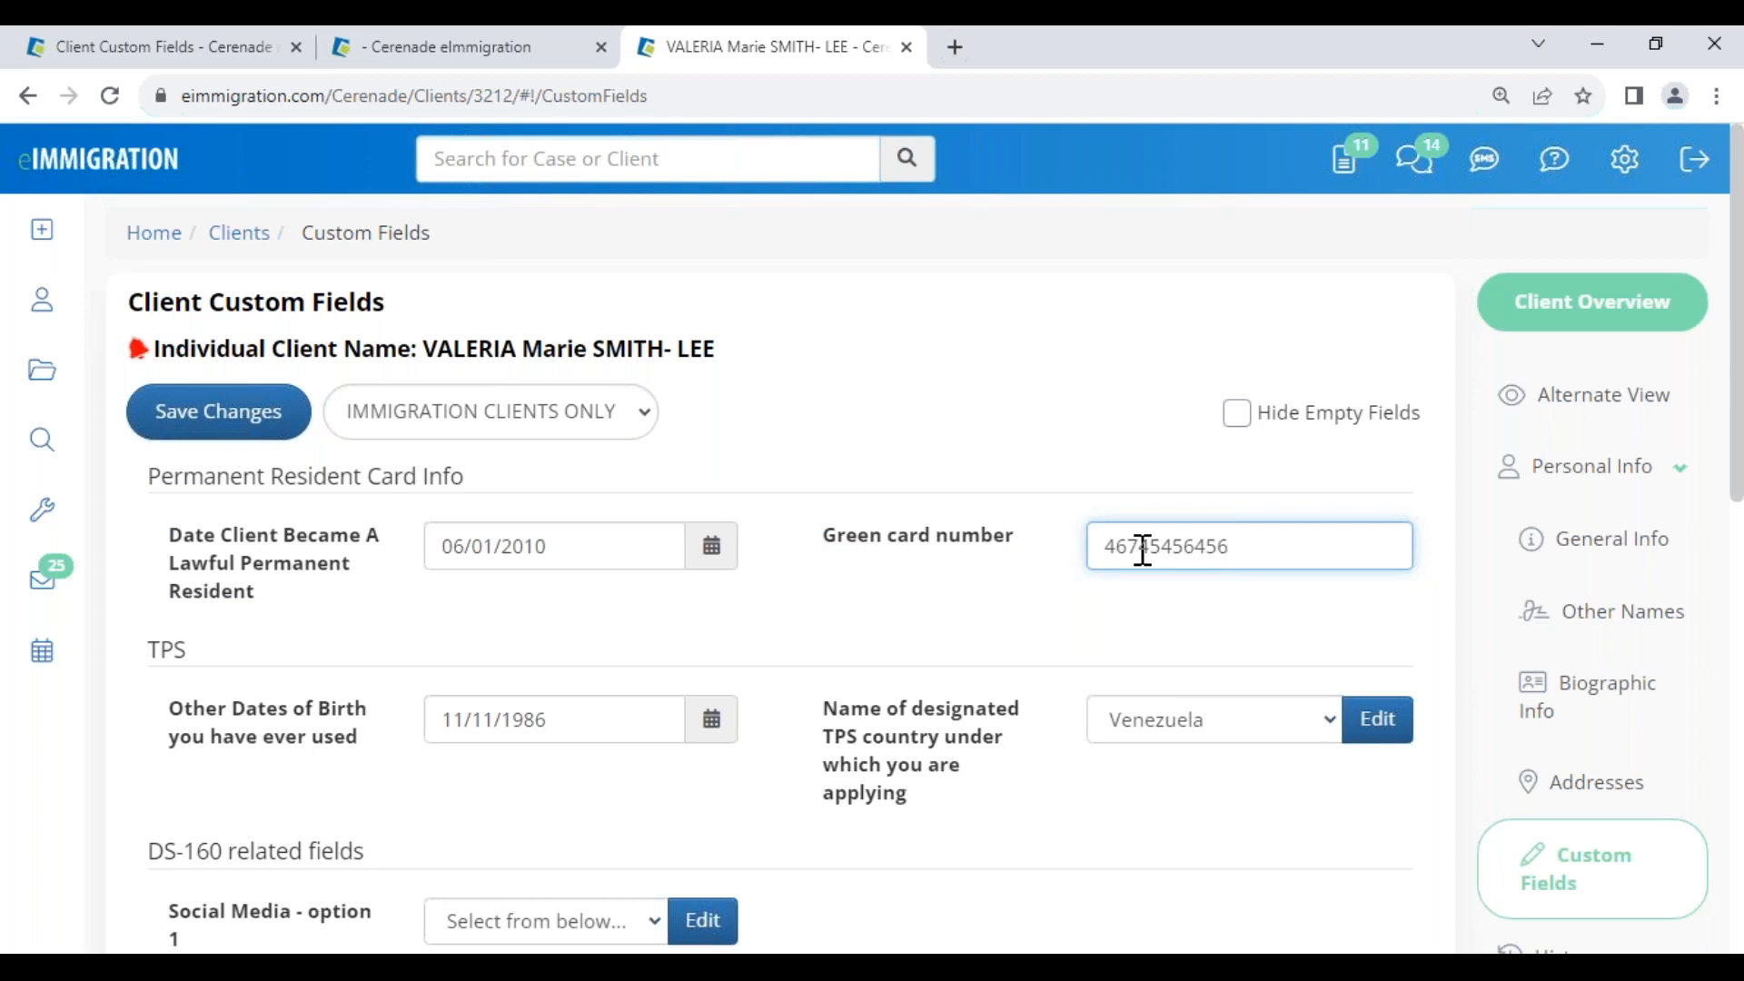
drag(1031, 550, 836, 568)
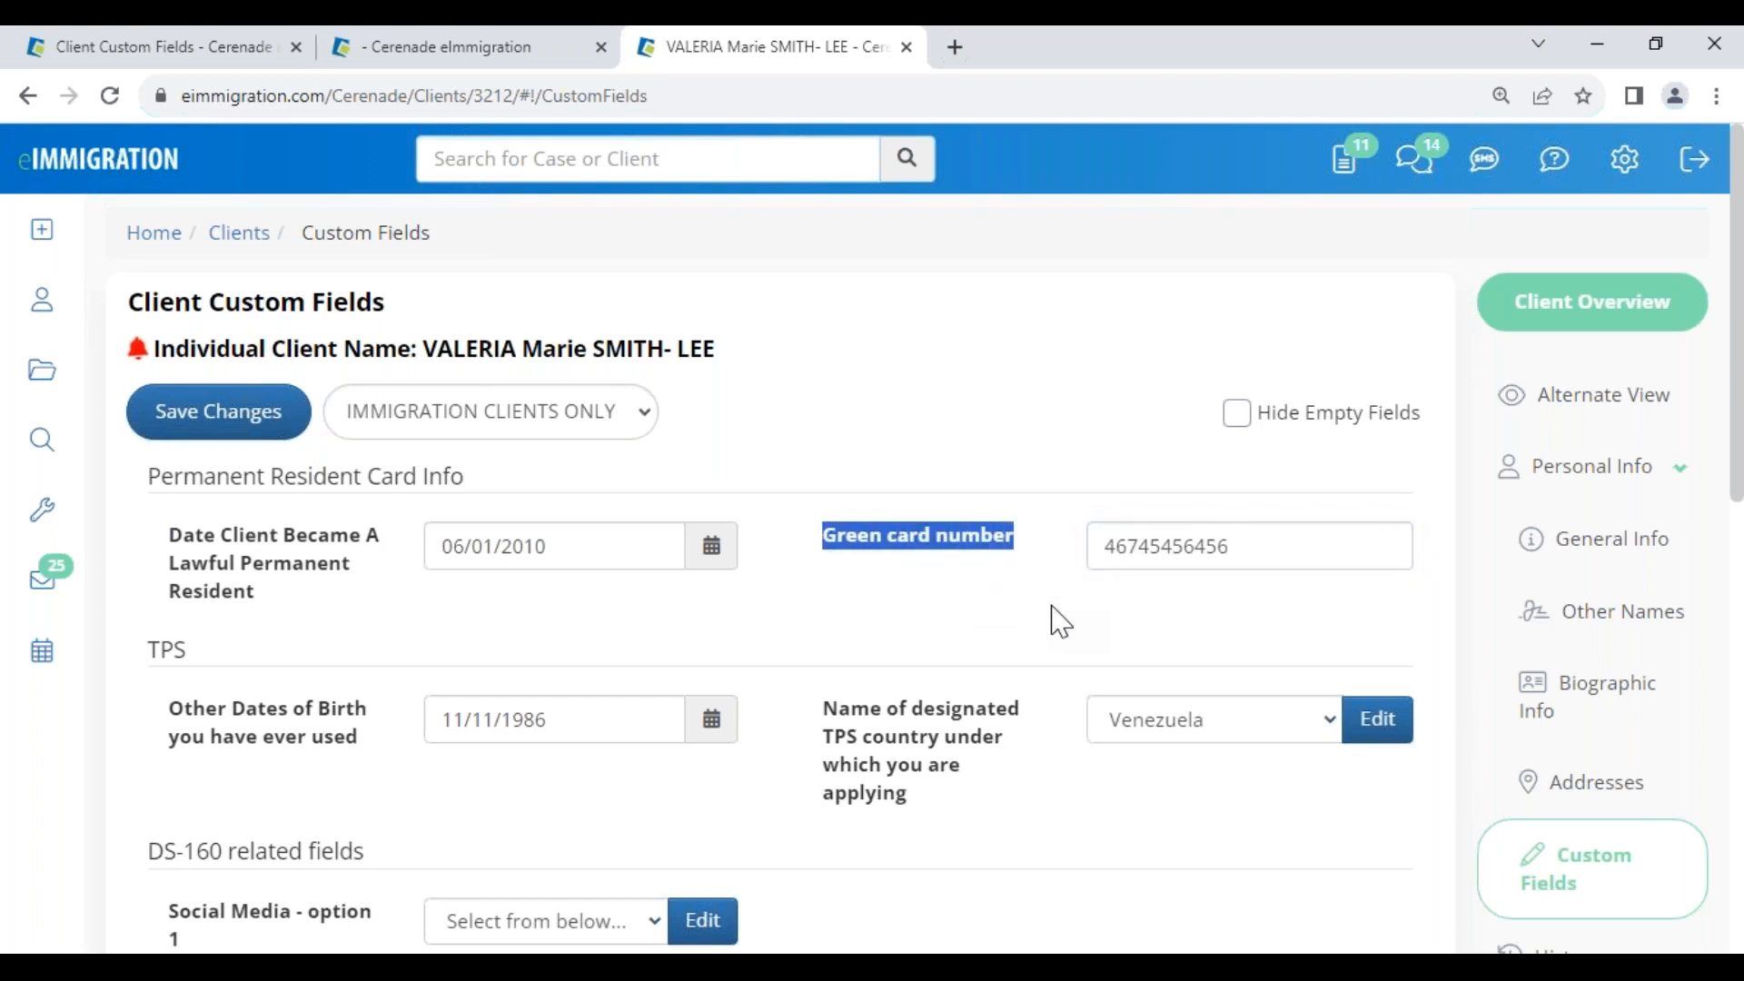
click(756, 633)
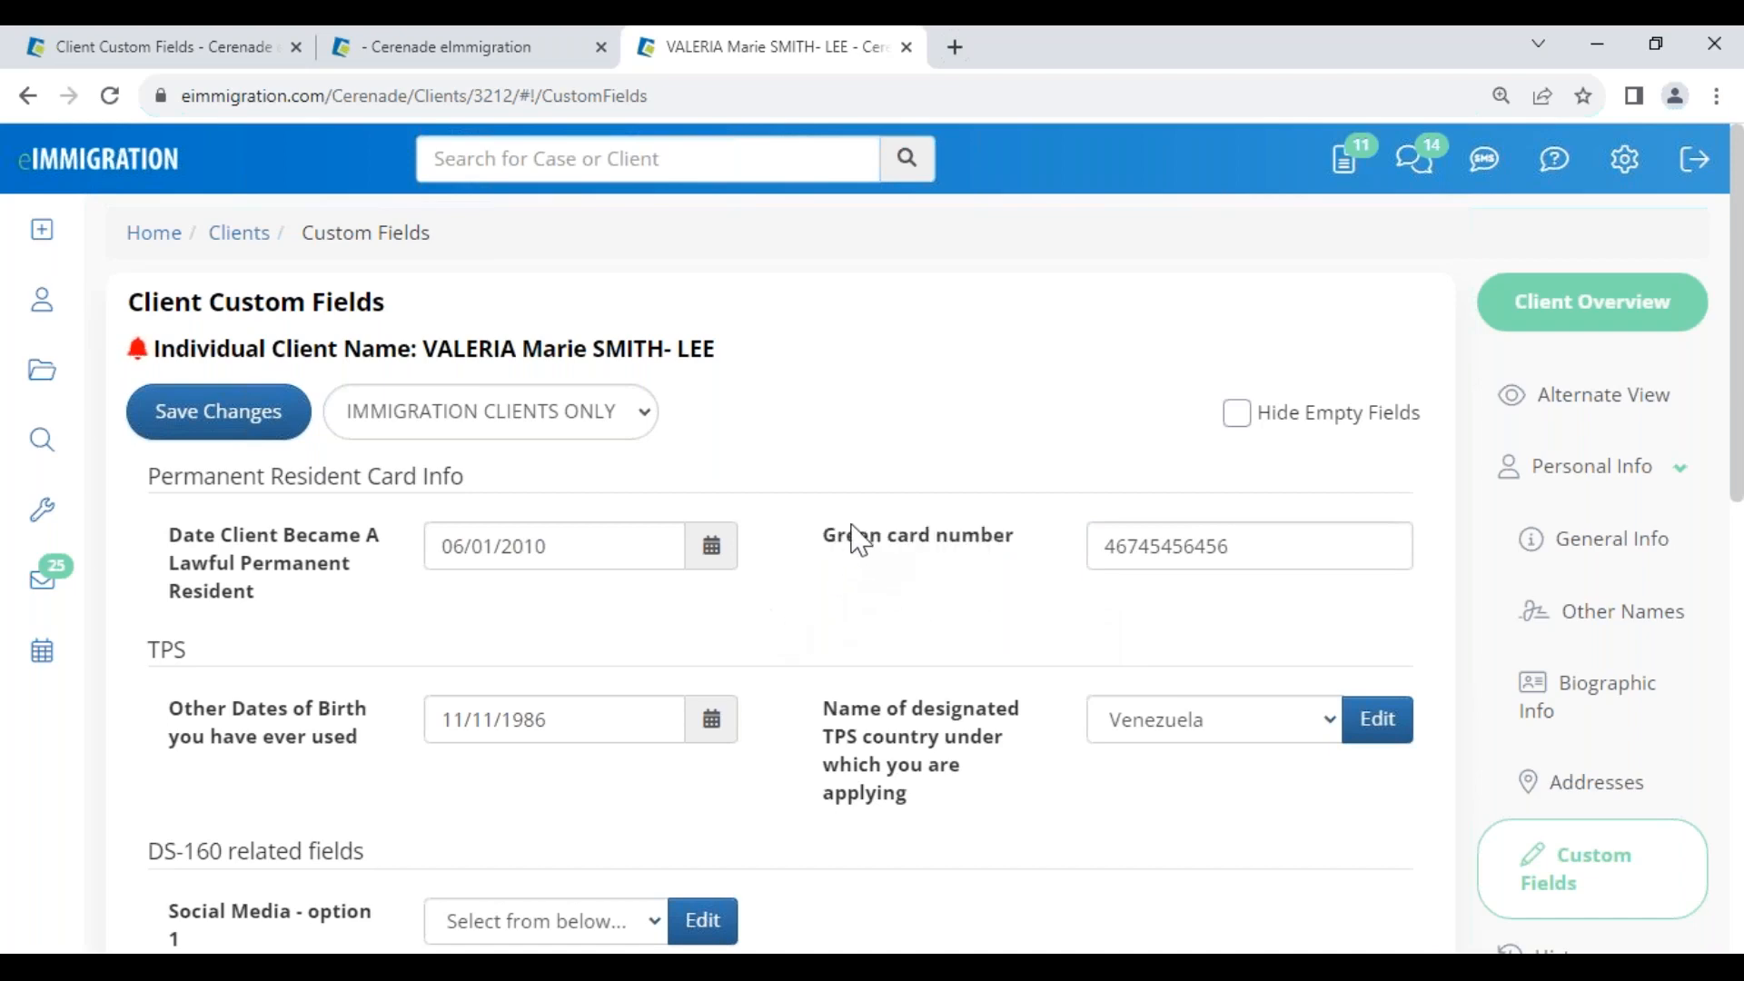
drag(835, 555, 1004, 549)
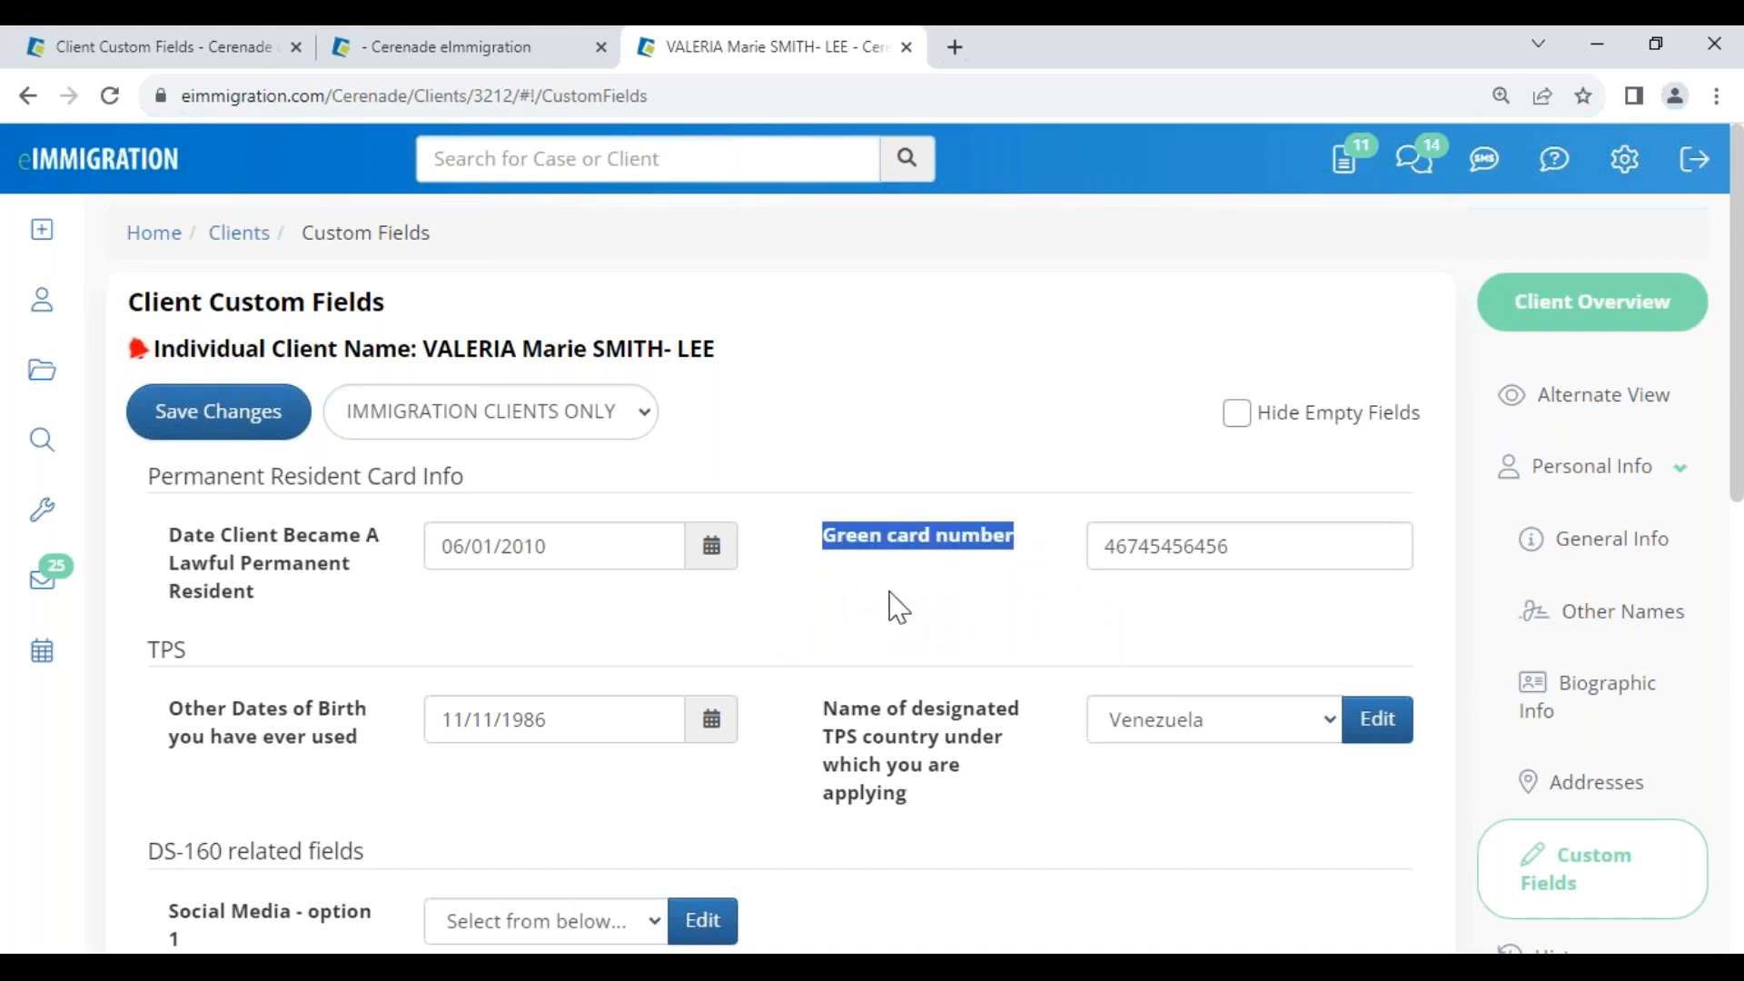
double_click(1256, 546)
key(BackSpace)
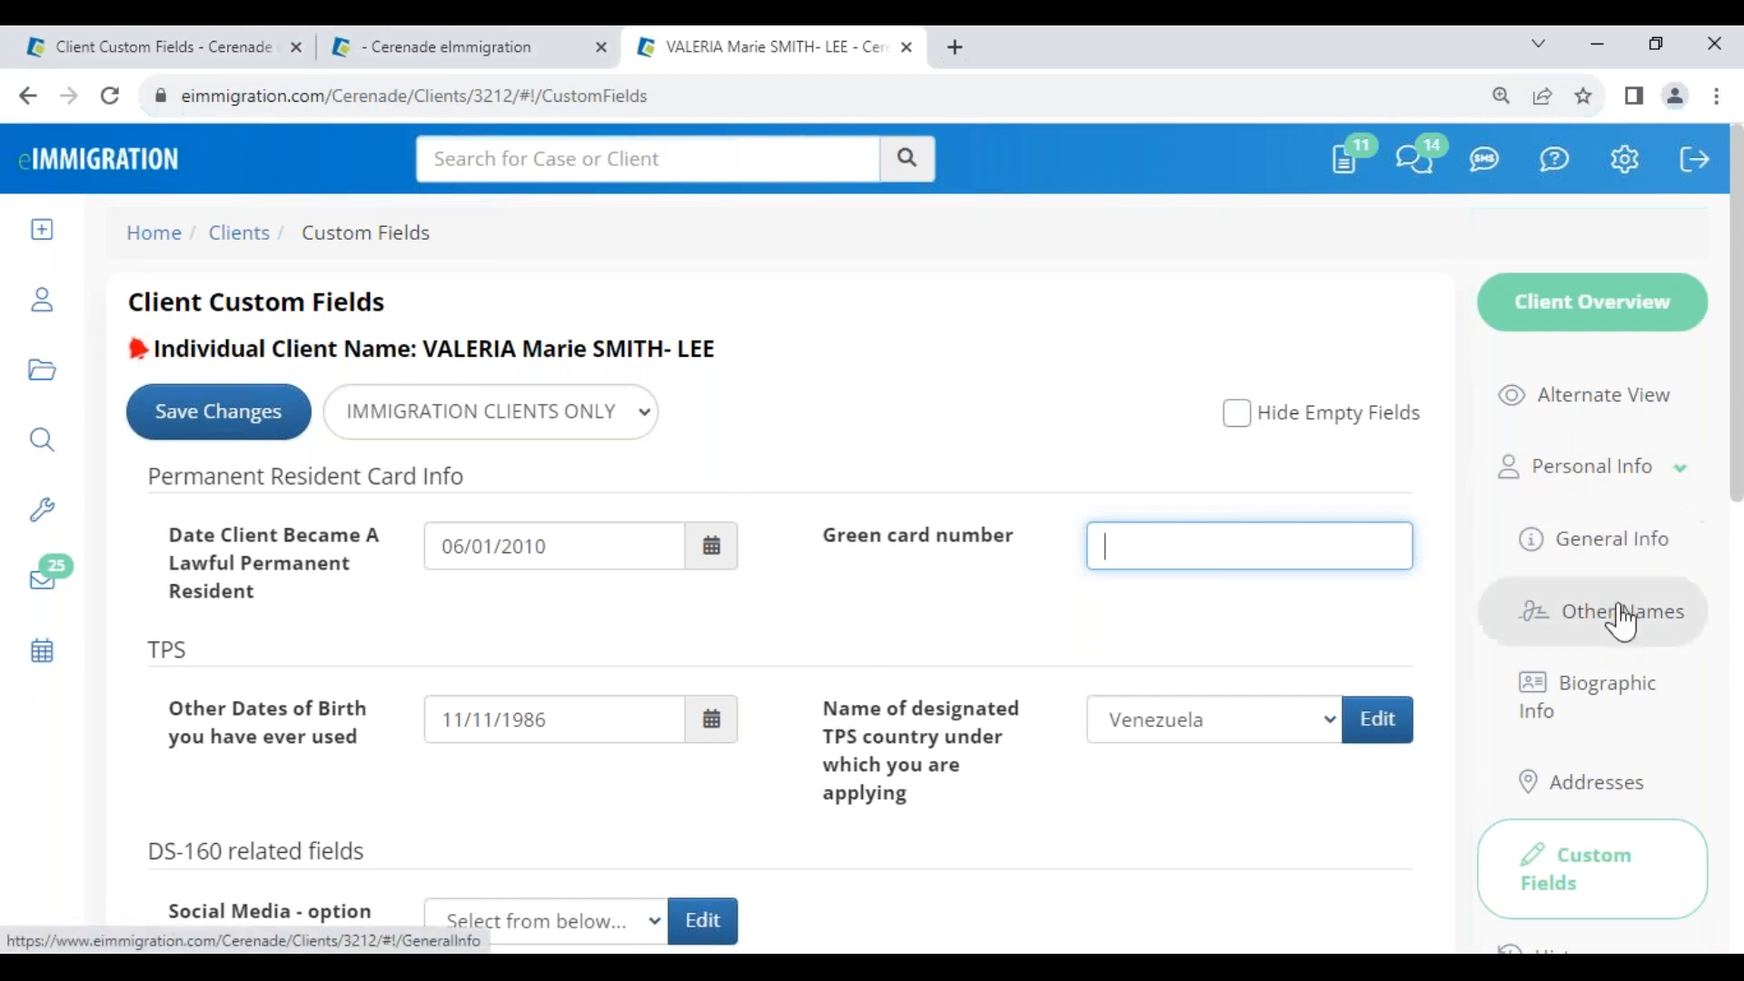
On the client's General Info page, review the Full Name Native Alphabet custom field value
click(1601, 542)
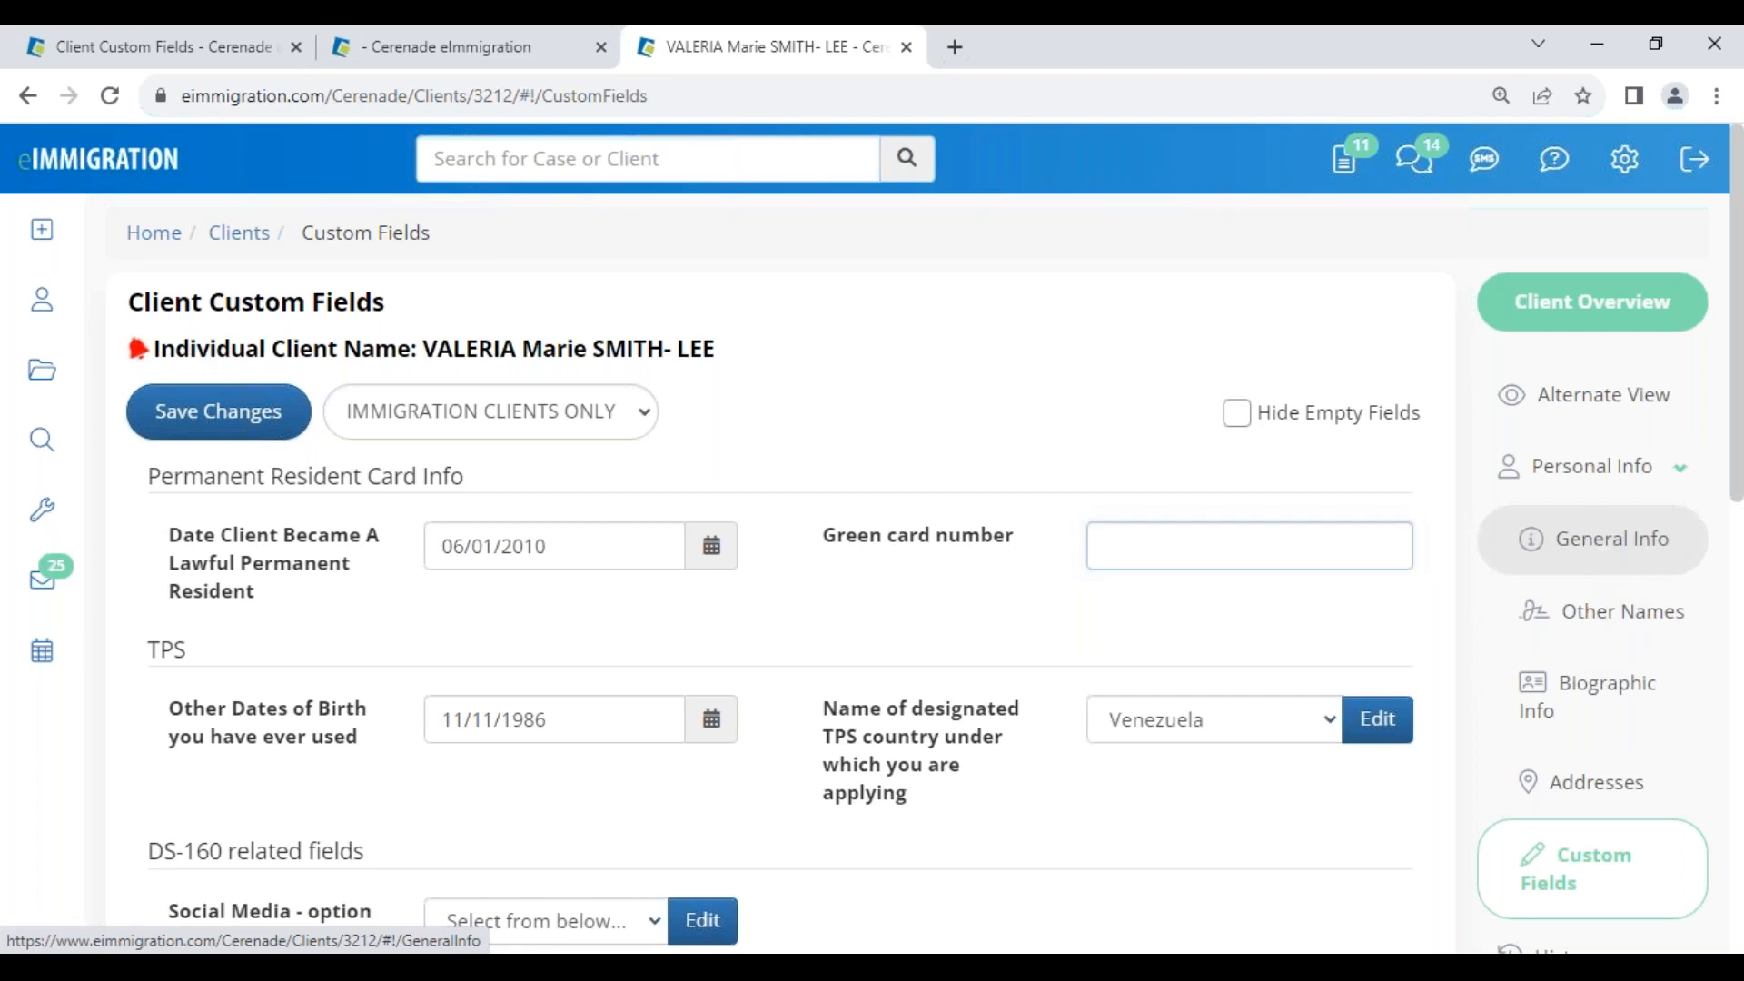
scroll(589, 643, down, 5)
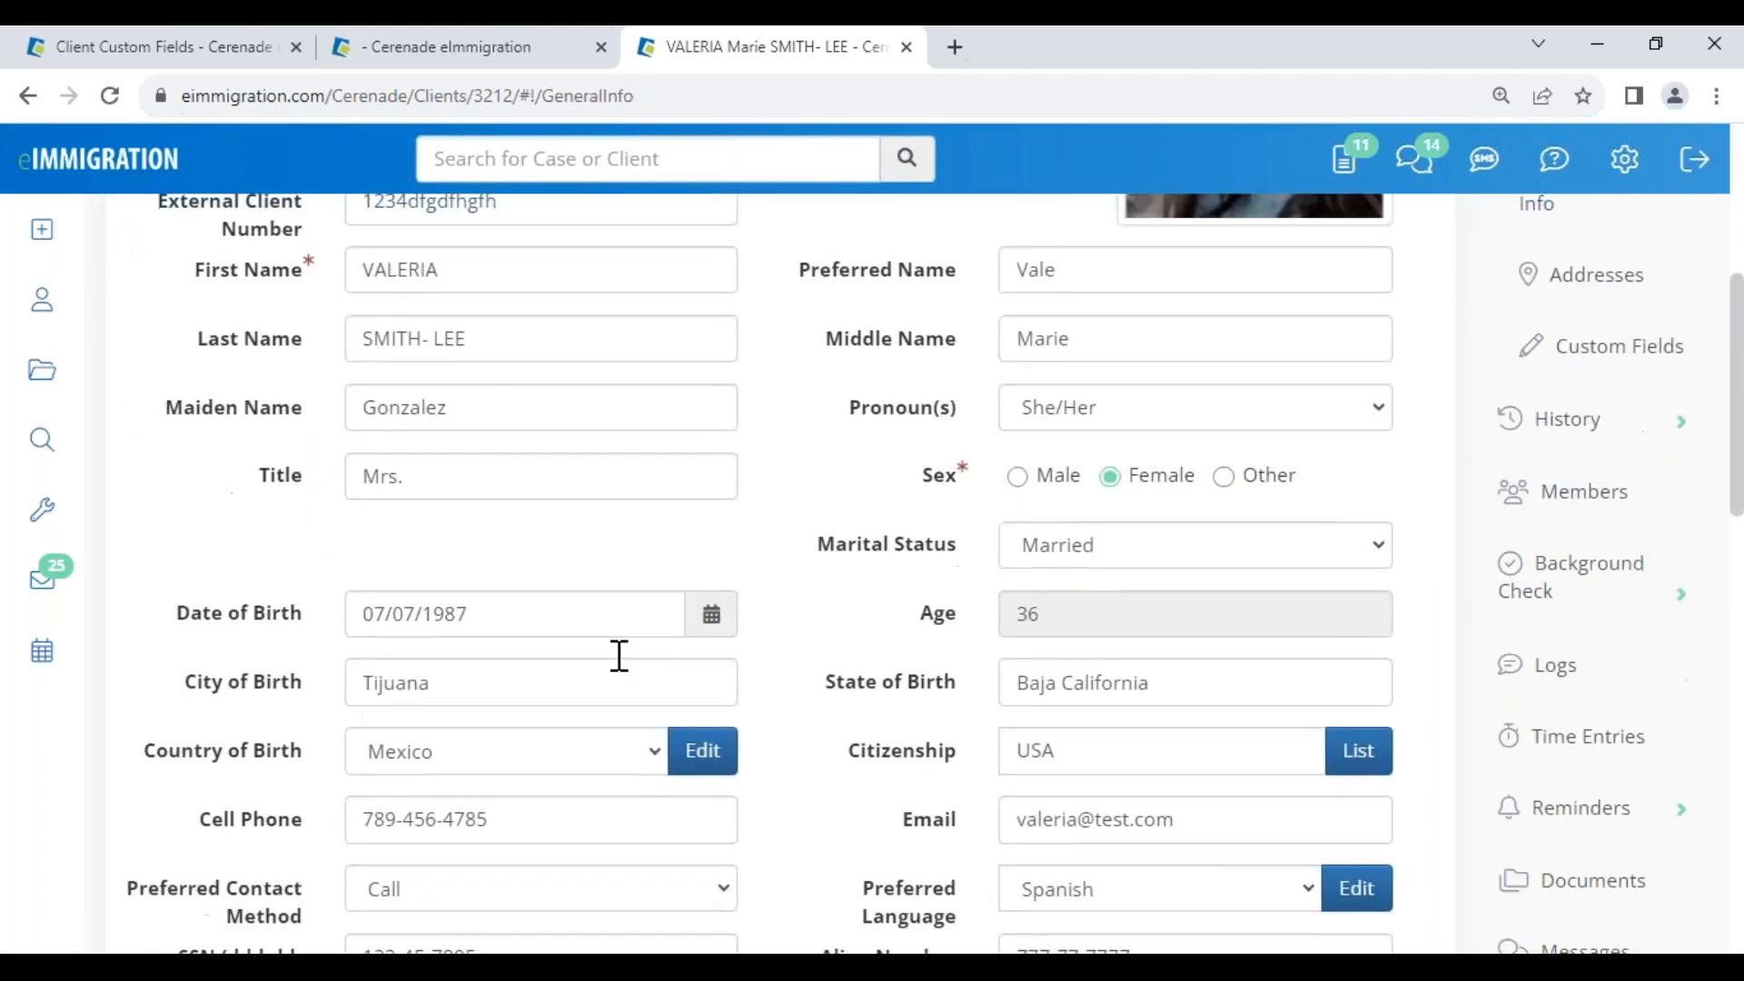
scroll(816, 445, down, 8)
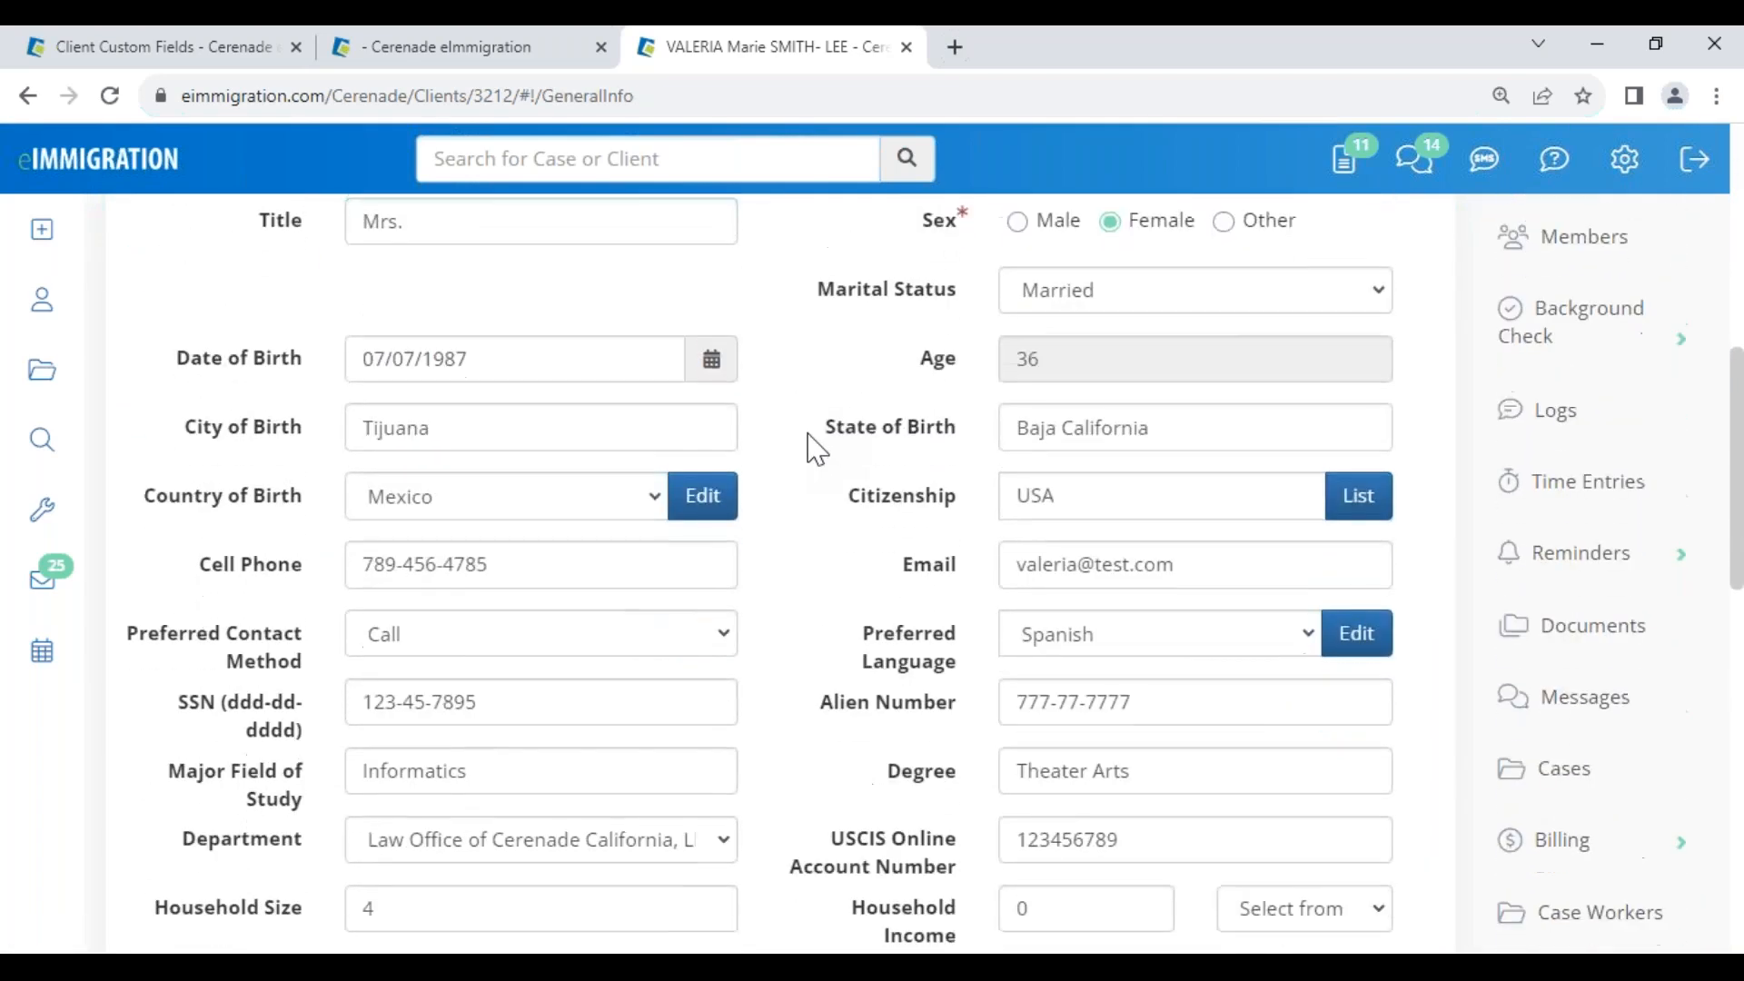
scroll(823, 627, down, 2)
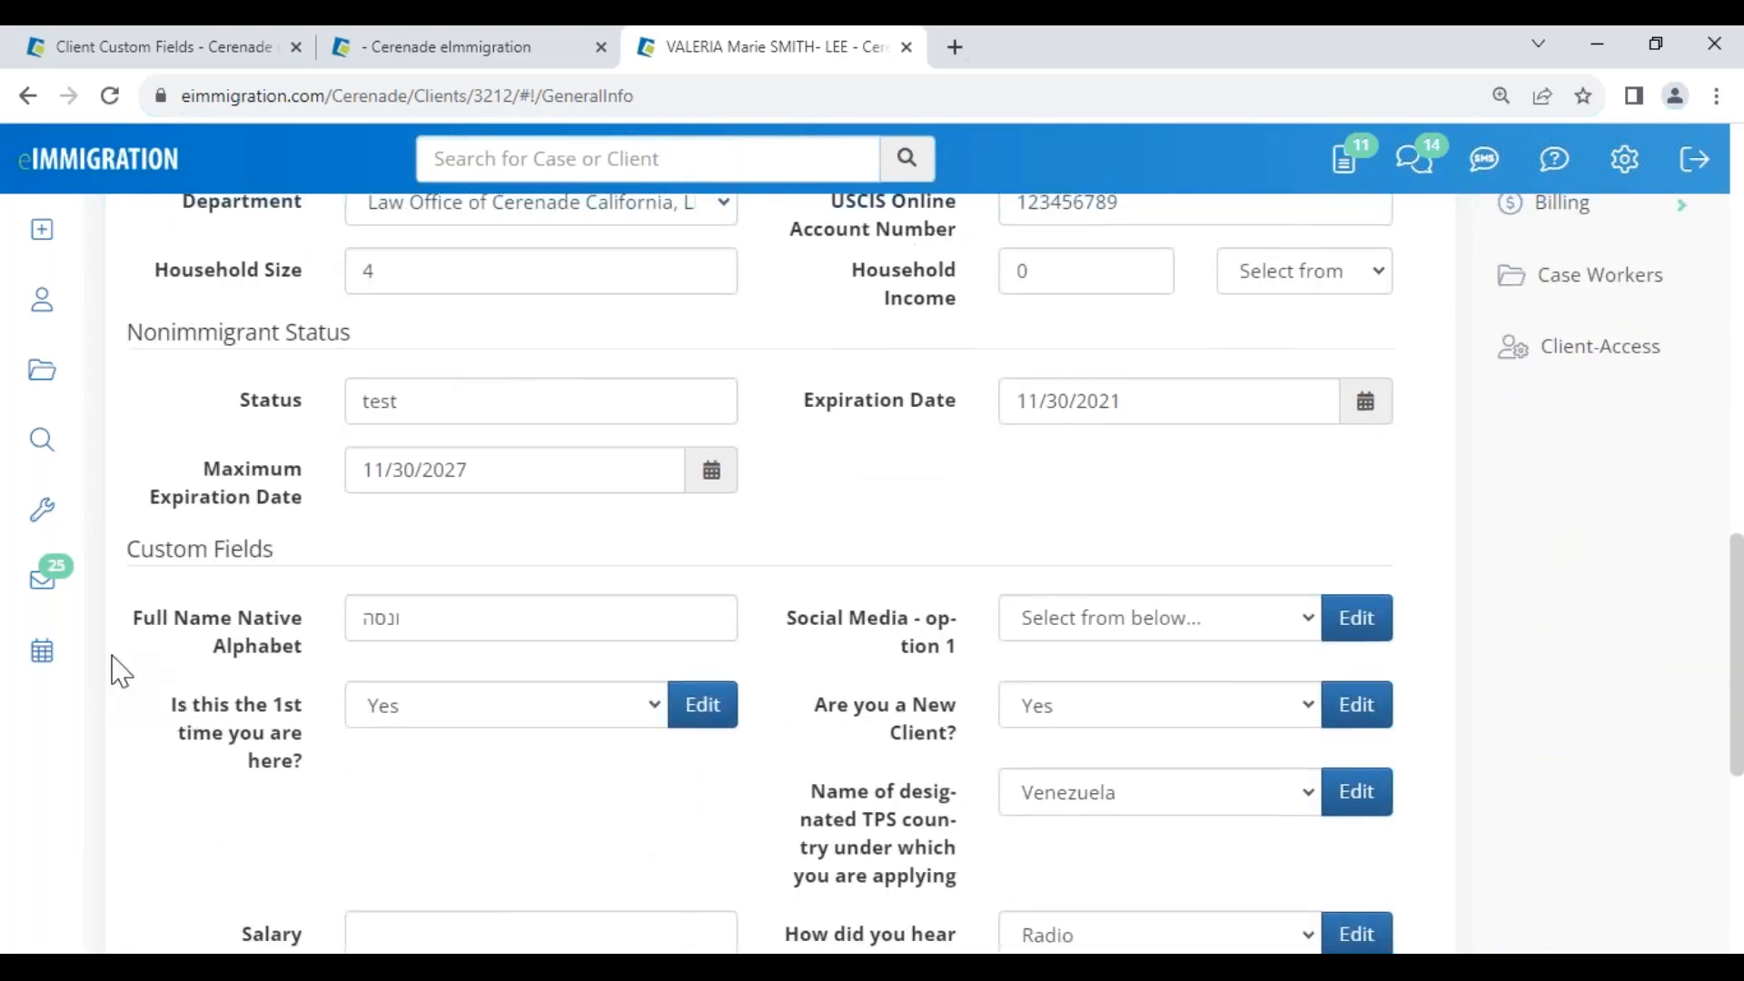
drag(130, 618, 311, 654)
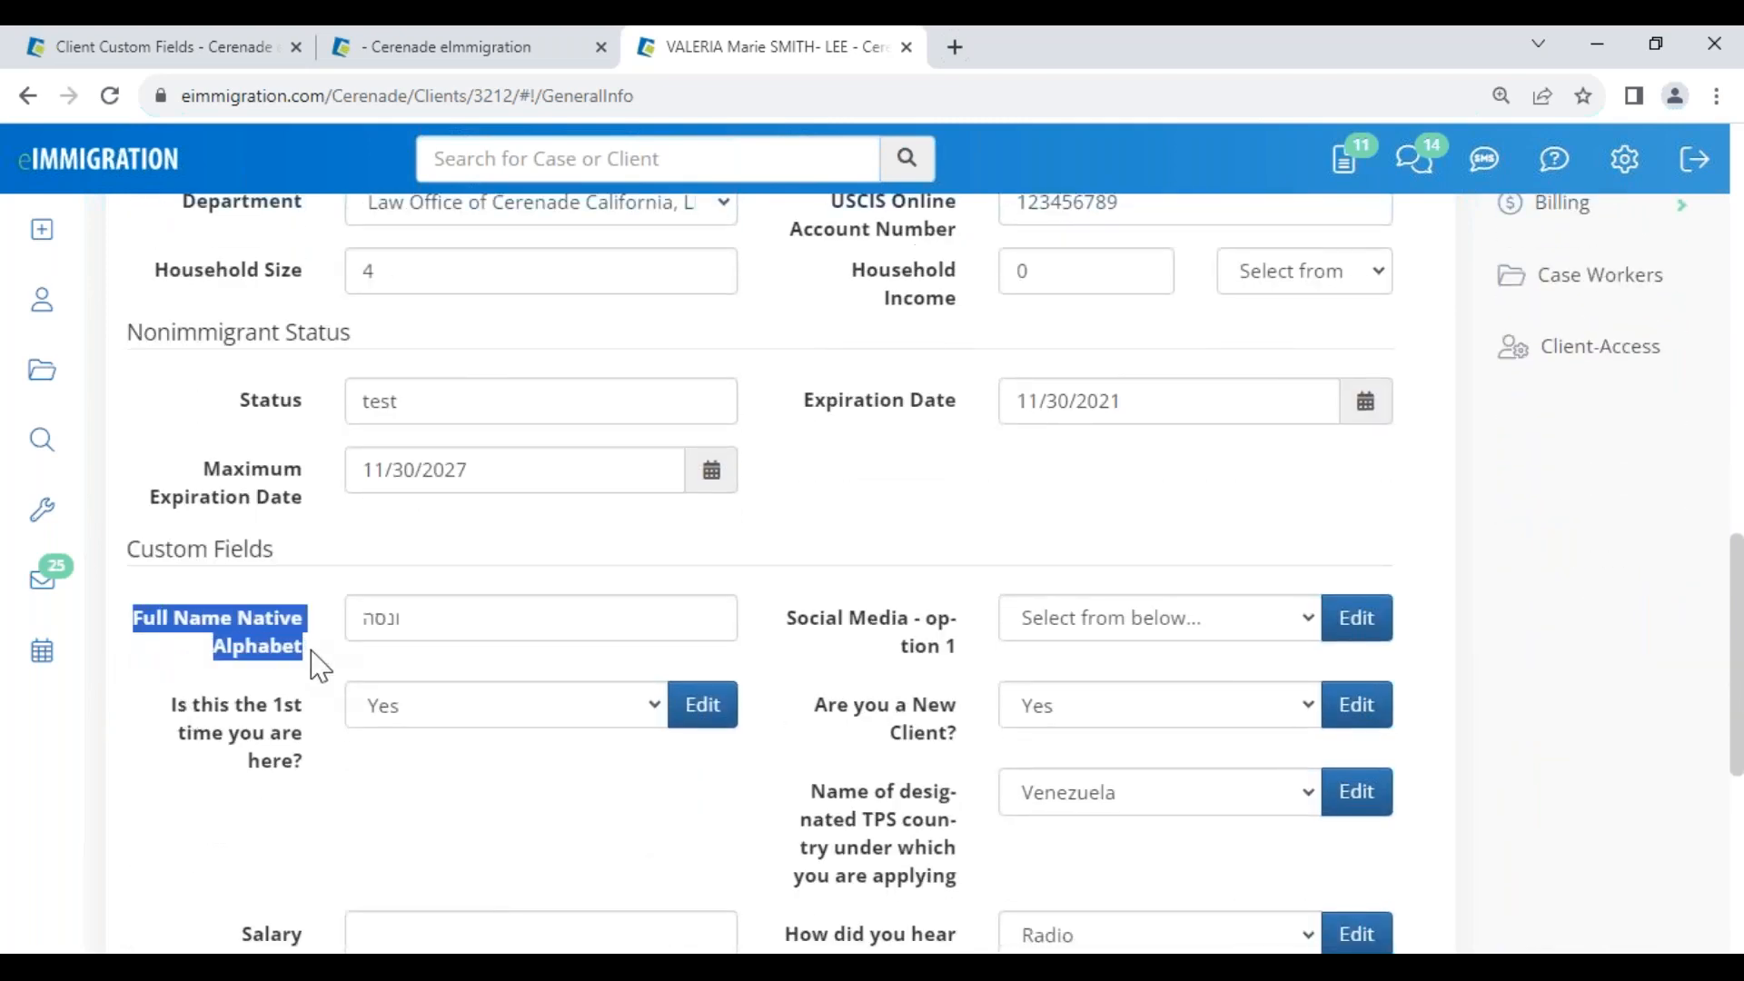
double_click(417, 623)
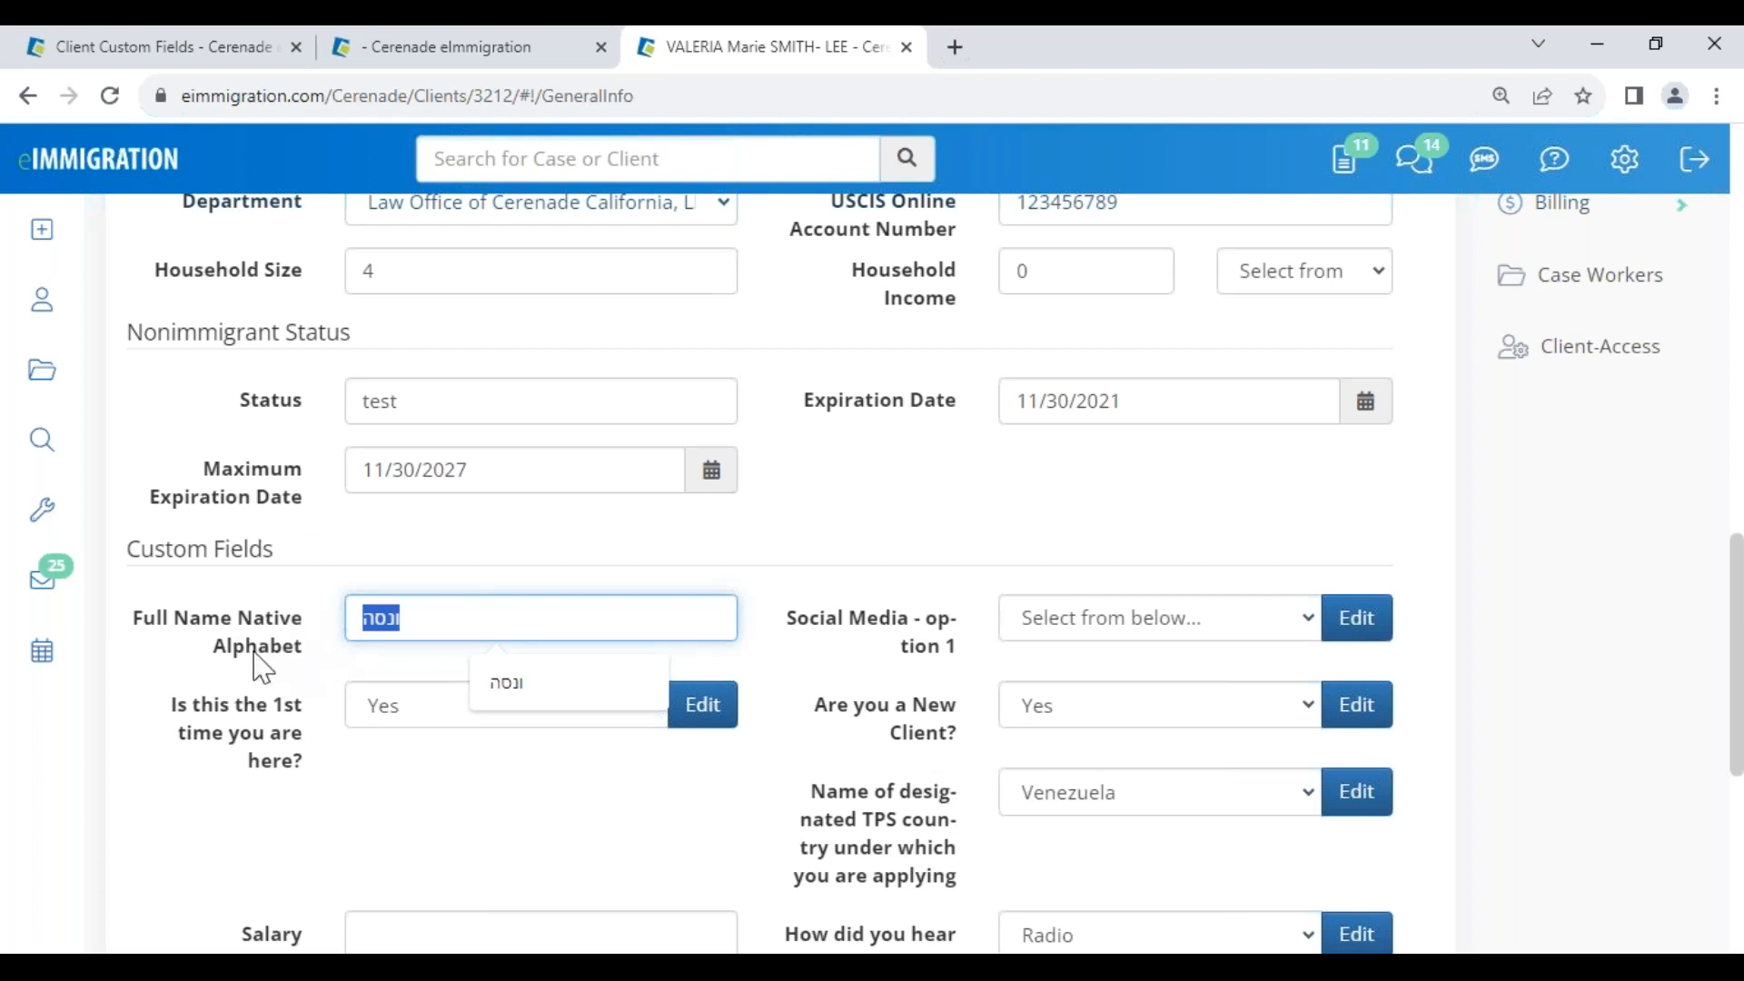
click(178, 724)
Review the 'Is this the 1st time you are here?' and 'How did you hear about us' fields
drag(169, 706, 307, 760)
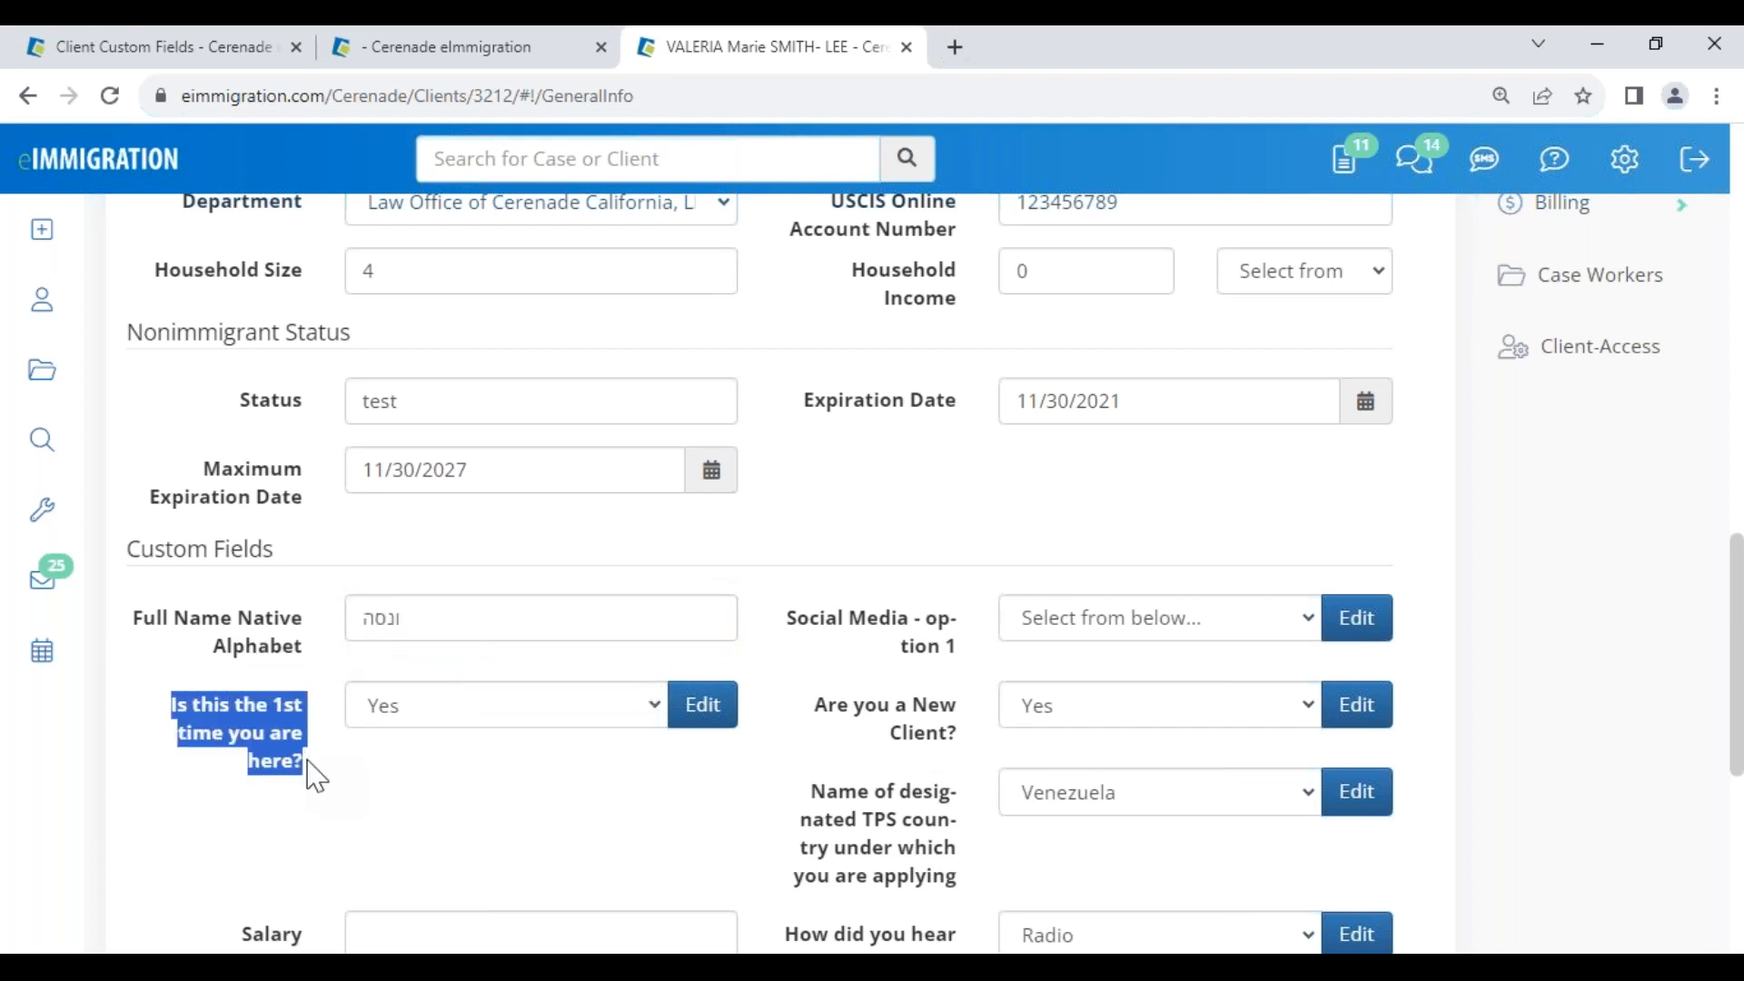
click(338, 792)
drag(171, 705, 334, 779)
scroll(895, 790, down, 4)
drag(800, 553, 1102, 584)
click(933, 600)
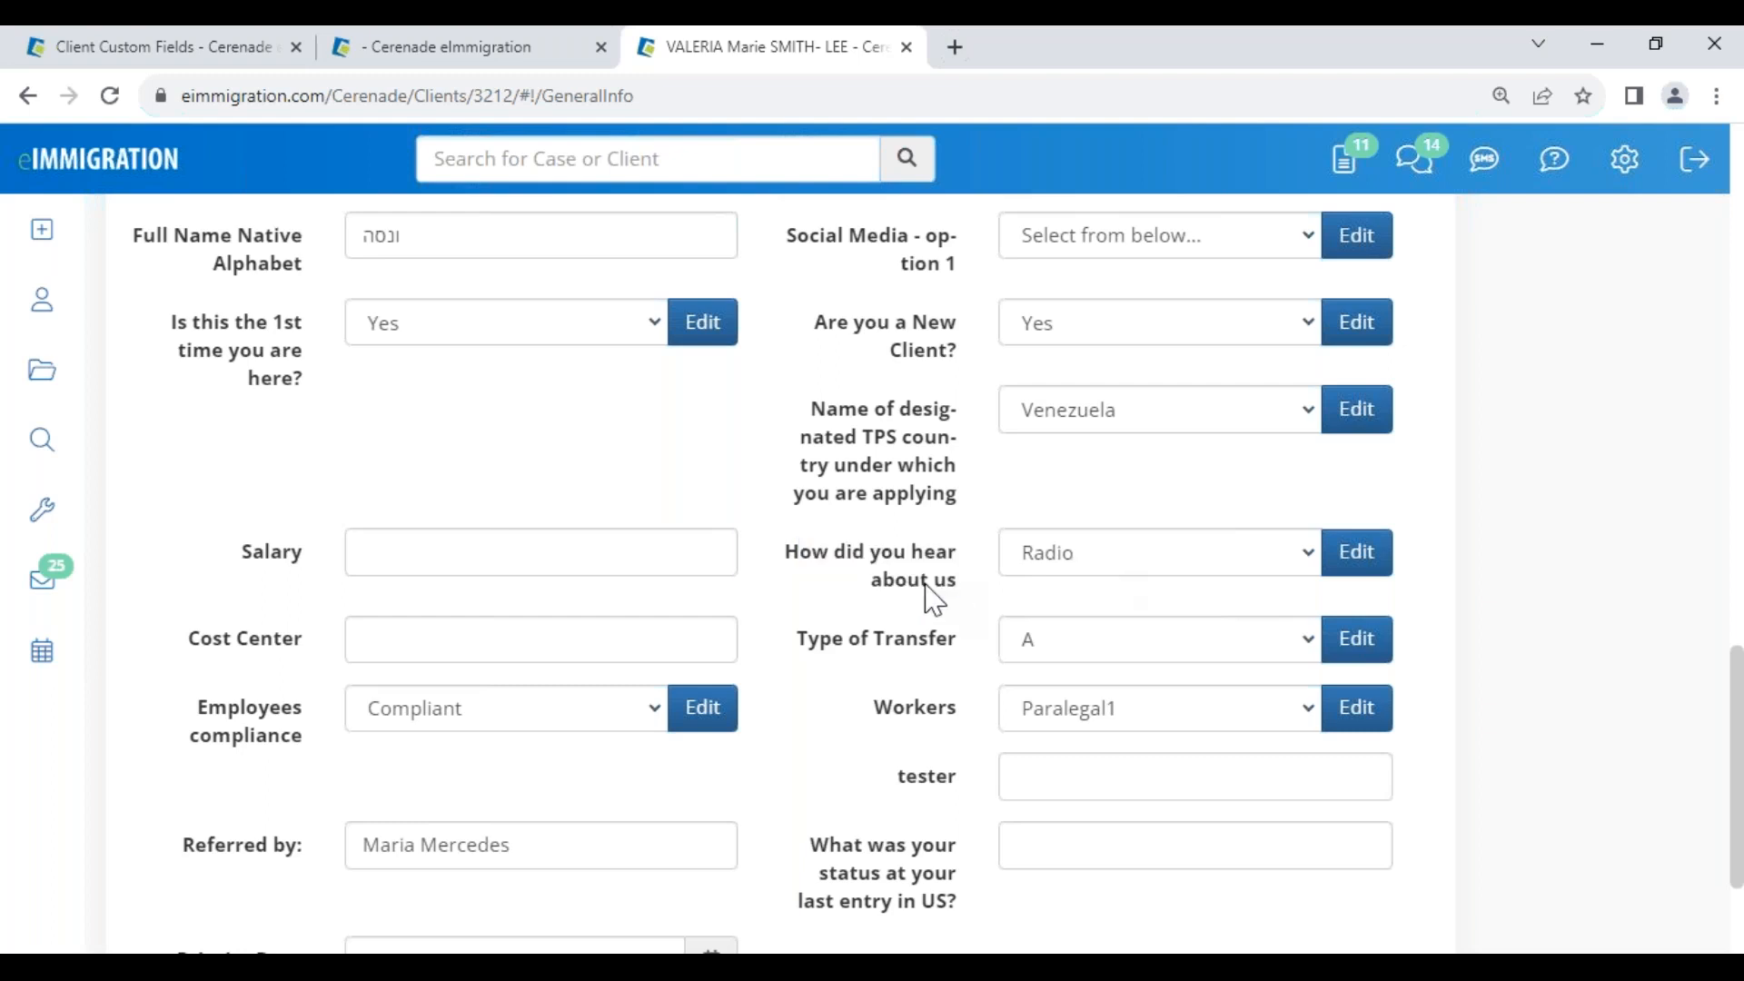
Return to Administrator Home in the admin tab and open the File area list
click(186, 50)
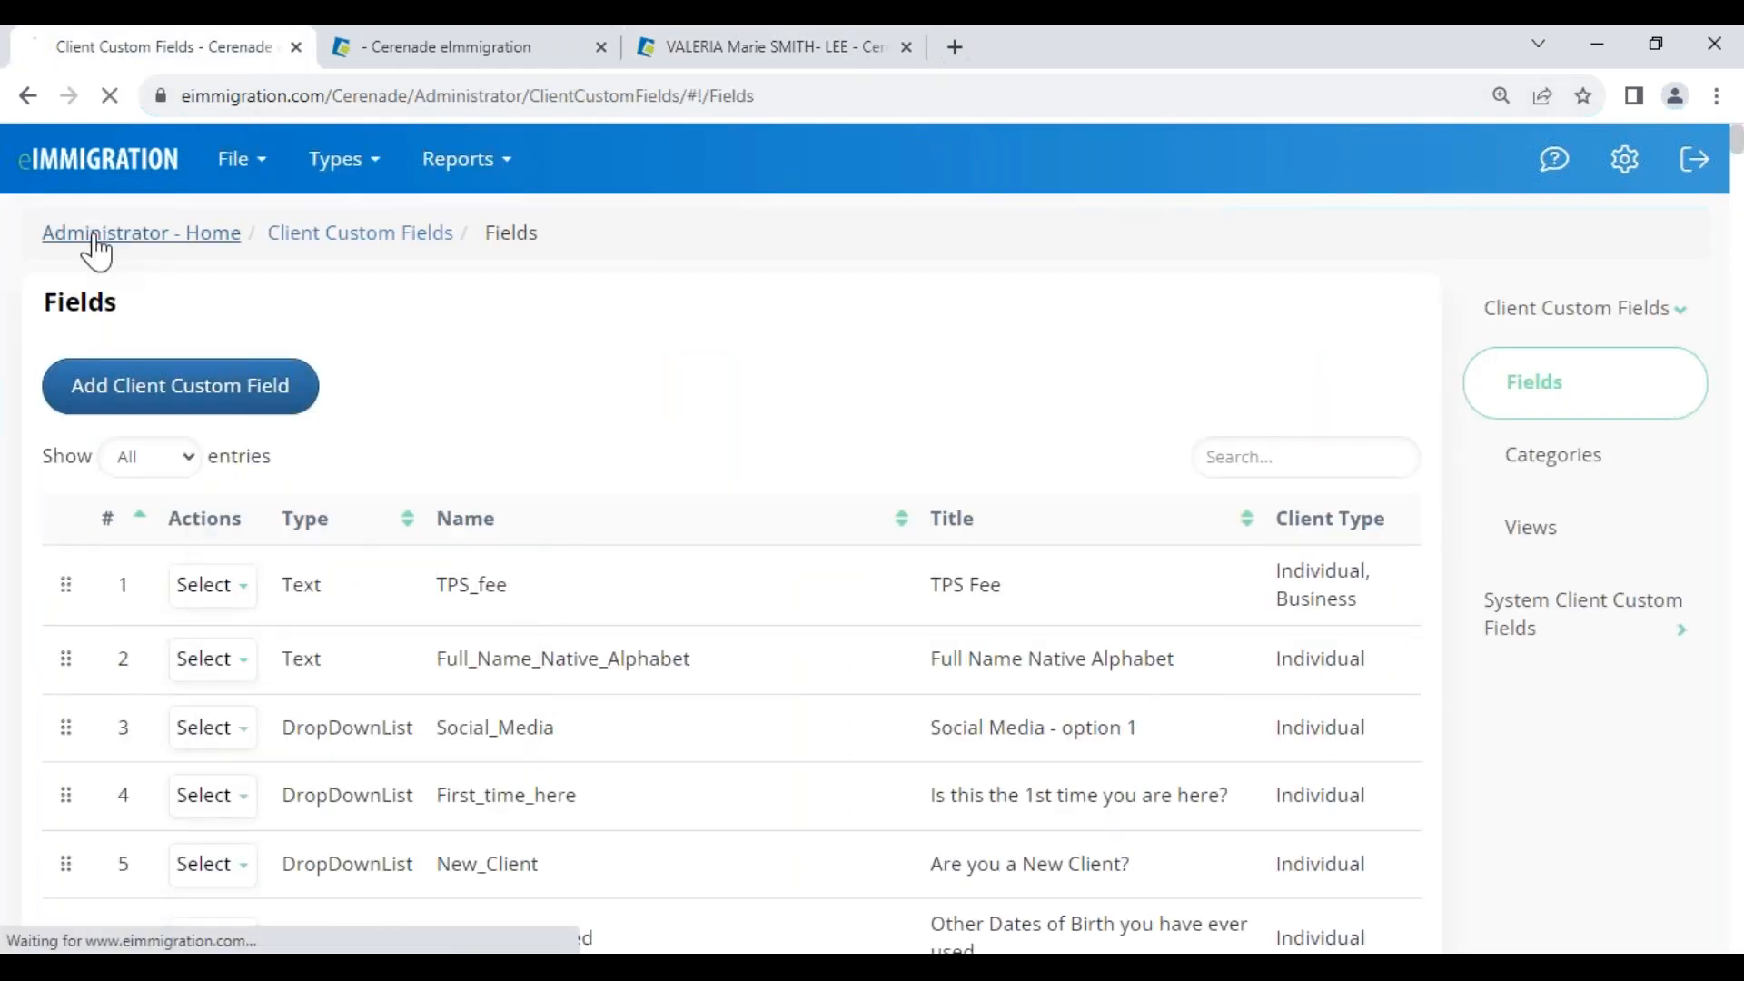
click(98, 237)
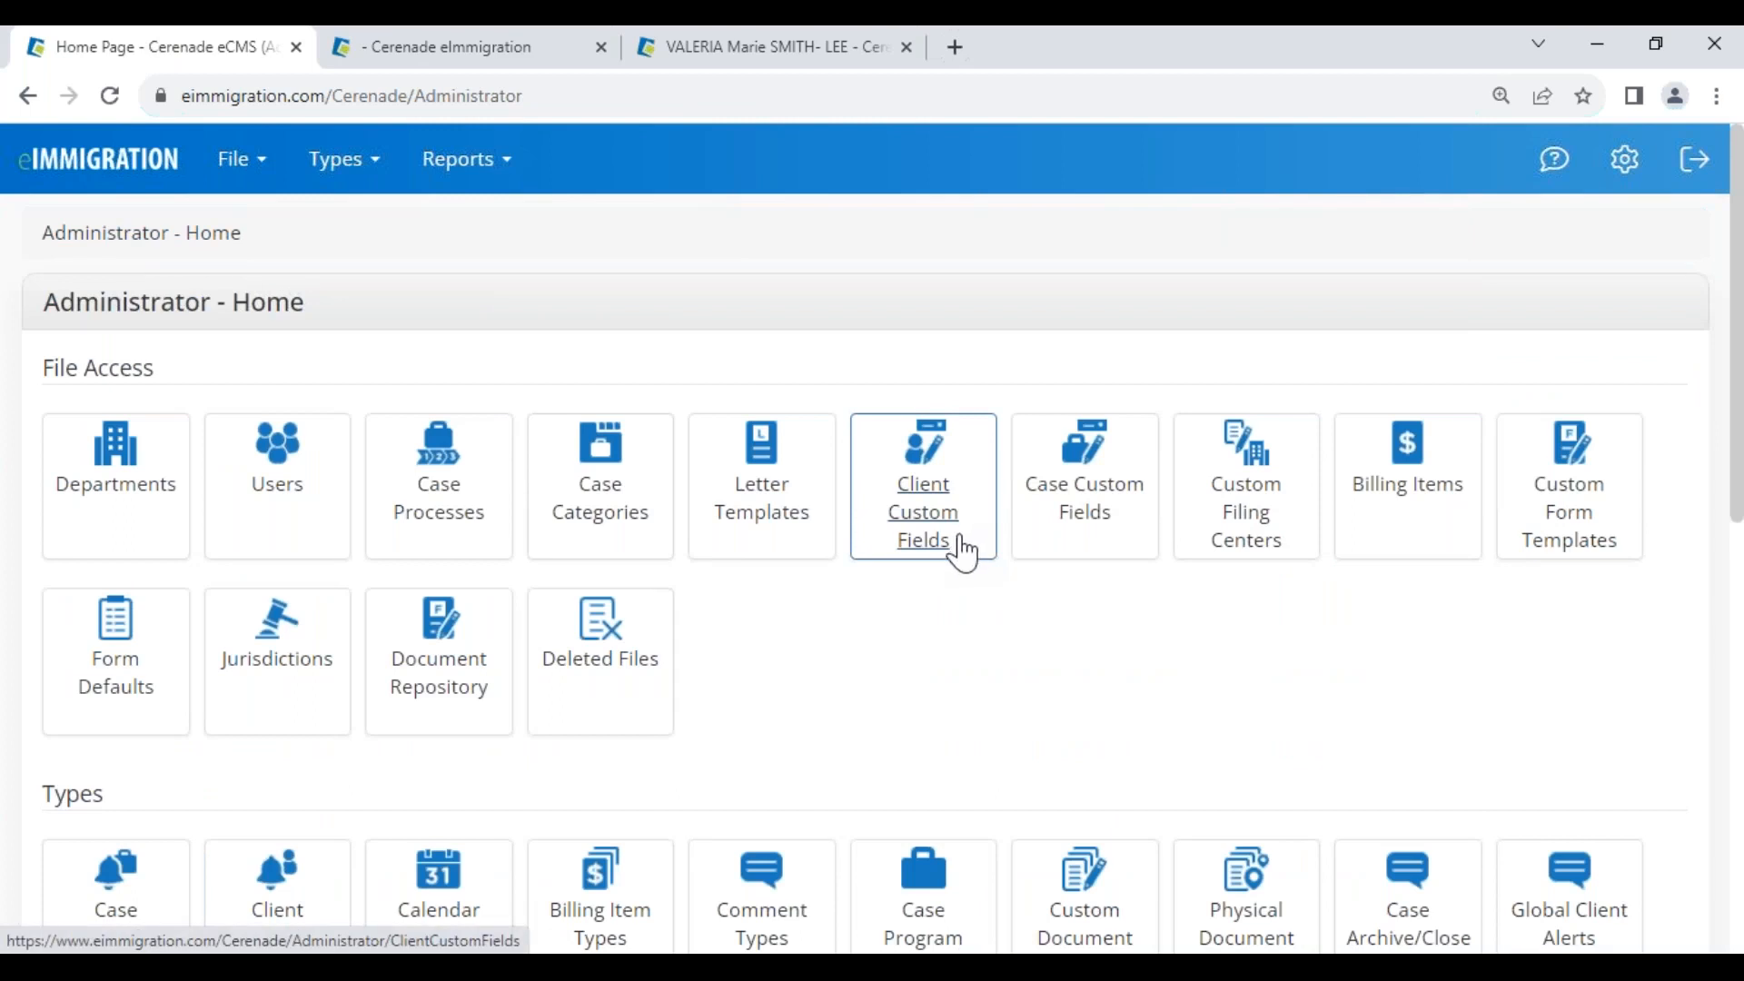
click(232, 181)
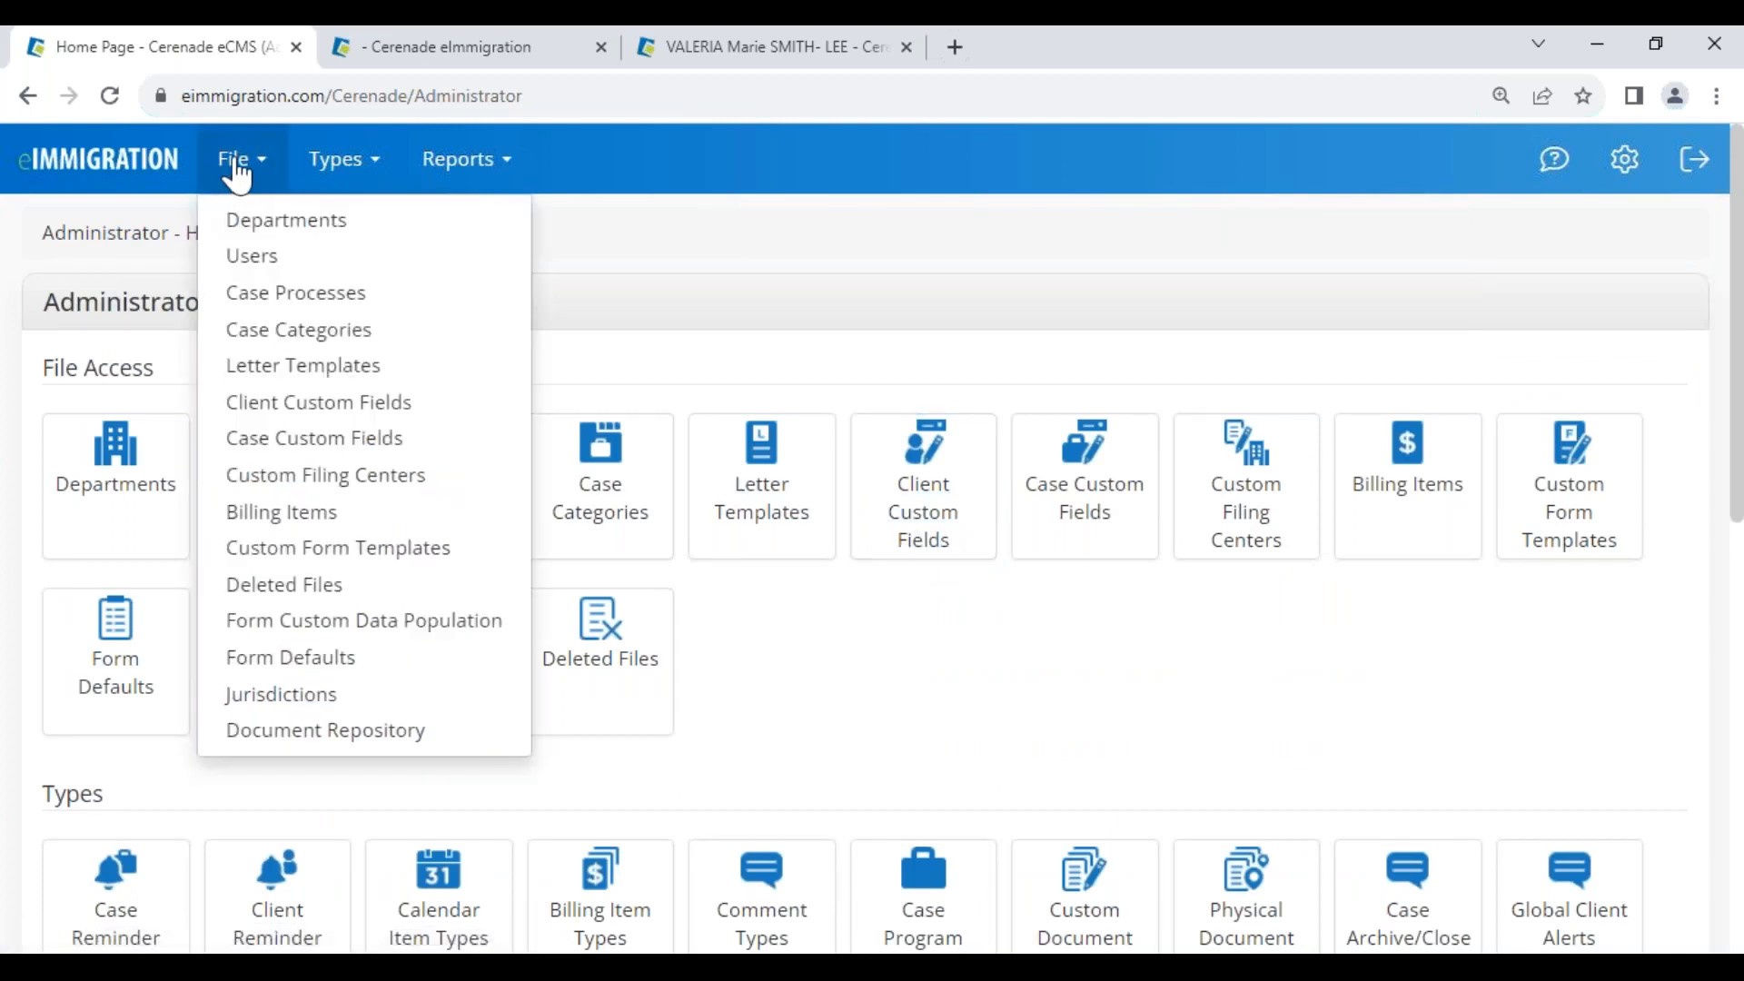
Under Form Custom Data Population, start a new entry and find system forms matching '130'
click(380, 635)
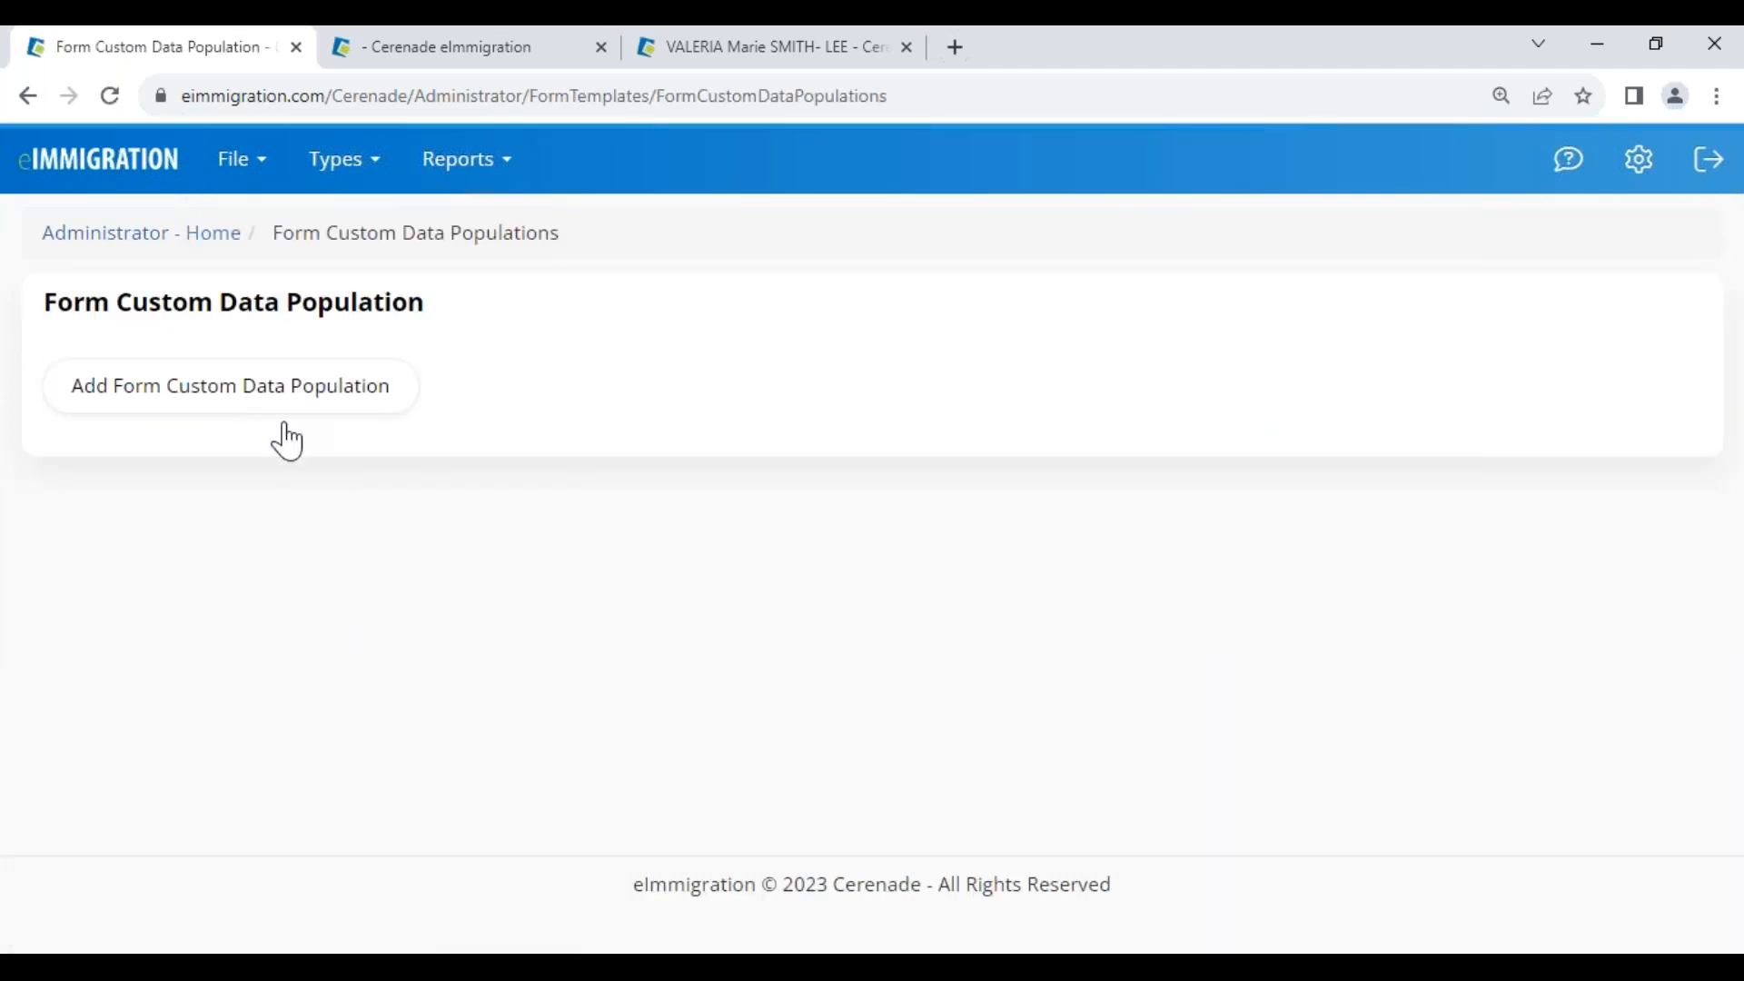
click(179, 391)
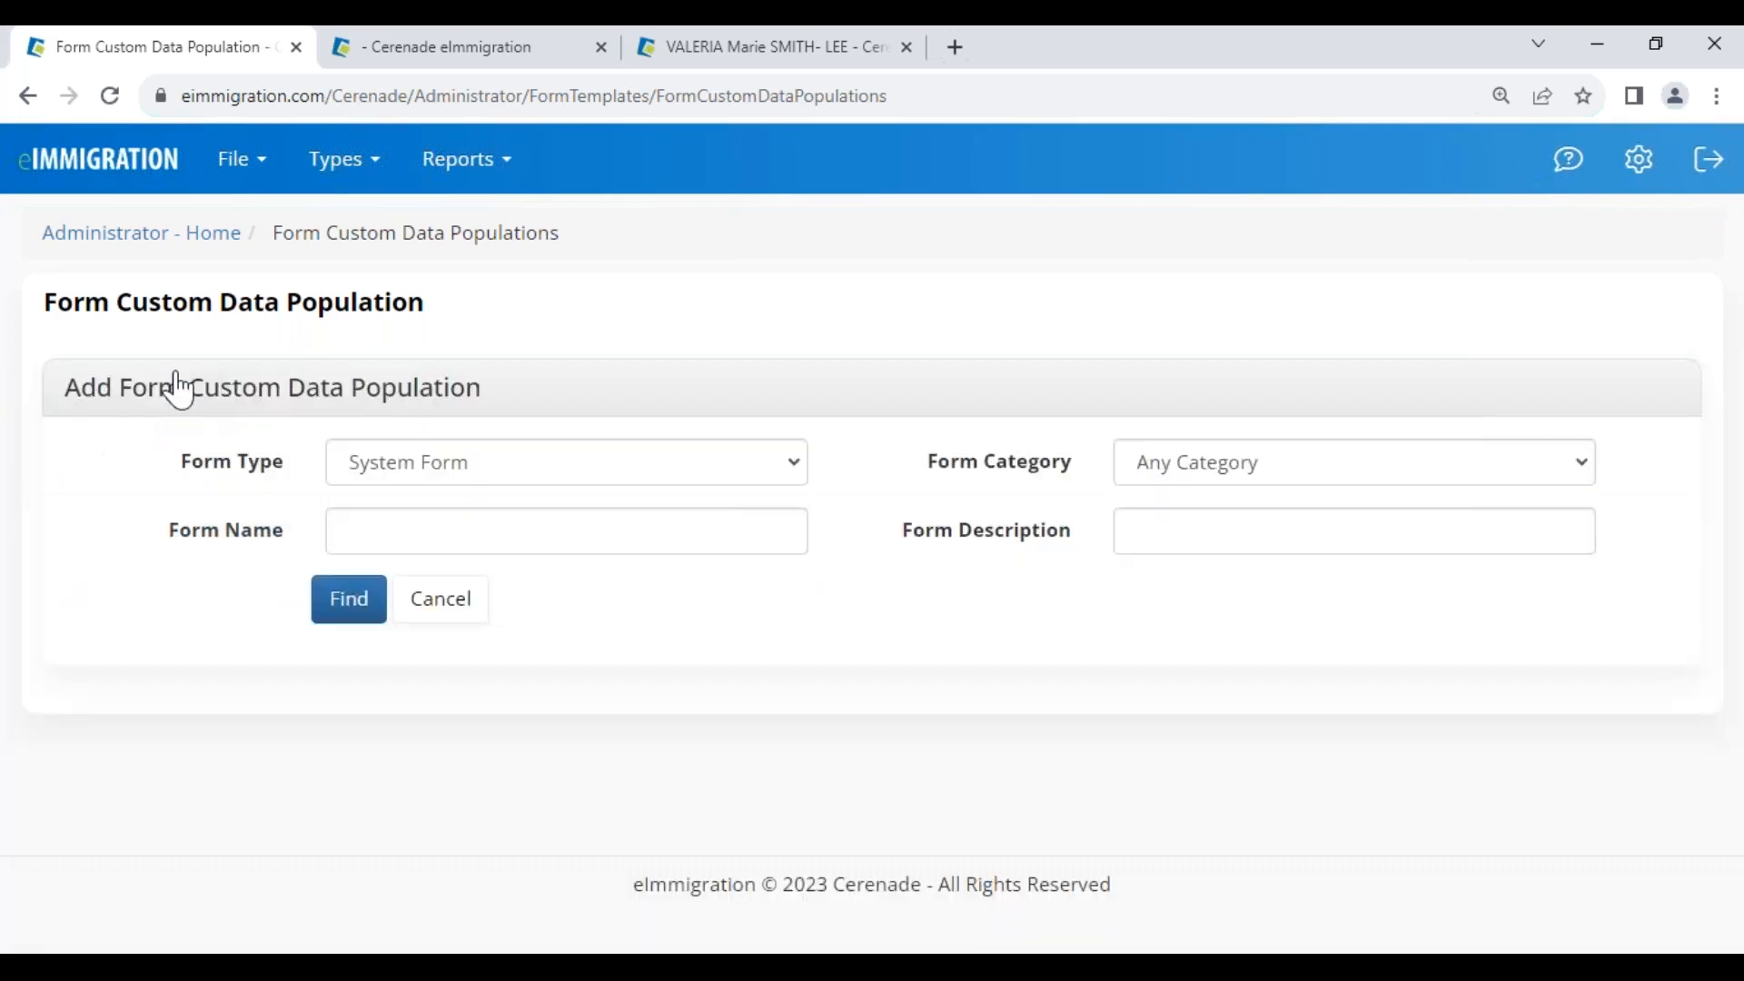
click(435, 529)
text(130)
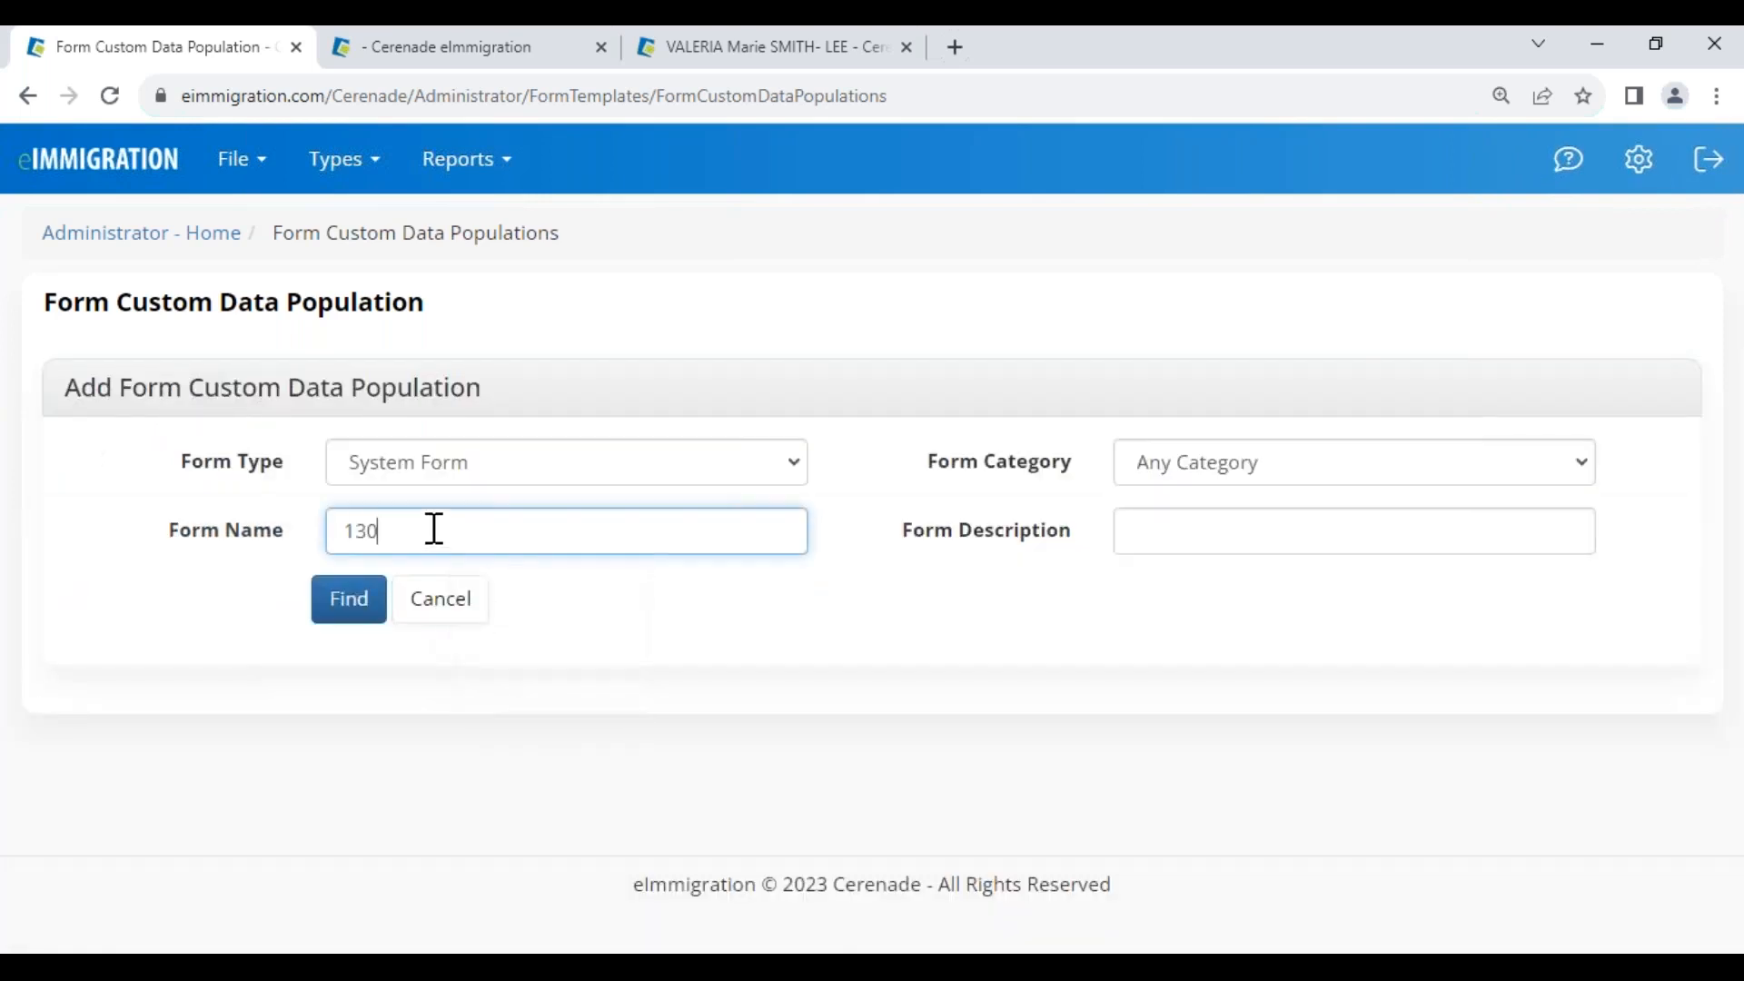
click(354, 607)
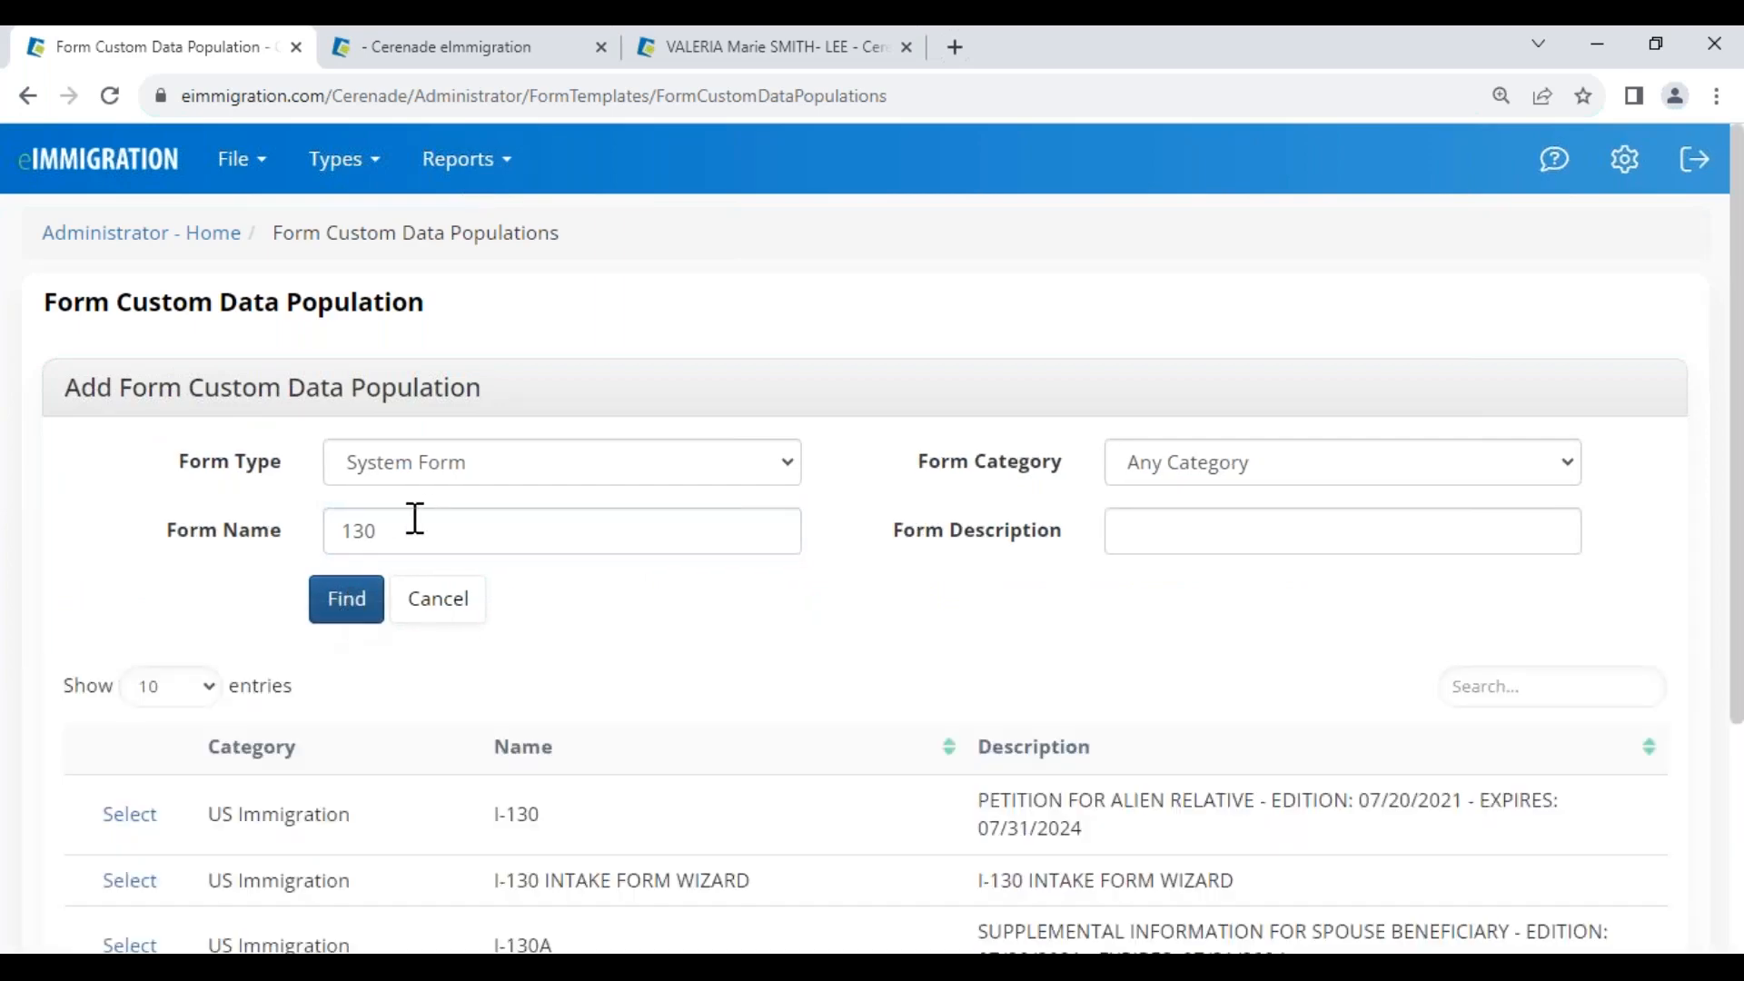
Preview the I-130 at page 3 to locate the Certificate Number item, then return to the client tab
click(128, 814)
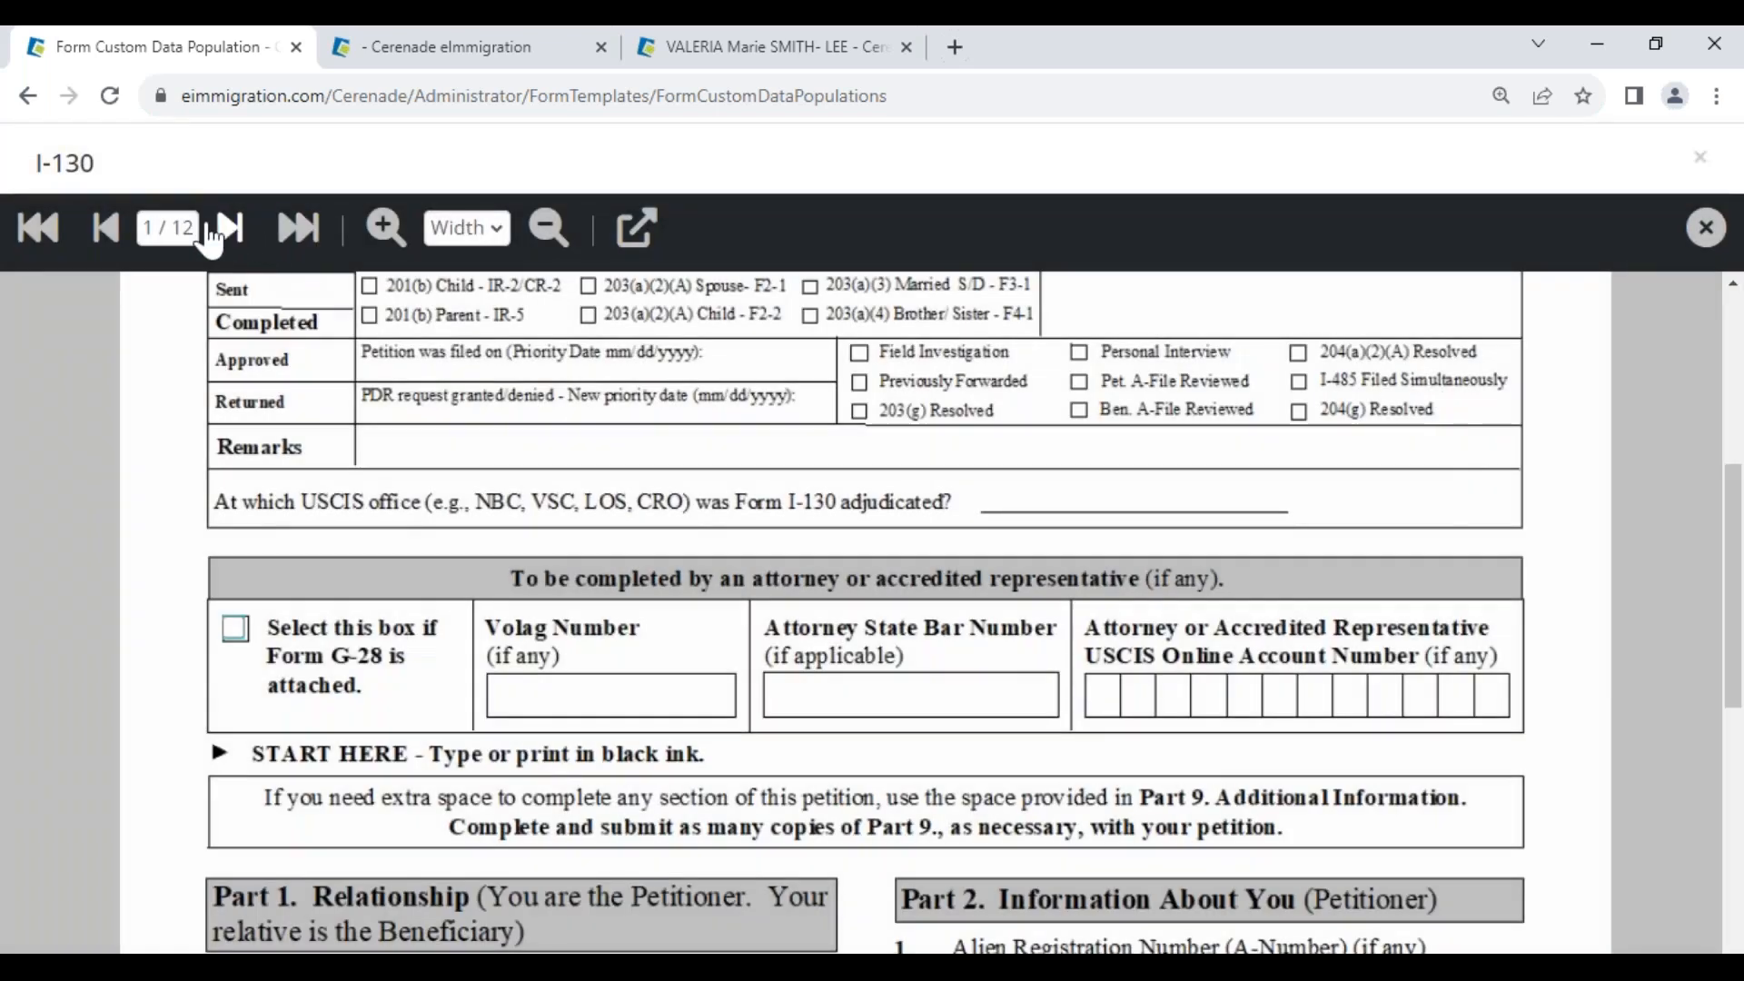
click(185, 226)
text(3)
key(Return)
scroll(763, 729, down, 10)
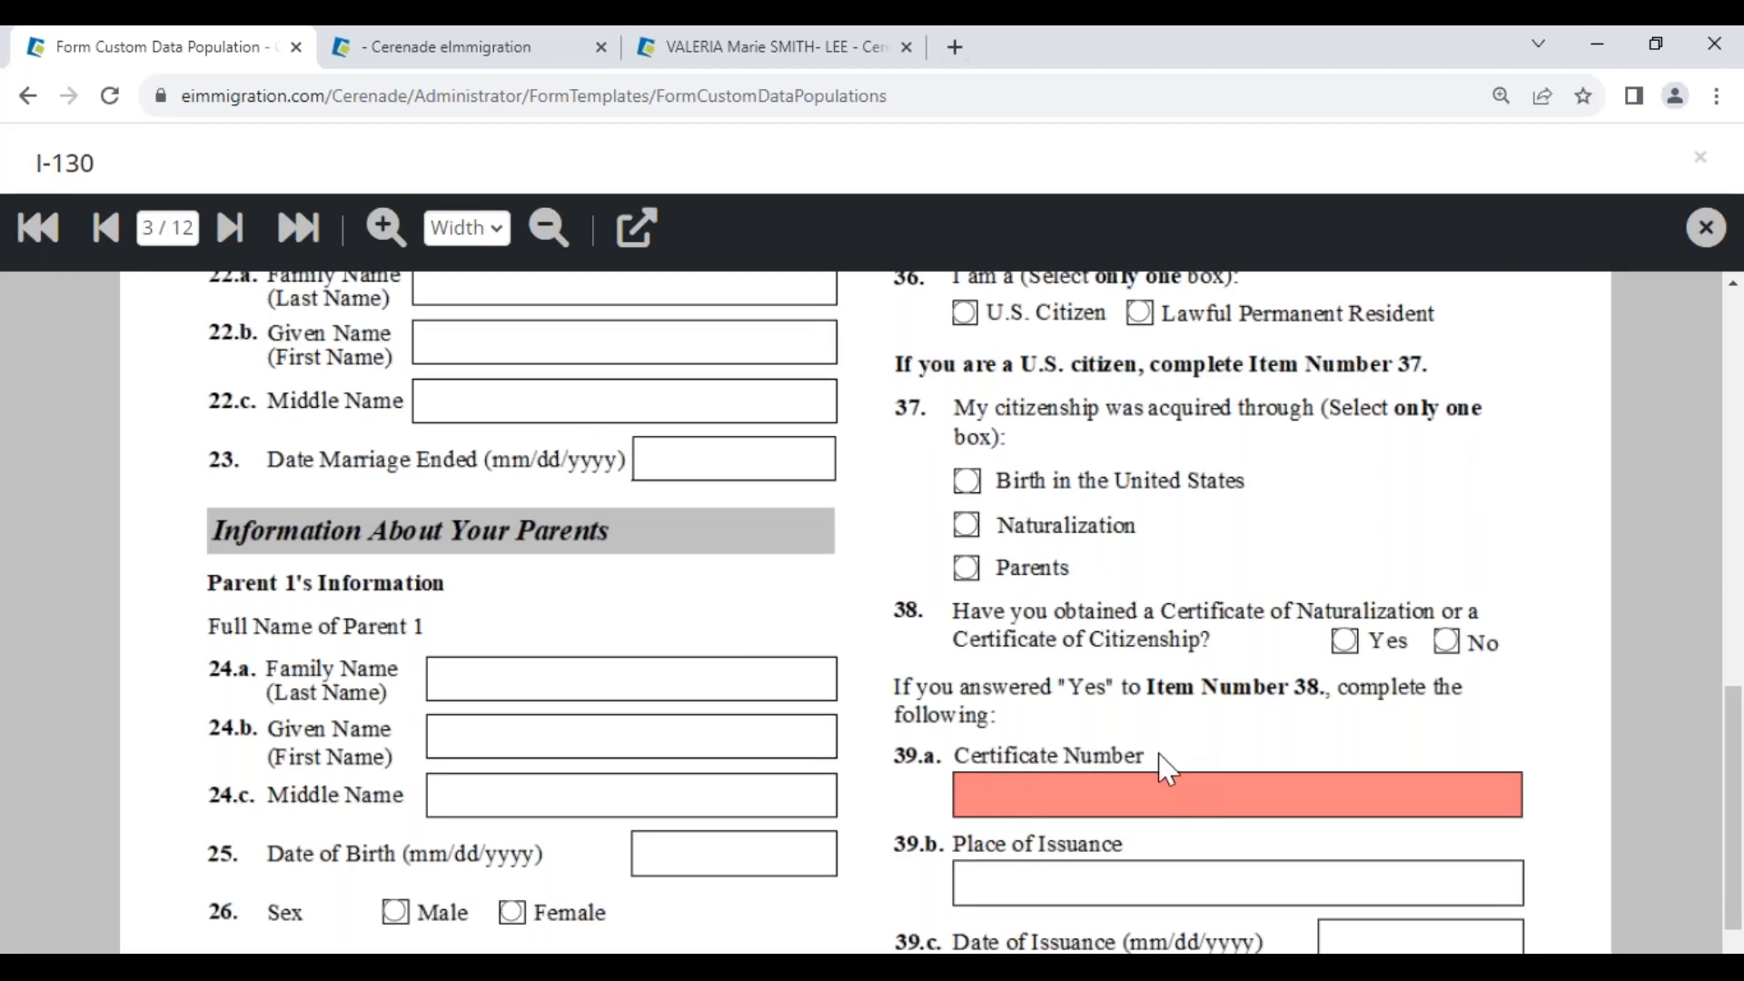
click(690, 46)
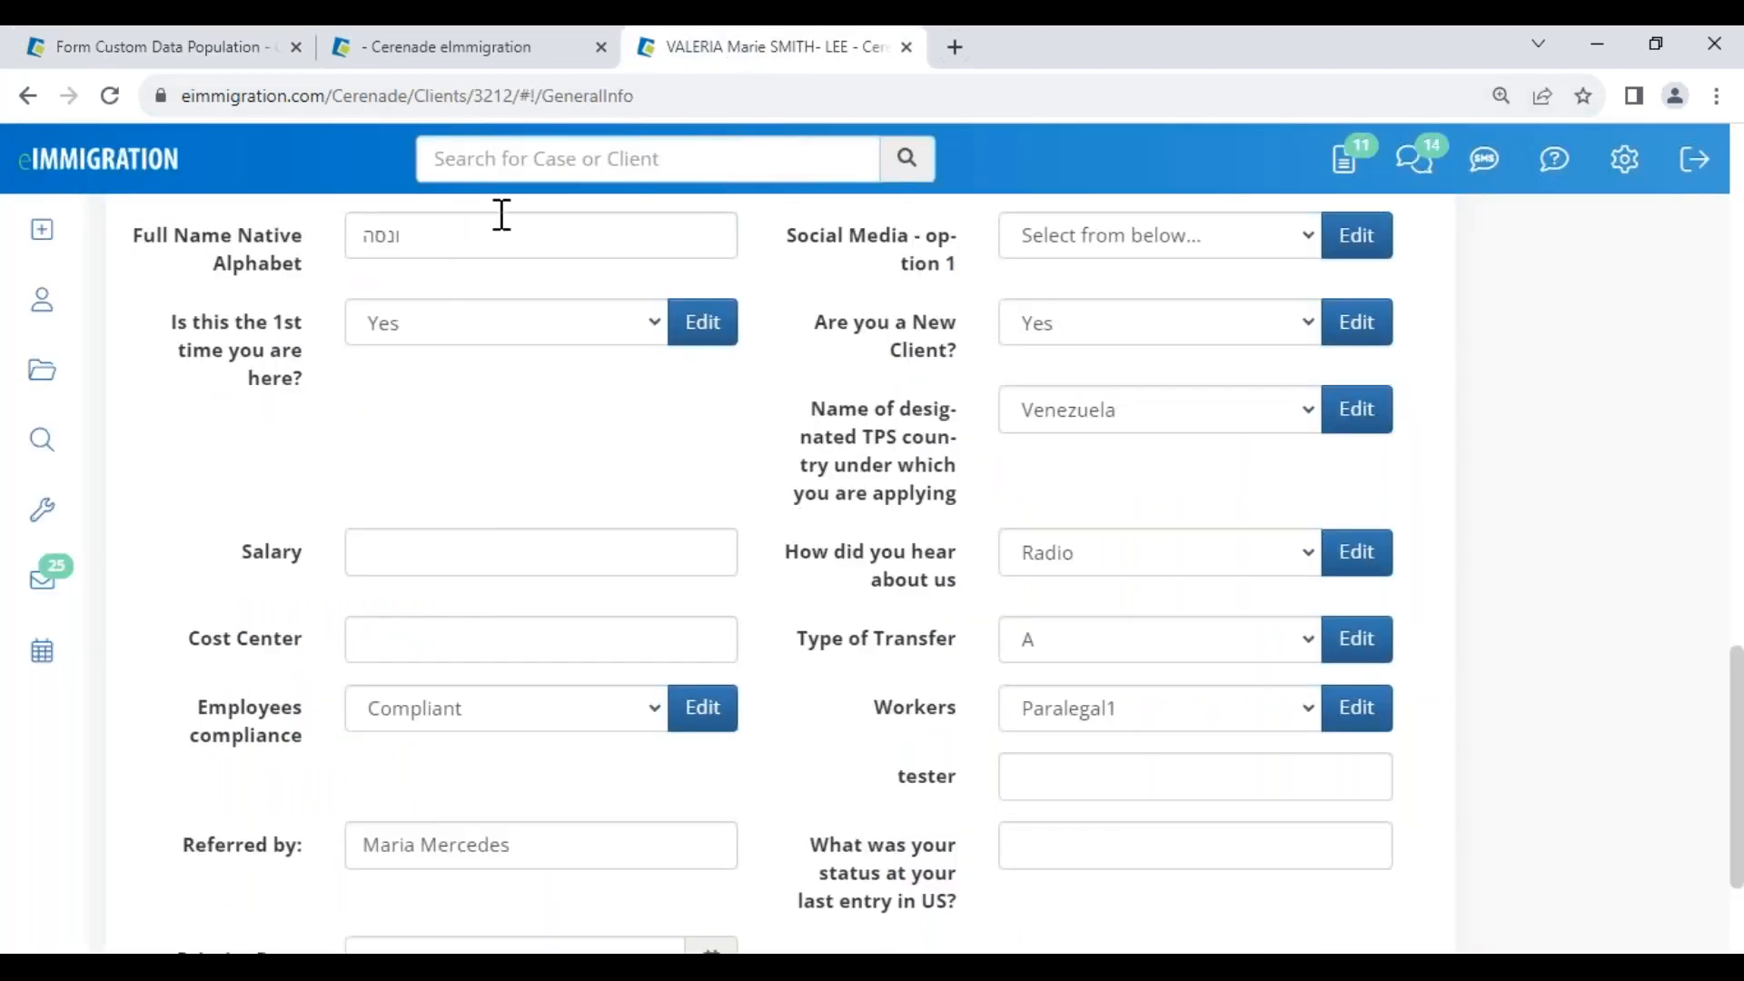
Show the client's Custom Fields page in the View All (Default) view
scroll(452, 218, up, 15)
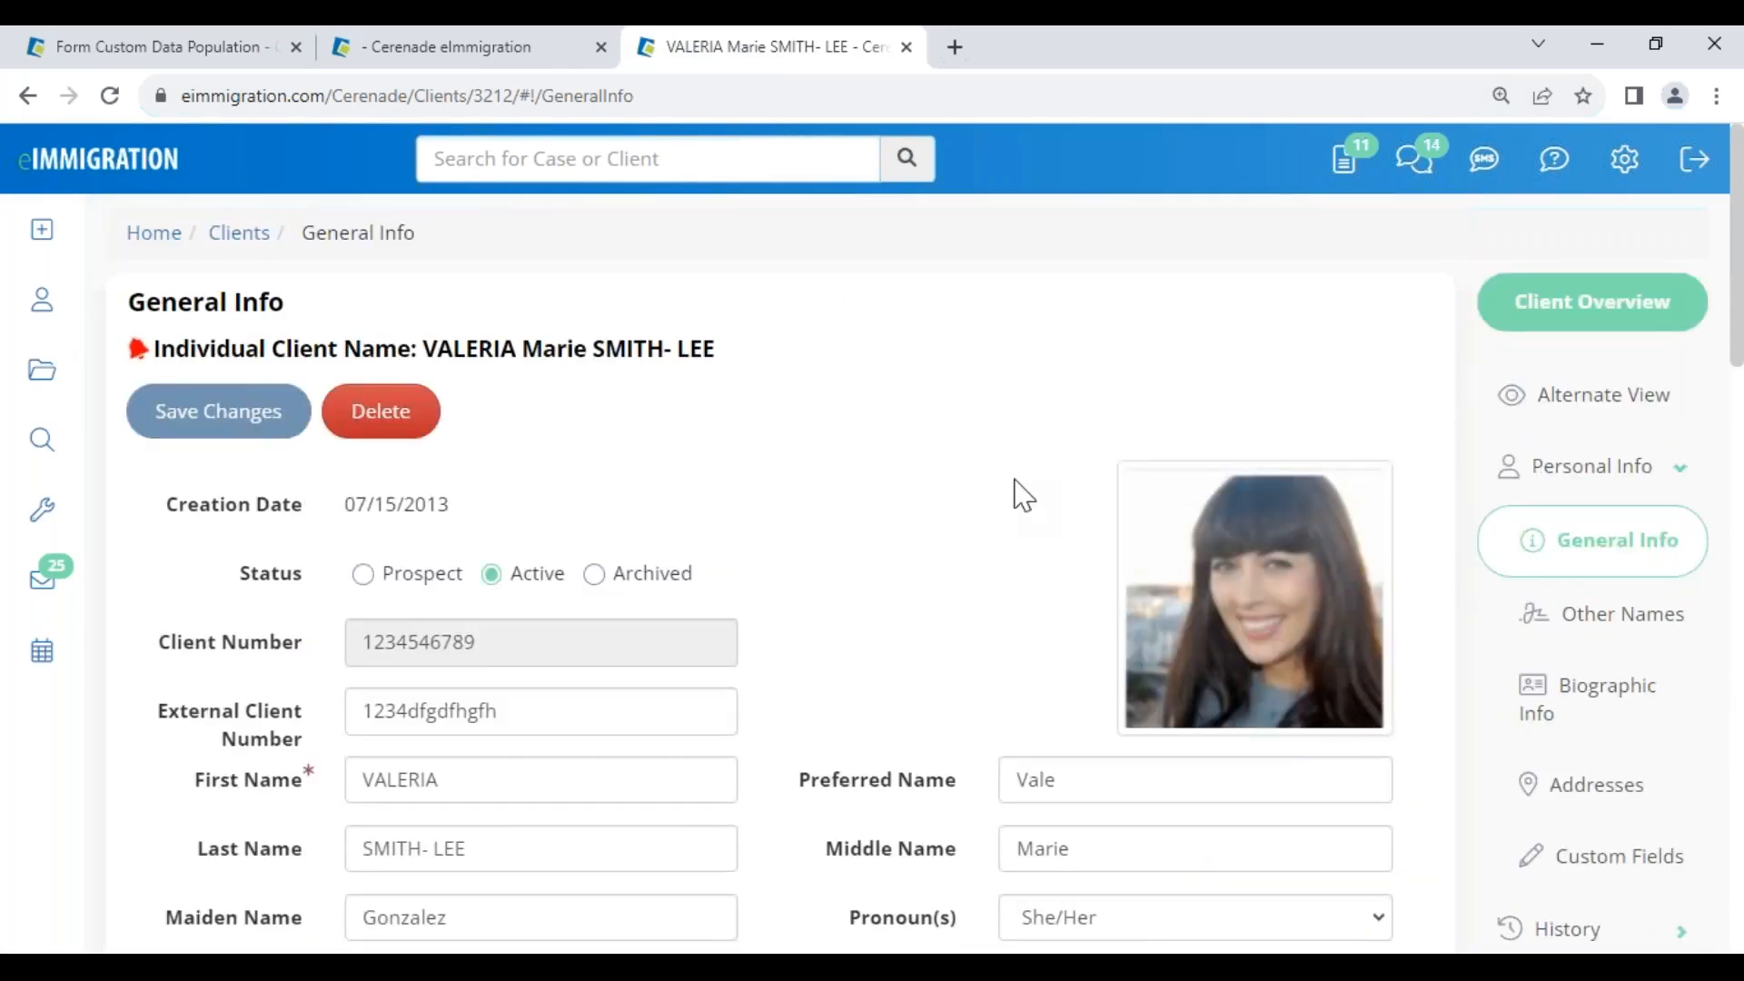
click(1617, 870)
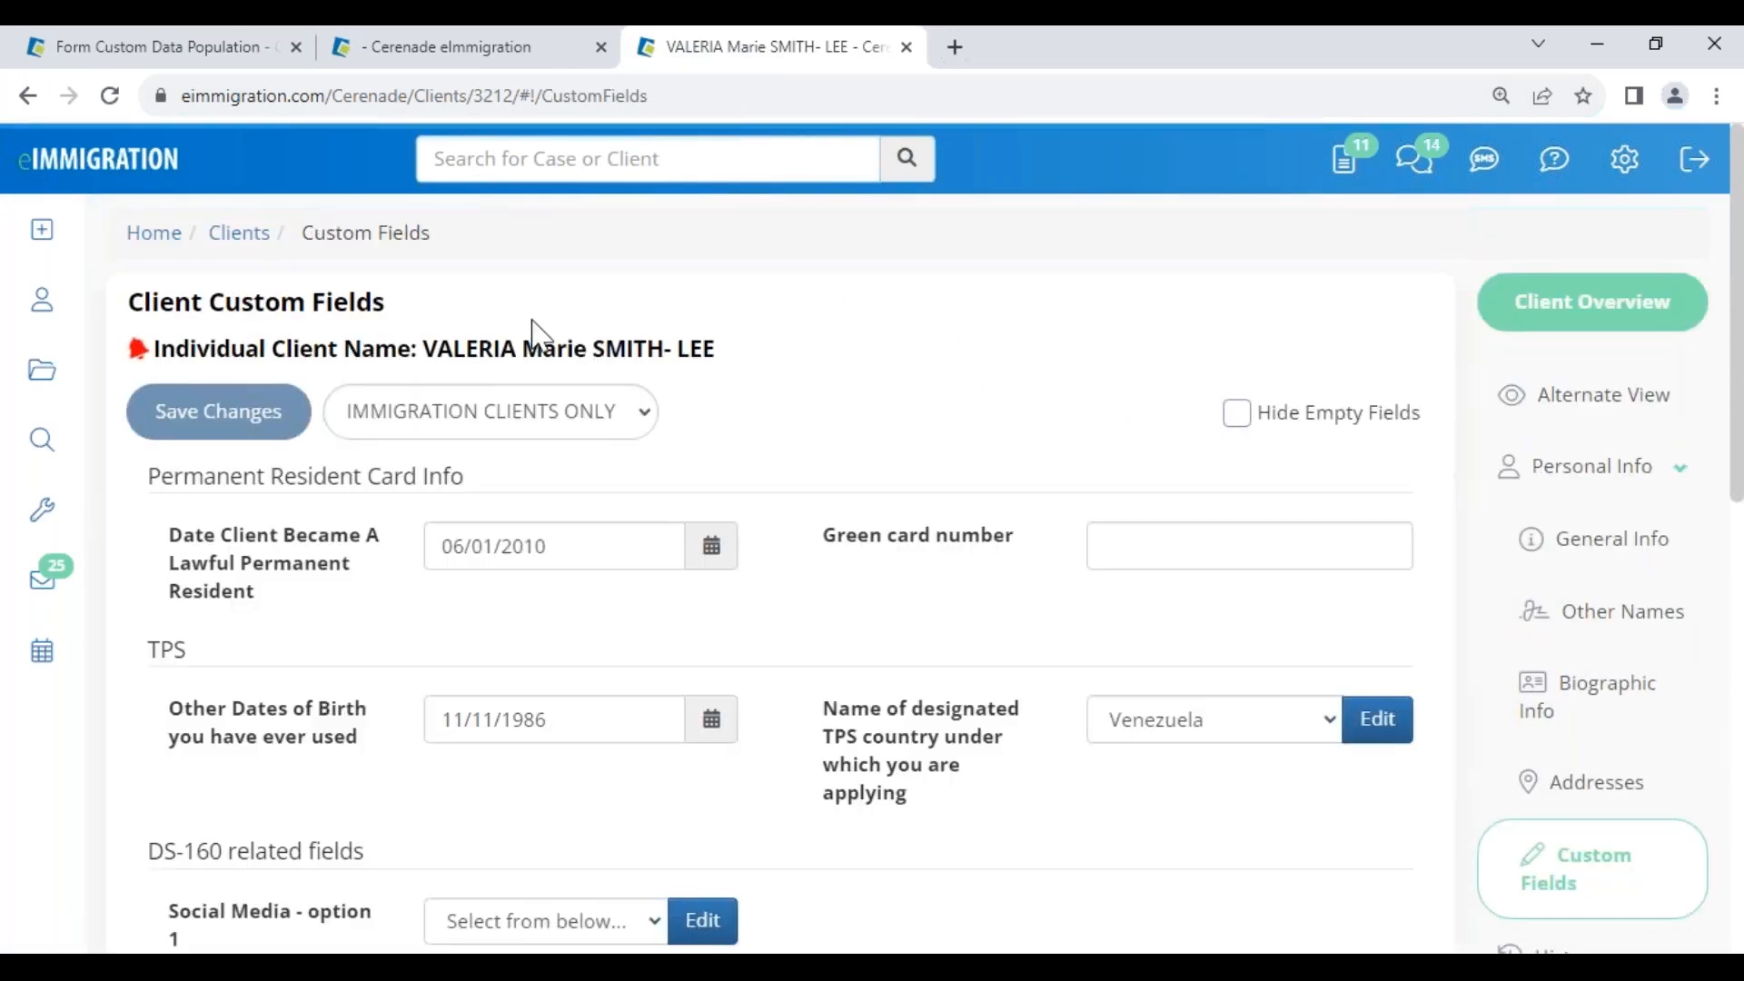
click(490, 412)
click(467, 452)
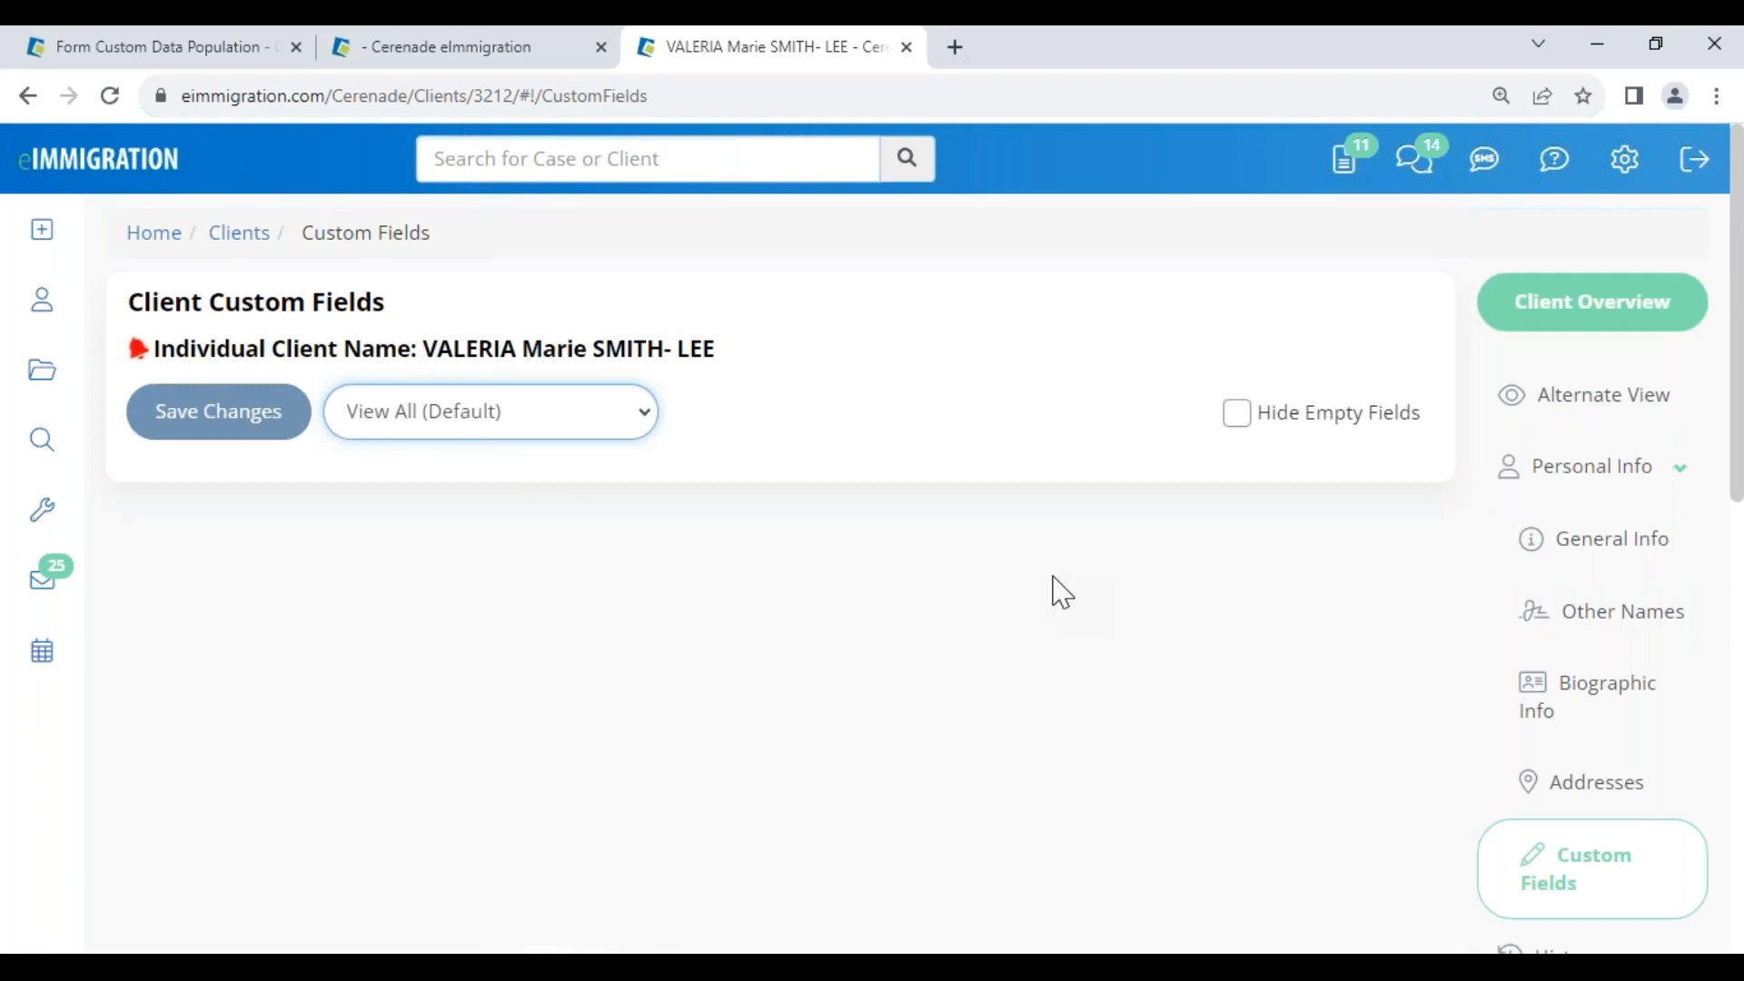
key(Down)
key(Down)
key(Down)
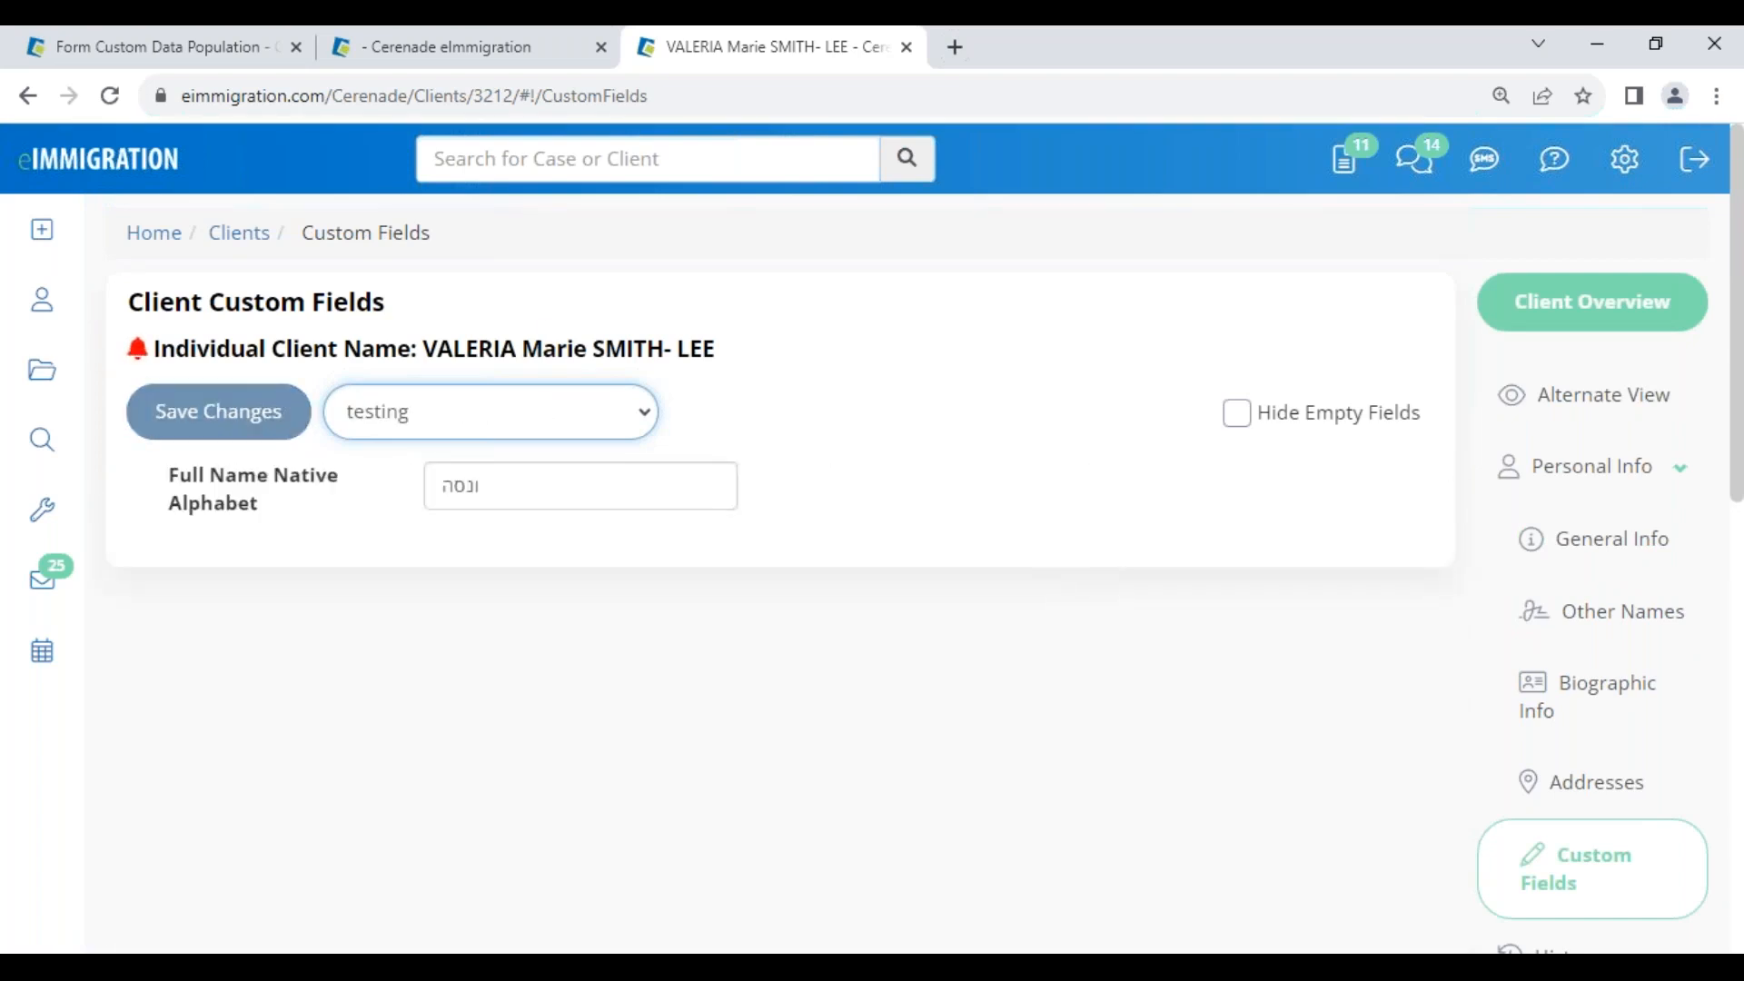
click(518, 429)
click(459, 454)
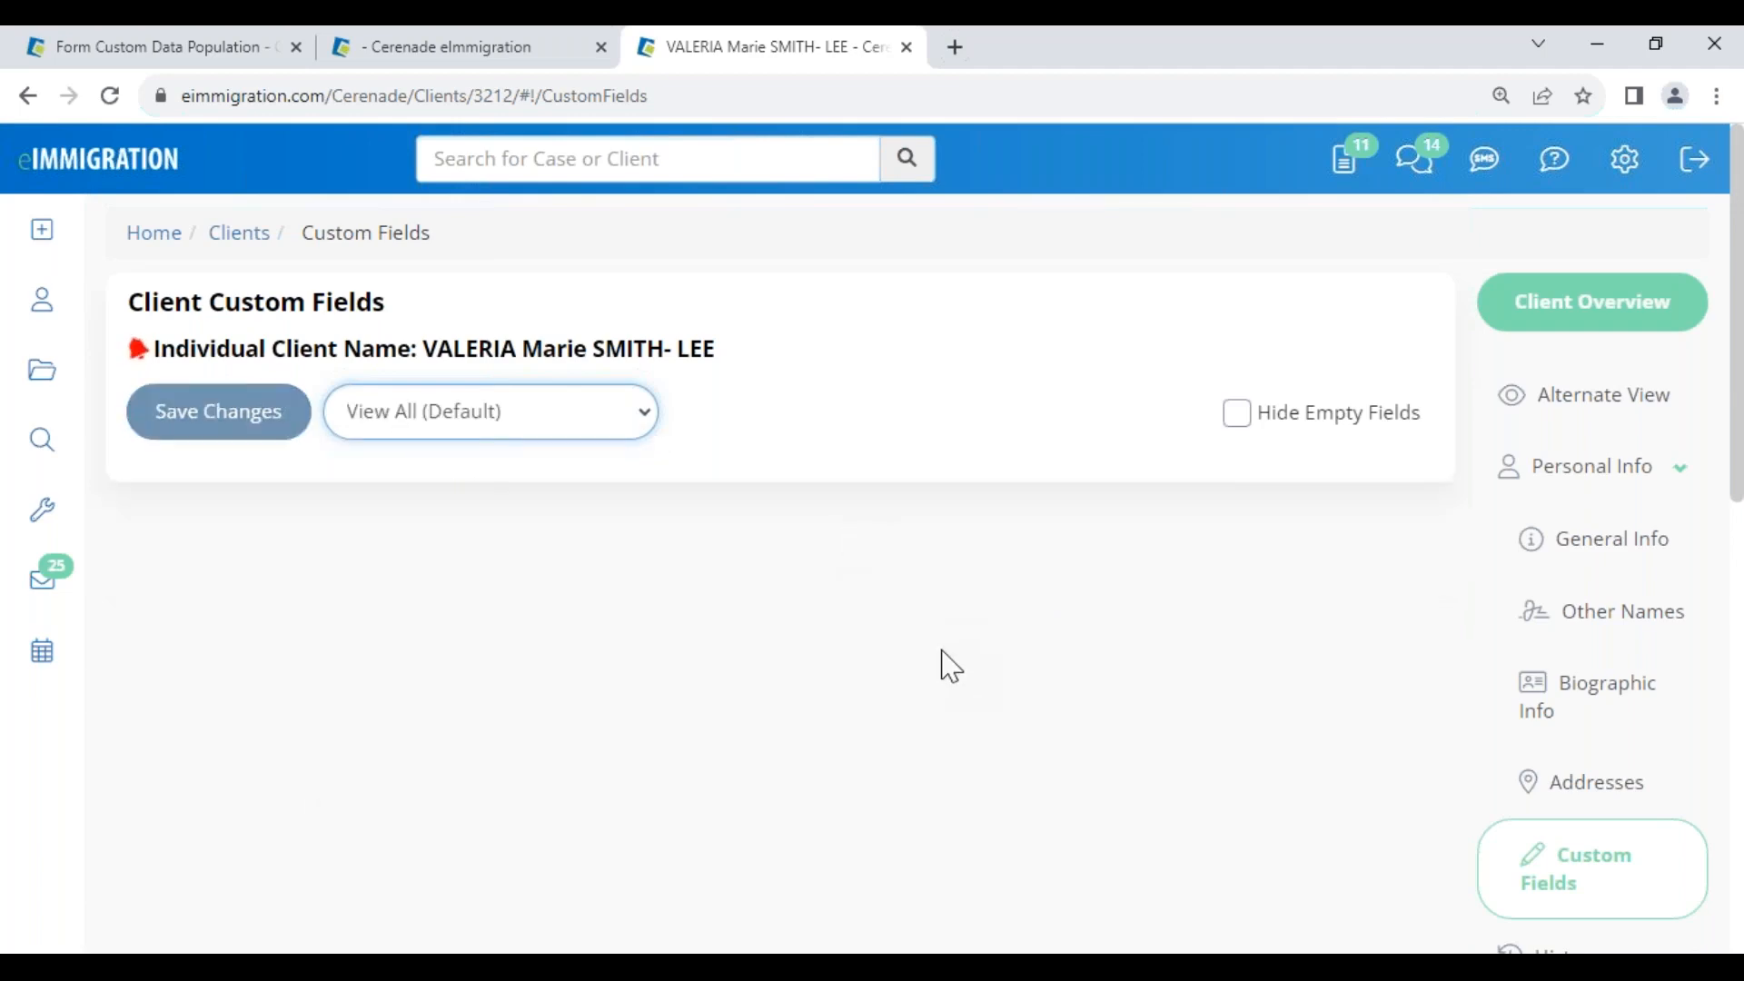
scroll(963, 677, down, 15)
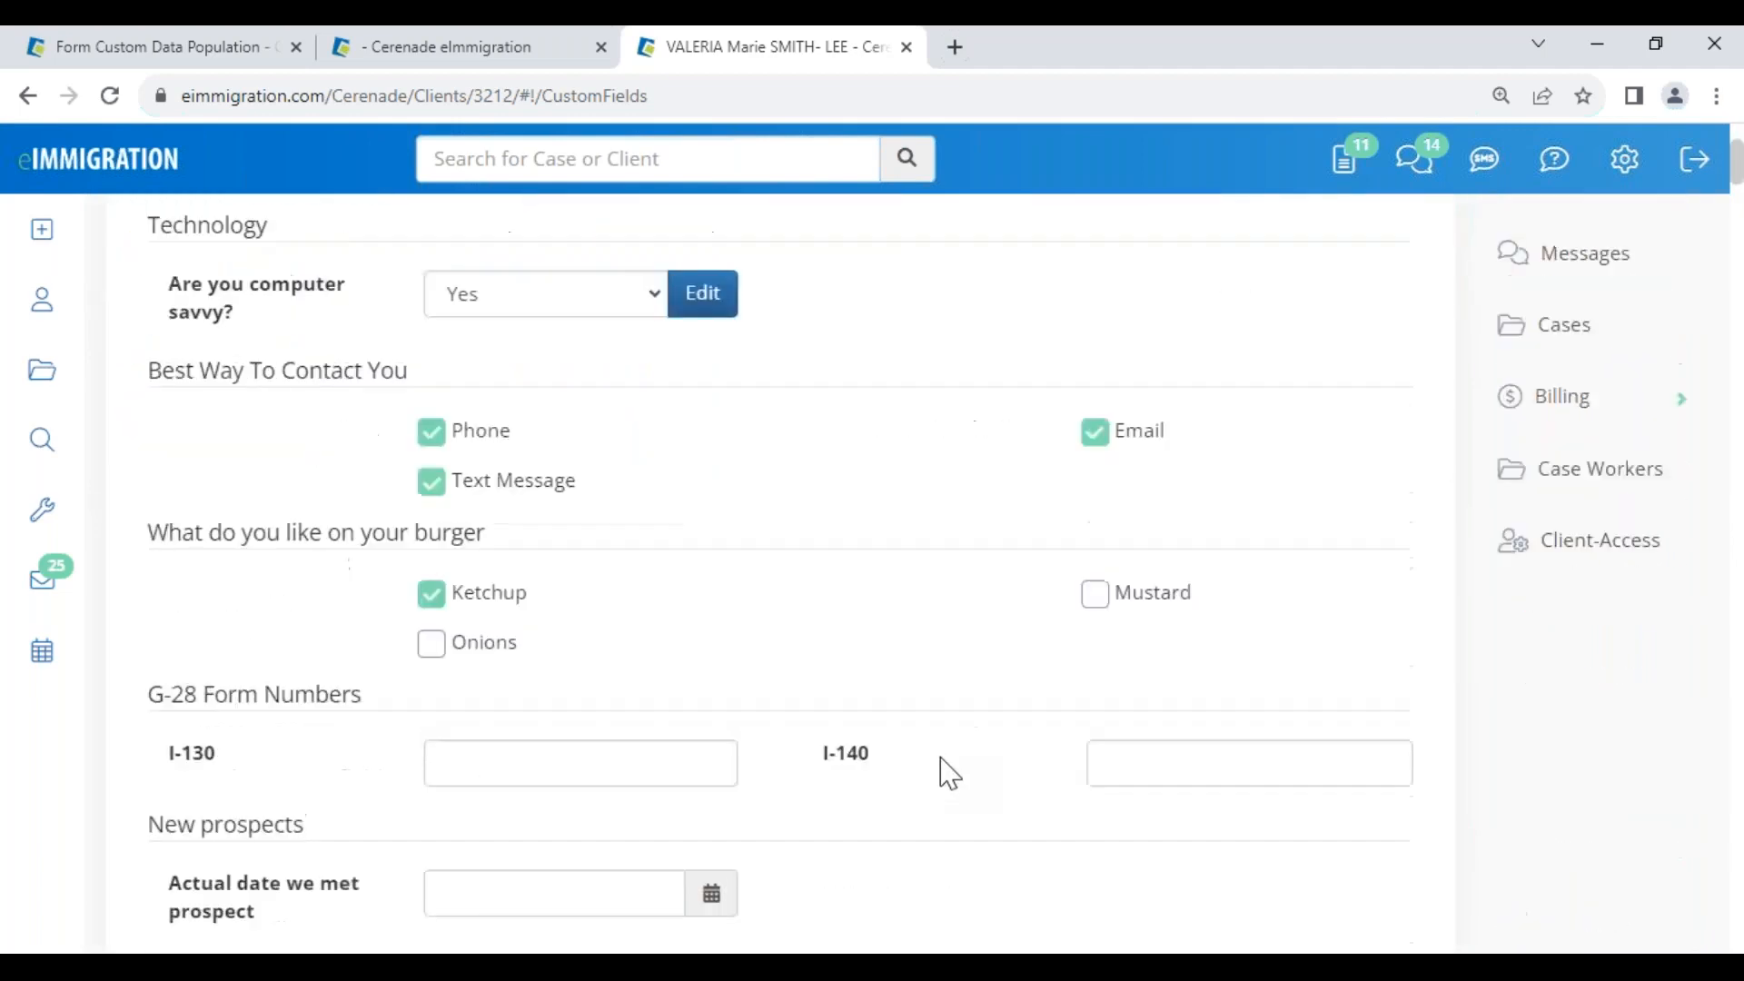
drag(1737, 406, 1743, 909)
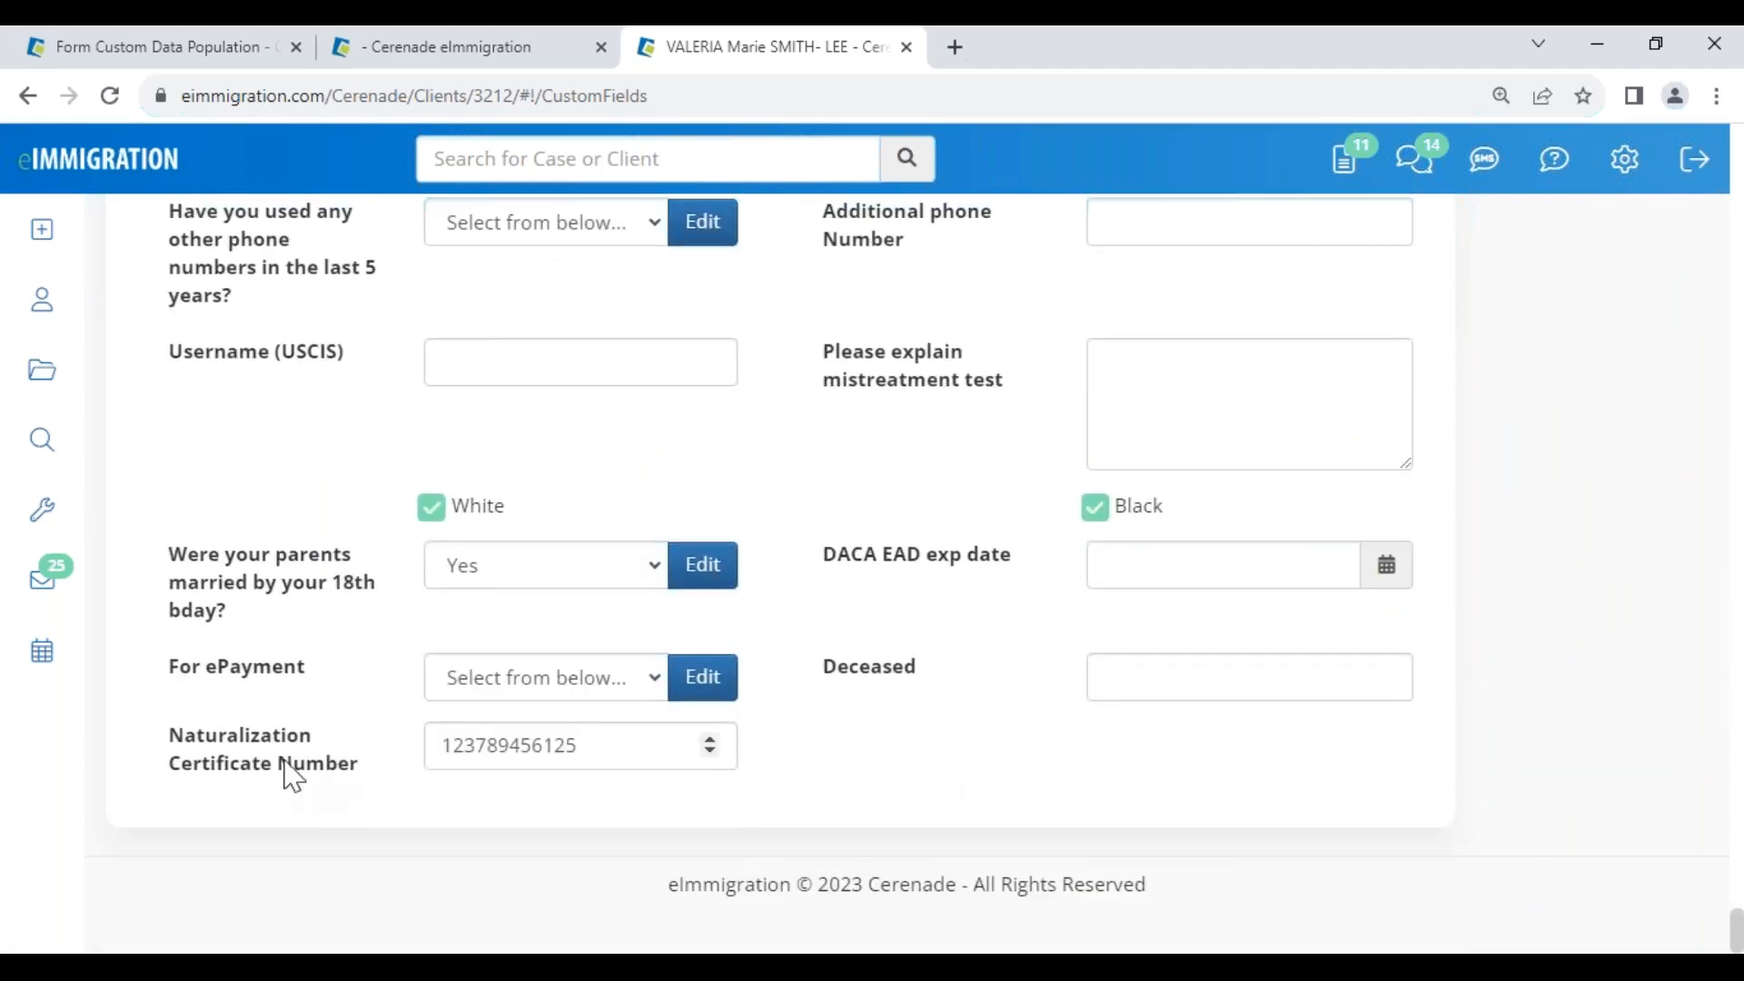
drag(175, 743, 370, 779)
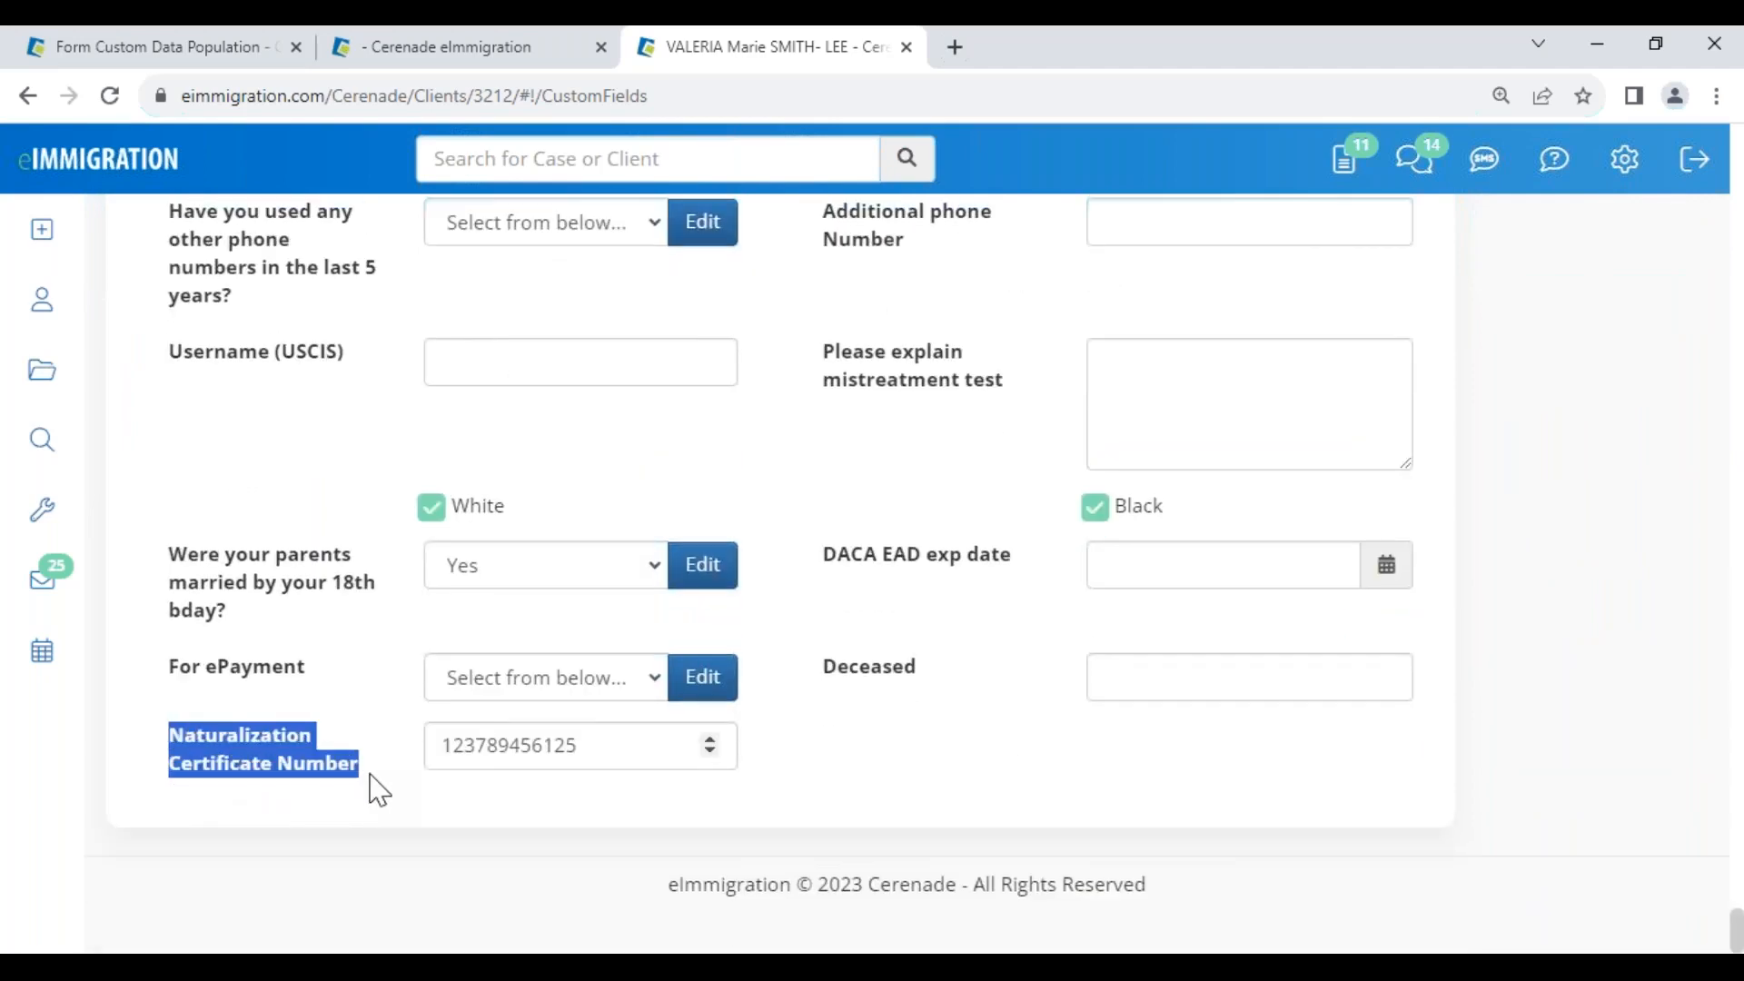
click(382, 790)
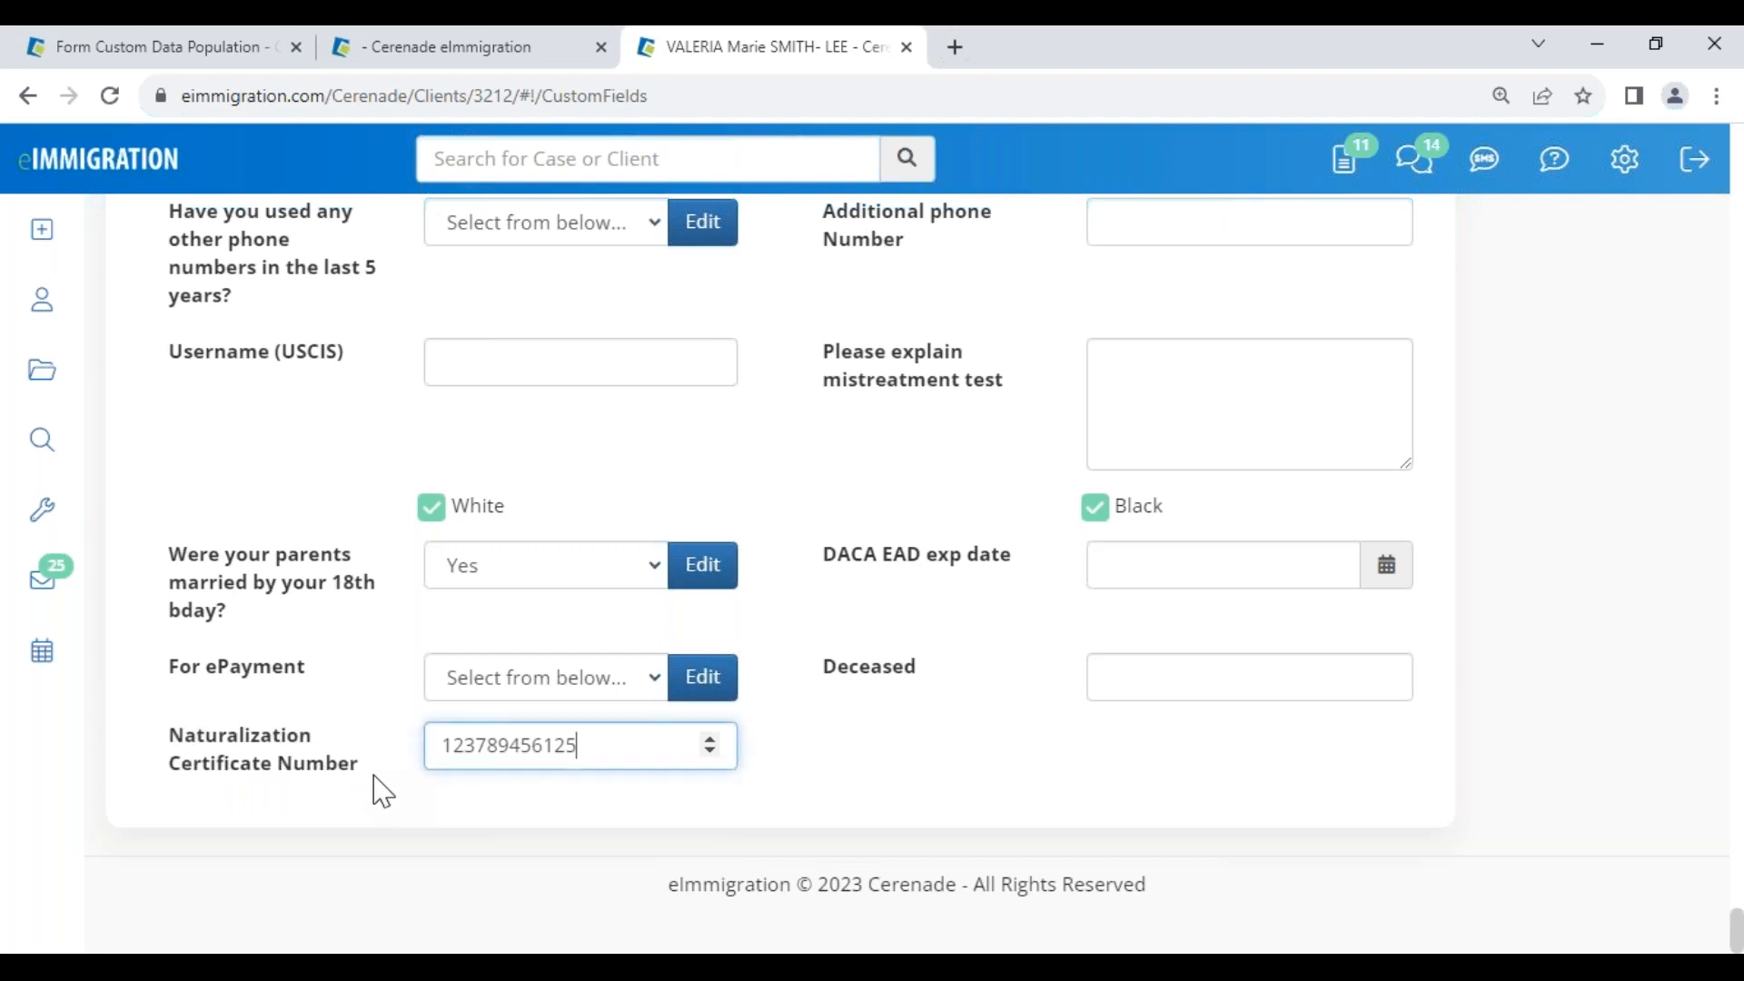
drag(599, 749, 387, 726)
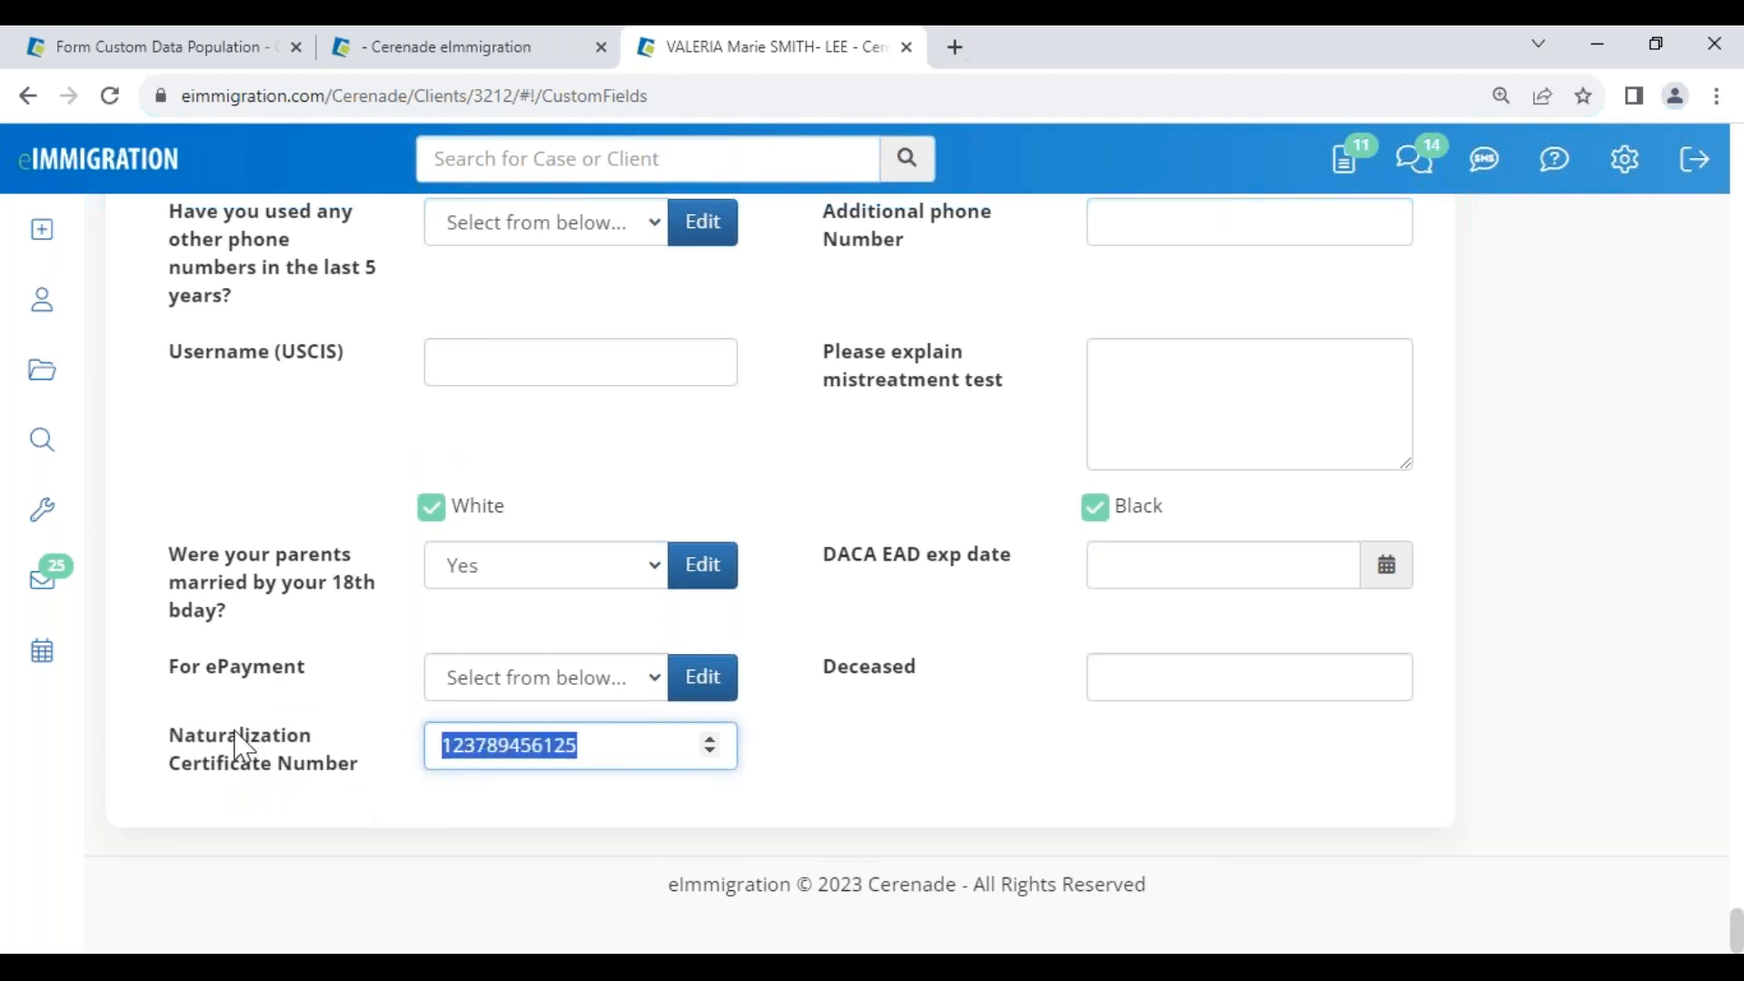
click(158, 723)
drag(592, 734, 425, 759)
click(204, 48)
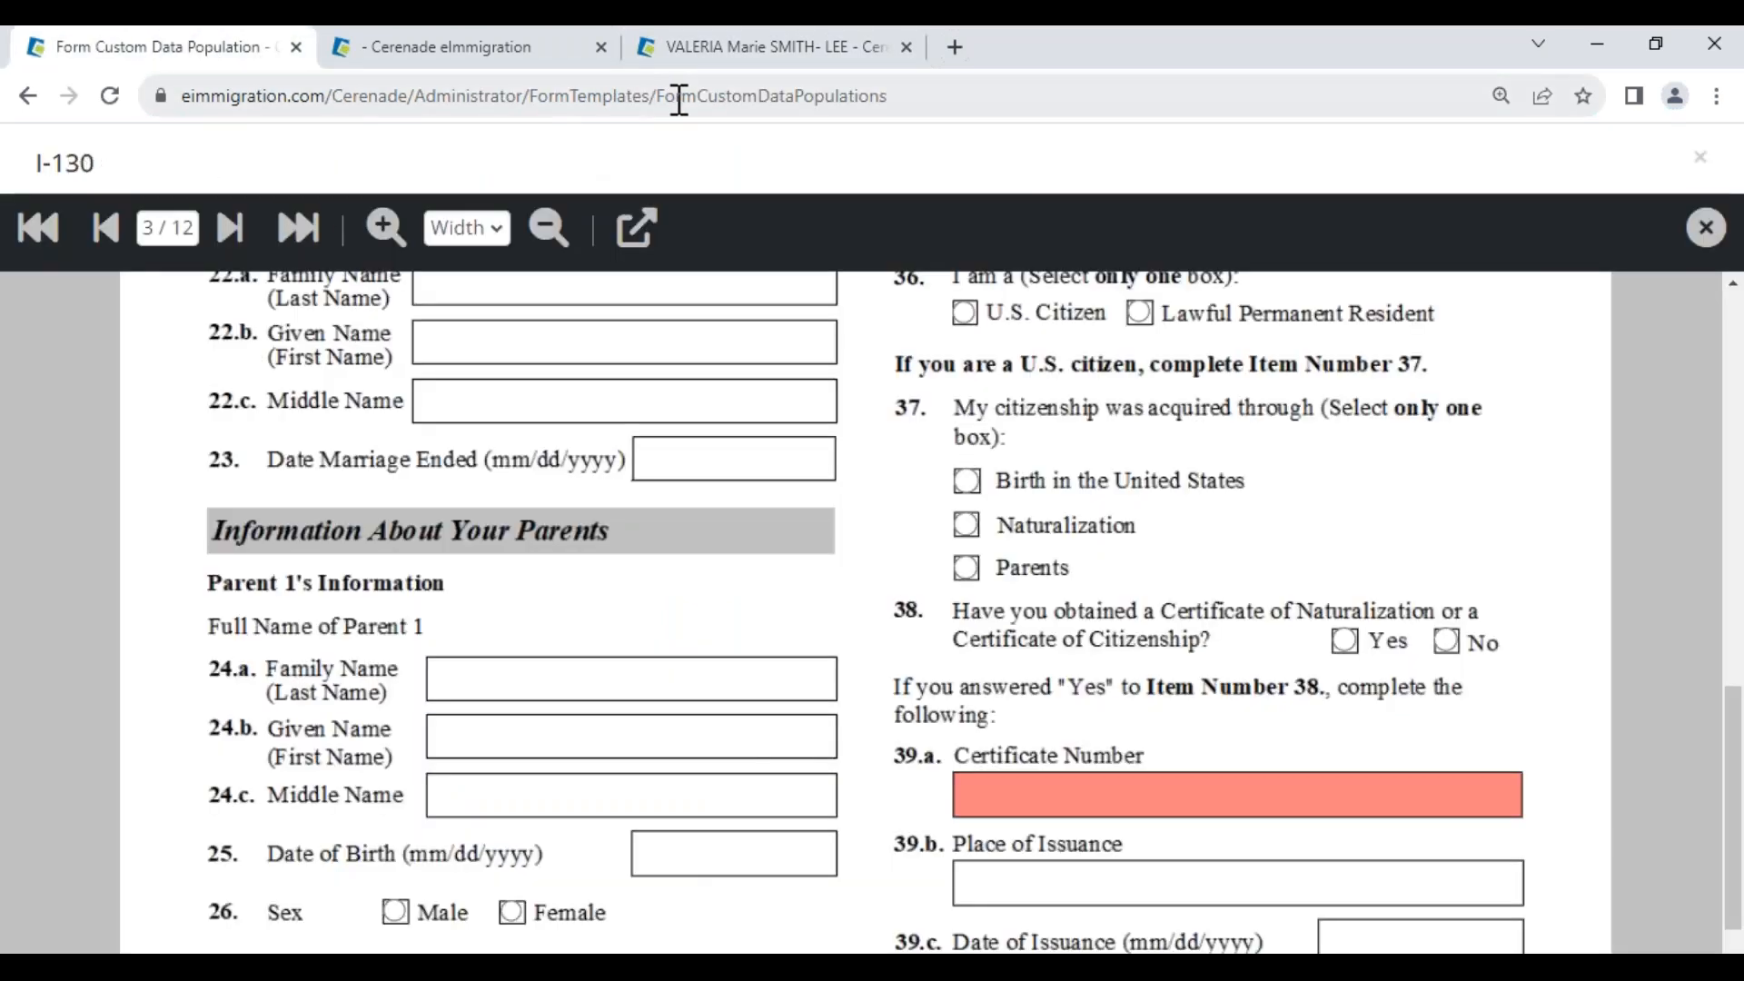
Start customizing an I-130 field, then cancel the wrongly chosen one
drag(701, 101, 694, 106)
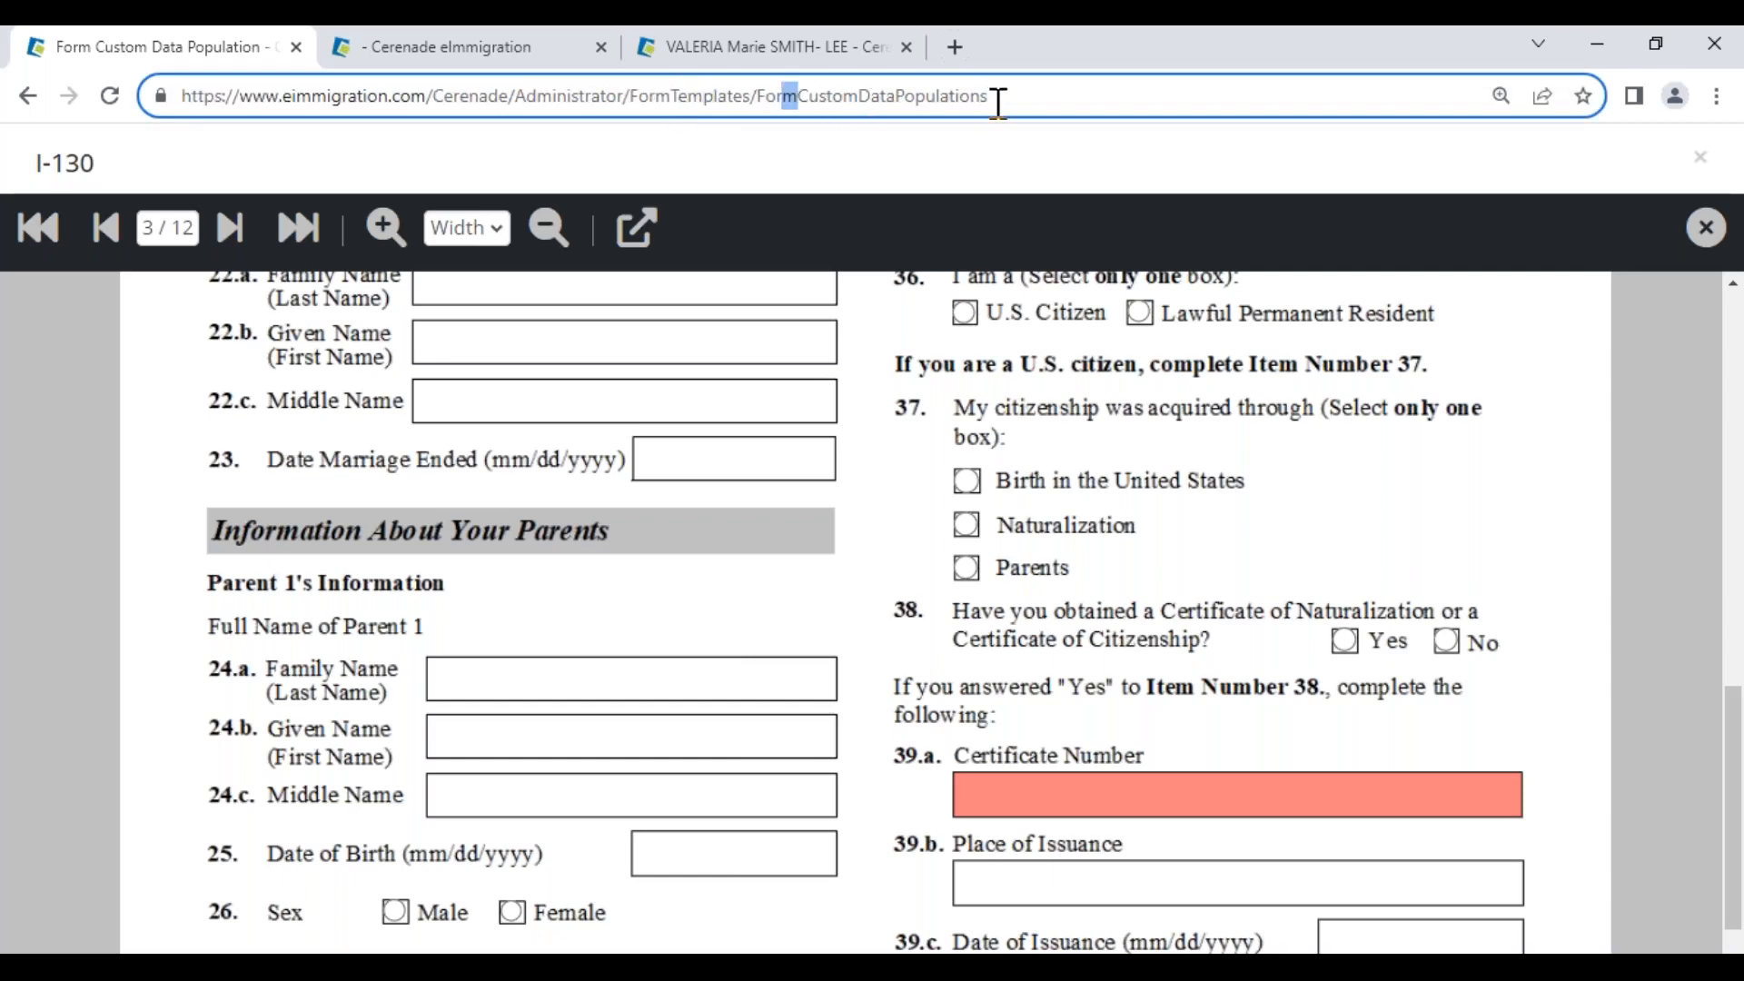
click(609, 720)
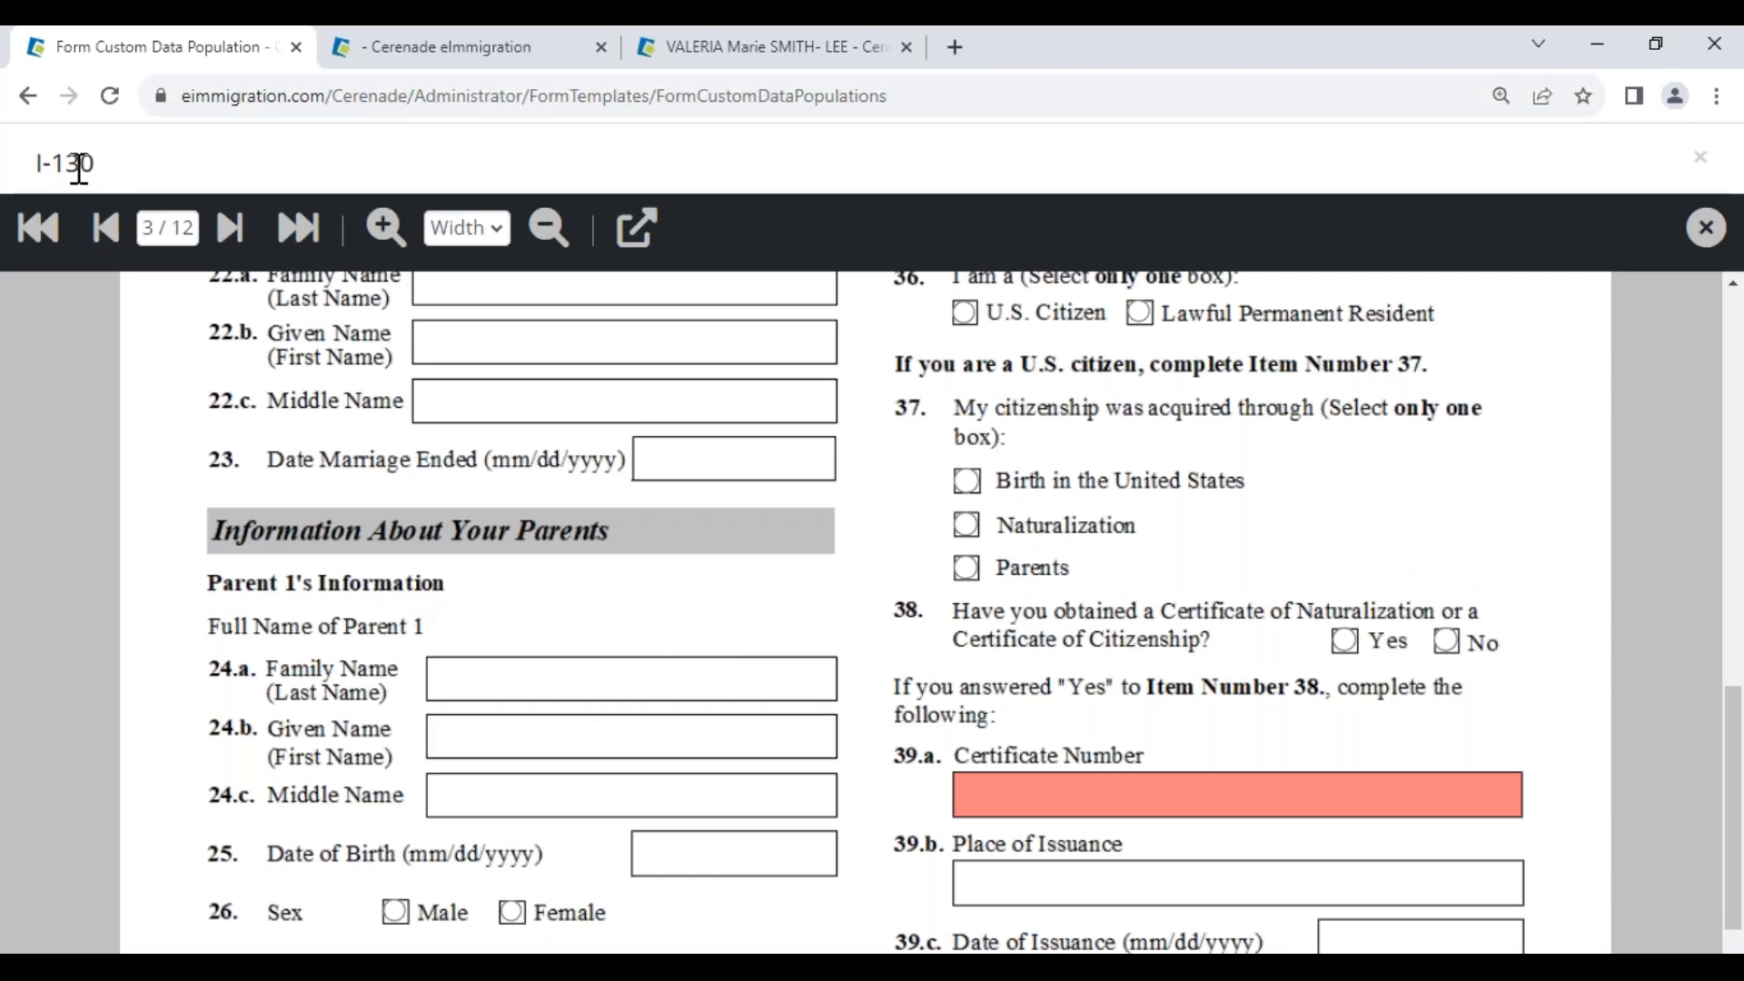
drag(64, 166, 135, 169)
click(637, 238)
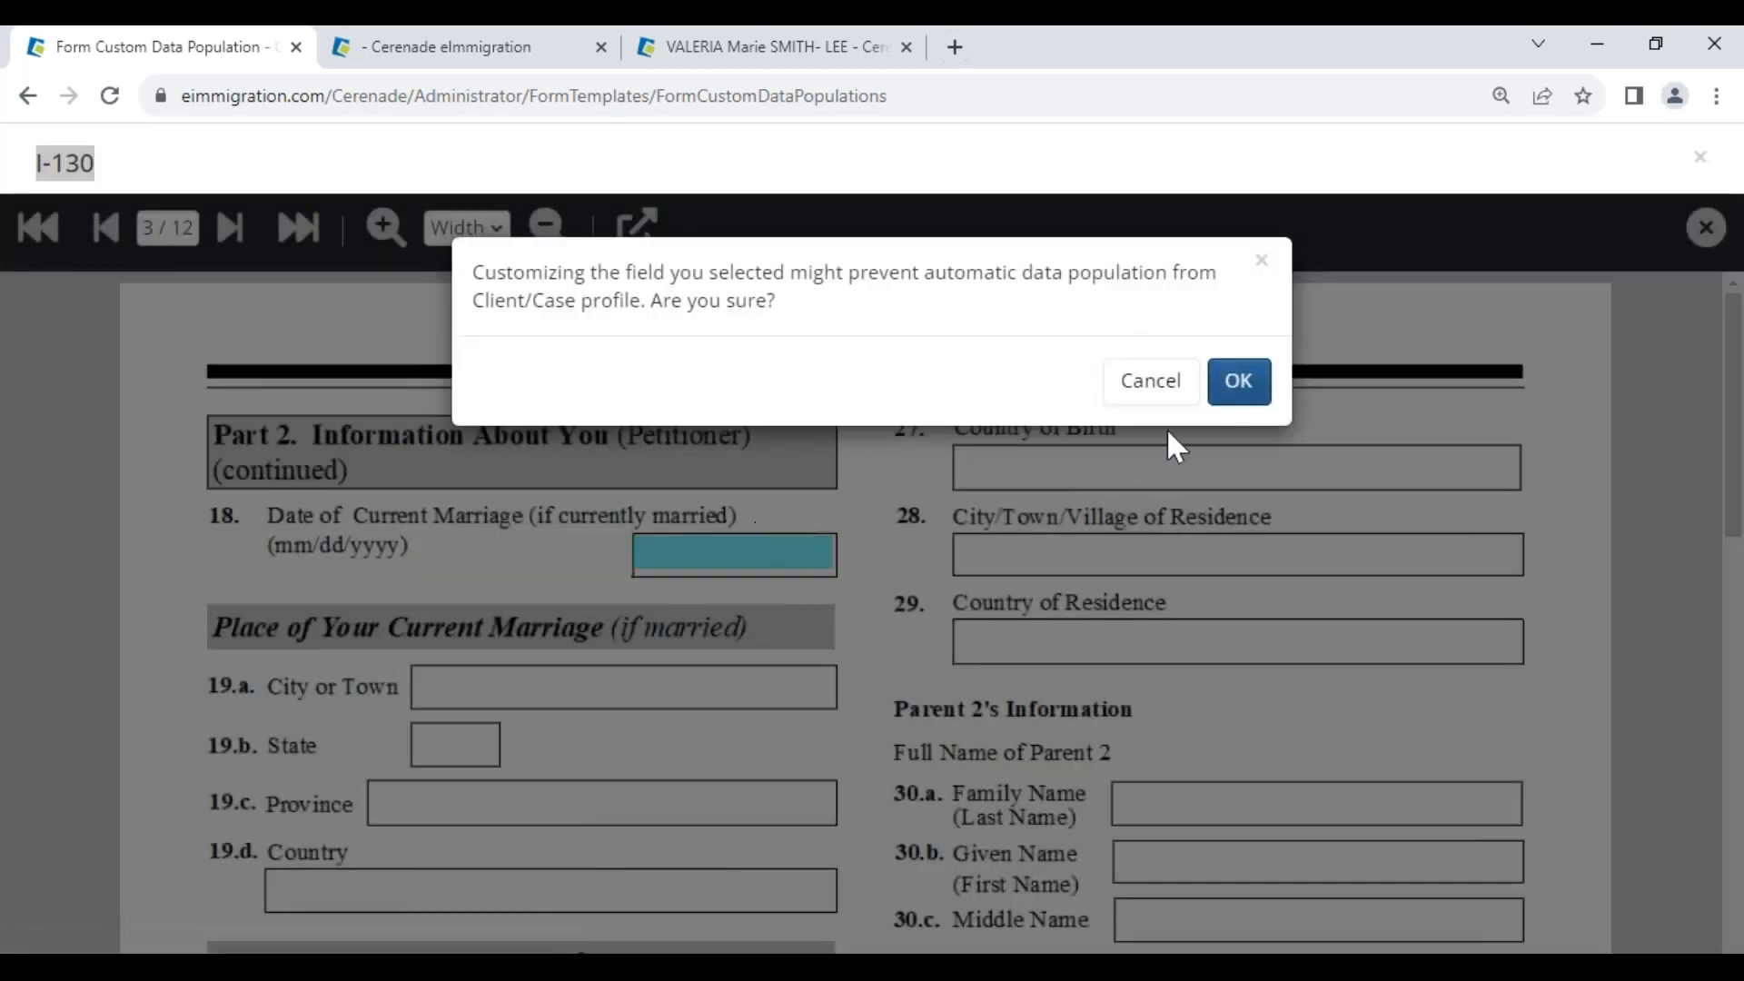
click(1220, 387)
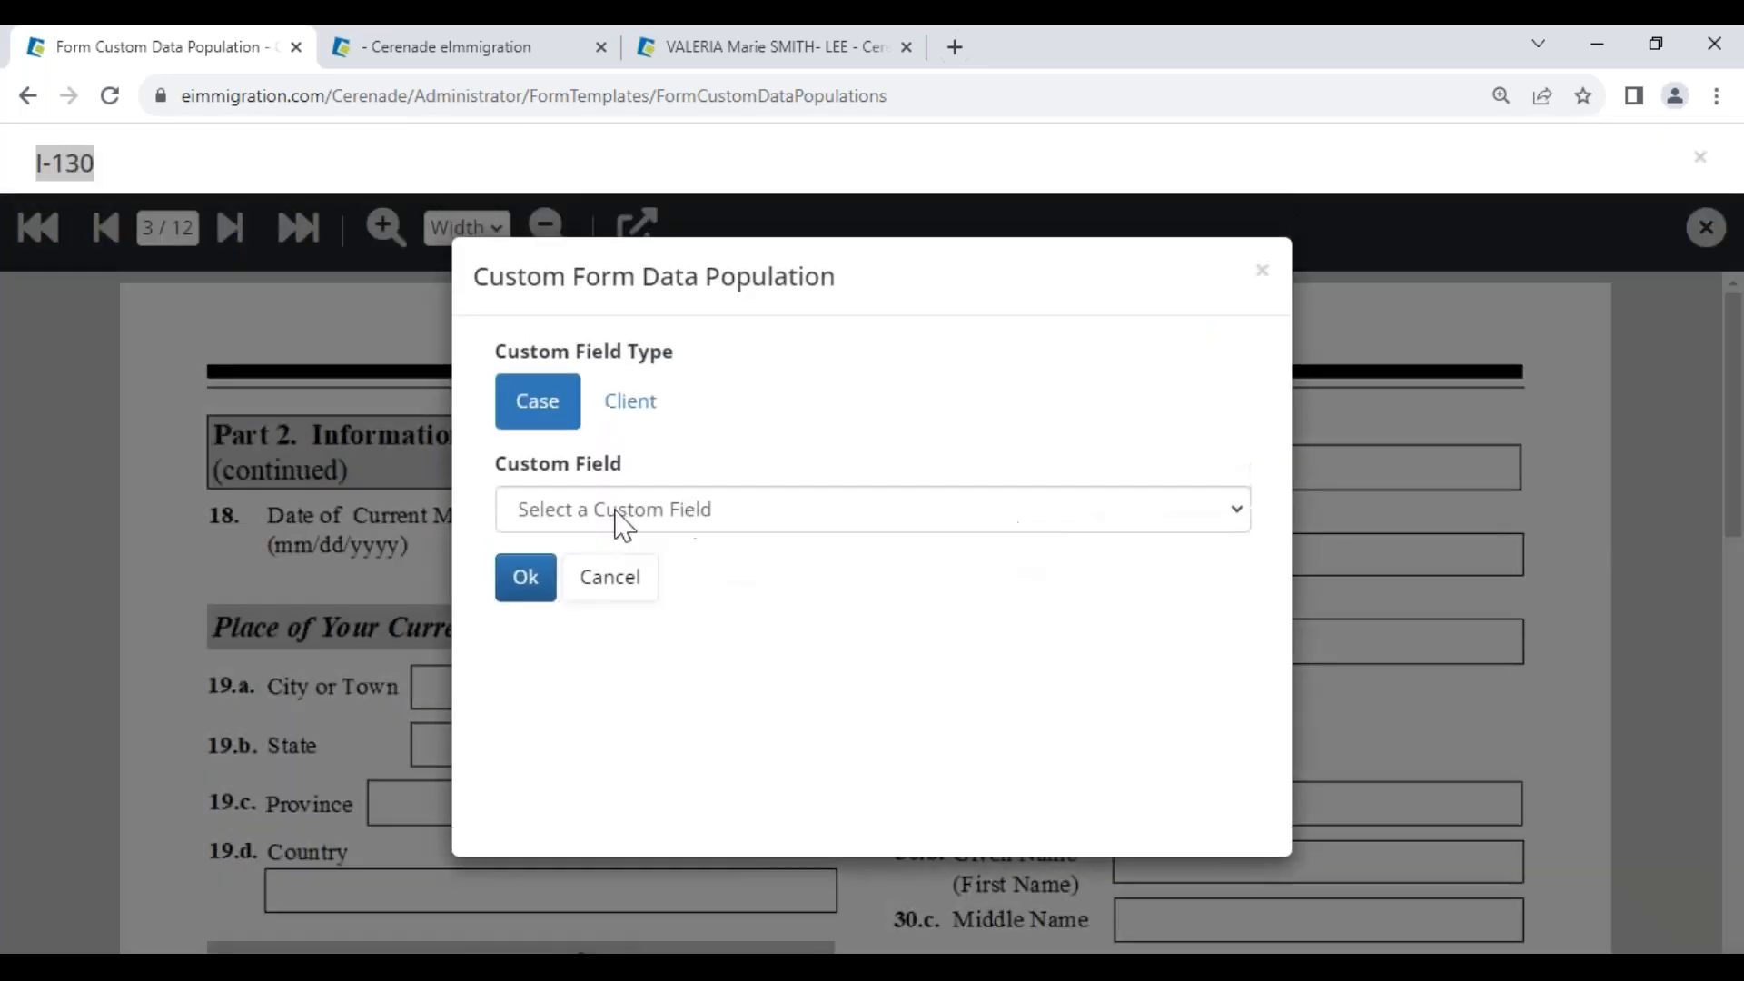
click(626, 576)
scroll(907, 611, down, 5)
Select Certificate Number field 39.a and remove its existing custom mapping
double_click(1031, 805)
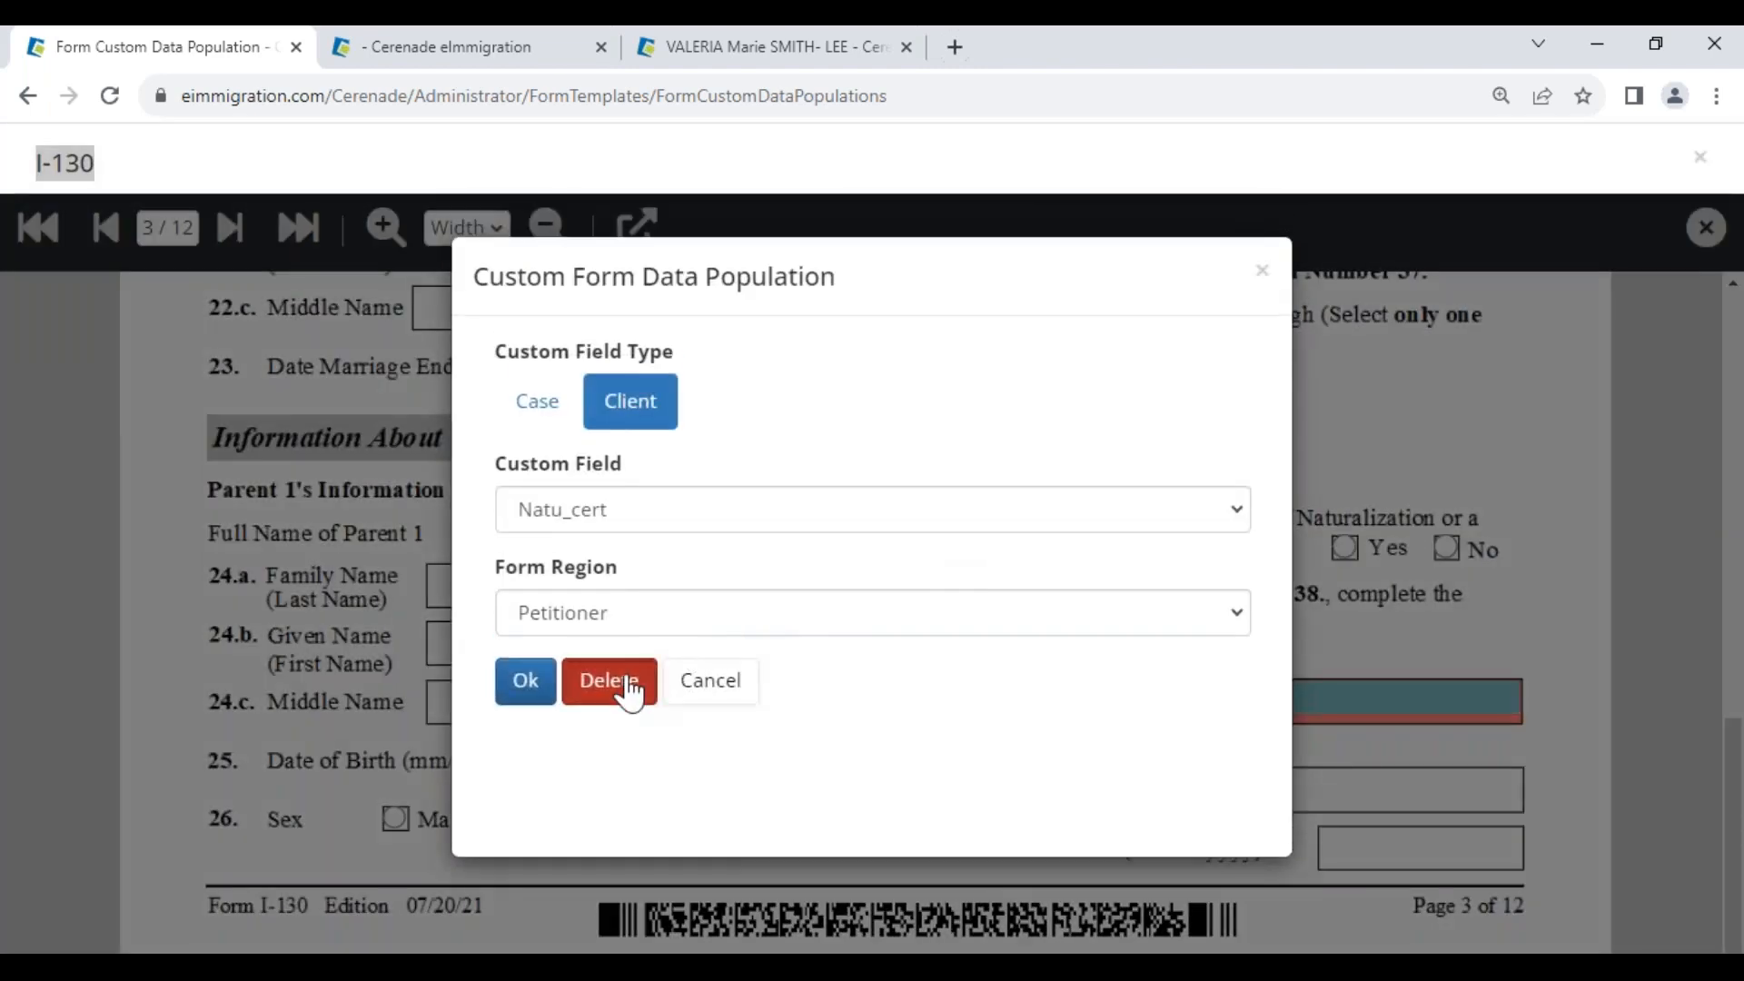
click(606, 681)
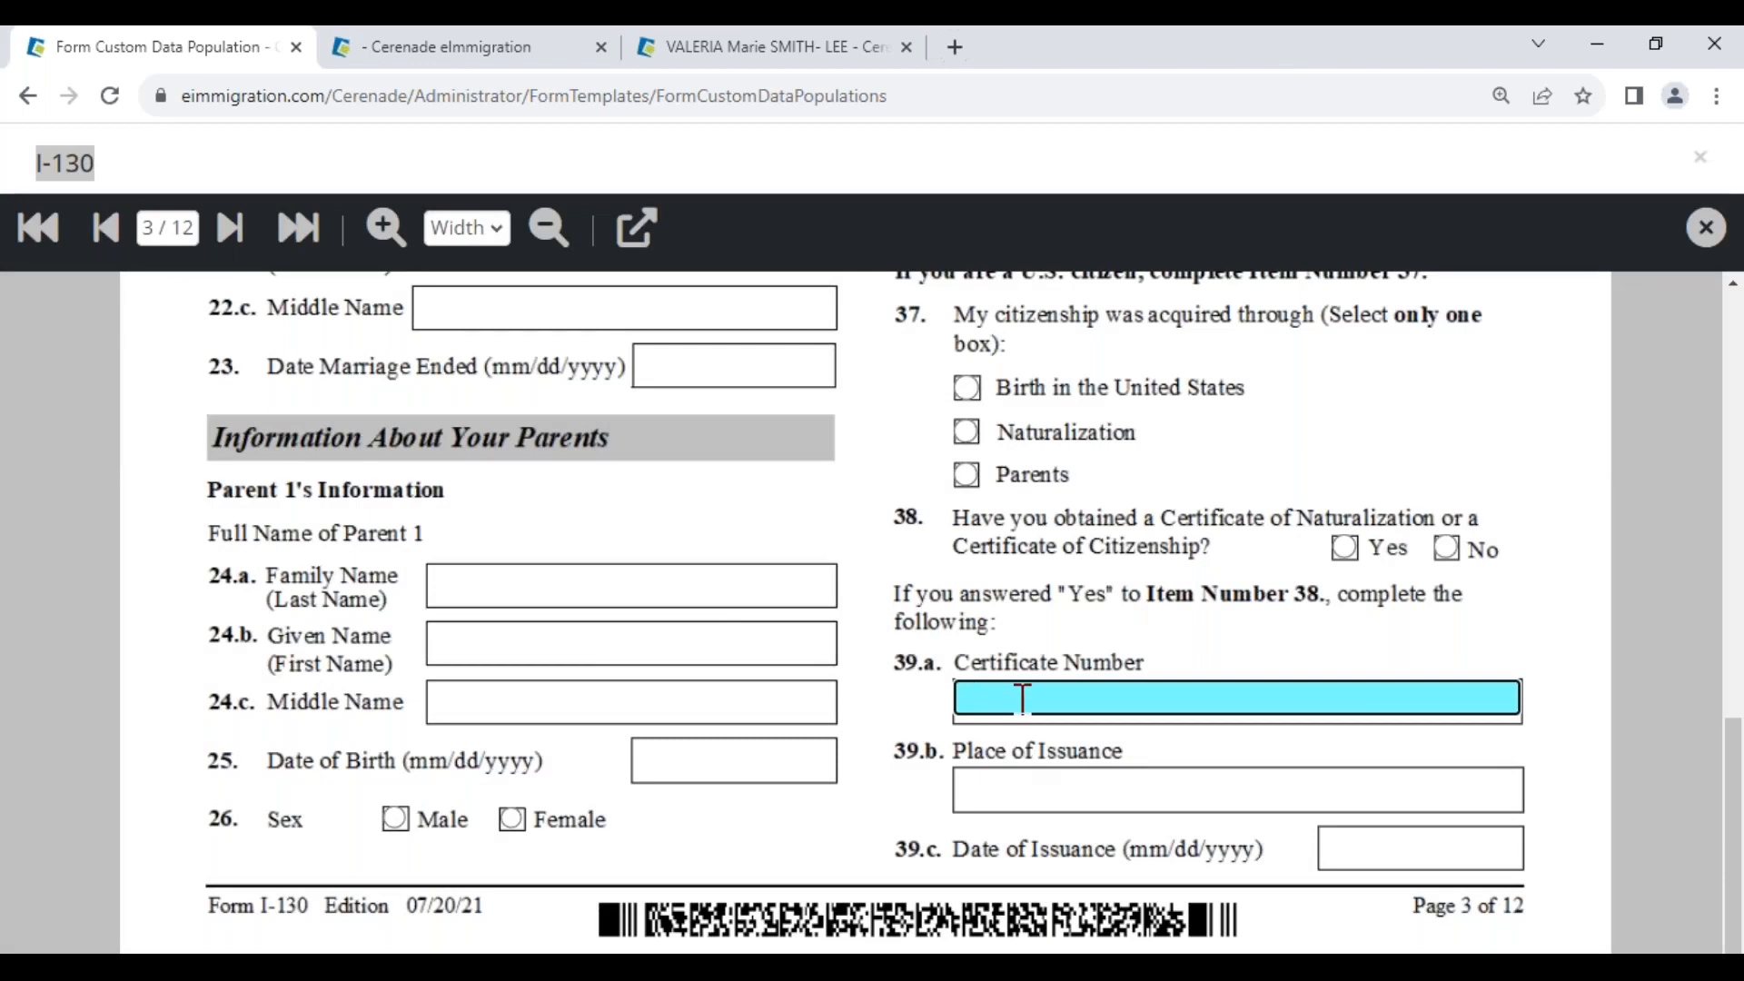
click(1022, 697)
click(636, 227)
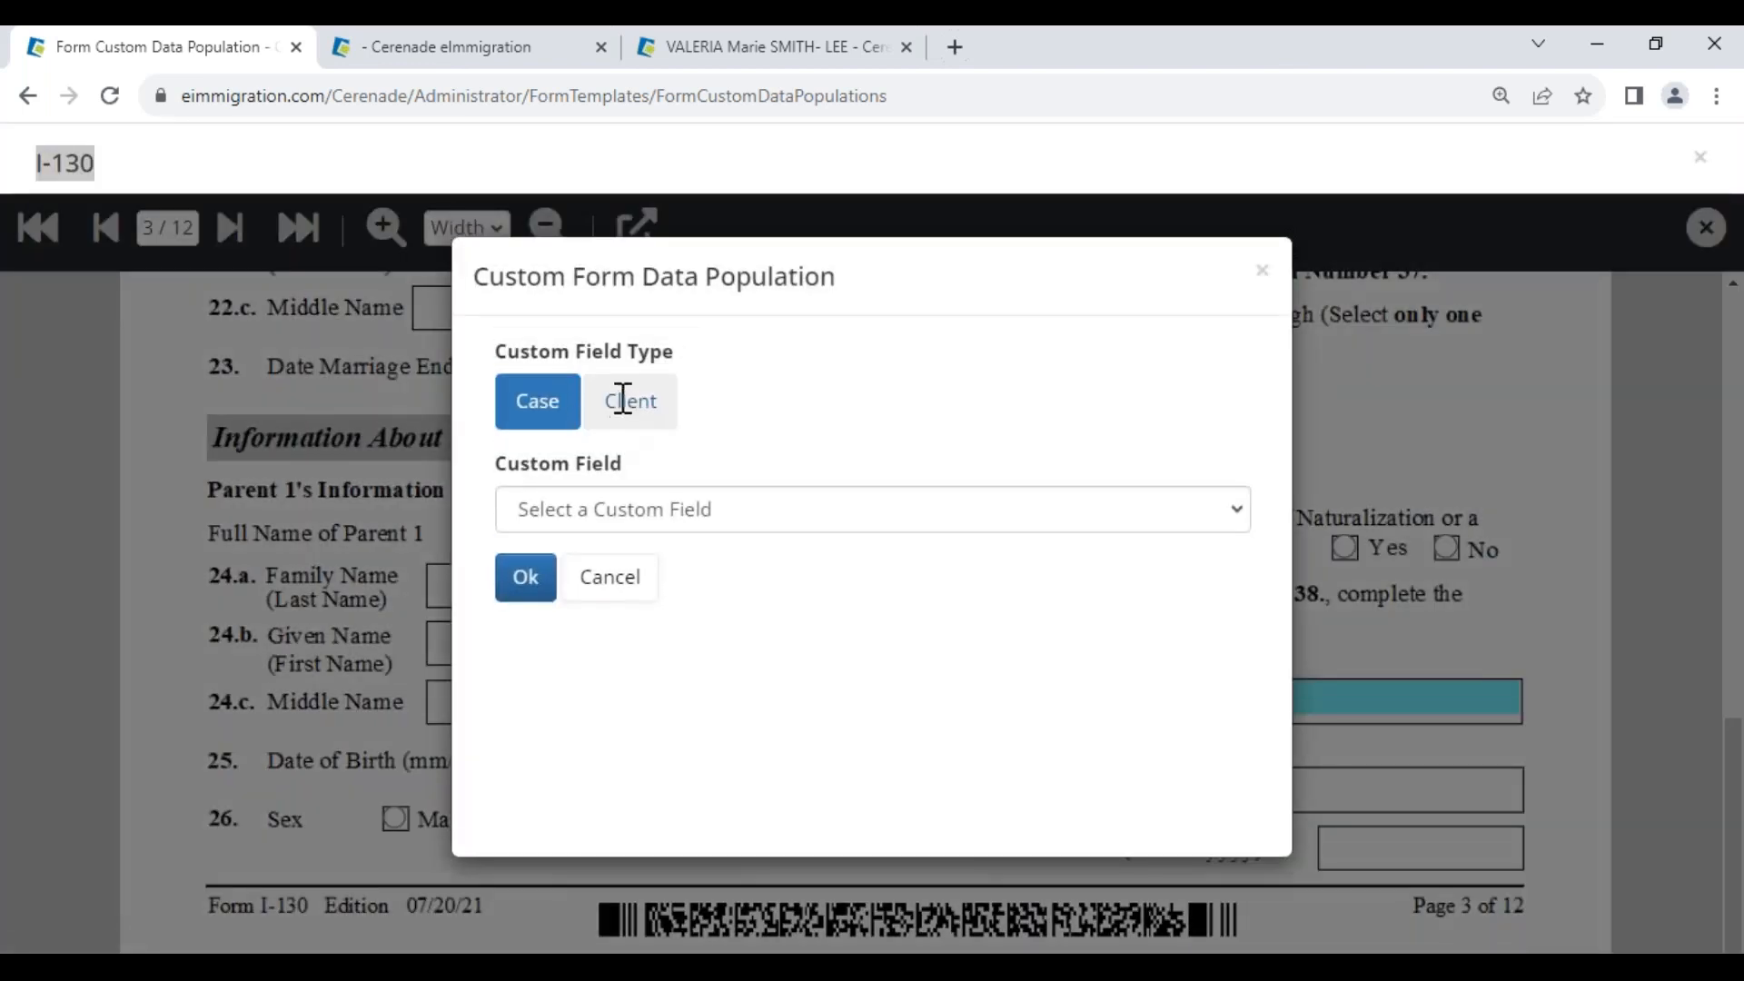
Map it to Client custom field Certificate_Of_NAT with Form Region Petitioner and save
click(627, 408)
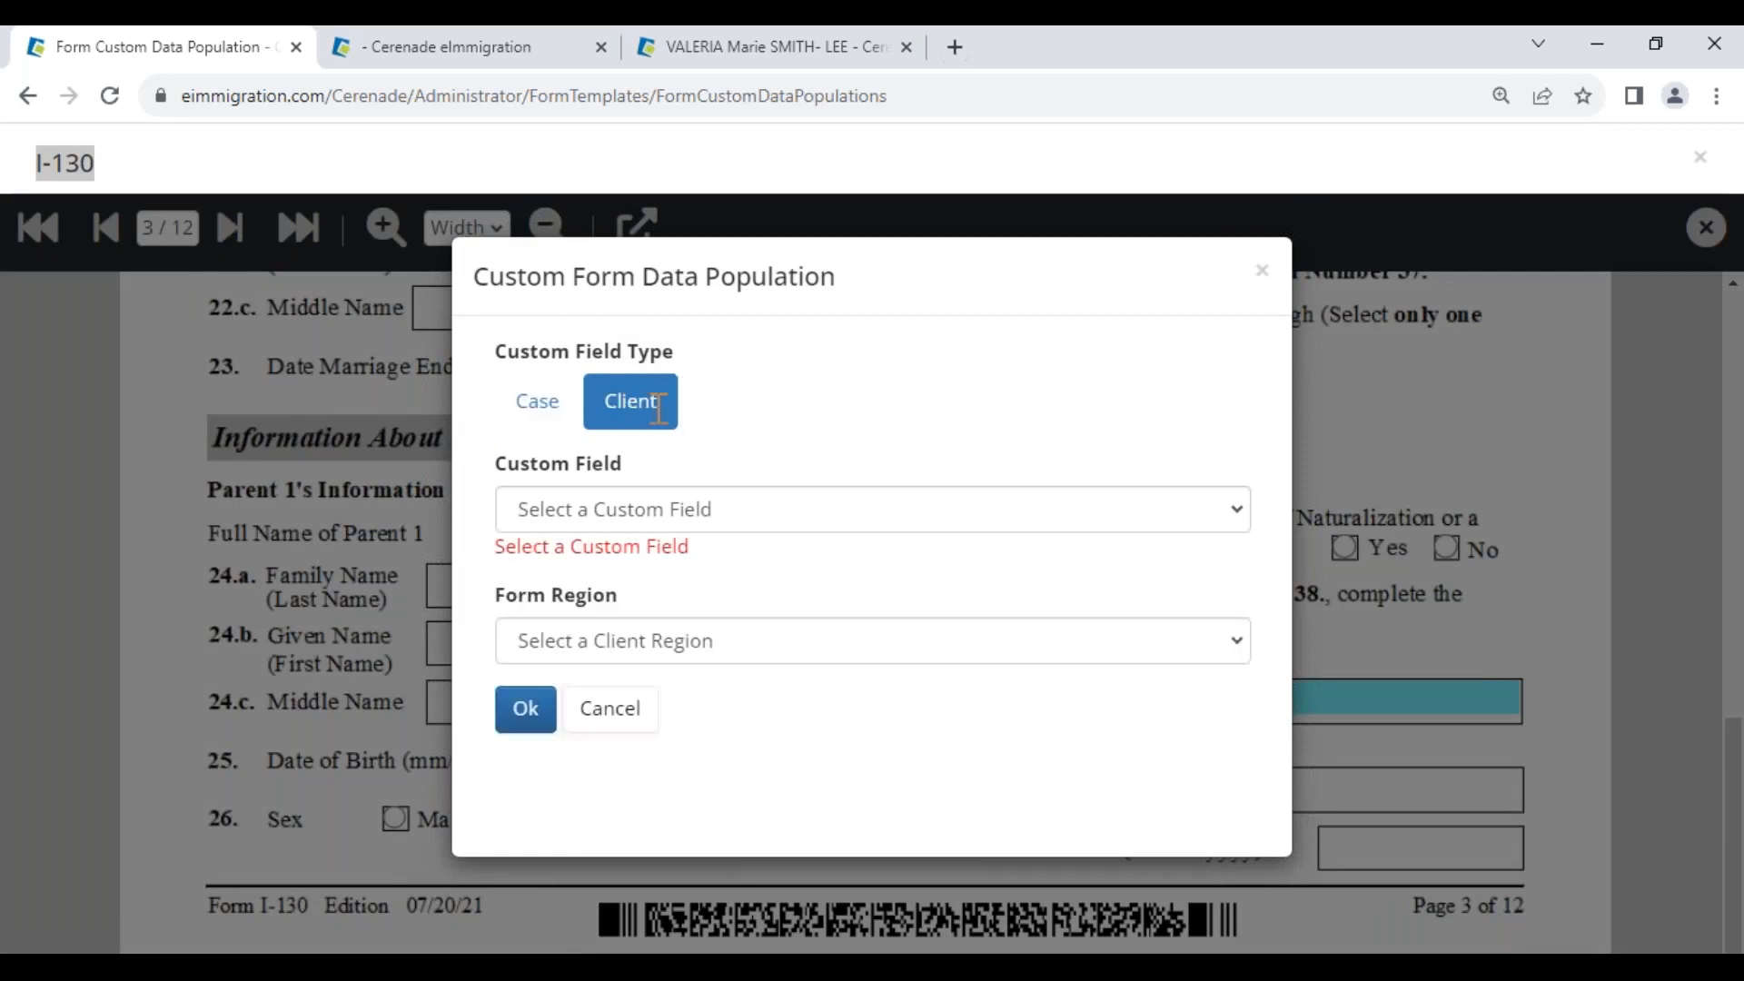
click(614, 523)
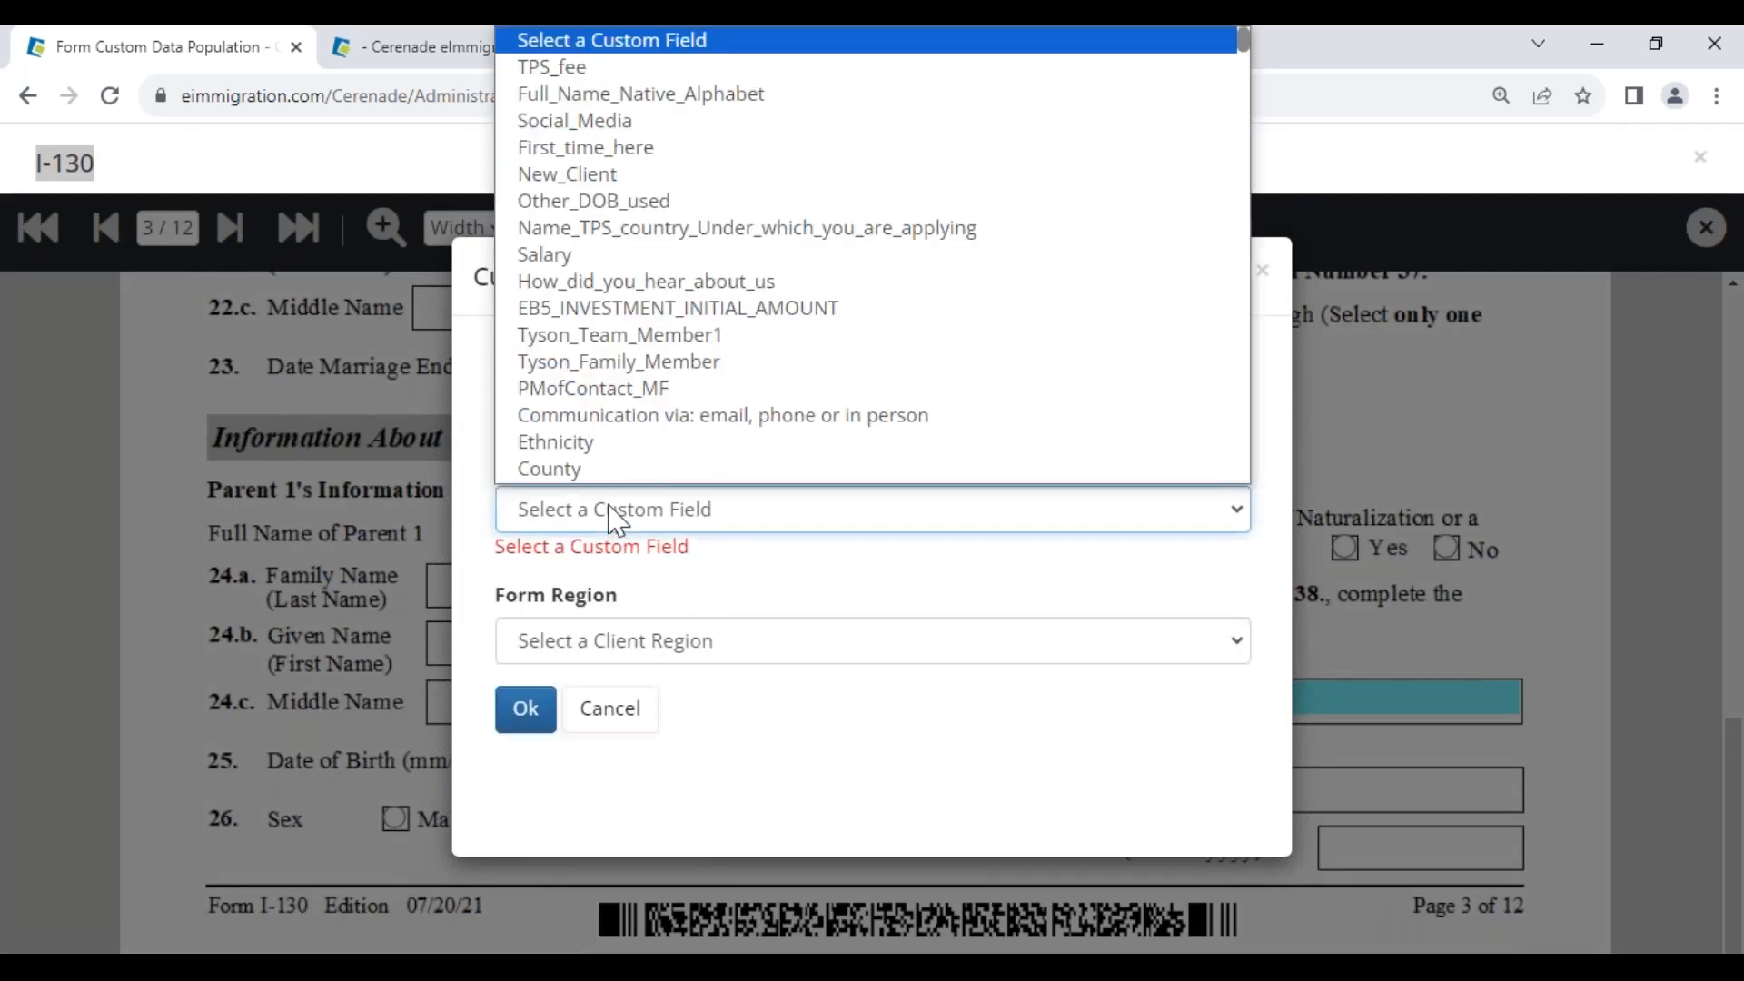
scroll(610, 457, down, 1)
key(Down)
key(Down)
key(Down)
key(Down)
key(Down)
key(Down)
key(Down)
key(Down)
key(Down)
key(Down)
key(Down)
key(Down)
key(Down)
key(Down)
key(Down)
key(Down)
key(Down)
key(Down)
key(Down)
key(Down)
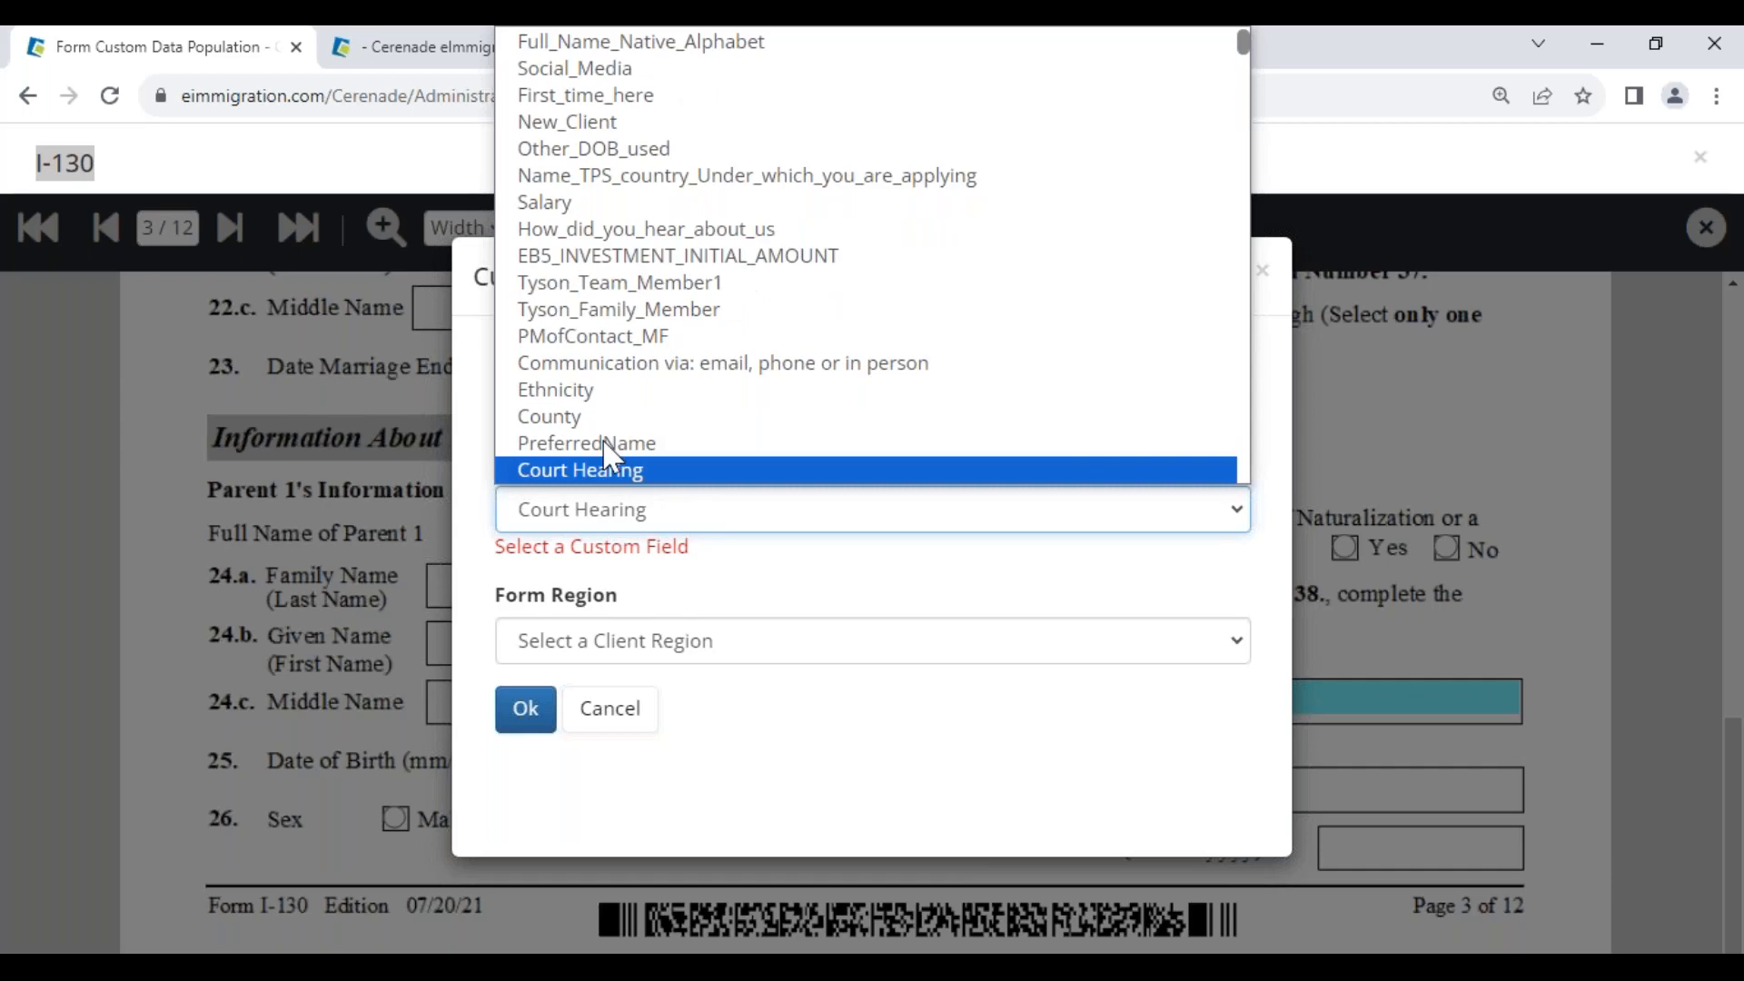
key(Down)
key(Down)
key(Down)
key(Down)
key(Down)
key(Down)
key(Down)
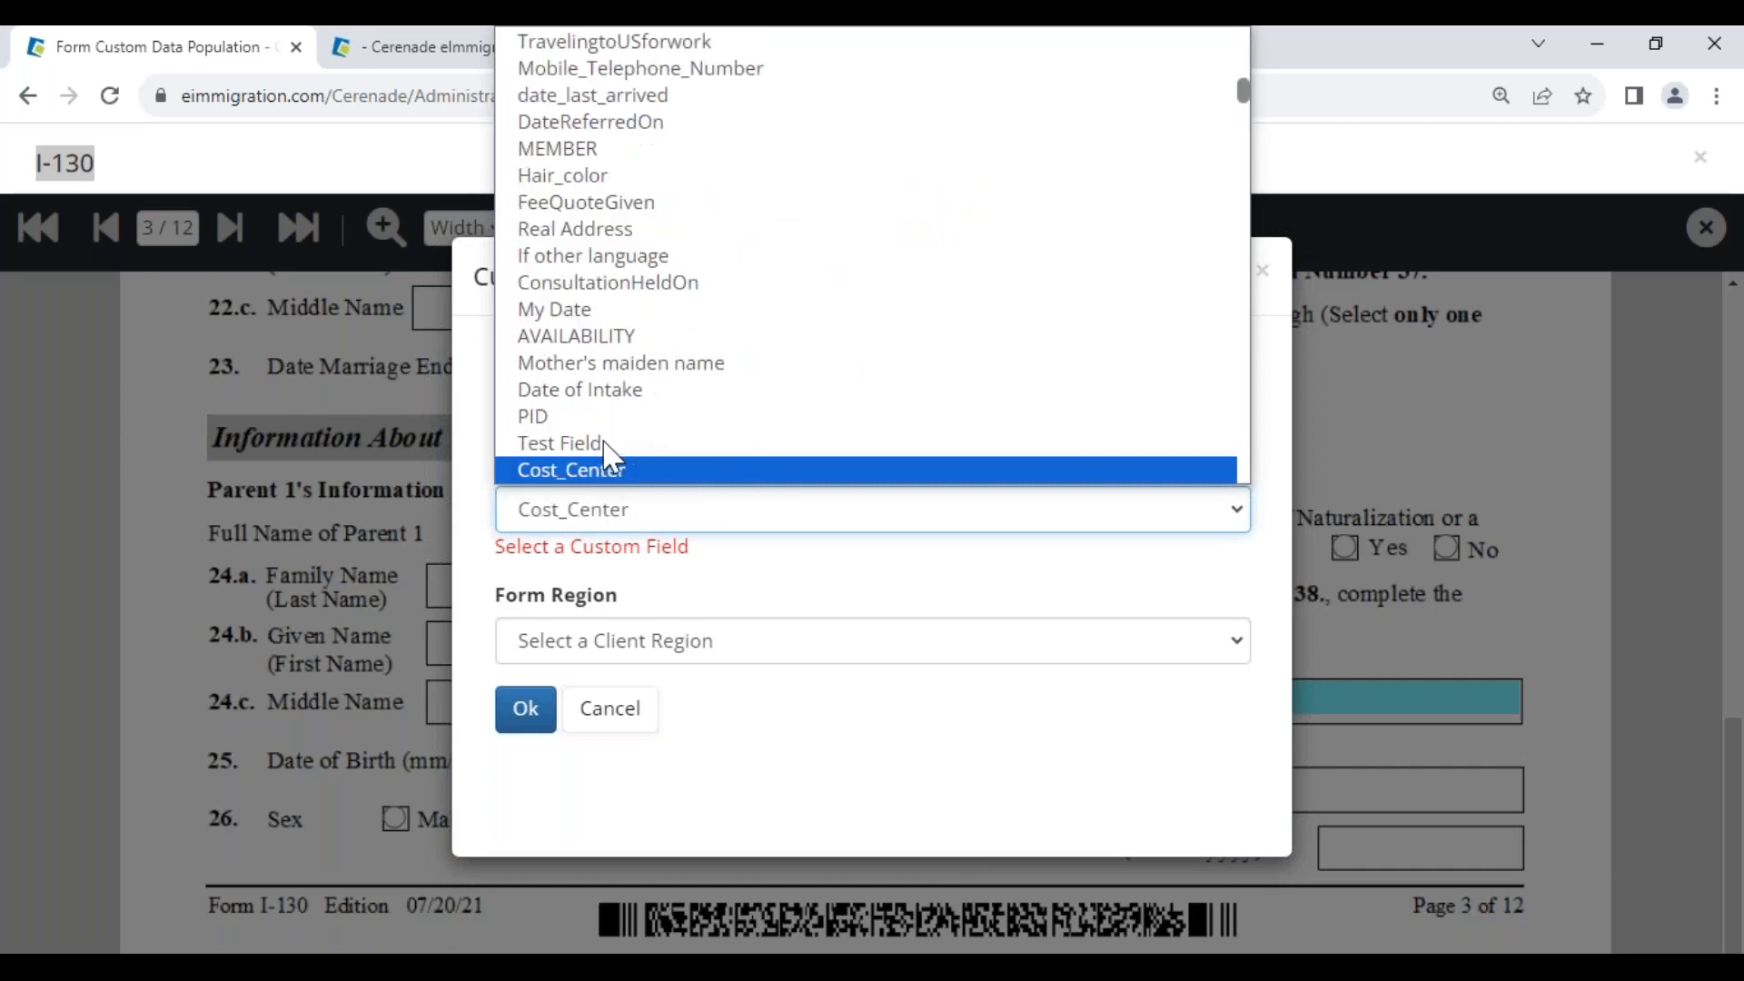
key(Down)
key(Down)
key(Down)
key(Down)
key(Down)
key(Down)
key(Down)
key(Down)
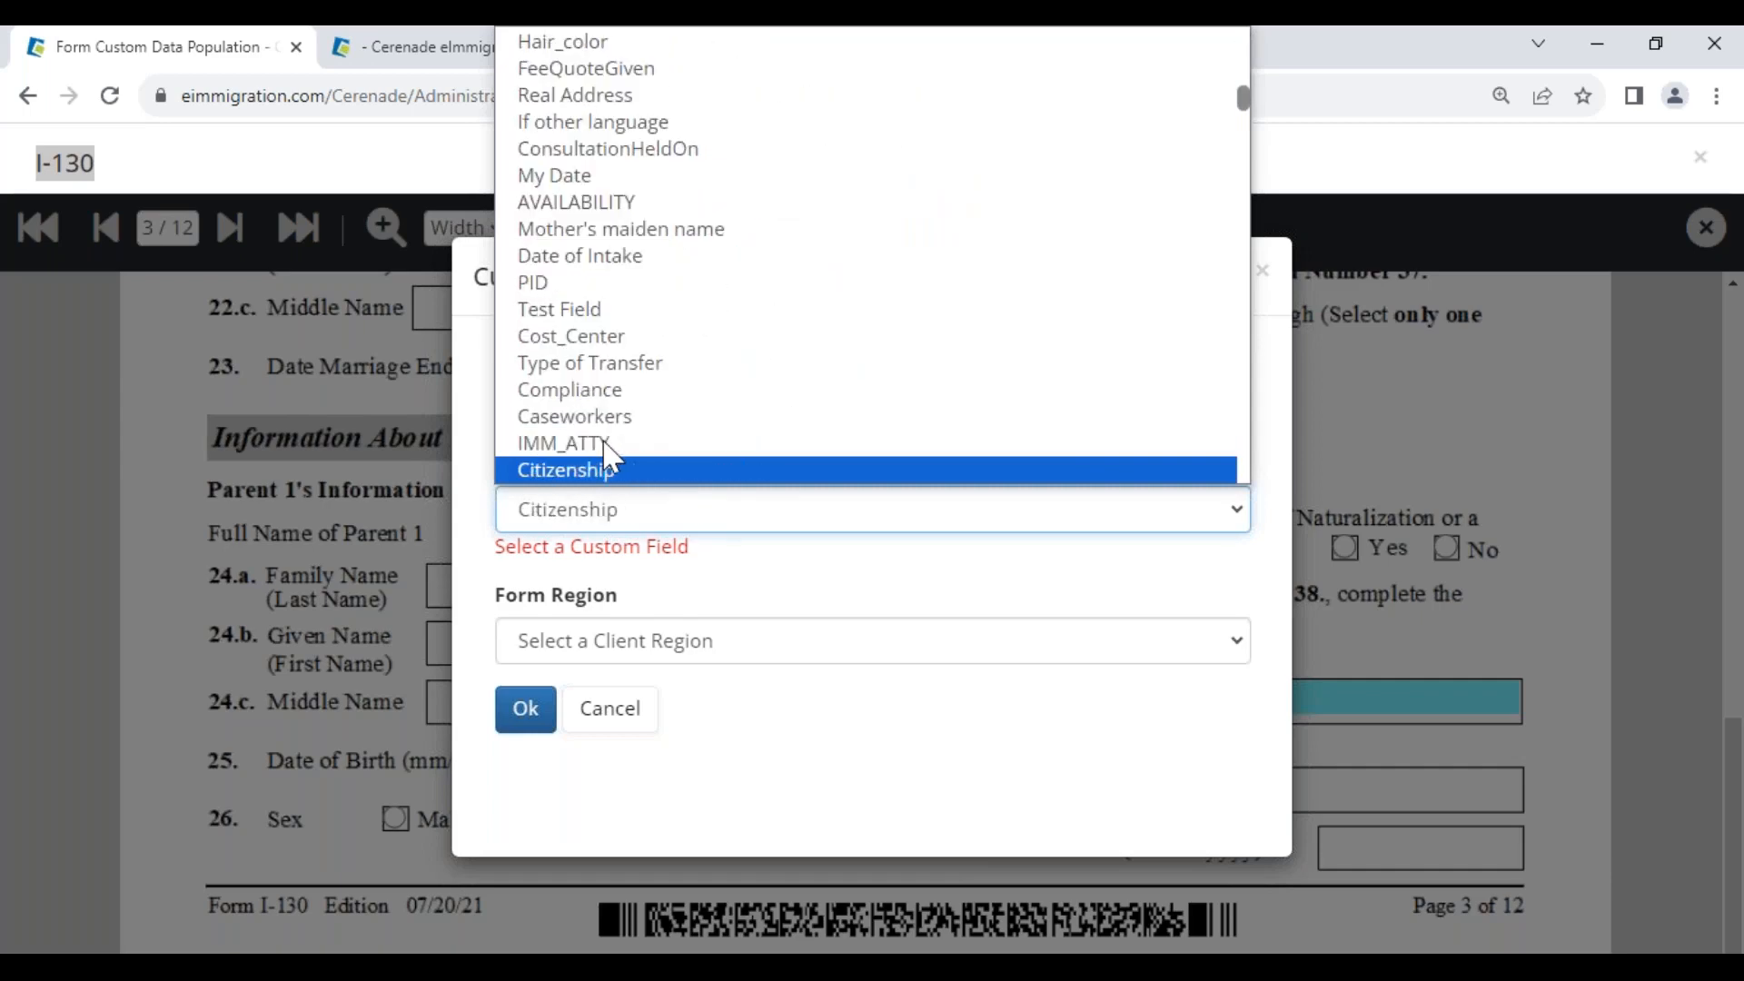
key(Down)
key(Down)
key(Down)
key(Down)
key(Down)
key(Down)
key(Down)
key(Down)
key(Down)
key(Down)
key(Down)
key(Down)
key(Down)
key(Down)
key(Down)
key(Down)
key(Down)
key(Down)
key(Down)
key(Down)
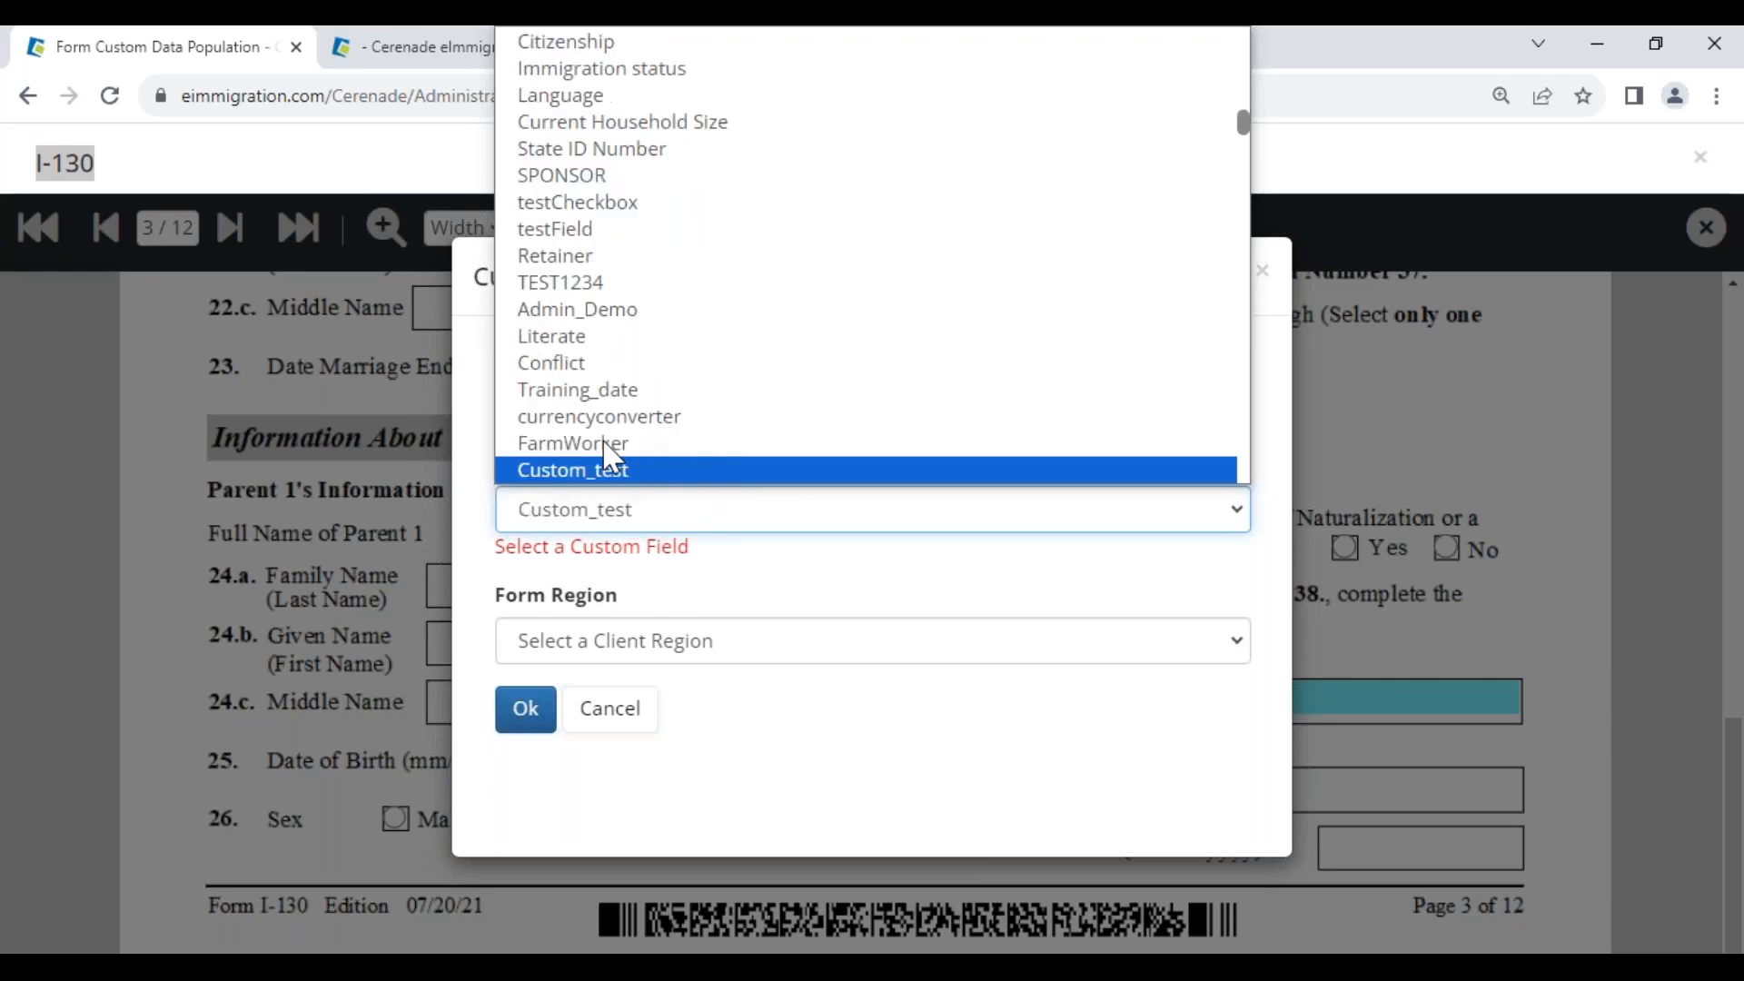
key(Down)
key(Down)
key(Down)
key(Down)
key(Down)
key(Down)
key(Down)
key(Down)
key(Down)
key(Down)
key(Down)
key(Down)
key(Down)
key(Down)
key(Down)
key(Down)
key(Down)
key(Down)
key(Down)
key(Down)
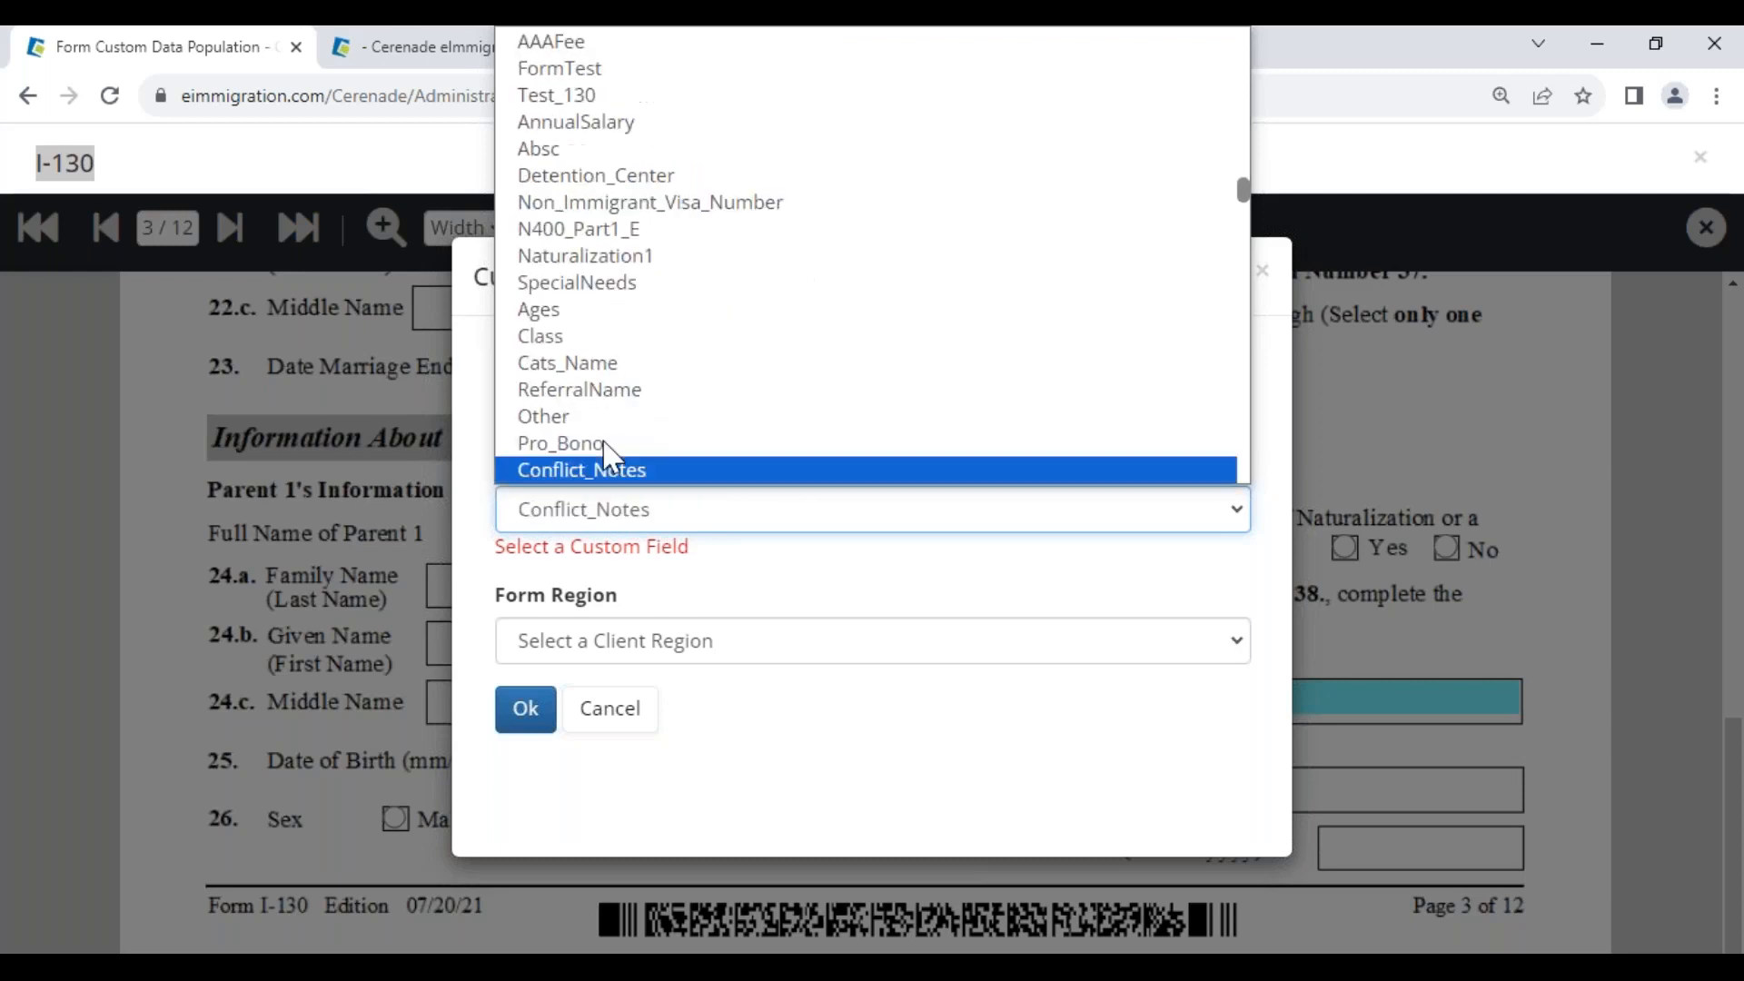
key(Down)
key(Down)
key(Down)
key(Down)
key(Down)
key(Down)
key(Down)
key(Down)
key(Down)
key(Down)
key(Down)
key(Down)
key(Down)
key(Down)
key(Down)
key(Down)
key(Down)
key(Down)
key(Down)
key(Down)
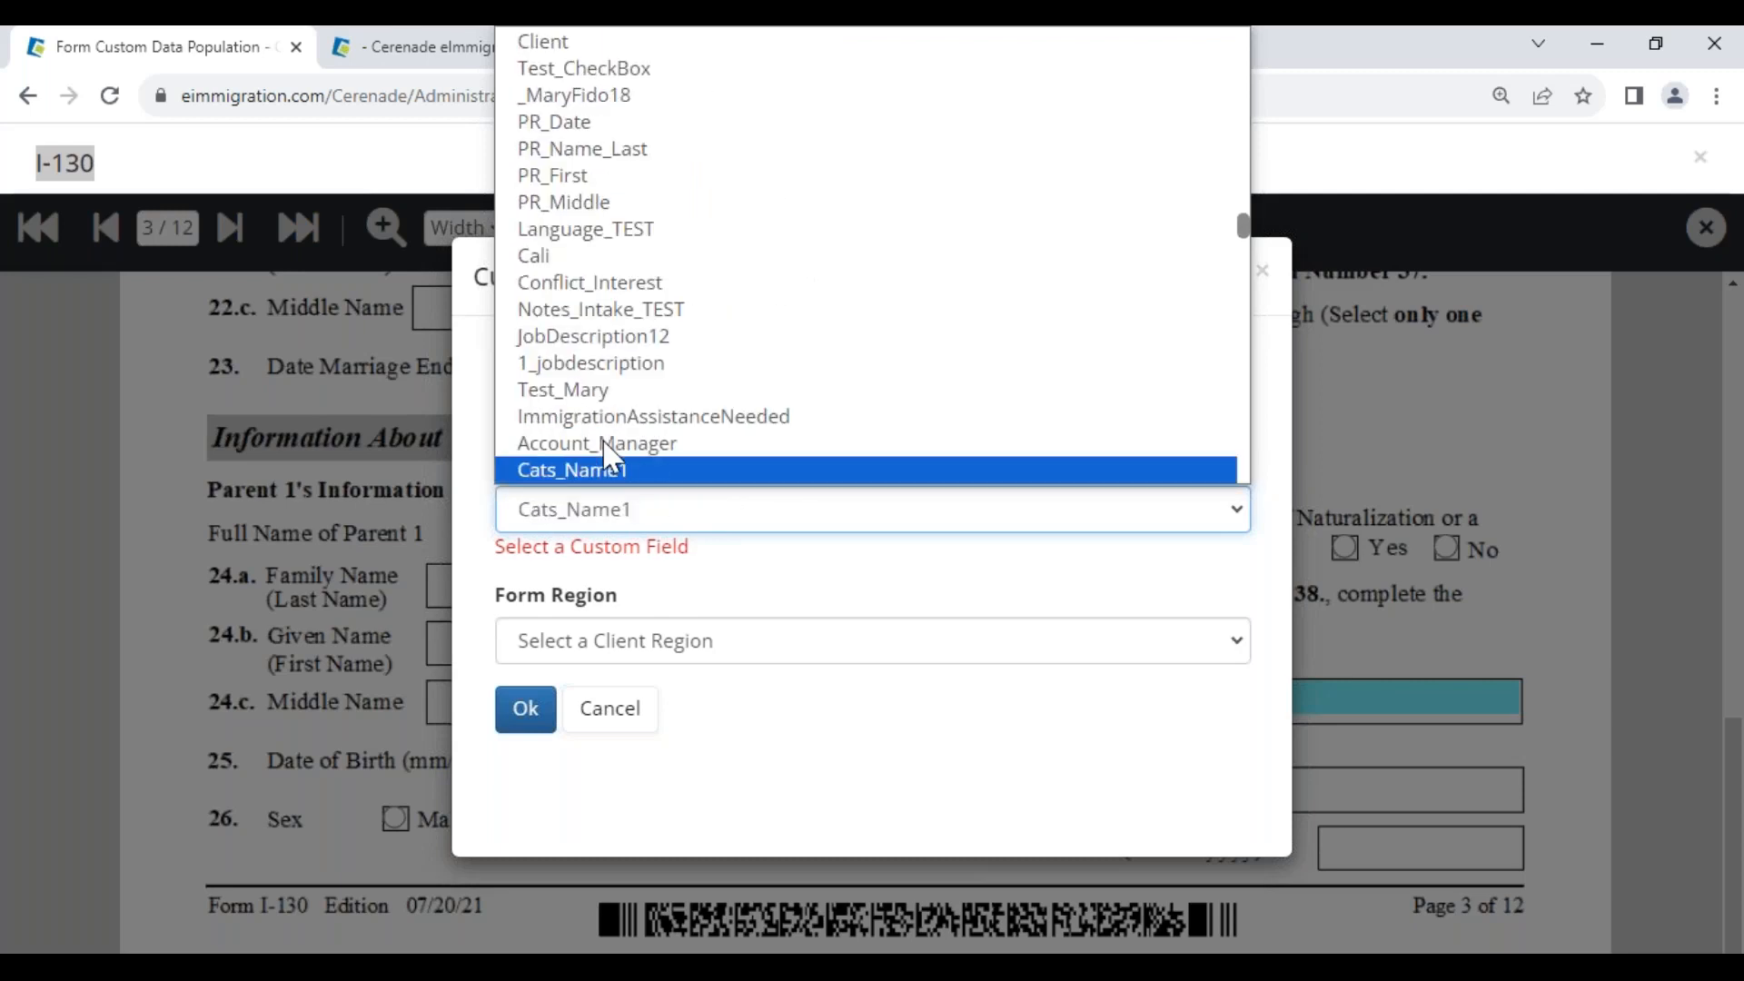
key(Down)
key(Down)
key(Down)
key(Down)
key(Down)
key(Down)
key(Down)
key(Down)
key(Down)
key(Down)
key(Down)
key(Down)
key(Down)
key(Down)
key(Down)
key(Down)
key(Down)
key(Down)
key(Down)
key(Down)
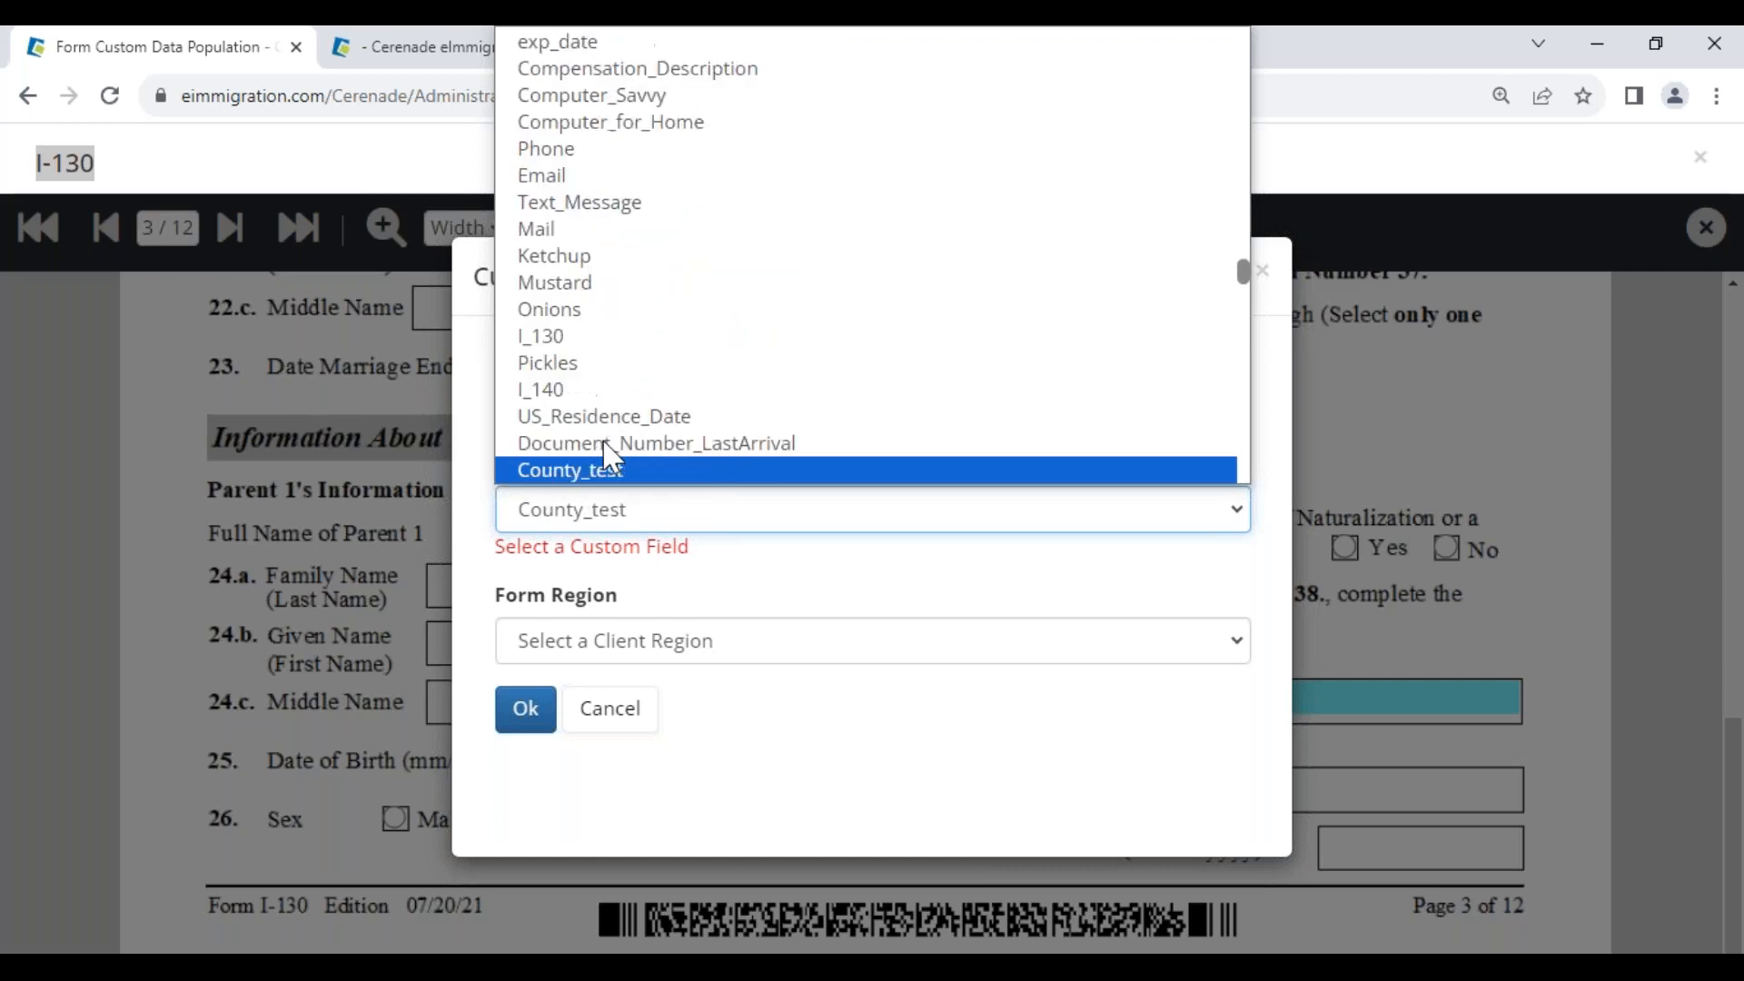
key(Down)
key(Down)
key(Down)
key(Down)
key(Down)
key(Down)
key(Down)
key(Down)
key(Down)
key(Down)
key(Down)
key(Down)
key(Down)
key(Down)
key(Down)
key(Down)
key(Down)
key(Down)
key(Down)
key(Down)
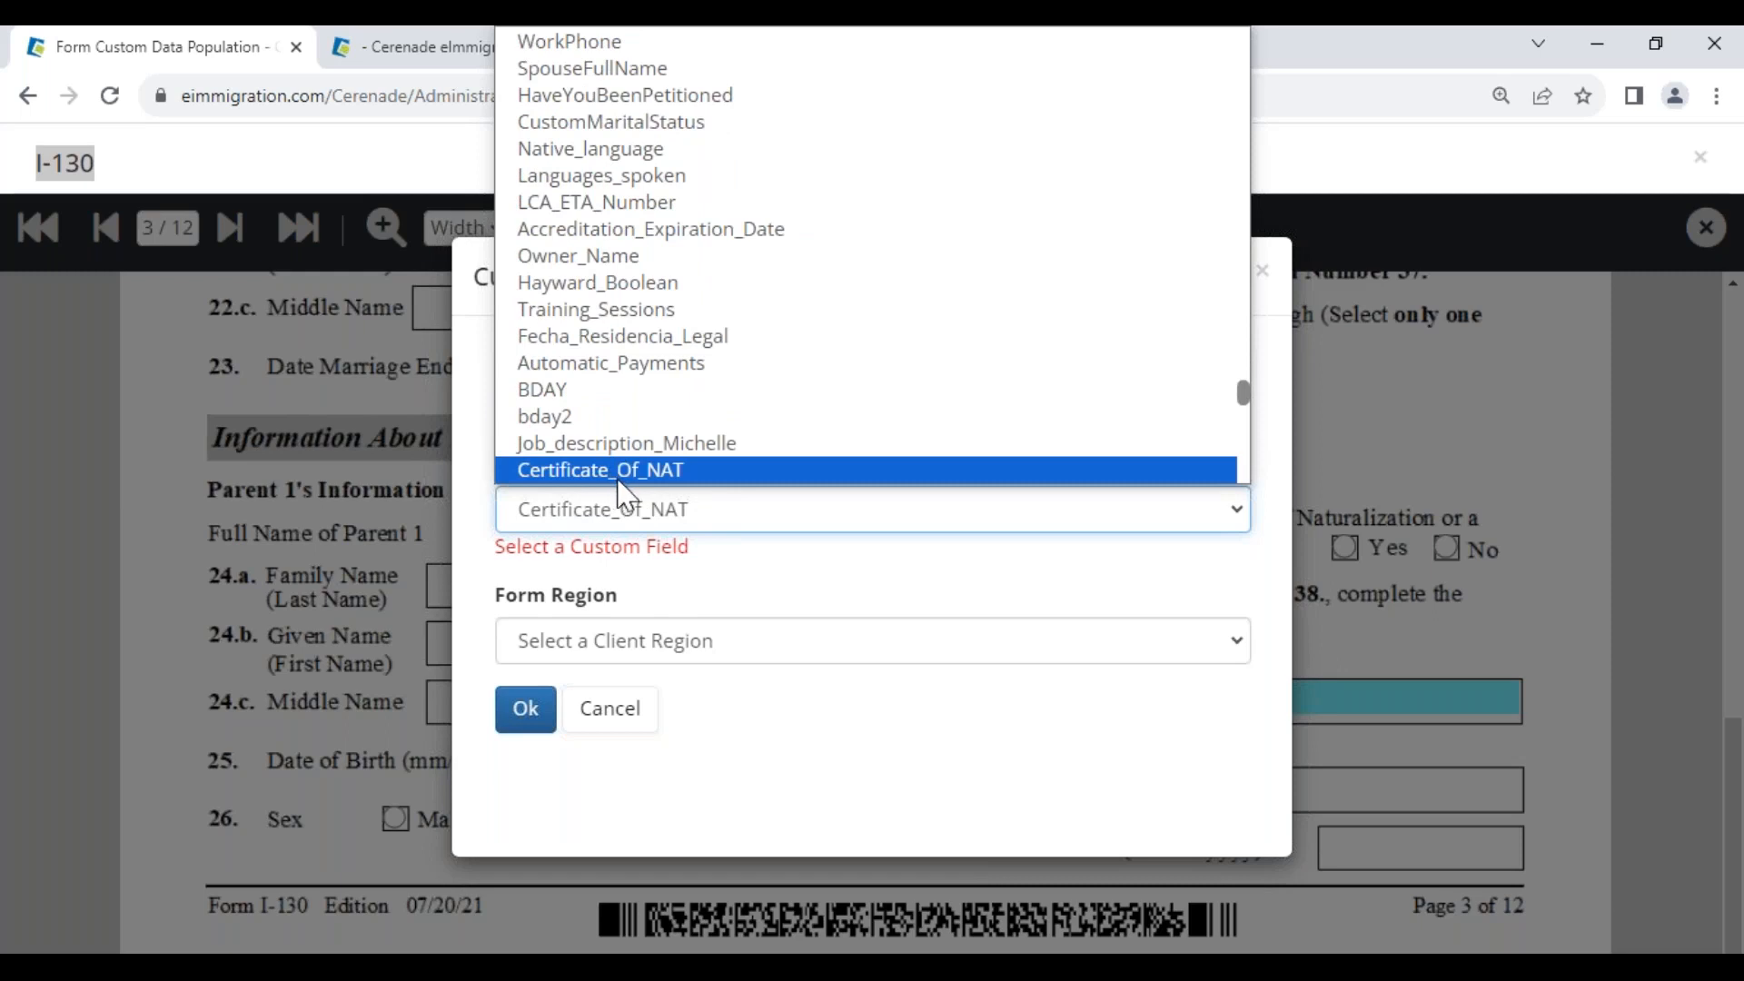
click(627, 477)
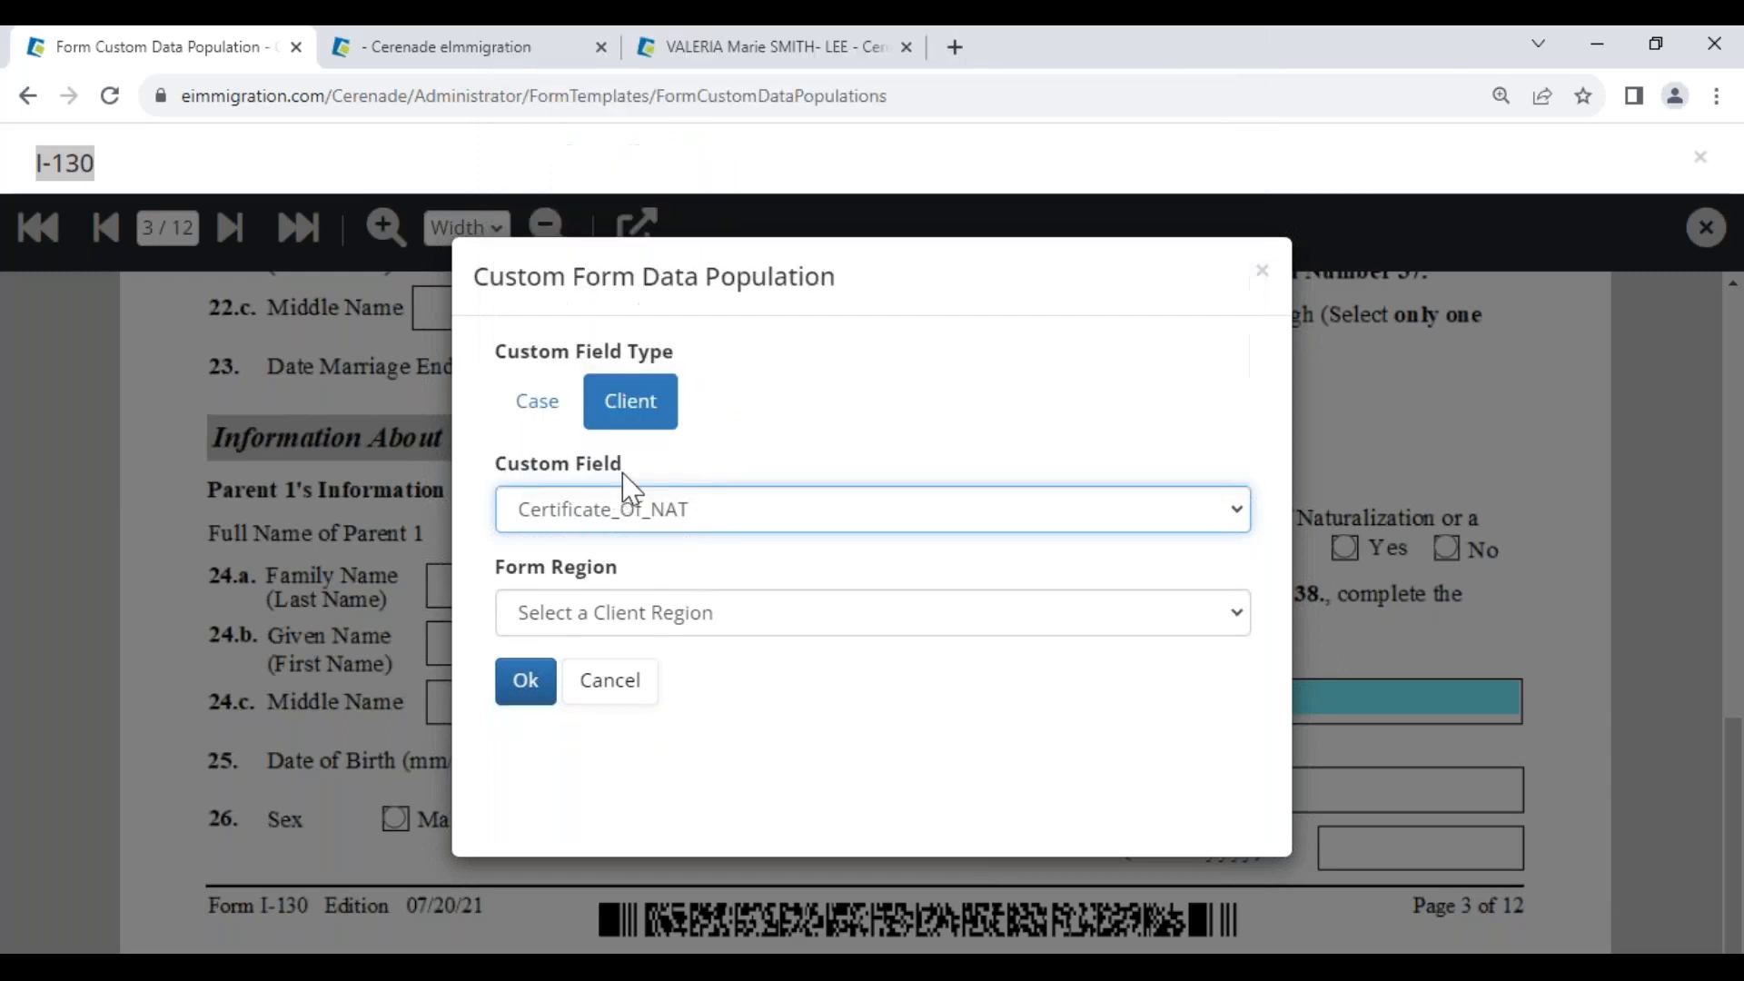
click(627, 617)
click(595, 762)
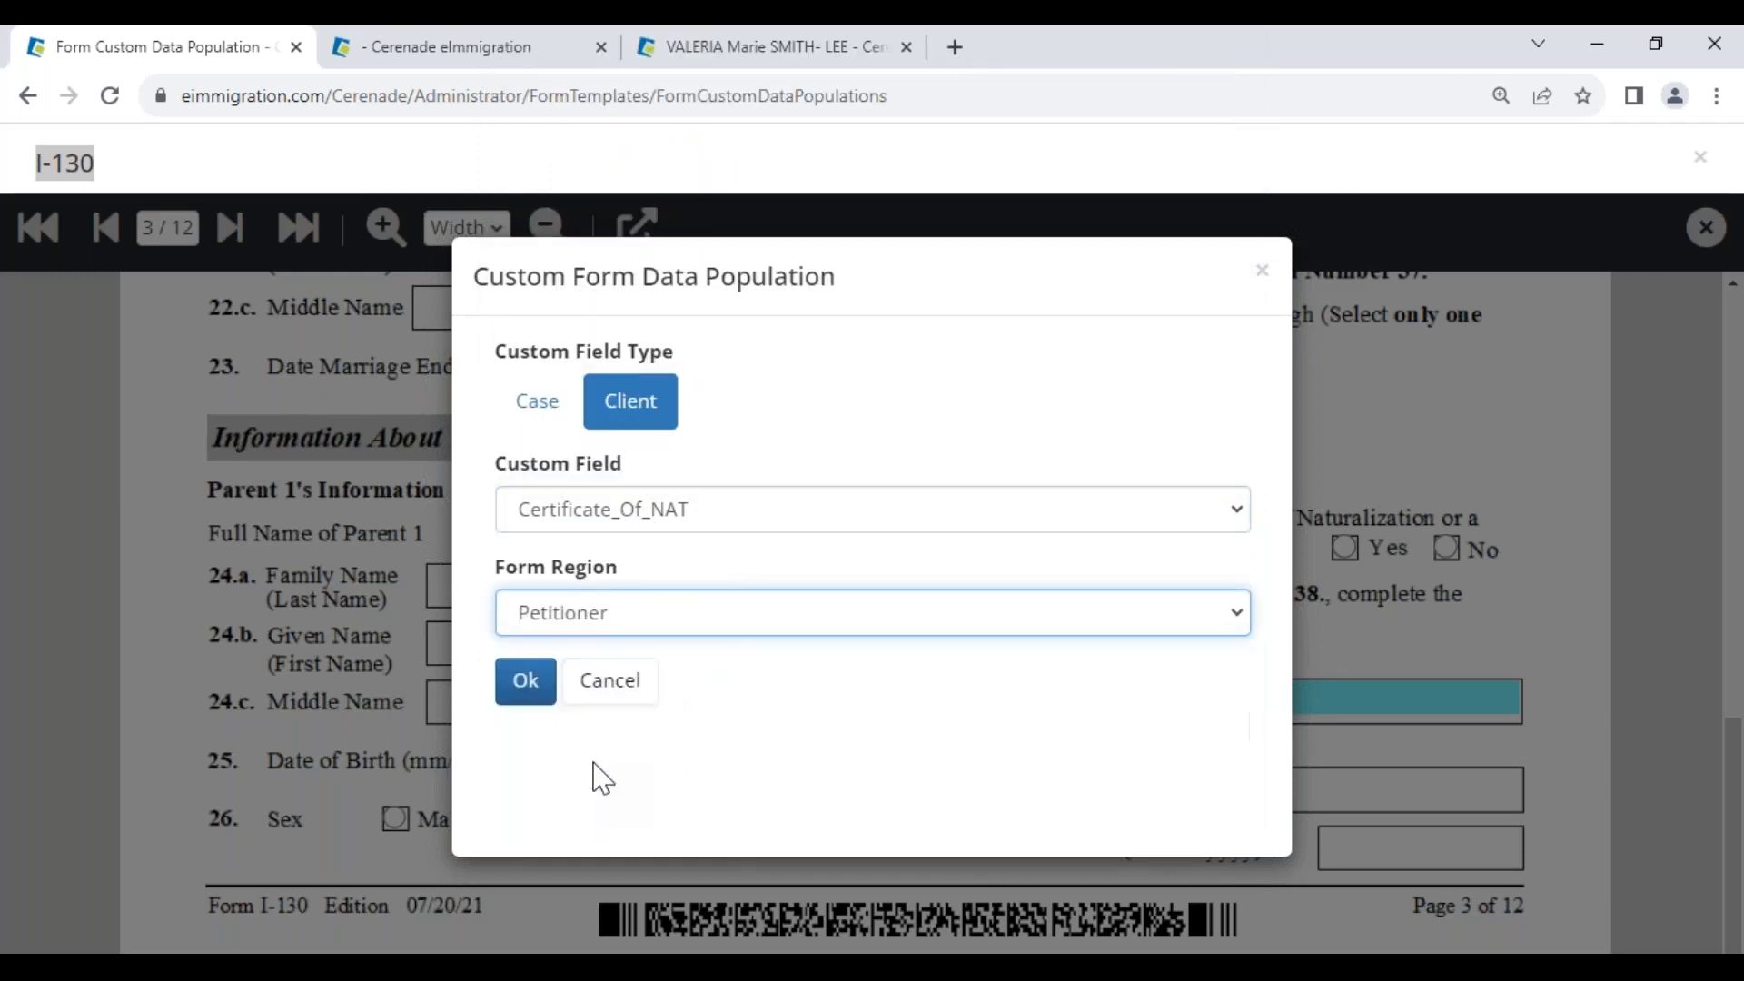
click(527, 683)
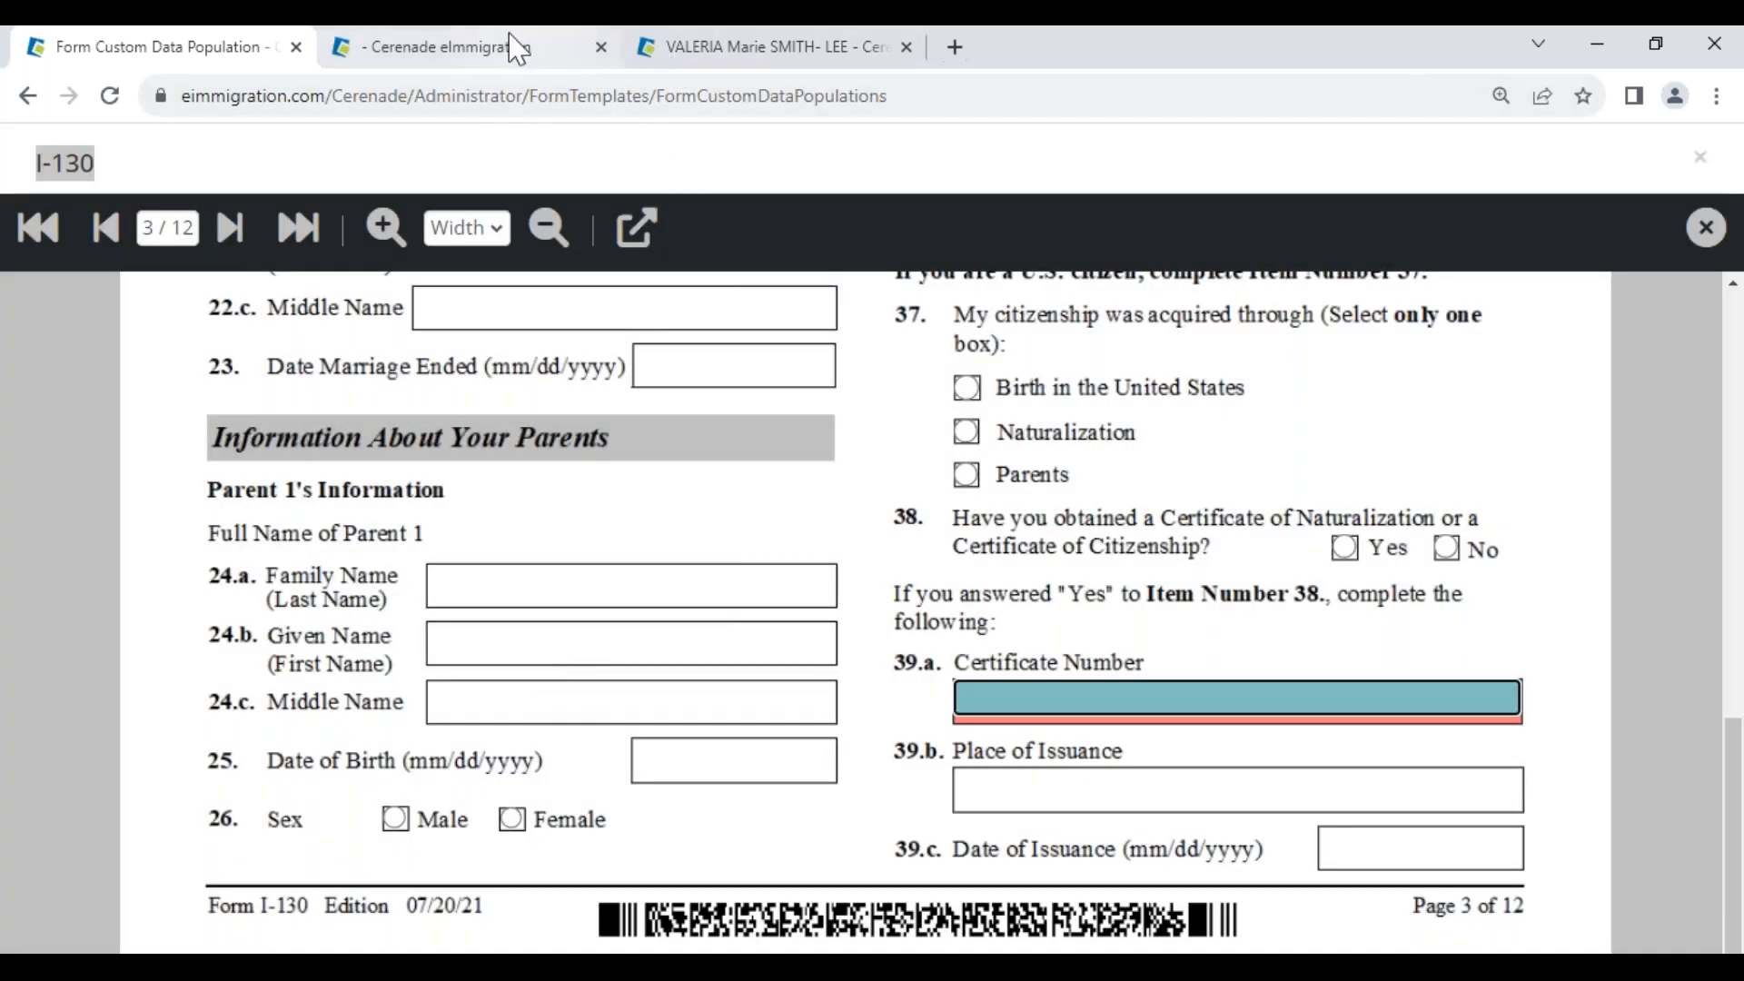
Search the case's forms for '130' and add the I-130 to the case
click(504, 45)
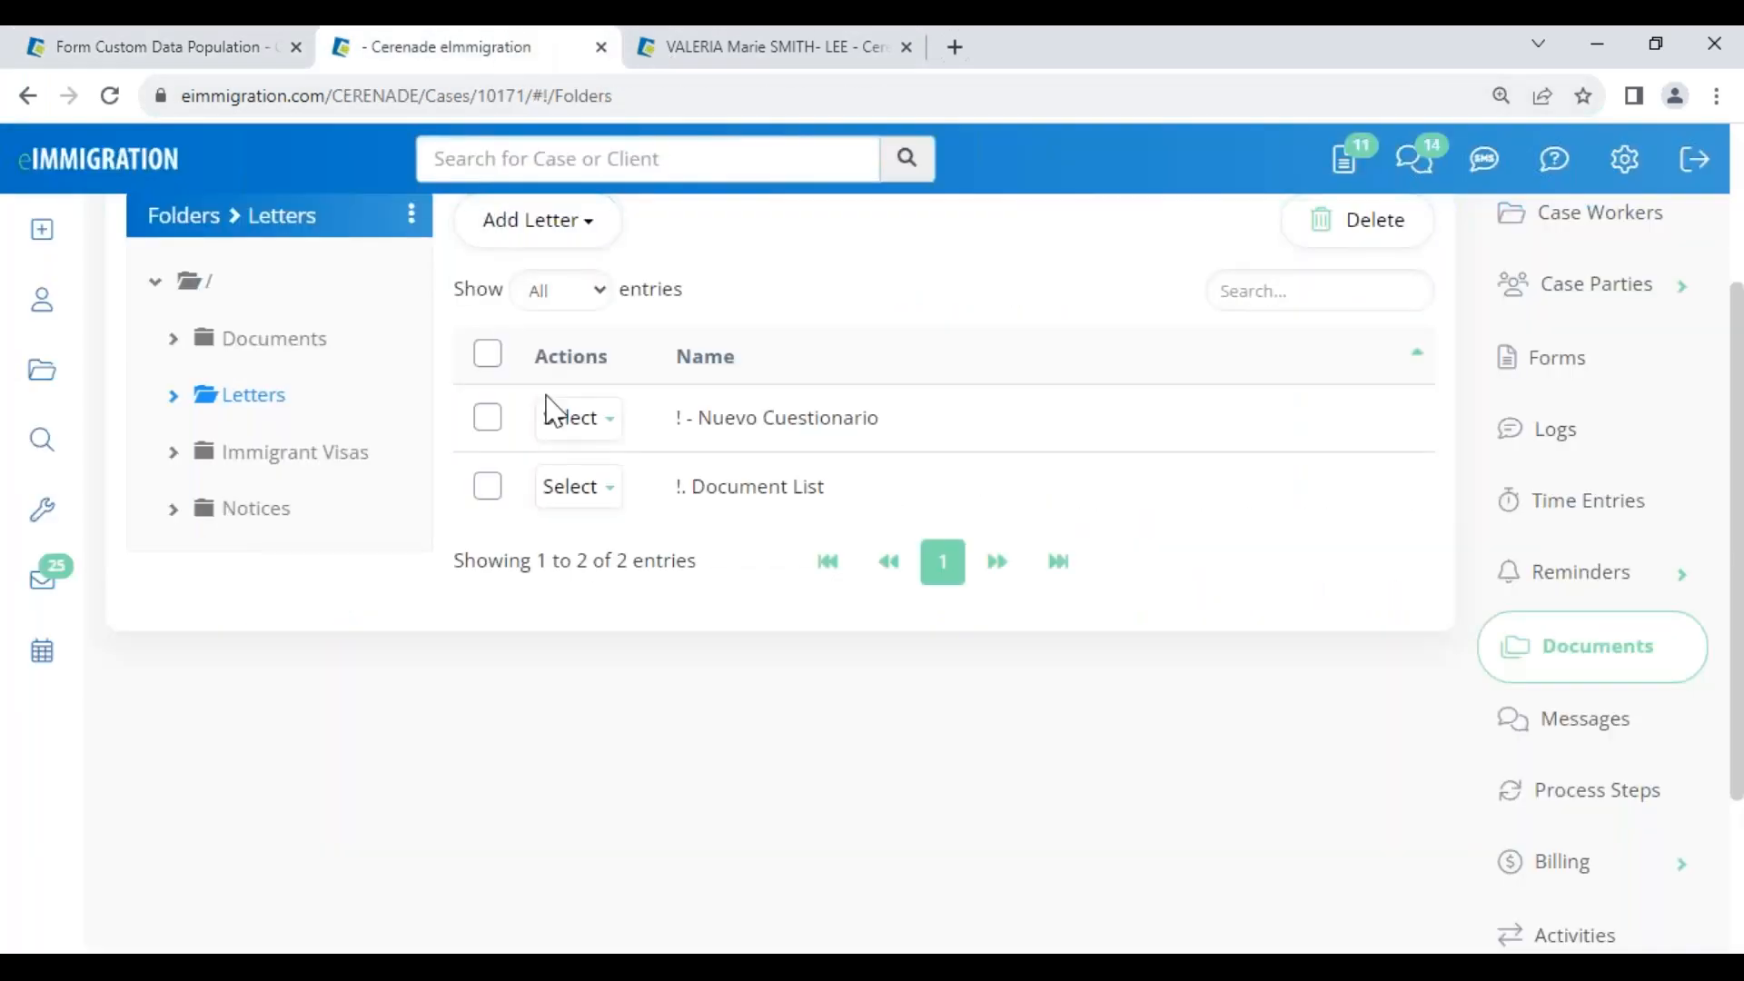
click(1559, 363)
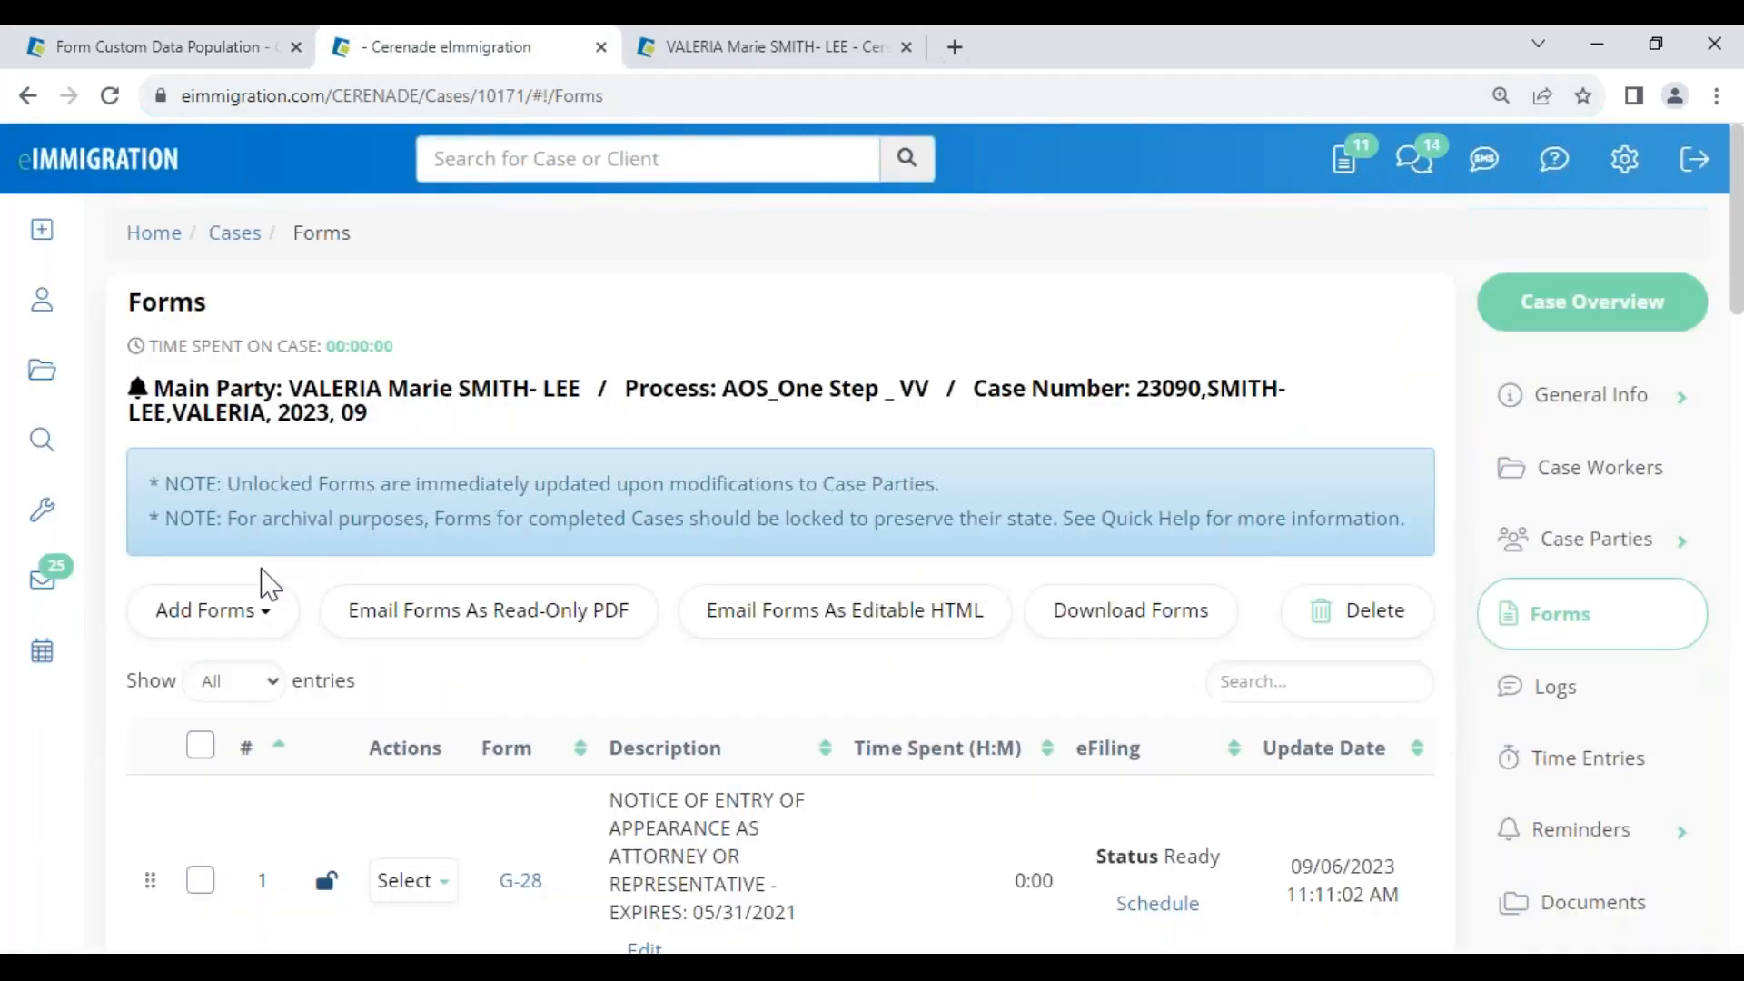
click(244, 611)
click(242, 677)
text(130)
key(Return)
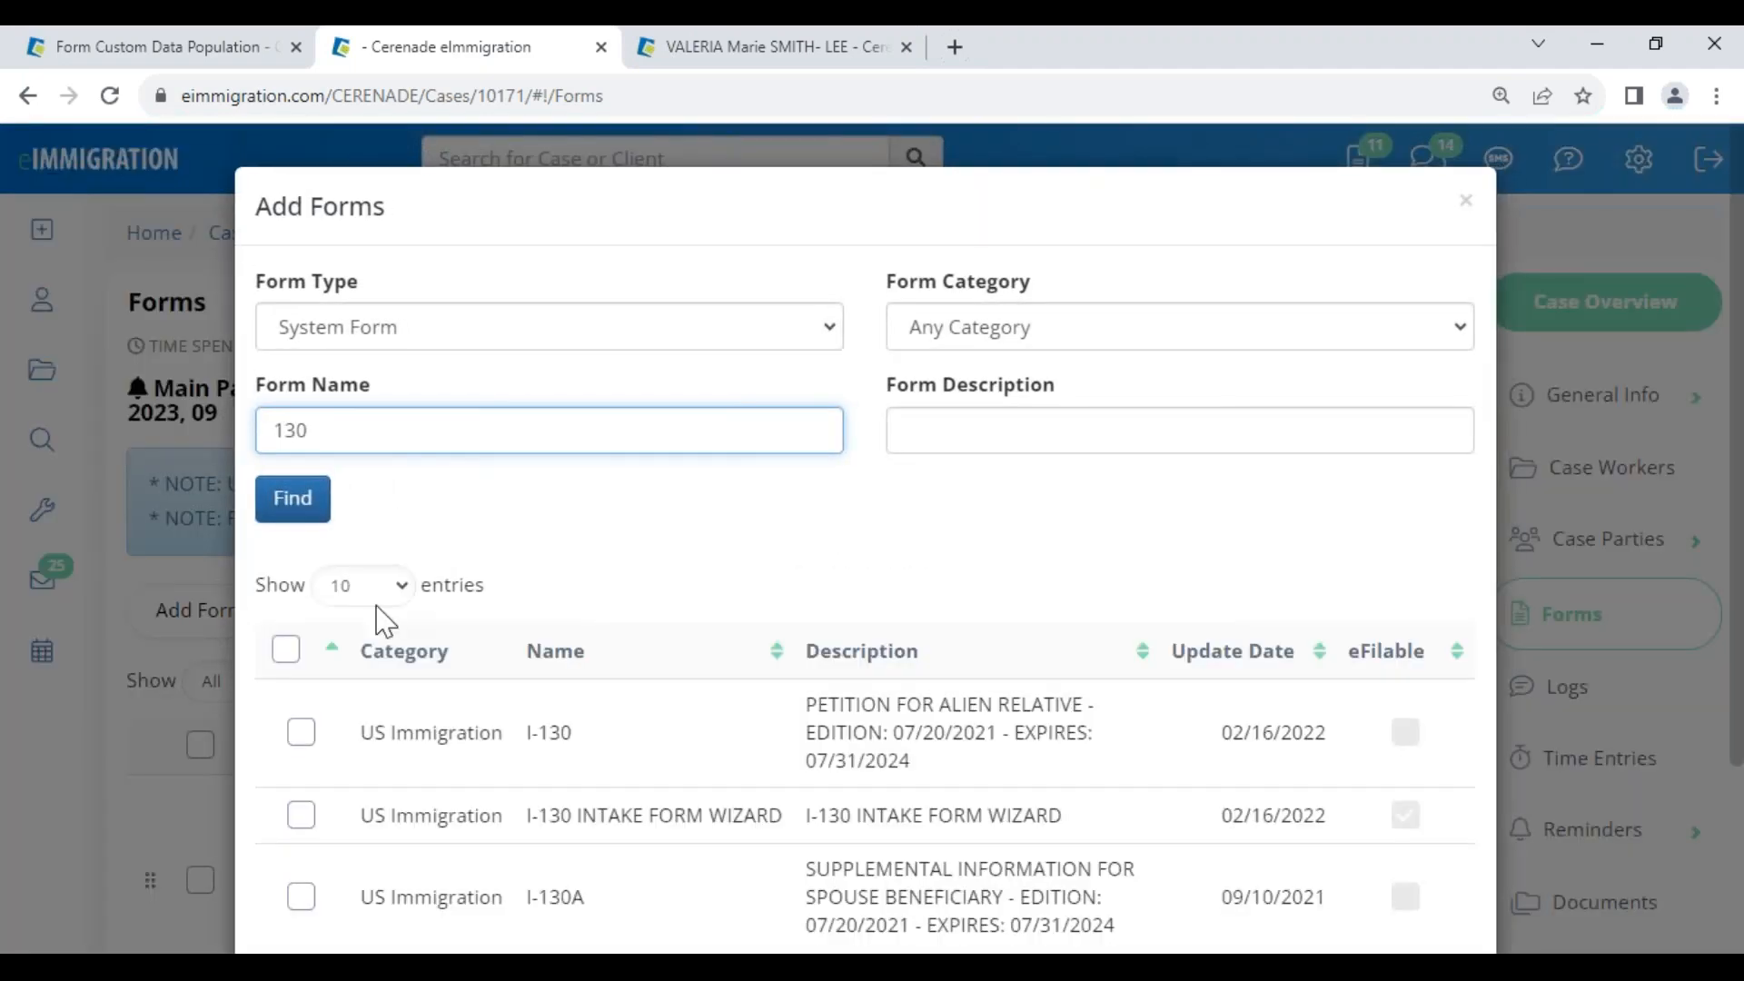
click(303, 747)
scroll(1082, 884, down, 3)
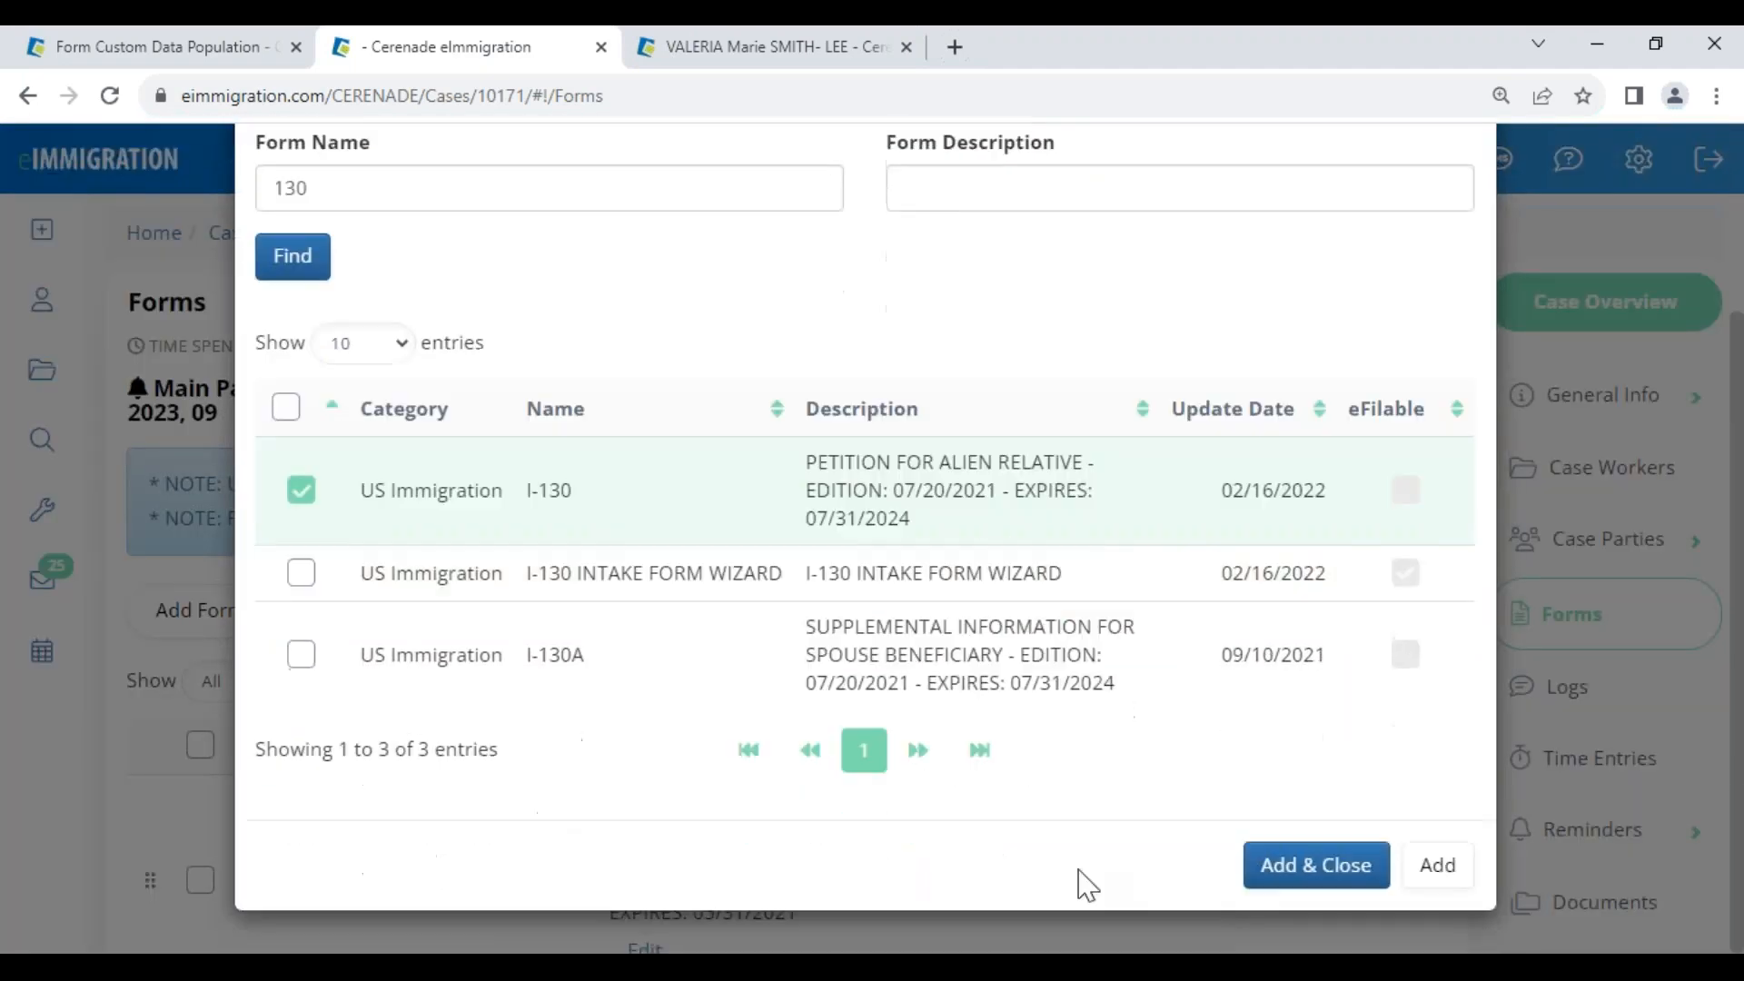
click(1315, 864)
Open the newly added I-130 form from the case's forms list
scroll(826, 826, down, 15)
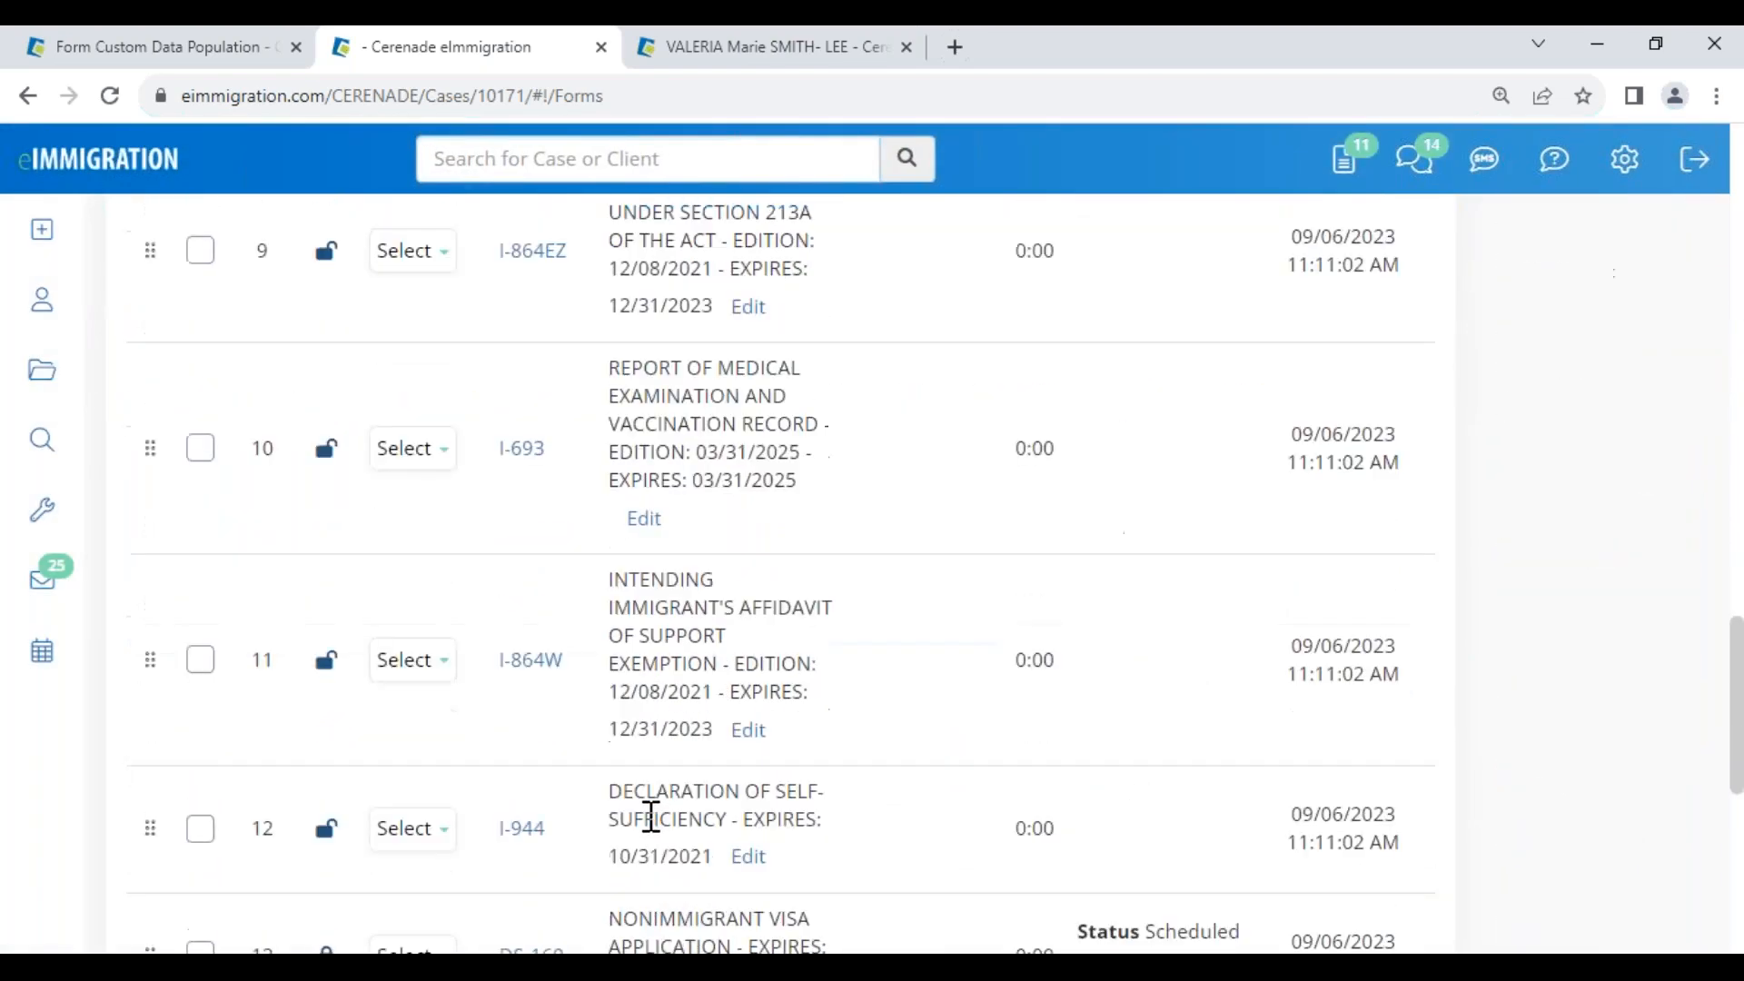
scroll(563, 822, down, 5)
click(522, 545)
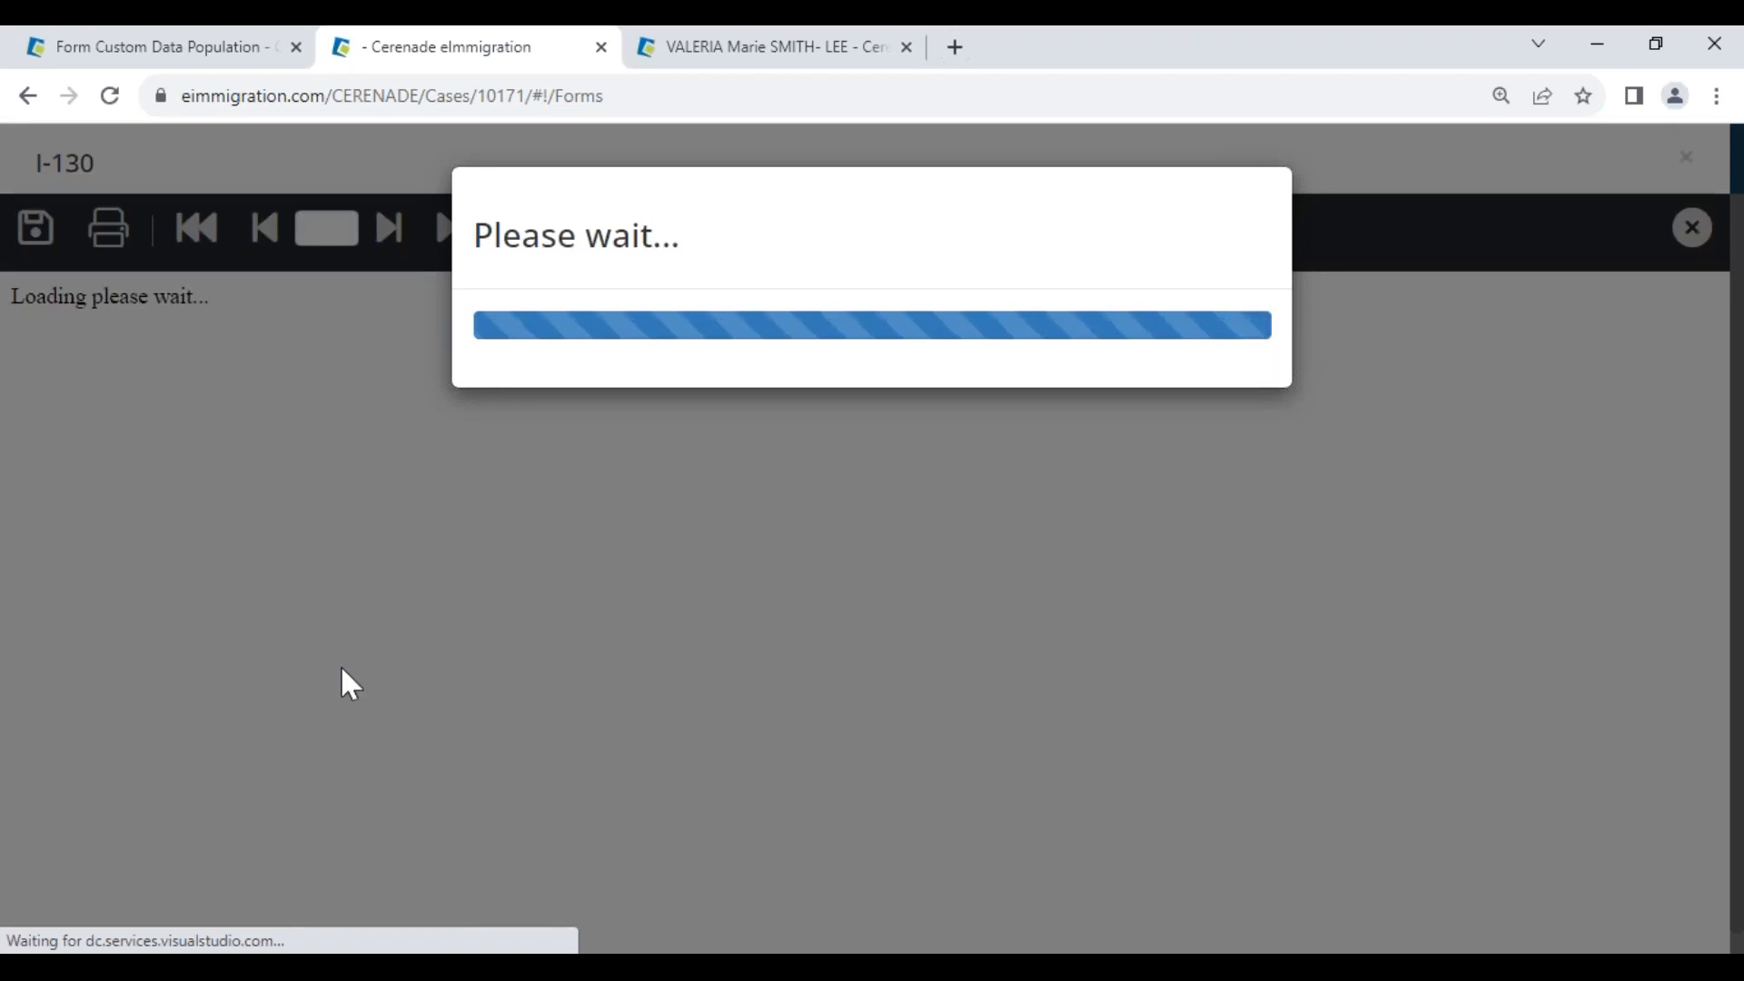
Check page 3 item 39.a of the case's I-130, then bring up the client's Custom Fields page
scroll(349, 686, down, 8)
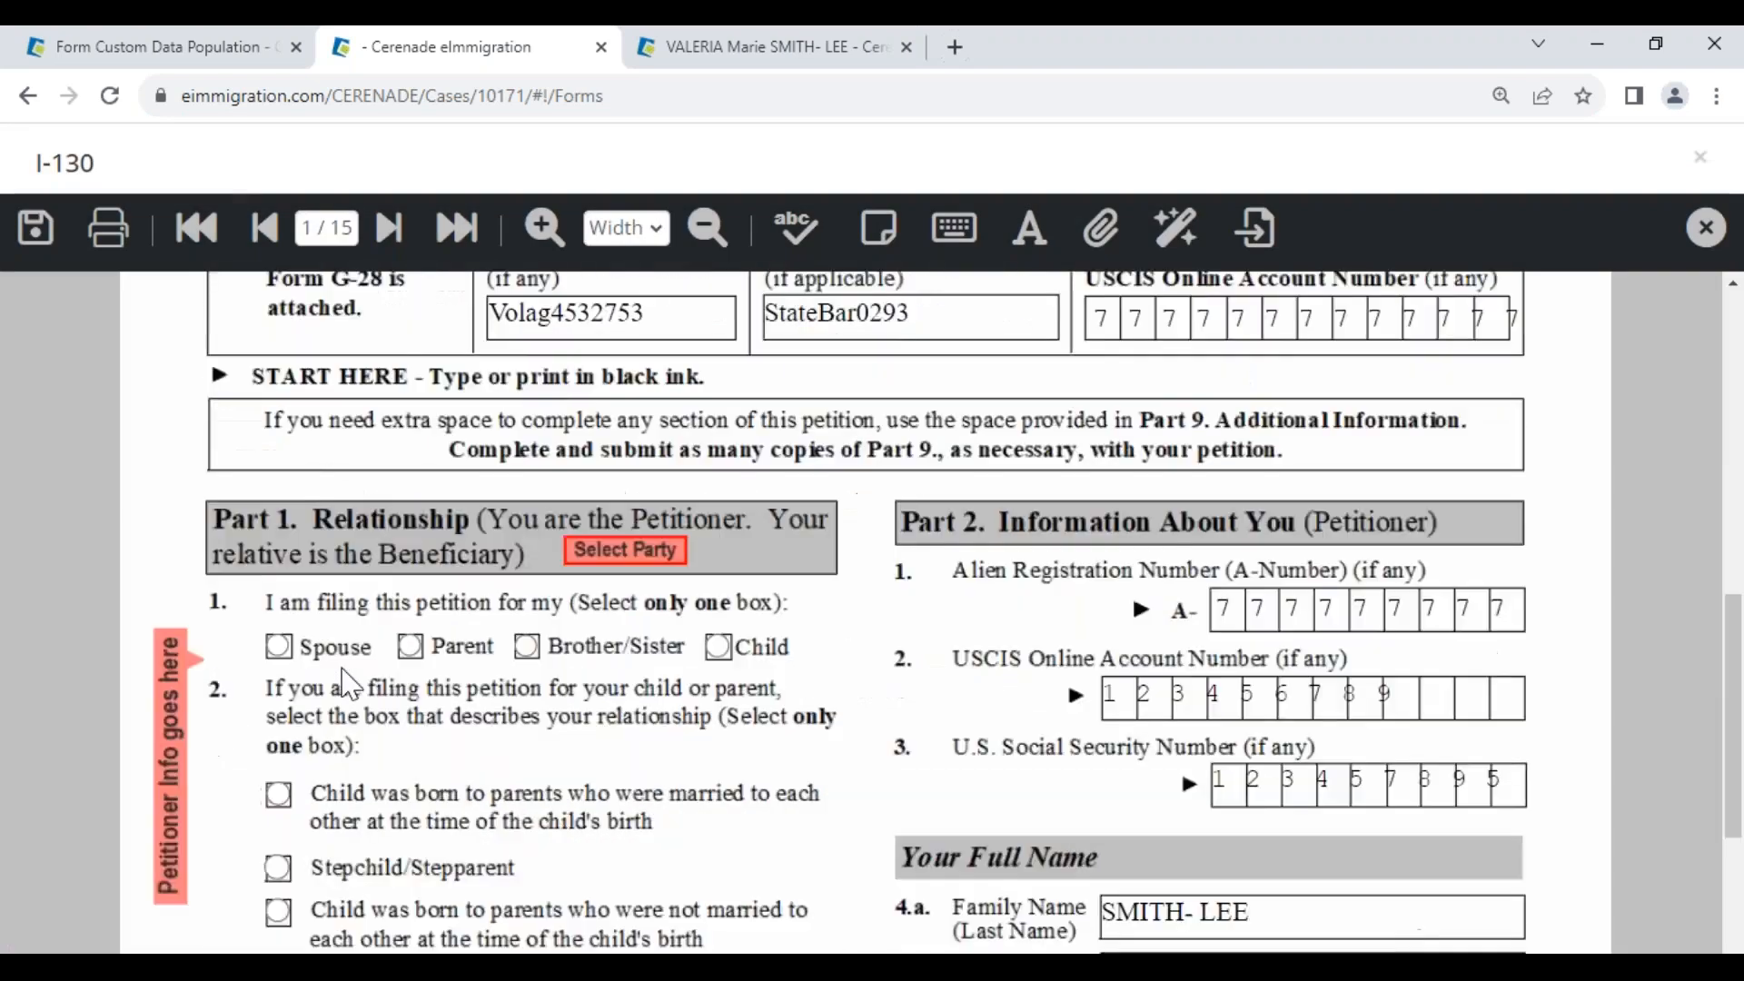
click(329, 229)
text(3)
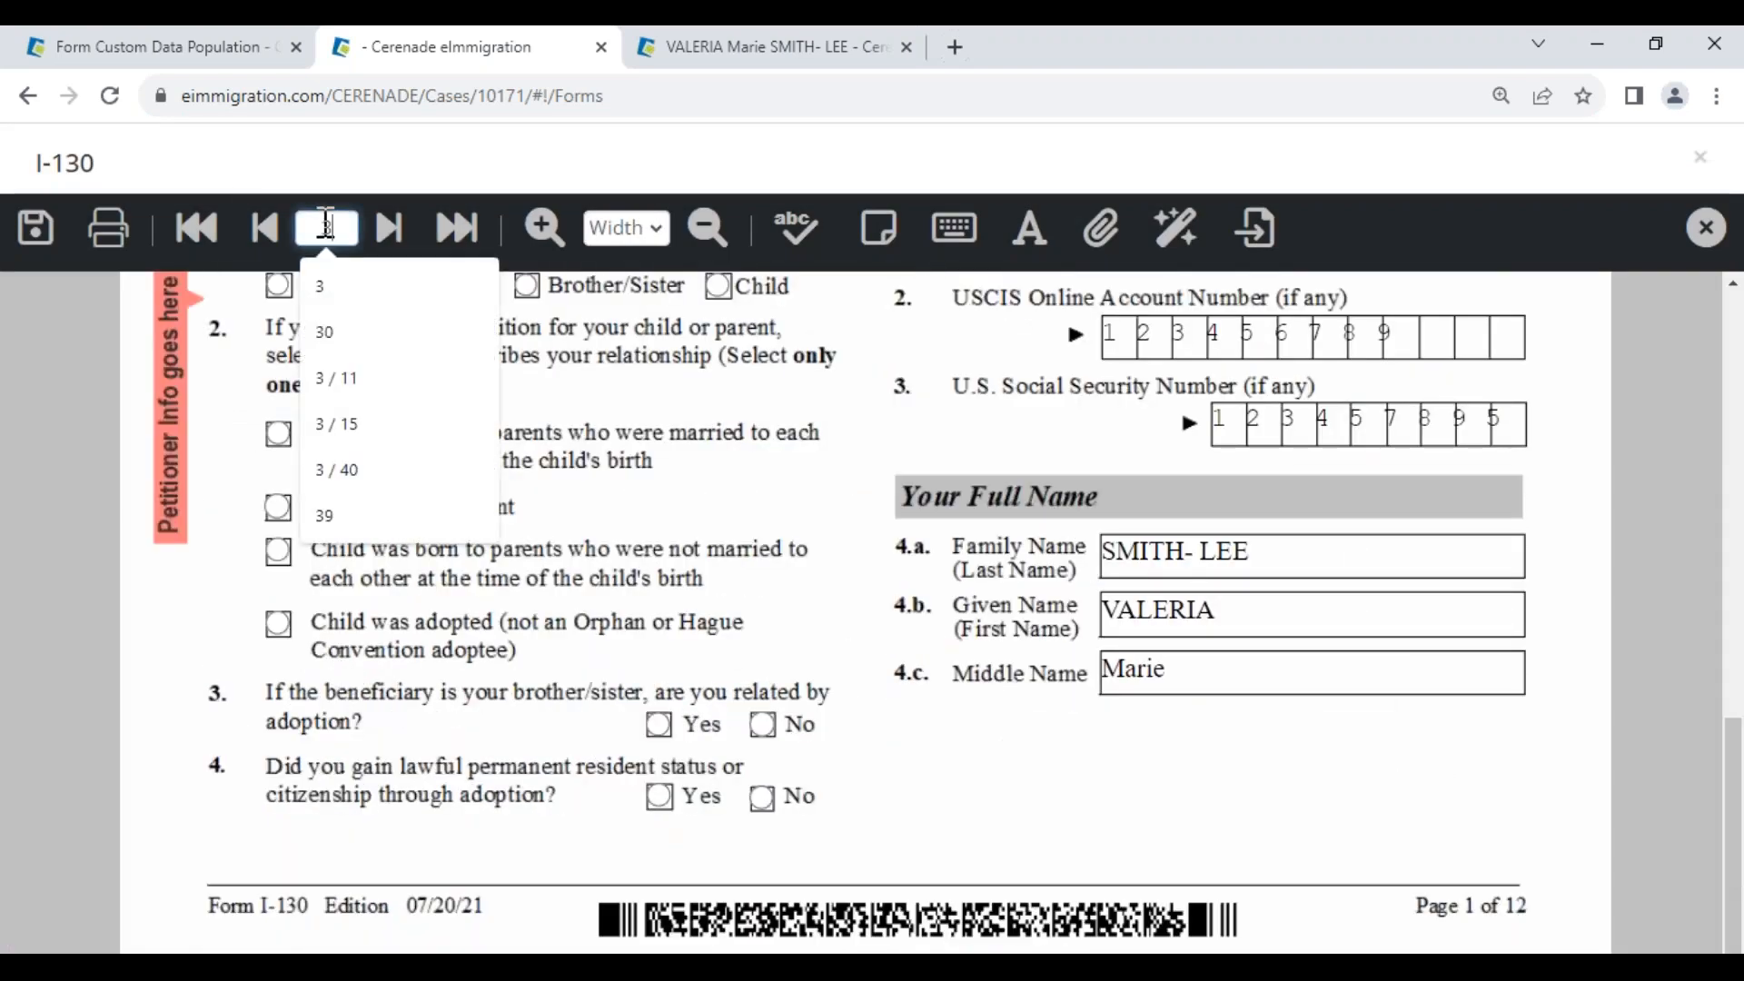
key(Return)
scroll(845, 673, down, 12)
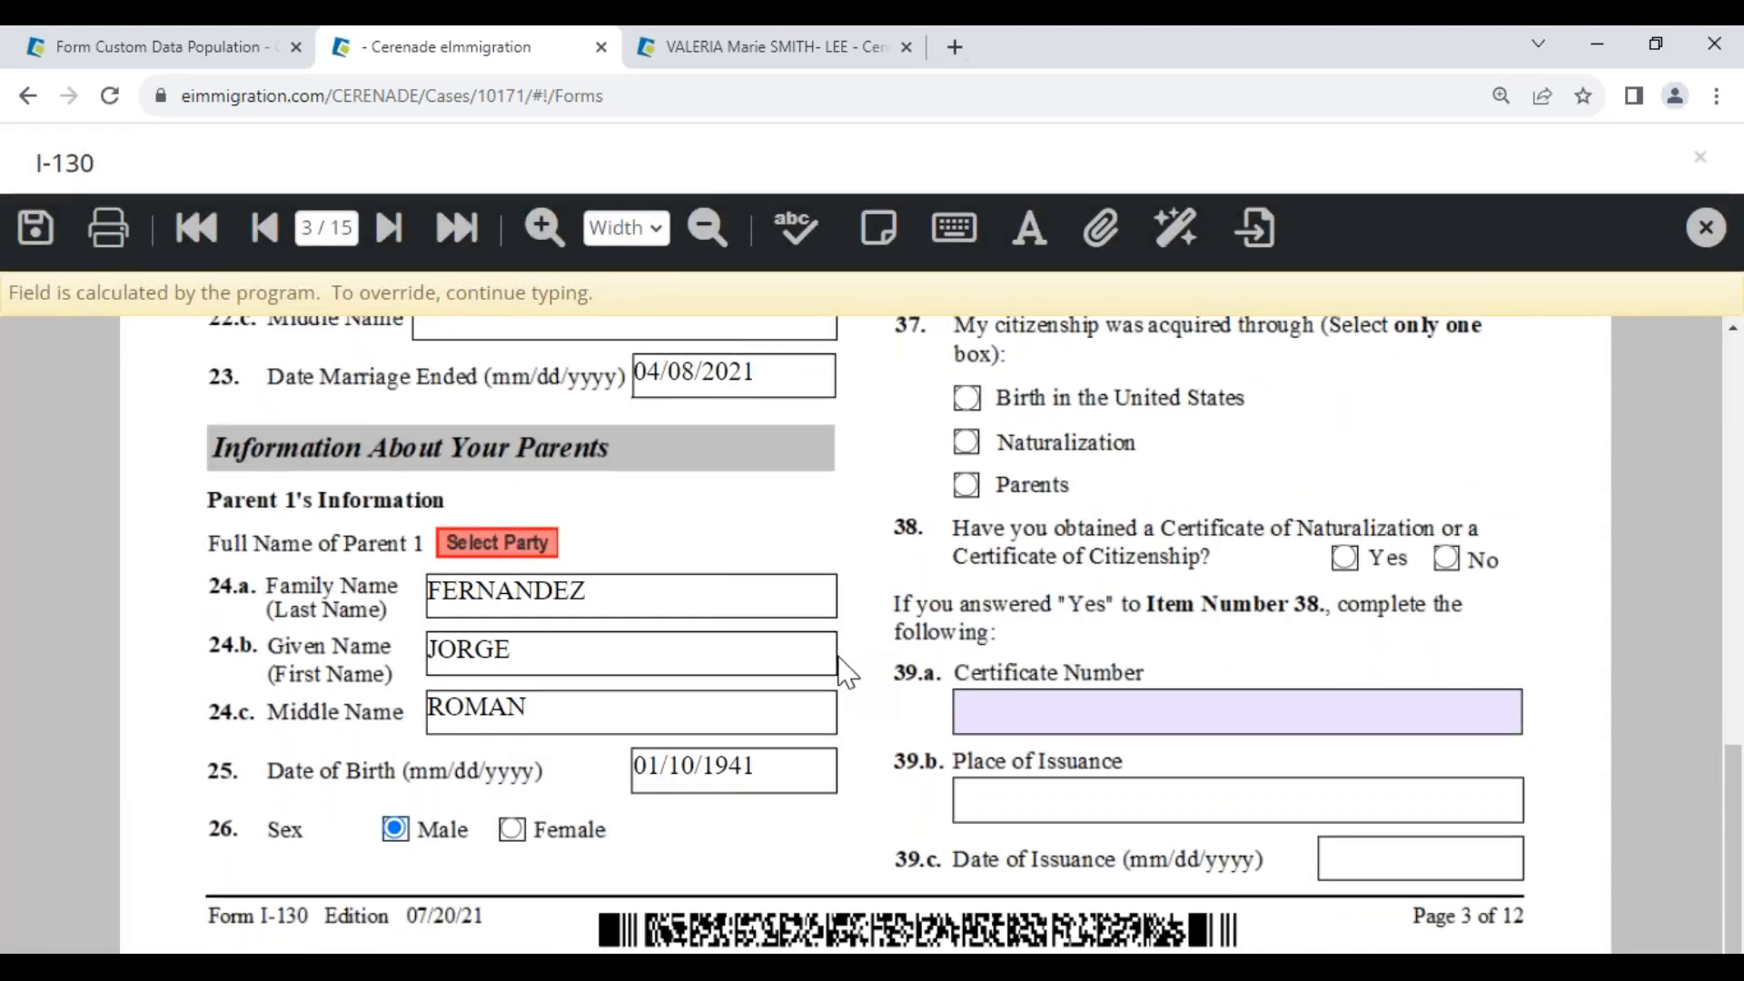
click(727, 60)
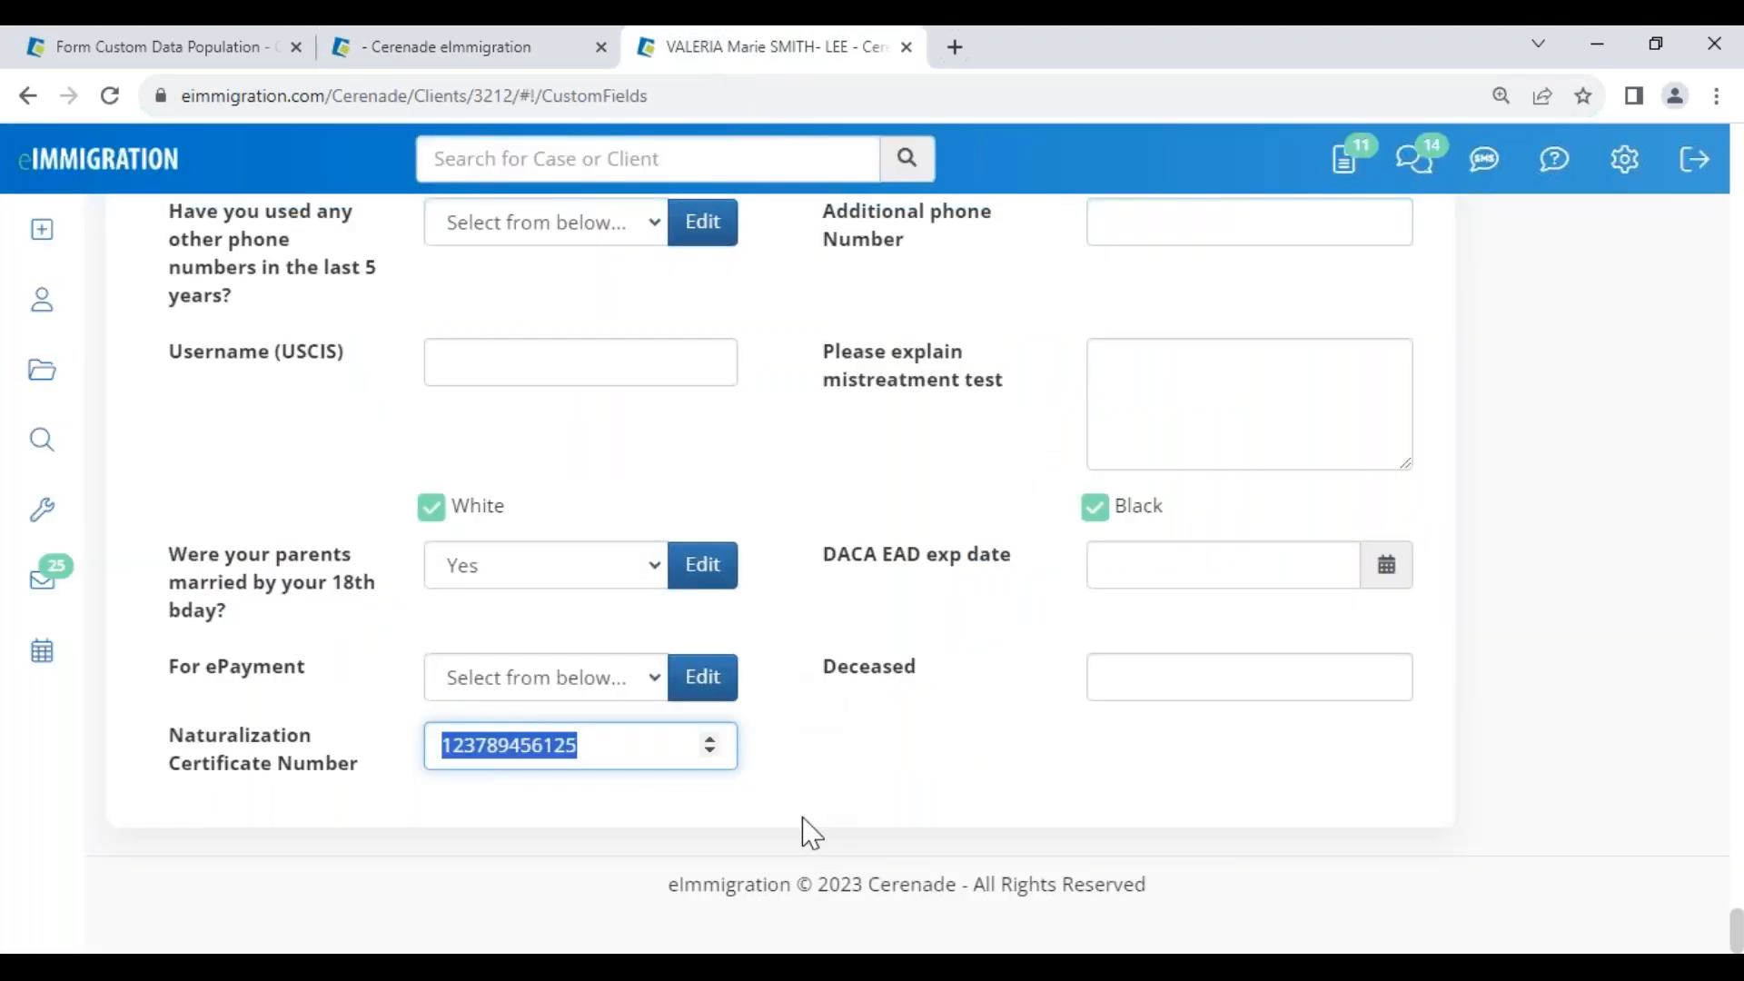
Close the I-130 preview on the Form Custom Data Population tab
click(645, 830)
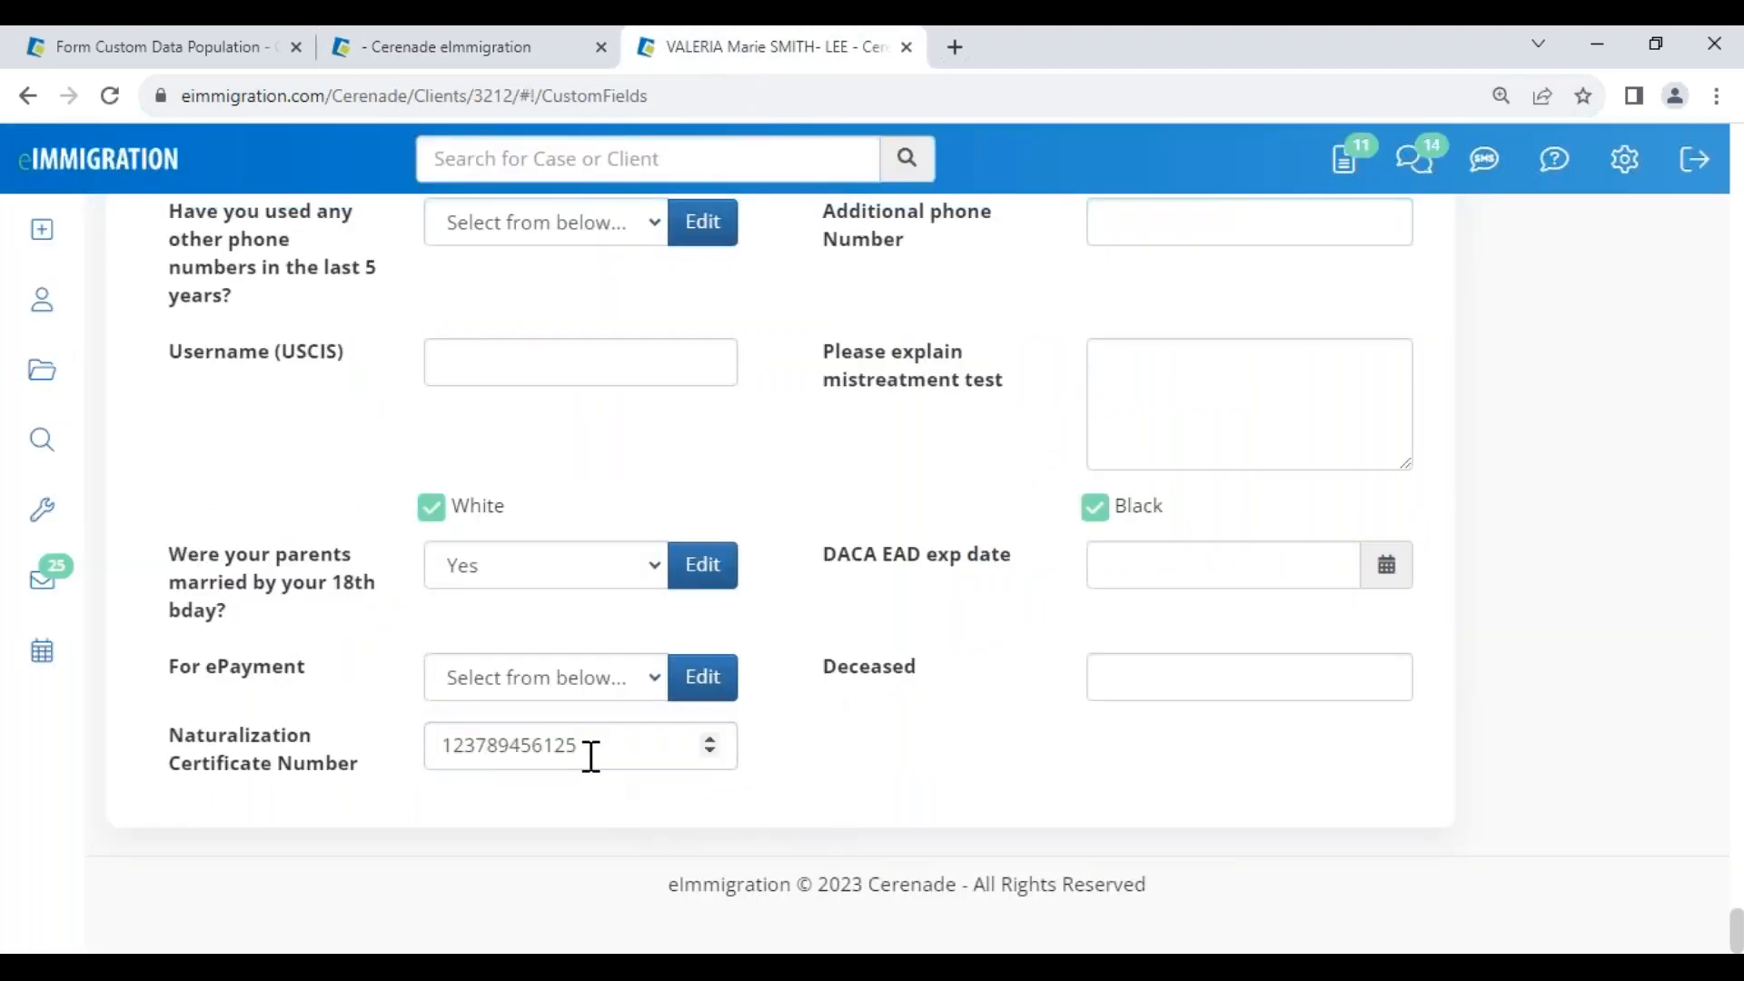
click(263, 44)
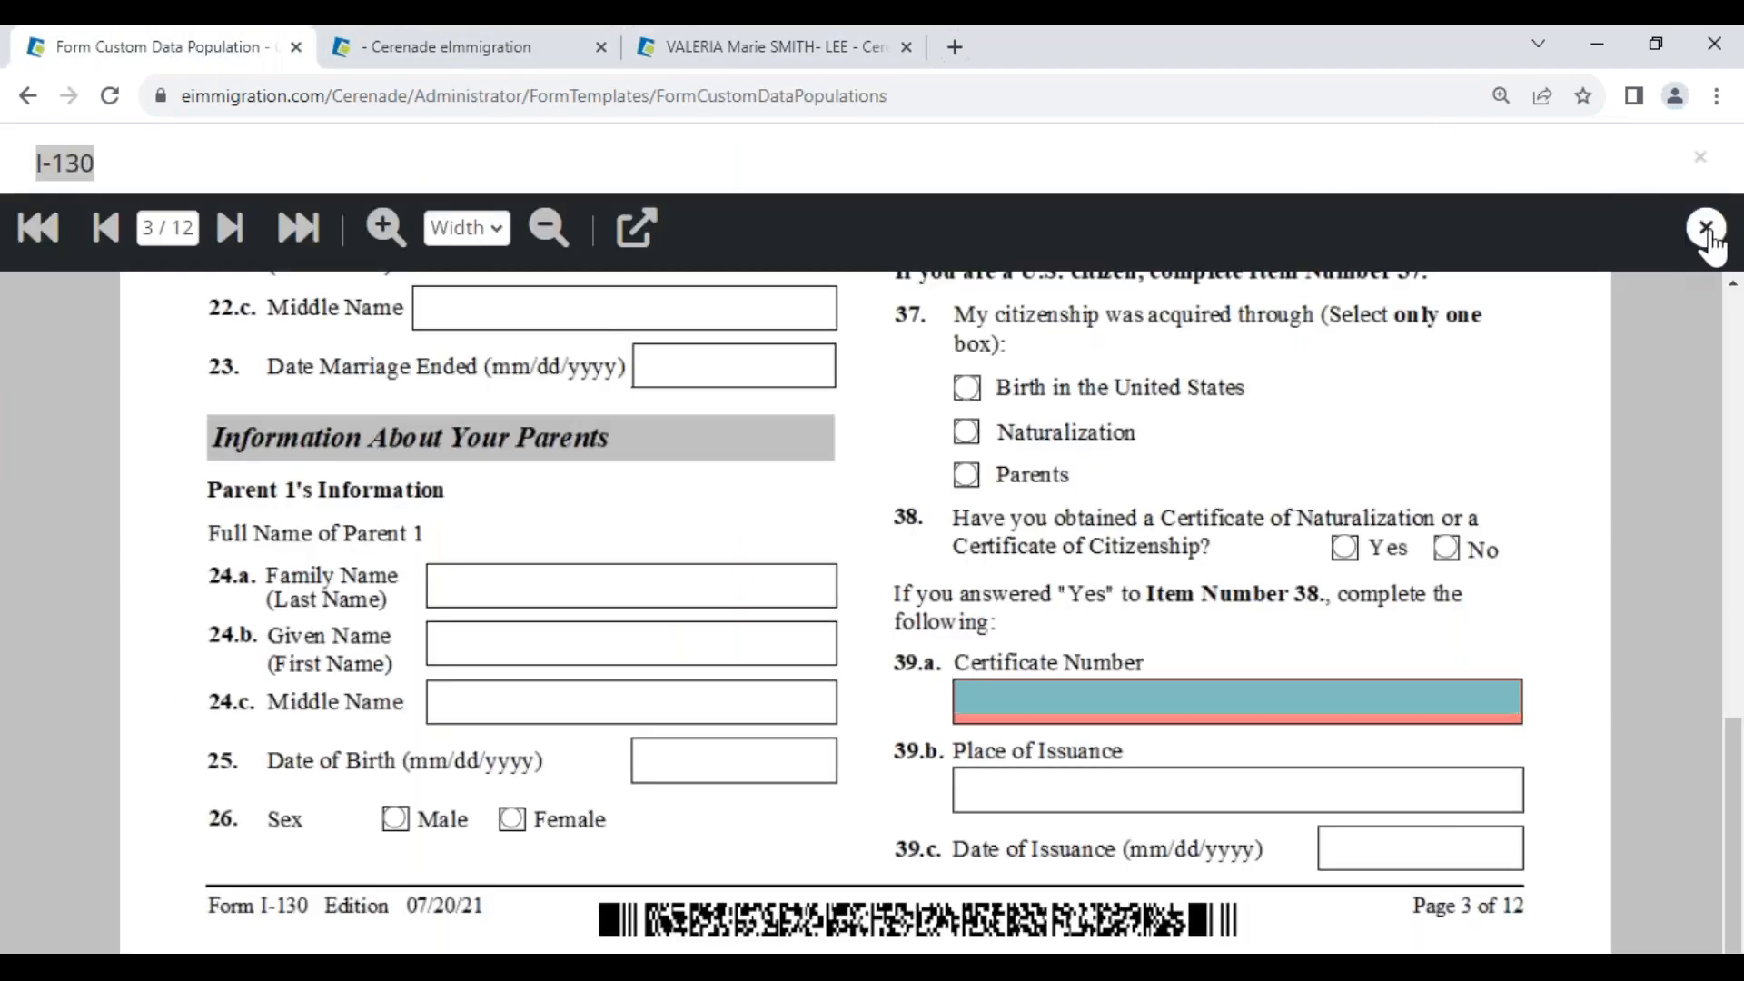
click(1705, 228)
Search Client Custom Fields for 'cert' to compare Certificate_Of_NAT and Natu_cert, then return to Administrator Home
click(141, 233)
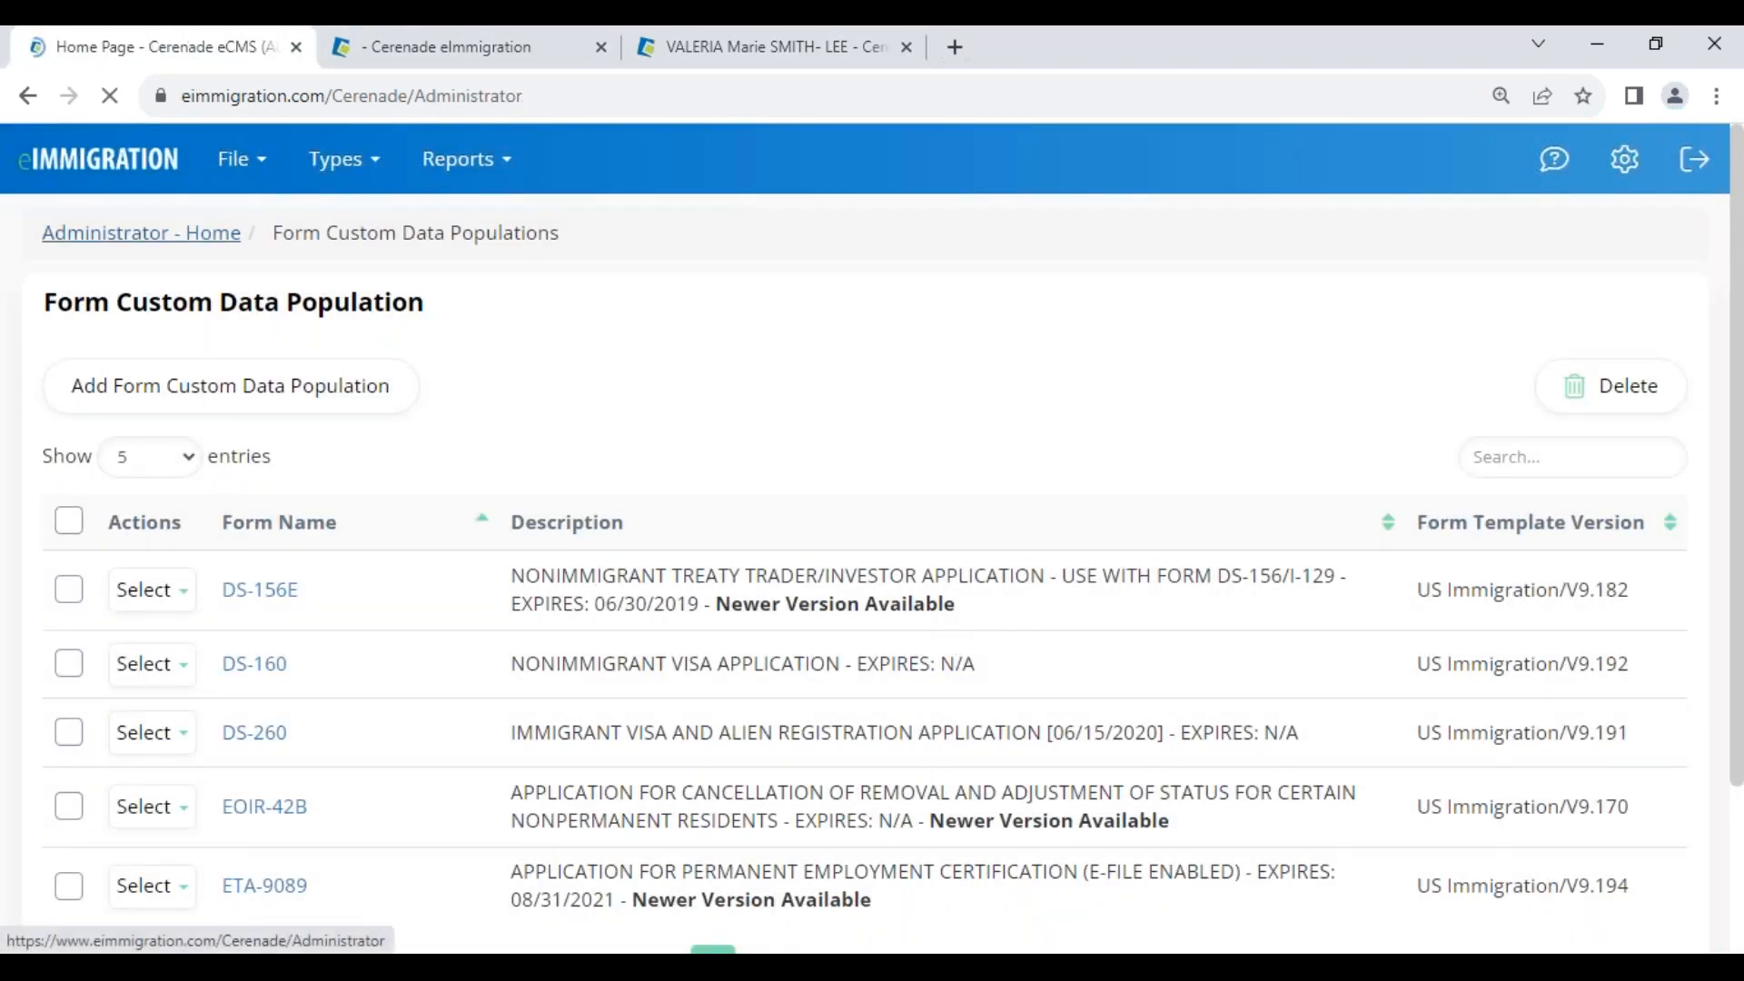
click(913, 554)
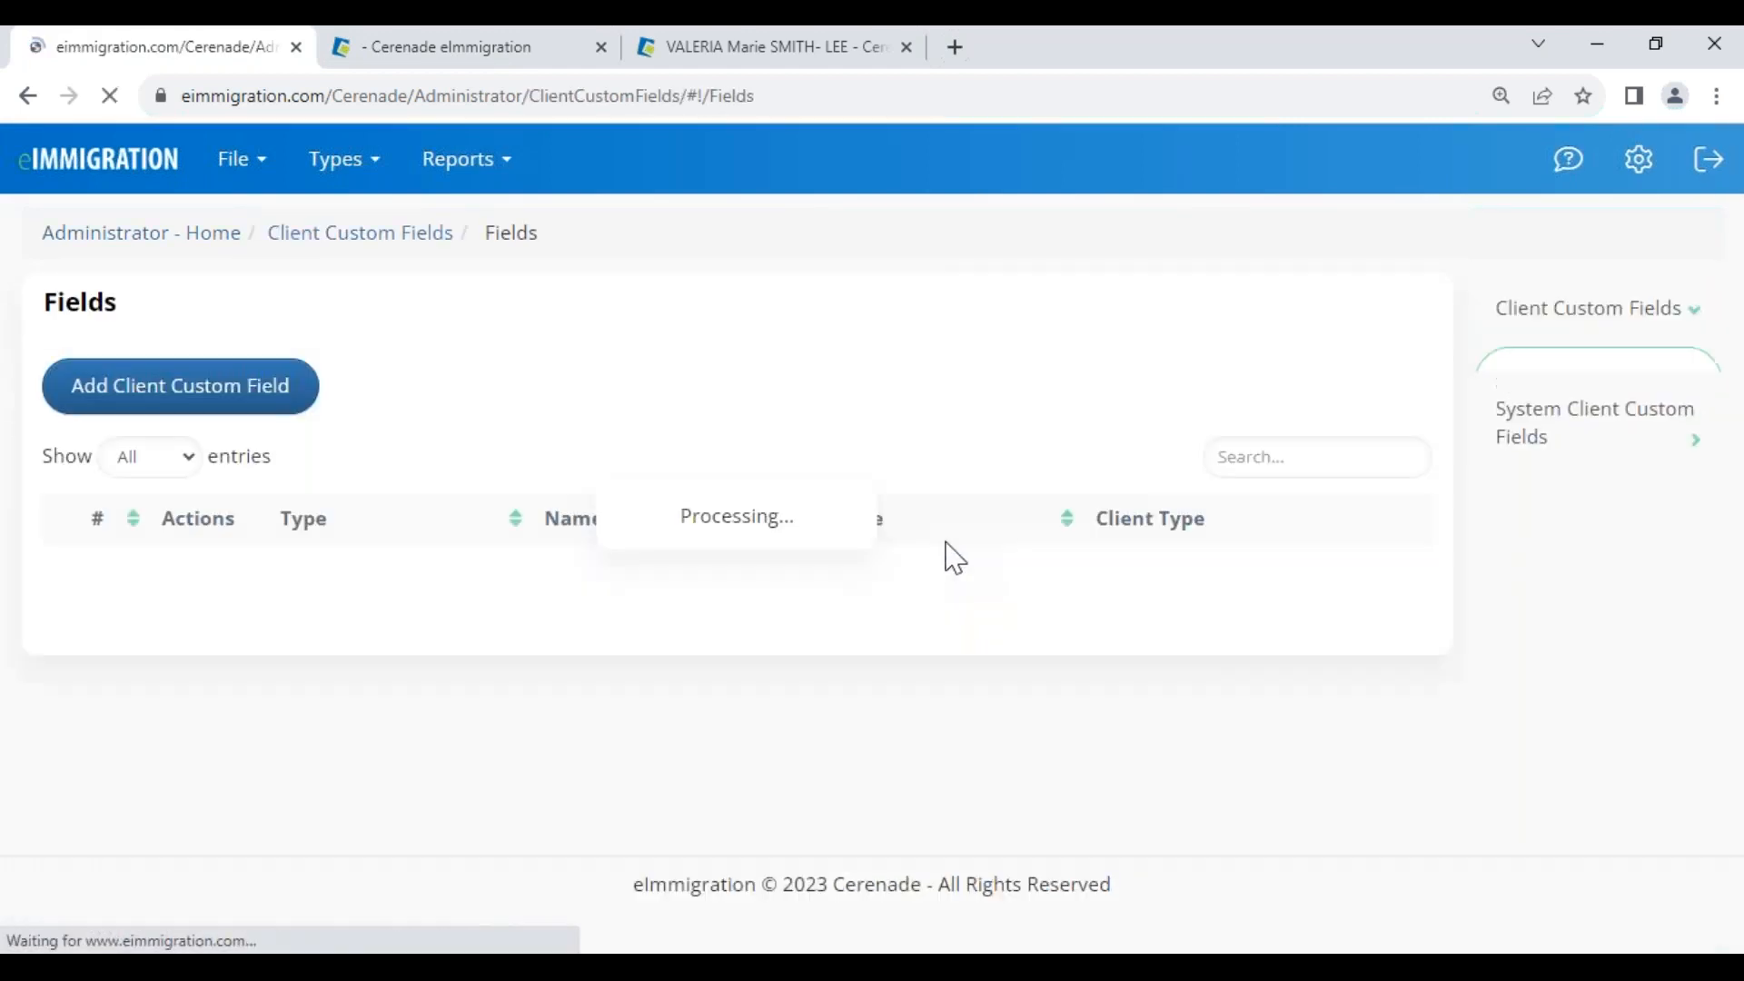
click(1269, 457)
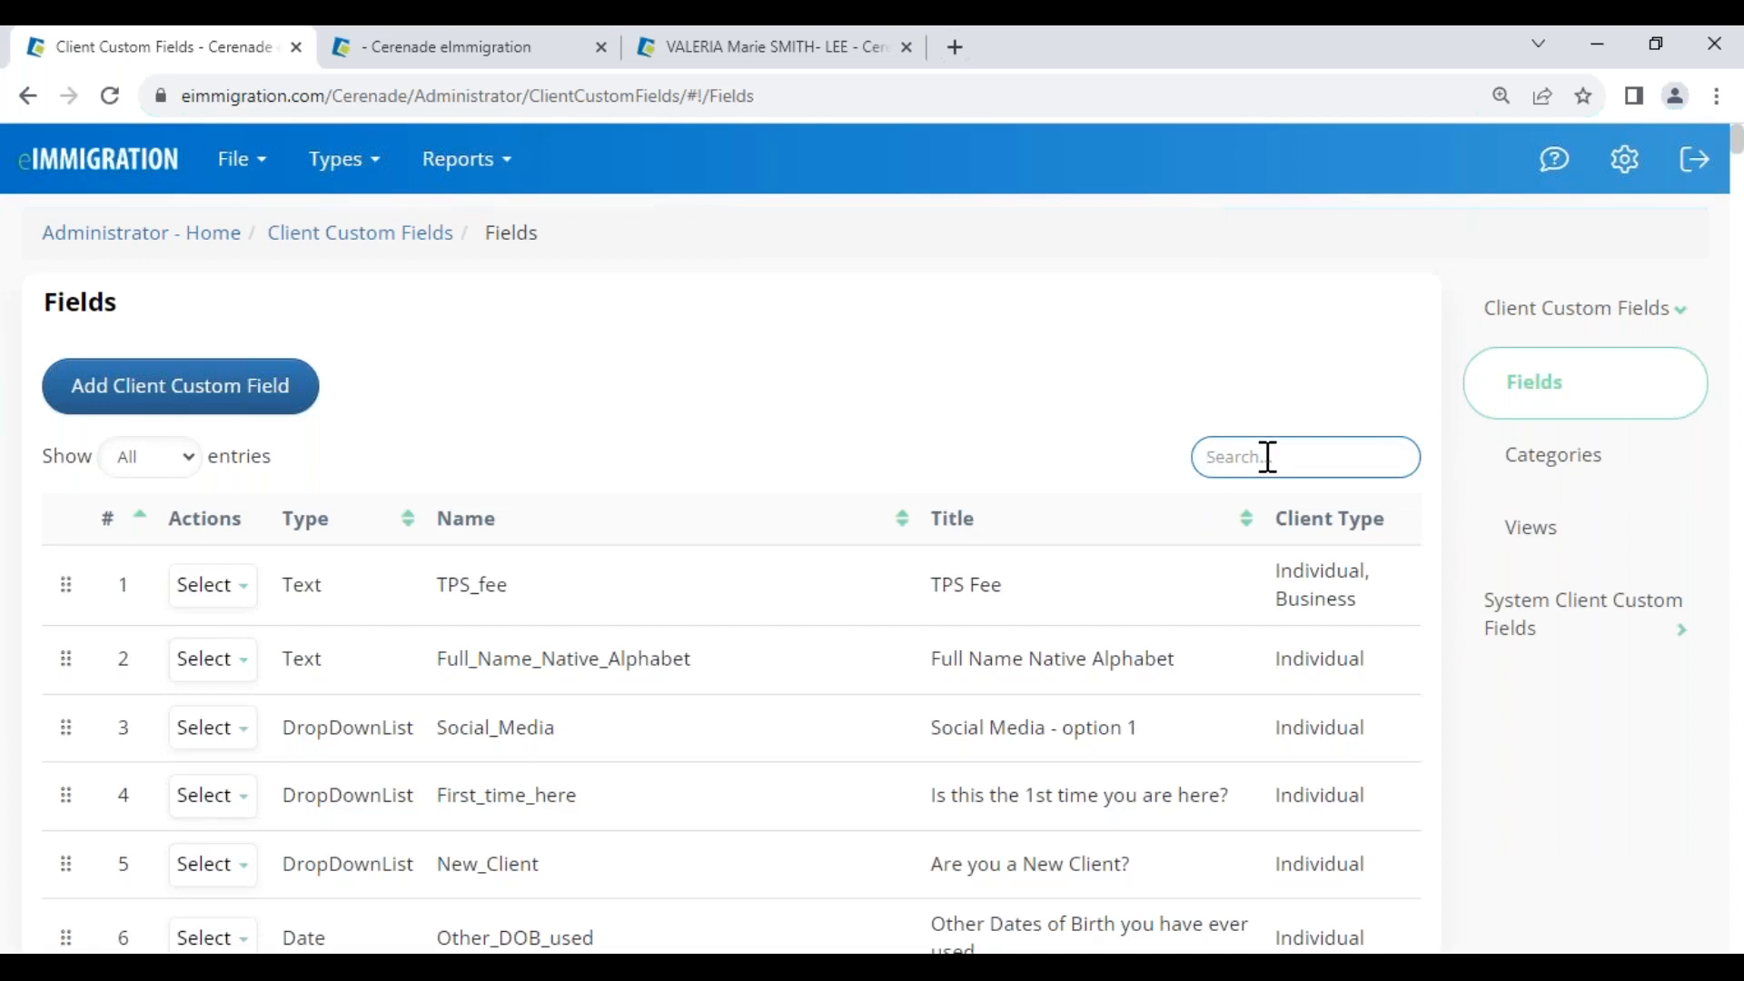
text(cert)
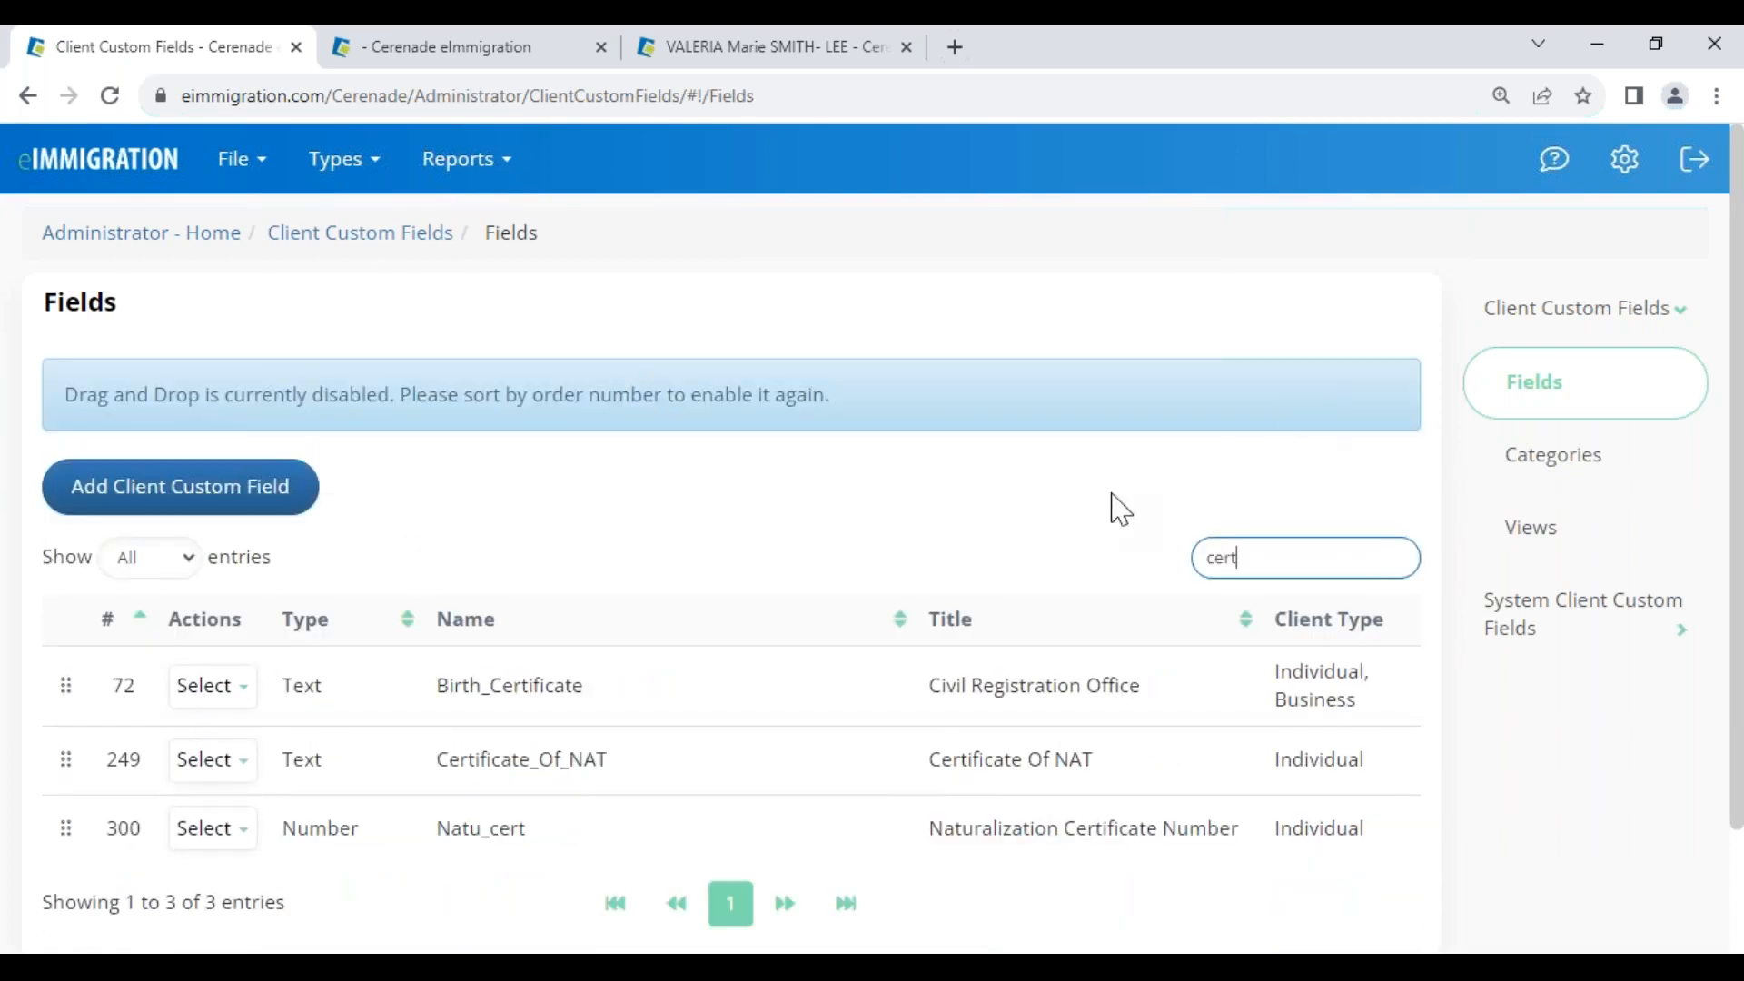
drag(438, 772, 607, 776)
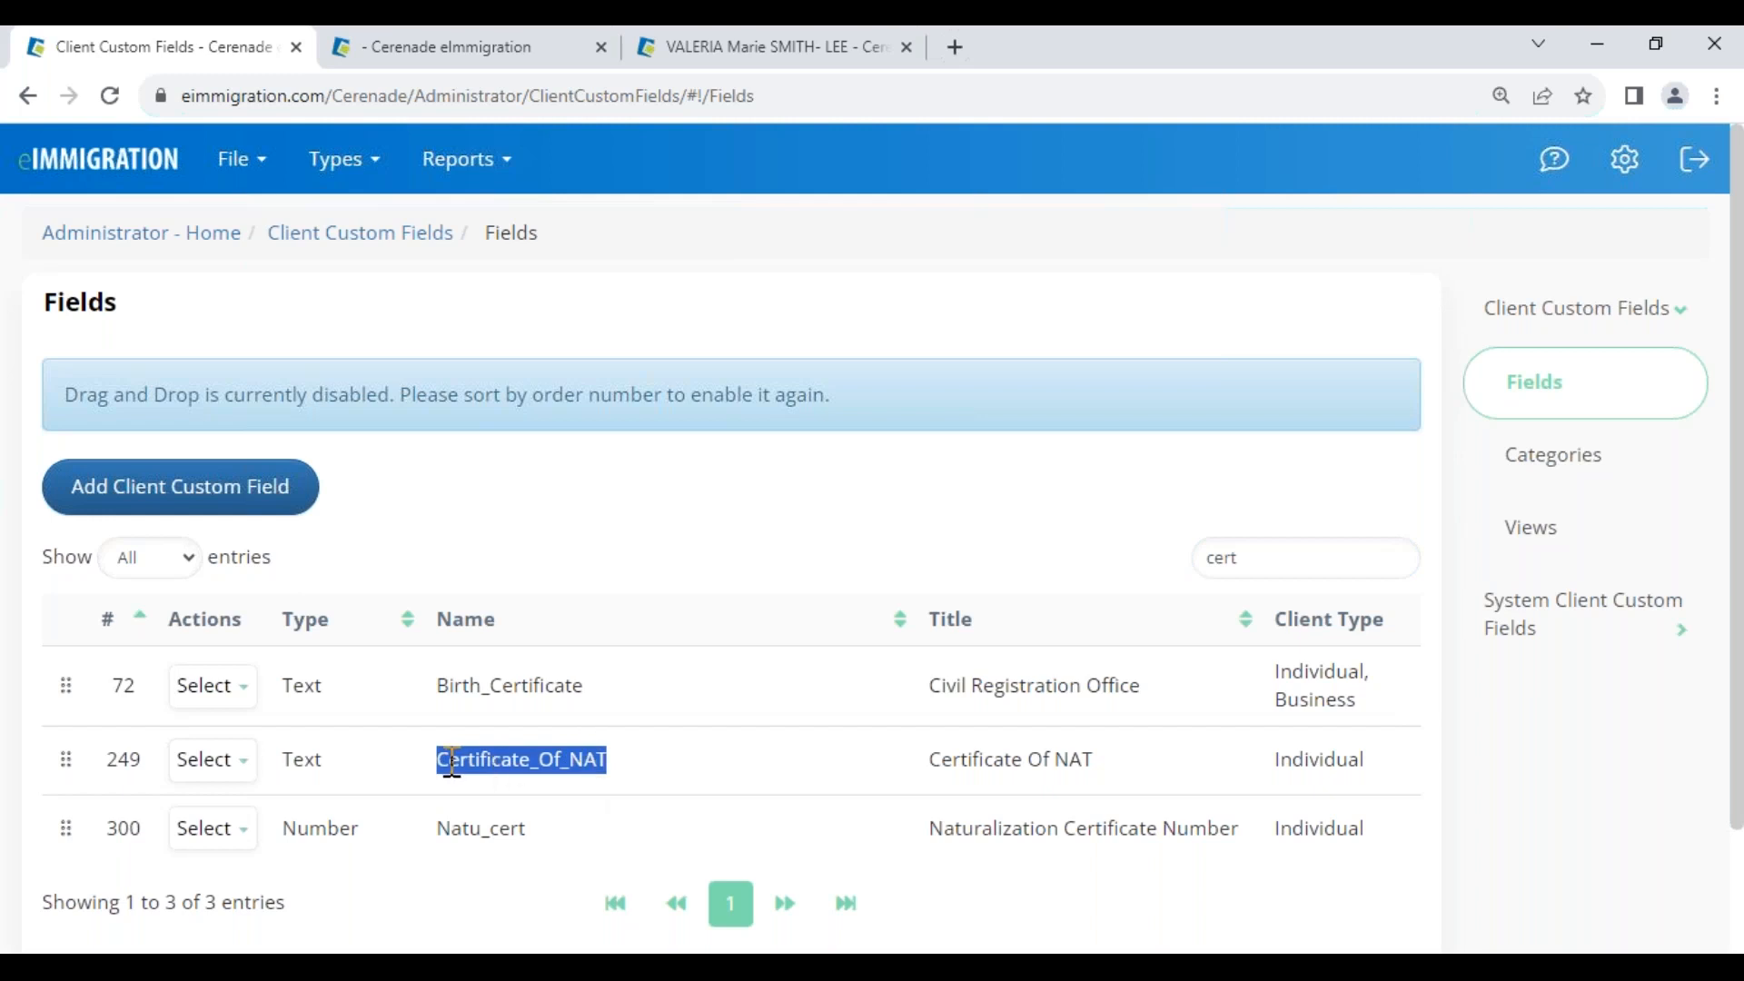
drag(437, 822, 525, 826)
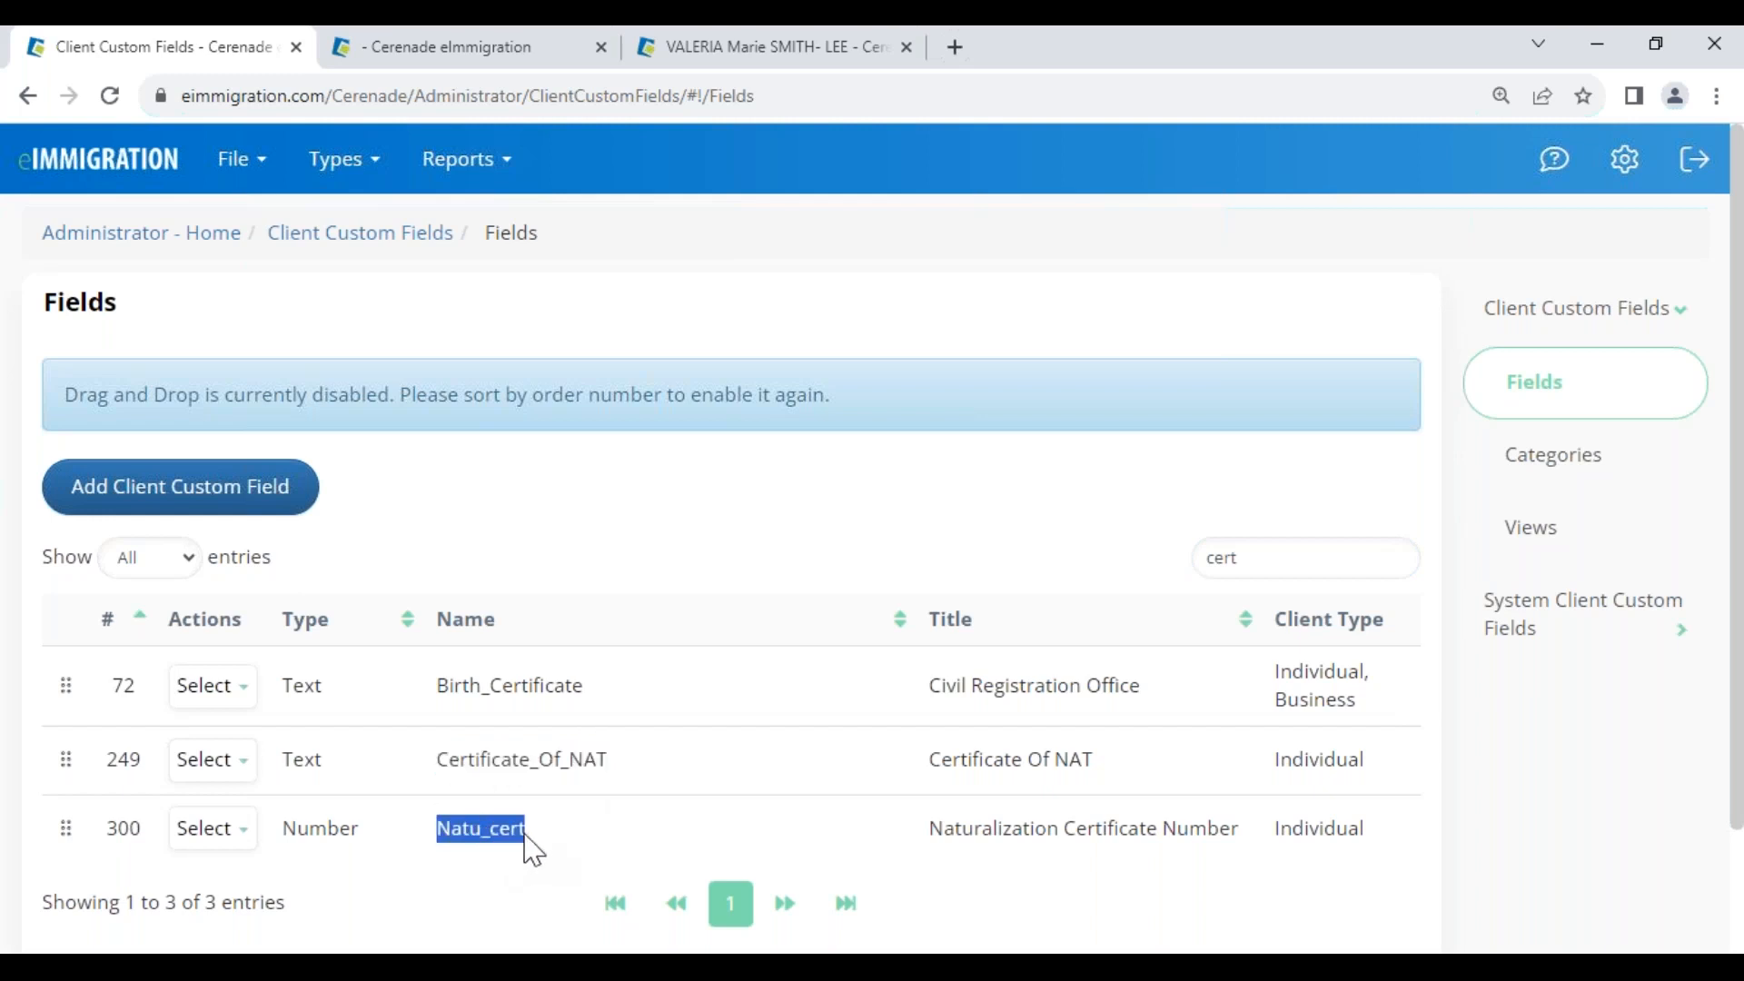
click(109, 240)
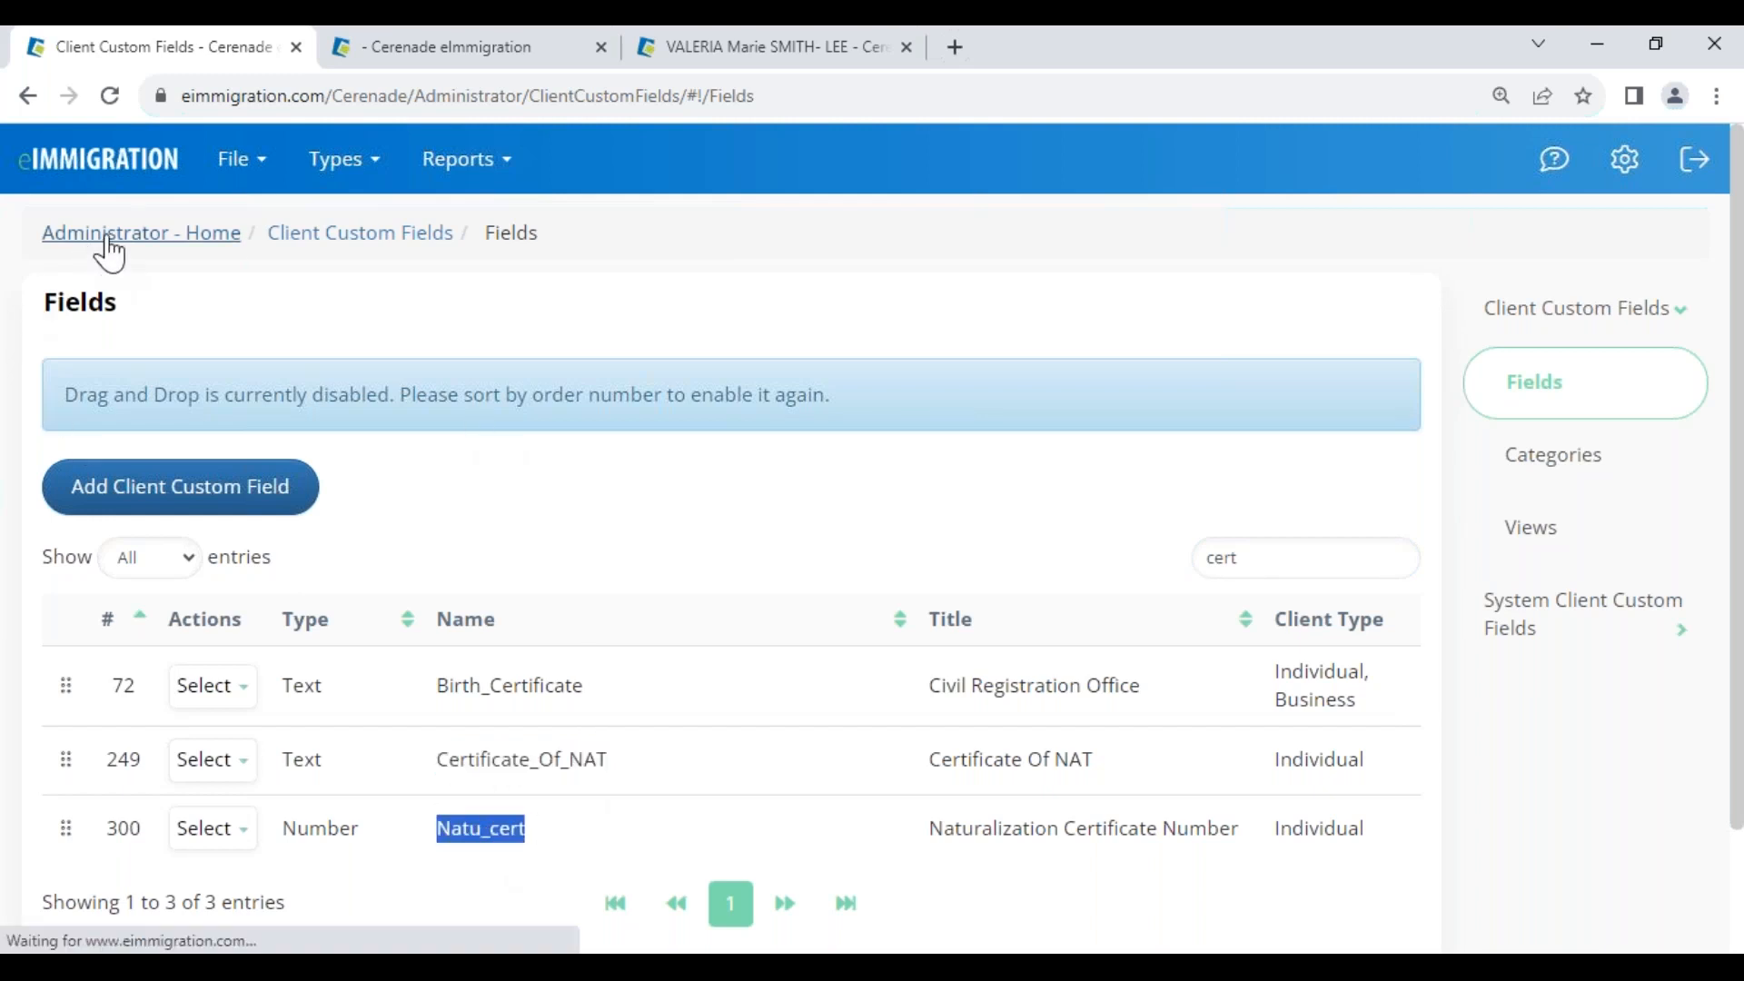
click(240, 159)
Find the I-130 under Form Custom Data Population, edit its mapping, and go to page 3
click(339, 620)
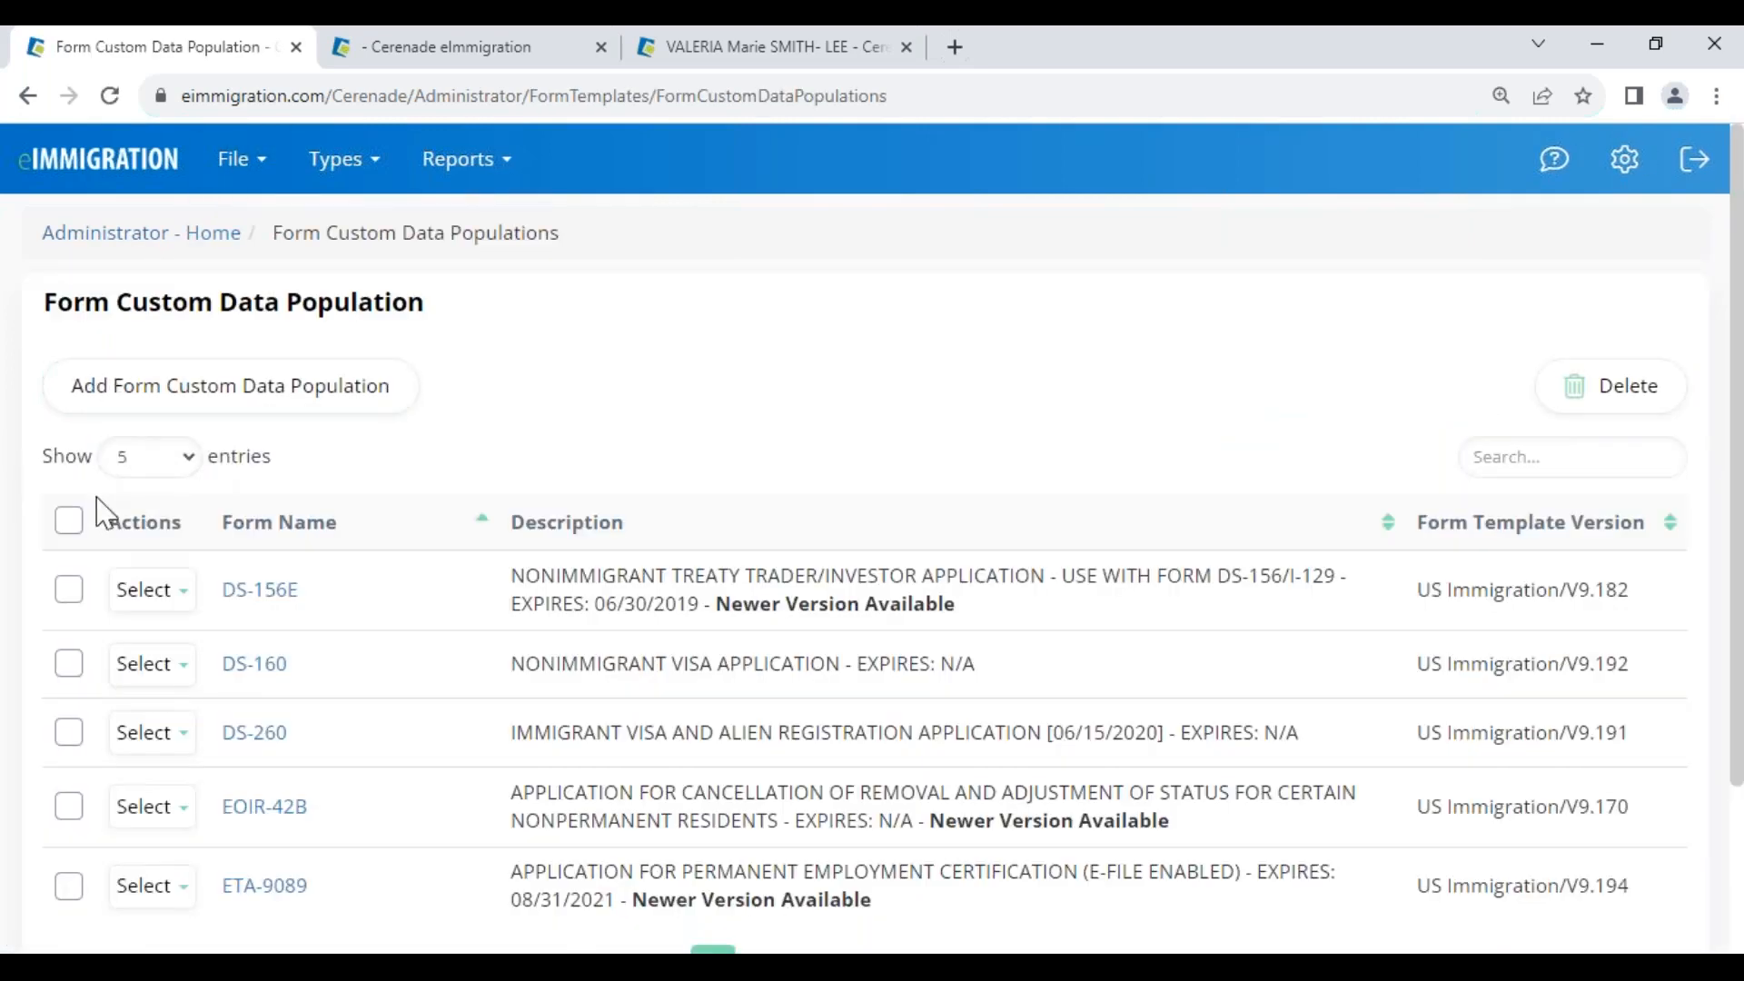
click(1492, 463)
text(130)
click(159, 585)
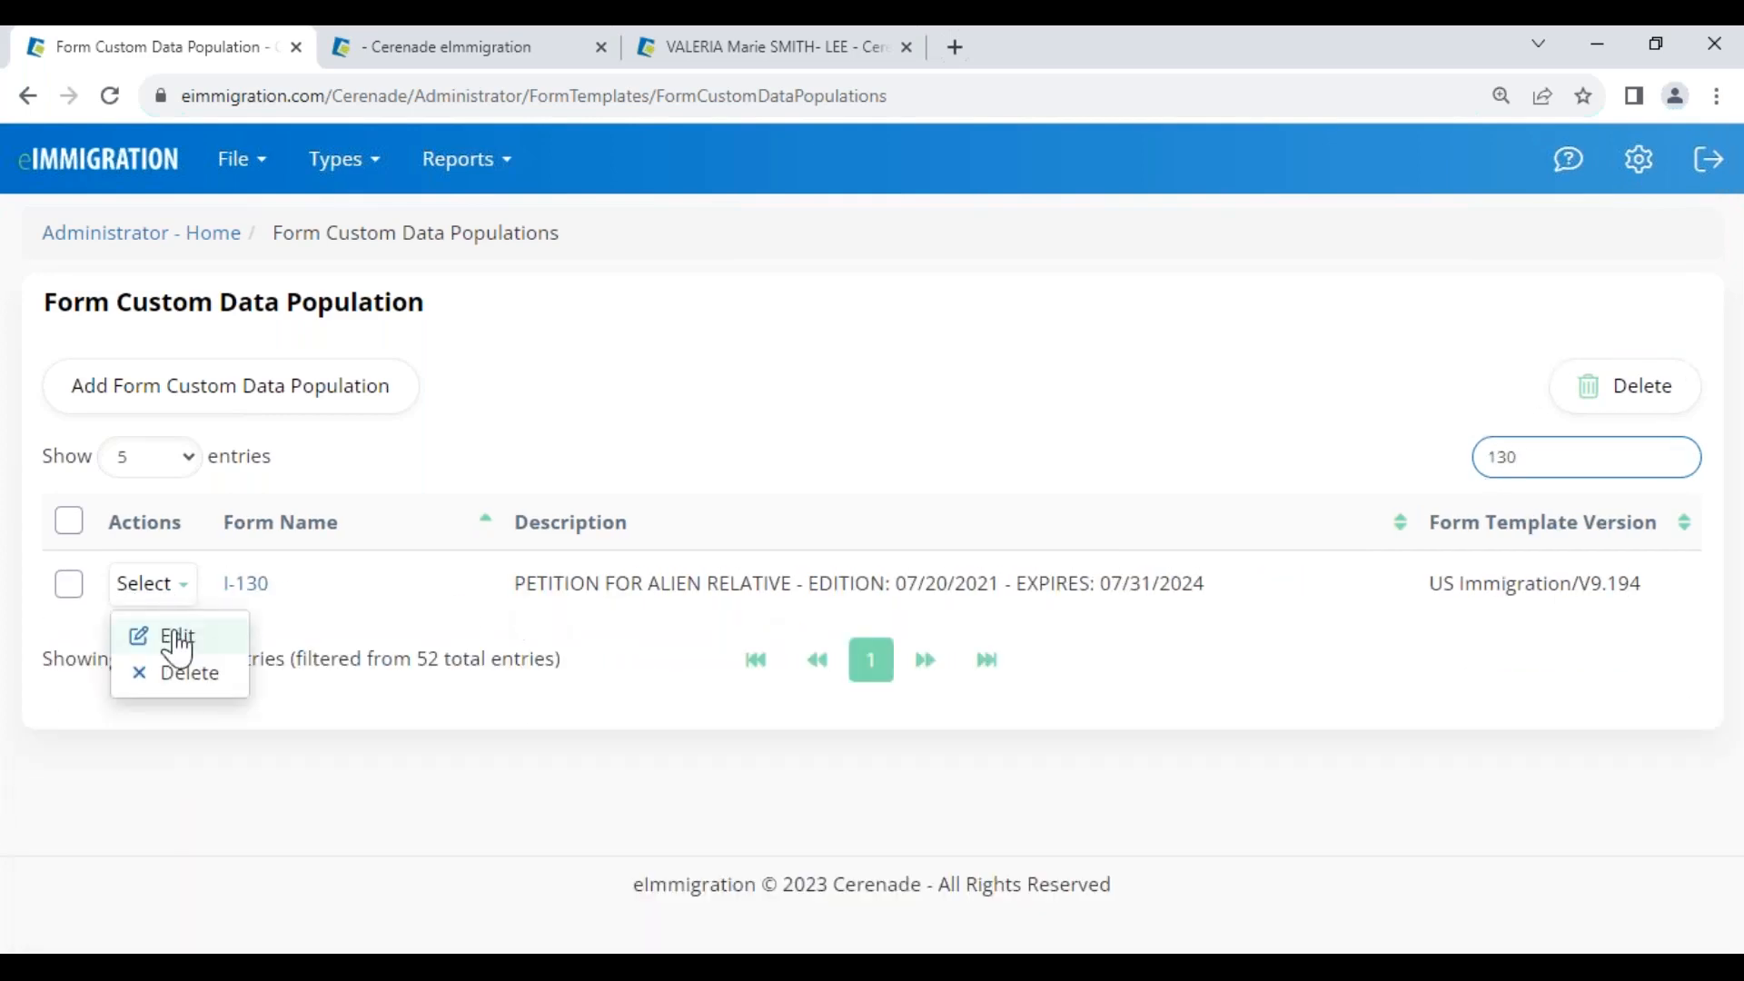
click(172, 639)
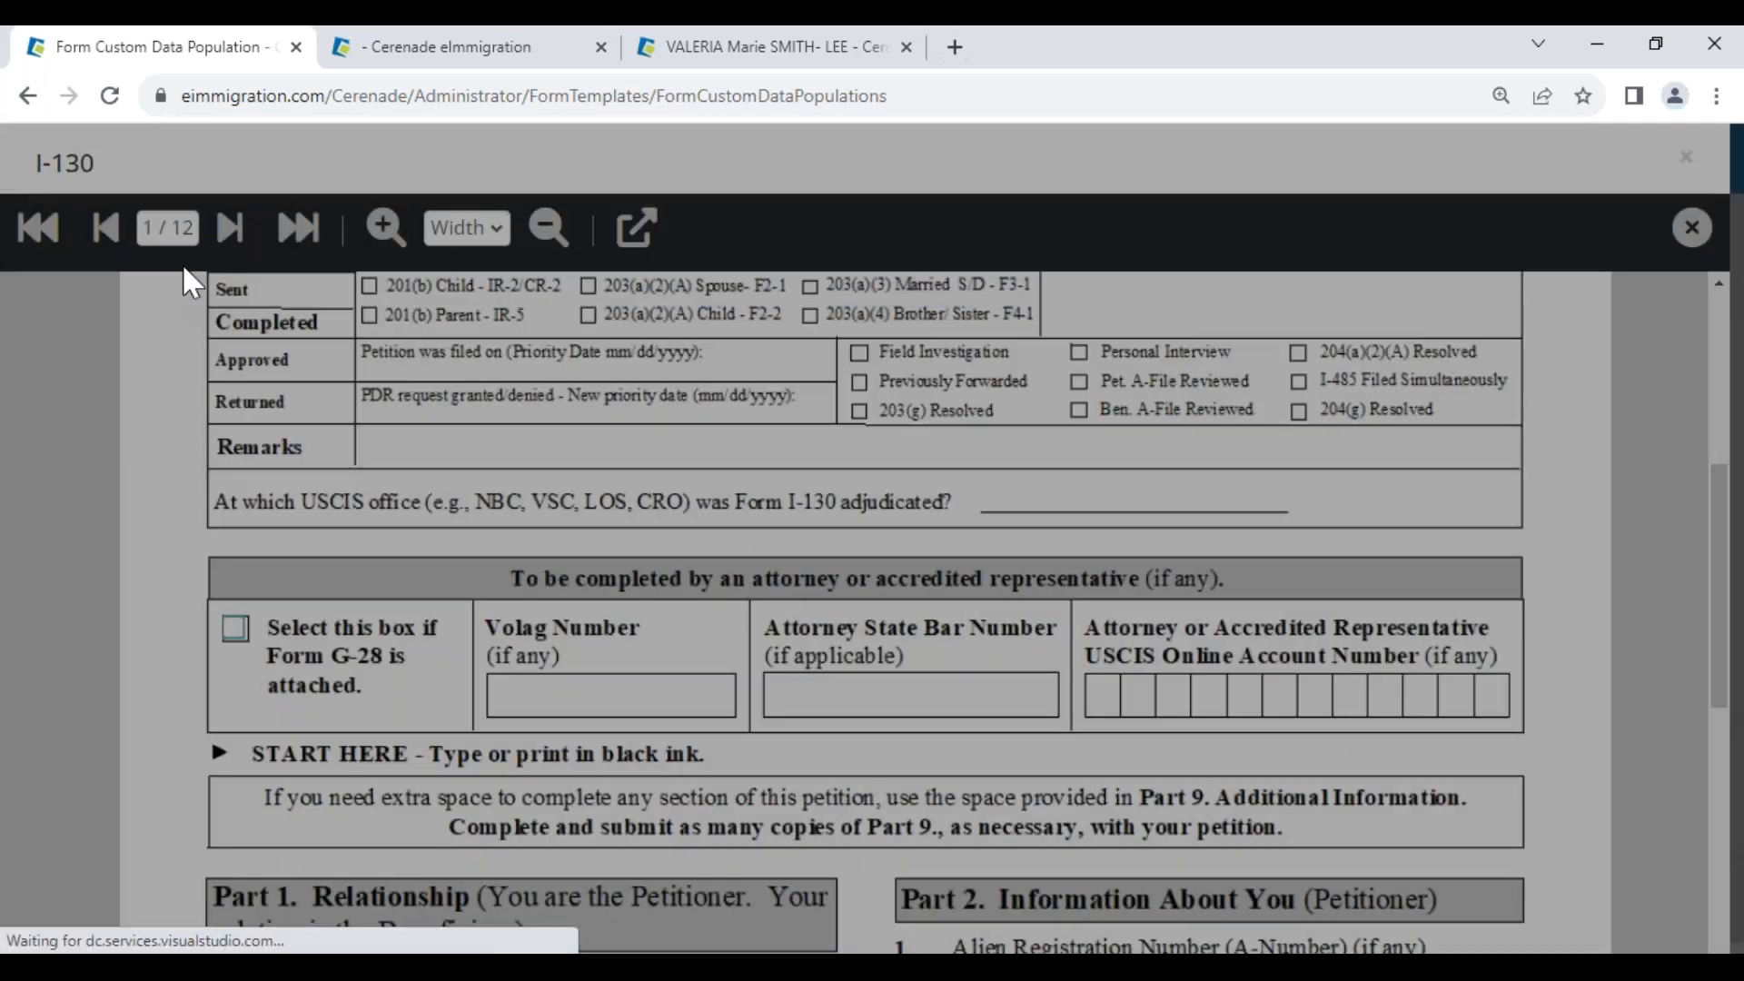
click(169, 229)
text(3)
key(Return)
Map Certificate Number field 39.a to Natu_cert instead of Certificate_Of_NAT
scroll(1206, 797, down, 10)
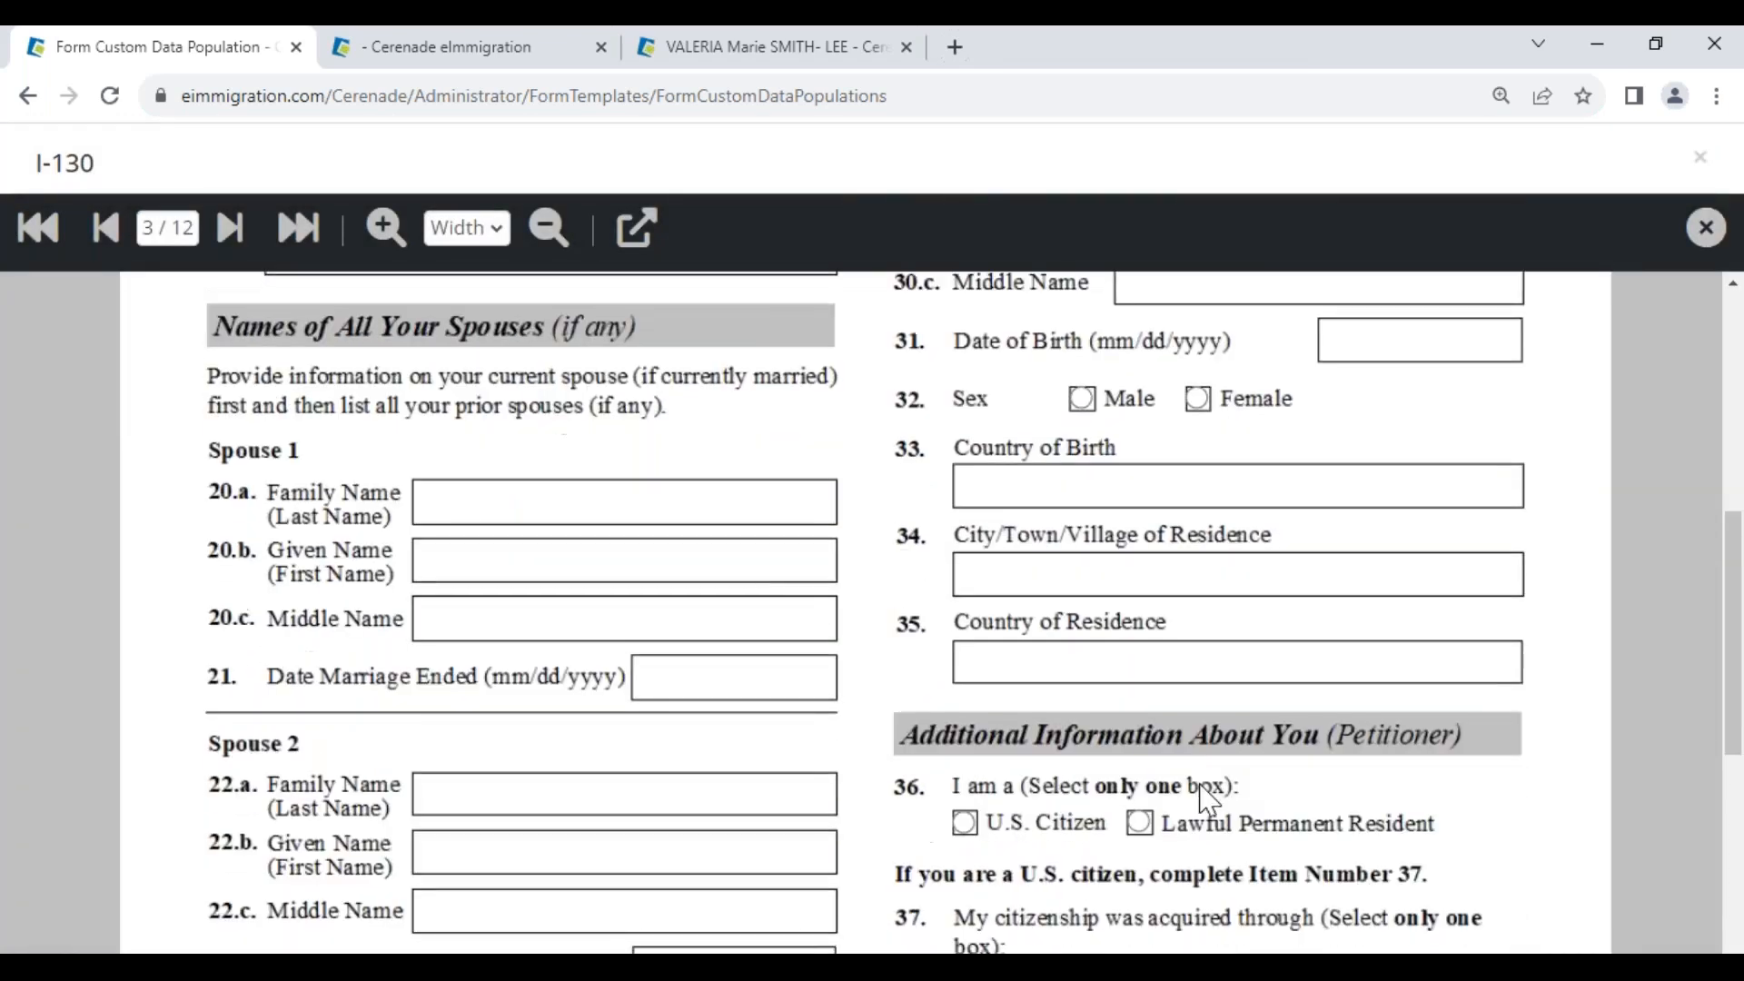
click(1153, 696)
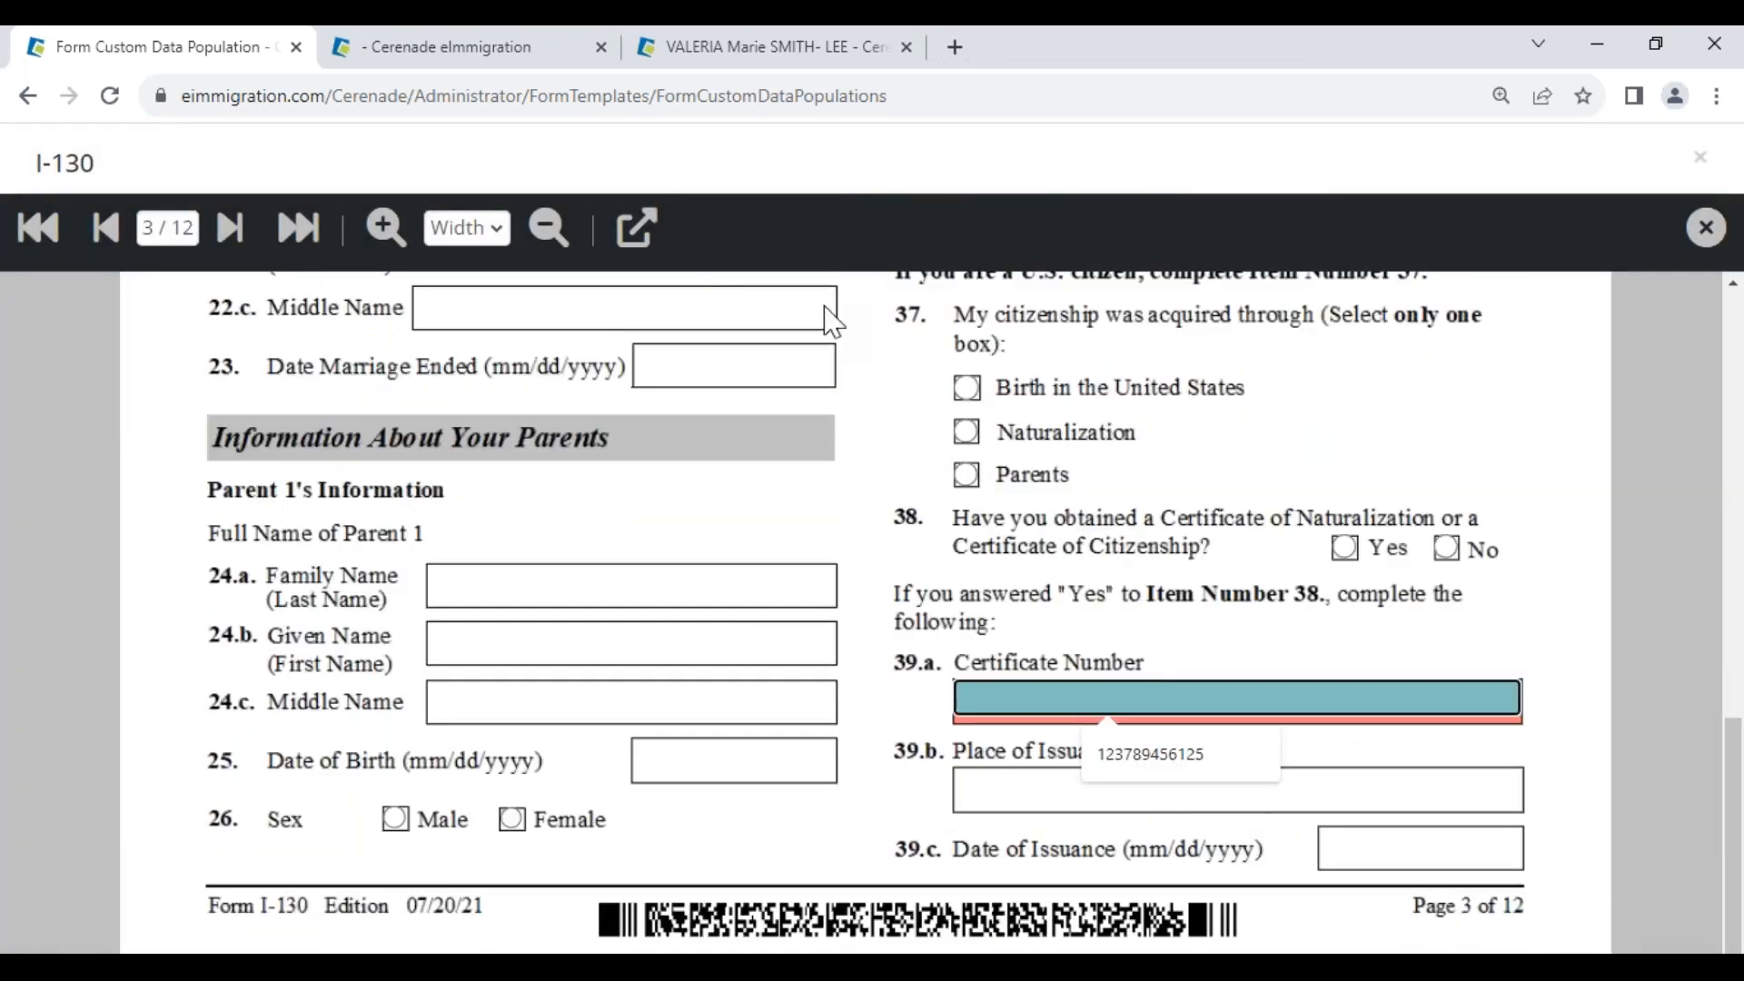
click(634, 228)
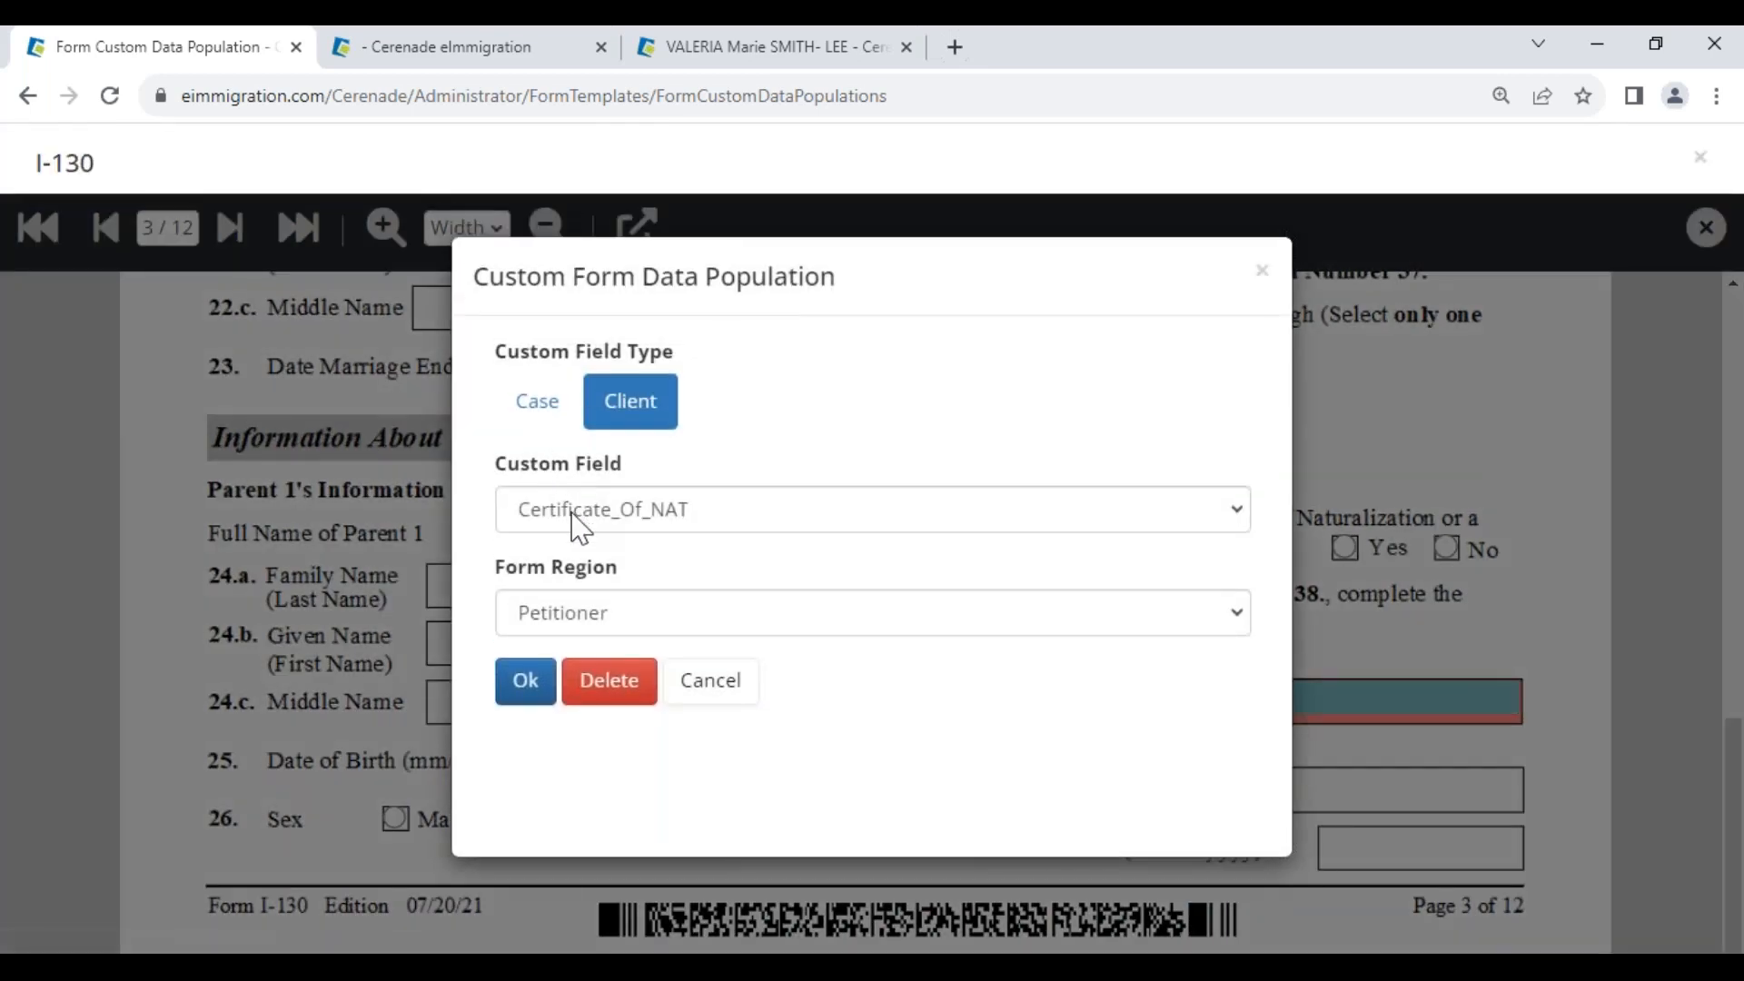
click(573, 512)
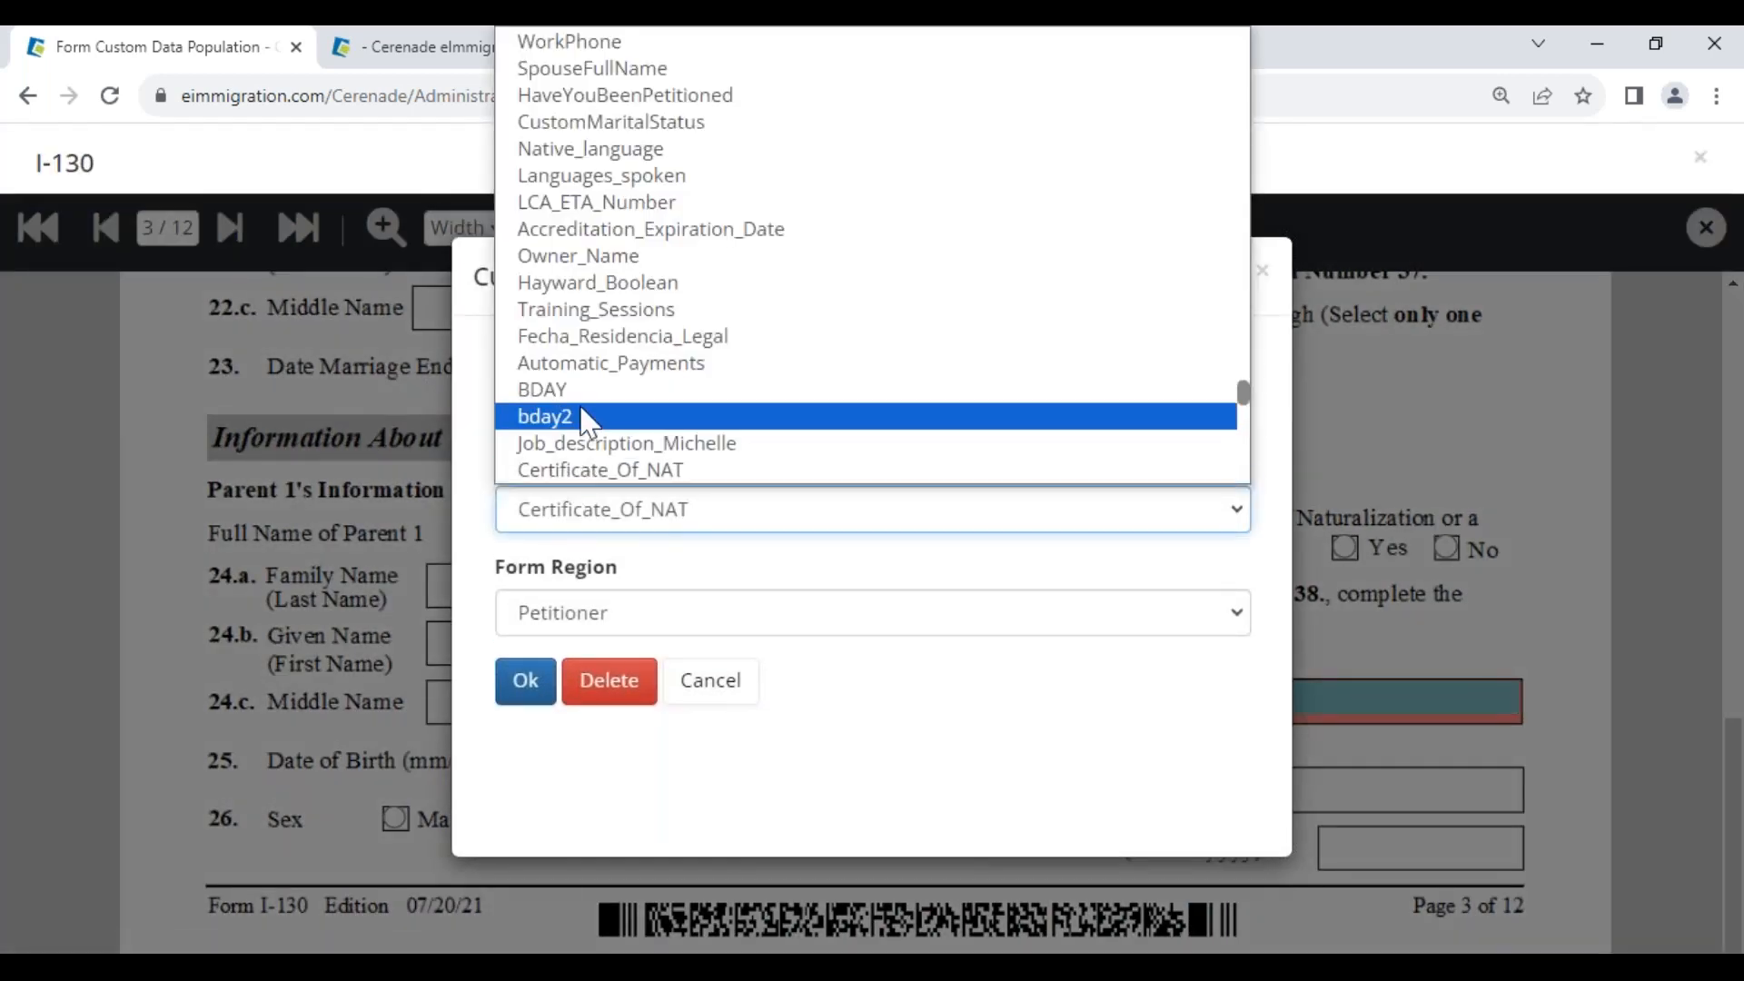
key(Down)
key(Down)
key(Down)
key(Down)
key(Down)
key(Down)
key(Down)
key(Down)
key(Down)
key(Down)
key(Down)
key(Down)
key(Down)
key(Down)
key(Down)
key(Down)
key(Down)
key(Down)
key(Down)
key(Down)
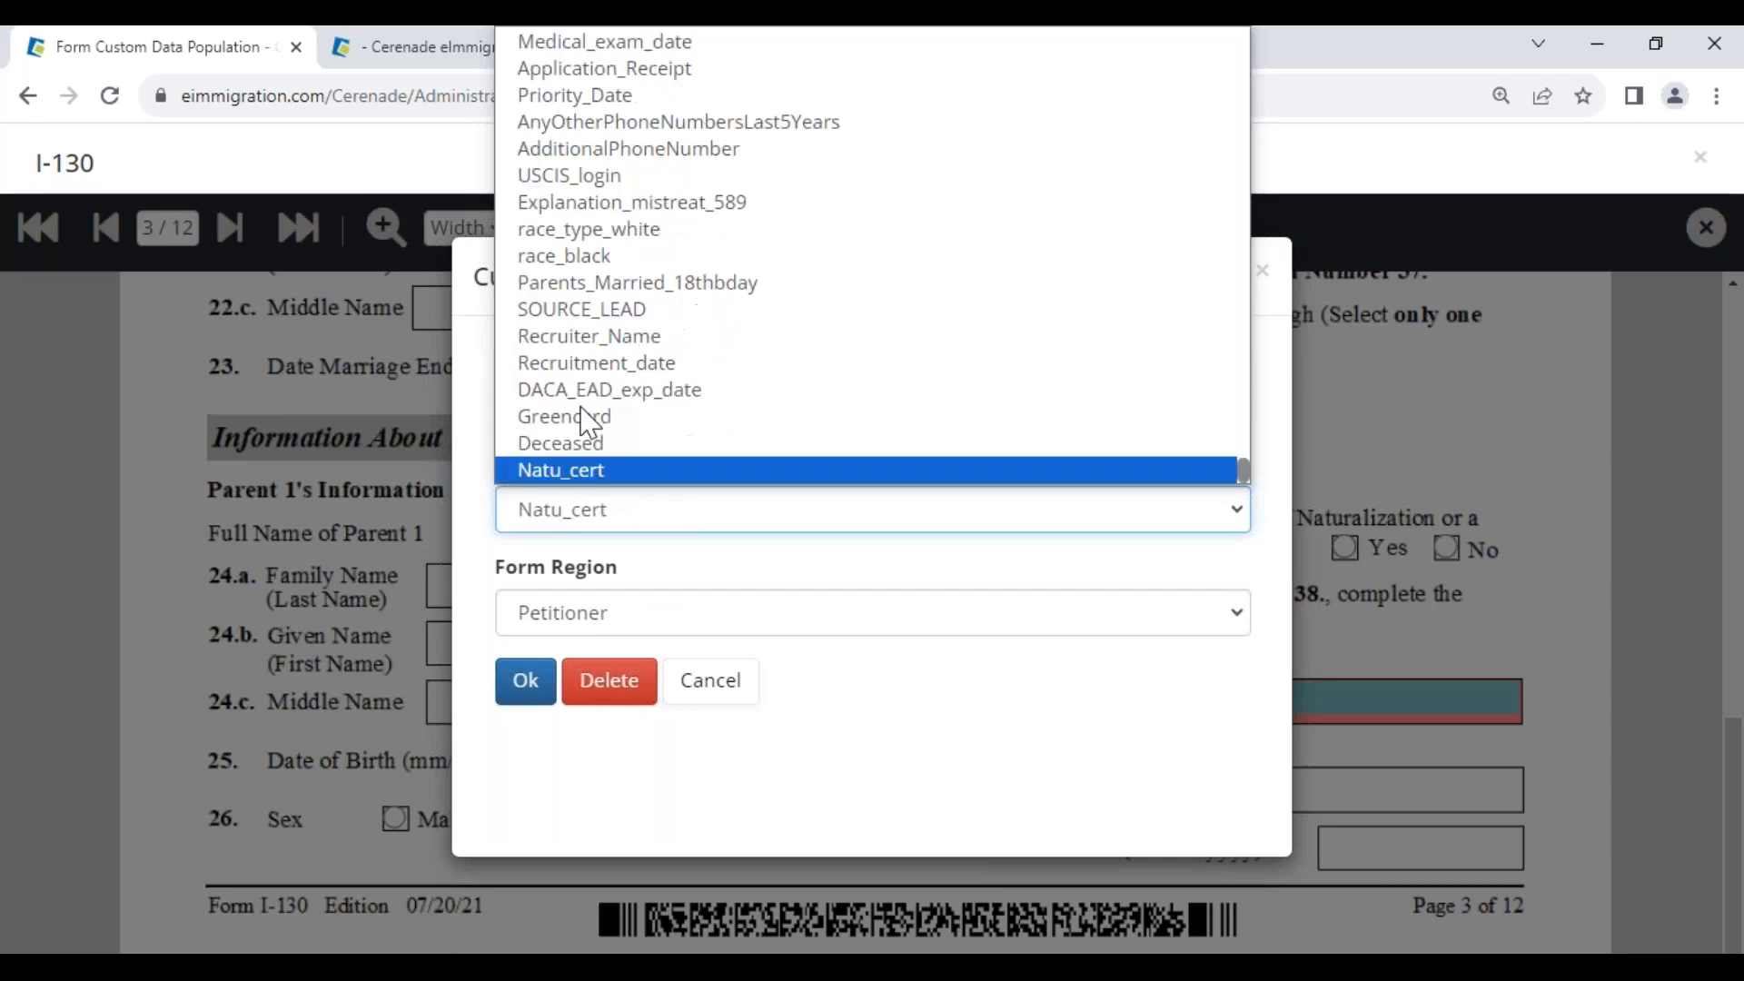
key(Return)
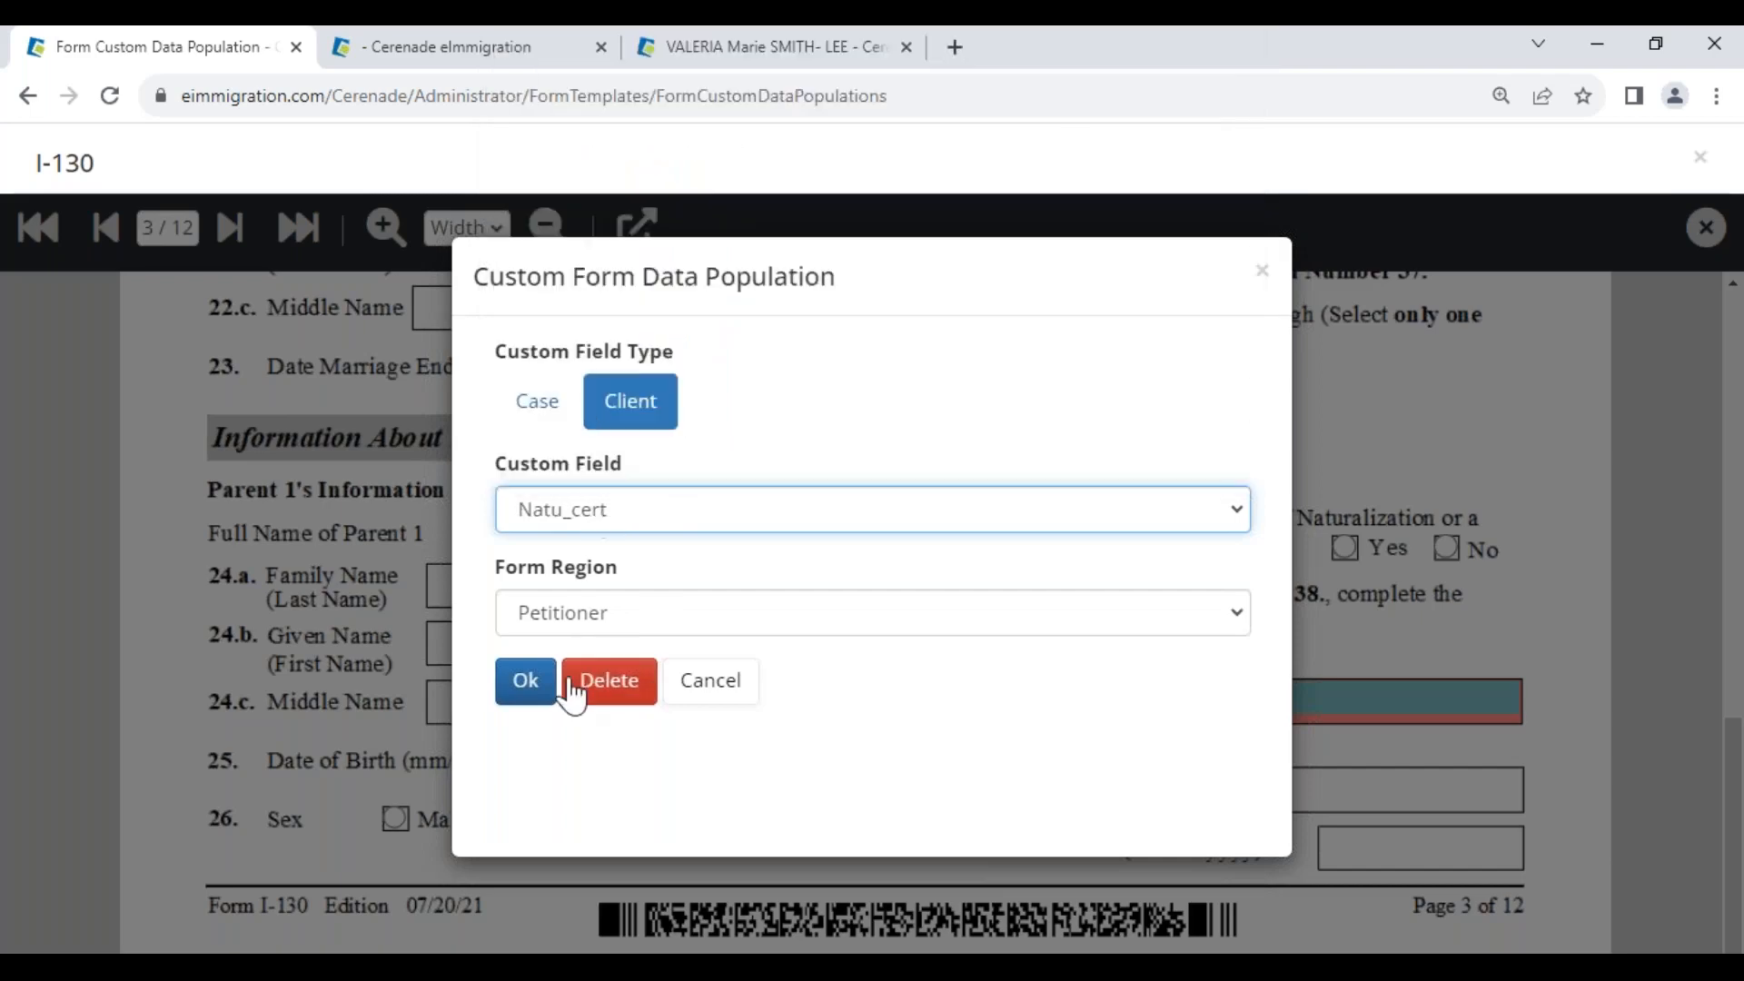
click(526, 681)
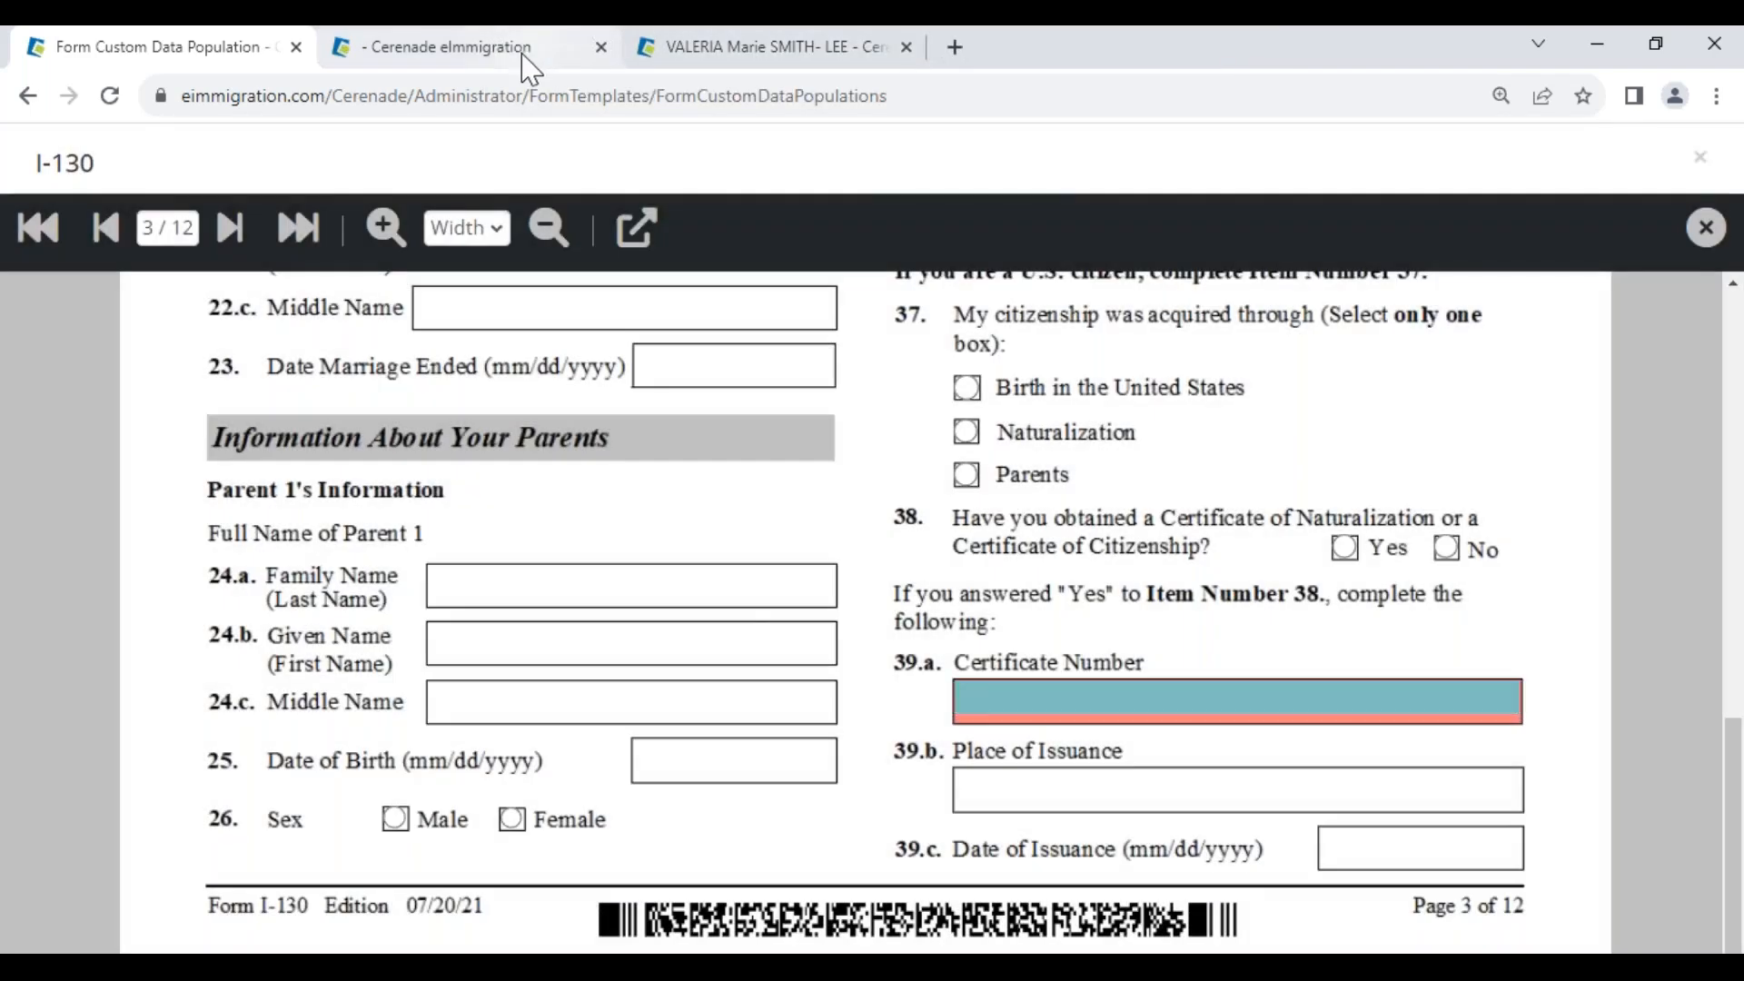
click(526, 50)
Close the case's I-130 without saving and add a fresh I-130 form to the case
click(1707, 238)
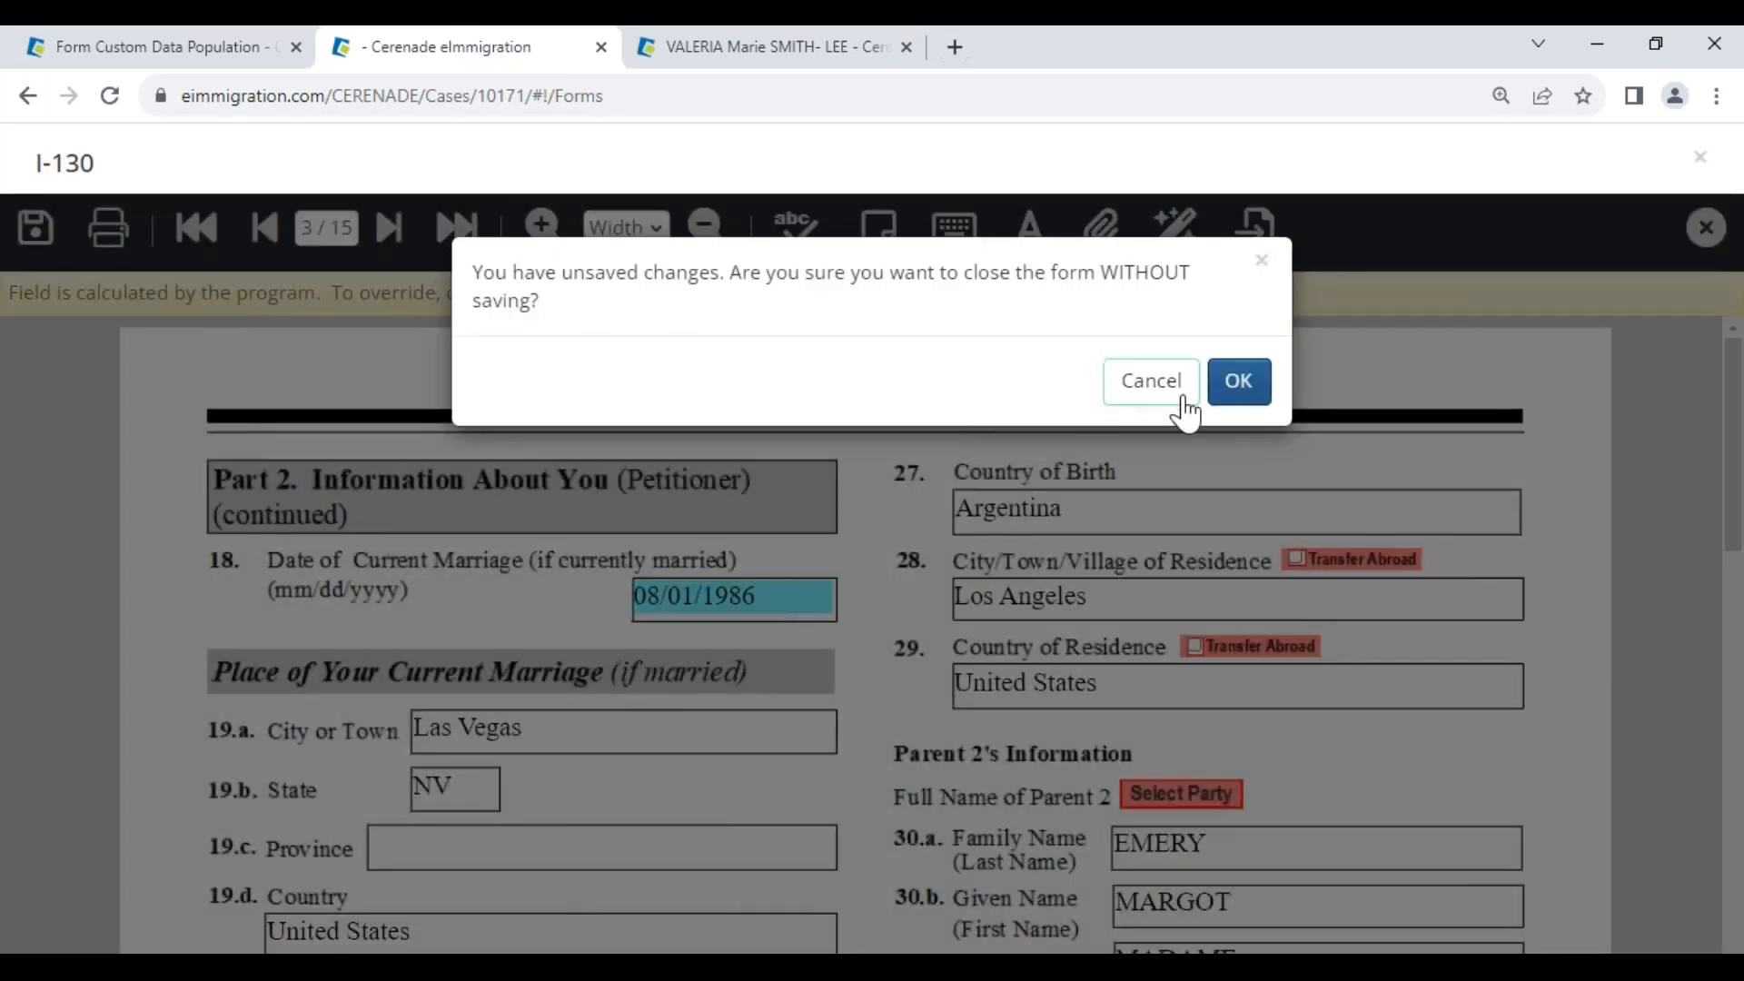
click(1237, 382)
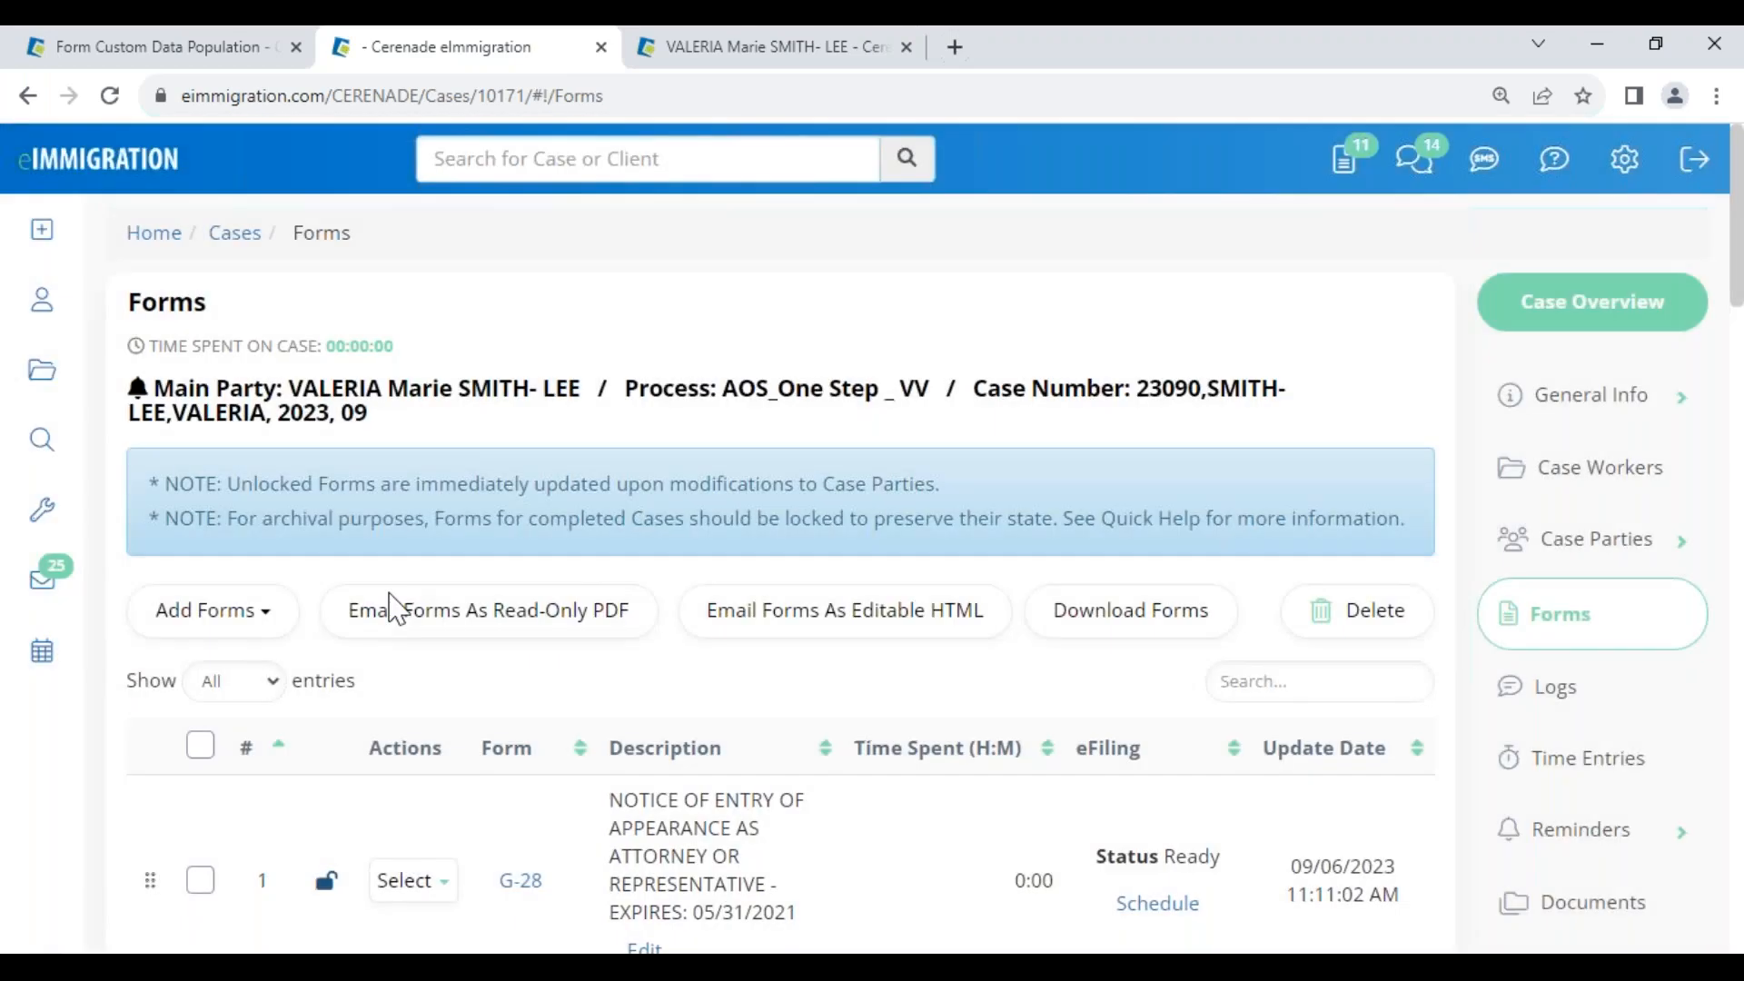
click(216, 629)
click(252, 690)
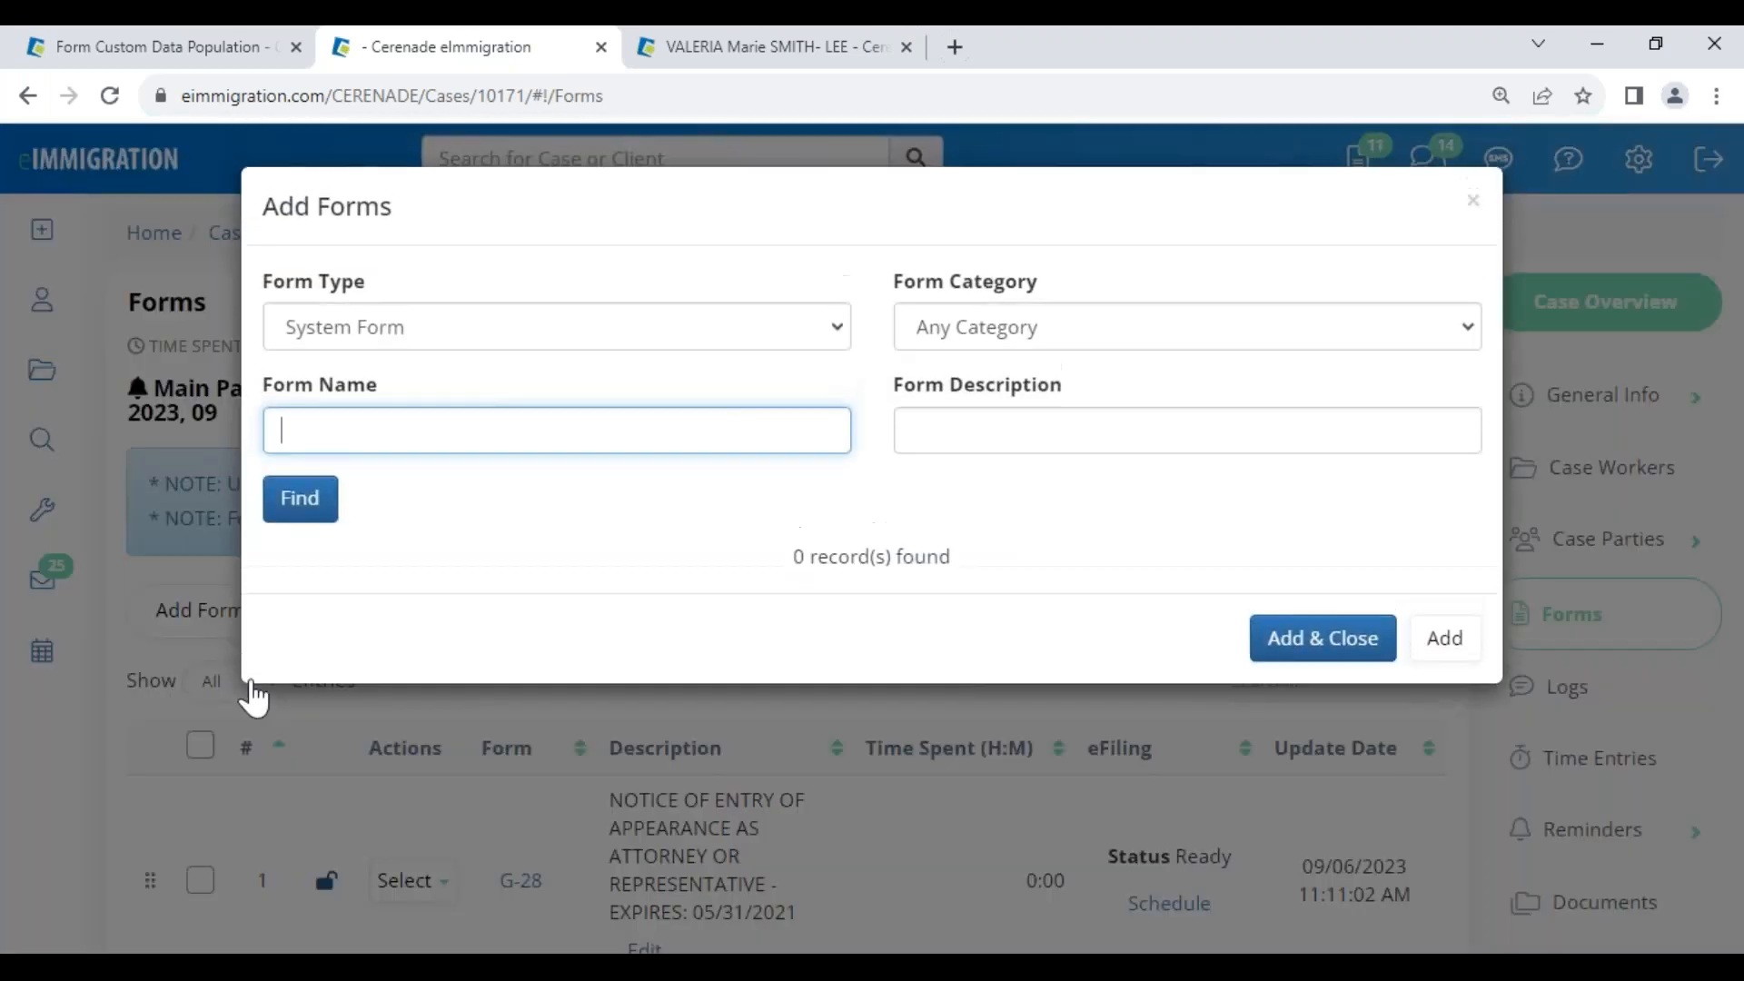
text(130)
key(Return)
click(302, 733)
scroll(305, 759, down, 3)
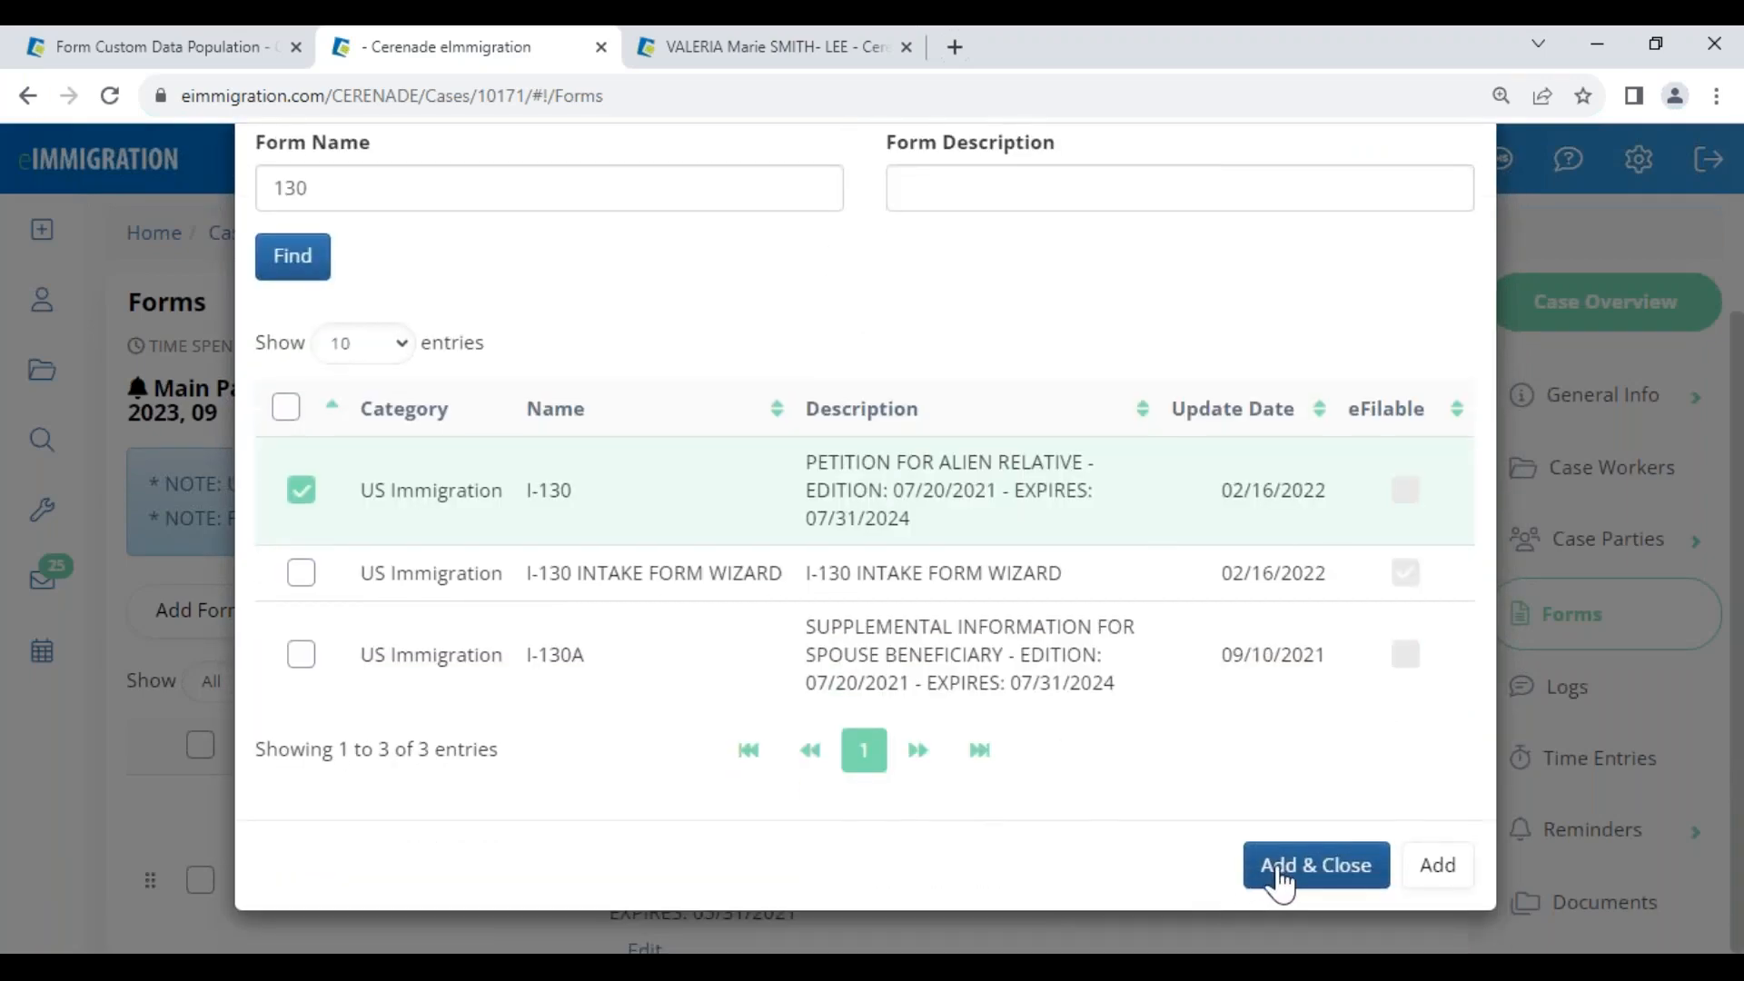
click(1277, 888)
scroll(609, 899, down, 20)
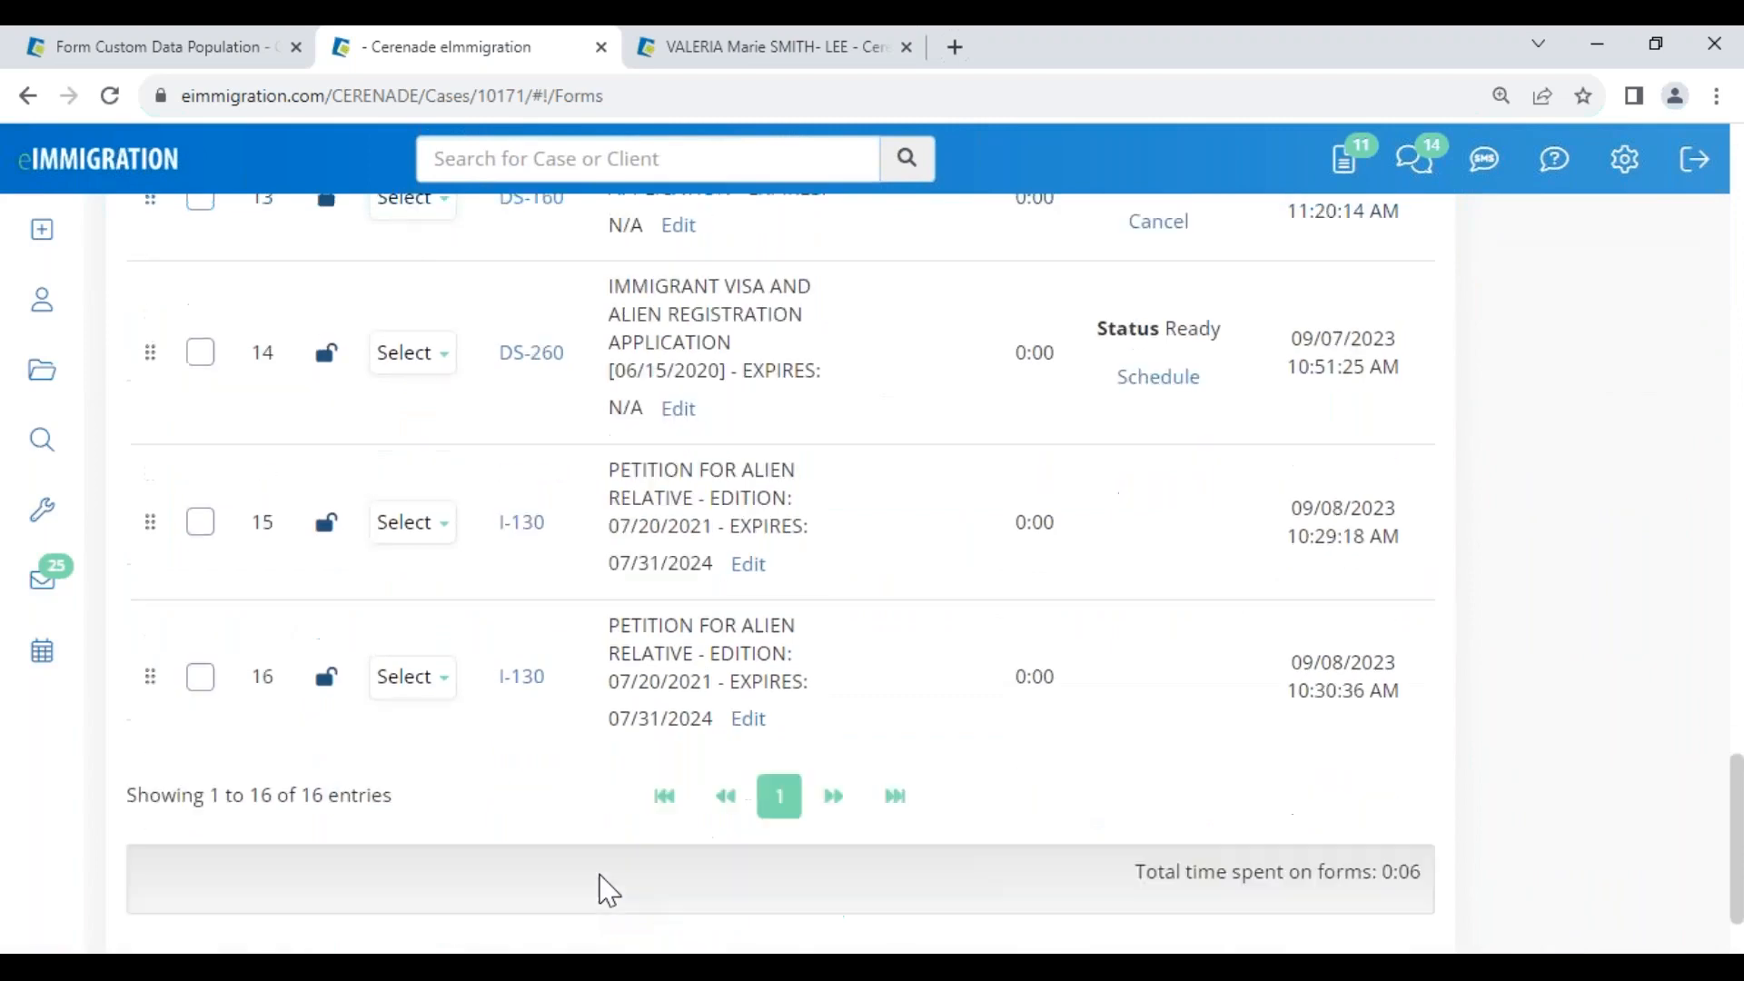
Delete the older I-130 from the case's Forms list
click(414, 386)
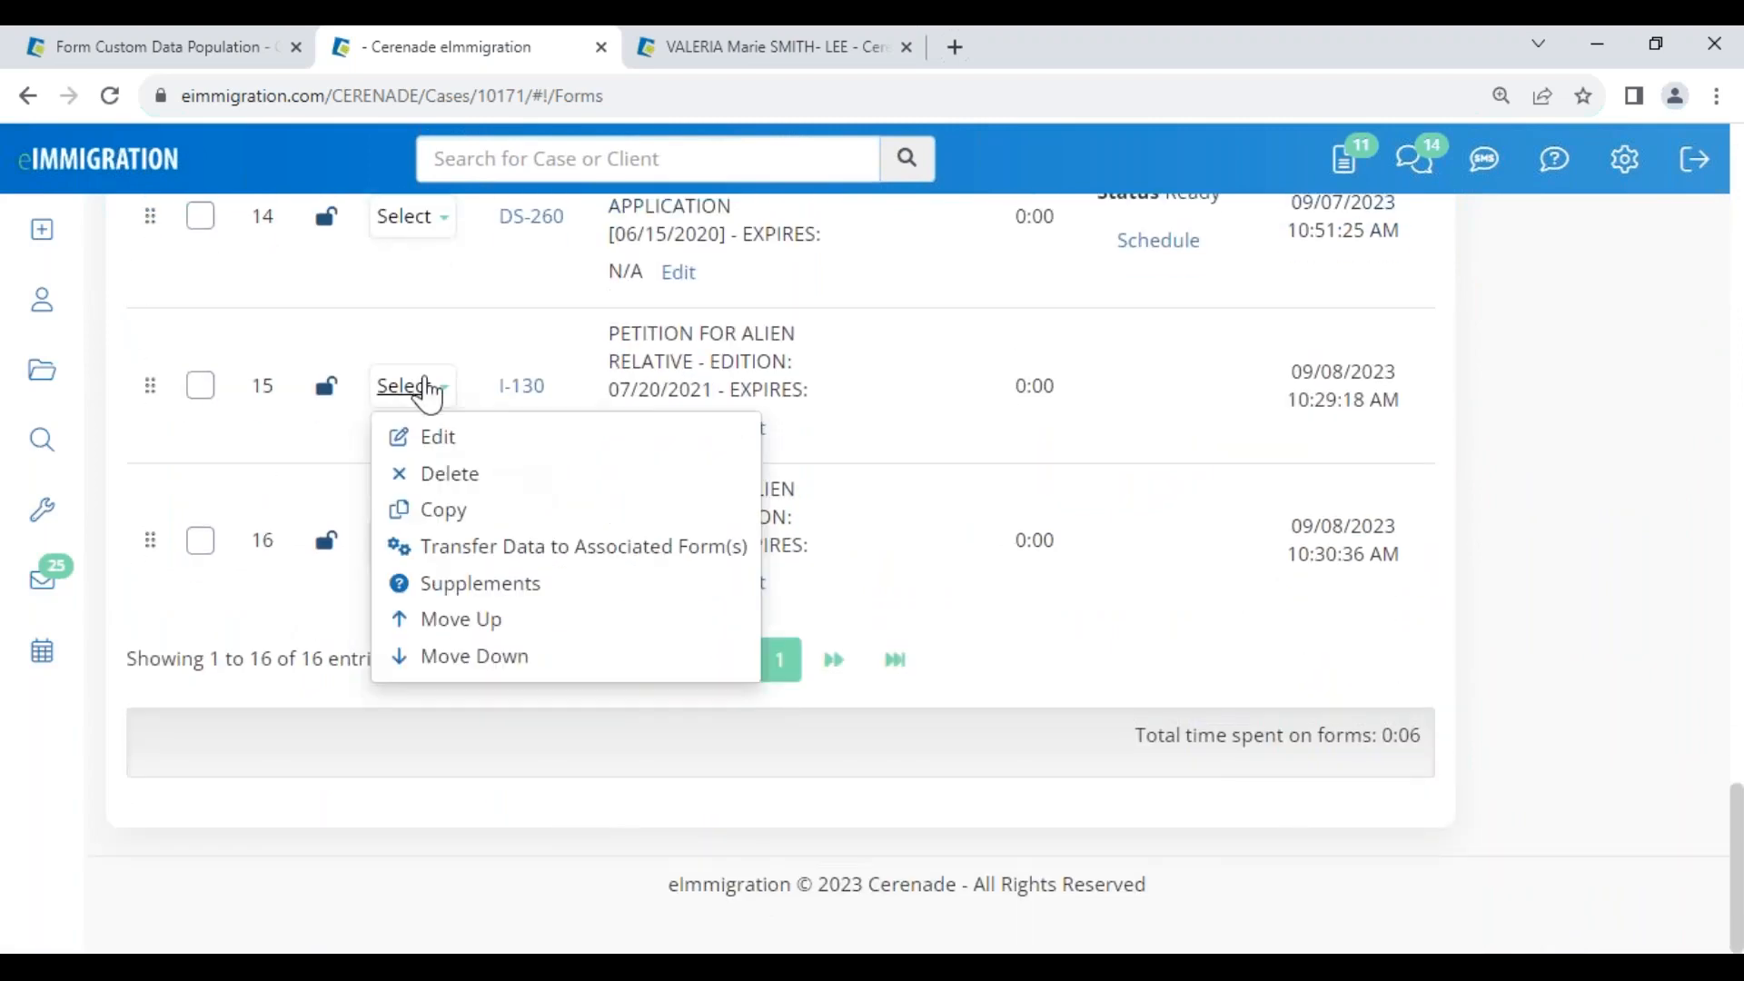
click(445, 473)
click(1232, 282)
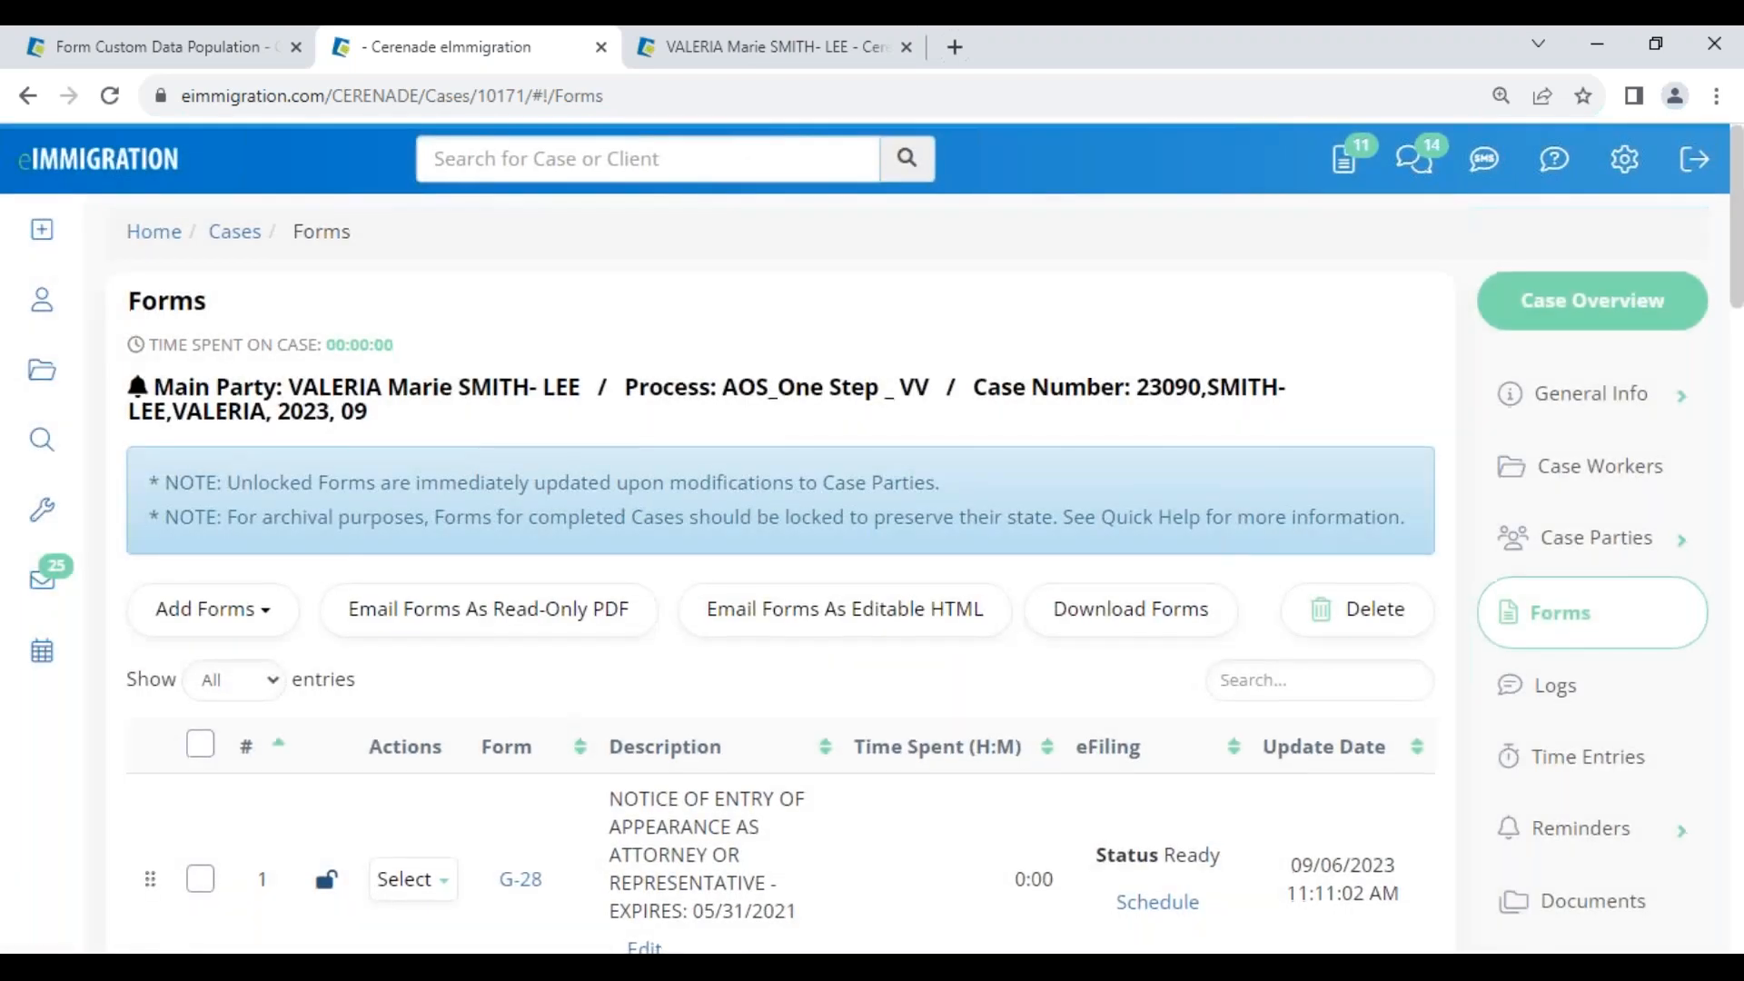
scroll(781, 581, down, 15)
scroll(533, 681, down, 5)
click(511, 545)
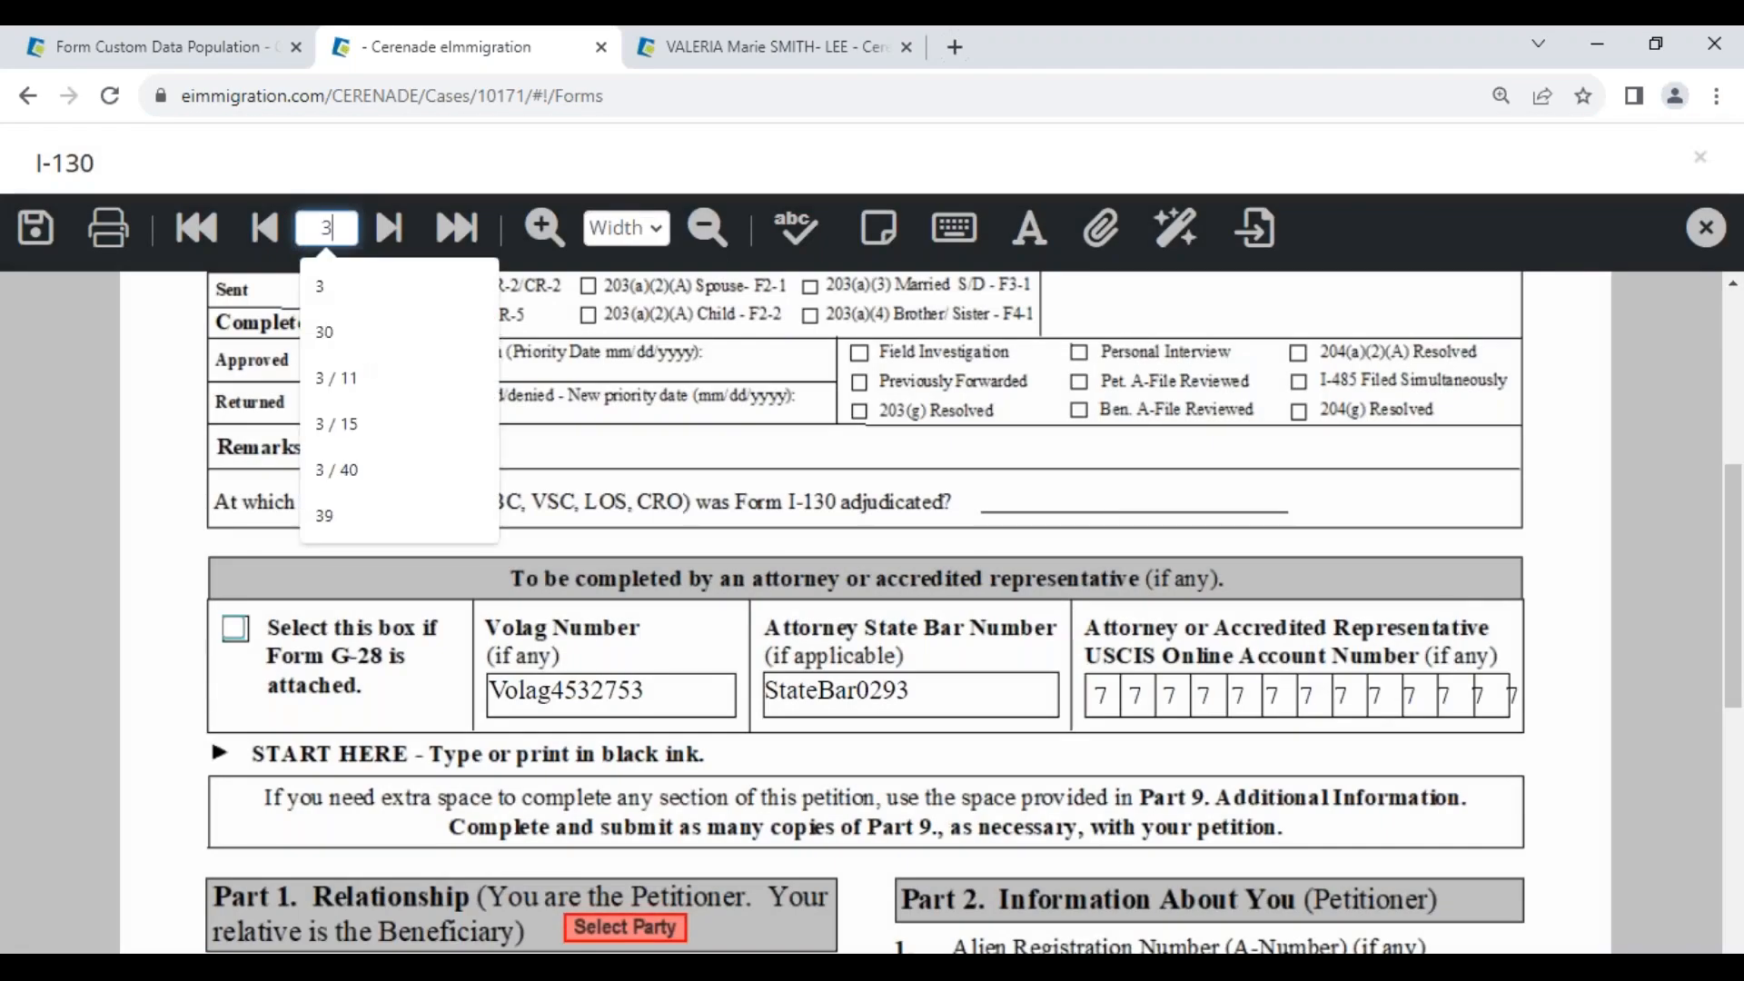
text(3)
key(Return)
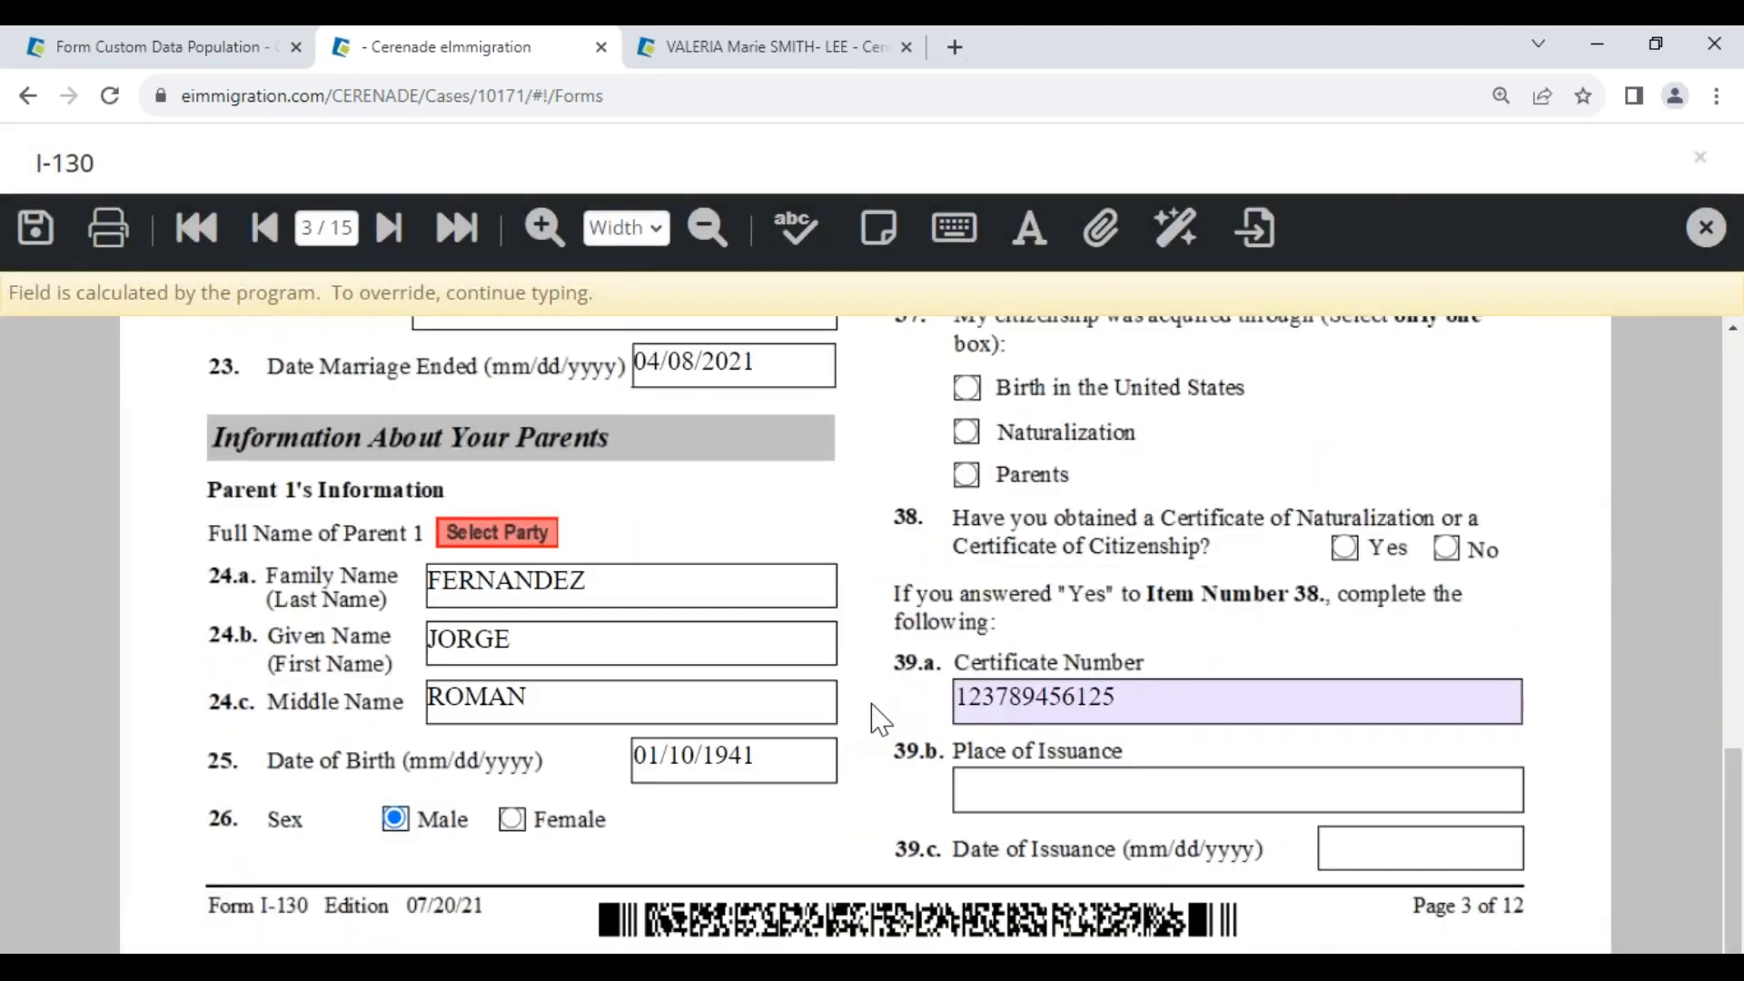
click(1157, 689)
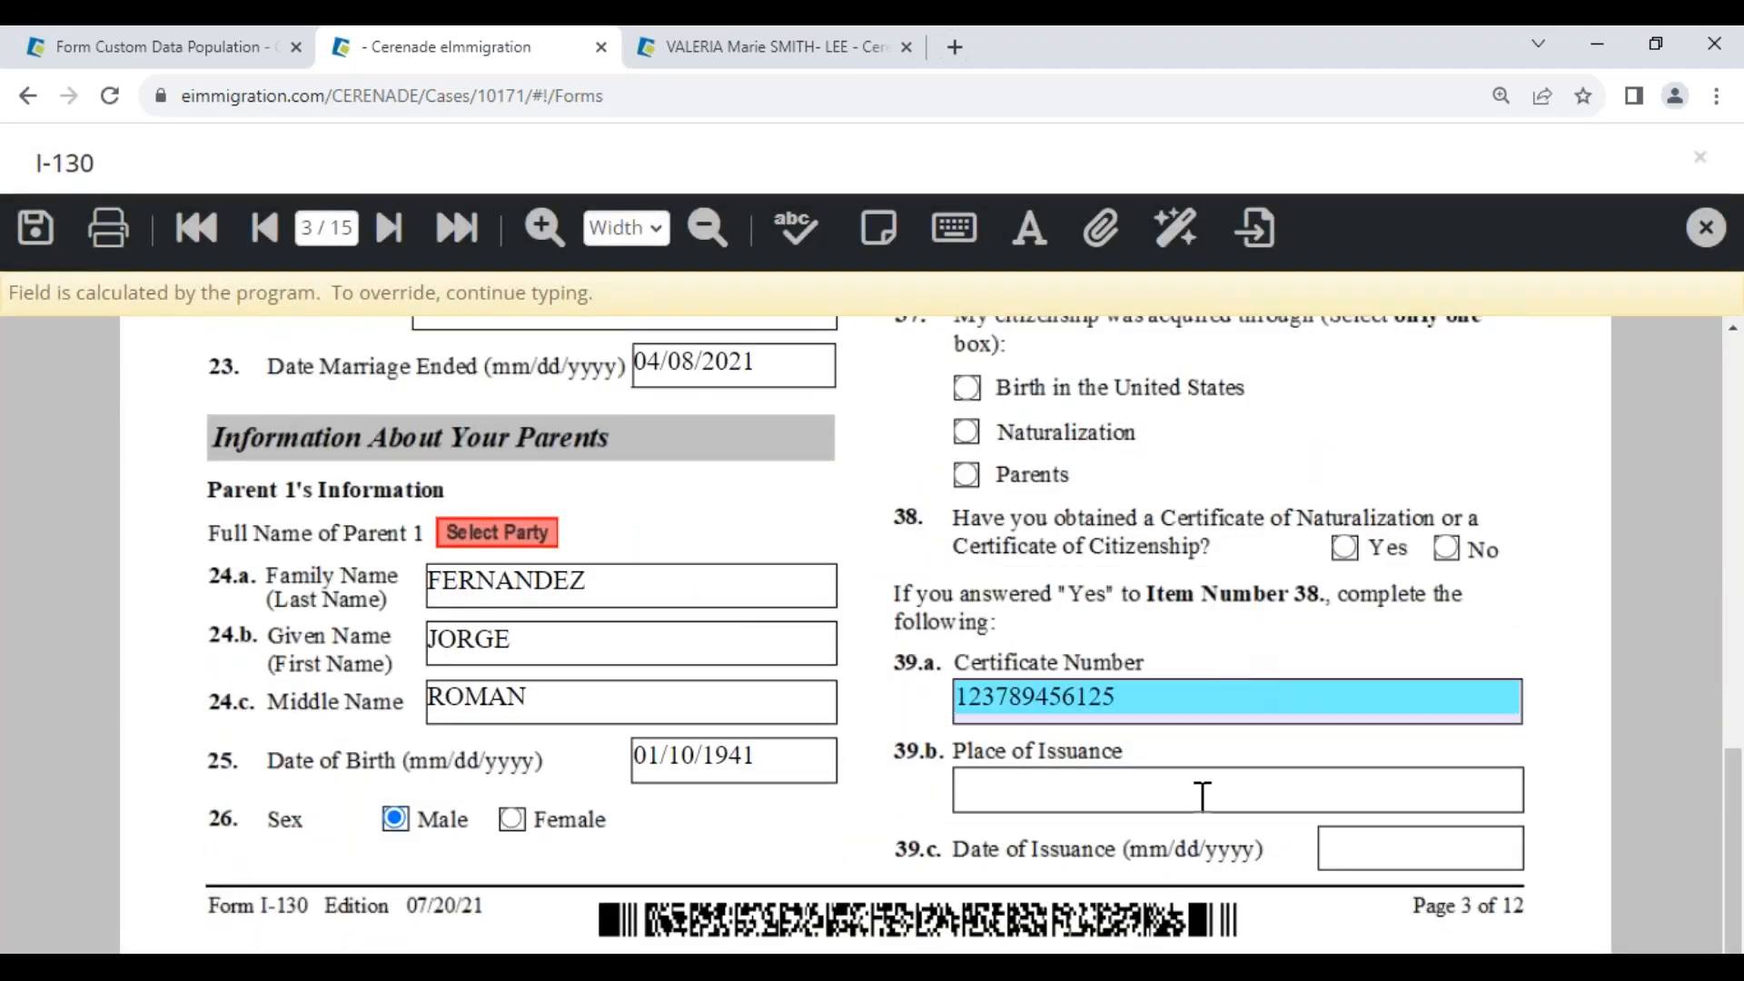
click(1202, 795)
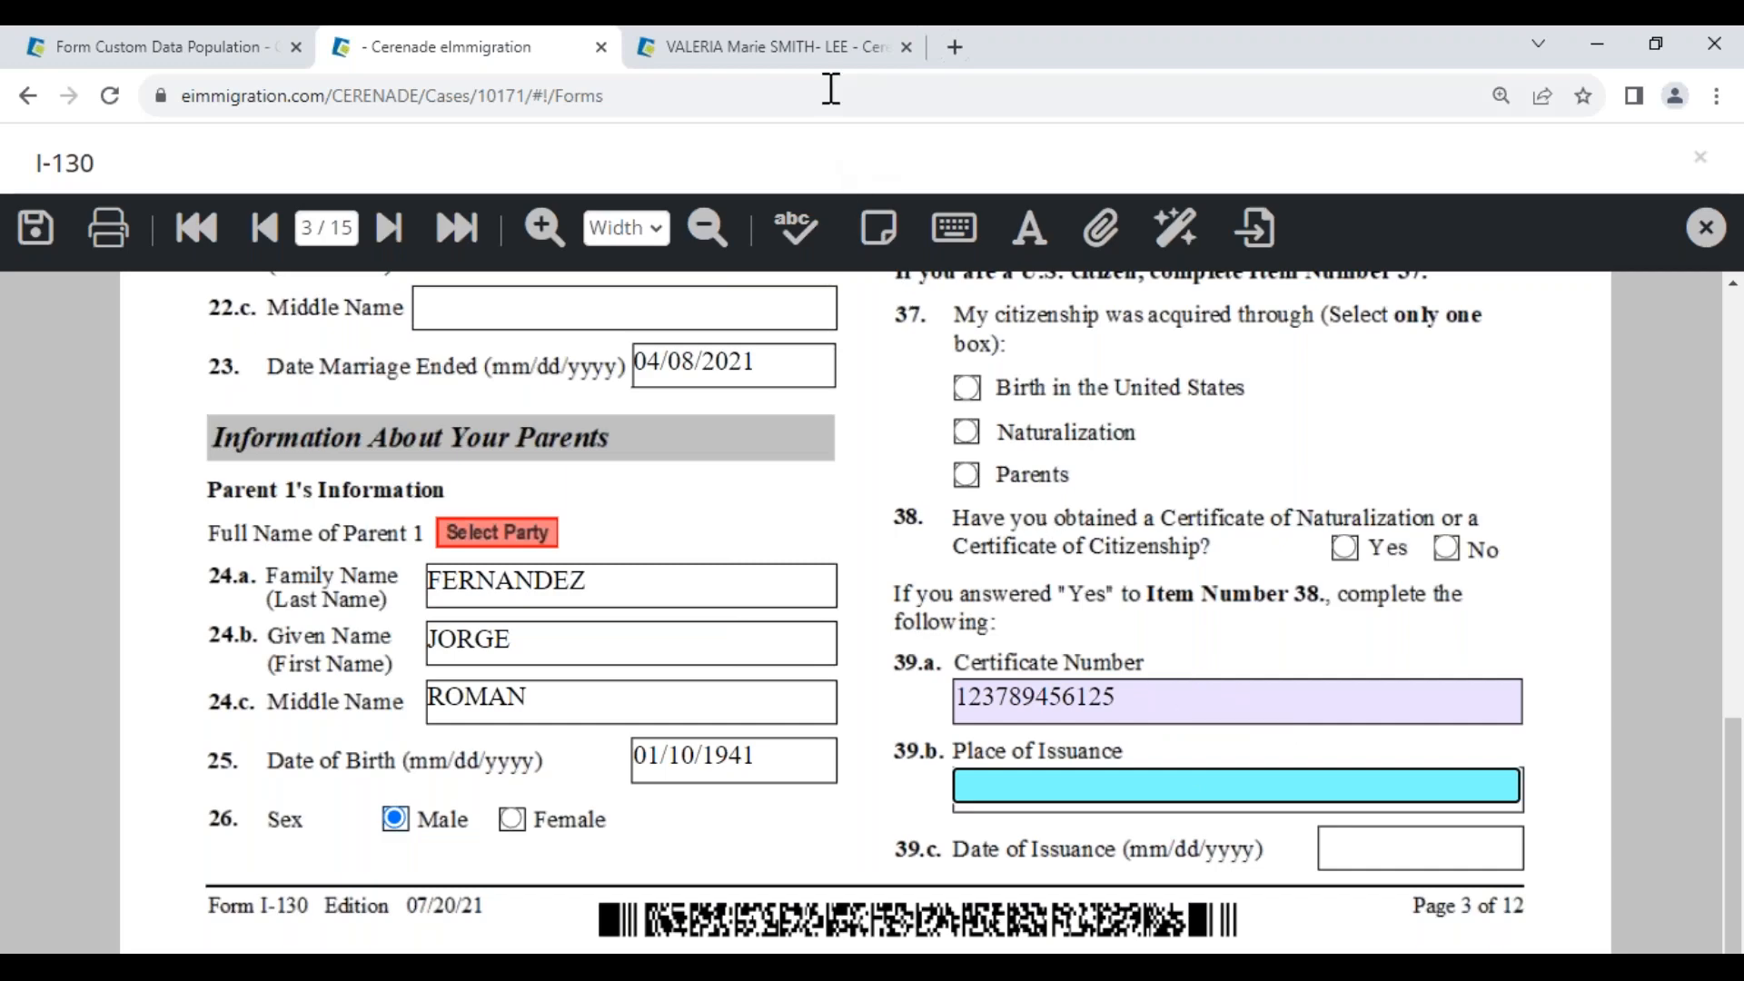
click(822, 47)
drag(588, 747, 426, 717)
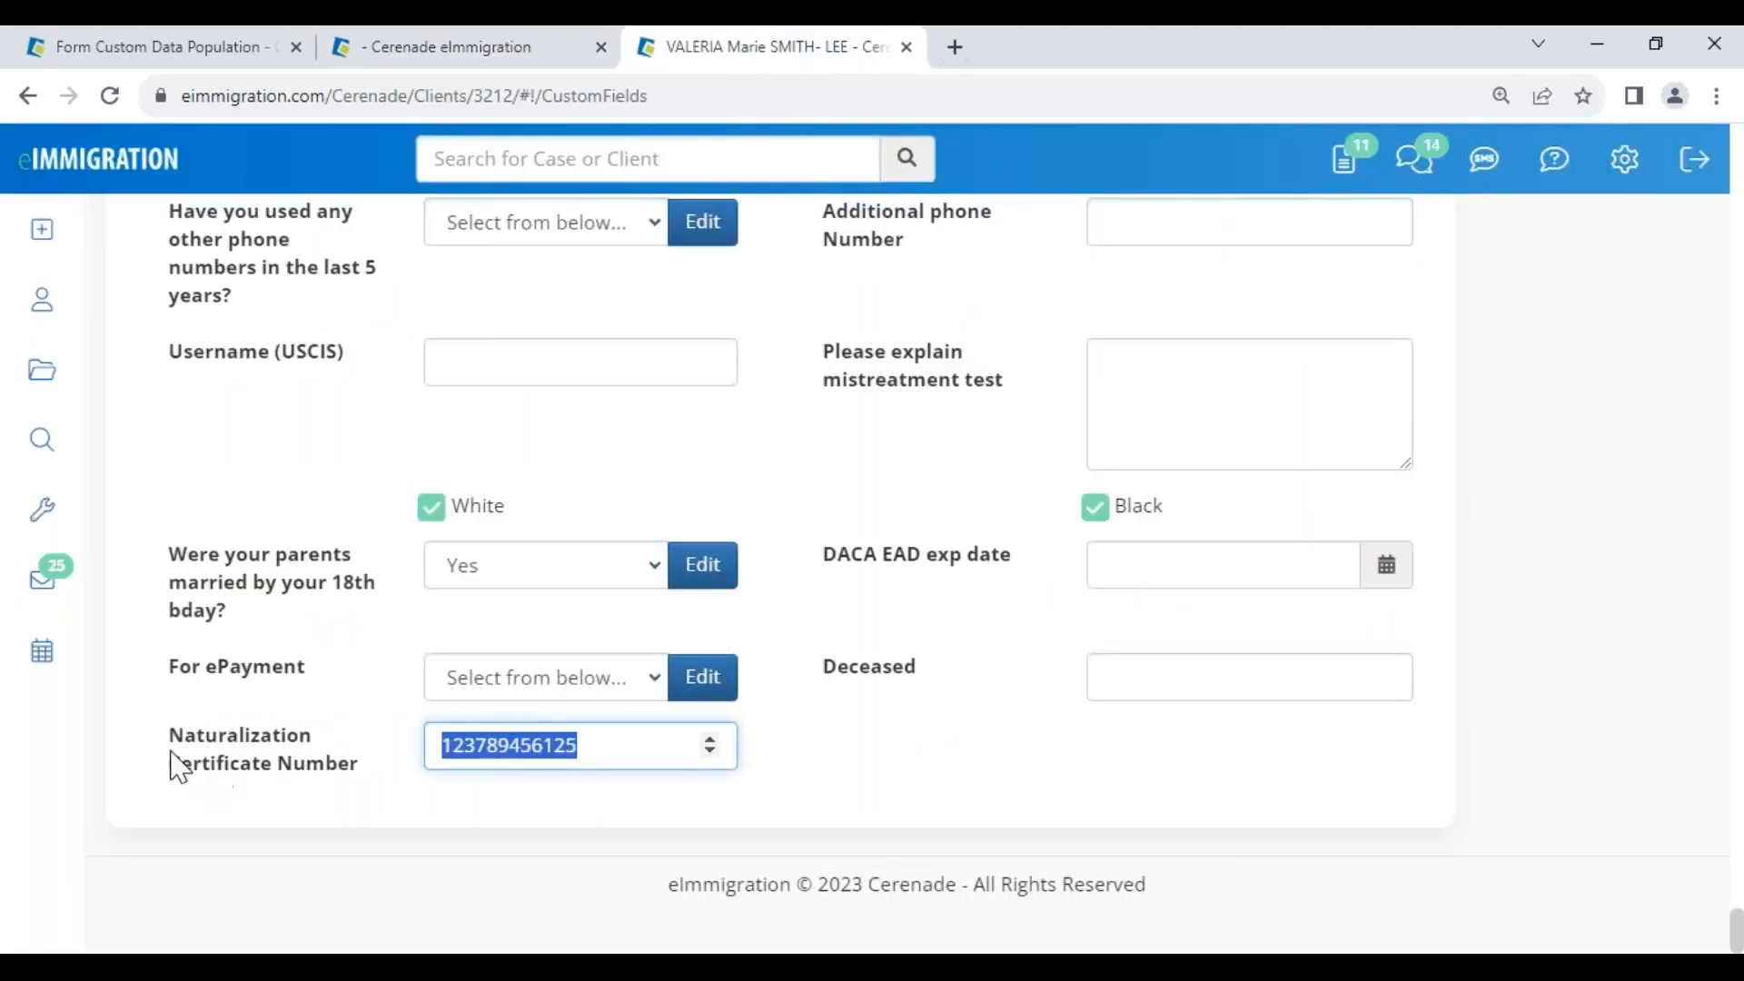
drag(169, 734, 342, 779)
click(354, 786)
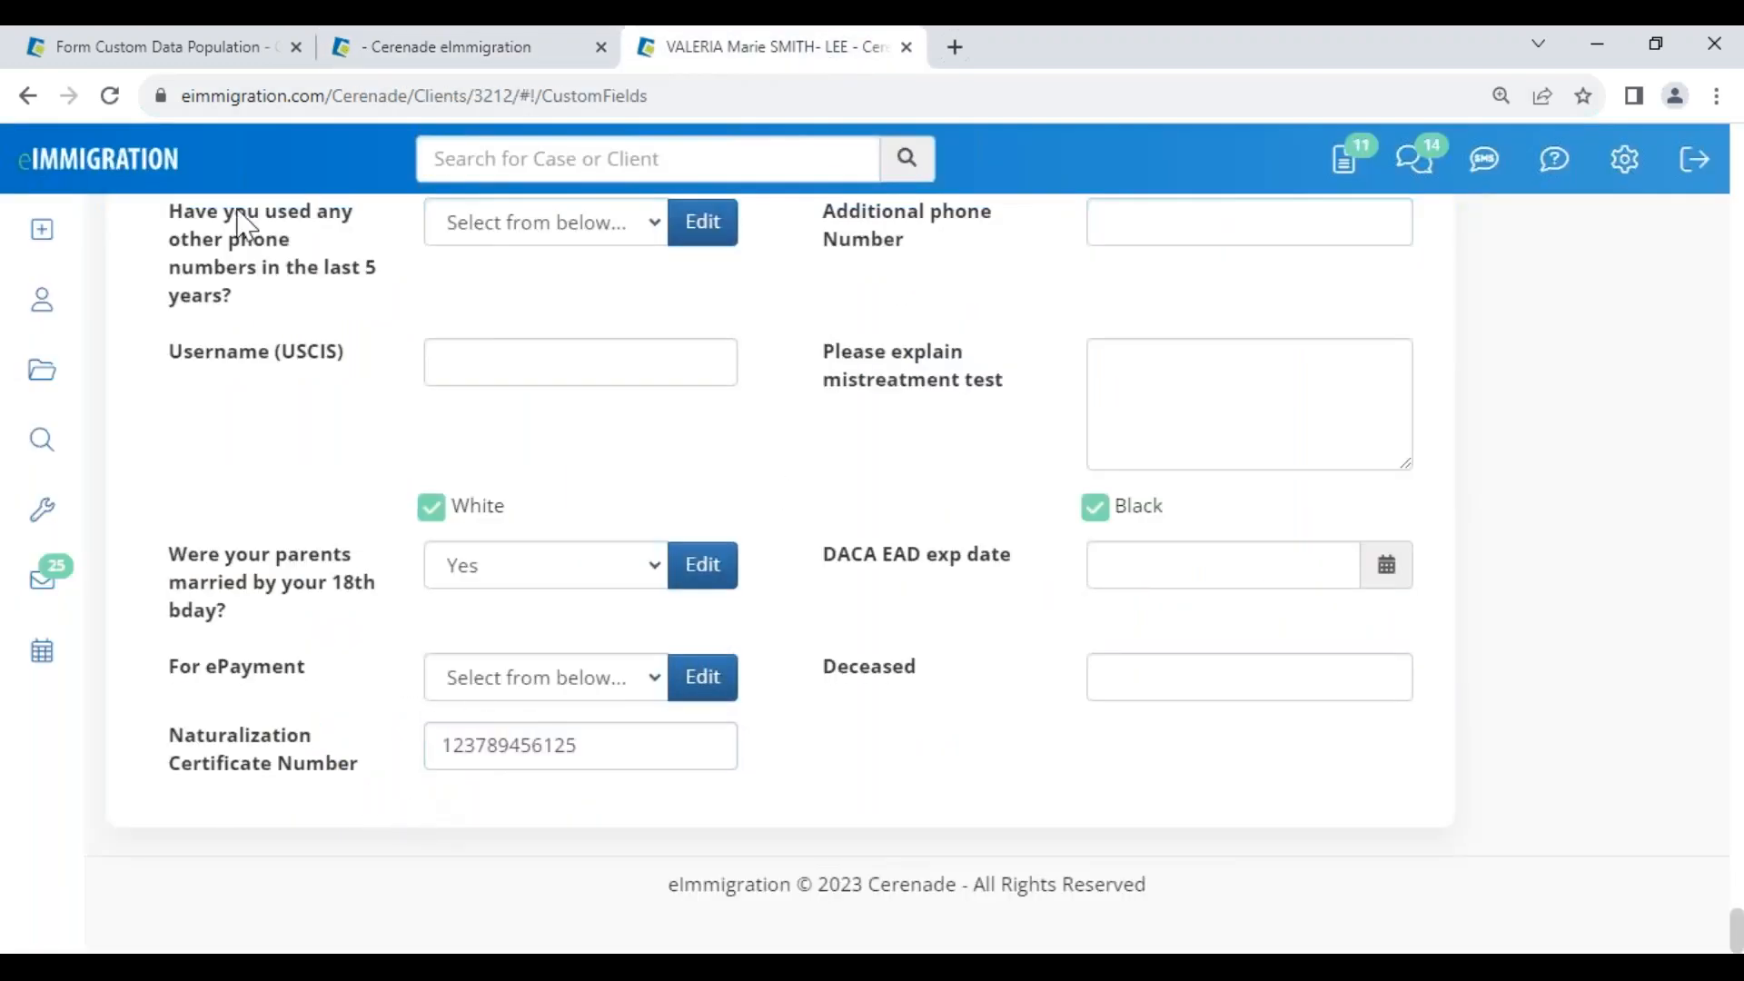
click(184, 50)
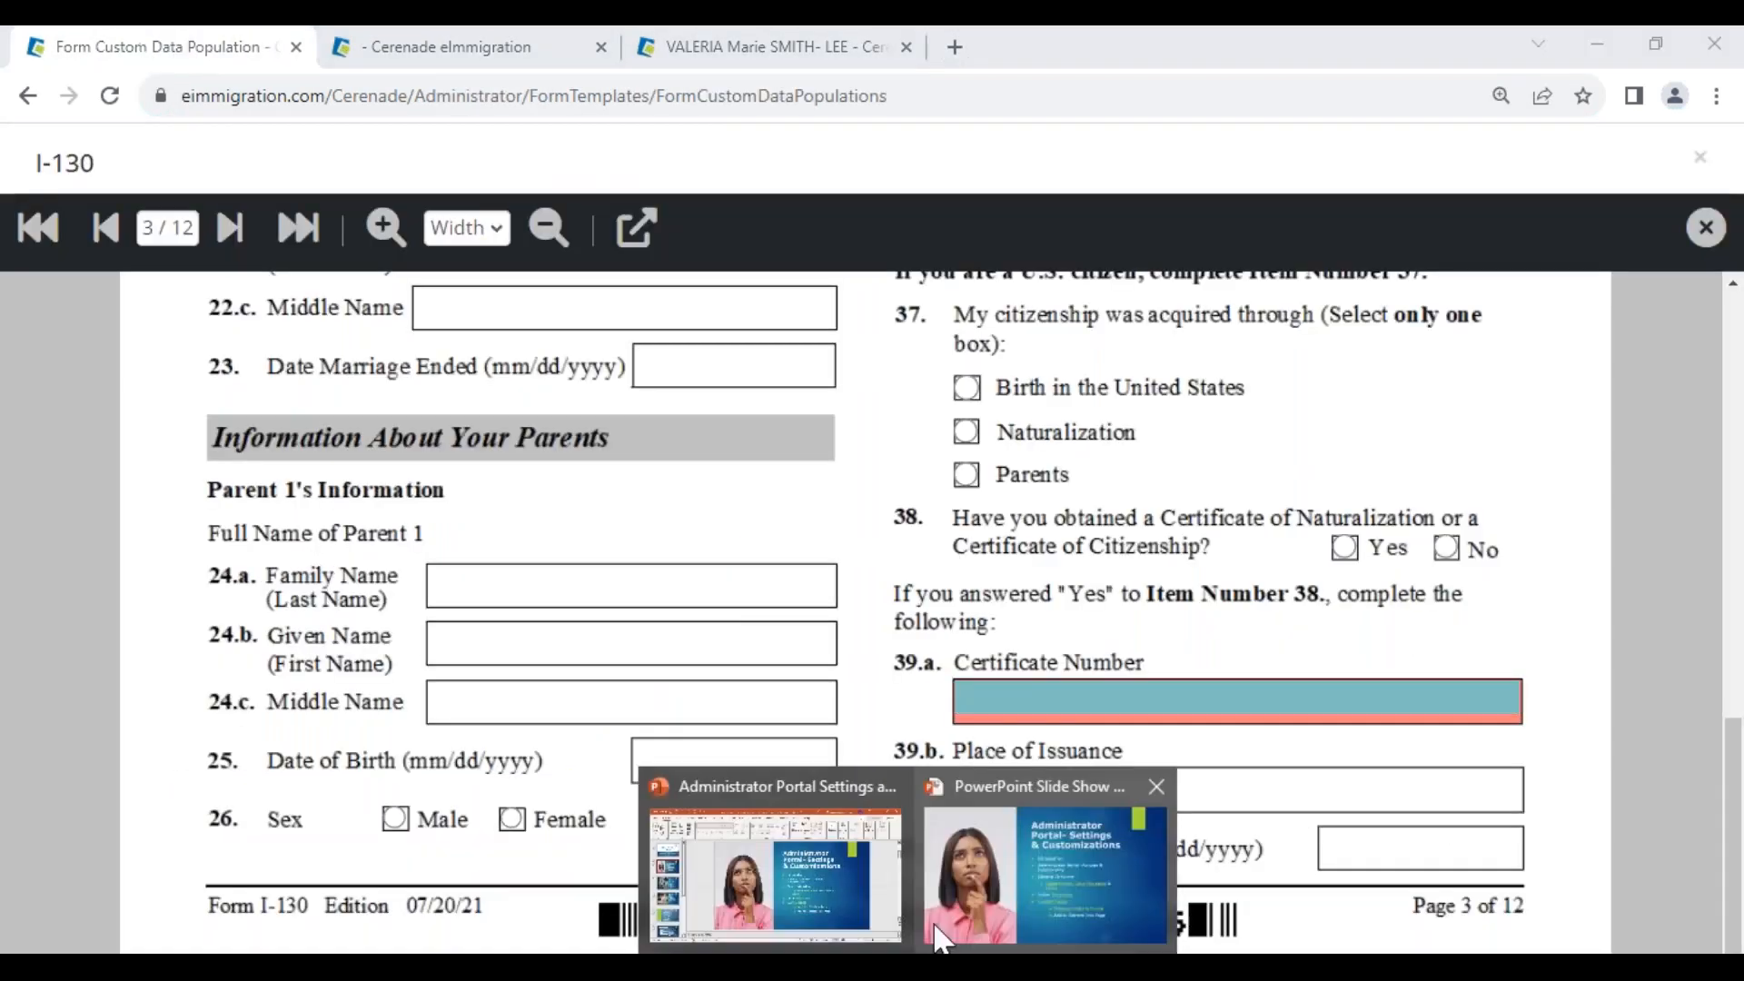
click(946, 902)
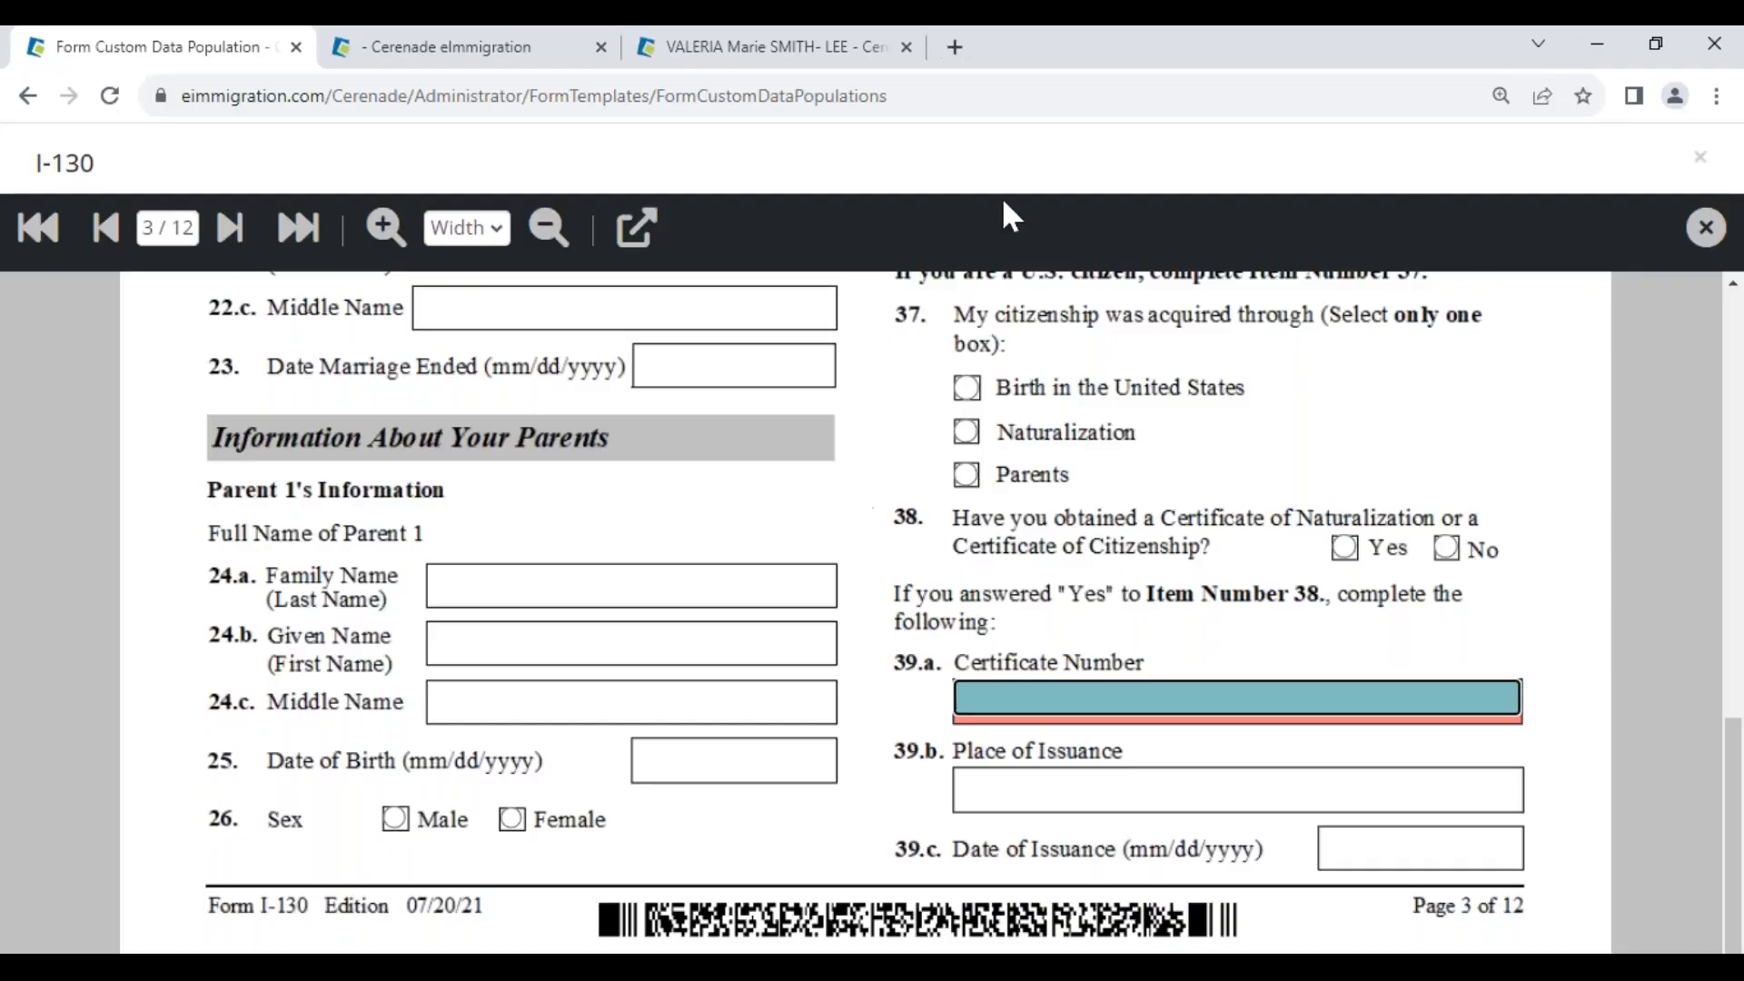
click(690, 48)
scroll(1060, 713, up, 20)
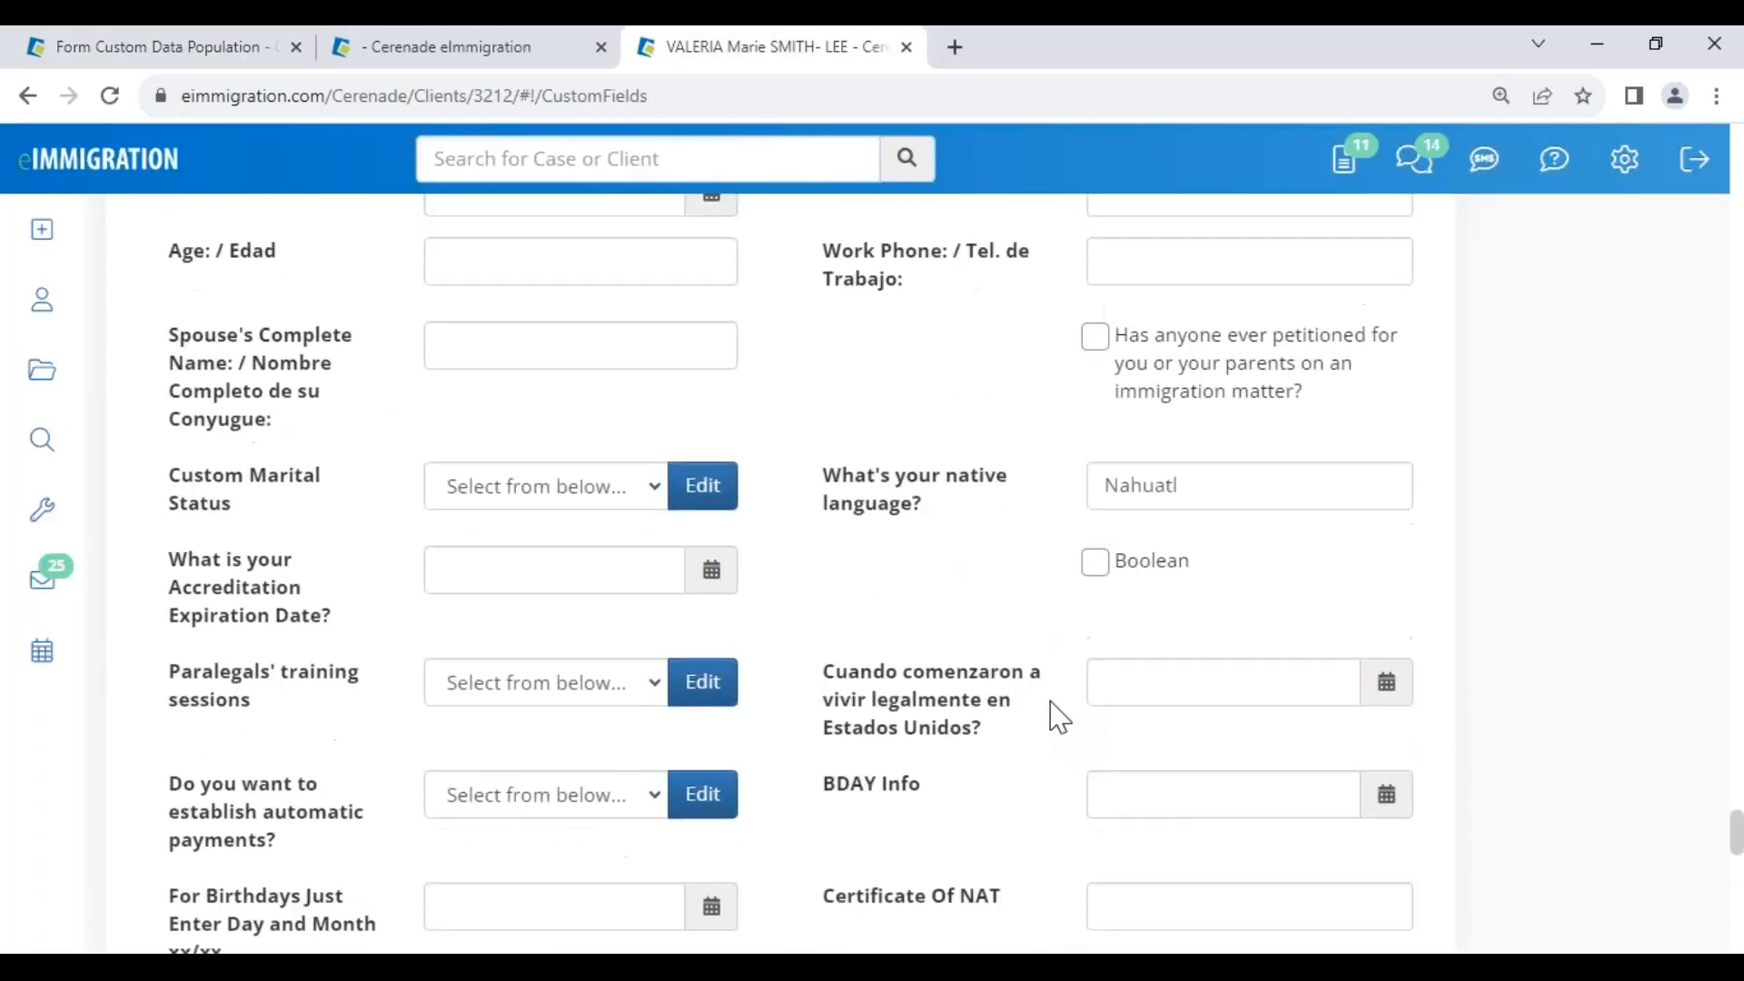
scroll(1034, 727, up, 10)
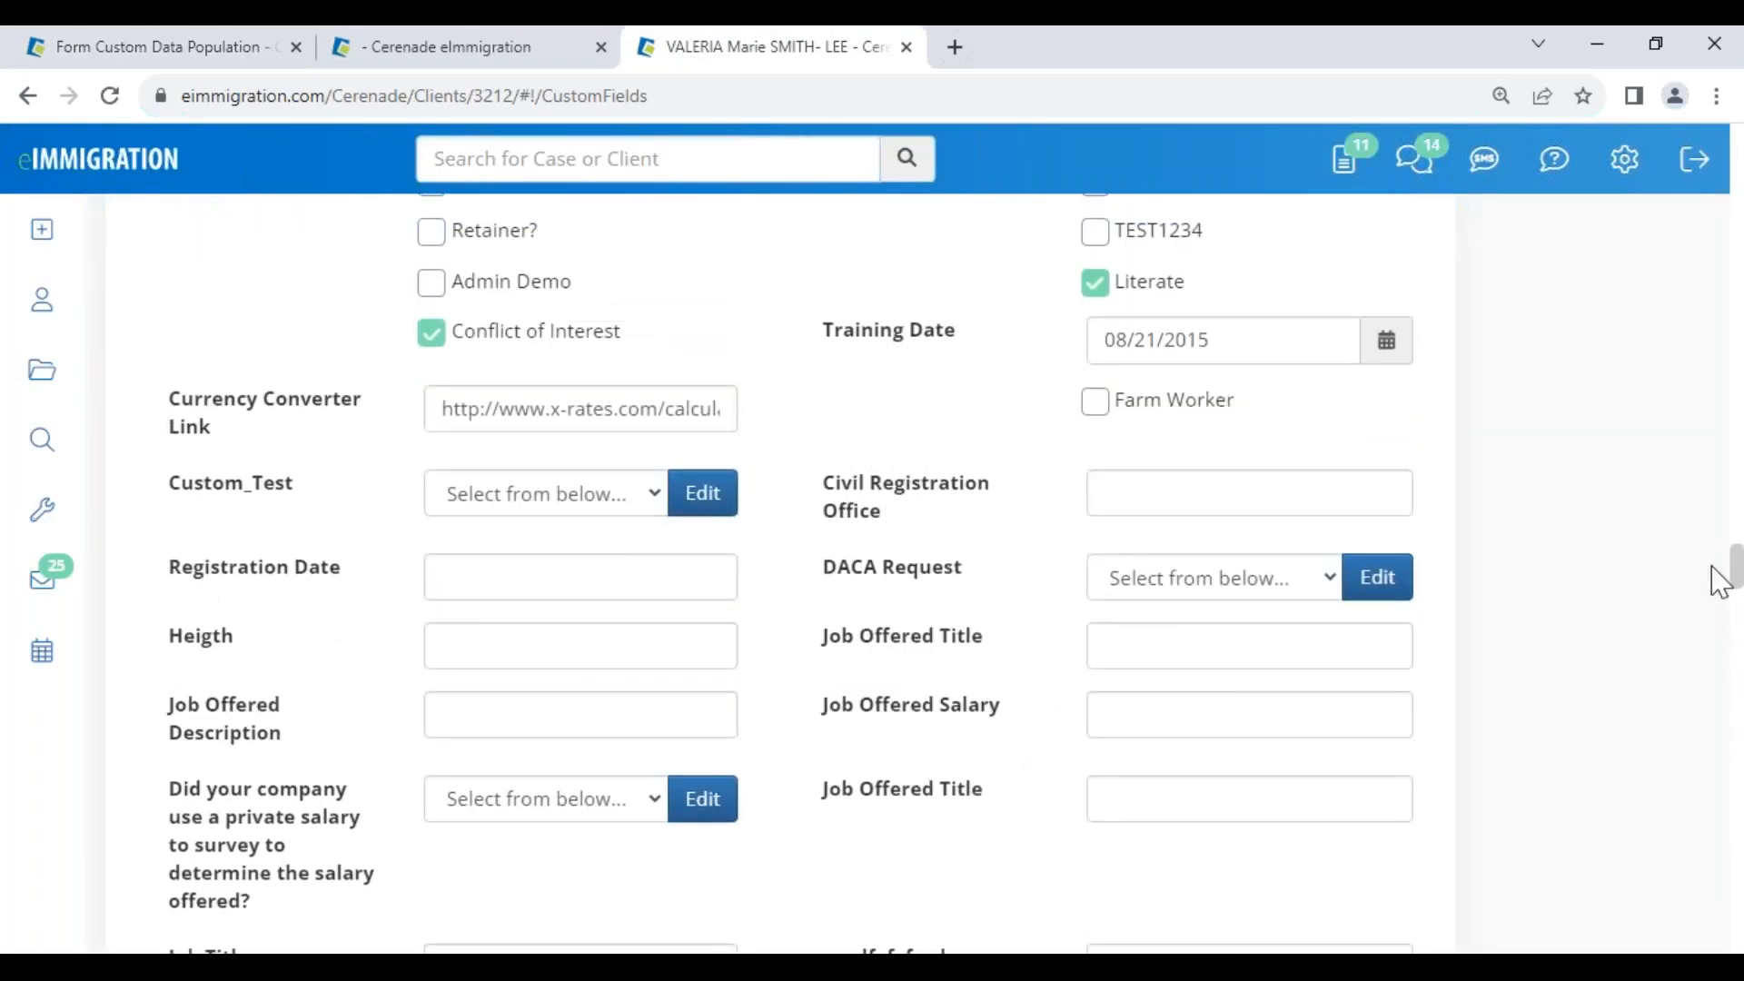
drag(1732, 576, 1712, 182)
click(1699, 164)
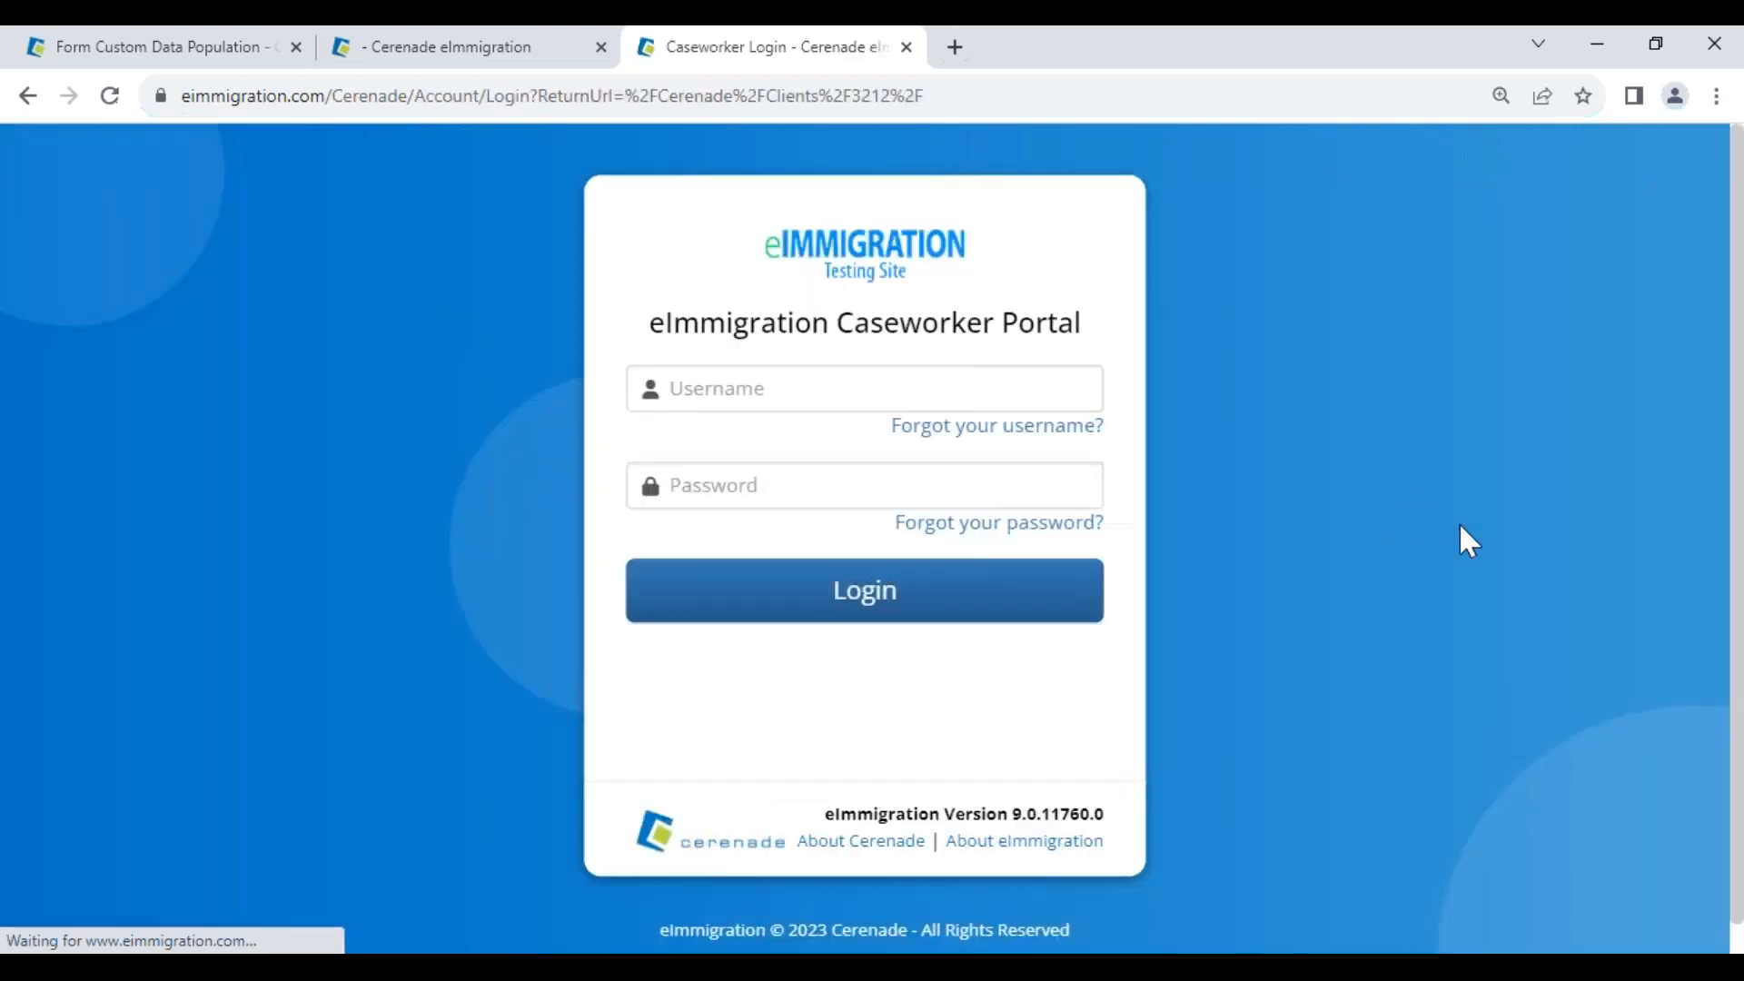
Log back in to eImmigration and dismiss the Client Alerts on the client's General Info page
click(852, 587)
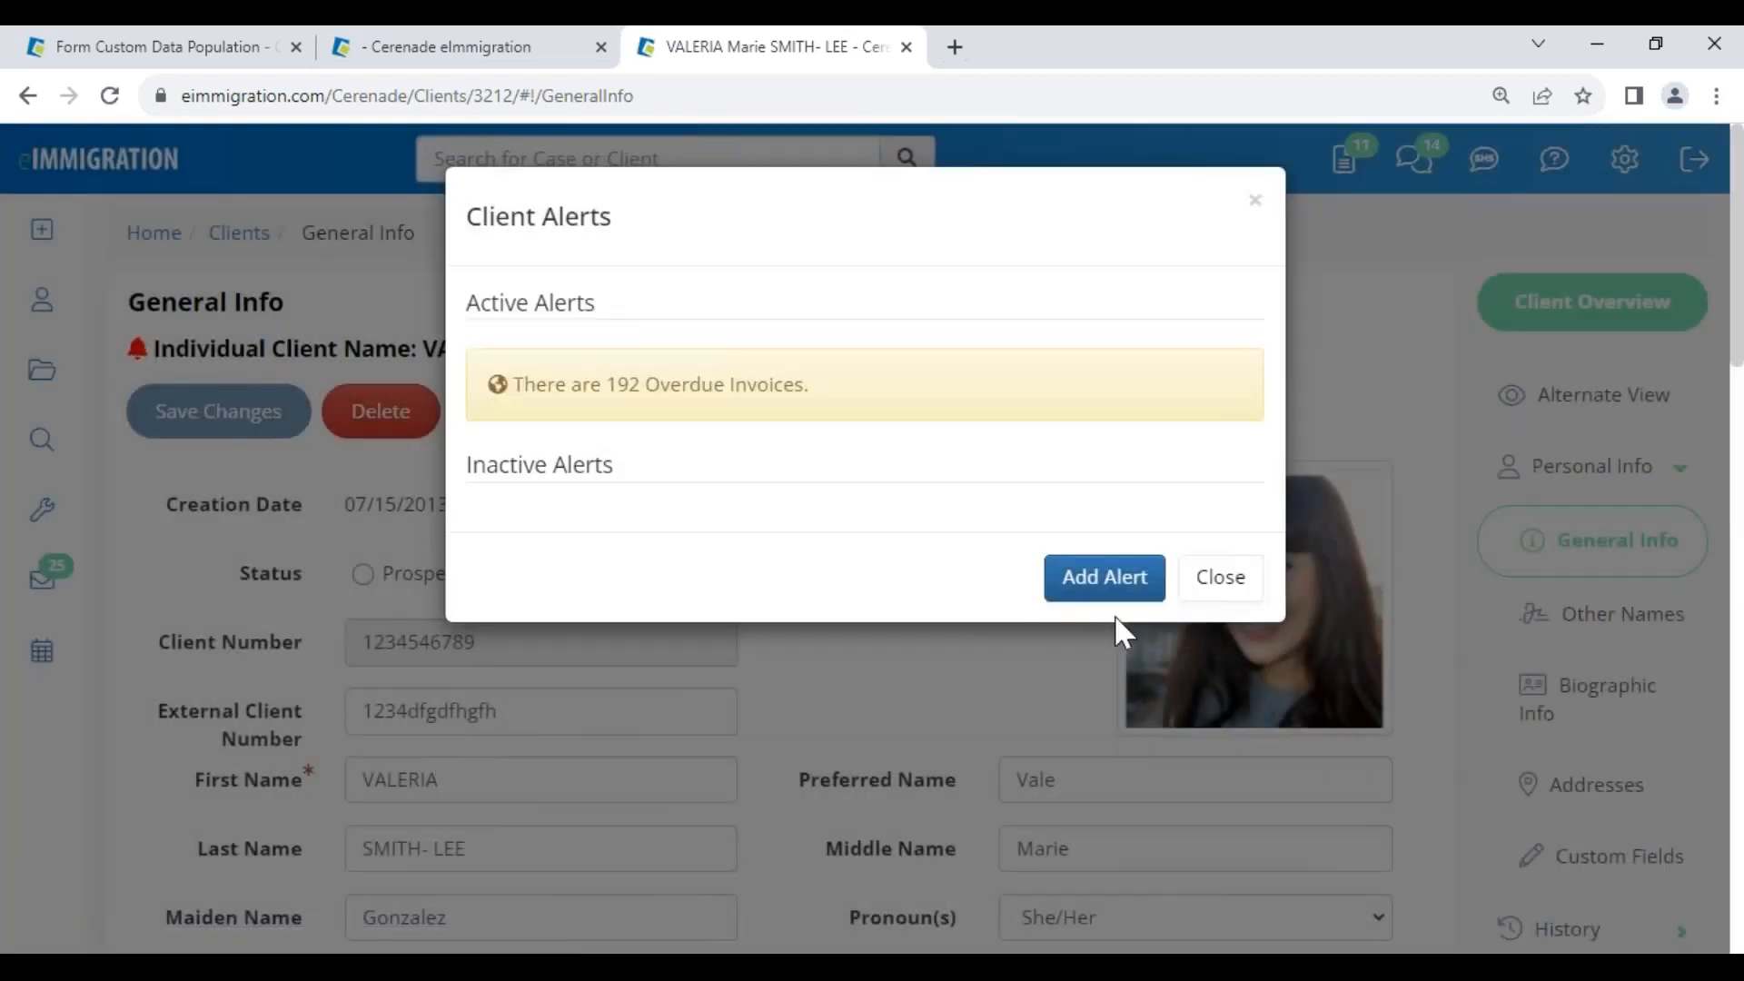
click(1246, 576)
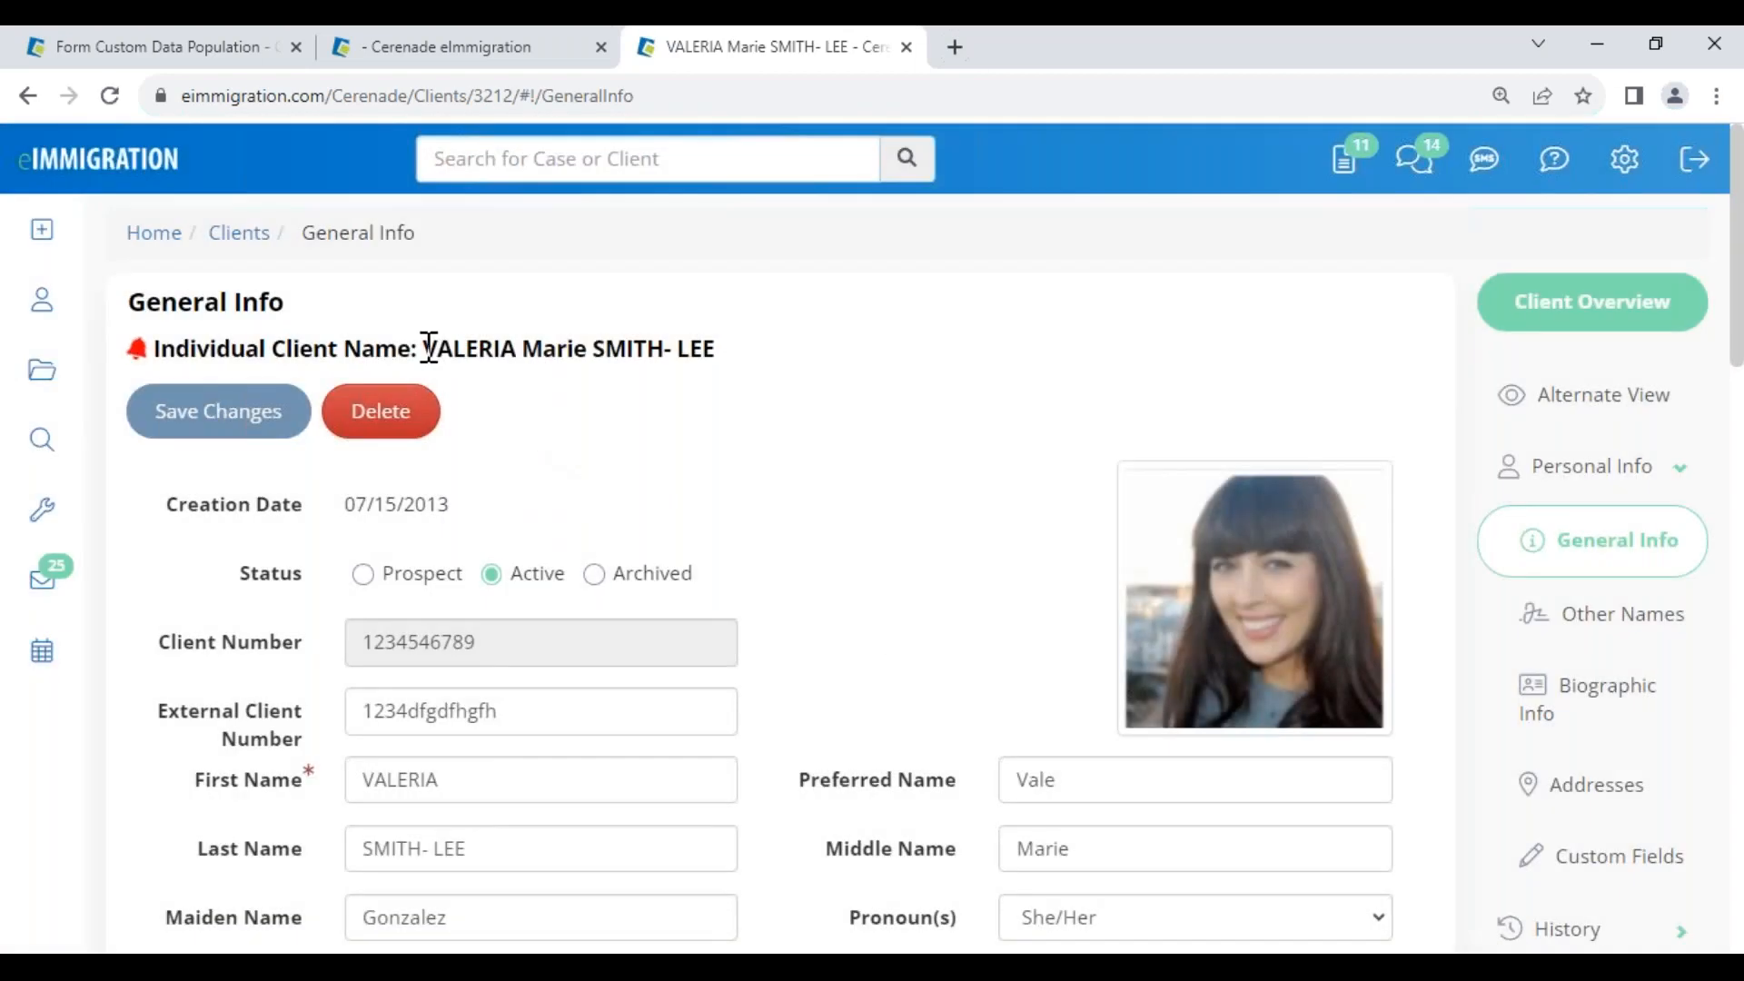
drag(428, 347, 717, 382)
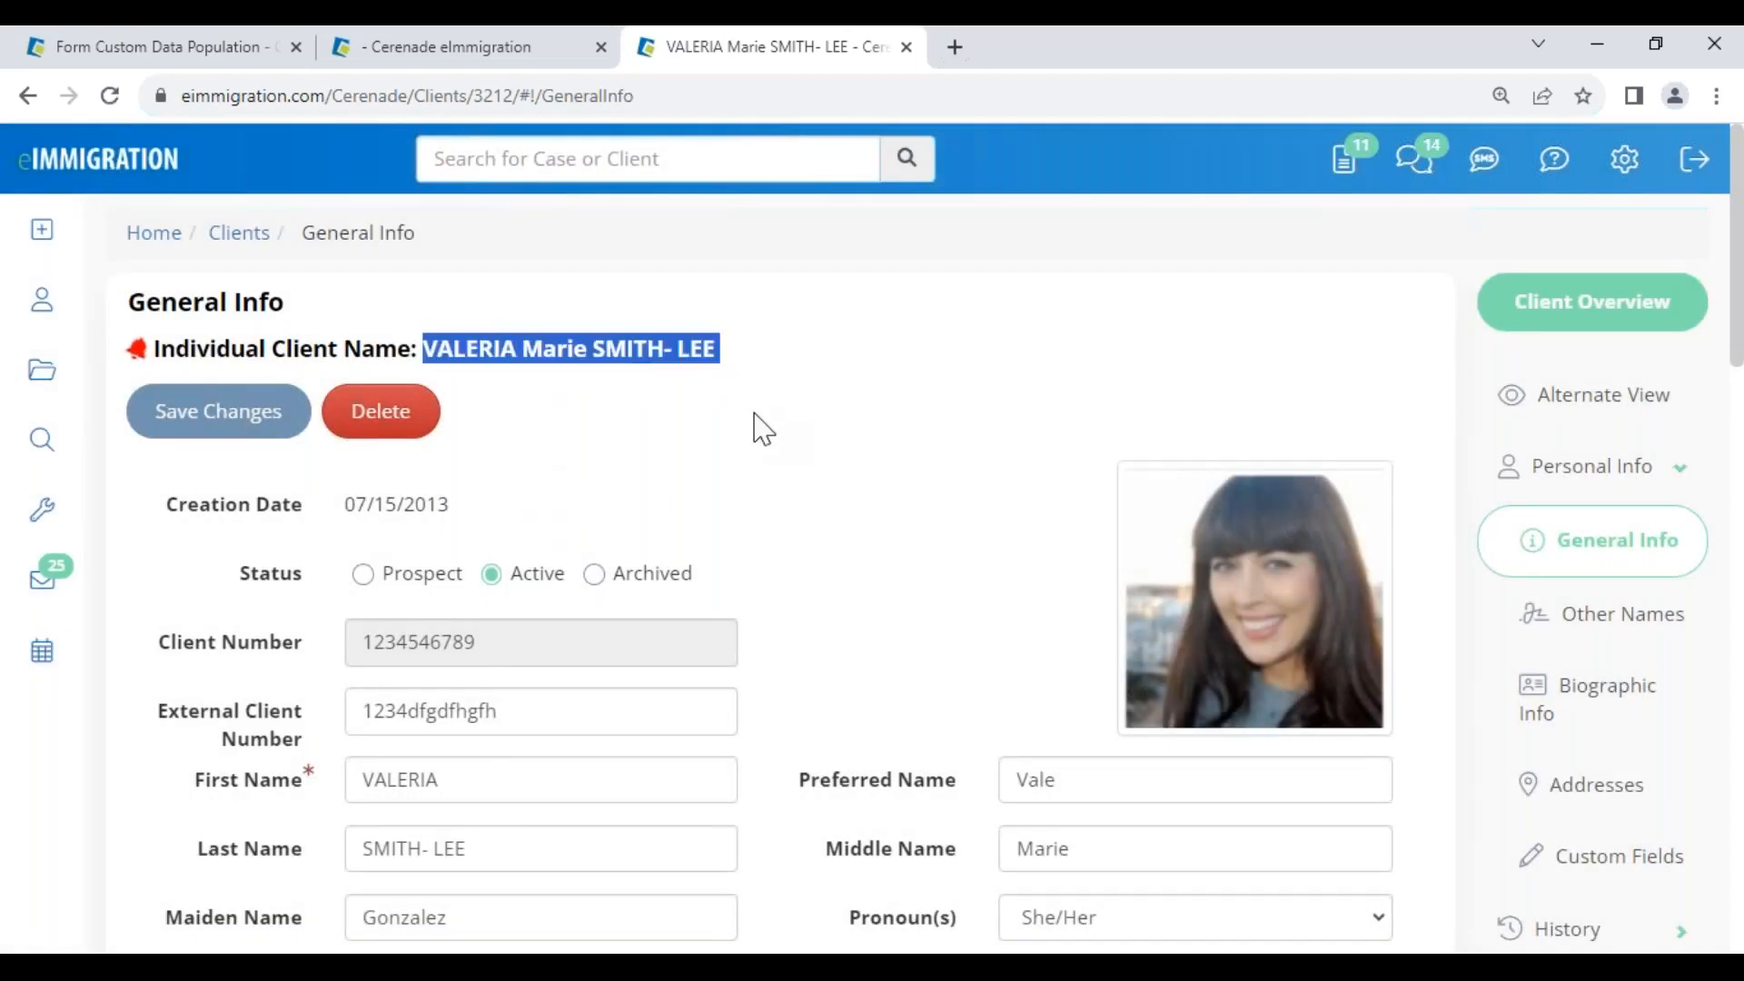
drag(128, 301, 297, 325)
Review the client's General Info Custom Fields section, including Full Name Native Alphabet
scroll(837, 631, down, 10)
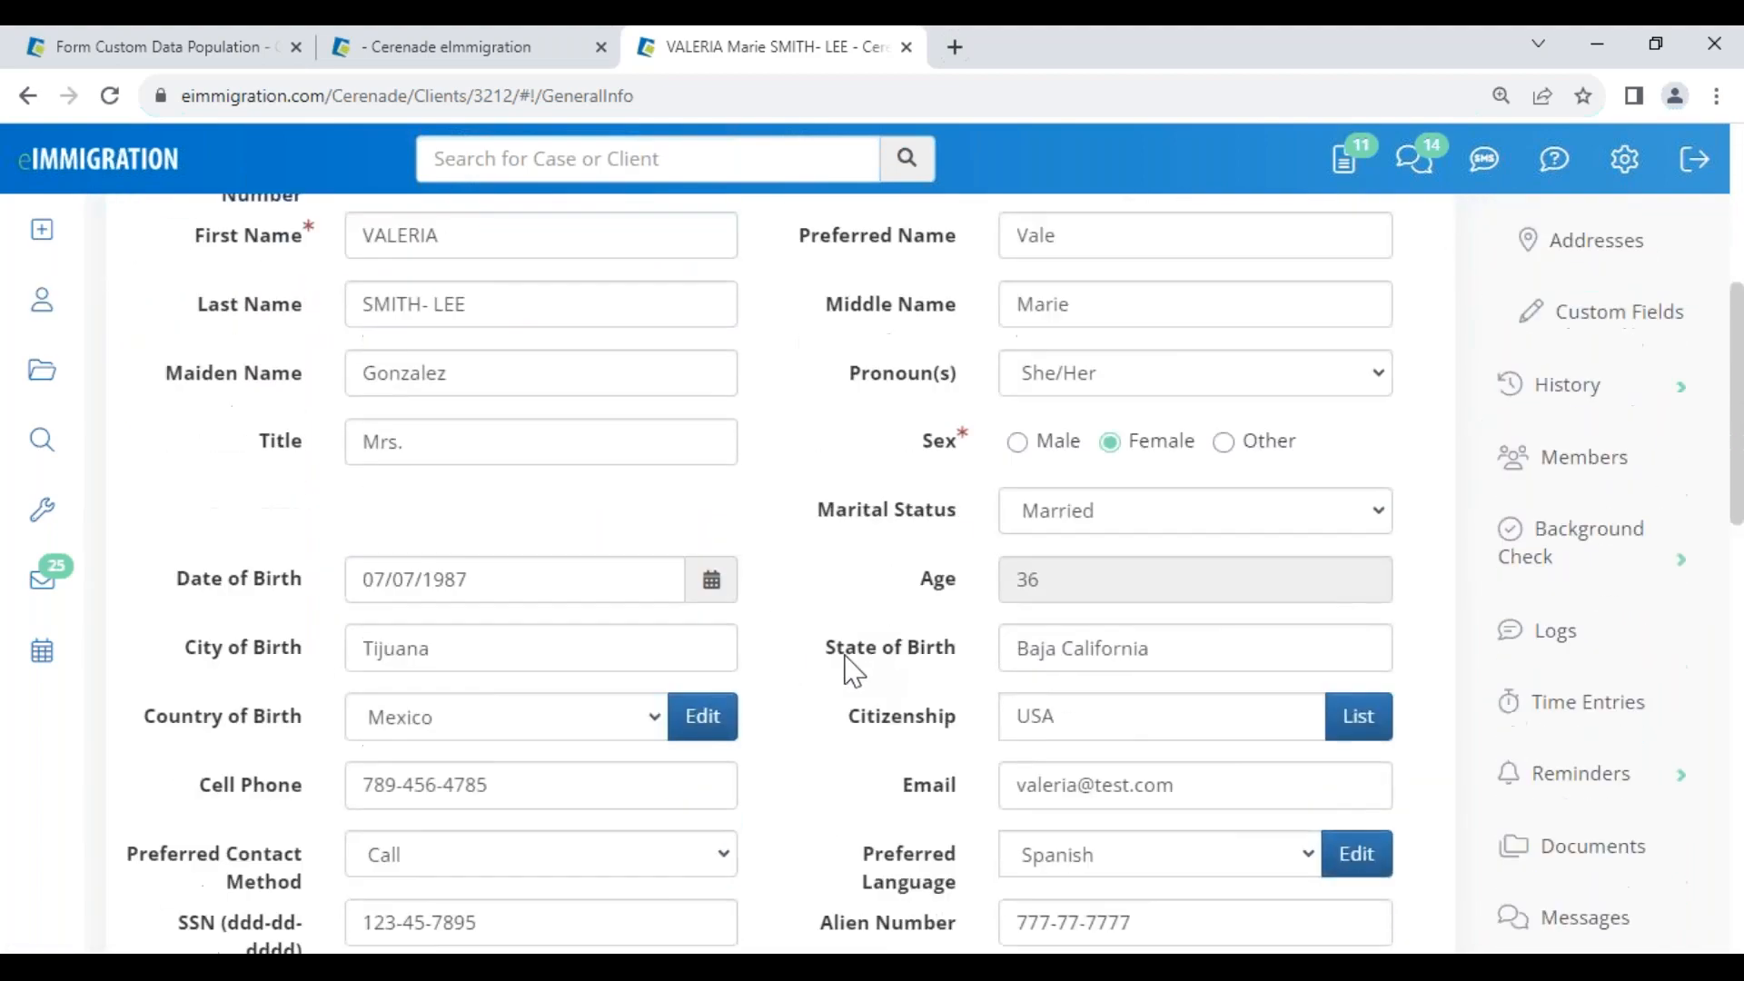
scroll(840, 750, up, 10)
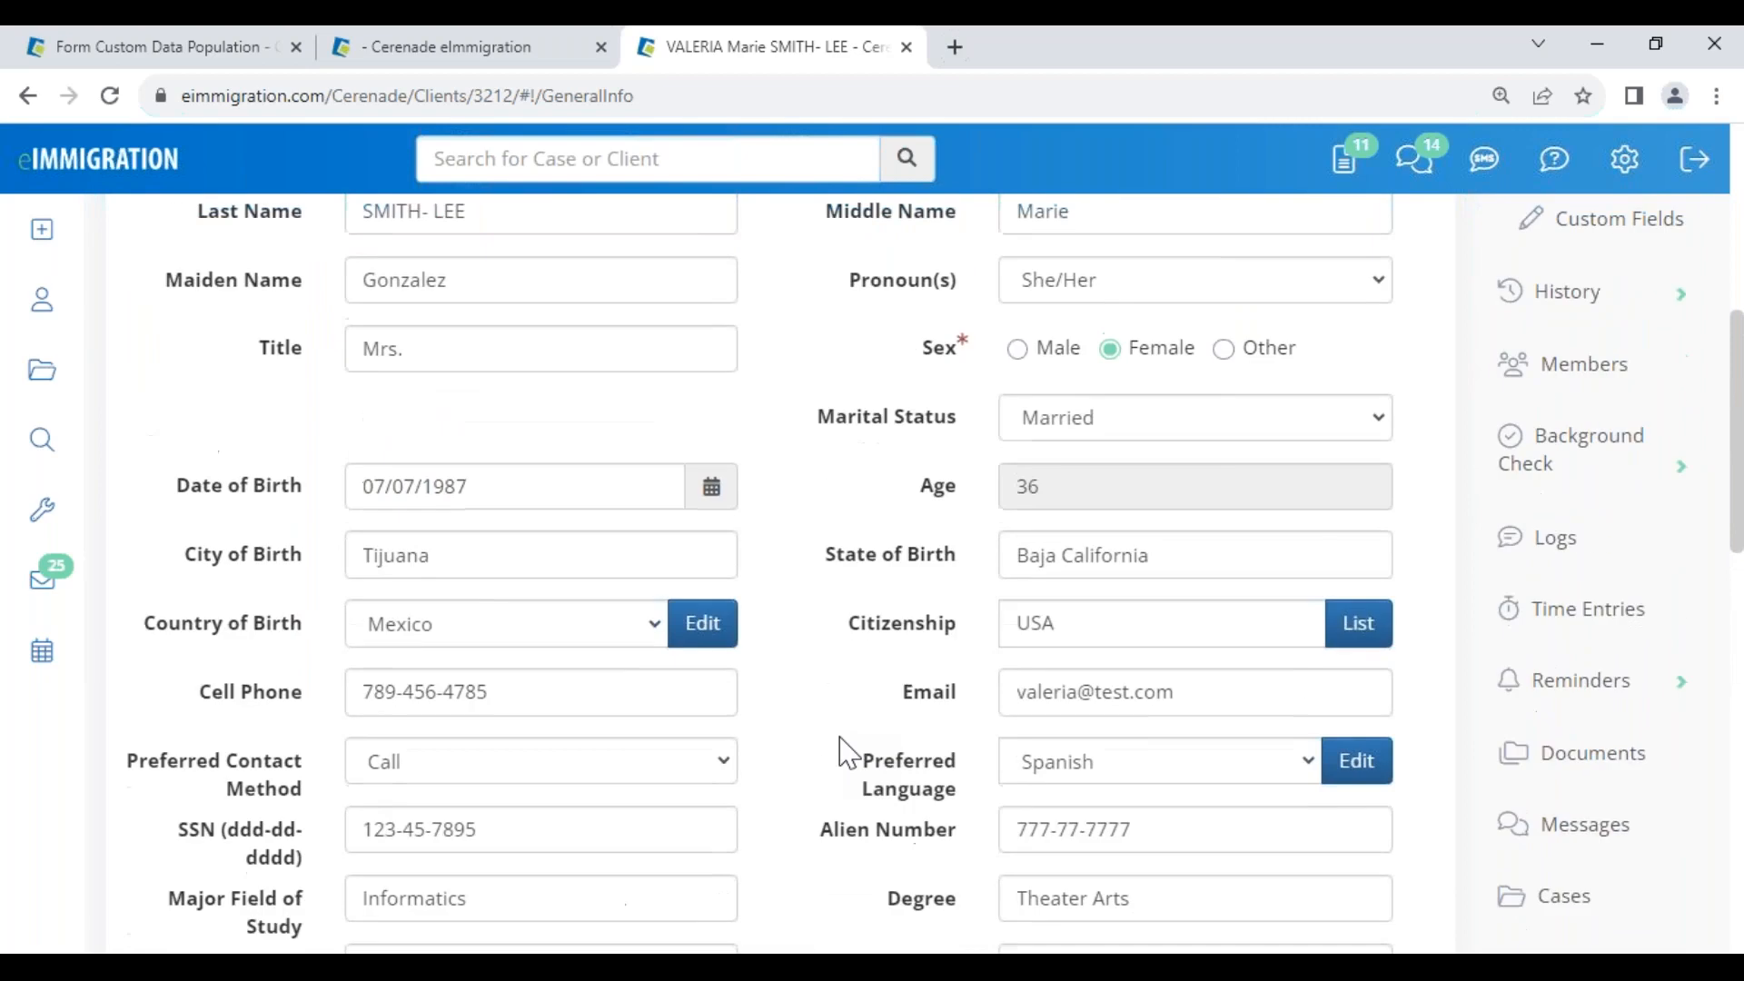
scroll(850, 447, up, 2)
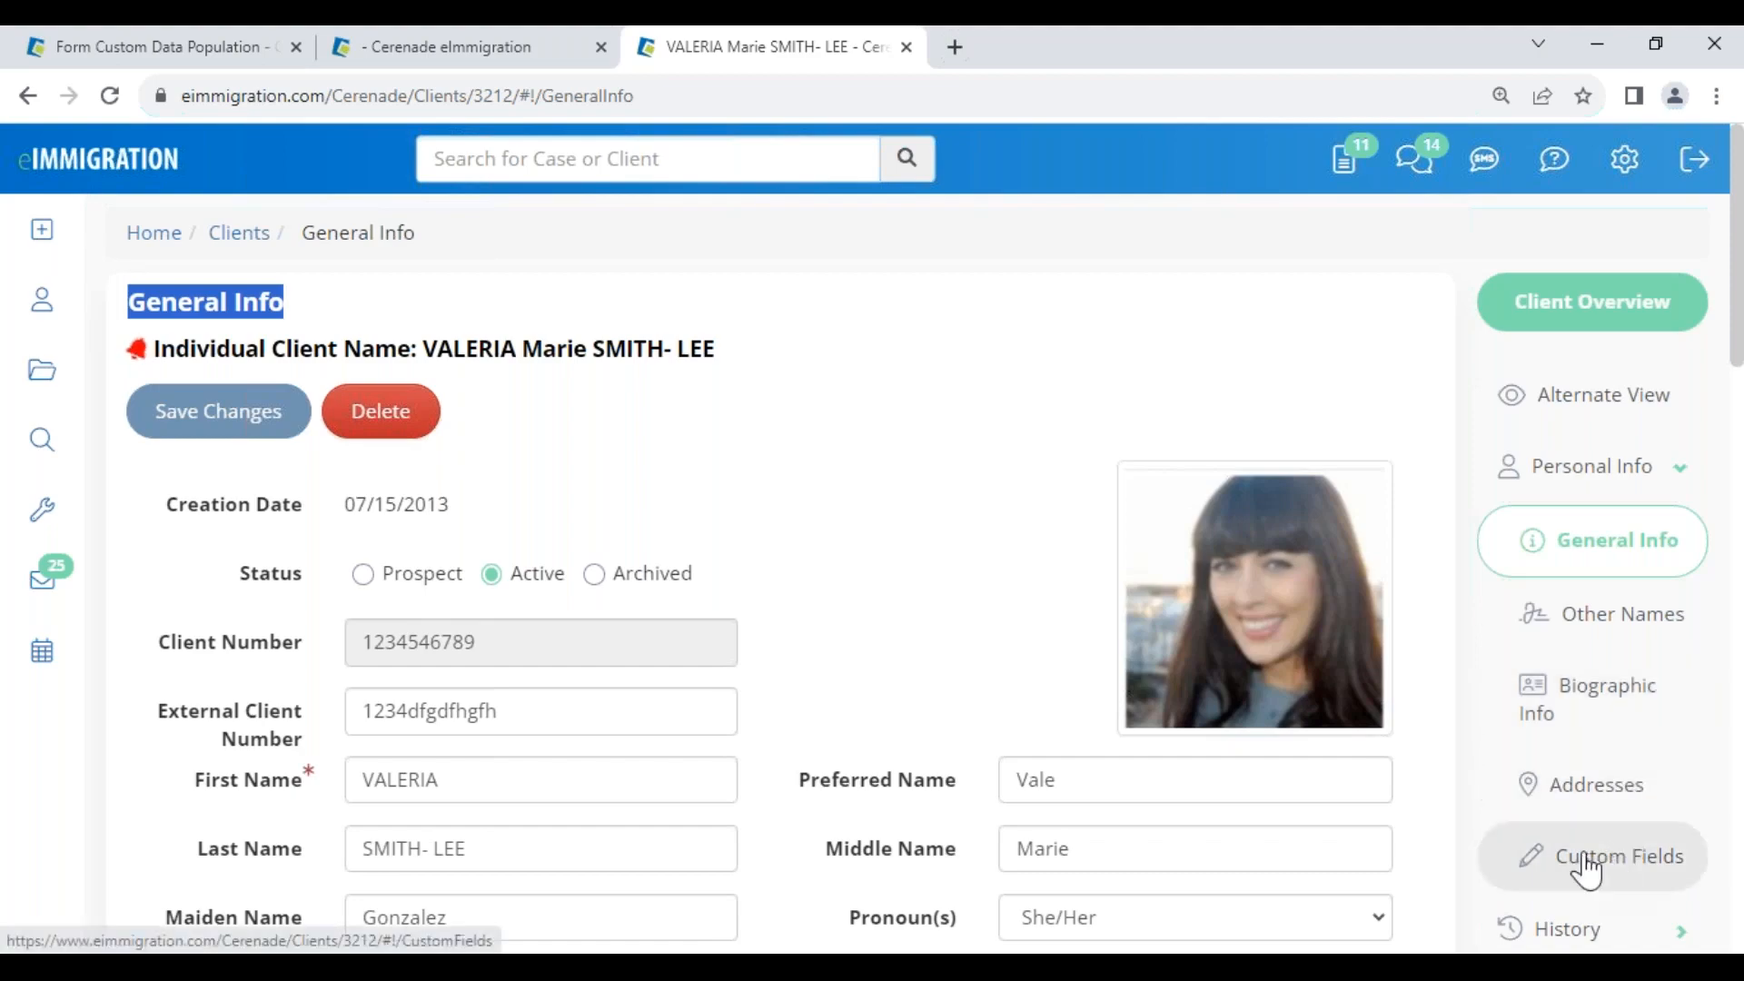
scroll(431, 636, down, 15)
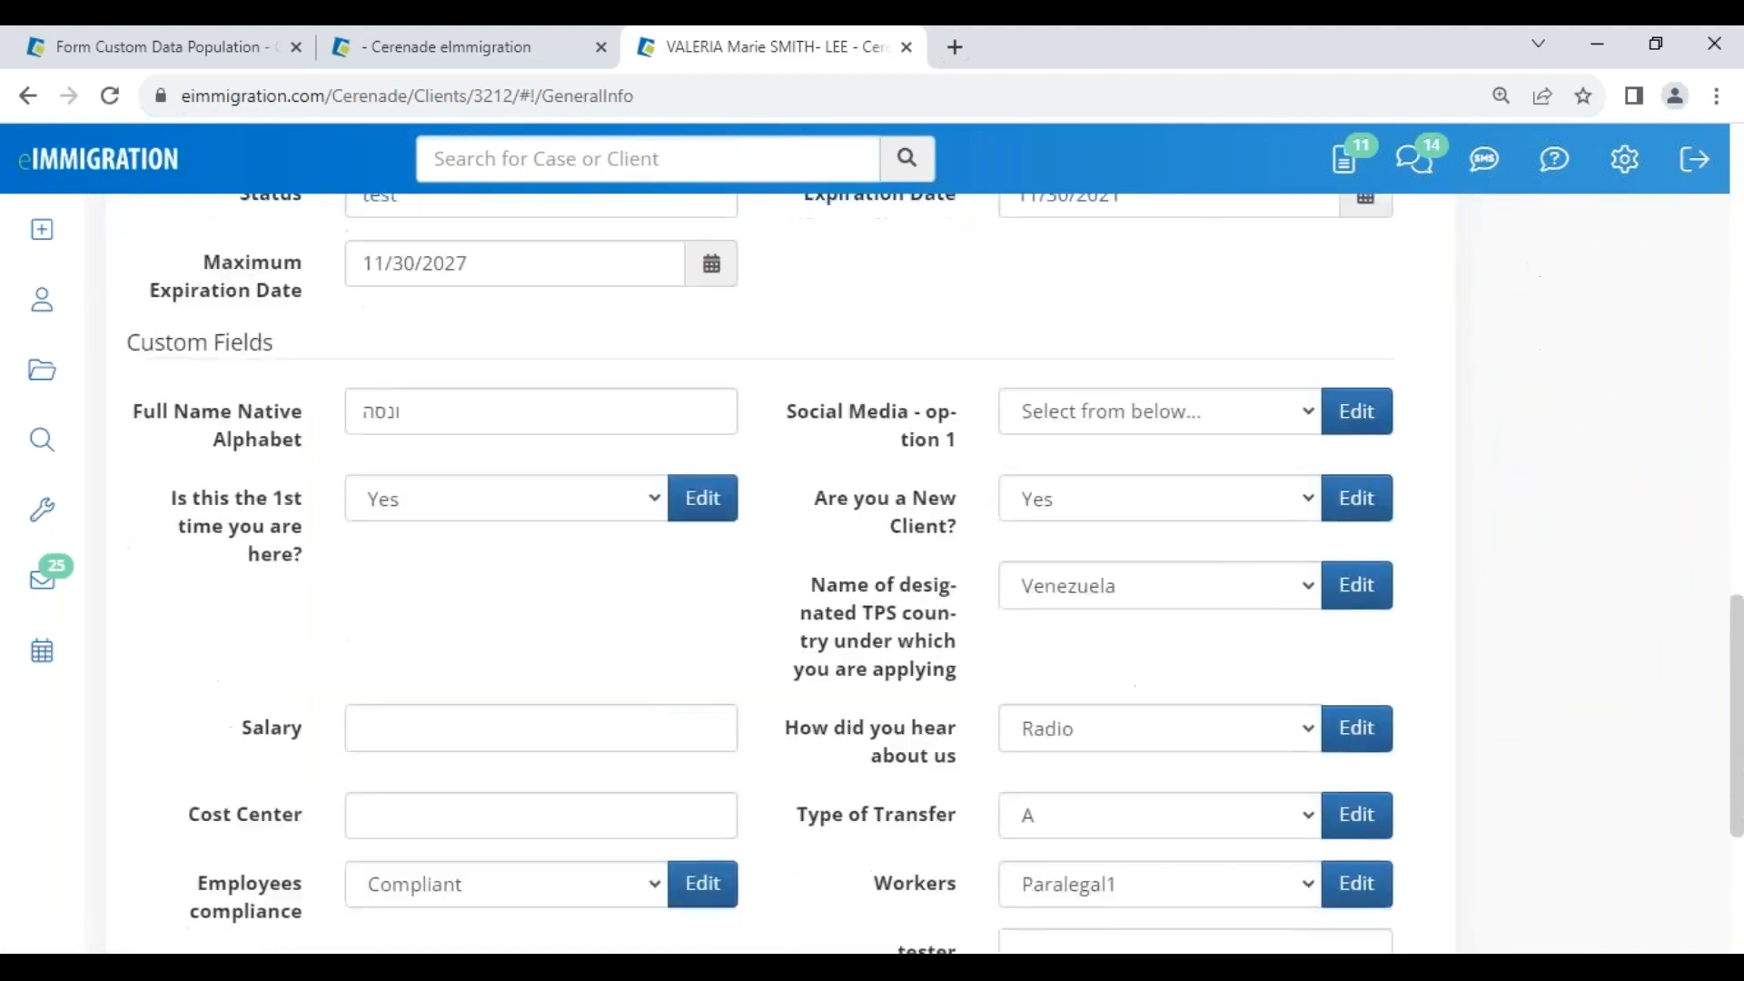
scroll(364, 672, up, 7)
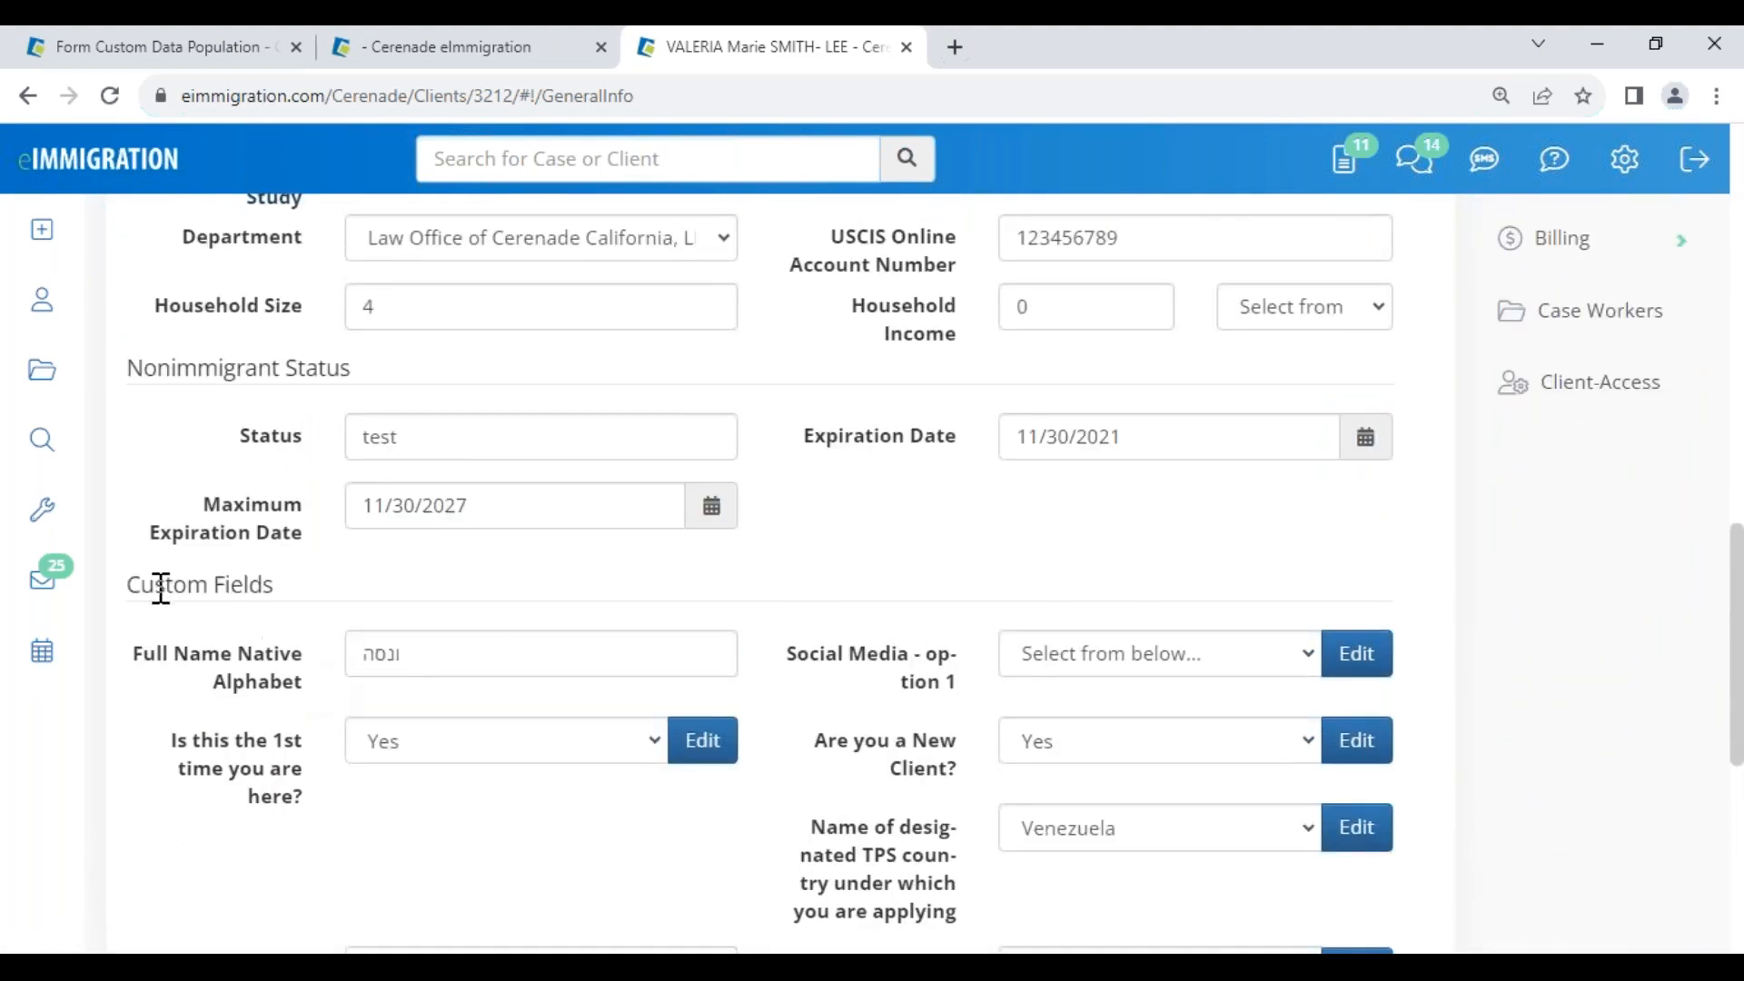
drag(132, 584, 310, 583)
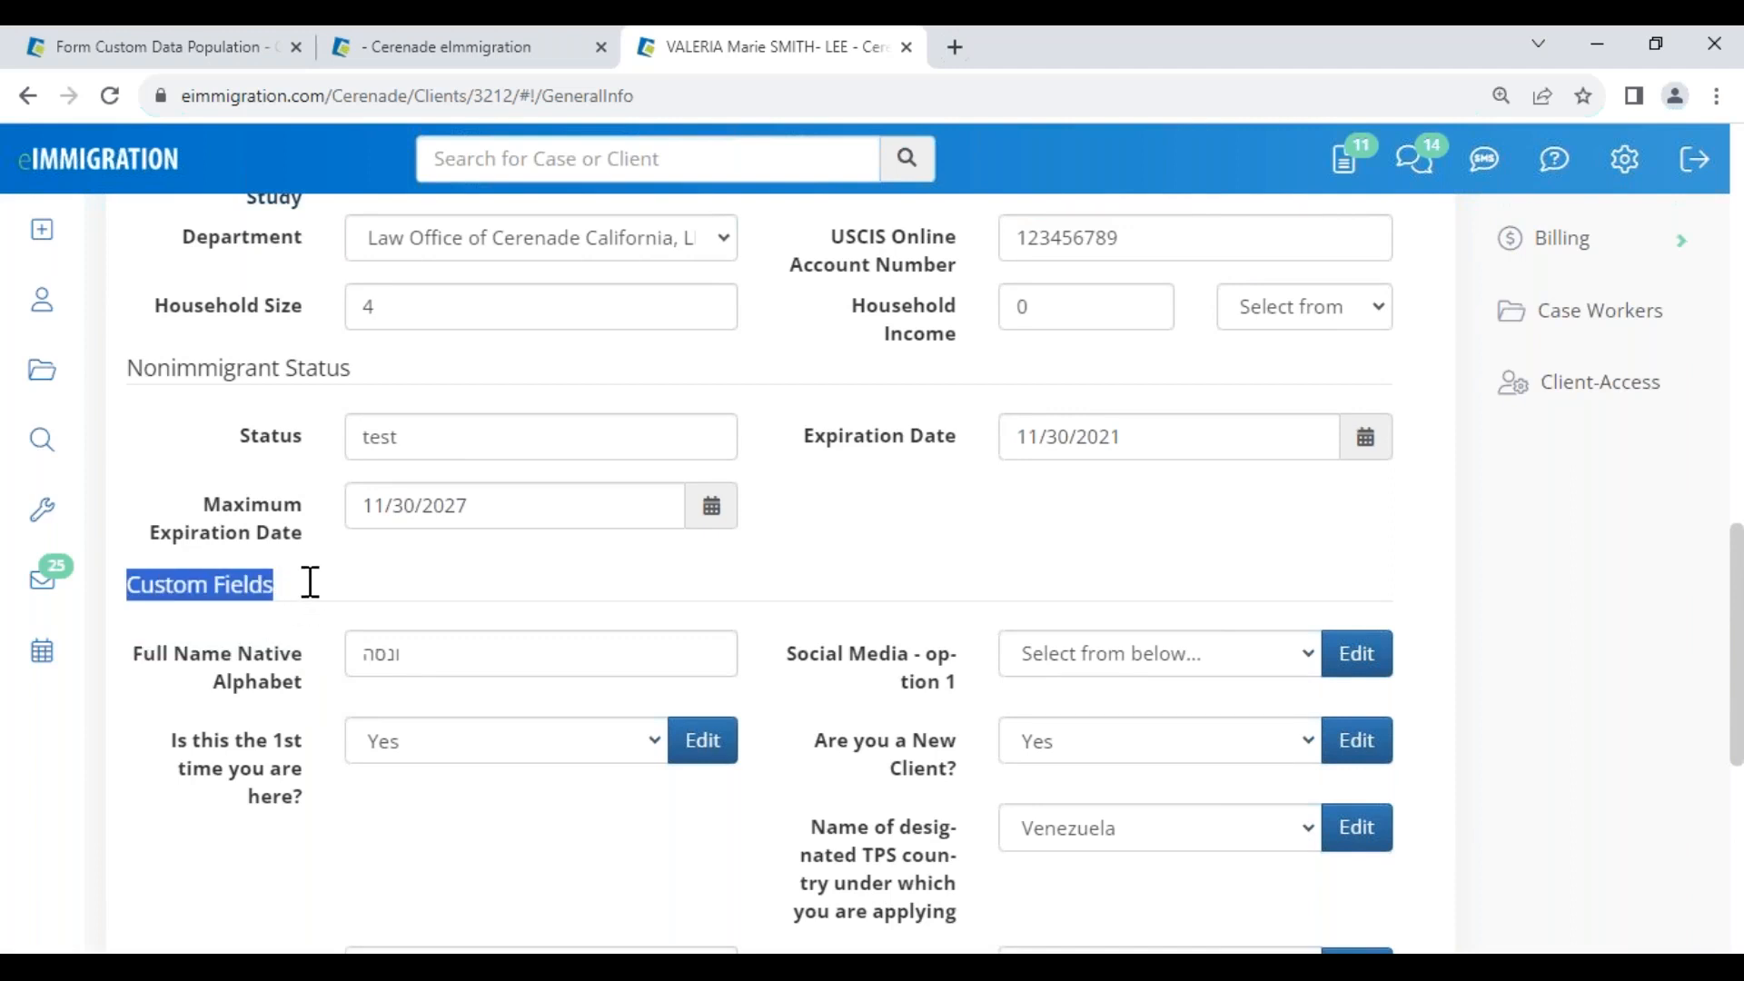
click(264, 633)
drag(134, 654, 314, 711)
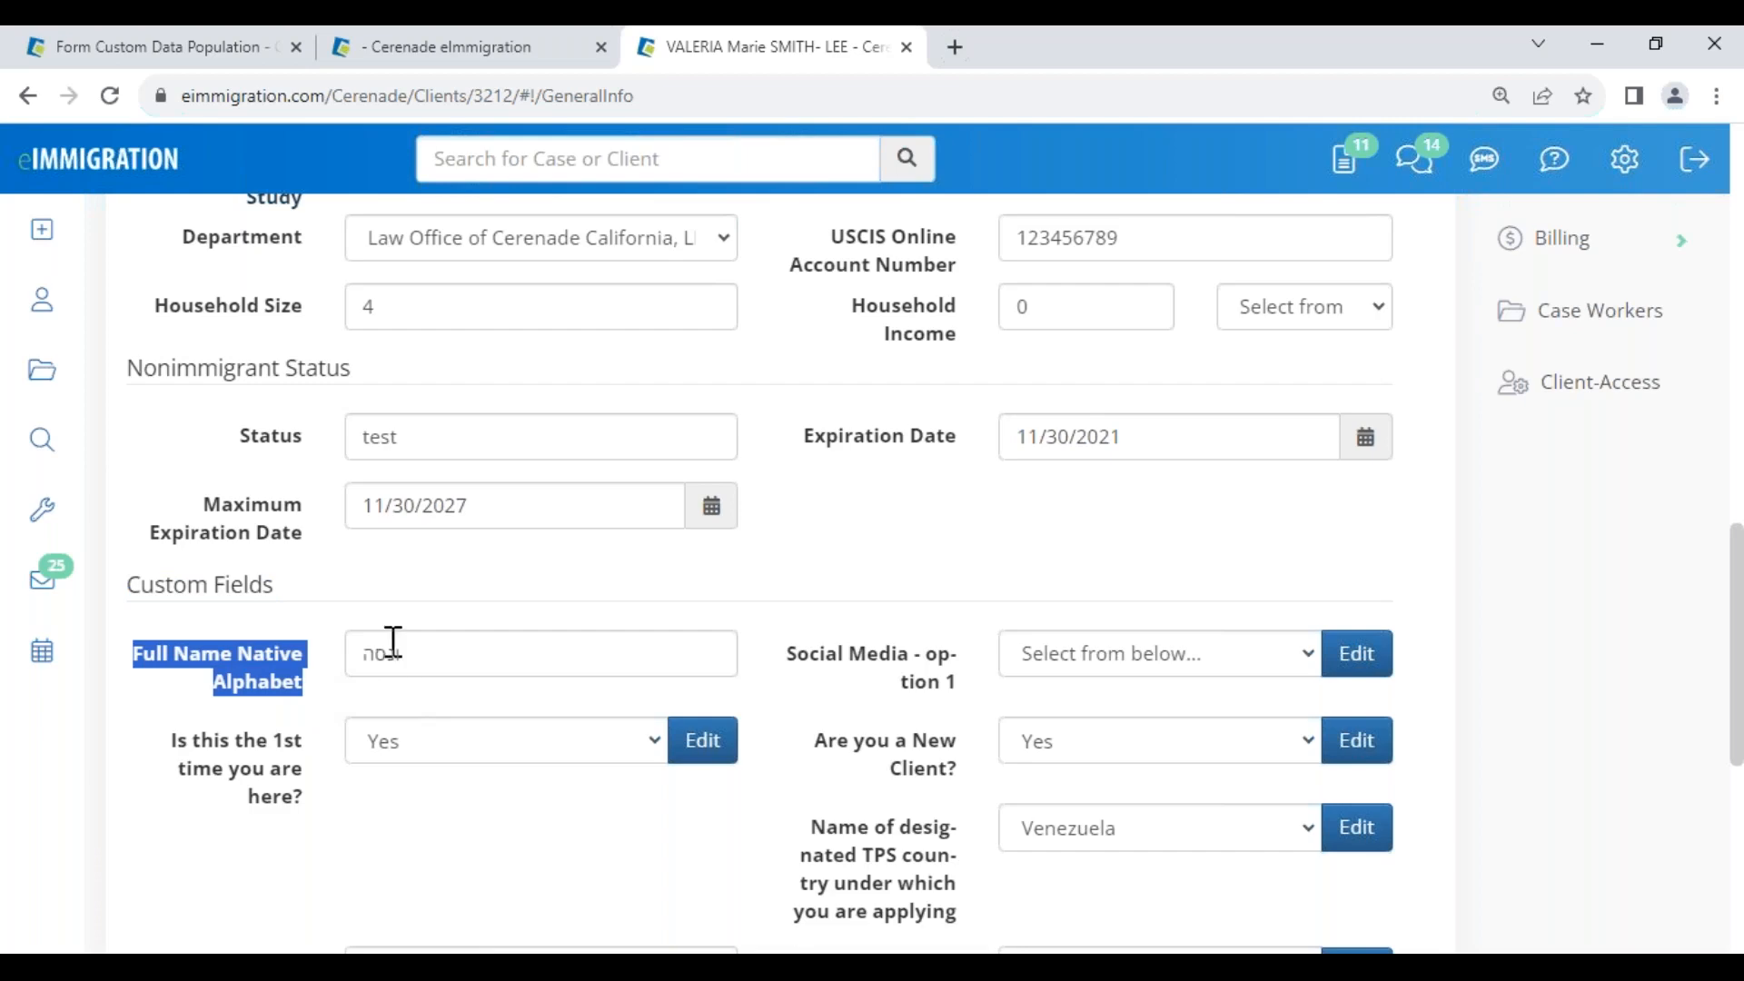
drag(137, 579, 283, 614)
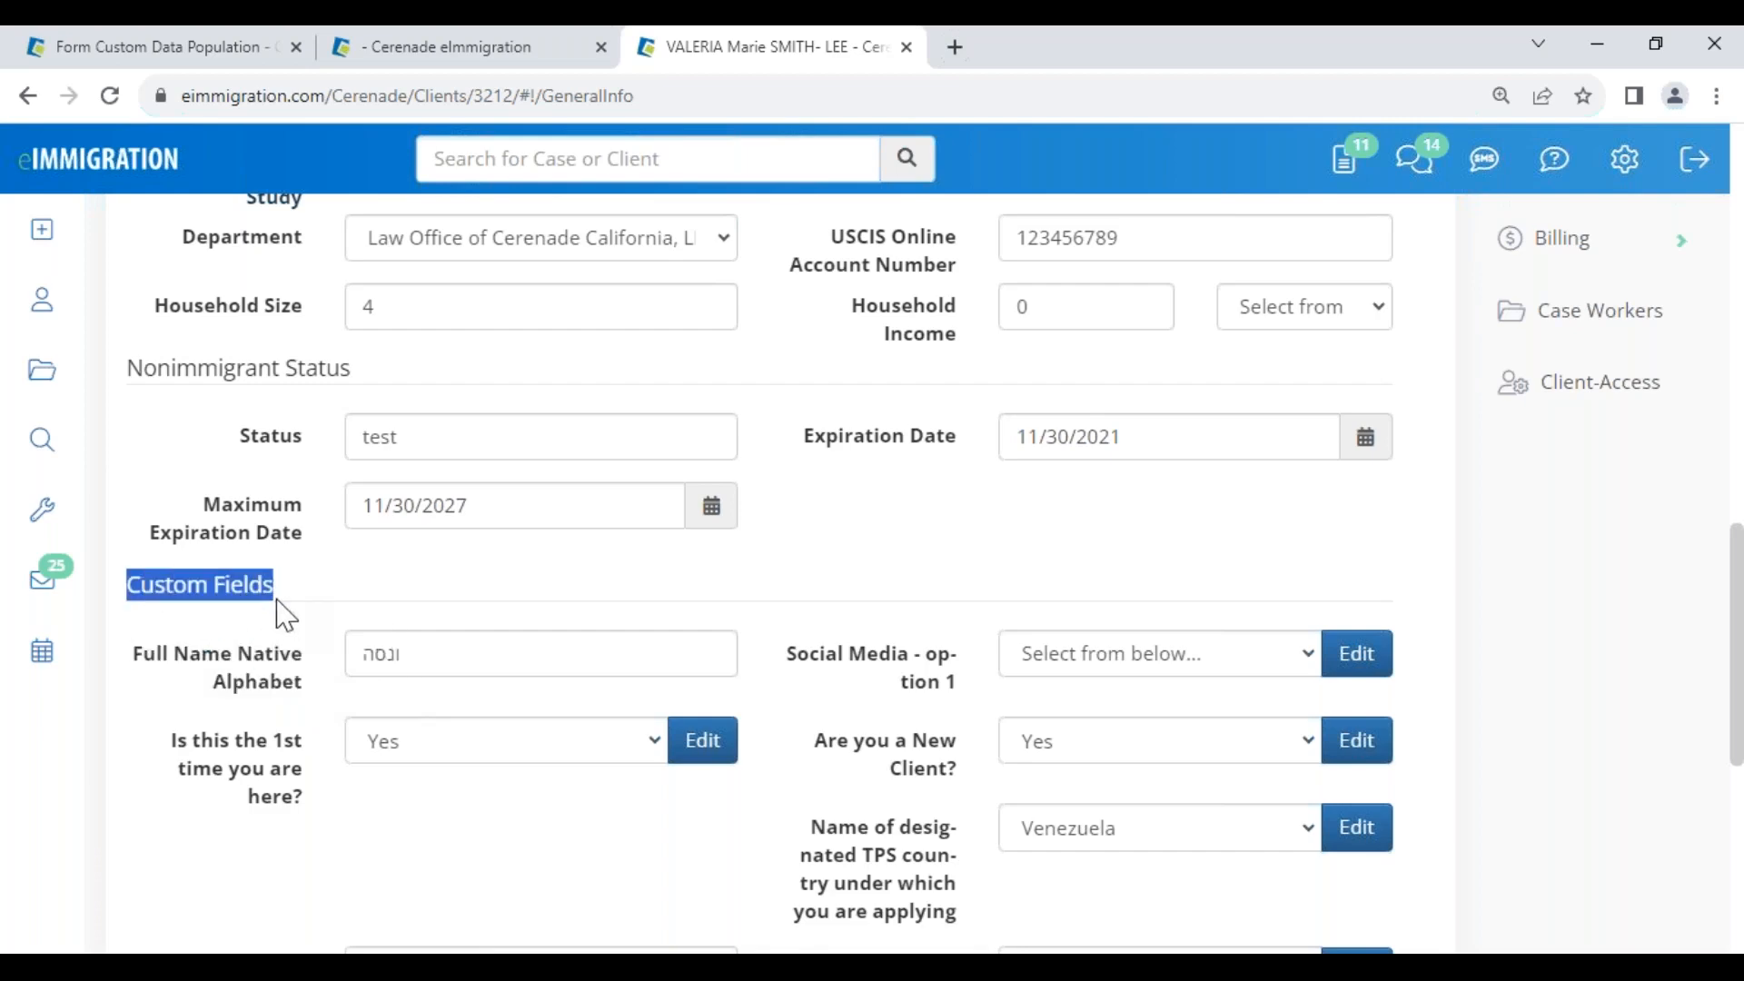
scroll(346, 582, up, 15)
drag(146, 301, 314, 299)
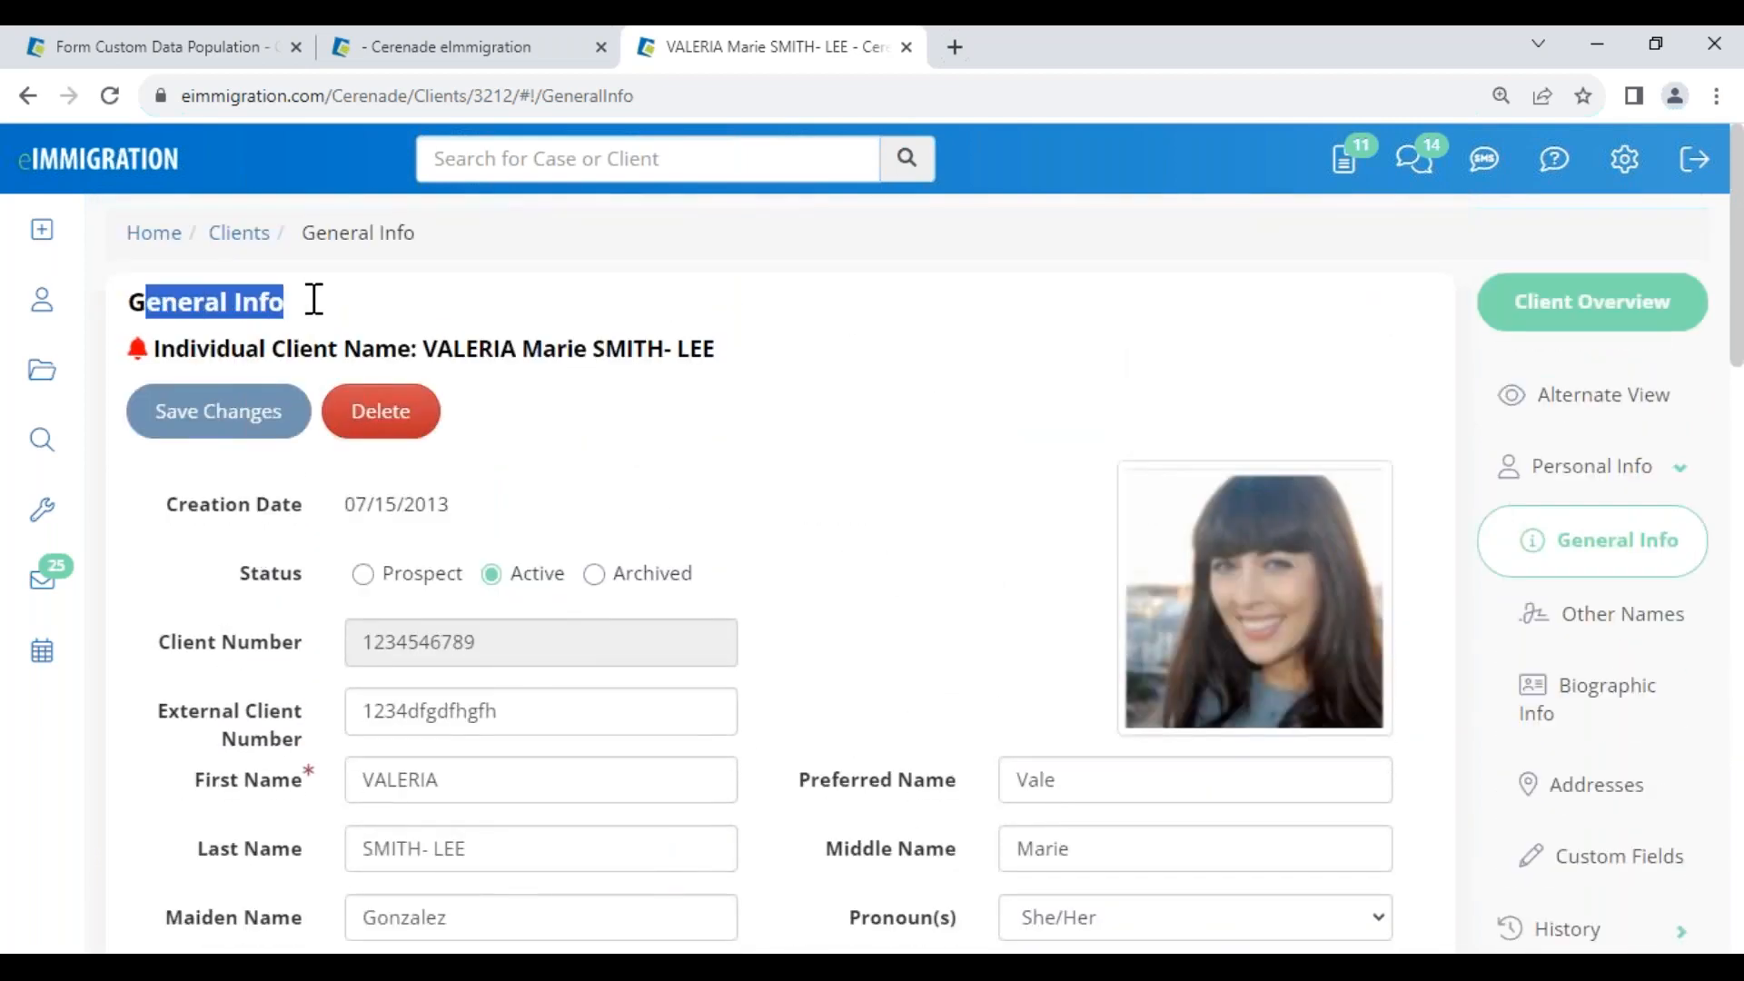
Close the I-130 preview on the Form Custom Data Population tab and return to Administrator Home
click(233, 51)
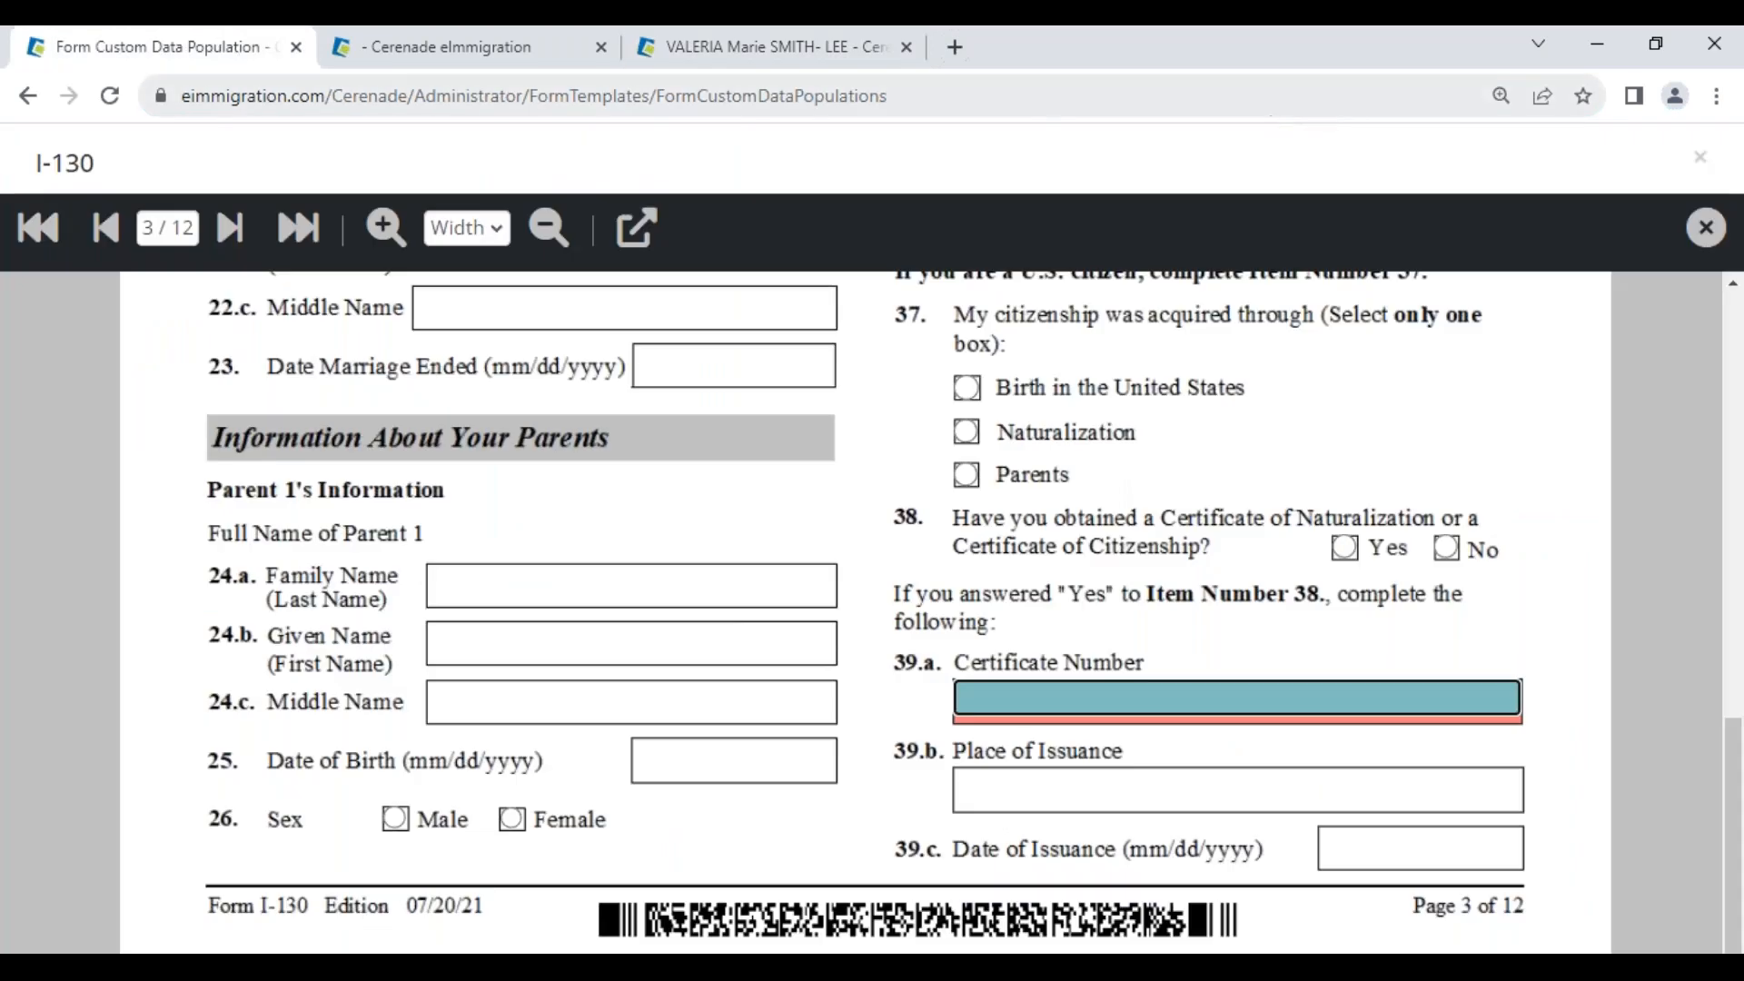
click(1706, 227)
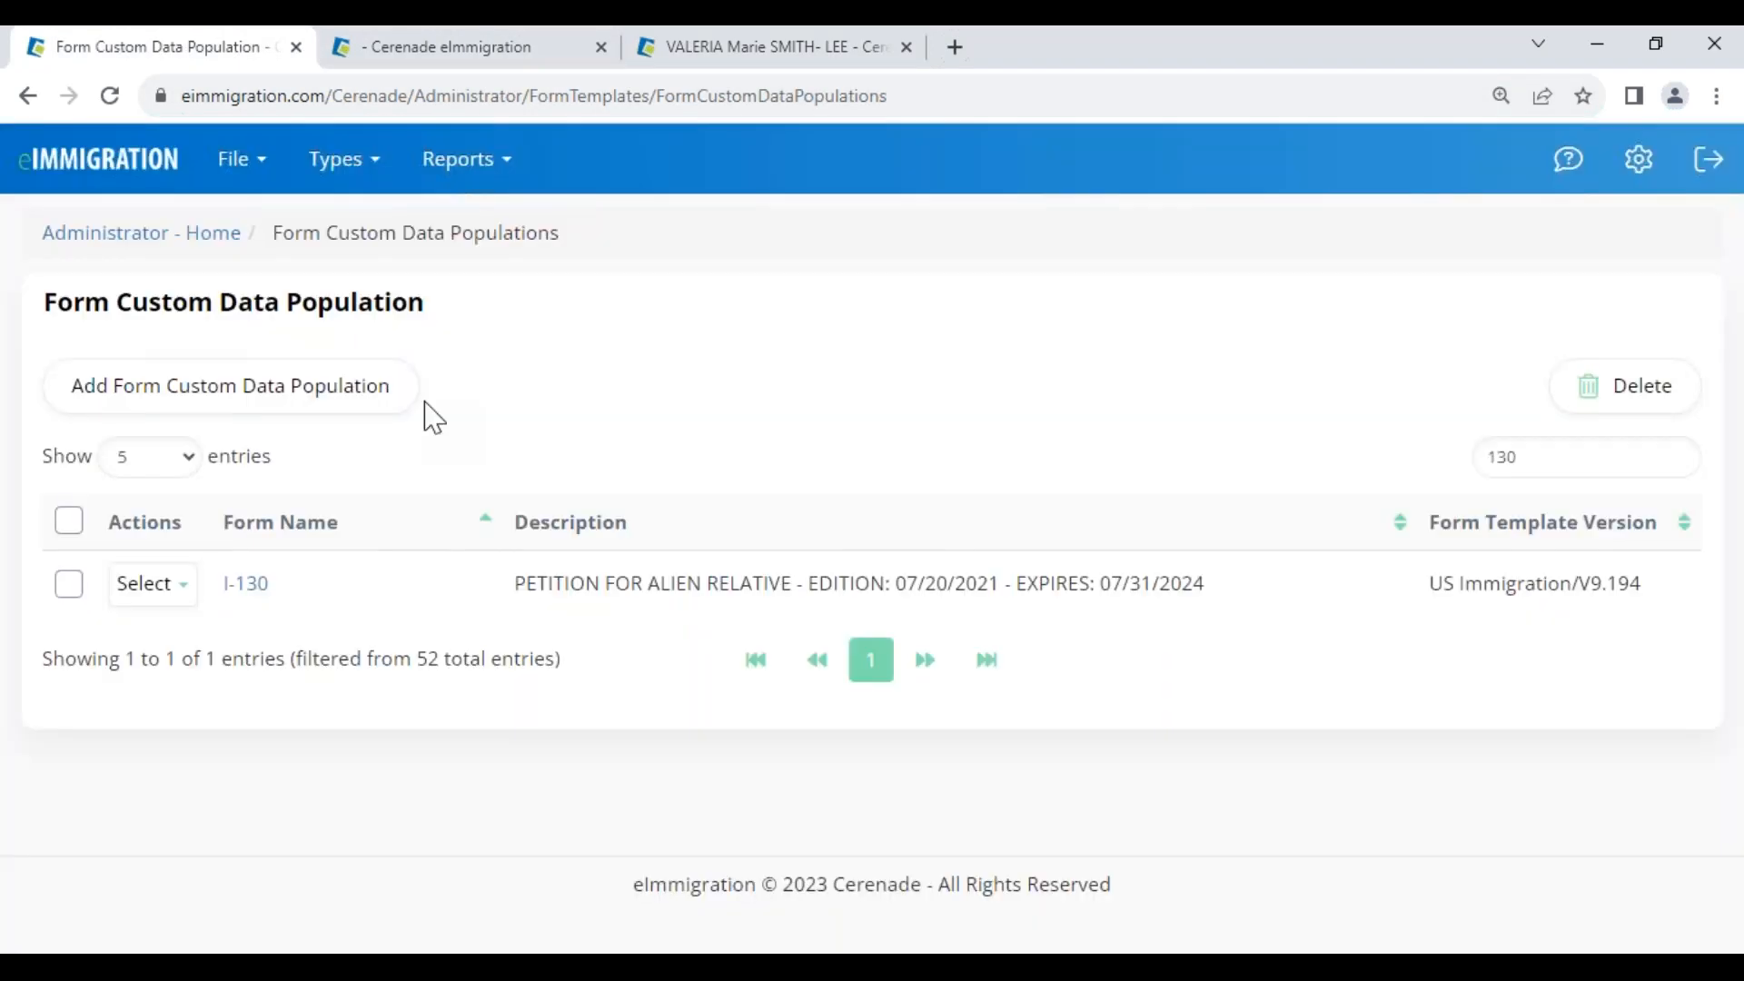
click(54, 235)
drag(46, 301, 329, 315)
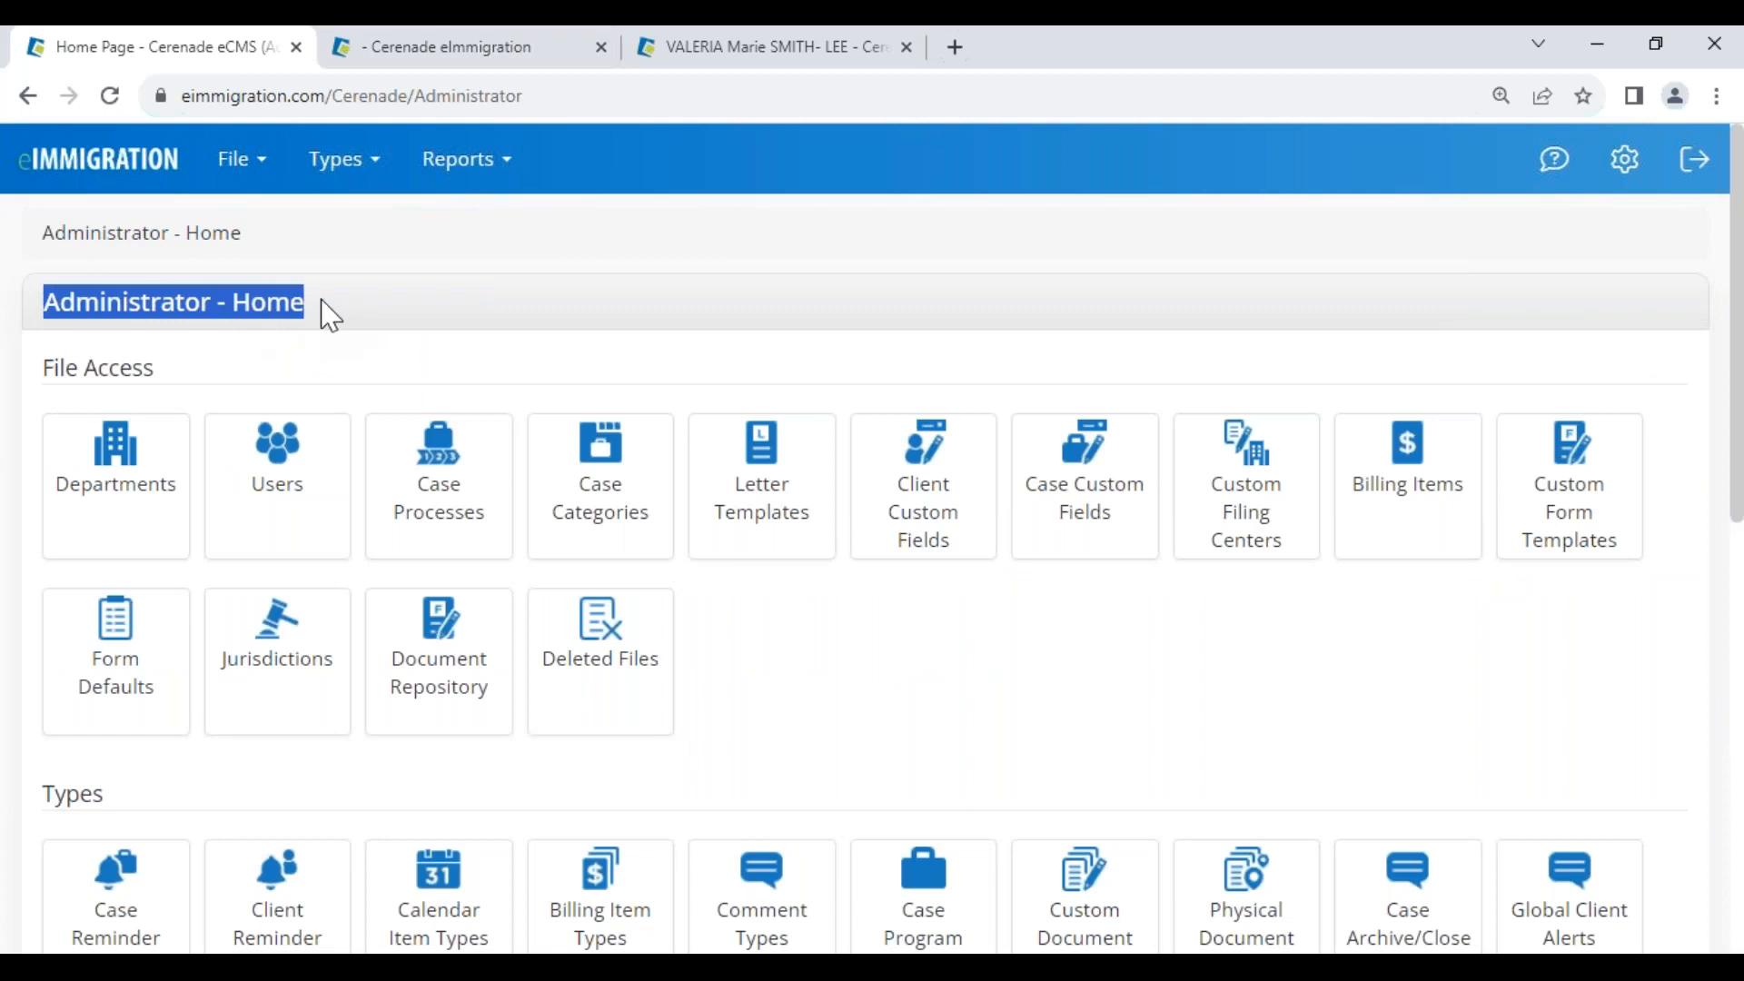
Remove the Compliance field from the System Client Custom Fields General Info list, then return to Administrator Home
click(945, 530)
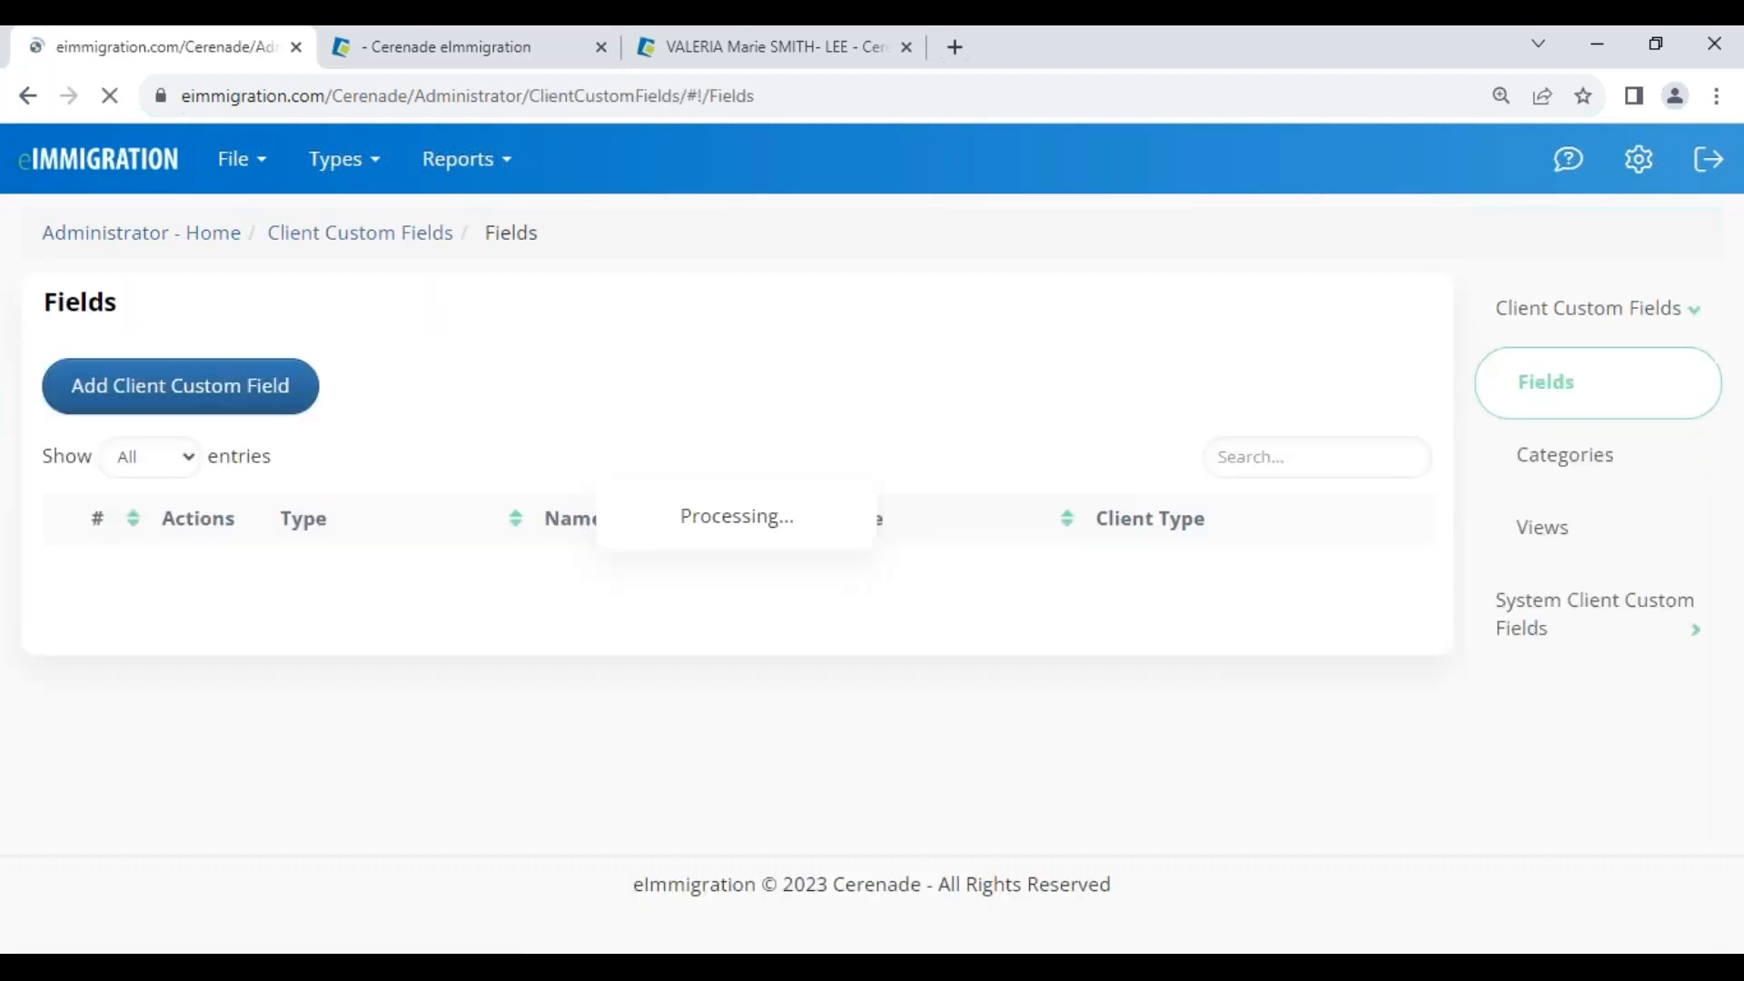
click(1579, 620)
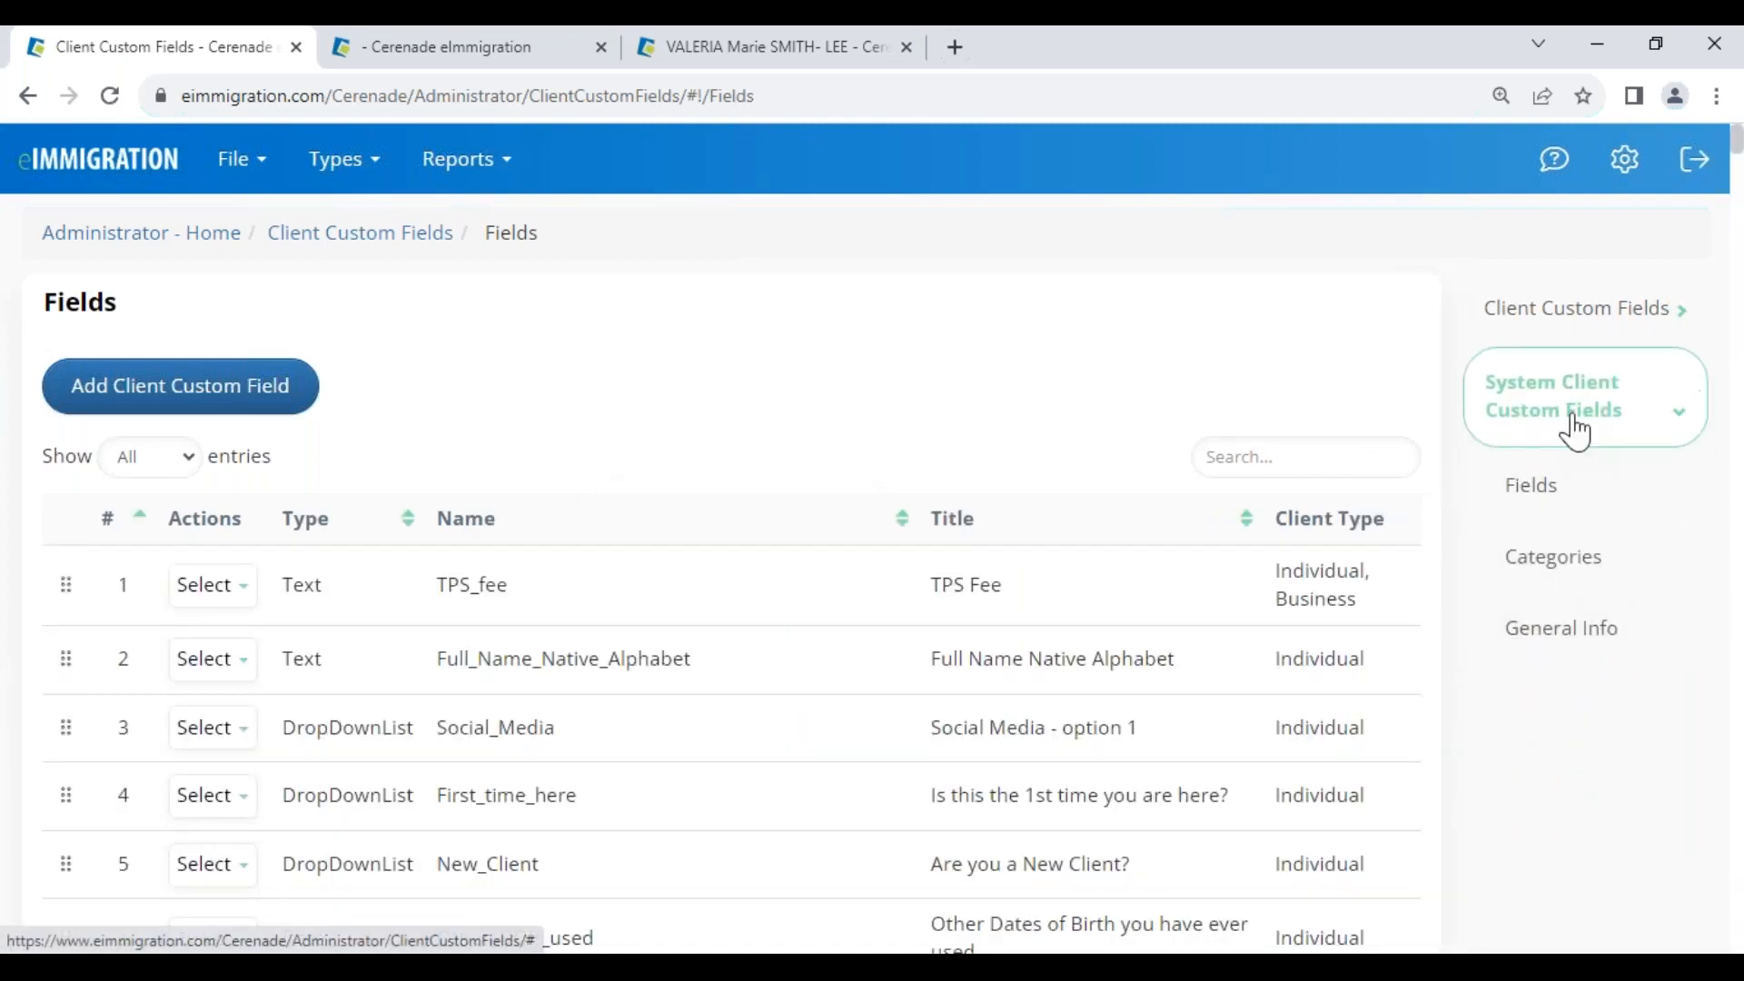
click(1590, 650)
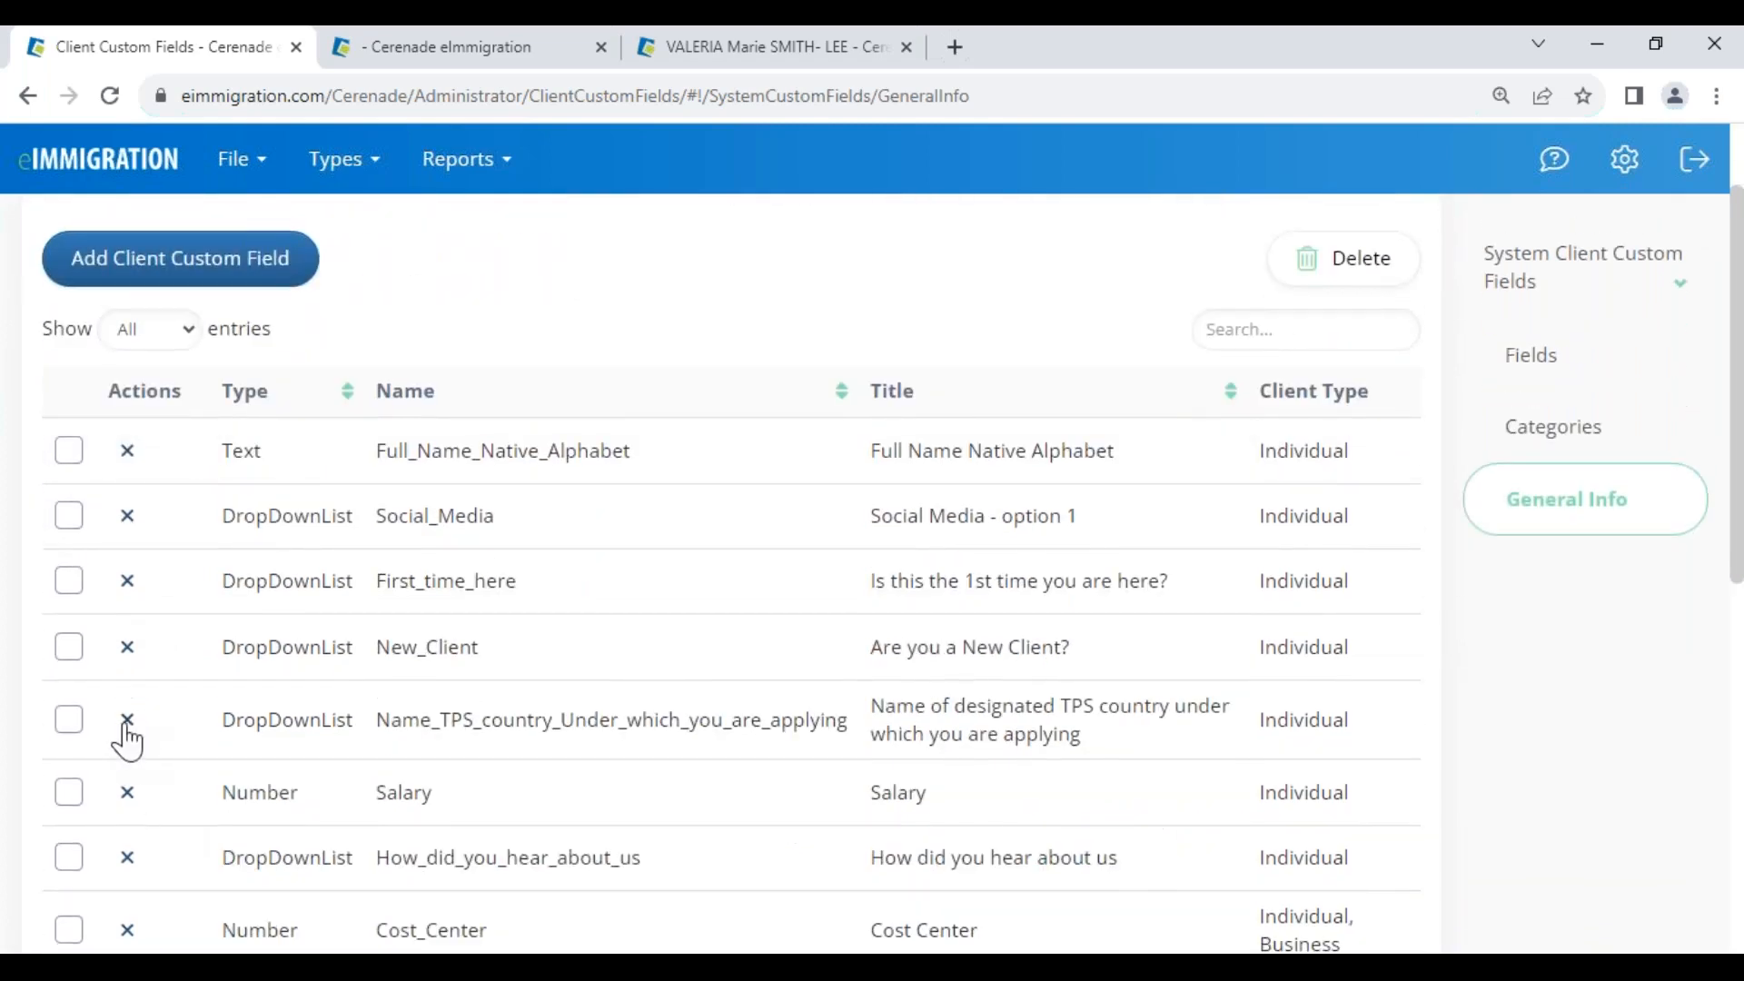
scroll(127, 741, down, 5)
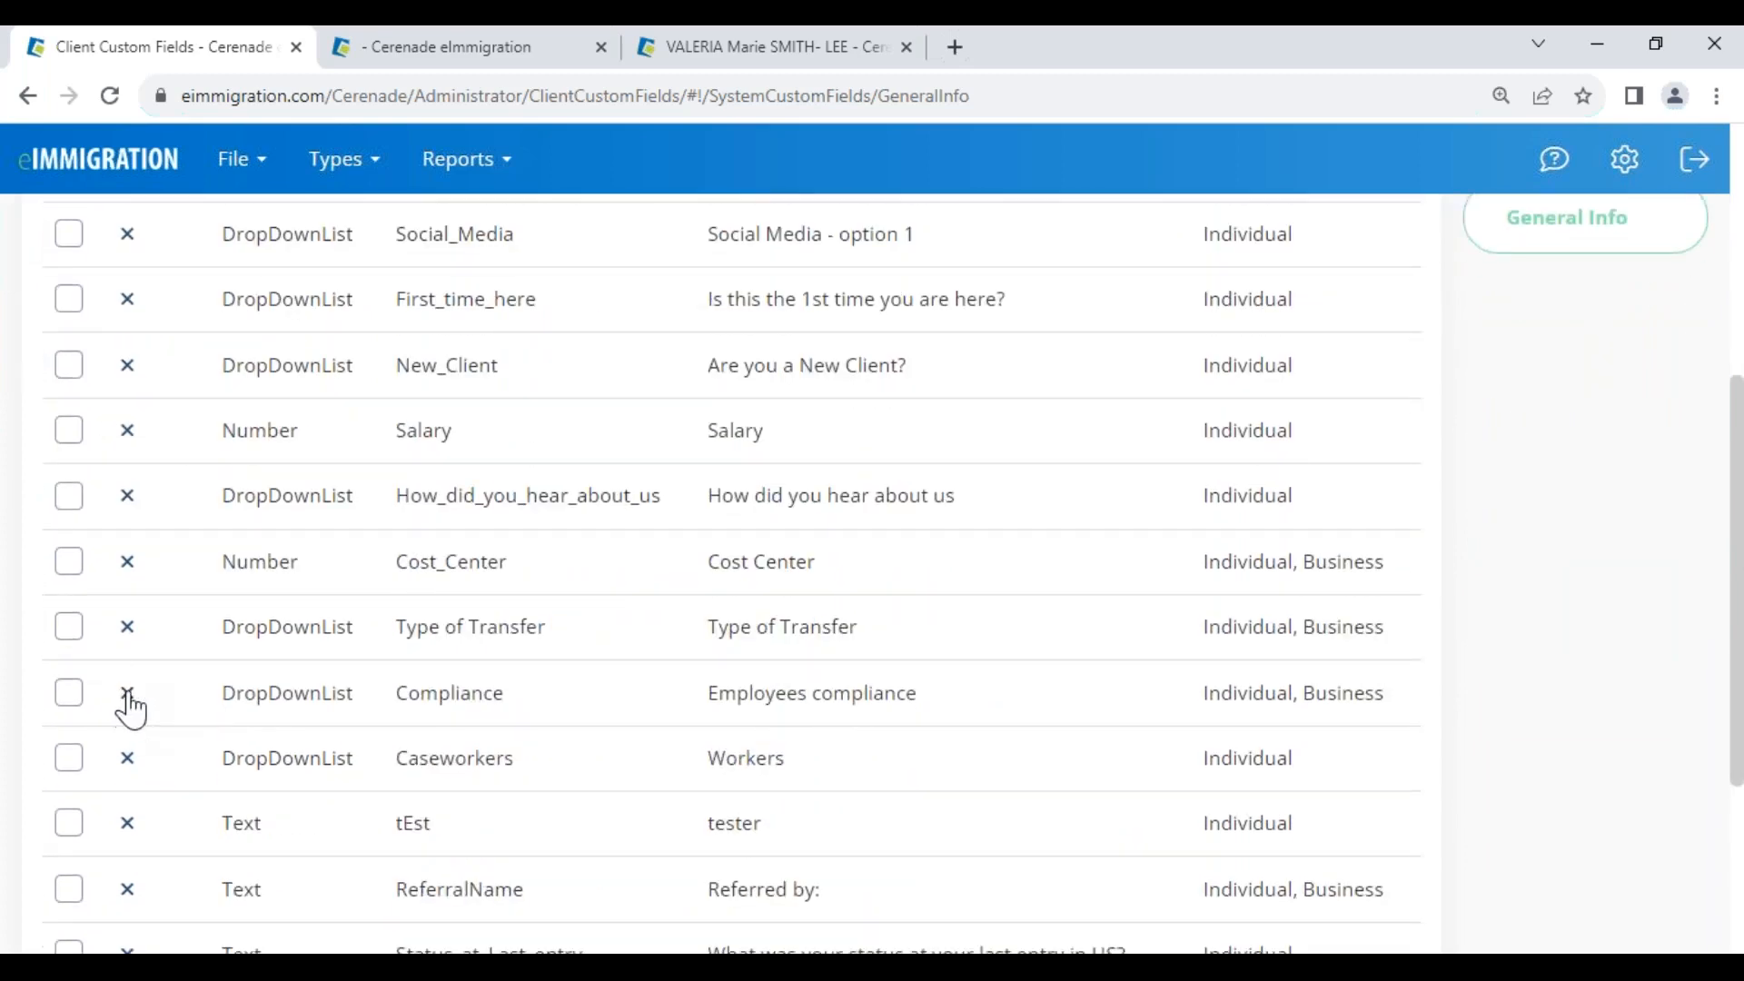
click(128, 699)
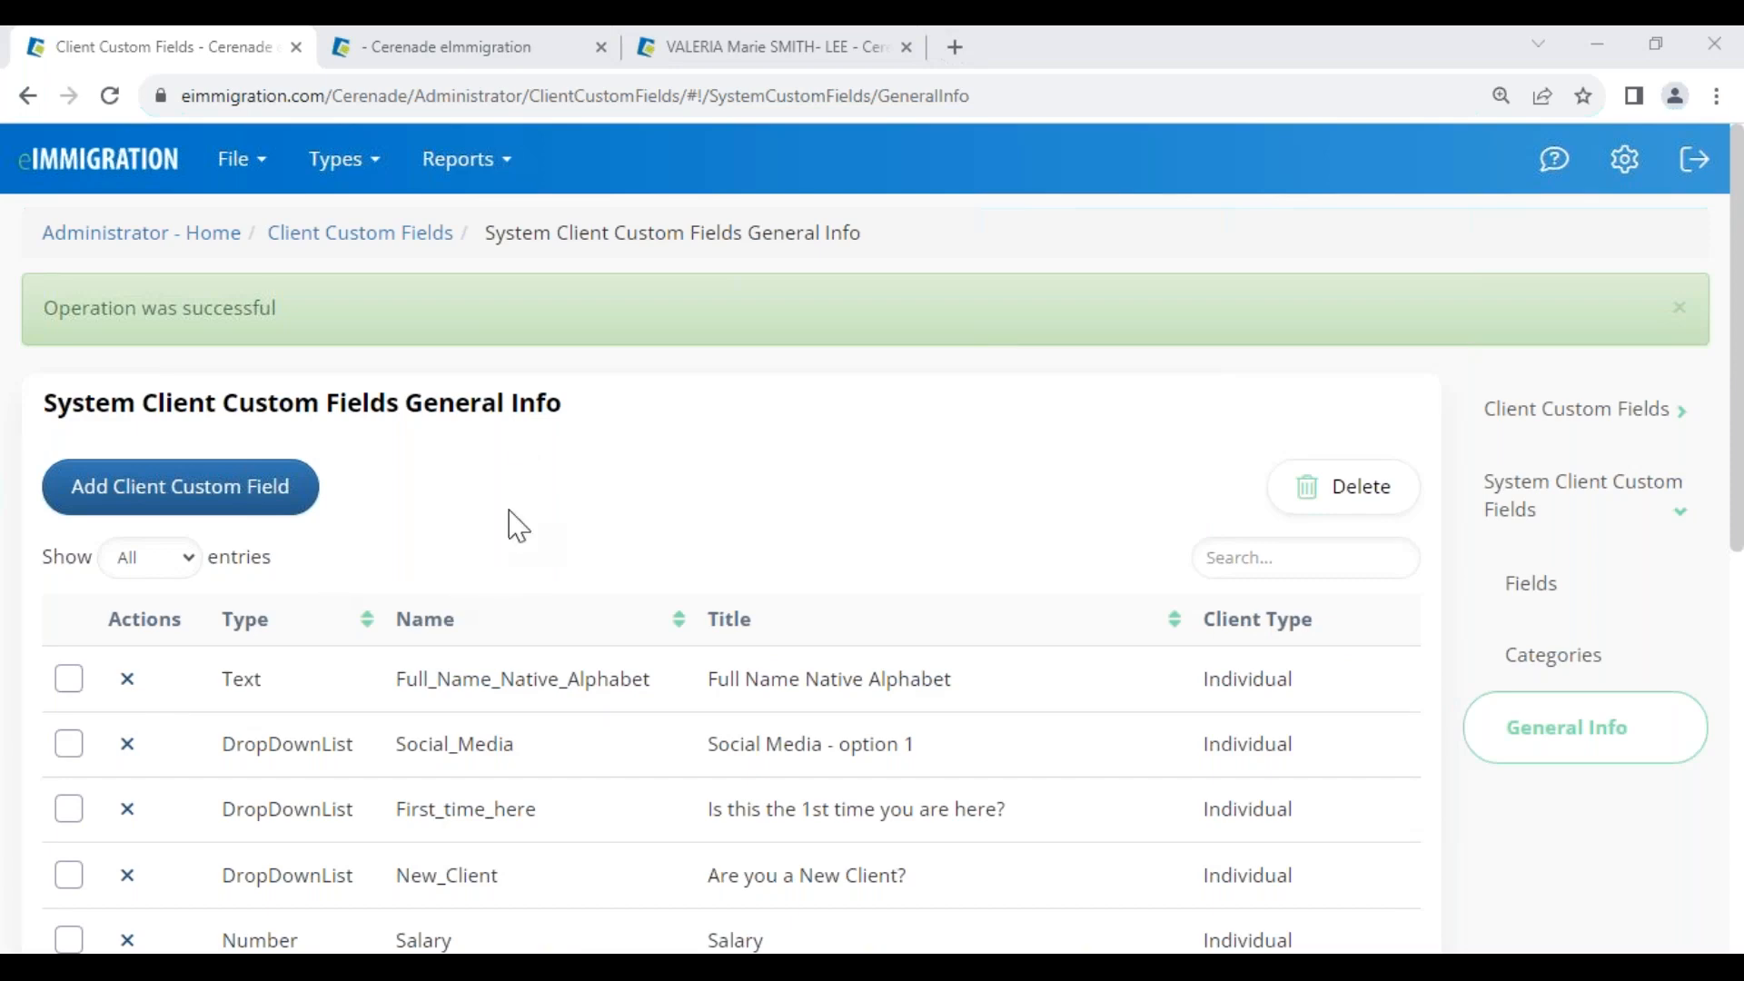
click(153, 238)
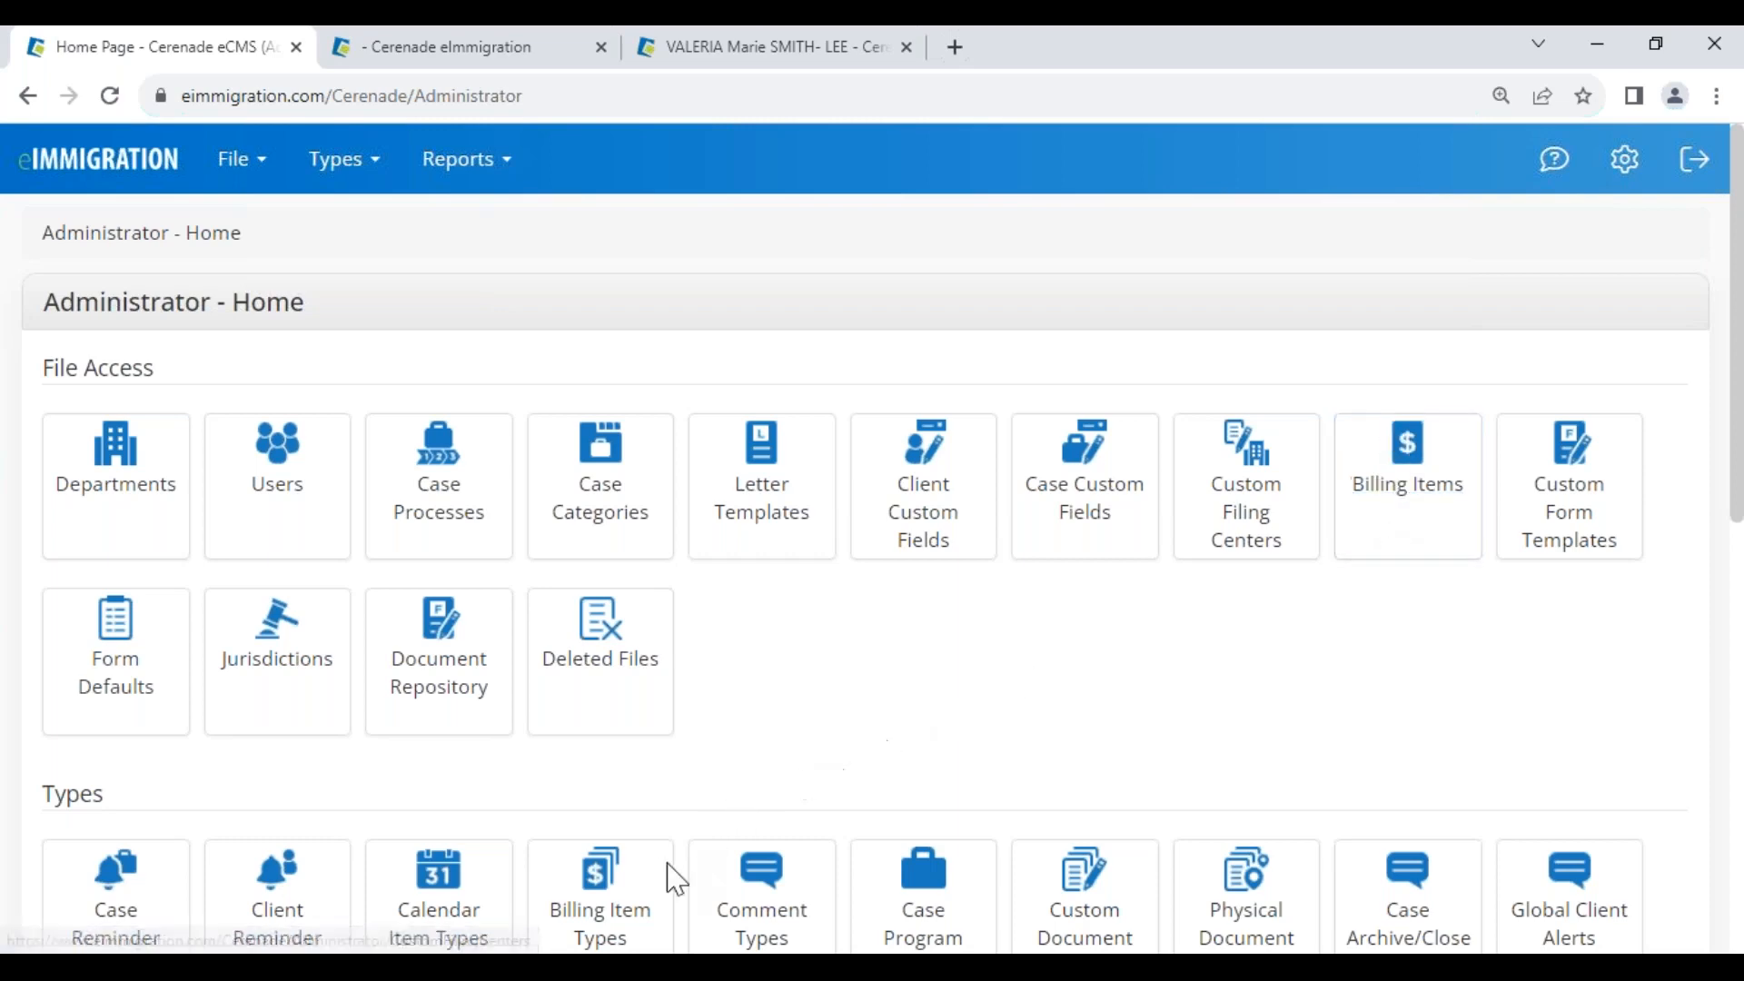
scroll(636, 863, down, 1)
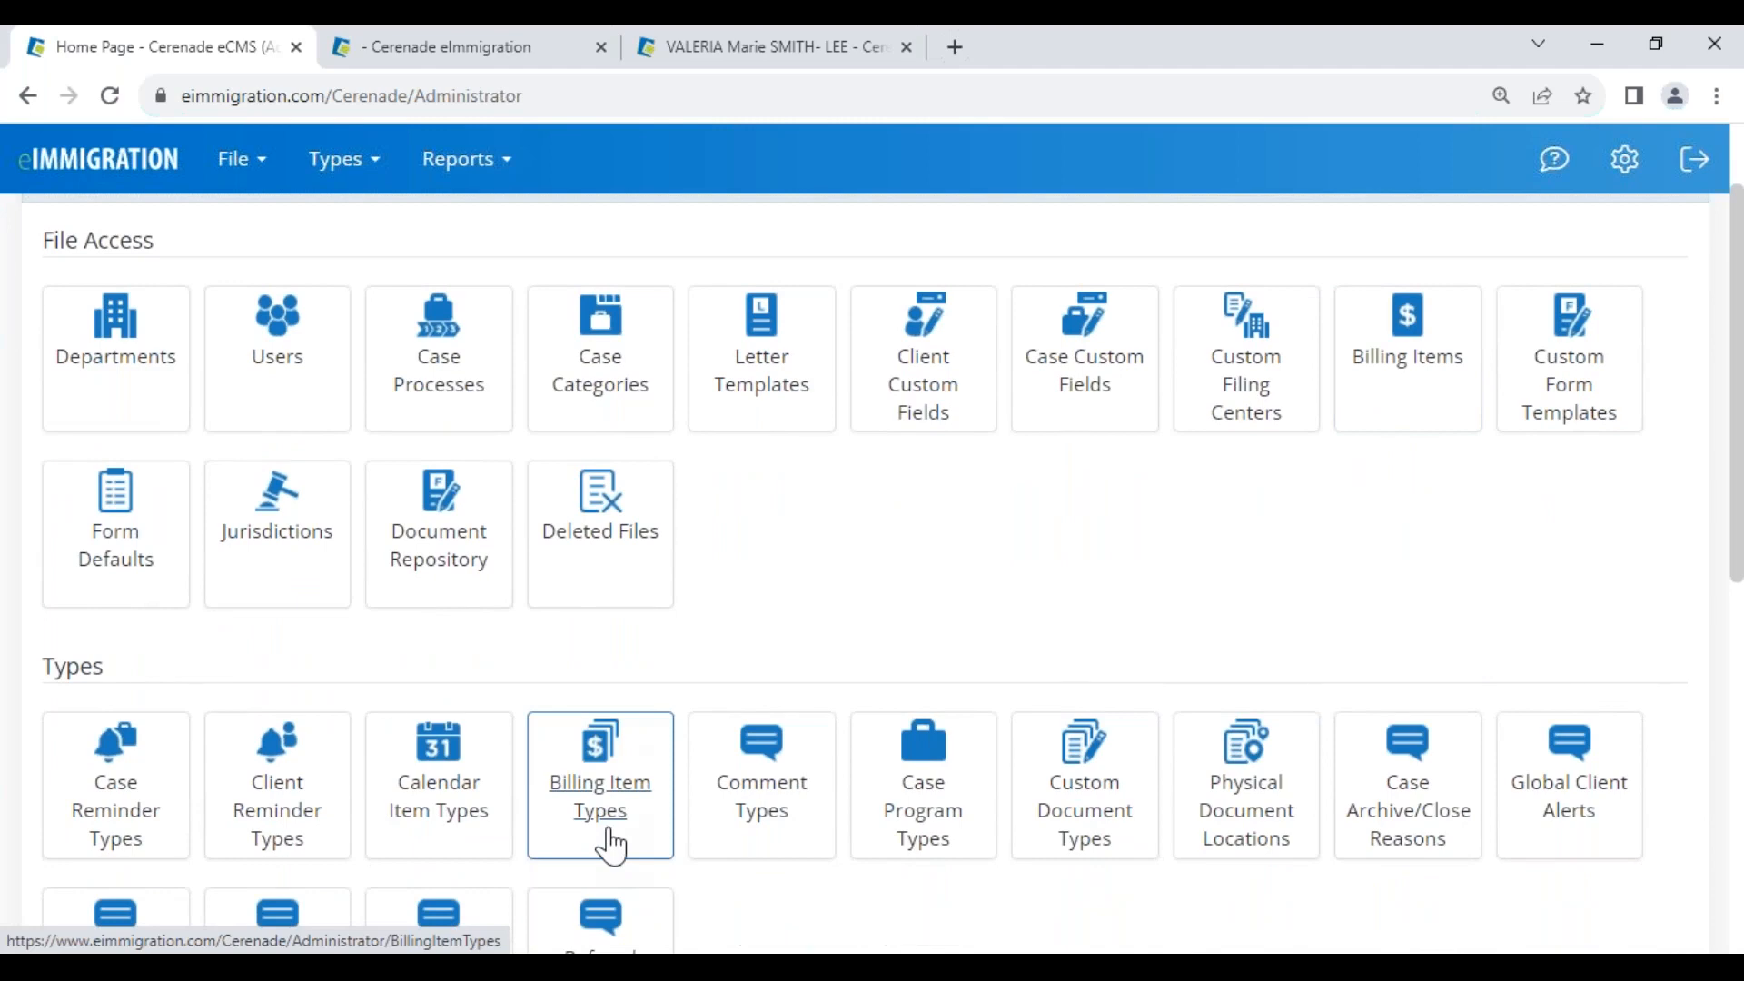
drag(16, 632, 127, 664)
click(144, 660)
click(1413, 376)
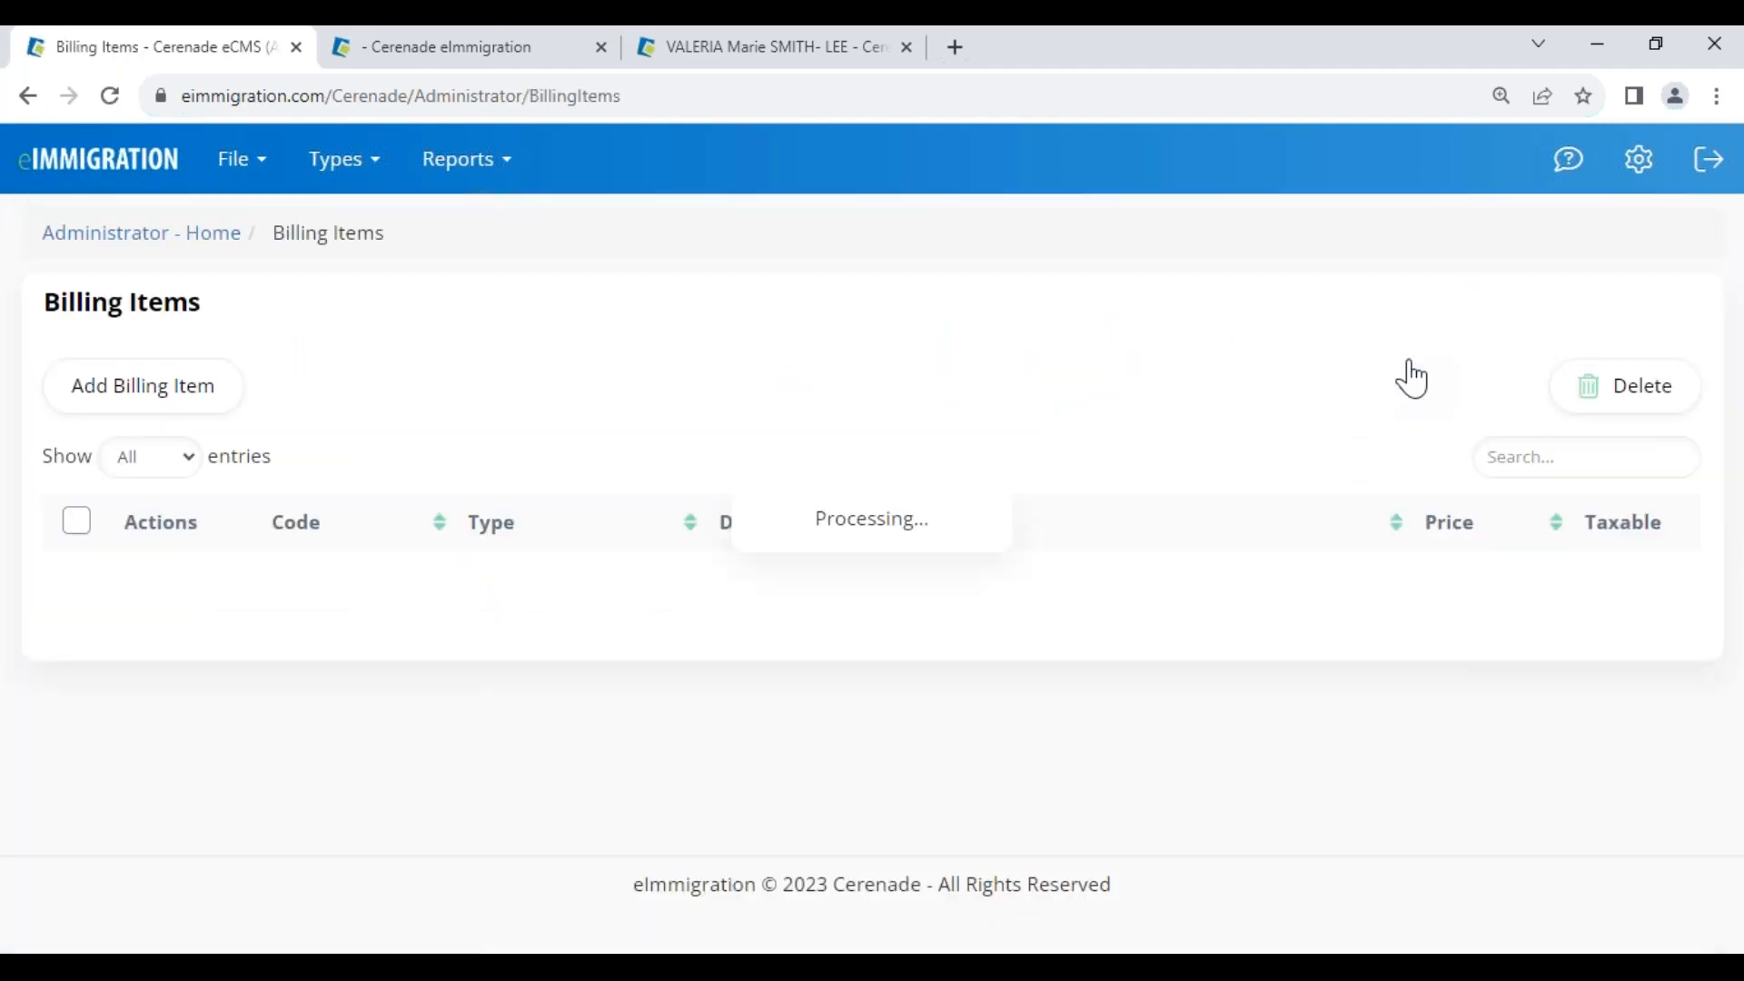
click(176, 406)
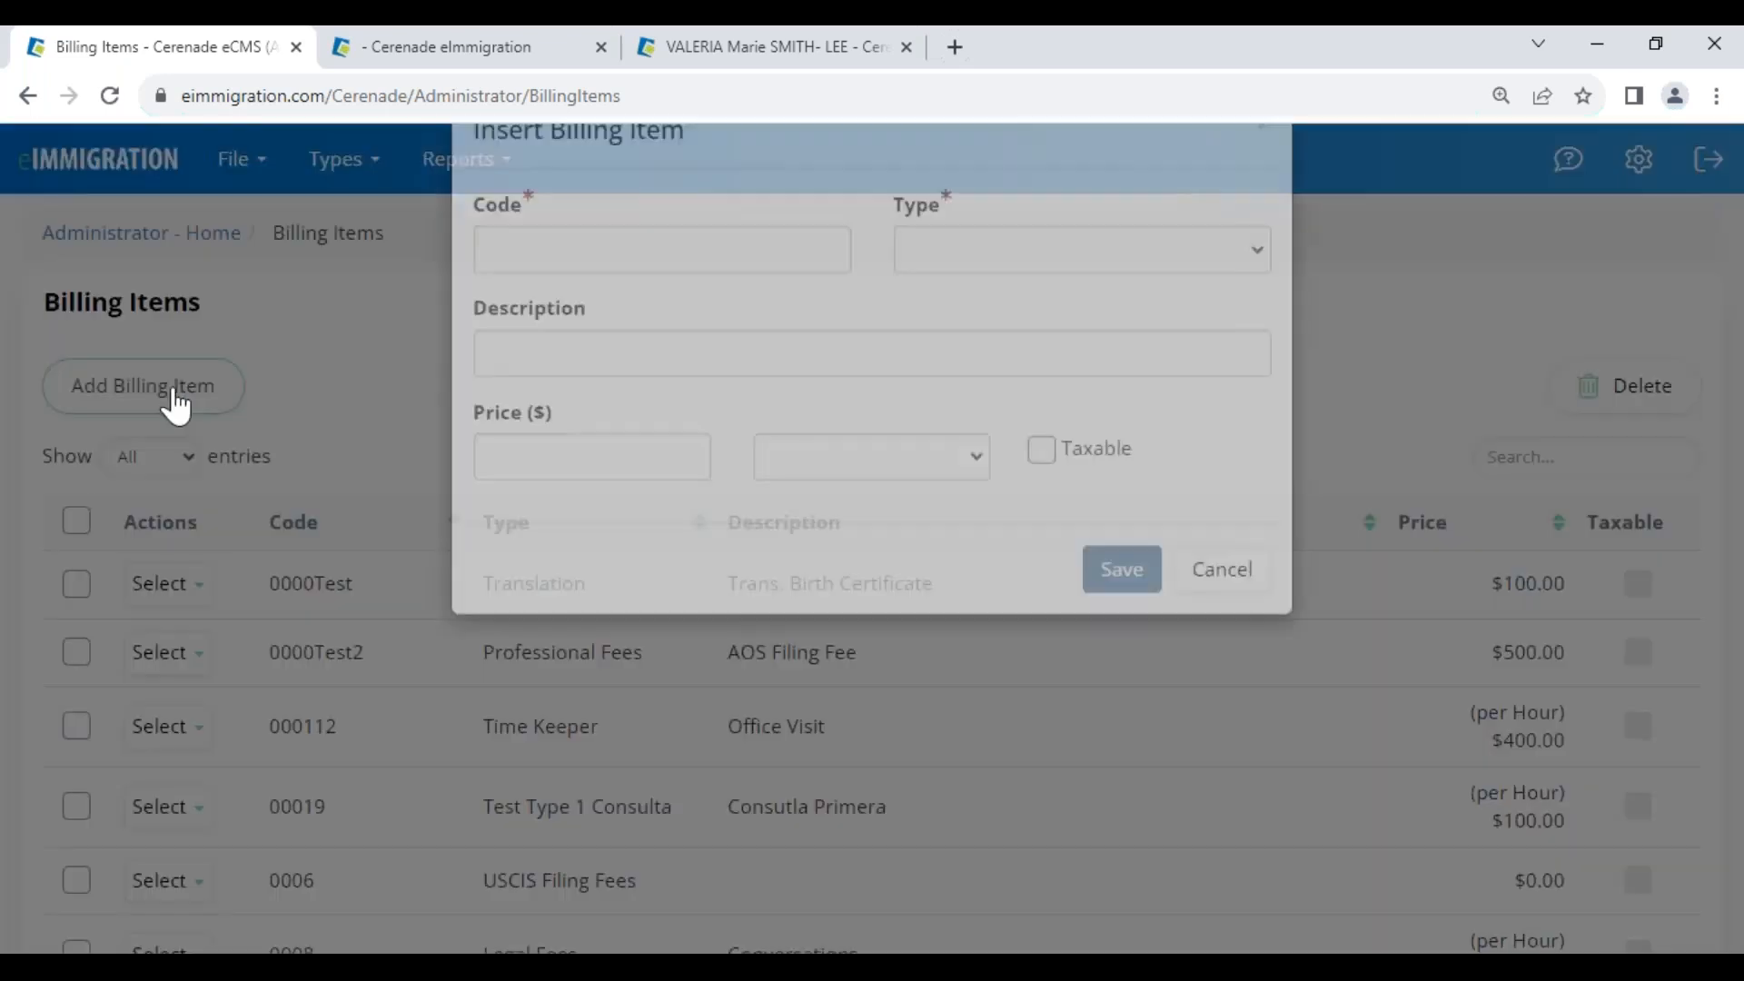
double_click(939, 285)
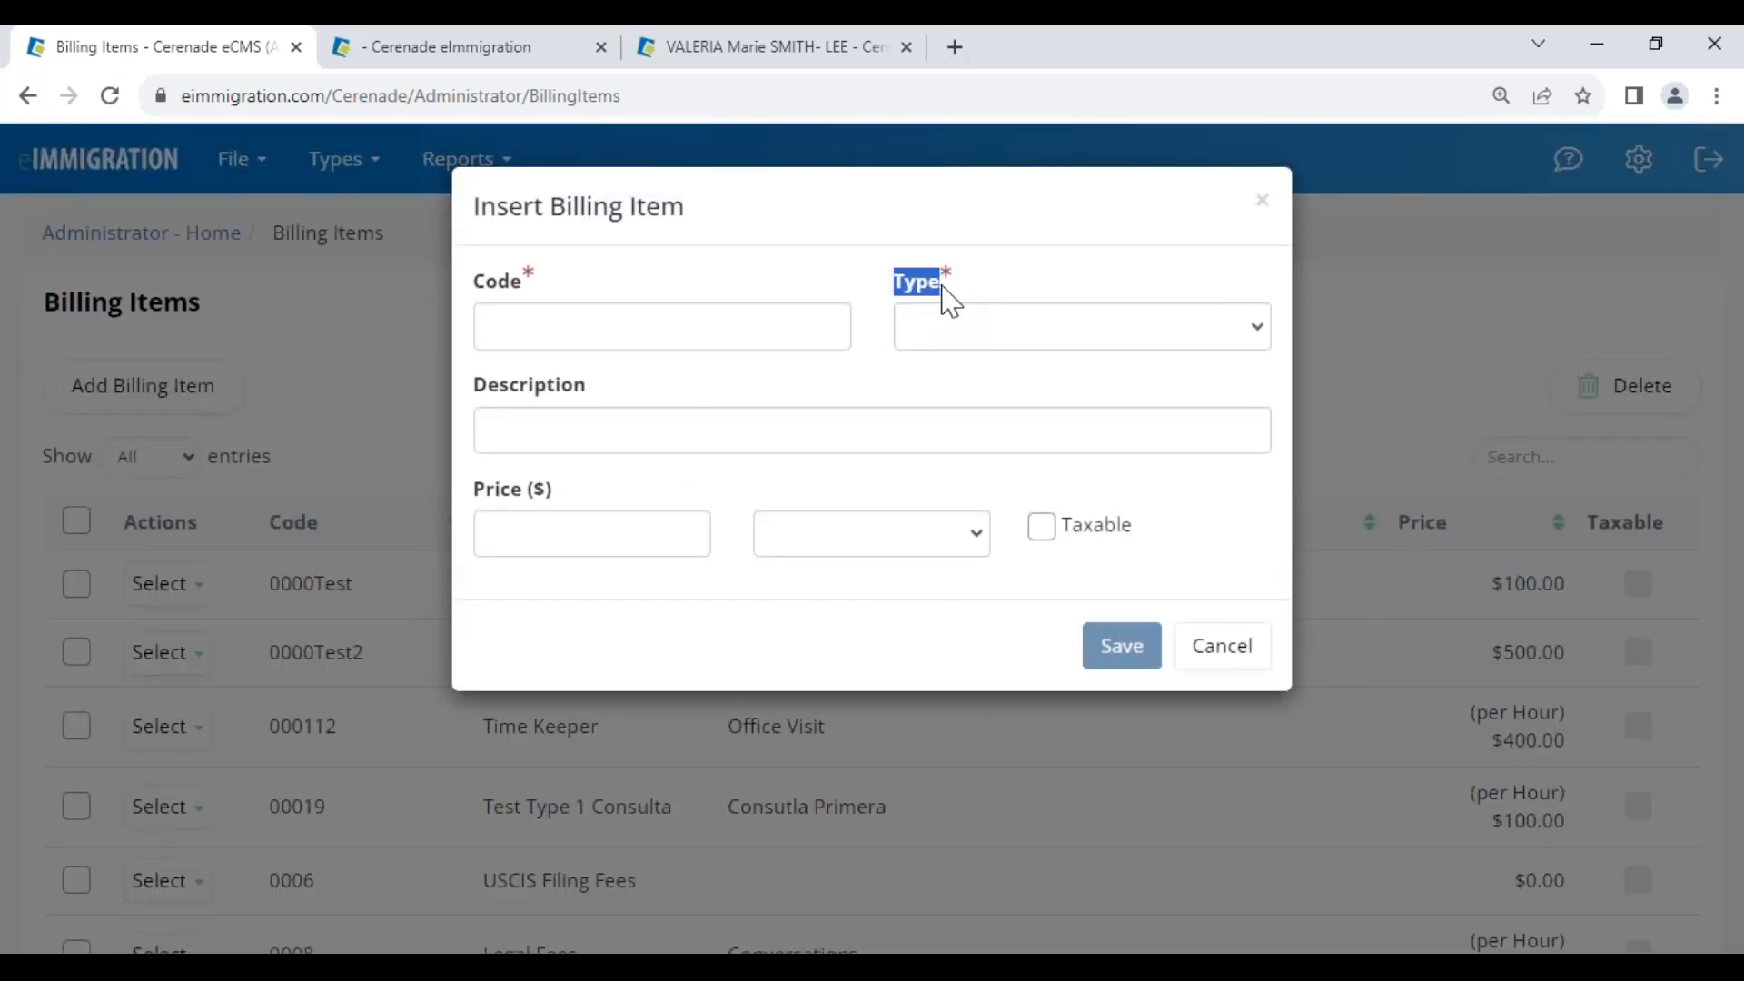
click(974, 334)
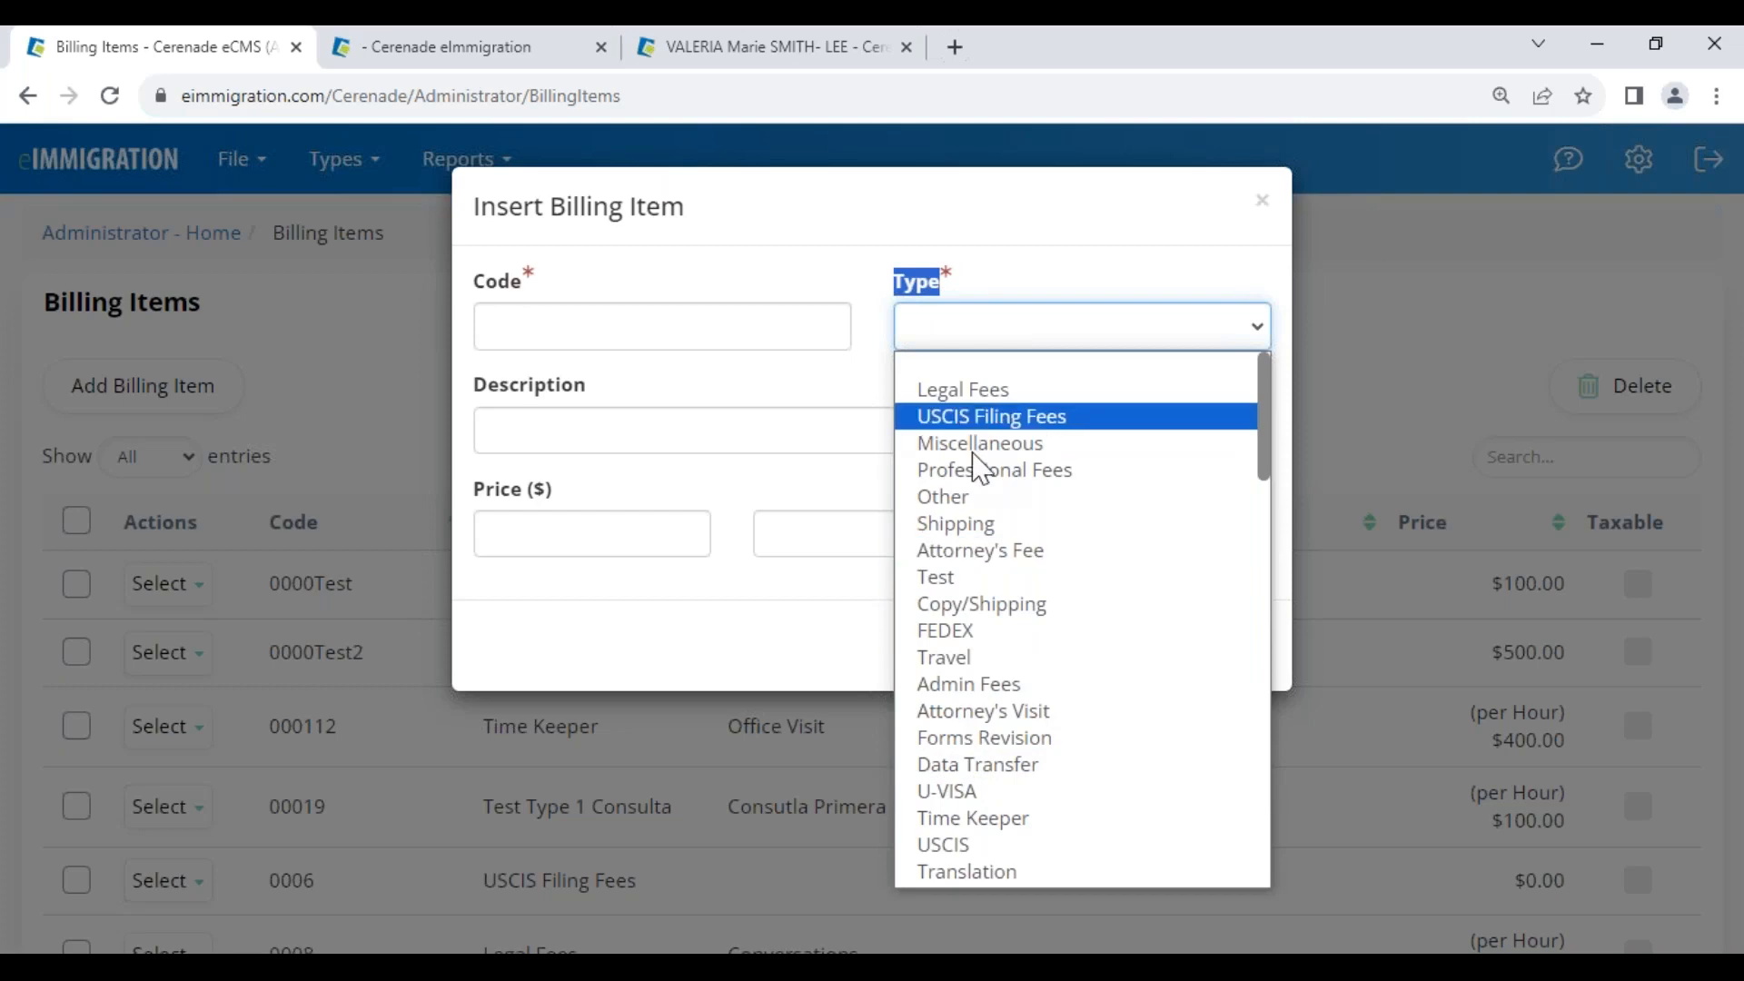
click(985, 309)
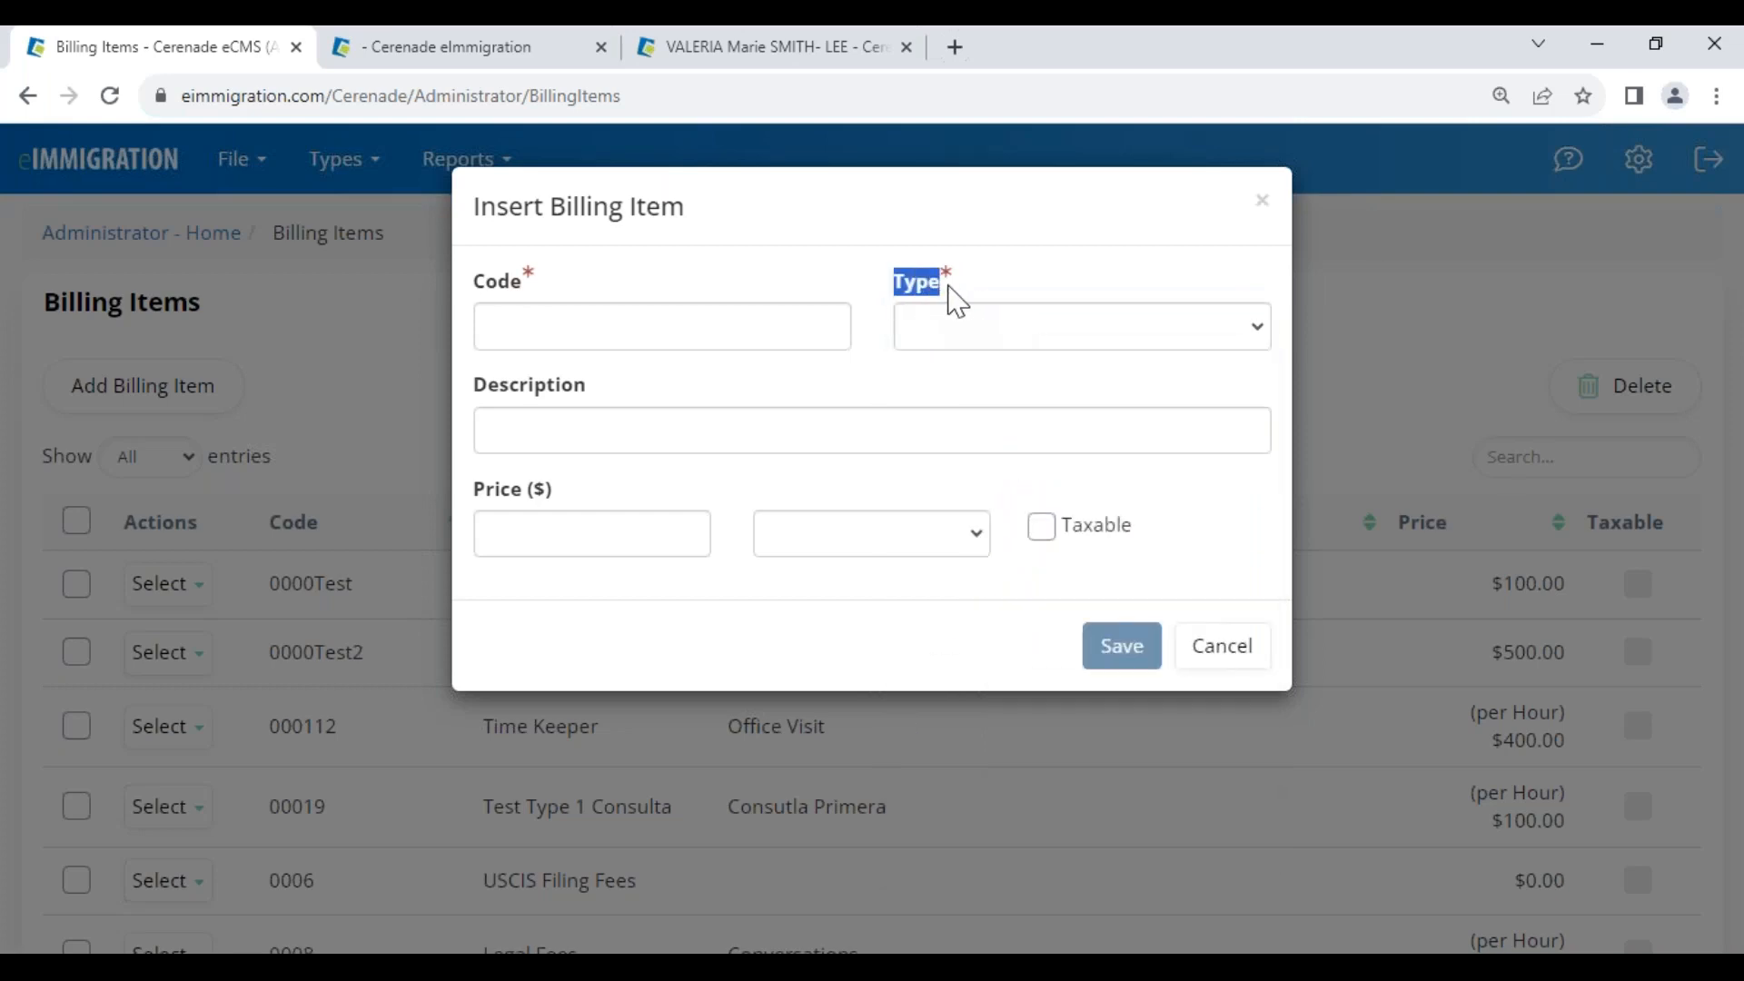
click(996, 338)
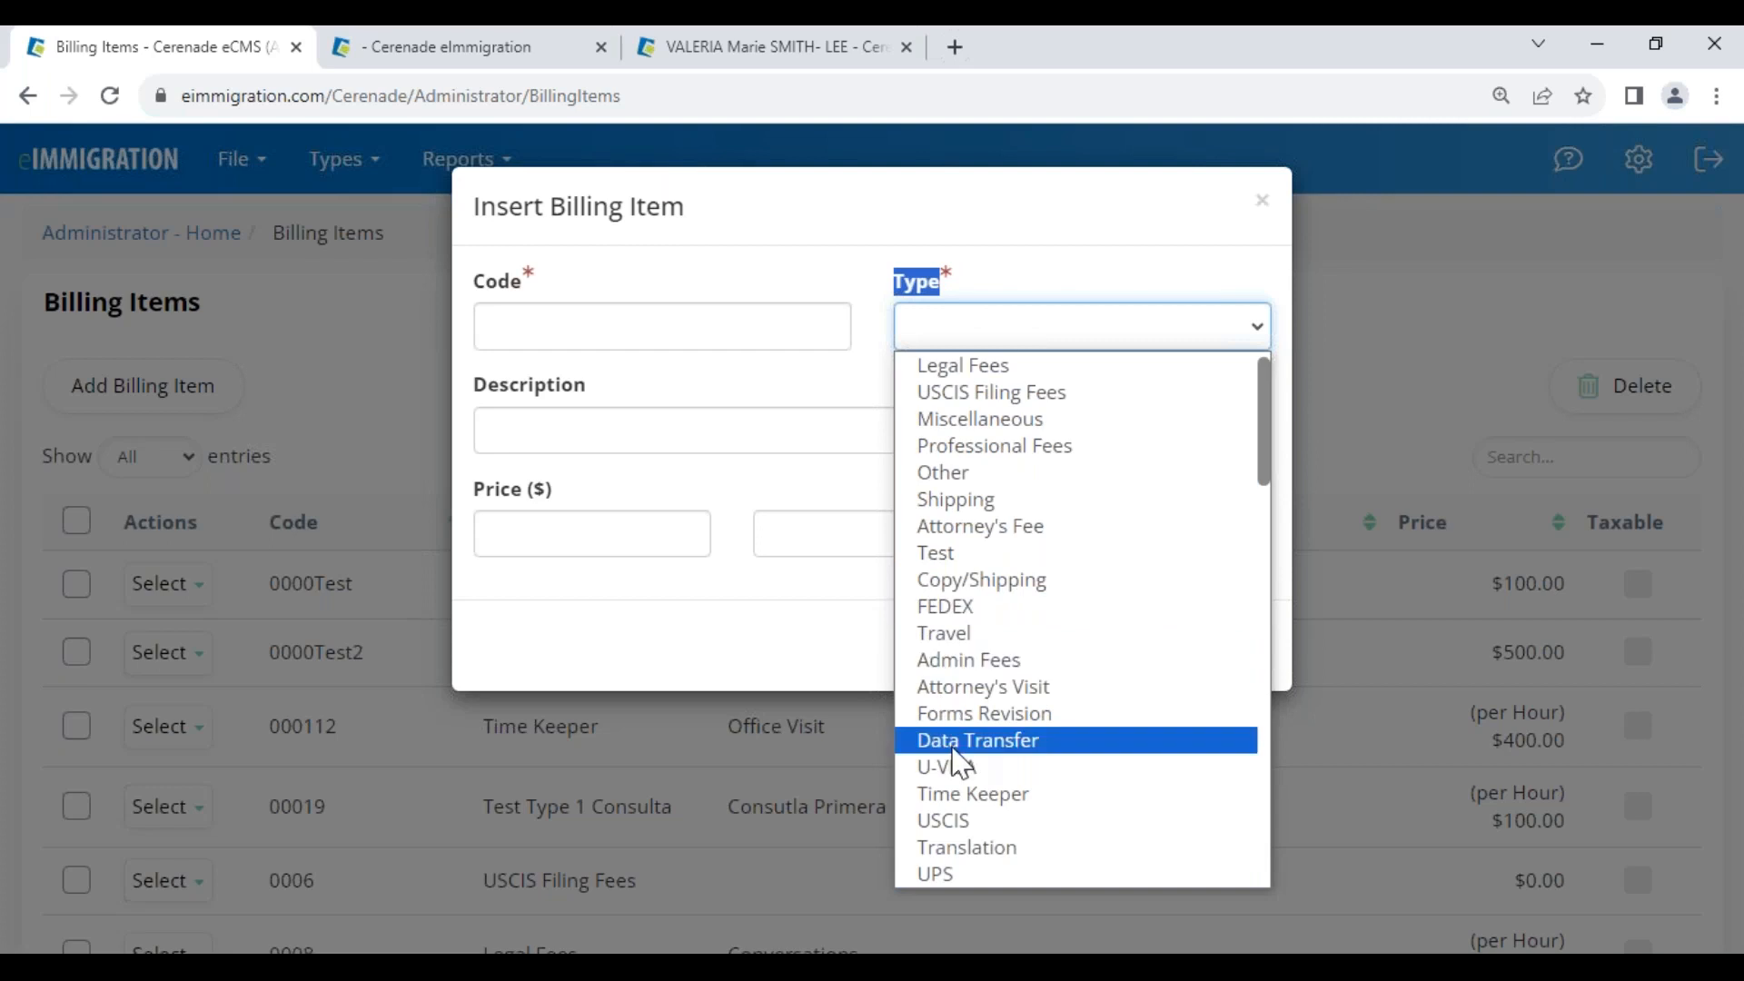
scroll(973, 432, up, 1)
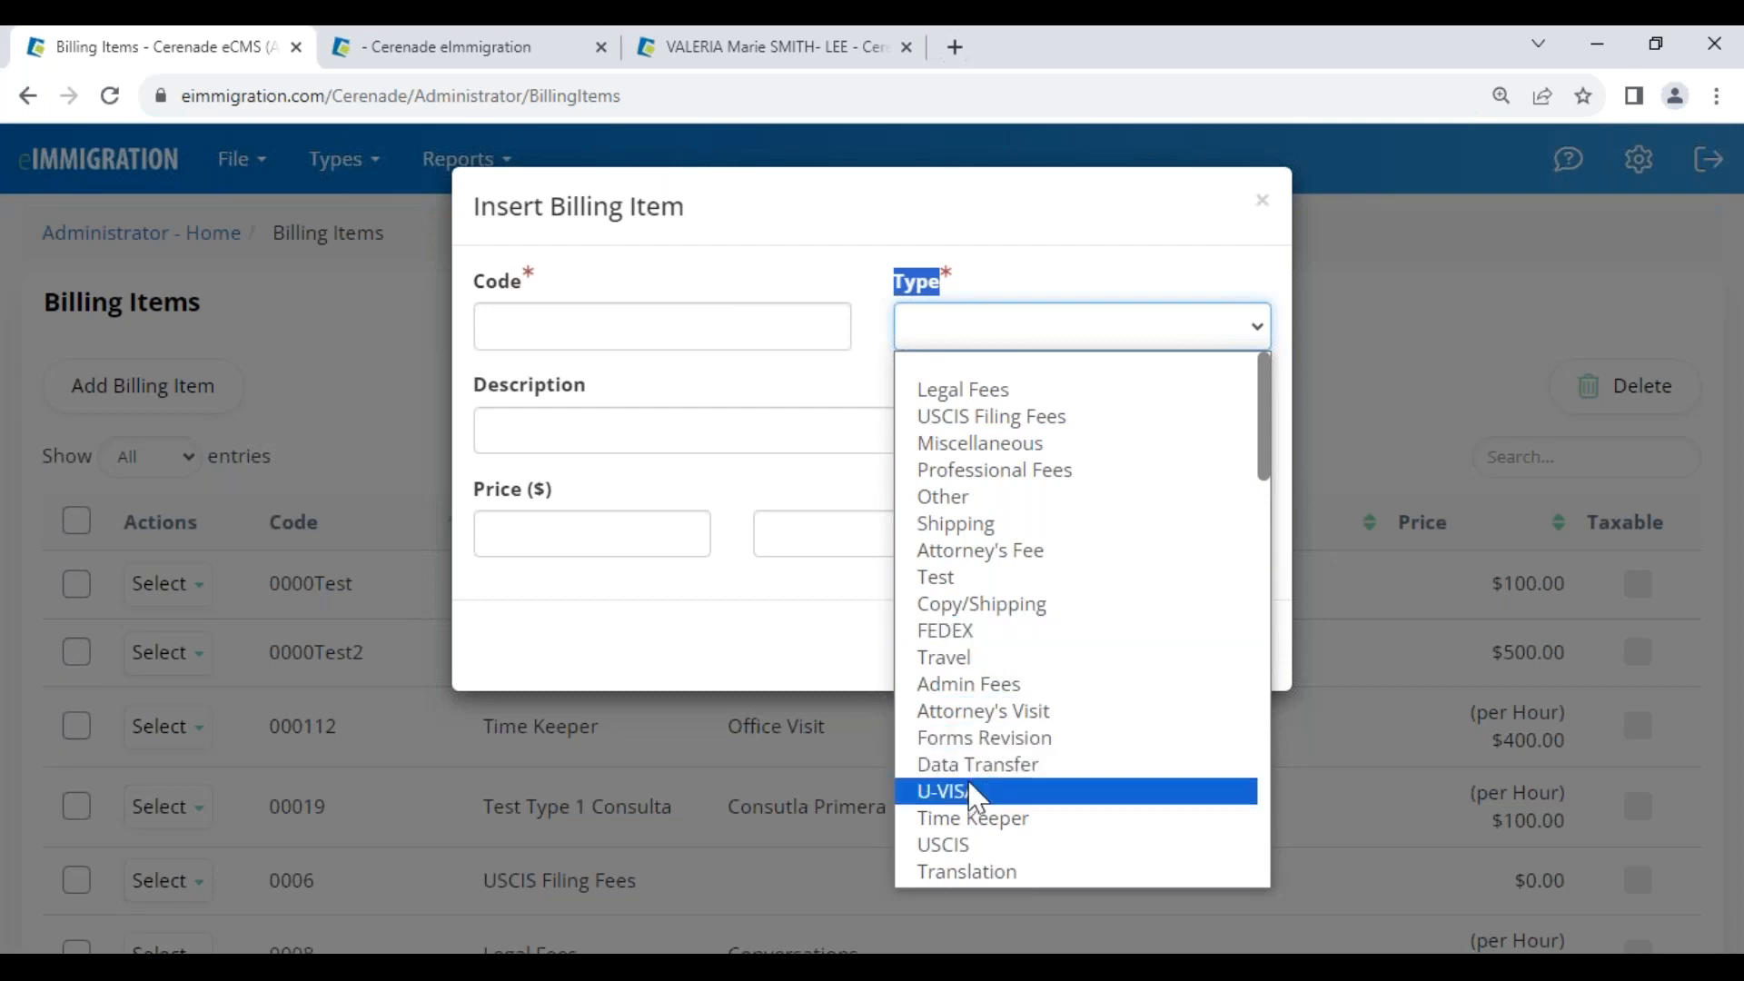
scroll(977, 799, down, 5)
scroll(990, 611, down, 10)
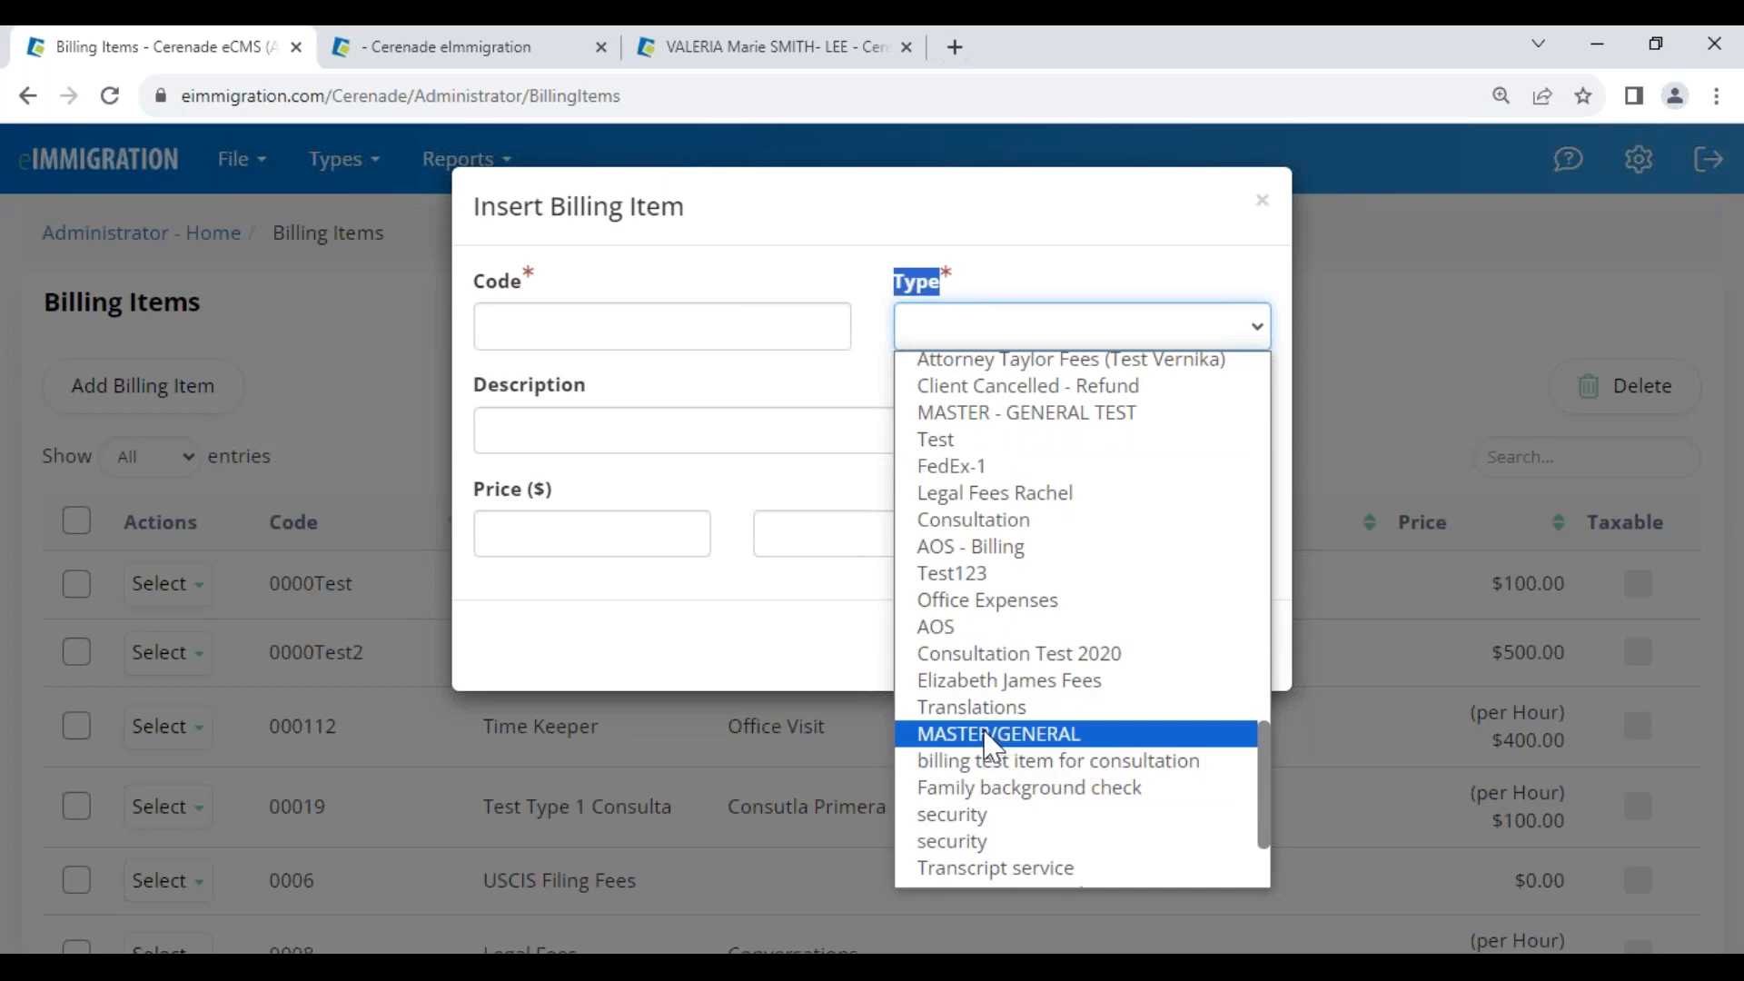
click(993, 736)
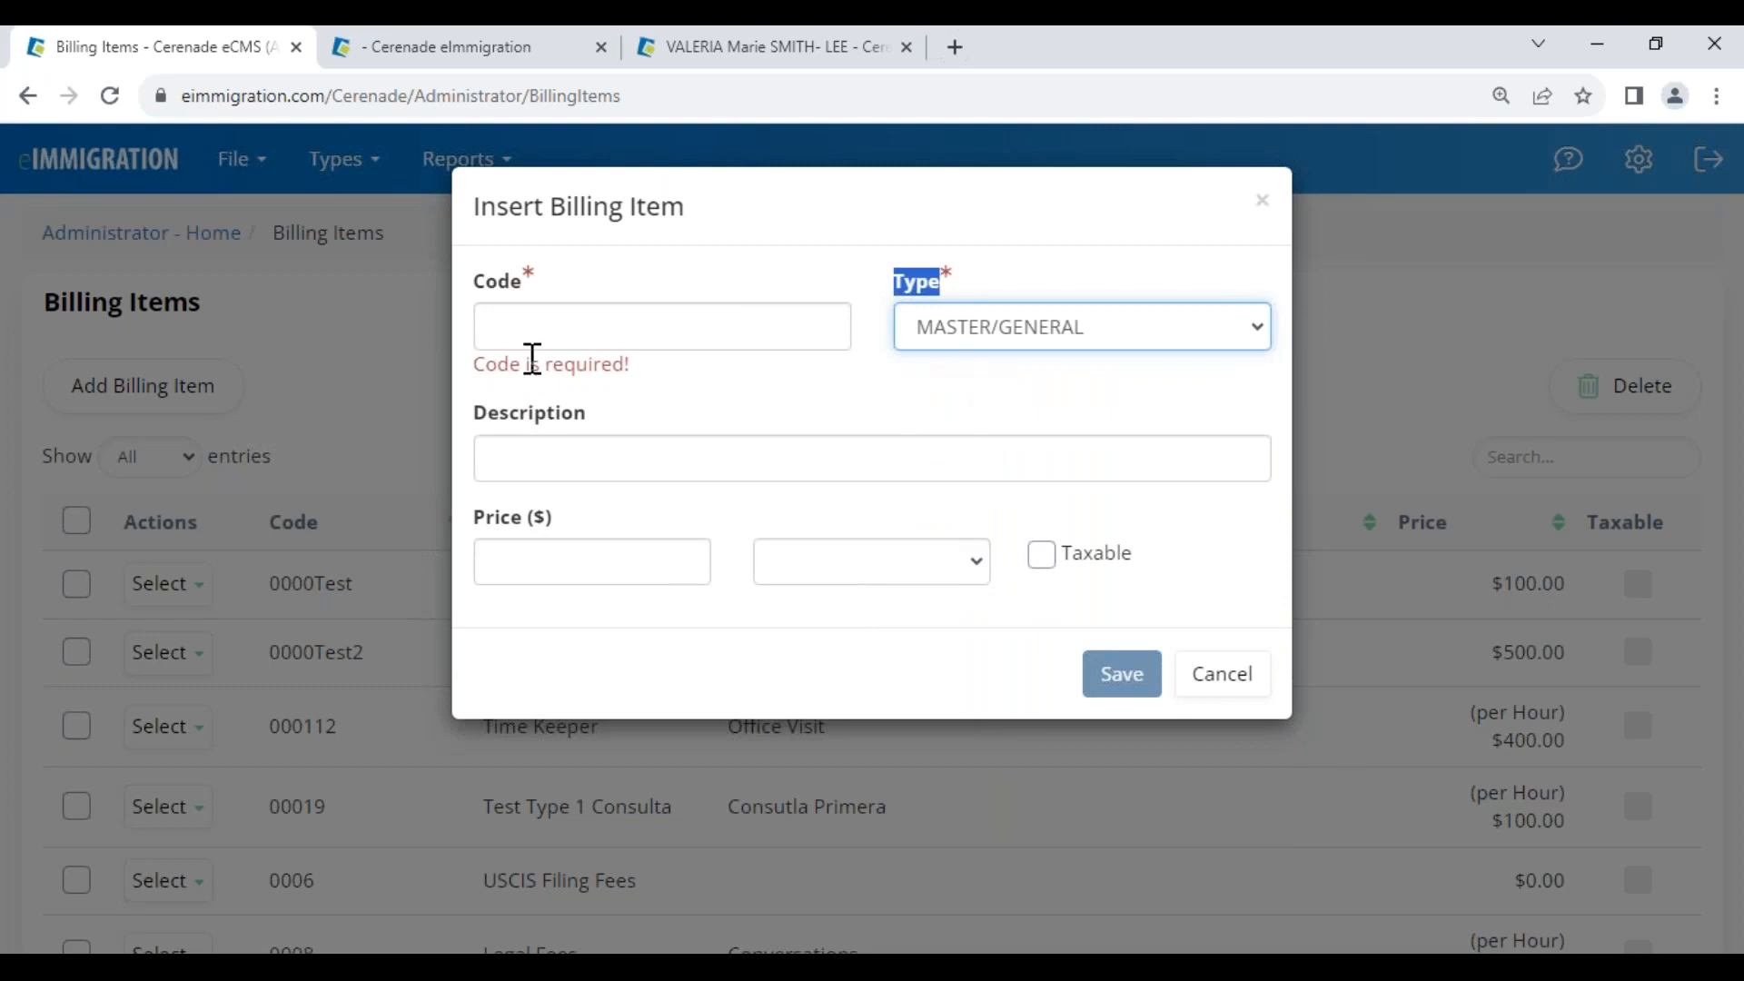
drag(475, 286, 527, 299)
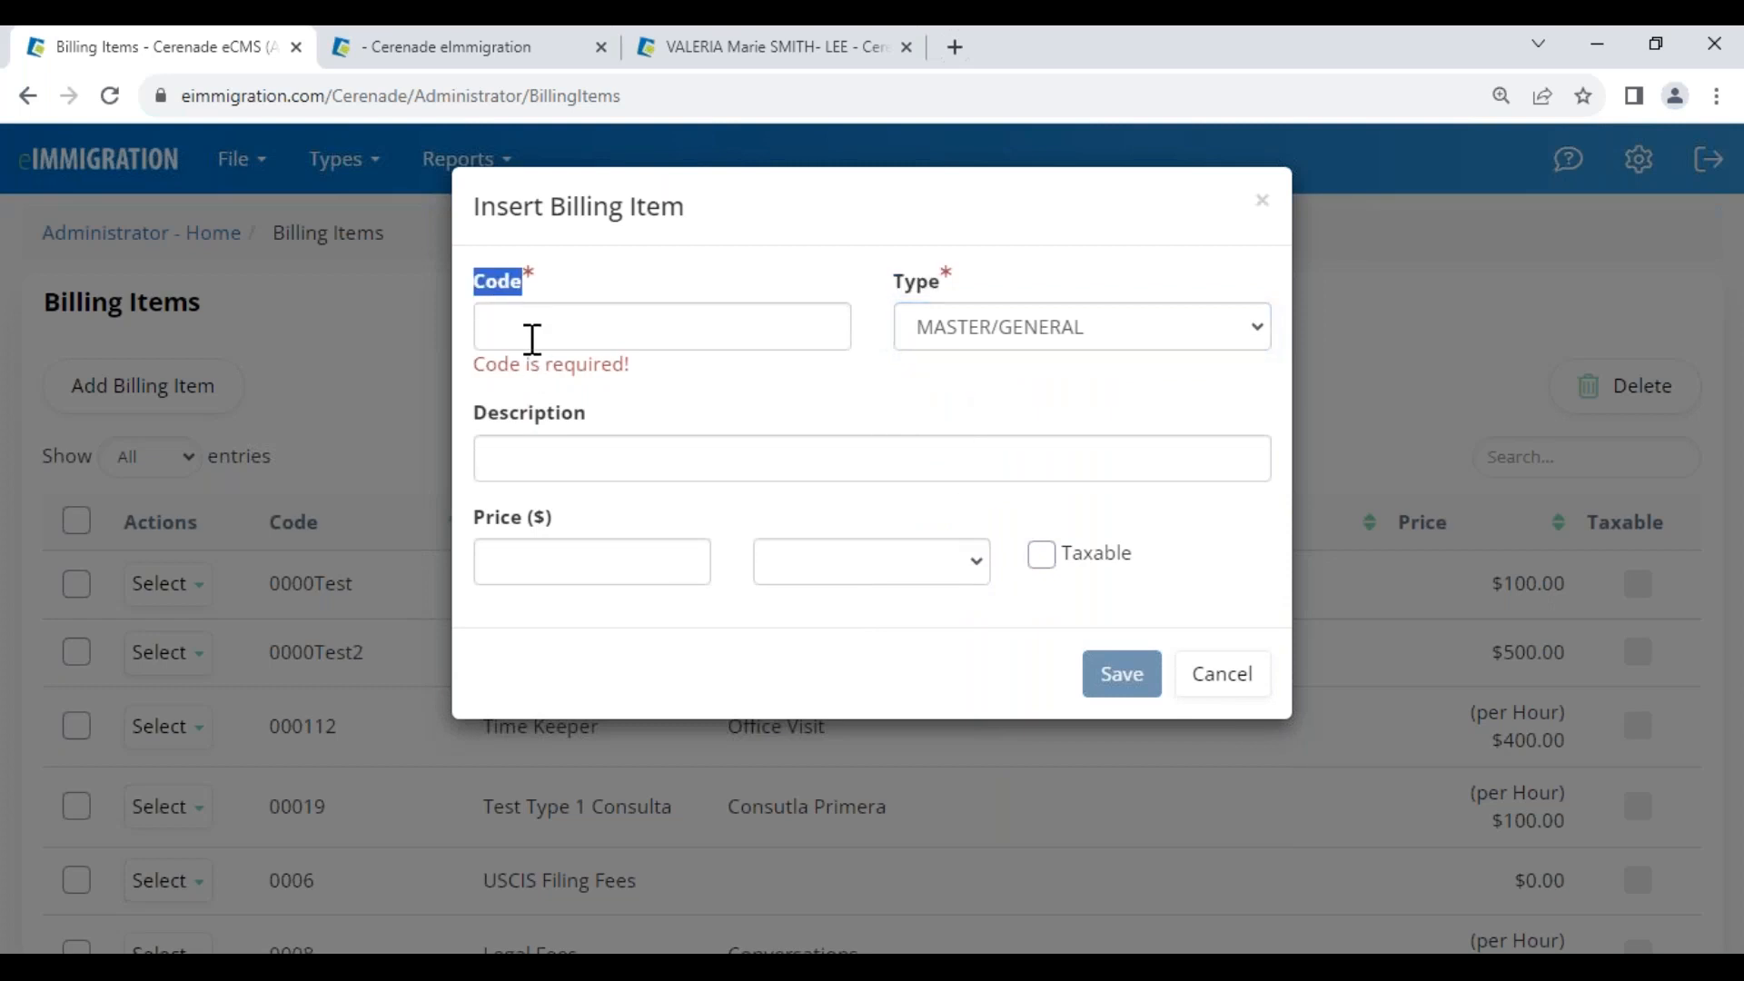
click(534, 333)
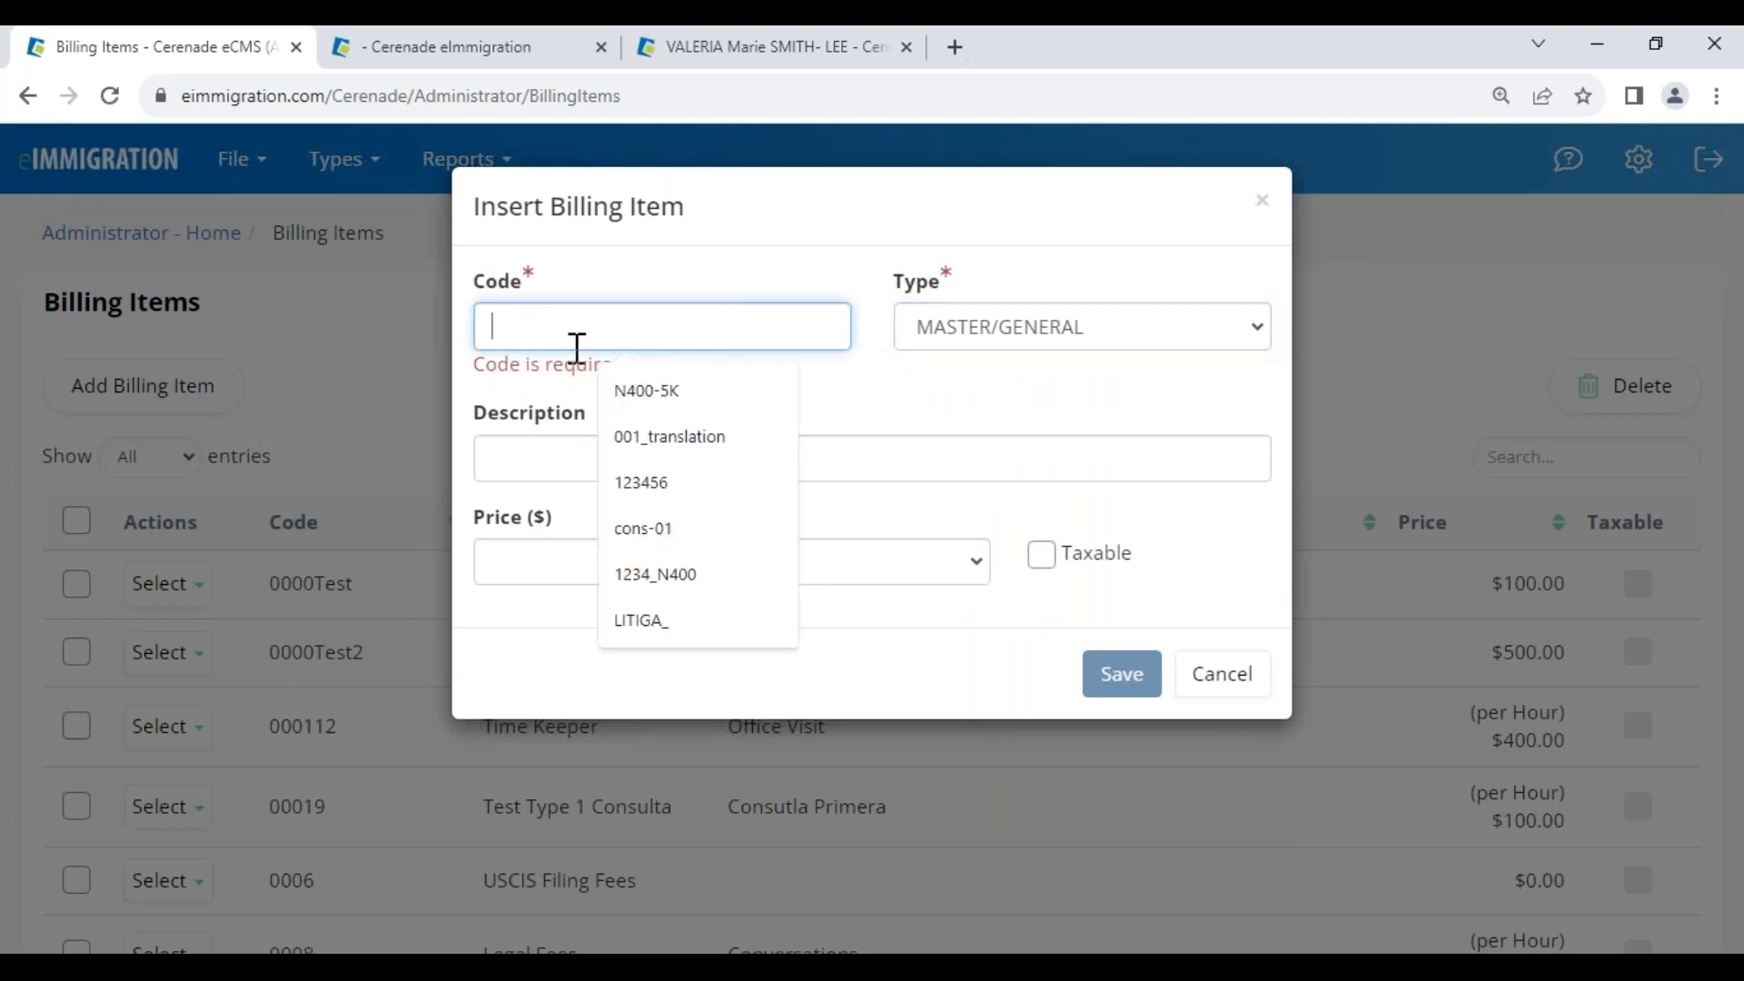
click(647, 390)
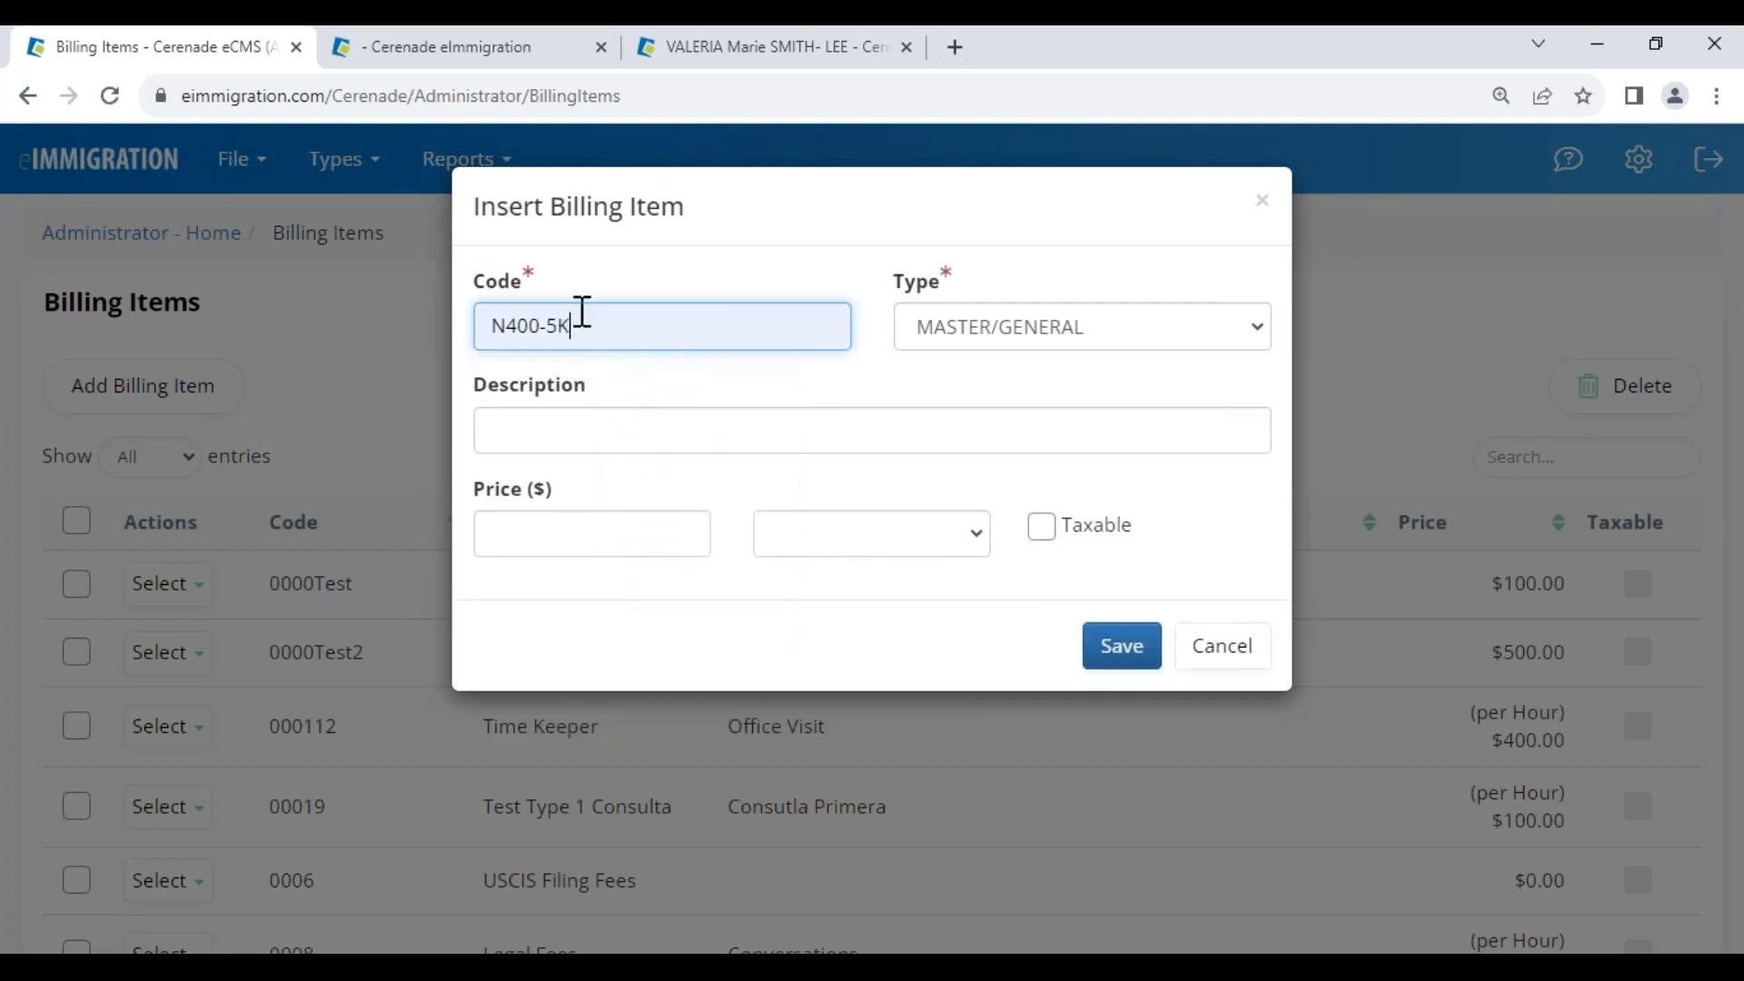
drag(595, 326, 470, 335)
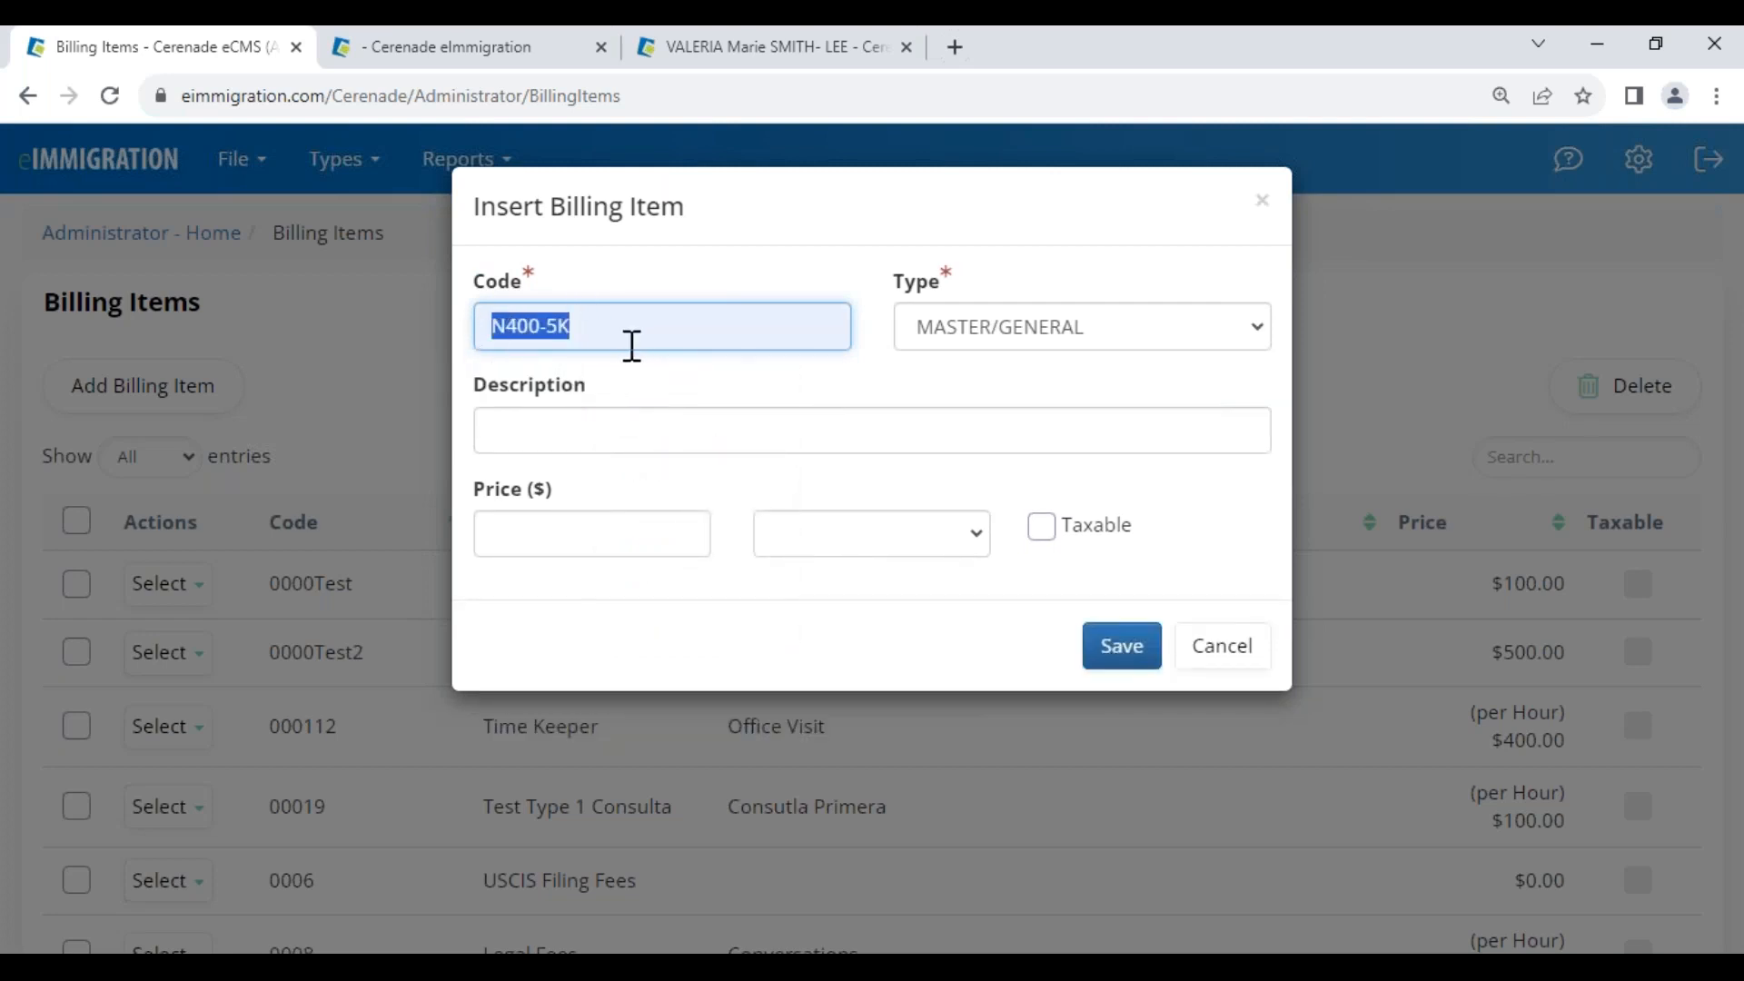
text(123456)
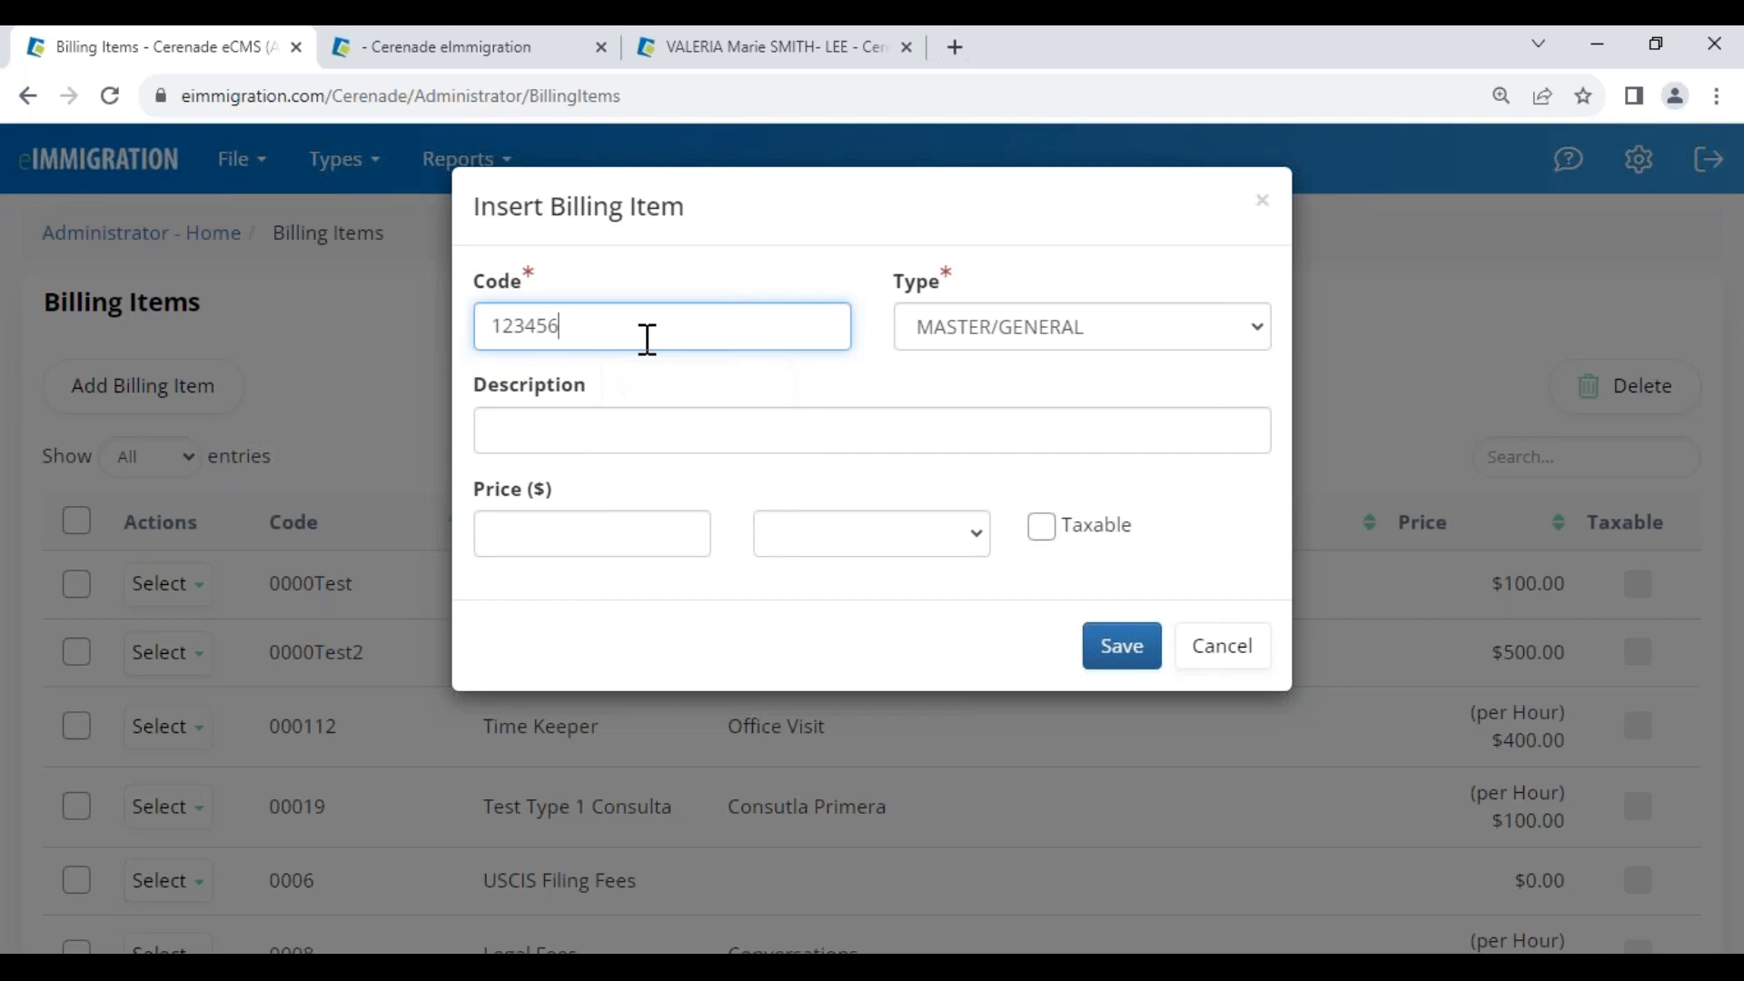
click(611, 432)
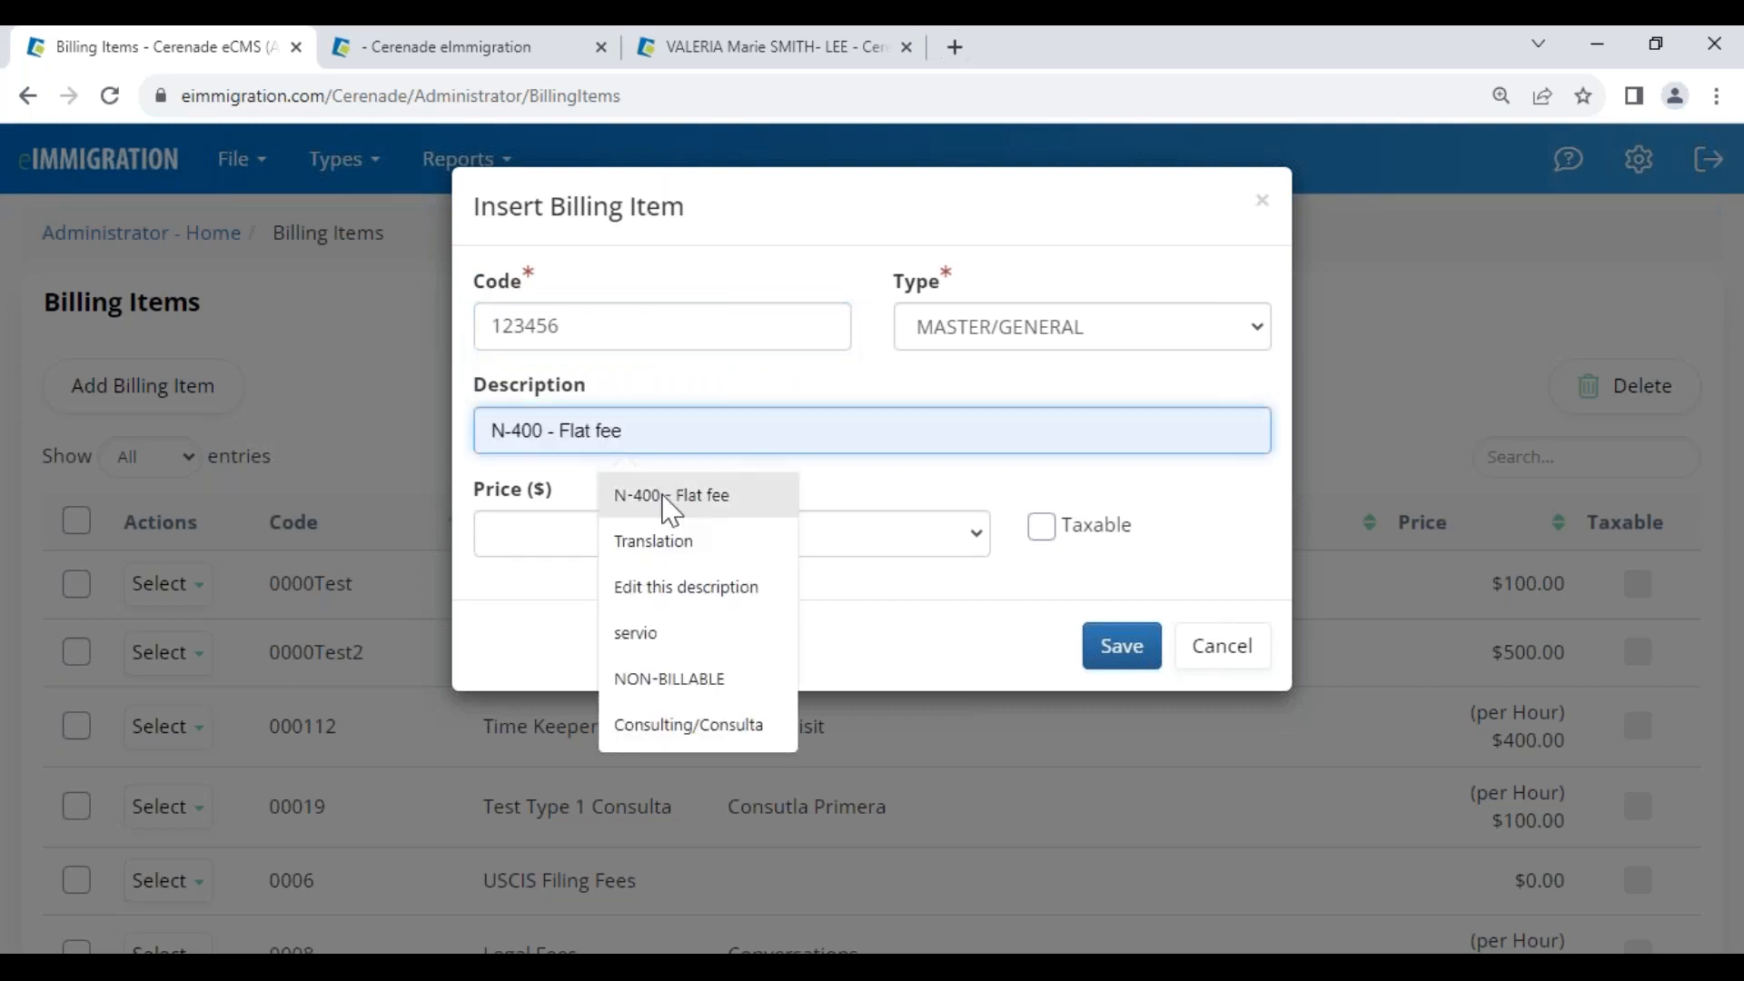
click(666, 498)
click(594, 525)
click(603, 599)
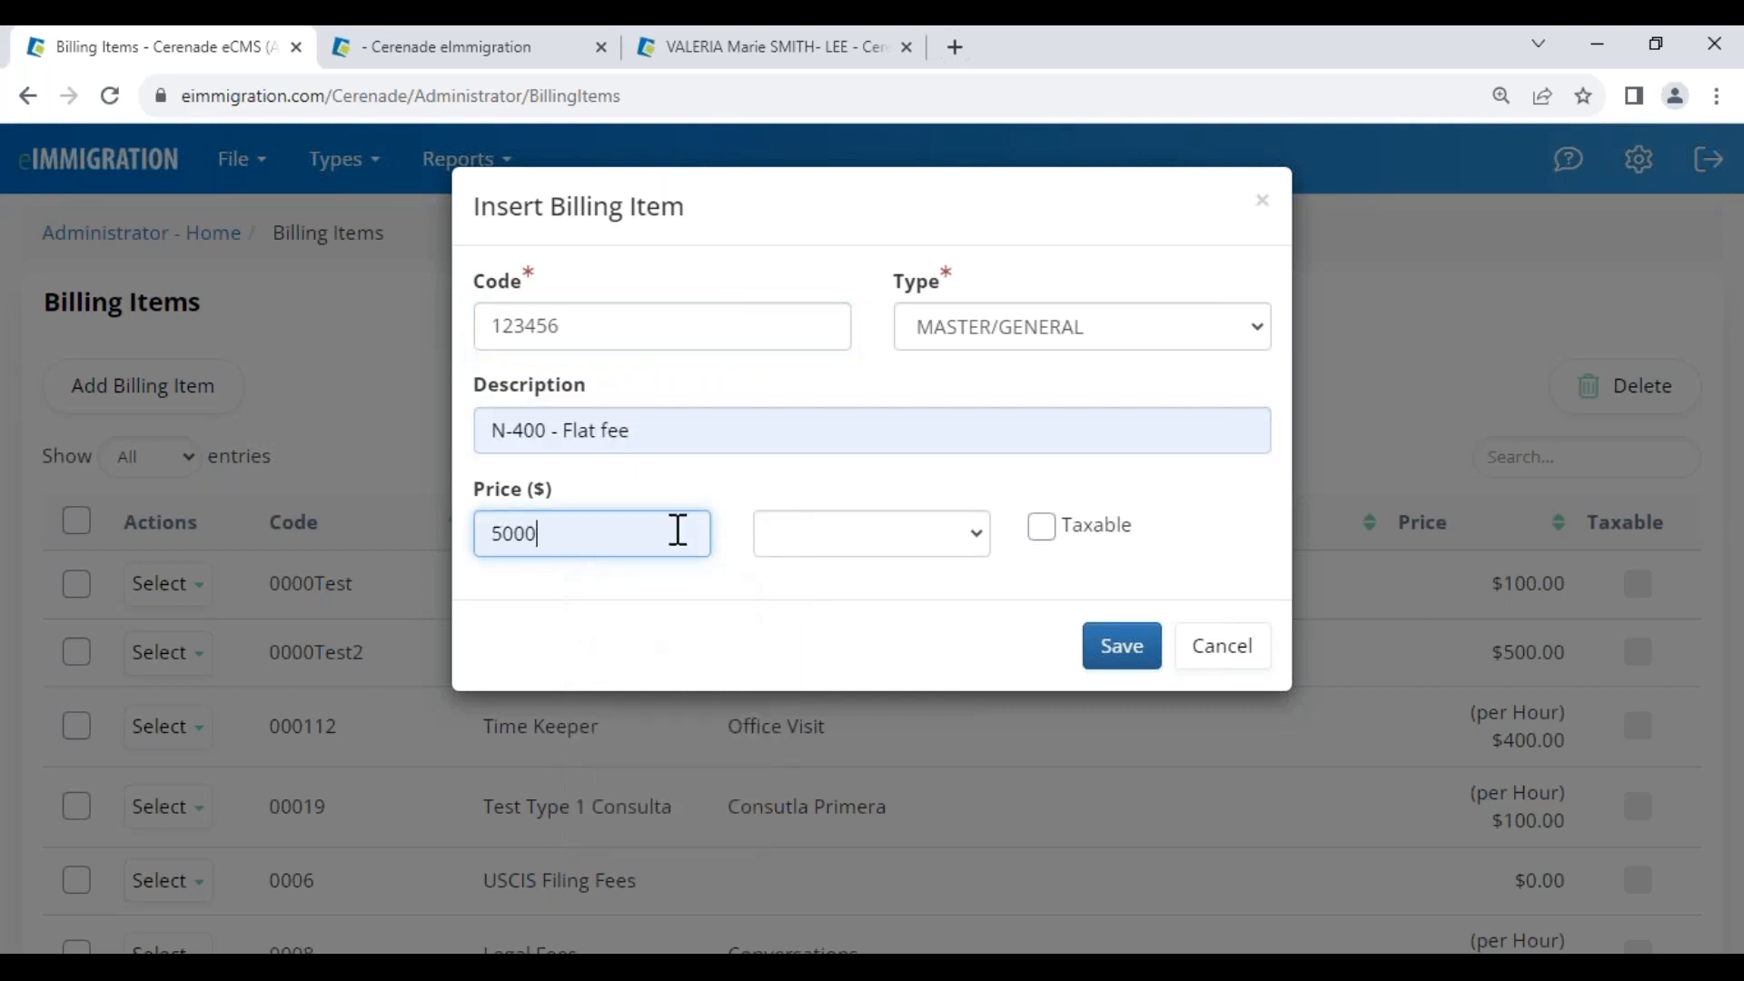
click(910, 556)
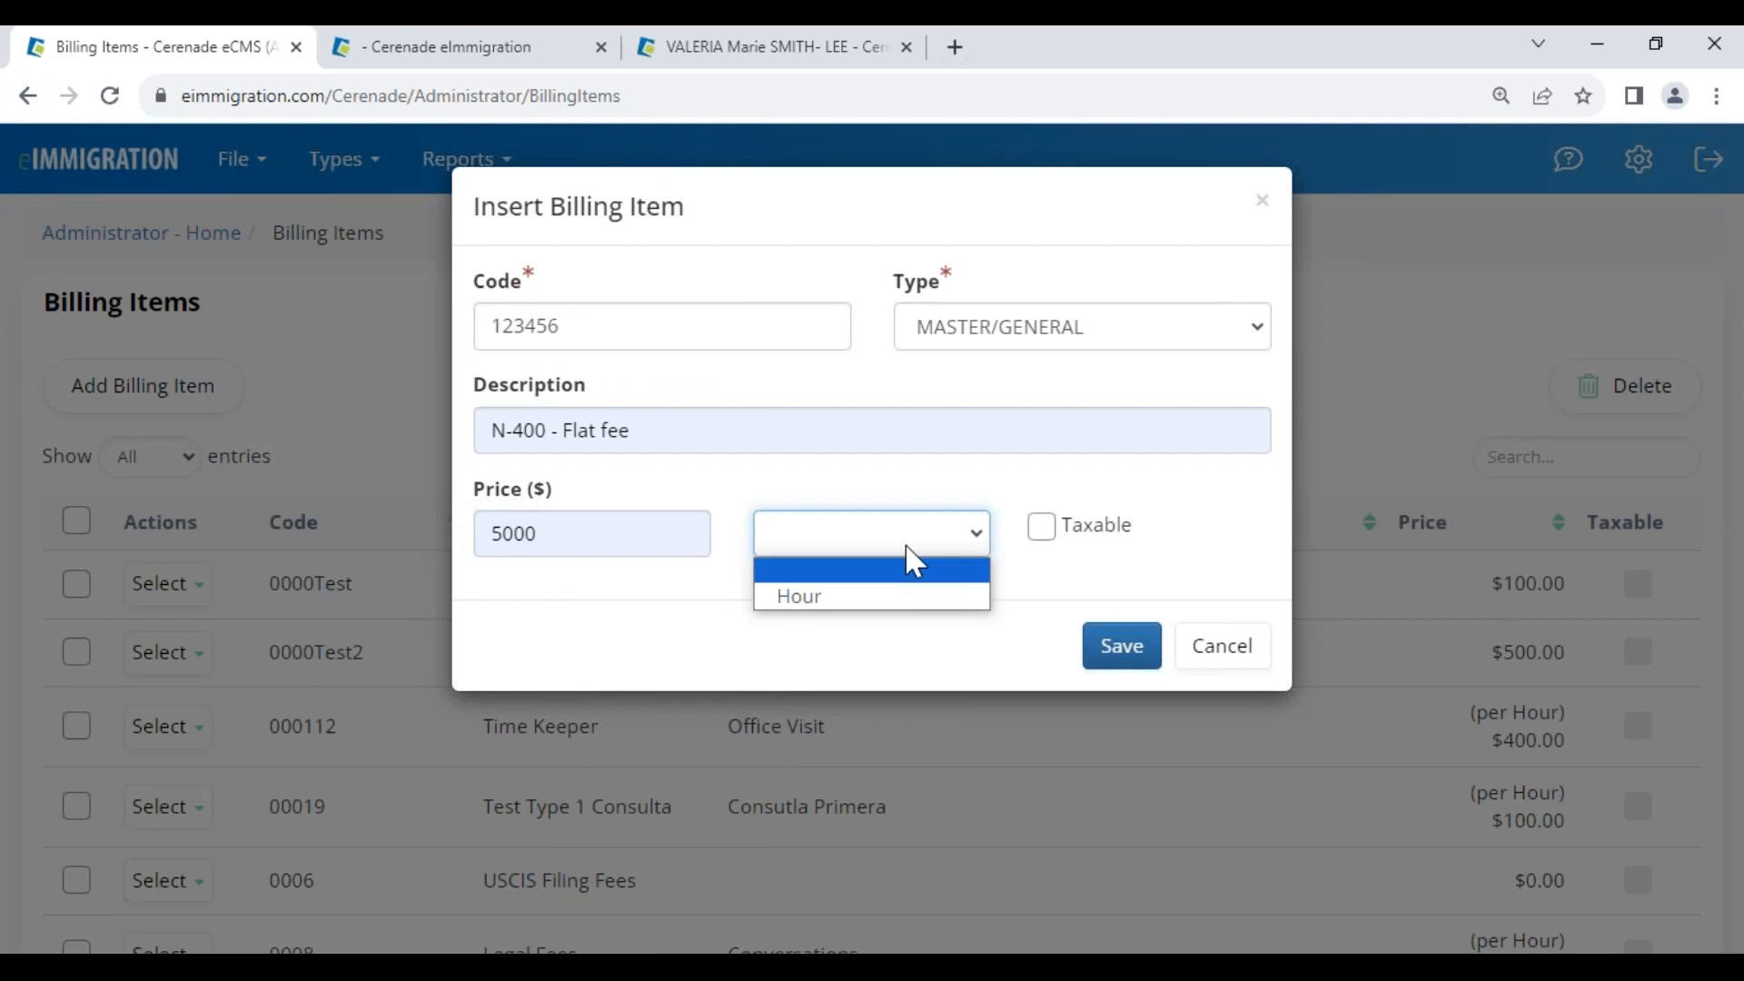
click(857, 599)
click(899, 549)
click(840, 576)
click(848, 583)
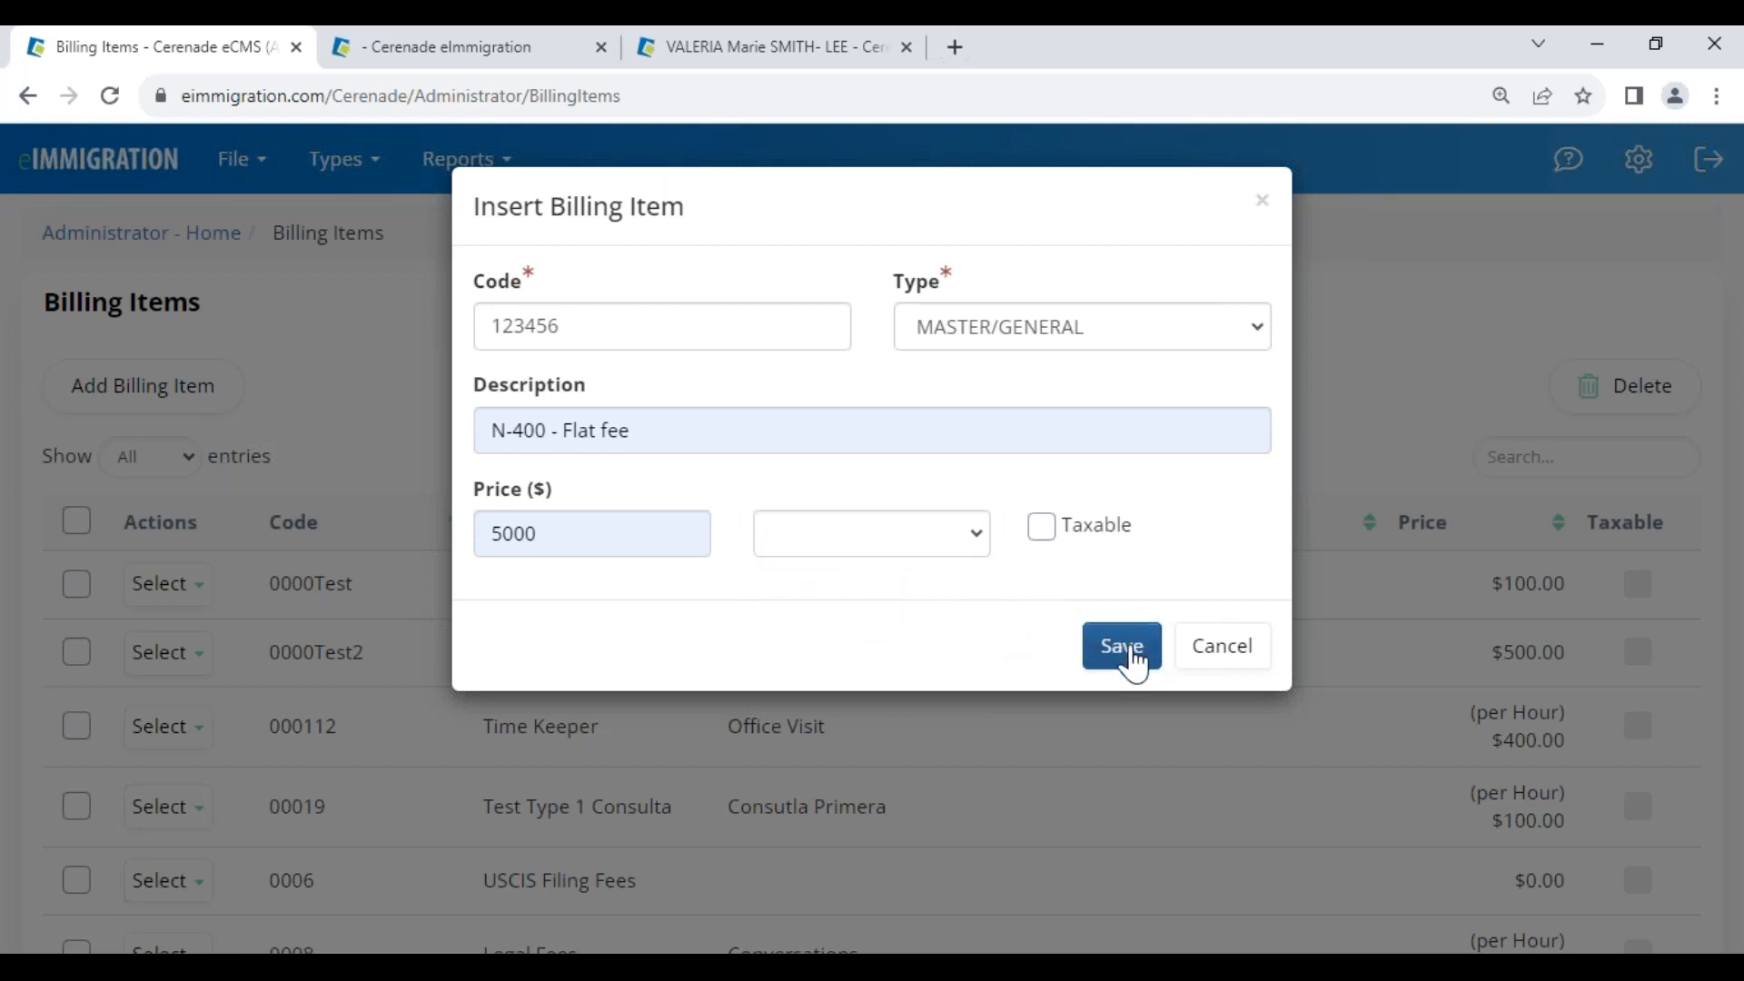
click(1214, 652)
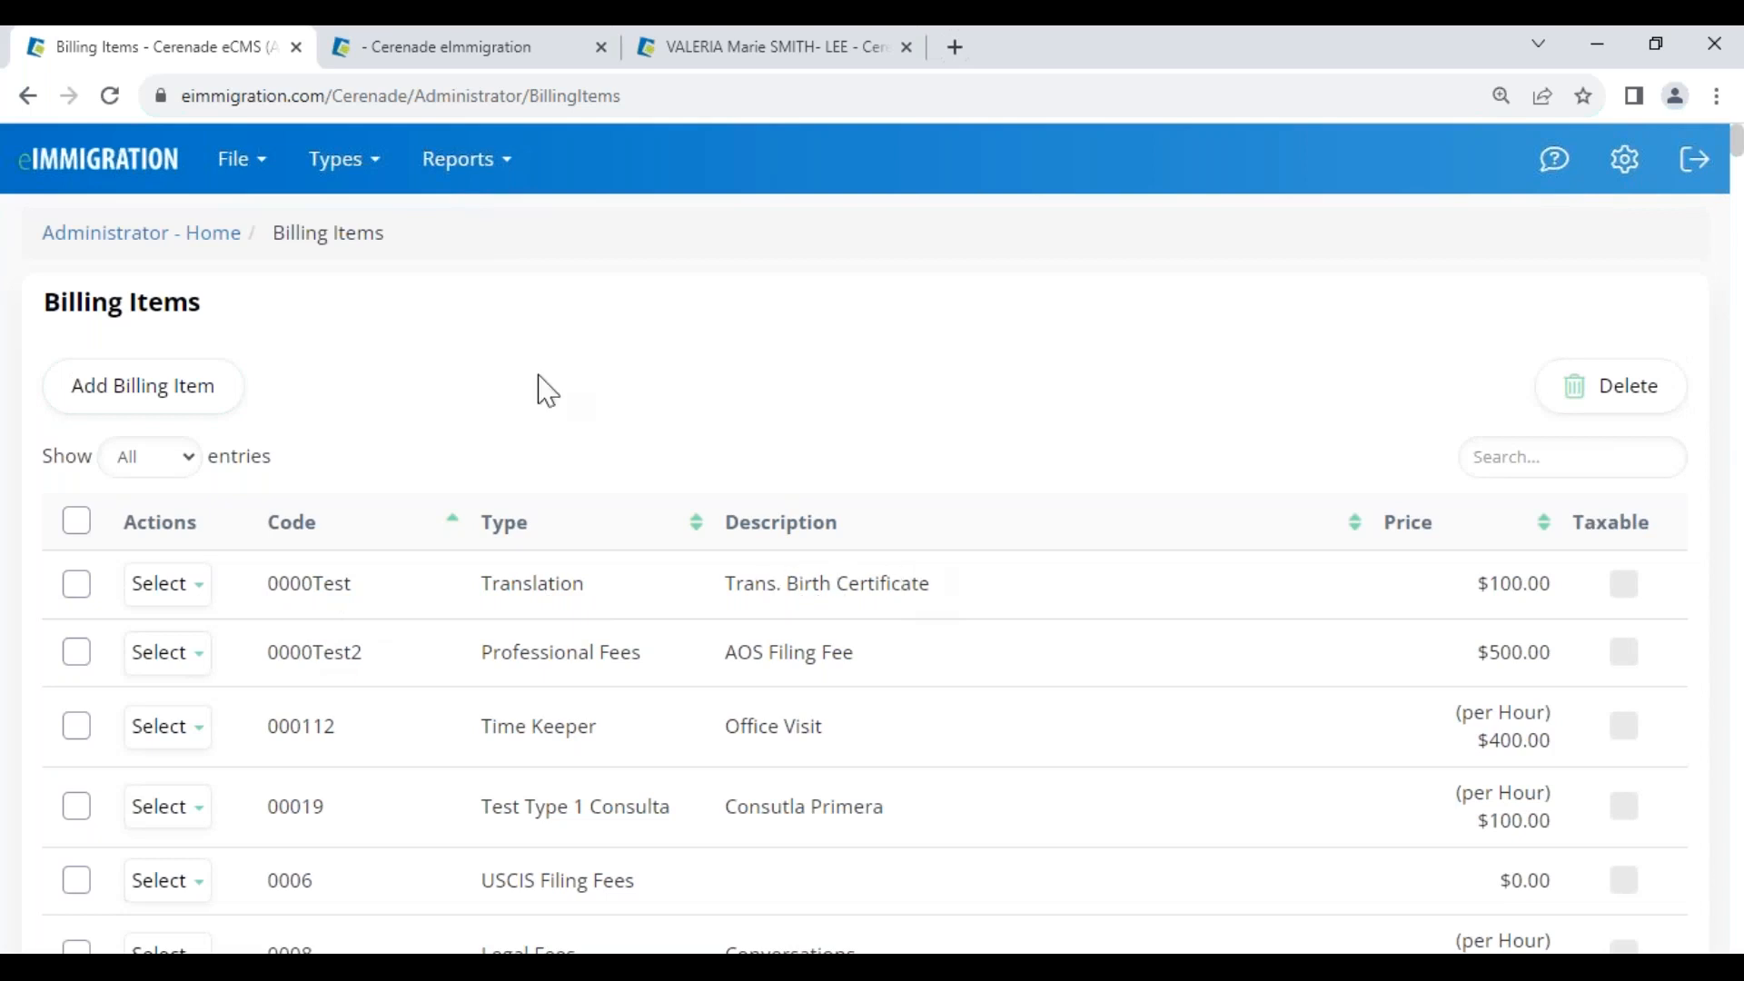
Review Naturalization/Ciudadania's billing items, including the 001_nat $5,000 Naturalization Service Fee entries
click(143, 245)
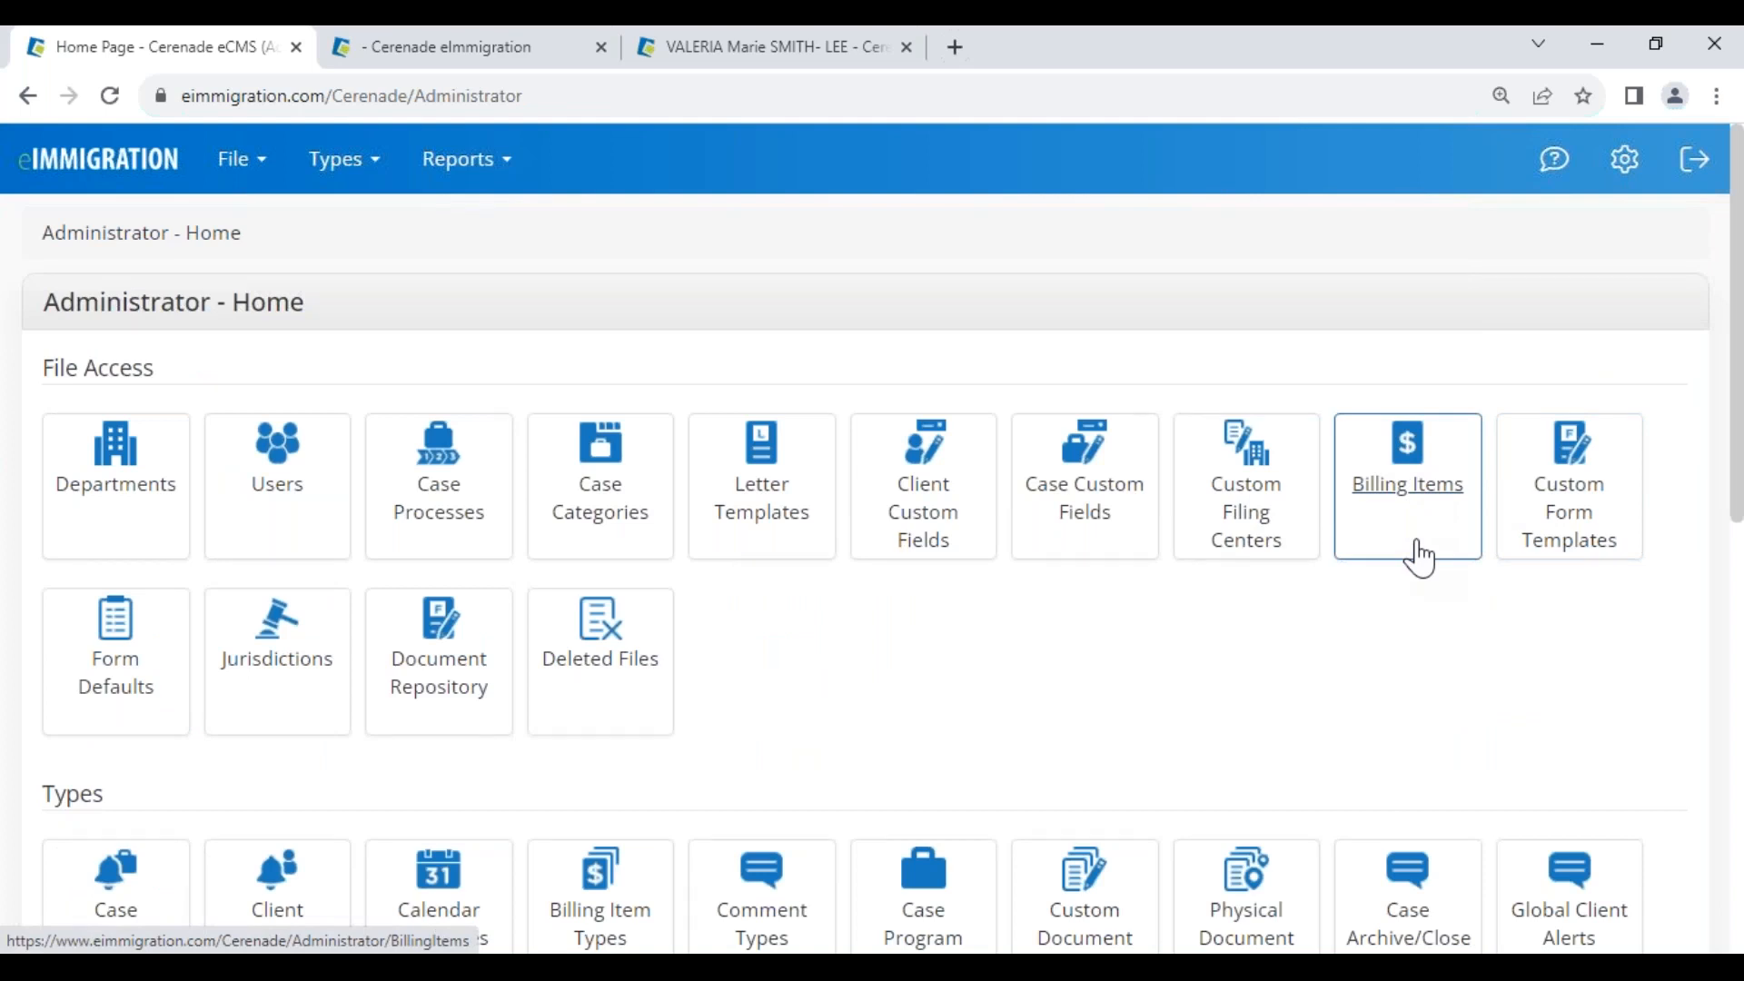
click(449, 519)
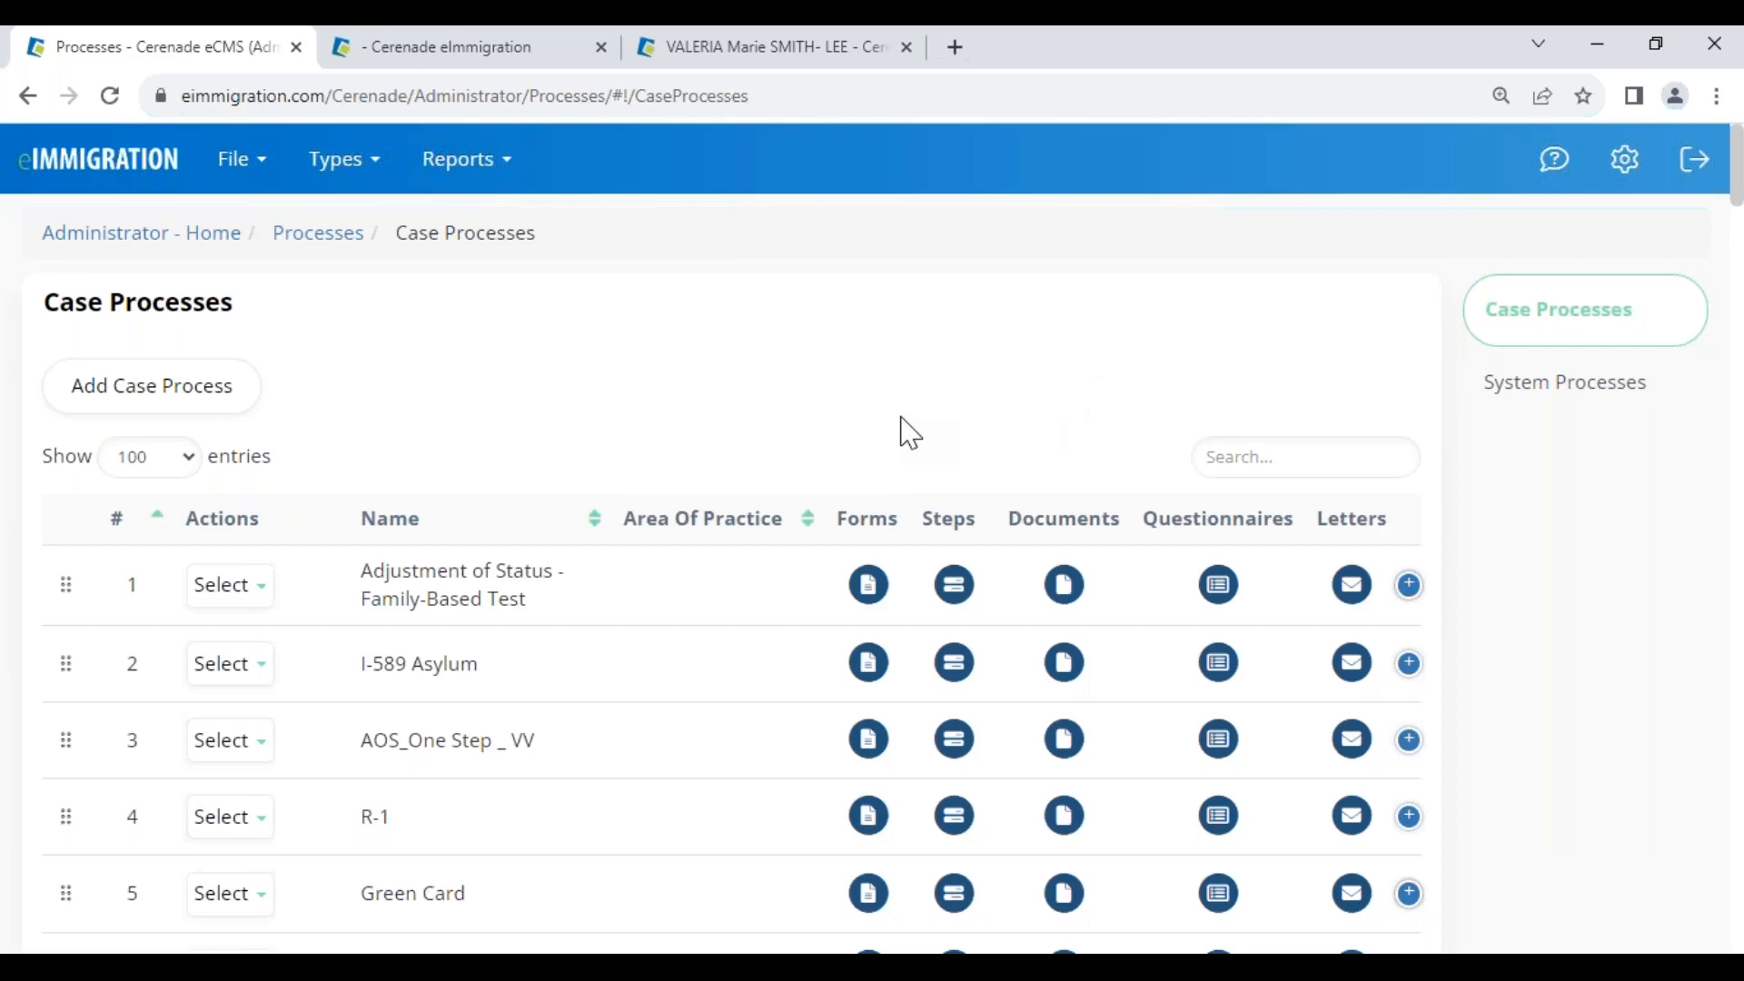
scroll(494, 782, down, 3)
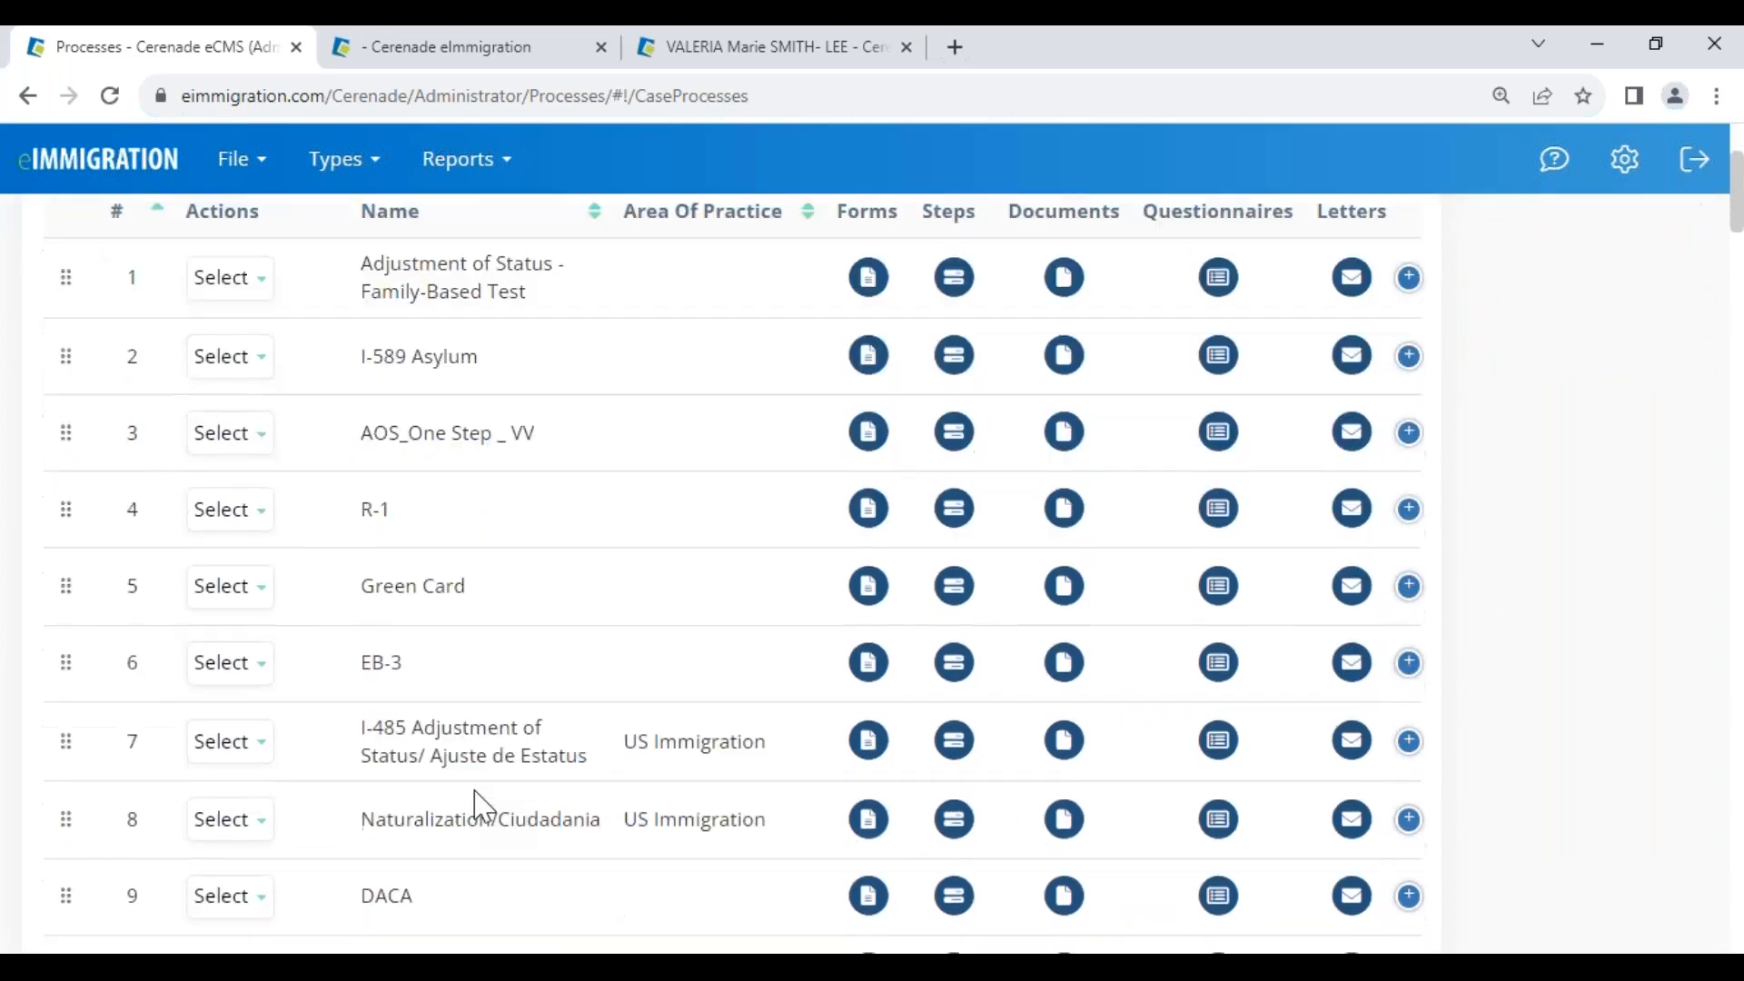
scroll(481, 804, down, 1)
drag(382, 754, 603, 775)
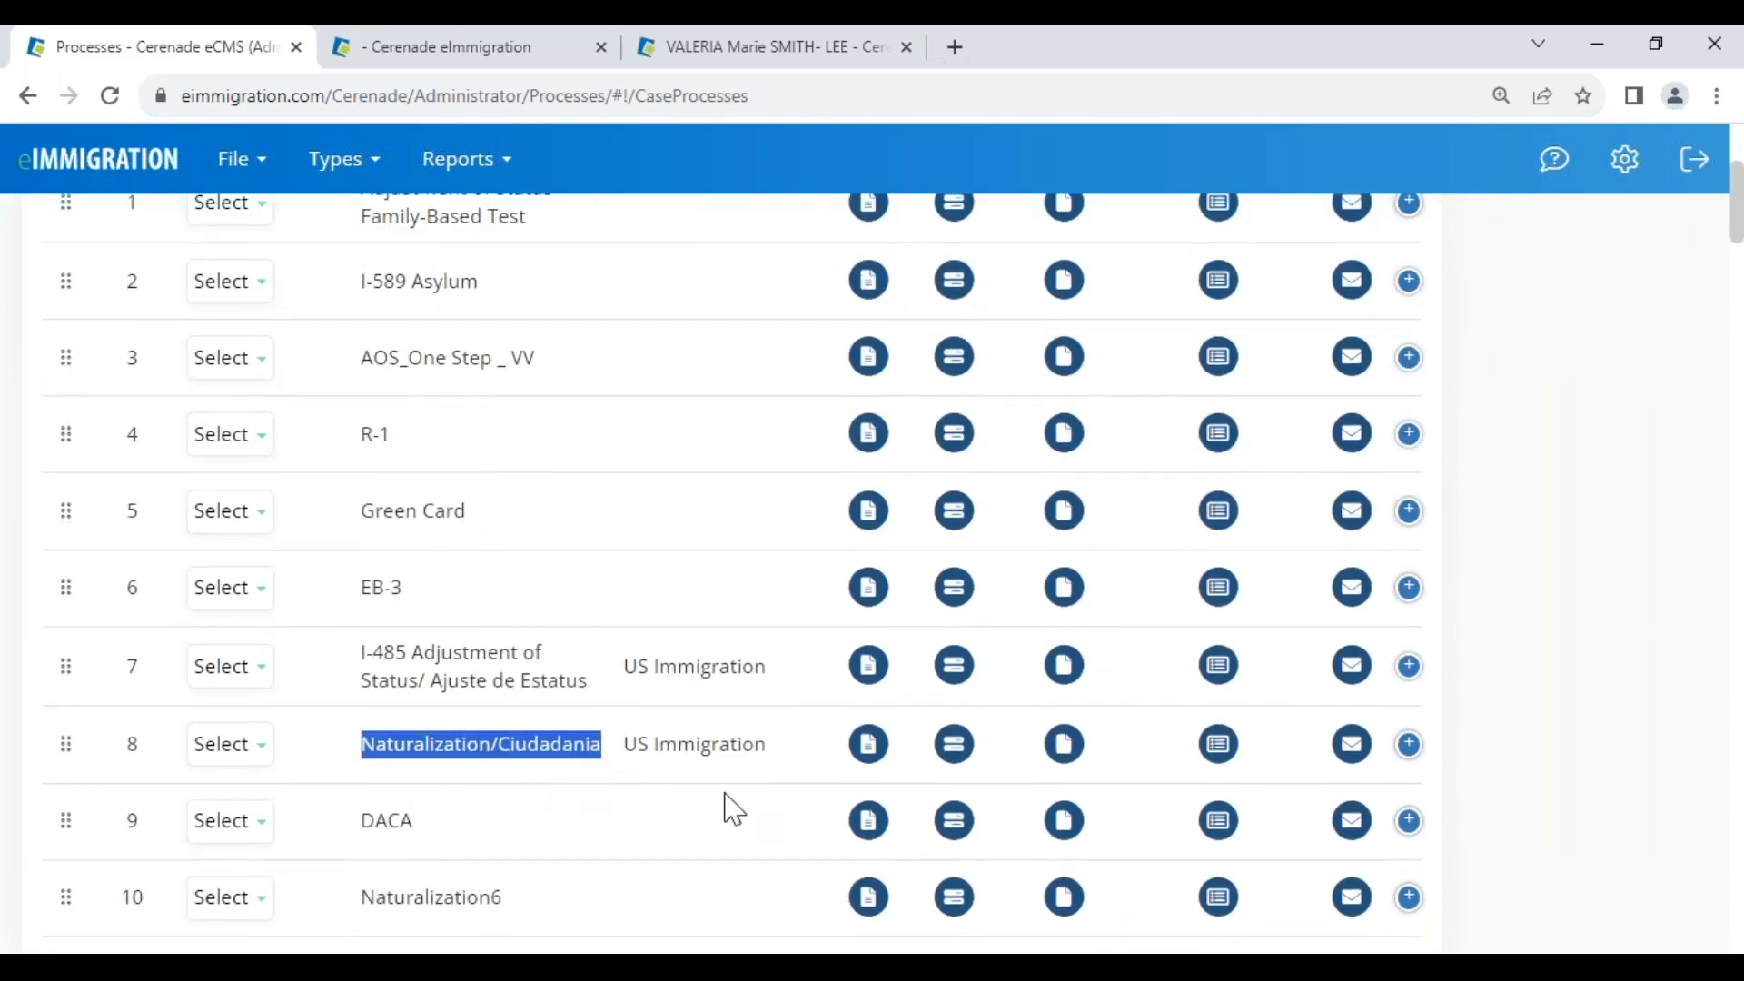
click(1411, 746)
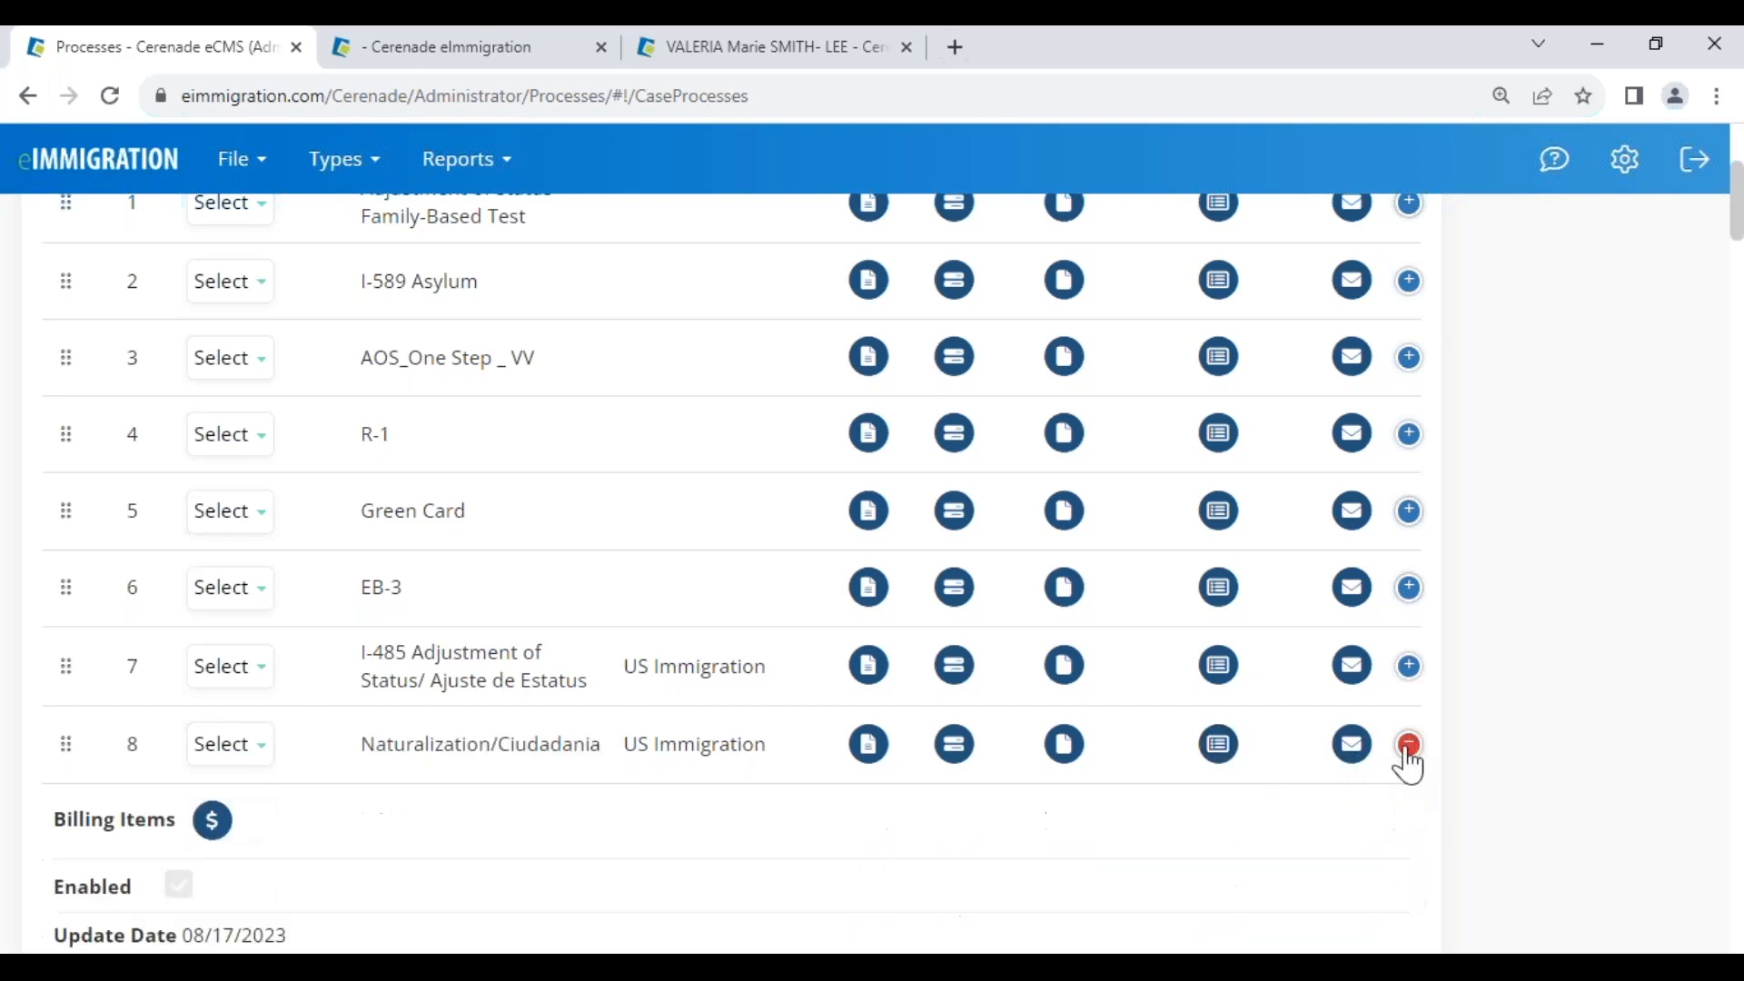
click(212, 822)
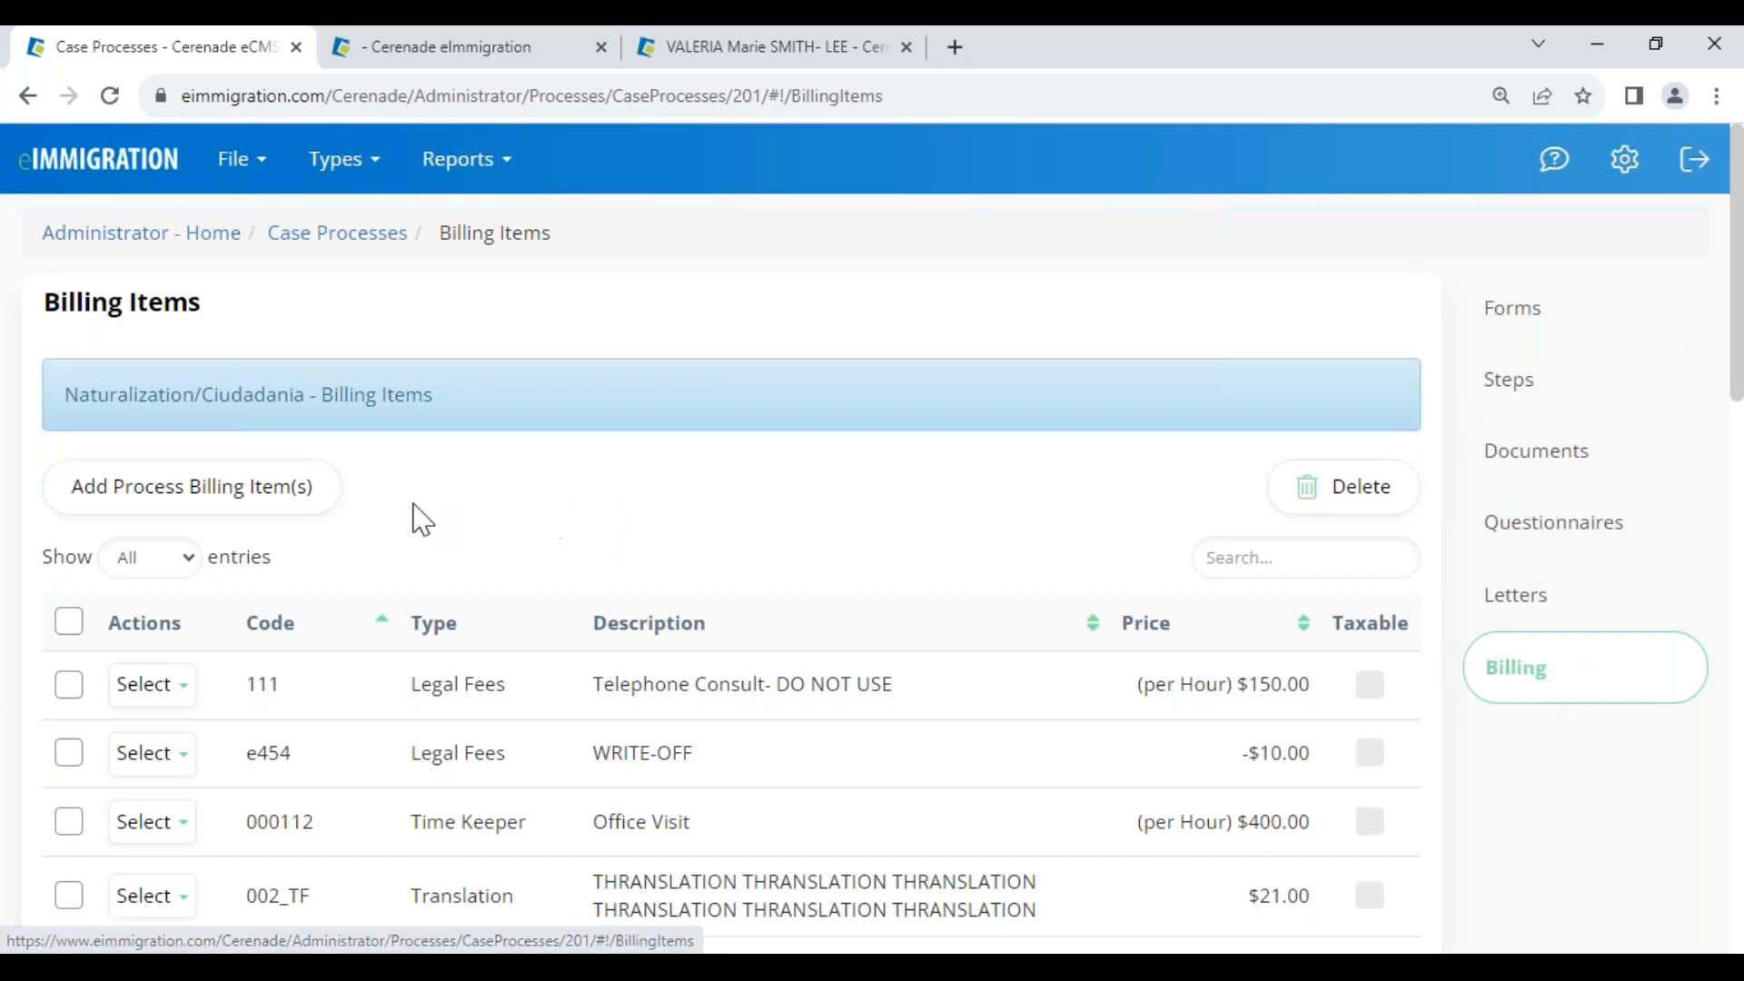
scroll(461, 533, down, 10)
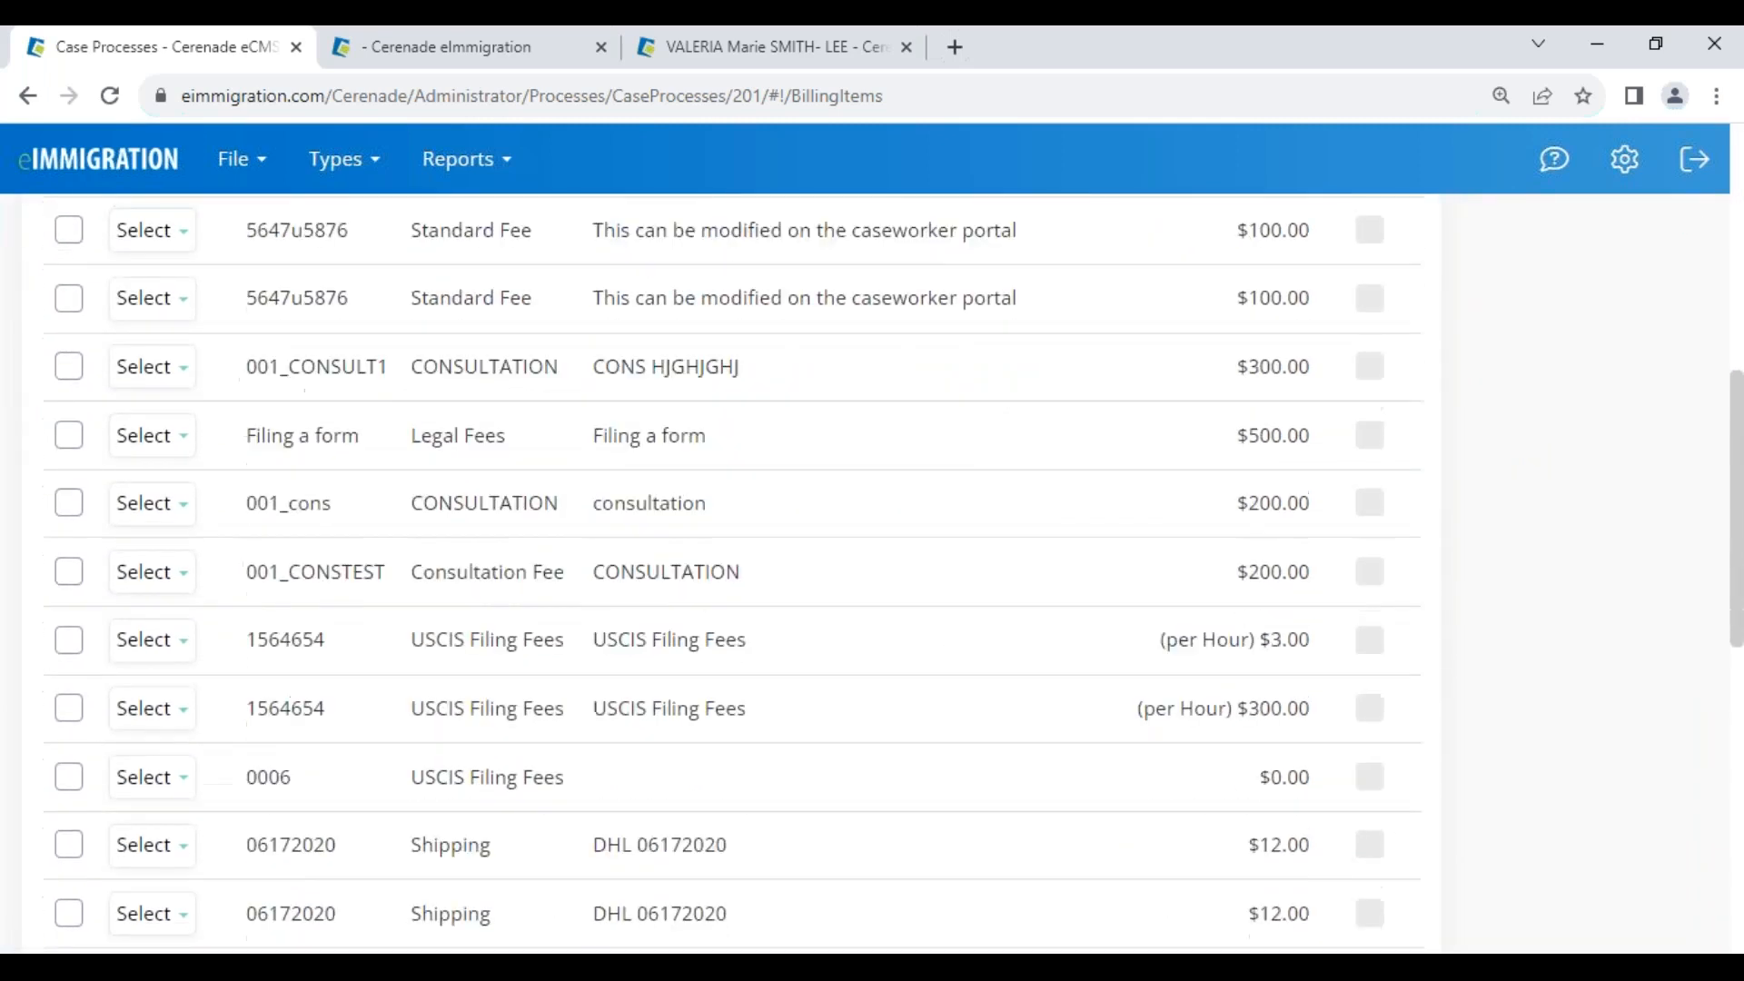
scroll(588, 752, down, 4)
drag(598, 740, 1356, 749)
scroll(214, 241, up, 14)
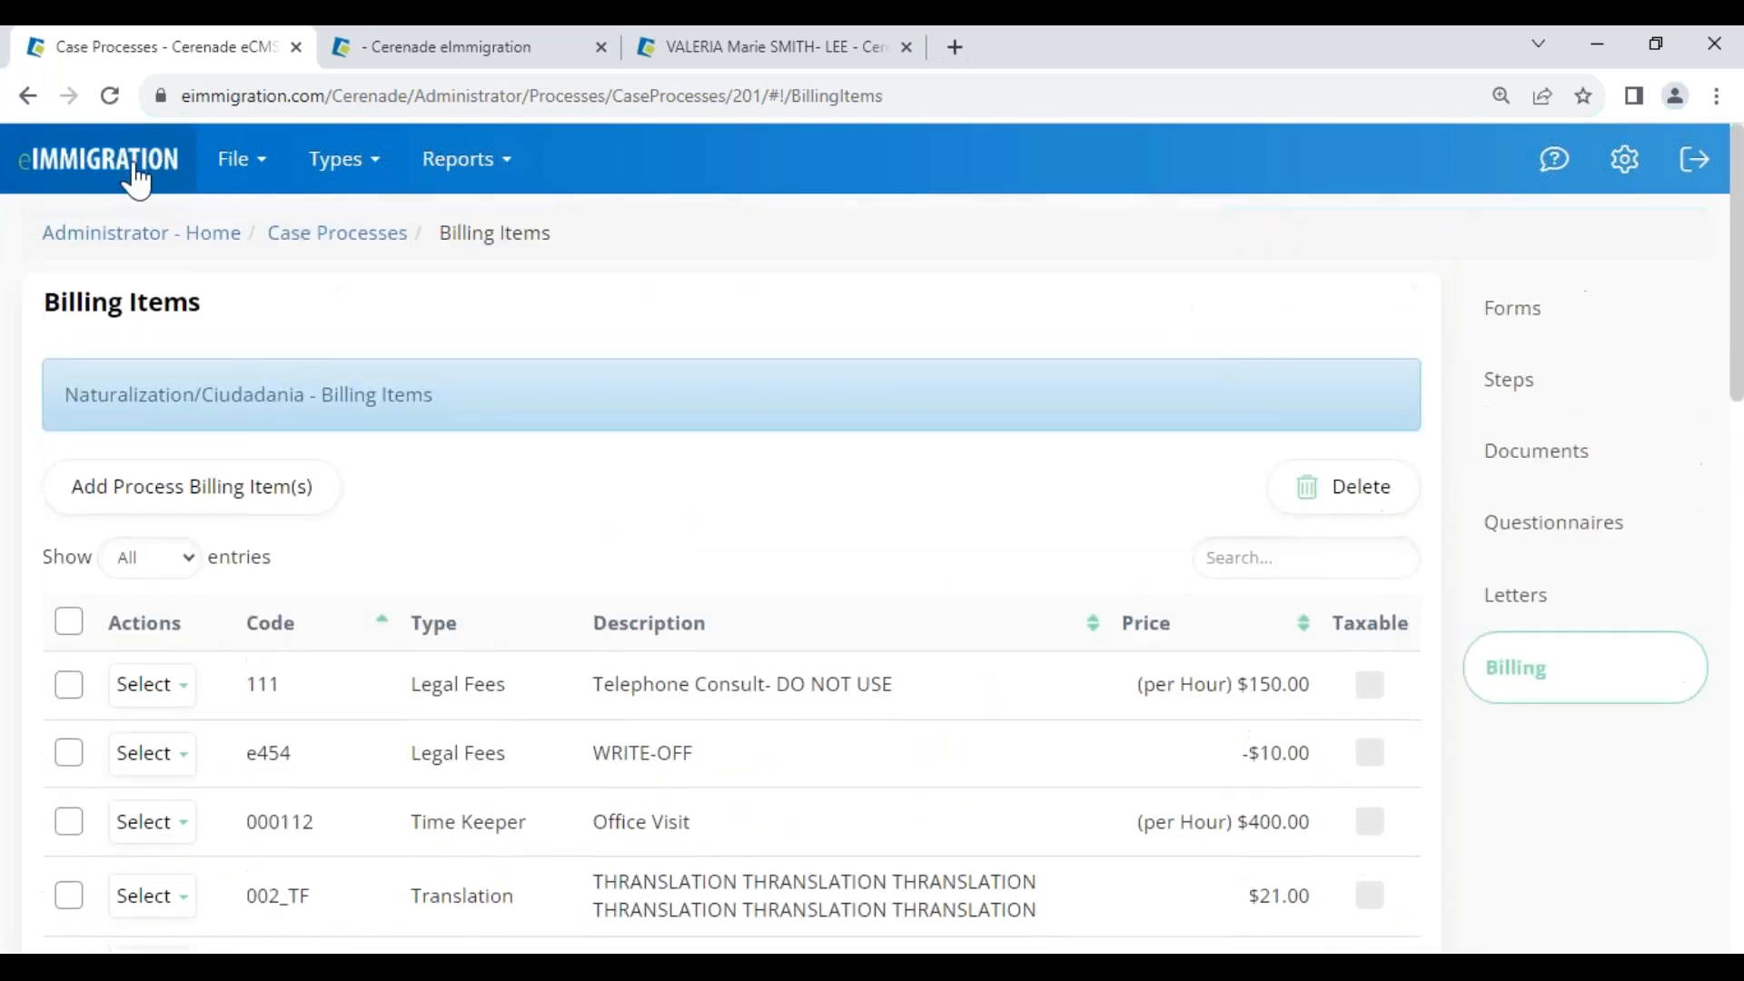
click(135, 169)
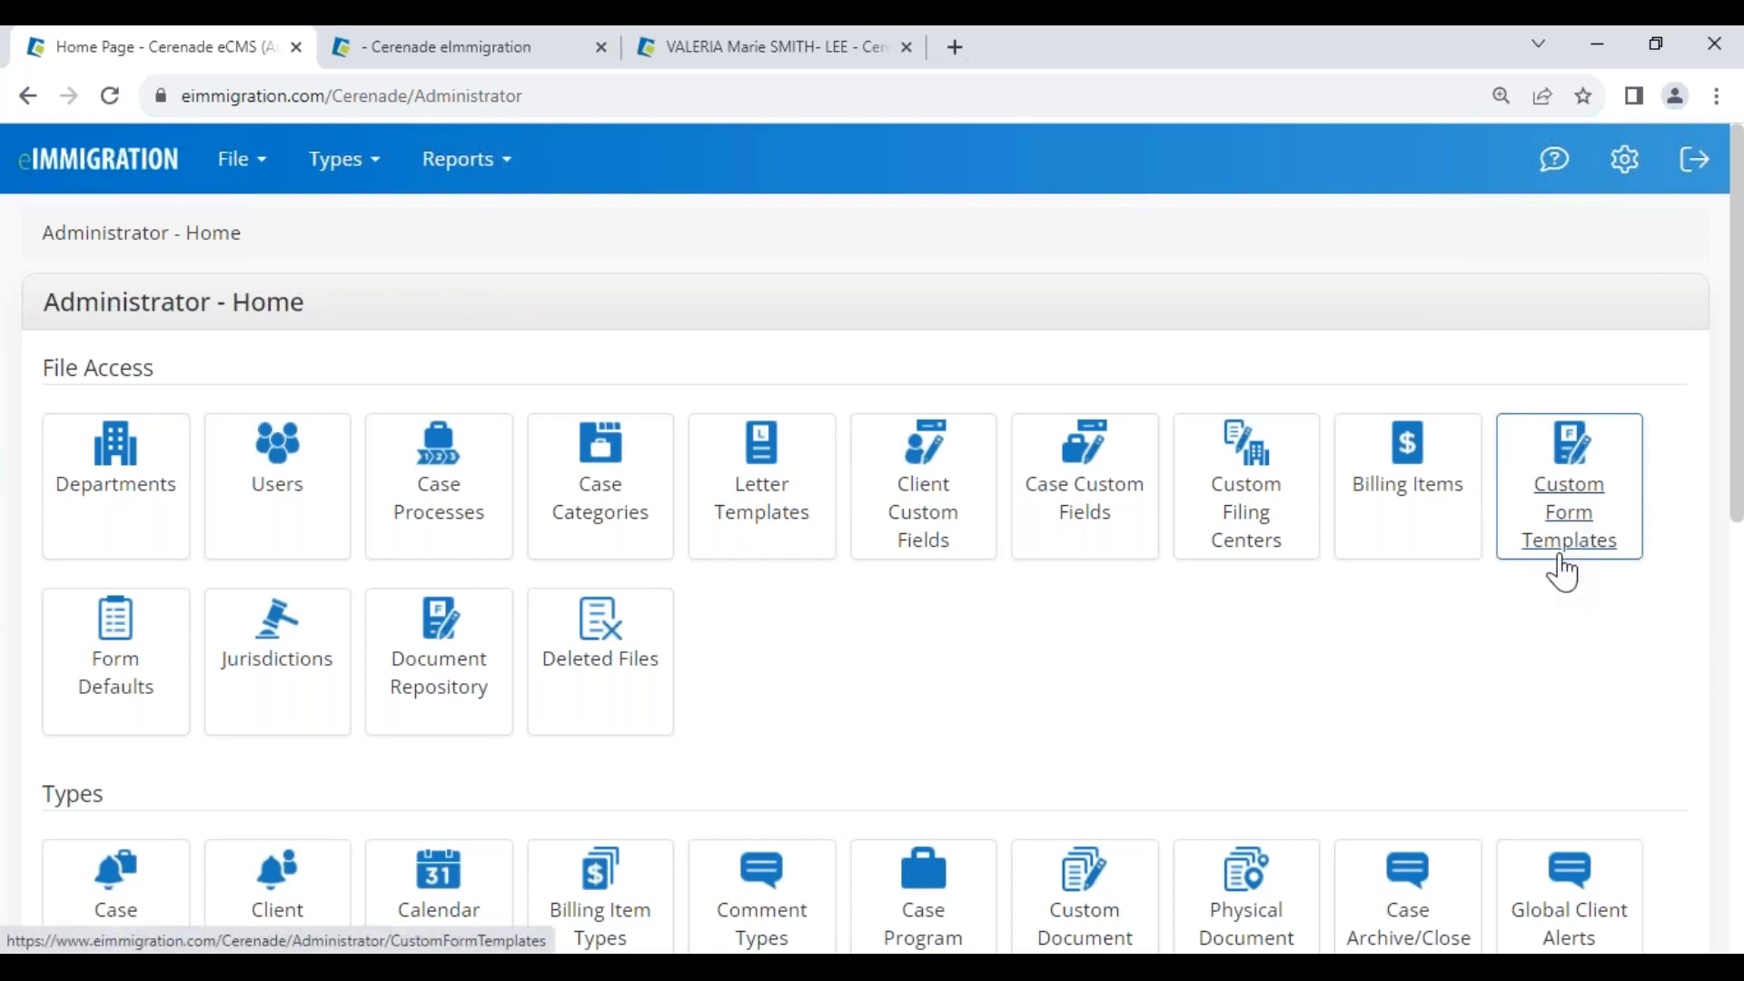
Show the System Intake Forms list under Custom Form Templates > Intake Forms
click(1581, 532)
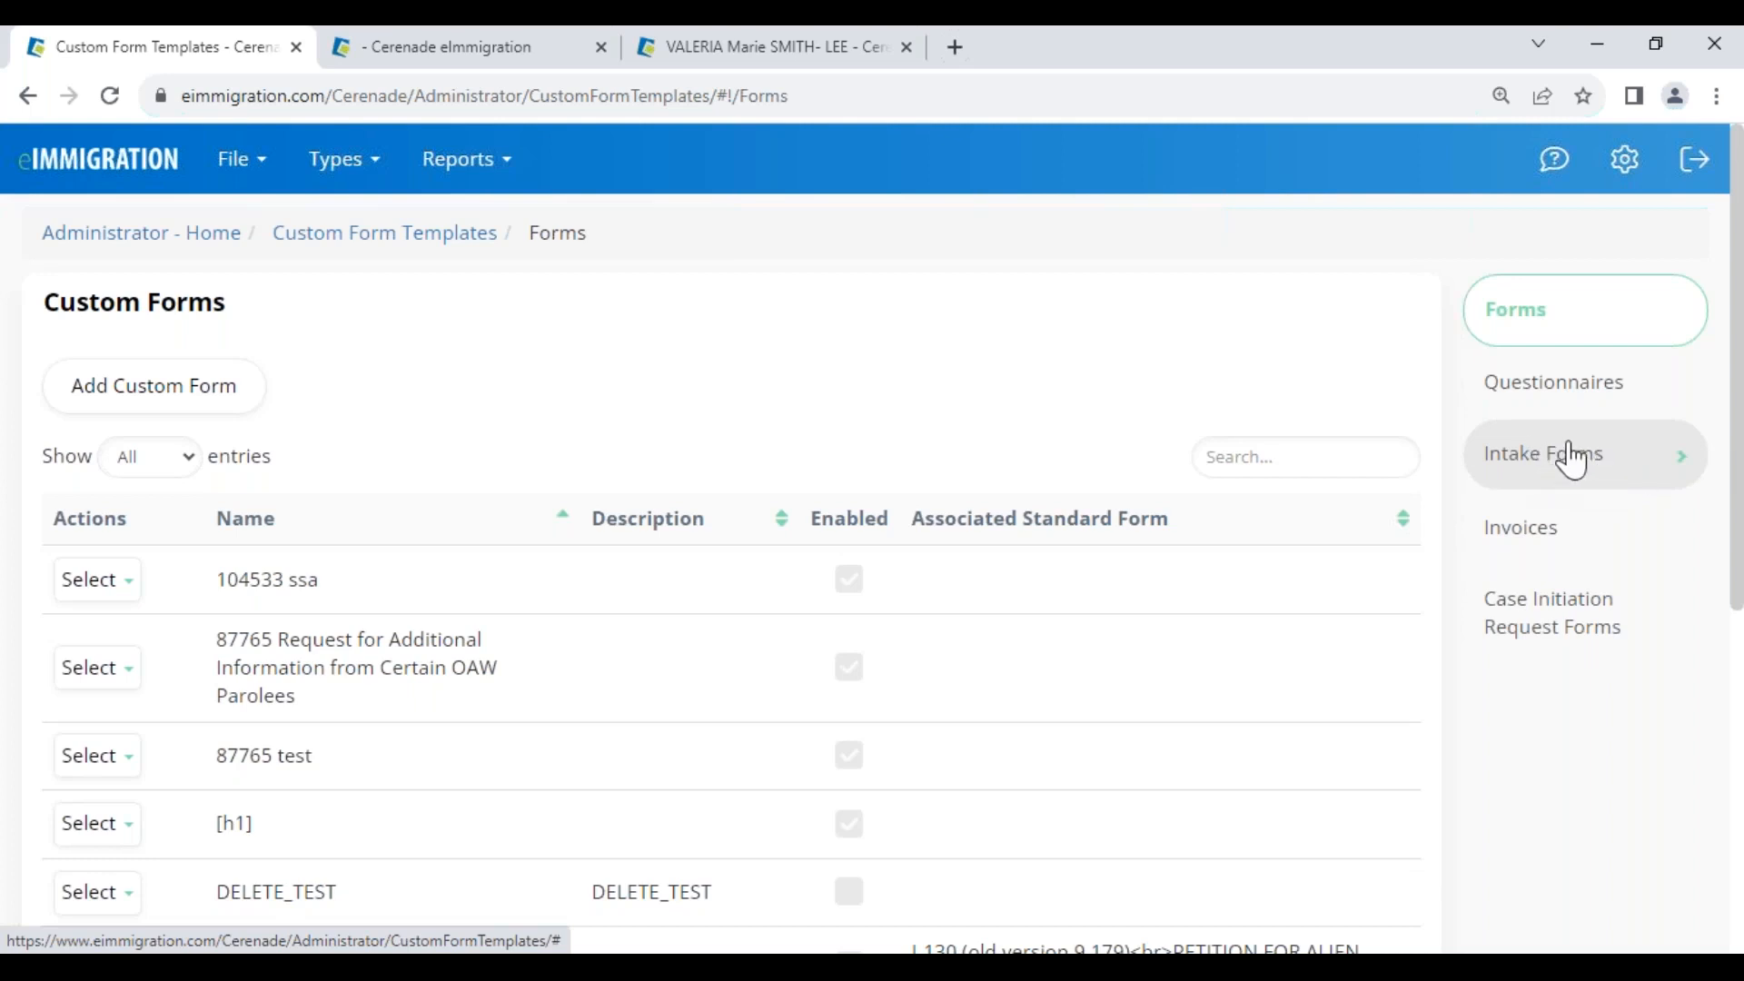
click(1545, 468)
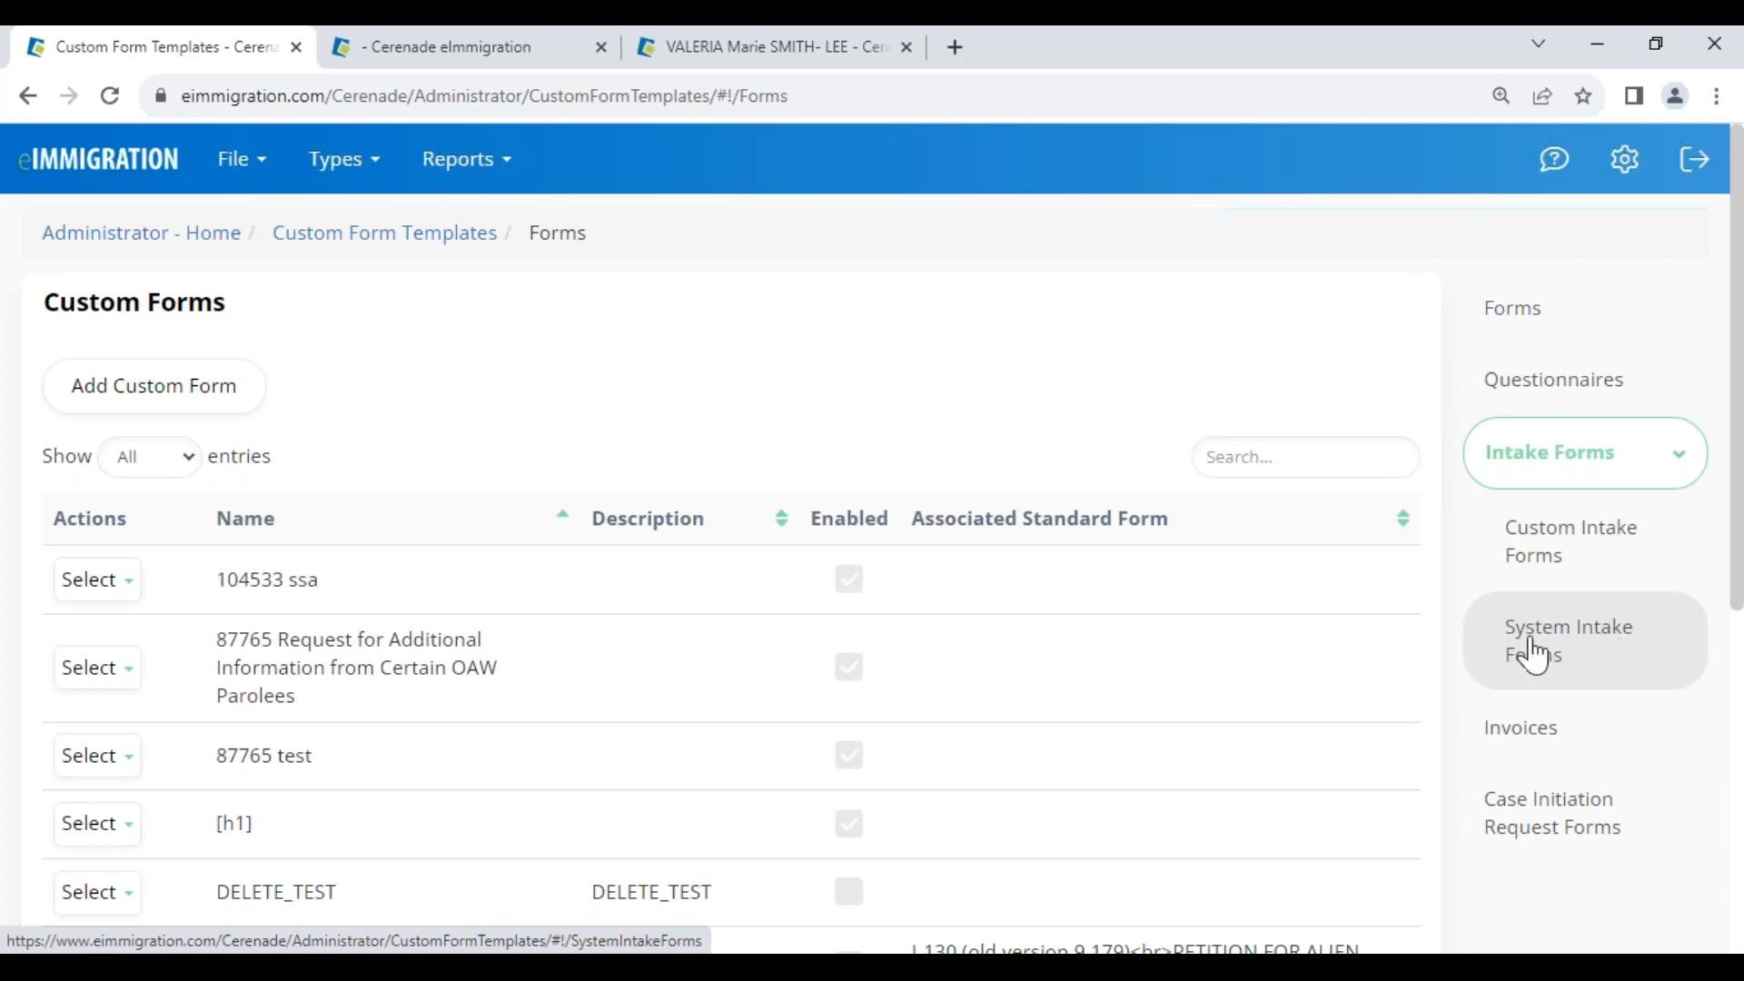
click(1575, 653)
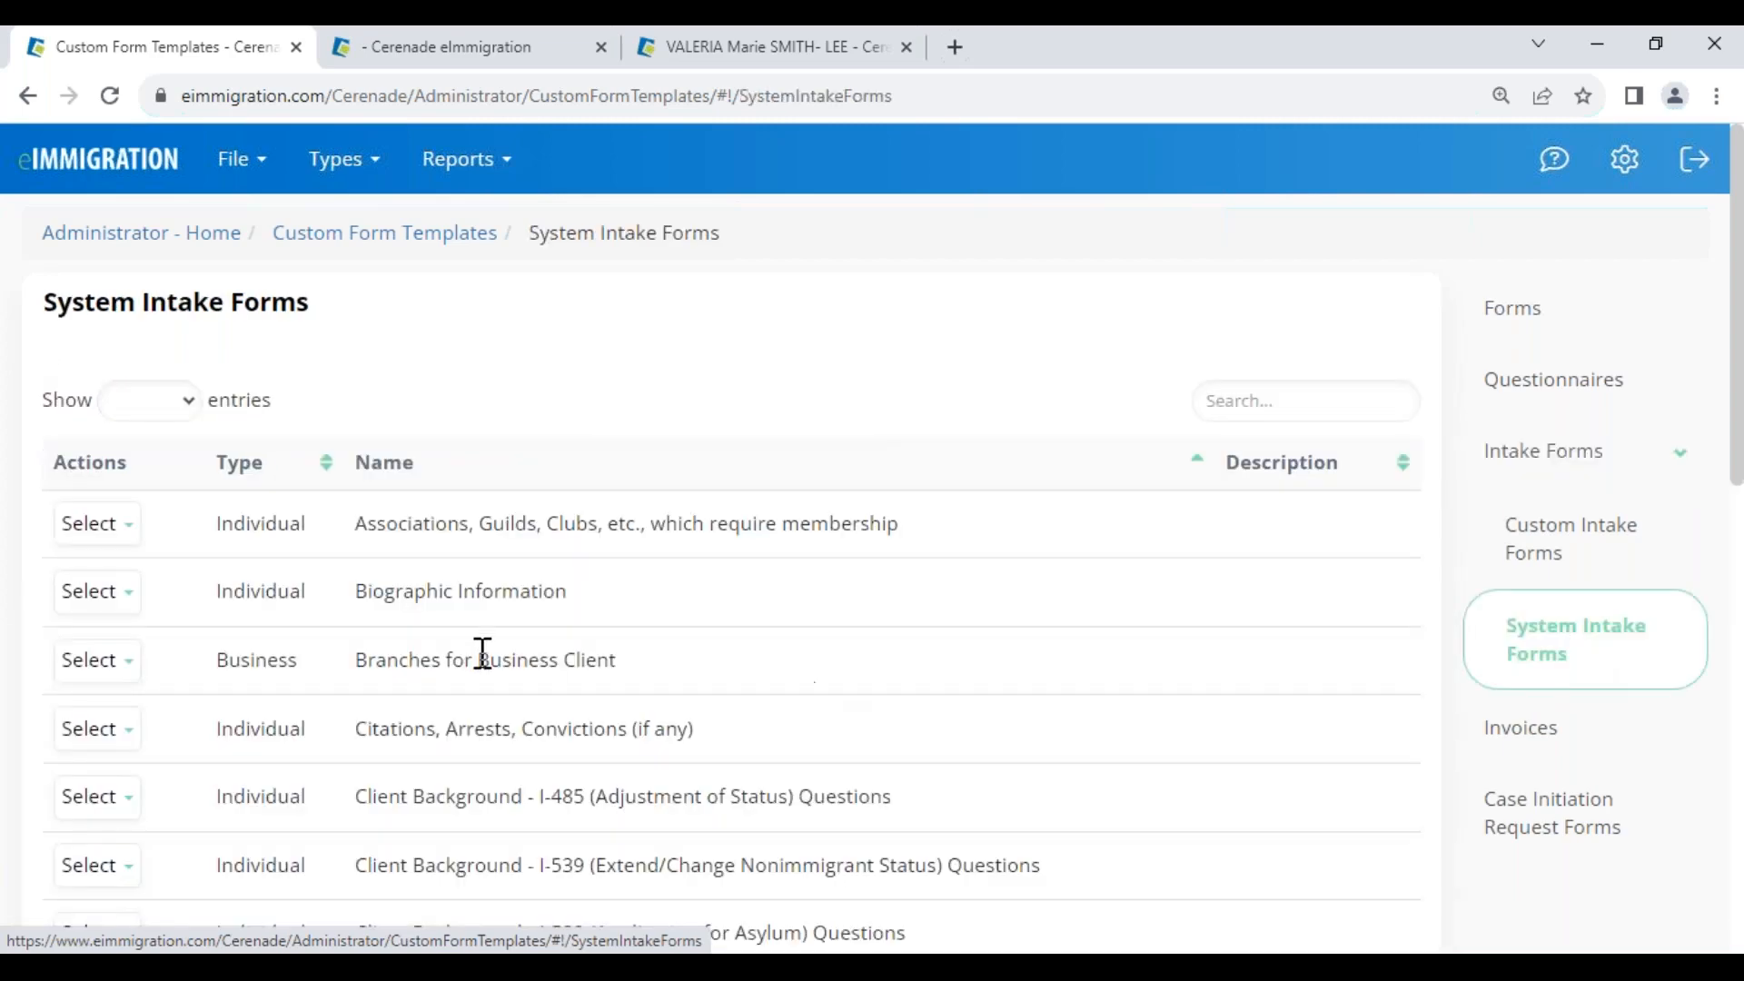
Copy the General Information for Individual Client intake form and look through the copy's questions
scroll(482, 692, down, 5)
scroll(482, 692, down, 2)
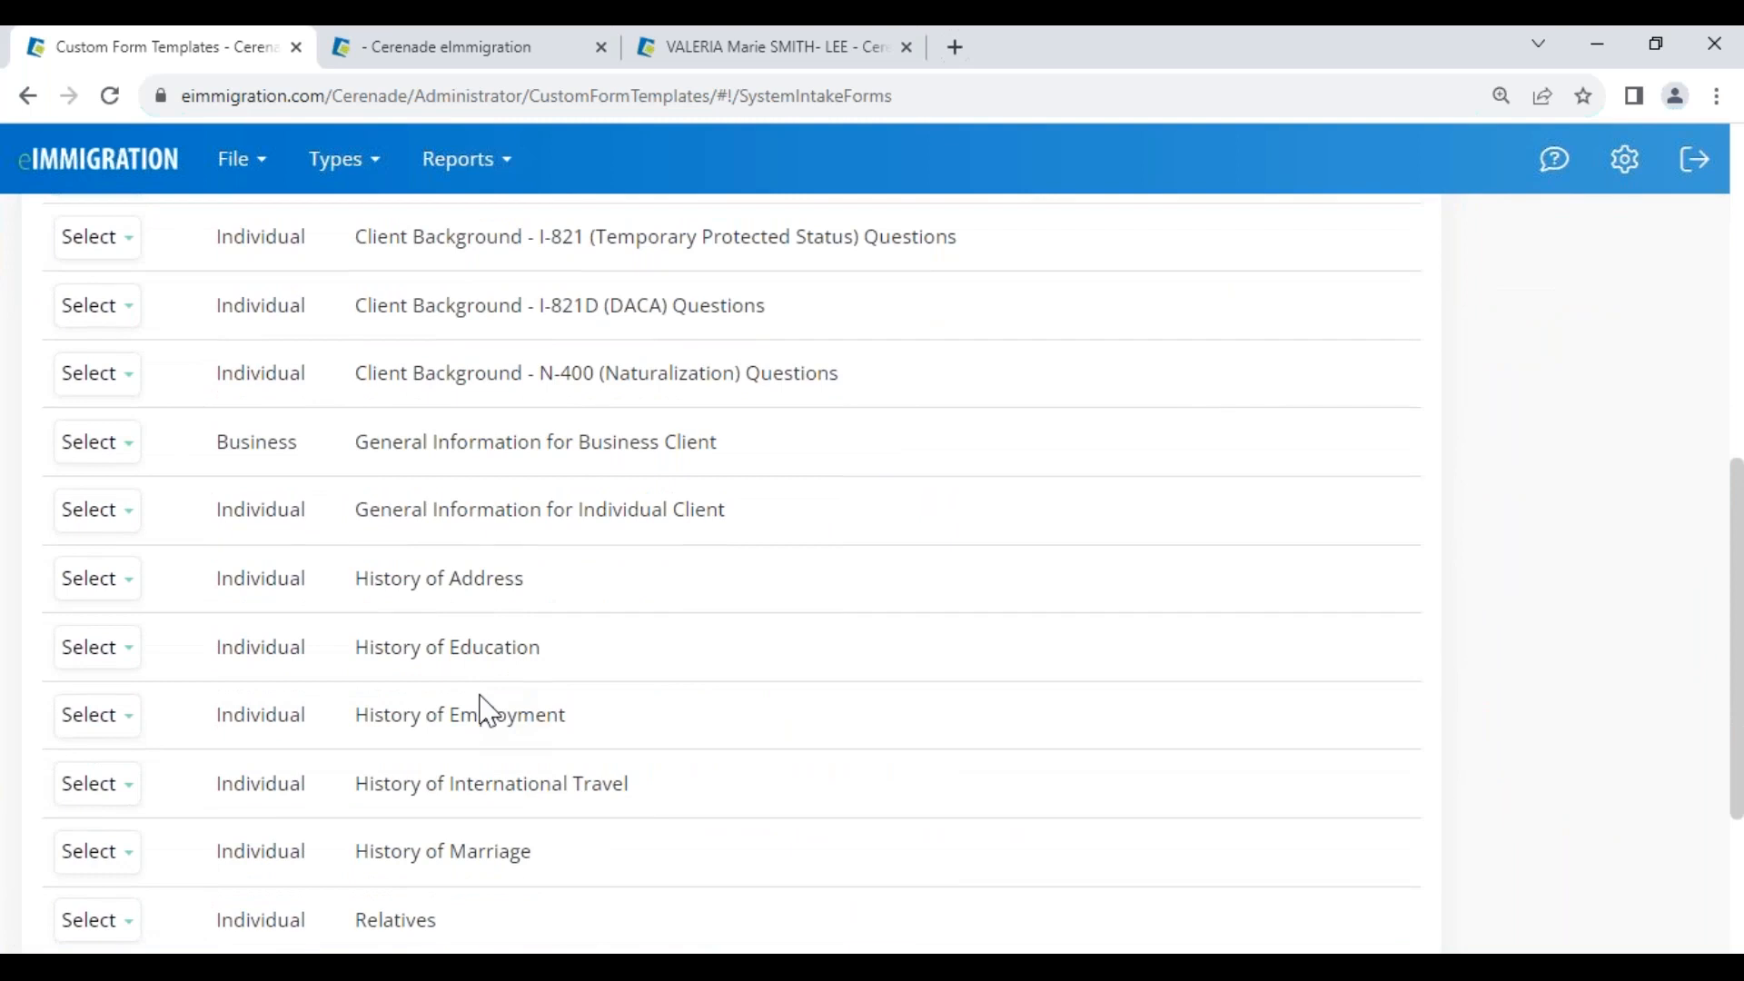
scroll(482, 713, up, 1)
click(93, 638)
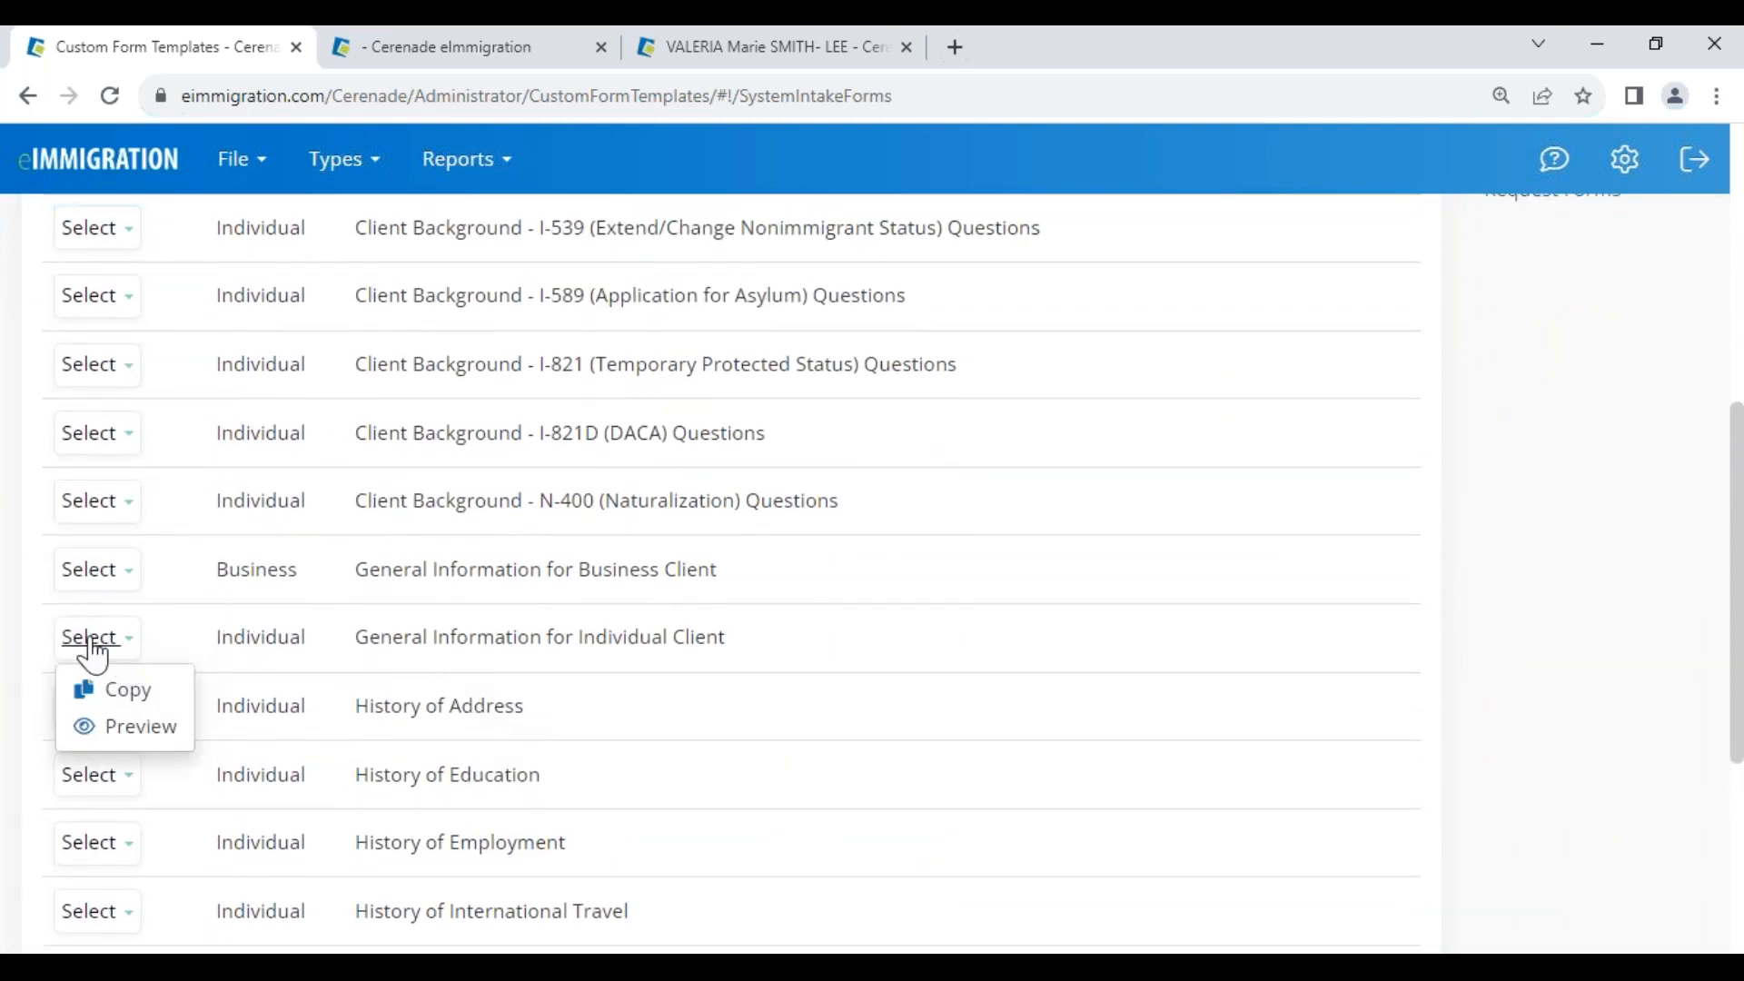
click(127, 700)
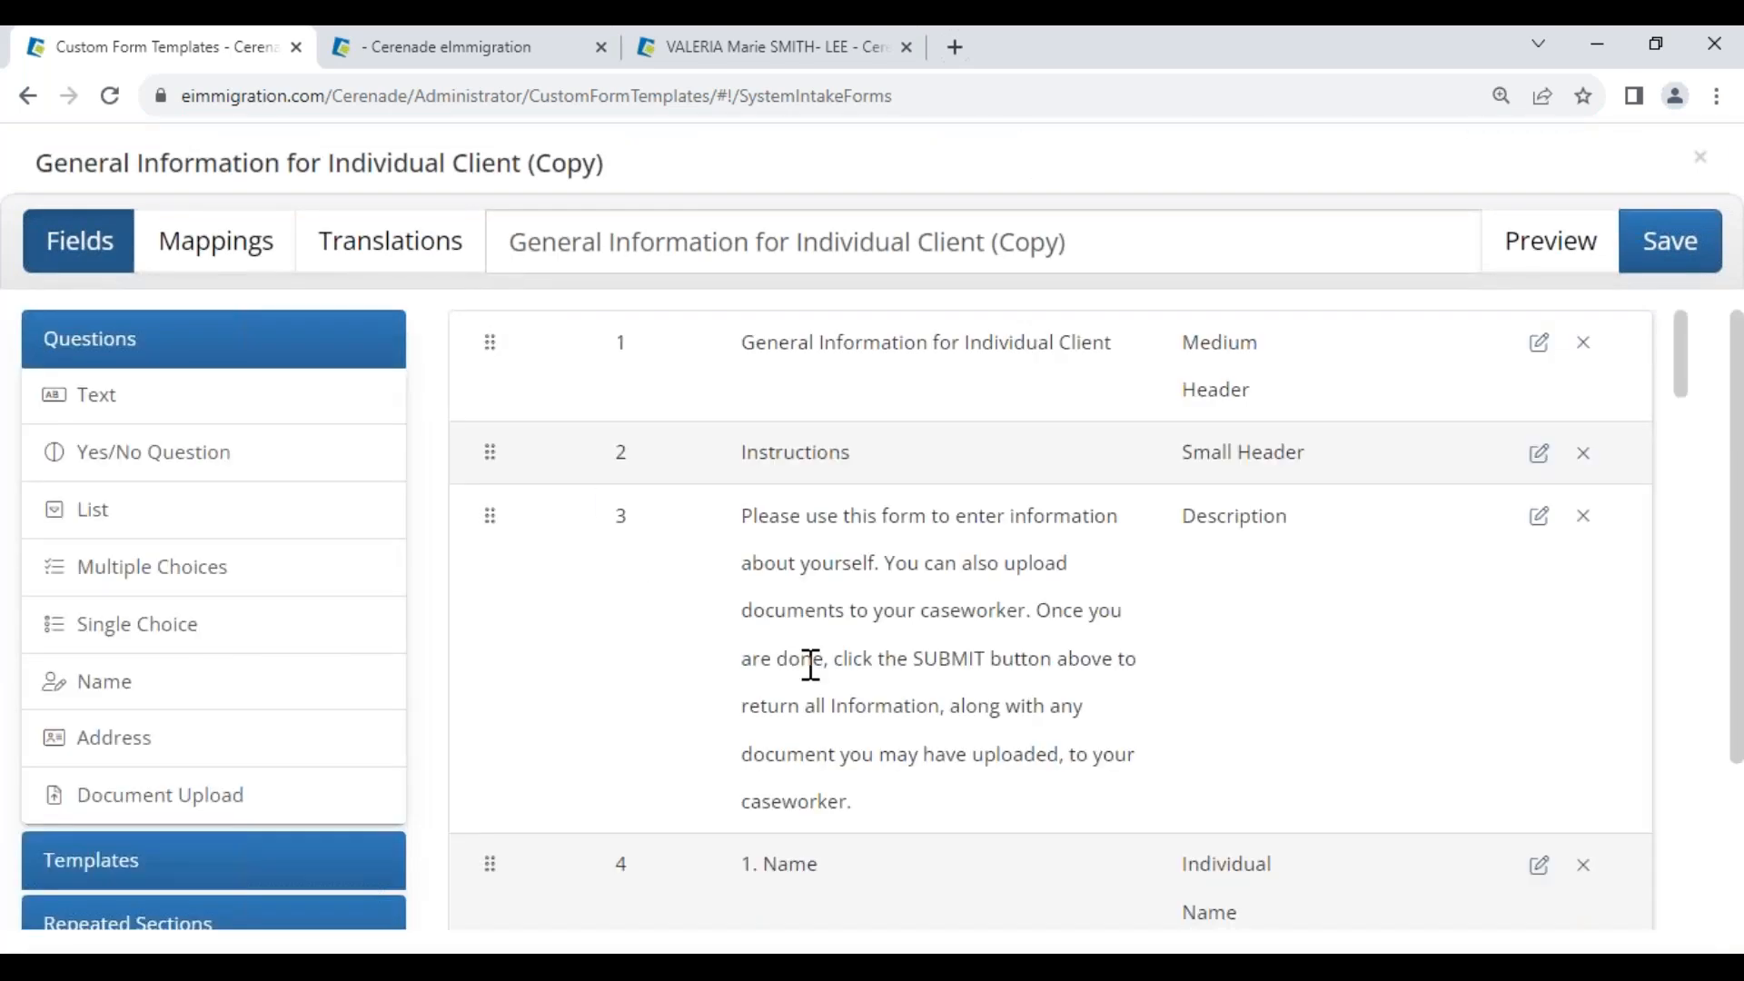
scroll(811, 663, down, 13)
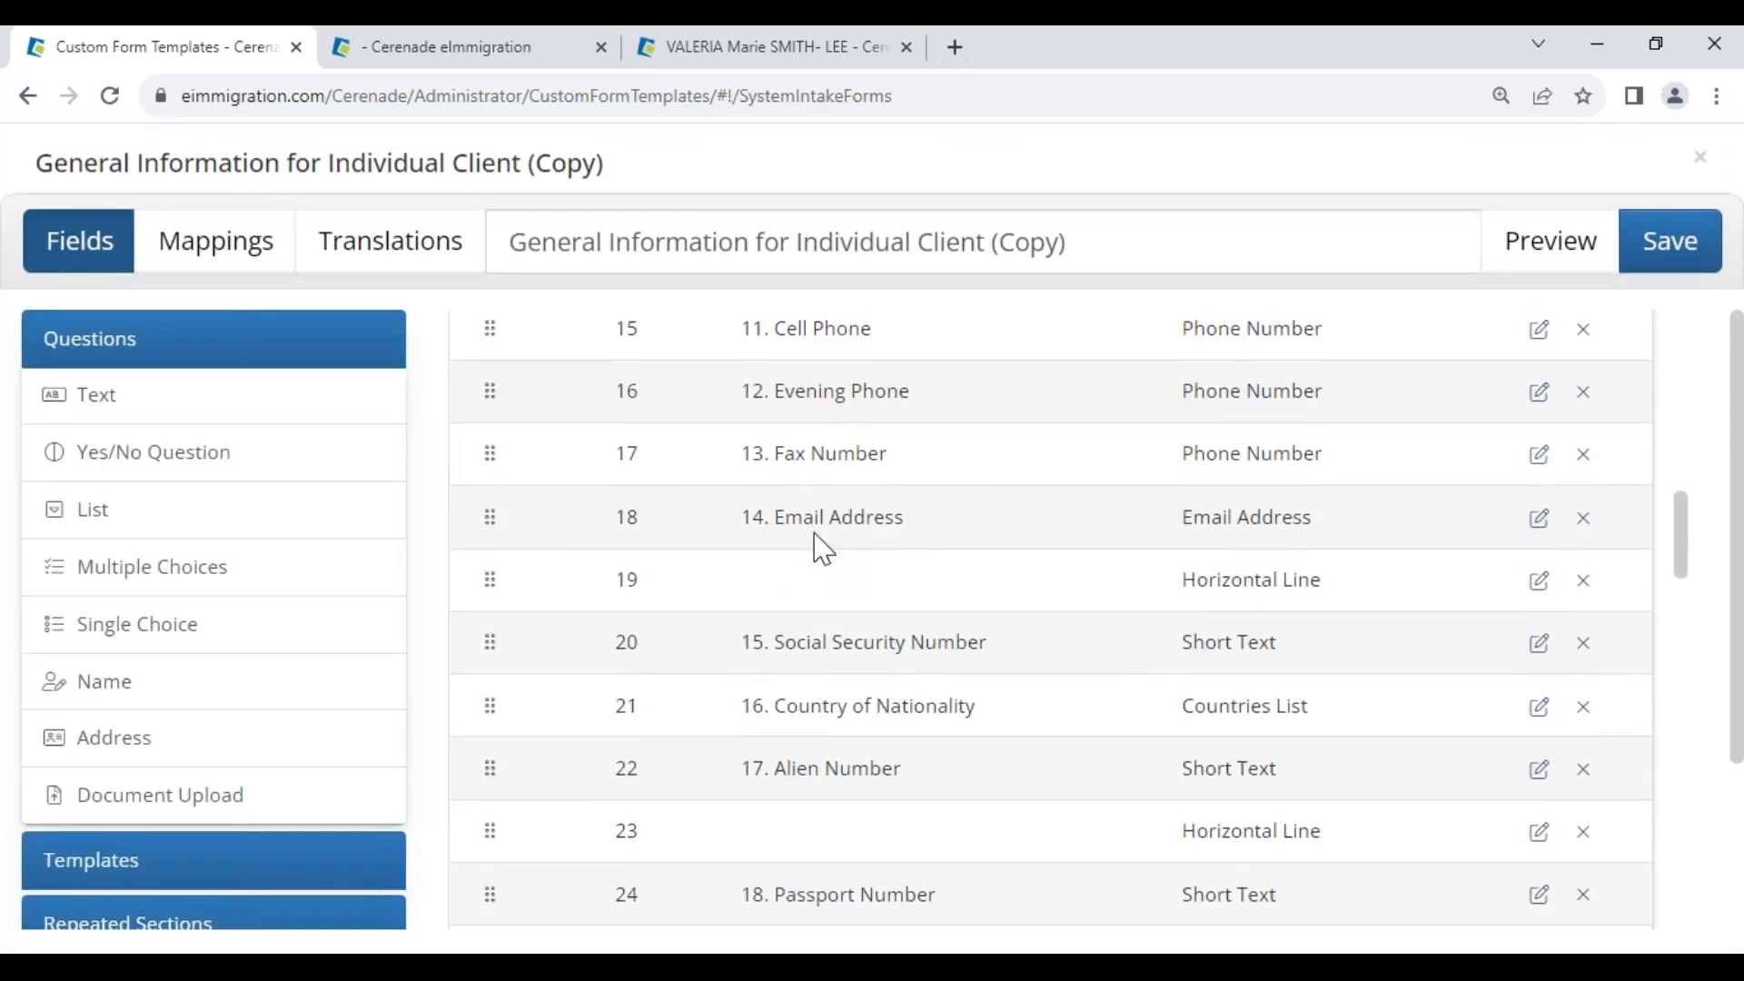
scroll(1195, 705, down, 7)
scroll(1045, 727, up, 1)
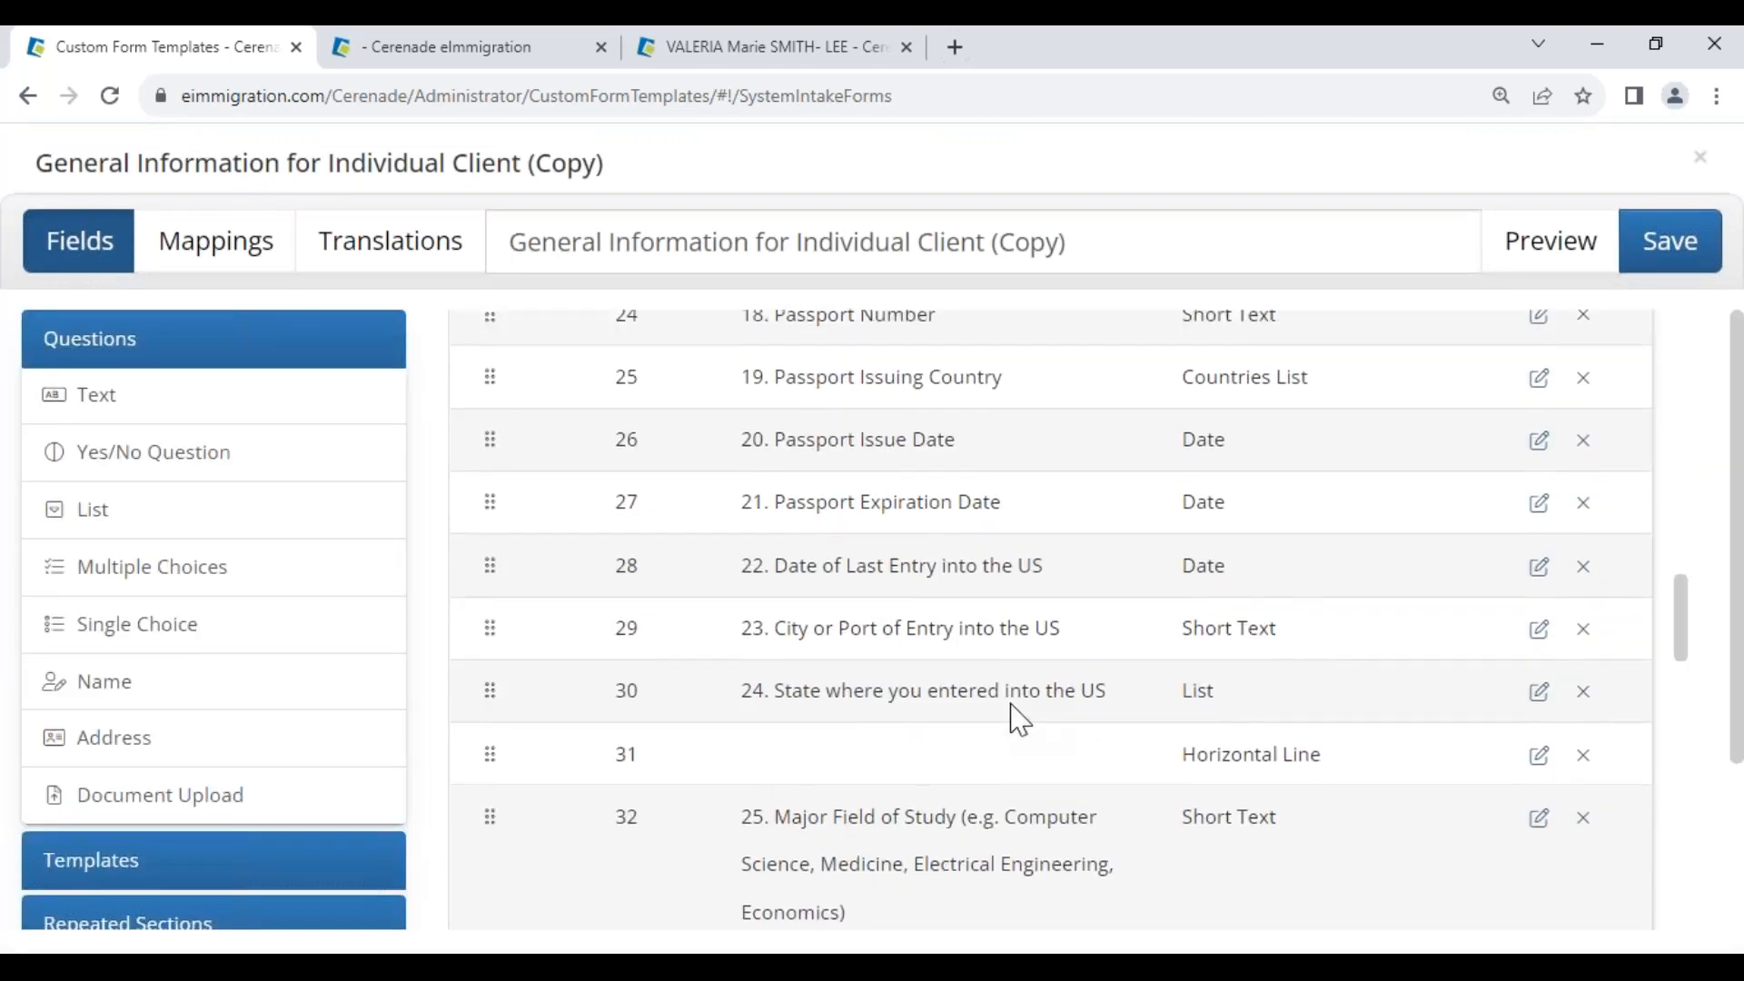
scroll(1018, 720, up, 20)
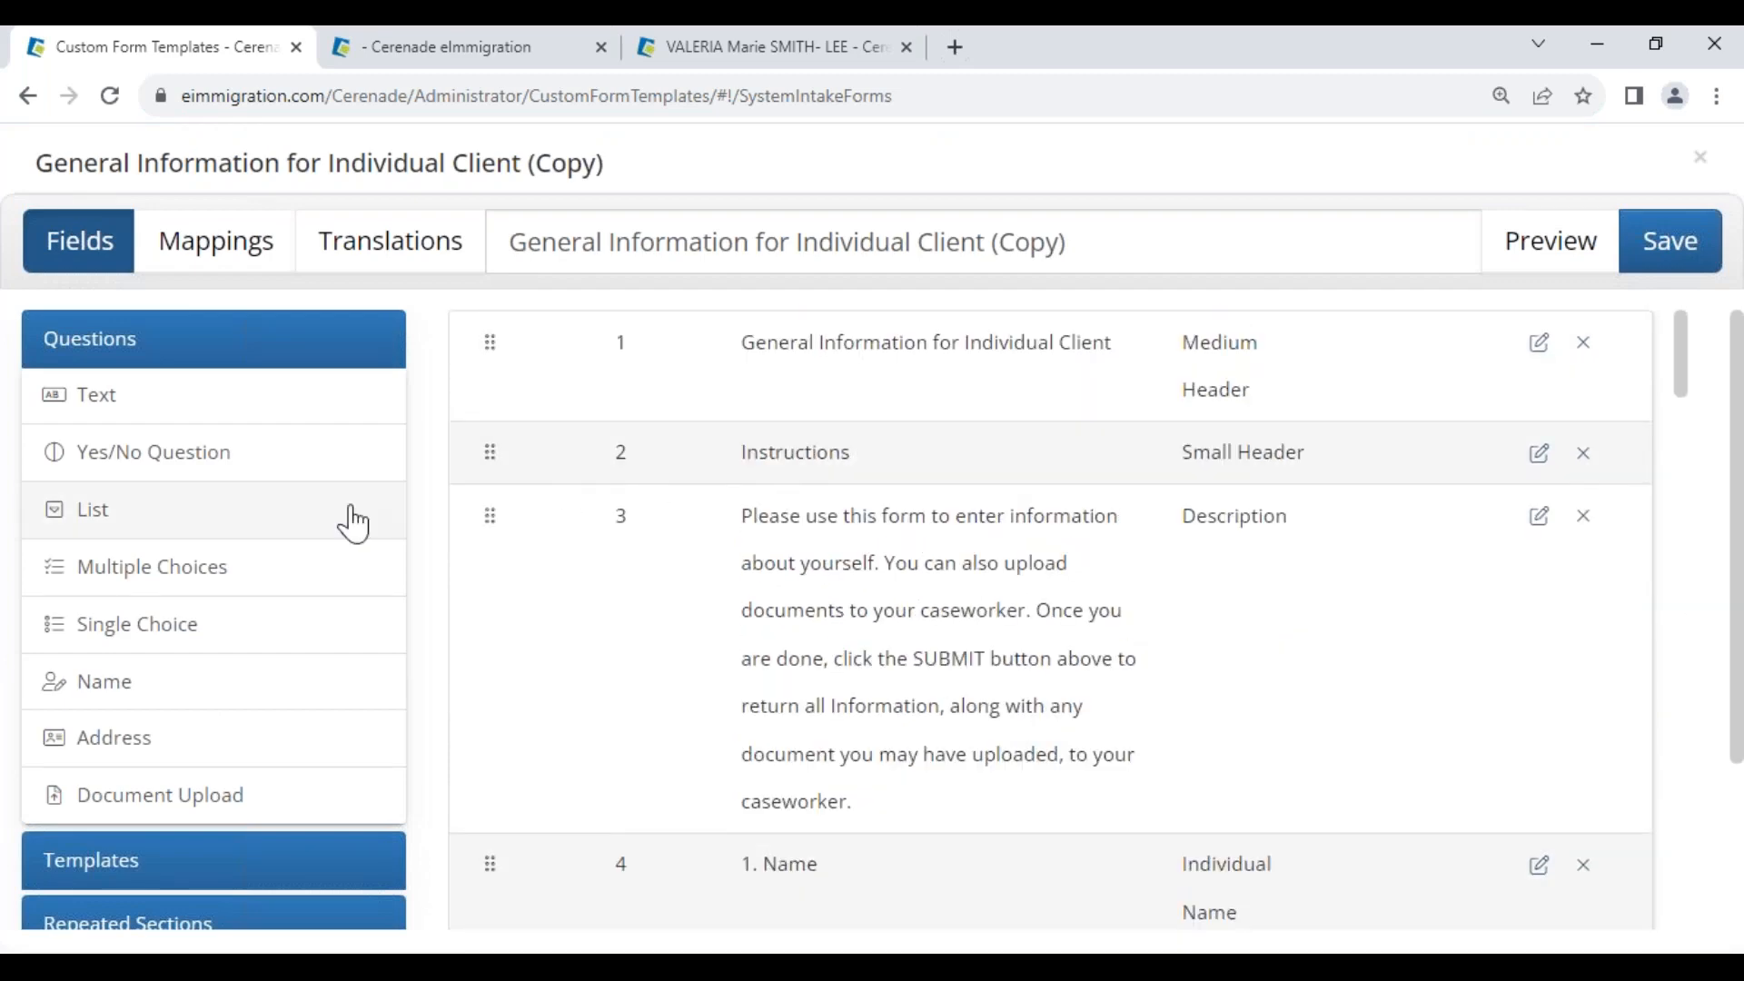
scroll(175, 672, down, 2)
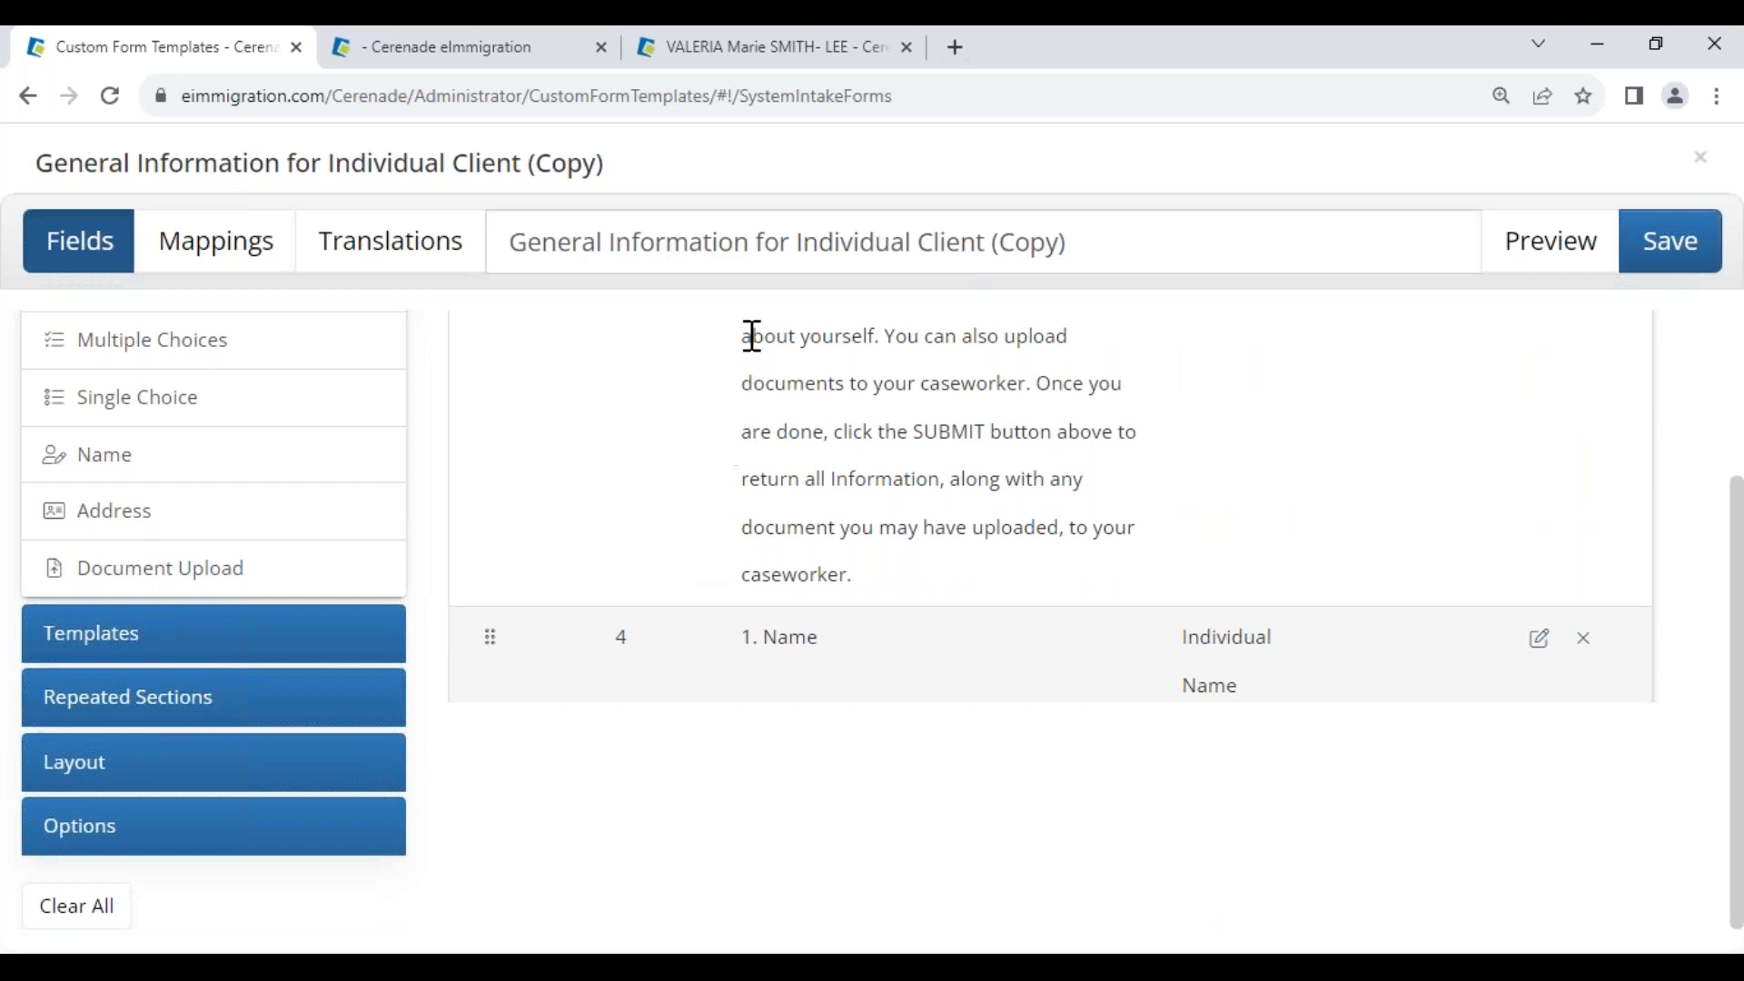
drag(596, 242, 1150, 229)
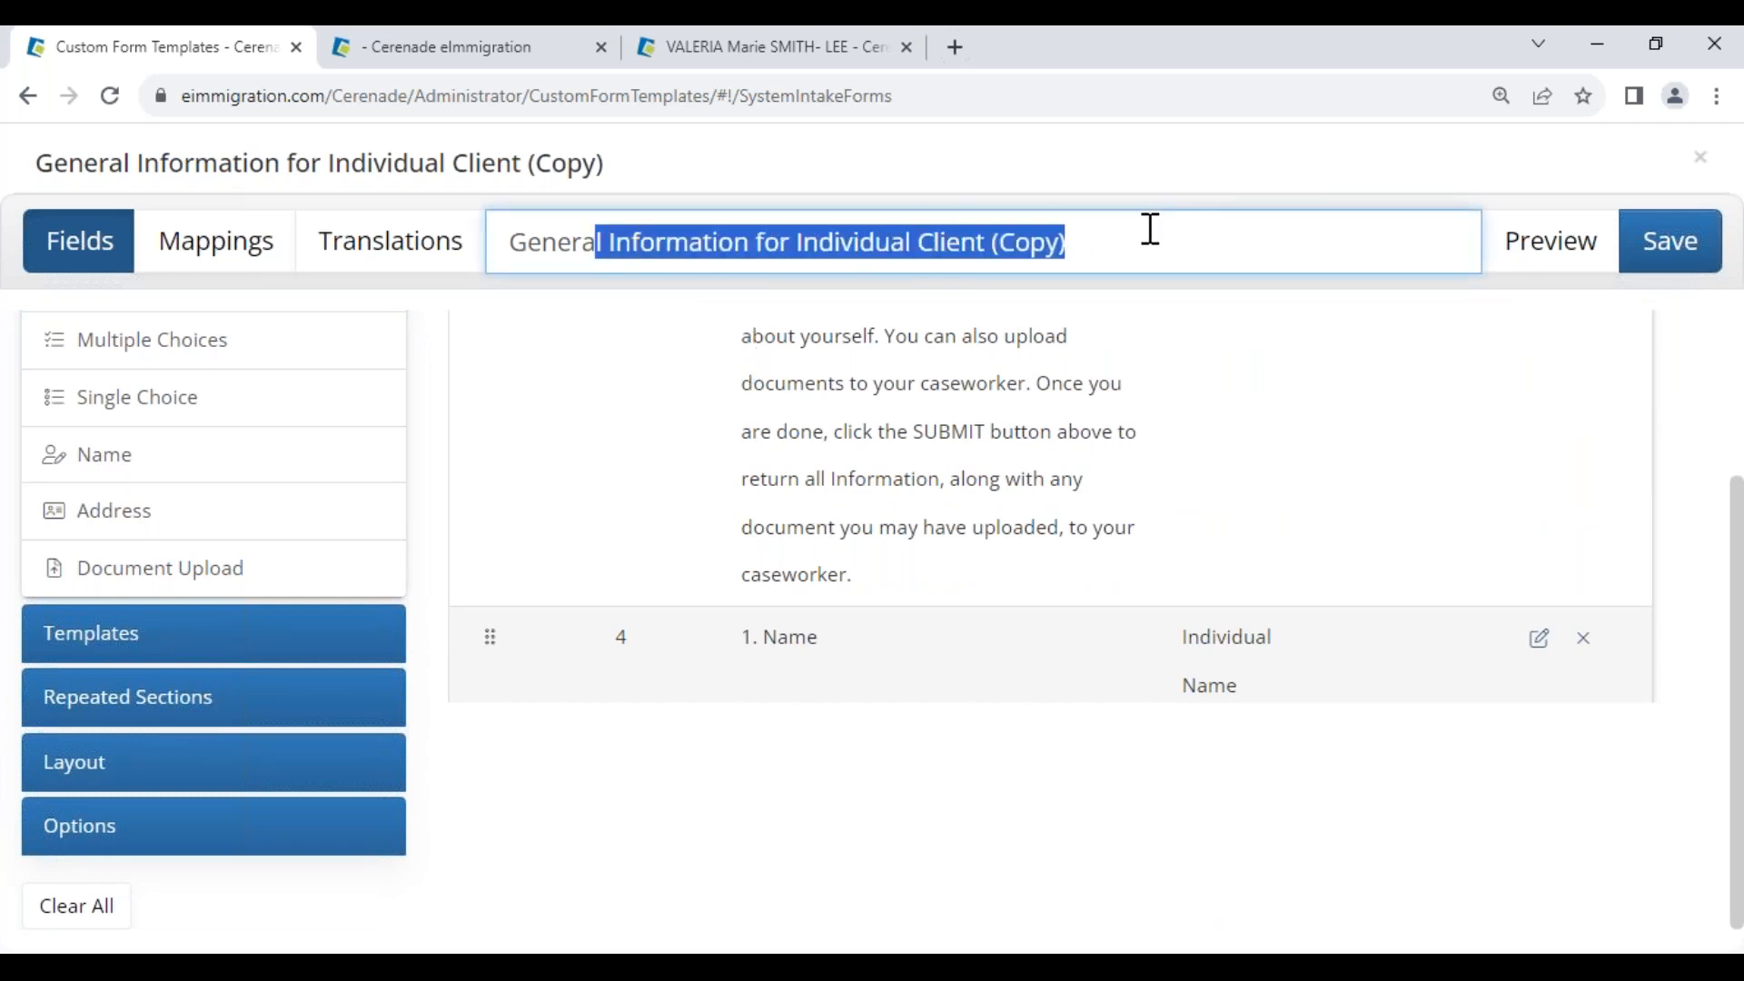
Add the Previous Addresses and Marriage History repeated sections to the copied form
click(106, 727)
scroll(128, 428, down, 2)
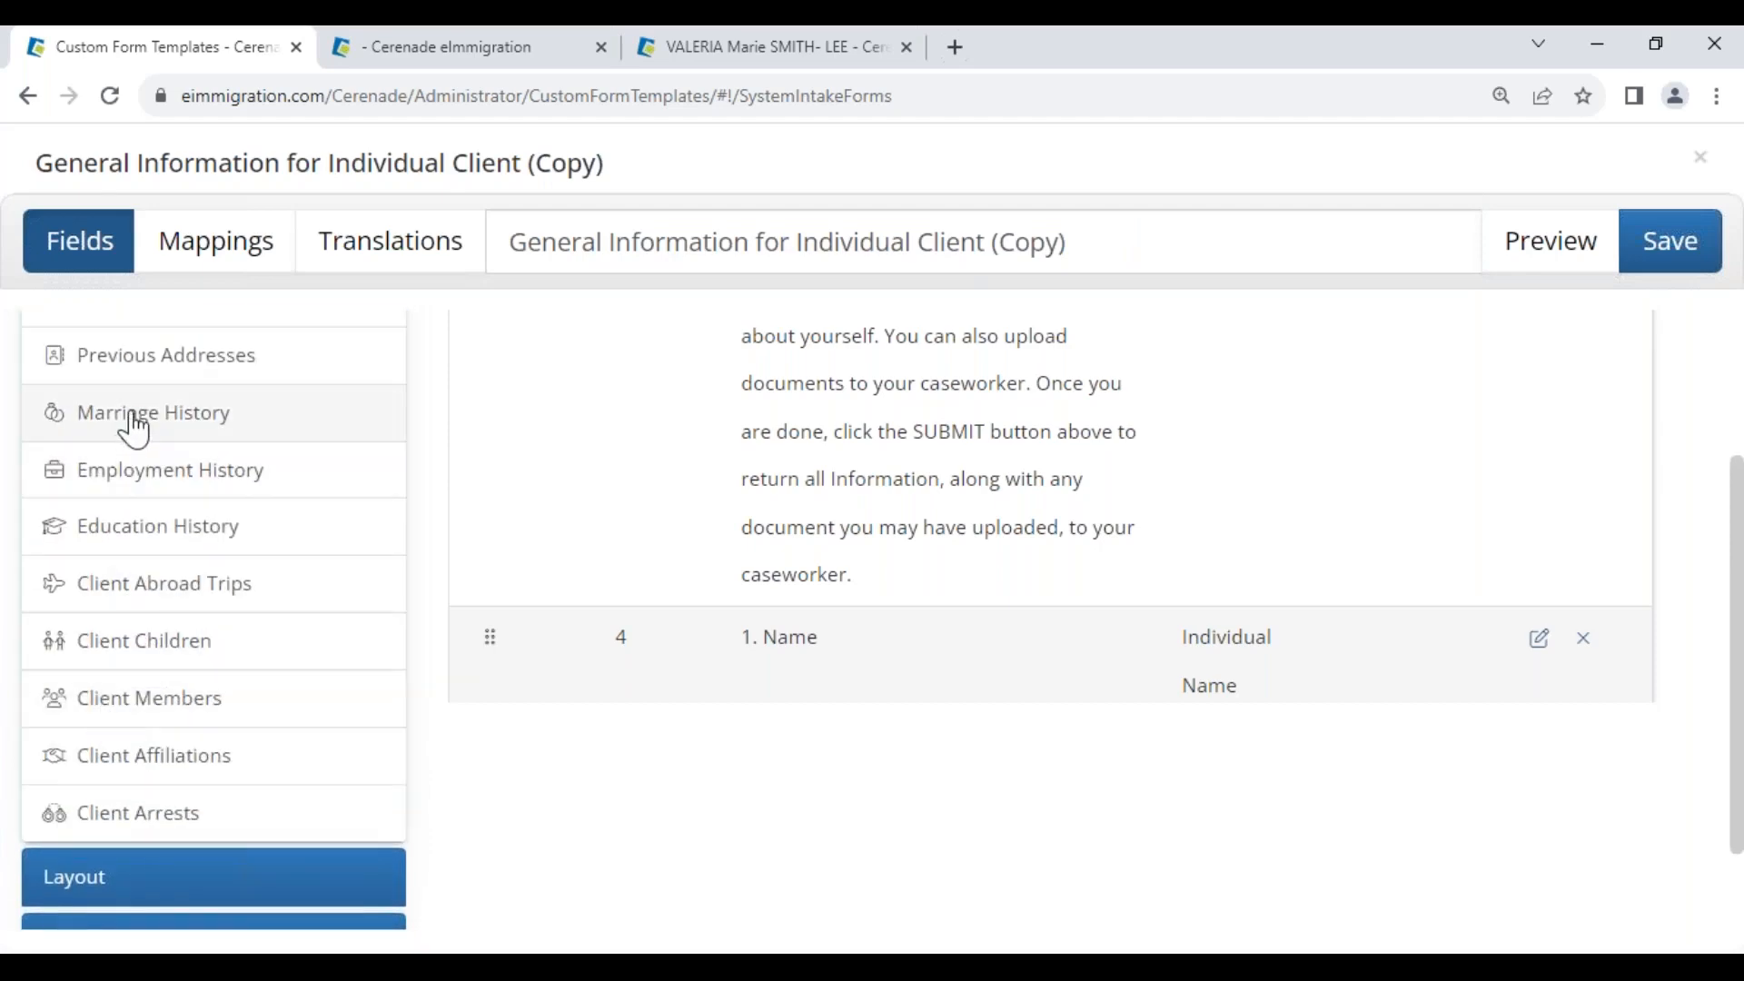
click(152, 363)
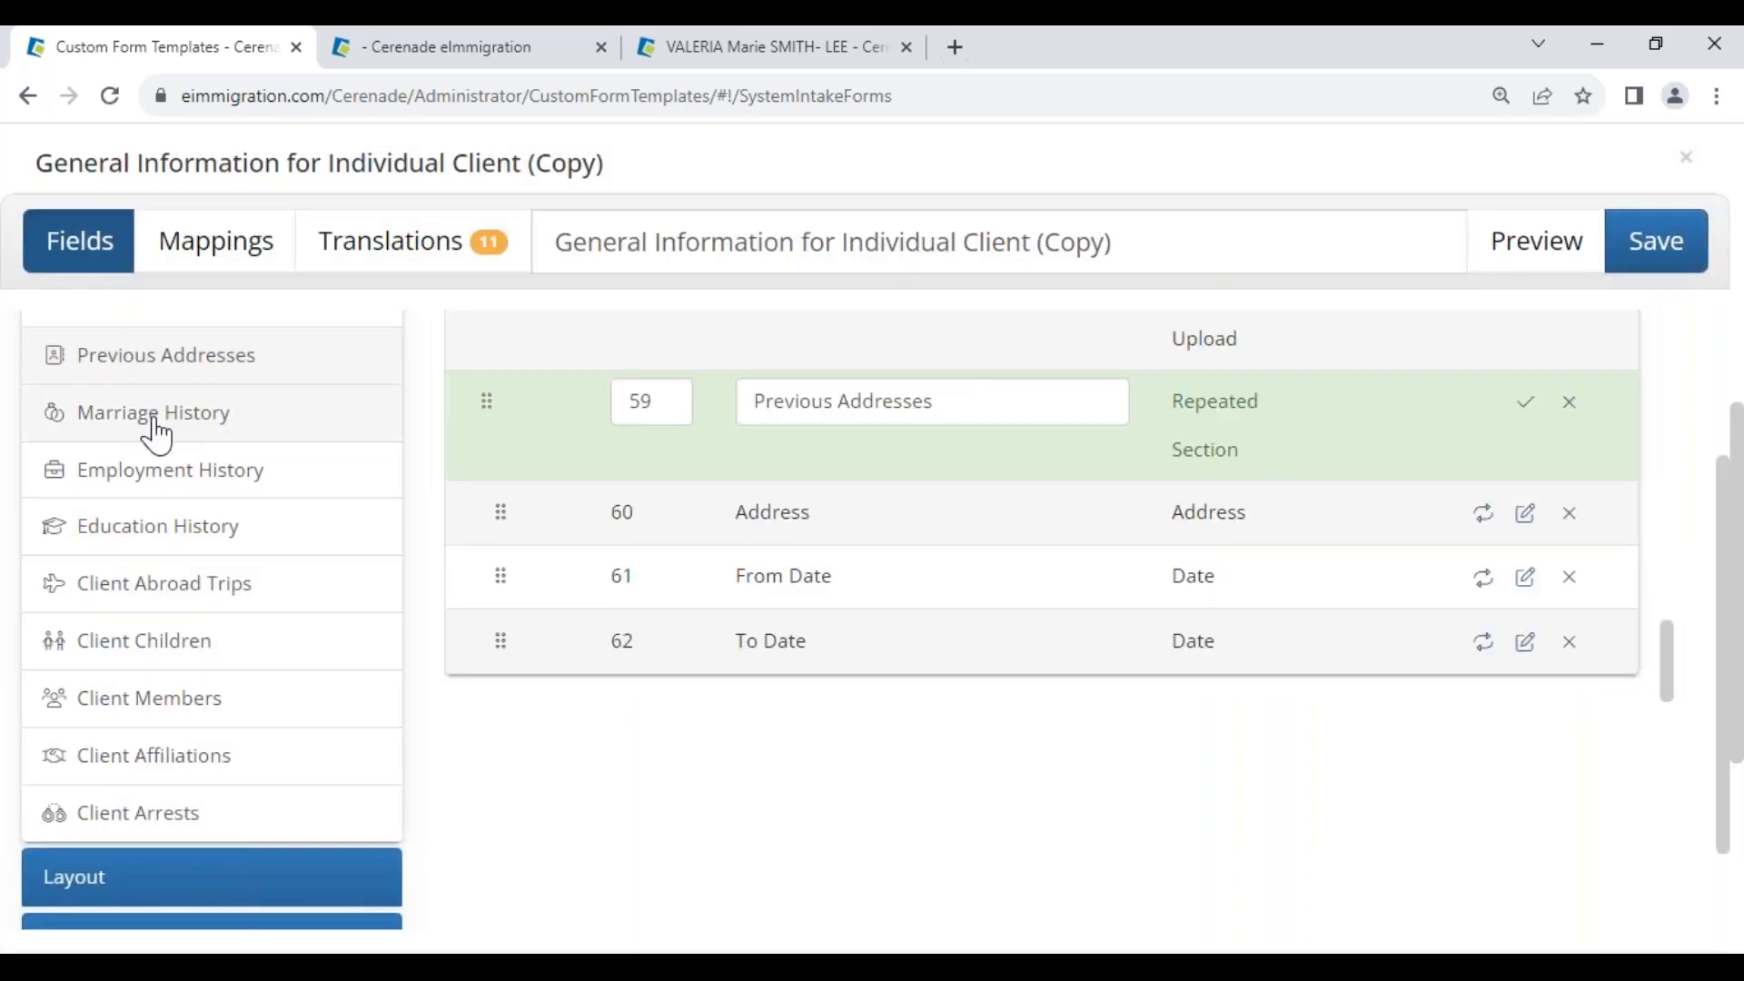
click(153, 424)
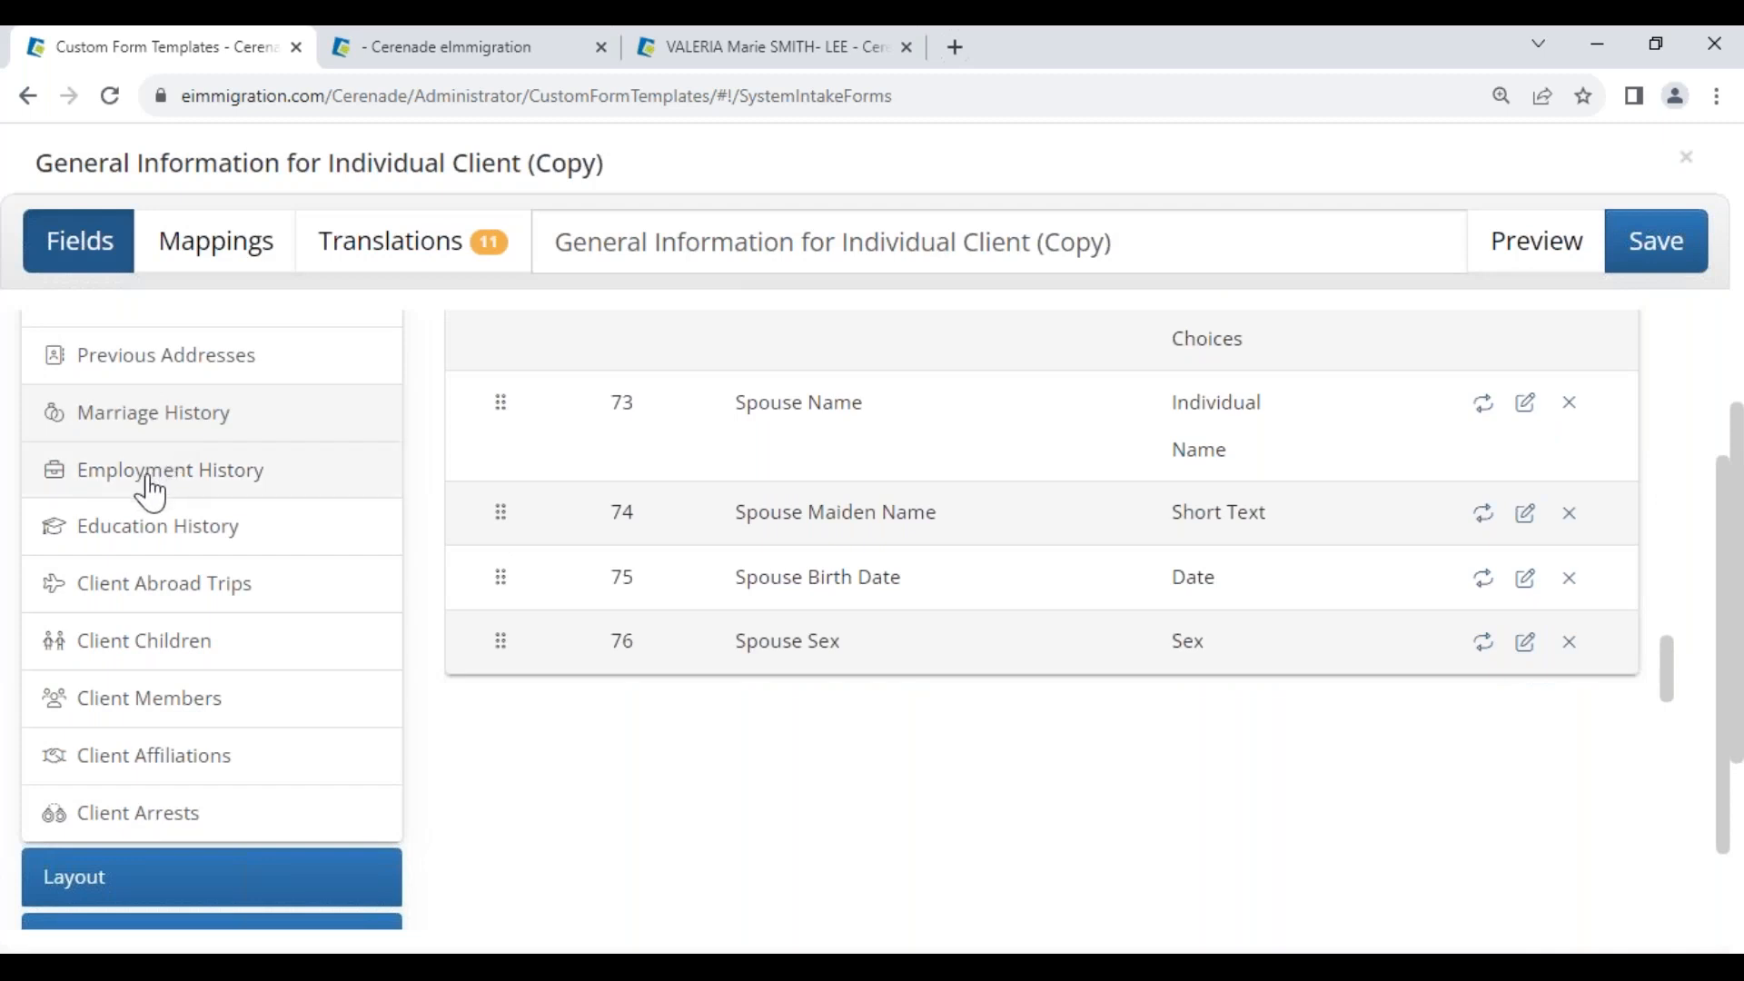
scroll(954, 681, up, 6)
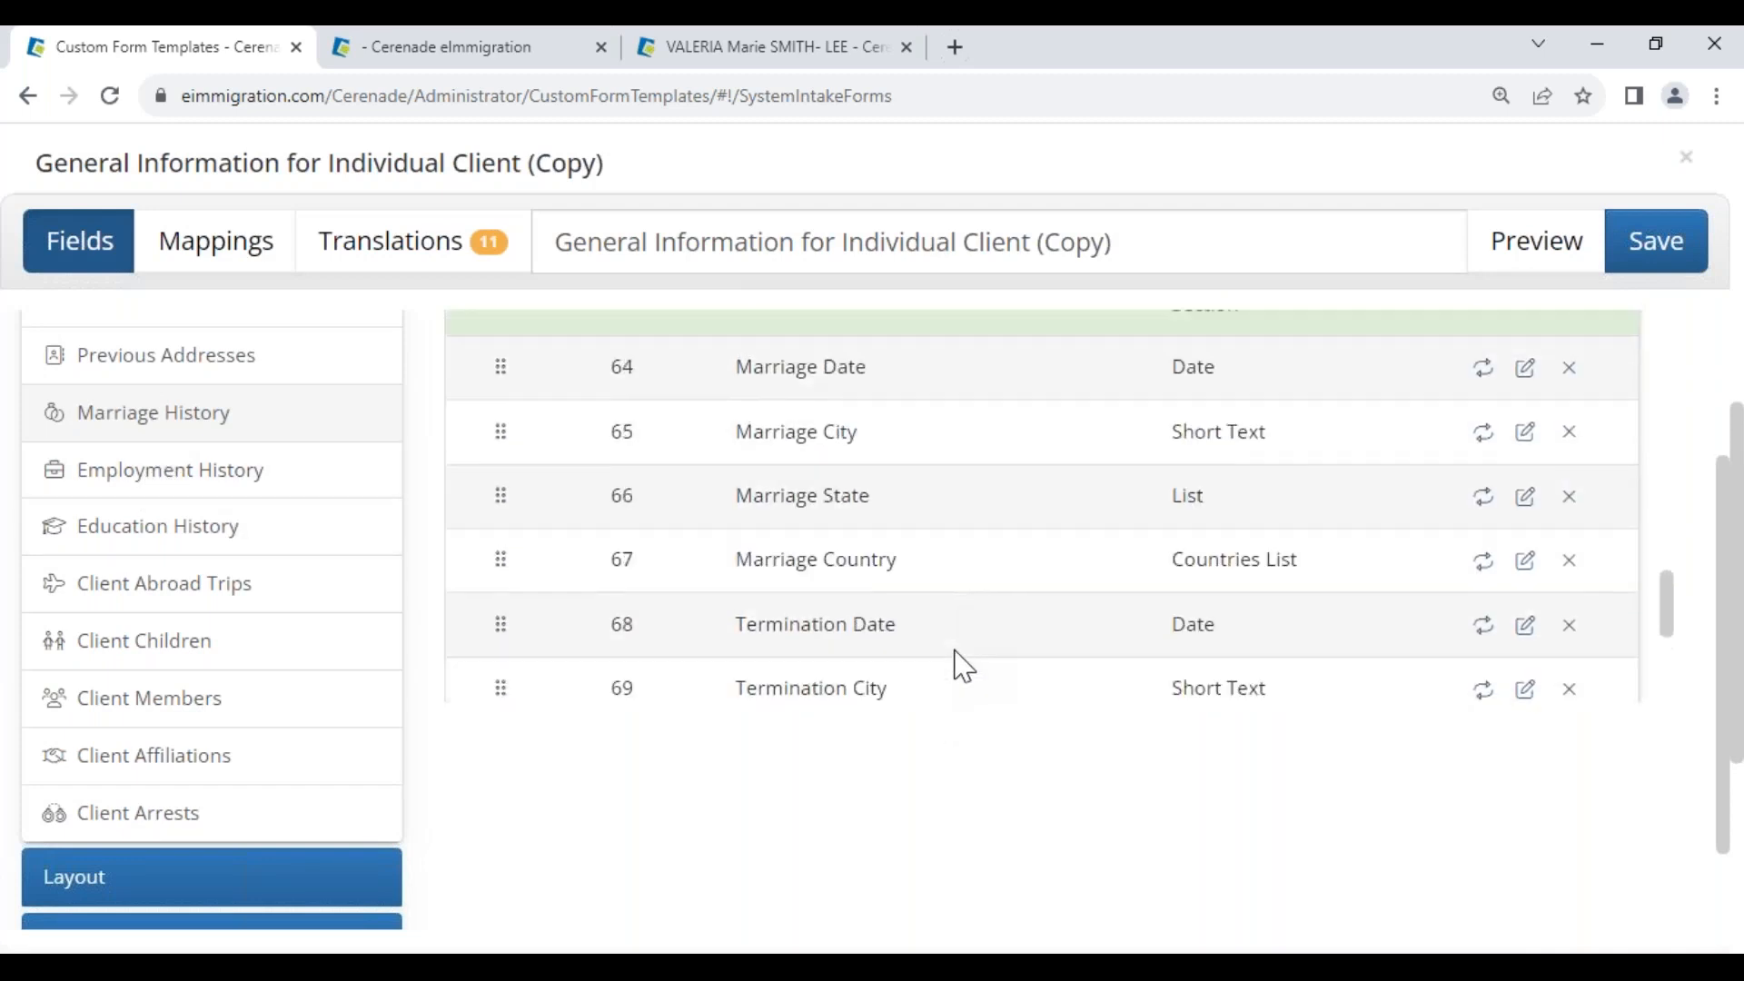
scroll(963, 665, up, 4)
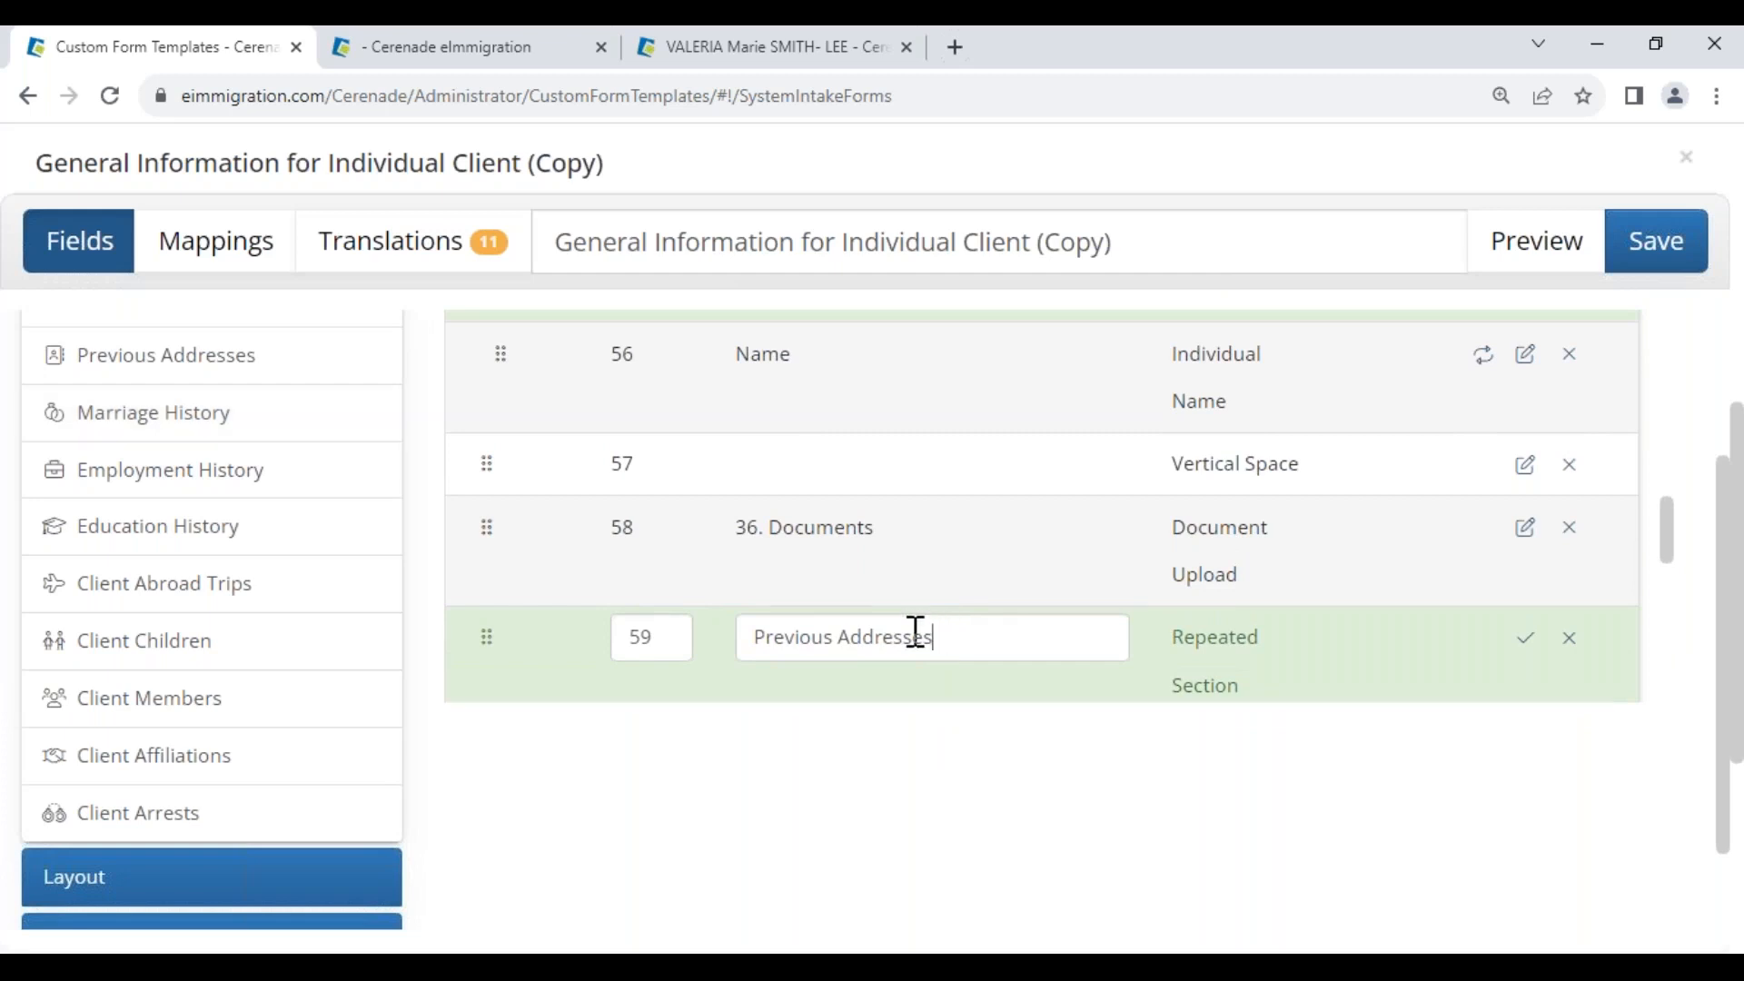
Append '- we only need the last 5 years' to the Previous Addresses section title
drag(915, 630, 752, 611)
click(987, 636)
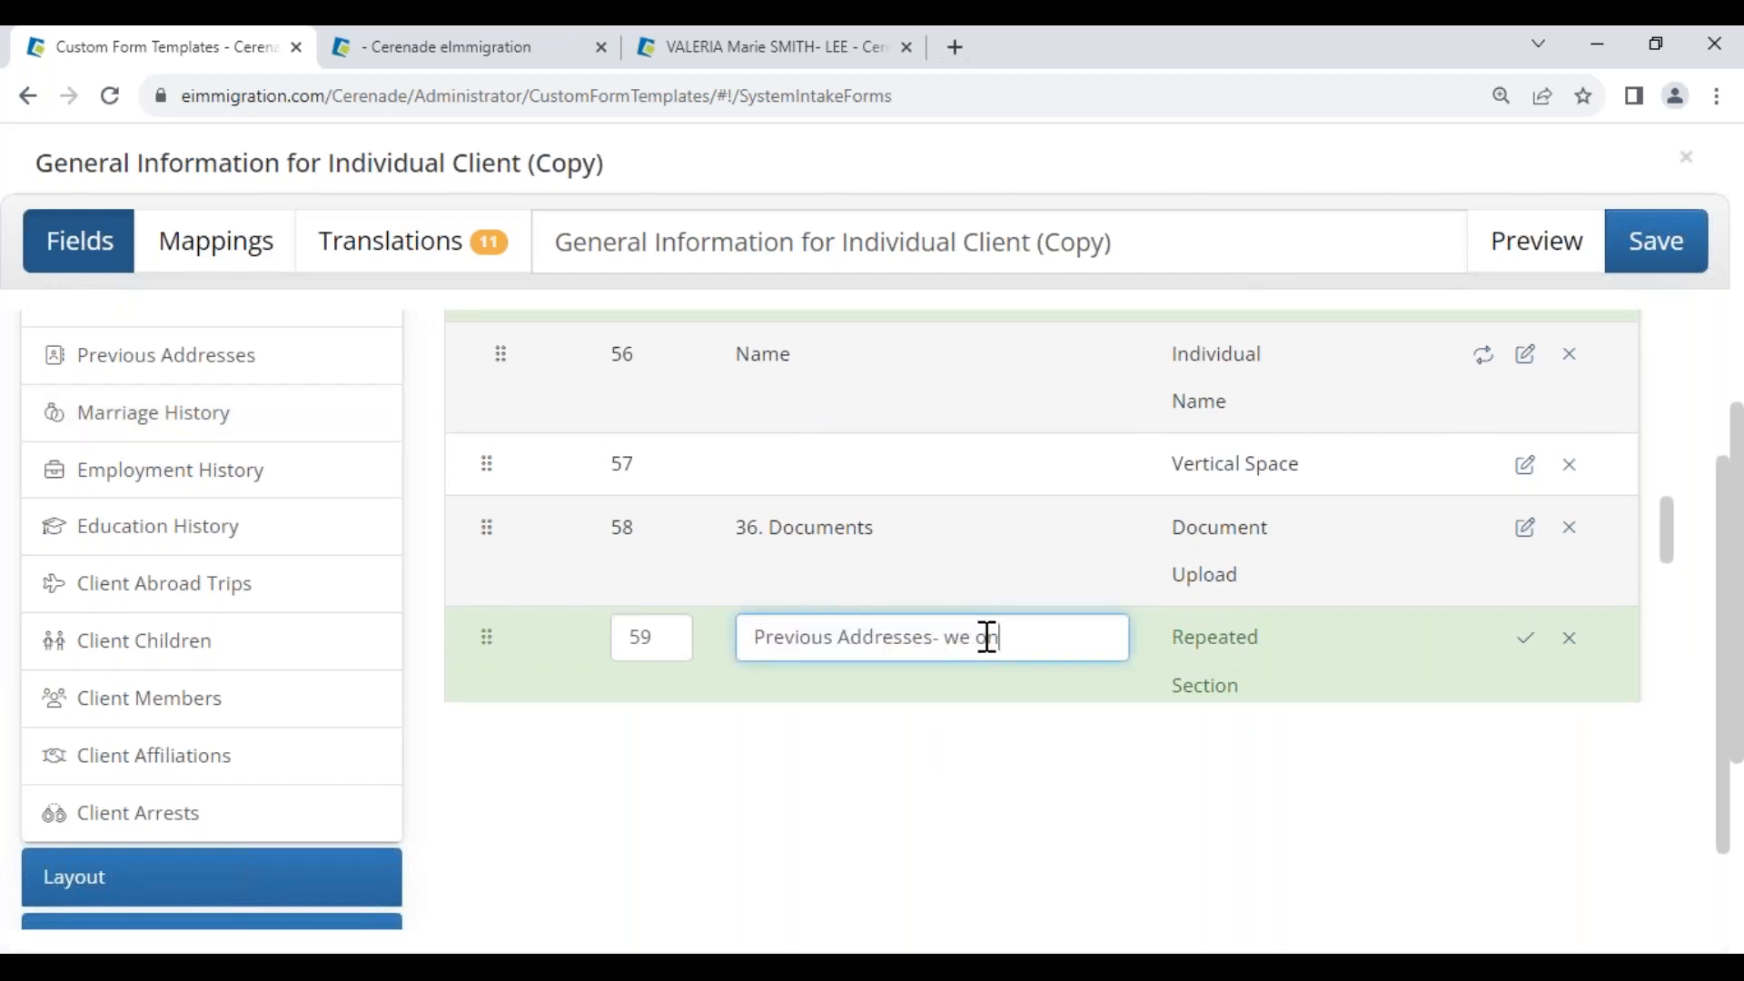
text(- we only need the last 5 years)
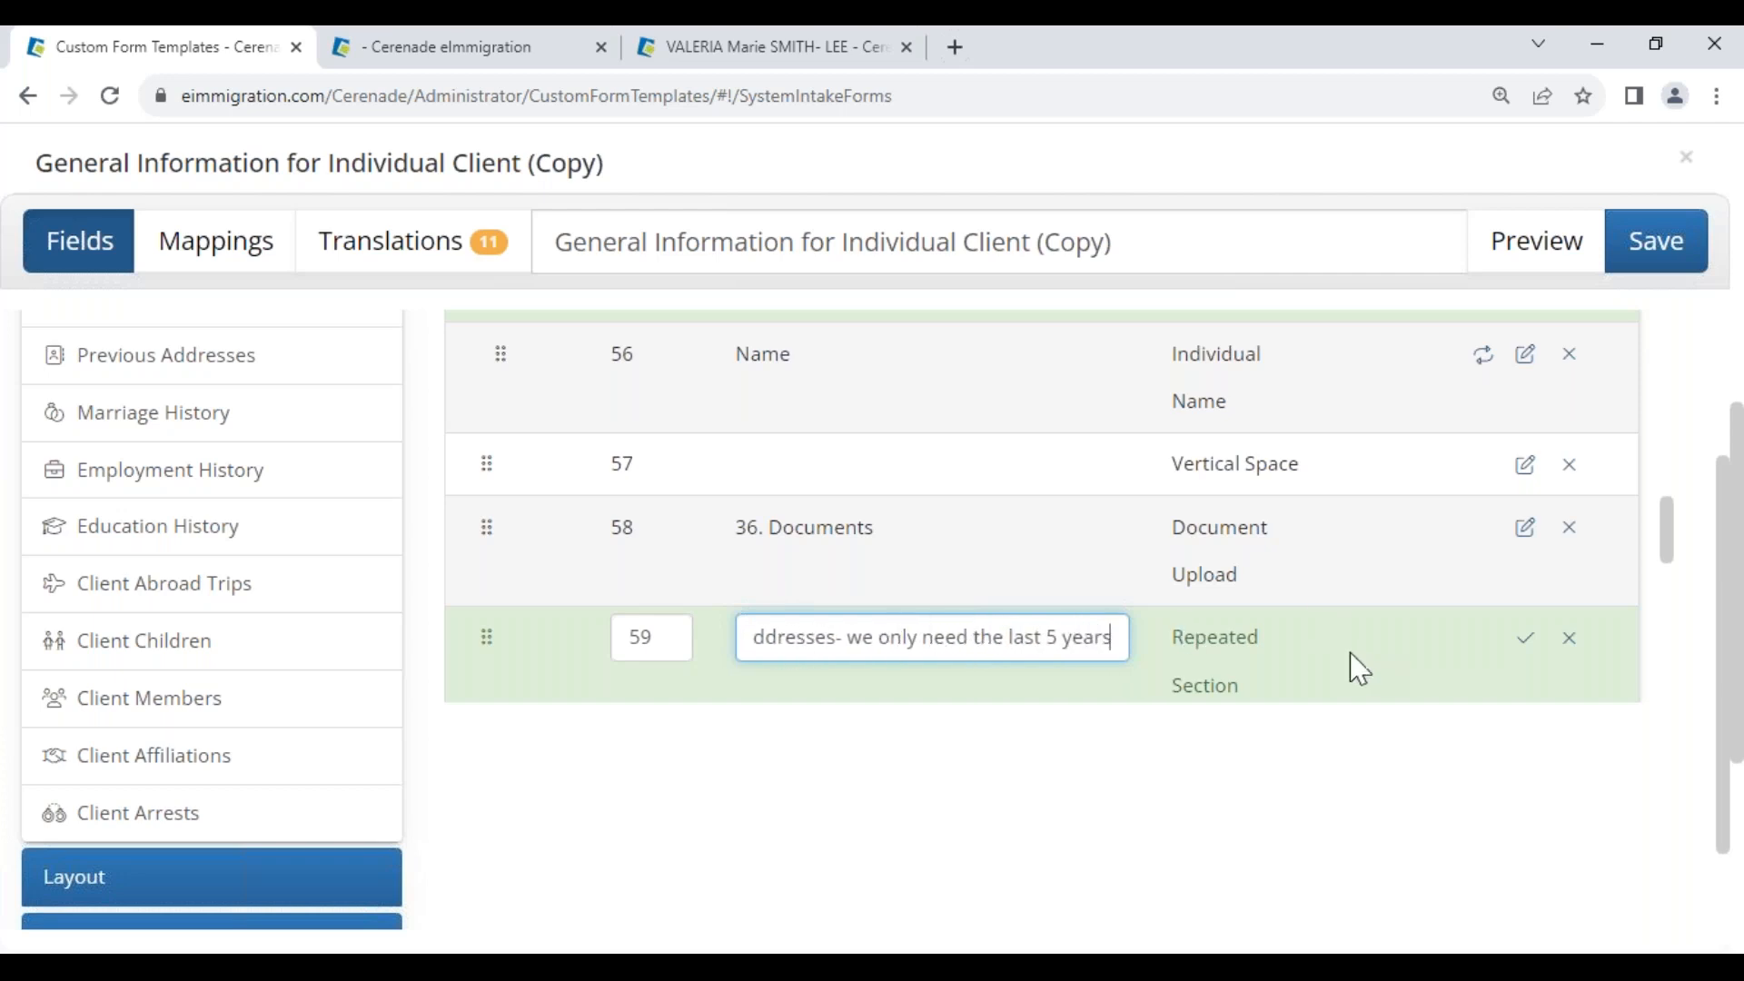
scroll(887, 573, up, 4)
scroll(888, 572, up, 15)
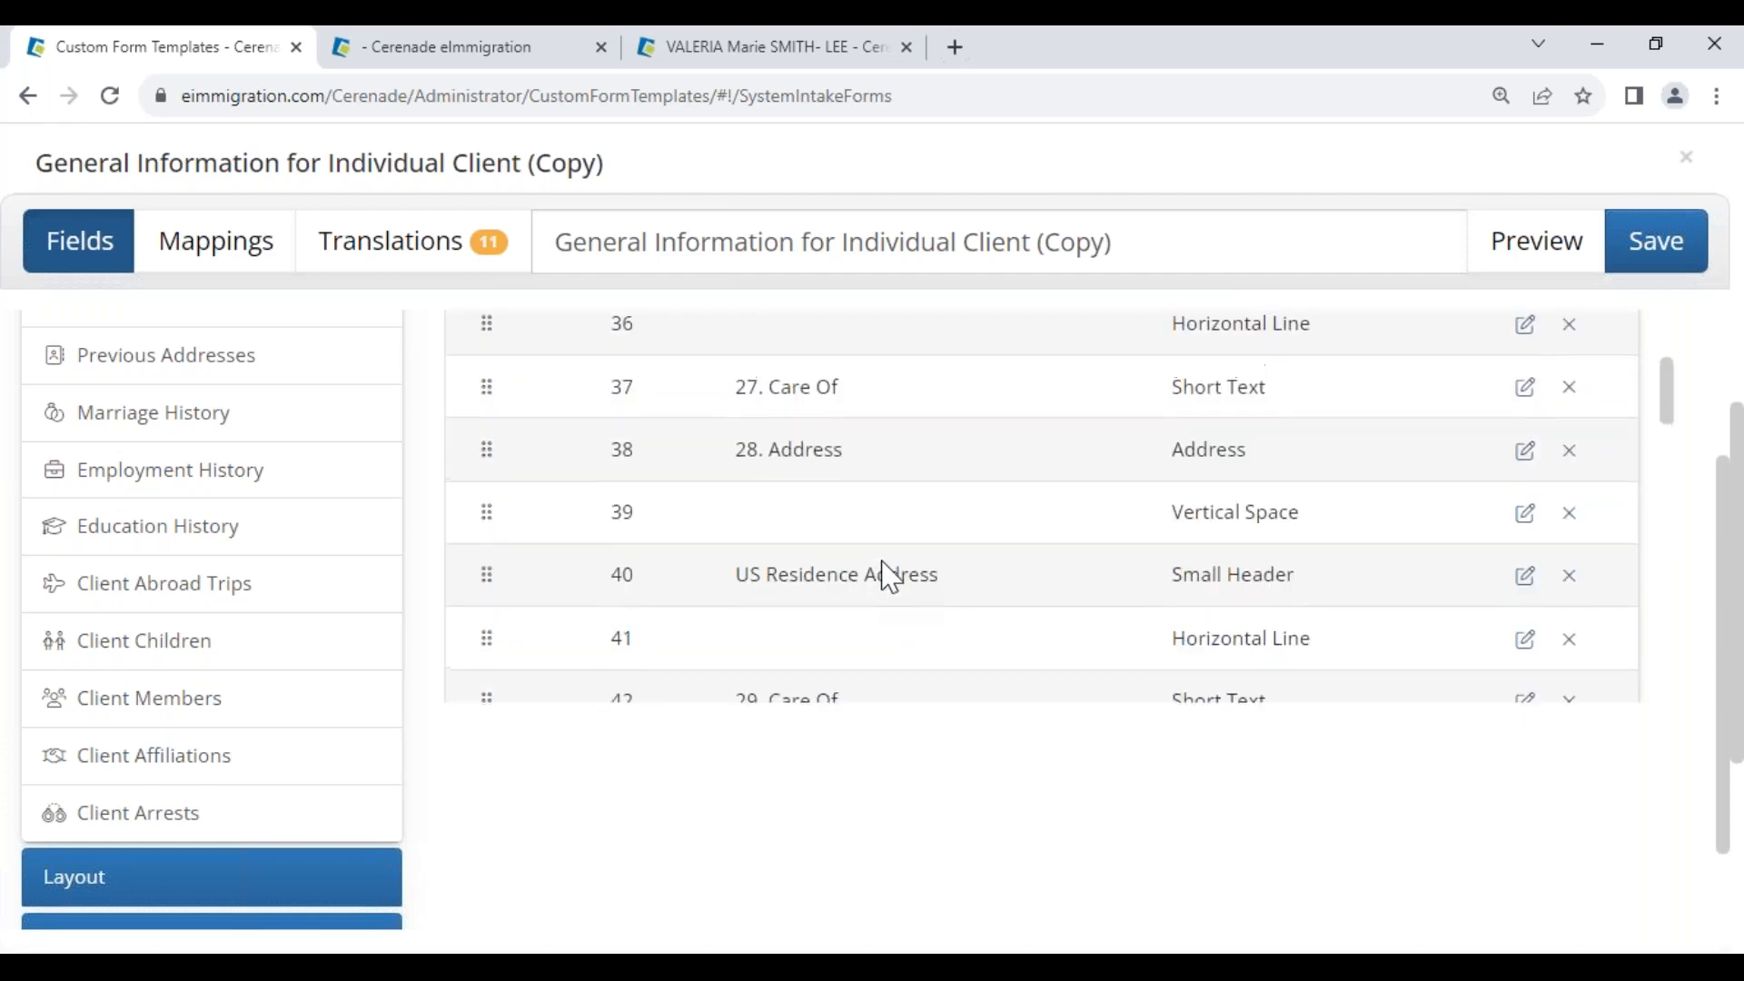
scroll(1674, 351, up, 1)
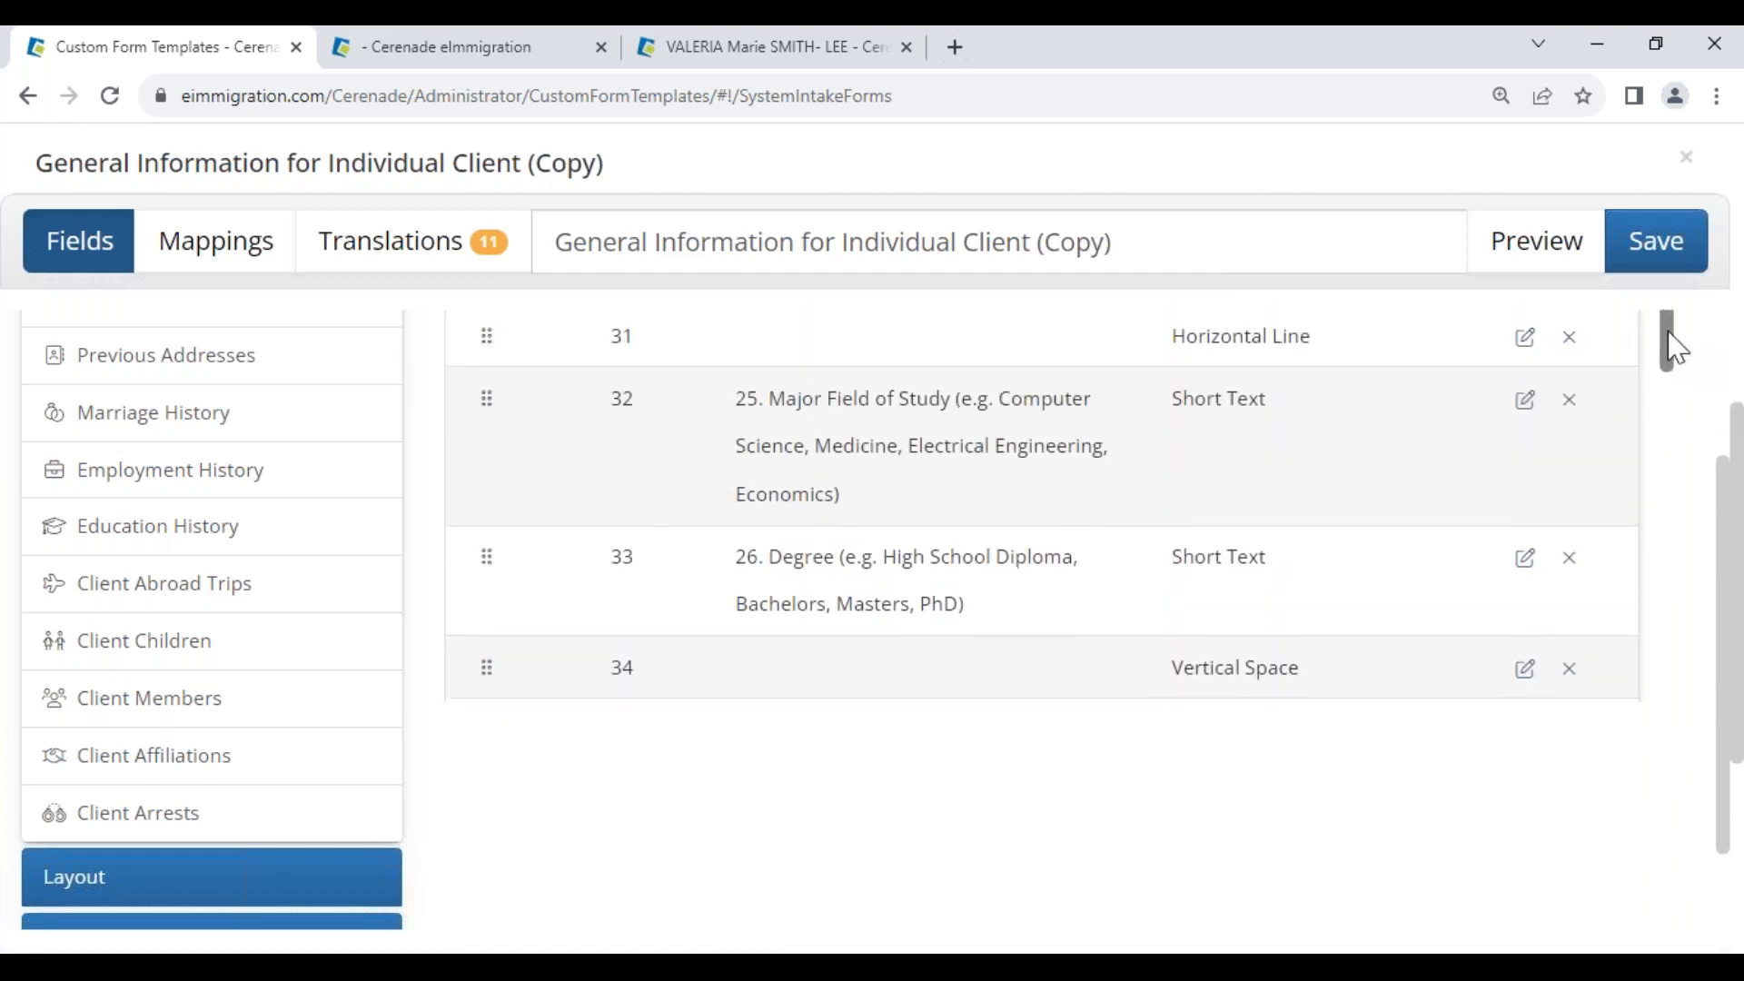
scroll(1350, 663, up, 10)
scroll(1117, 623, up, 14)
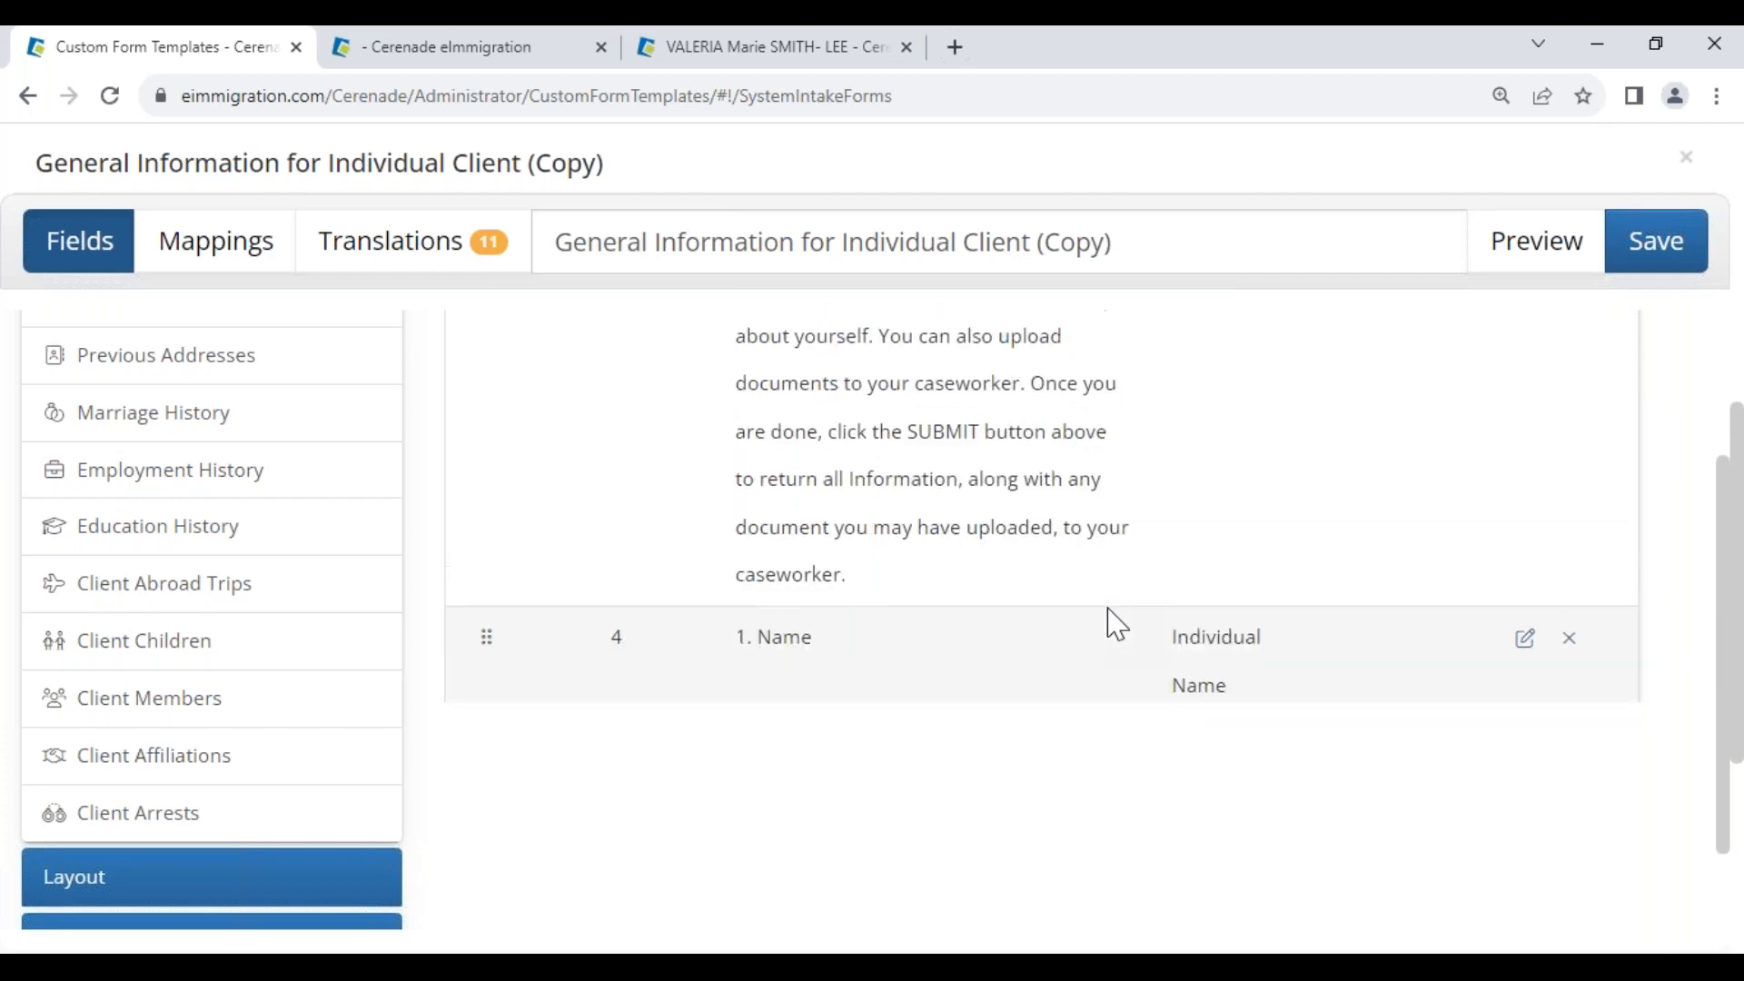
scroll(1117, 623, down, 7)
scroll(1116, 621, down, 5)
drag(763, 482, 1228, 518)
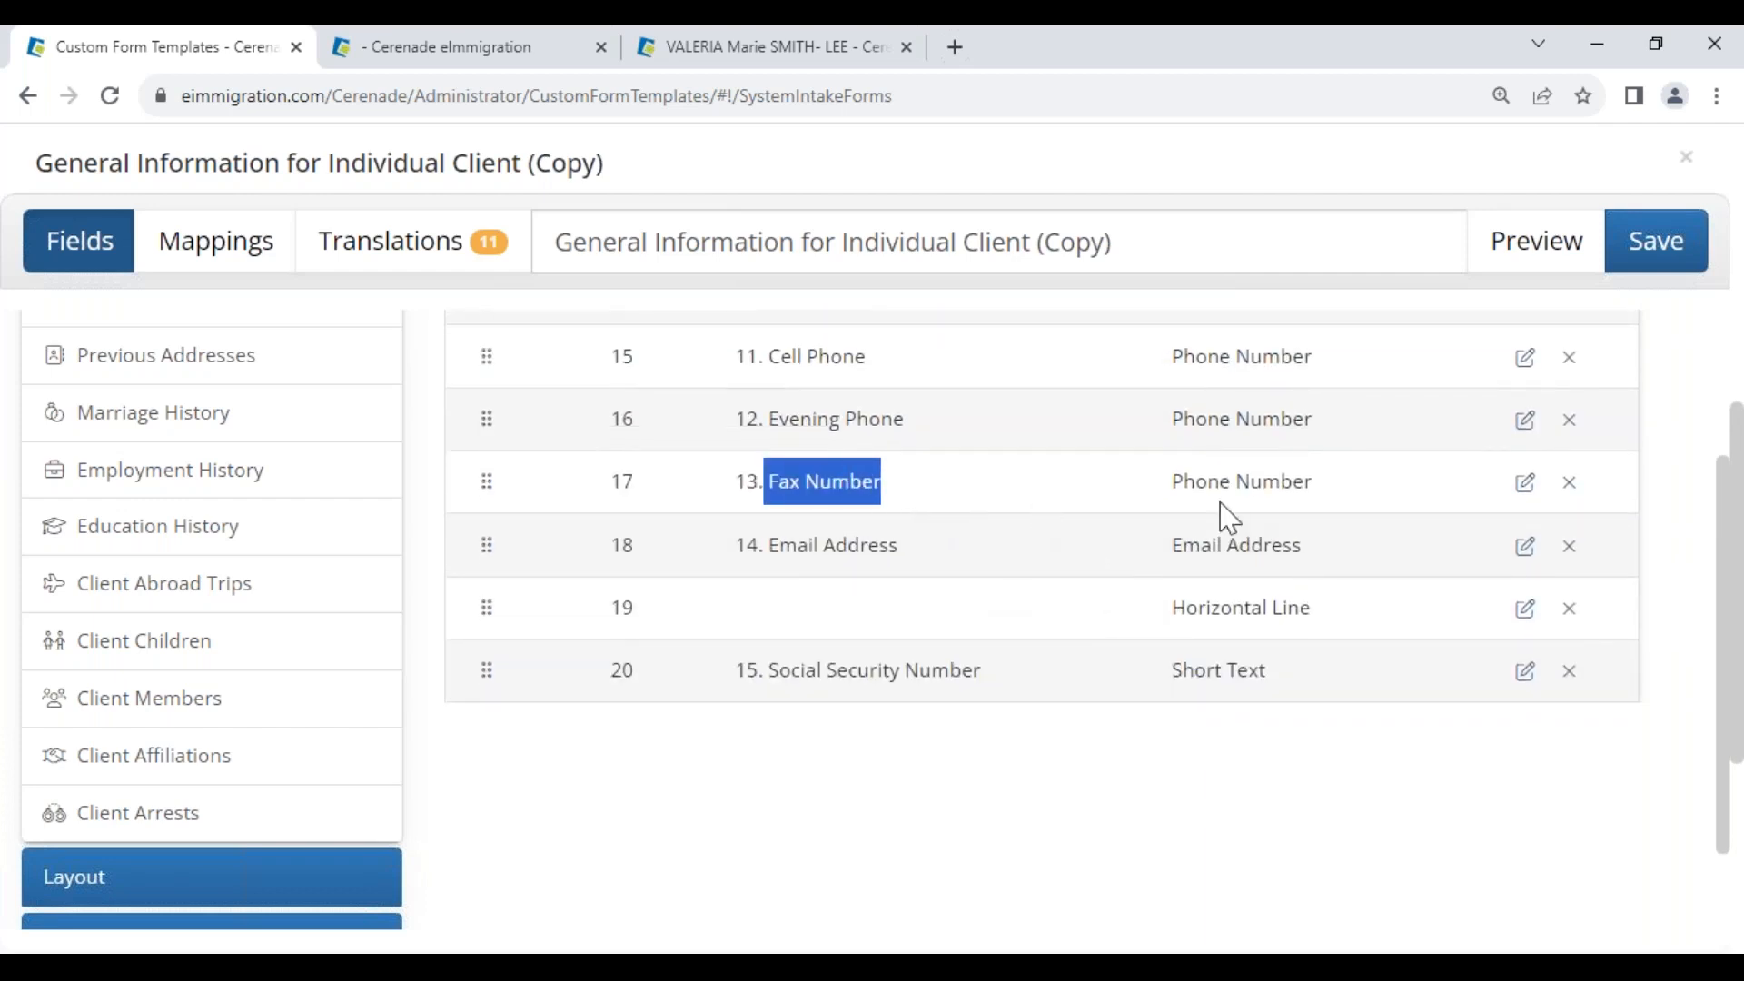
Delete the Fax Number question and drag Email Address higher in the form
click(1569, 483)
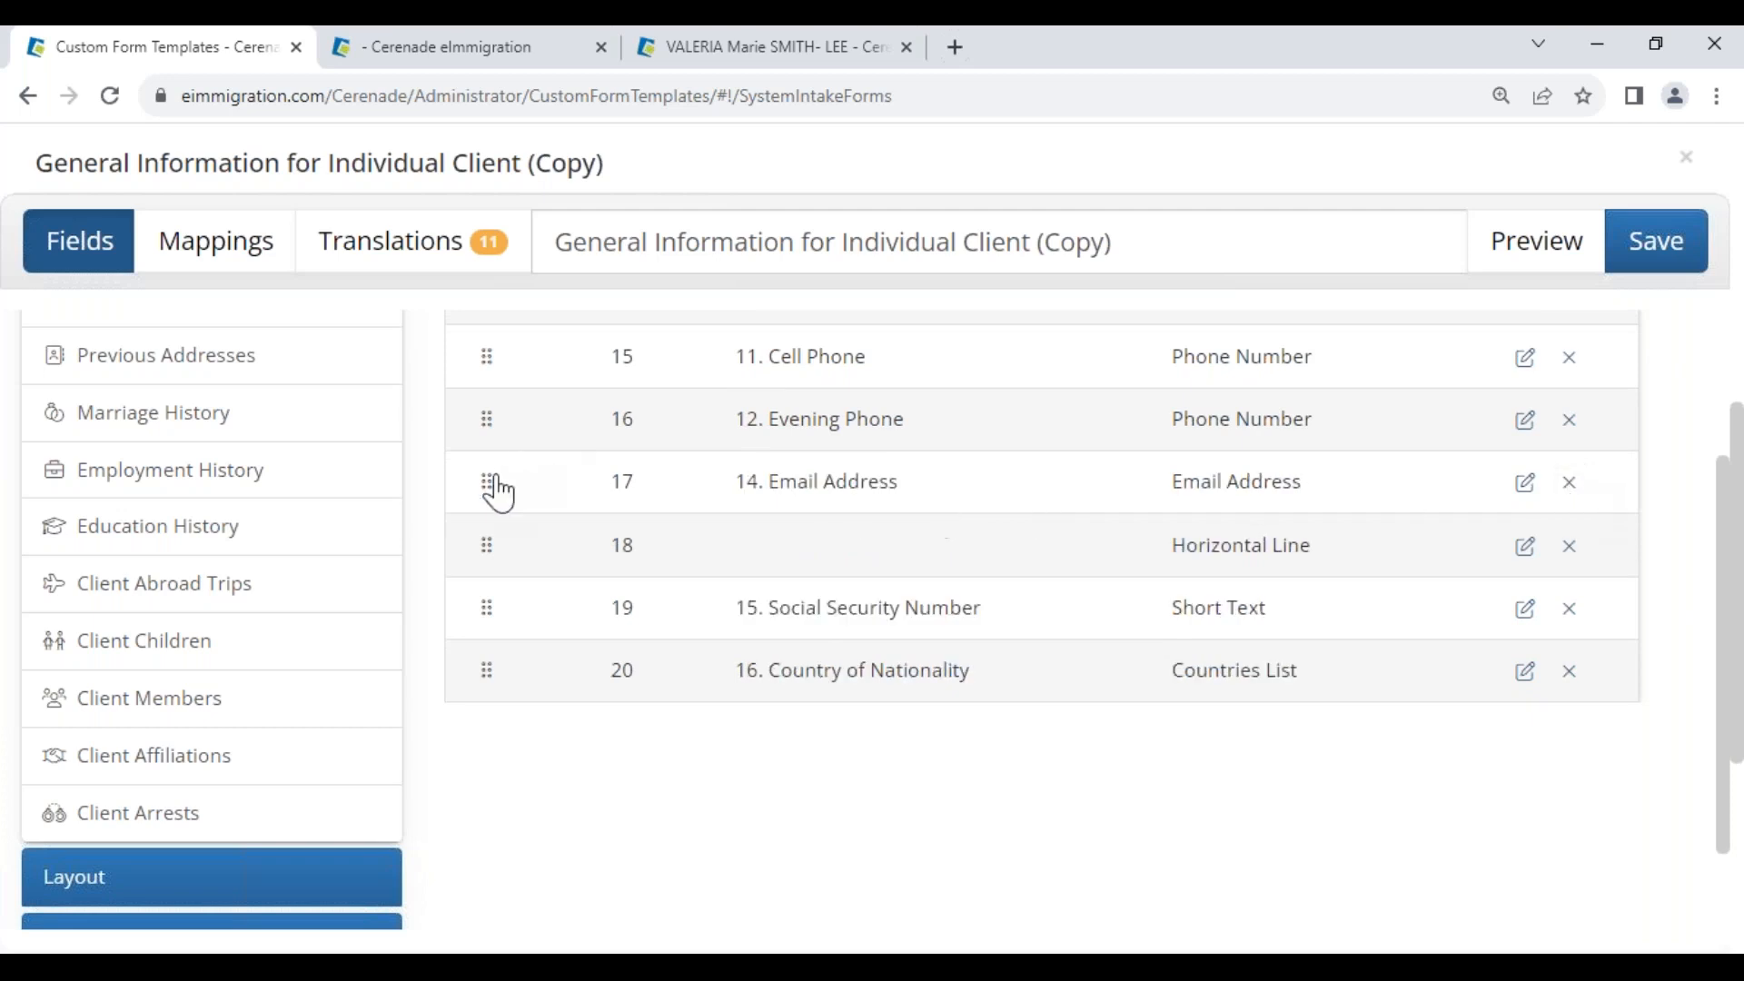
drag(490, 498, 496, 374)
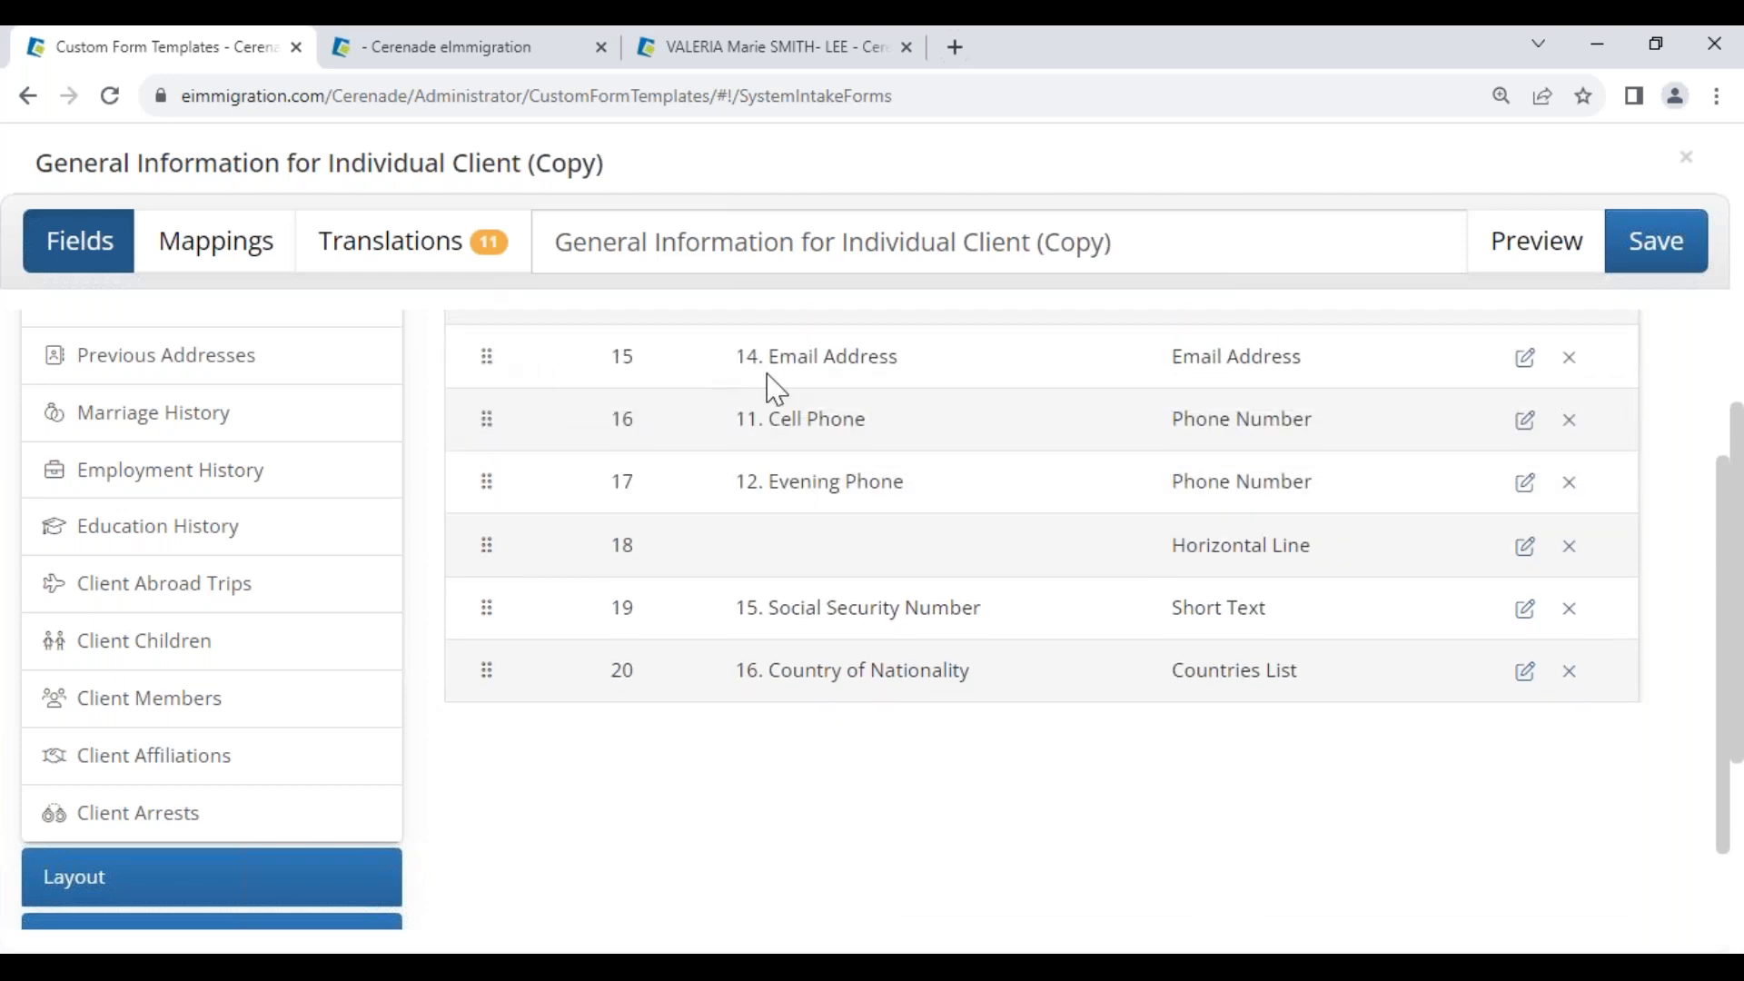
scroll(1115, 490, up, 2)
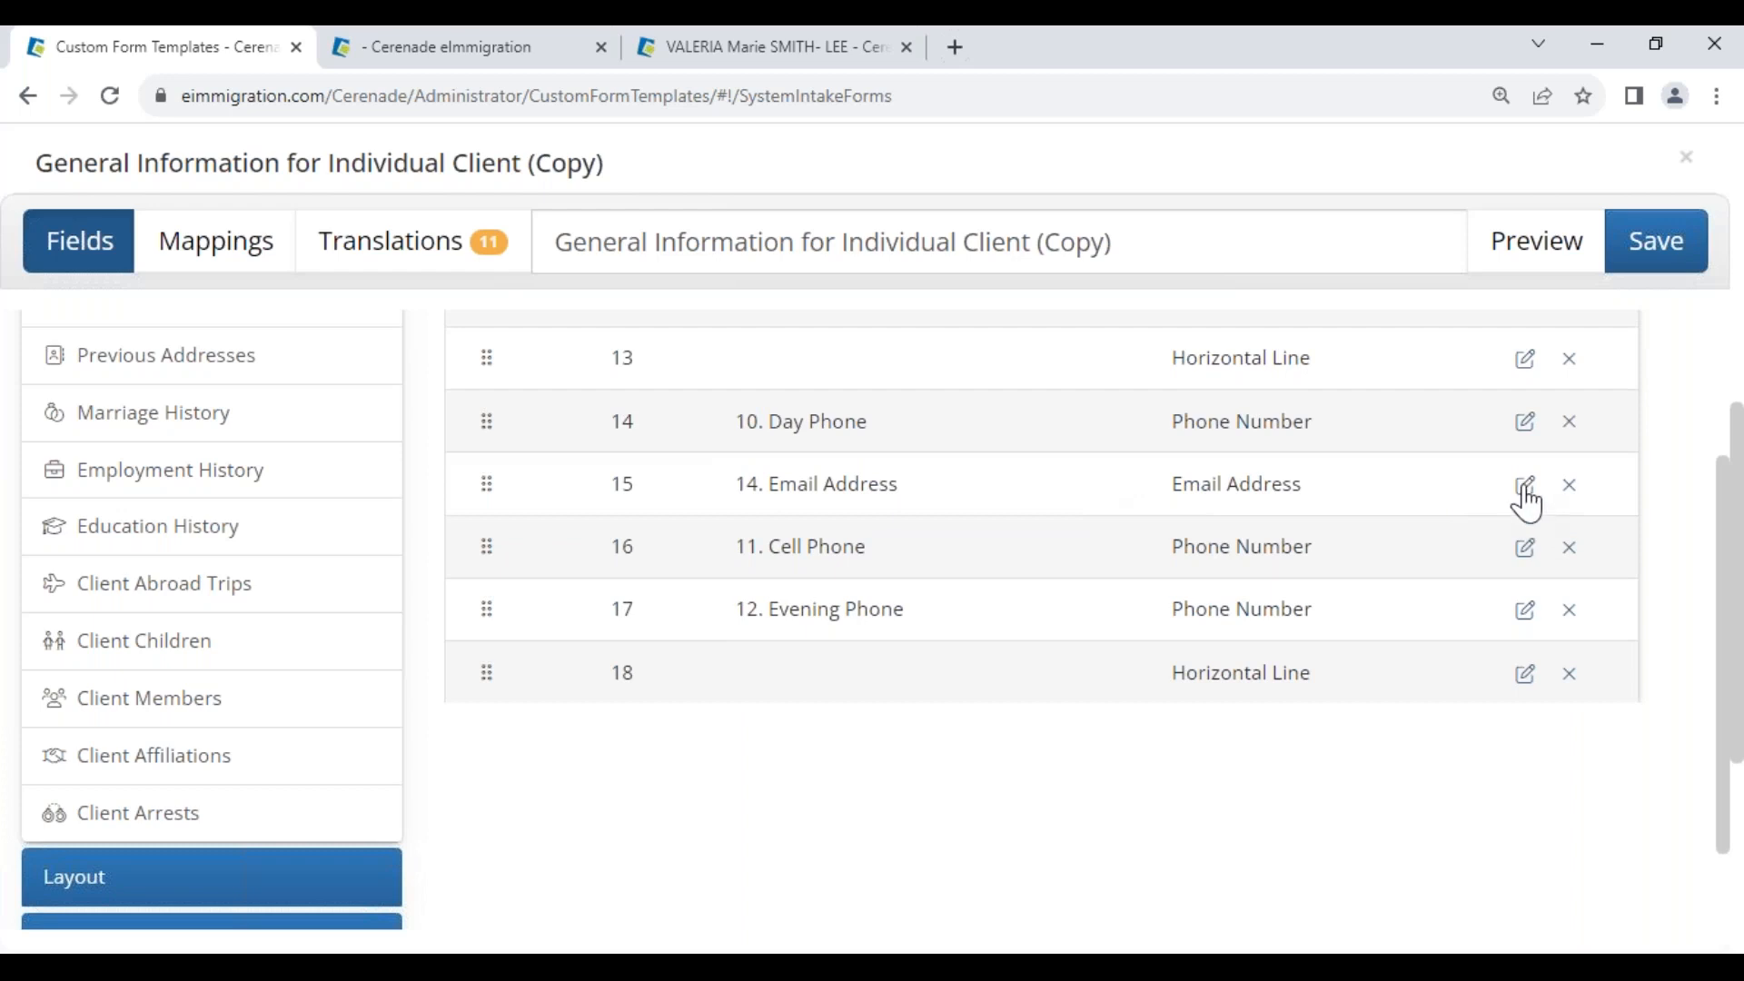
Set Email Address's order to 5 and remove the '14. ' prefix from its label
click(1525, 484)
drag(659, 487, 506, 451)
text(5)
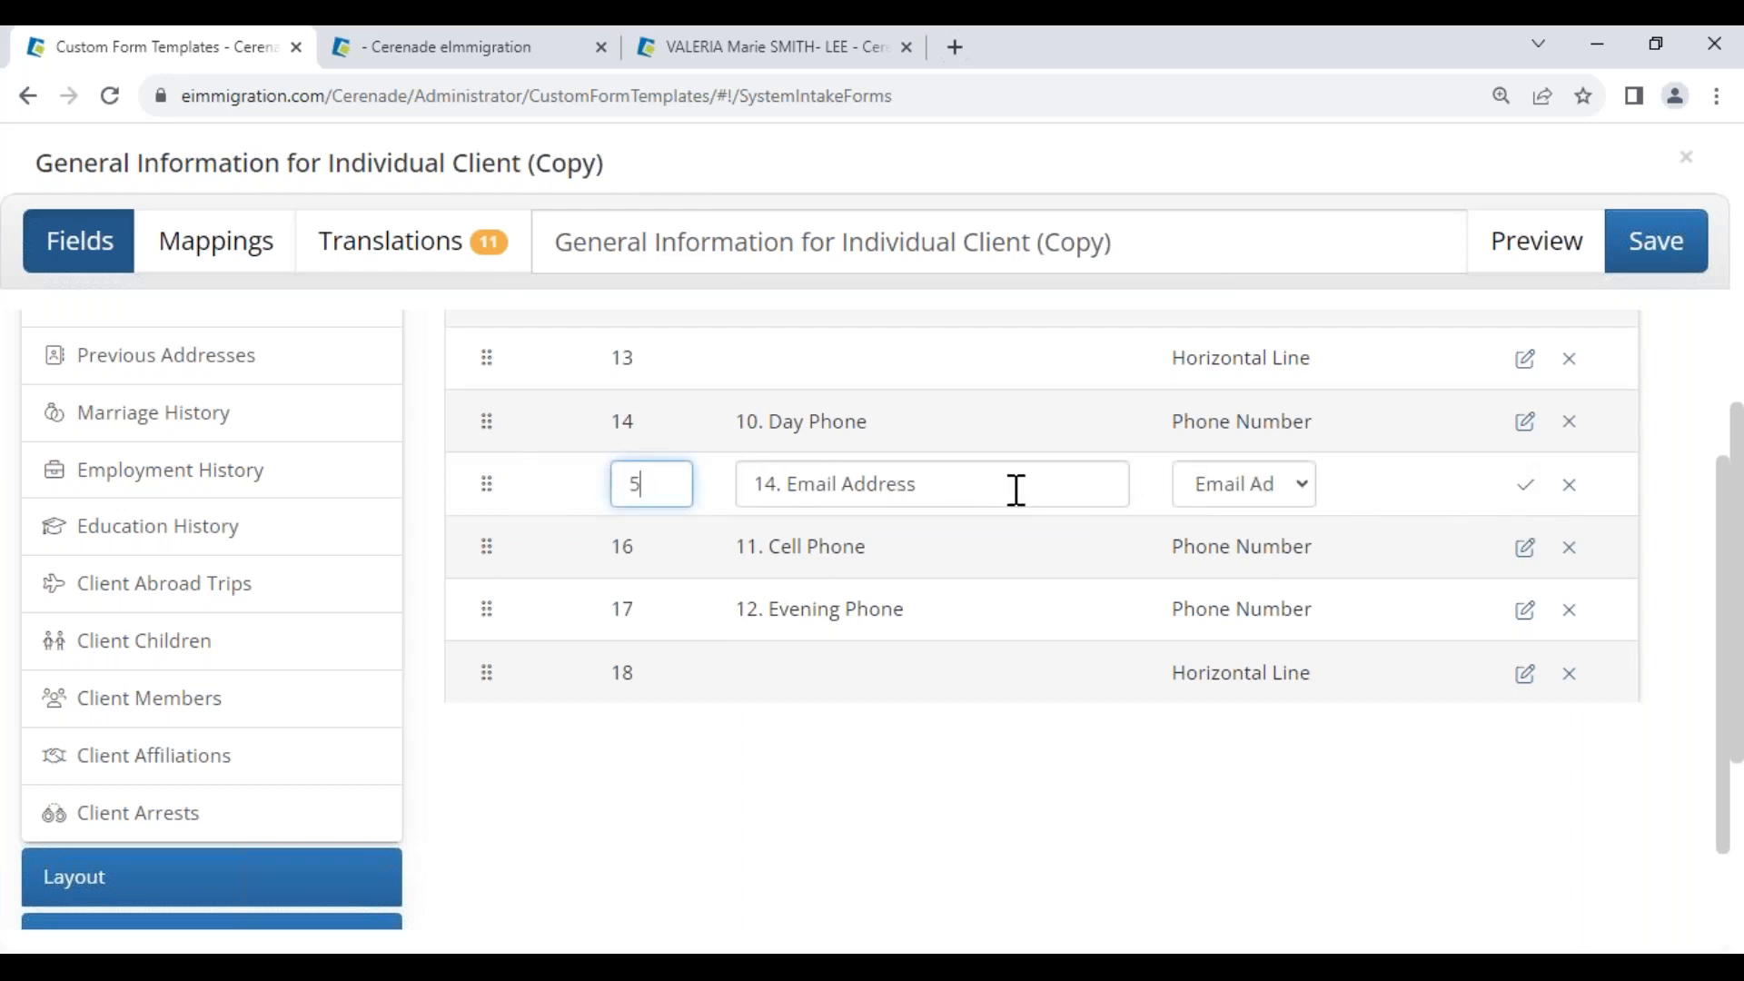
drag(782, 487, 717, 478)
key(BackSpace)
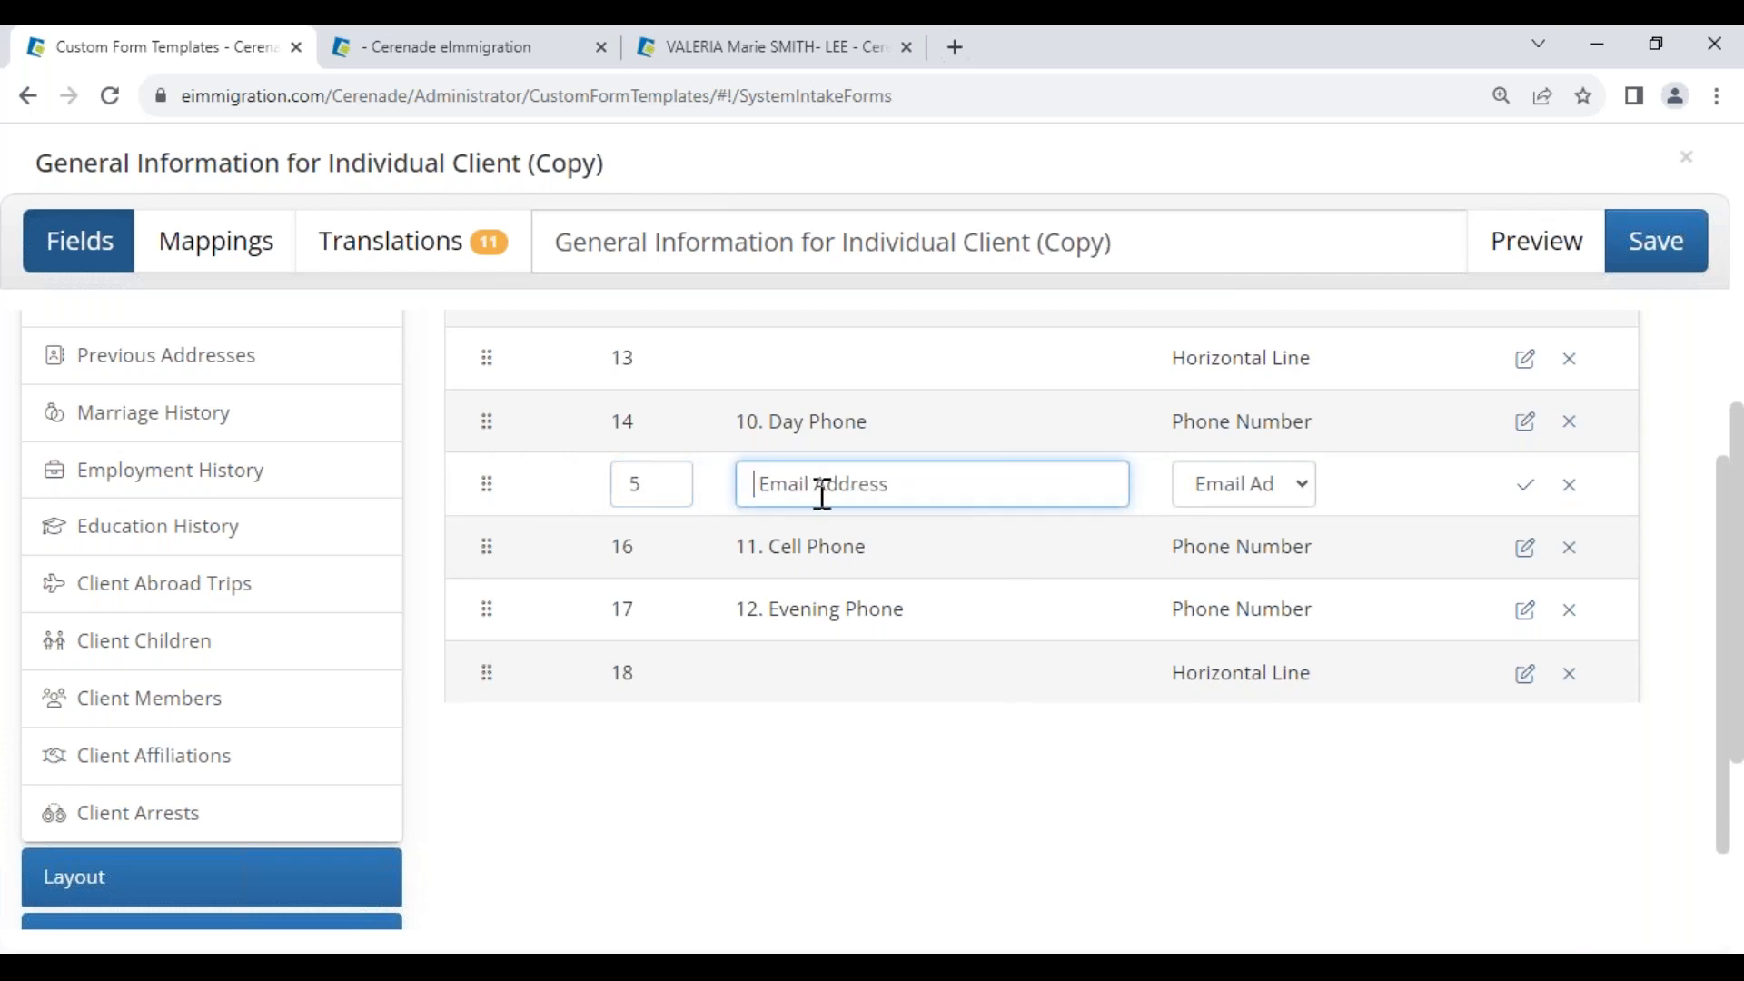
click(1525, 484)
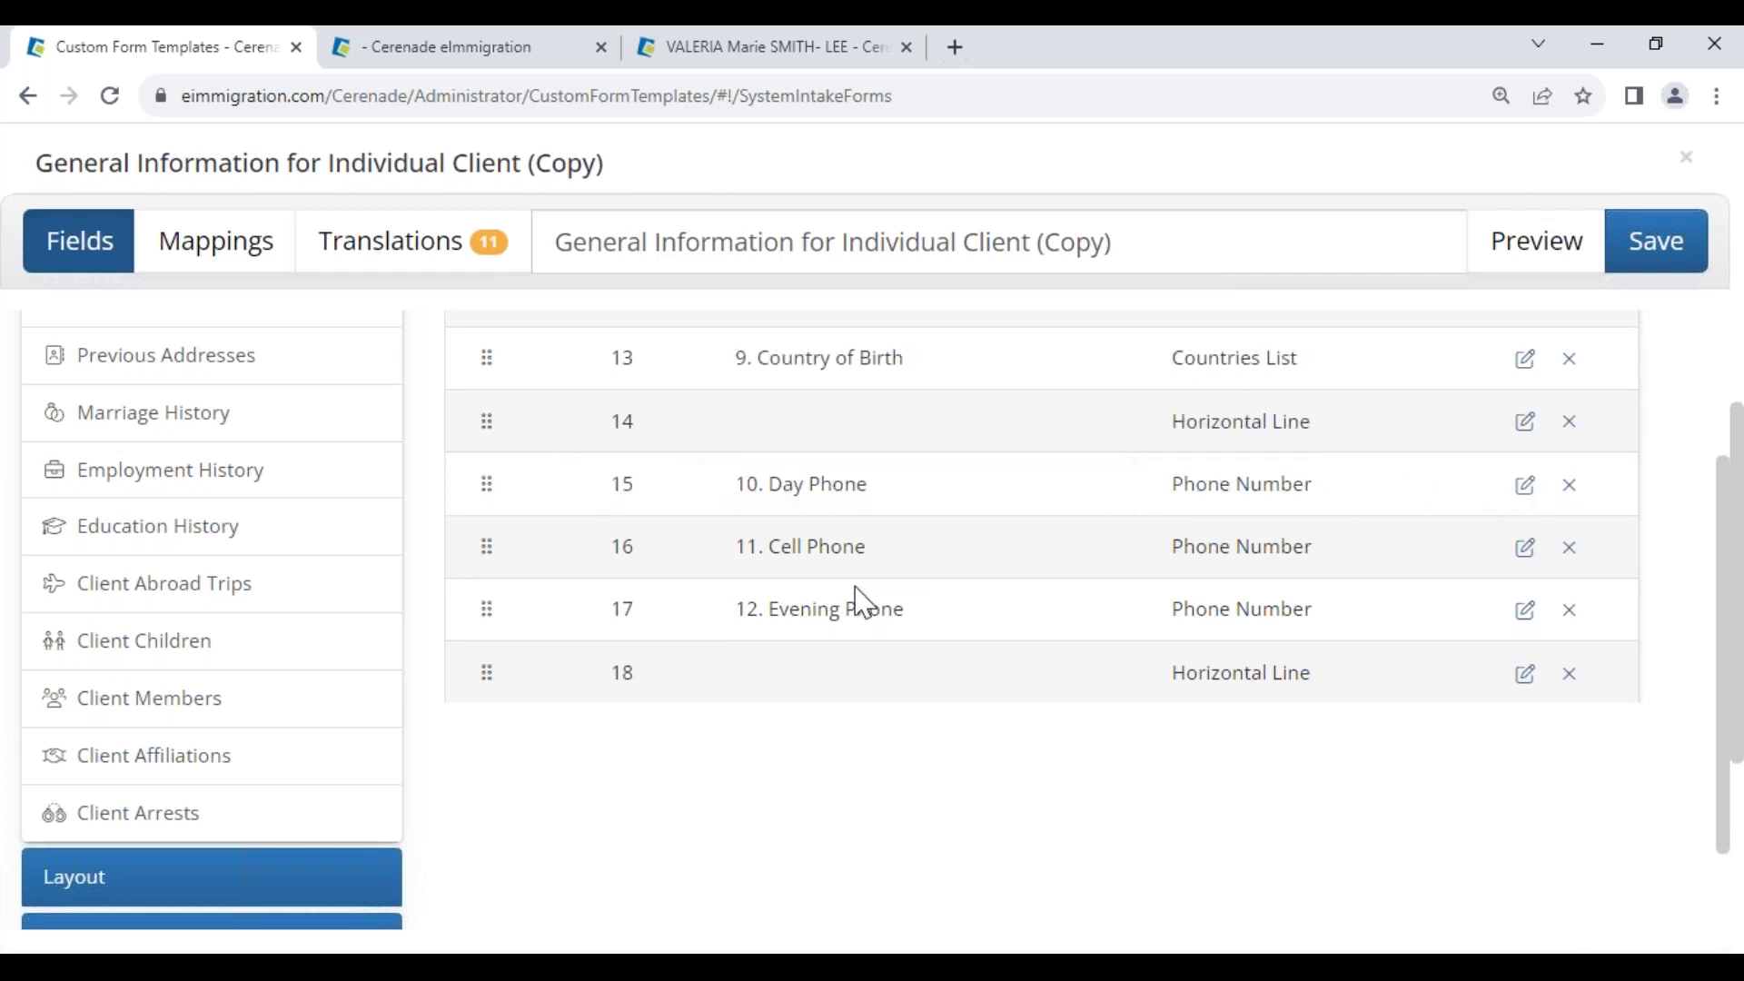
scroll(861, 603, up, 6)
scroll(857, 591, up, 2)
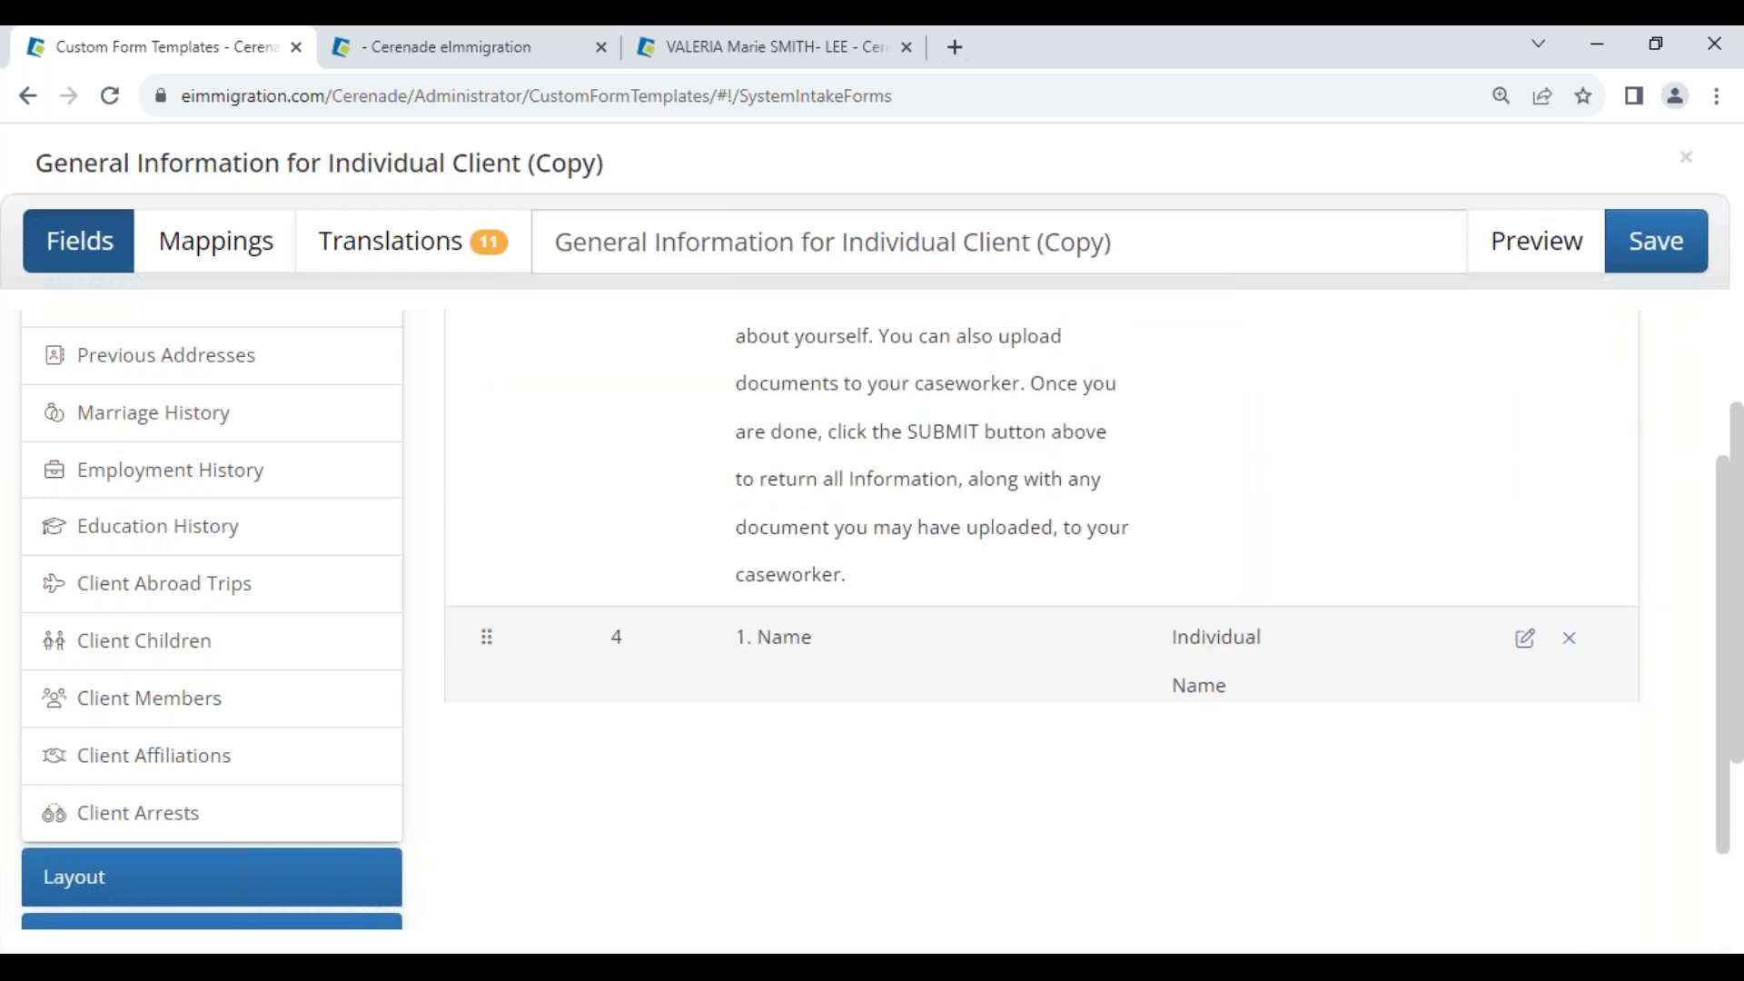
scroll(854, 604, up, 3)
scroll(216, 712, down, 4)
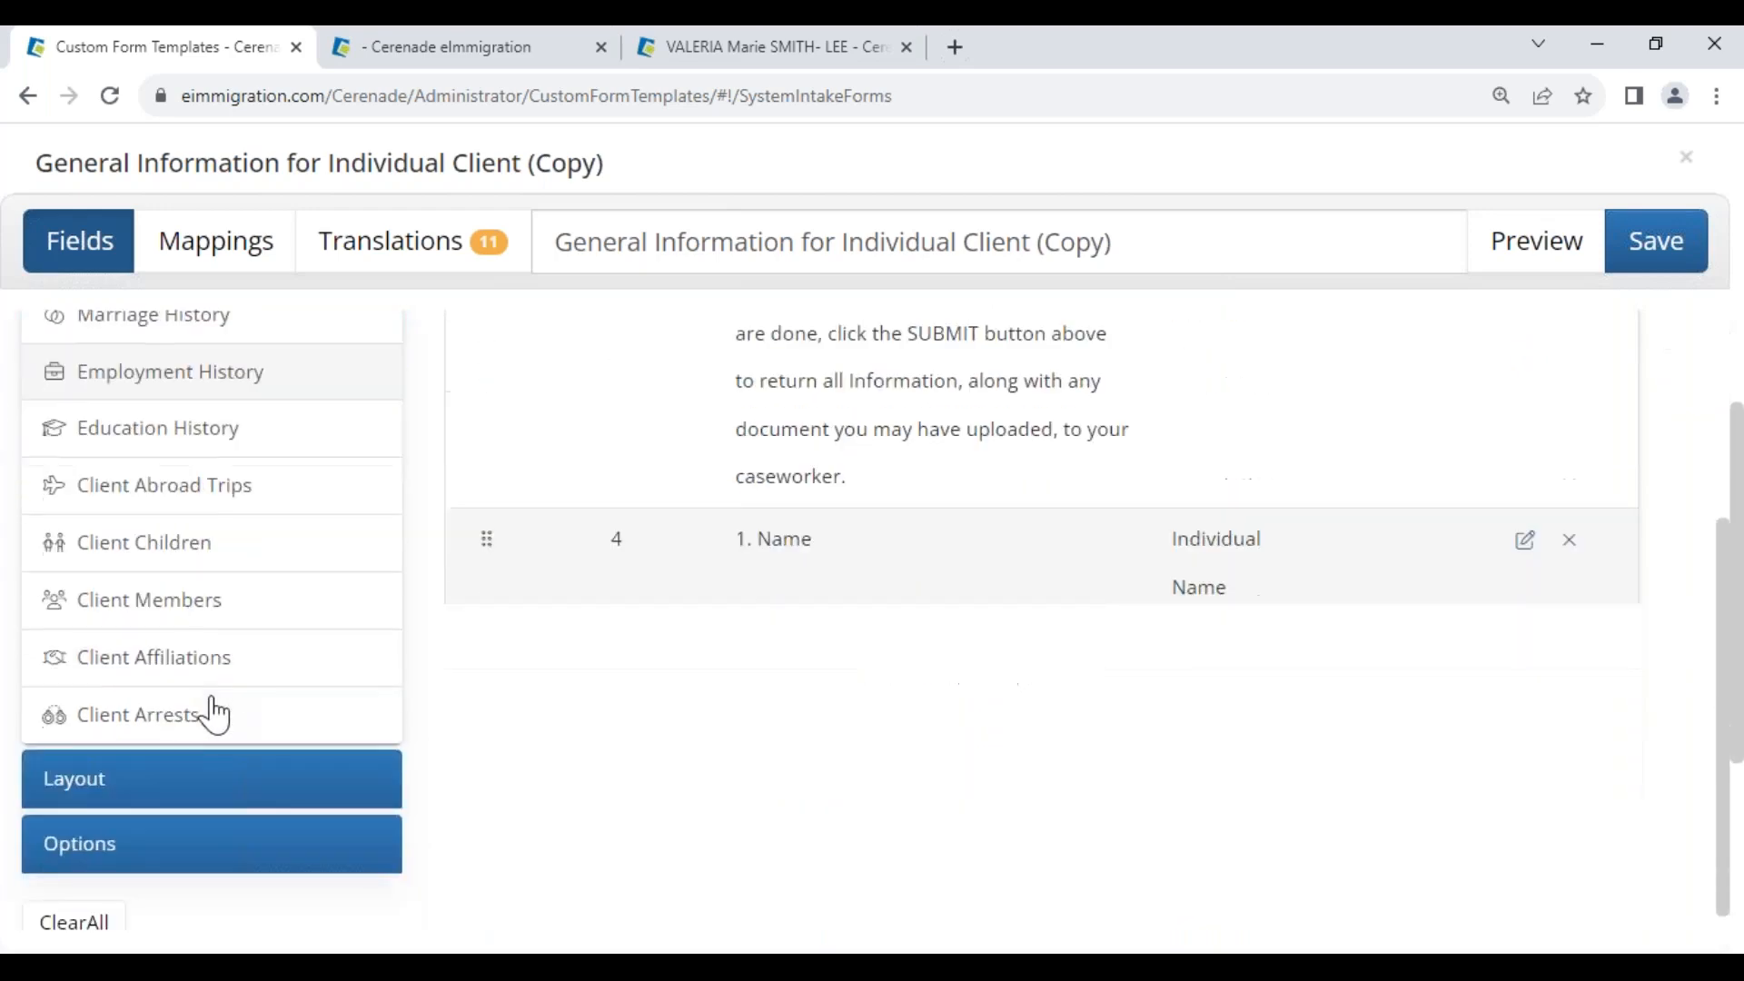
Turn on the logo and automatic question numbering in the form's display options
click(97, 841)
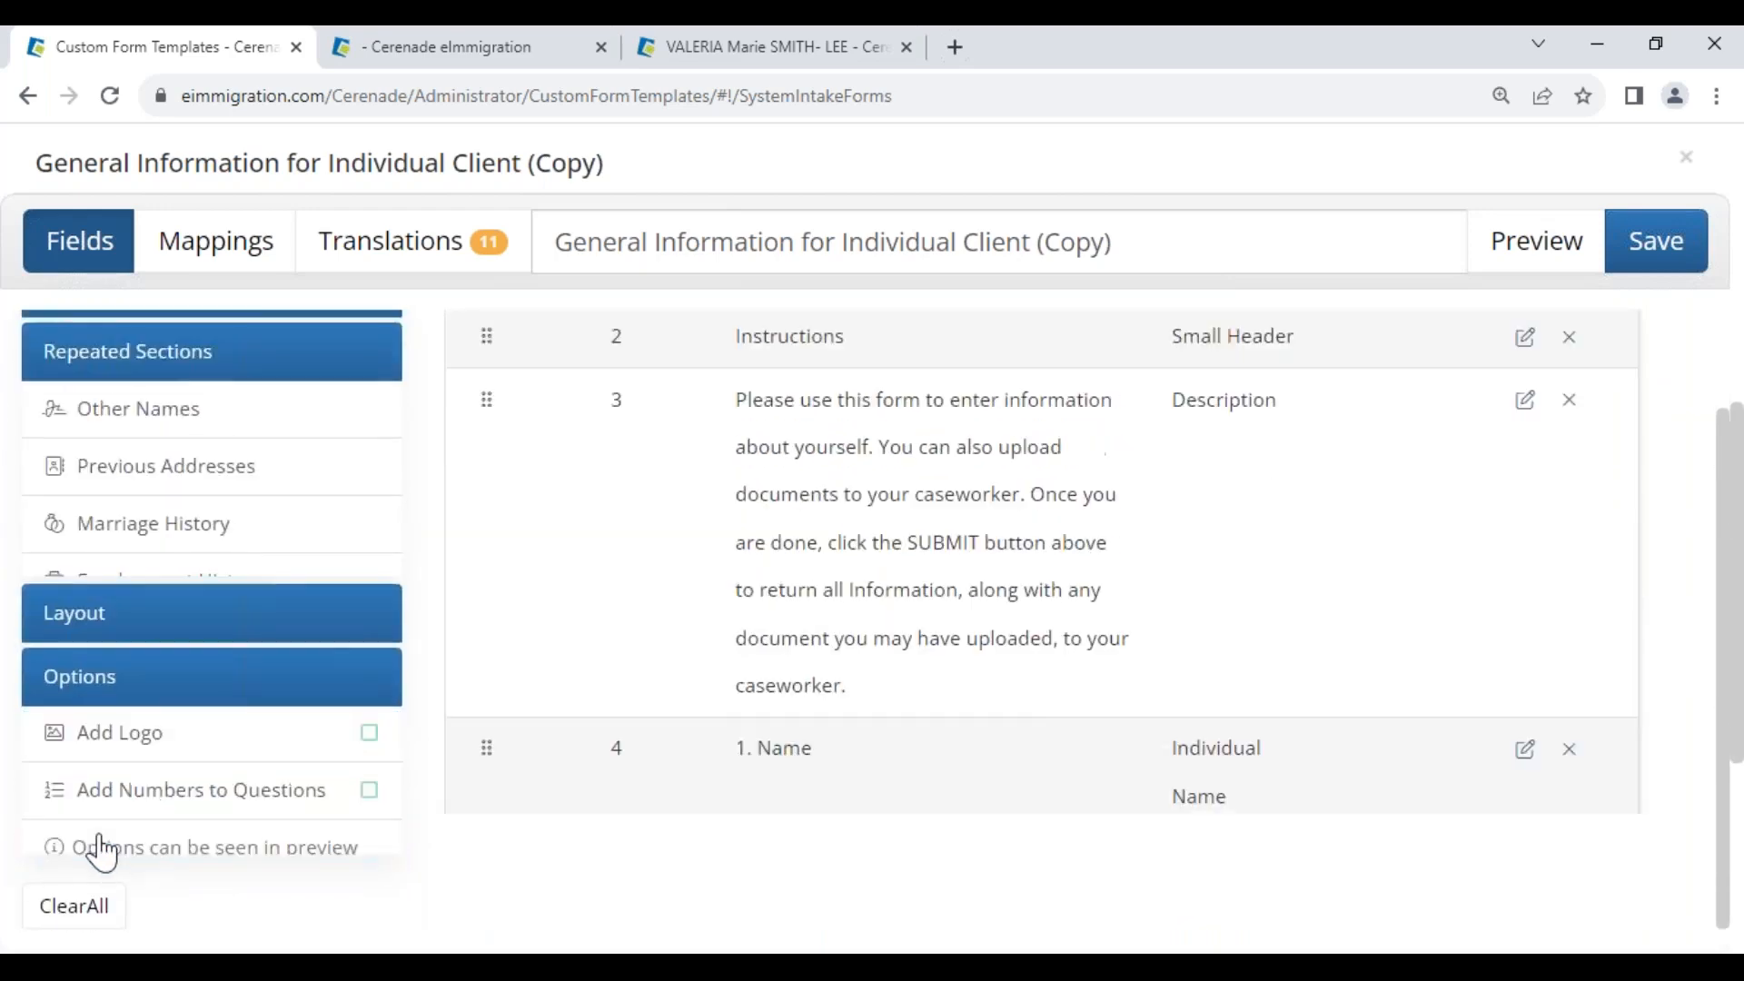
click(373, 652)
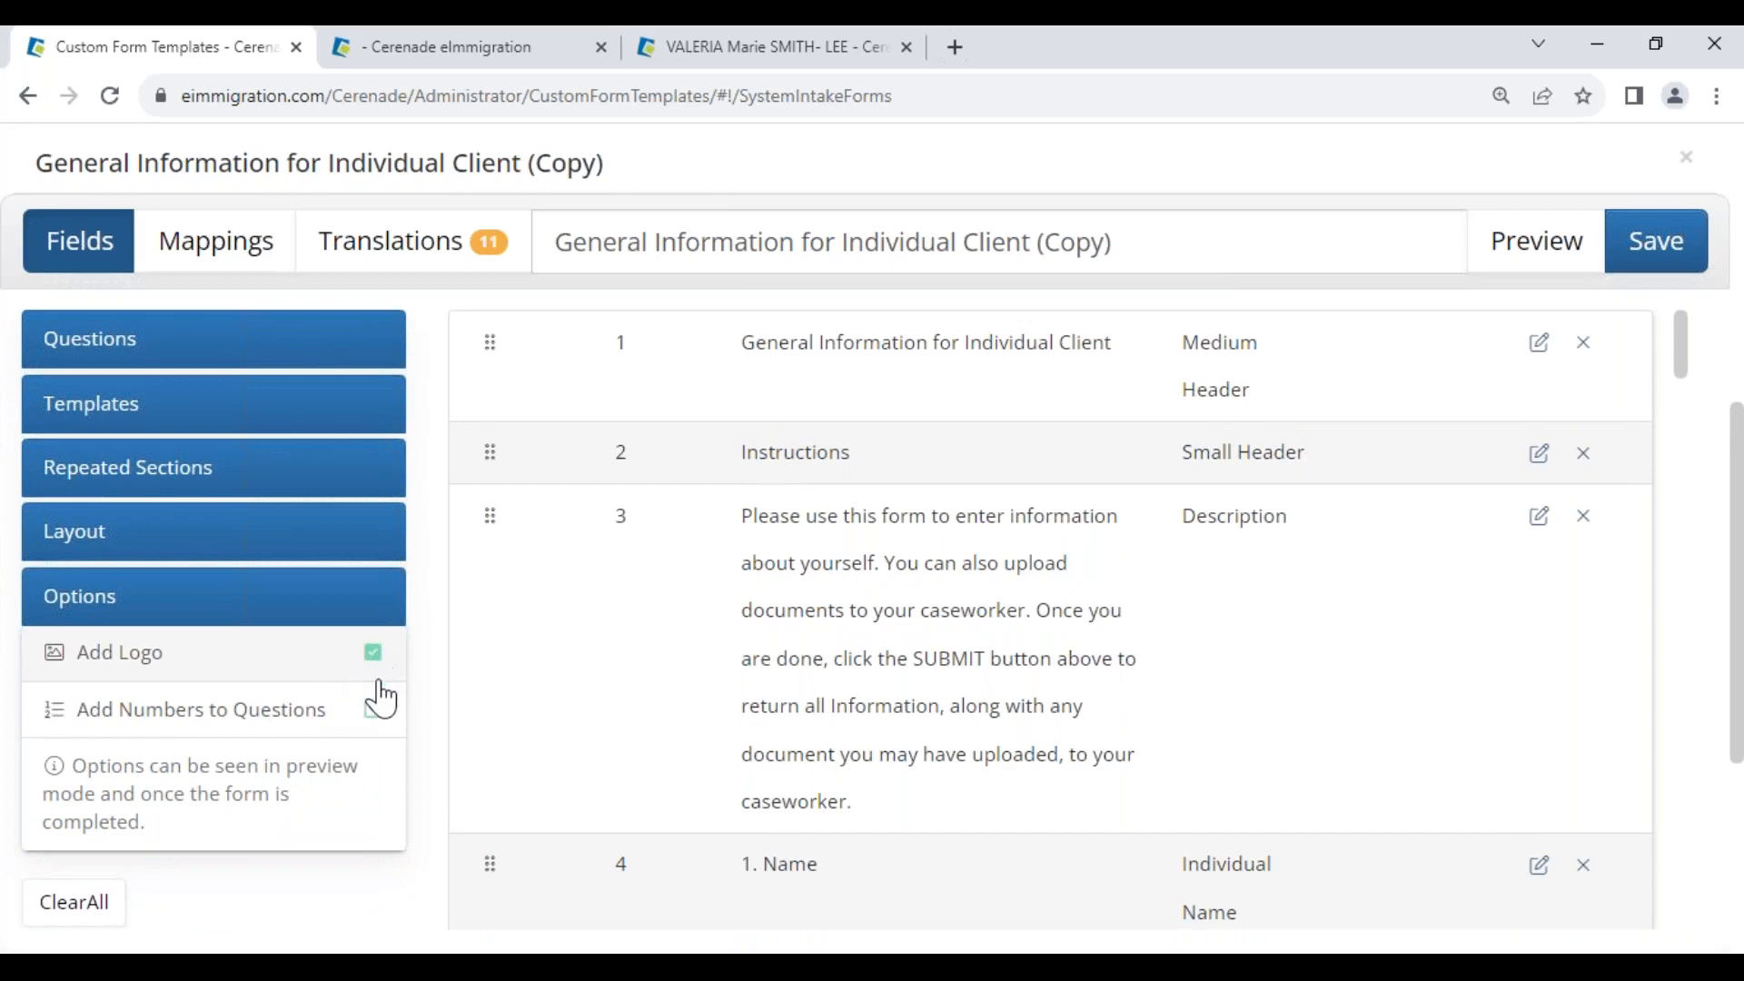
click(375, 712)
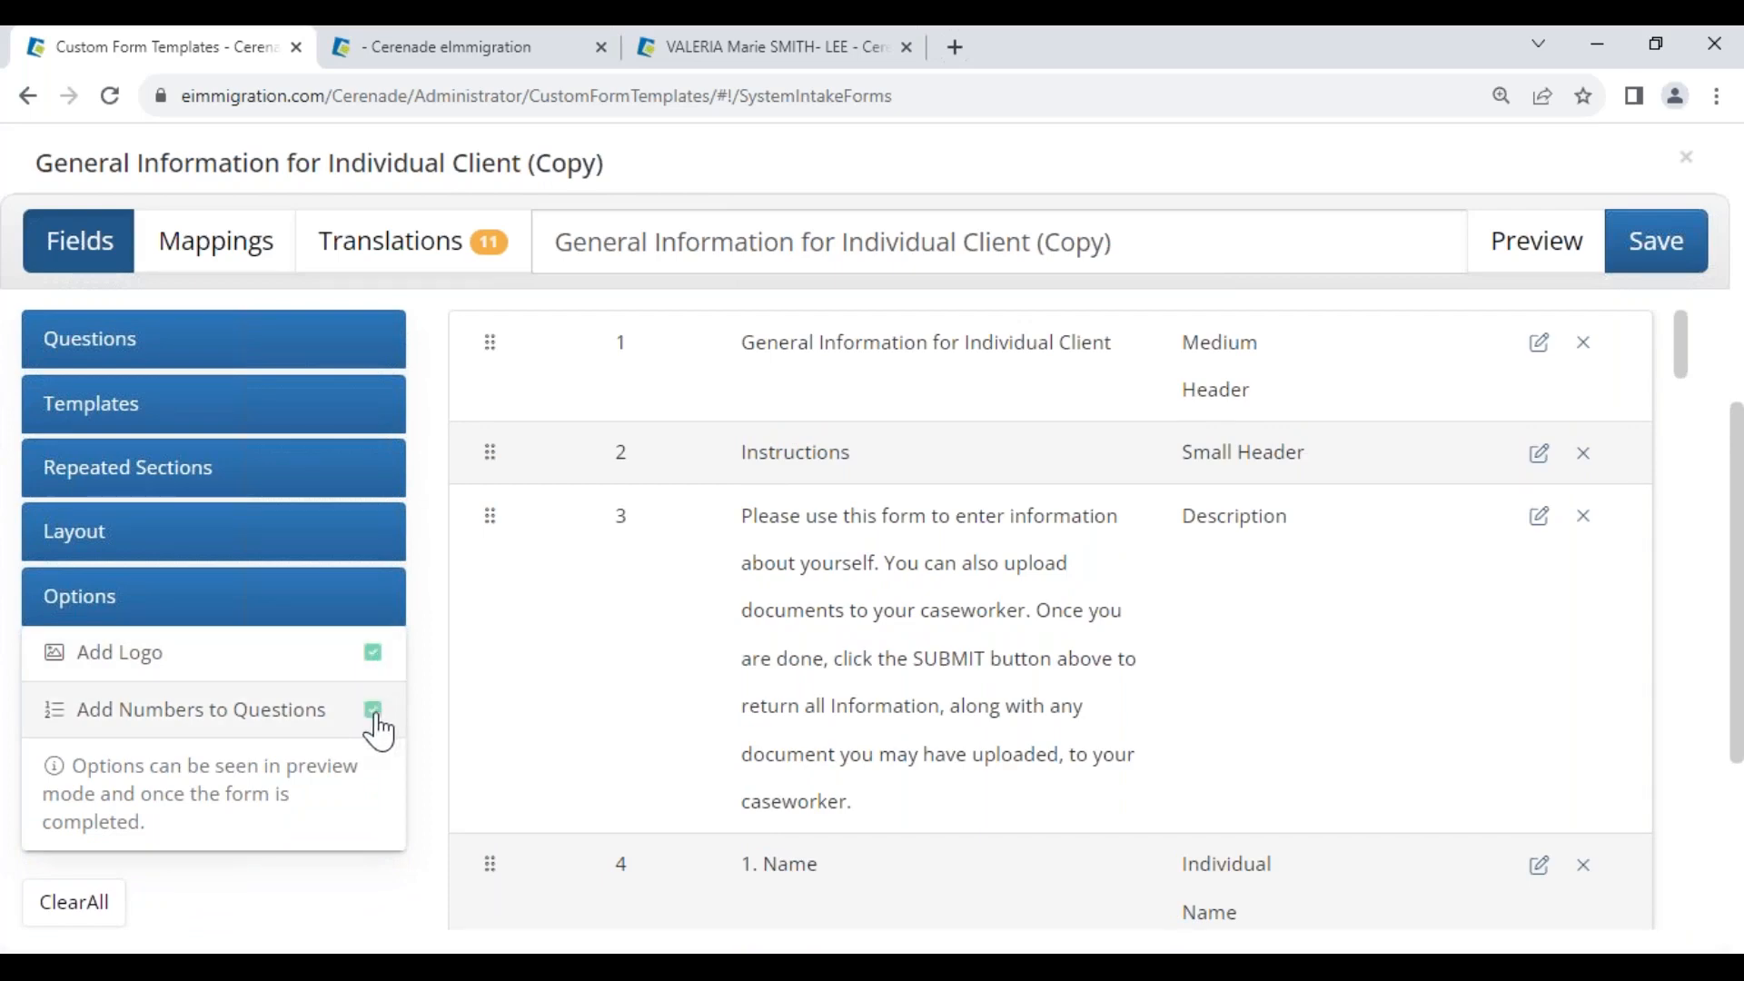
Preview the finished intake form, scroll through it, and close the preview
click(1535, 242)
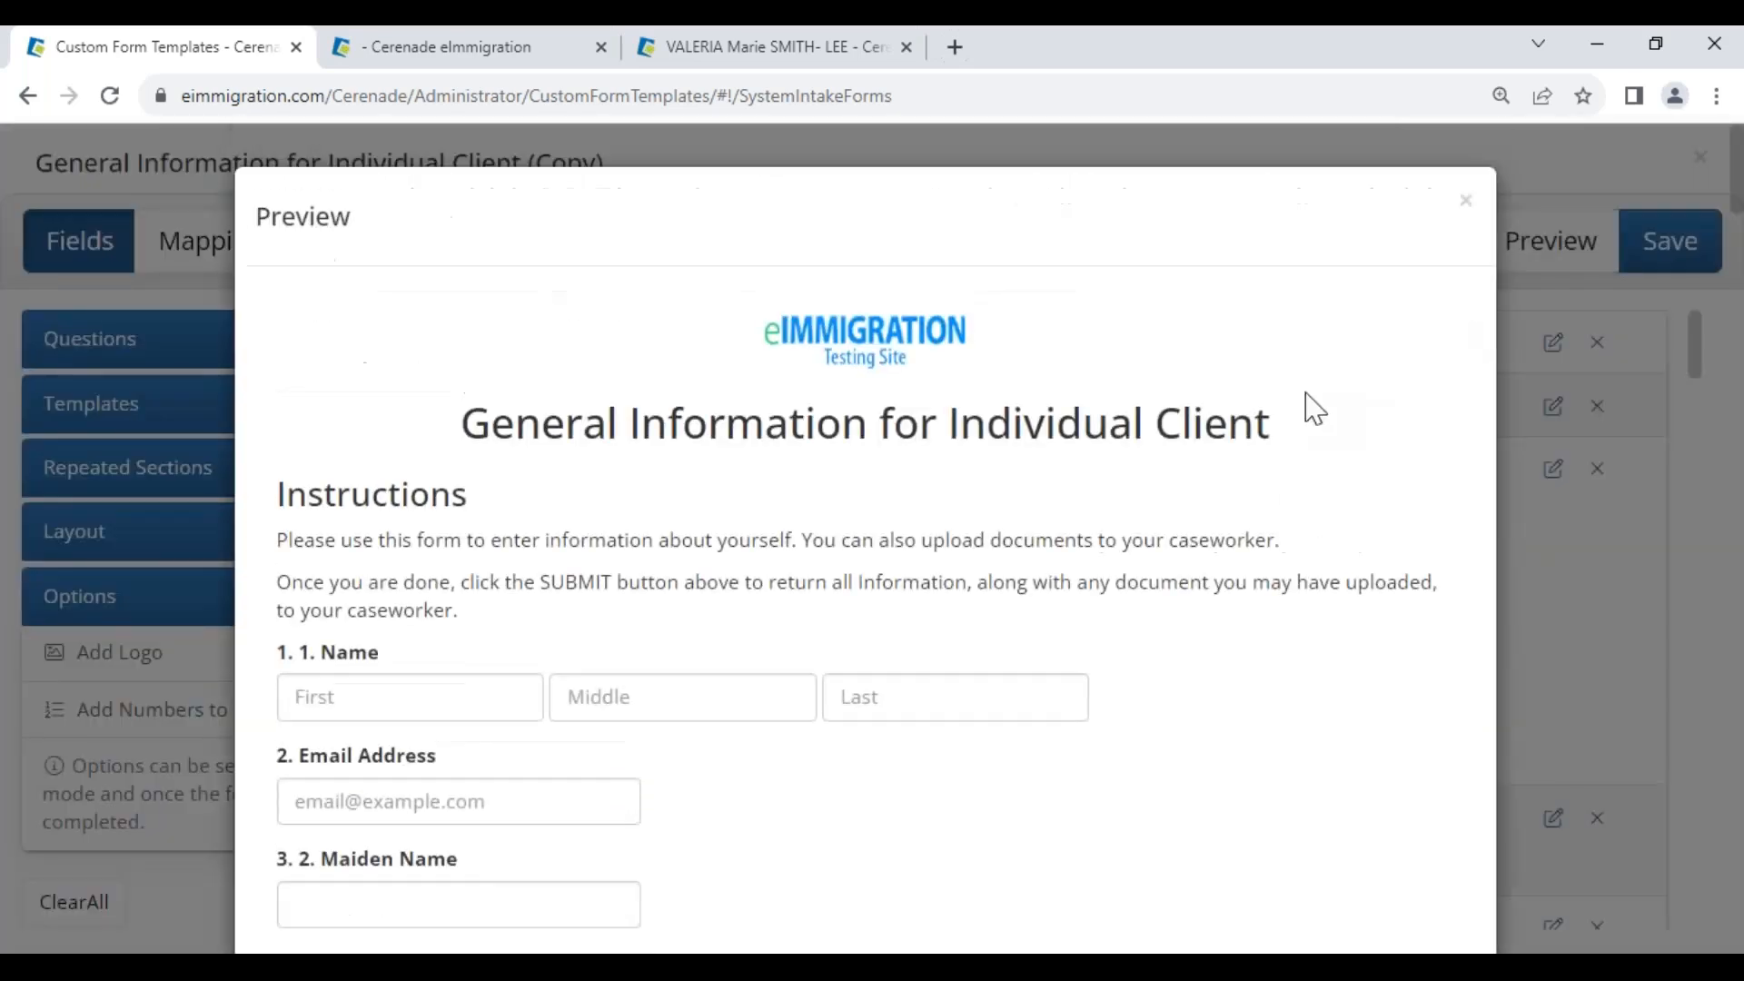
drag(502, 420, 1324, 490)
scroll(332, 818, down, 5)
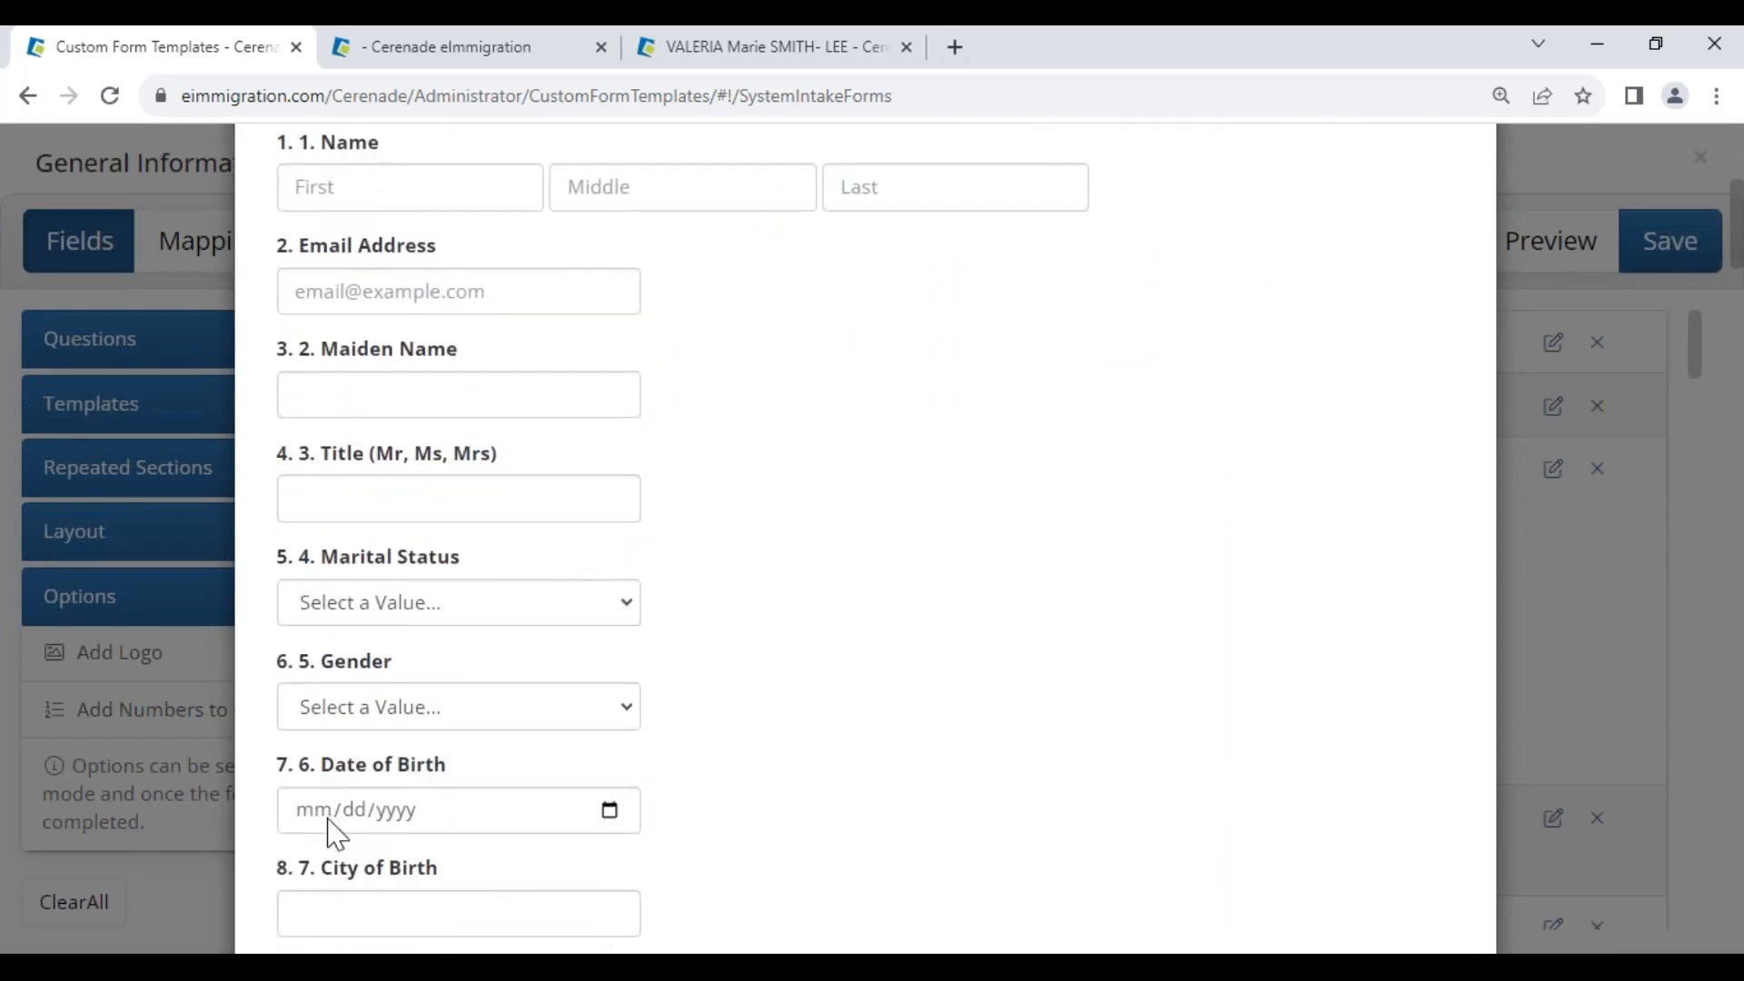
scroll(366, 397, up, 4)
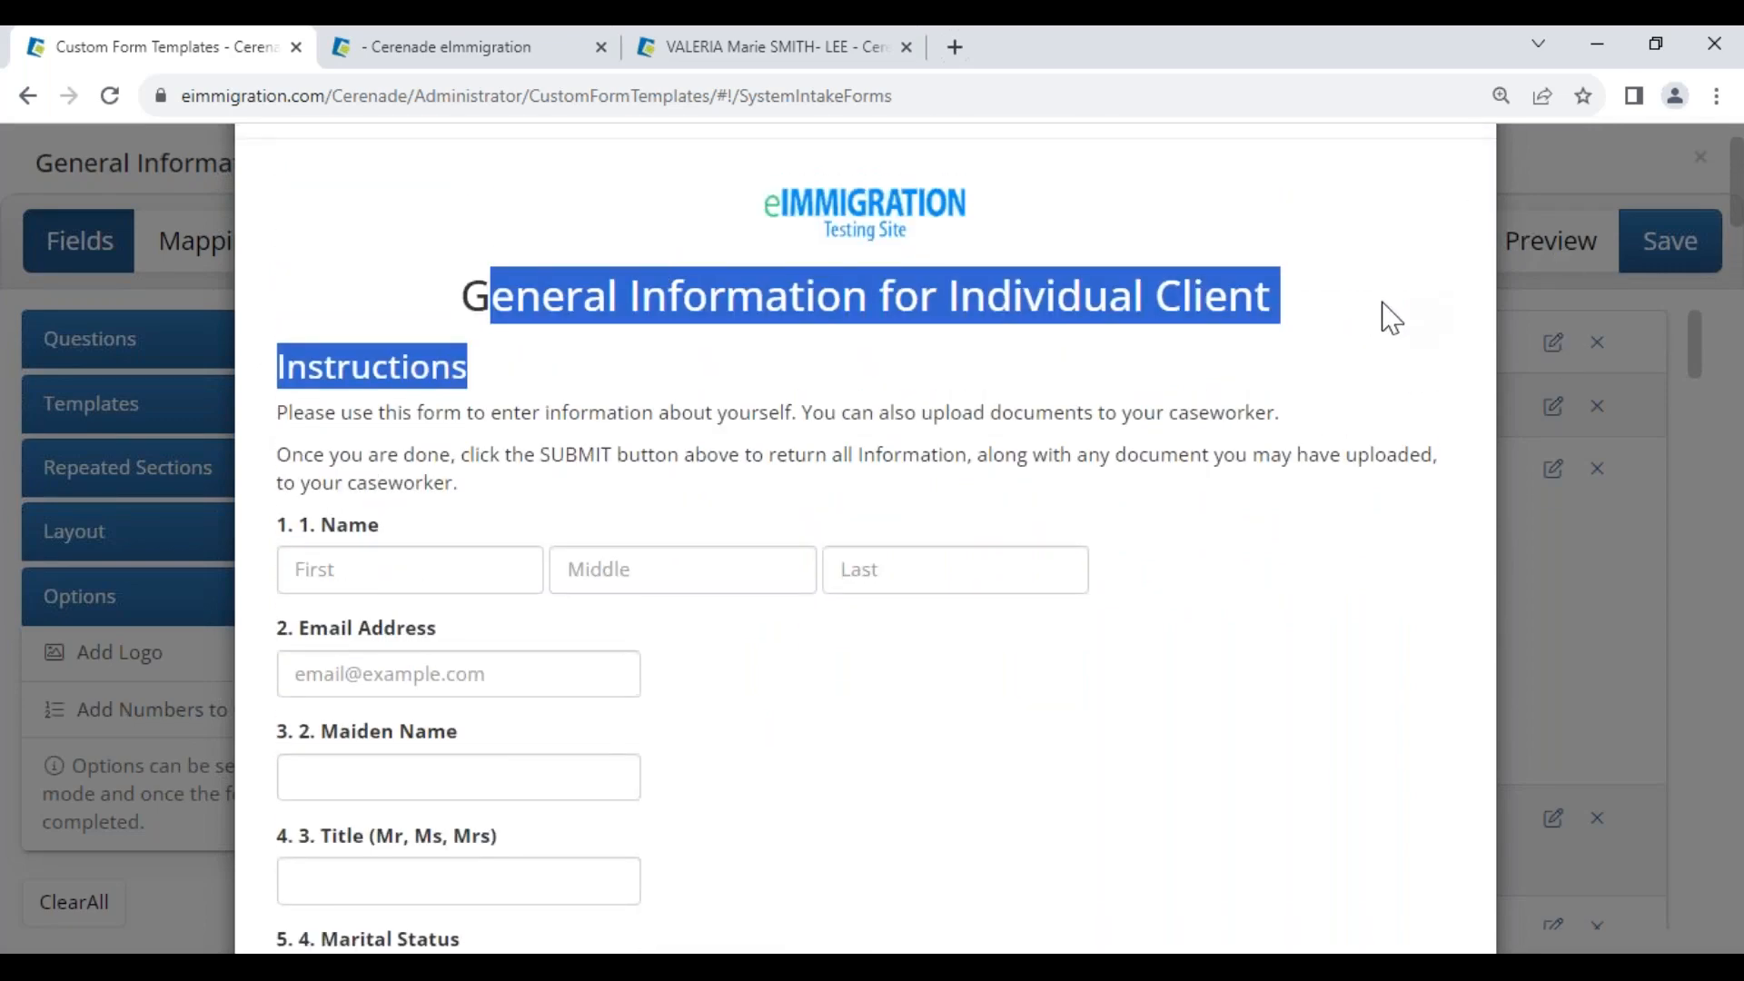
key(Escape)
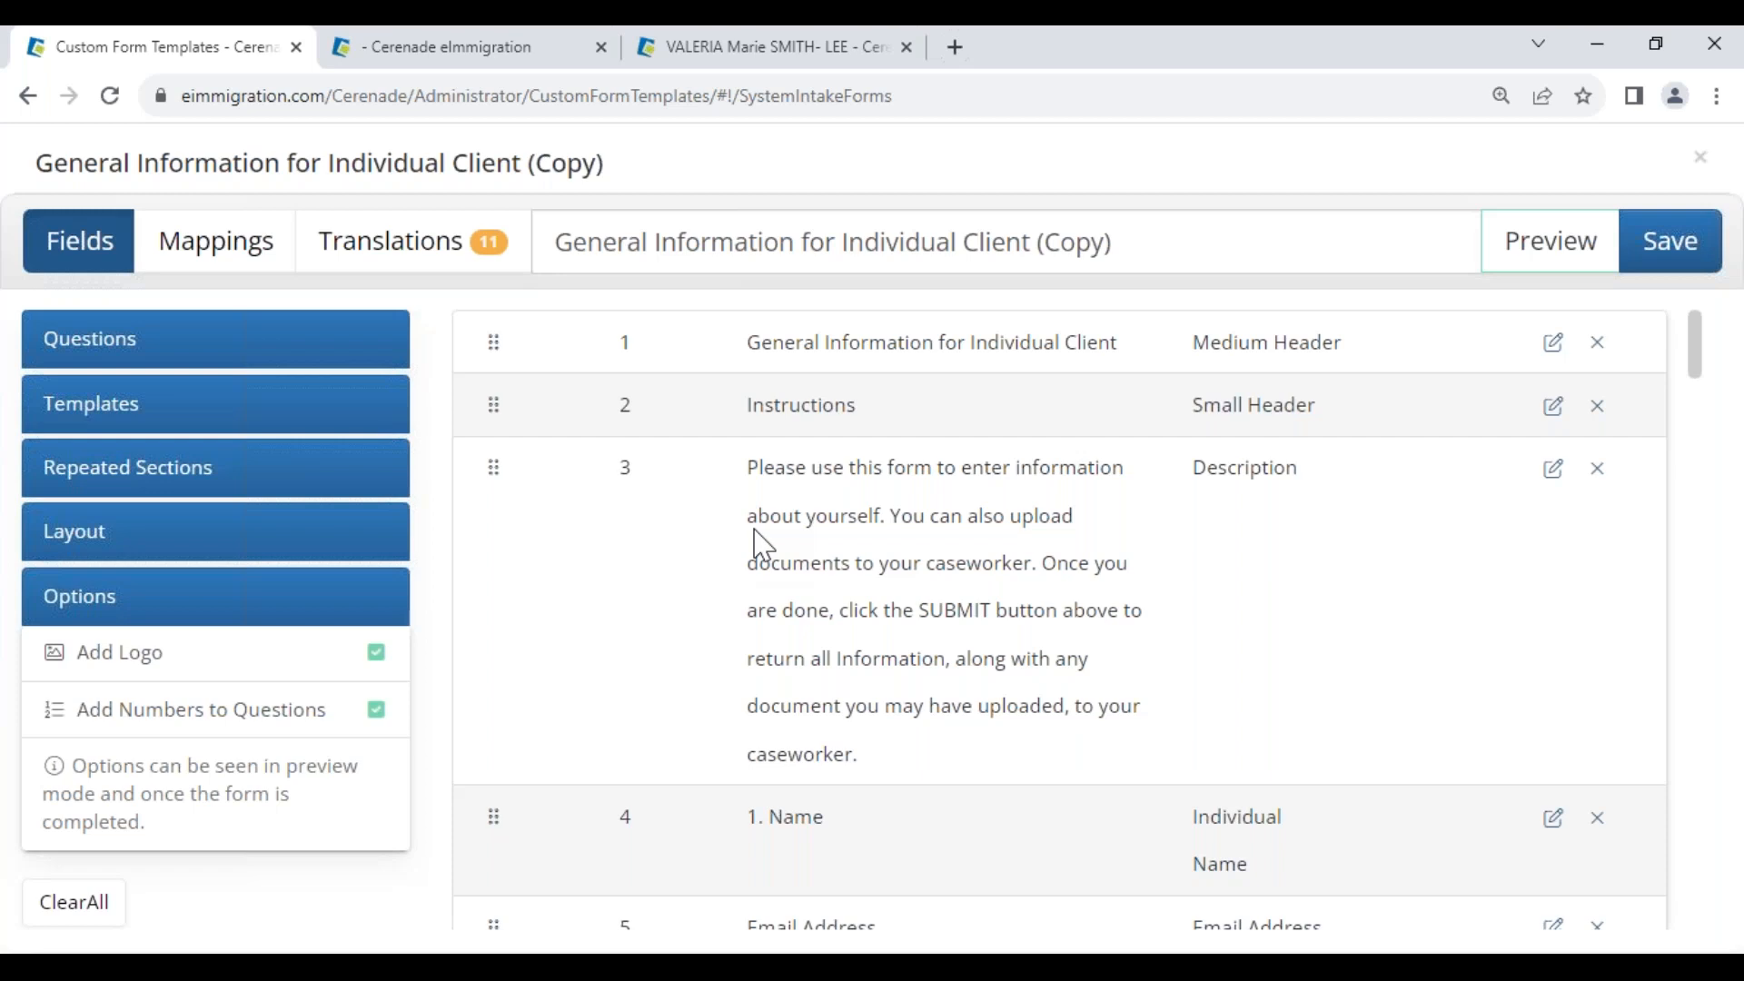
Scroll through the field list, then expand Questions and add a new Text question
scroll(768, 525, down, 10)
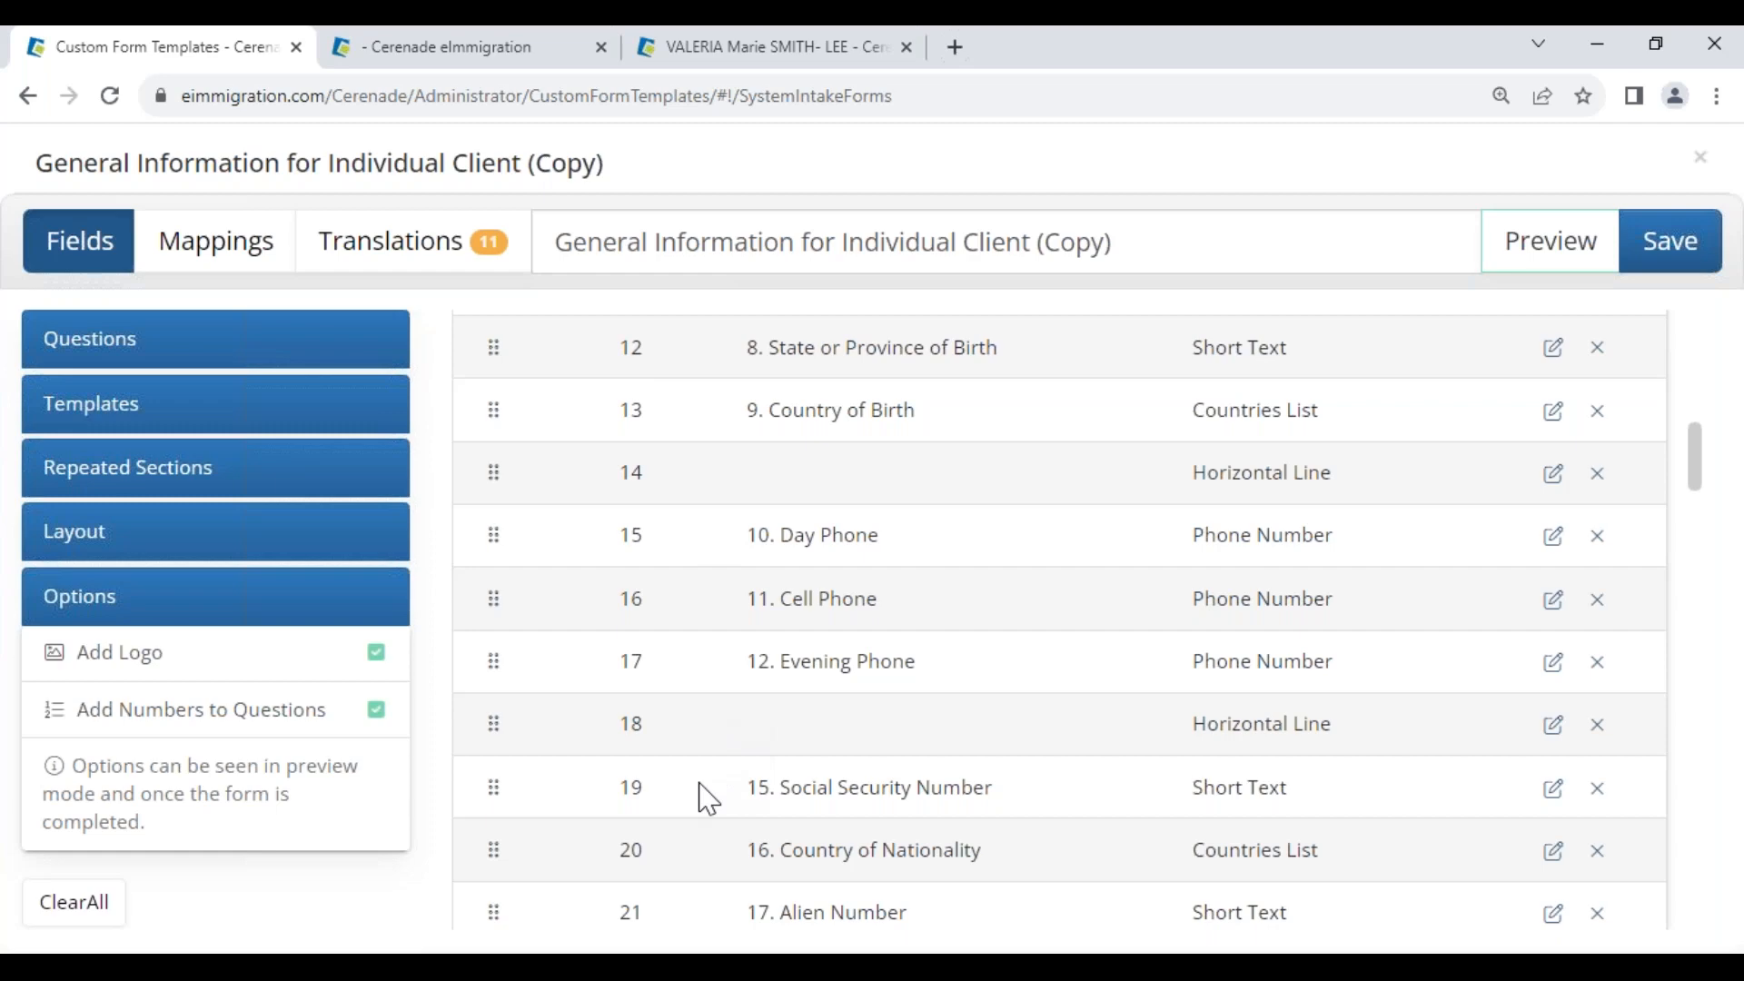
triple_click(751, 546)
scroll(933, 763, down, 3)
scroll(926, 763, down, 8)
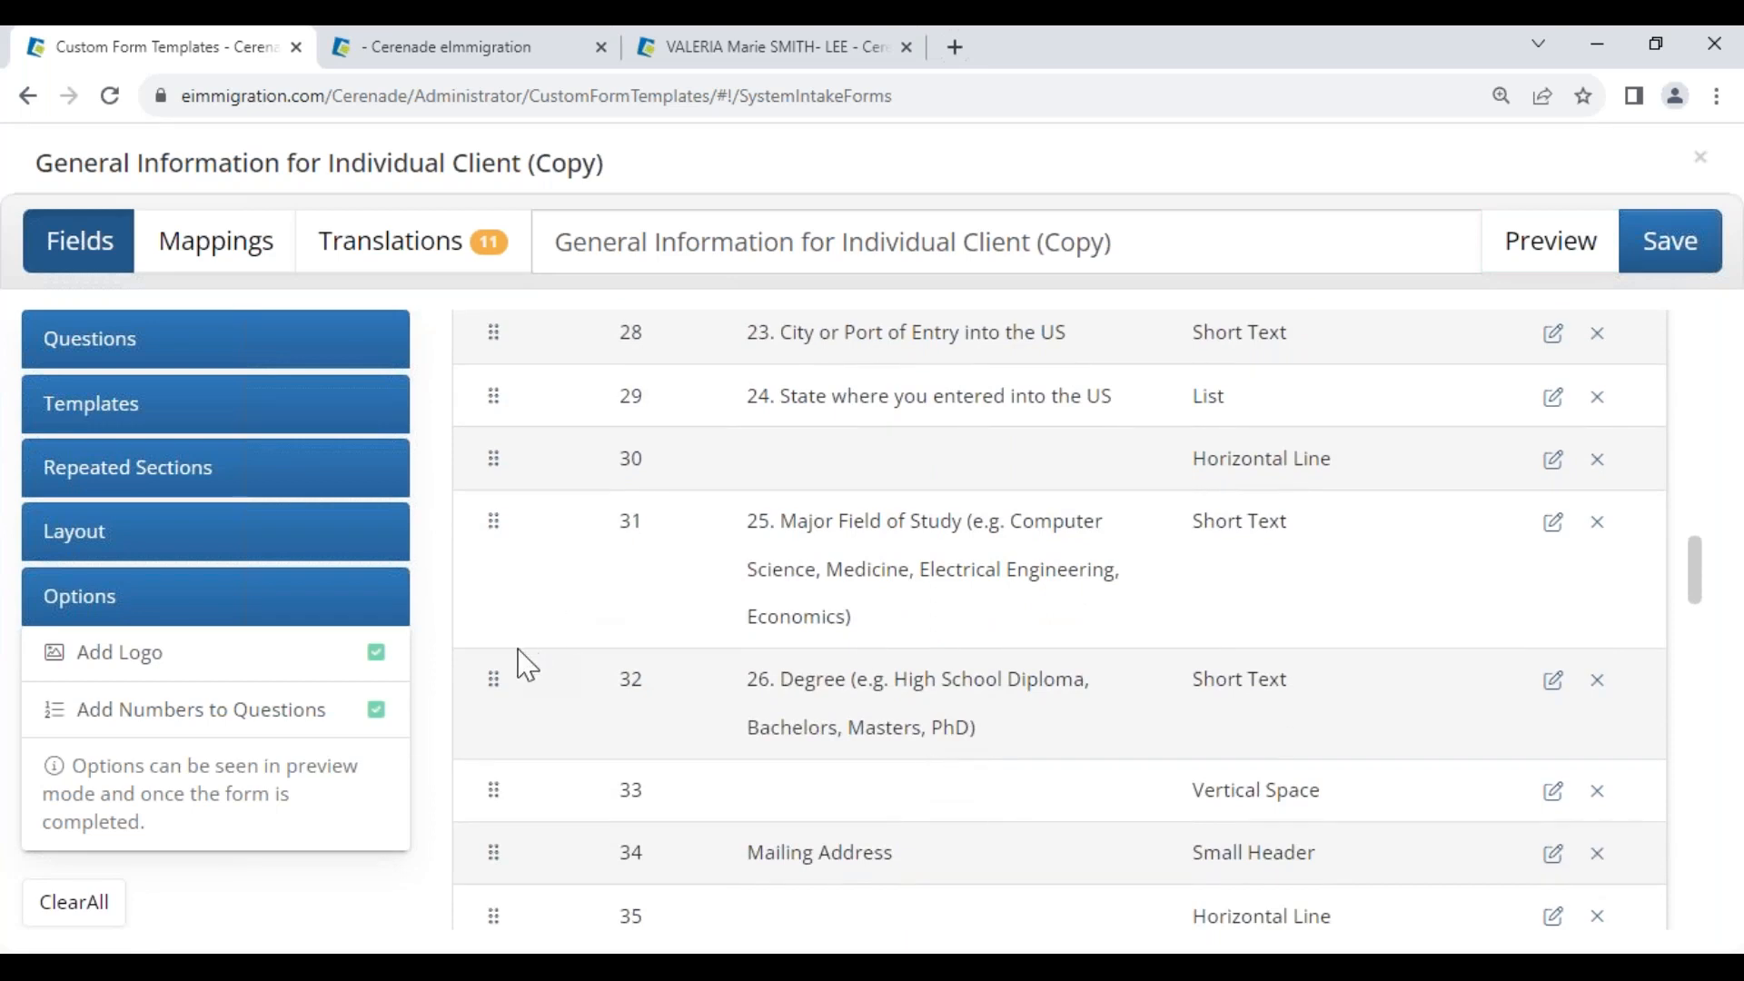
click(148, 356)
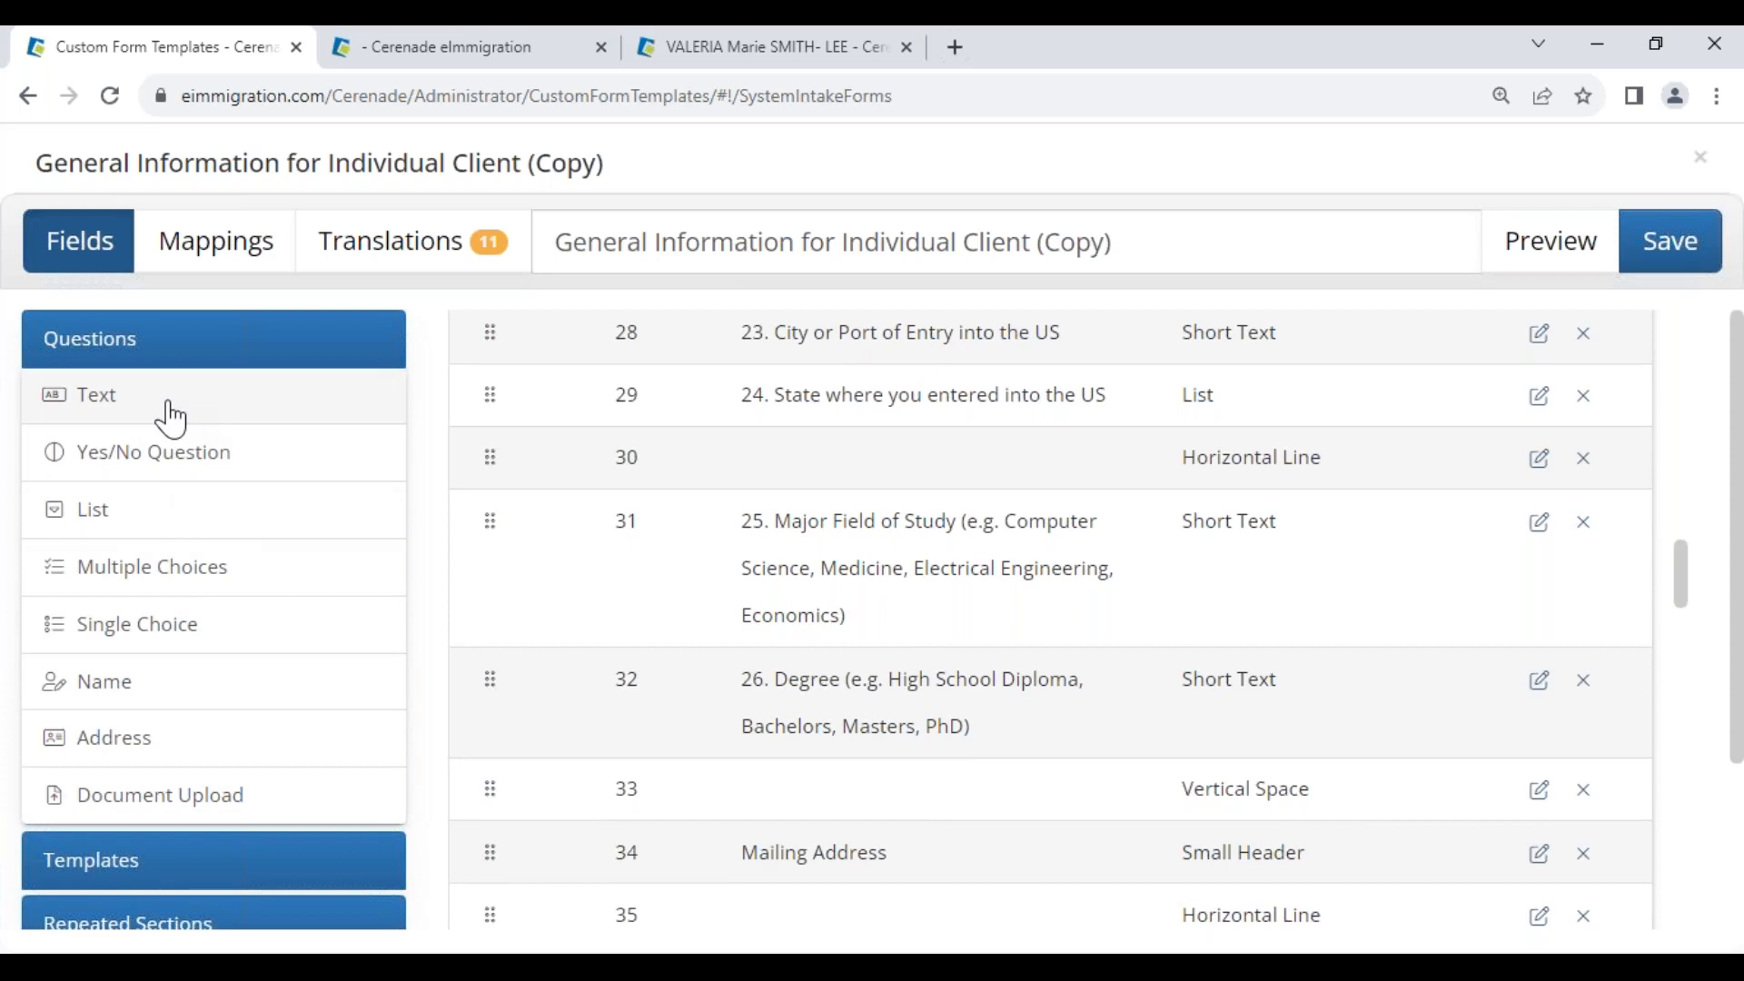
click(171, 420)
Enter the wording 'What's your full name in native alphabet?', correcting the 'alphabet' typo
click(850, 868)
text(What's your full name in naive ap)
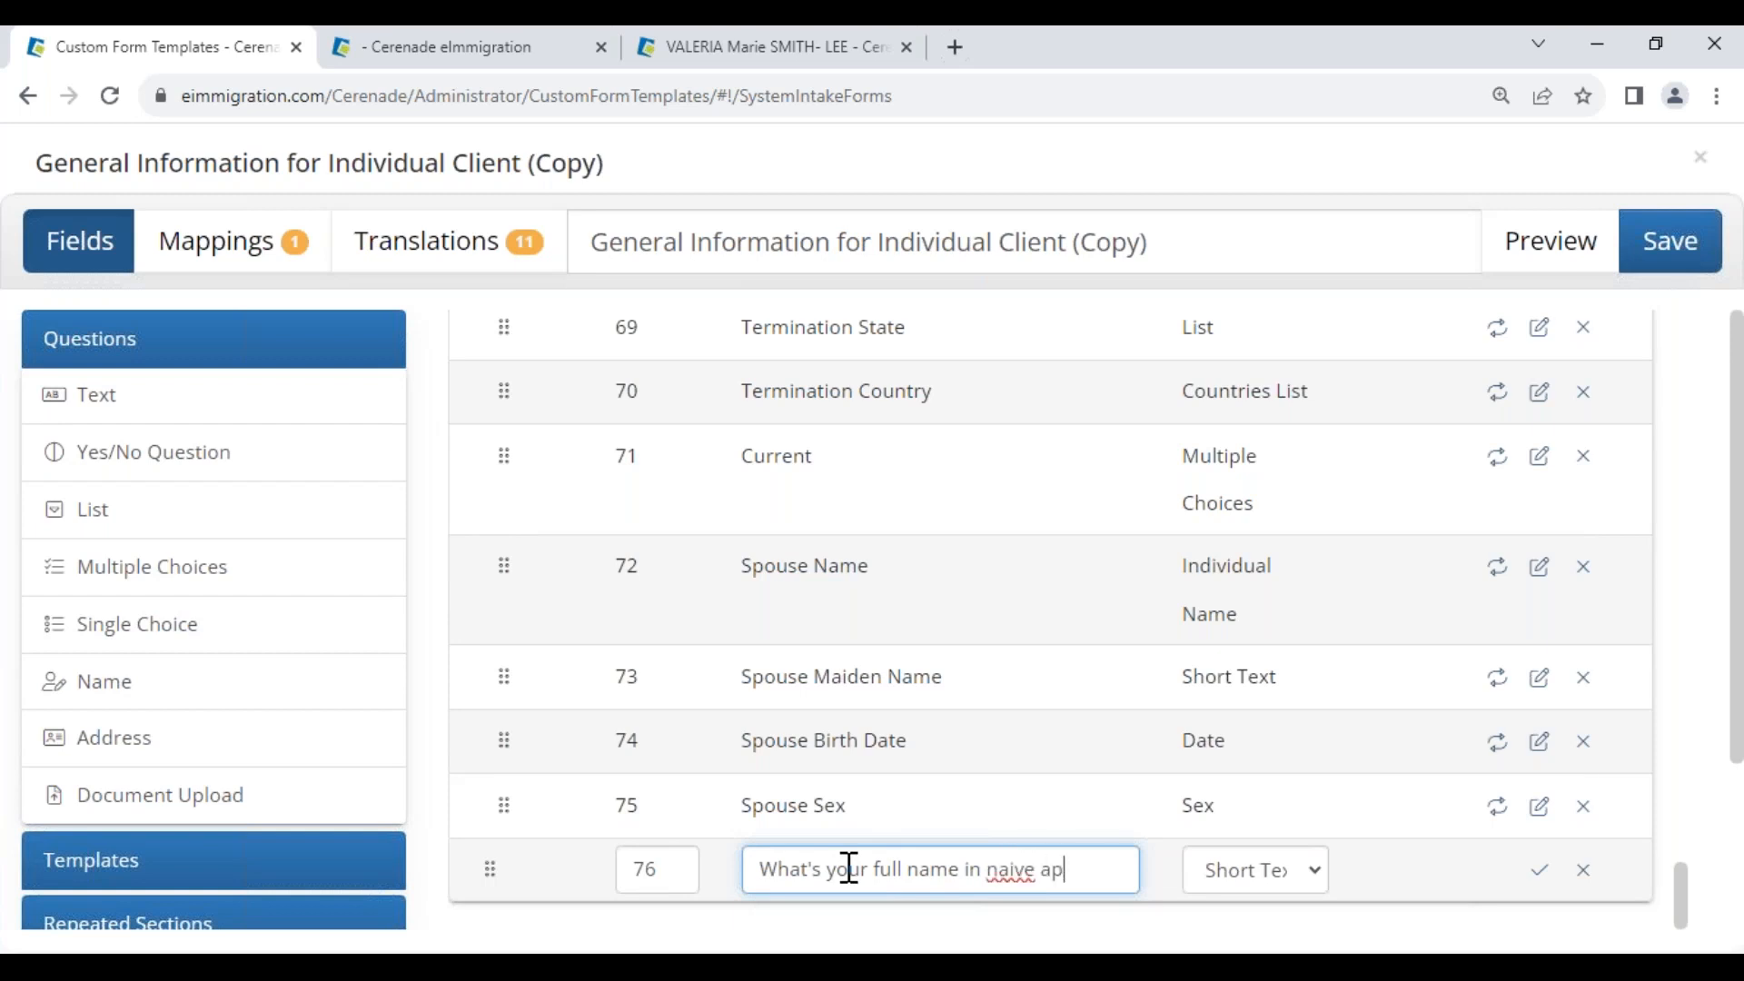
text(lphabet)
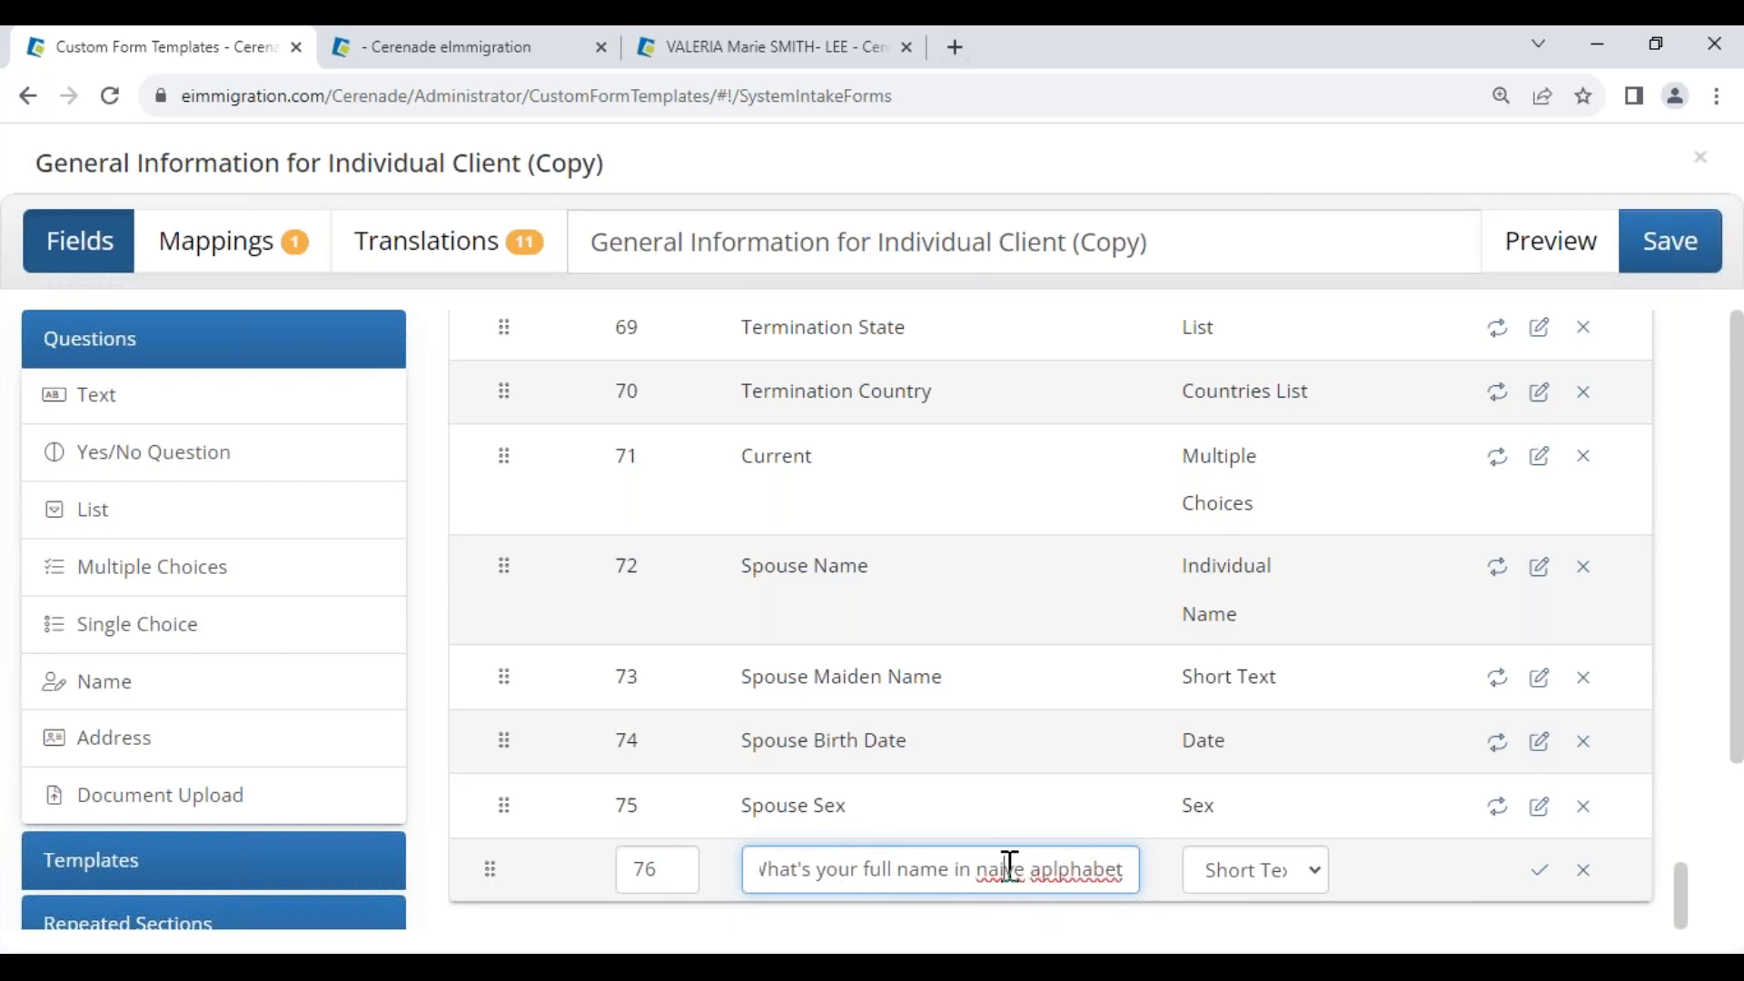
text(t)
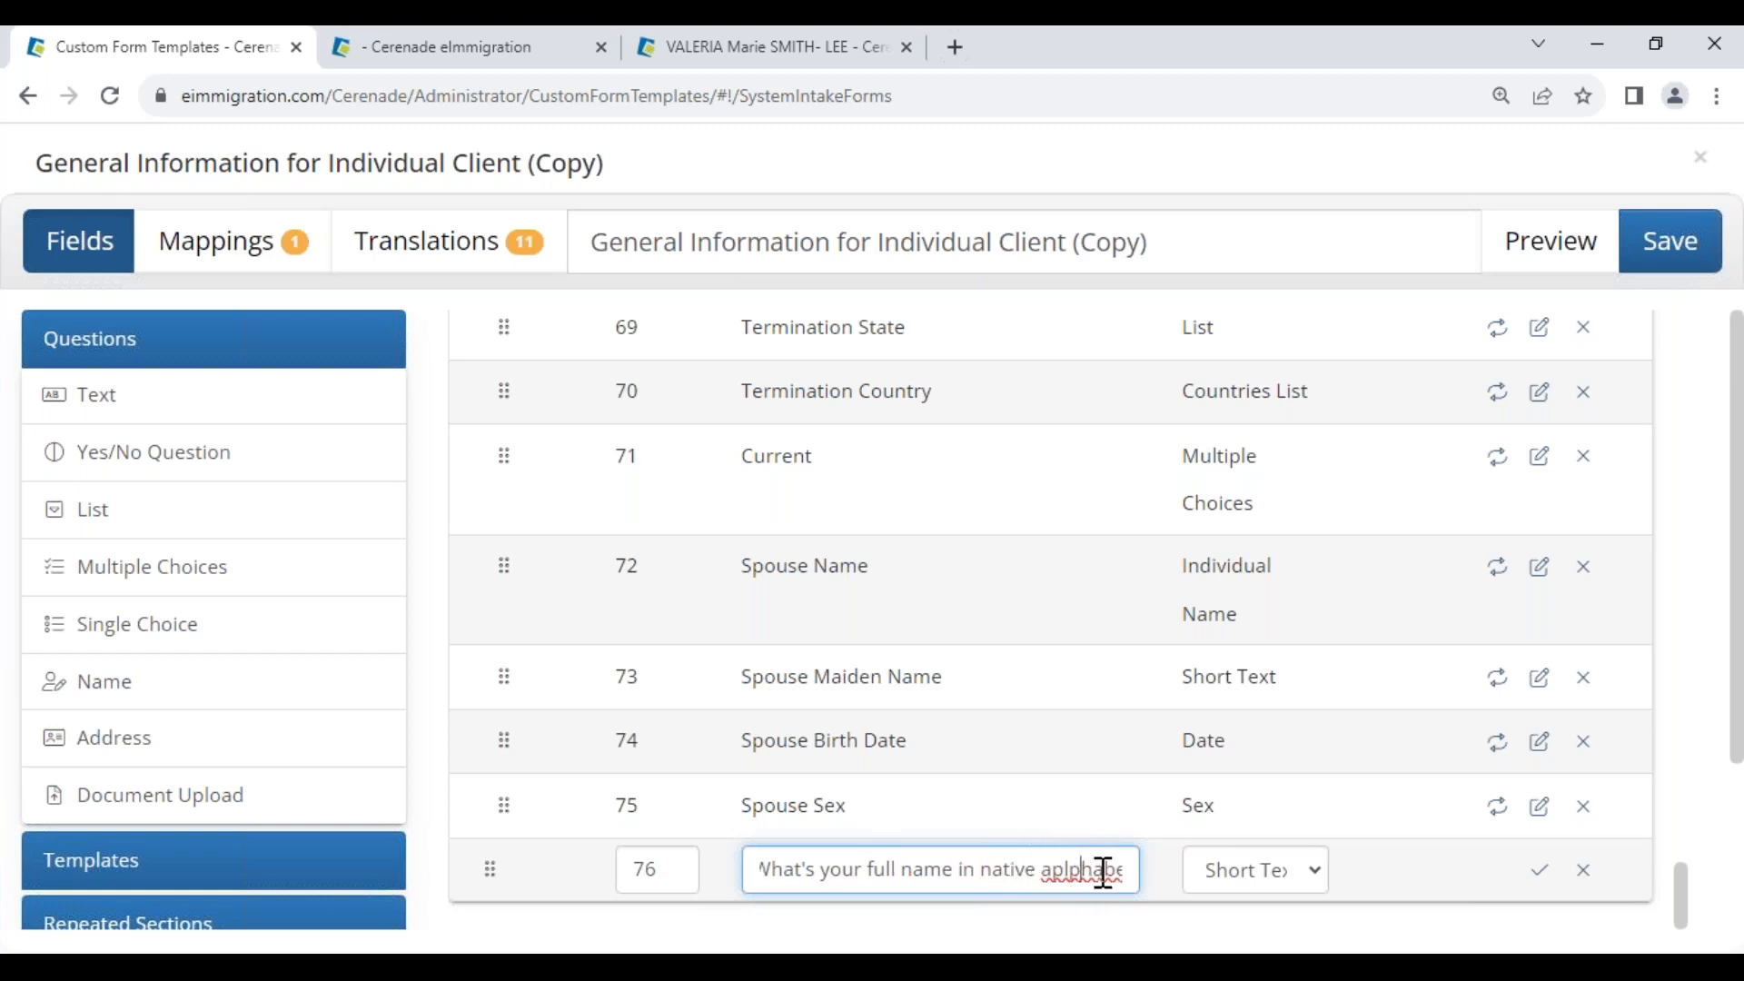
key(BackSpace)
key(BackSpace)
key(BackSpace)
text(l)
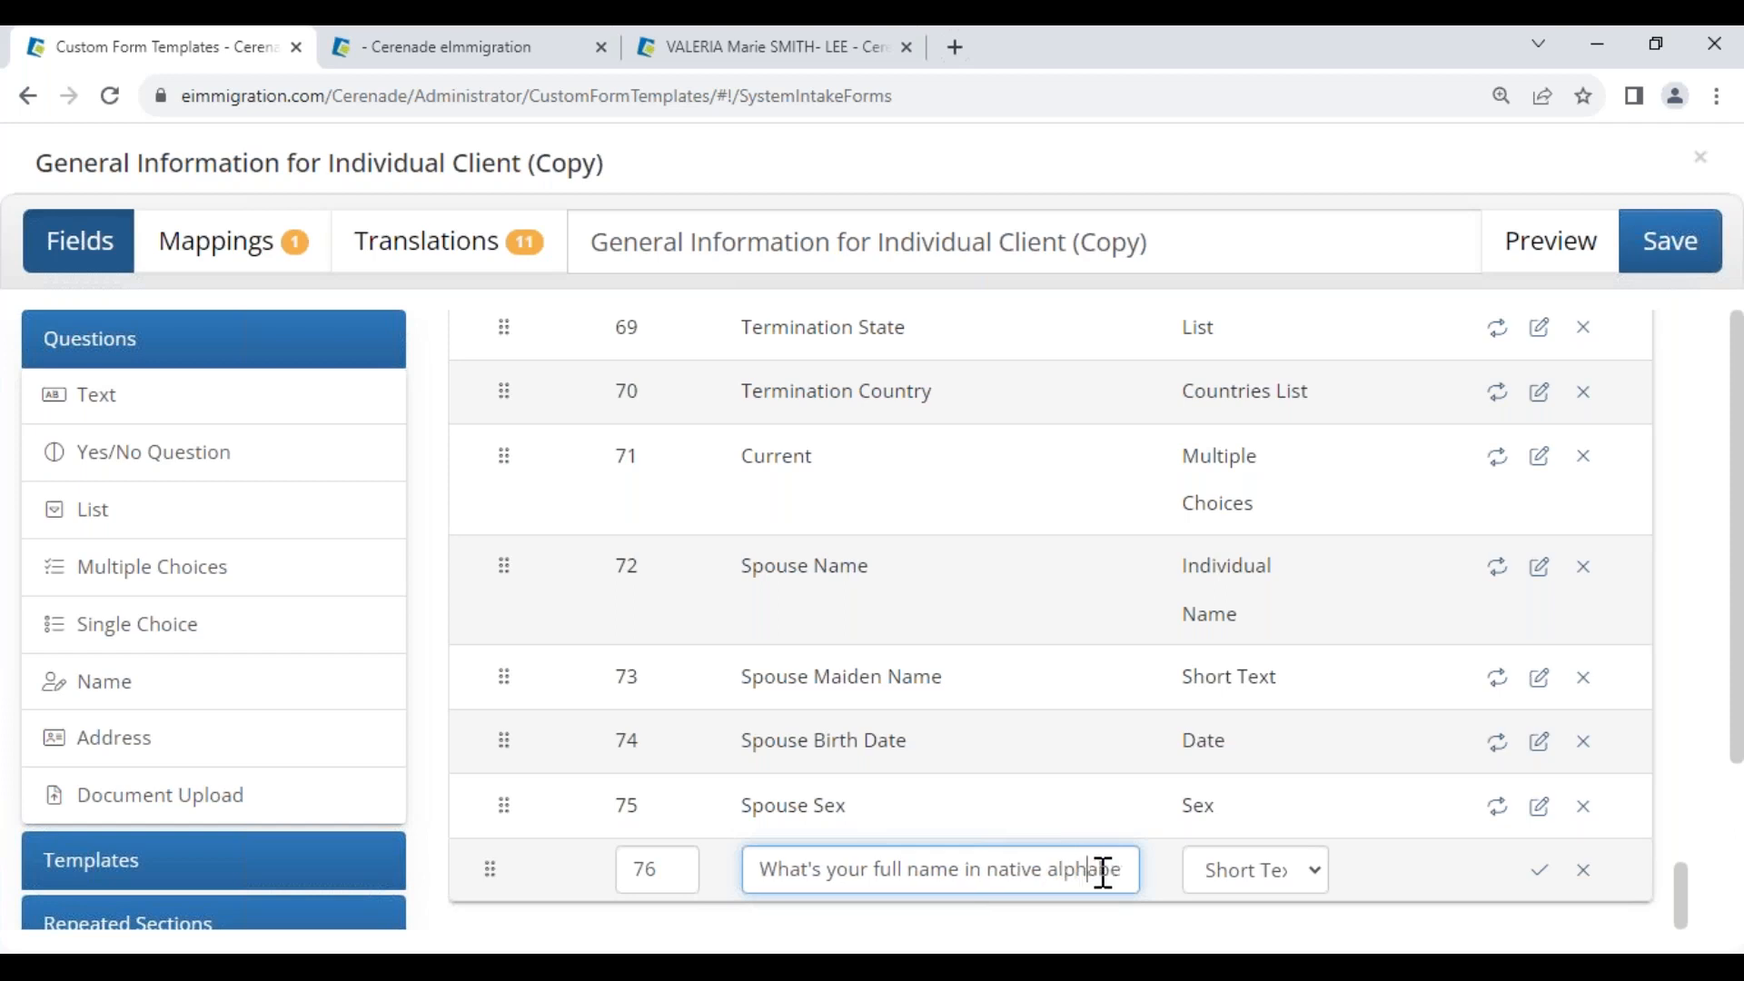
key(End)
text(?)
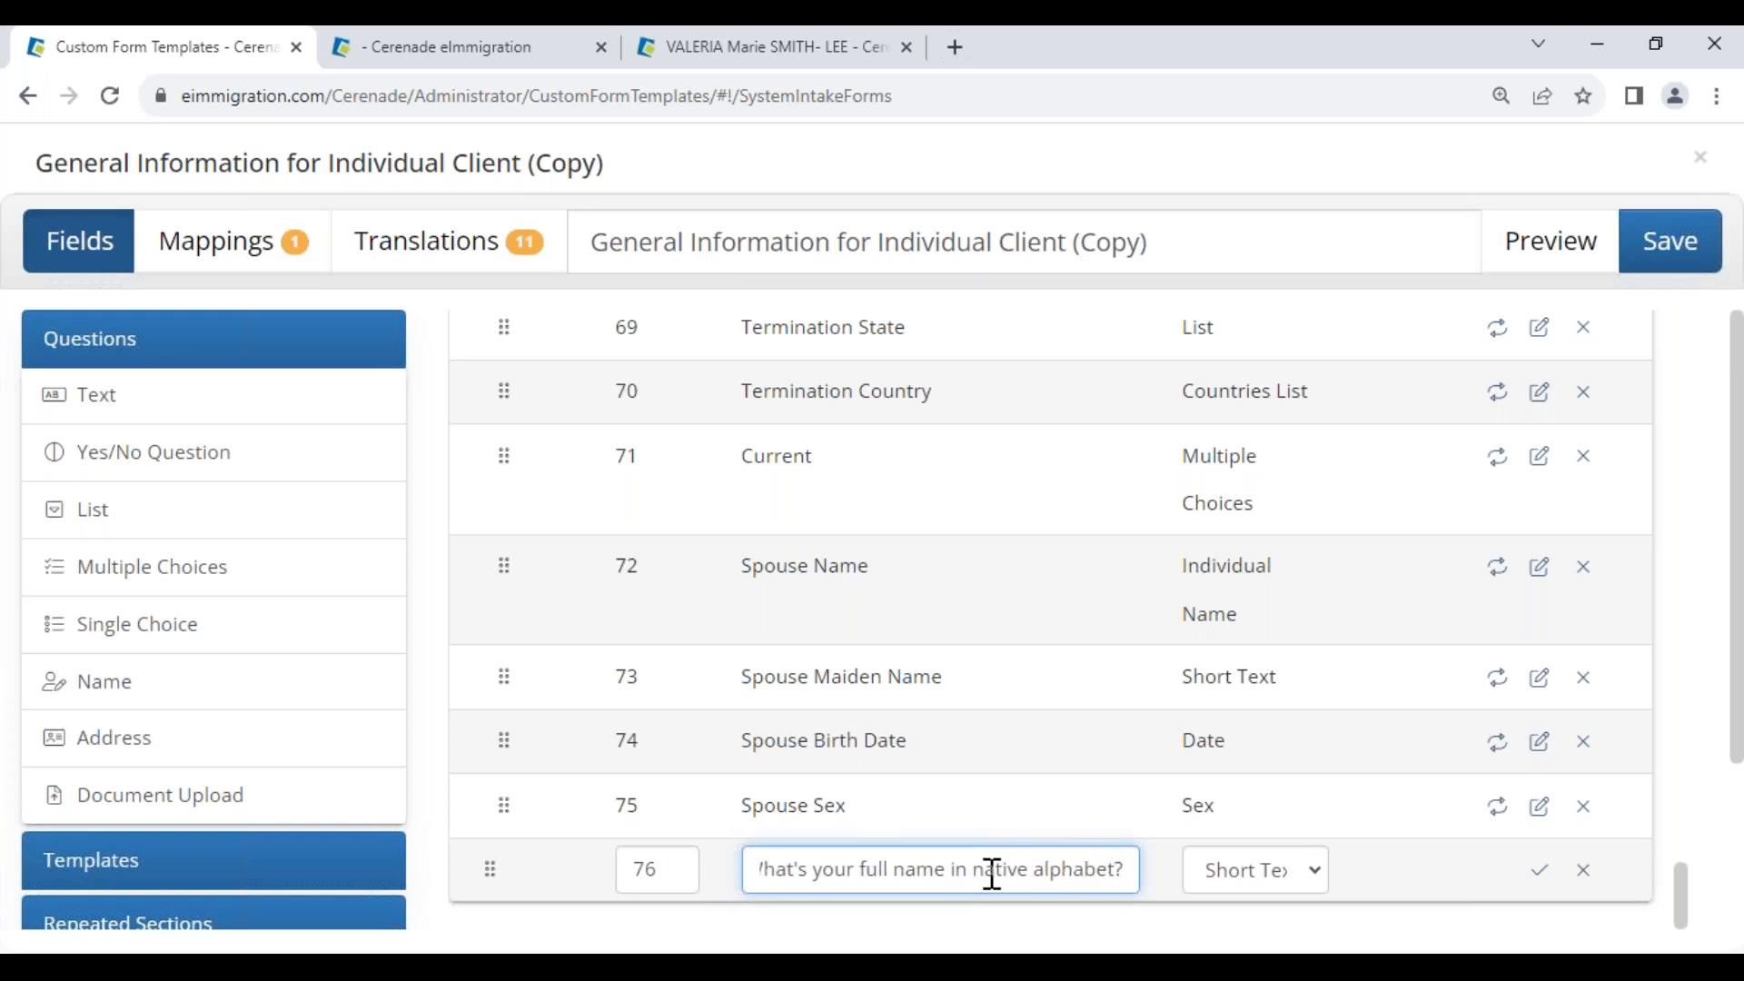
Save the new native-alphabet question row and preview the whole form
key(shift+Tab)
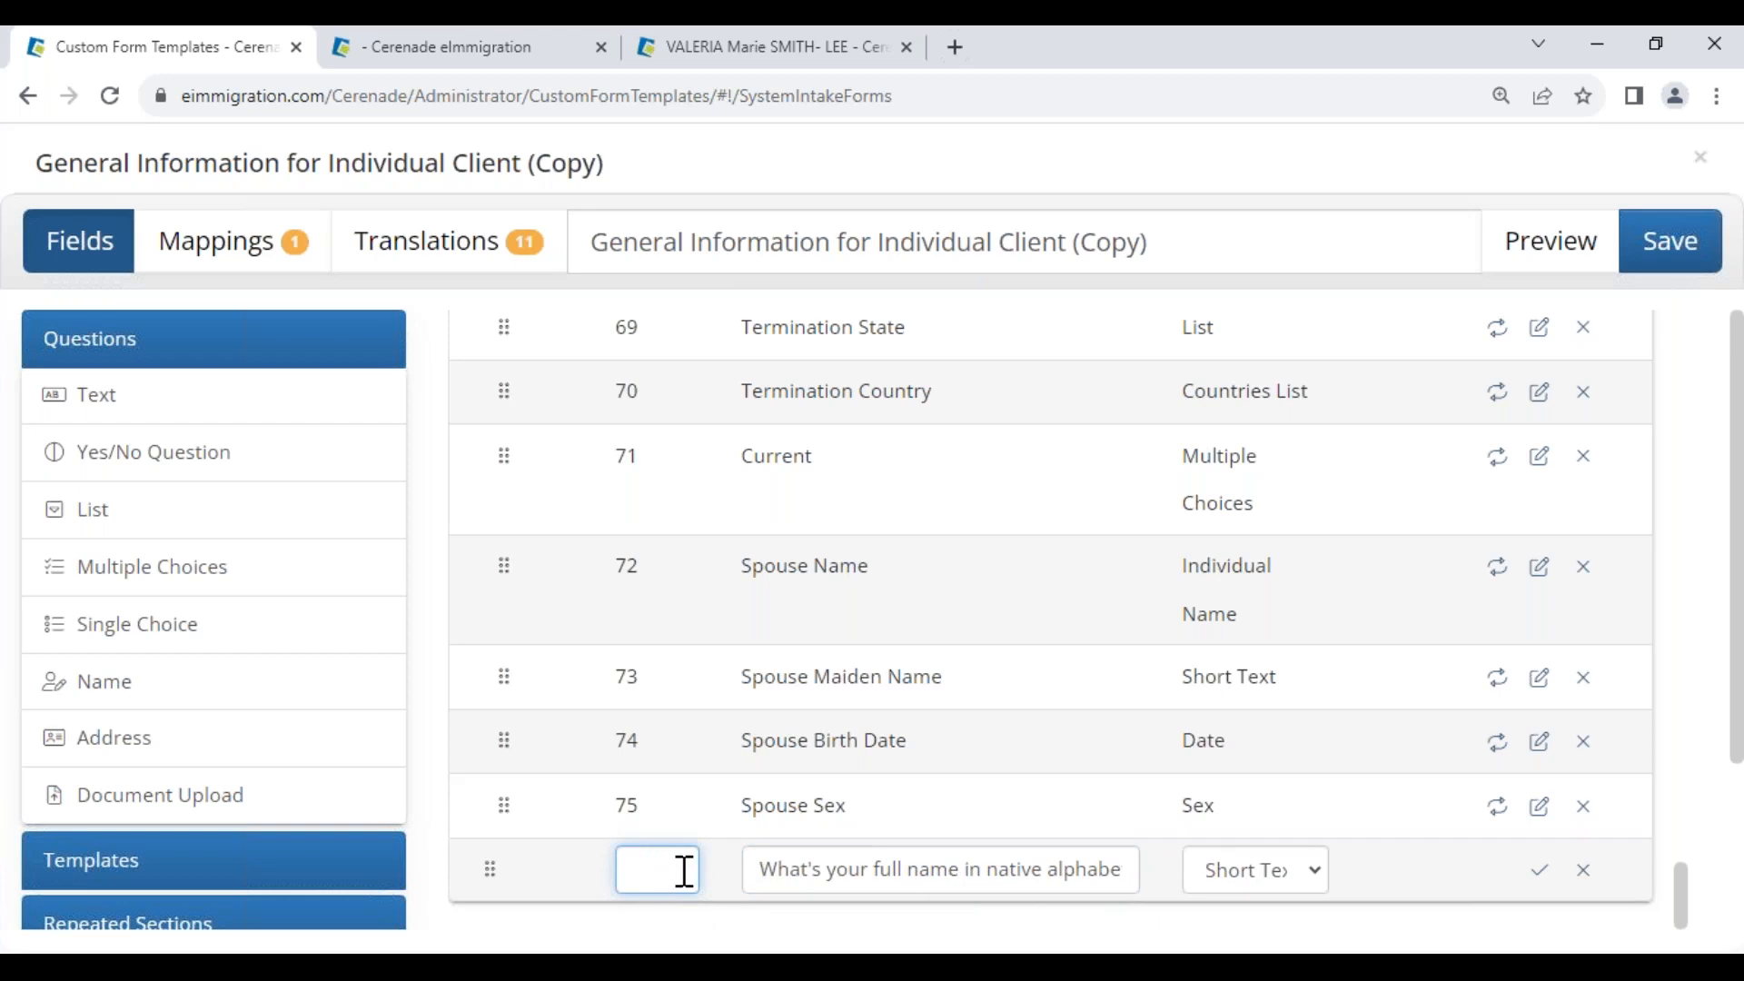
click(1541, 878)
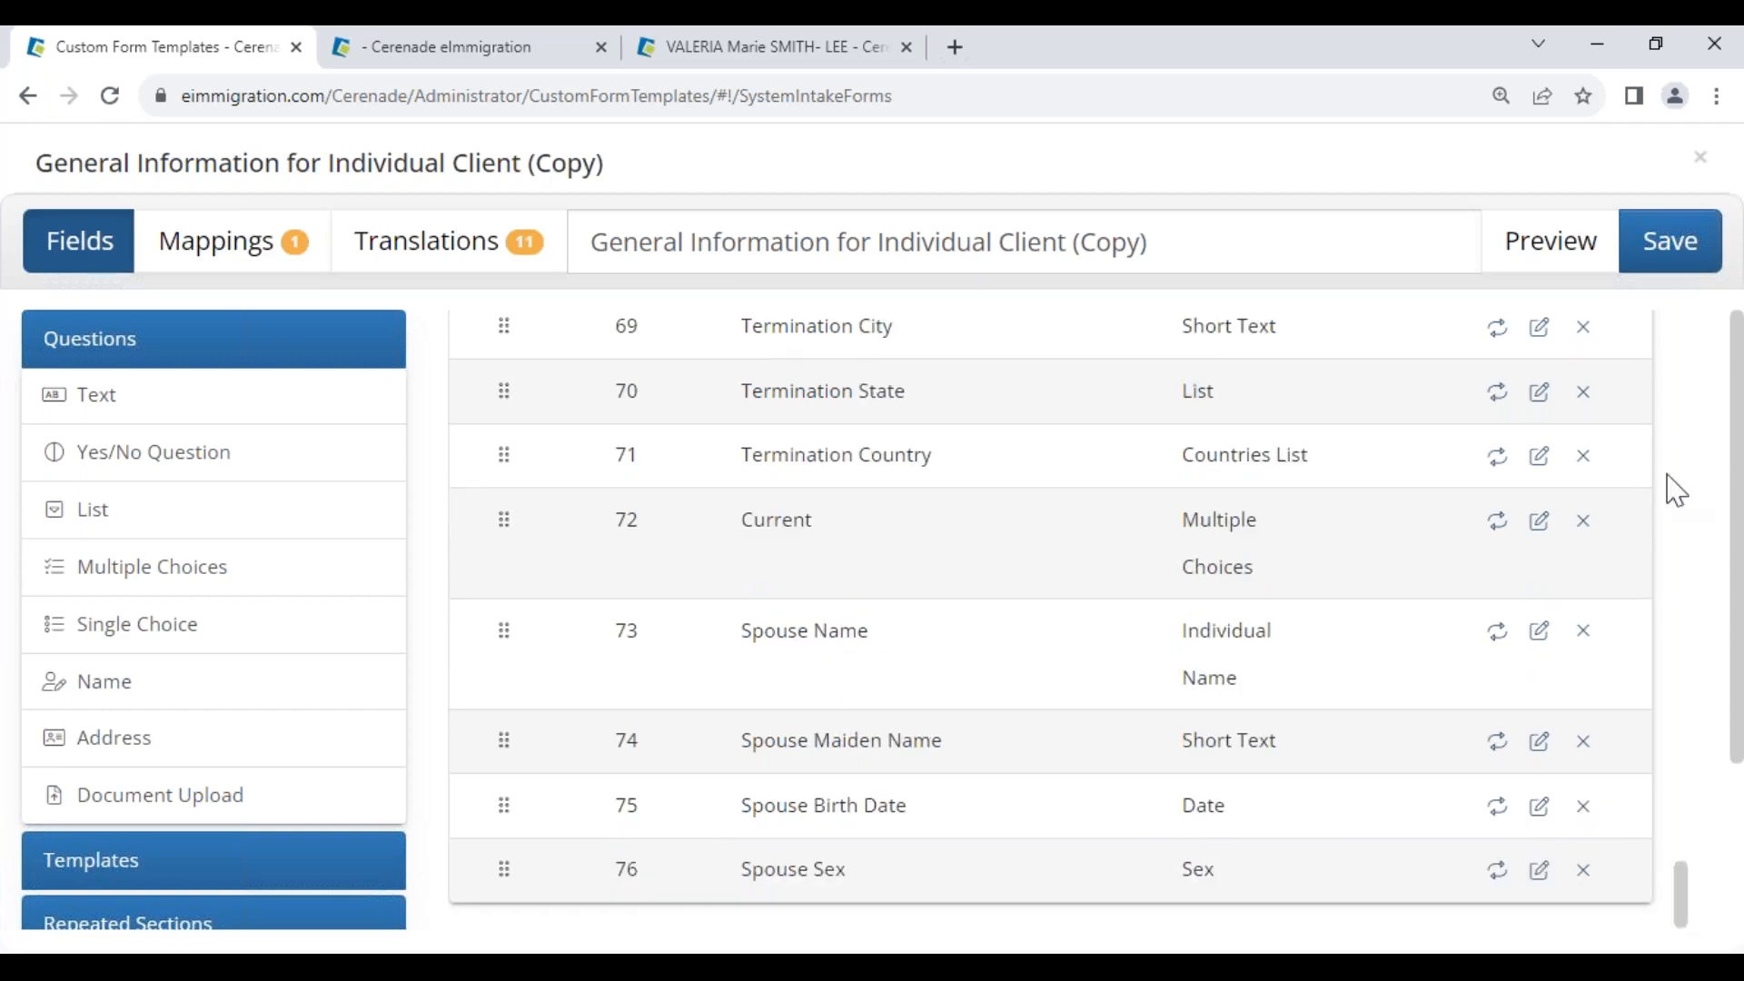
click(1562, 261)
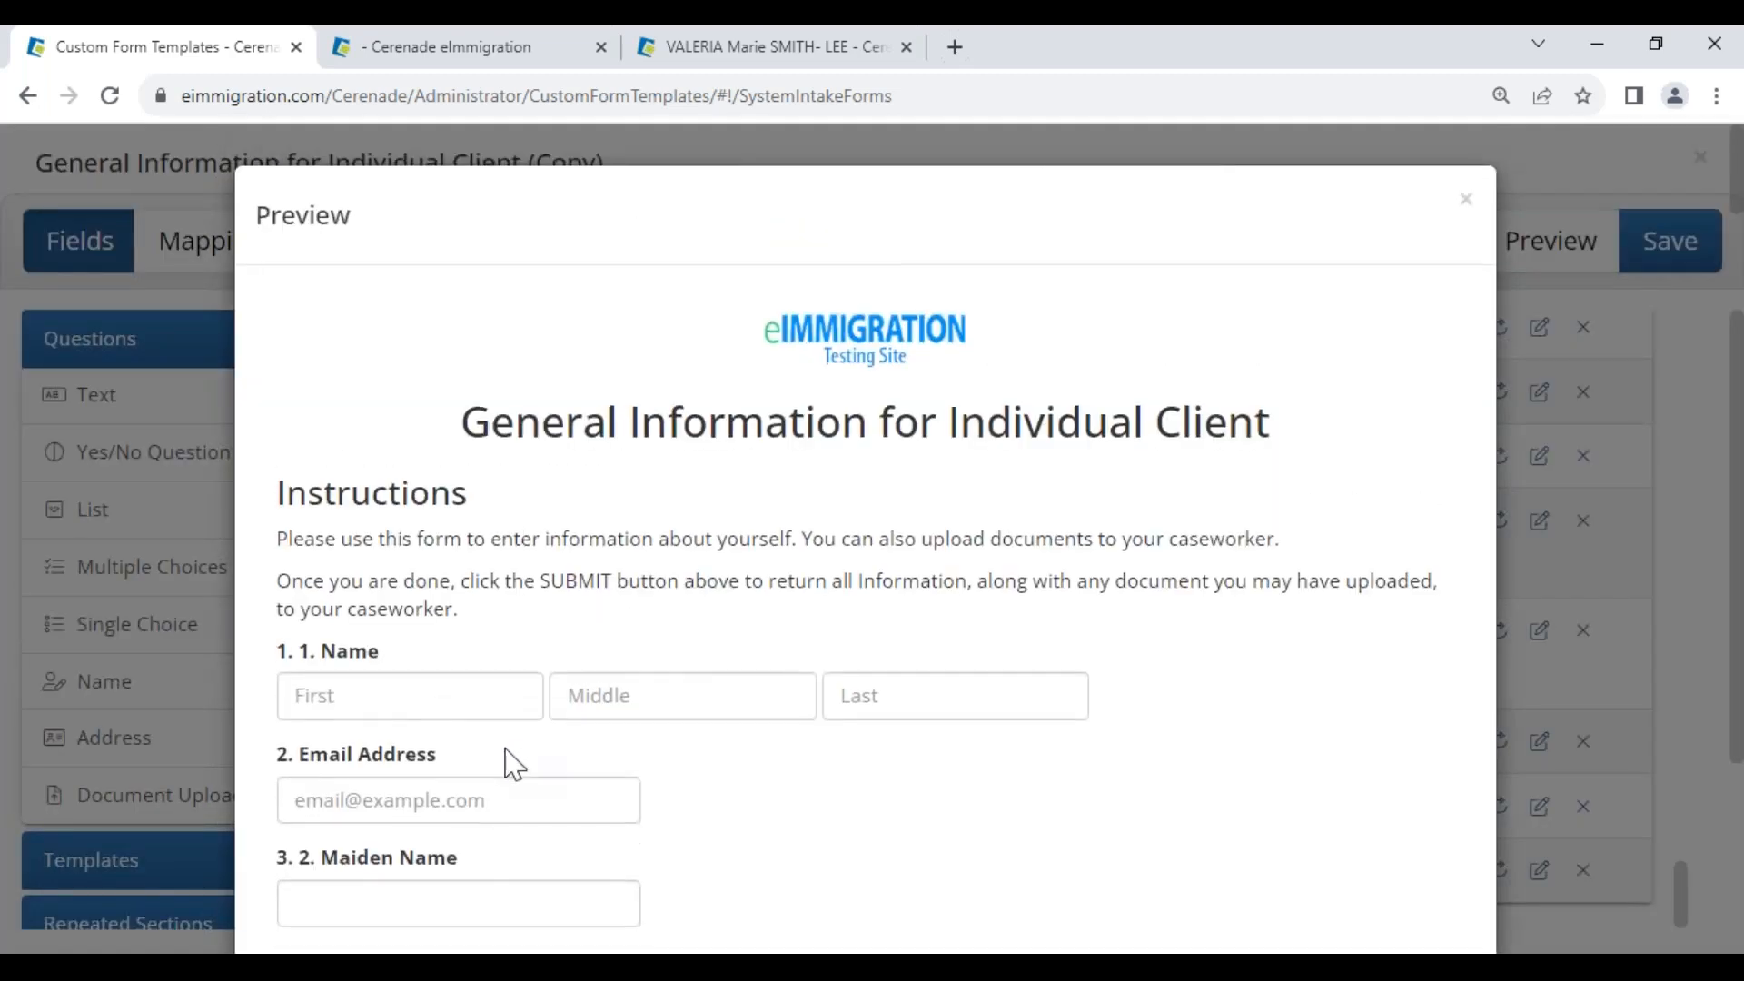
Confirm the native-alphabet question appears as item 4 in the preview, then close it
scroll(512, 763, down, 3)
drag(299, 708, 711, 708)
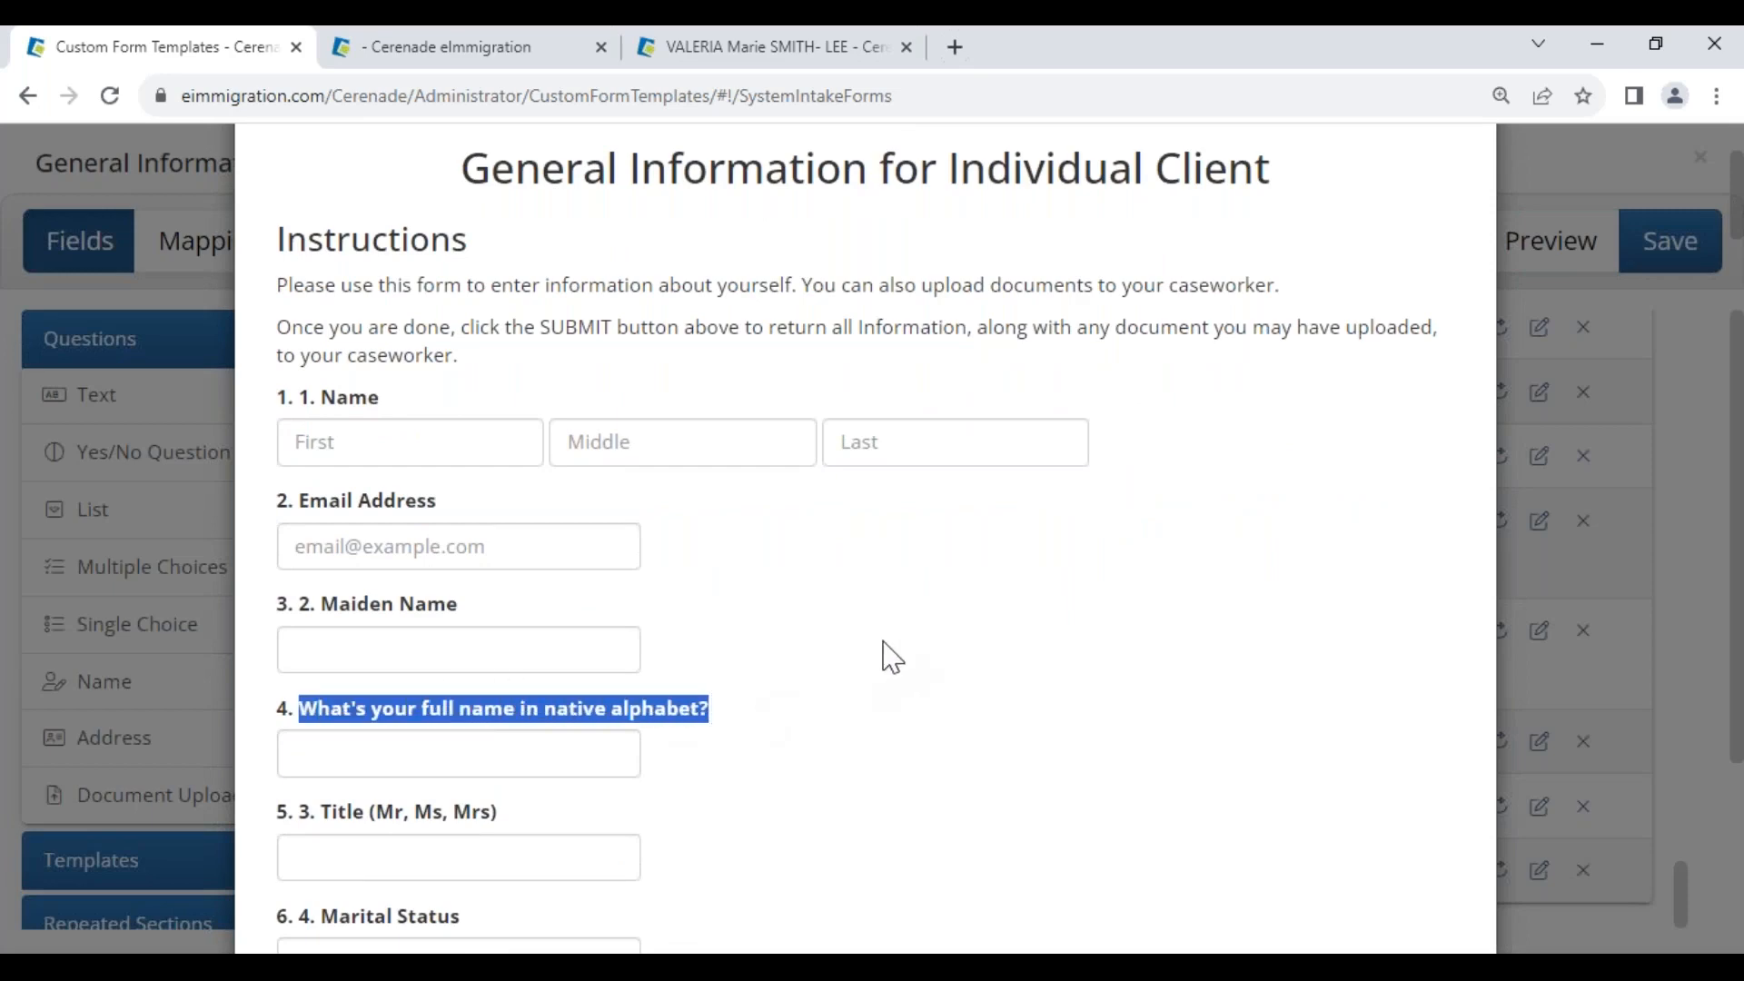
key(Escape)
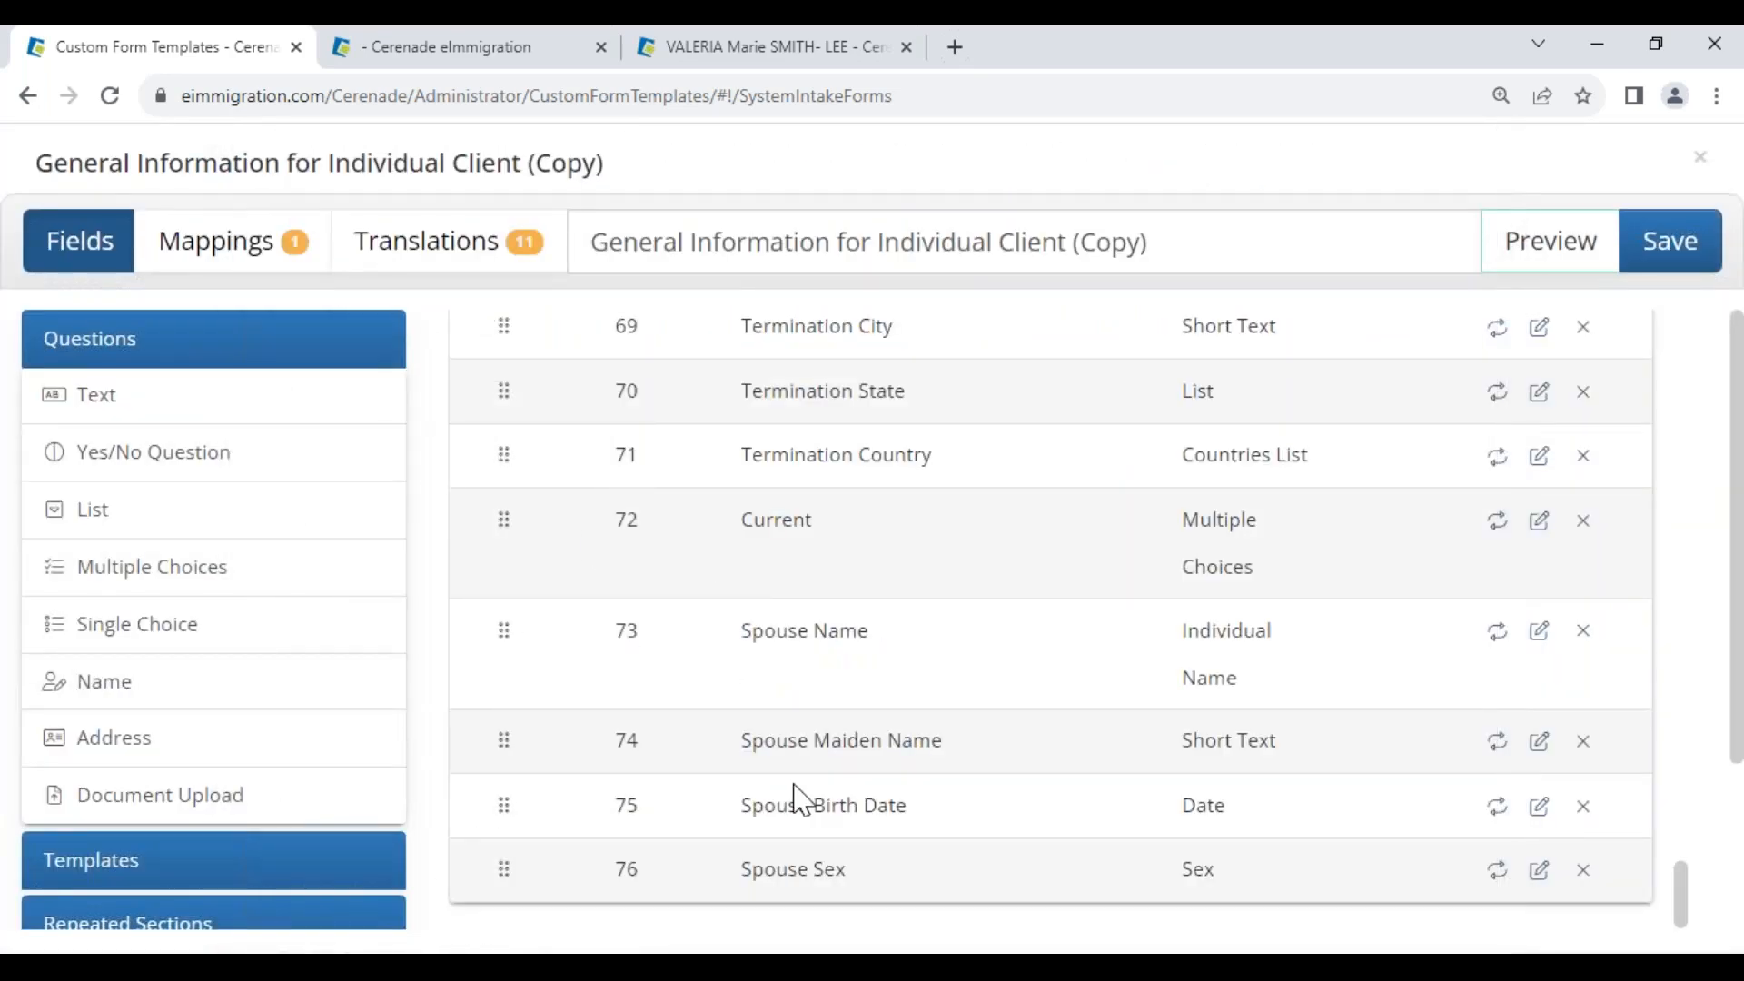
Map the native-alphabet question to Client Custom Fields › Full_Name_Native_Alphabet
click(236, 261)
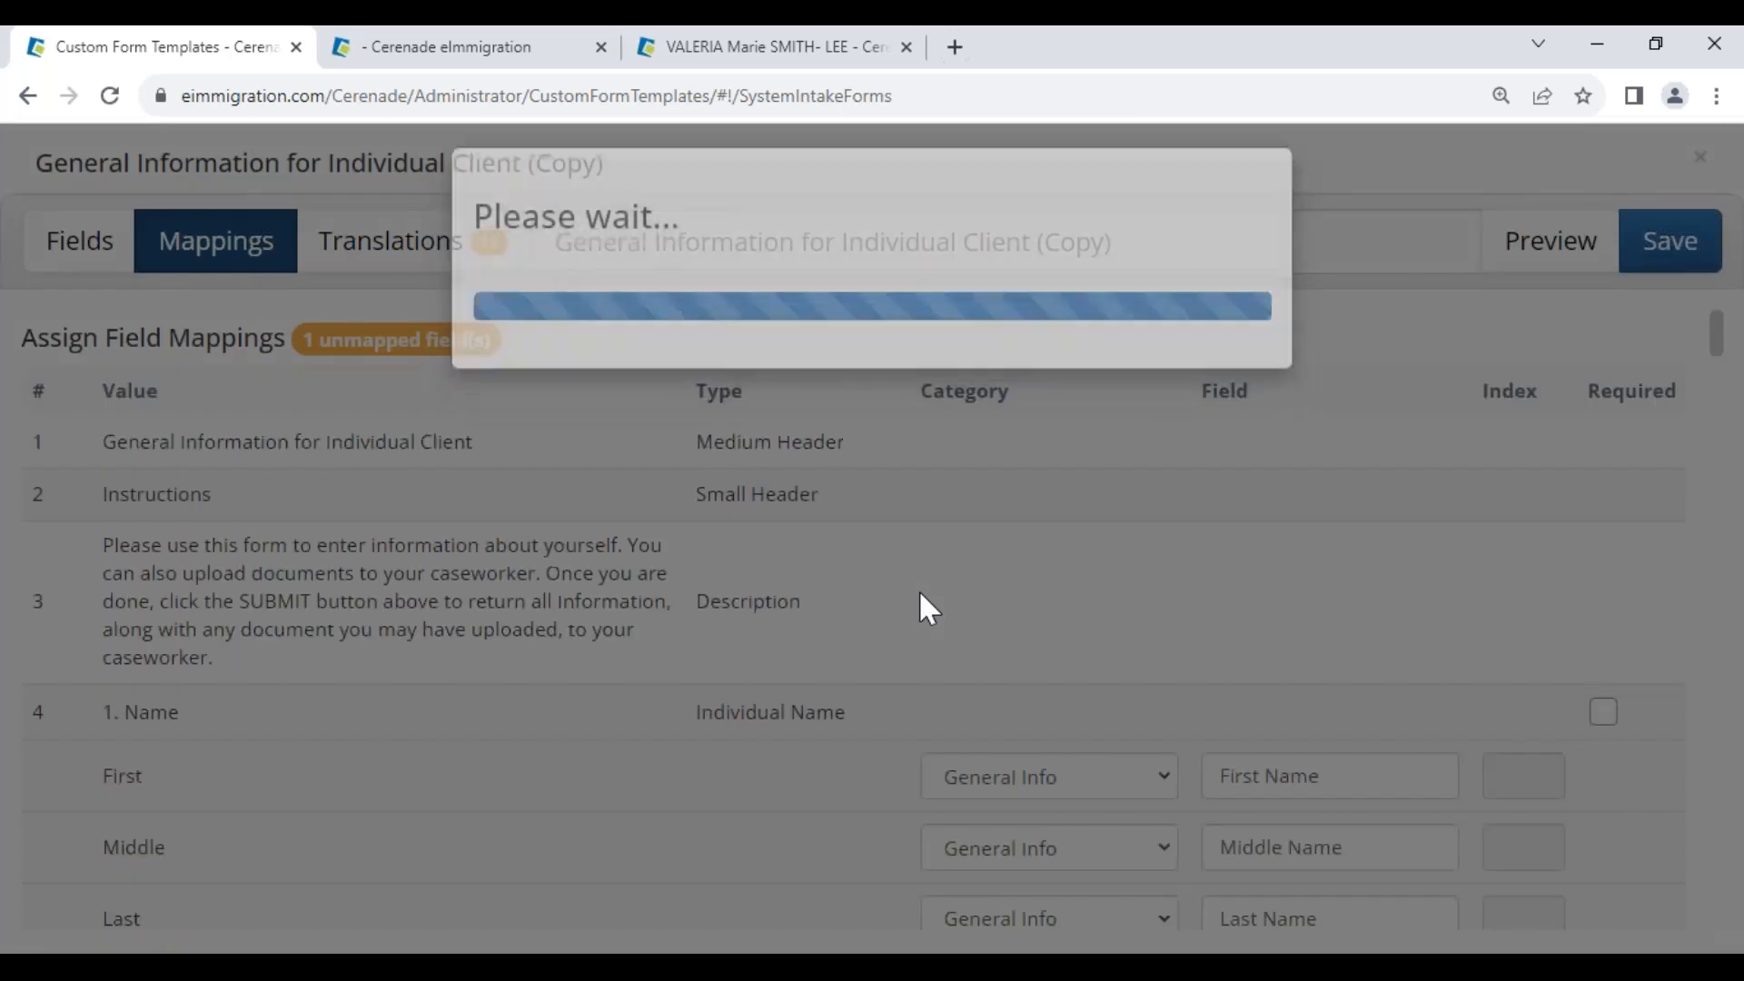
scroll(833, 763, down, 7)
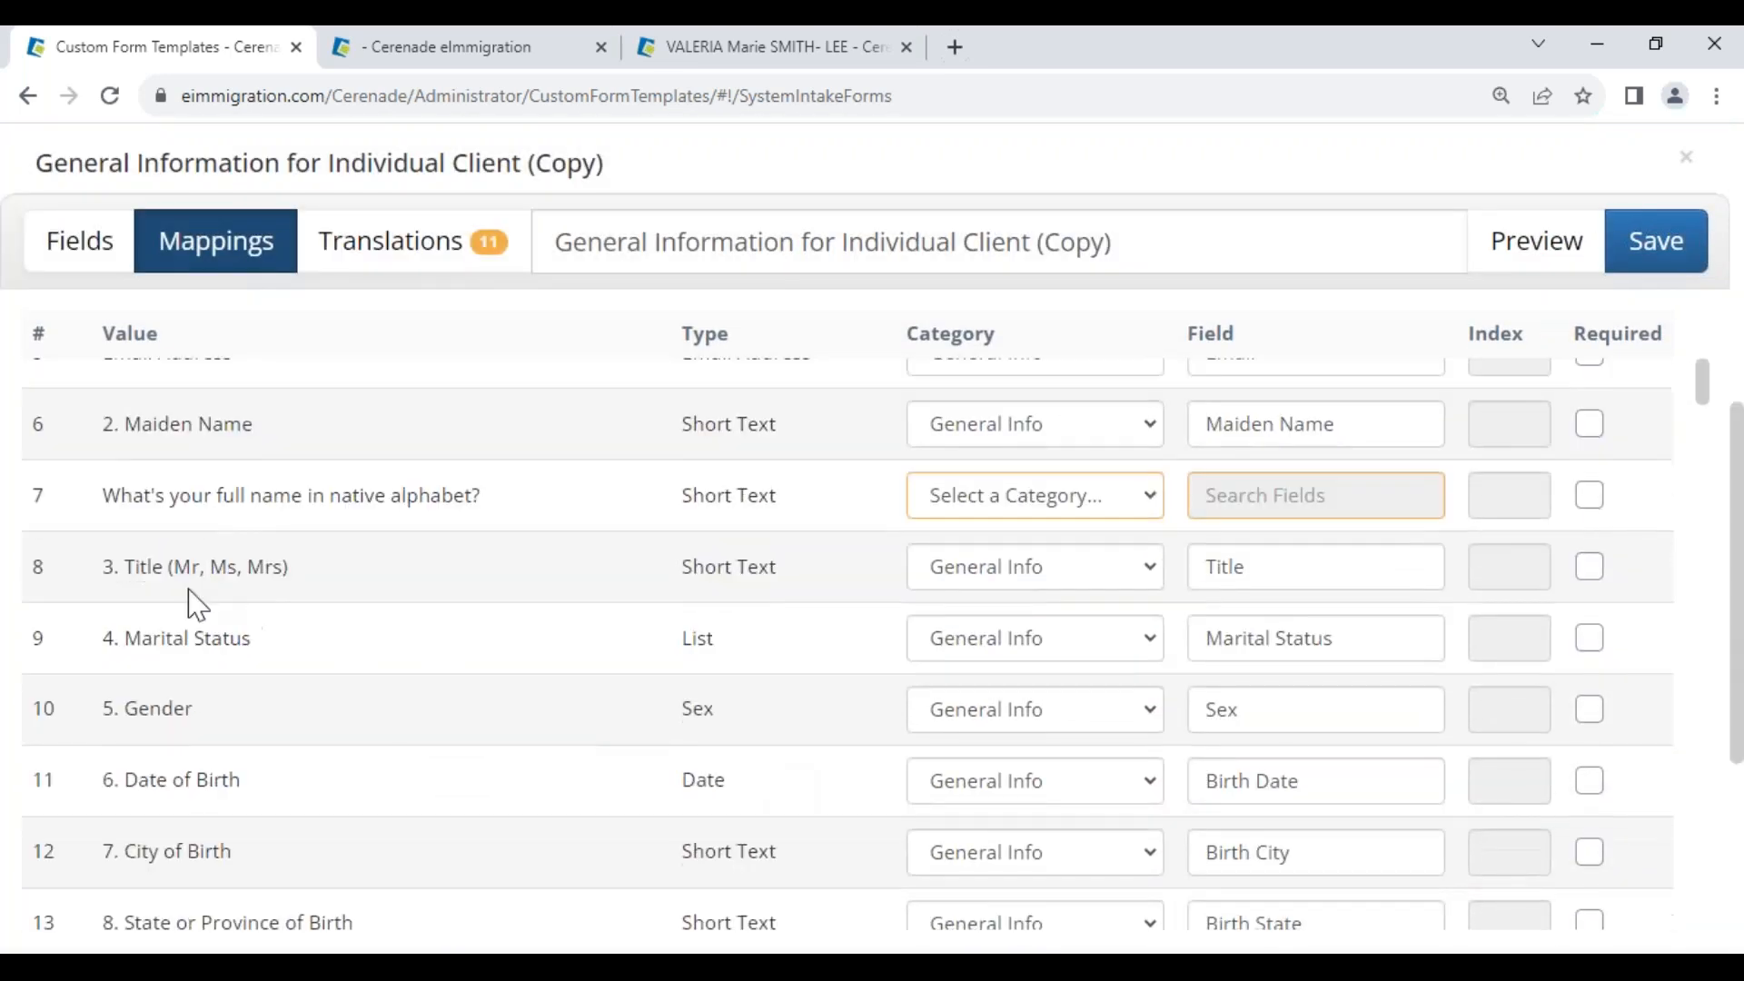
drag(120, 495, 522, 498)
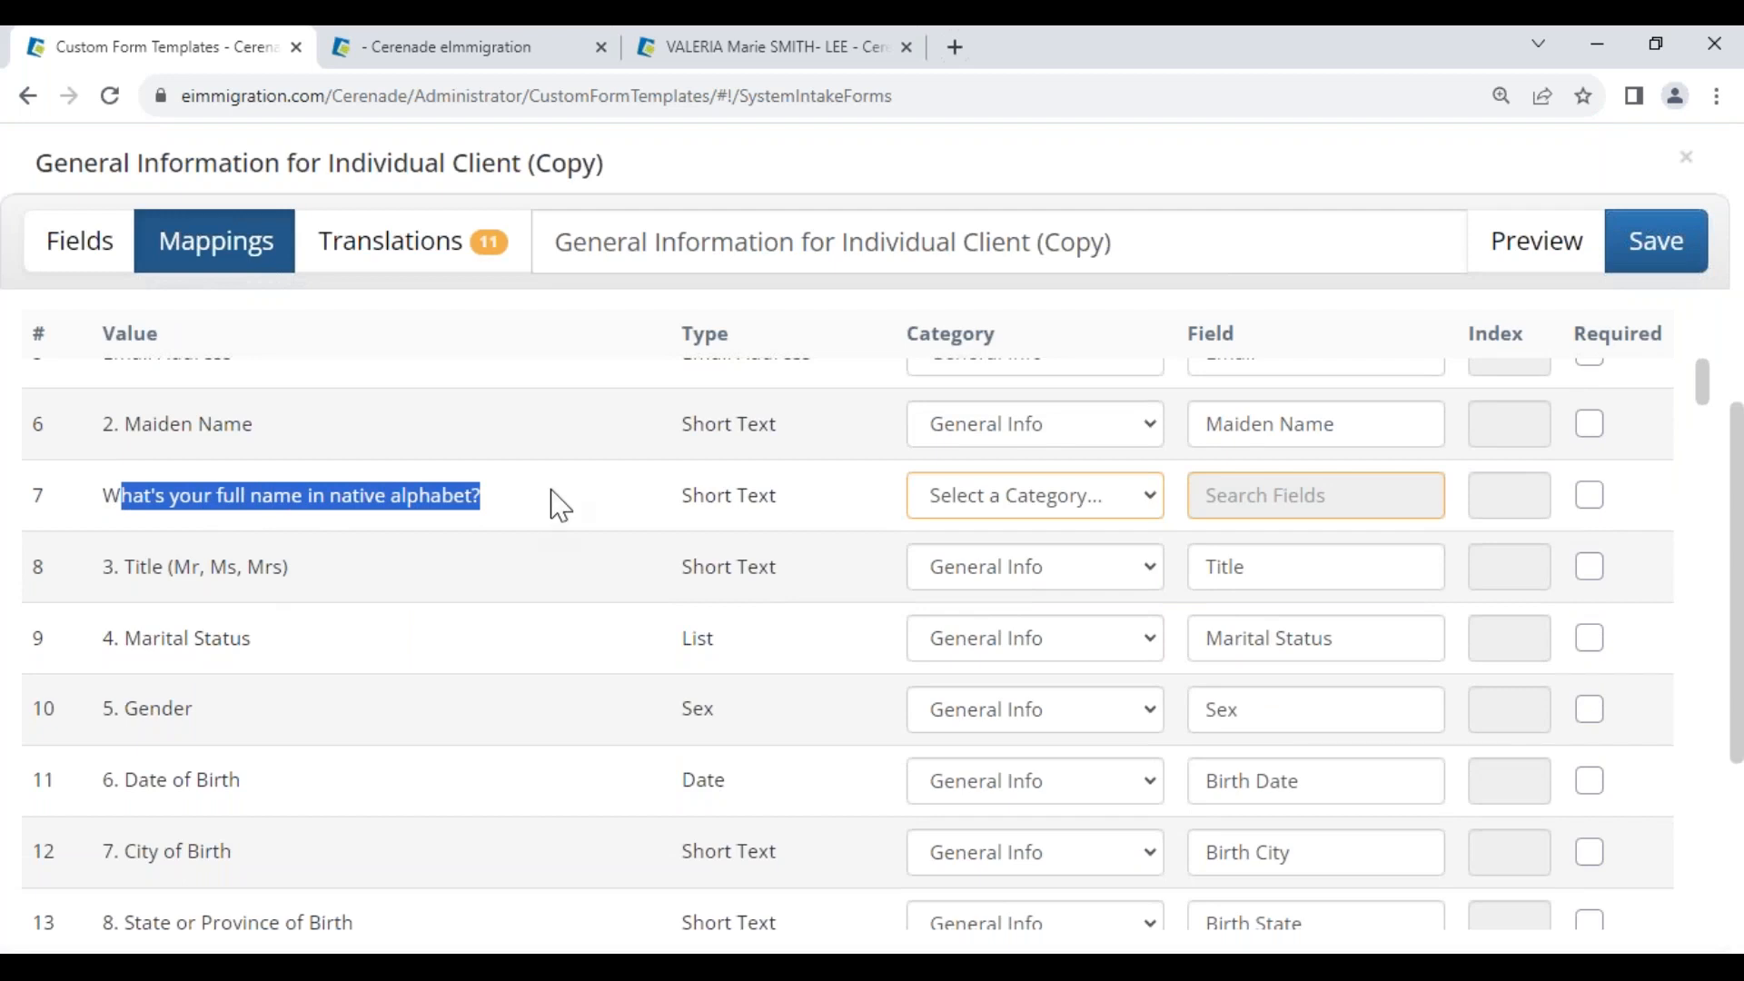
click(559, 504)
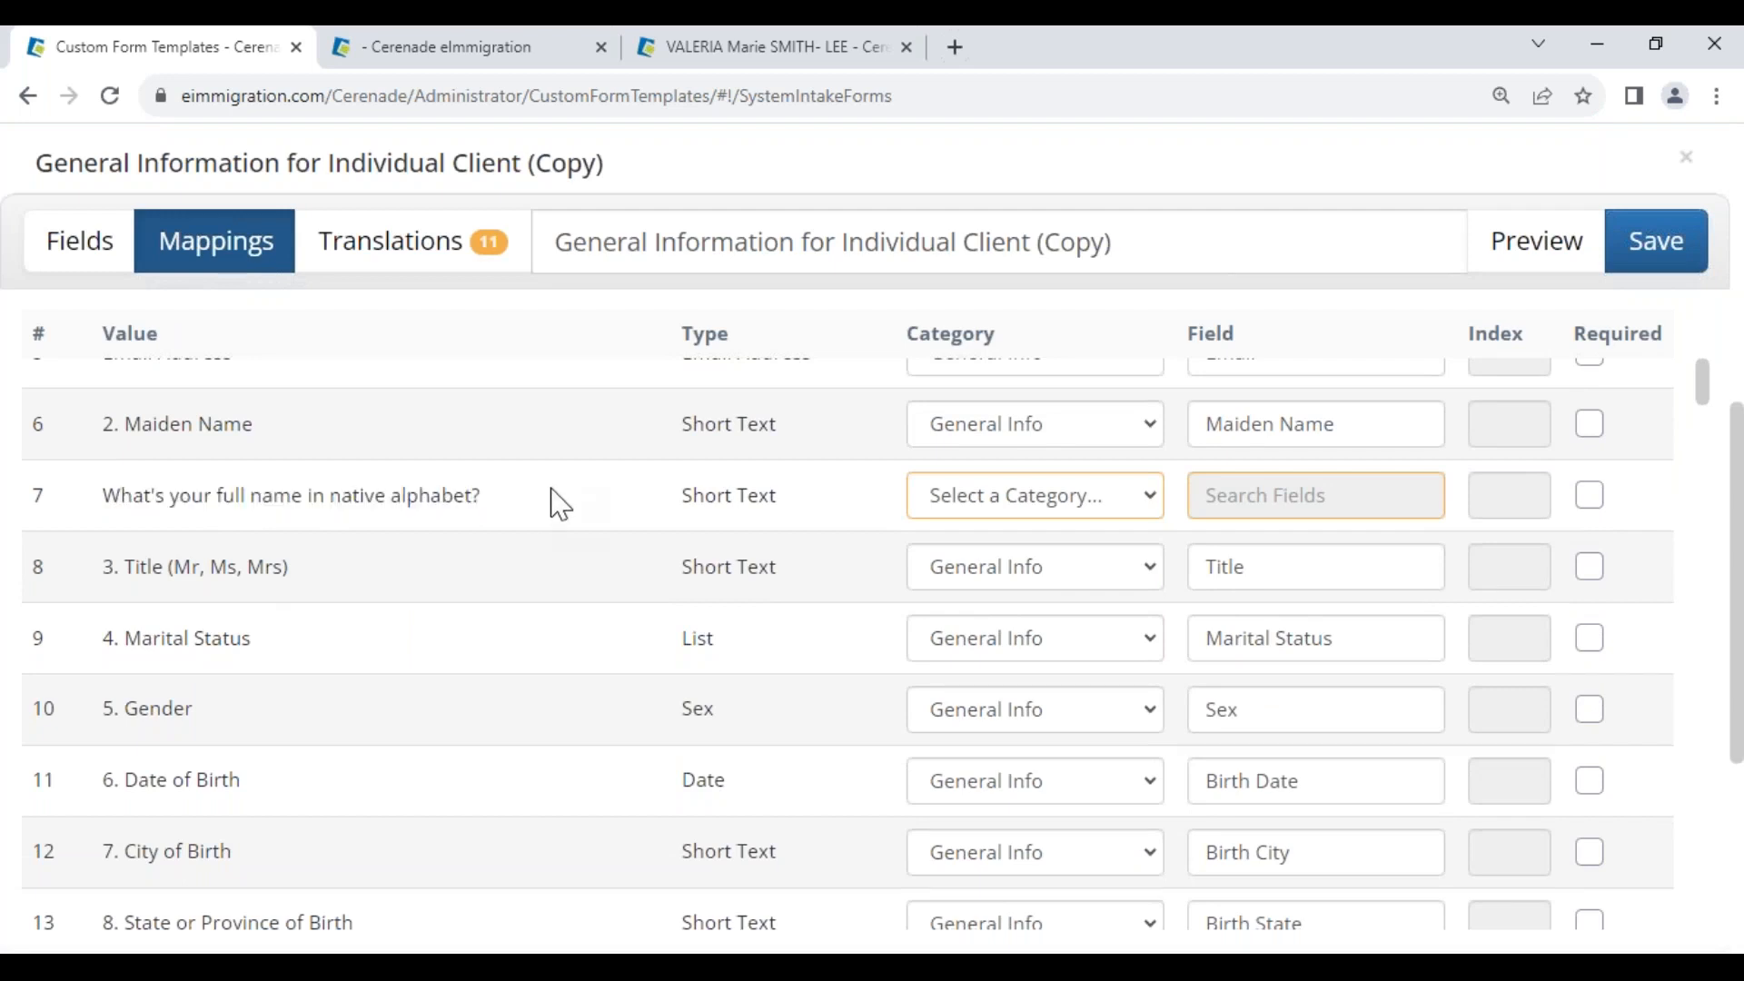
click(1005, 517)
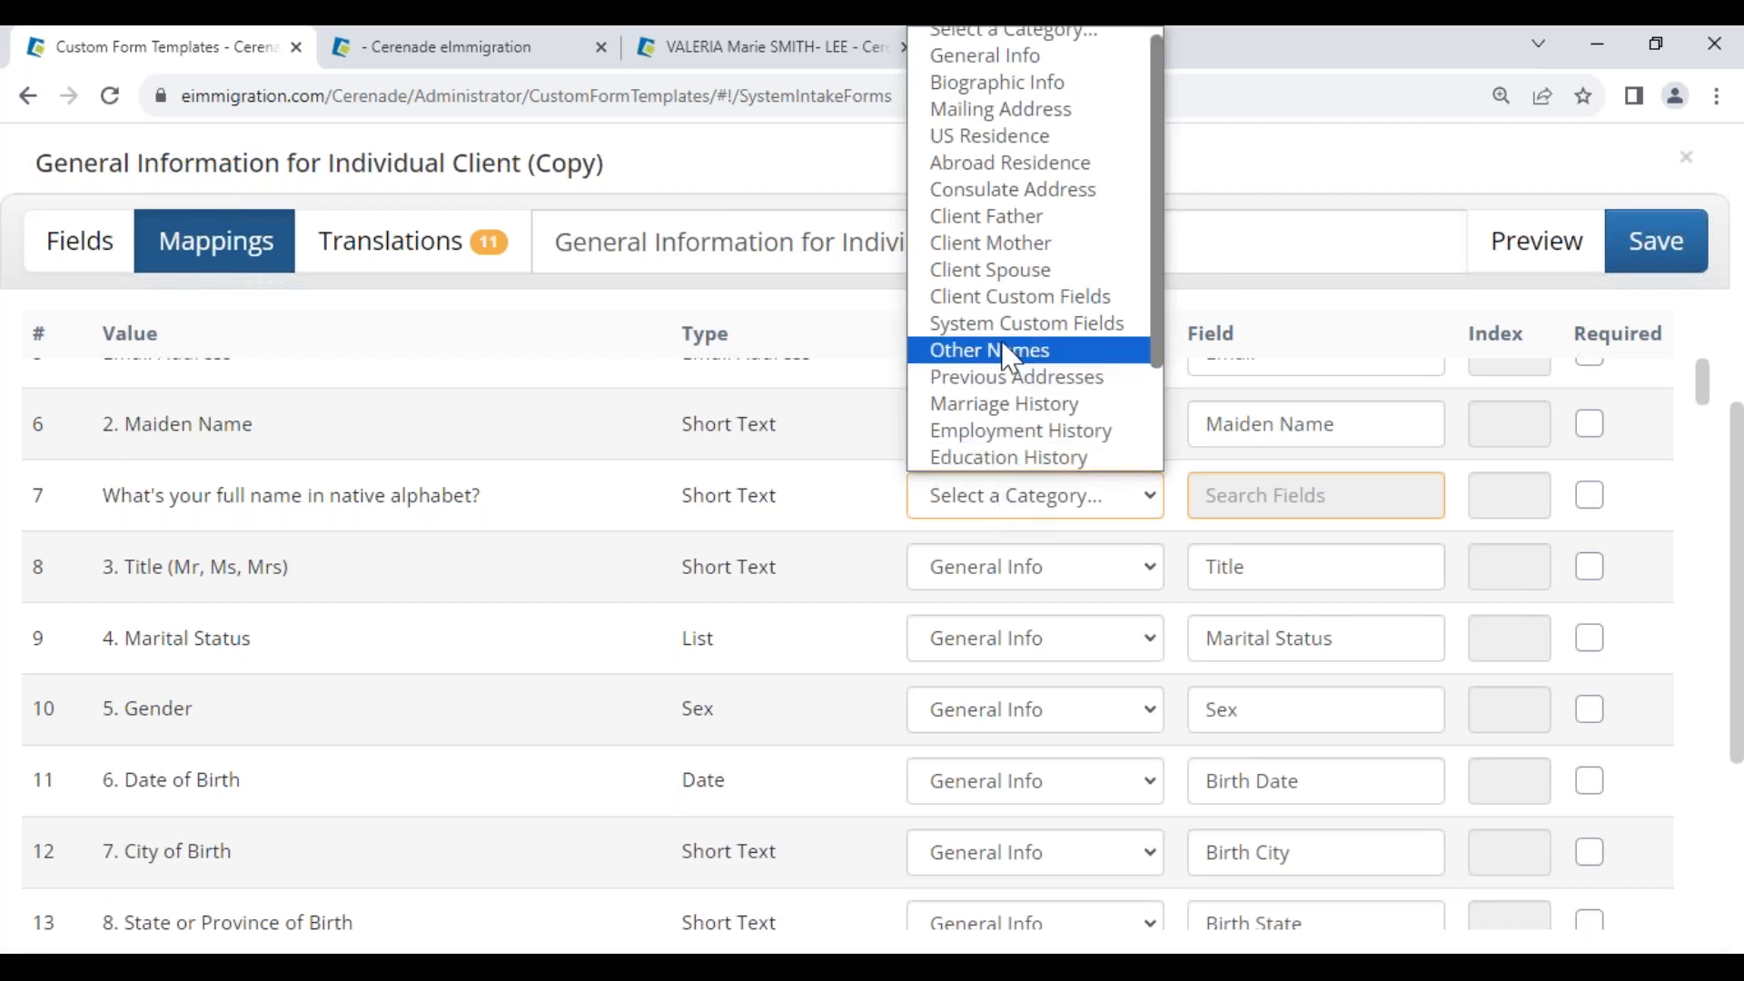
click(1008, 312)
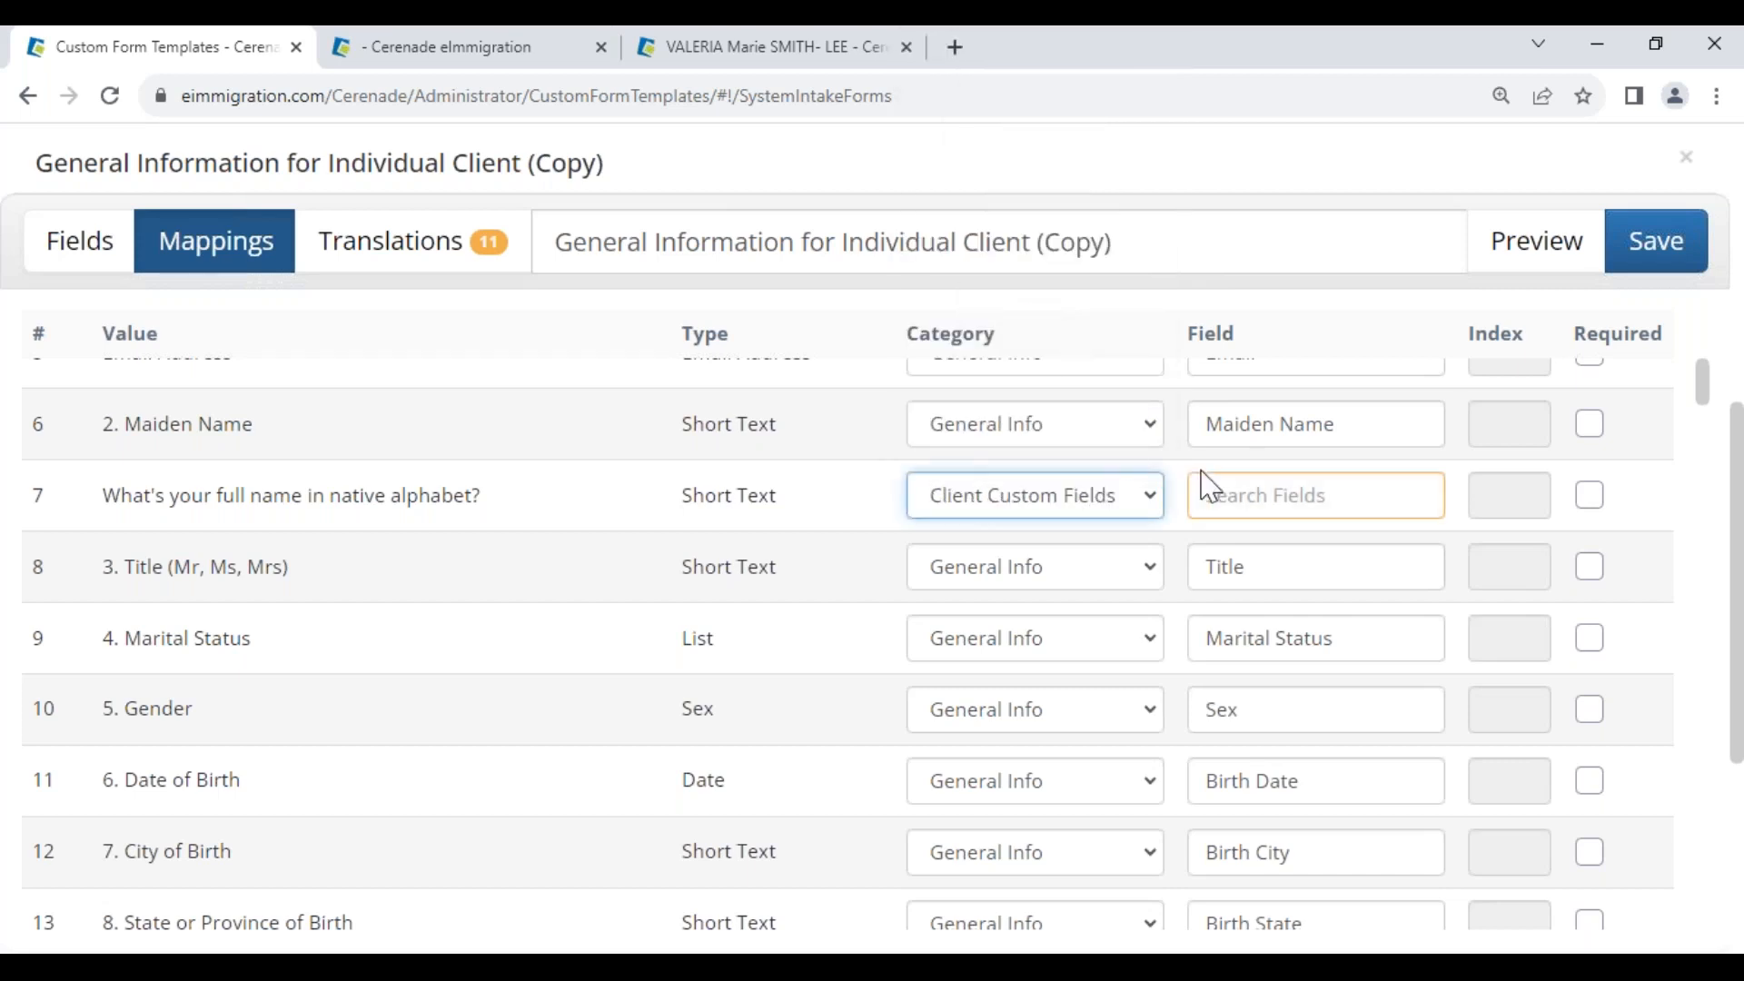
click(1237, 496)
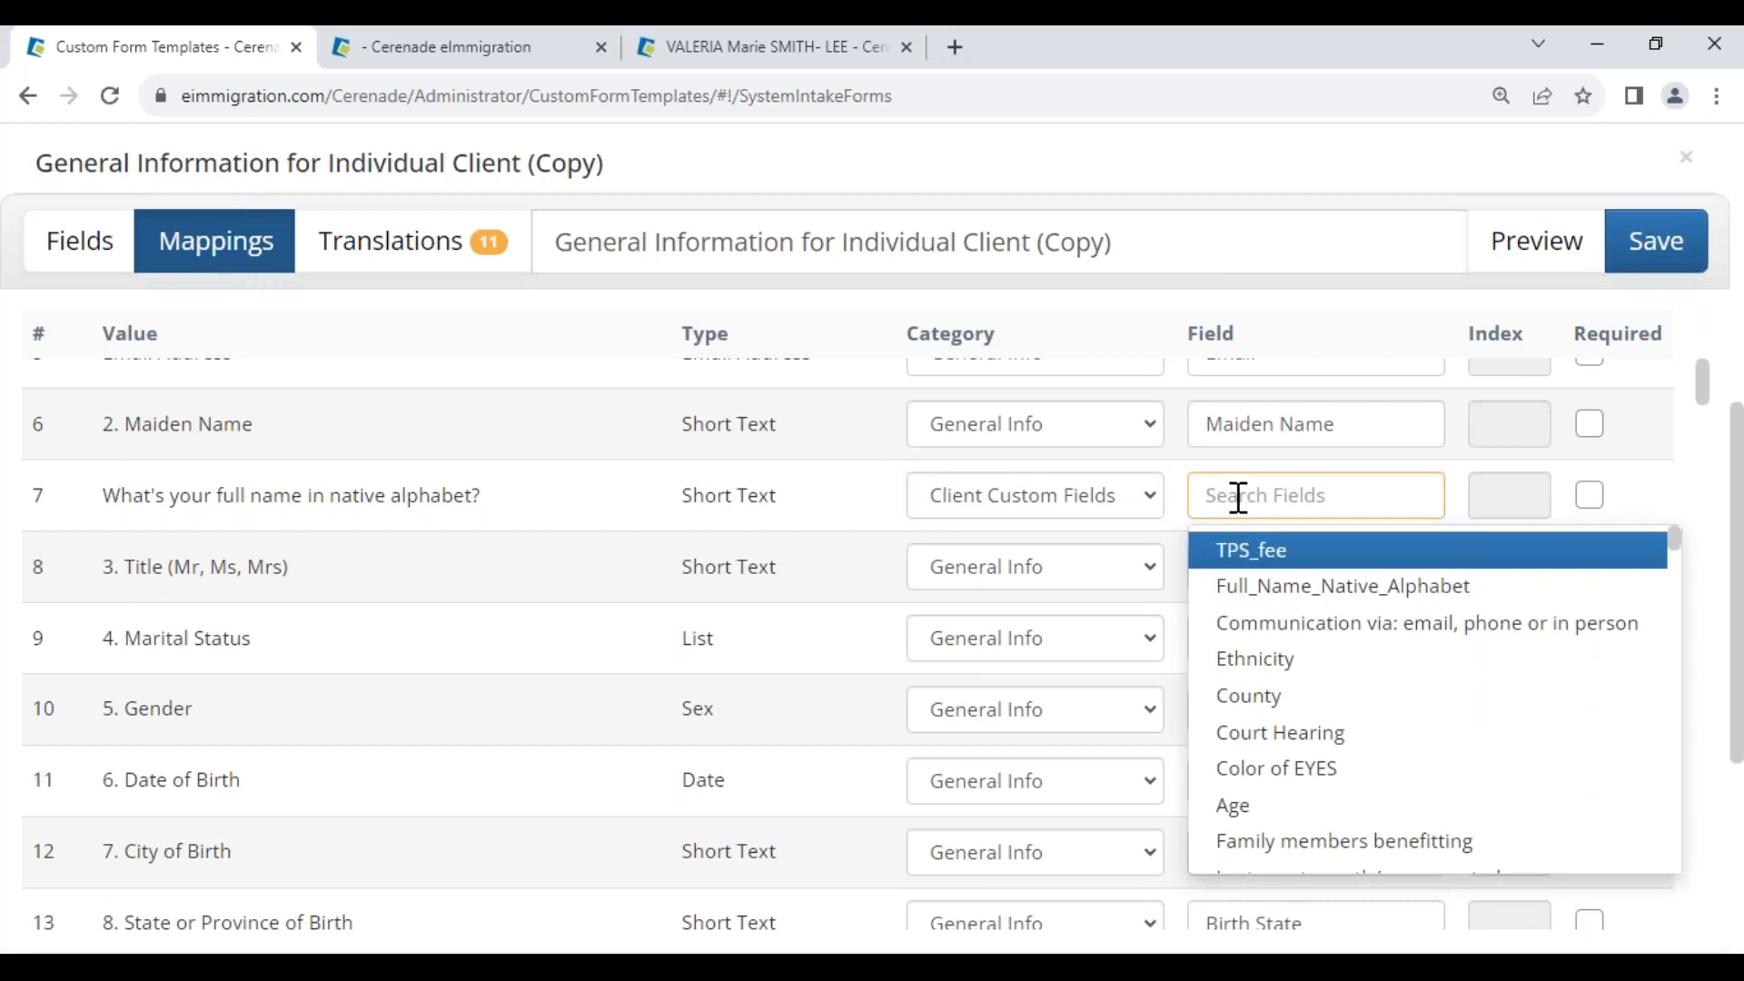
click(1269, 586)
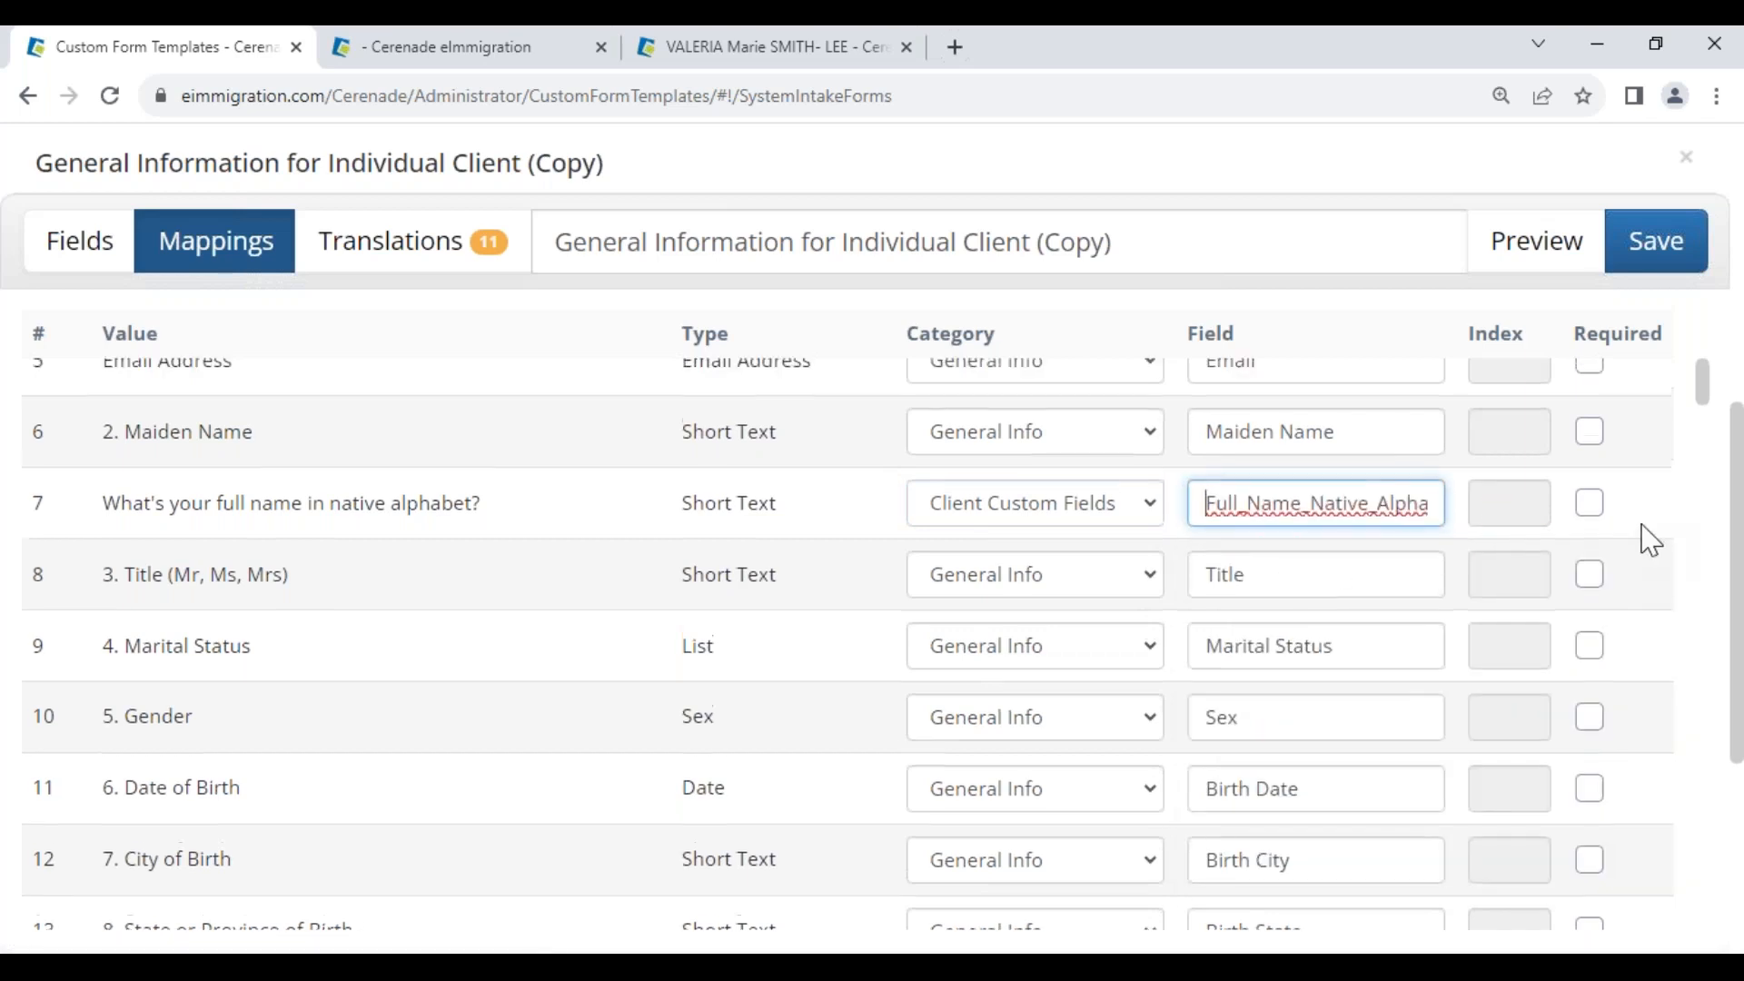
Mark the Email Address and Name questions as required answers
scroll(1650, 540, up, 1)
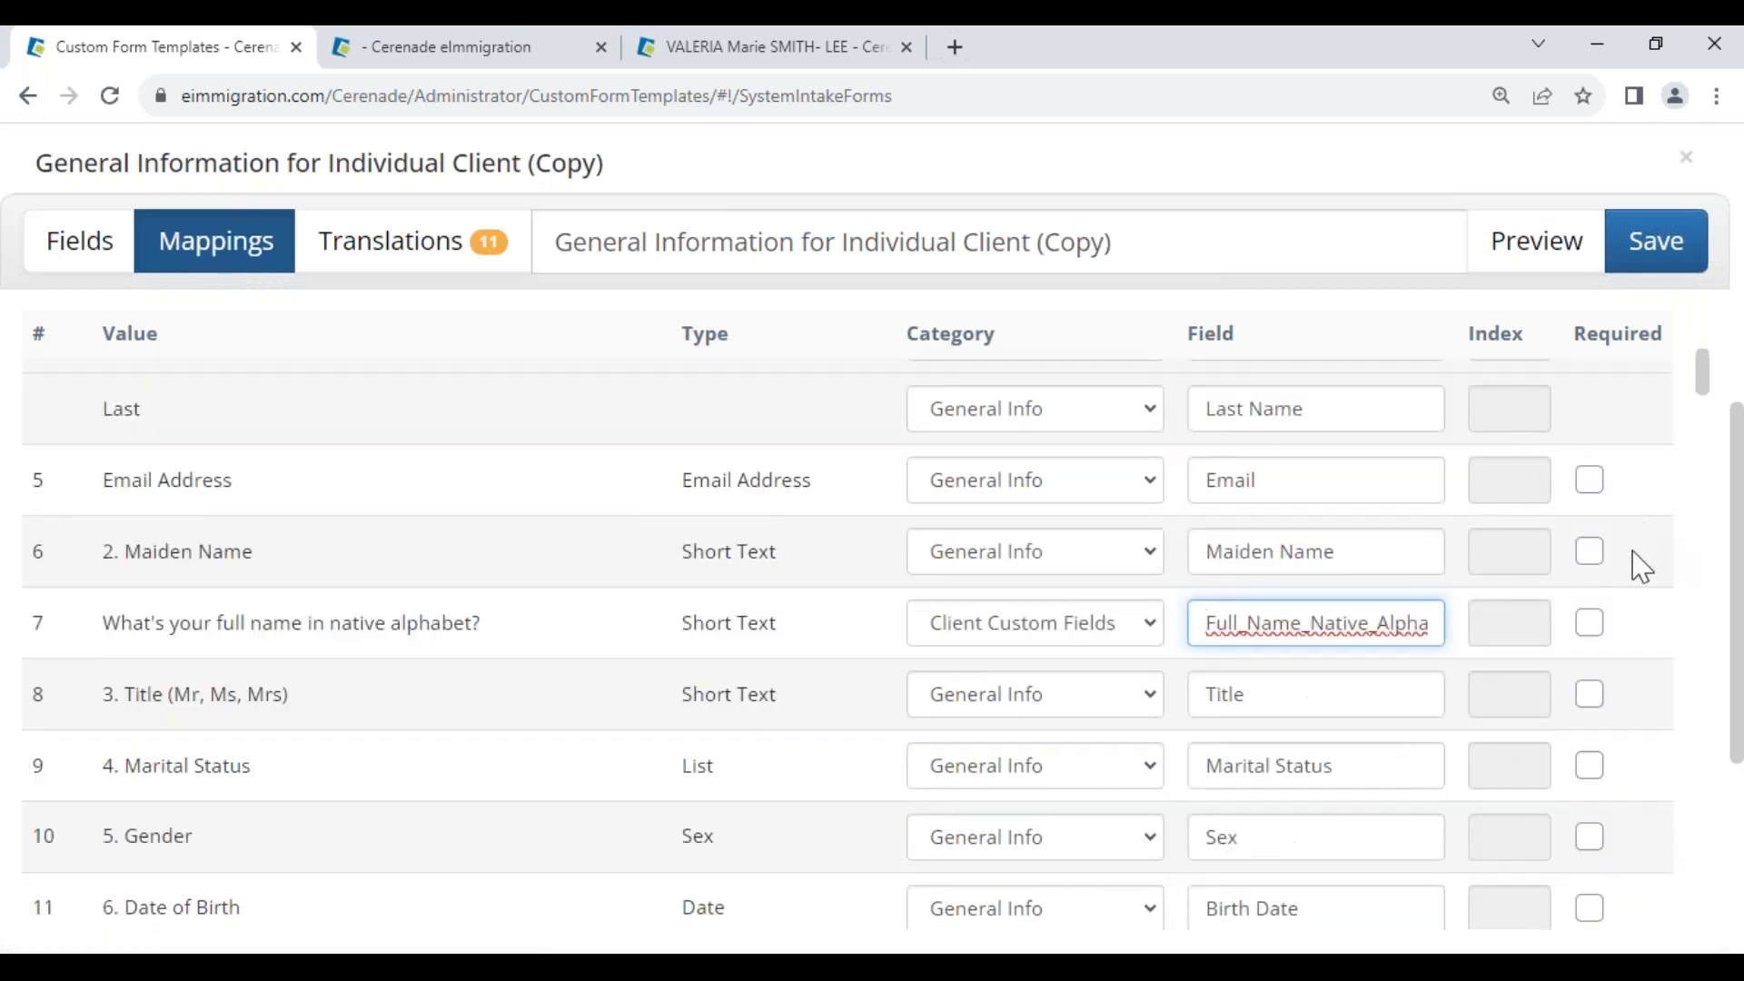
click(1591, 482)
scroll(1592, 490, up, 2)
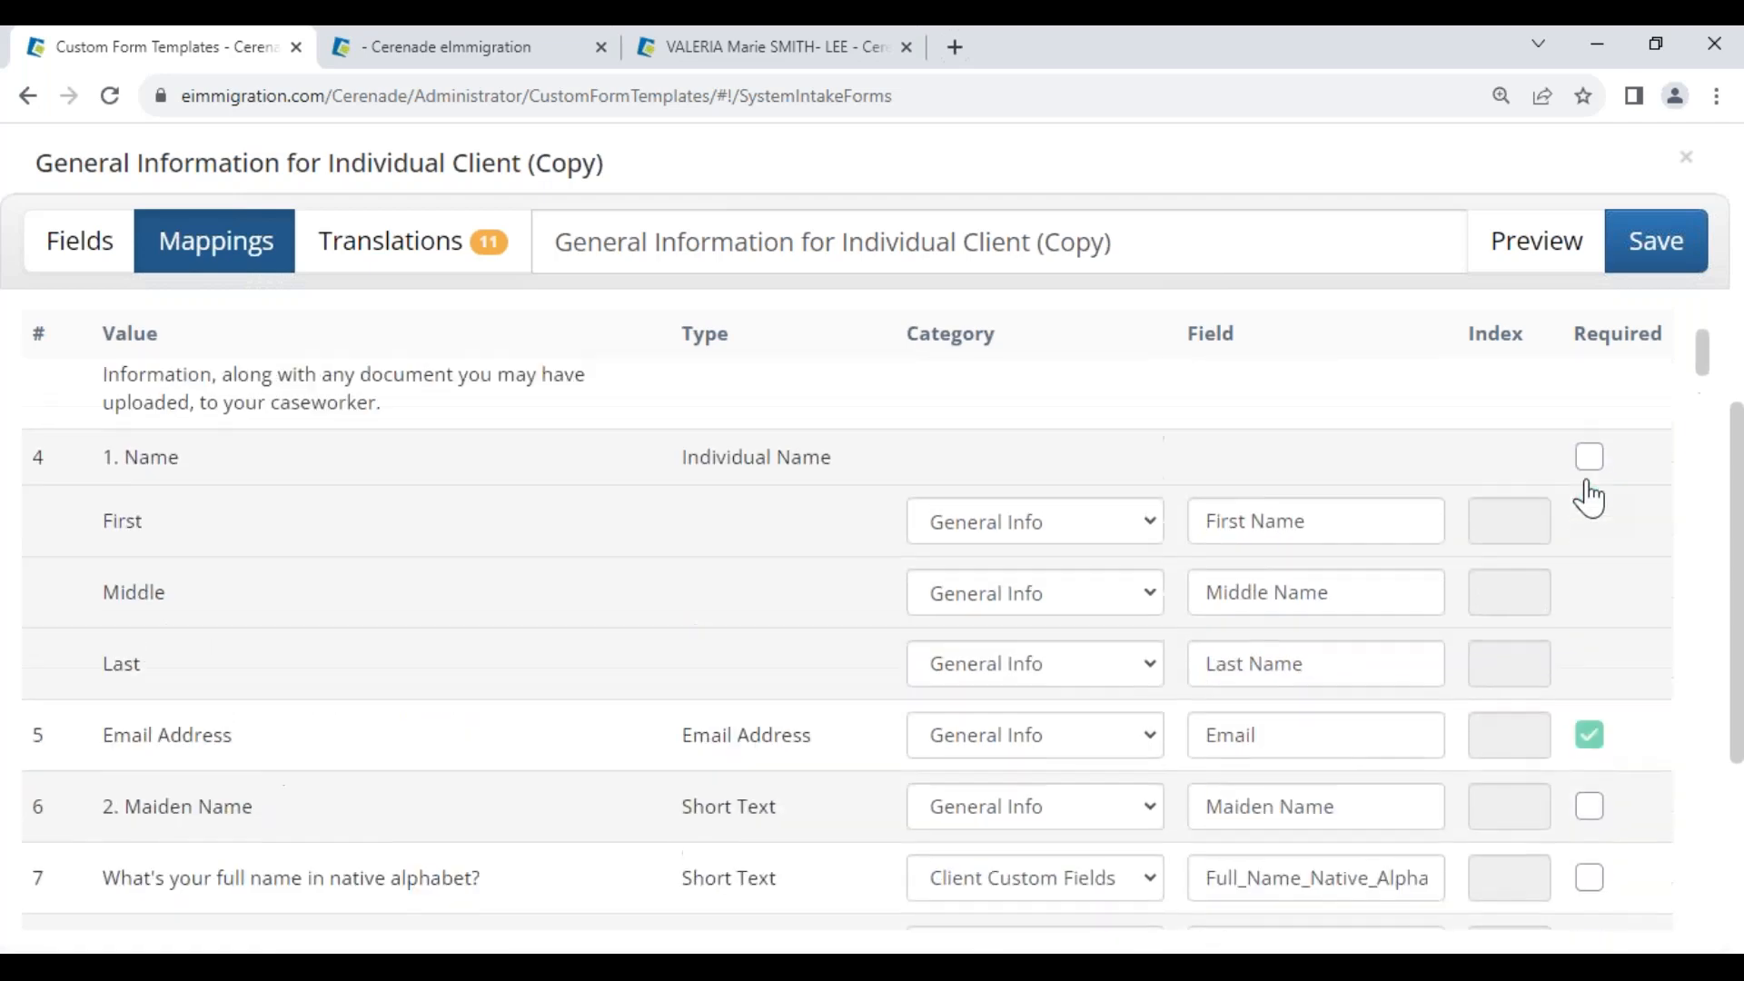
click(1591, 463)
scroll(1591, 545, down, 3)
scroll(1581, 636, down, 5)
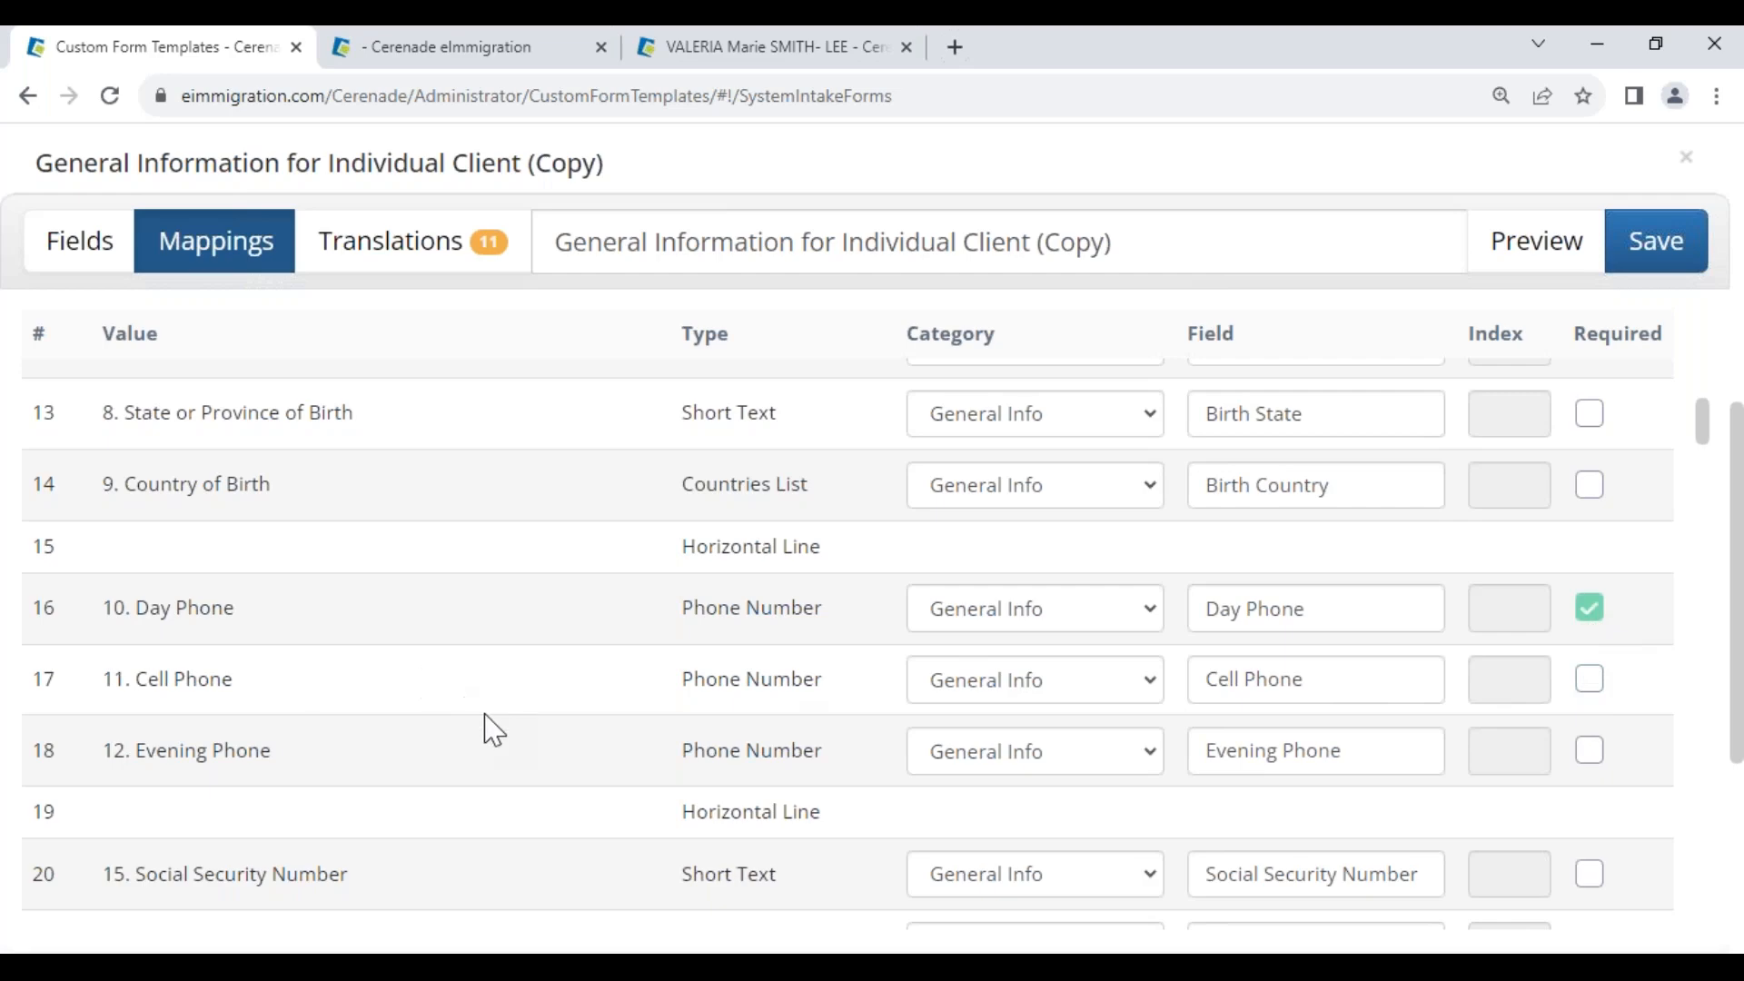
scroll(490, 729, up, 10)
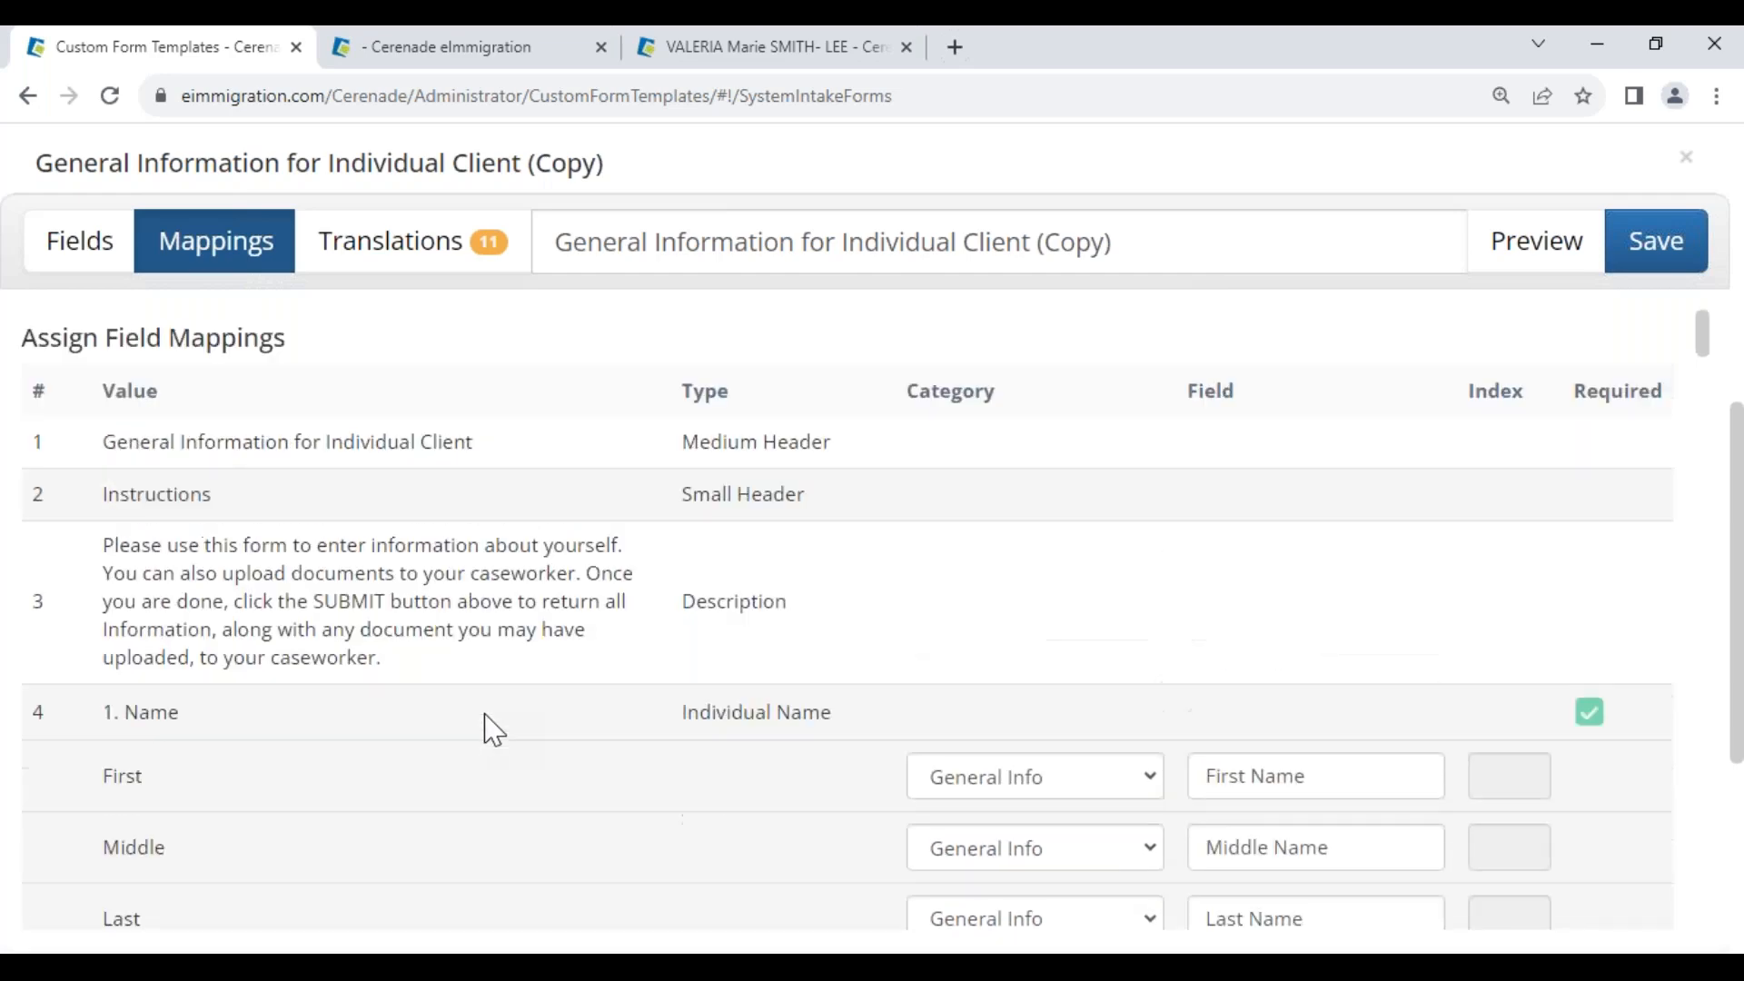
click(403, 263)
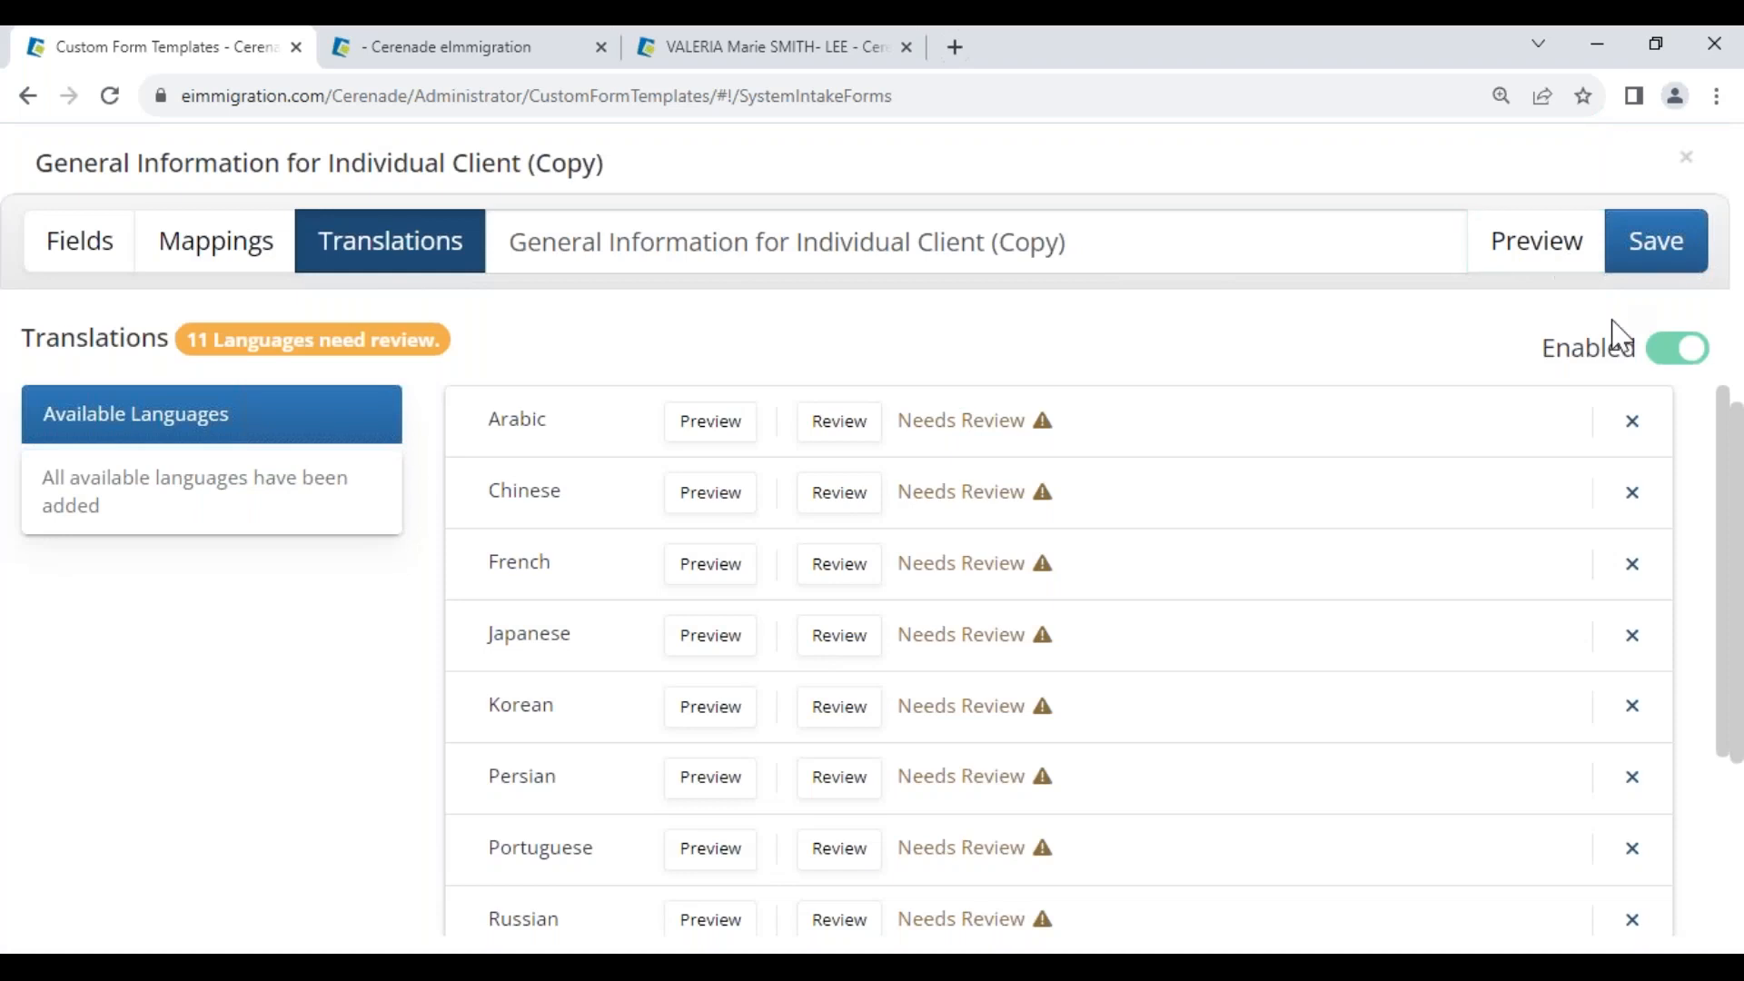
Reset the form's translations, add Spanish, and open the Spanish translations for review
click(1672, 355)
click(1226, 329)
click(1680, 350)
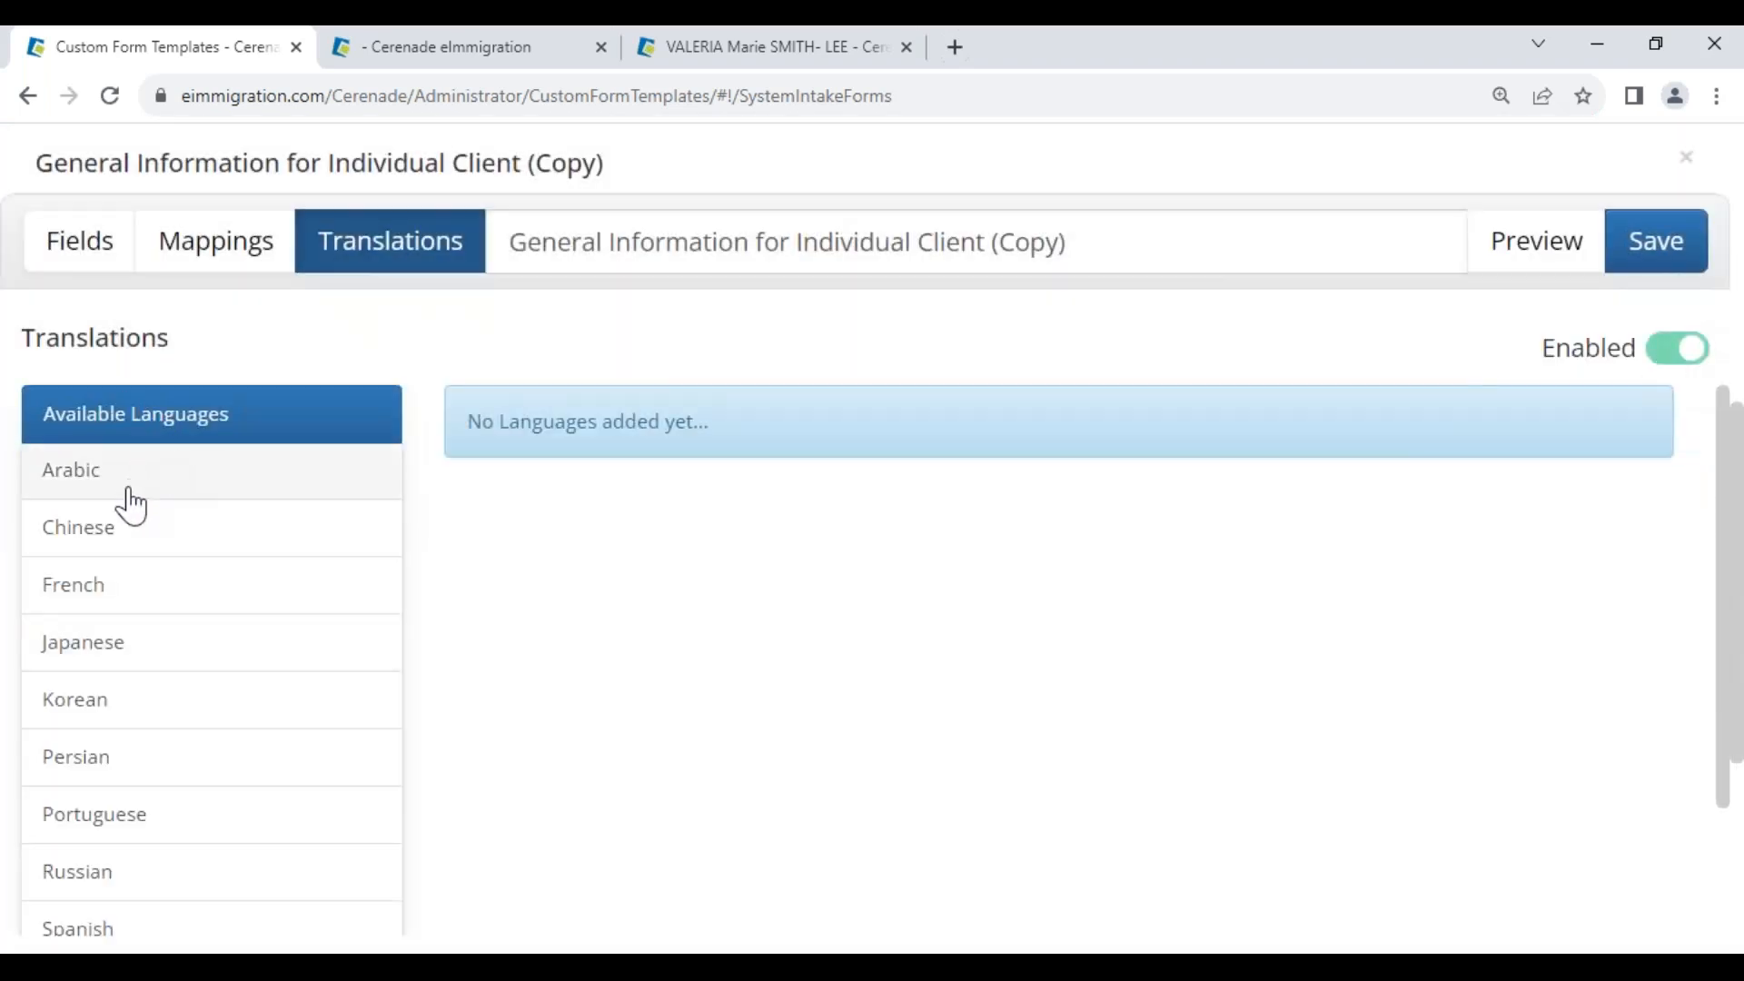
scroll(125, 545, down, 2)
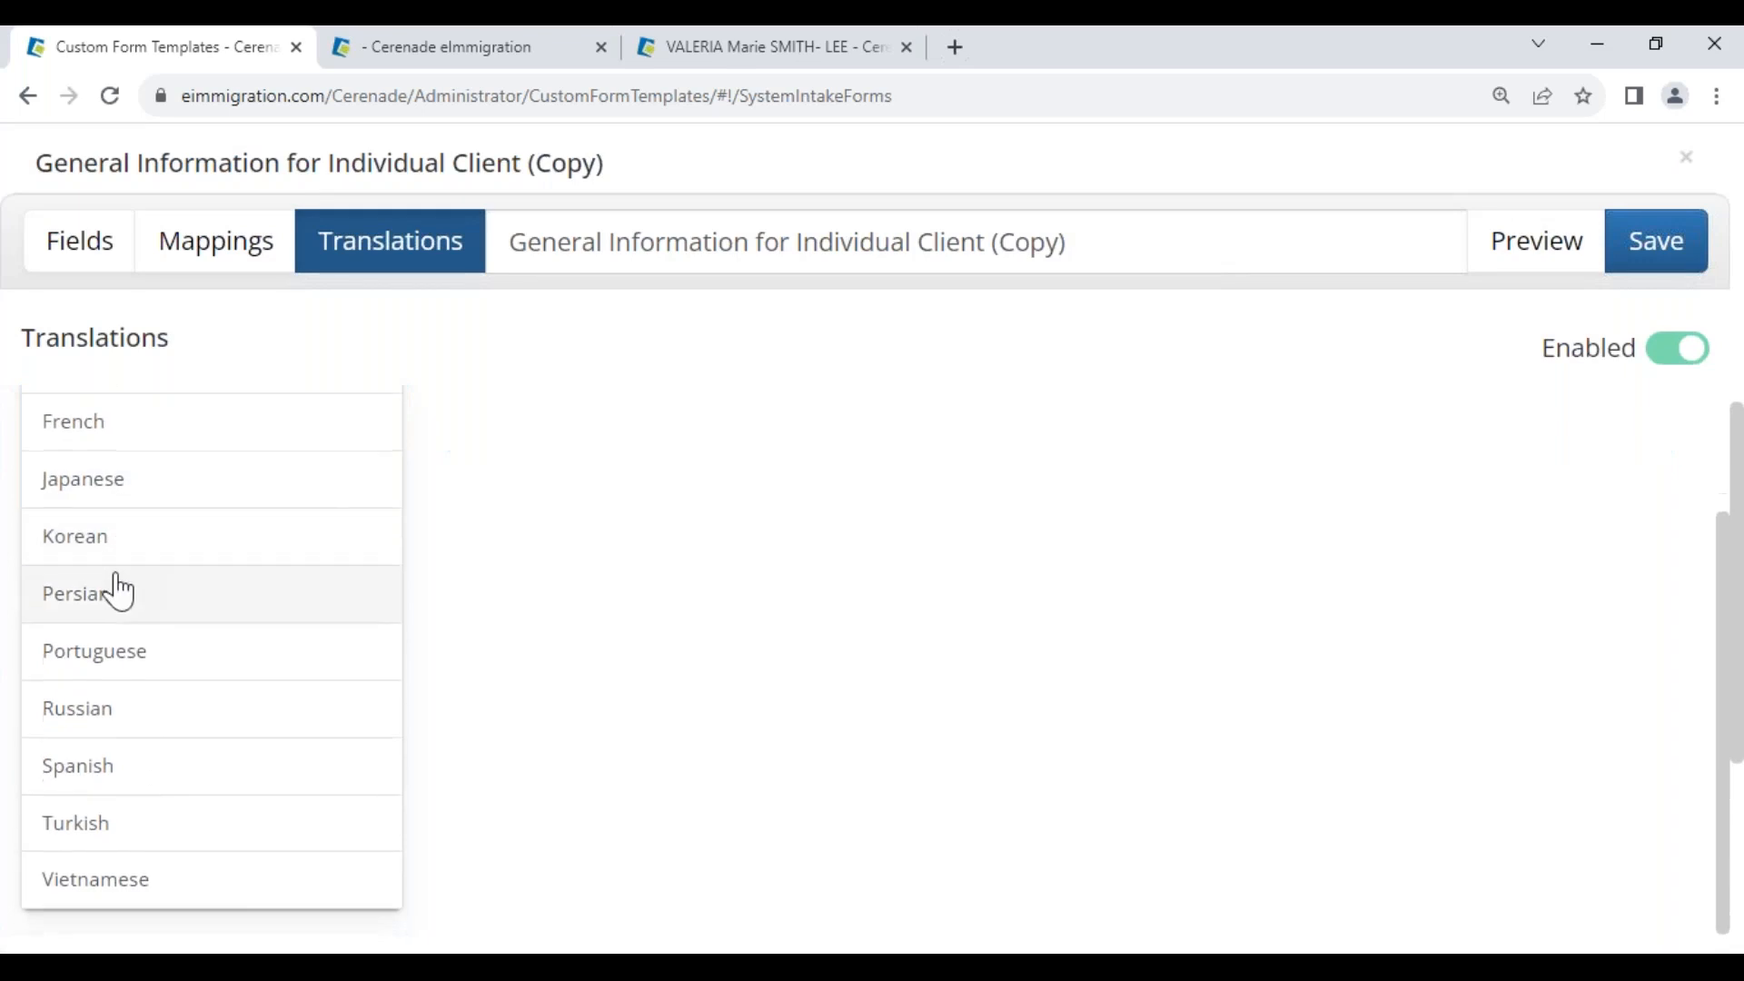
click(115, 767)
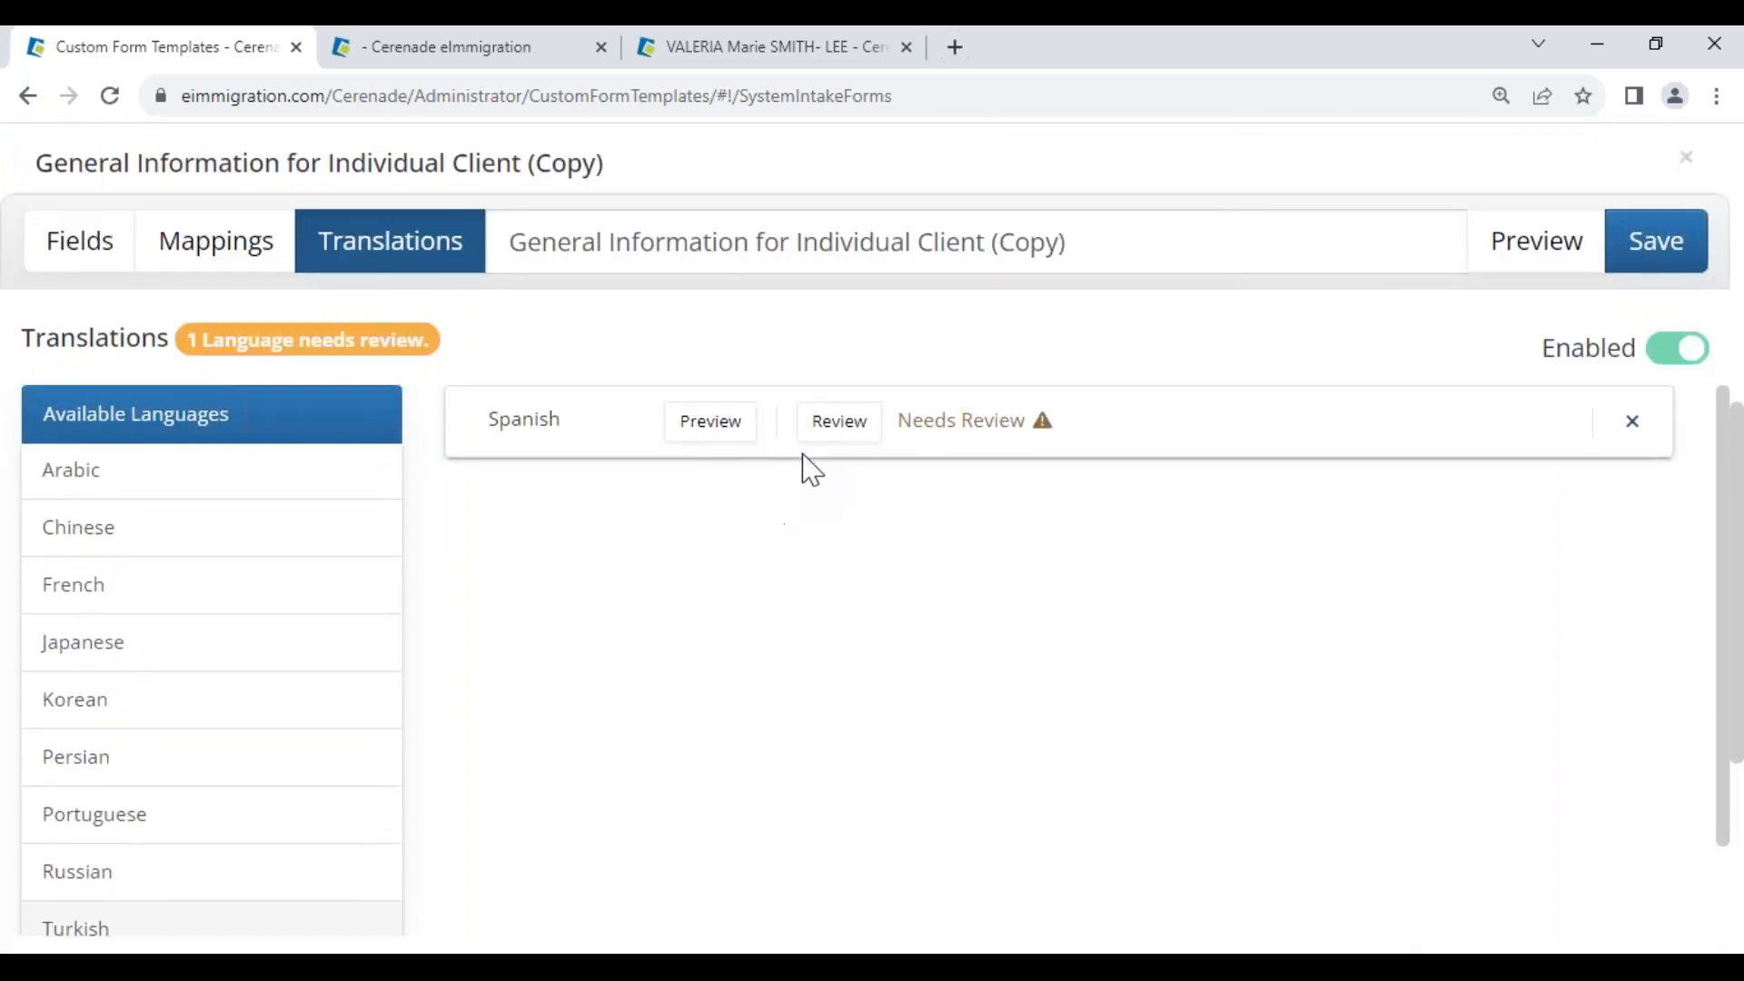
click(839, 423)
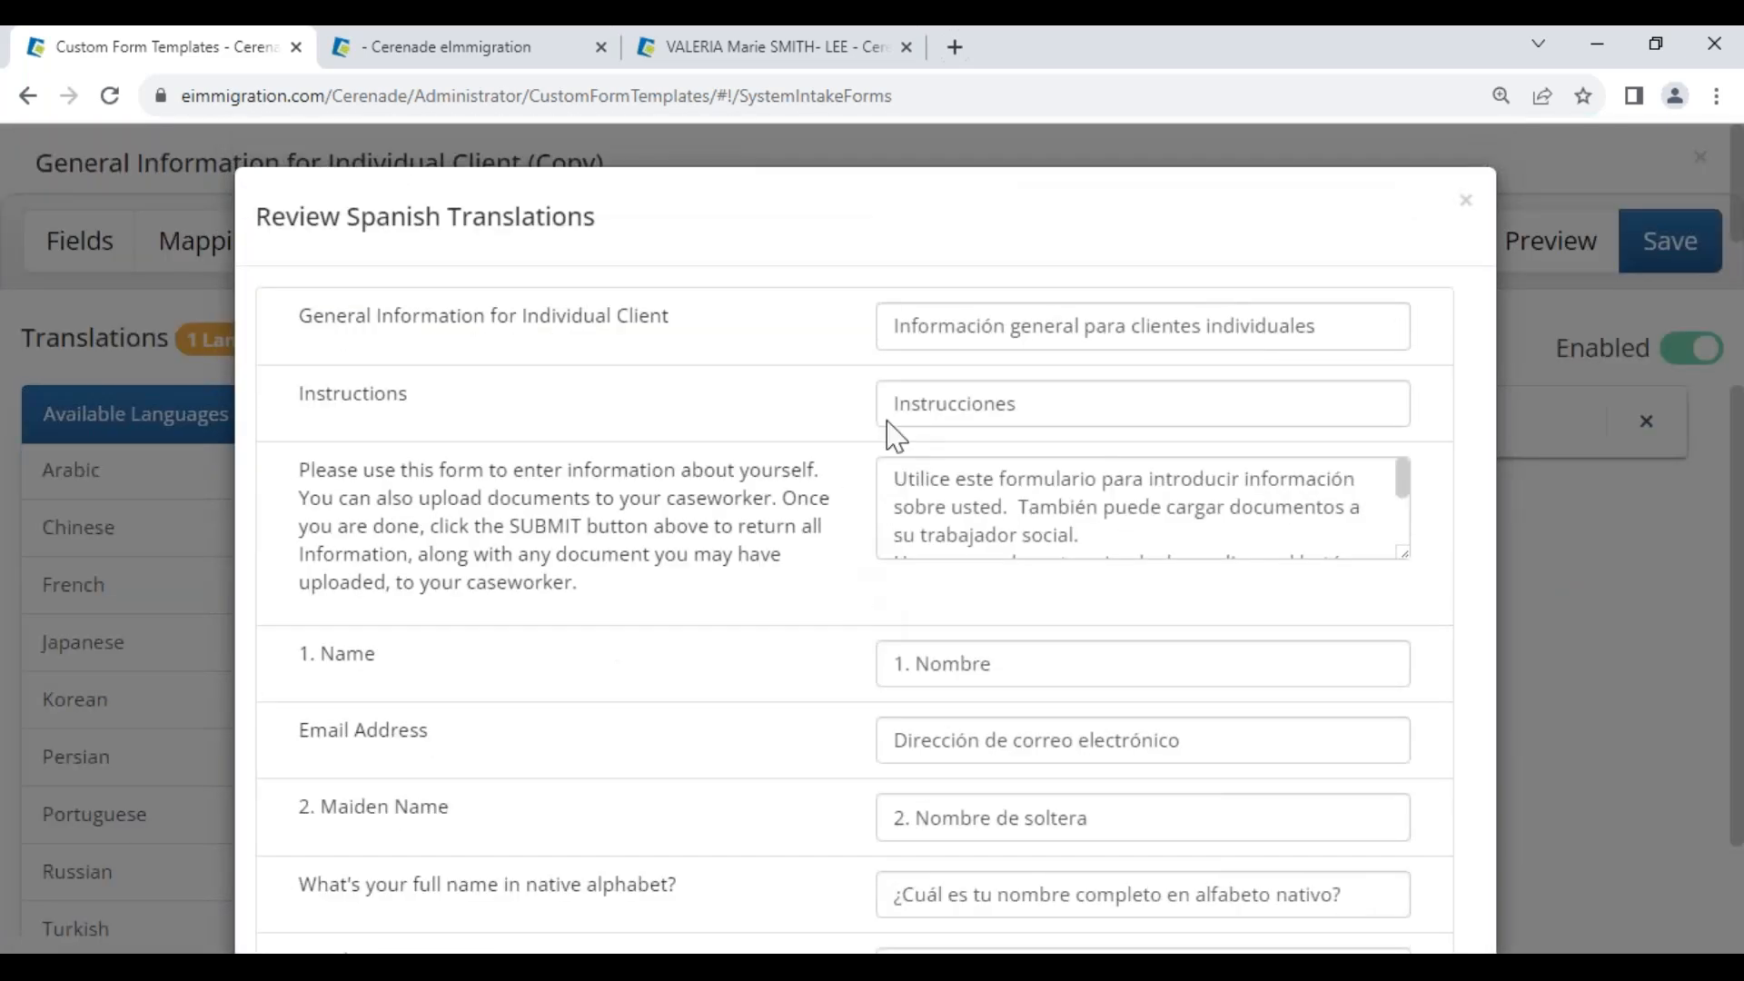
Change 'tu' to 'su' in the Spanish native-alphabet question and submit the translations
drag(891, 331, 1354, 311)
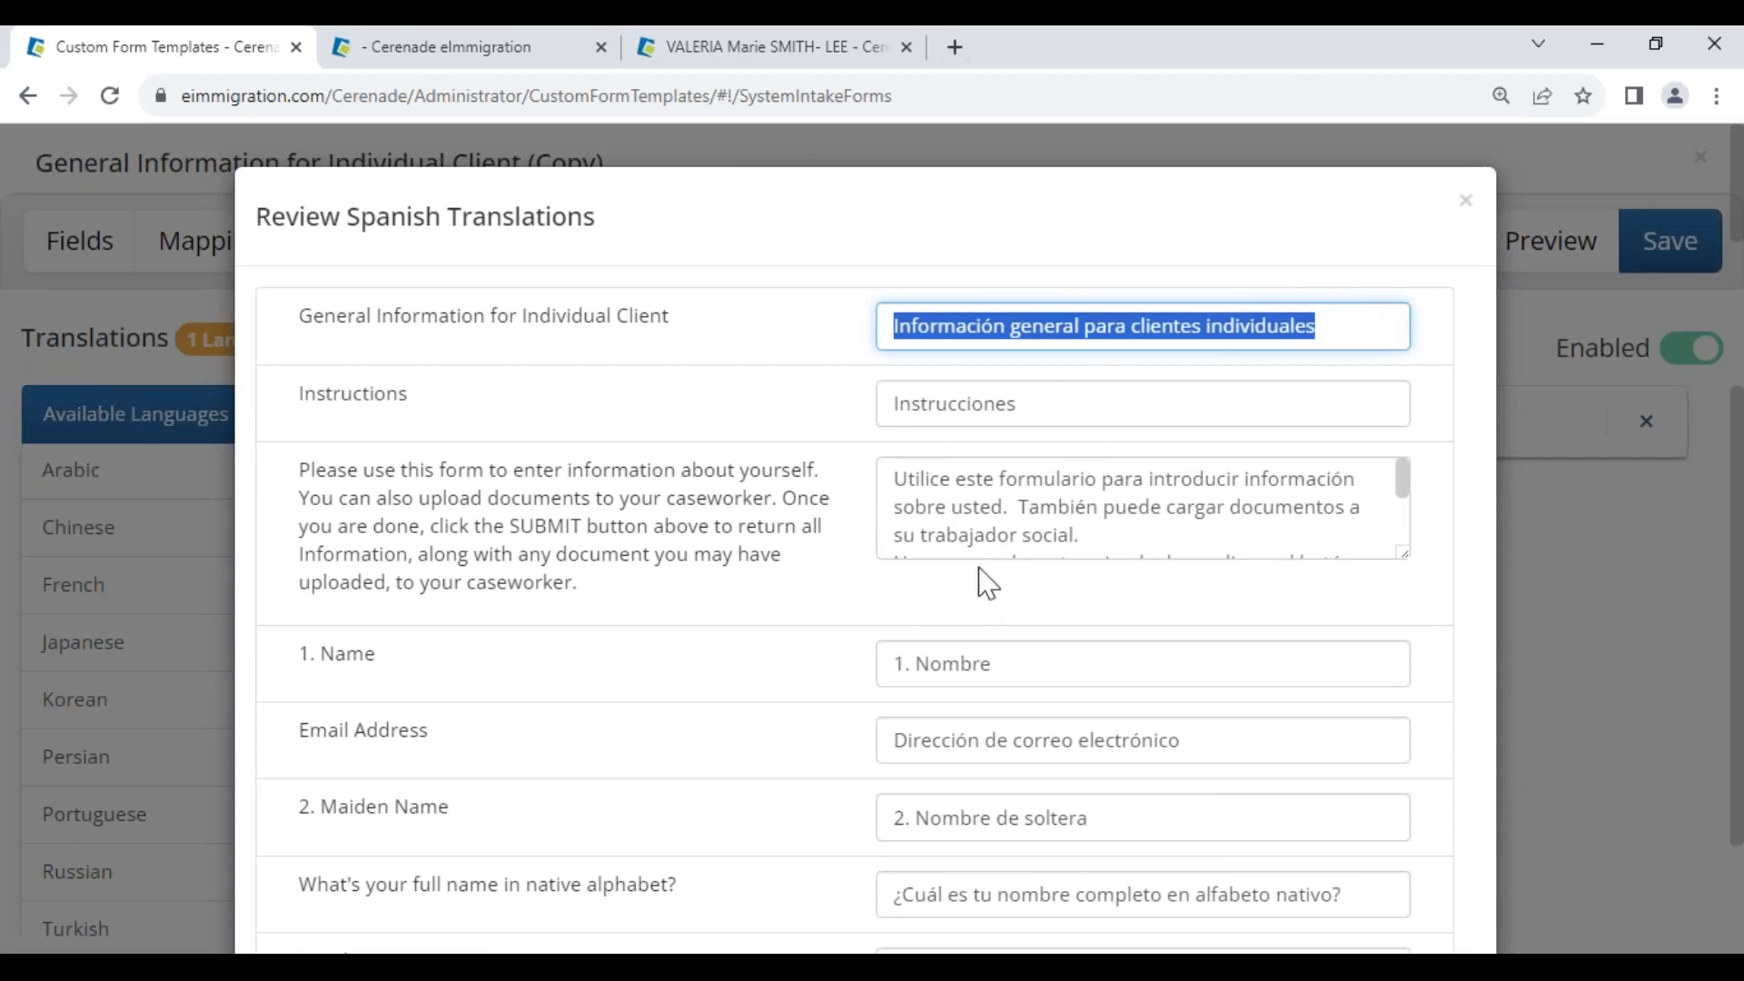
scroll(1007, 663, down, 3)
click(979, 641)
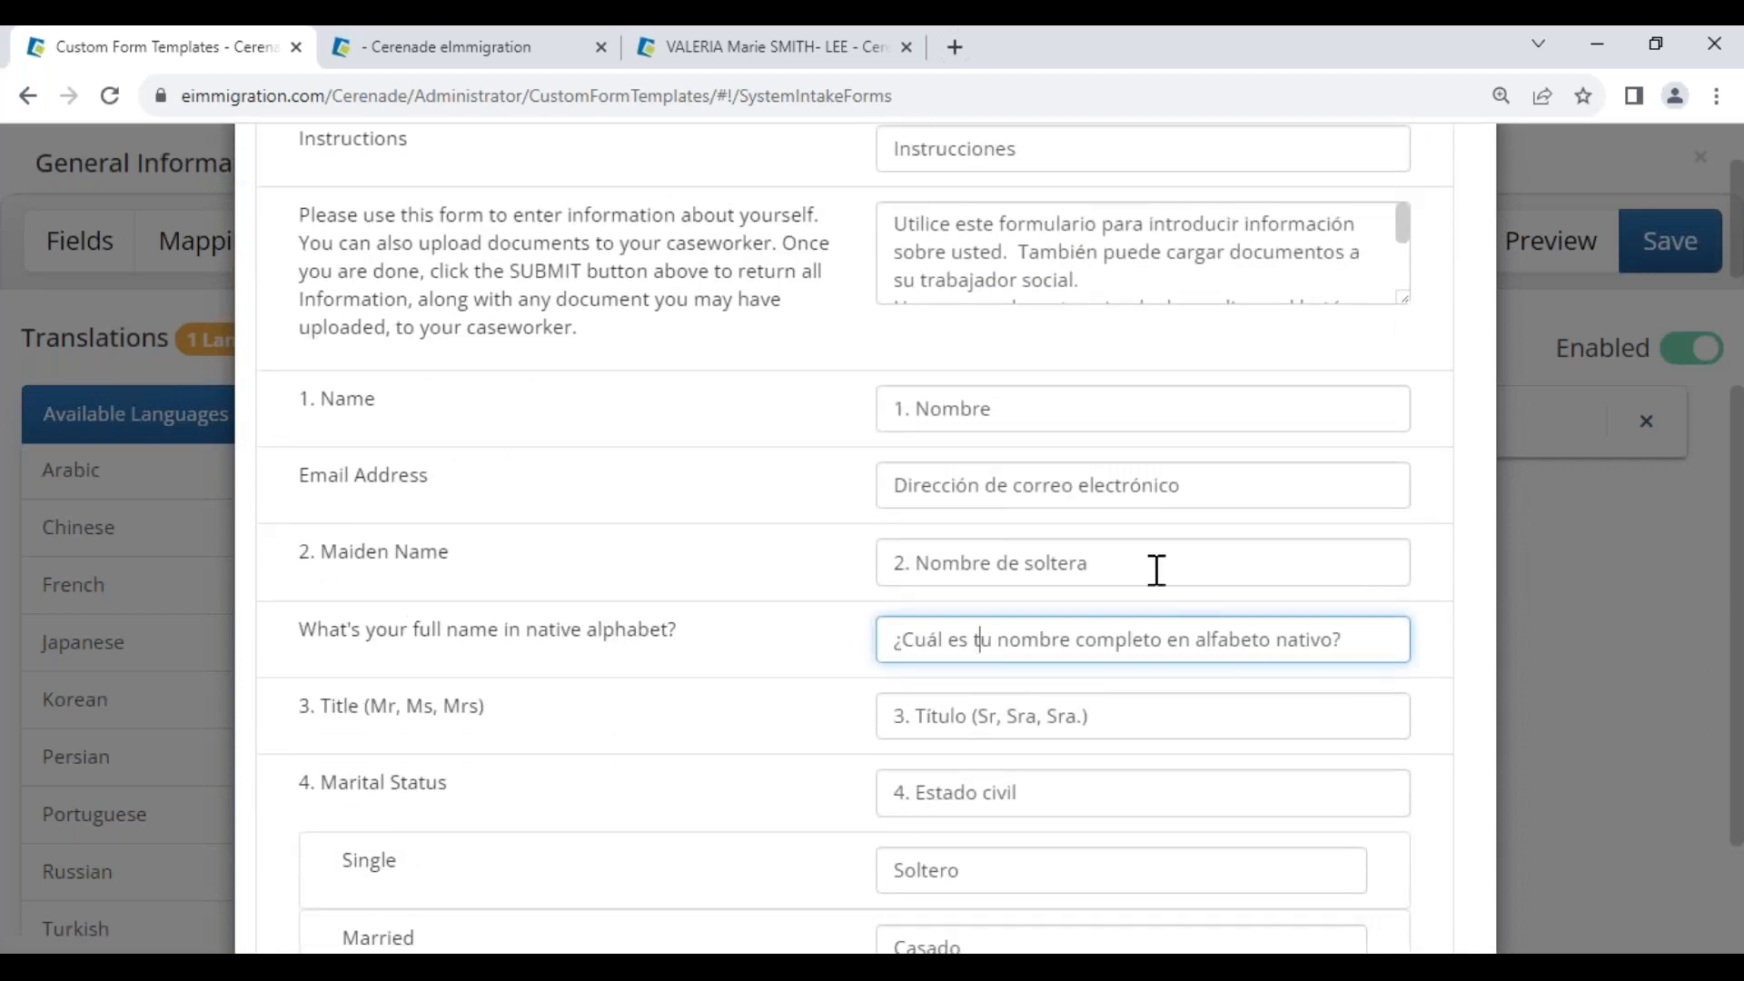
key(BackSpace)
text(s)
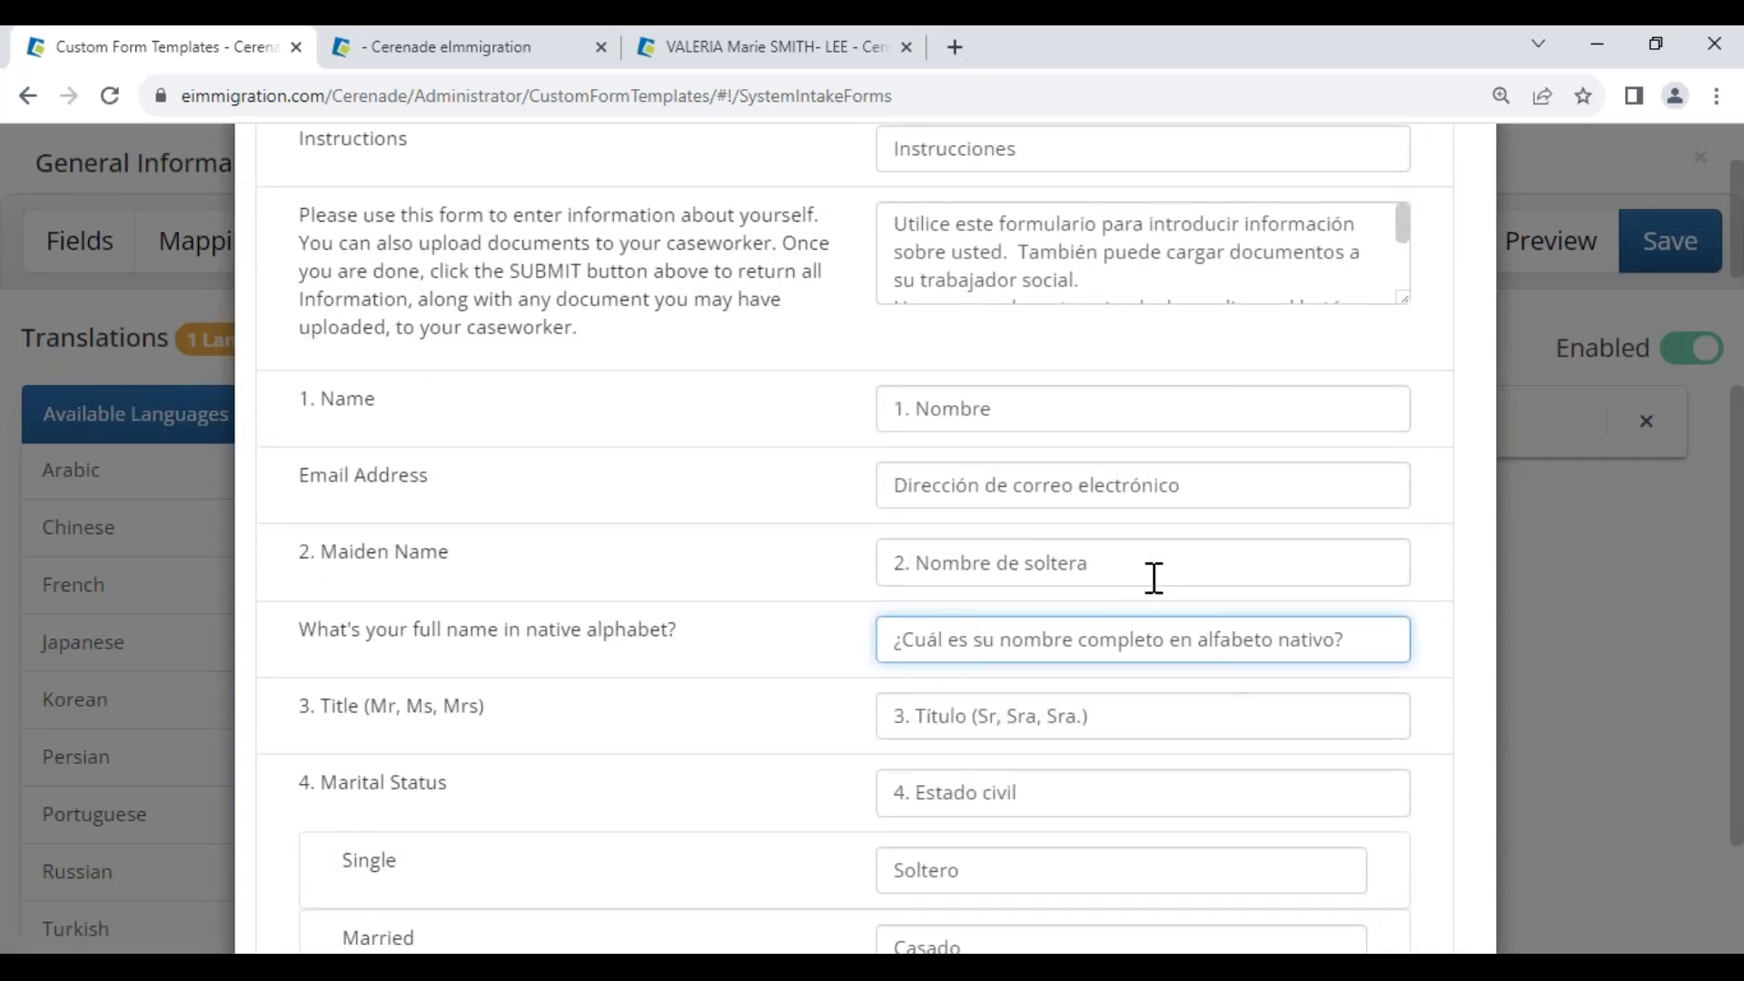
click(763, 751)
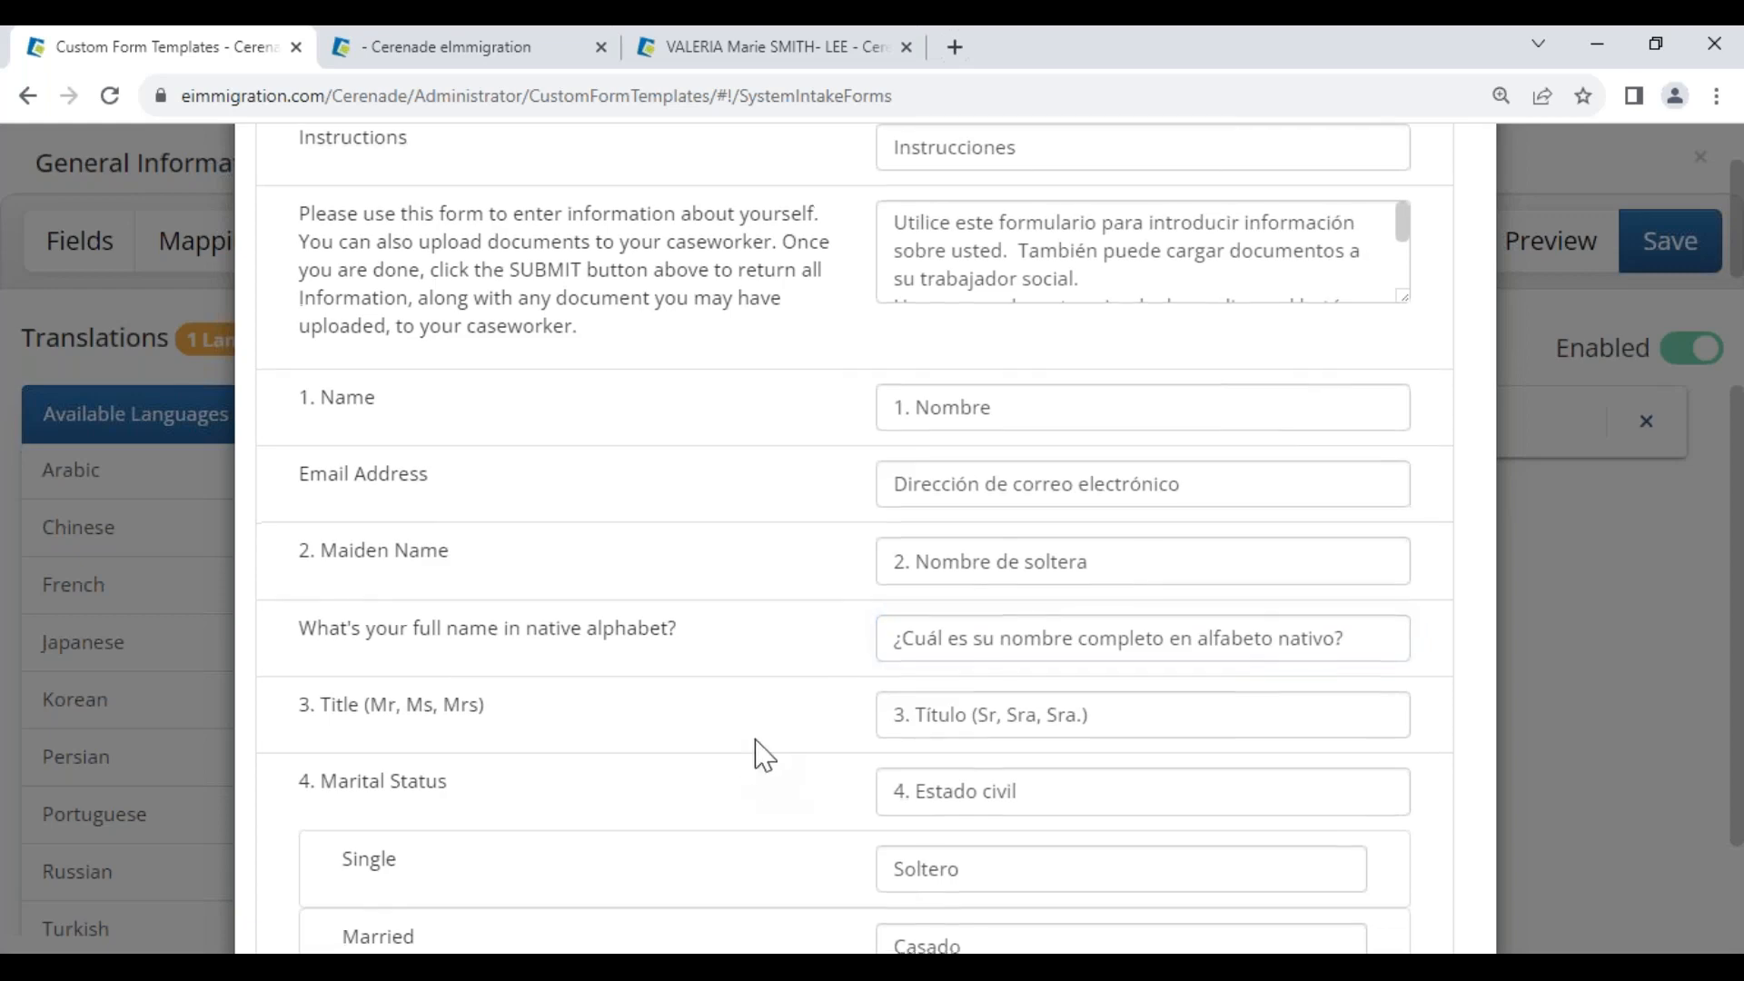
scroll(962, 681, down, 20)
scroll(962, 669, down, 15)
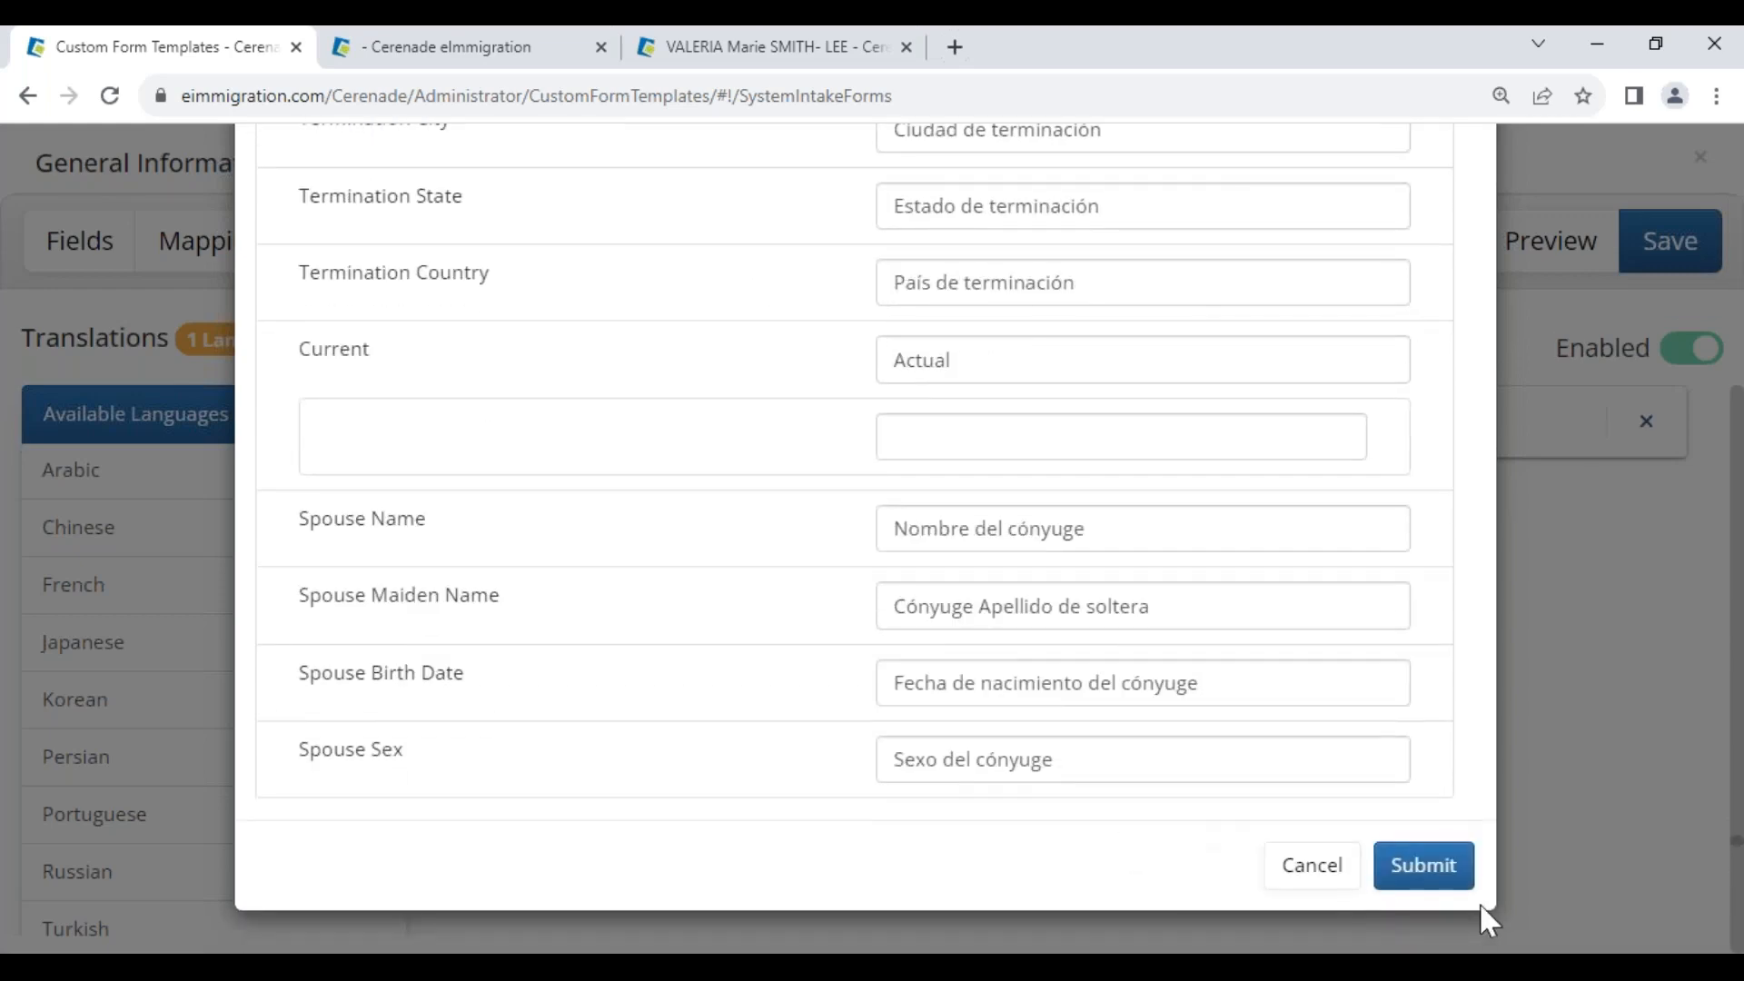
click(1427, 863)
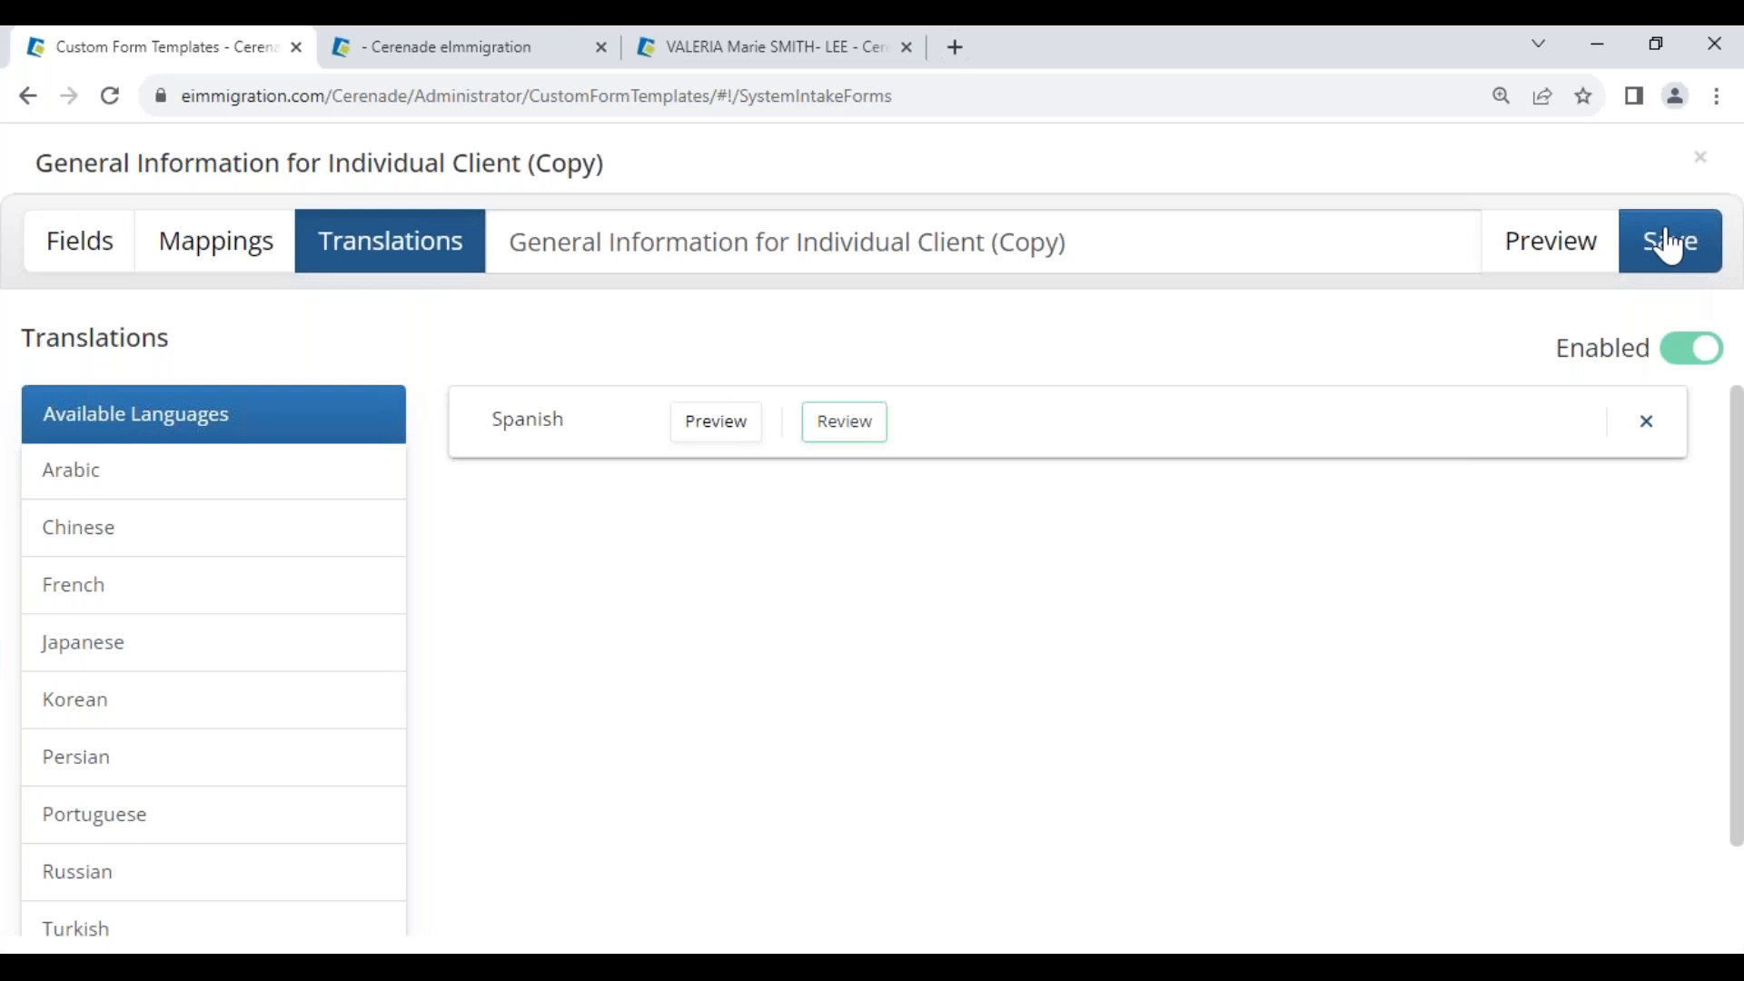
Retitle the form to 'Initial QNR', removing the stray semicolon
drag(1215, 245, 15, 164)
text(In)
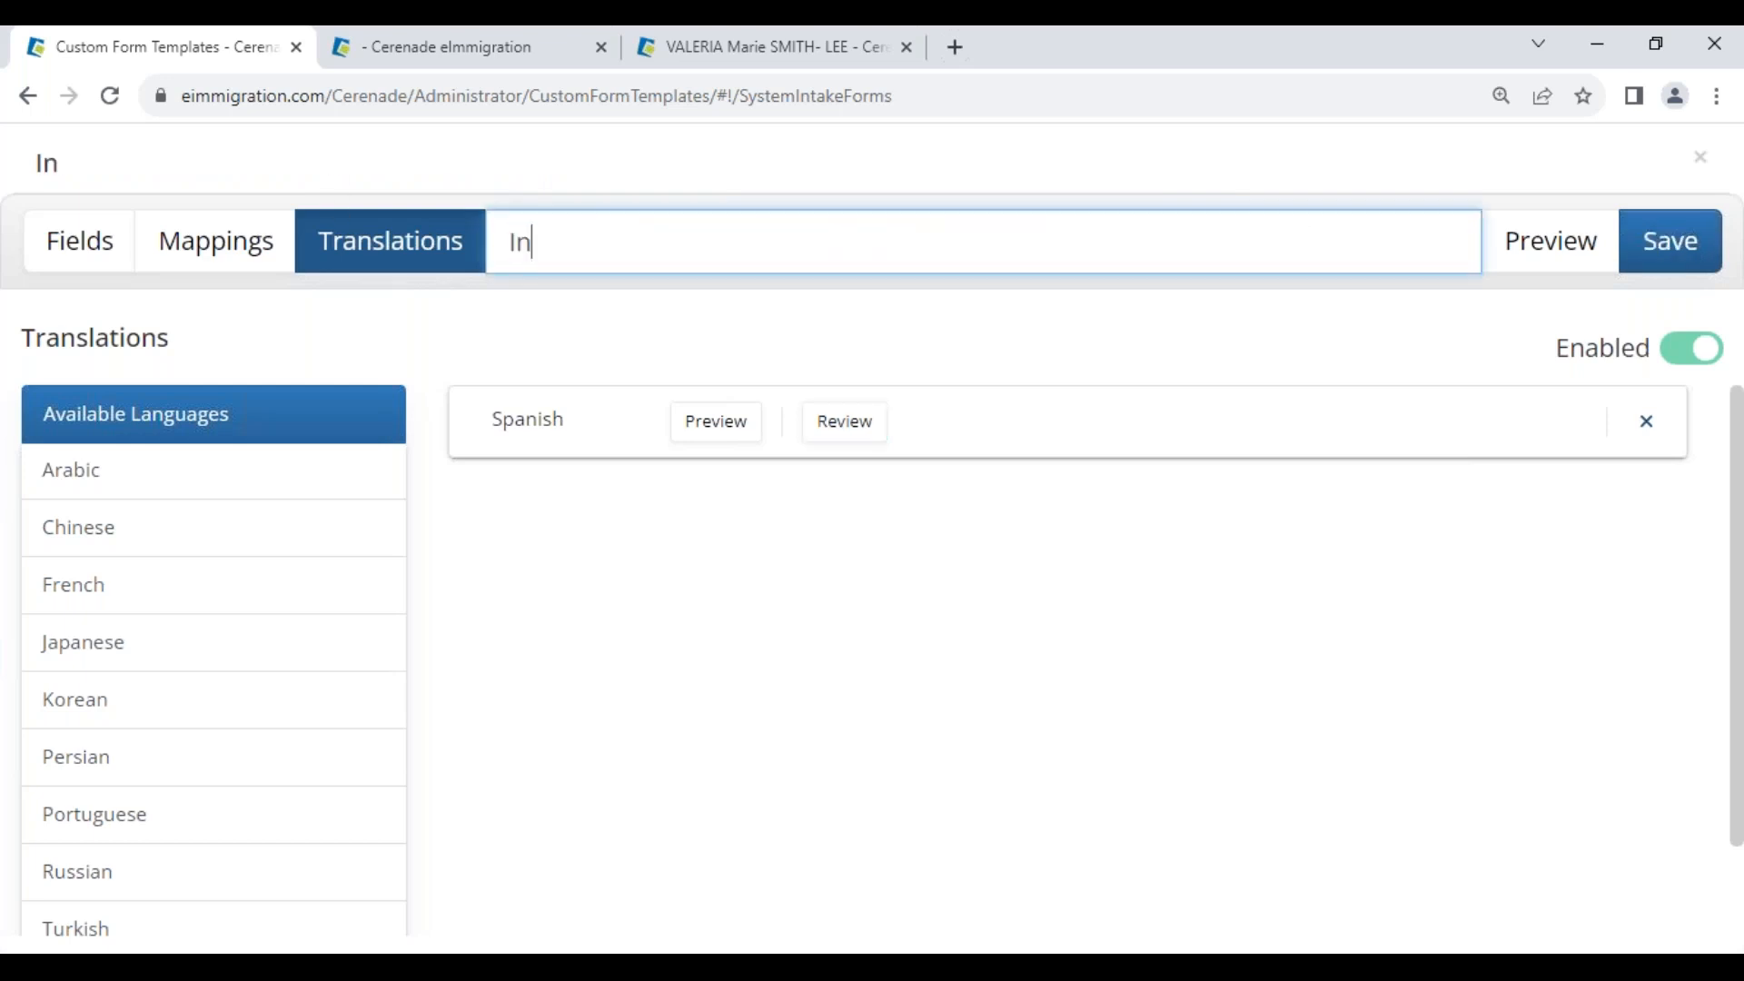
text(itial; QNR)
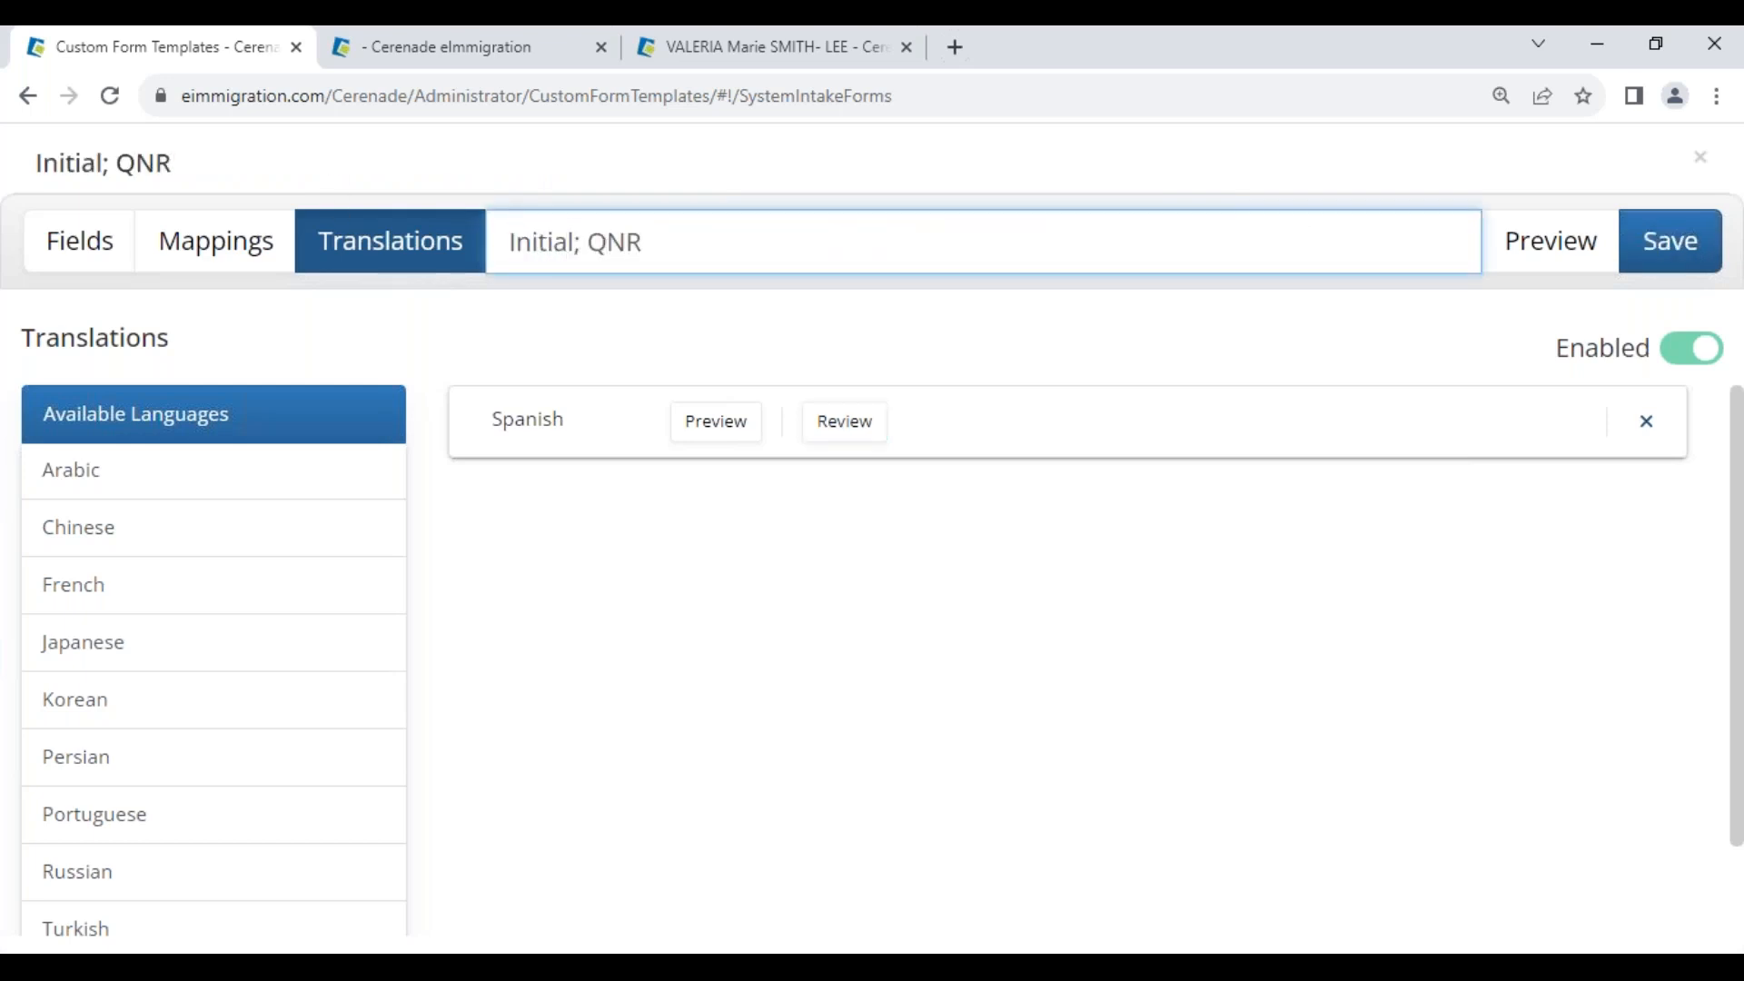
key(BackSpace)
key(BackSpace)
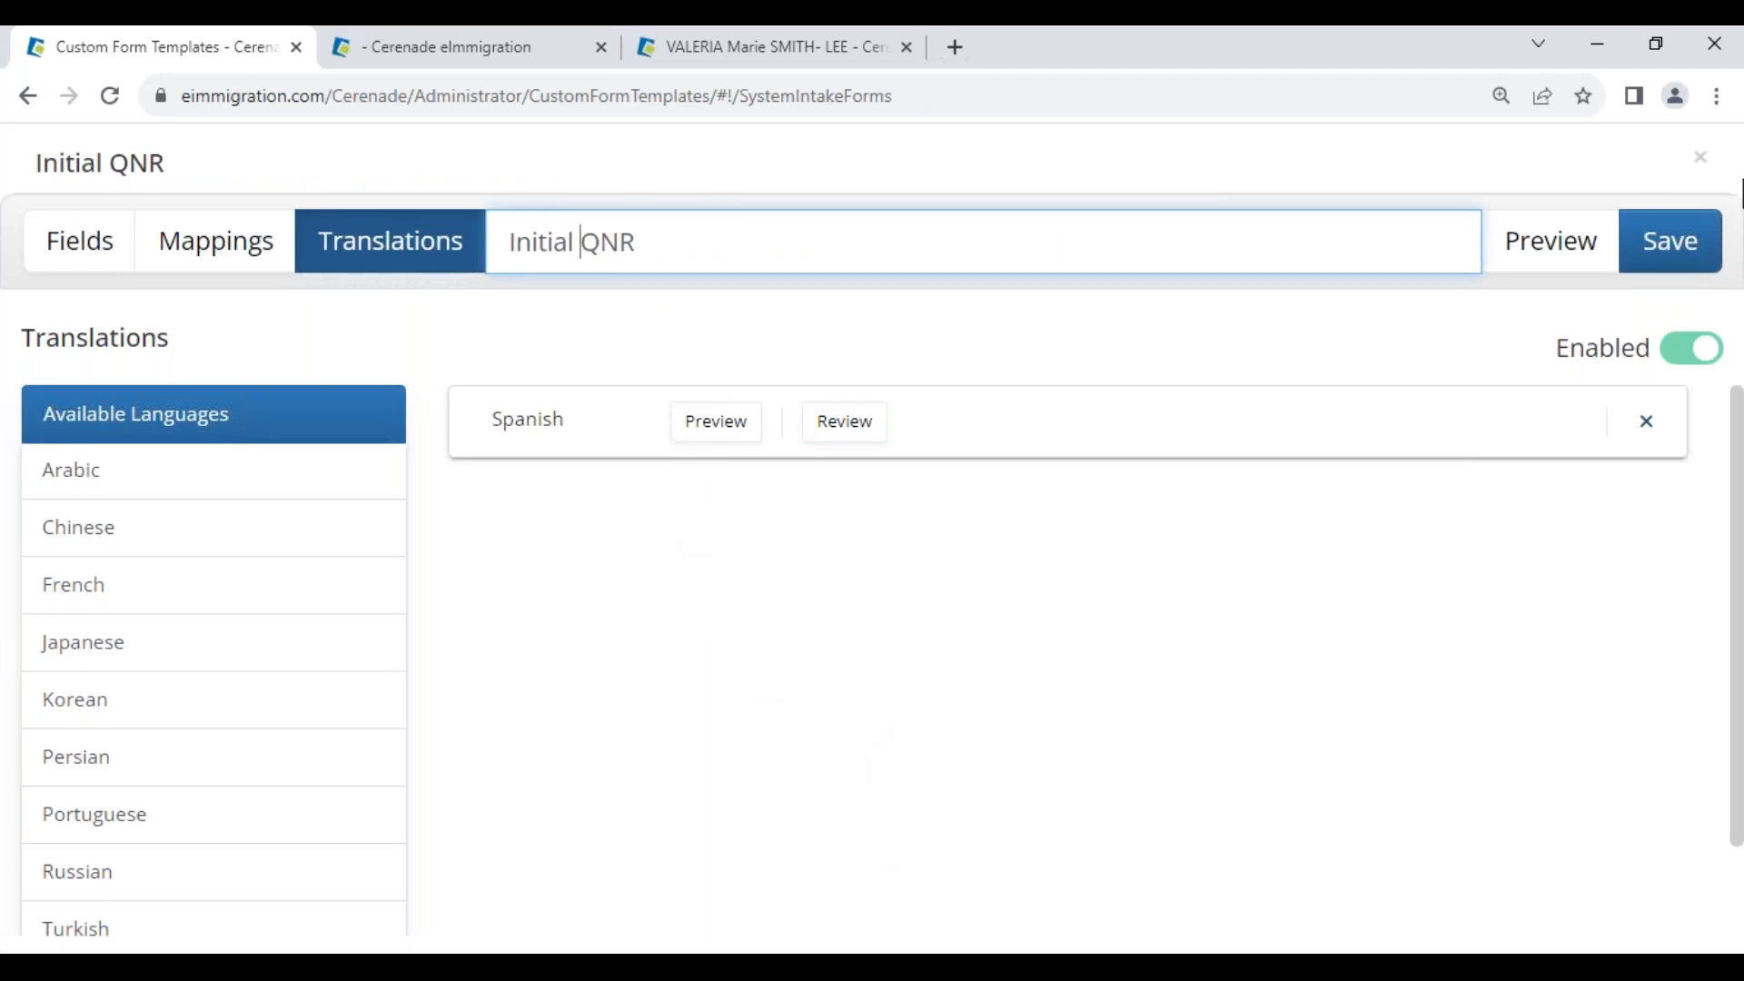
Close the form editor without saving and return to the Administrator home page
click(1700, 157)
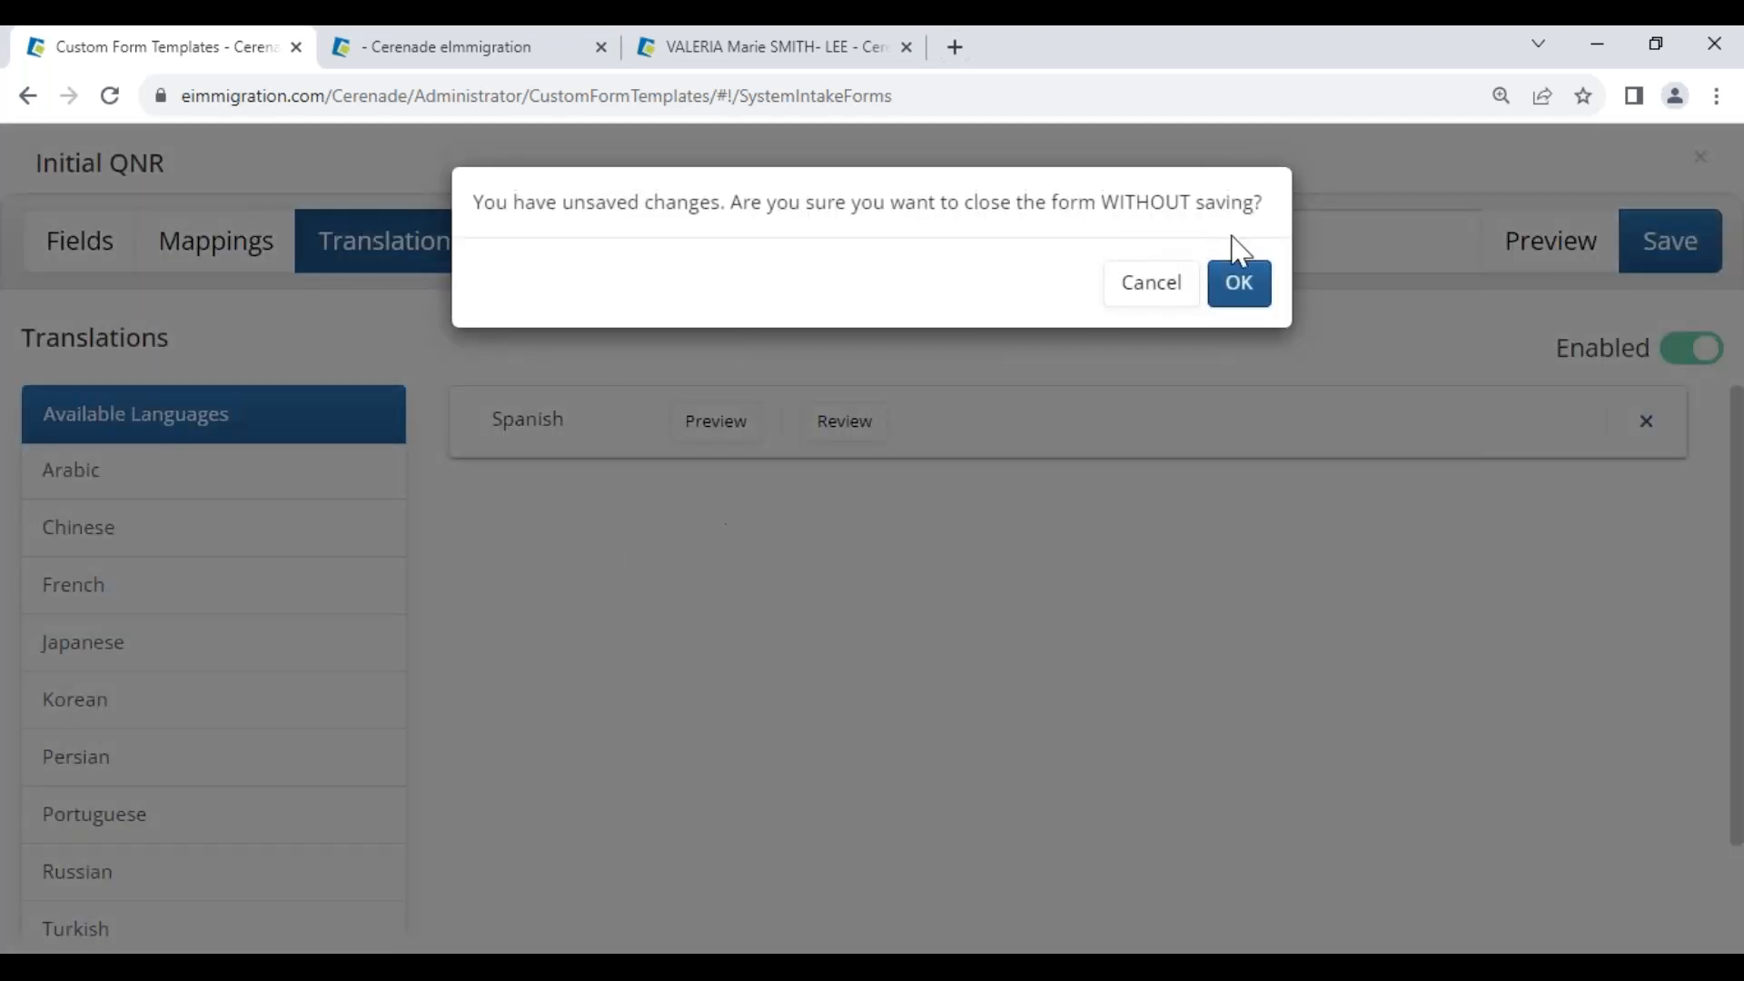
click(1233, 277)
click(82, 242)
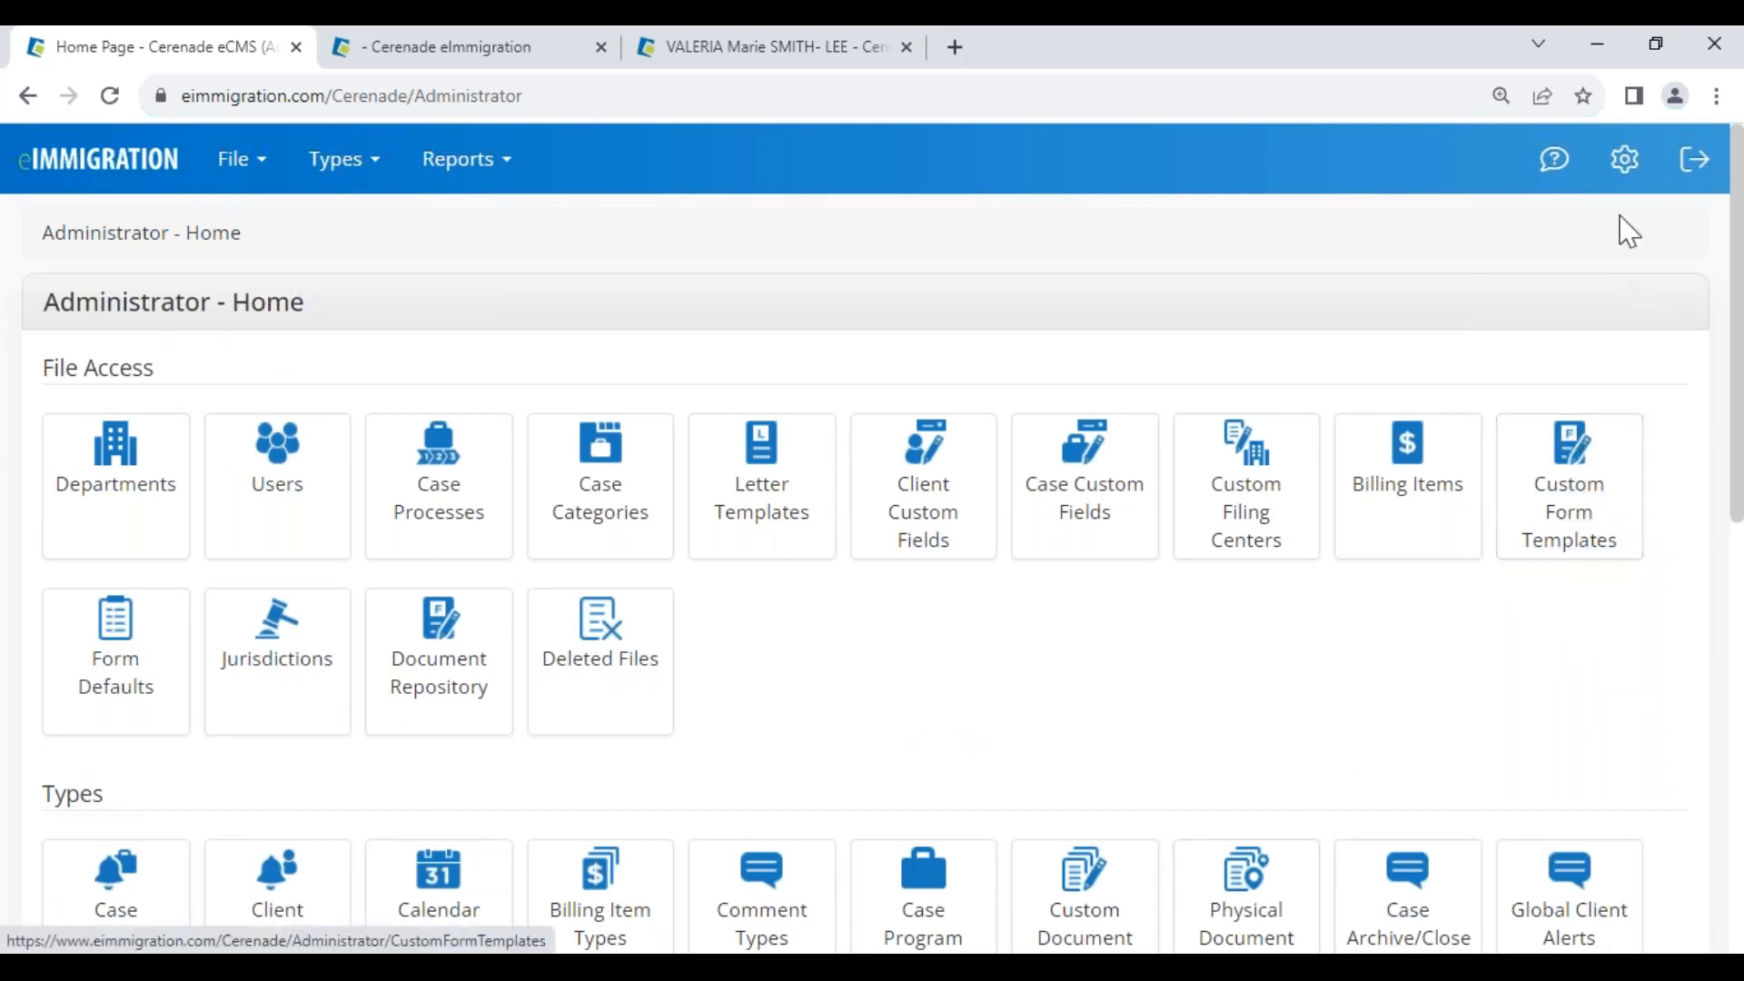
Add form defaults by searching form names for '400' and selecting the N-400 form
click(1555, 160)
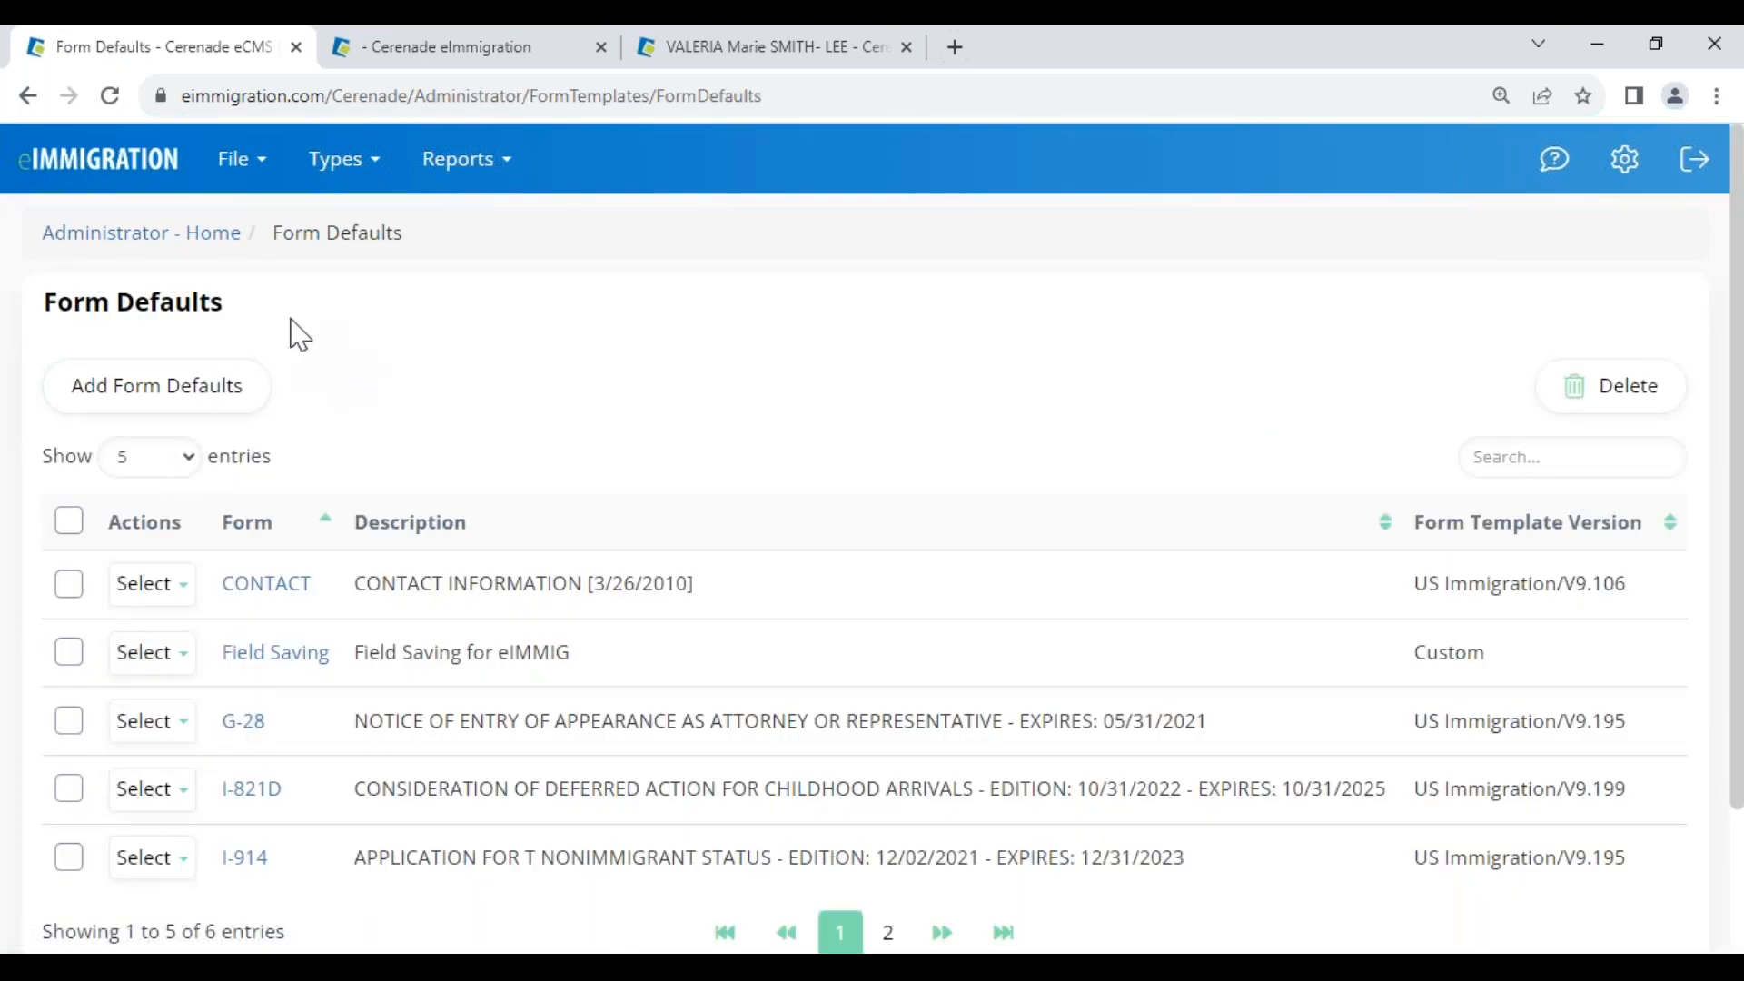
drag(44, 303, 246, 320)
click(221, 315)
click(156, 393)
text(400)
click(284, 509)
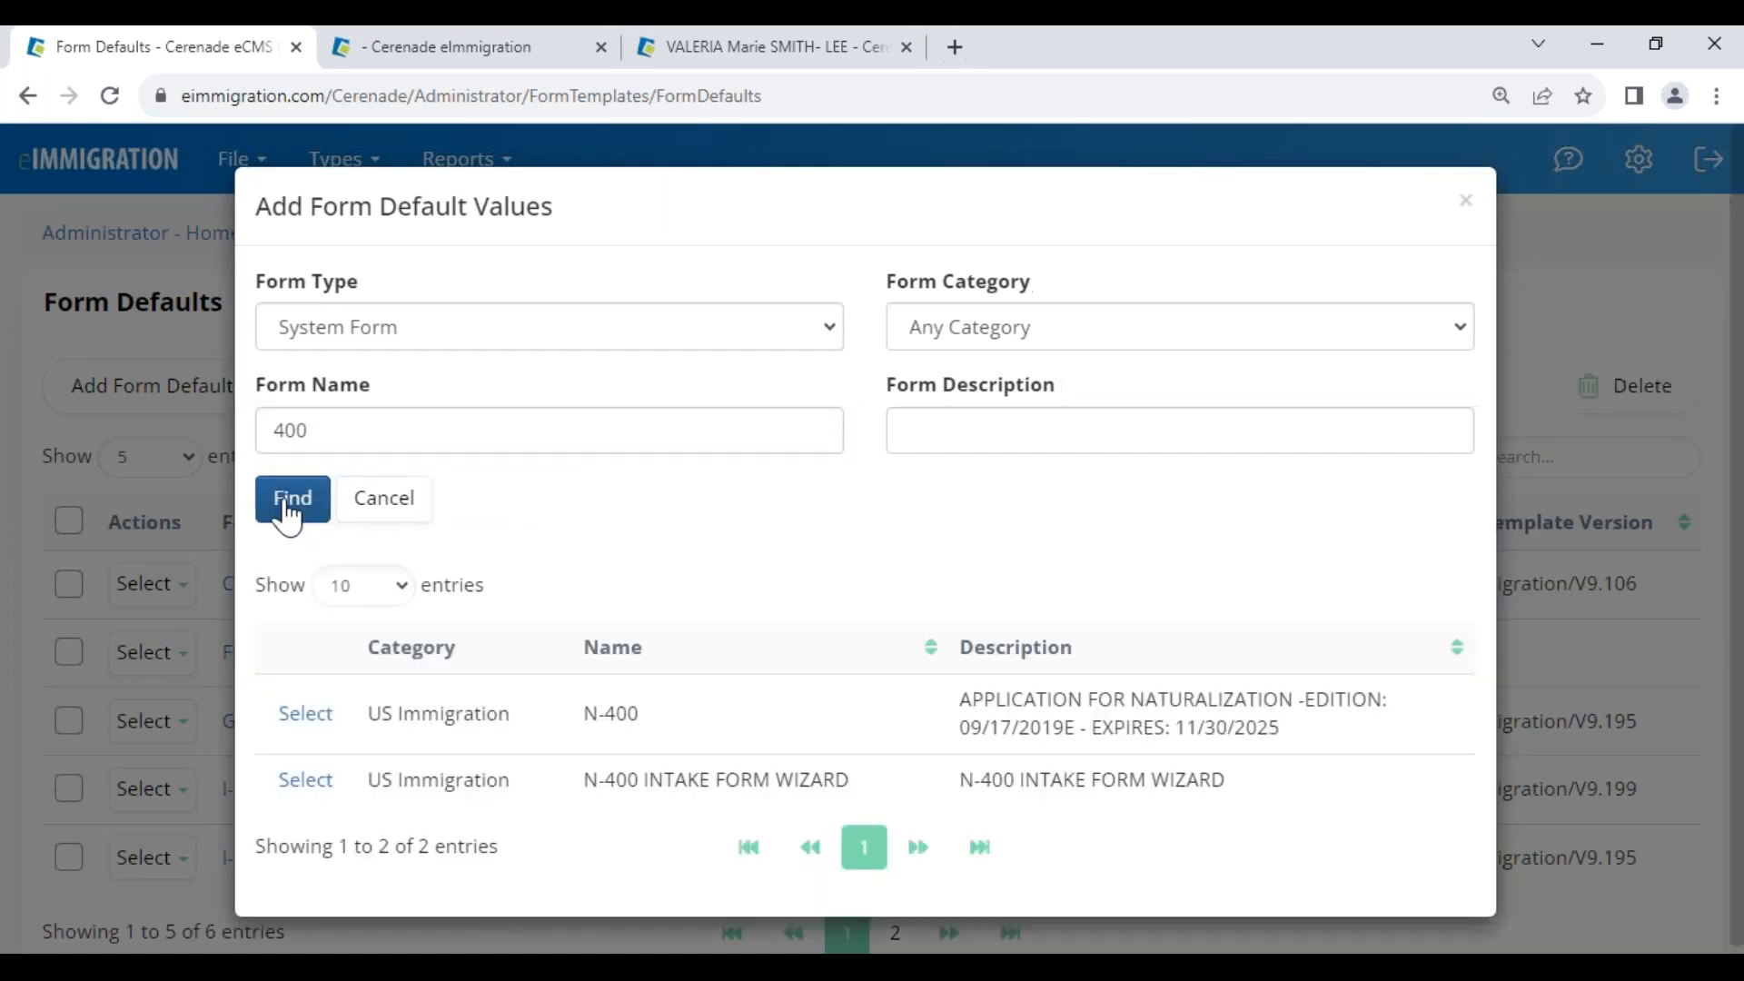
click(320, 713)
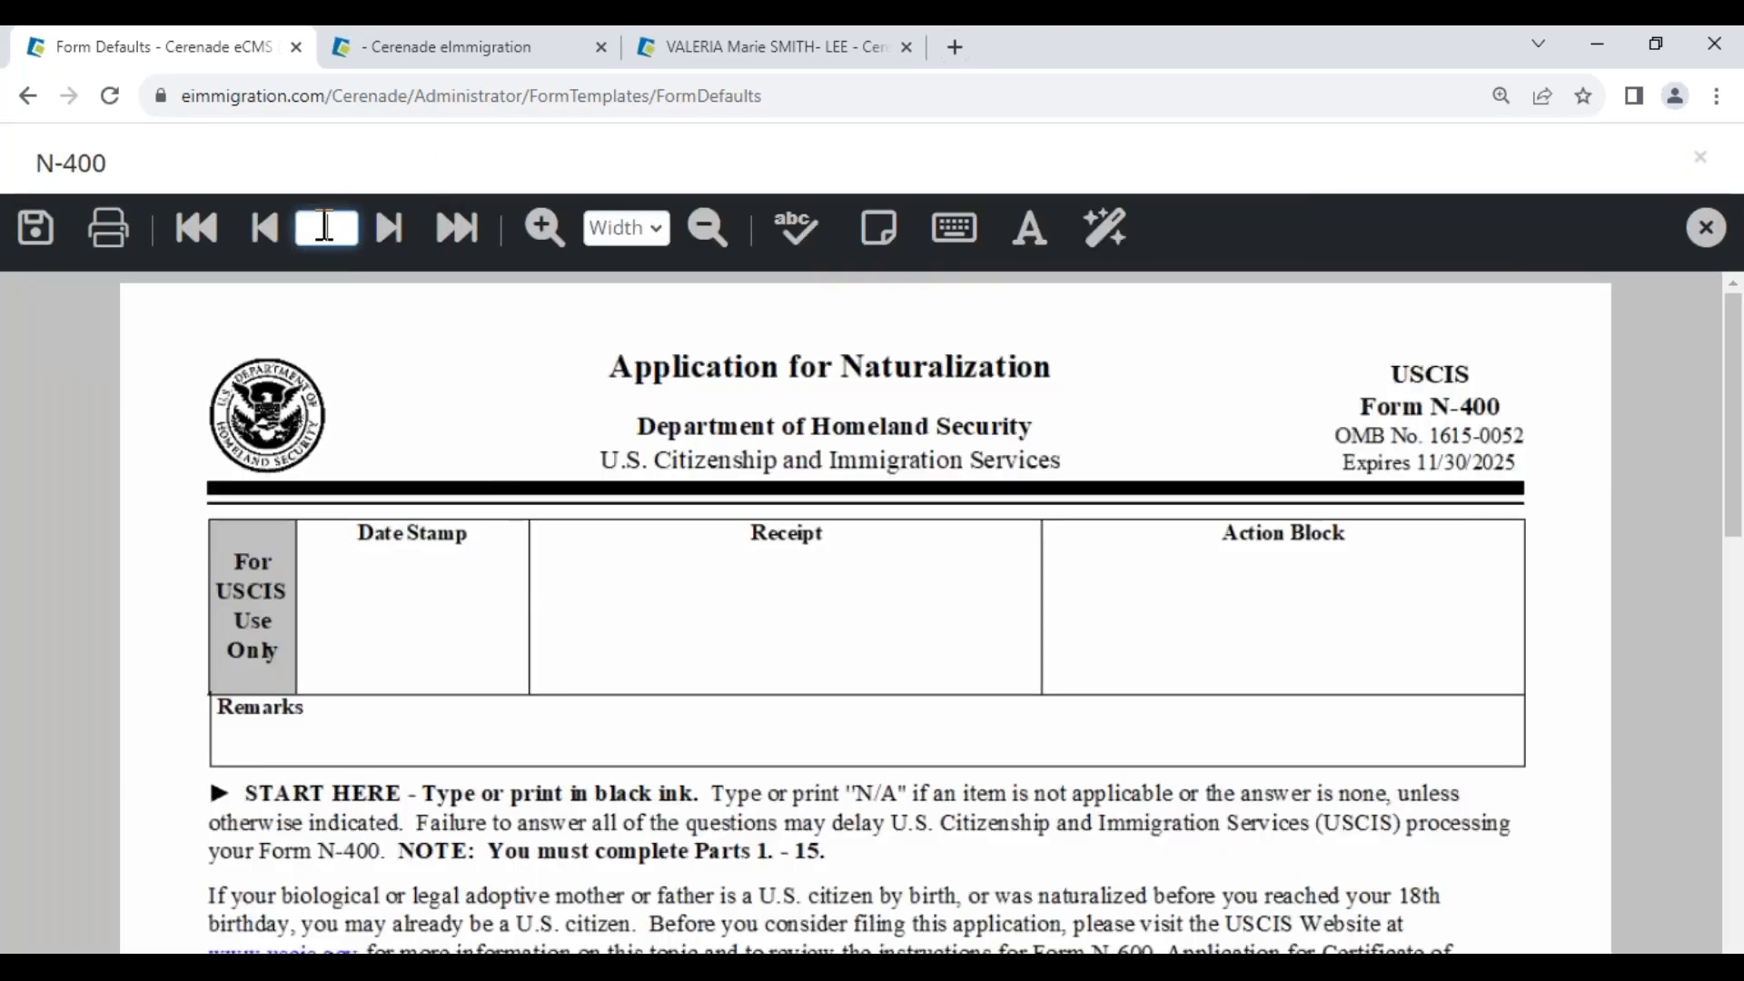
Jump to page 13 of the N-400 defaults form and scroll down
click(326, 227)
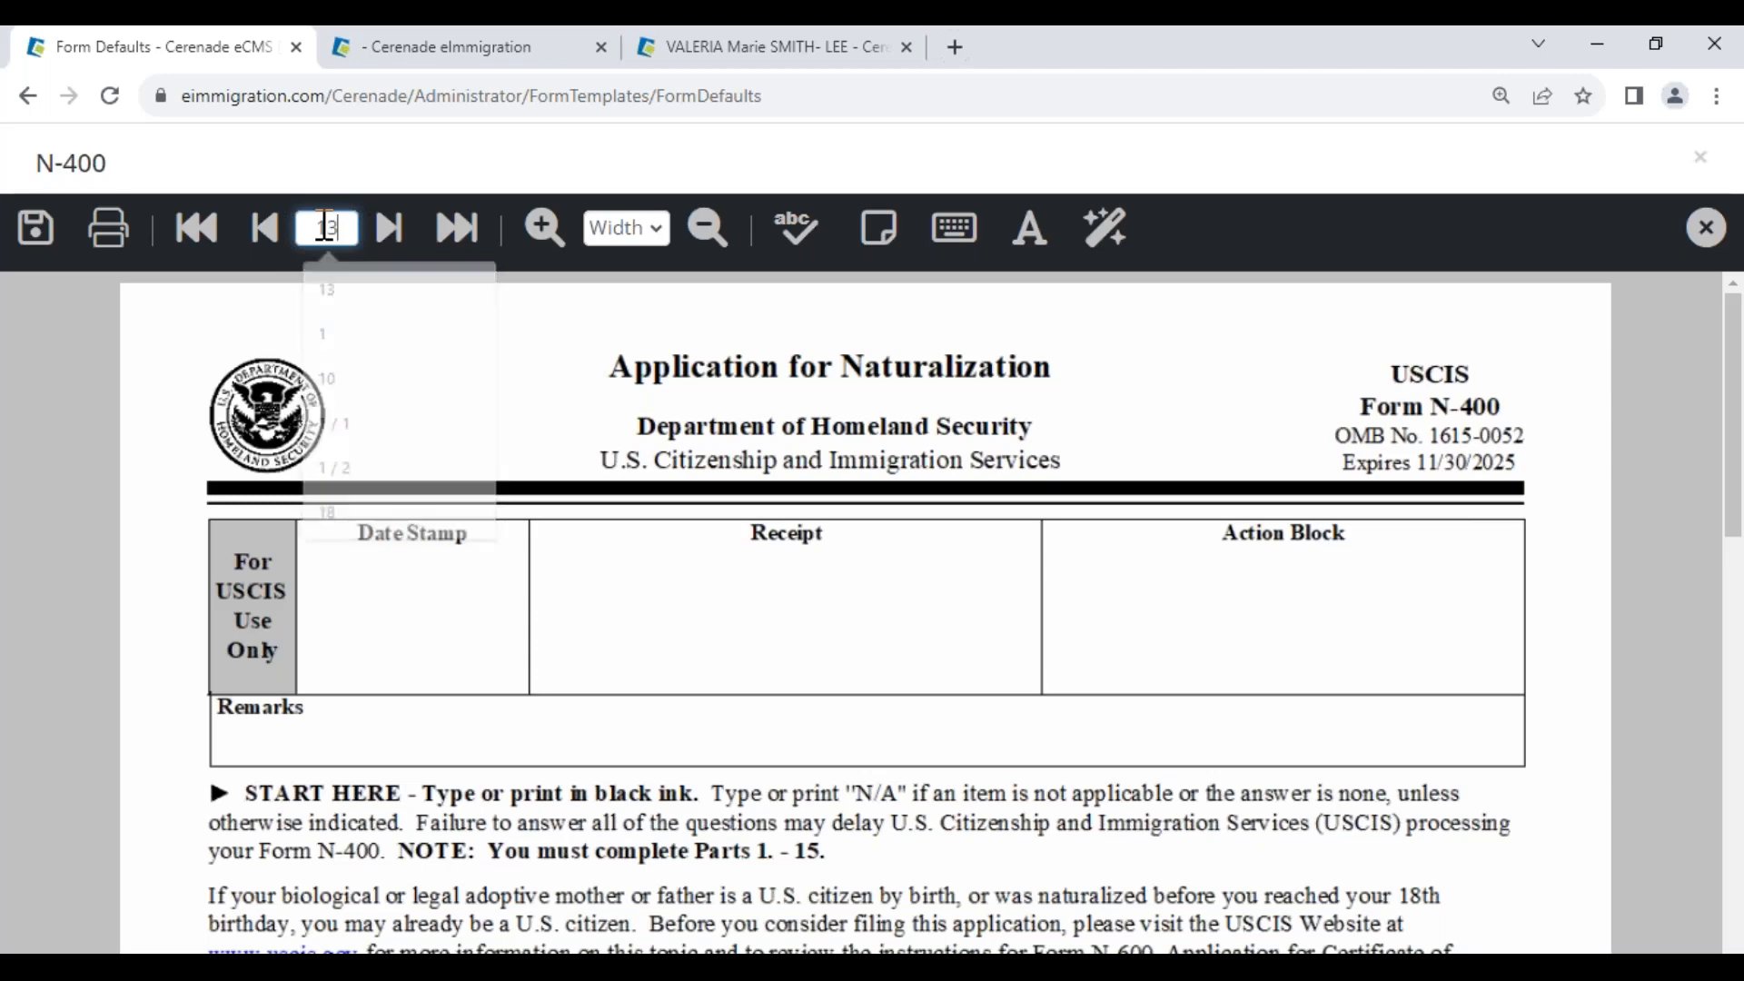
key(Return)
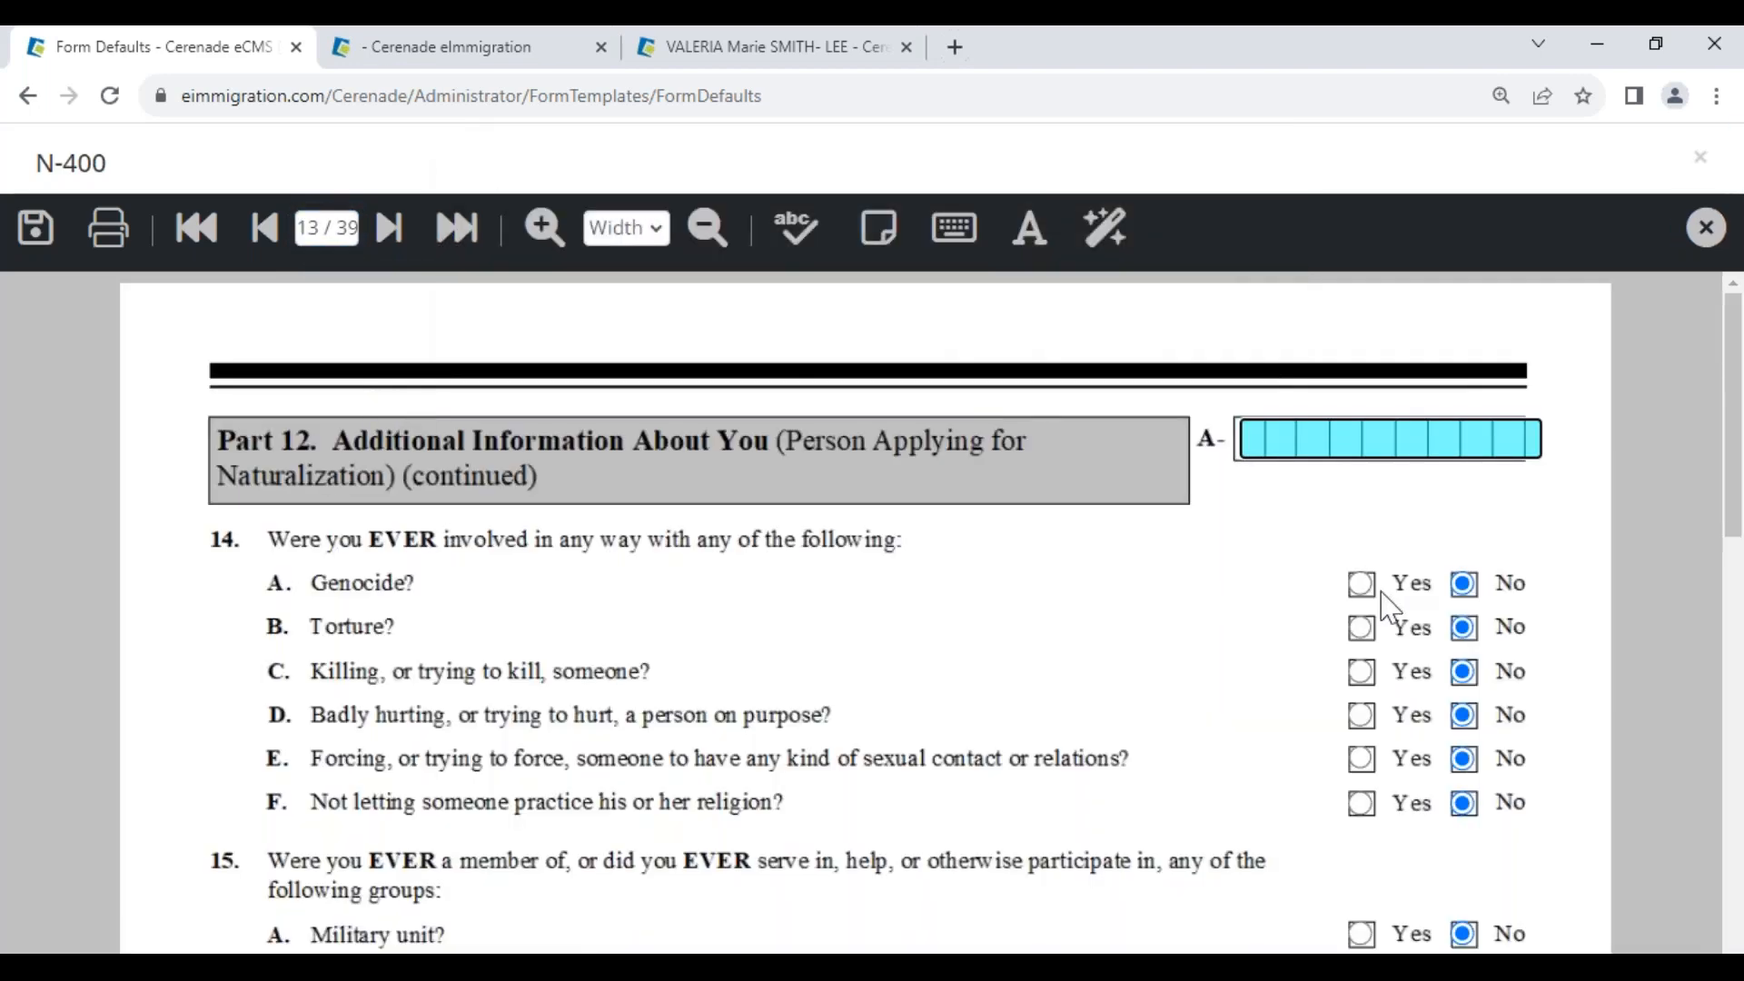
scroll(1290, 662, down, 3)
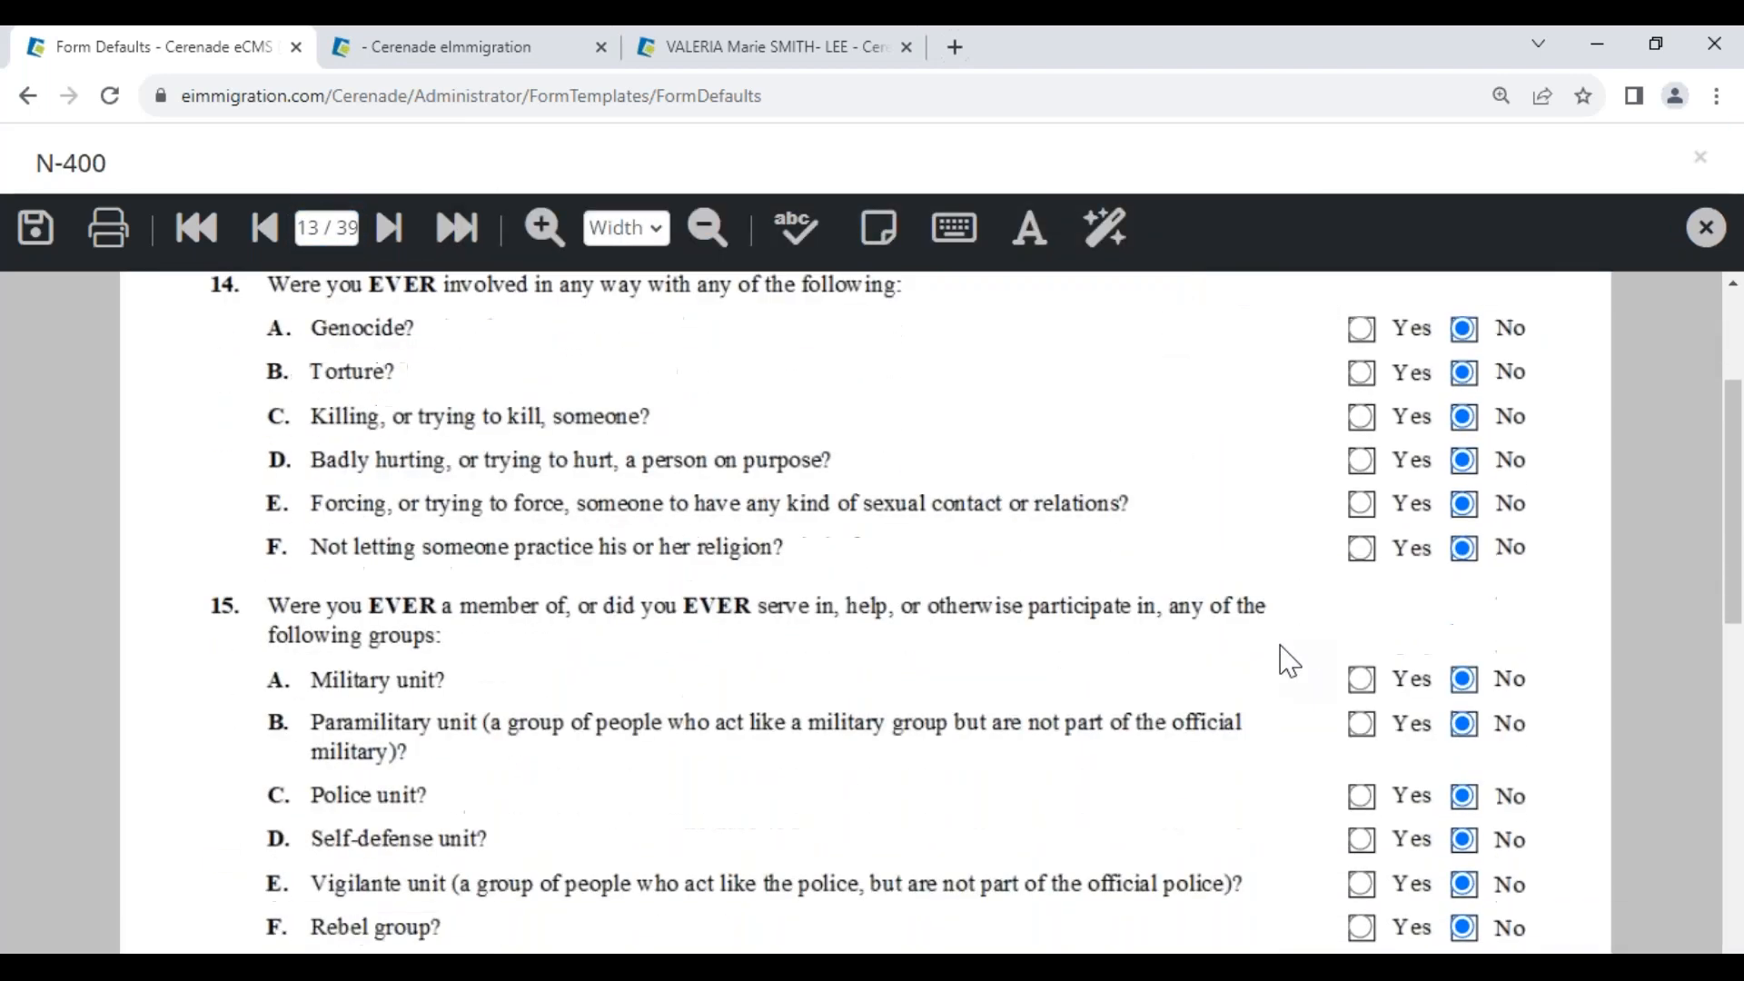
scroll(1298, 598, down, 11)
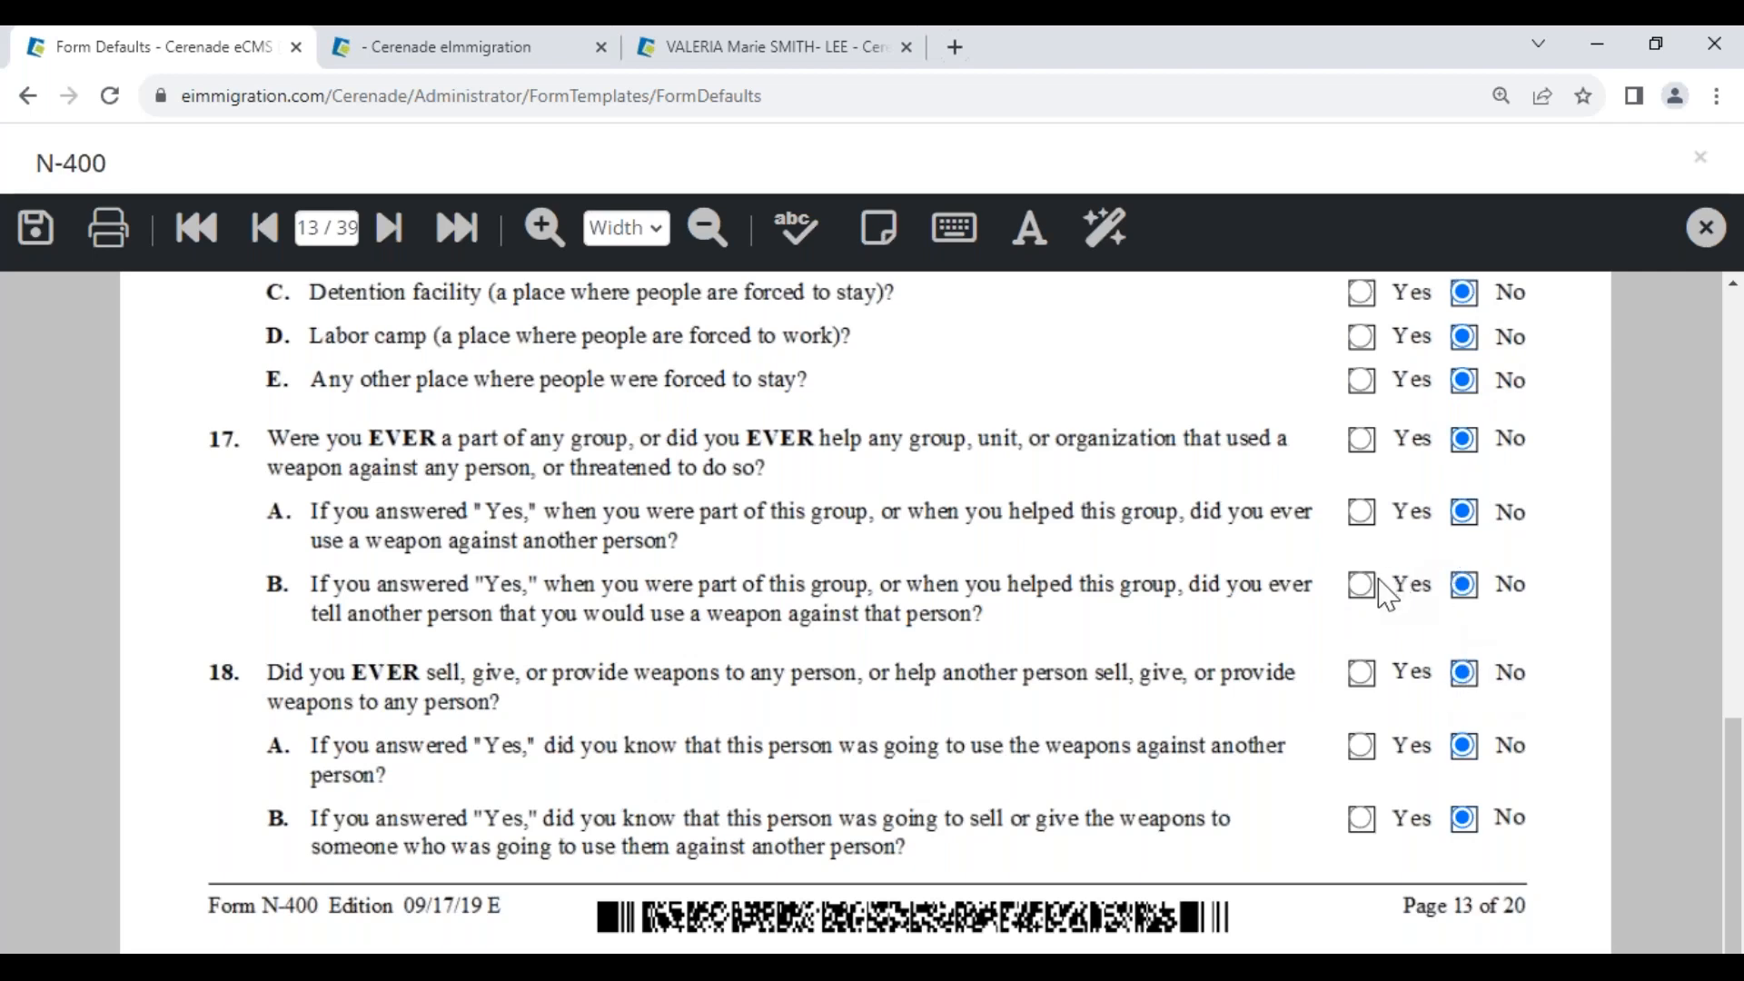
Toggle questions 18 and 18A to Yes, then back to No
click(1362, 673)
click(1362, 748)
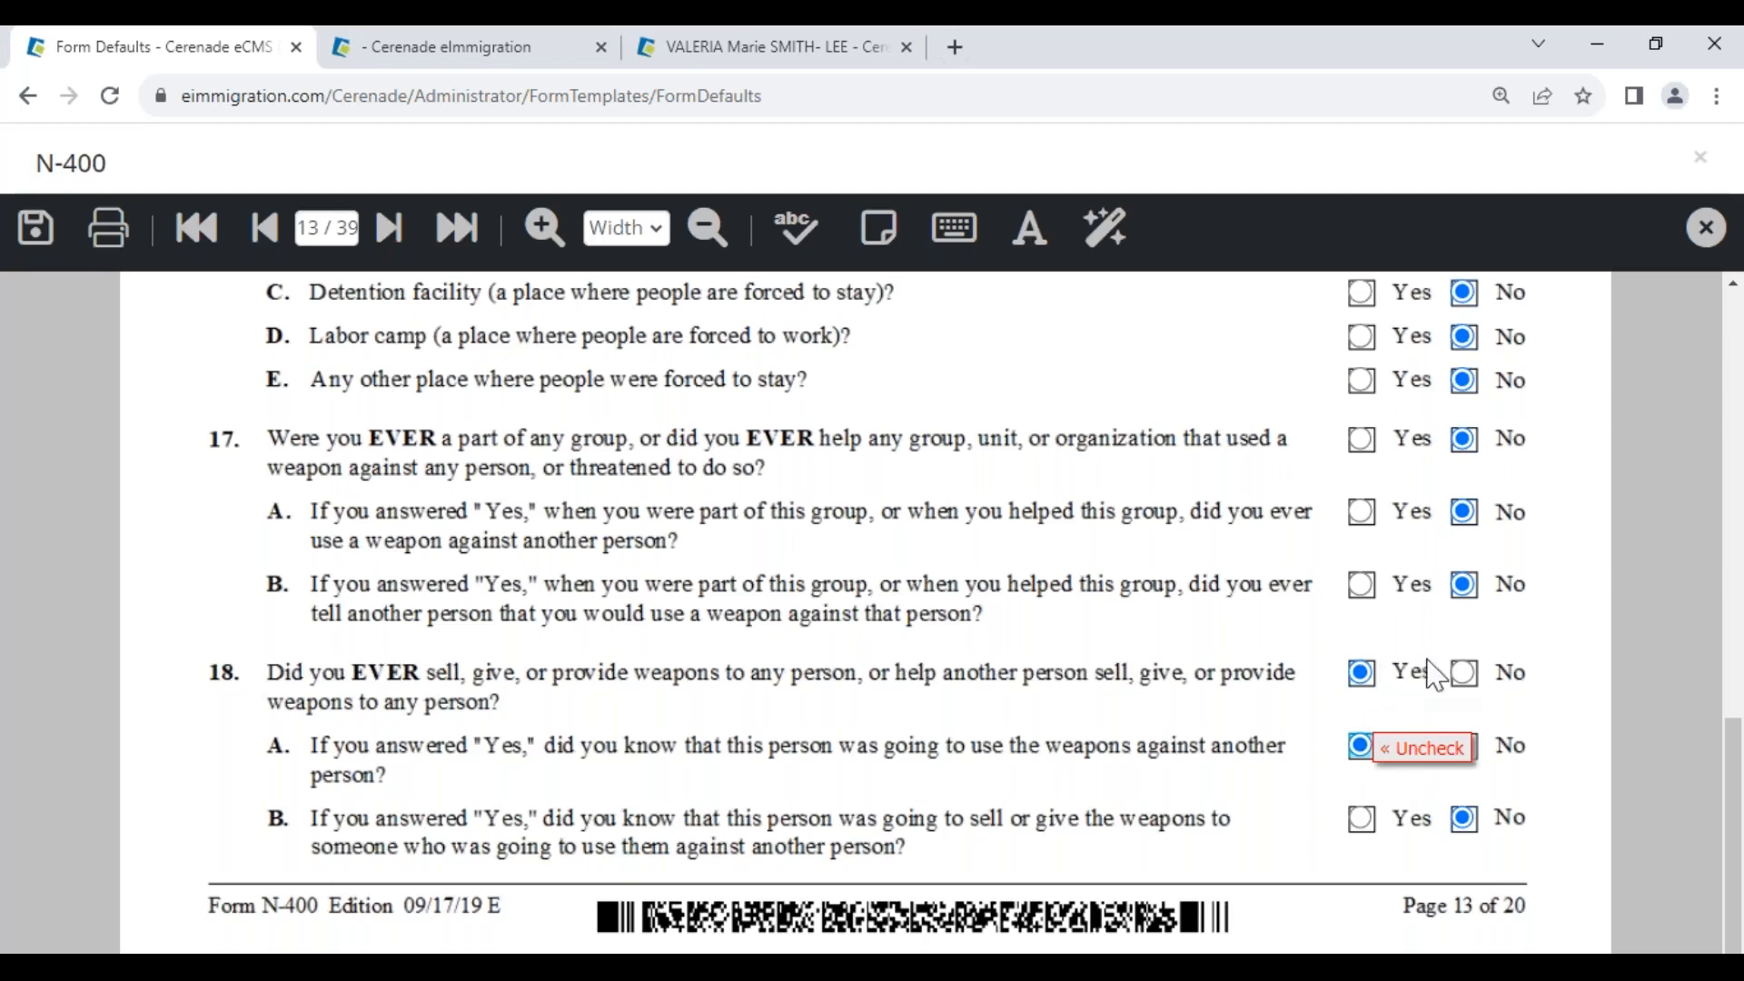
click(1465, 673)
click(1464, 746)
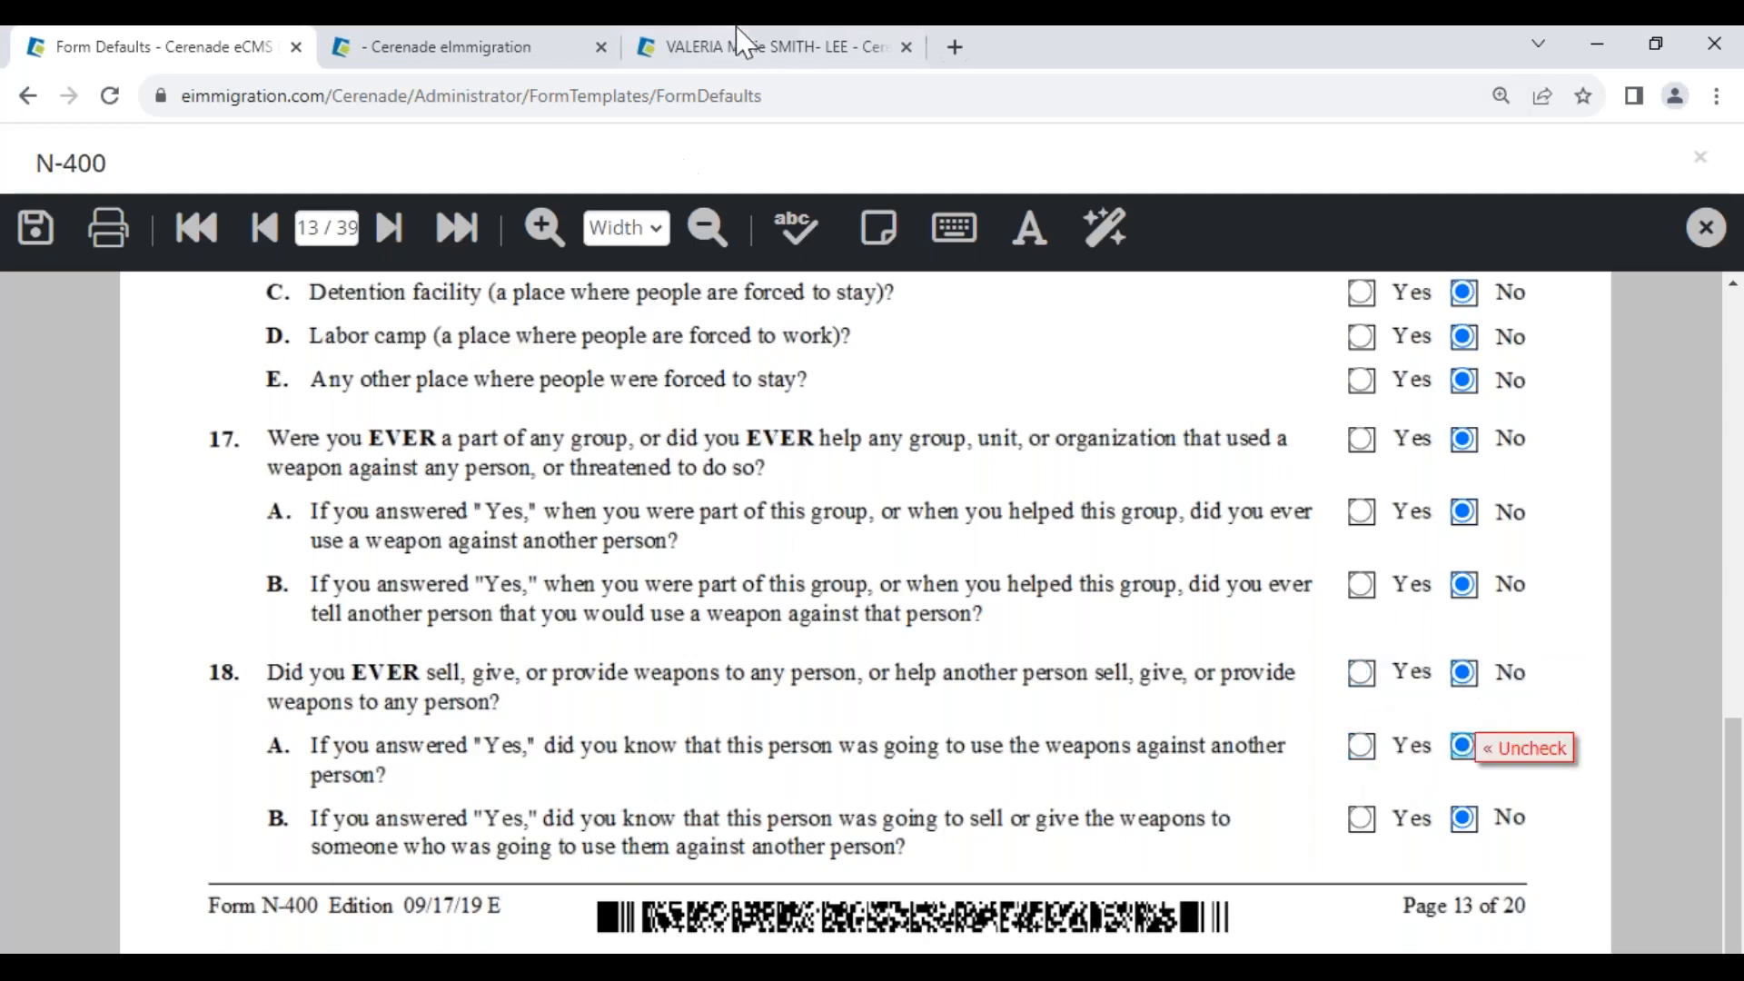
click(748, 48)
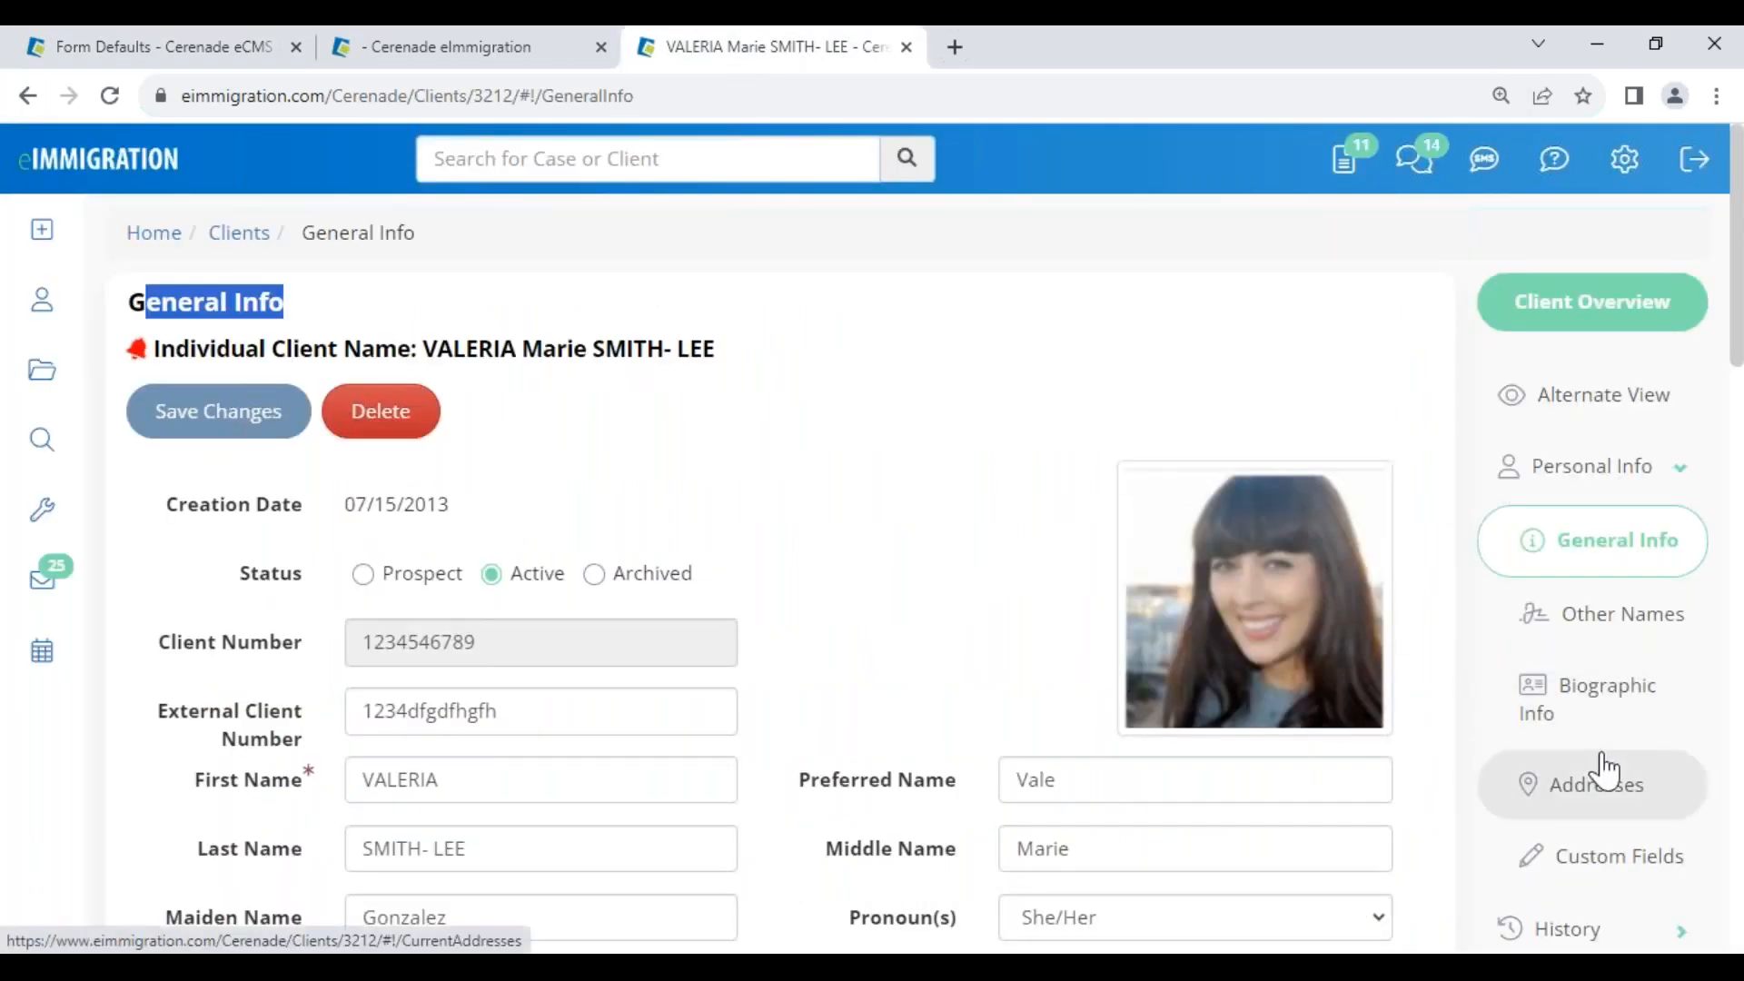
scroll(1605, 771, down, 5)
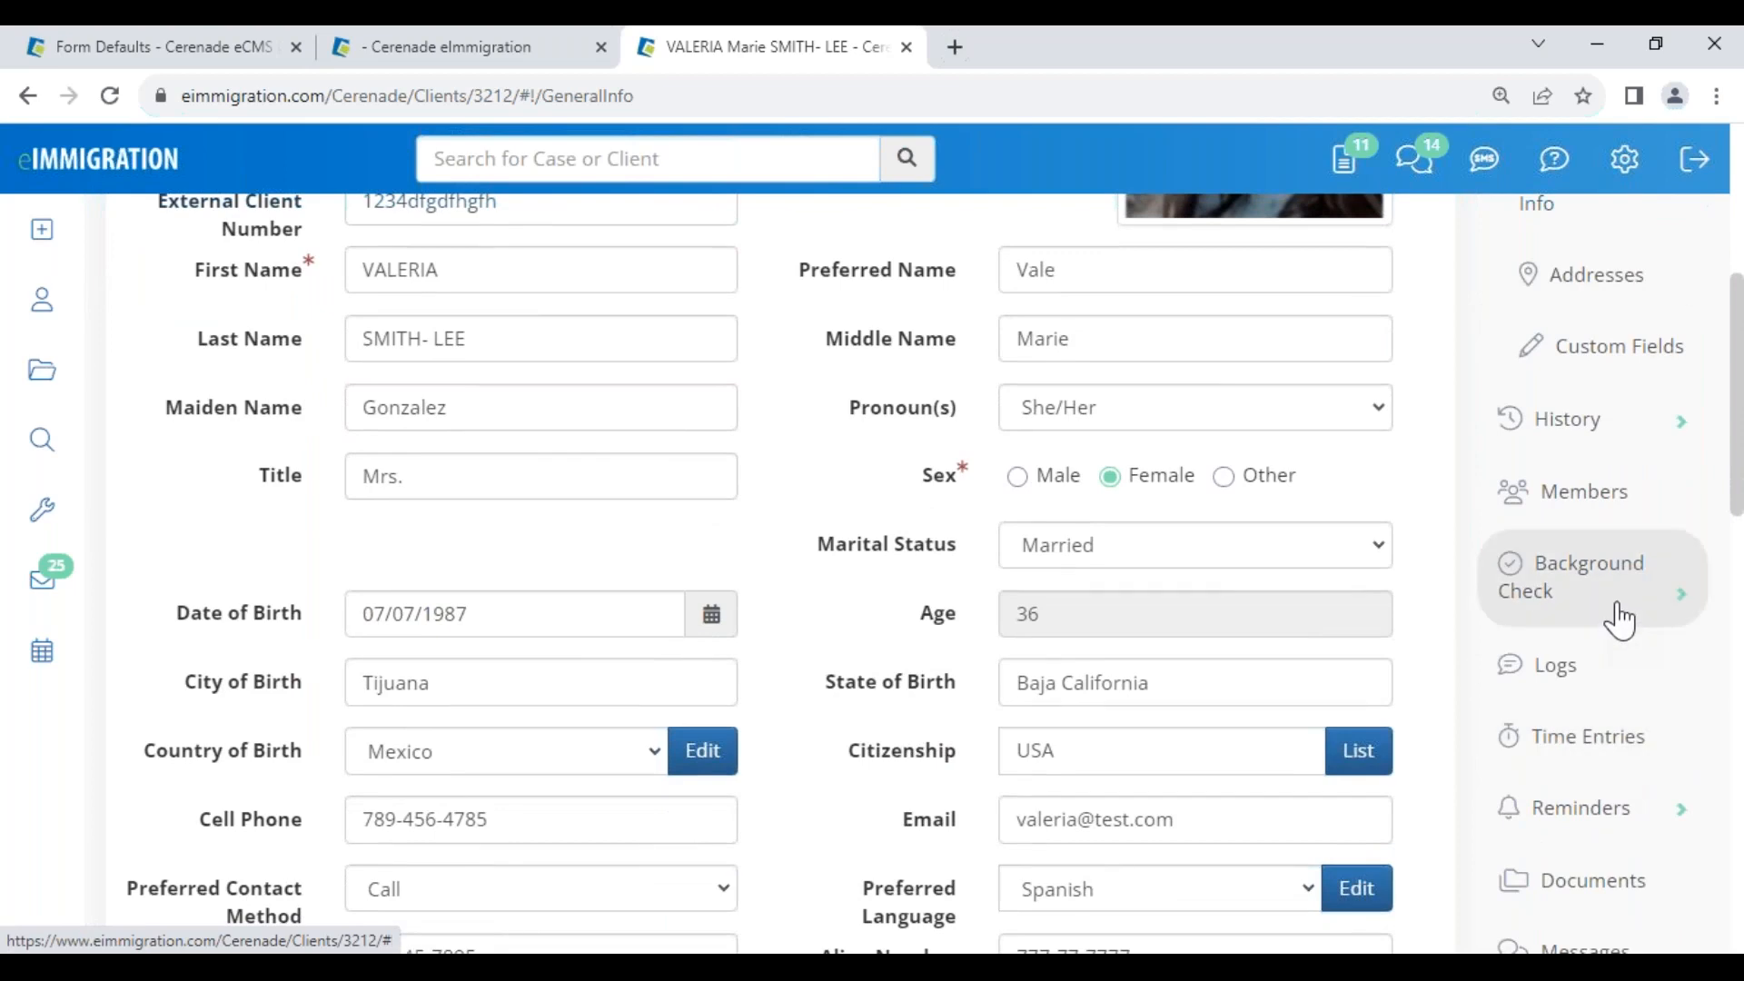
click(1619, 621)
scroll(1620, 615, down, 3)
click(1584, 288)
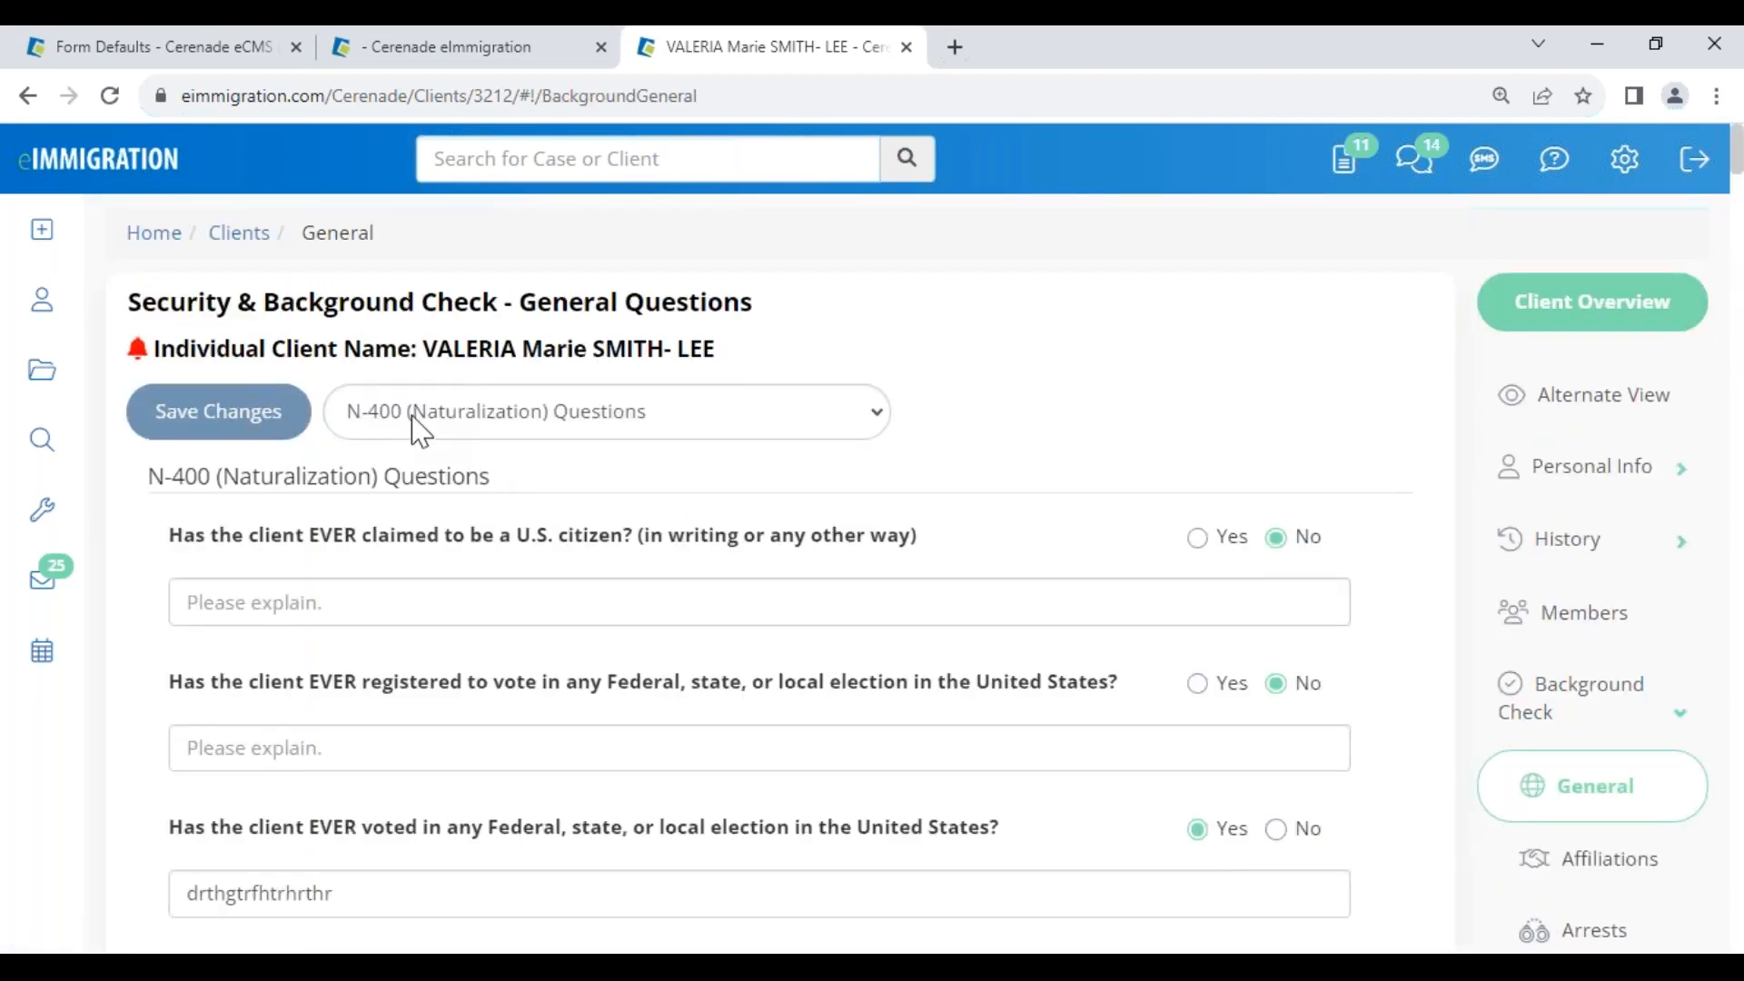
drag(1236, 833, 1218, 833)
click(186, 49)
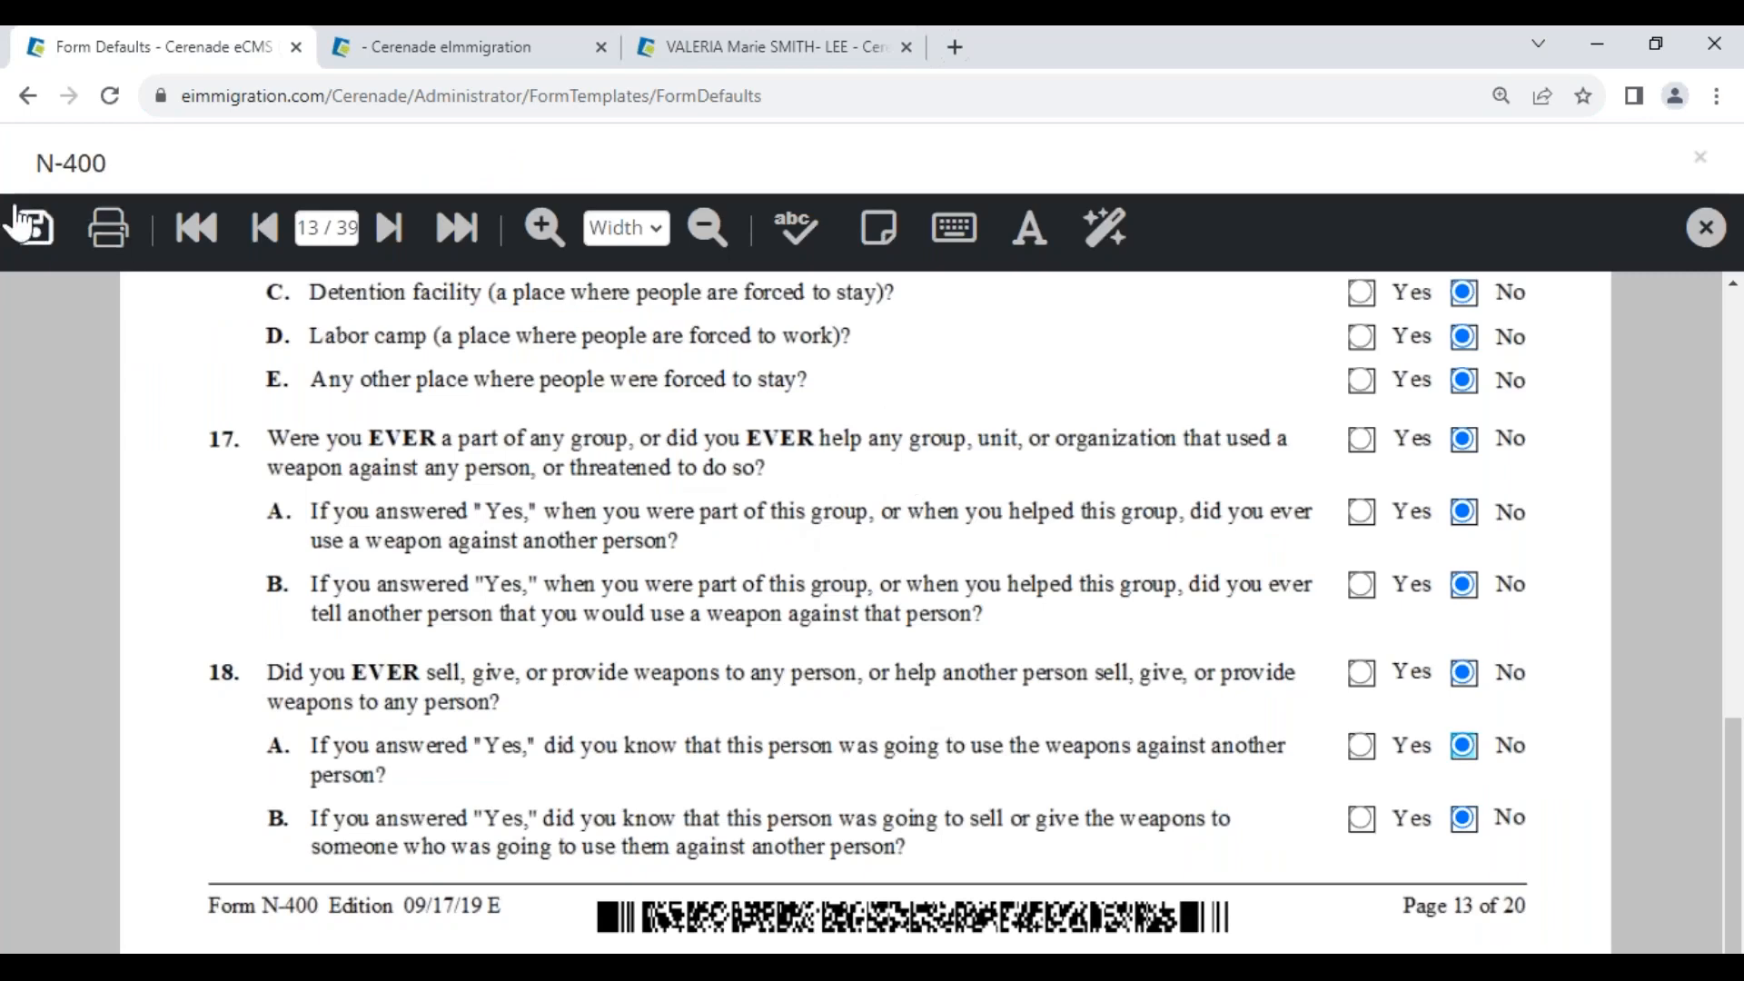
Close the N-400 form viewer and go back to the Administrator Home page
click(1705, 228)
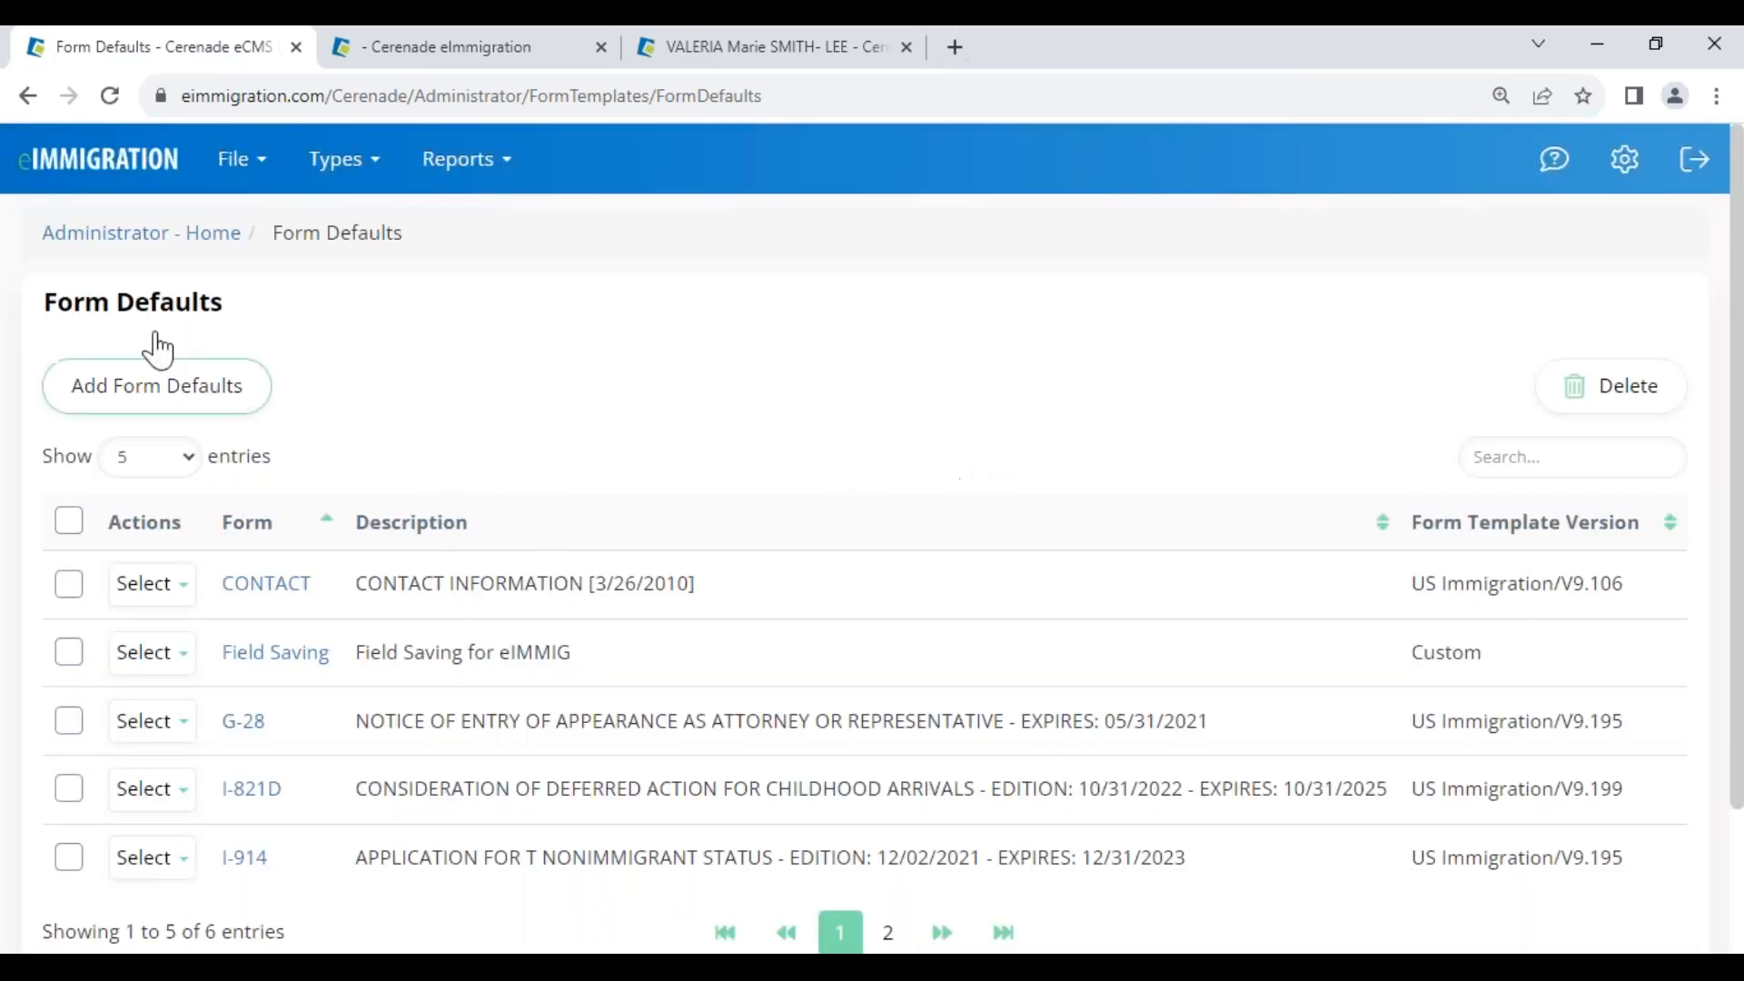
click(80, 238)
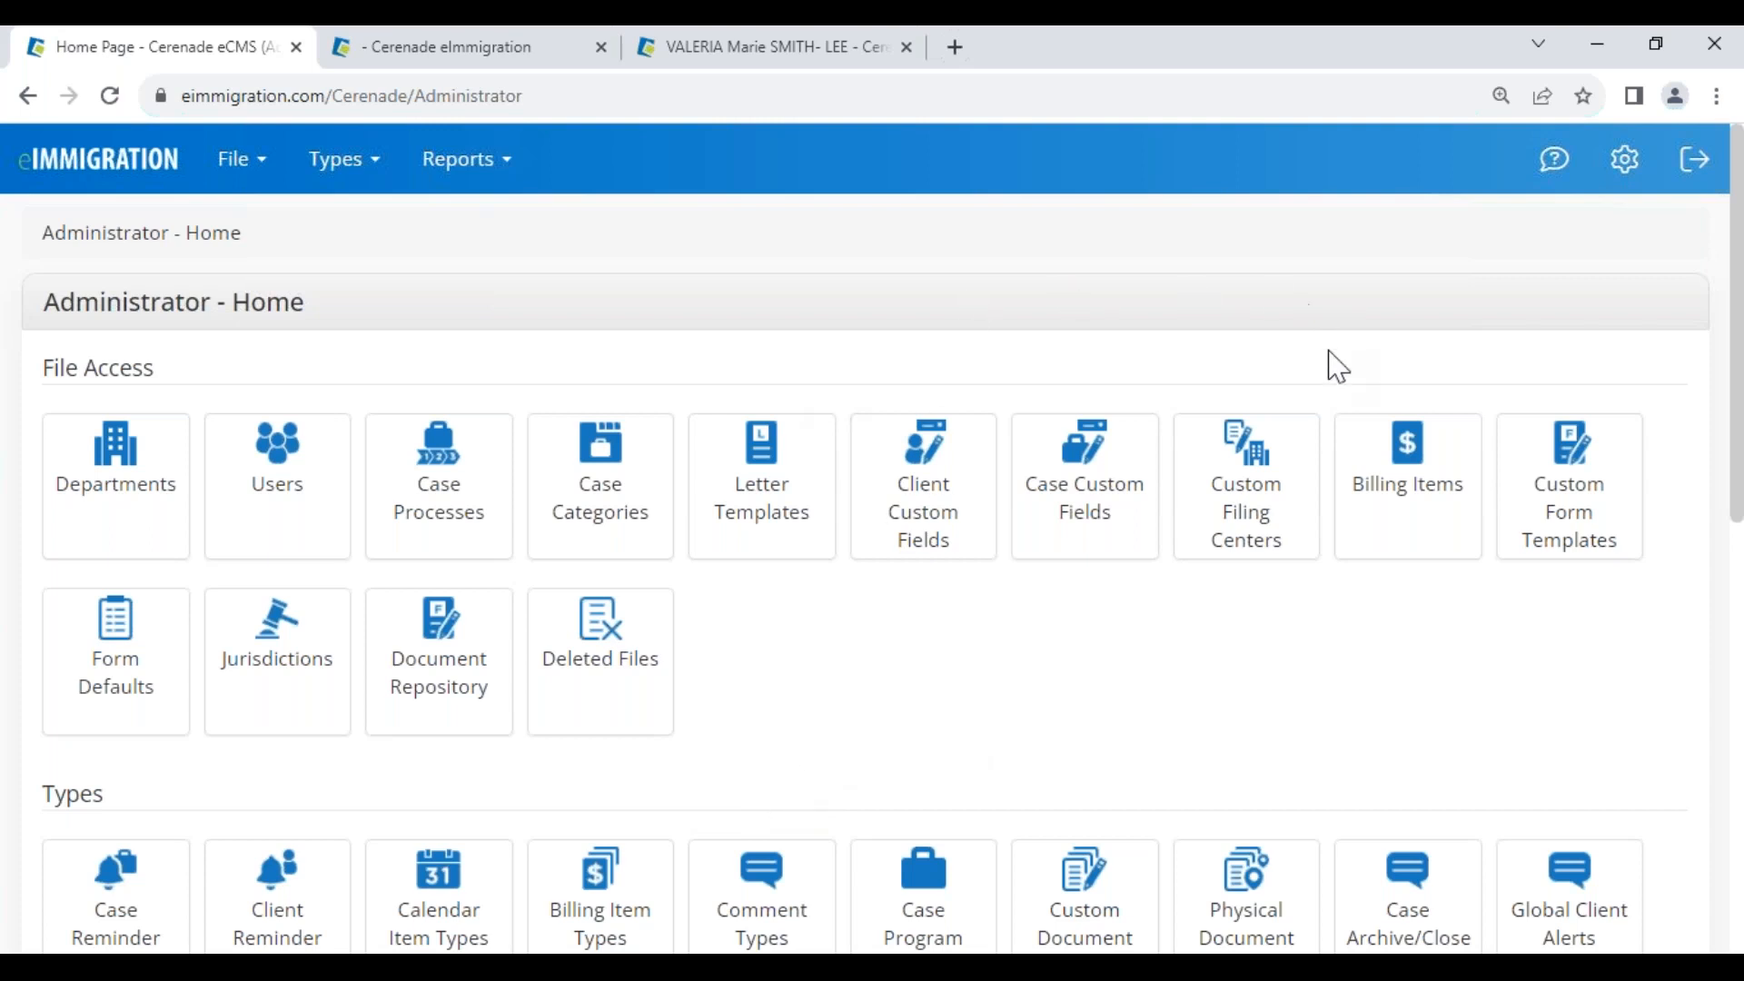
Open the Document Repository file list from the administrator pages
click(1630, 172)
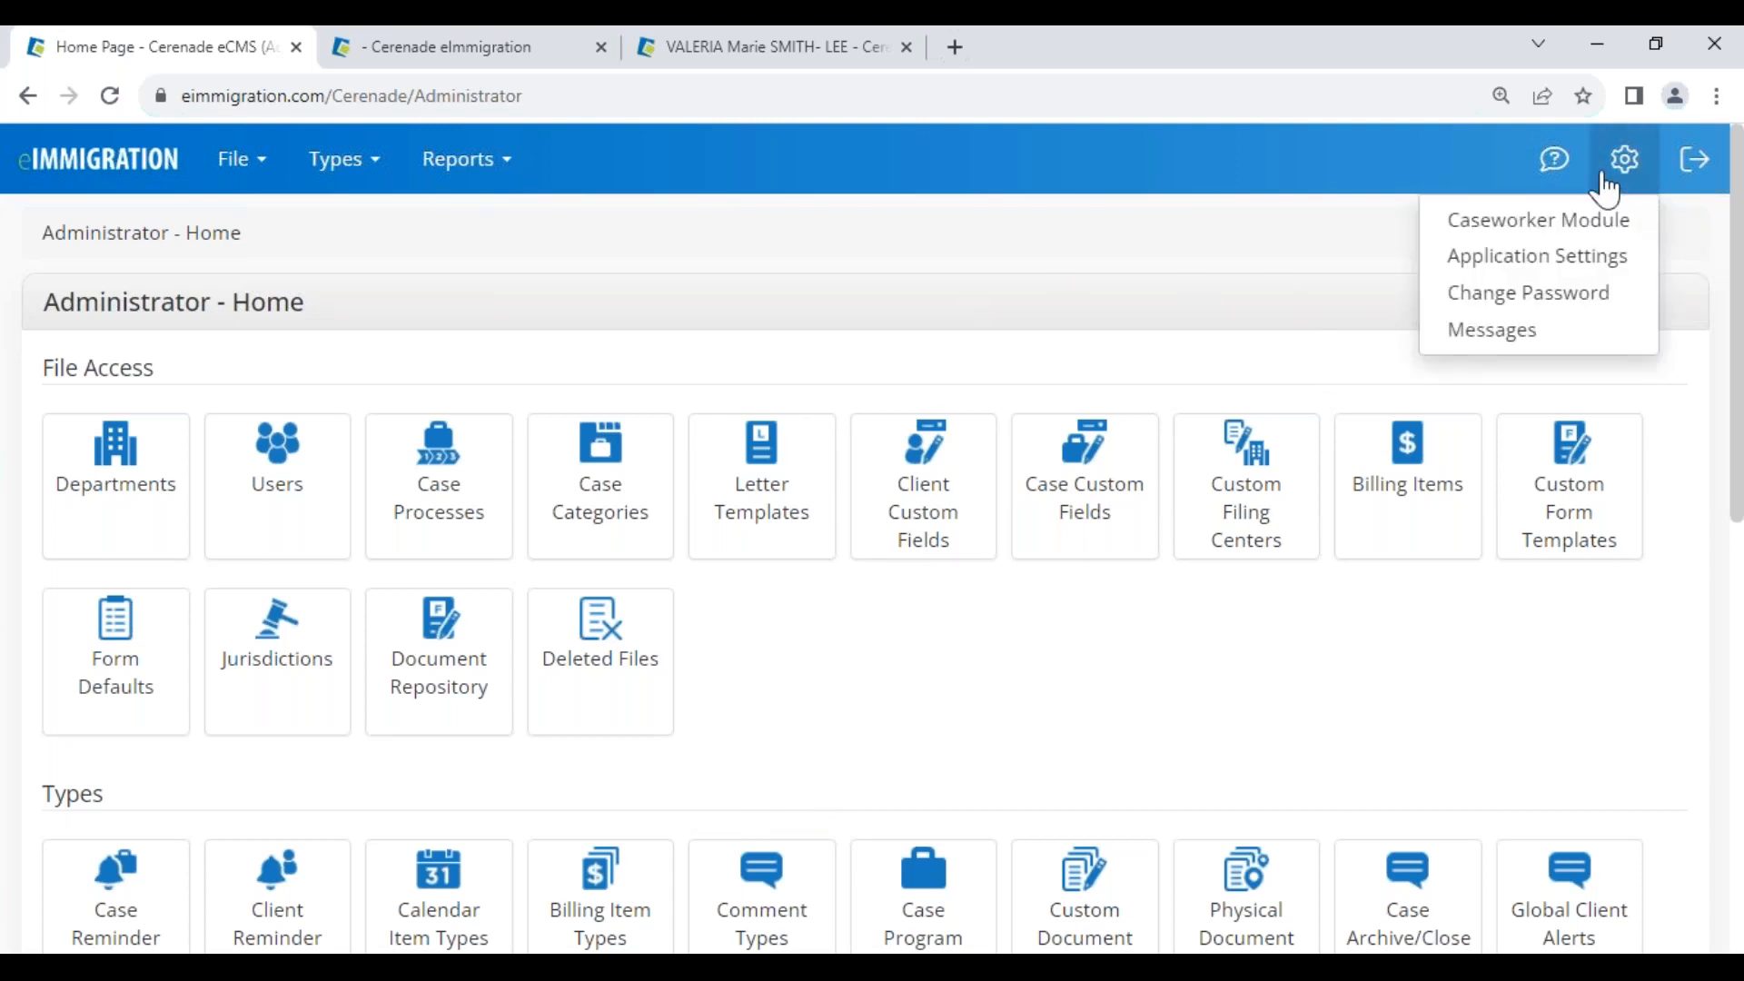
click(1546, 189)
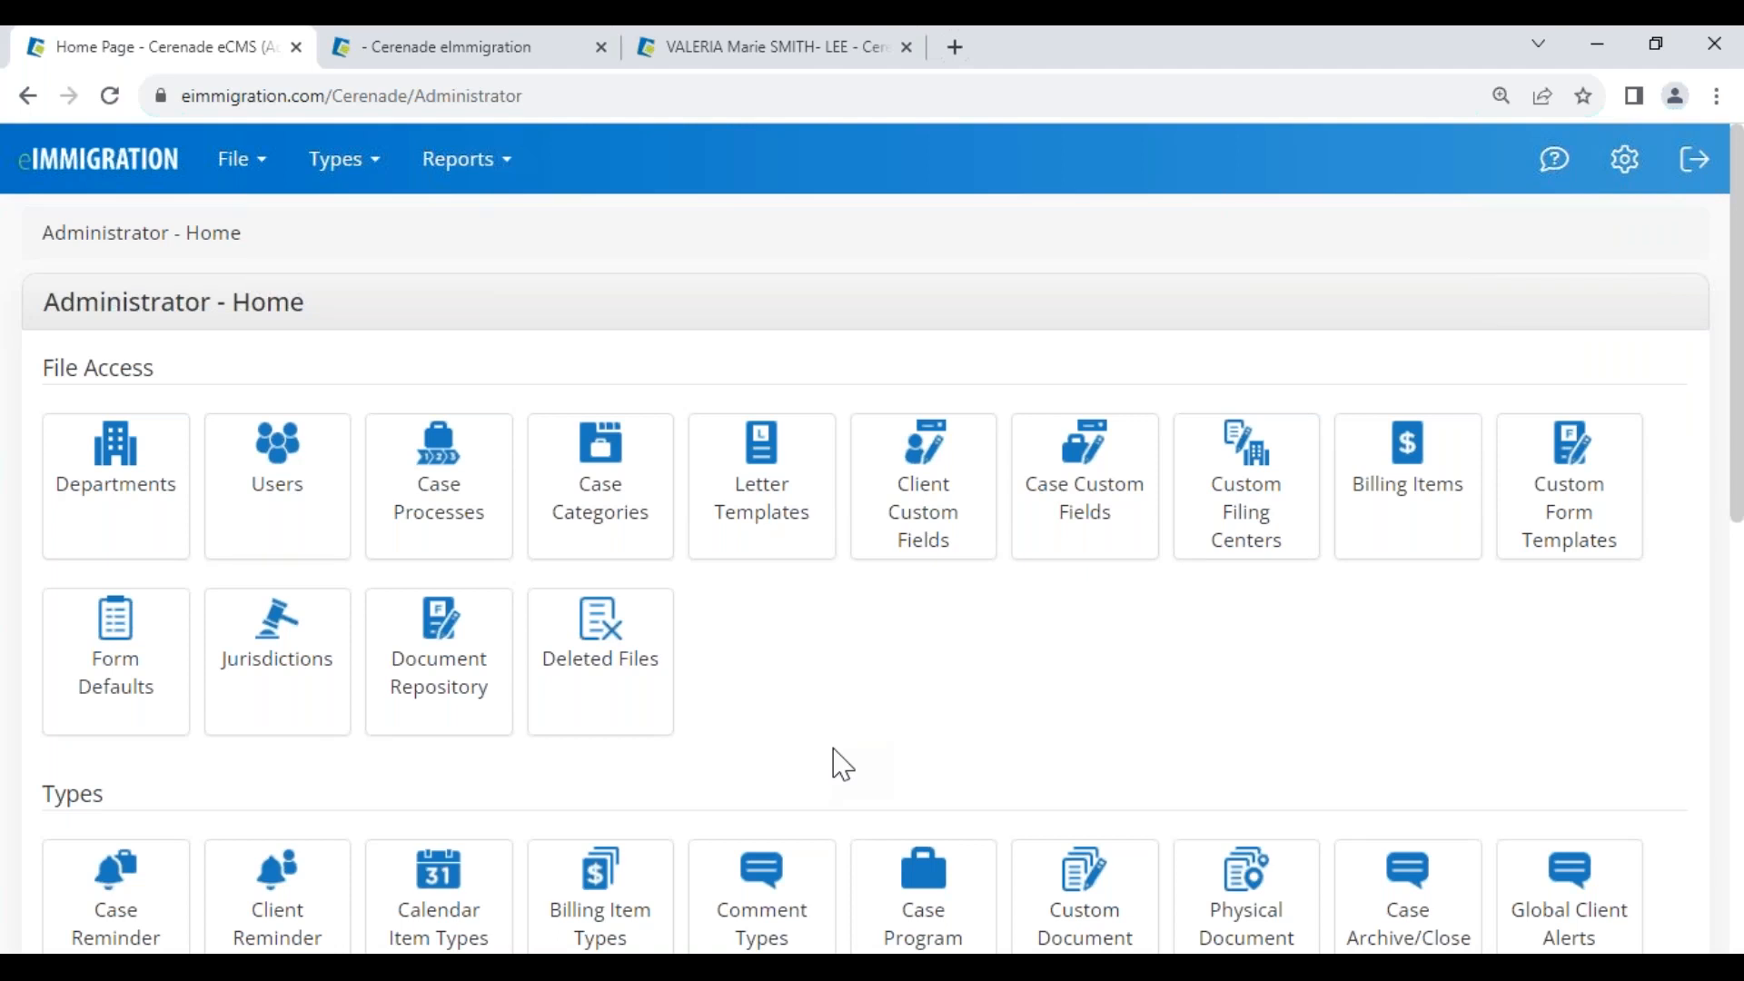
click(447, 670)
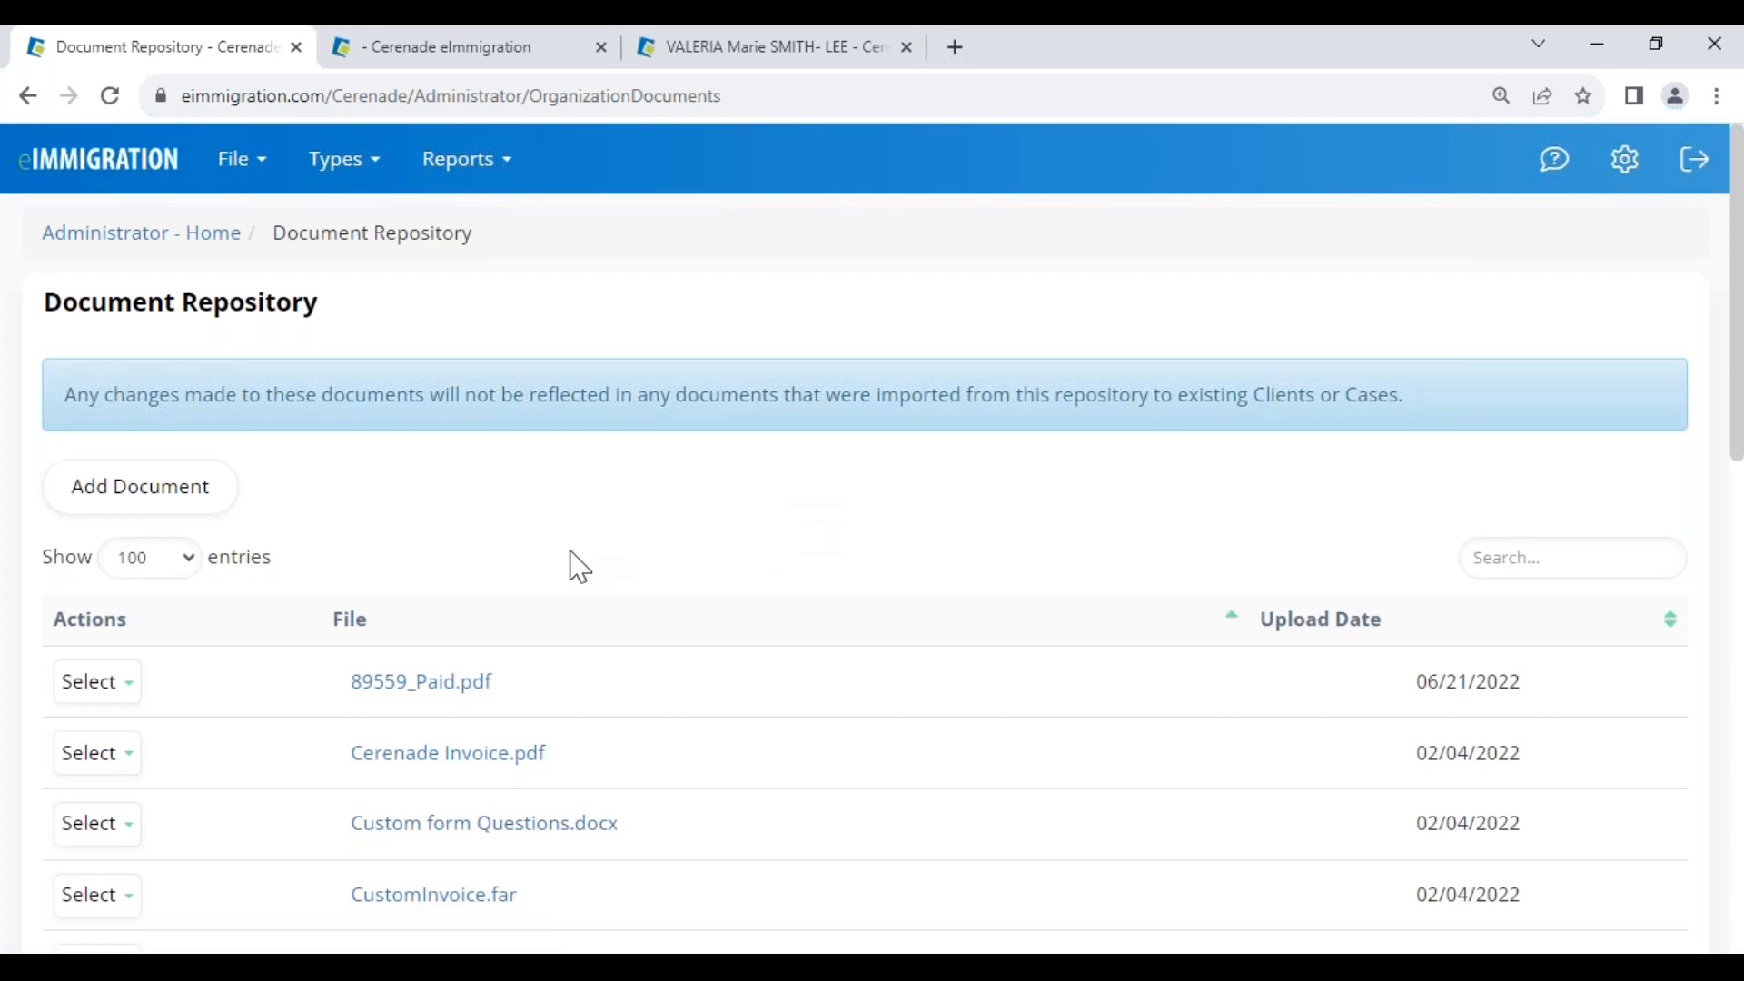
Close the I-130 form viewer to return to the case's Forms list
click(680, 62)
scroll(1607, 796, down, 1)
scroll(1606, 796, down, 2)
click(482, 53)
click(1706, 229)
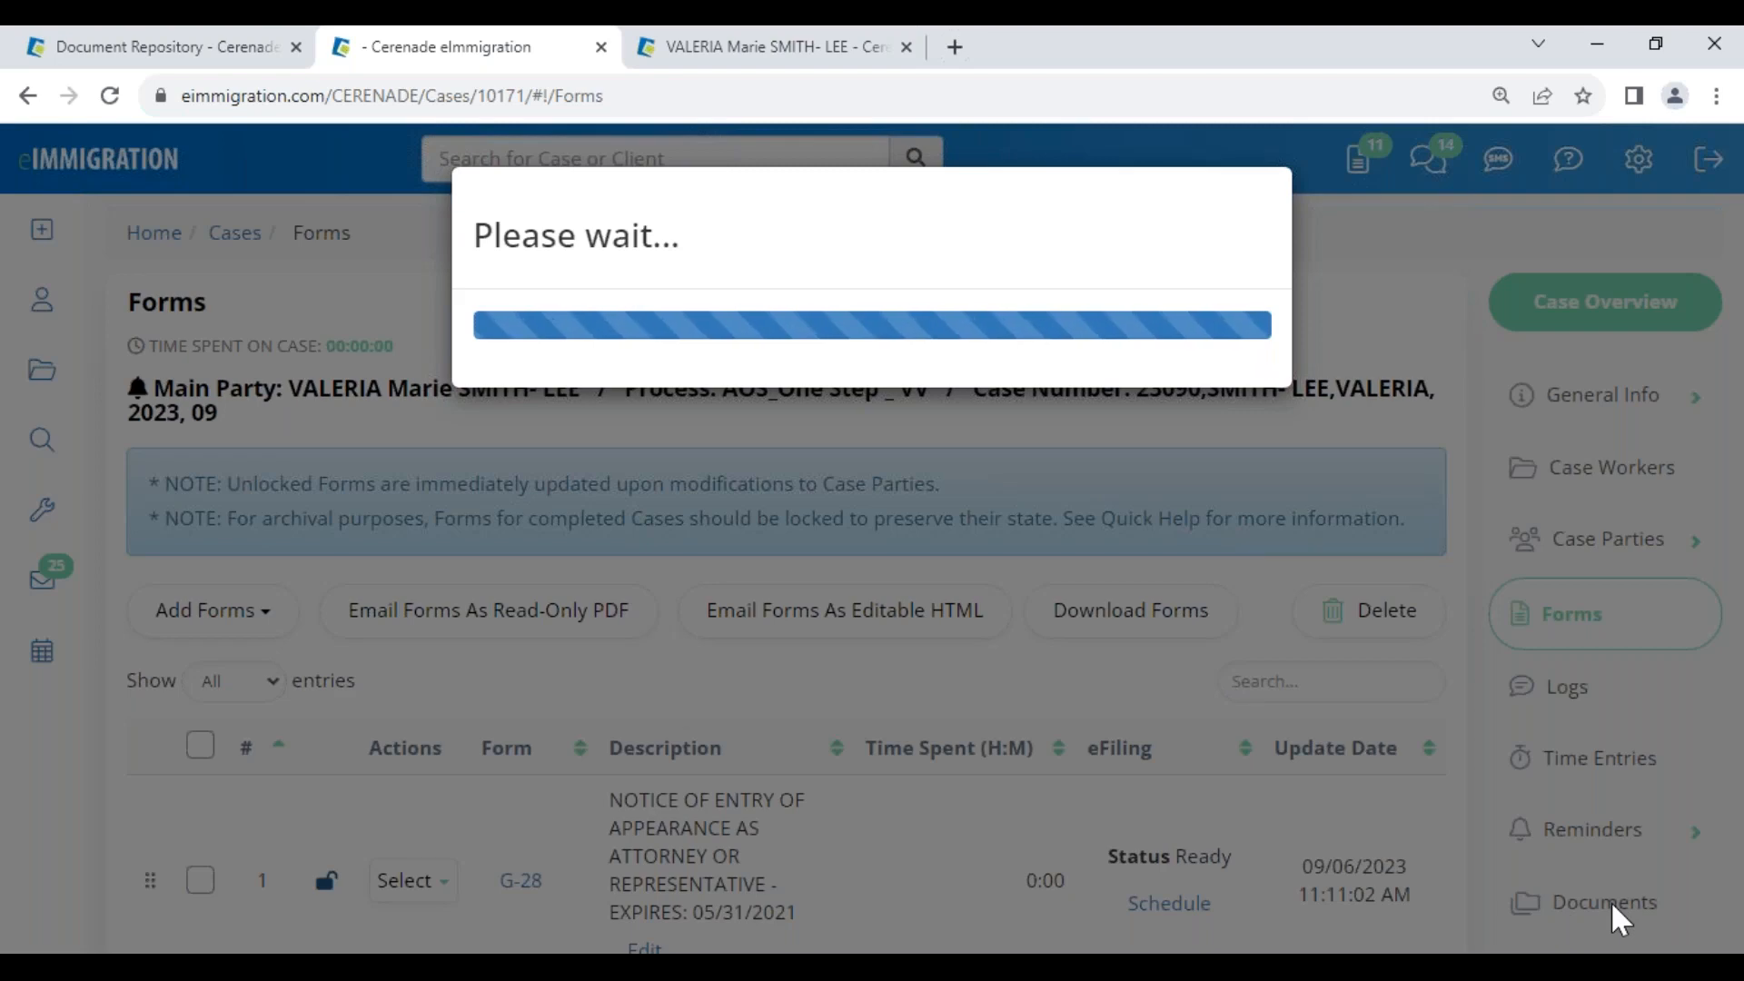
Close the viewer tab and open the client's case document folders
click(601, 47)
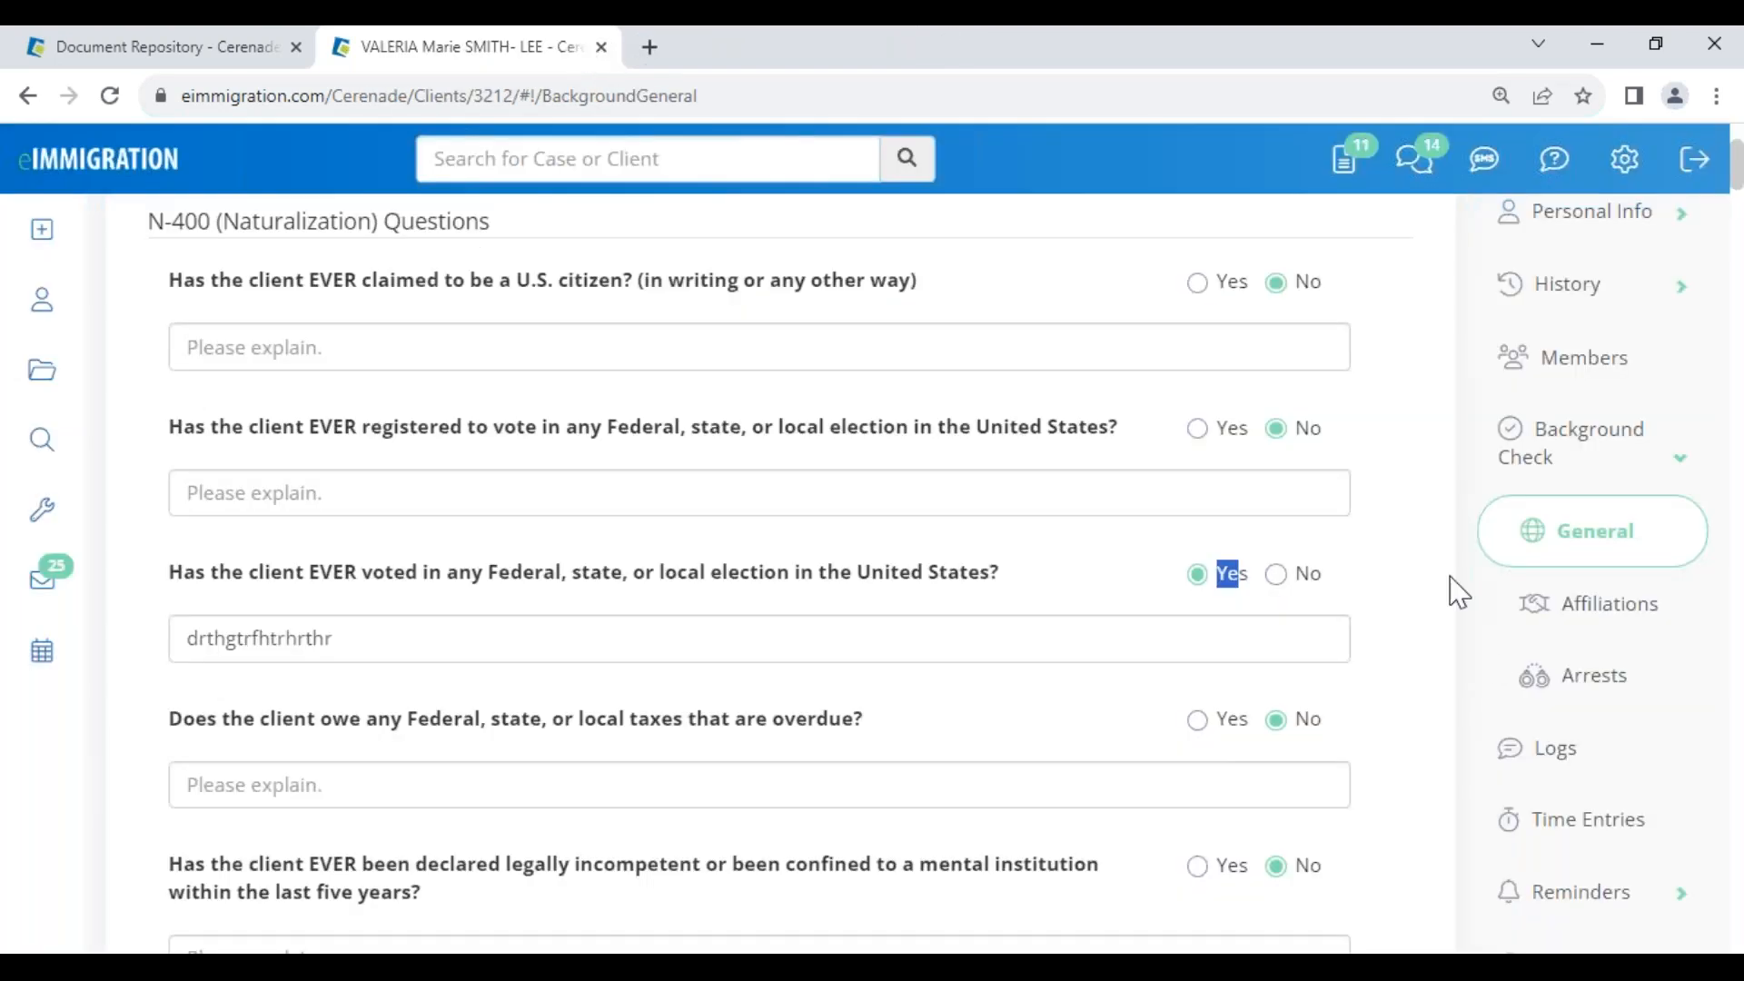
scroll(1499, 663, down, 4)
click(1552, 736)
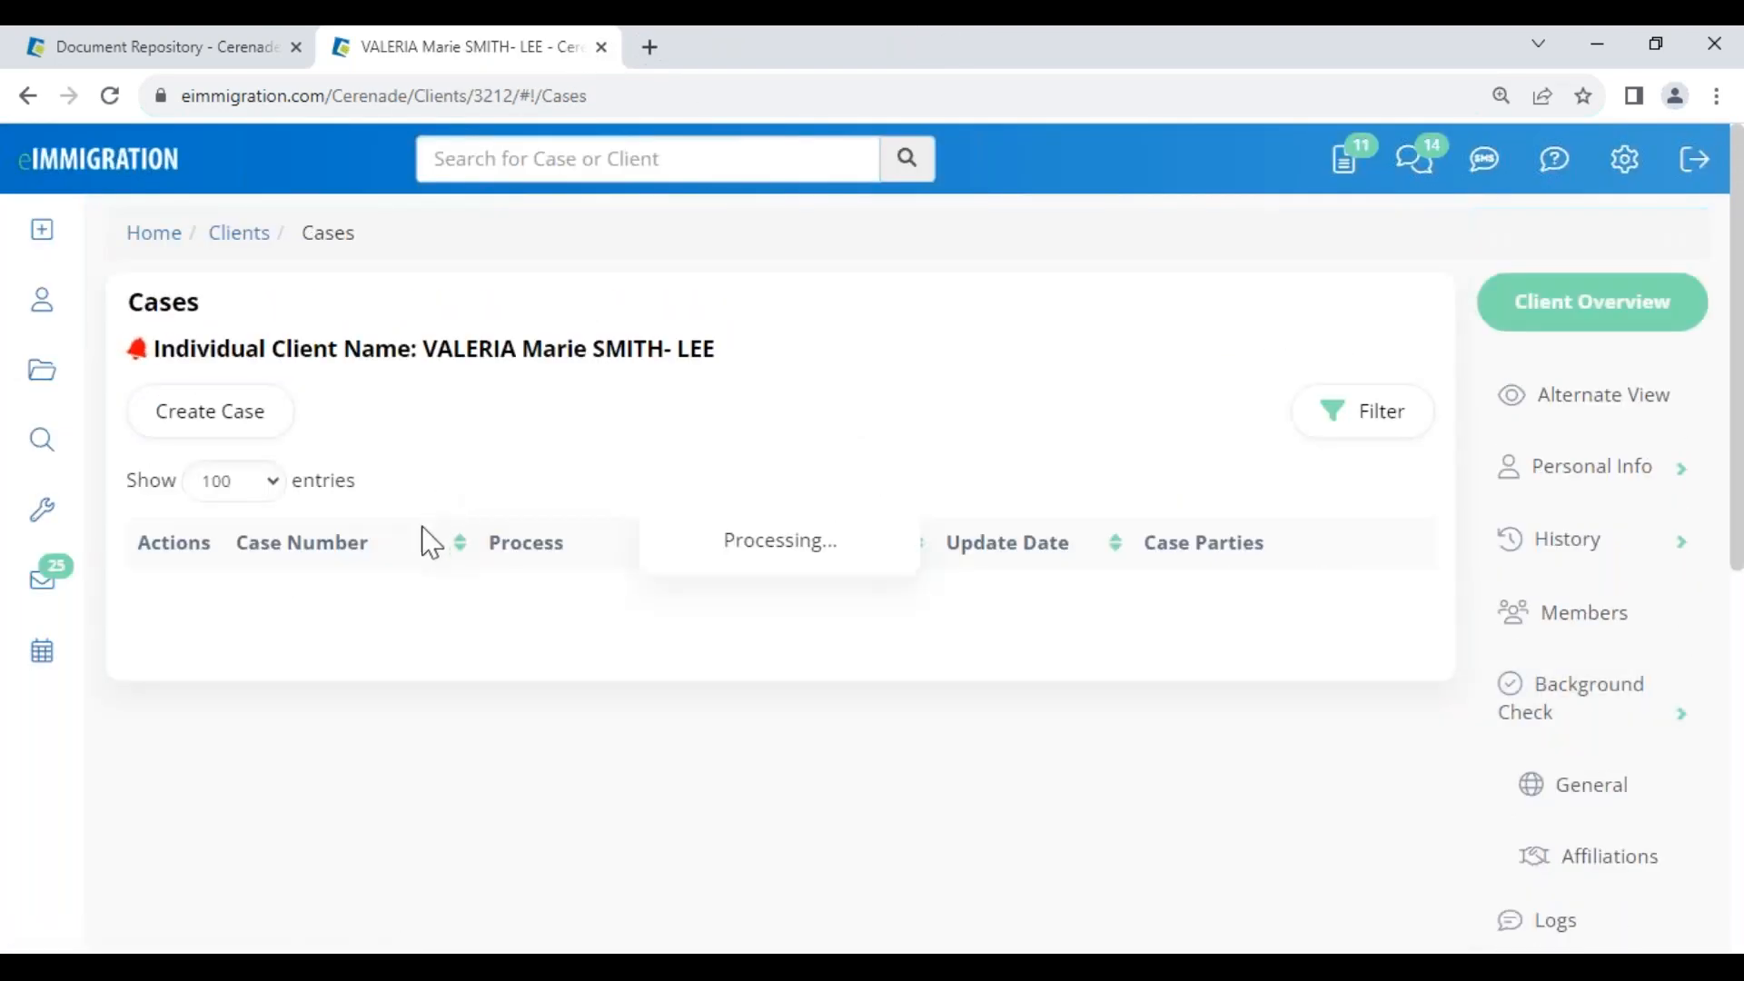
click(282, 628)
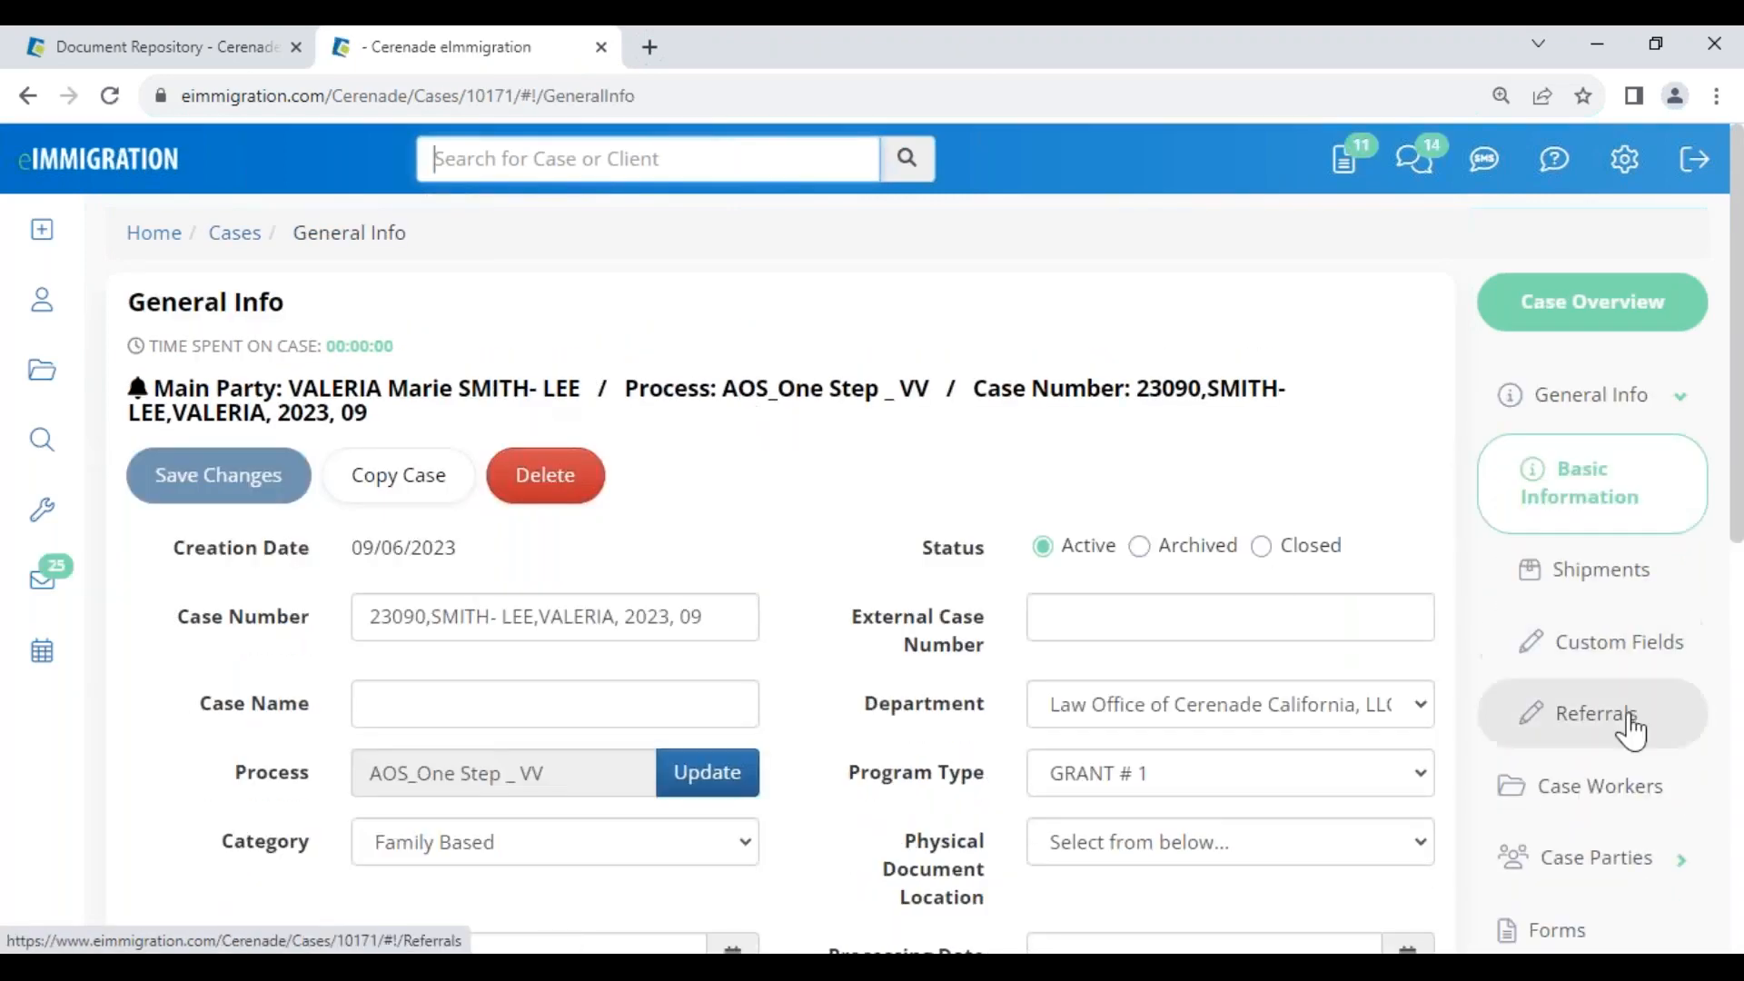
scroll(1627, 728, down, 6)
click(1601, 434)
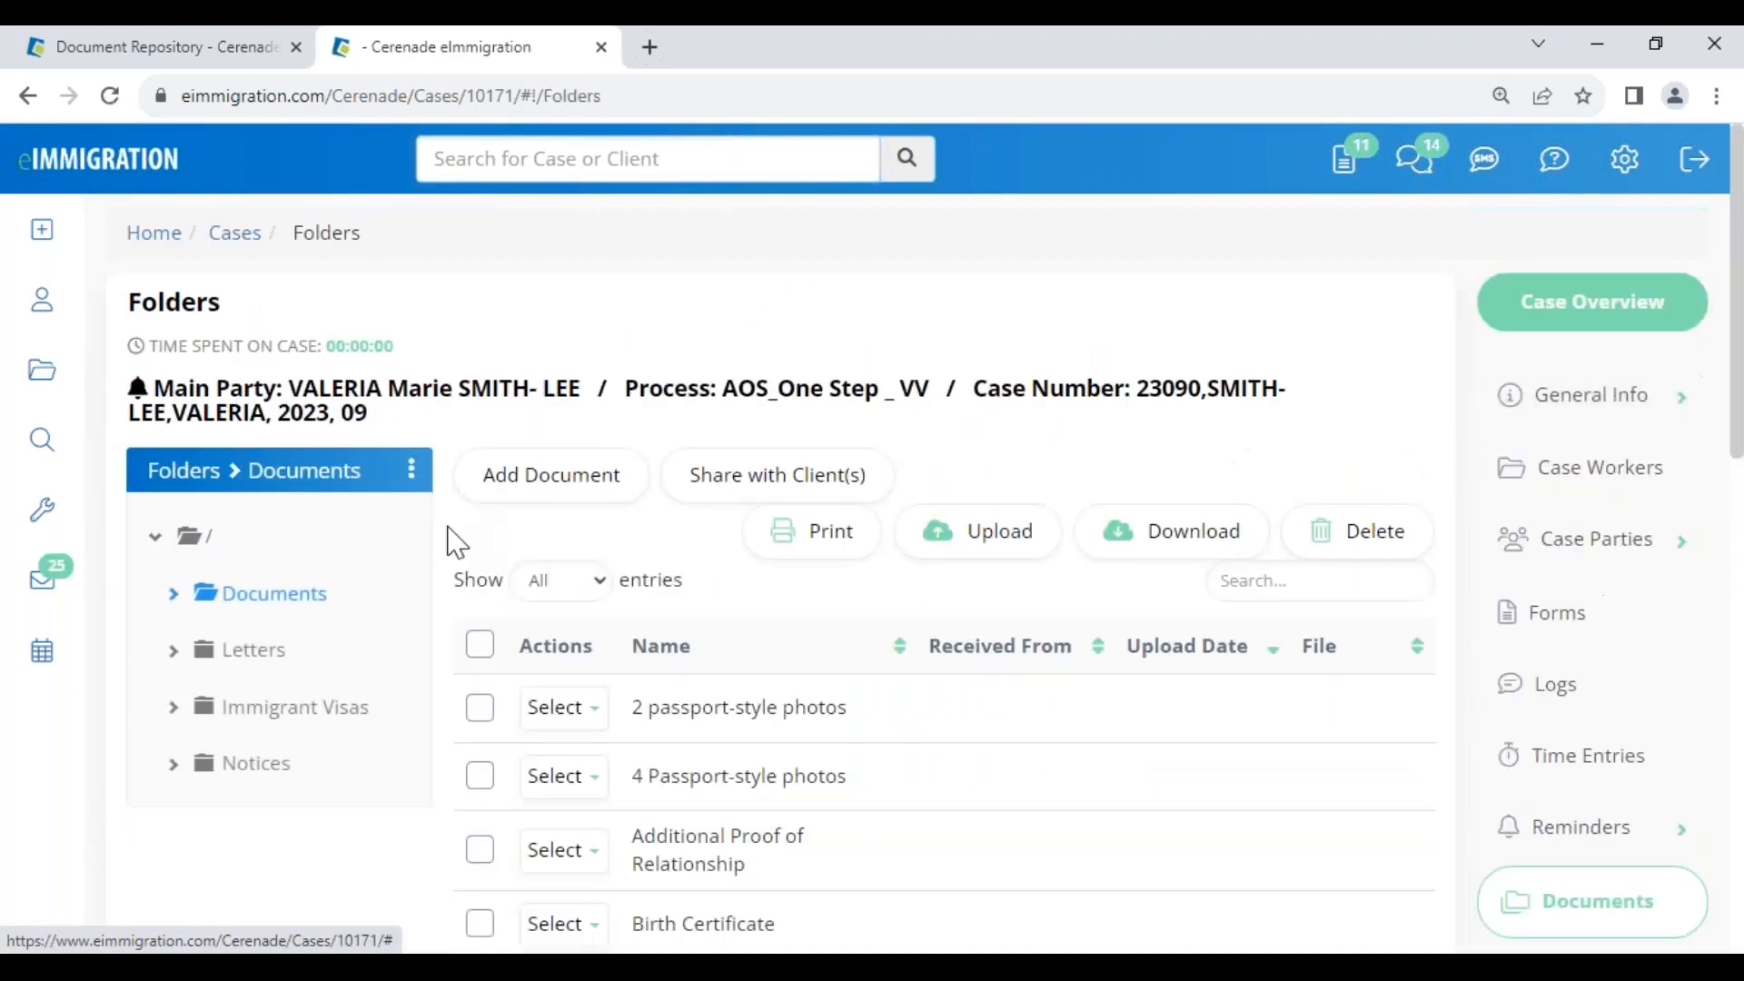
Add a document named 'test' imported from the repository file Instructions for Client Portal .docx
click(524, 495)
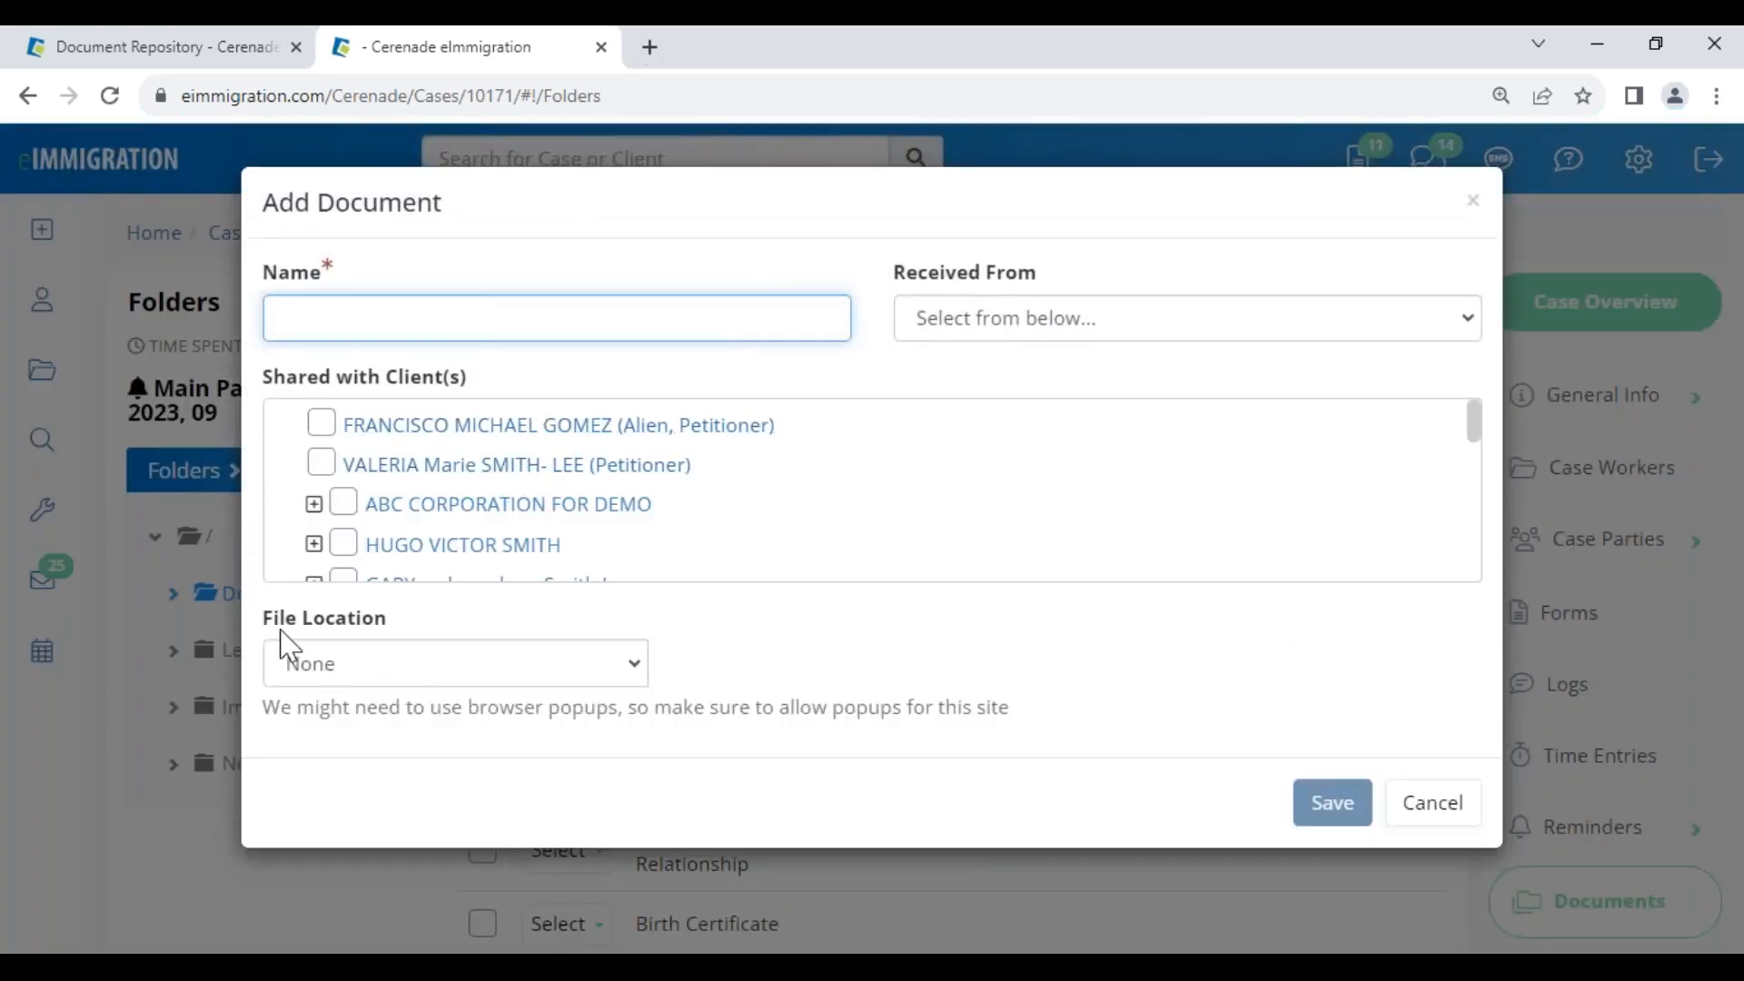
drag(285, 634, 400, 645)
click(388, 663)
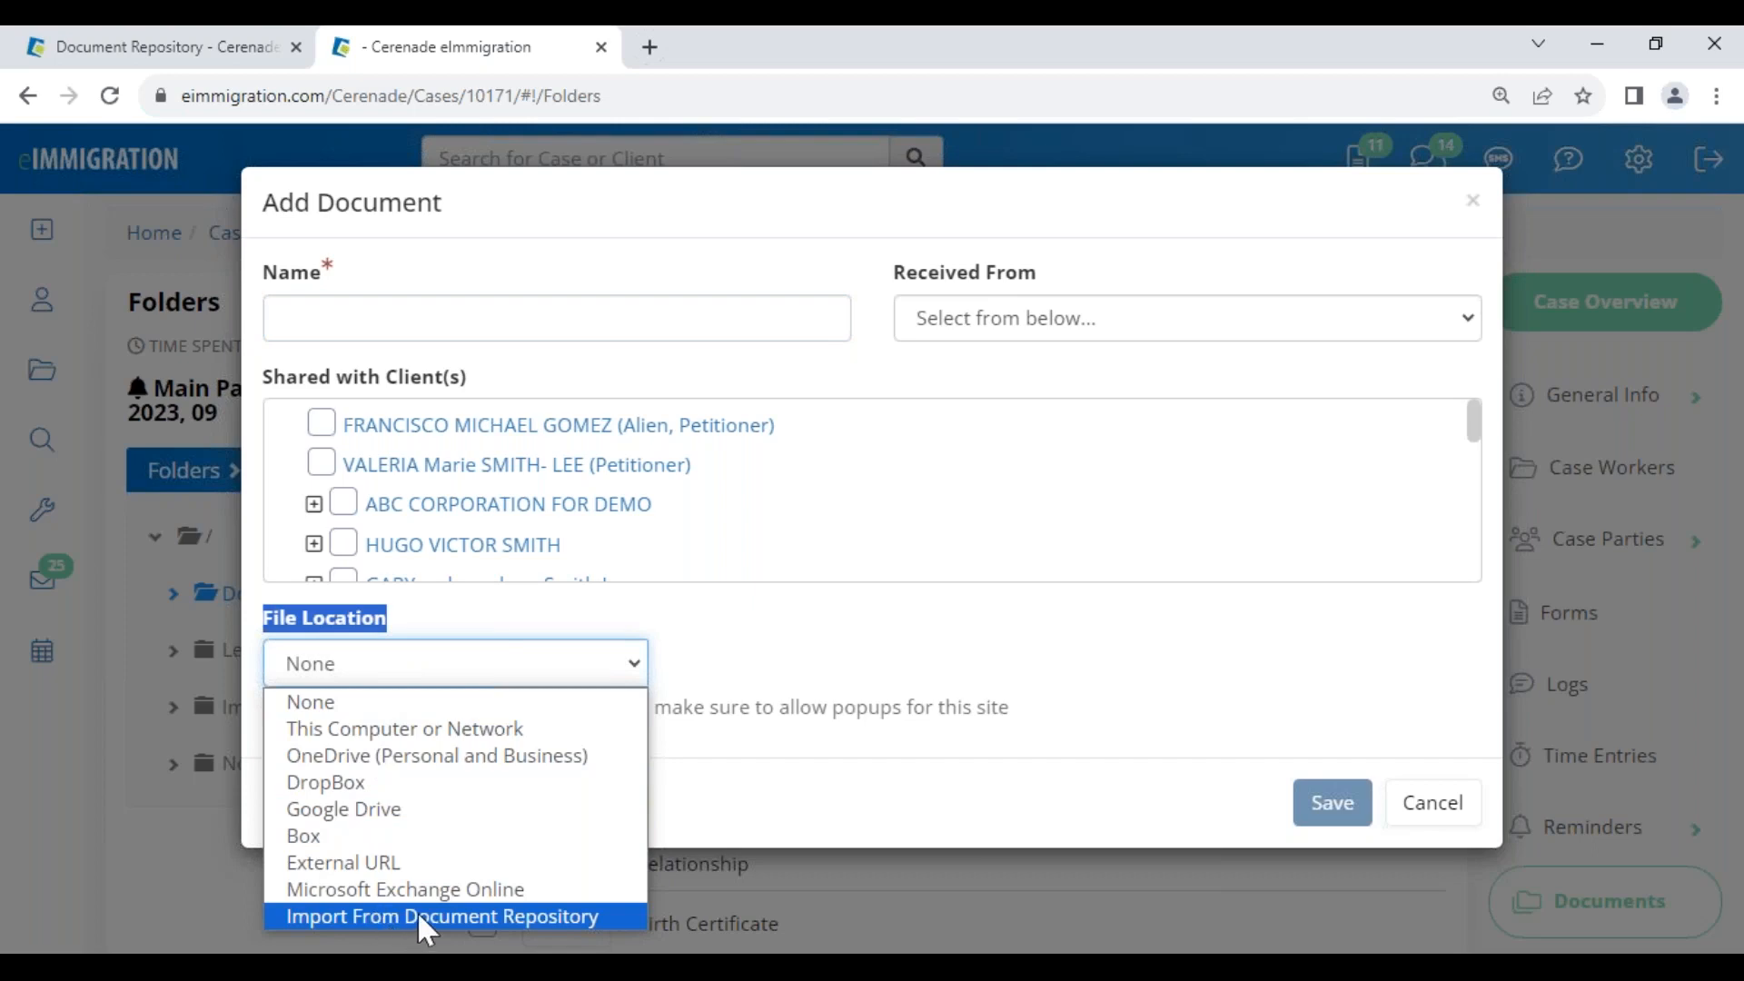
click(481, 915)
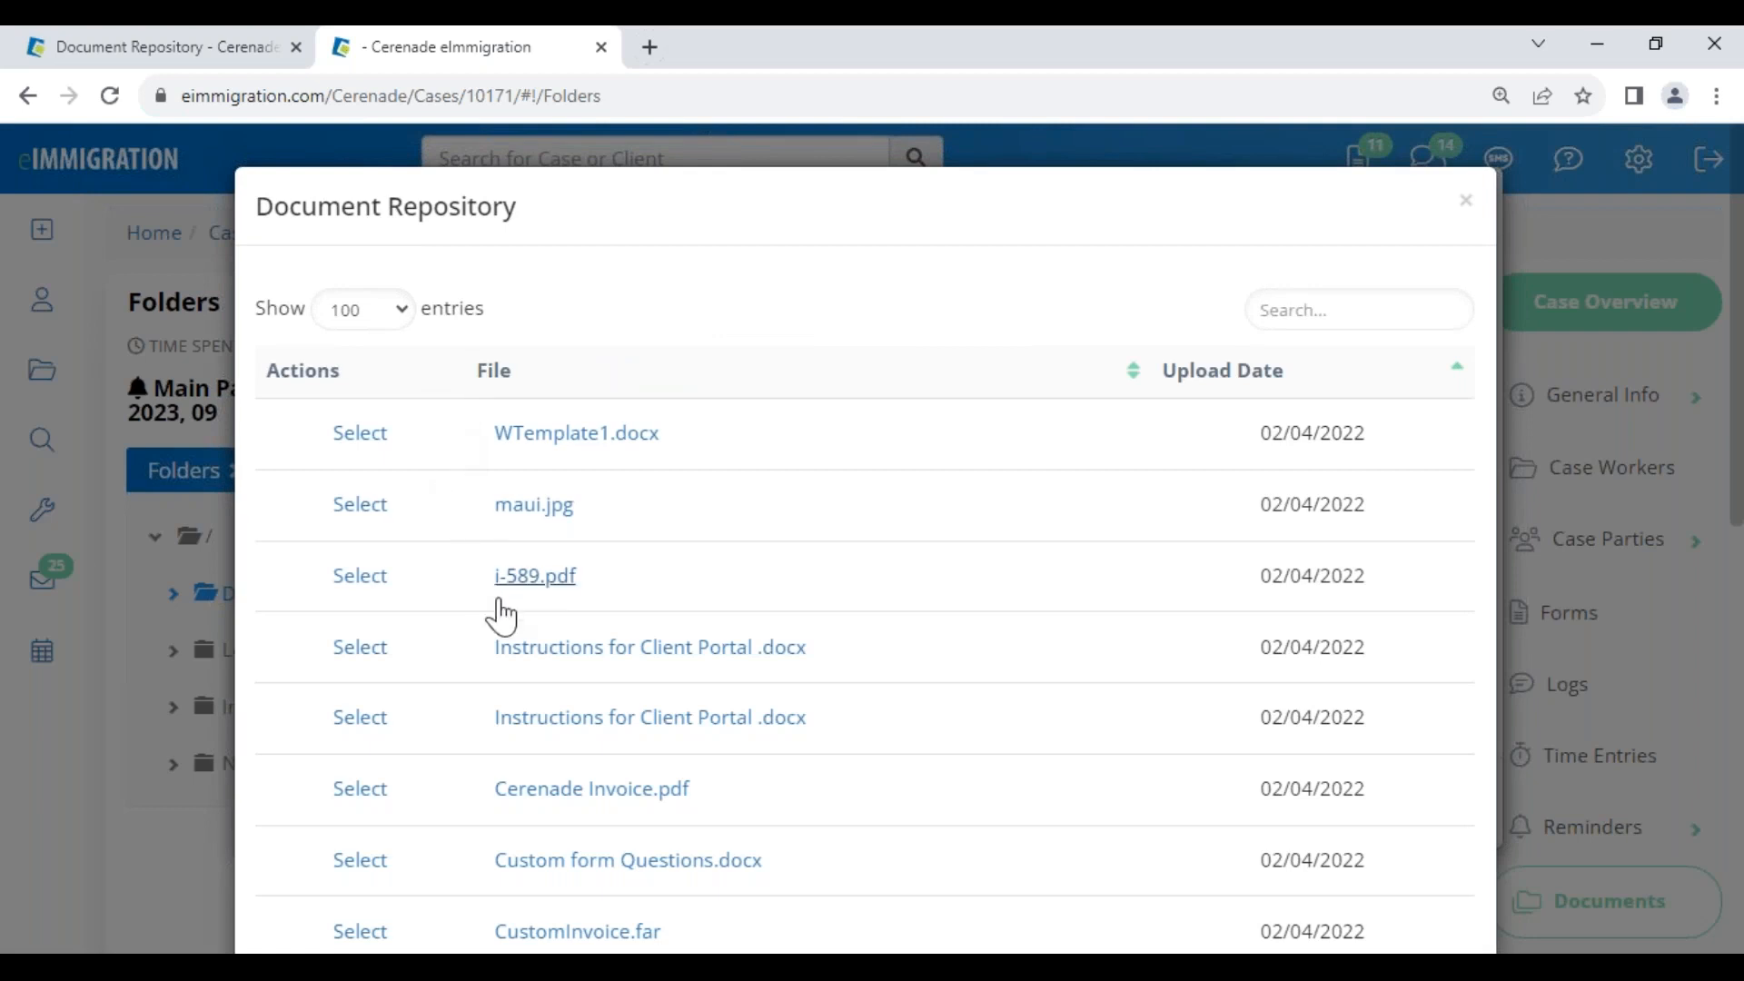
click(360, 647)
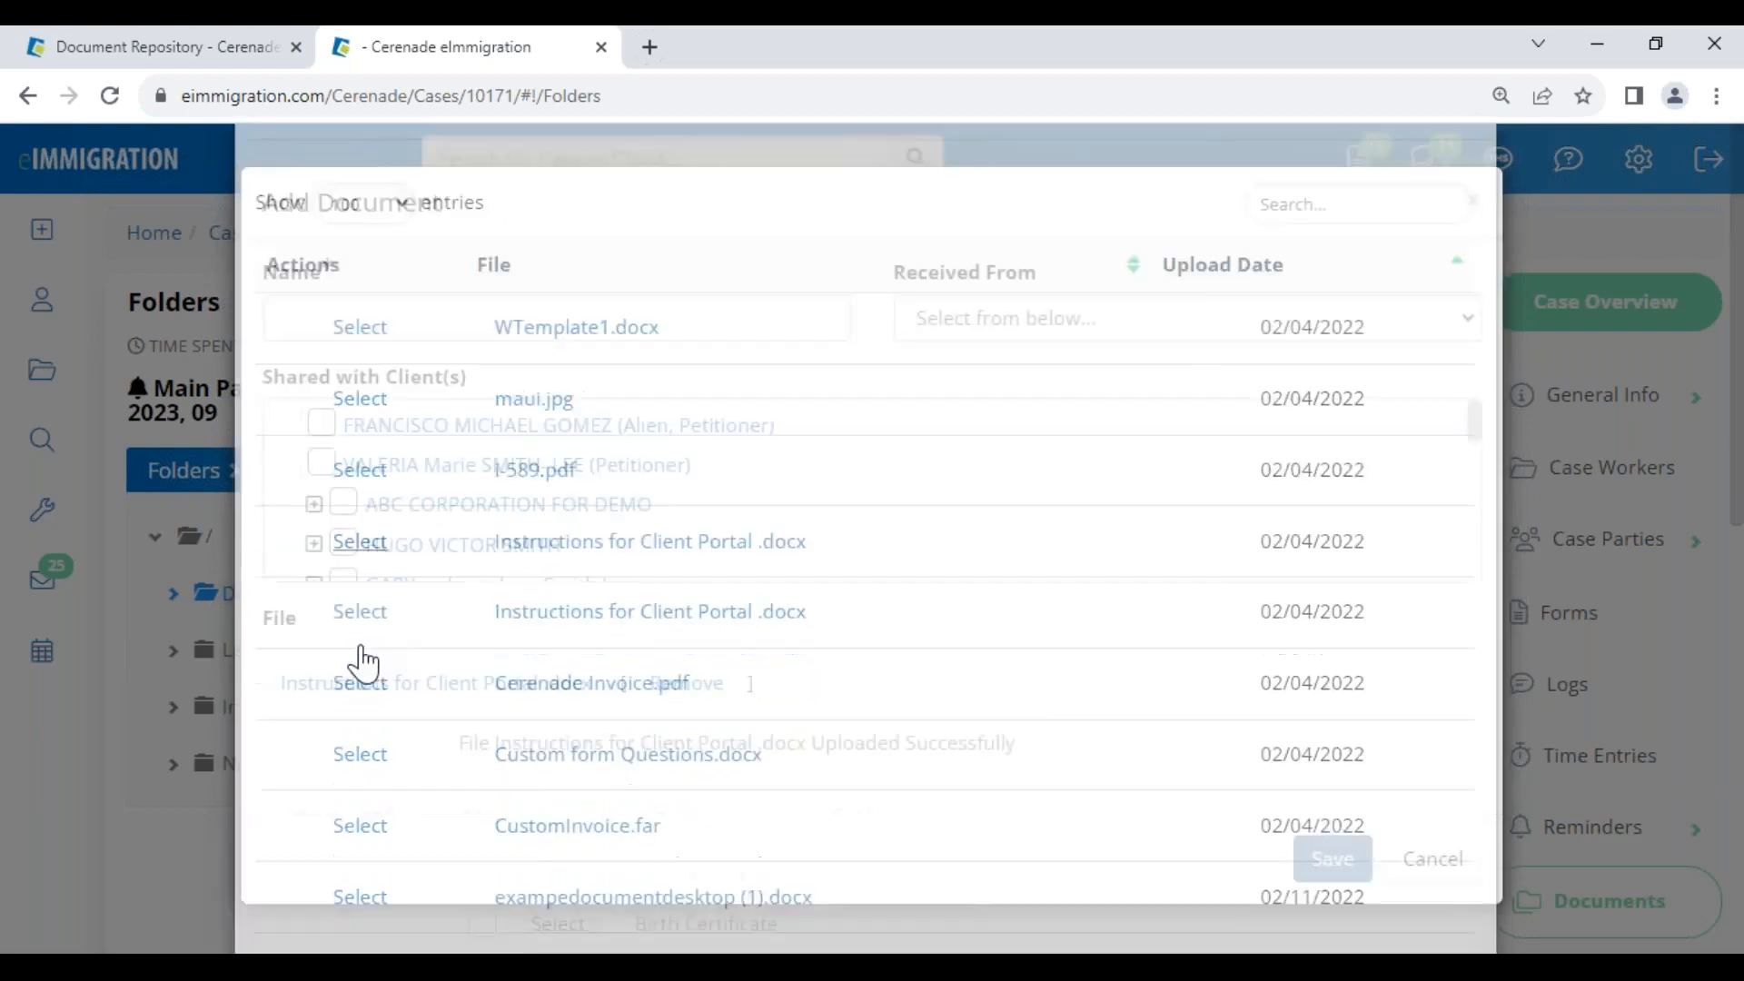
click(360, 311)
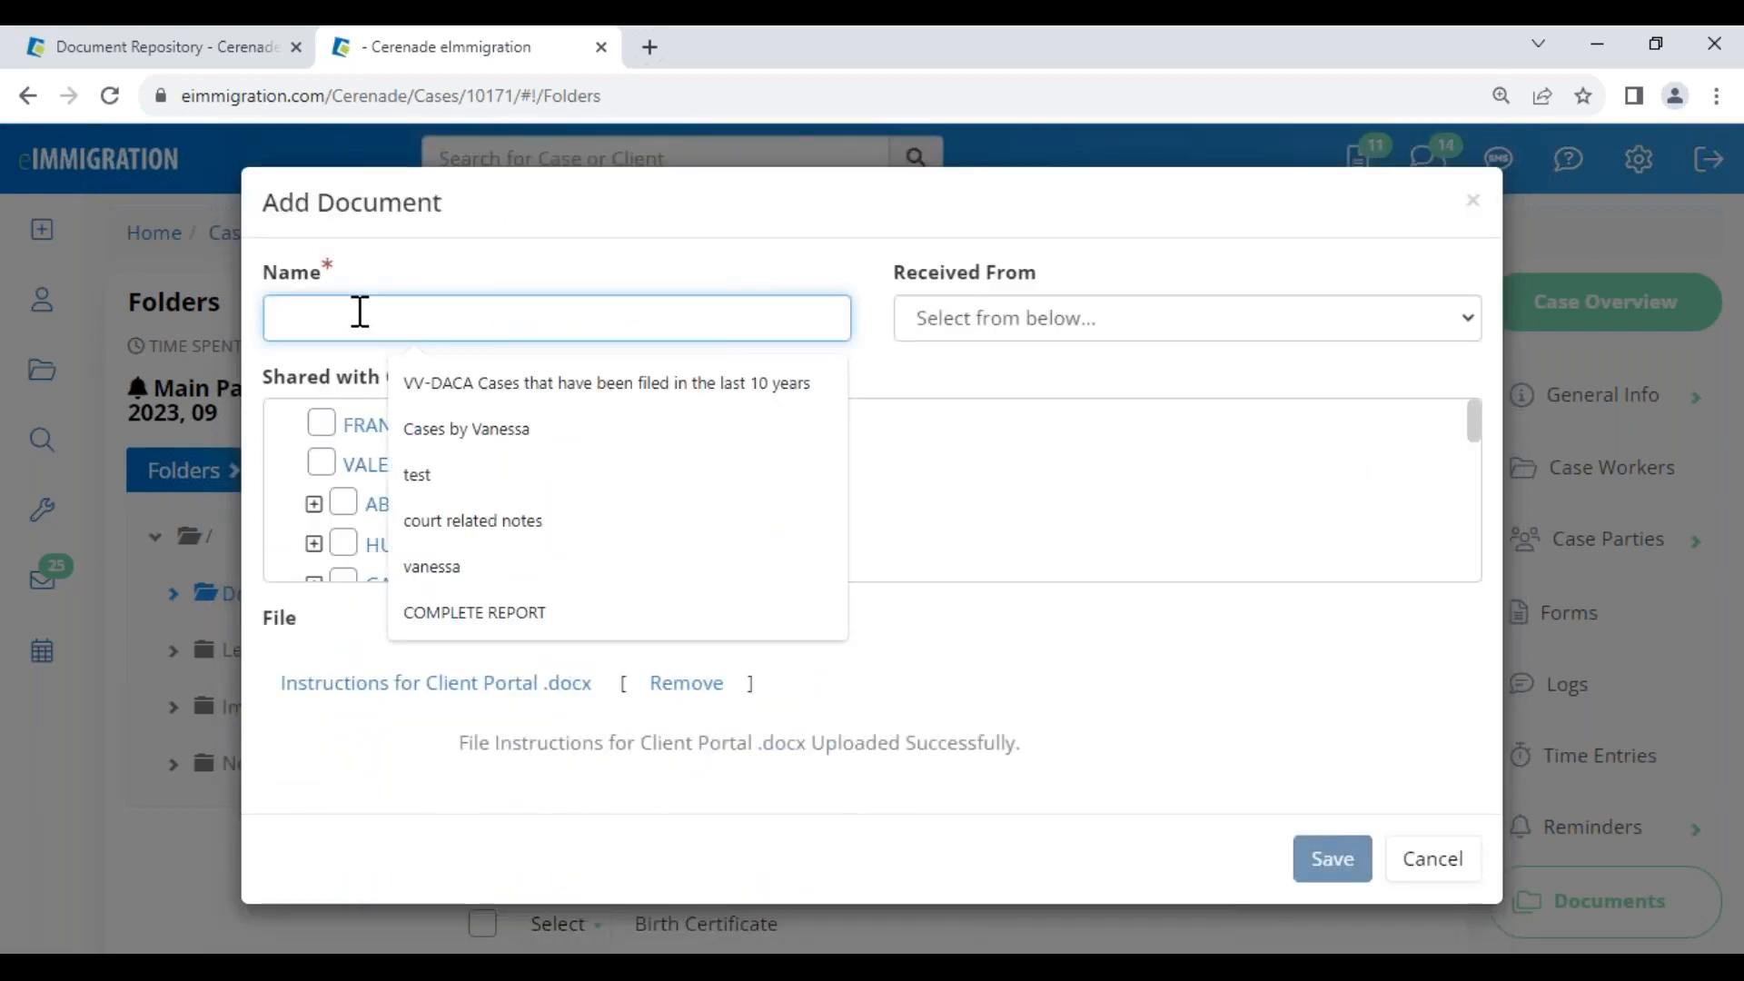
text(test)
click(1328, 879)
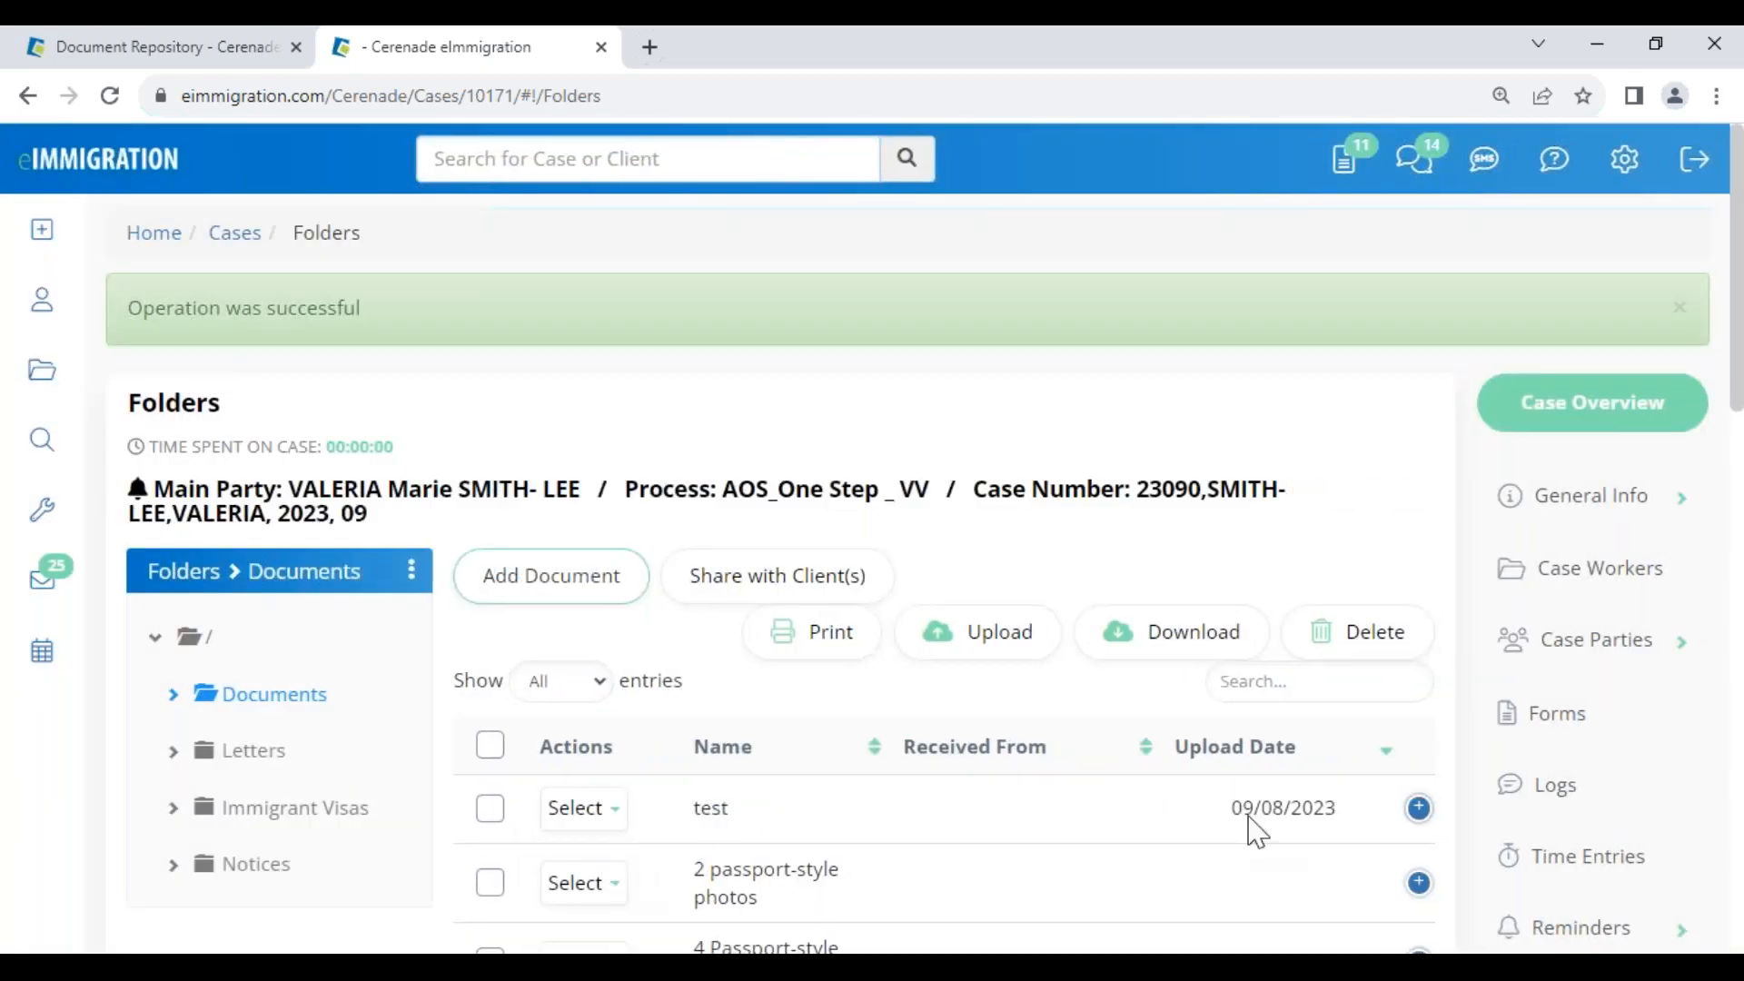
click(1419, 807)
scroll(664, 904, down, 1)
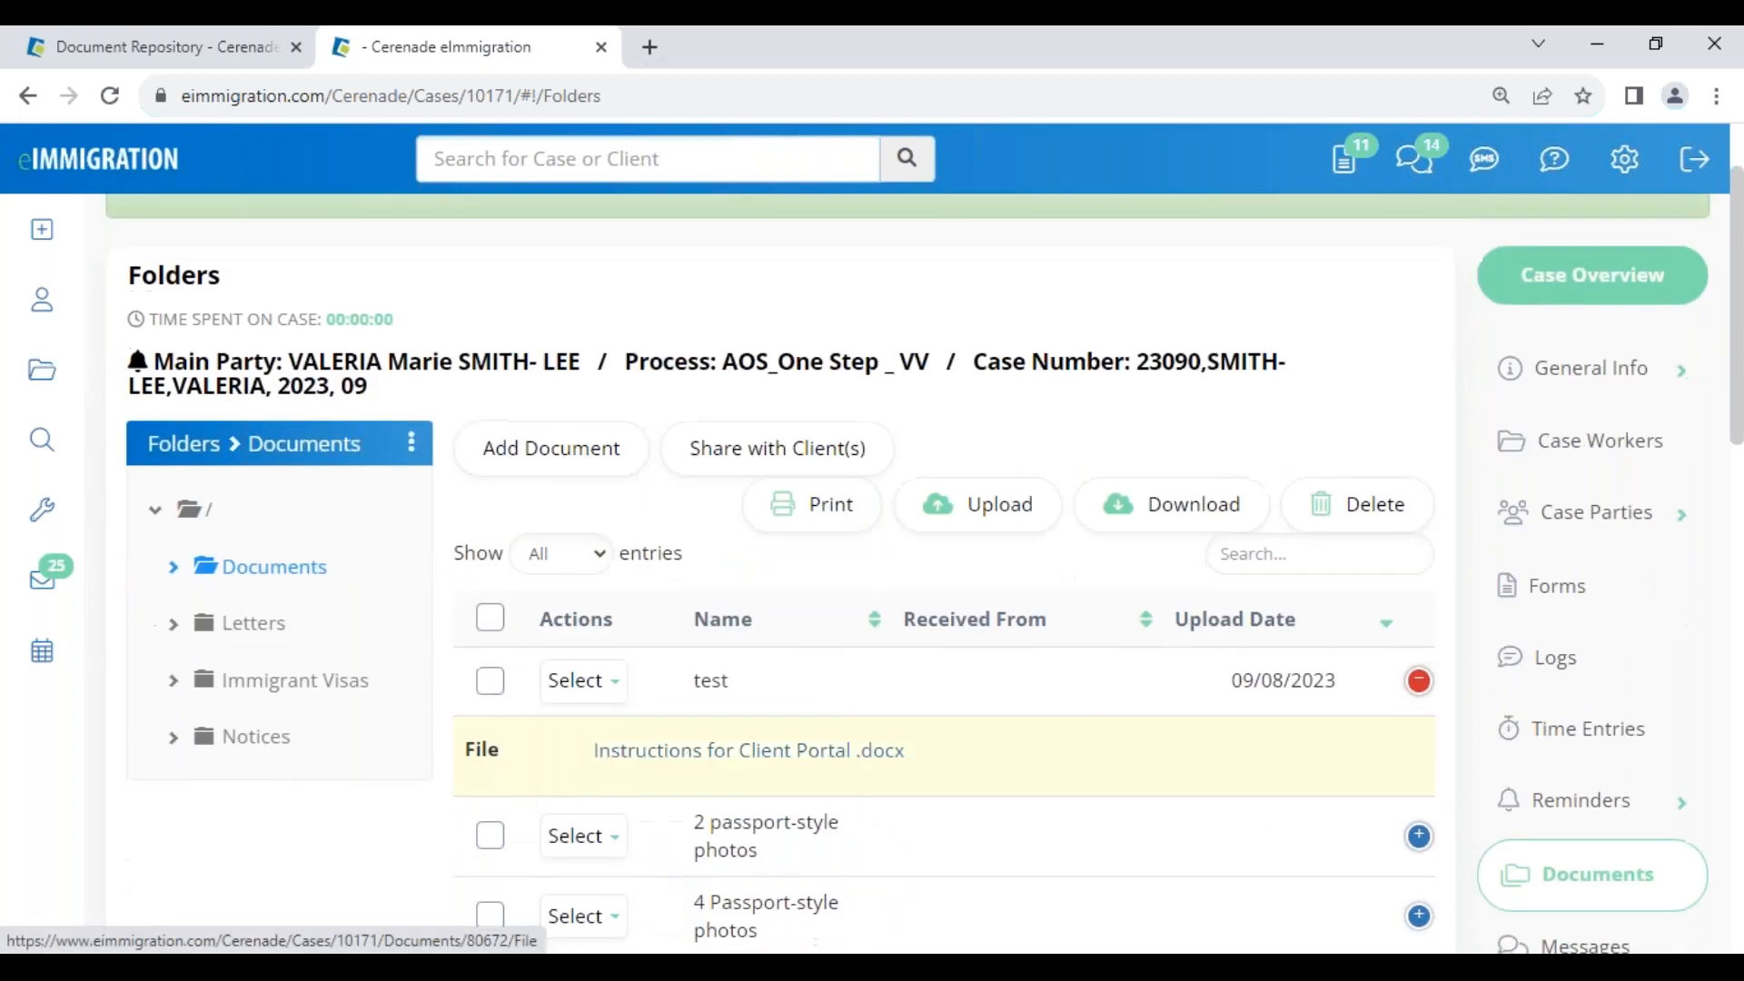
click(579, 687)
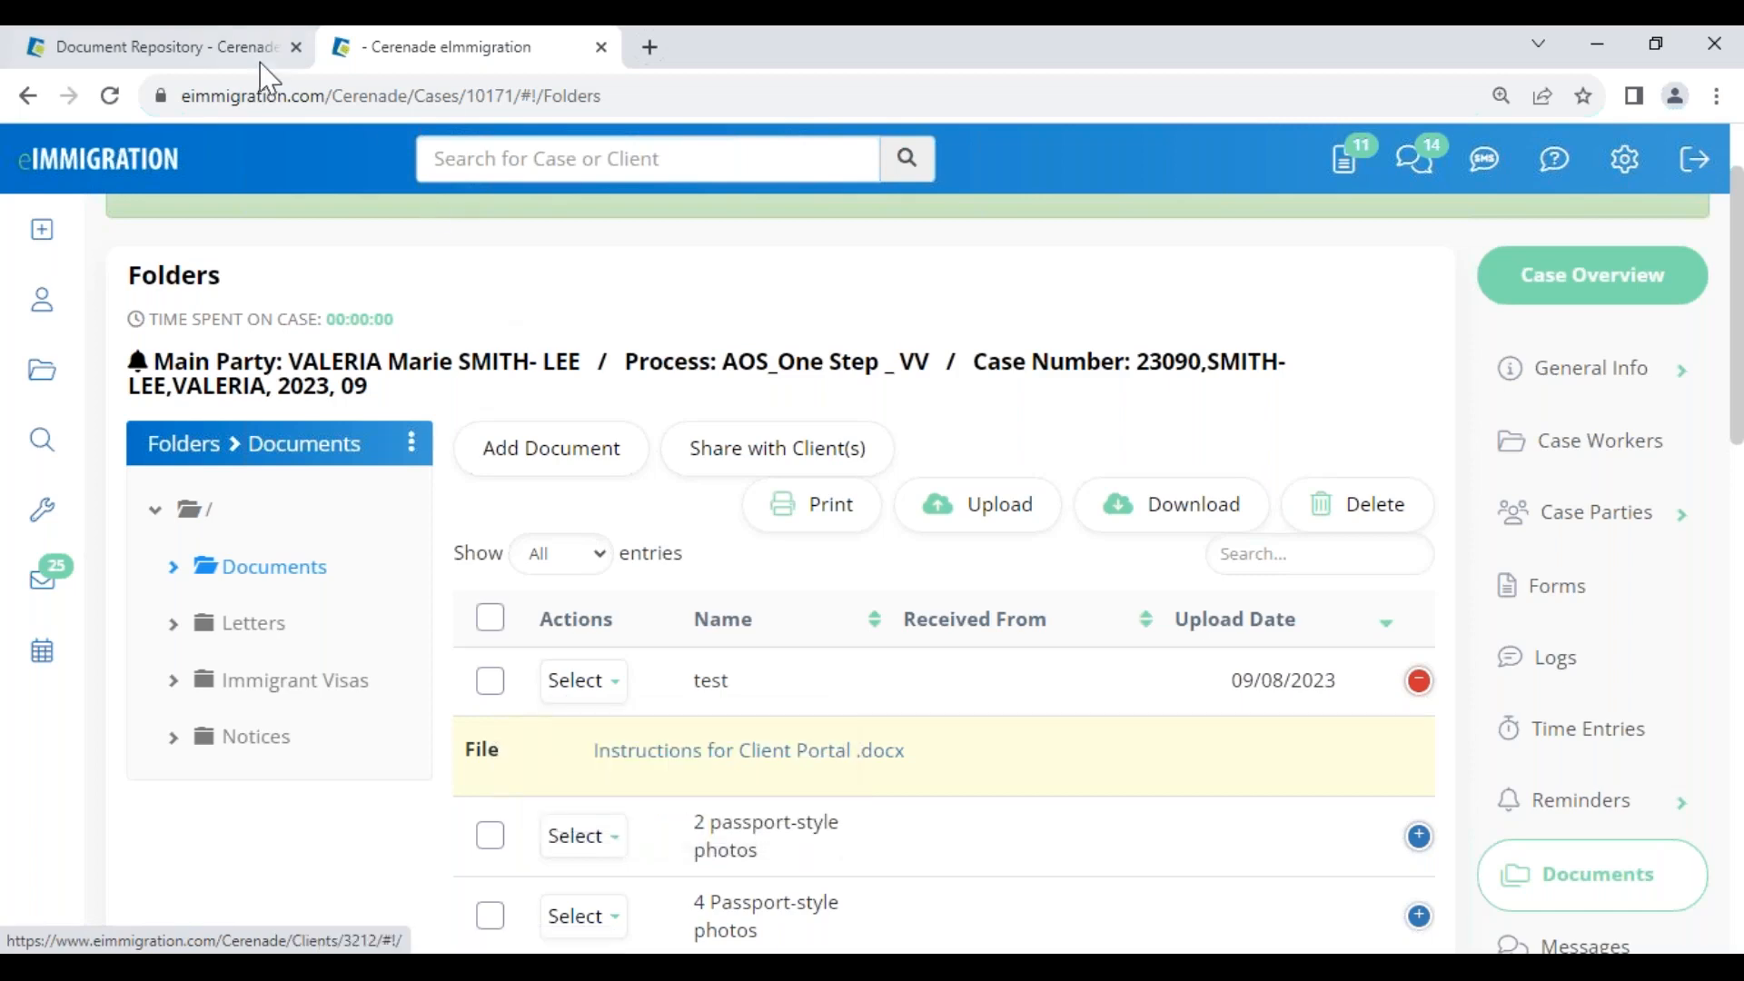
Return to the Administrator Home page in the admin tab
click(222, 52)
click(135, 238)
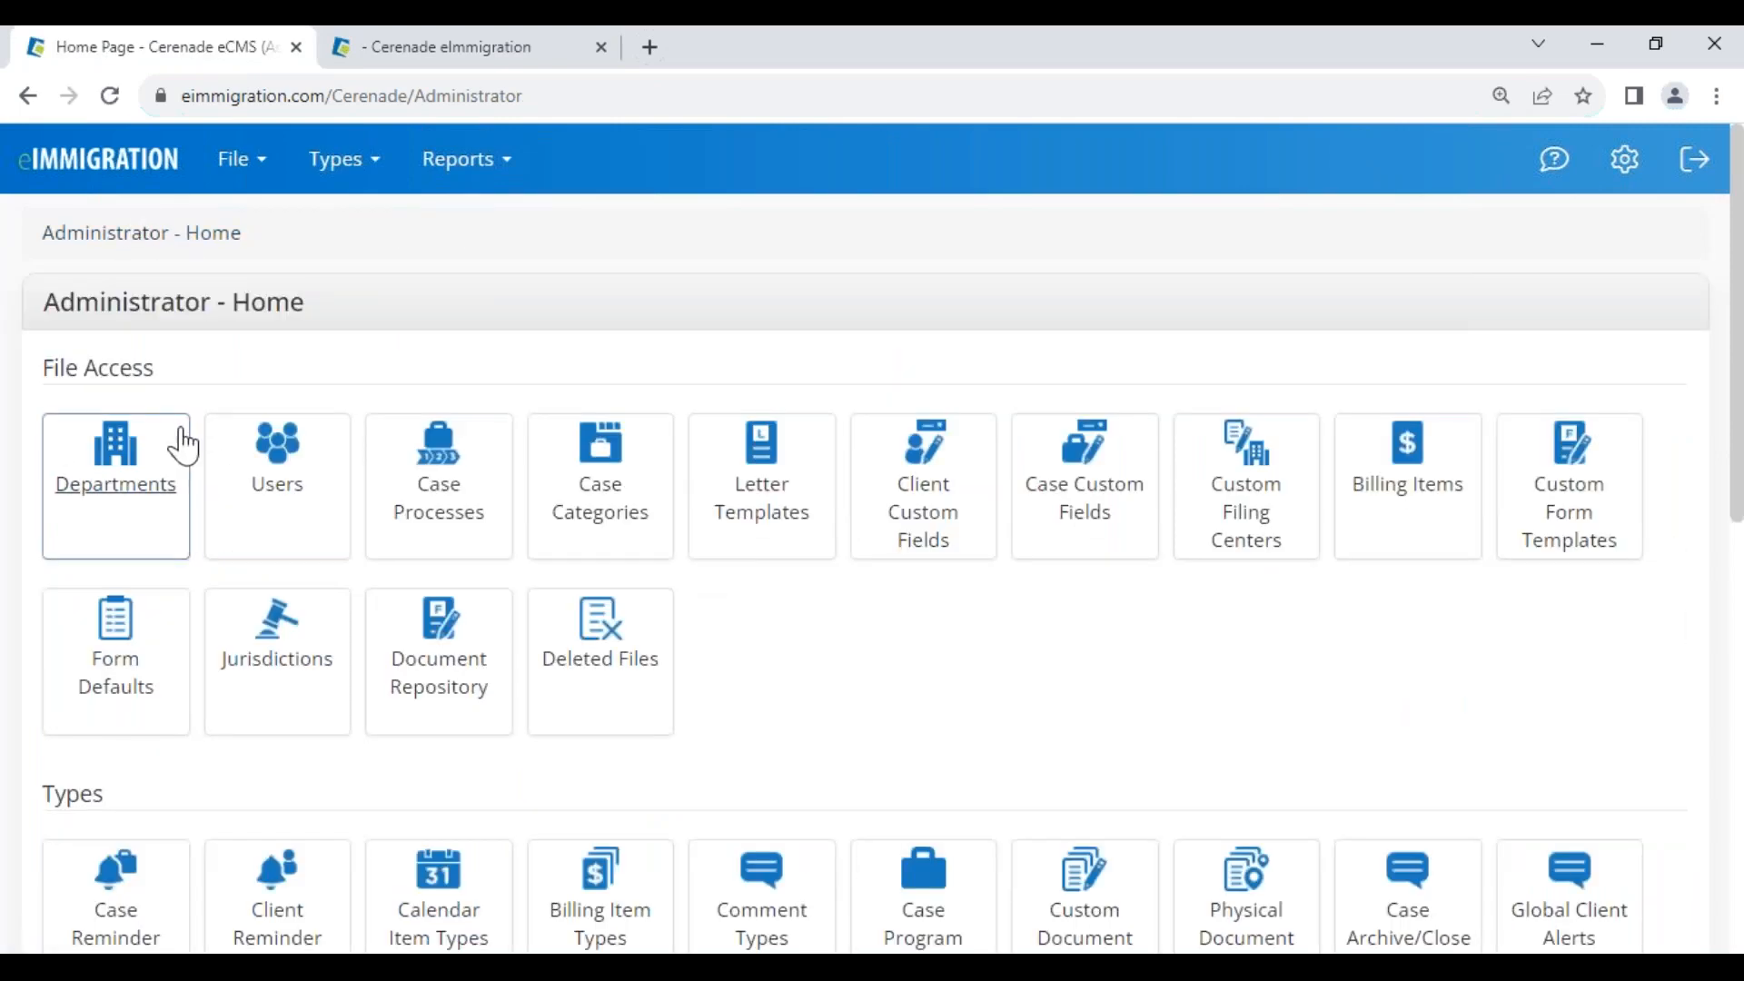
scroll(54, 763, down, 3)
drag(42, 552, 151, 540)
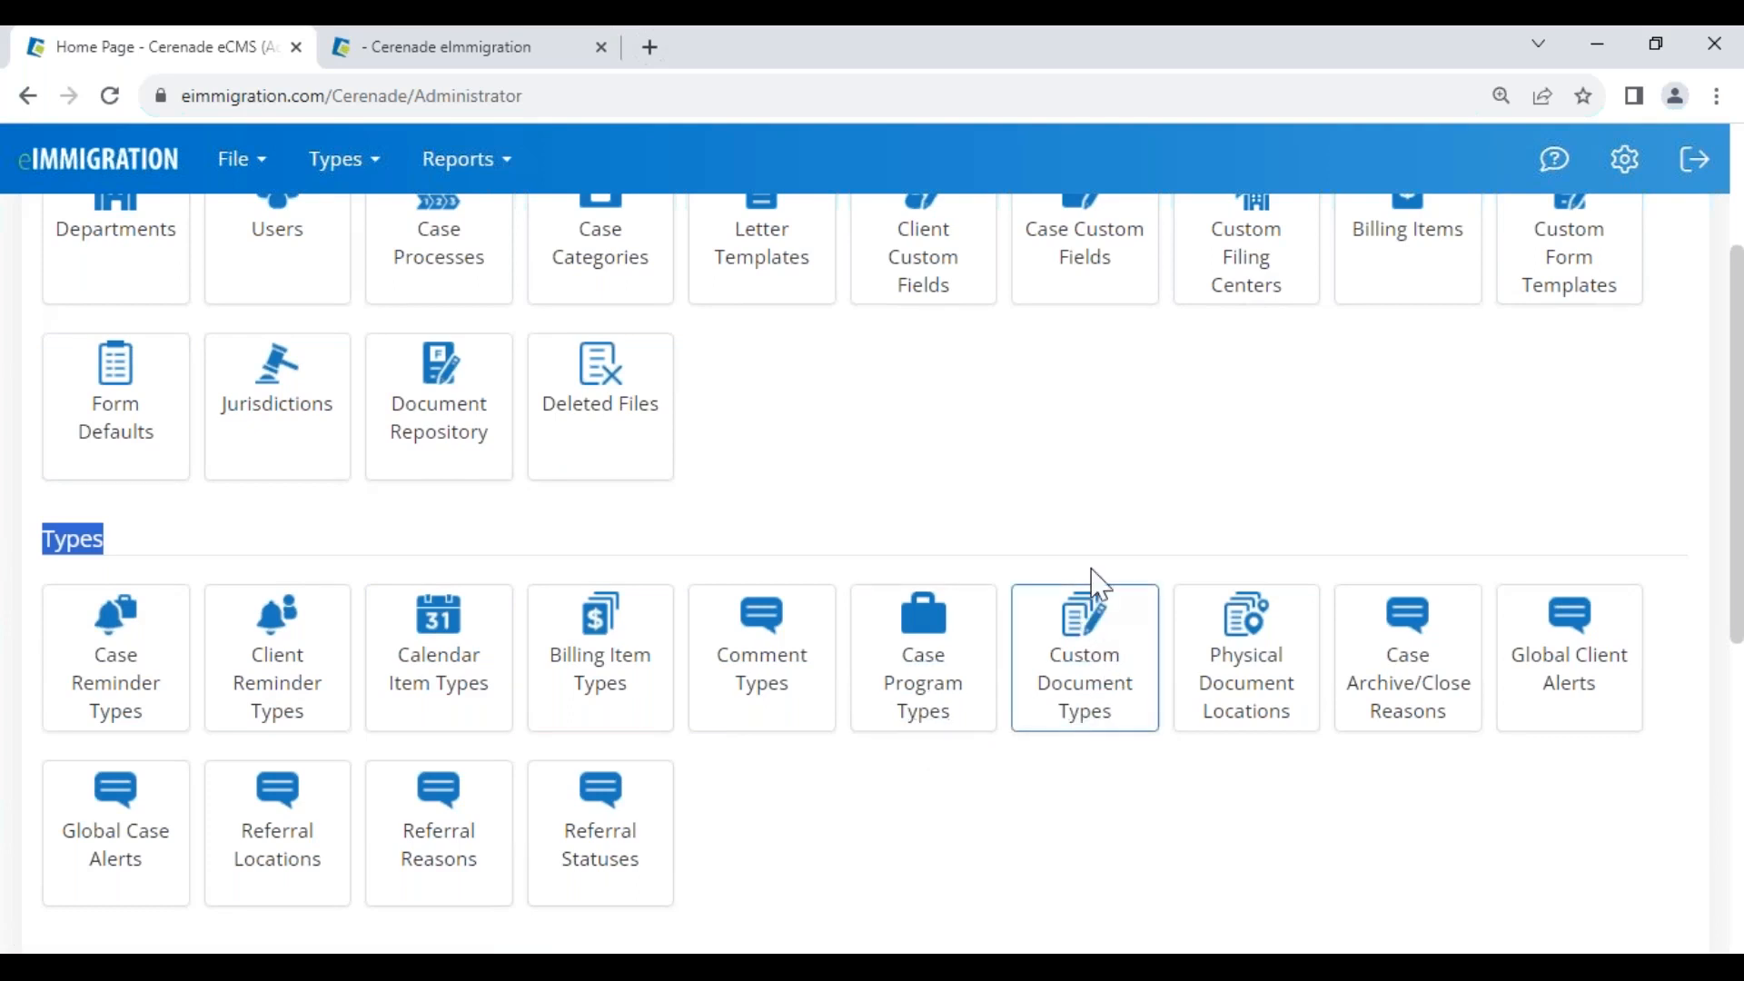
Open Custom Document Types and browse entries like example 2 and Fingerprint Appointment
click(1087, 711)
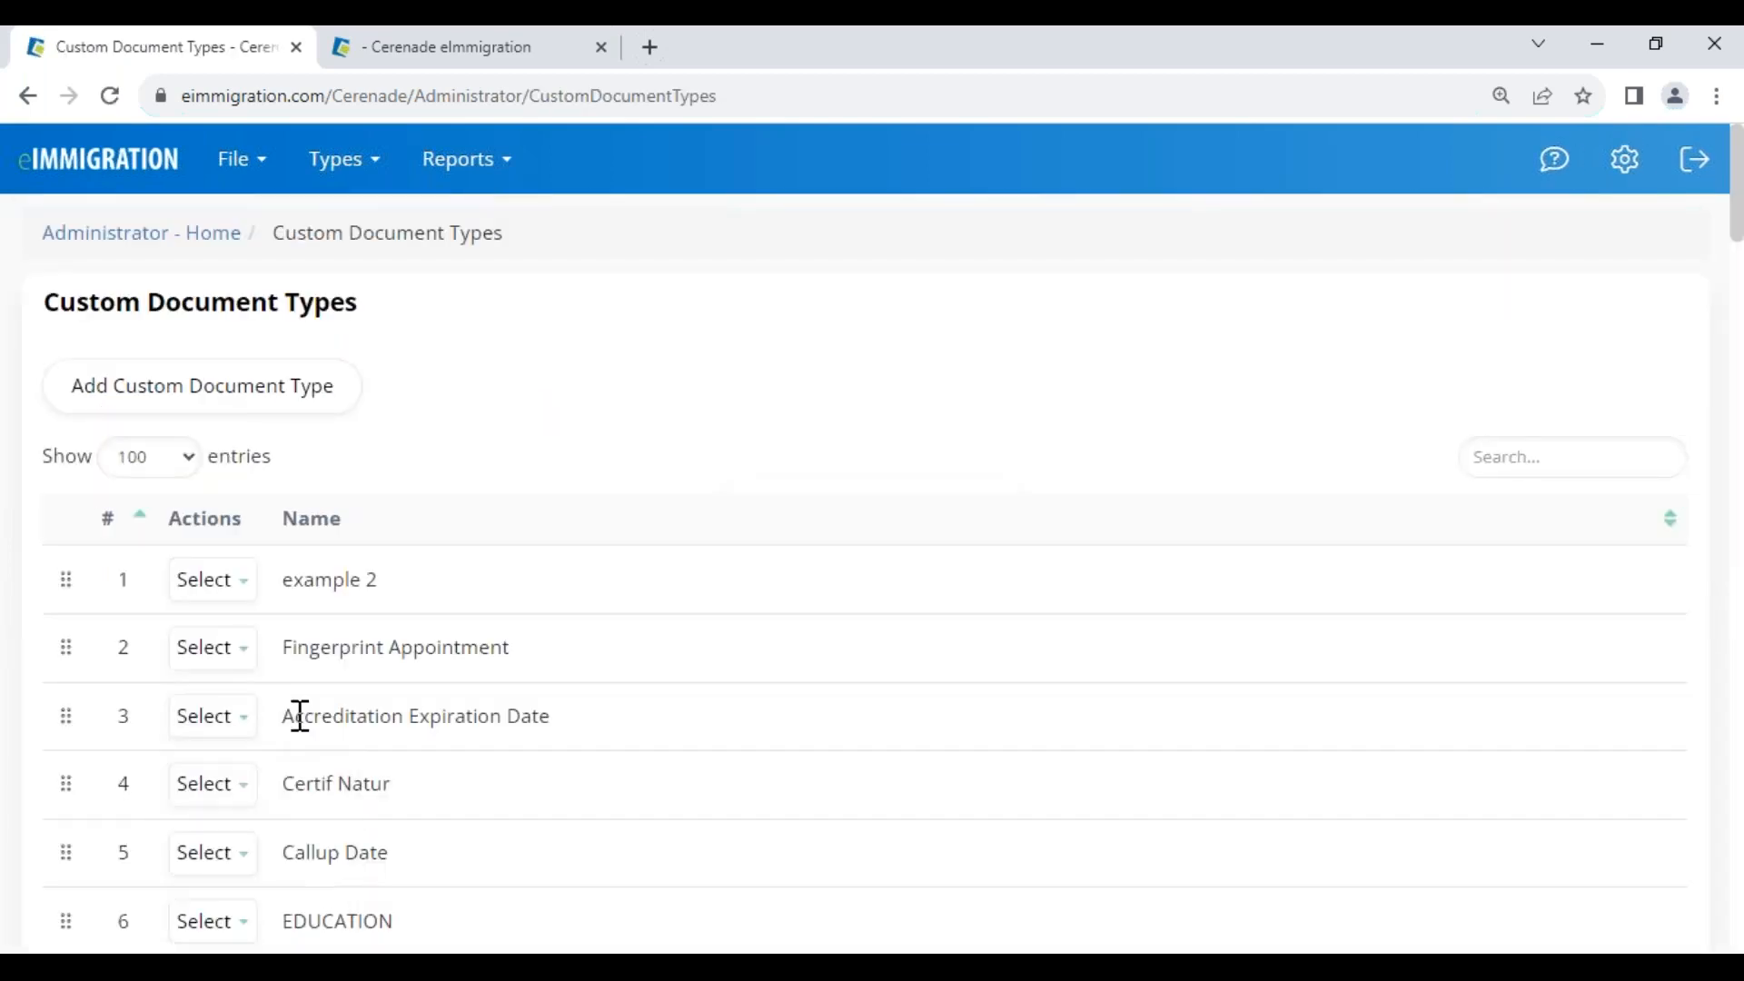
scroll(330, 770, down, 4)
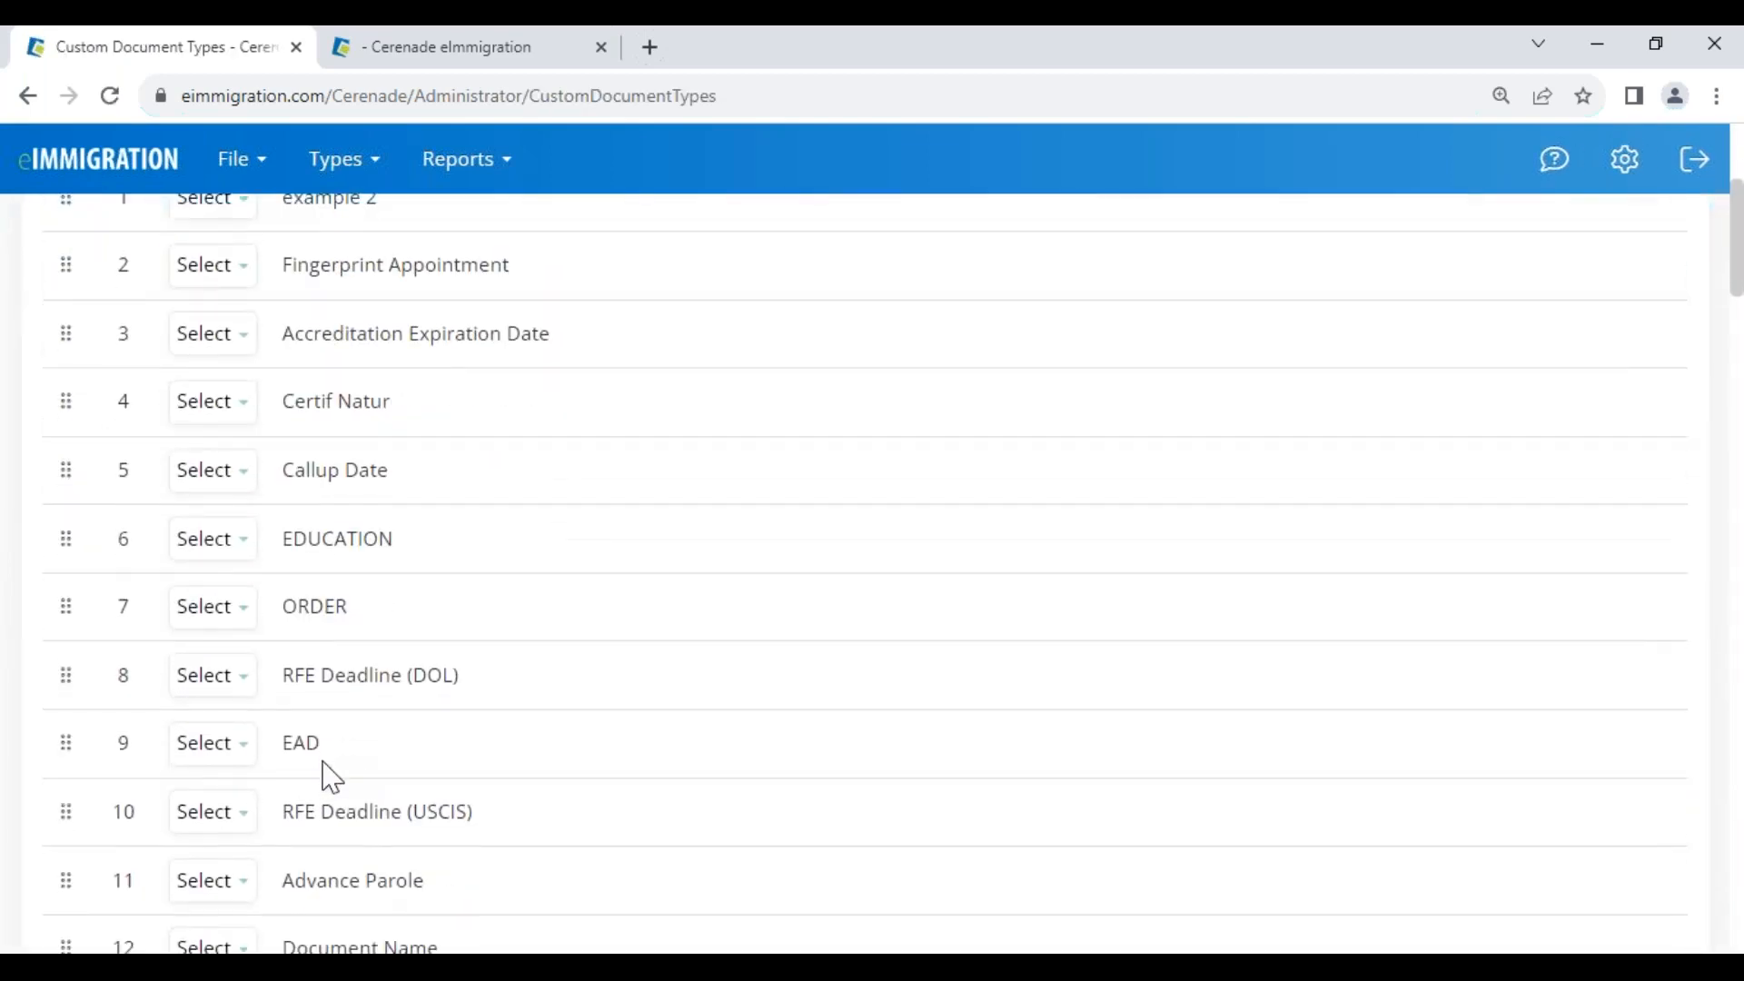
scroll(330, 778, down, 6)
scroll(334, 774, down, 4)
scroll(346, 806, up, 14)
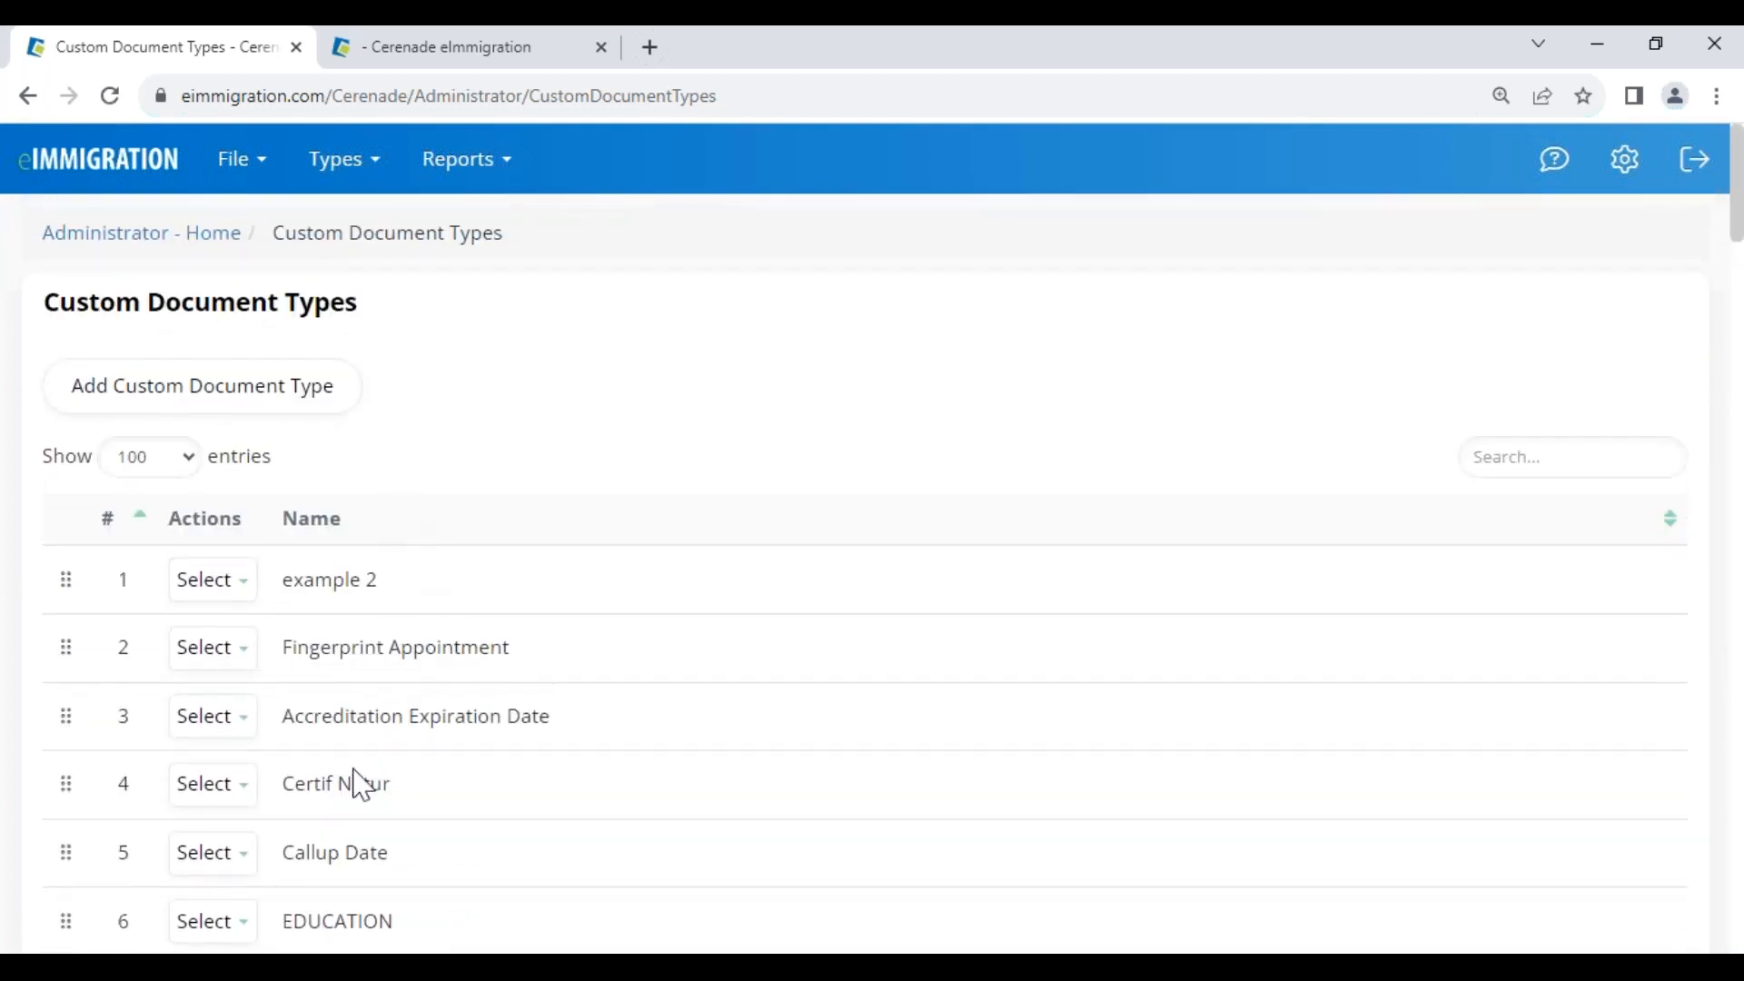
scroll(343, 821, down, 5)
scroll(865, 573, down, 1)
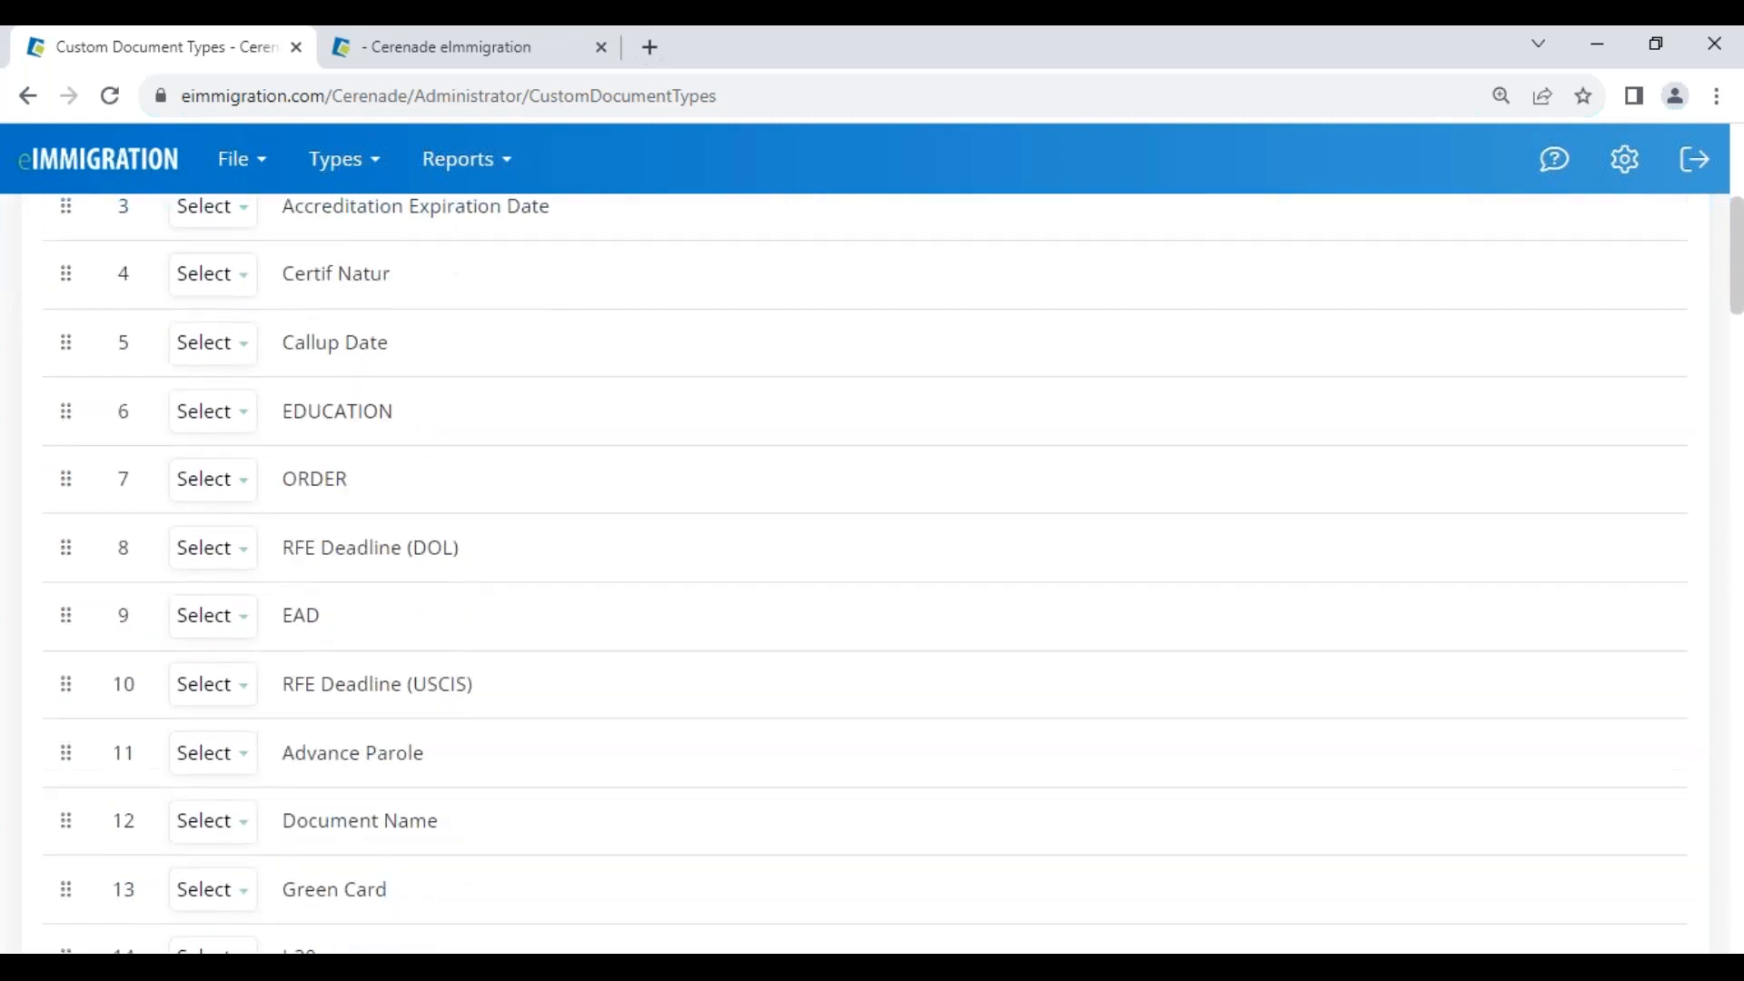
scroll(355, 509, up, 5)
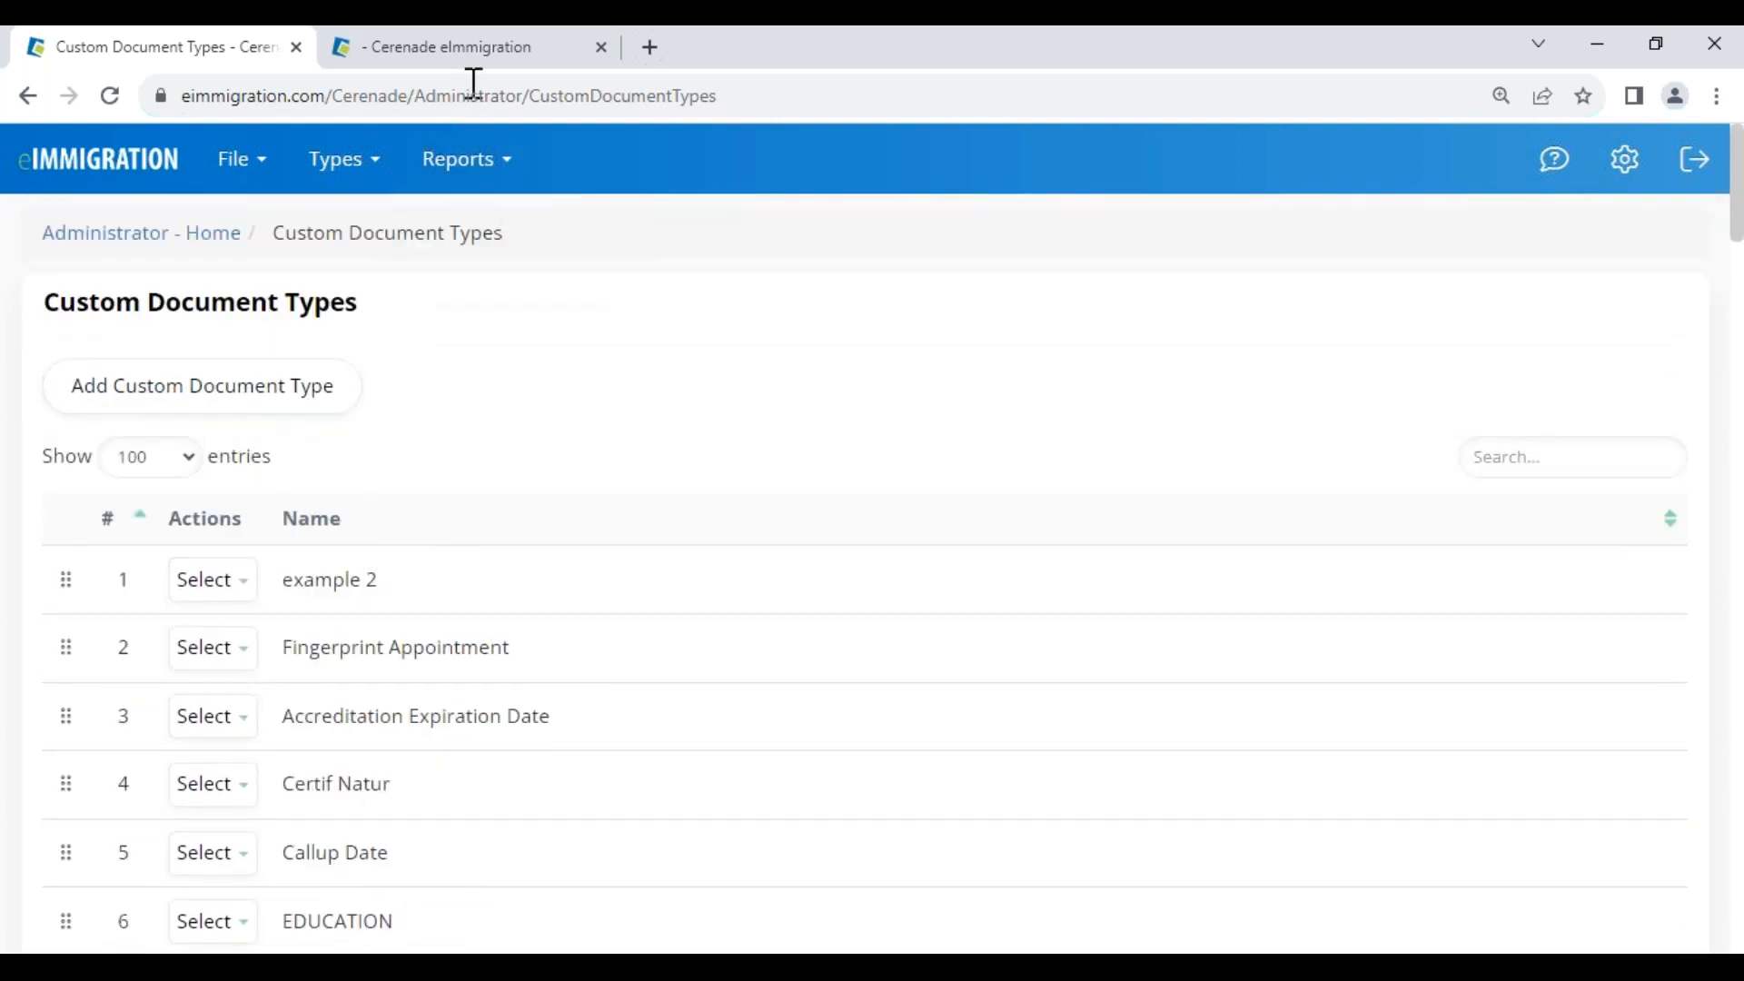
Open the client's record in a new tab, dismiss its alerts, and go to Documents
click(478, 51)
click(467, 378)
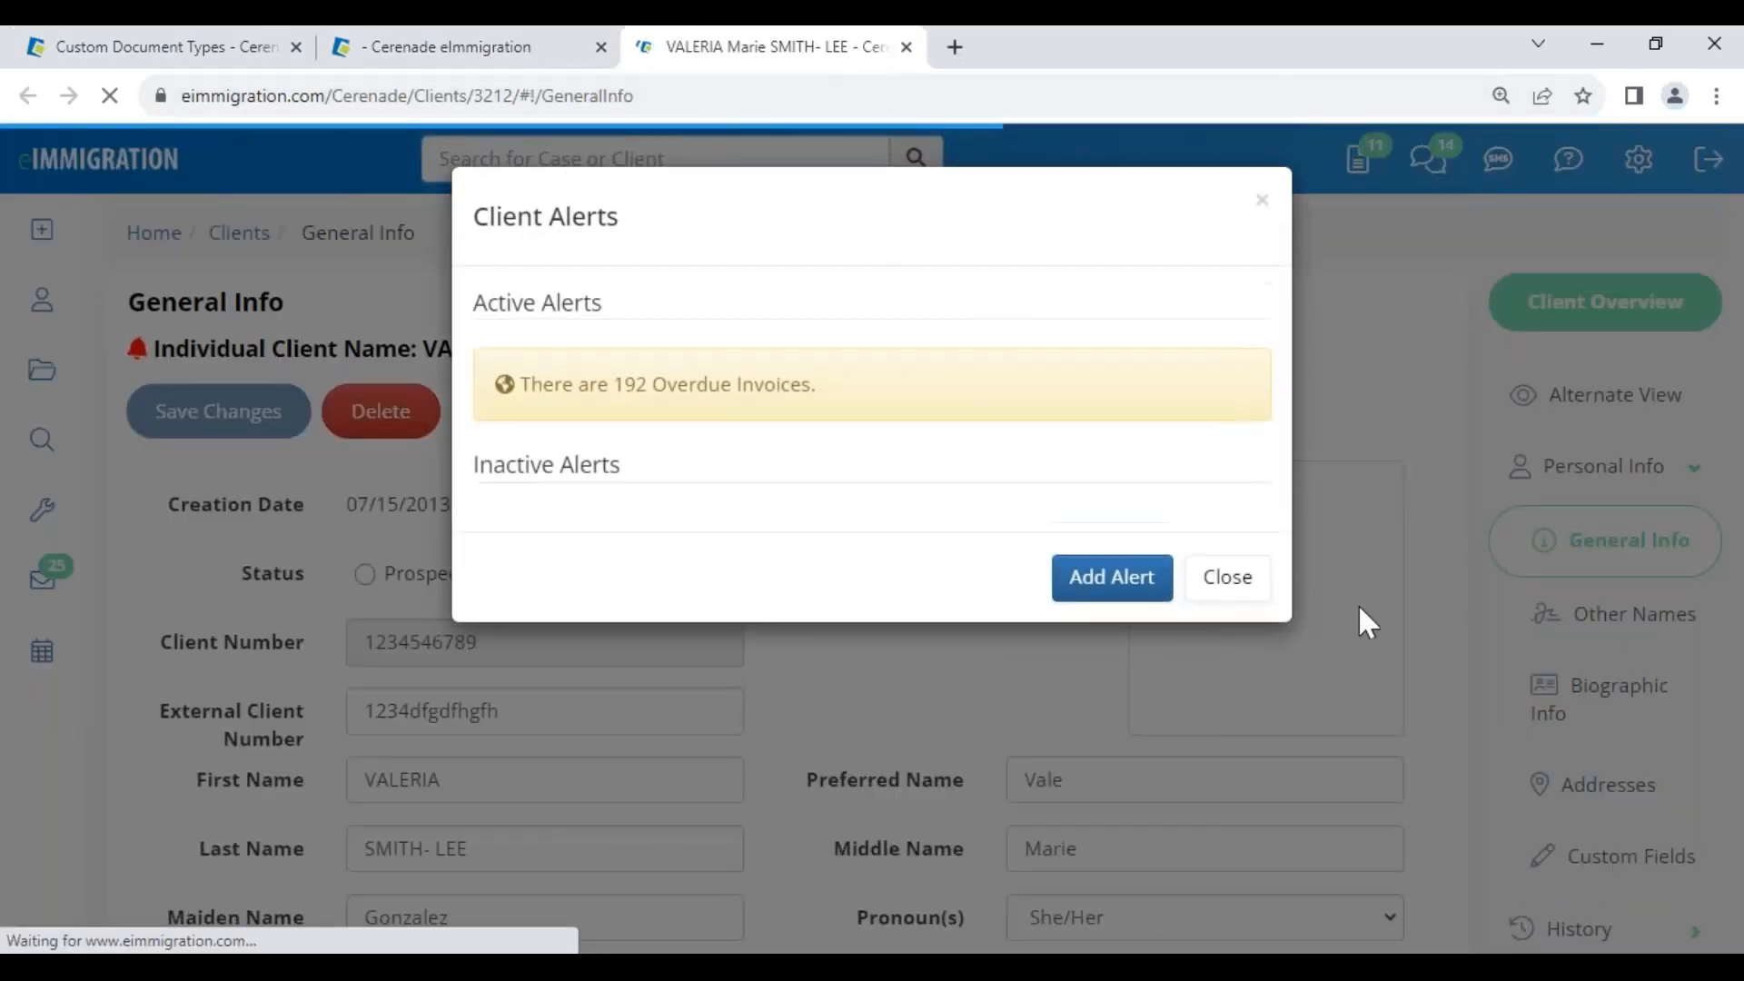
click(1231, 579)
scroll(1695, 811, down, 10)
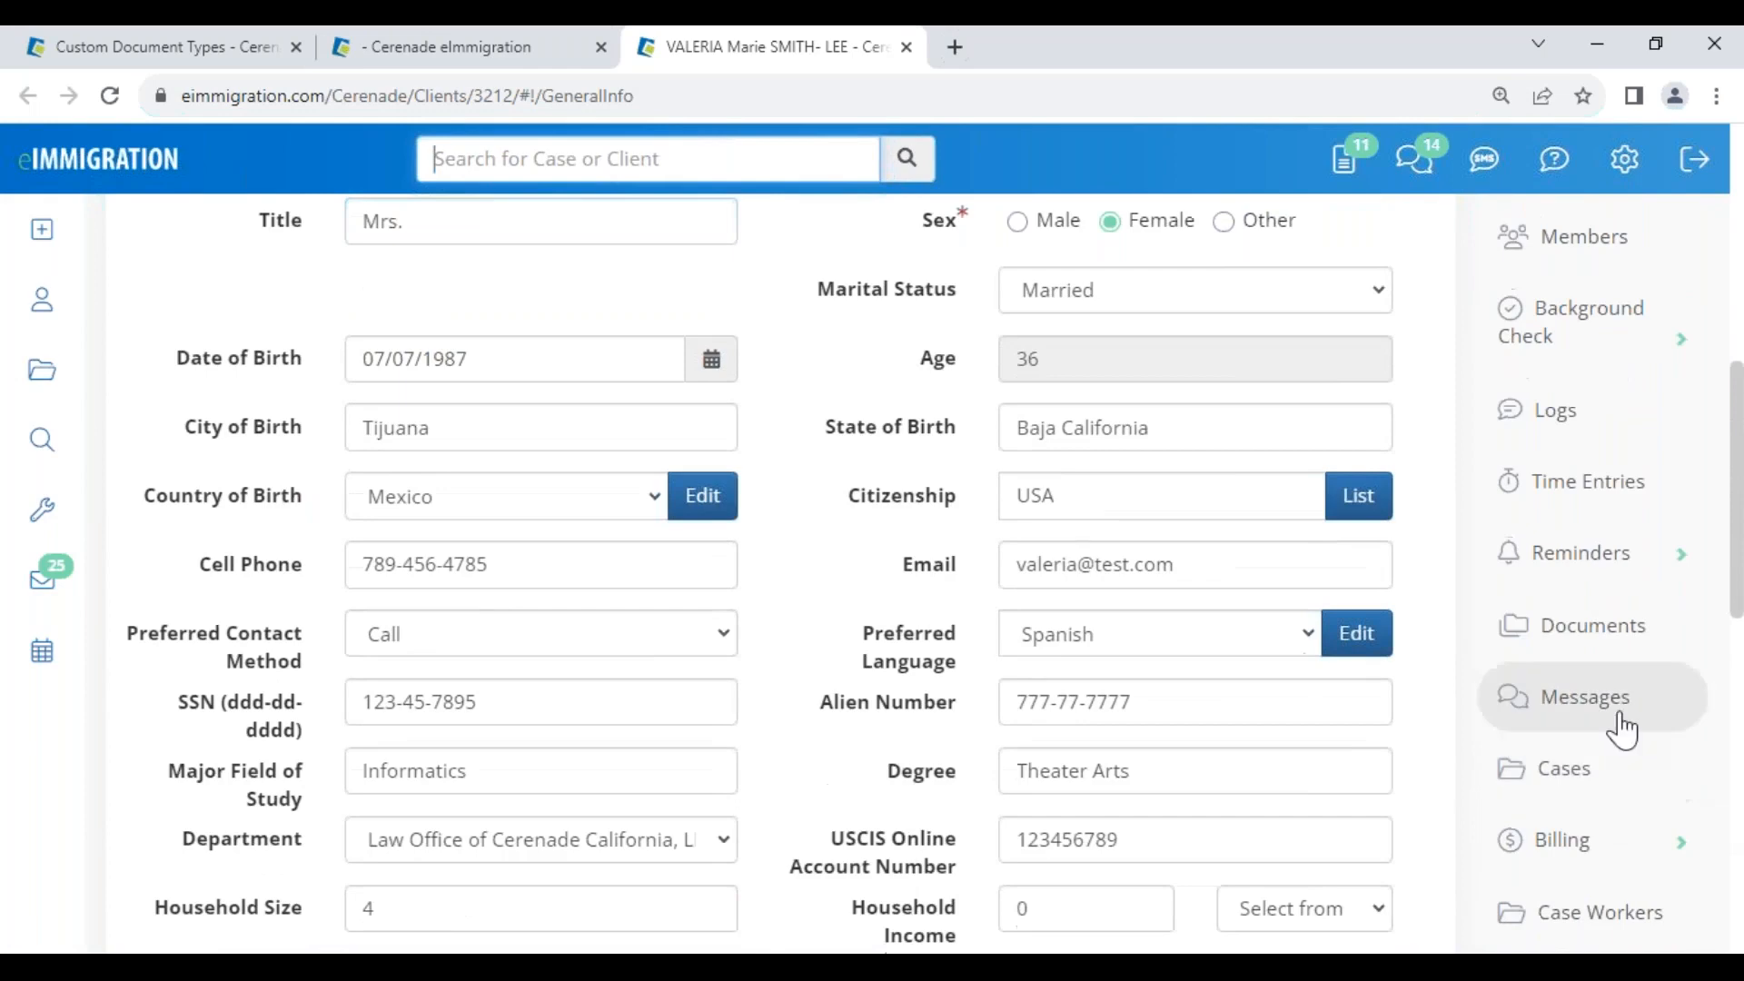
click(1596, 640)
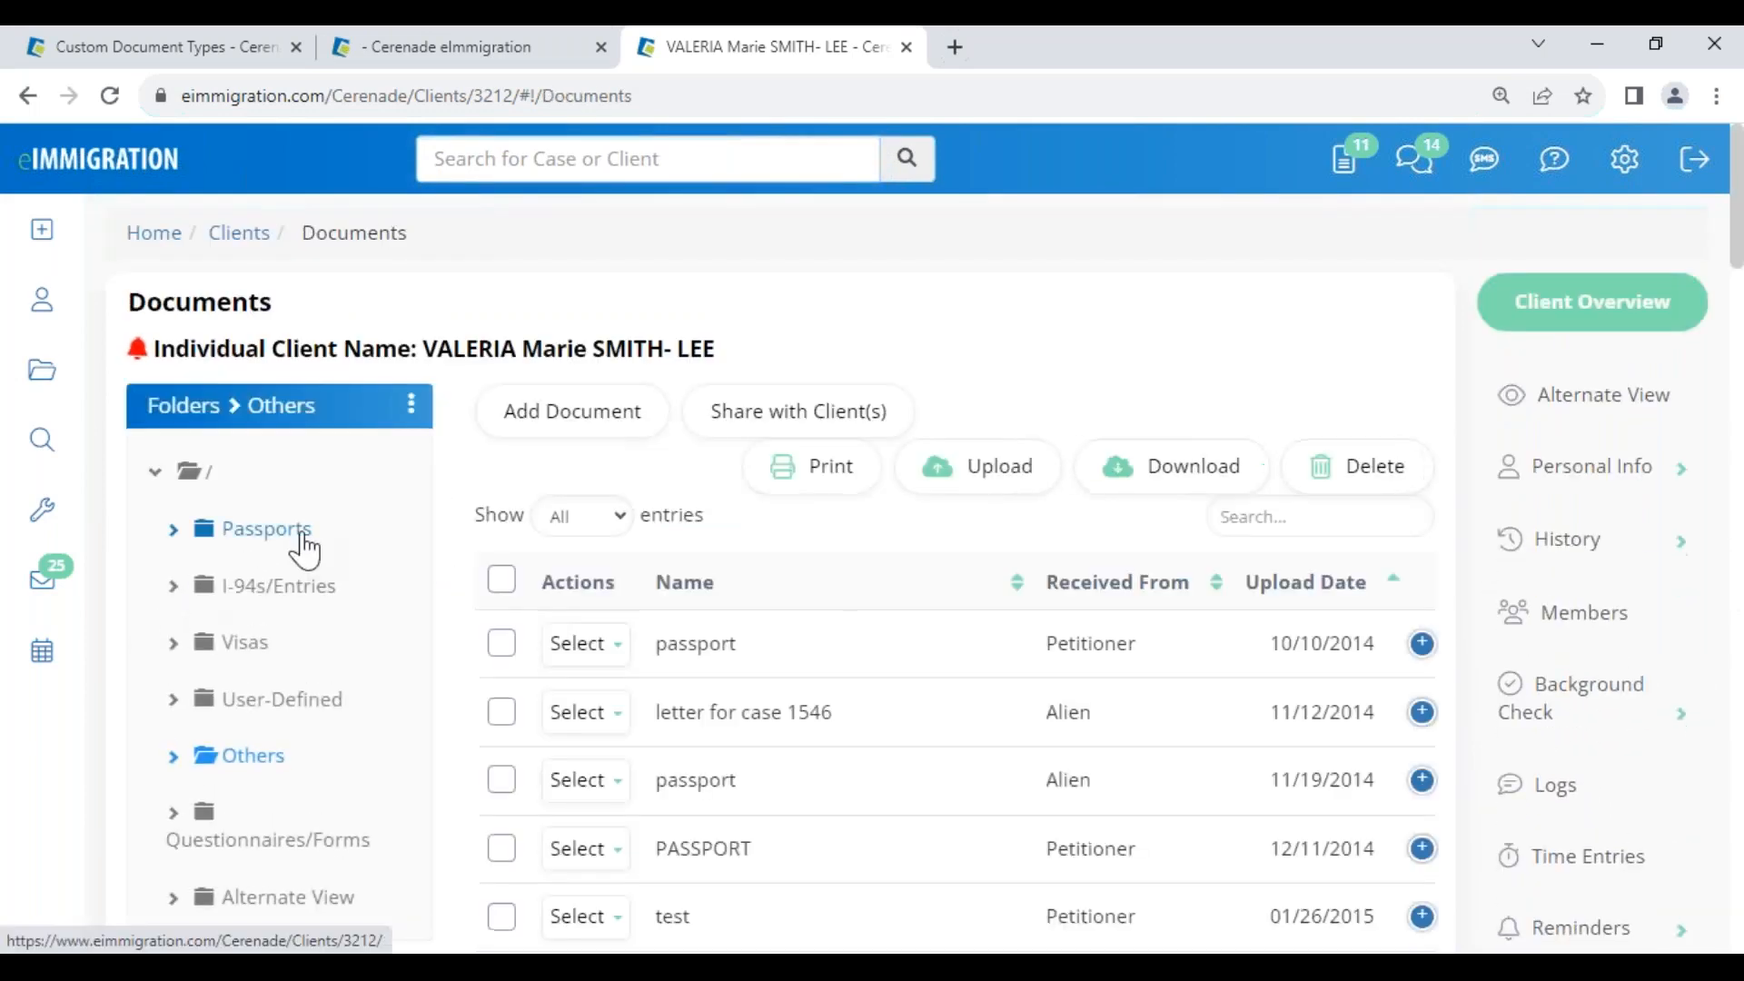
Start a User-Defined document, cancel it unsaved, then open the client's Logs page
click(266, 708)
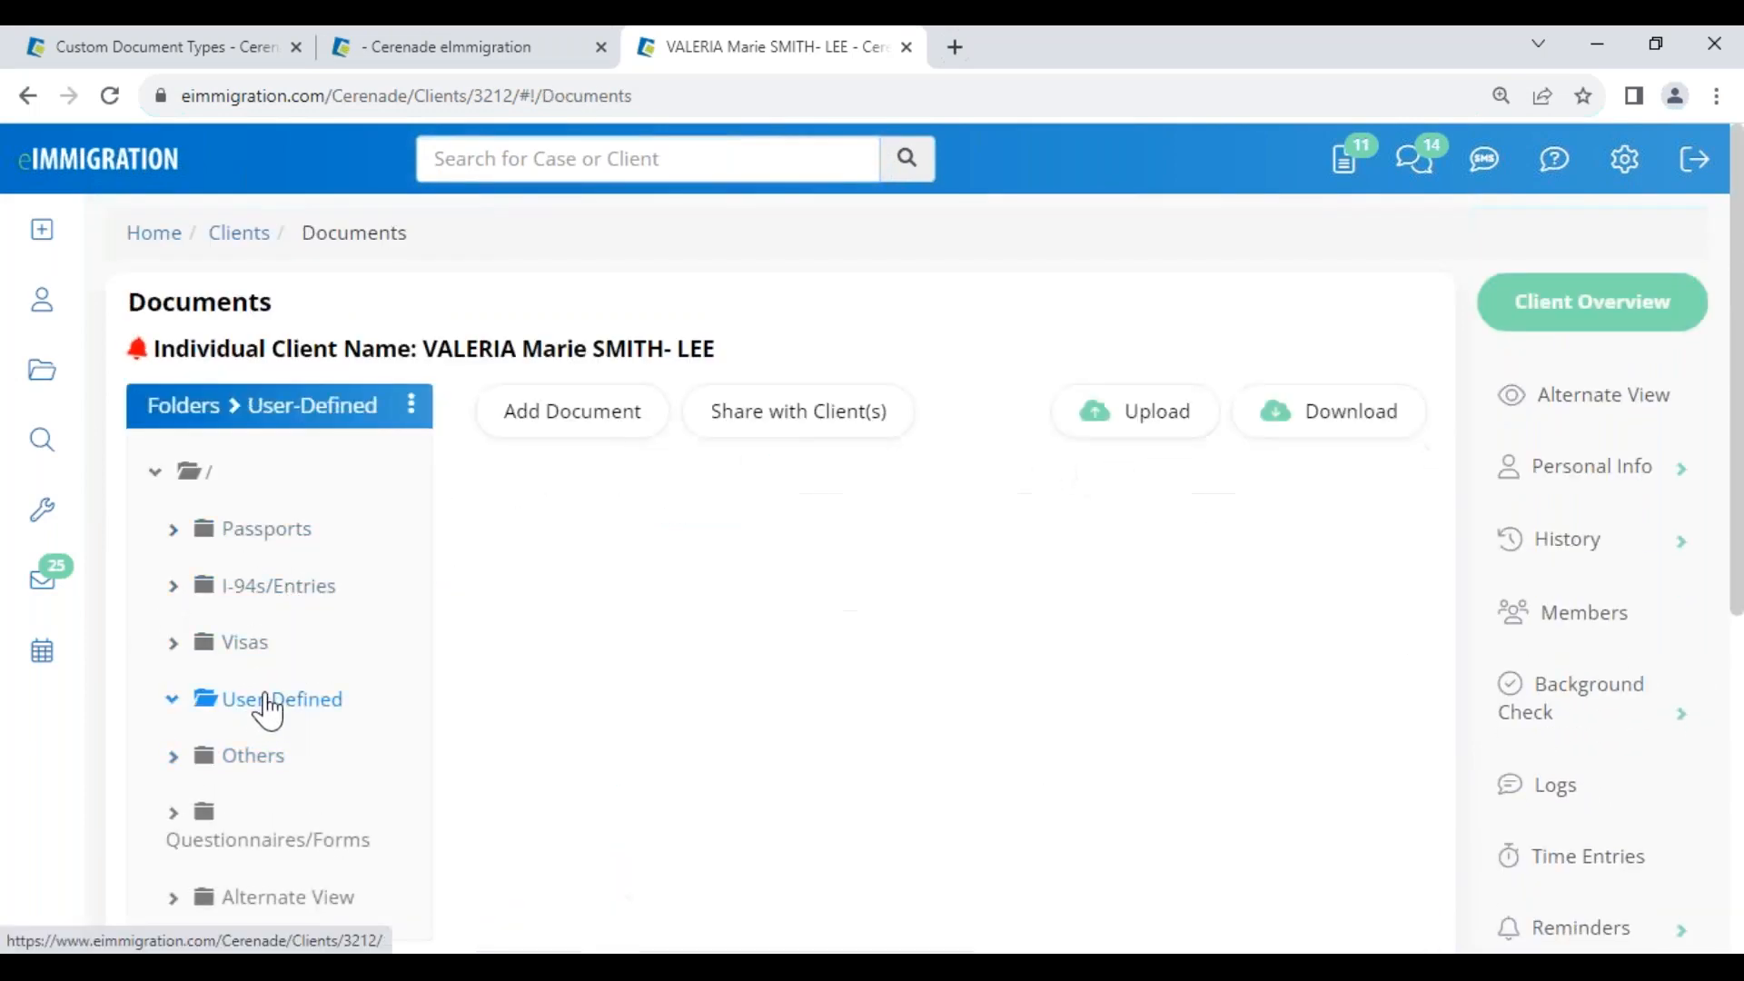
click(570, 423)
click(472, 326)
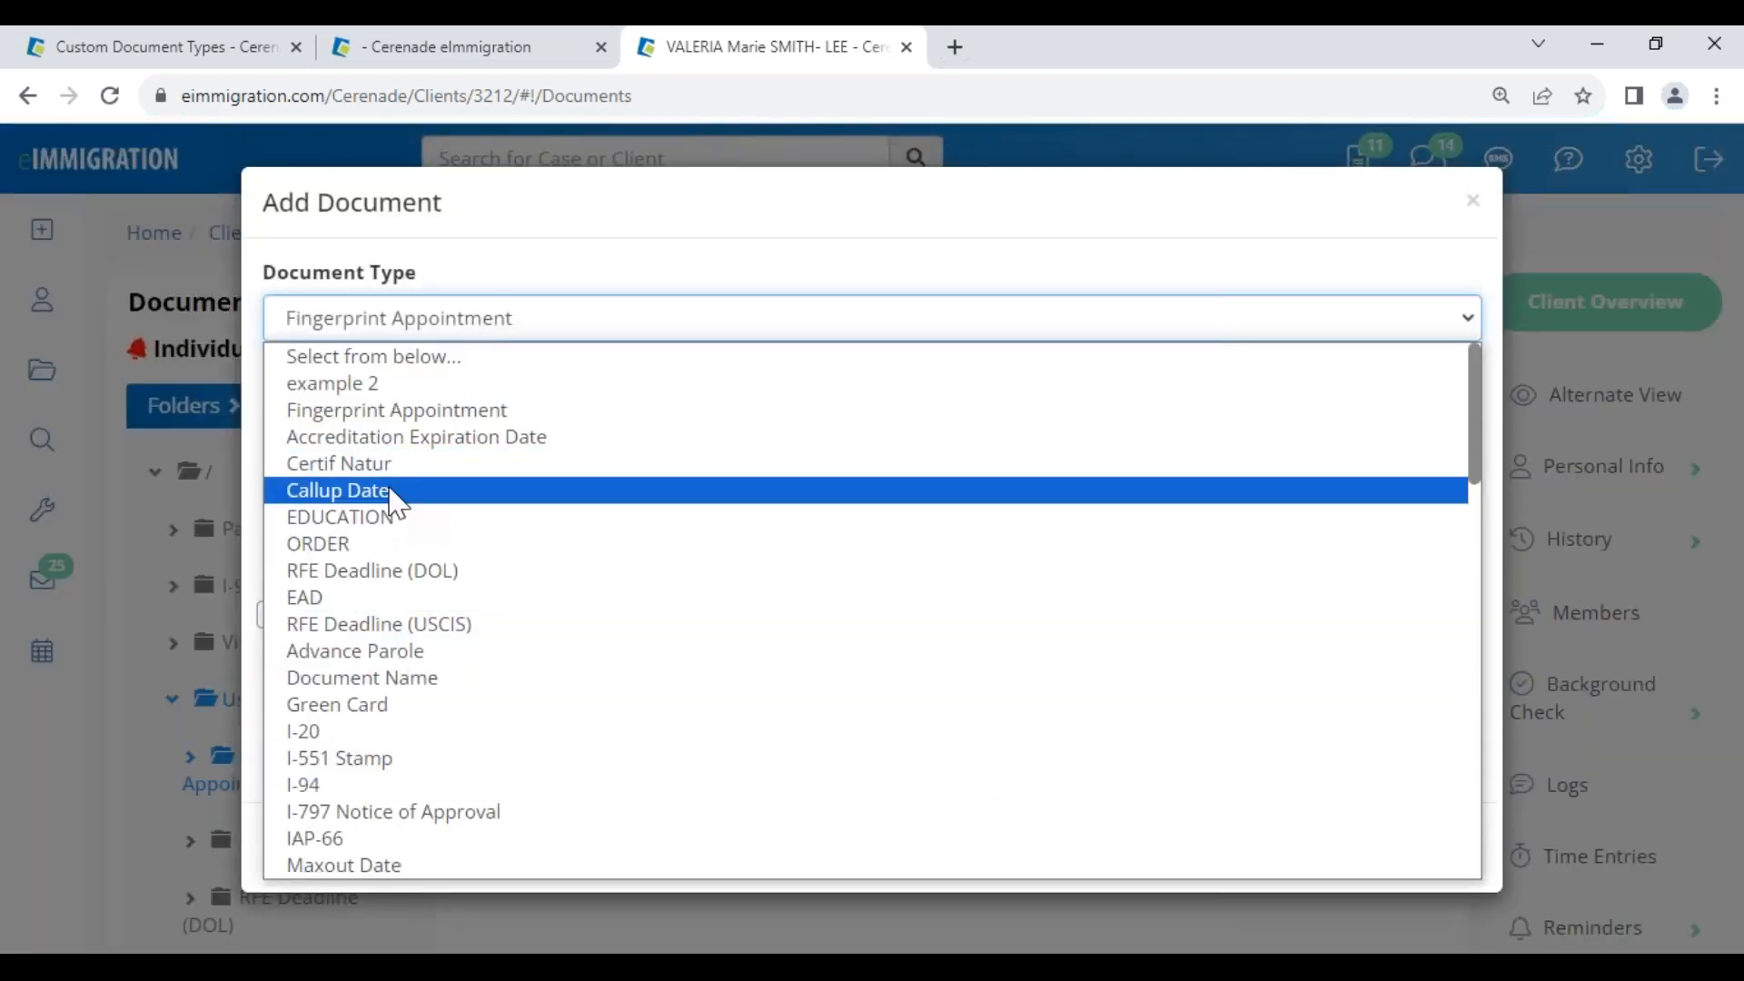
double_click(390, 274)
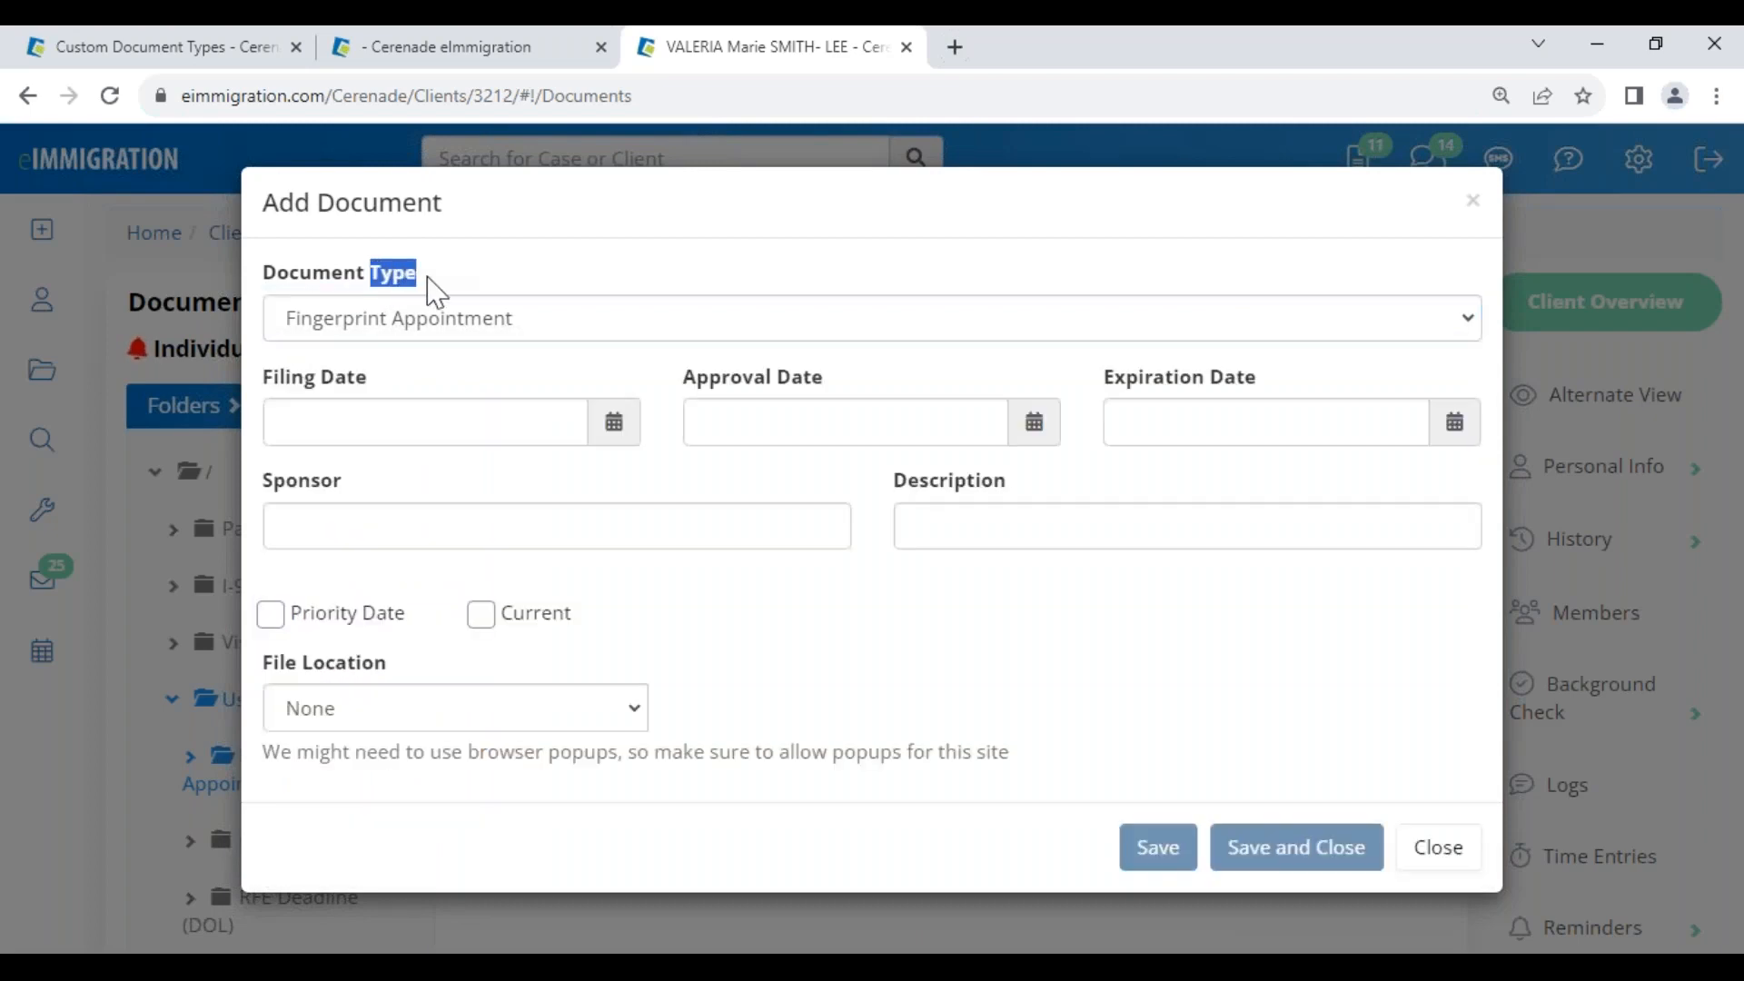
click(1456, 849)
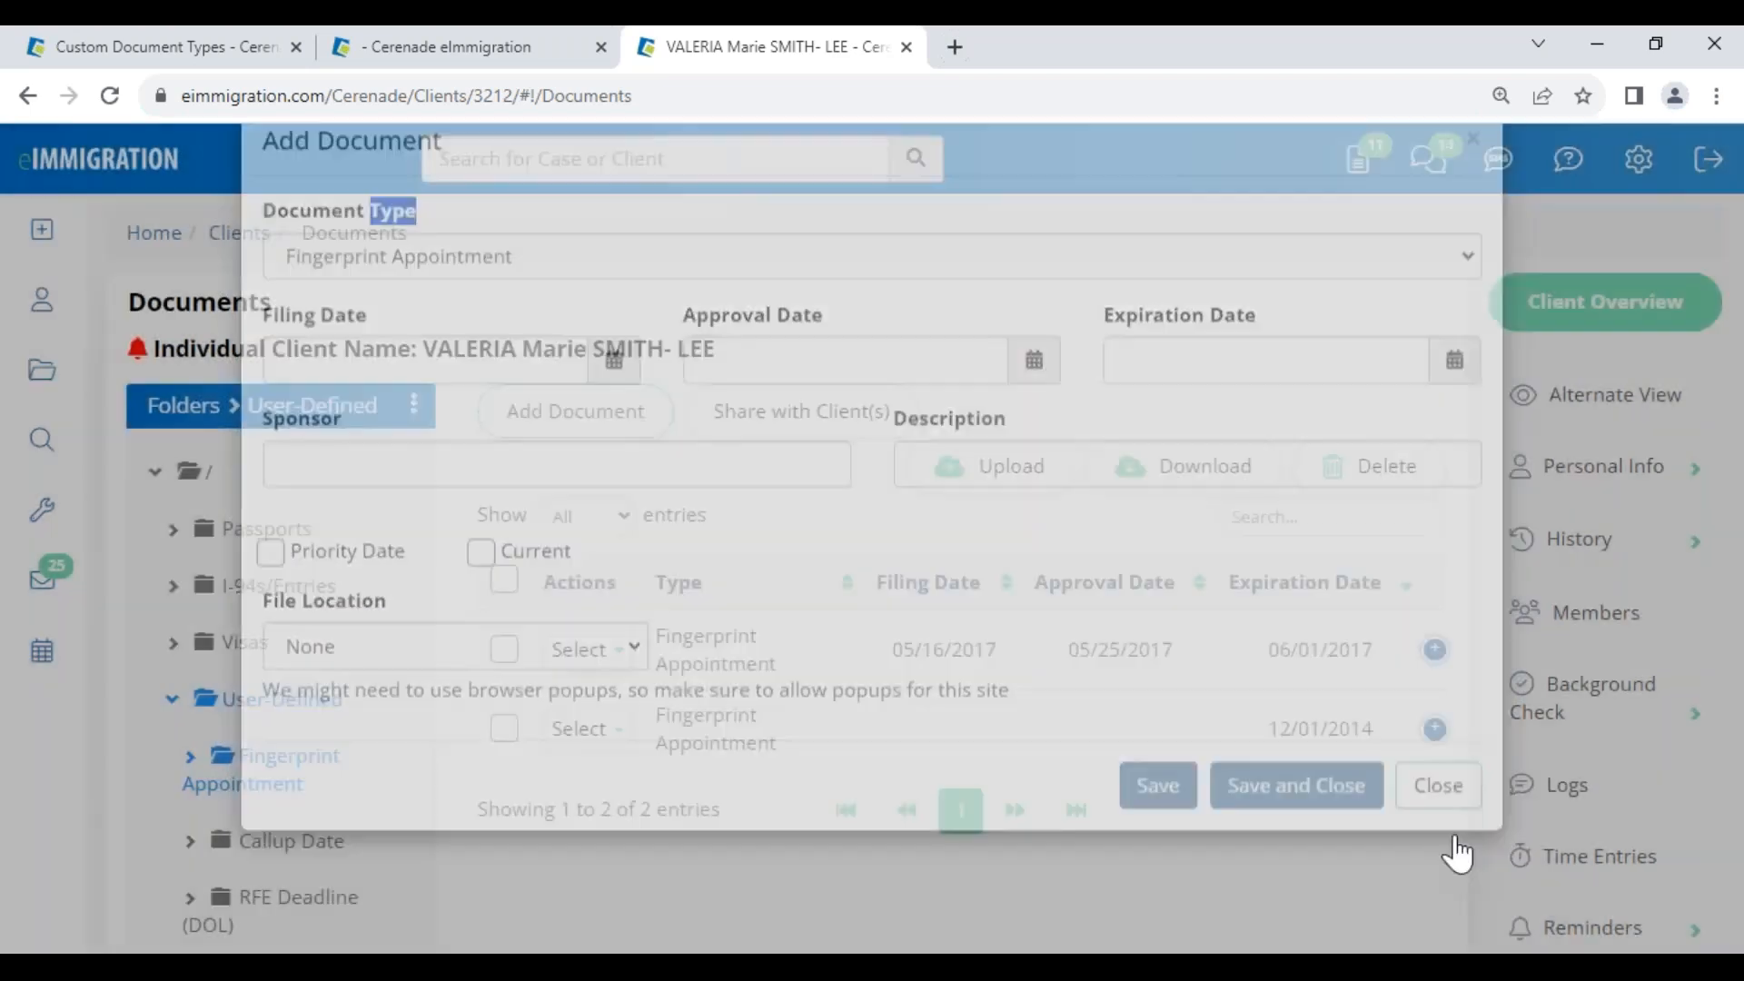
click(1583, 796)
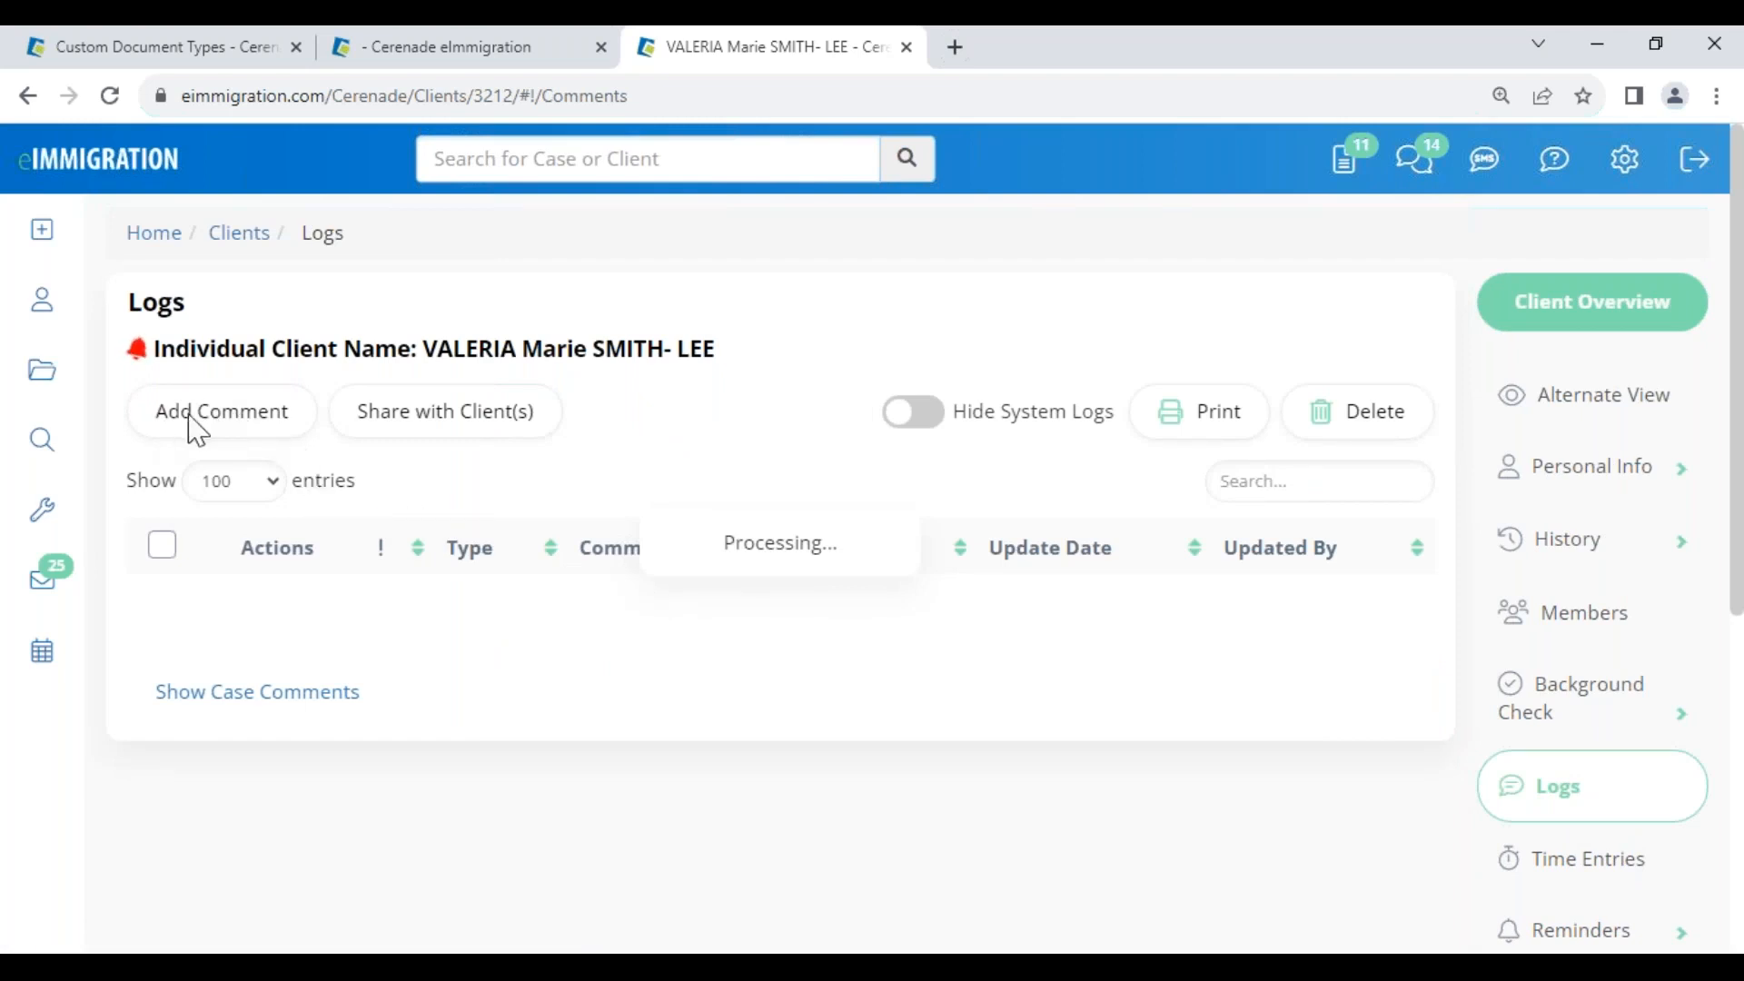
click(227, 427)
drag(261, 277, 315, 291)
click(338, 329)
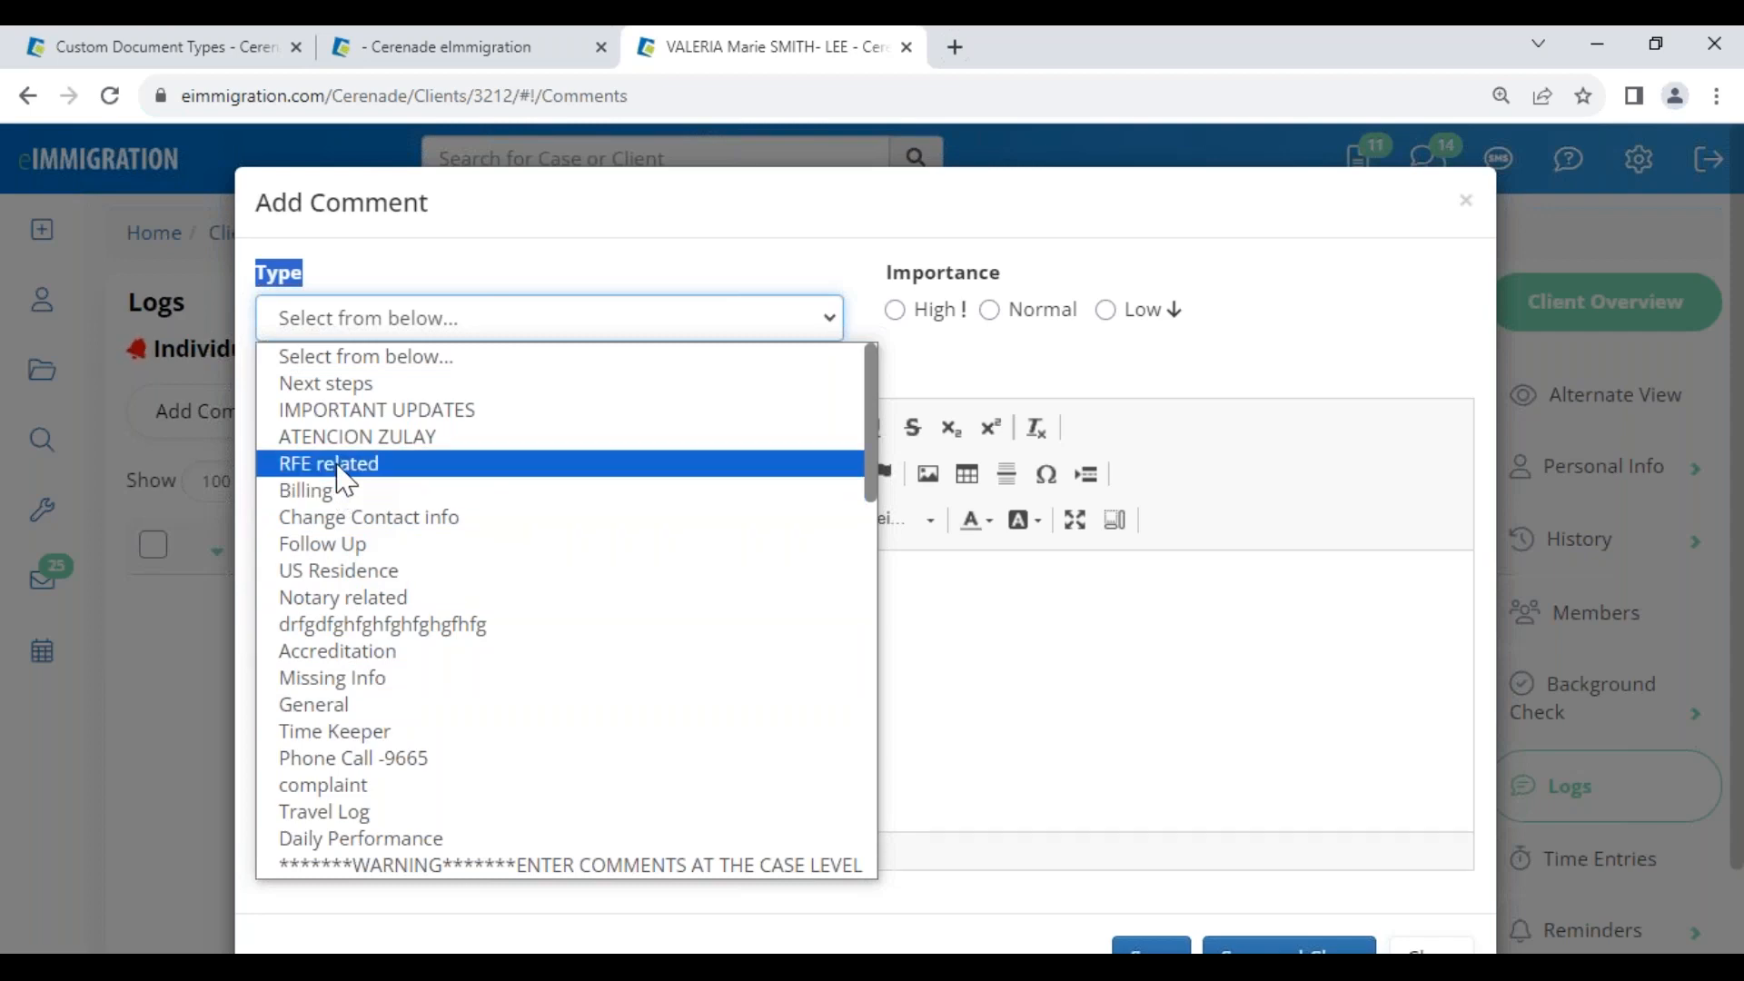
scroll(345, 509, down, 6)
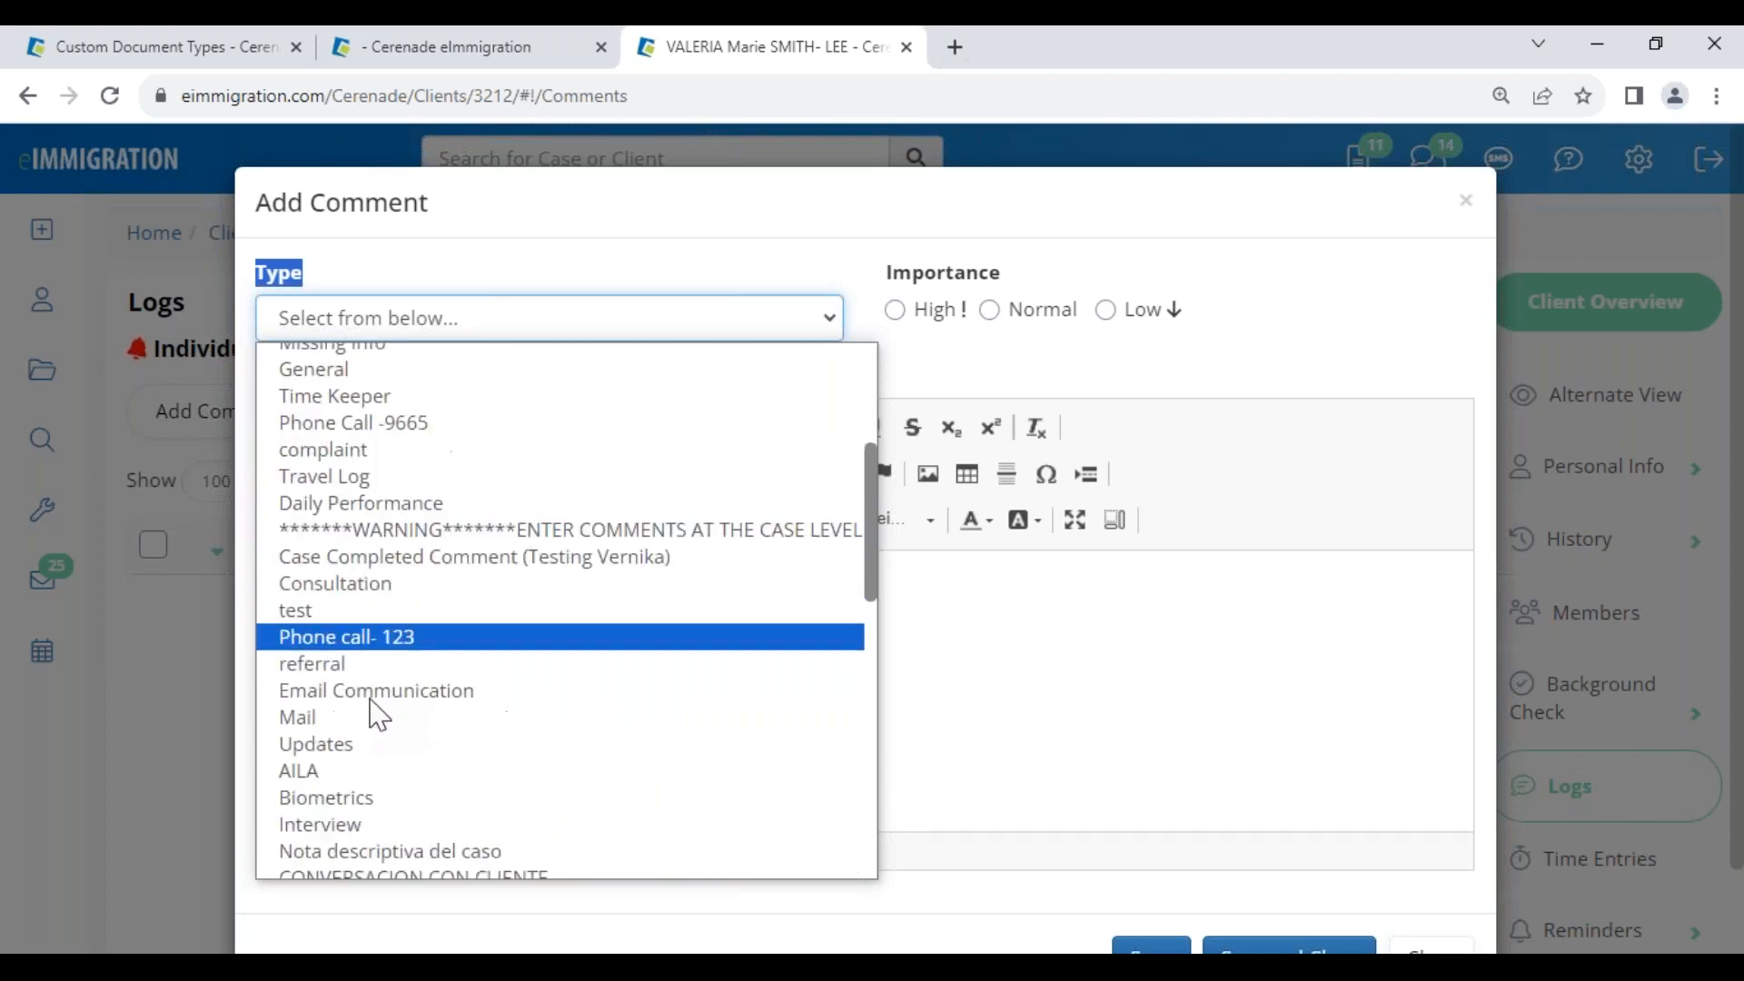
click(376, 410)
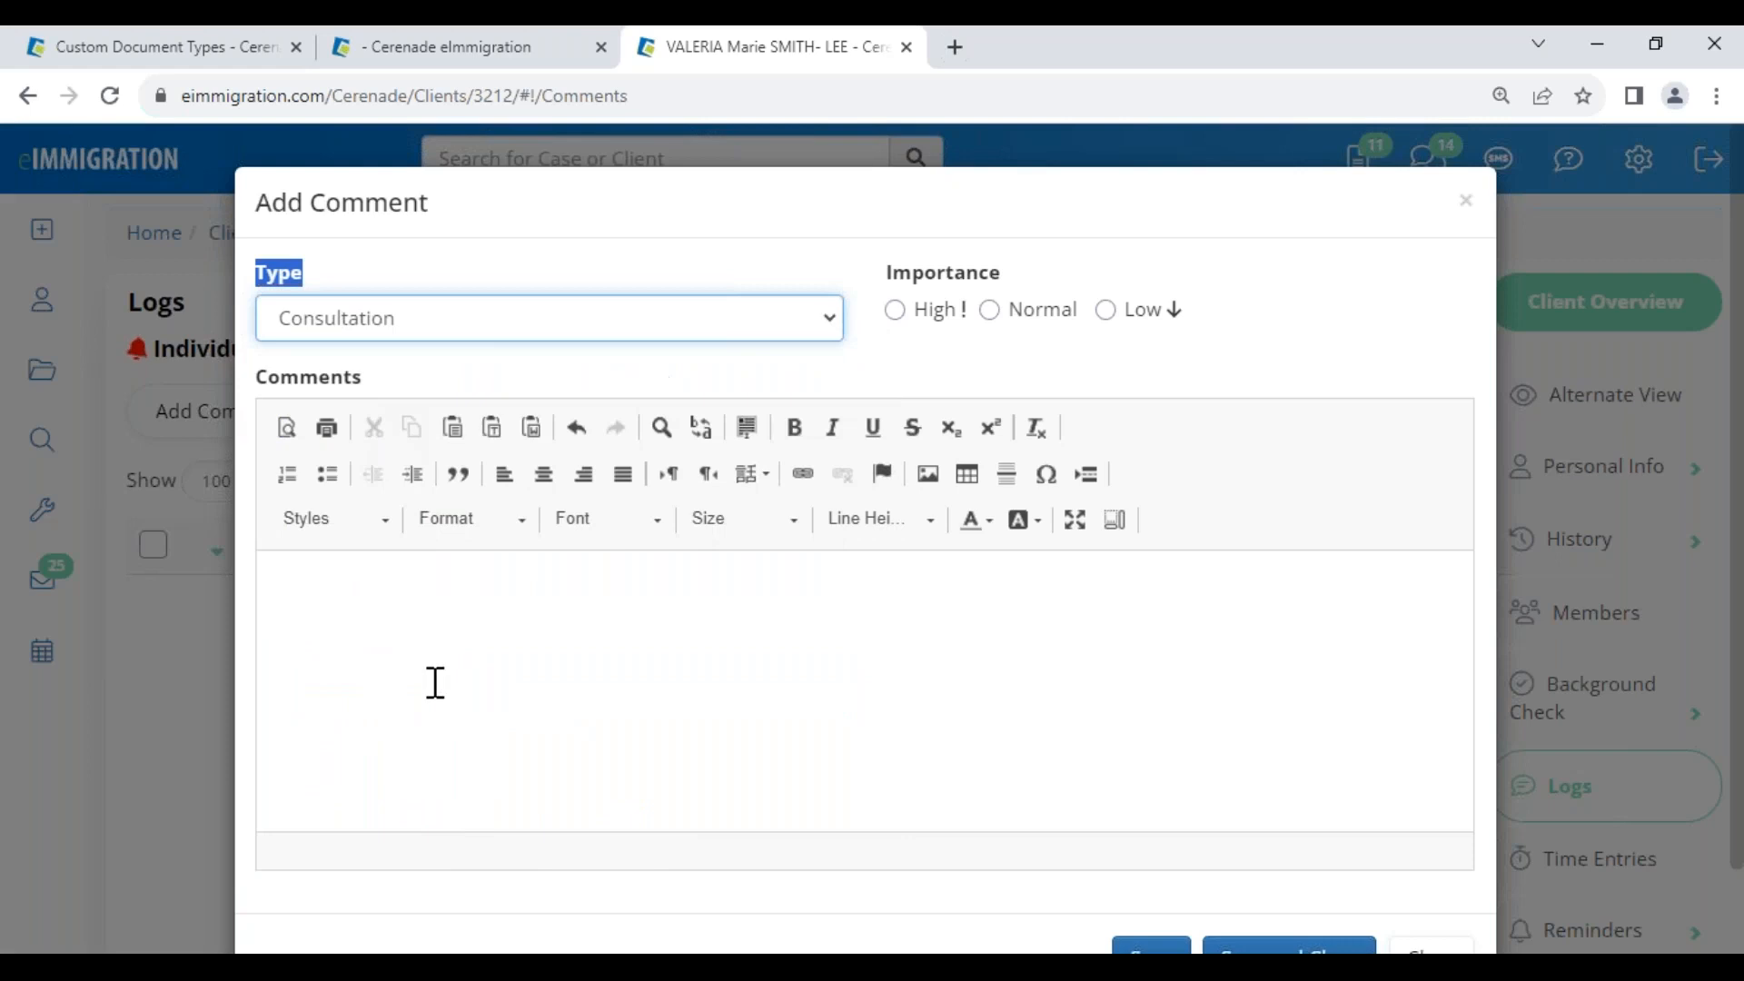
click(436, 686)
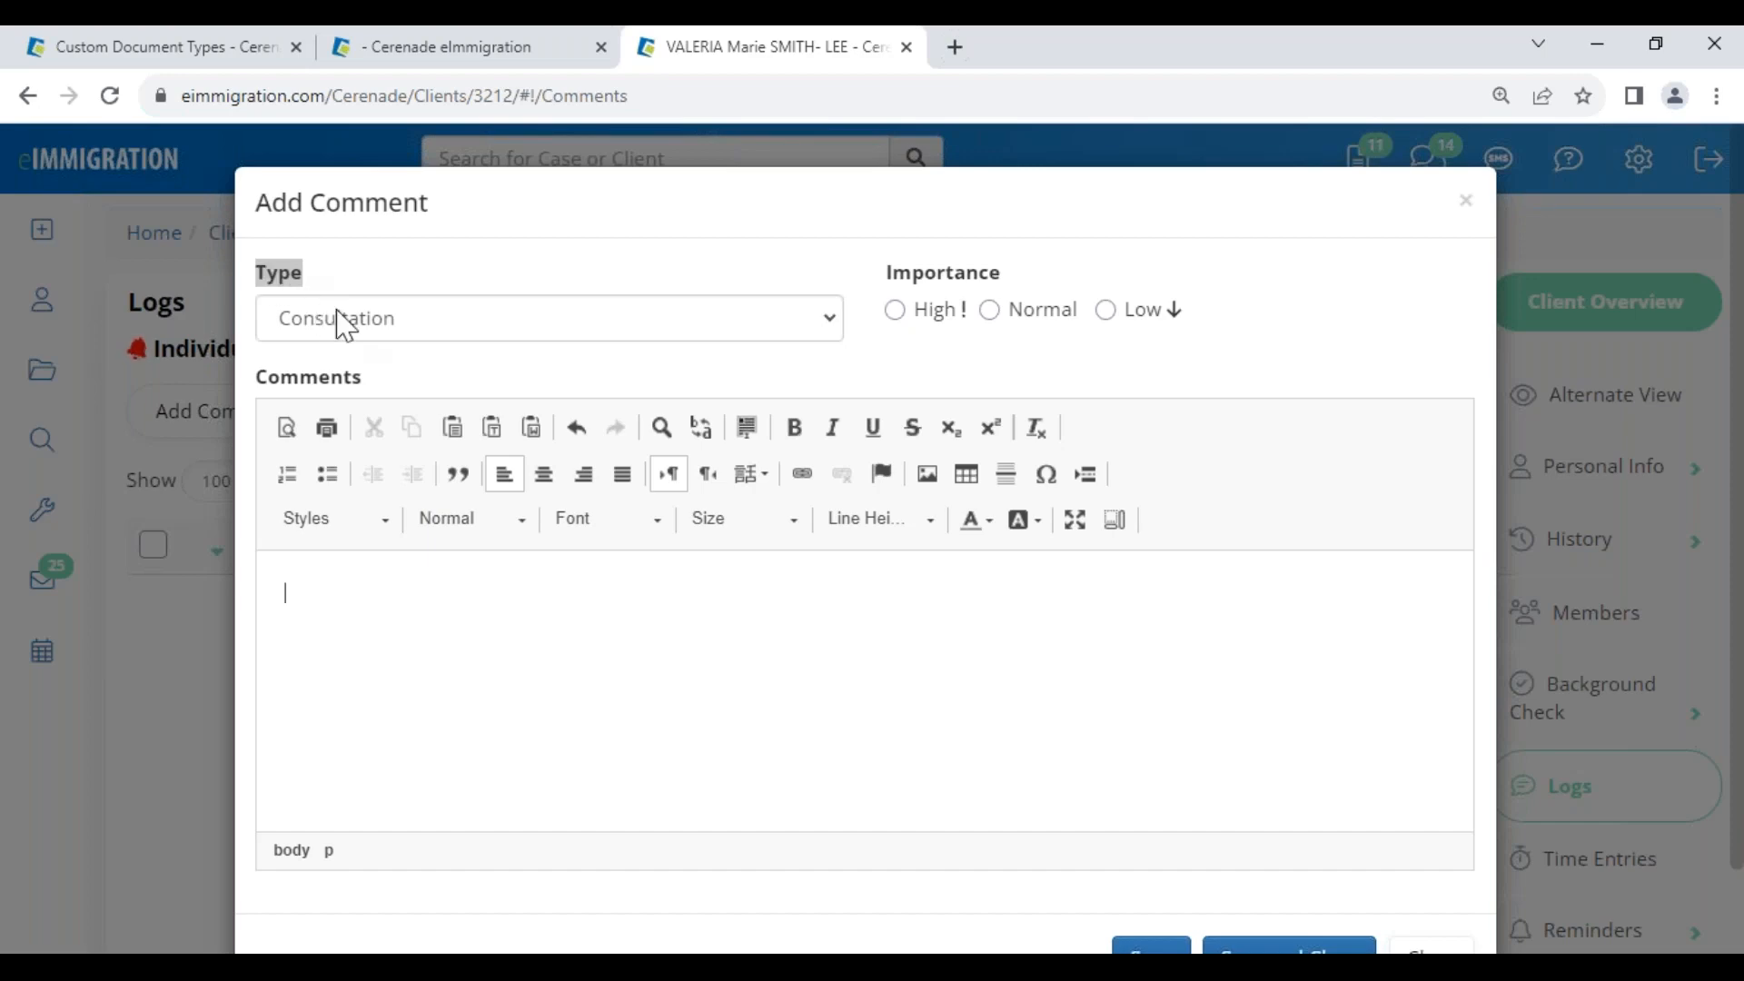
click(1465, 201)
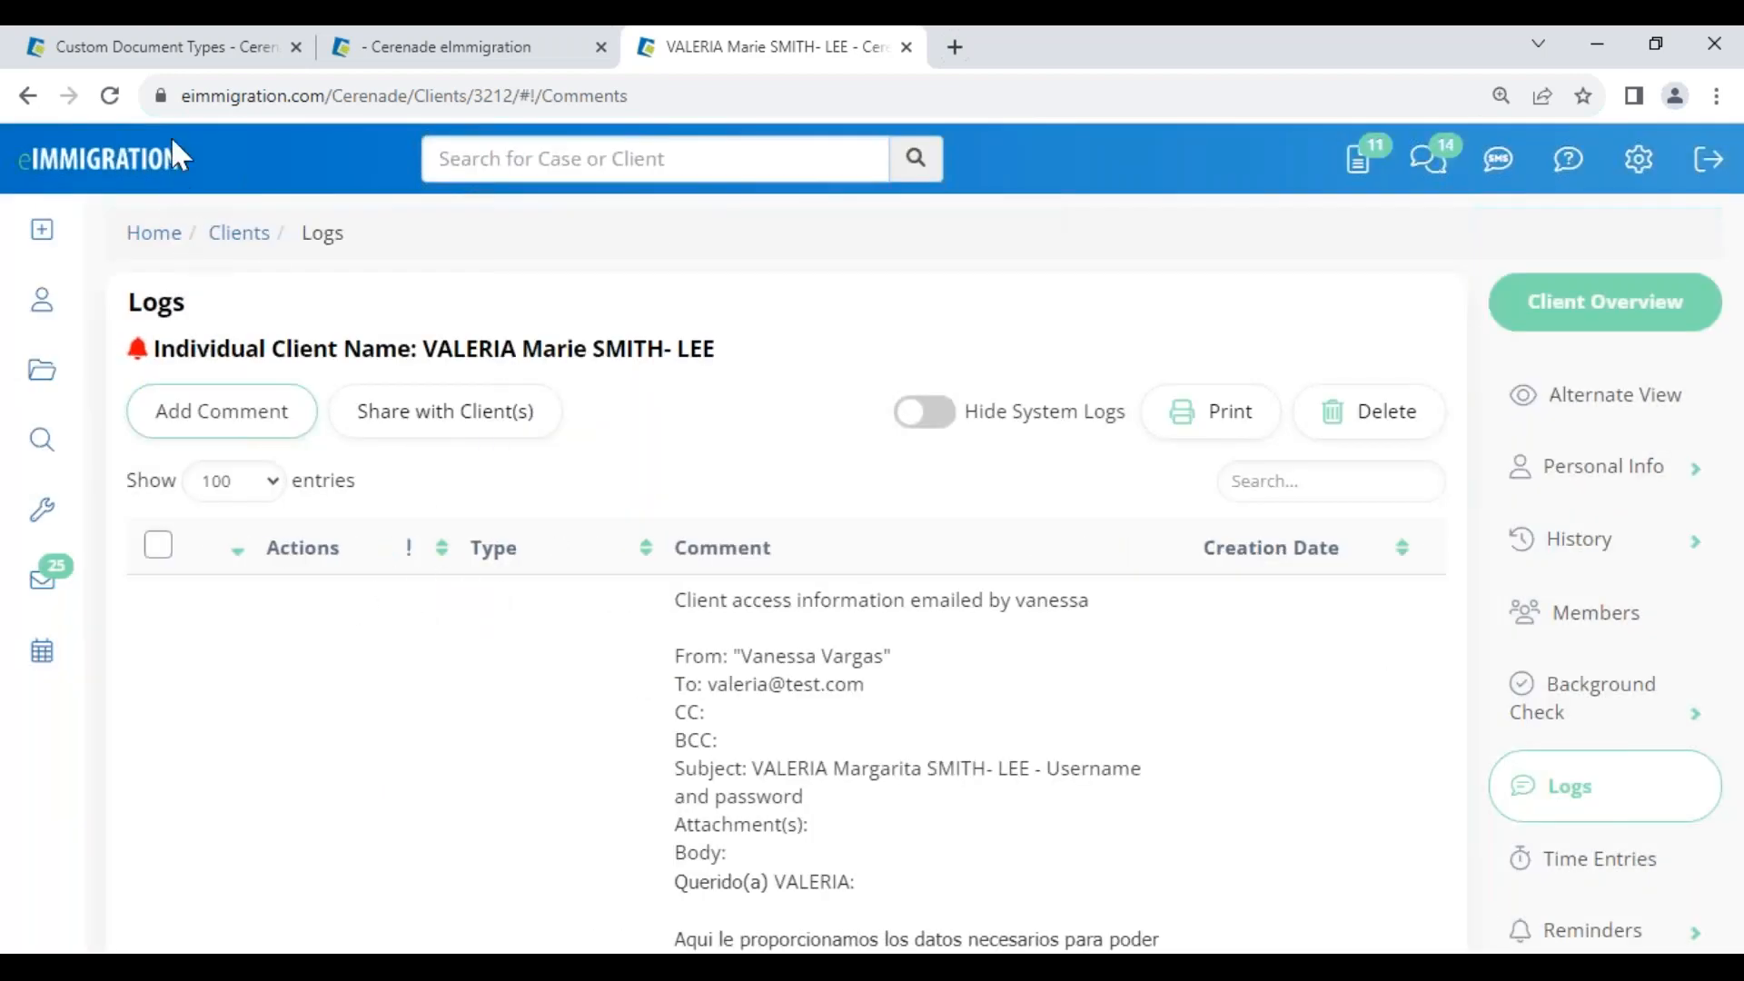
Open Global Client Alerts and review the existing Warning alert about overdue invoices
click(205, 64)
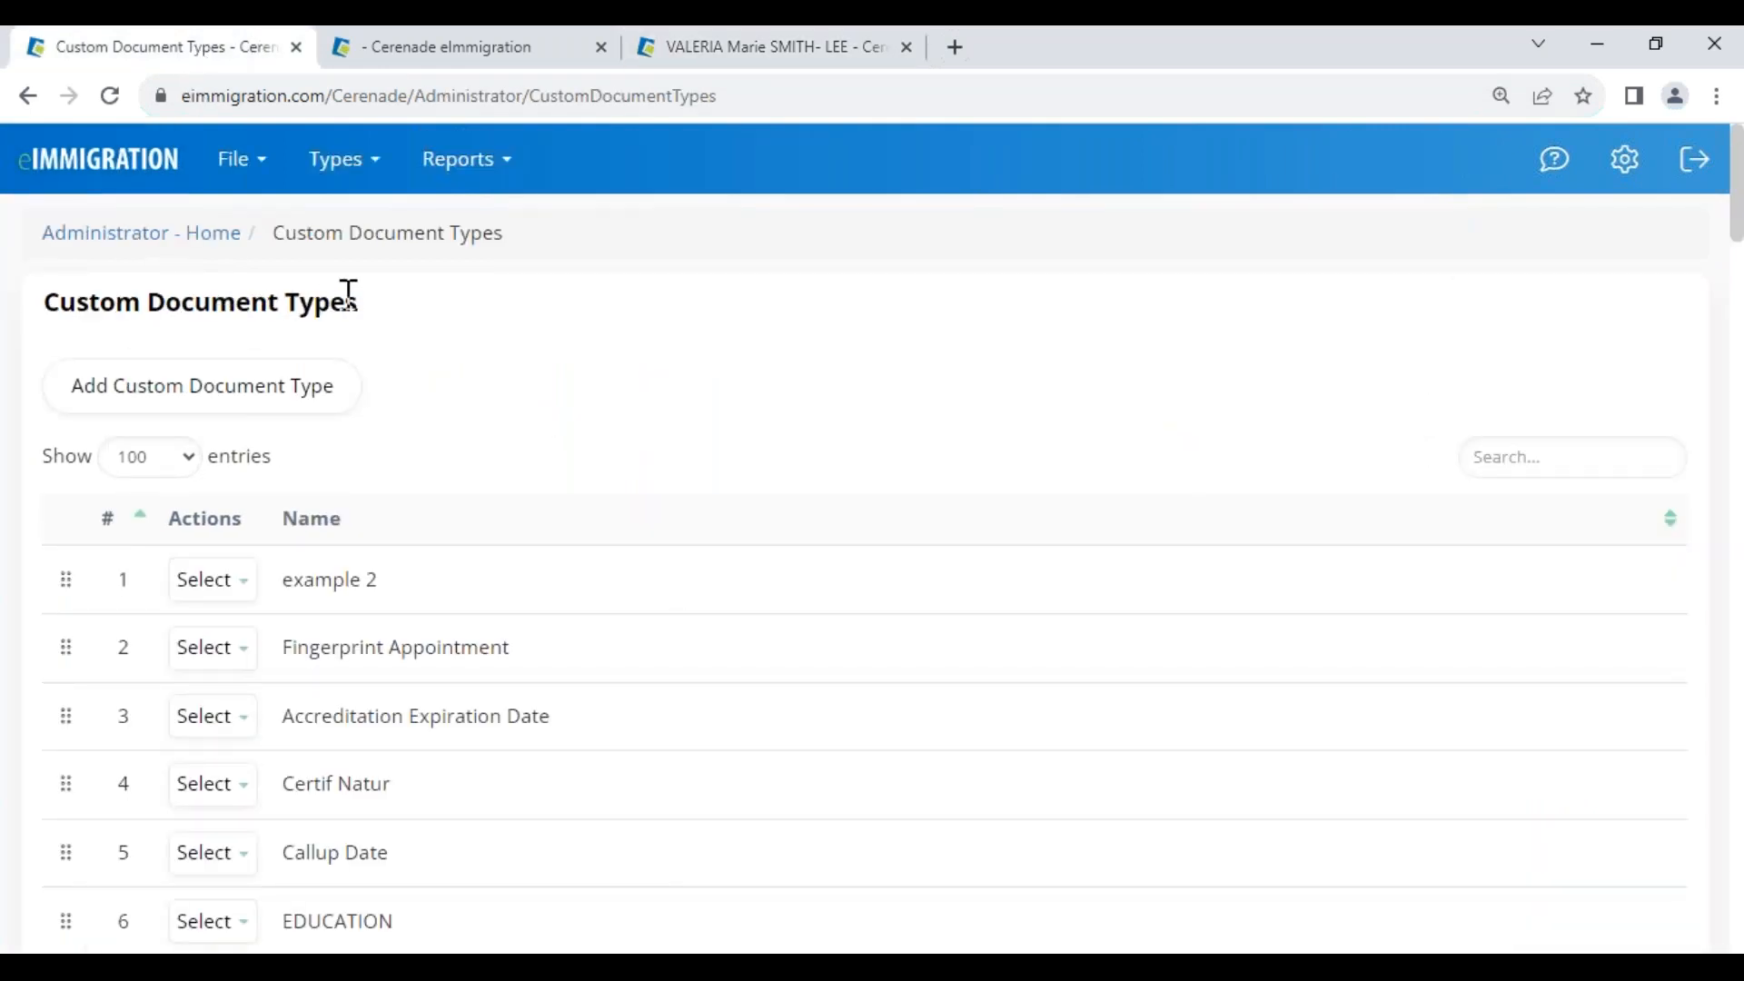
click(132, 236)
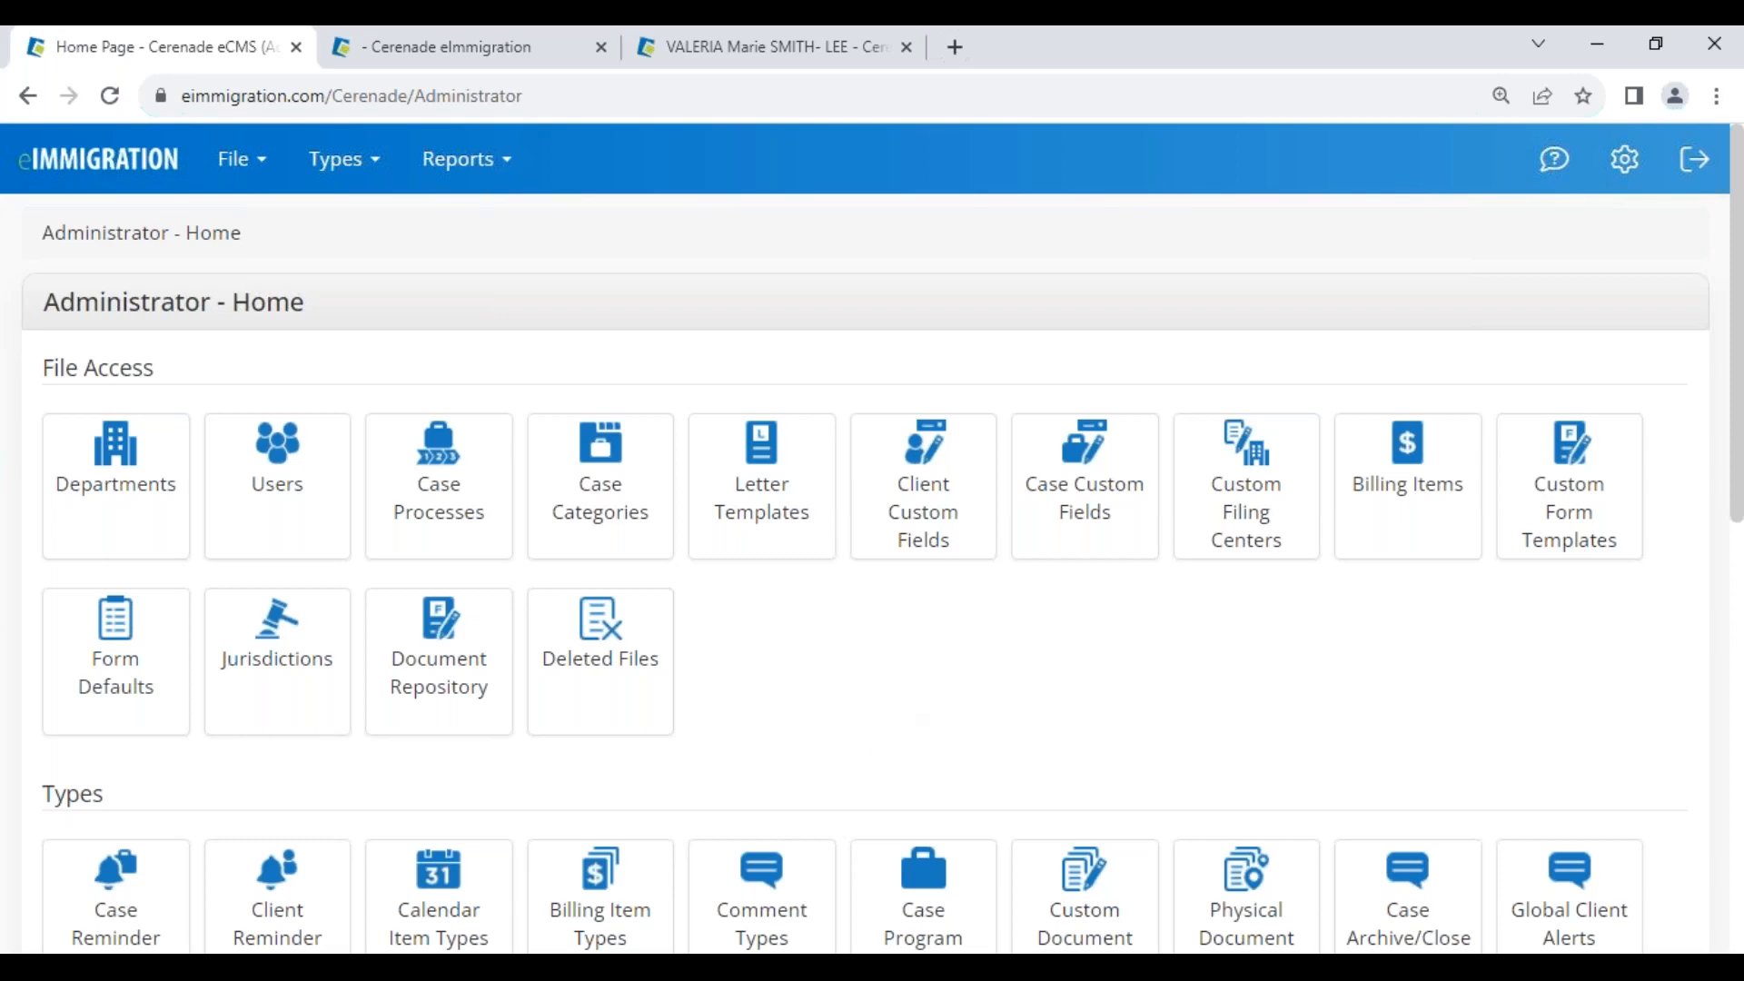
scroll(1121, 572, down, 5)
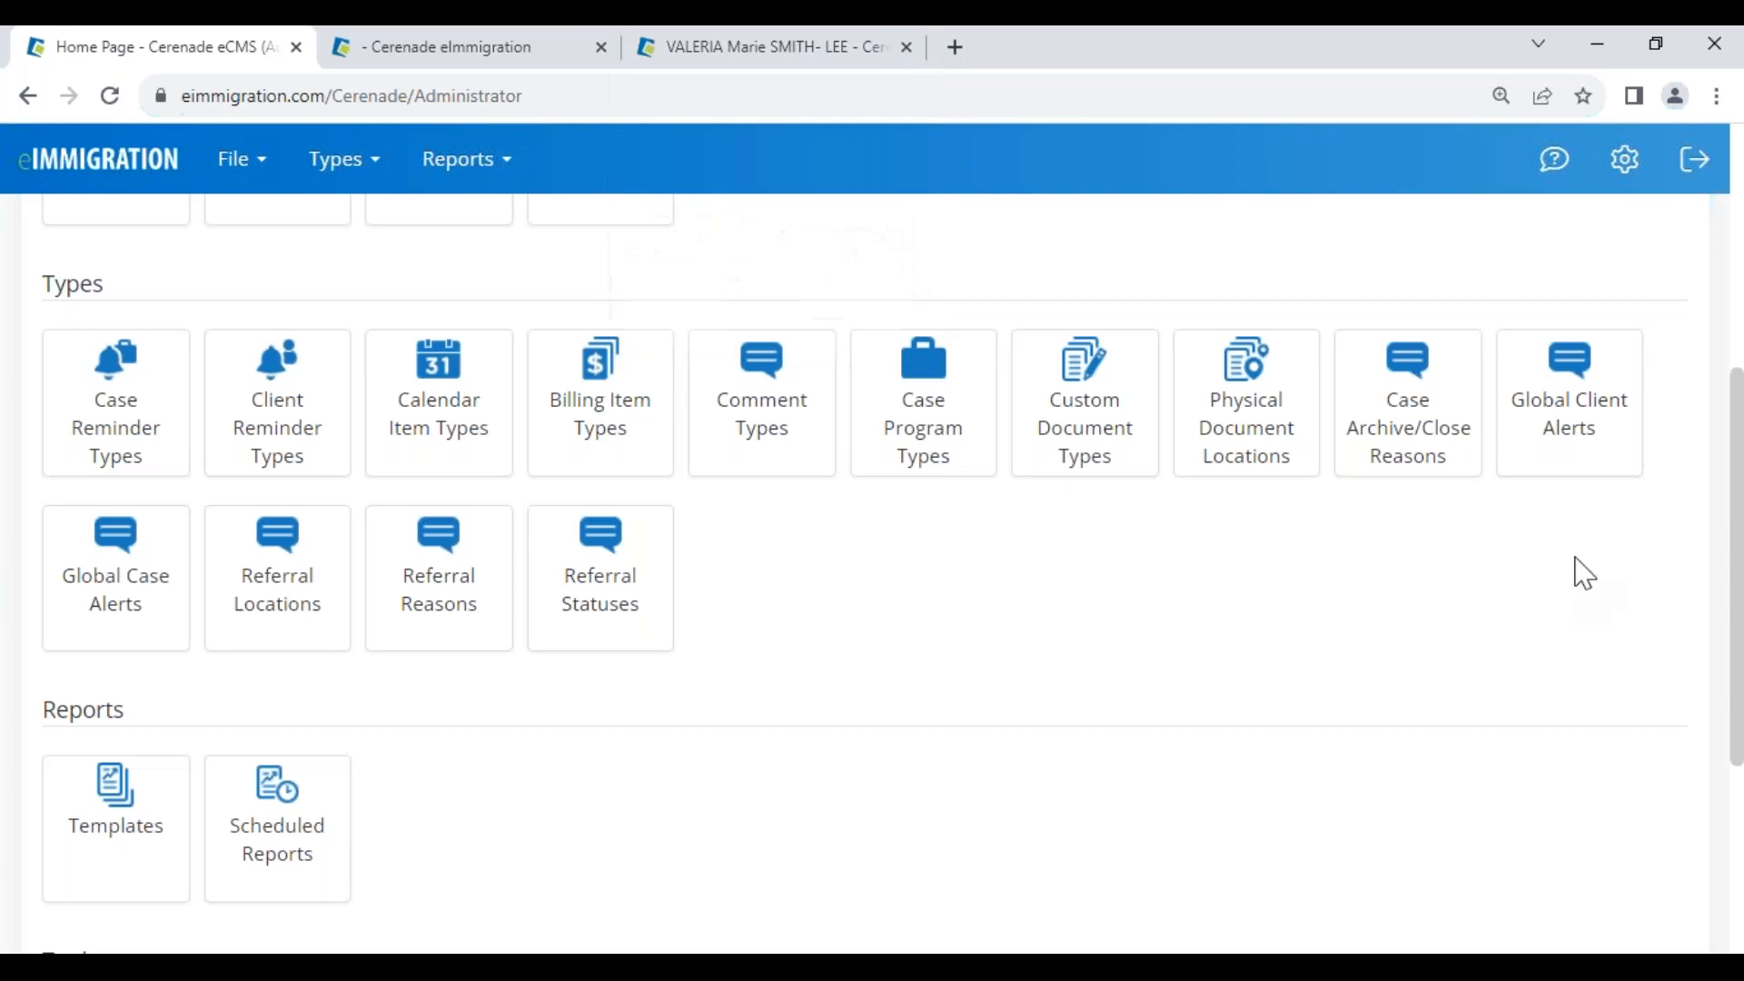
click(1572, 447)
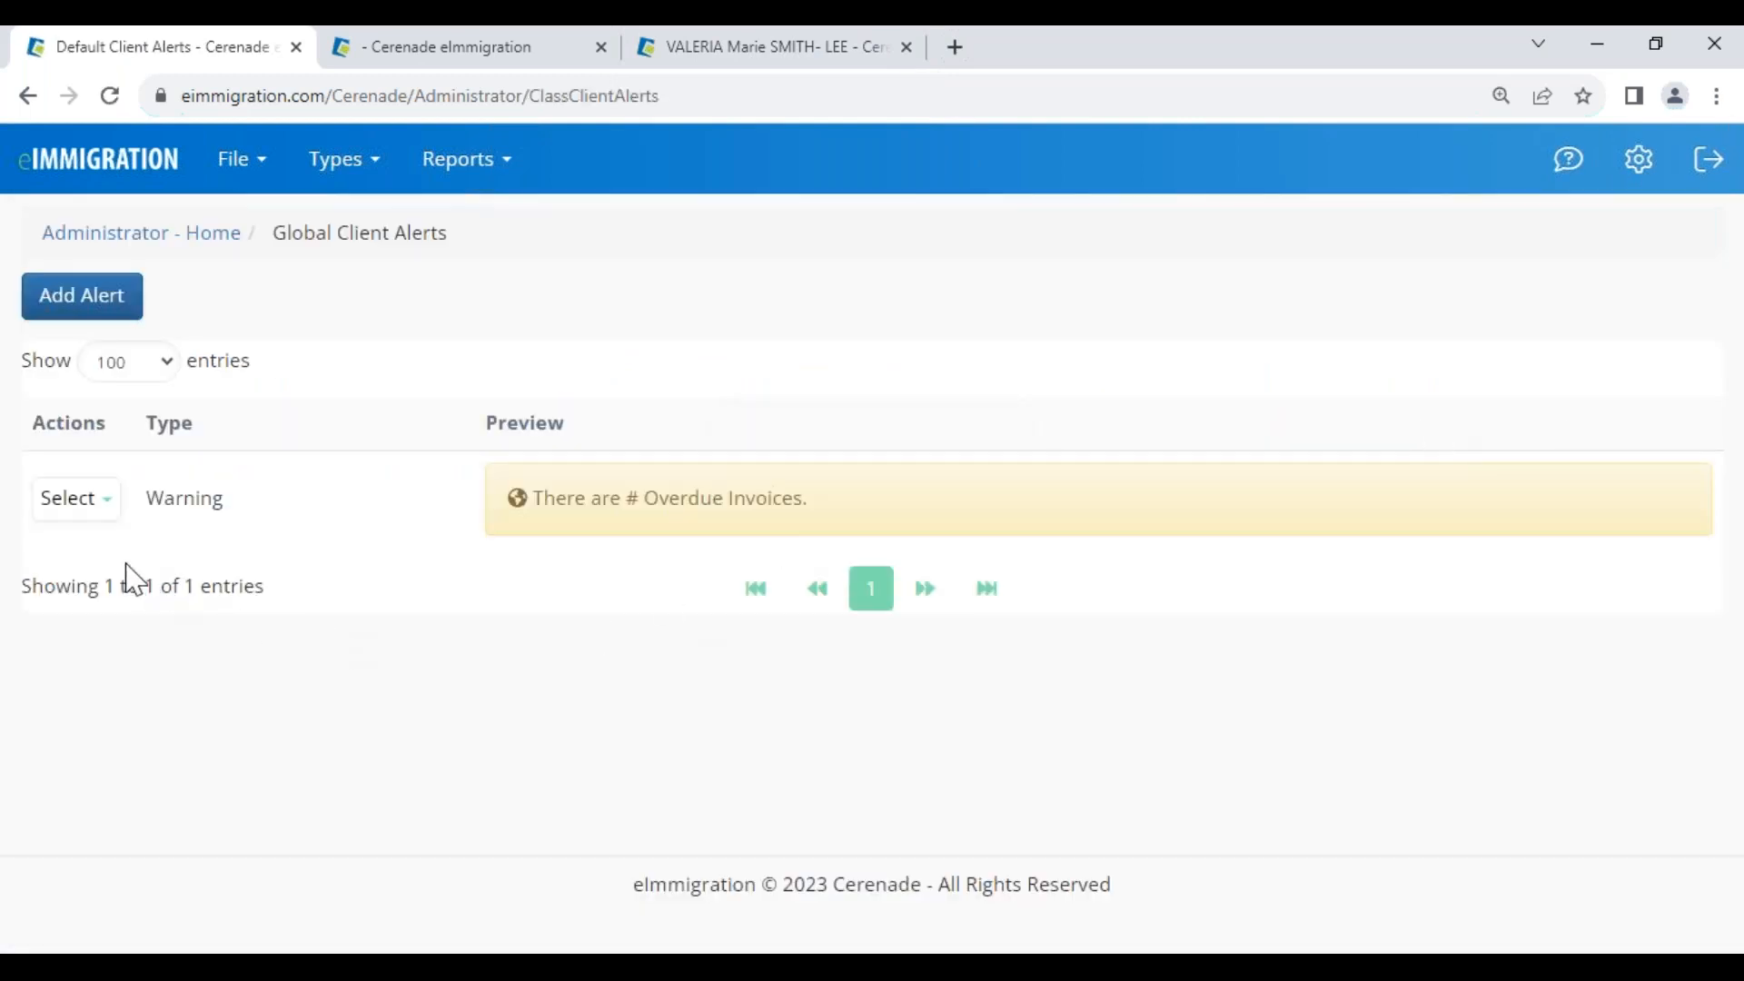
drag(146, 498, 234, 495)
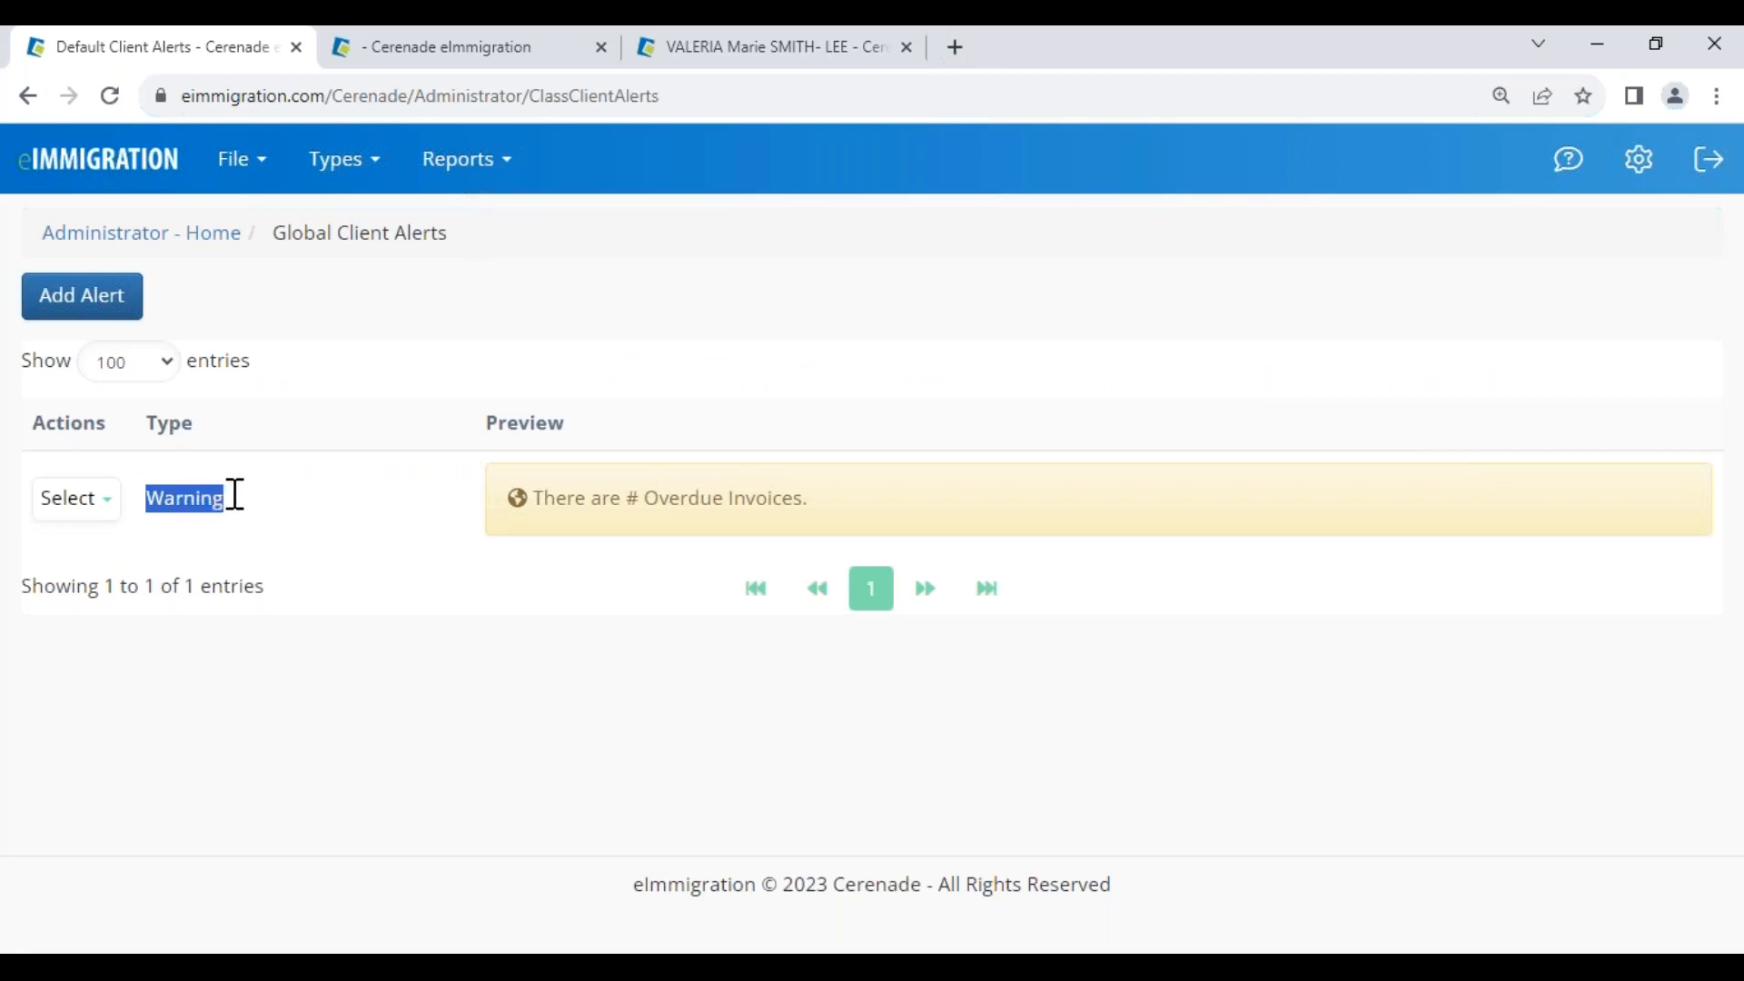
drag(622, 498, 817, 490)
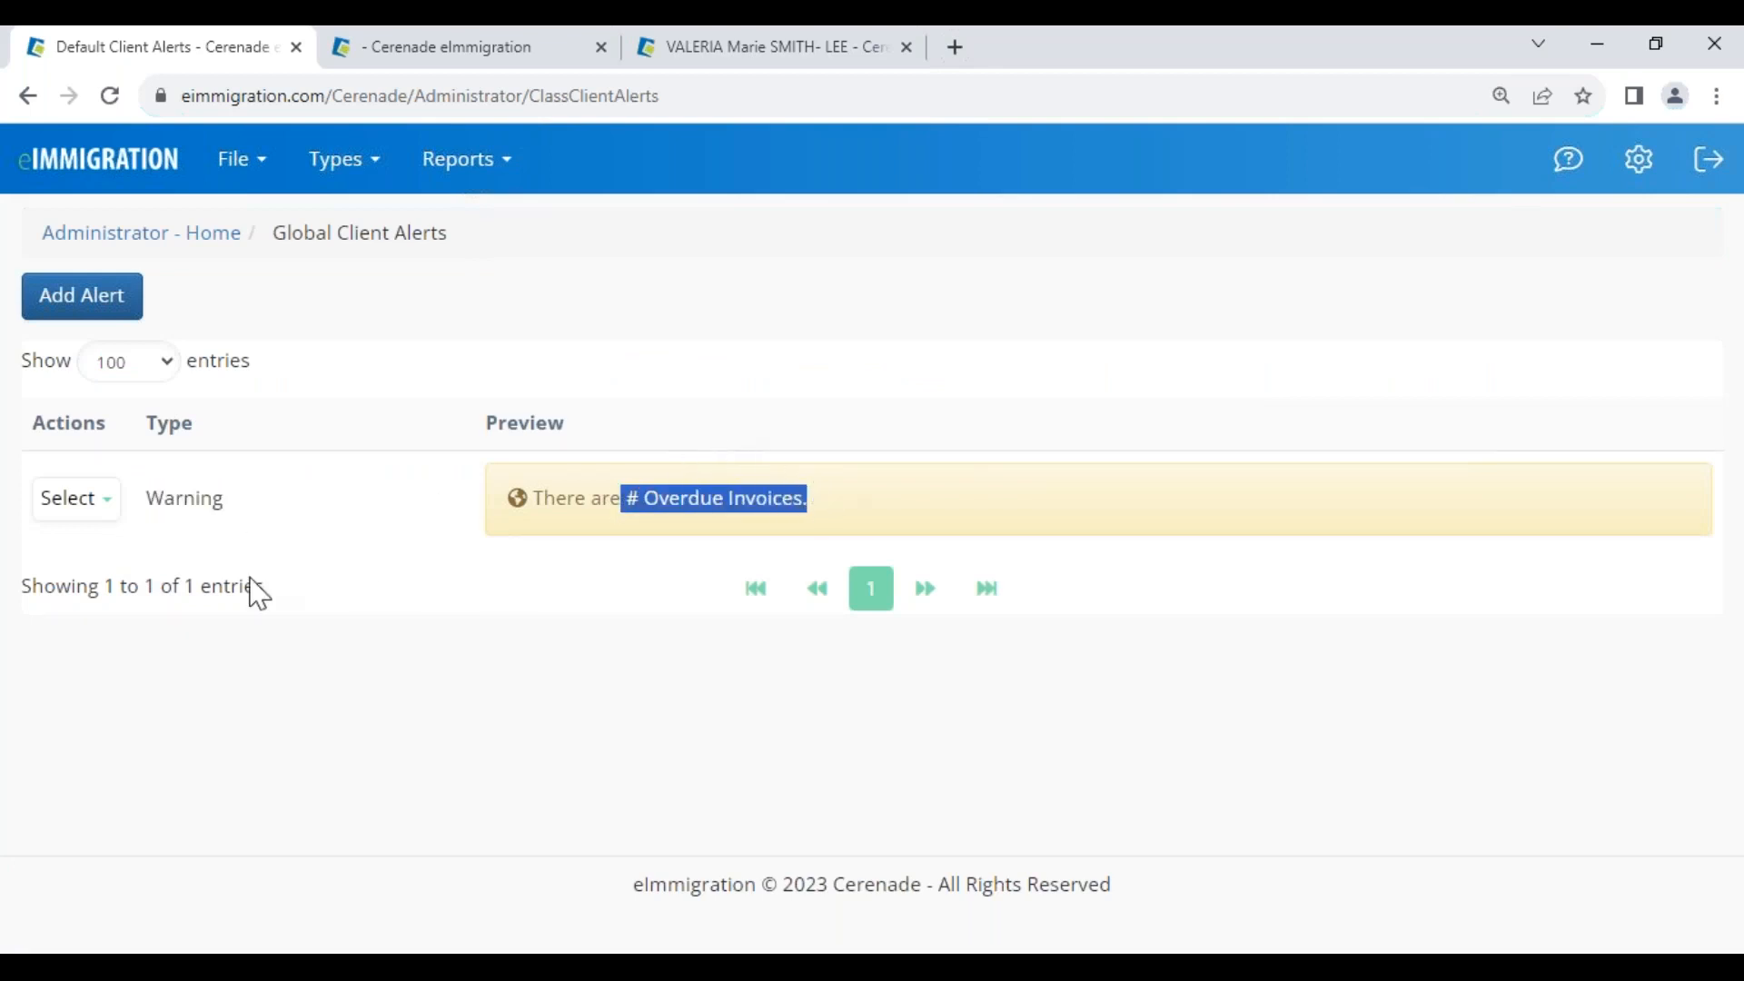
click(254, 592)
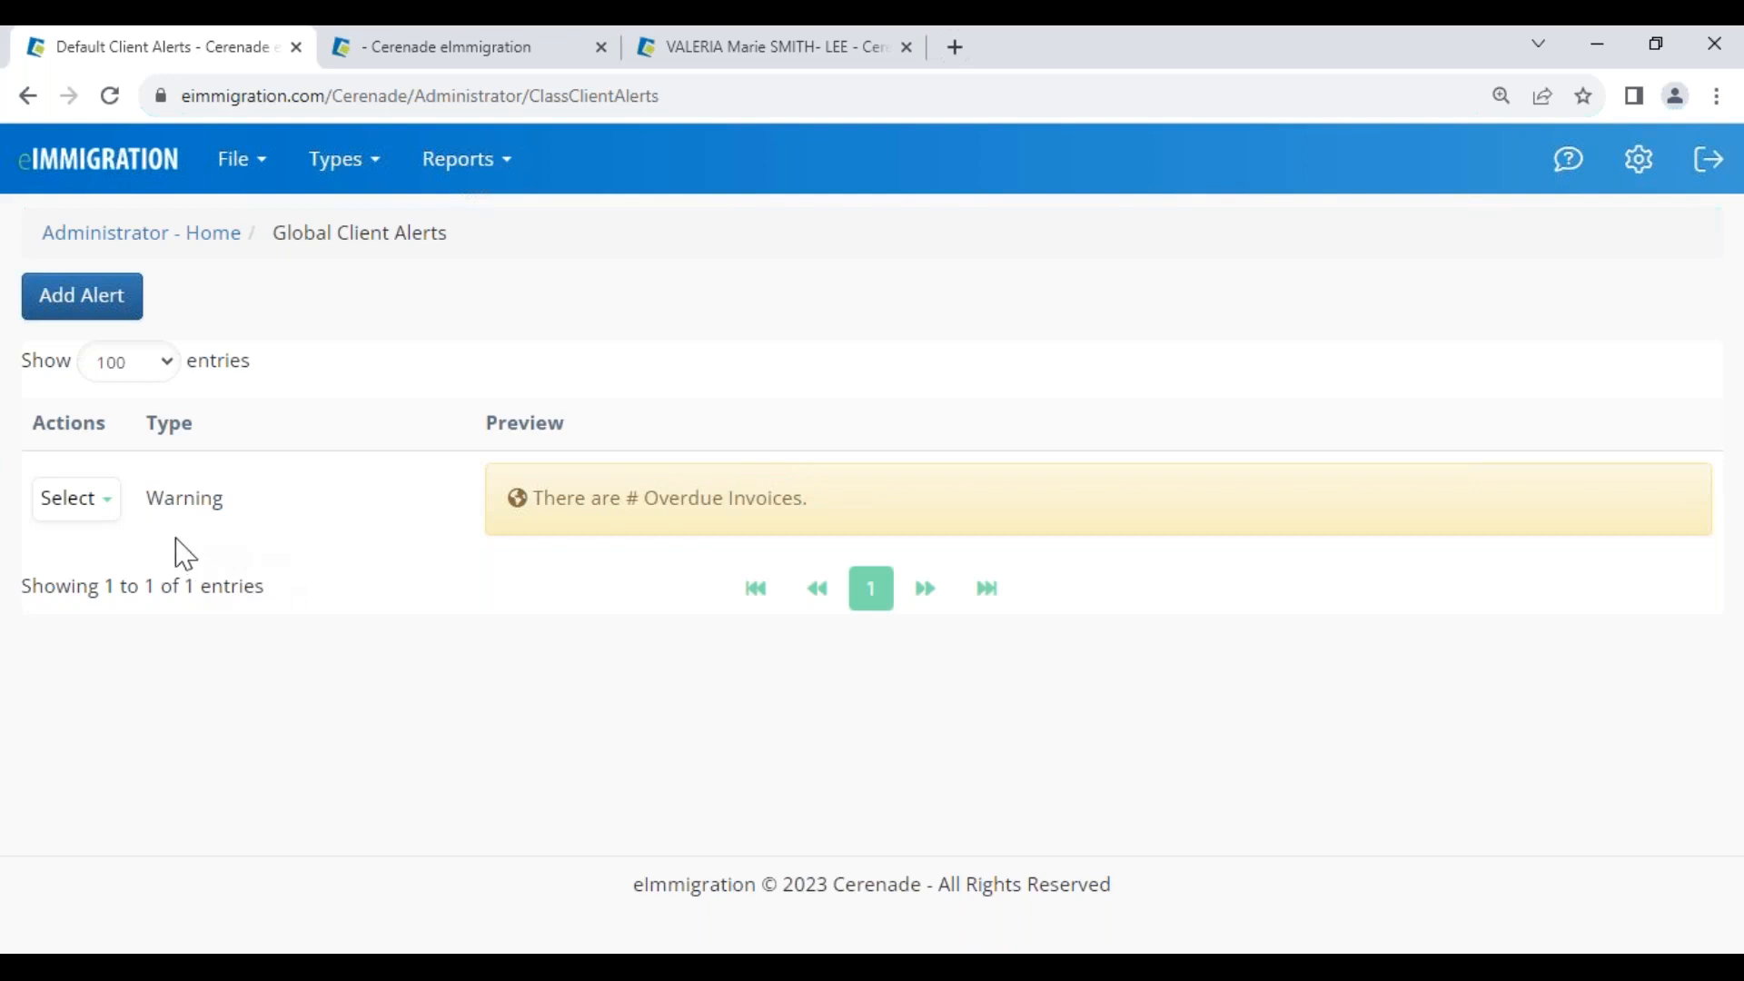
click(83, 514)
Draft a new global alert with type Info, then cancel it unsaved
click(78, 313)
click(606, 357)
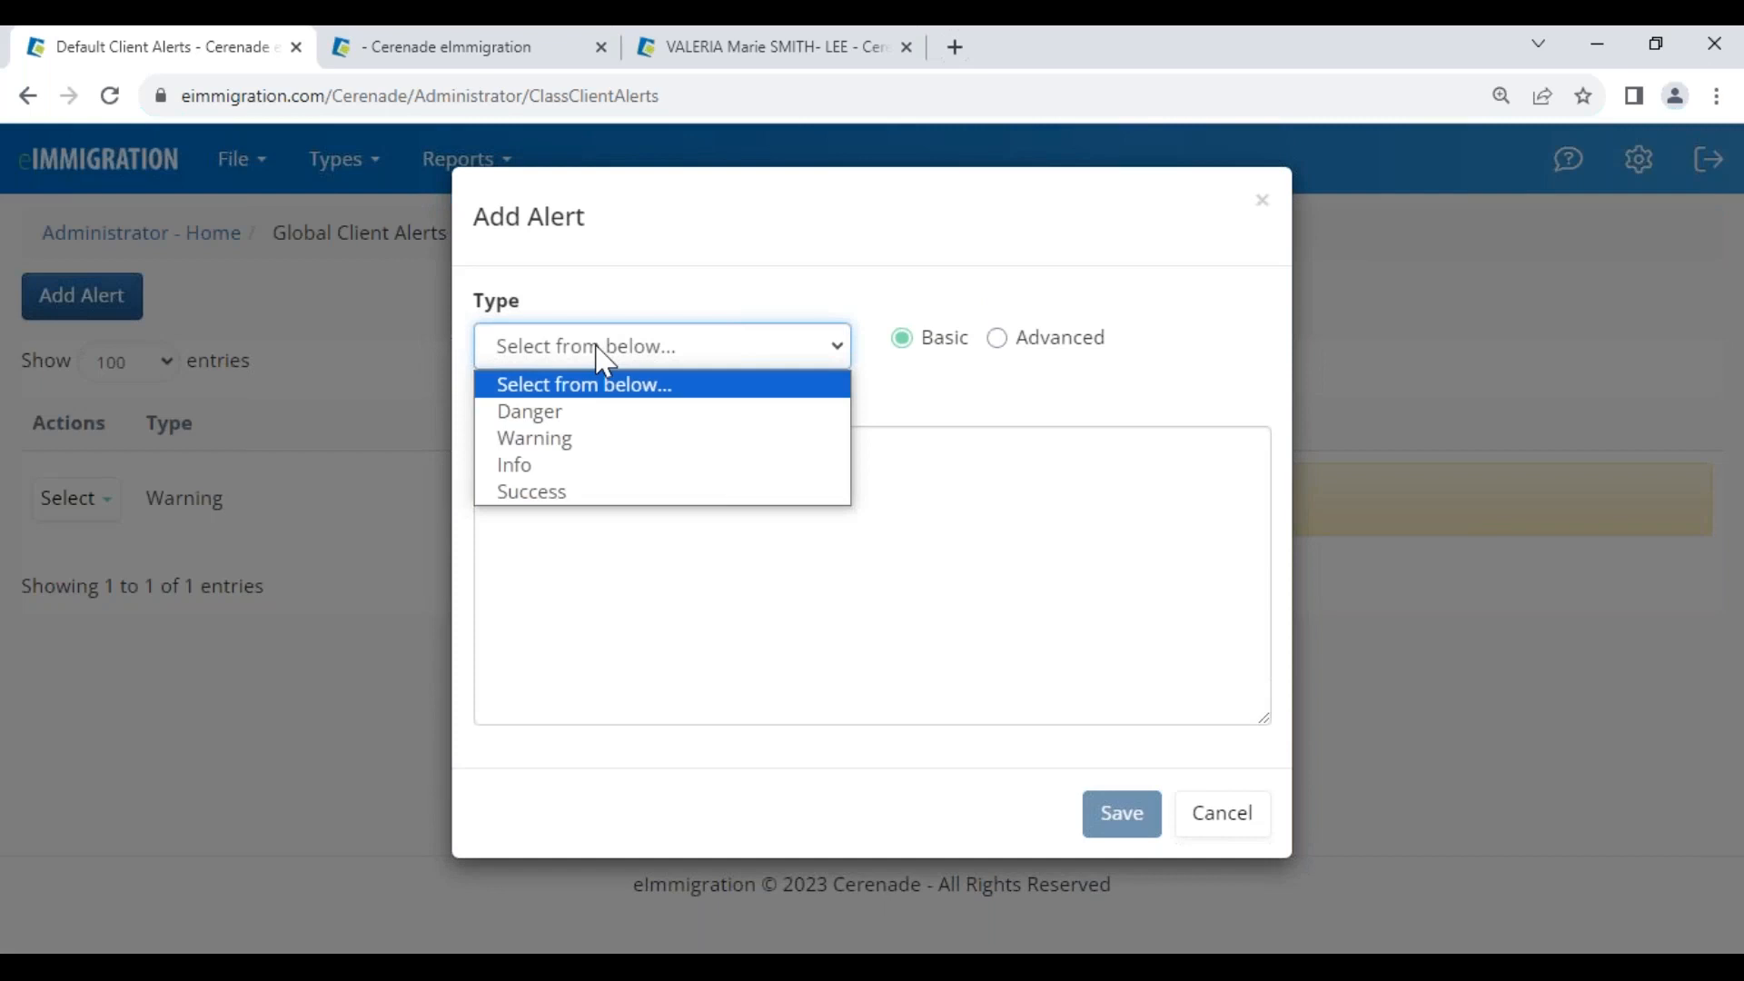
click(564, 438)
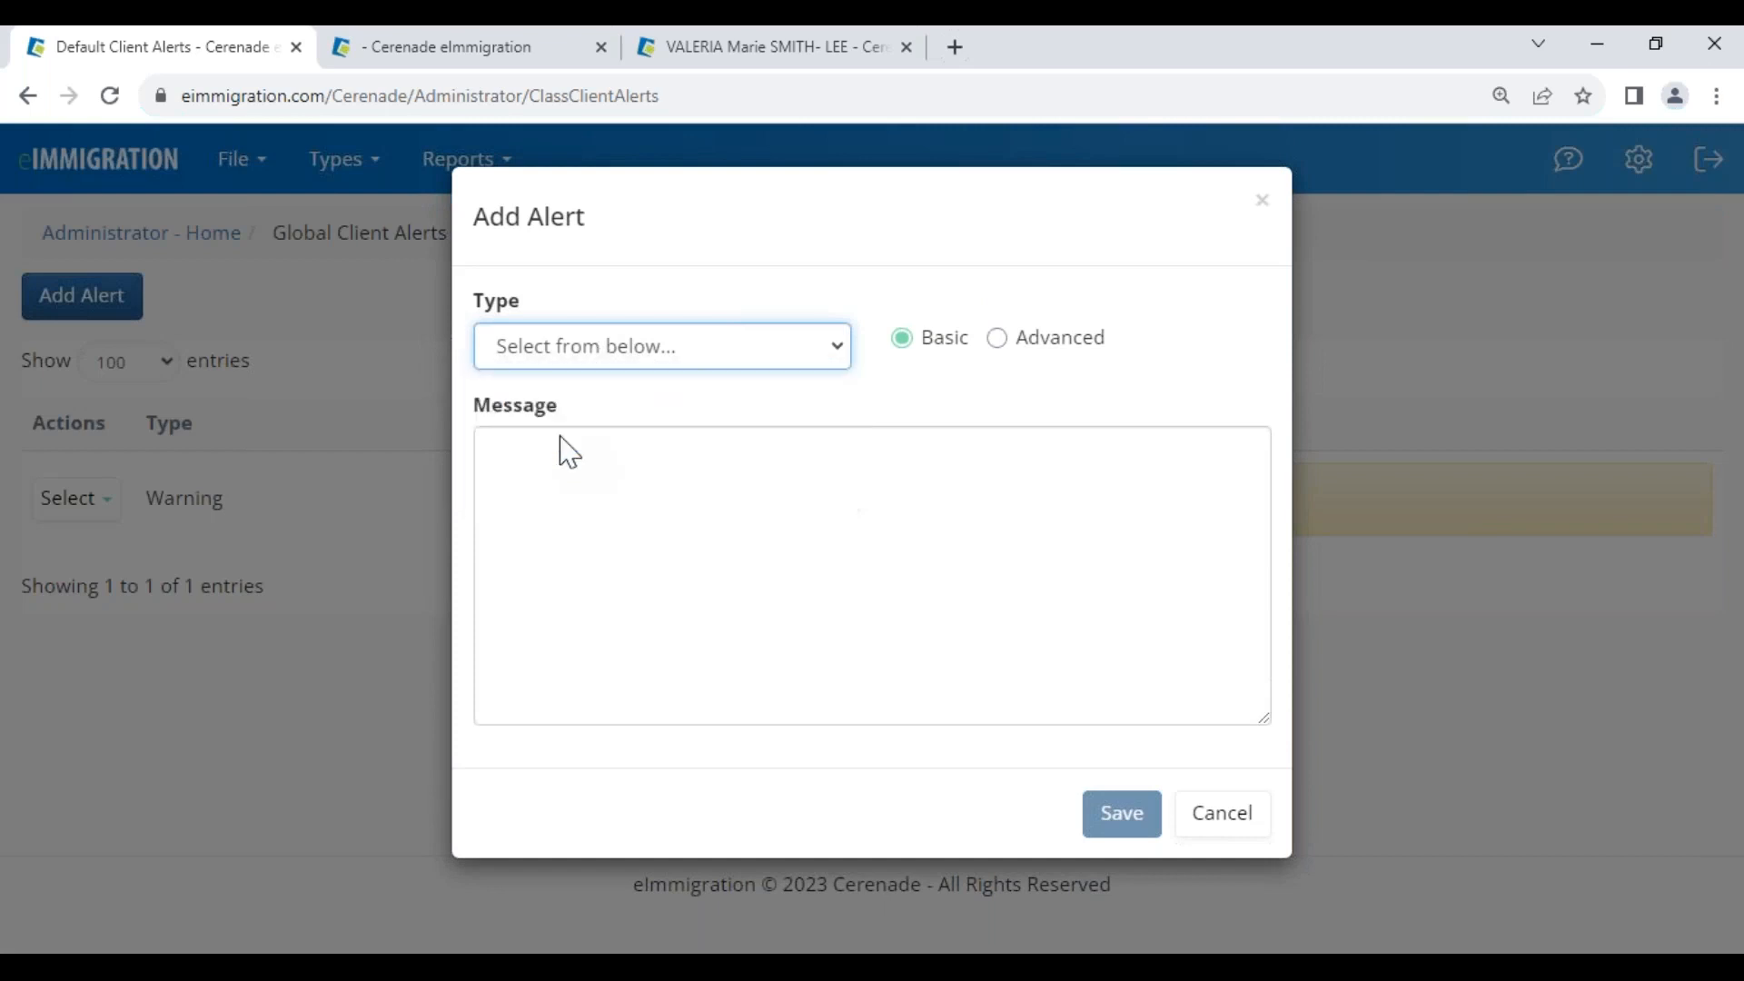
click(574, 360)
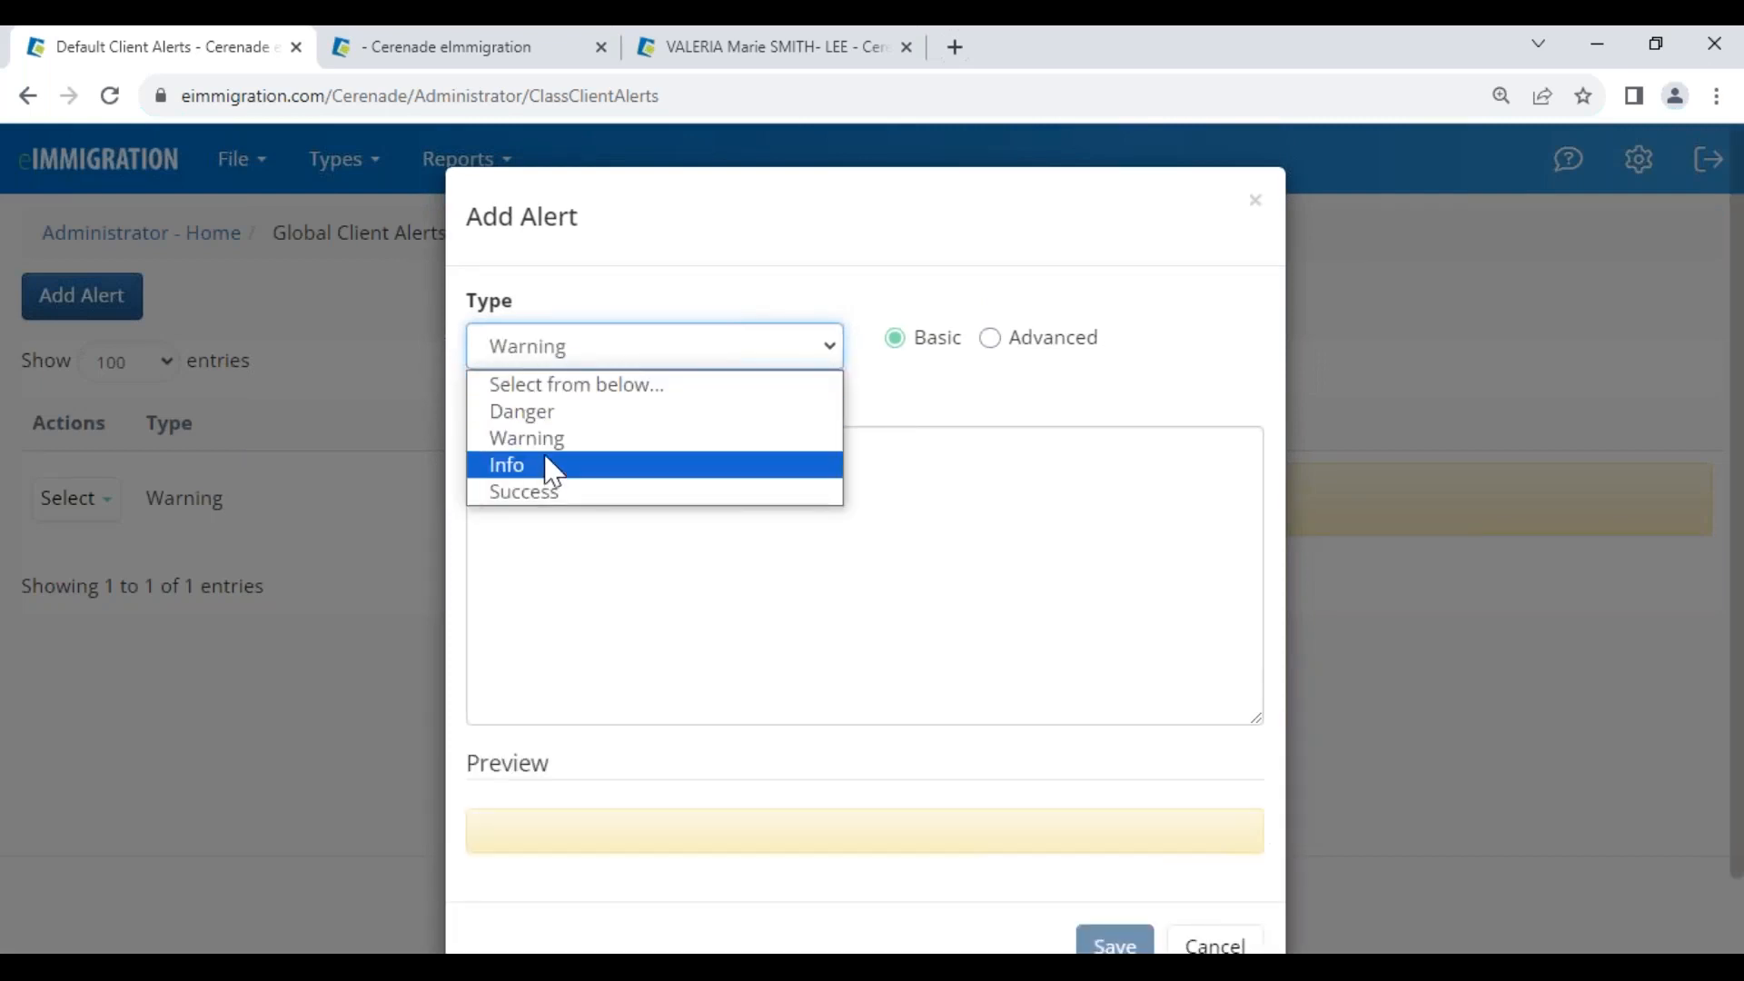
click(548, 465)
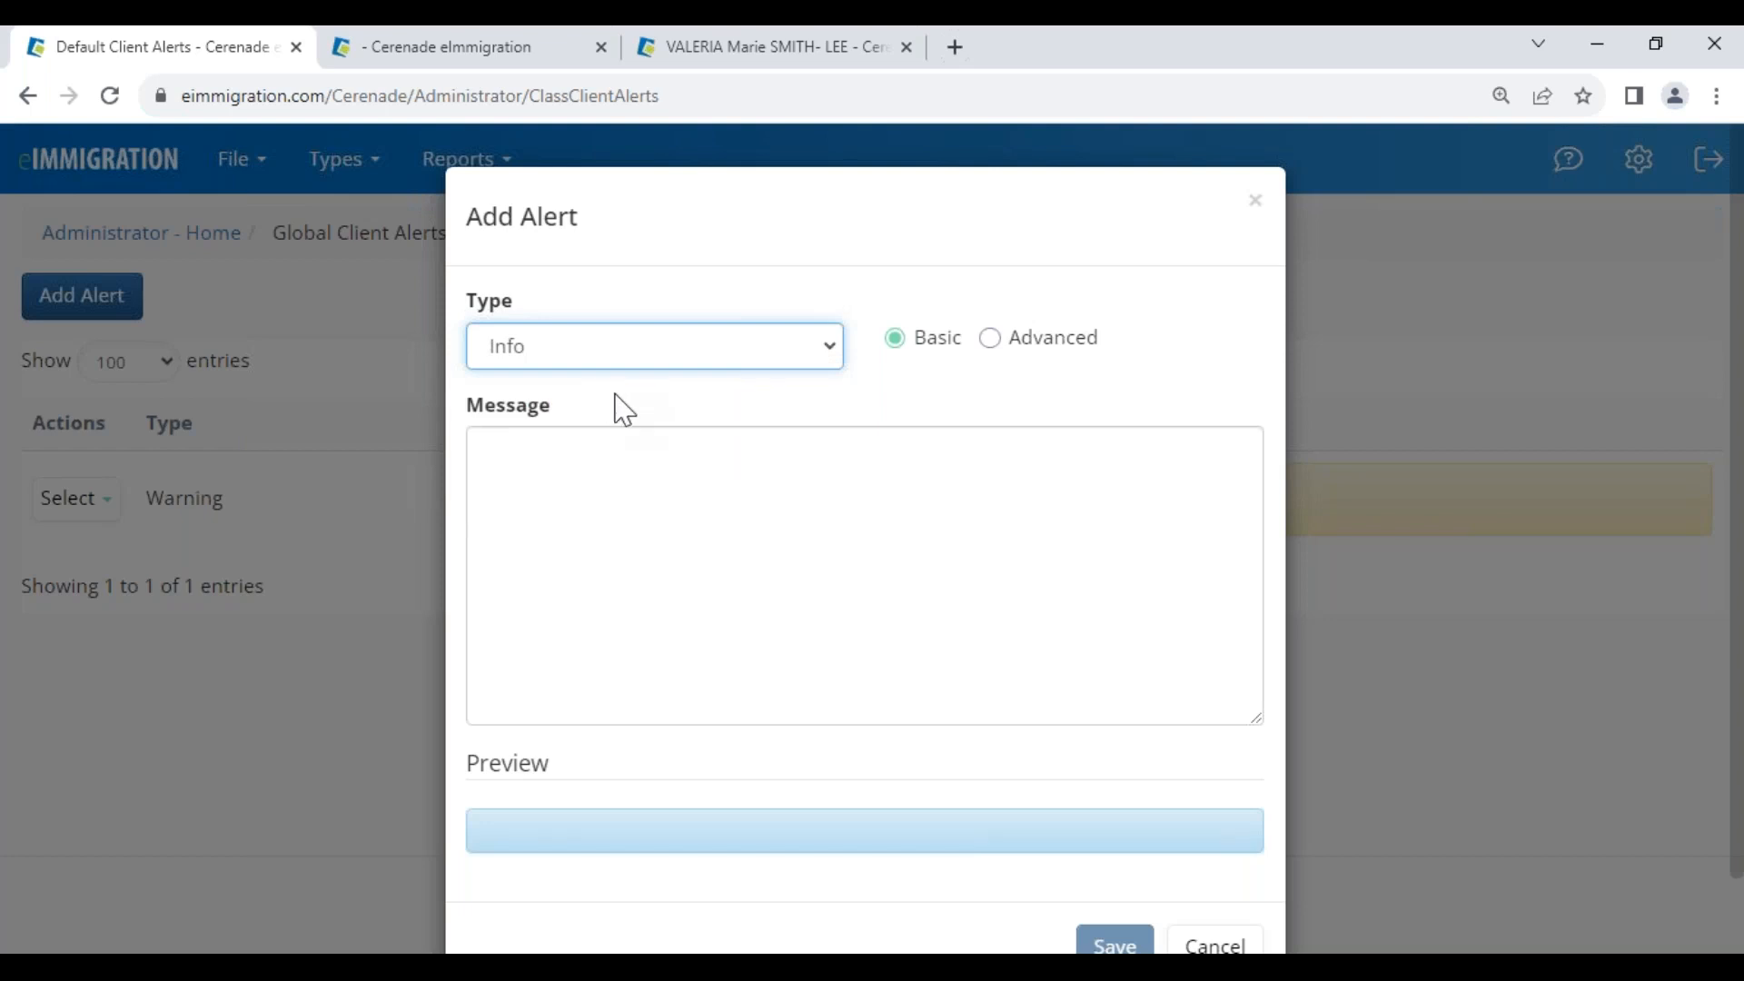
click(578, 472)
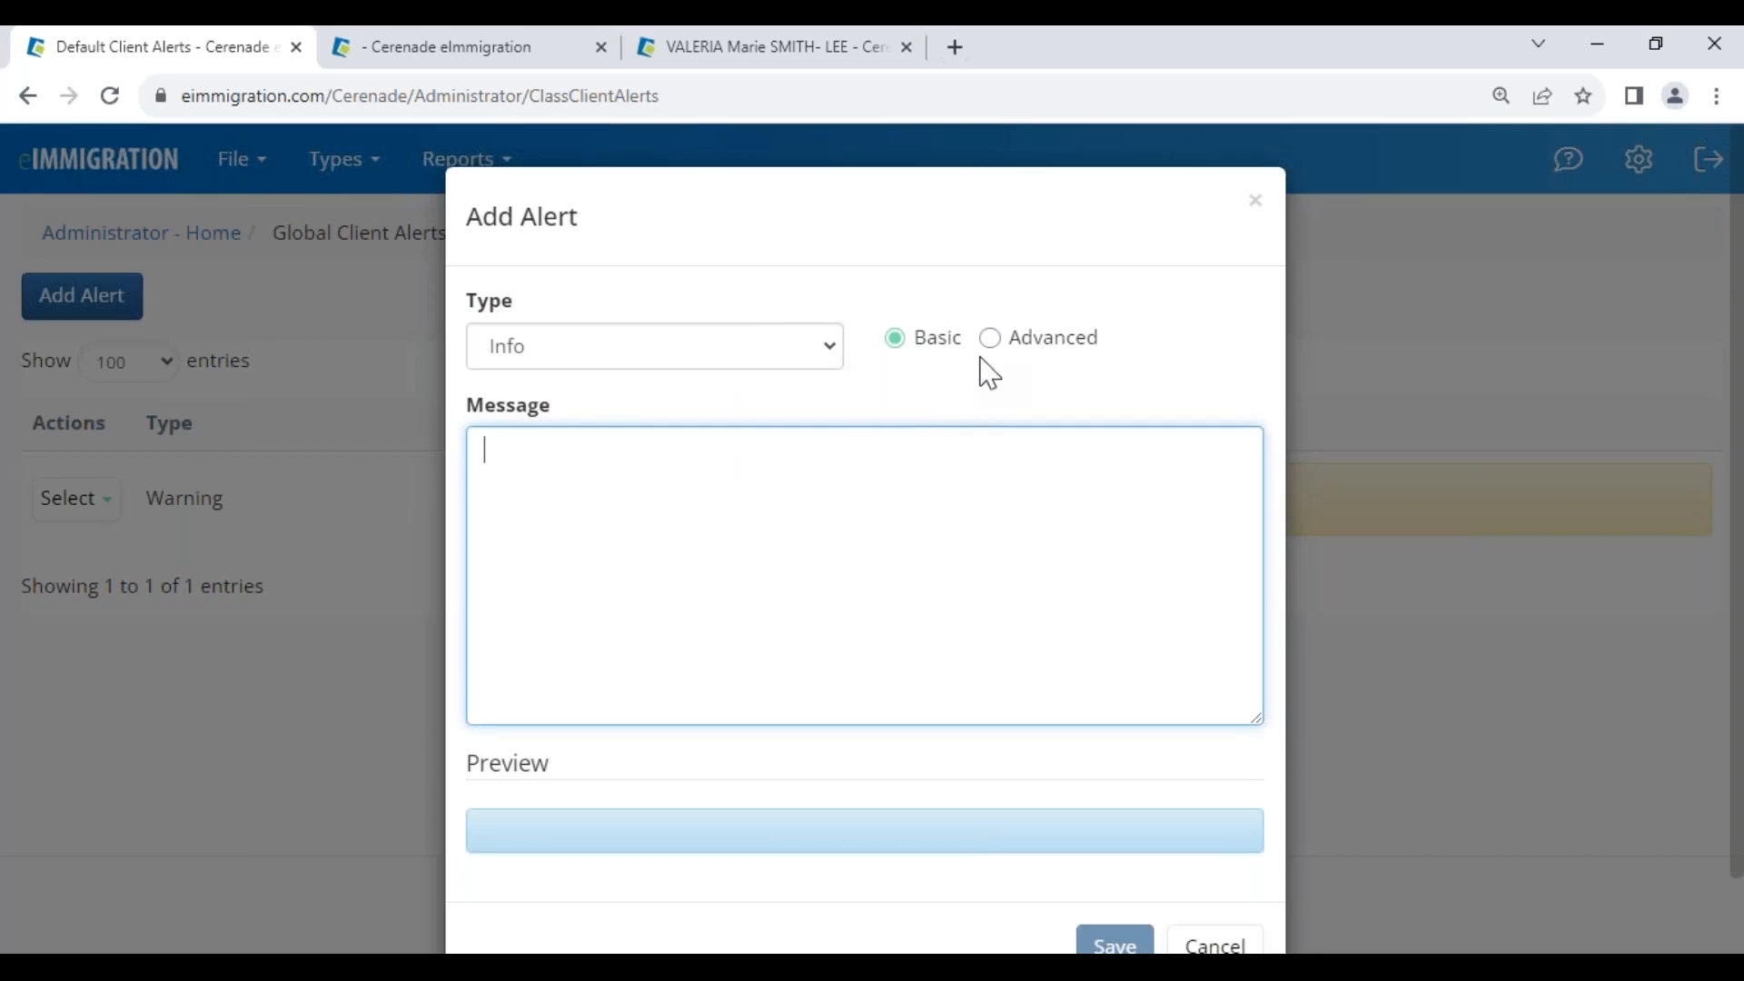
click(1216, 943)
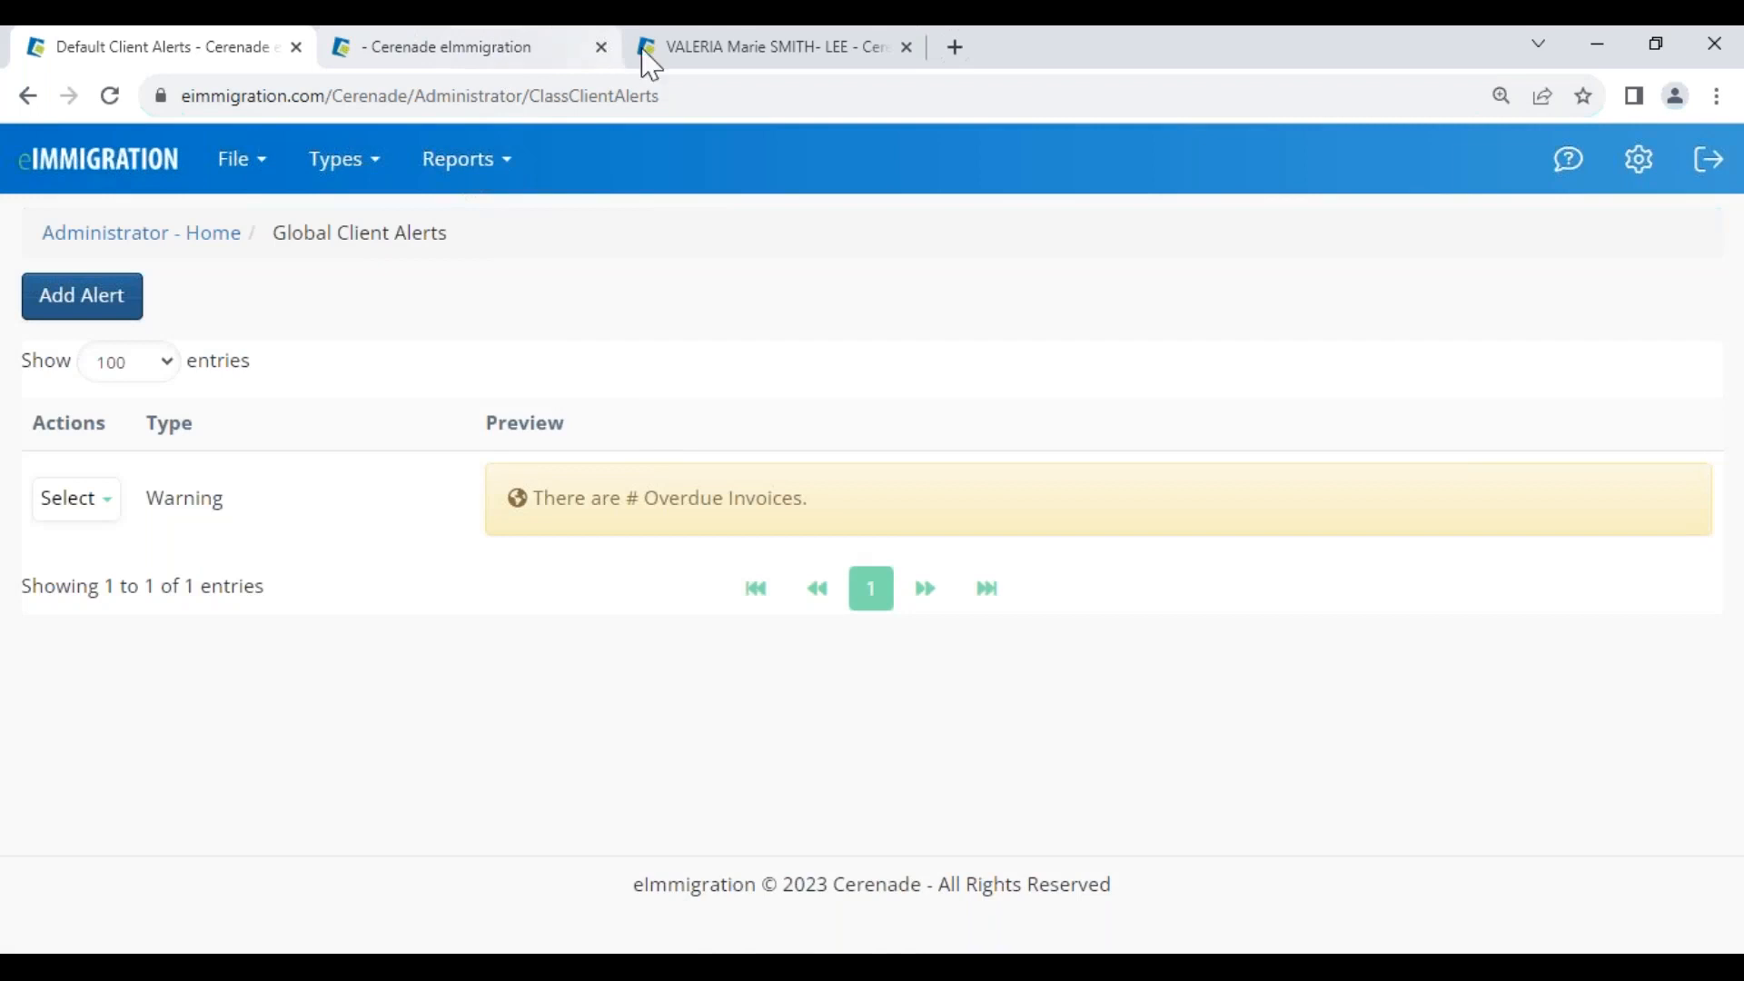
View the client's active alerts, including the overdue invoices warning
click(673, 47)
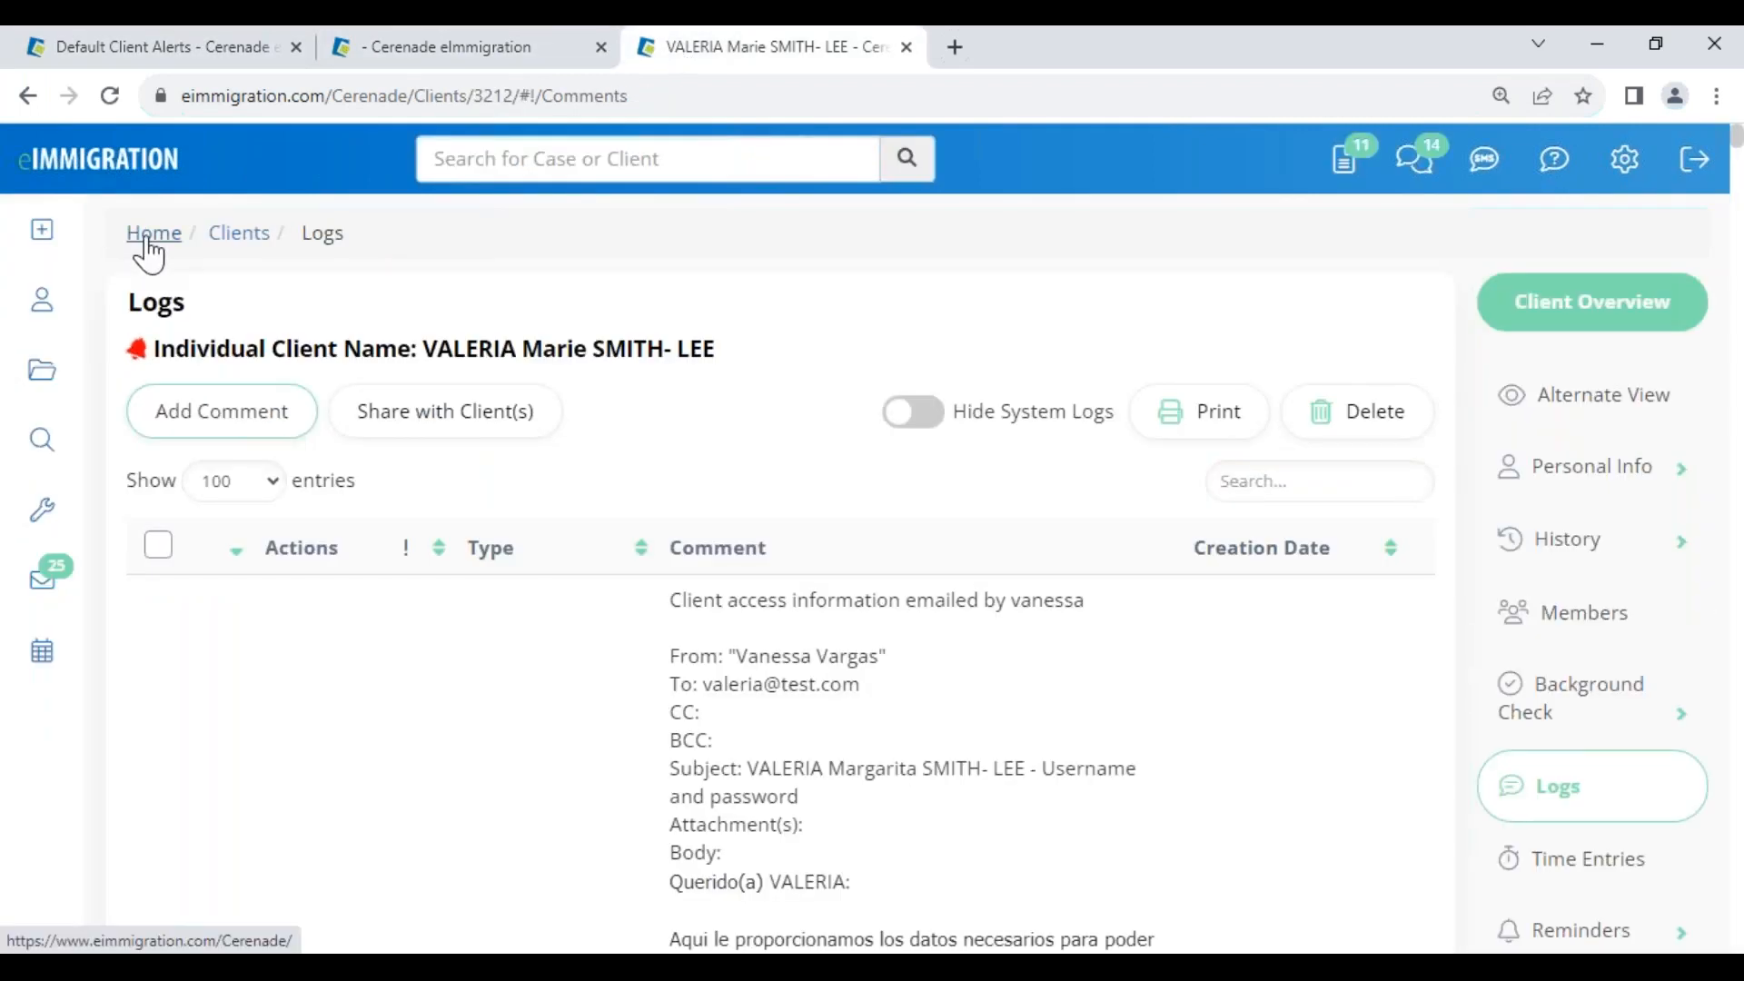
click(137, 354)
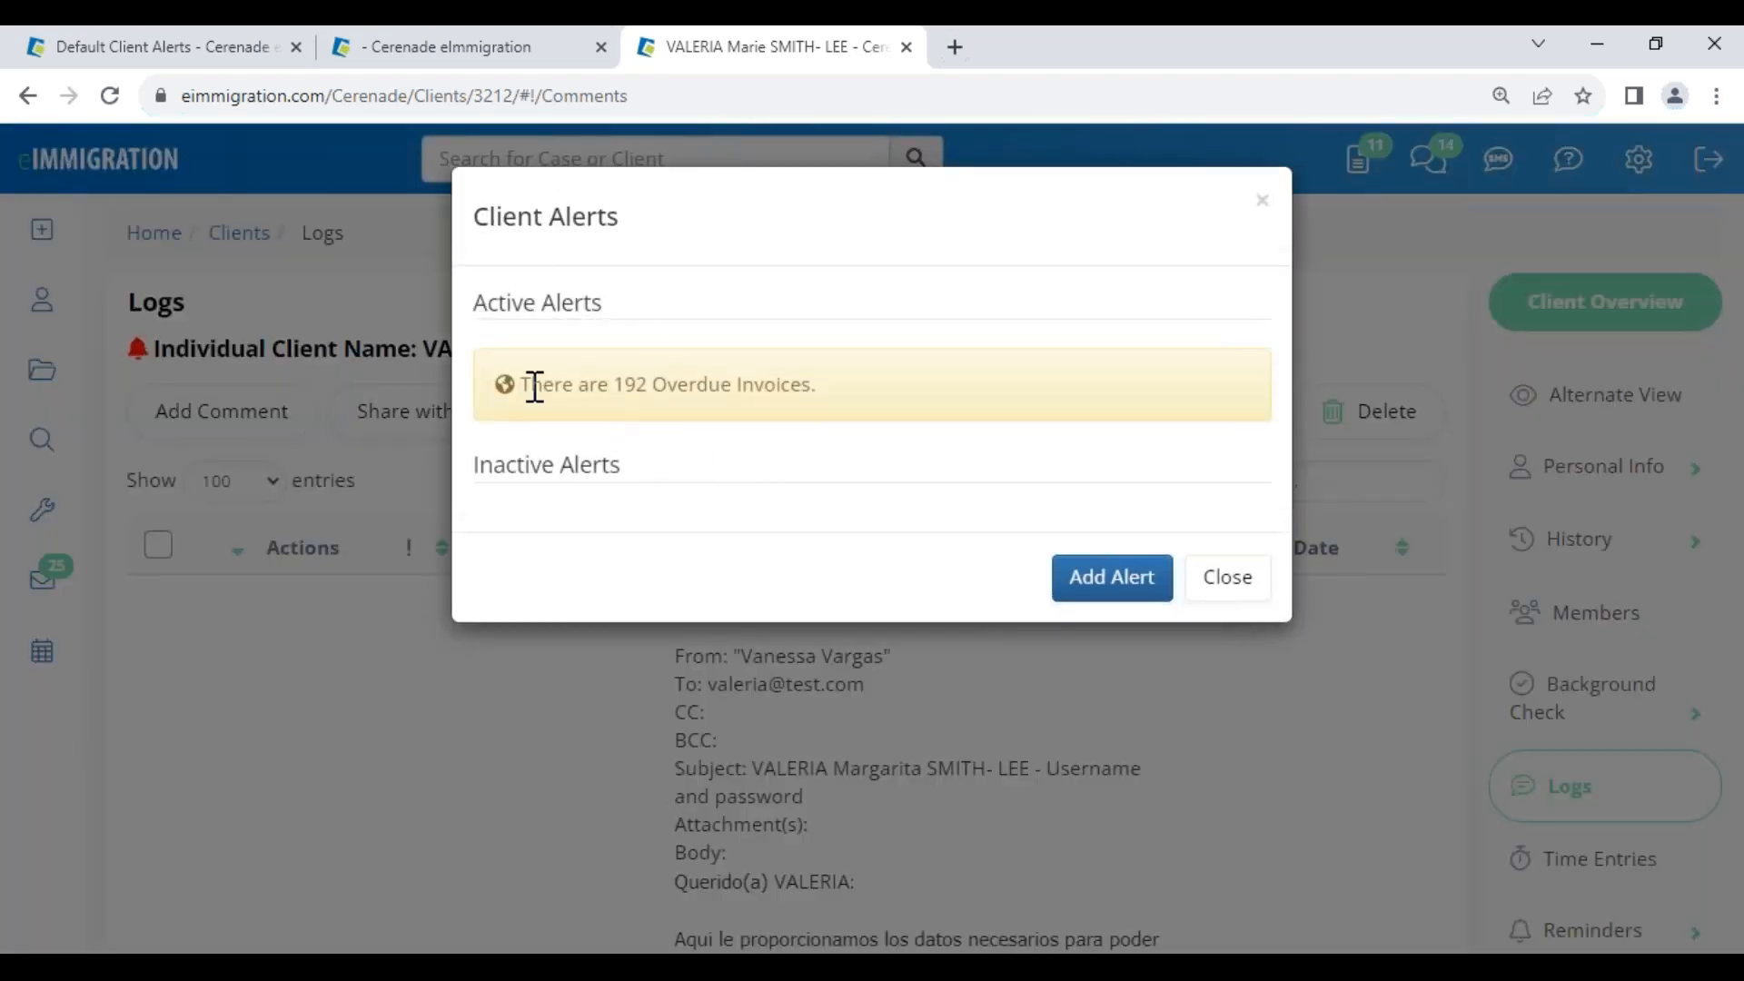
drag(533, 385, 828, 357)
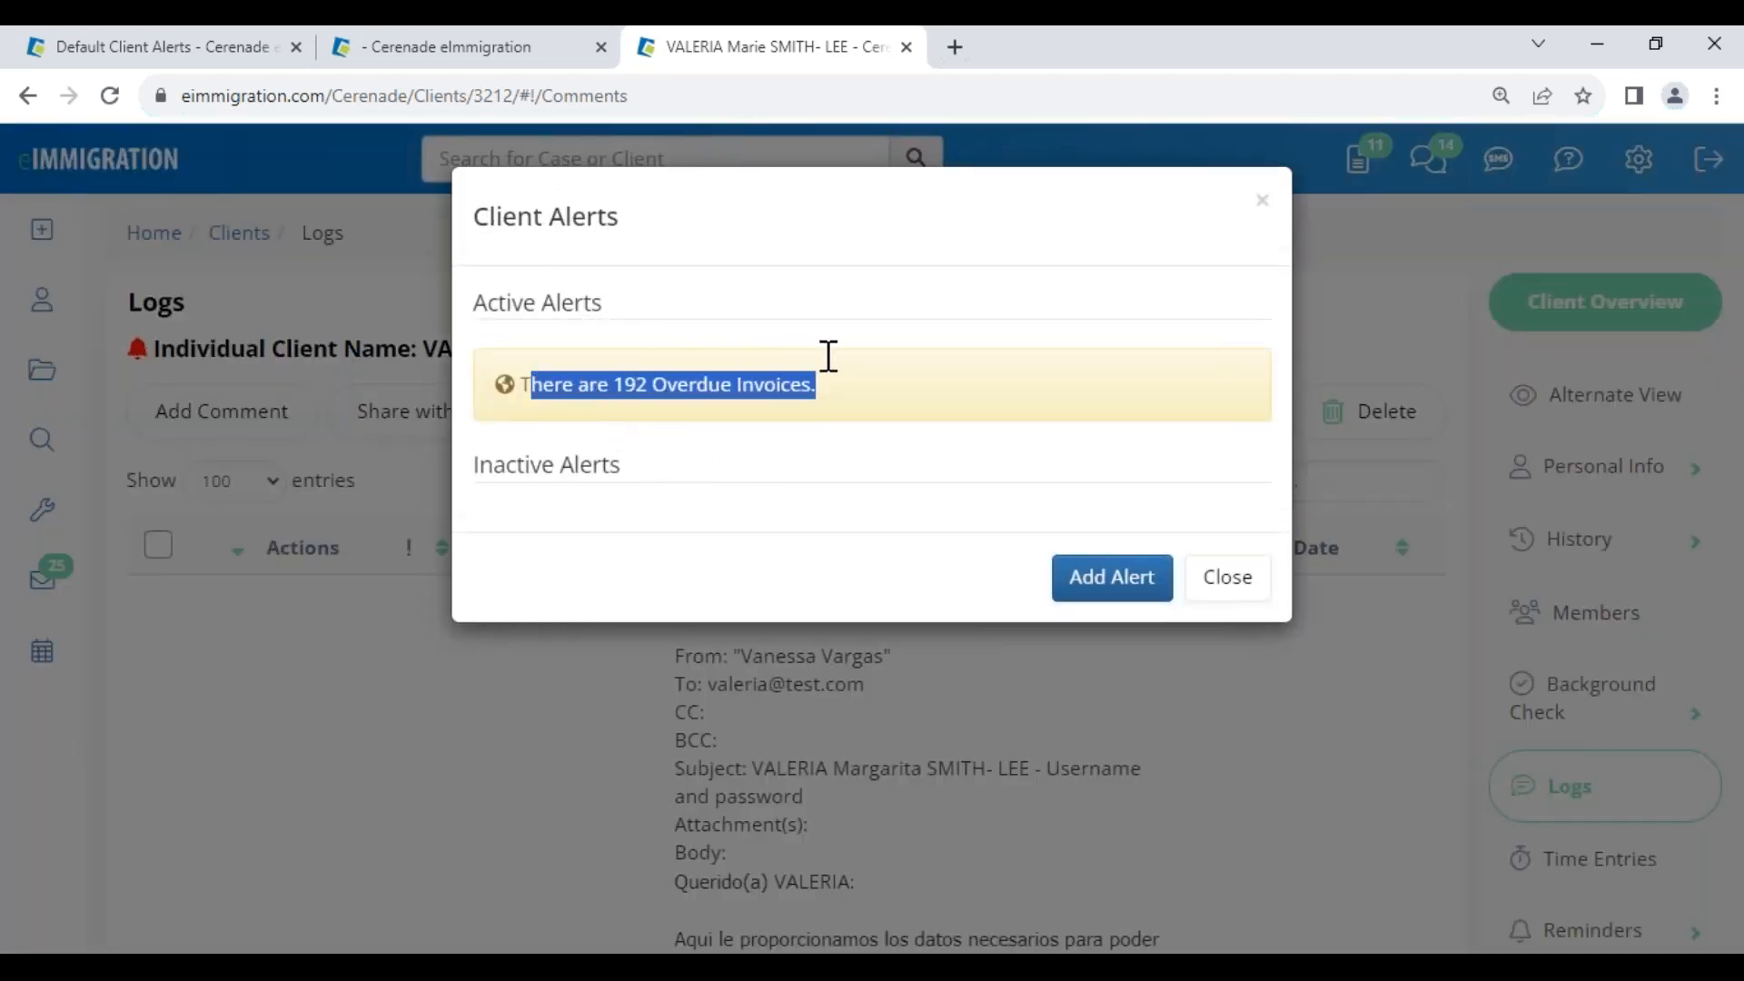
click(1224, 581)
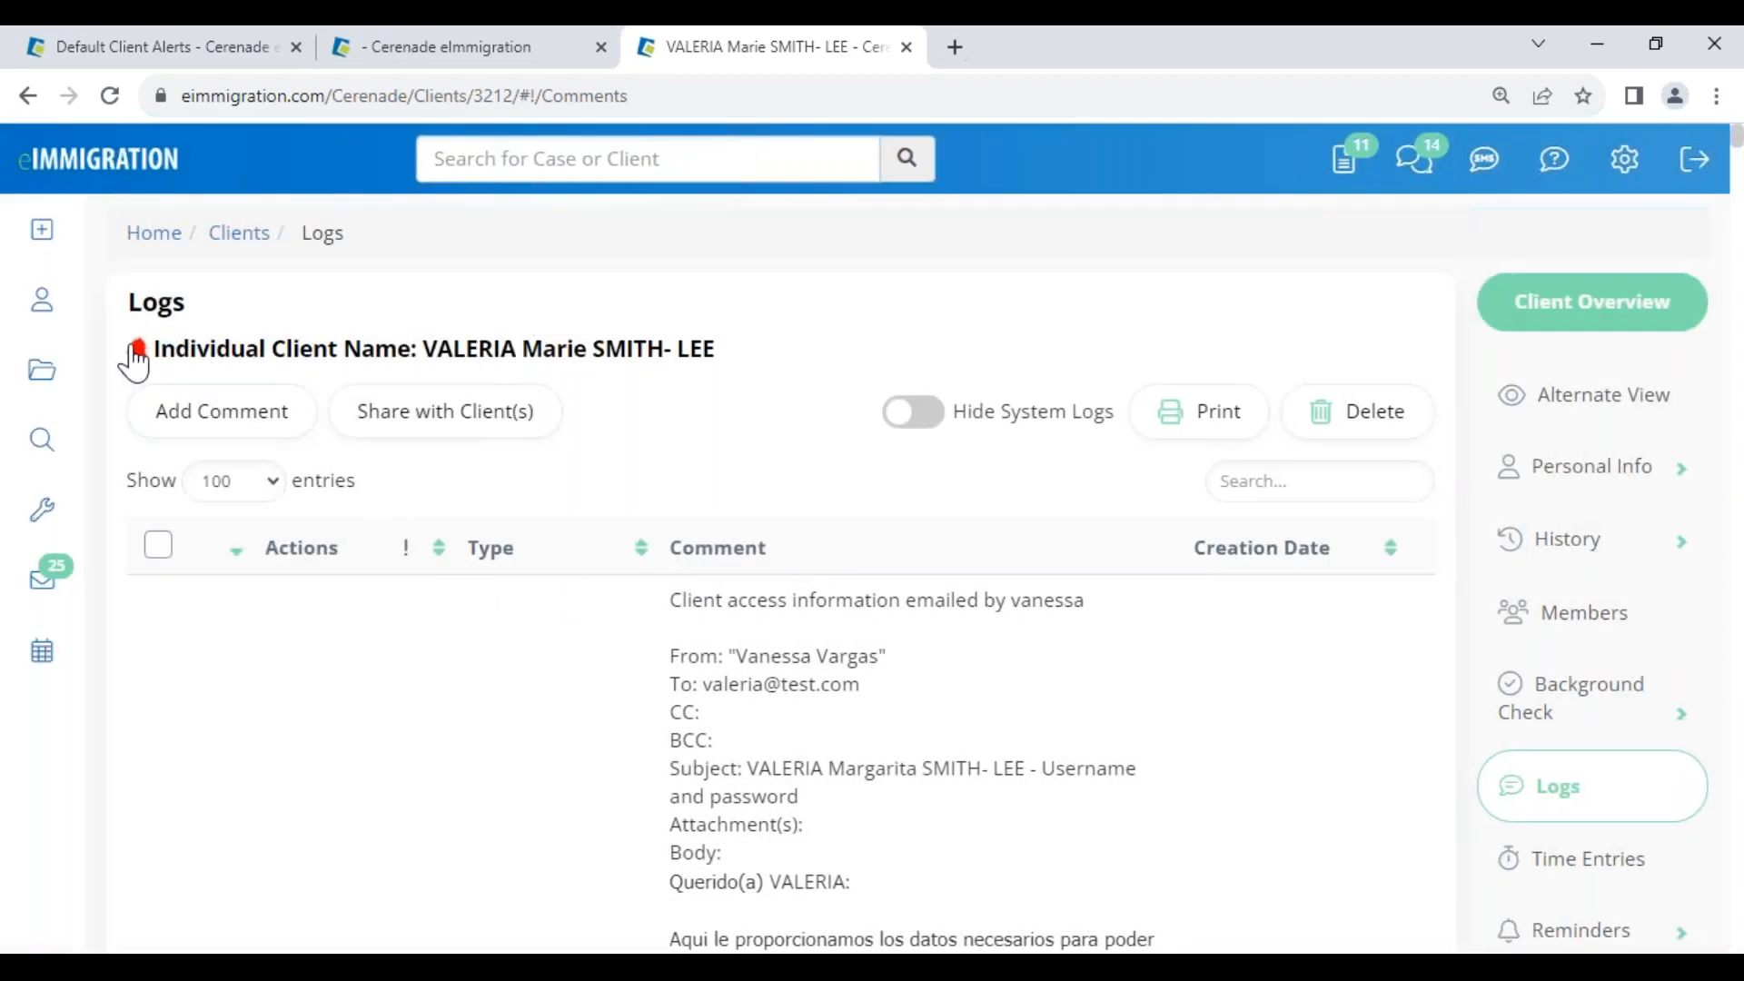
click(141, 362)
Add a Success alert reading 'client said she will pay' to the client
click(1113, 581)
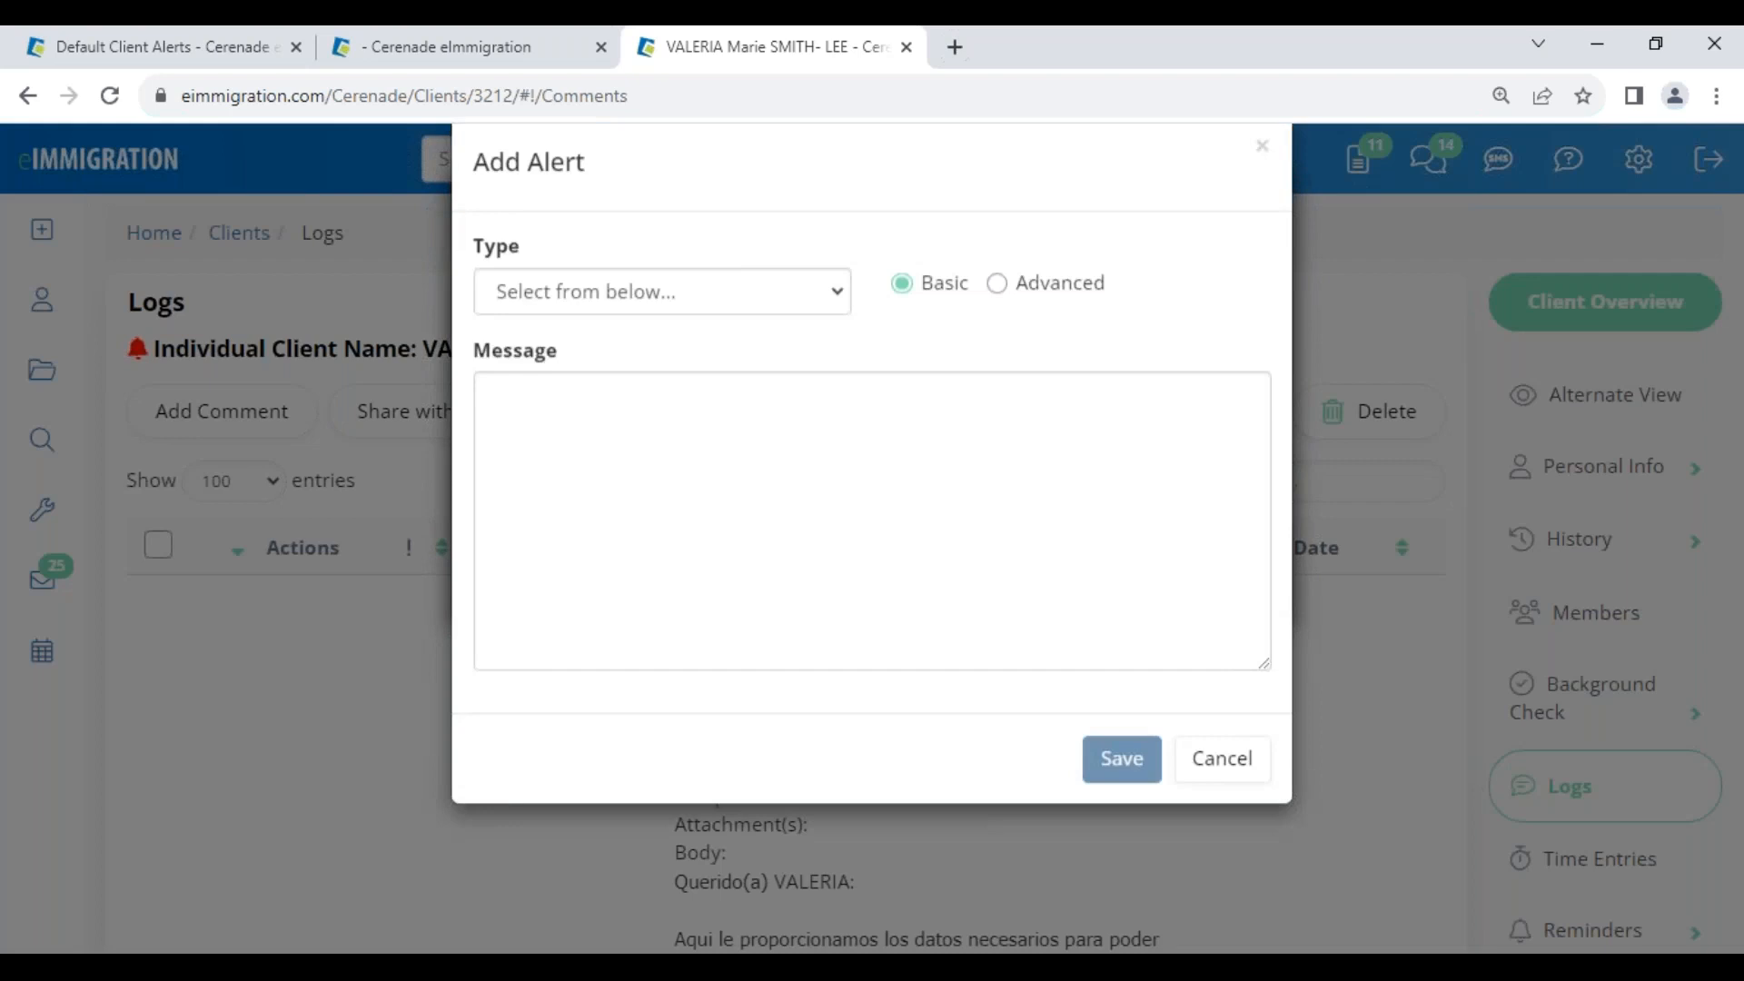
click(612, 351)
click(556, 493)
click(598, 481)
text(client said she will pay)
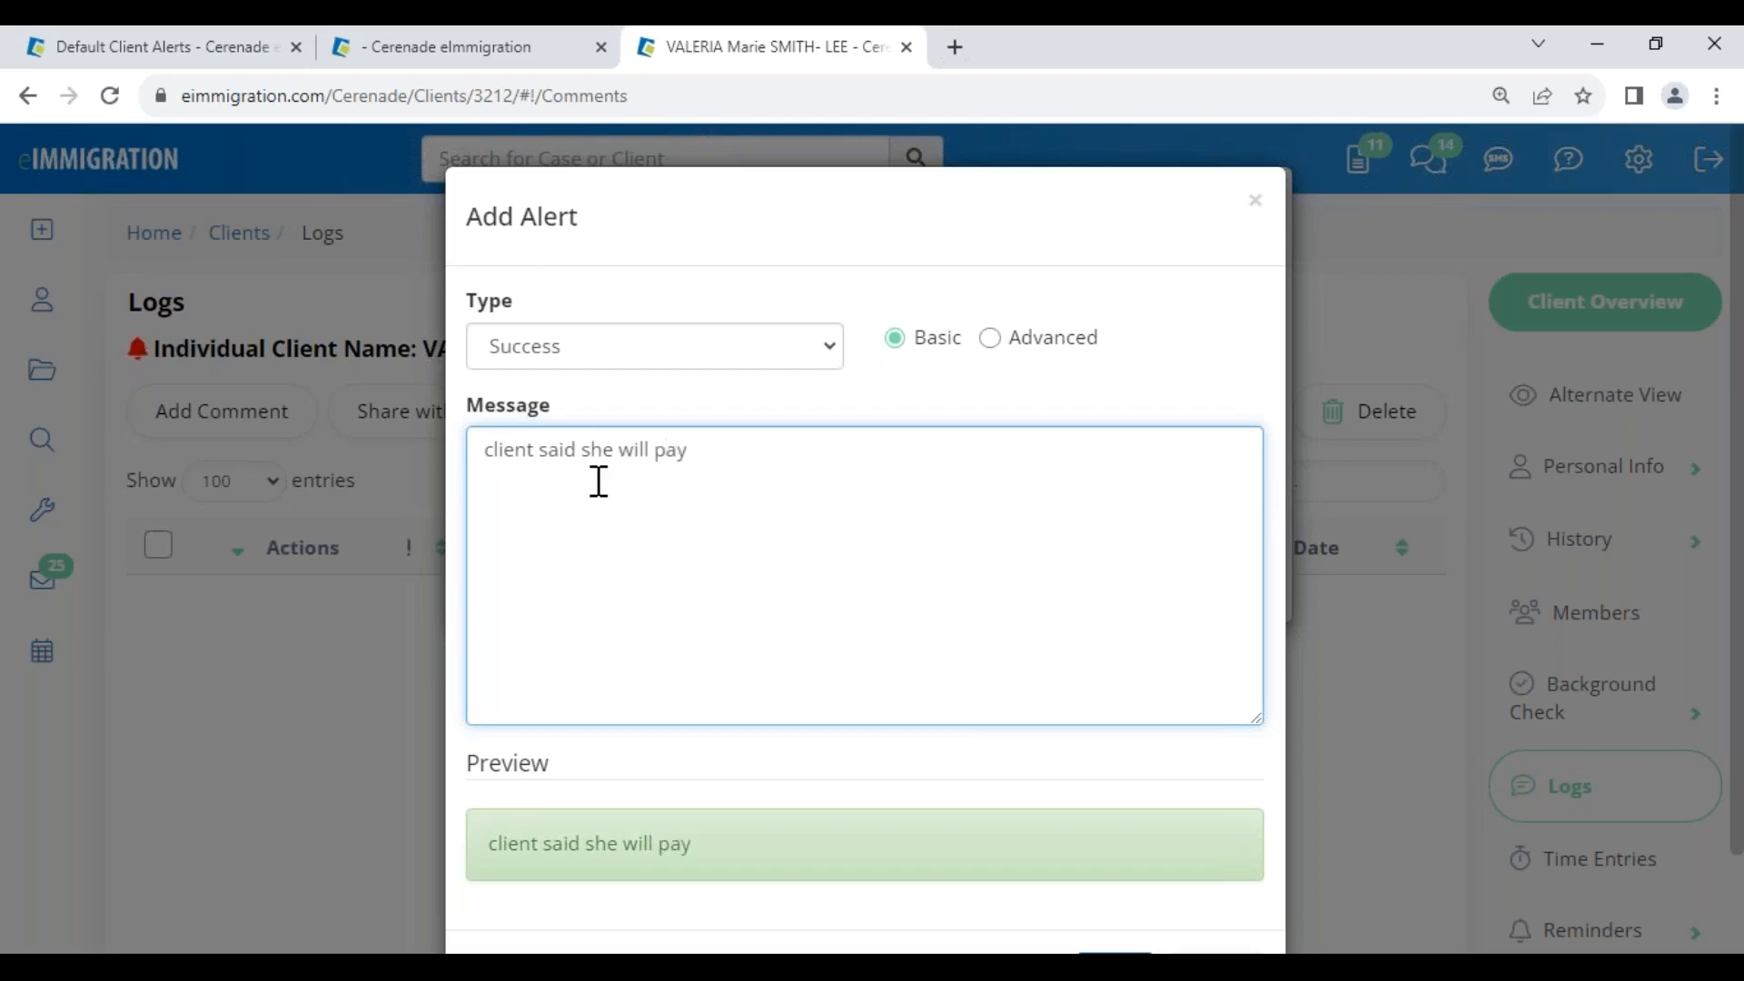
scroll(755, 650, down, 3)
click(1114, 864)
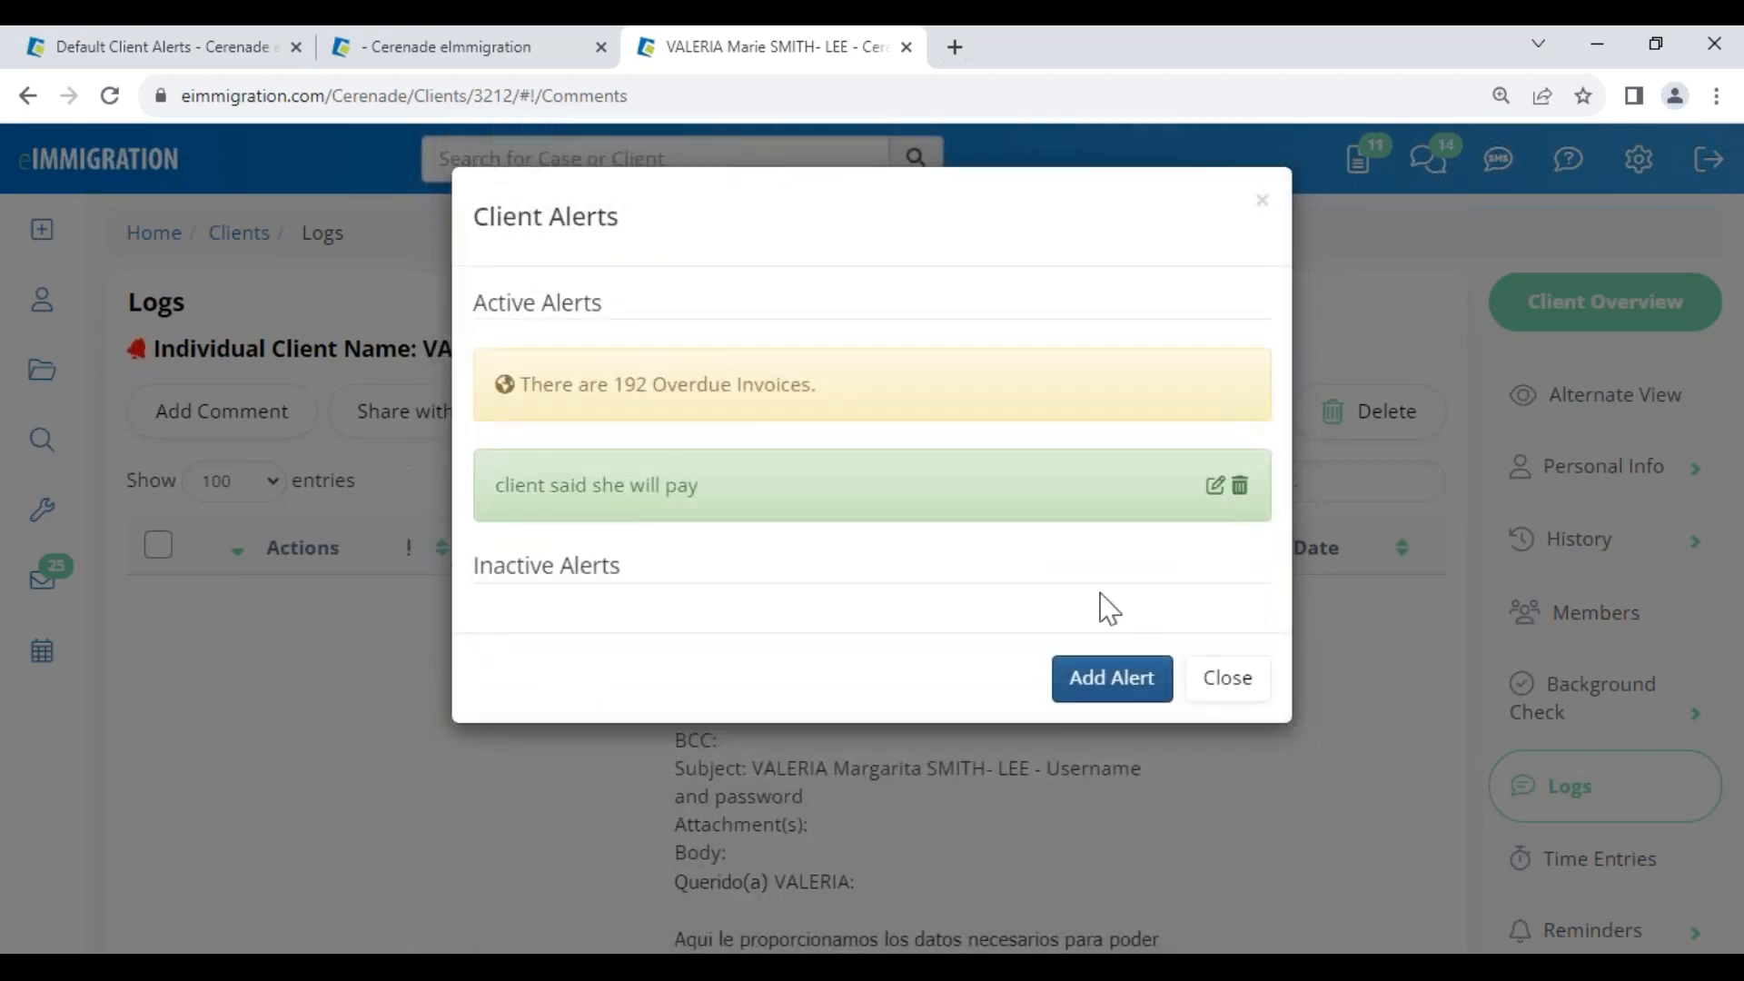
click(1231, 683)
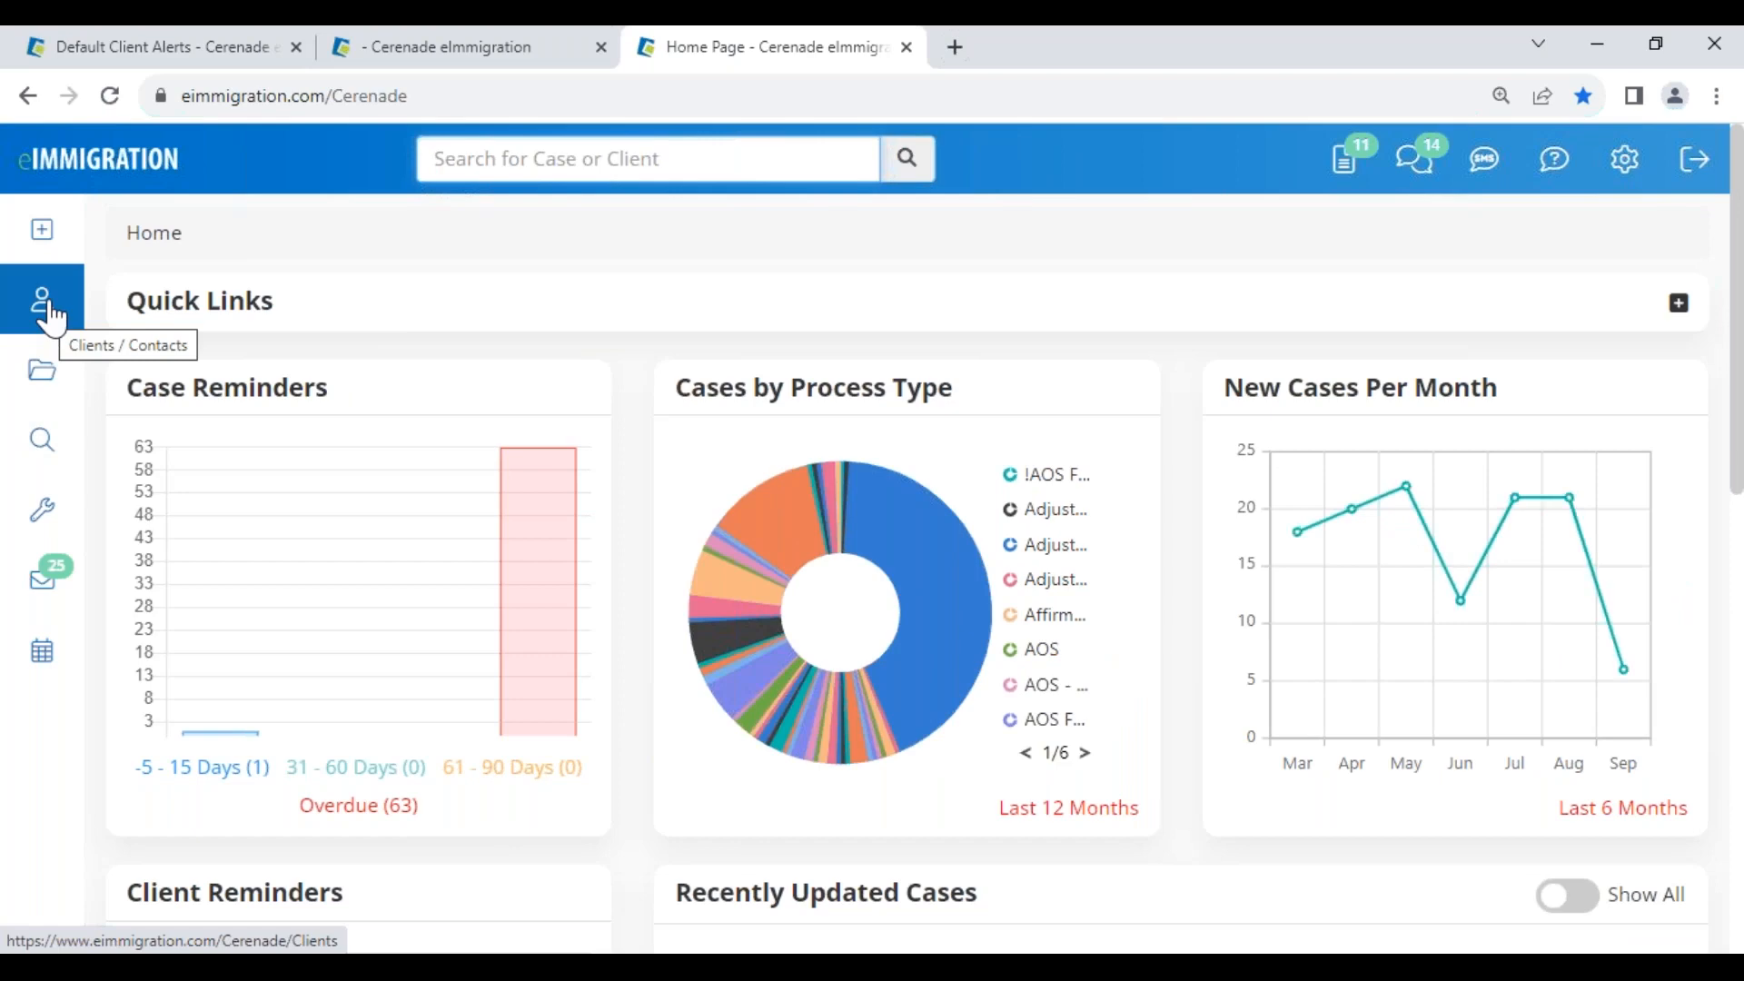
Open the recently updated client's record and review its active alerts
scroll(448, 643, down, 10)
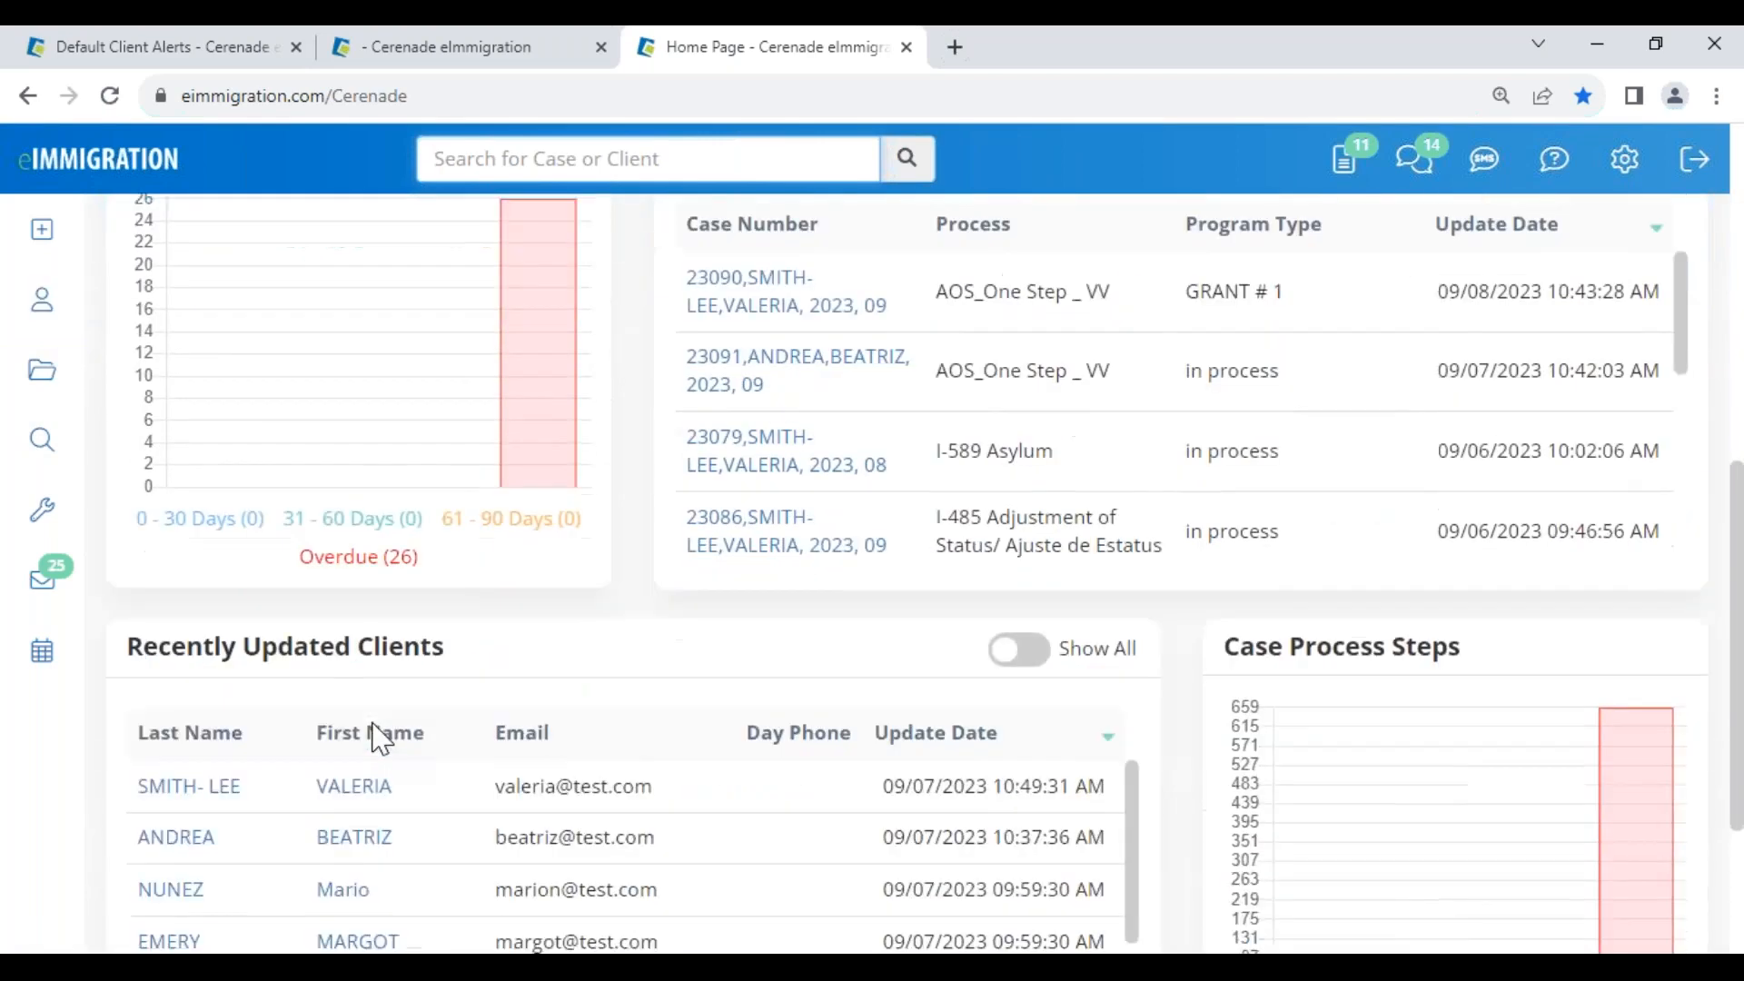
click(346, 660)
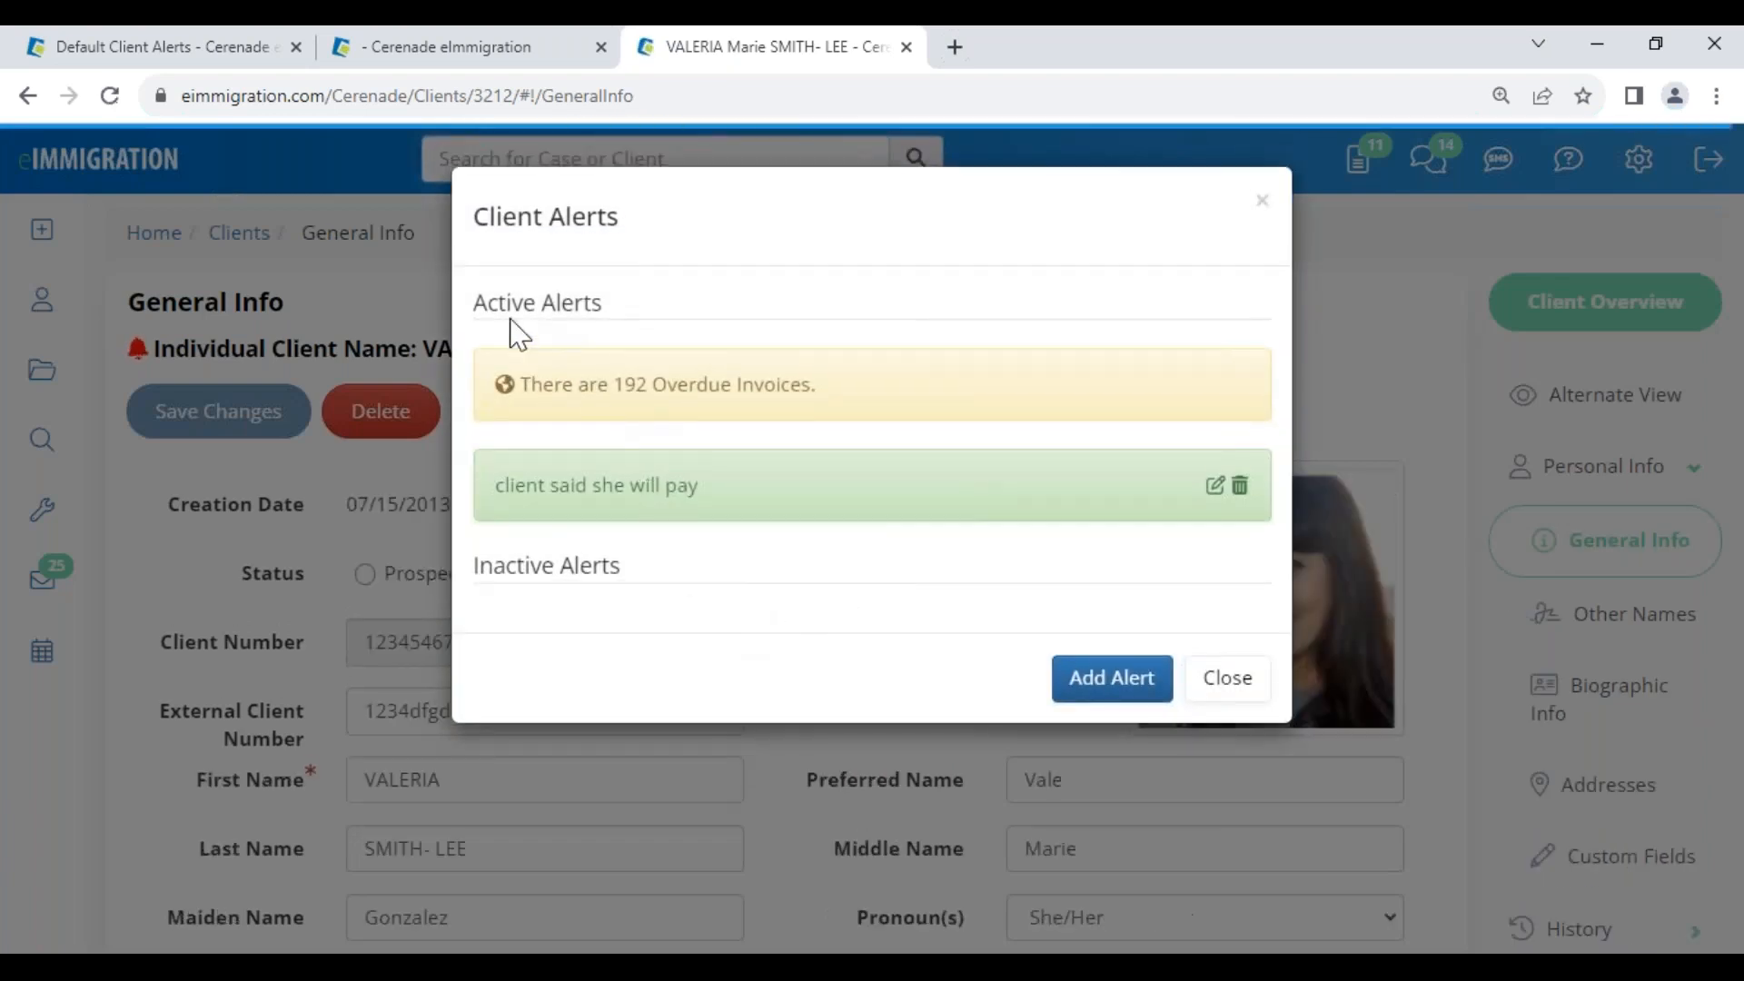
drag(487, 302, 619, 291)
drag(589, 384, 820, 385)
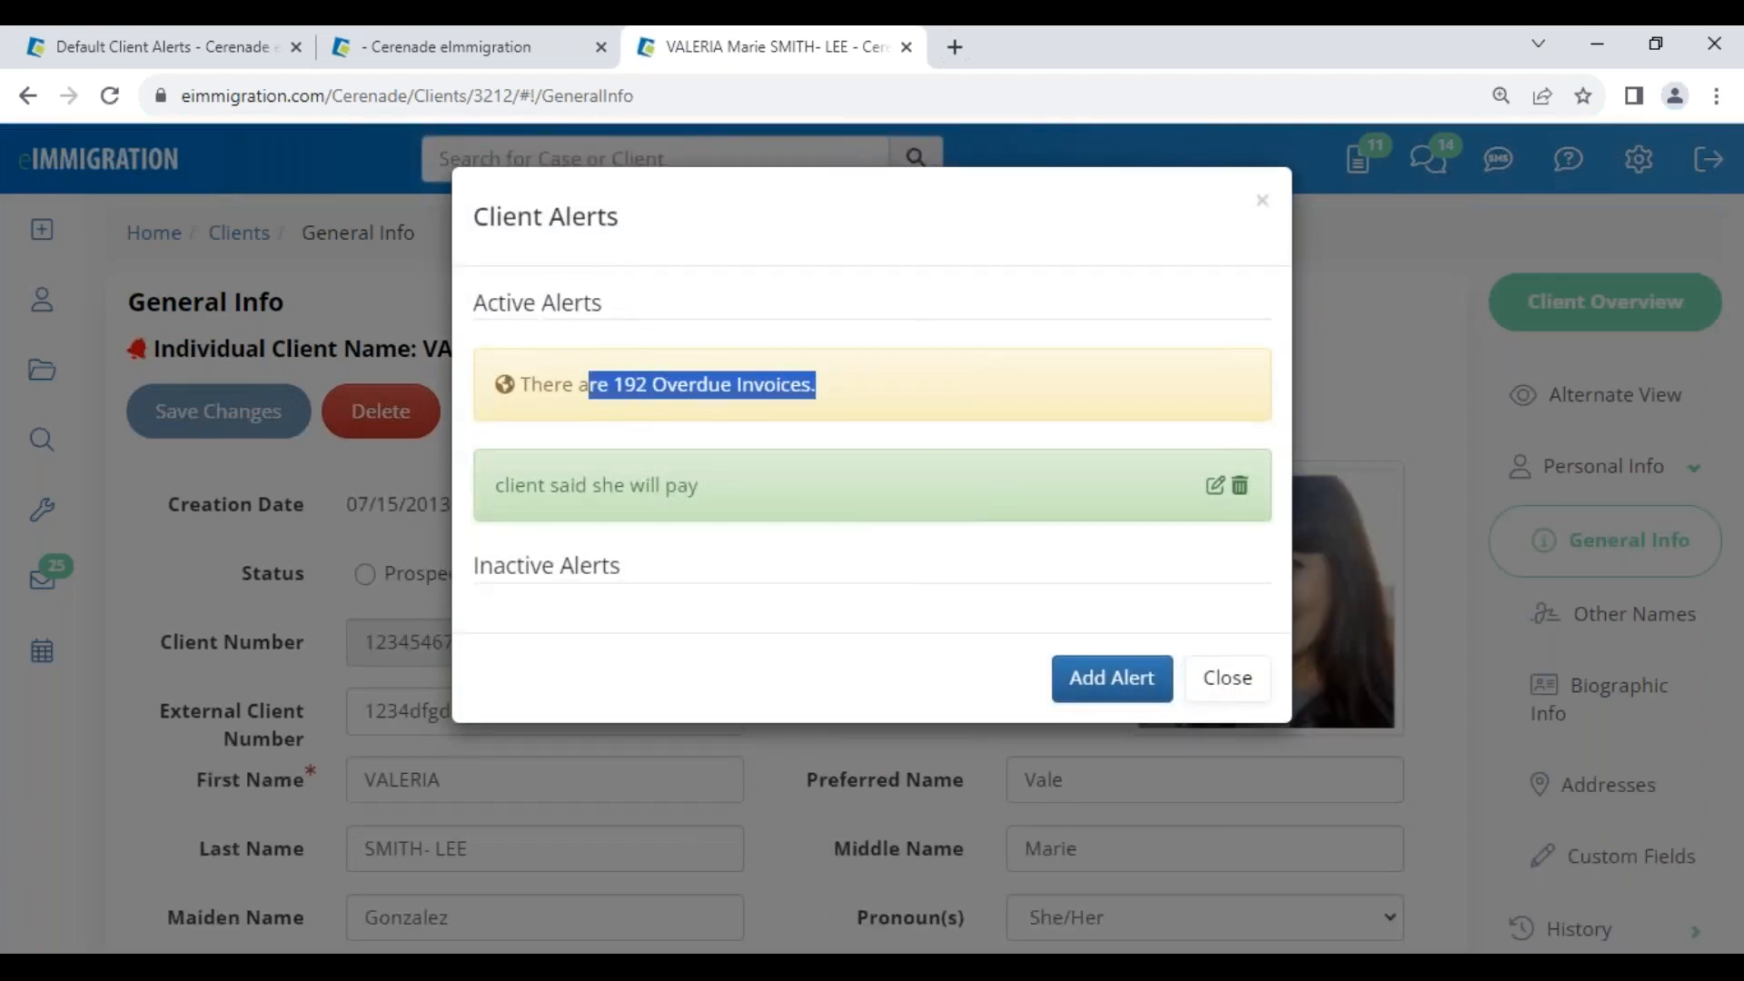
drag(496, 485, 734, 509)
click(734, 508)
drag(499, 491, 731, 500)
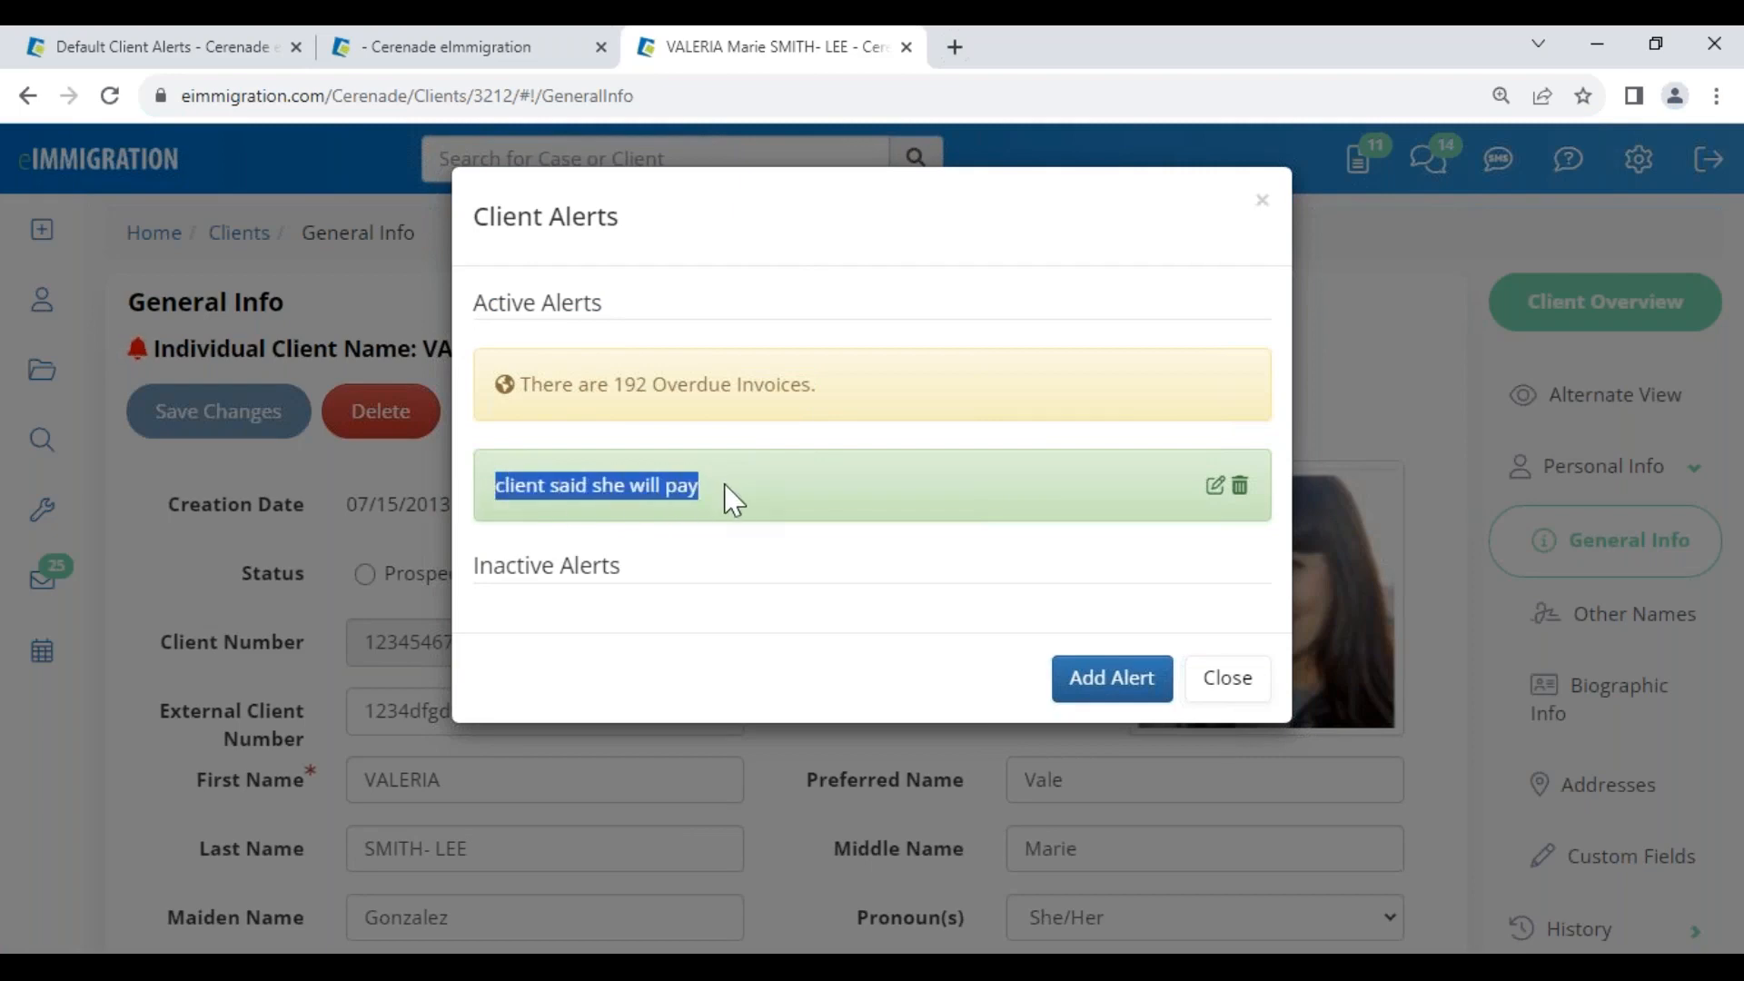
Append ' - called back for appointment' to the green Success alert and save it
click(1216, 487)
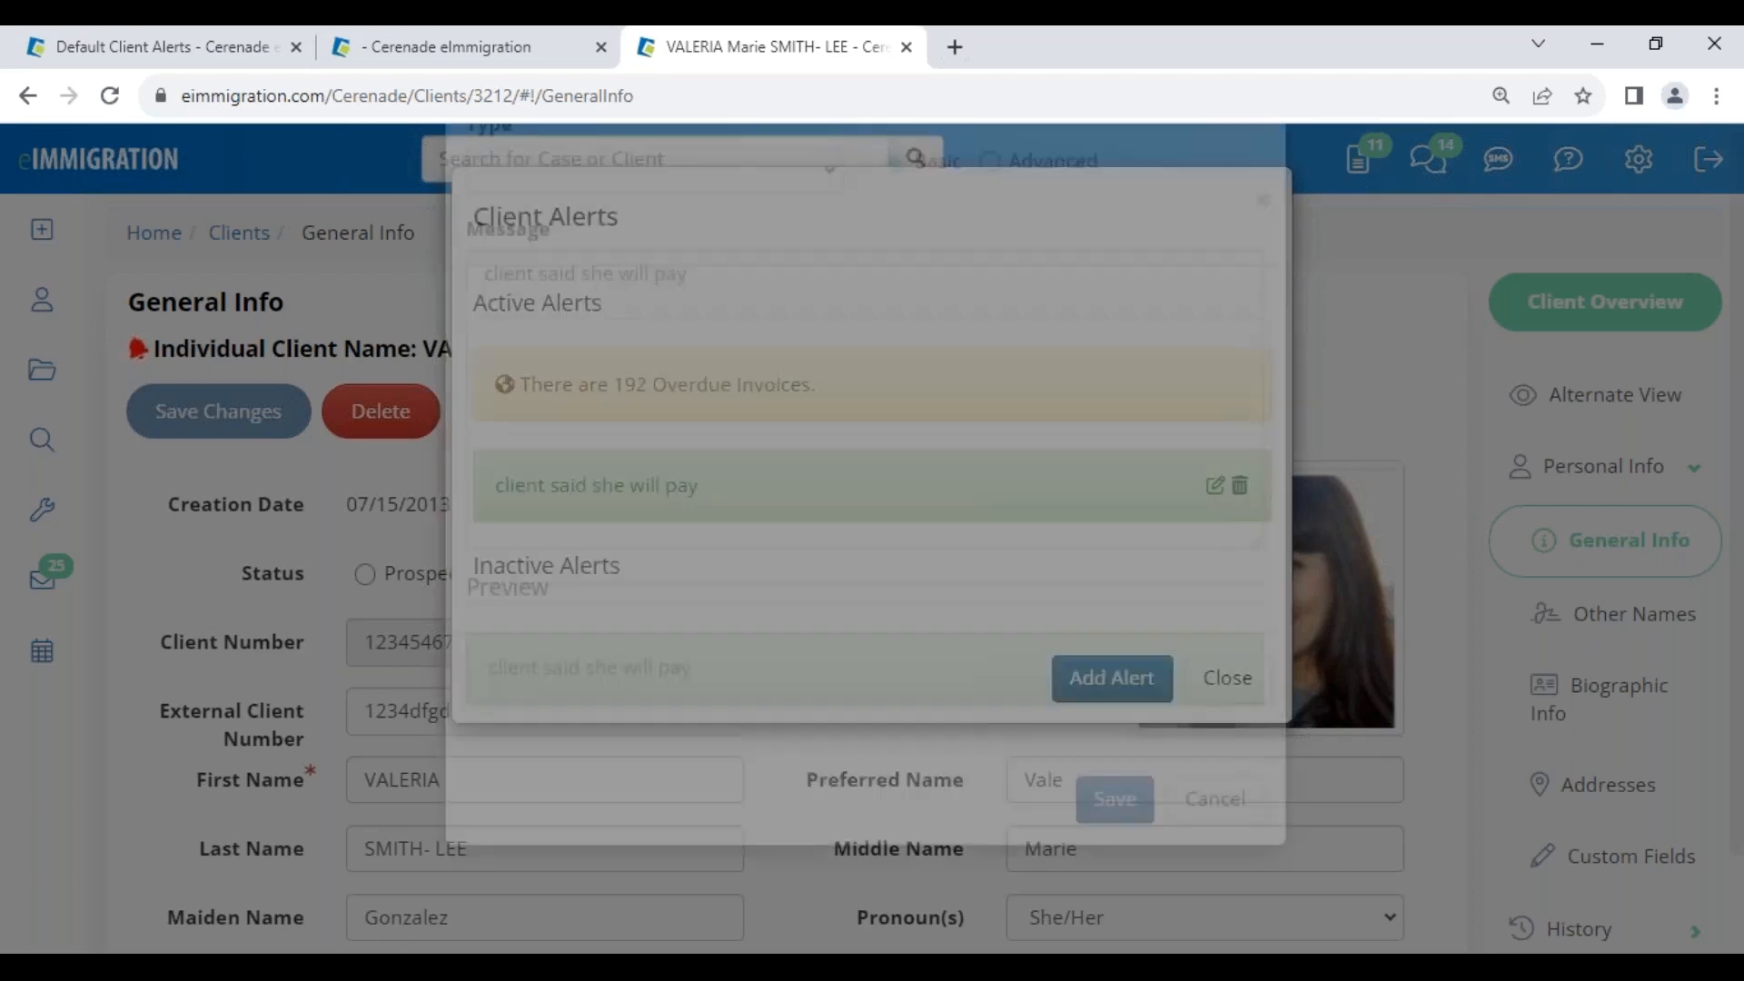
click(777, 463)
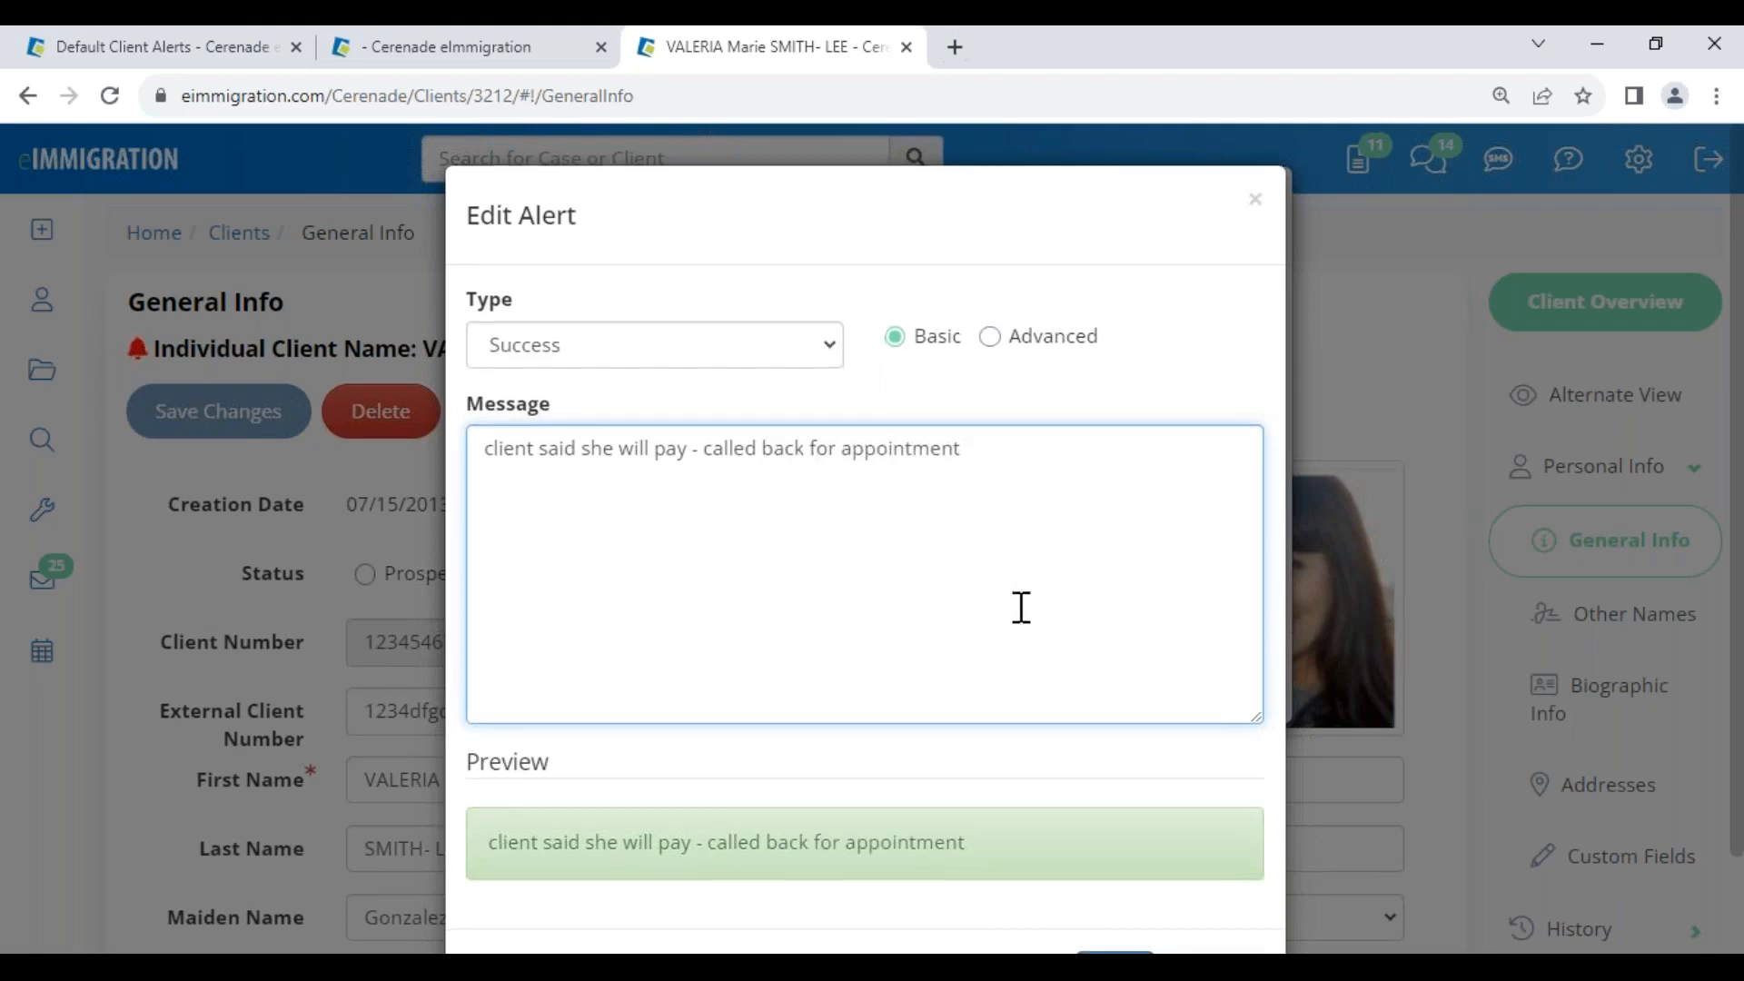
scroll(1000, 588, down, 2)
click(1114, 871)
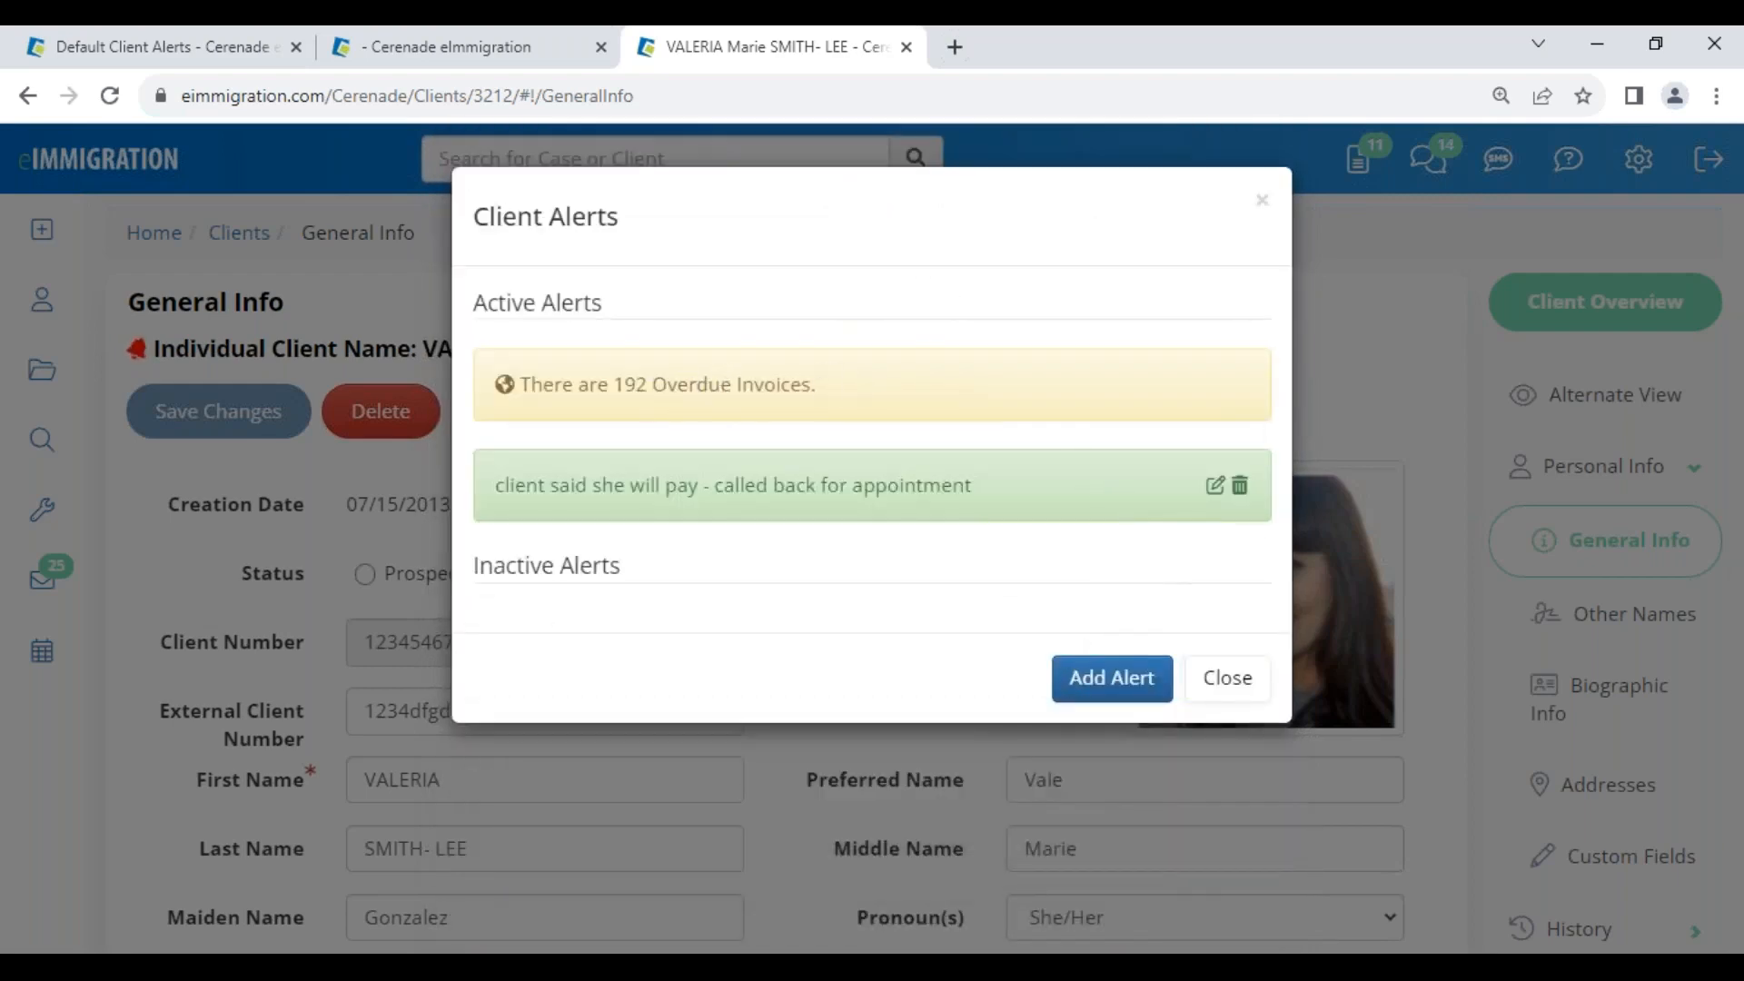
click(1227, 678)
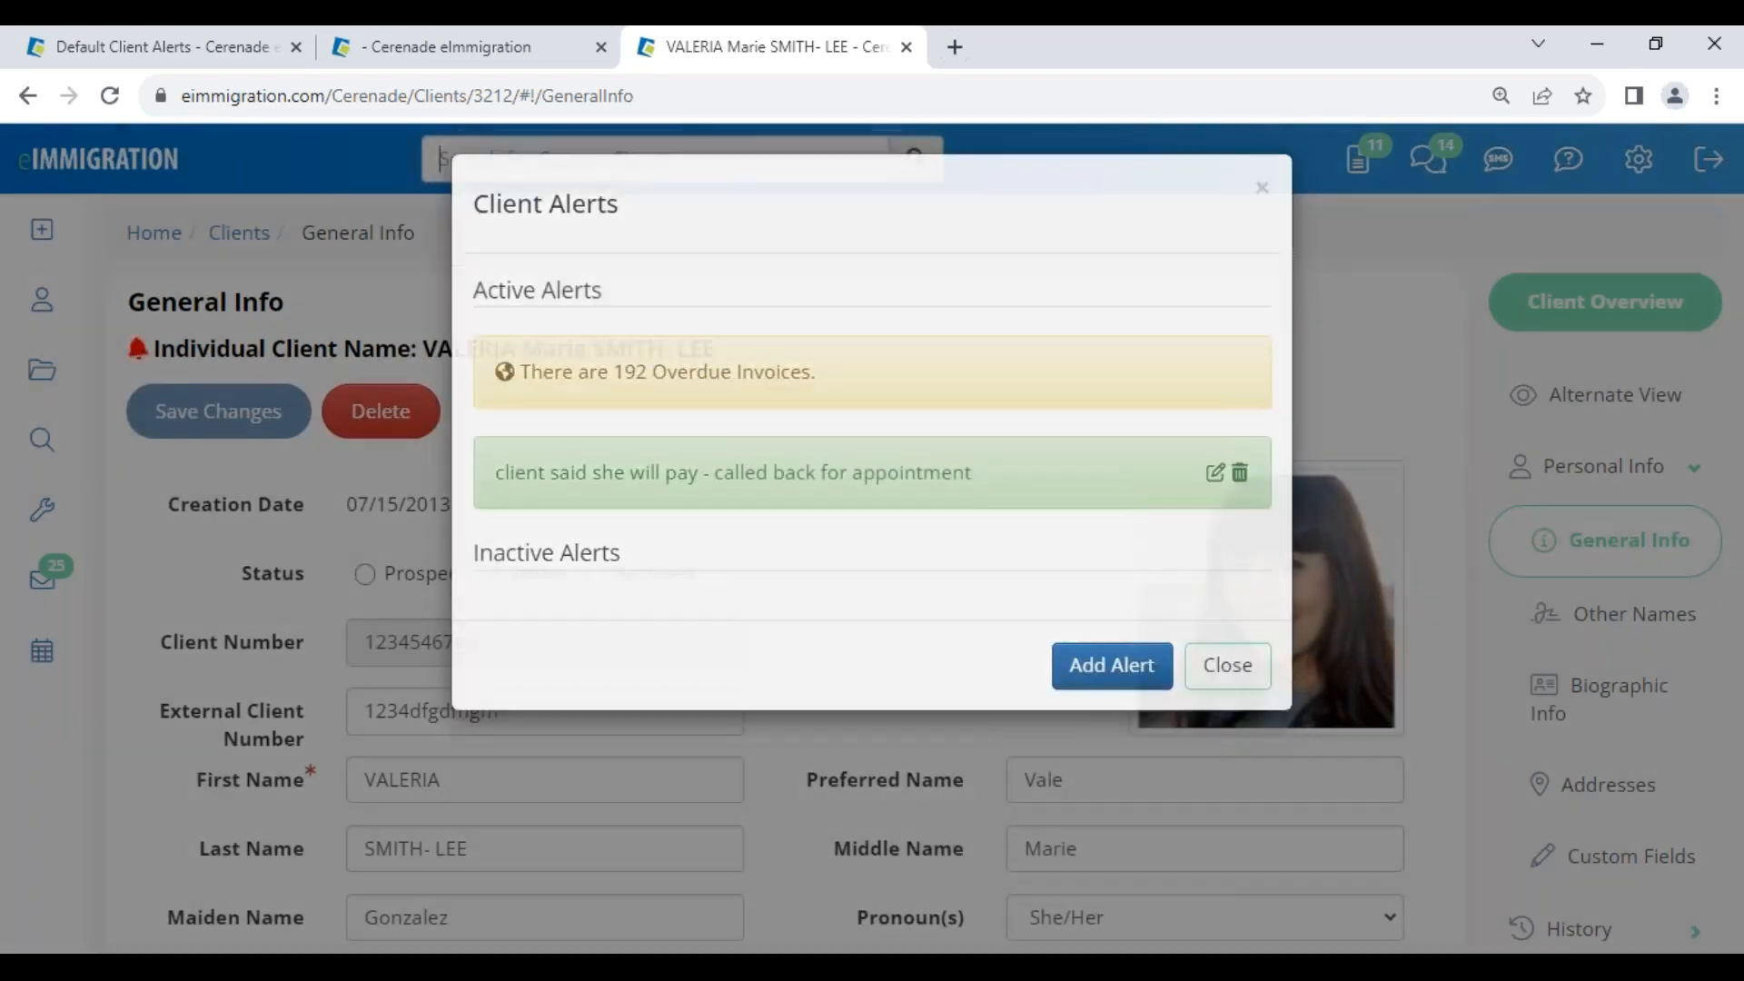
click(178, 50)
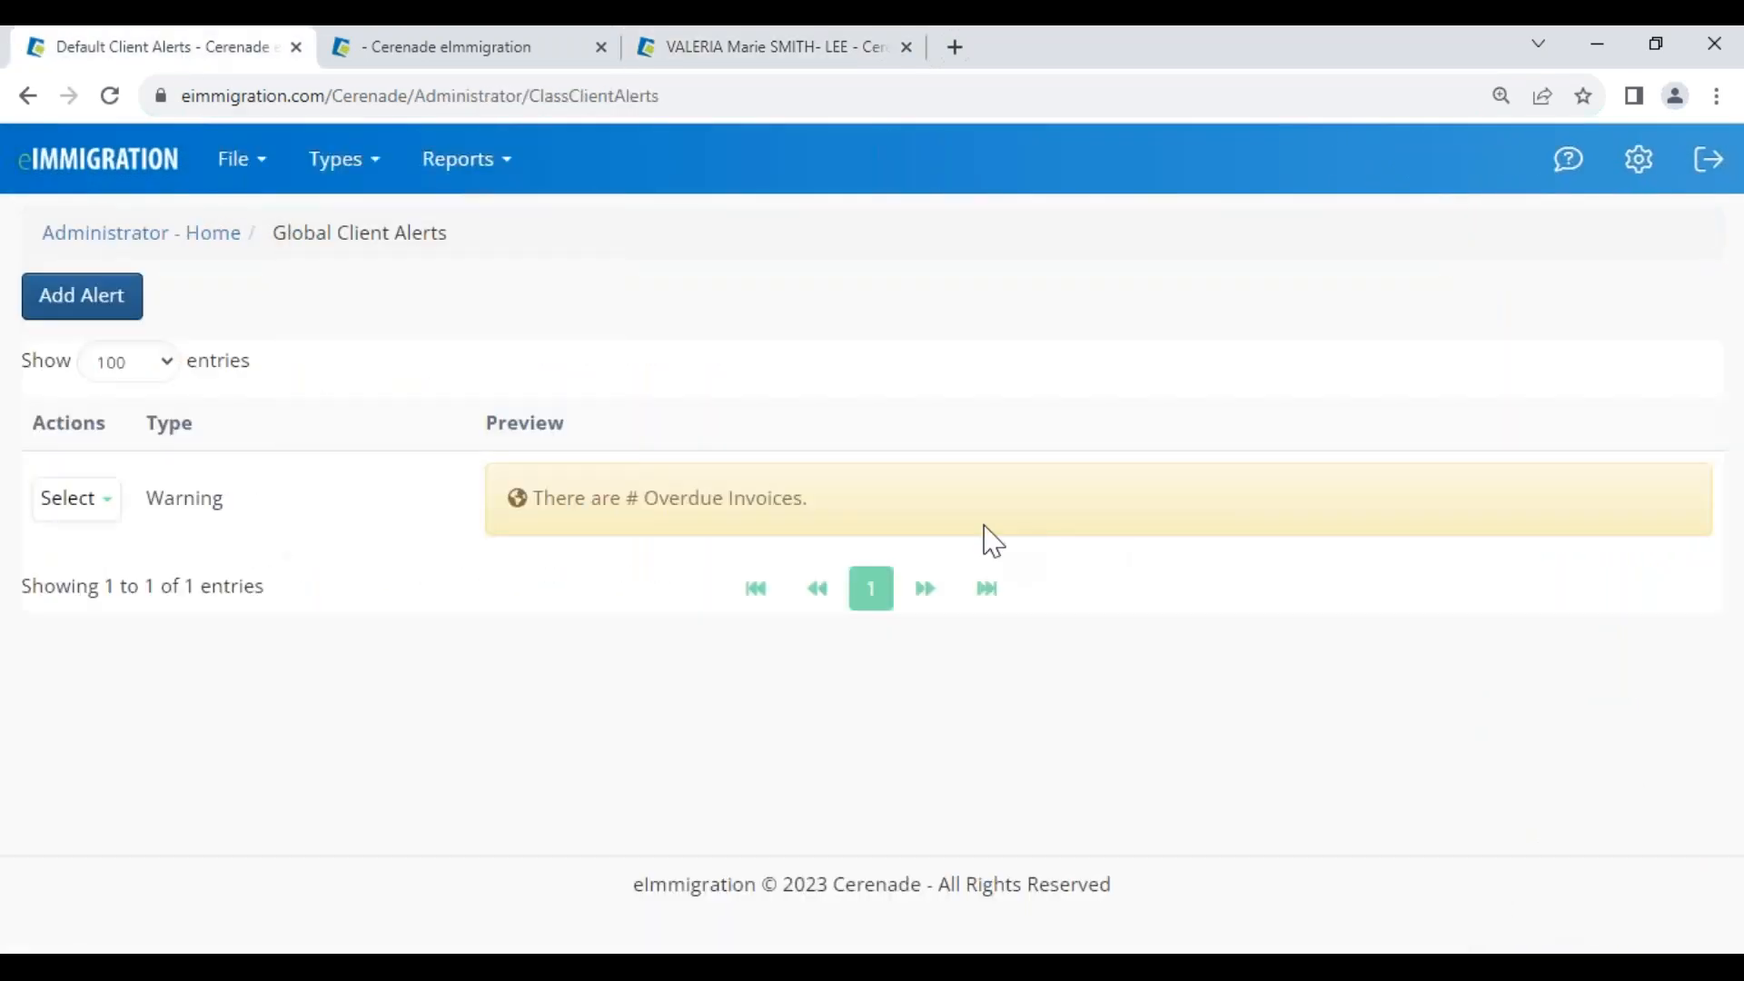
click(145, 237)
Open Global Client Alerts and start a new alert of type Warning
scroll(1390, 727, down, 1)
scroll(1399, 746, down, 3)
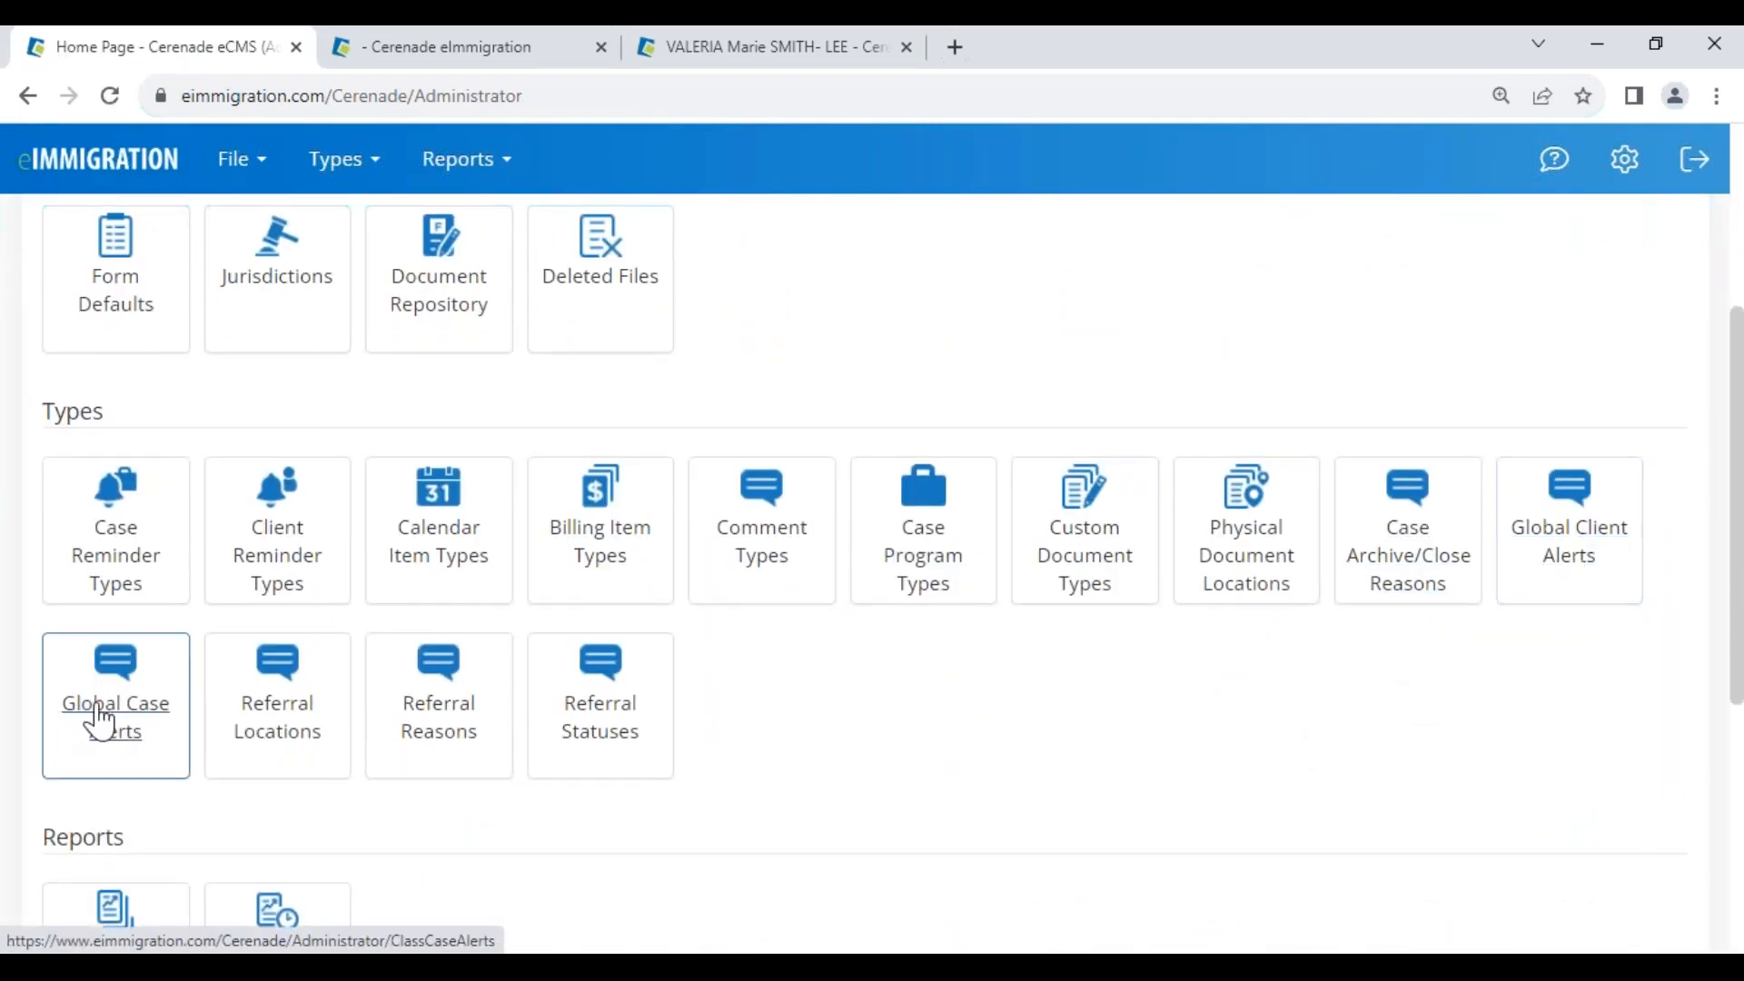
click(1565, 545)
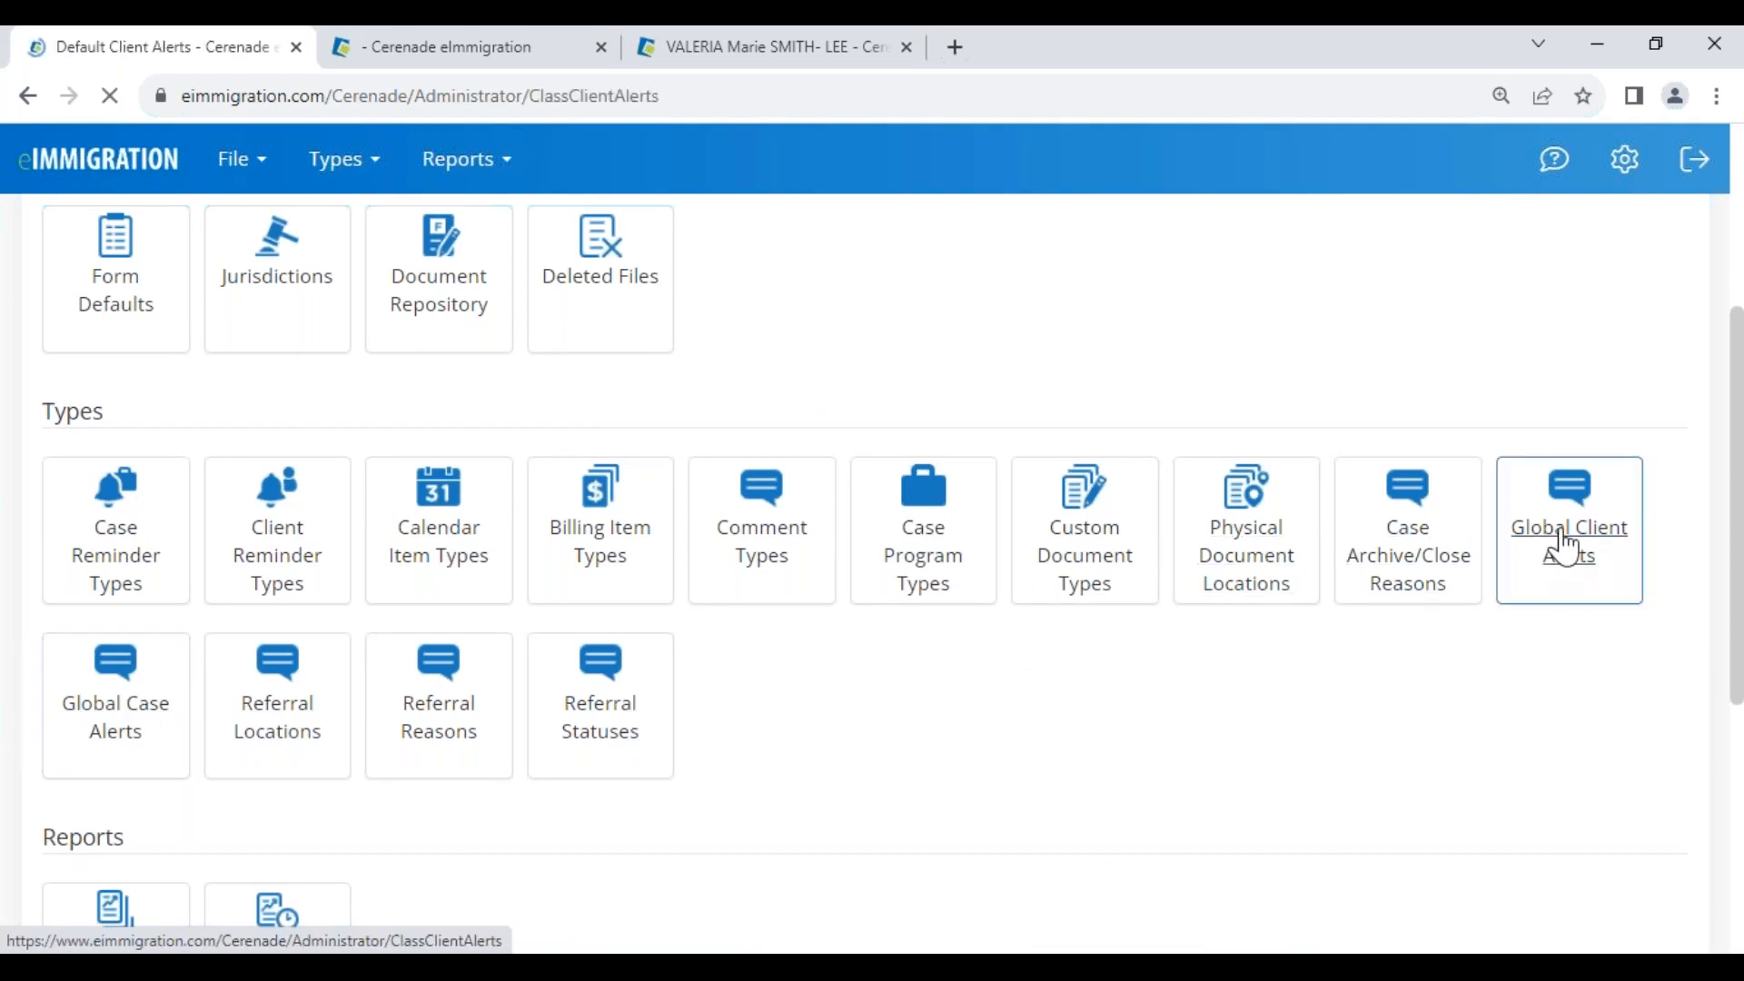
click(78, 307)
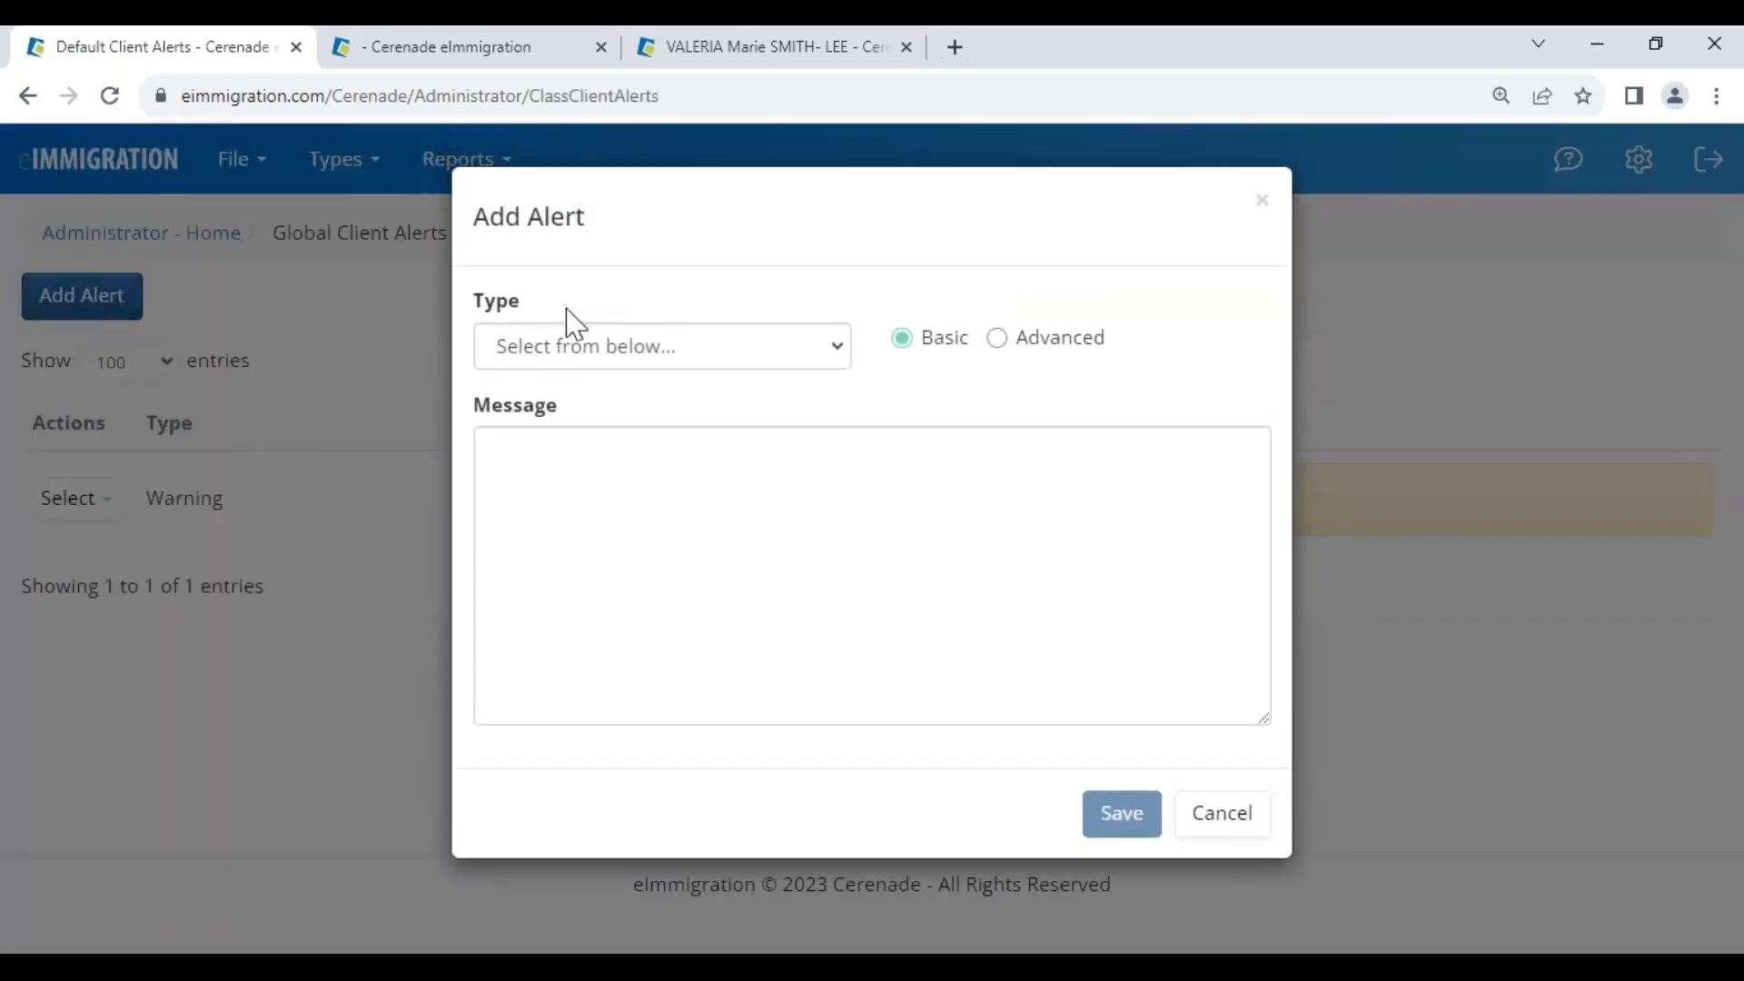
click(571, 350)
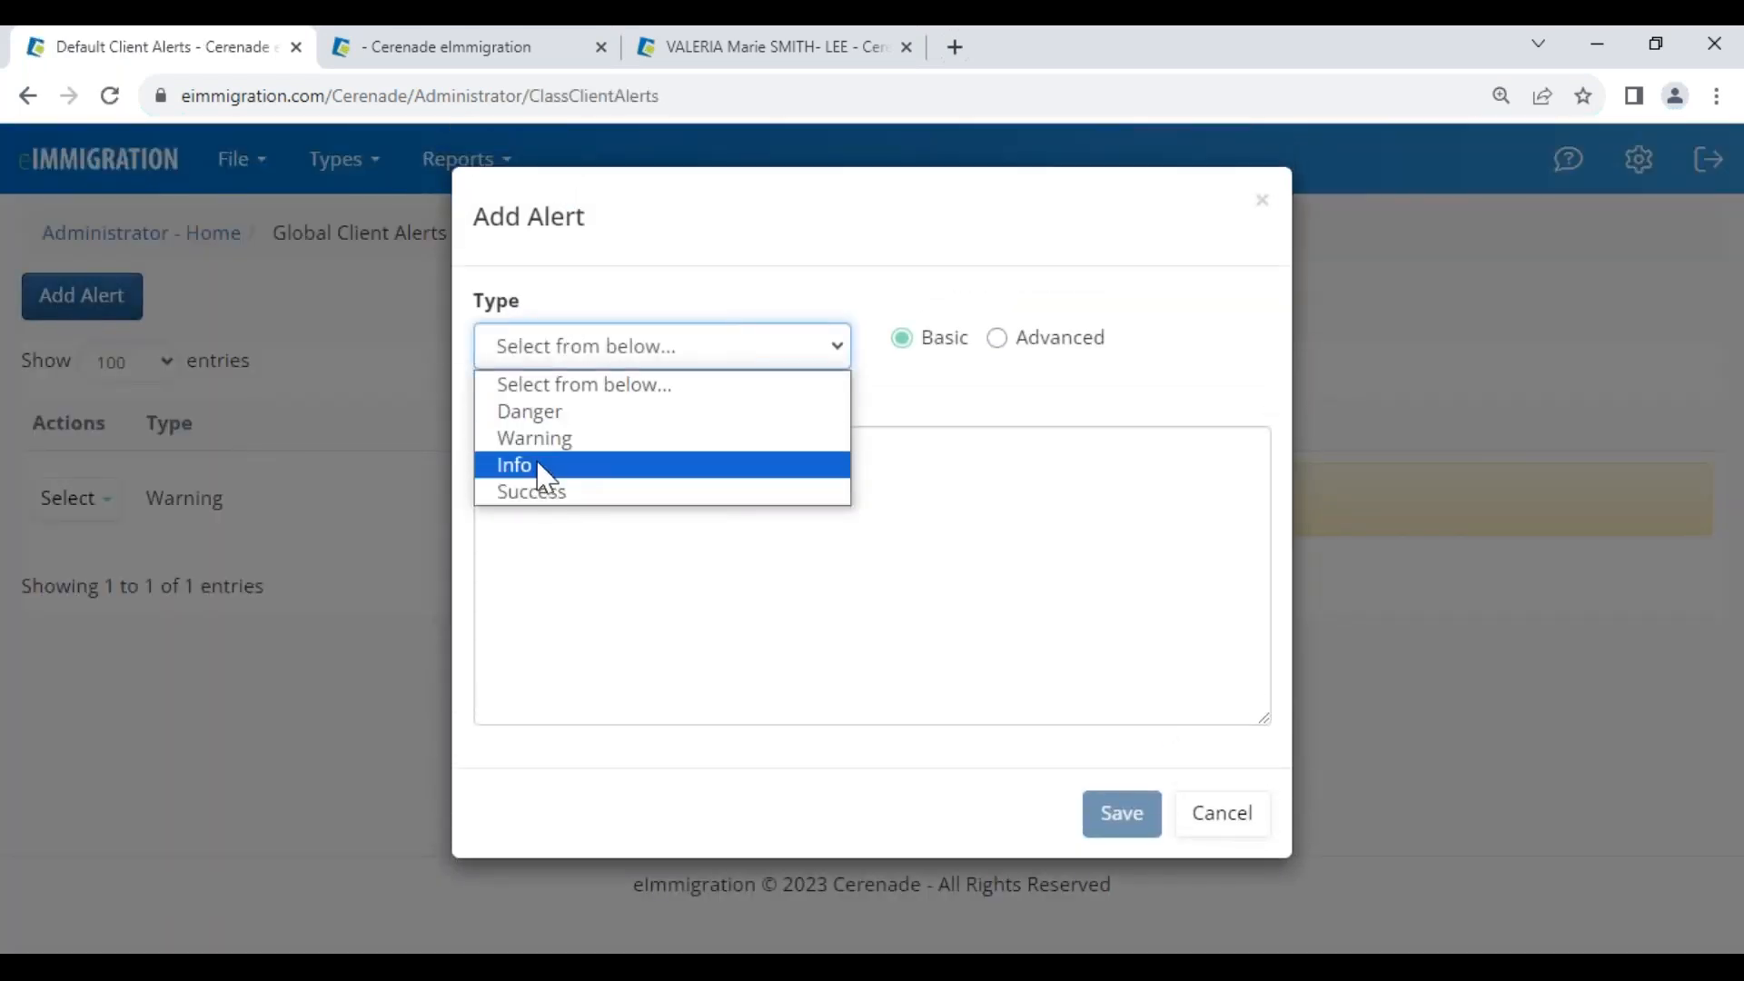
click(554, 443)
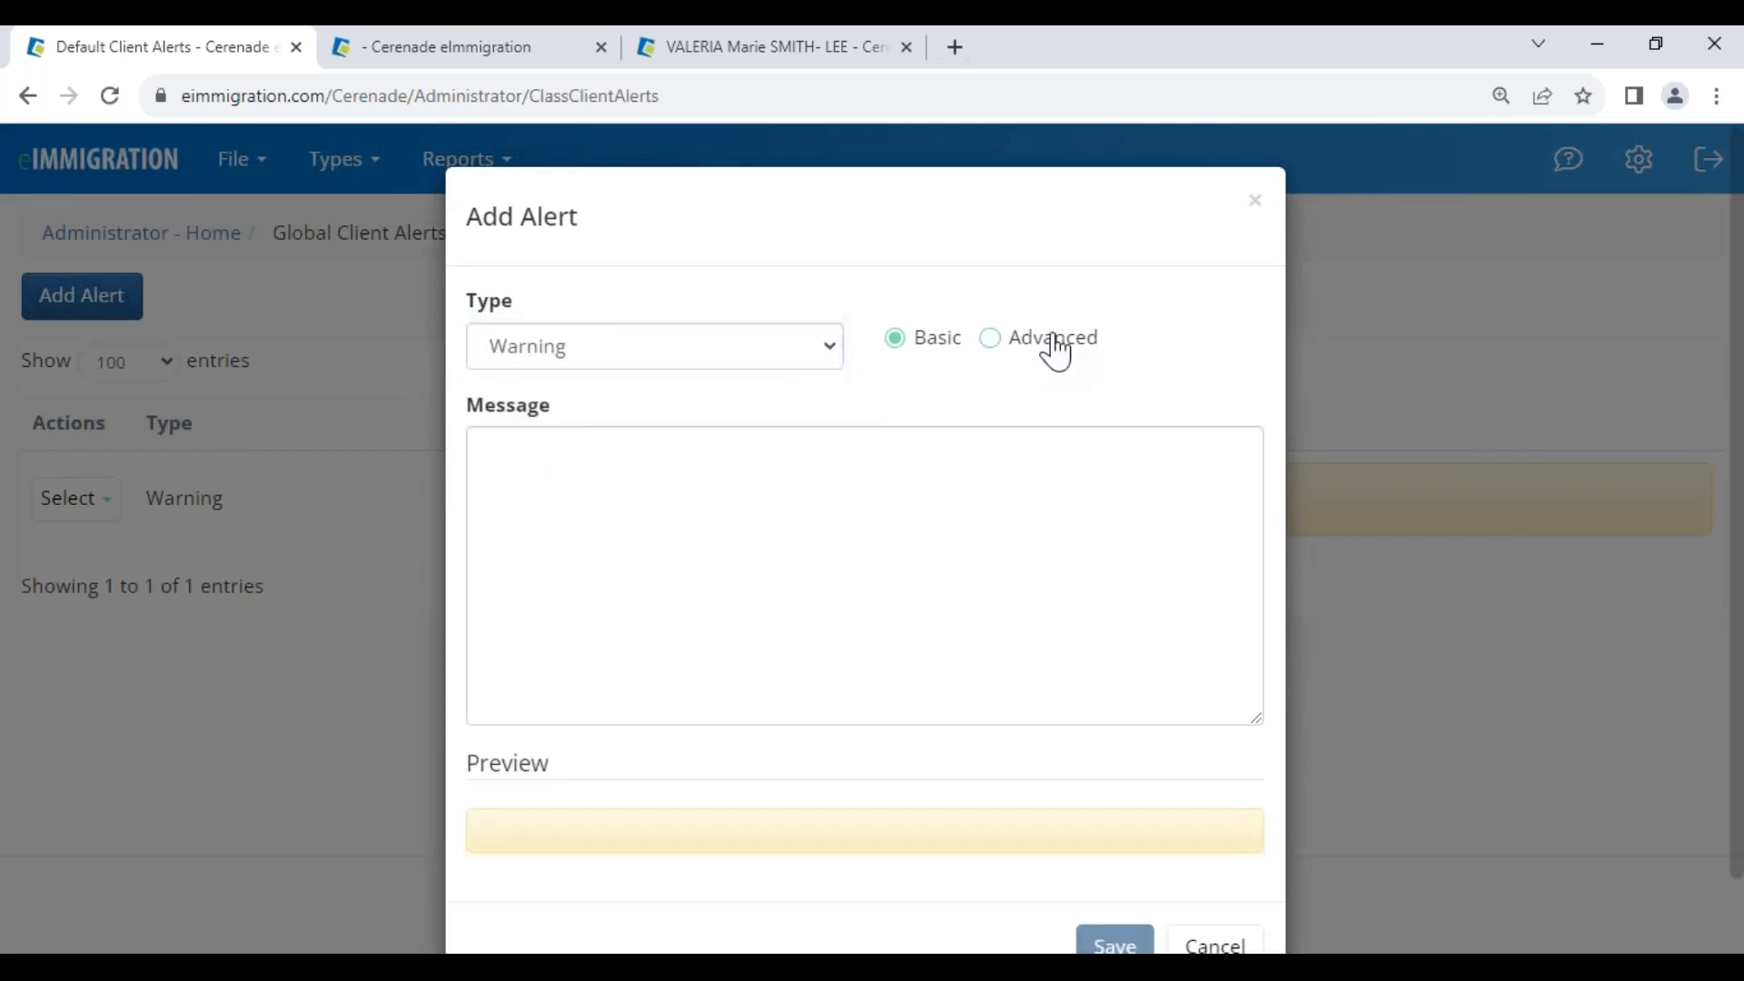
Set an advanced condition Client Members Has Adverse, then cancel and return to Administrator Home
click(1053, 350)
click(595, 454)
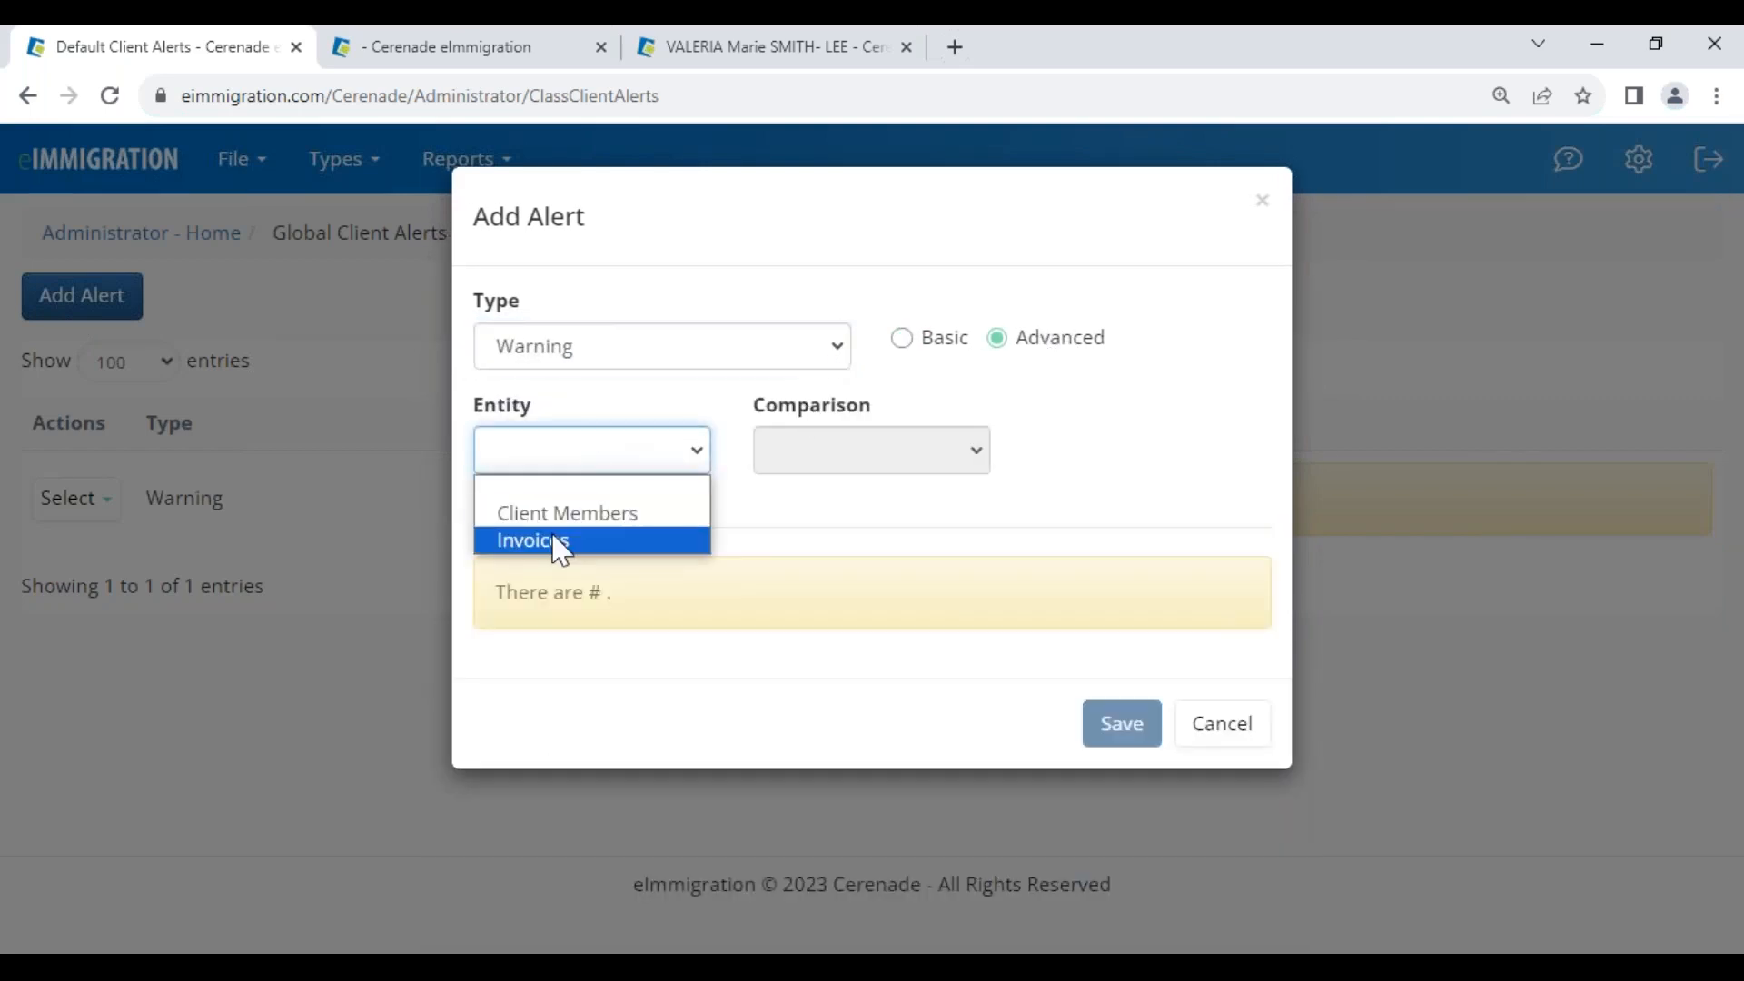
click(563, 513)
click(913, 455)
click(863, 506)
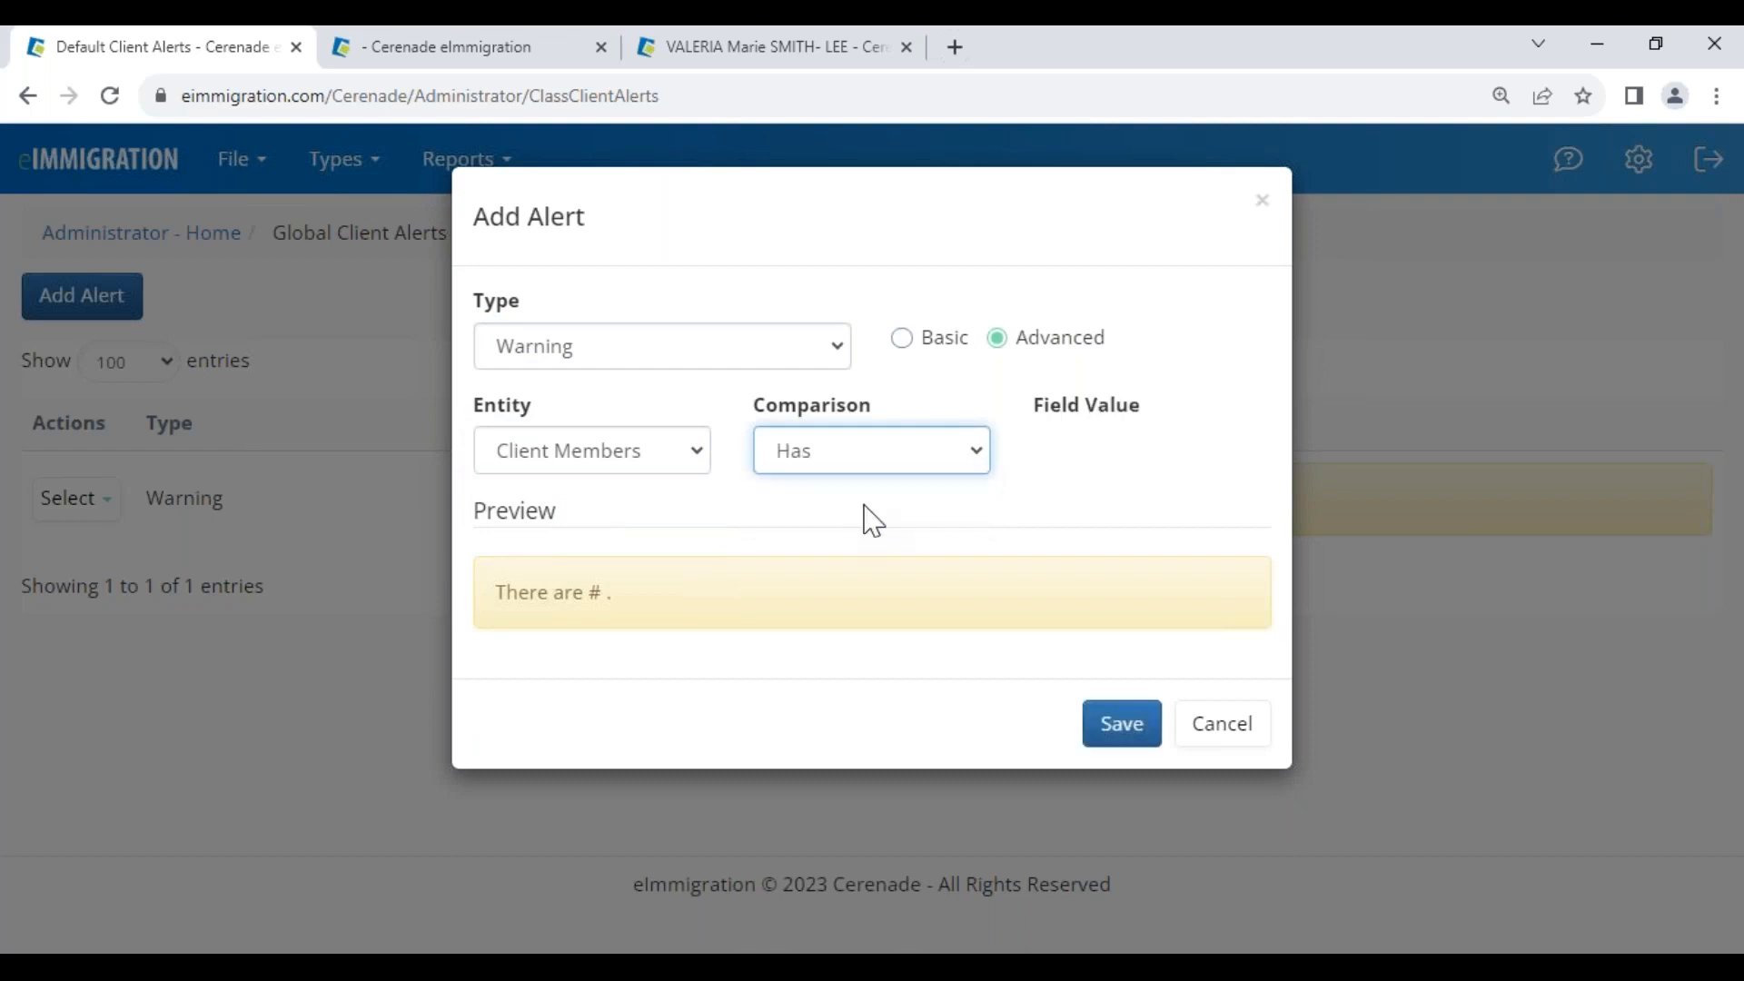
click(1088, 459)
scroll(1160, 818, down, 3)
scroll(1154, 783, up, 3)
click(1133, 618)
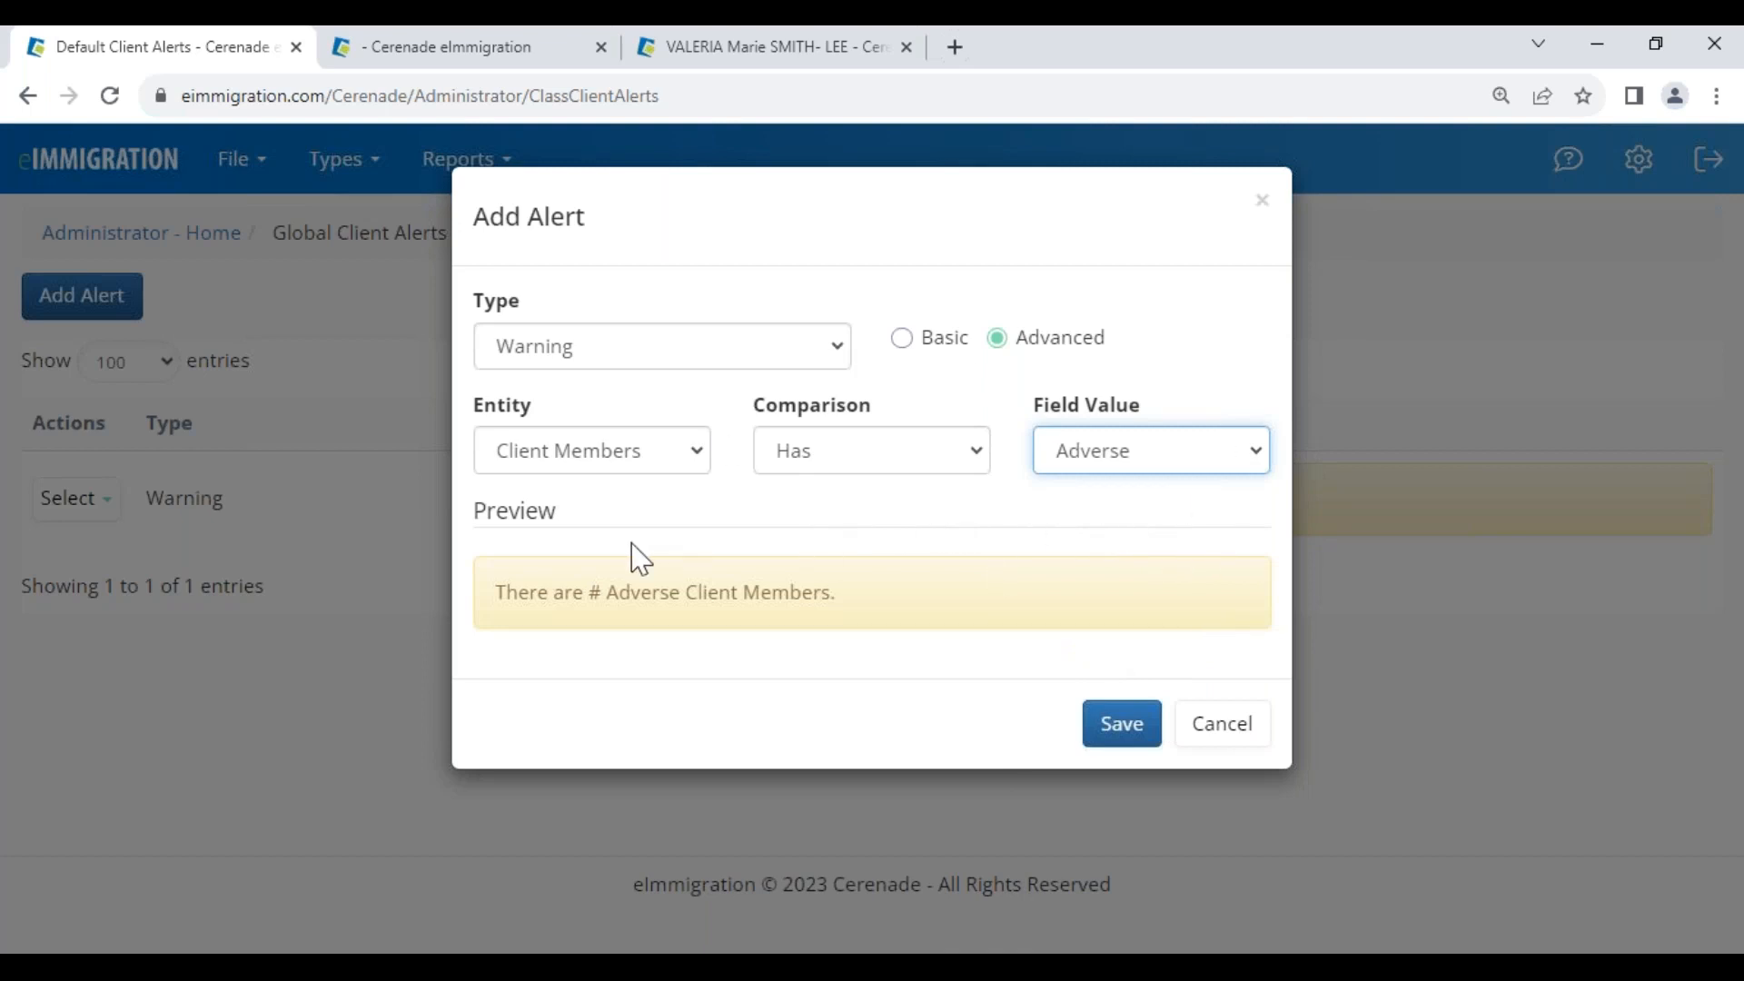
click(1217, 727)
click(117, 234)
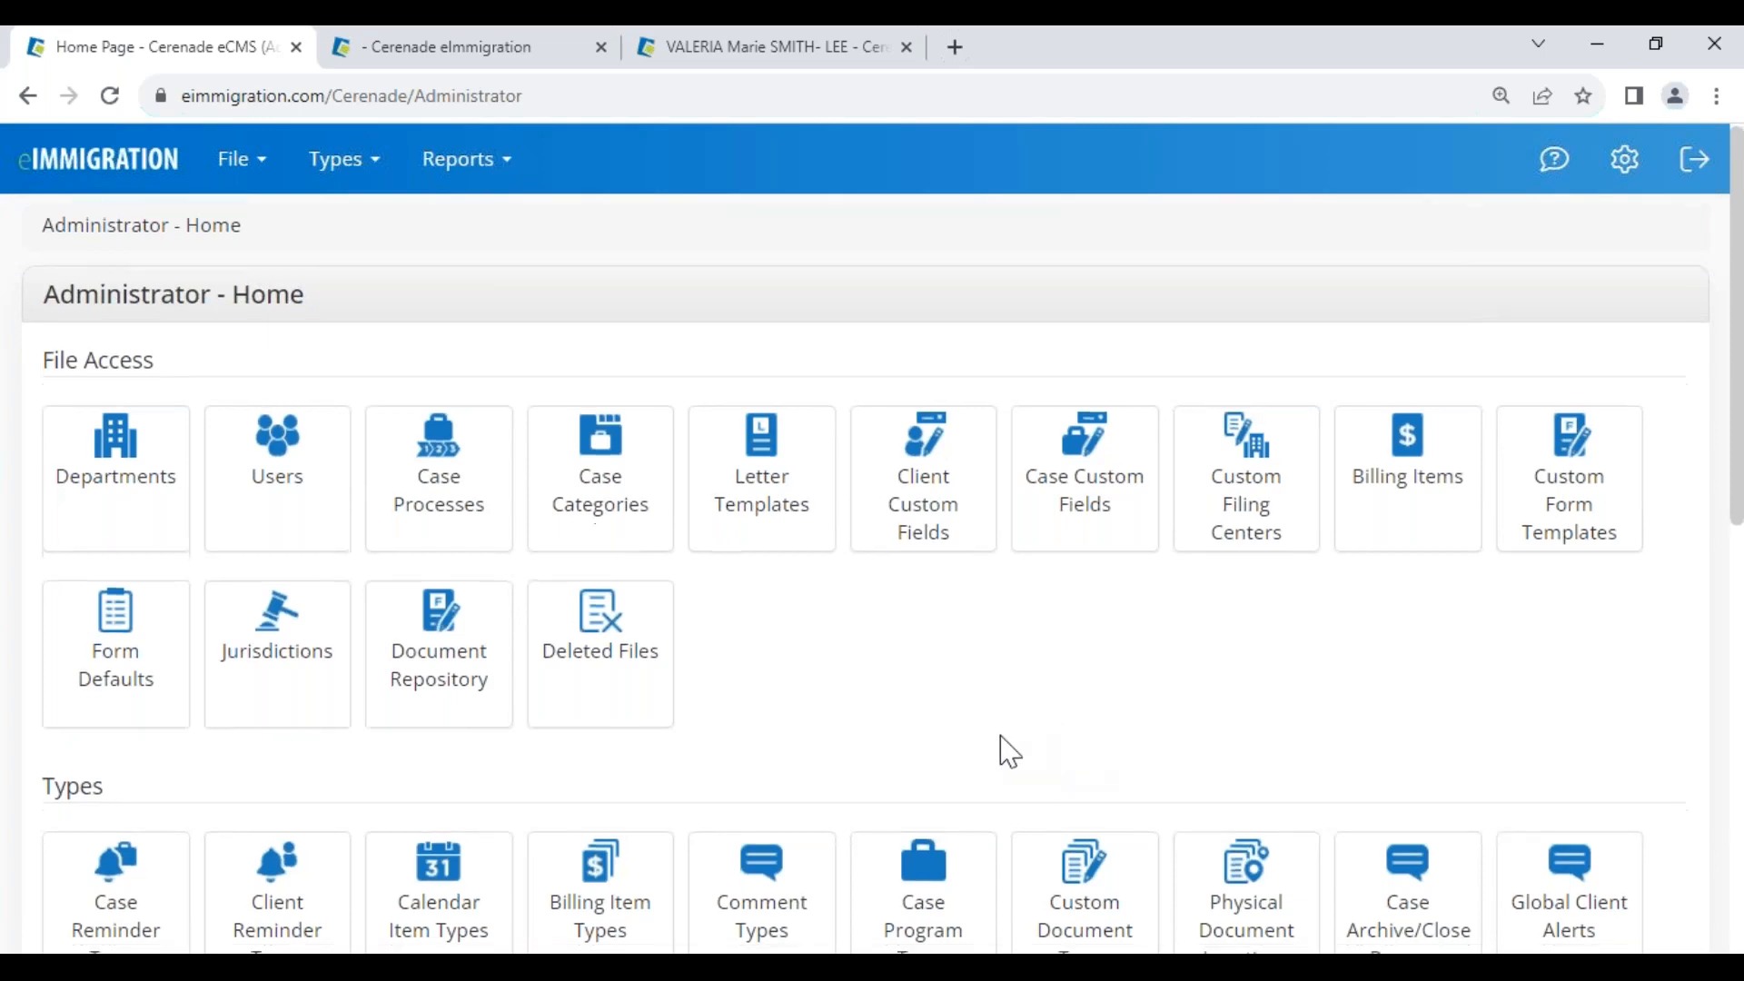
Open Application Settings under Tools to show General Settings, then switch to the case documents tab
scroll(642, 899, down, 10)
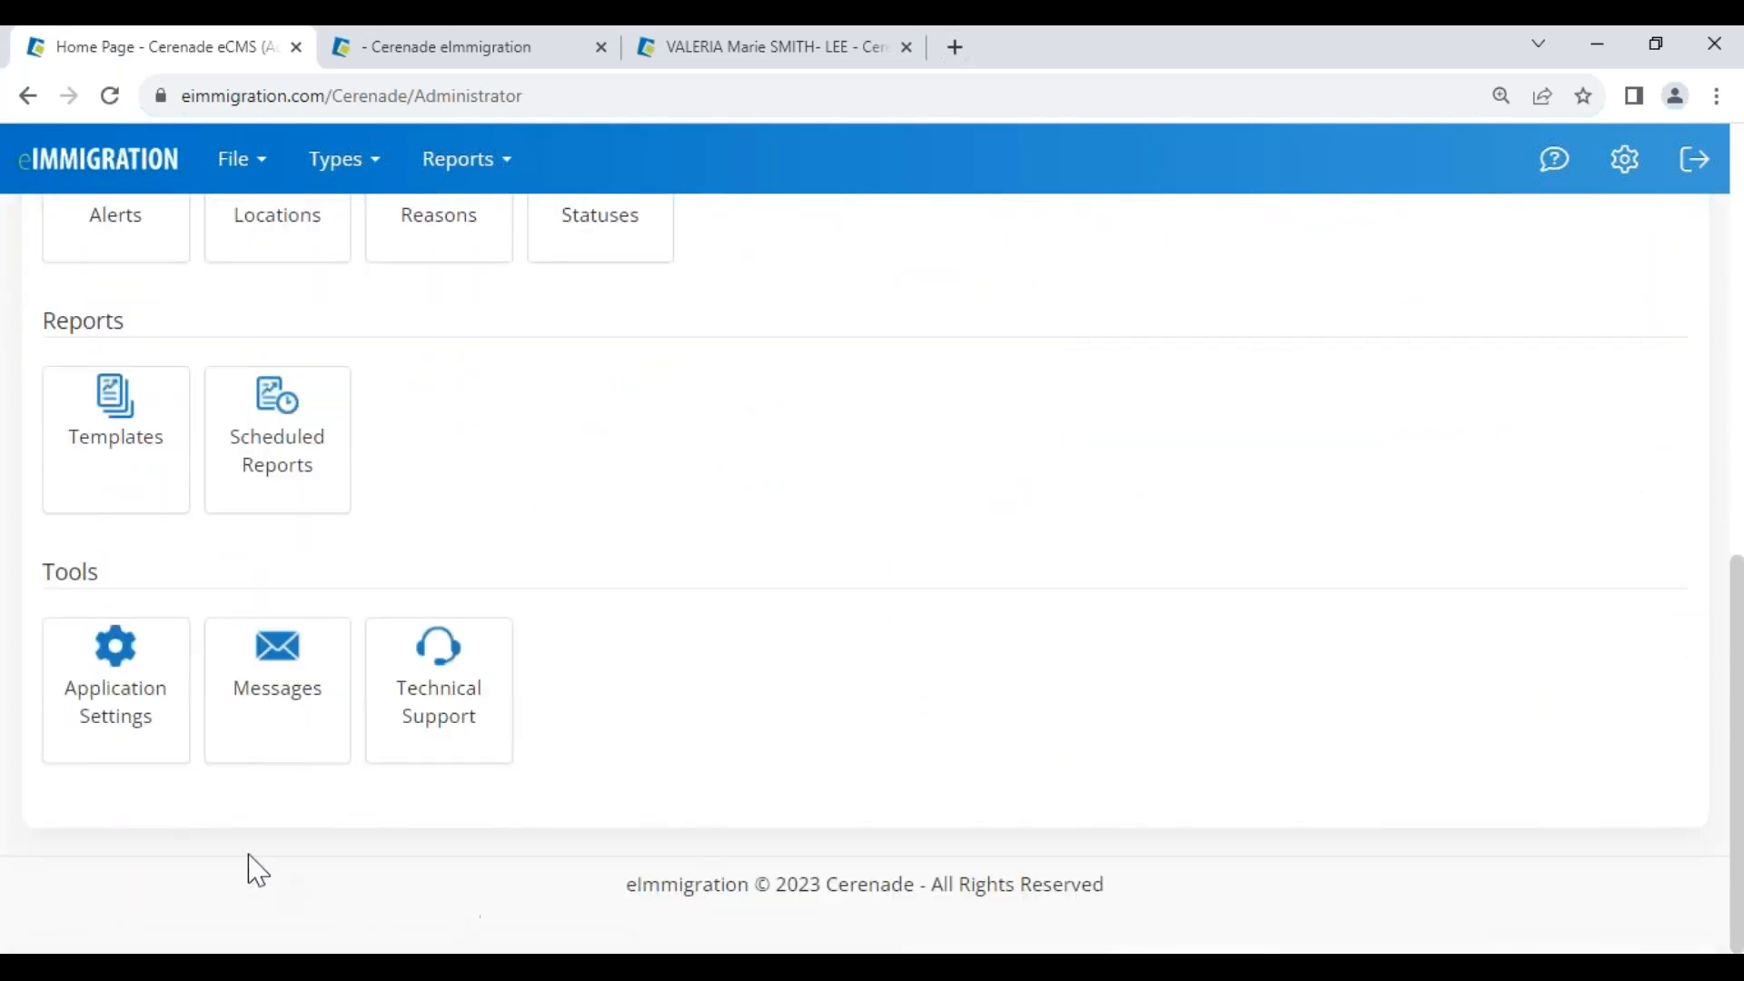
click(117, 712)
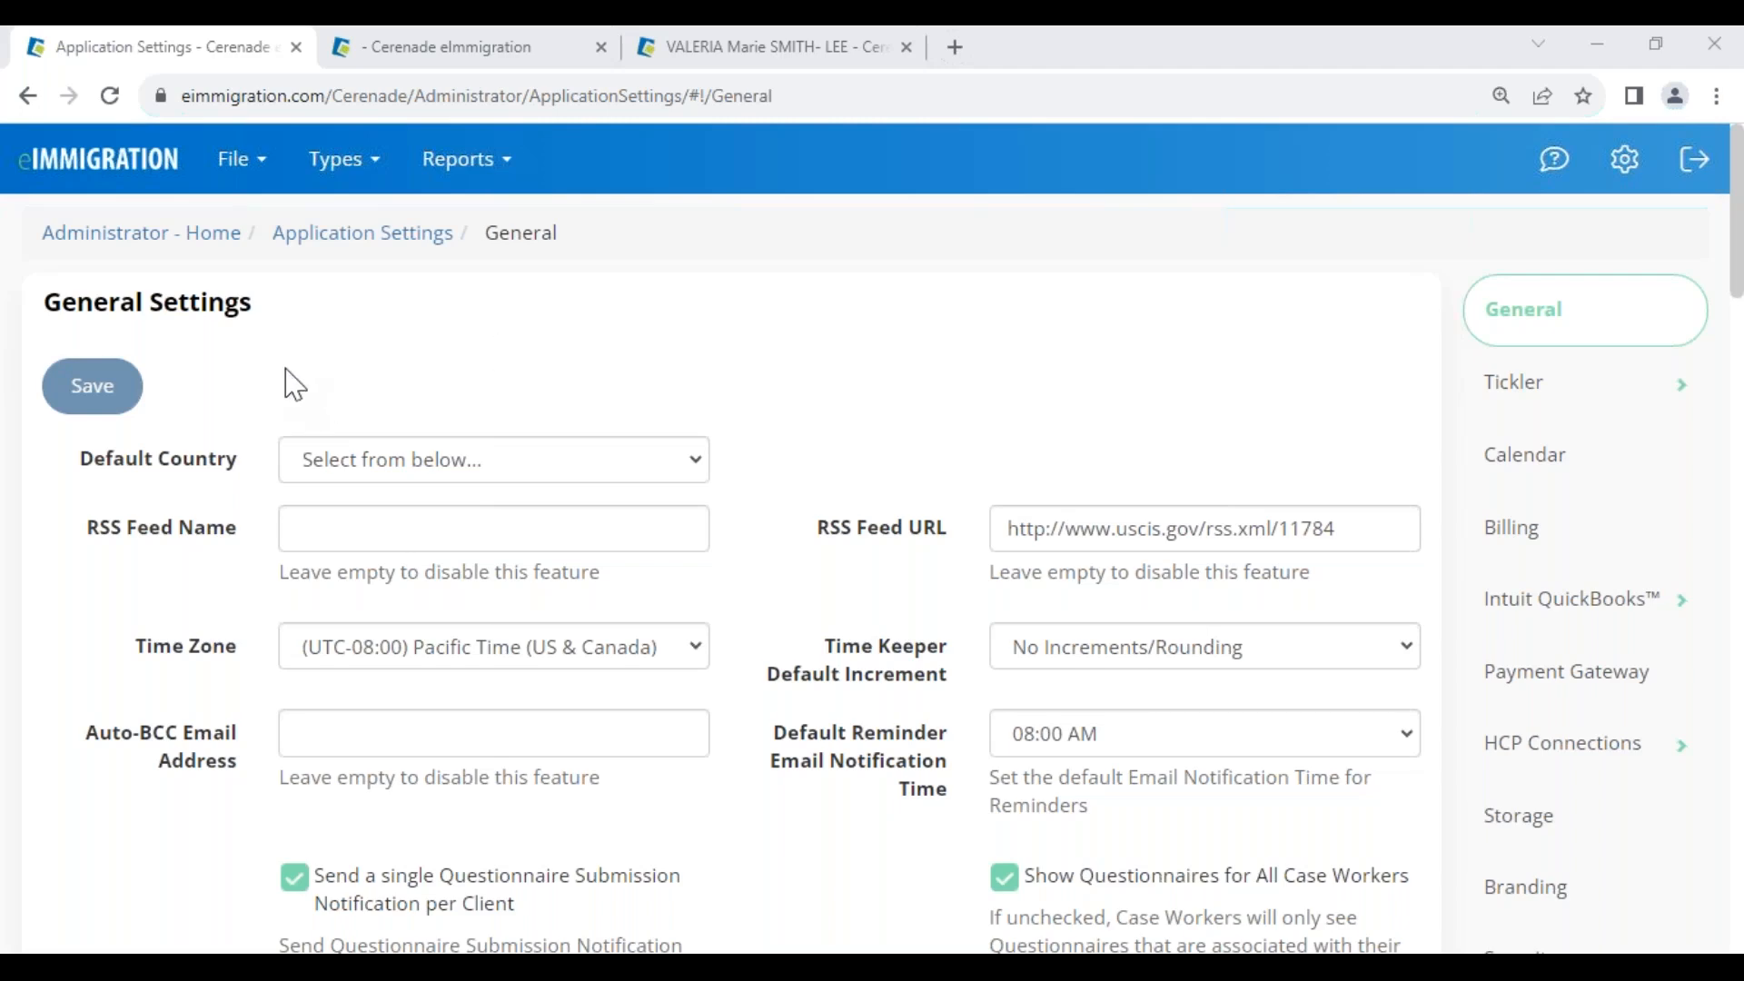
click(532, 50)
mouse_move(60, 254)
click(138, 338)
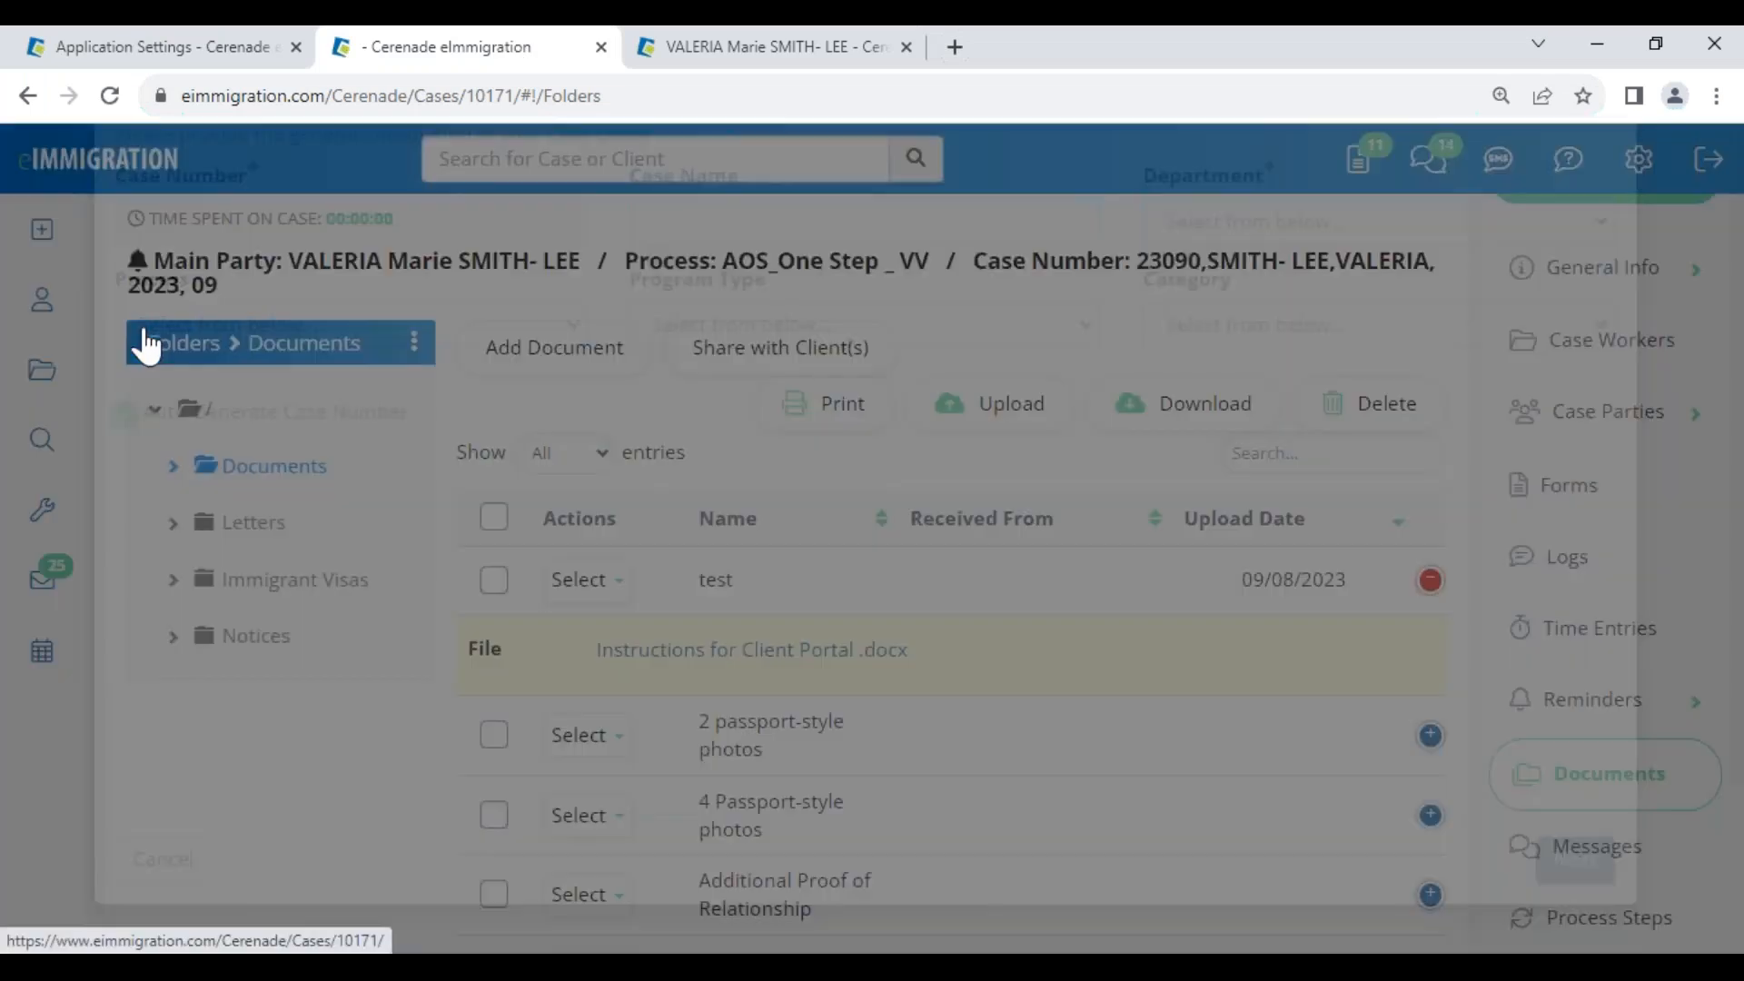
drag(219, 213, 358, 319)
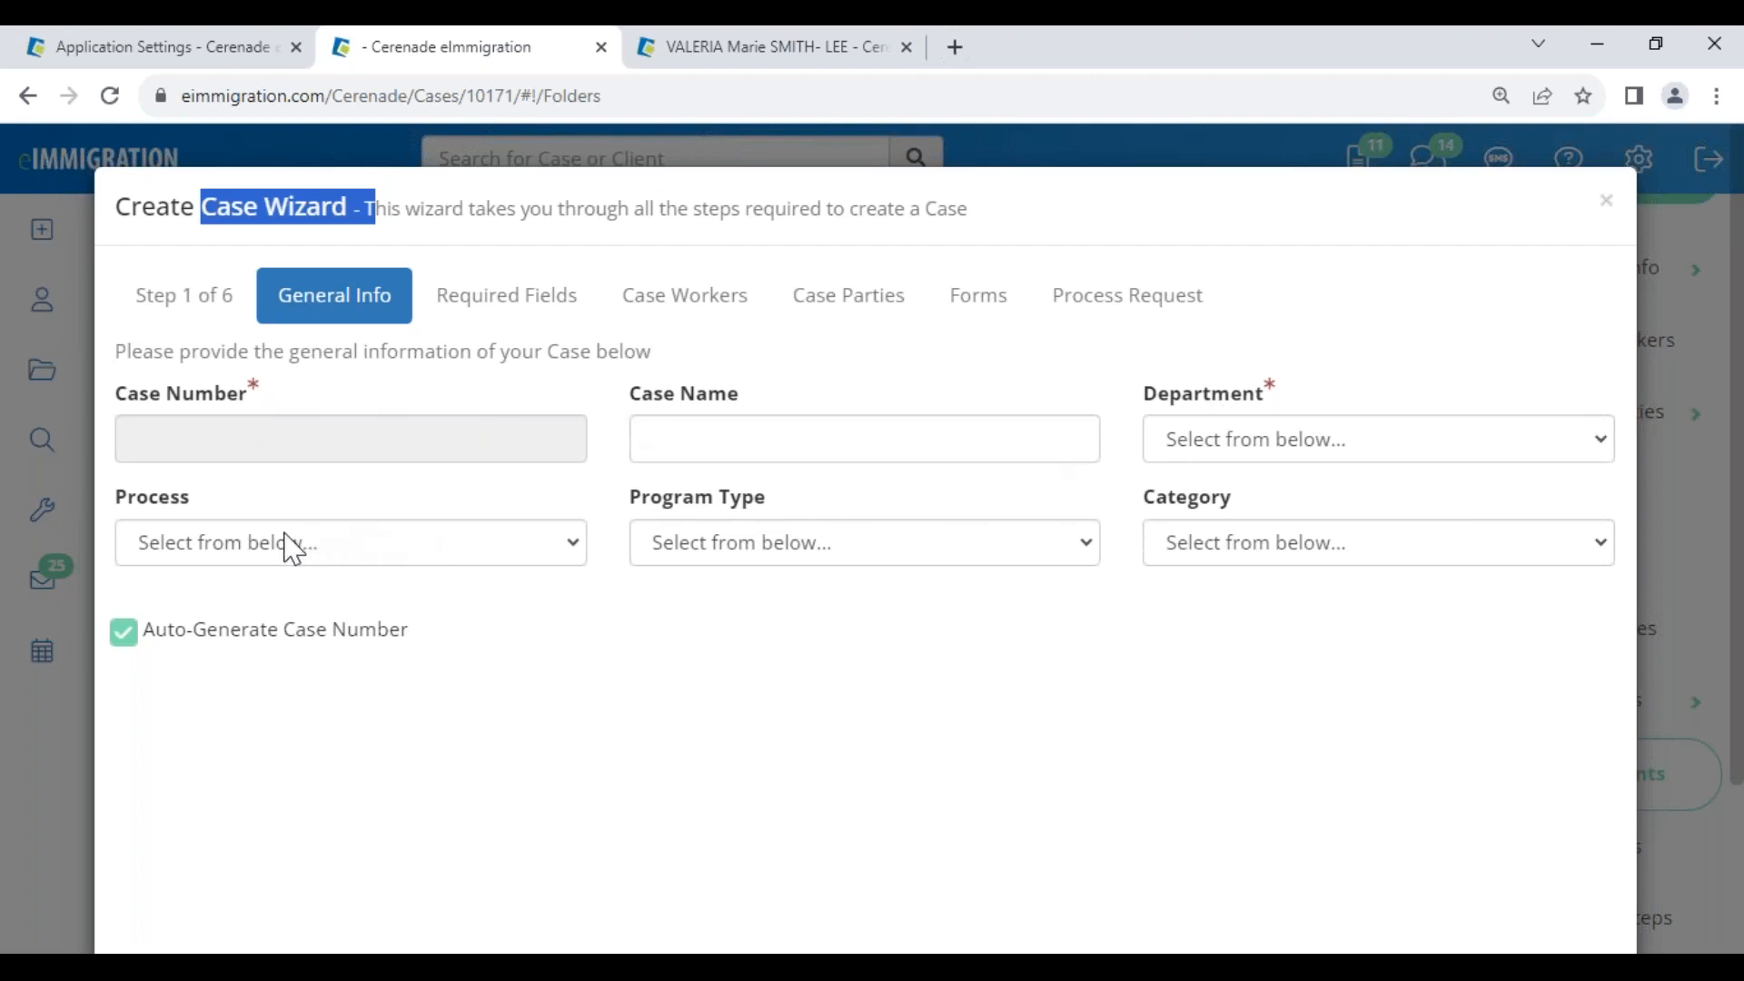
click(1604, 201)
click(209, 57)
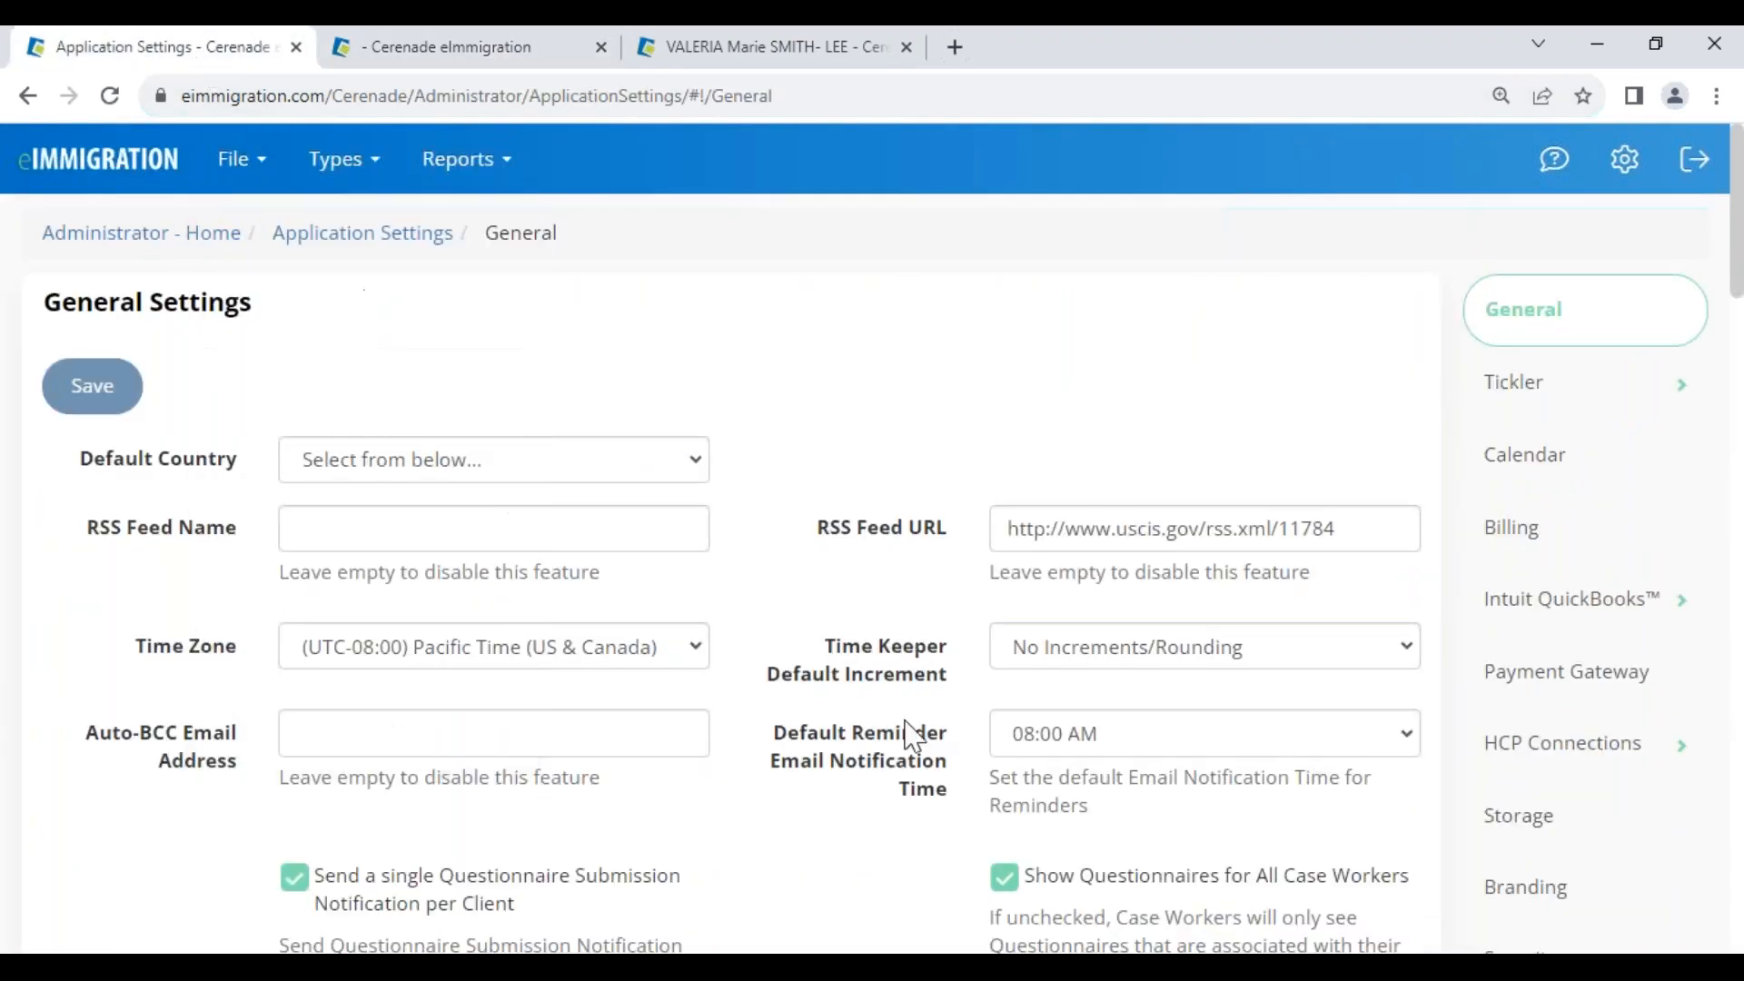
scroll(761, 835, down, 3)
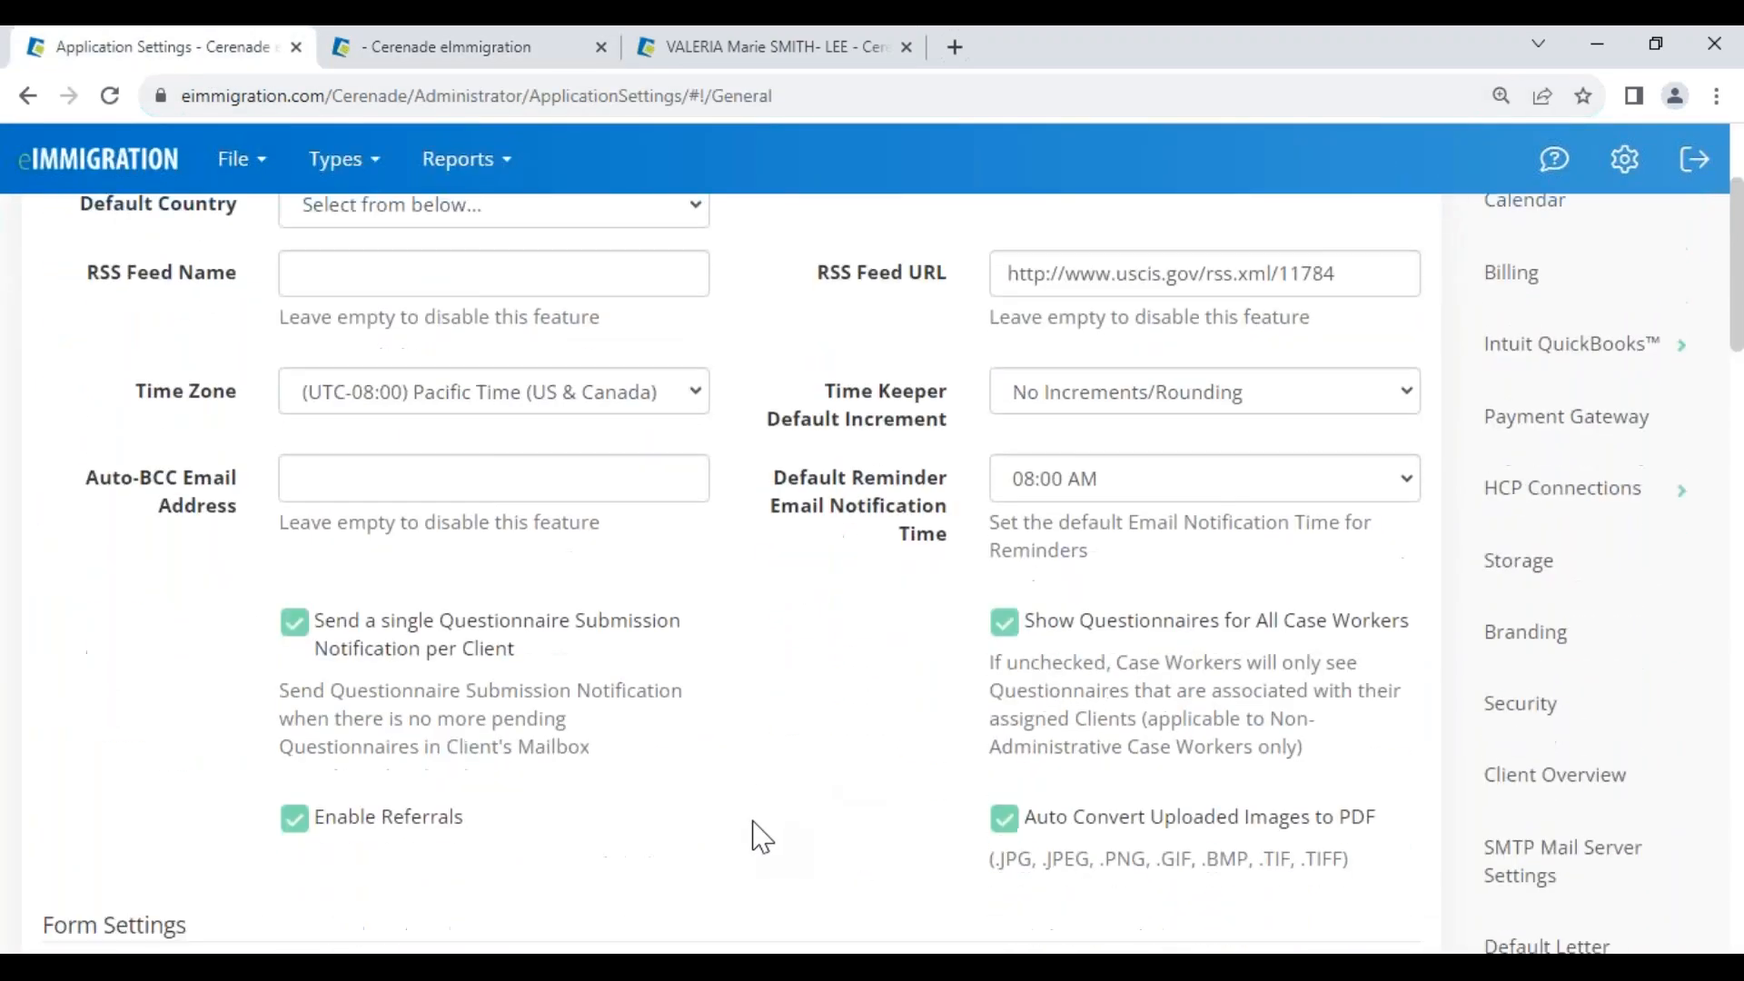
scroll(762, 835, down, 15)
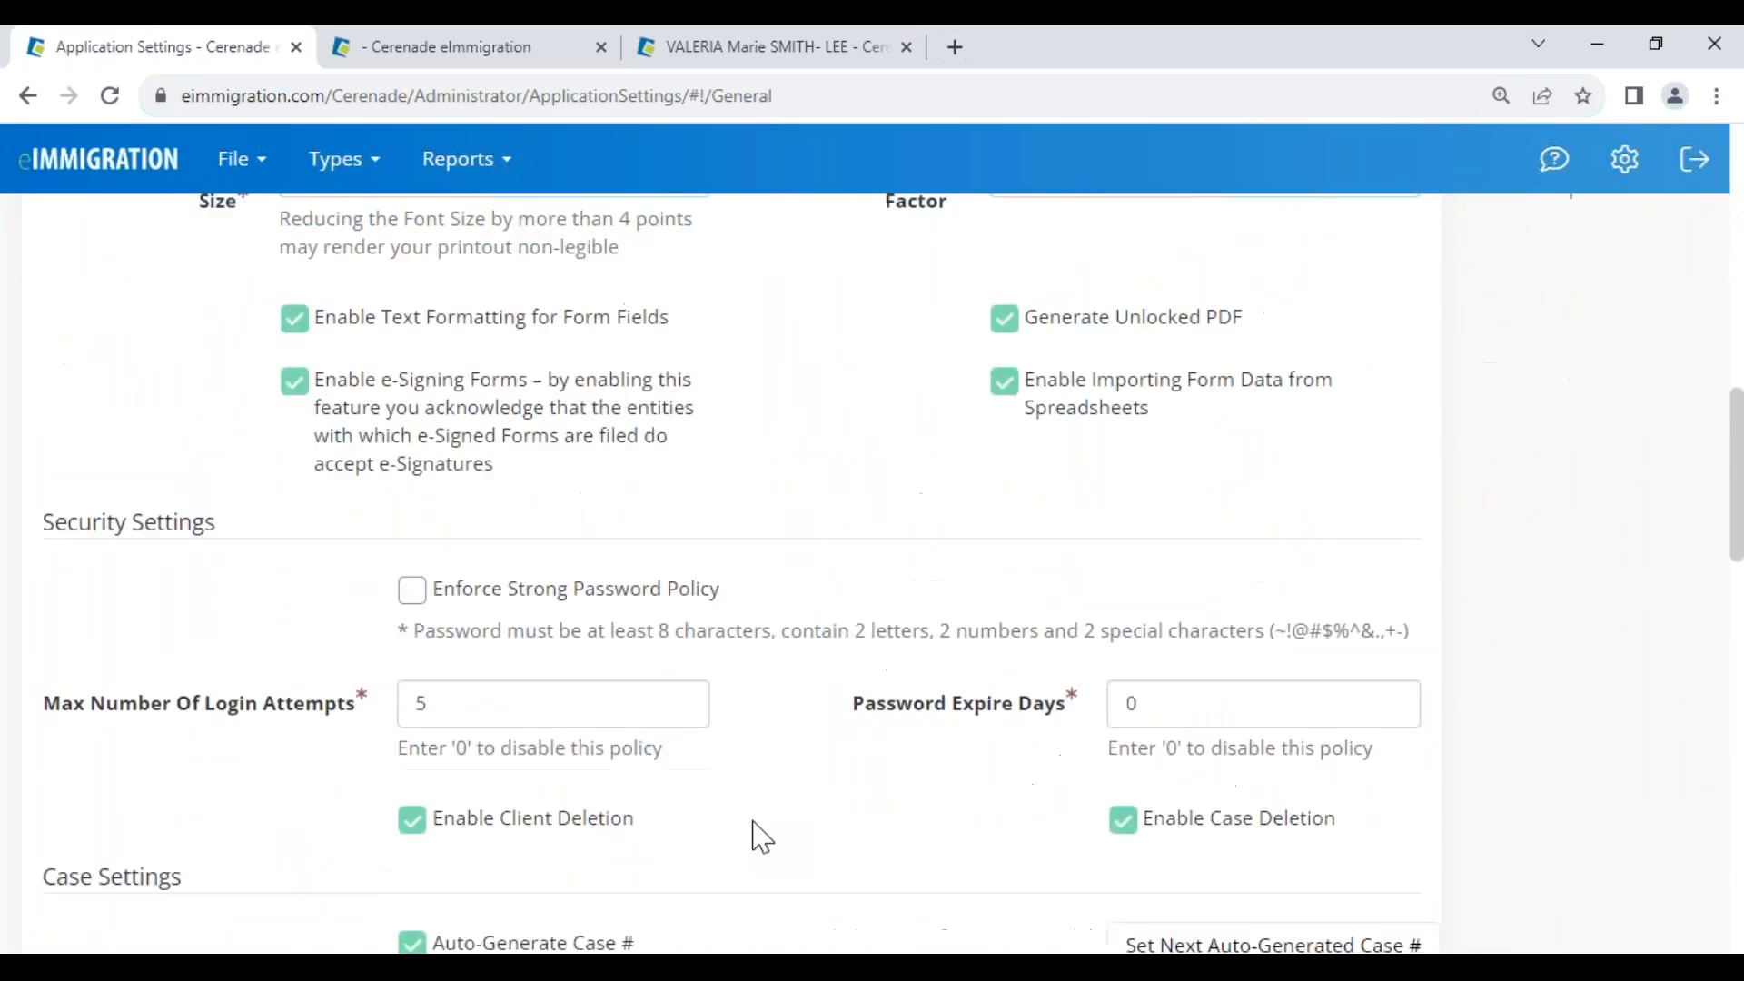
In Case Wizard Required Fields, toggle Application Date and Department back, switch off Process, and close
scroll(761, 836, down, 2)
drag(41, 349, 195, 350)
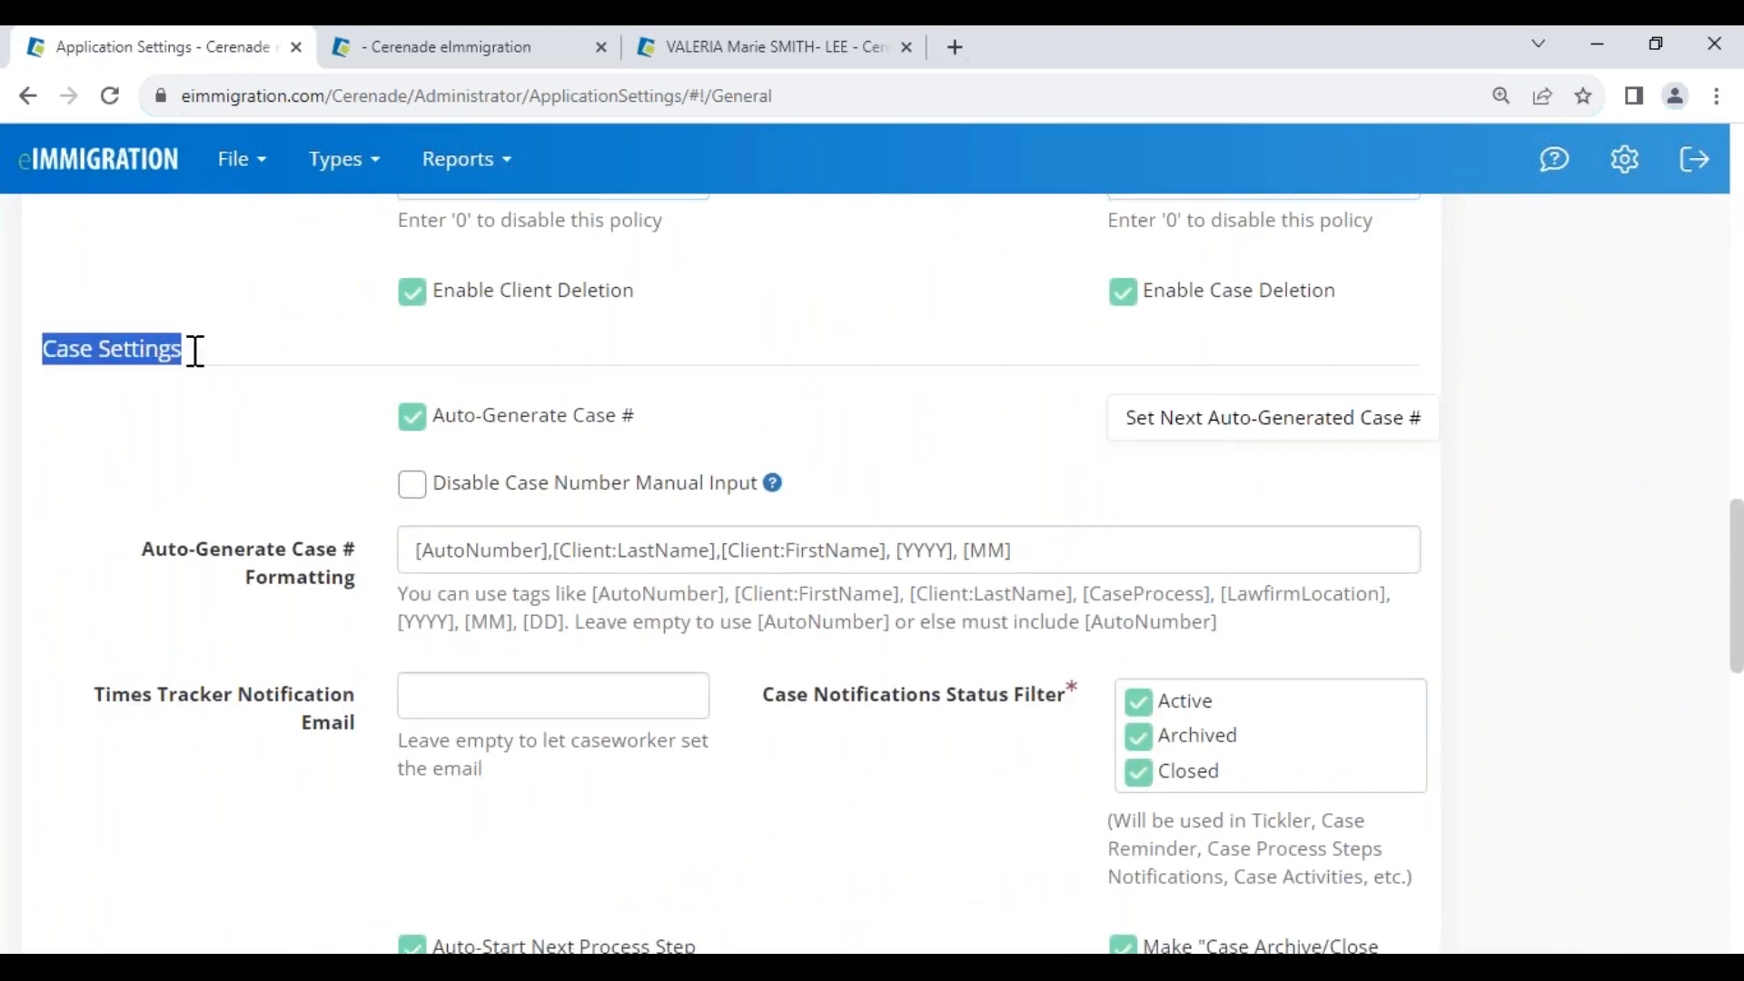
scroll(817, 712, down, 6)
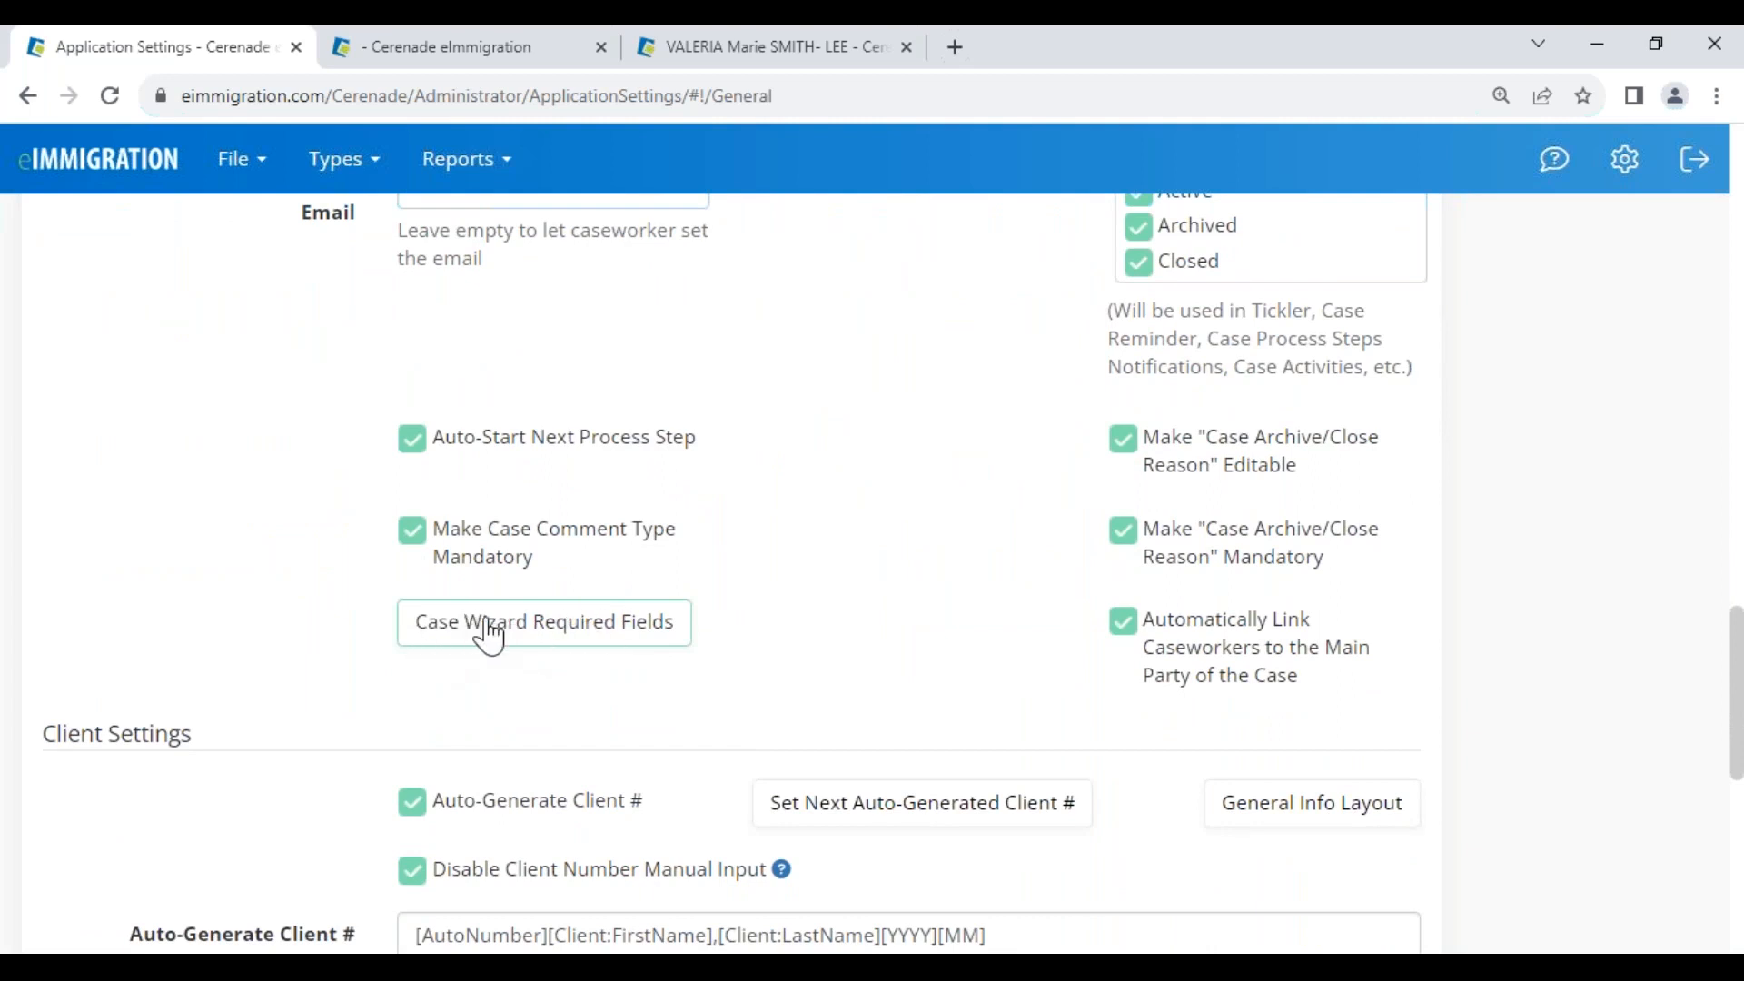
click(509, 640)
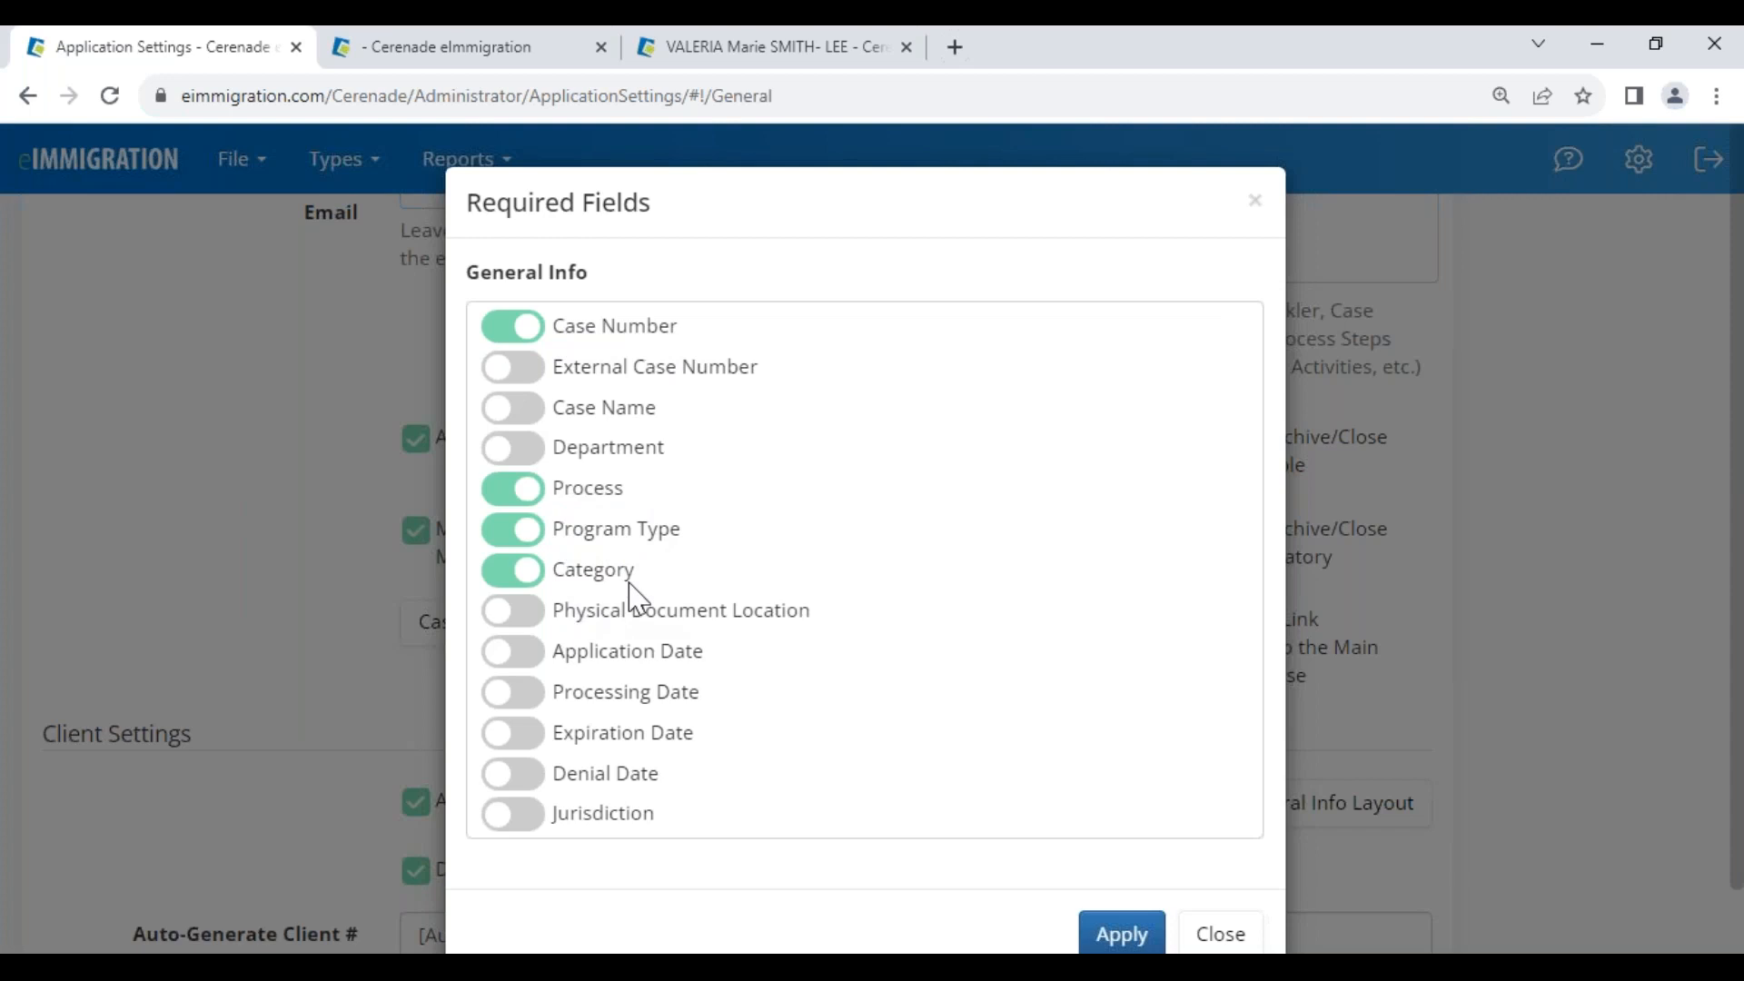
click(525, 656)
click(504, 669)
click(530, 451)
click(513, 461)
click(500, 493)
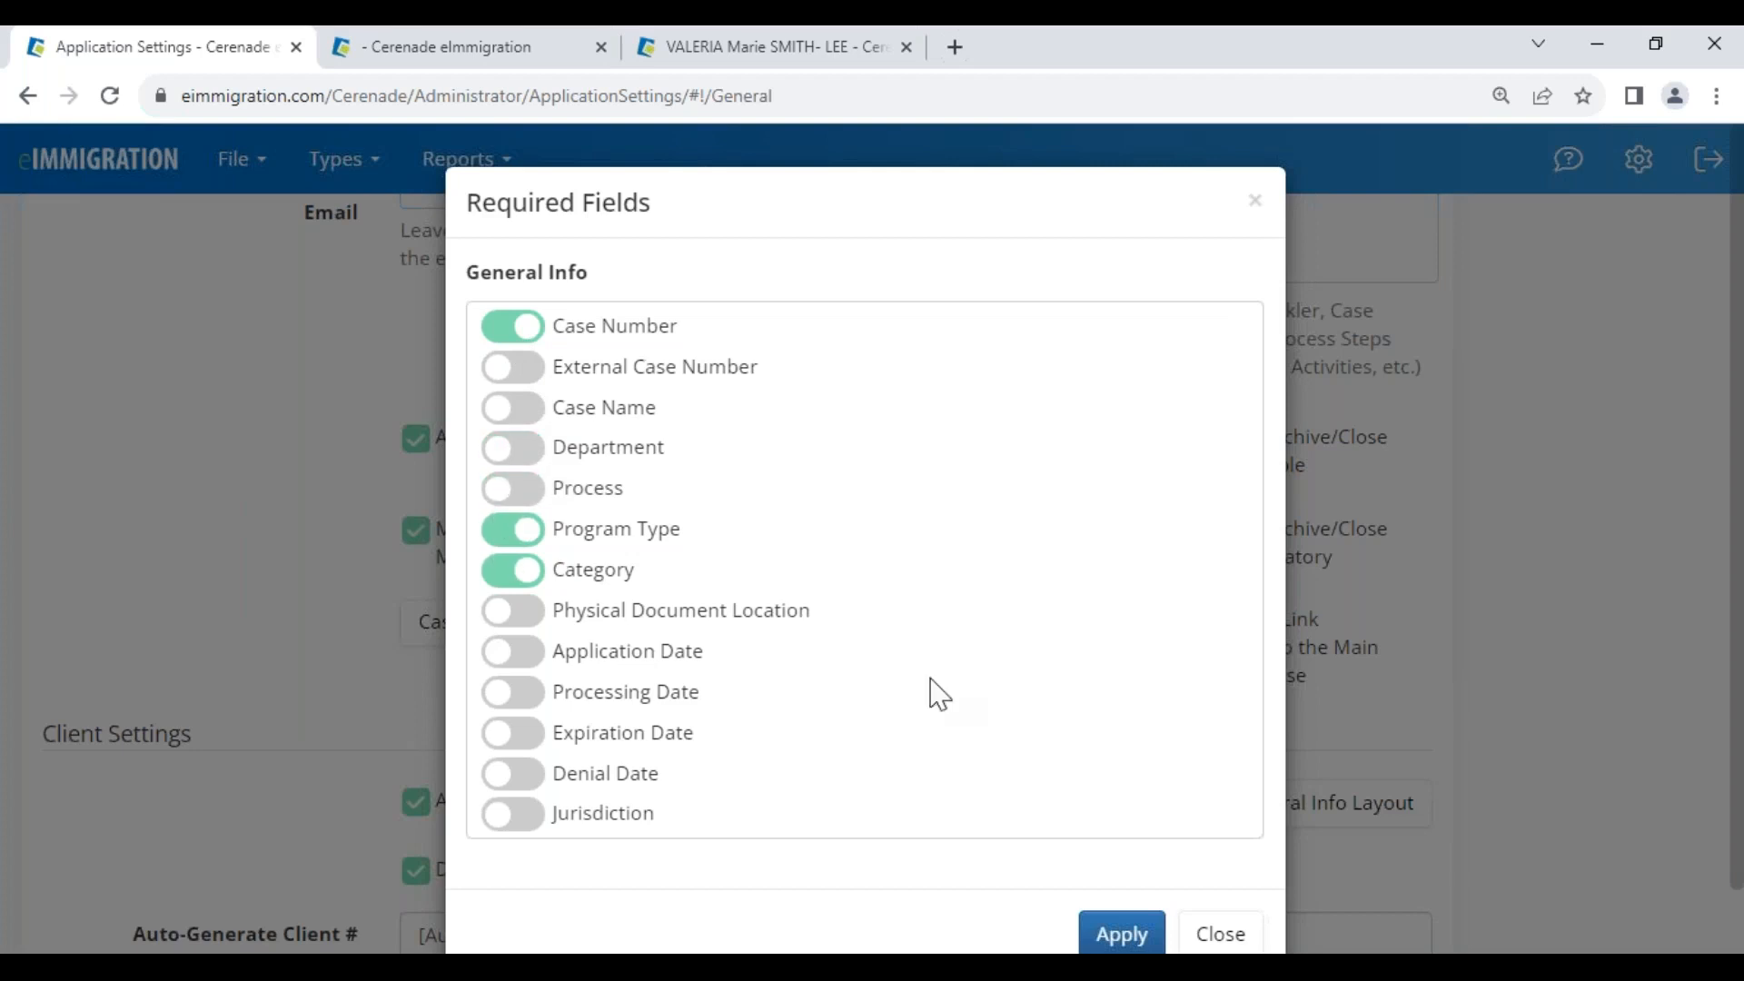
scroll(1135, 818, down, 1)
click(1220, 871)
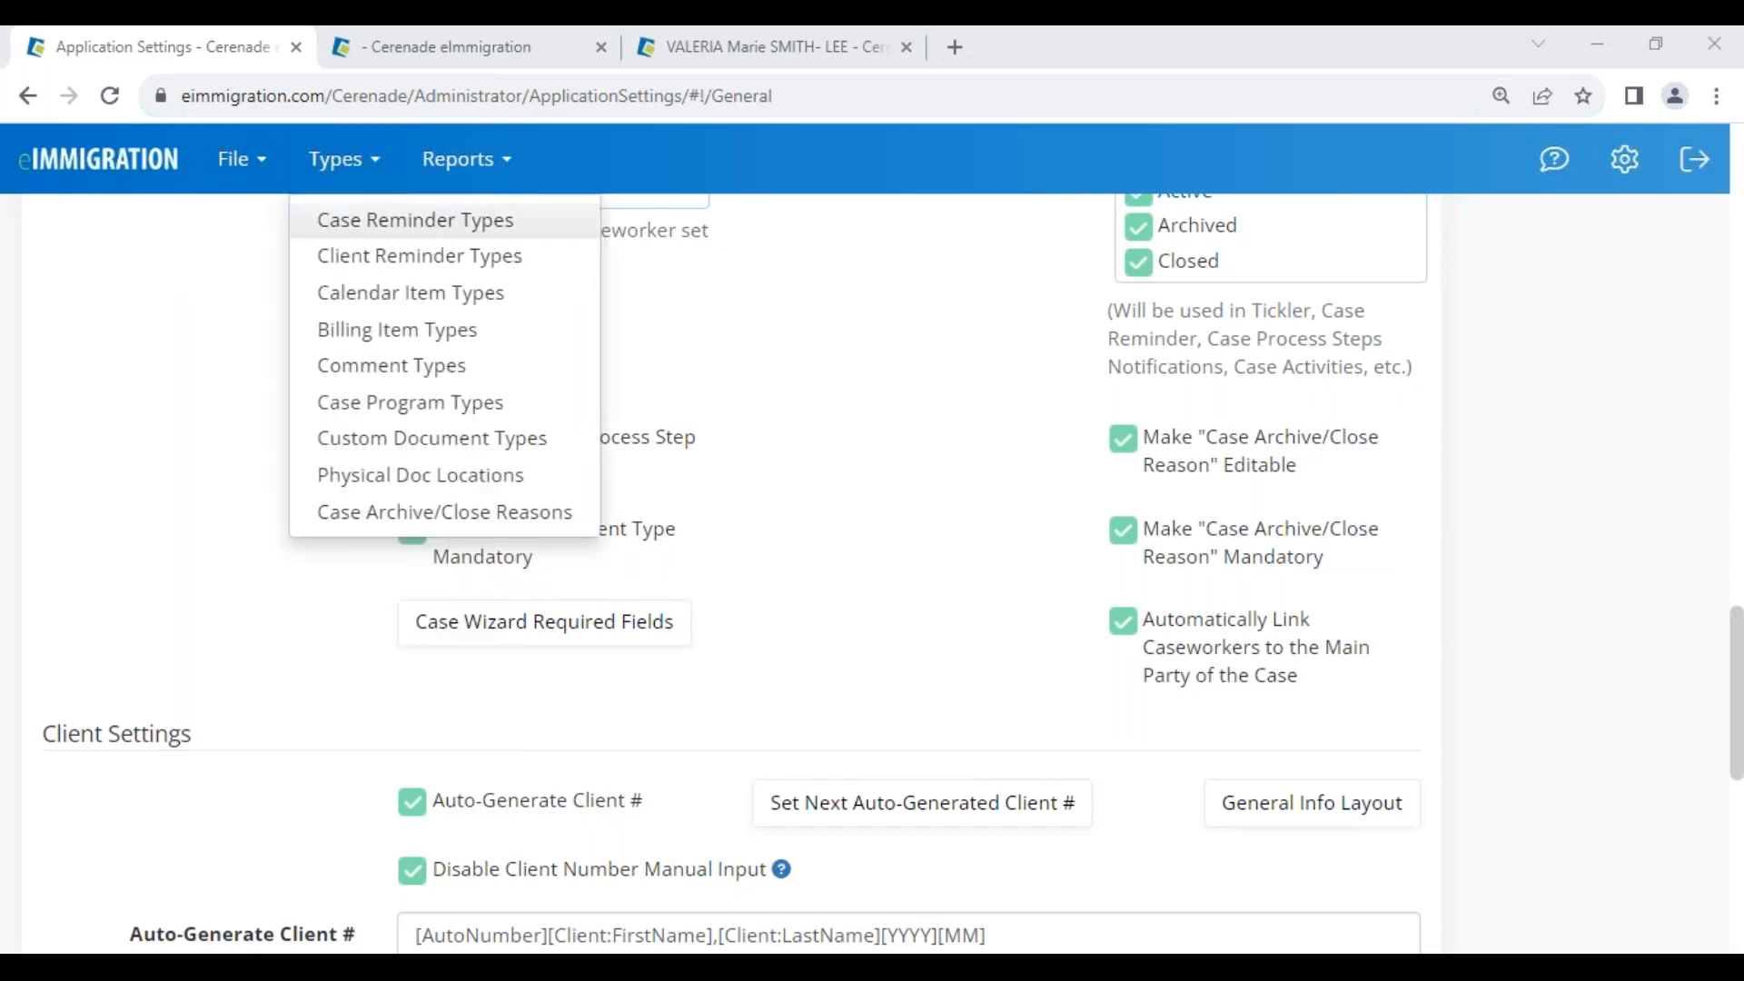
On the case tab, open a new Client / Contact form from Create and close it
click(545, 50)
click(42, 229)
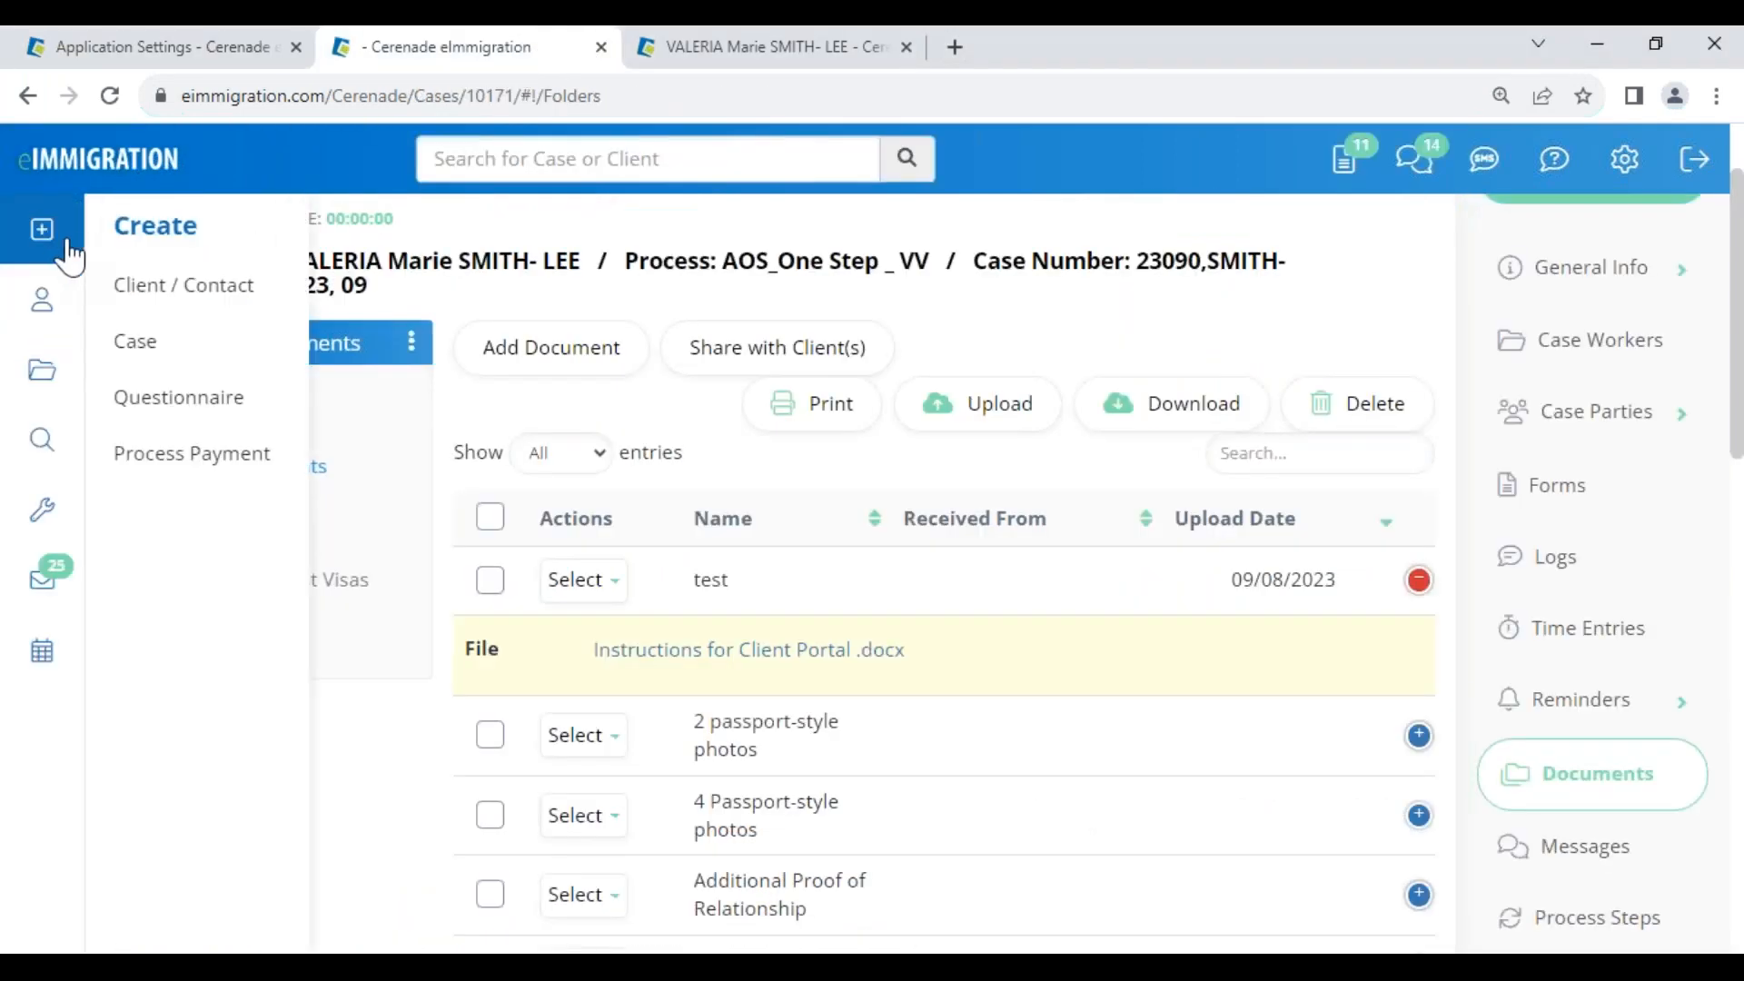
click(255, 298)
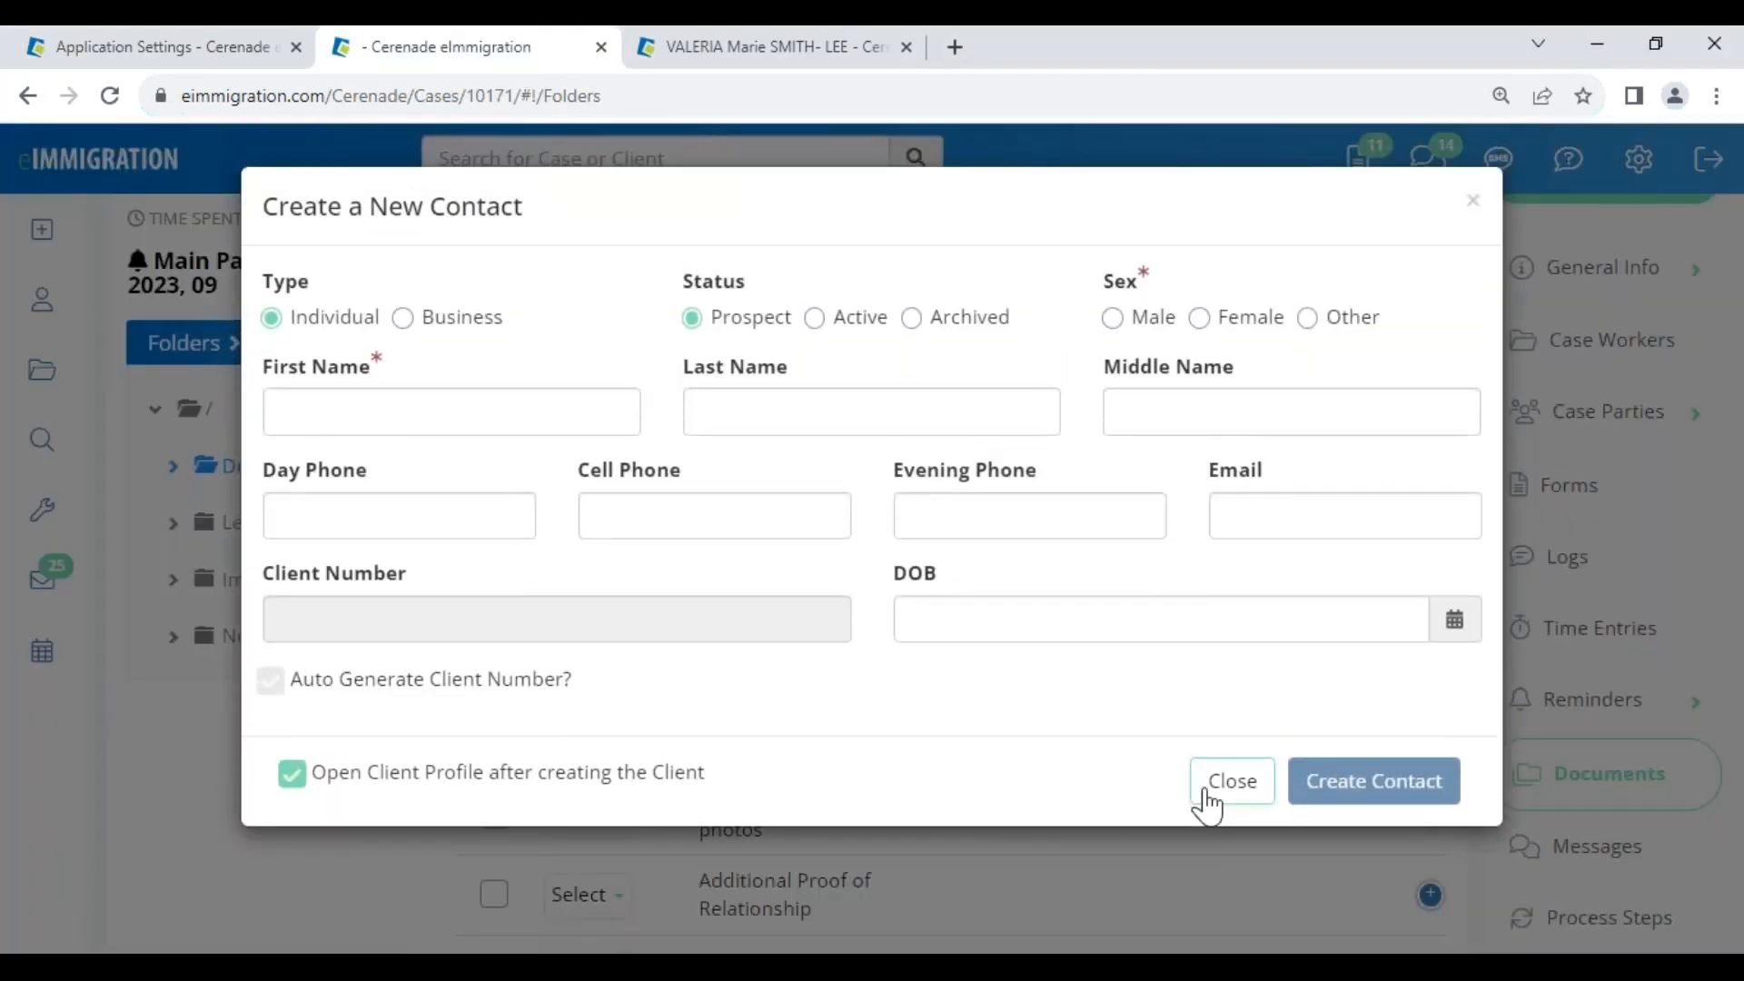
click(1232, 781)
Open the Create Case Wizard, close it, and expand the case's General Info section
click(42, 229)
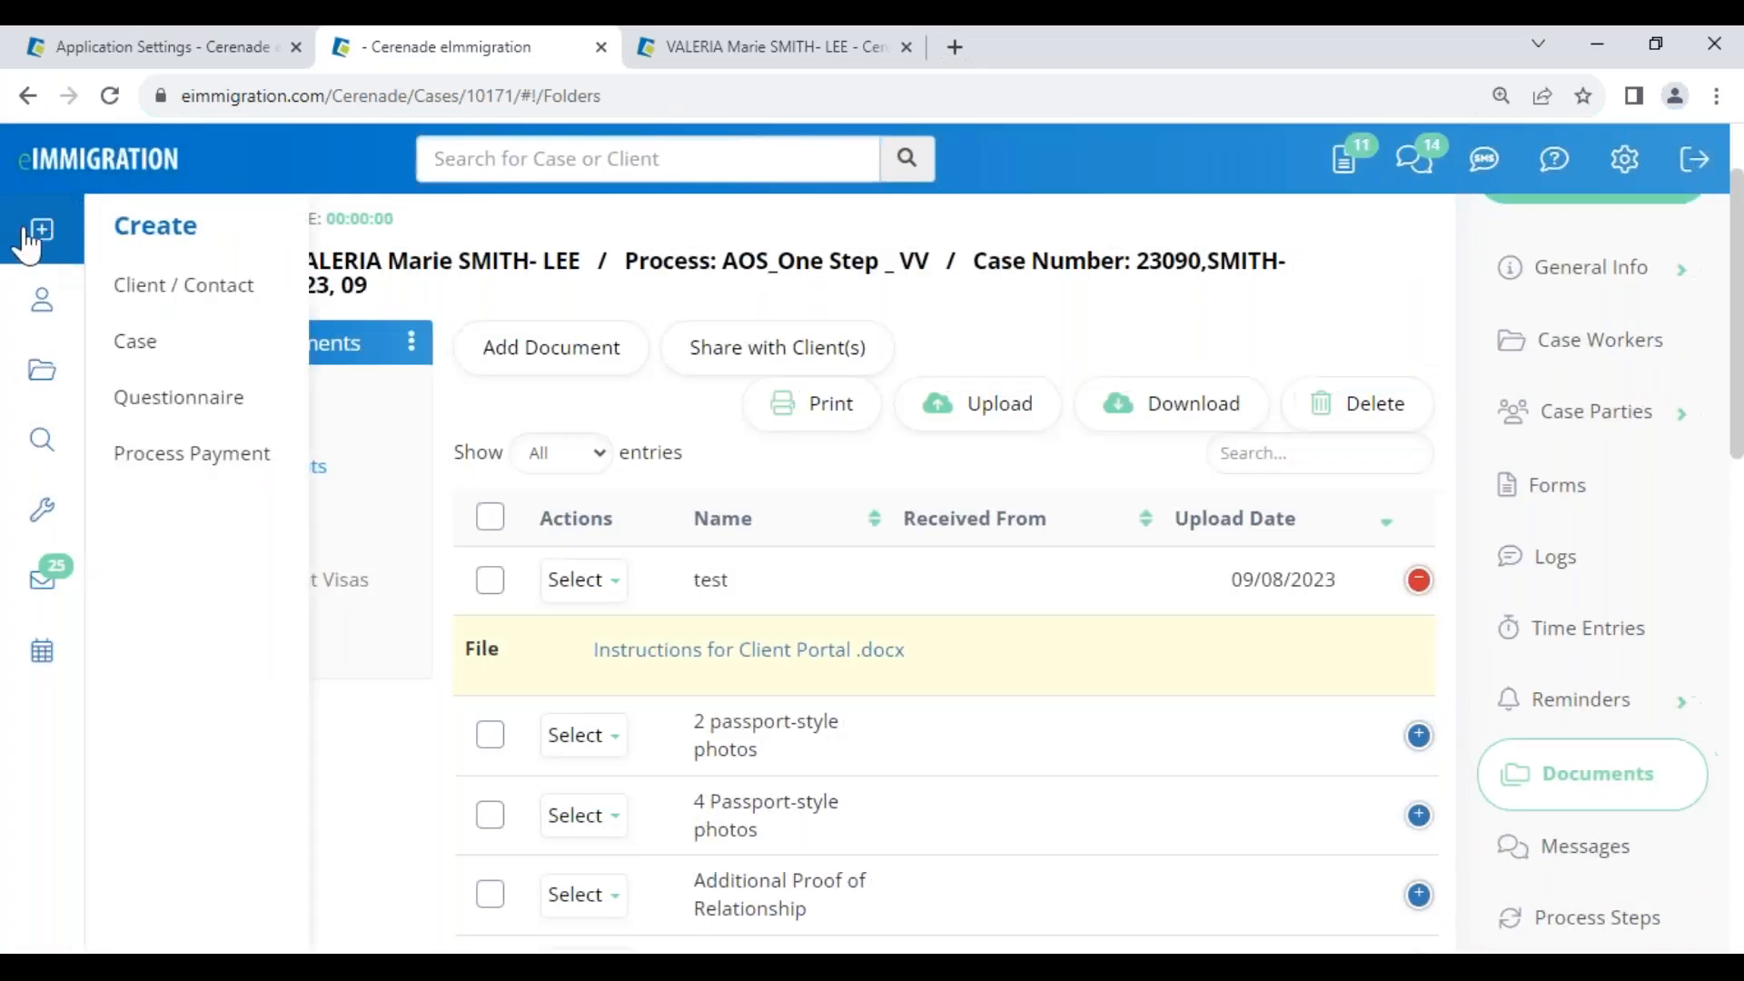
click(136, 343)
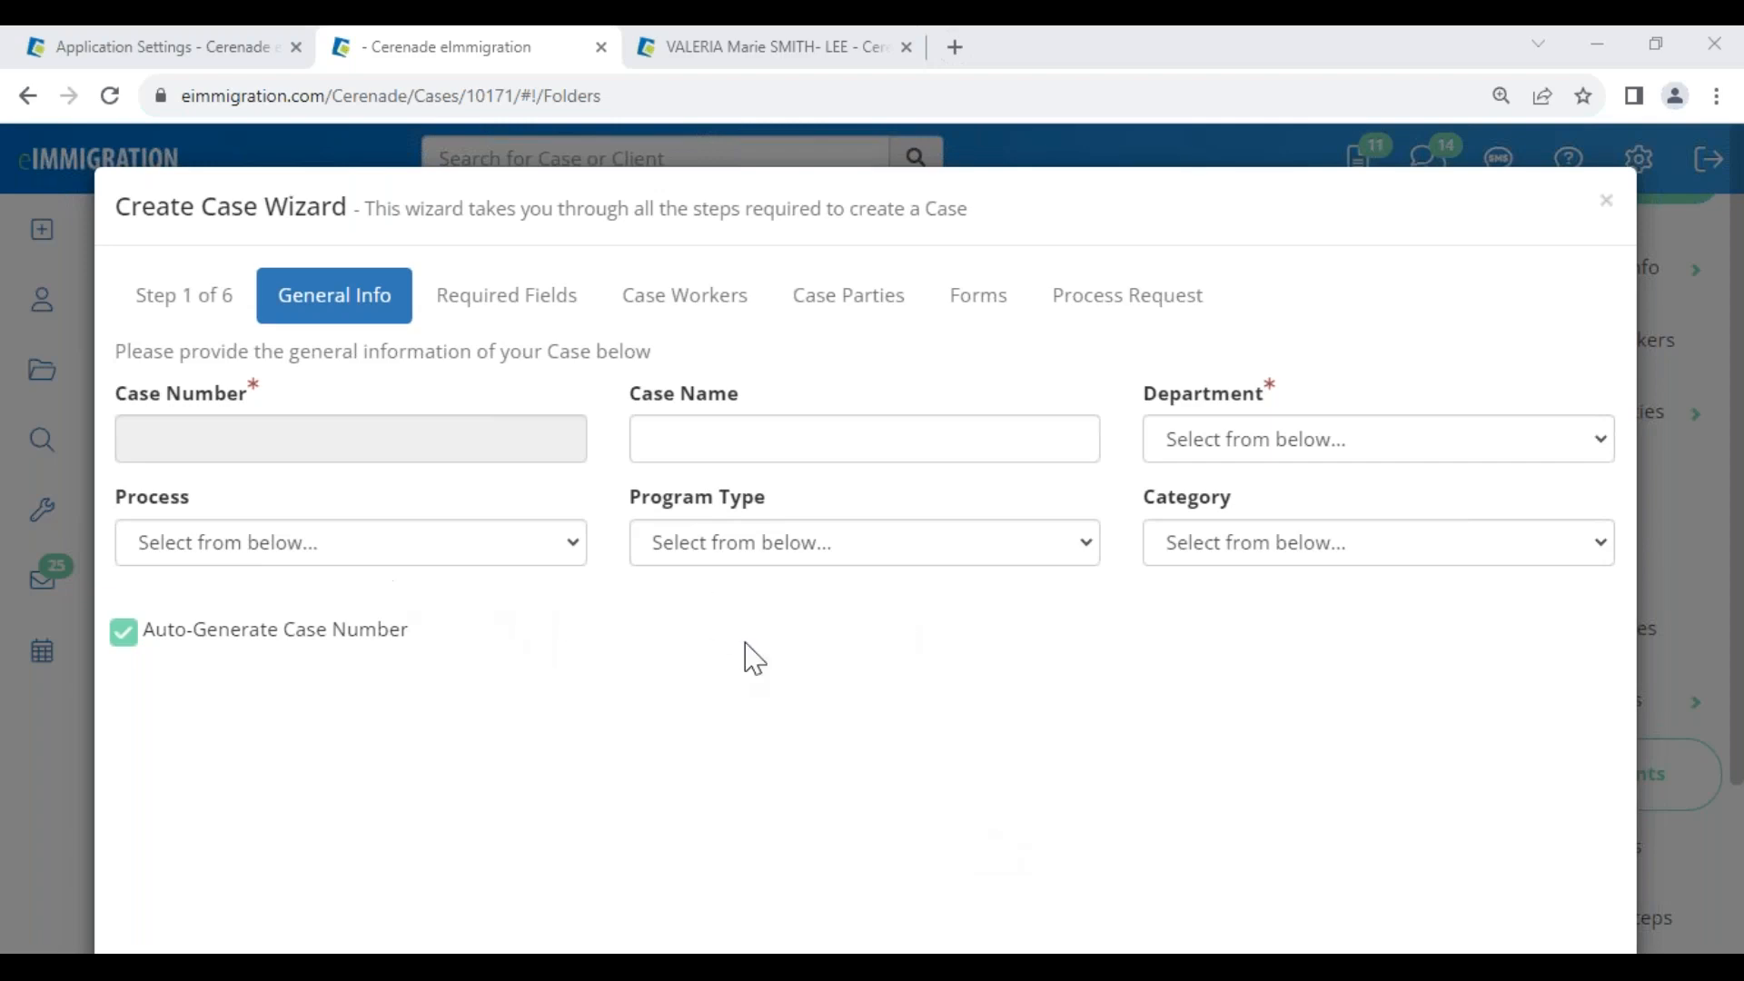
click(1606, 205)
click(1610, 298)
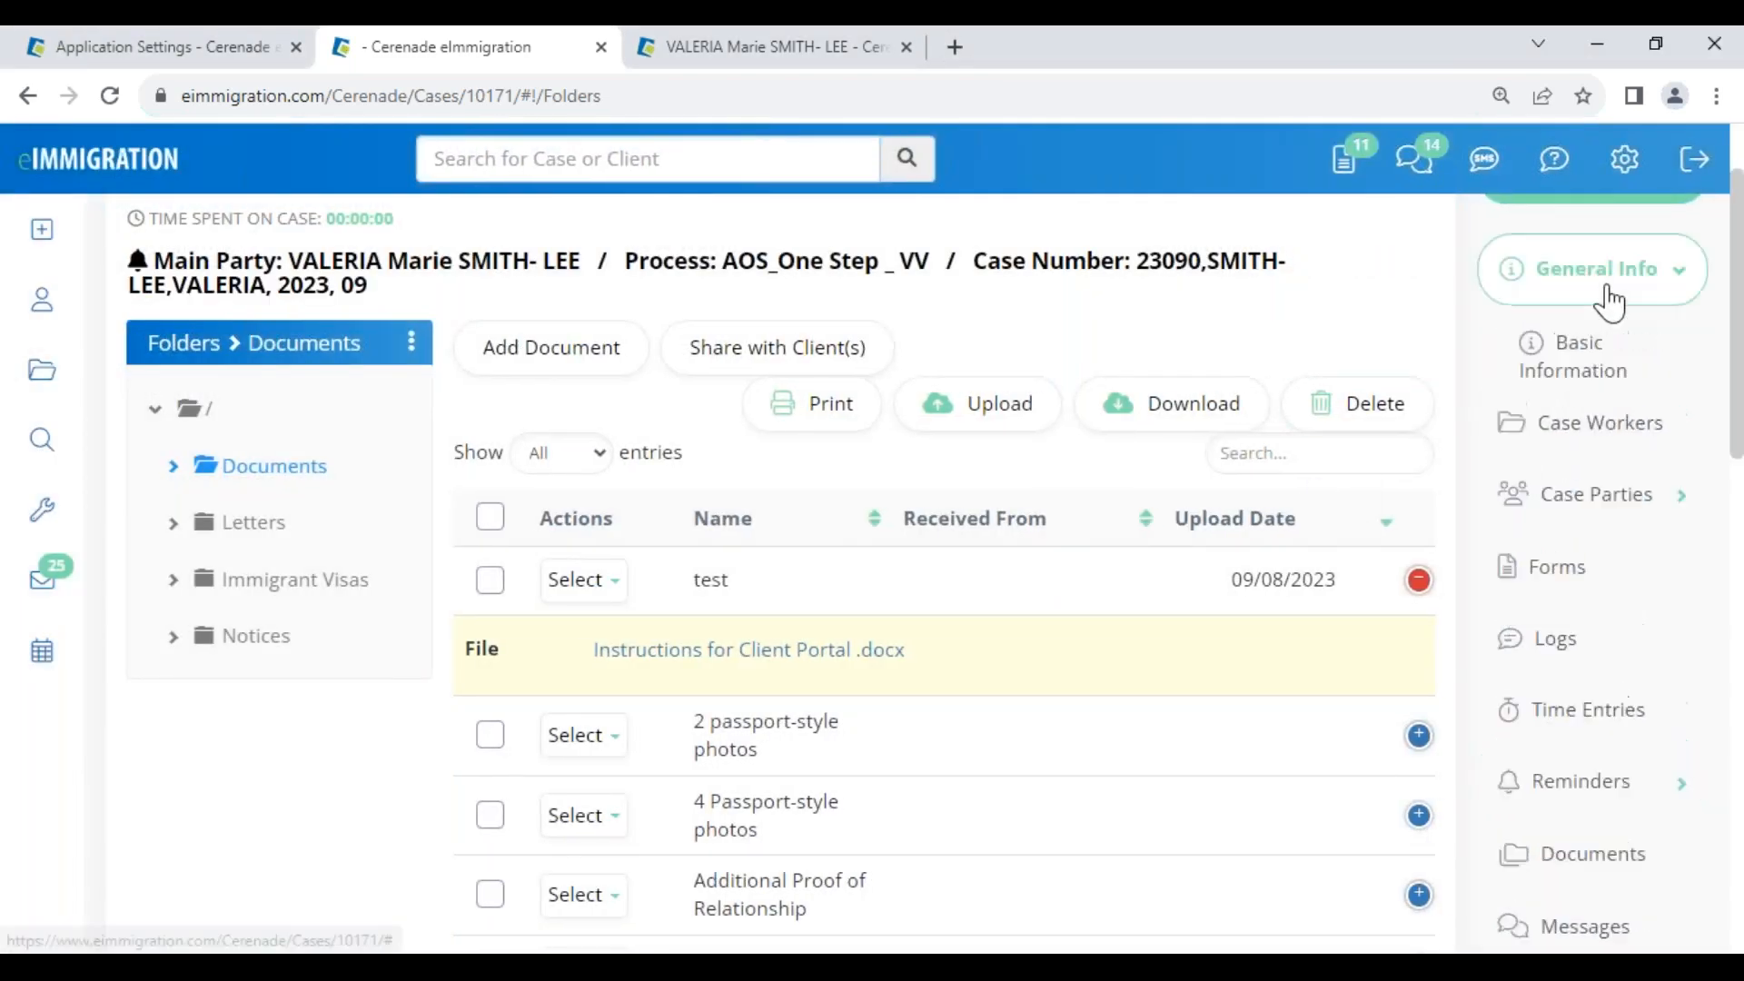
Go from the case's basic information page to its Custom Fields page
click(1603, 393)
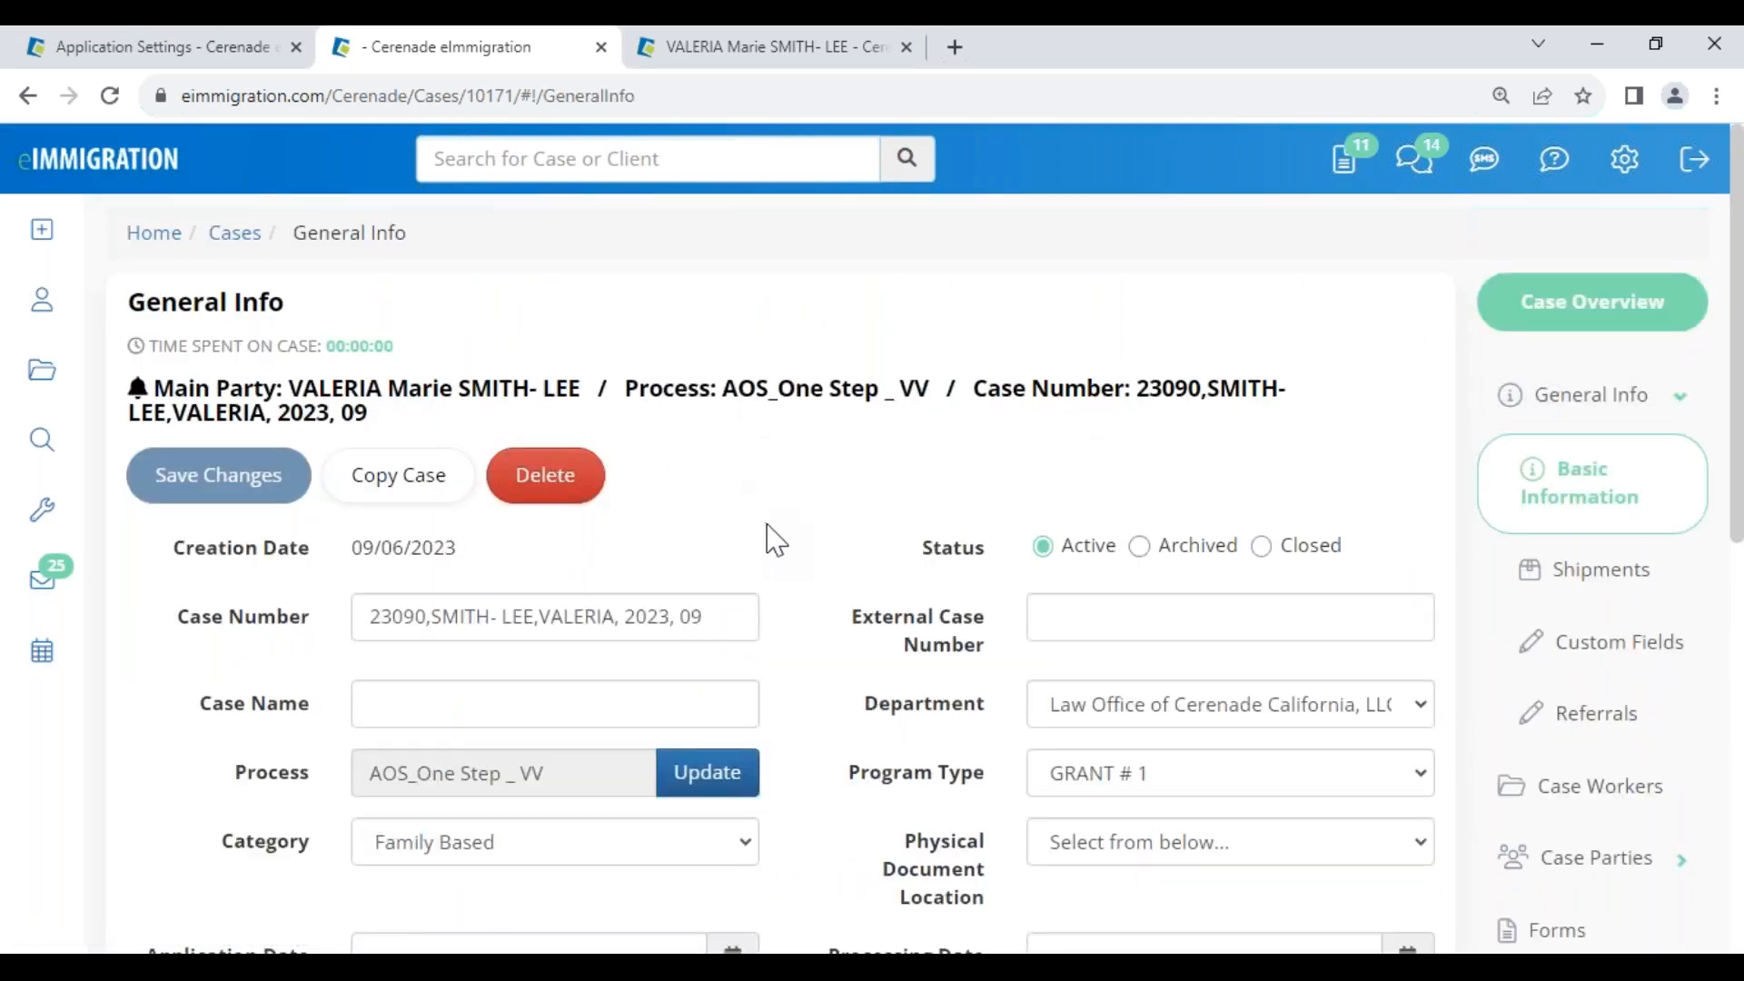
scroll(817, 618, down, 3)
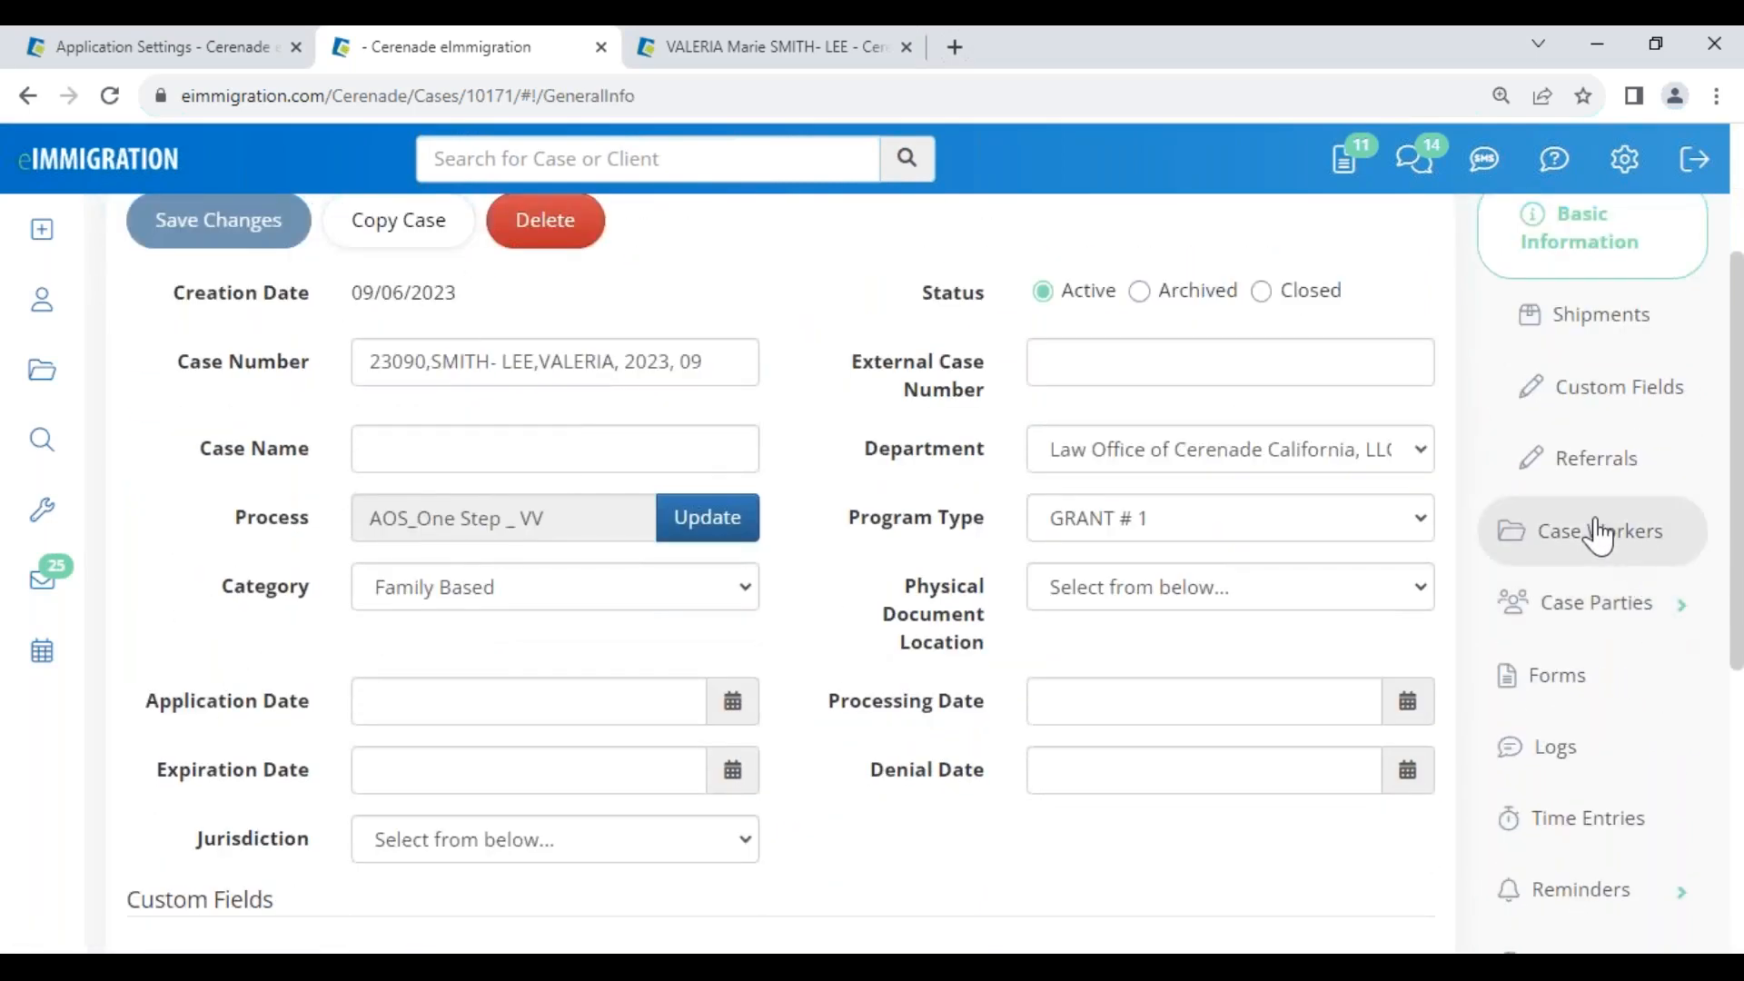
click(1612, 383)
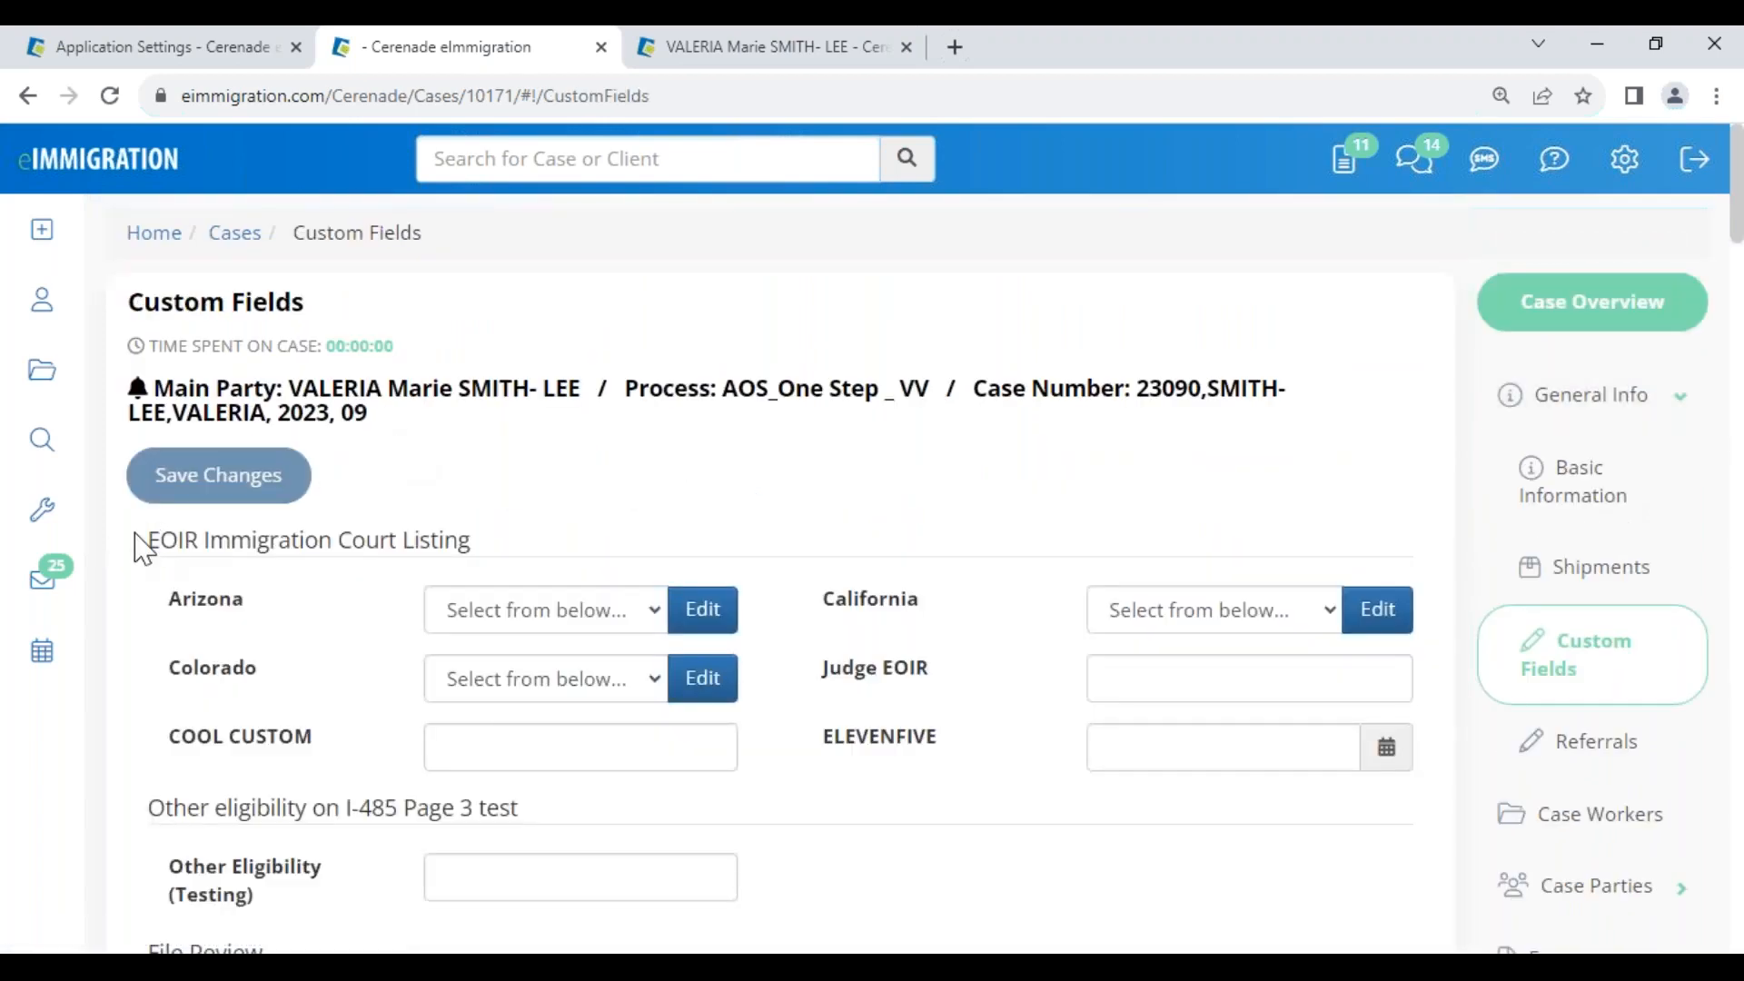
Review the EOIR Immigration Court Listing heading and scroll through the custom field sections
drag(135, 535, 518, 558)
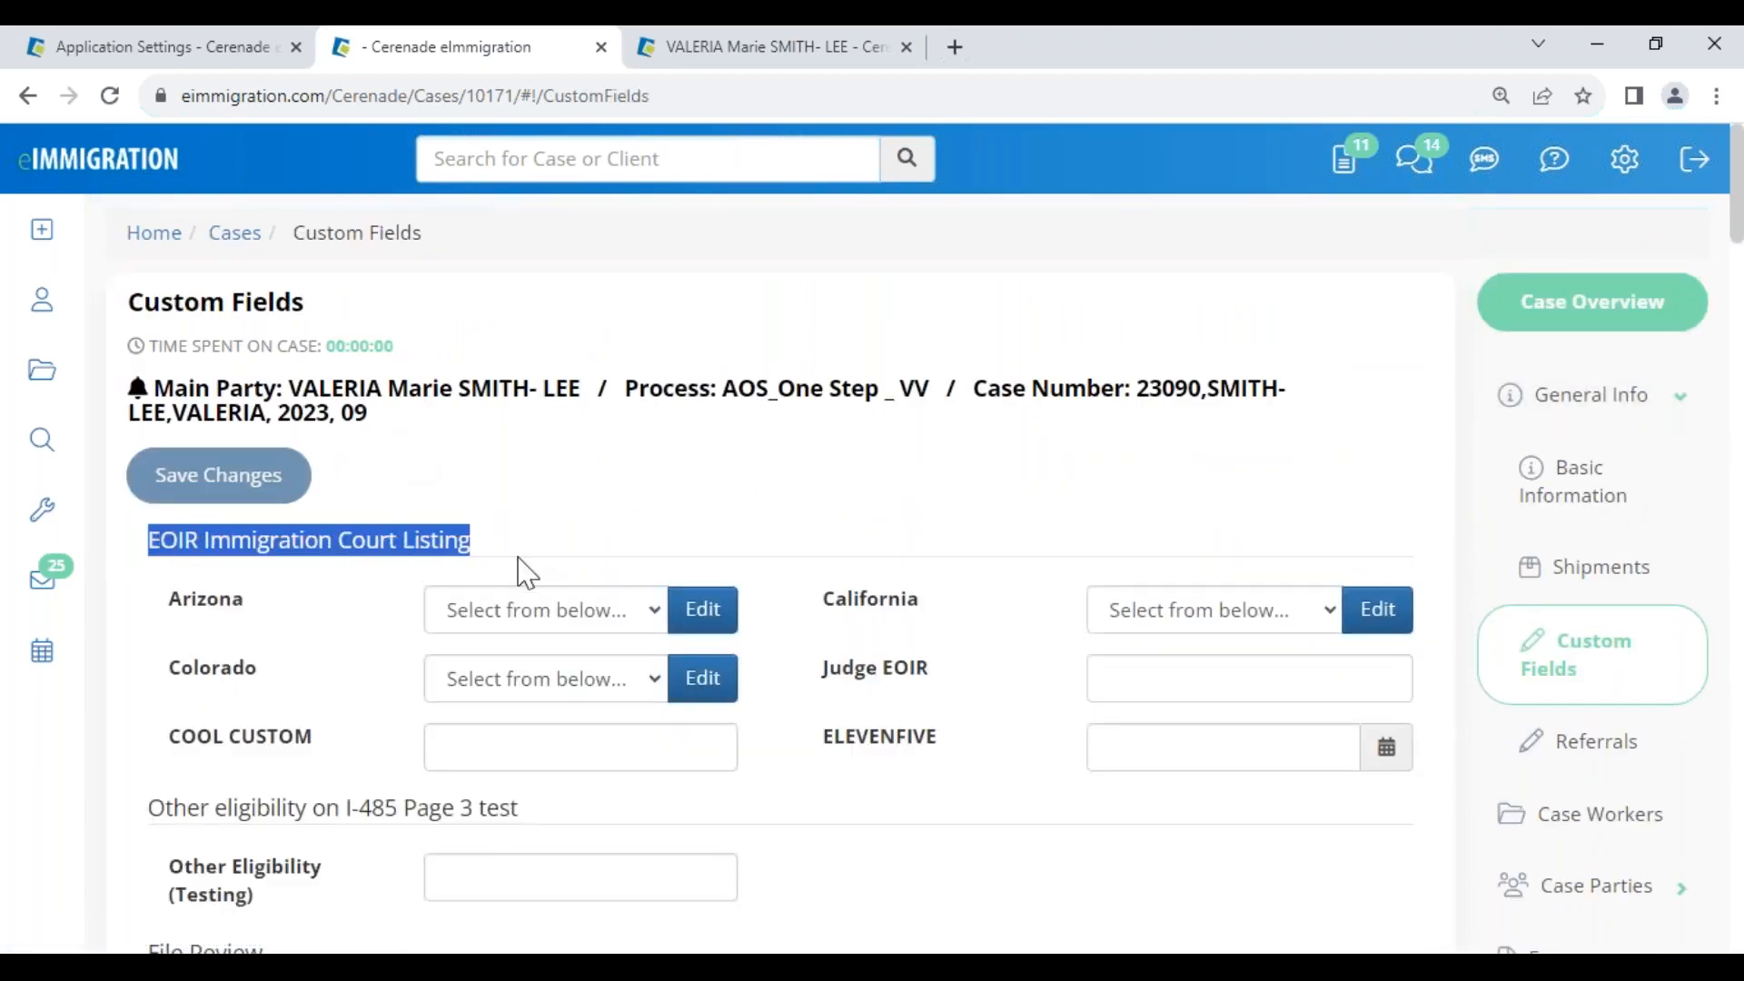
click(591, 536)
scroll(934, 798, down, 3)
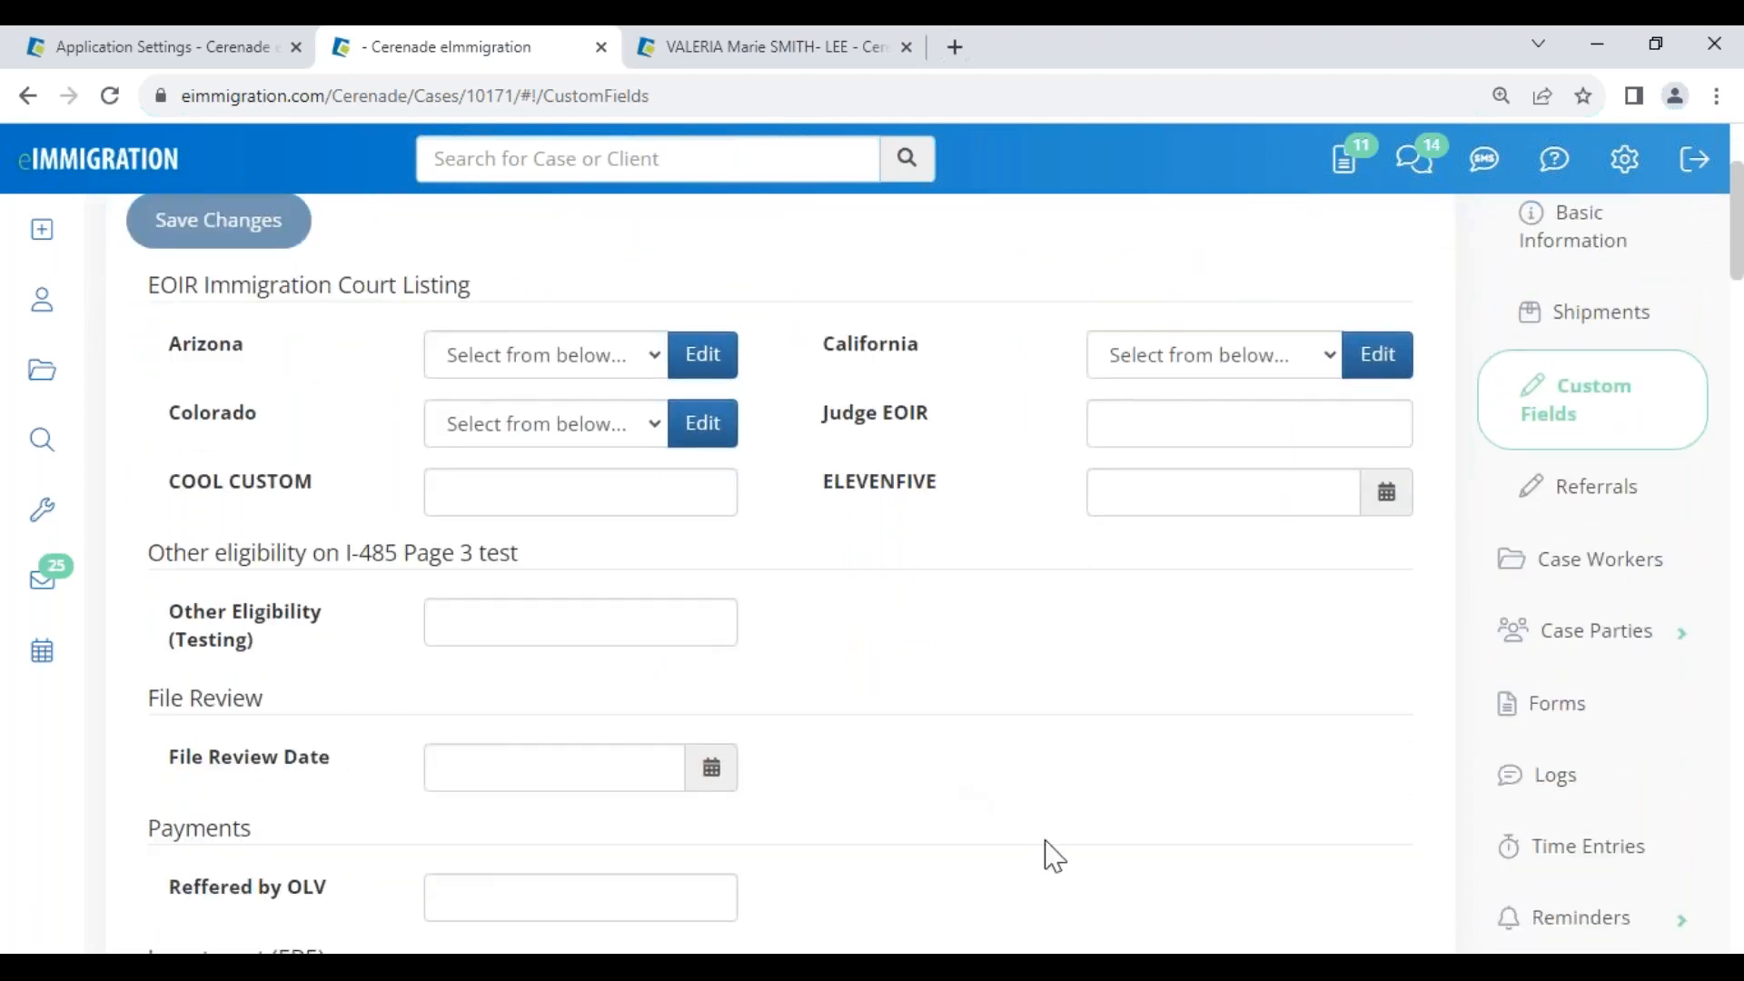
scroll(1108, 849, down, 2)
scroll(1113, 852, down, 2)
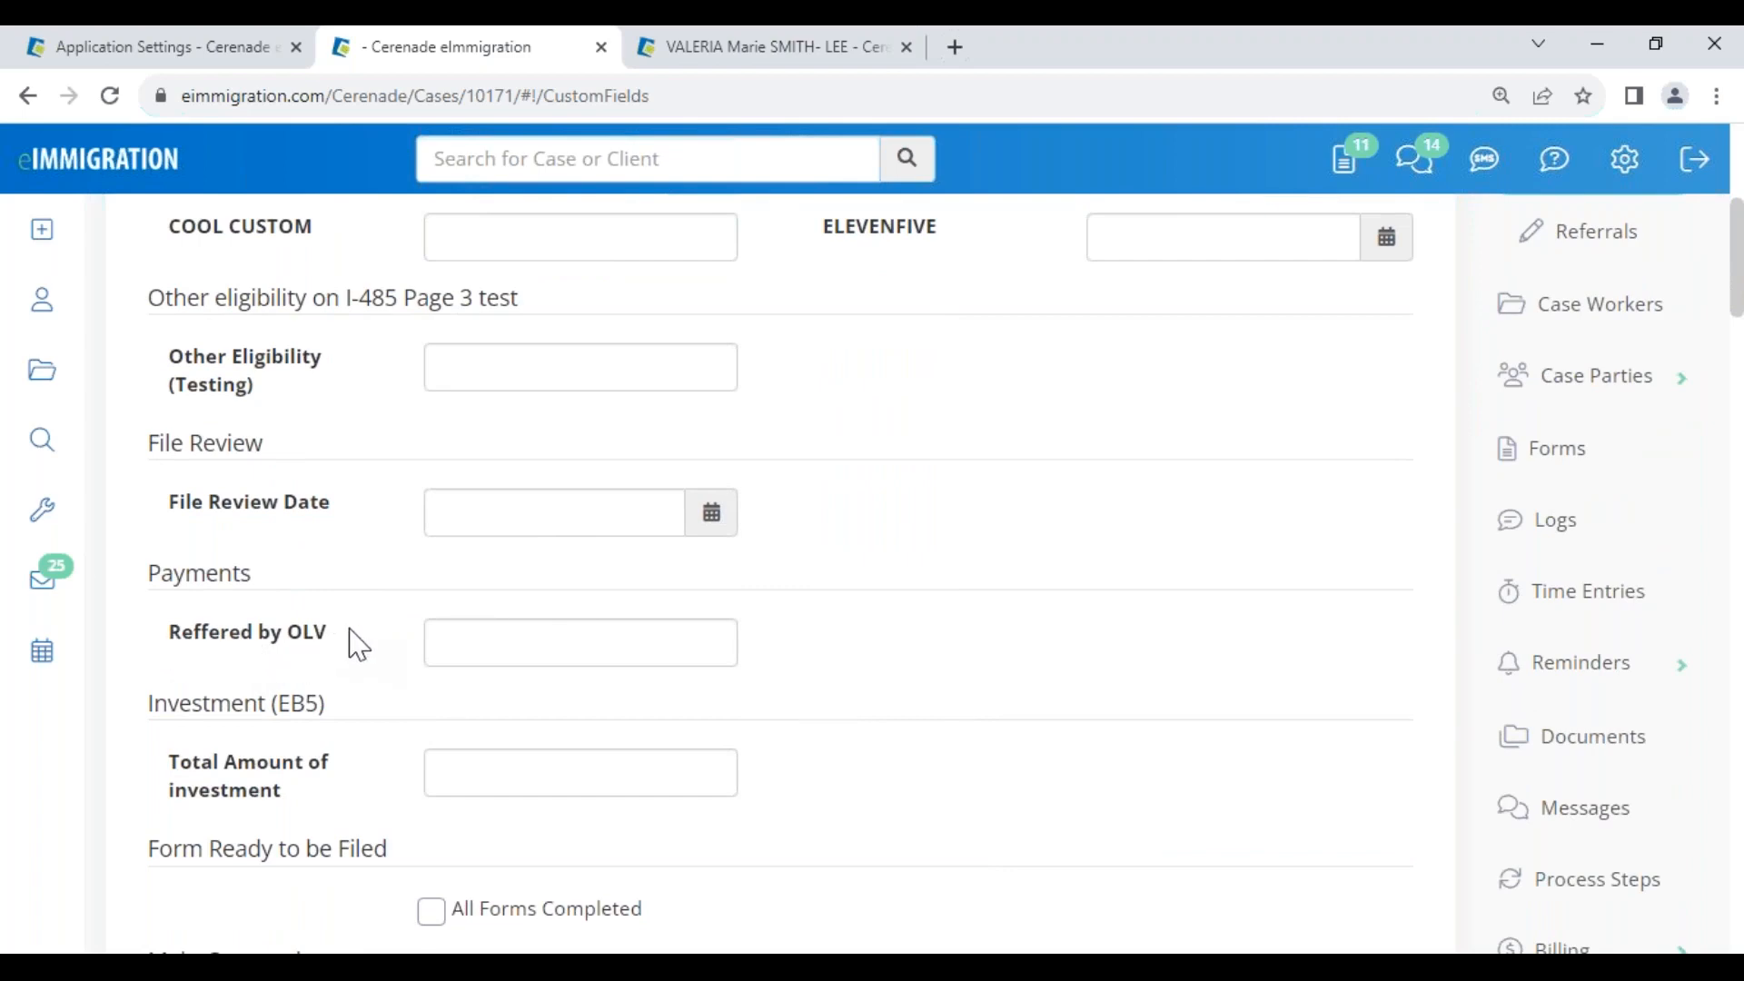
scroll(963, 627, up, 3)
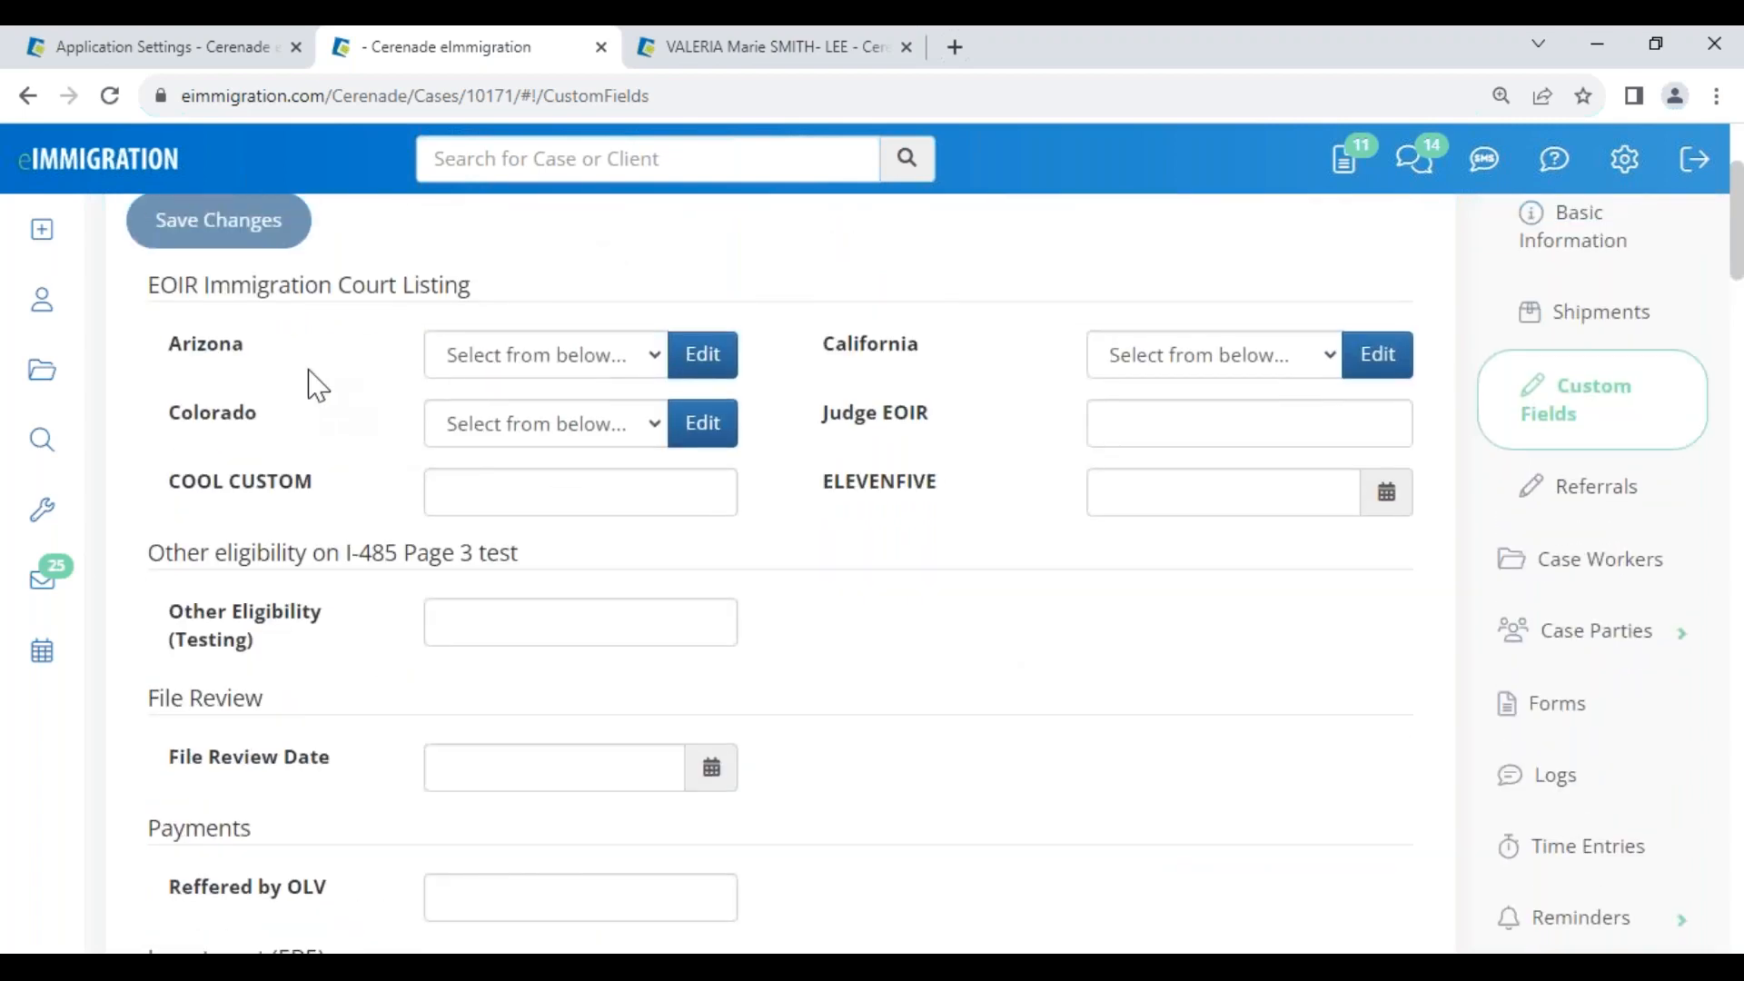
scroll(312, 413, up, 3)
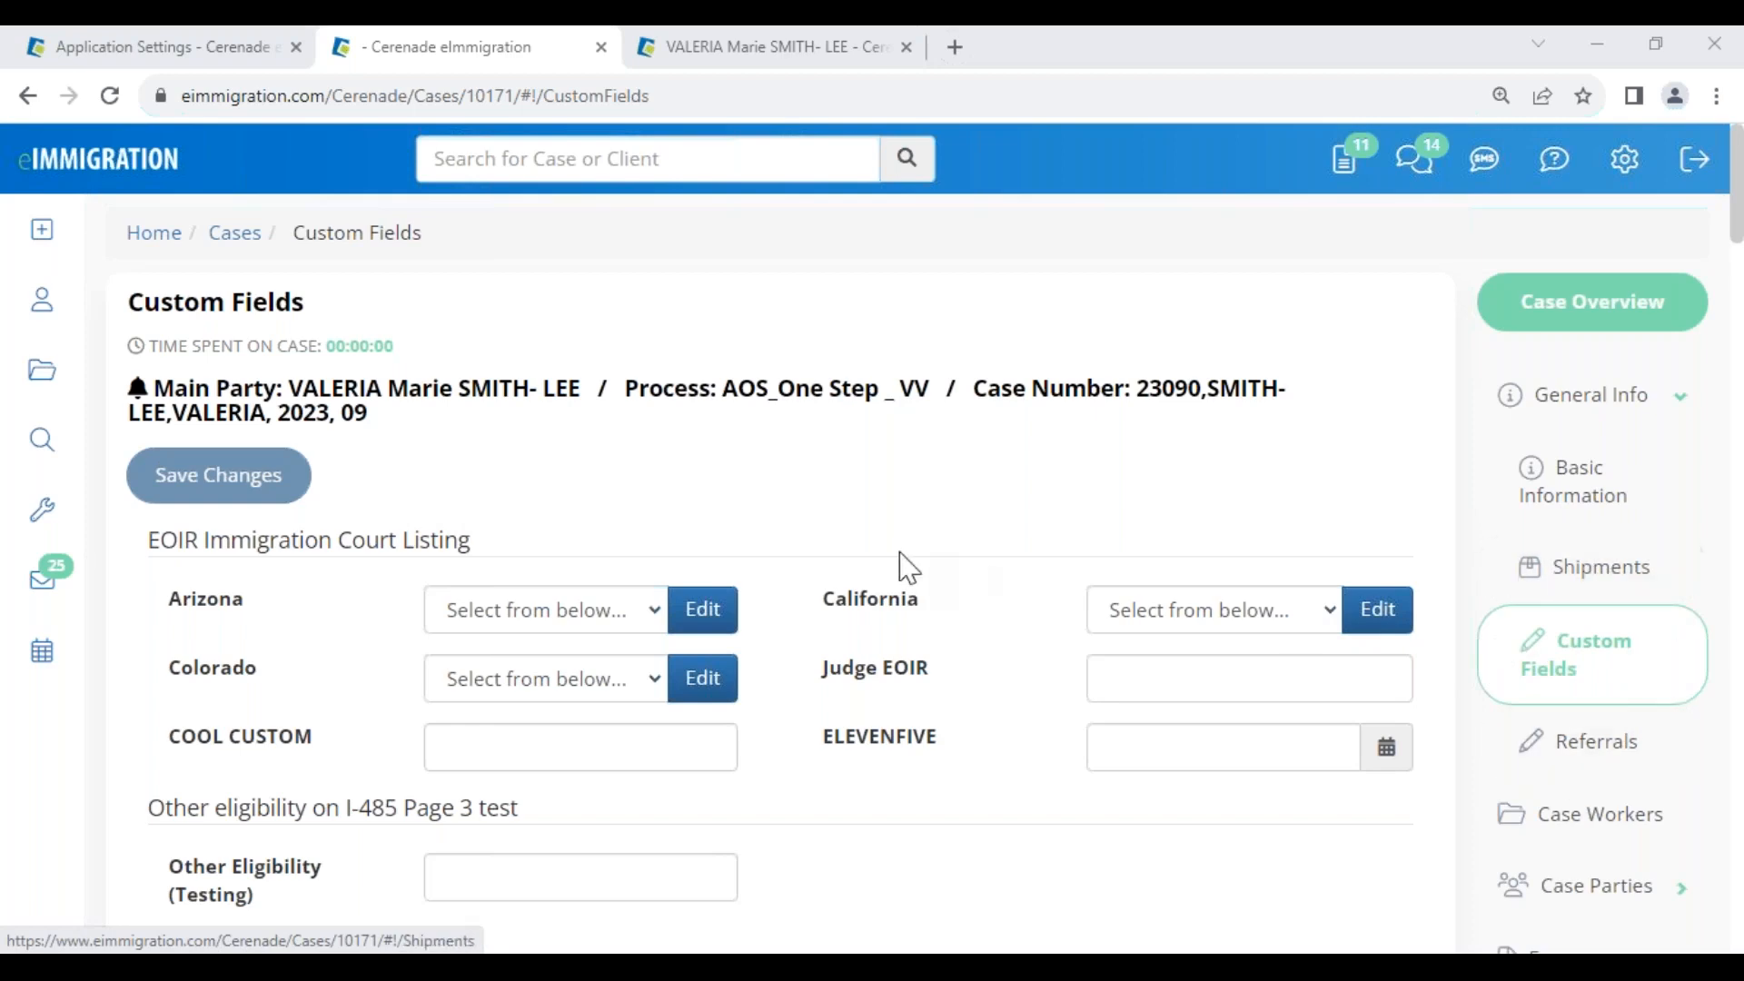
mouse_move(53, 242)
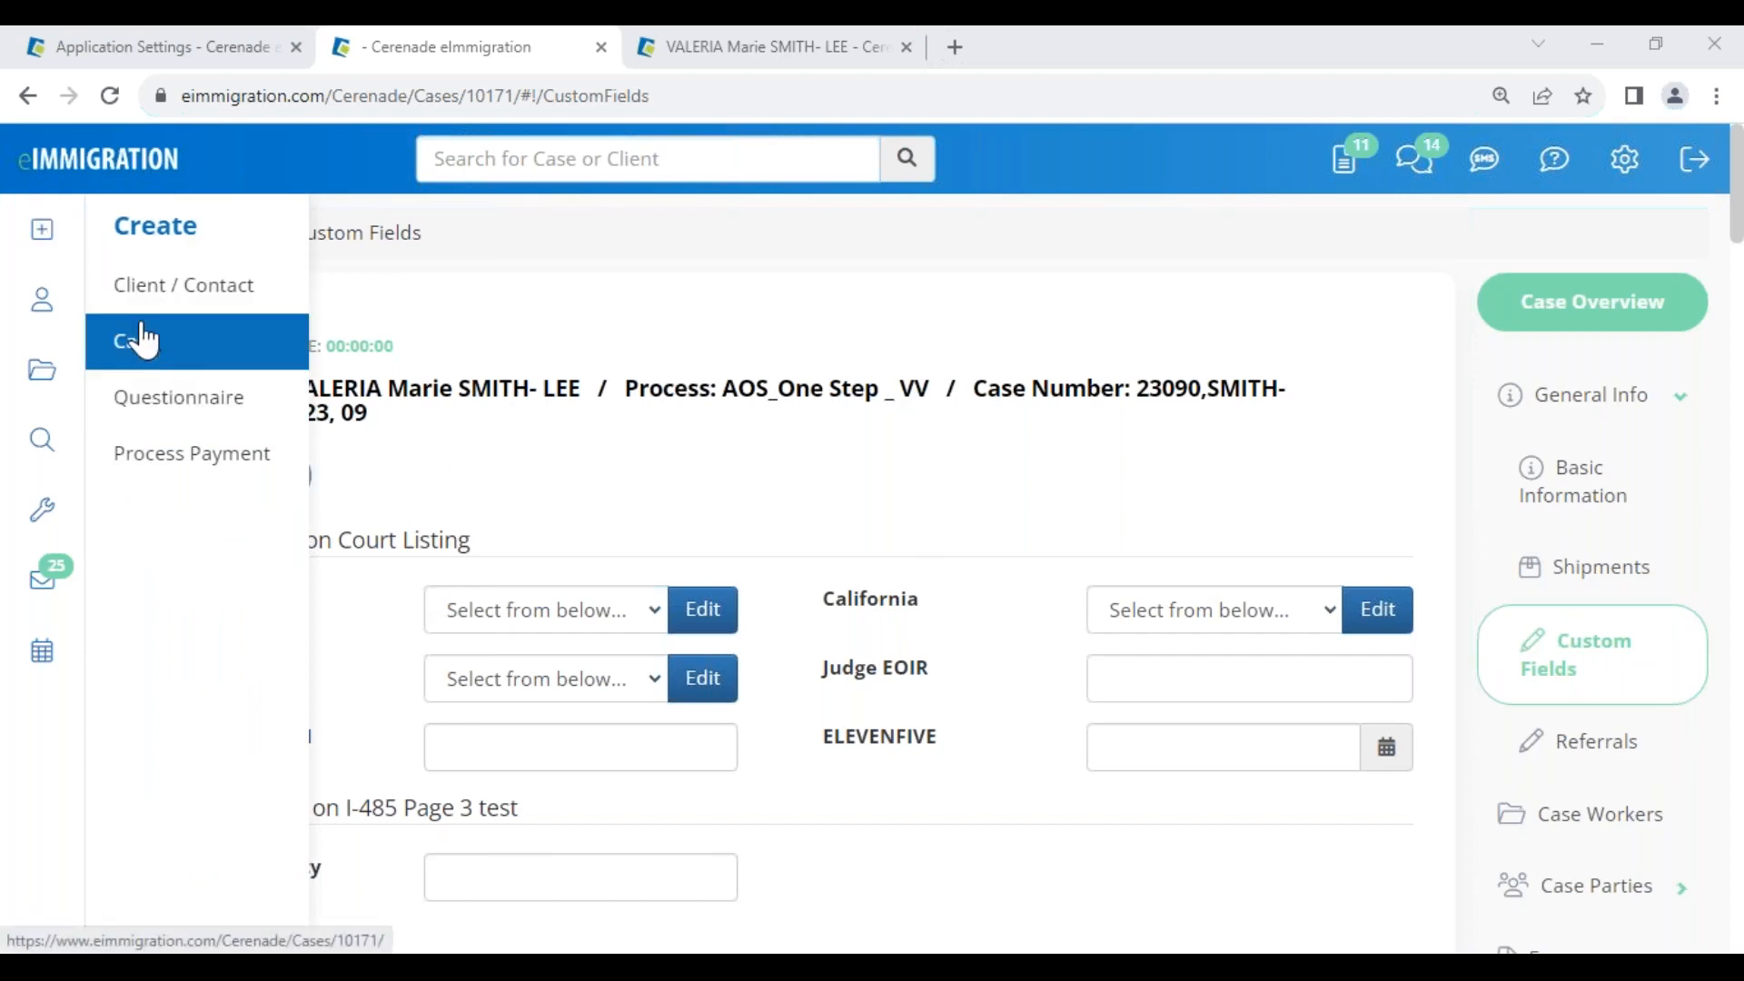
Reopen the Create Case Wizard to review its Case Number and Process fields, then return to Application Settings
click(139, 346)
drag(202, 208, 388, 208)
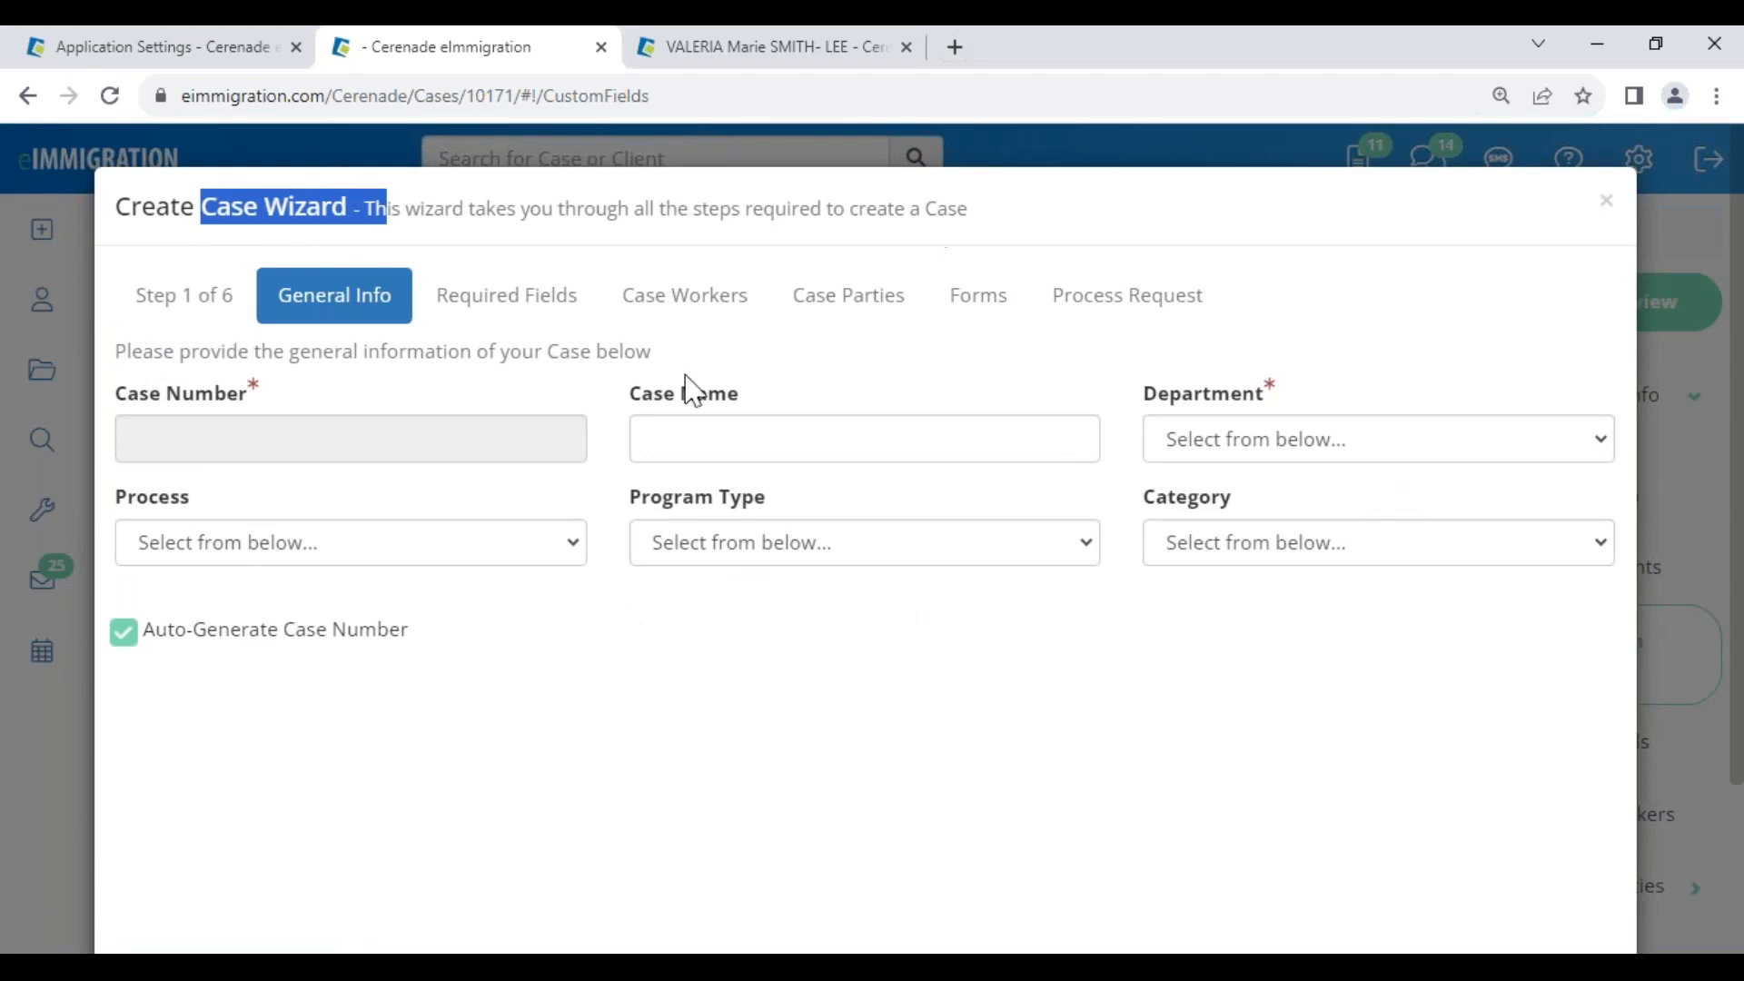
drag(153, 395, 258, 400)
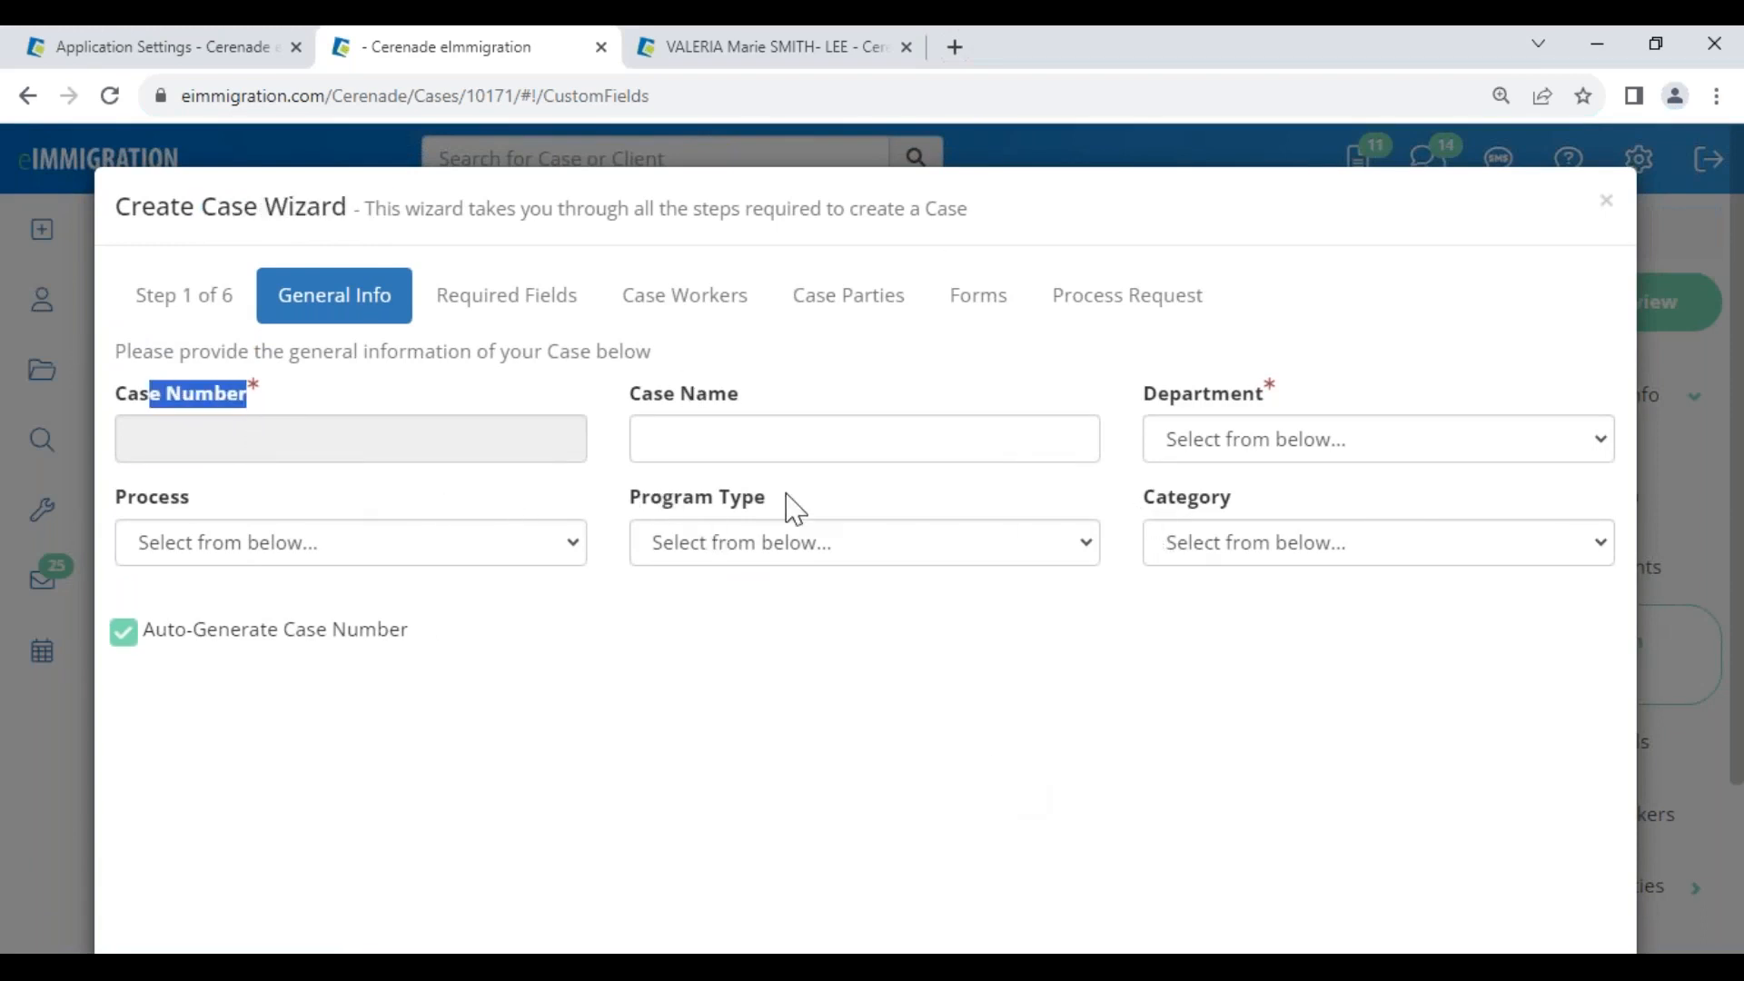
drag(114, 501, 201, 495)
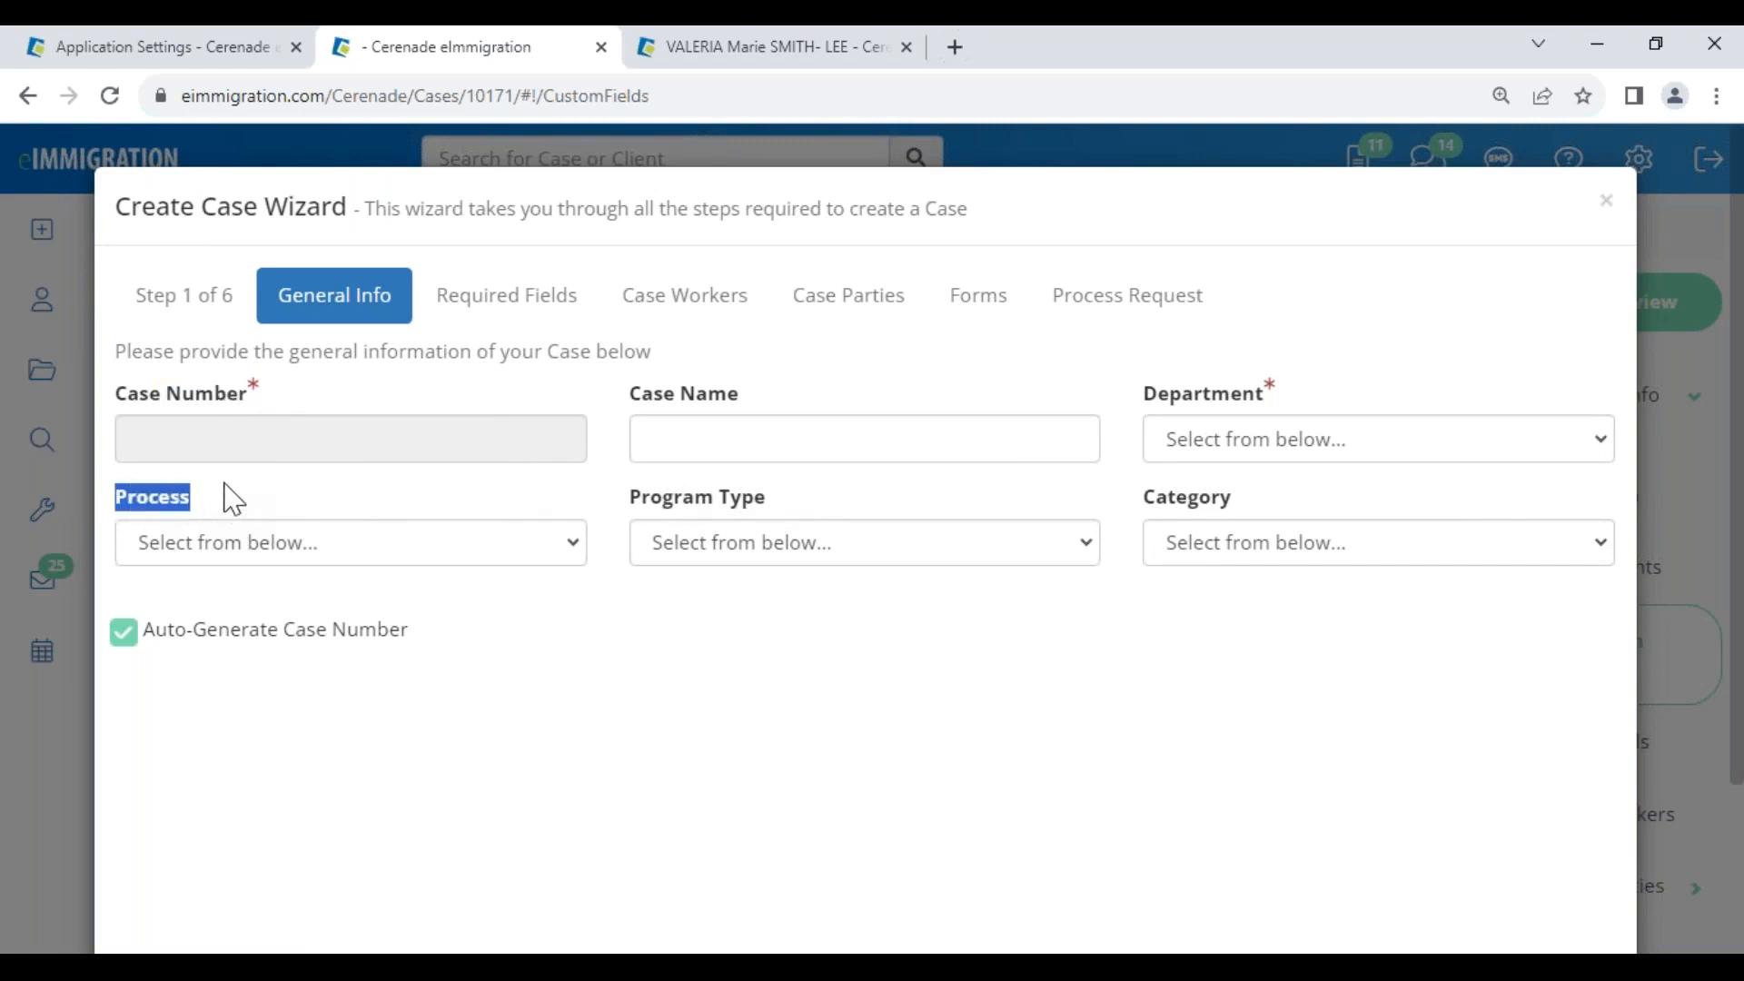
click(156, 57)
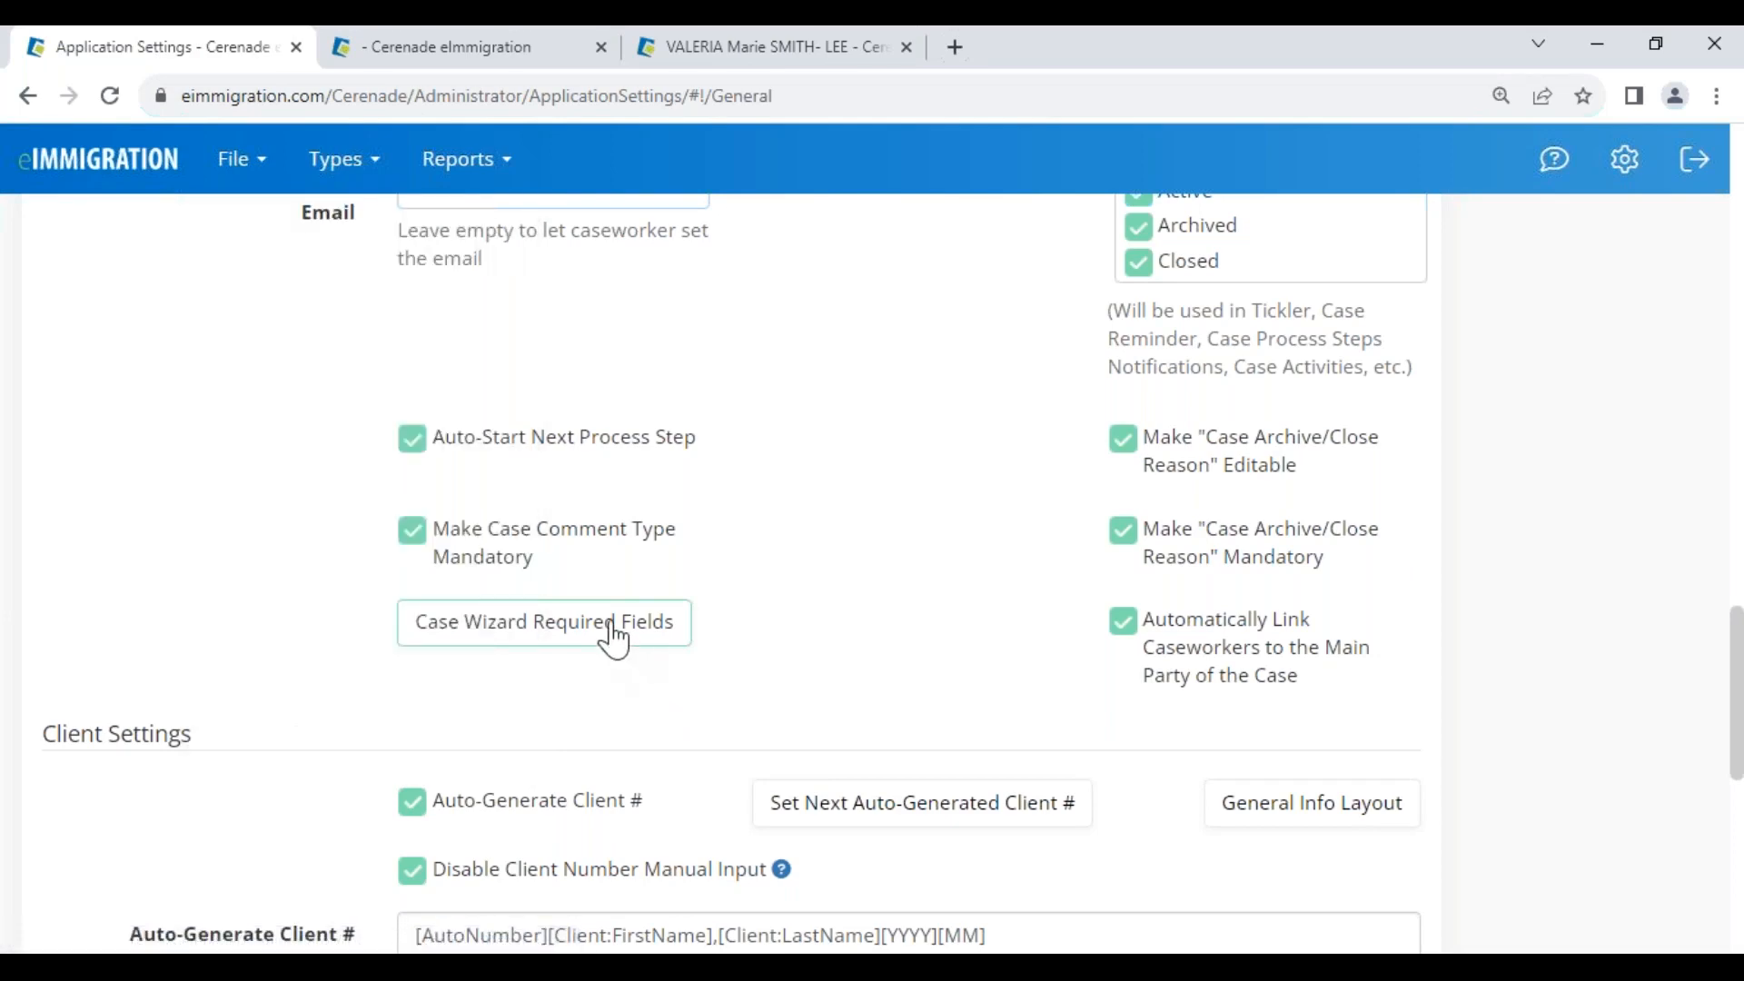
In Case Wizard Required Fields, turn off Program Type and Category, leaving Case Number and Process, and apply
scroll(615, 641, up, 5)
drag(52, 347, 182, 351)
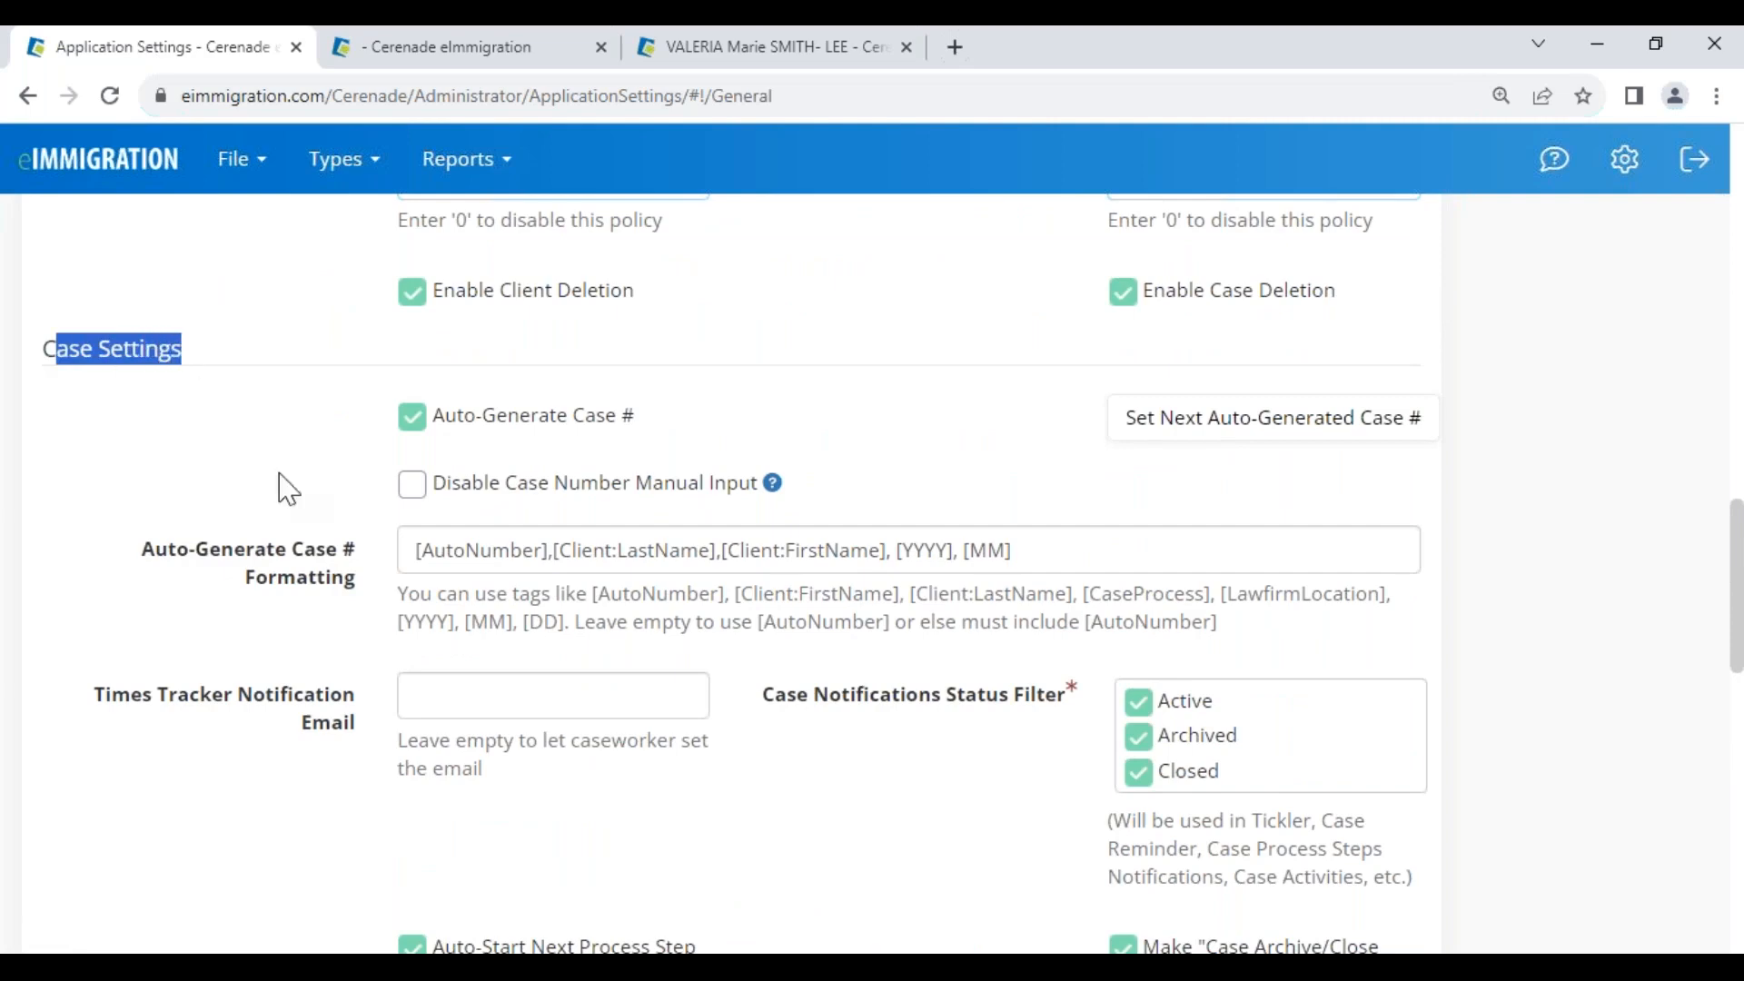
scroll(339, 701, down, 7)
click(462, 511)
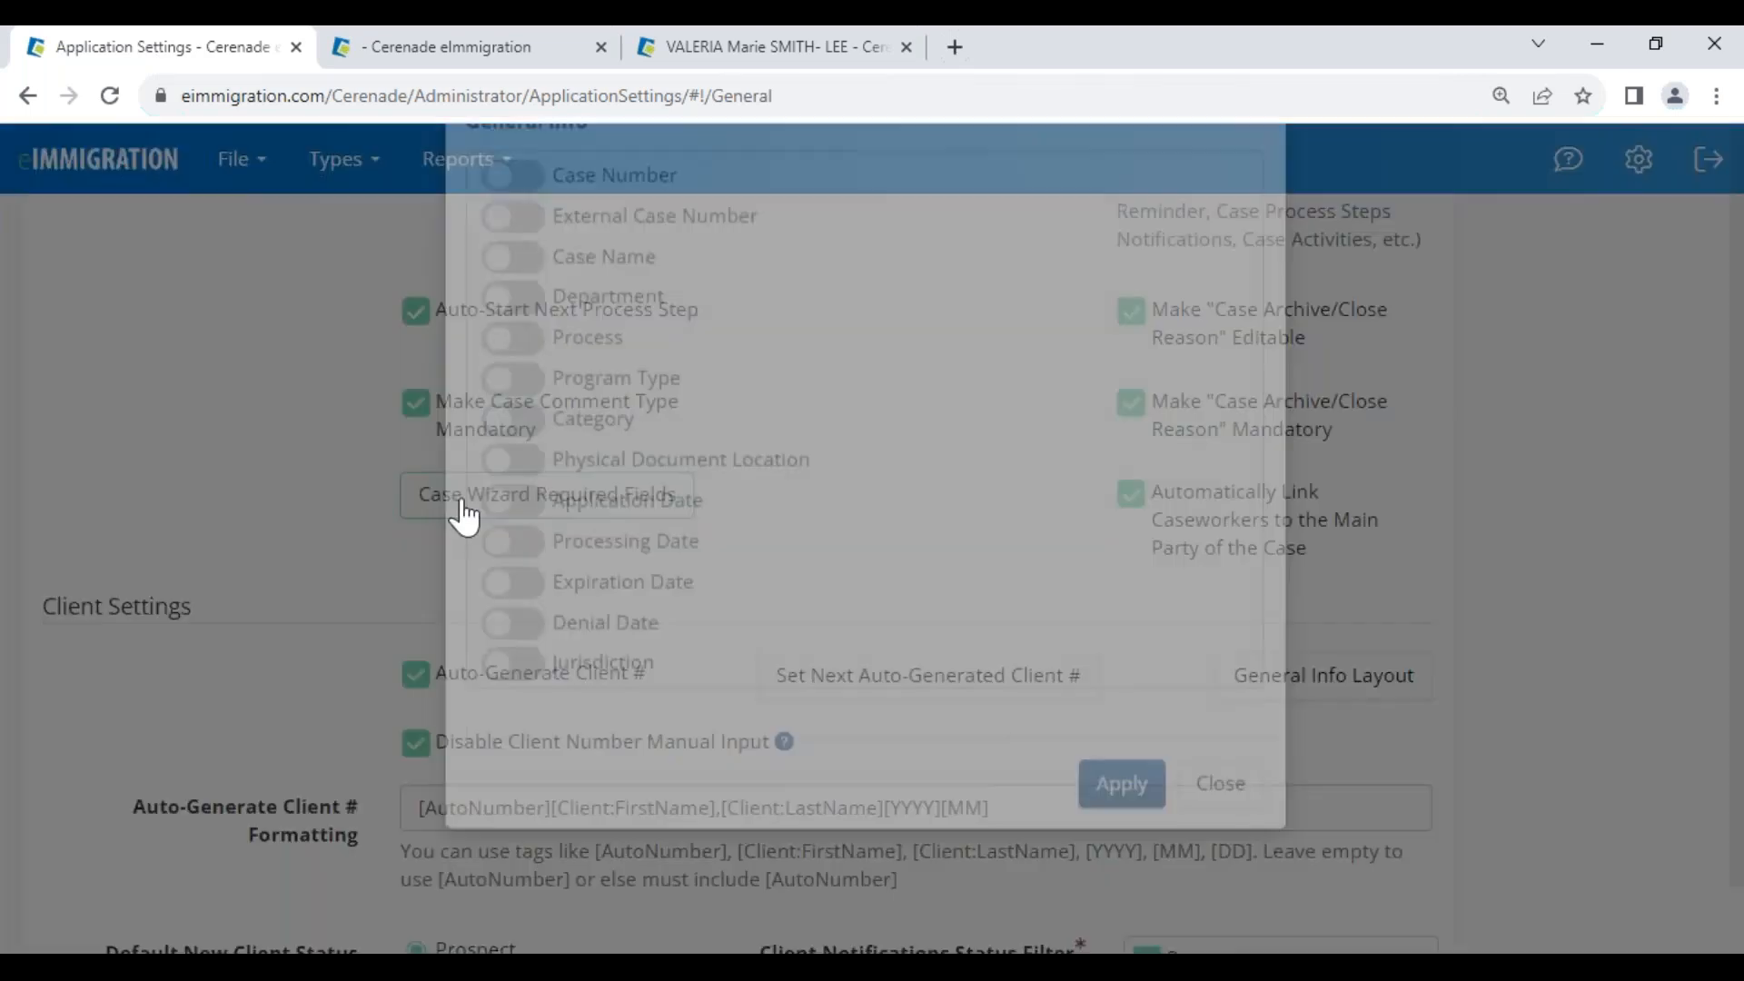
drag(552, 491, 635, 495)
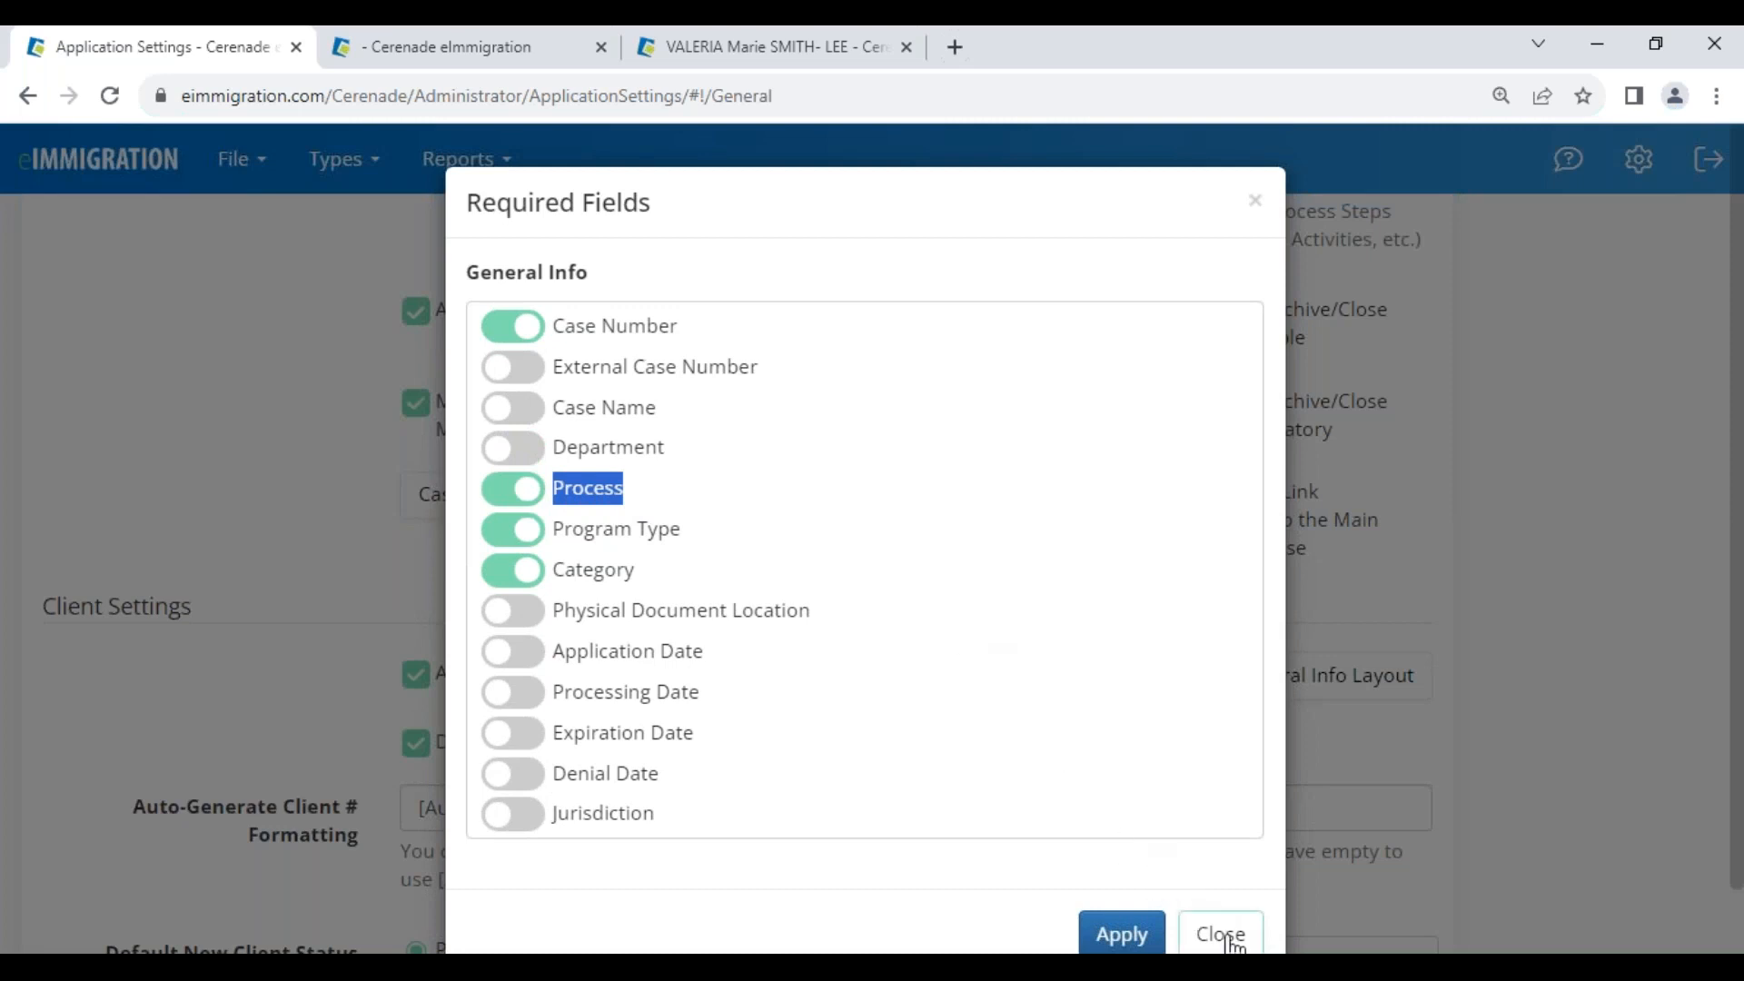
click(513, 530)
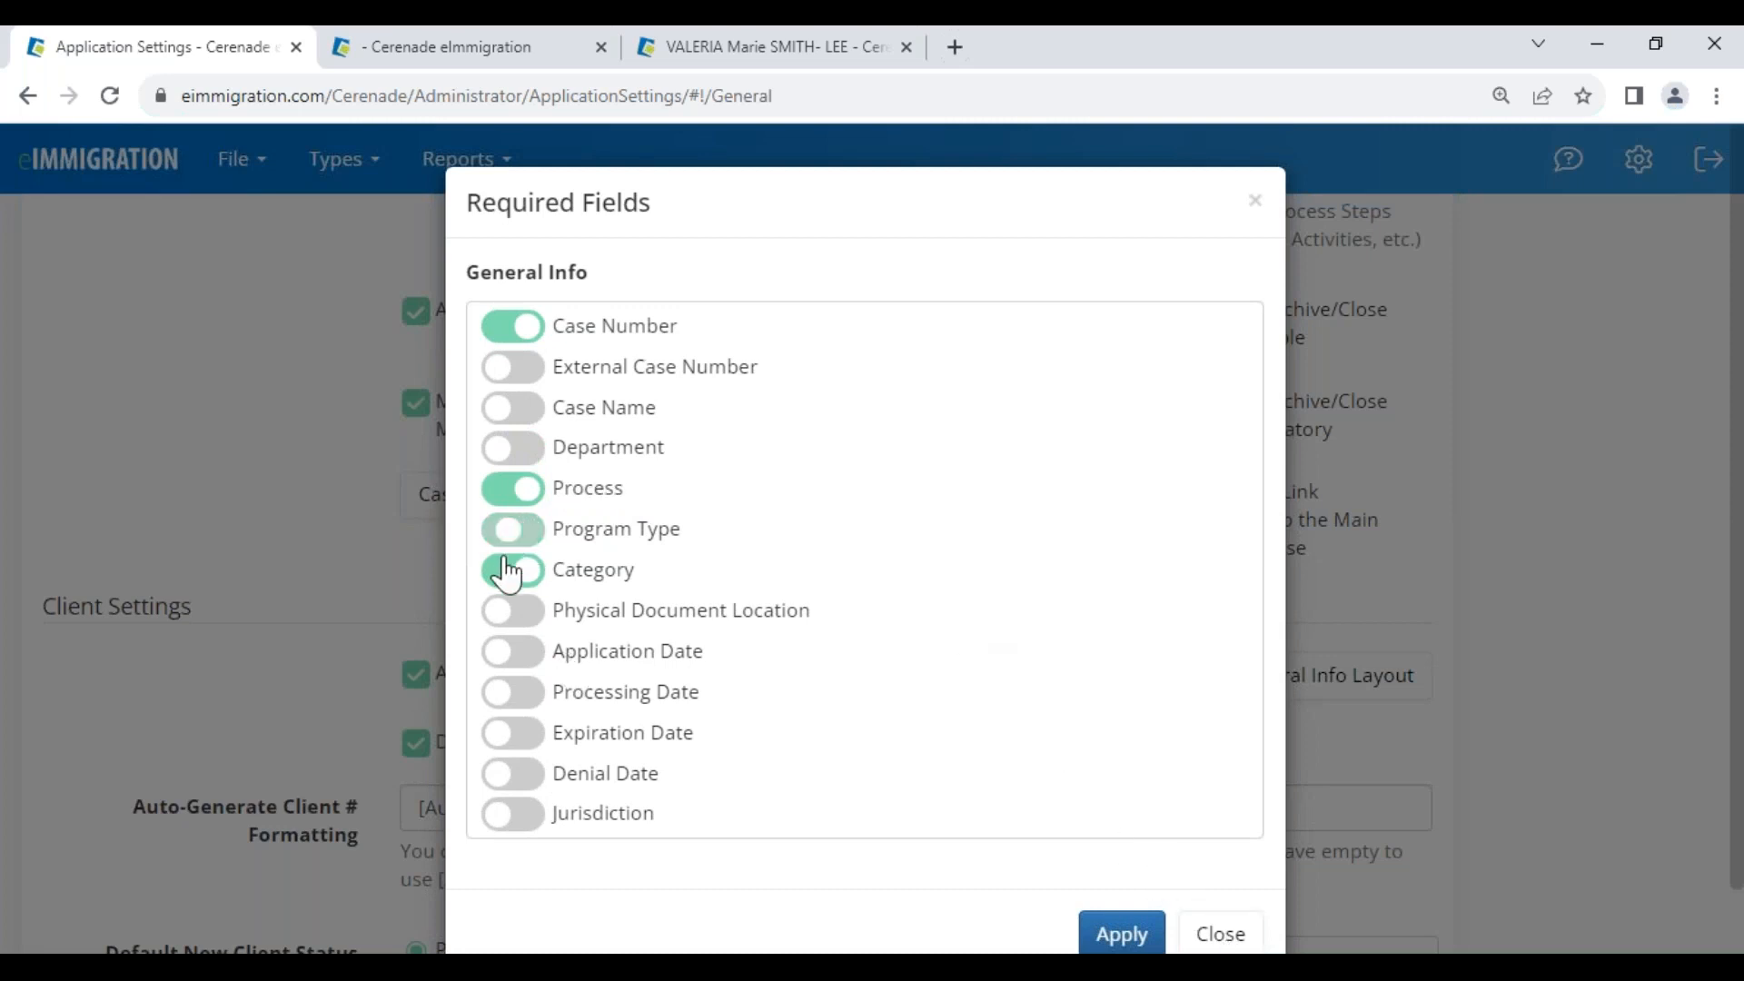
click(506, 572)
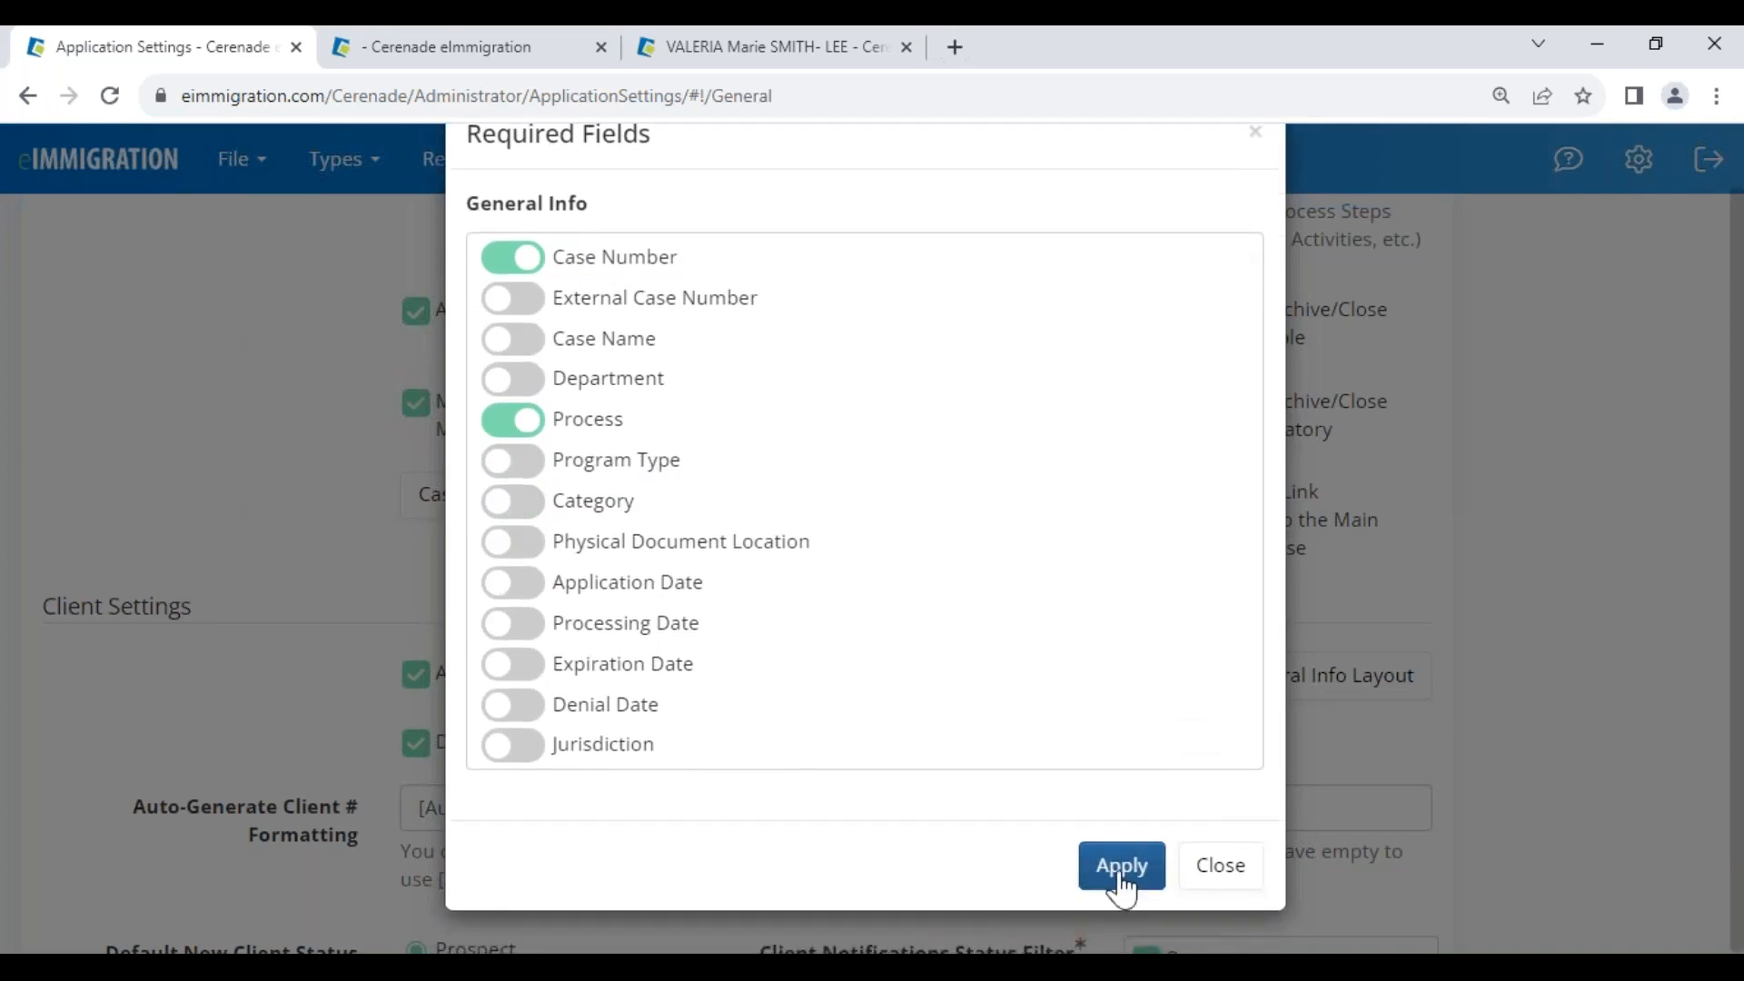
click(1125, 870)
Close the open case wizard, reload the custom fields page, and close the old case tab
click(474, 64)
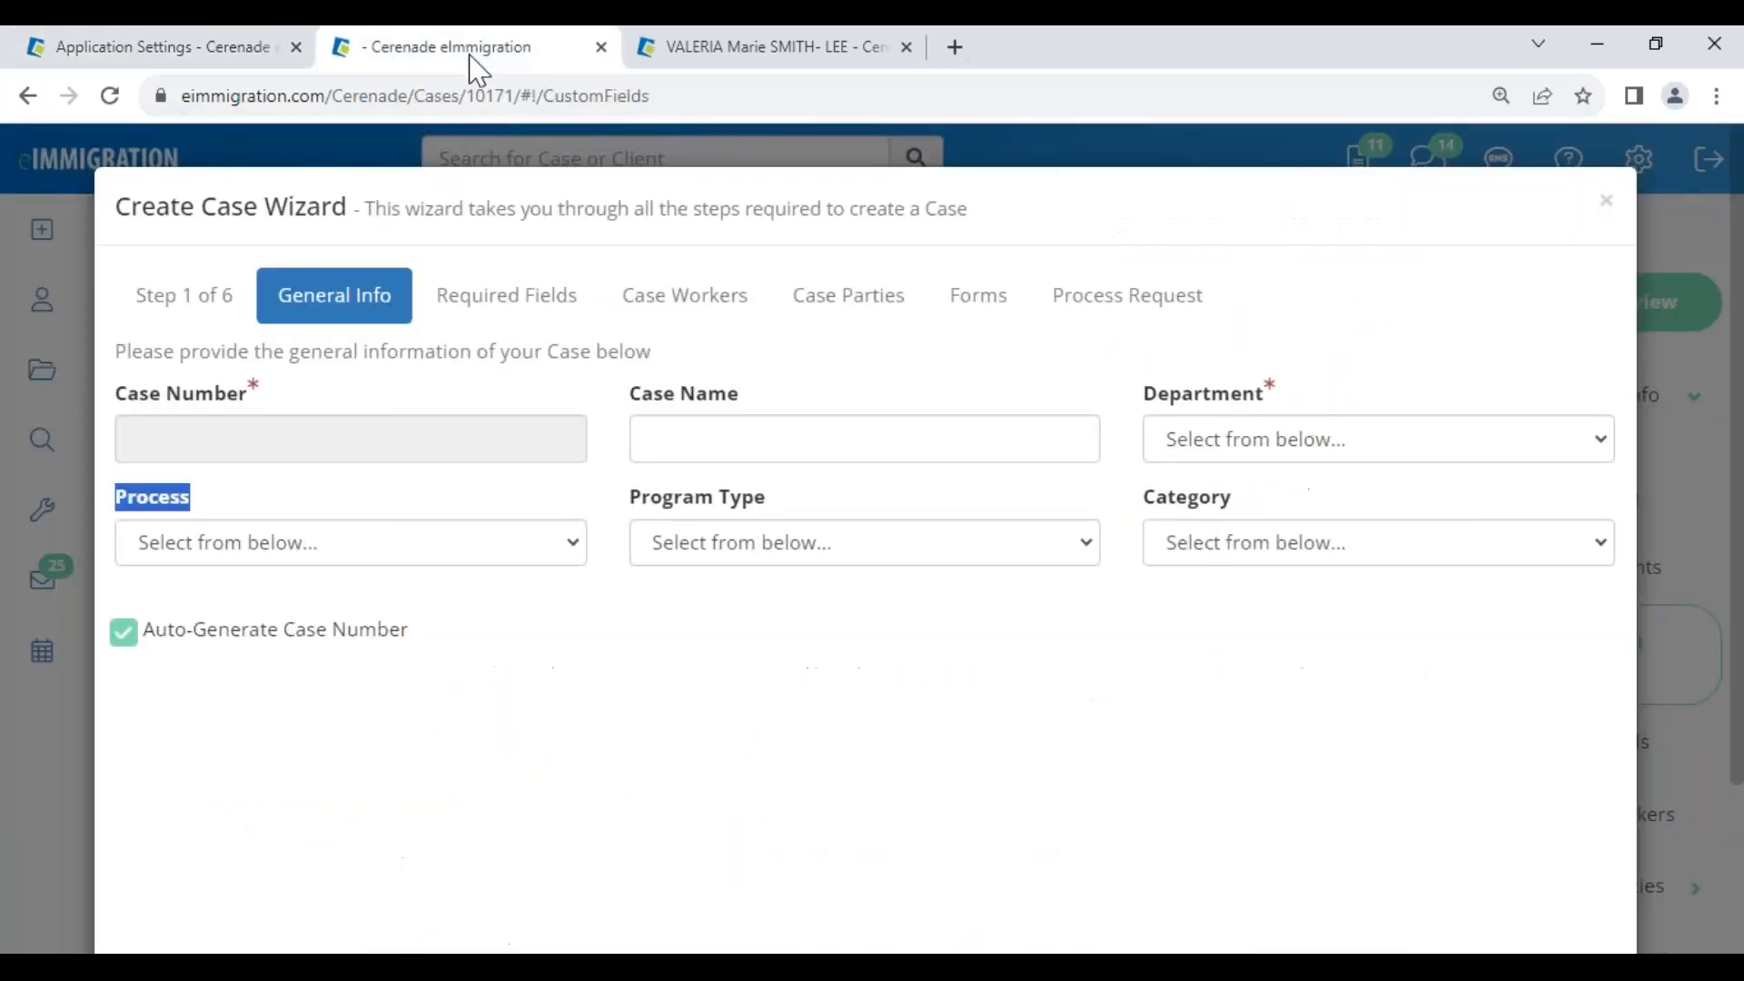
click(1603, 202)
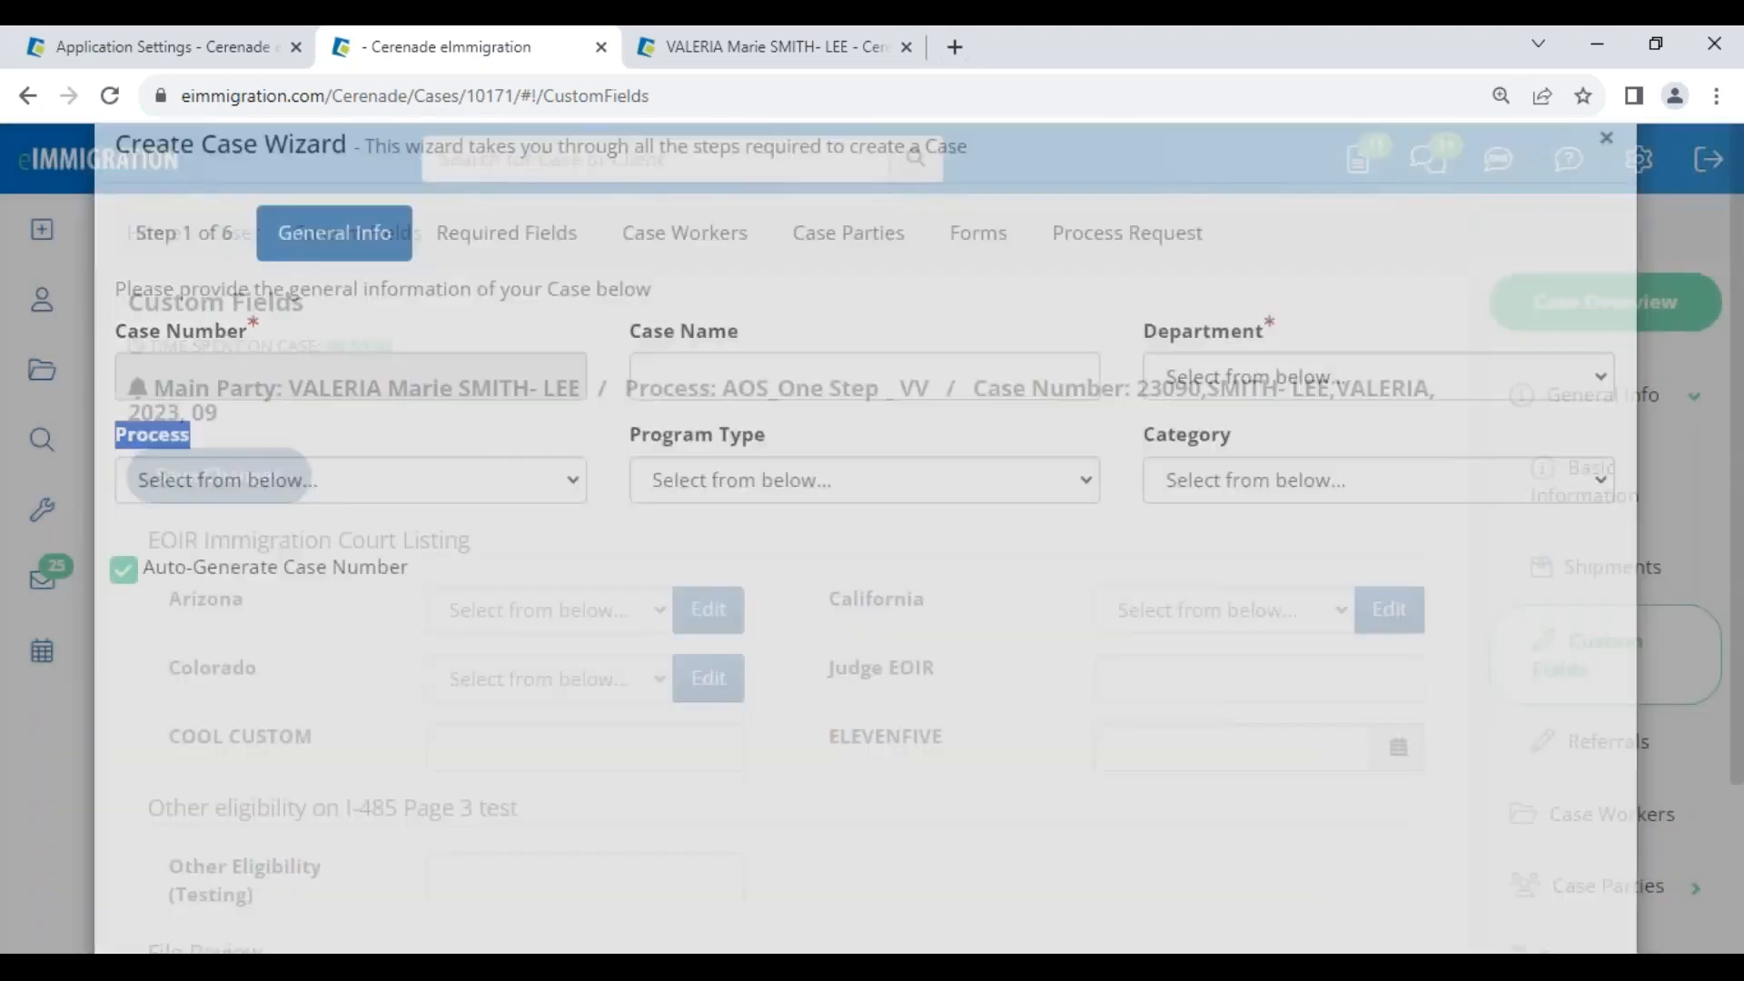
click(110, 95)
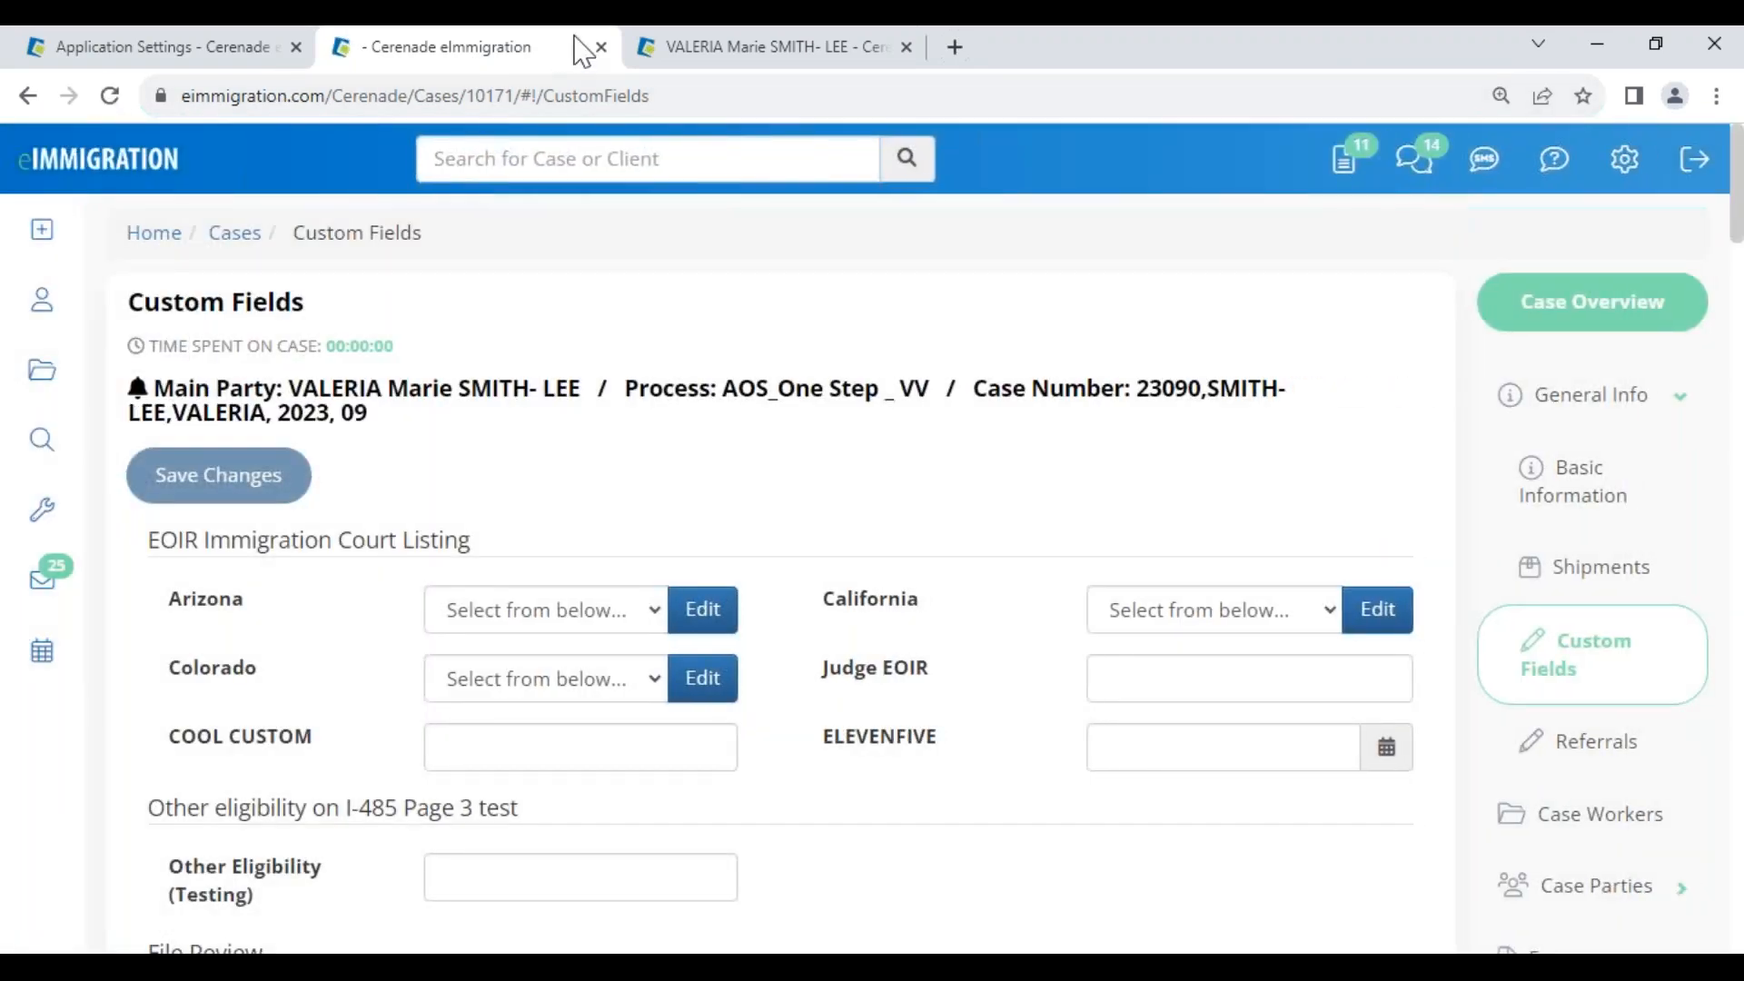
click(601, 47)
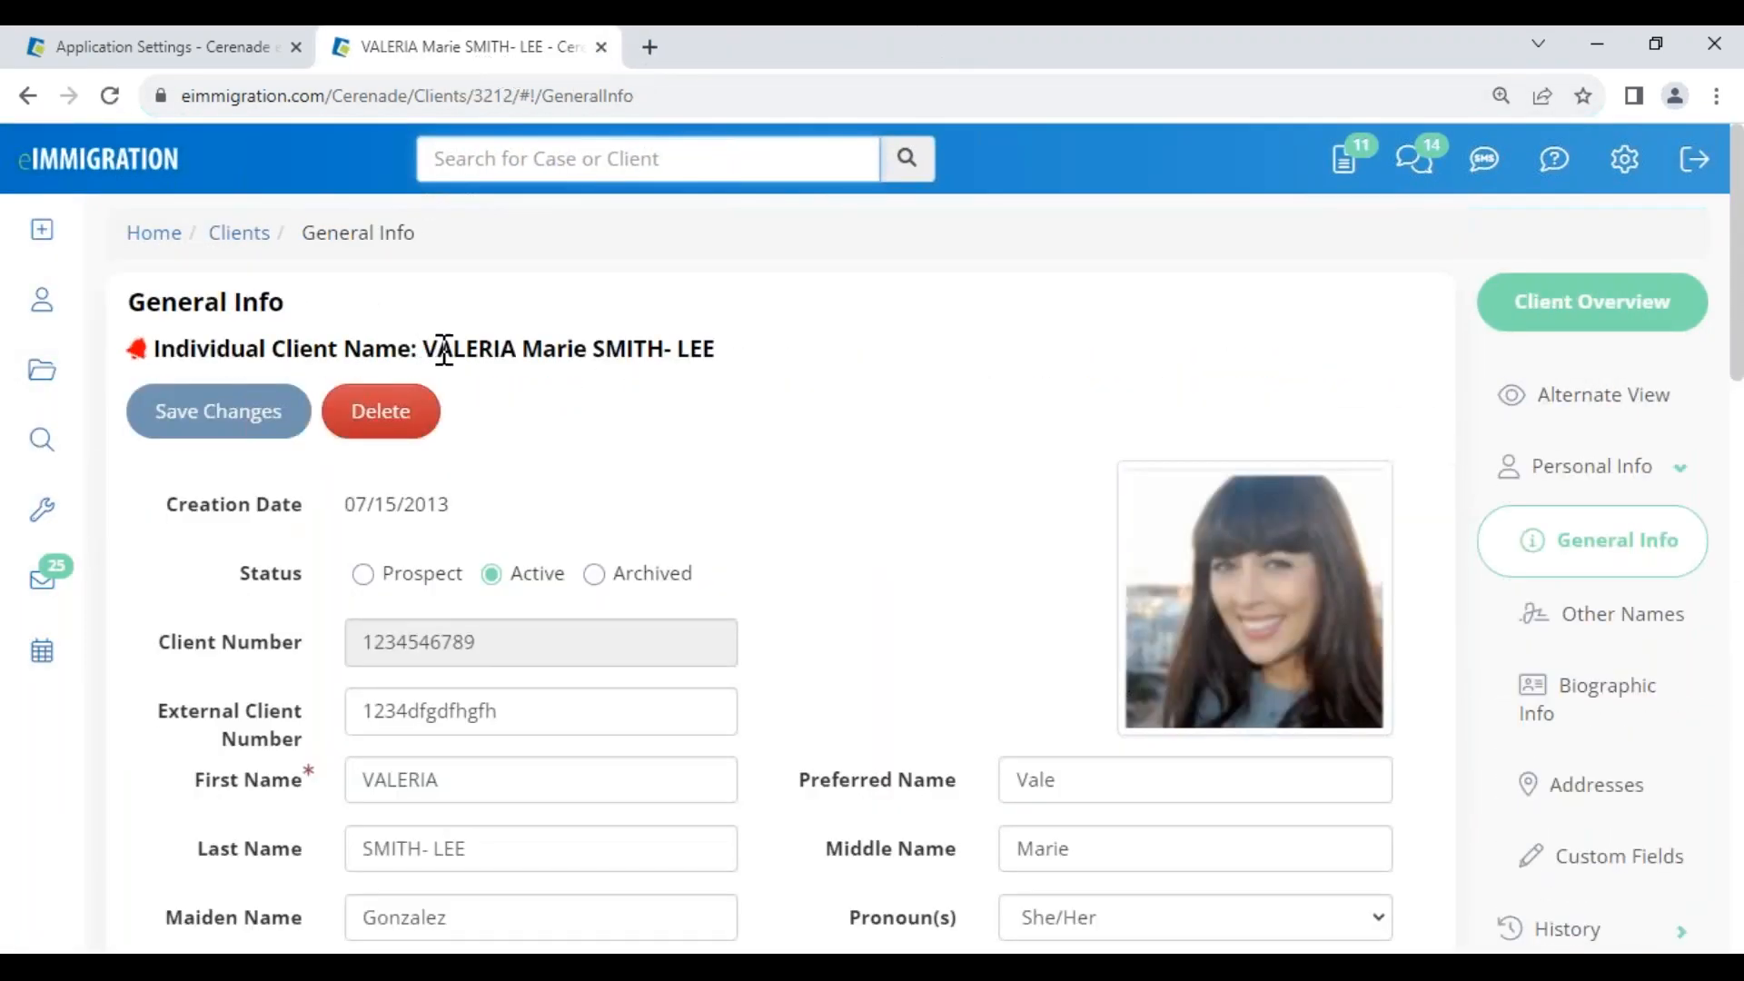
Start a new case for the client with process I-589 Asylum and department Law Office of Cerenade California
drag(423, 349, 715, 348)
mouse_move(50, 257)
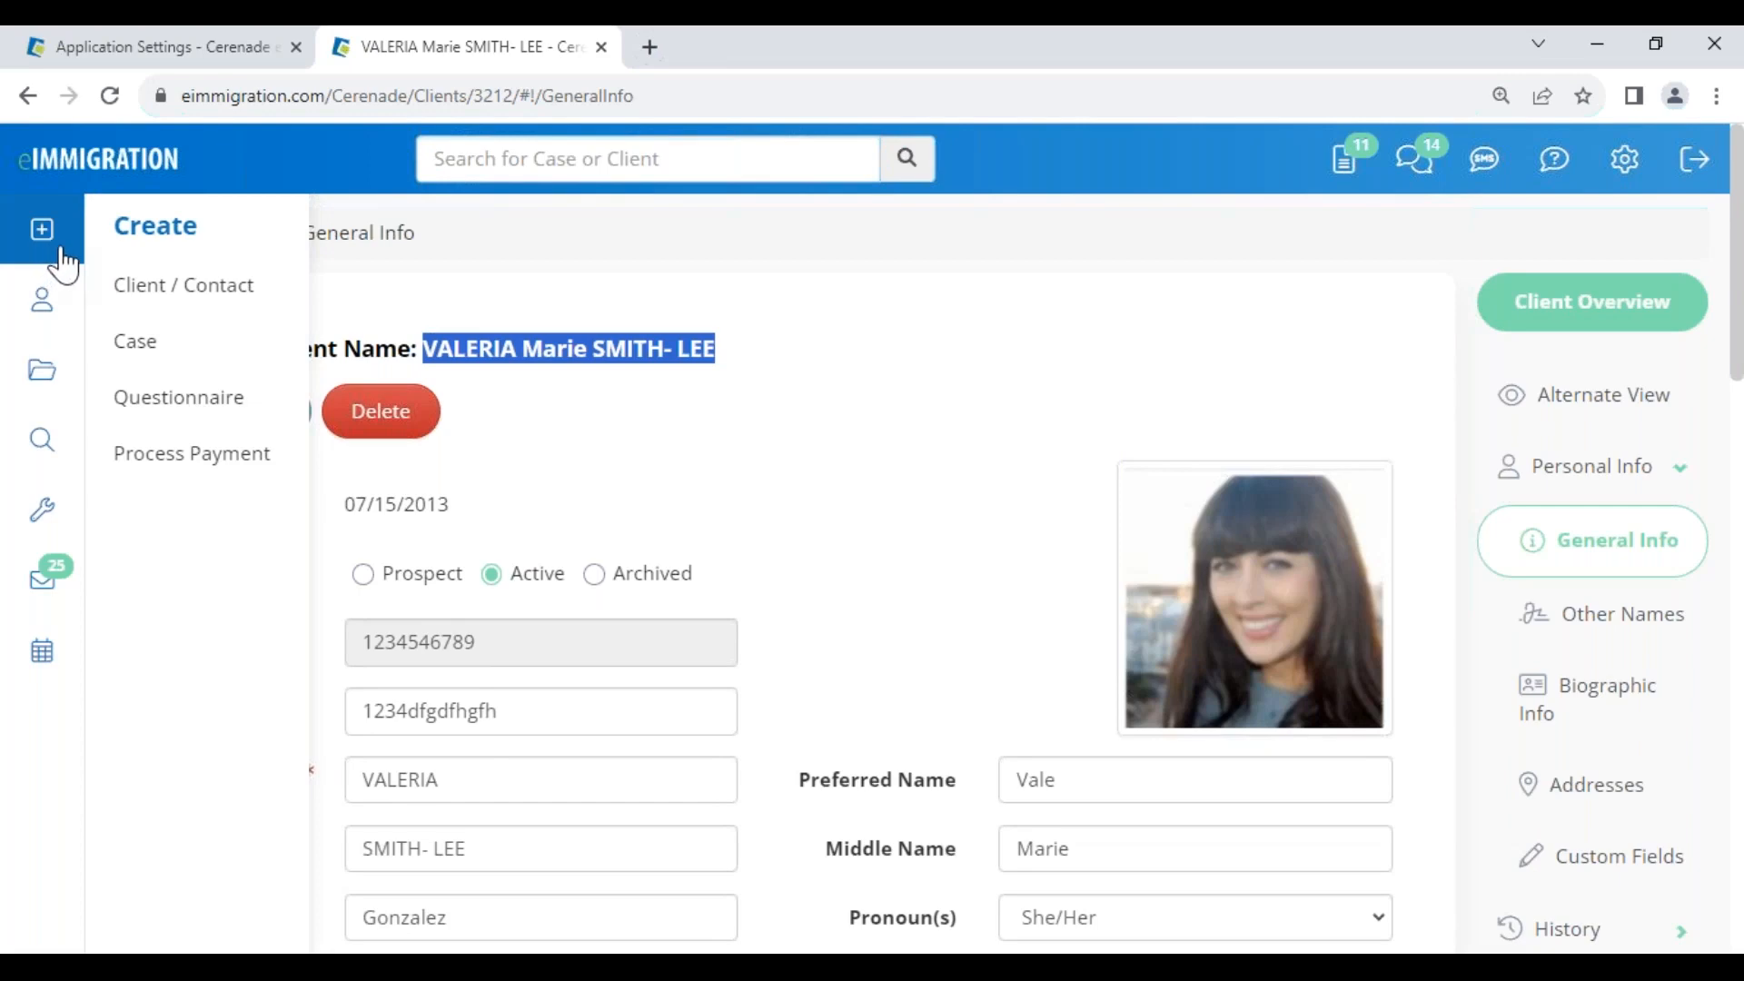
click(136, 341)
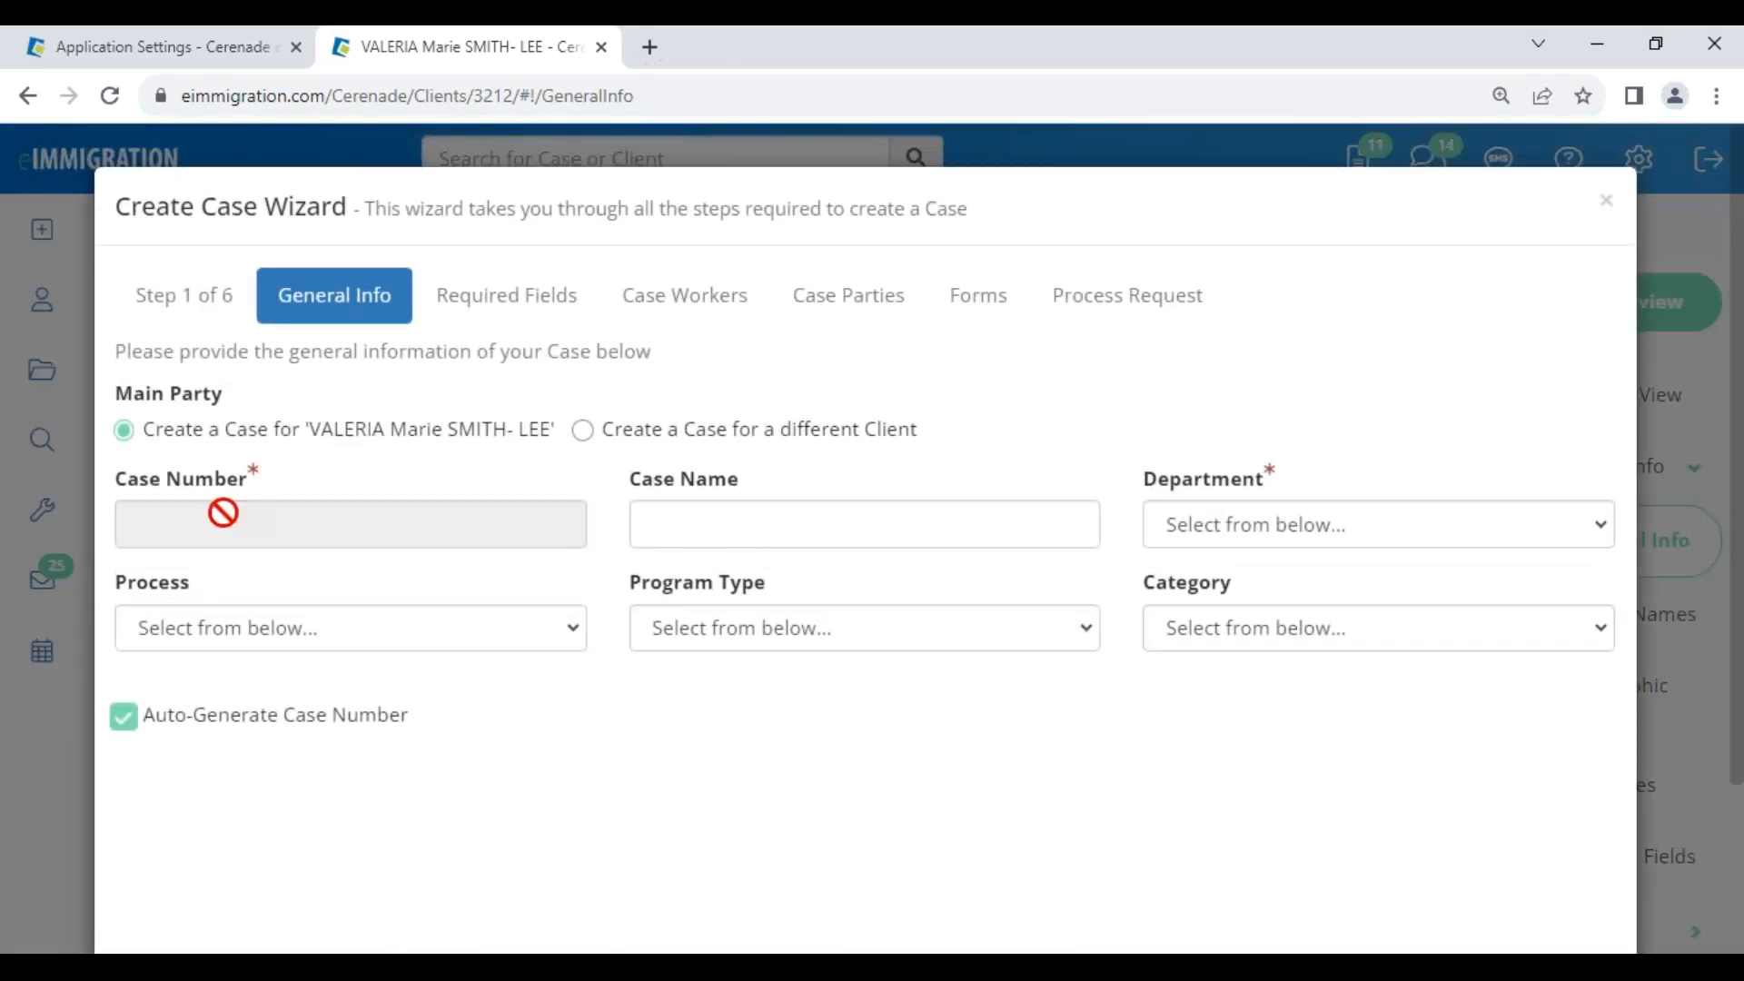
click(214, 629)
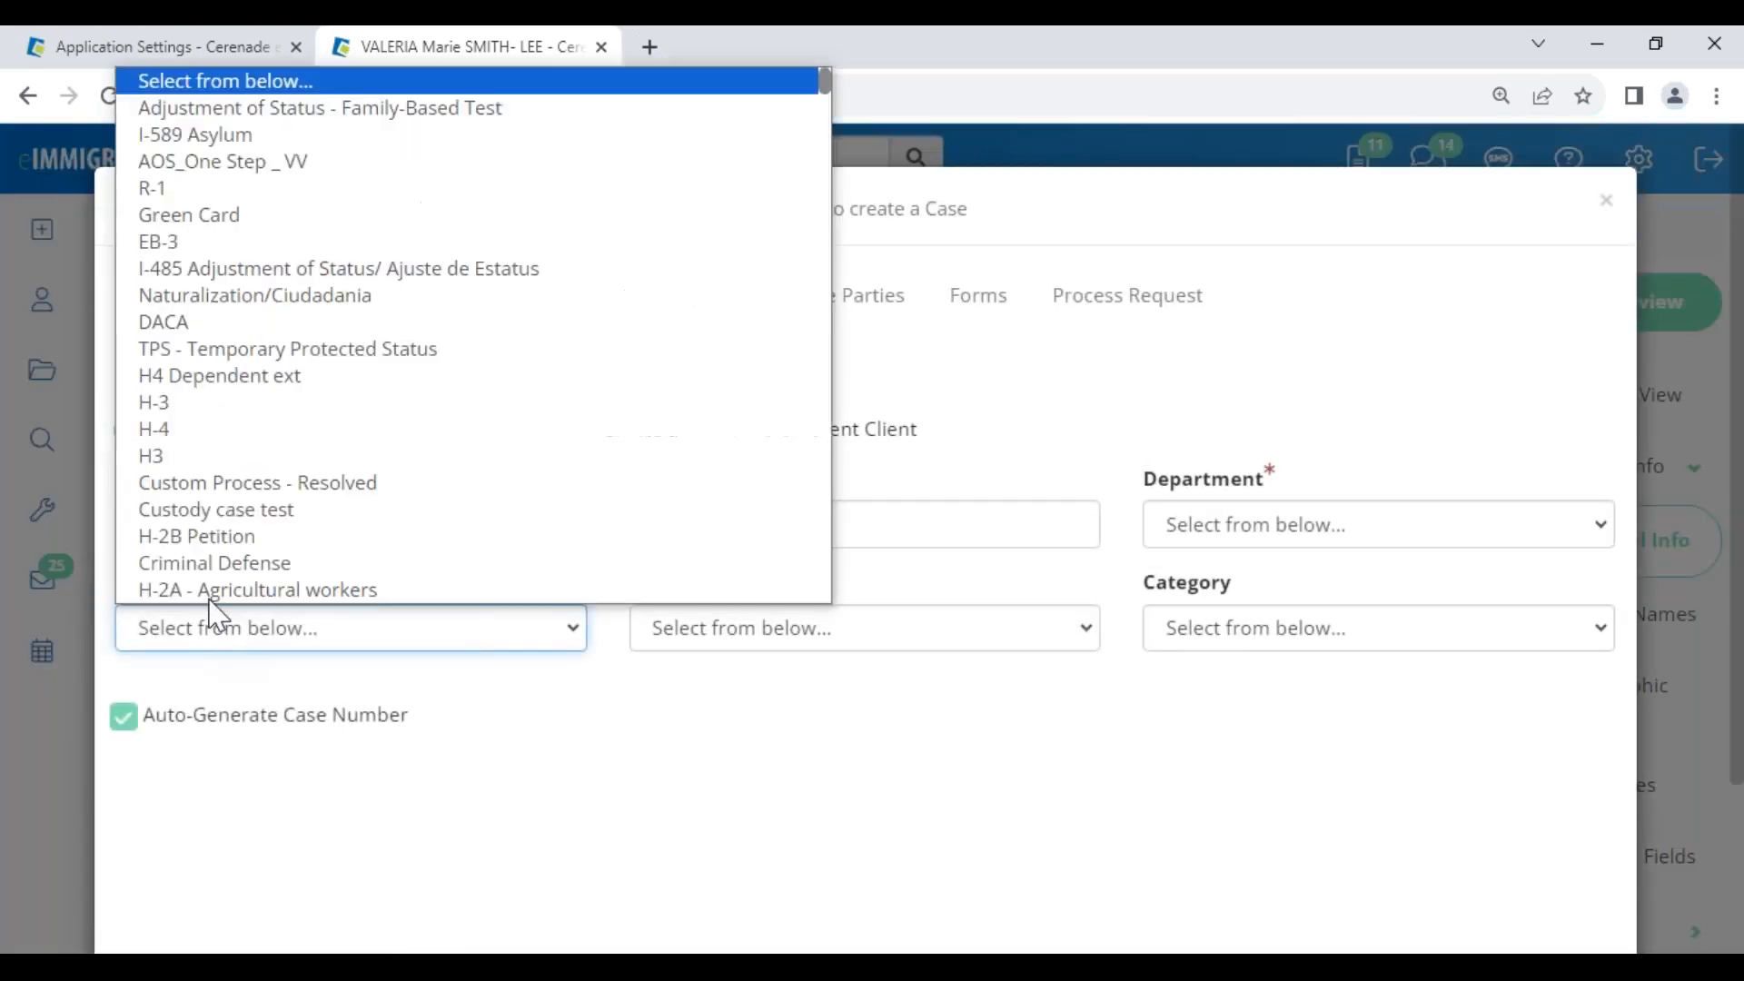
click(215, 145)
click(1245, 540)
click(1246, 595)
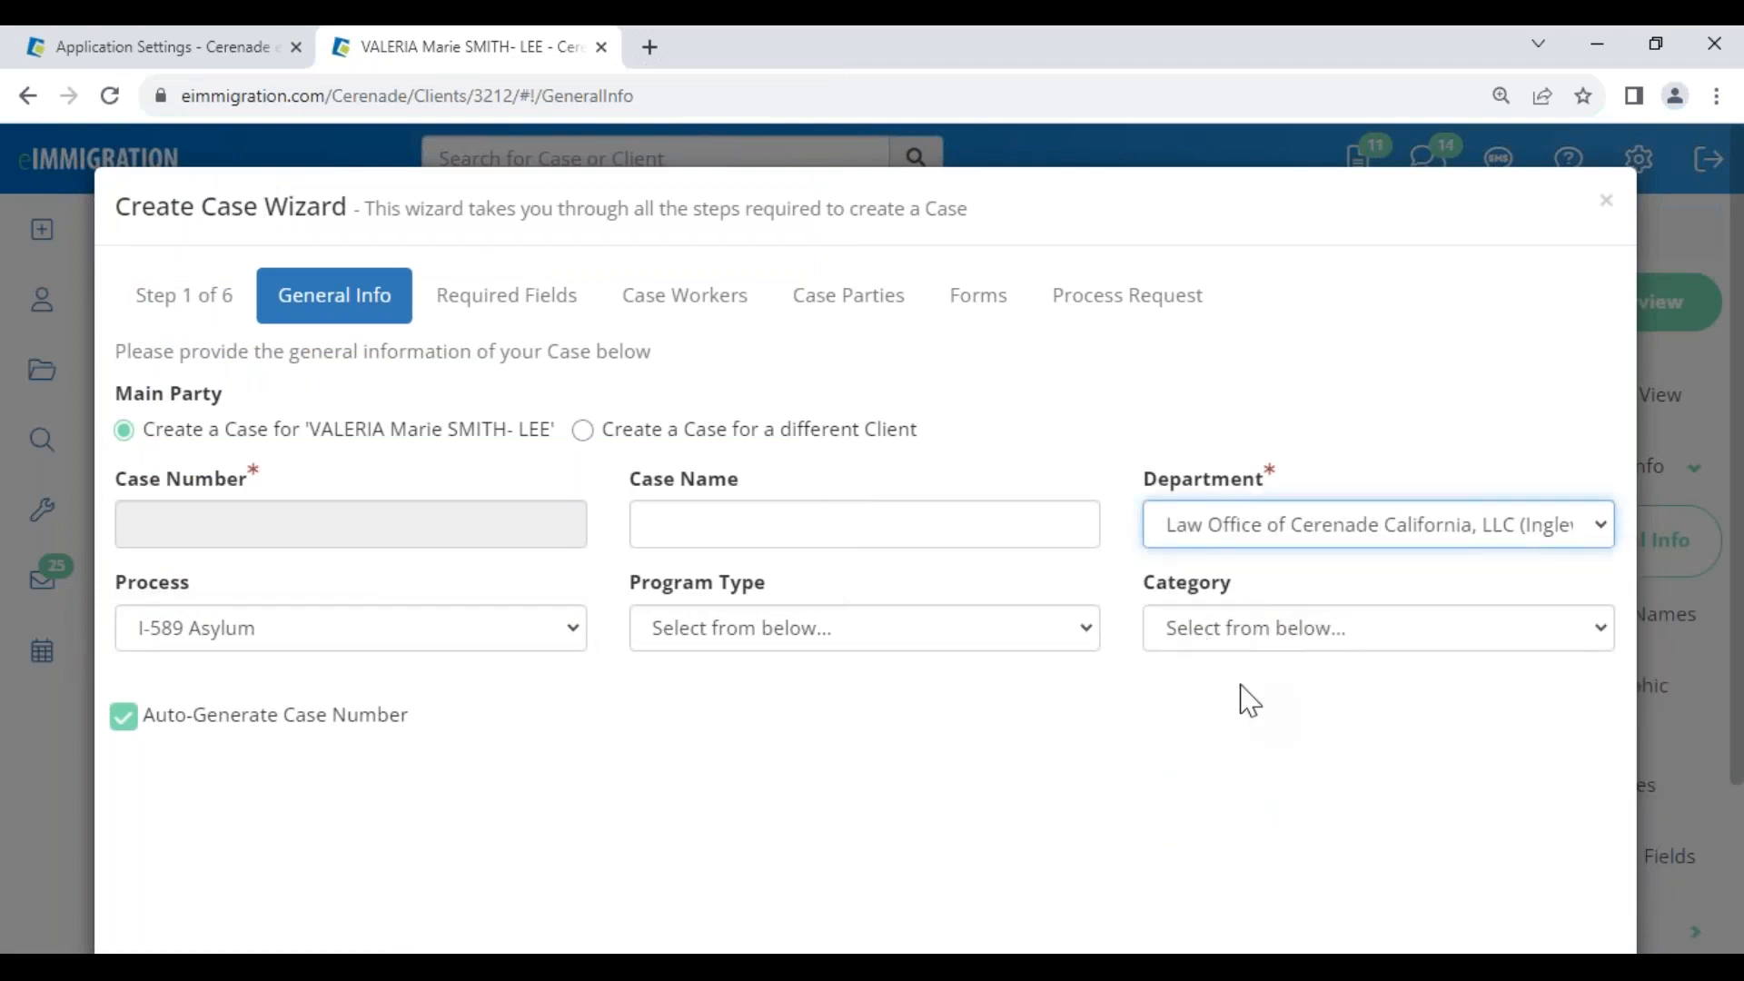
Check the Required Fields step shows only Case Number and Process, cancel, and return to Application Settings
scroll(1249, 699, down, 3)
click(1576, 865)
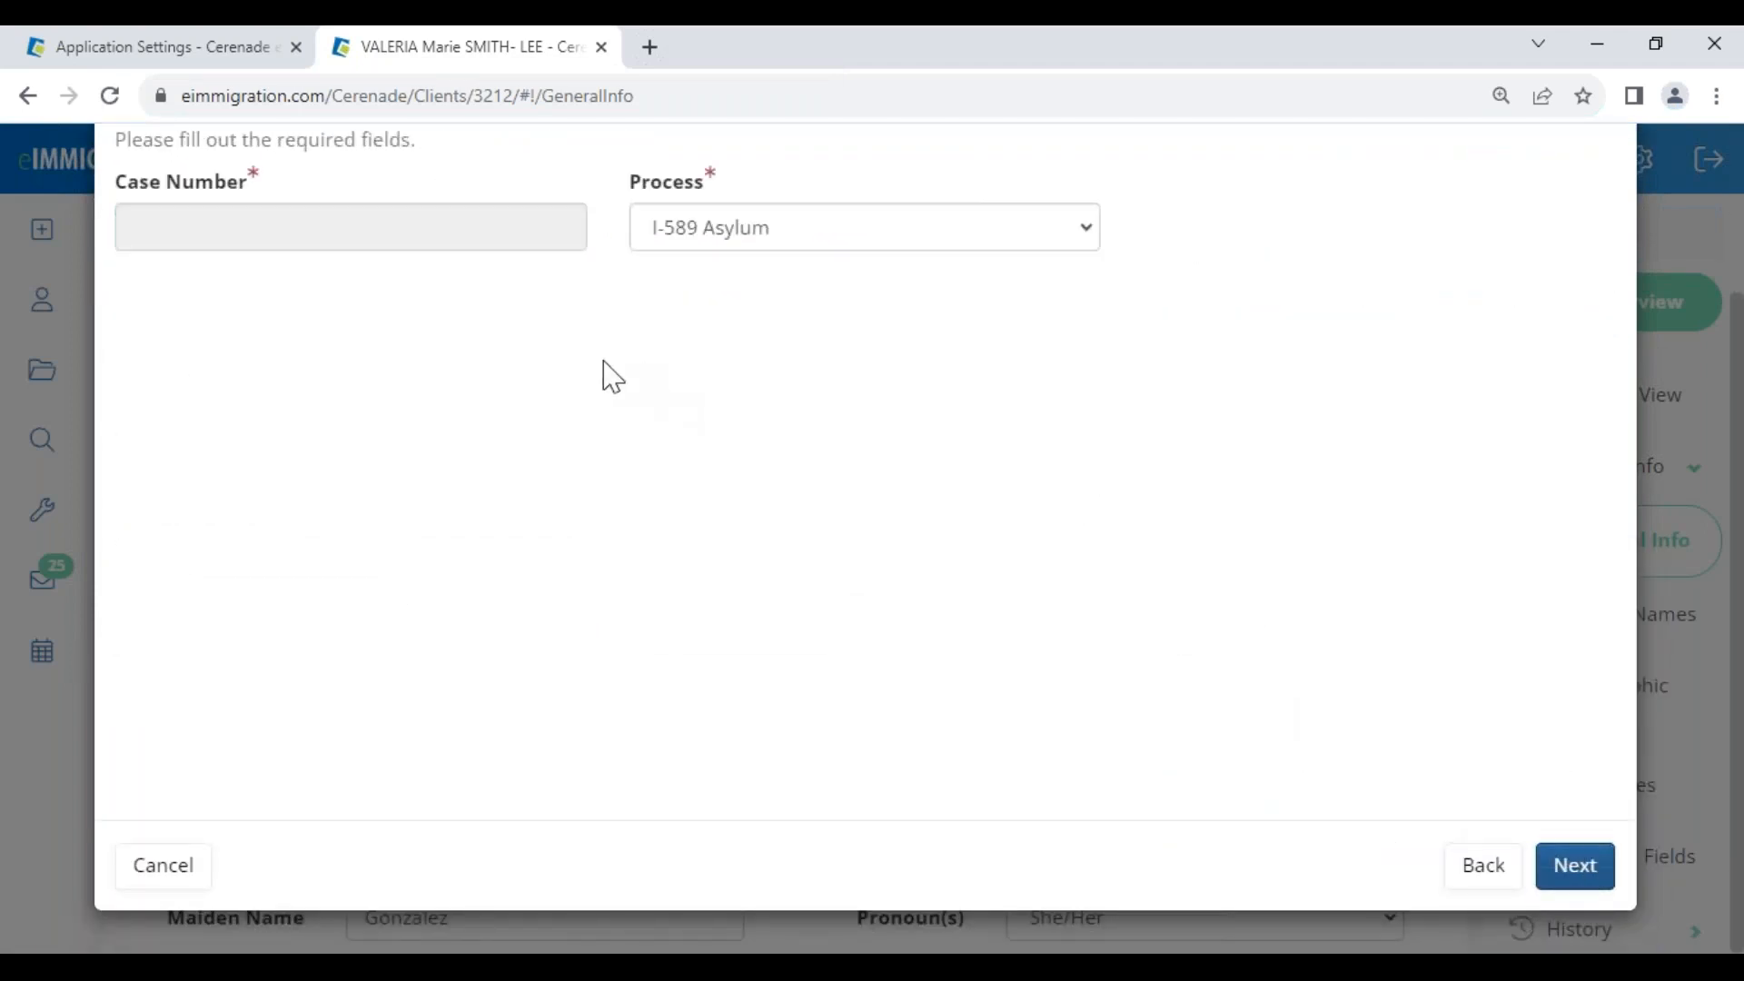
scroll(541, 364, up, 3)
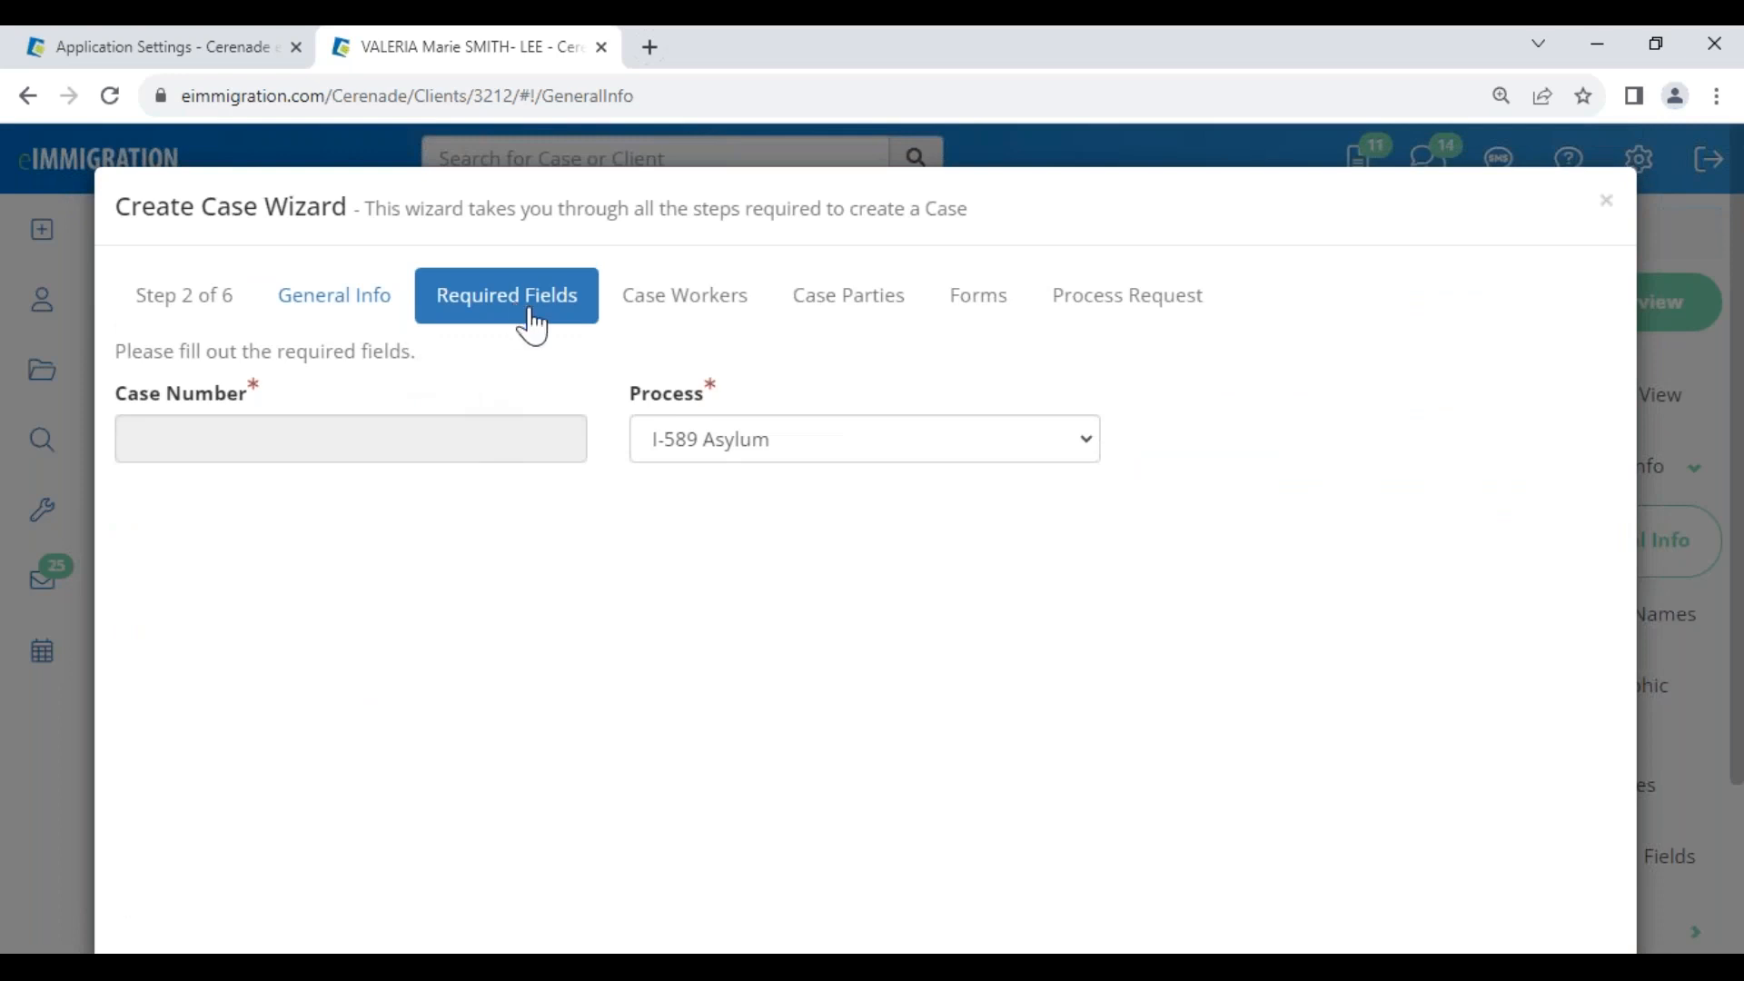
scroll(1654, 885, down, 3)
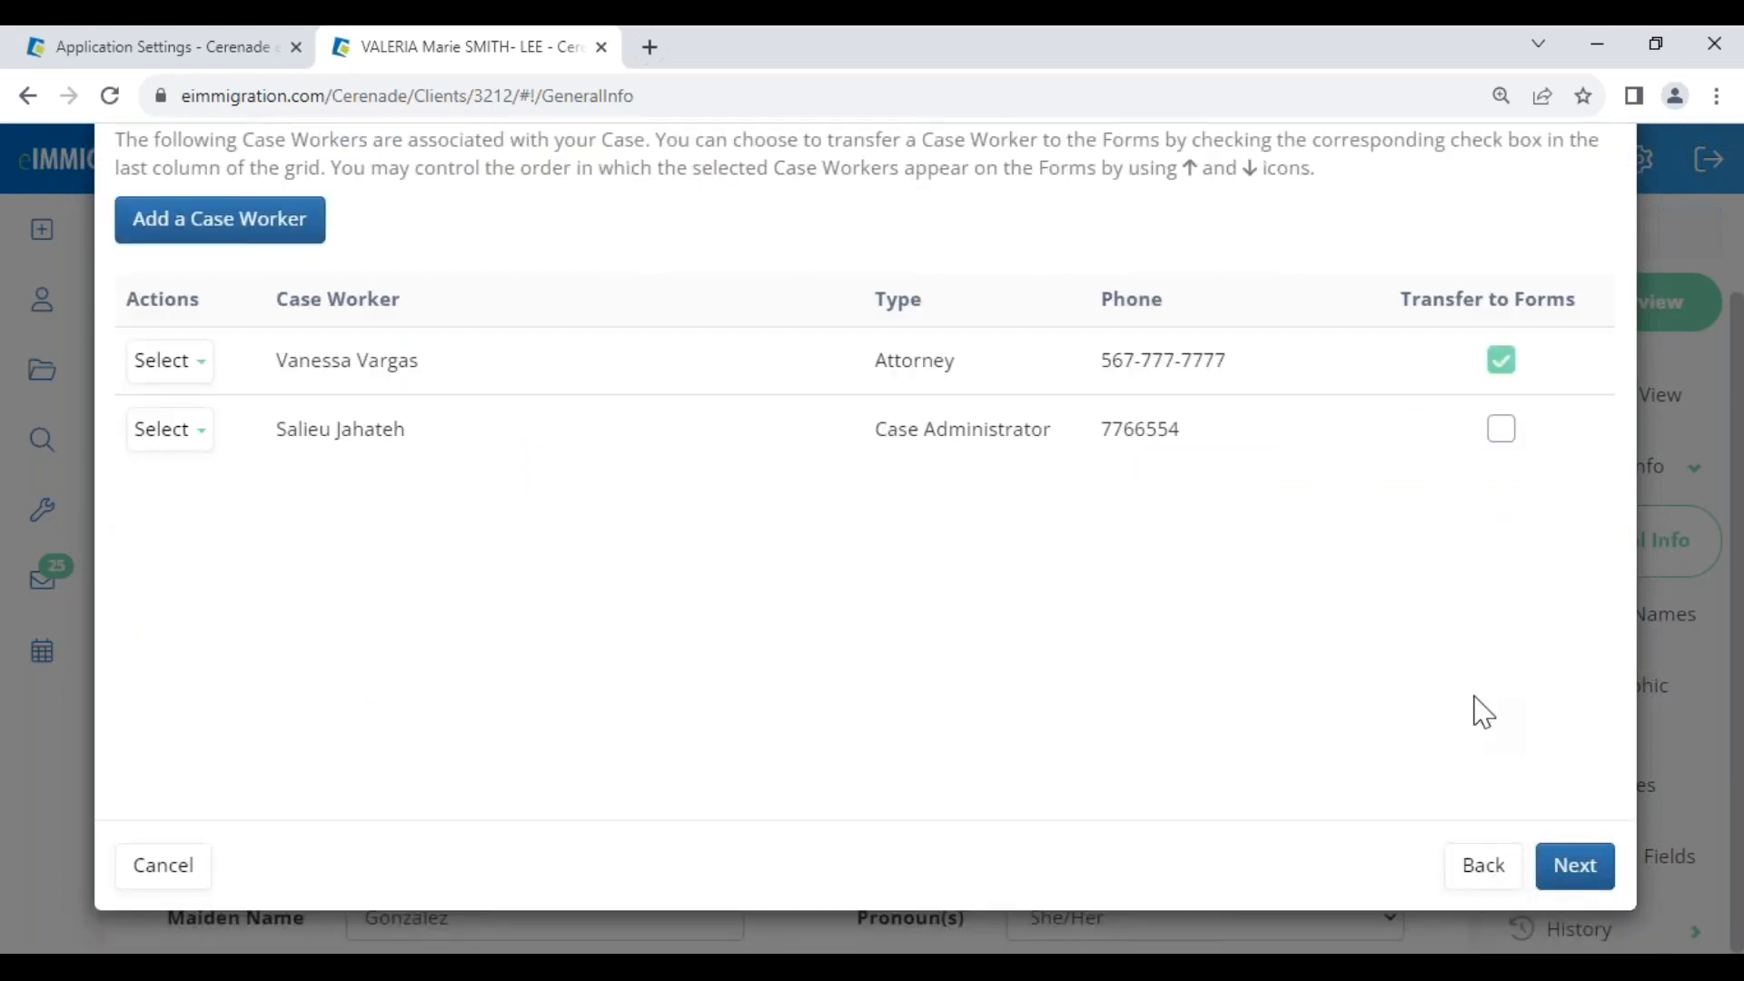
click(164, 866)
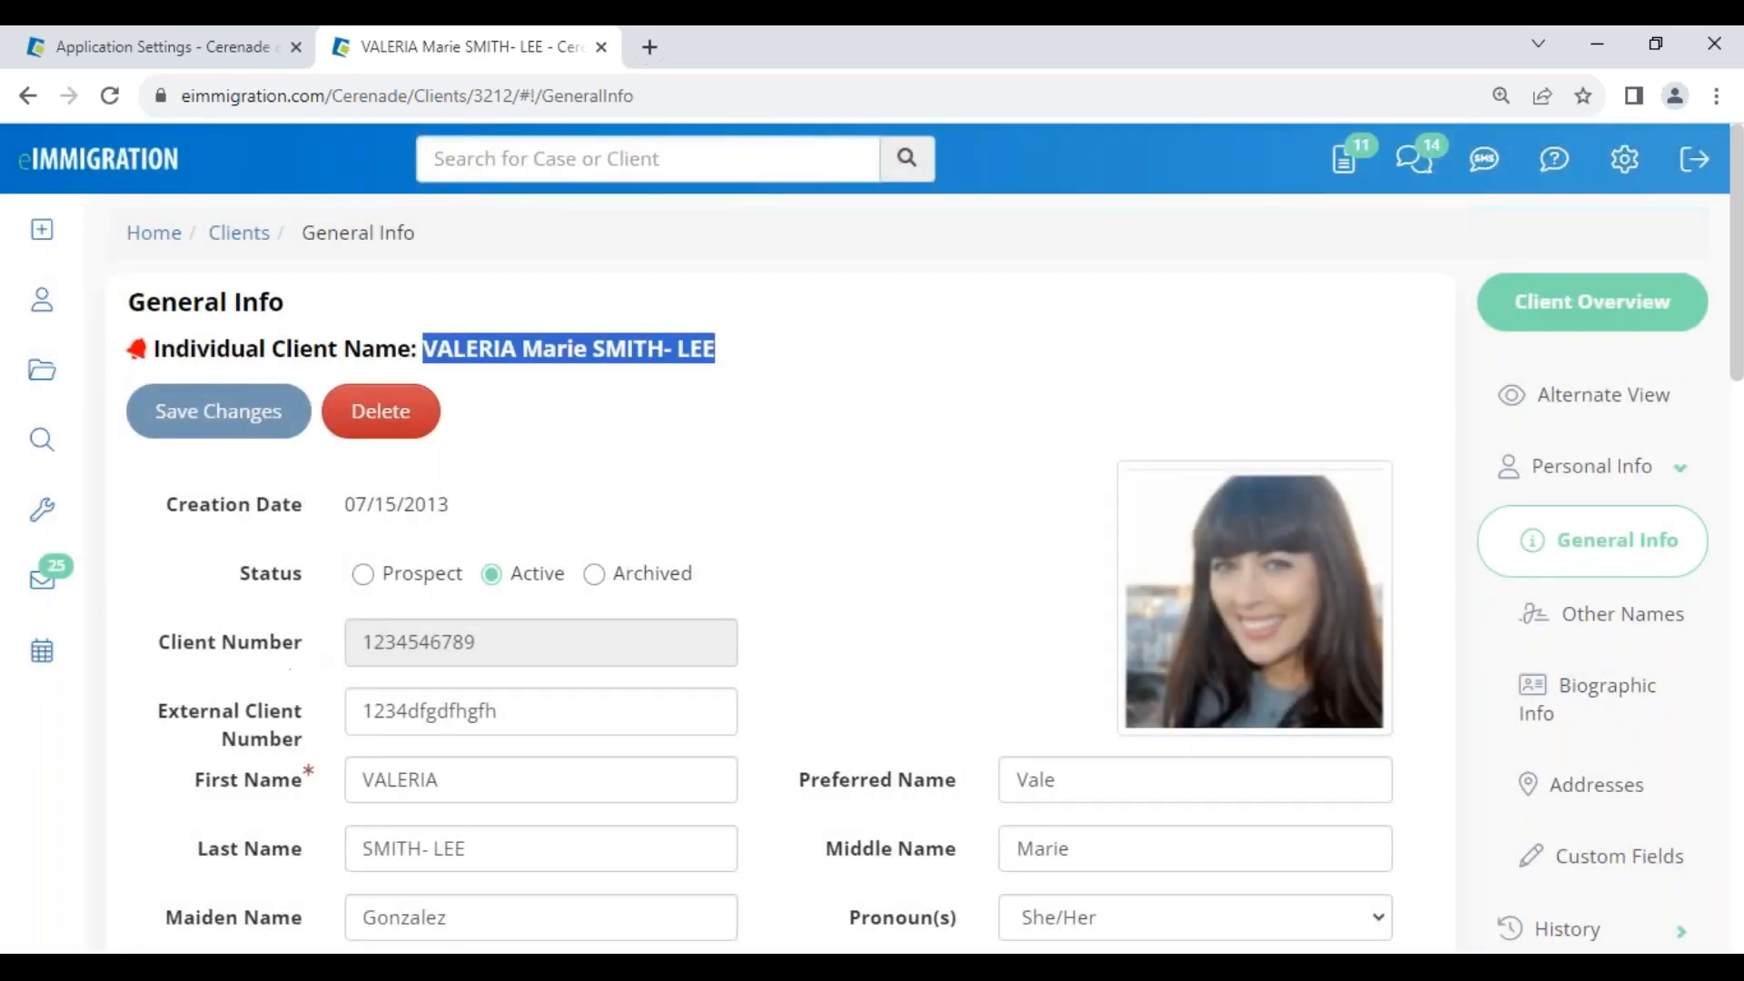
click(179, 53)
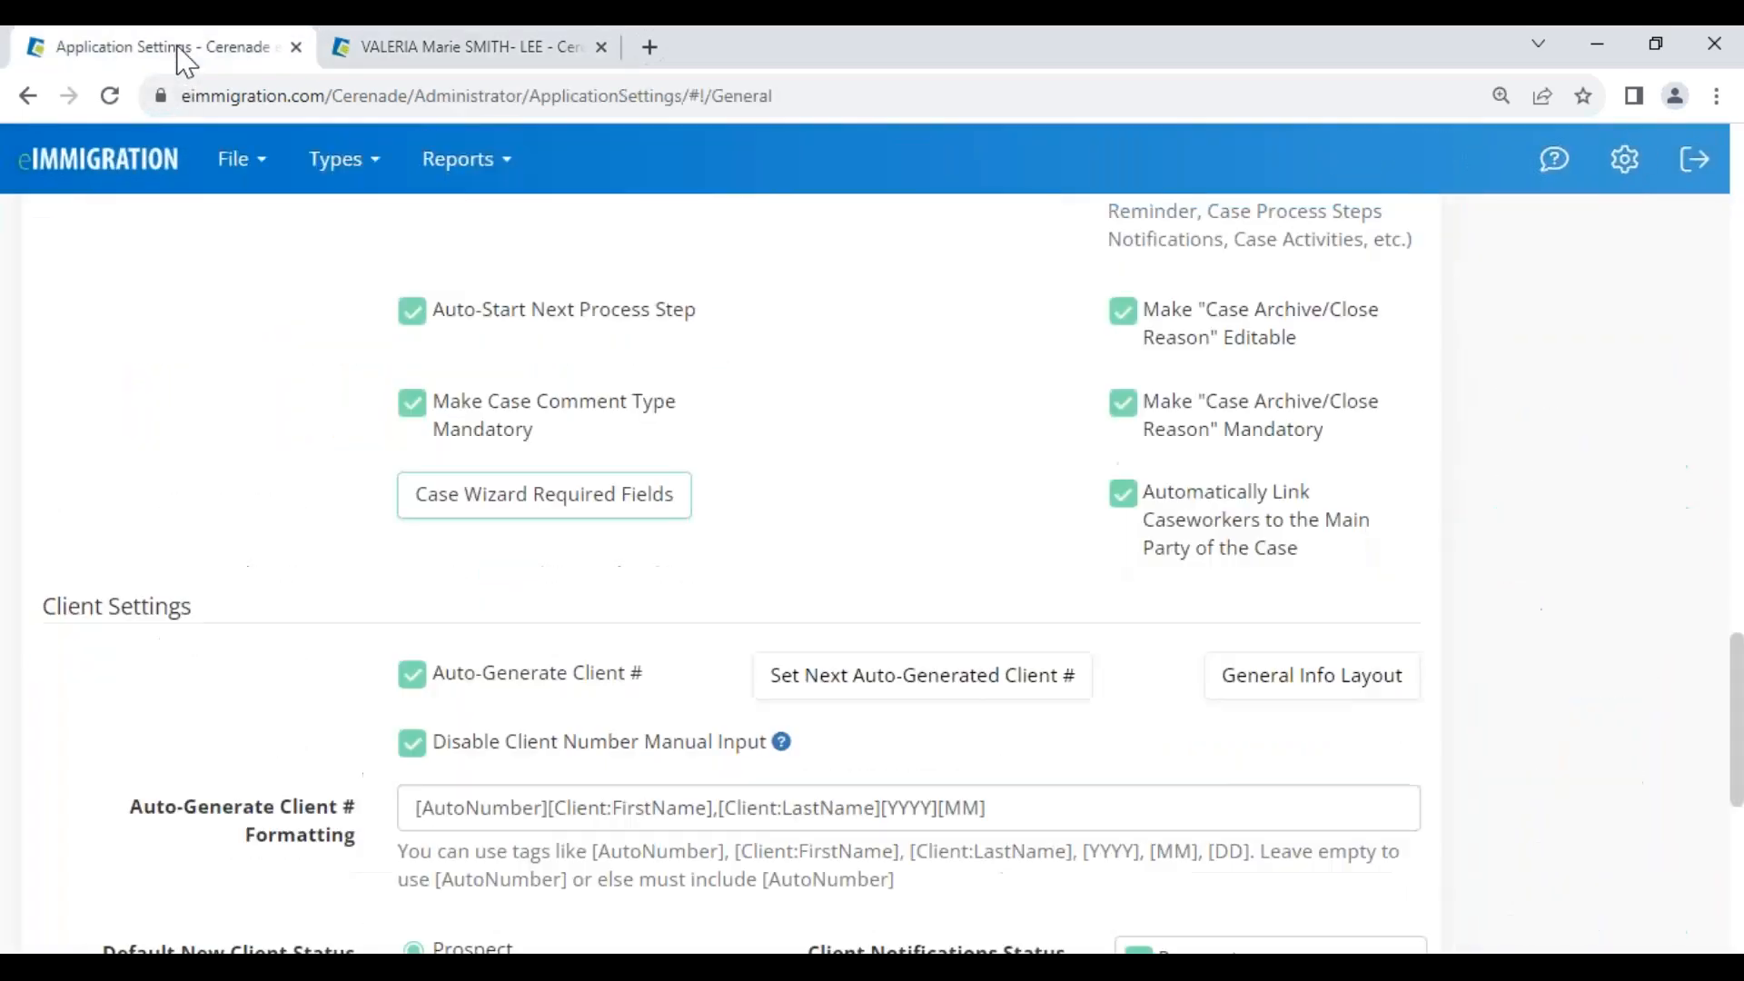
click(150, 173)
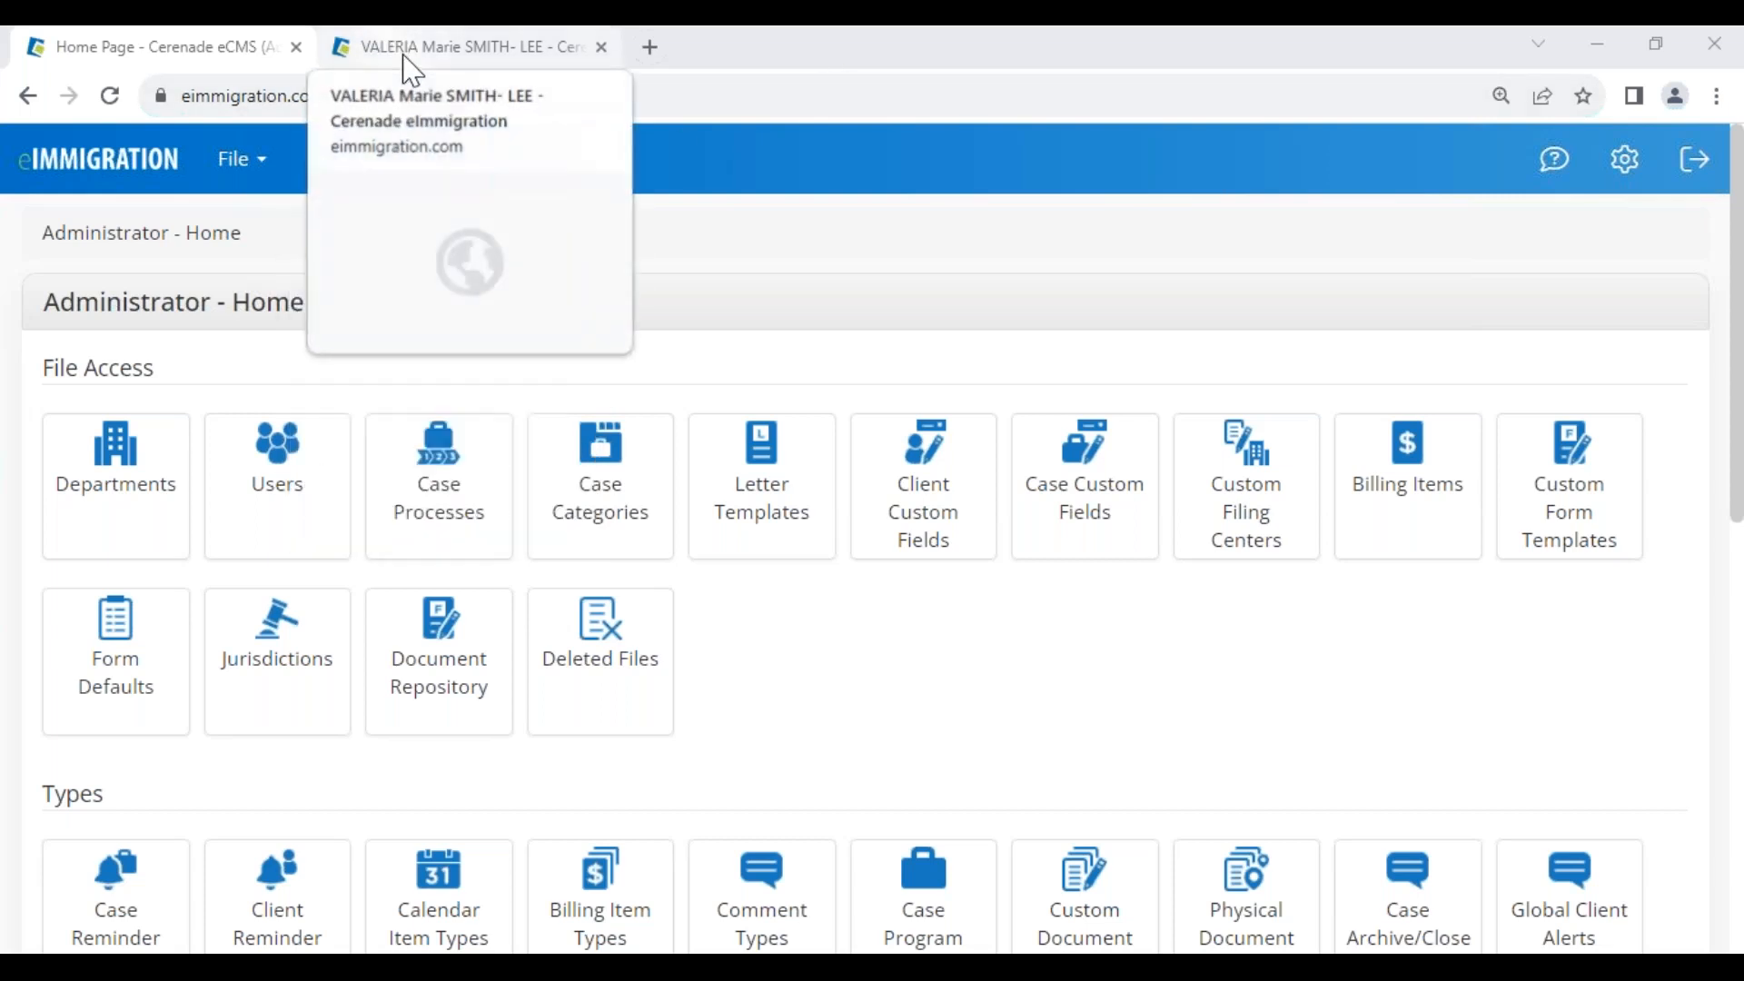
scroll(712, 694, down, 2)
scroll(54, 778, down, 5)
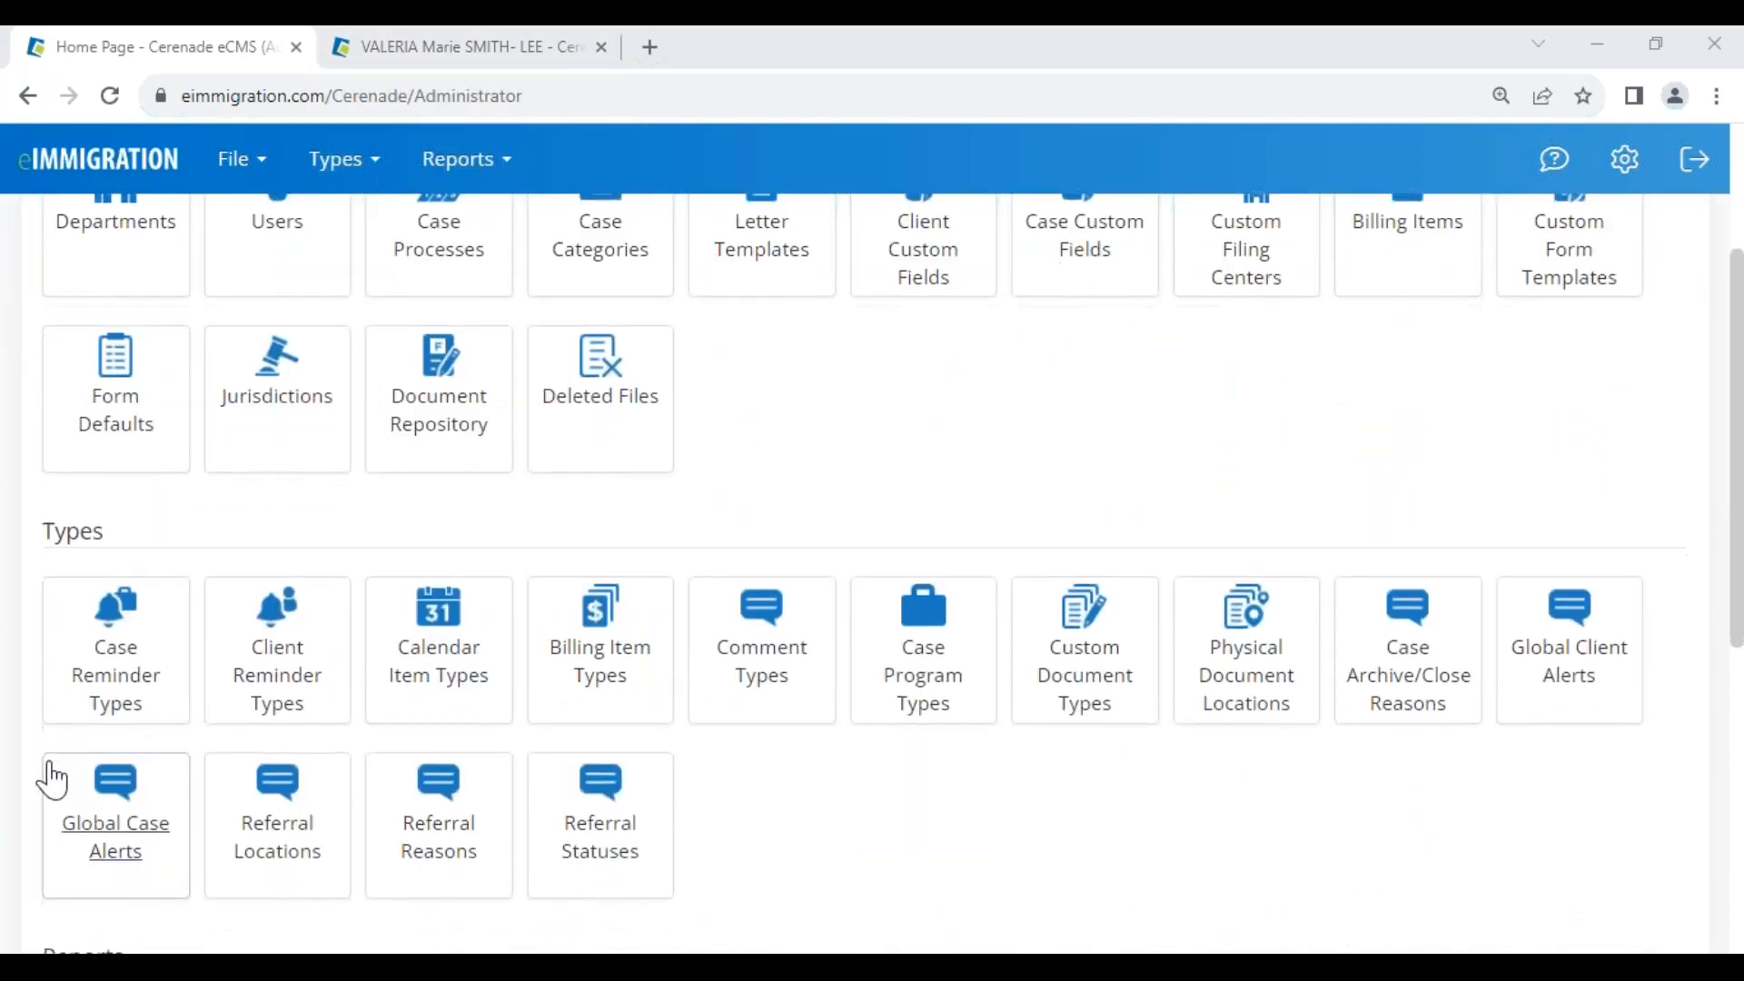
drag(41, 591, 158, 601)
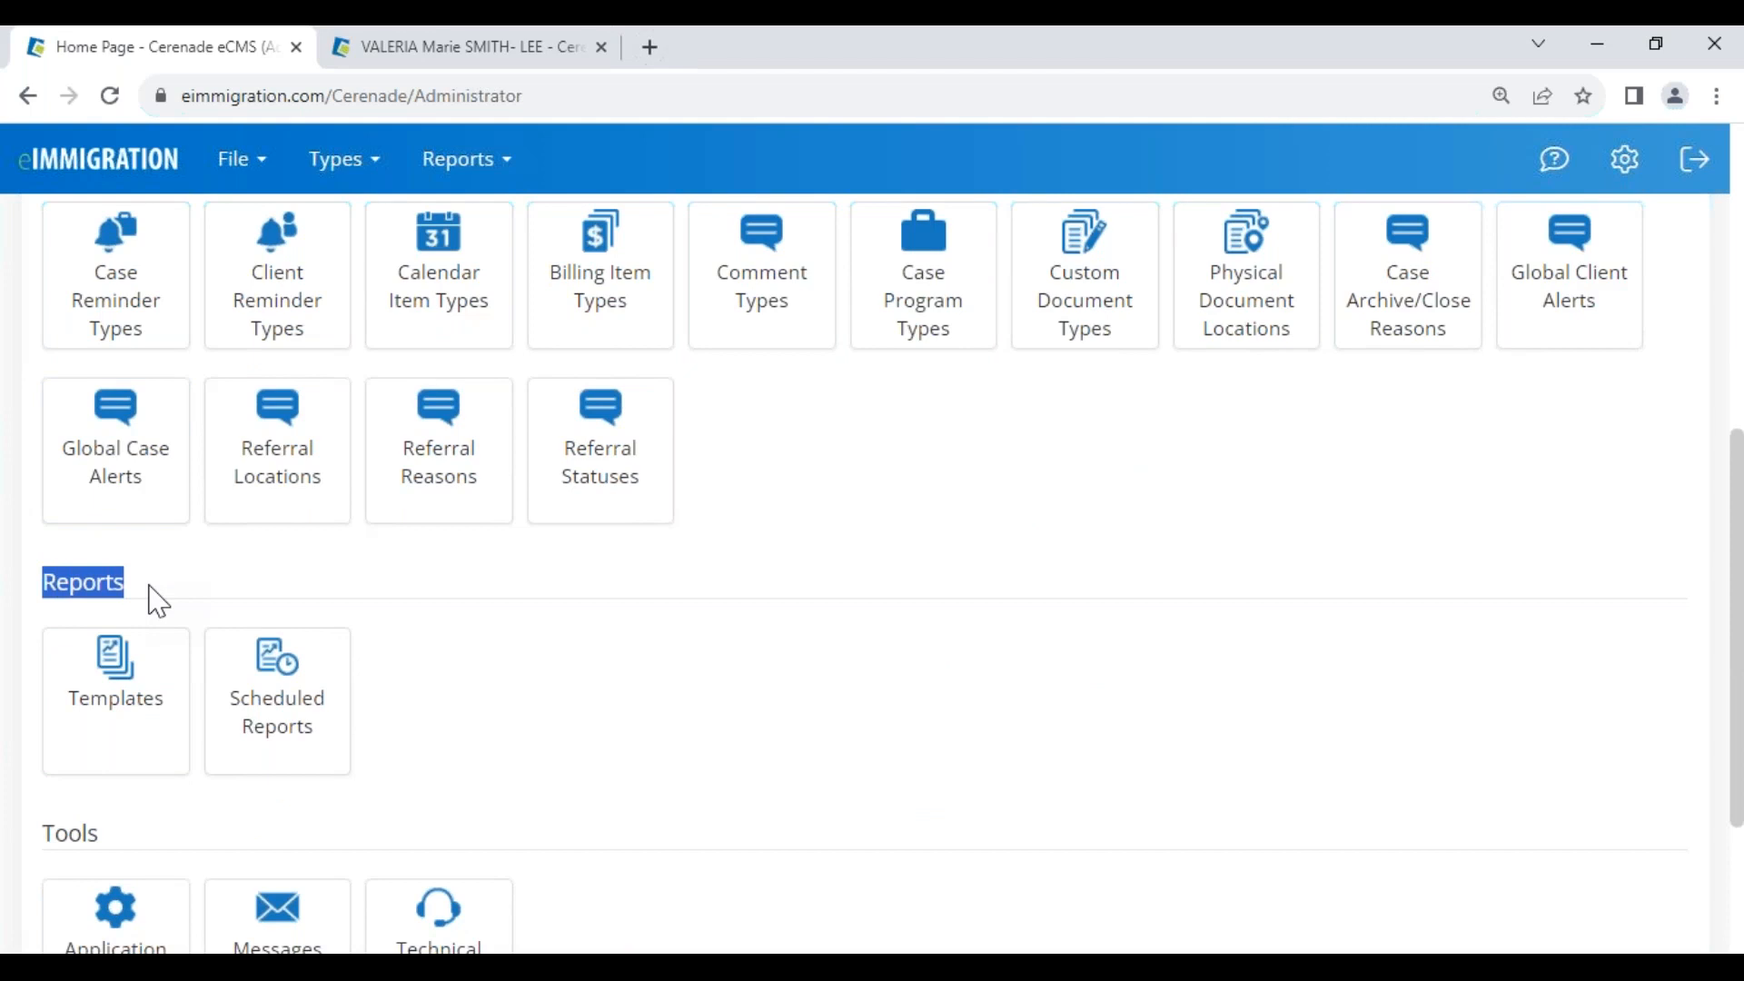
click(133, 596)
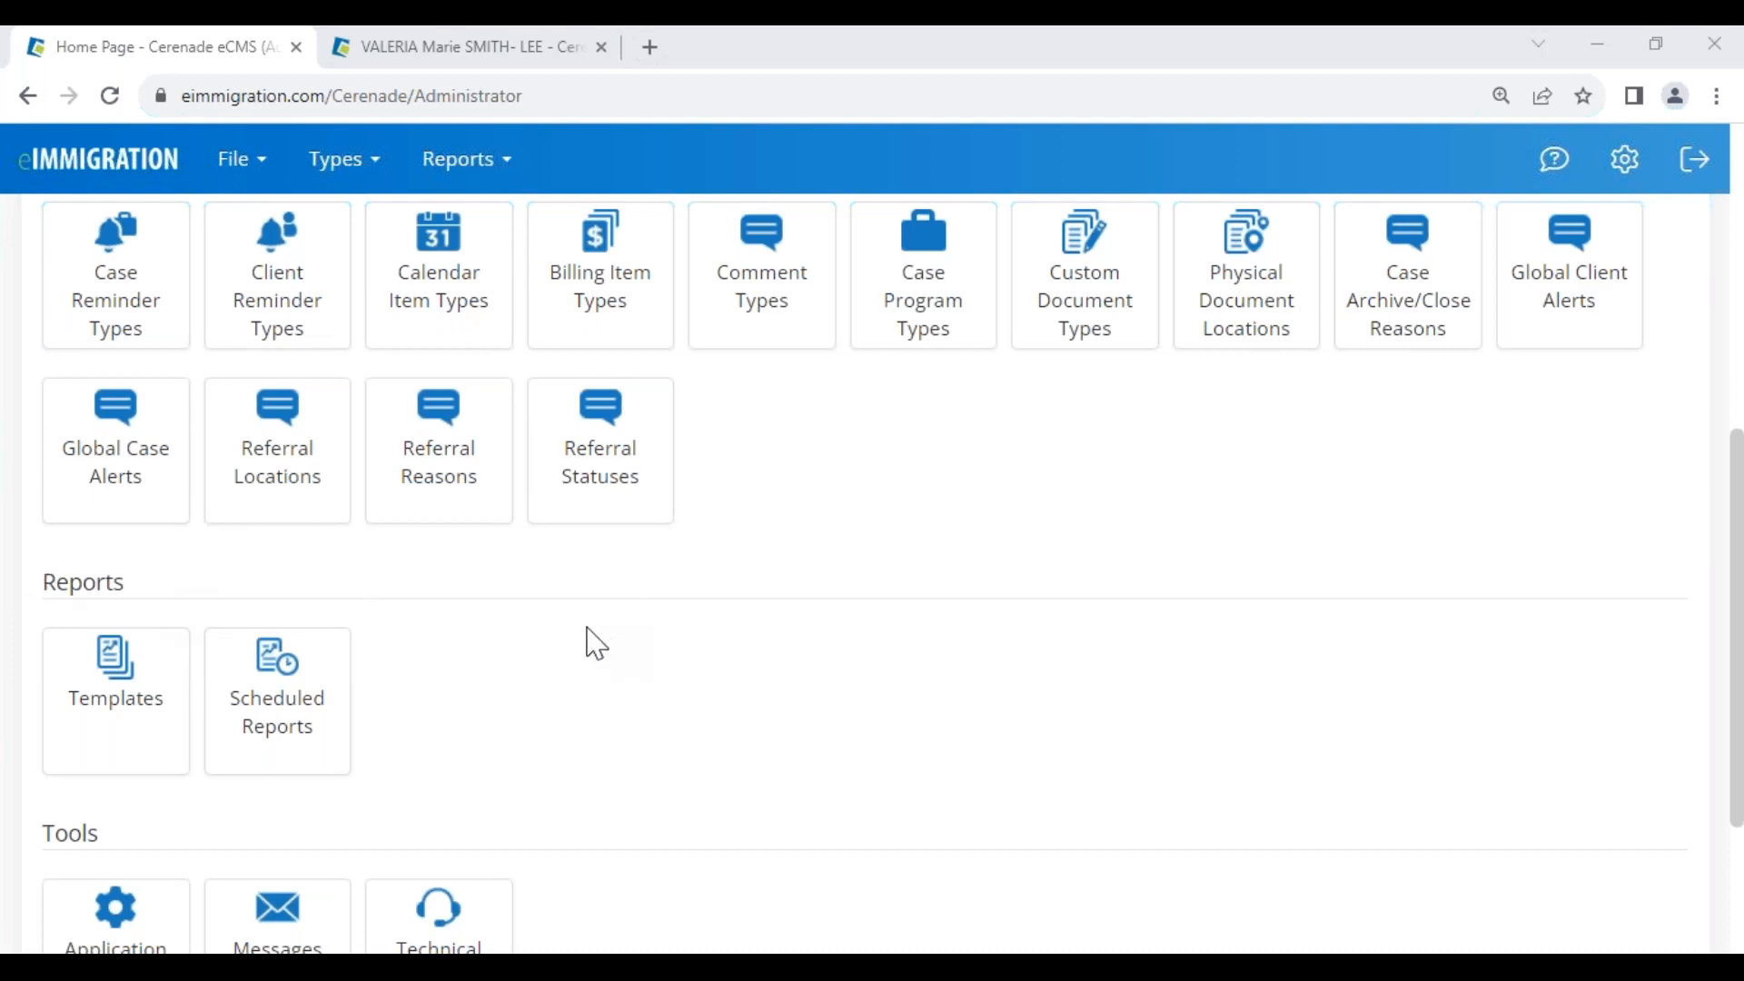
drag(37, 601, 167, 615)
scroll(191, 625, up, 7)
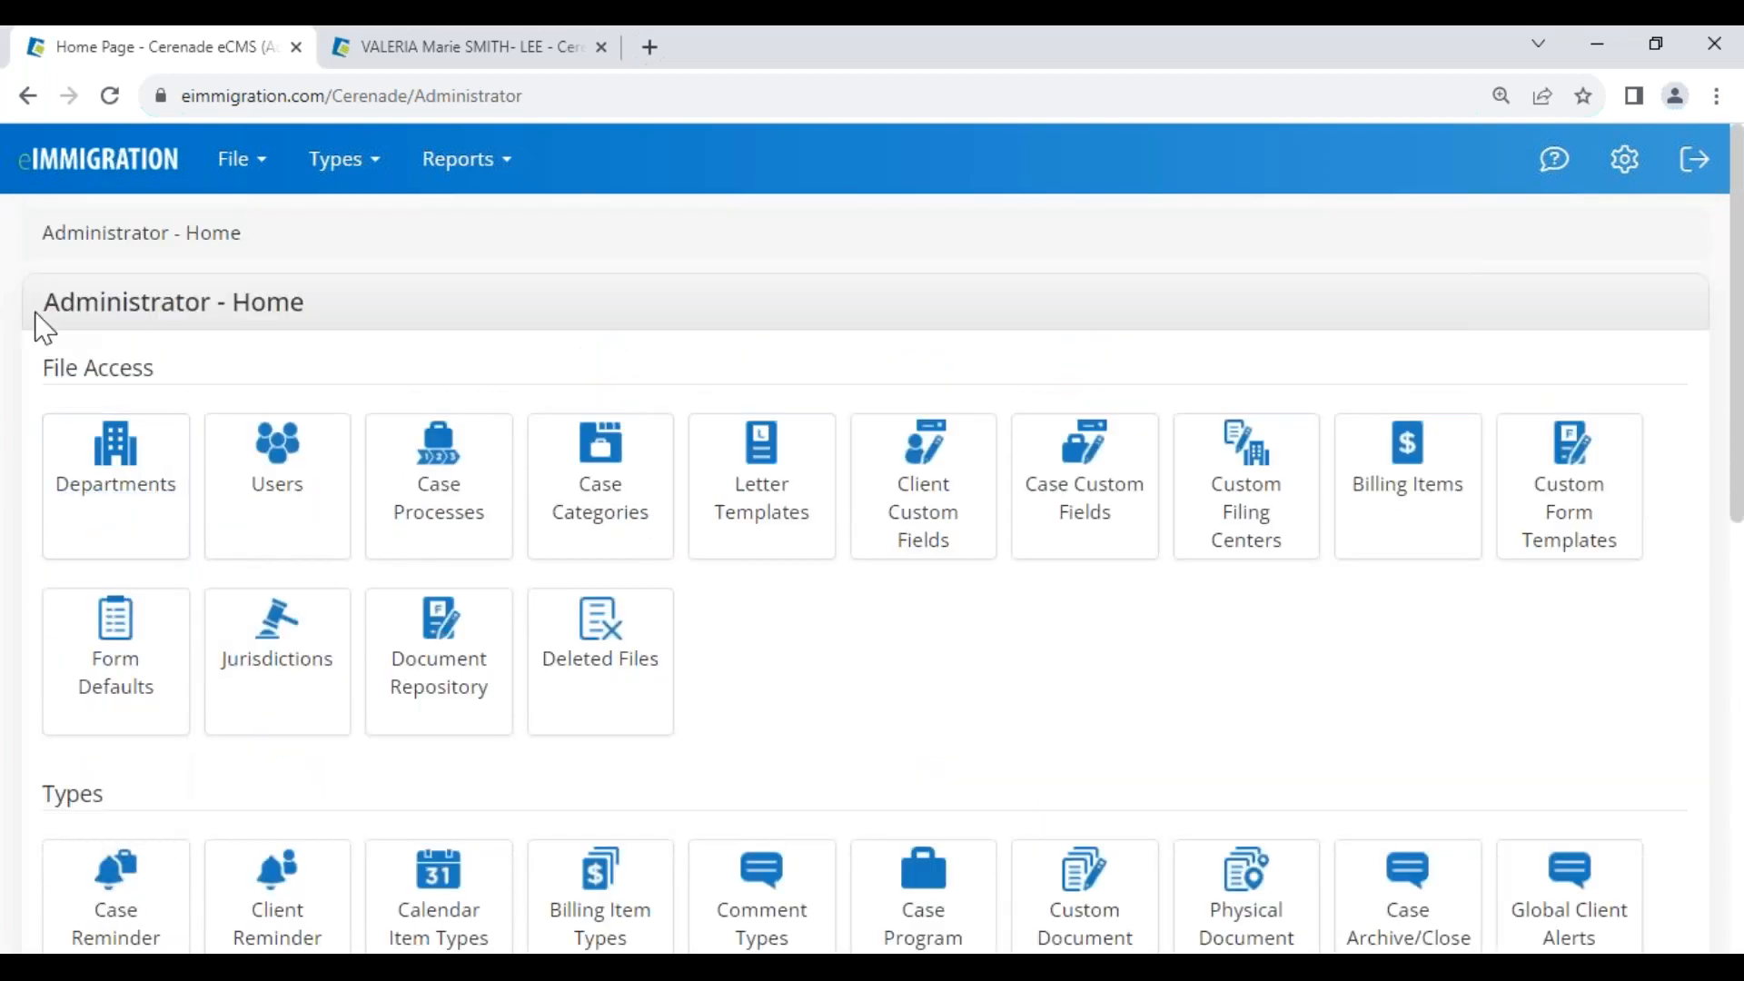
drag(39, 318, 434, 324)
scroll(311, 662, down, 10)
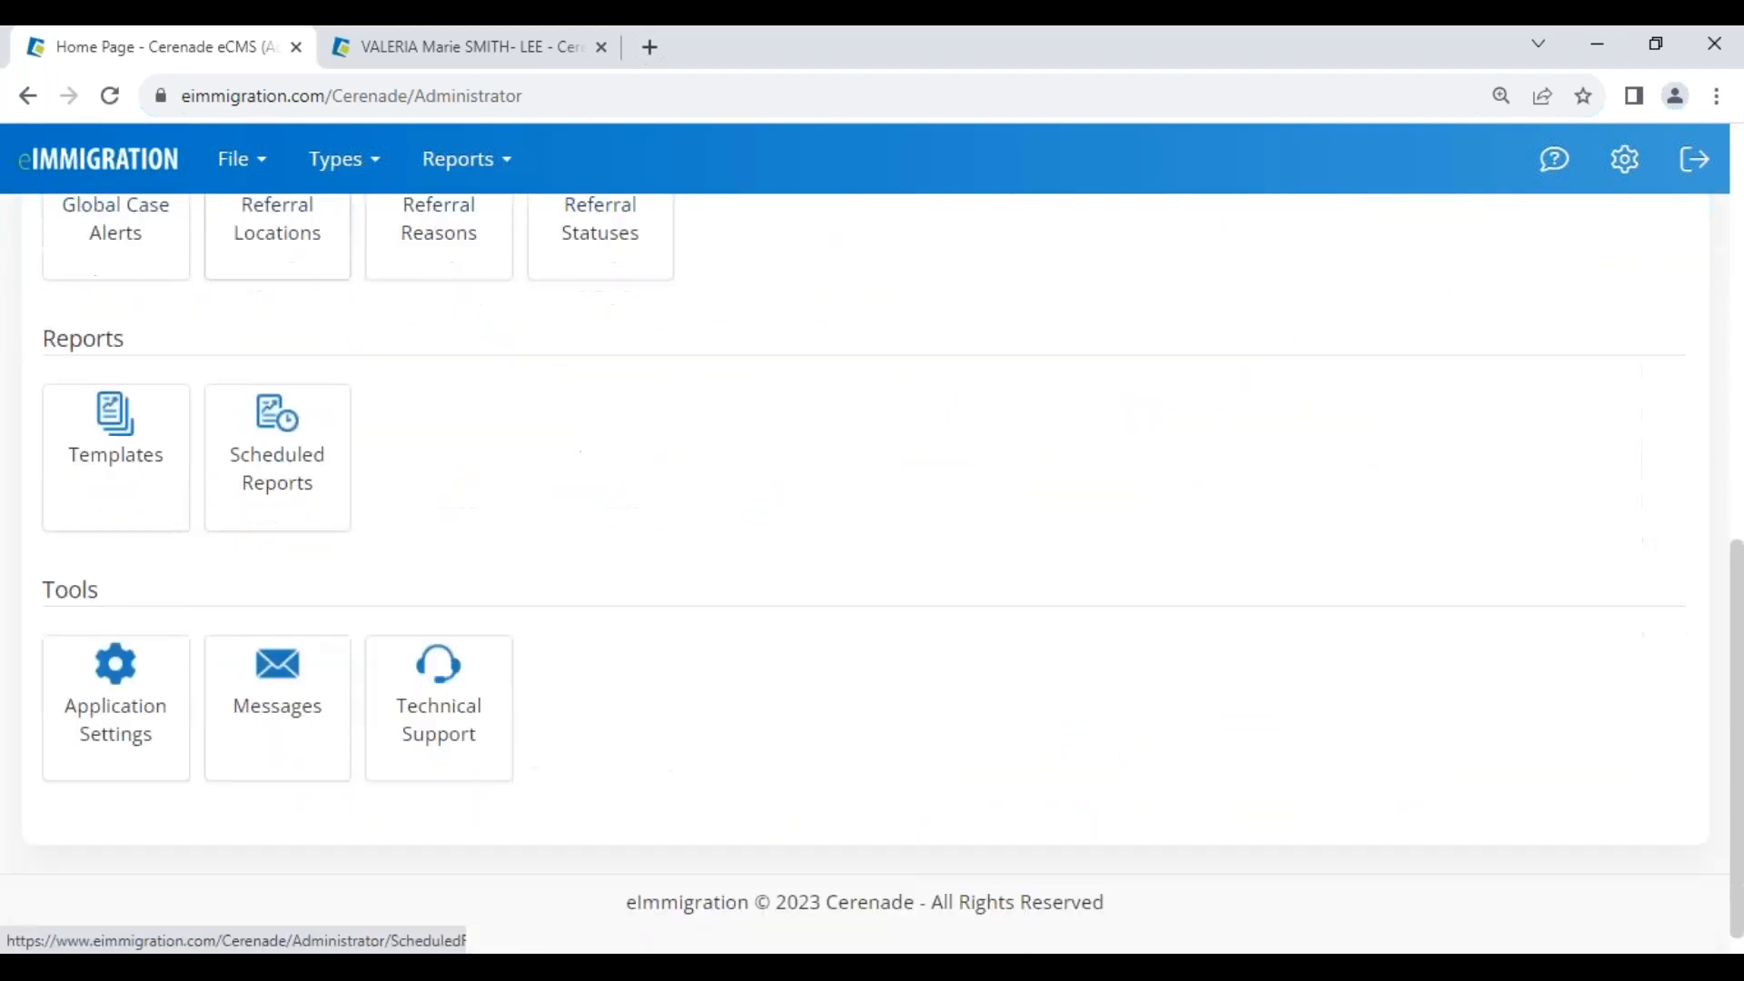
drag(56, 326, 145, 321)
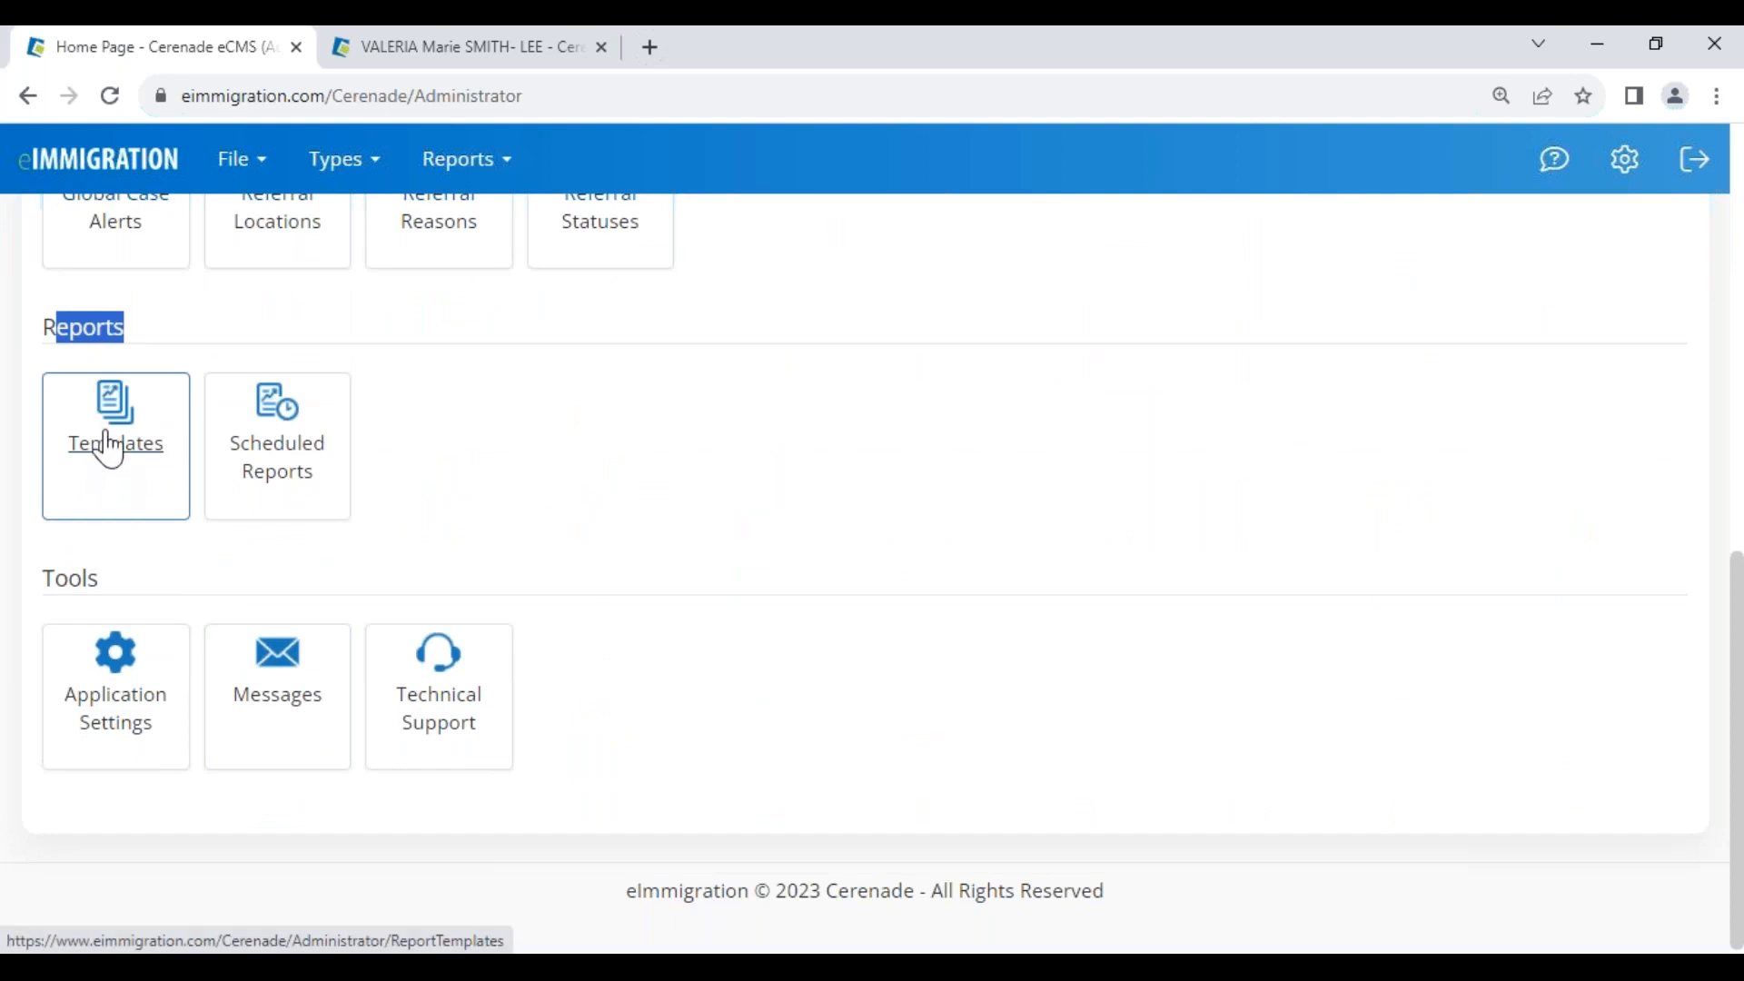
Open the Report Templates list and point out the Standard Client report types
click(111, 429)
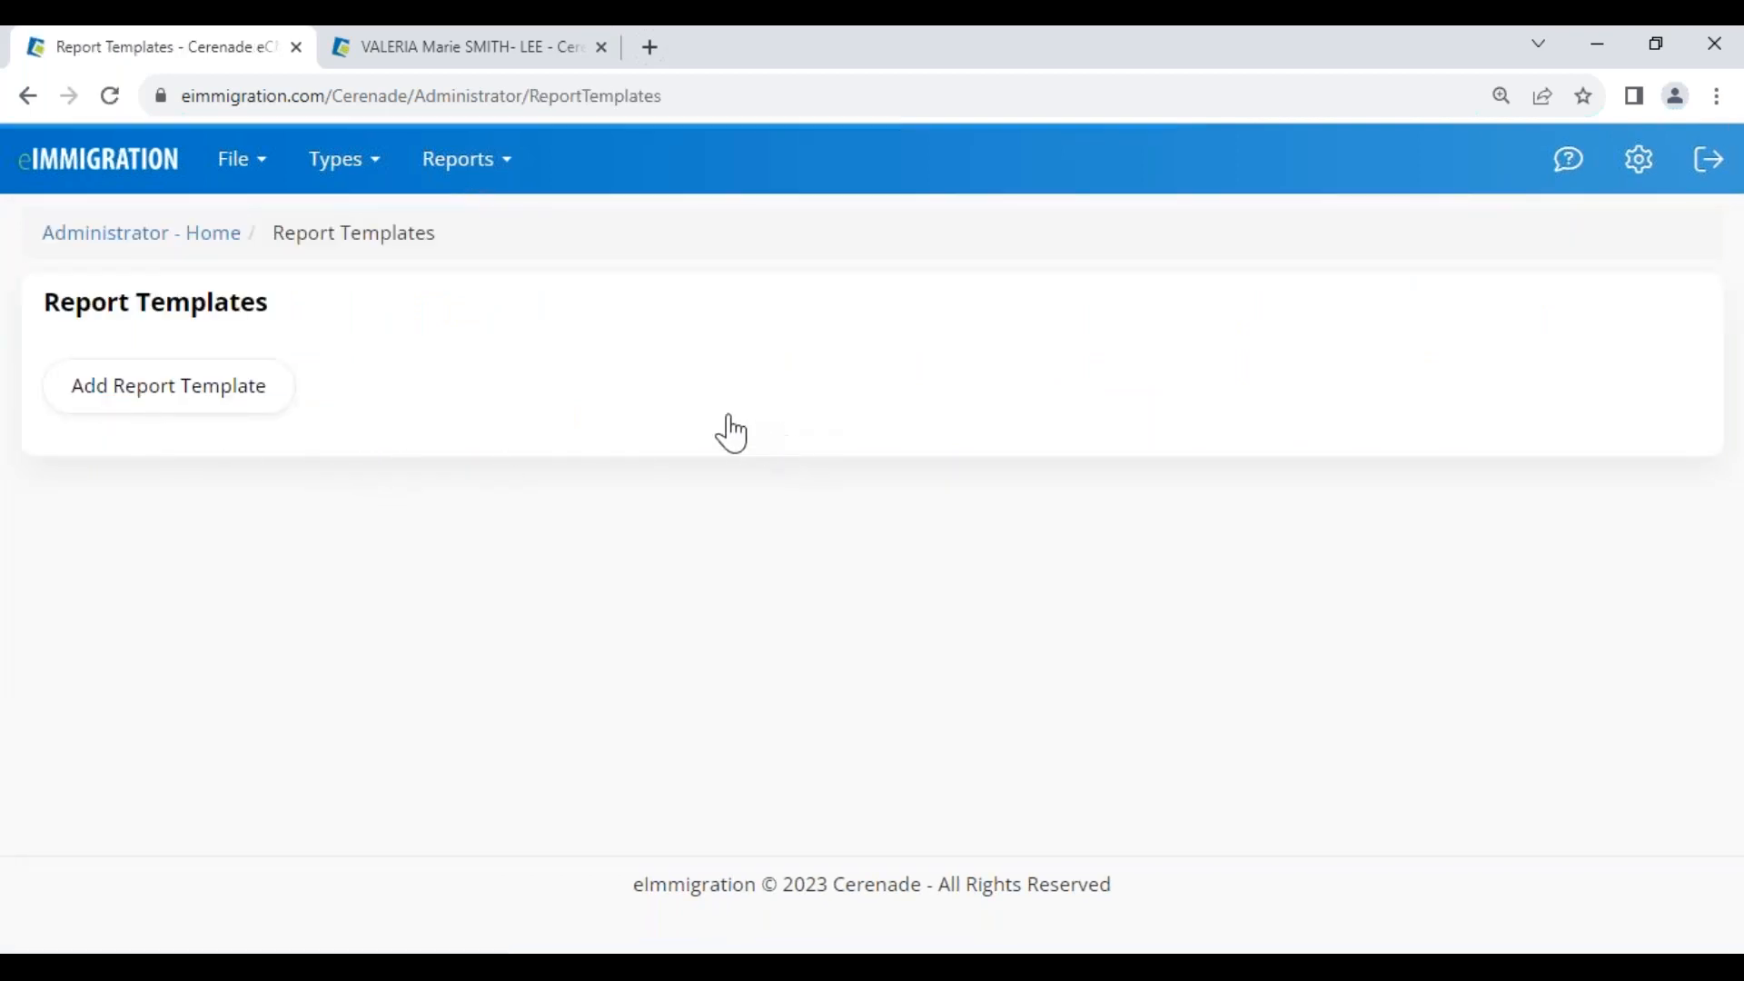
drag(176, 699, 252, 730)
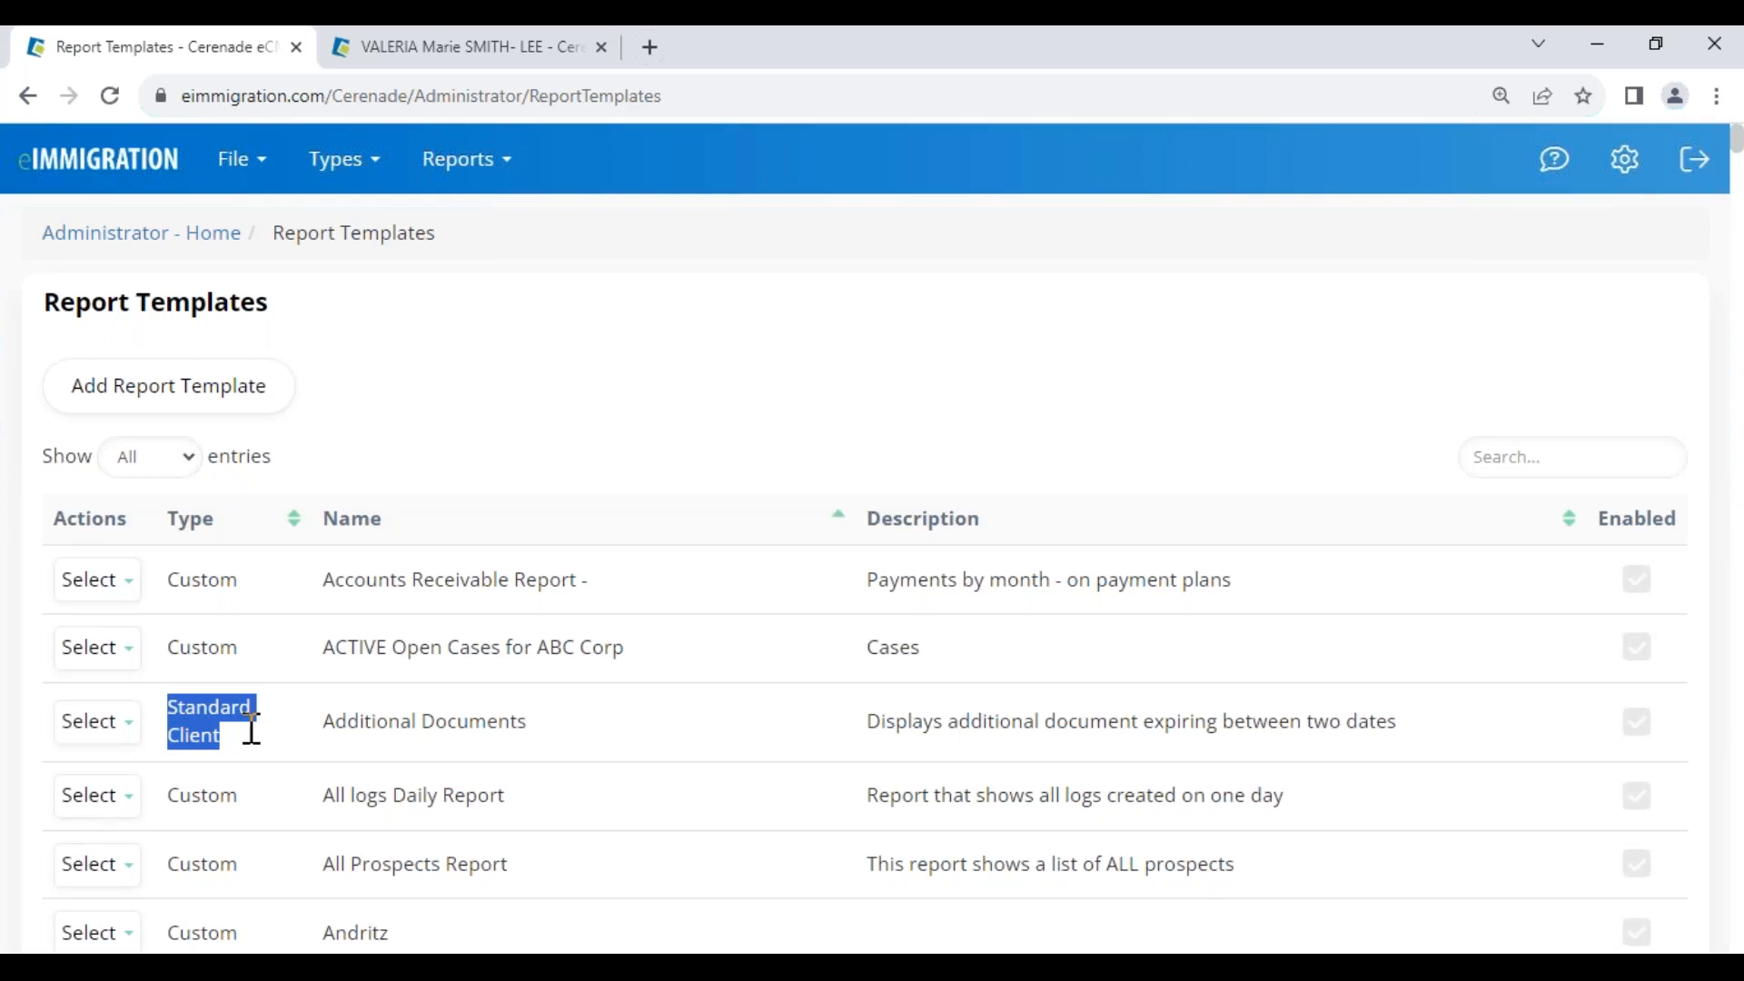
click(252, 729)
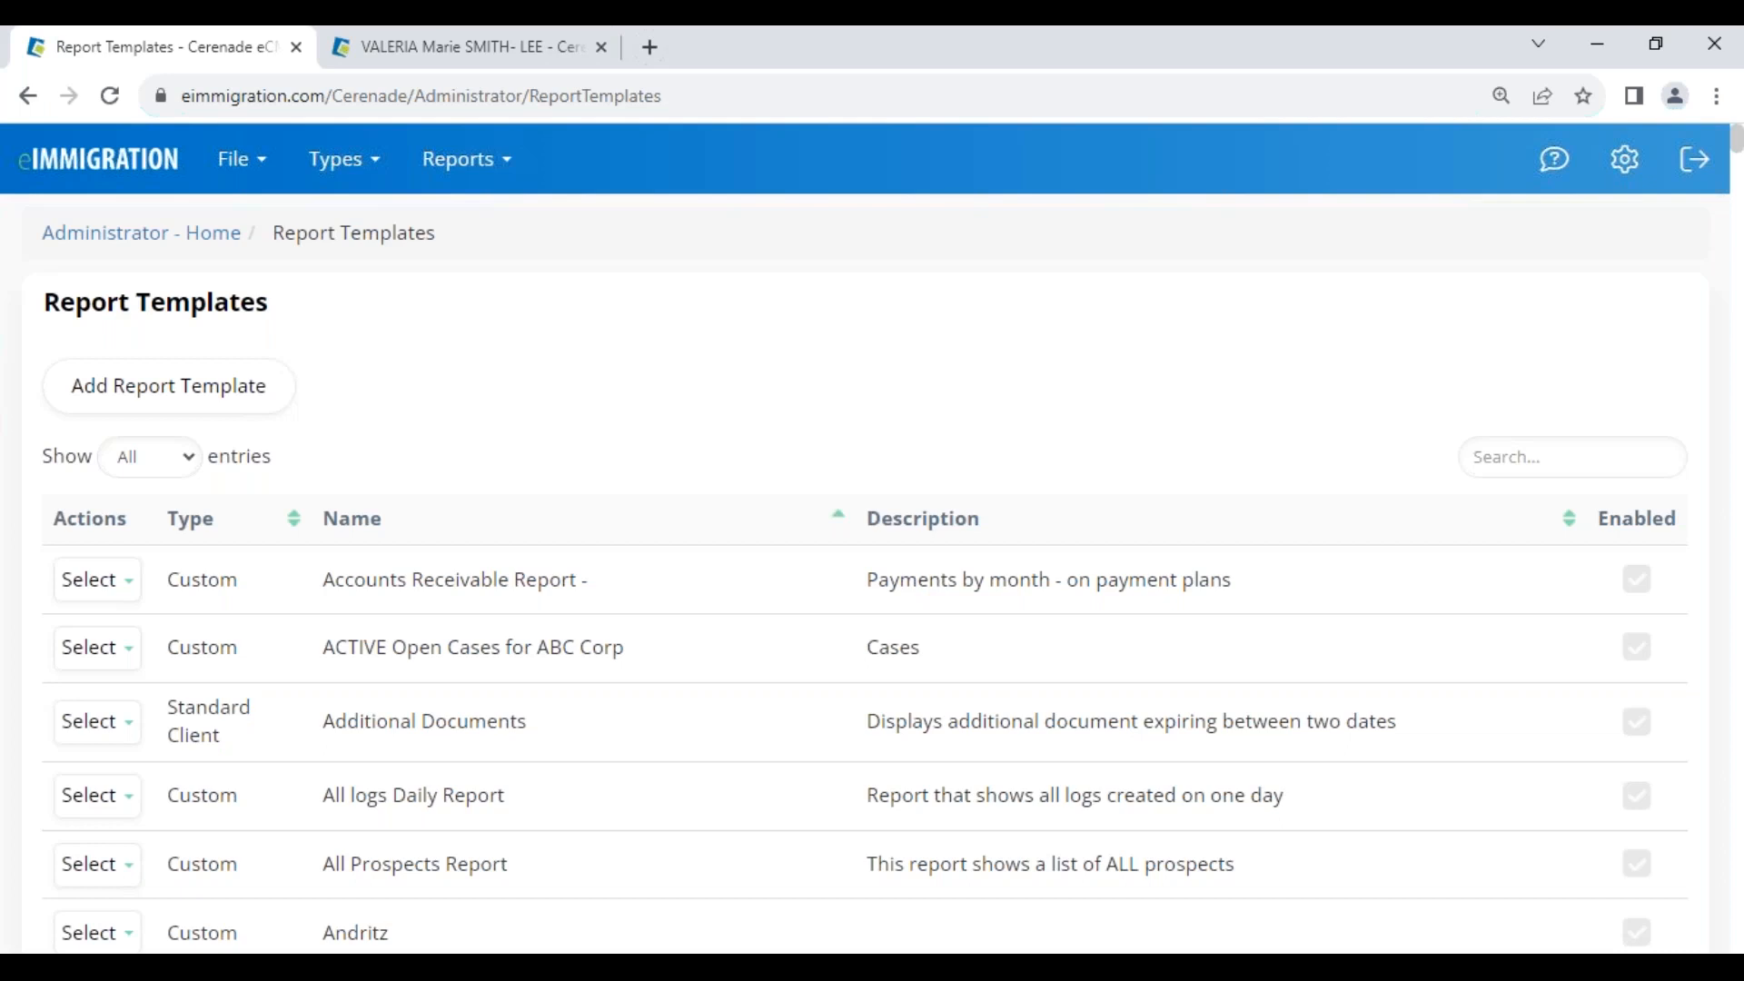
drag(172, 708, 245, 728)
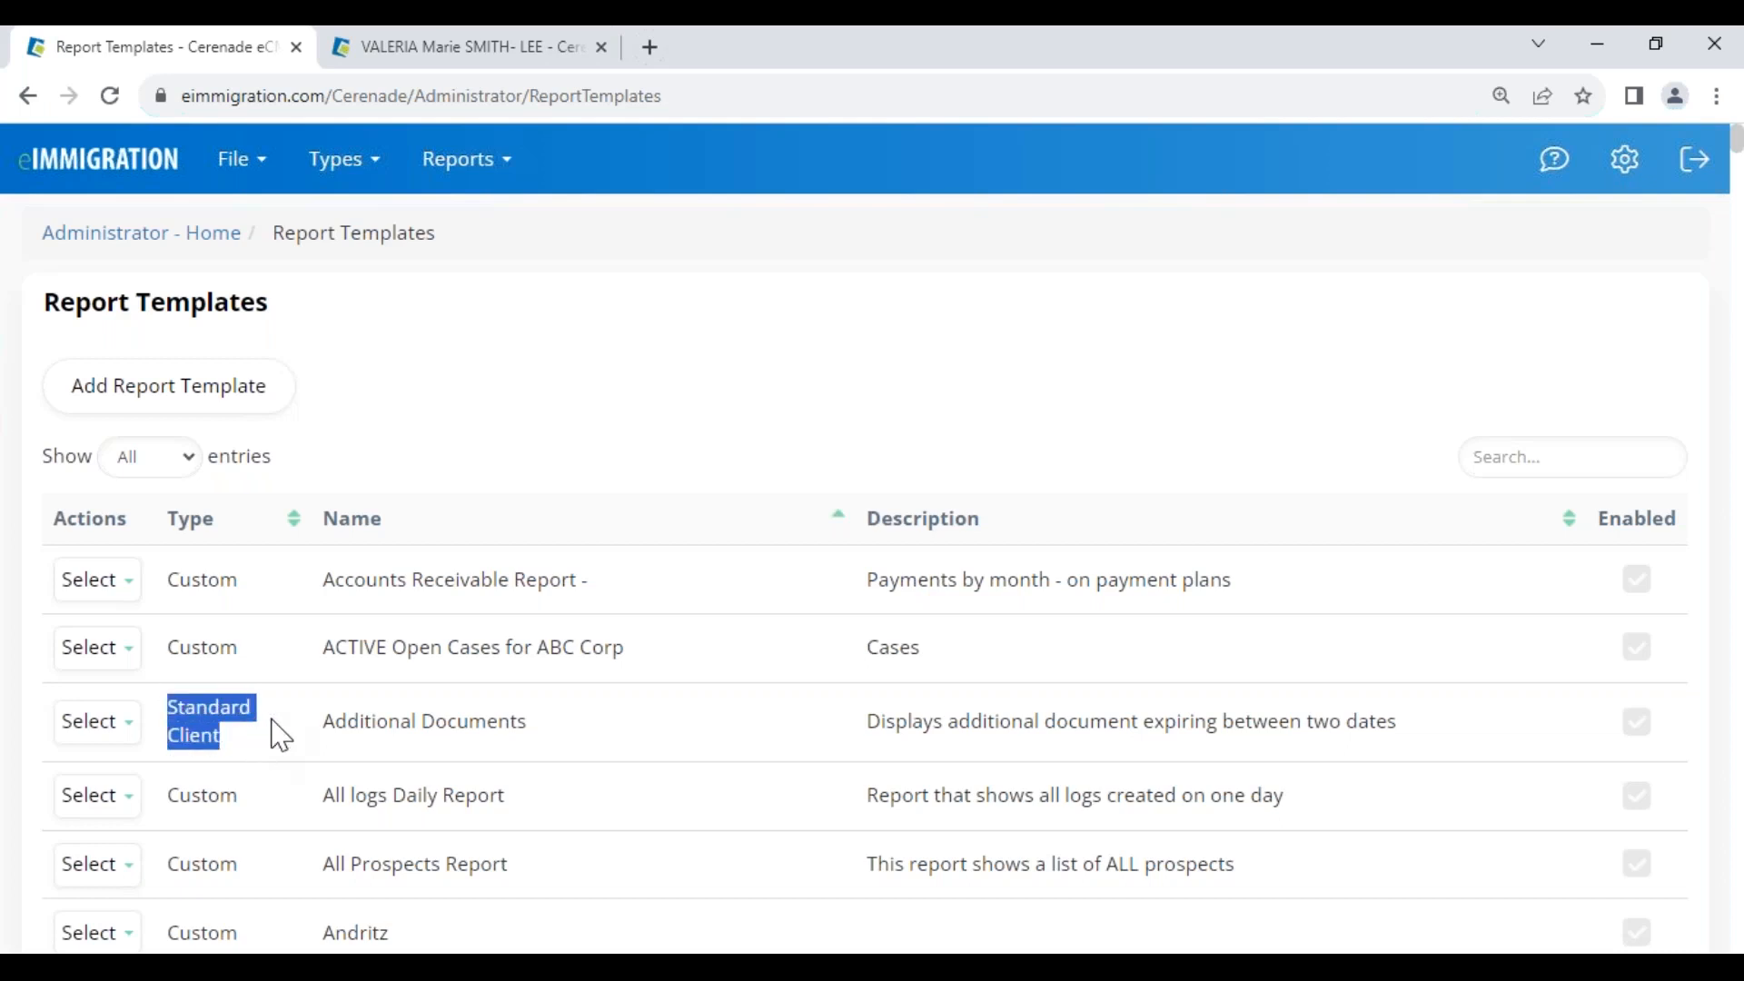
Search templates for 'cas', sort by Type with Standard Case first, and open Cases by Attorney/Paralegal actions
click(1611, 459)
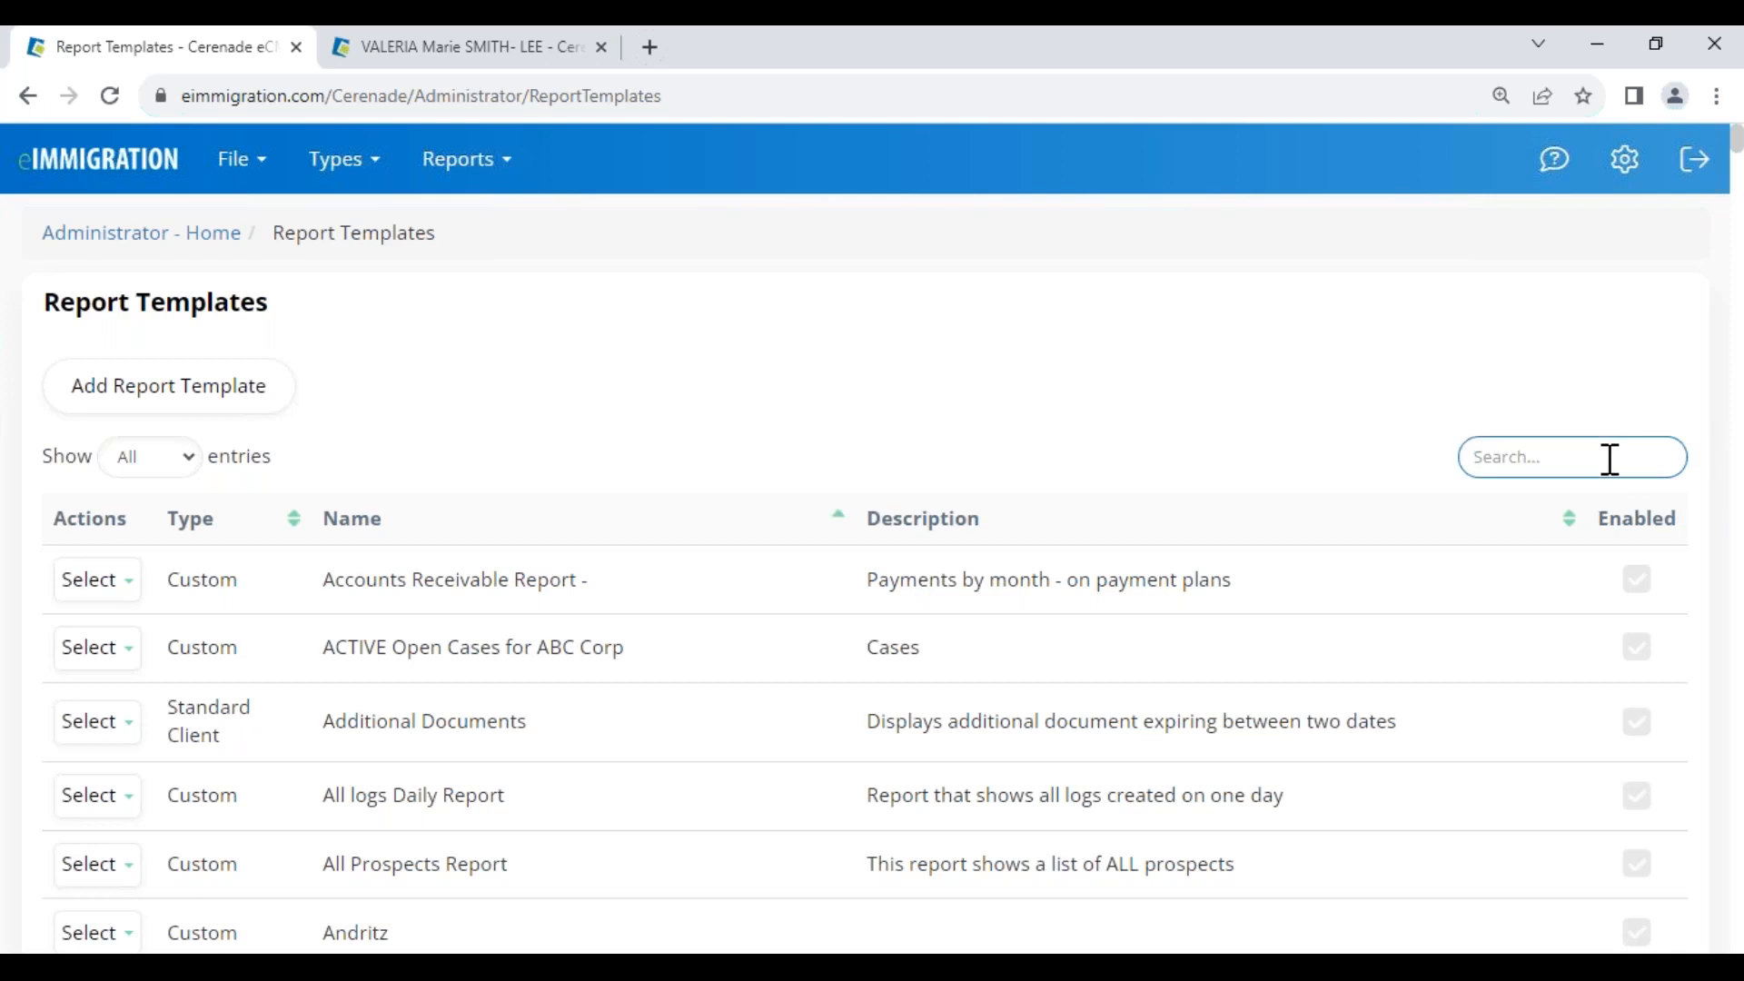
text(case)
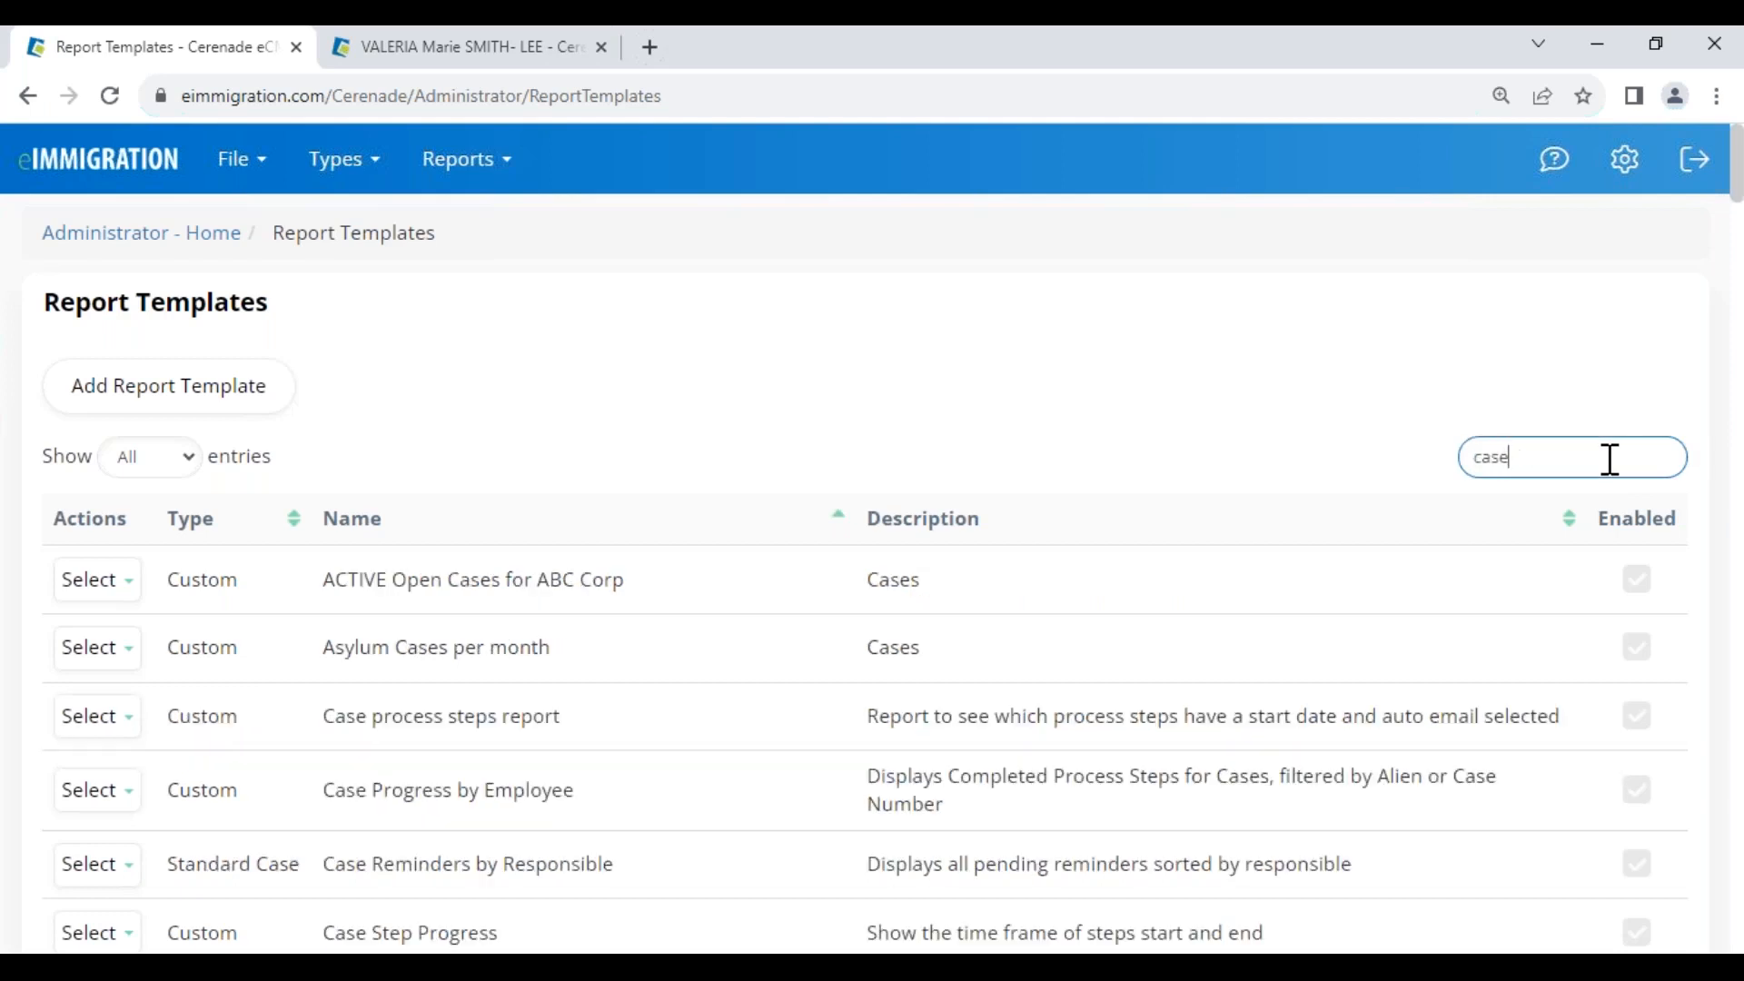
scroll(479, 899, down, 3)
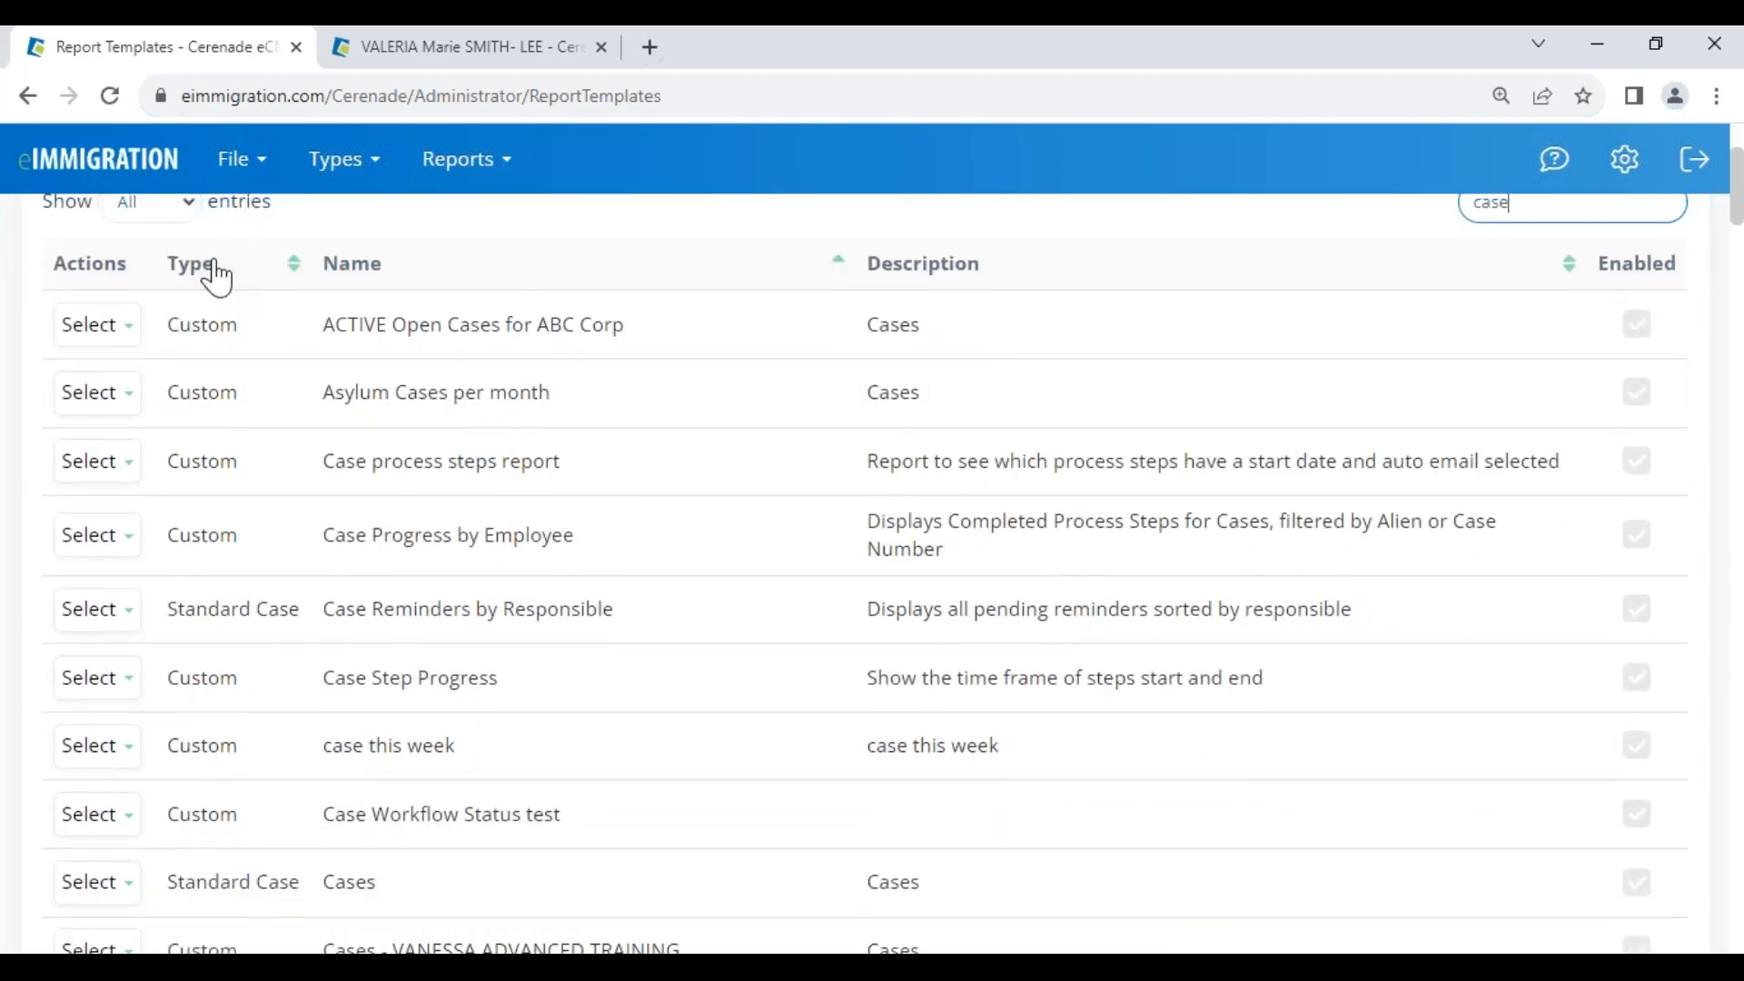
click(216, 277)
click(217, 280)
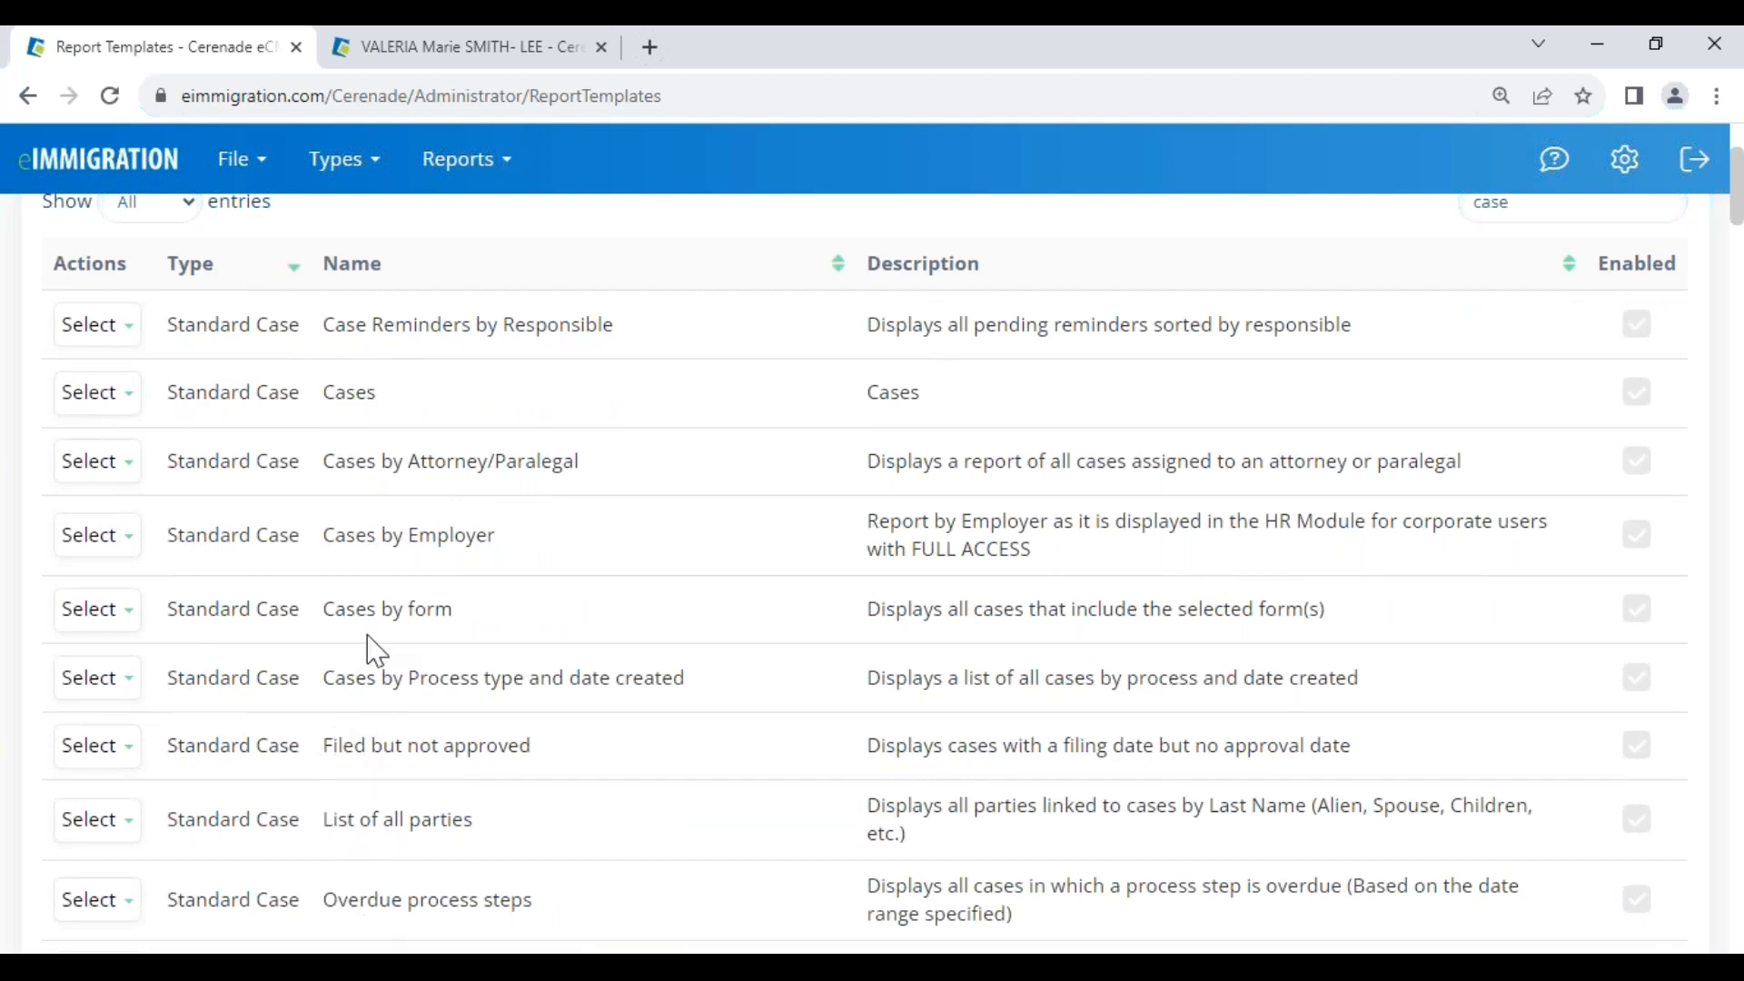
drag(326, 462, 590, 482)
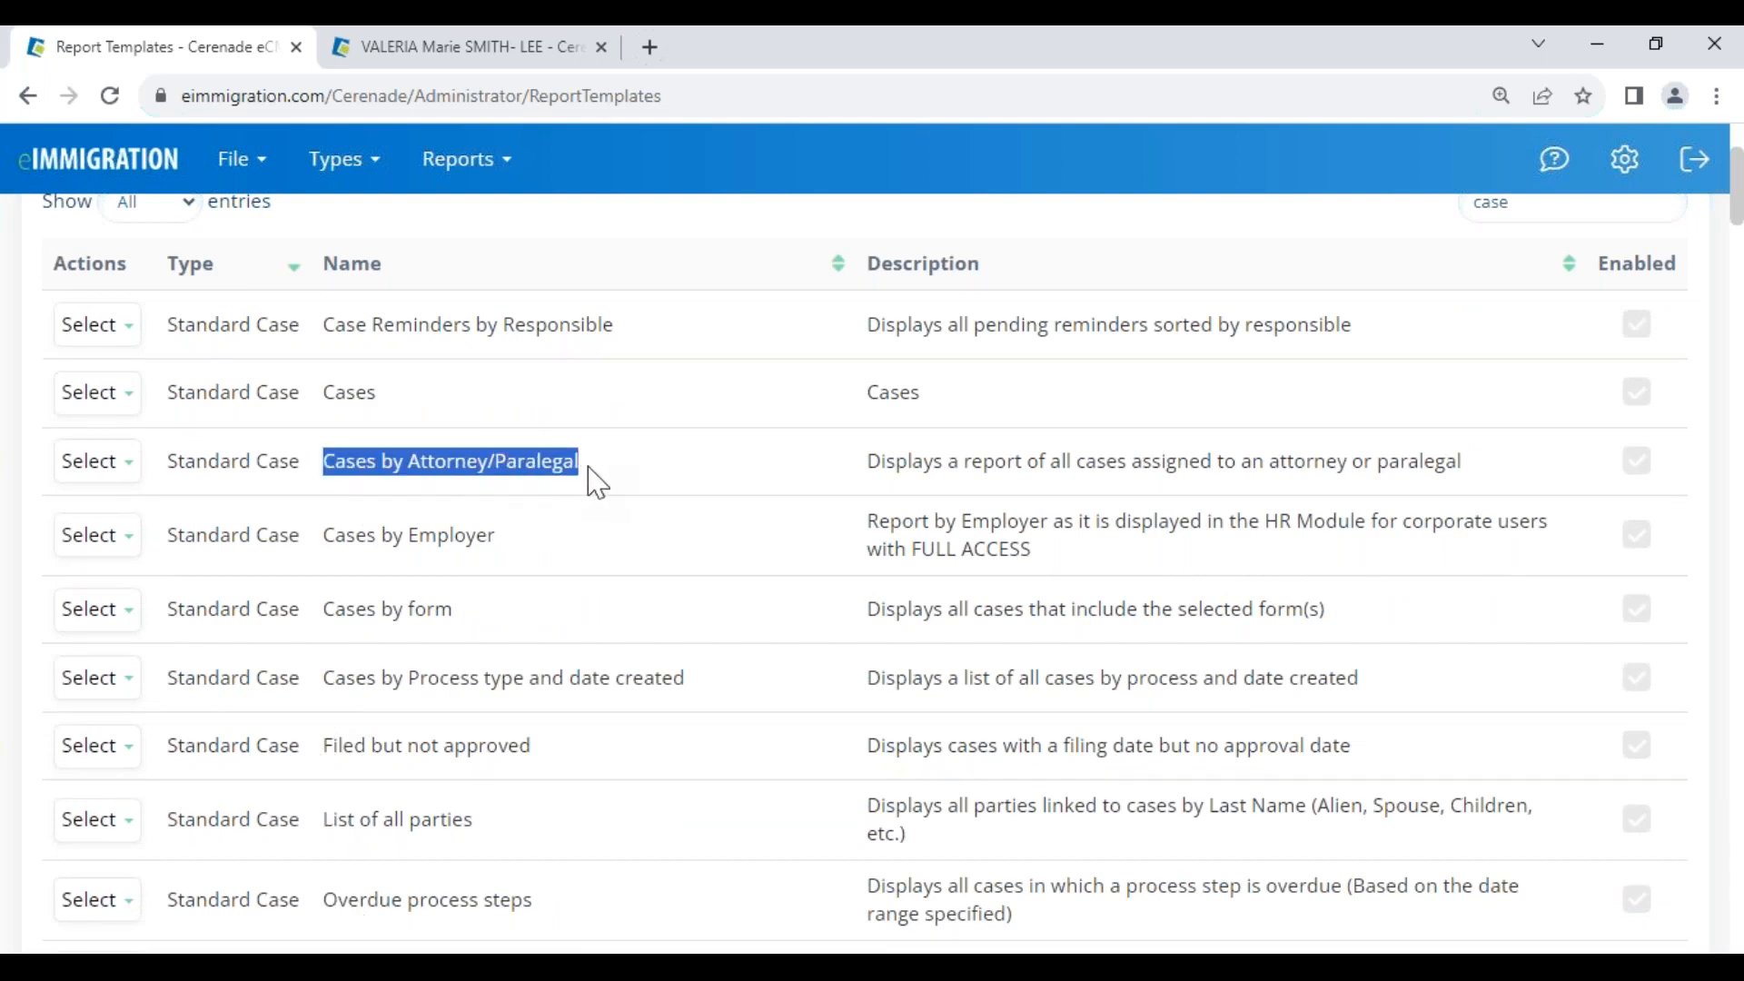
drag(173, 464, 305, 473)
click(102, 463)
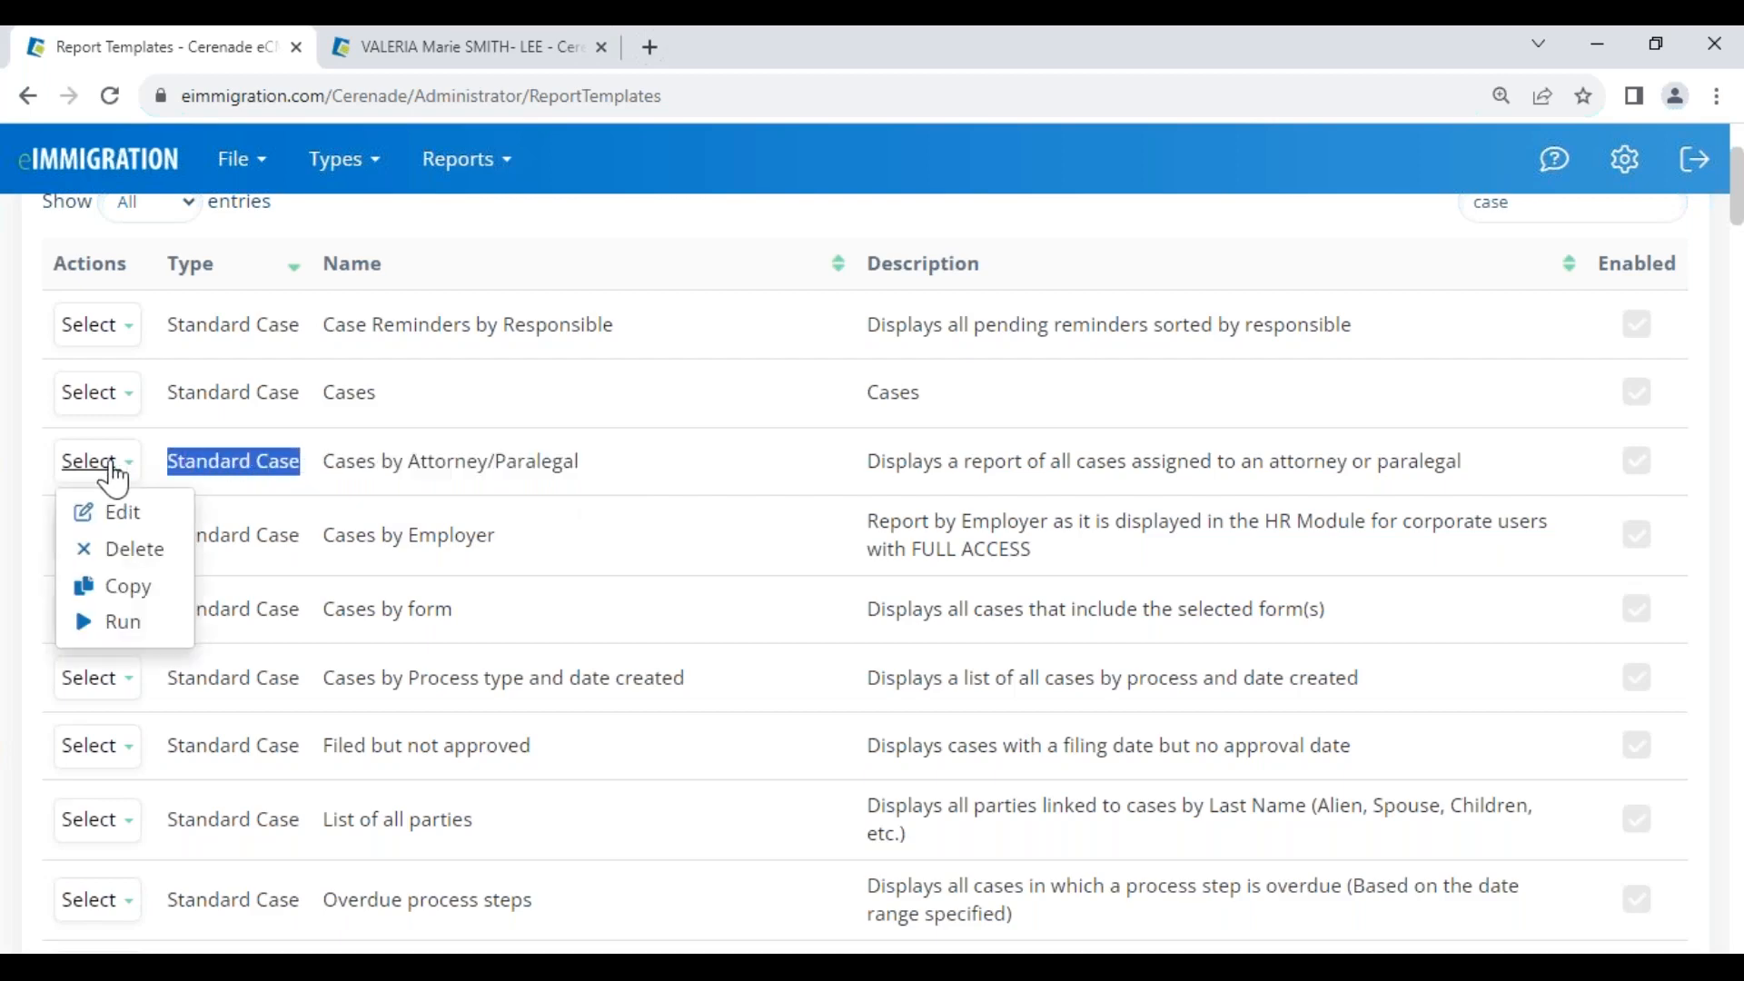
Copy Cases by Attorney/Paralegal, rename it with the case worker's name and AOS, and save it
click(145, 592)
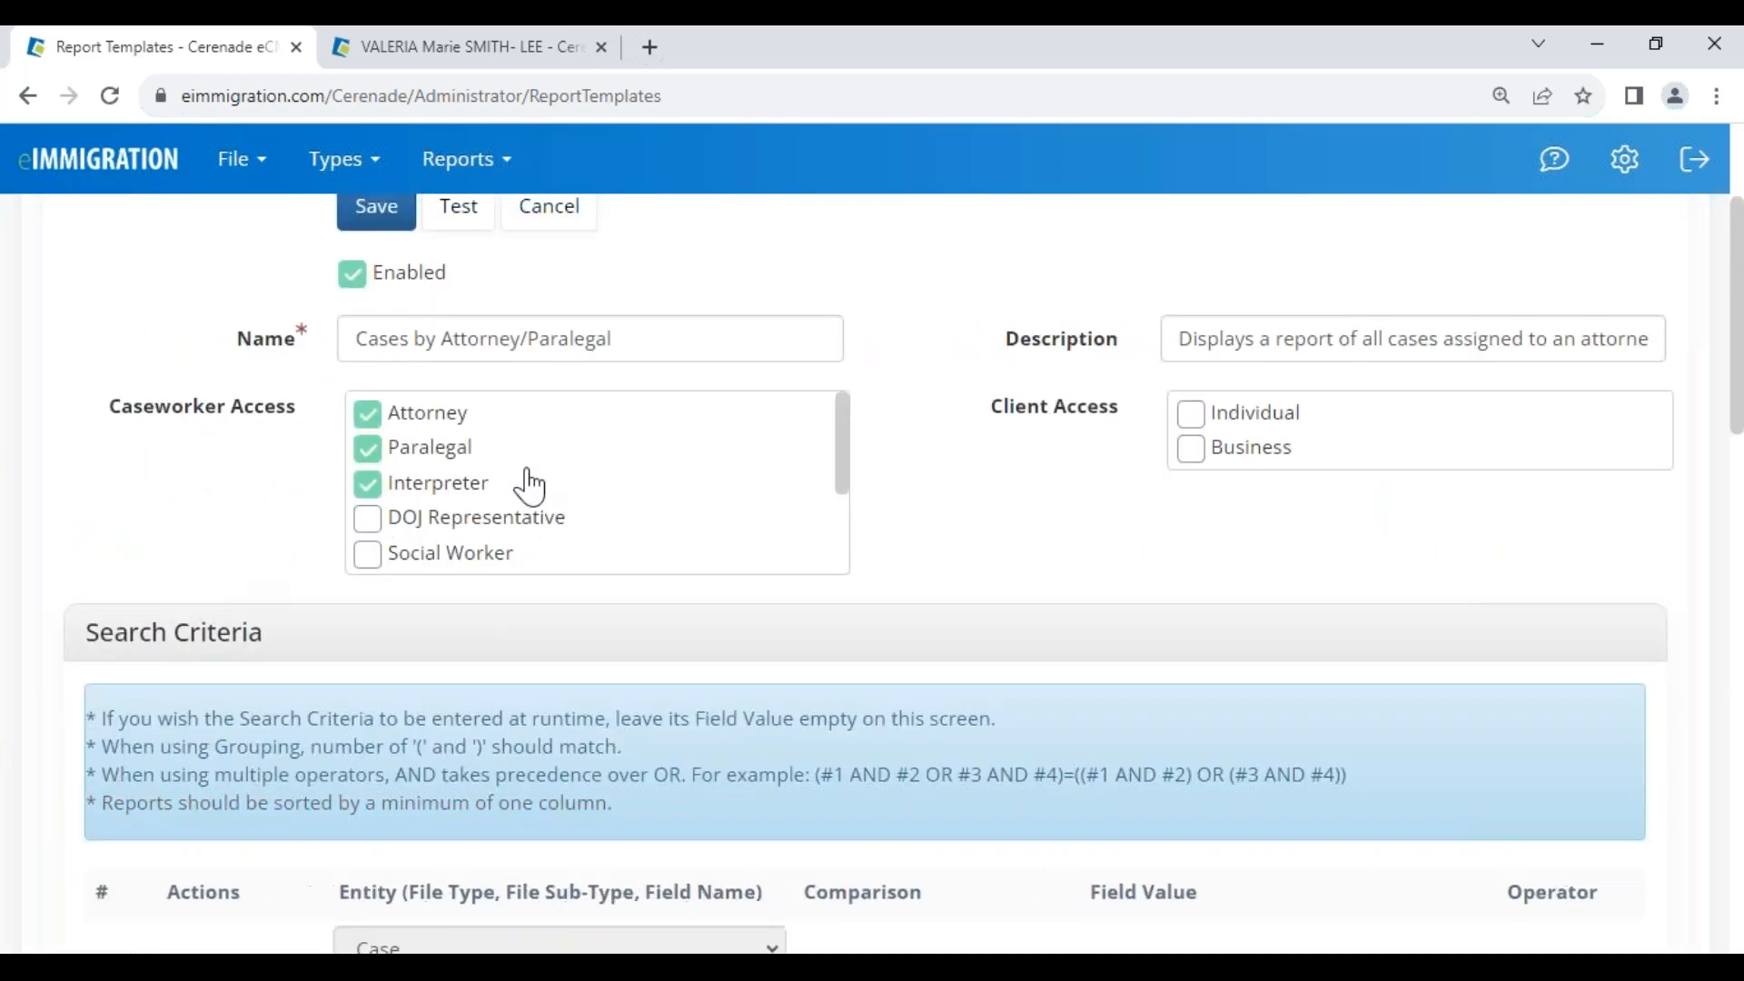
click(627, 341)
drag(443, 345, 1152, 362)
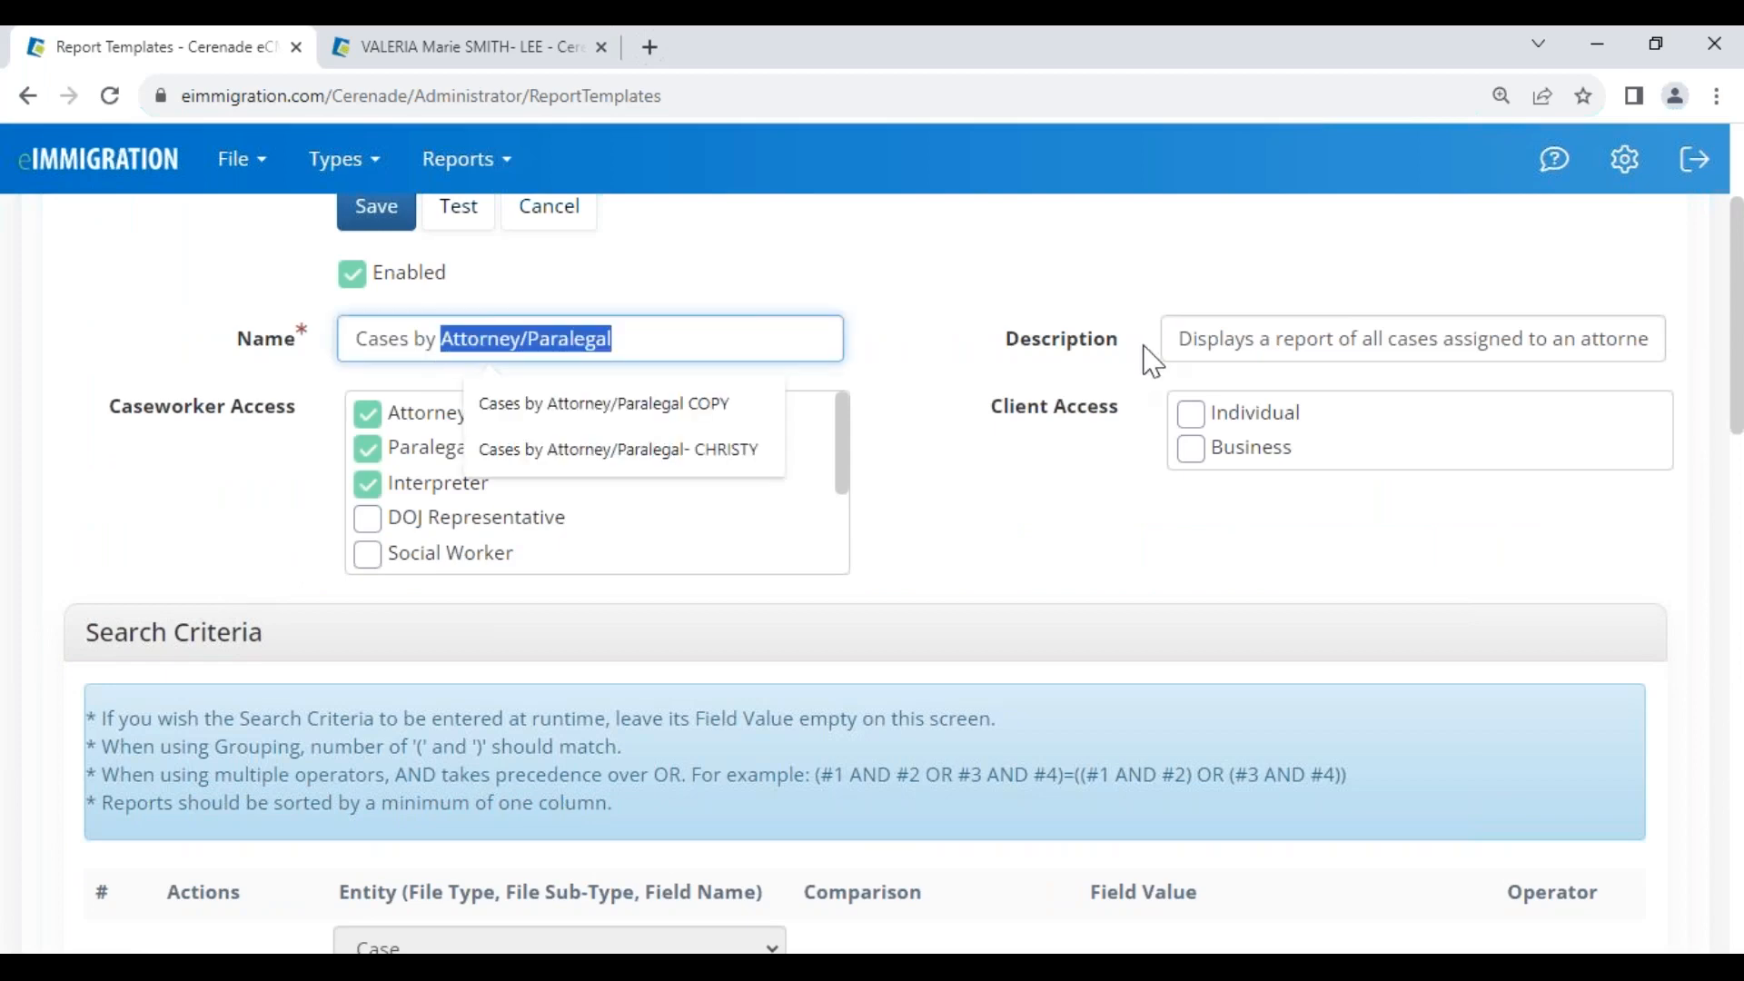
text(Vanessa per Month)
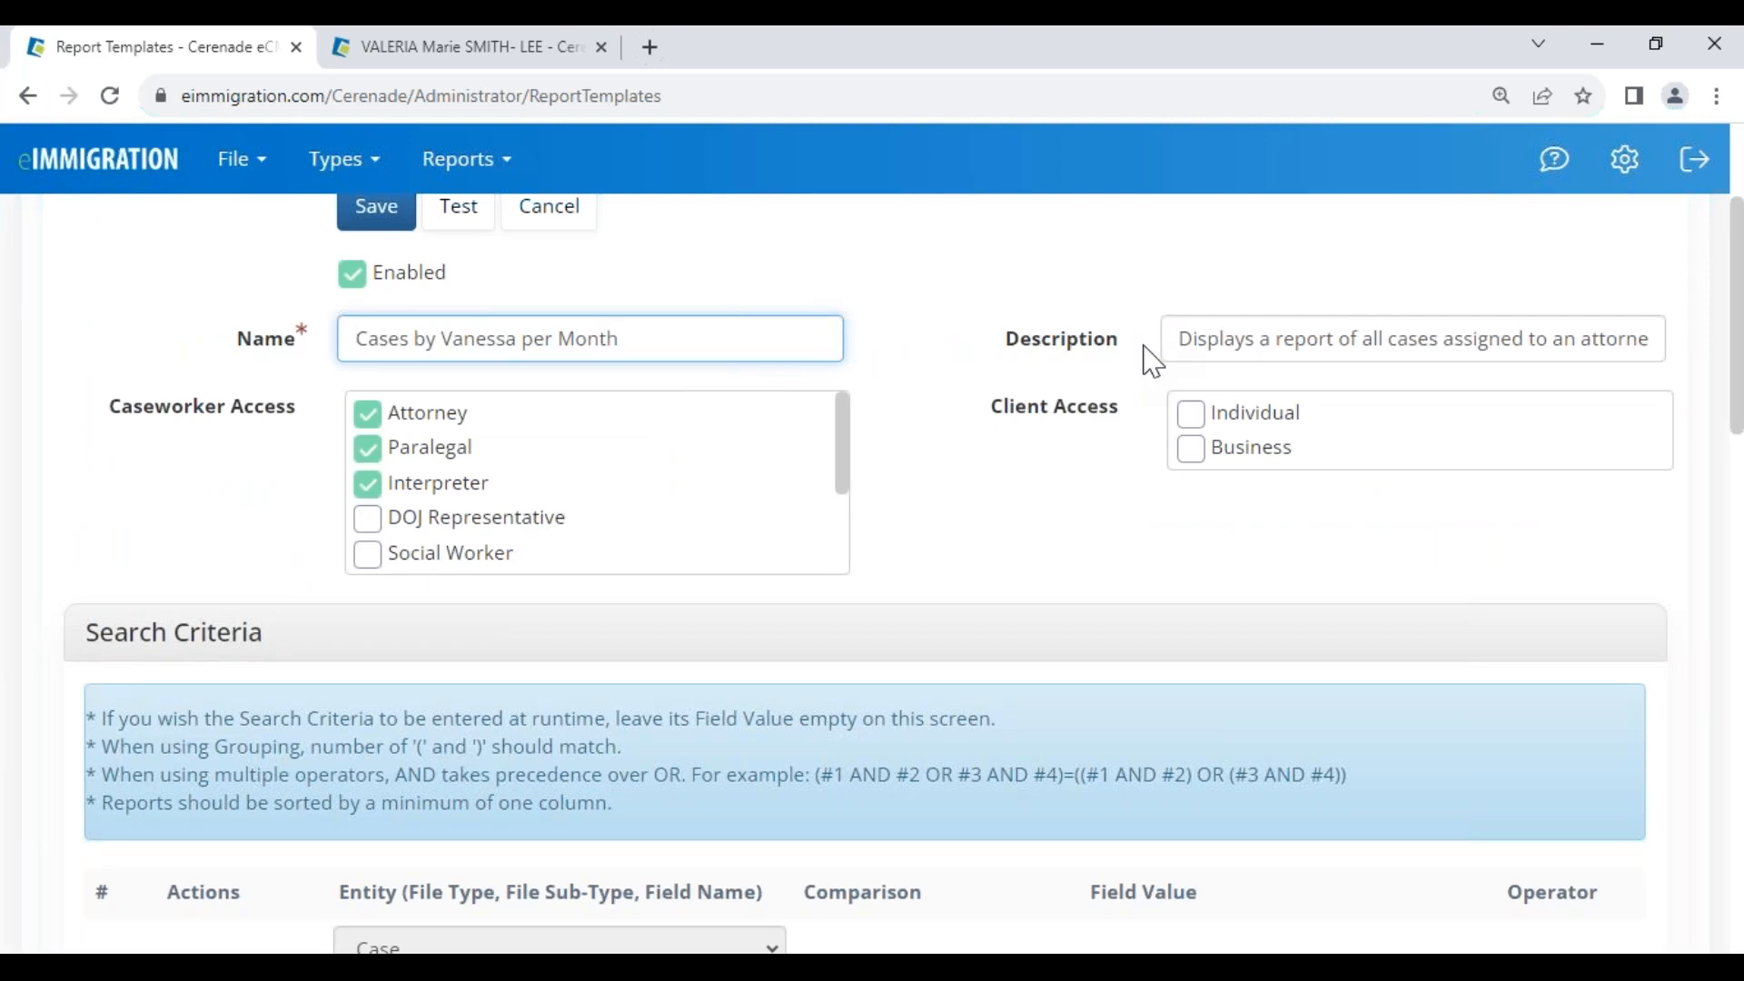
text(AOS)
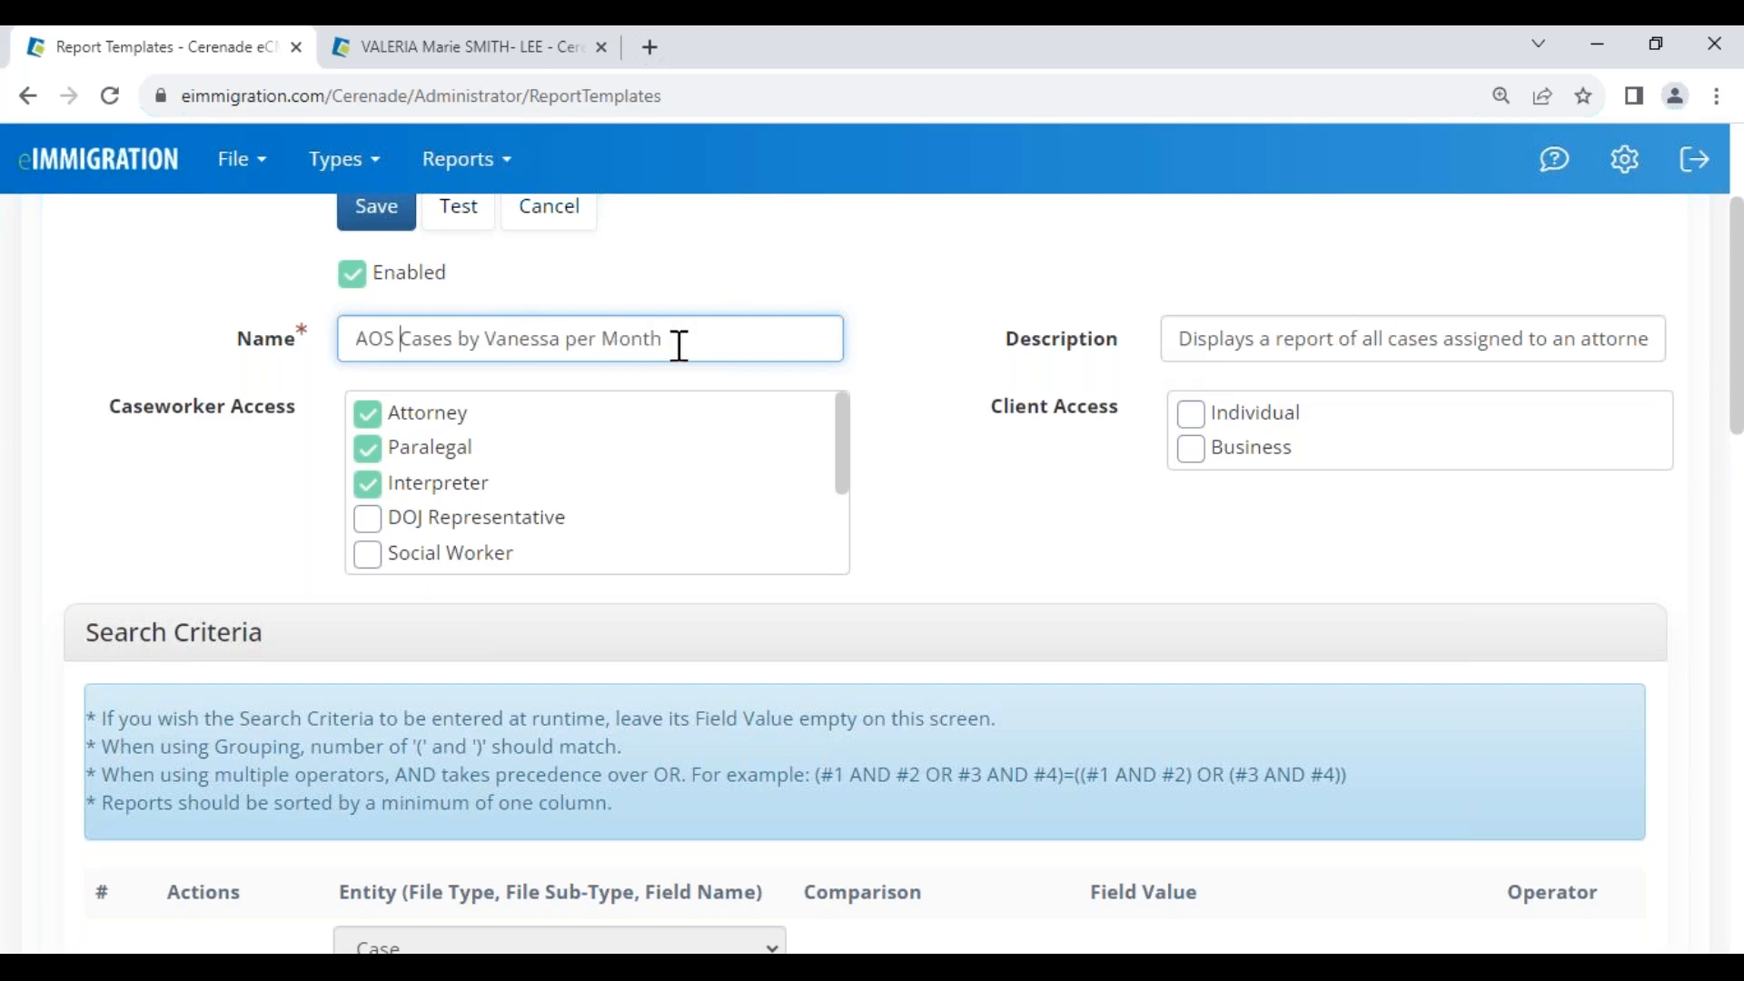
click(376, 216)
Search the templates for 'aos' to find the new Custom template
double_click(1581, 558)
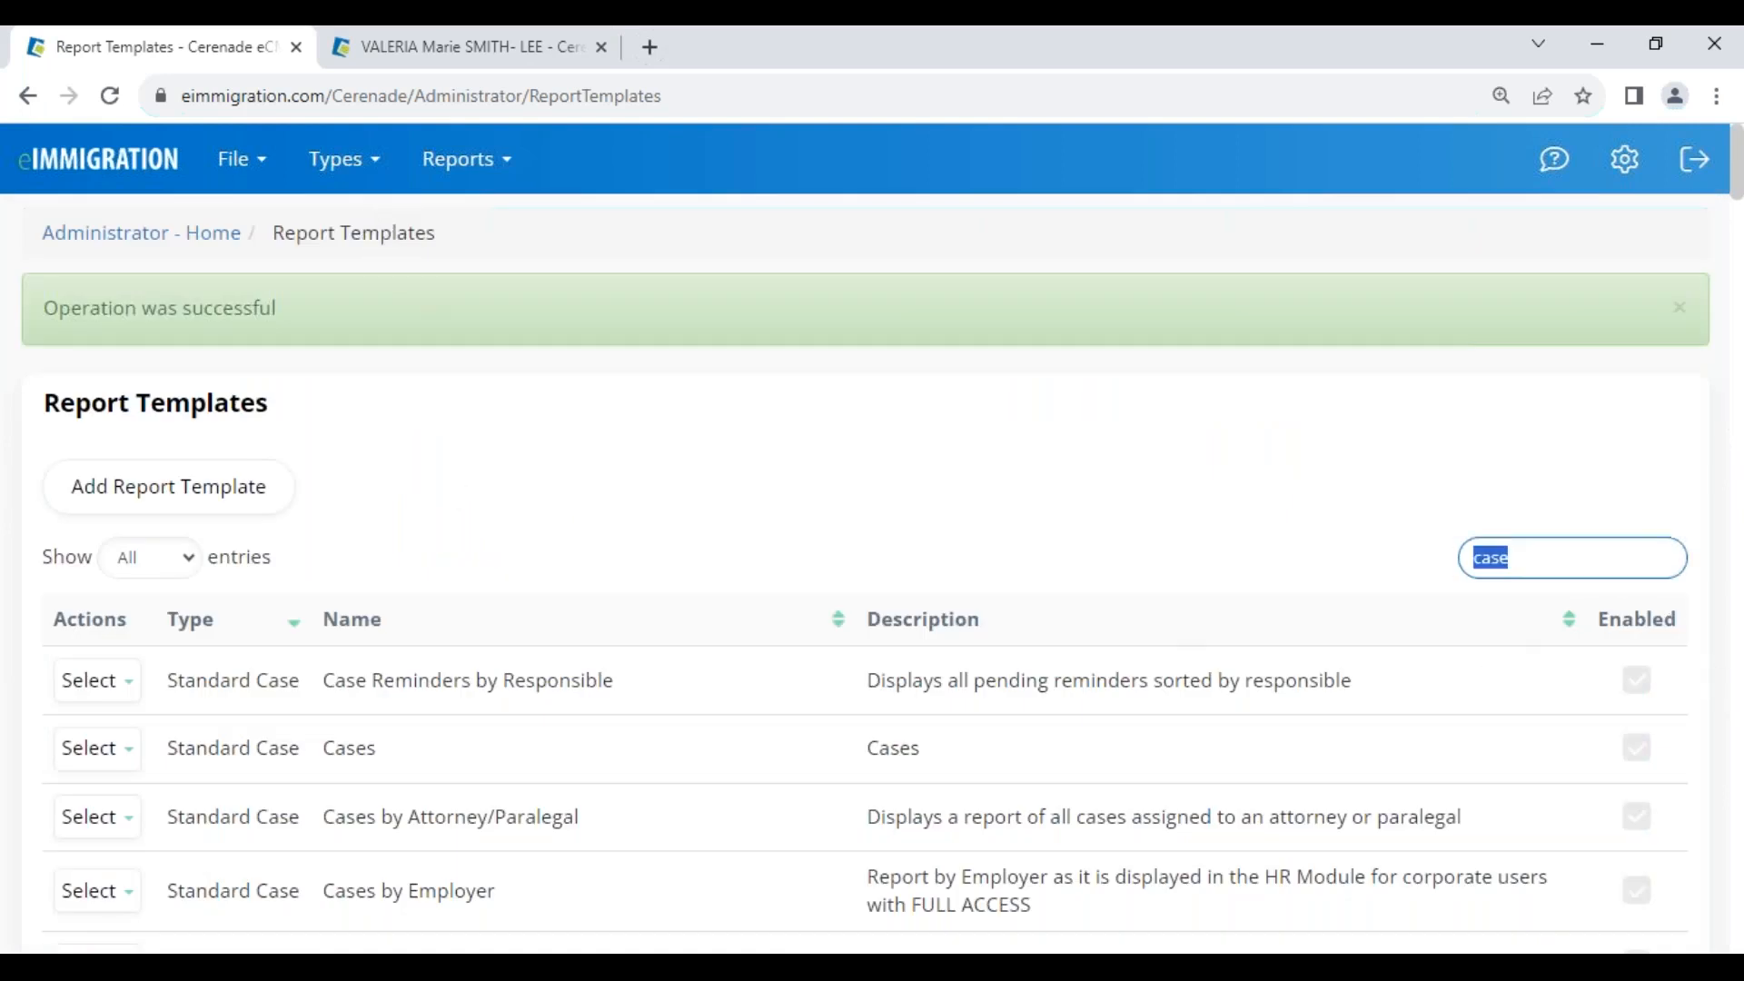
text(aos)
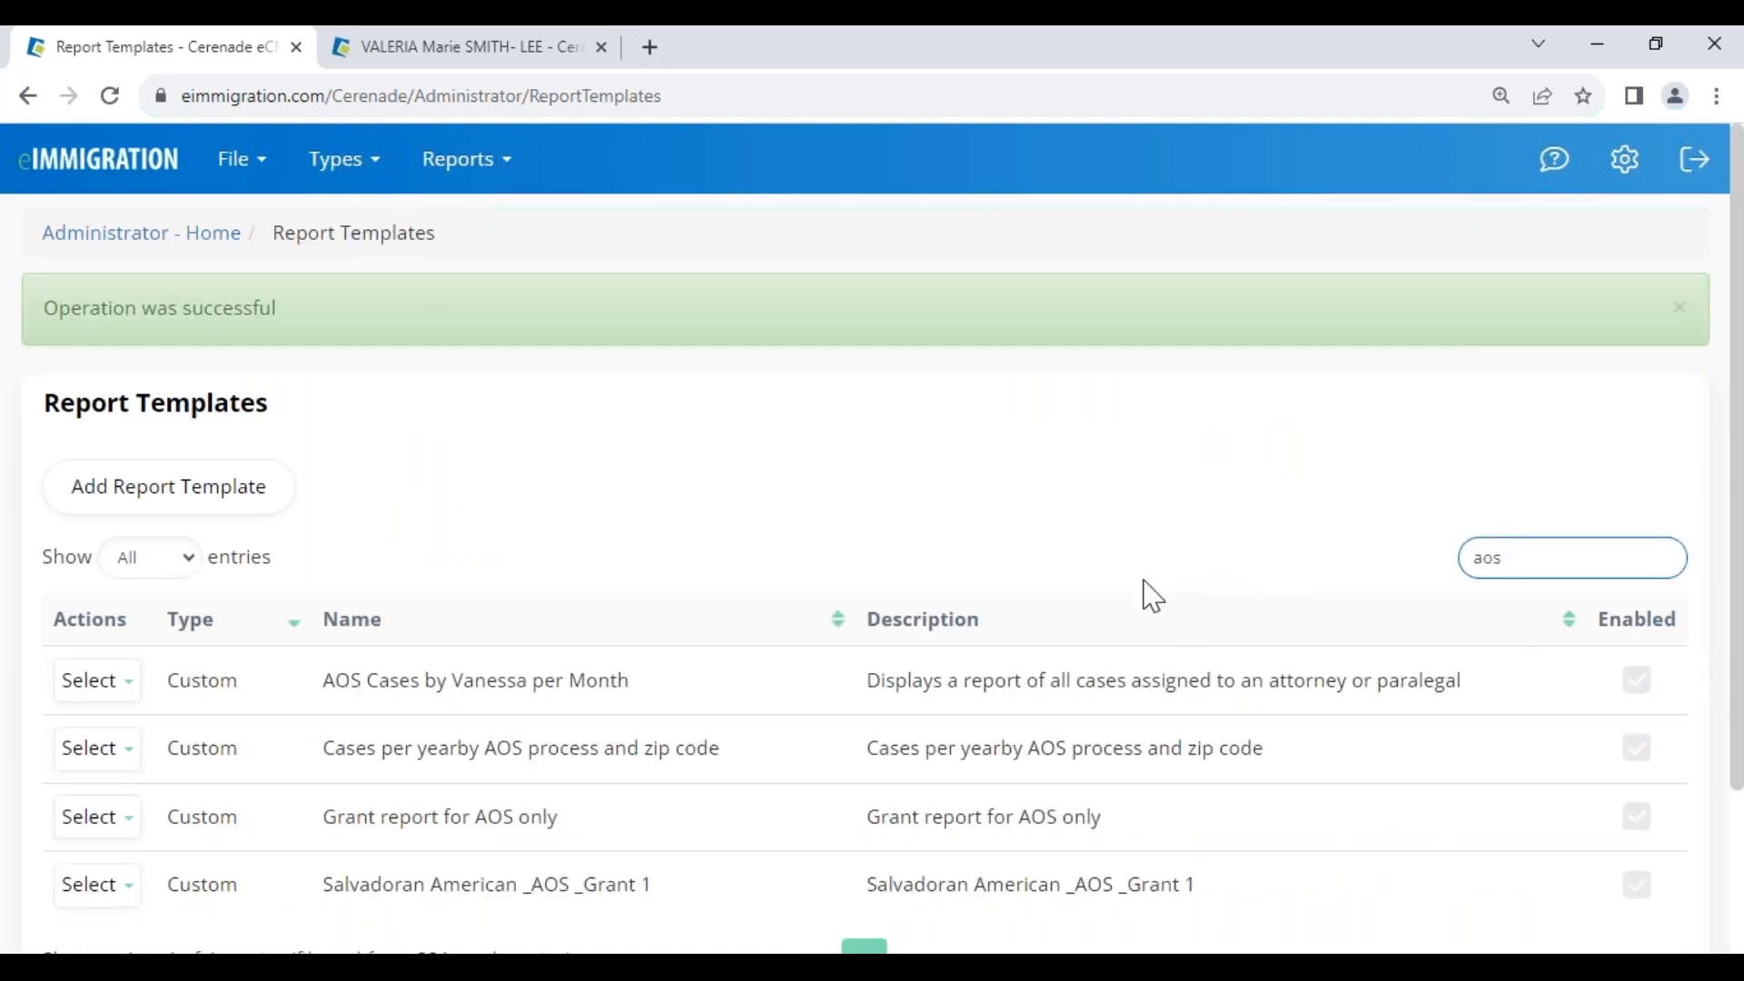
drag(168, 683, 237, 693)
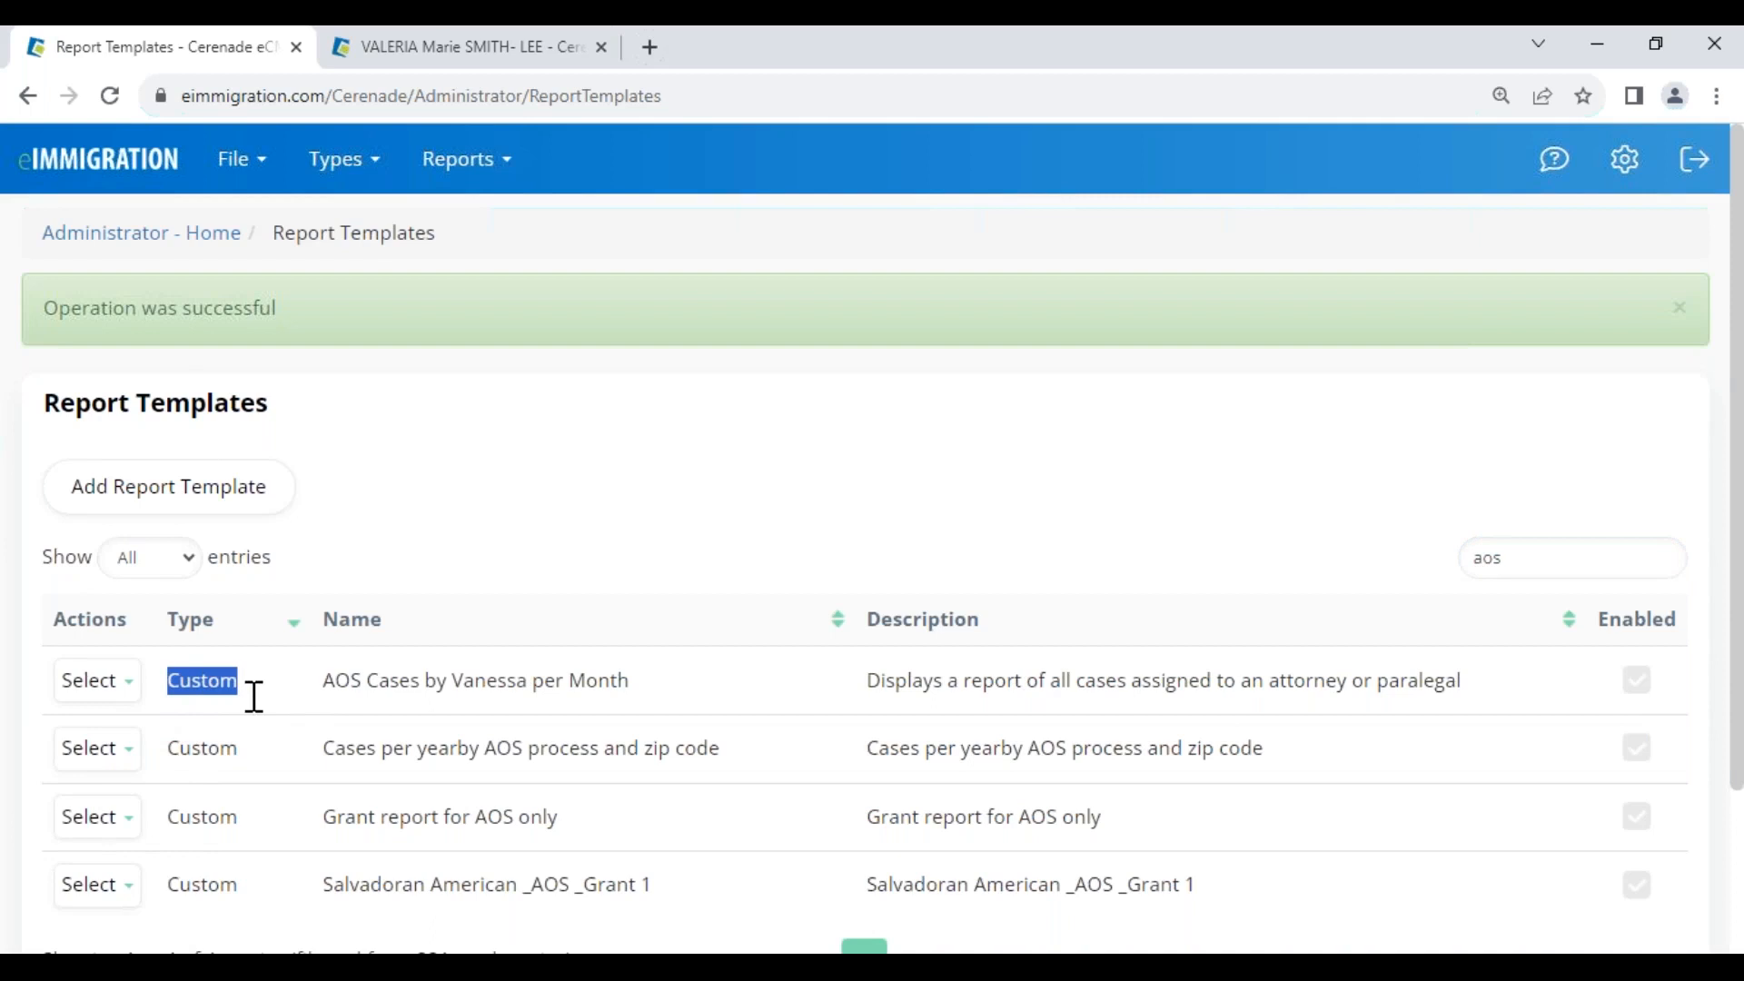
Open the new AOS template for editing and paste its name into the Description field
click(100, 683)
click(118, 730)
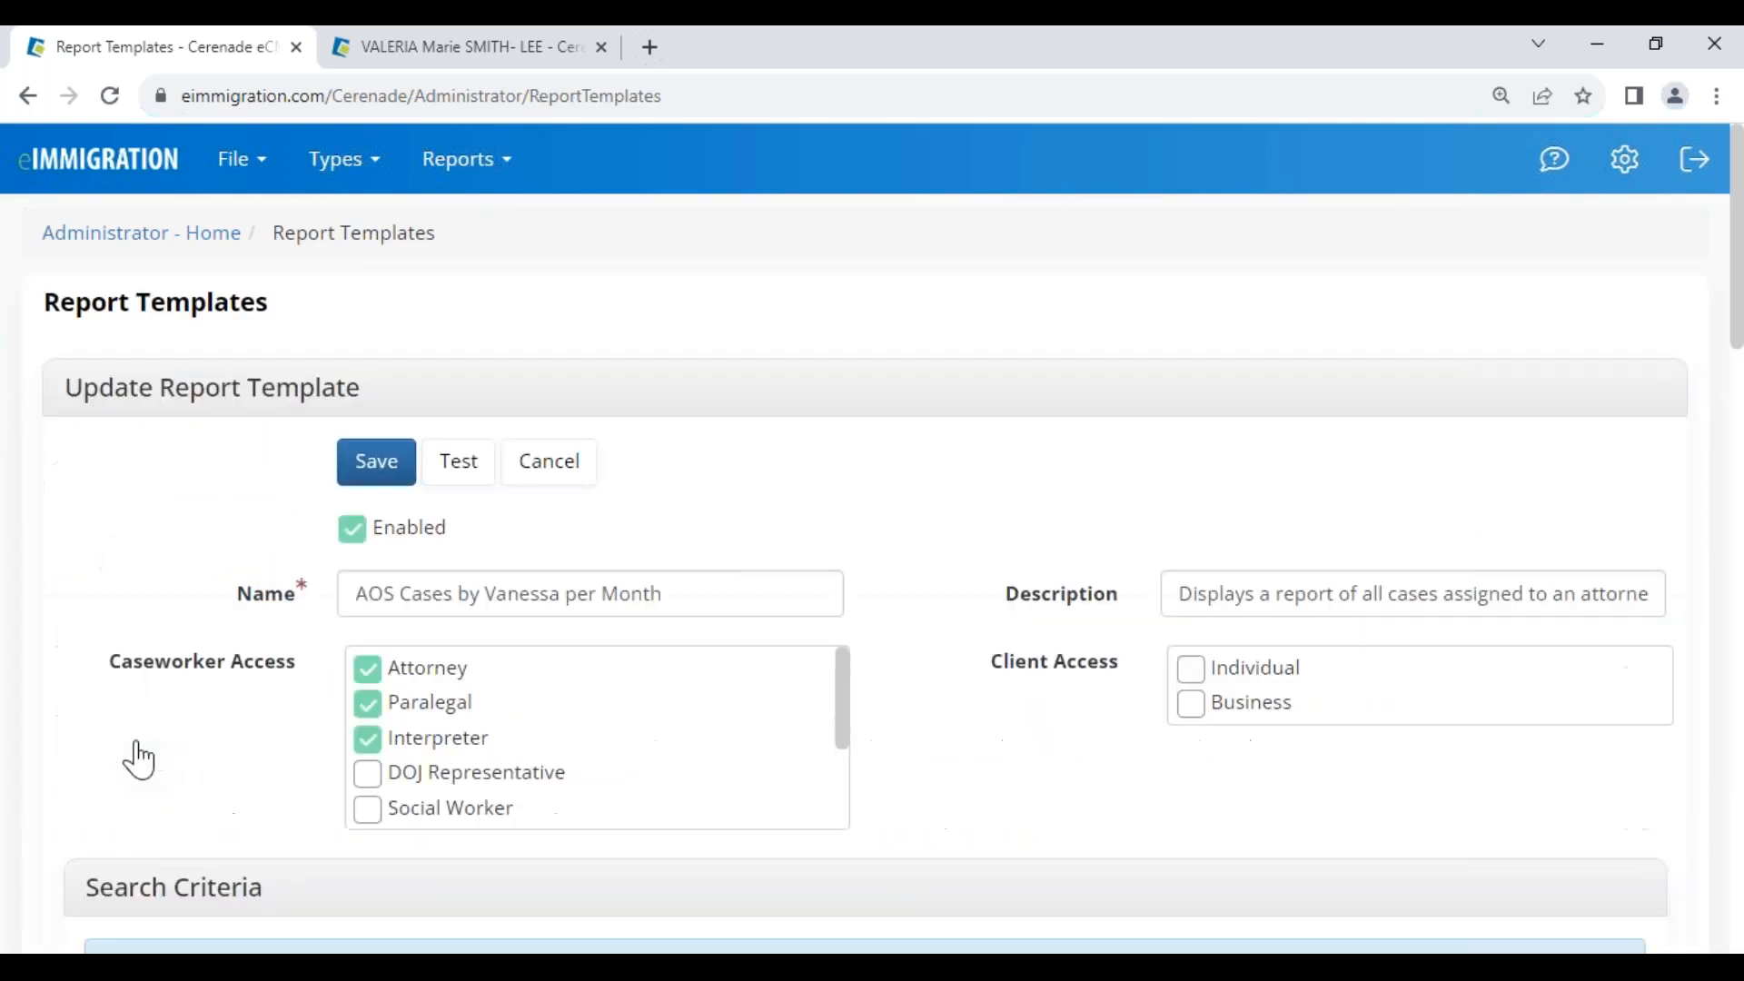
scroll(602, 688, down, 1)
scroll(603, 688, down, 1)
click(599, 592)
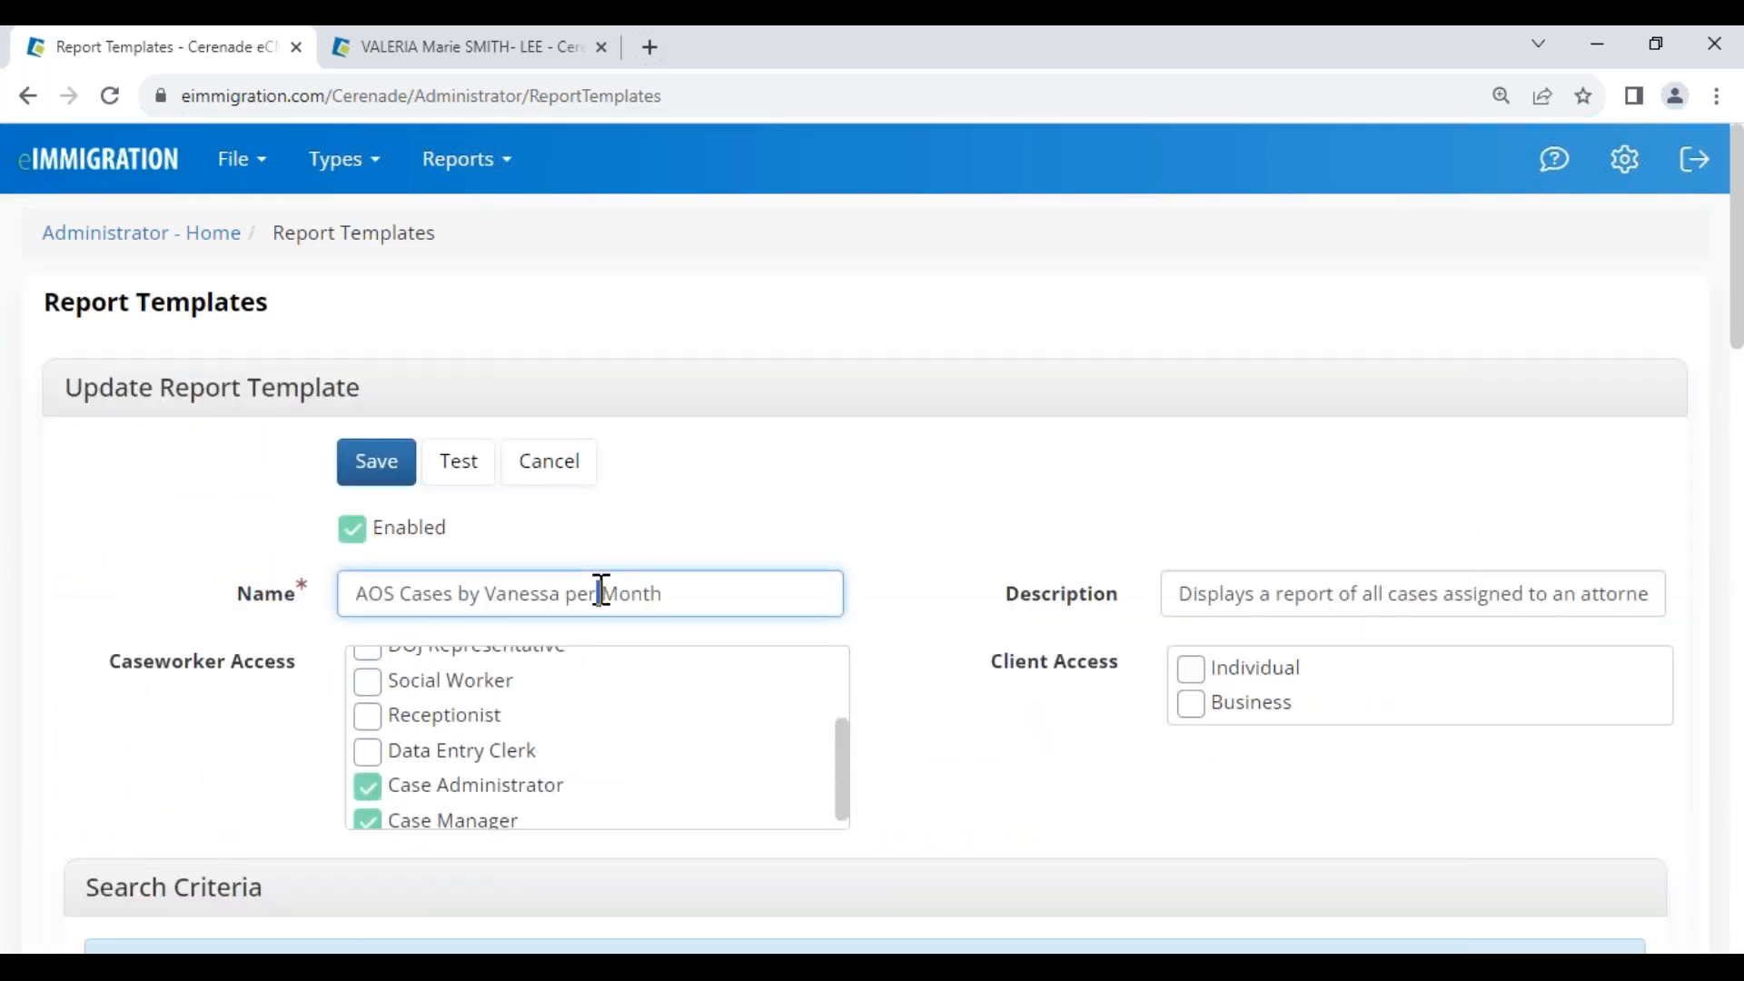
key(ctrl+a)
key(Tab)
key(ctrl+v)
Remove Paralegal and Interpreter access, keeping Attorney, Case Administrator and Case Manager
scroll(646, 724, down, 1)
click(381, 779)
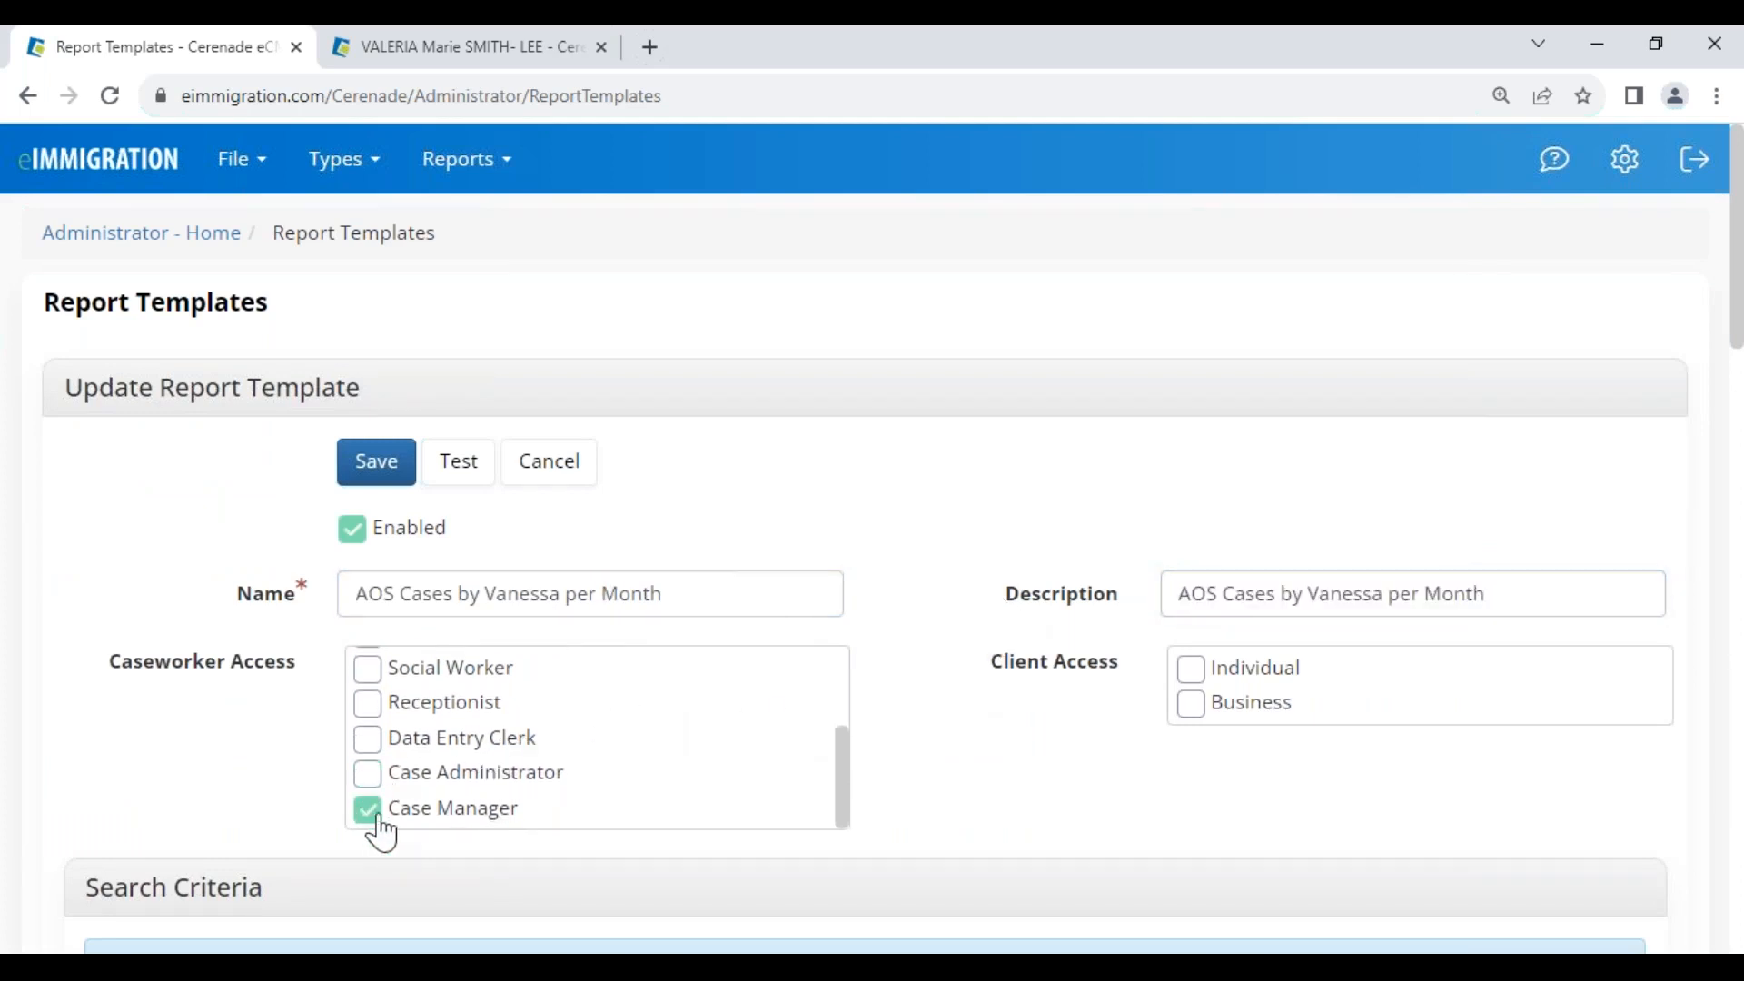
drag(842, 793, 814, 642)
click(368, 704)
click(370, 741)
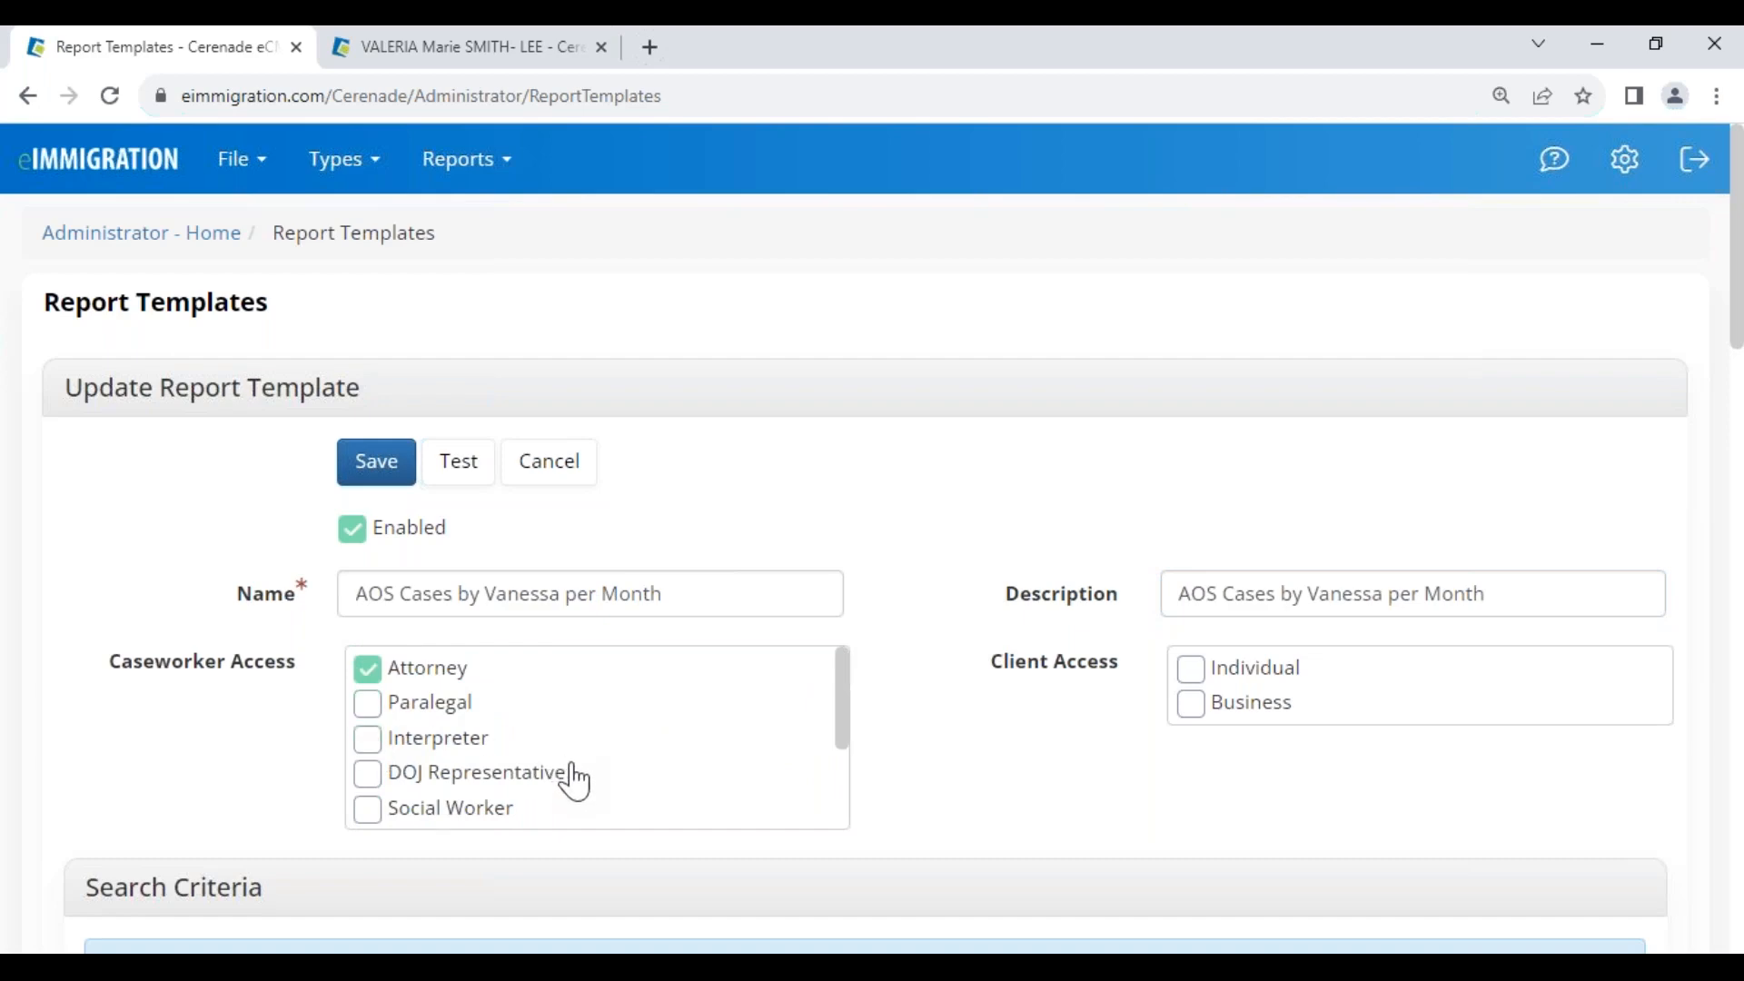
scroll(572, 779, down, 2)
click(370, 776)
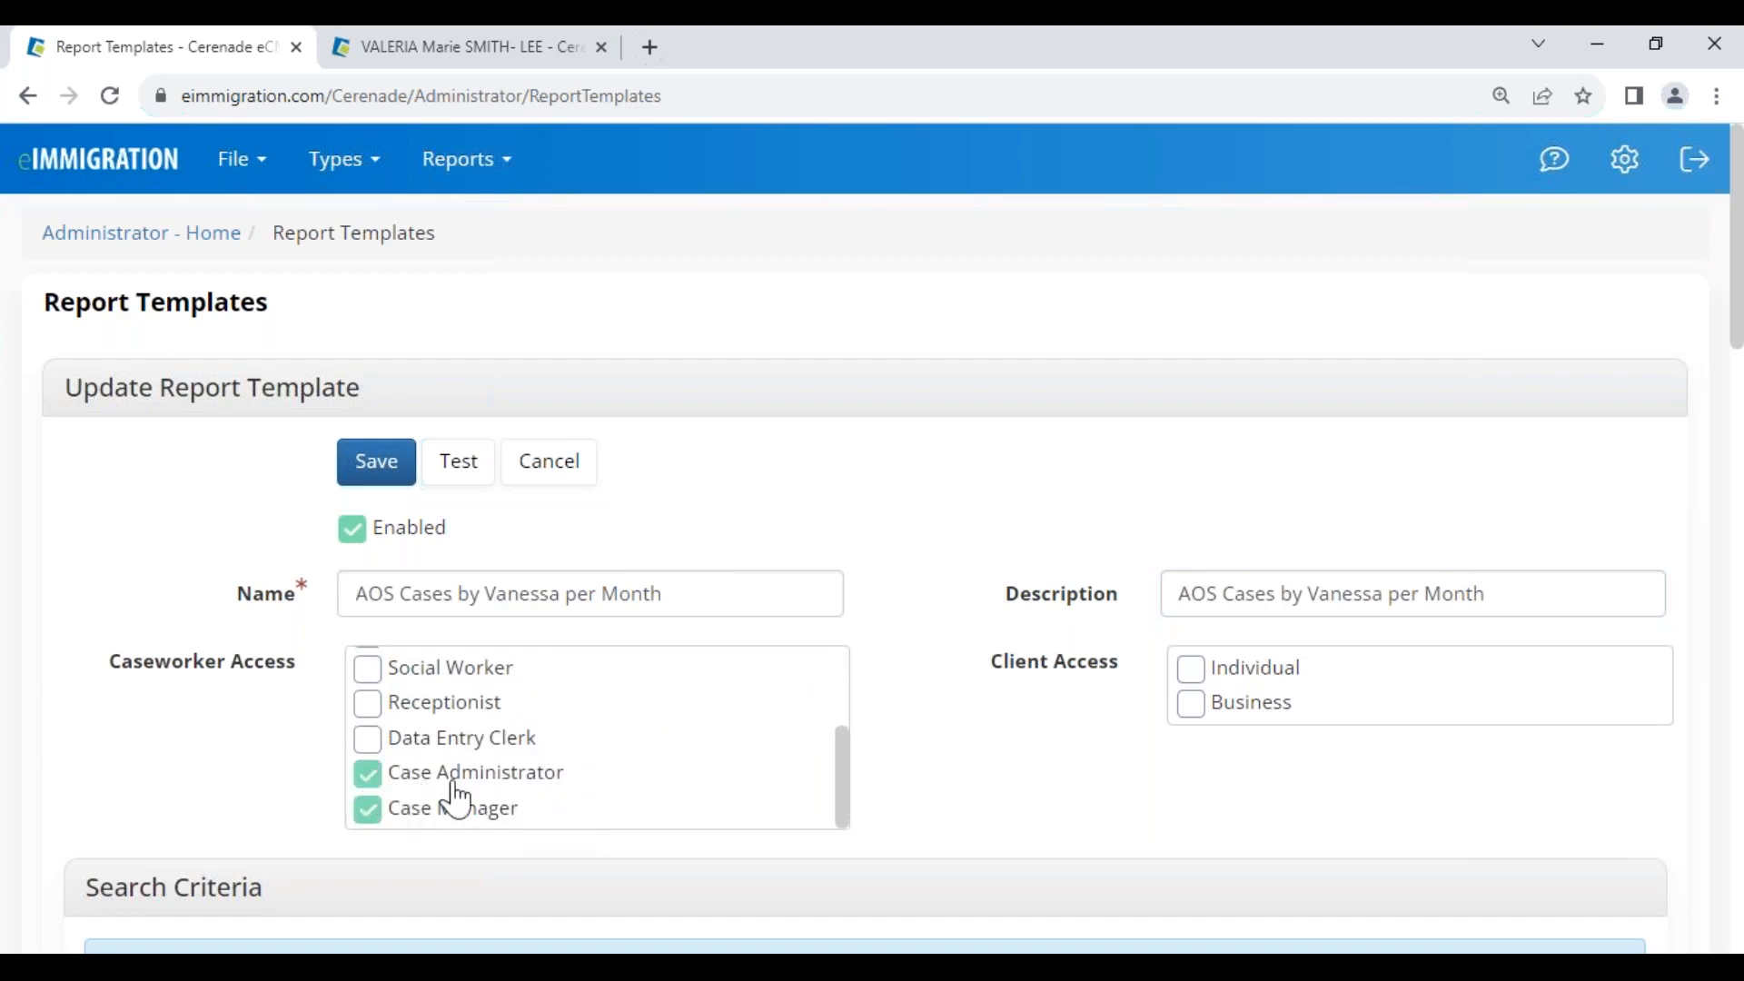
scroll(669, 771, down, 5)
scroll(636, 767, down, 4)
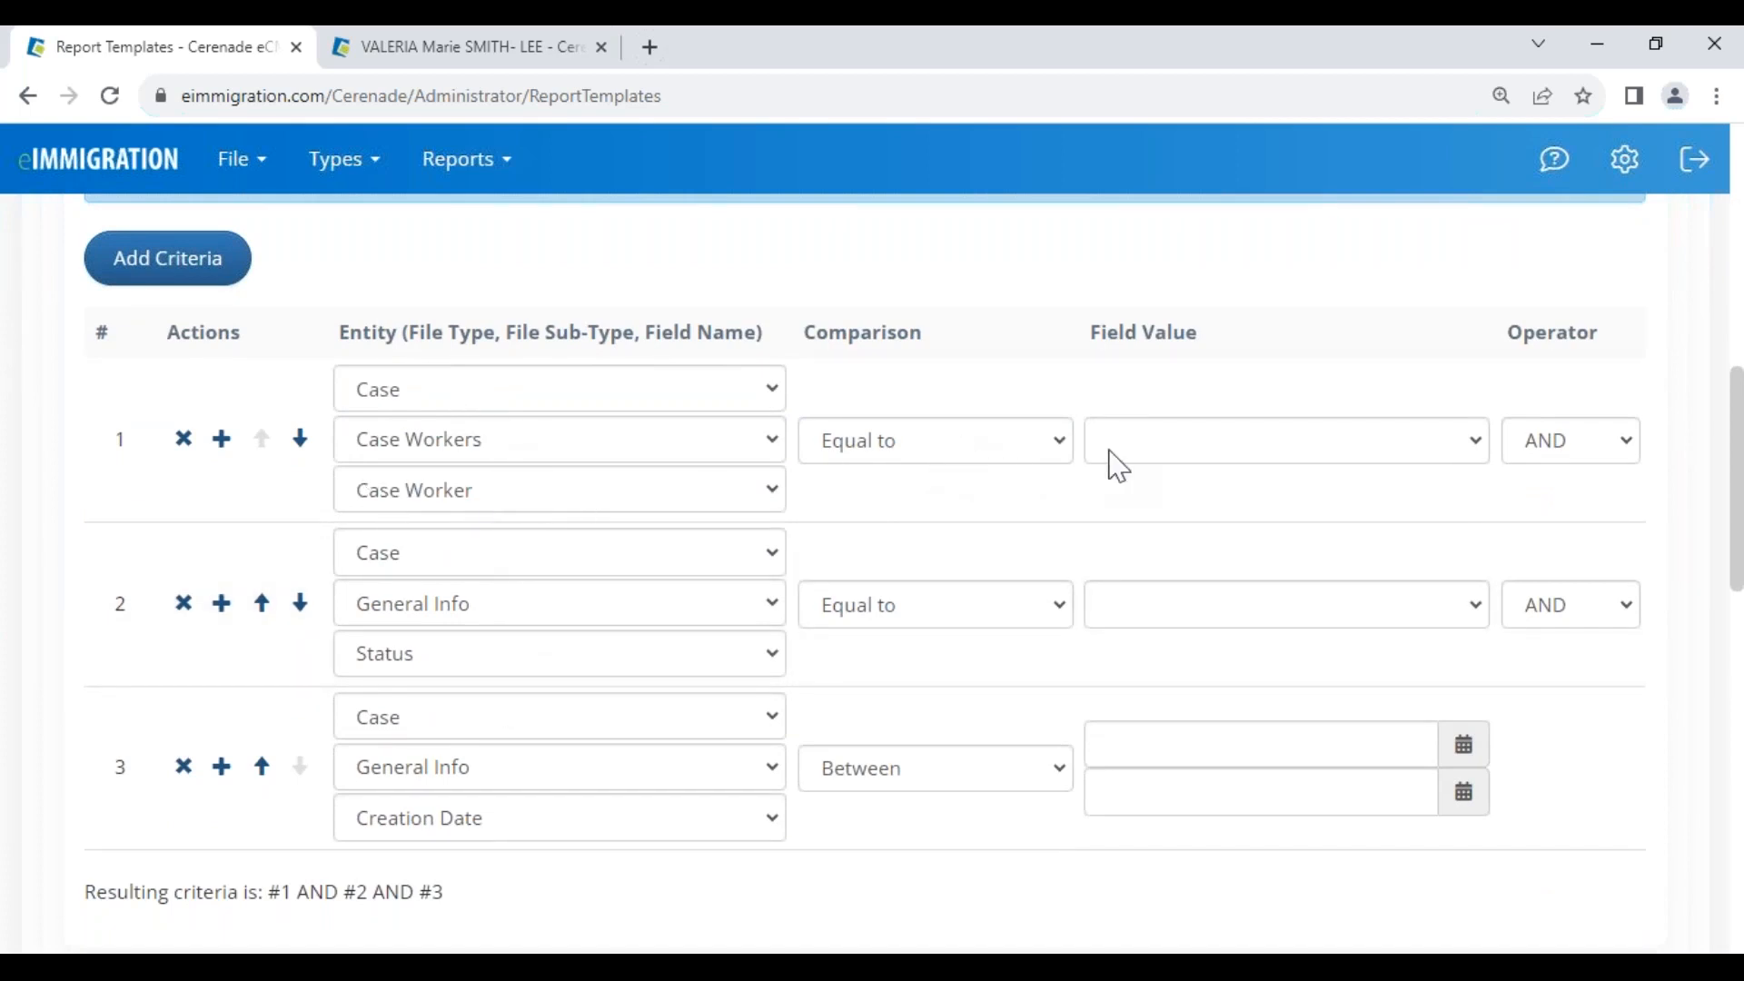
Pick the case worker for criterion 1 and set criterion 2's status to Active
click(1133, 468)
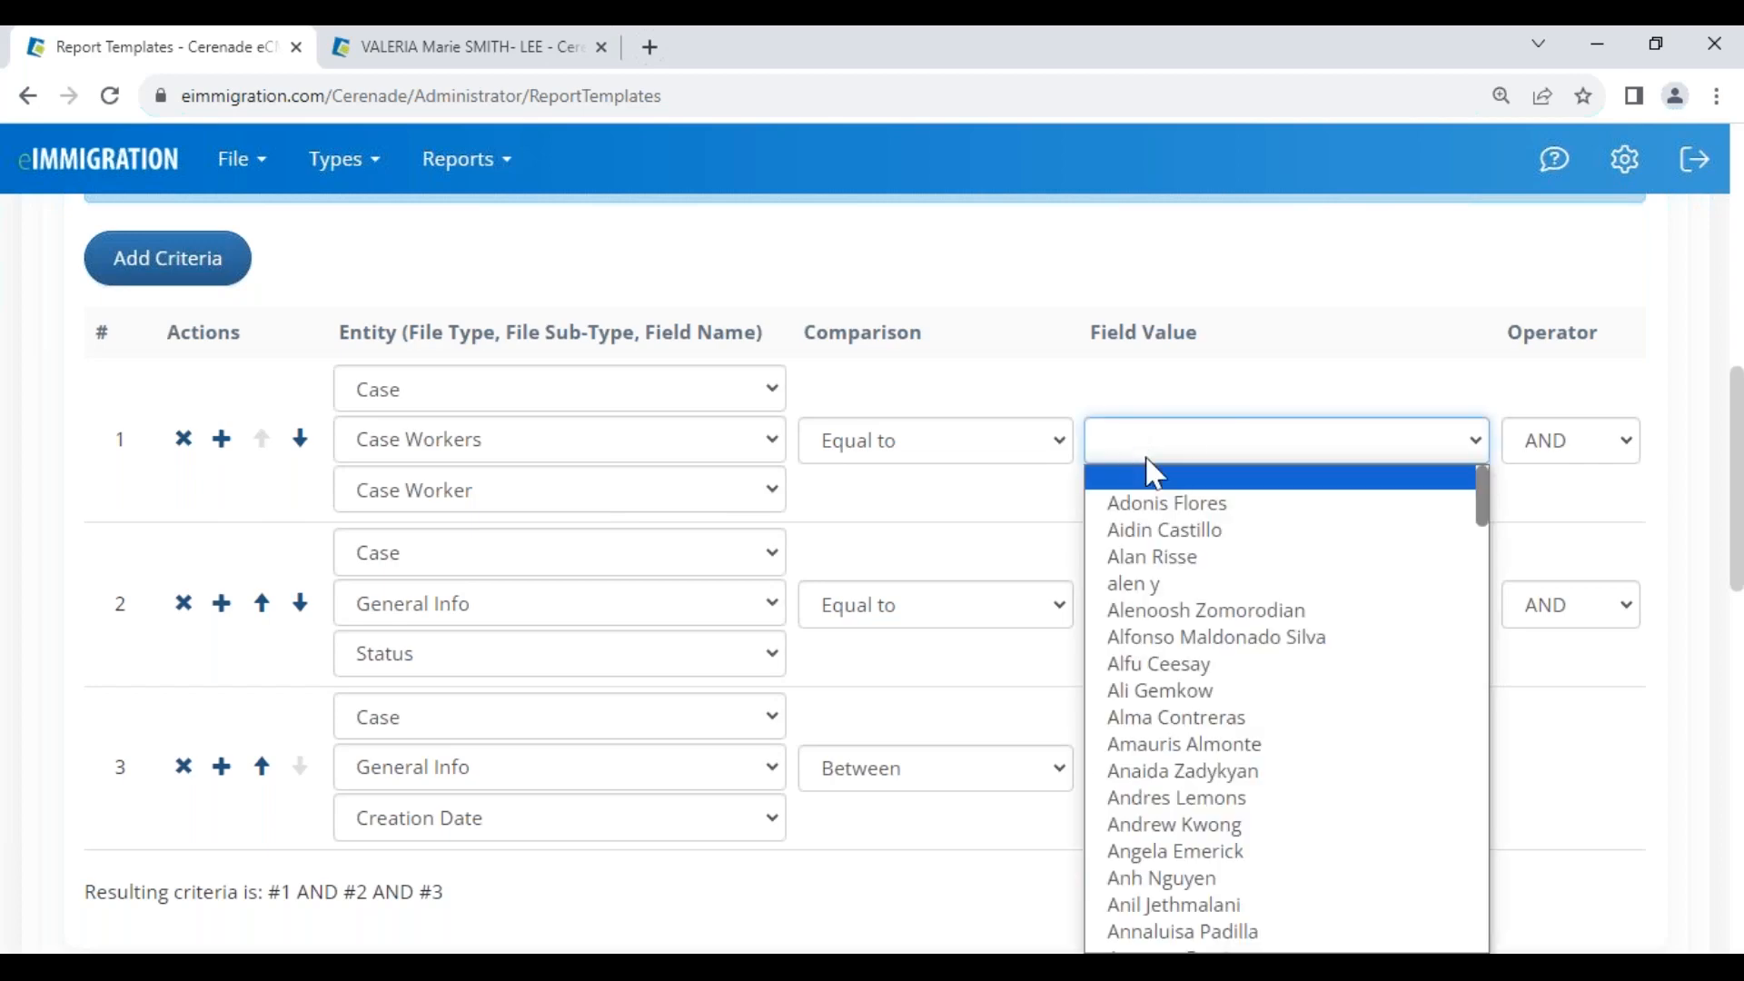
key(v)
key(v)
key(v)
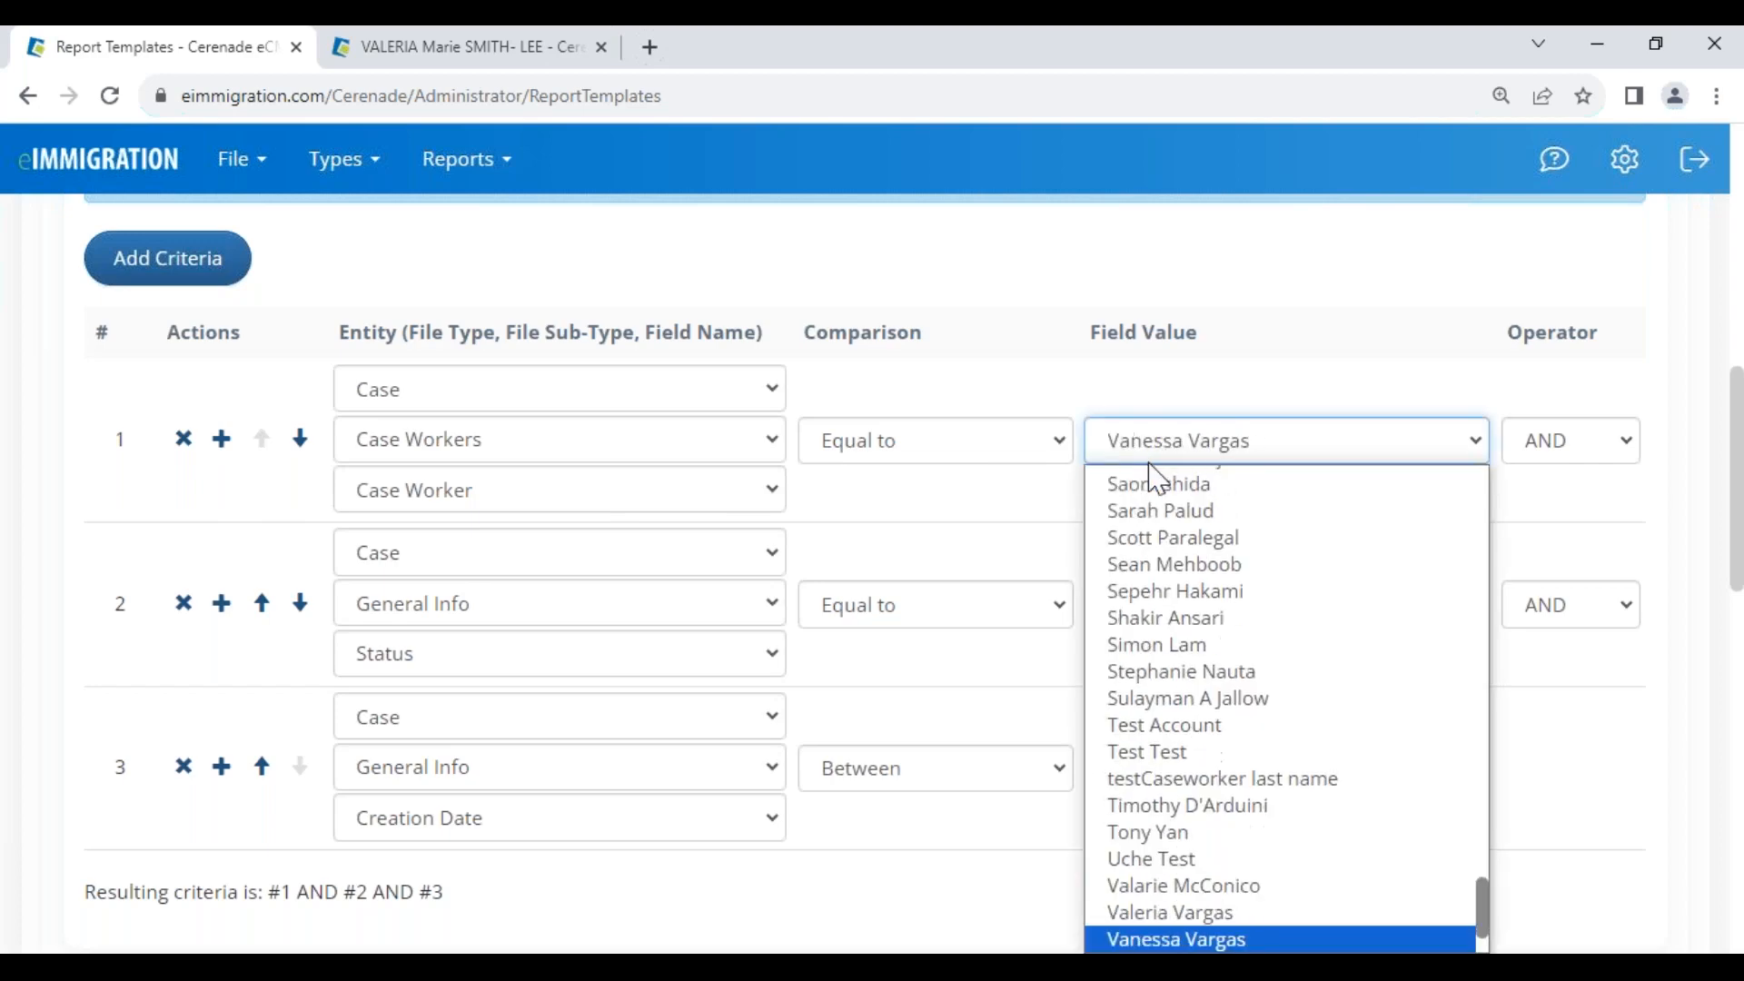
key(Return)
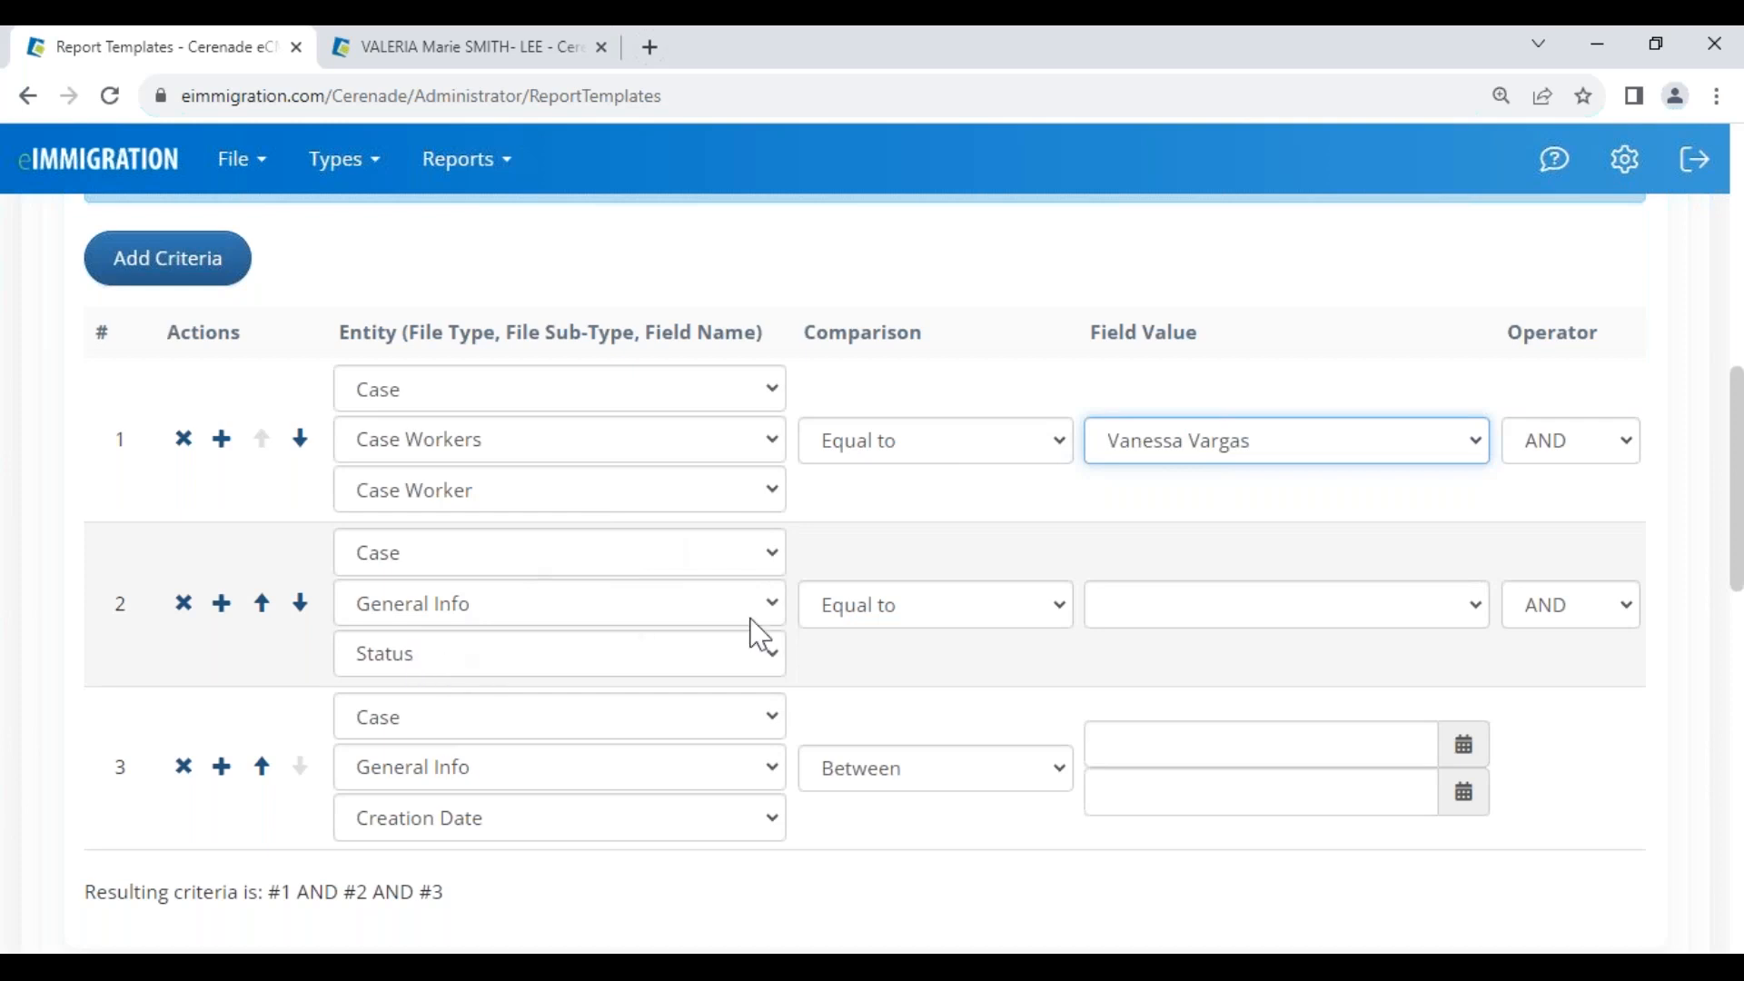
click(1202, 617)
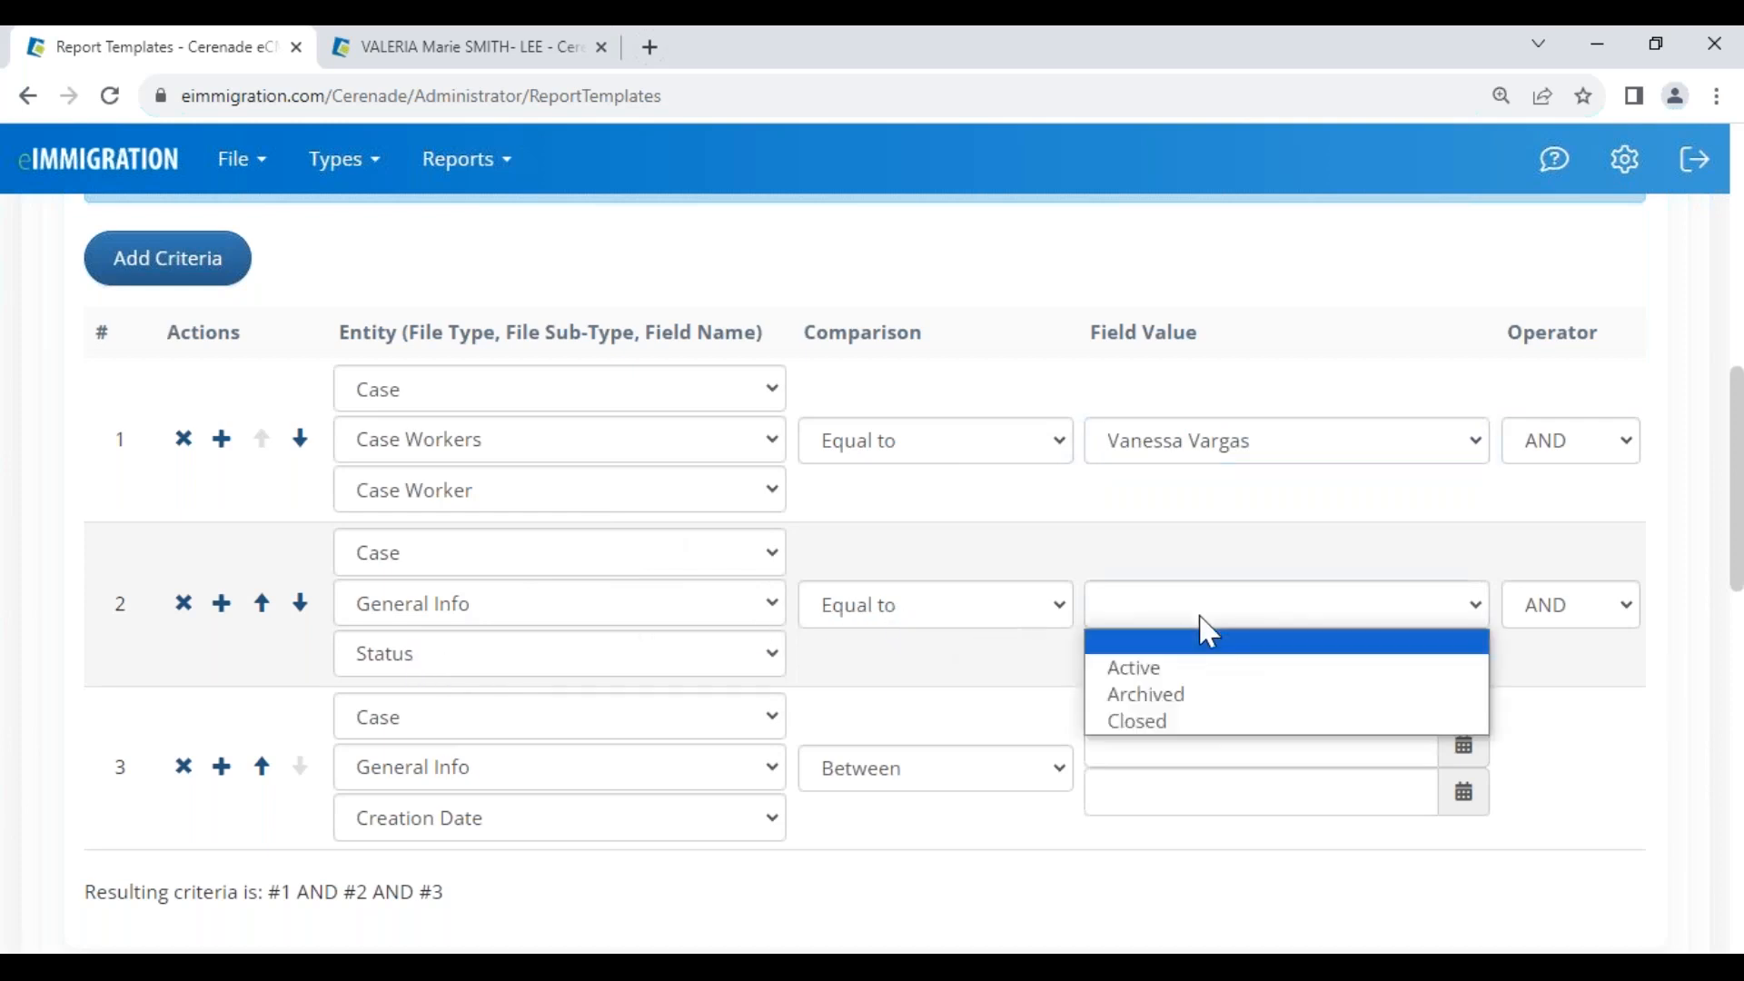
click(1190, 672)
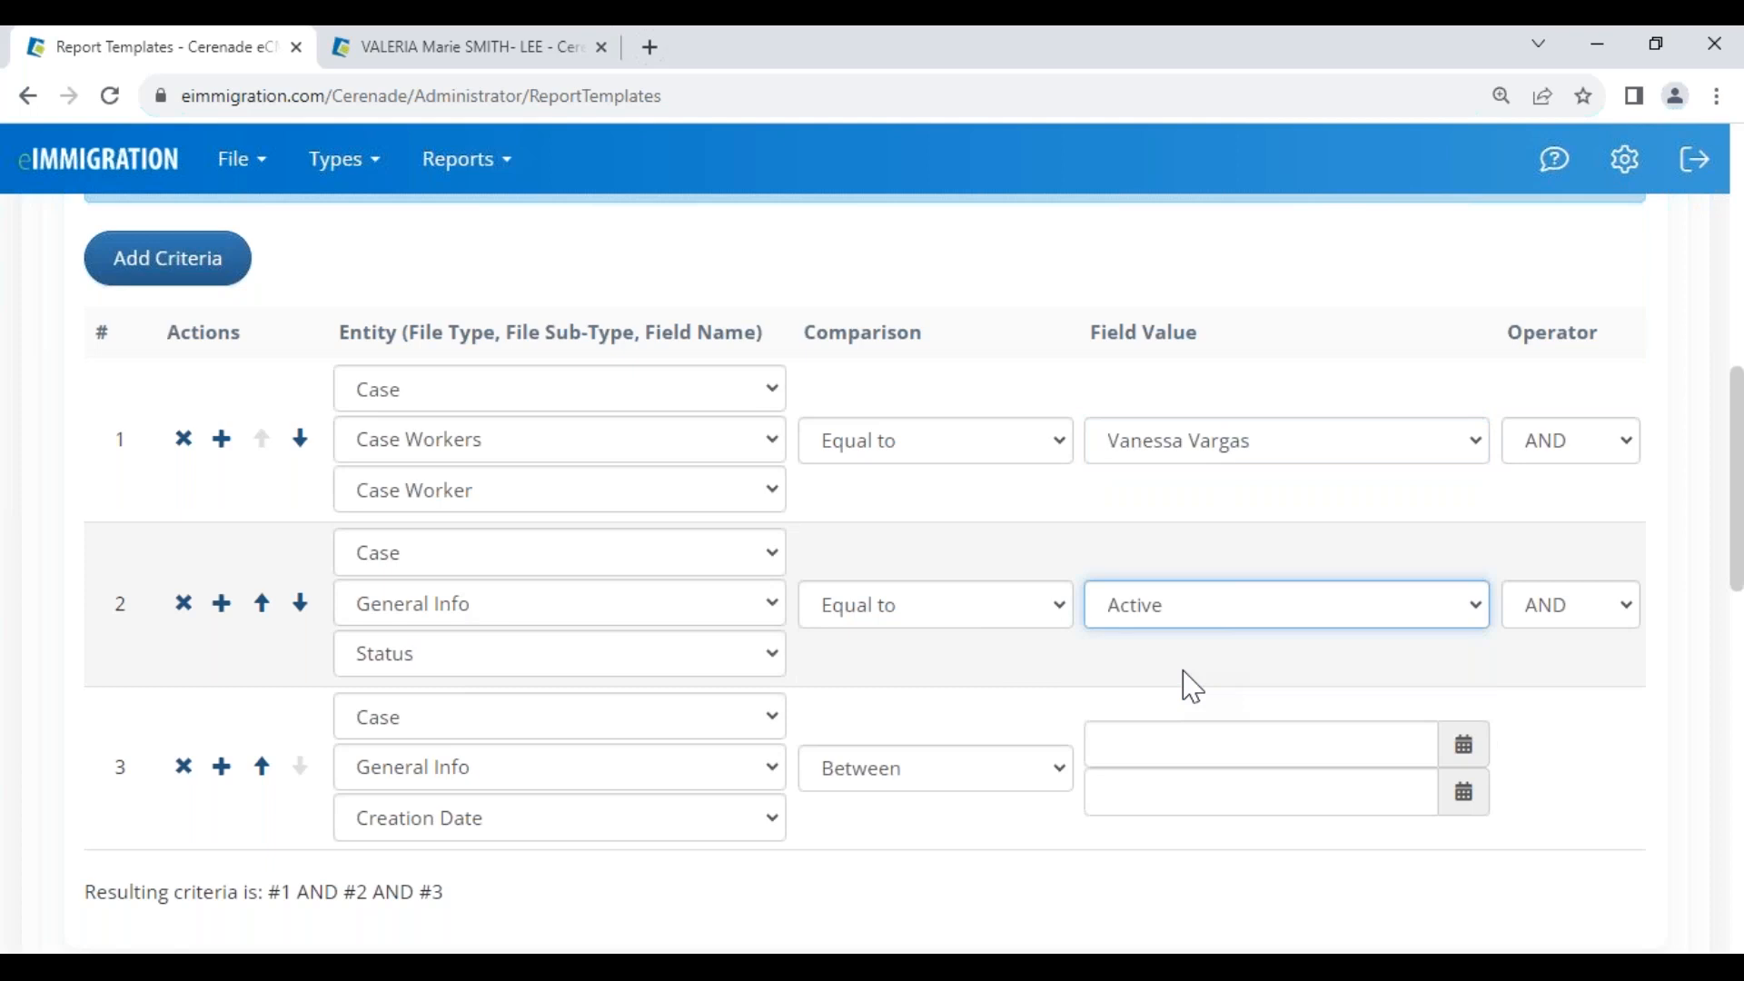
Add a criterion above Creation Date on the Case > General Info > Process field
click(215, 768)
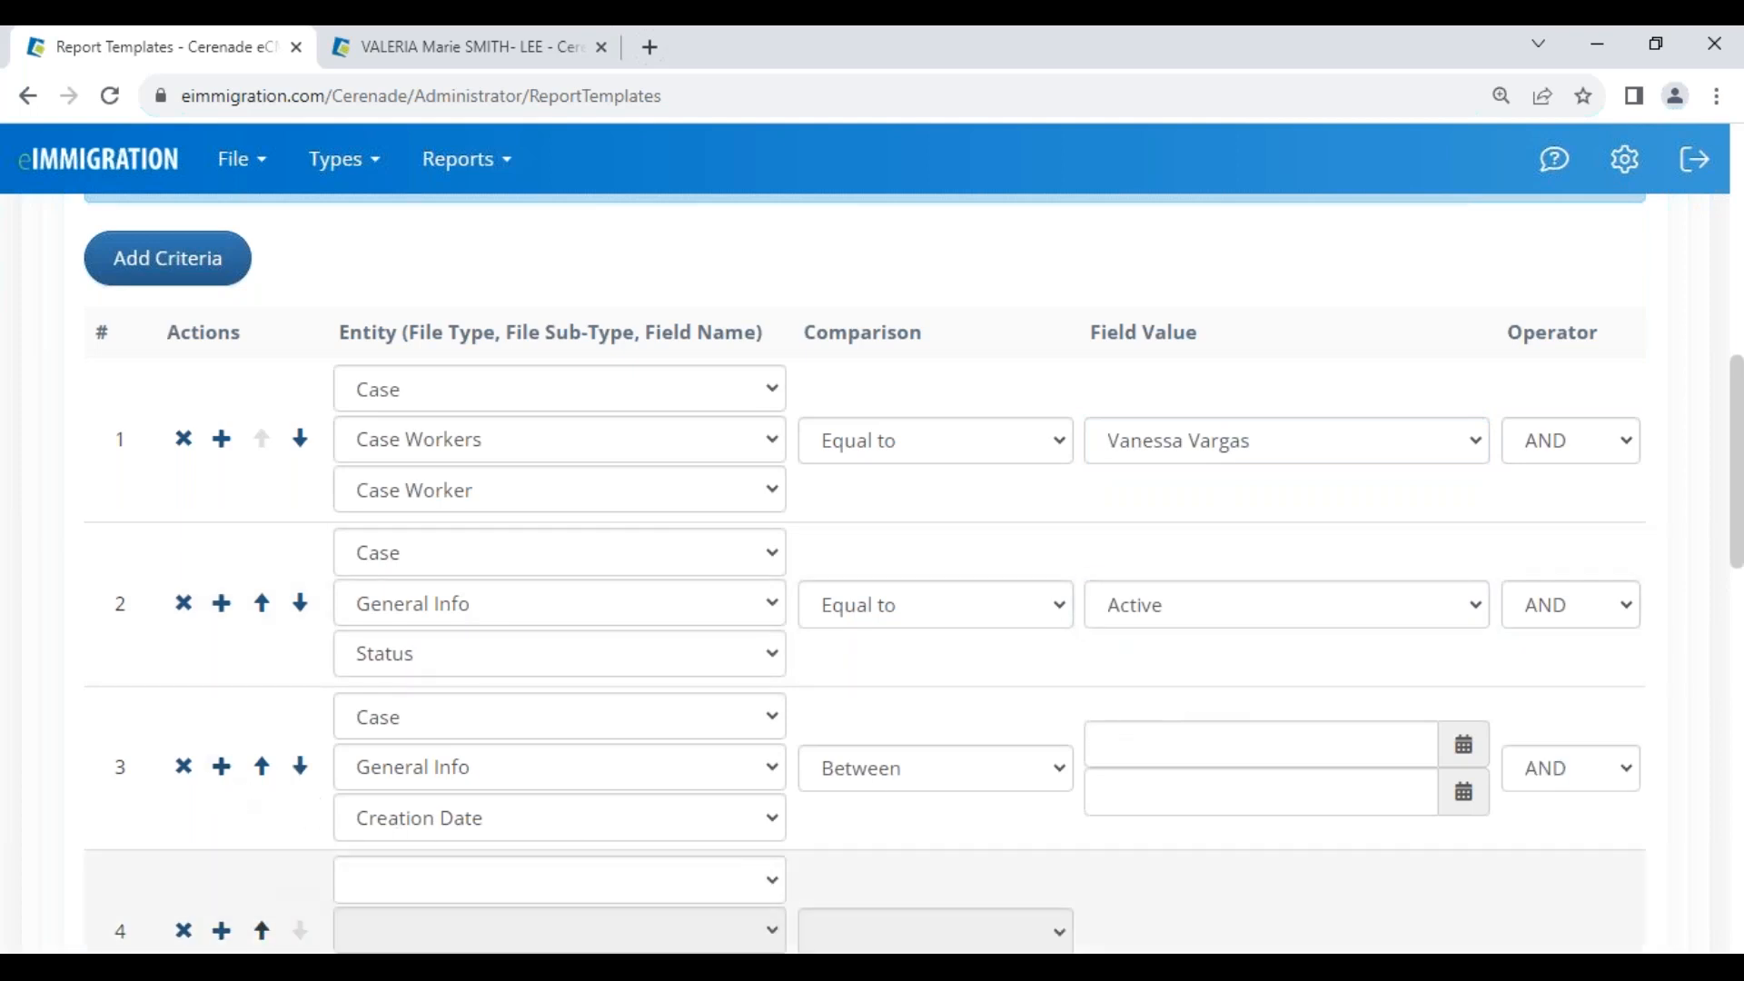
click(262, 931)
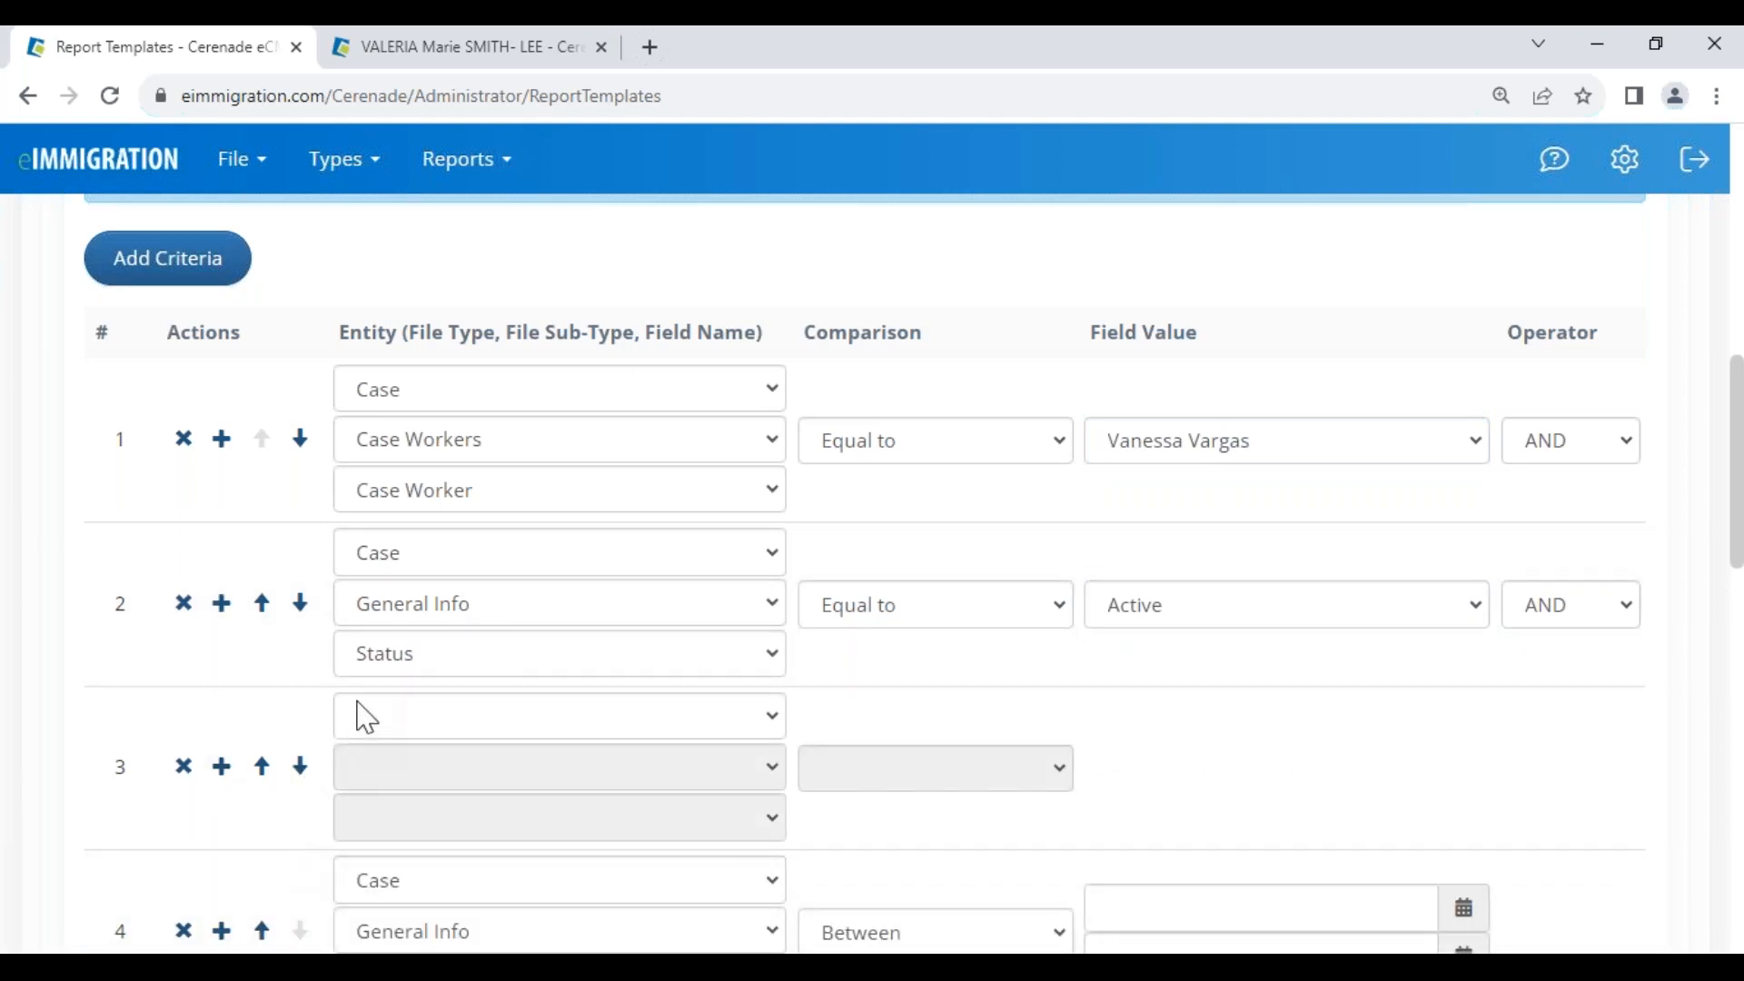
scroll(411, 726, down, 1)
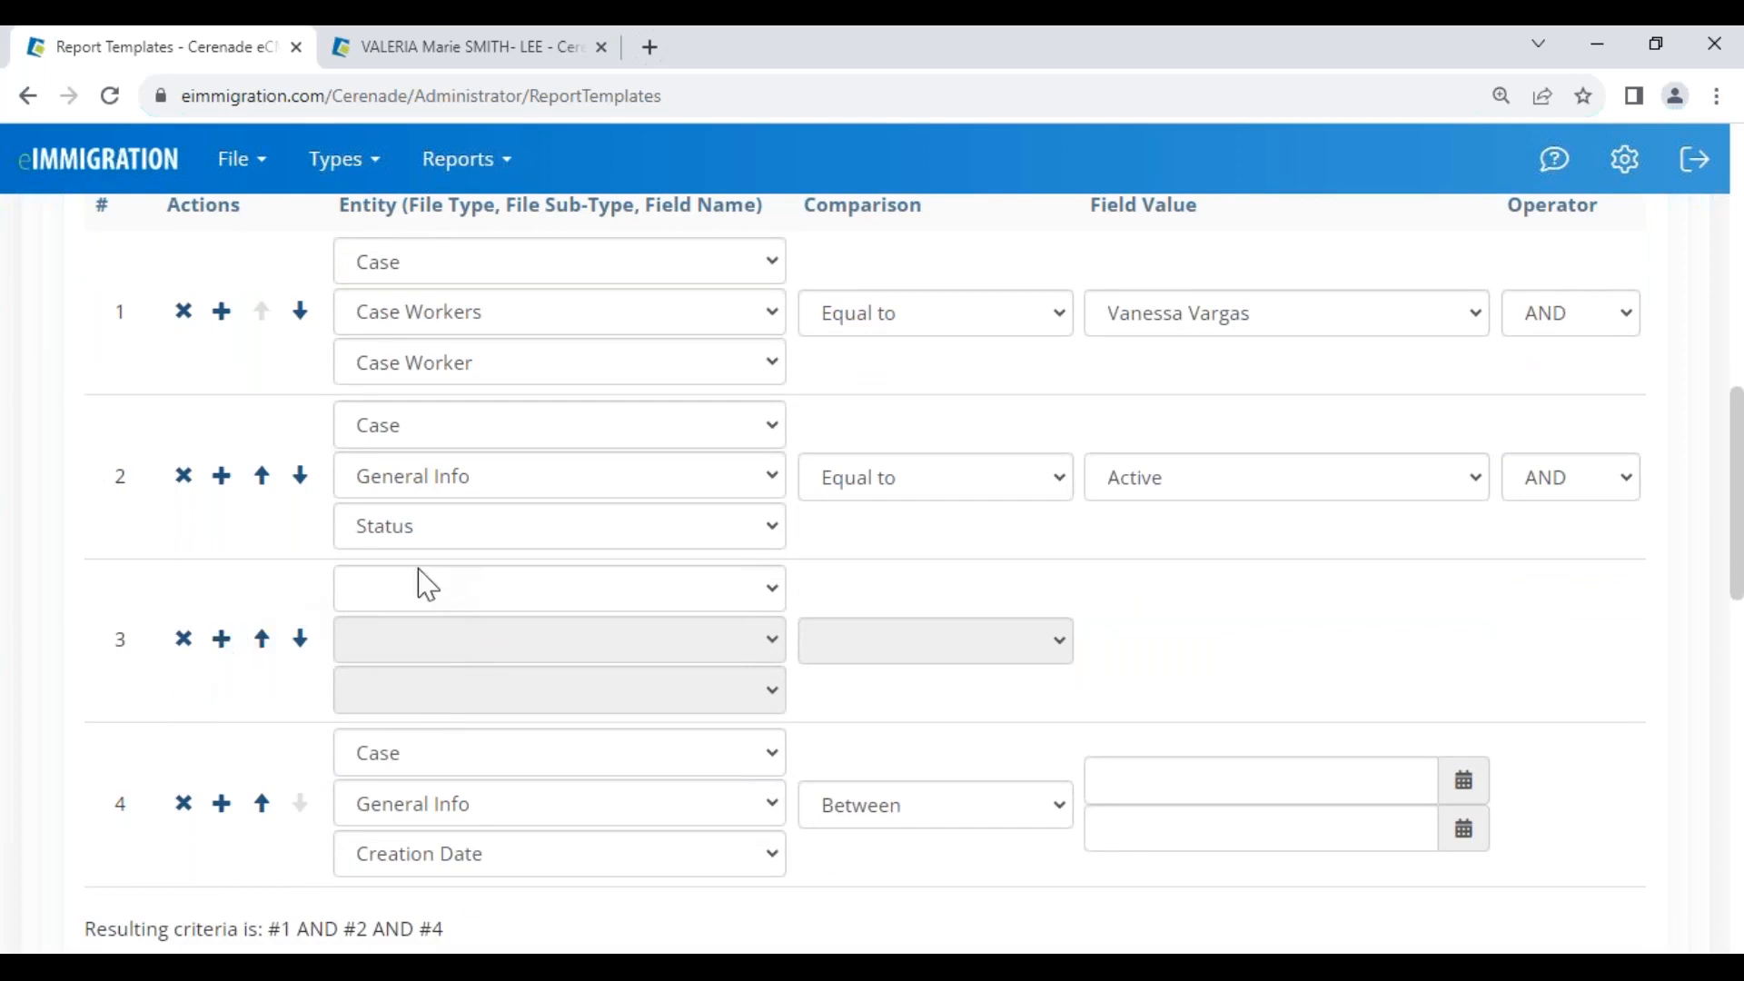
click(461, 590)
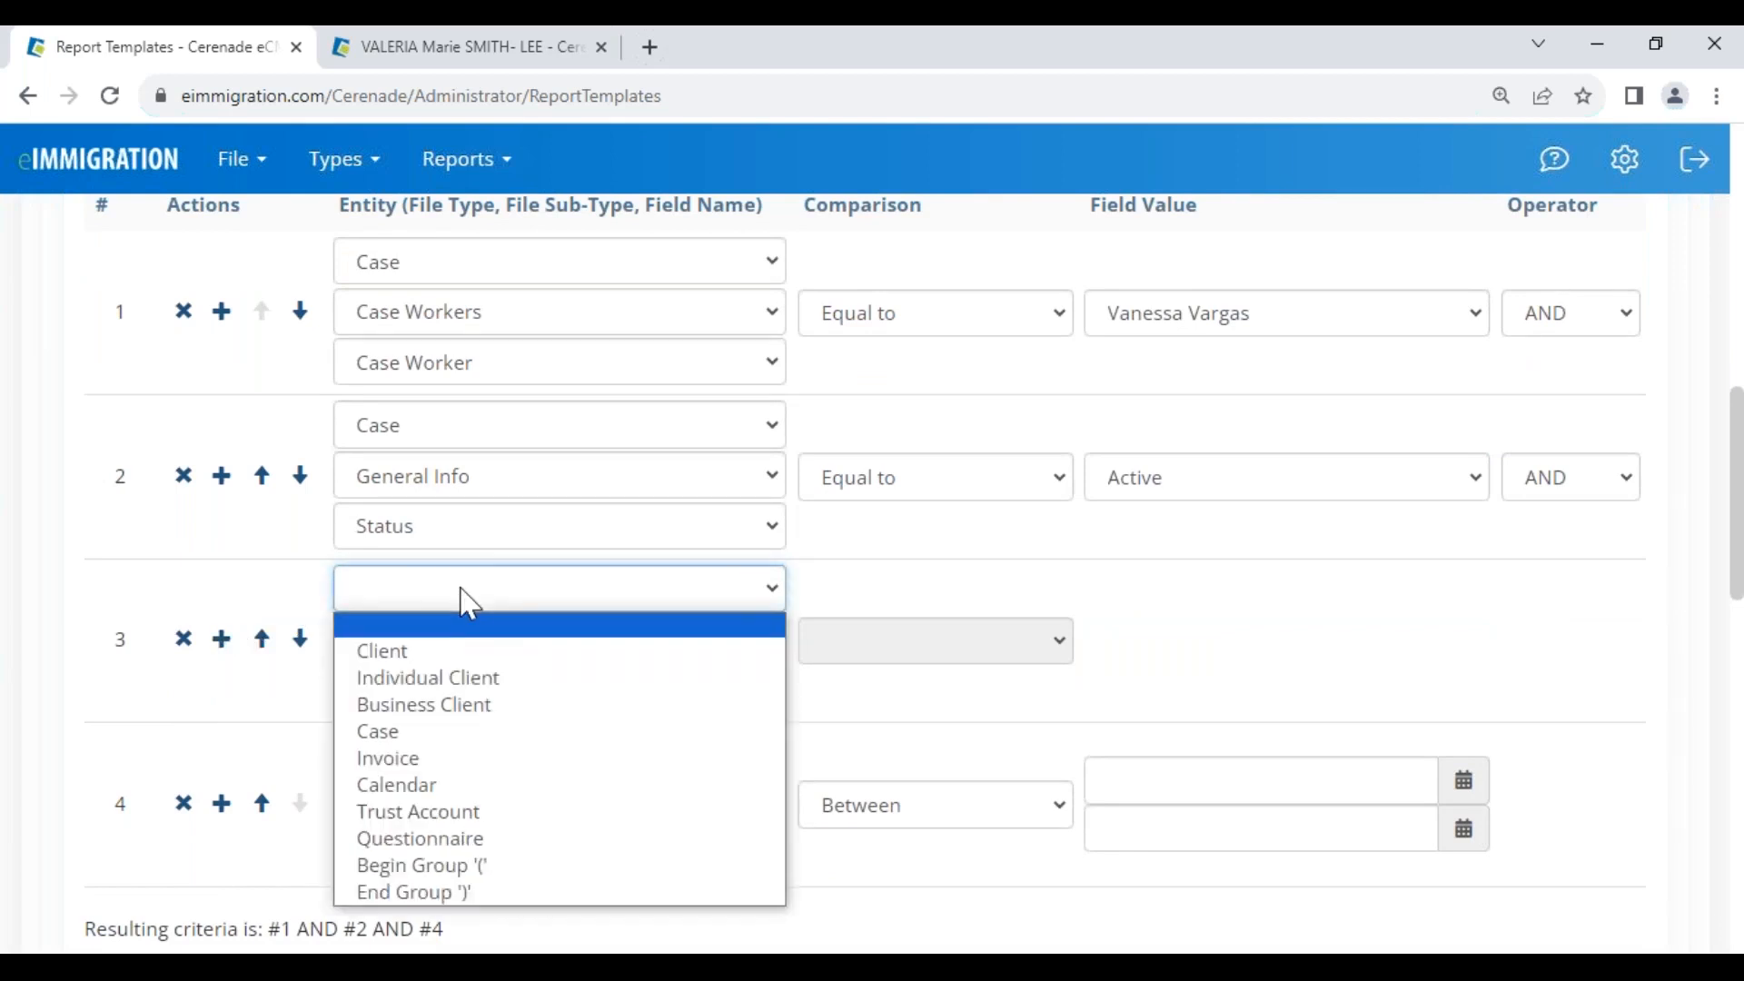
click(409, 731)
click(436, 643)
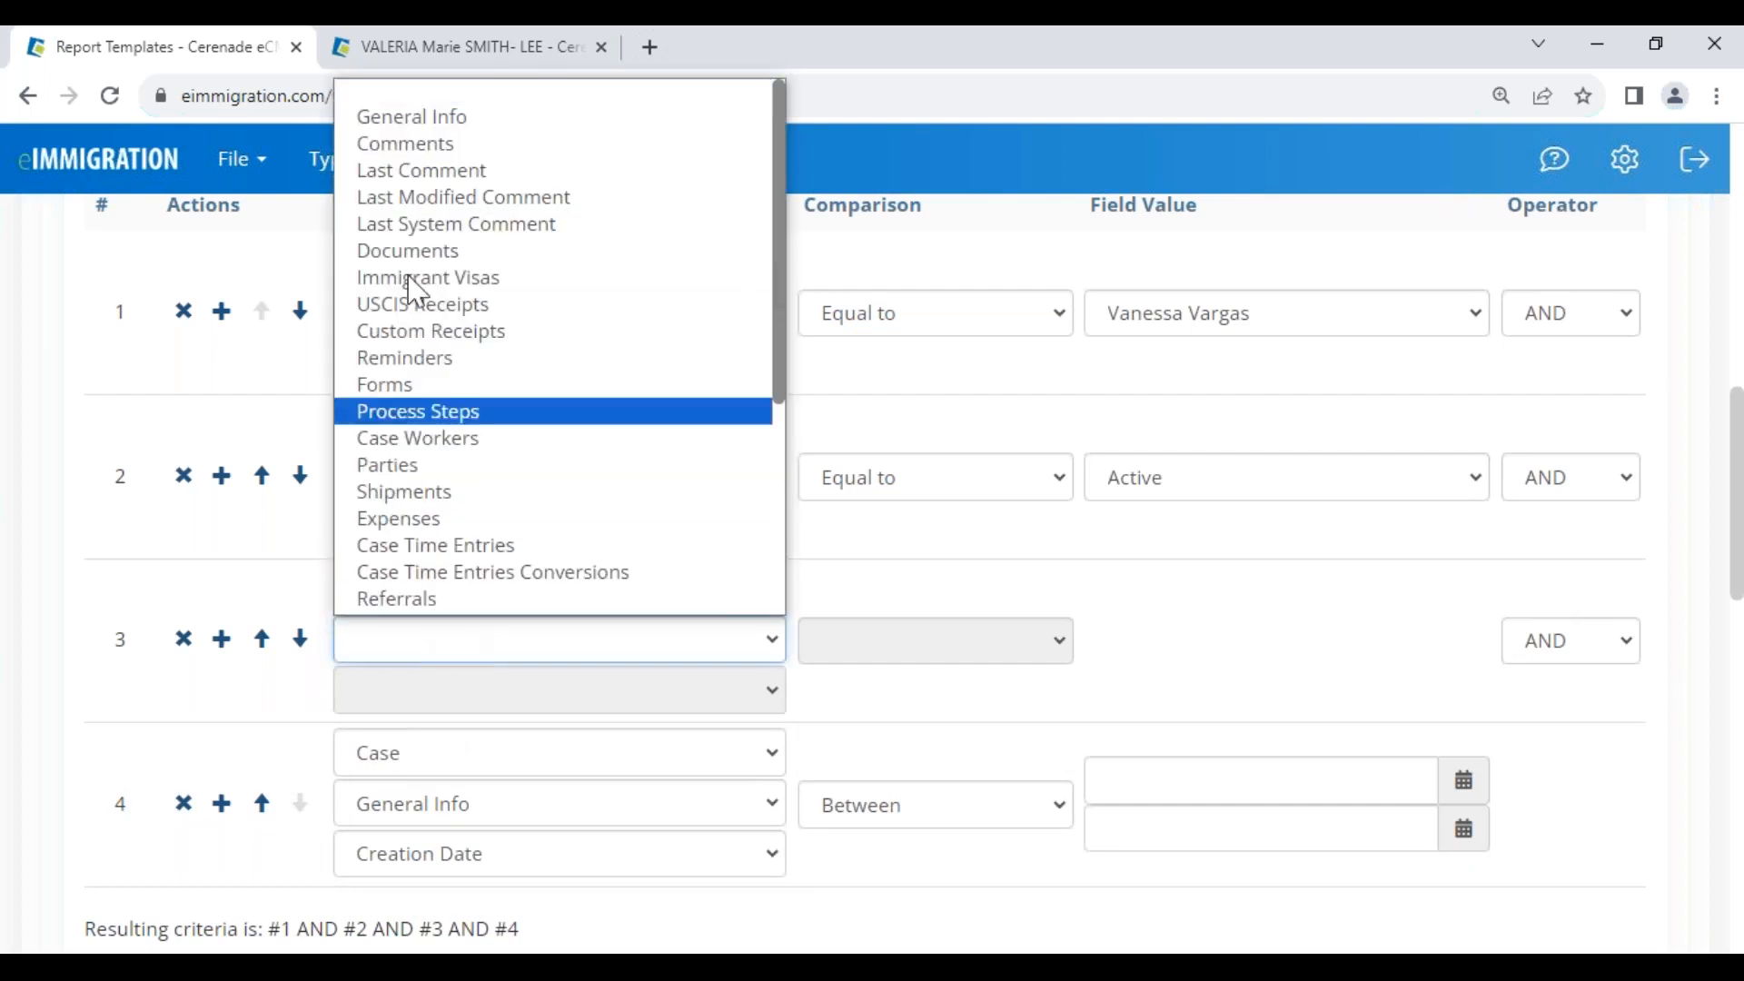
click(402, 124)
click(440, 695)
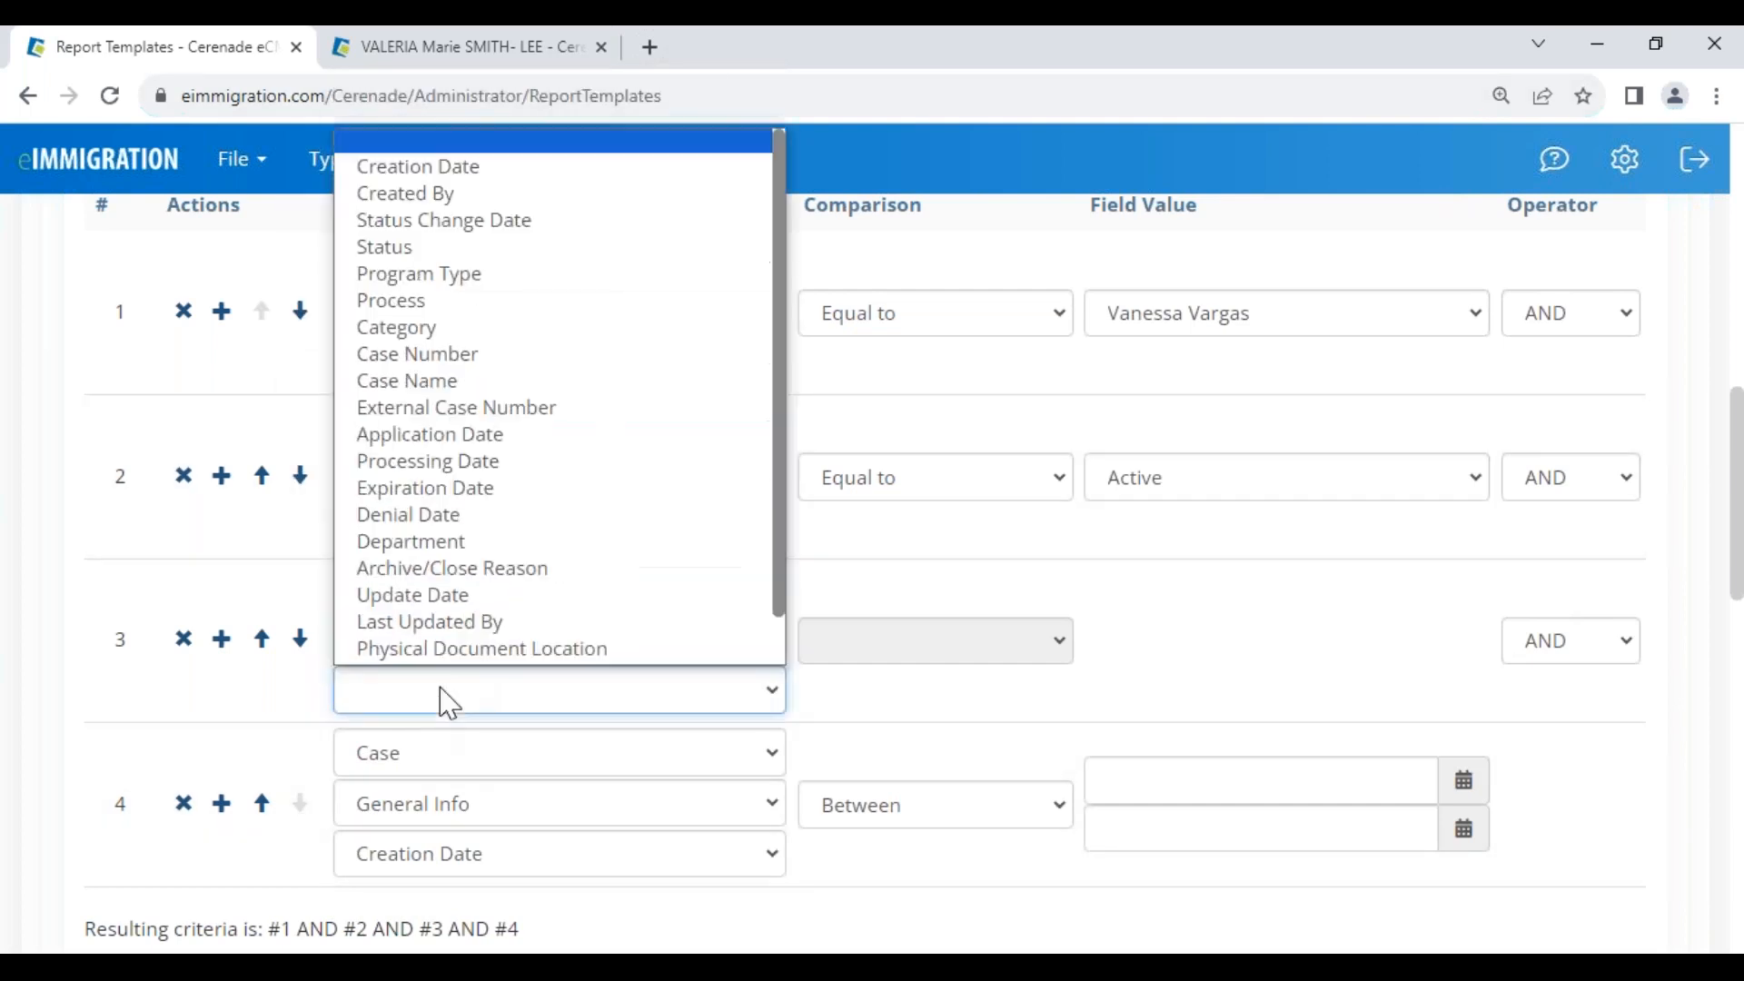
click(422, 309)
Make the Process criterion Equal to I-485 Adjustment of Status
click(933, 647)
click(937, 698)
click(1110, 656)
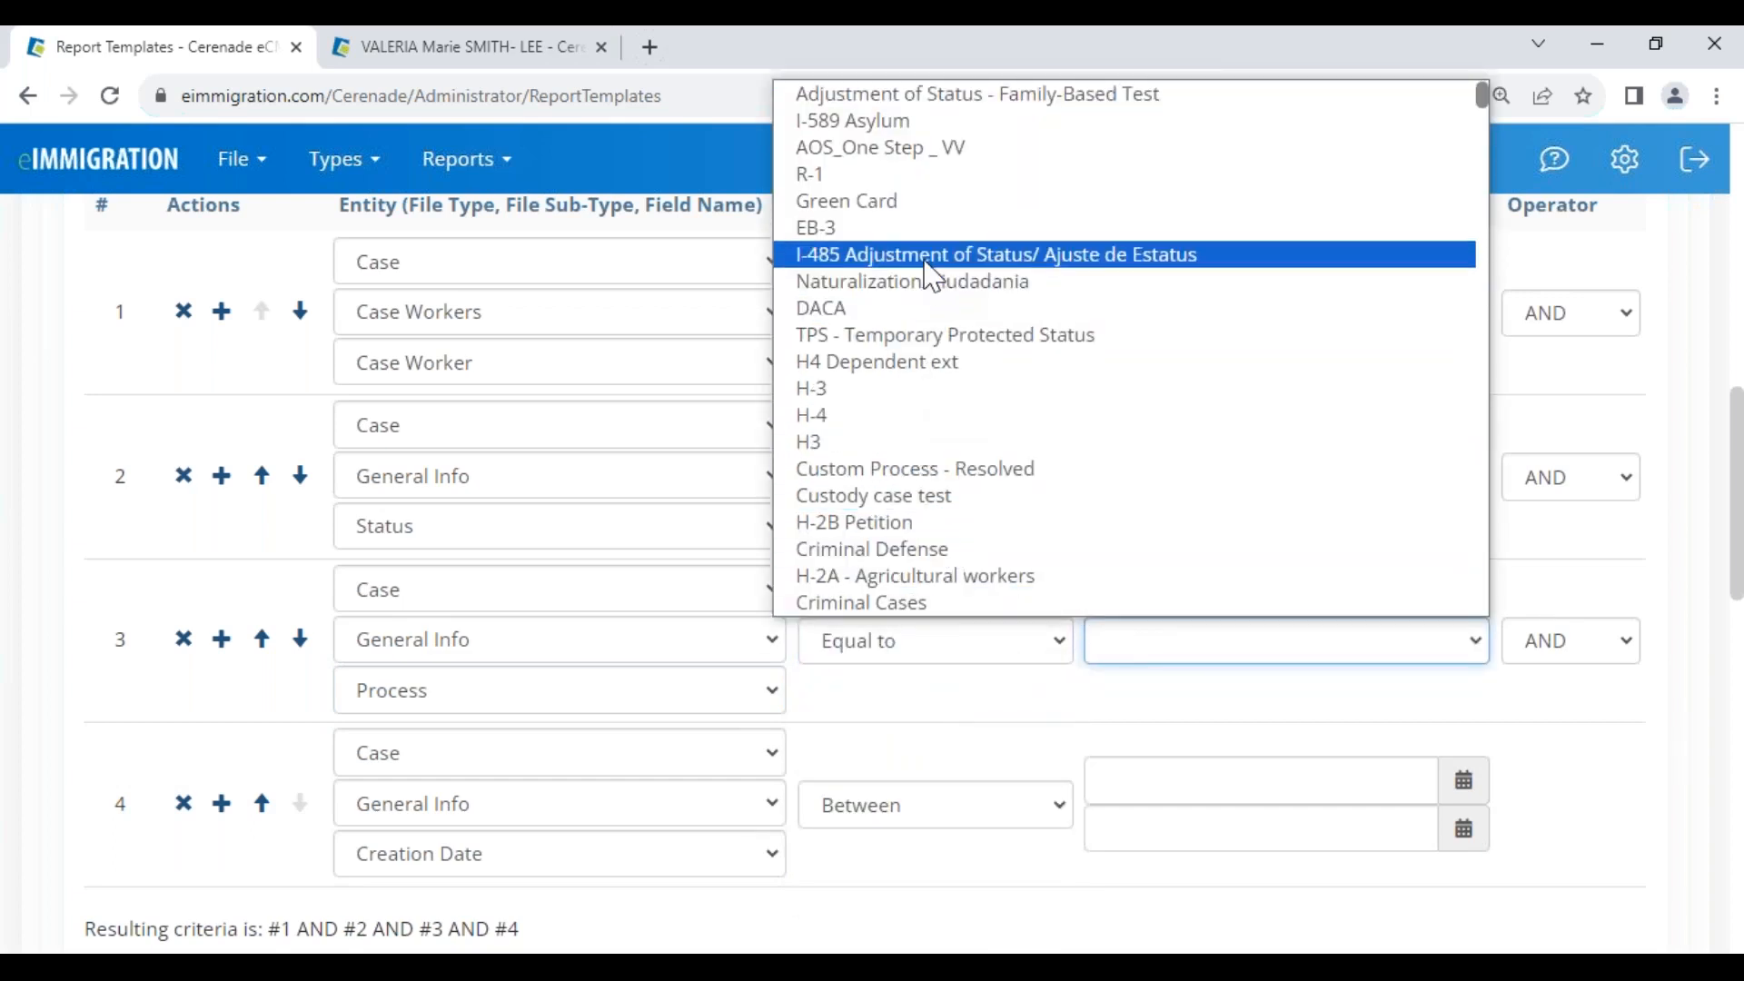
click(926, 257)
click(1178, 647)
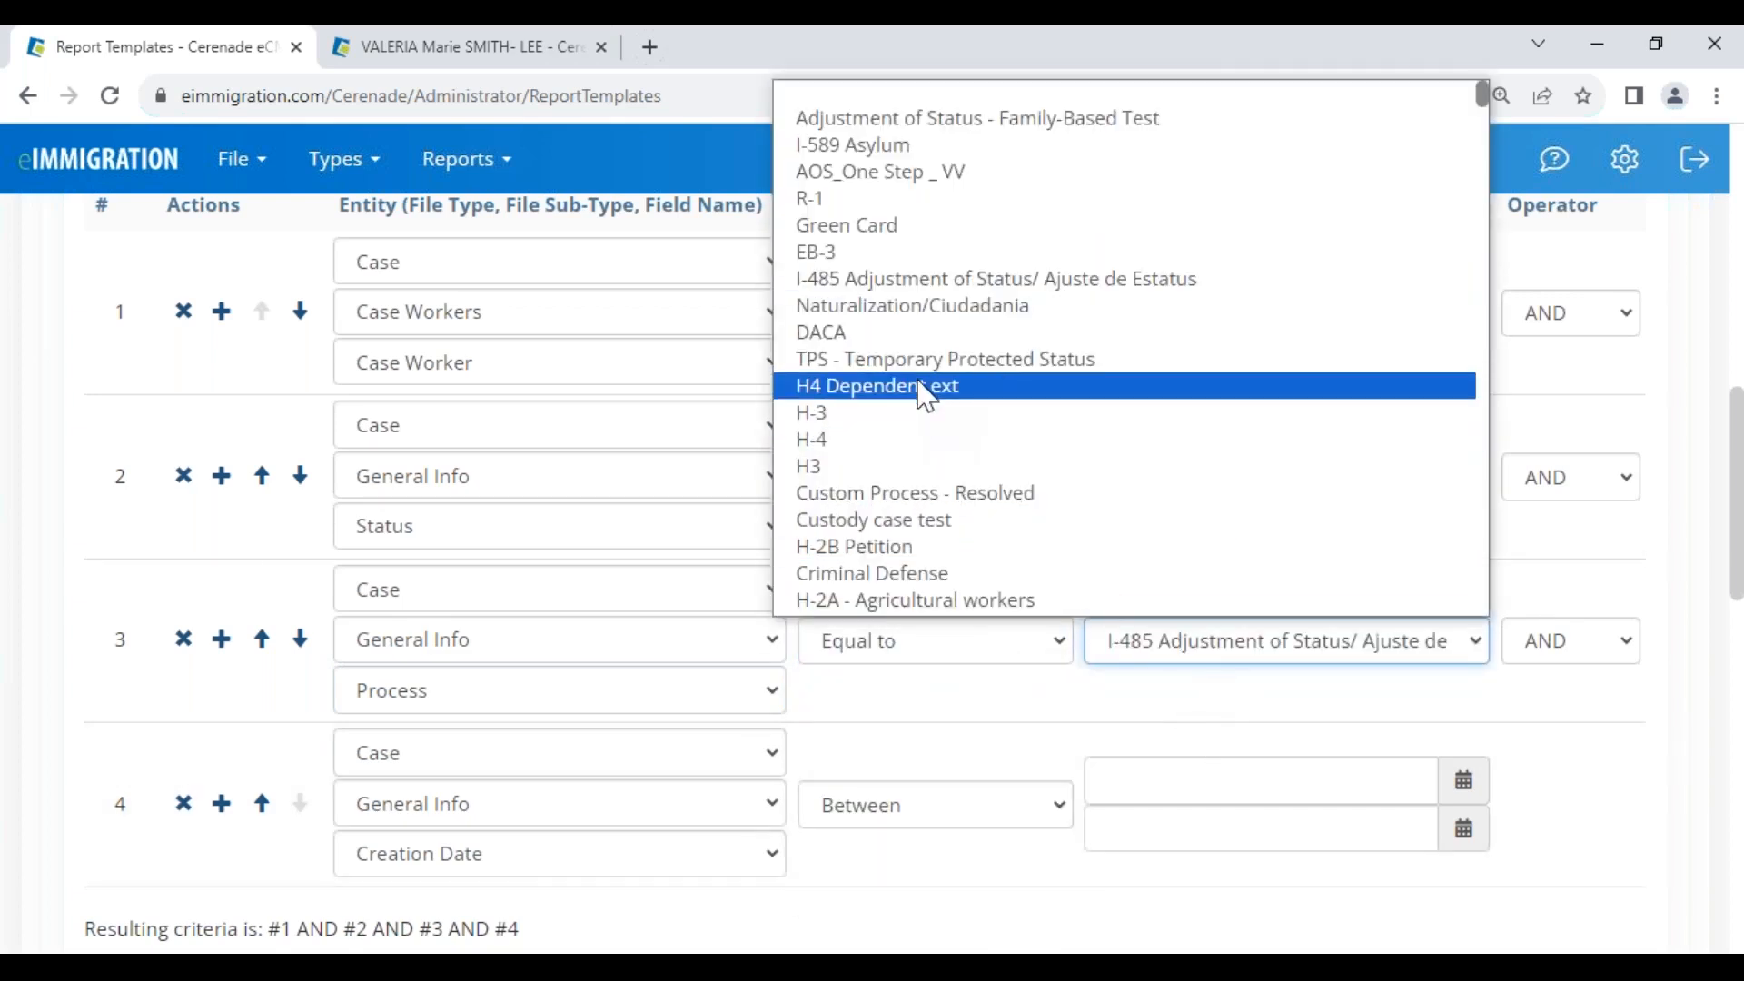
click(908, 279)
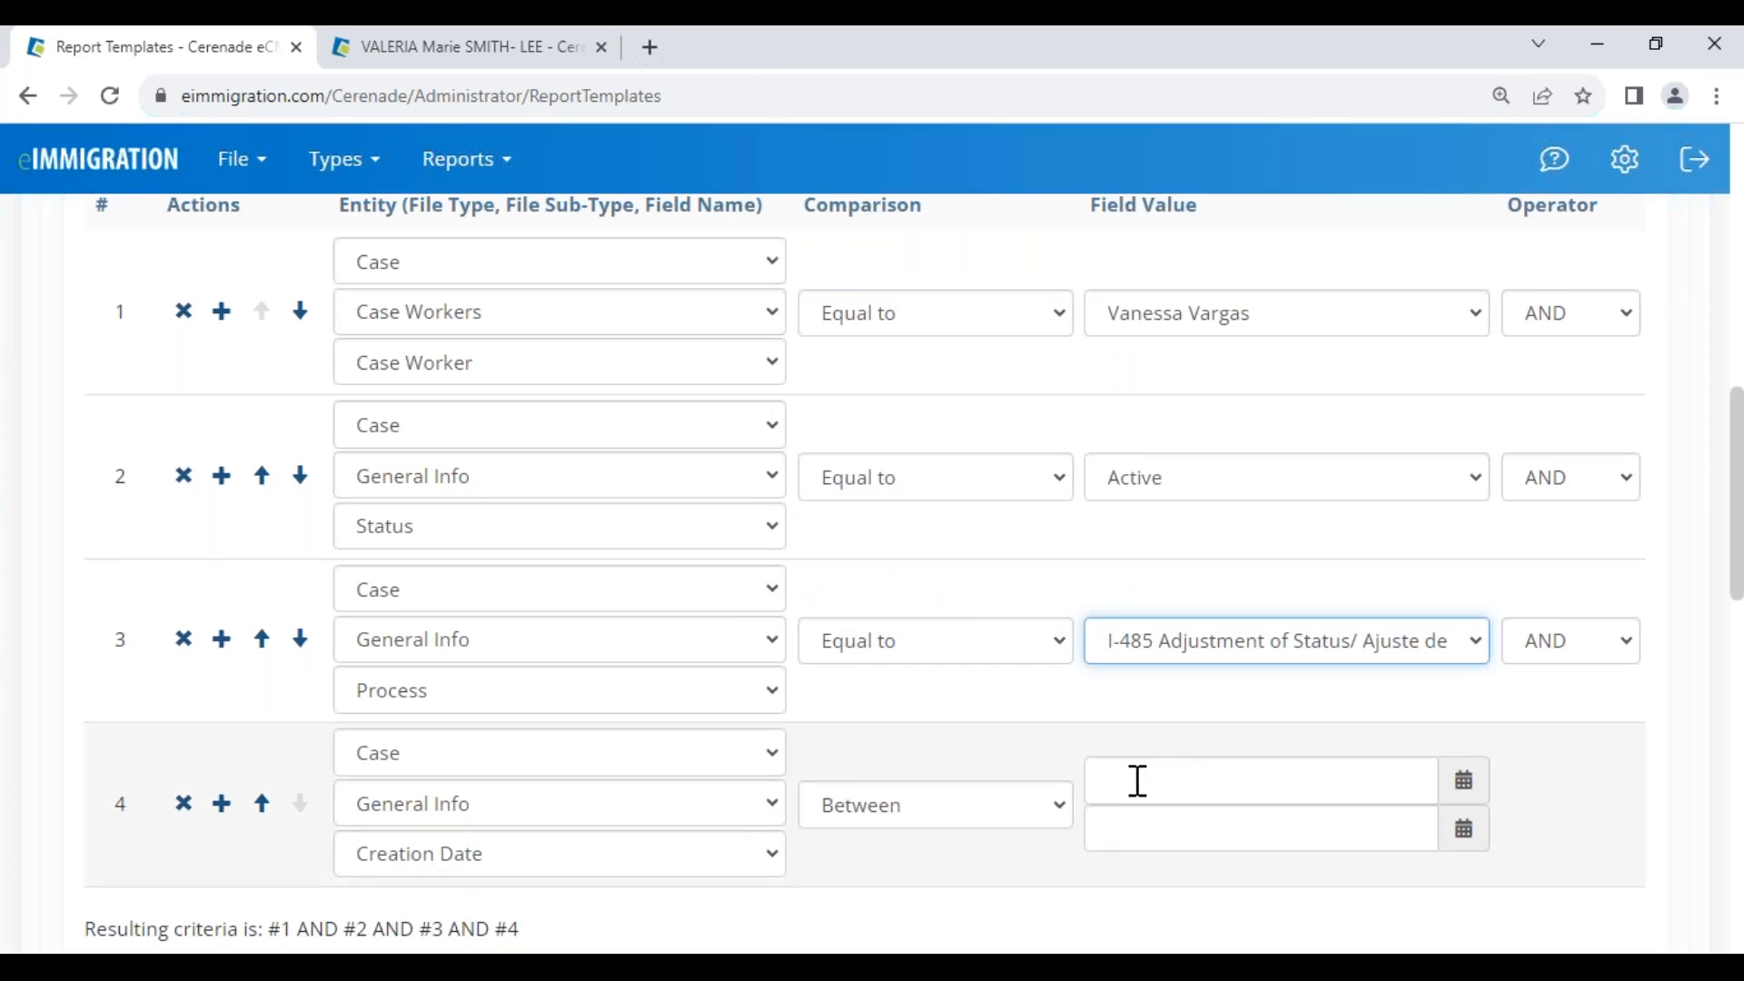
Set the Creation Date criterion's comparison to This month
scroll(1137, 781, up, 5)
scroll(1137, 781, down, 5)
click(888, 808)
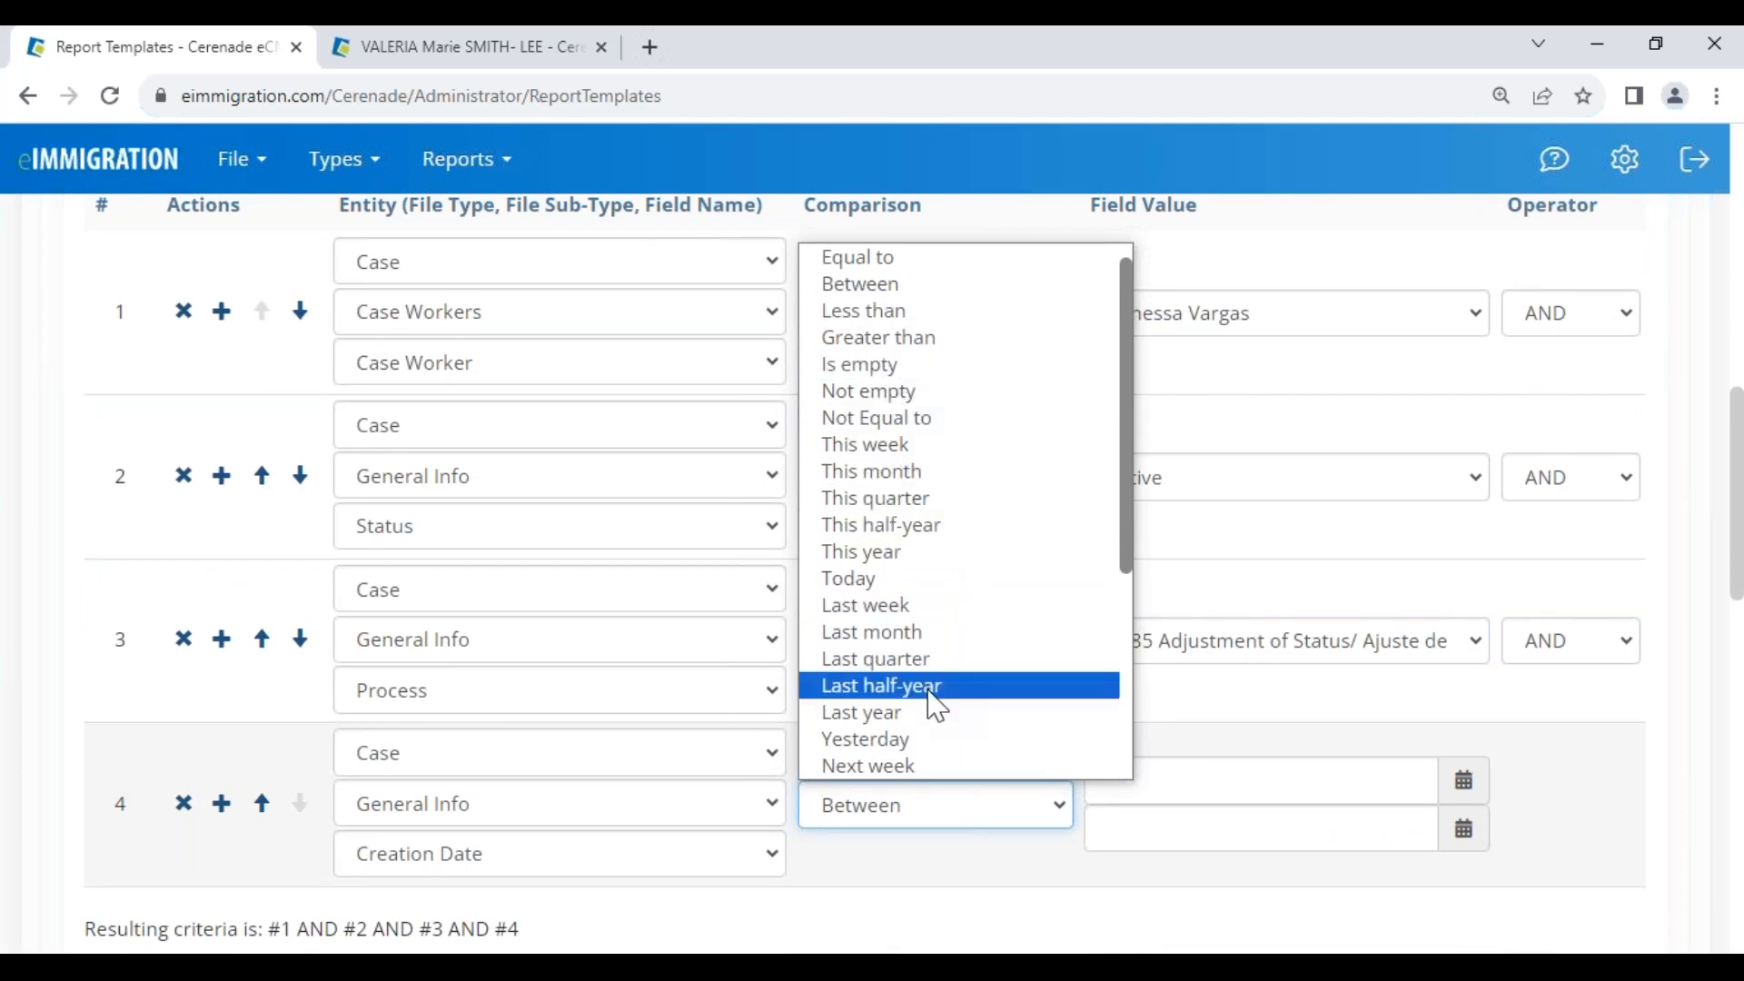
scroll(933, 726, down, 1)
scroll(933, 741, down, 4)
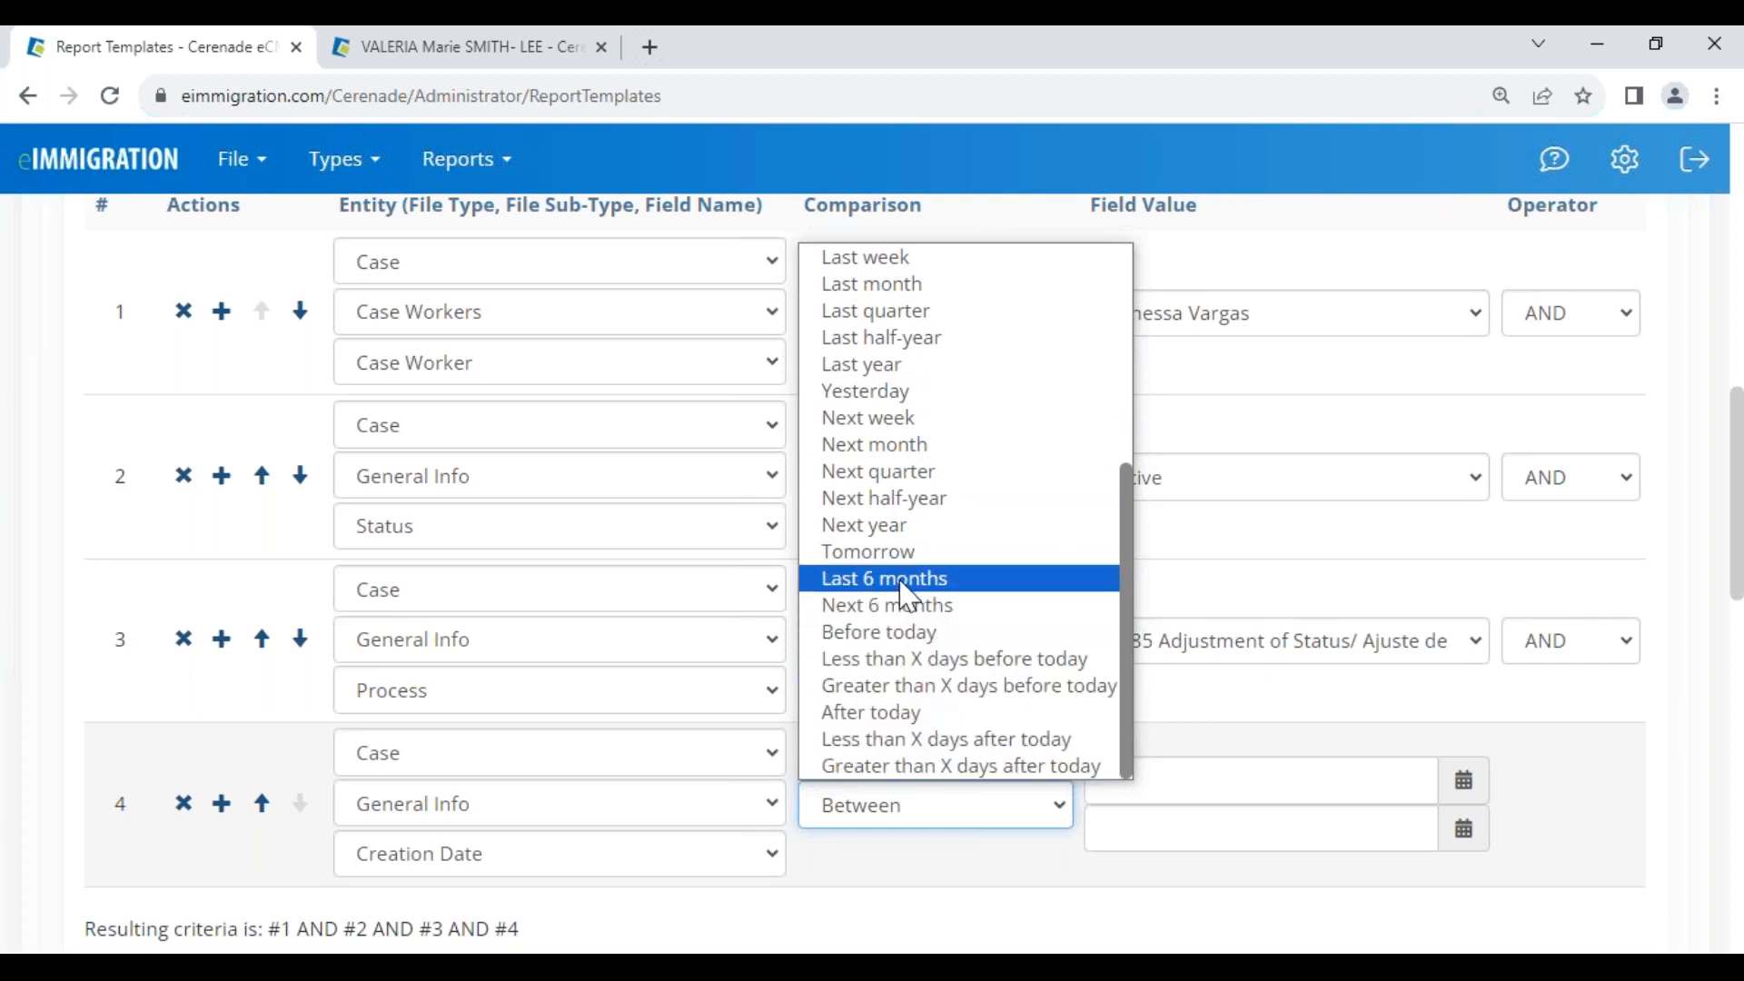
scroll(907, 601, up, 2)
scroll(908, 598, up, 1)
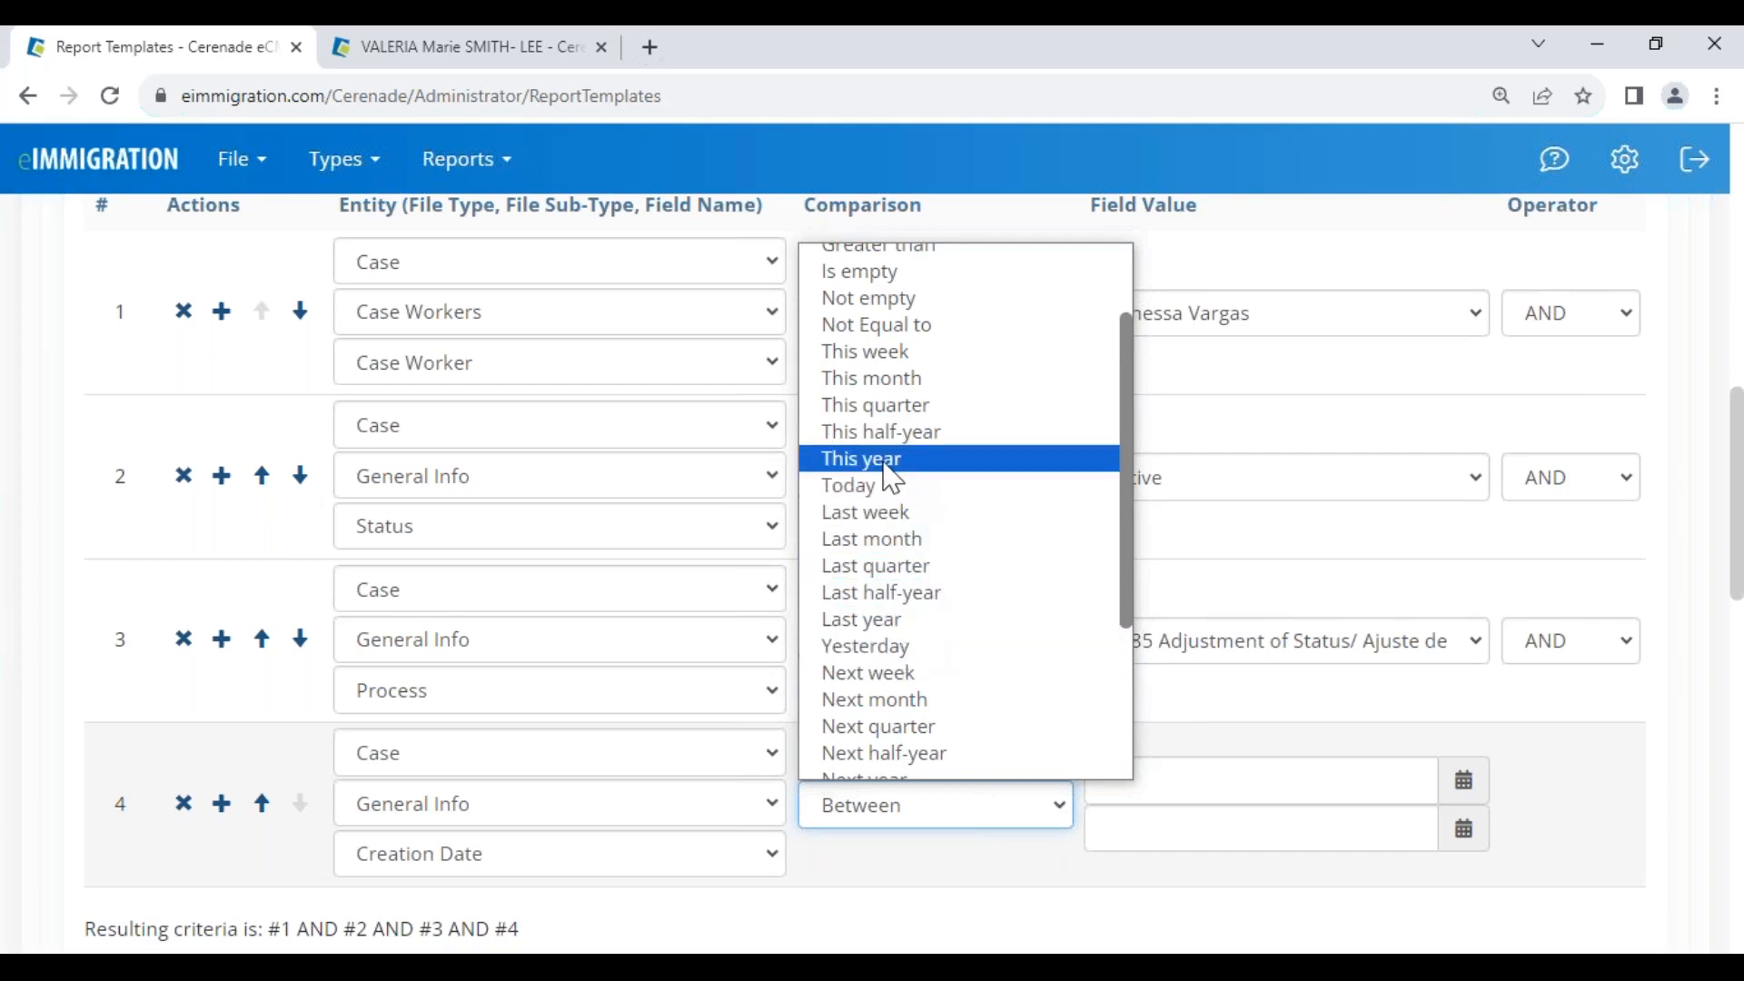
click(874, 378)
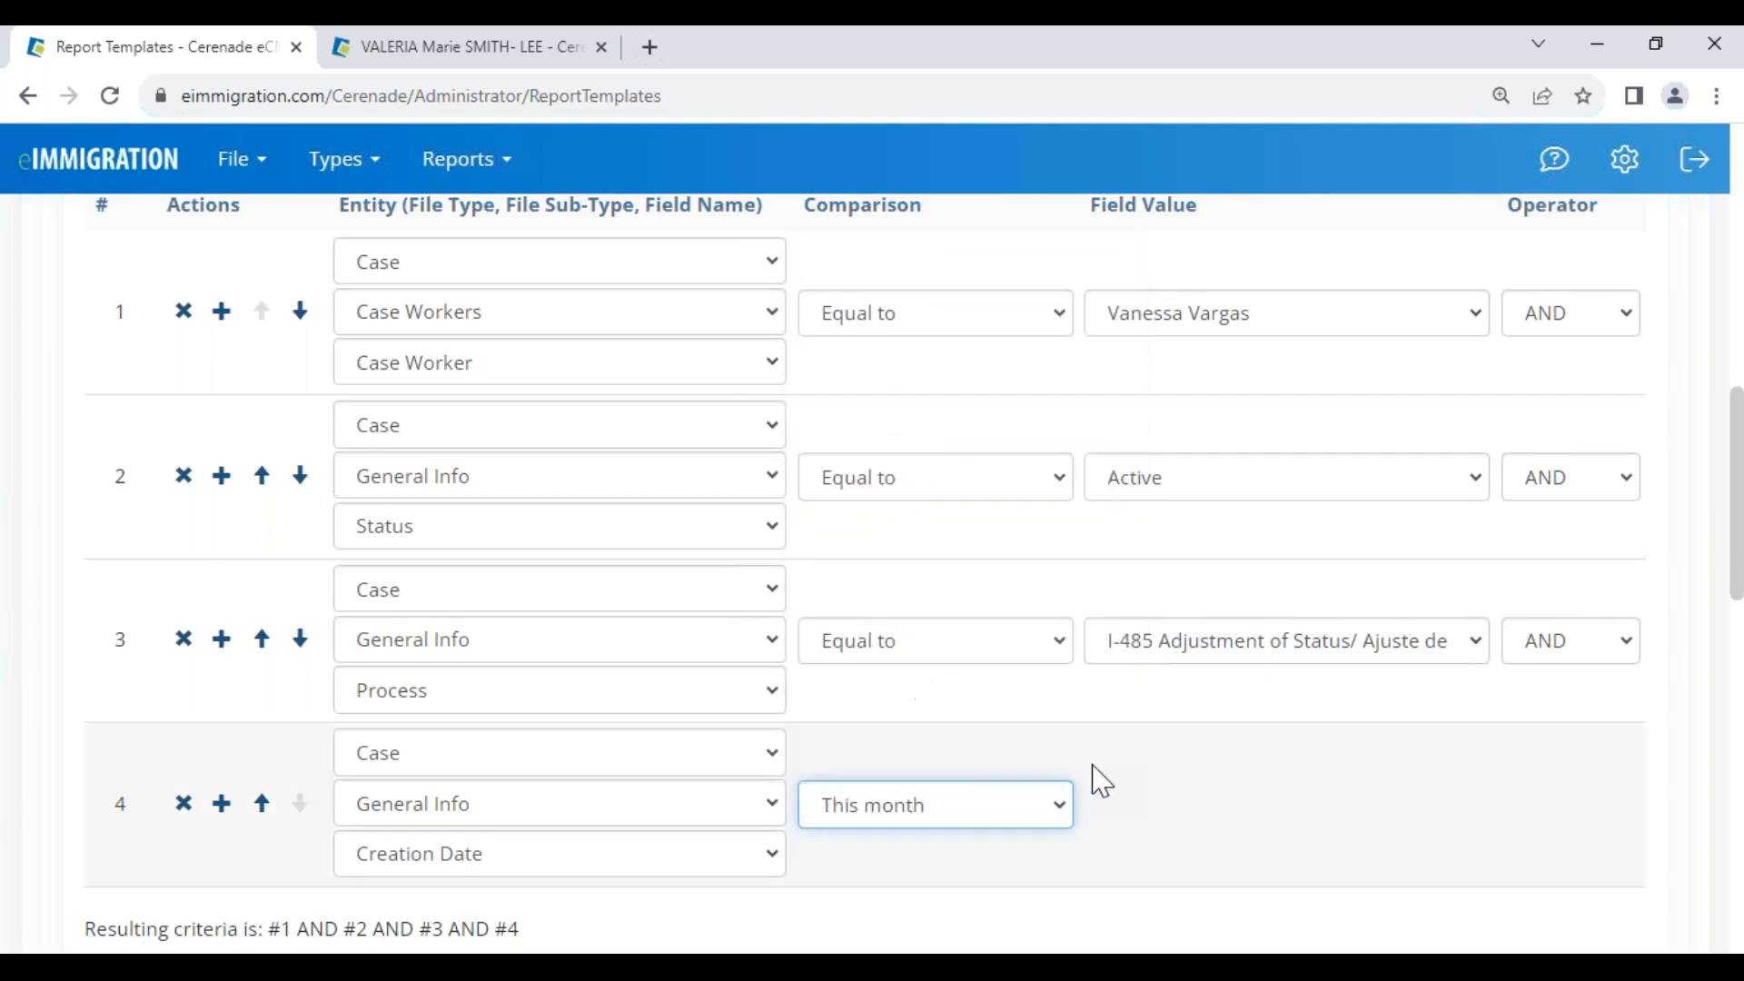
scroll(495, 547, up, 5)
scroll(355, 389, up, 3)
Prefix the template name with 'Active monthly' and delete 'per Month' from its end
click(363, 211)
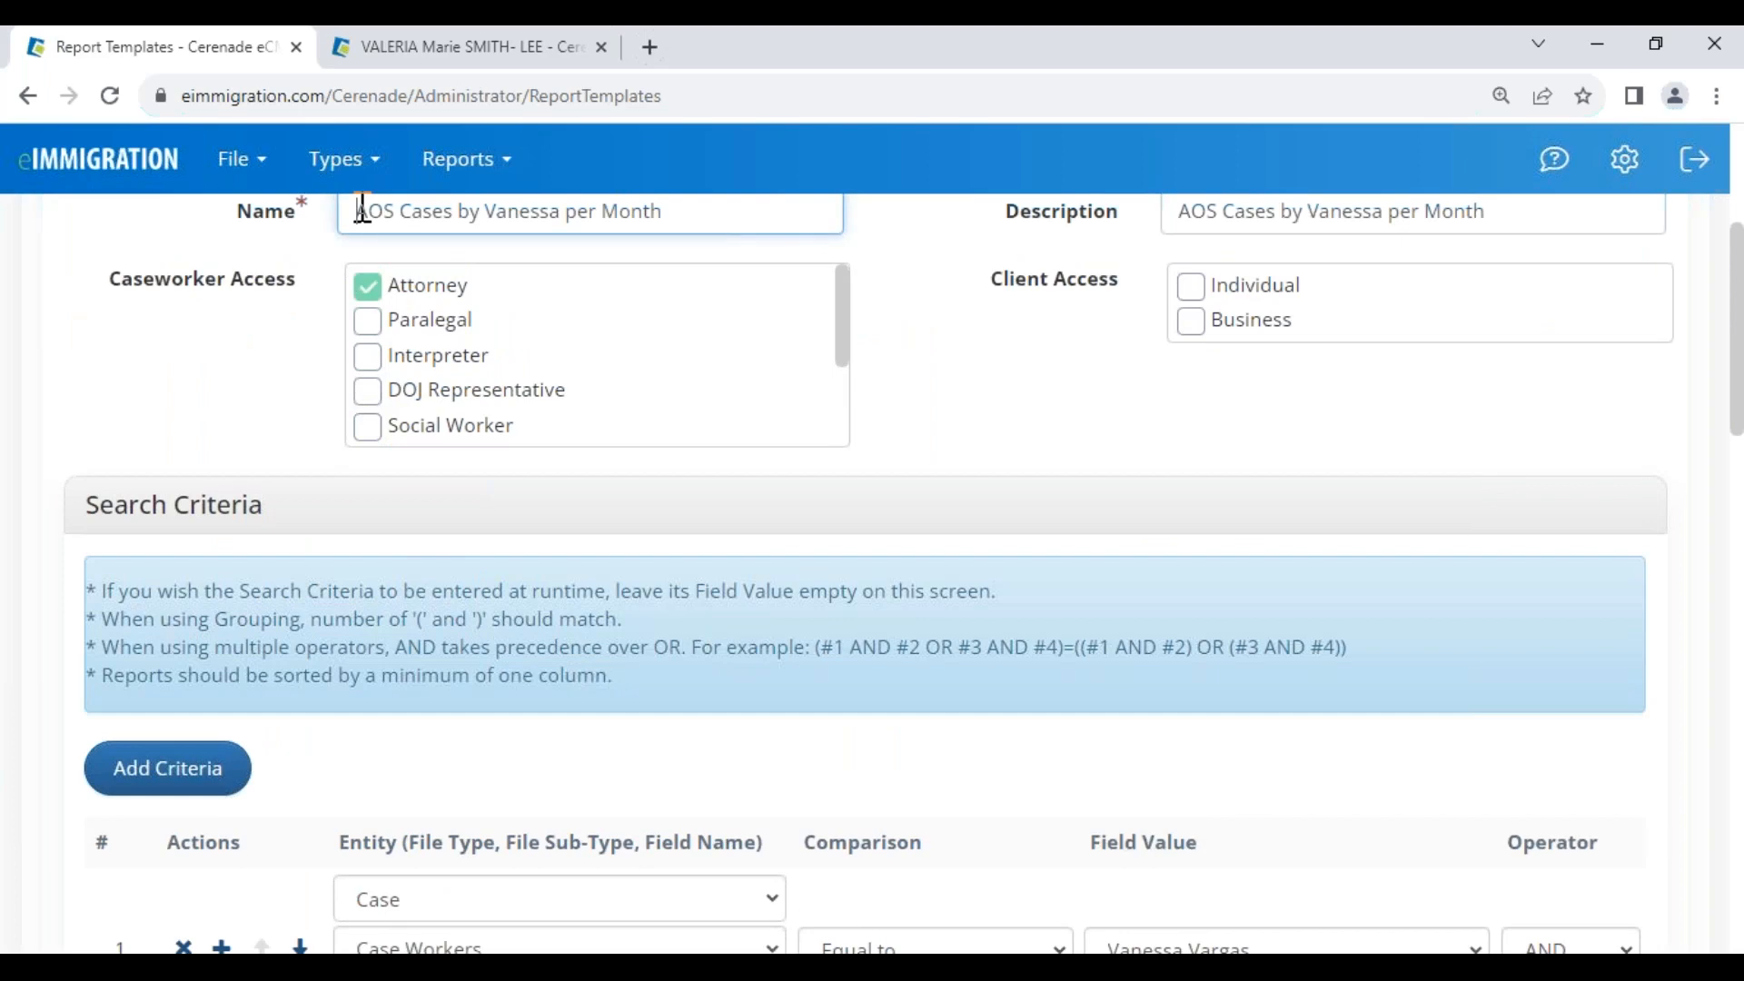
text(Active monthly)
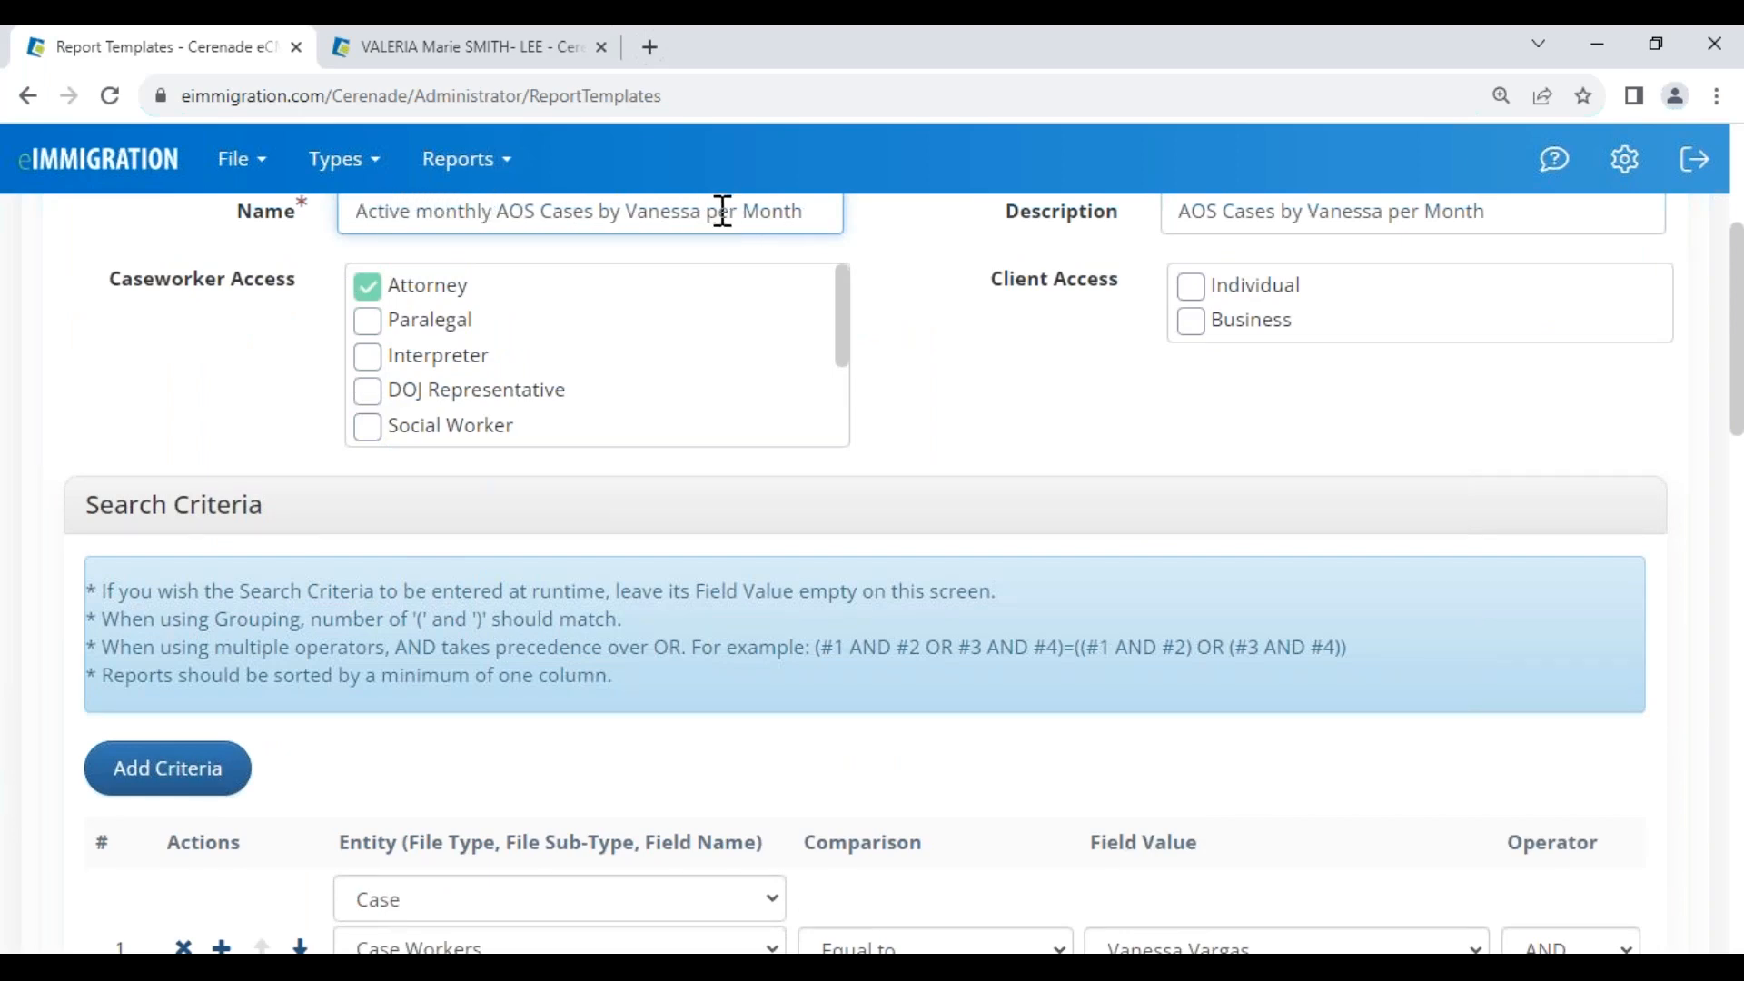
drag(707, 211, 804, 211)
key(BackSpace)
Review the criteria and Report Columns: Date Created descending, Case Number, First Name, Last Name
scroll(482, 754, up, 4)
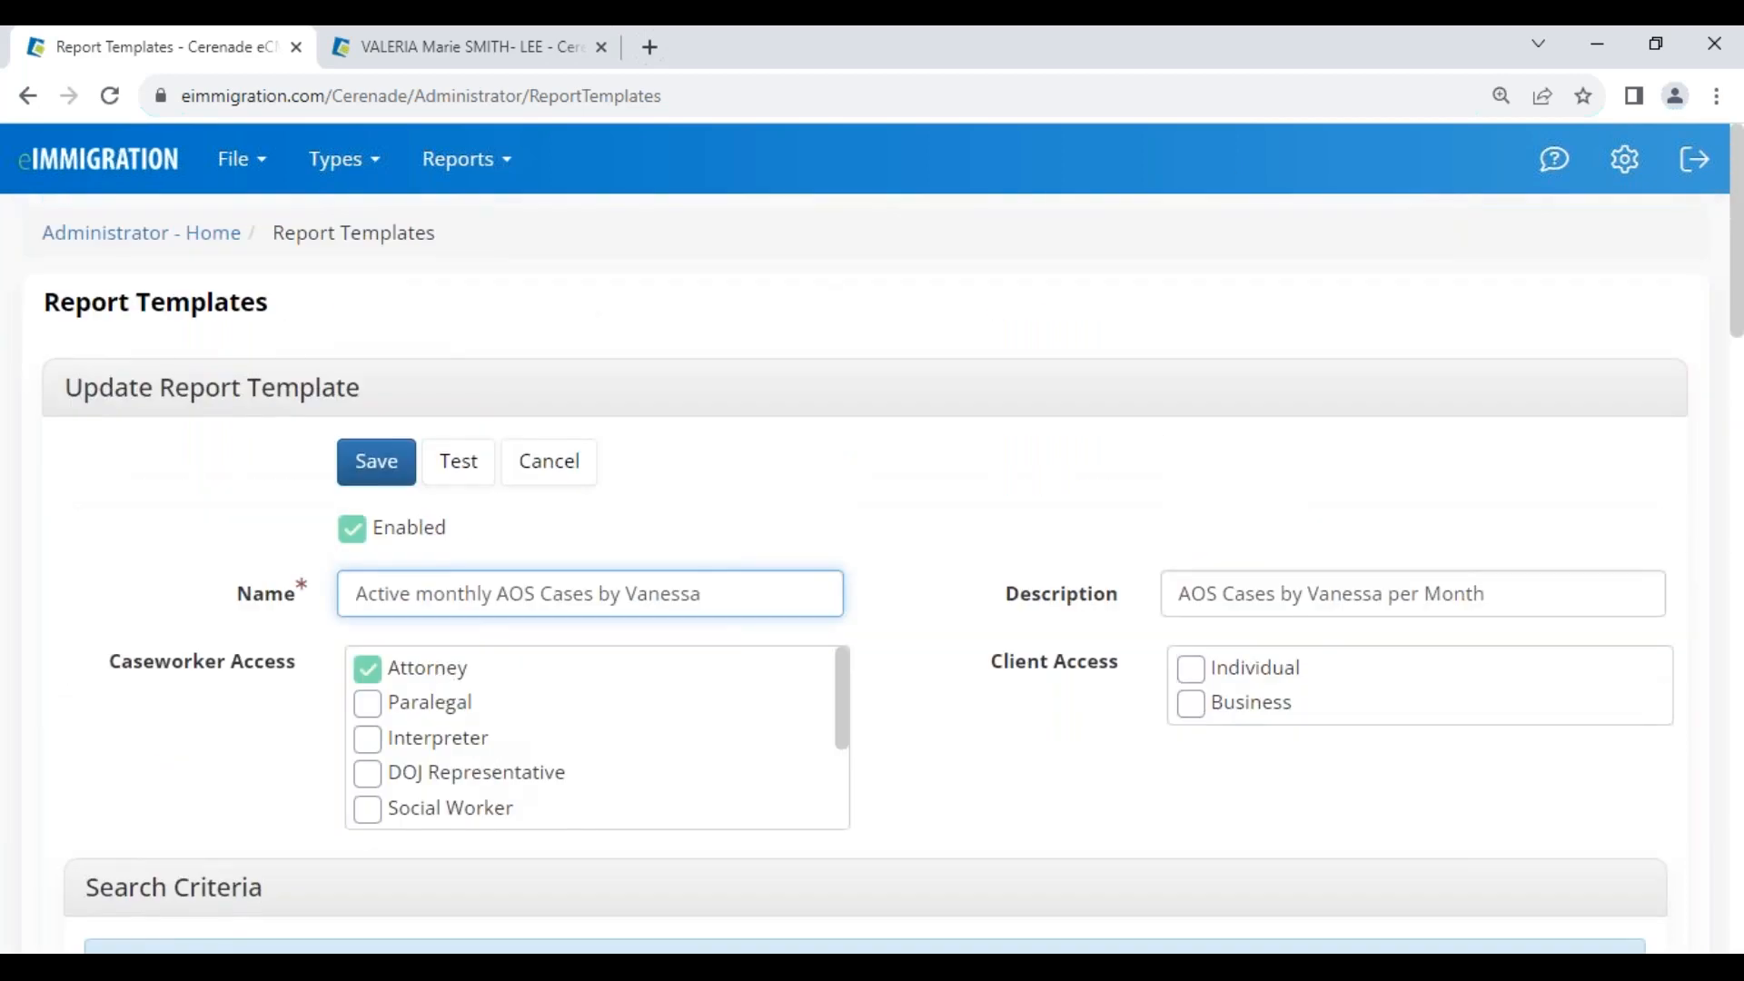
scroll(515, 787, down, 5)
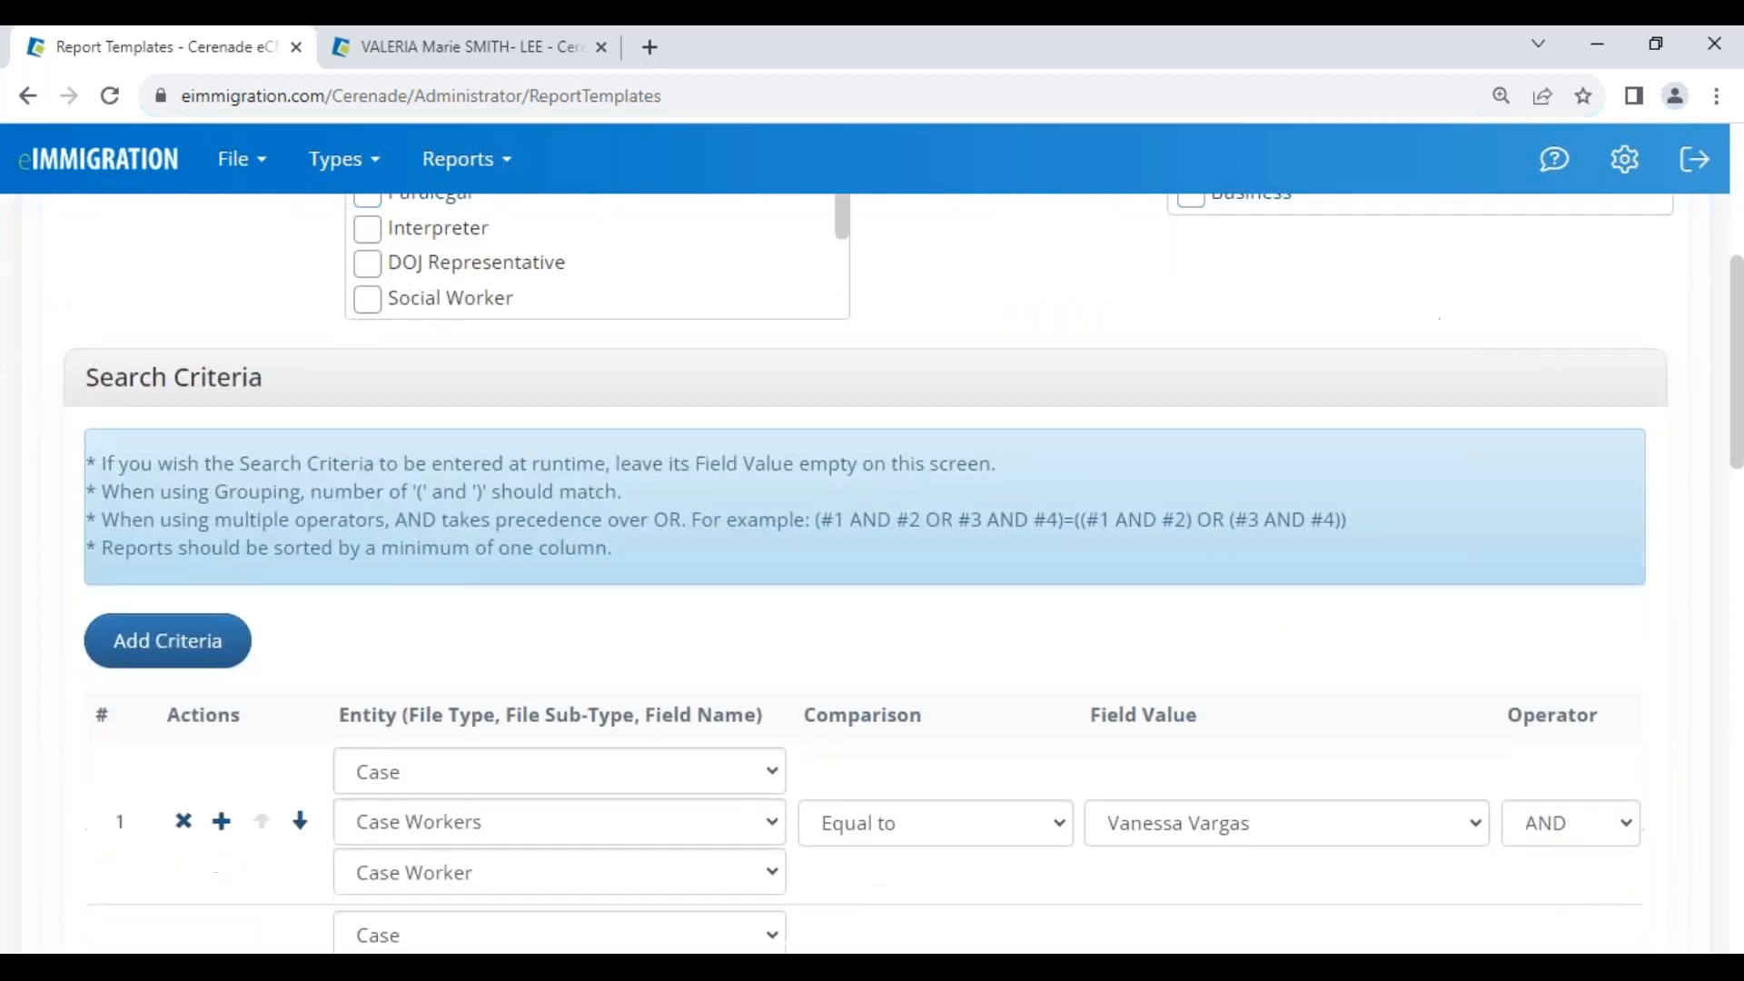
scroll(440, 339, up, 1)
scroll(402, 273, down, 1)
scroll(473, 654, down, 1)
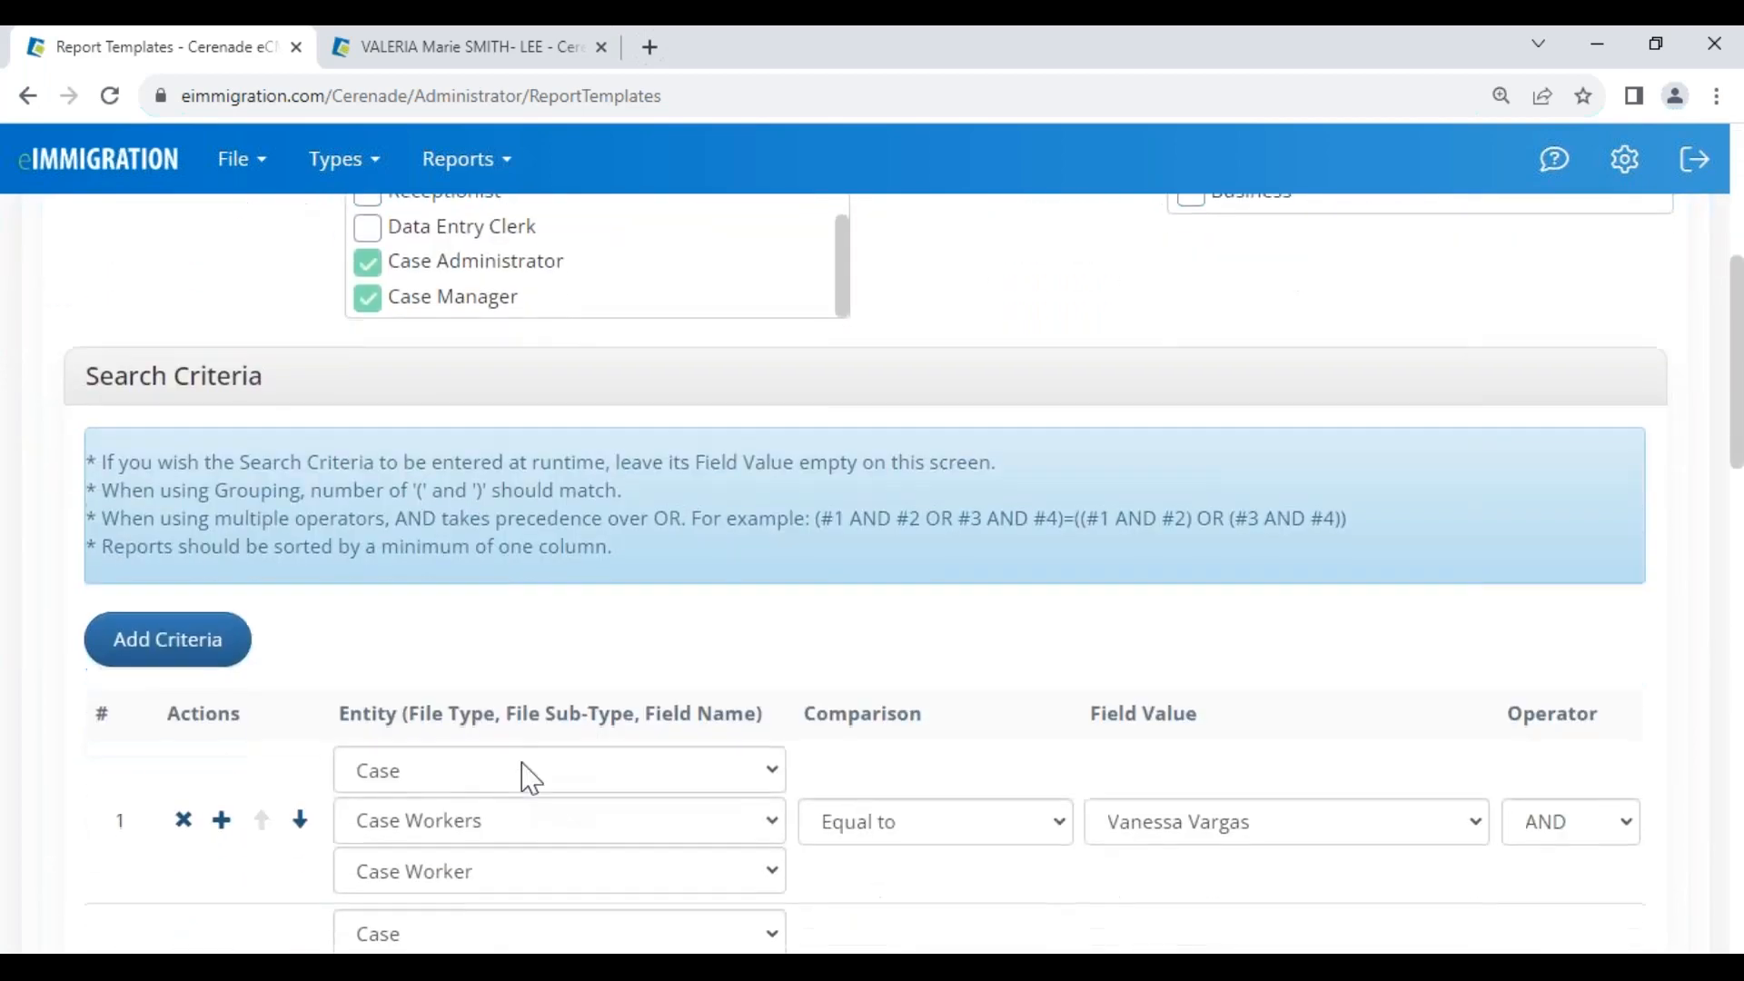
scroll(531, 779, down, 4)
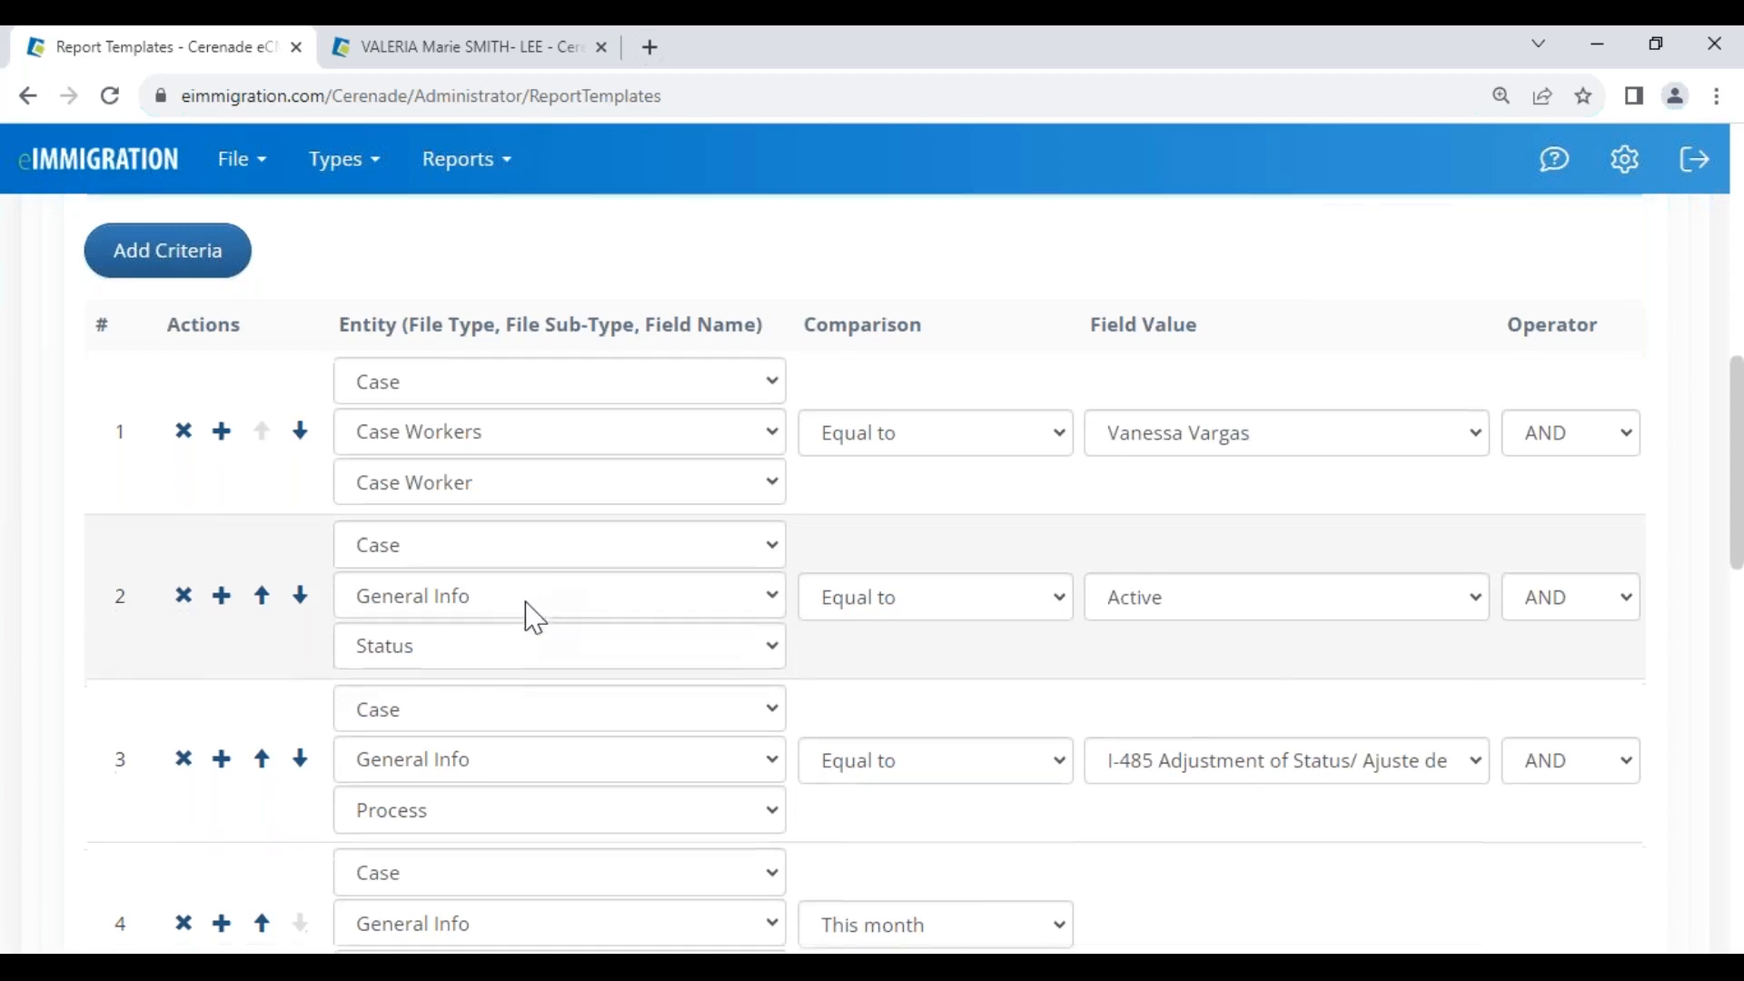
scroll(529, 615, down, 10)
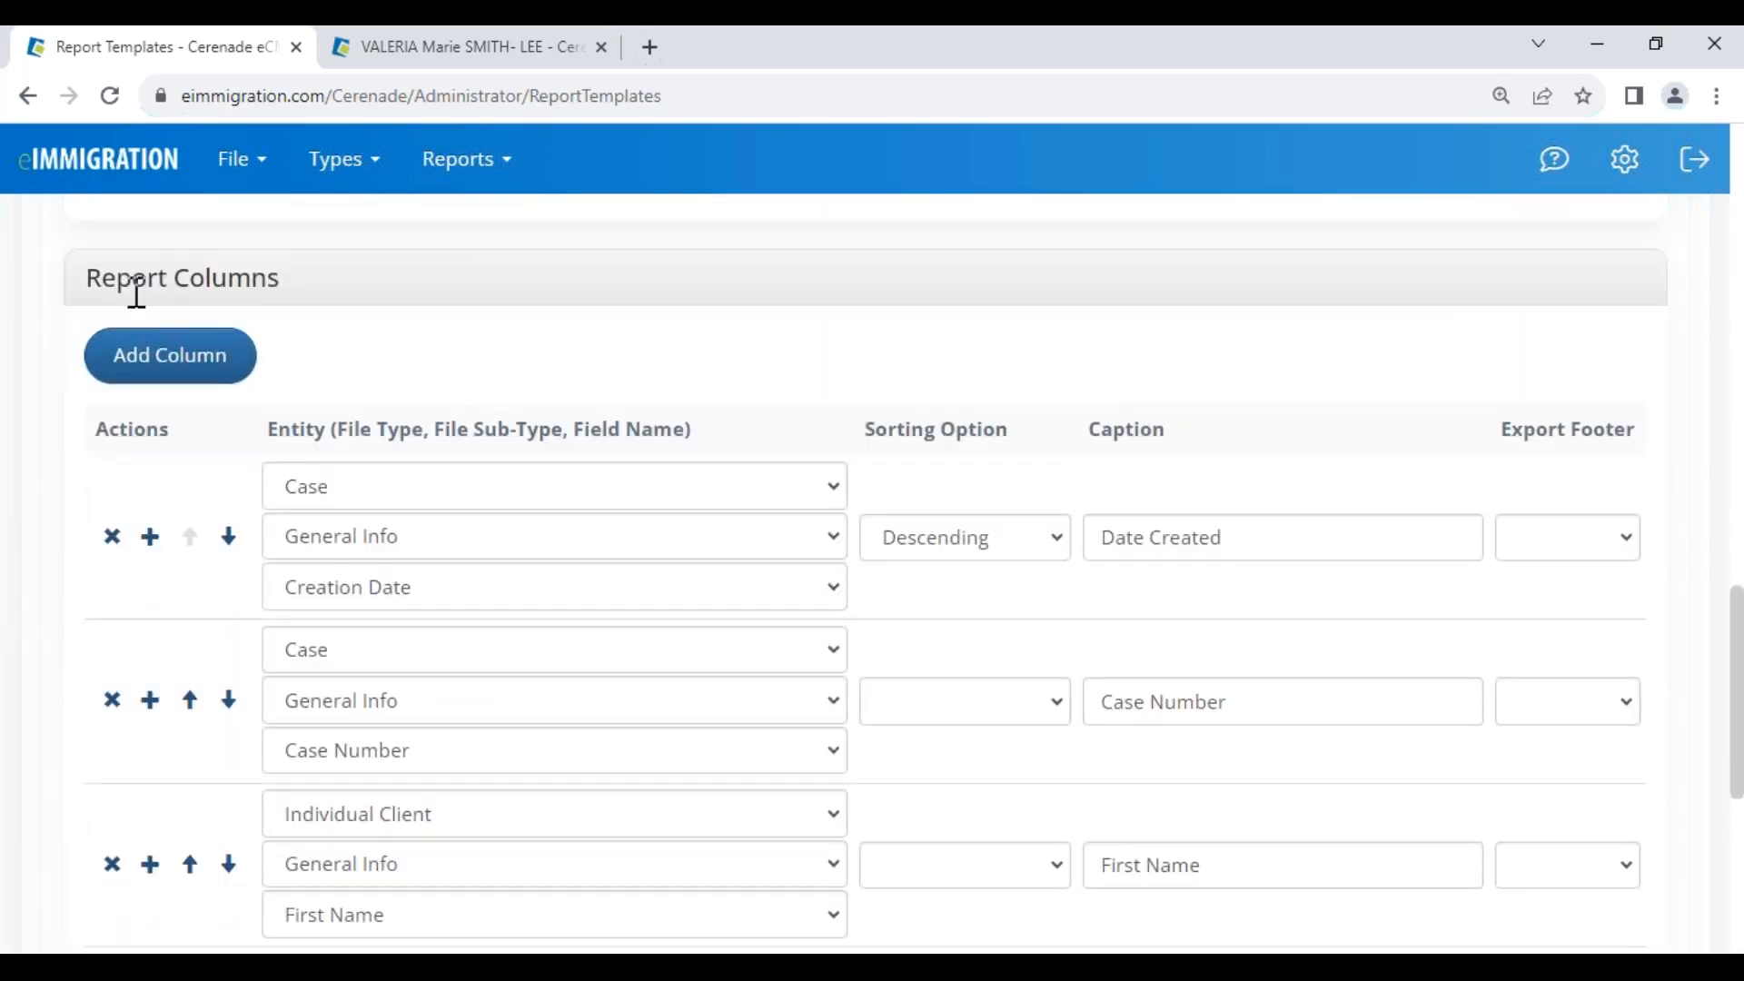
drag(136, 291, 310, 298)
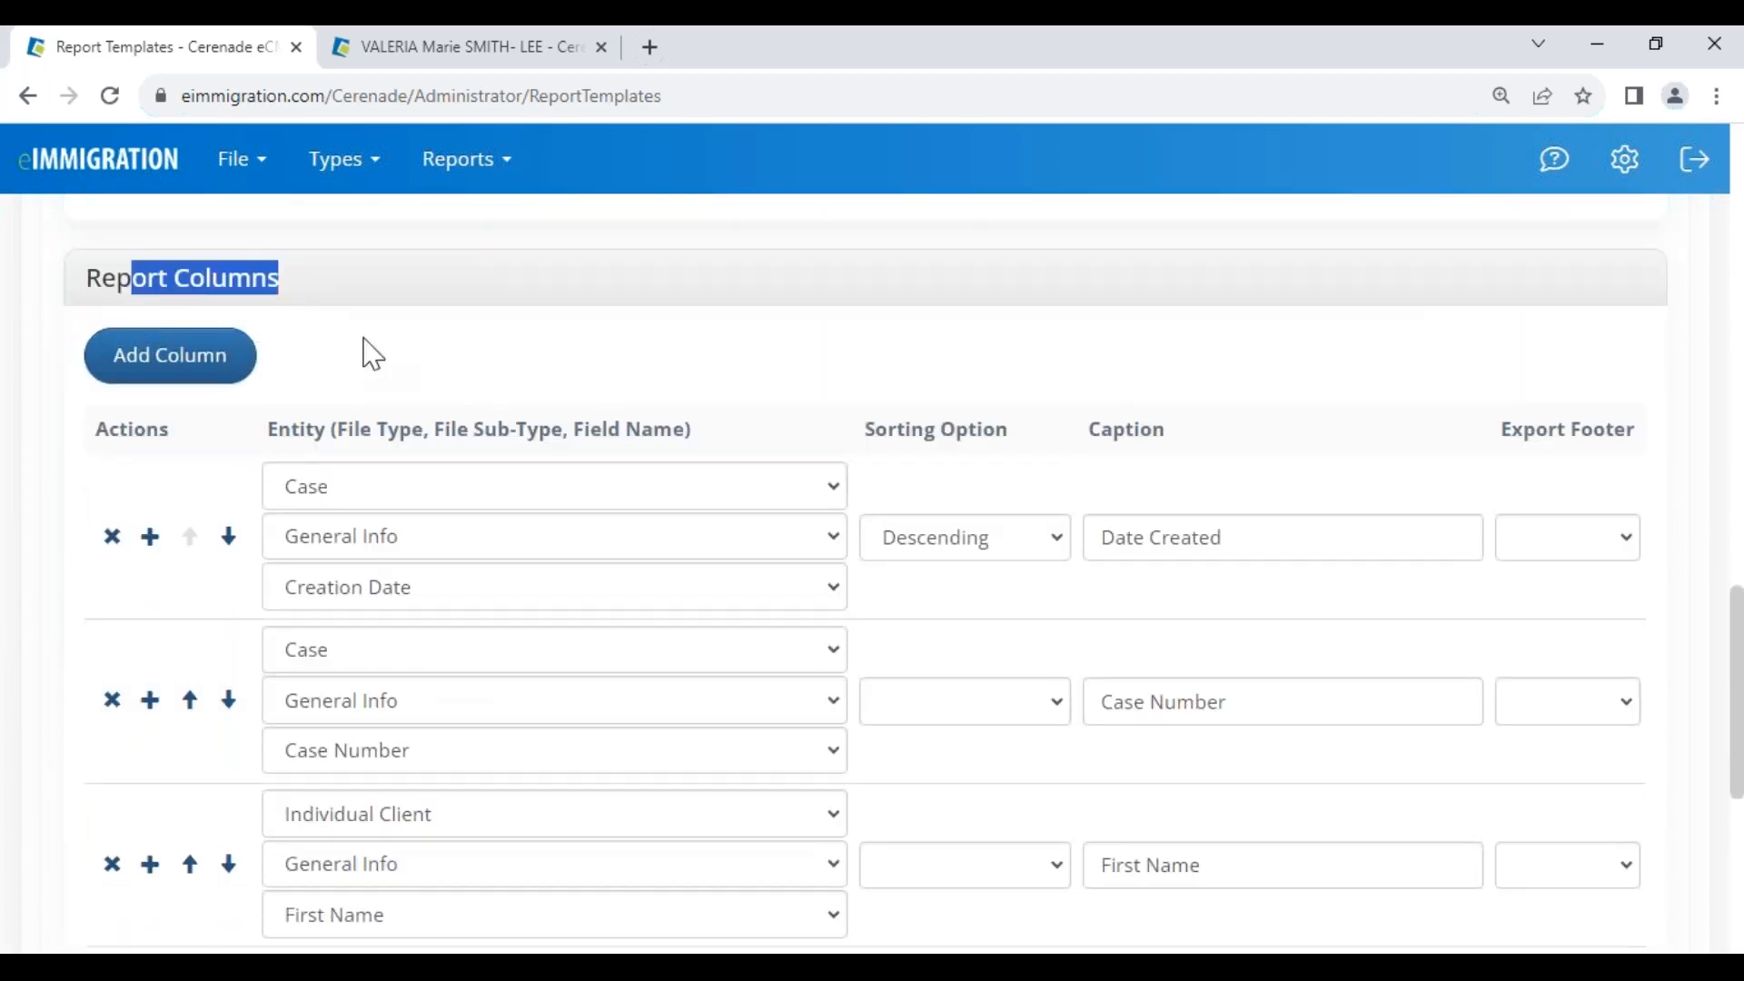
click(389, 386)
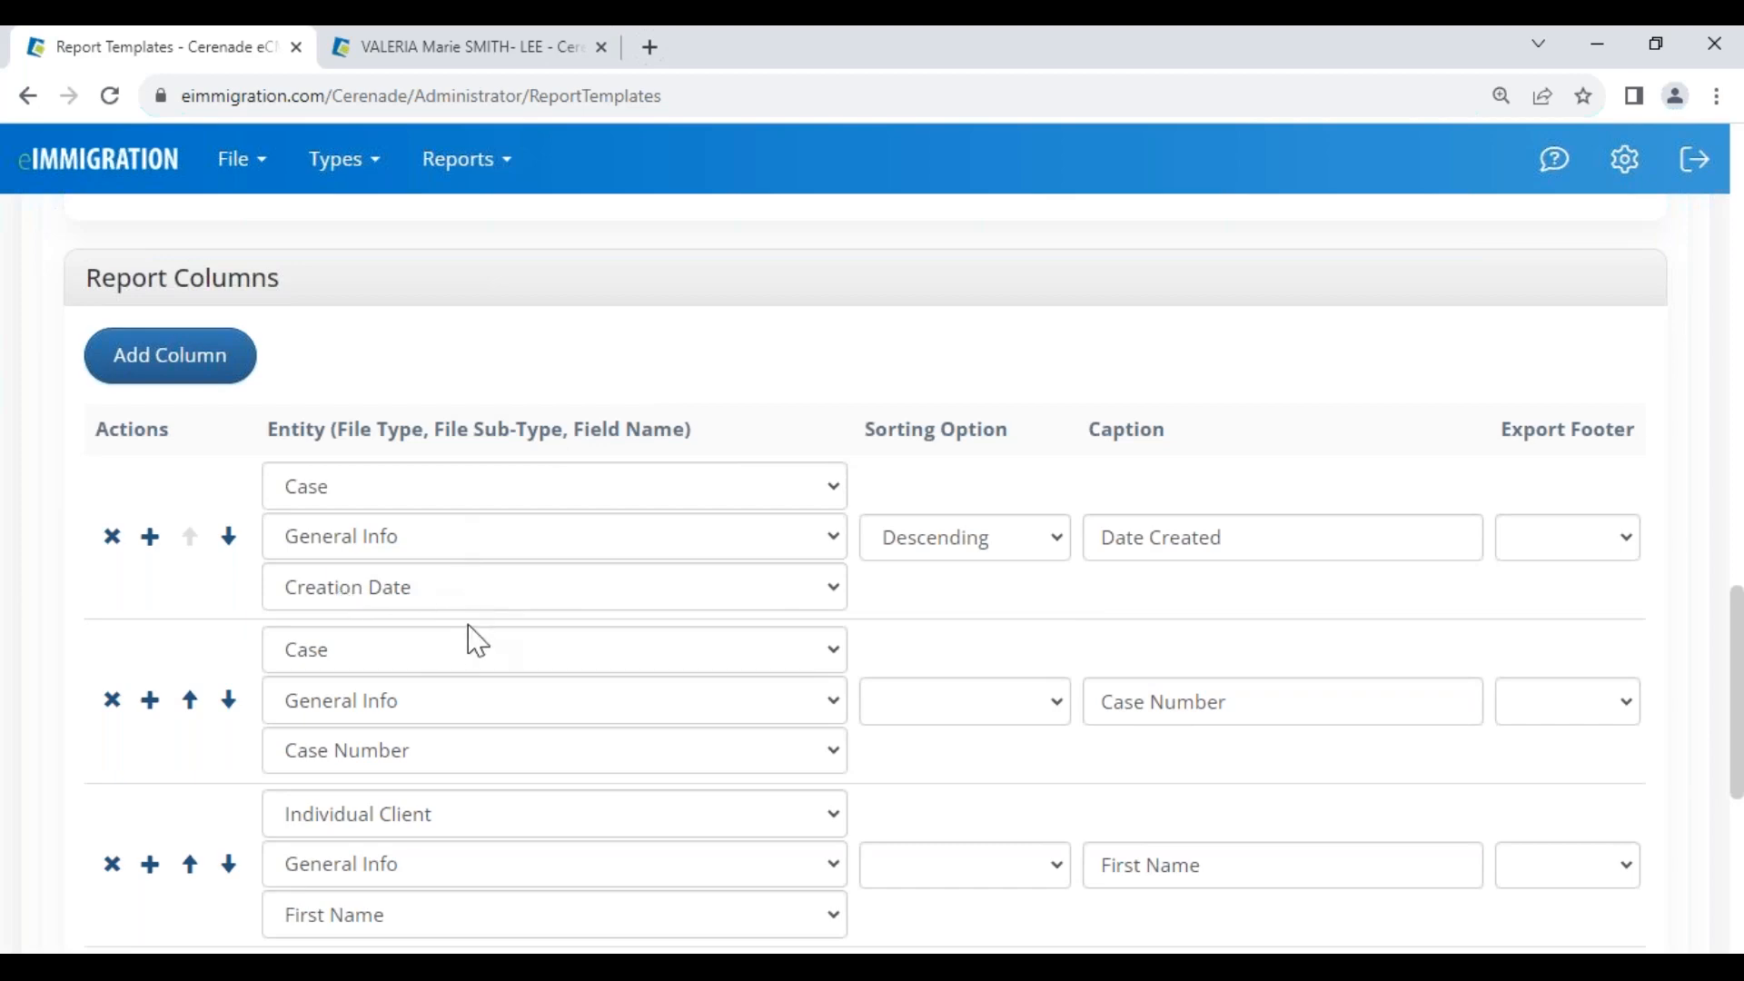
scroll(472, 635, down, 1)
scroll(403, 663, down, 1)
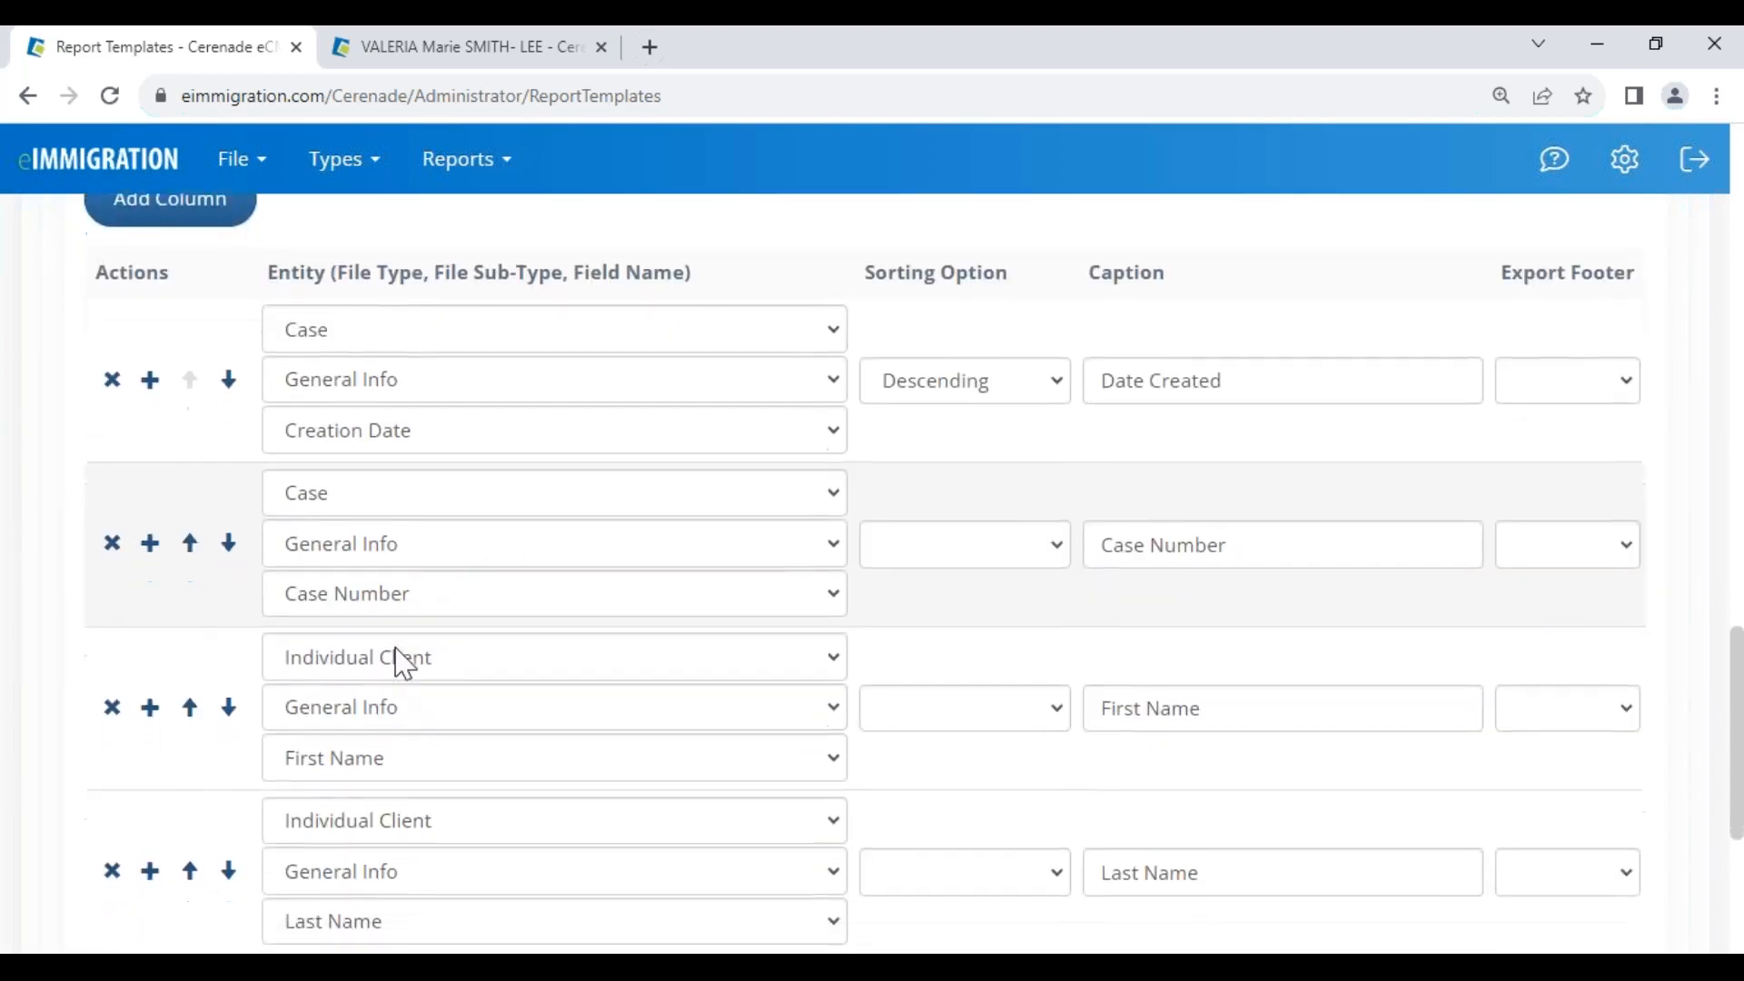
scroll(403, 663, down, 2)
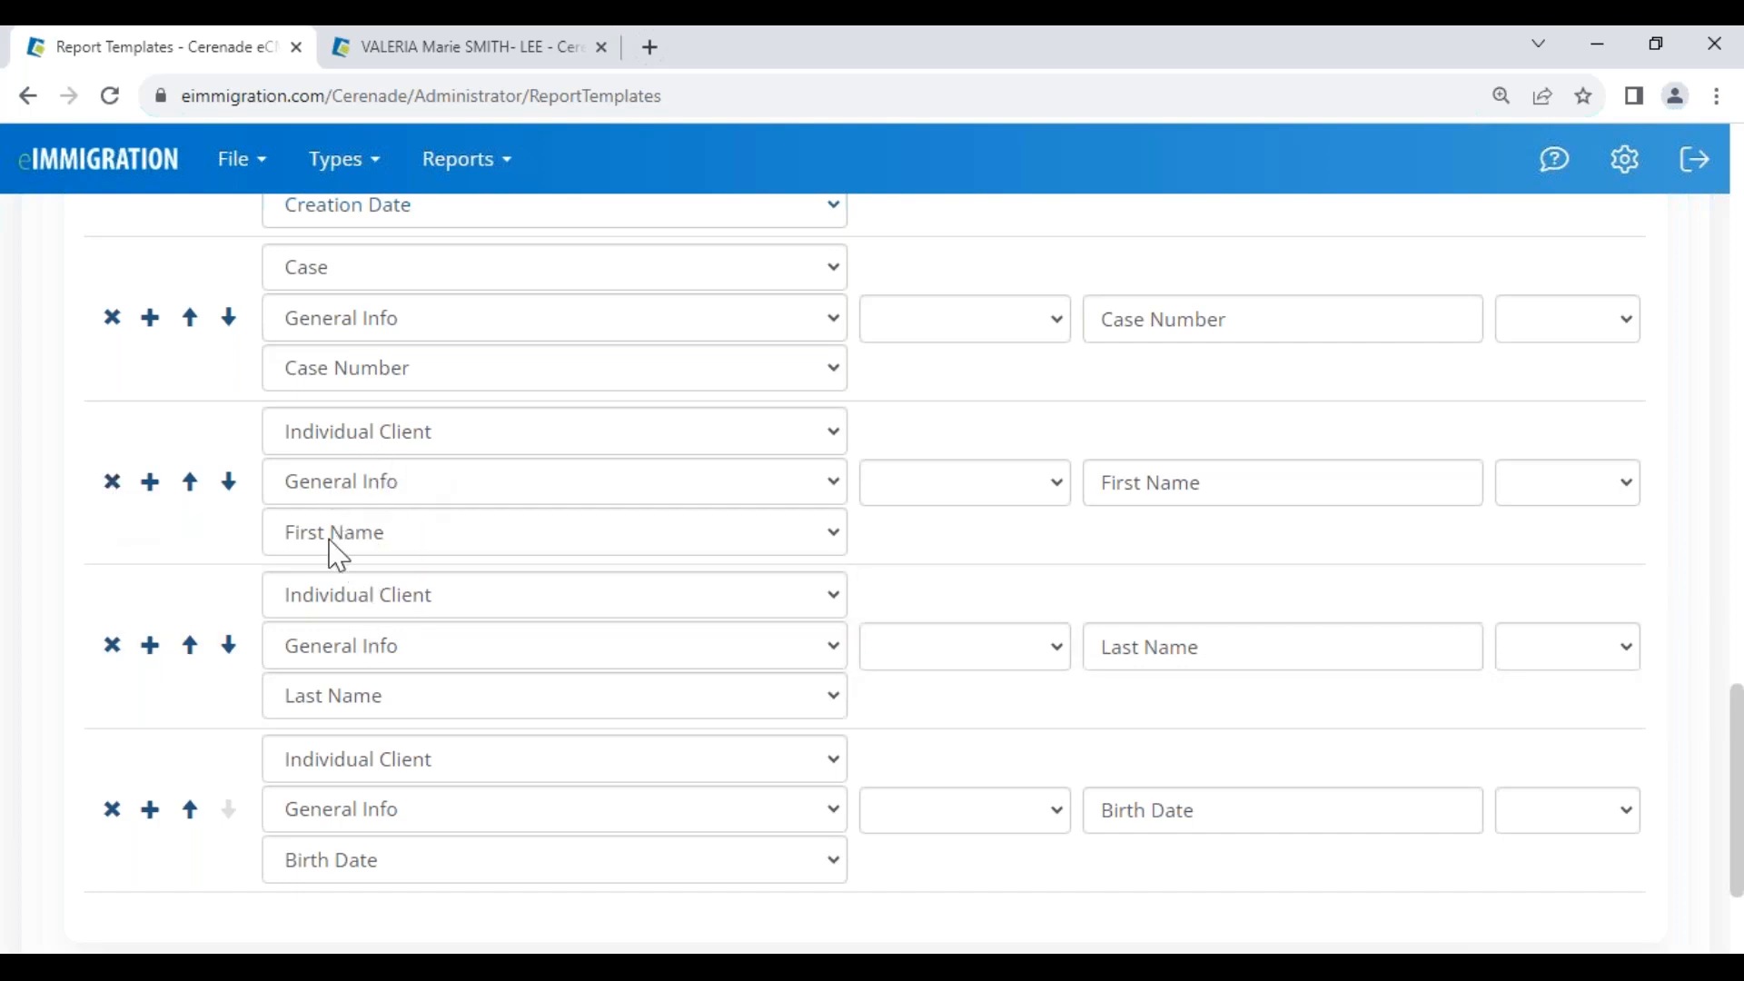
Replace the First Name and Last Name columns with a Client > General Info > Name column
click(112, 483)
click(111, 482)
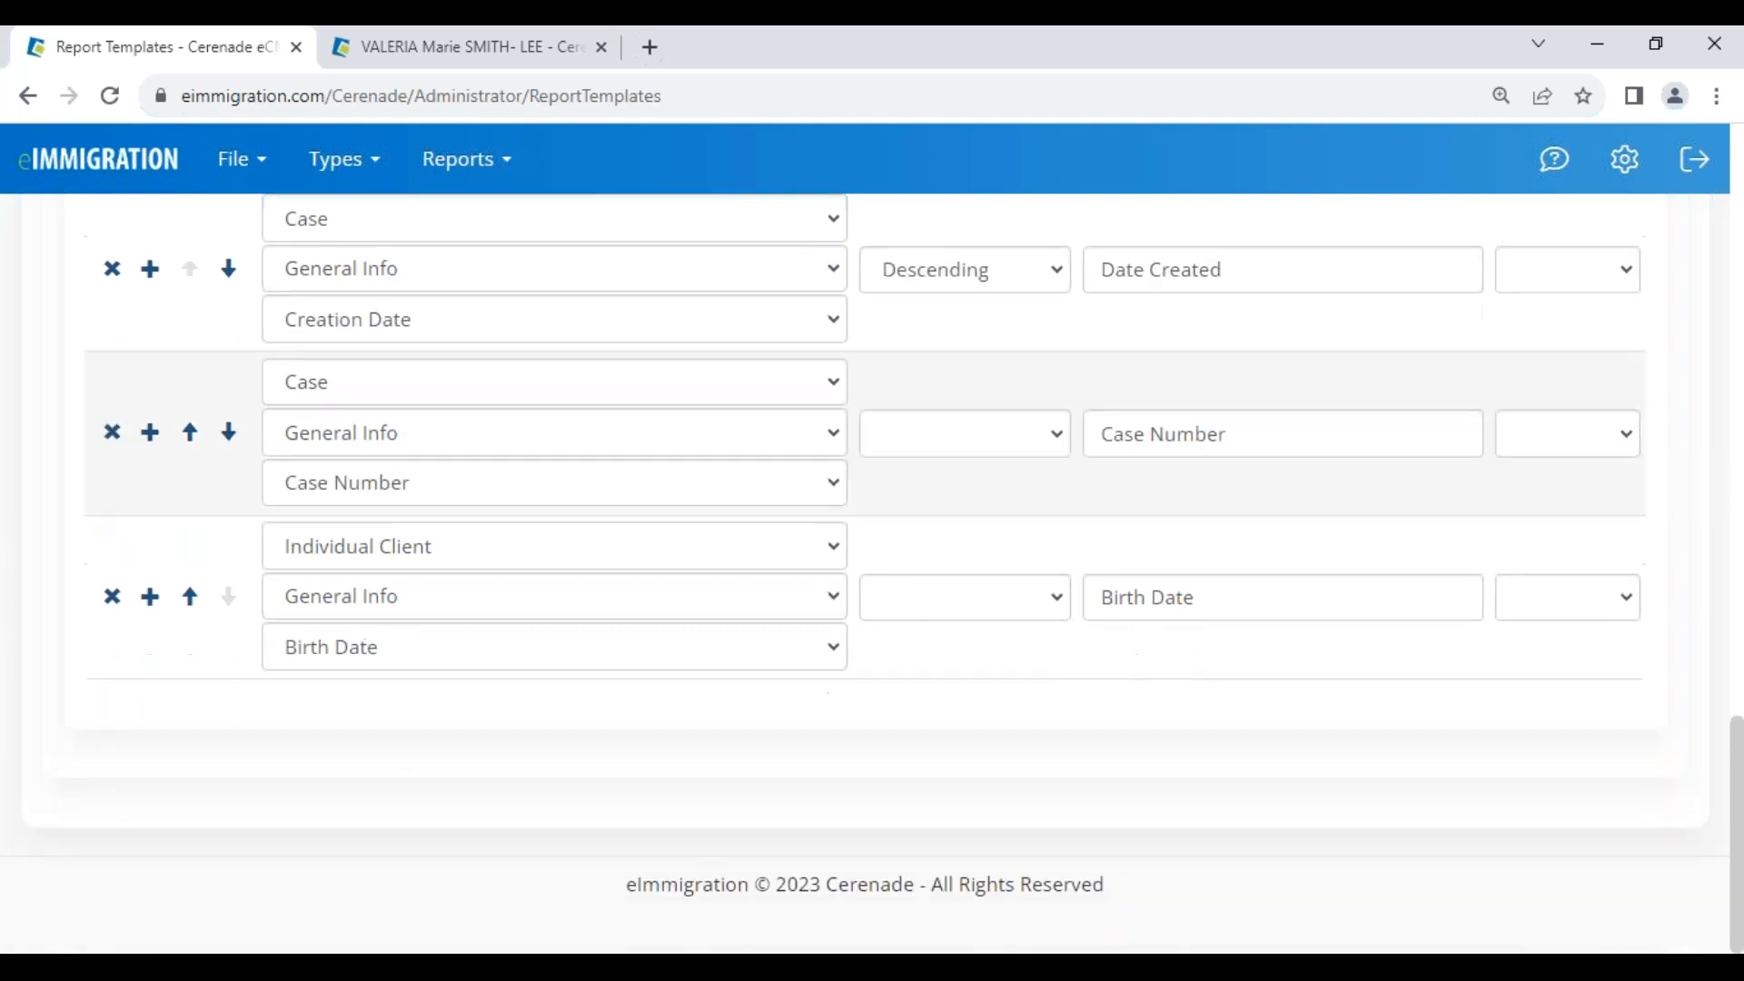
click(150, 434)
click(323, 445)
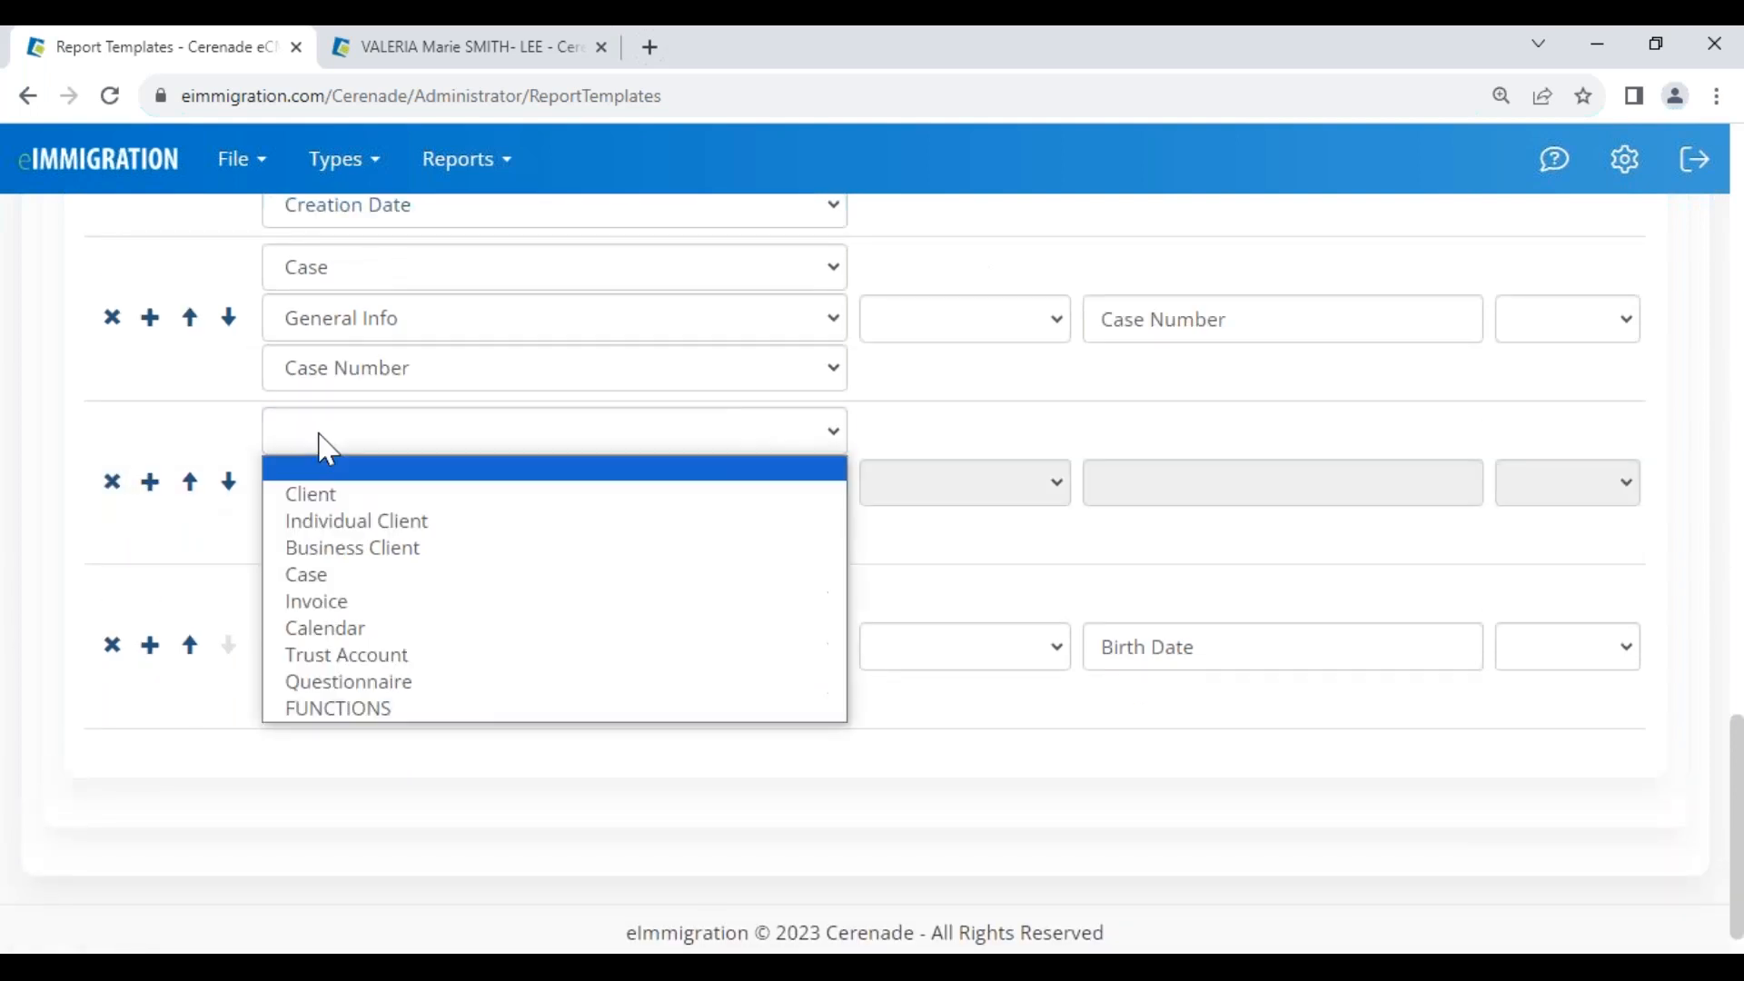
click(315, 494)
click(318, 495)
click(327, 543)
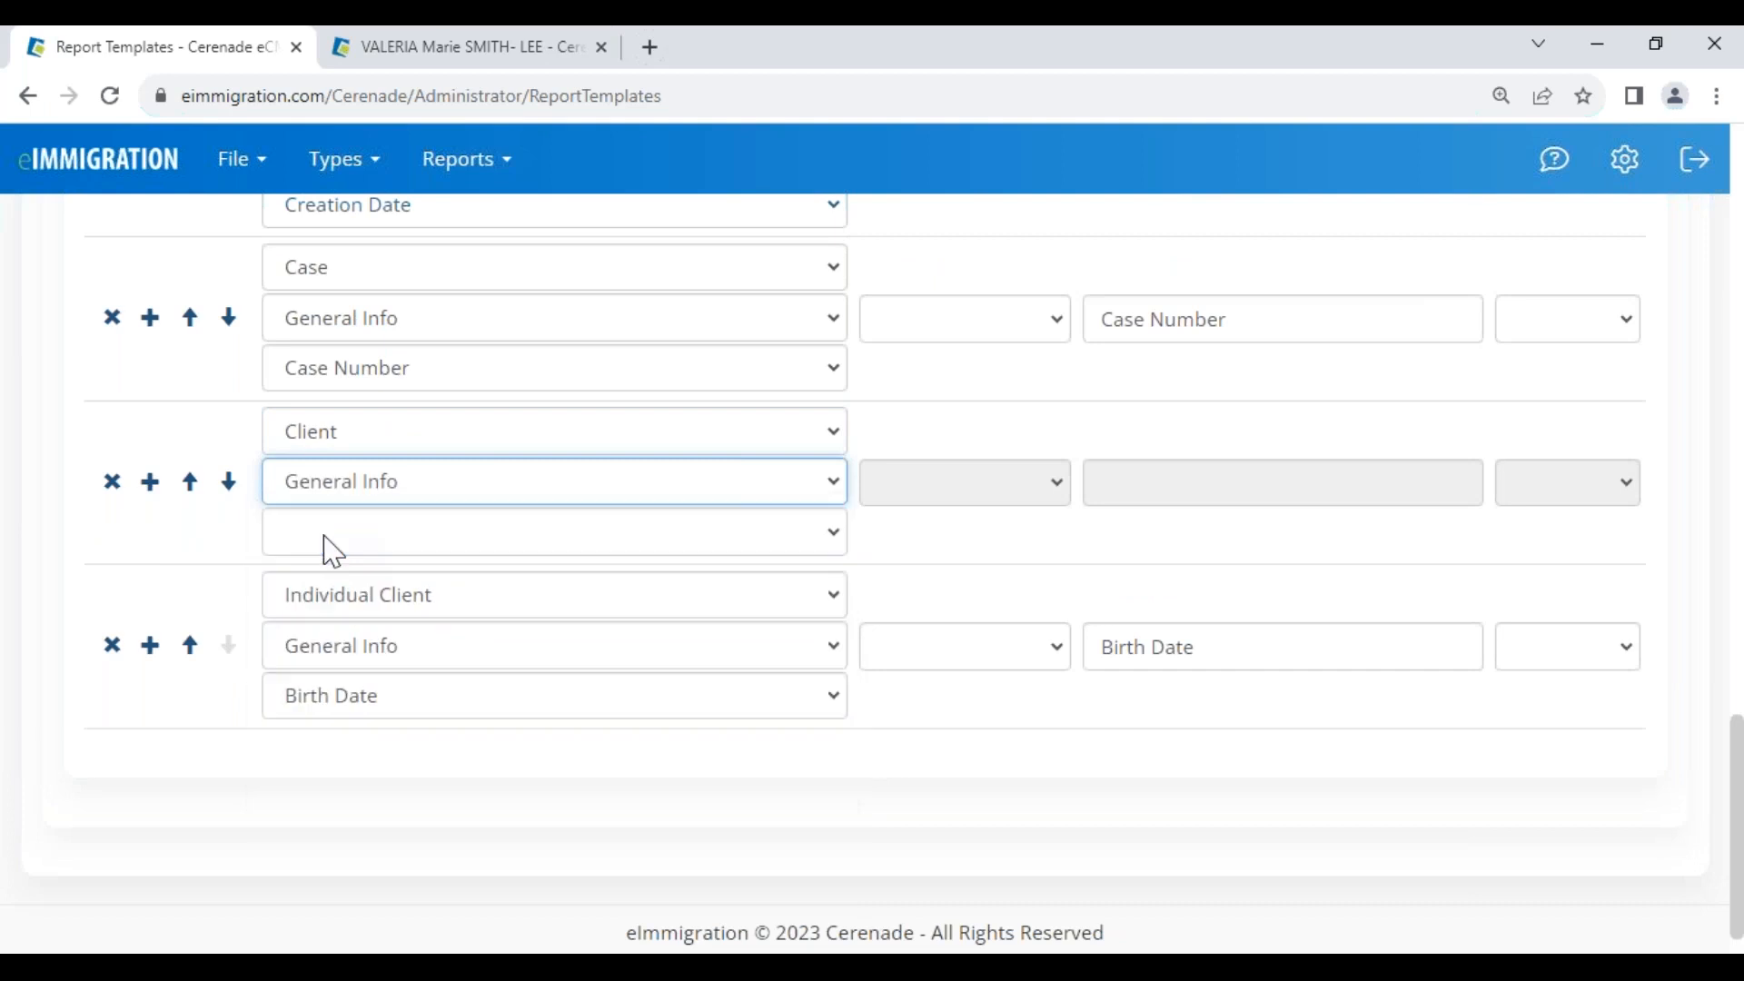
click(327, 546)
click(347, 762)
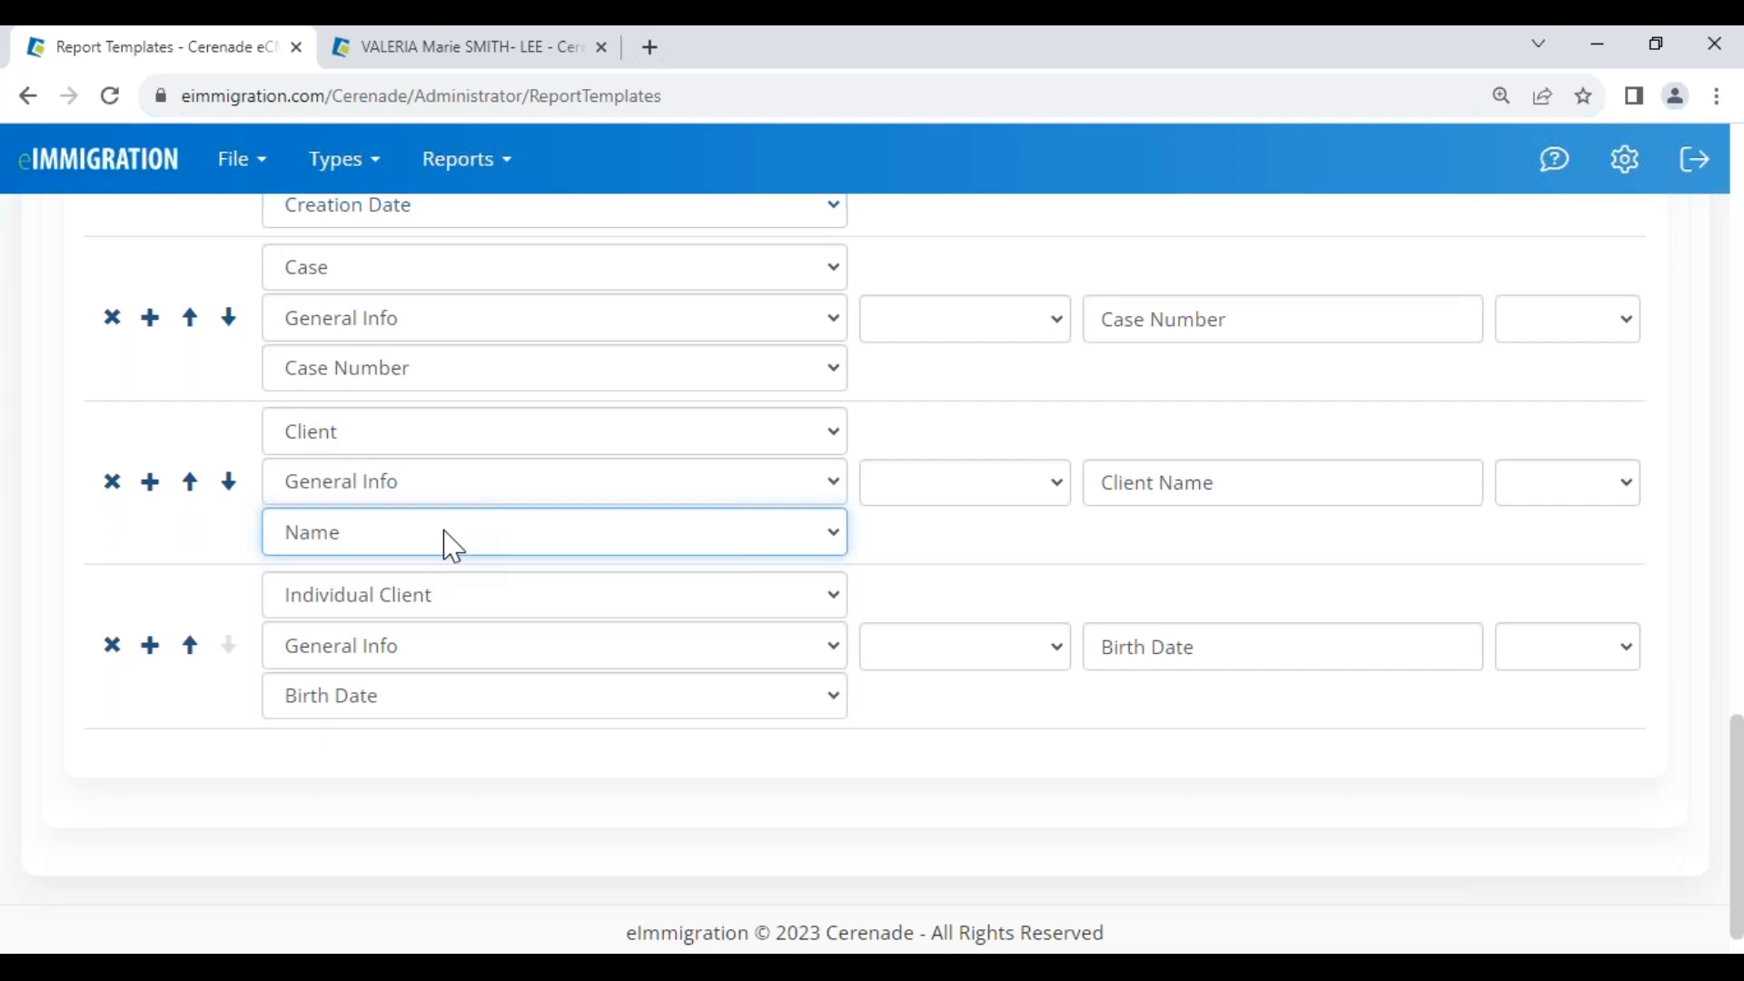
Swap the Birth Date column for a Case > General Info > Expiration Date column
click(112, 646)
click(152, 599)
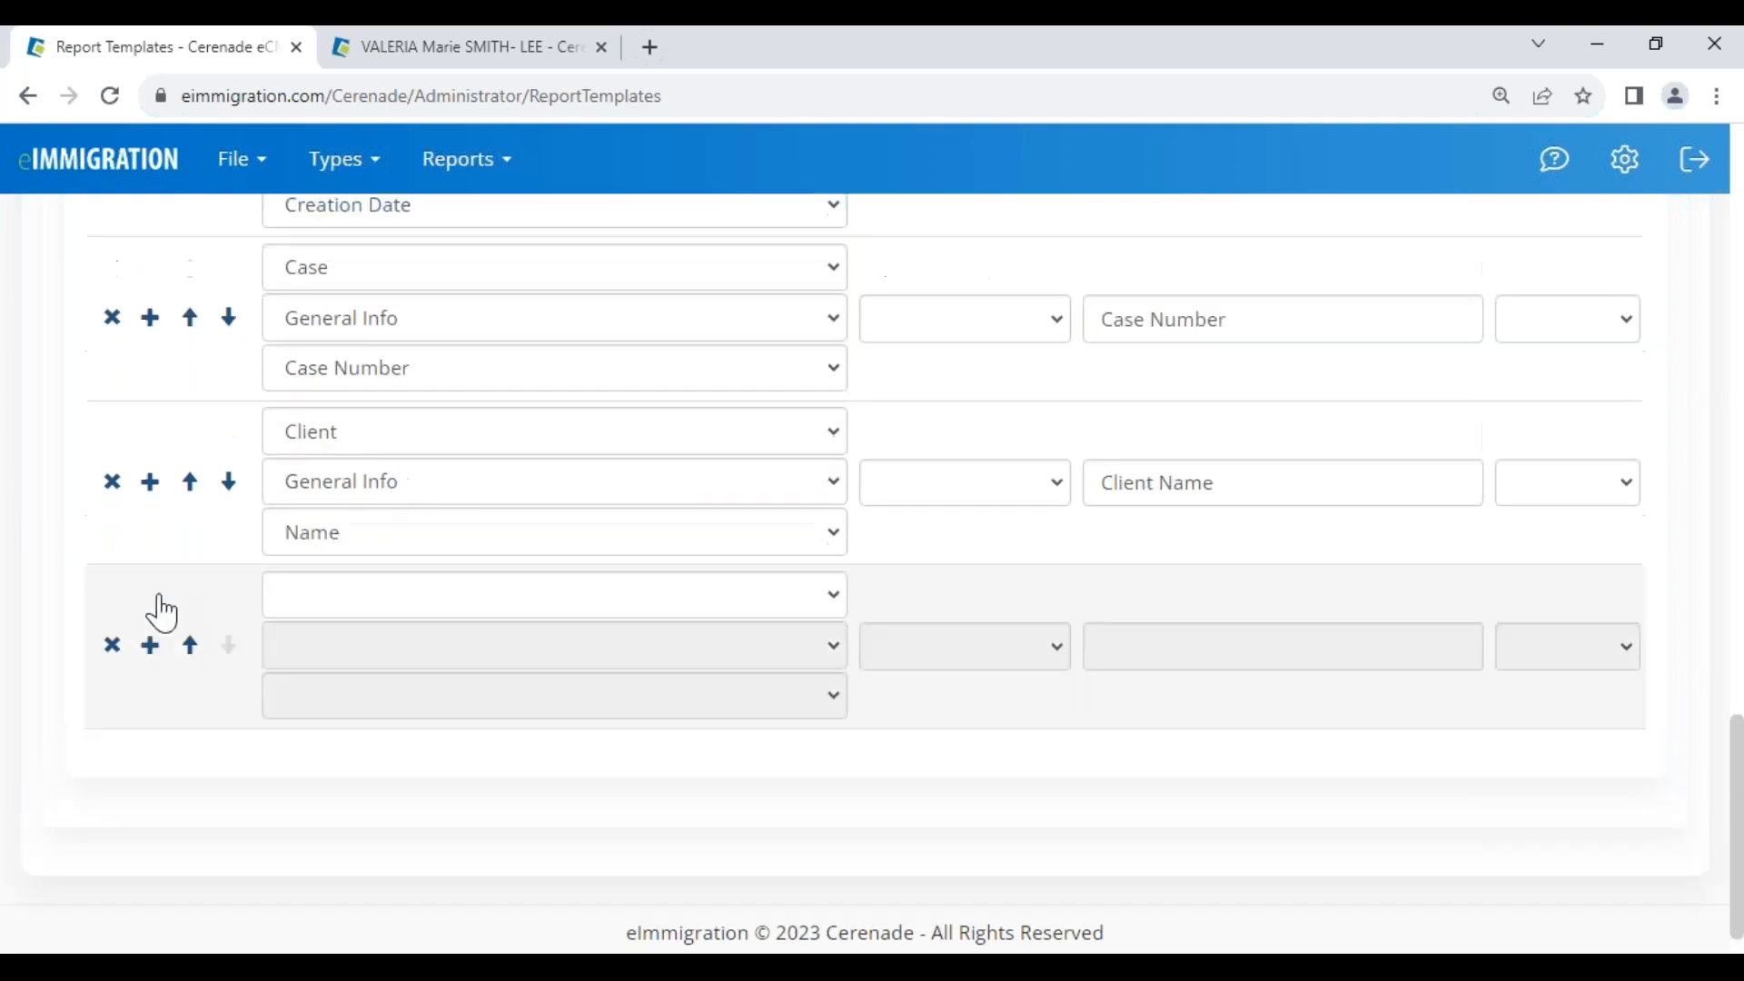
click(345, 603)
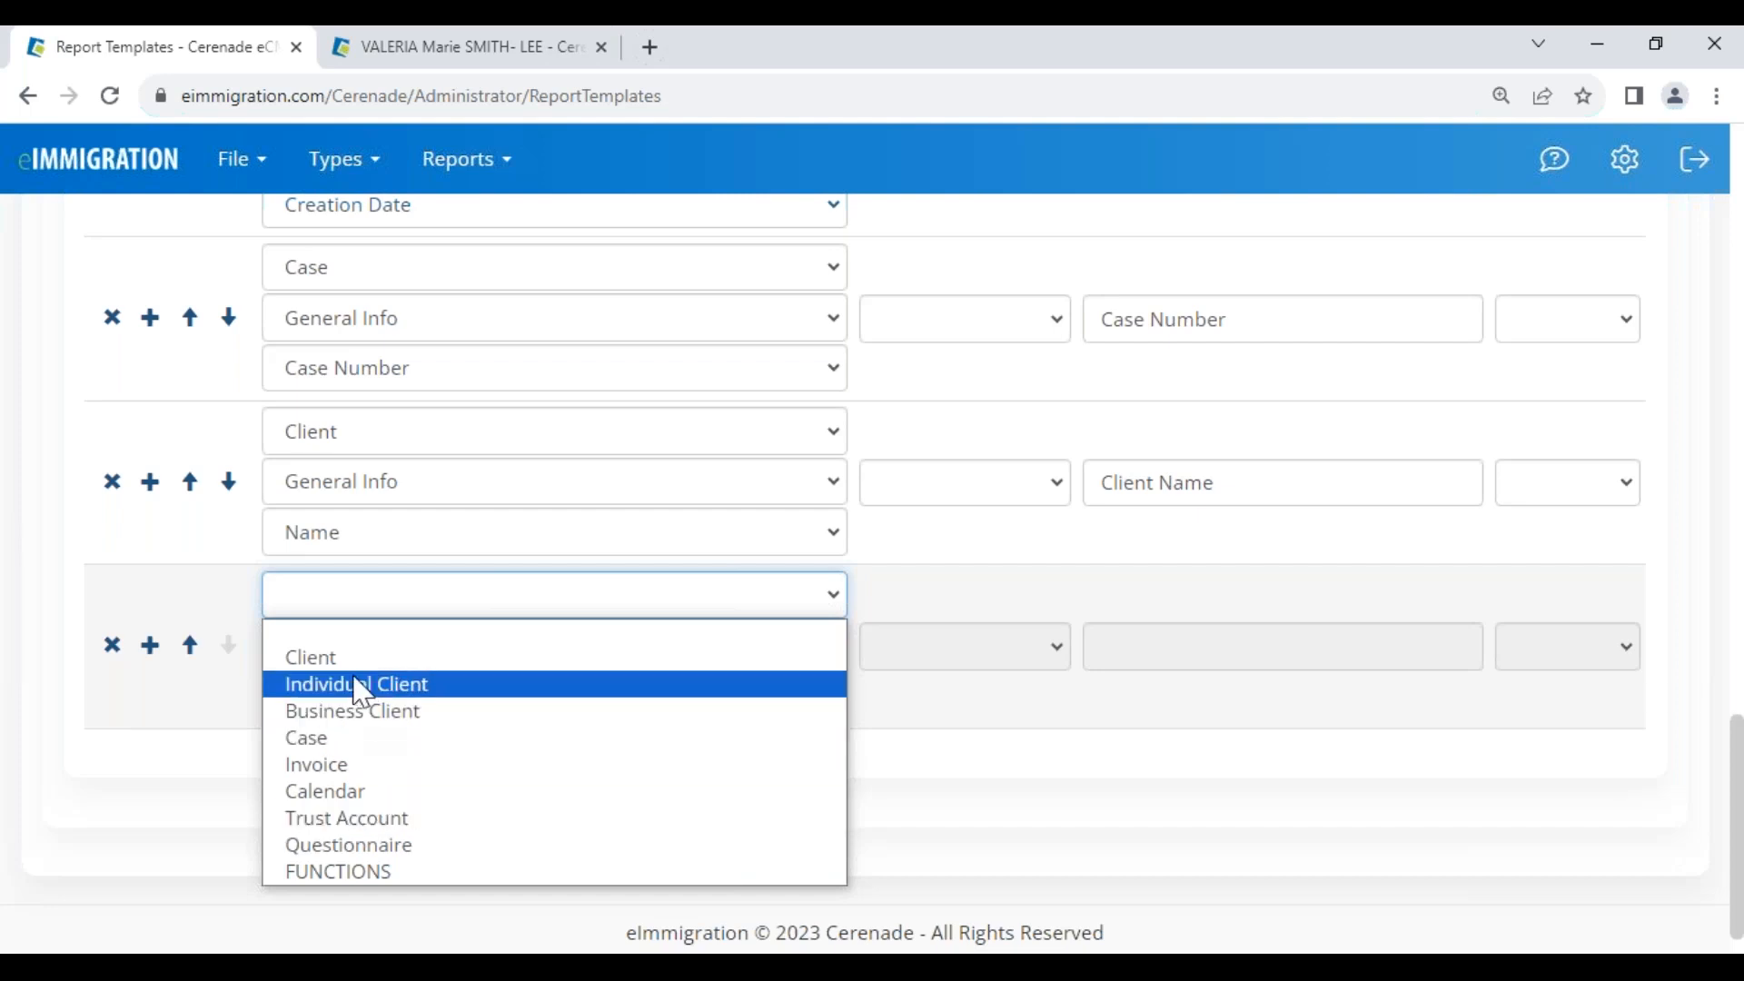
click(342, 735)
click(338, 647)
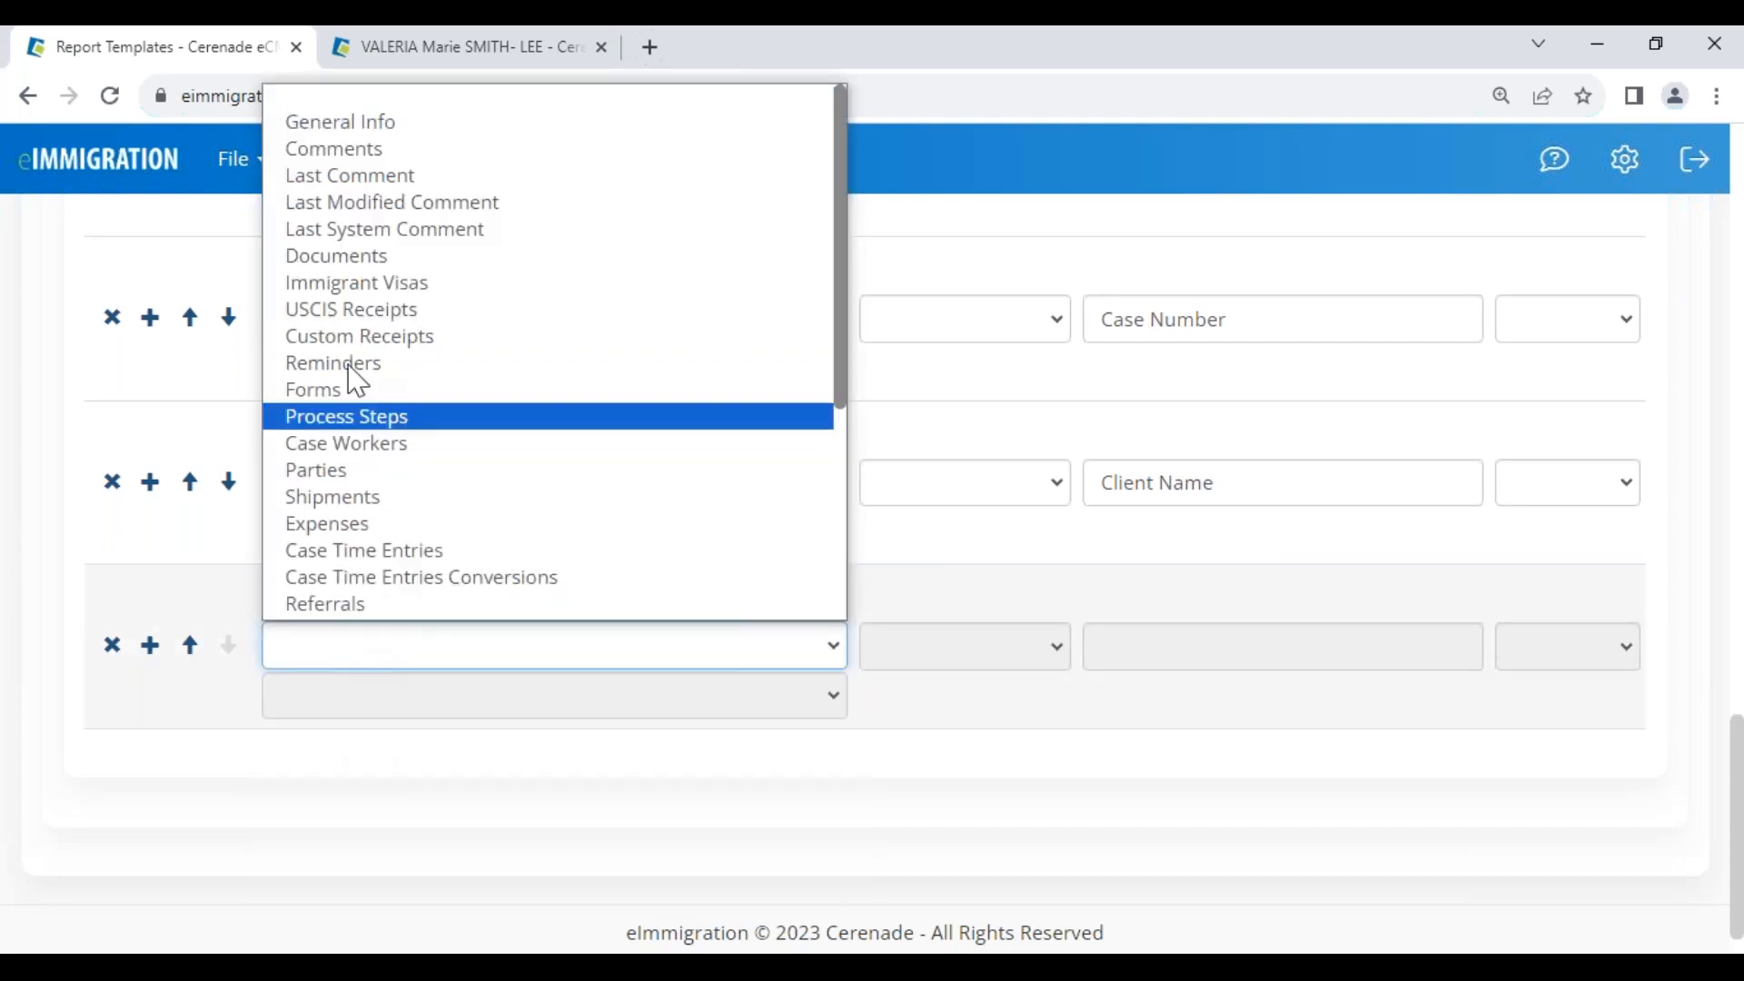
click(361, 127)
click(355, 701)
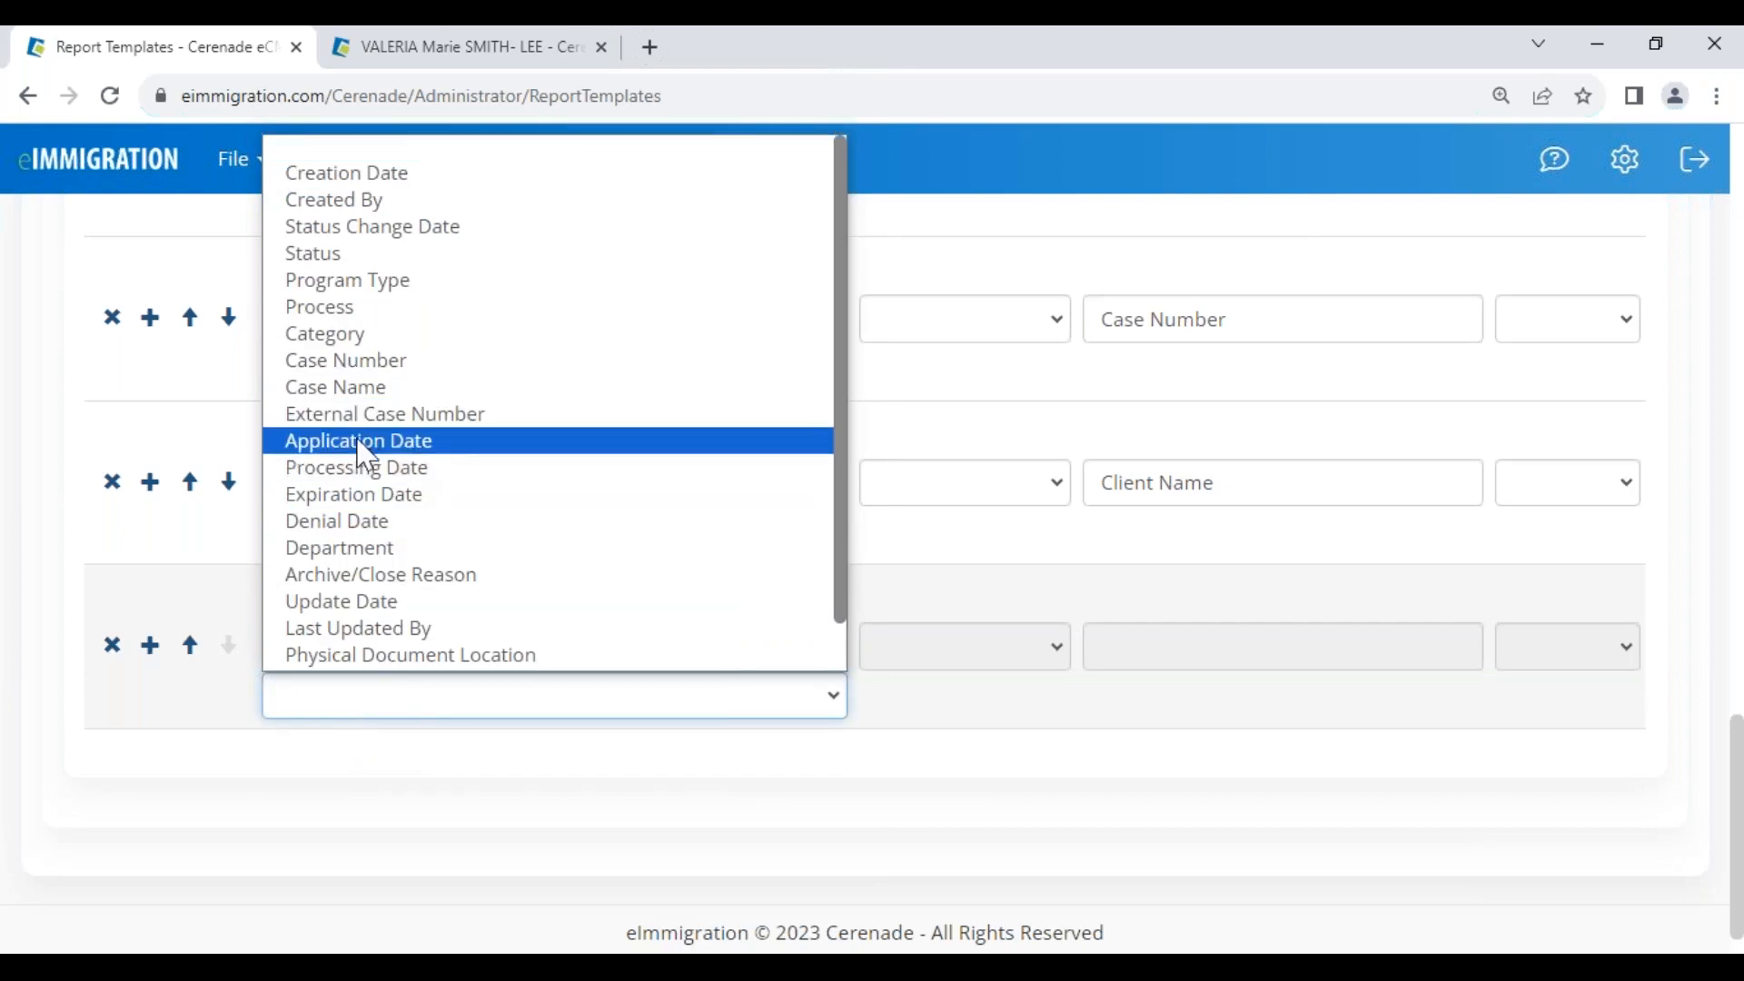
click(359, 495)
scroll(1060, 760, up, 4)
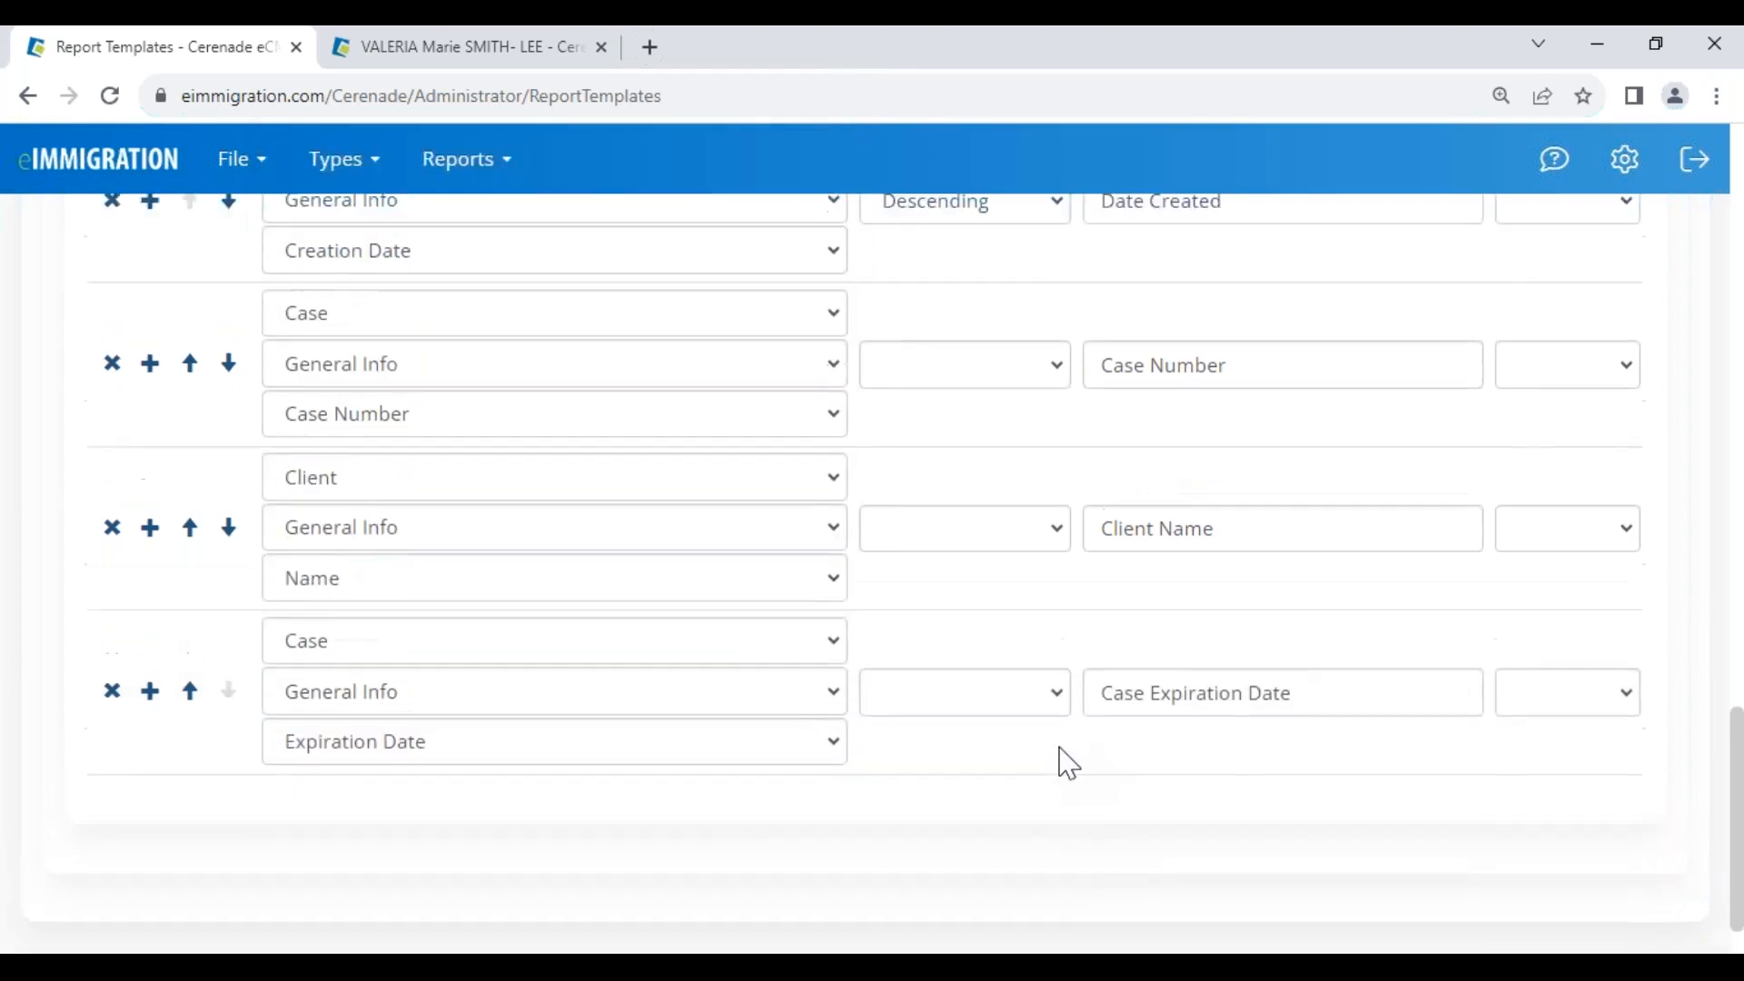
drag(868, 431, 1032, 447)
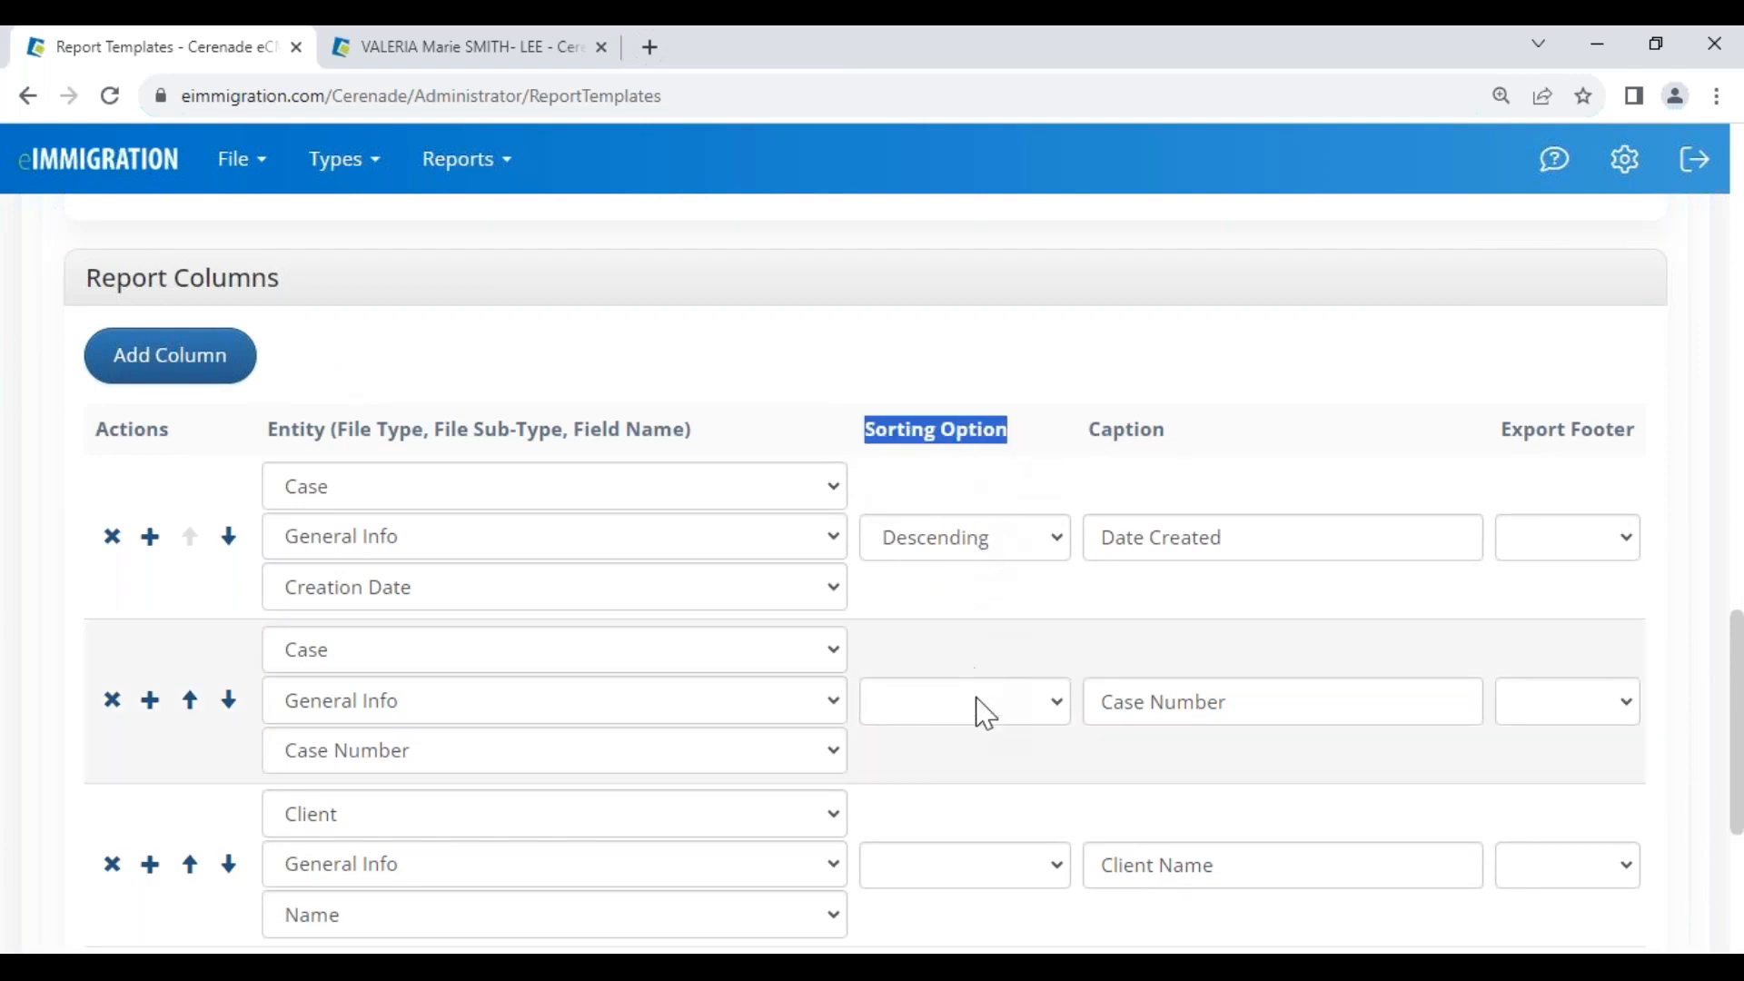
scroll(972, 672, down, 5)
Sort a column in Ascending order and test-run the report, which finds 1 record
click(970, 627)
click(946, 666)
scroll(946, 677, up, 1)
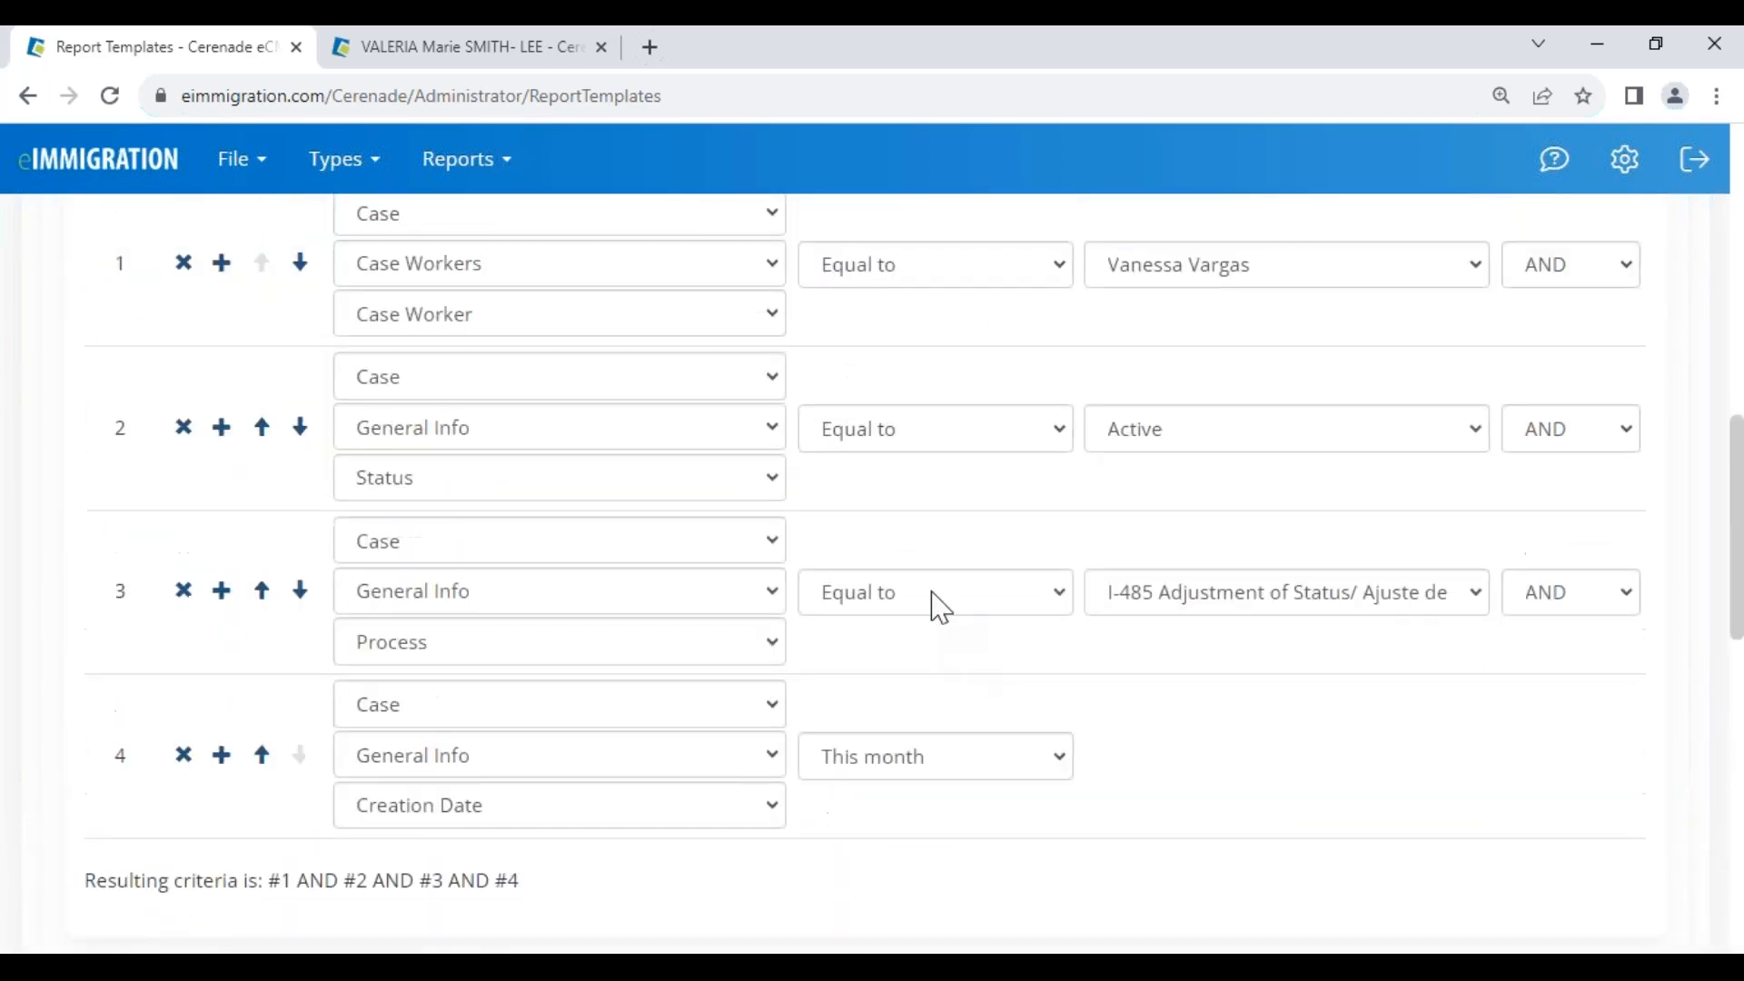
scroll(940, 607, up, 4)
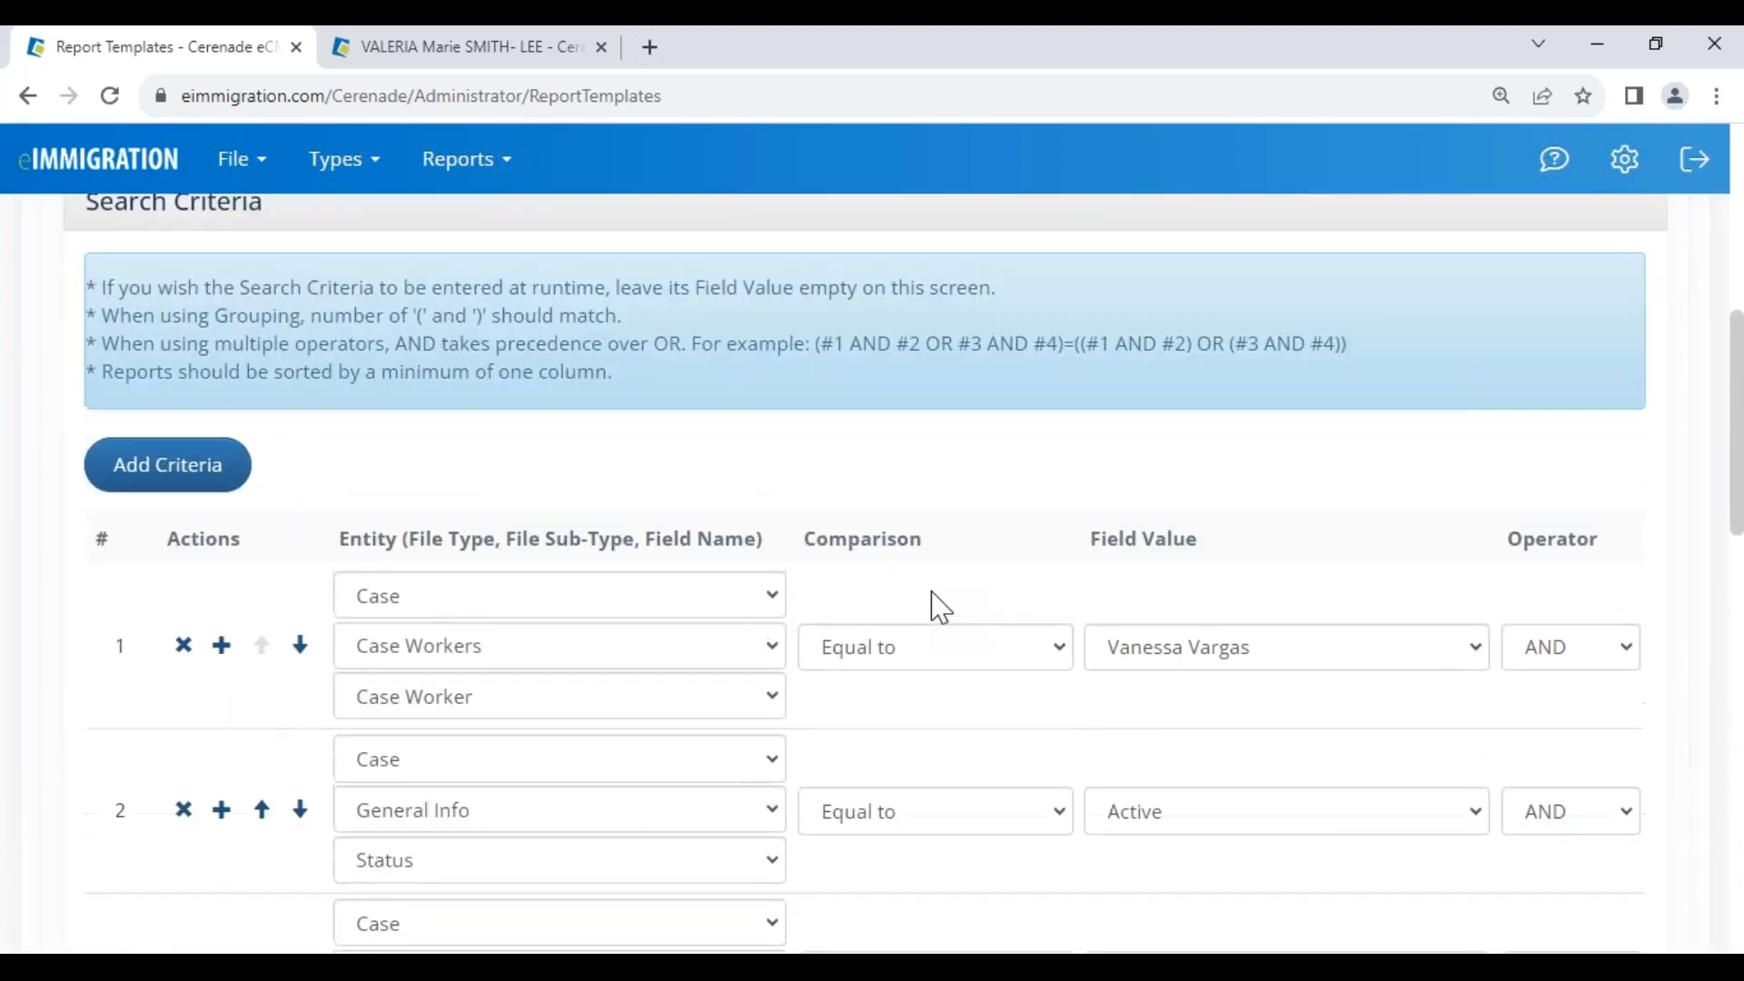
scroll(681, 494, up, 7)
click(461, 473)
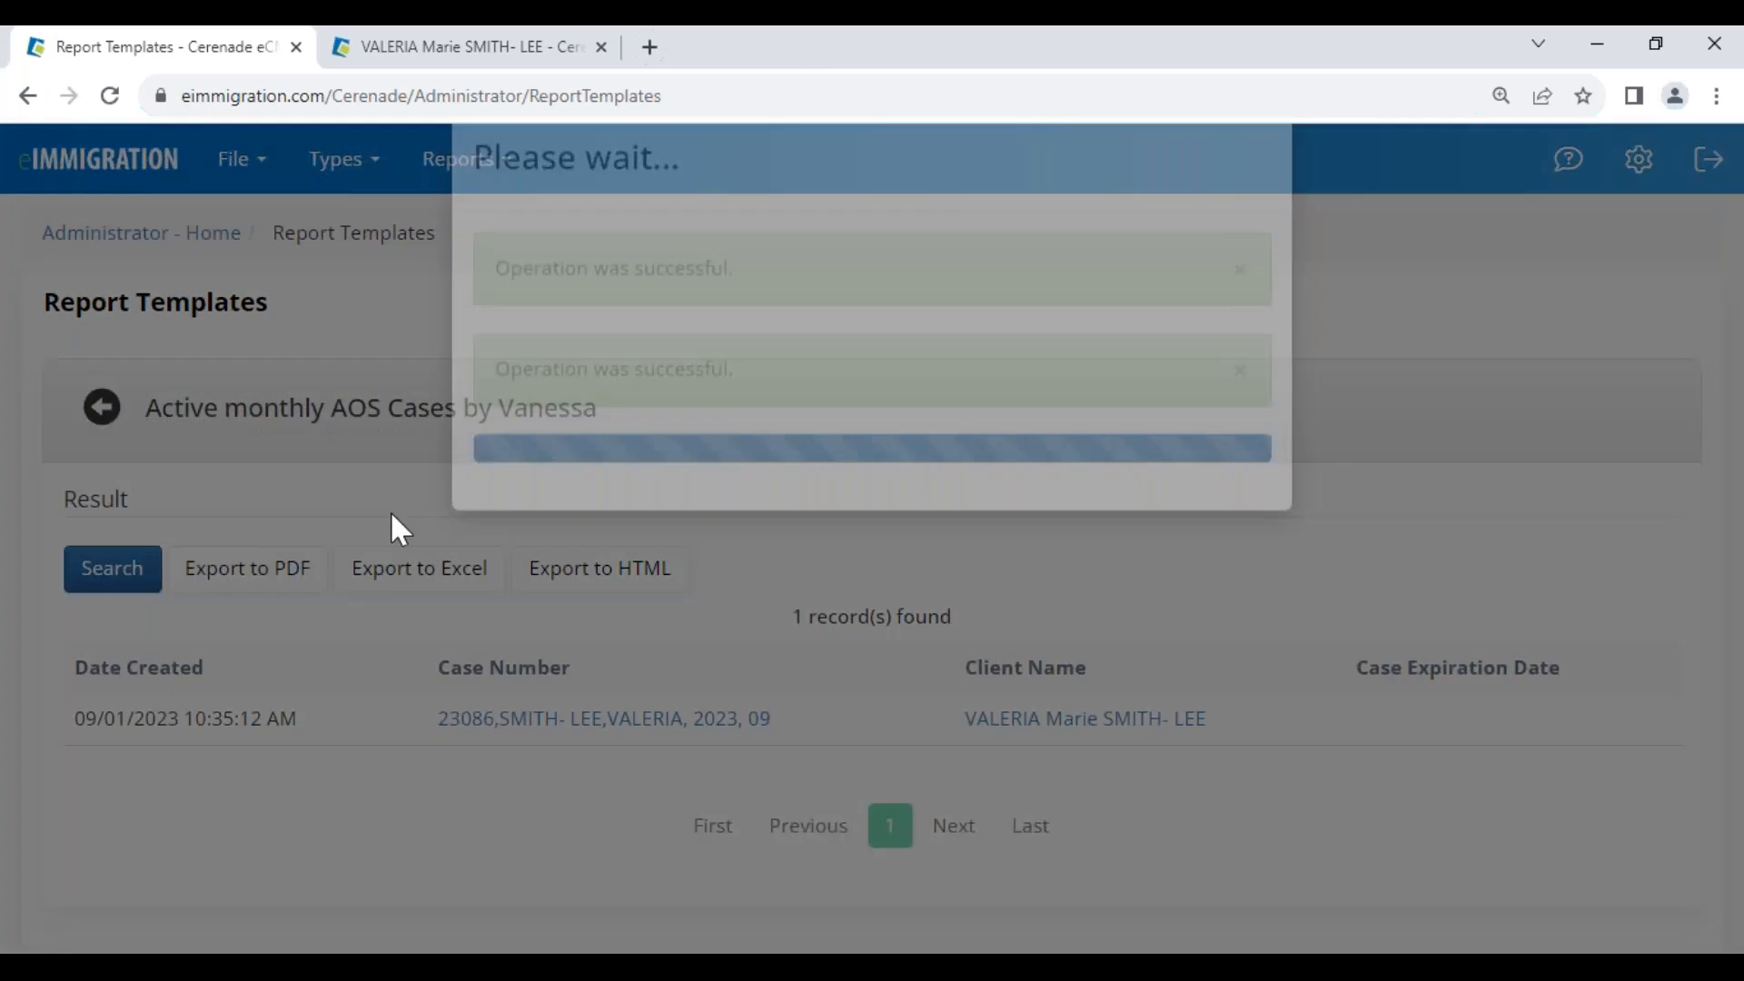
drag(773, 618, 971, 599)
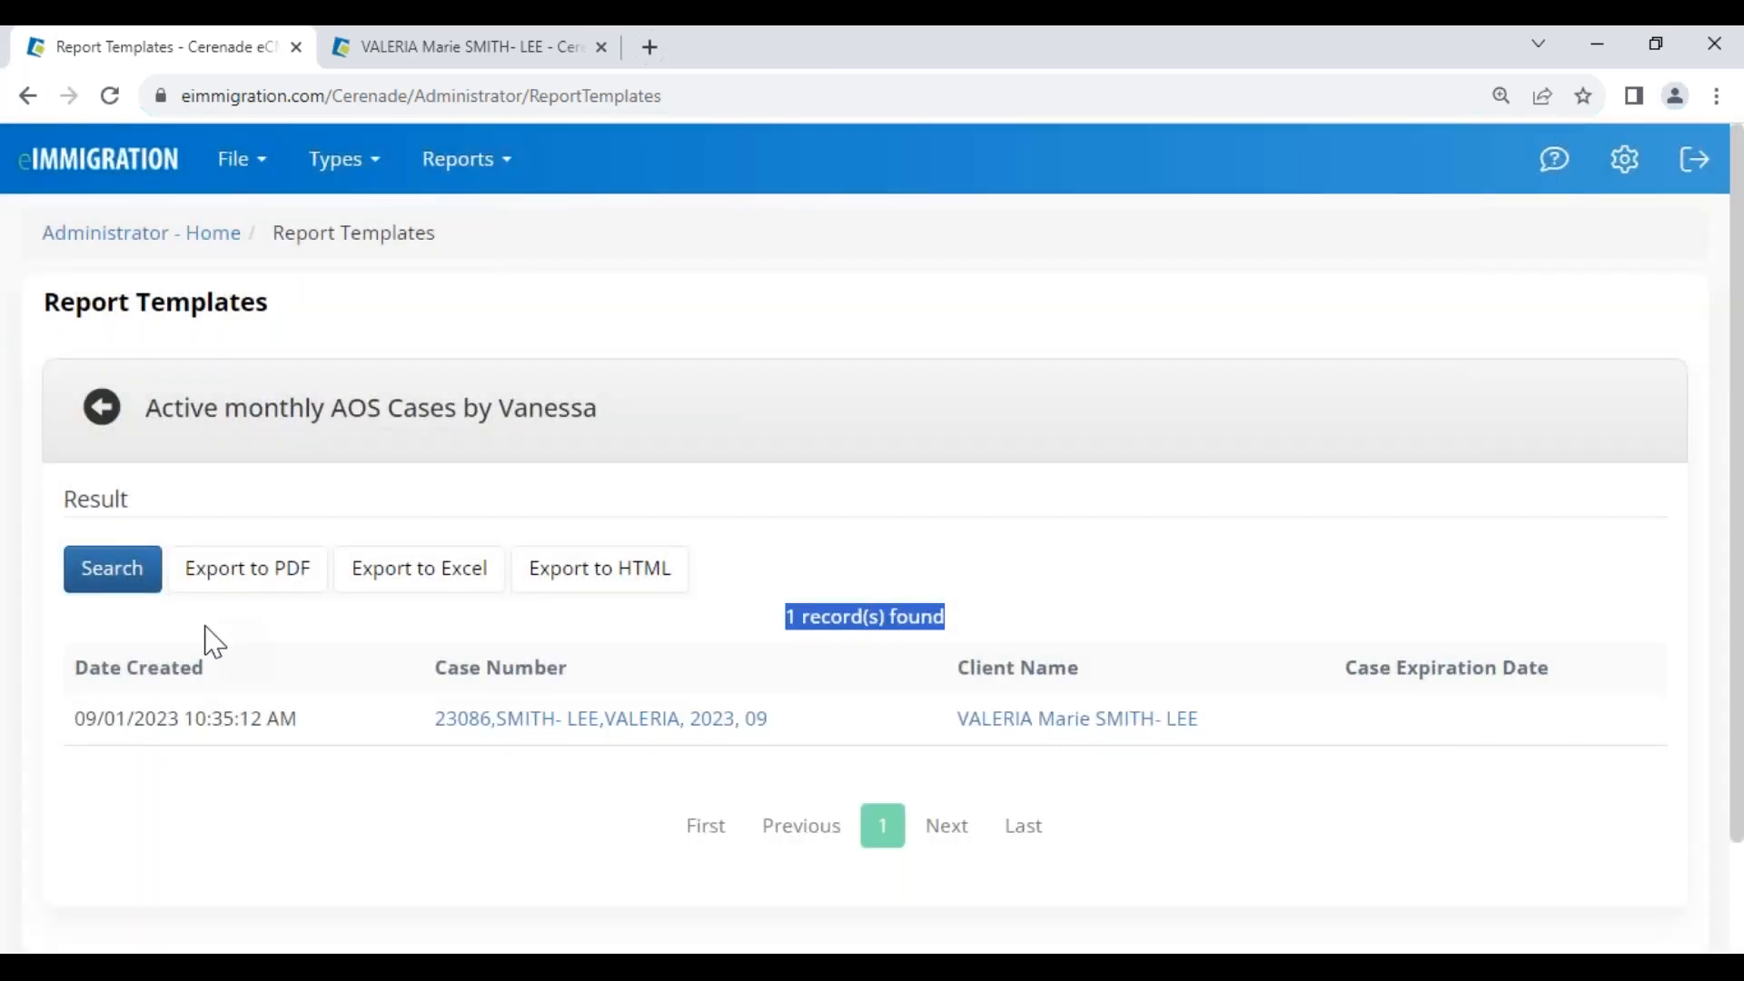
Return to the edit form, save the AOS template, and go to Administrator Home
click(104, 411)
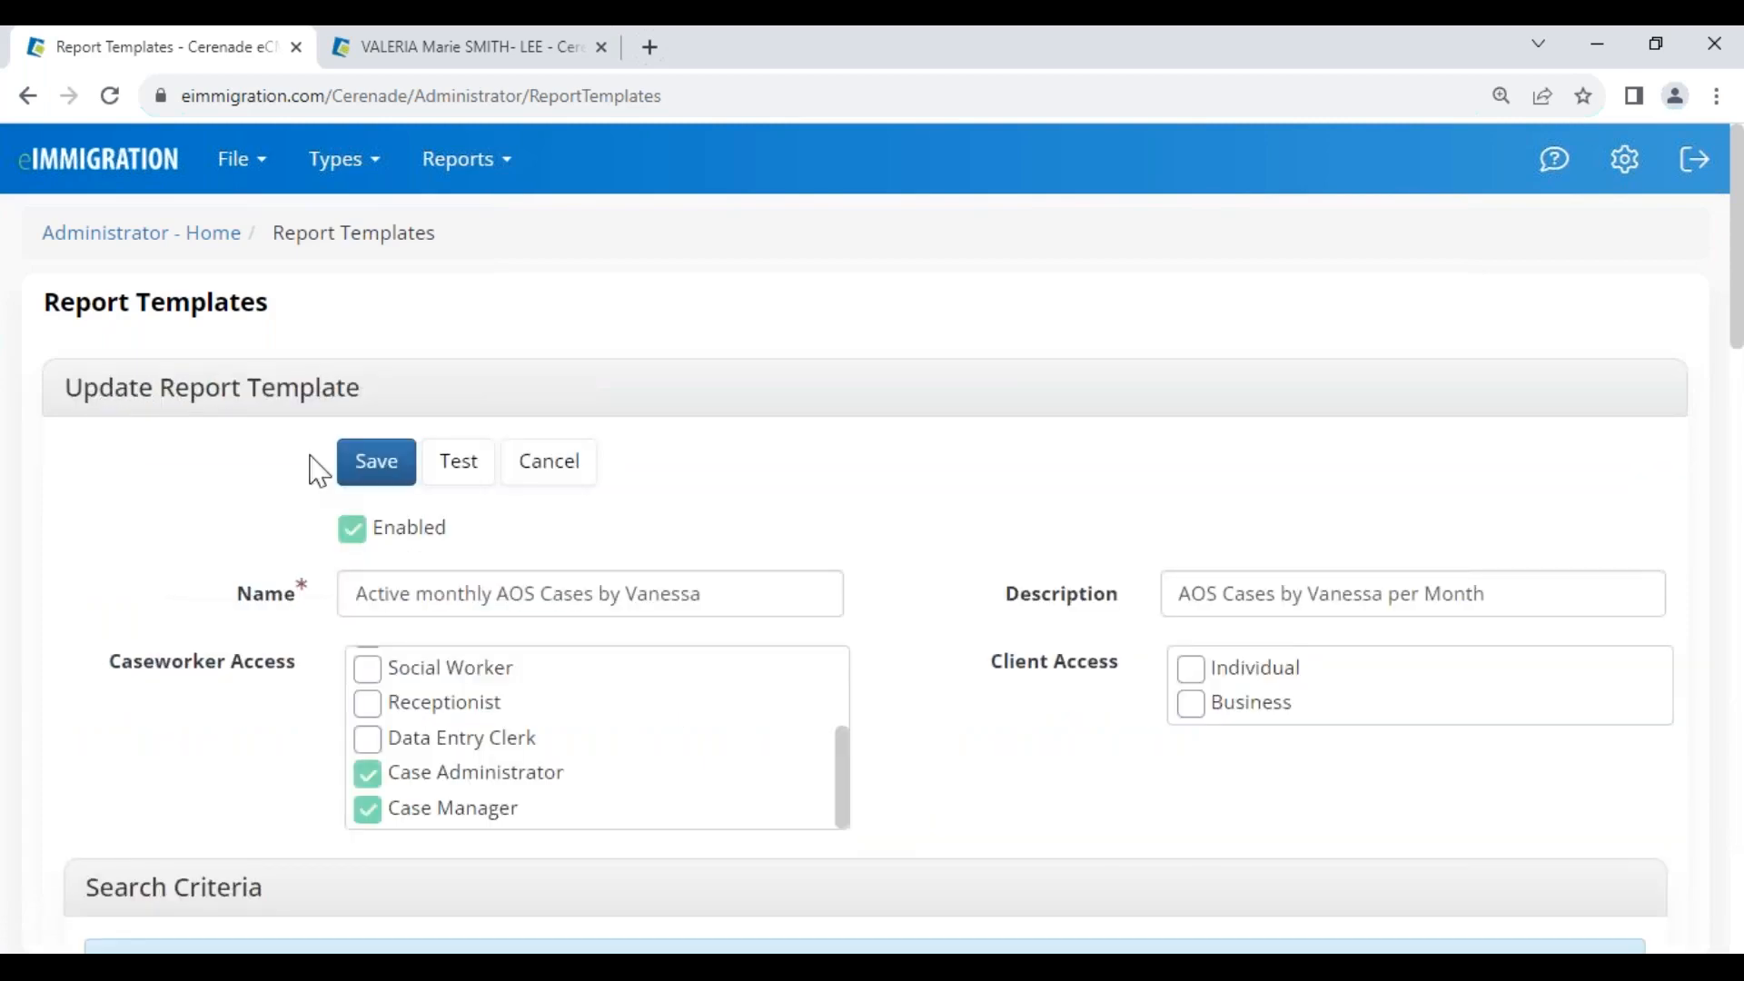
click(372, 472)
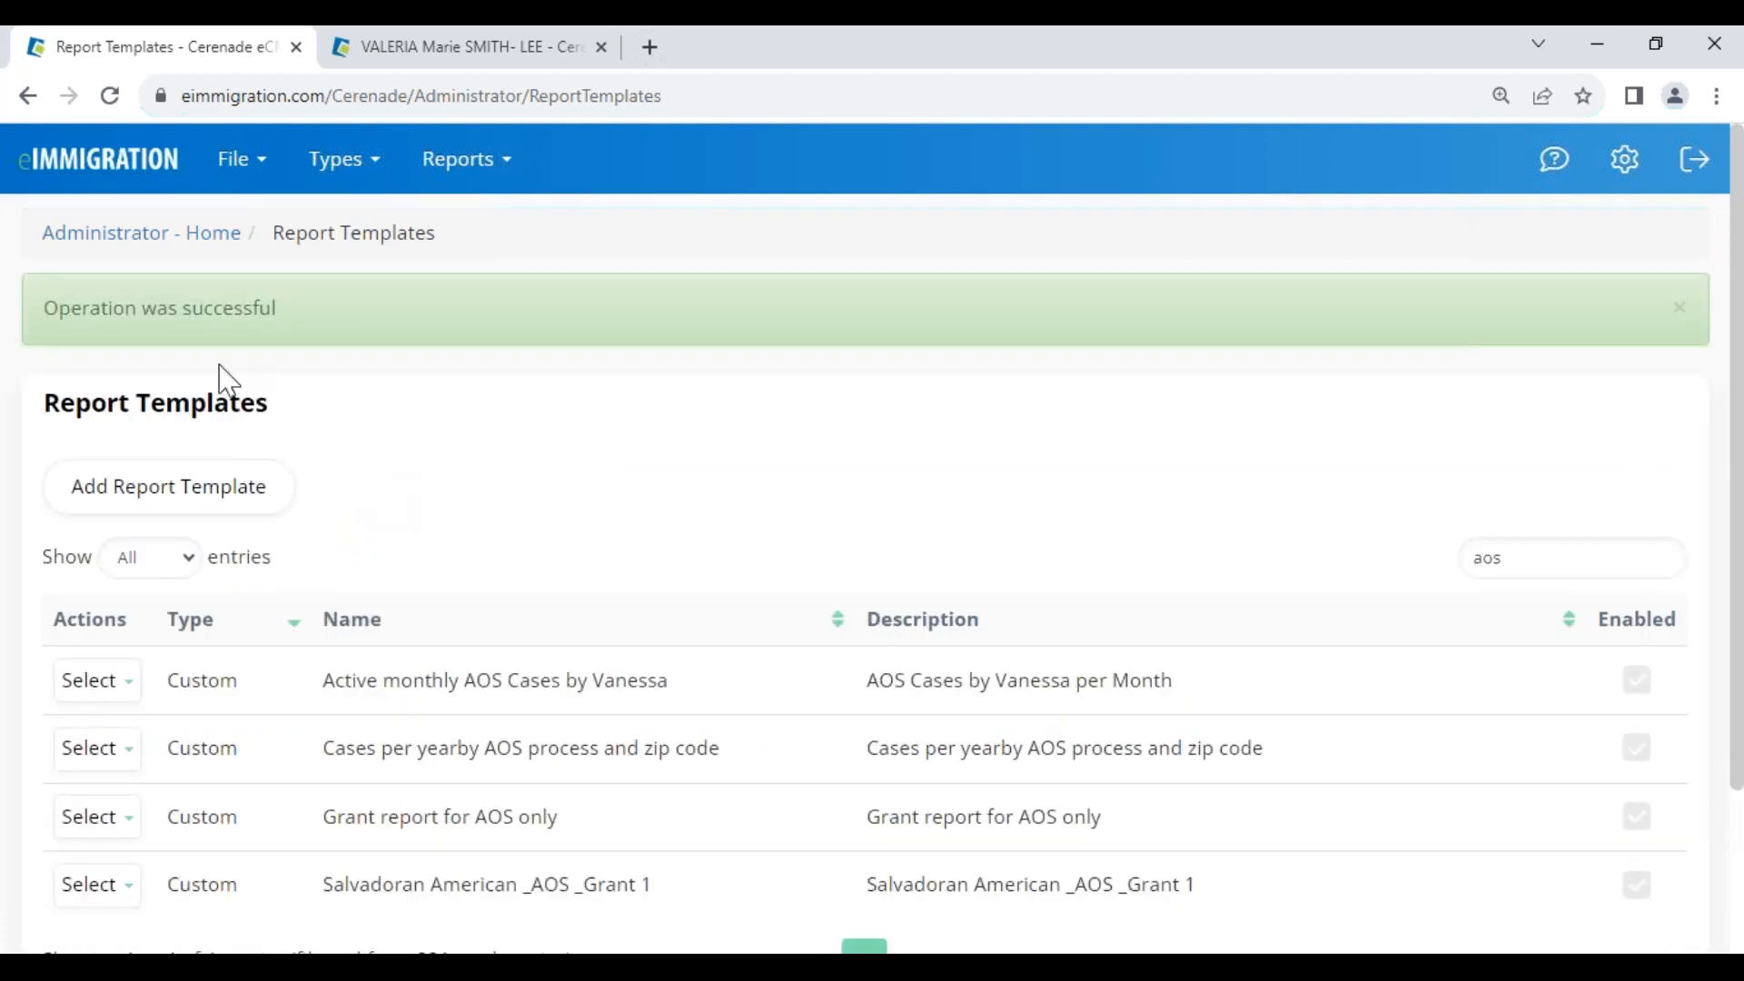
click(107, 234)
Start a new scheduled report using the 'Invoices with a balance over $10' template
scroll(381, 563, down, 4)
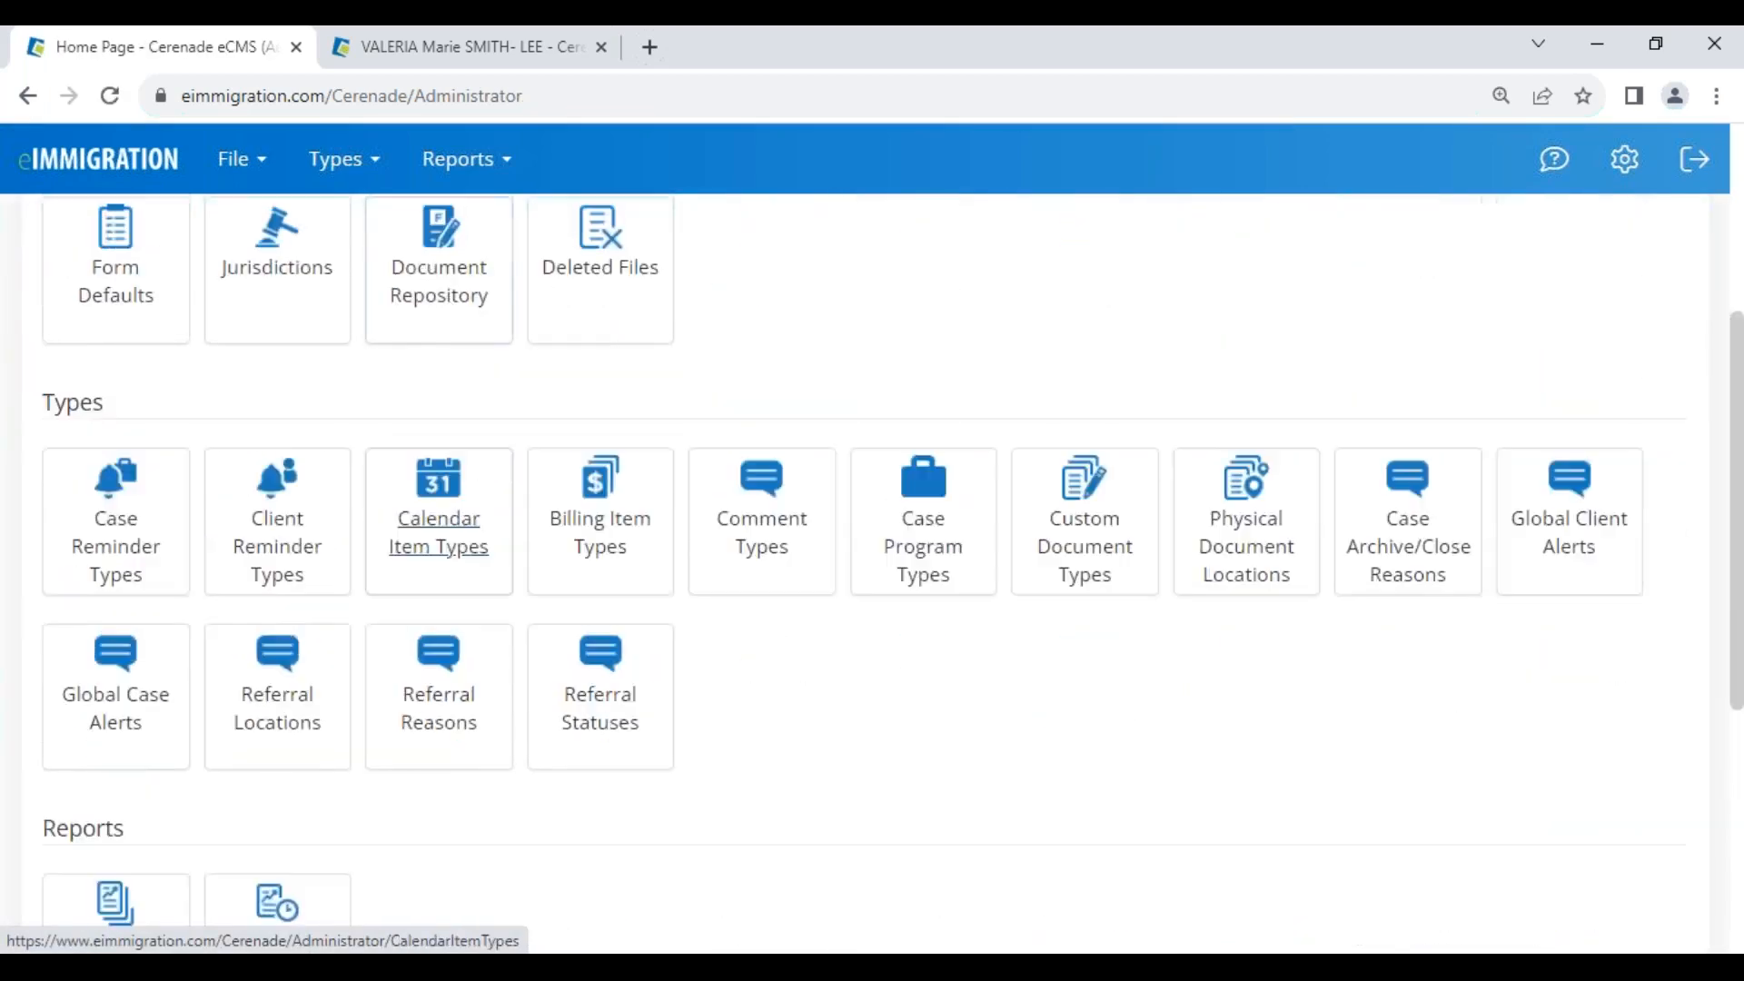
scroll(313, 645, down, 4)
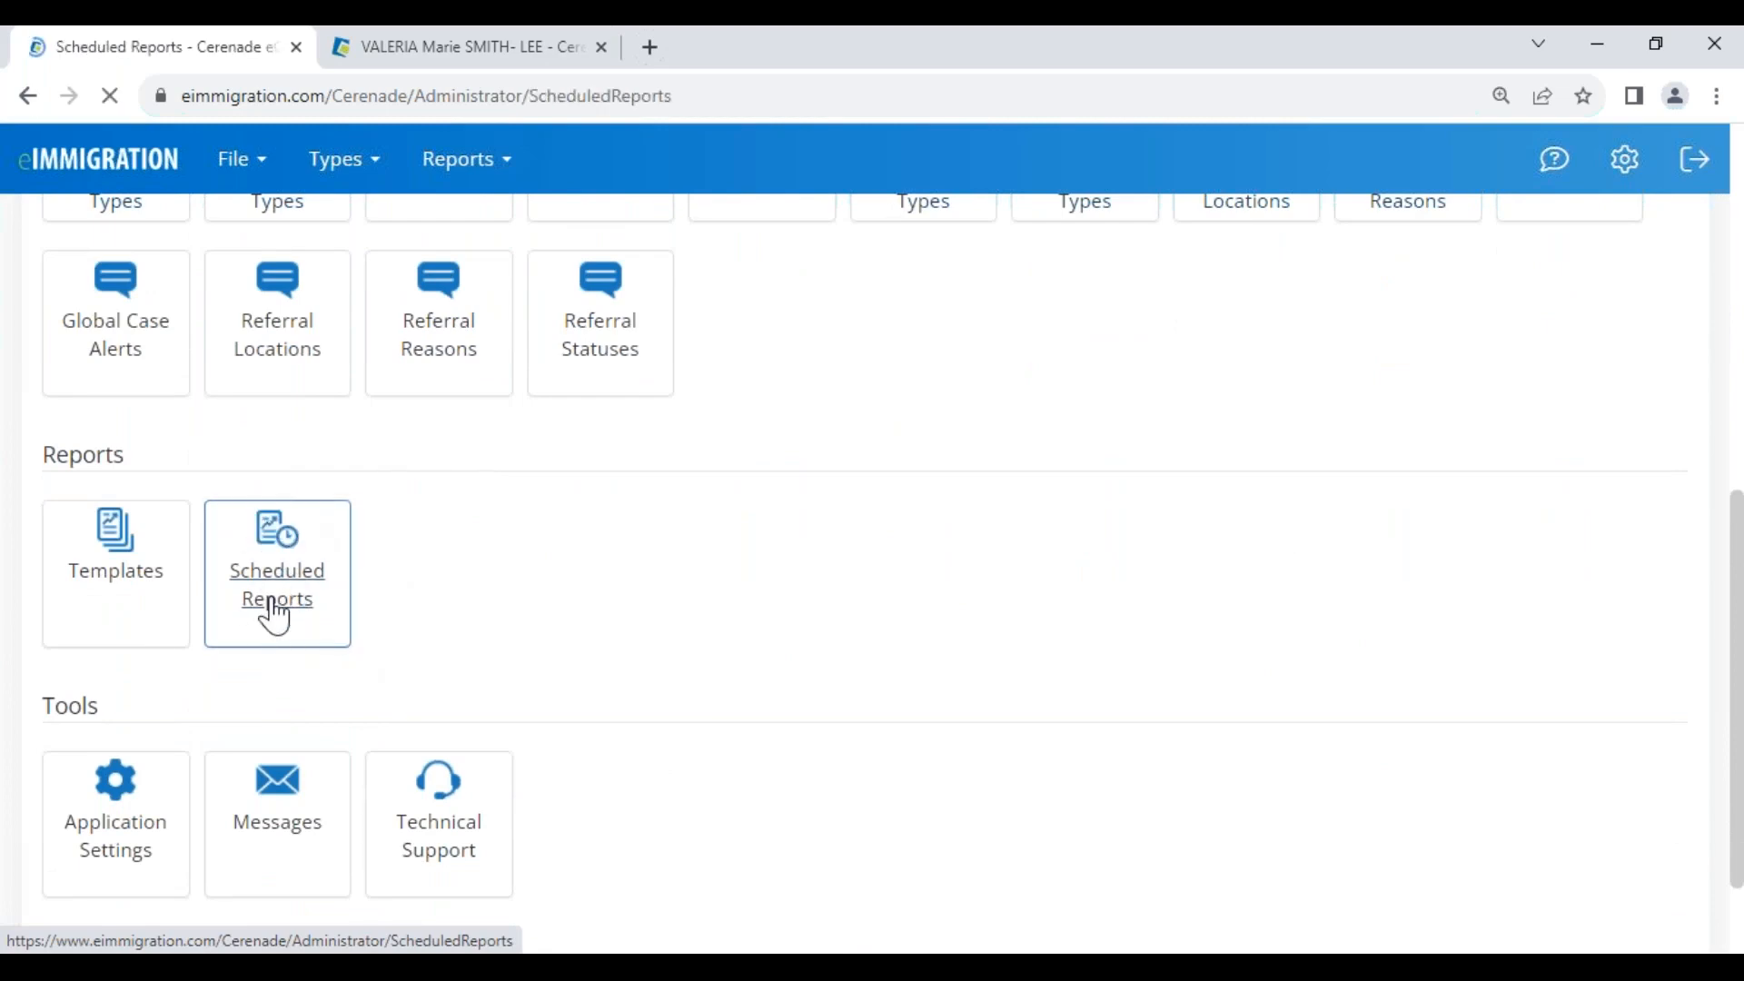
click(122, 413)
click(359, 420)
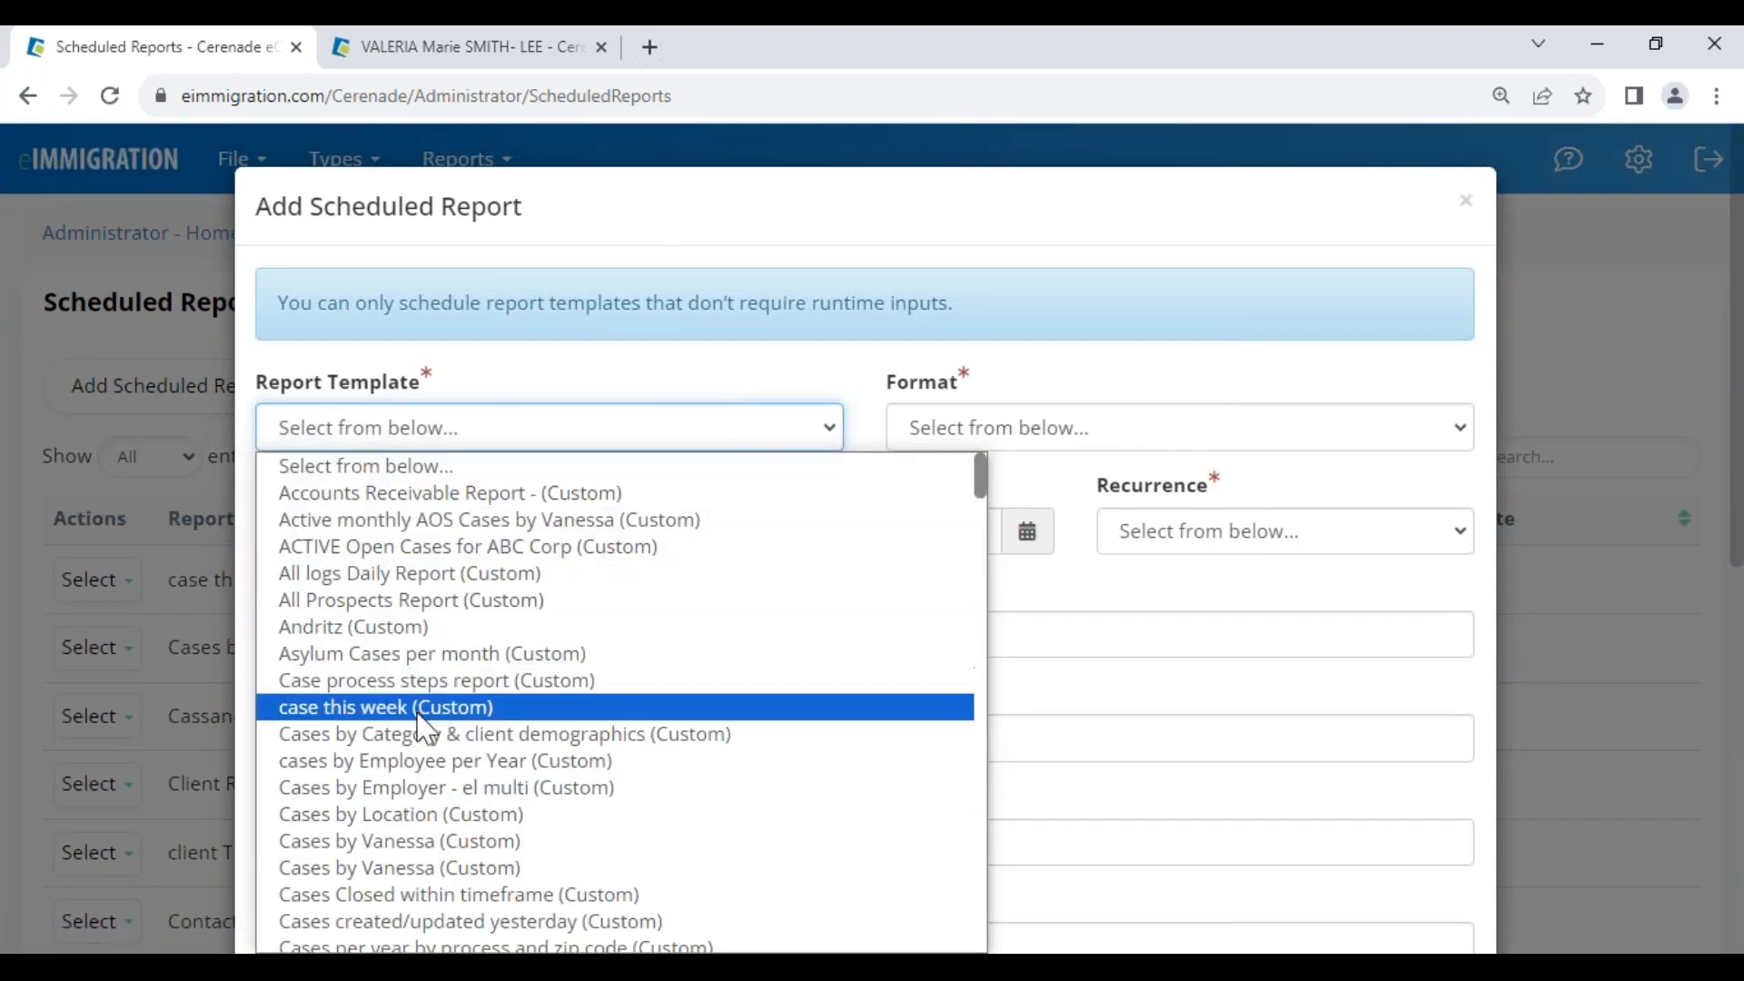
scroll(428, 790, down, 10)
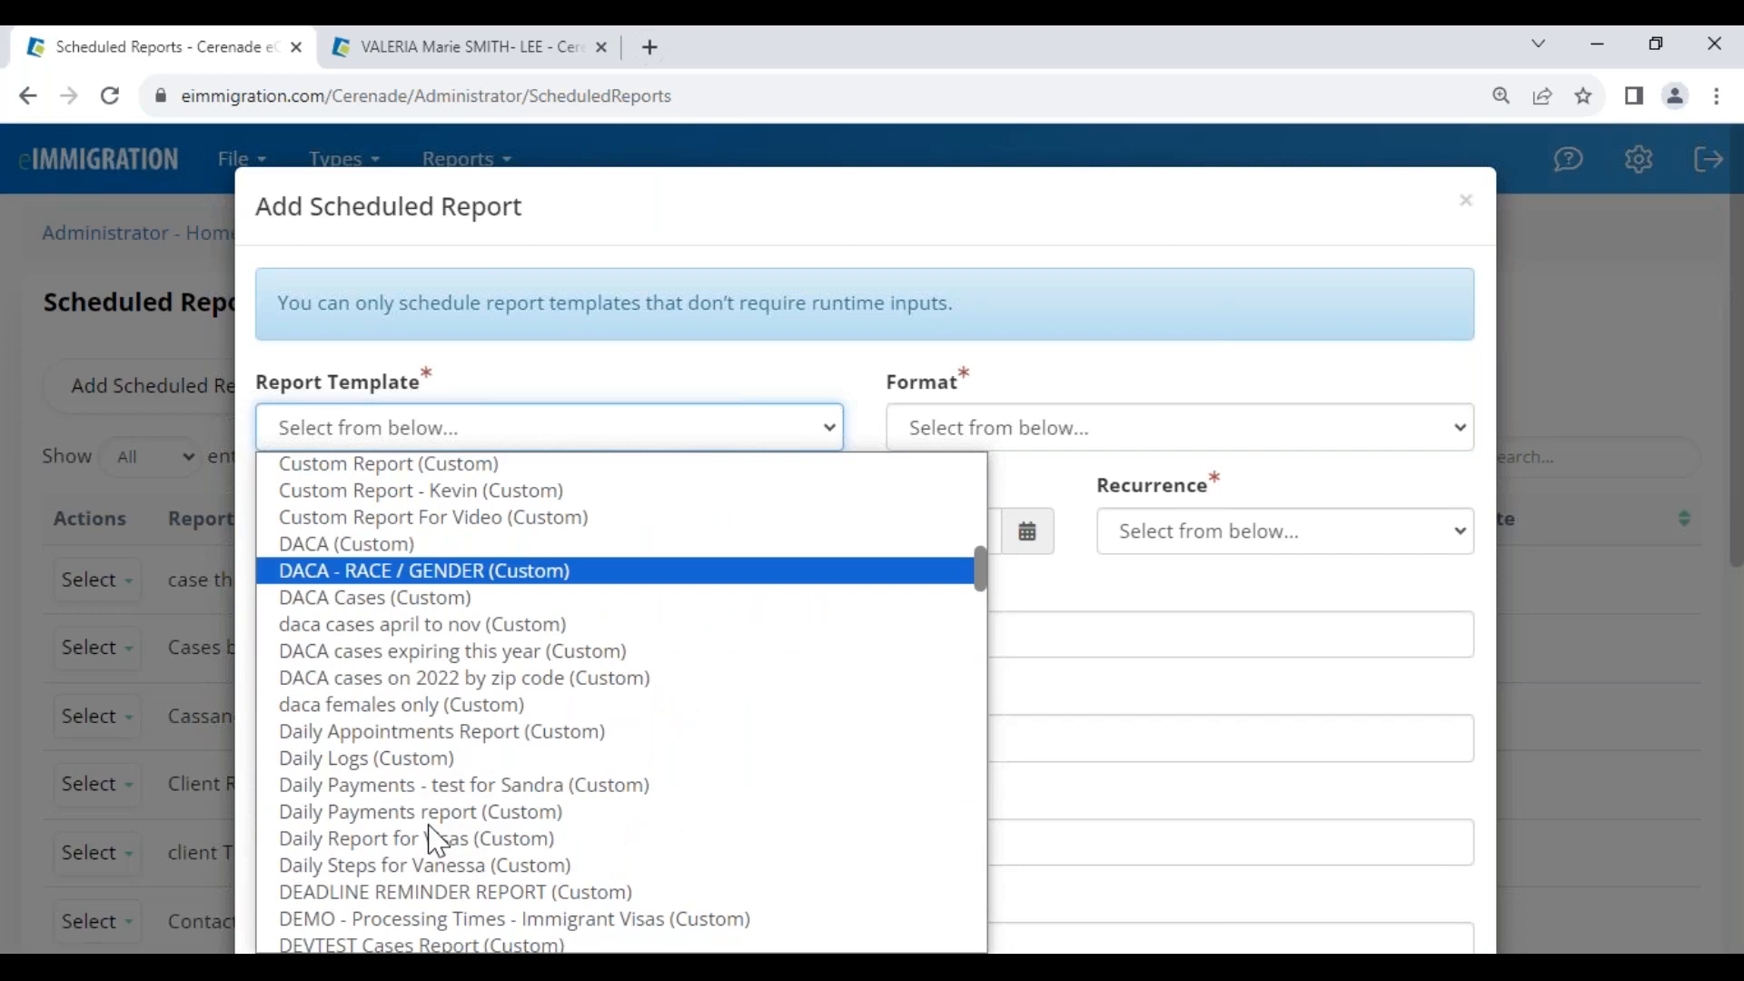
scroll(434, 840, down, 3)
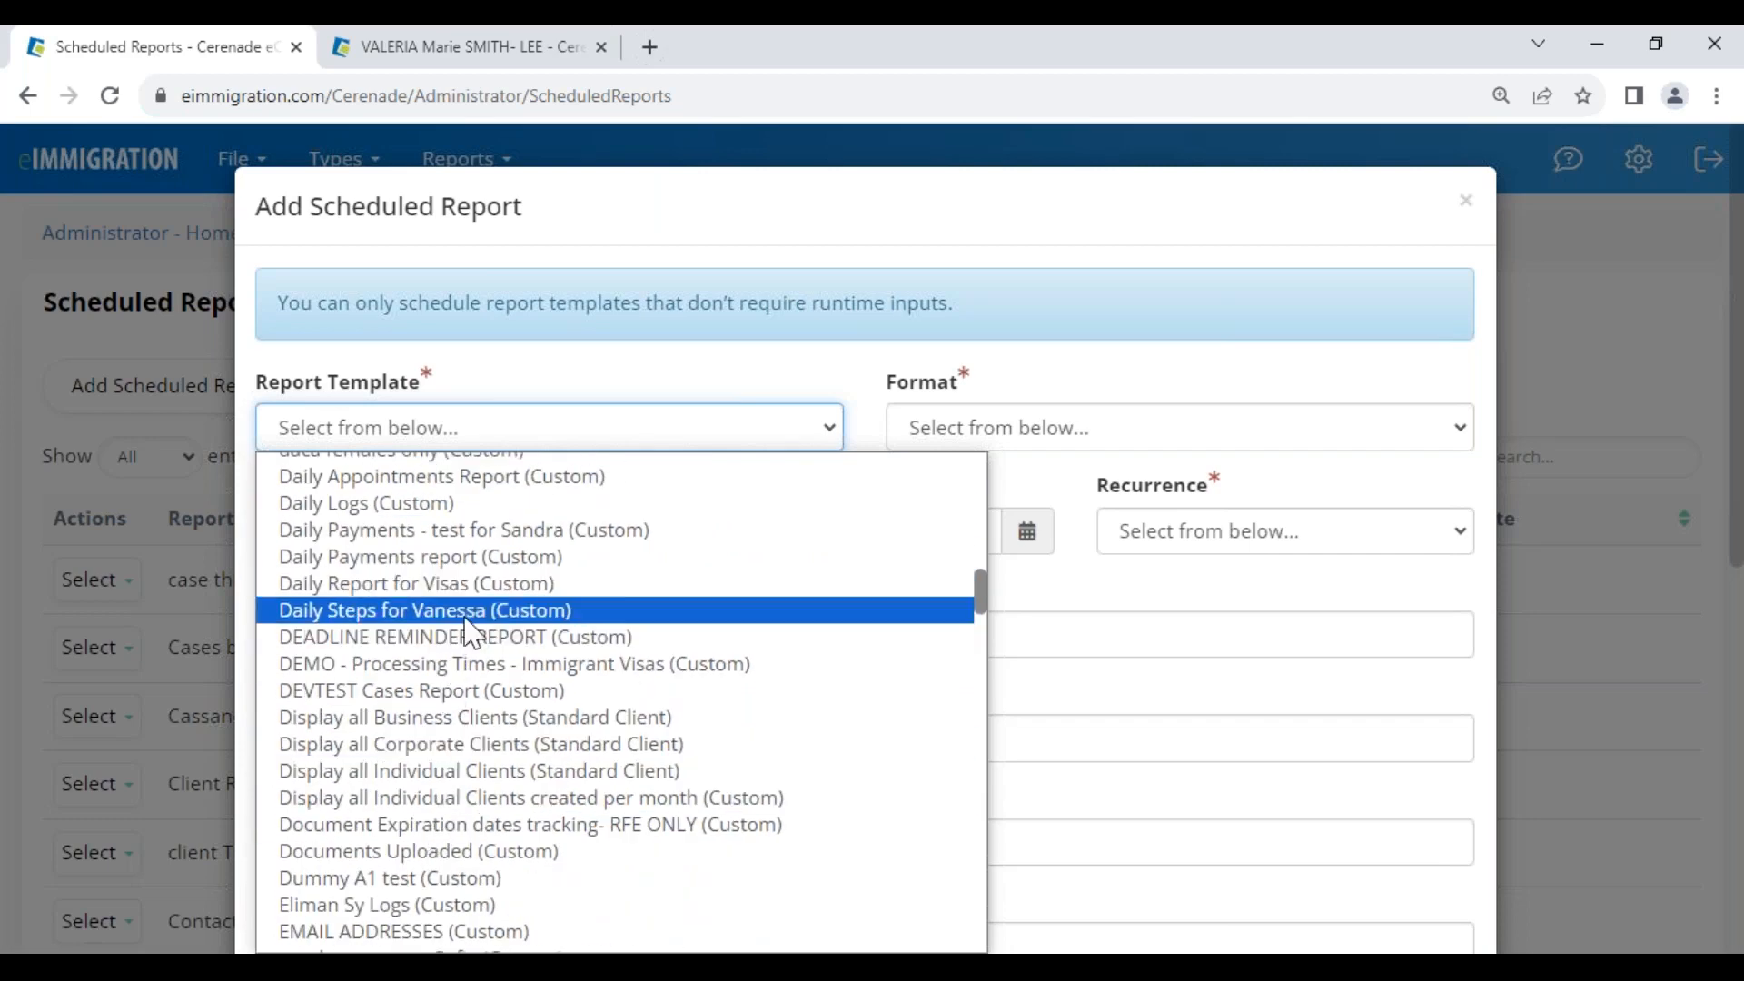
scroll(465, 691, down, 6)
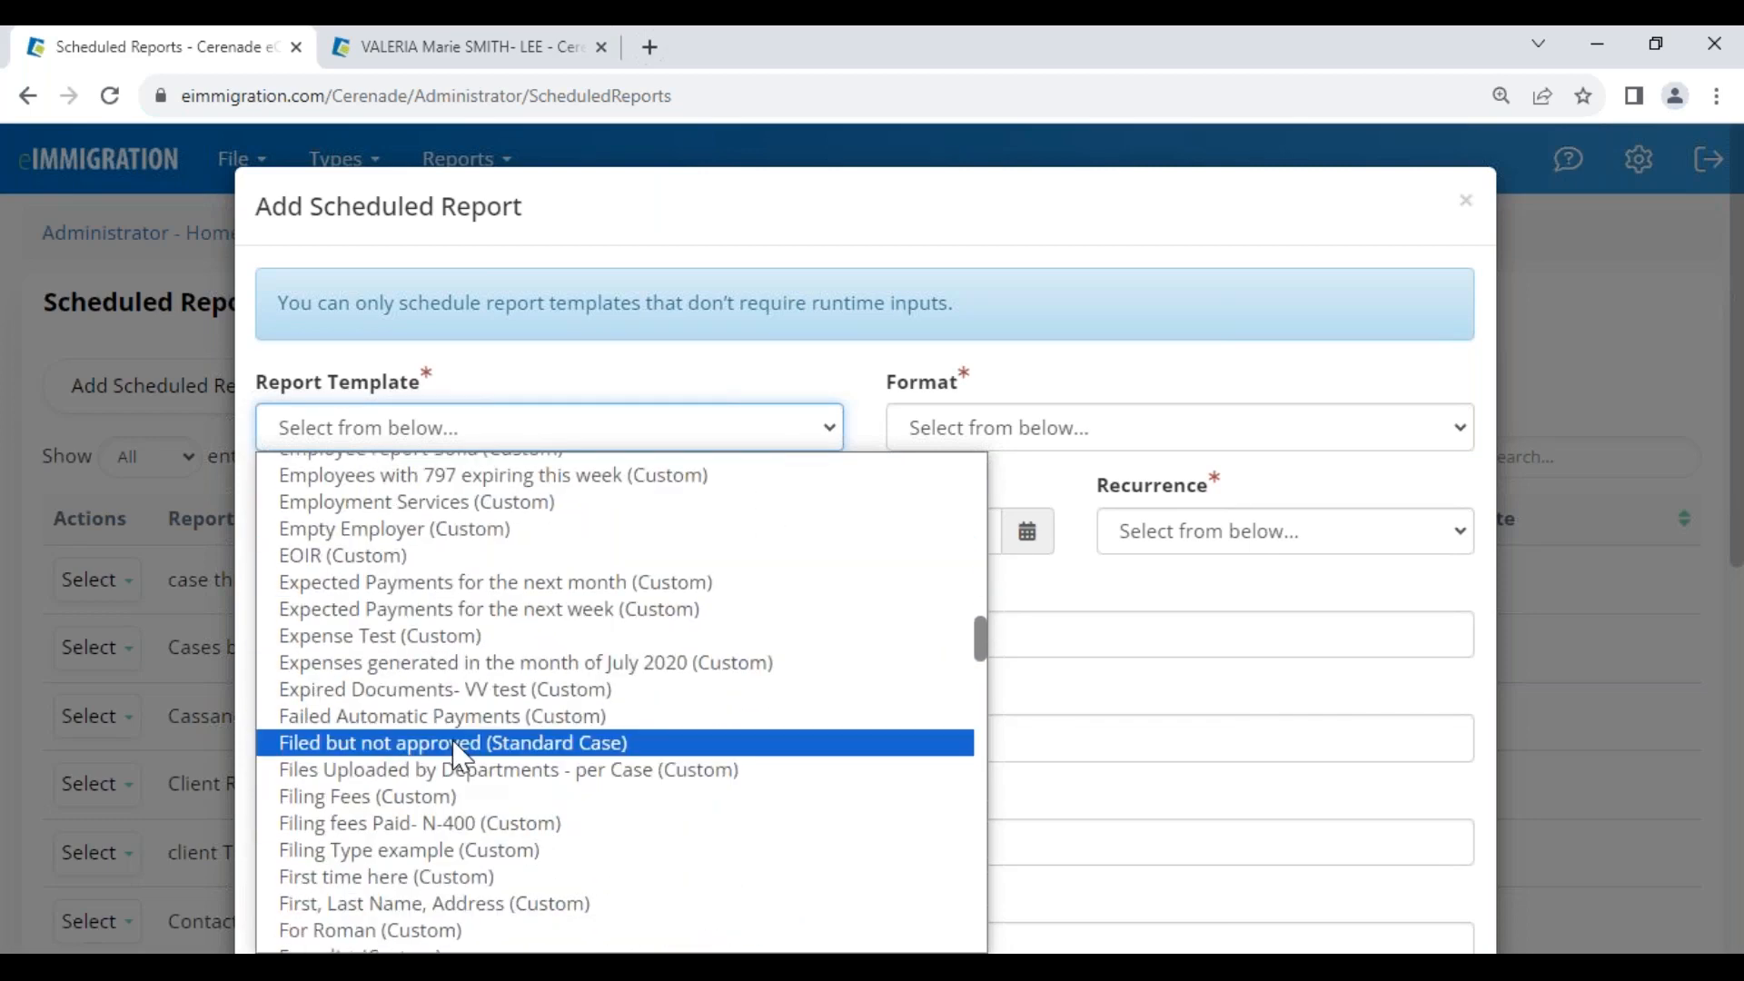
scroll(459, 756, down, 12)
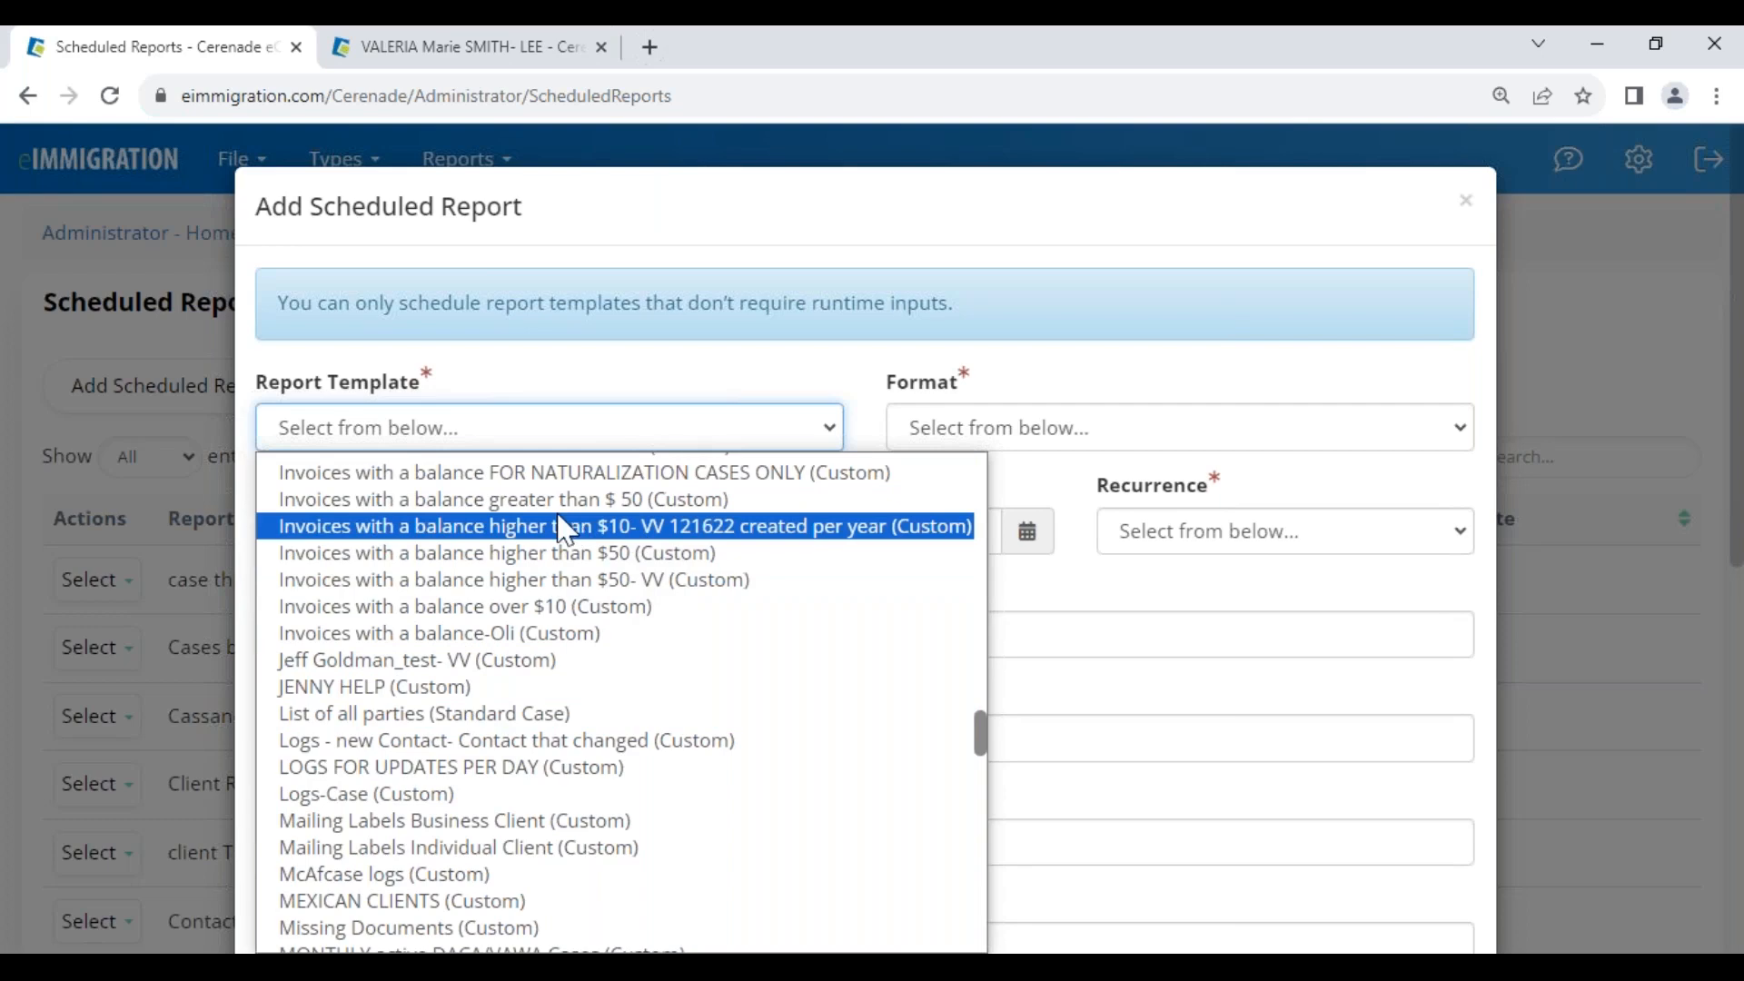
click(545, 607)
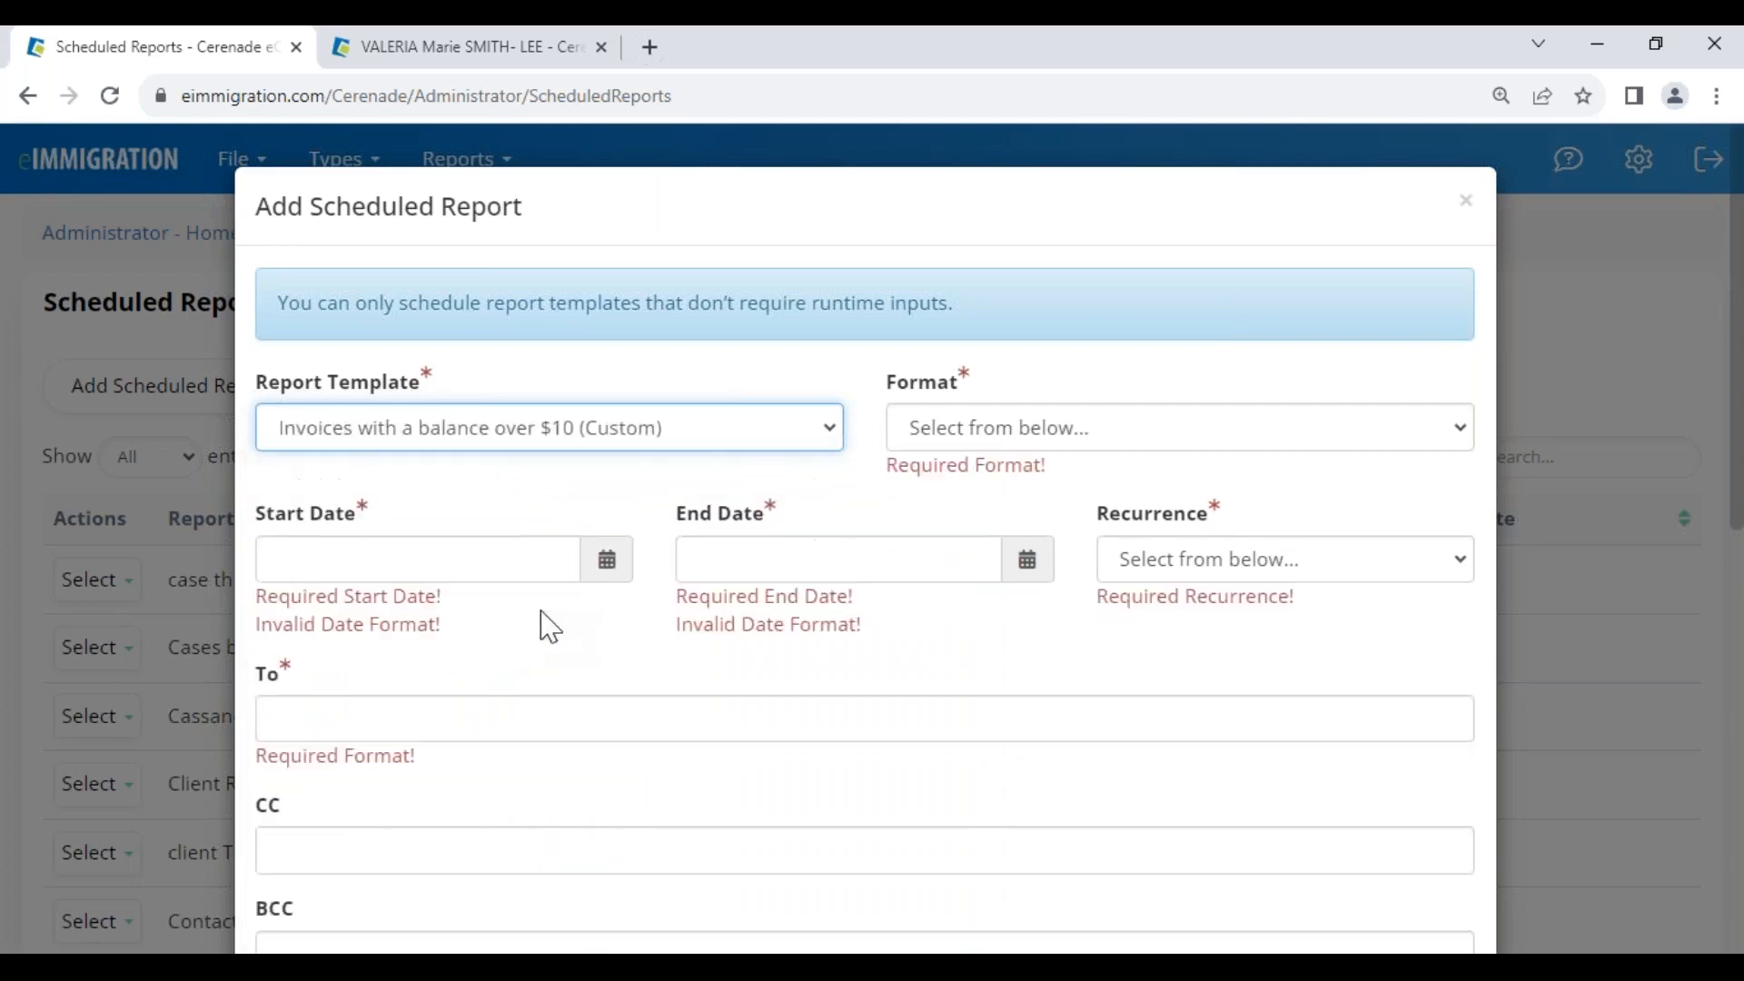
Set the schedule to Excel, recurring Daily, from 09/08/2023 to 09/08/2030
click(1014, 430)
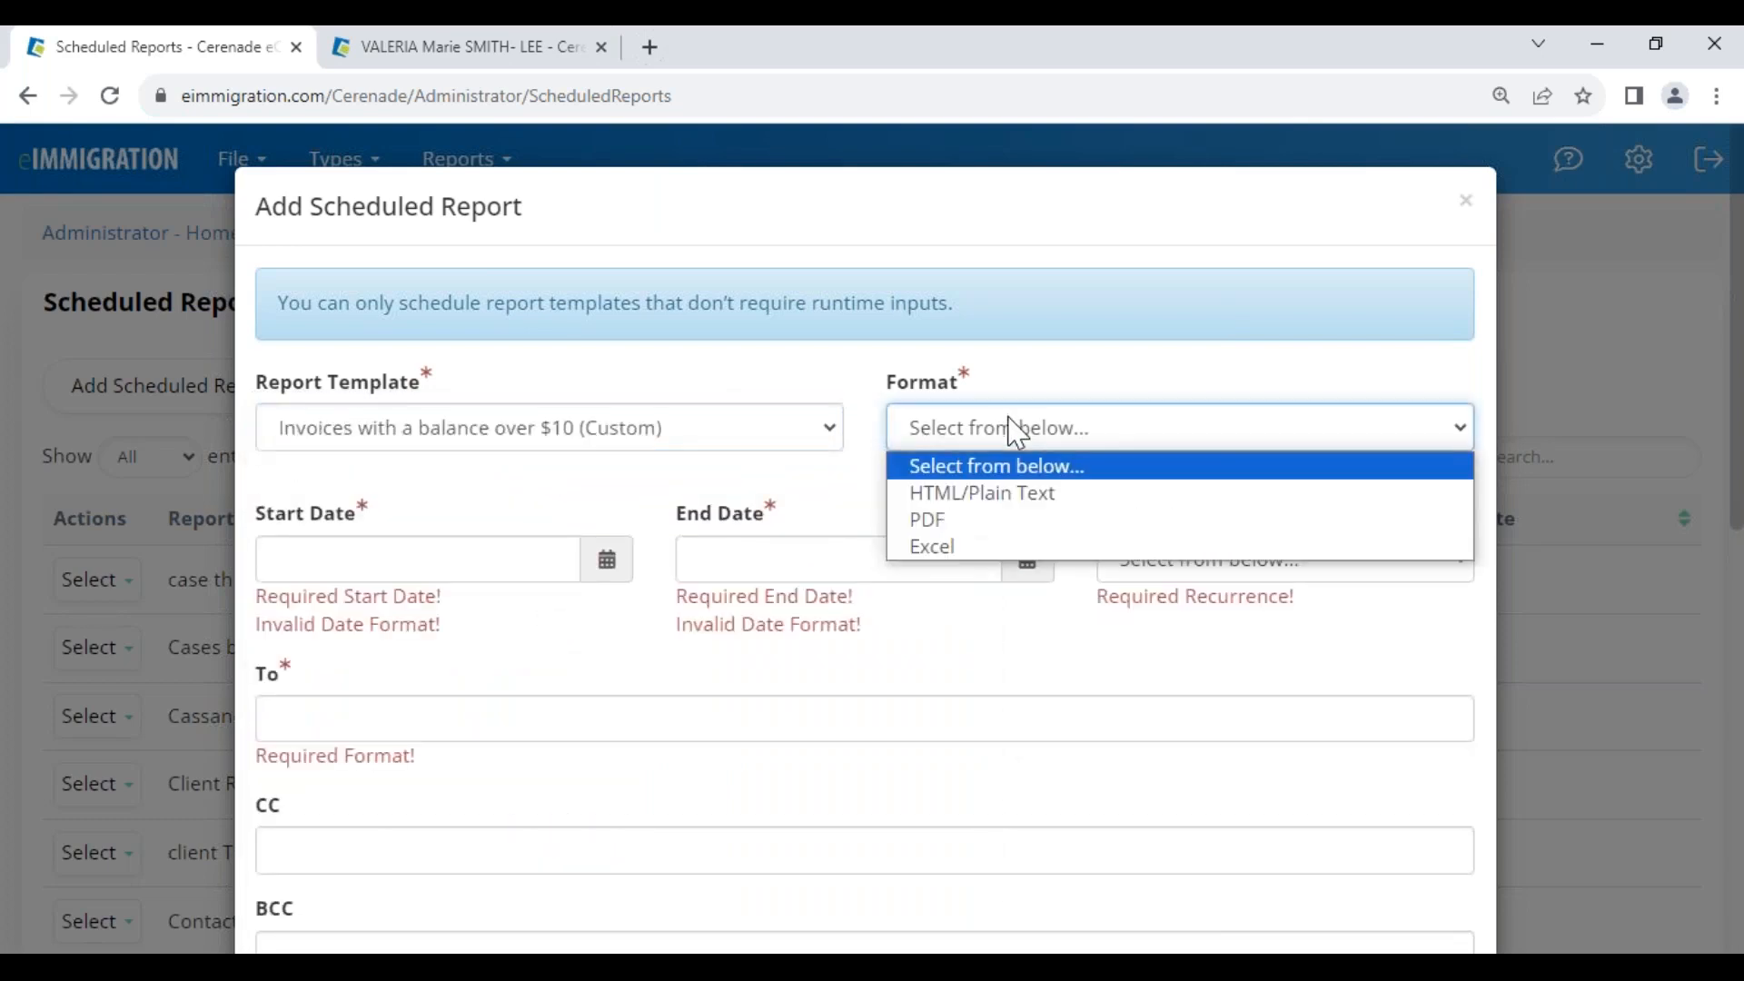
click(966, 547)
click(1190, 534)
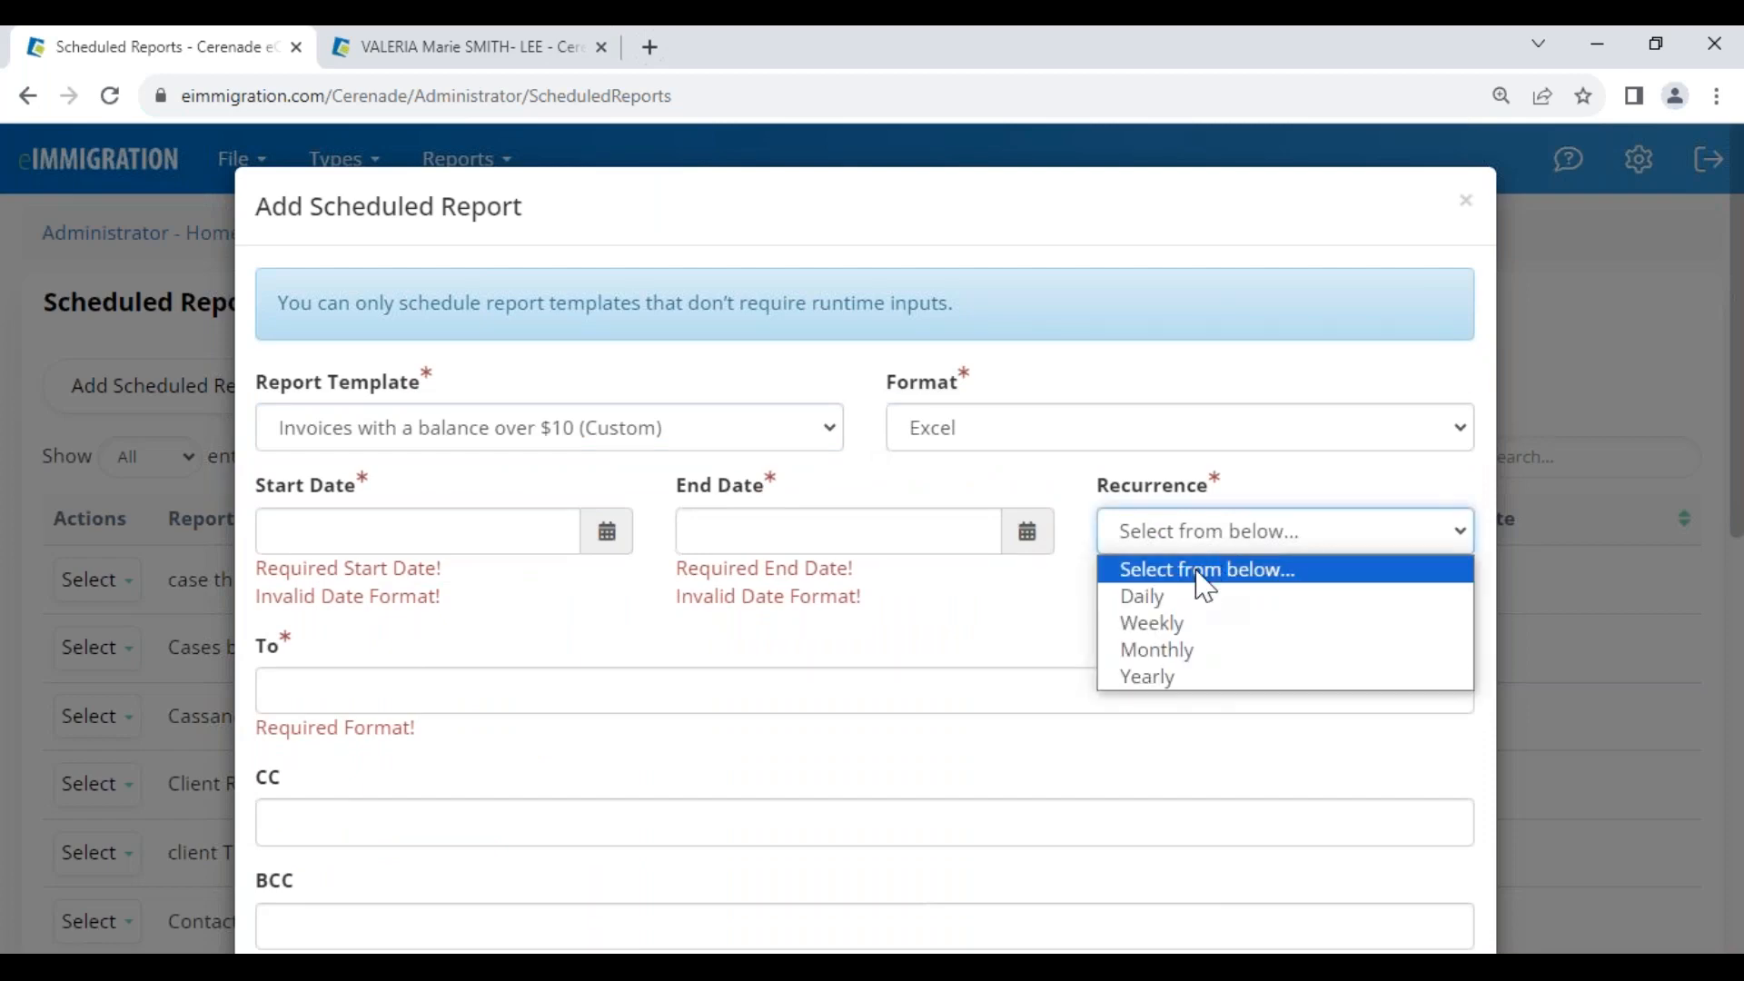
click(1187, 608)
click(526, 531)
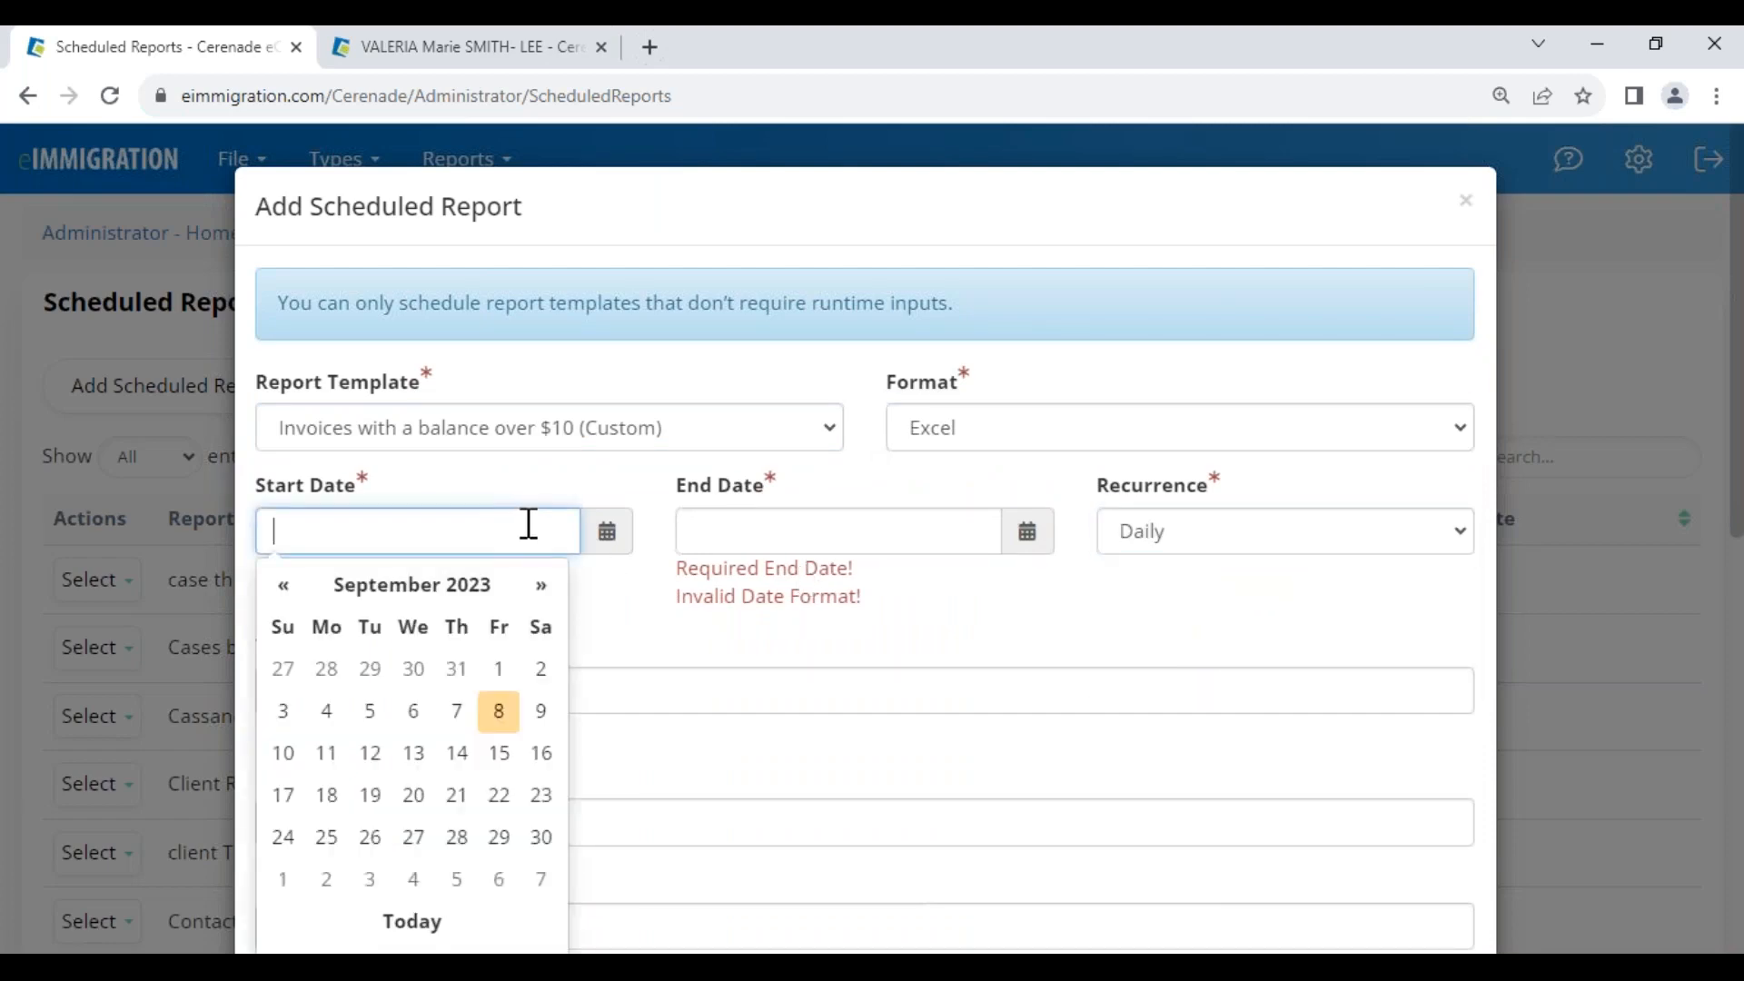
click(499, 713)
click(734, 538)
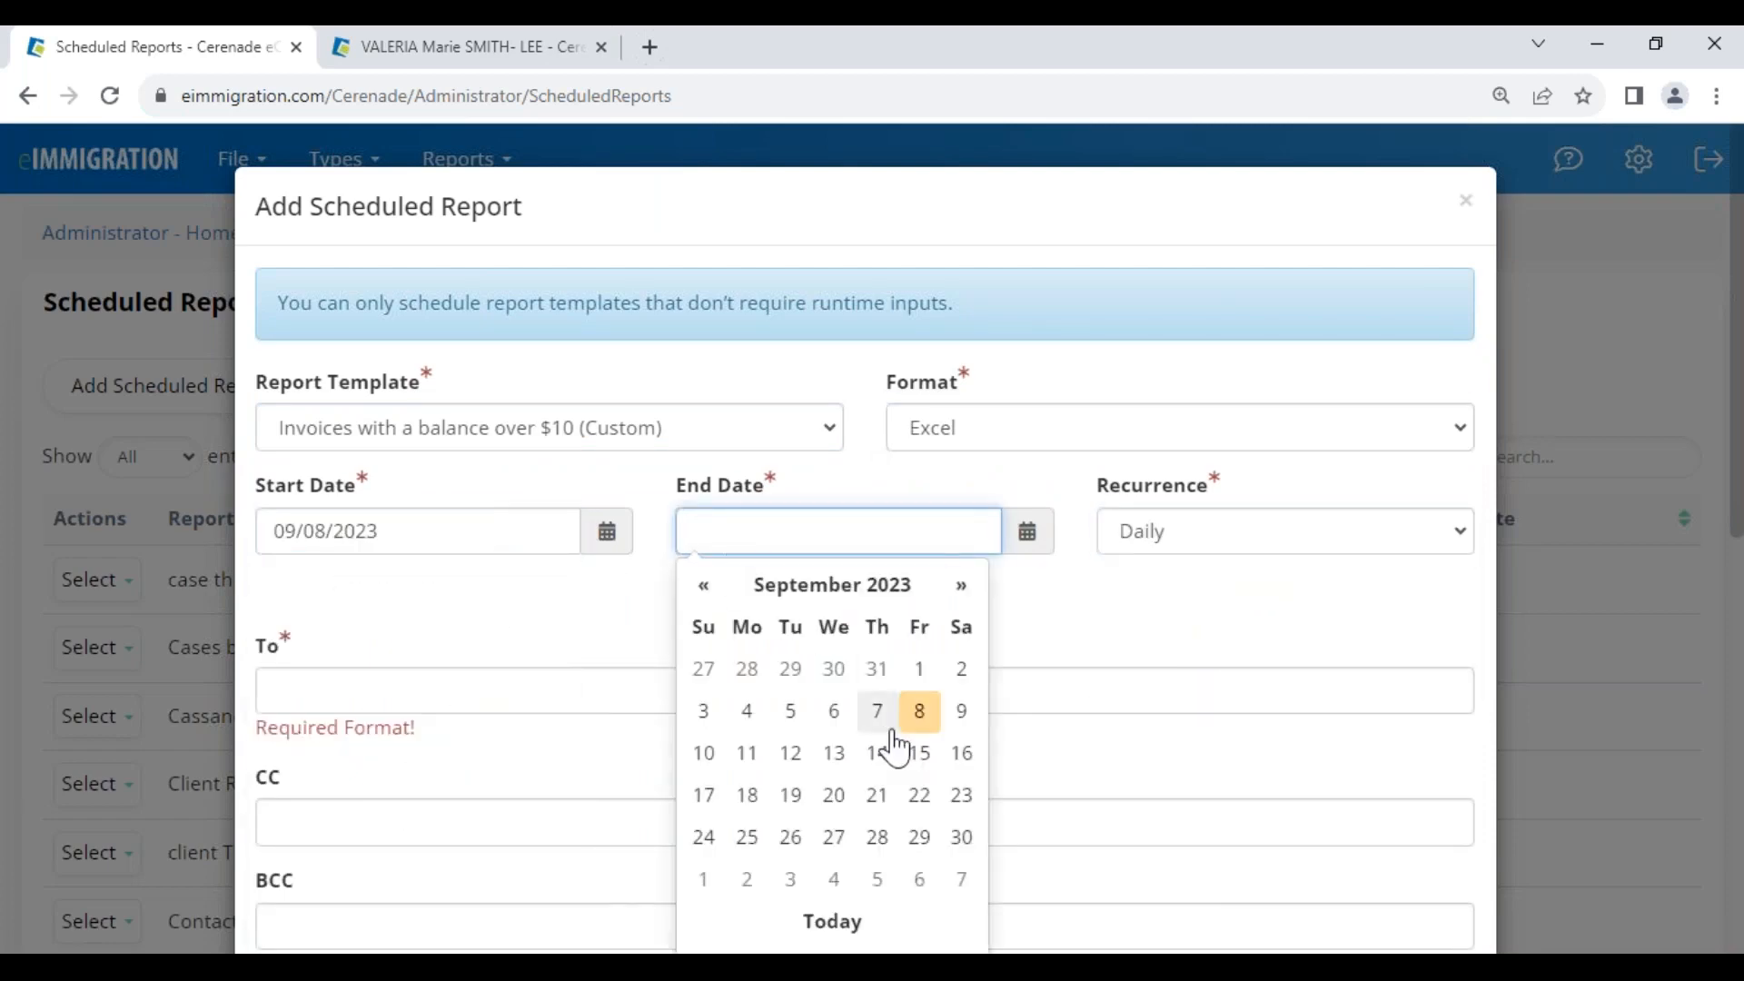
click(919, 711)
click(818, 527)
key(BackSpace)
key(BackSpace)
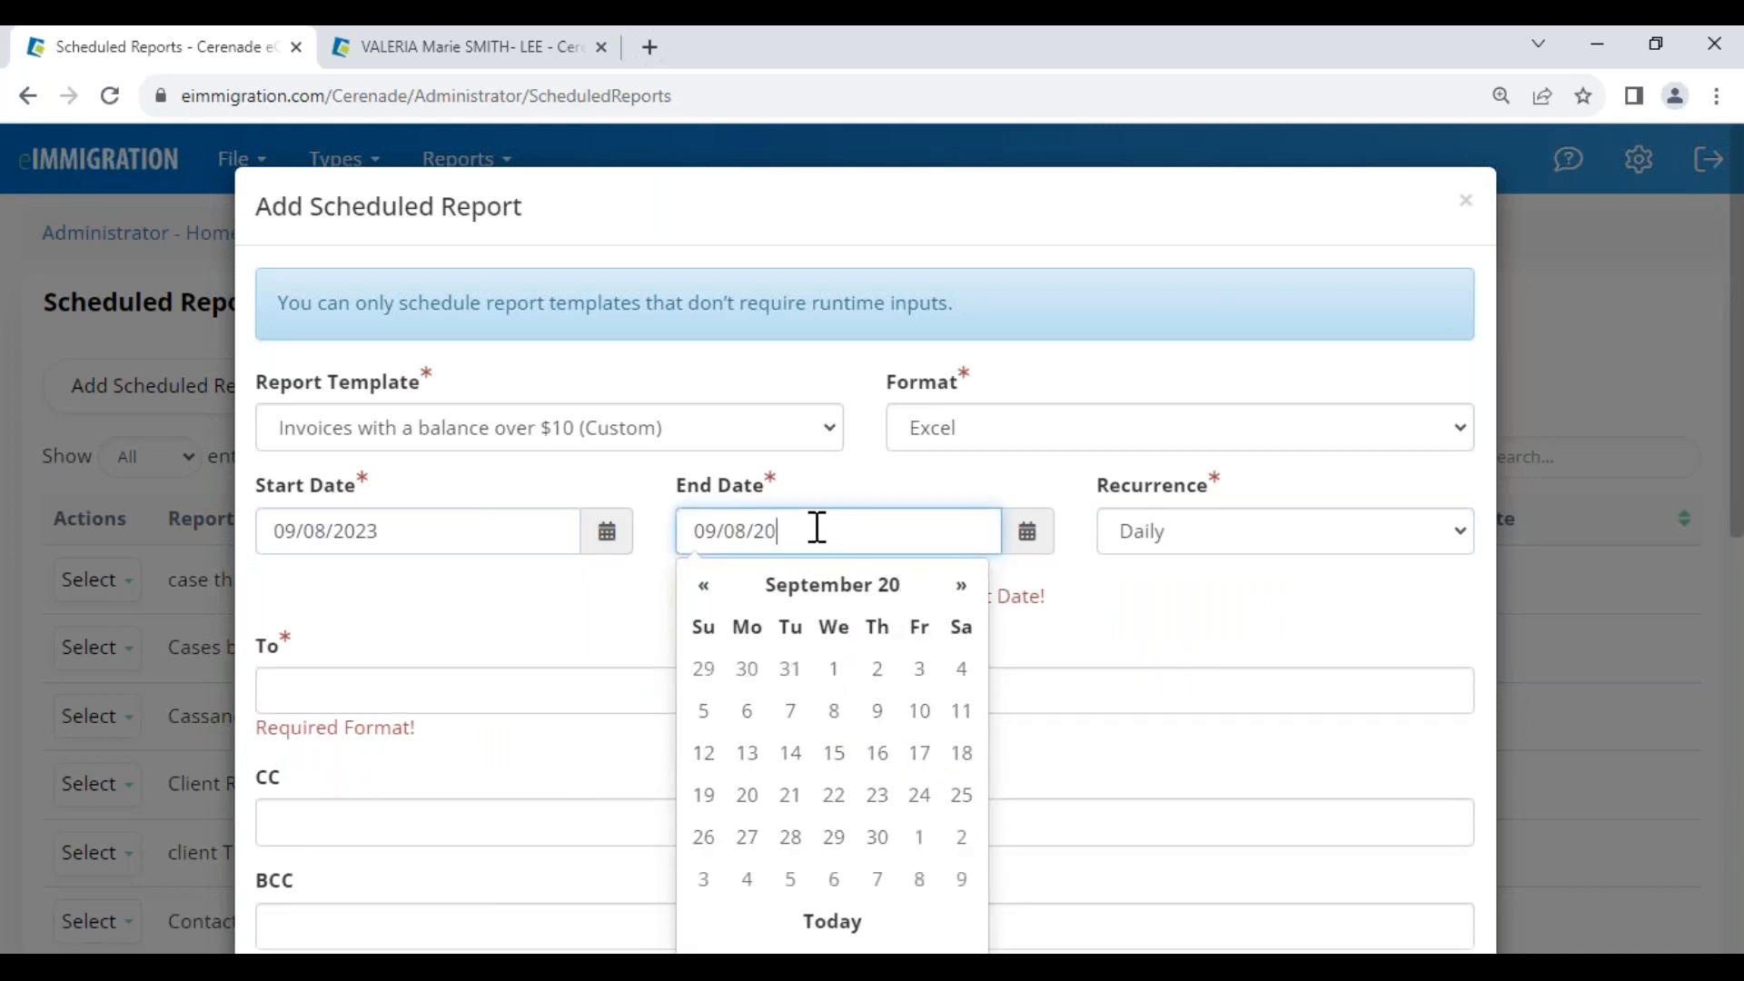
text(30)
Choose the suggested accounting e-mail address as the report's recipient
click(429, 648)
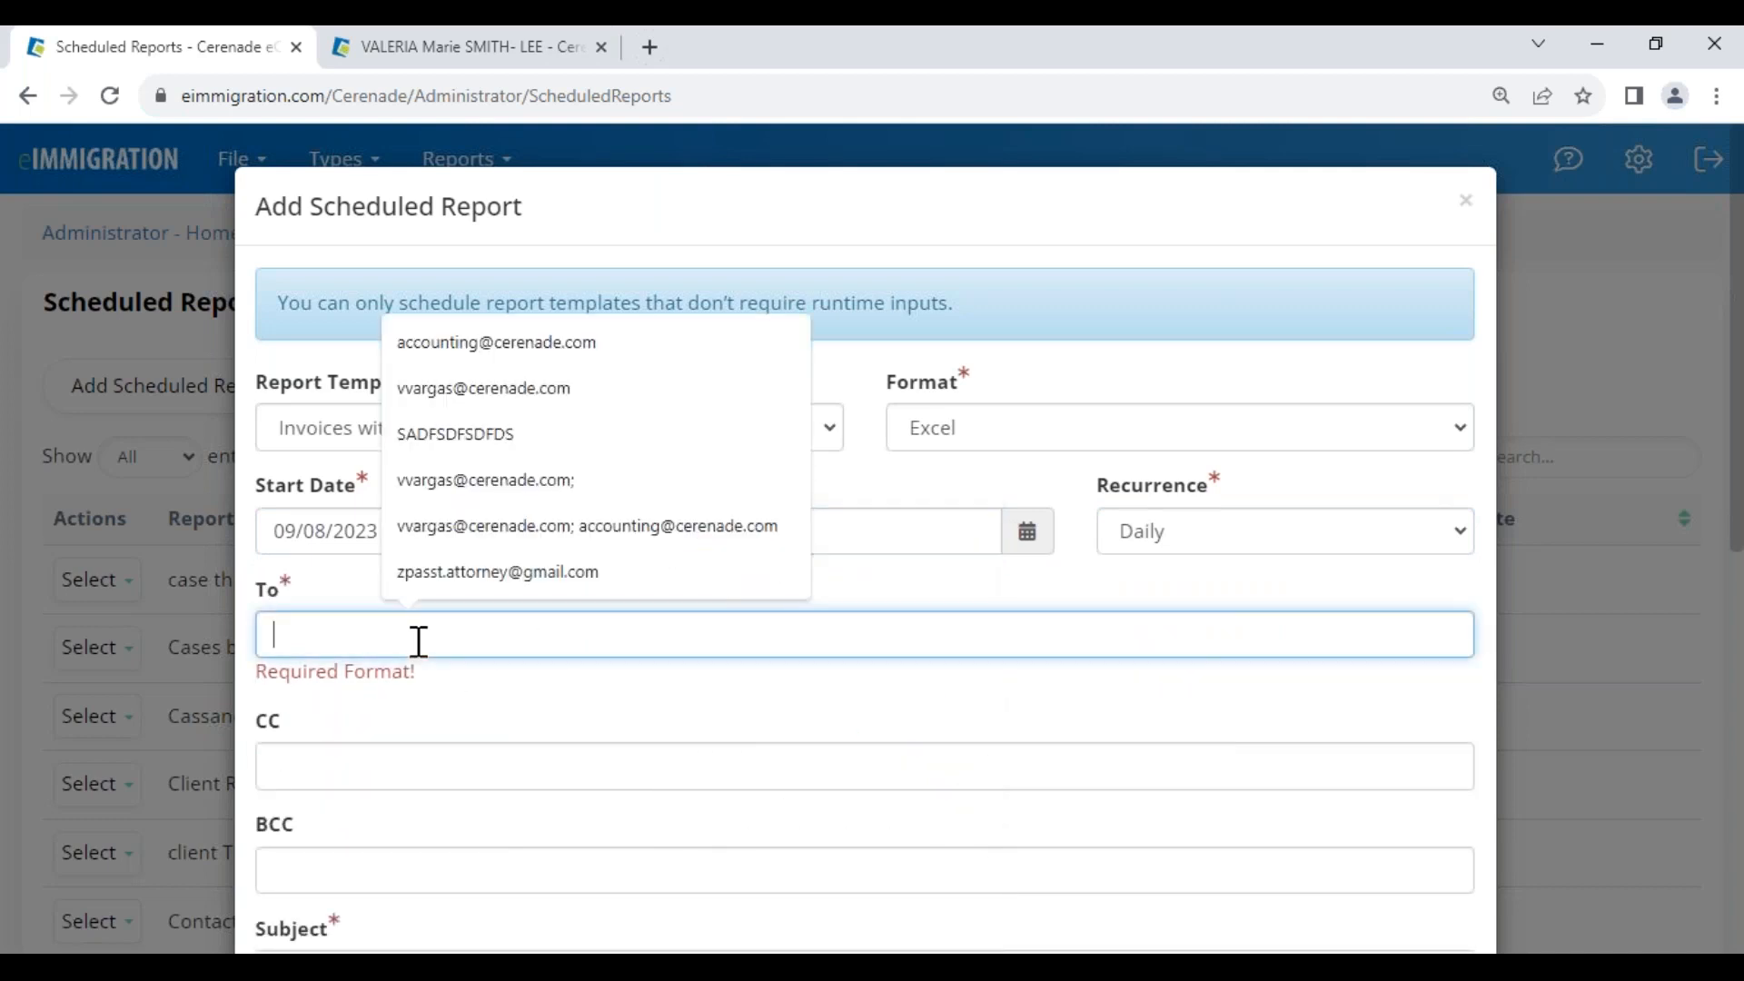
click(508, 342)
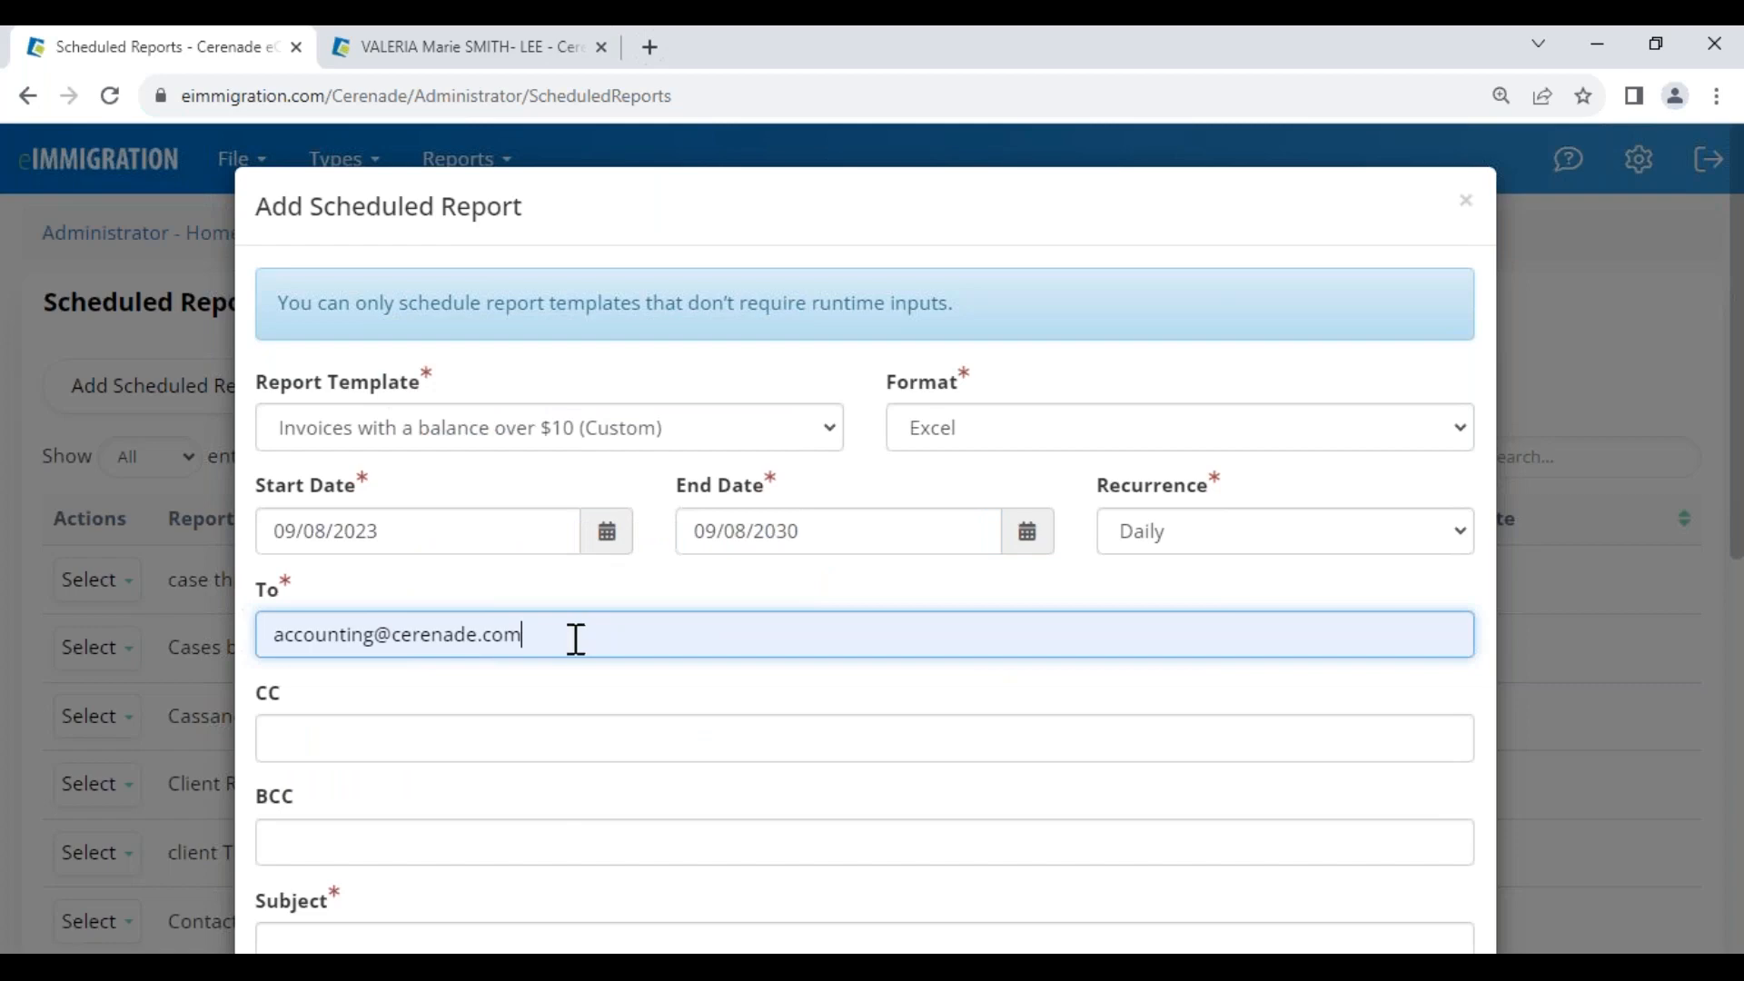
drag(576, 639, 231, 636)
click(442, 698)
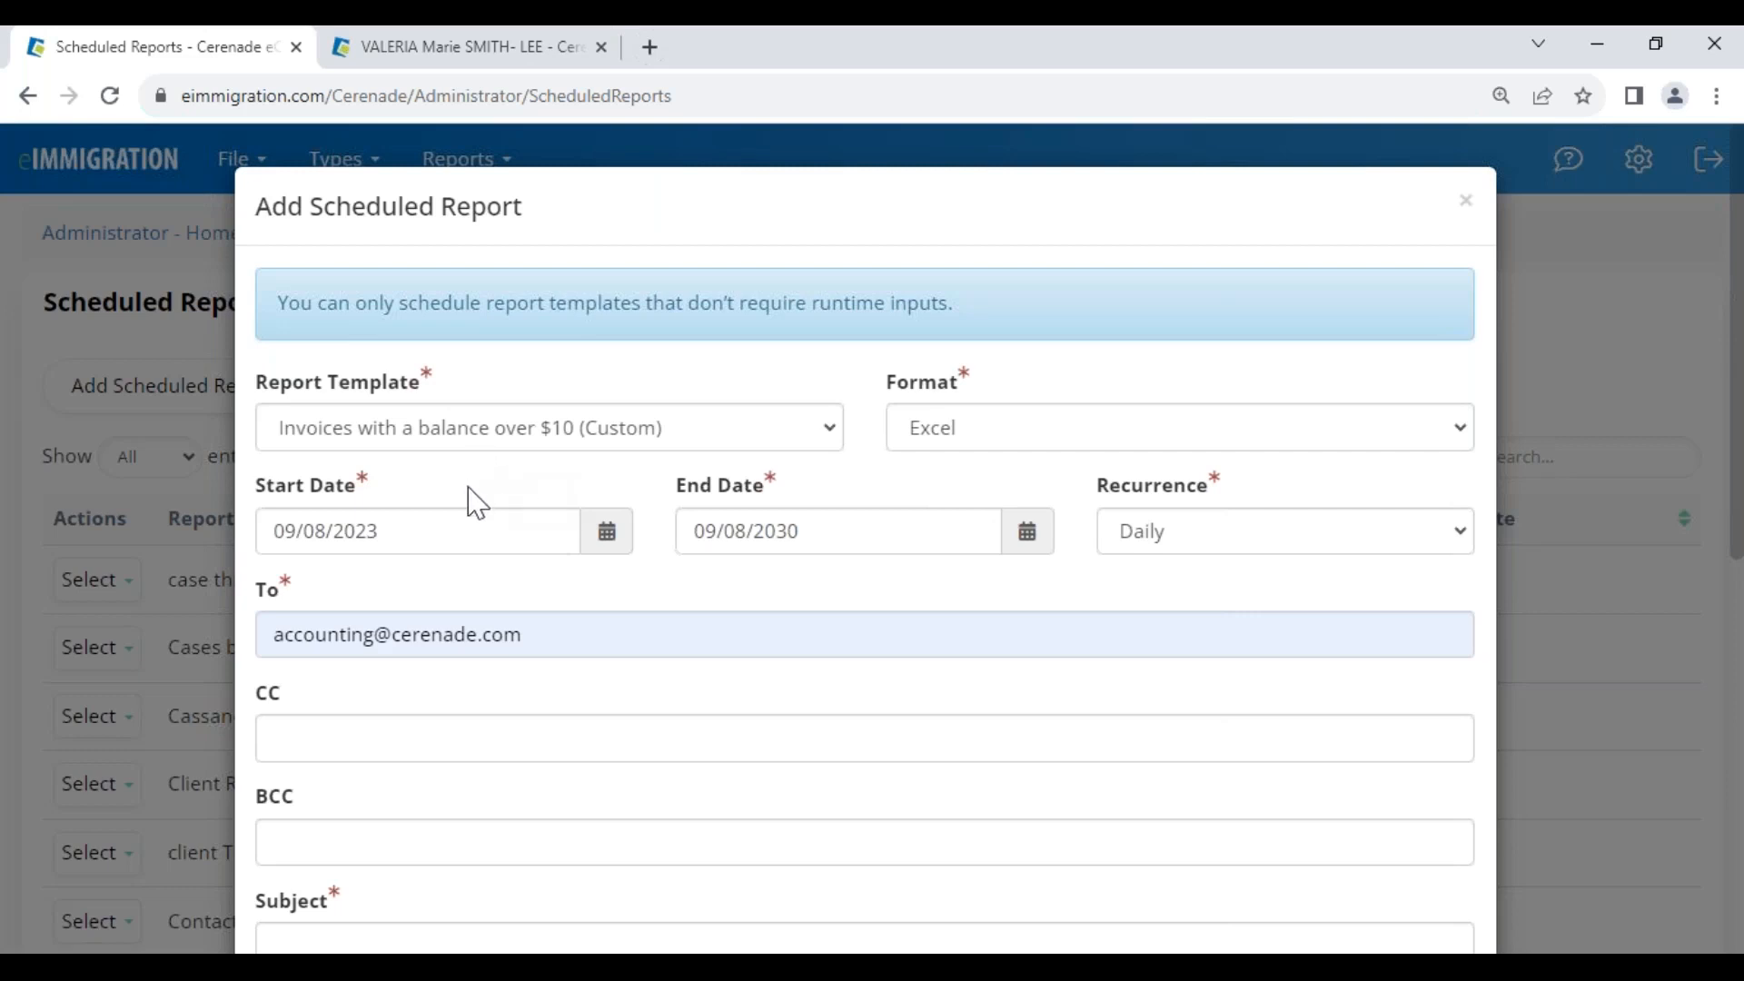
drag(392, 201, 576, 187)
click(573, 224)
drag(309, 211, 545, 210)
click(565, 225)
scroll(804, 734, down, 8)
Enter an e-mail subject beginning 'Invoic' and save the scheduled report
click(493, 592)
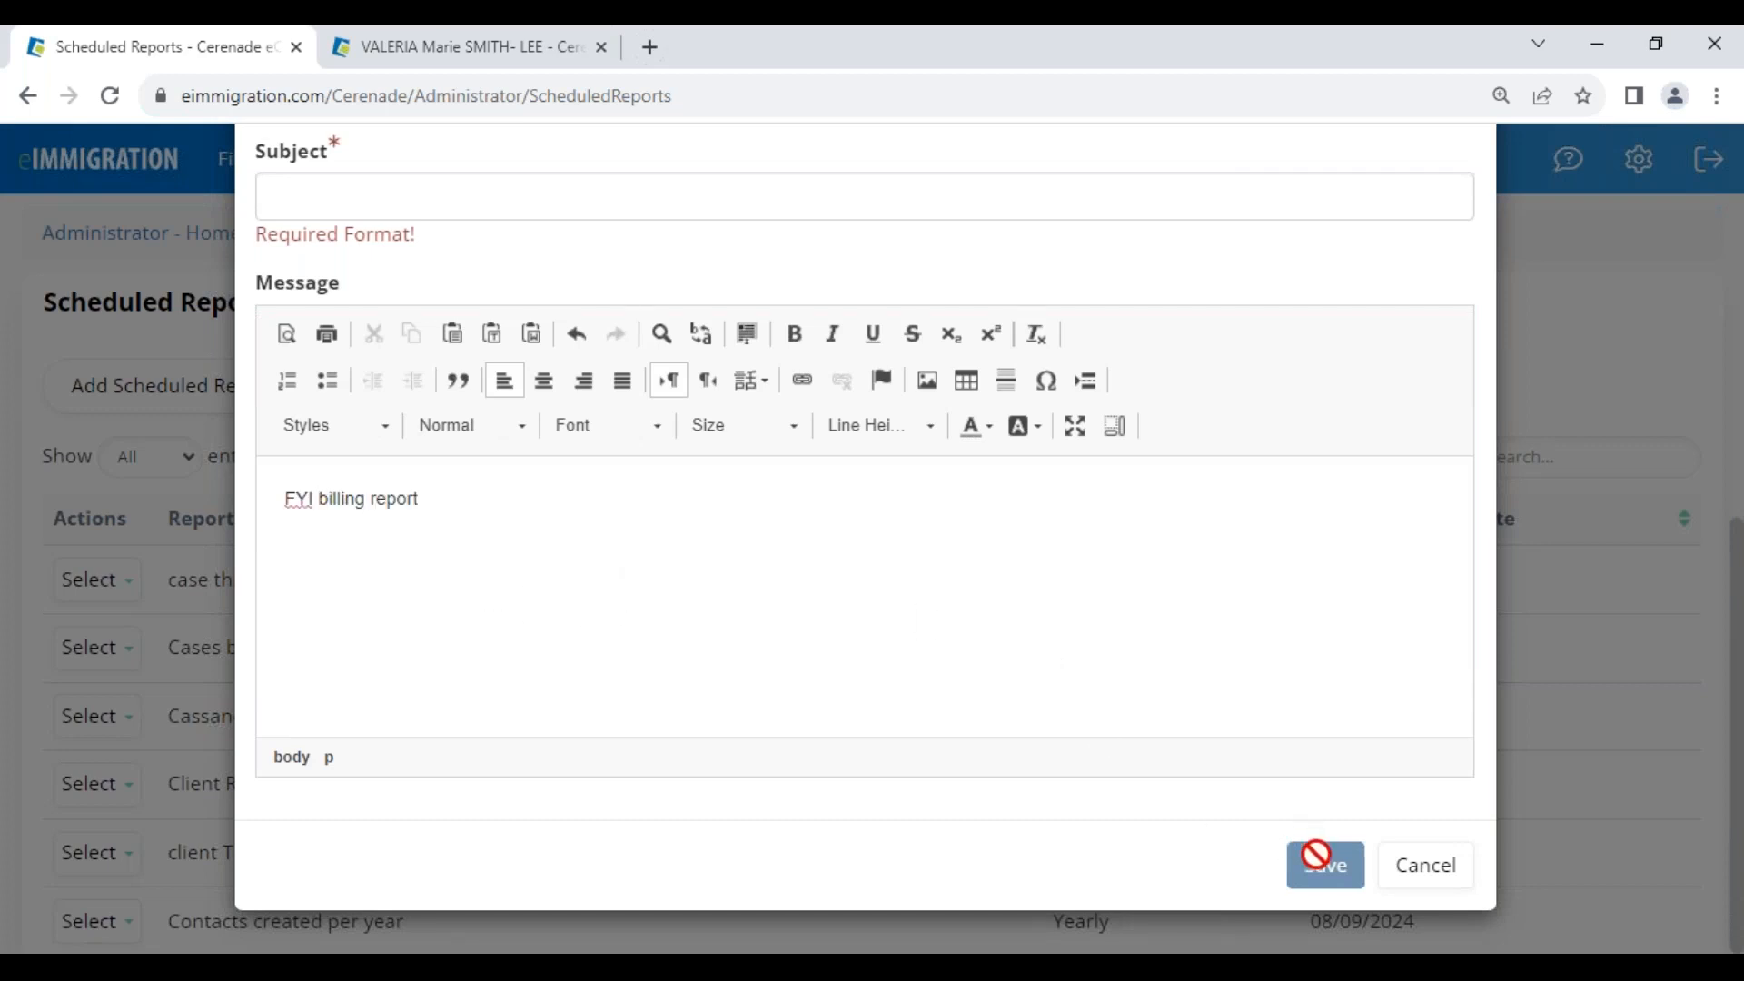
scroll(468, 545, up, 4)
click(329, 586)
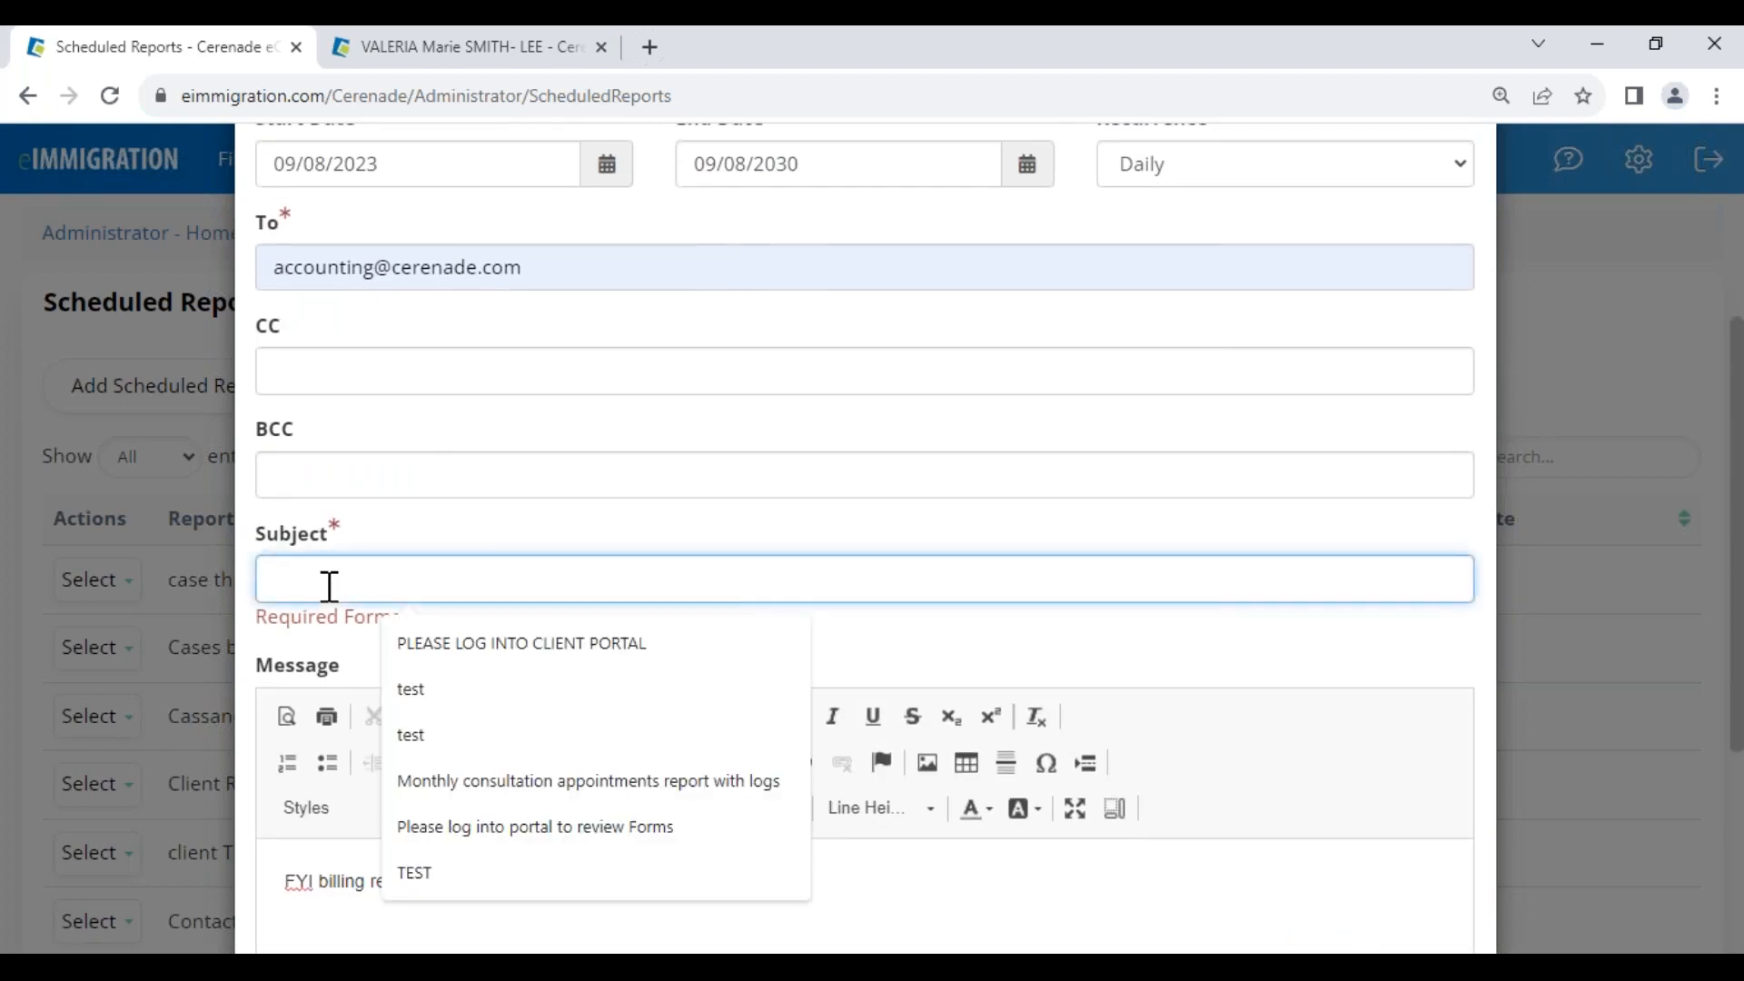
text(Invoices with more than $10 past due balance)
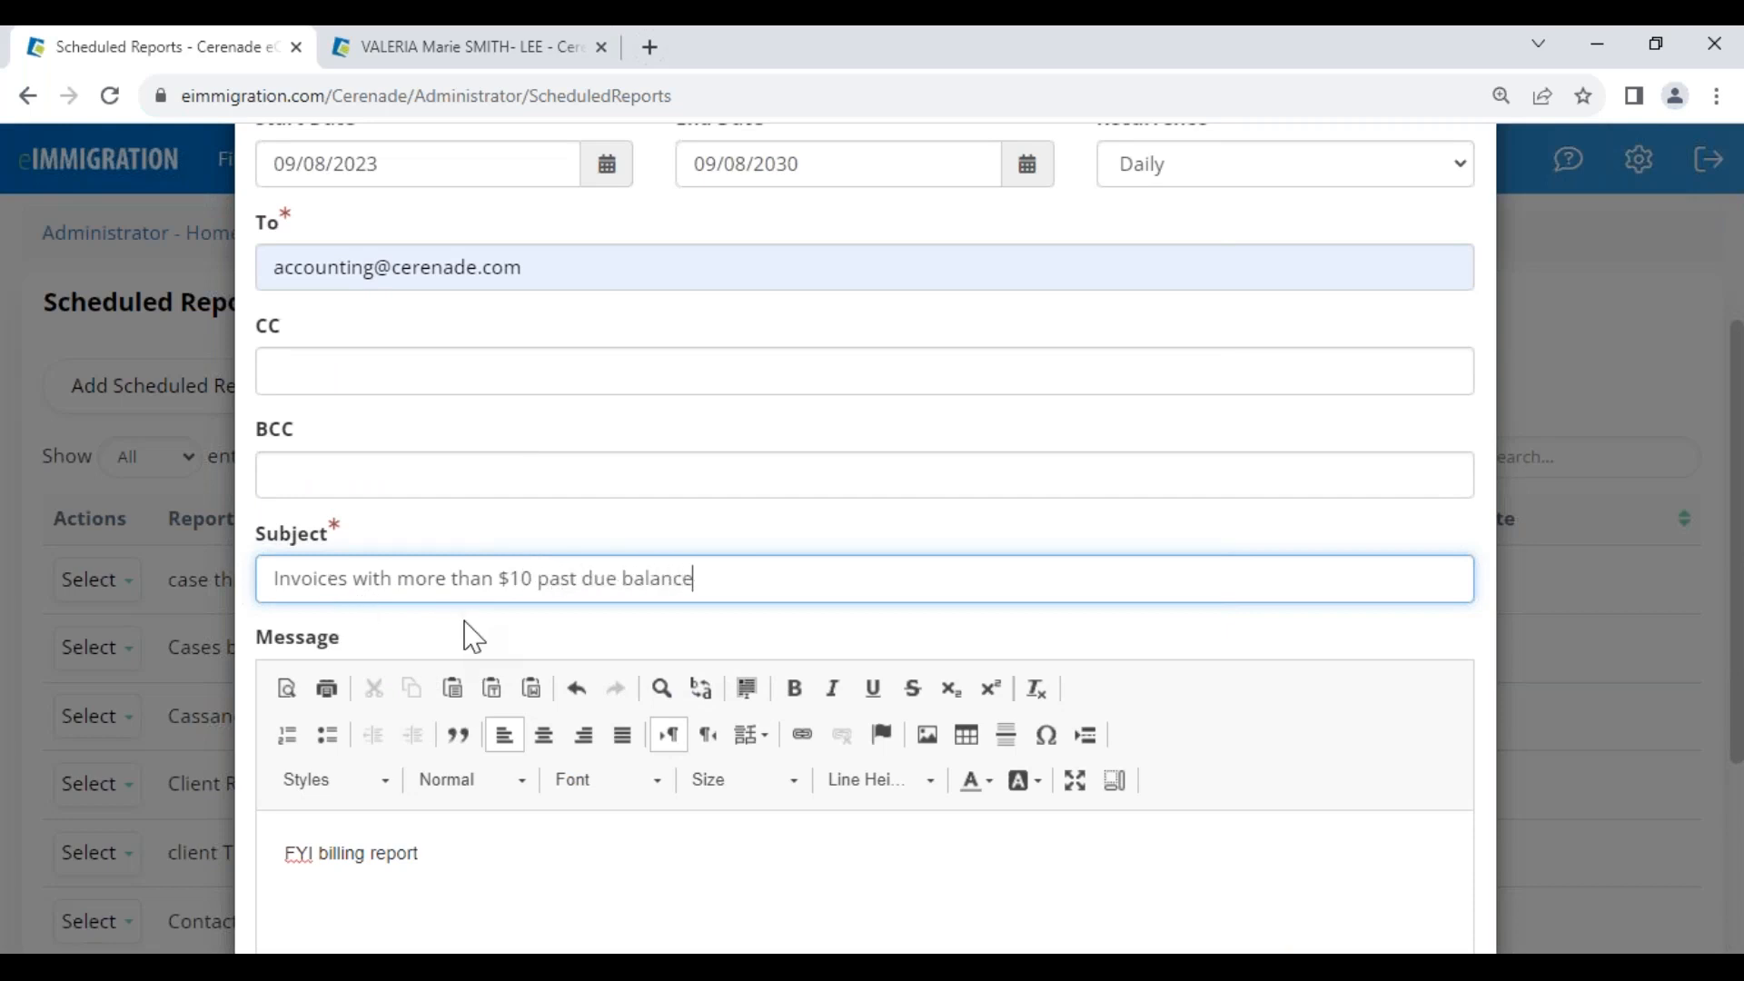
scroll(467, 631, up, 2)
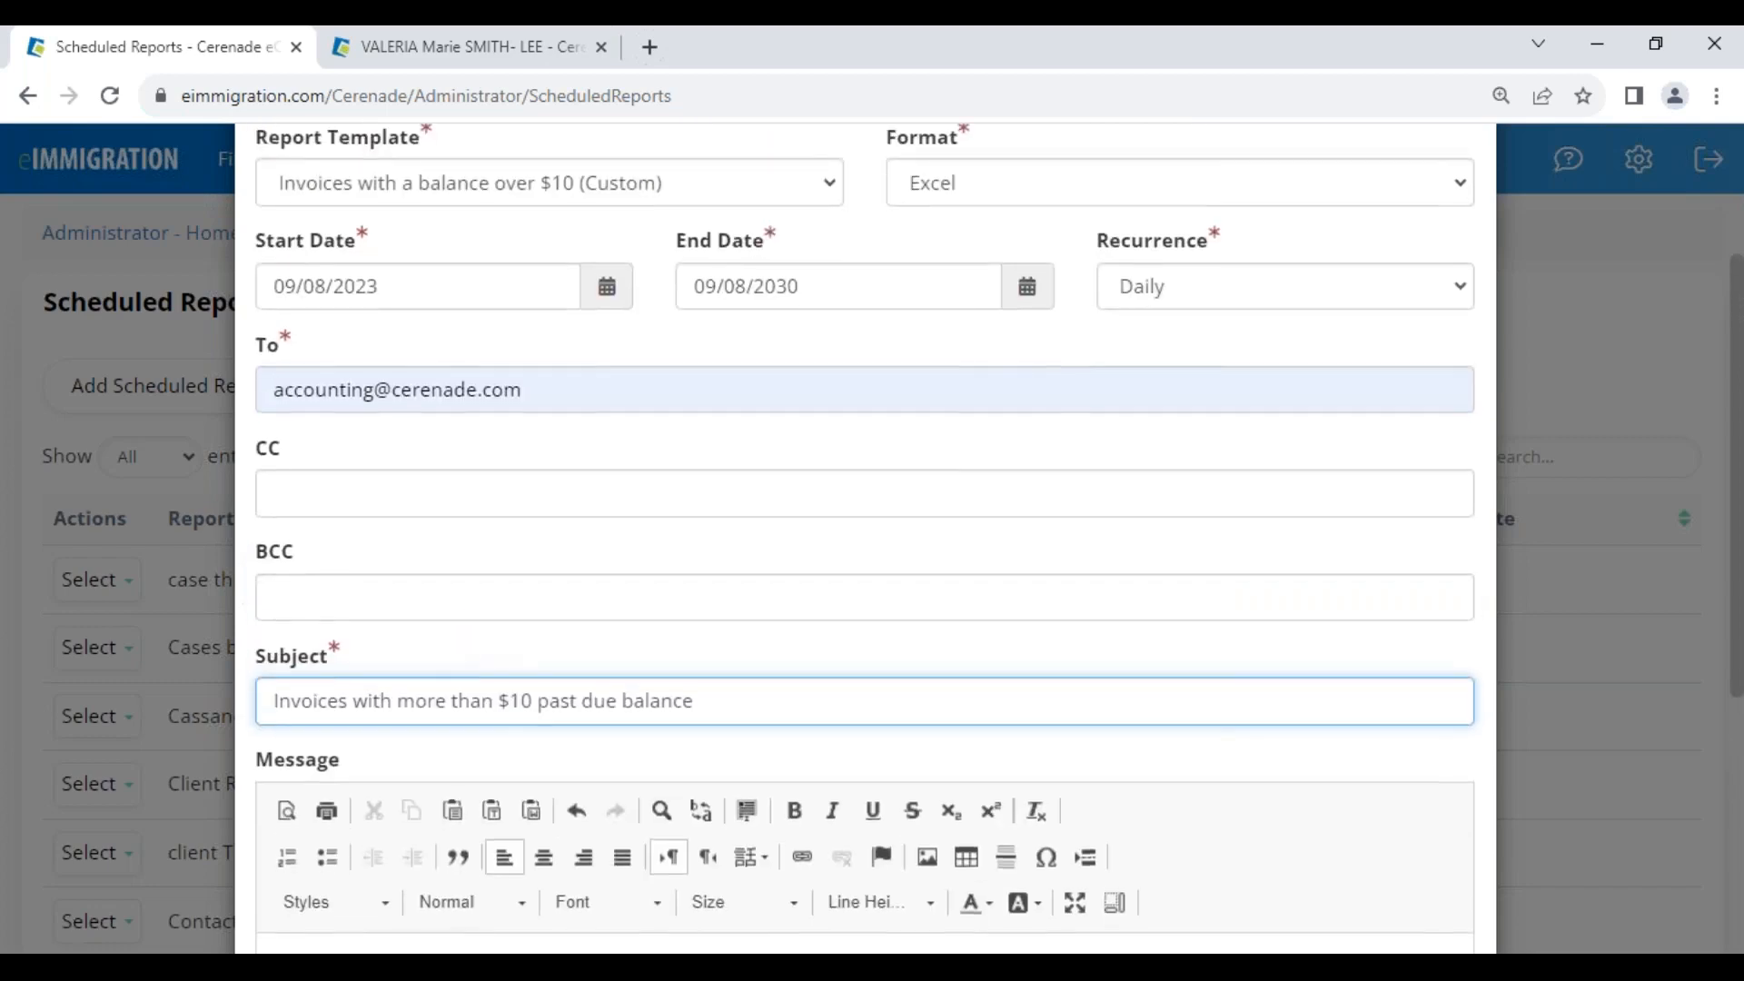
scroll(1266, 849, down, 5)
click(1325, 867)
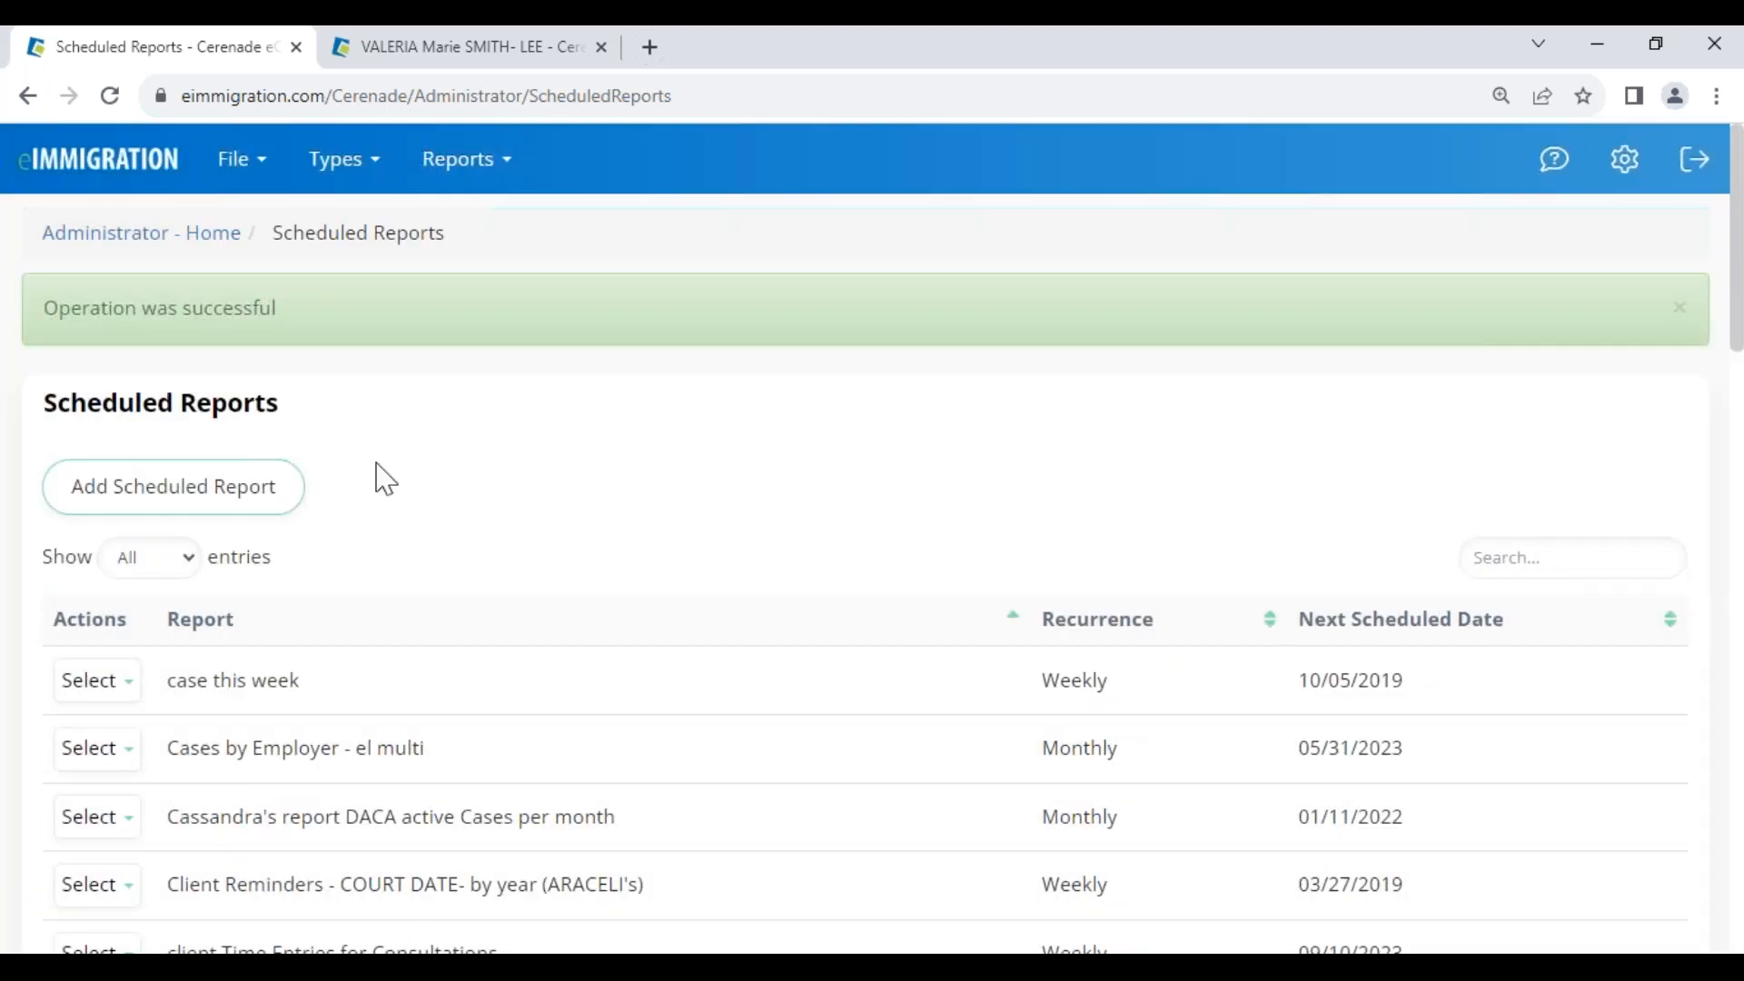
Begin another scheduled report, view its templates, then close the form unsaved
click(161, 495)
click(345, 428)
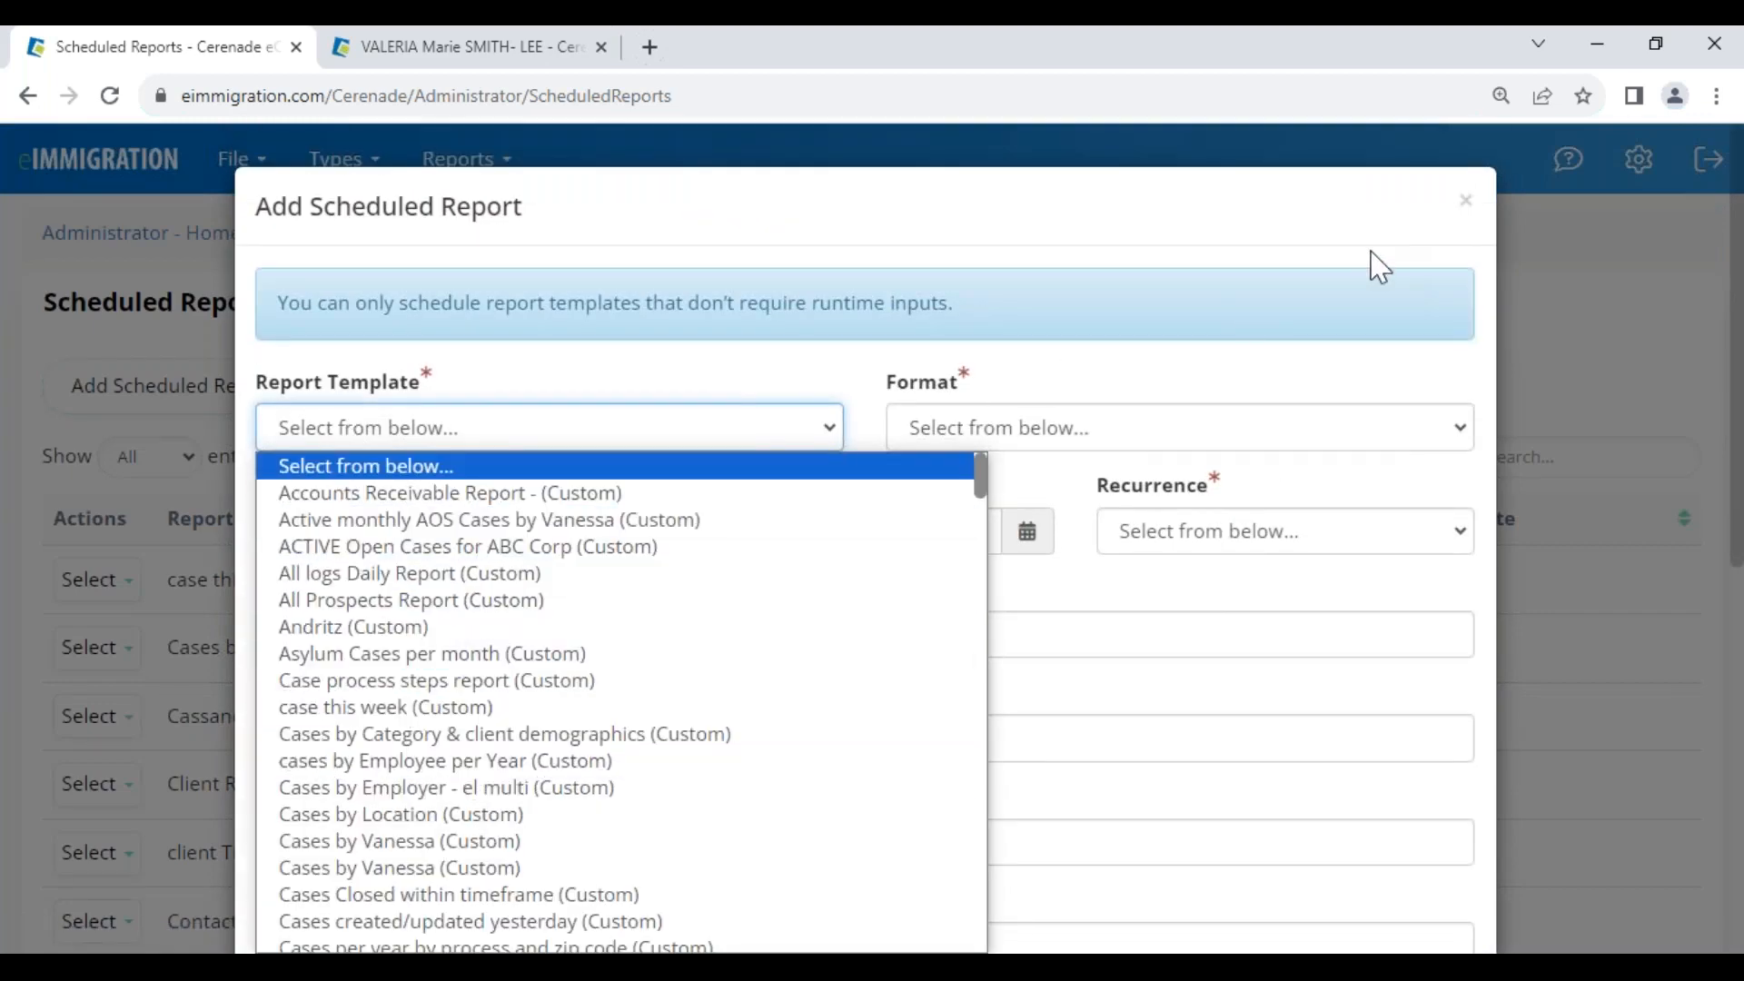
click(1465, 200)
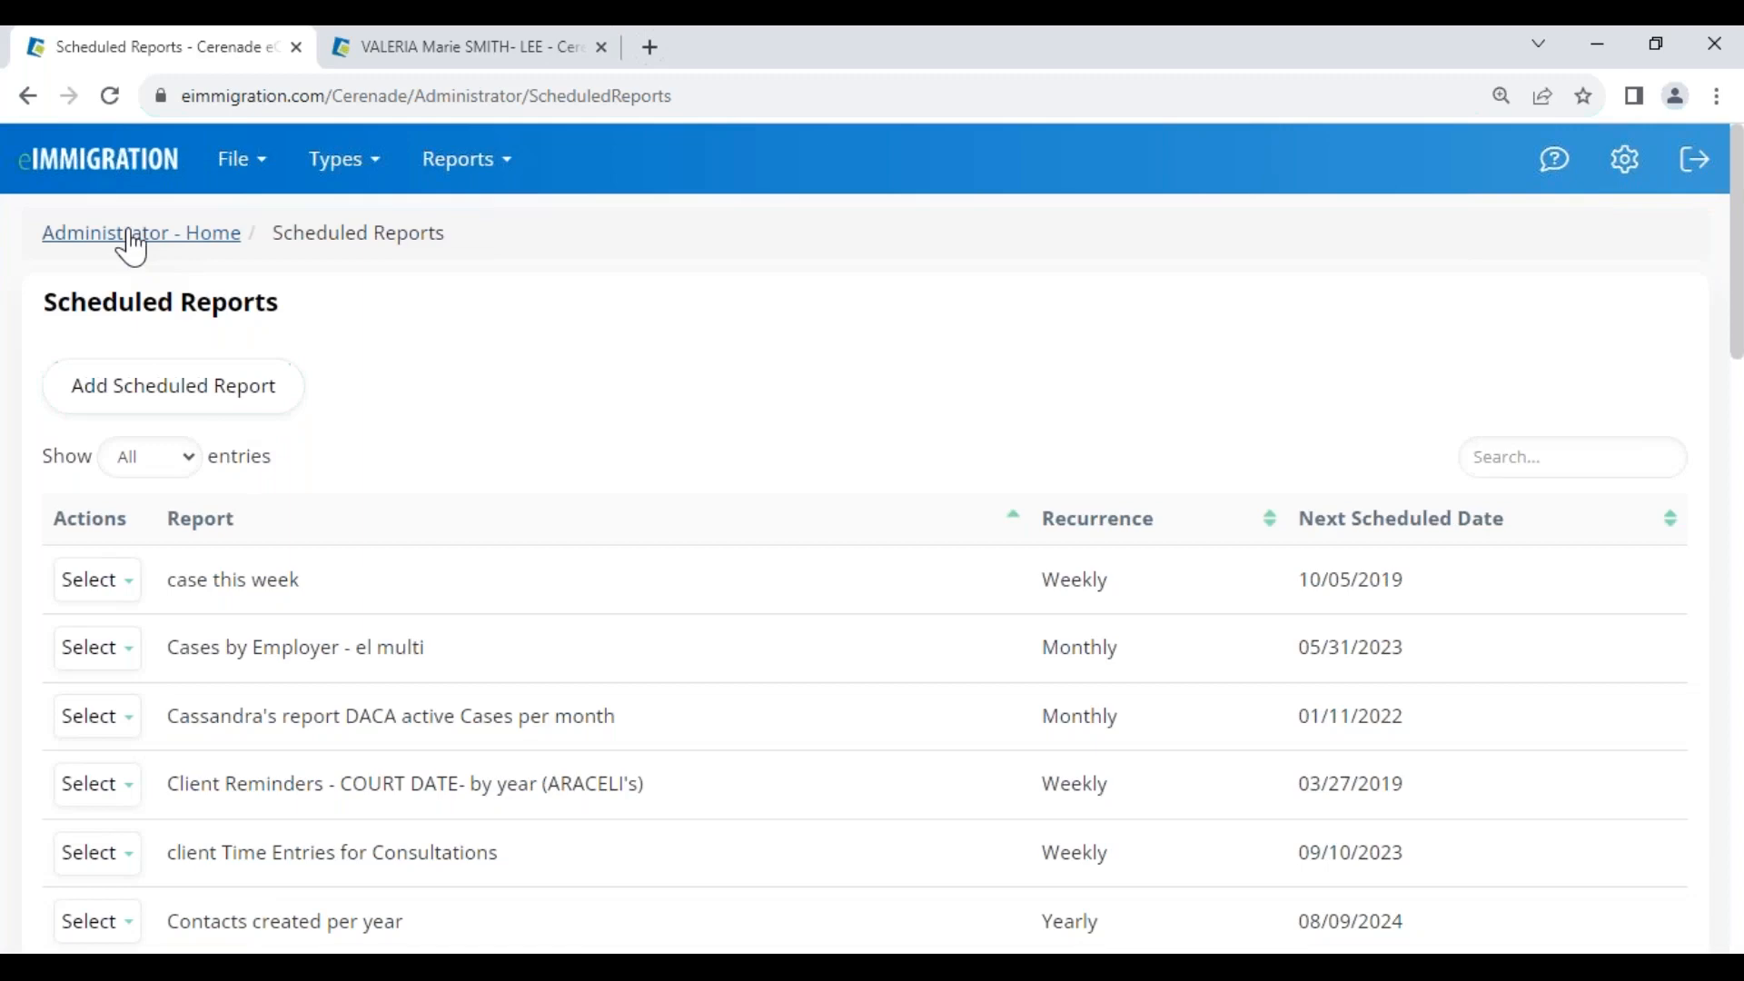
From Administrator Home, open Report Templates and search for 'aos'
click(128, 235)
scroll(478, 747, down, 7)
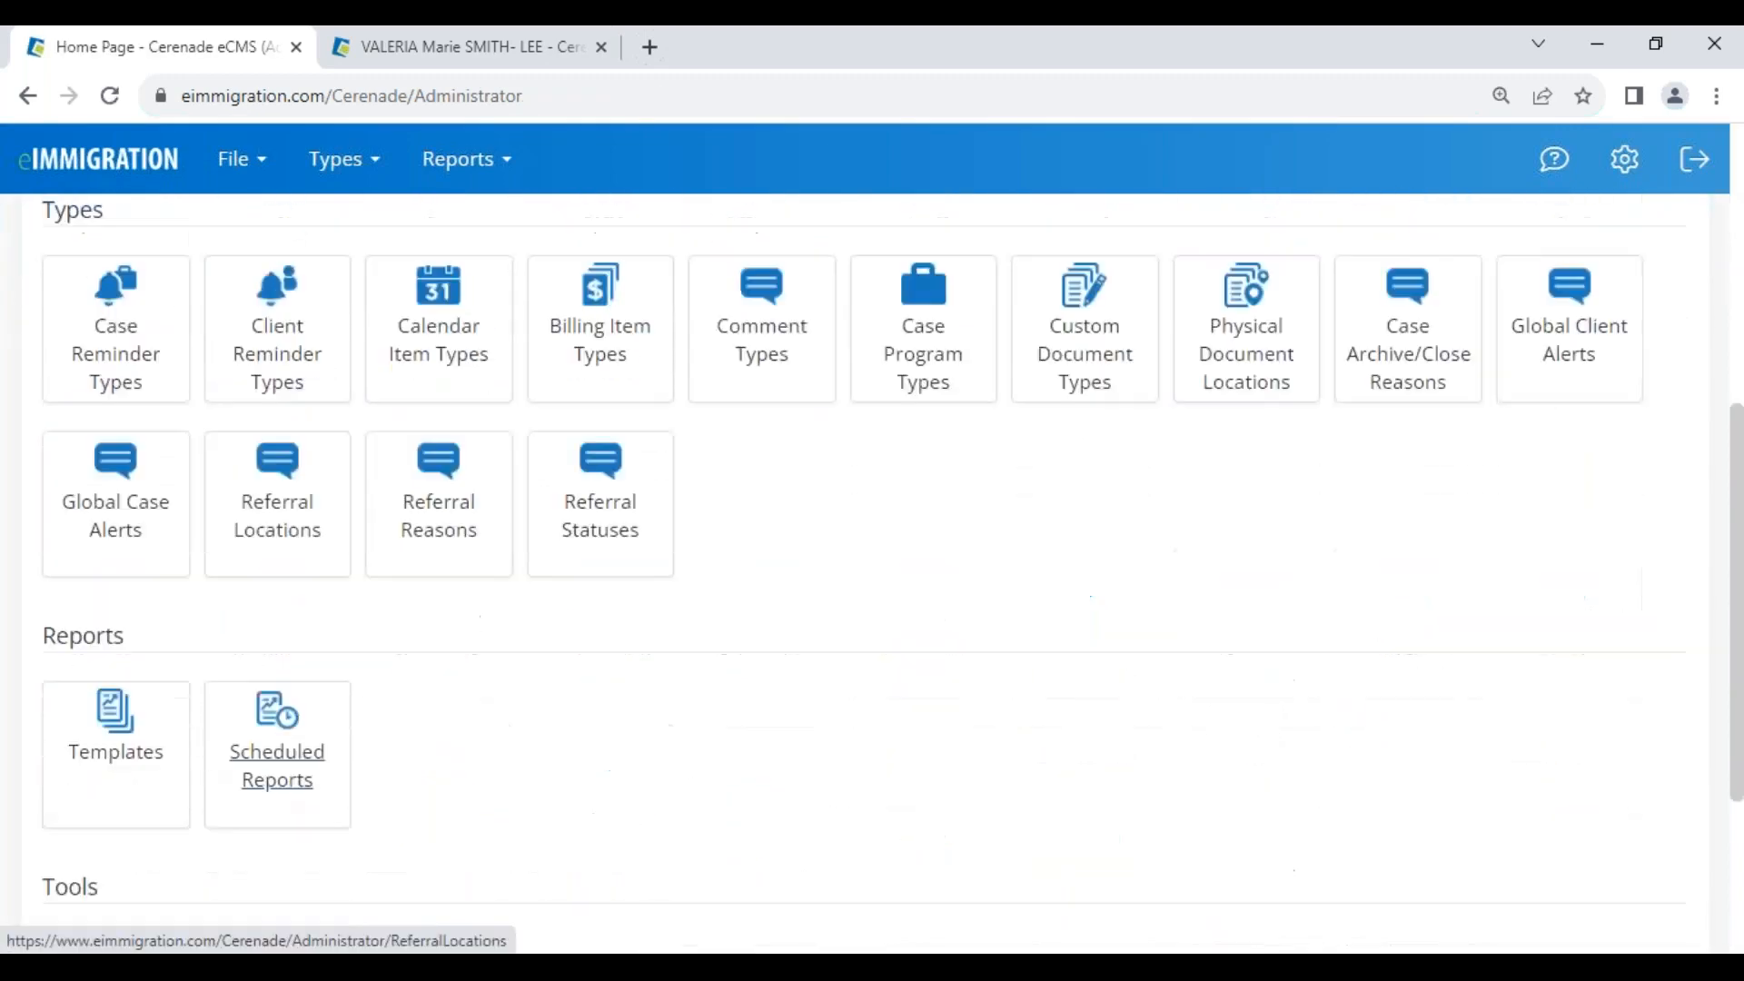
click(115, 568)
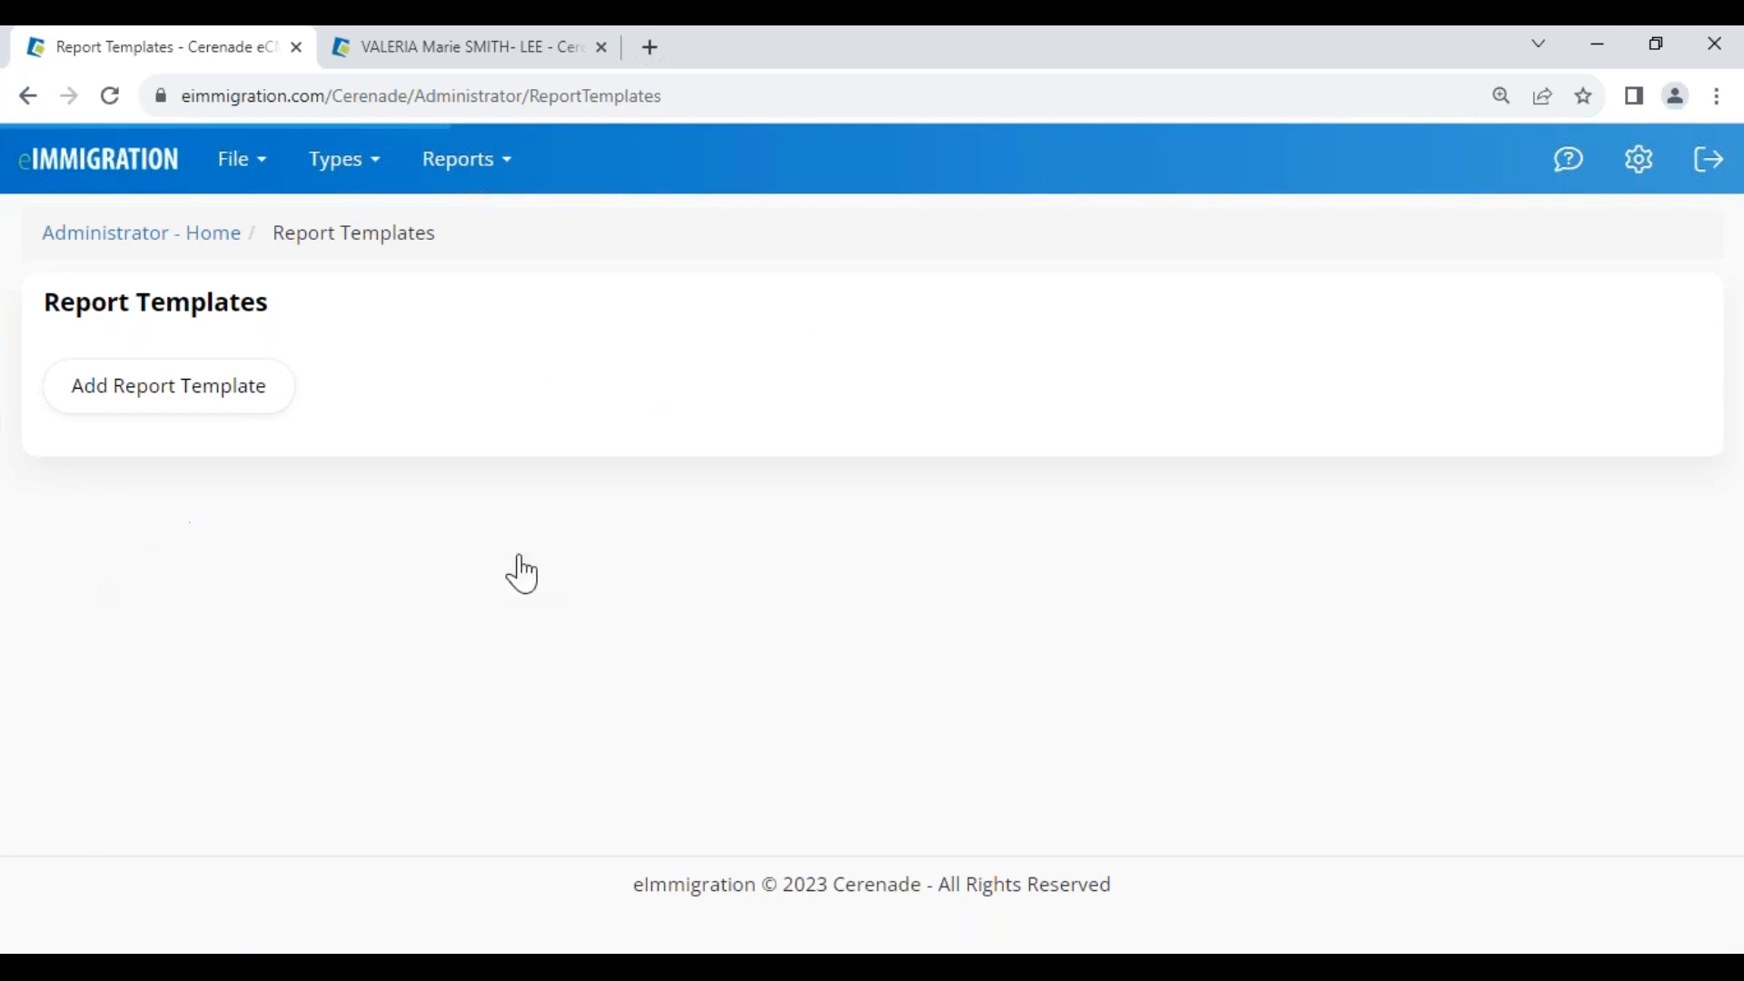
click(1511, 455)
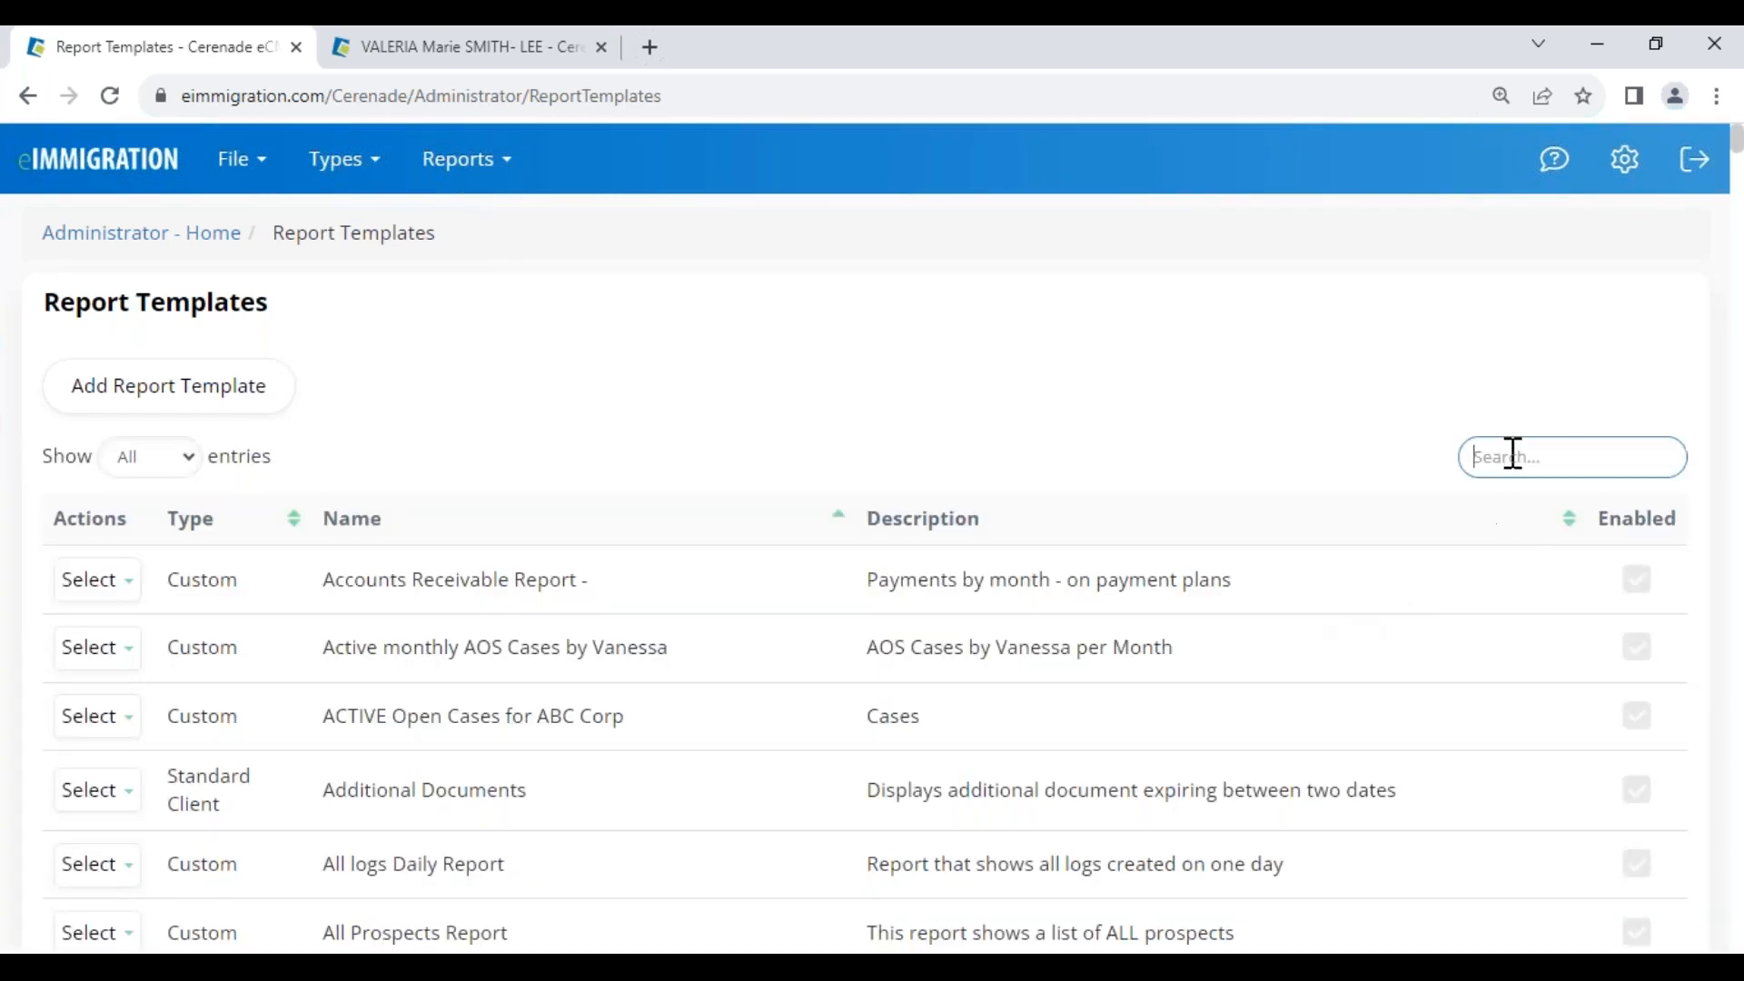
text(aos)
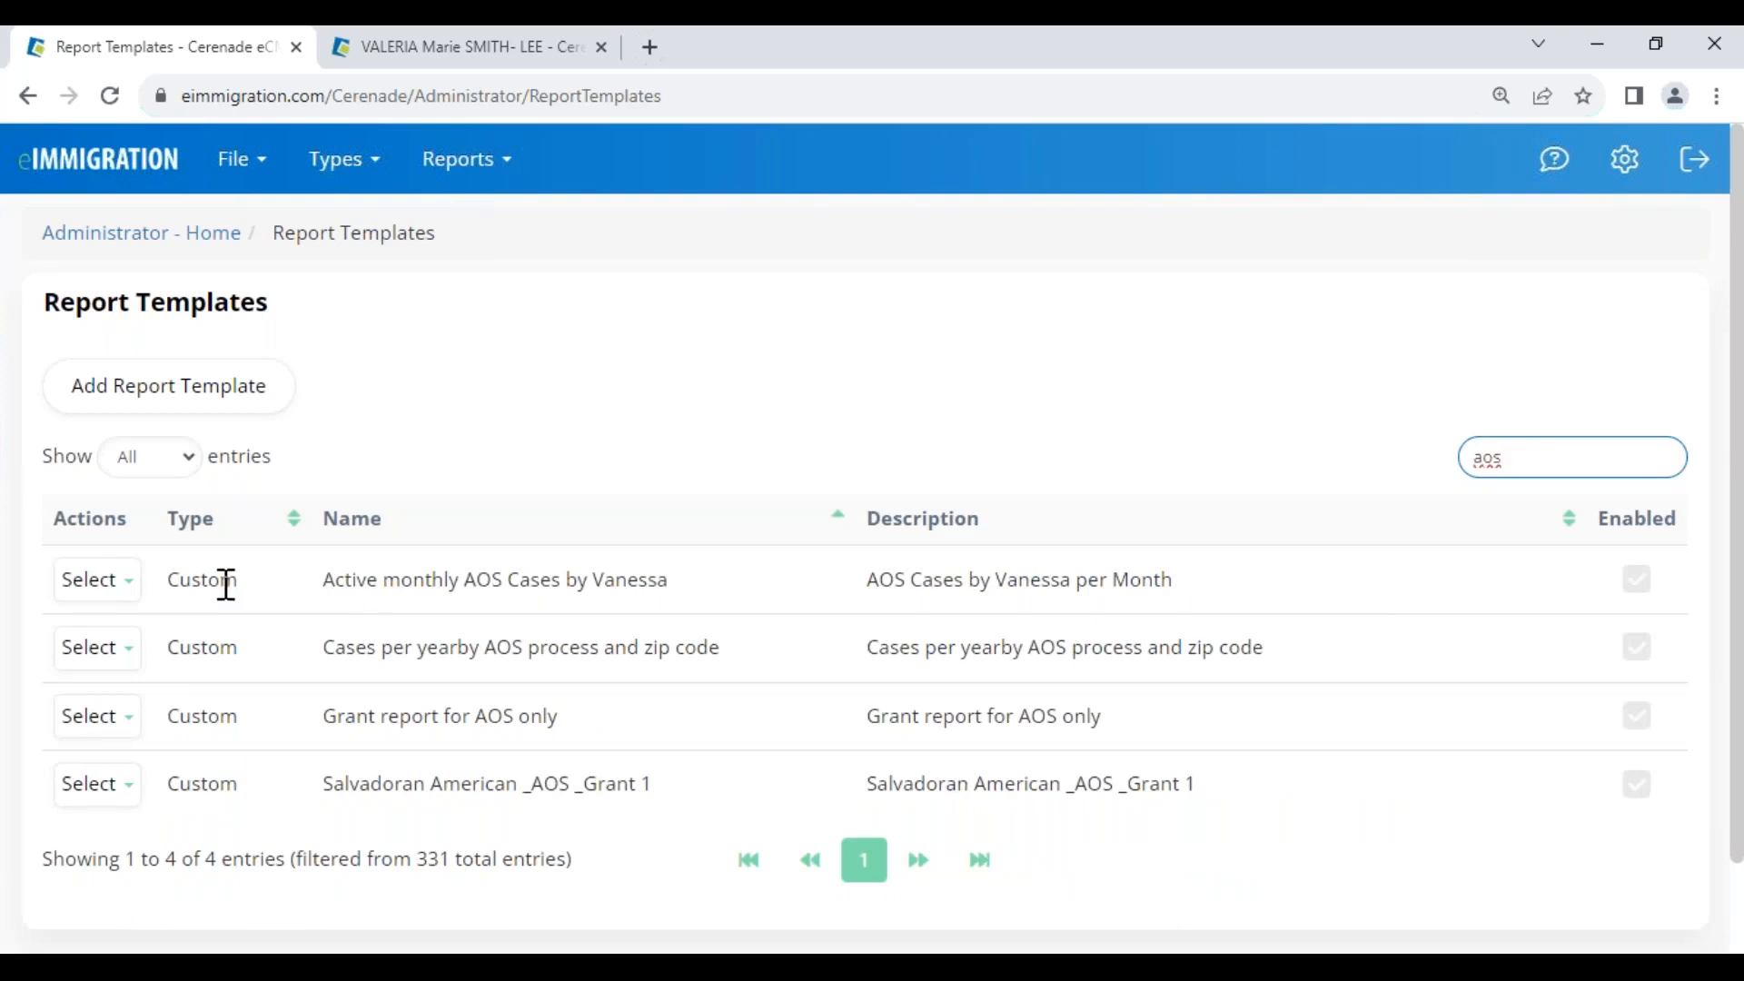
Open the Active monthly AOS cases template for editing and review its form
click(97, 580)
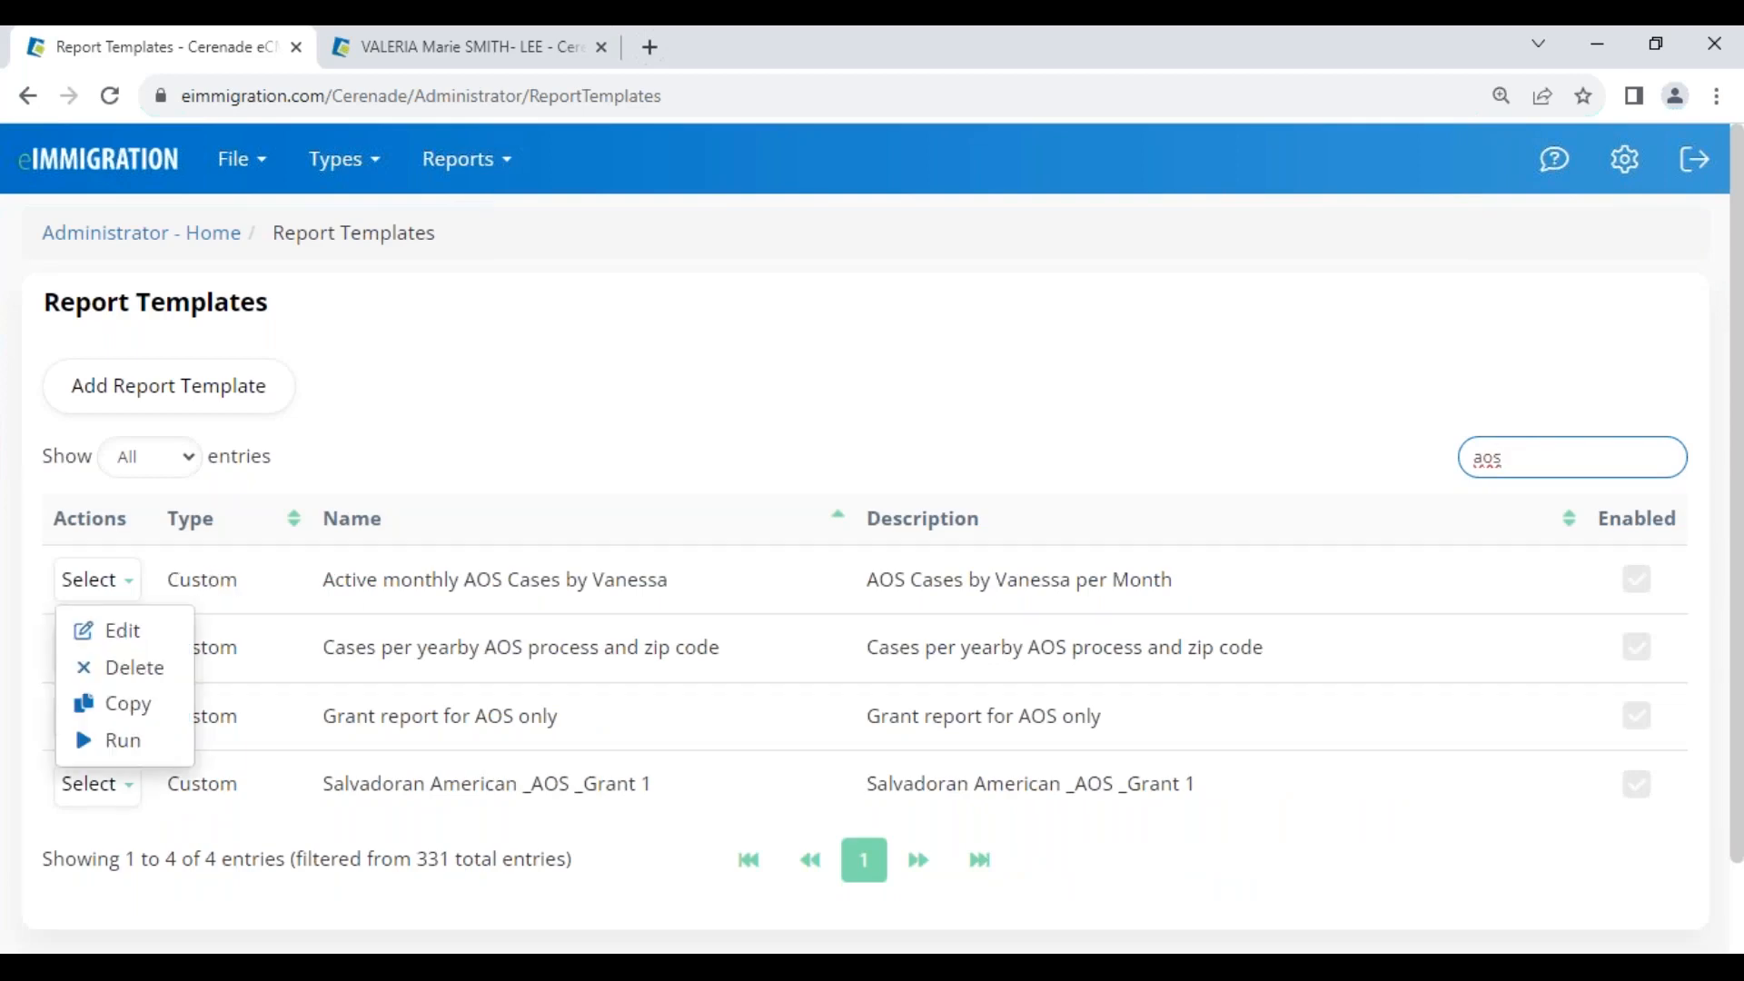
click(122, 629)
scroll(1051, 757, down, 10)
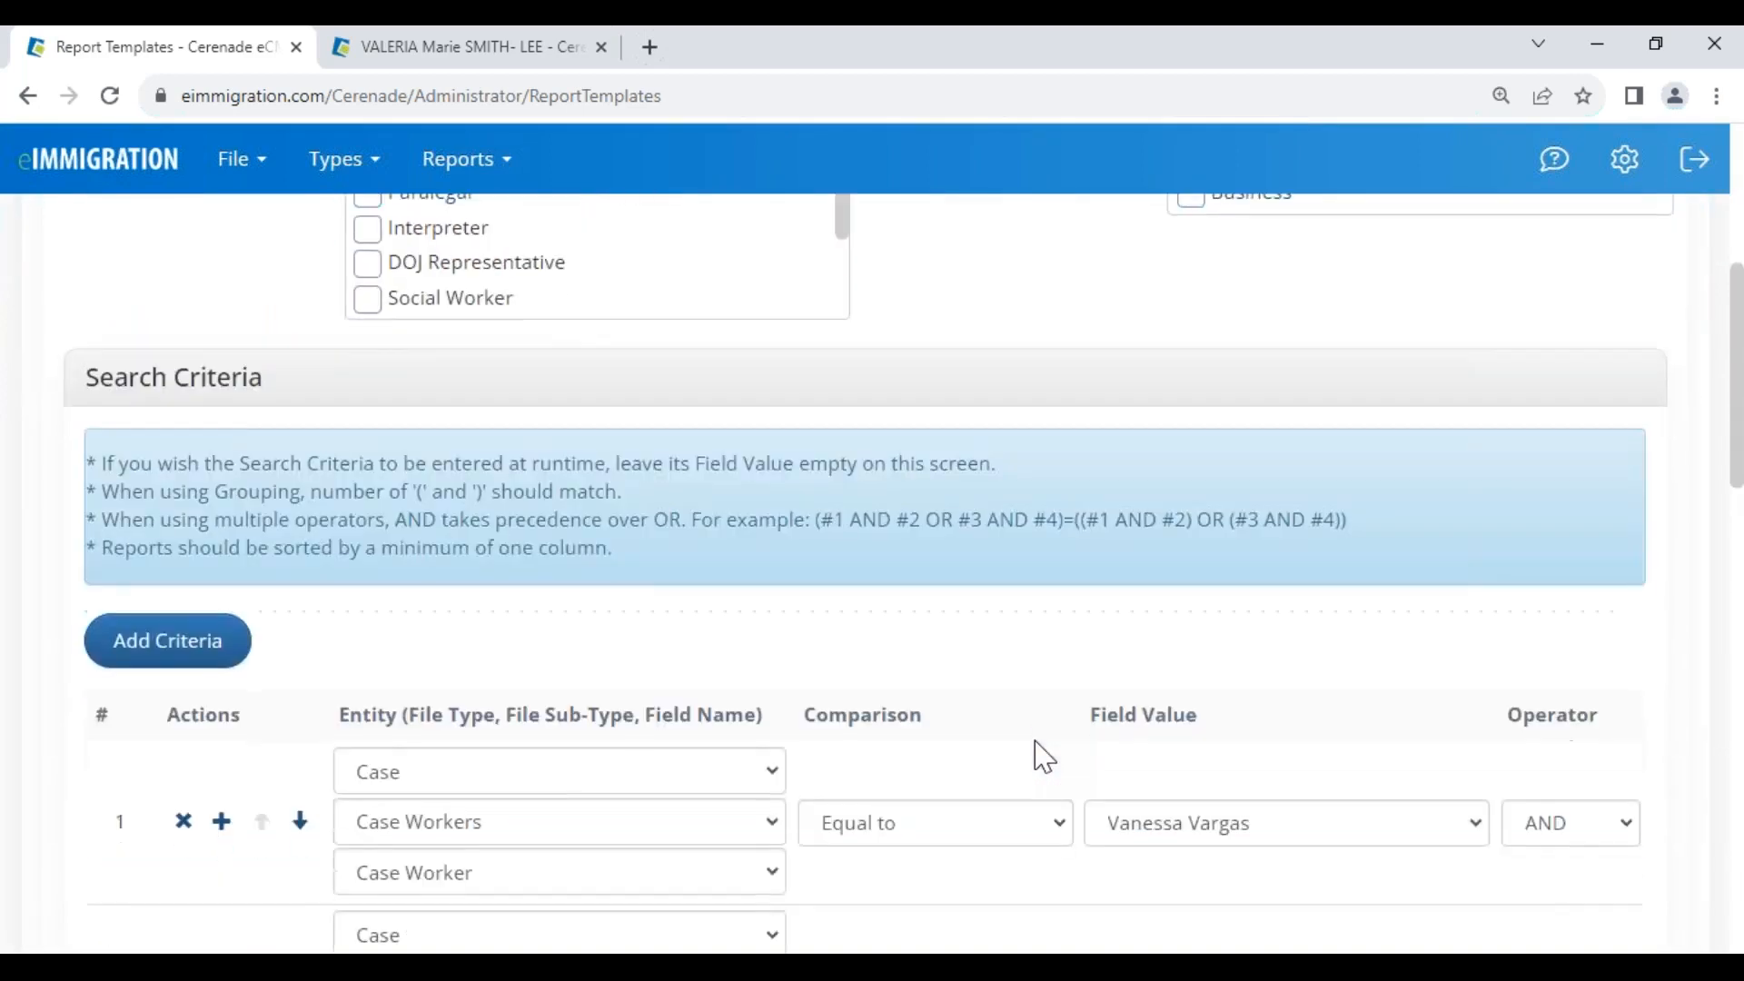
scroll(1045, 757, down, 1)
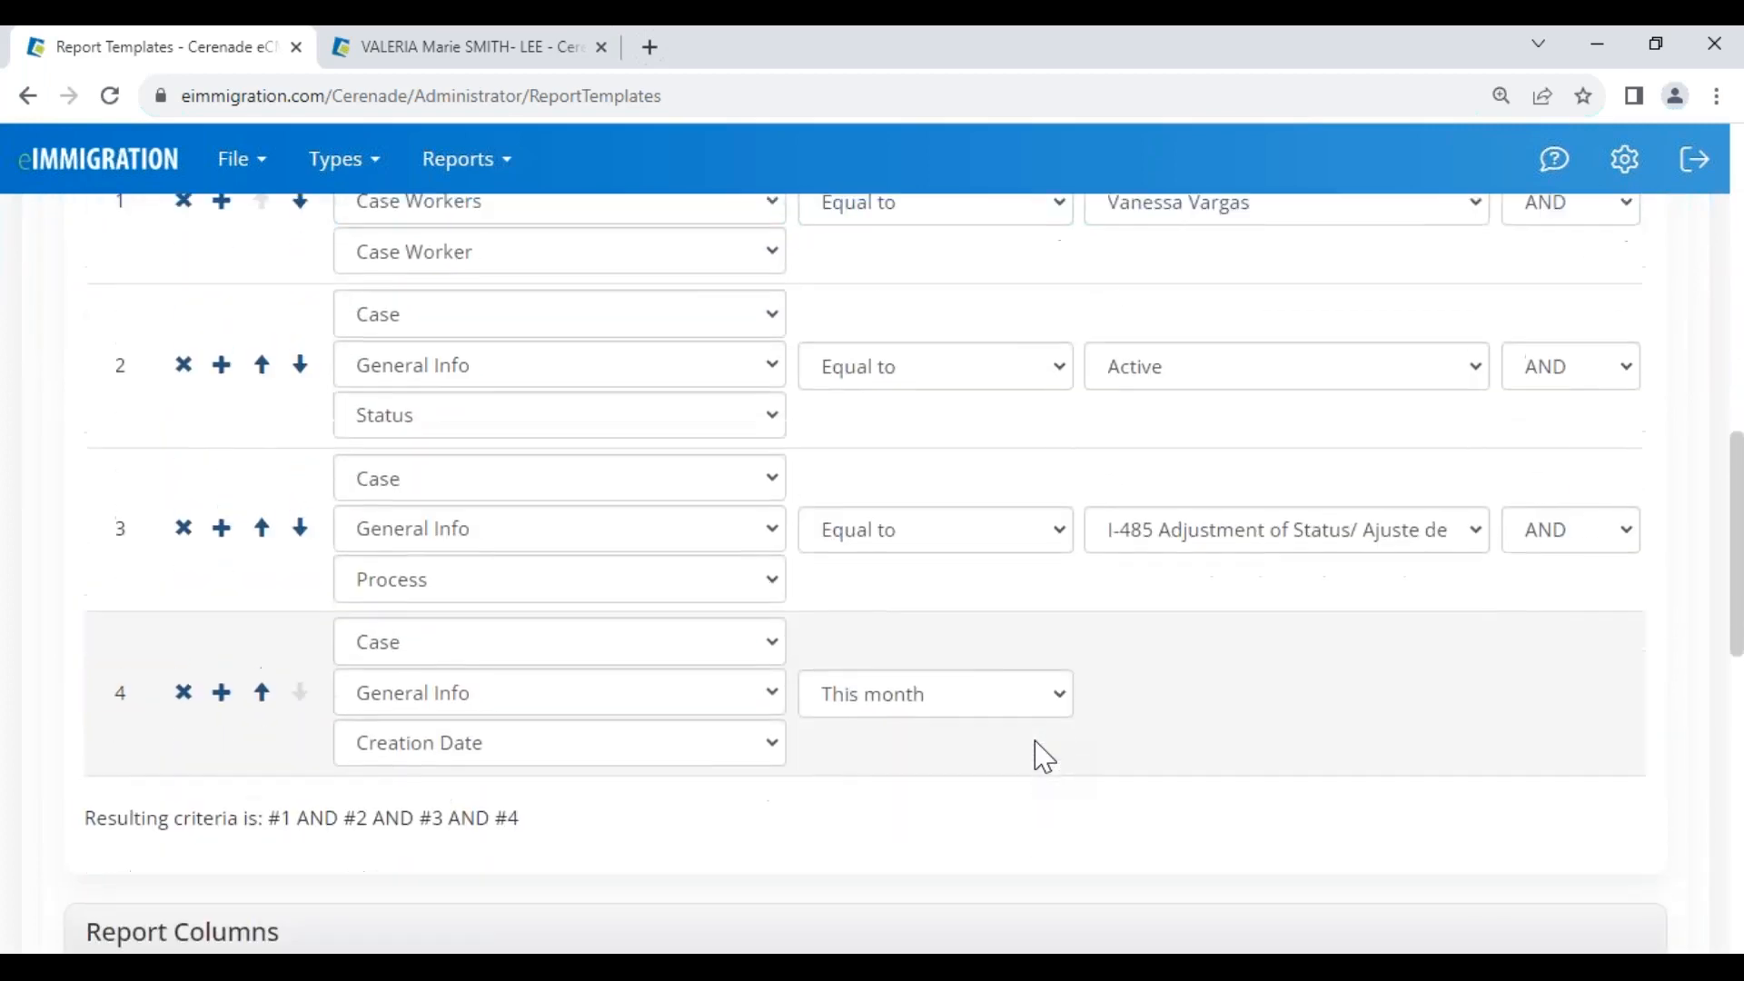
scroll(1045, 756, up, 3)
scroll(1054, 708, down, 3)
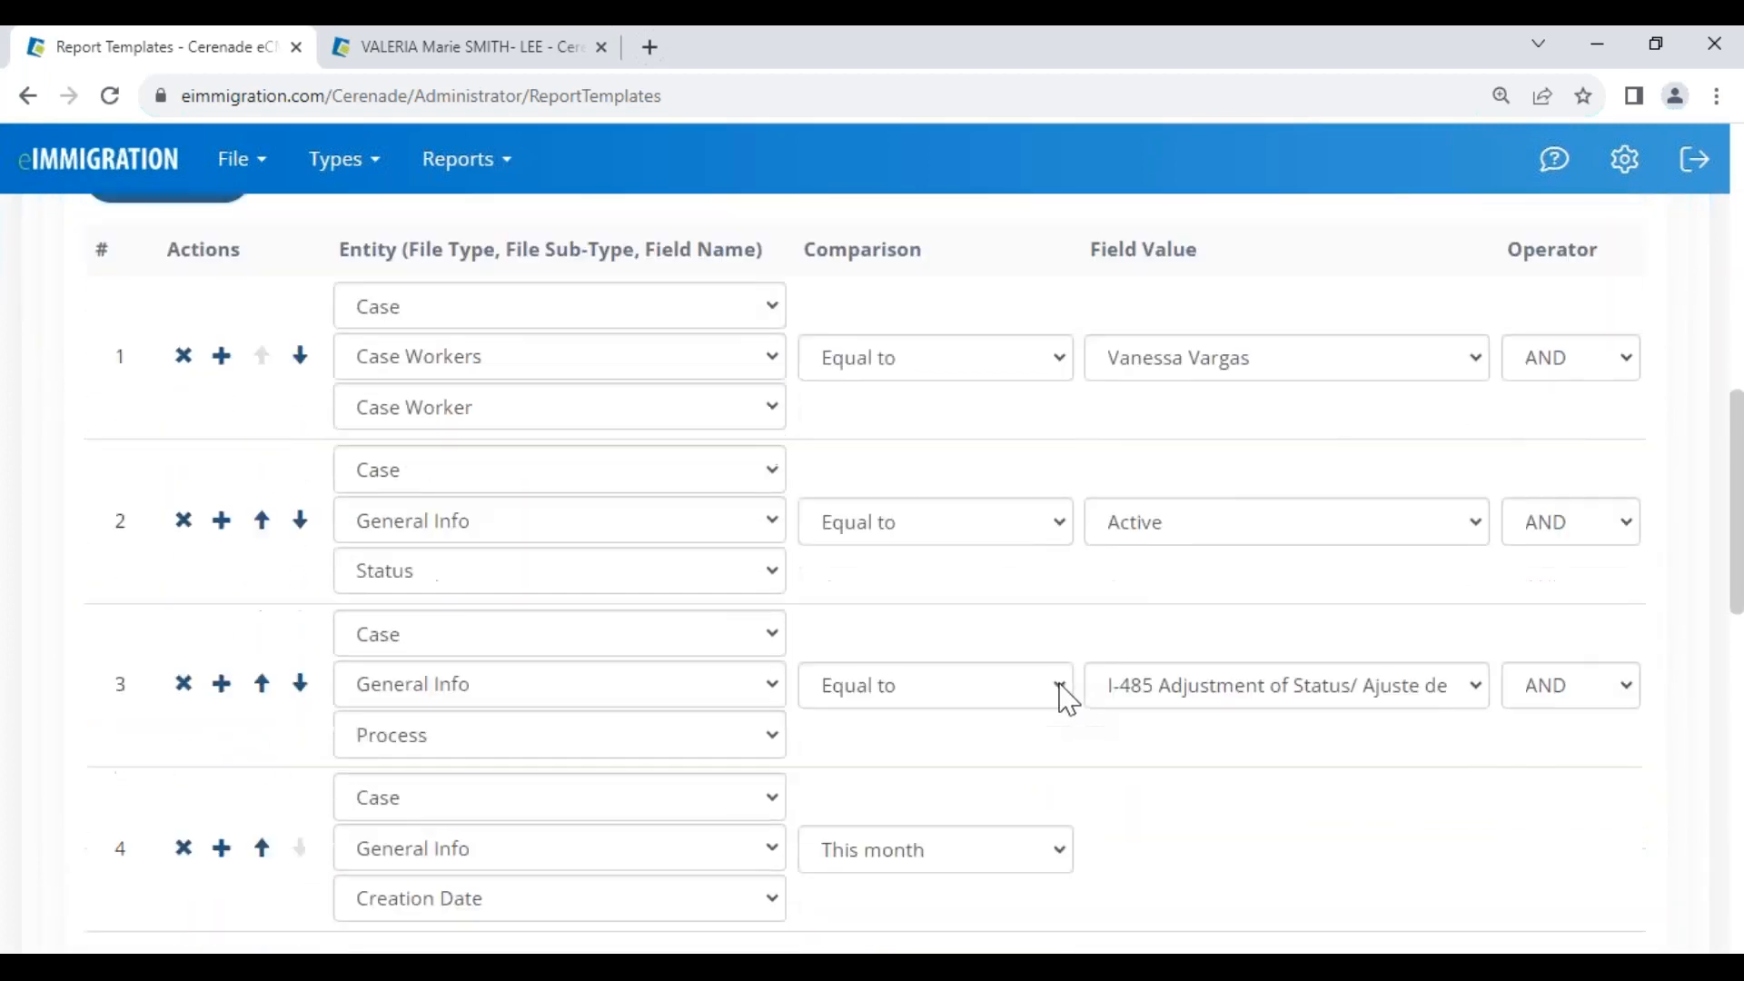
scroll(1063, 682, up, 3)
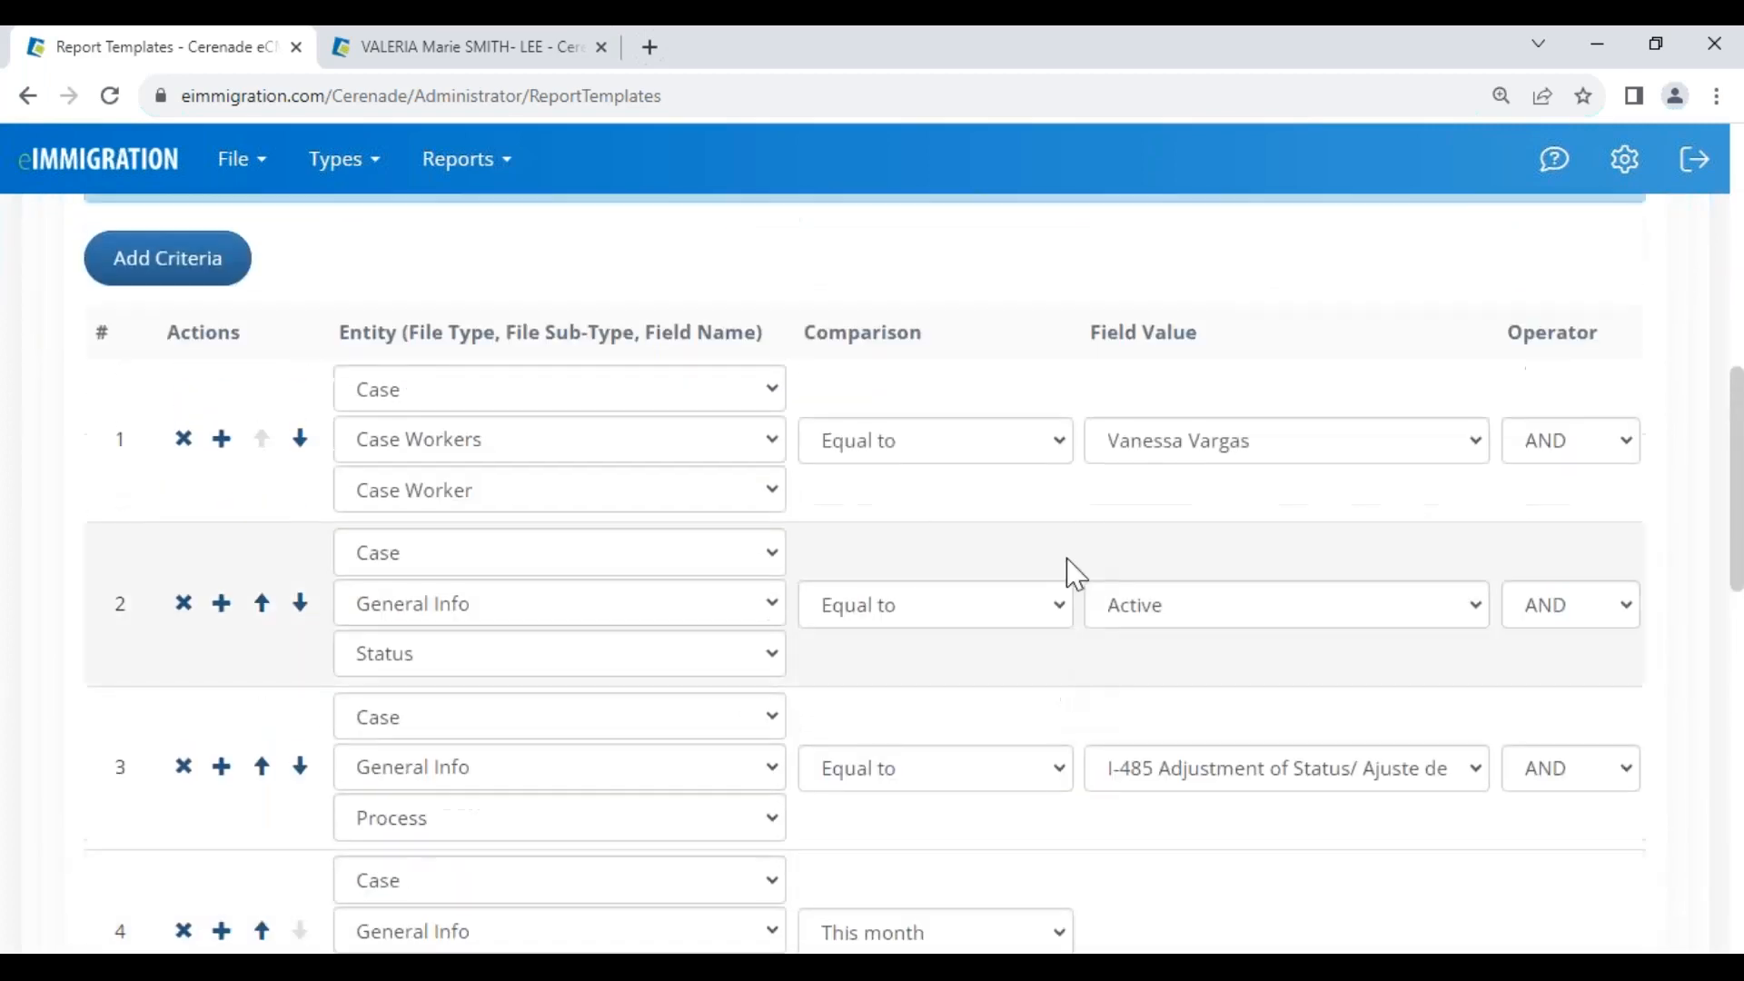
Set the case worker criterion to Equal to a single case worker and save
click(954, 443)
click(952, 541)
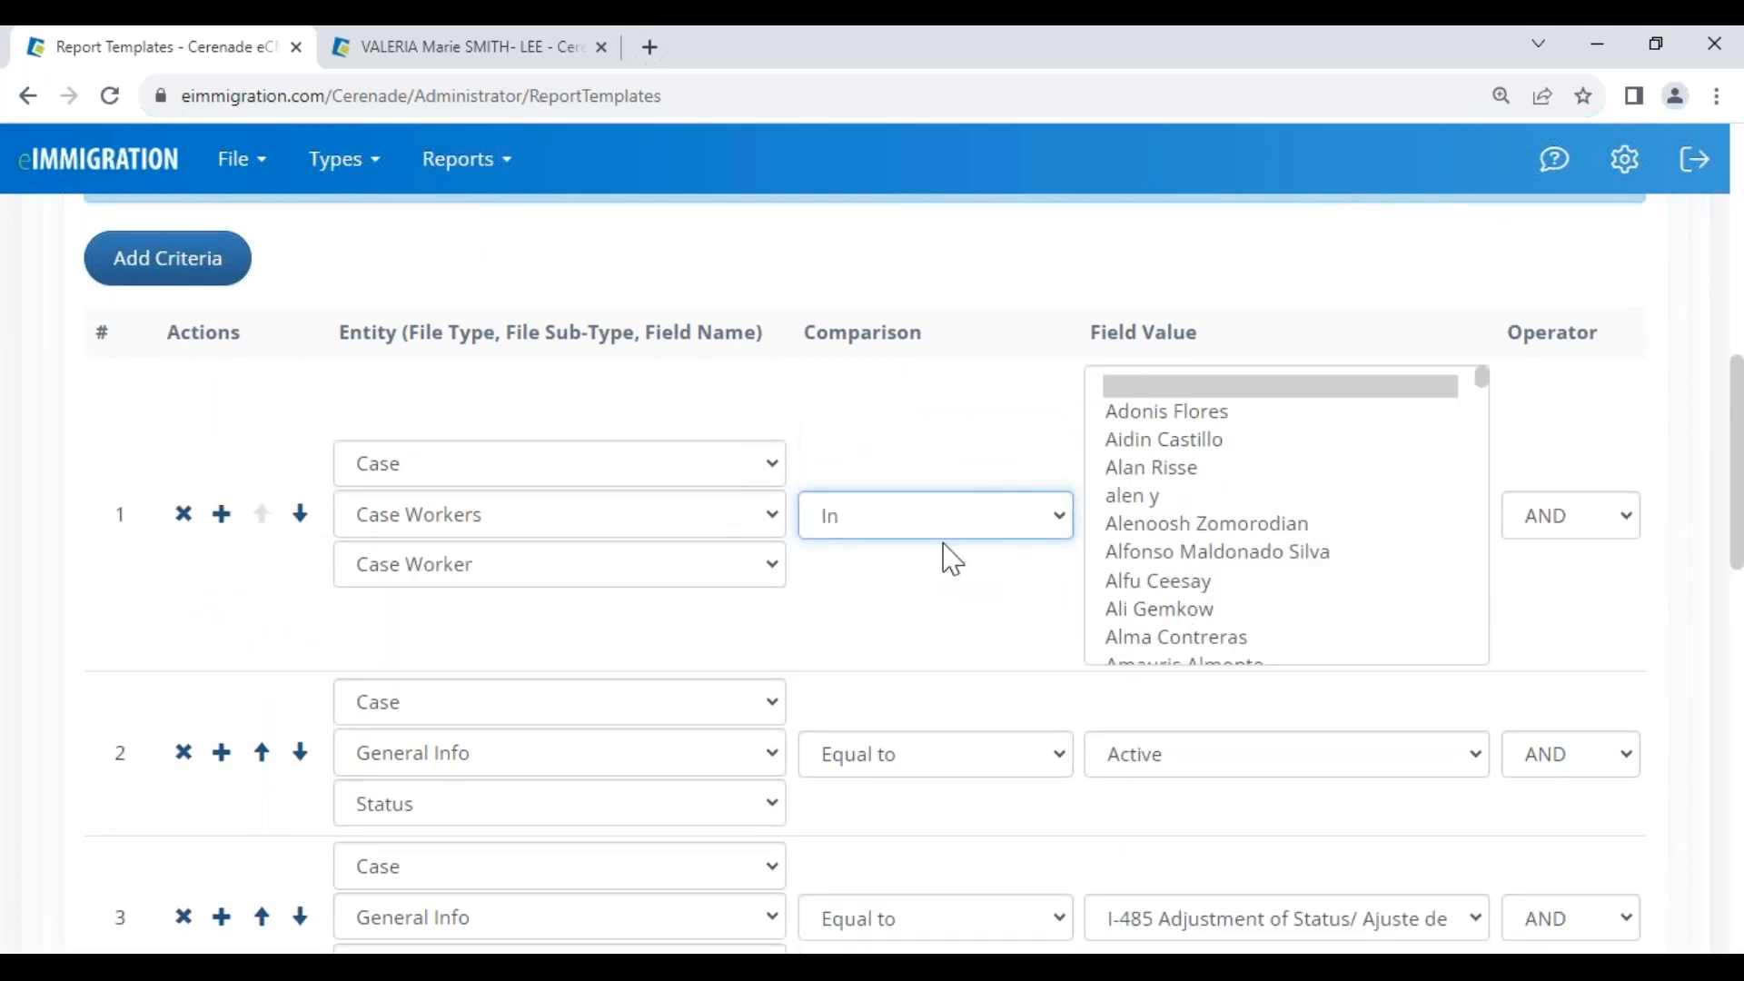
click(860, 519)
click(883, 567)
click(1145, 445)
key(v)
key(v)
key(v)
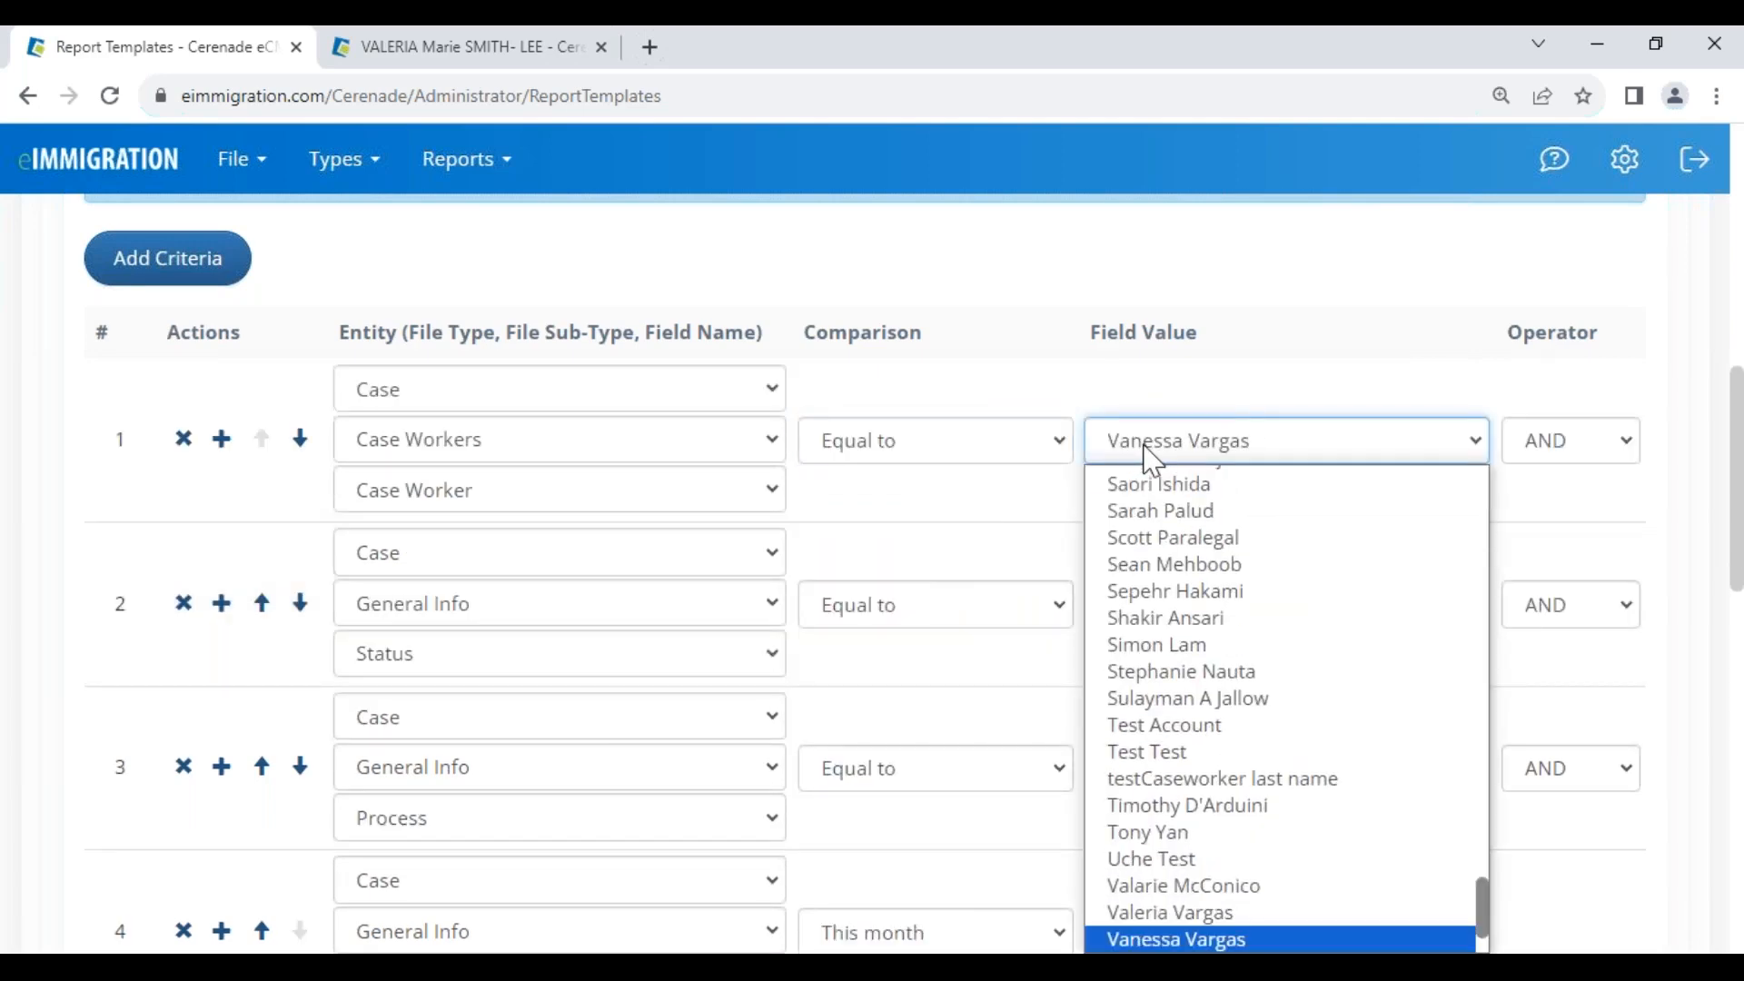
key(Return)
scroll(685, 514, up, 7)
drag(415, 606, 370, 549)
click(400, 474)
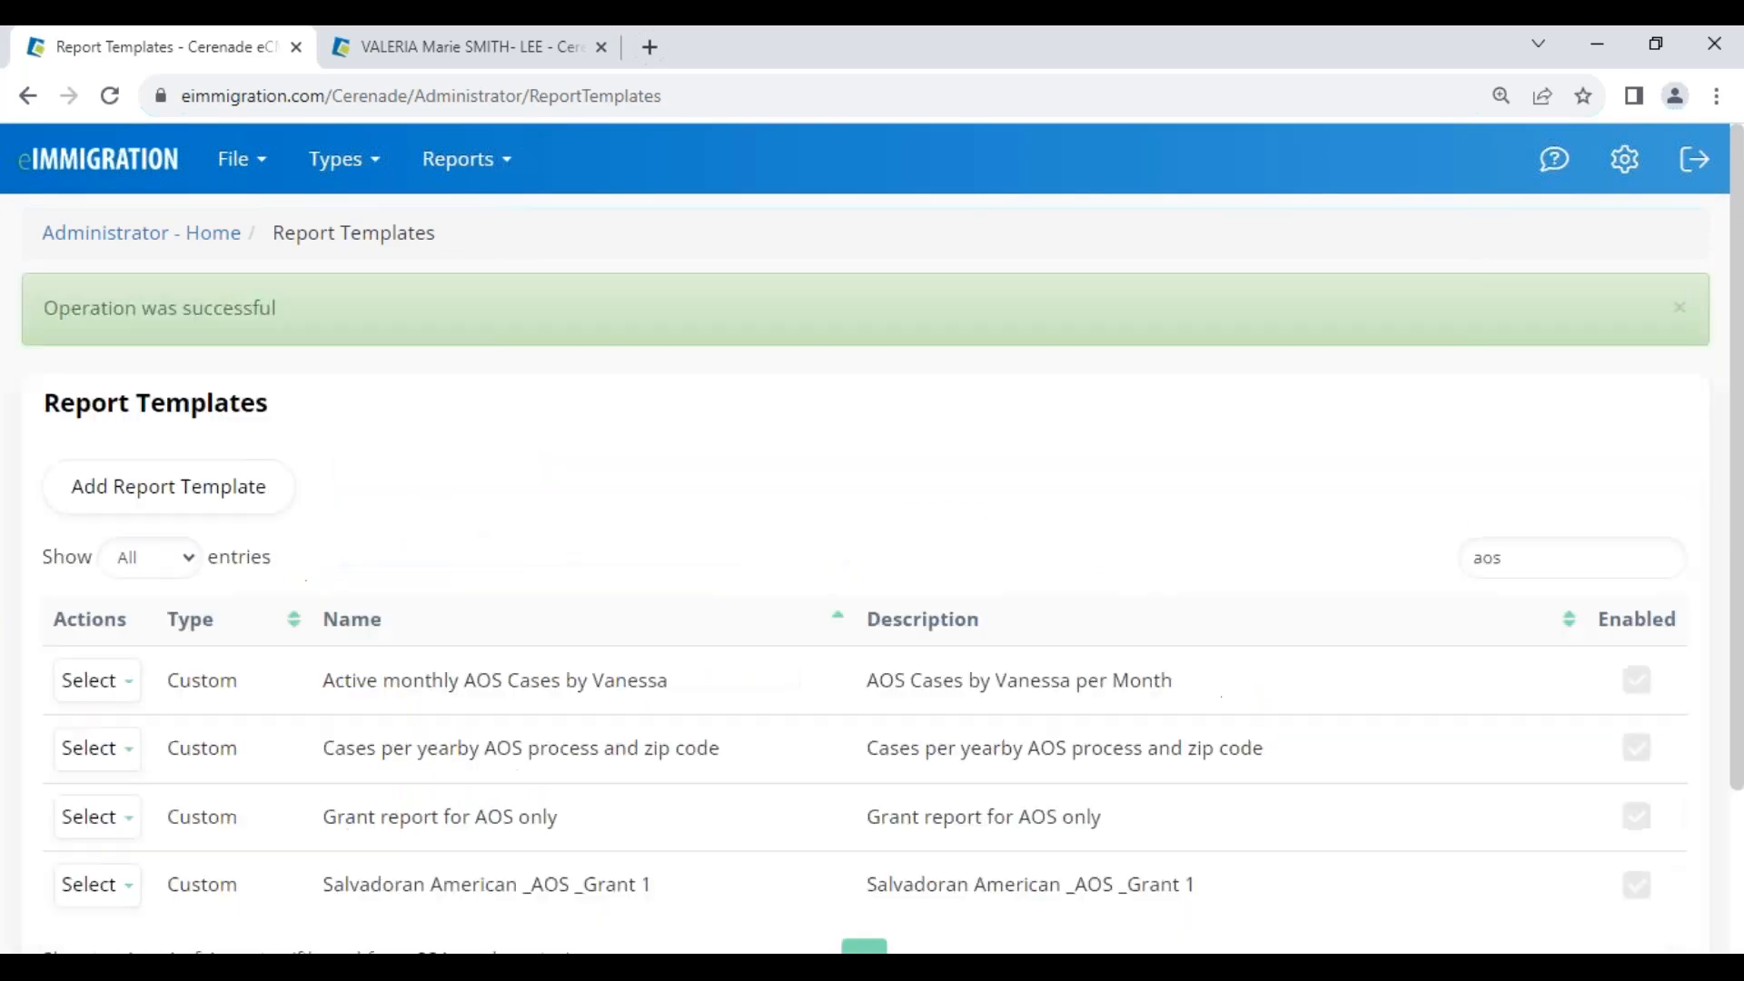
Go from Administrator Home to the Scheduled Reports list
click(215, 234)
scroll(172, 717, down, 1)
scroll(173, 717, down, 8)
click(324, 433)
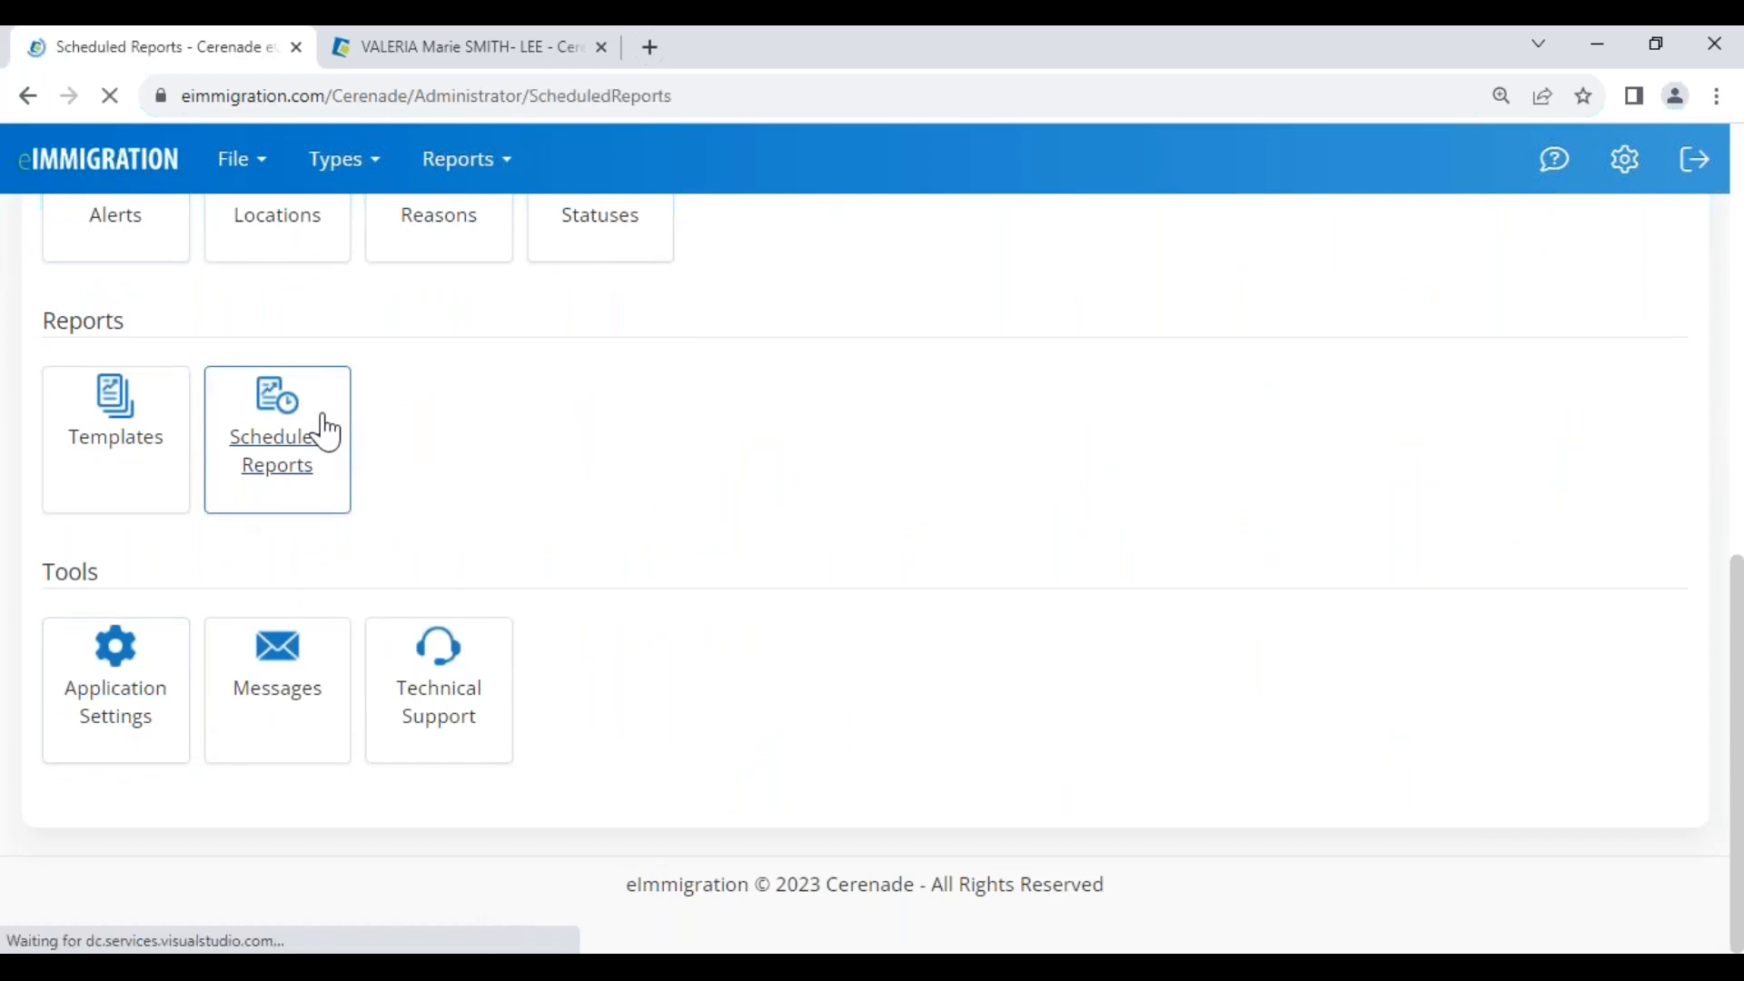
Start a schedule with the Active monthly AOS cases template, then close it unsaved
click(194, 385)
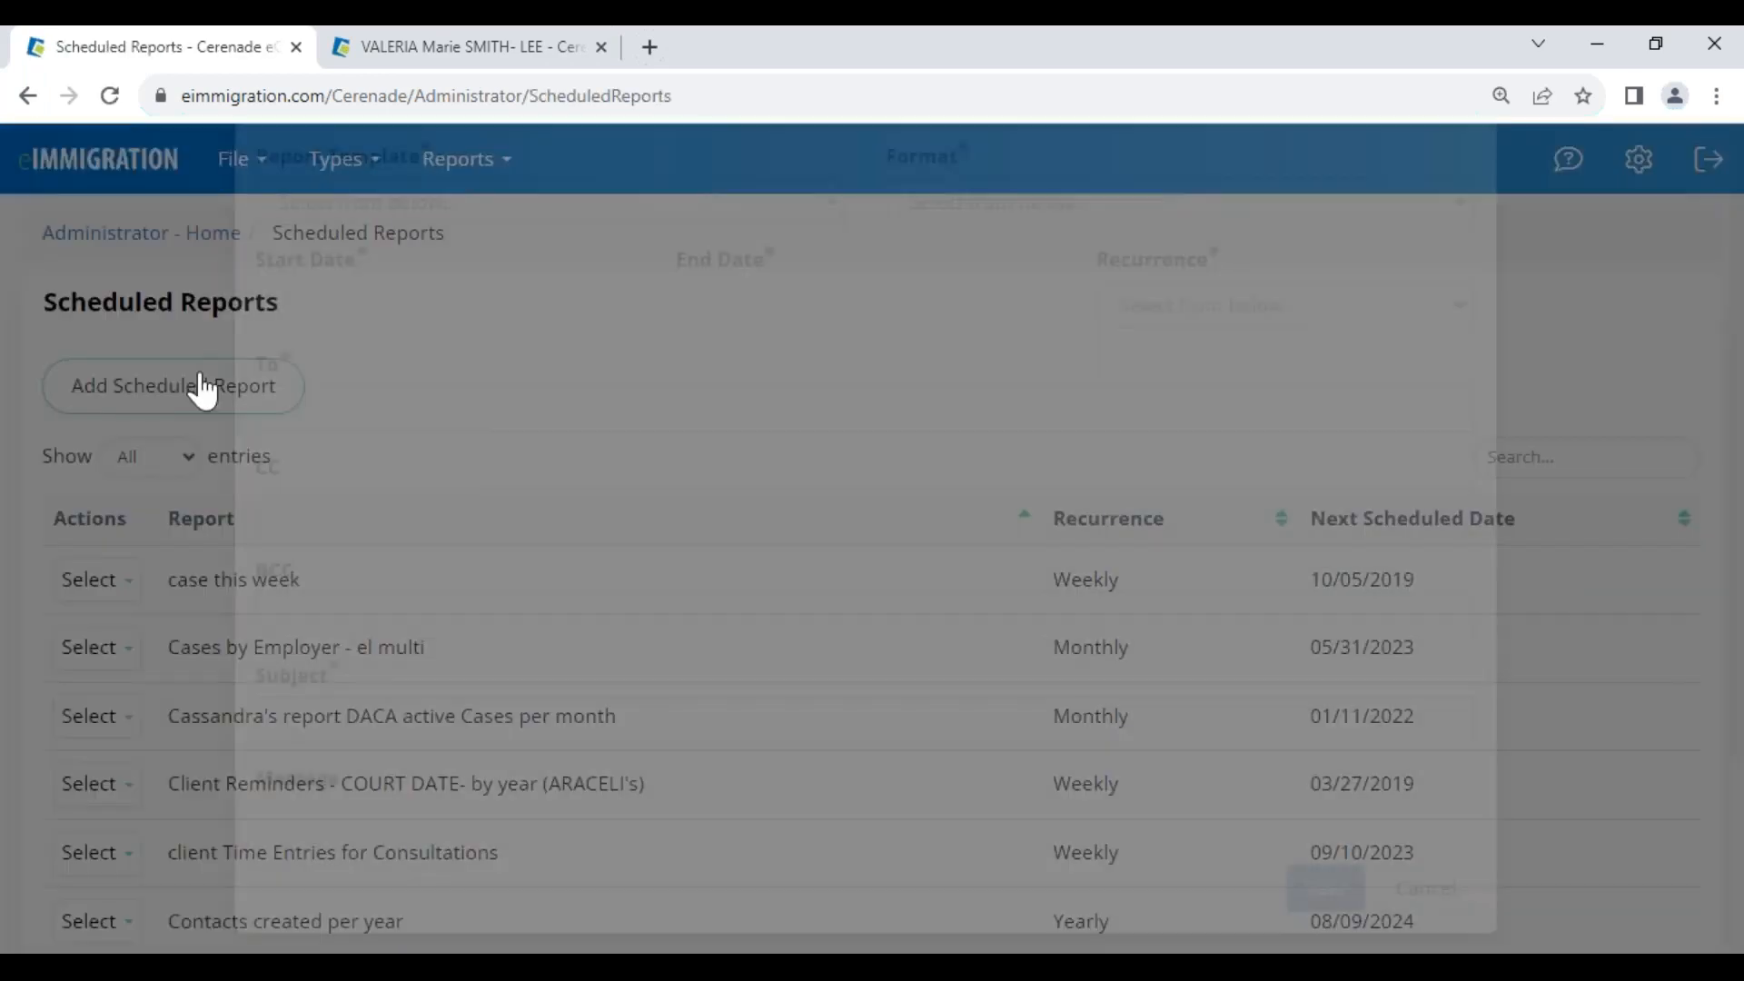
click(364, 428)
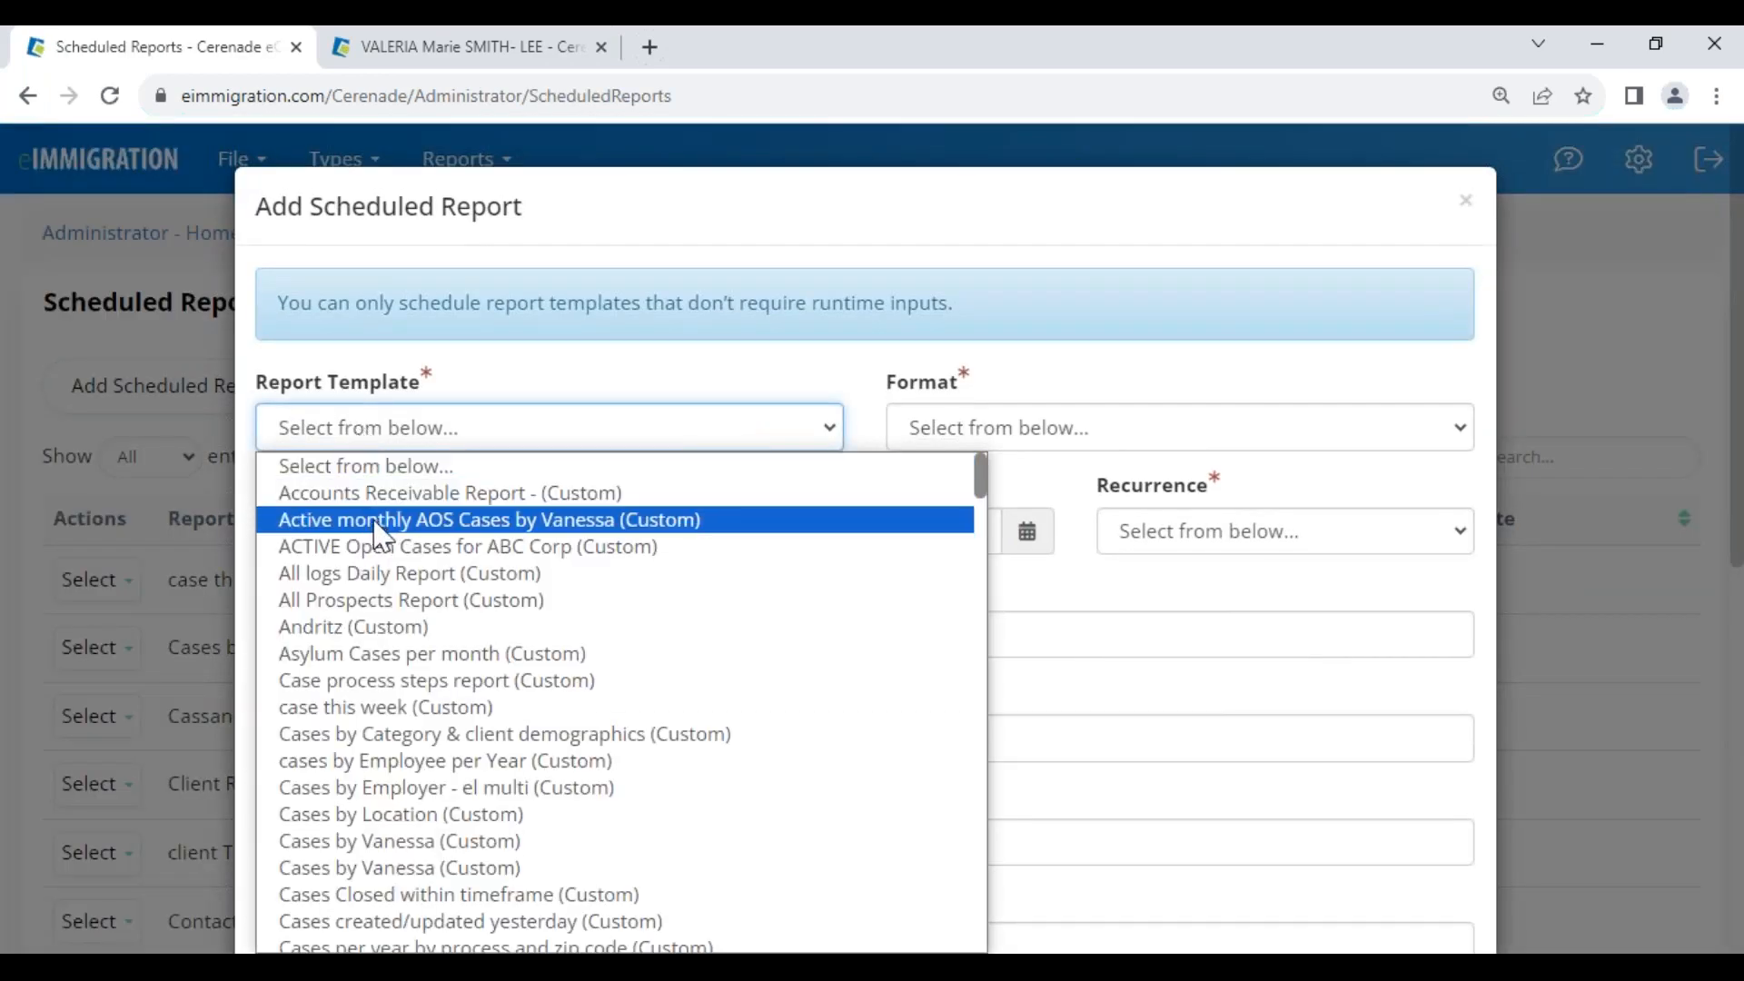
click(490, 536)
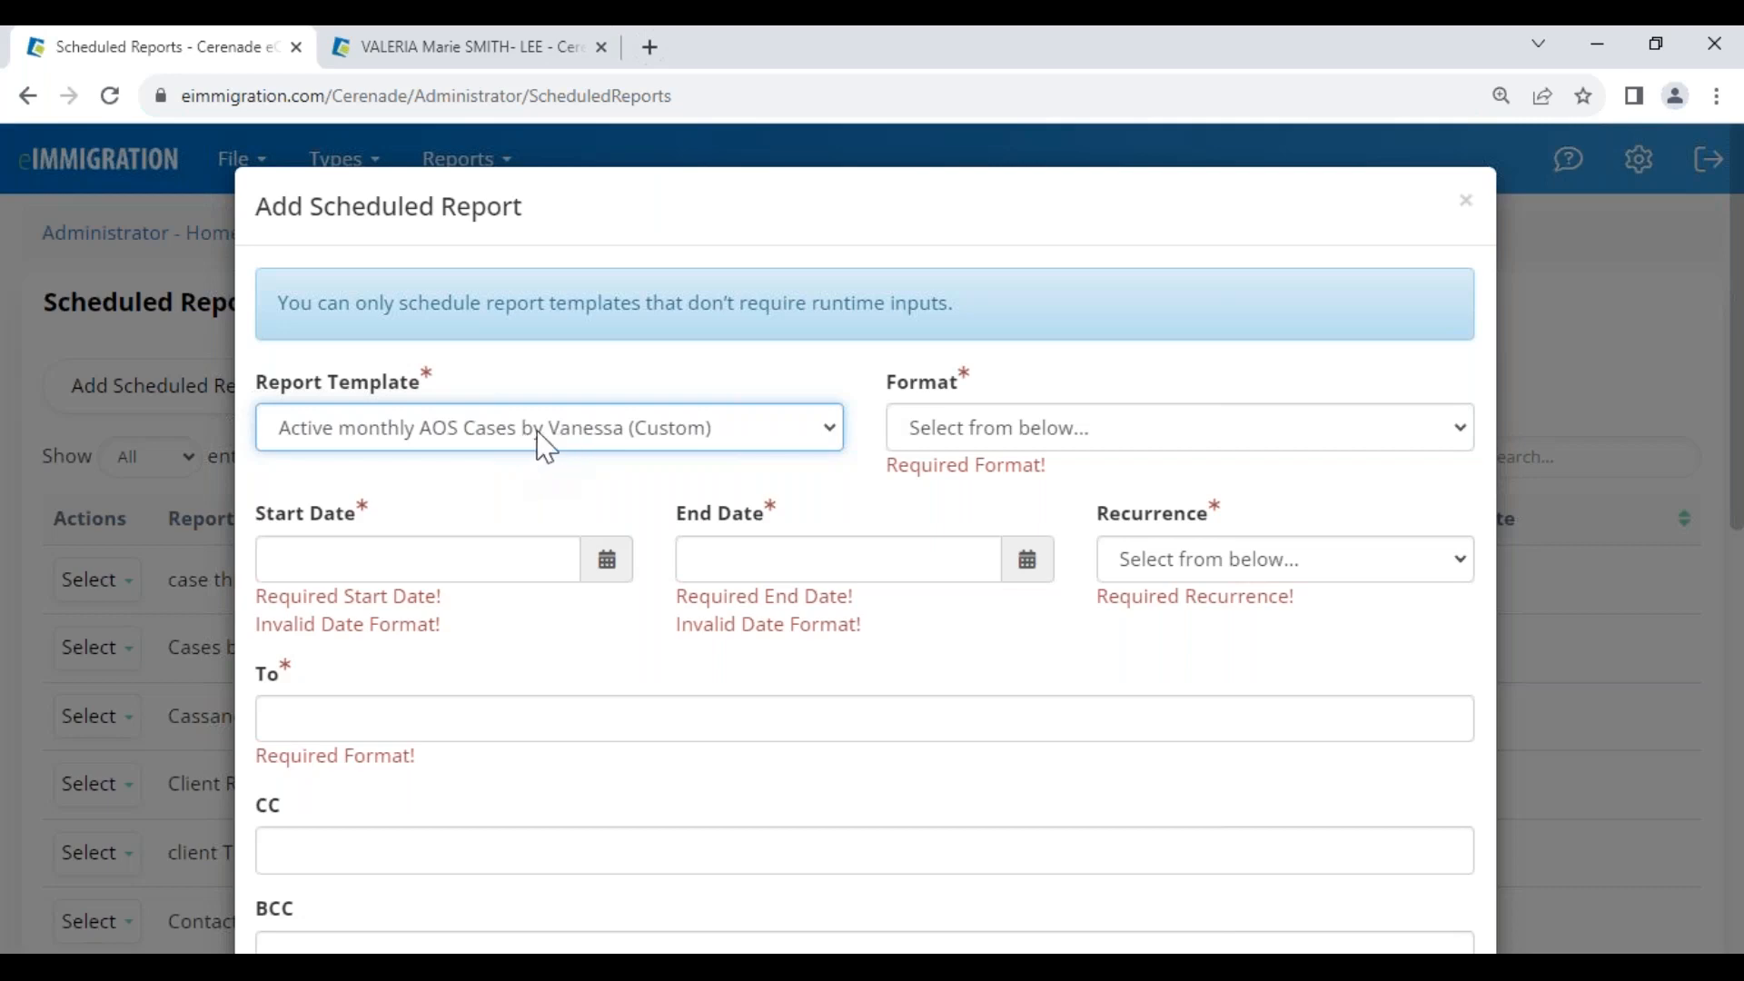
click(1465, 200)
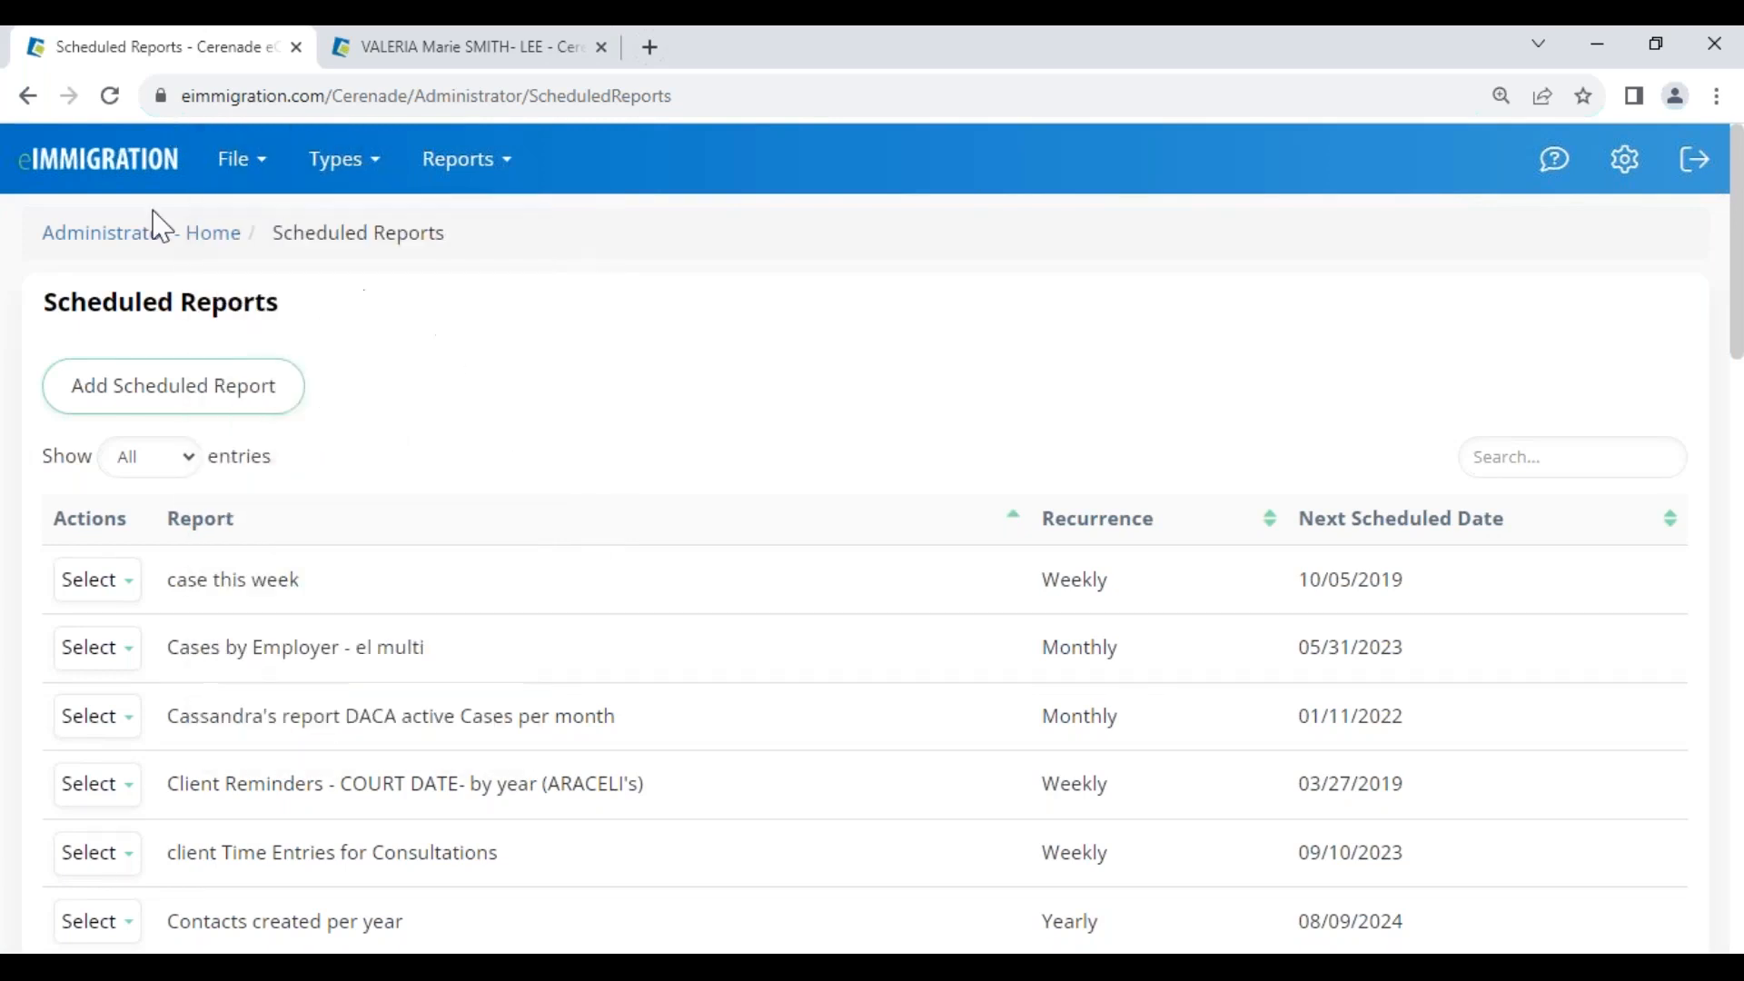
In the General application settings, uncheck Enable e-Signing Forms
click(47, 235)
scroll(136, 591, down, 10)
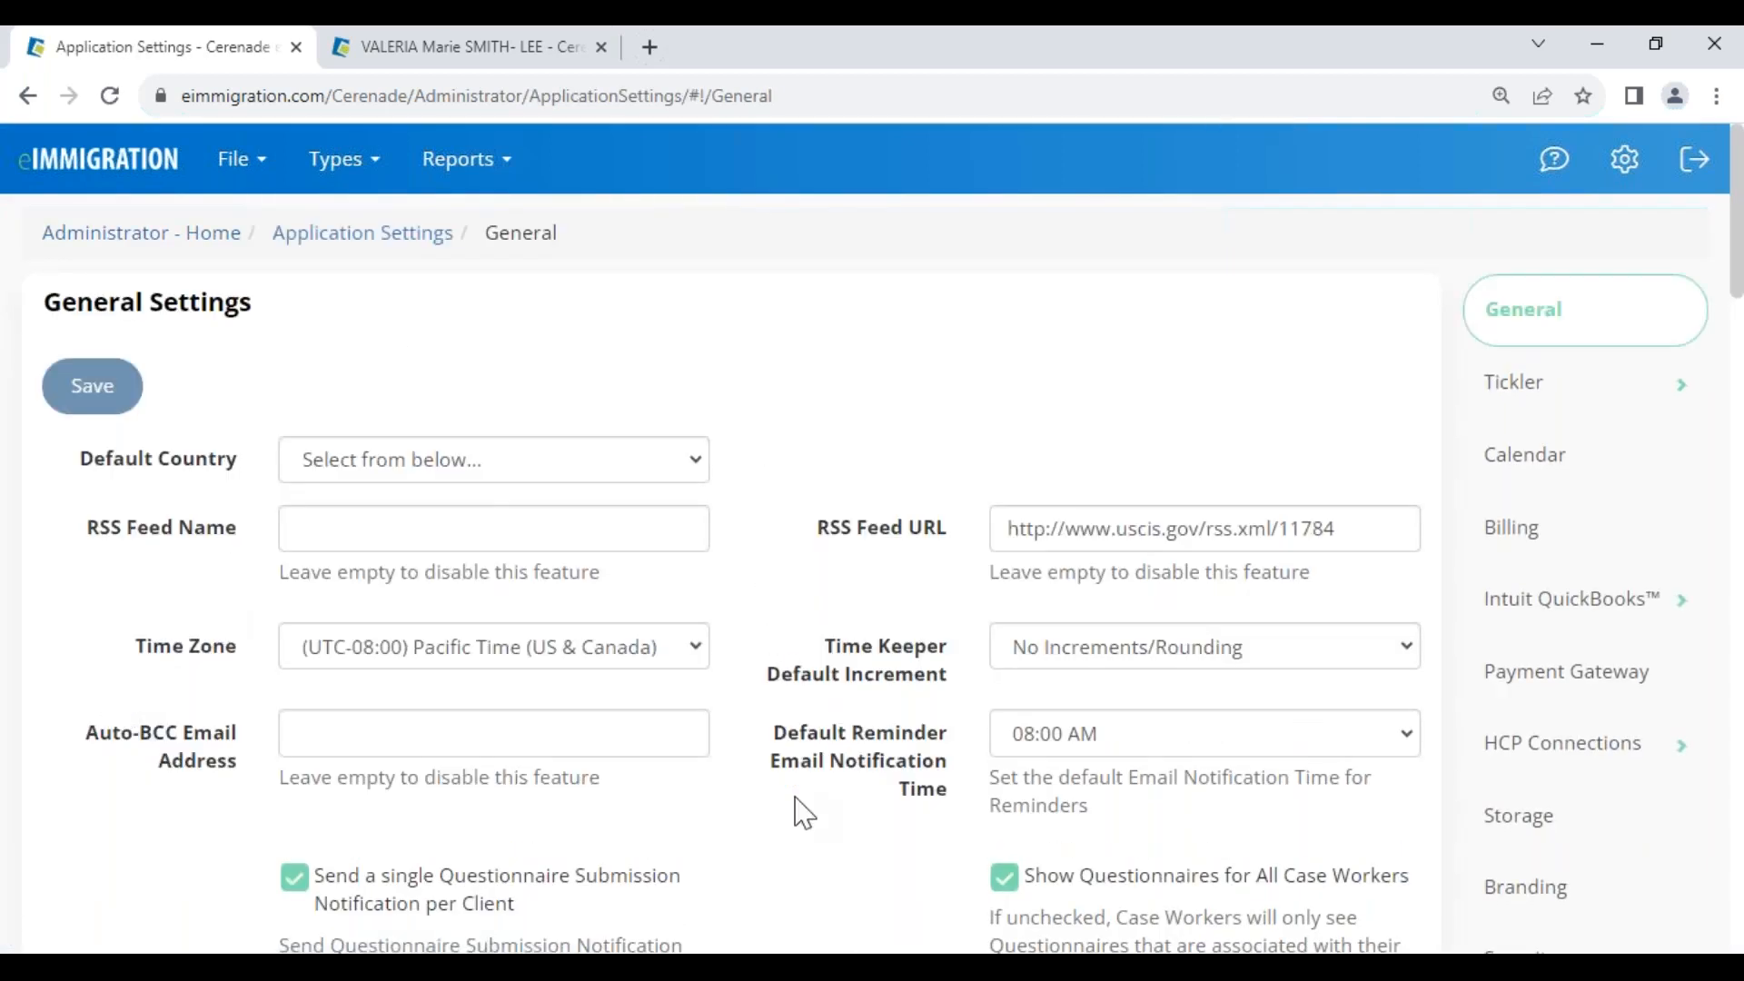
scroll(799, 811, down, 3)
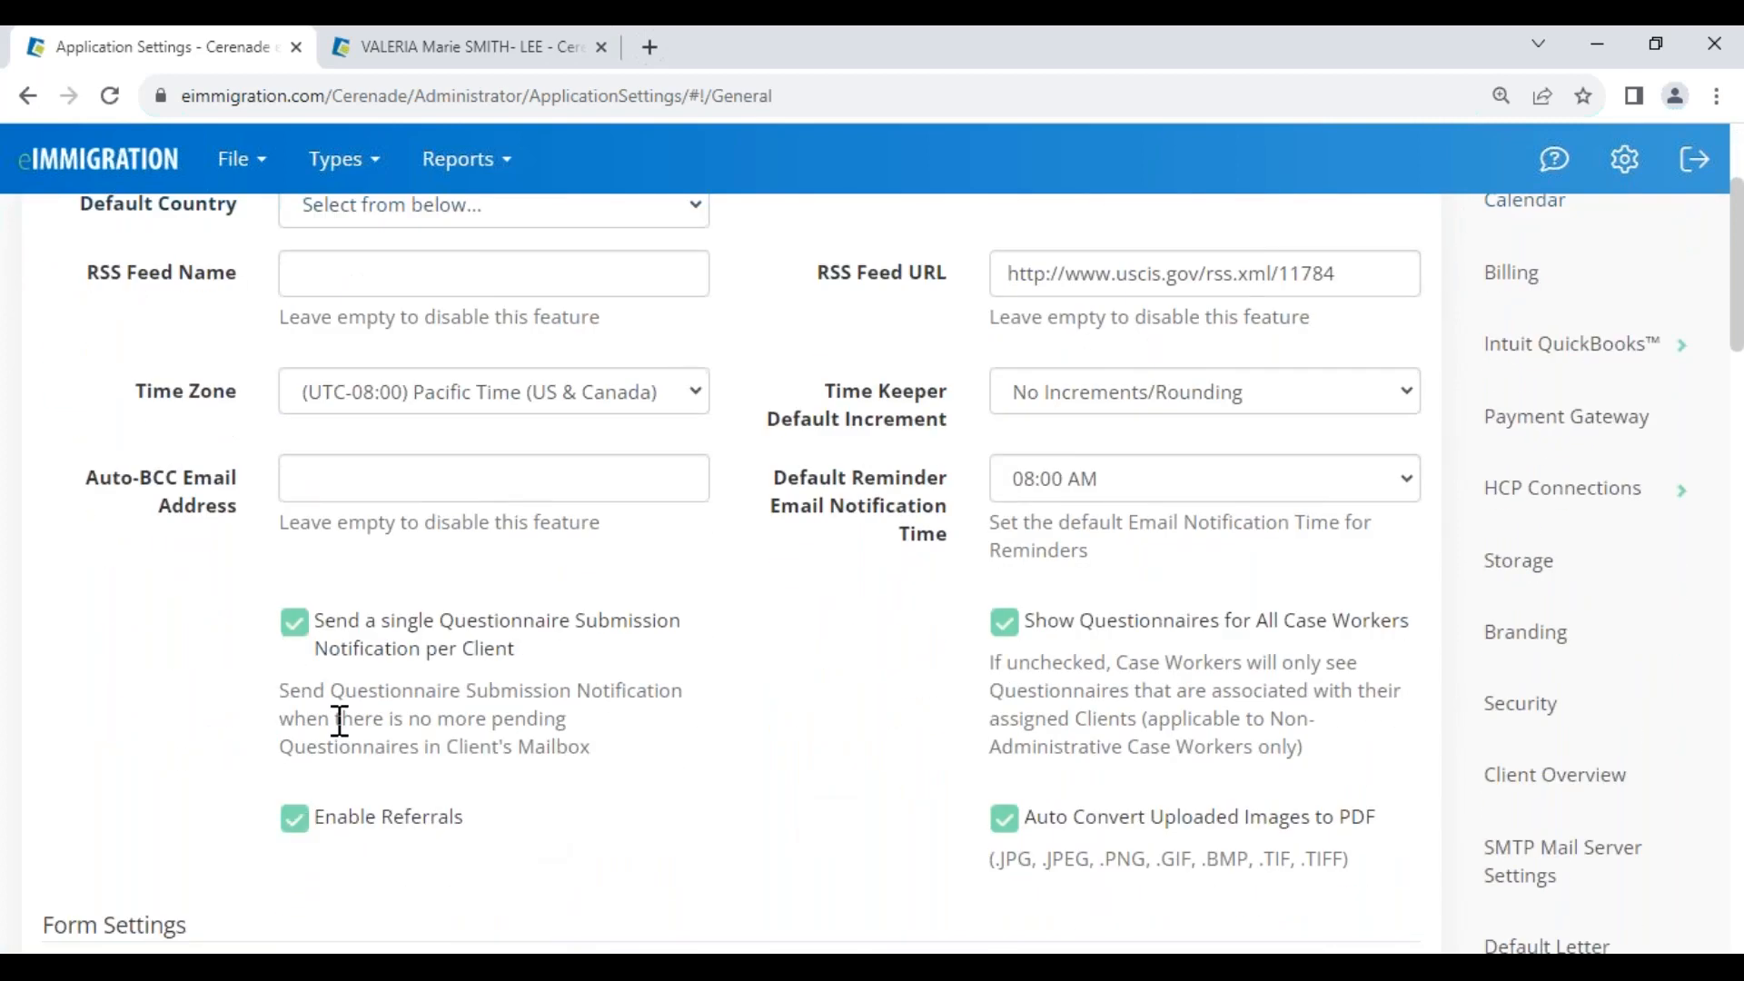
scroll(340, 721, down, 3)
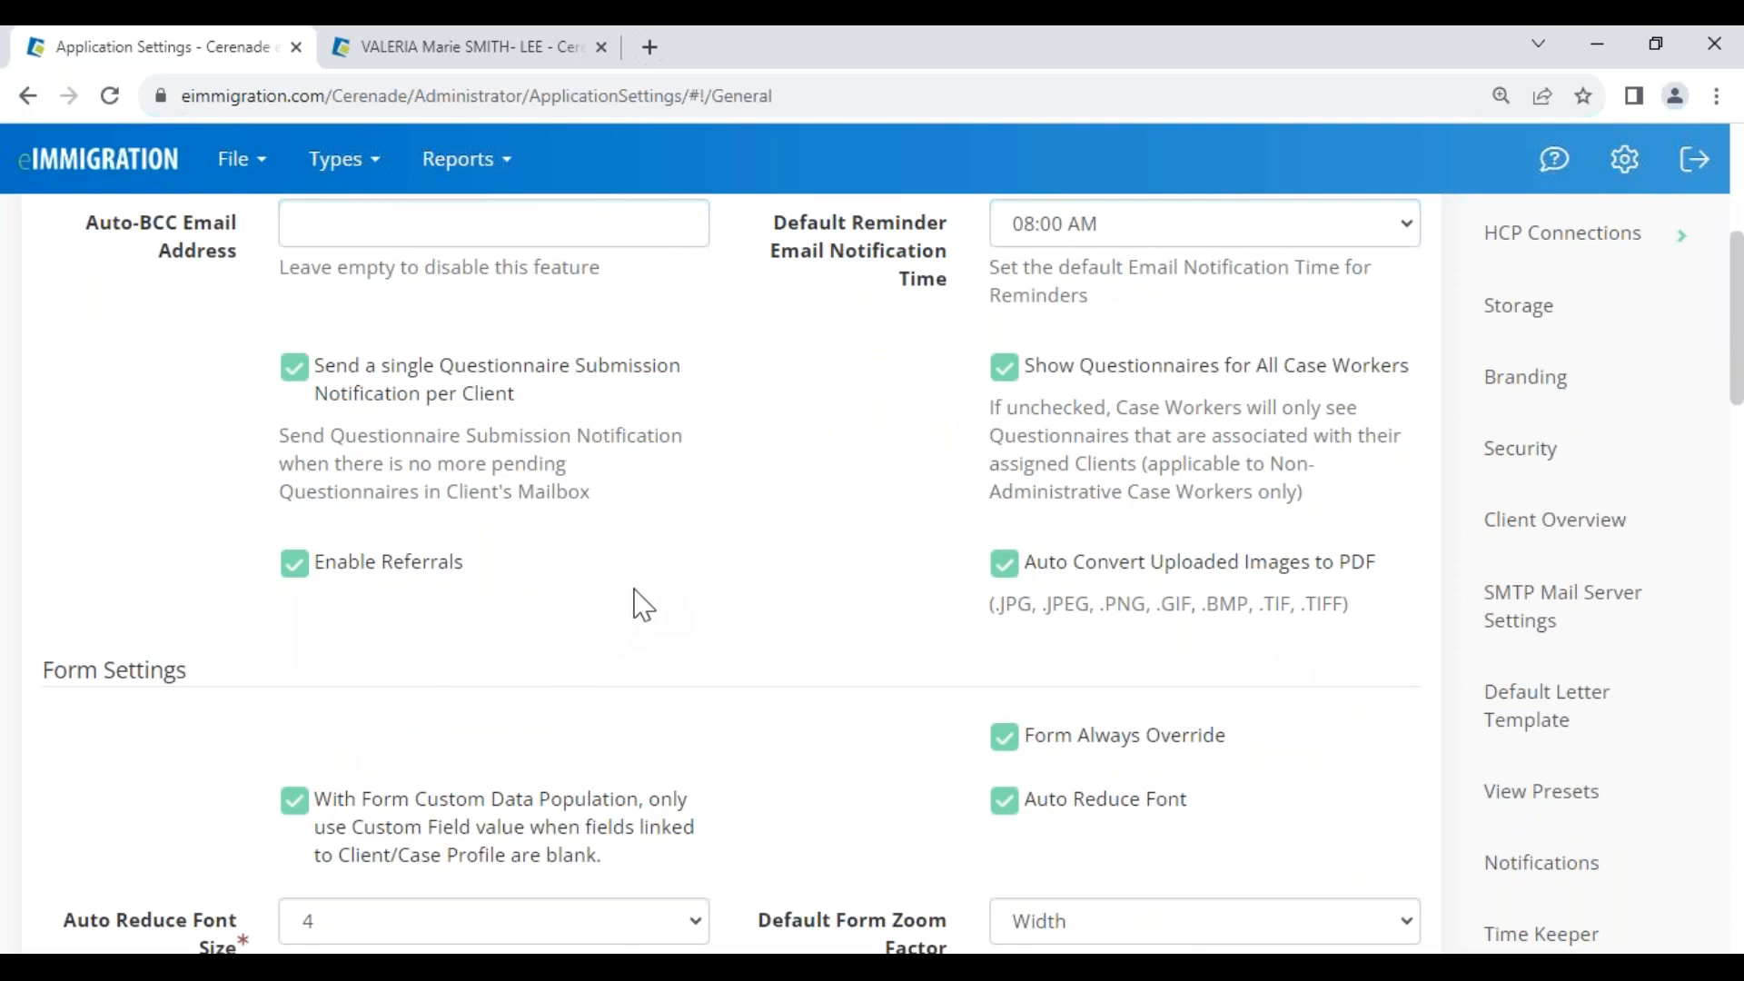
scroll(629, 645, down, 5)
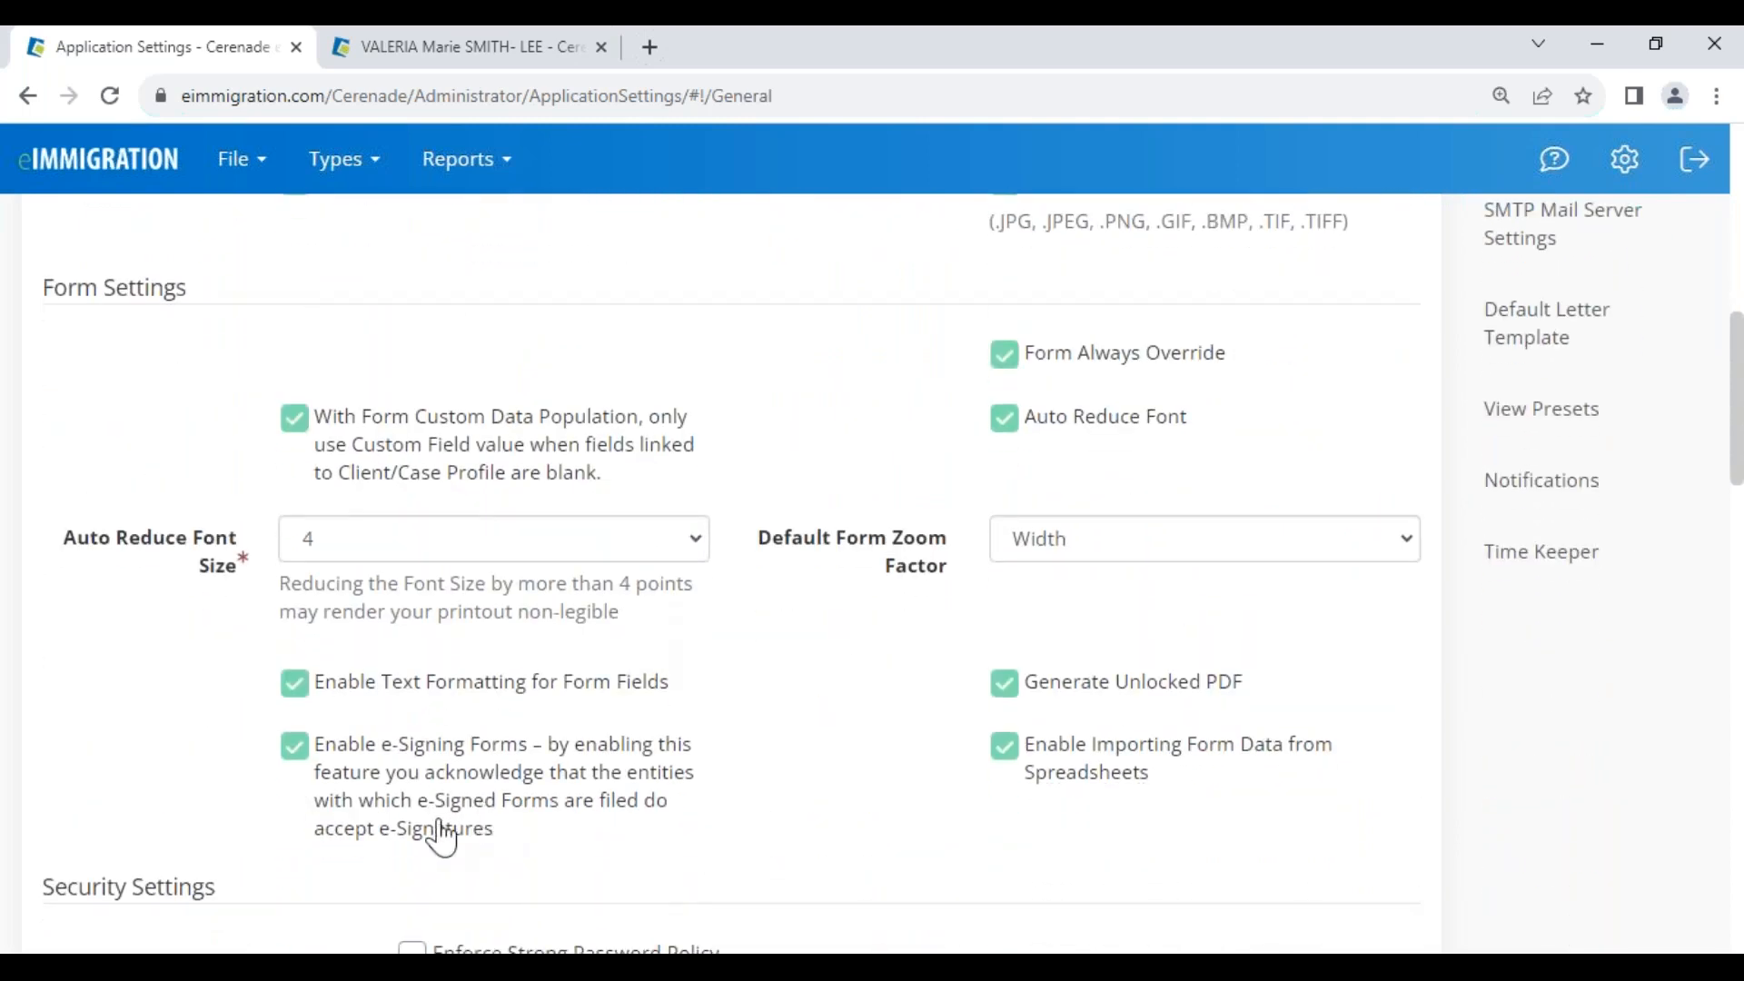
click(296, 754)
drag(381, 752, 766, 822)
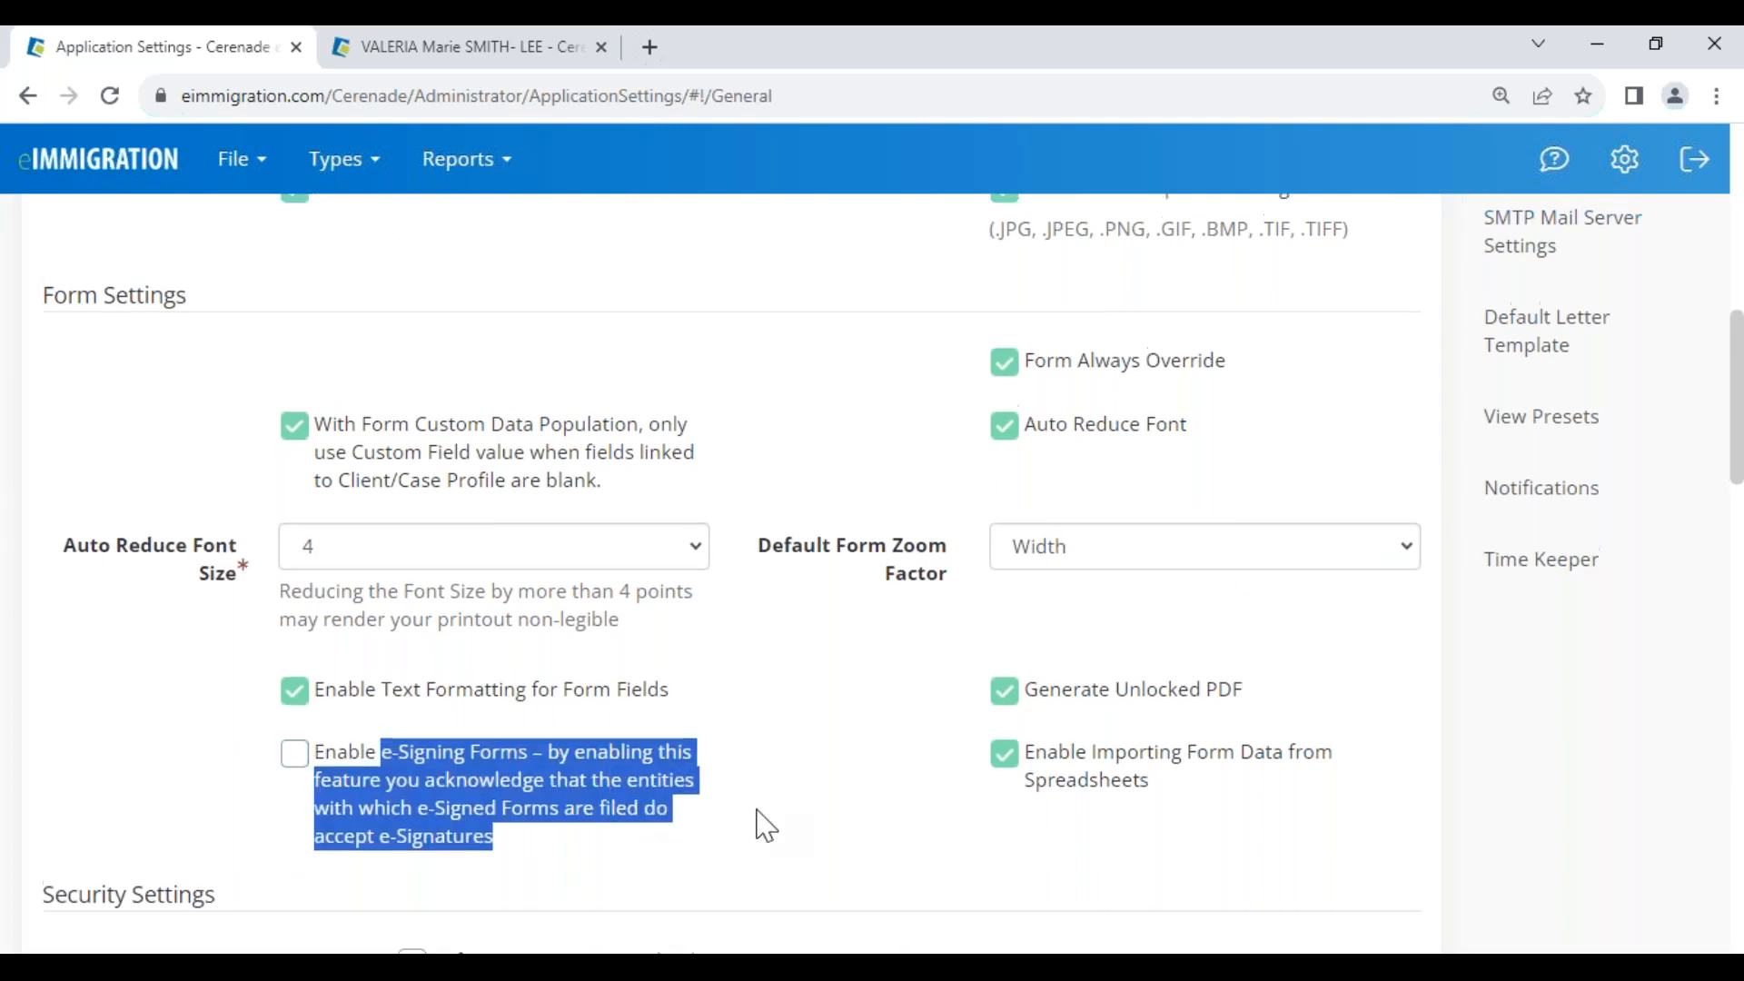
Toggle 'Send a single Questionnaire Submission Notification per Client' off and back on
scroll(763, 821, up, 5)
click(301, 502)
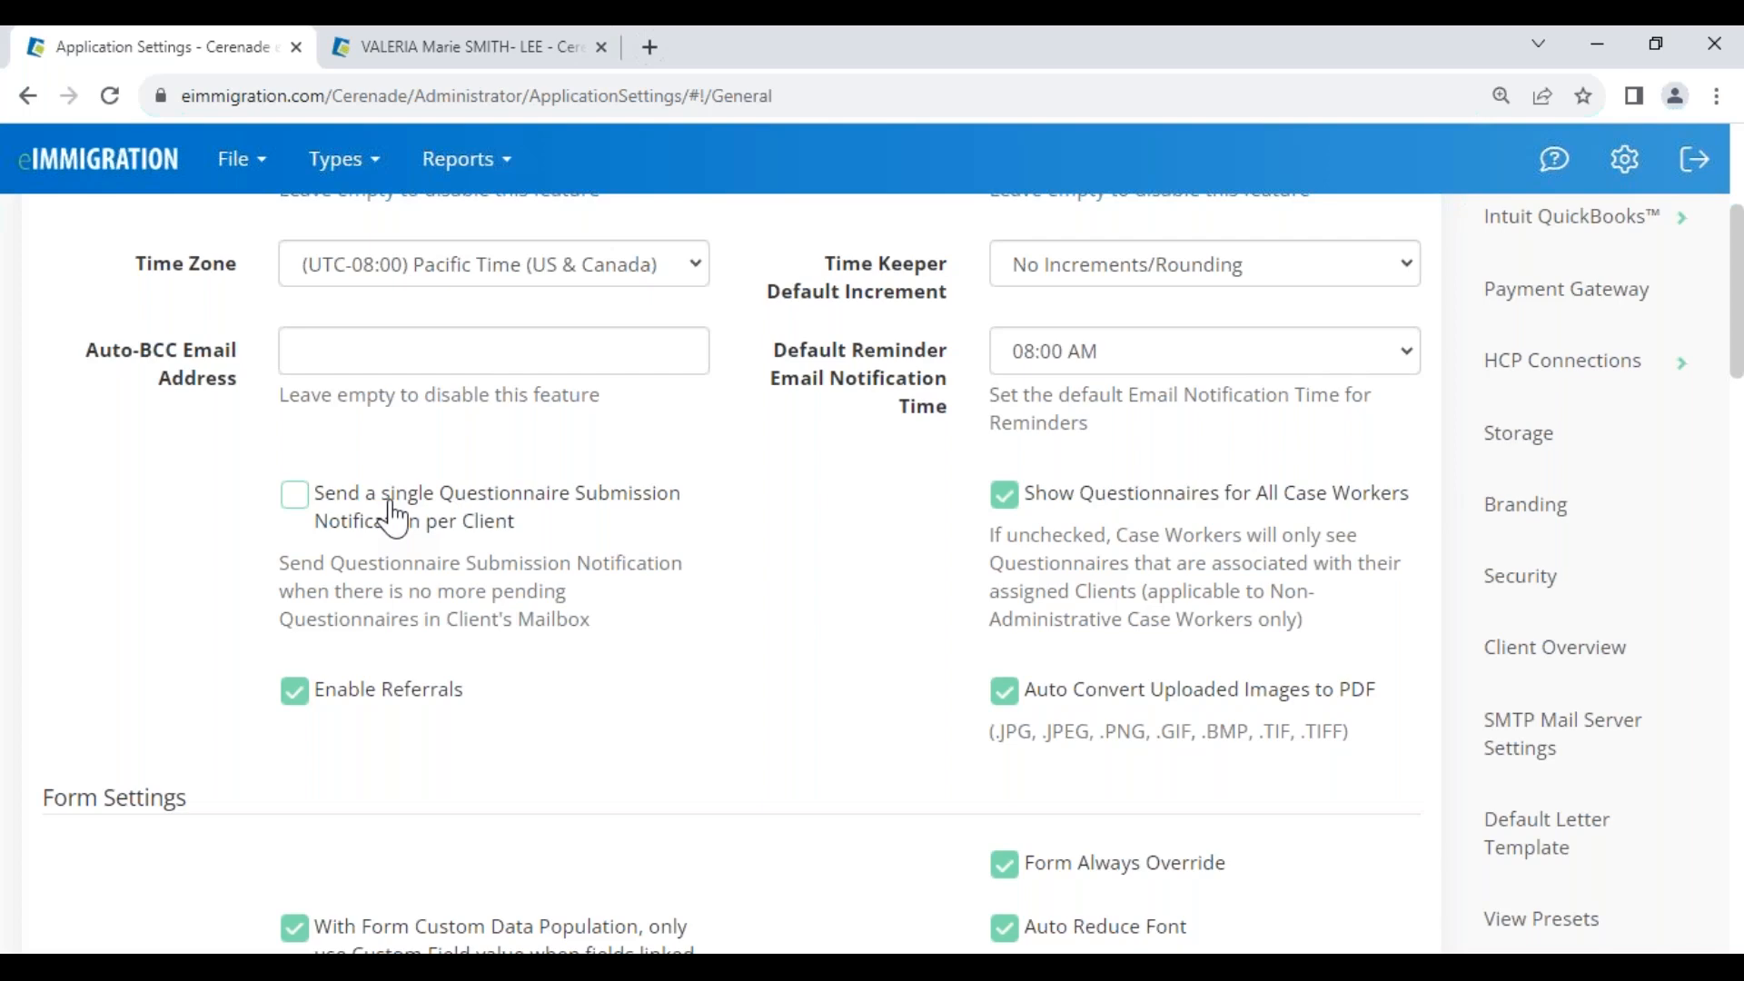
click(288, 502)
scroll(148, 341, up, 5)
drag(48, 325, 346, 342)
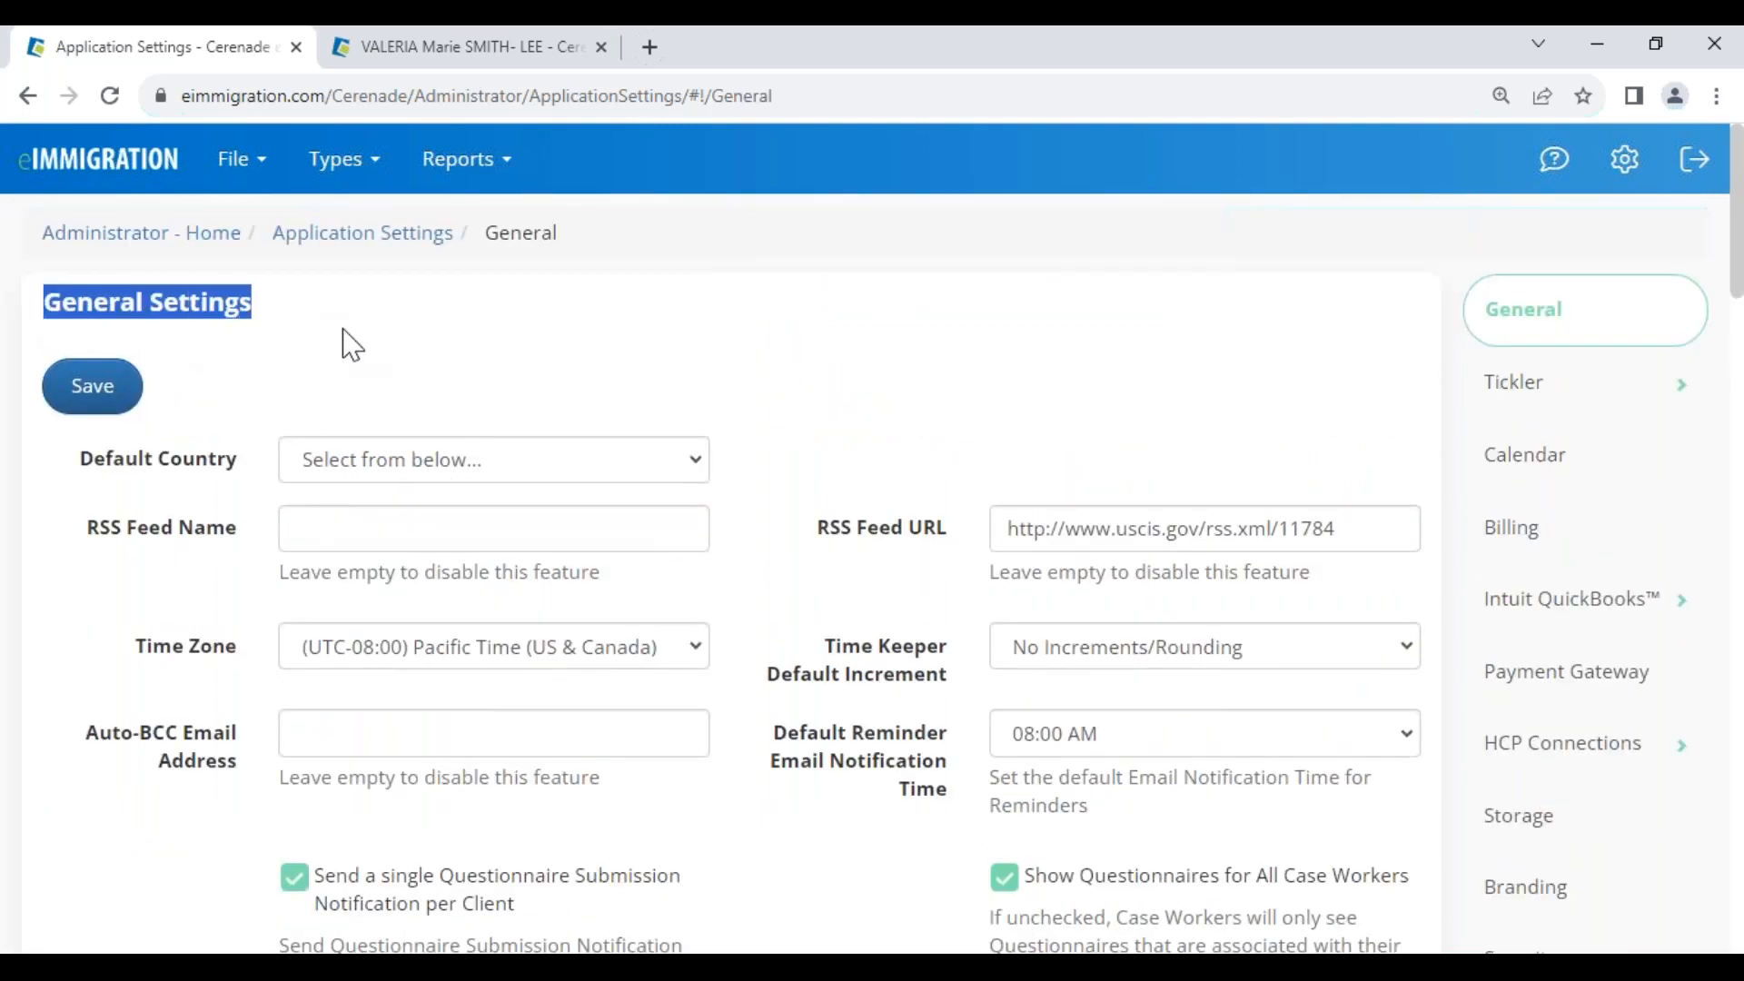
scroll(759, 662, down, 3)
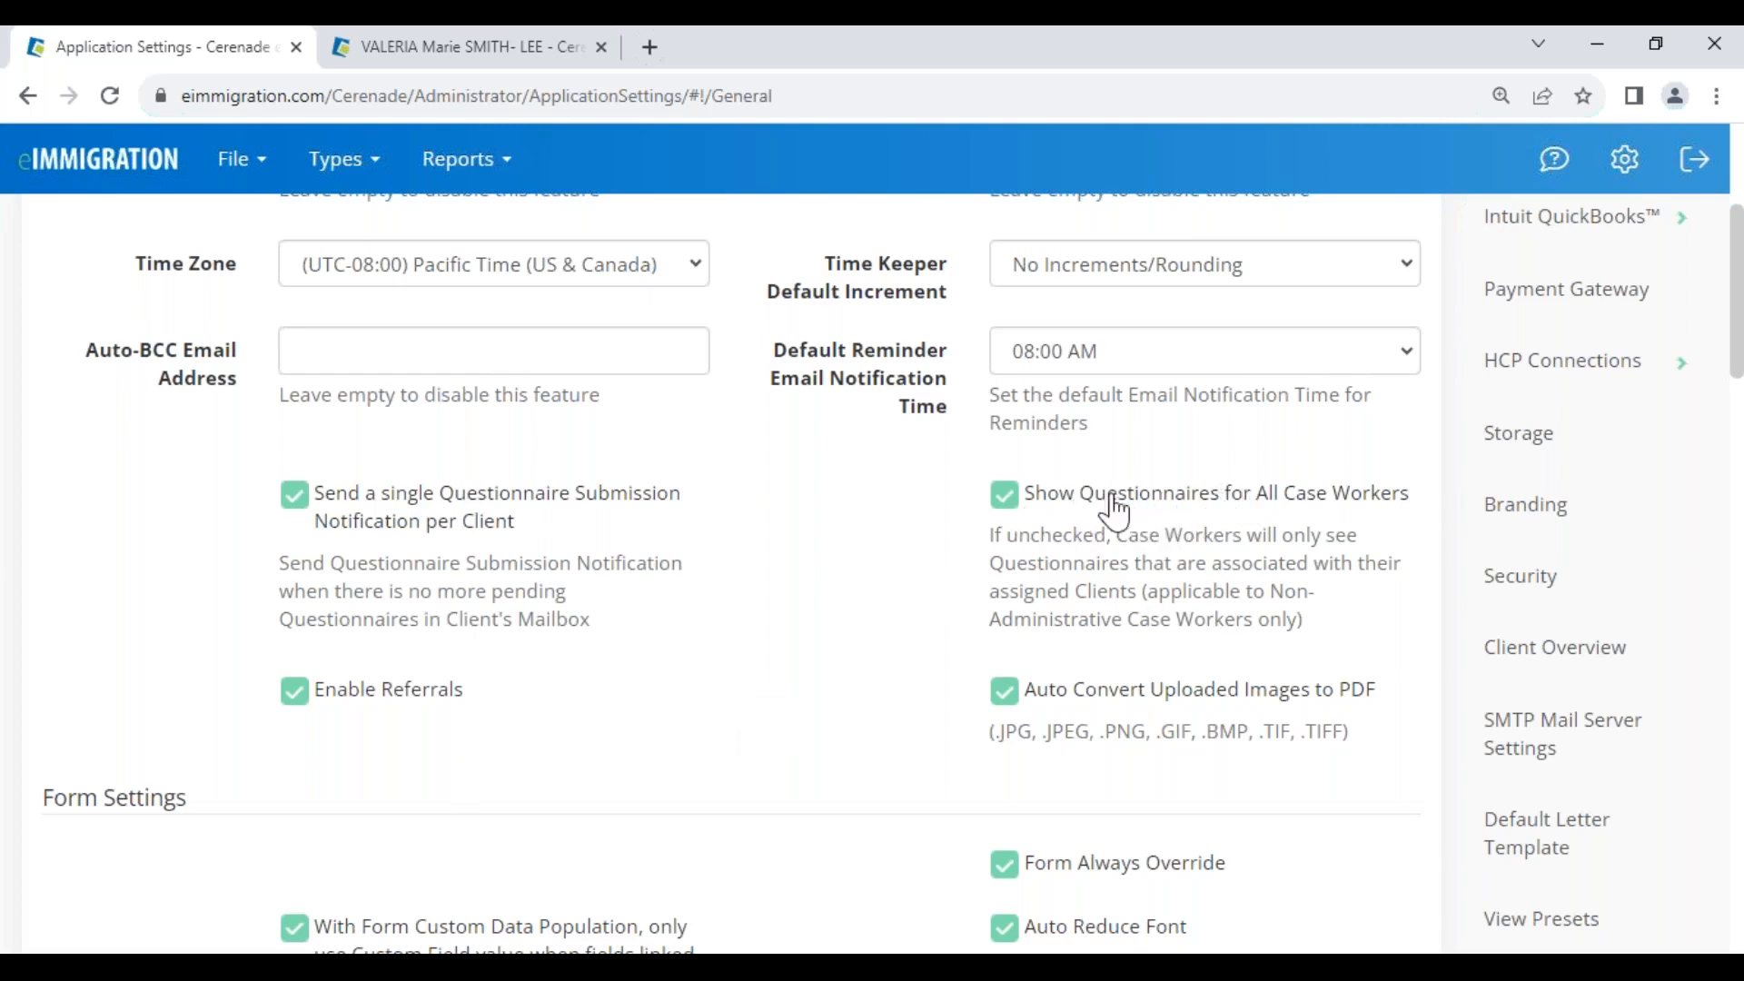
Turn off showing questionnaires to all case workers, then turn it back on
click(1008, 499)
drag(1120, 540, 1328, 608)
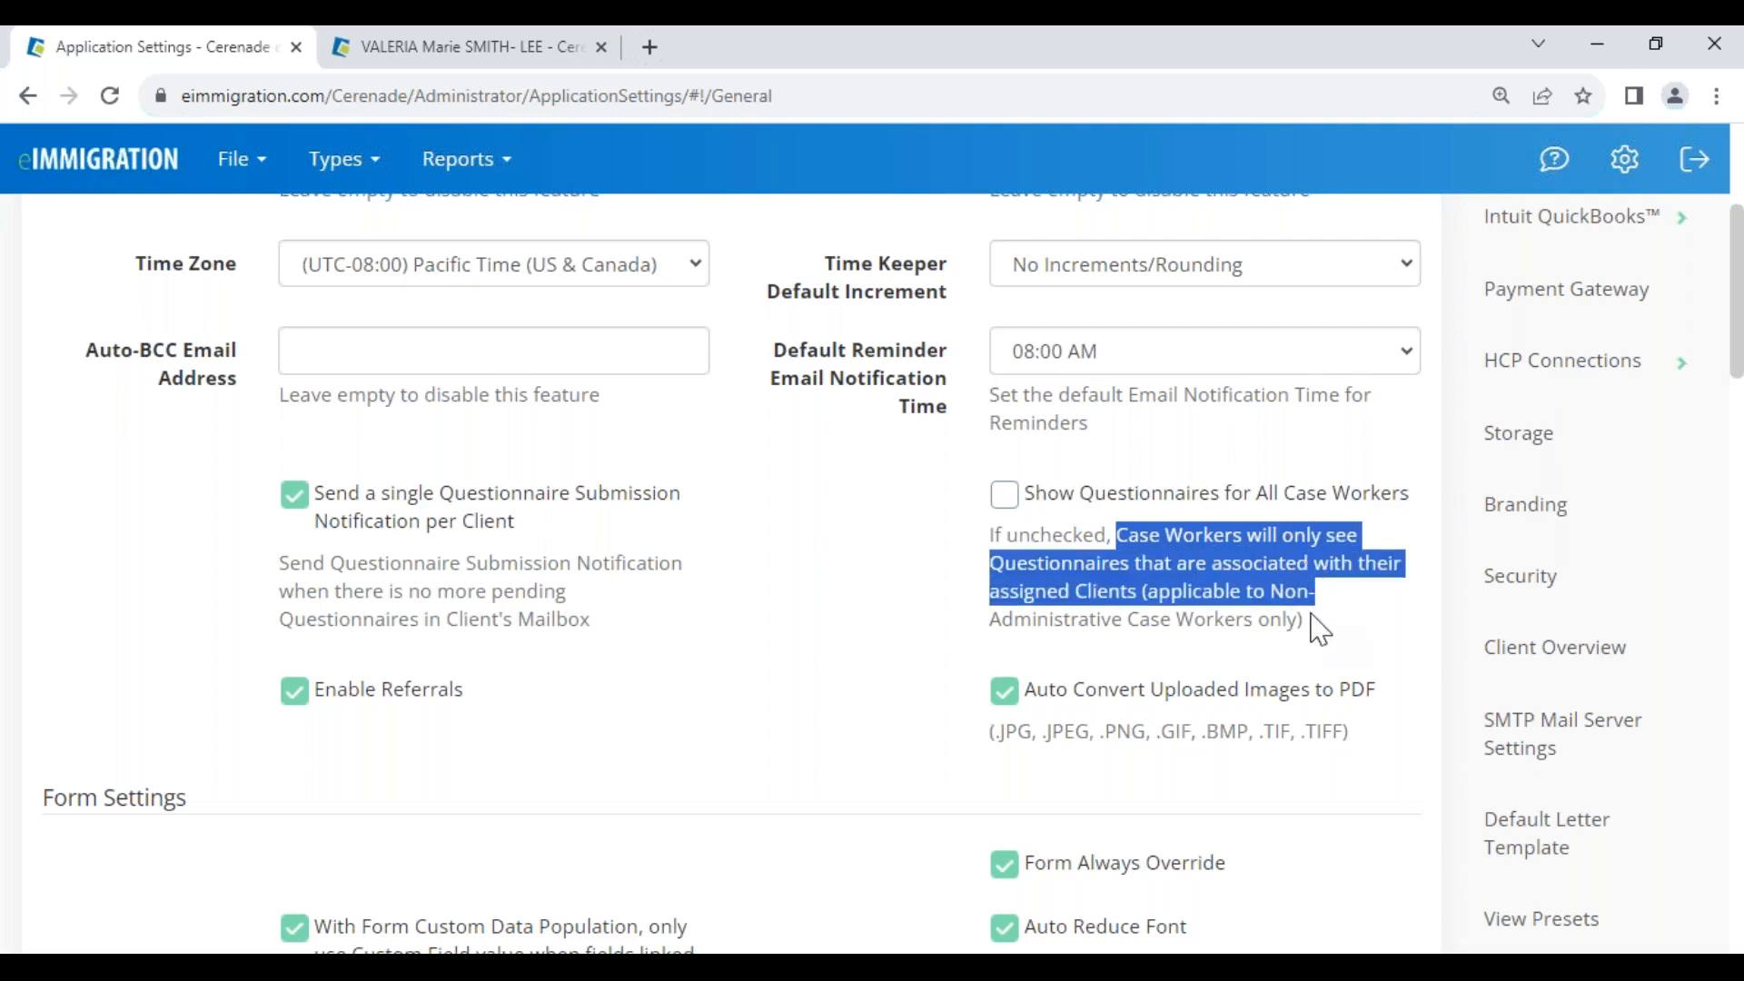
click(1314, 617)
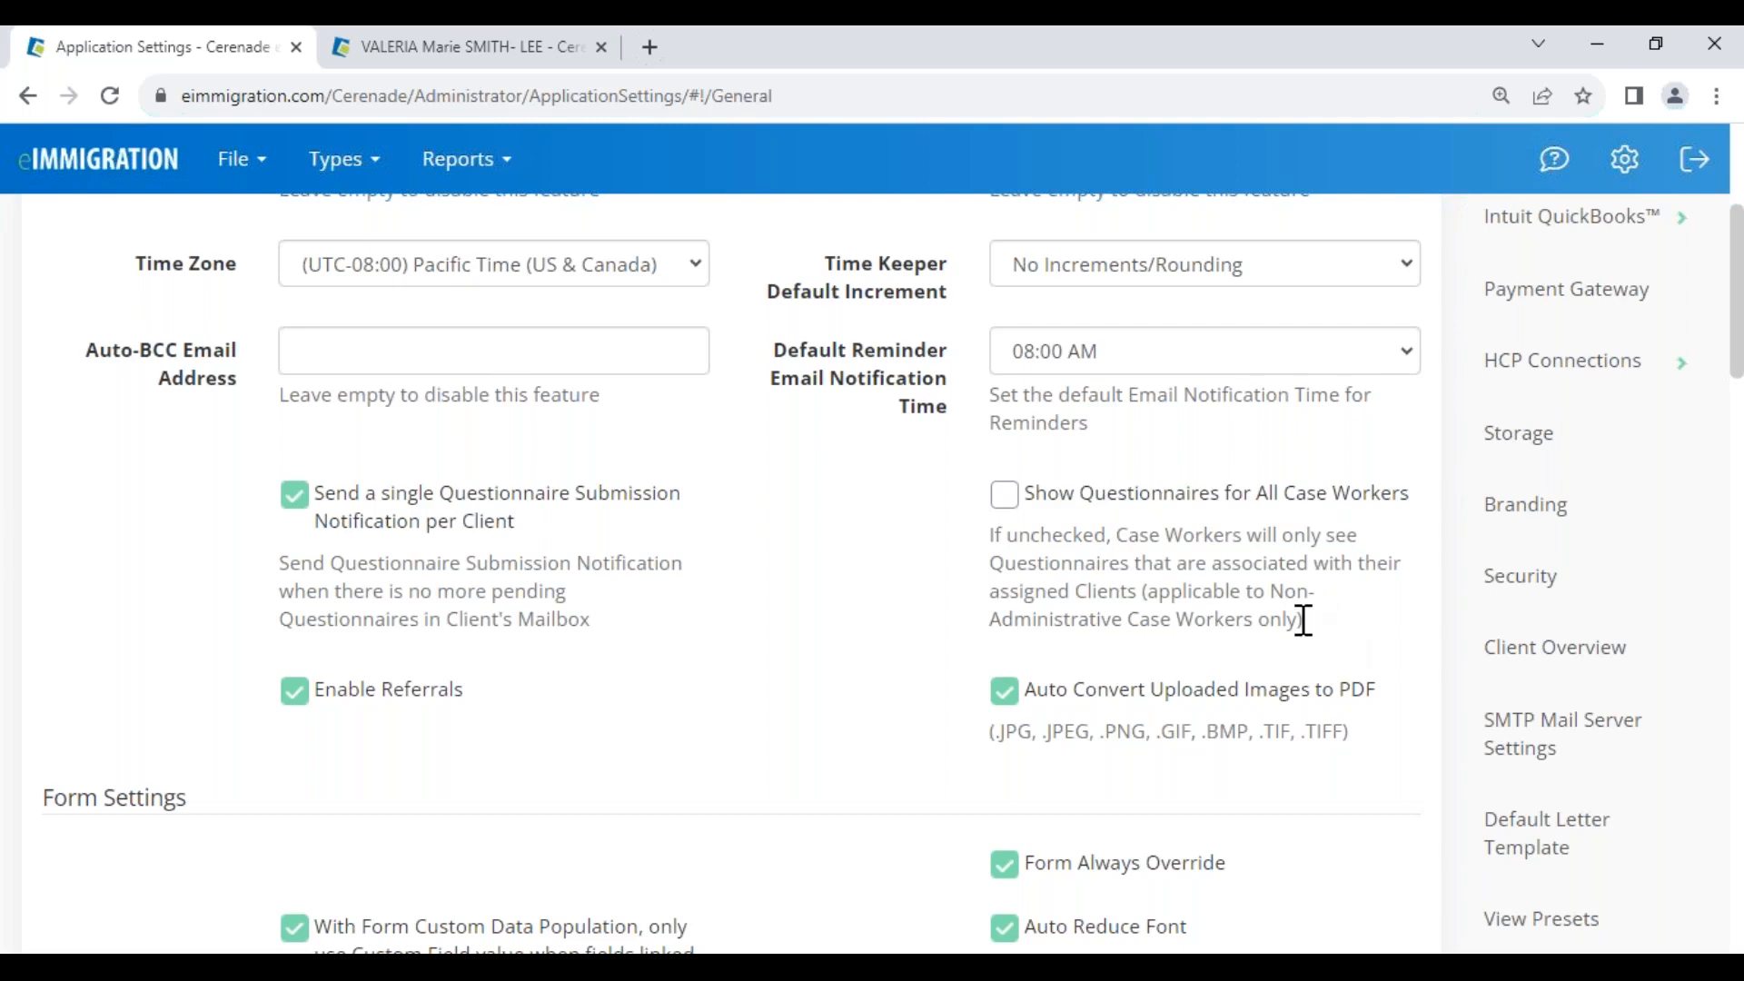
click(1005, 499)
Review the Auto Convert Uploaded Images to PDF setting and its supported image file types
drag(1035, 692, 1373, 700)
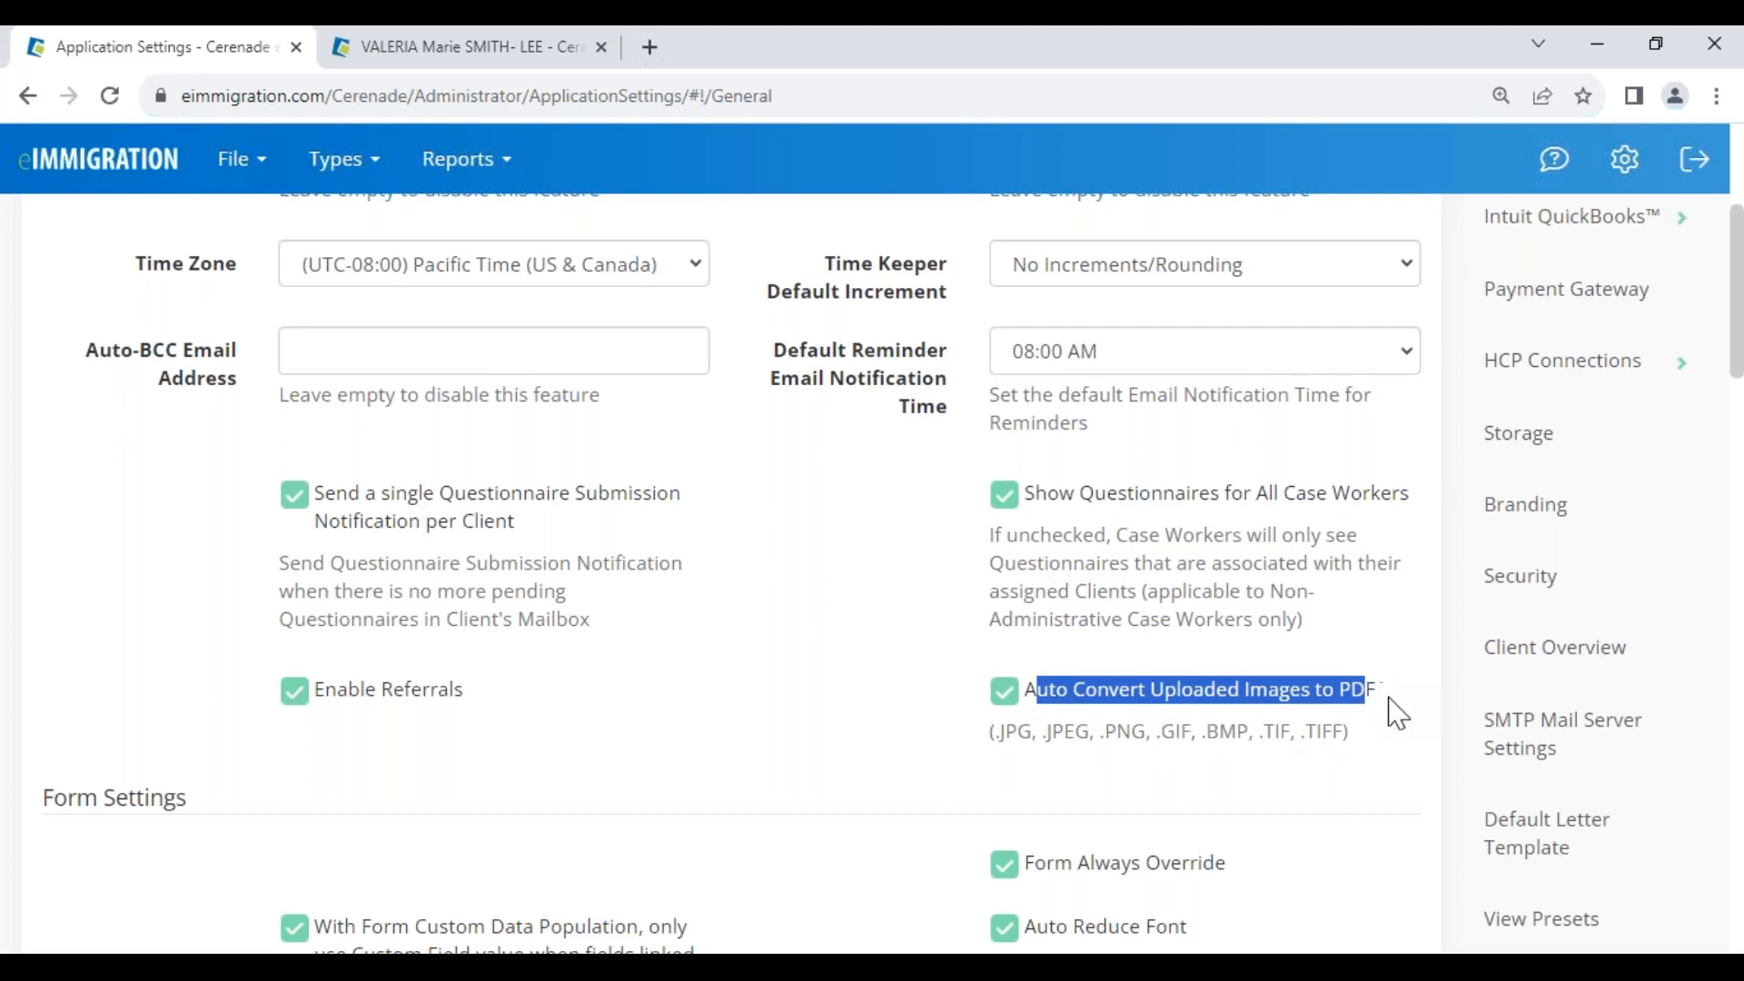
click(1387, 723)
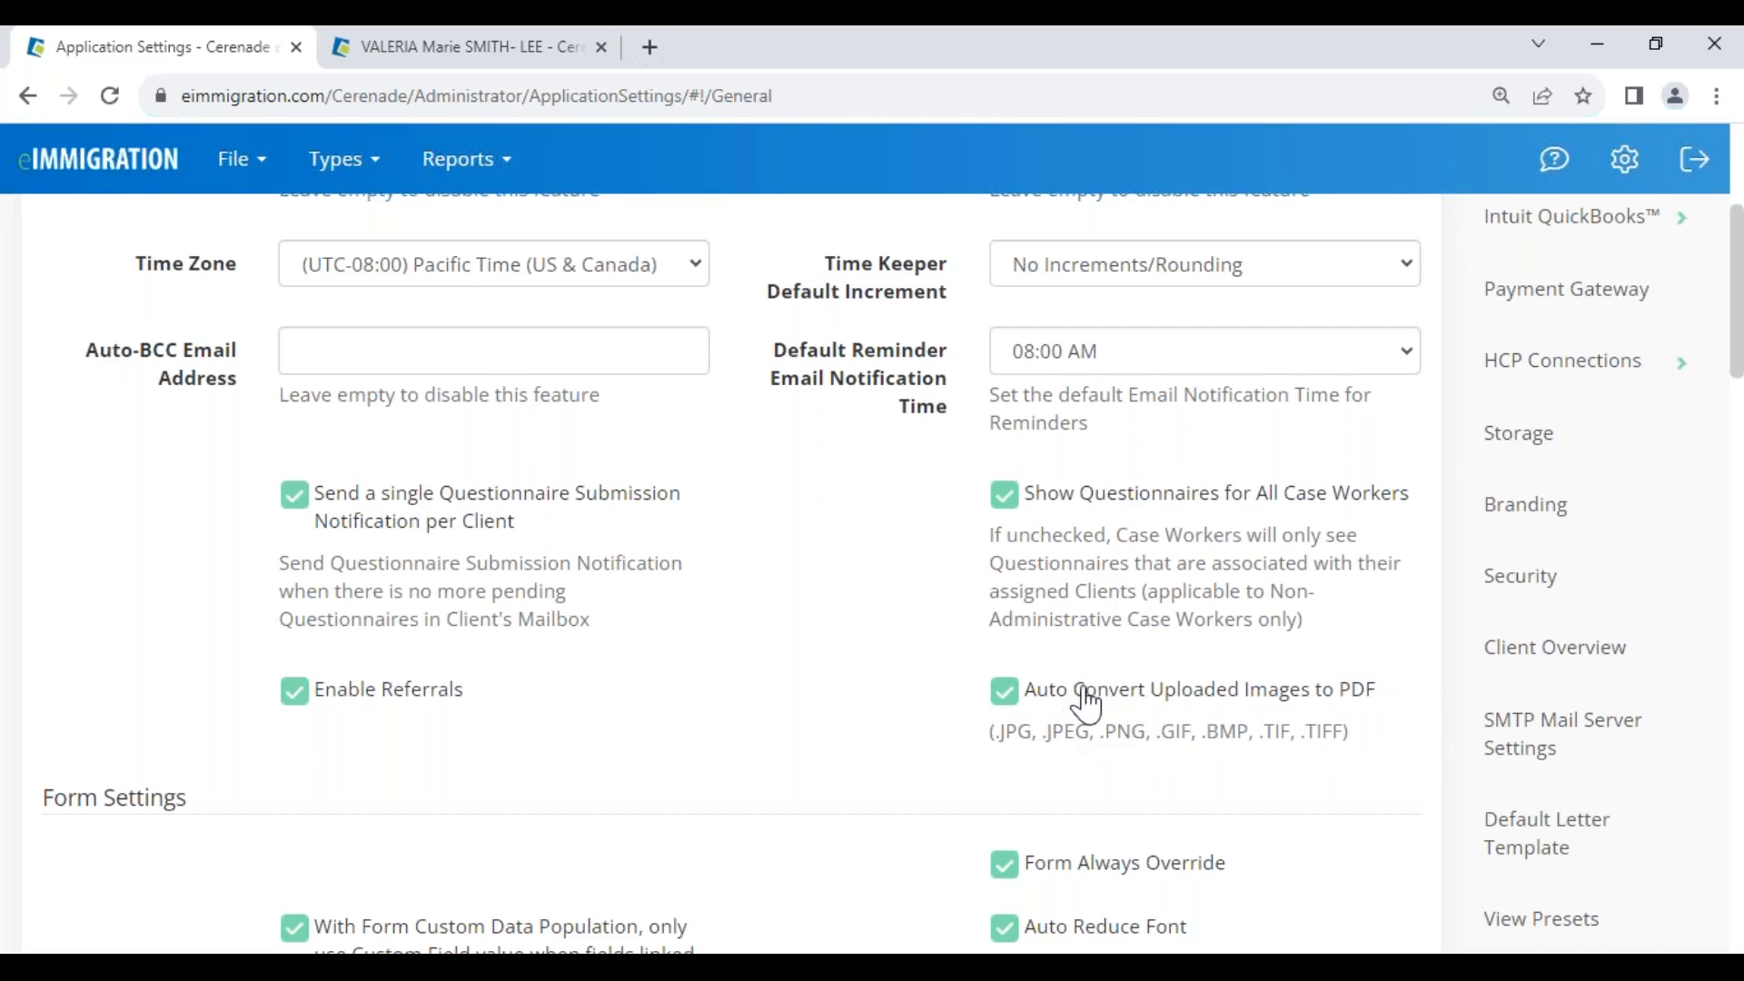
drag(990, 732, 1292, 724)
drag(1077, 693, 1365, 707)
click(1004, 703)
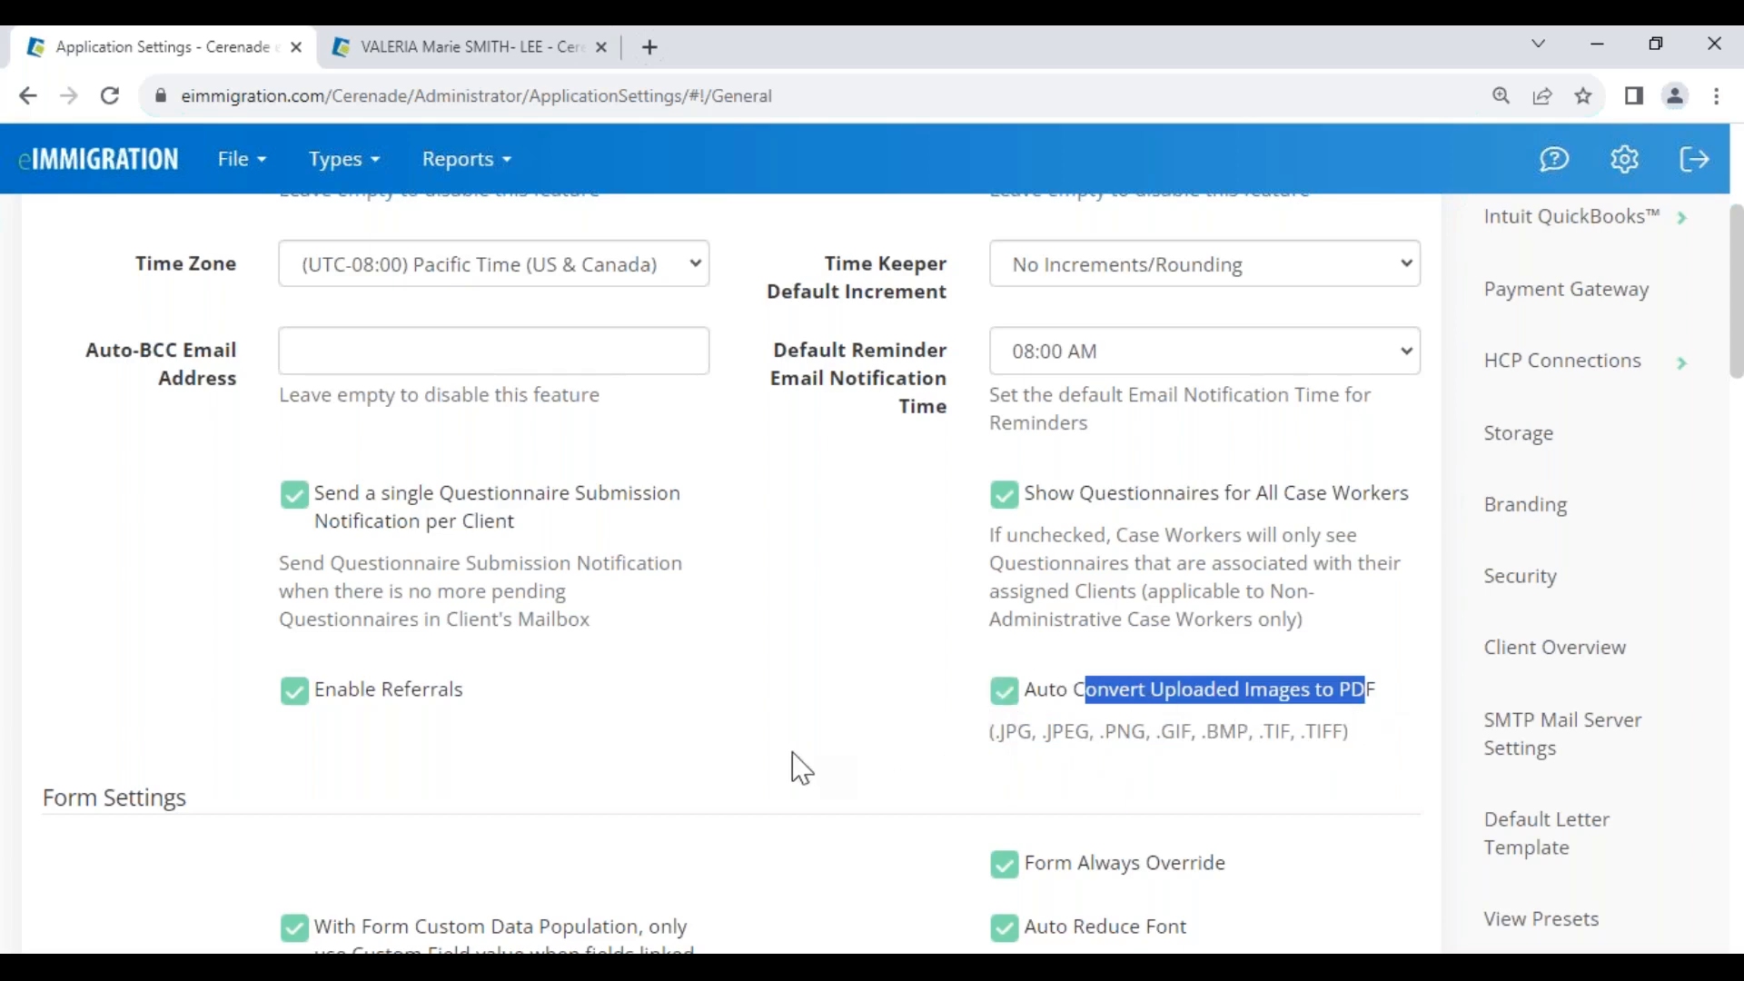
scroll(799, 767, down, 8)
scroll(800, 767, down, 7)
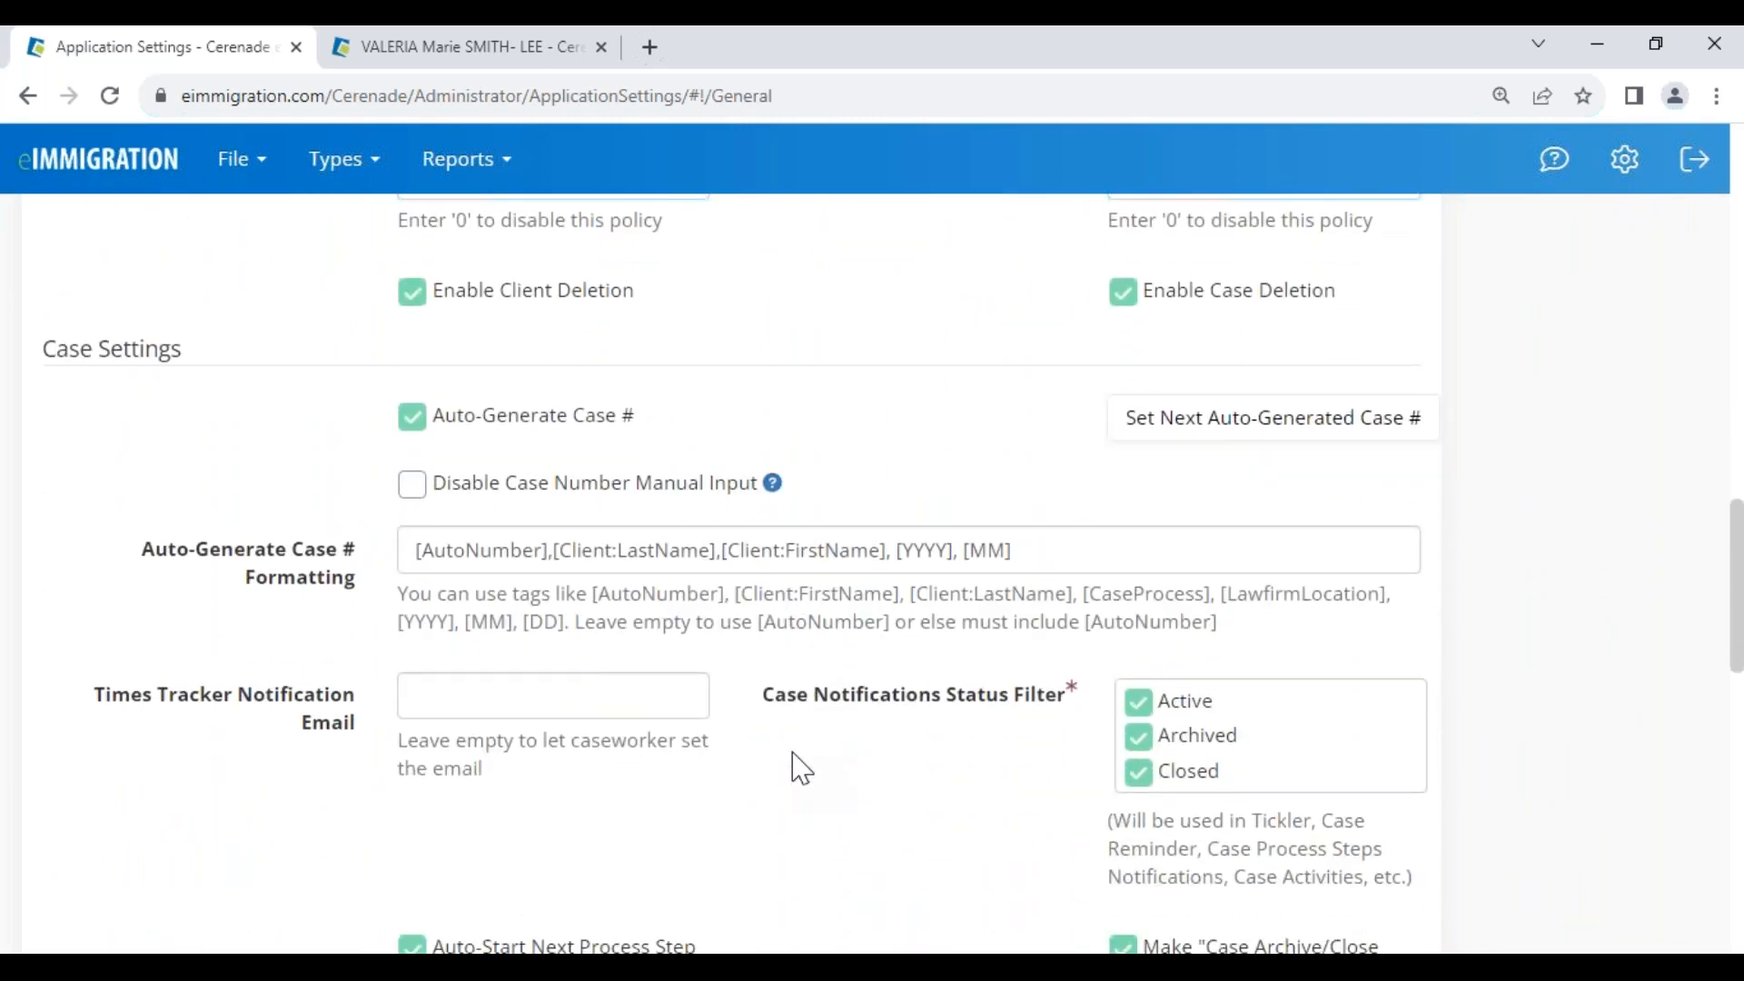
Inspect the client's General Info page, including the Household Size field
click(477, 50)
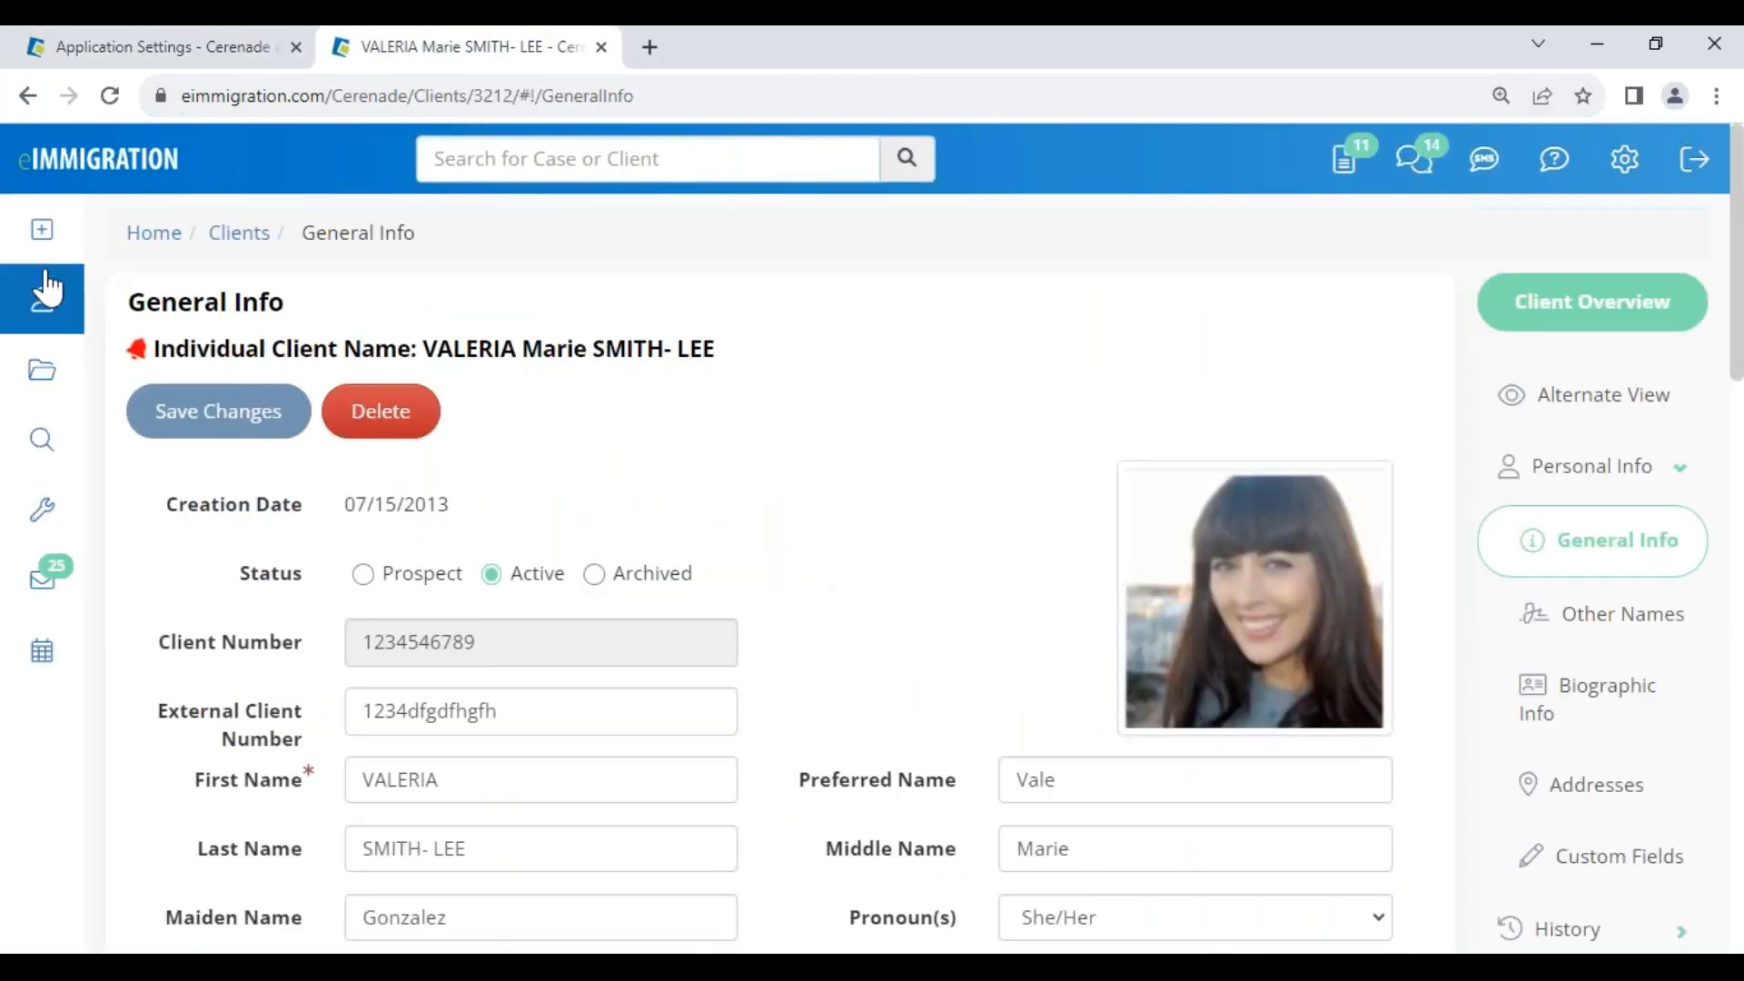
drag(171, 318, 350, 334)
scroll(736, 581, down, 5)
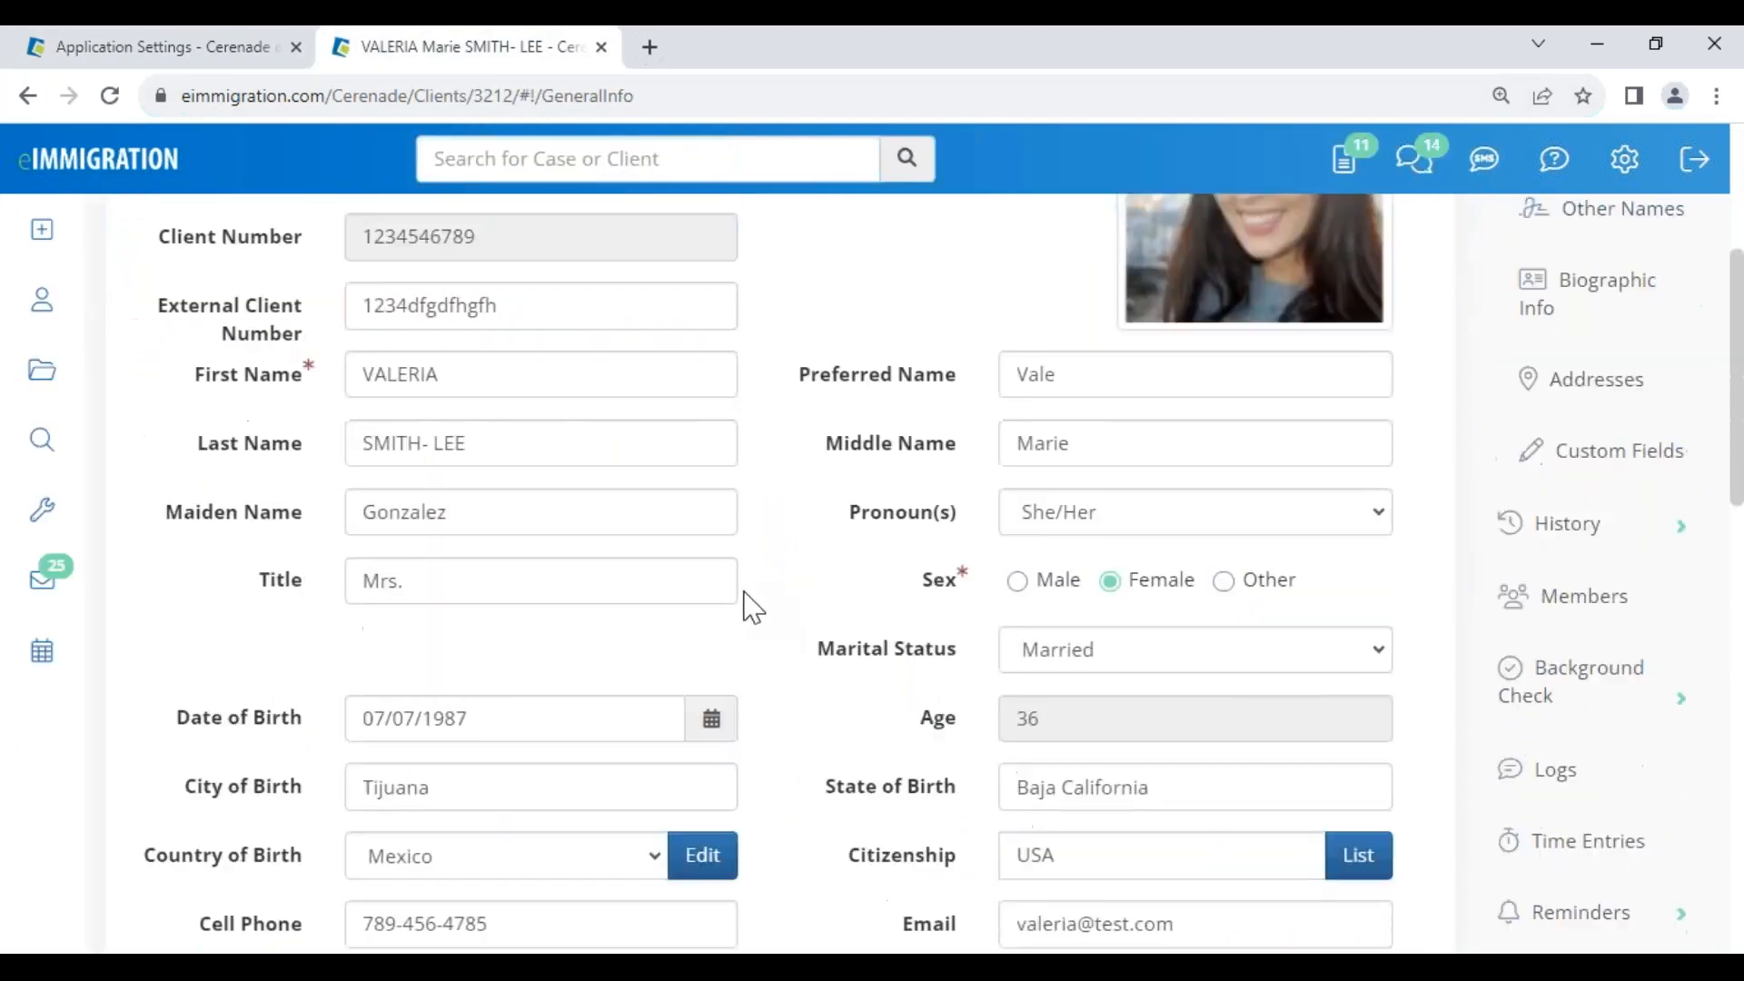
drag(905, 899, 978, 927)
scroll(775, 880, down, 4)
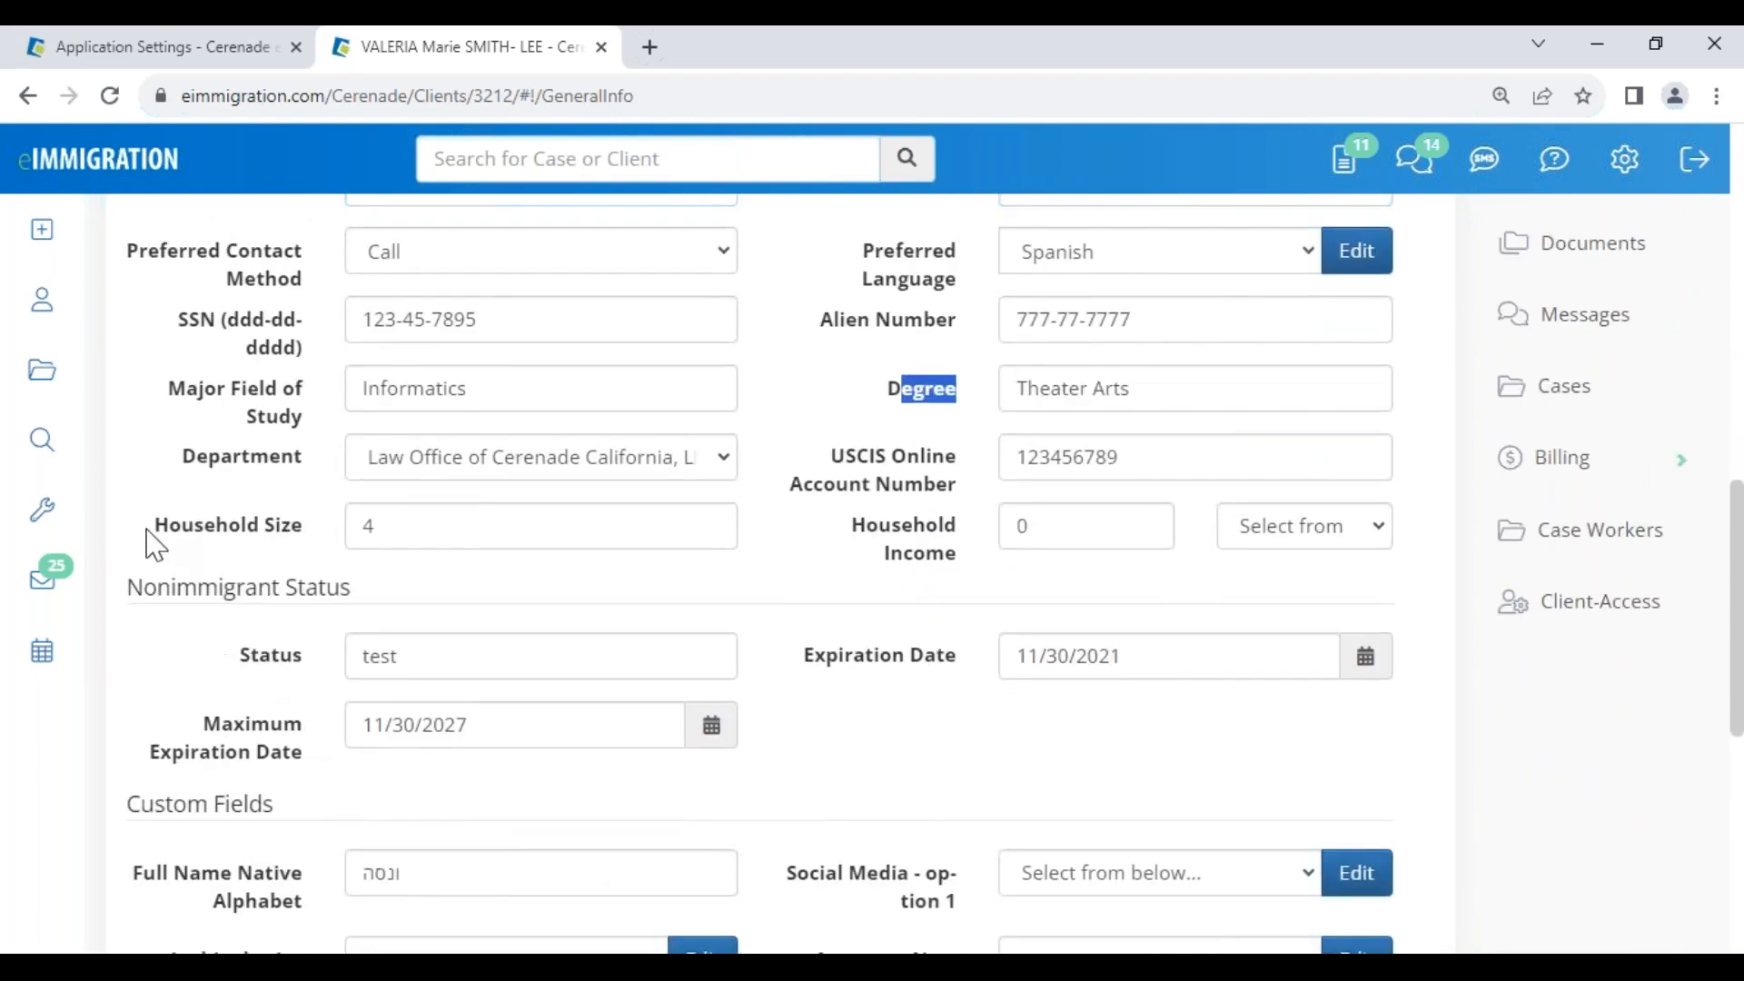
drag(150, 527, 325, 563)
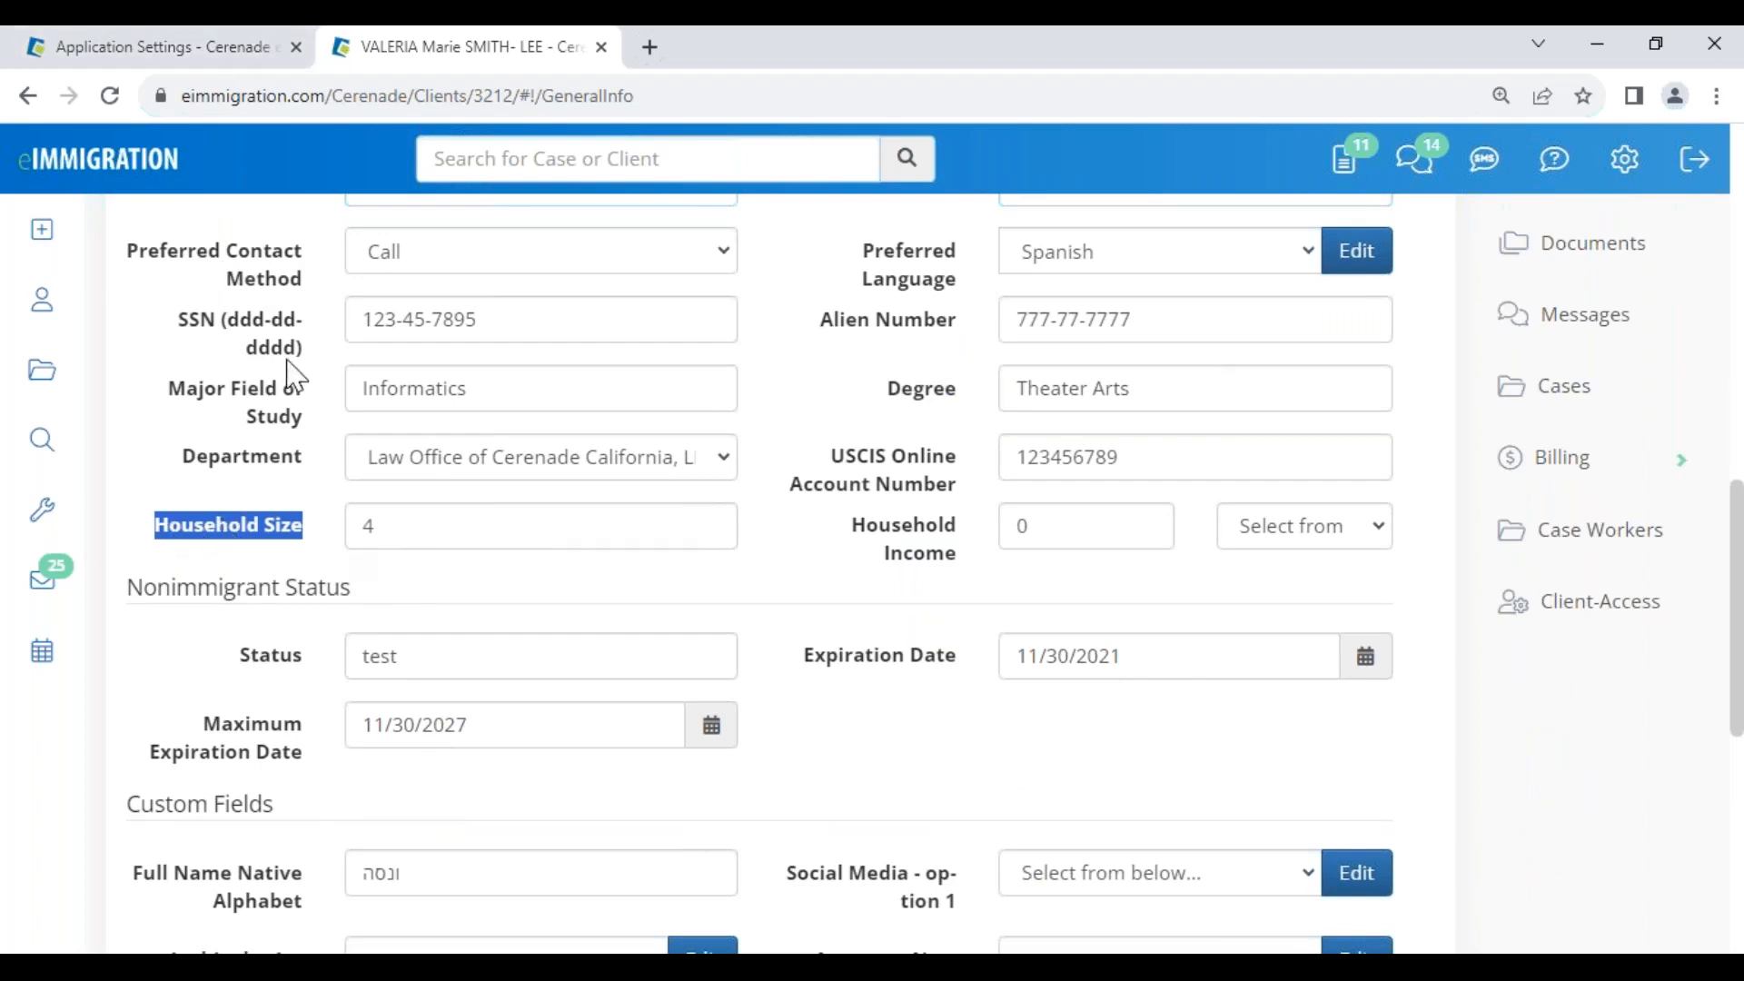
Open the General Info Layout field visibility settings, switching Fax on and back off
click(144, 55)
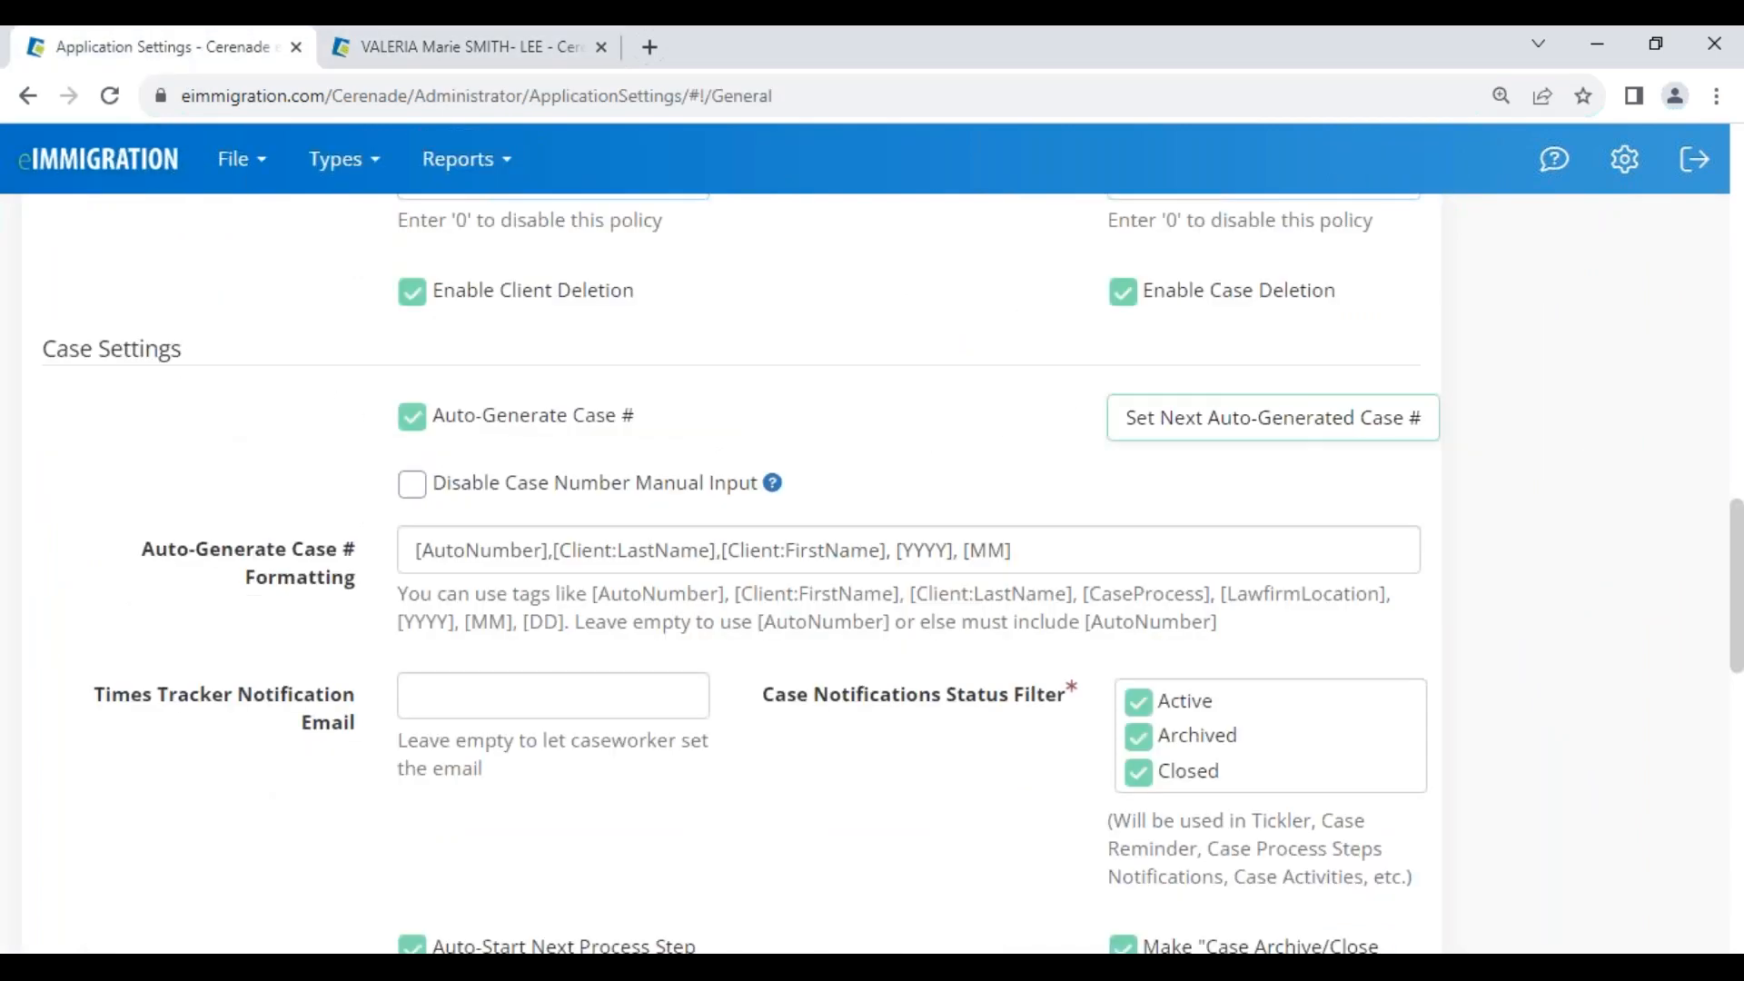
scroll(960, 584, down, 10)
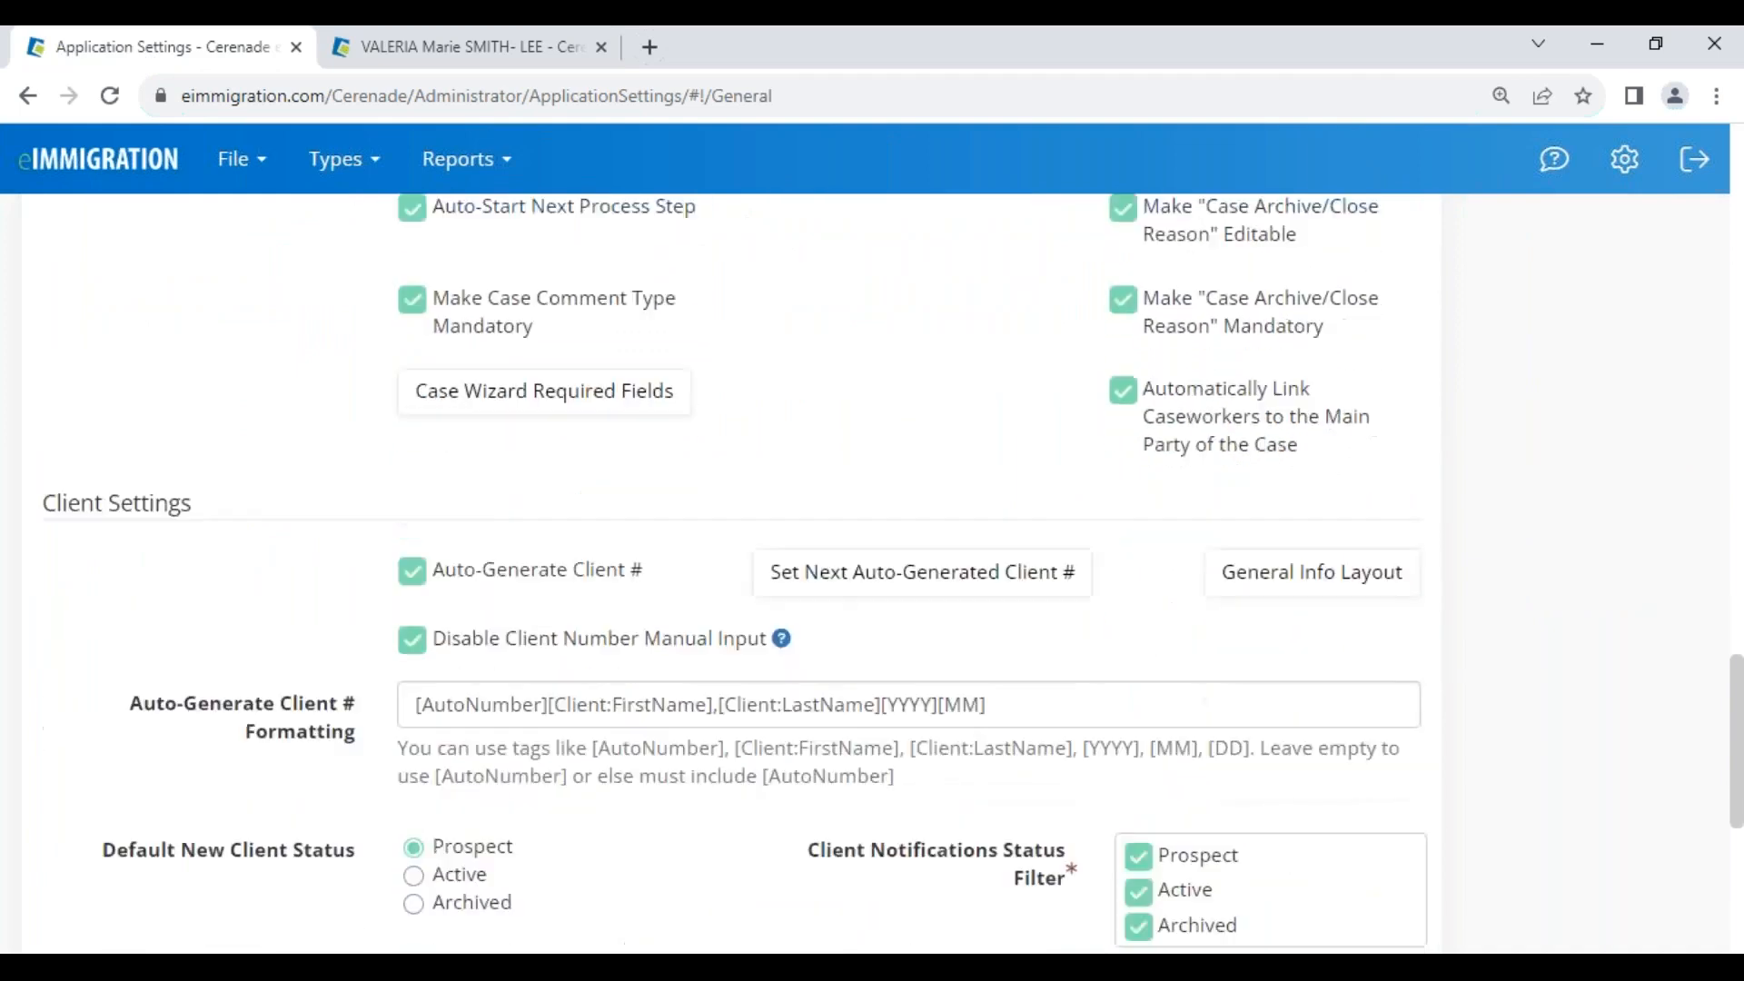
drag(39, 351, 214, 362)
scroll(1145, 723, down, 3)
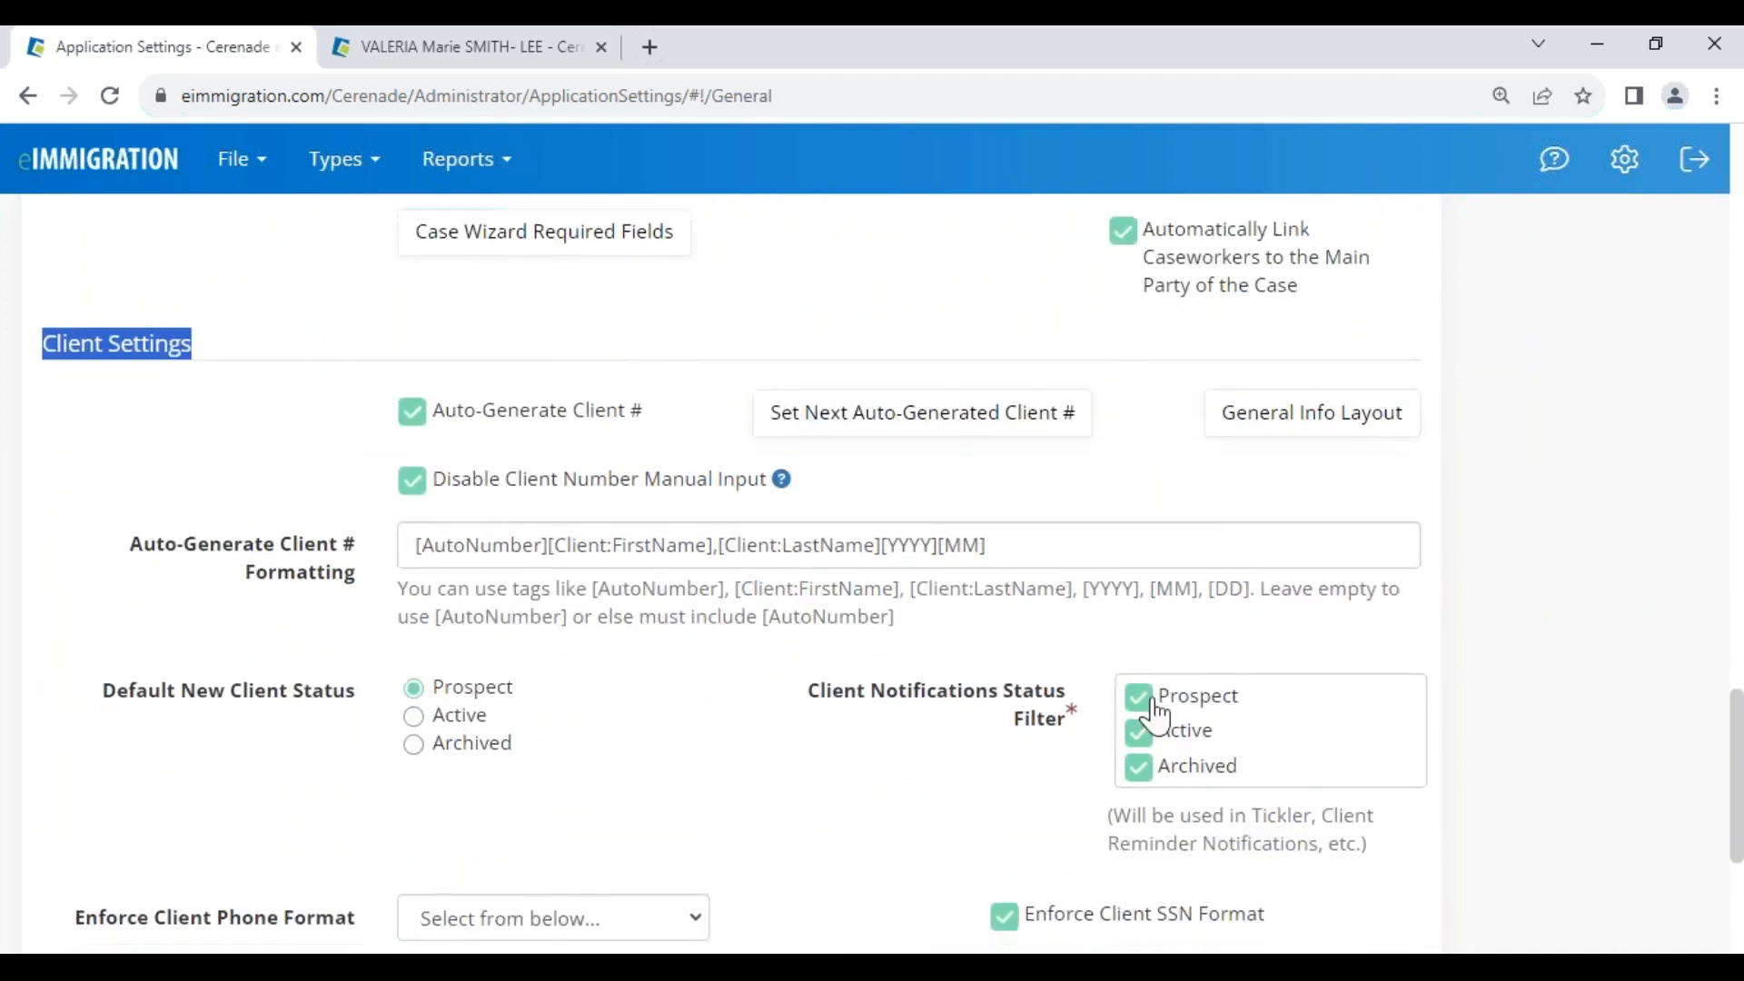
scroll(1163, 717, down, 2)
scroll(1164, 718, up, 5)
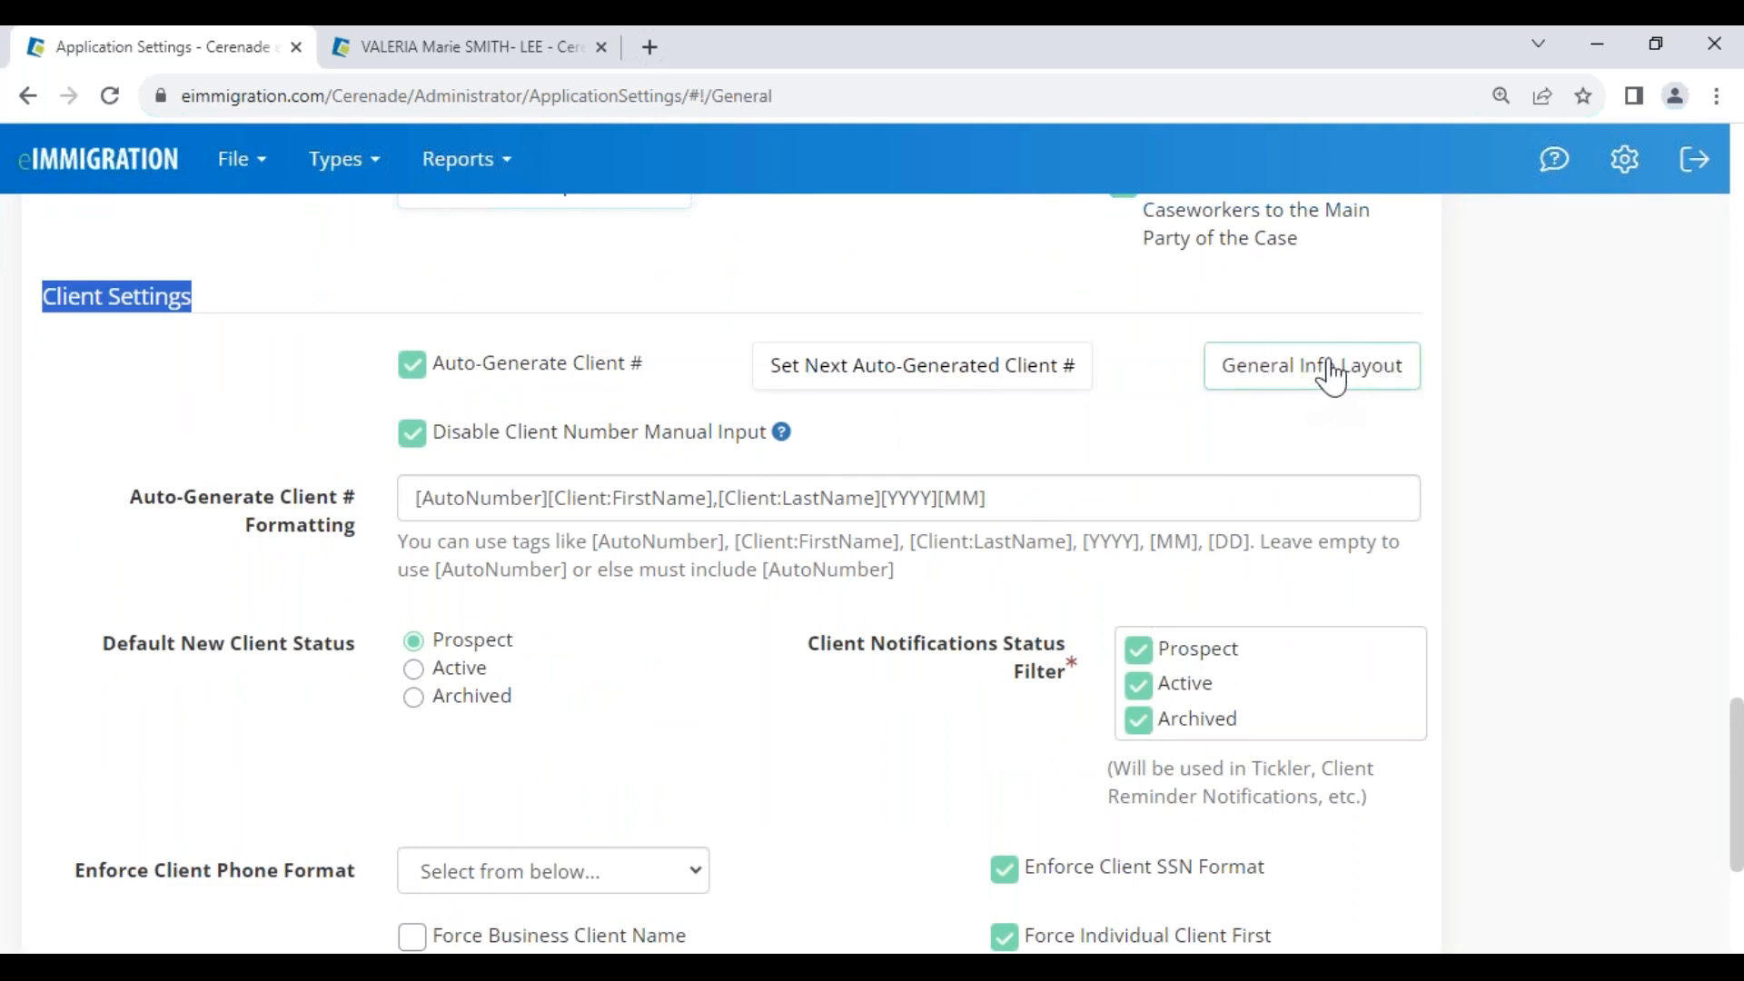
click(1331, 377)
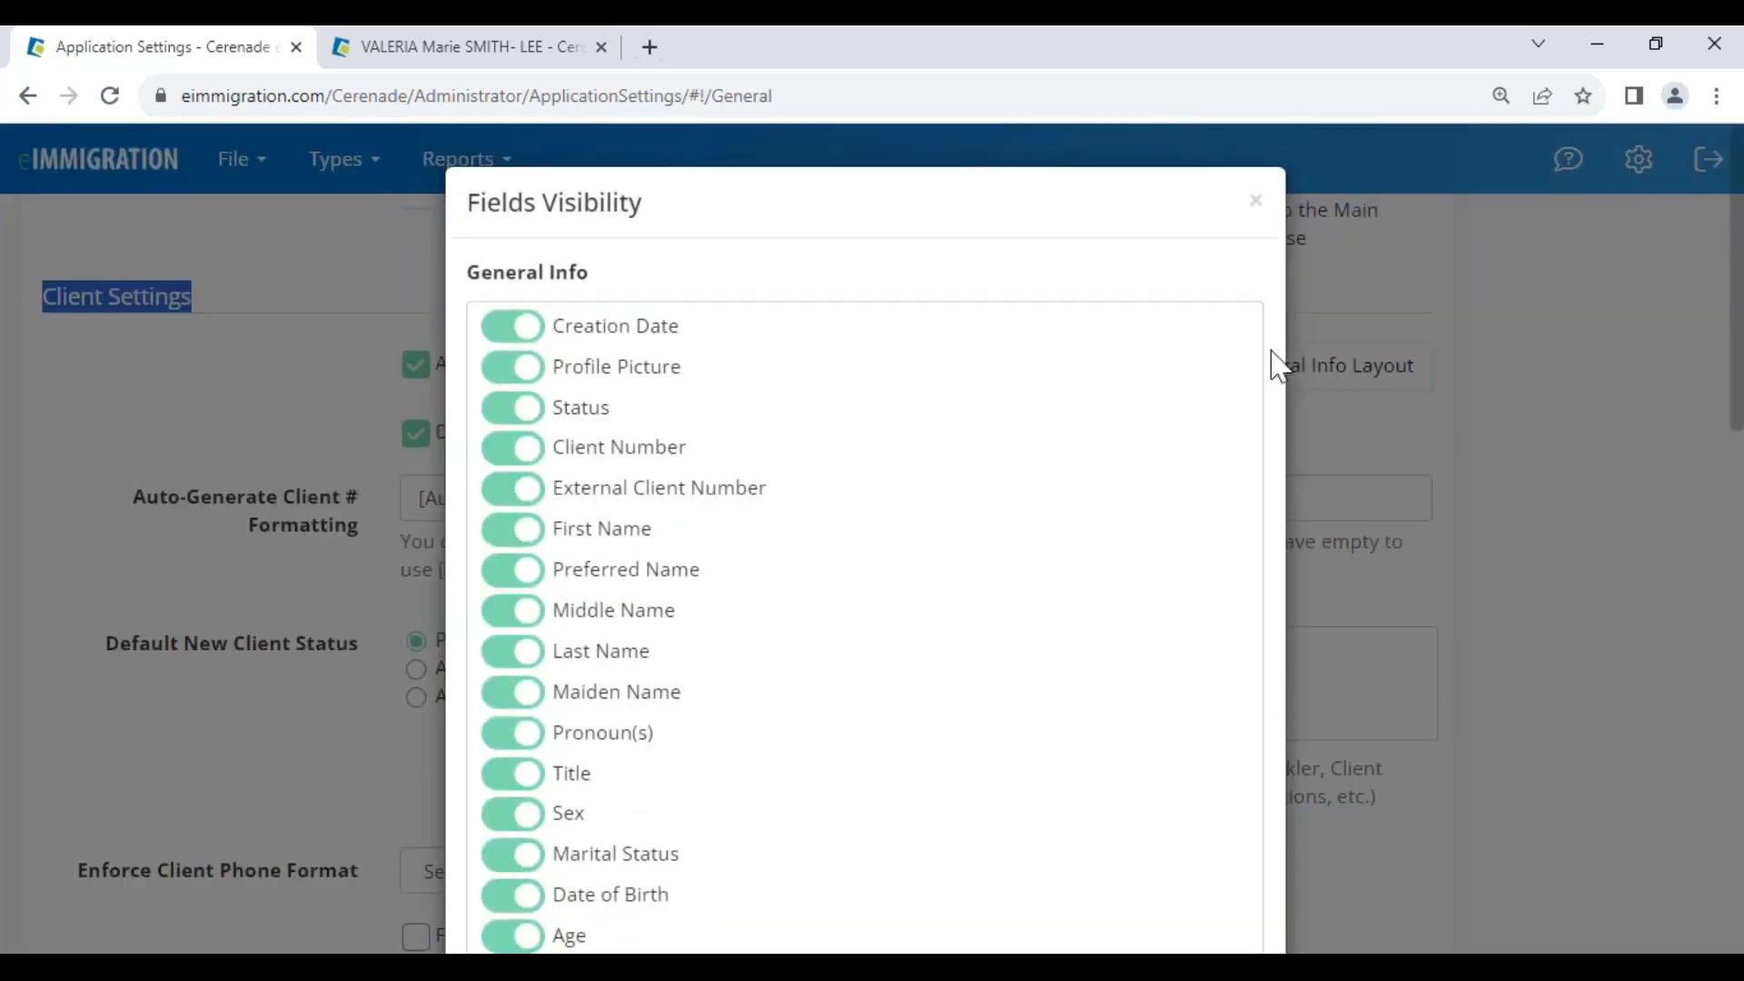
scroll(545, 635, down, 3)
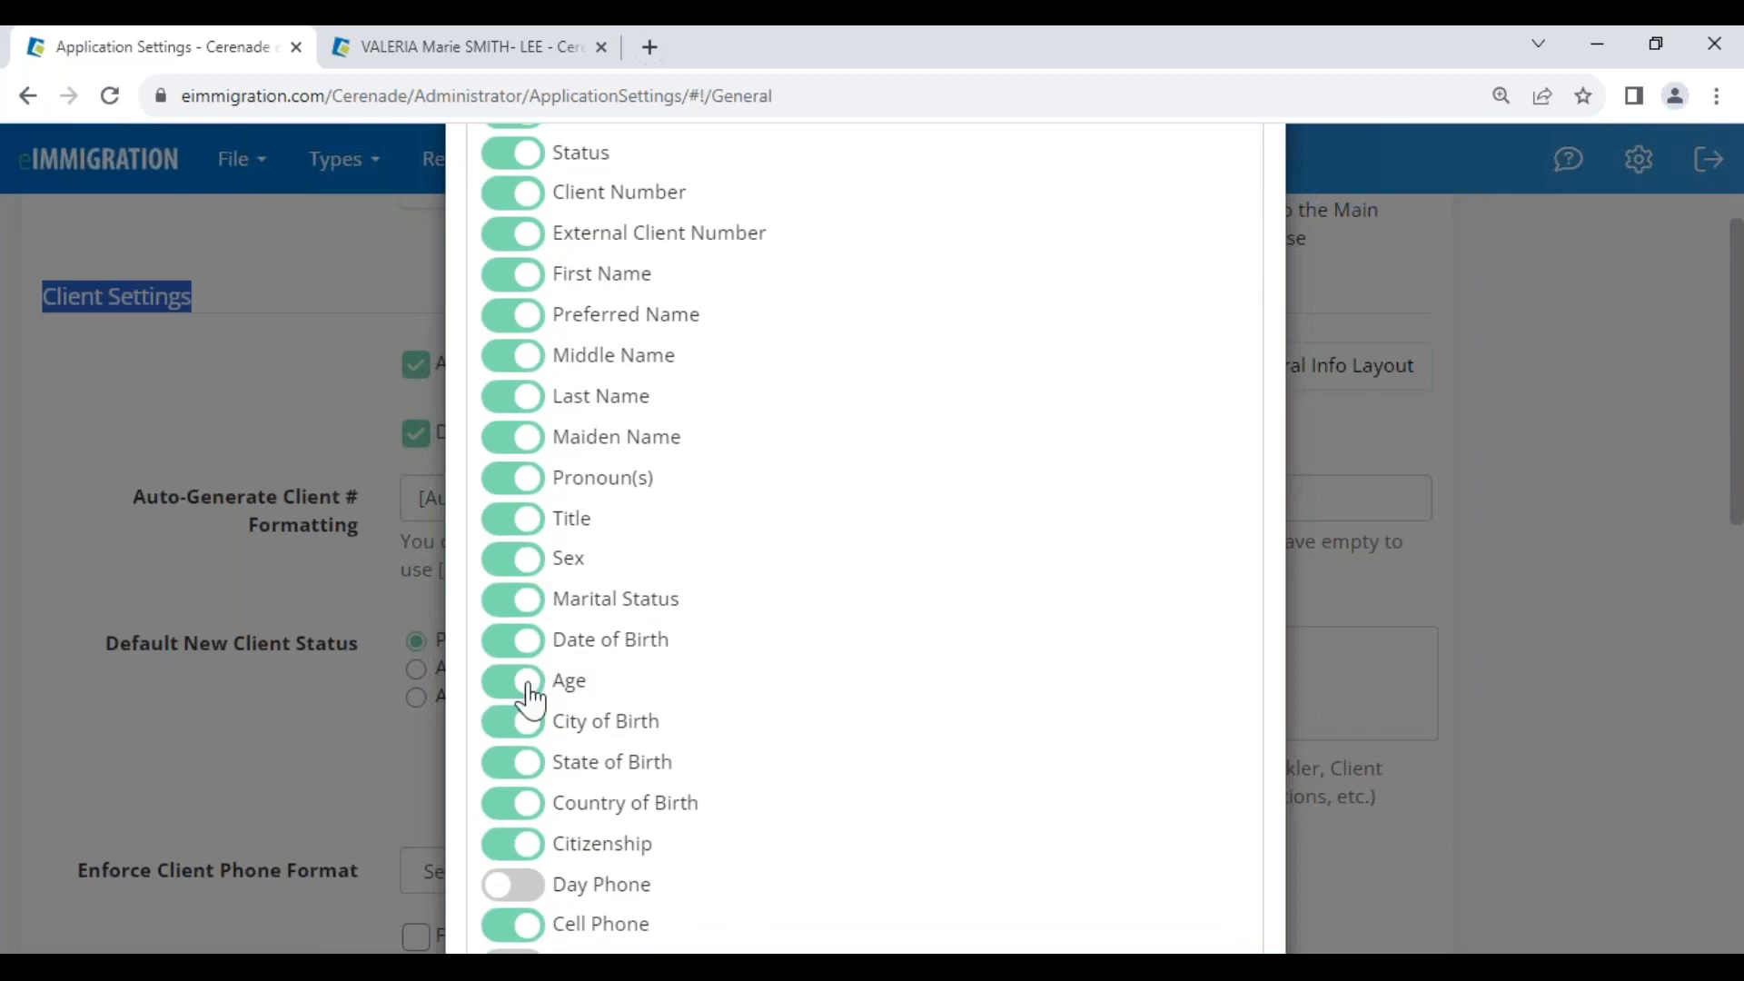
scroll(527, 704, down, 3)
click(520, 759)
click(509, 763)
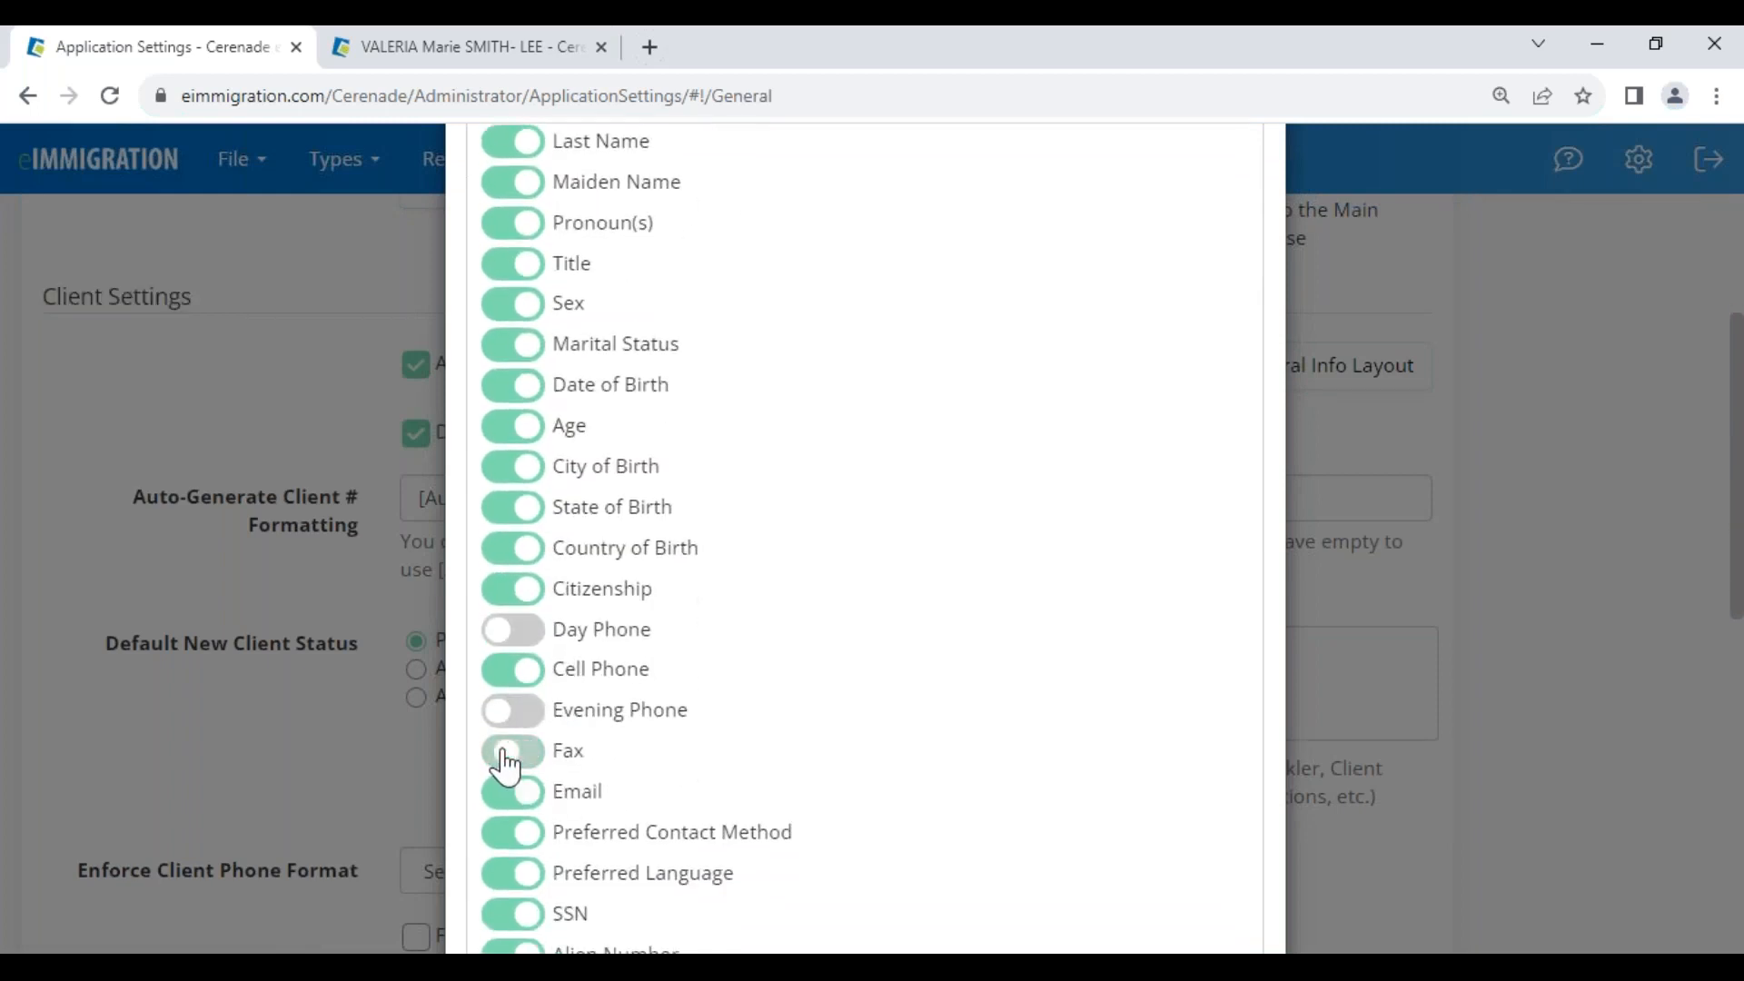
scroll(506, 772, down, 2)
Hide Major Field of Study, Degree, Household Size and Household Income, and apply
click(506, 782)
scroll(506, 709, down, 2)
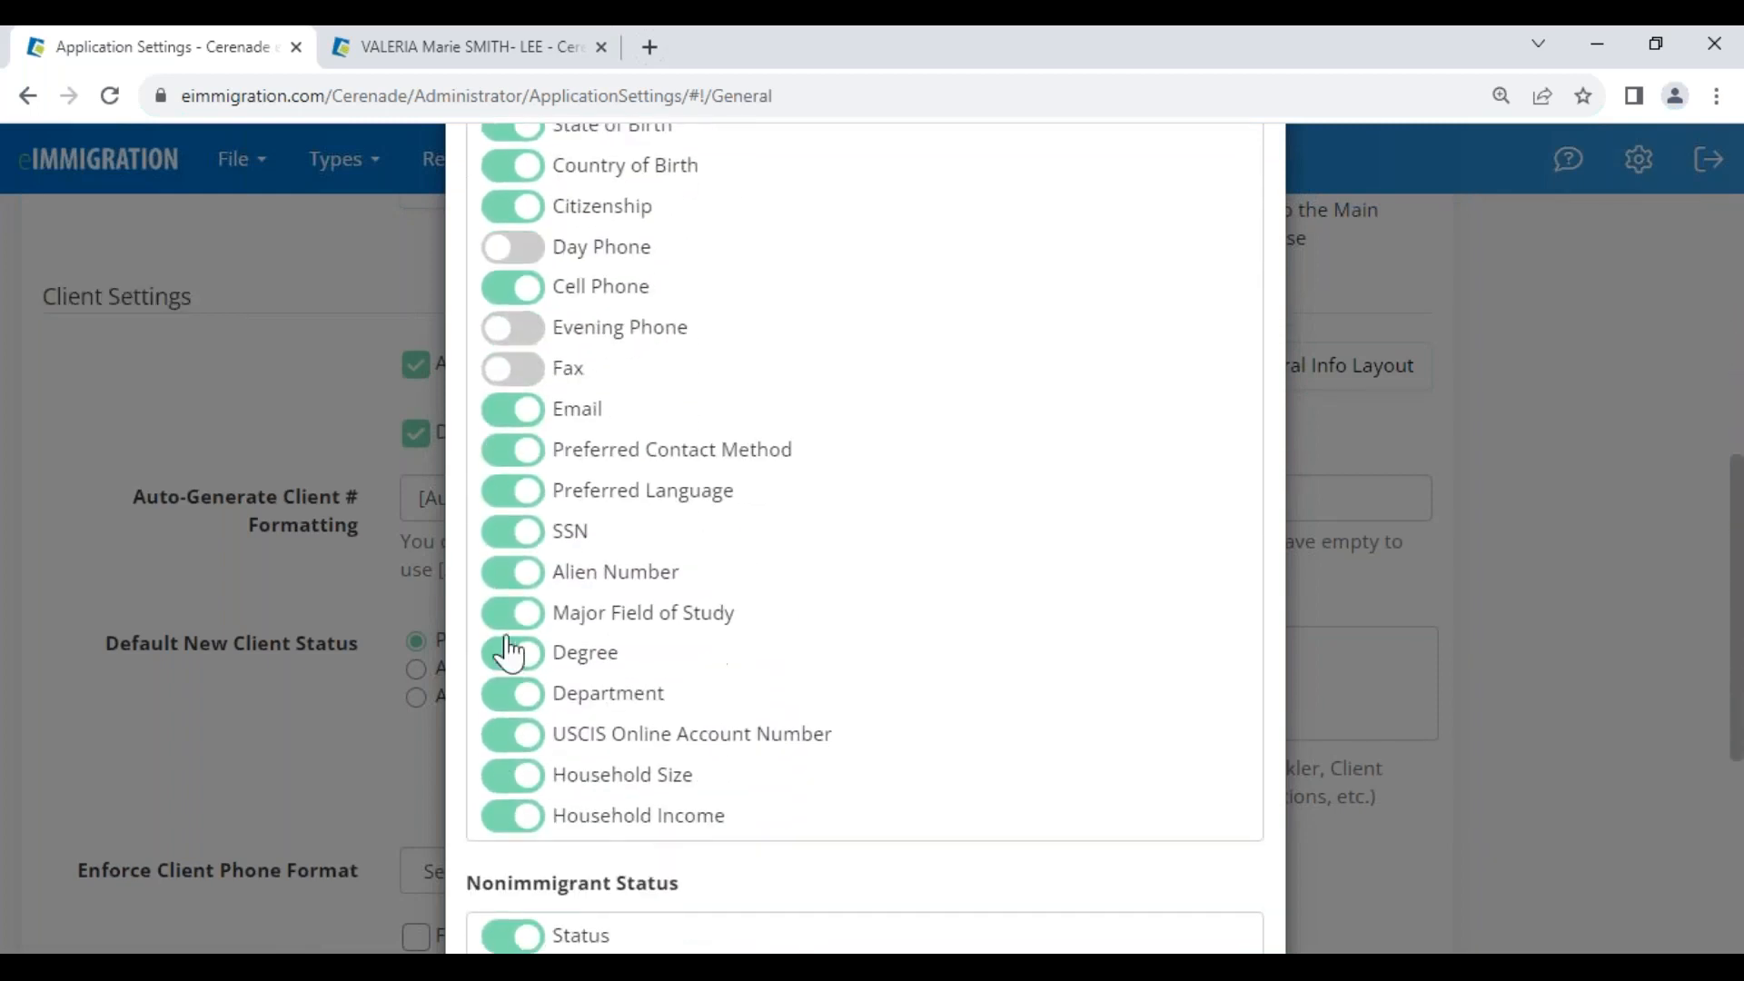
click(514, 656)
click(511, 774)
click(504, 815)
scroll(804, 804, down, 3)
click(1117, 874)
Reload the client page, dismiss Client Alerts and confirm the four fields are gone
click(478, 46)
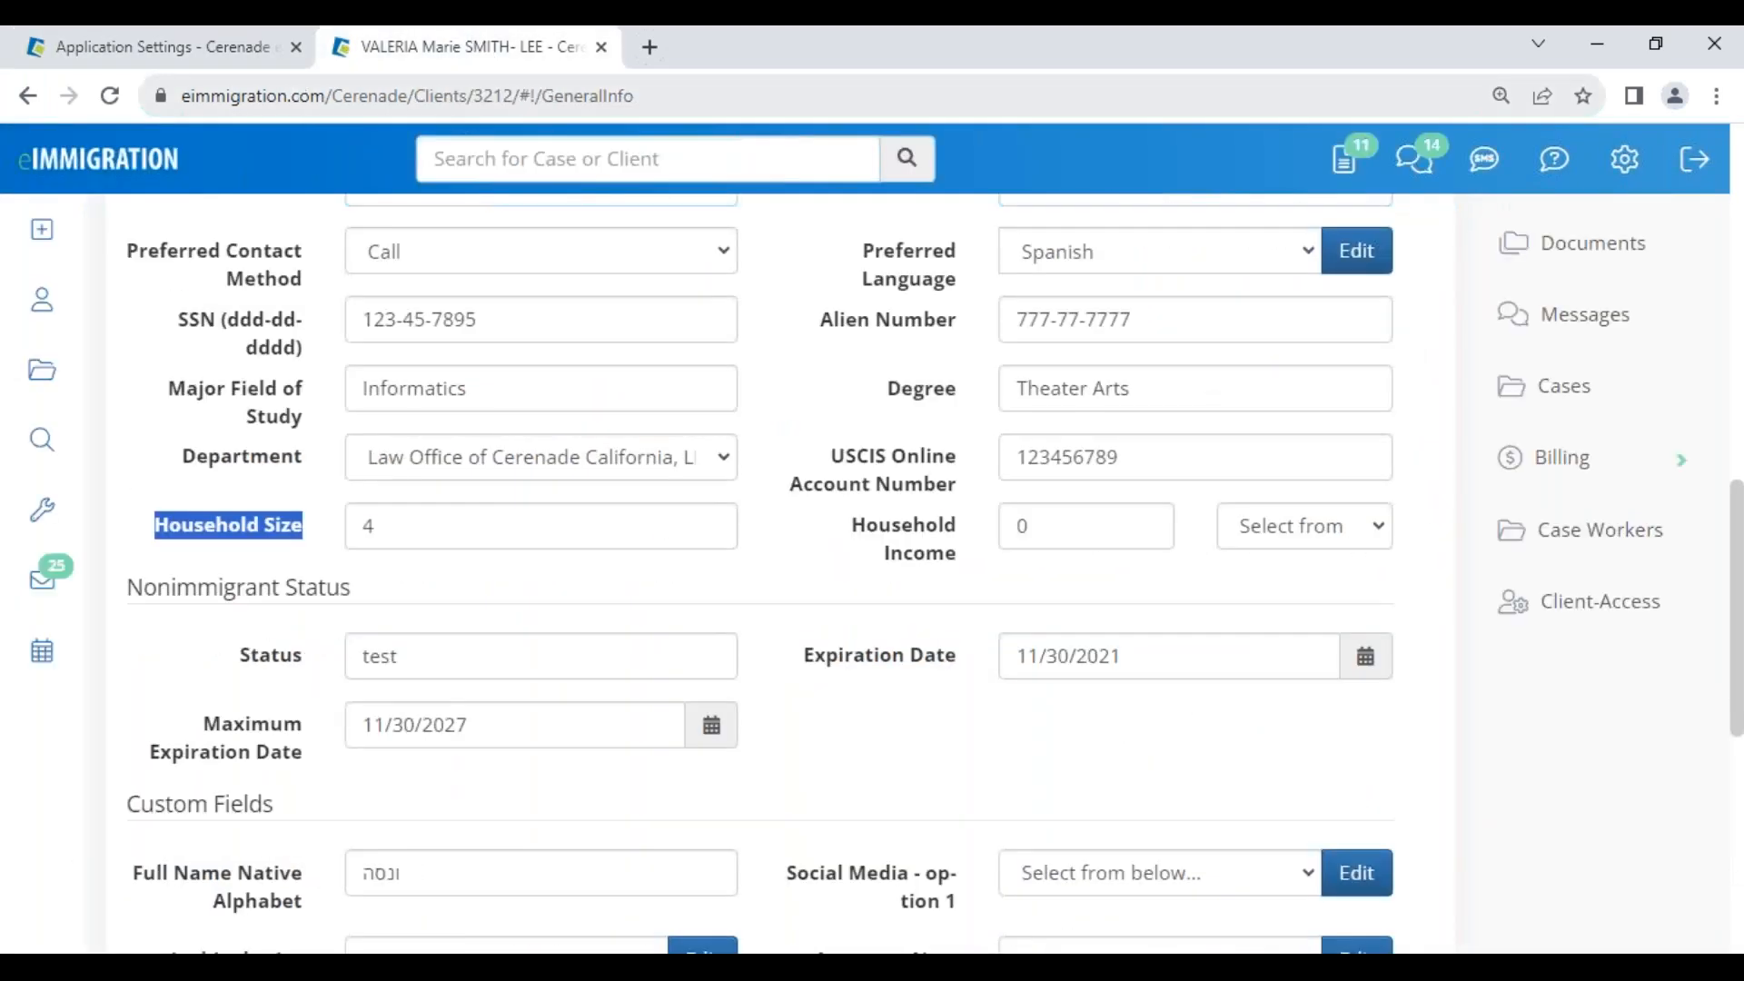
click(111, 96)
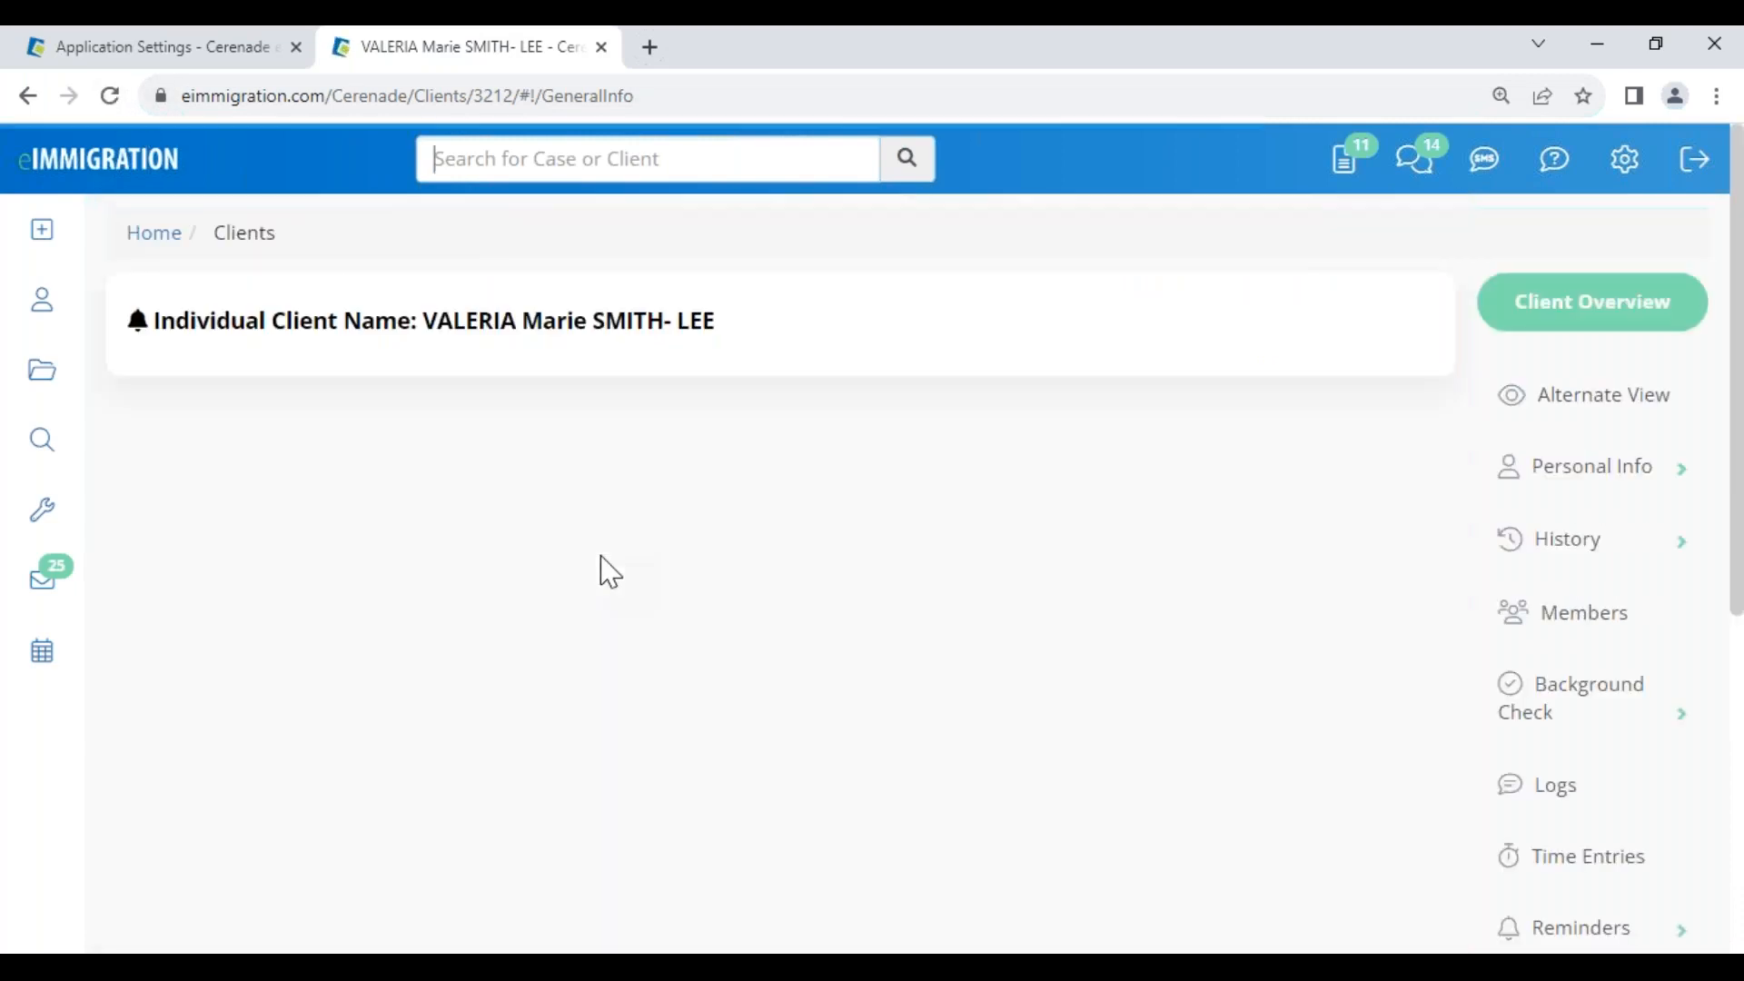
scroll(609, 581, down, 7)
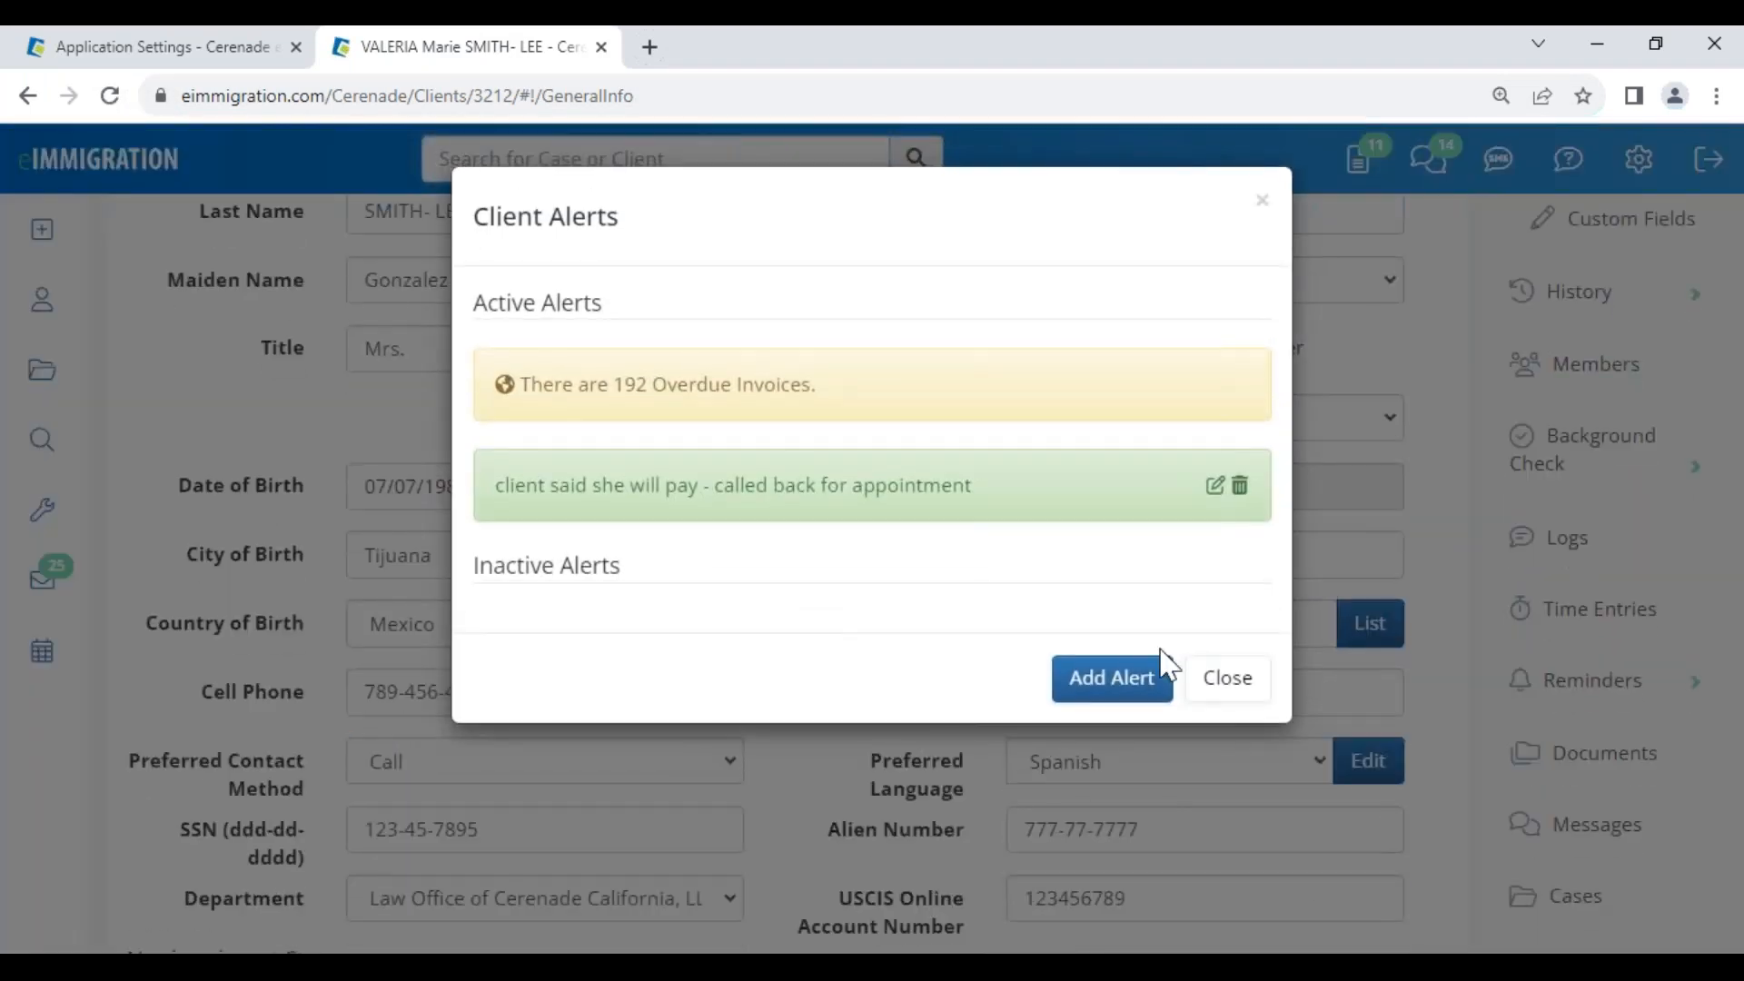
click(1228, 678)
scroll(568, 754, down, 7)
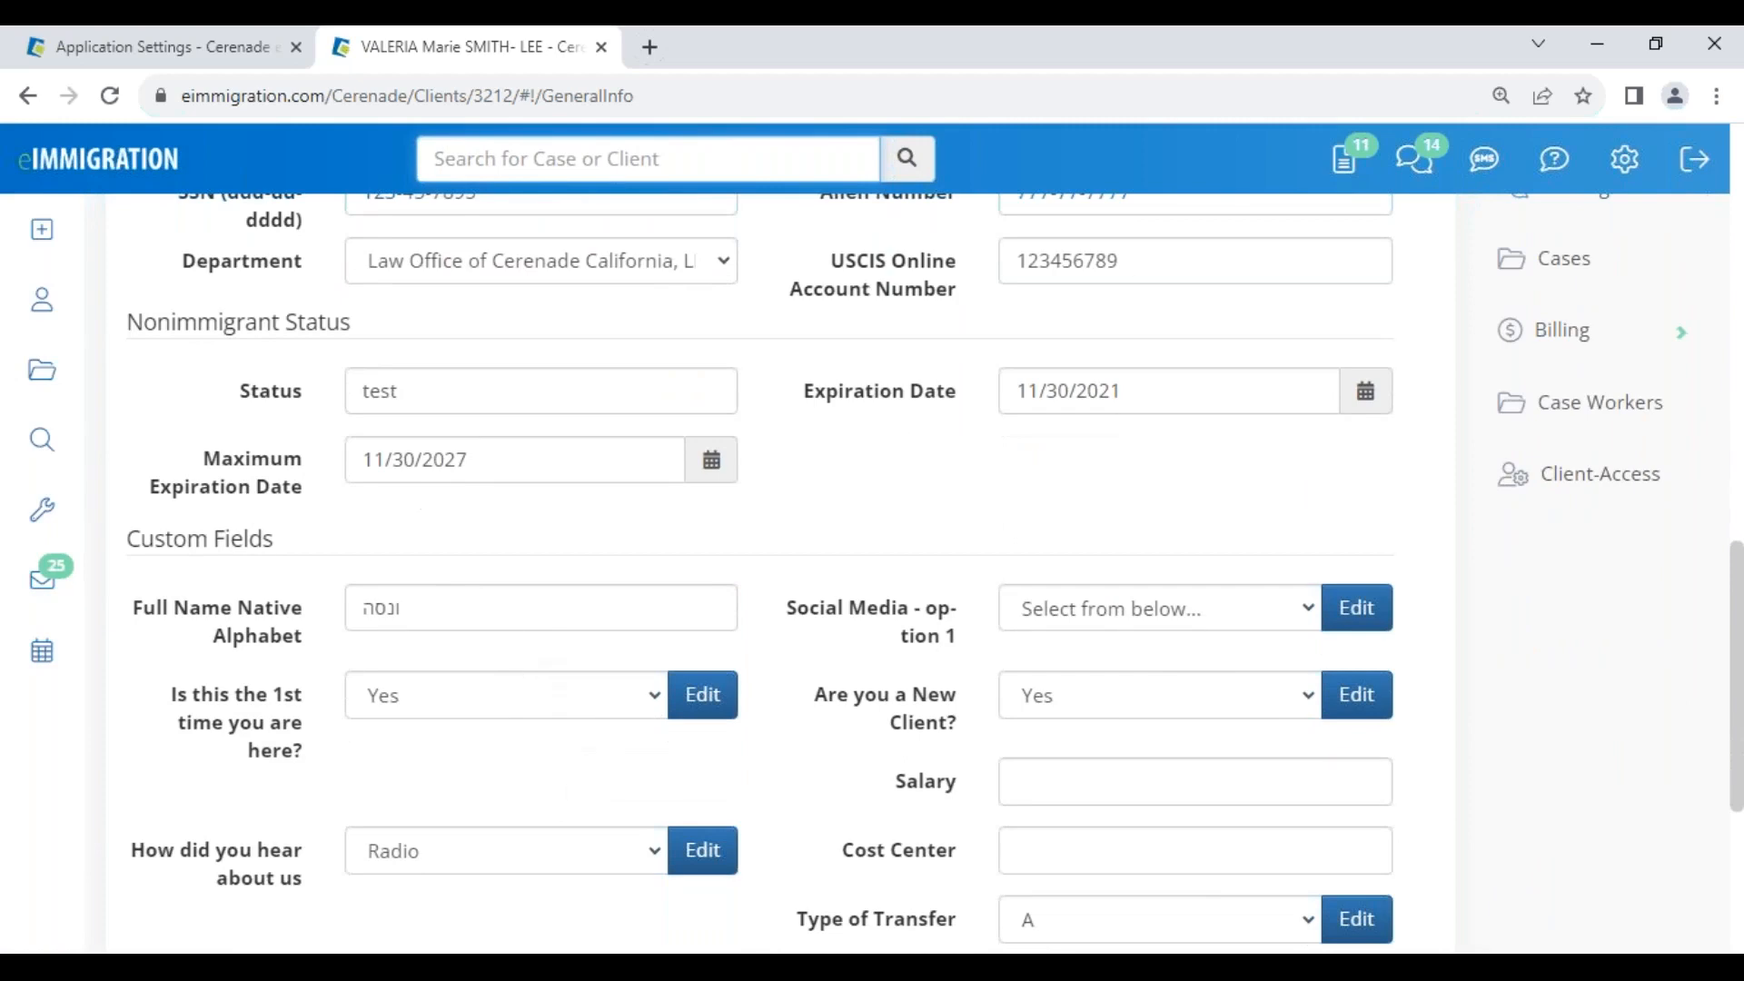
scroll(700, 545, up, 3)
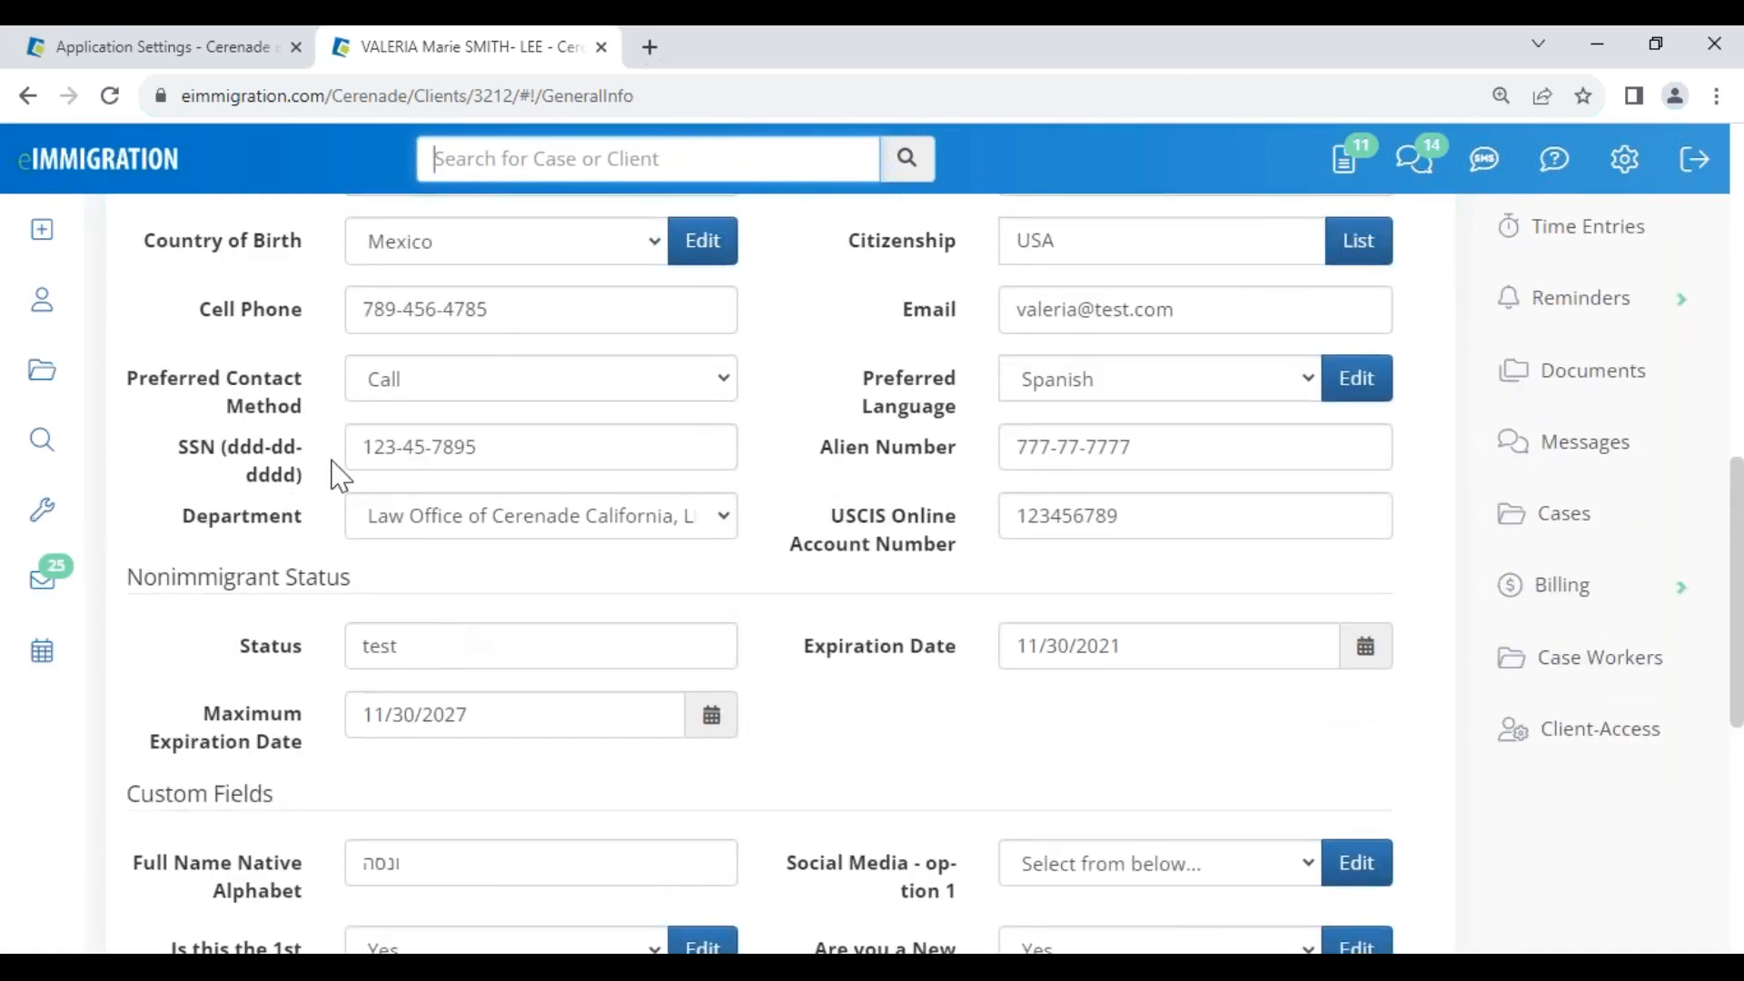
In the General Info Layout, show Major Field of Study, Degree, Household Size and Household Income again
click(191, 48)
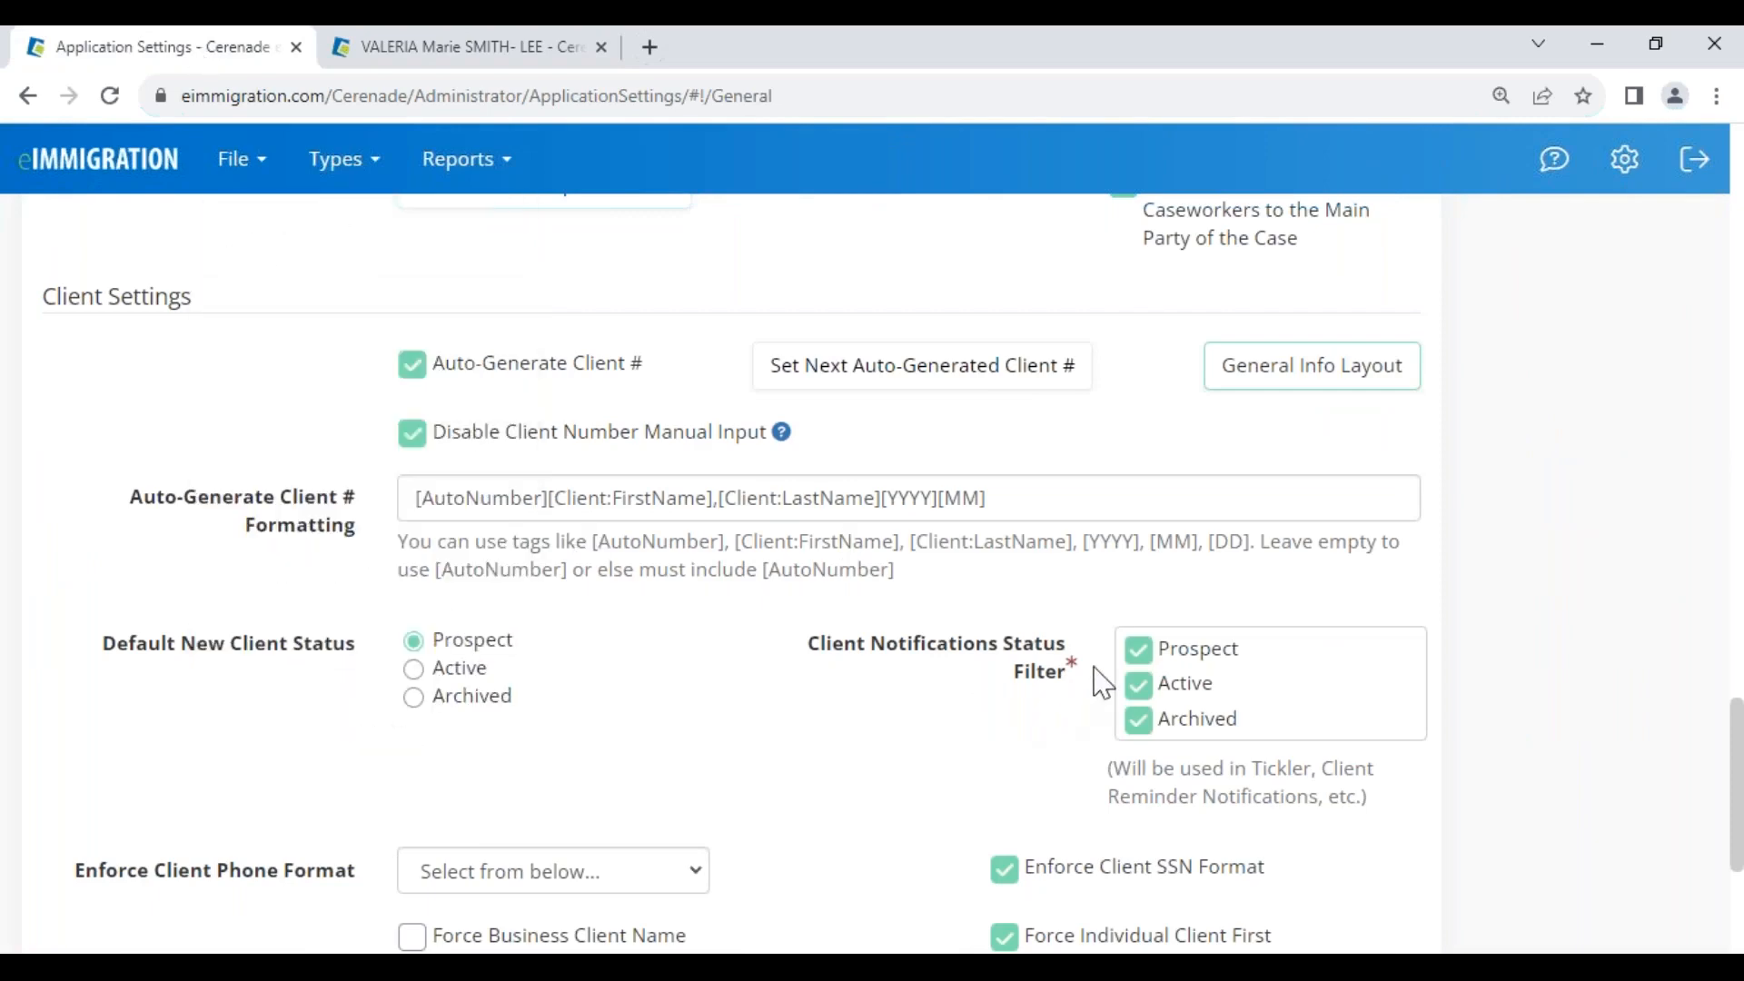
scroll(918, 727, down, 4)
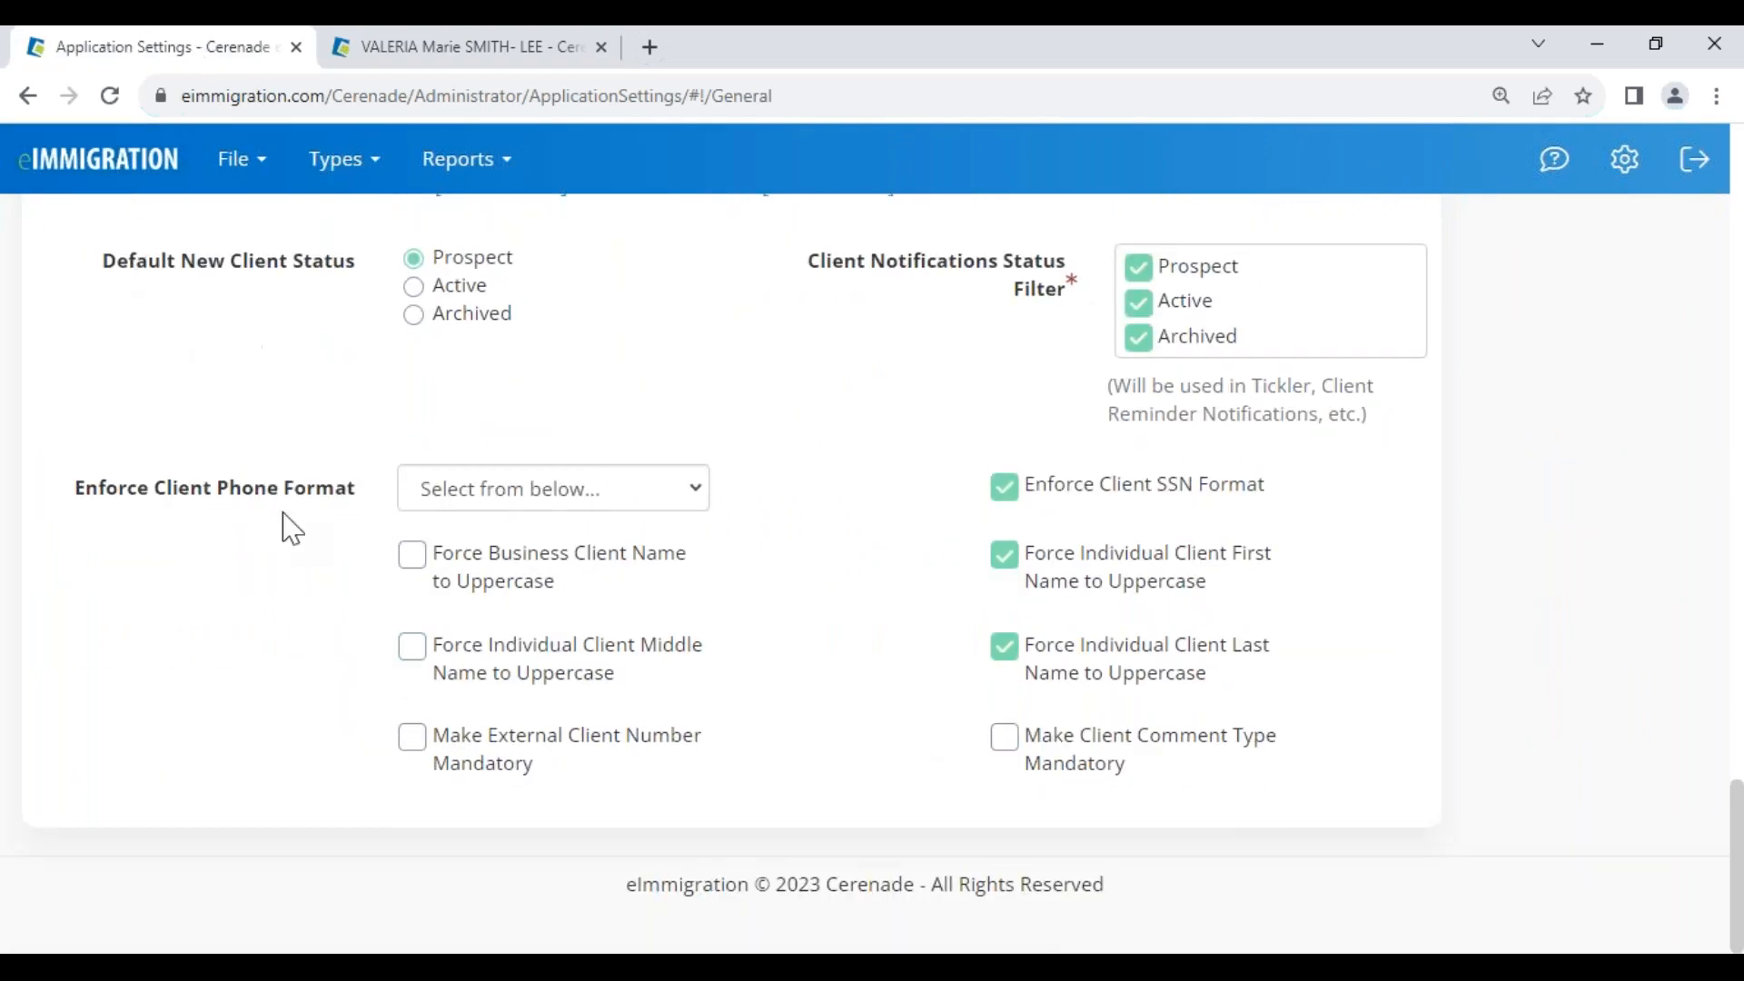
scroll(879, 696, up, 7)
drag(11, 564, 1208, 618)
click(1322, 633)
scroll(572, 635, down, 10)
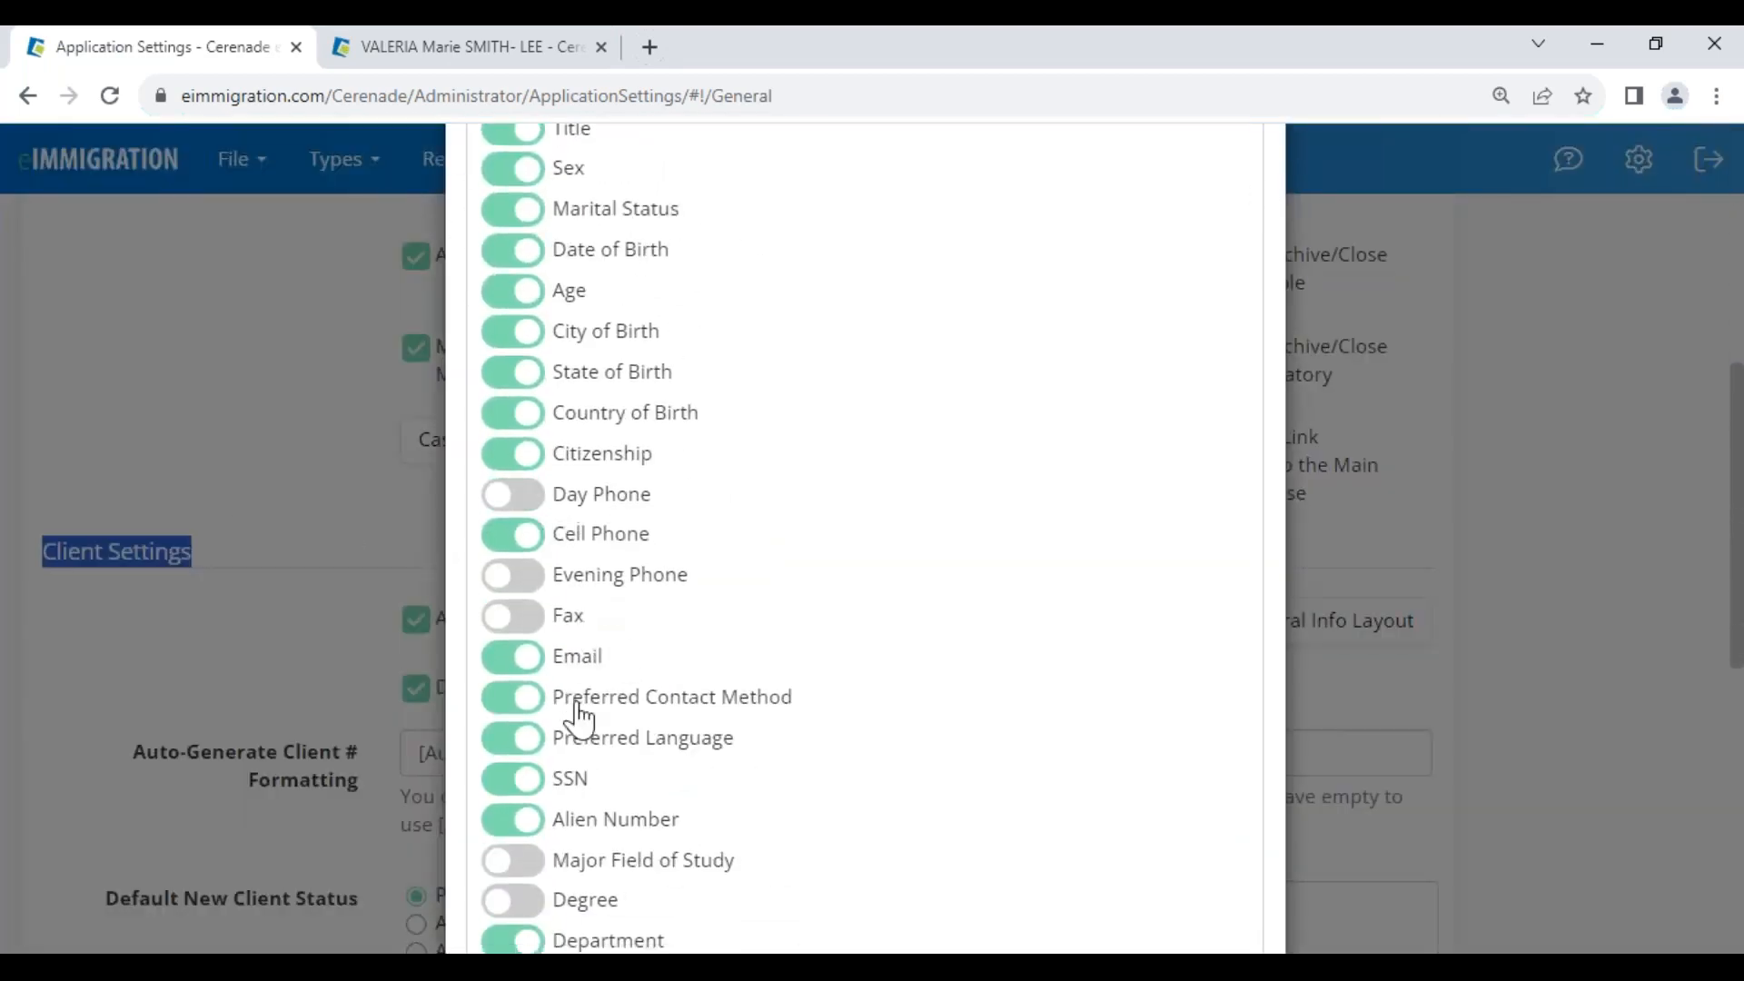
scroll(577, 718, down, 4)
click(516, 486)
click(514, 525)
click(514, 647)
click(514, 688)
Apply the restored General Info field visibility and go back to the Administrator home page
scroll(1024, 768, down, 5)
click(1124, 868)
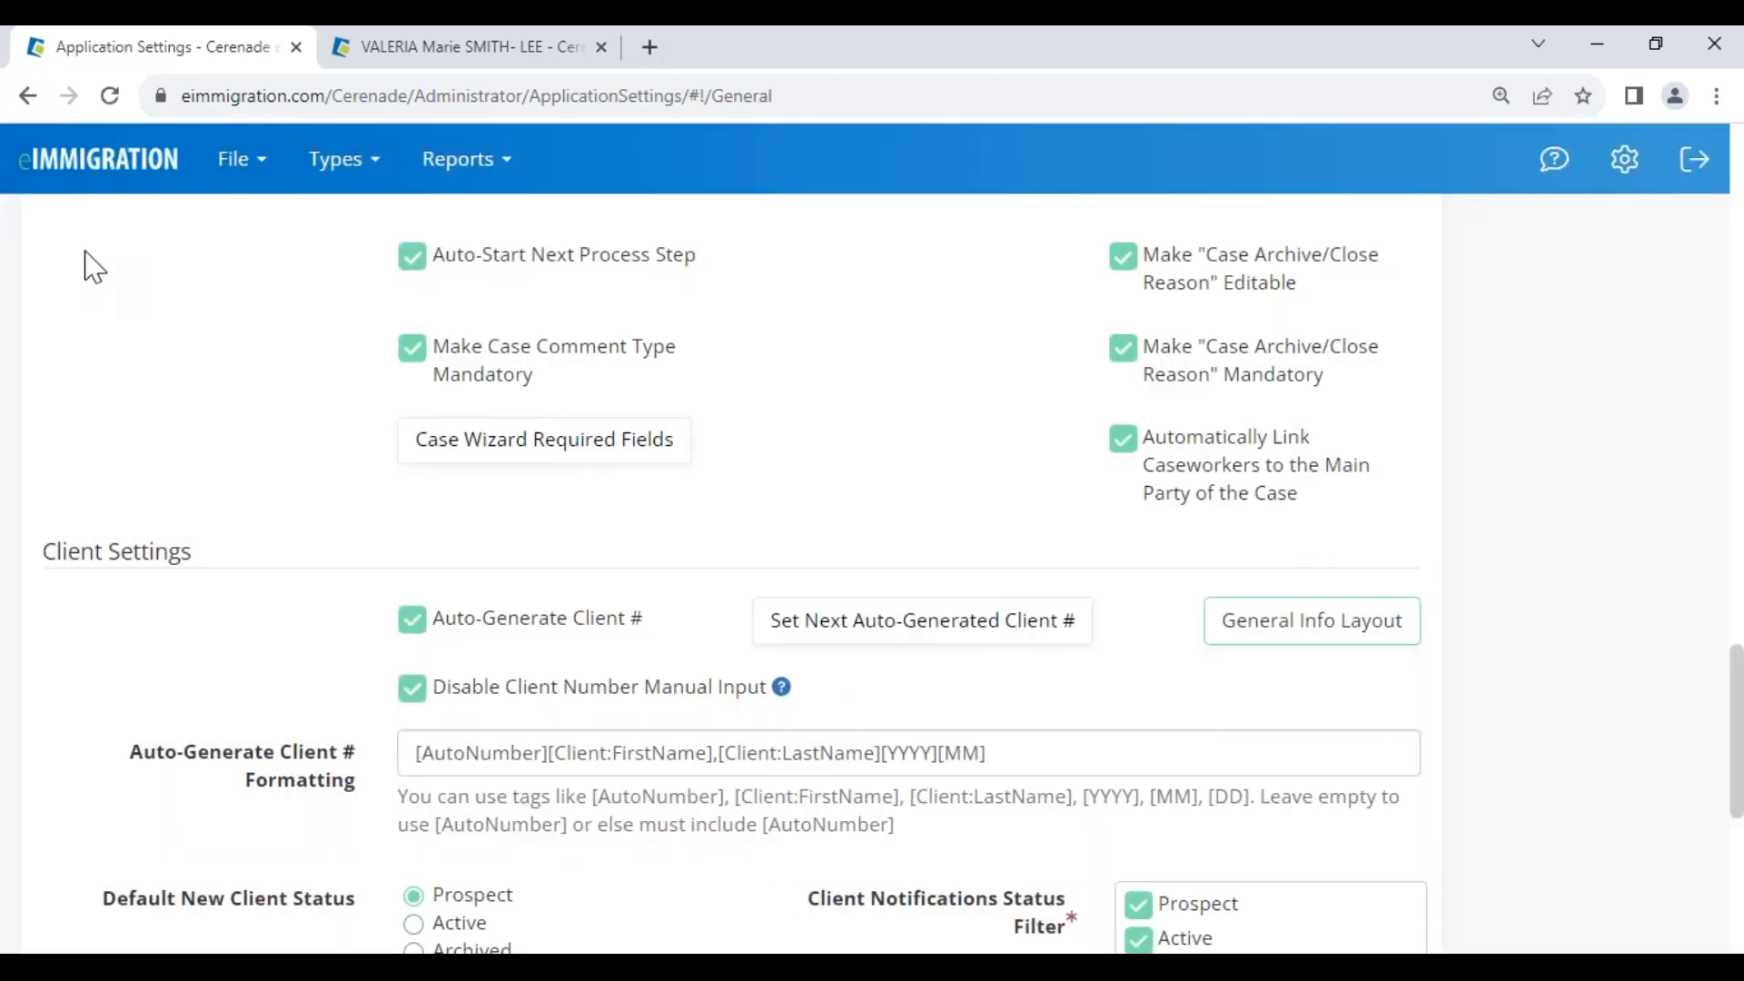
click(106, 191)
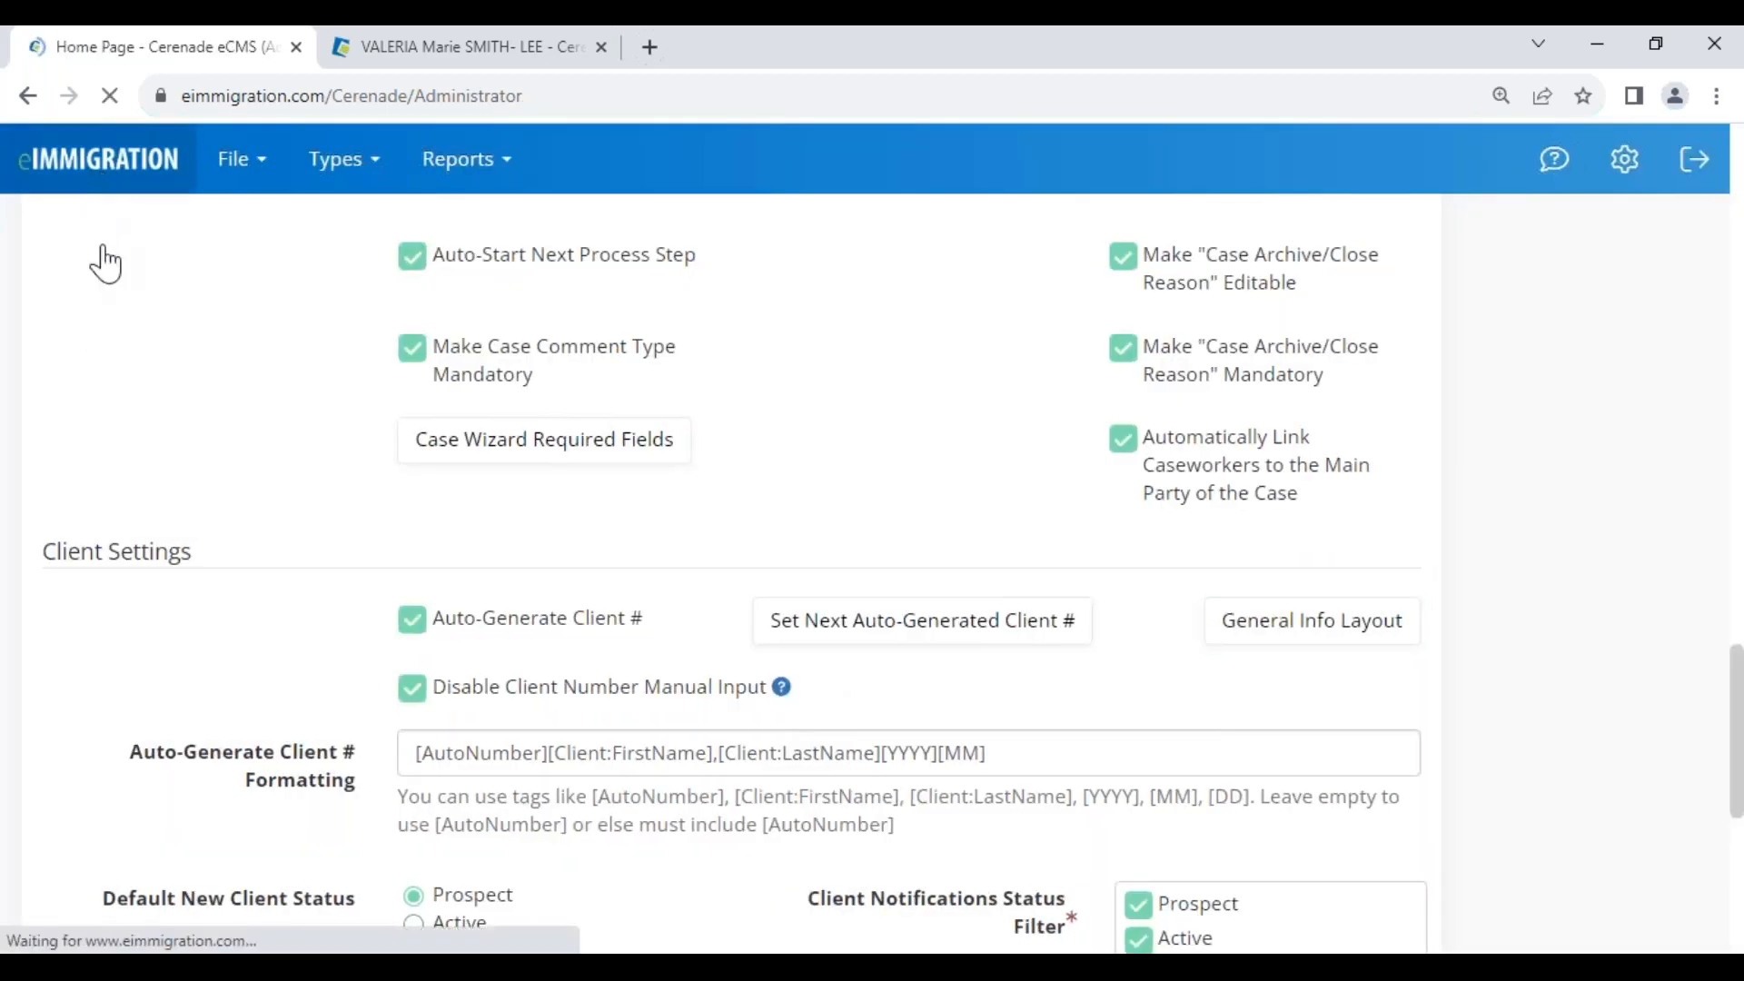
scroll(250, 713, down, 1)
scroll(156, 848, down, 9)
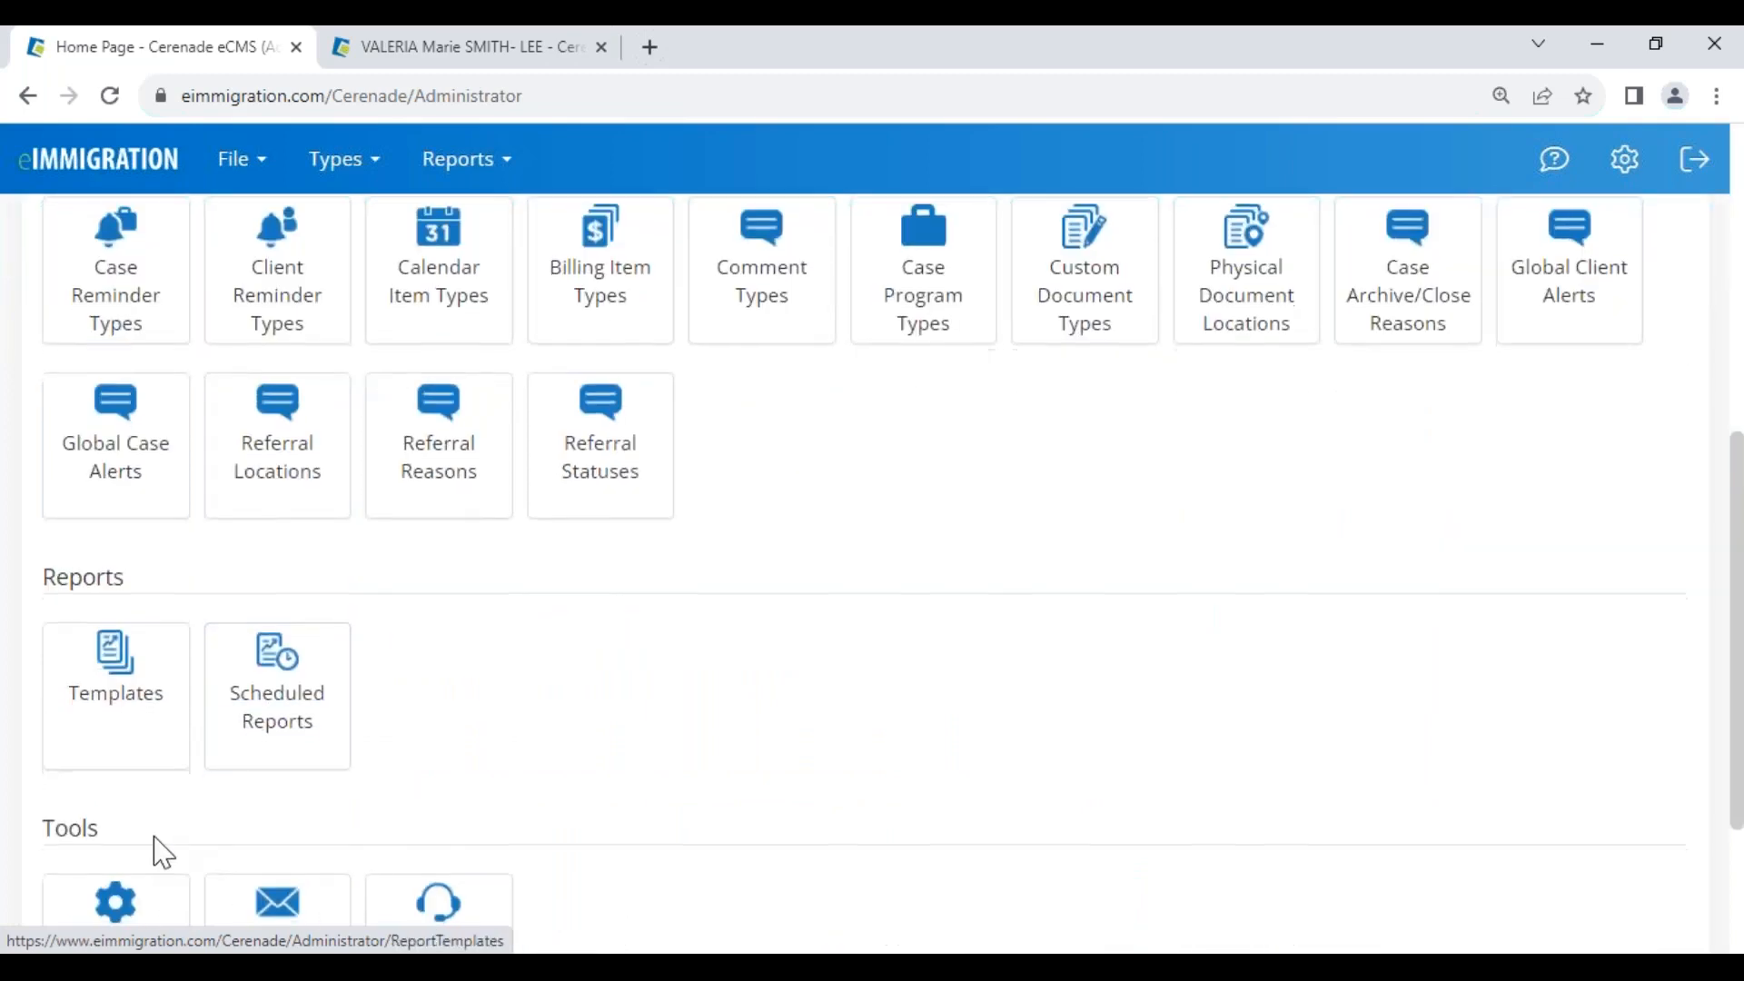
Review the Branding logo's 300x70 .gif requirement in Application Settings, then return to Administrator Home
click(118, 717)
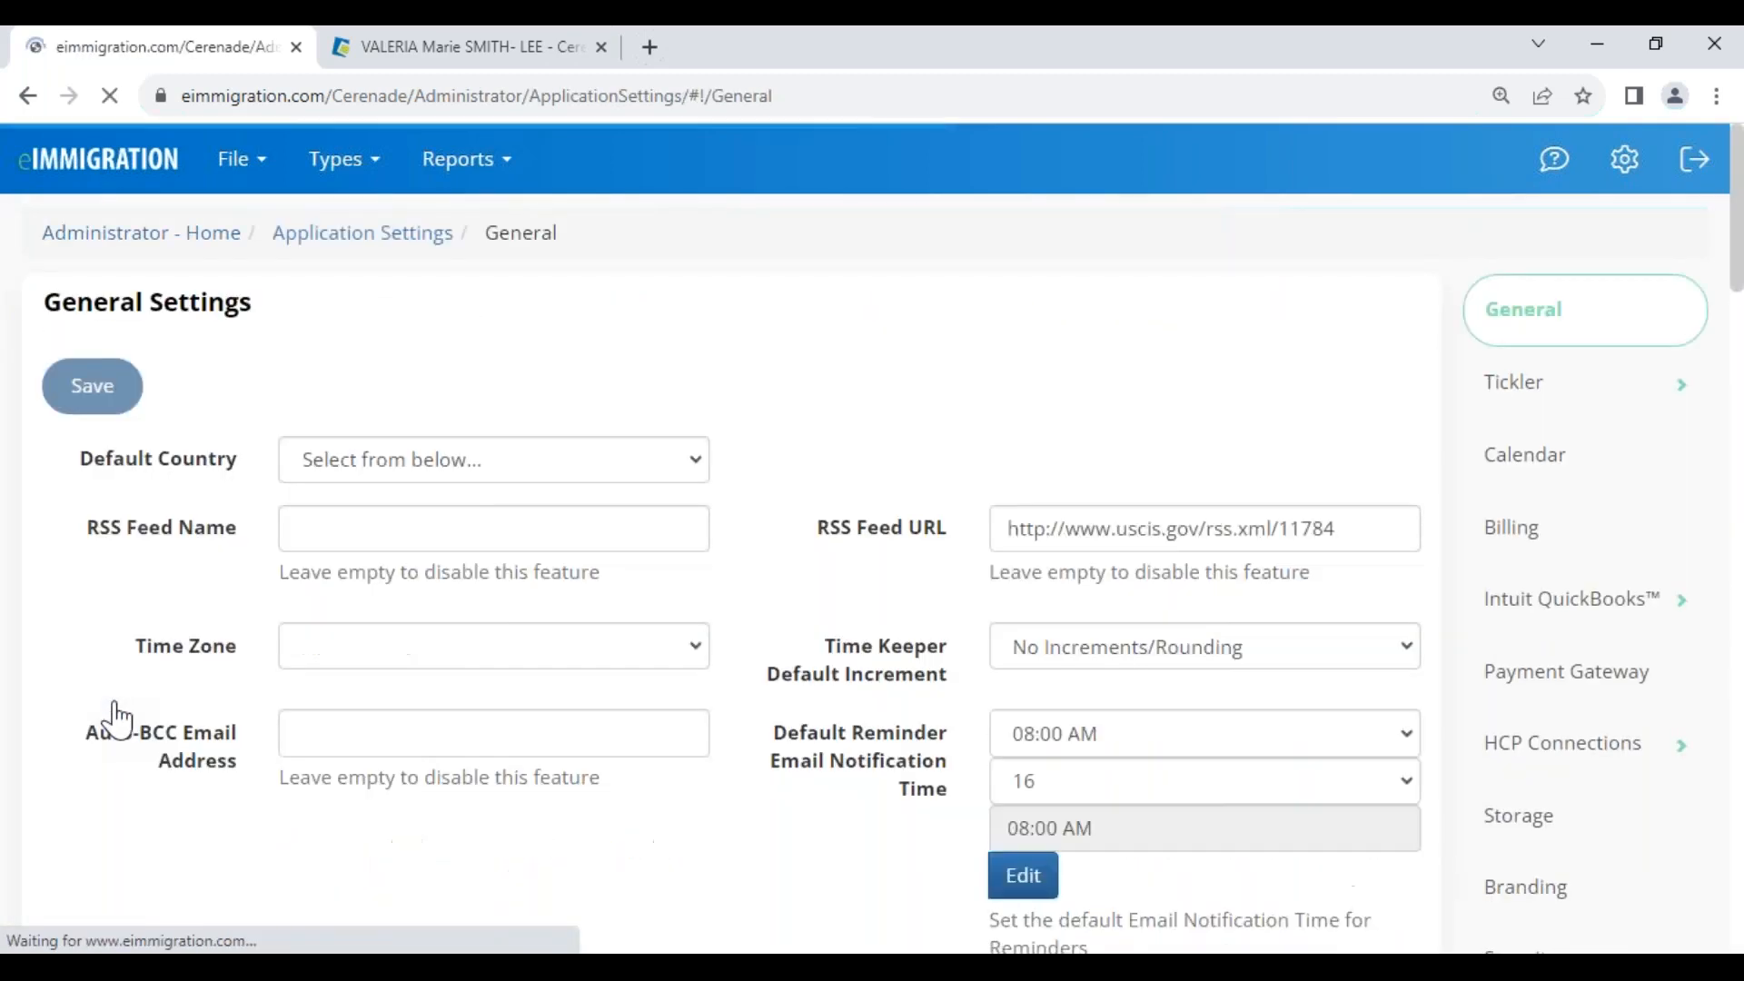
scroll(1617, 672, down, 3)
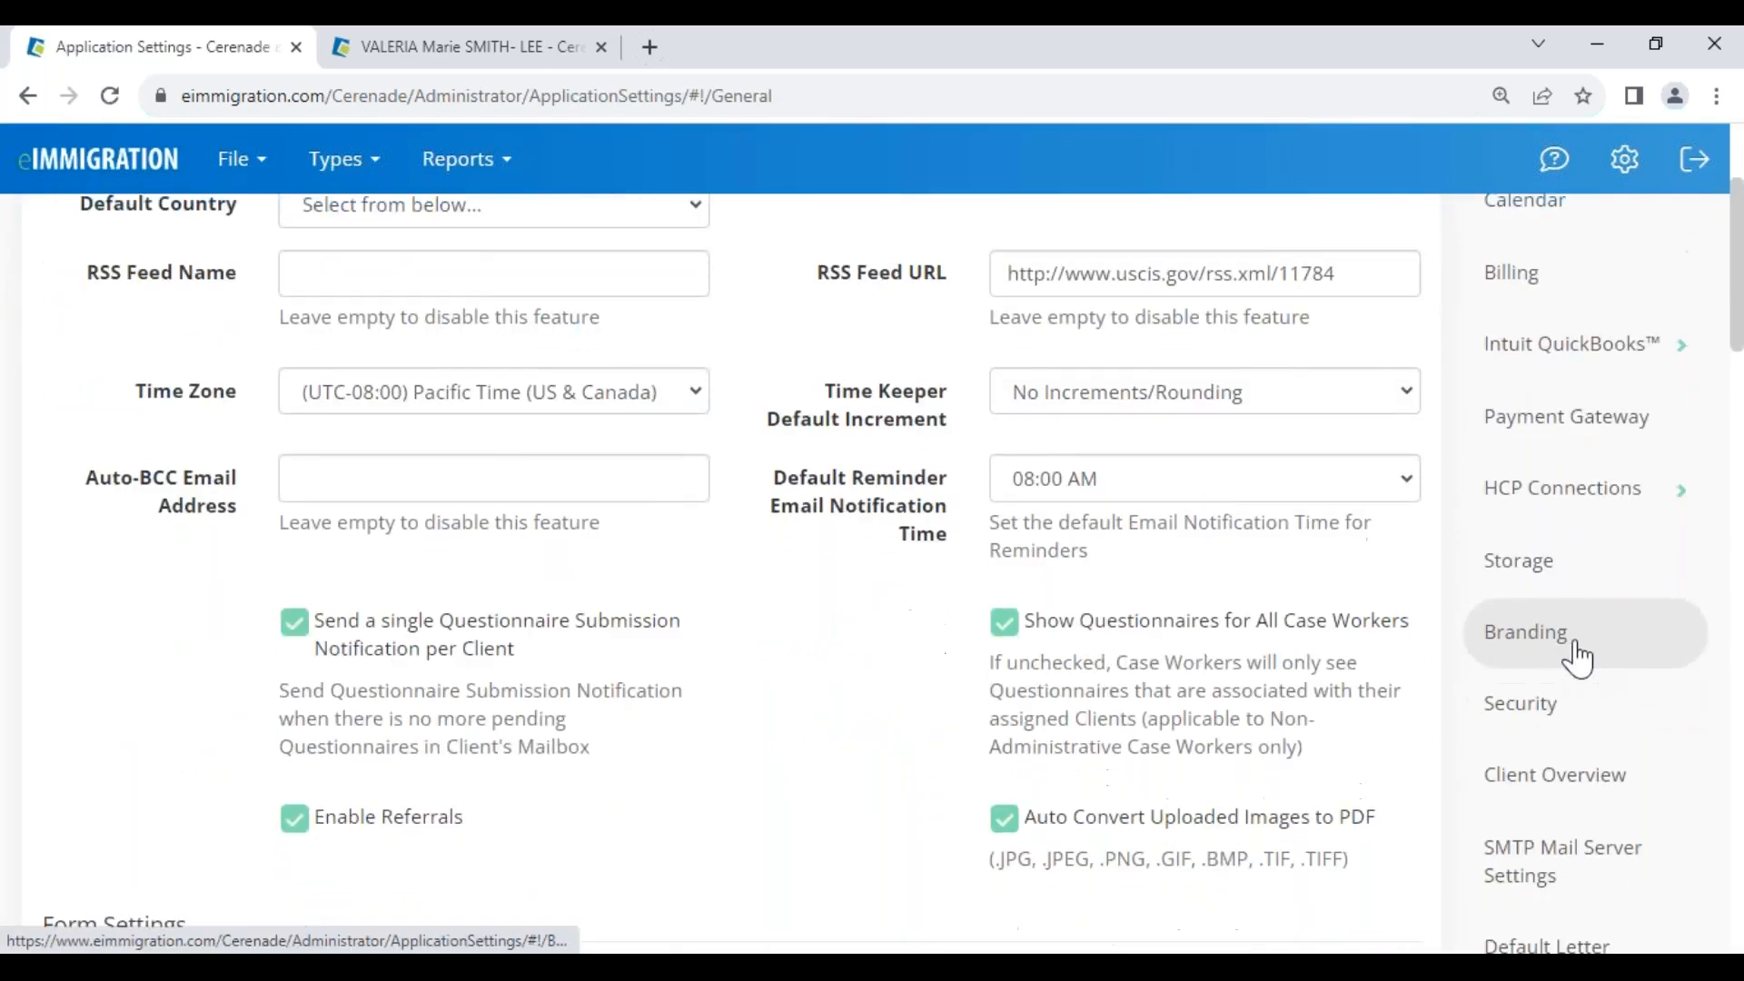
click(1572, 636)
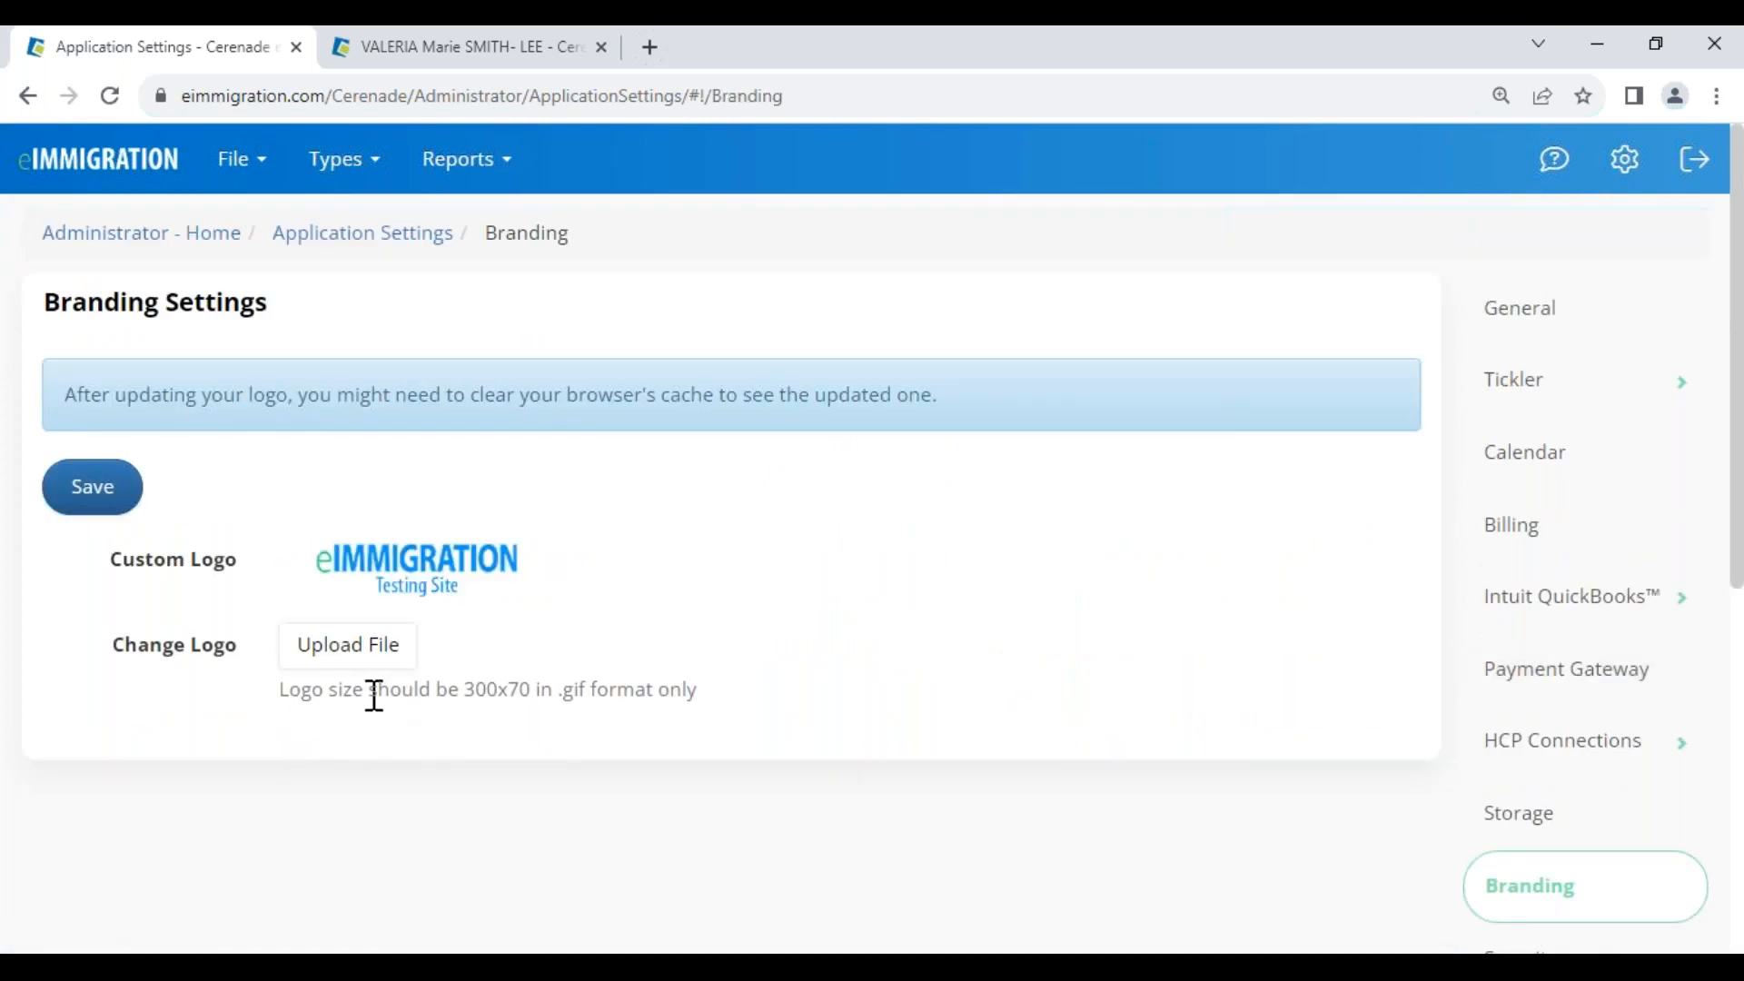
drag(371, 692, 701, 687)
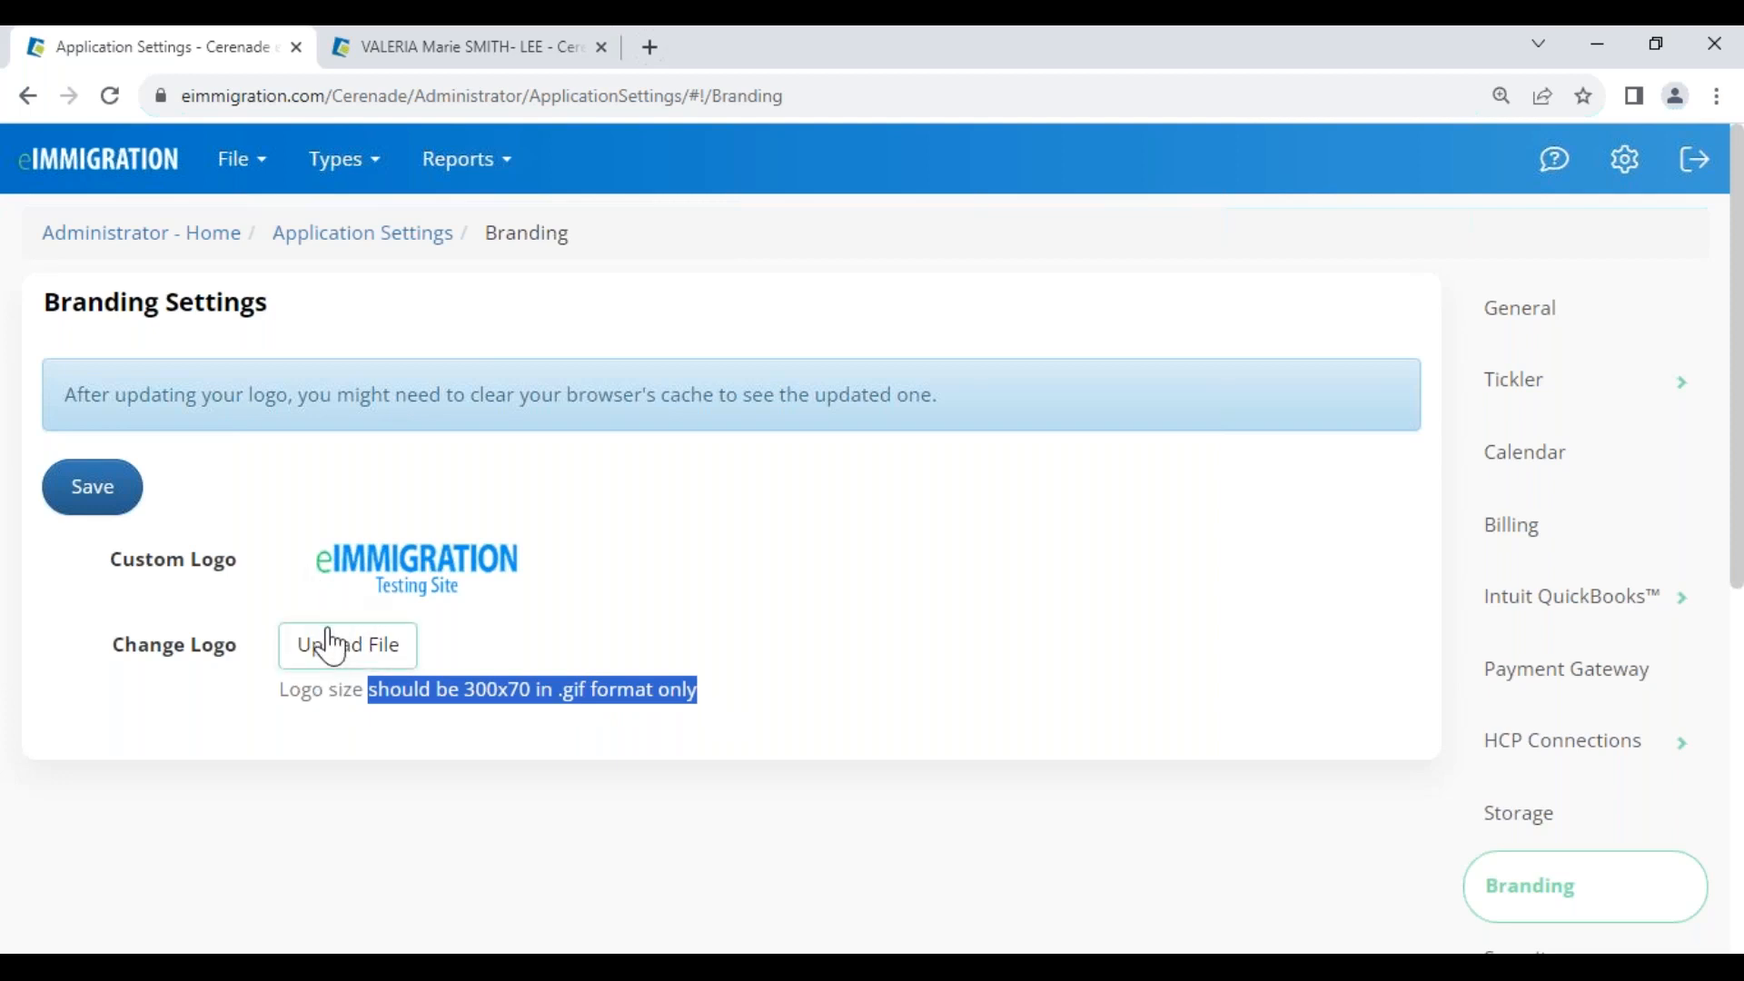
click(118, 238)
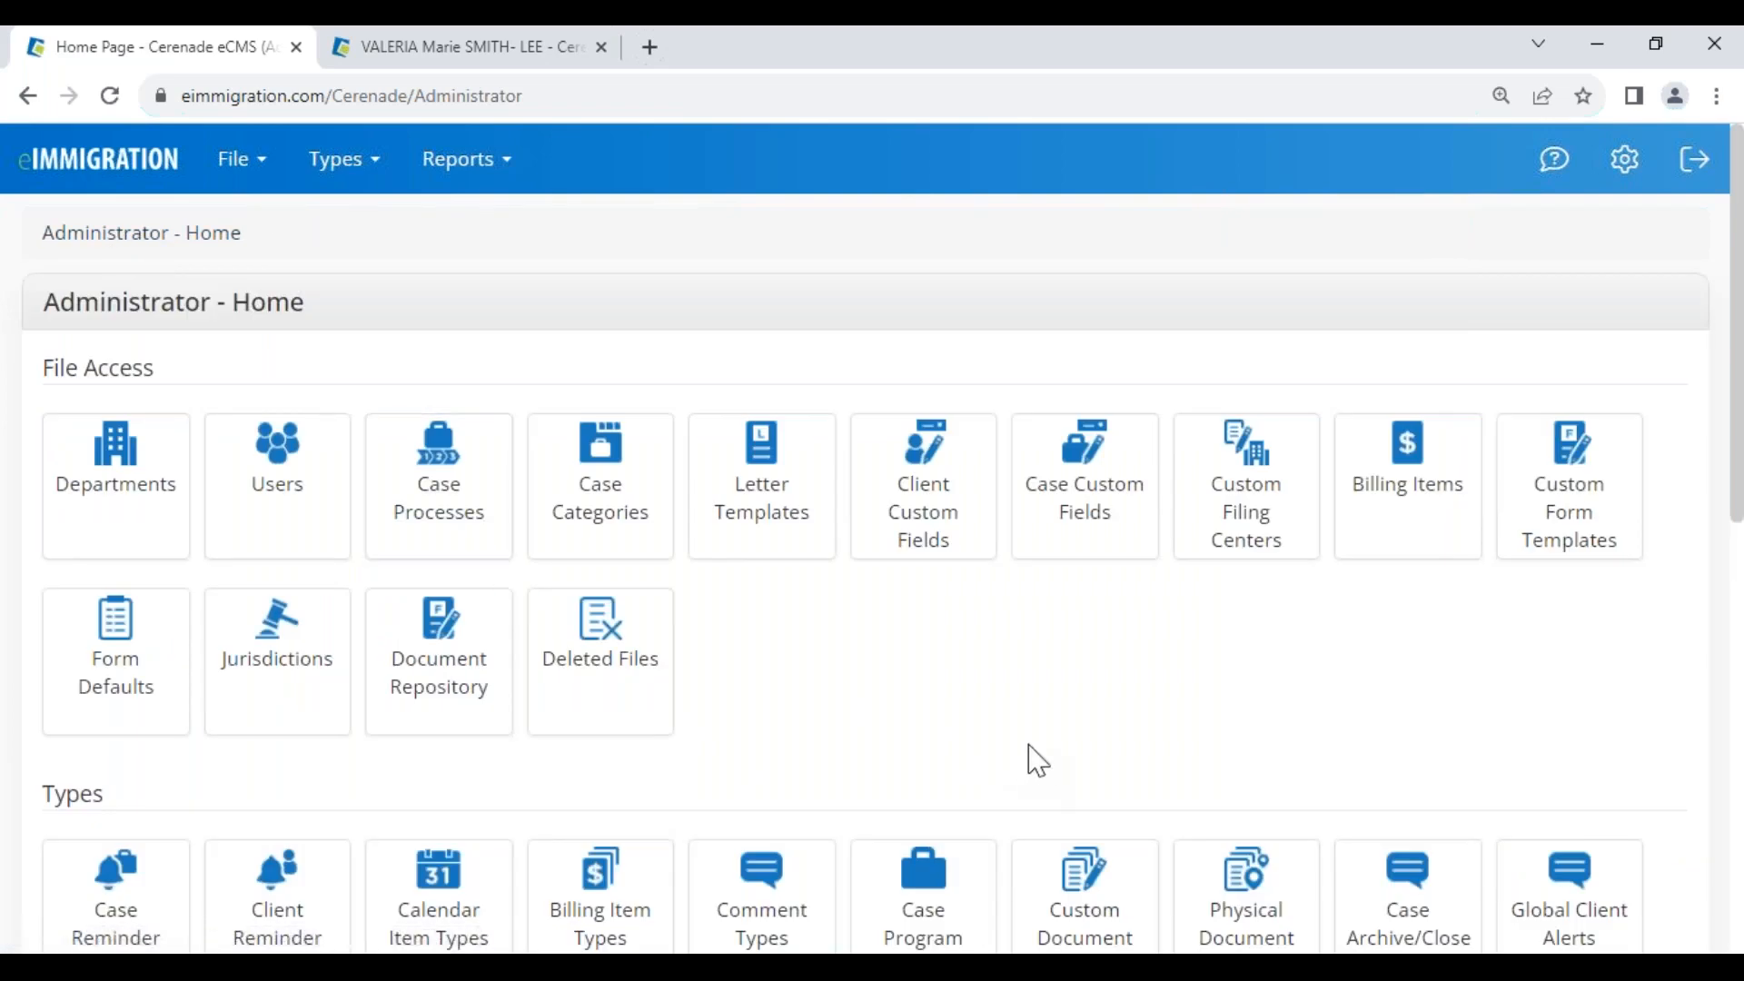
scroll(1016, 761, down, 4)
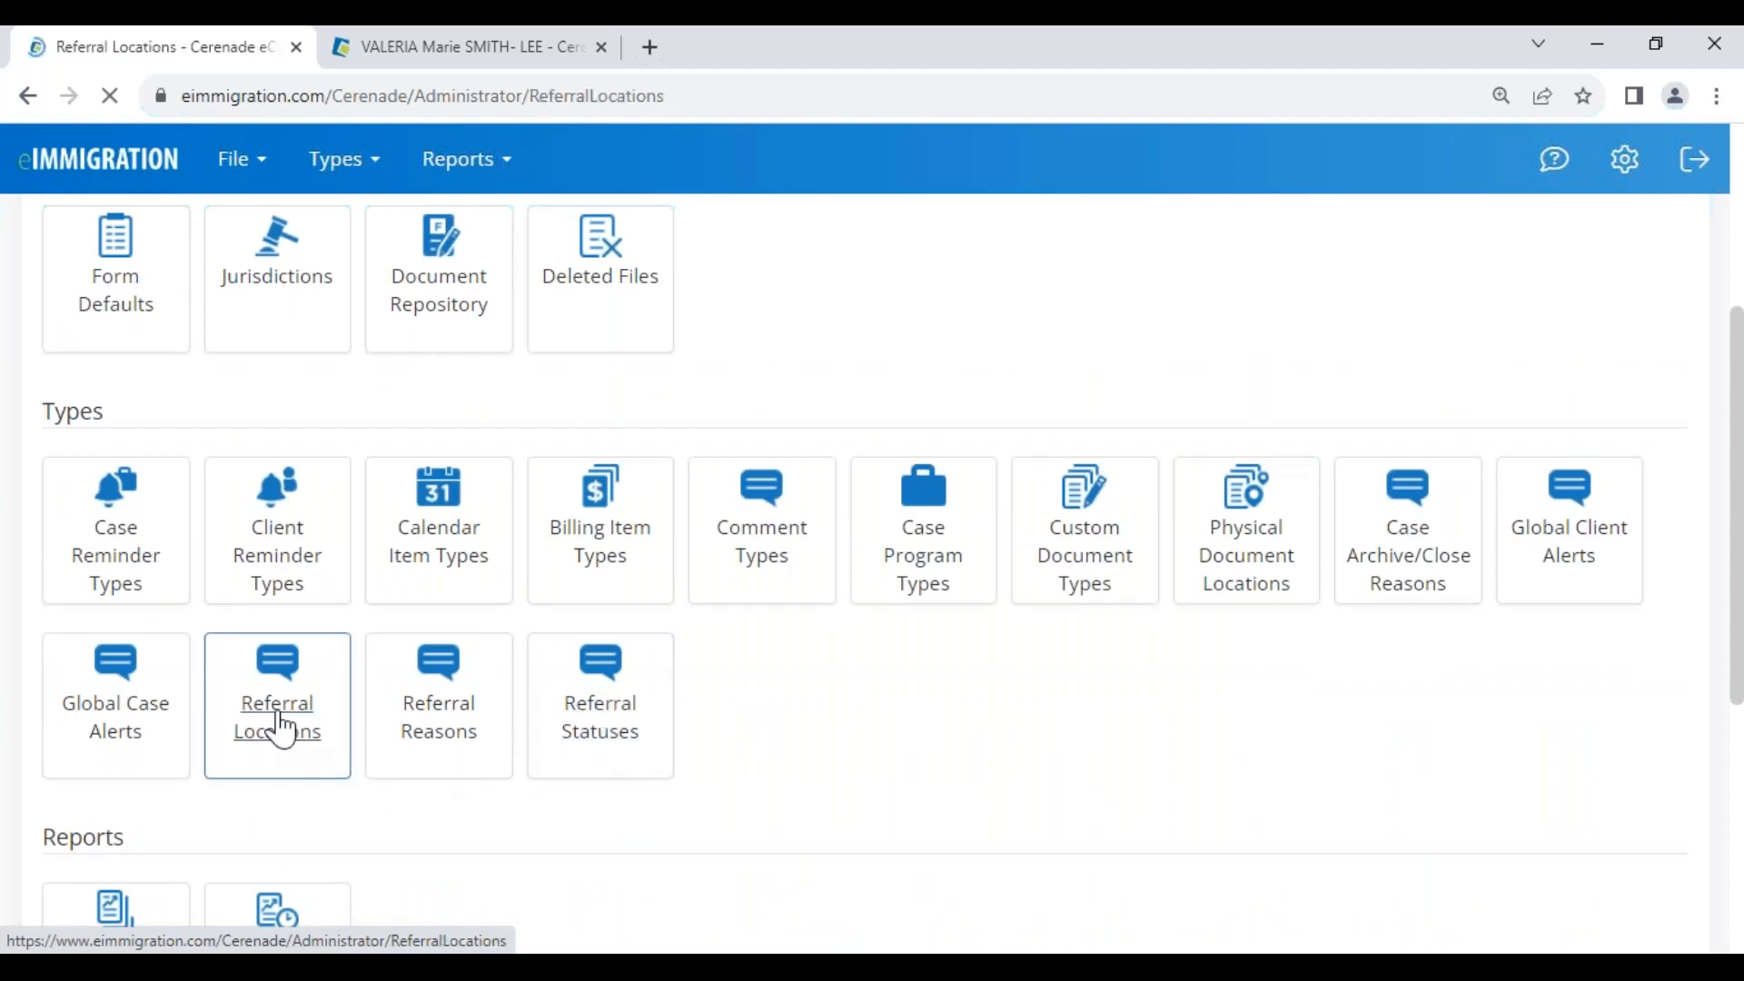
drag(479, 581, 625, 577)
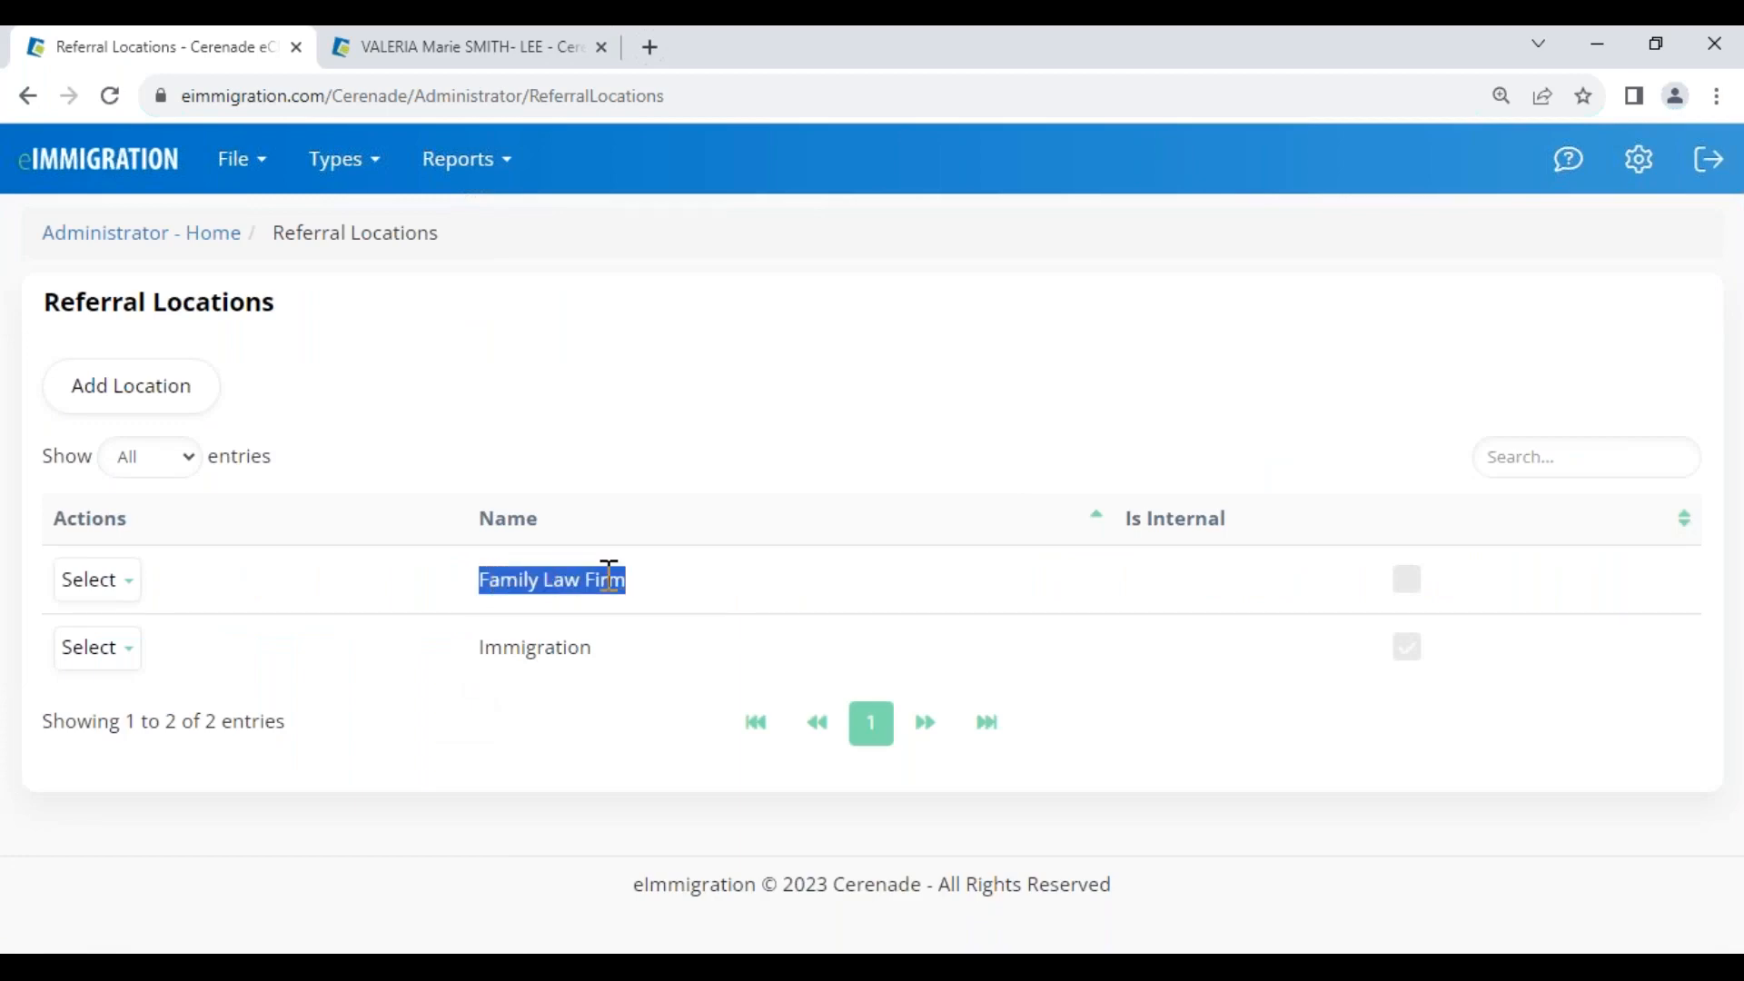
click(141, 236)
scroll(390, 691, down, 5)
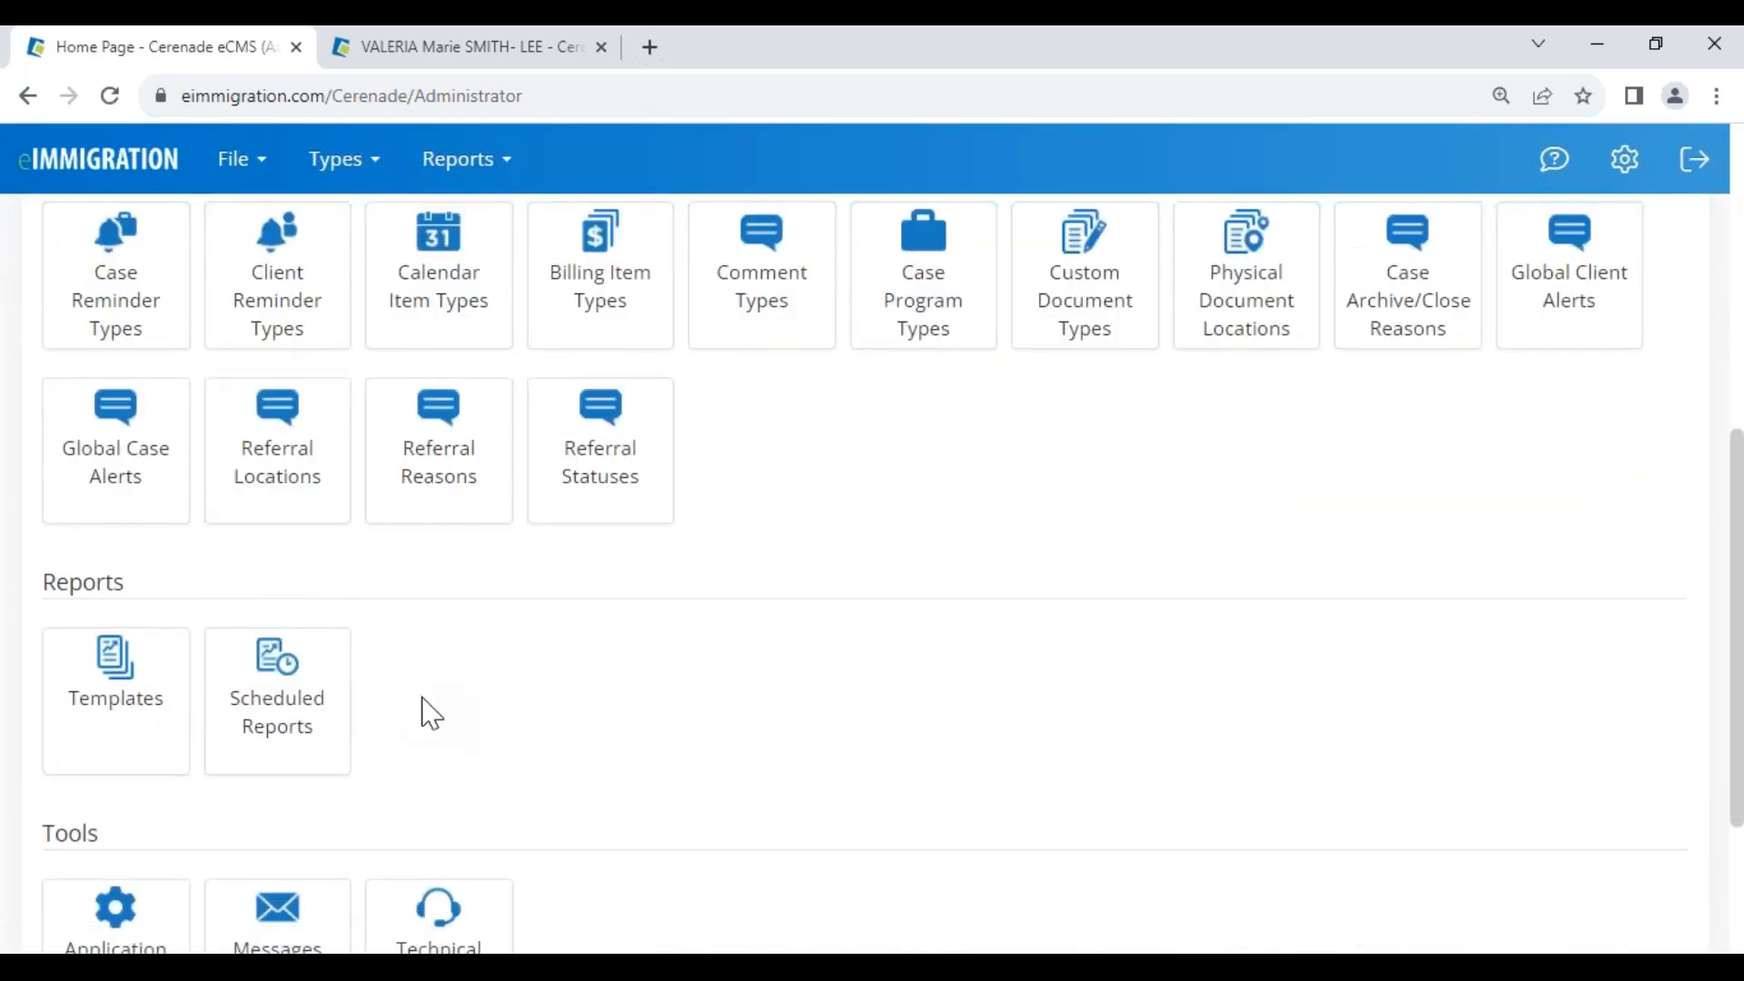
click(443, 490)
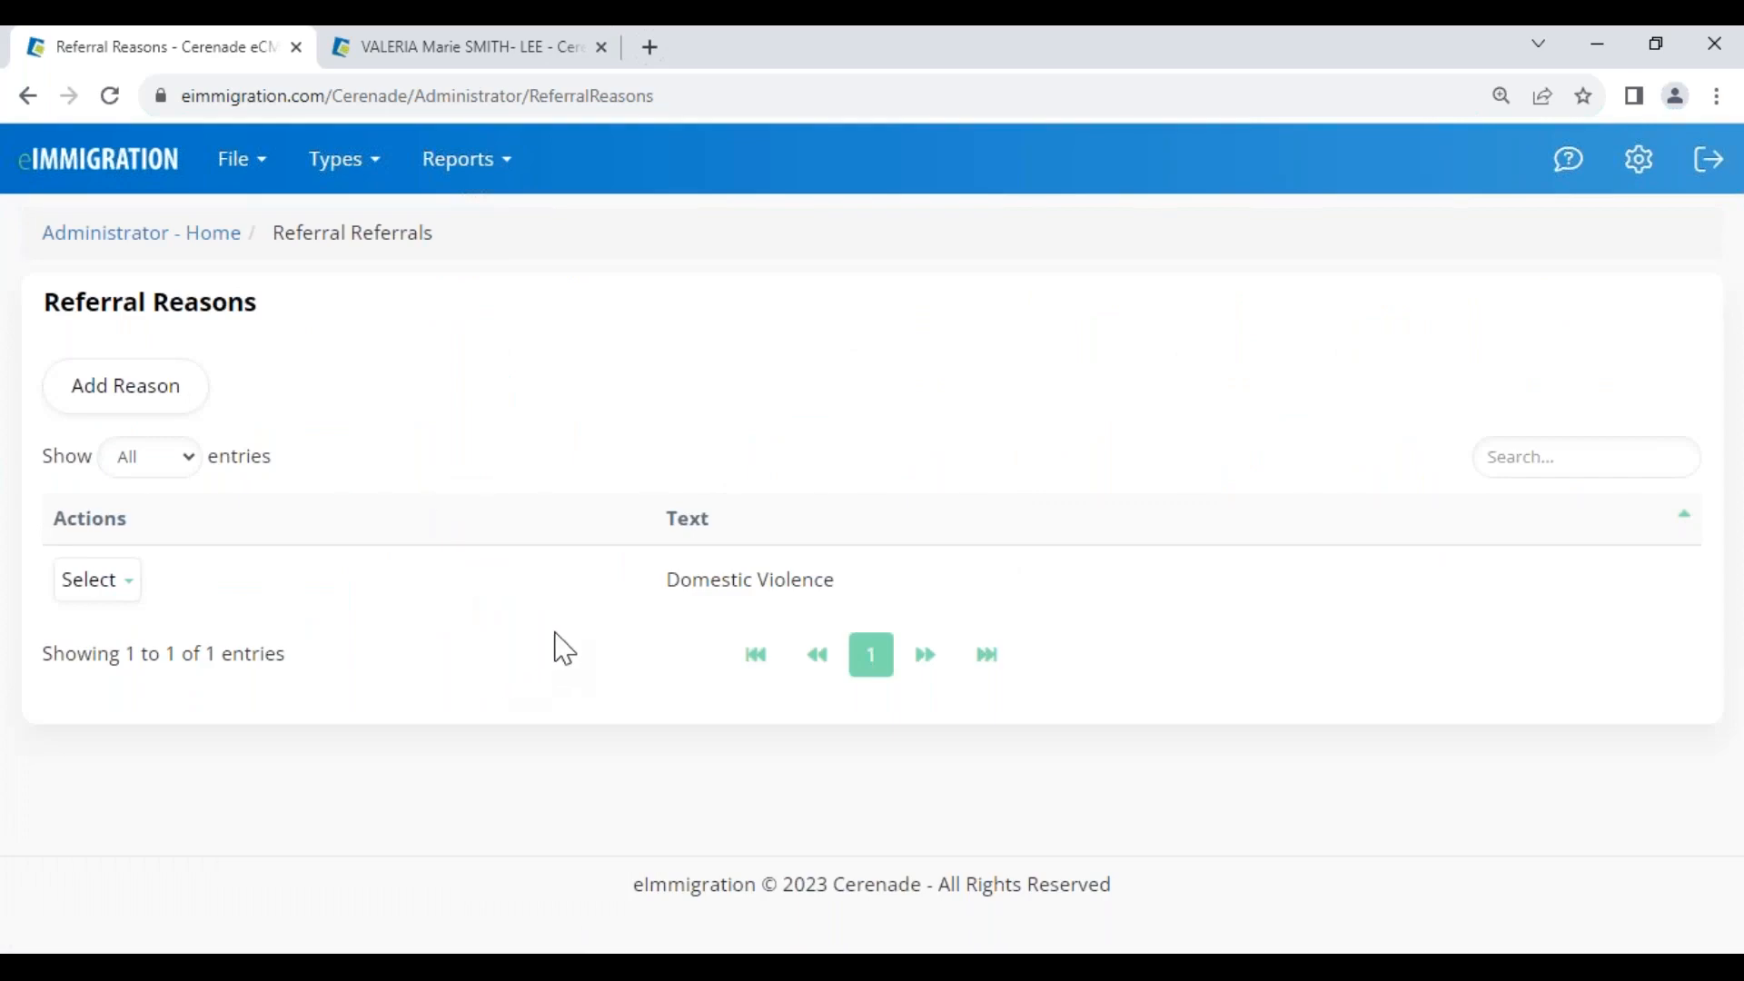
drag(667, 583, 822, 595)
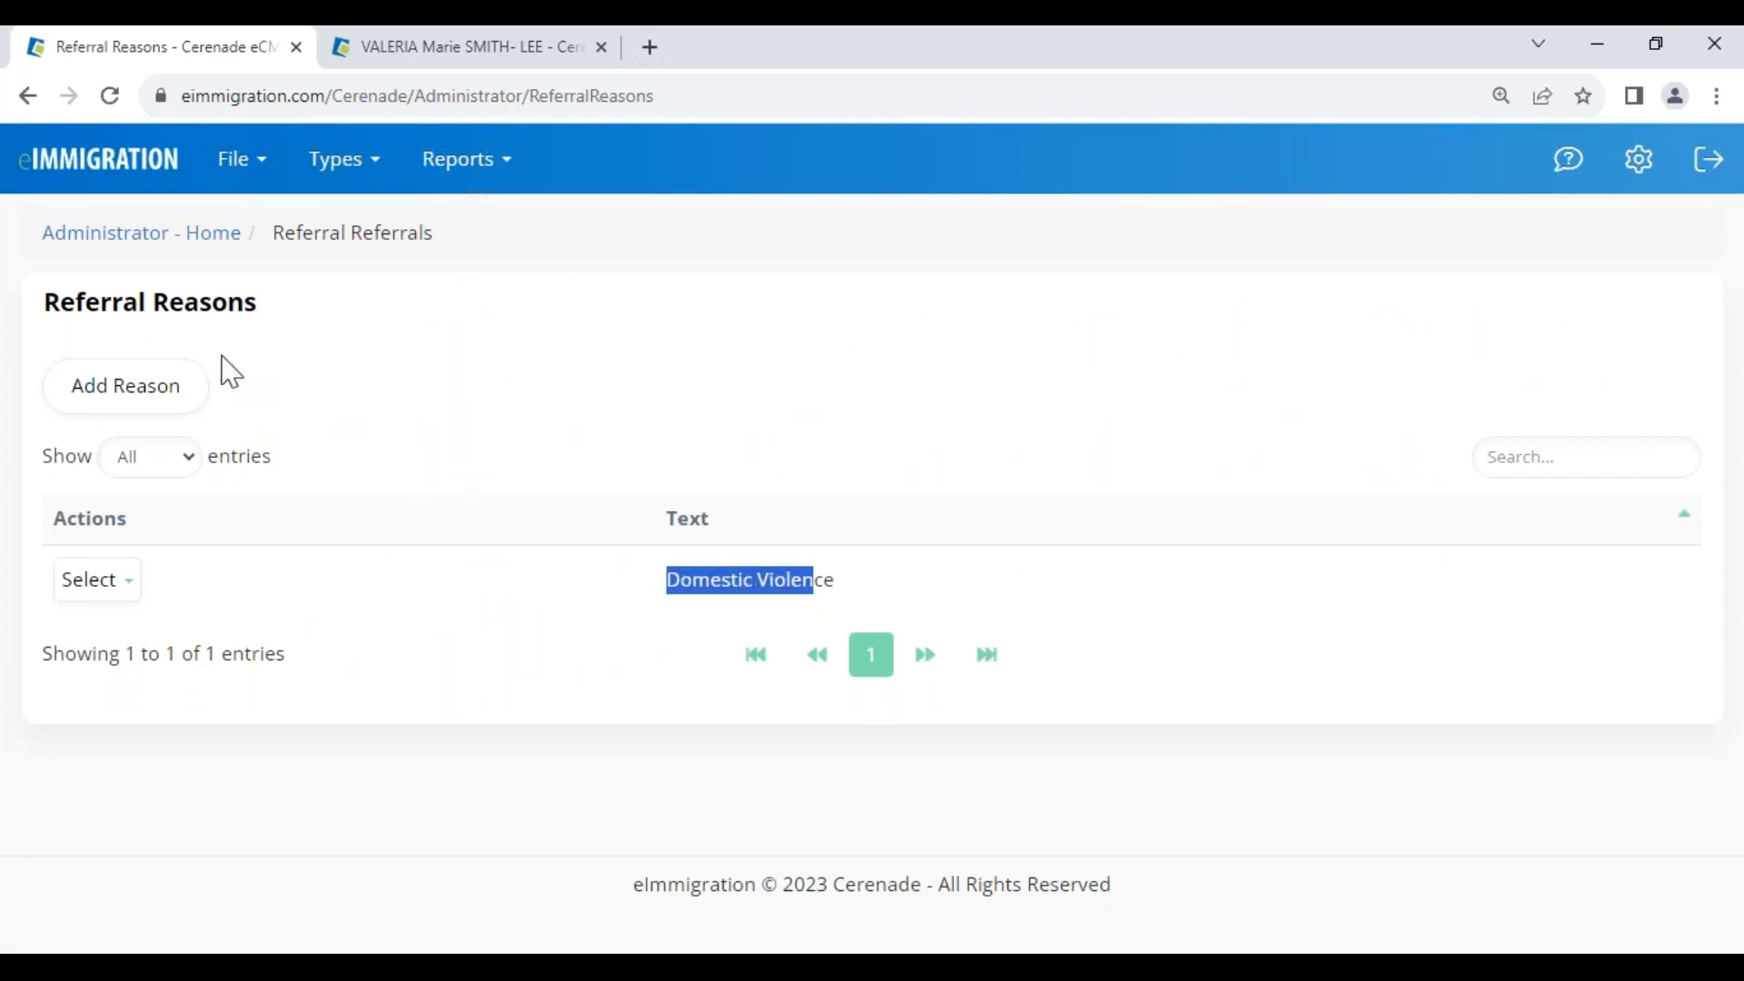
click(98, 236)
scroll(527, 667, down, 10)
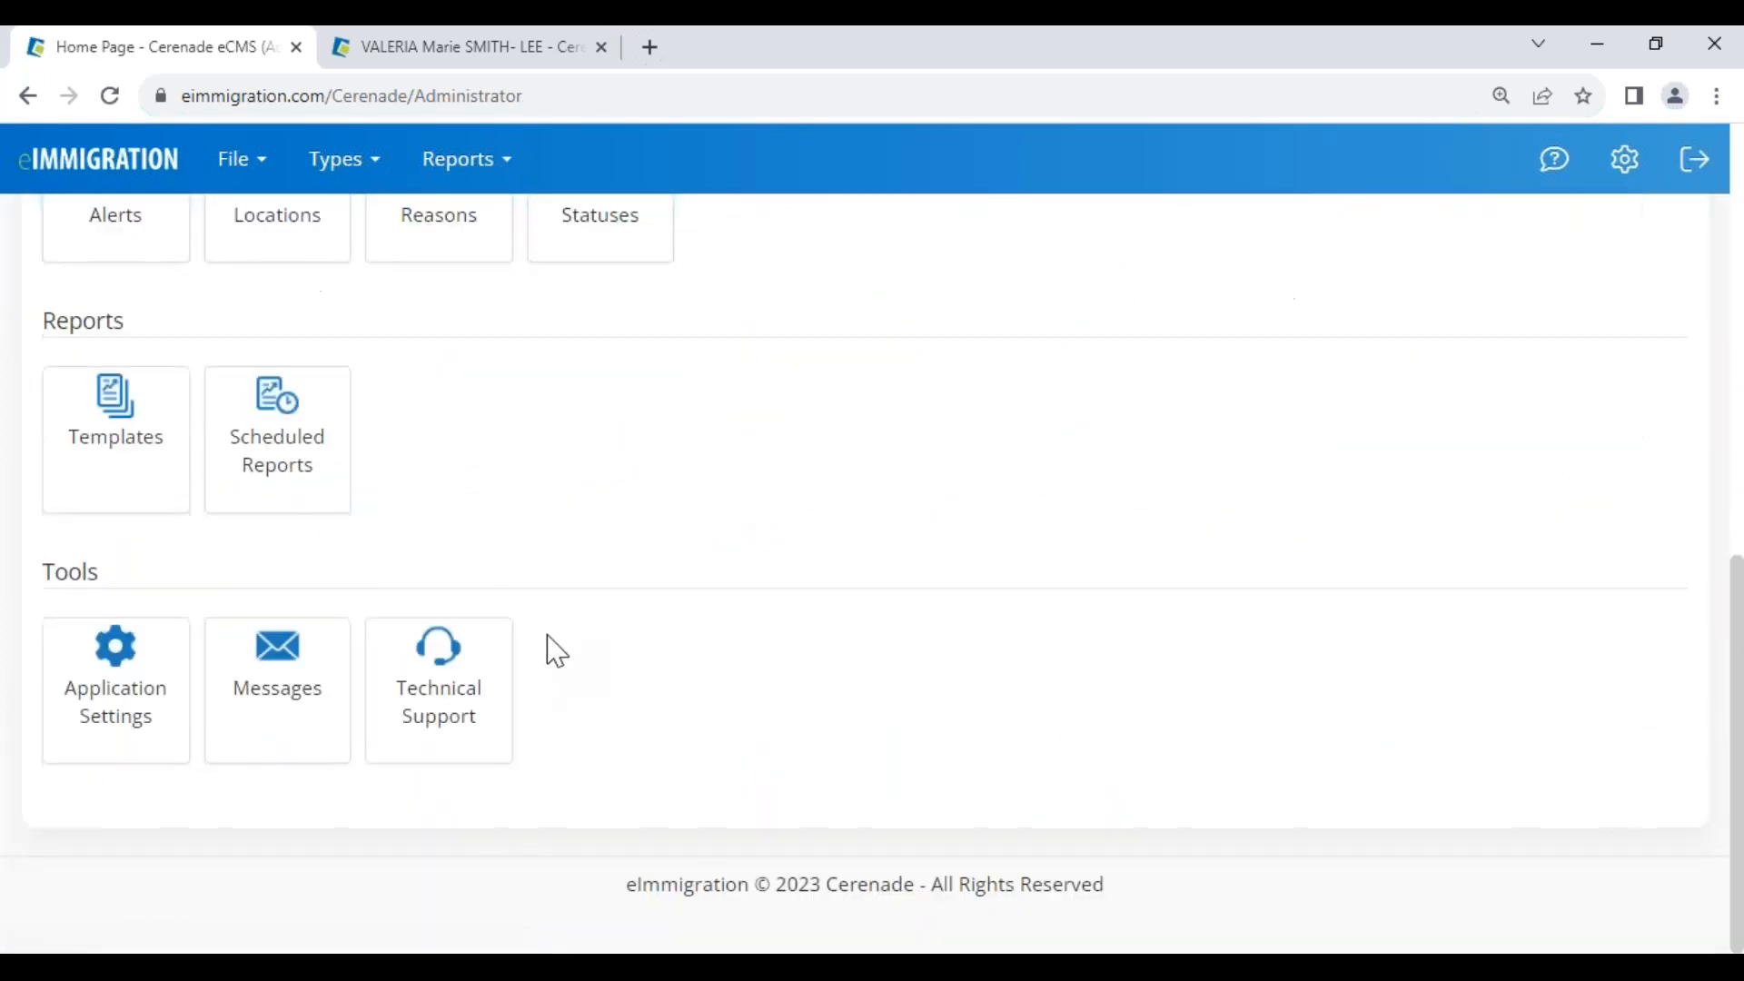
click(623, 233)
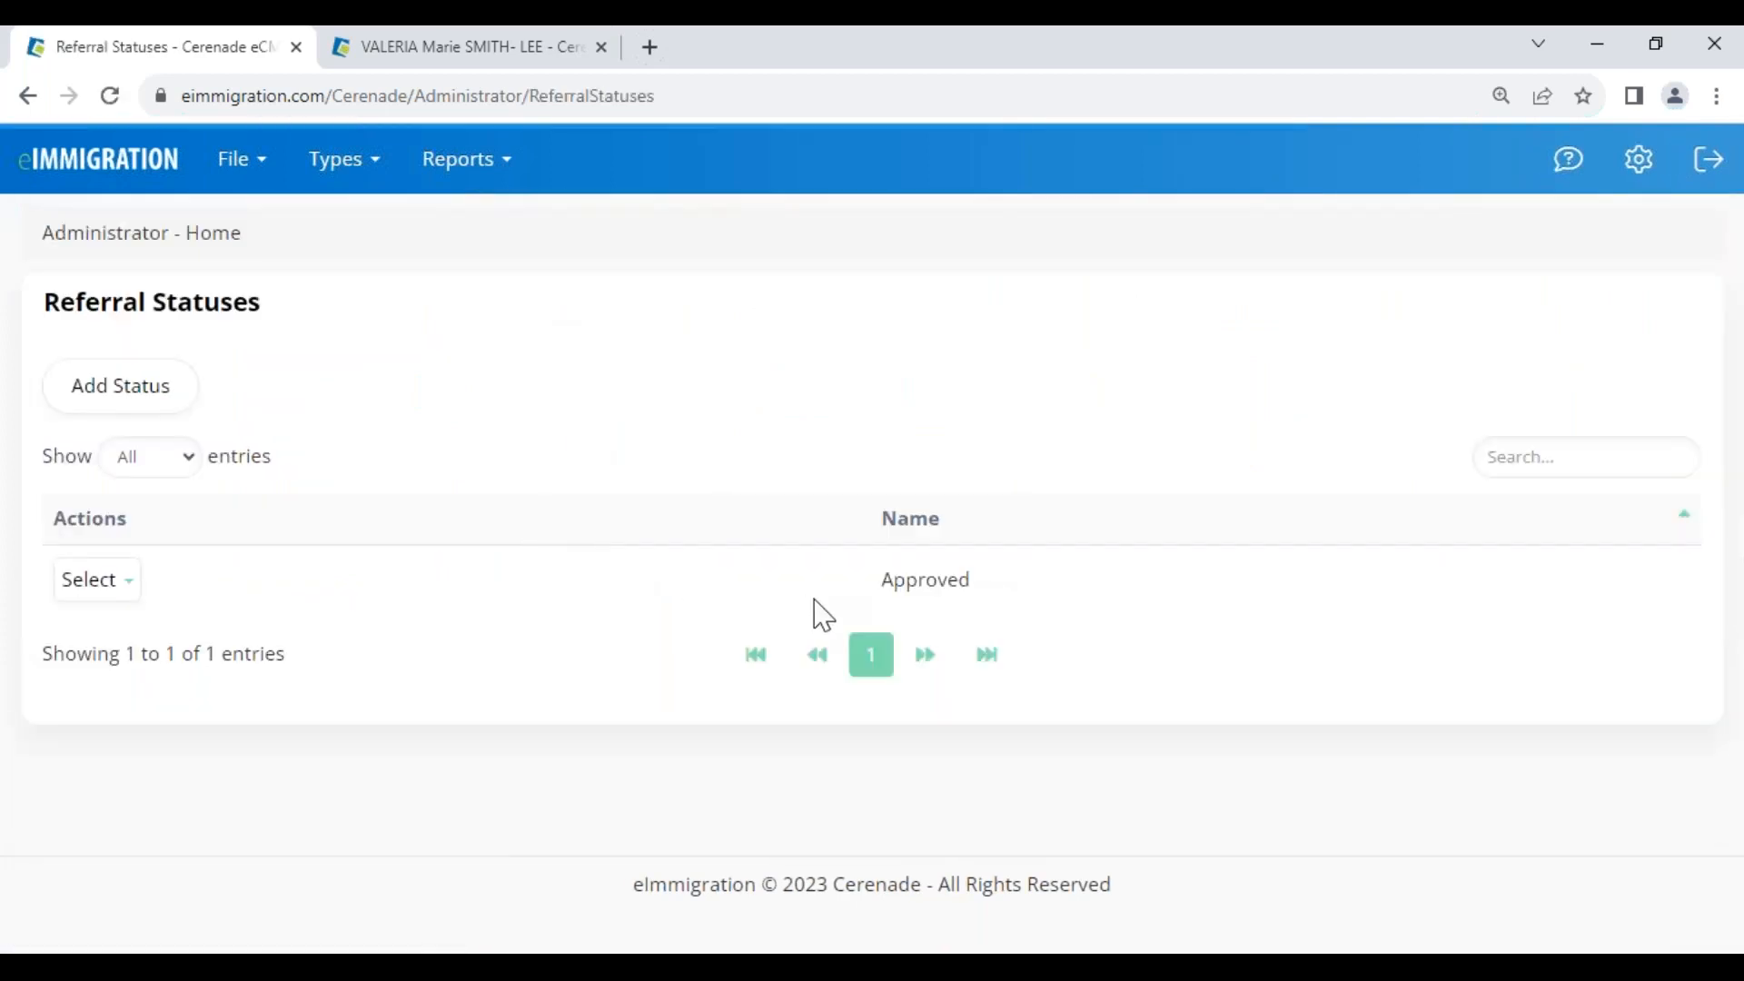
click(111, 582)
click(123, 631)
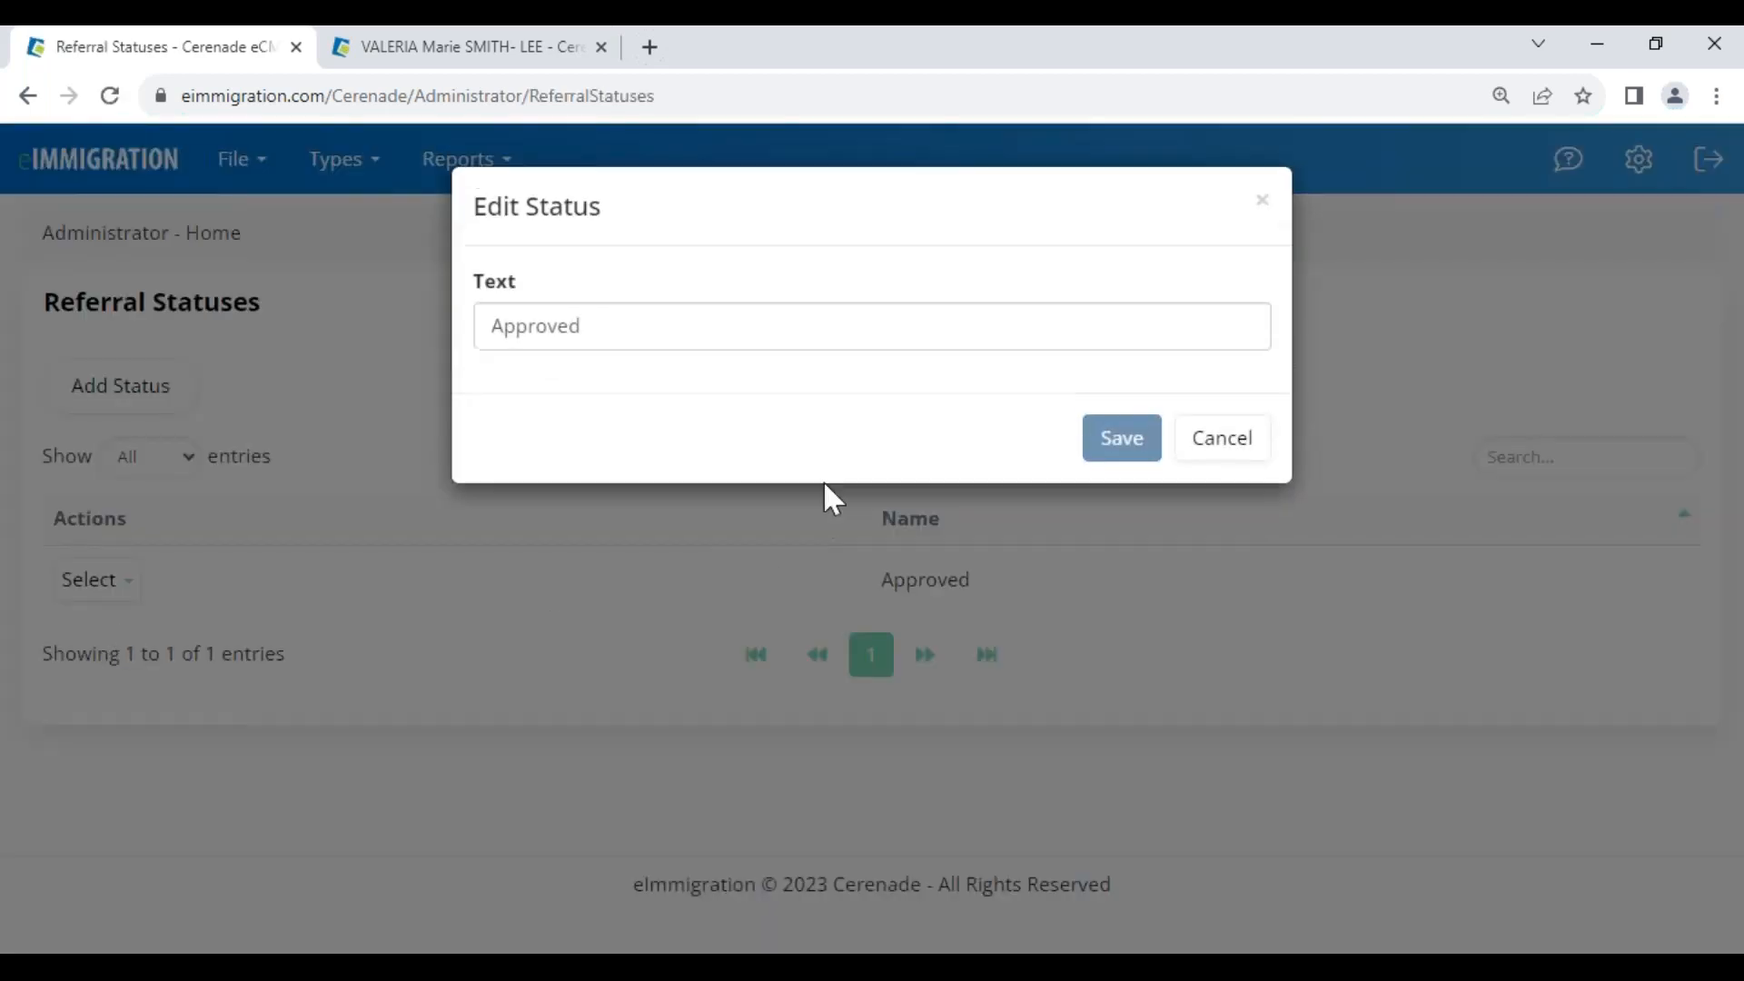
click(584, 323)
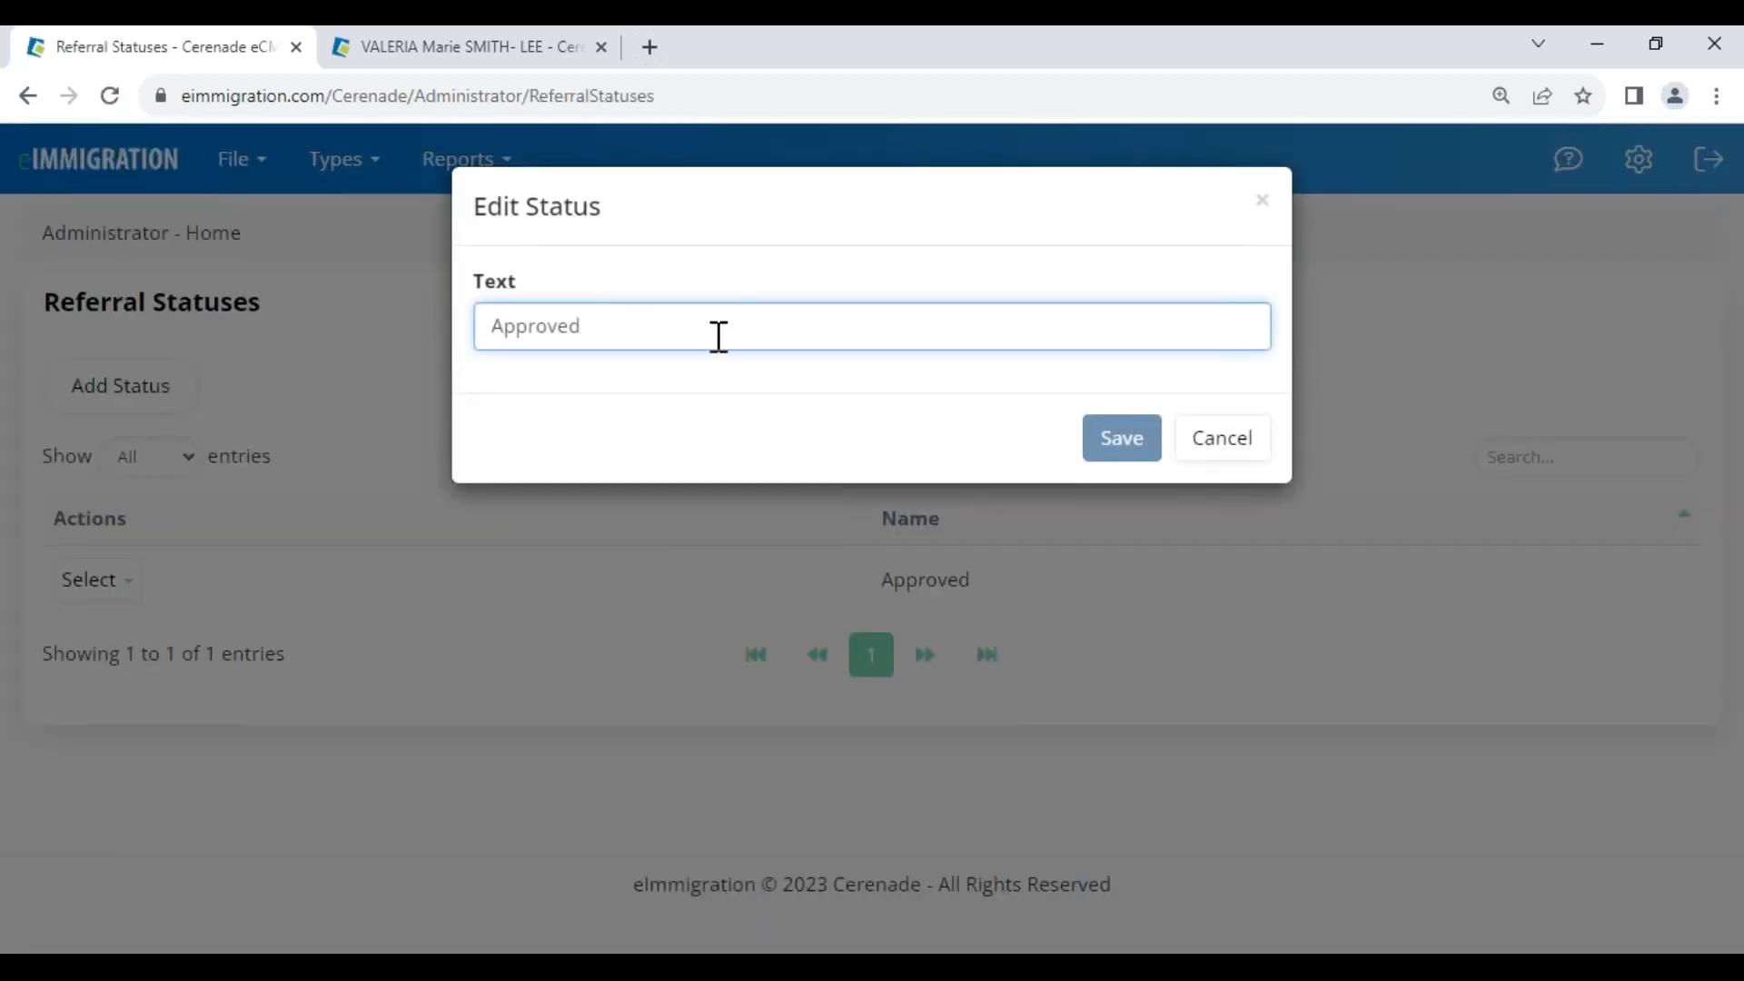
click(1227, 449)
click(120, 170)
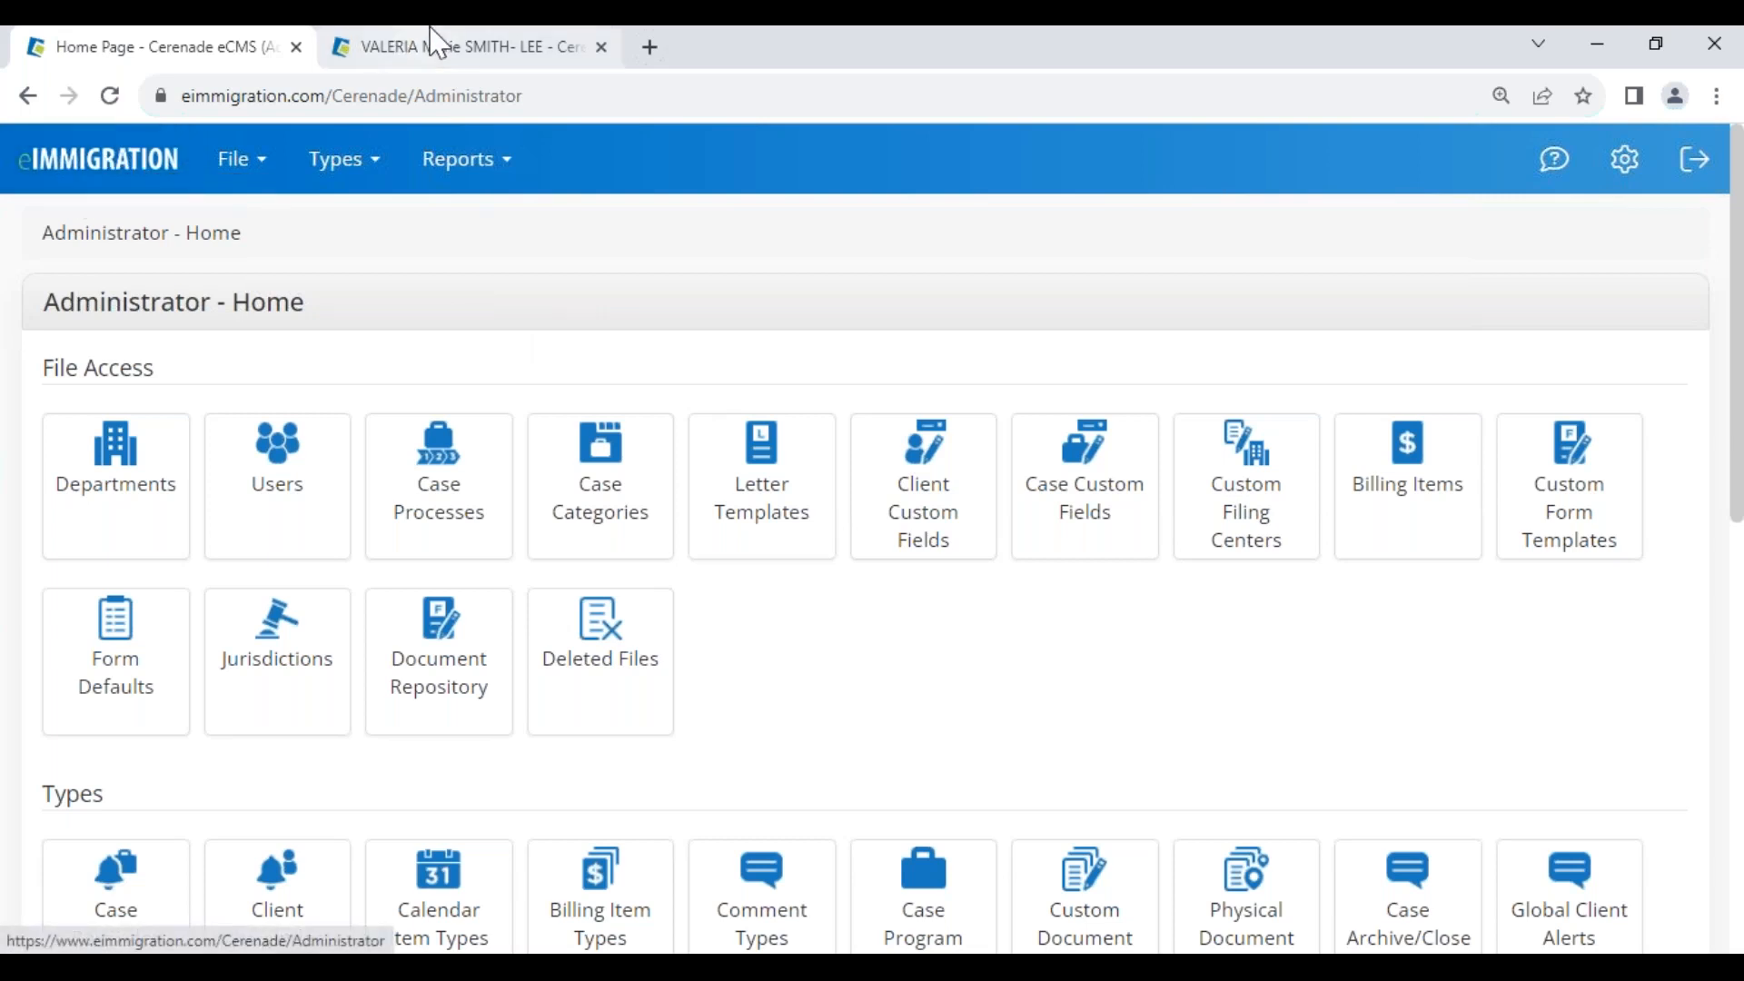
mouse_move(909, 968)
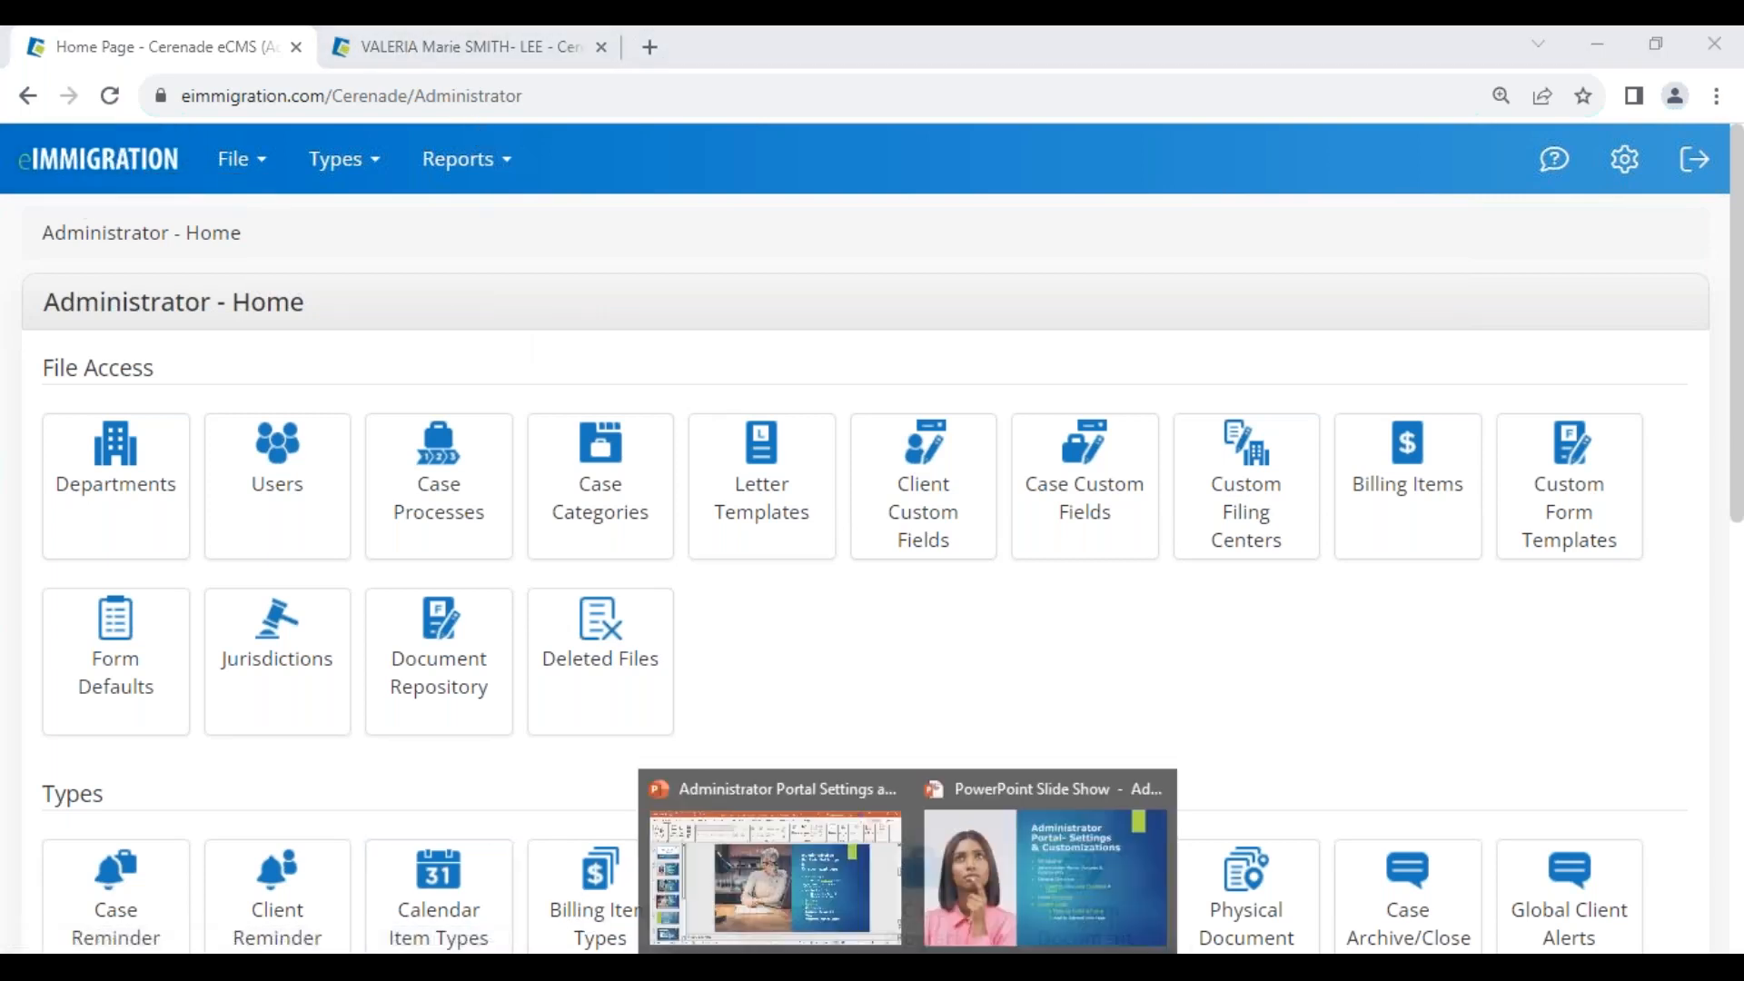
Advance the slideshow to Resources & Support, revealing phone hours, 24/7 email and support message bullets
click(996, 882)
key(Right)
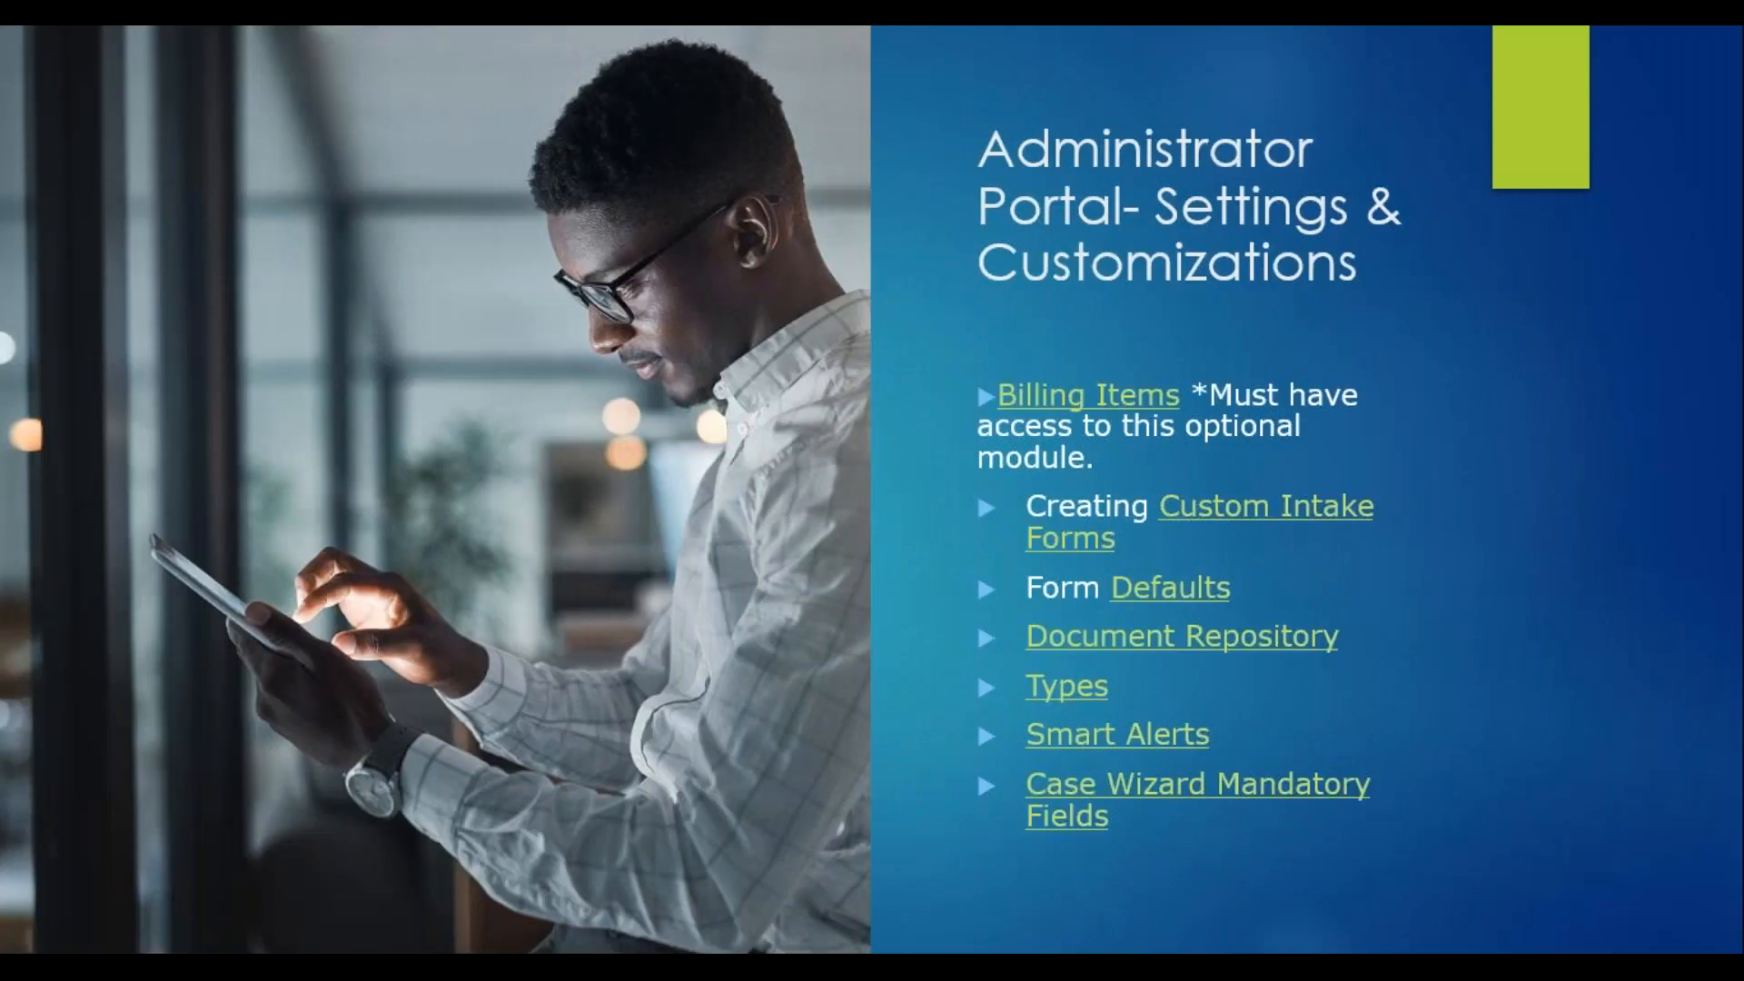
key(Right)
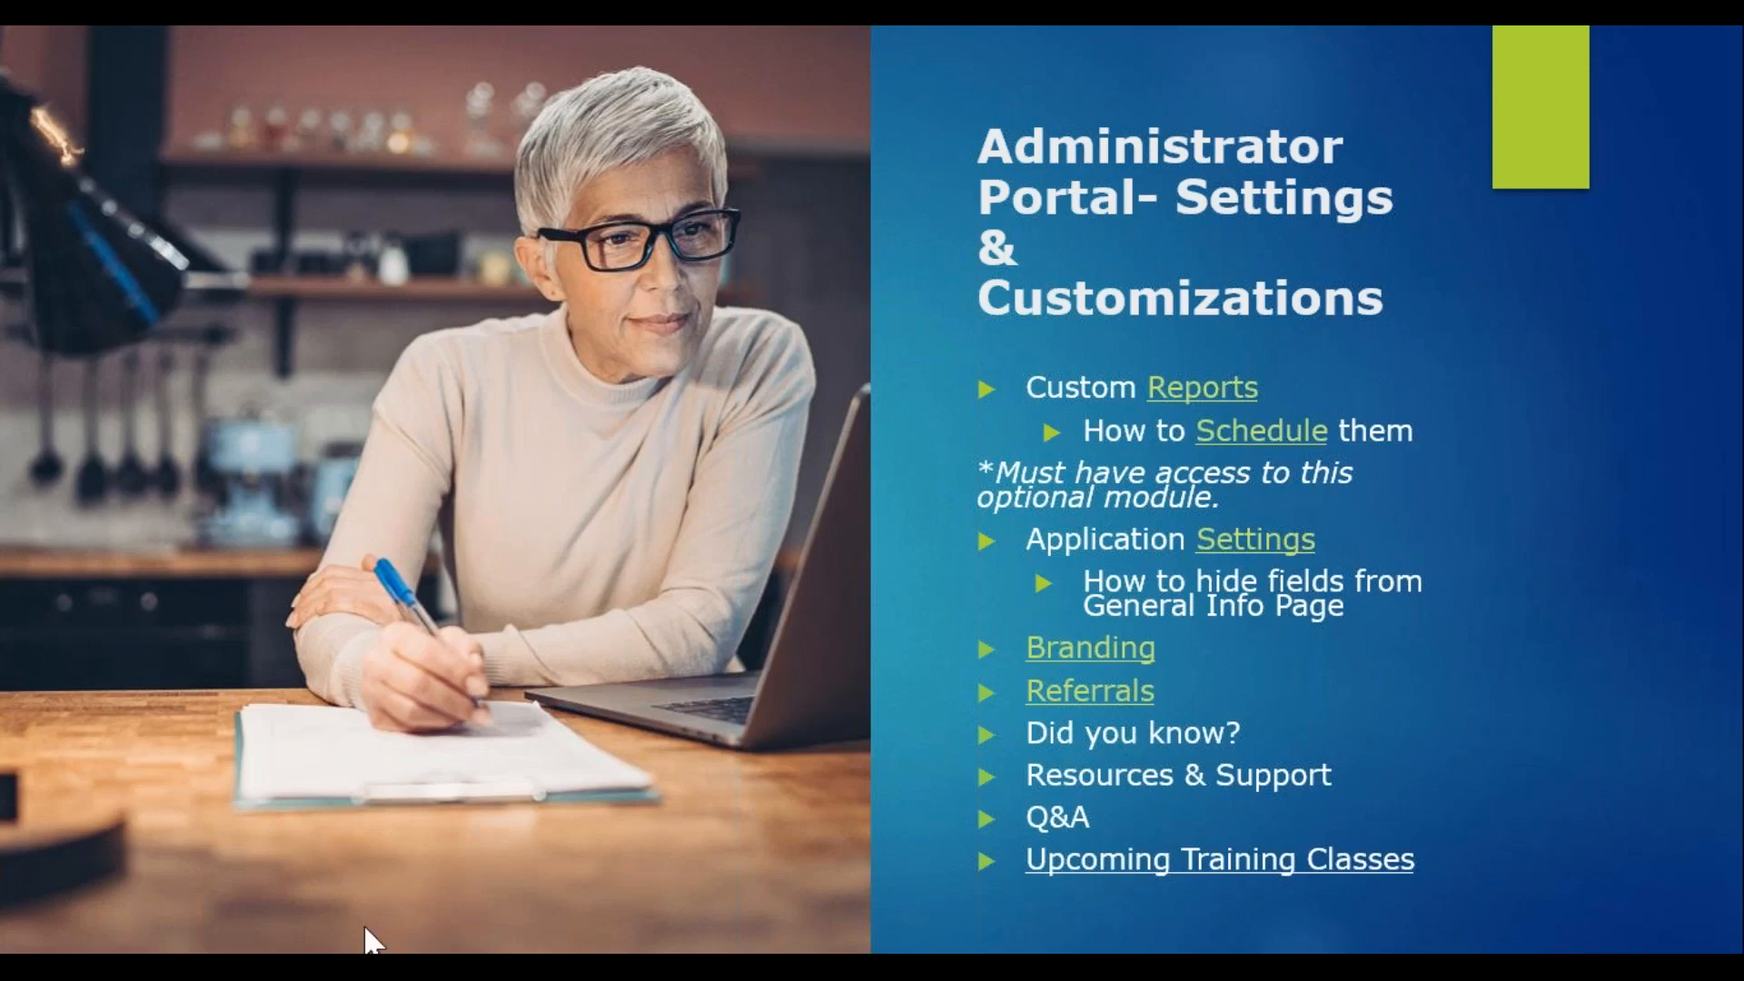
key(Right)
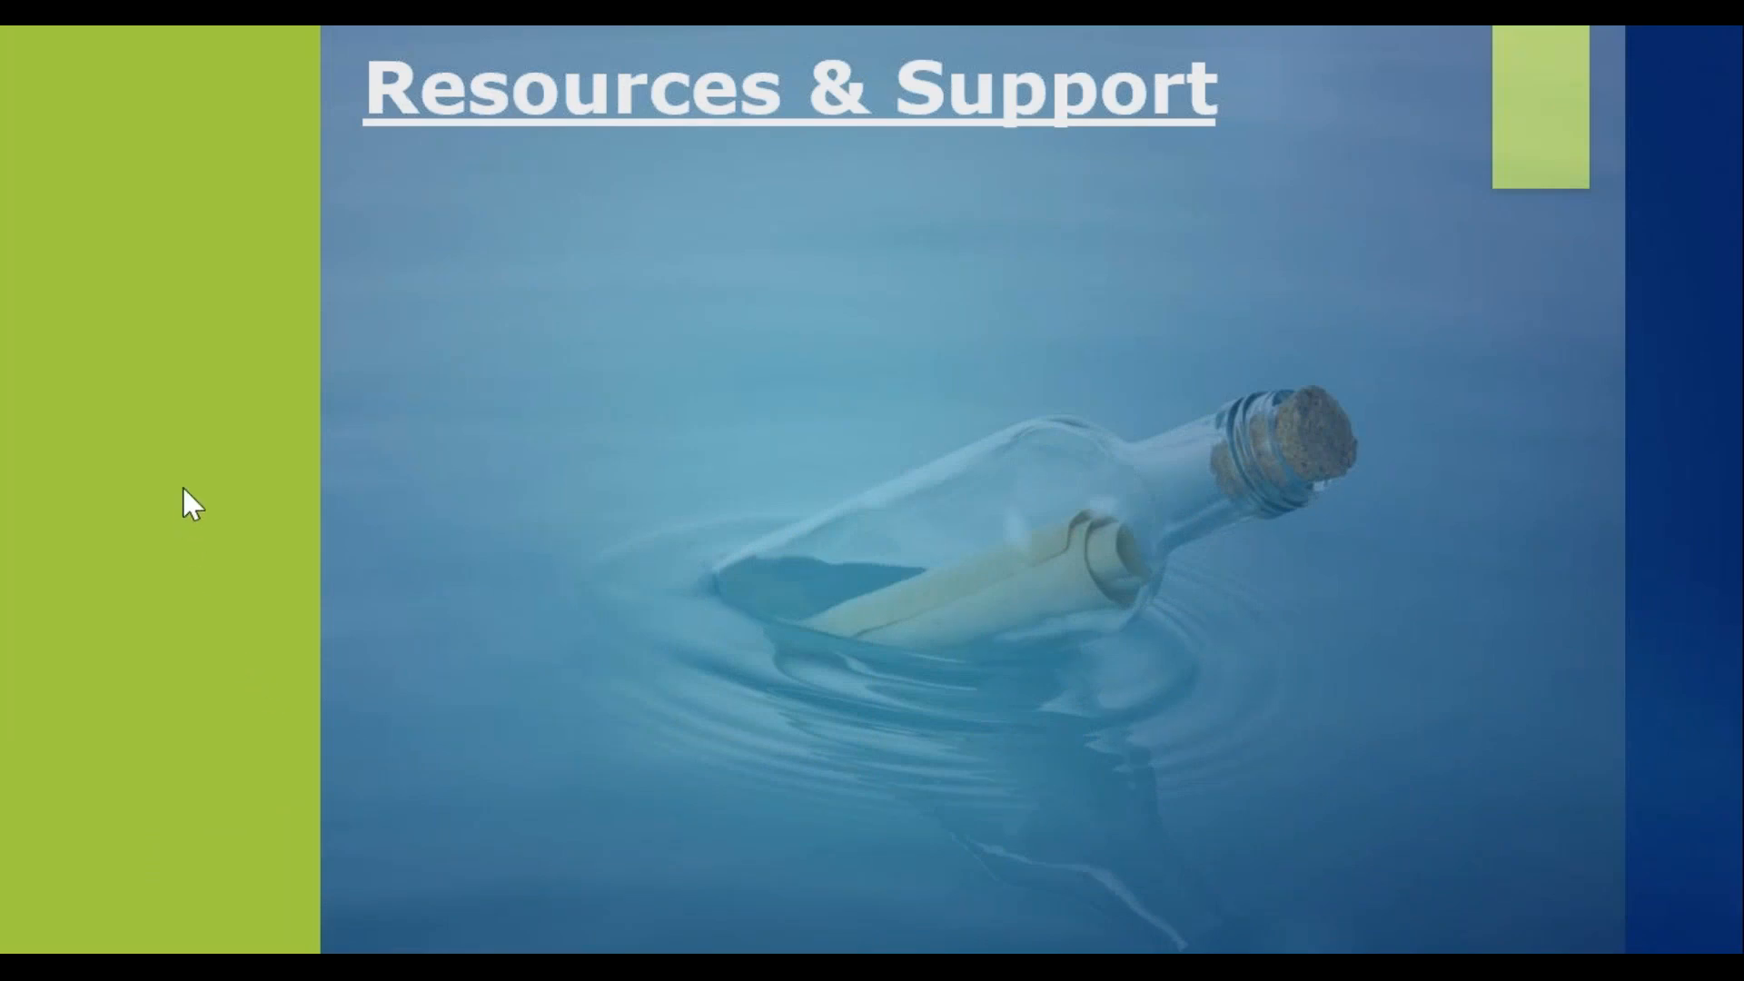
key(Right)
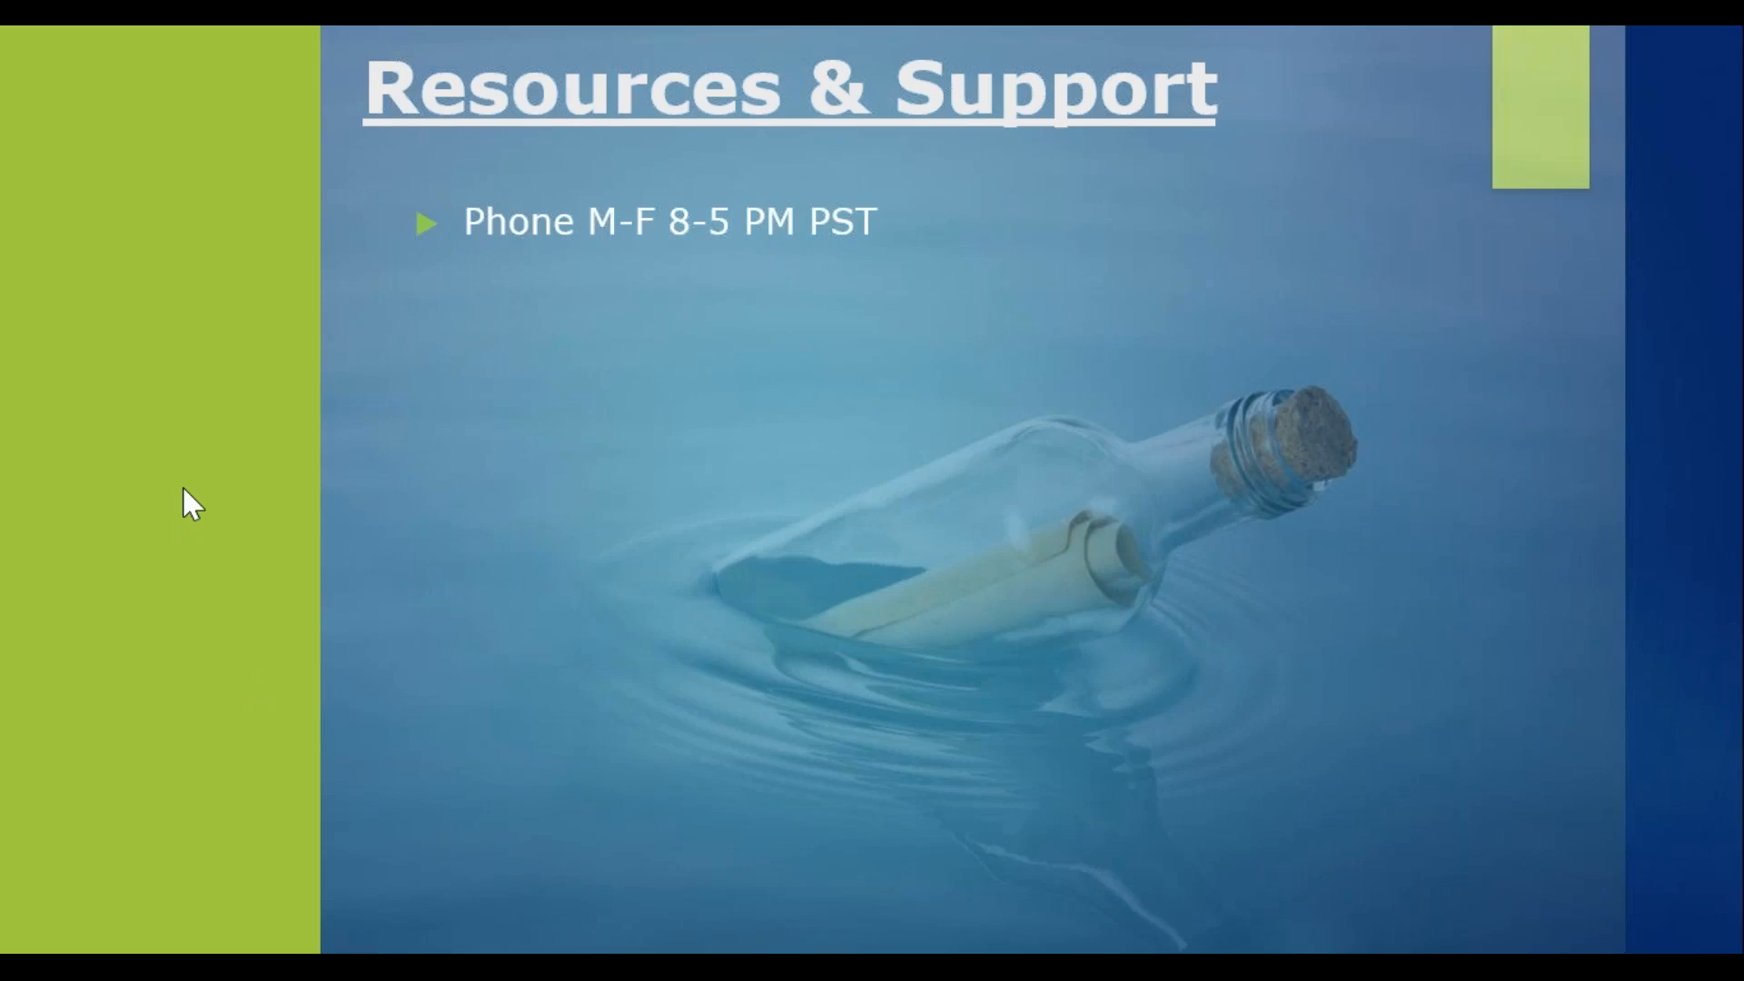
key(Right)
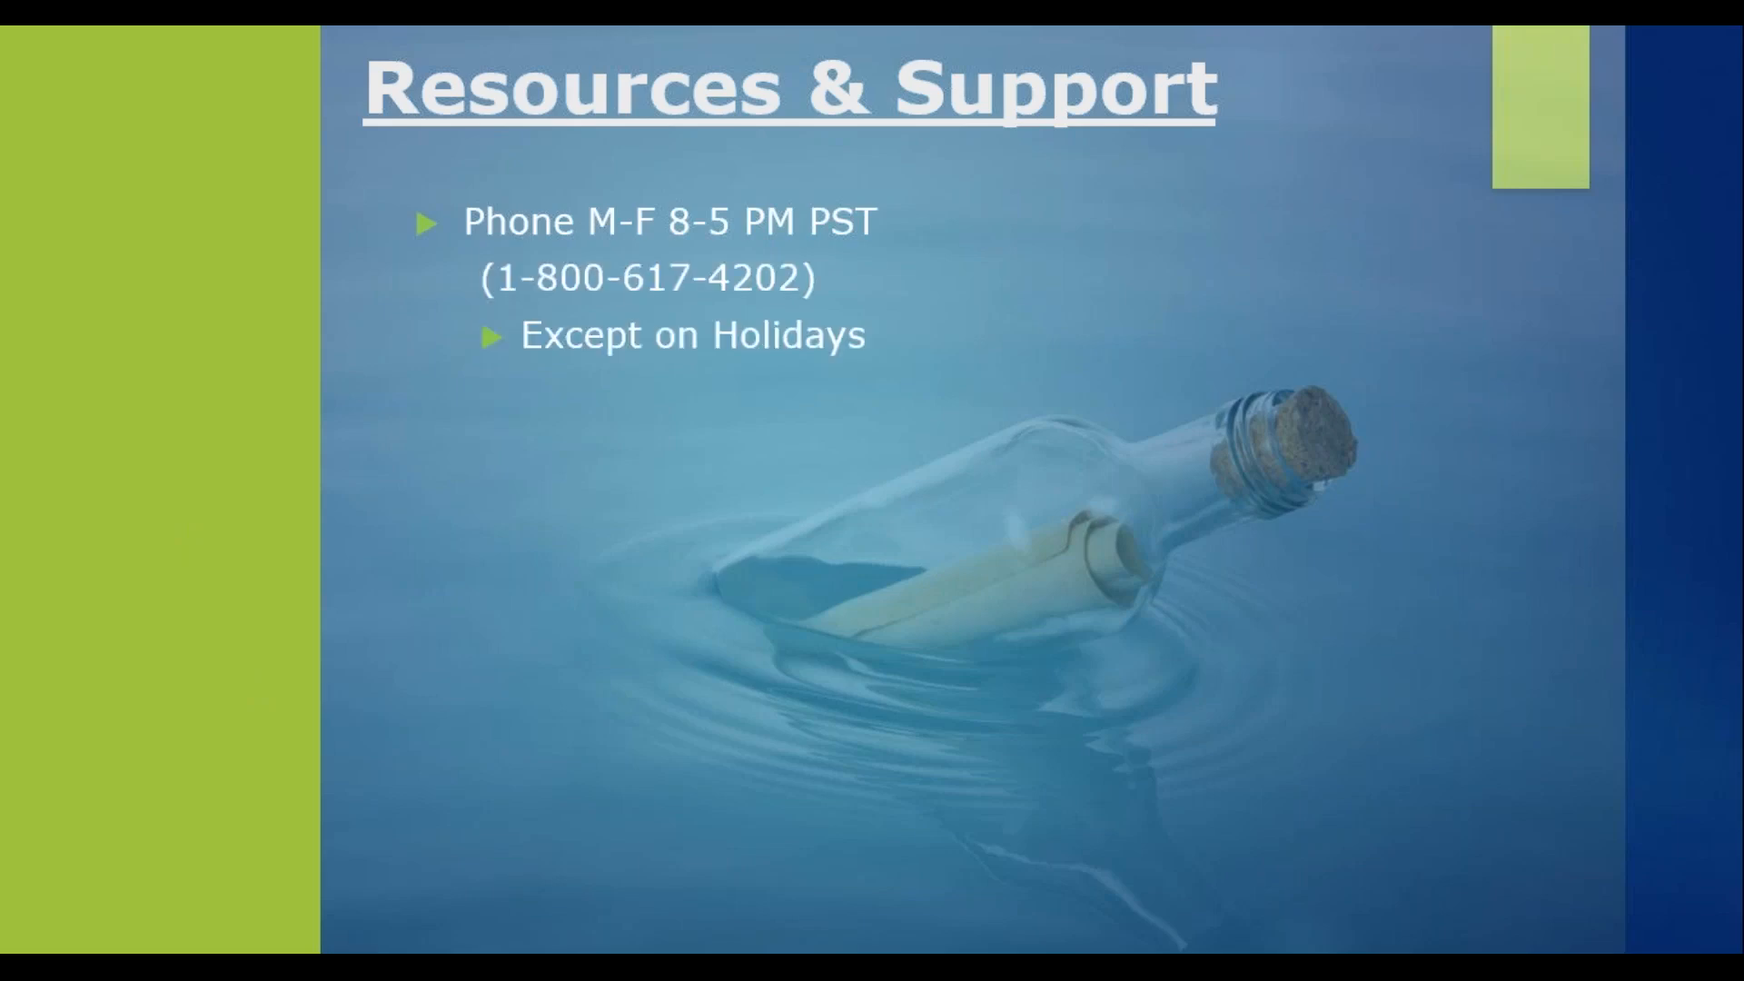
key(Right)
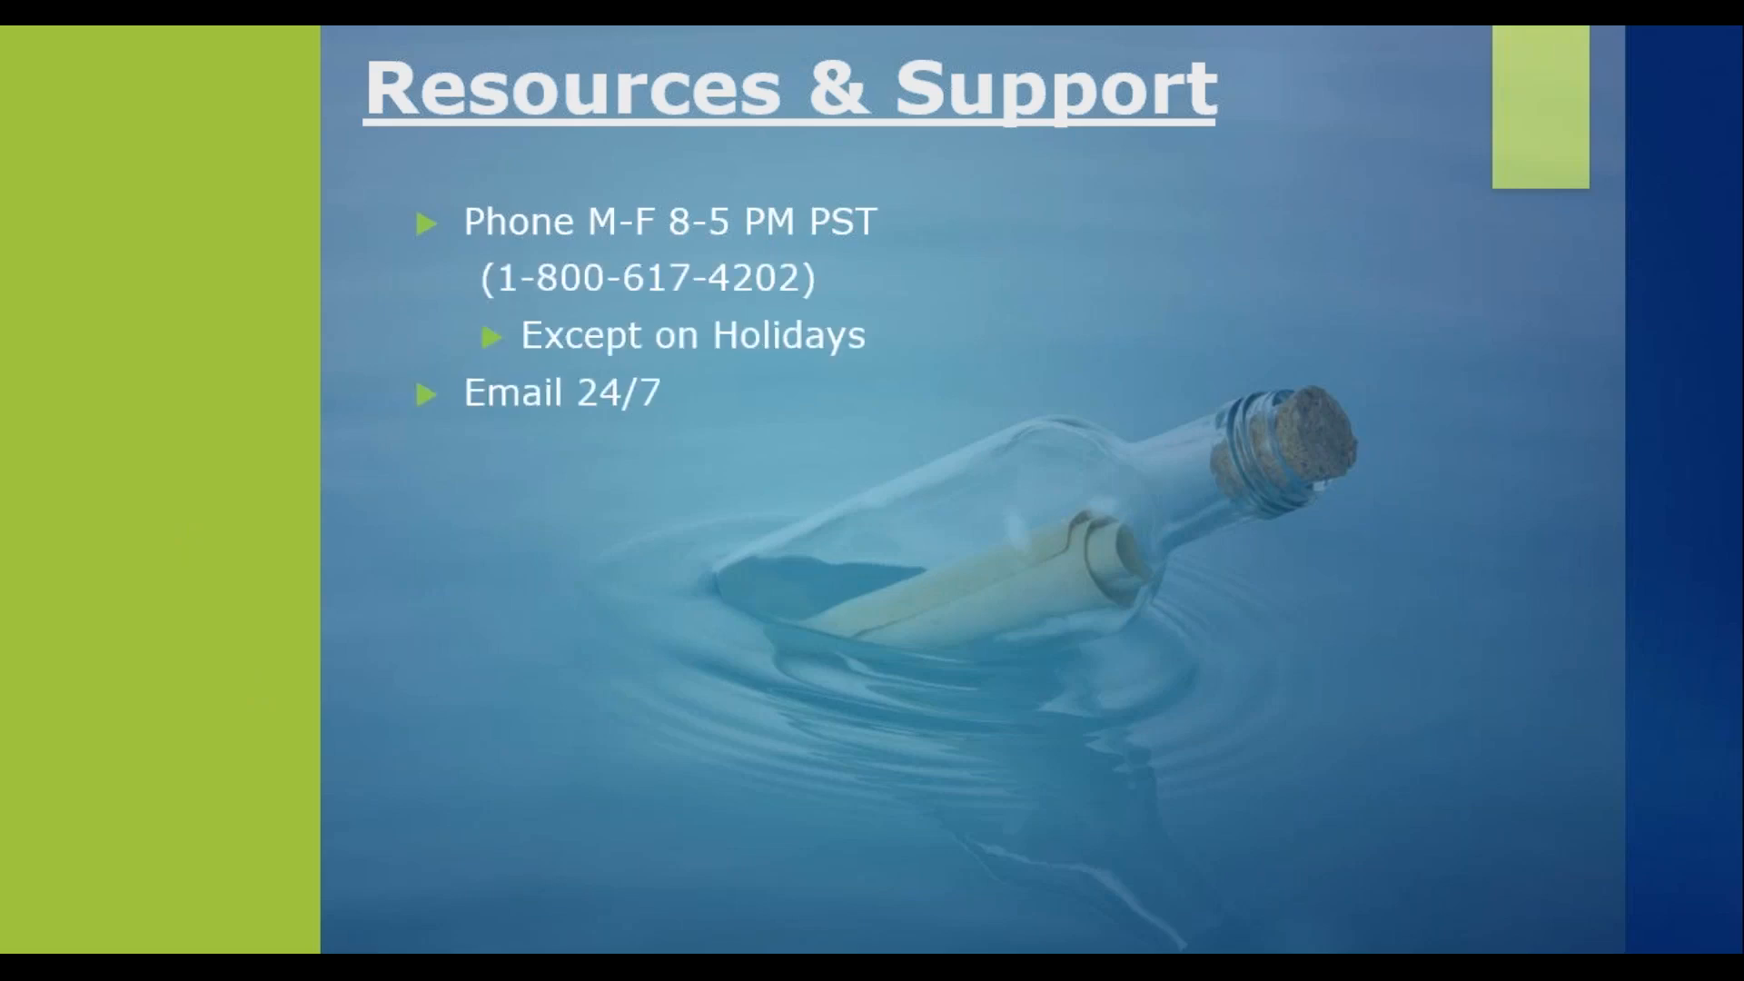
key(Right)
key(Right)
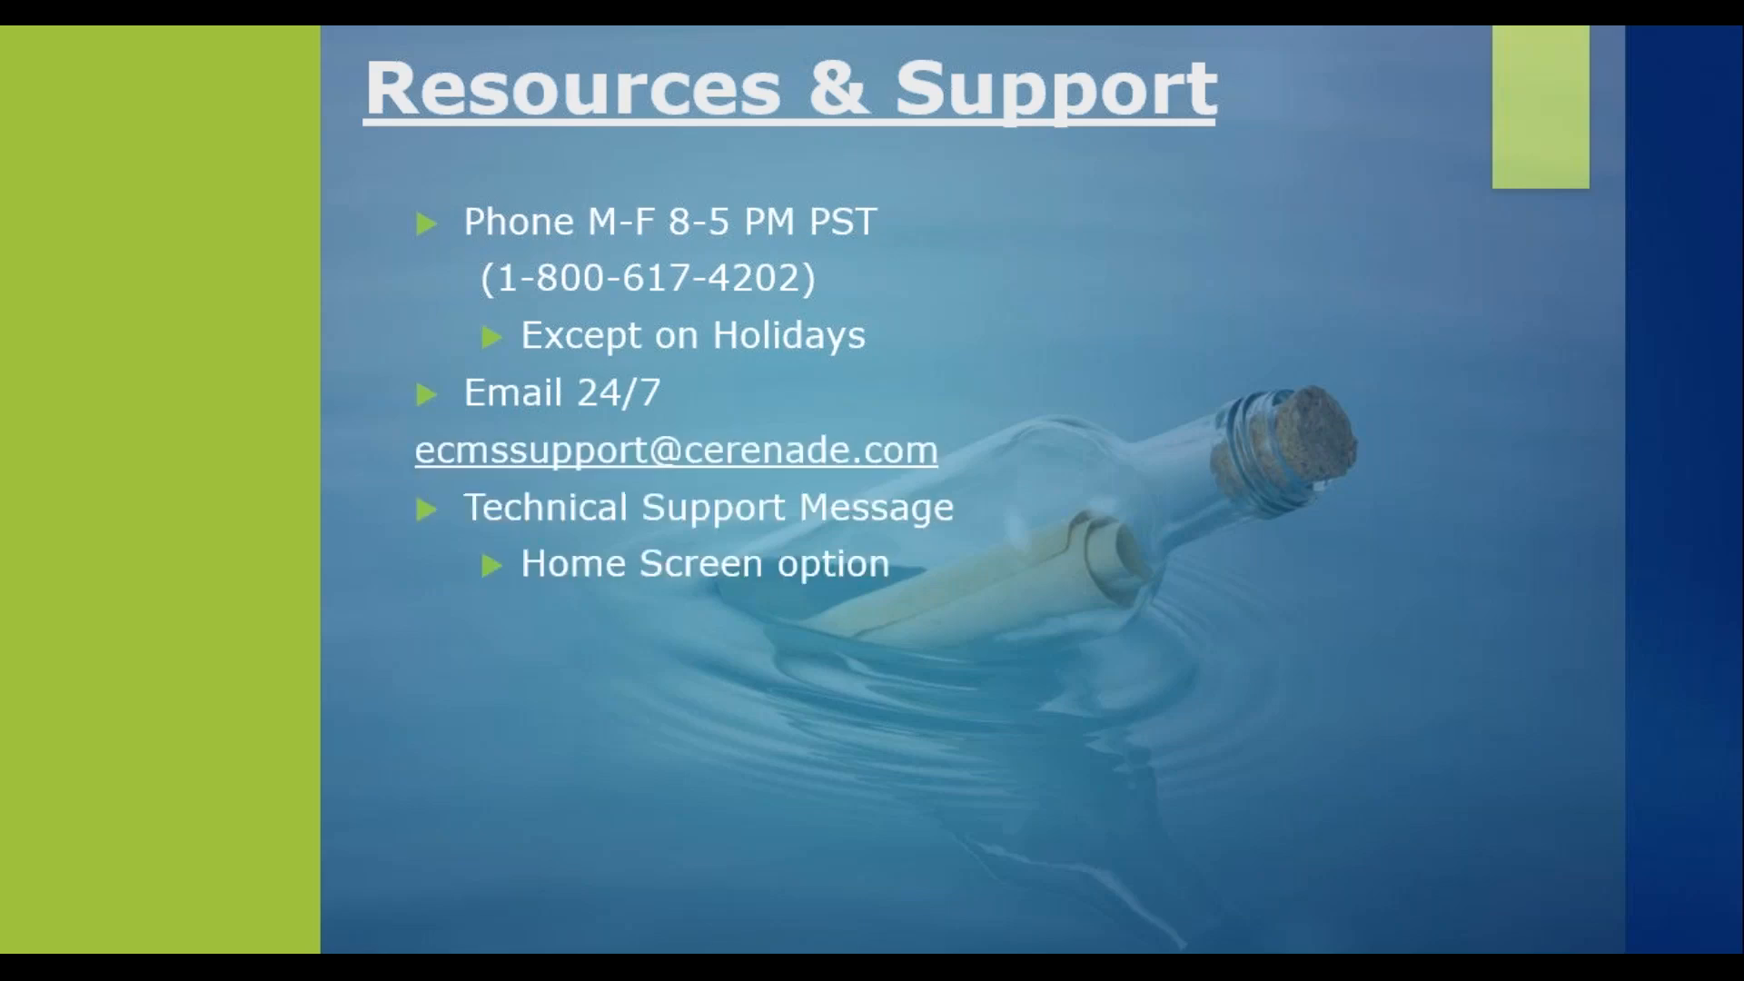